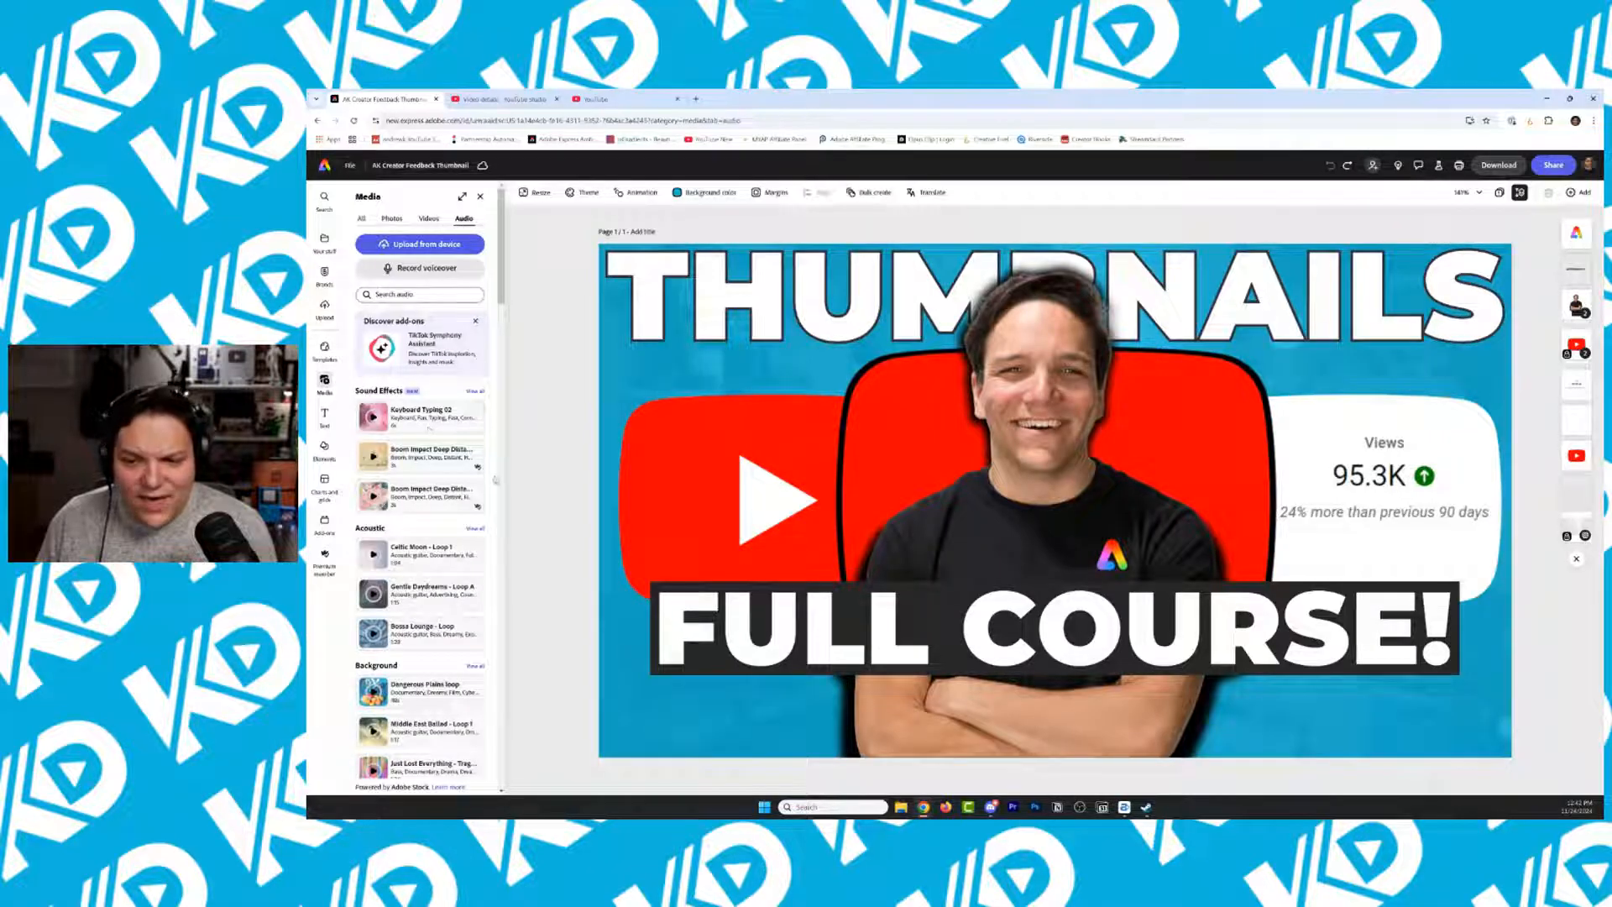
left_click(325, 414)
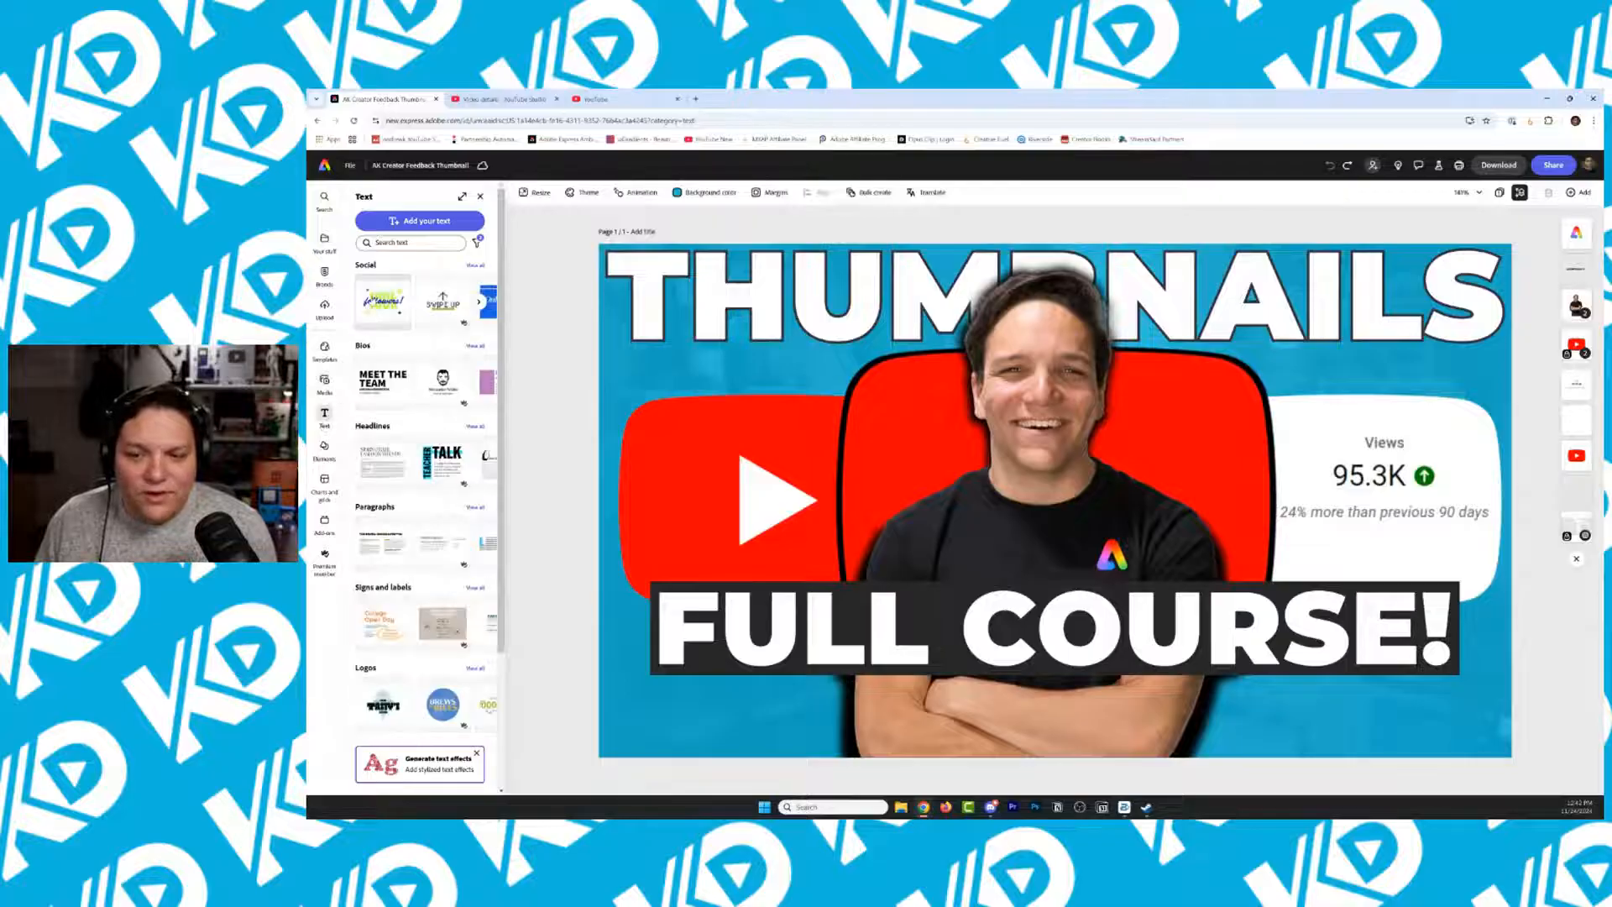
left_click(325, 448)
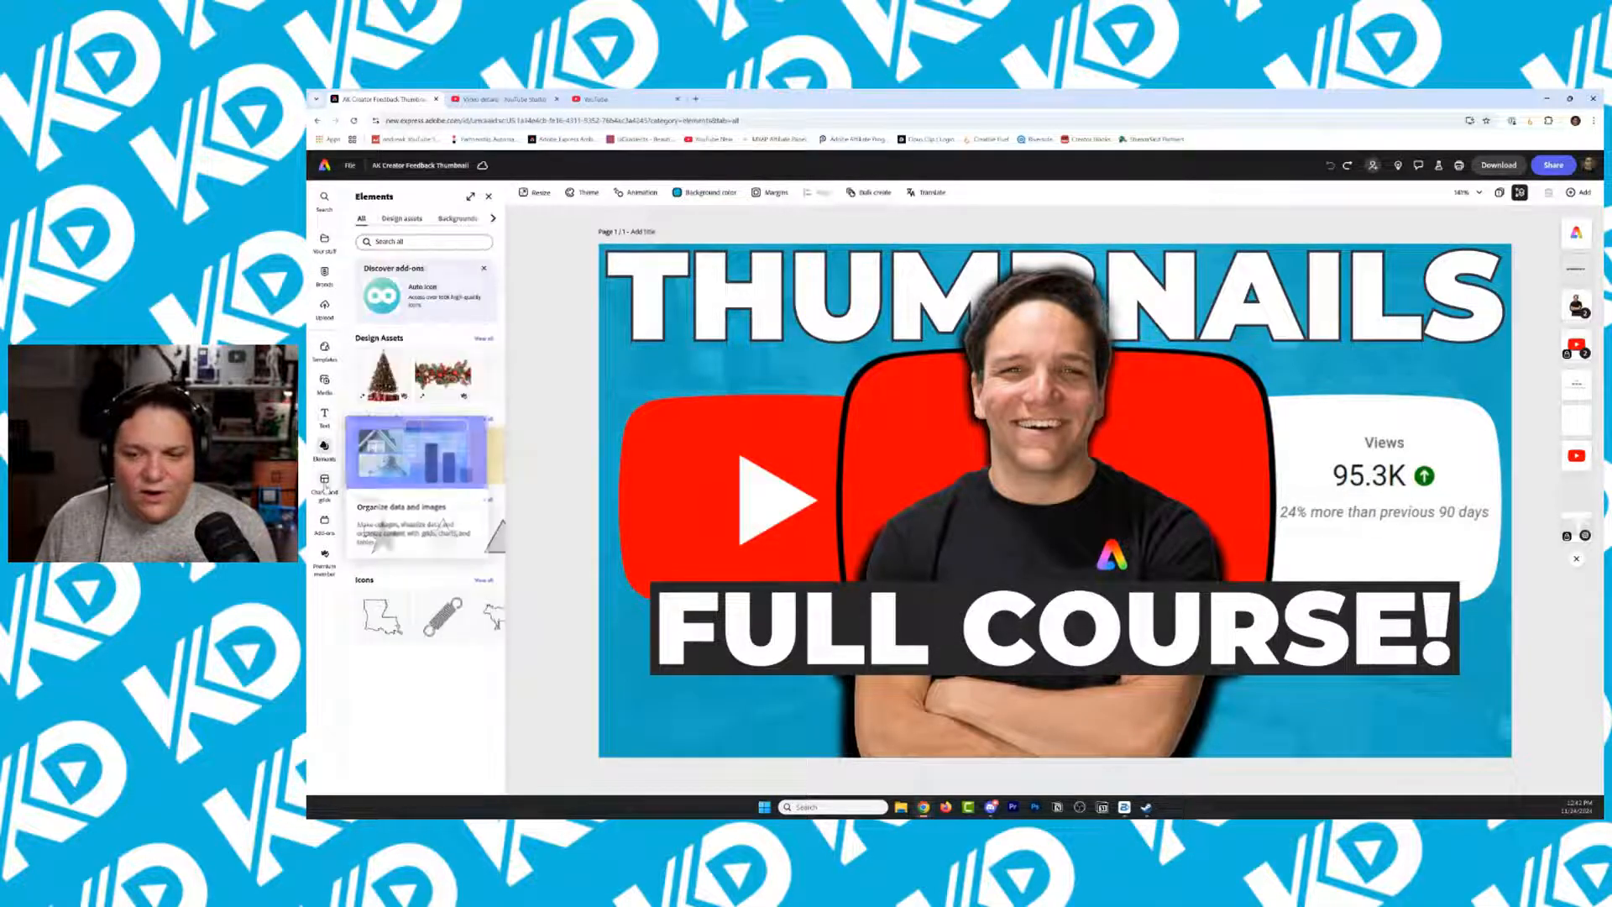
left_click(324, 482)
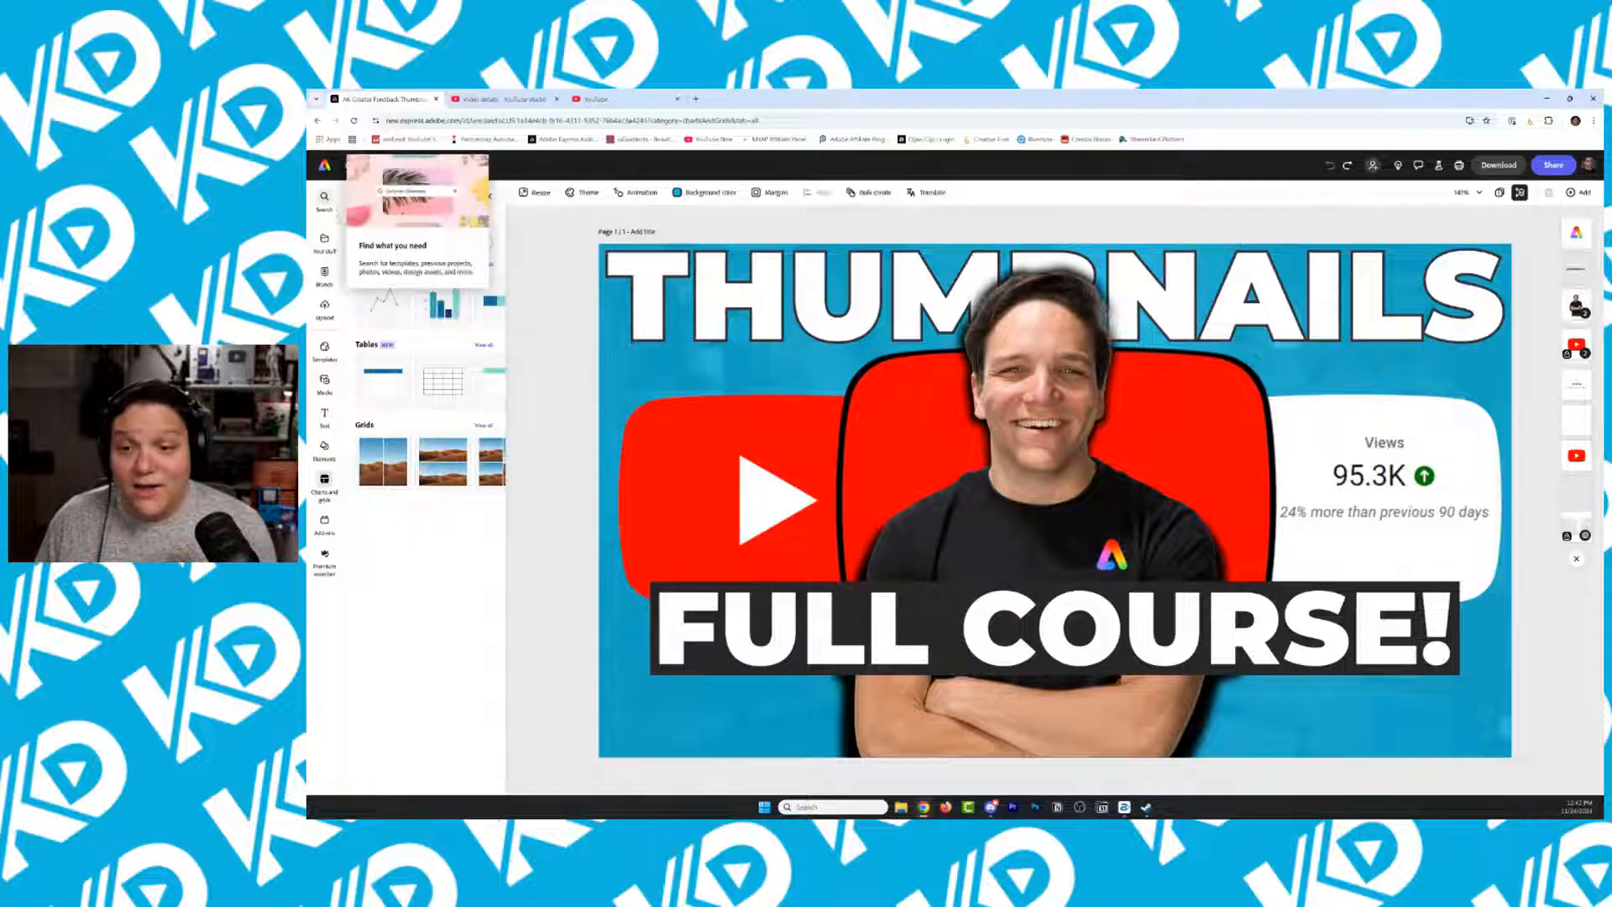
Leave the current design and open the Make Money On YouTube project from the saved files
left_click(325, 171)
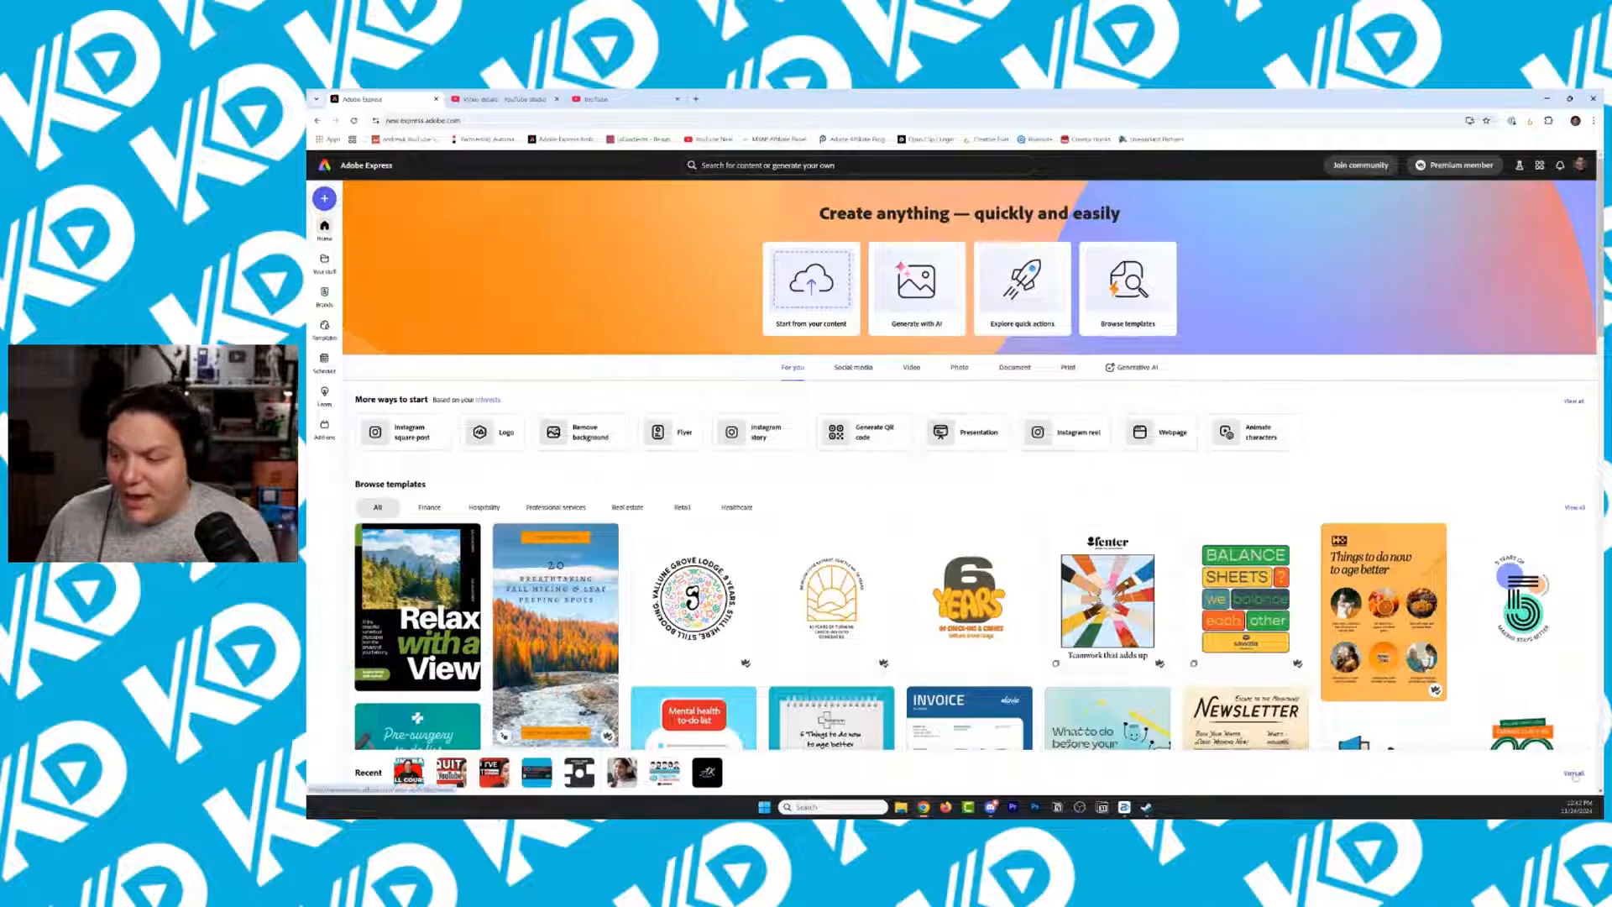
left_click(324, 260)
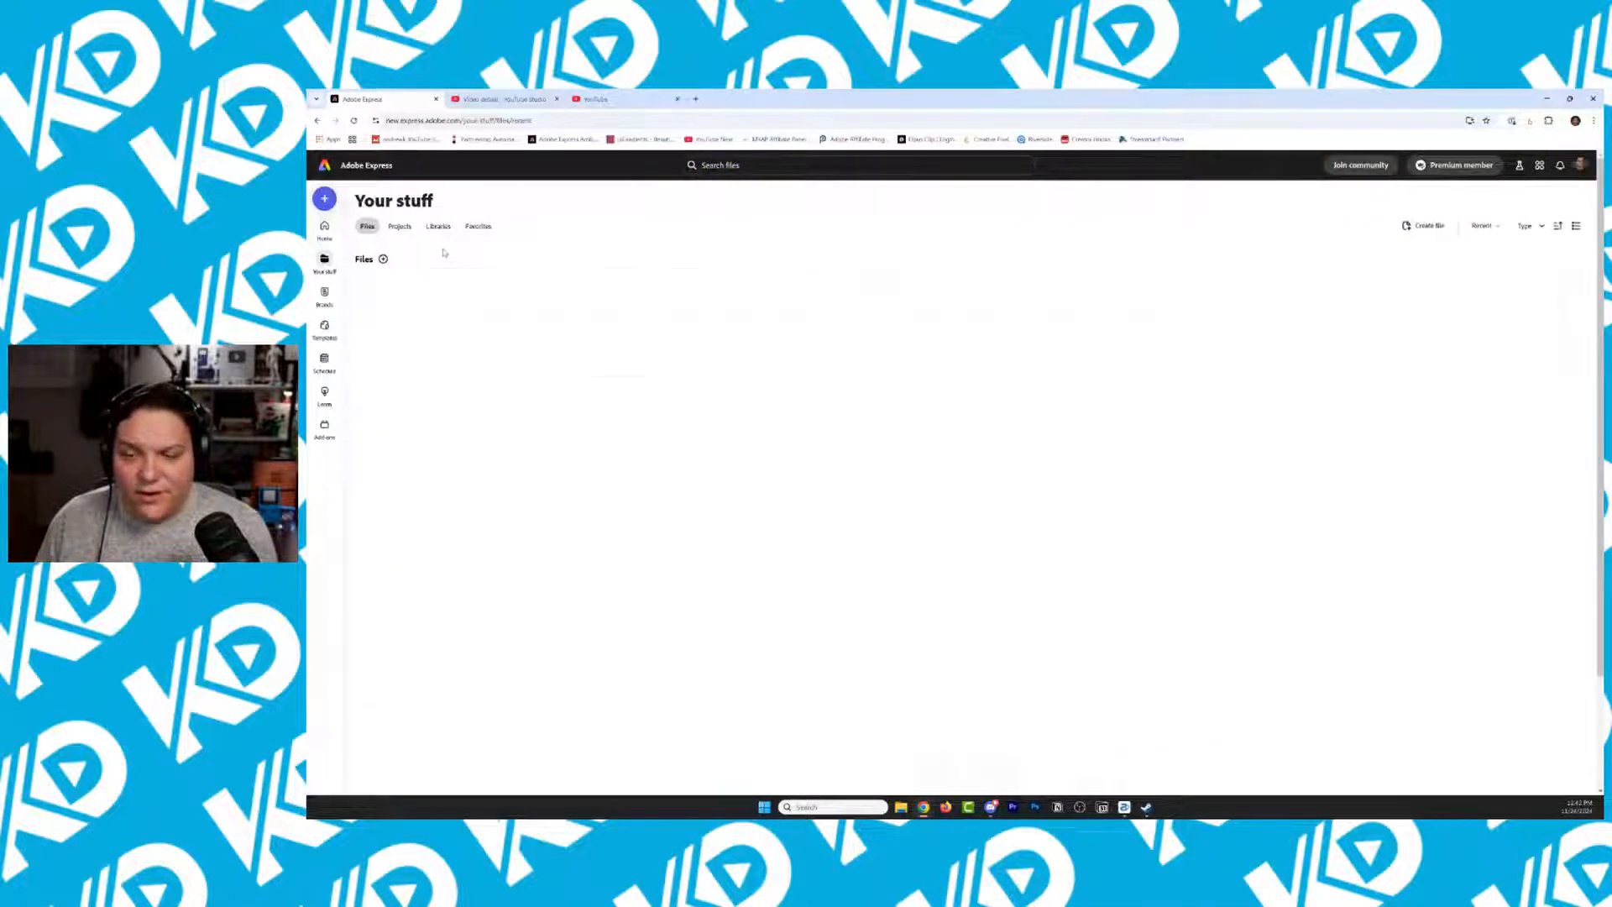
scroll(685, 309, "down", 3)
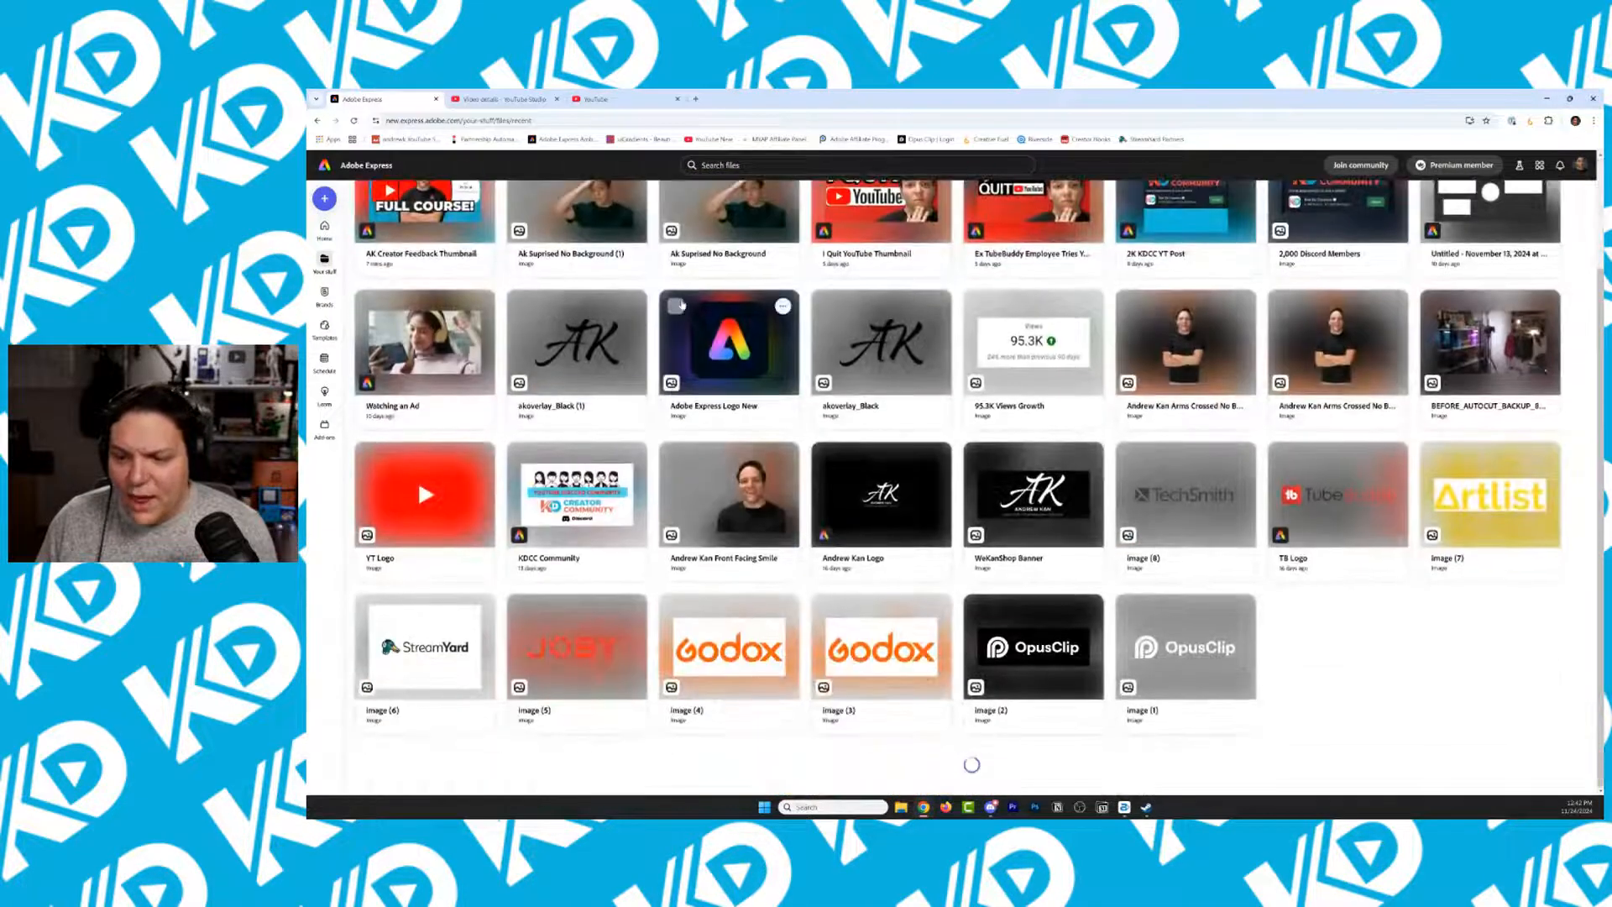
scroll(942, 355, "down", 6)
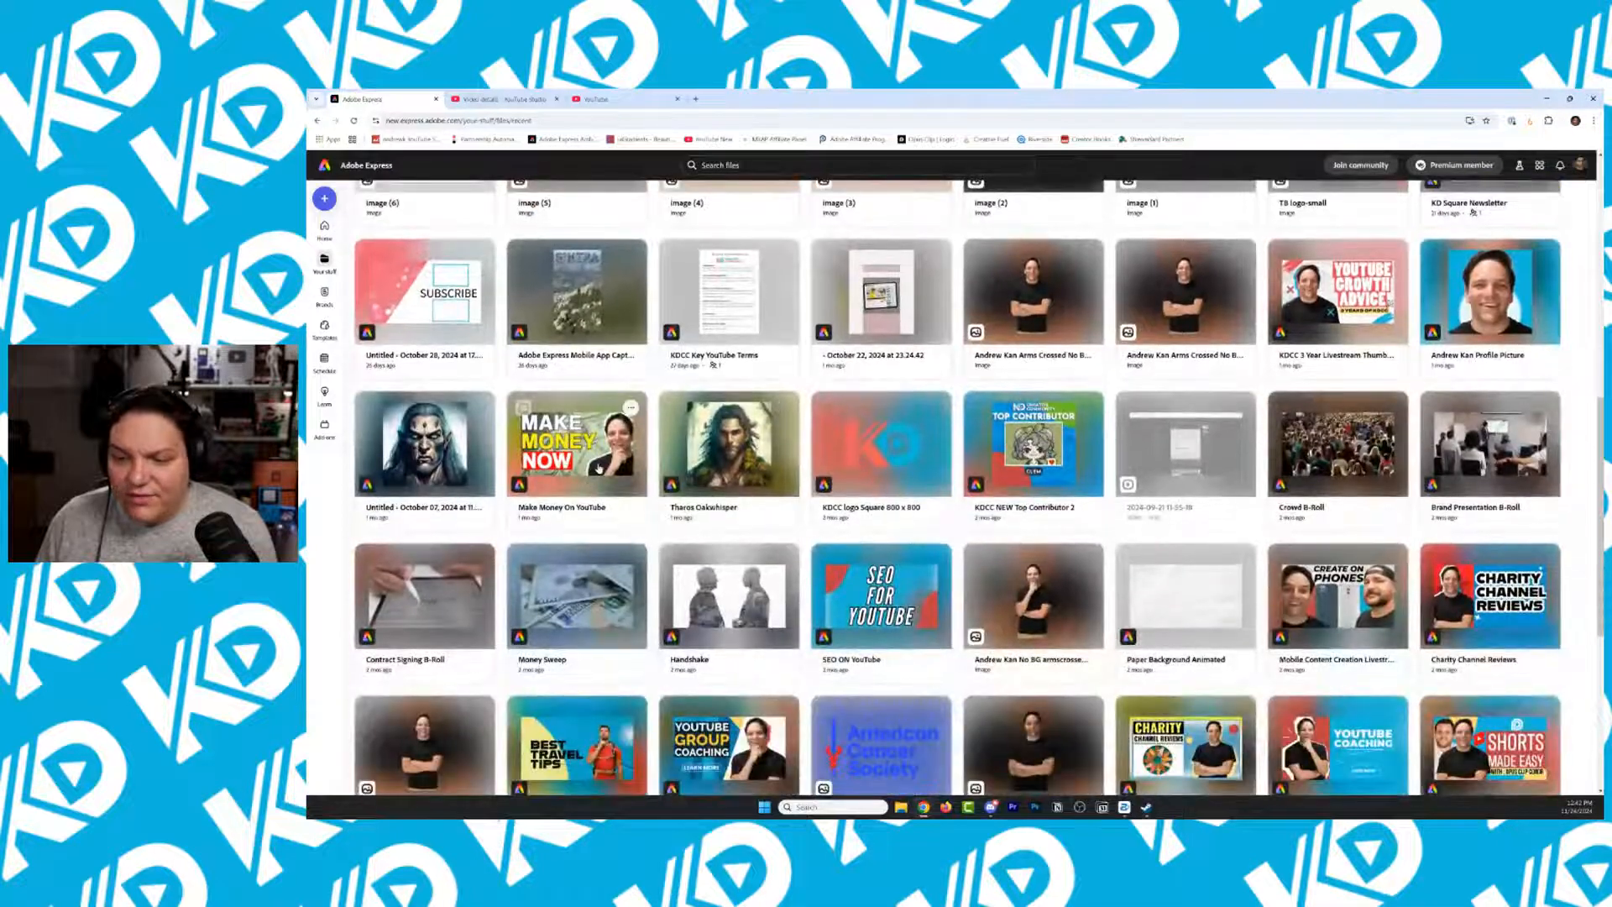
left_click(598, 468)
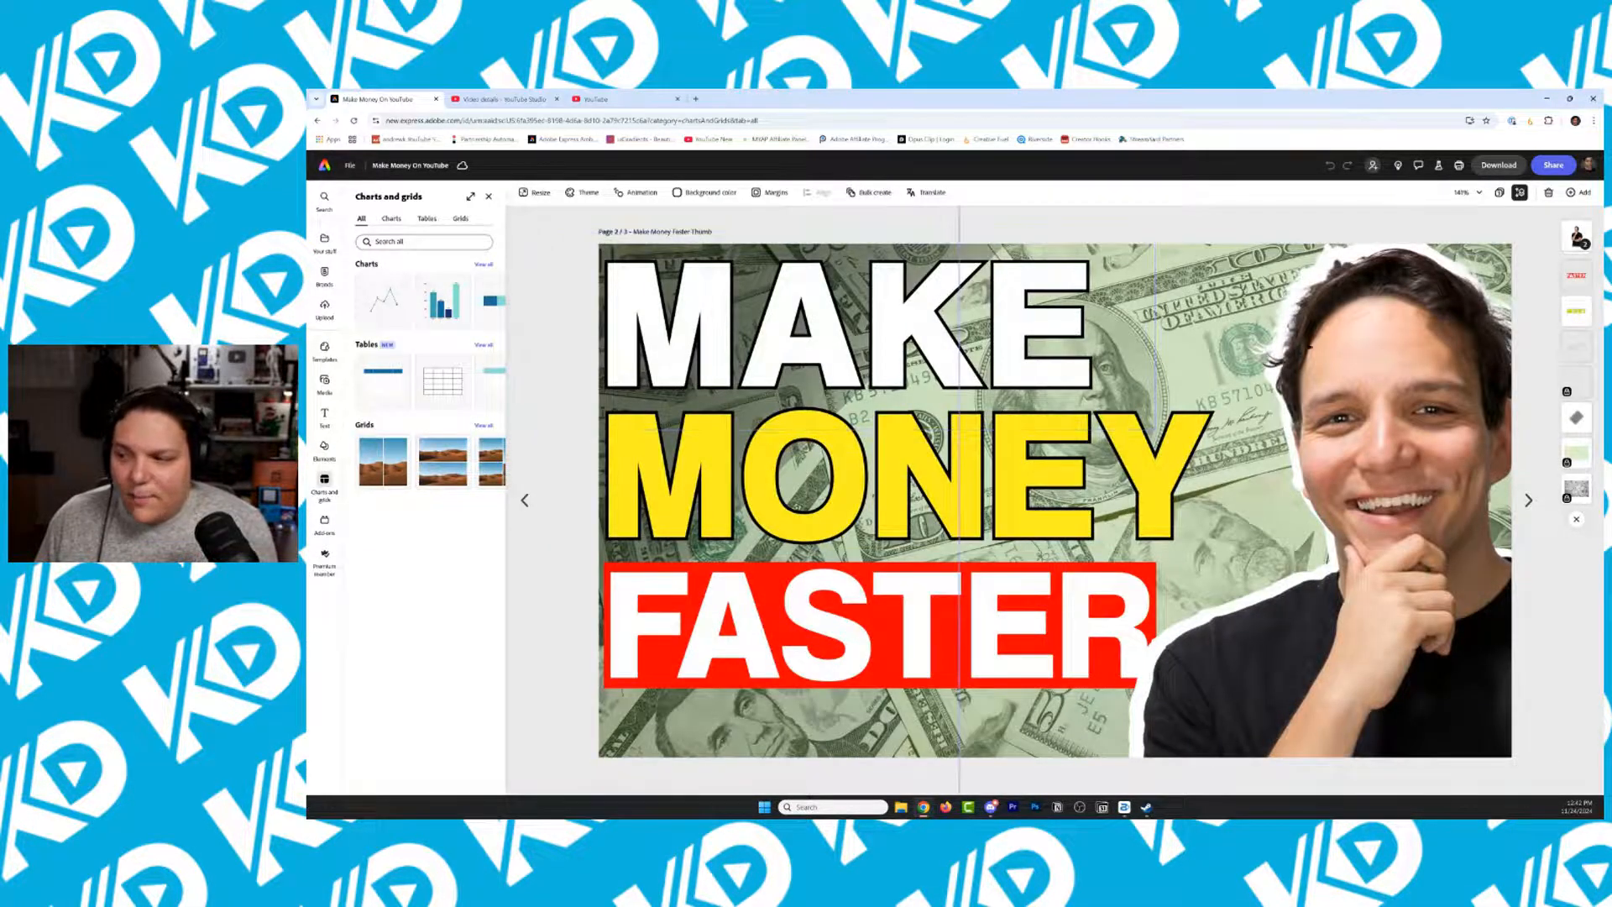
Go to the project's first page and show all pages in the grid overview
left_click(526, 502)
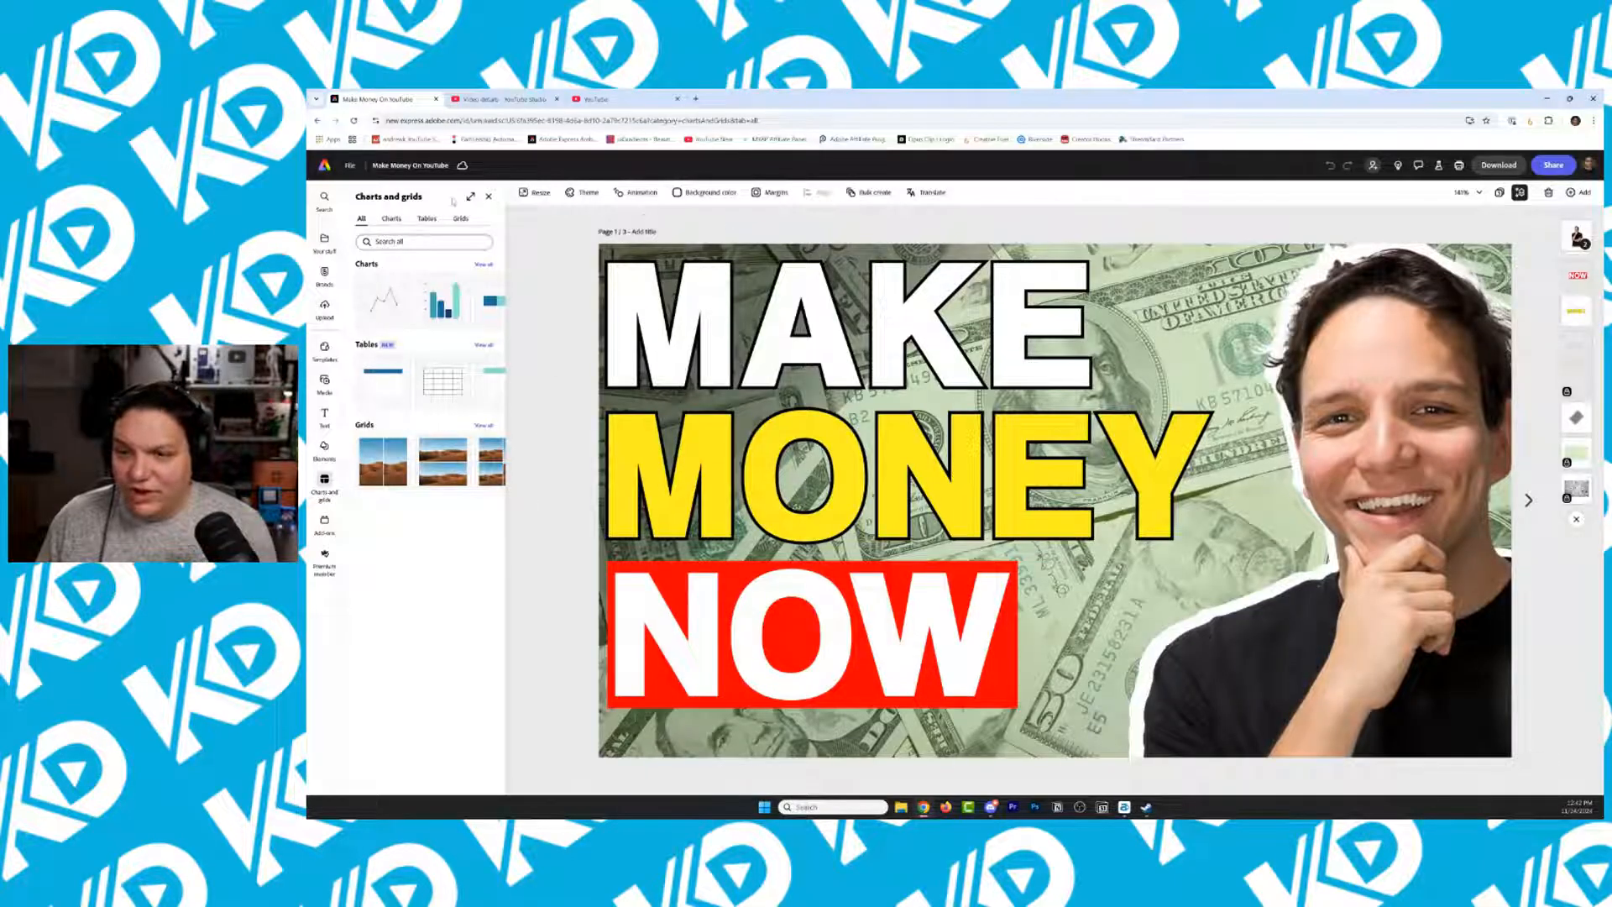
left_click(489, 197)
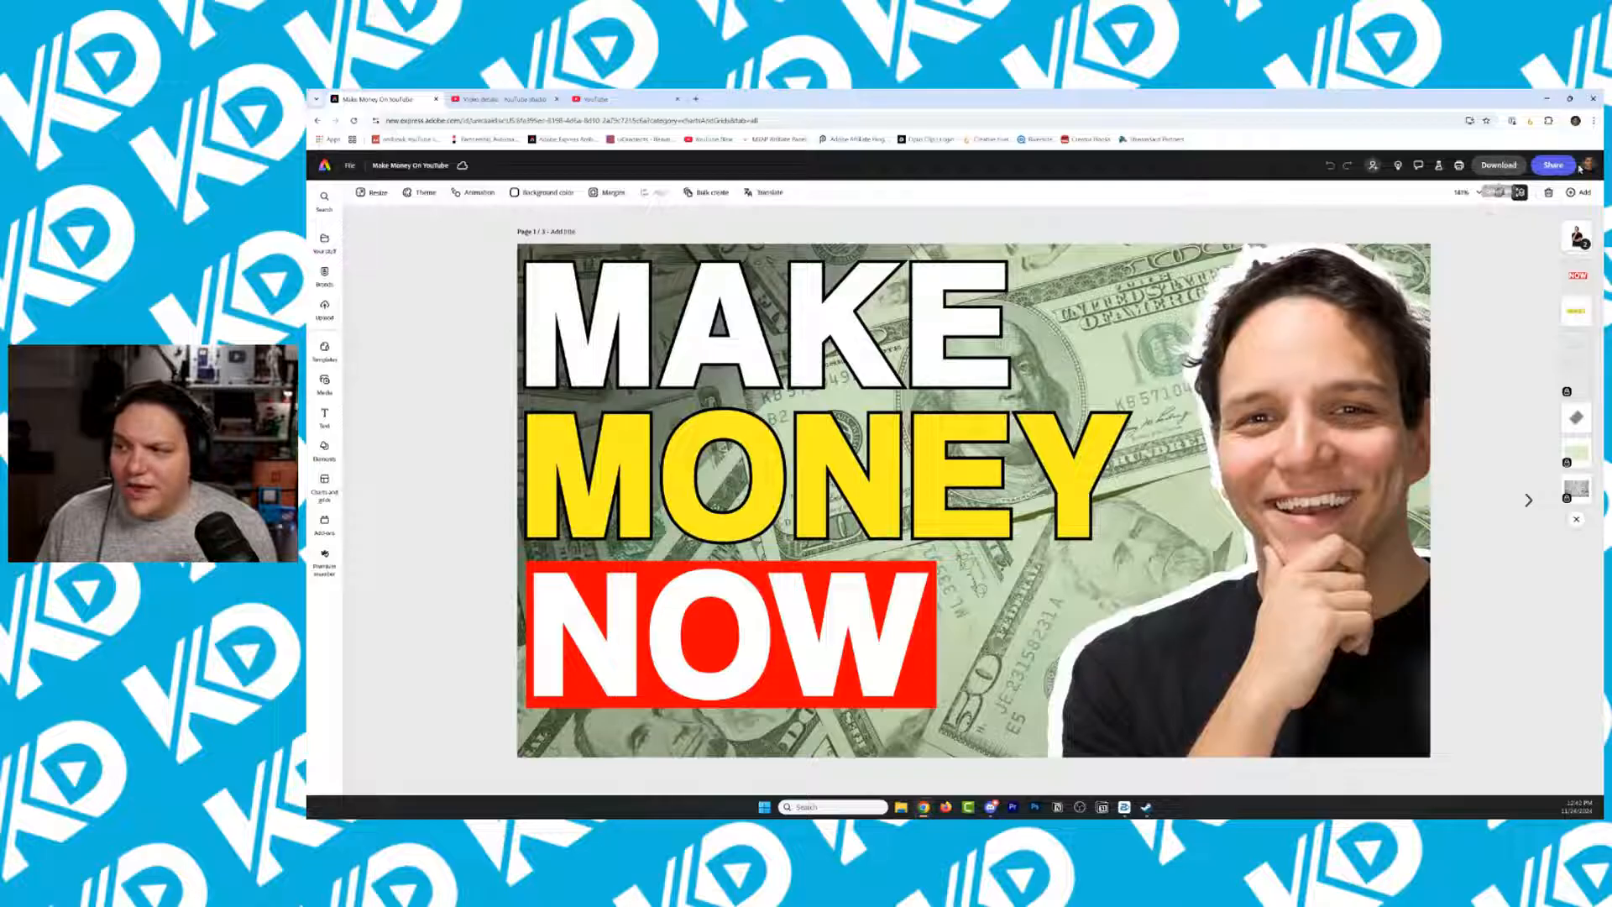
left_click(1499, 192)
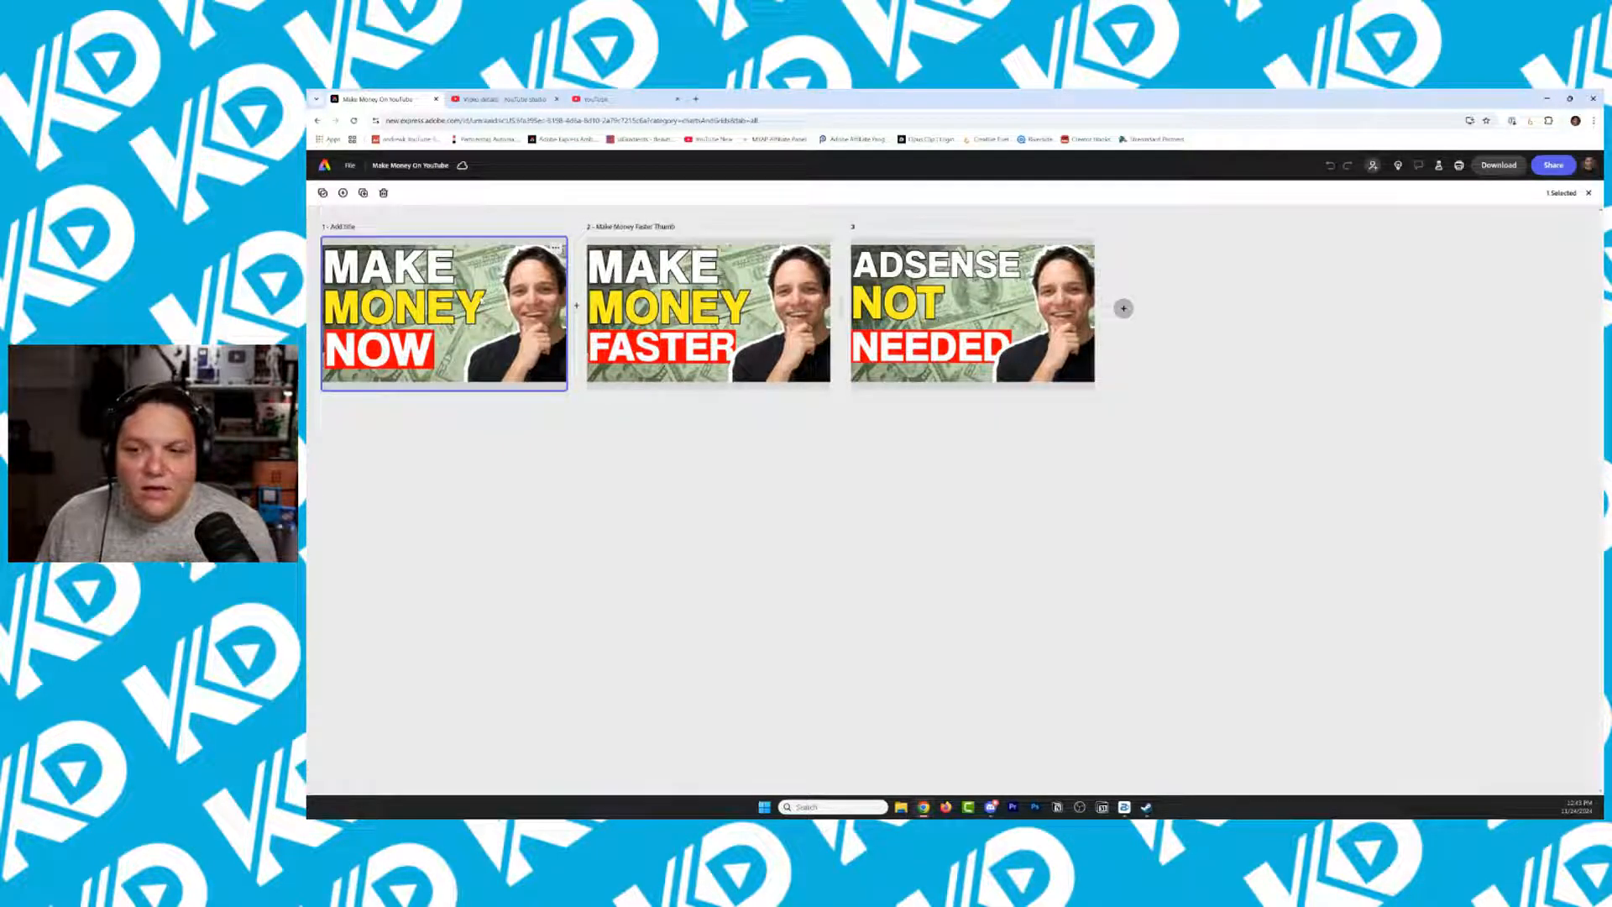
double_click(456, 310)
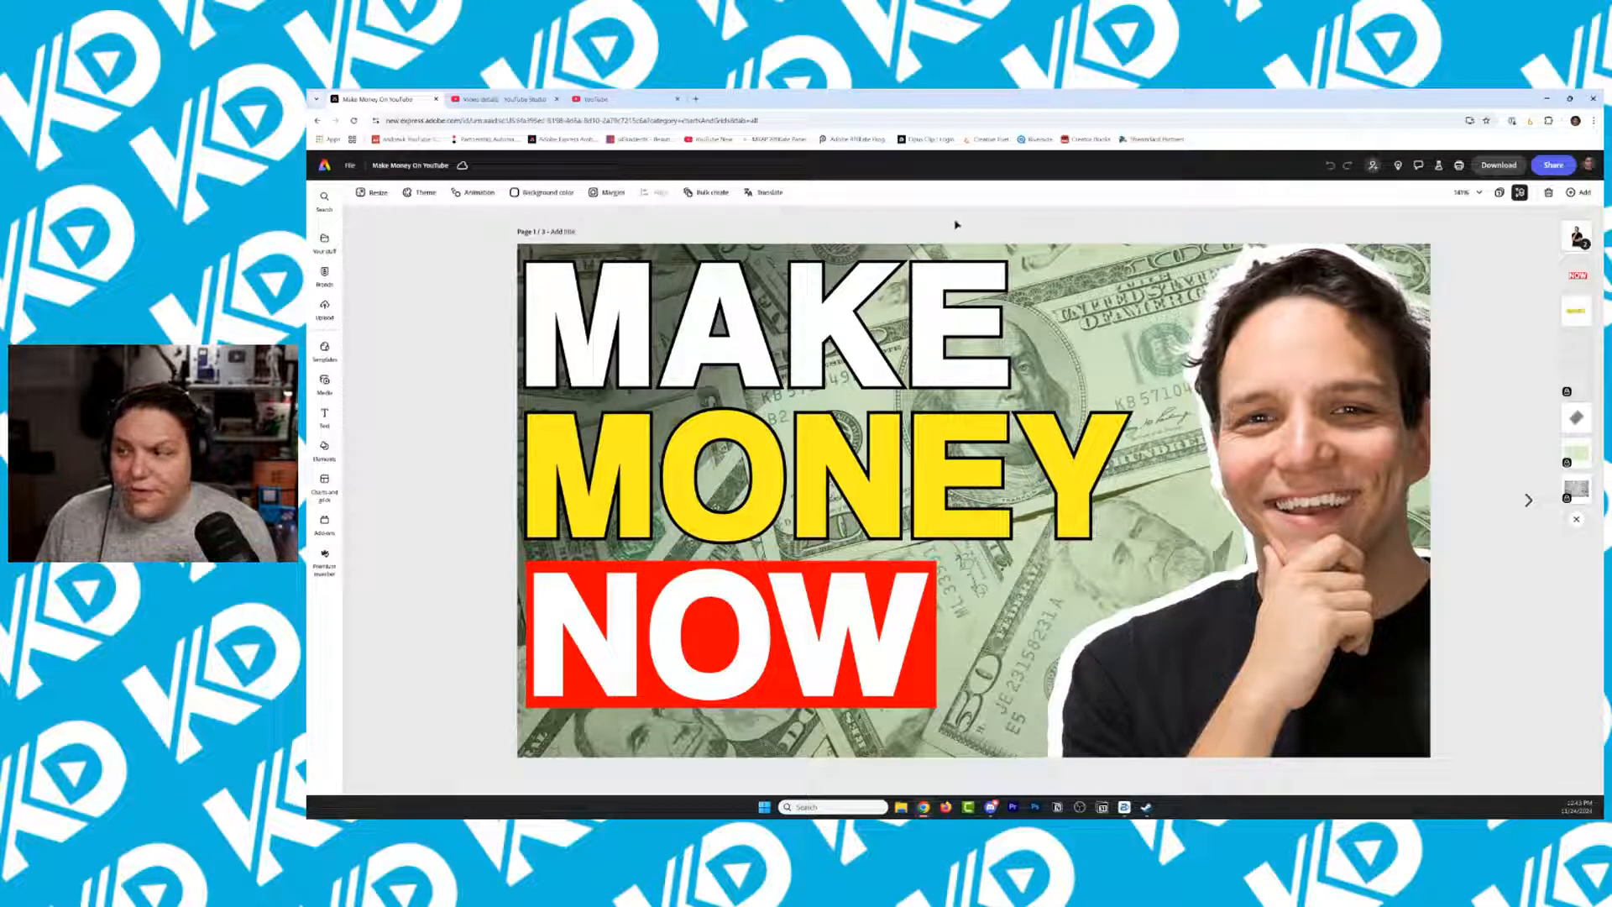
left_click(1500, 194)
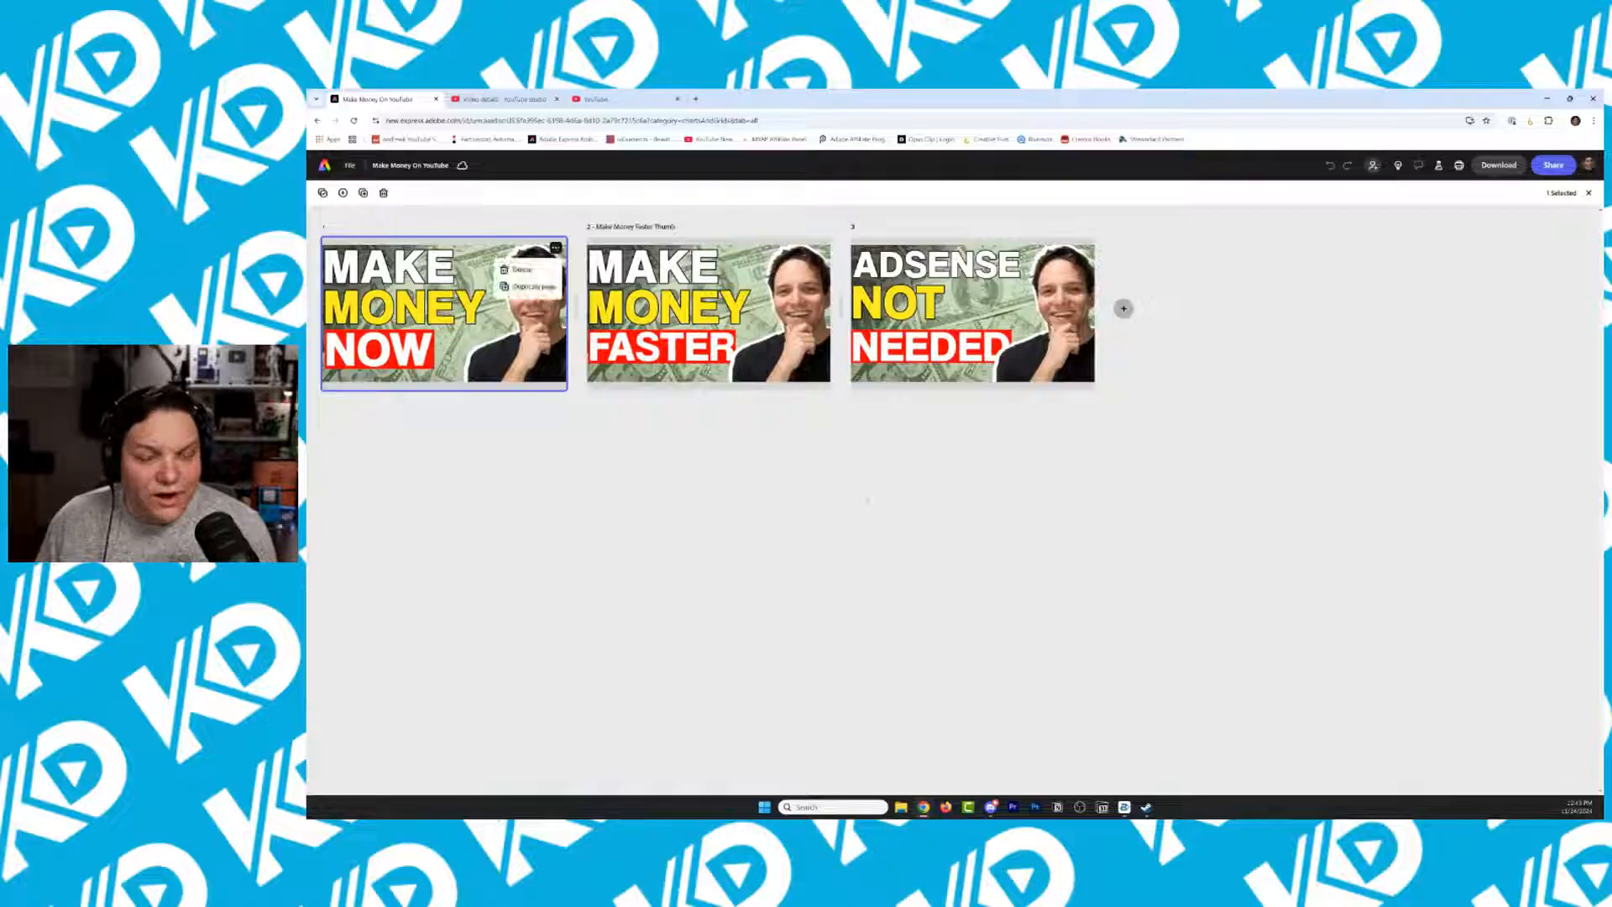
Duplicate the first page, MAKE MONEY NOW, in the page overview
left_click(1593, 120)
left_click(1566, 347)
left_click(1566, 347)
left_click(1566, 346)
left_click(694, 610)
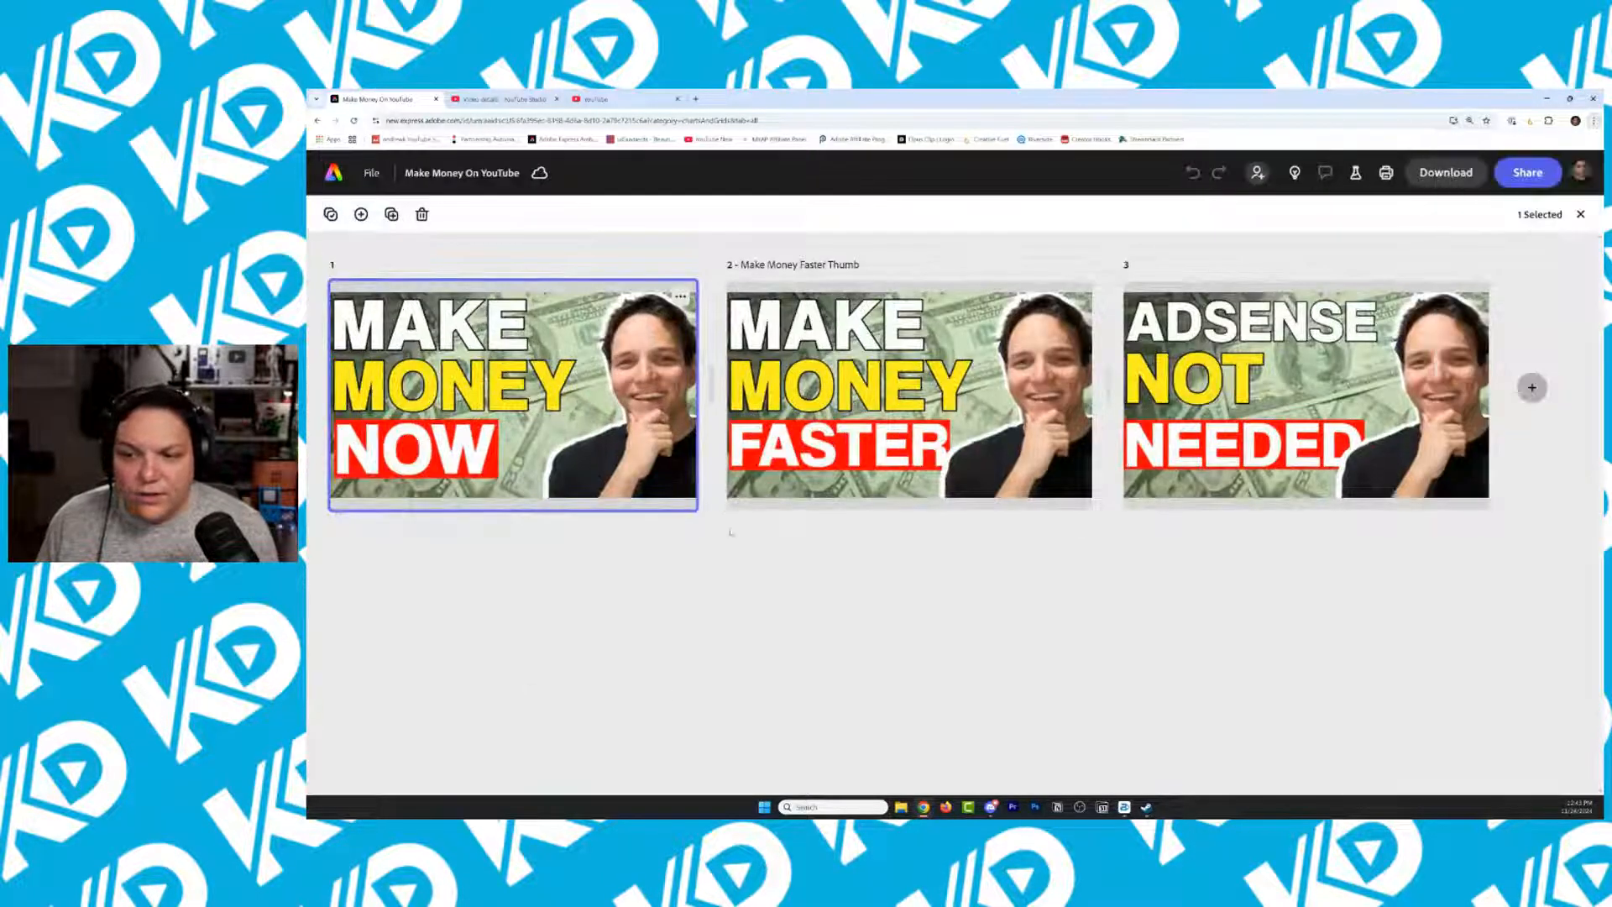
left_click(680, 296)
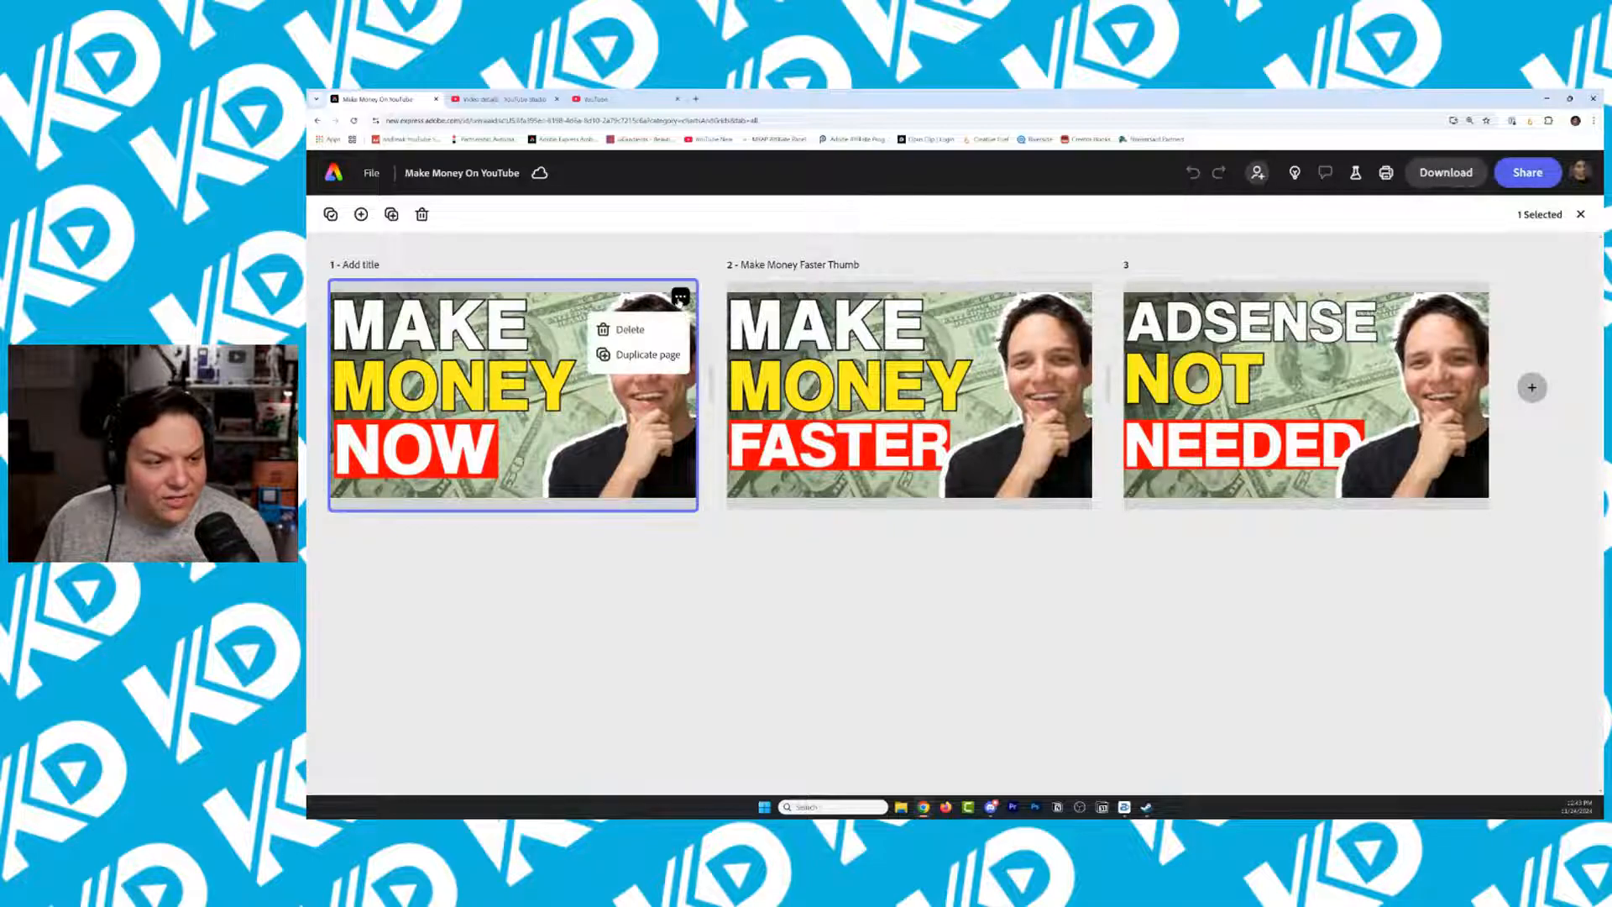
left_click(647, 356)
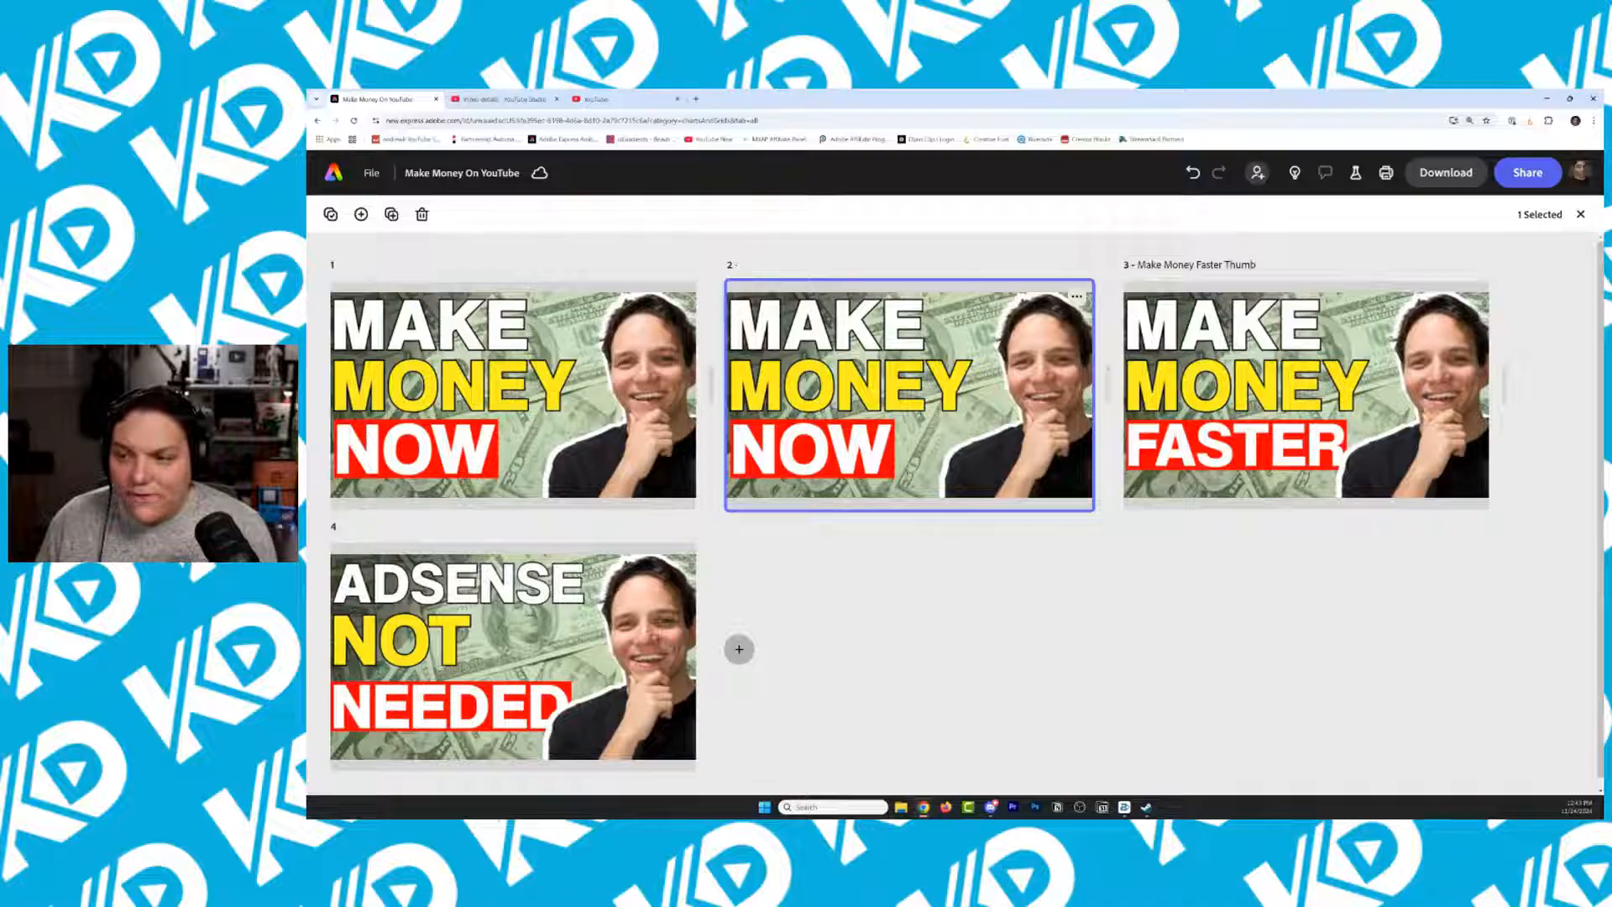
Title the first page OG Make Money Now and its duplicate Copy of Make Money Now
left_click(370, 266)
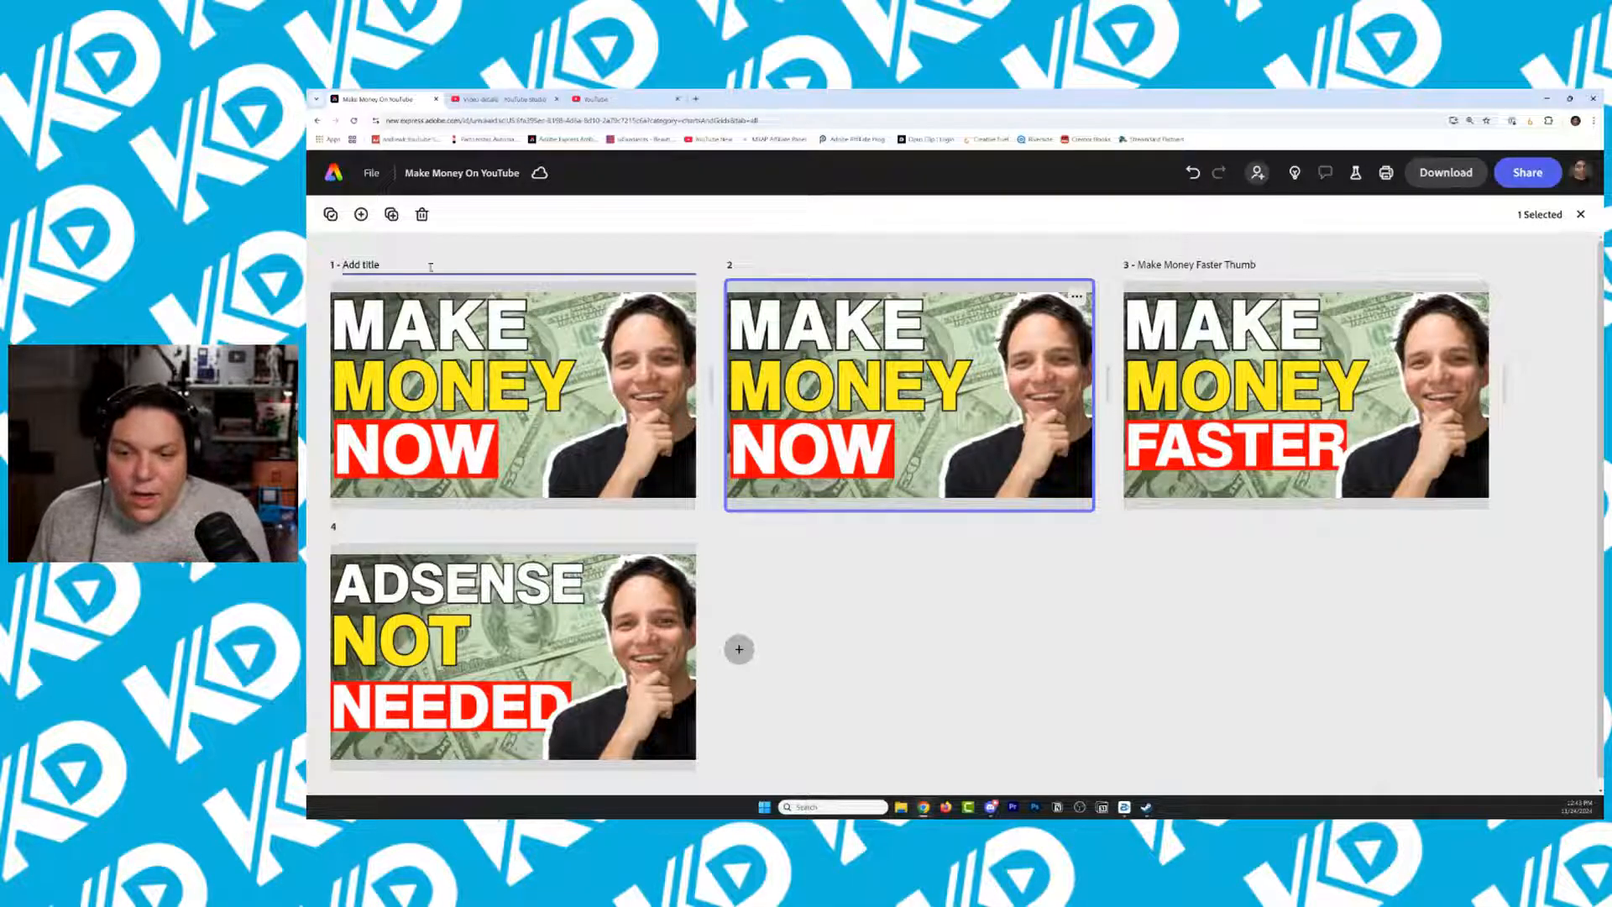
type("OG Make Money Now")
left_click(820, 266)
type("Copy of Make MOney Now")
key("Return")
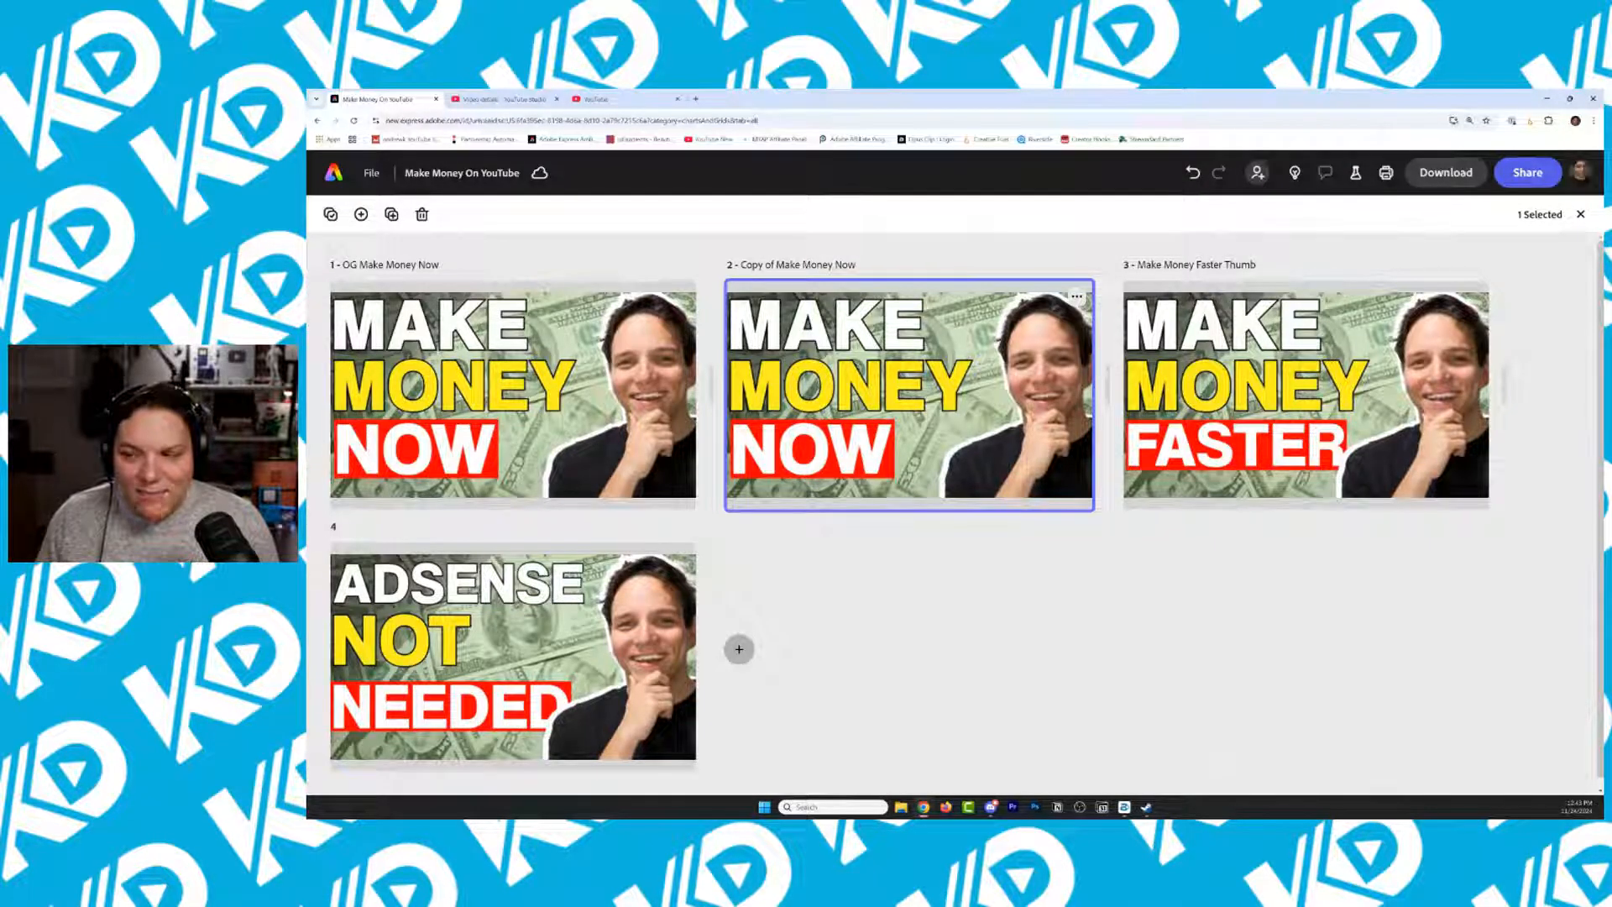
Open the Copy of Make Money Now page and replace the text NOW with ON YOUTUBE
double_click(844, 401)
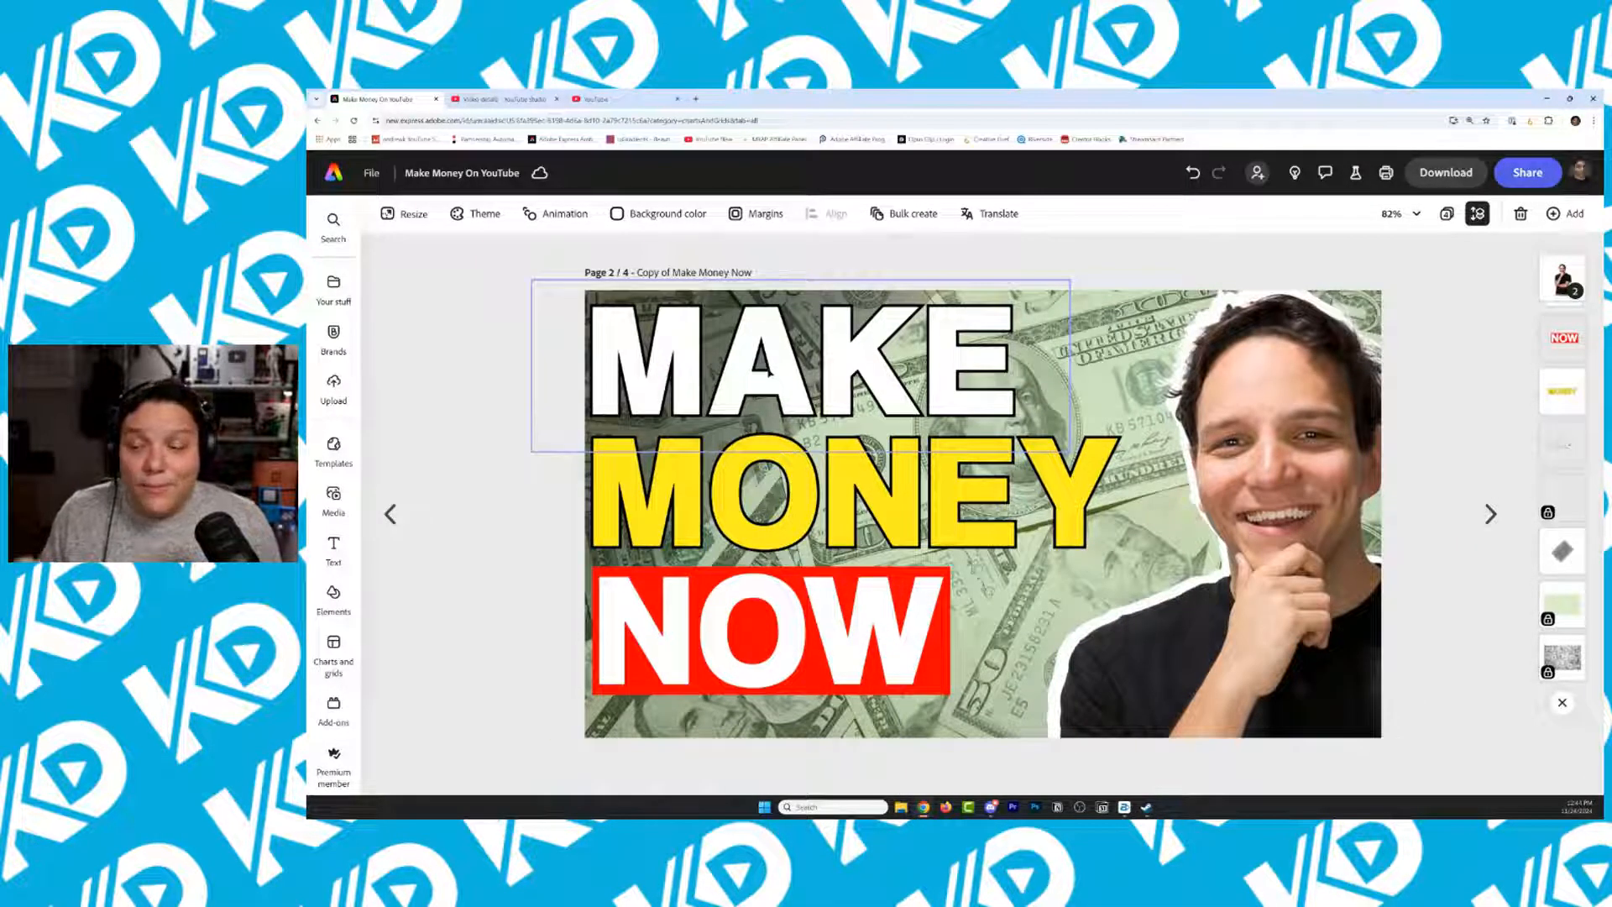
left_click(1490, 513)
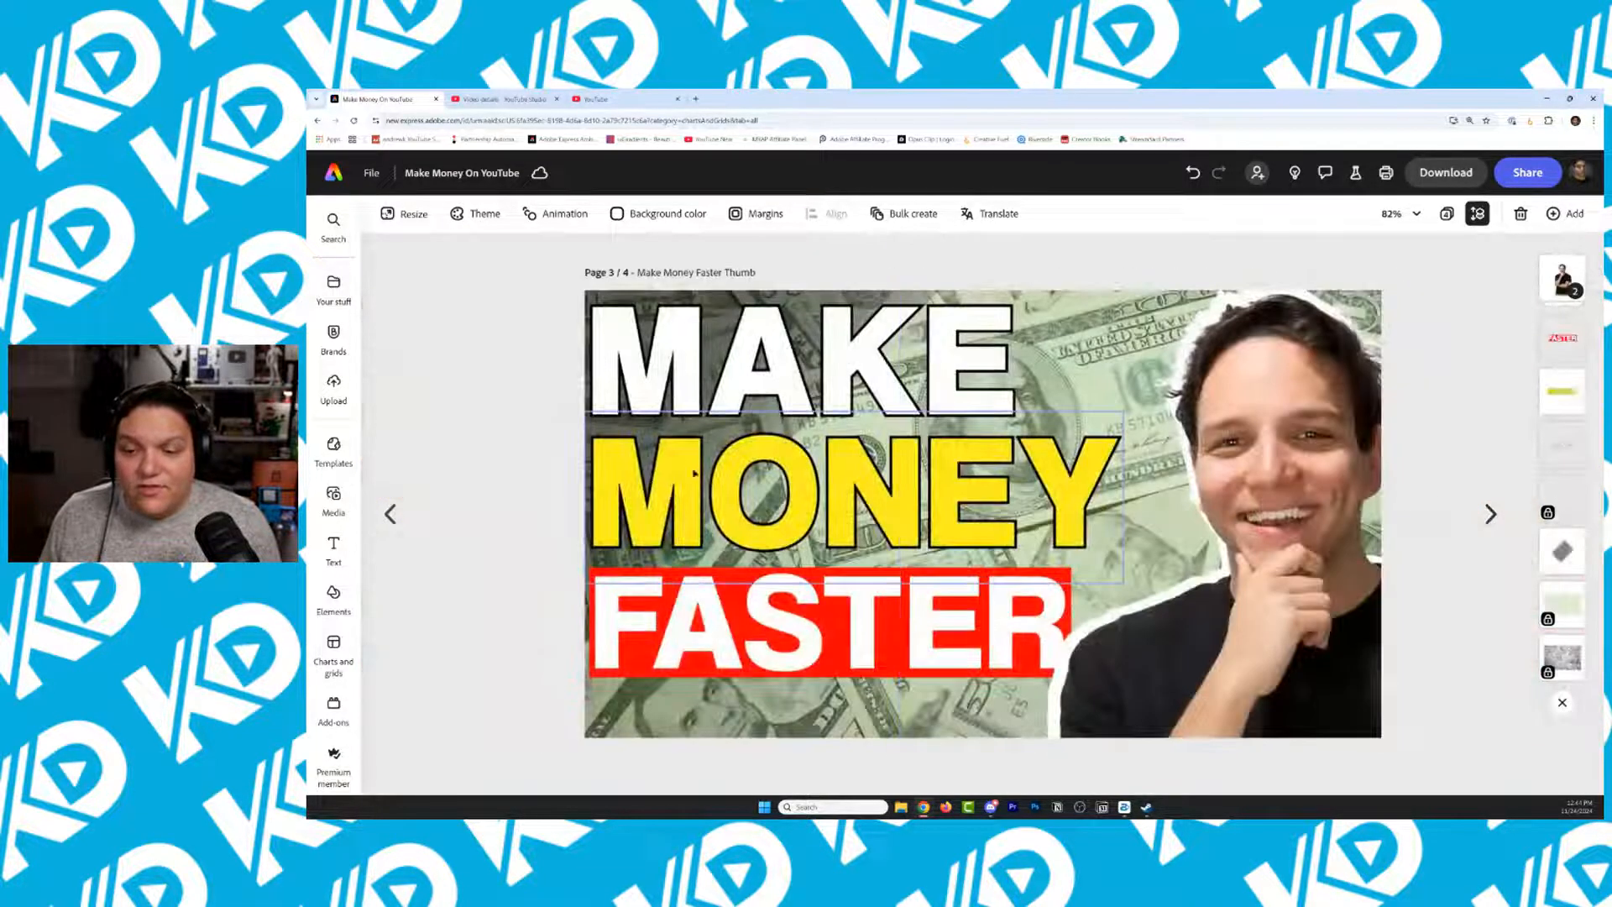
left_click(391, 514)
double_click(808, 638)
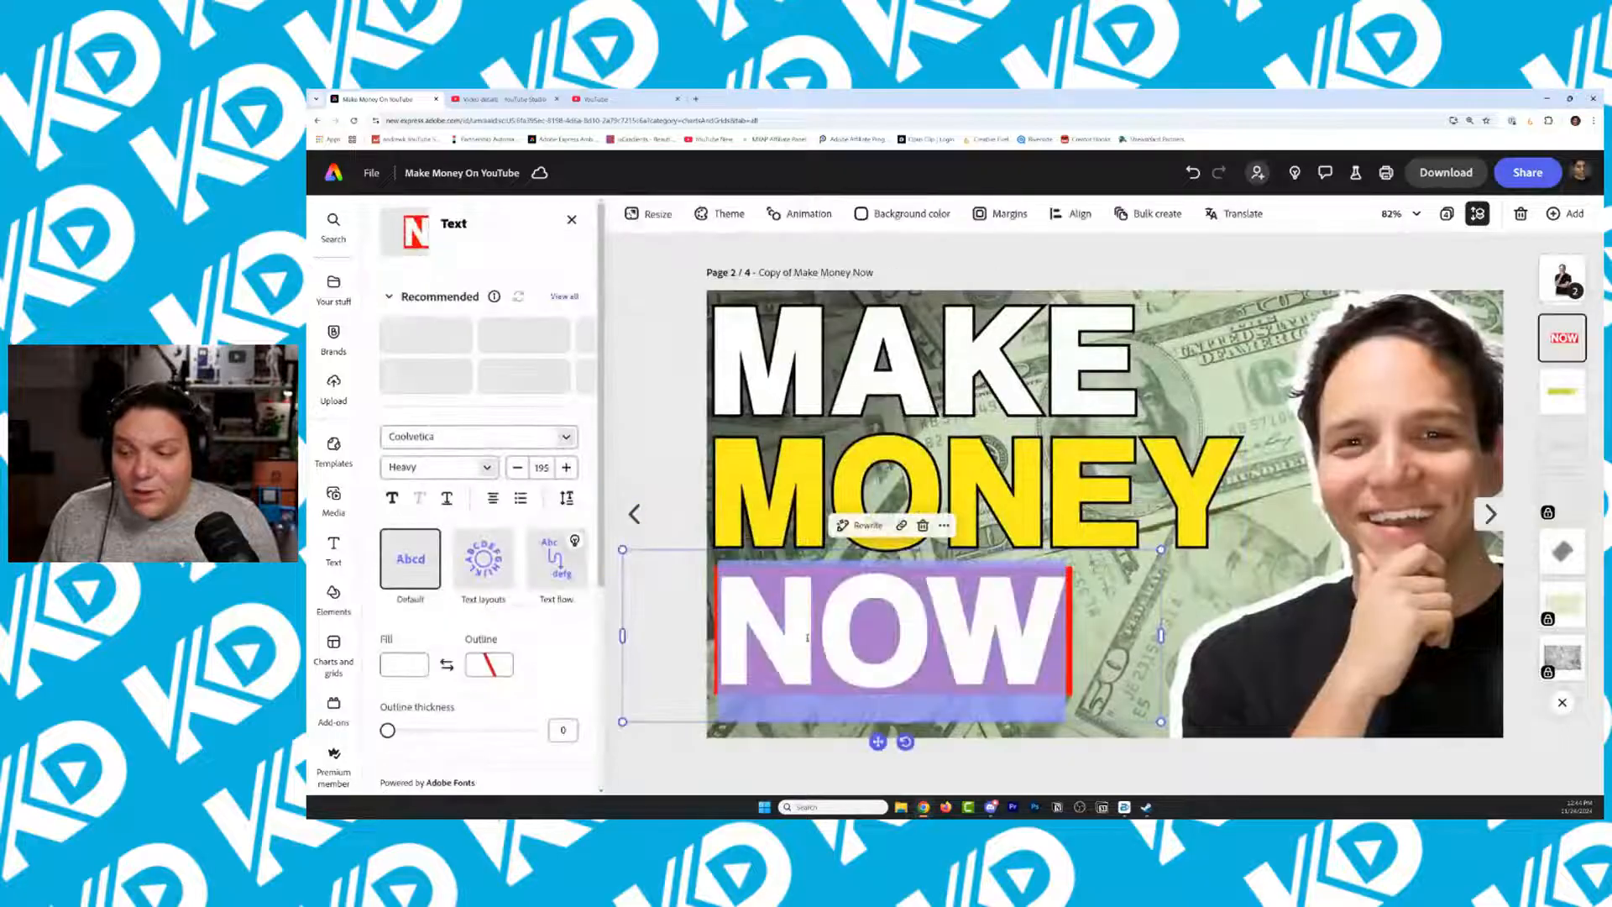
type("ON")
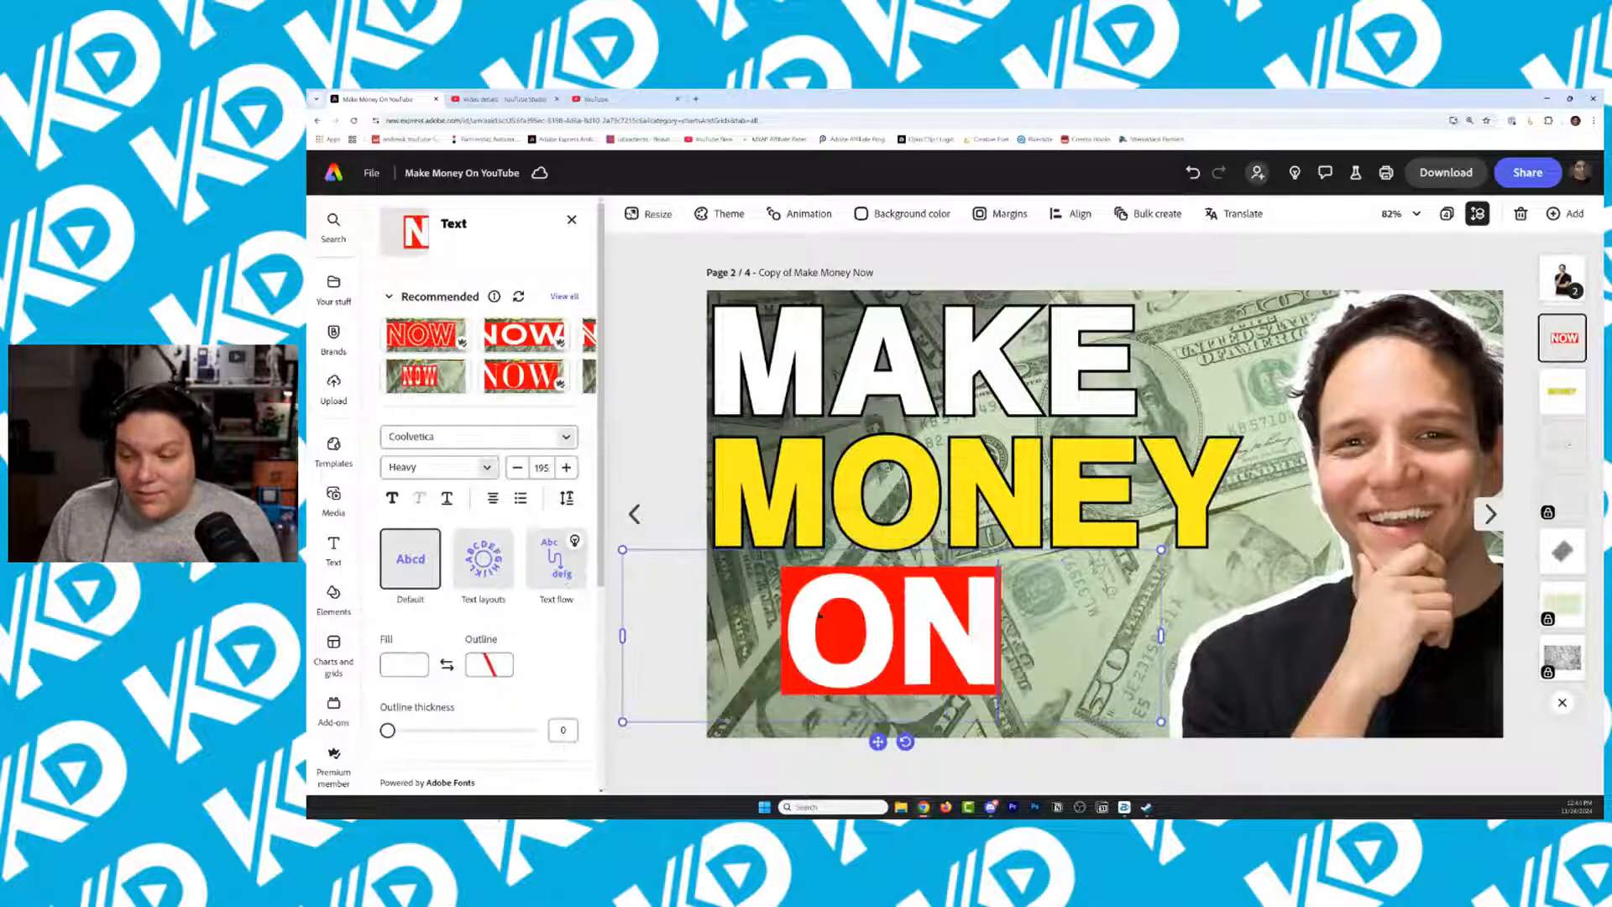
type(" YOUTUBE")
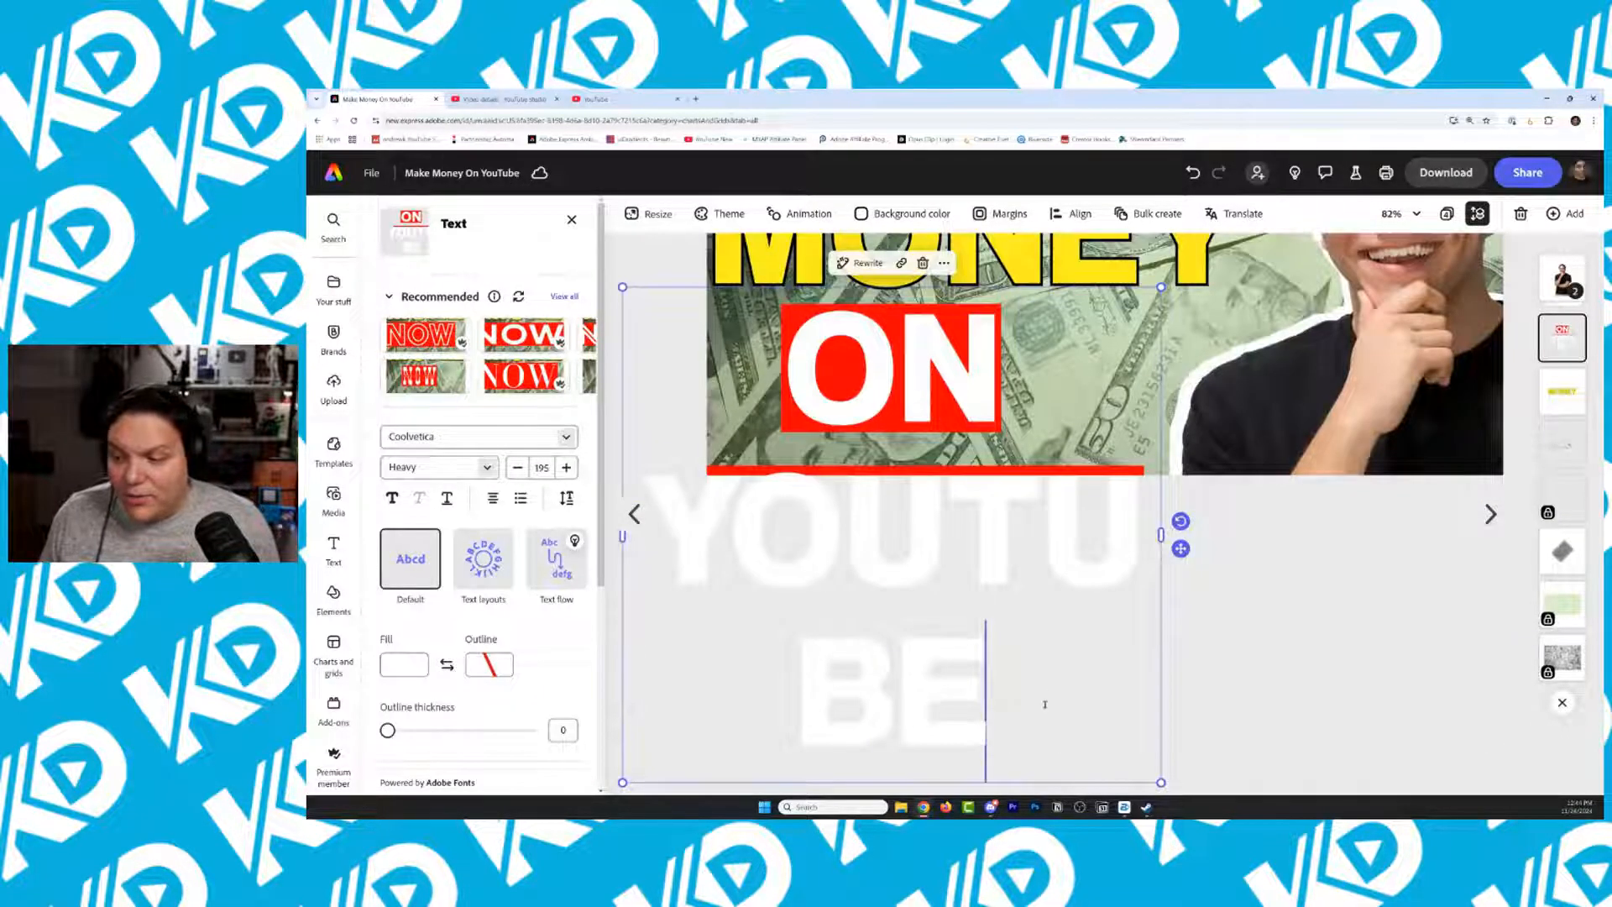
Resize the ON YOUTUBE text to fit on one line at about size 98 and place it below MONEY
left_click_drag(1162, 783, 835, 483)
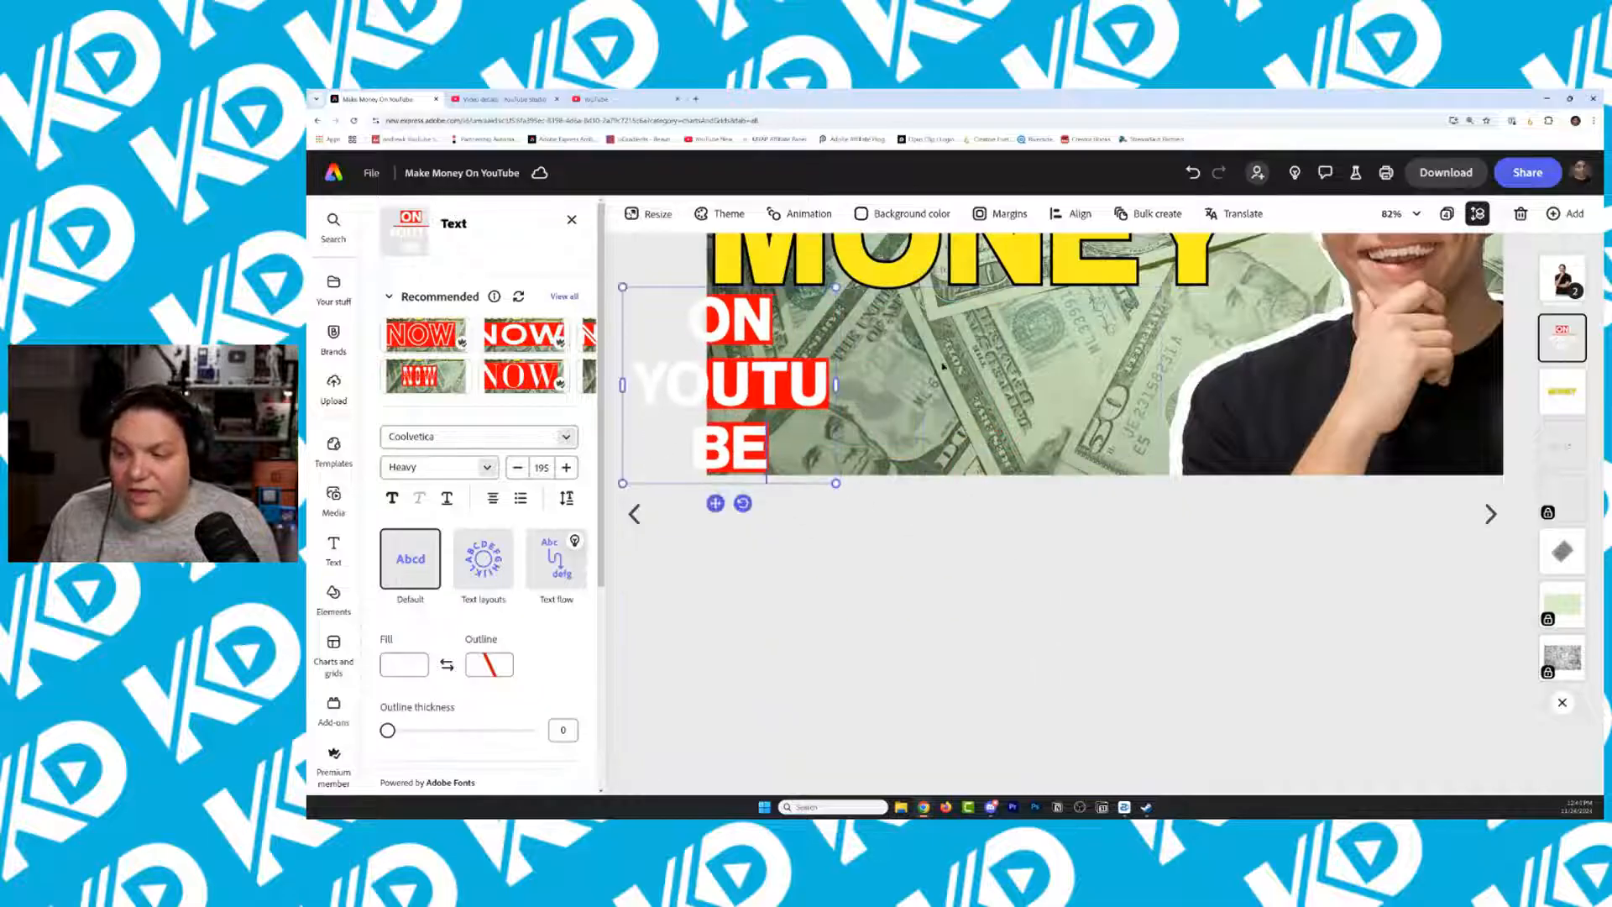
left_click_drag(837, 386, 1084, 386)
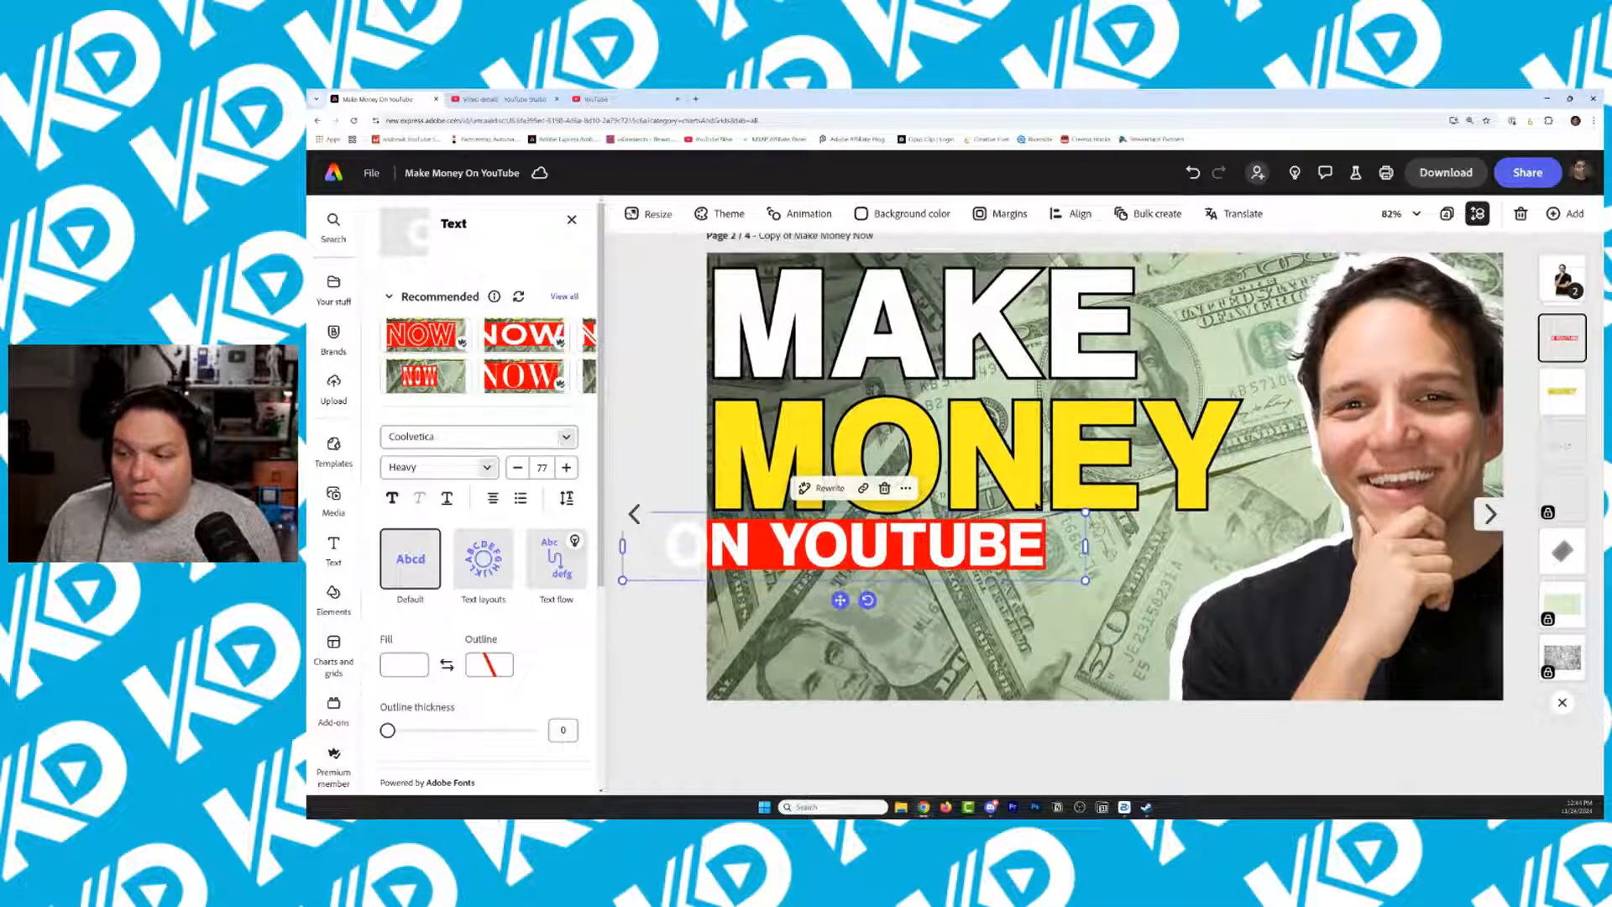
left_click_drag(1036, 504, 1259, 536)
left_click_drag(1131, 539, 1121, 526)
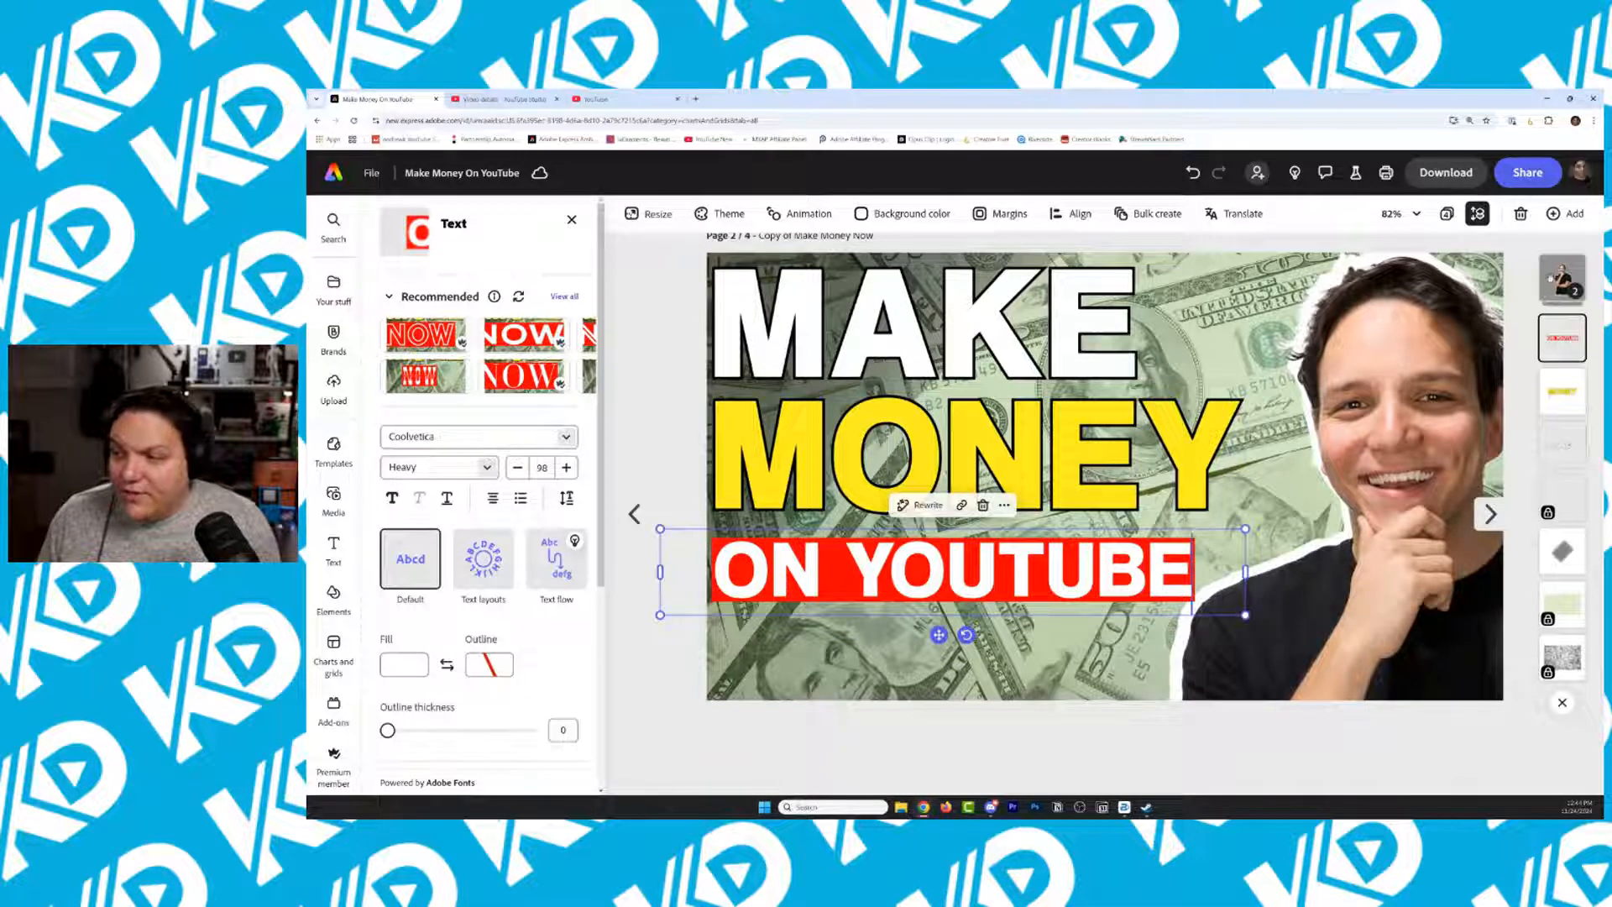
left_click(1564, 298)
mouse_move(1565, 303)
left_mouse_down()
mouse_move(1567, 336)
mouse_move(1562, 277)
left_mouse_up()
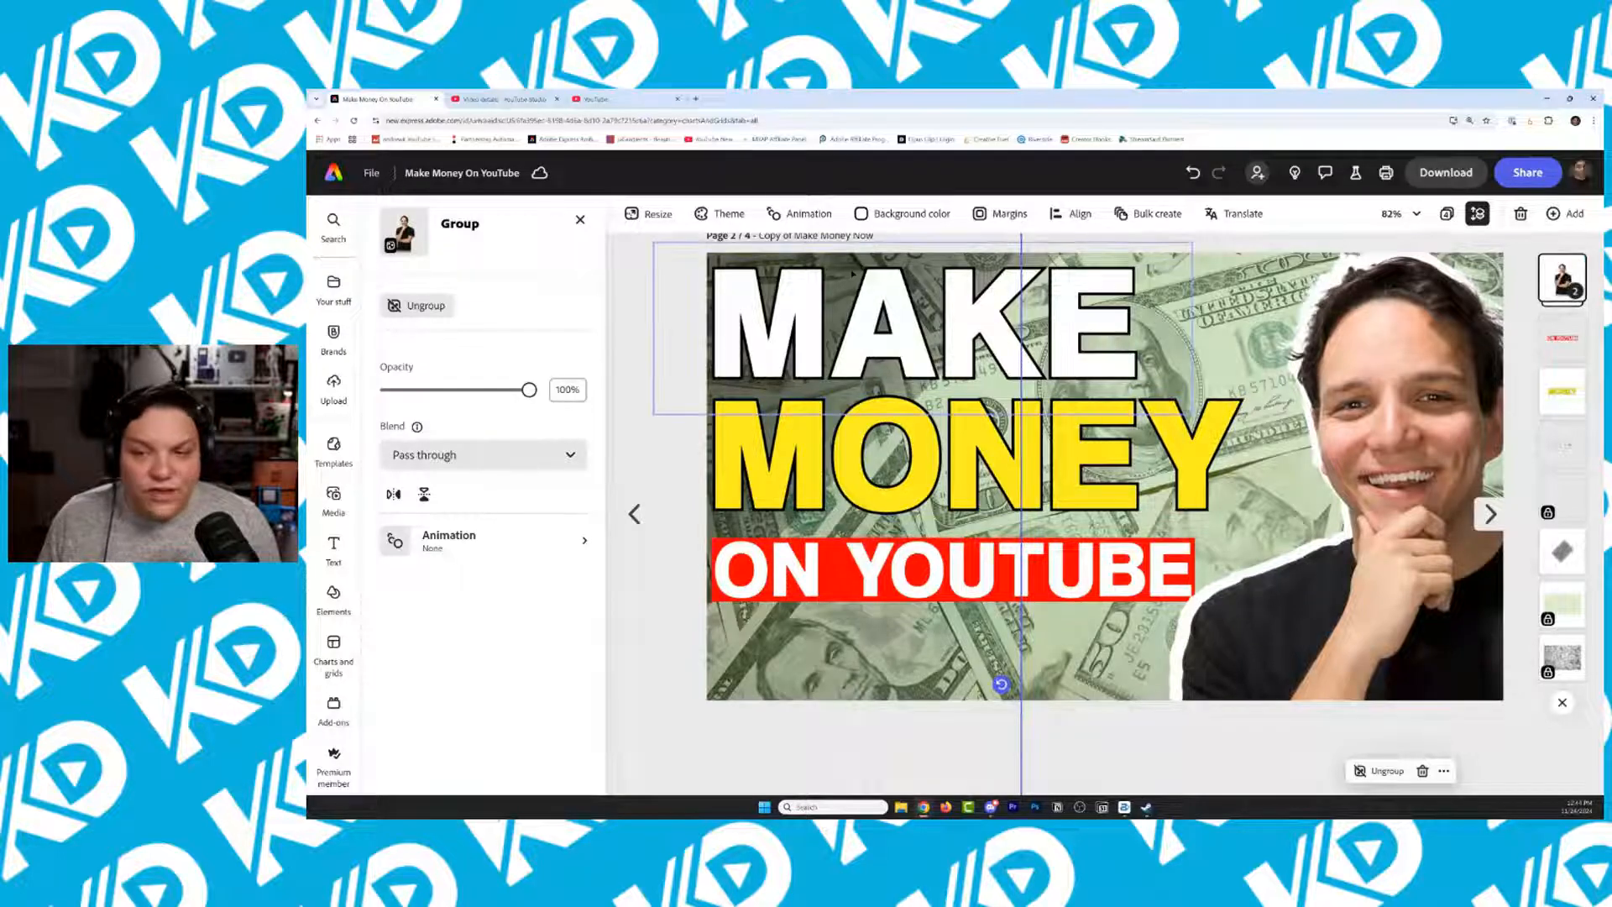
left_click(581, 219)
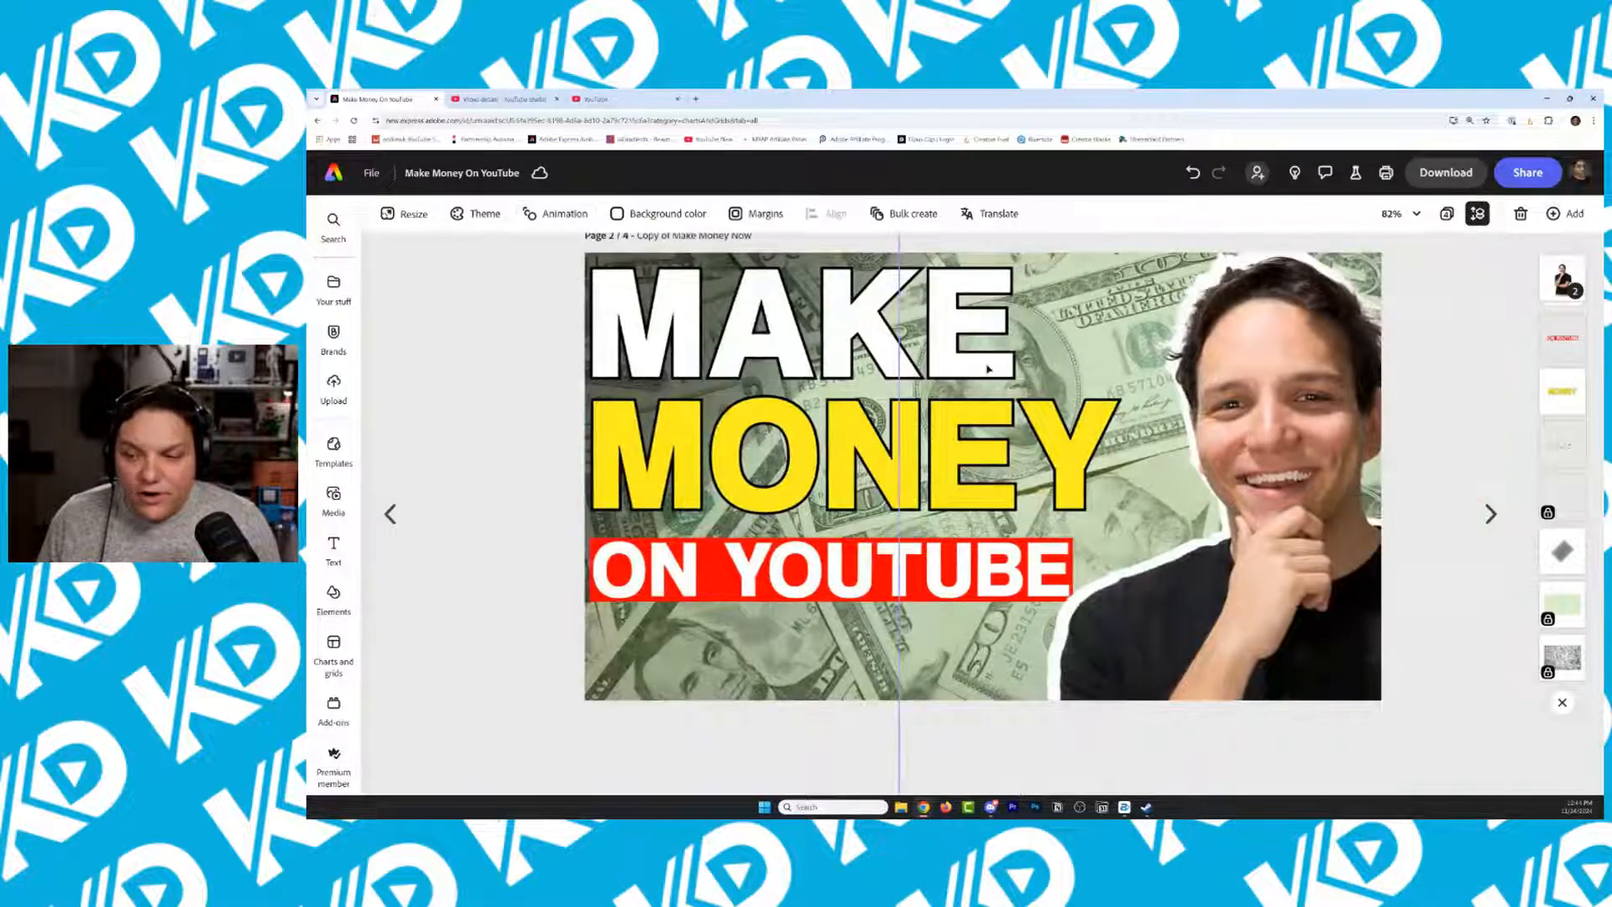
Select the white silhouette image inside the portrait group, clear its effect and reapply the Custom duotone with white shadows and highlights
left_click(1559, 284)
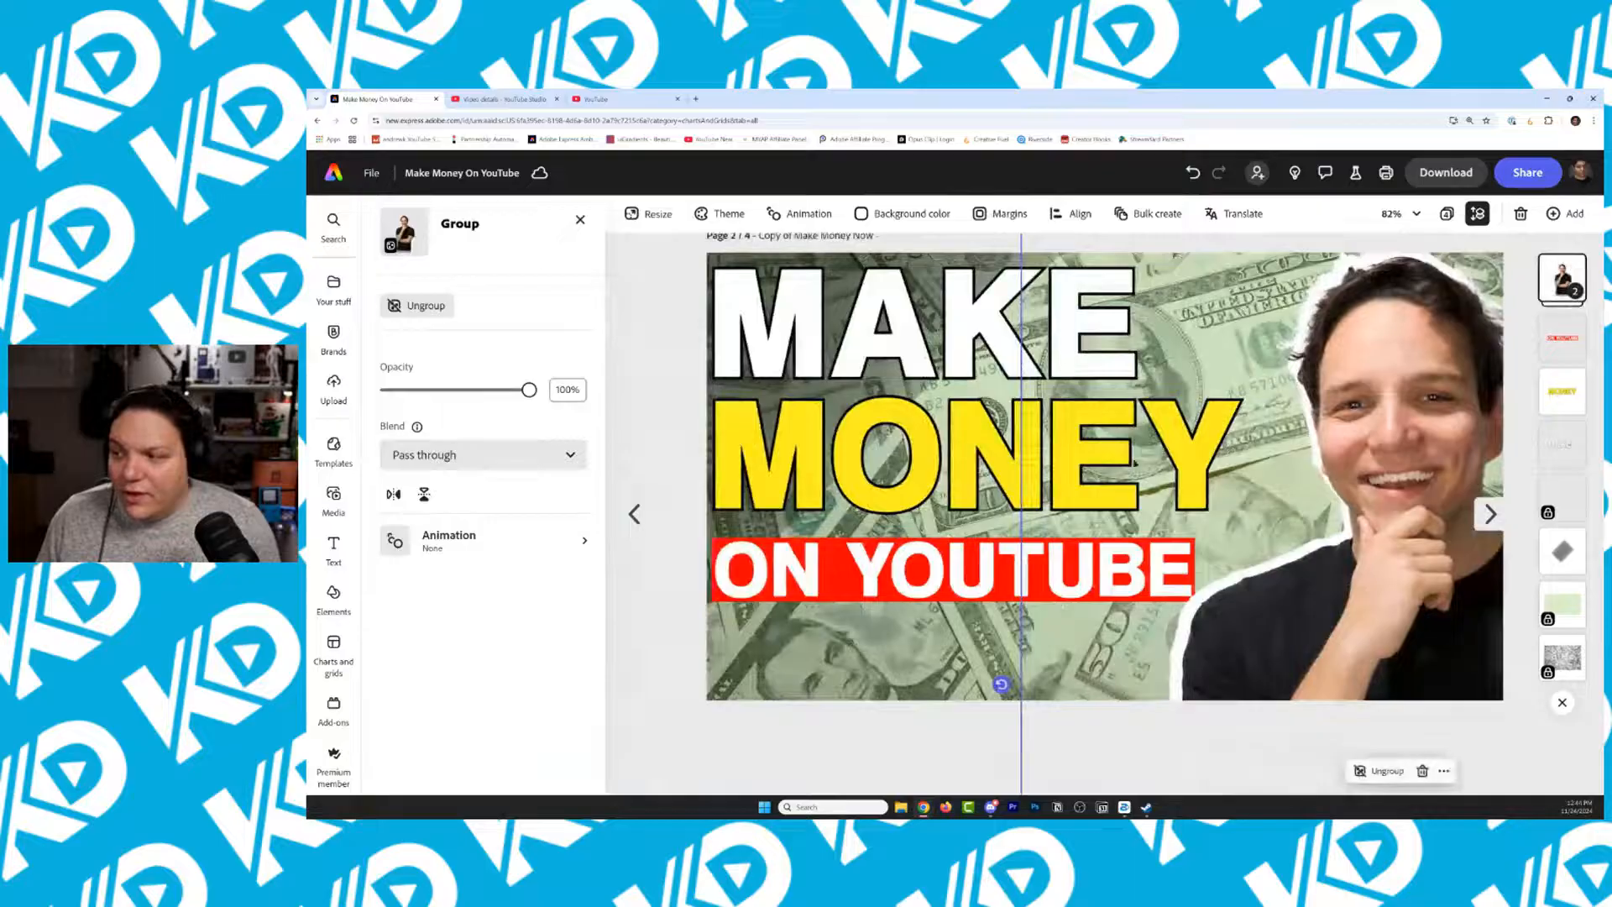
left_click(420, 305)
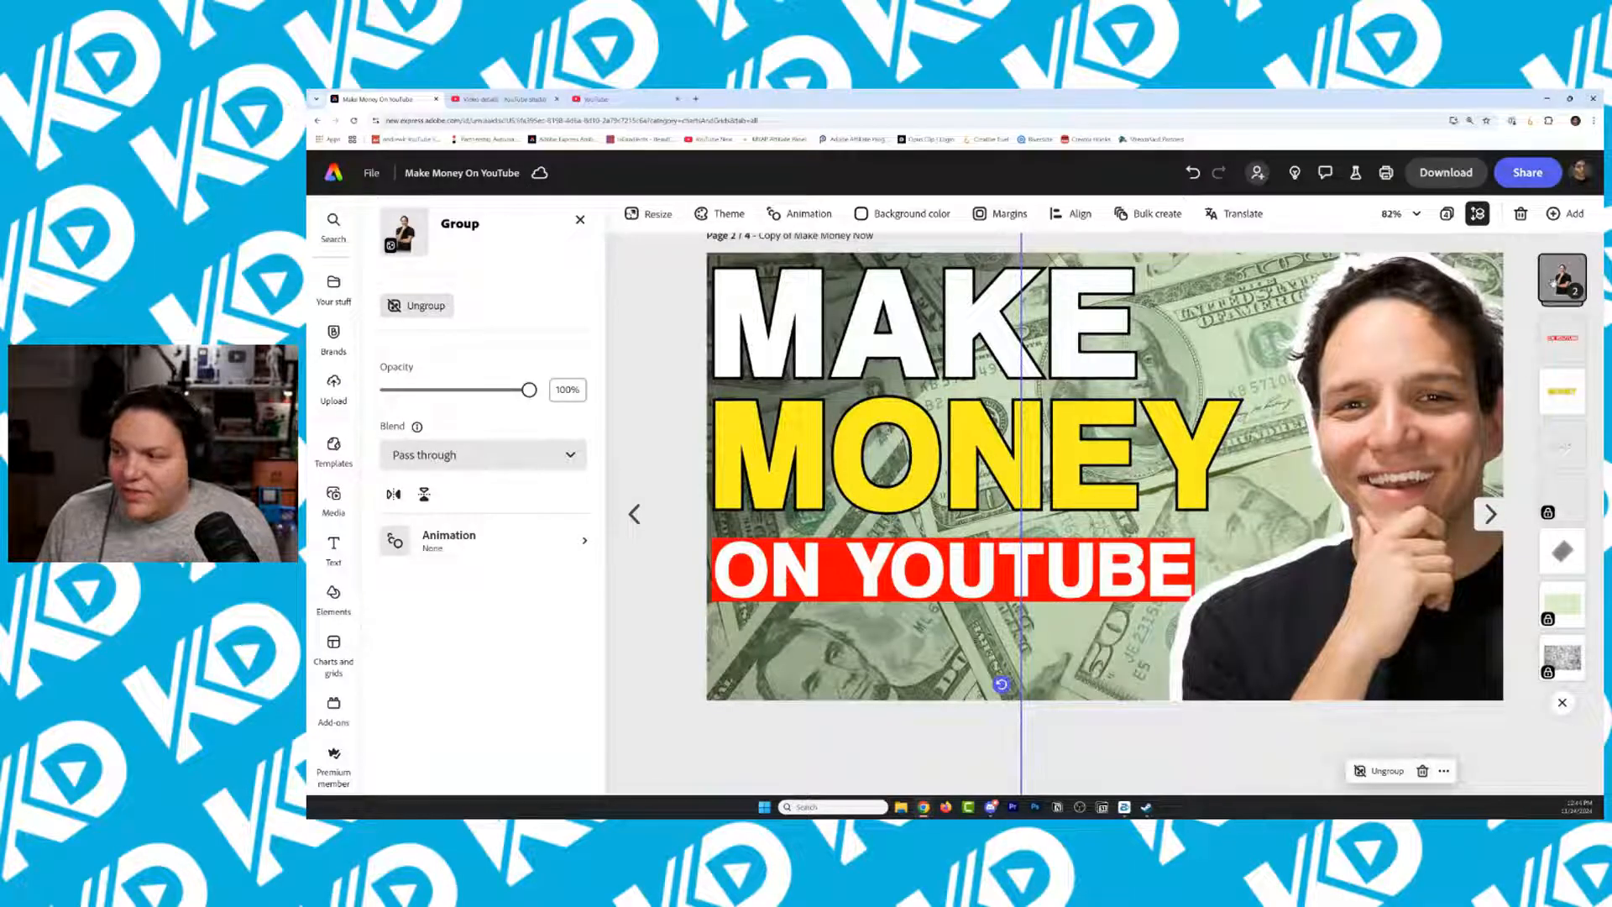
left_click(1561, 355)
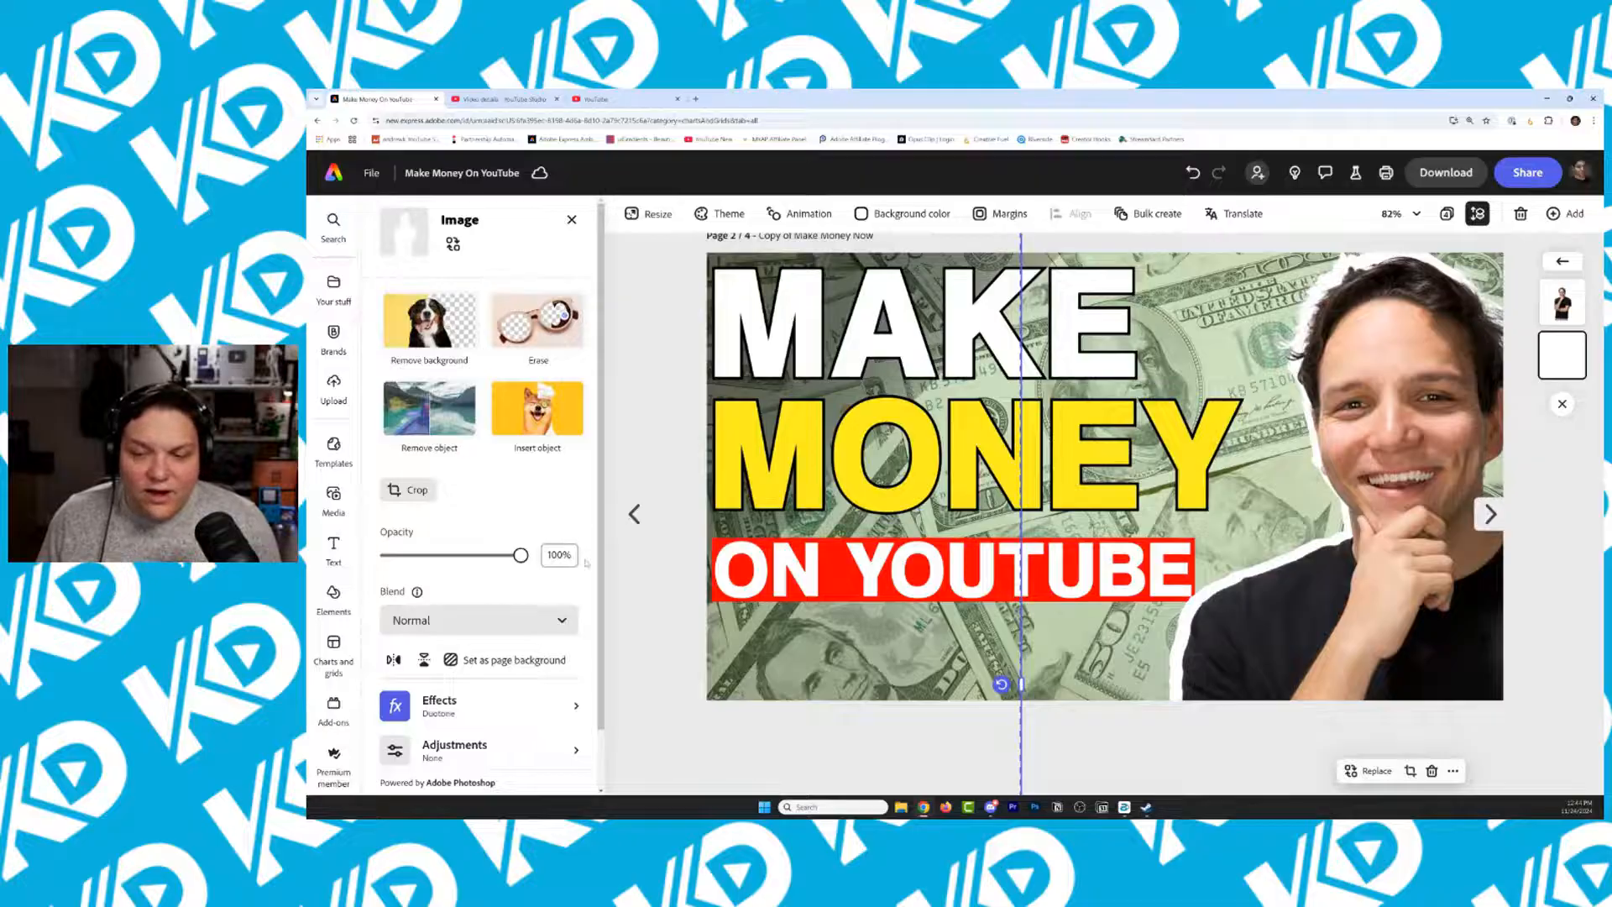
scroll(566, 662, "down", 1)
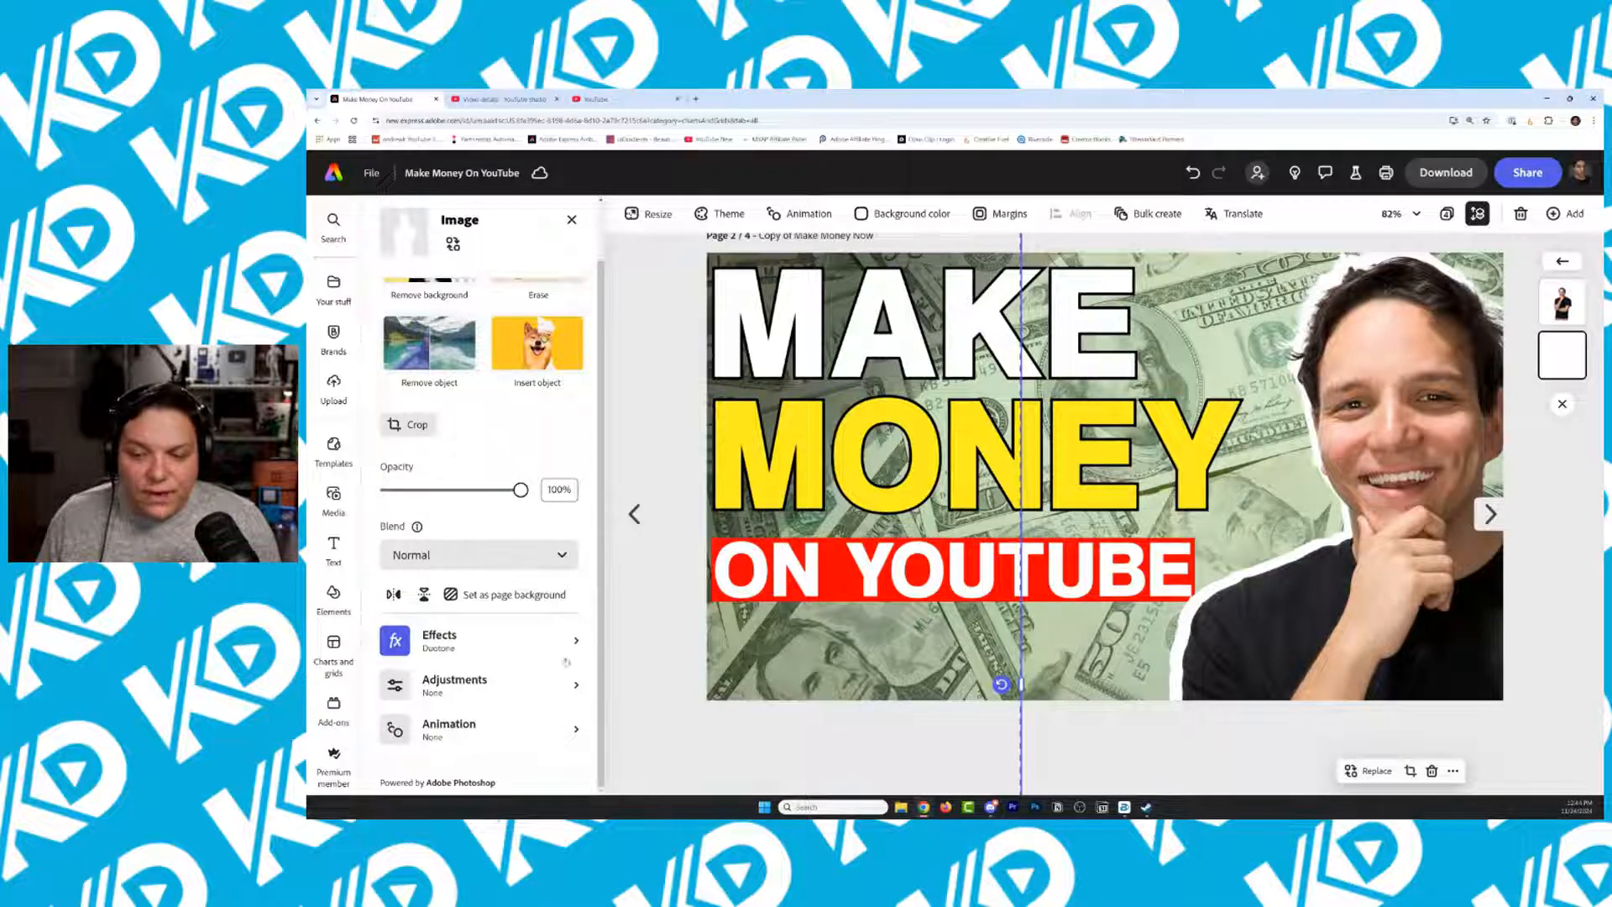
left_click(574, 643)
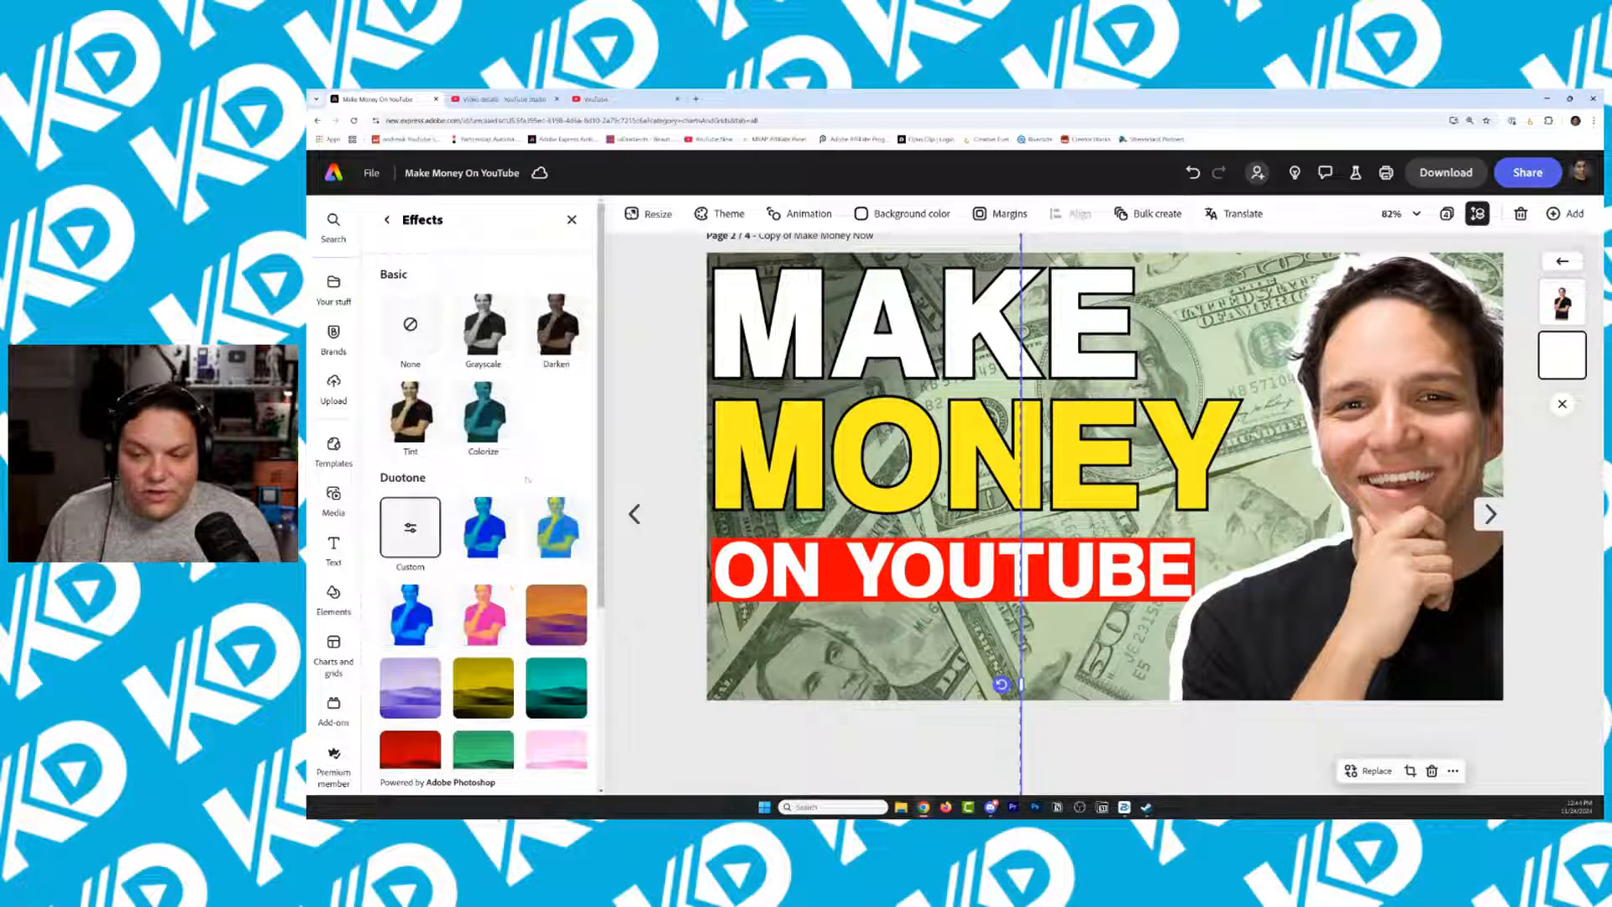
left_click(412, 326)
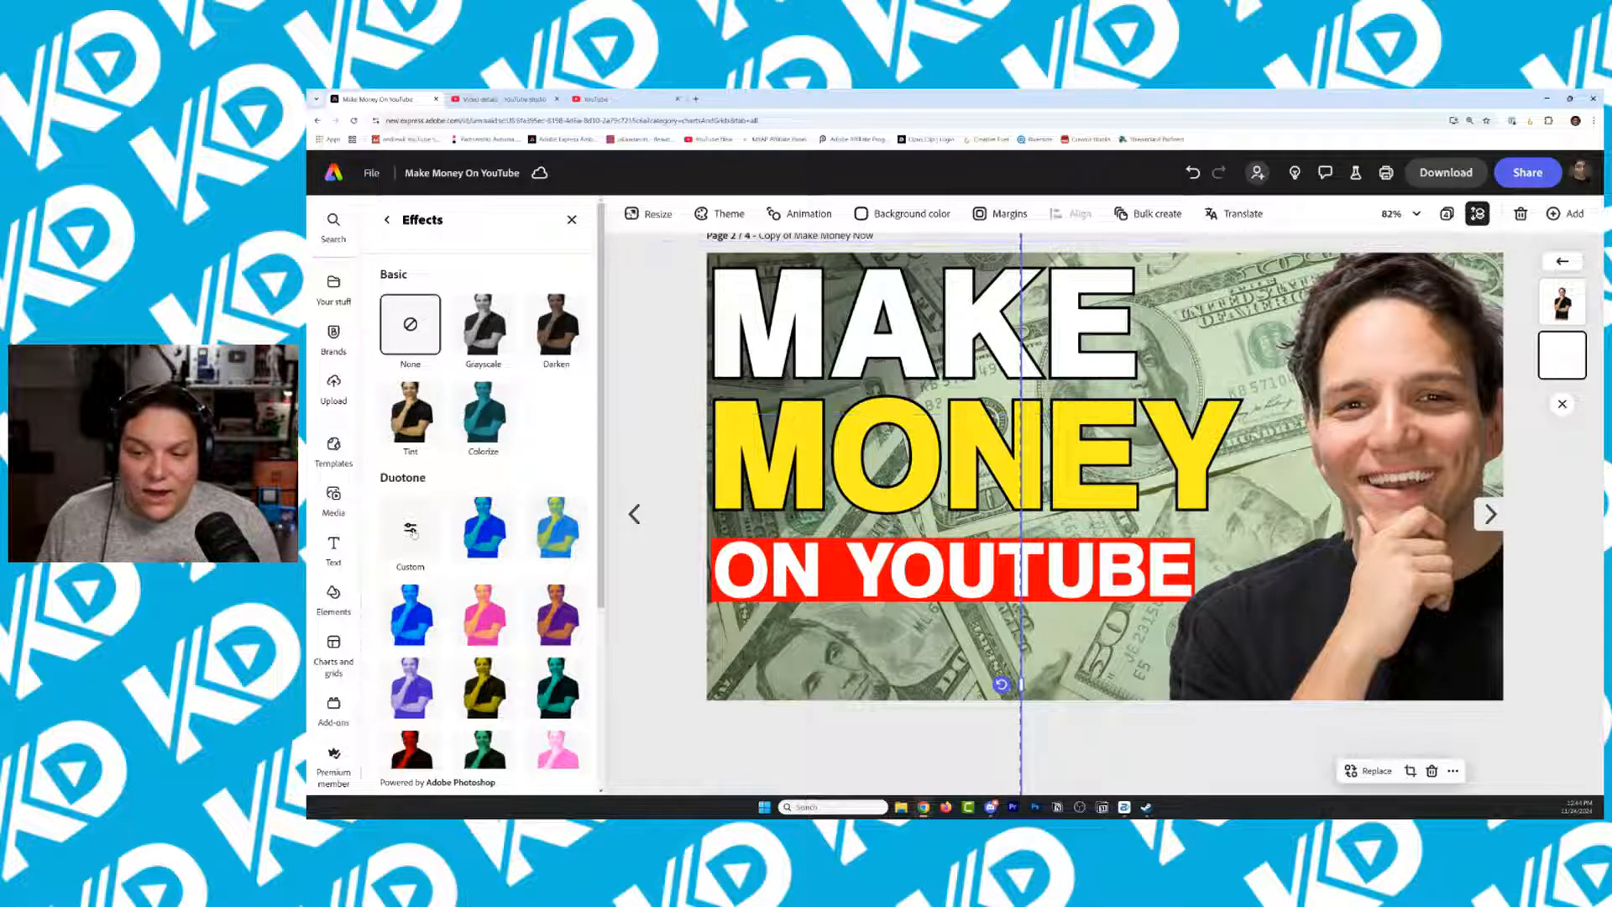
left_click(412, 530)
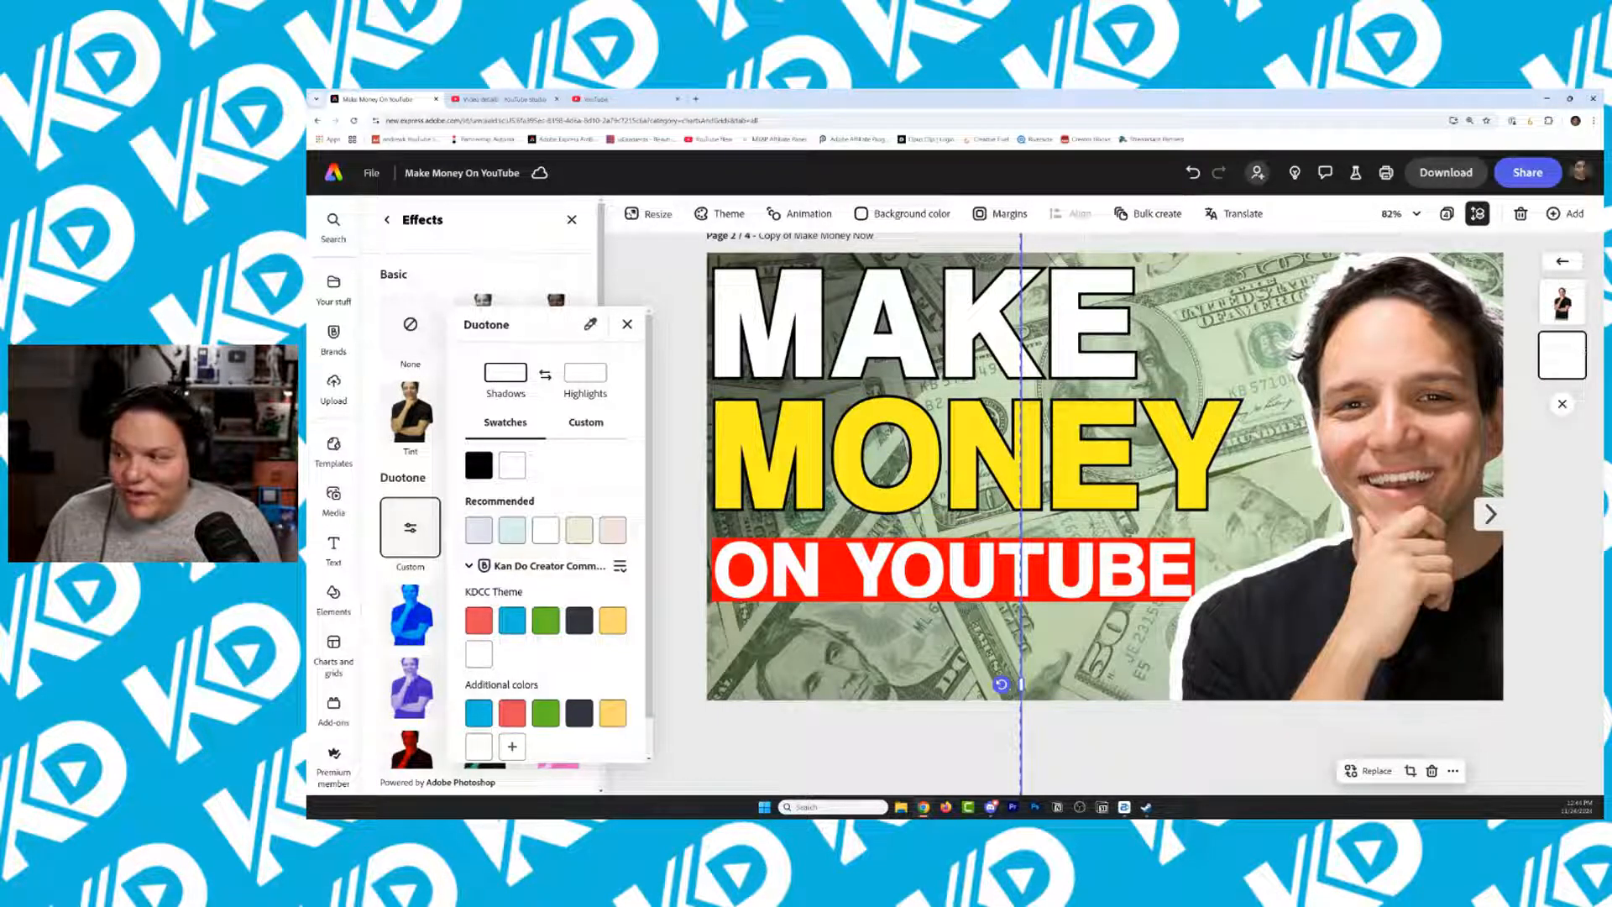
Exit the white silhouette's effect settings and the portrait group, and lock the whole portrait group
left_click(1563, 262)
left_click(1563, 262)
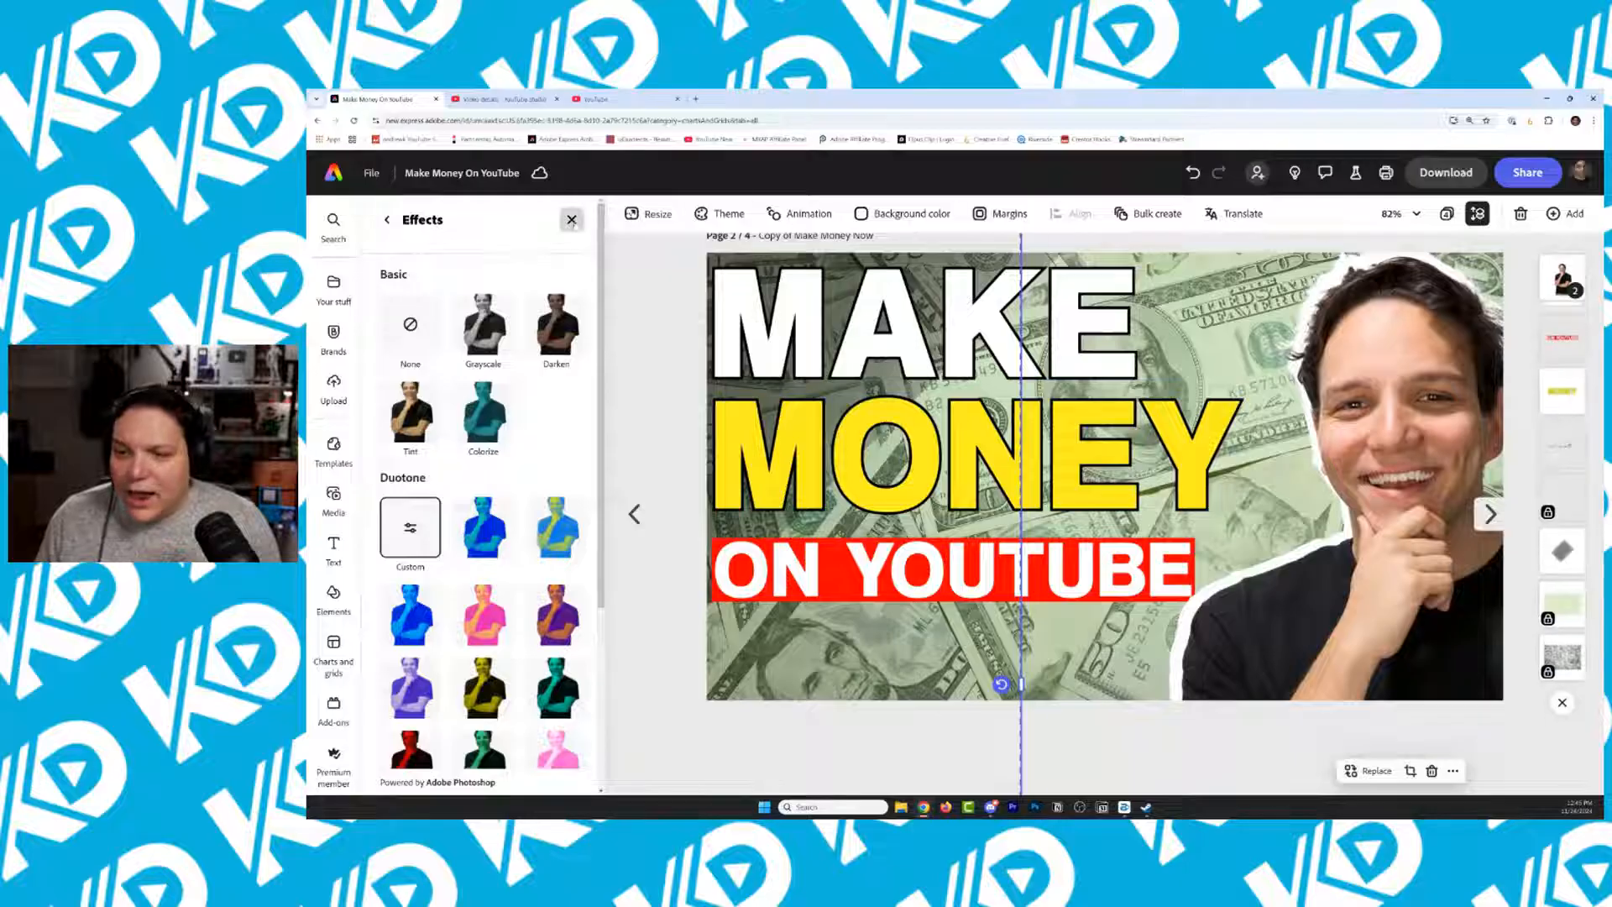
left_click(572, 219)
left_click(826, 444)
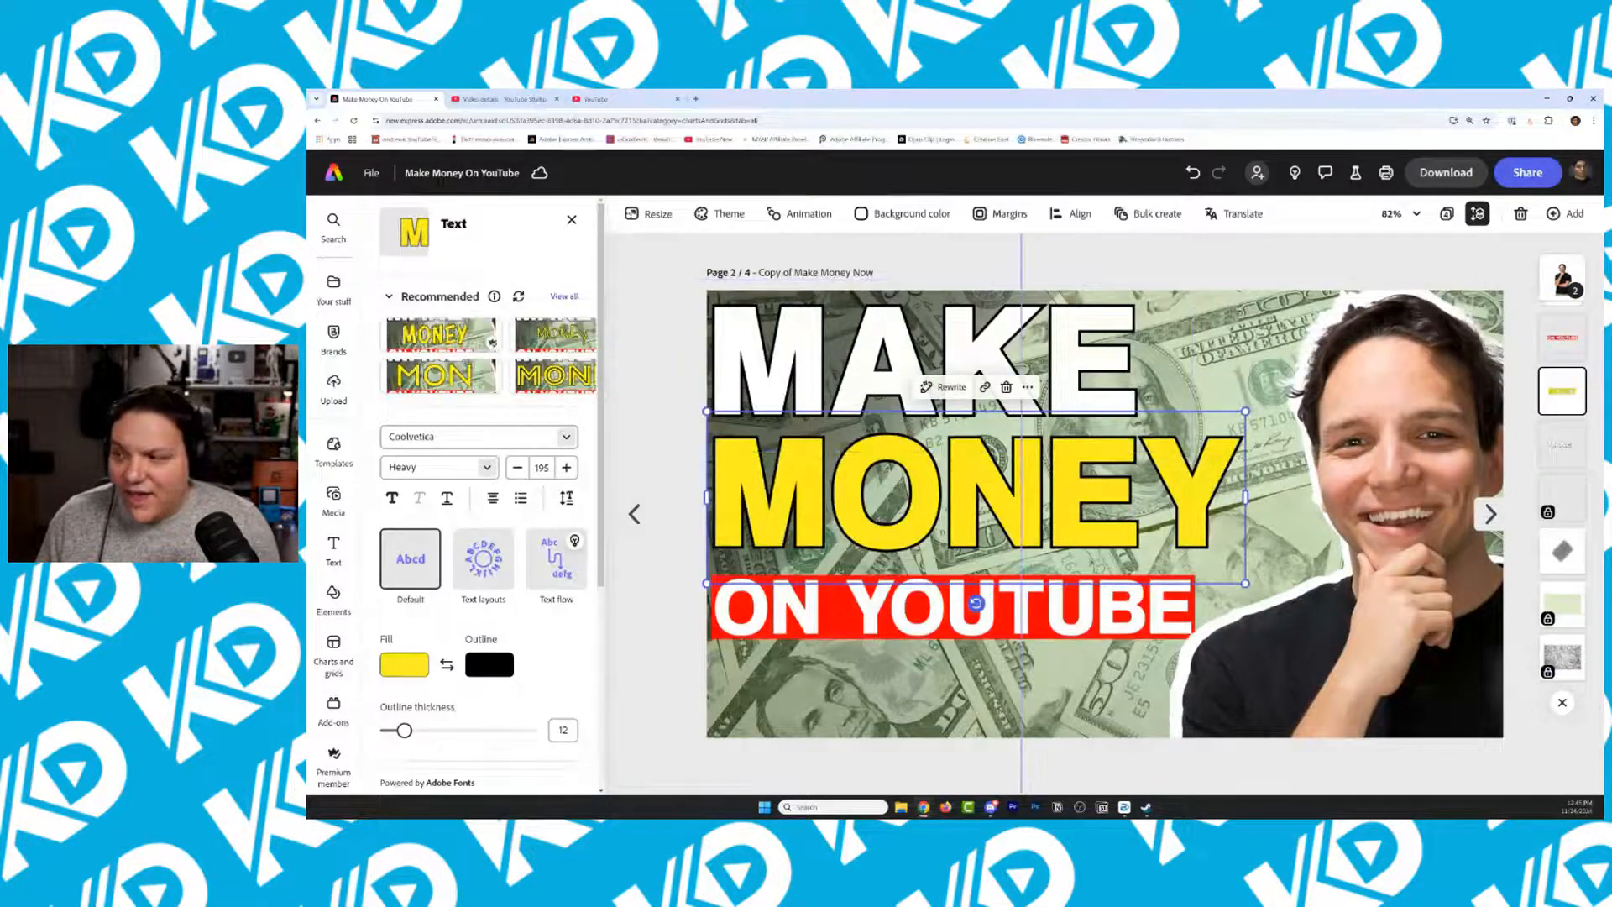
left_click(1562, 279)
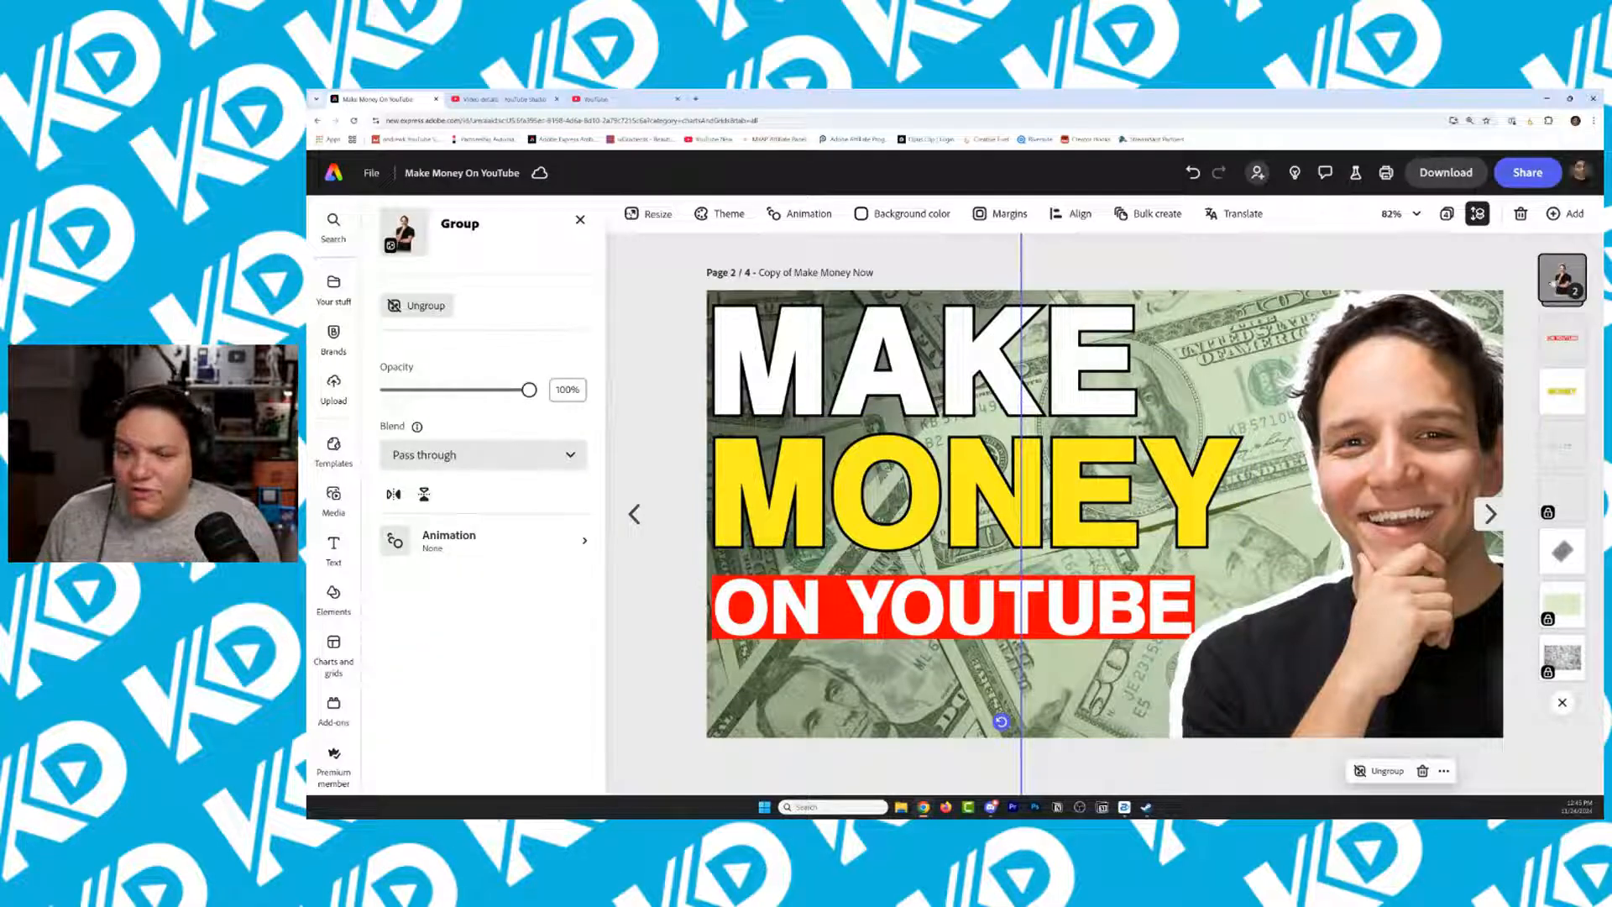
right_click(1390, 430)
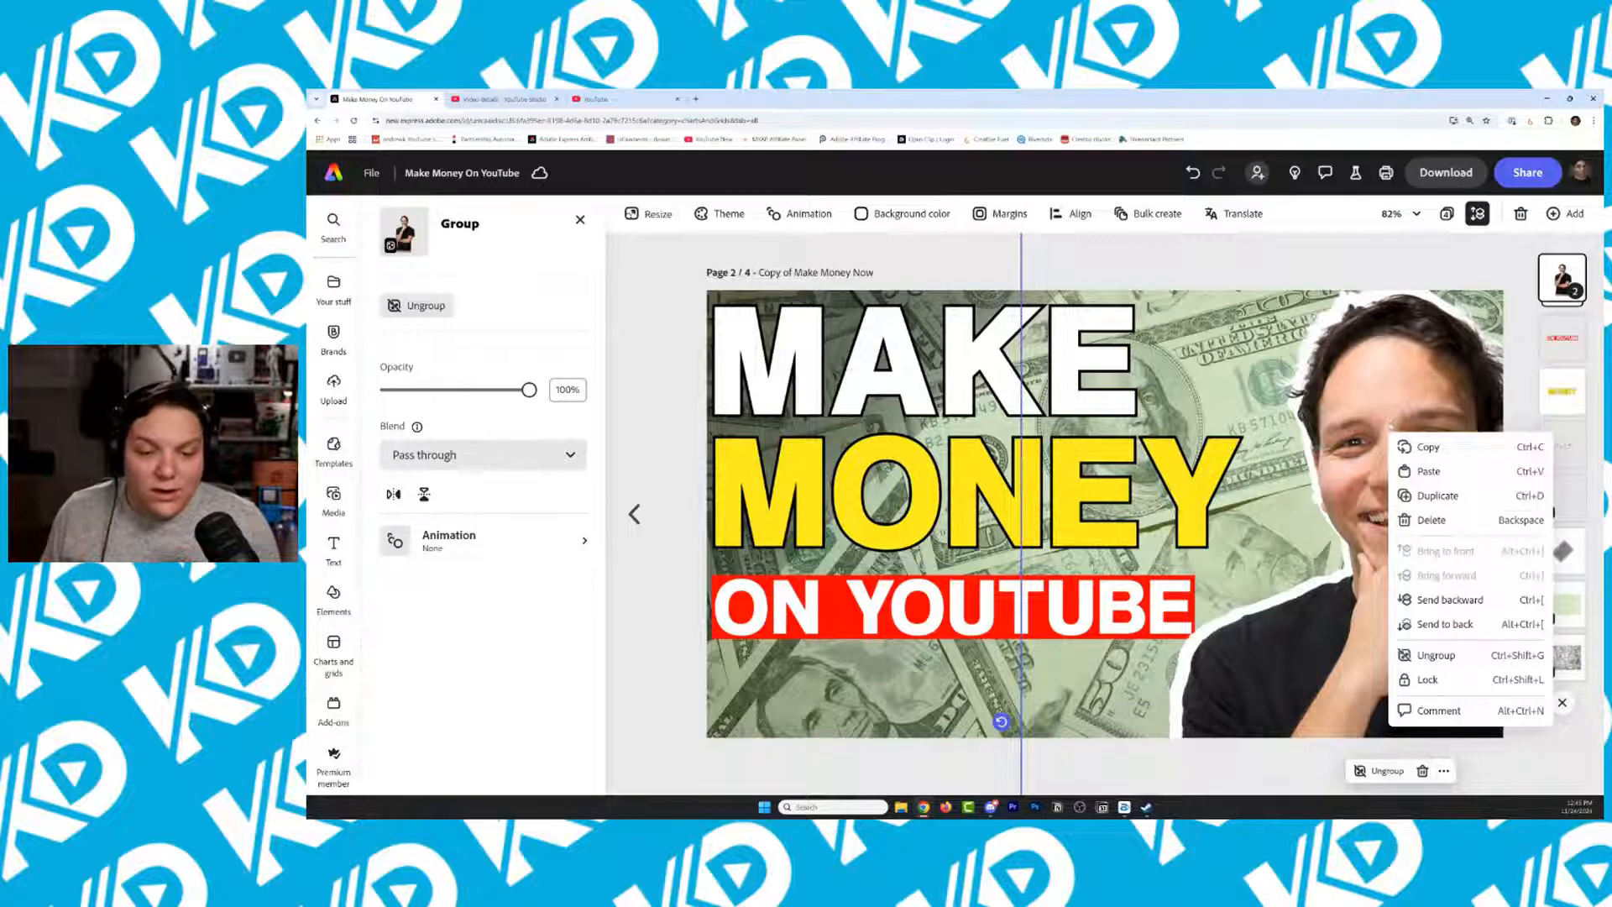
left_click(1430, 680)
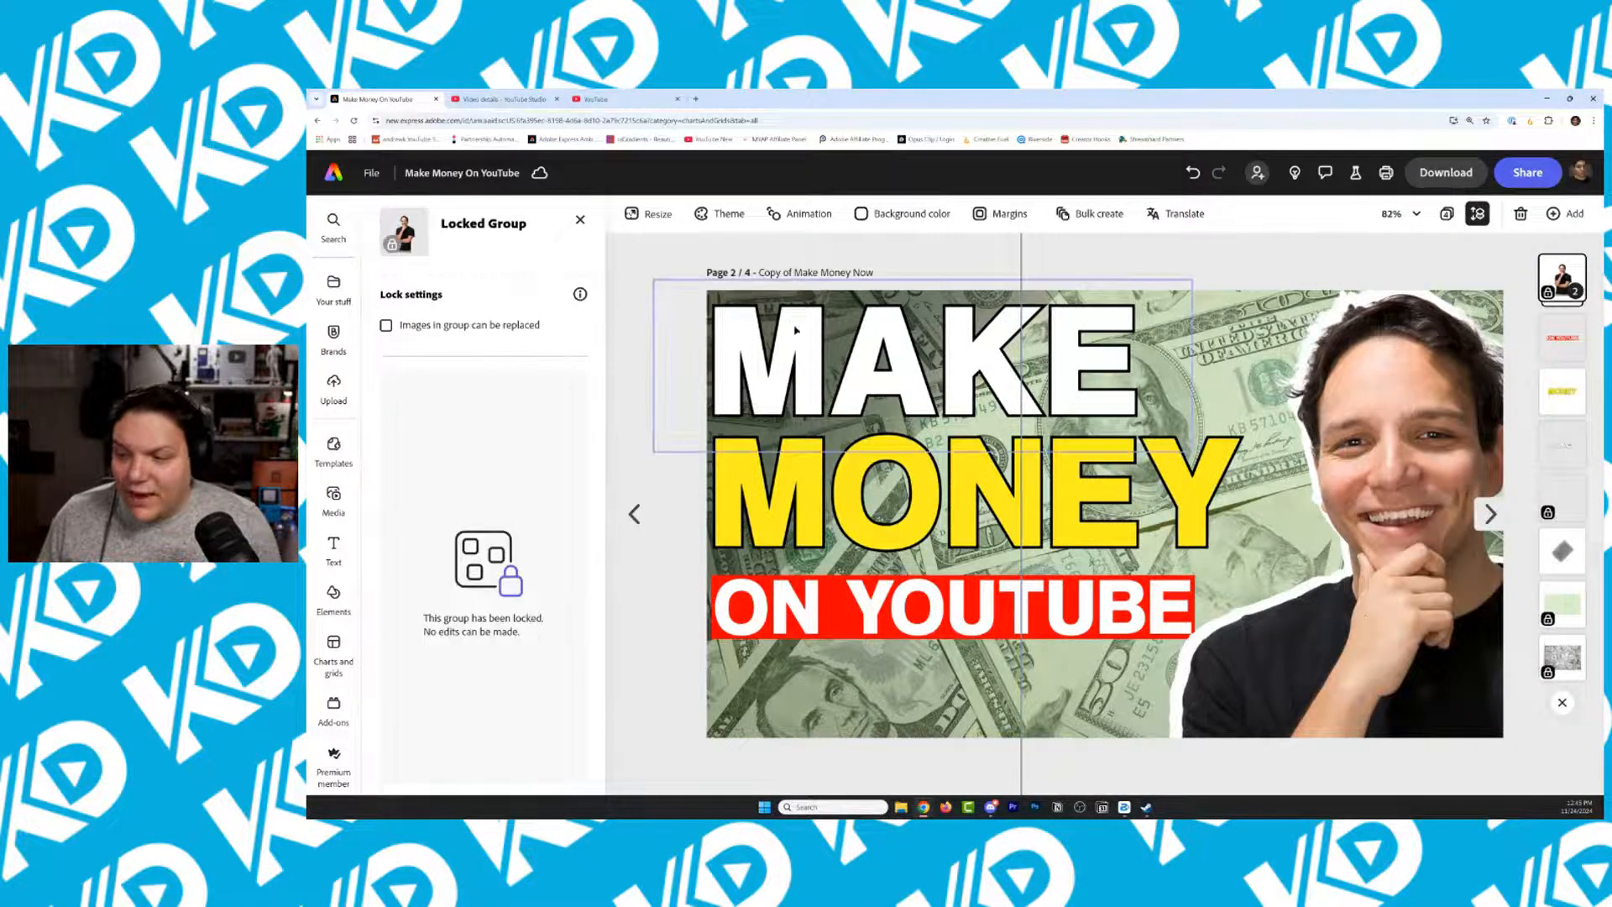
Change the fill of the word MONEY to a custom bright red, trying green first
left_click(630, 328)
double_click(739, 496)
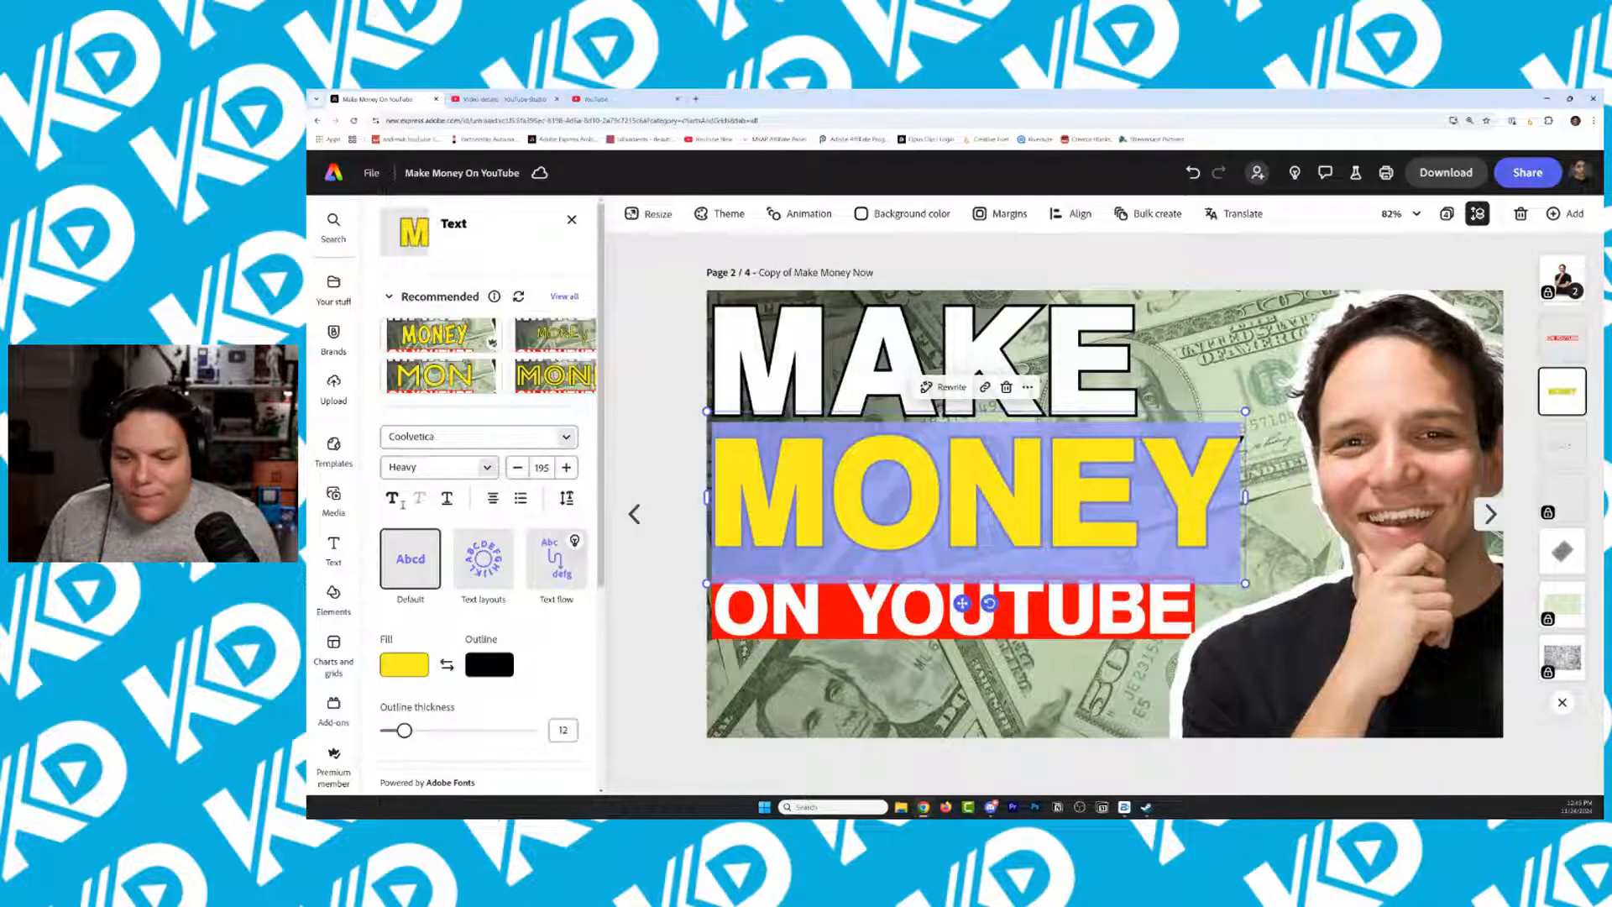
left_click(406, 669)
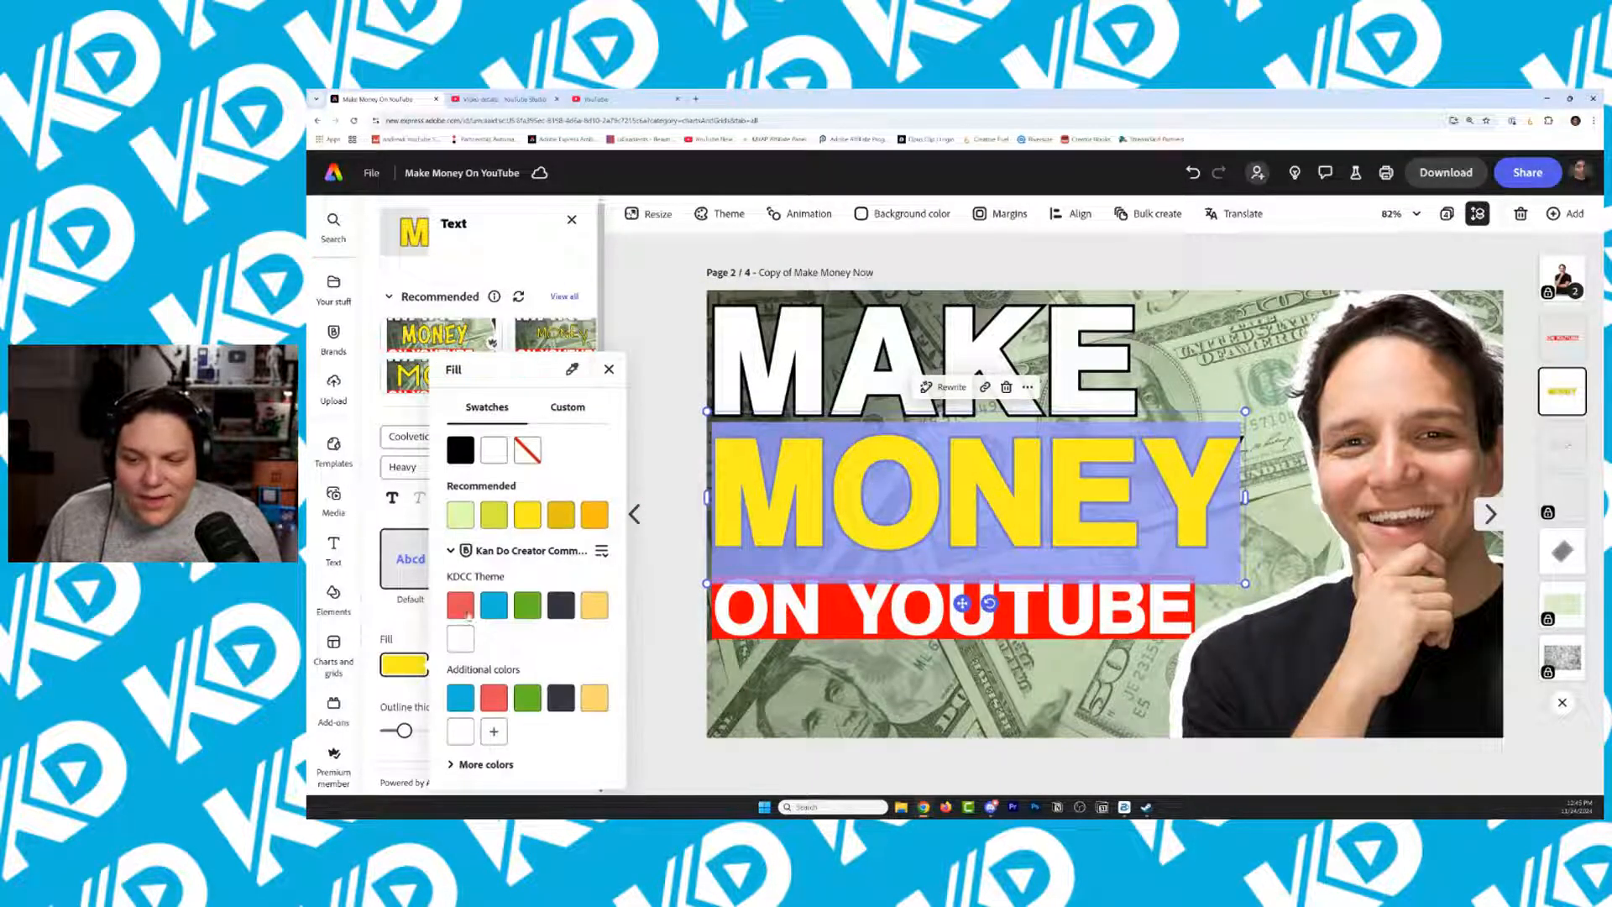
left_click(566, 410)
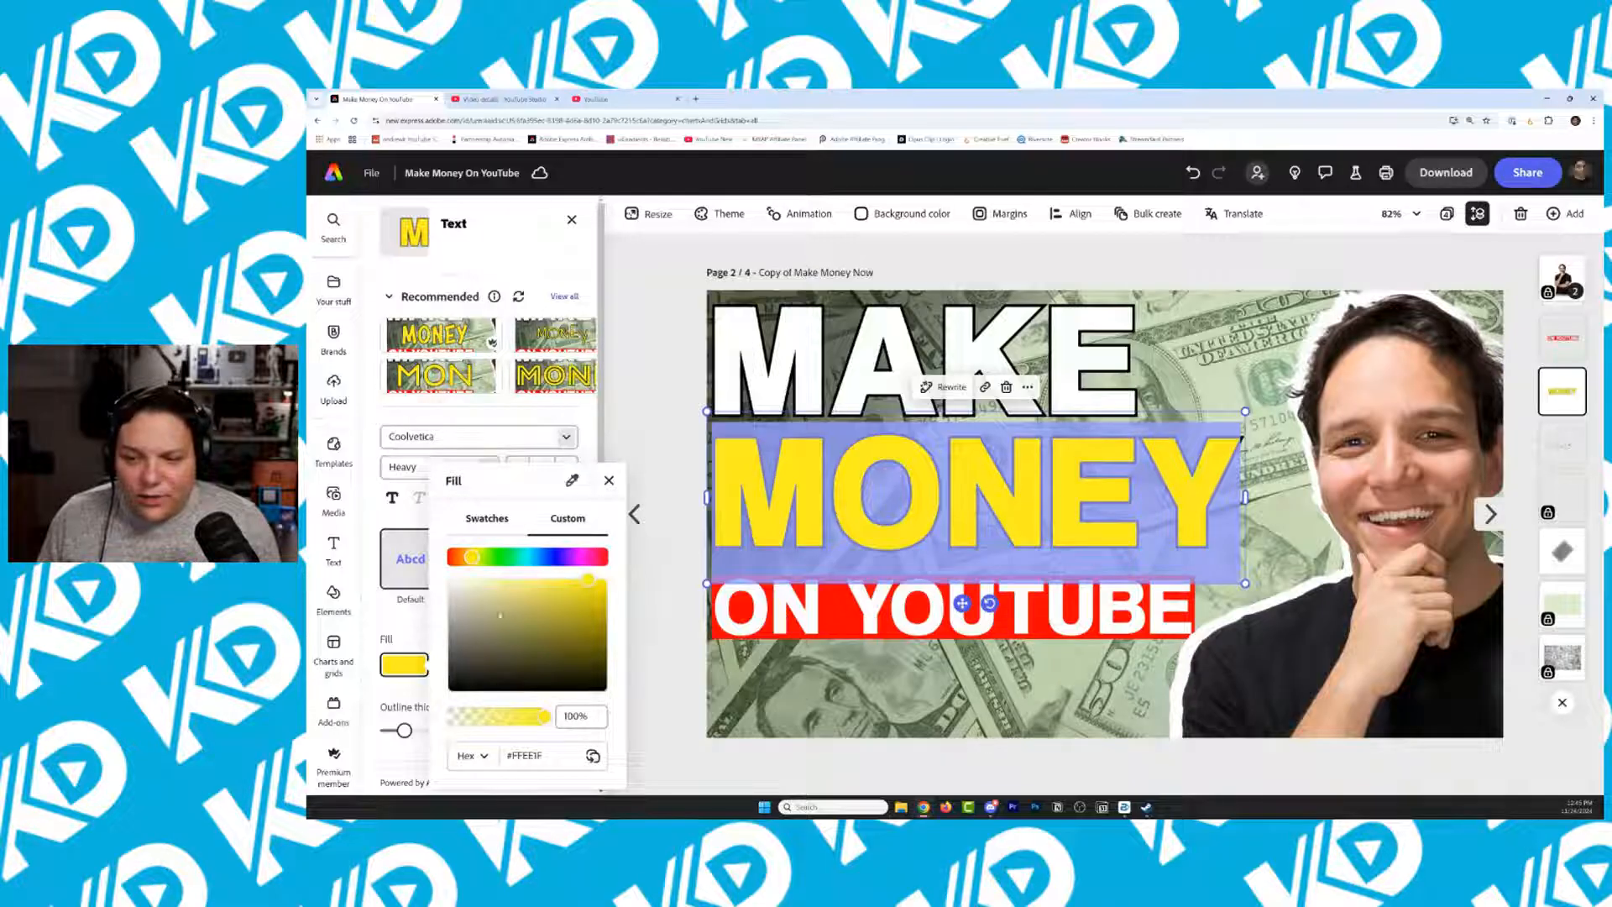
left_click(497, 558)
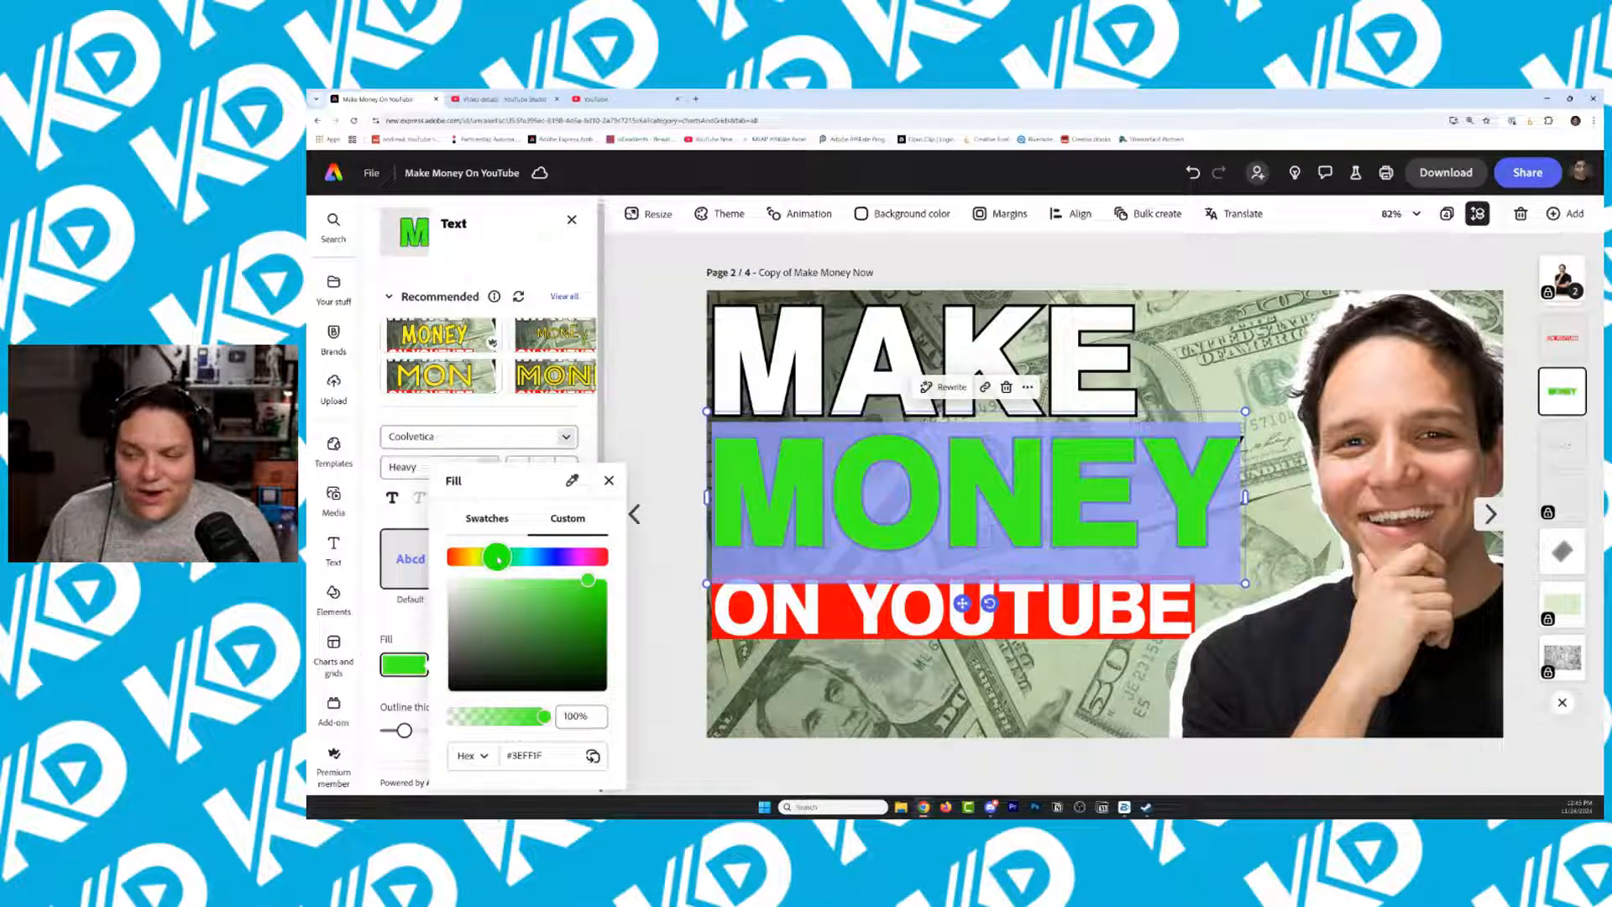
left_click_drag(498, 559, 496, 559)
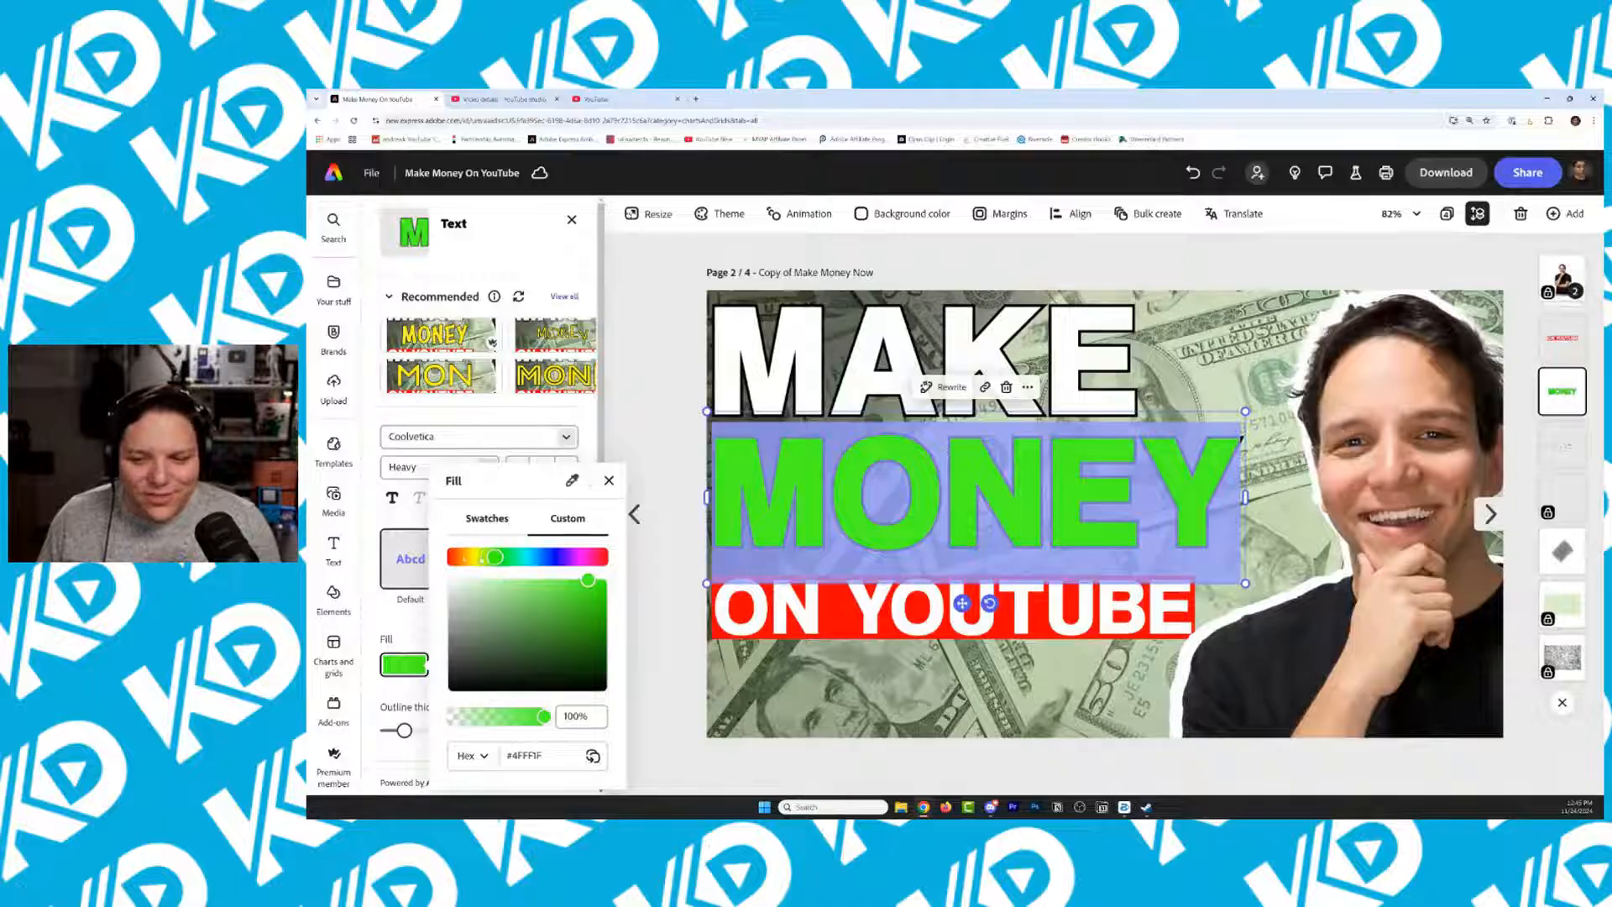
left_click(602, 558)
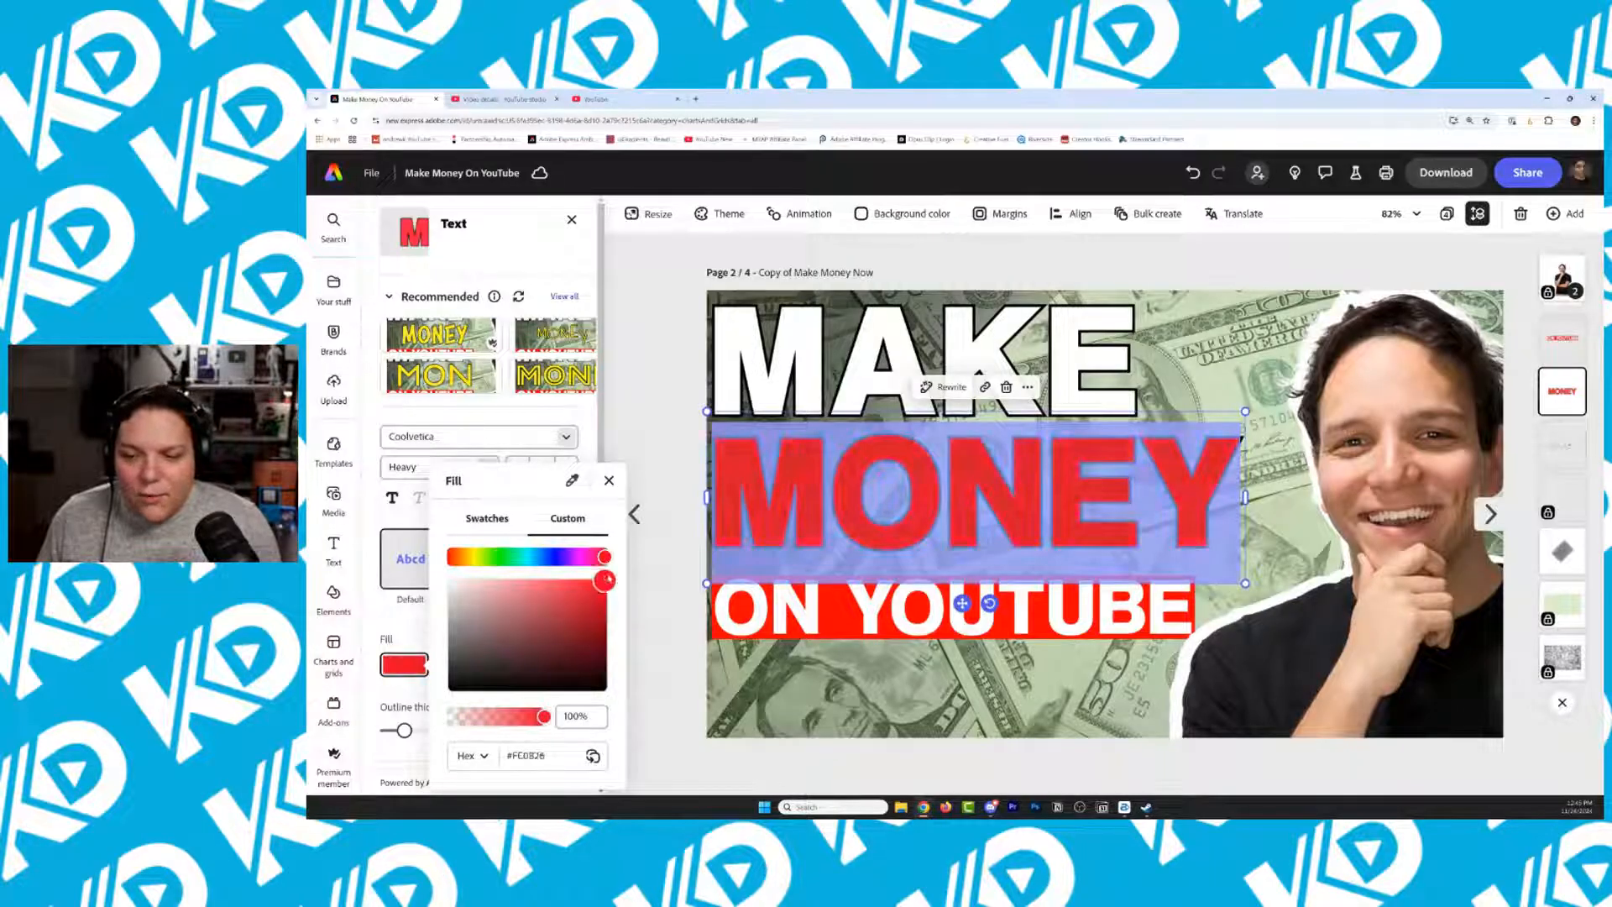
left_click(873, 615)
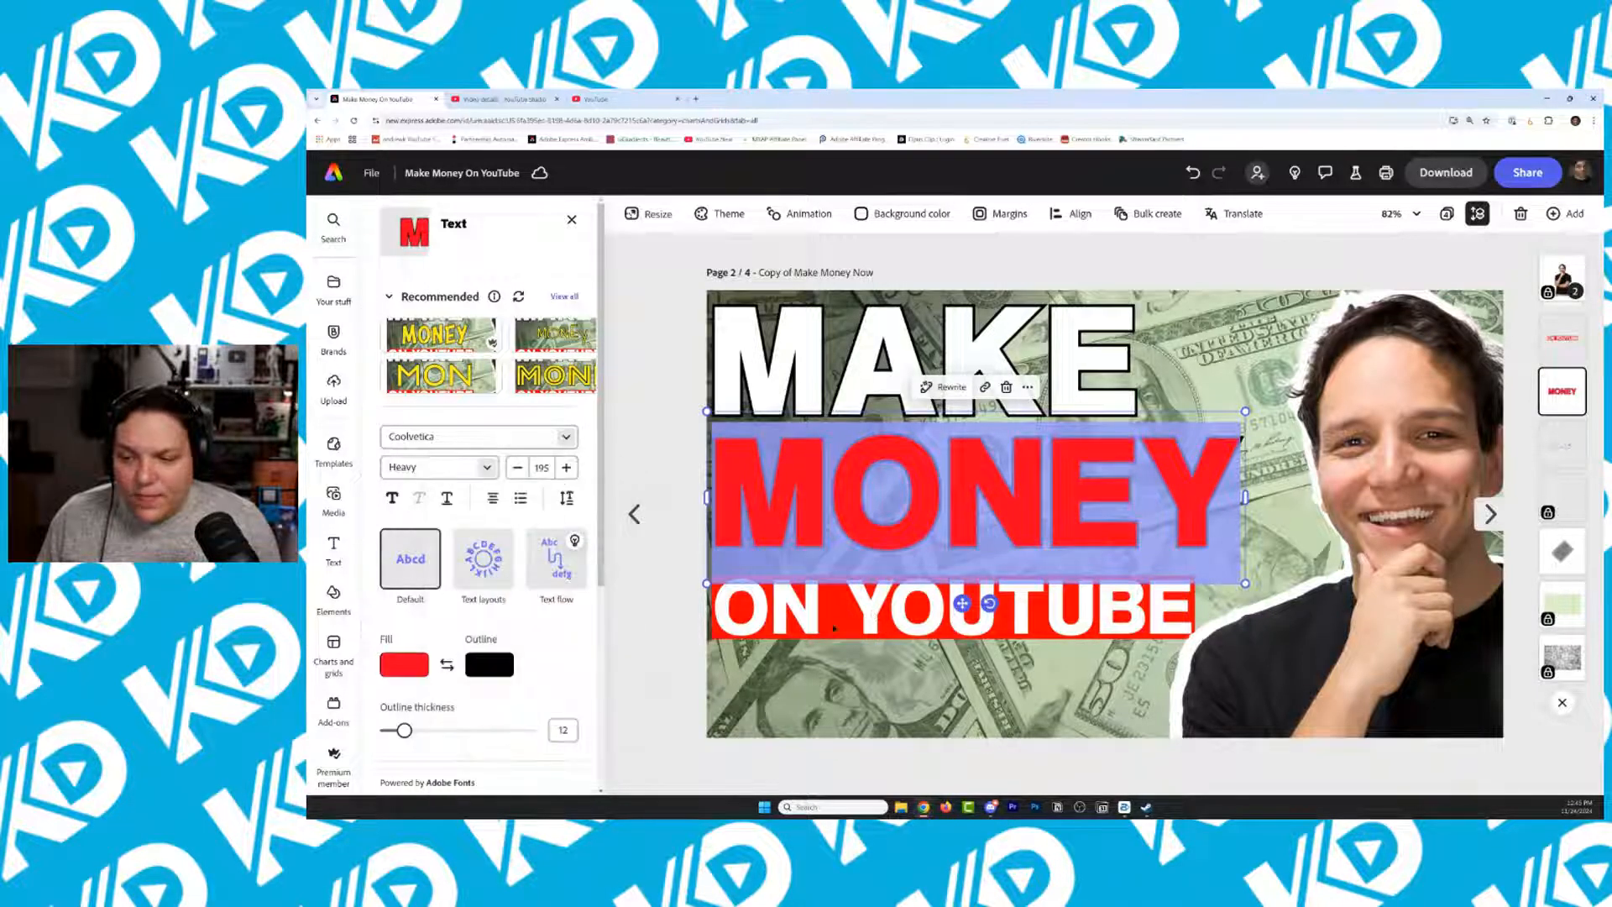
Set the fill of the ON YOUTUBE text to black (#000000)
left_click(662, 640)
left_click(654, 502)
left_click(639, 606)
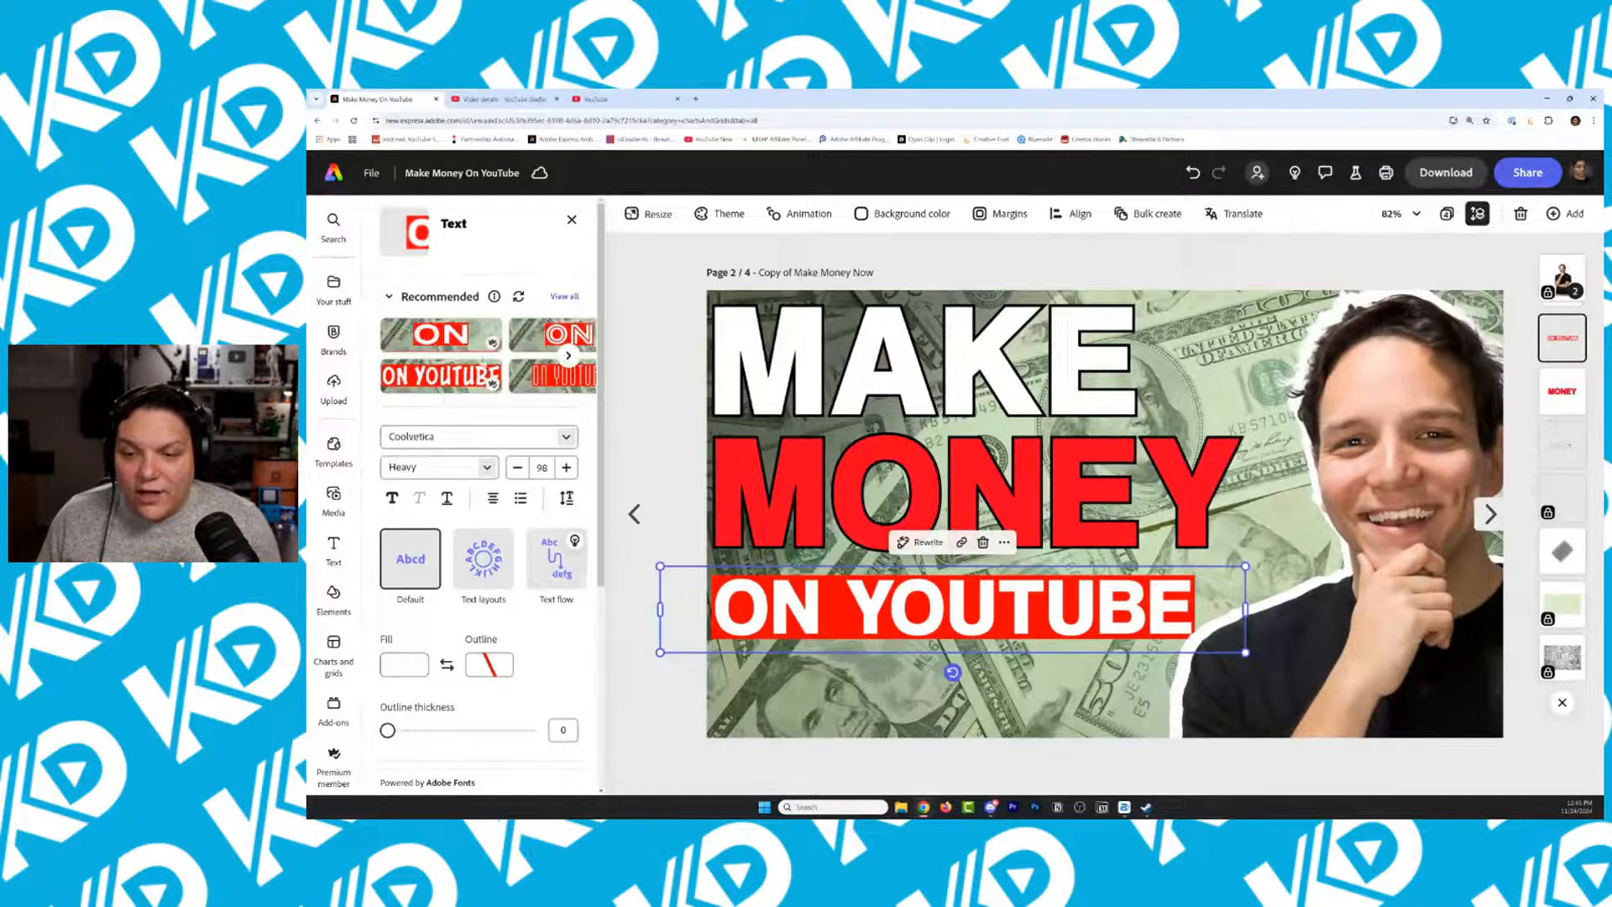
left_click(406, 665)
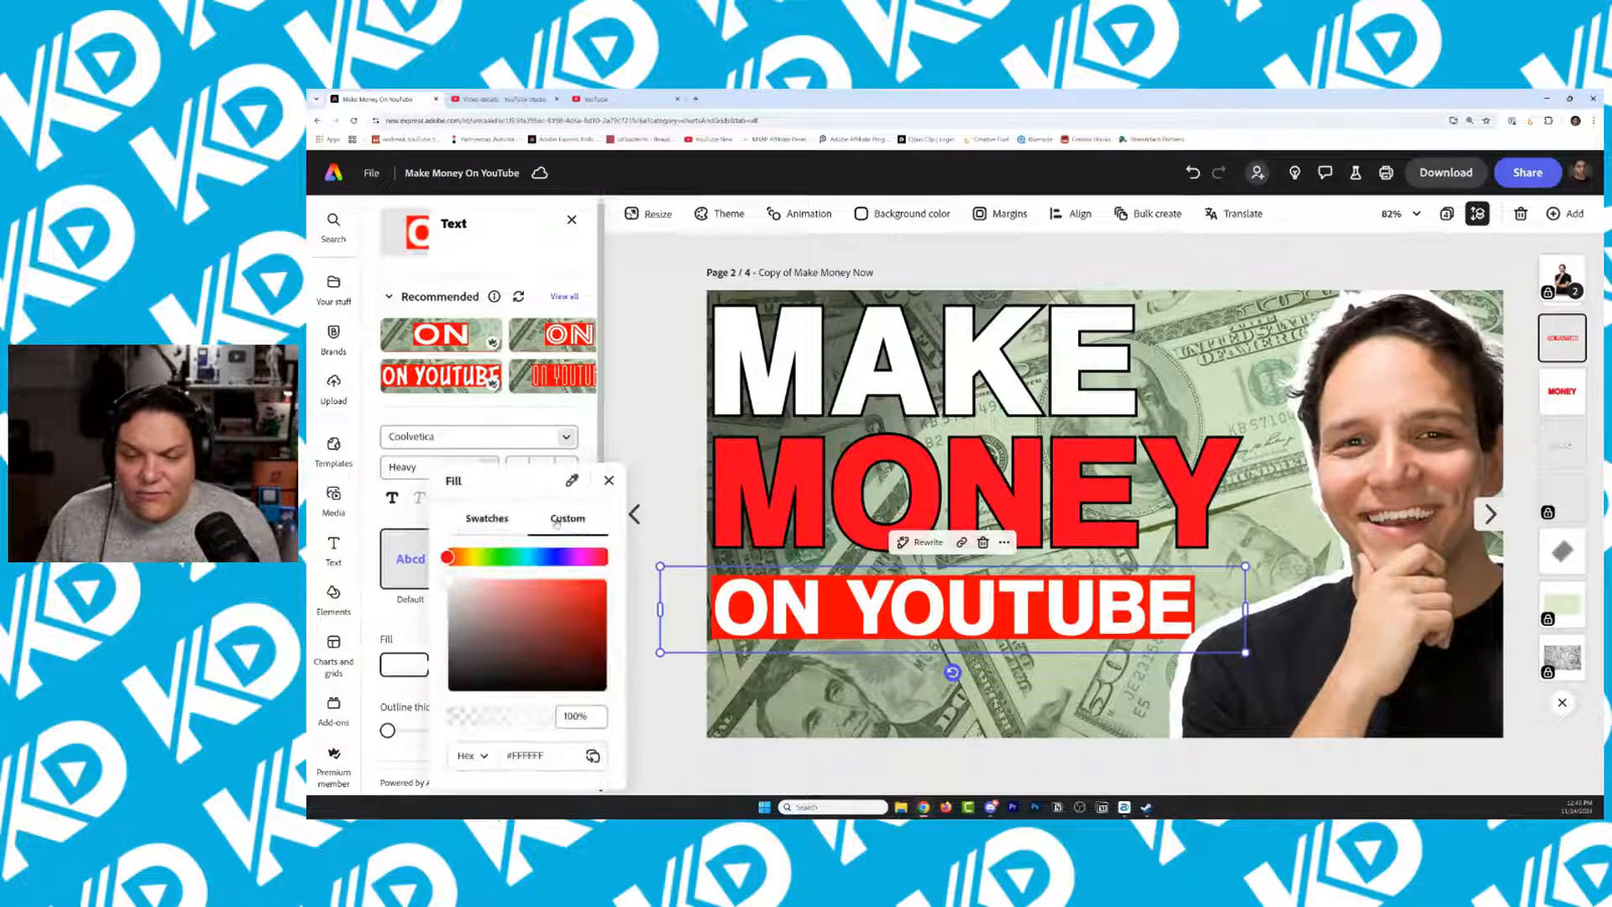
left_click_drag(532, 613, 611, 695)
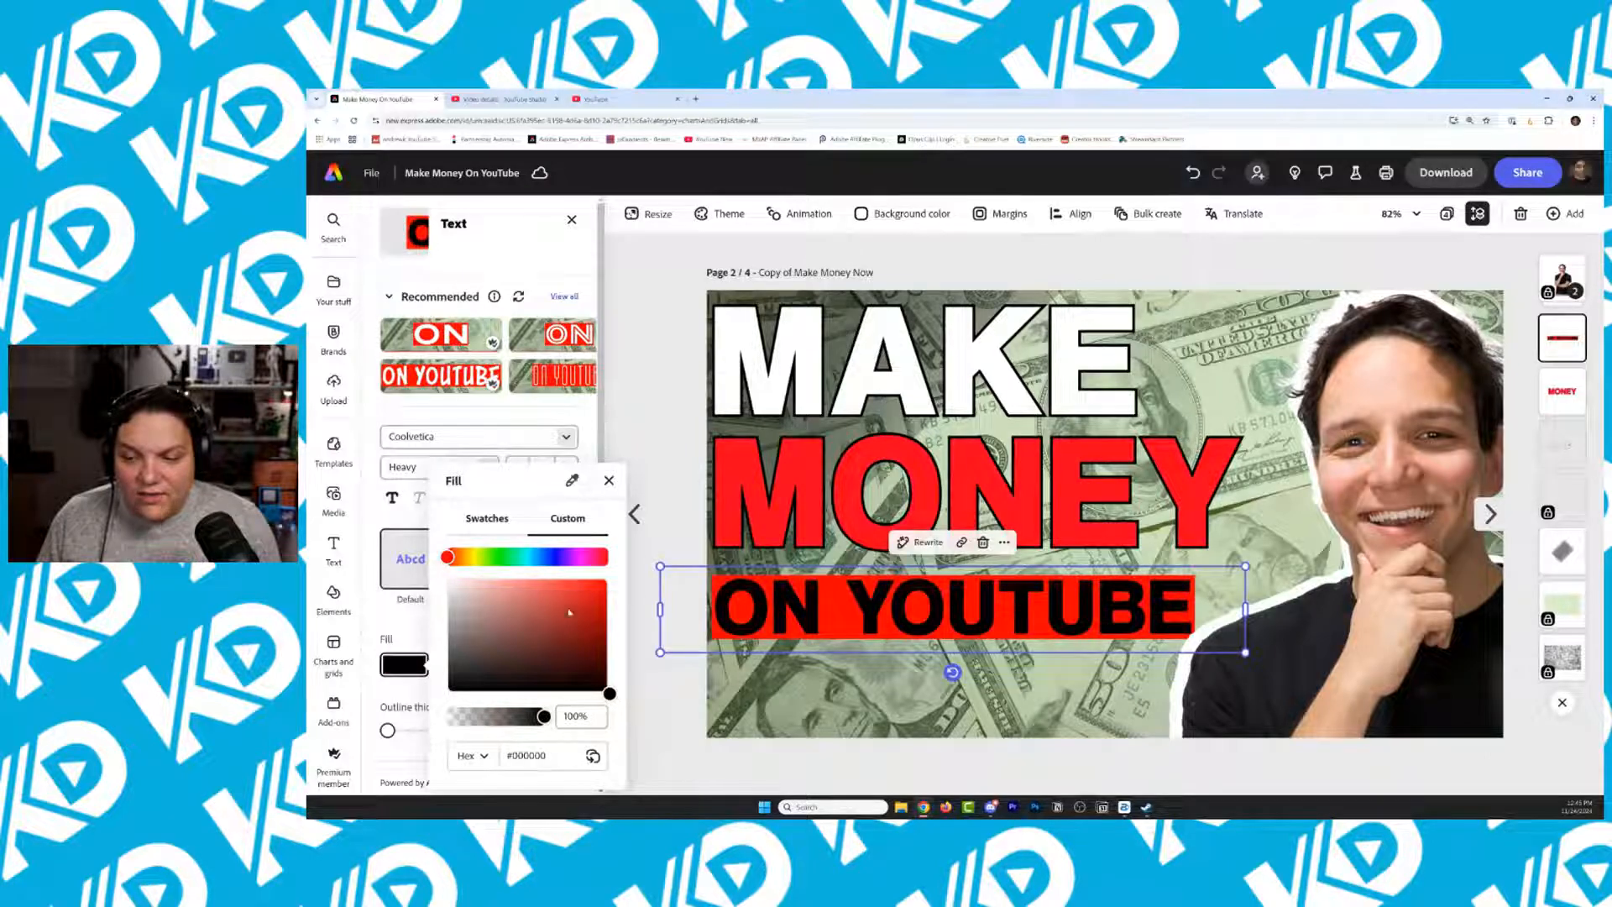
left_click(406, 664)
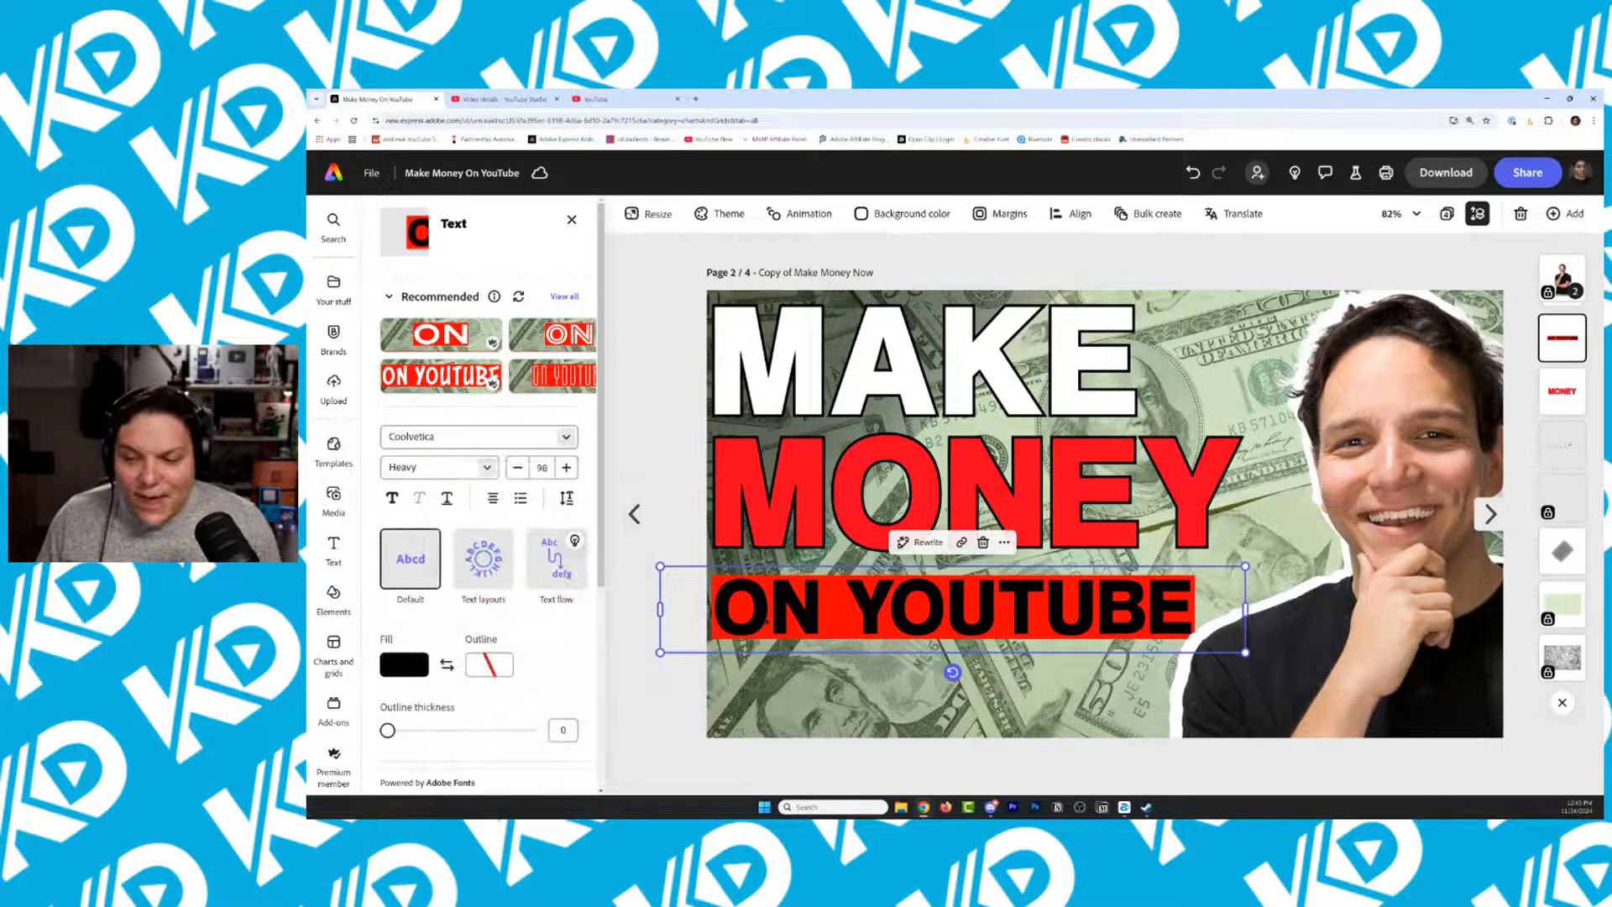
Change the shape fill behind ON YOUTUBE to bright yellow (#F4FF00) and deselect the text
scroll(577, 688, "down", 4)
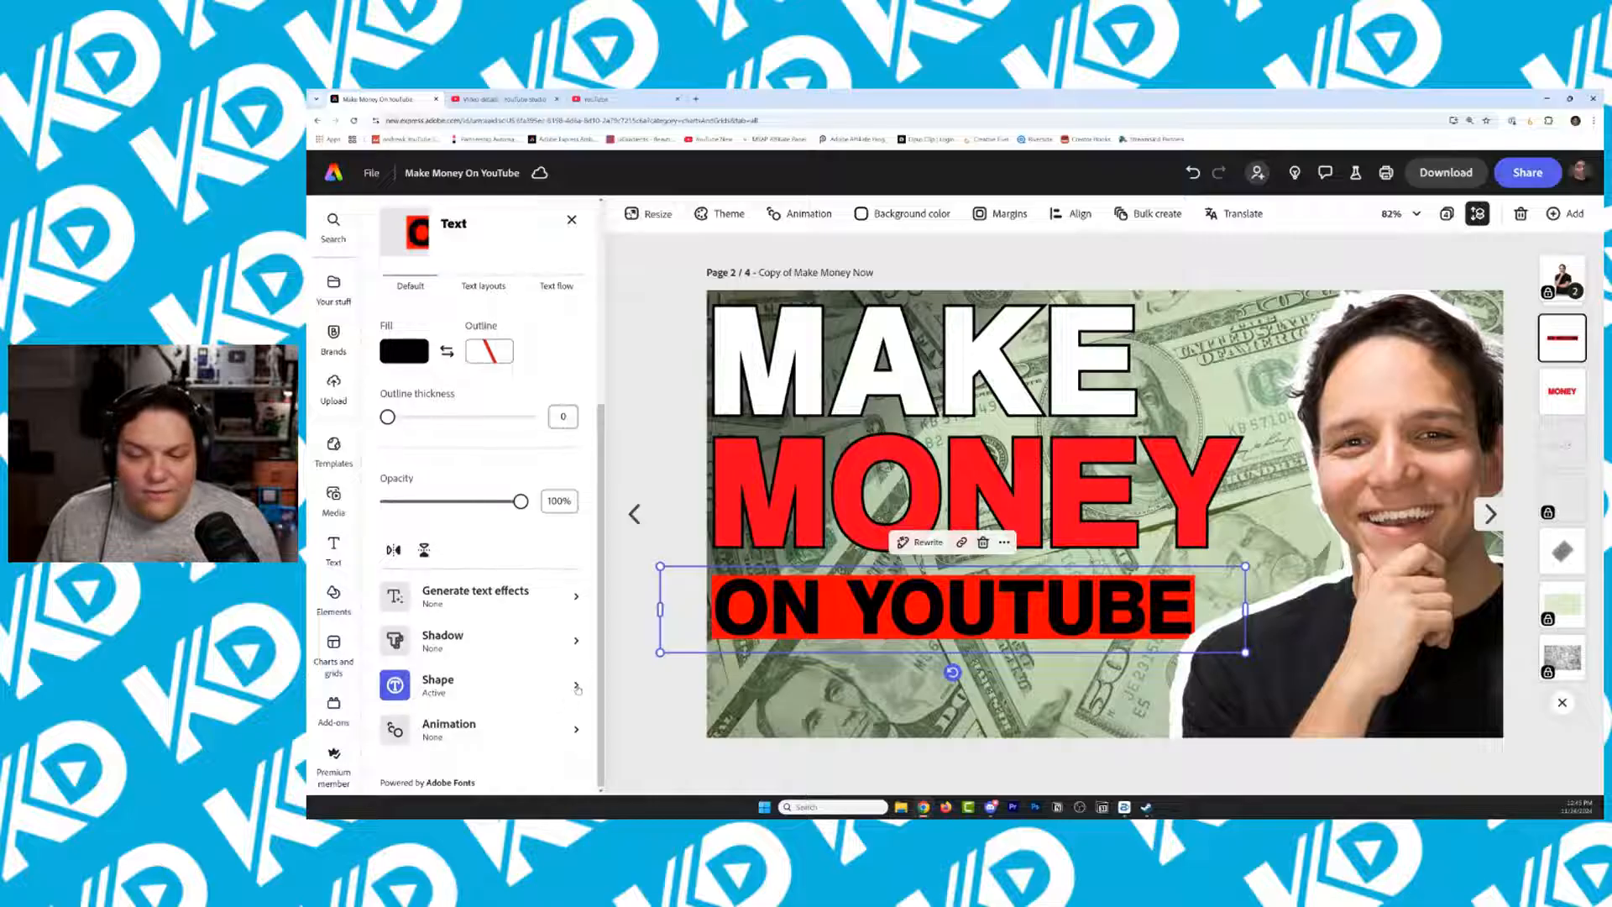
left_click(578, 688)
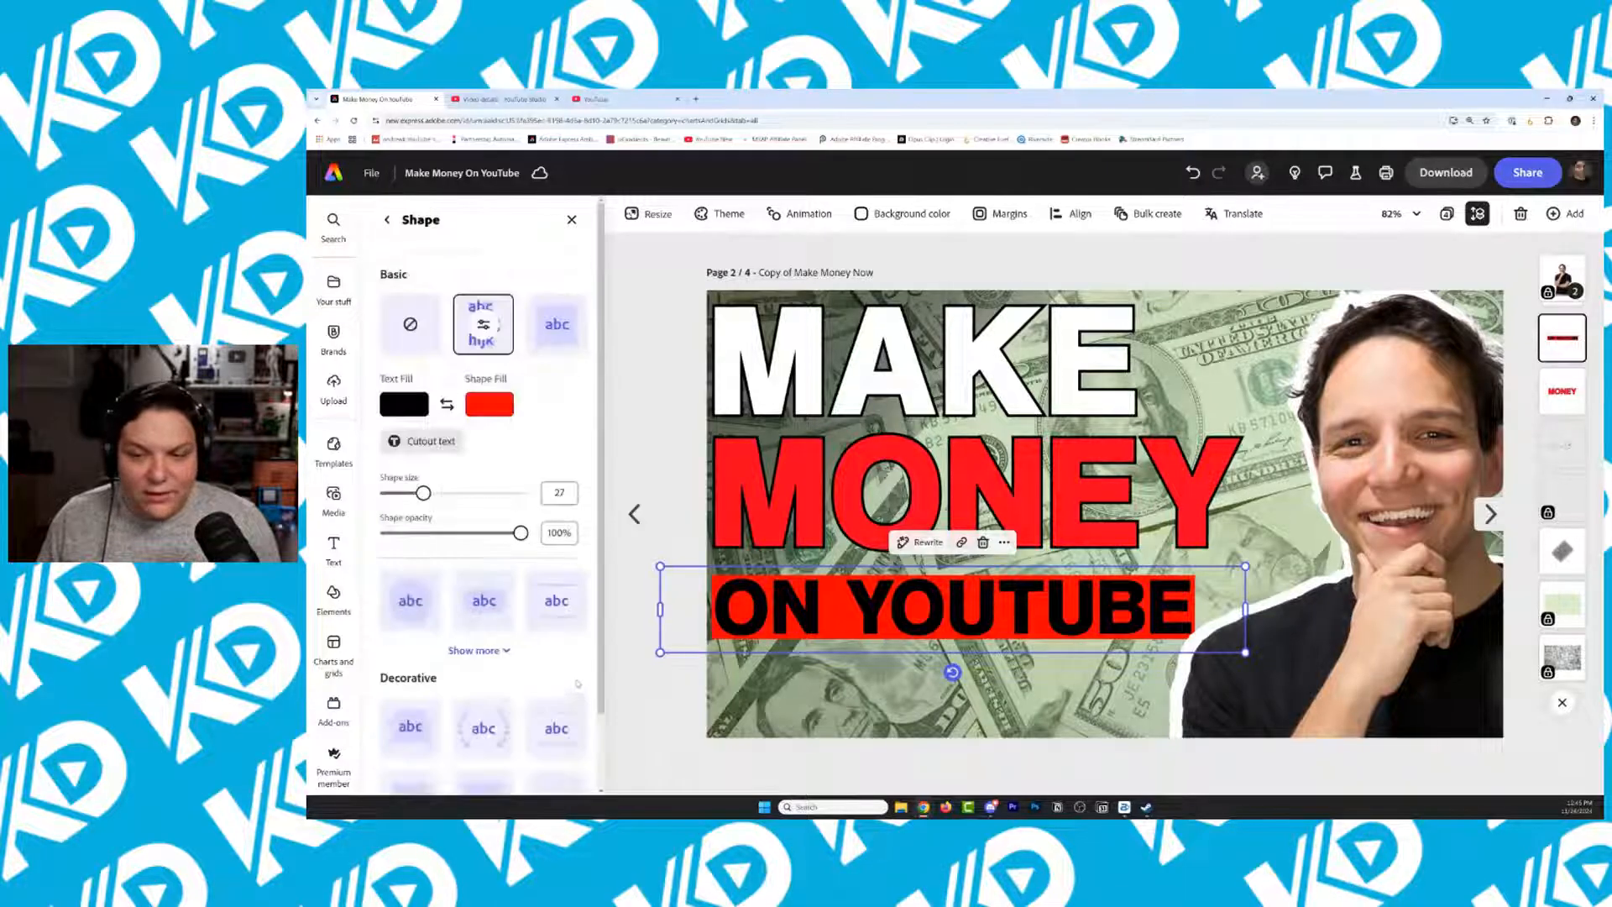
left_click(492, 410)
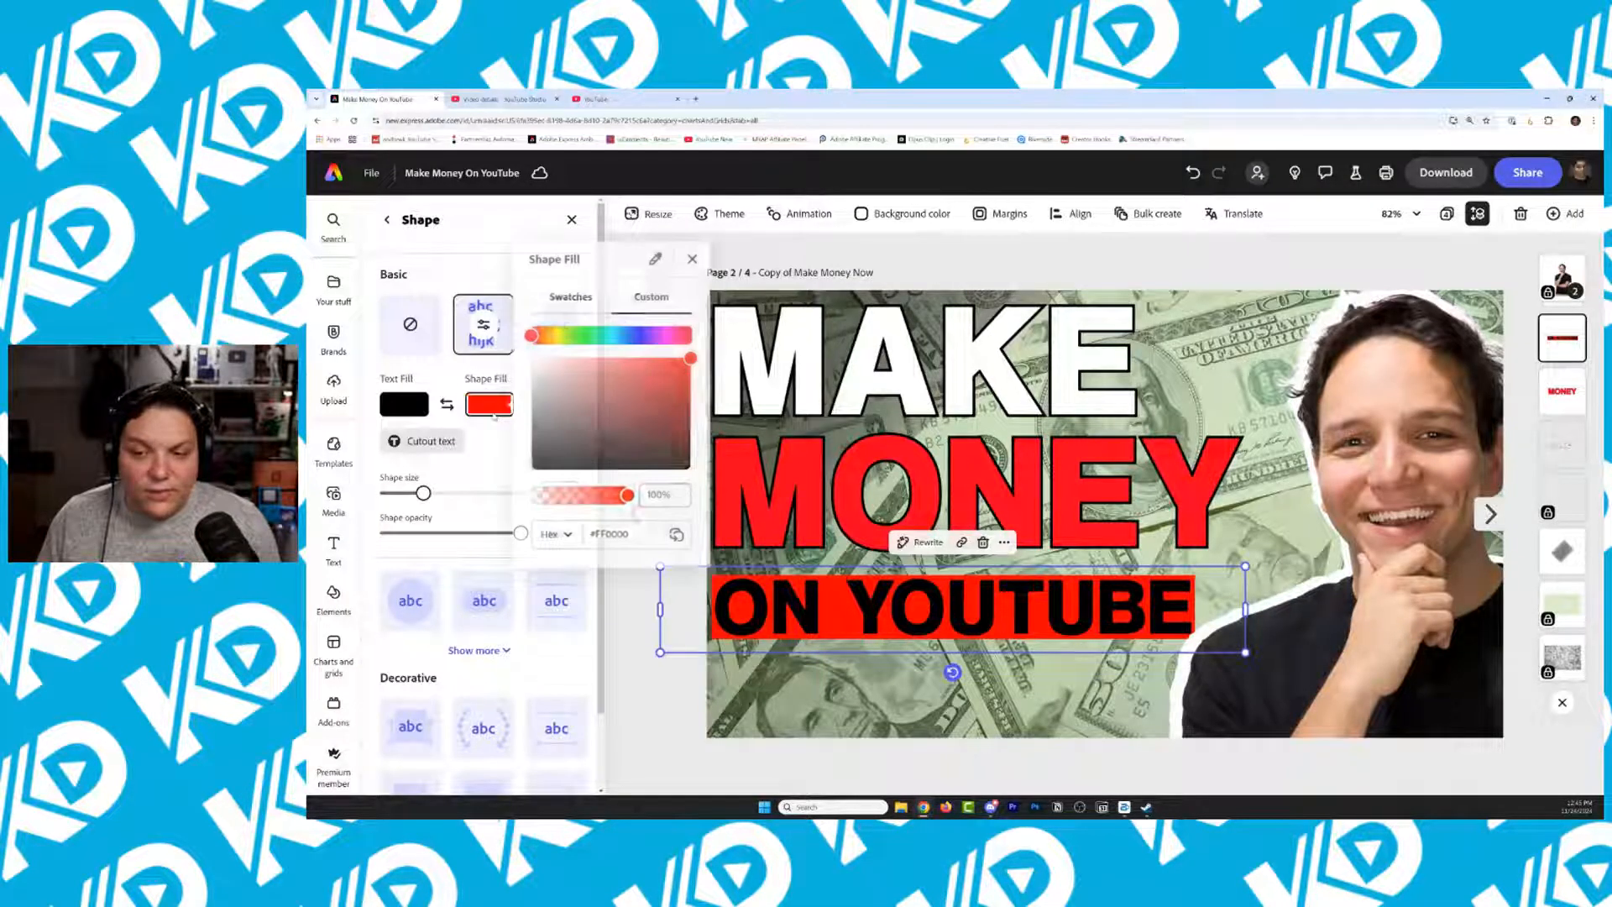
left_click(560, 334)
left_click_drag(640, 386, 701, 354)
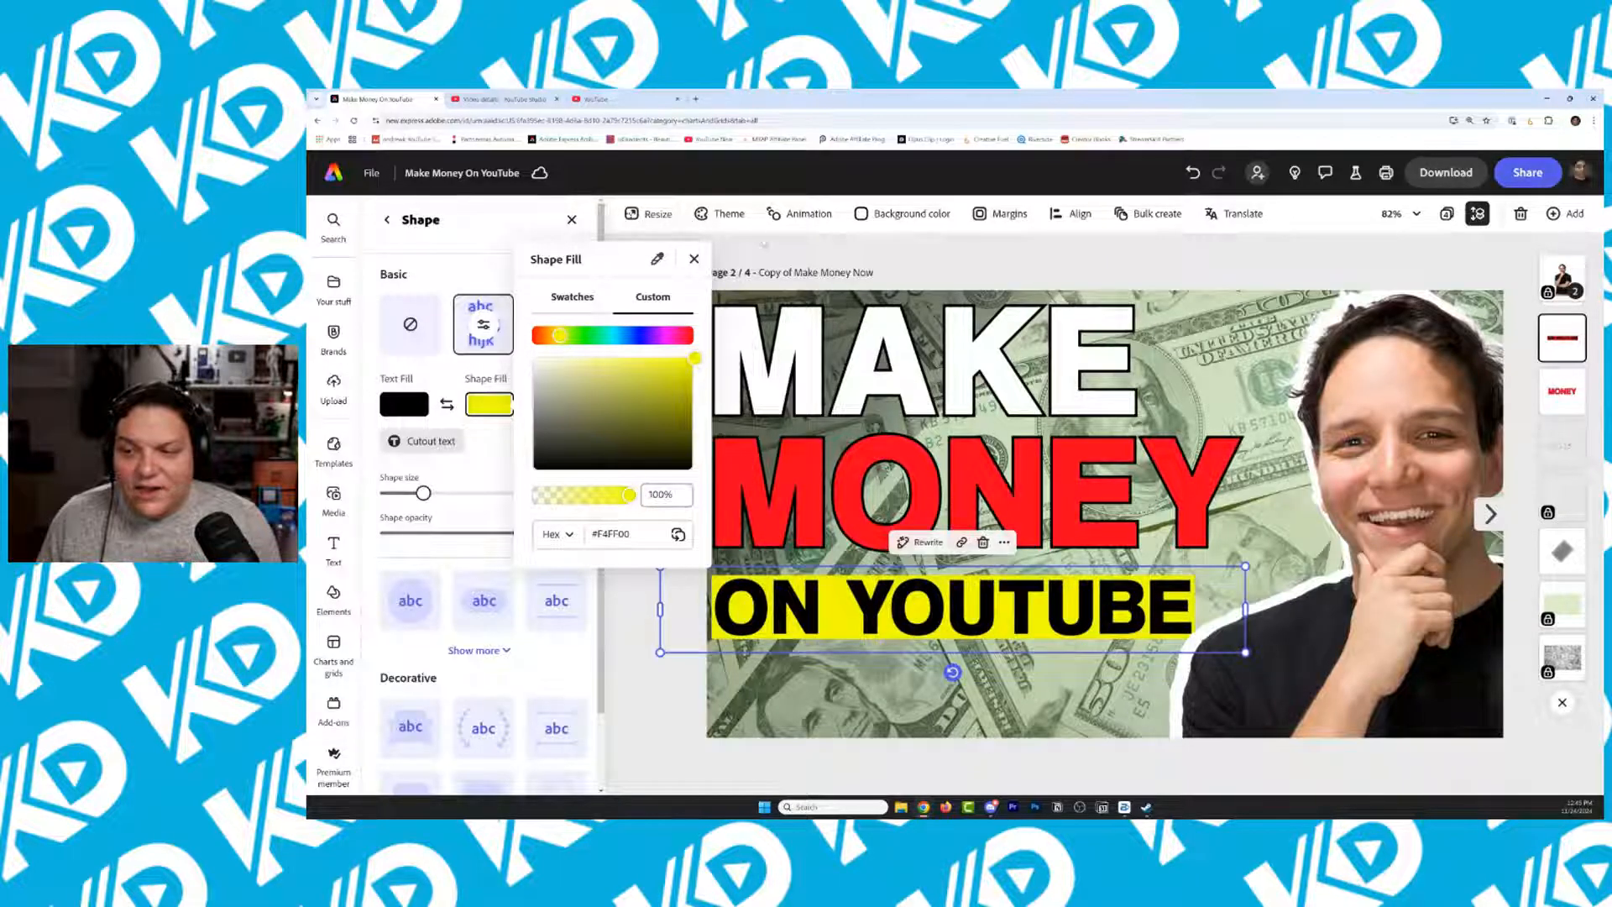
left_click(631, 395)
left_click(631, 395)
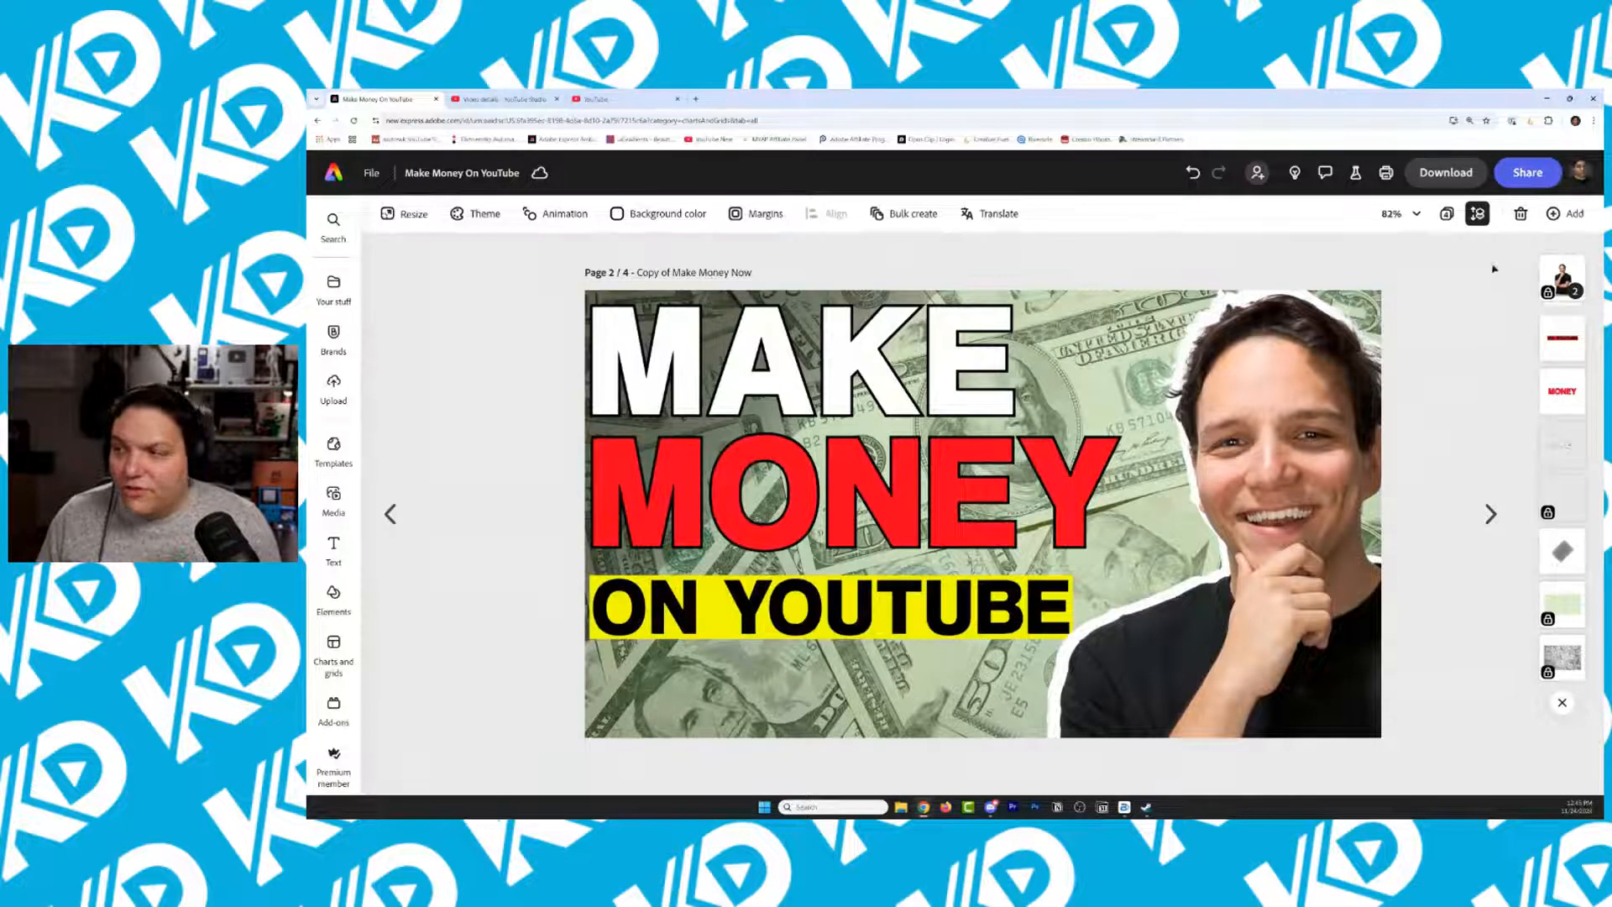
Preview the thumbnail at 10% and 25% zoom to examine how readable the recolored text is at small sizes
left_click(1400, 213)
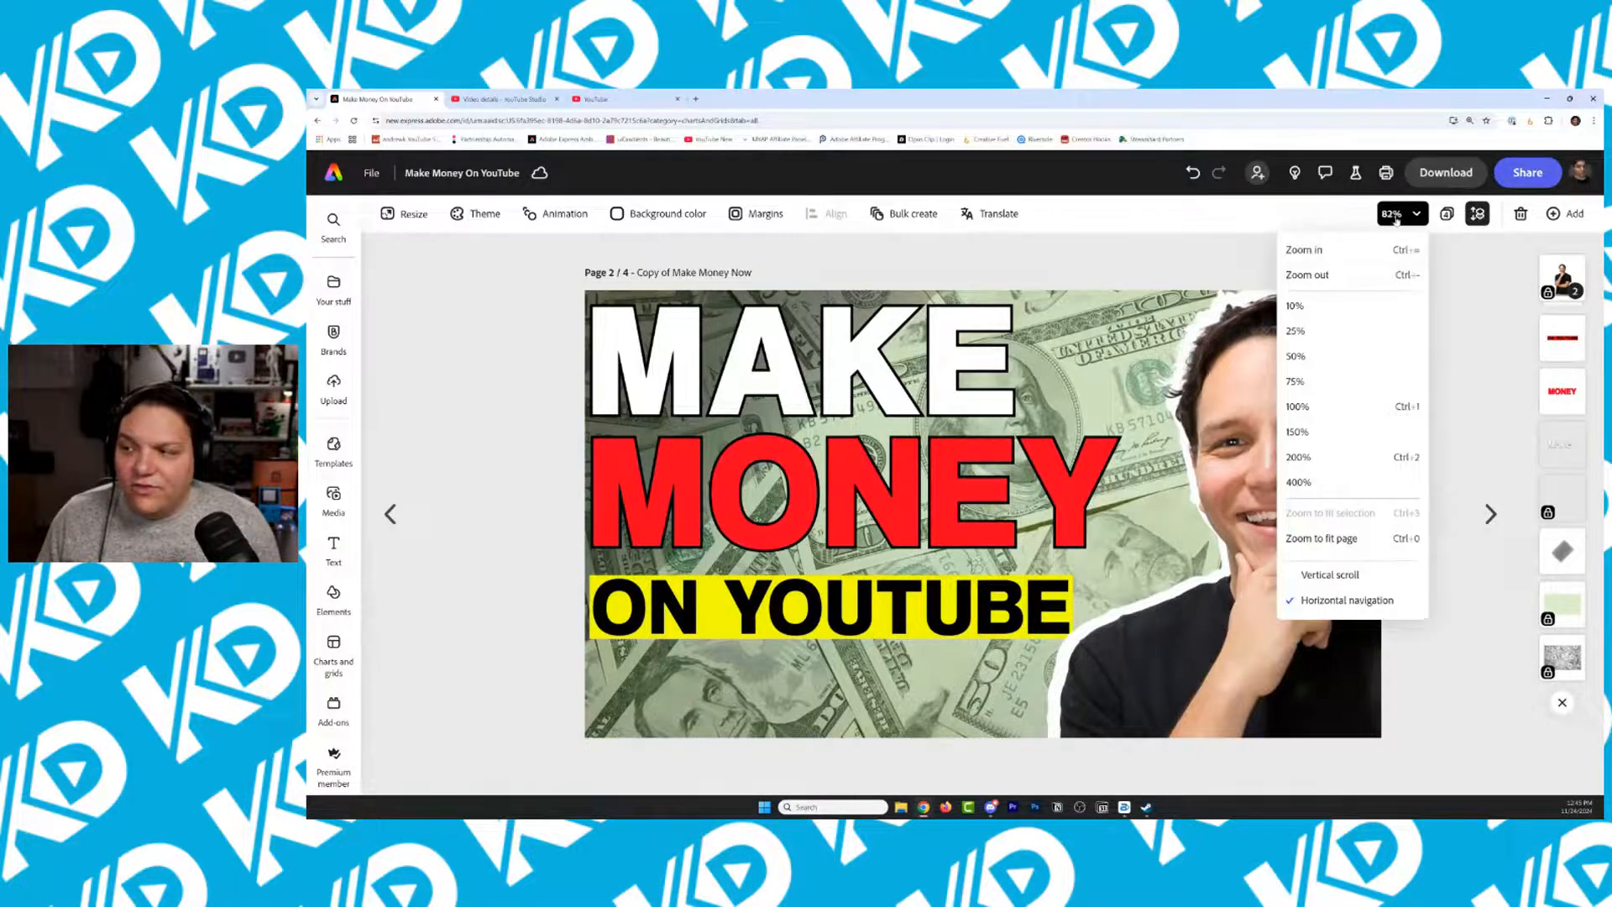
left_click(1297, 306)
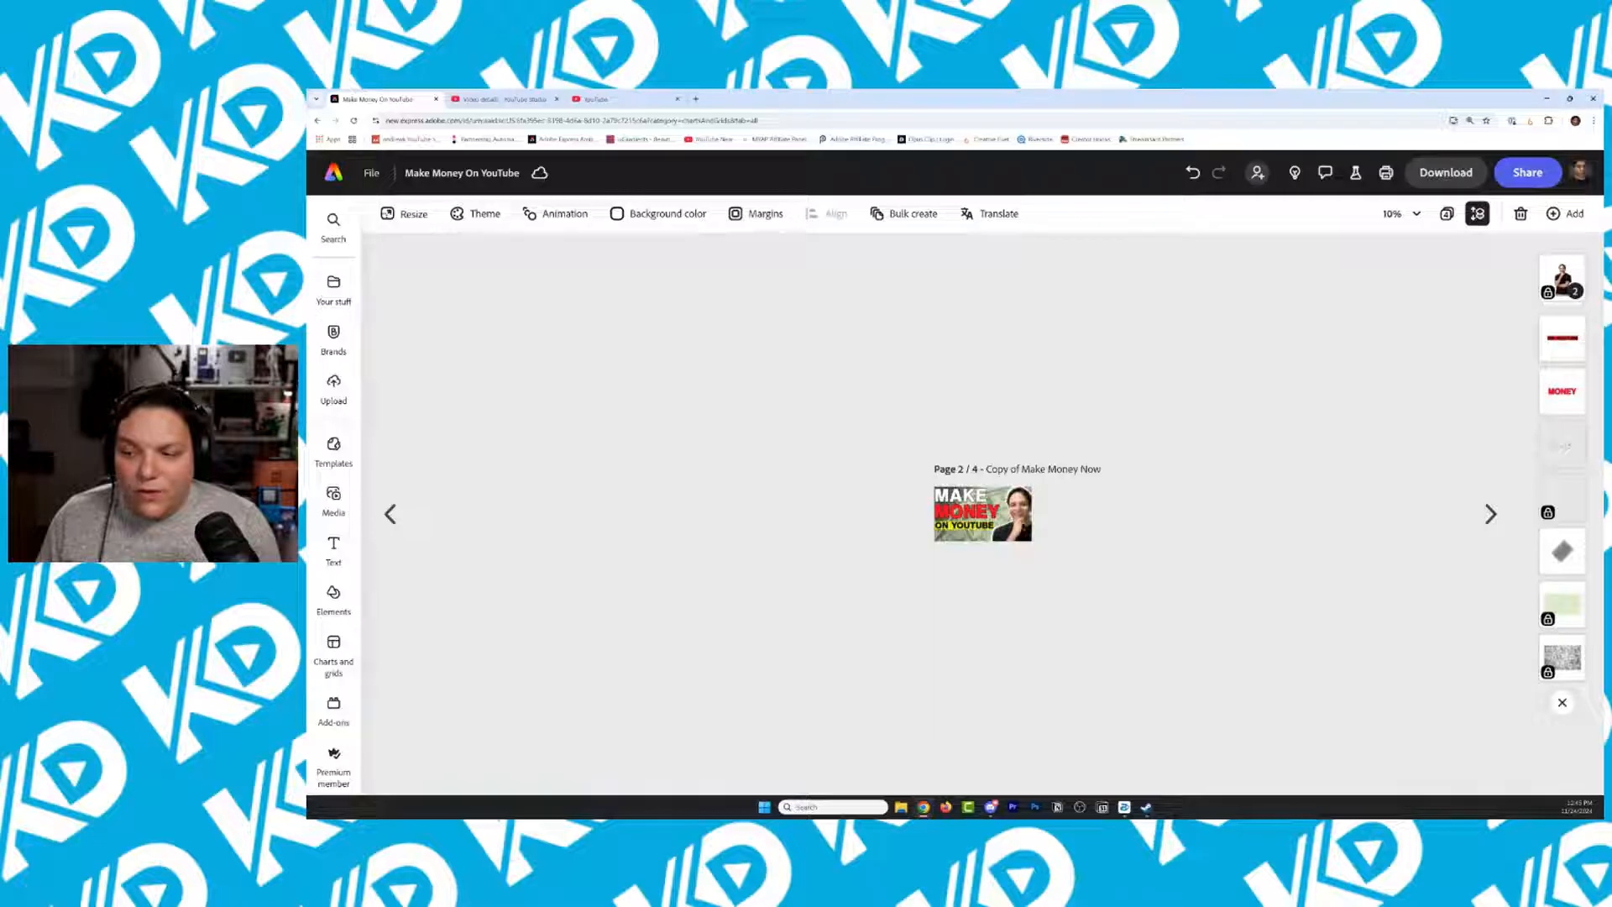
left_click(955, 526)
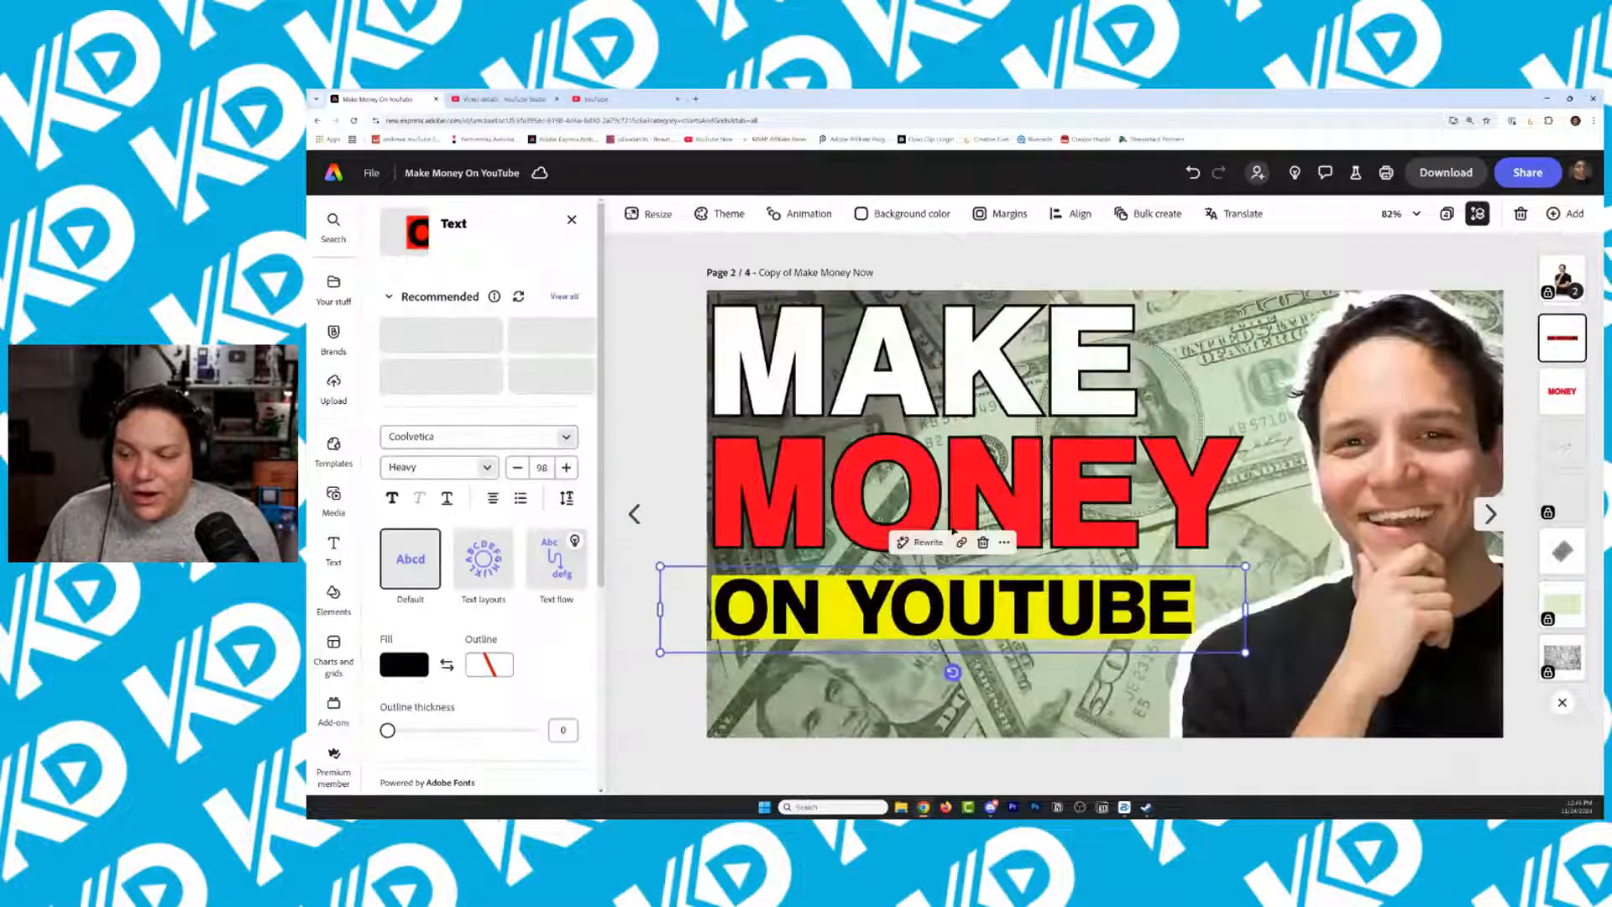
left_click_drag(1103, 638, 1105, 632)
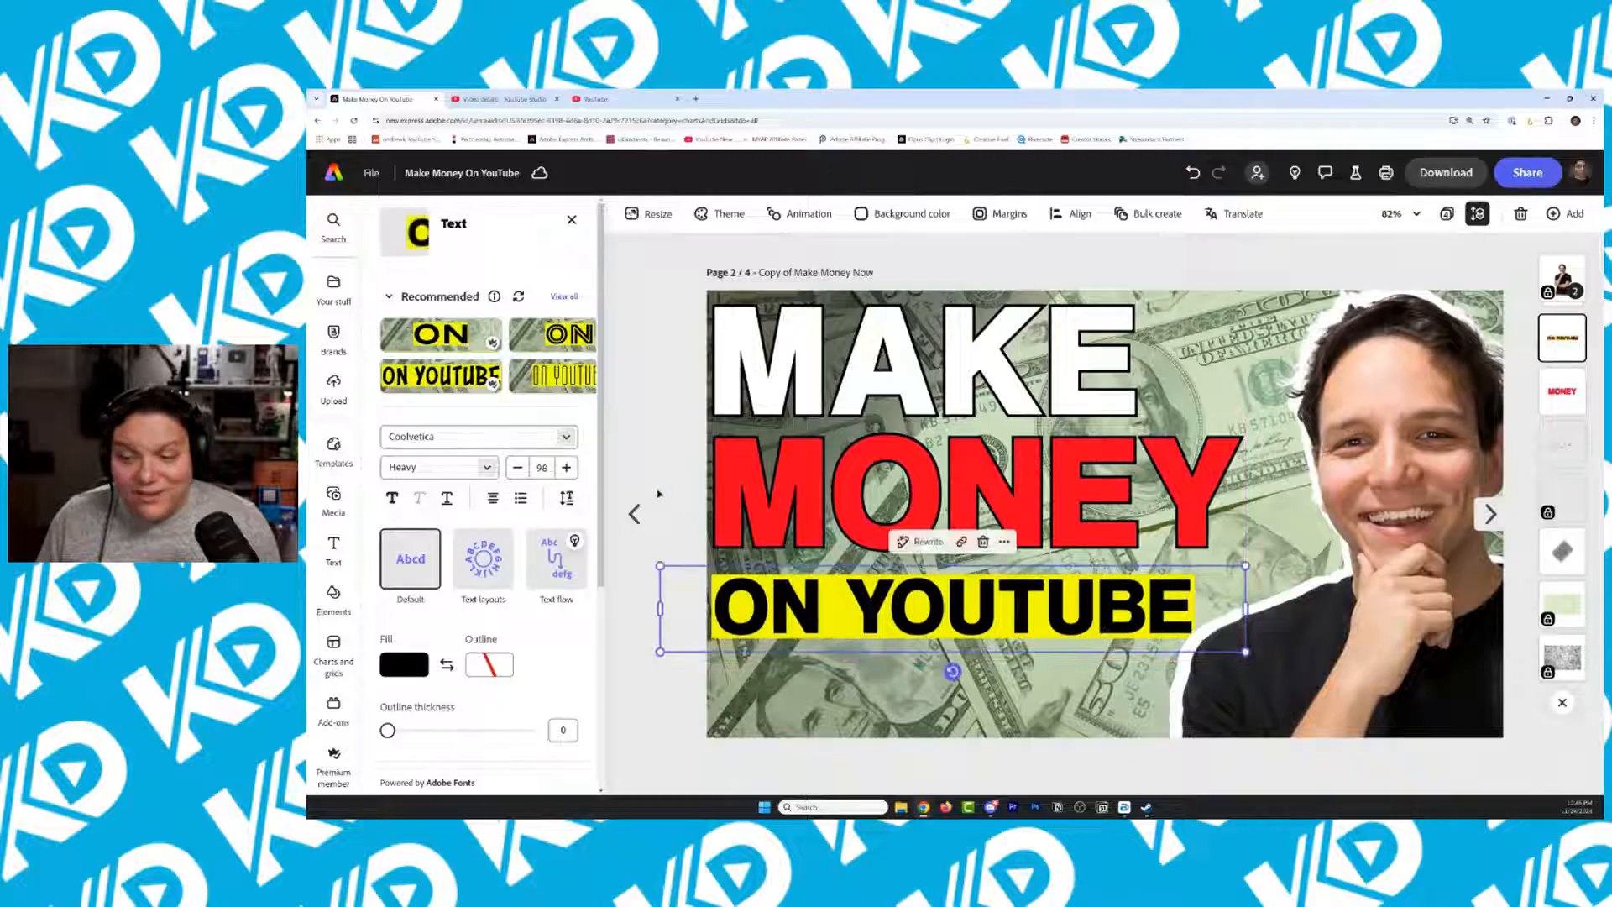
left_click(651, 453)
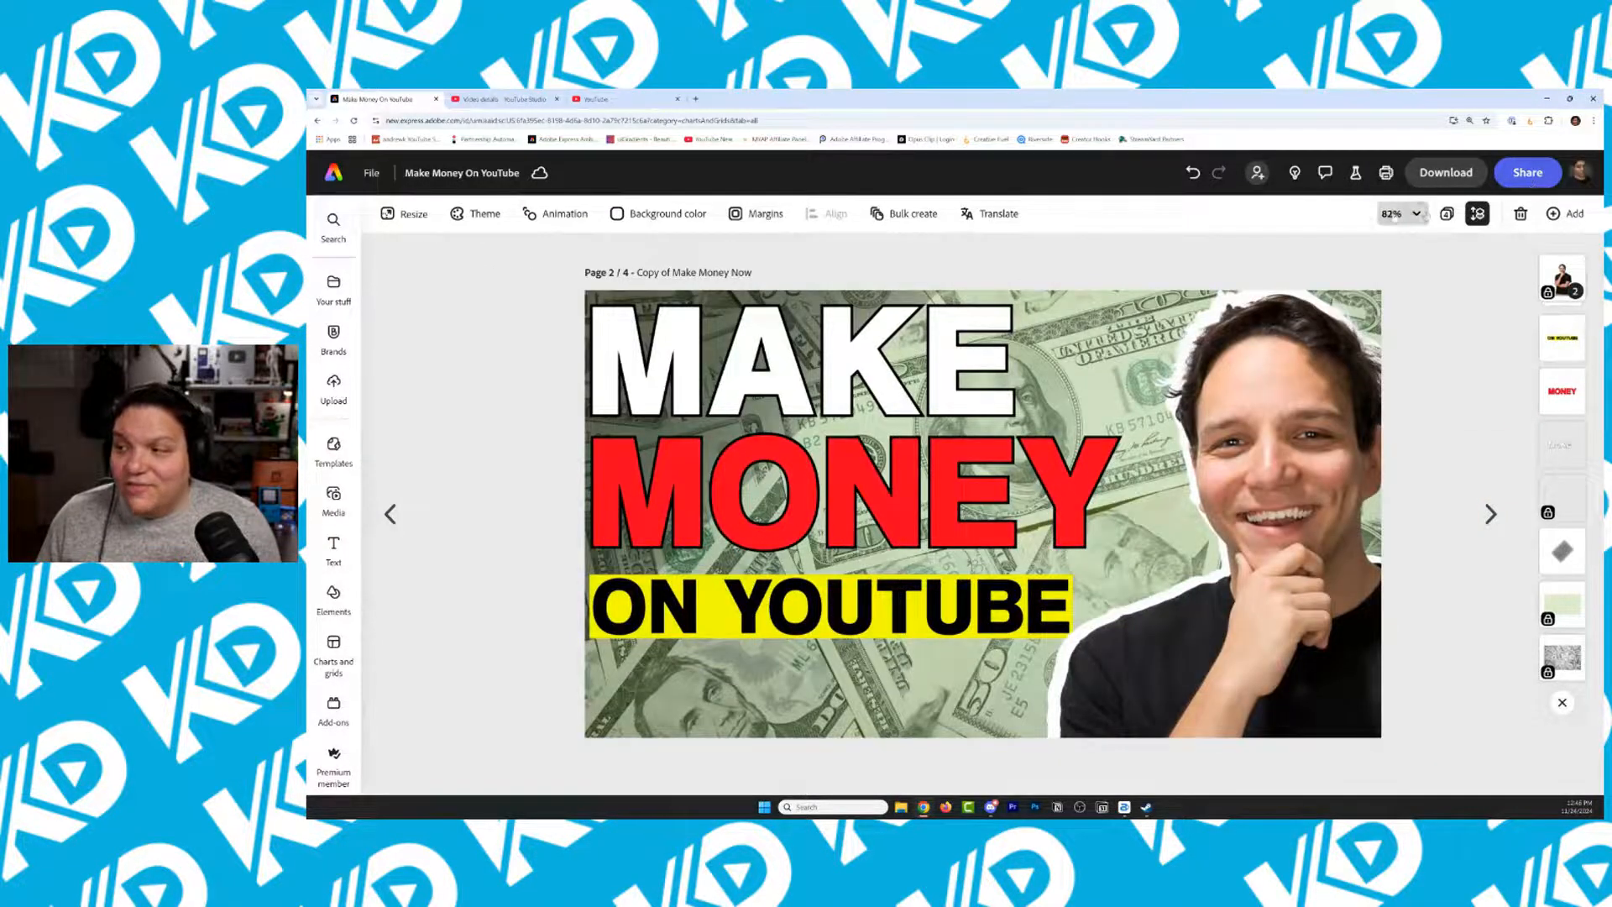
left_click(1397, 213)
left_click(1337, 324)
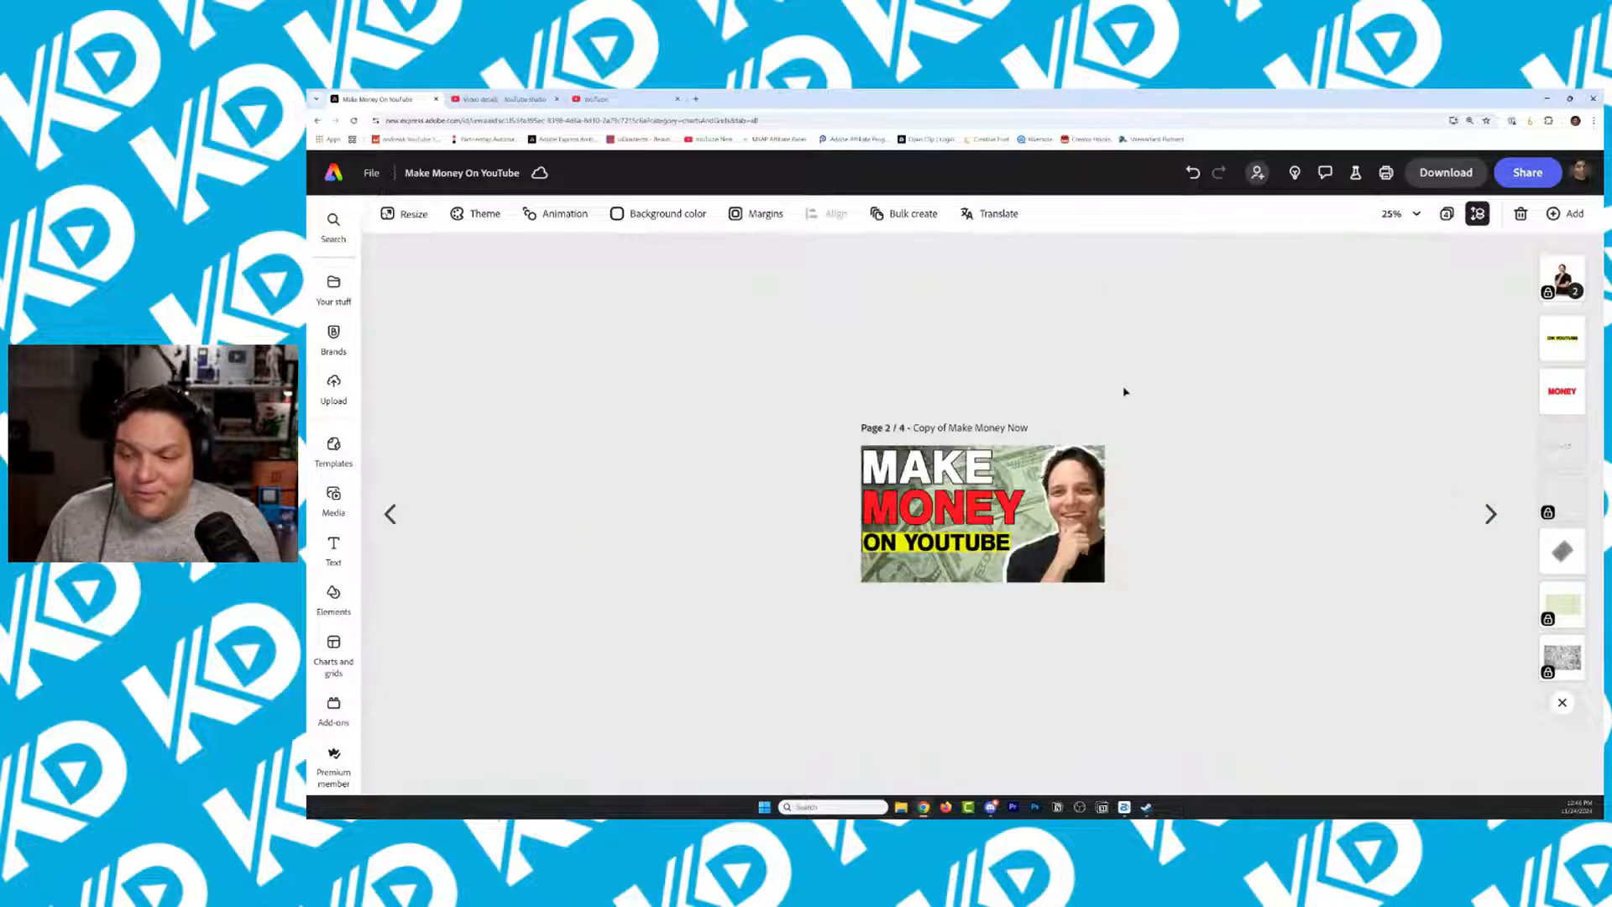
left_click(1398, 213)
left_click(1322, 304)
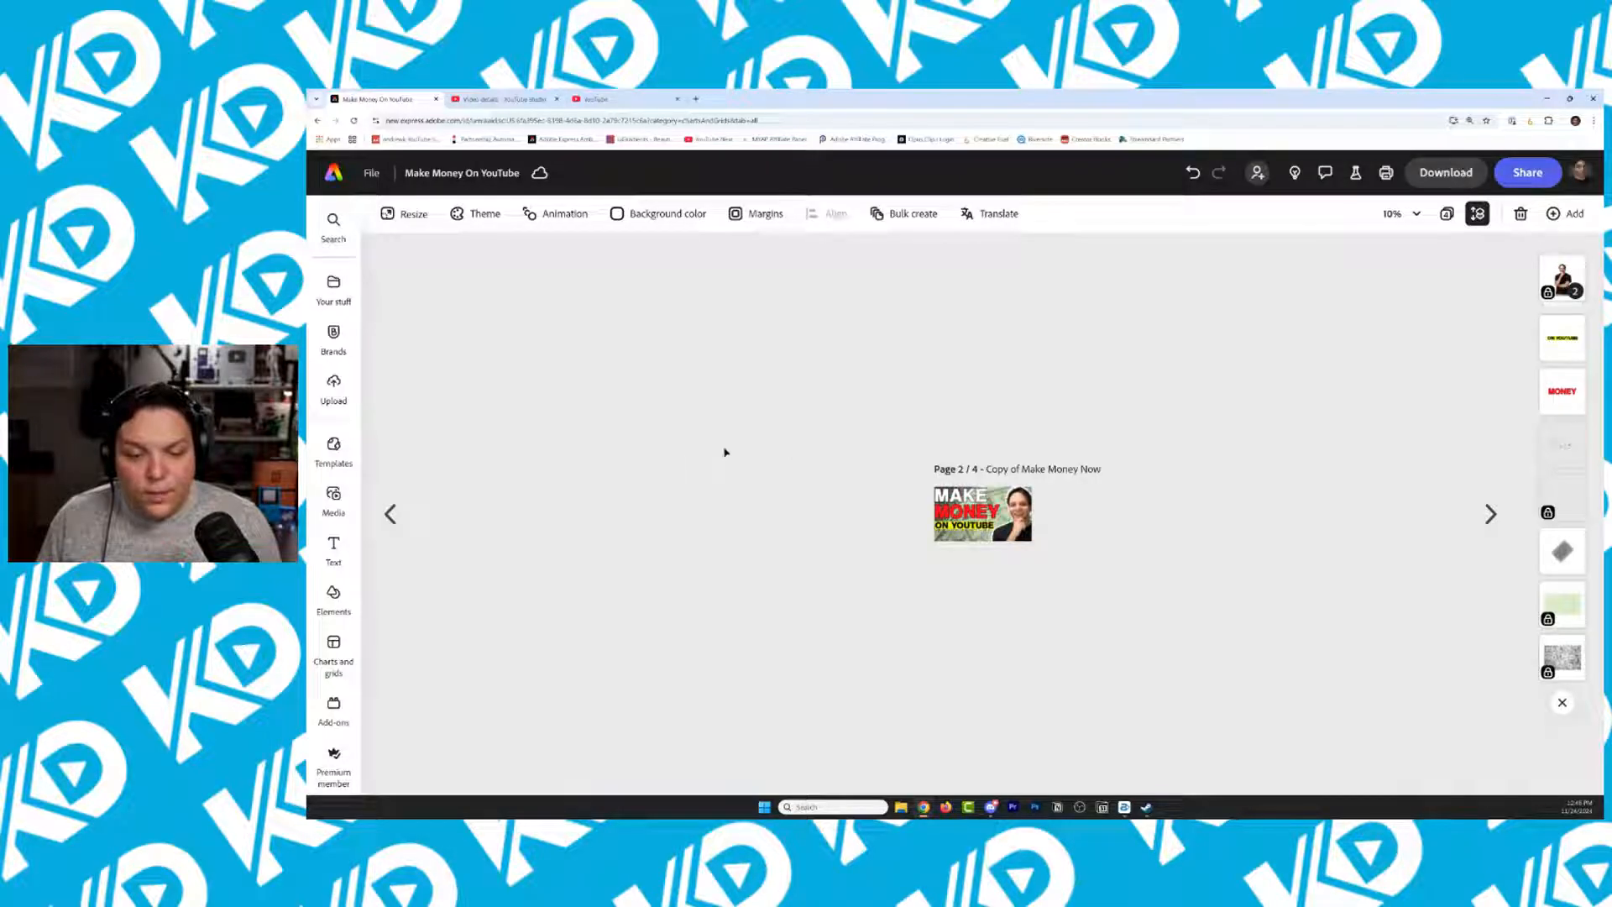
Change the outline color of the red word MONEY to white
left_click(966, 512)
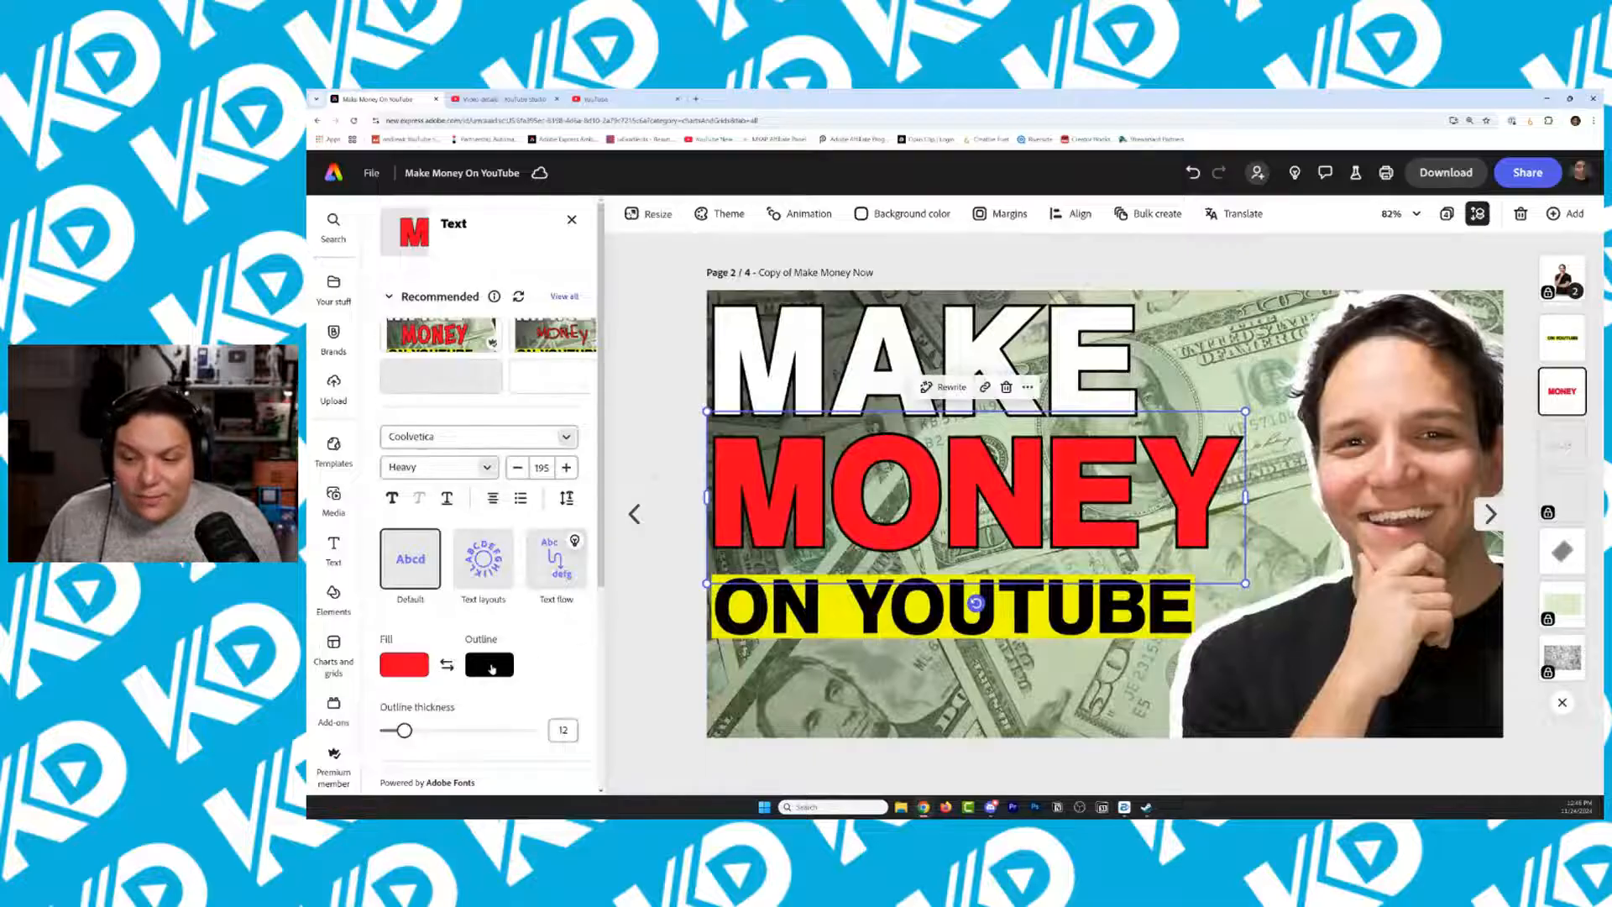
left_click(492, 669)
left_click(538, 581)
left_click(650, 361)
left_click(649, 359)
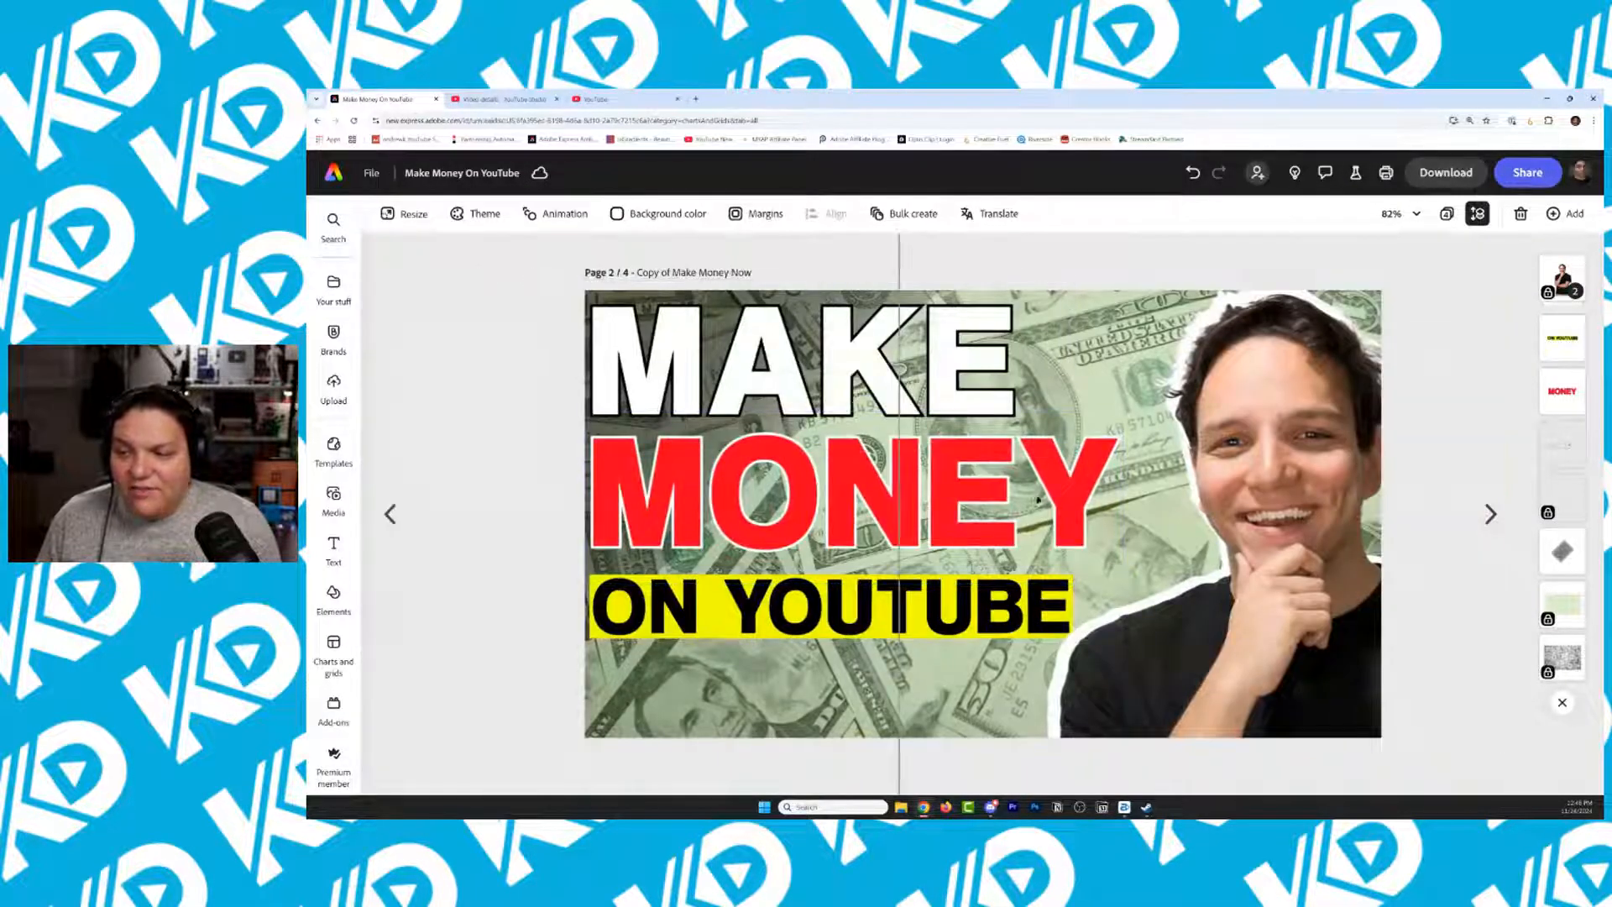
Check the white-outlined MONEY at 25% and 10% zoom, and set its outline thickness to 21
left_click(1400, 214)
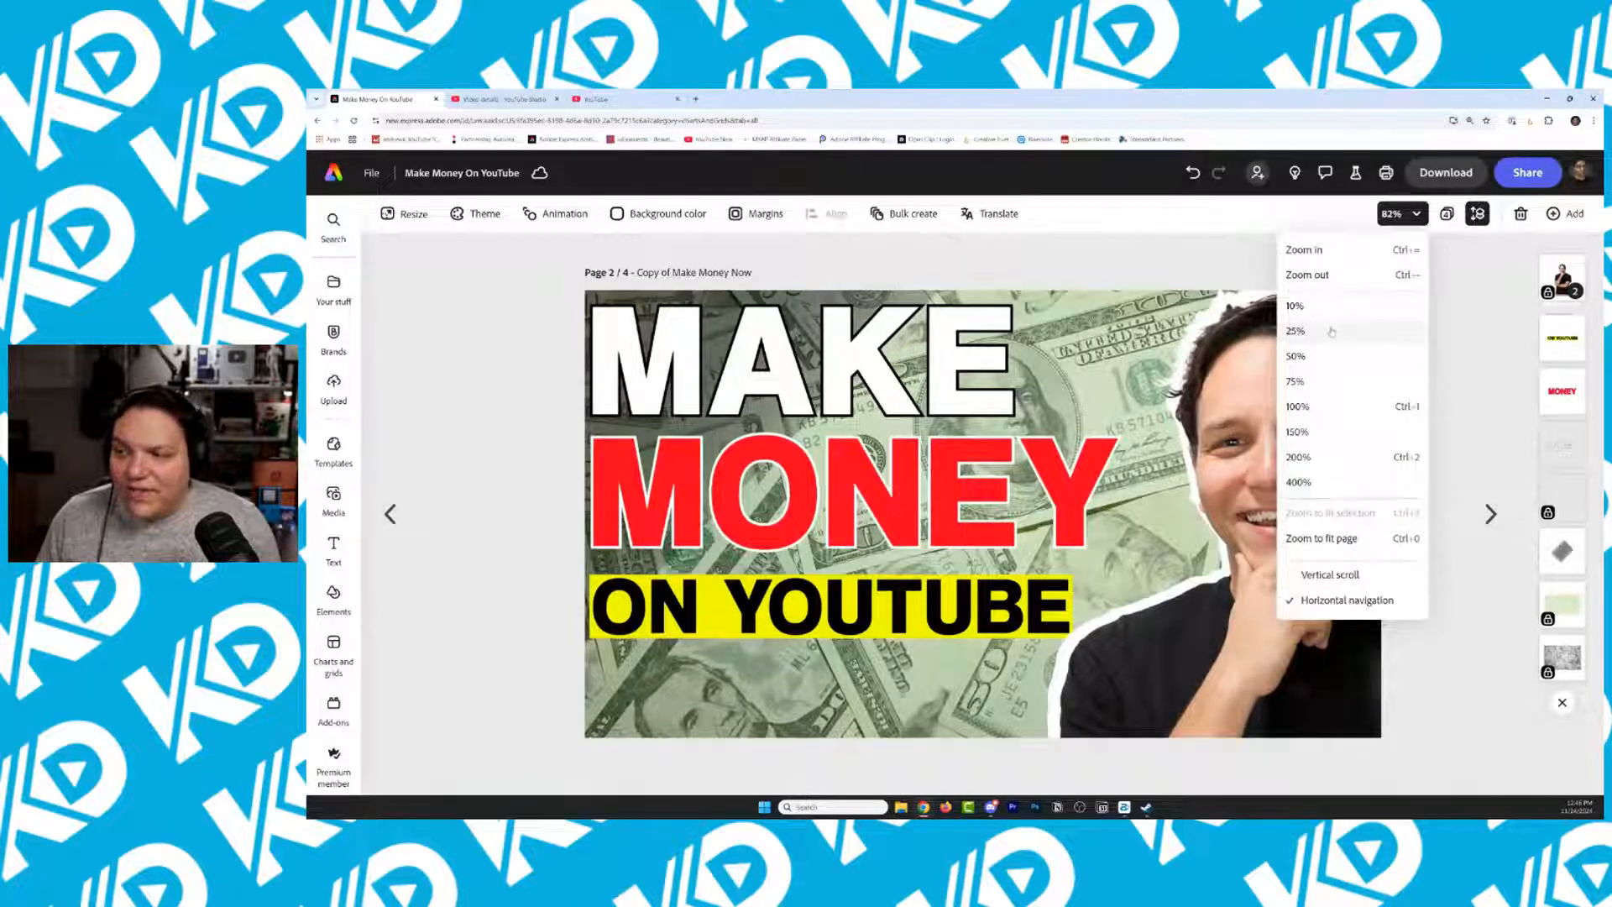
left_click(1332, 332)
left_click(1400, 214)
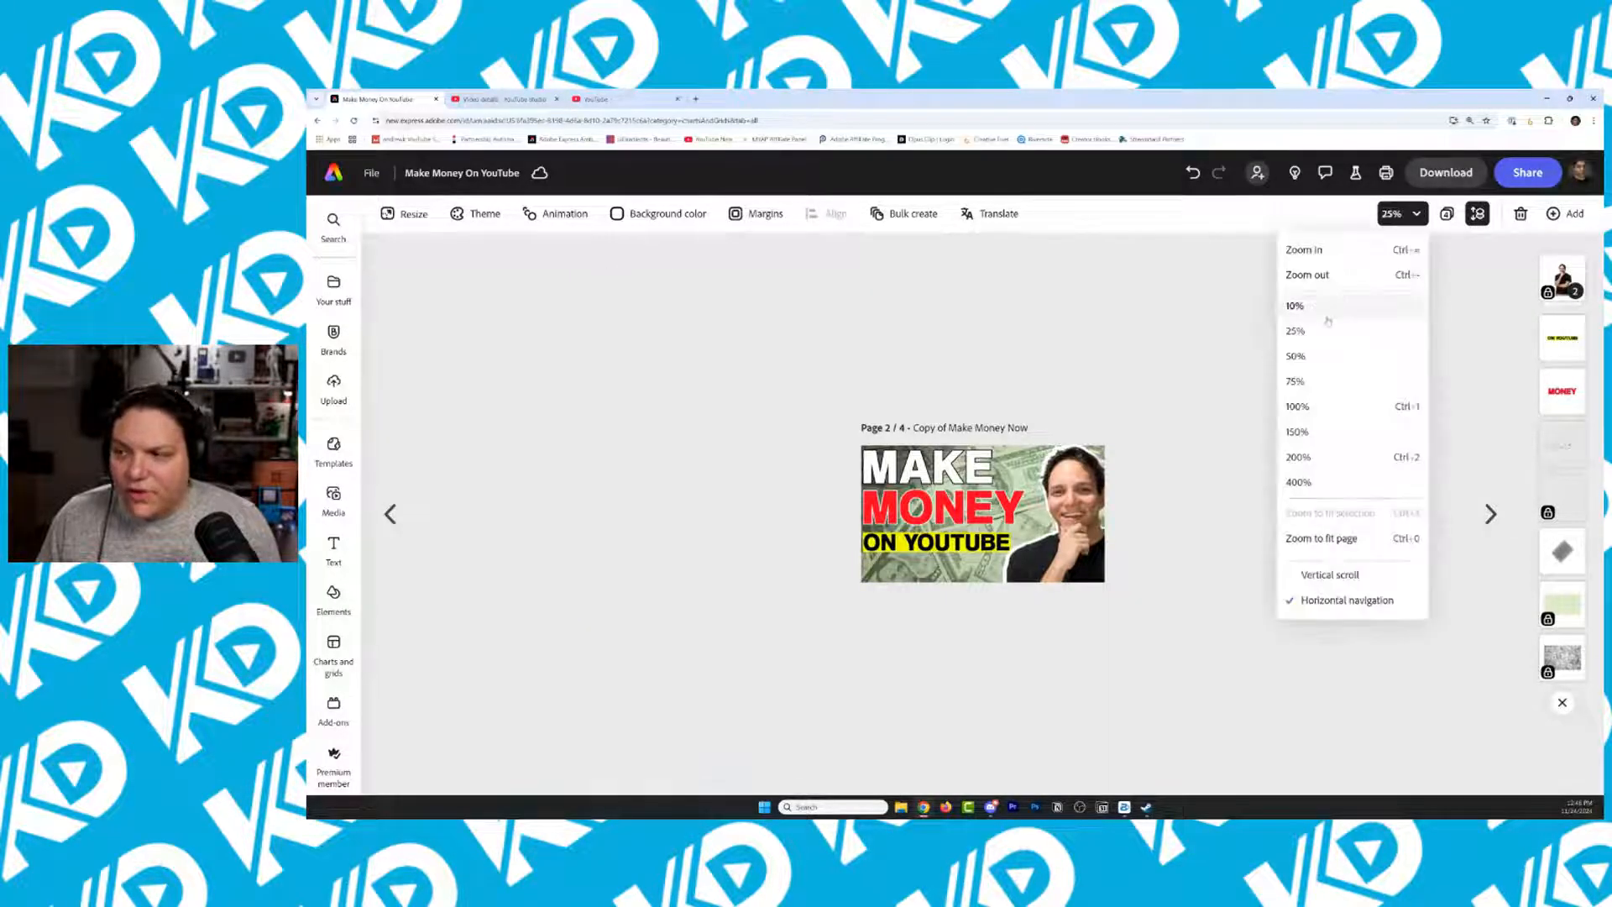
left_click(1325, 317)
left_click(965, 512)
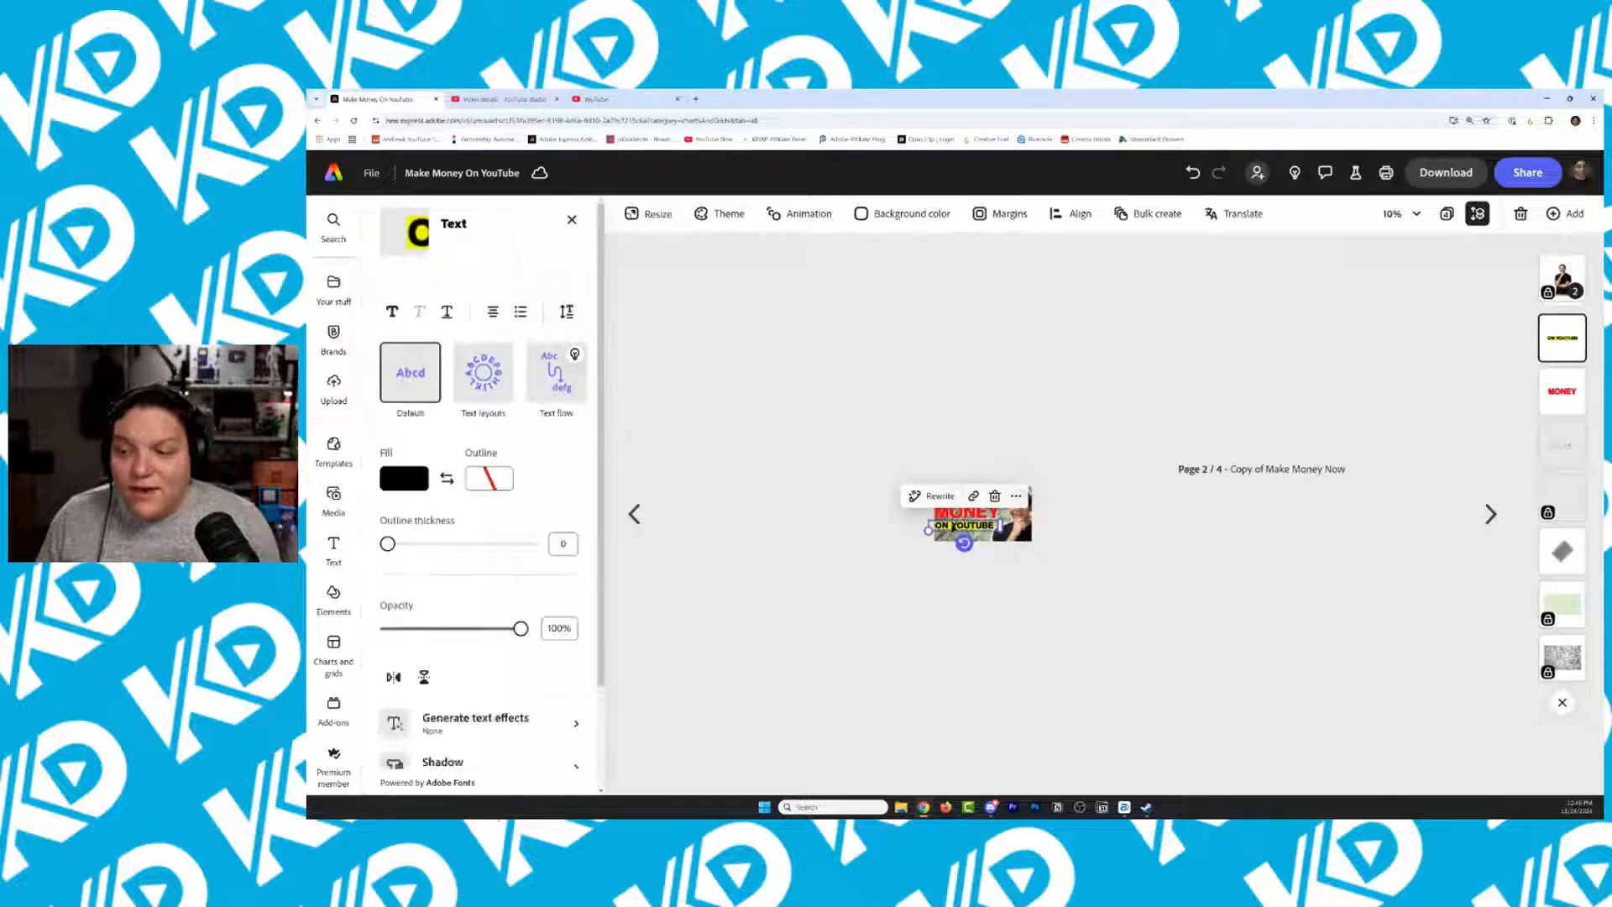
key("ctrl+0")
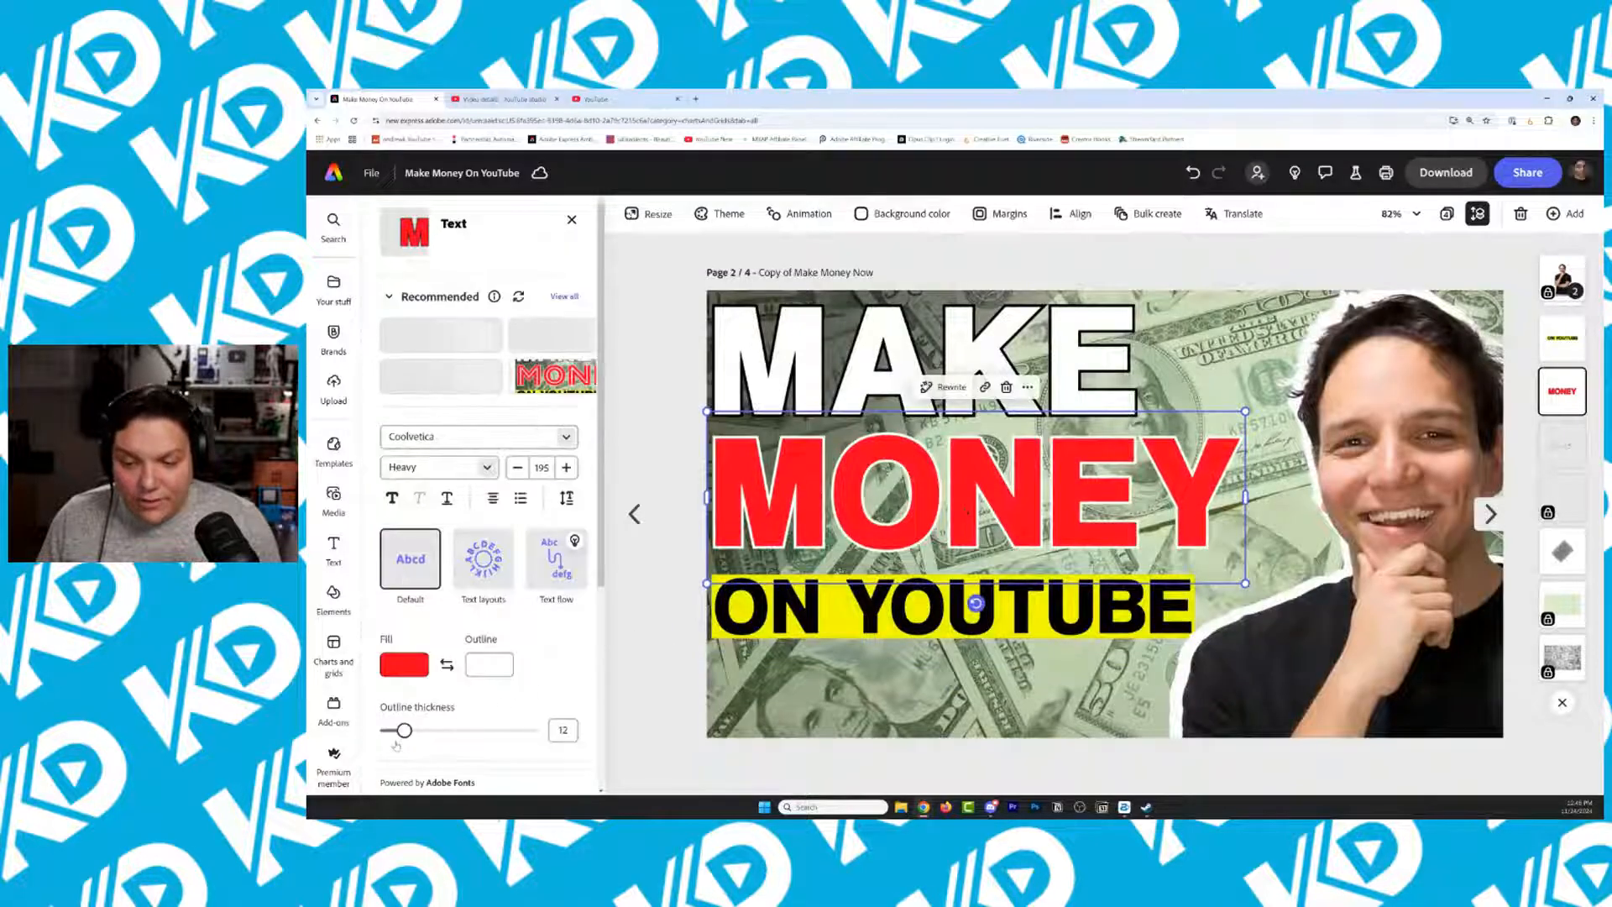
left_click_drag(430, 730, 417, 730)
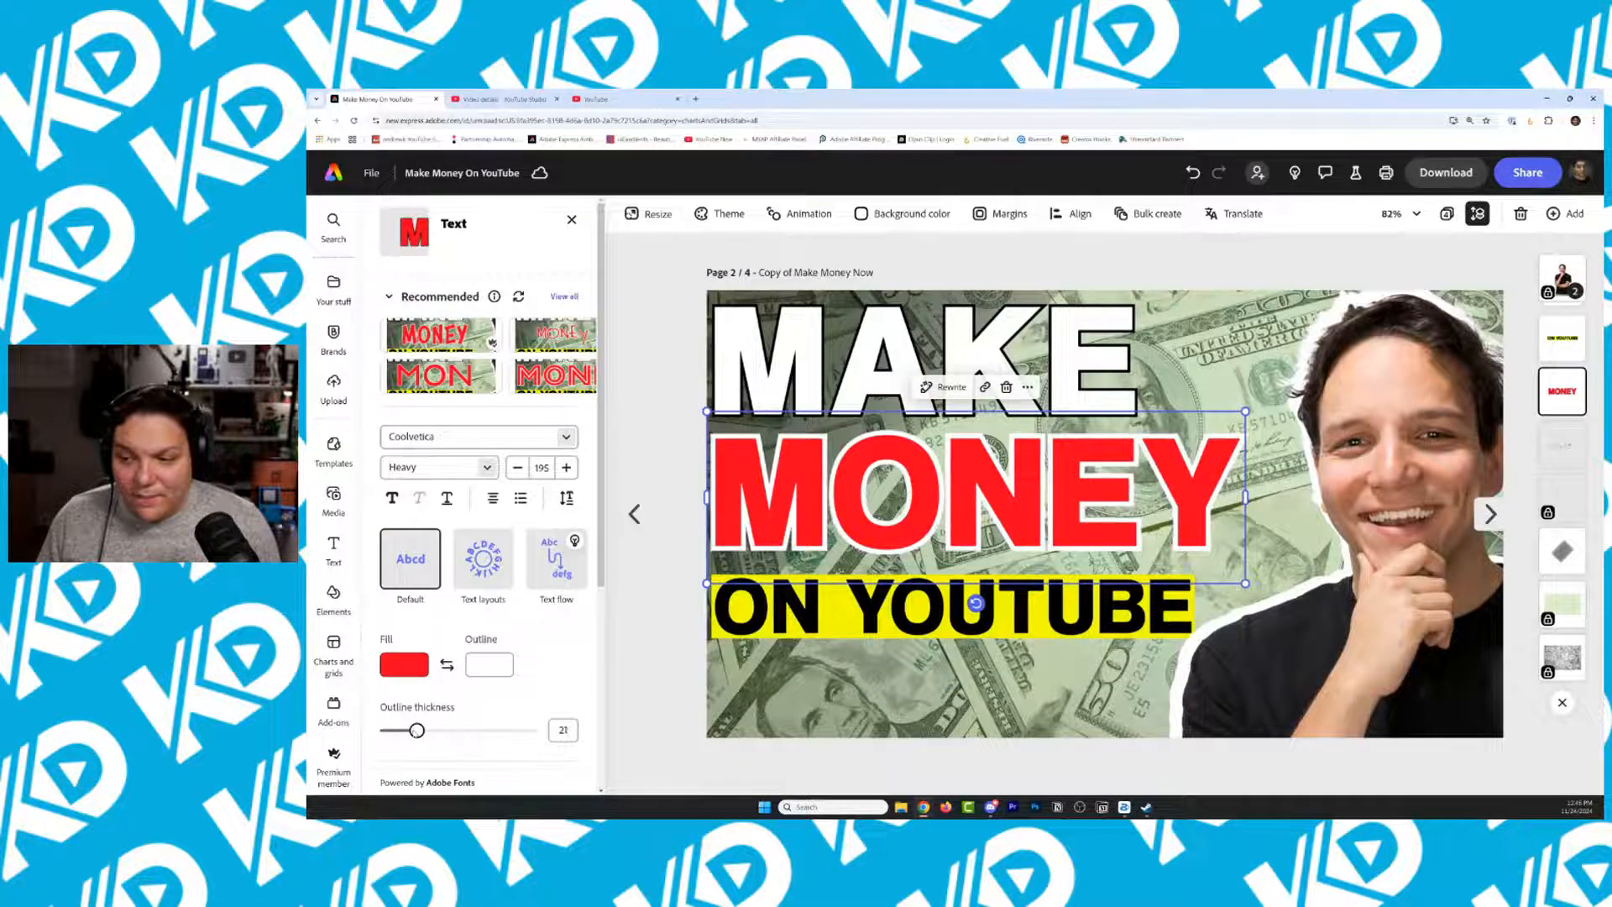
Try a bright cyan outline (#00F4FF) on the word MONEY, restore it to white, and deselect the text
scroll(593, 569, "down", 1)
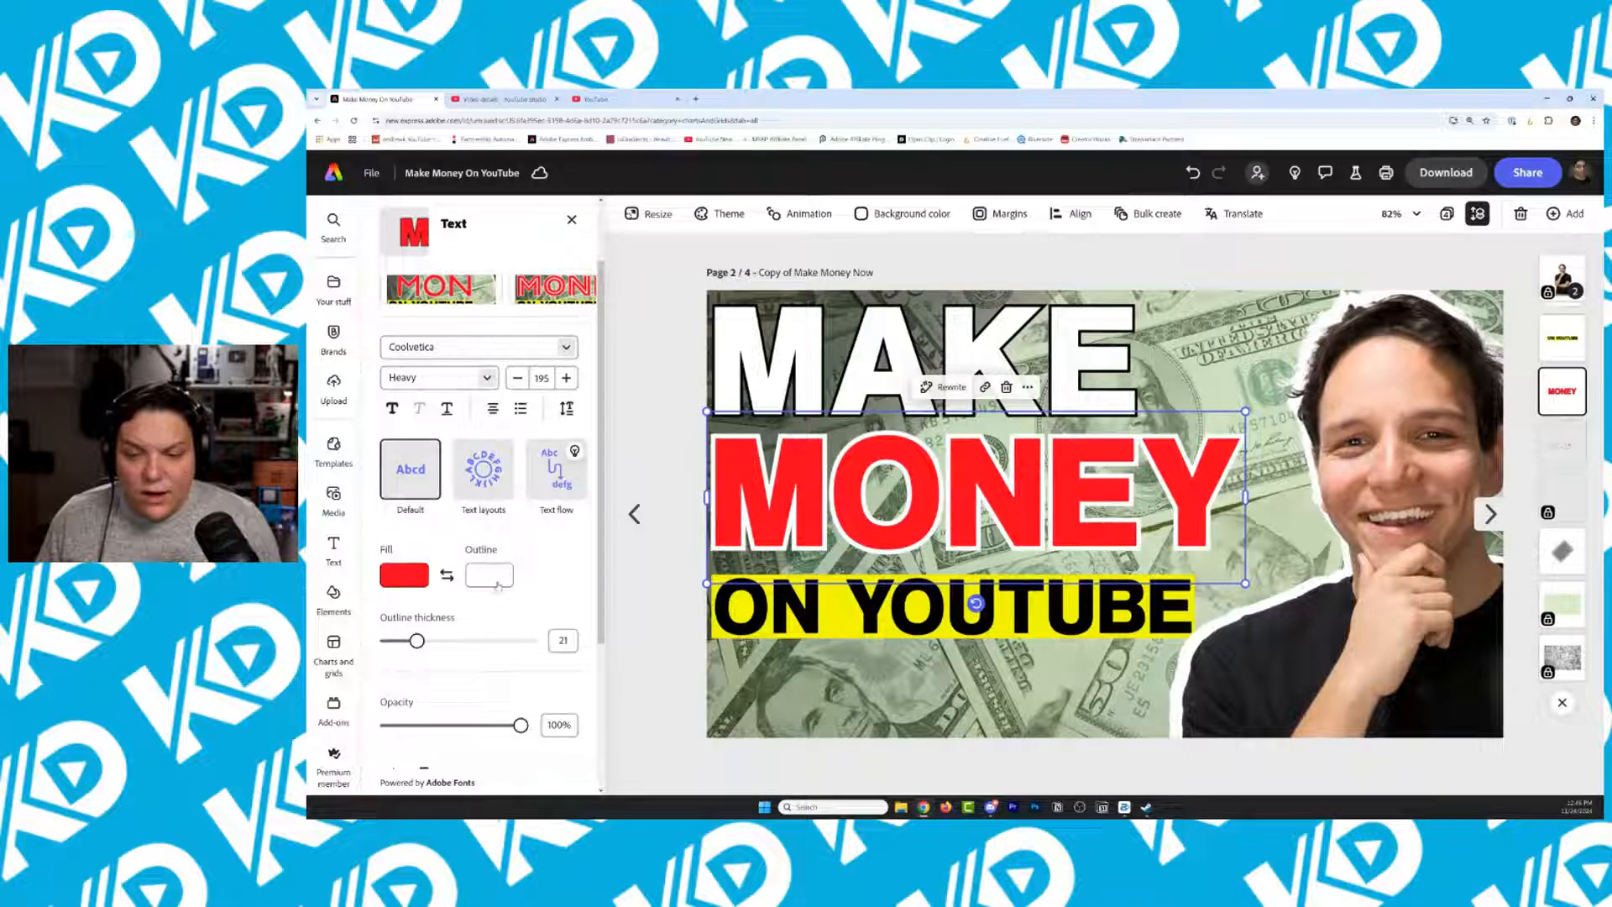
left_click(491, 576)
left_click_drag(608, 510, 614, 508)
left_click_drag(644, 553, 701, 503)
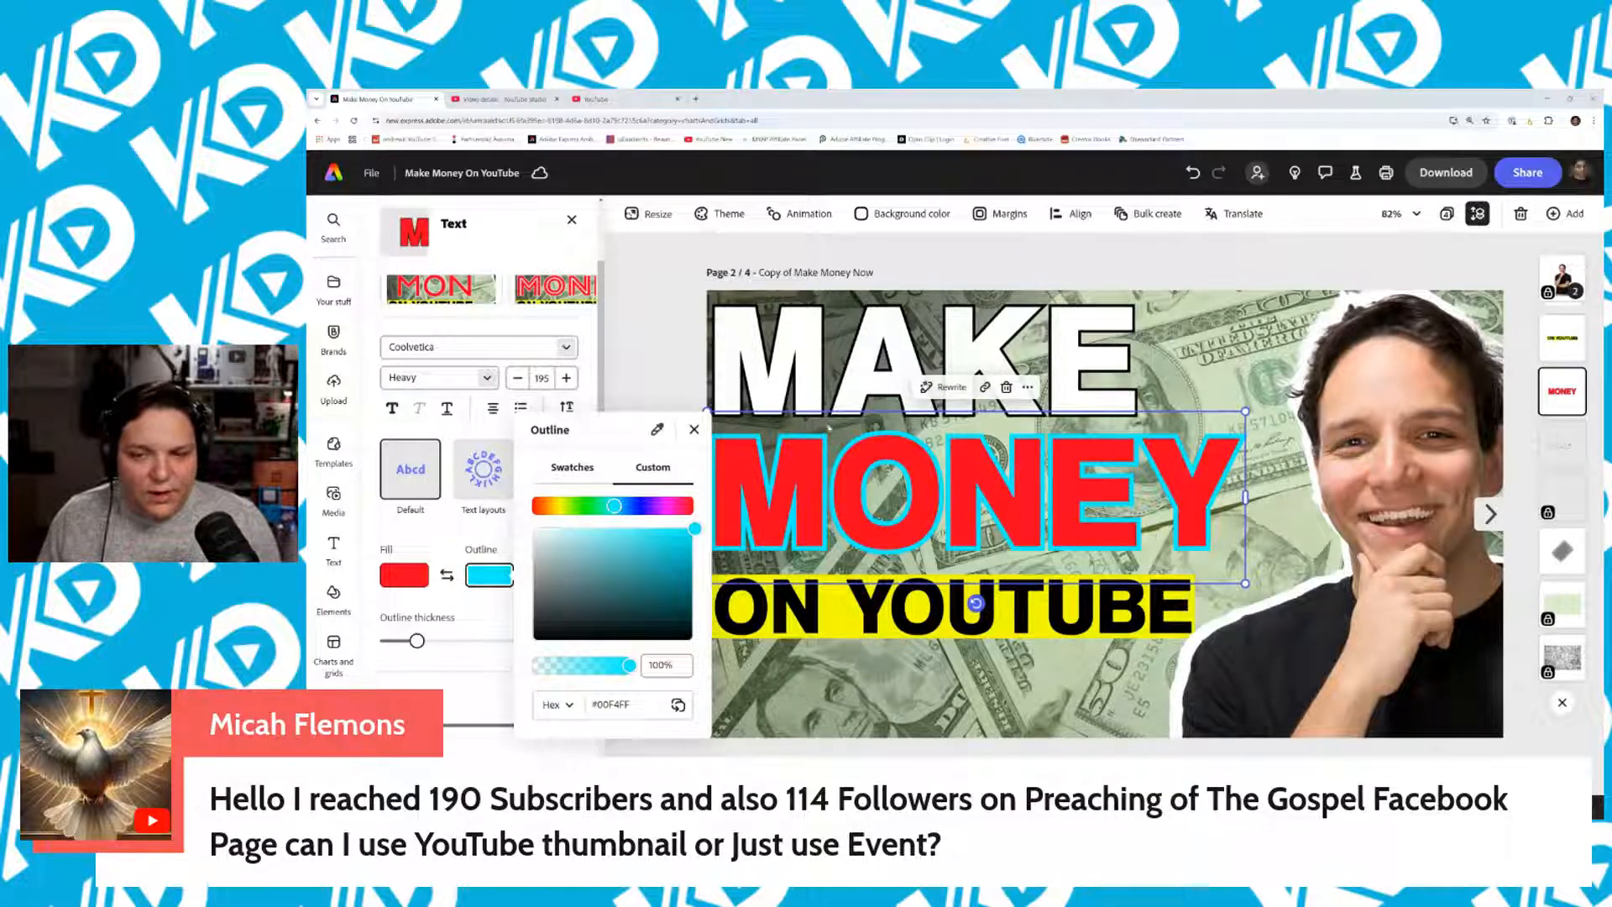
left_click_drag(694, 529, 533, 529)
left_click(693, 429)
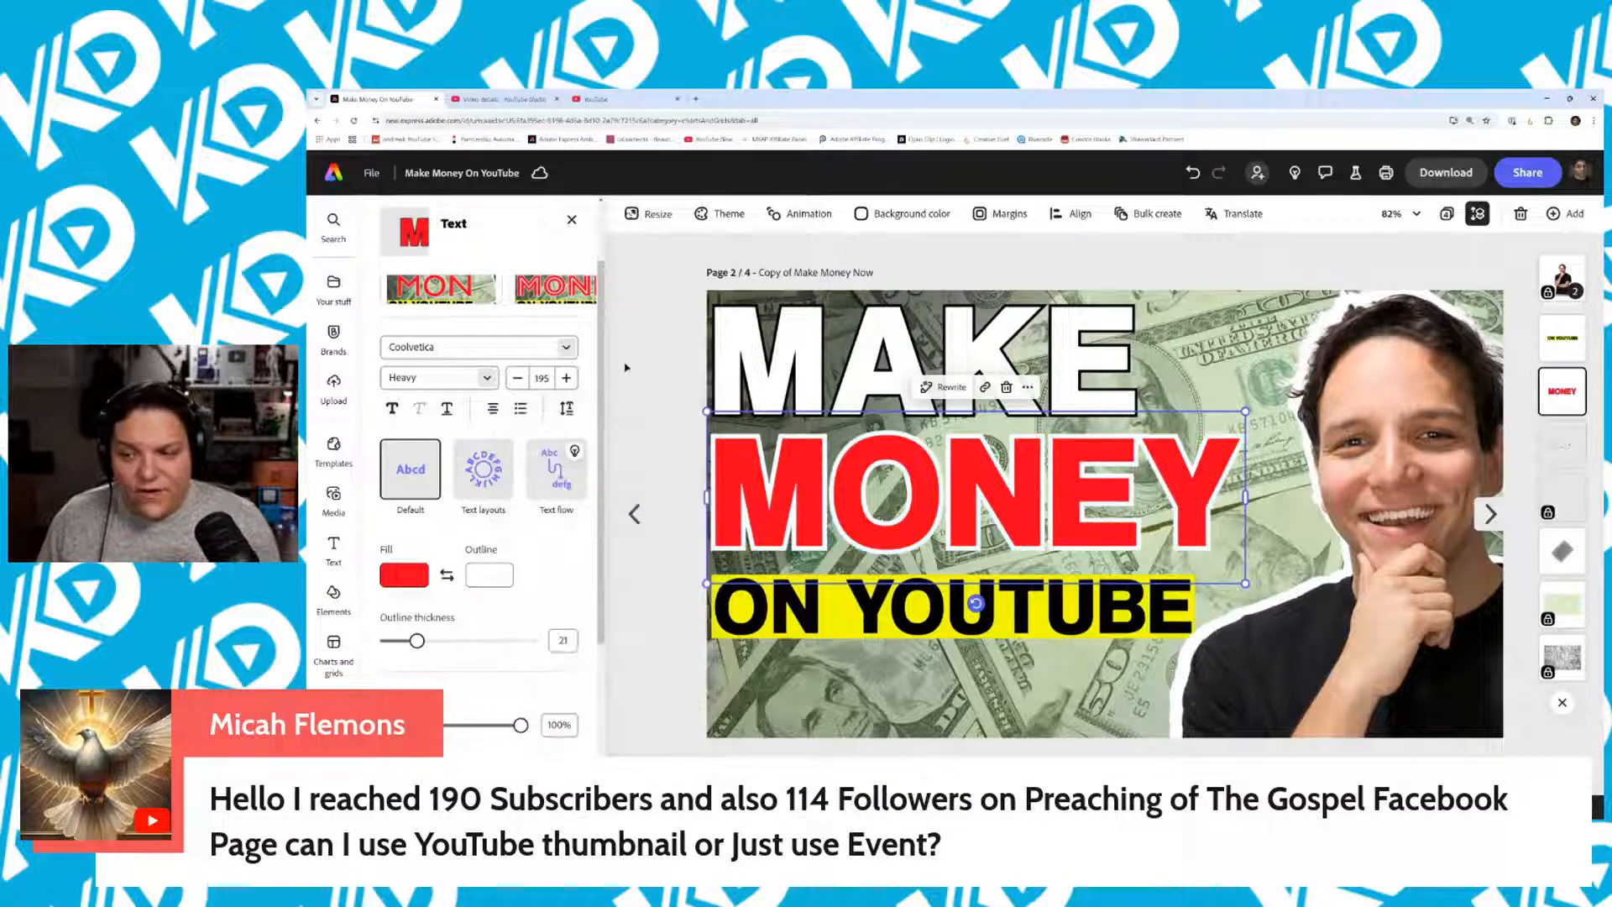
left_click(636, 362)
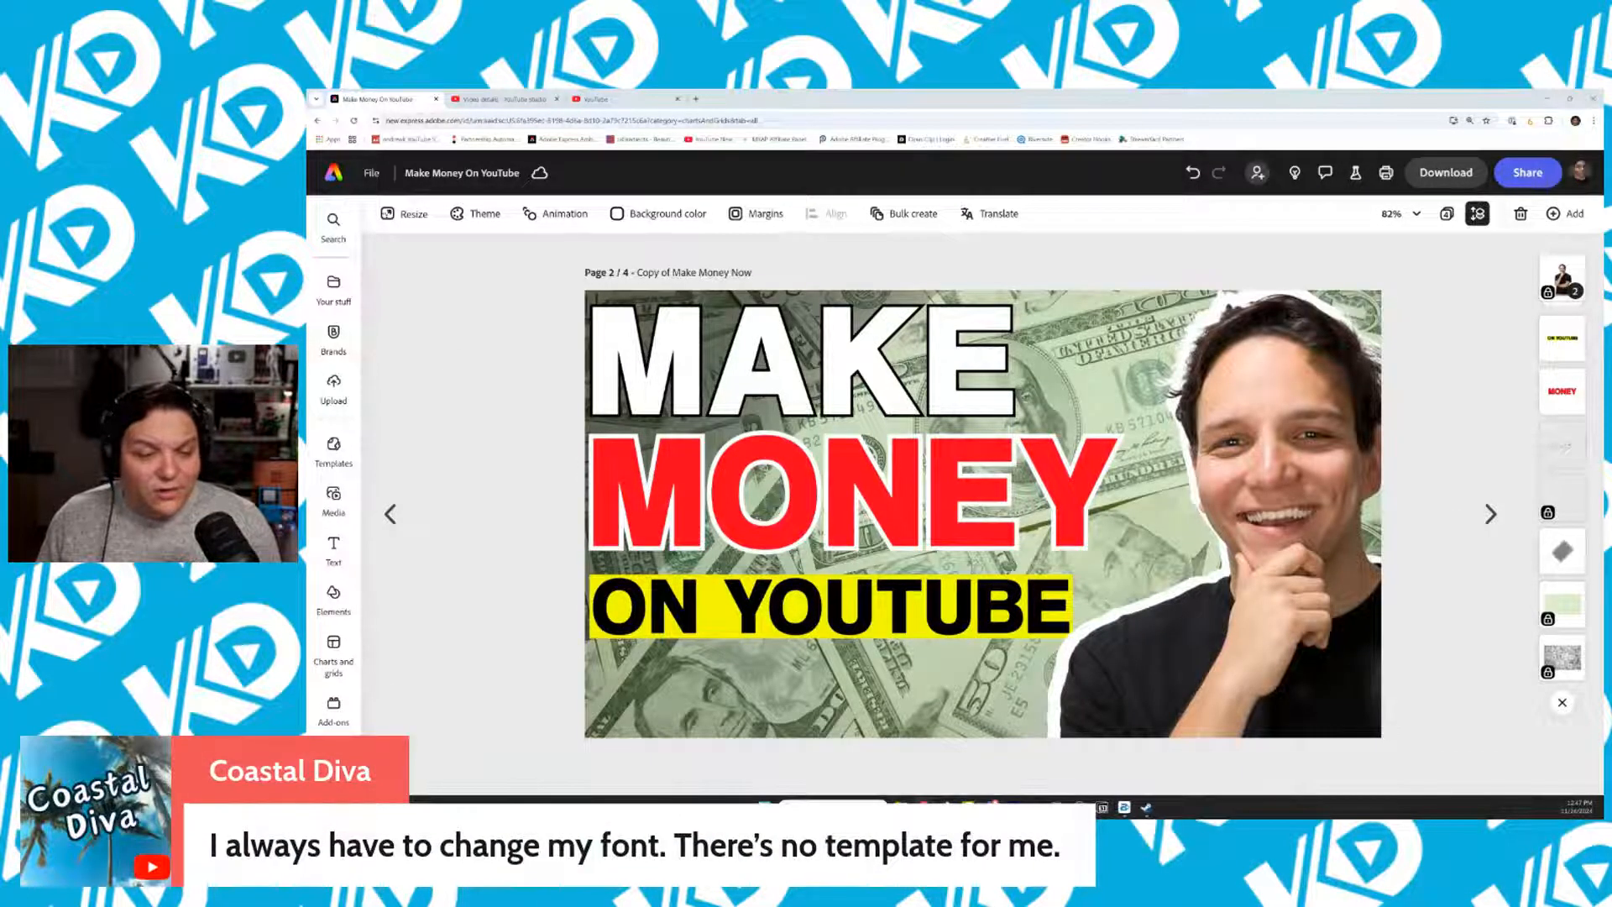
Try recommended text styles, including a brush script and a slab font, on MONEY and restore its original style
left_click(334, 339)
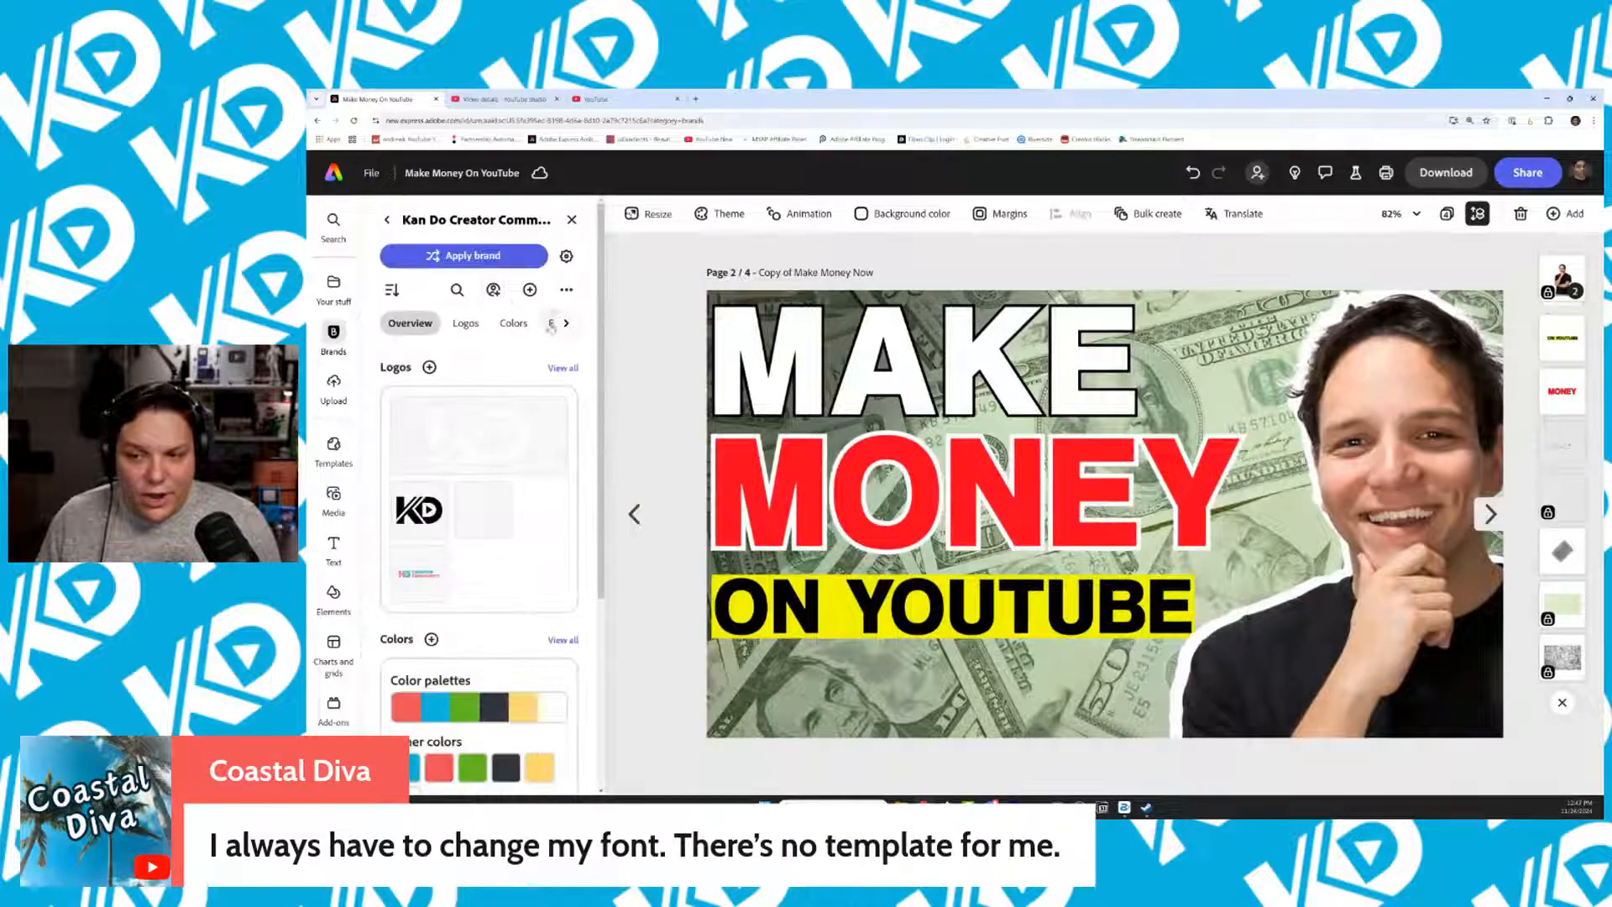
left_click(333, 550)
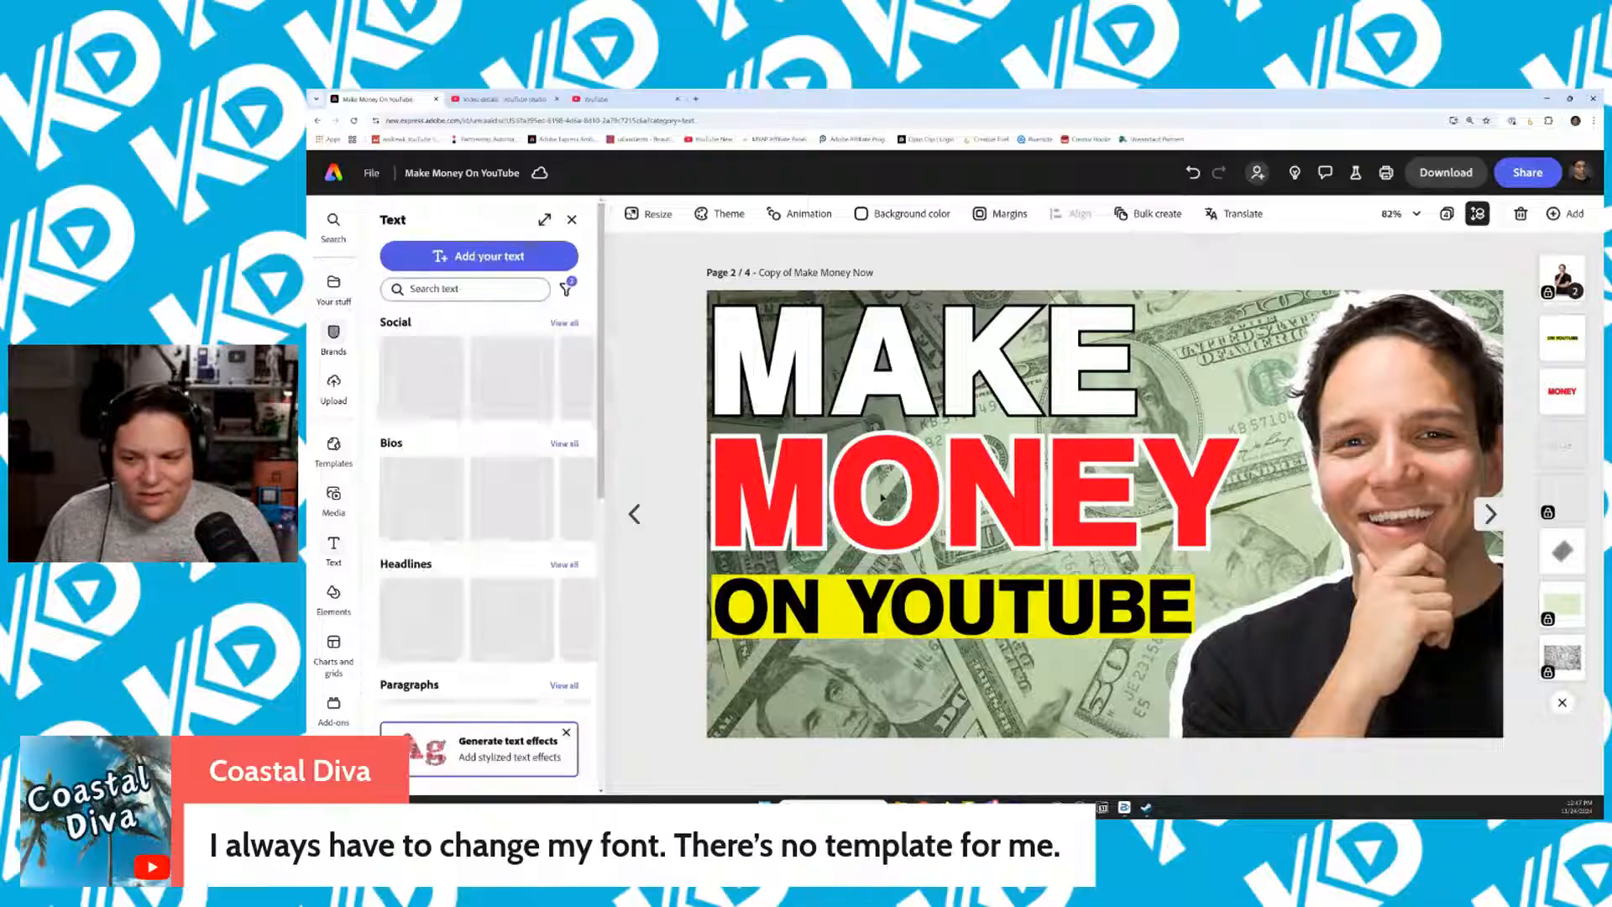
left_click(893, 495)
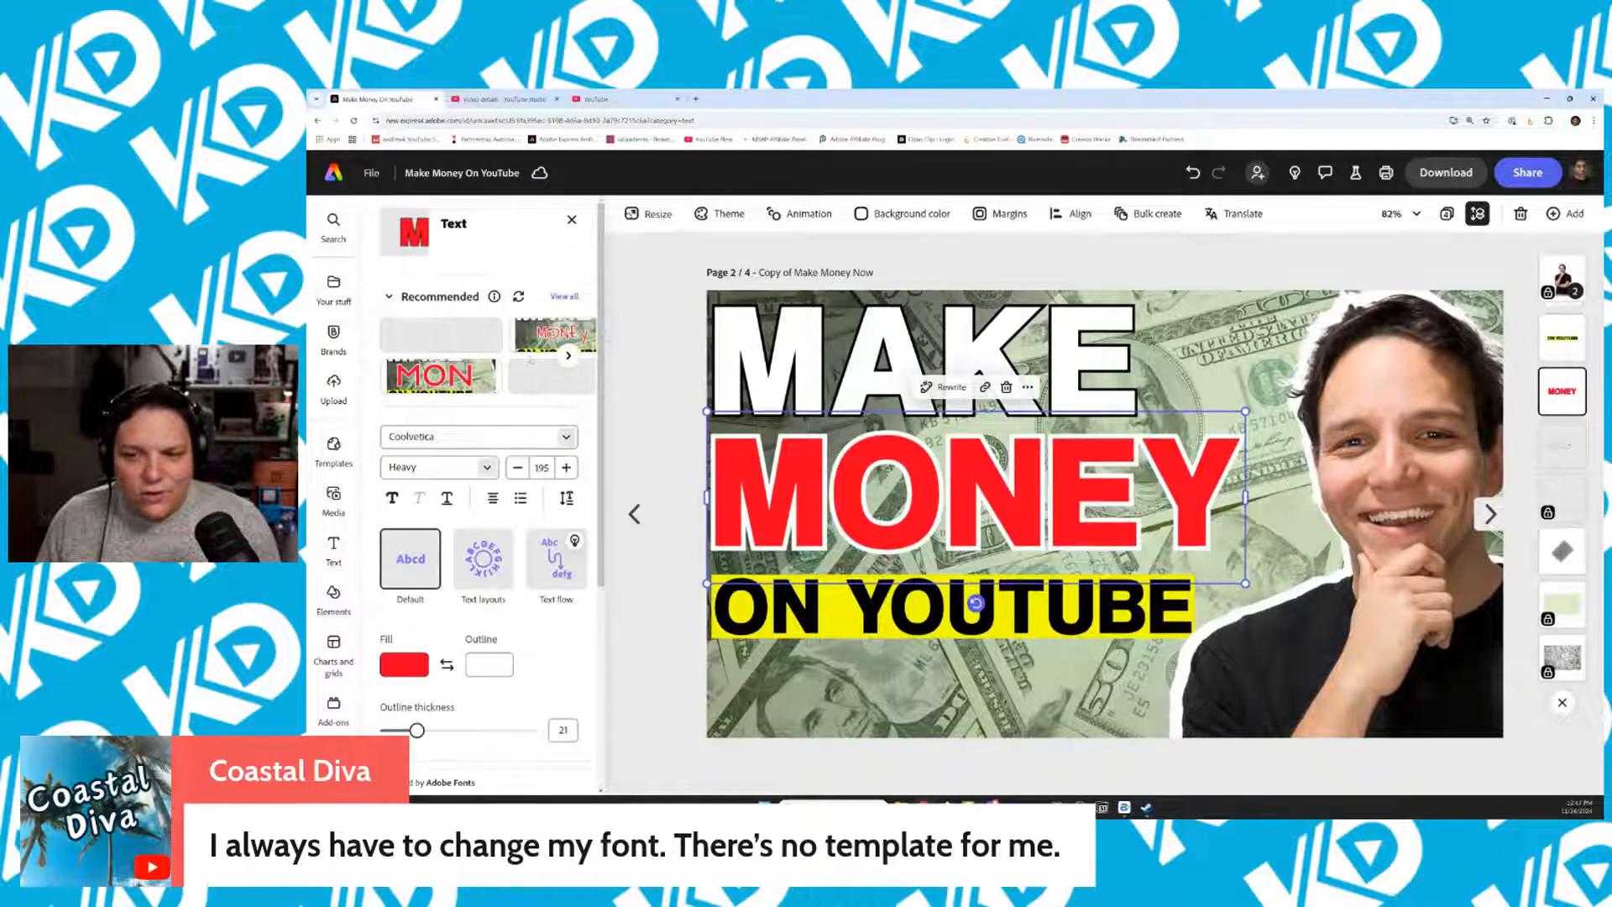
left_click(565, 297)
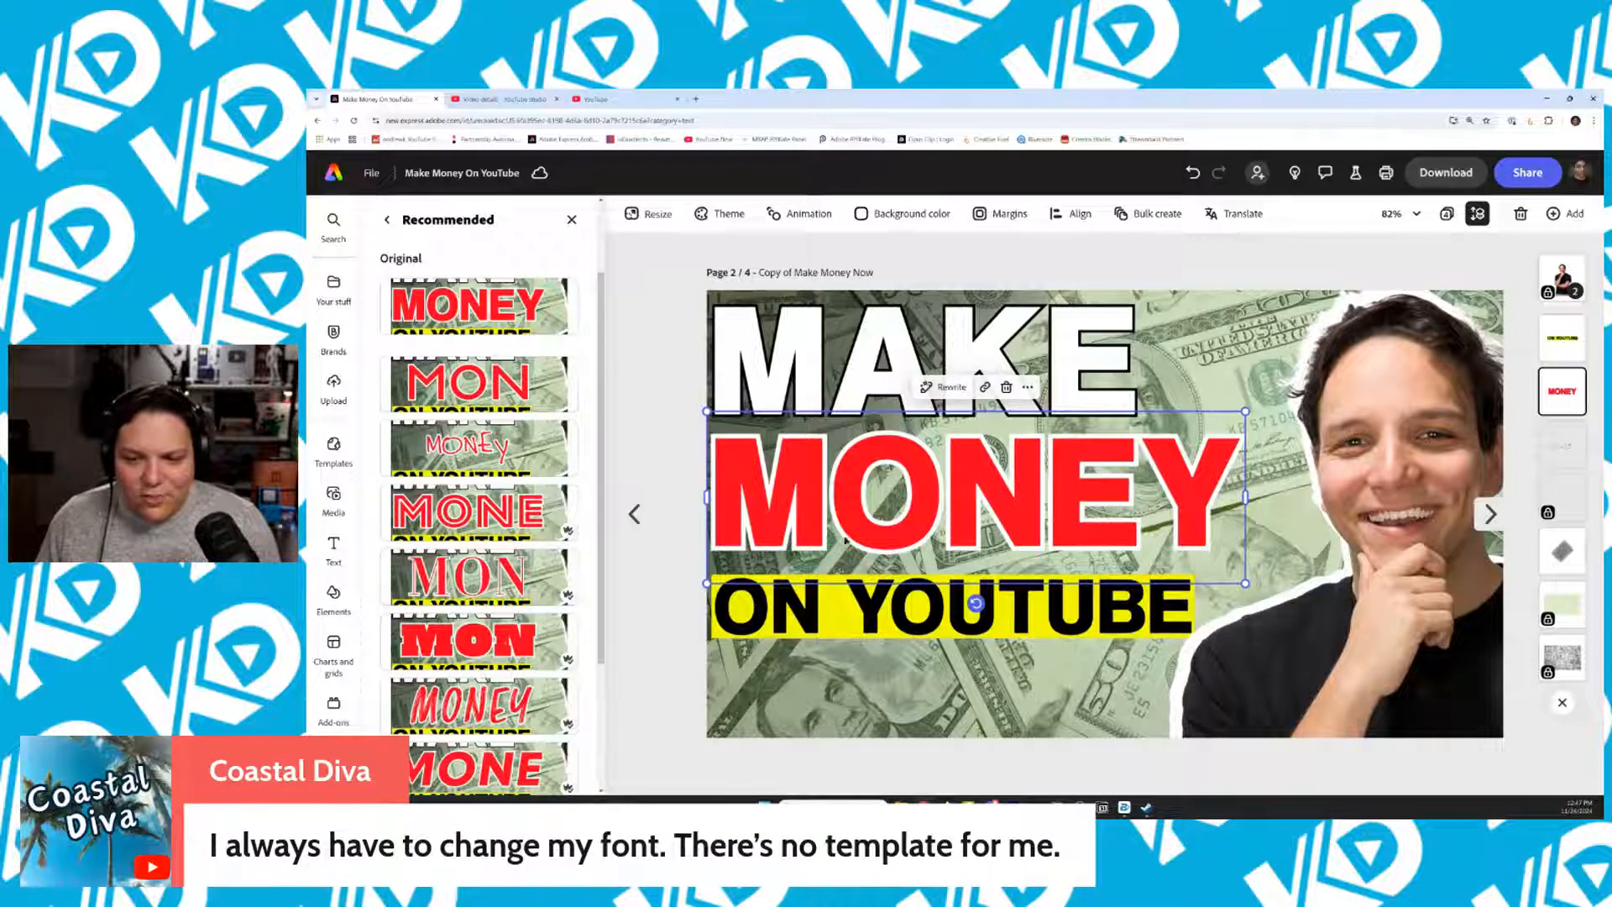
scroll(478, 571, "down", 3)
left_click(482, 520)
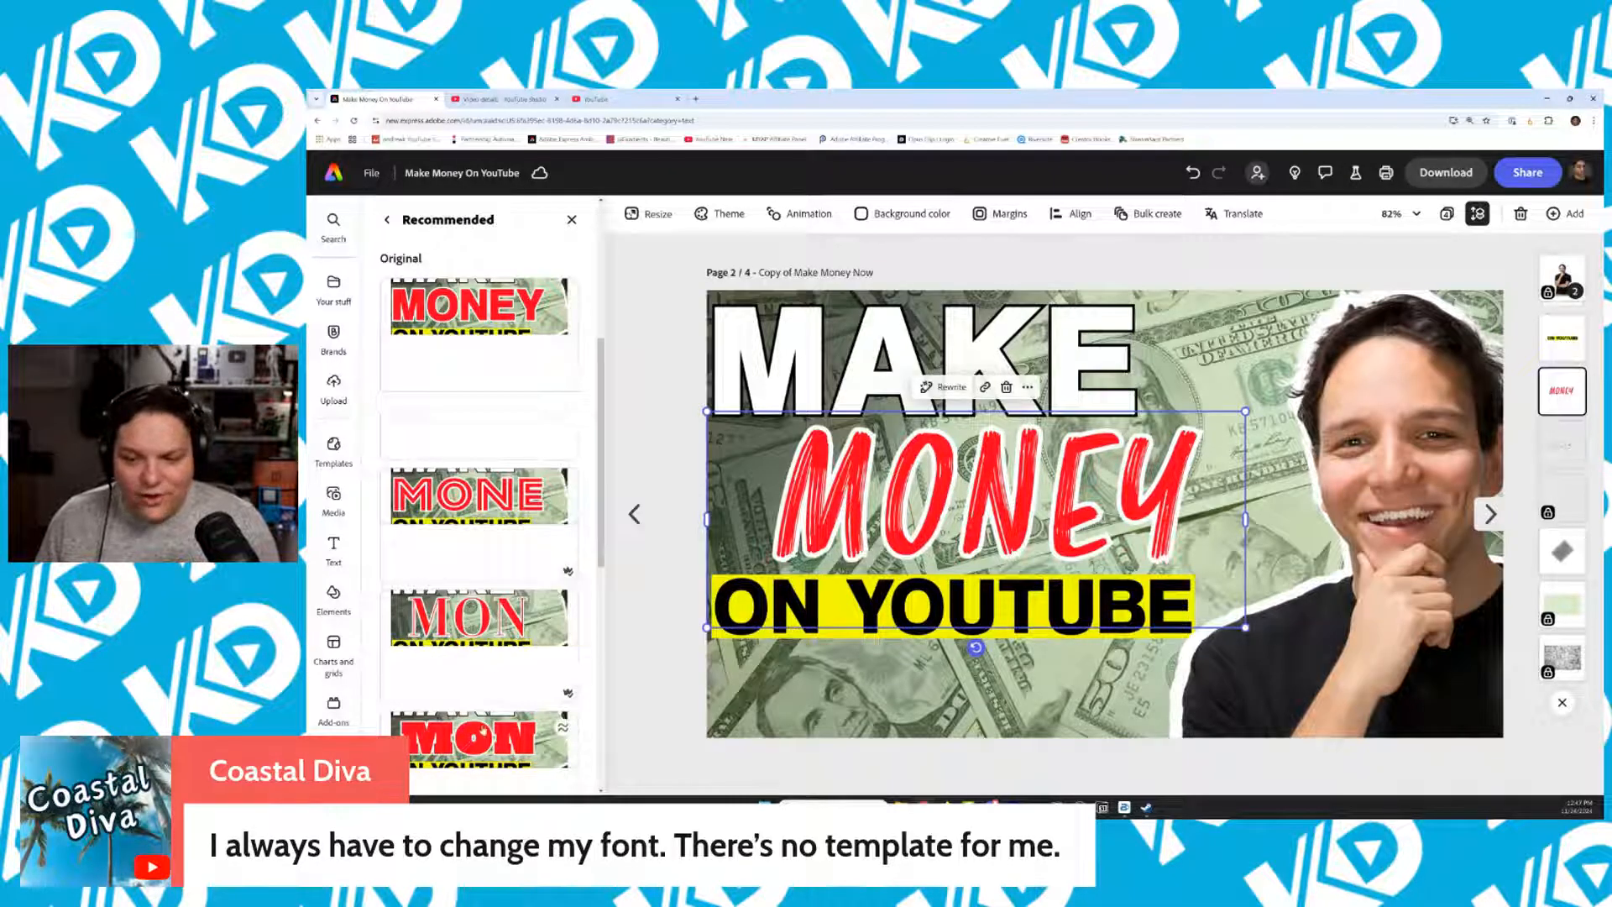
left_click(482, 737)
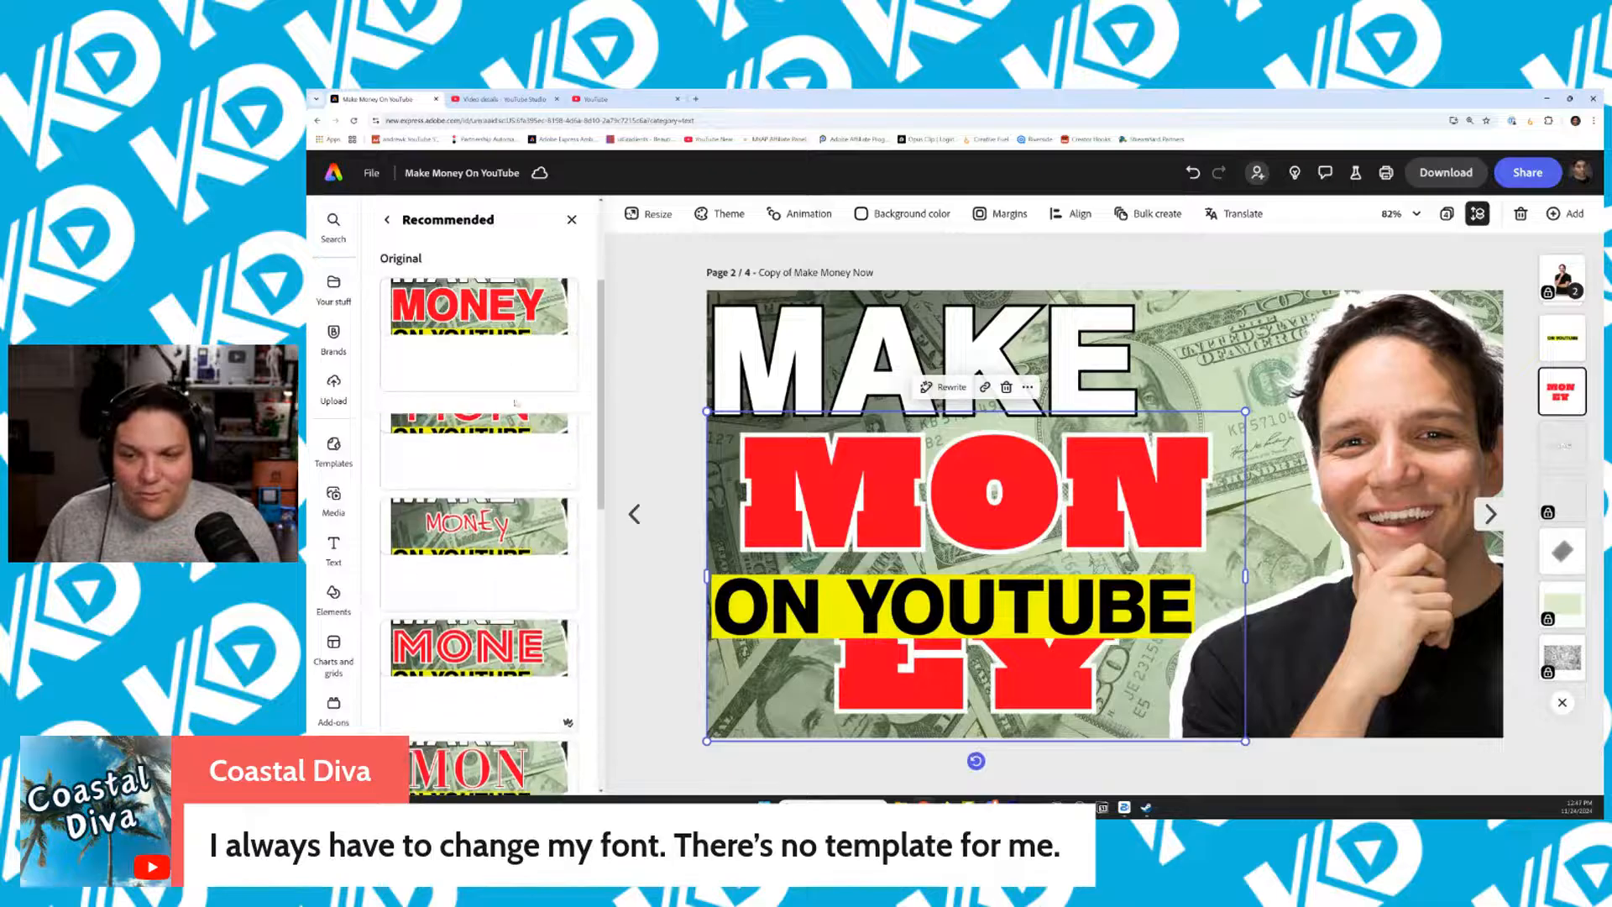
left_click(560, 293)
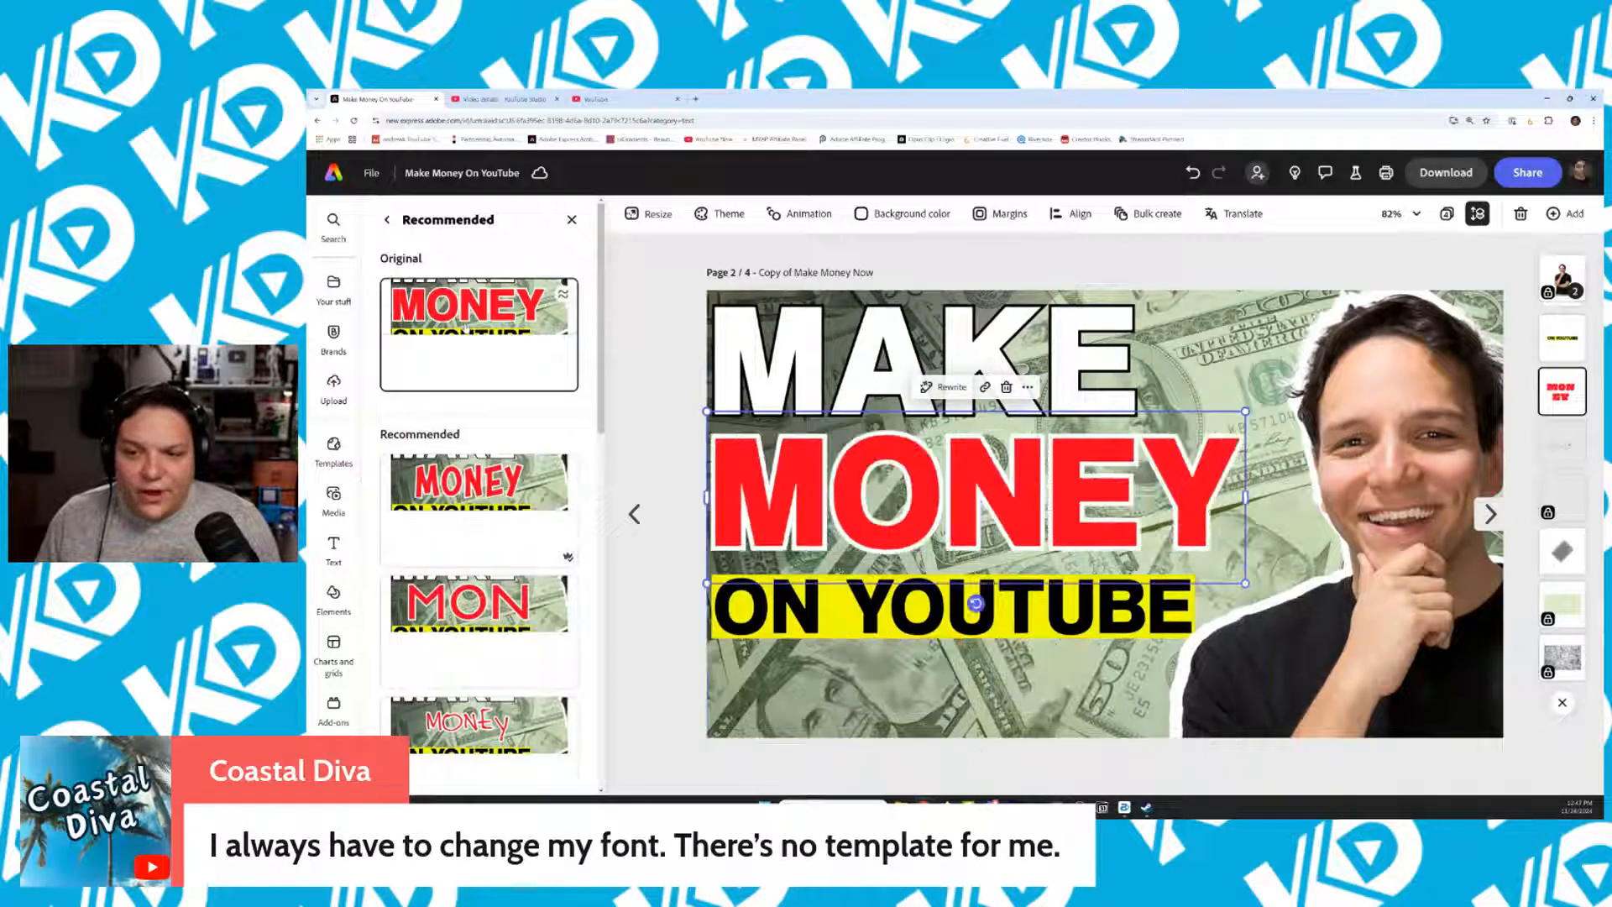
left_click(571, 220)
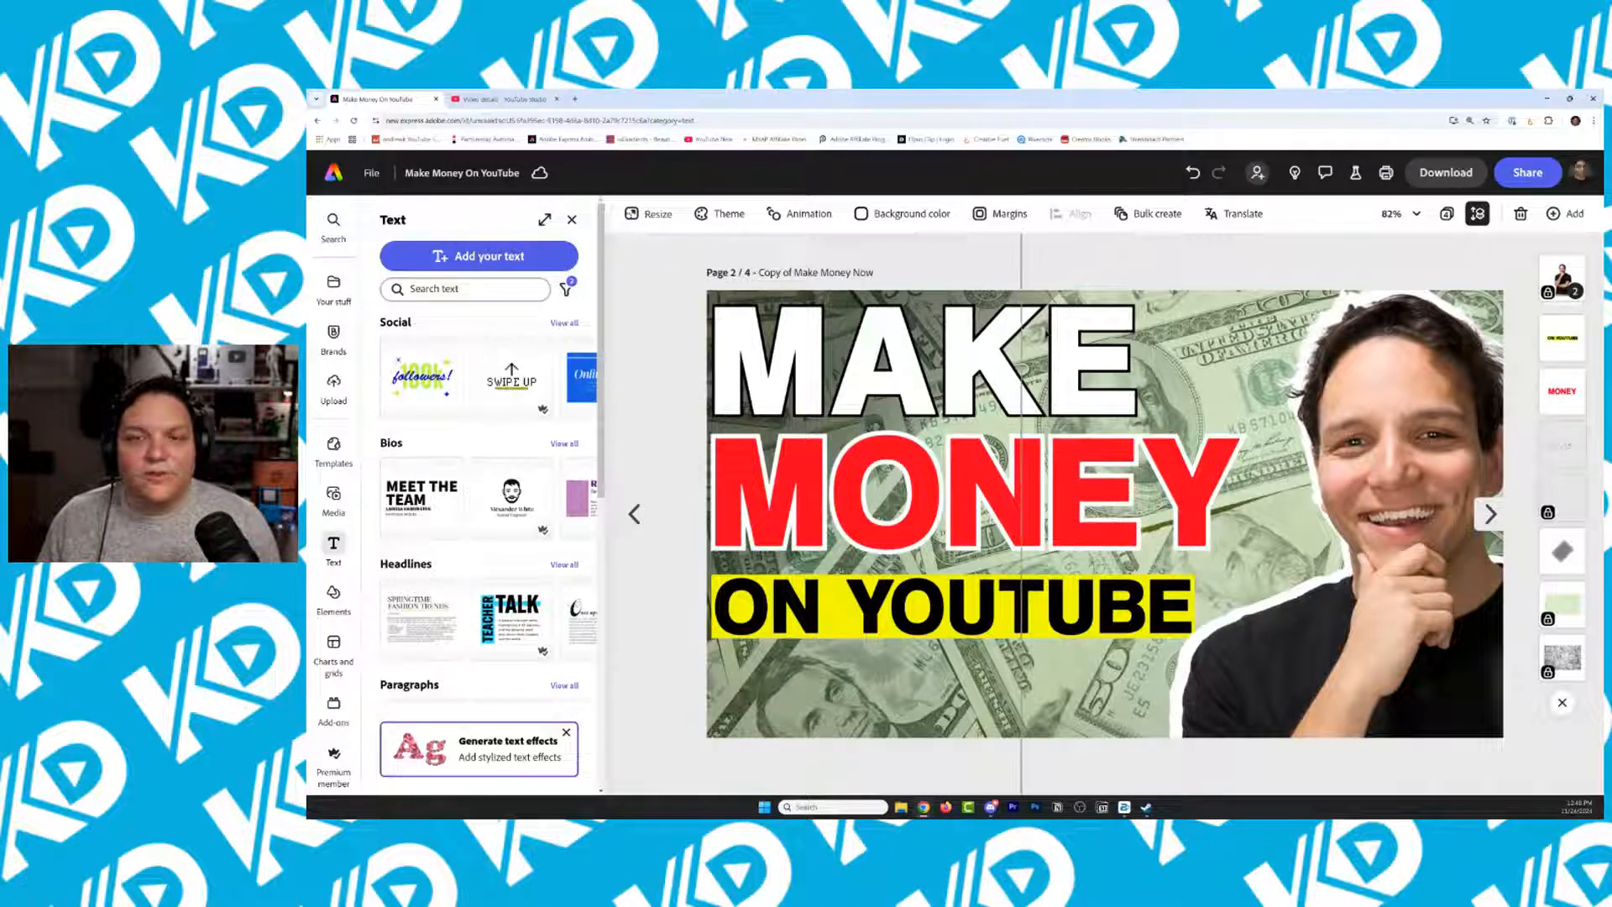
left_click(572, 219)
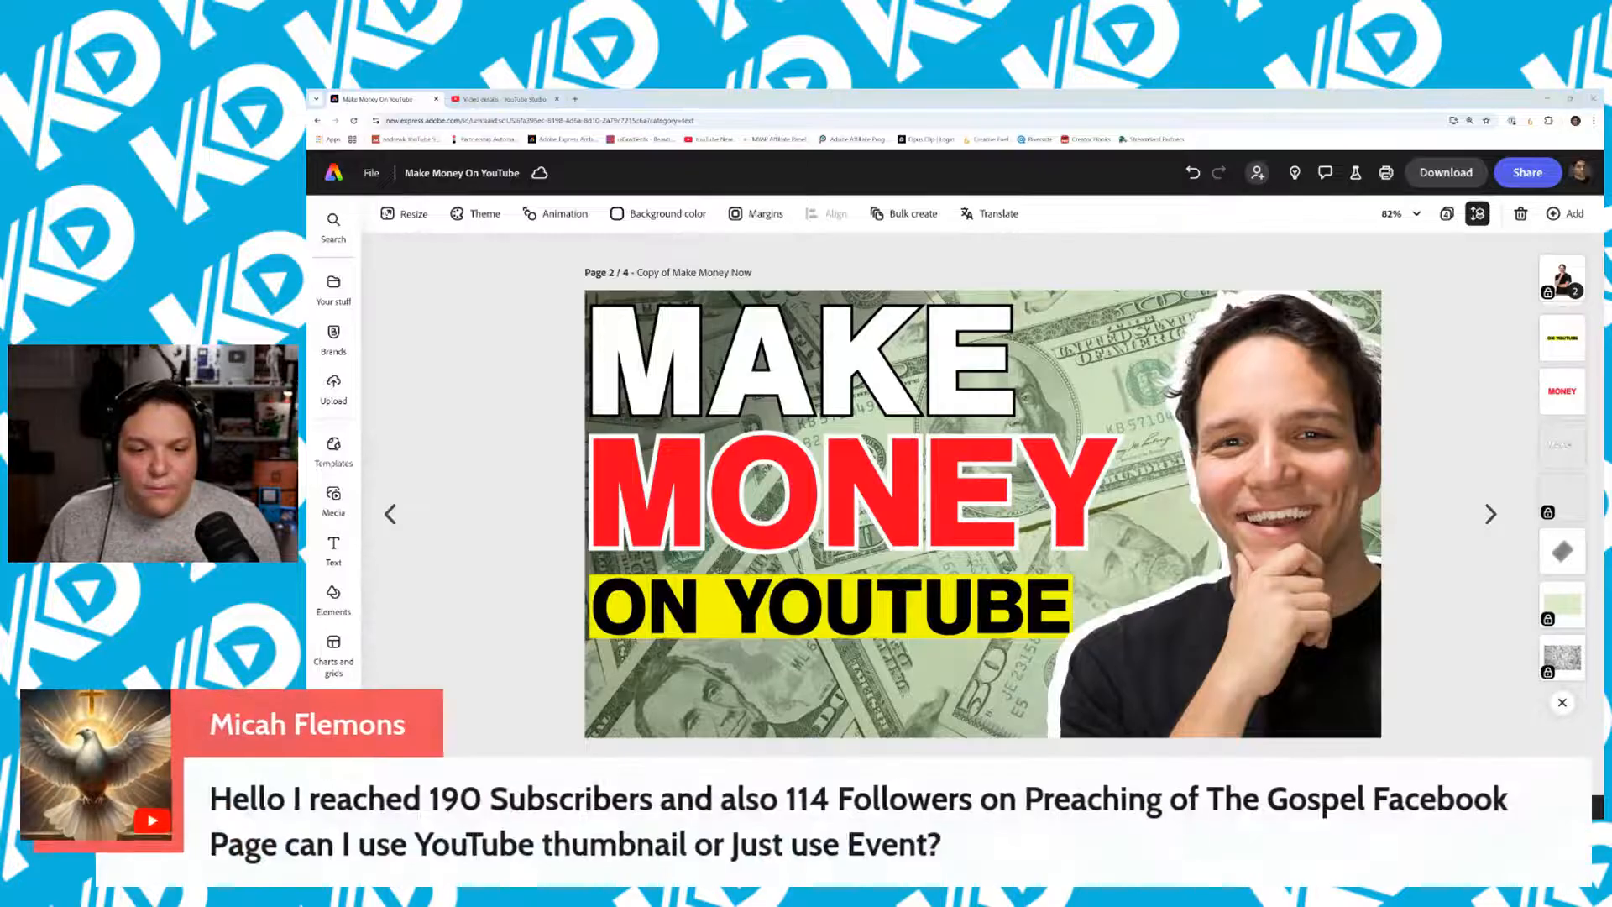
Duplicate the Make Money On YouTube thumbnail at the Facebook post size (1,080 x 1,080 px) and open the new page
left_click(407, 215)
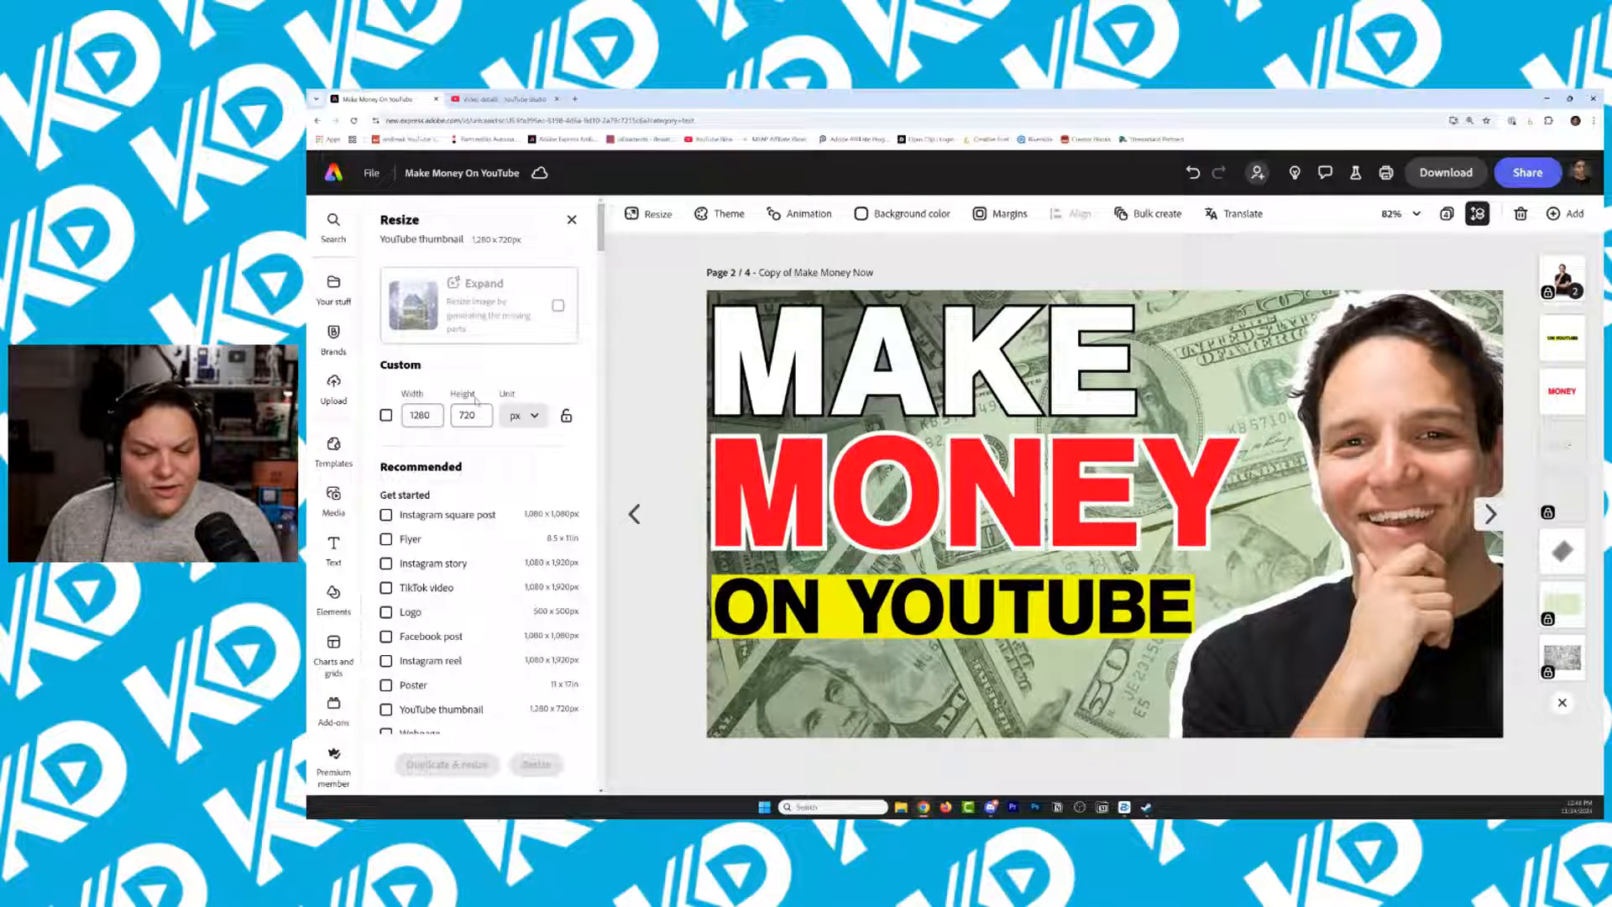
scroll(476, 387, "down", 1)
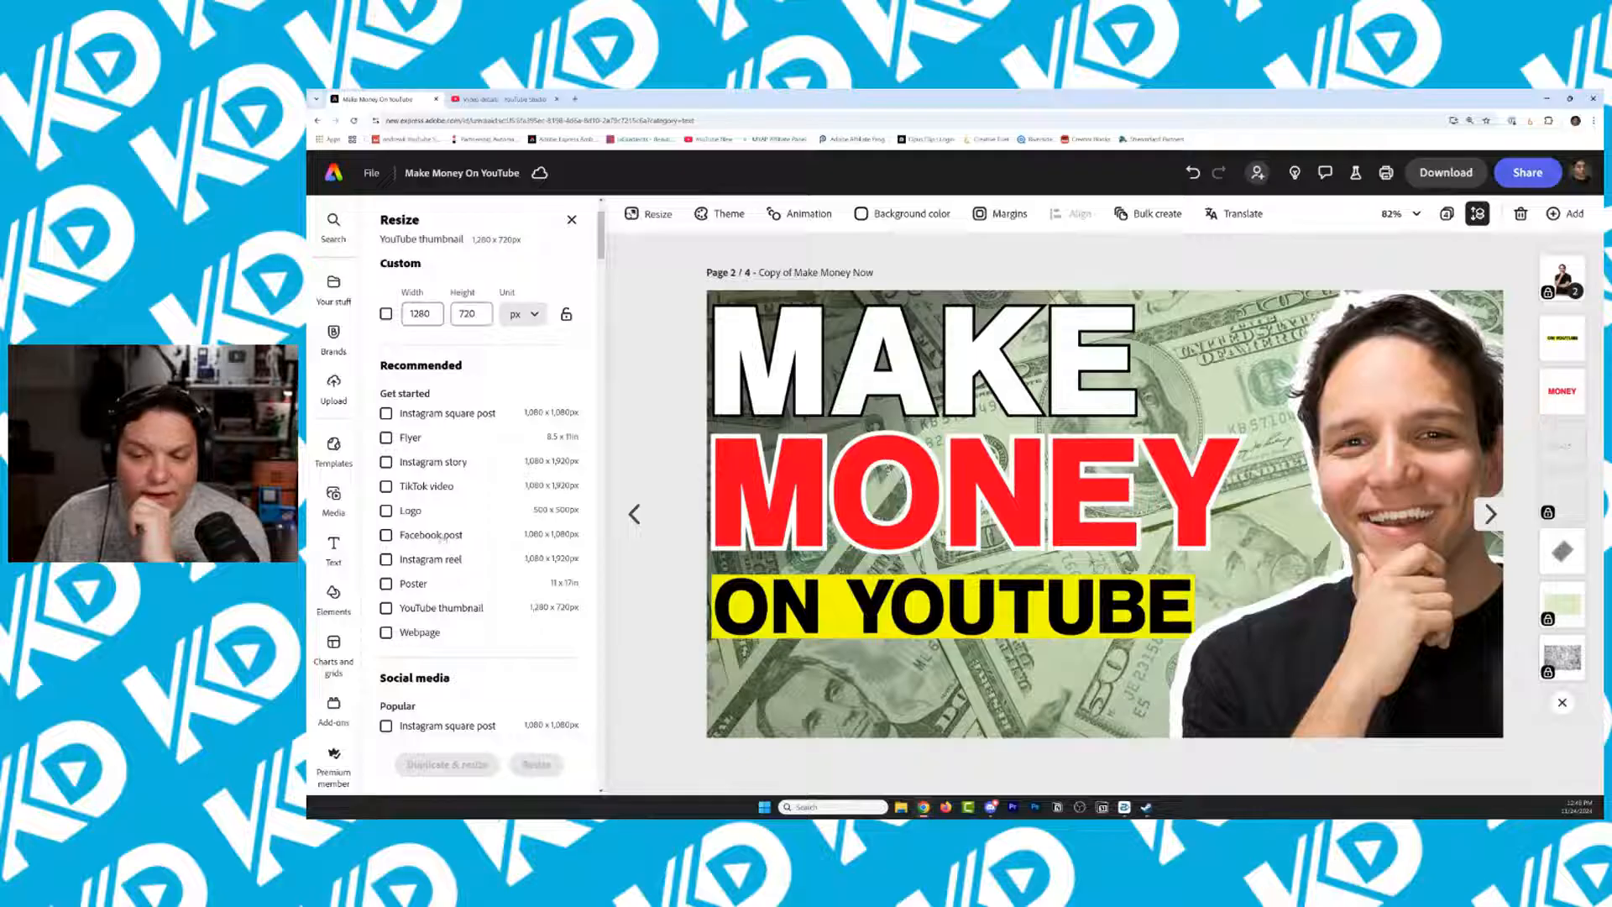
left_click(442, 537)
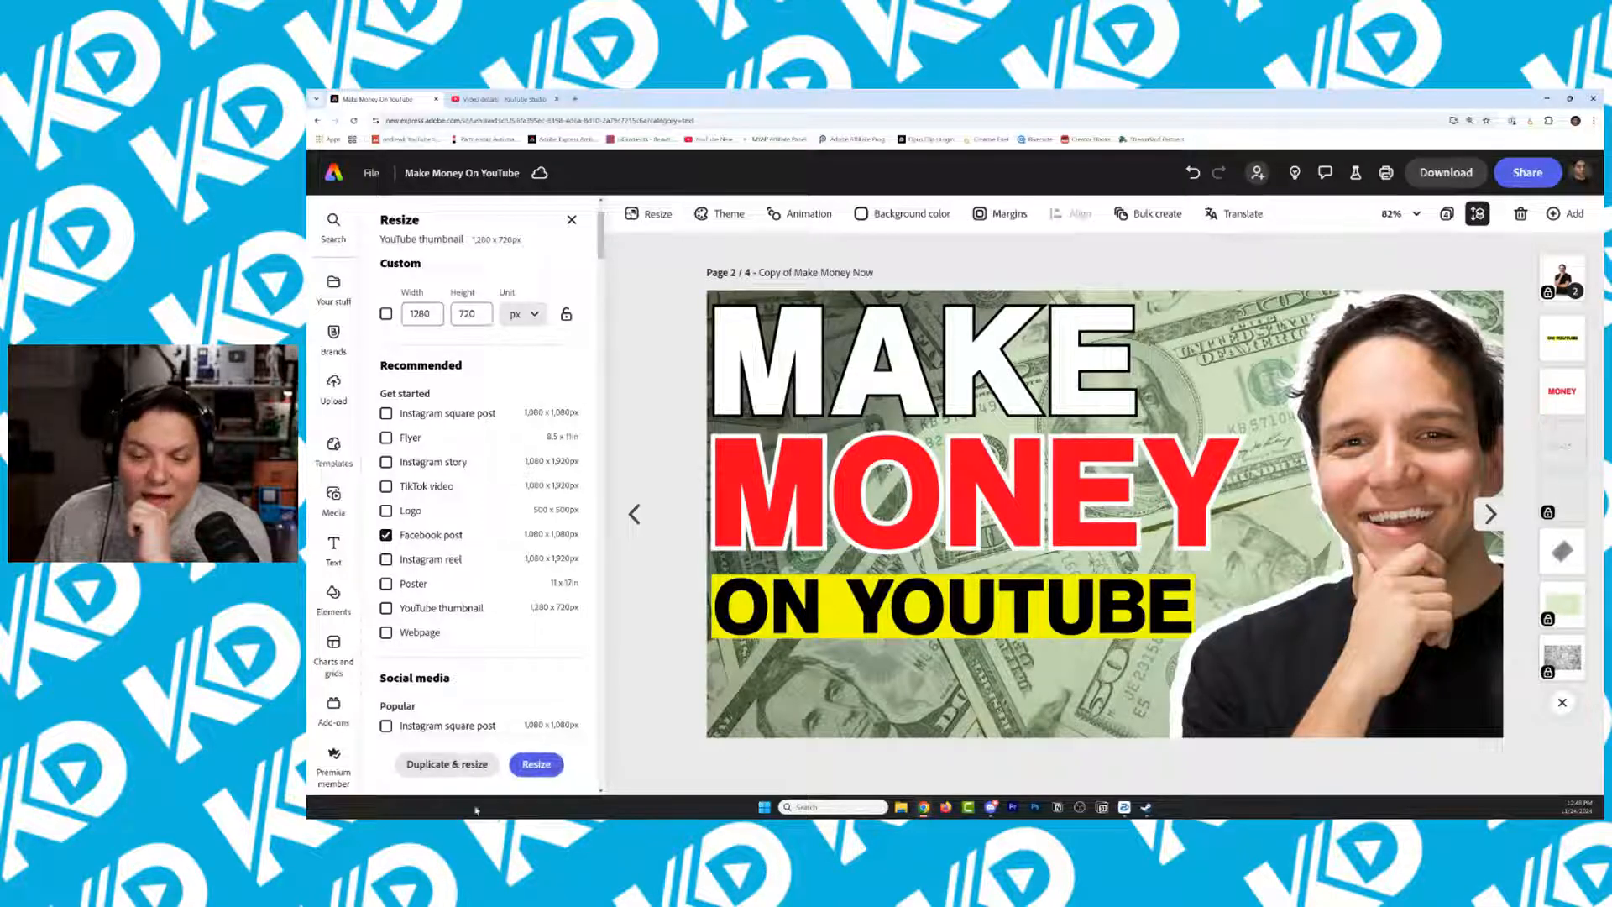
left_click(448, 765)
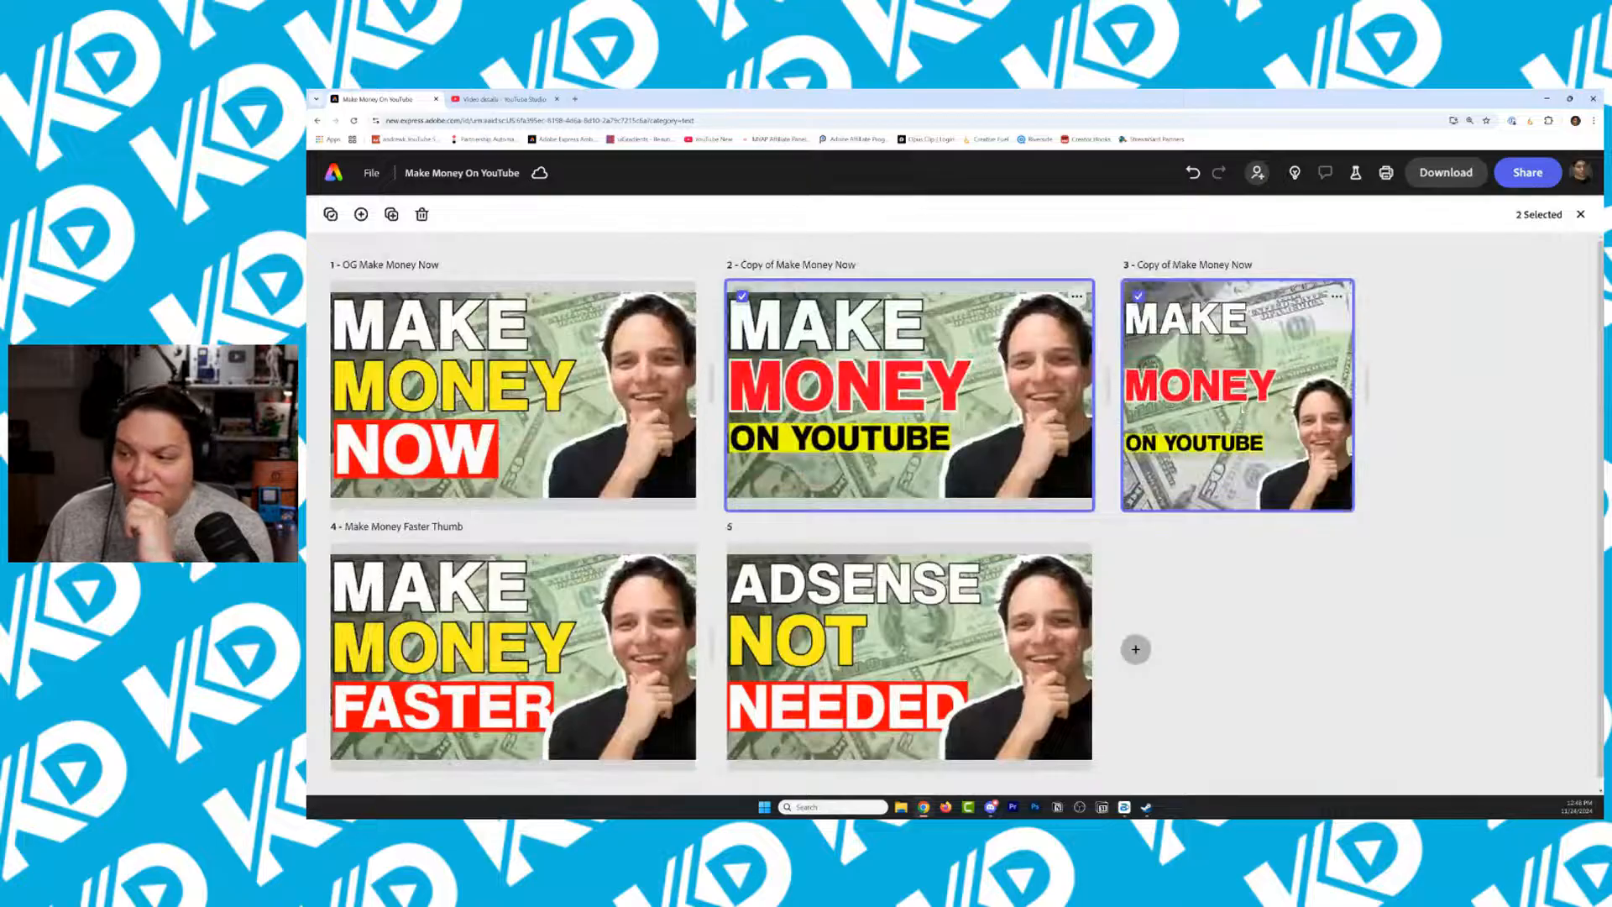
double_click(1290, 456)
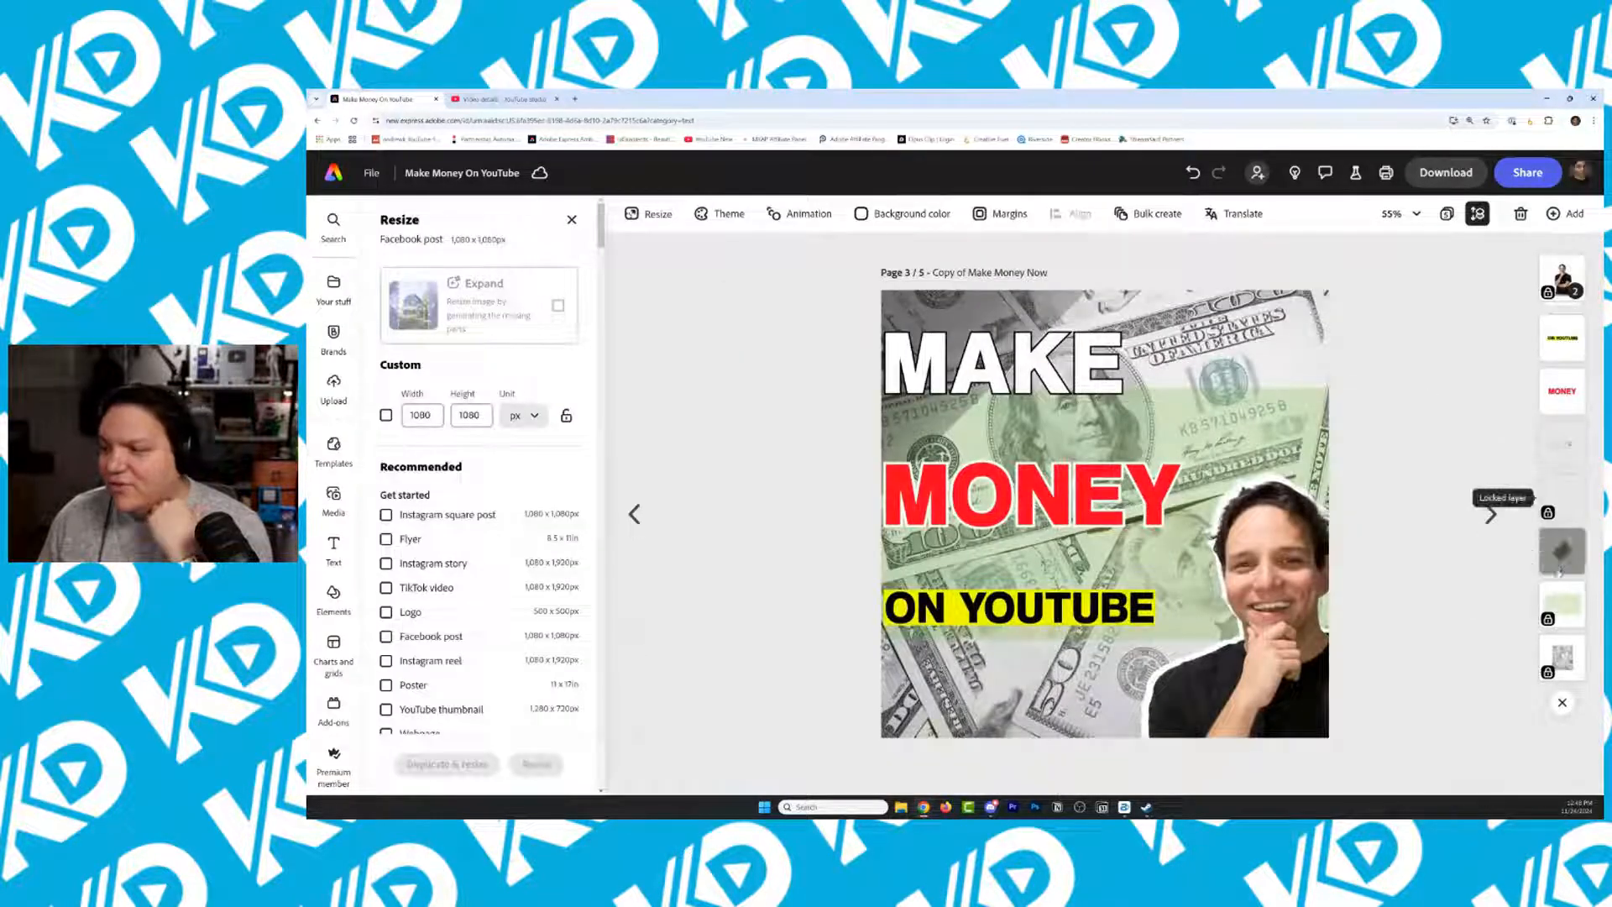
Unlock the translucent green rectangle and stretch it to cover the full height of the square page
left_click(1562, 605)
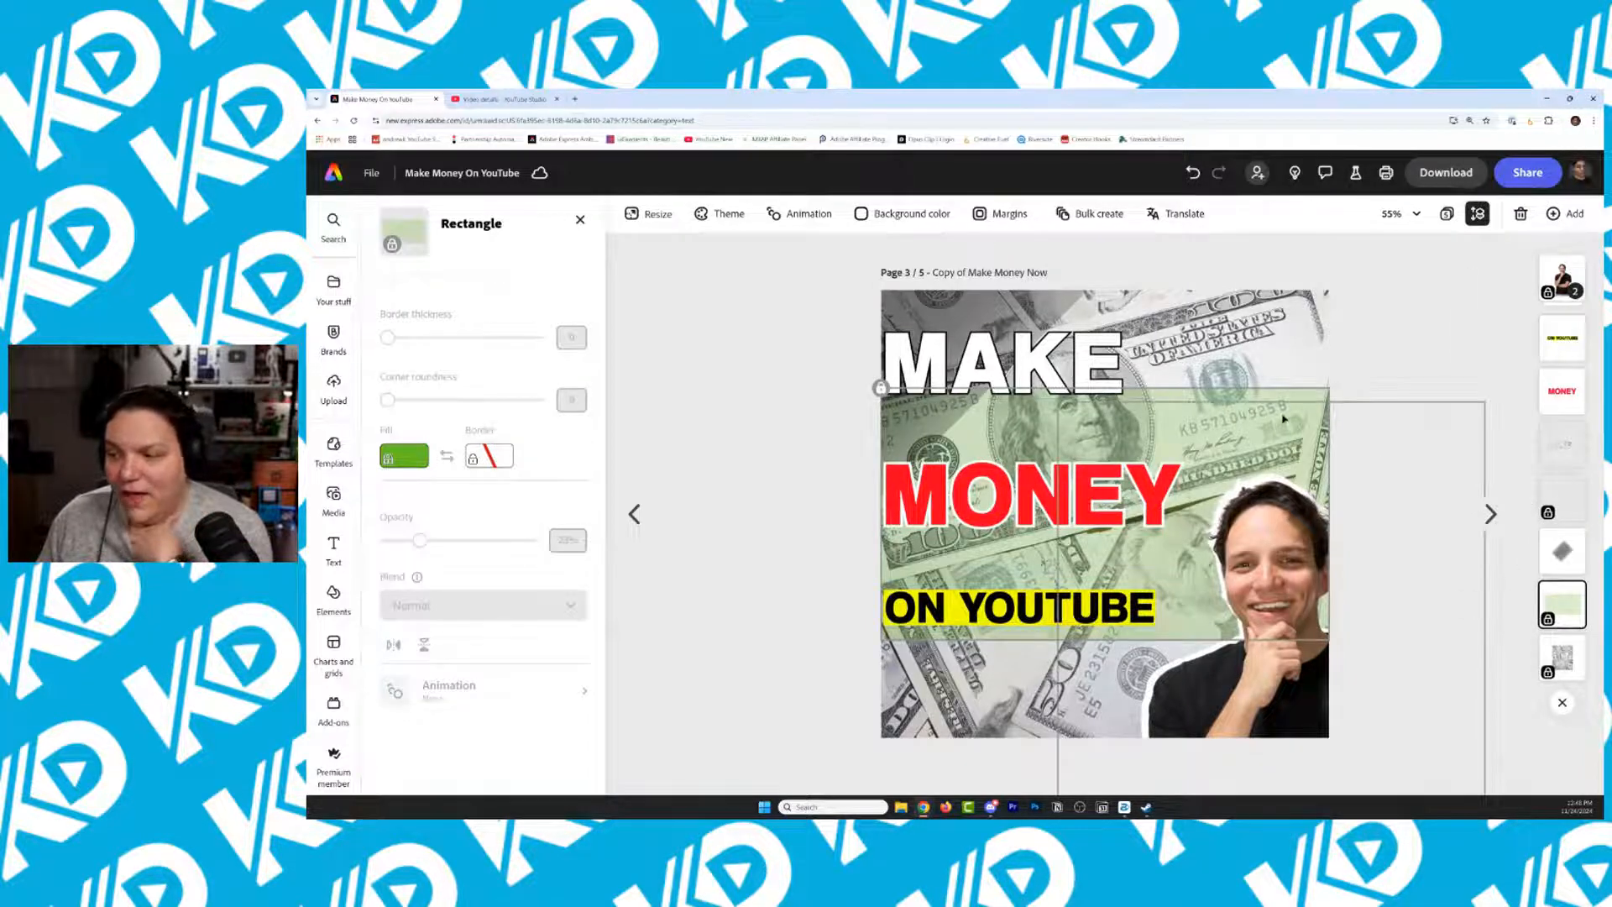
right_click(924, 438)
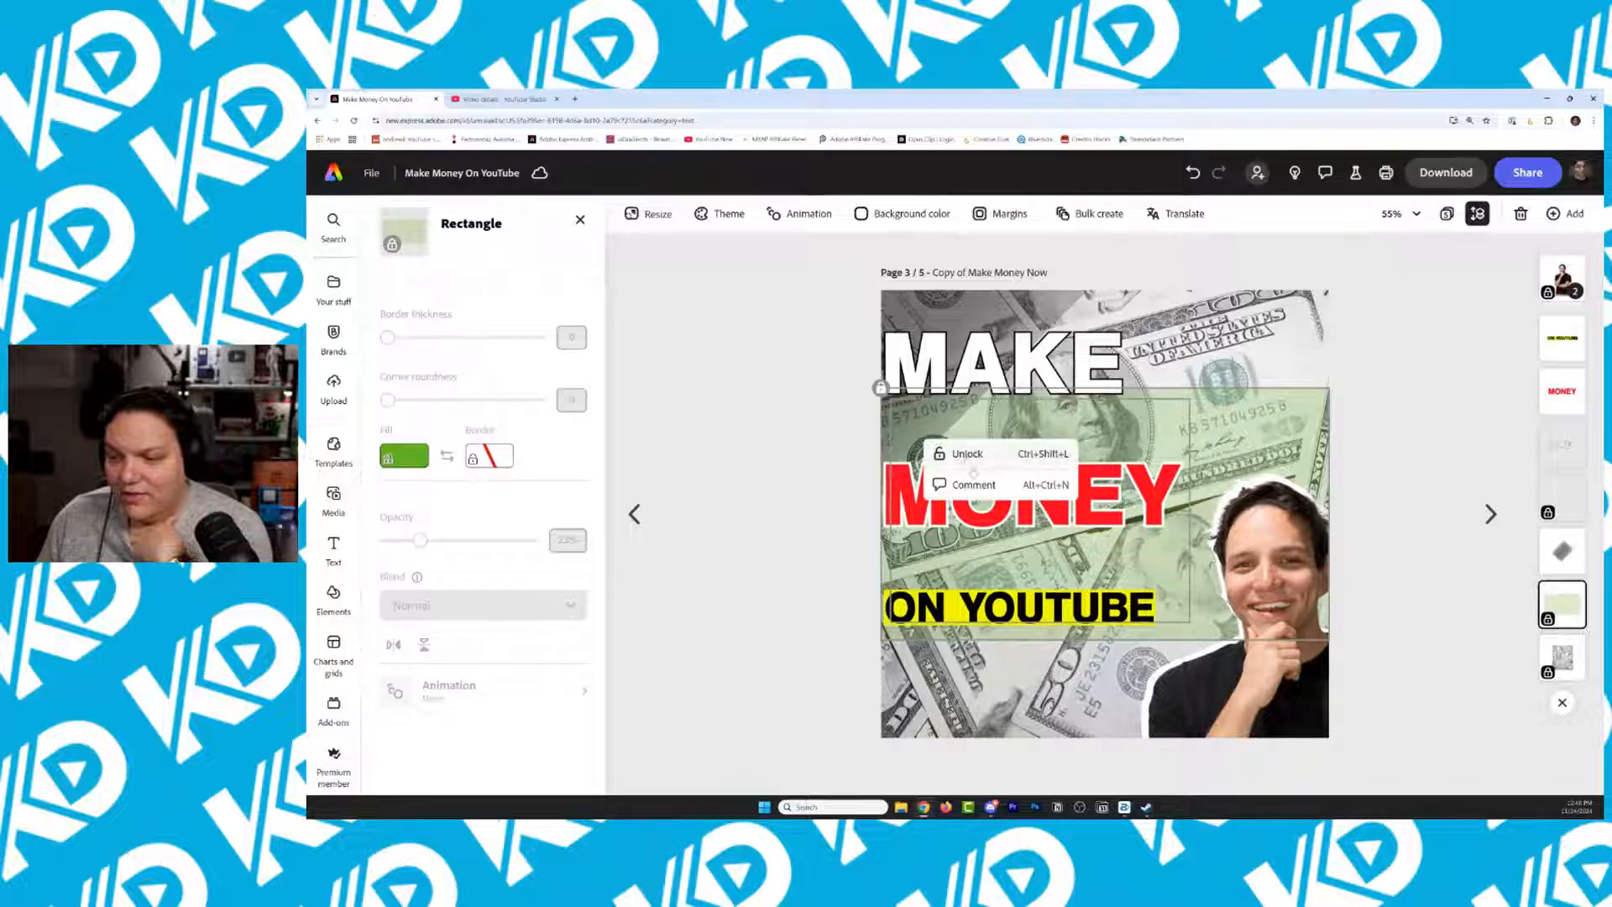
left_click(967, 453)
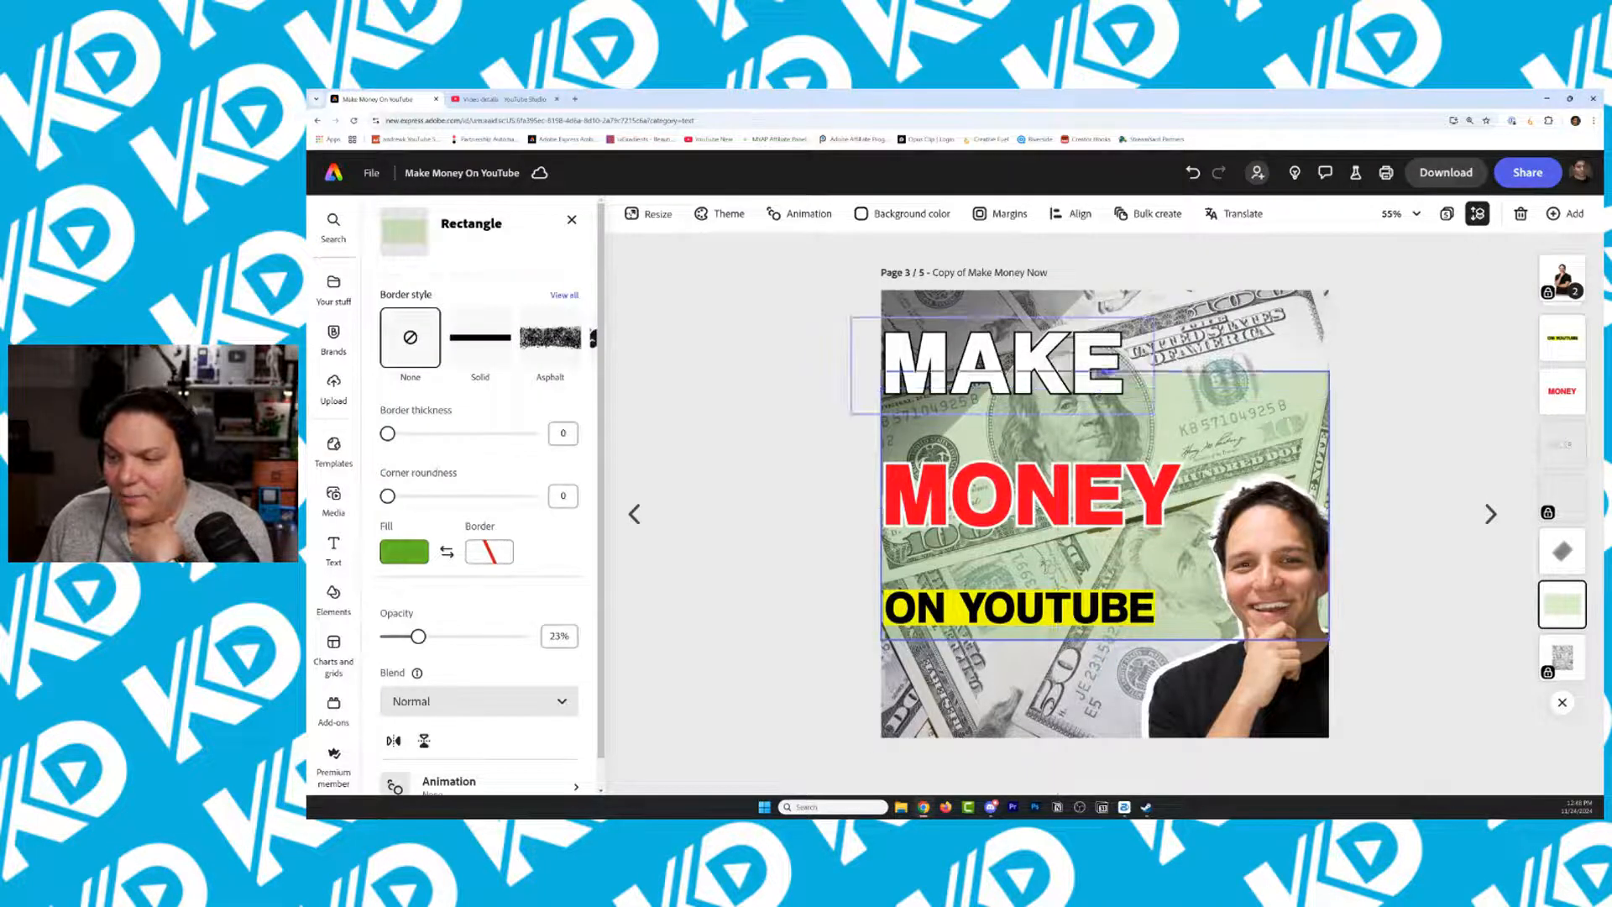
left_click_drag(1105, 640, 1104, 737)
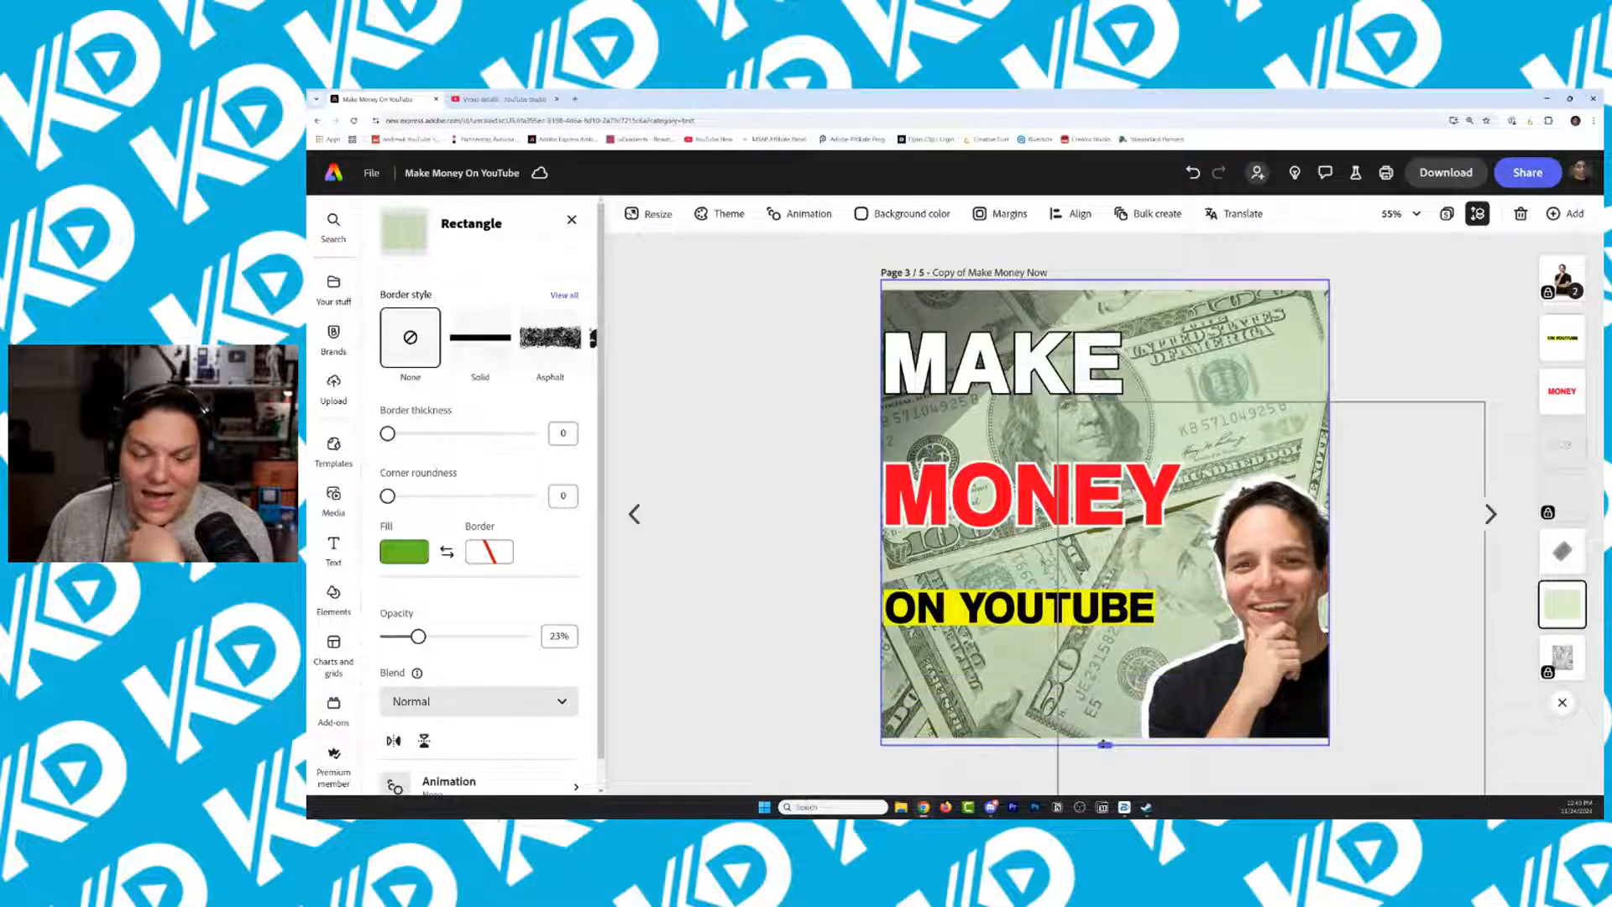
Unlock the man's cutout photo group on the square page
left_click(1282, 581)
left_click(1277, 574)
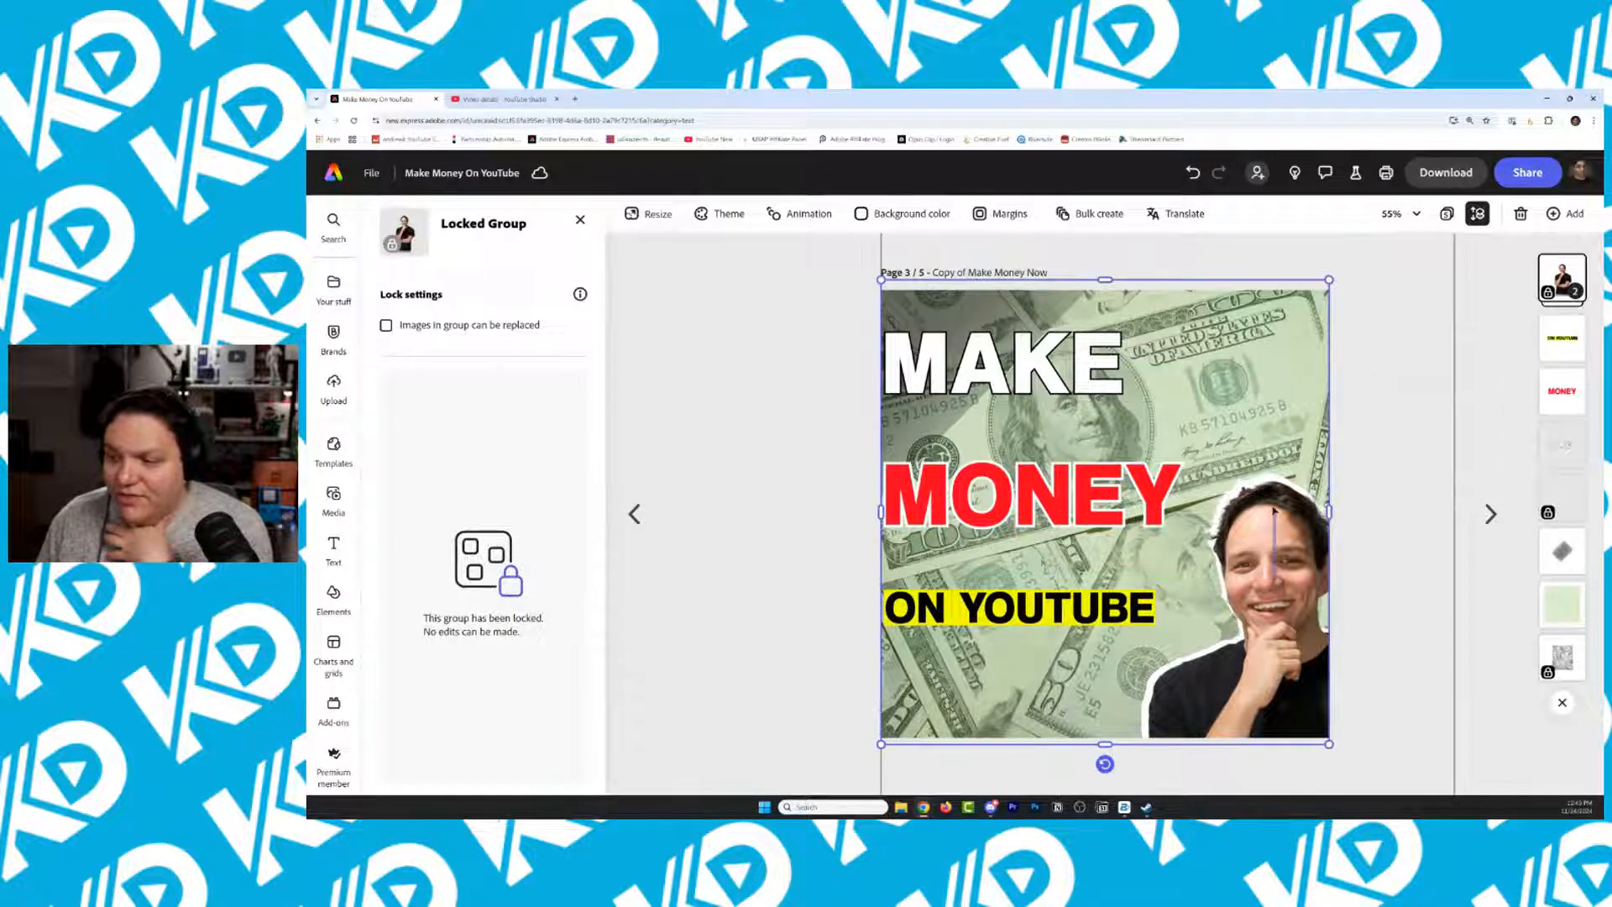
left_click(1273, 599)
right_click(1273, 602)
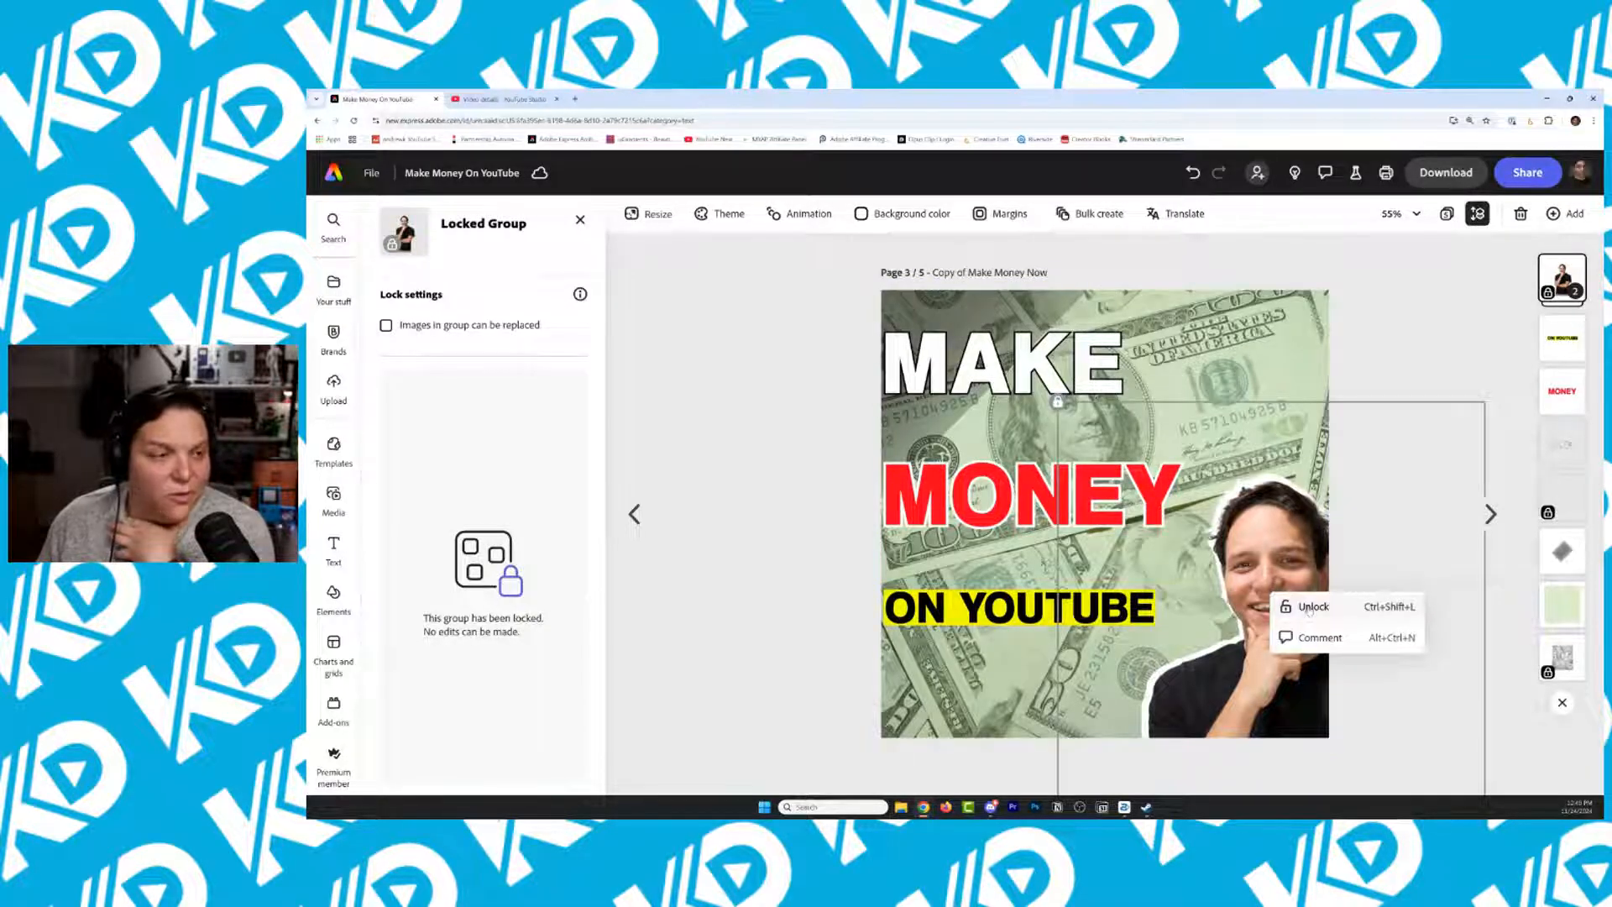
left_click(1308, 607)
Move the man's cutout up to the page's upper edge and layer it behind the MONEY and ON YOUTUBE text
left_click_drag(1277, 571, 1292, 382)
left_click_drag(1550, 292, 1534, 383)
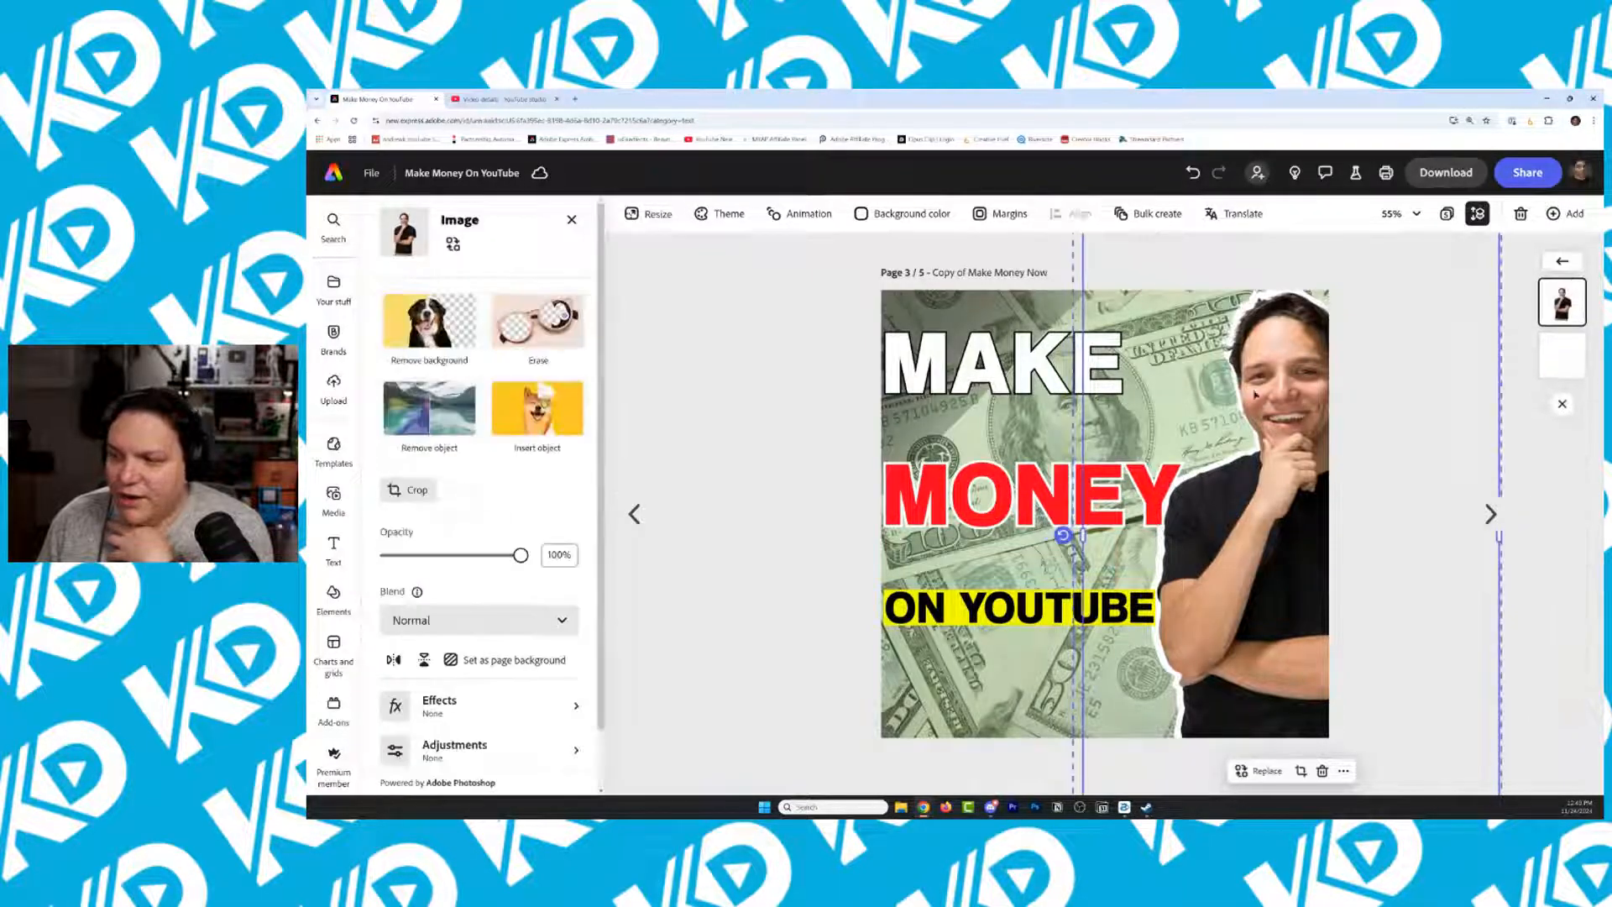
left_click(744, 352)
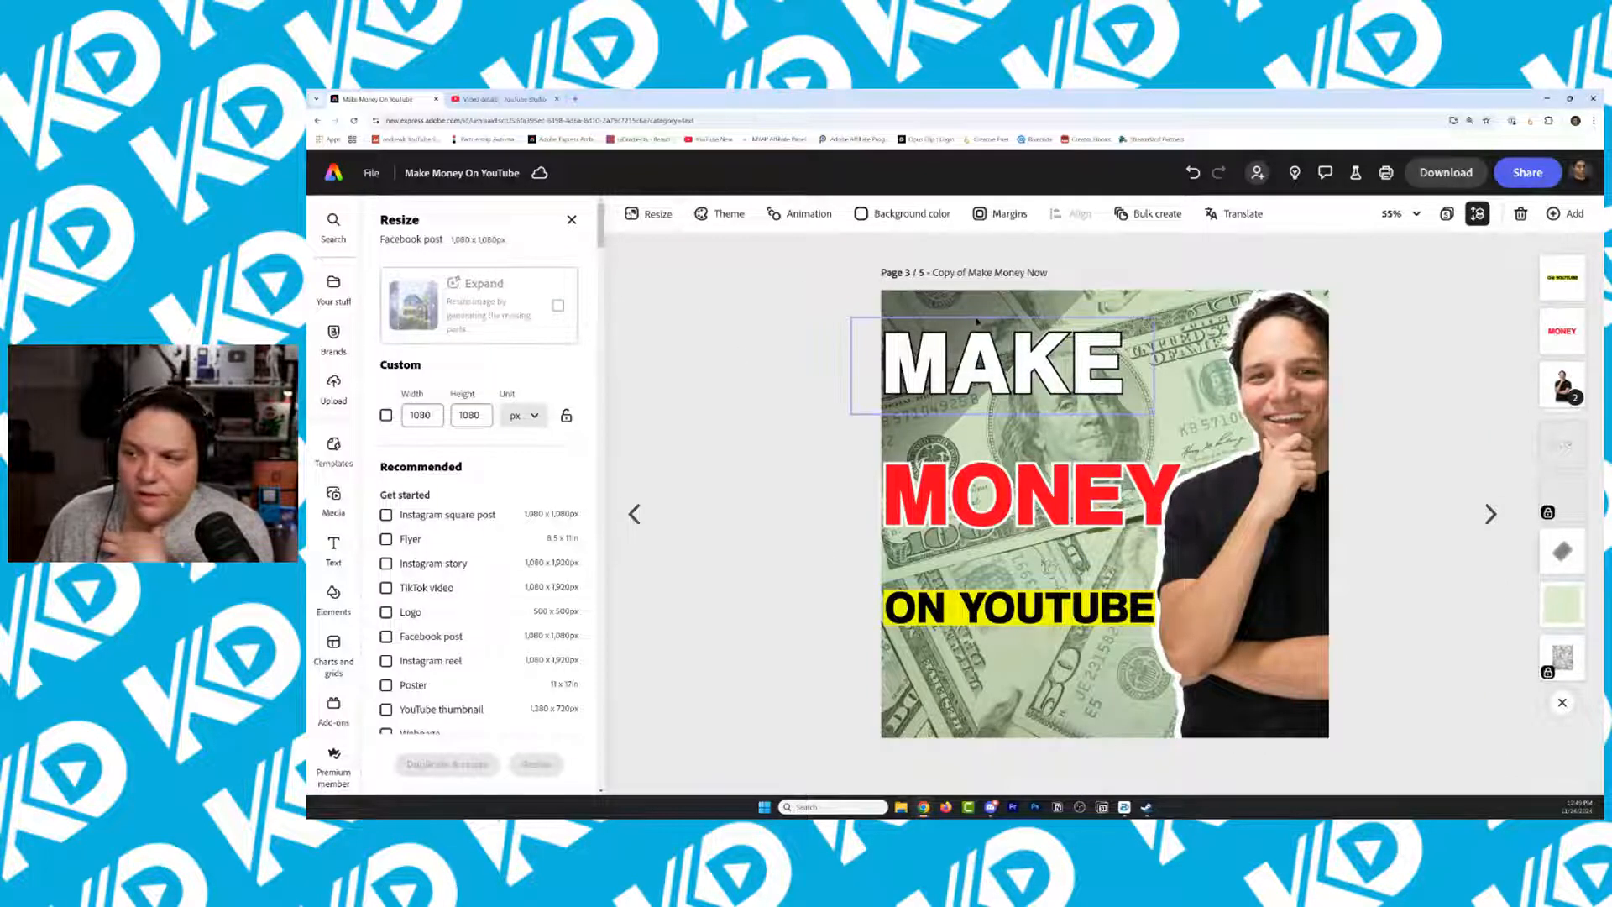
Rename page 2 as Make Money On YouTube and the square page 3 as Facebook Post Version
left_click(1446, 213)
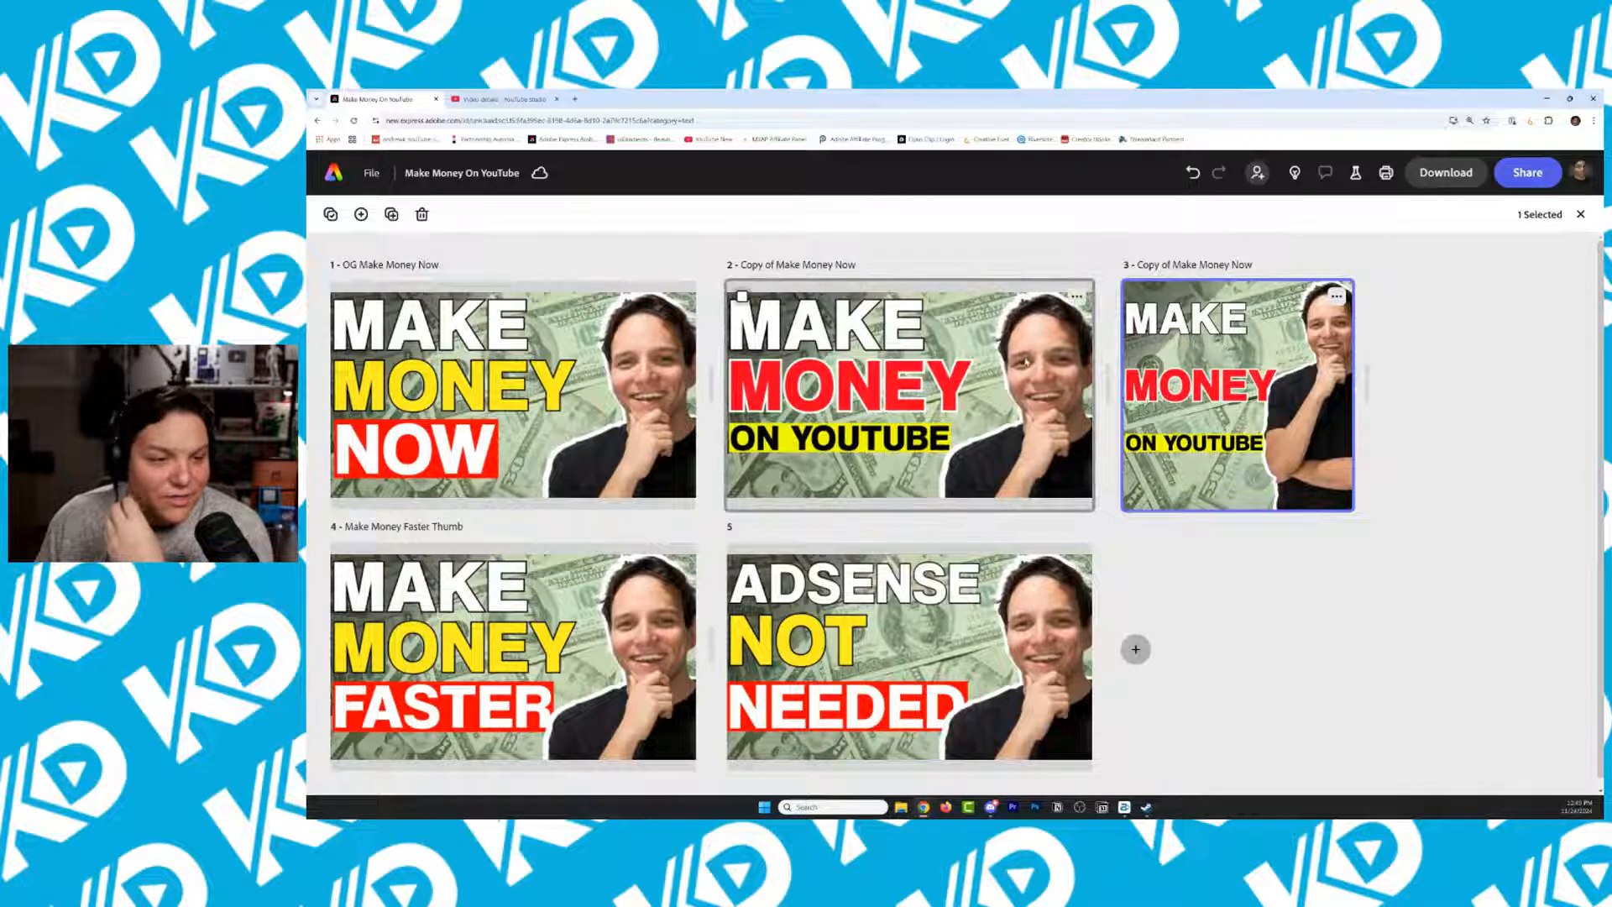
left_click(859, 264)
left_click_drag(859, 263, 744, 259)
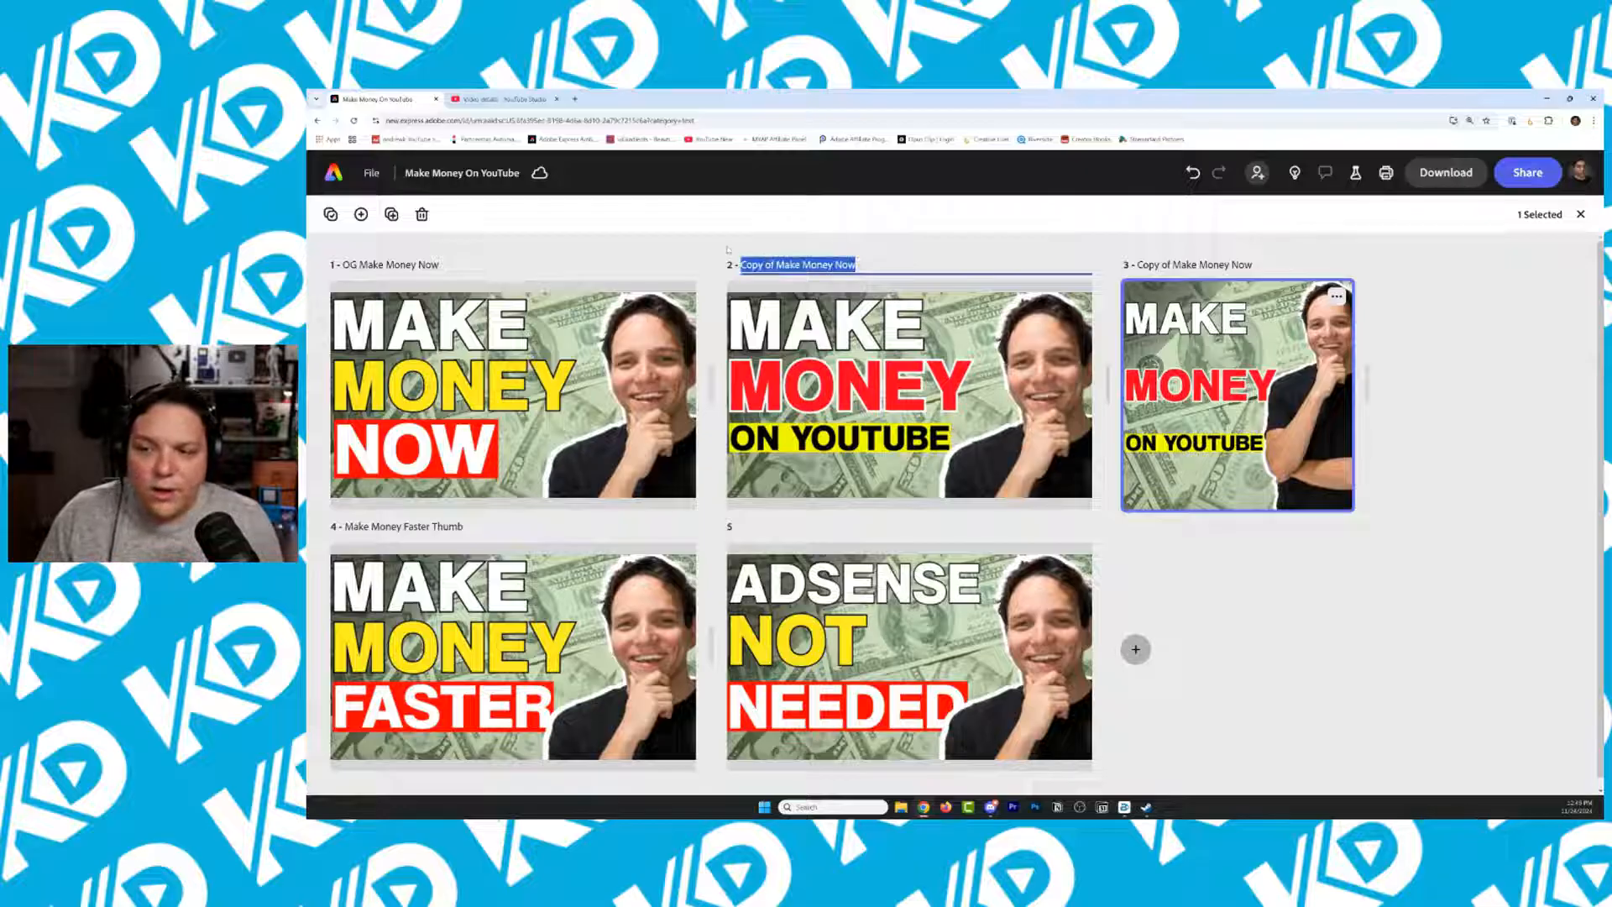
type("Make Money On YouTube")
key("Return")
left_click(1215, 264)
type("Facebook Post Version")
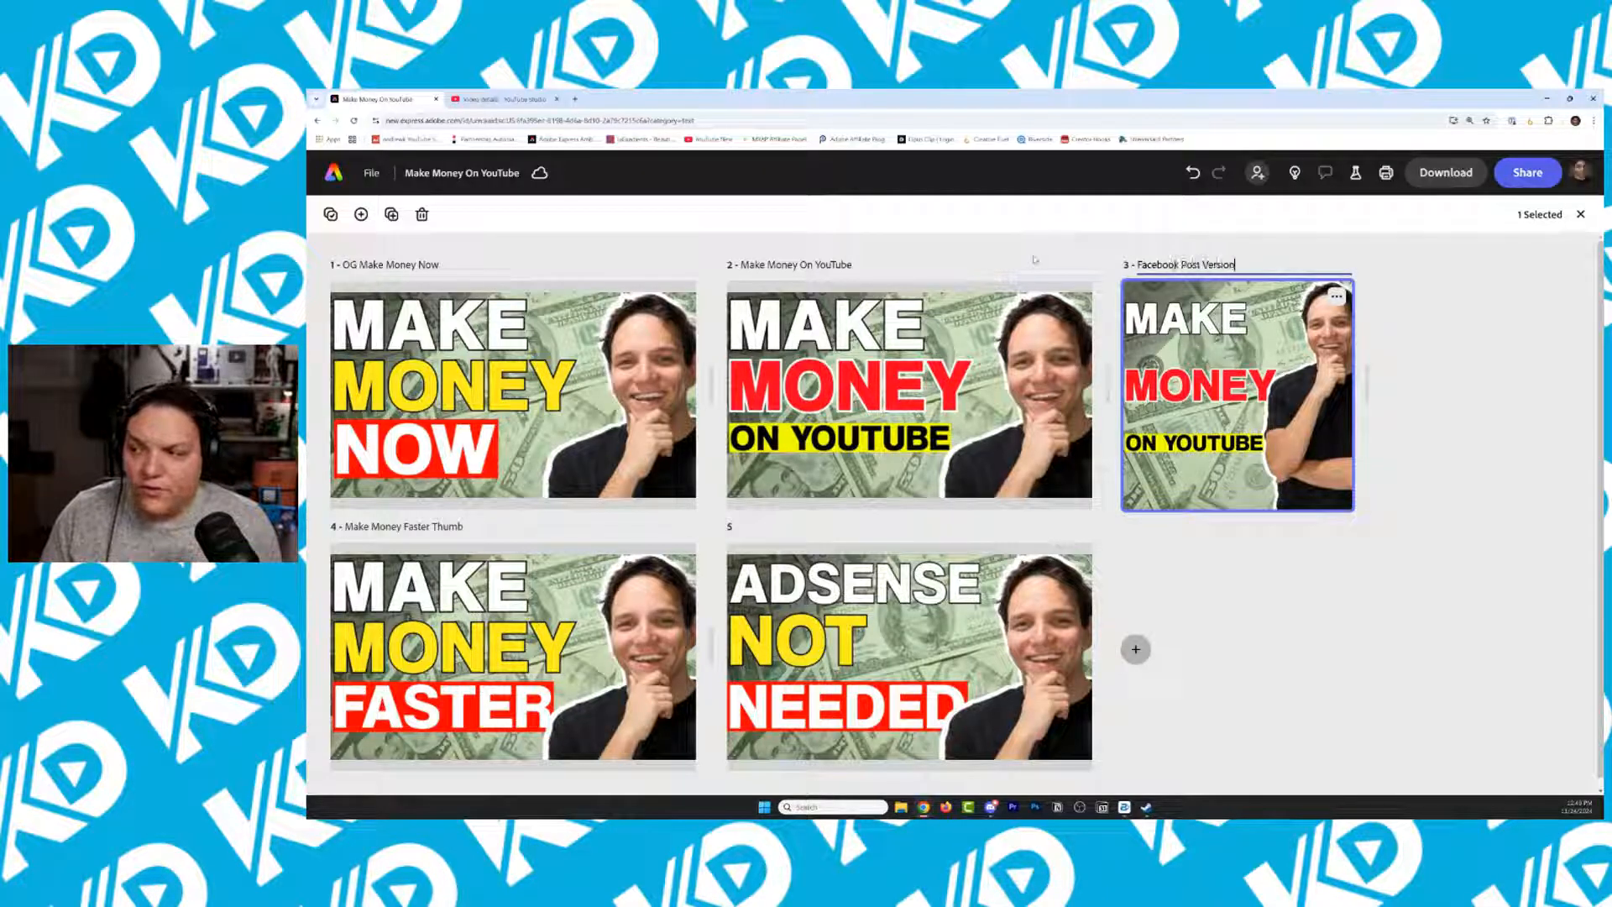
key("Return")
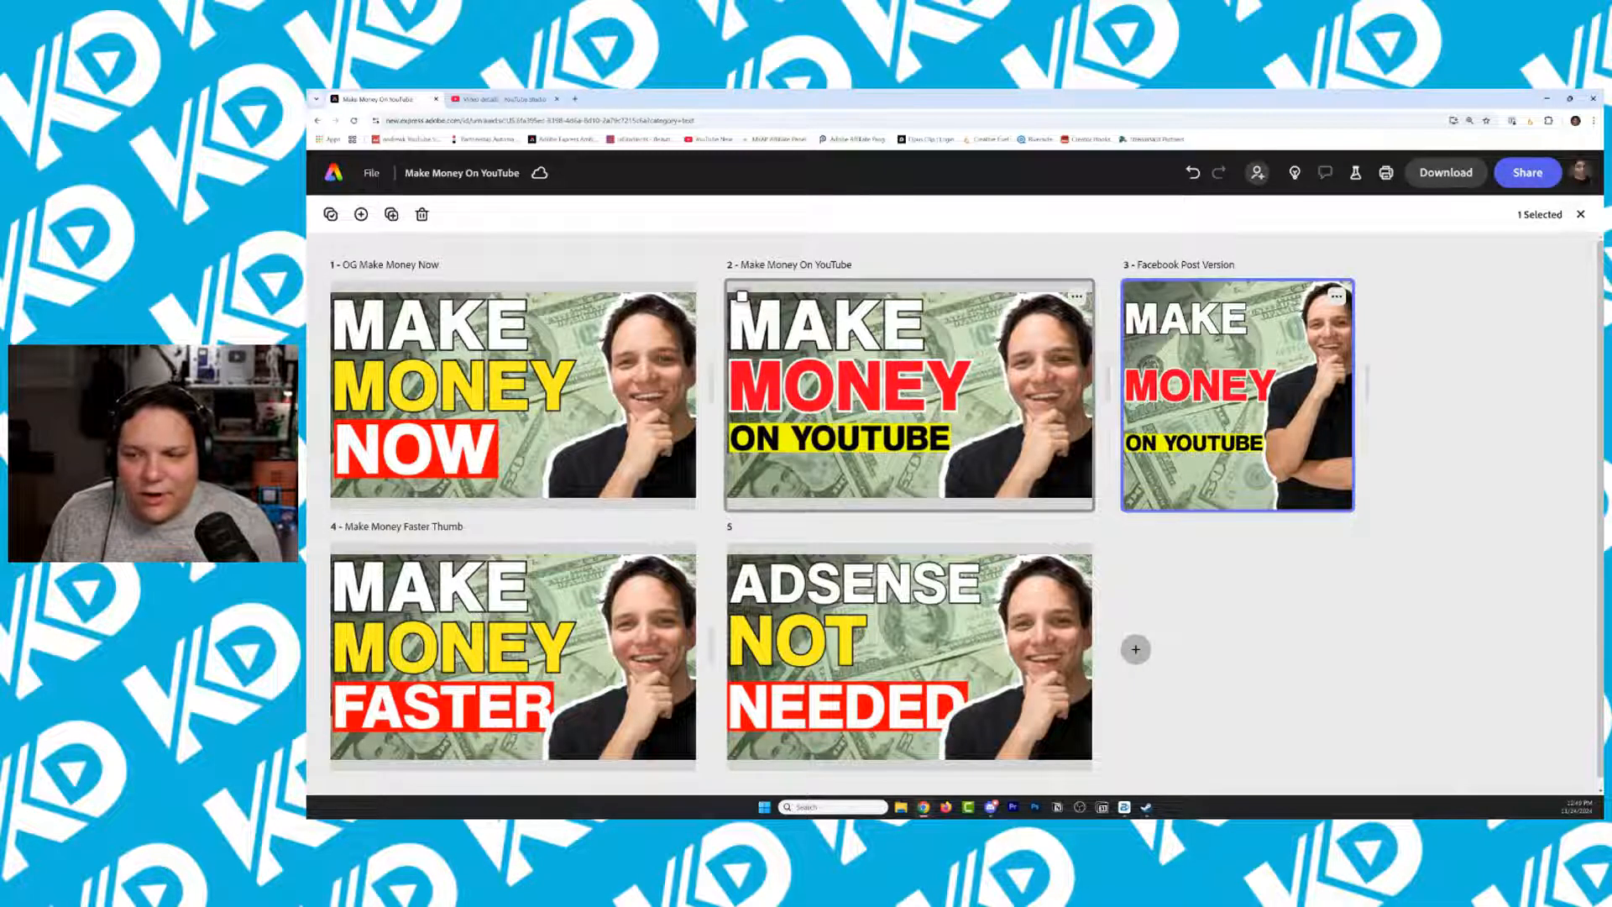
Duplicate the Make Money On YouTube thumbnail at the YouTube display ad size (300 x 60 px) and open the new page
double_click(848, 411)
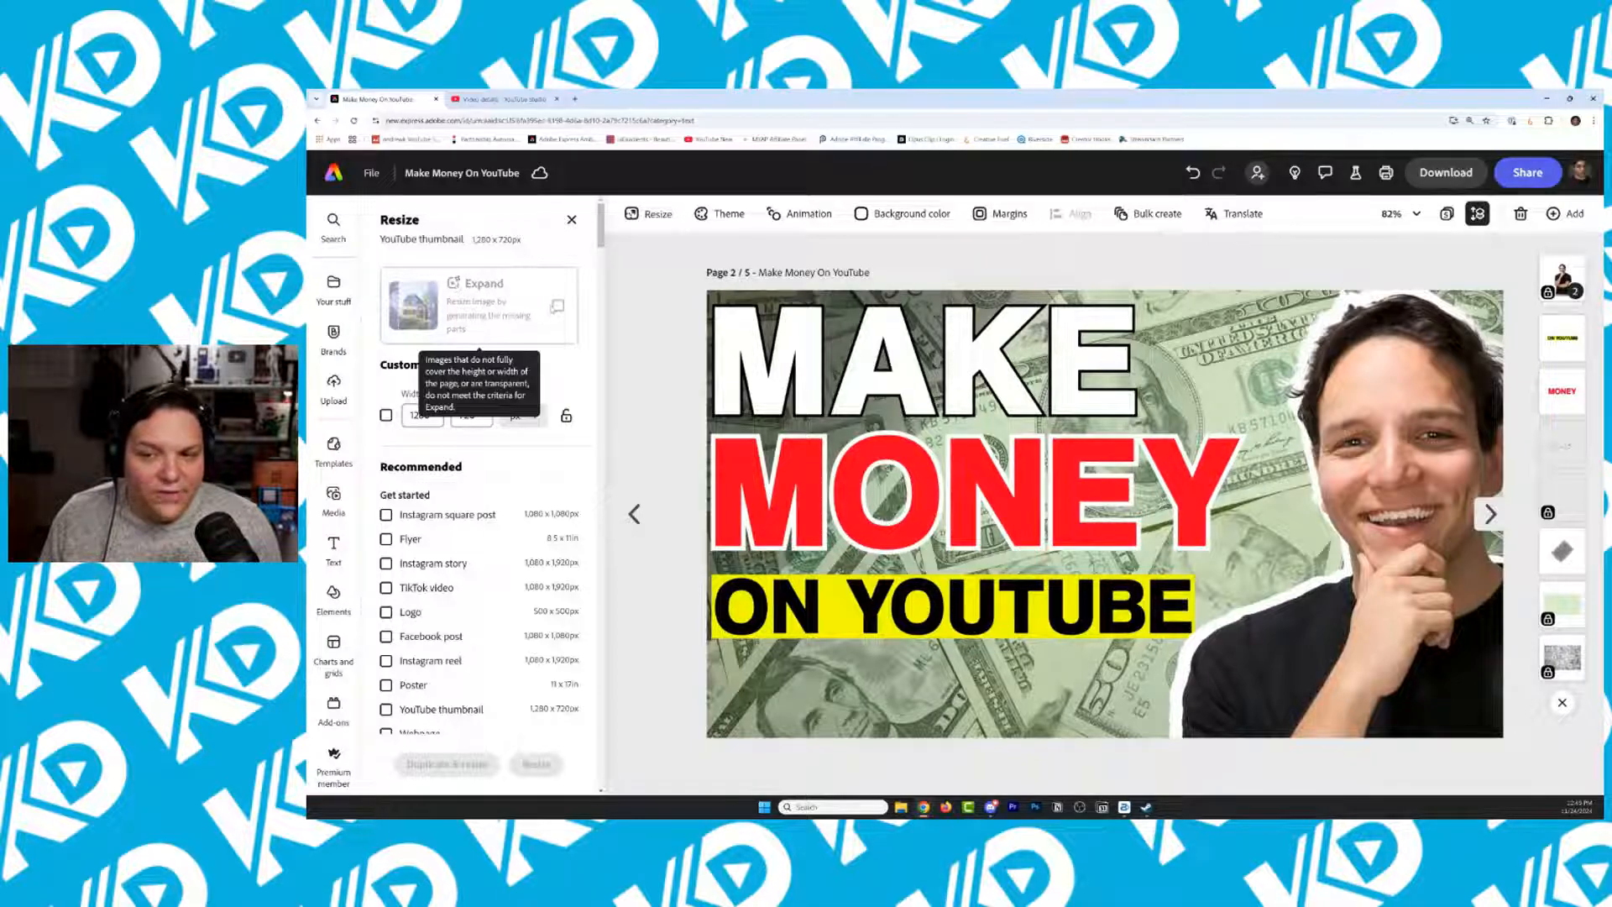
left_click_drag(605, 244, 608, 319)
scroll(502, 424, "down", 2)
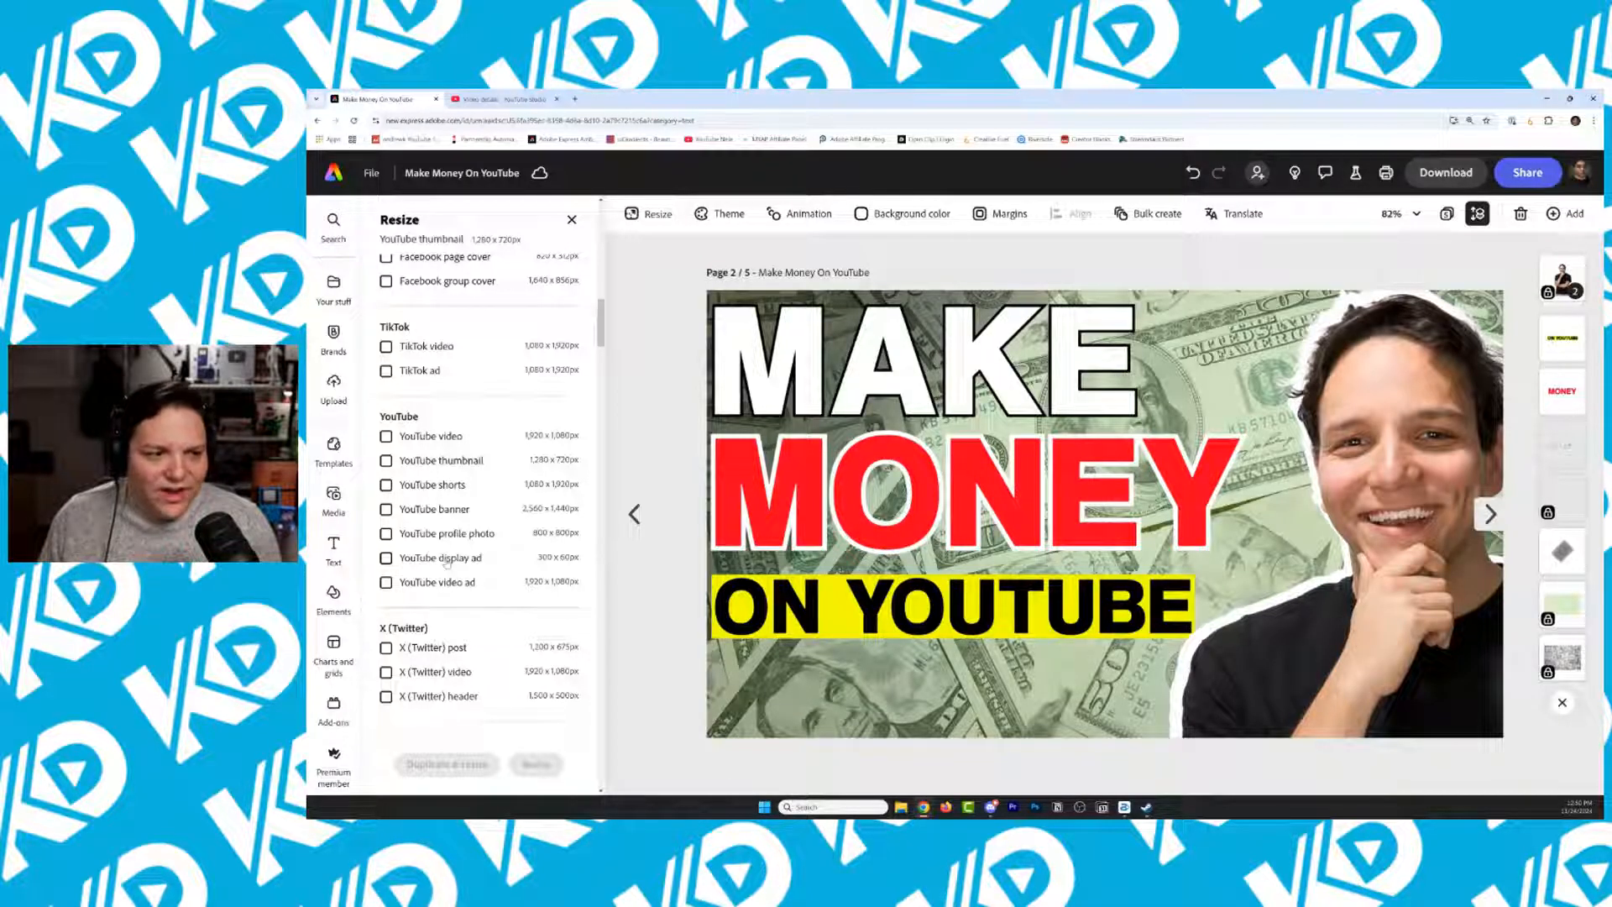
left_click(445, 562)
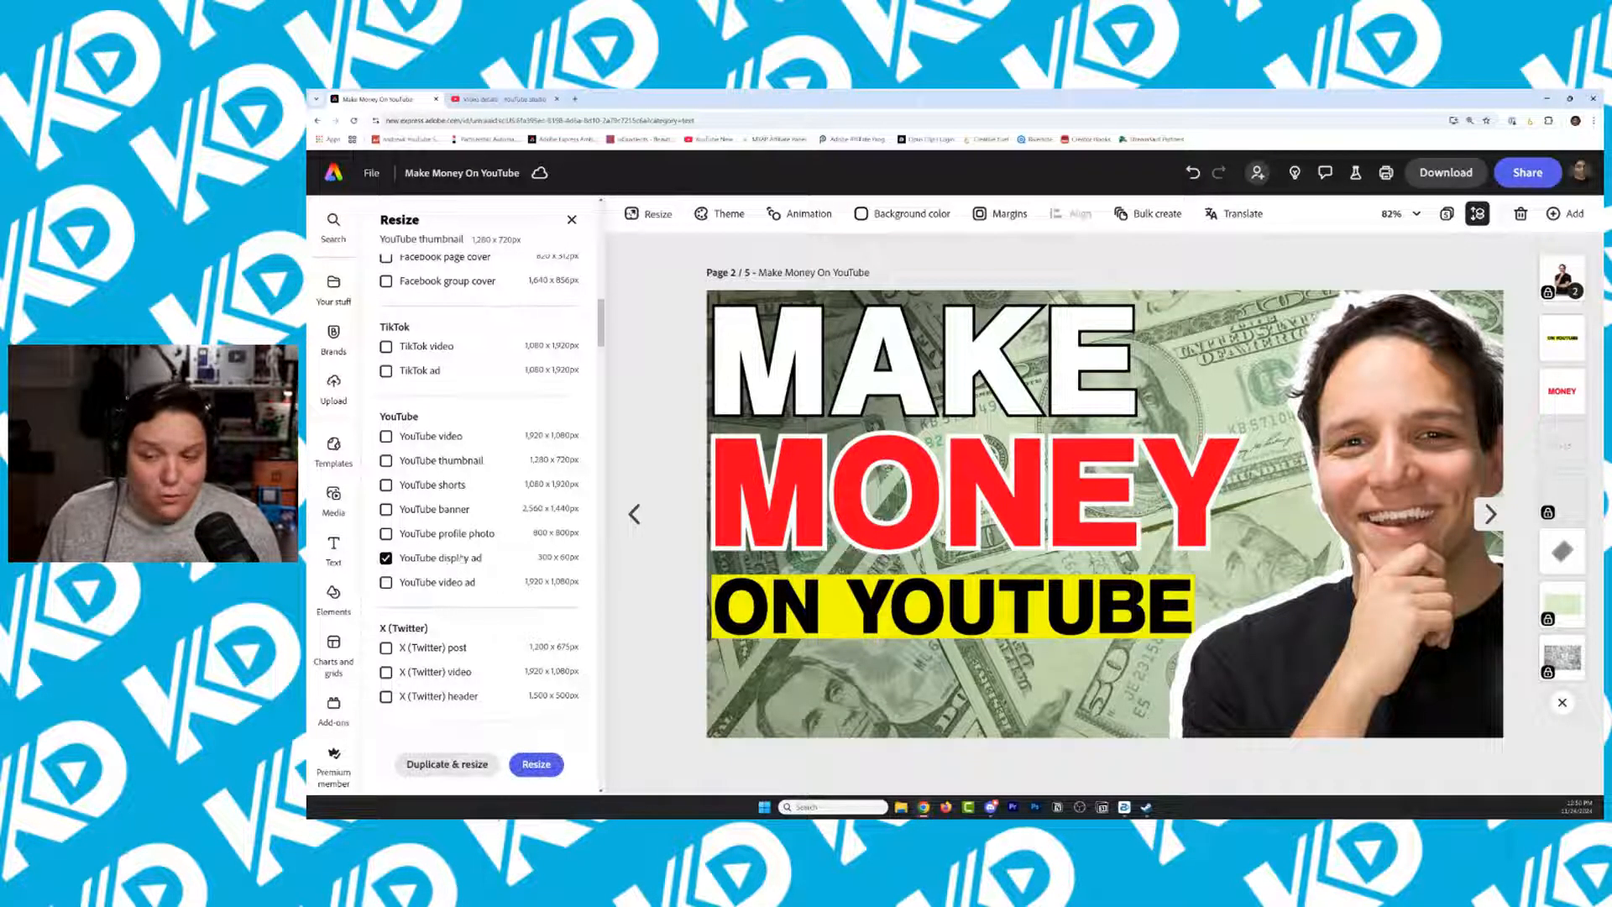
left_click(534, 765)
double_click(1136, 484)
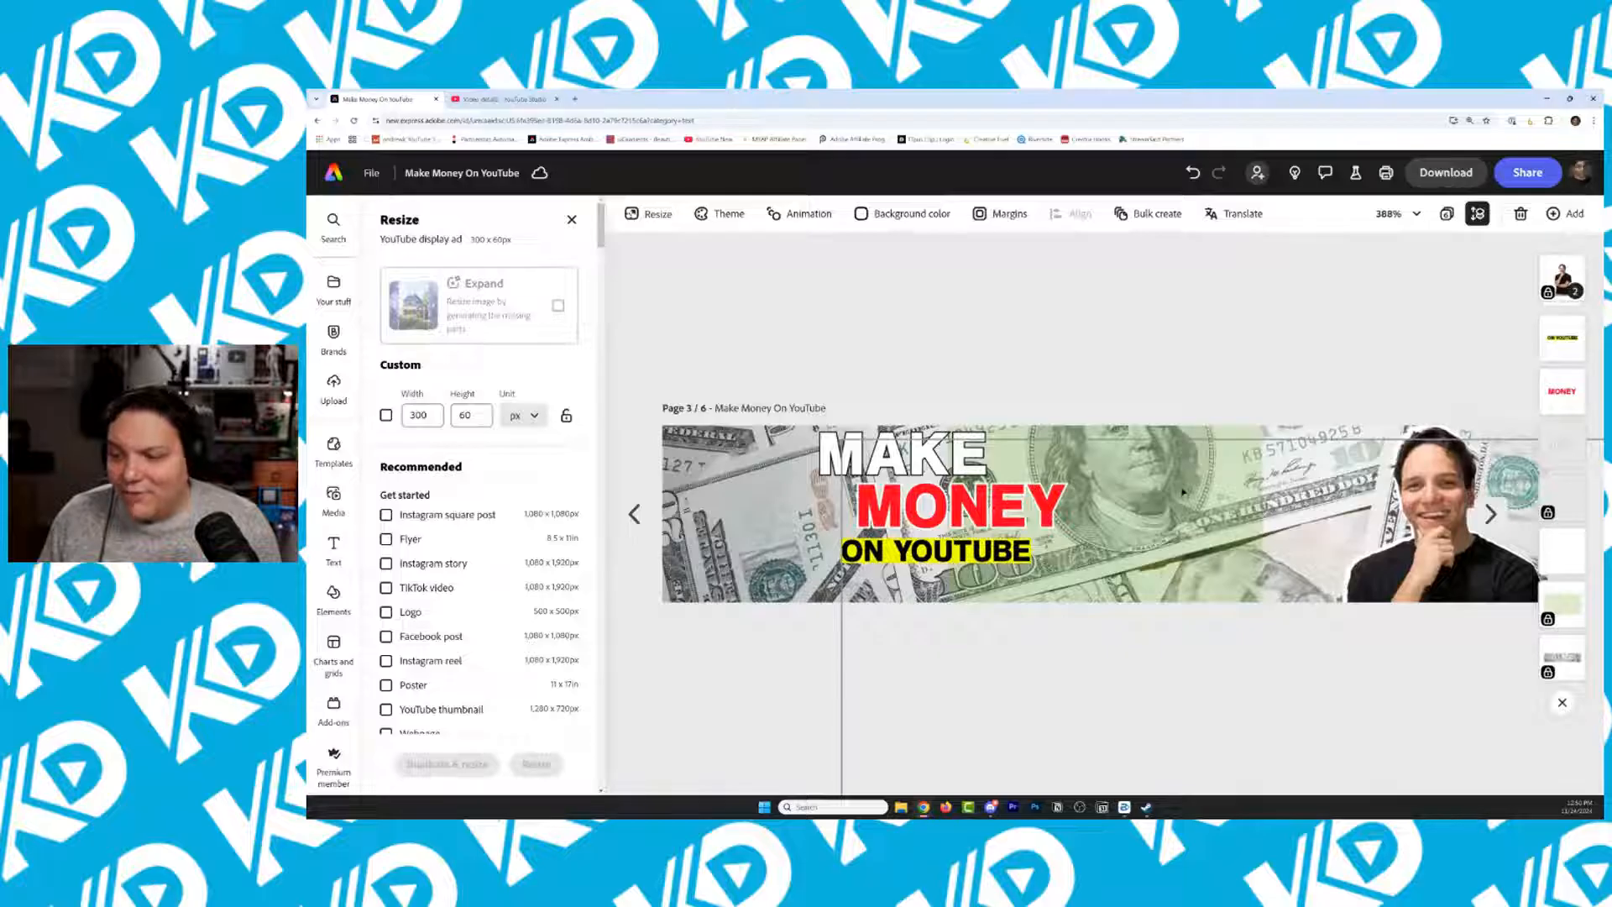
Unlock the translucent green rectangle on the display ad page and stretch it across the banner's full width
left_click(1205, 521)
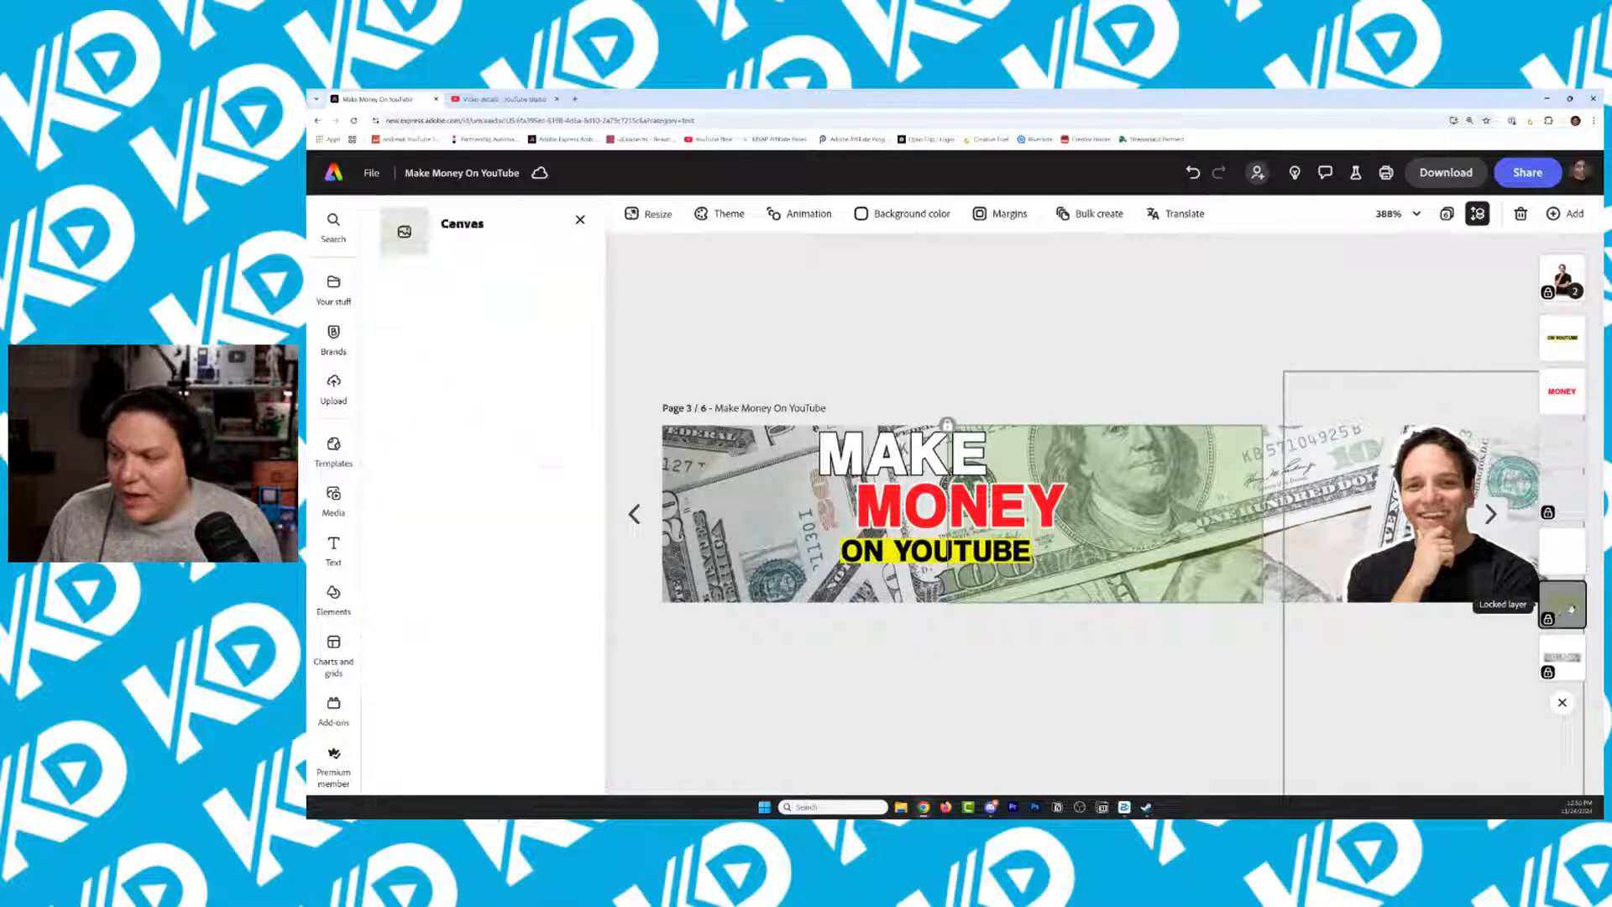
left_click(1205, 521)
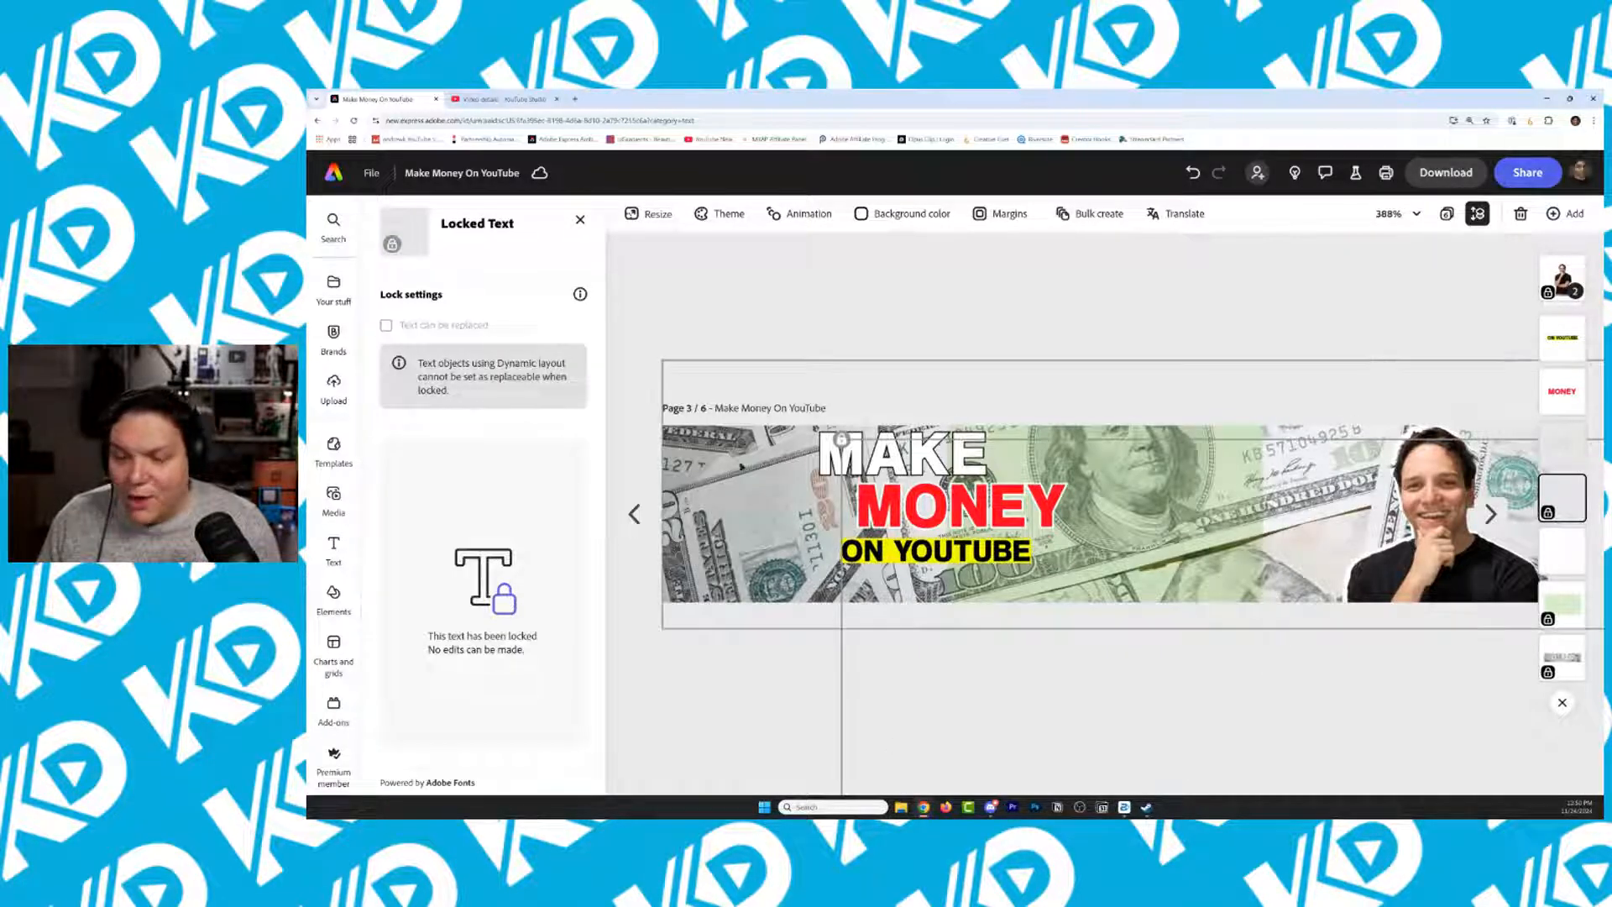
left_click(1562, 603)
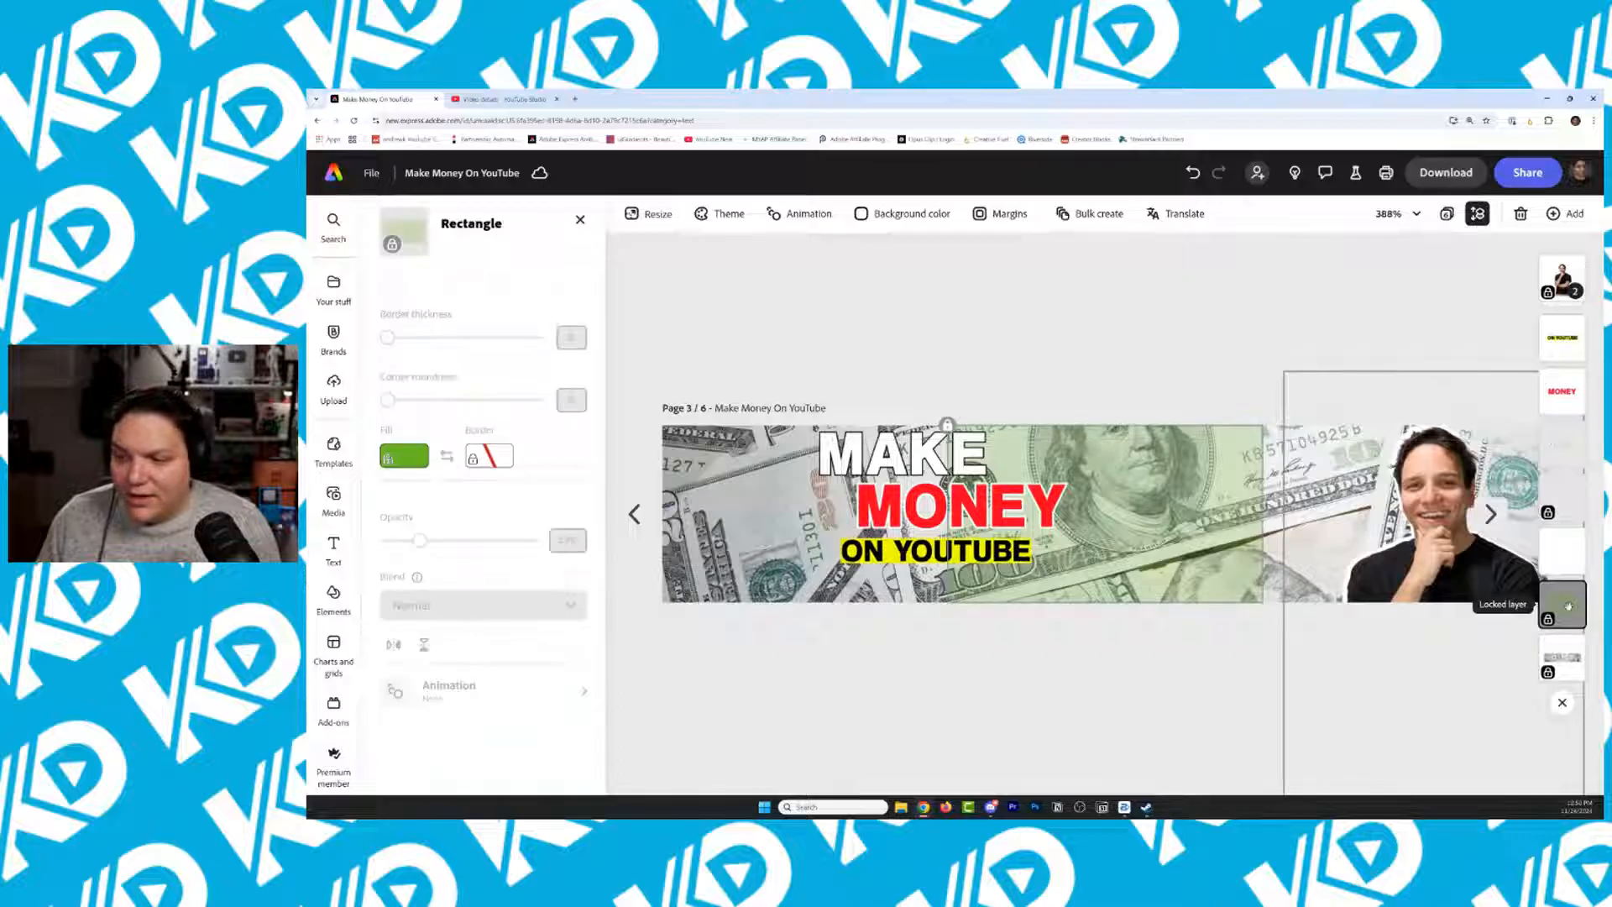
right_click(1092, 484)
left_click(1125, 501)
left_click_drag(948, 514, 662, 513)
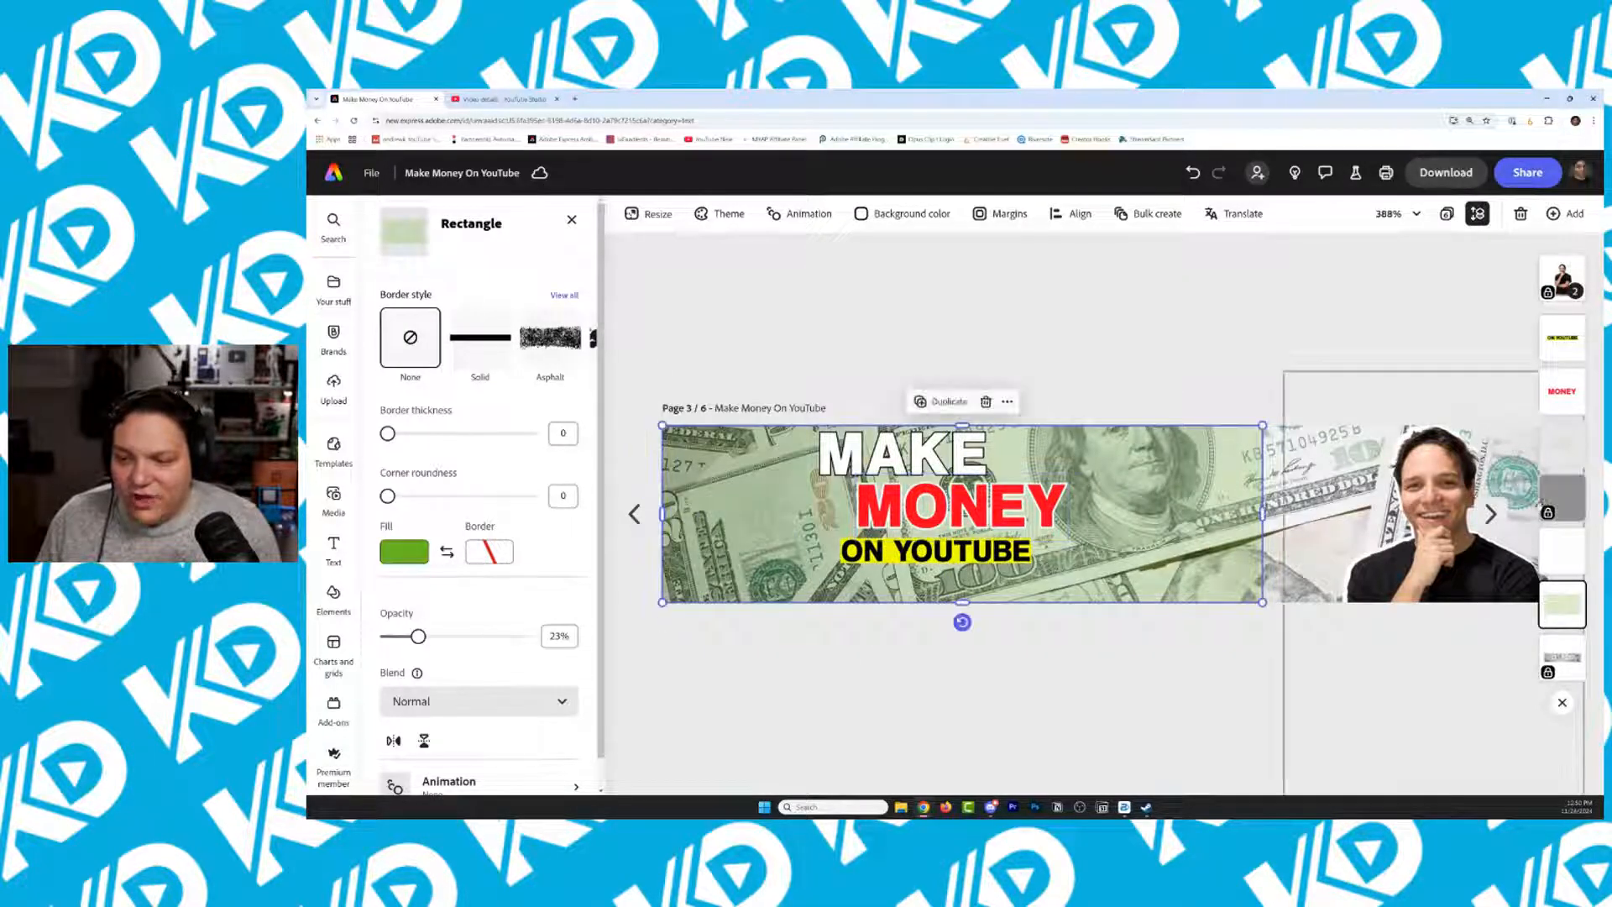
left_click_drag(1263, 514, 1601, 514)
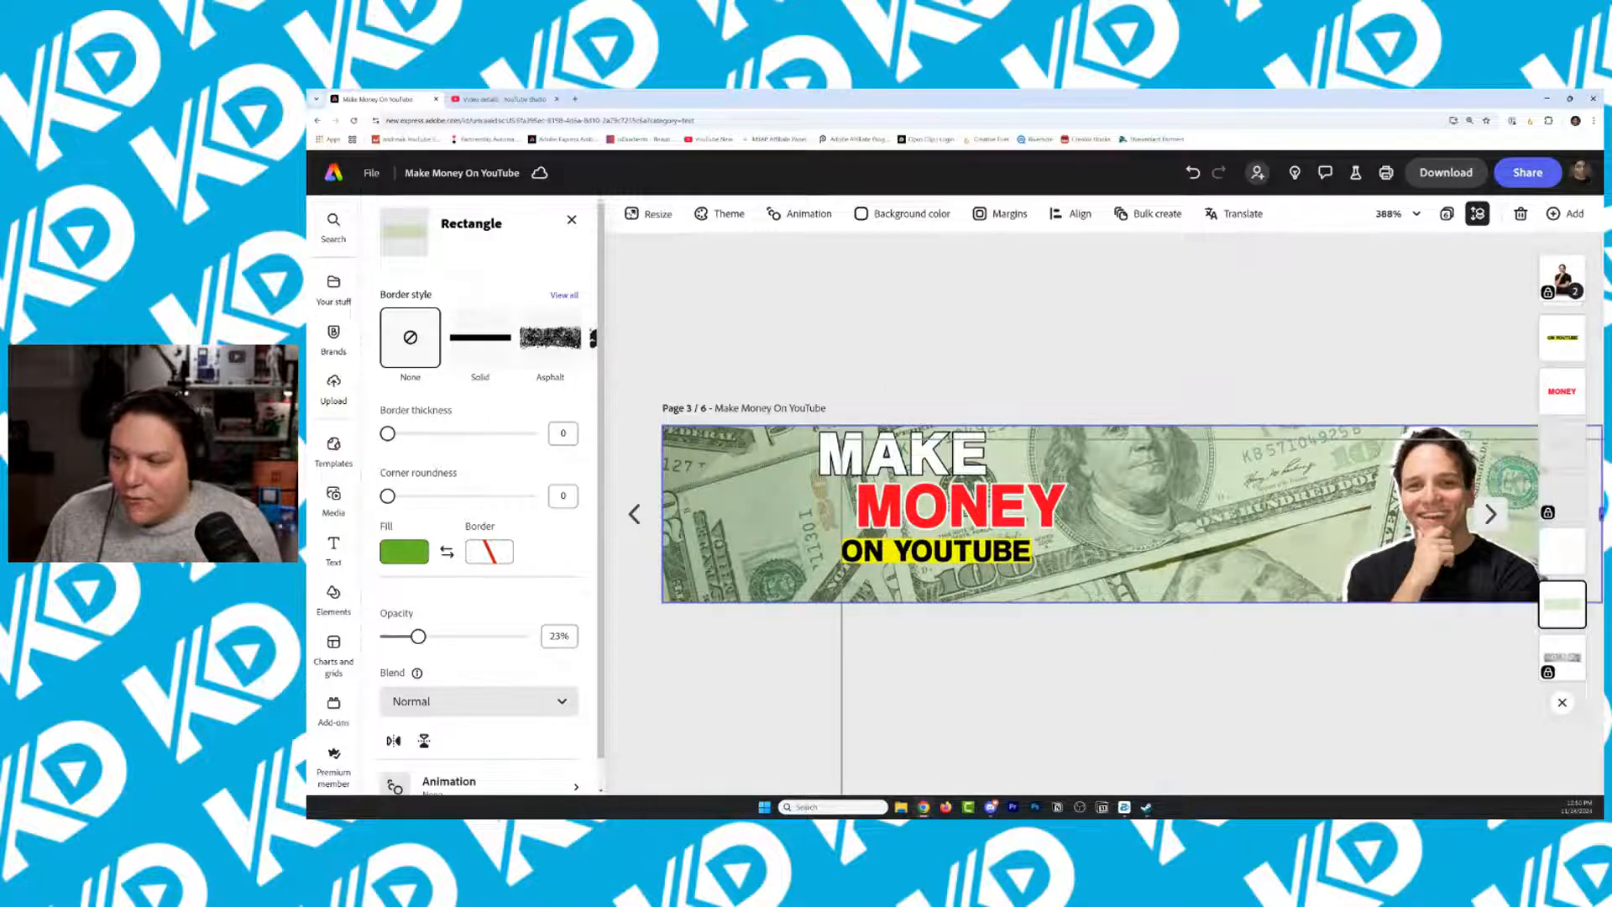
left_click(1096, 299)
Enlarge the MAKE text and move it right of the banner's center, near the upper edge
left_click(1006, 467)
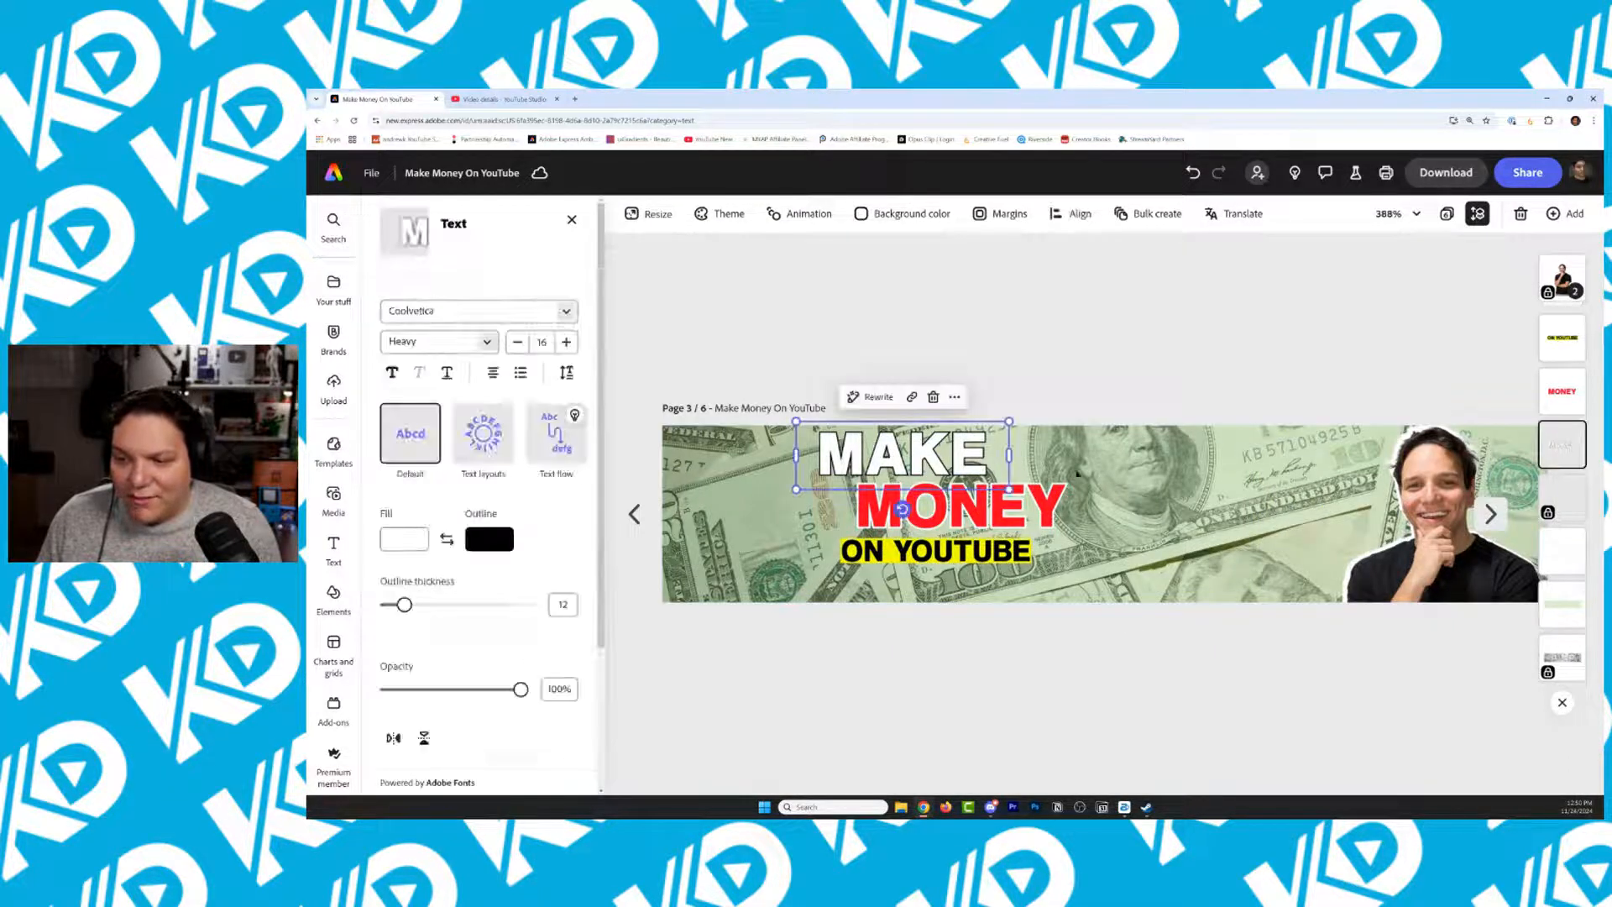
left_click_drag(1008, 489, 1126, 527)
left_click_drag(1068, 470, 1261, 466)
Place MONEY directly under MAKE, enlarge it to size 20, and center ON YOUTUBE beneath it at the banner's lower edge
left_click_drag(901, 505, 1066, 518)
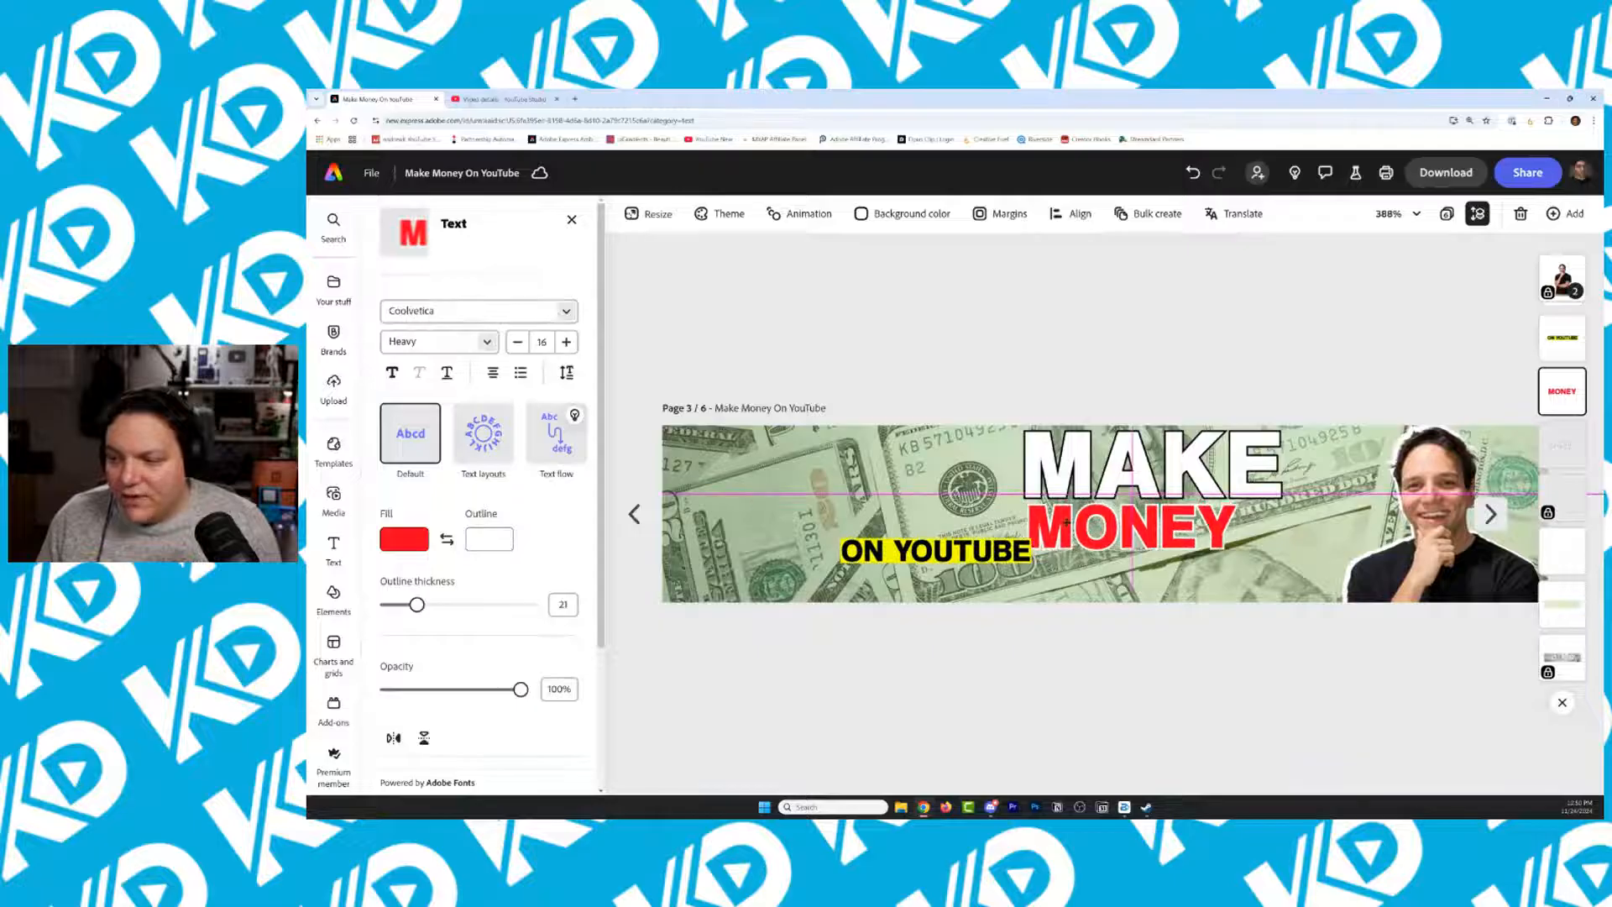
left_click_drag(1237, 560, 1290, 579)
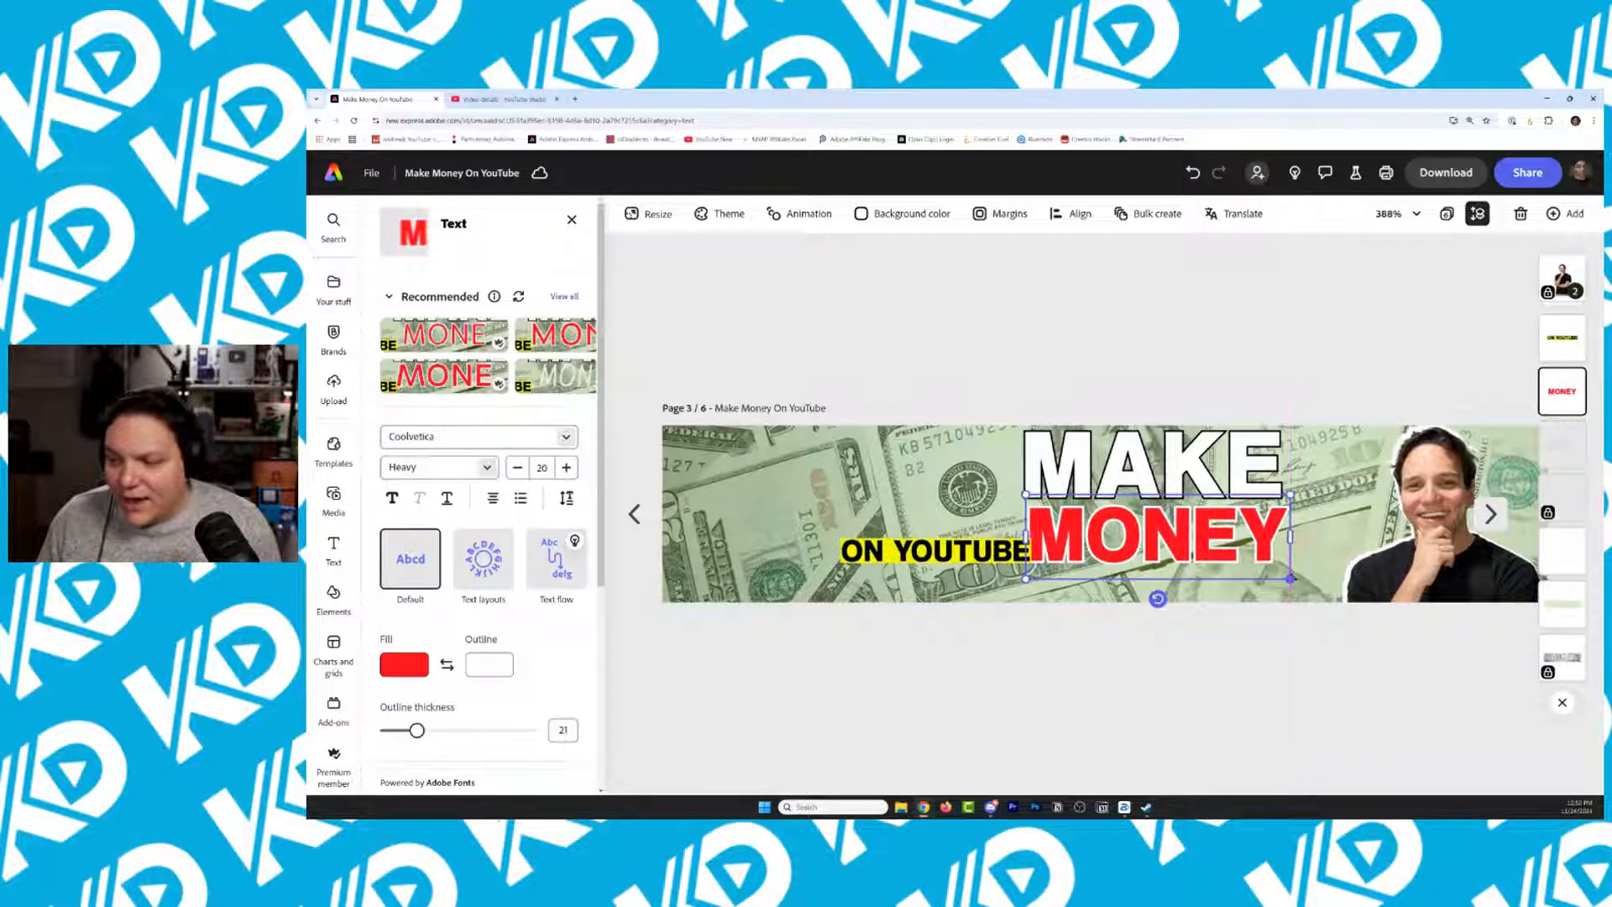
left_click_drag(931, 555, 1149, 590)
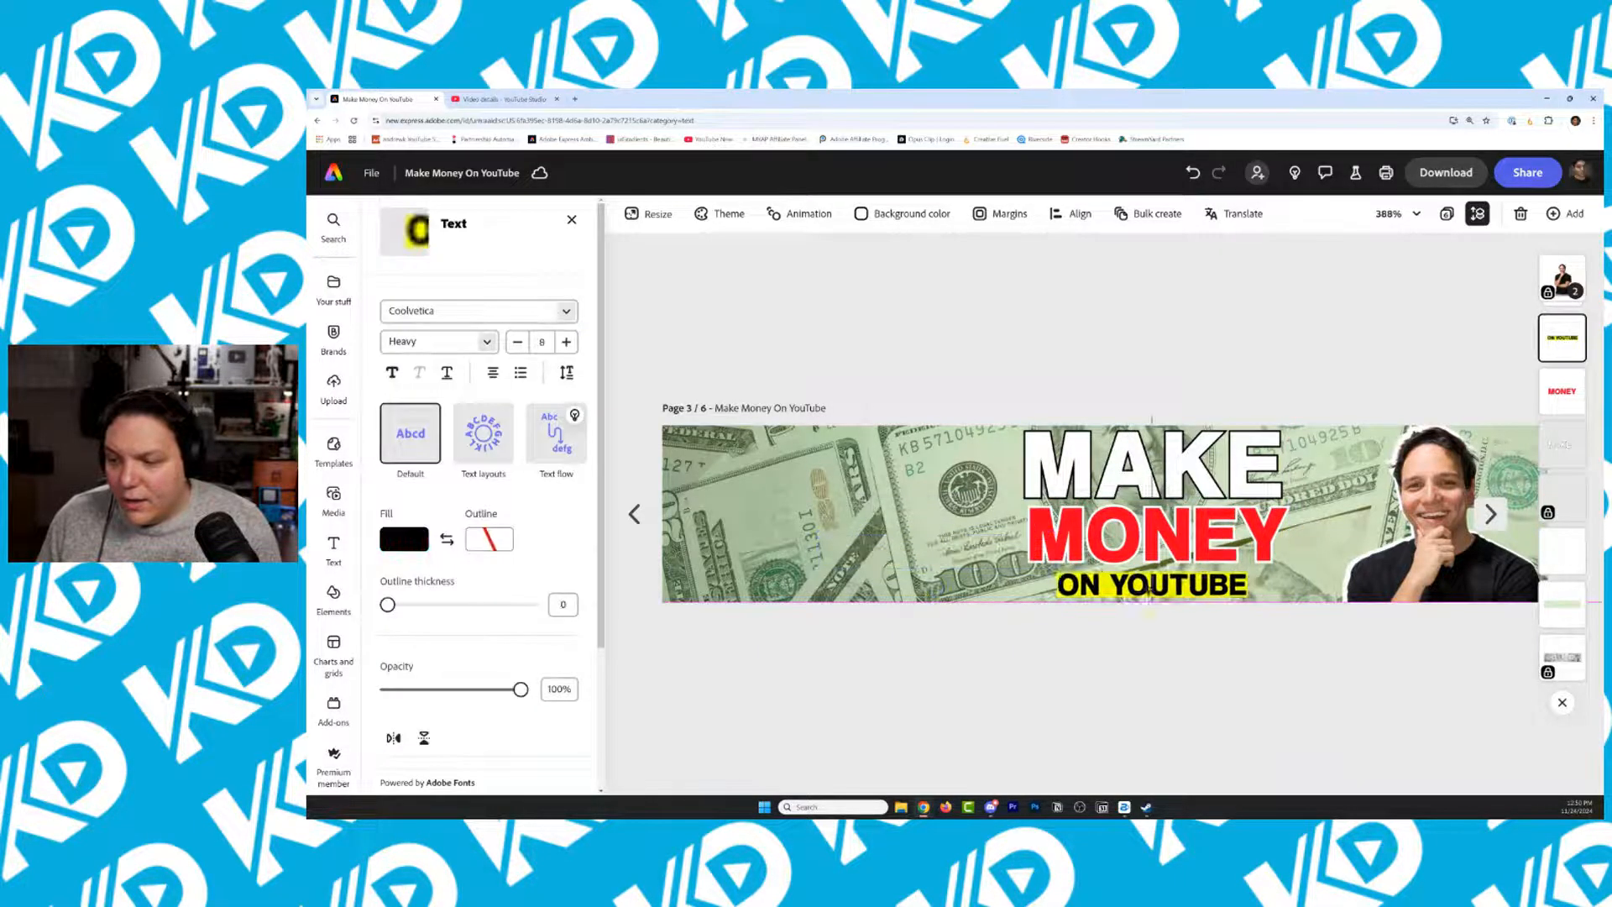
Unlock the man's cutout group on the banner and duplicate it
left_click(1434, 537)
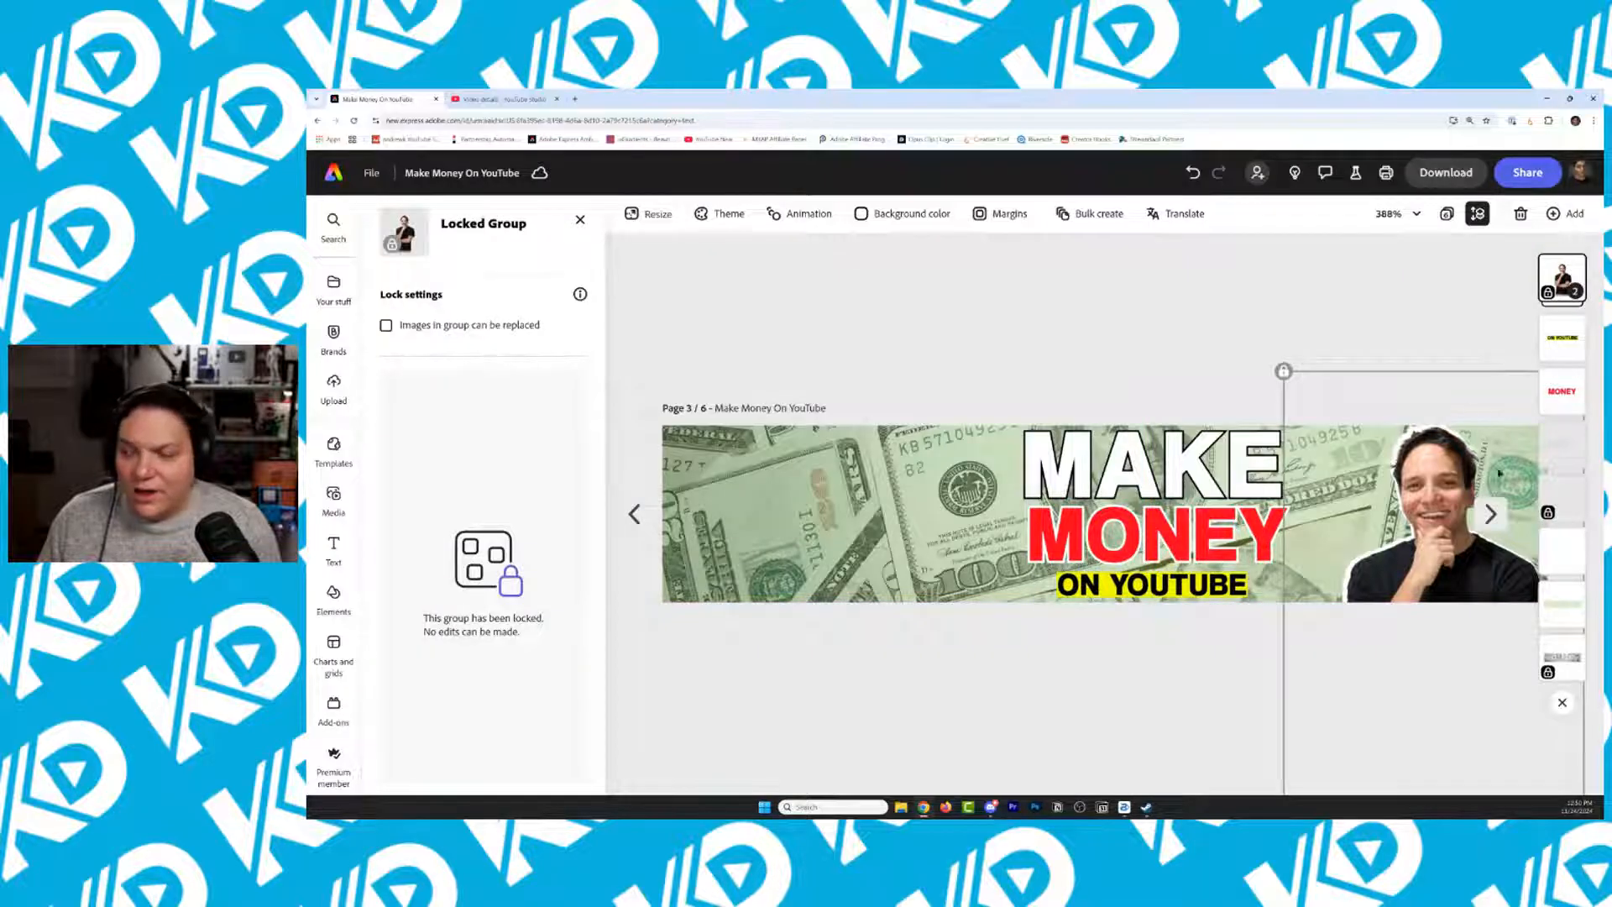
right_click(1427, 486)
left_click(1452, 503)
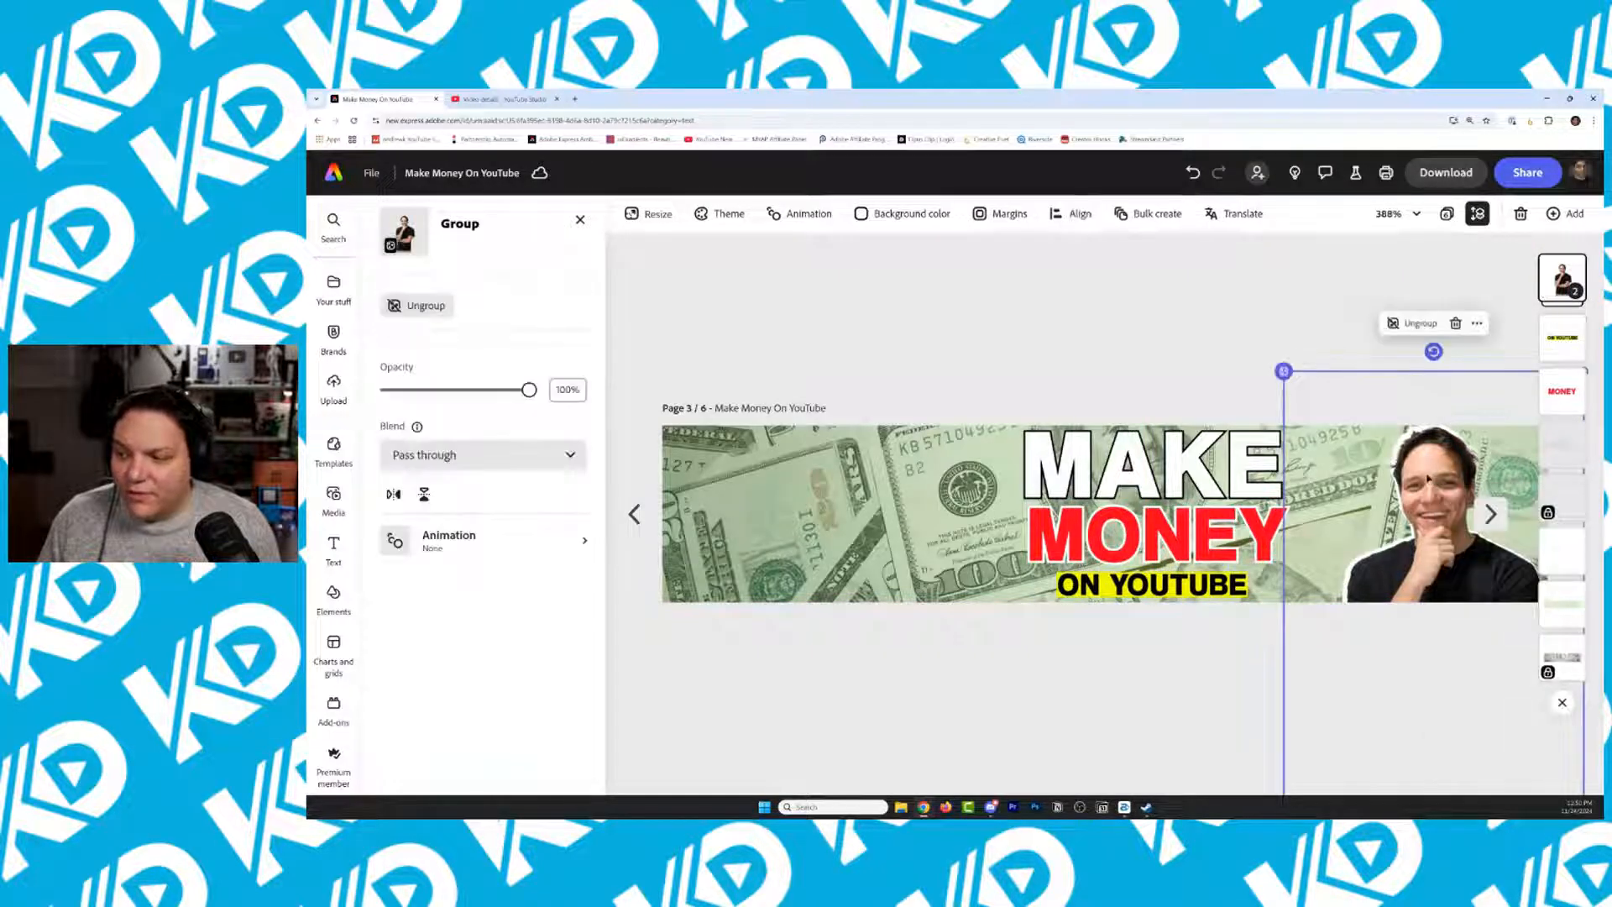
left_click(1477, 324)
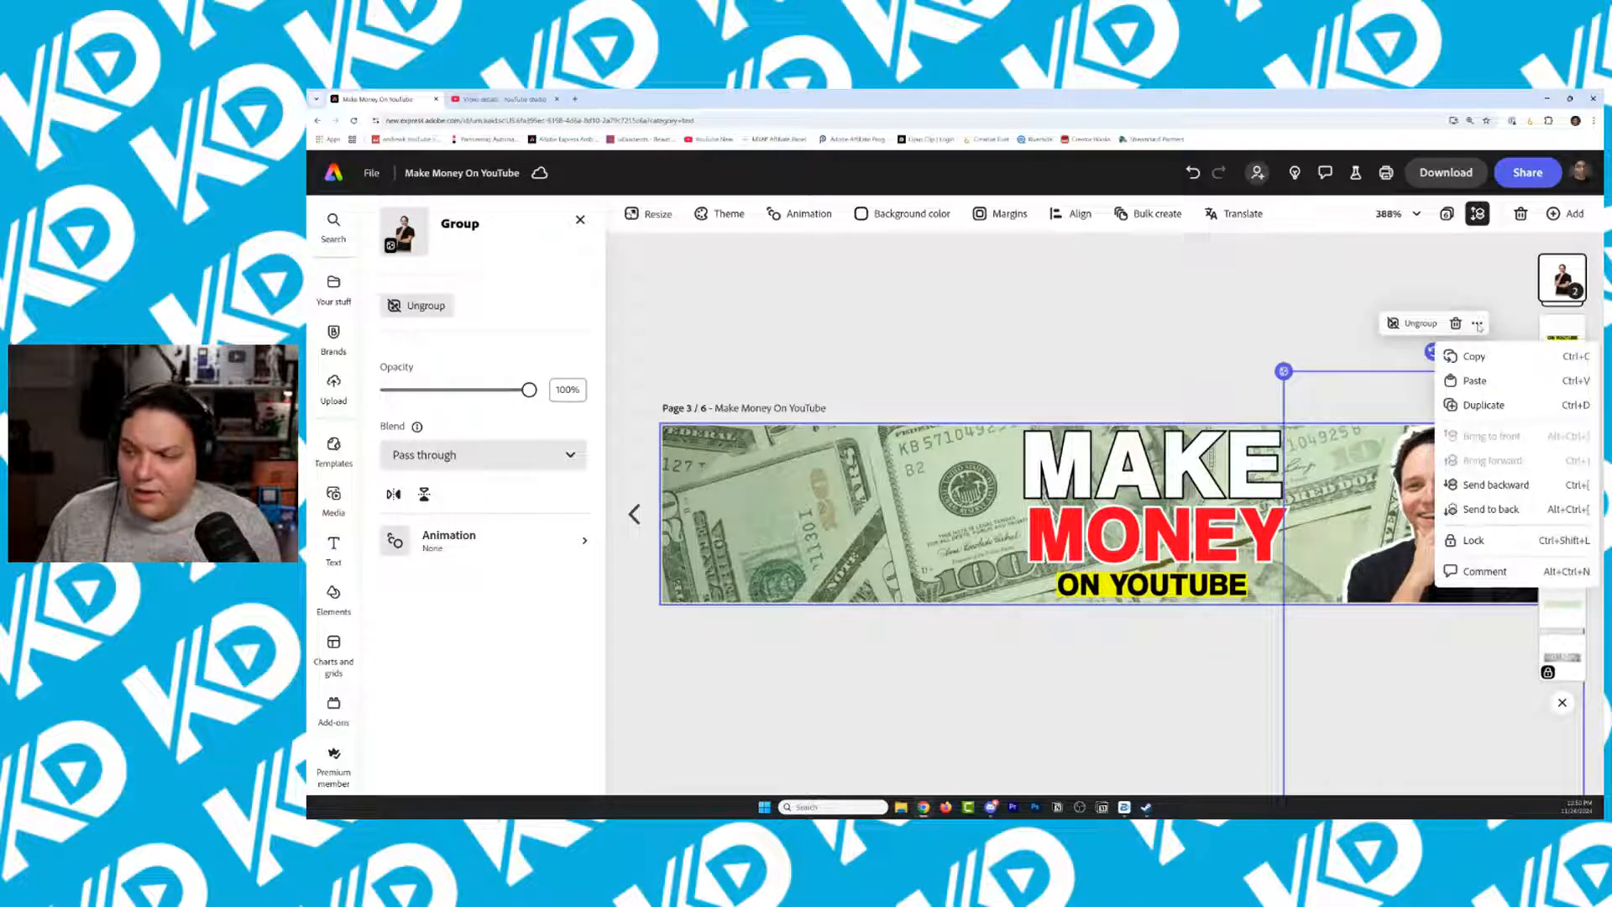
left_click(1478, 405)
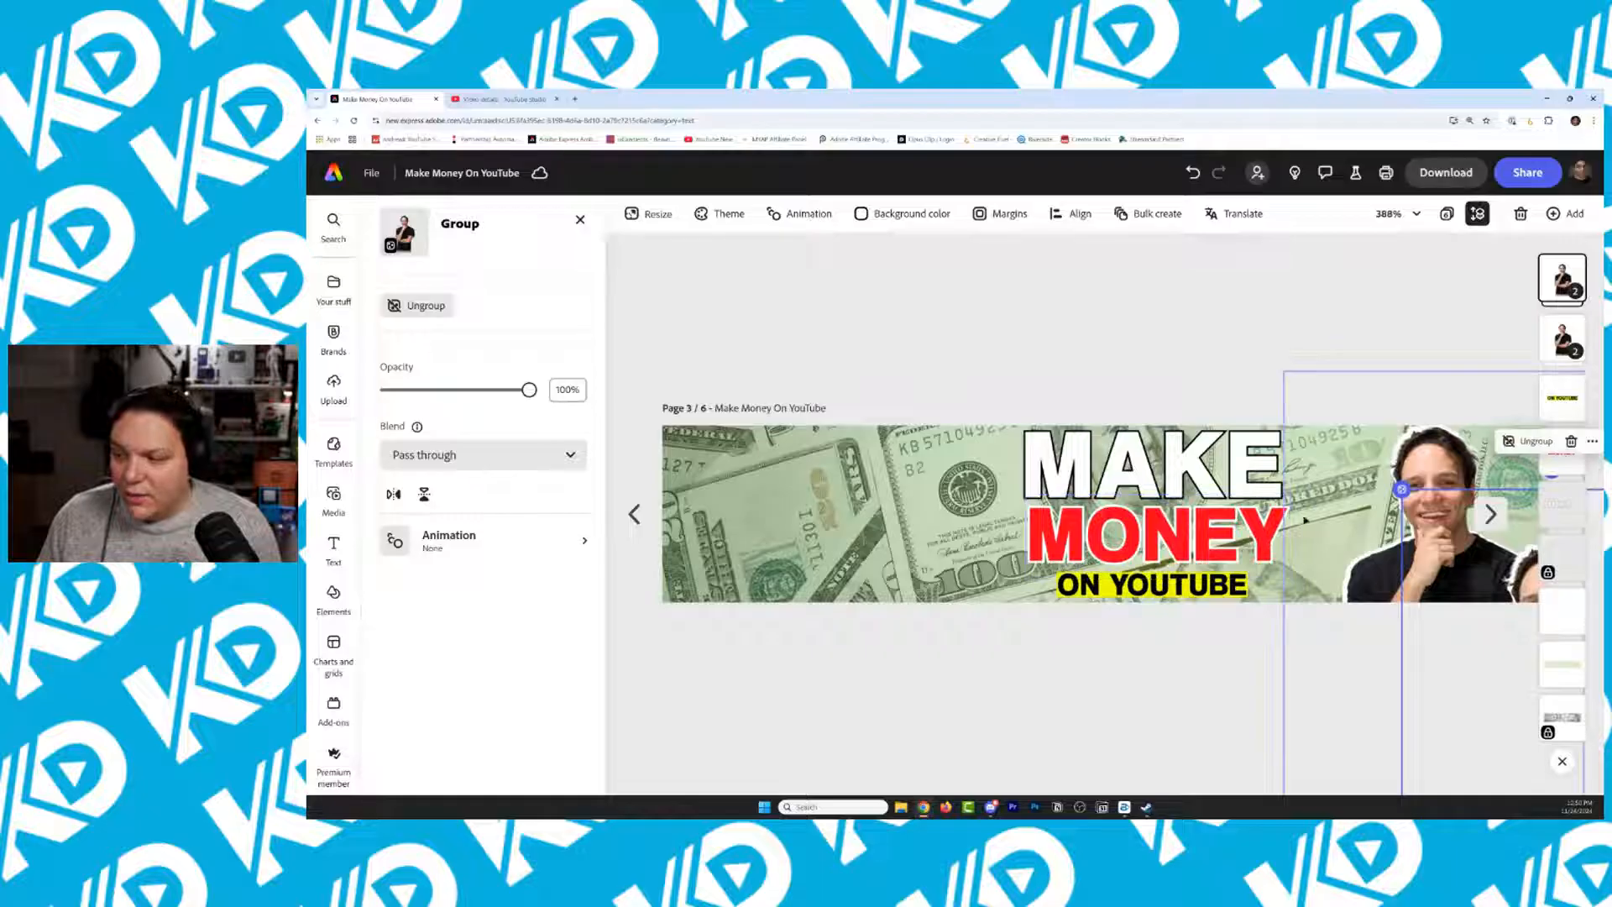
Nudge the original cutout group slightly at the banner's right end and lock it
left_click(1426, 450)
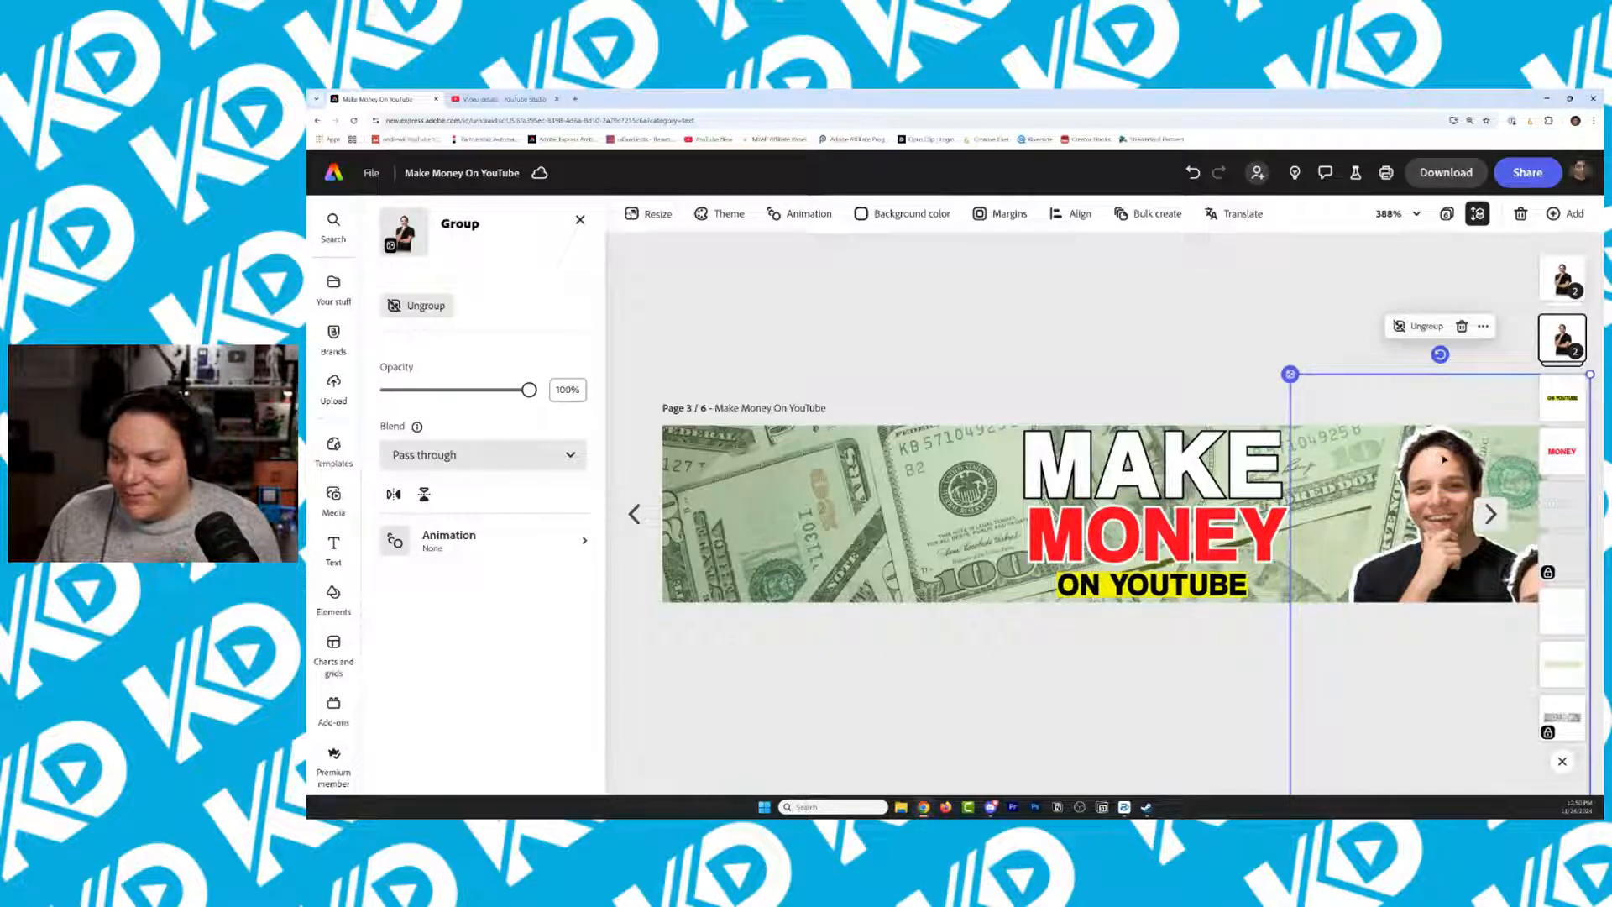
left_click_drag(1428, 452, 1418, 454)
right_click(1437, 462)
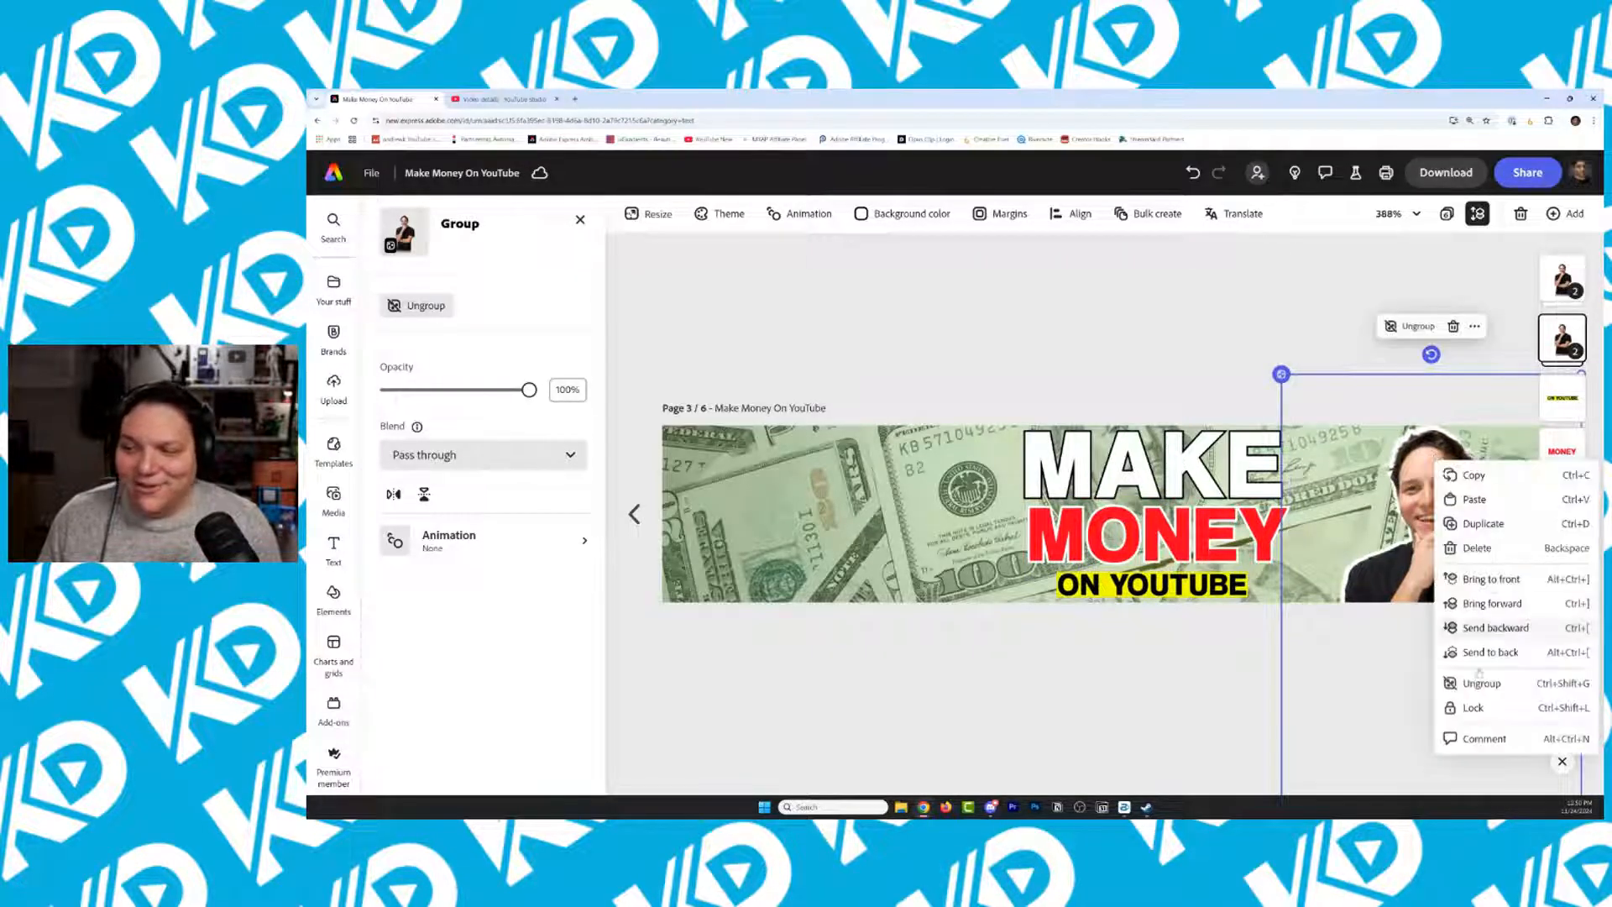
left_click(1474, 708)
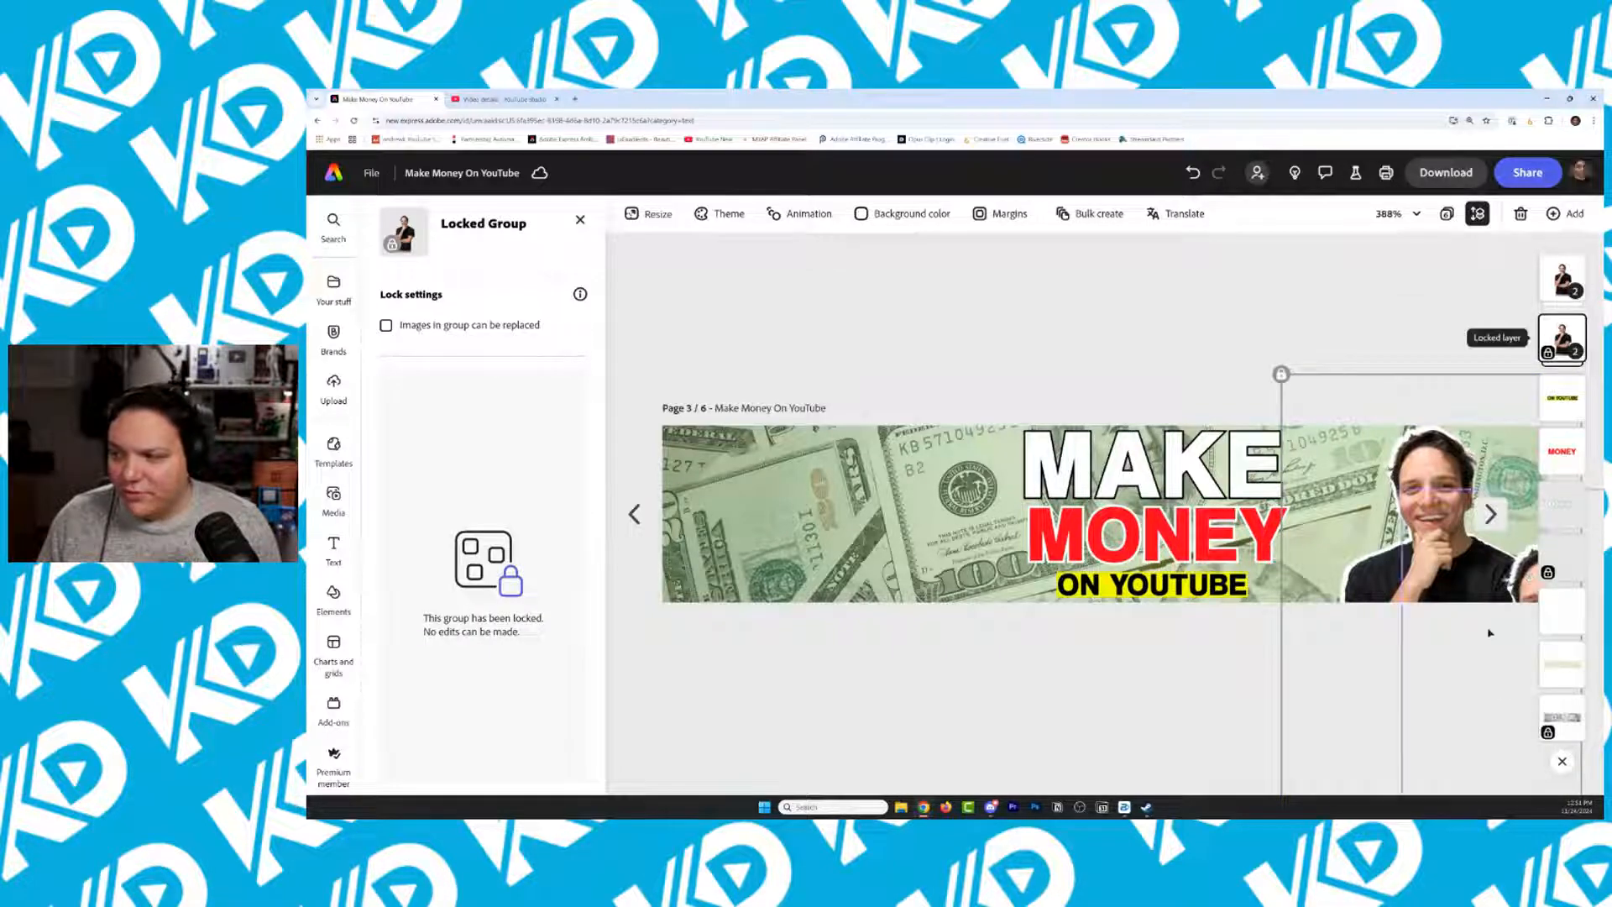
Move the duplicated cutout group to the banner's left end, with the head just below the upper edge
left_click(1562, 279)
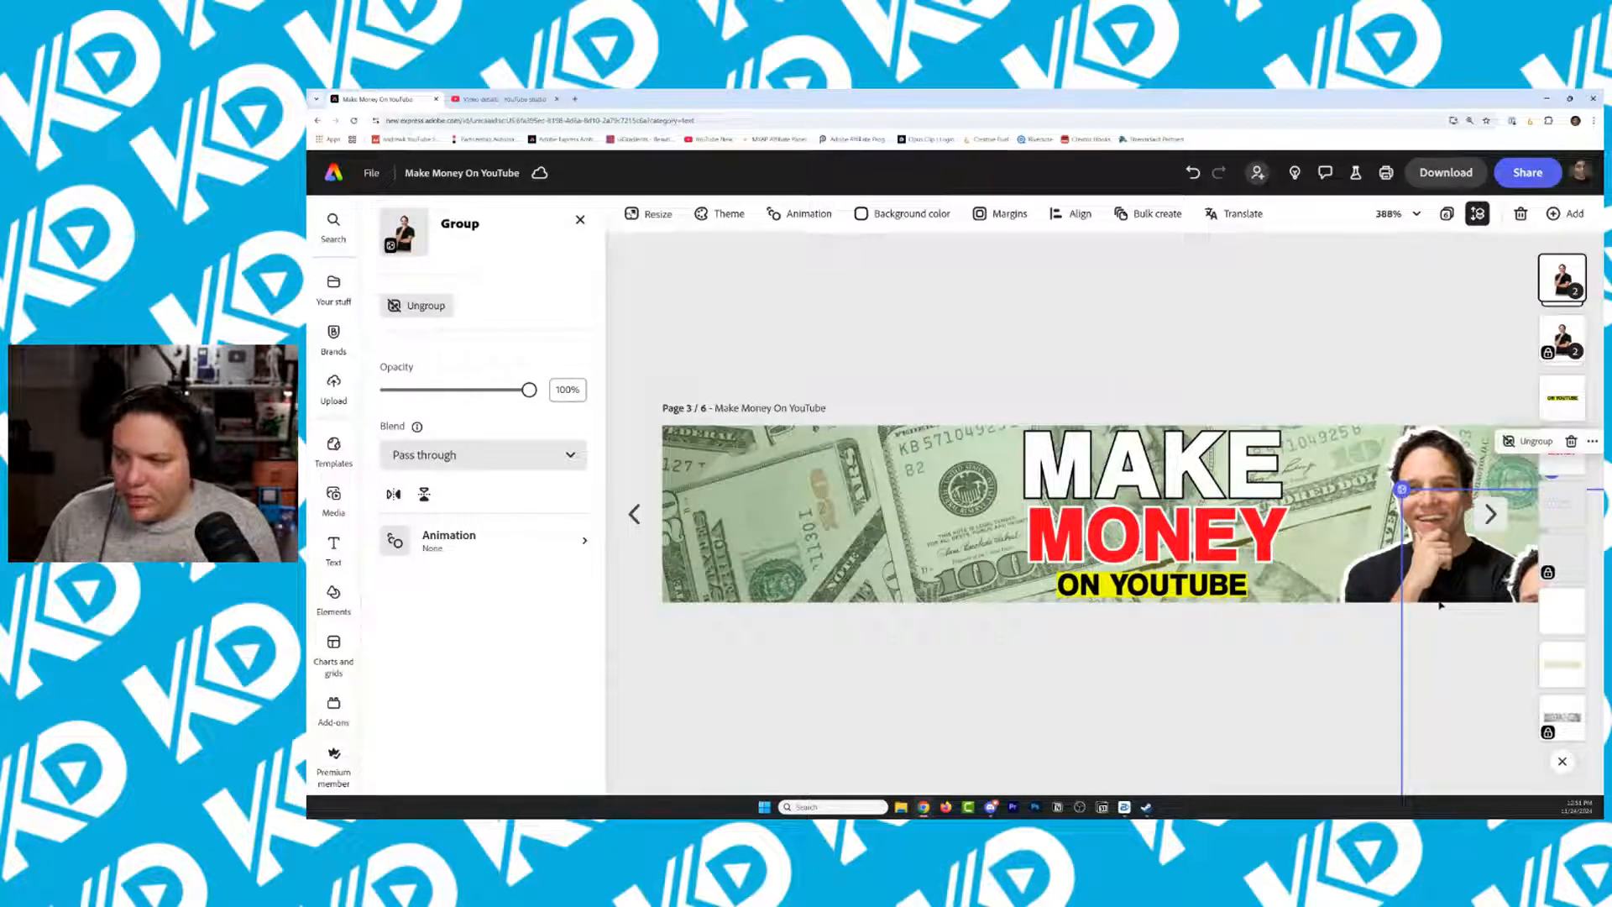
left_click(1561, 761)
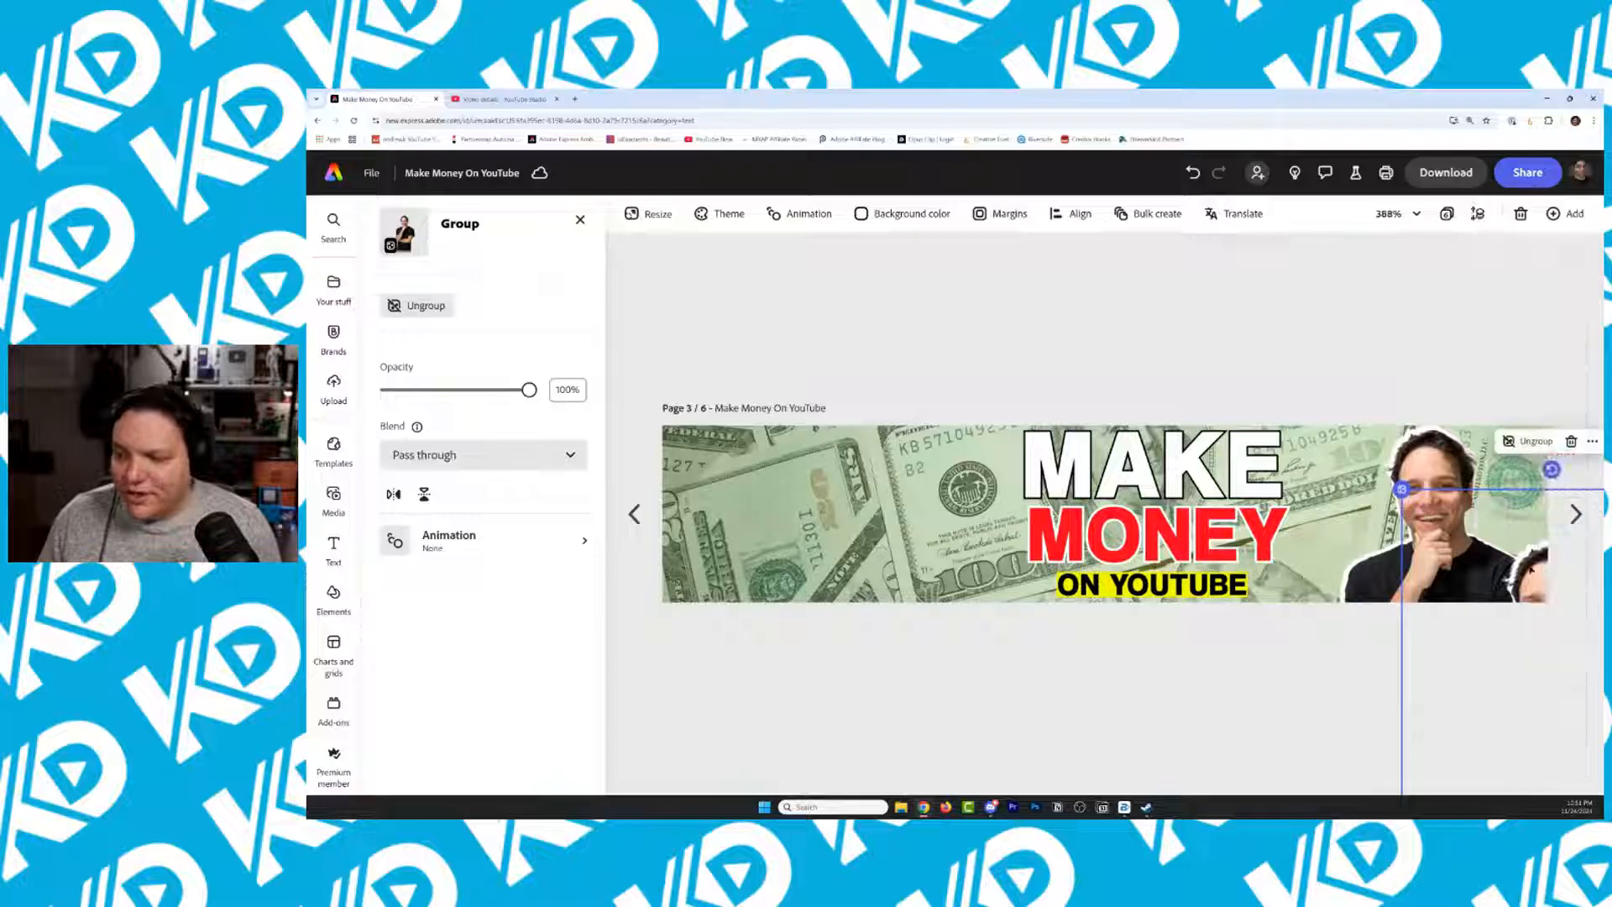
left_click_drag(1537, 577, 818, 472)
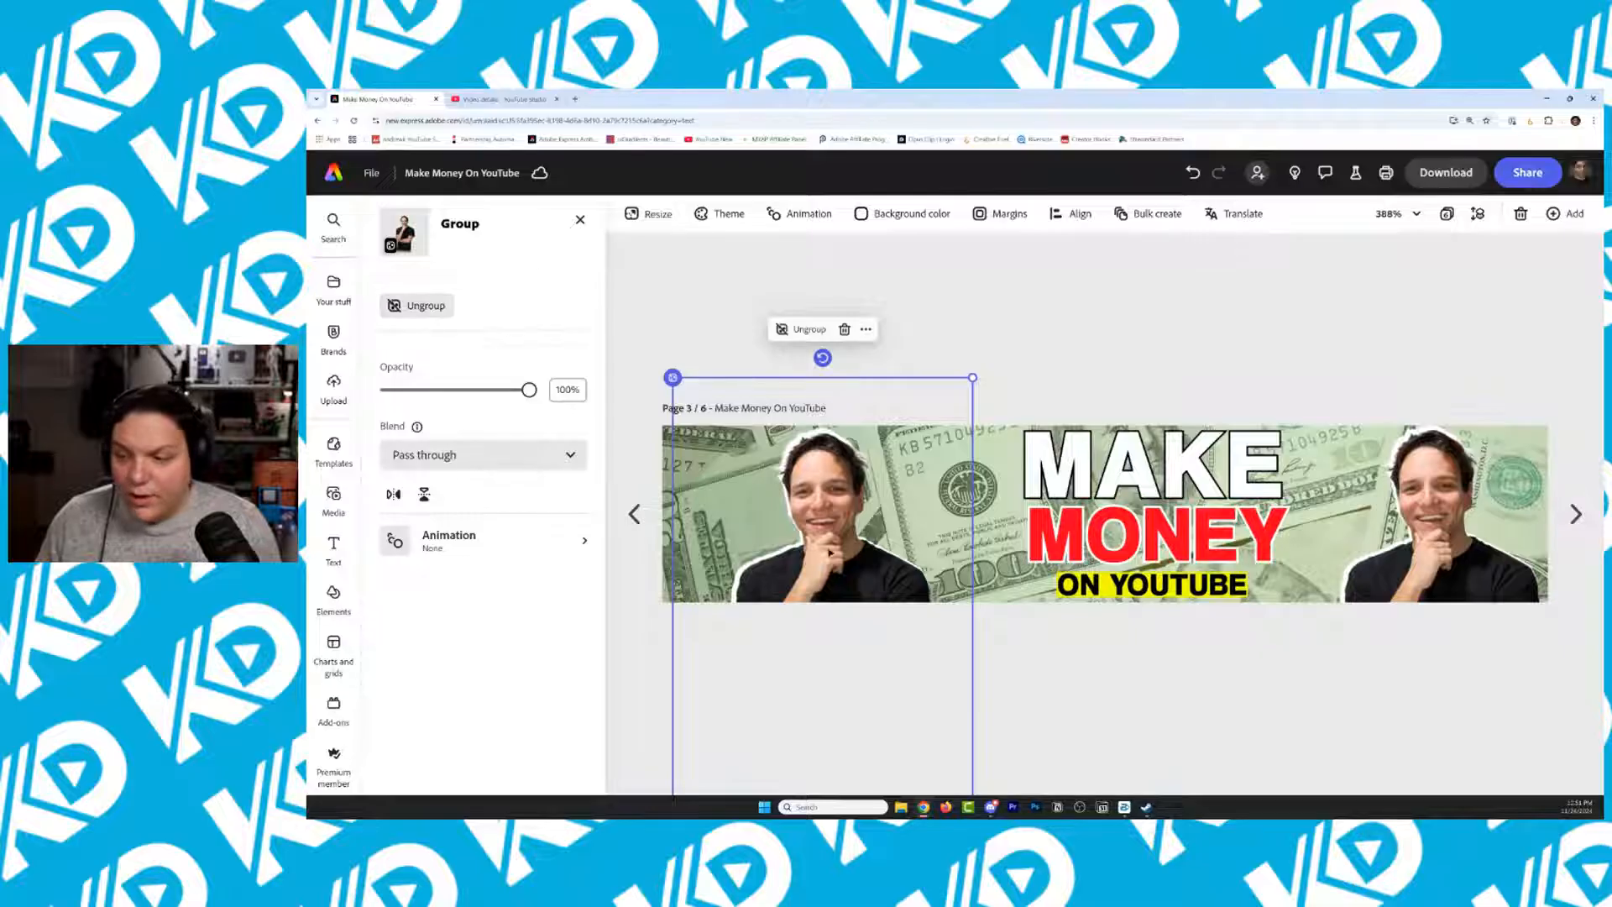
Review the two-cutout banner and compare it with the other pages in the overview of all pages
double_click(831, 545)
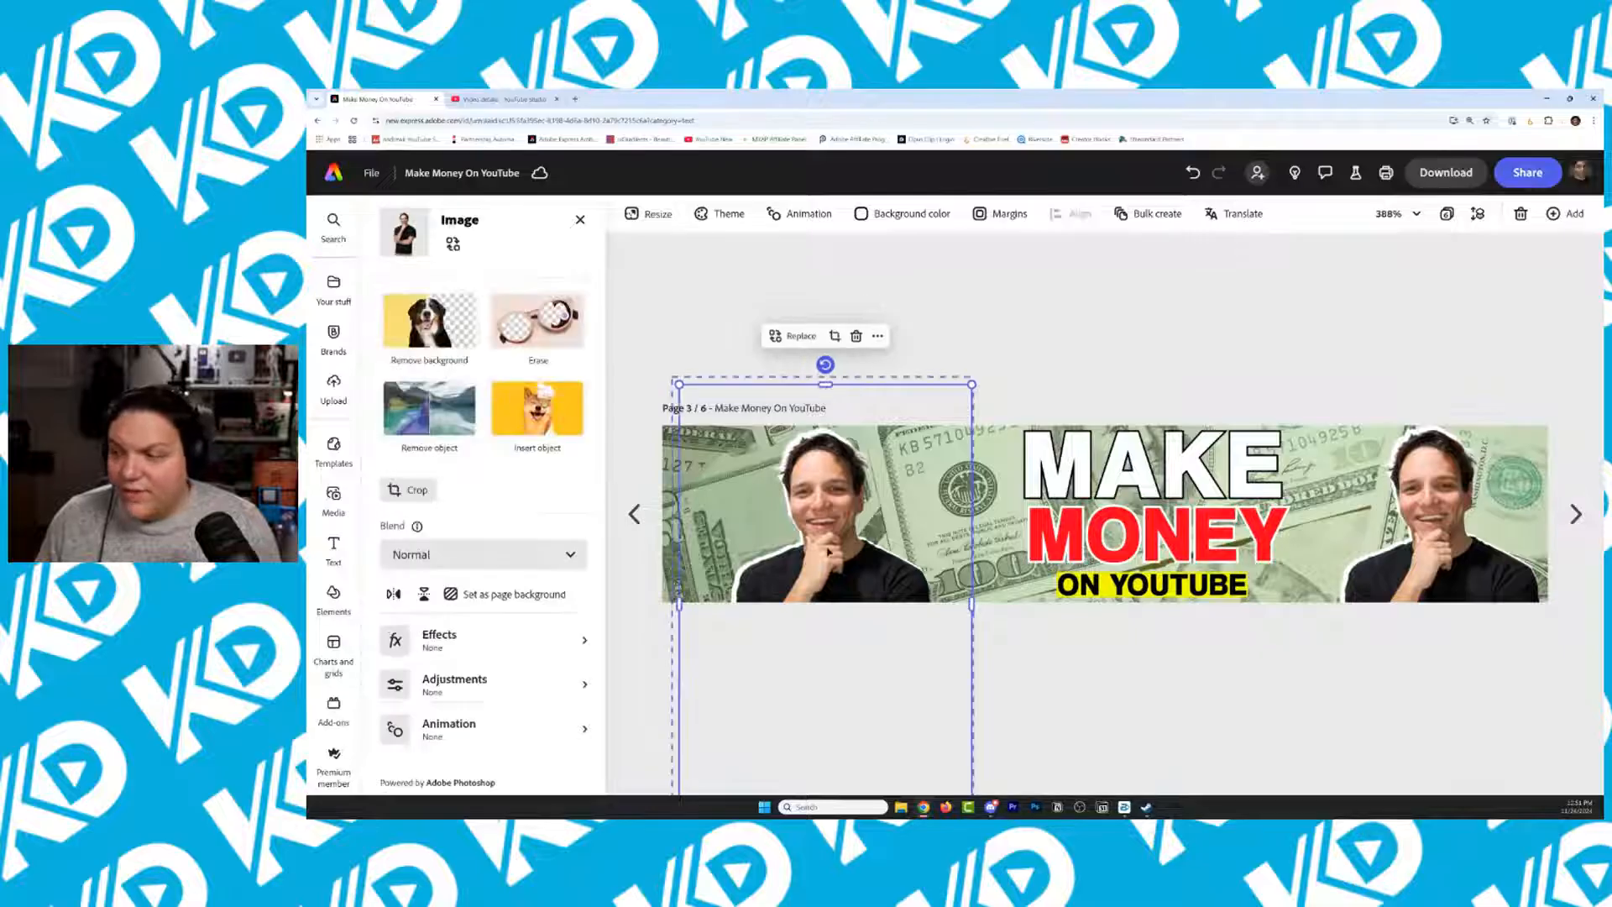
left_click(572, 220)
left_click(1576, 513)
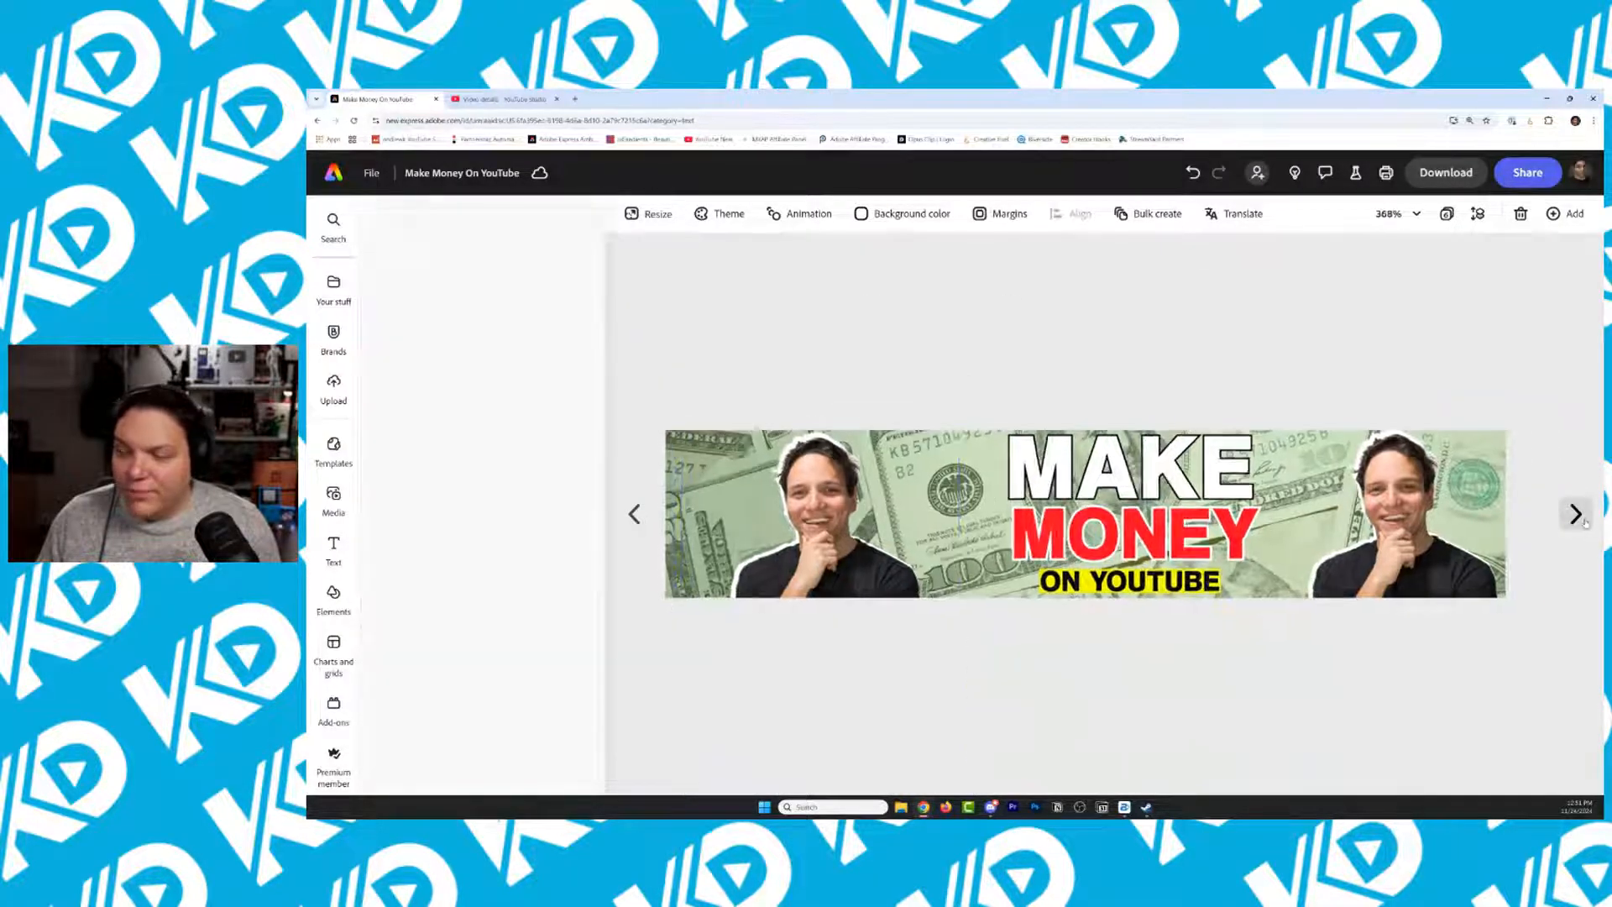
left_click(622, 512)
left_click(806, 514)
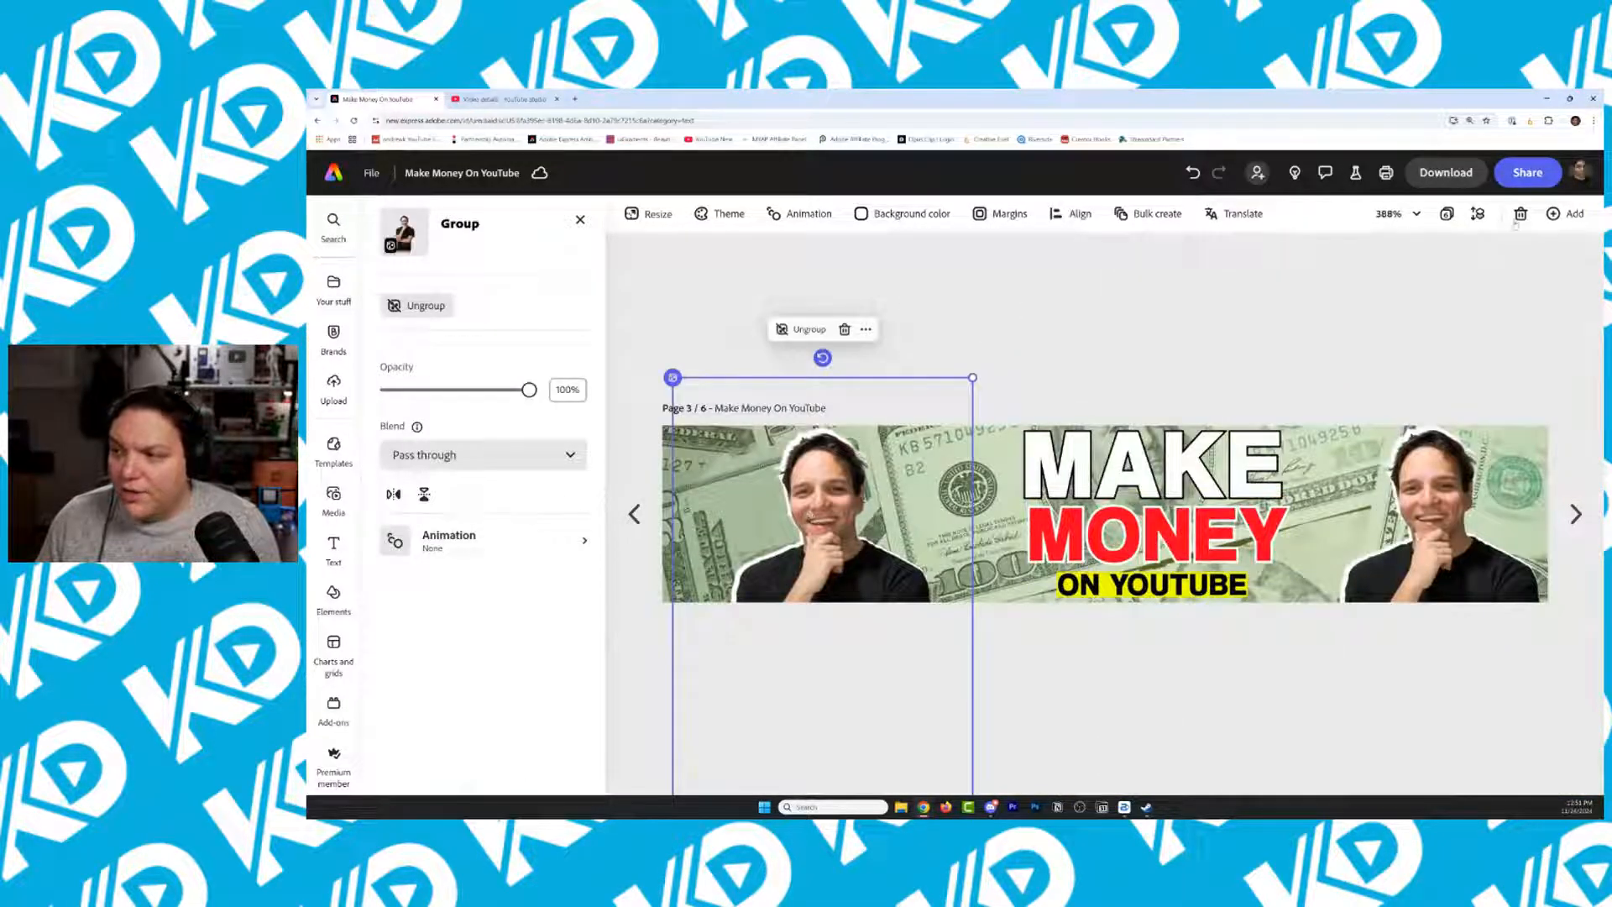
left_click(1447, 215)
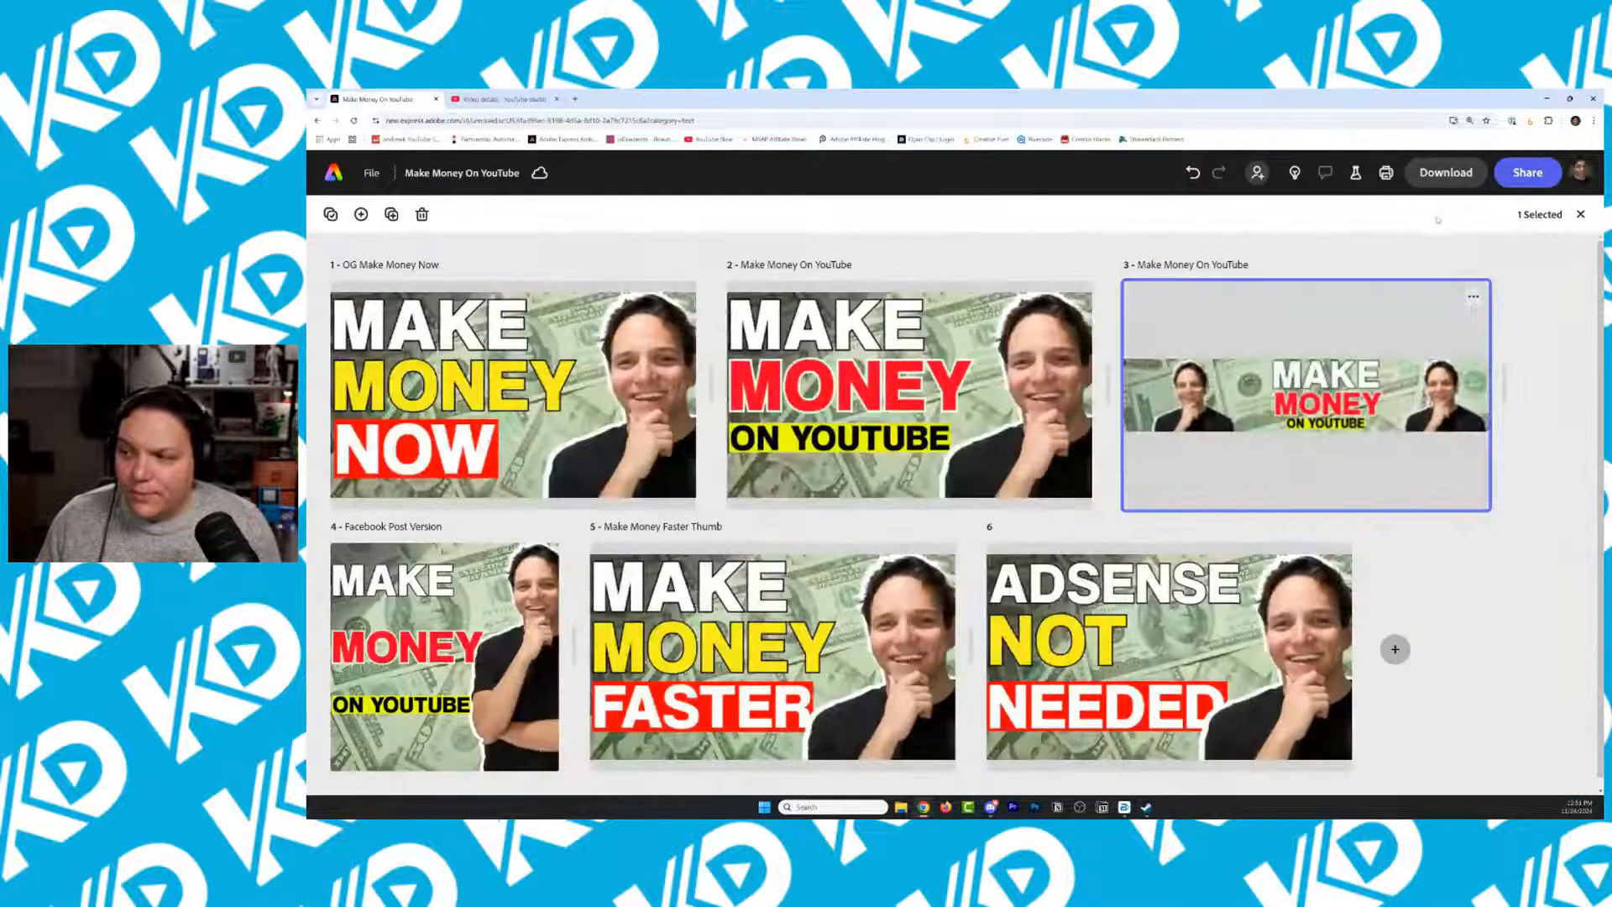
left_click(1580, 215)
left_click(1477, 220)
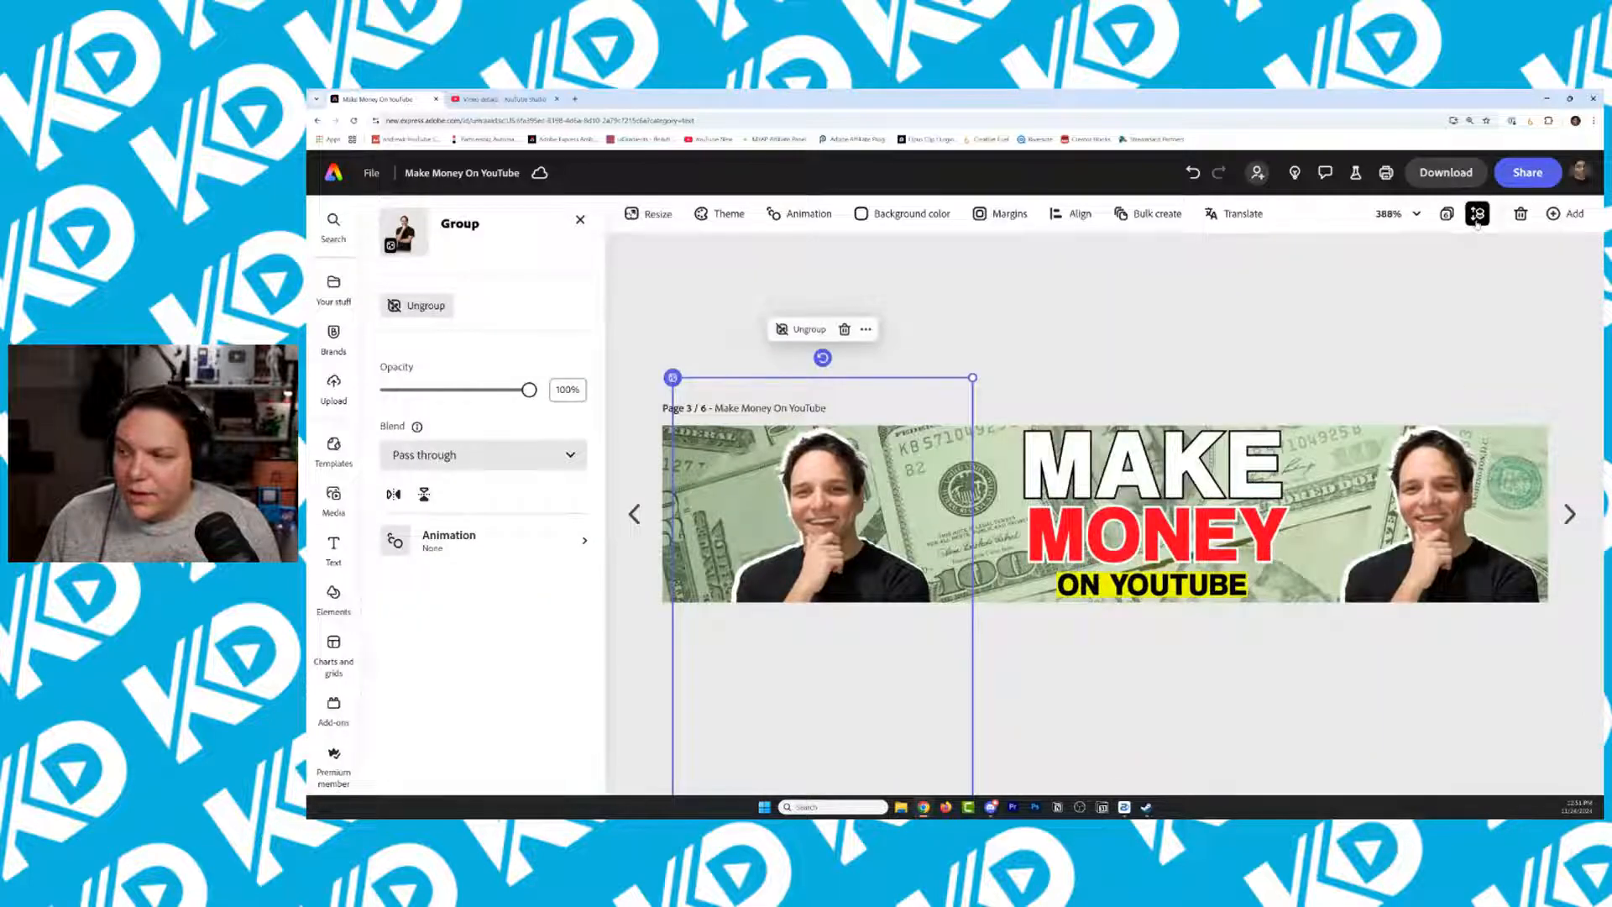
left_click(1477, 220)
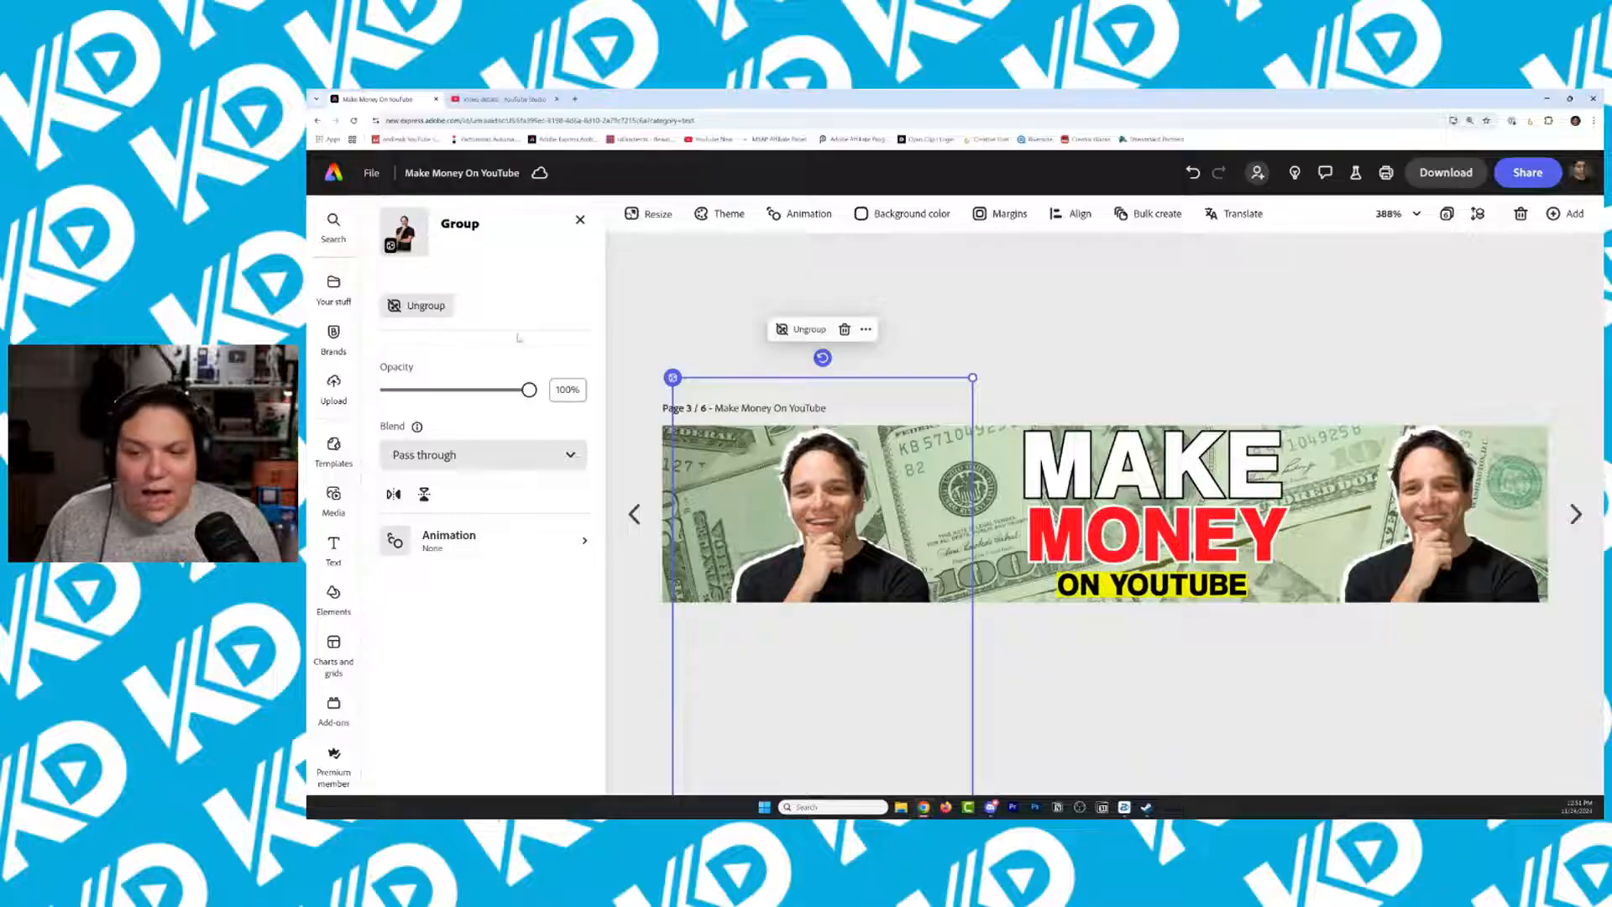
Ungroup the left cutout and replace its front photo with the smiling crossed-arms photo from the no-background library
left_click(416, 306)
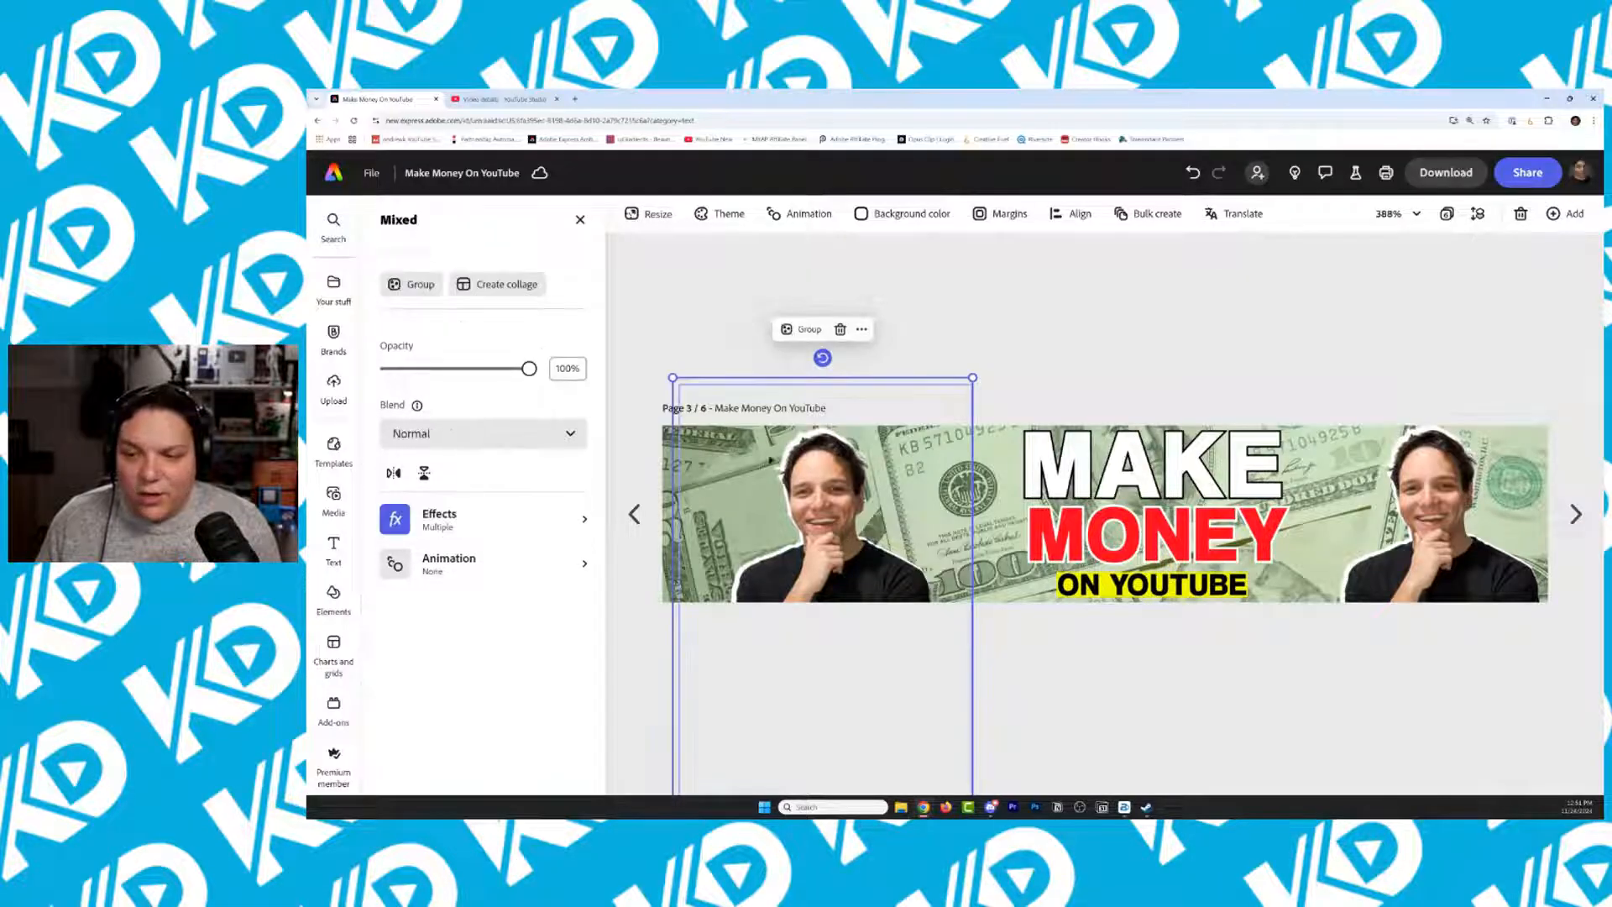
left_click(760, 534)
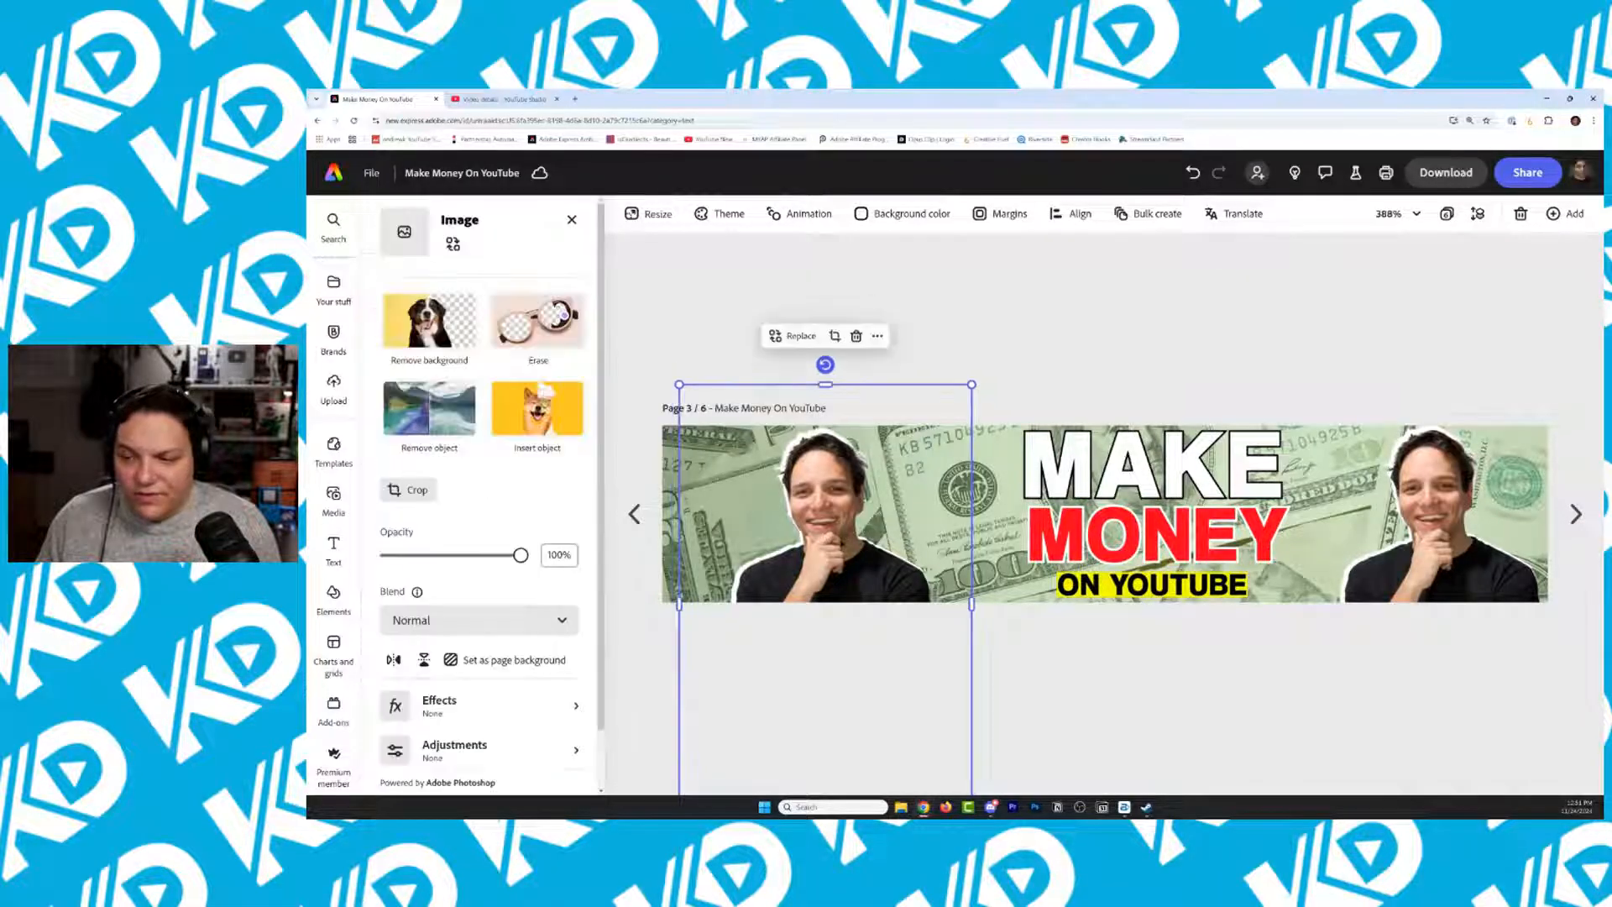
left_click(454, 245)
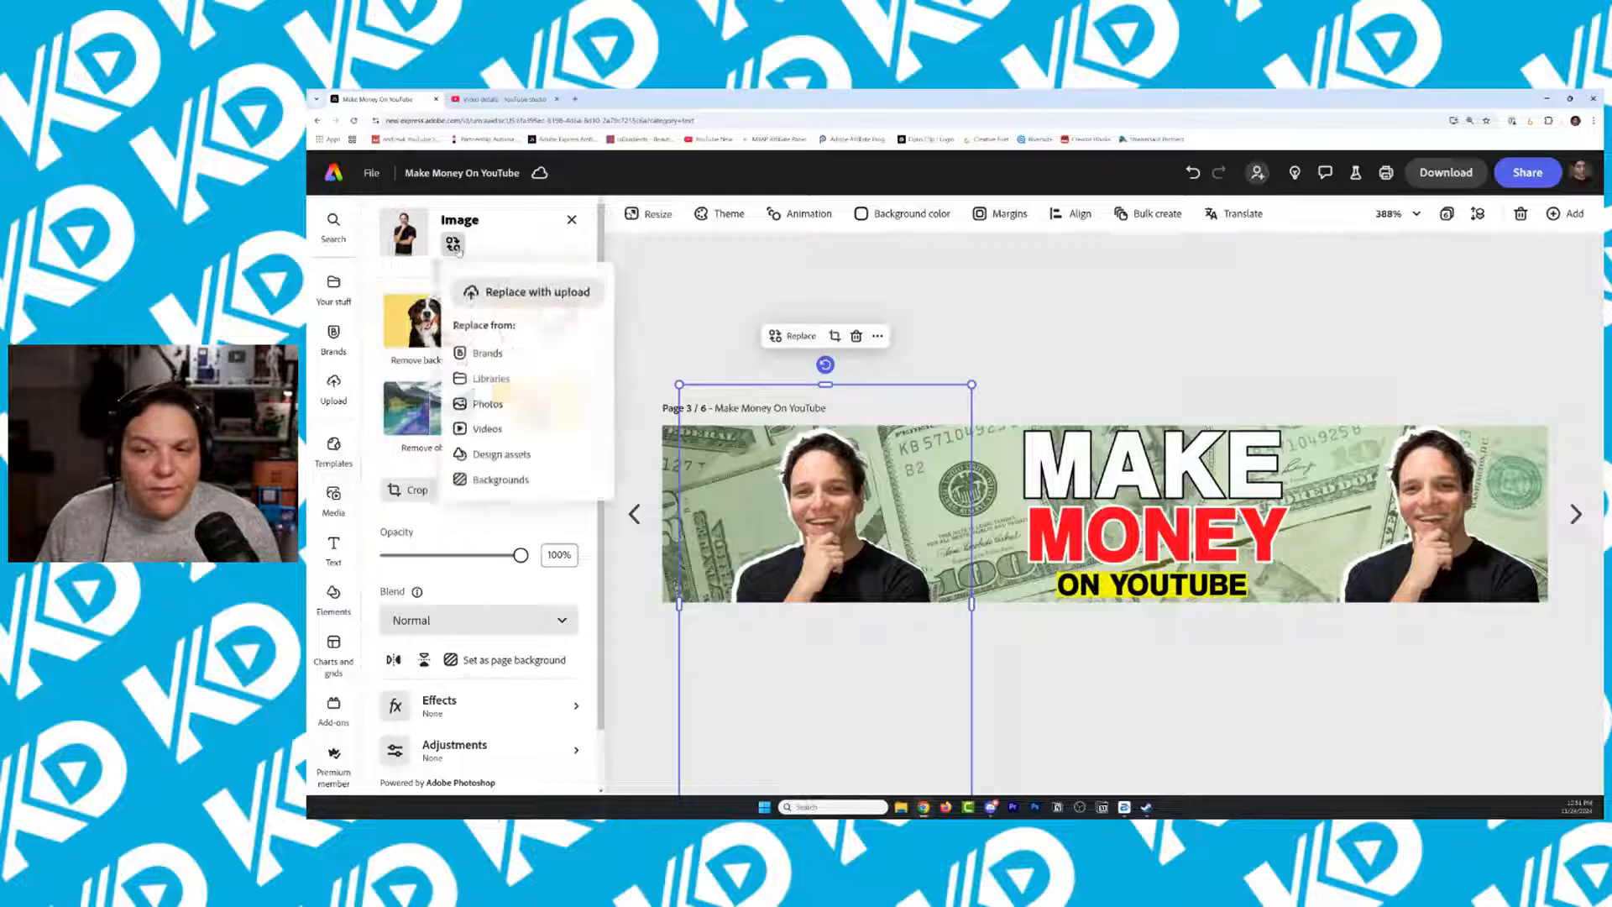
left_click(491, 379)
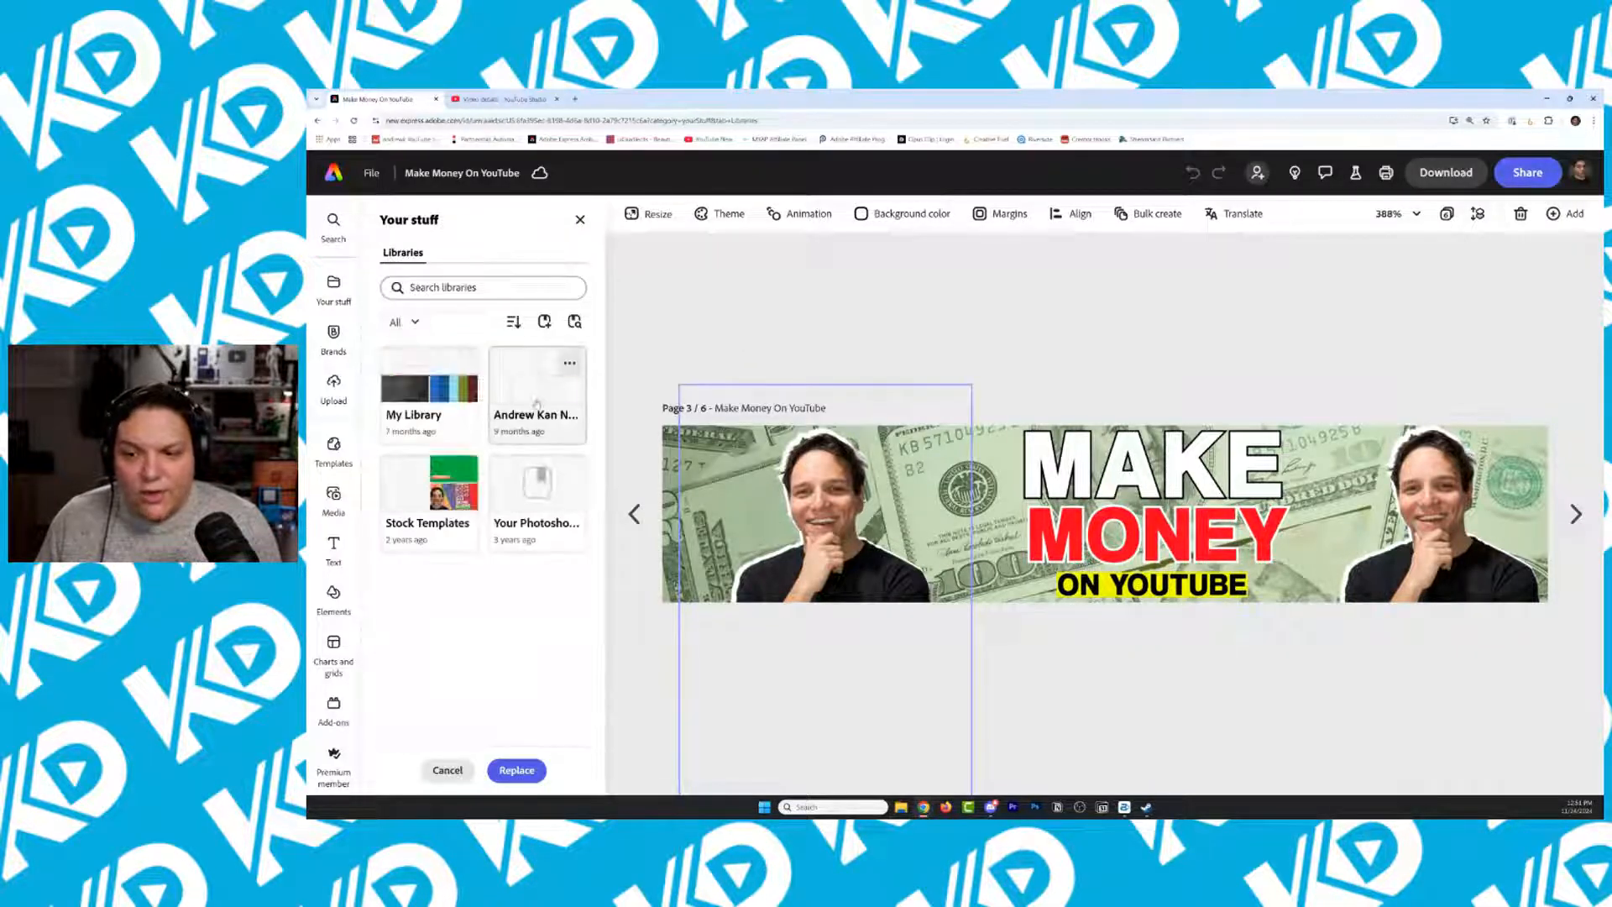
left_click(531, 389)
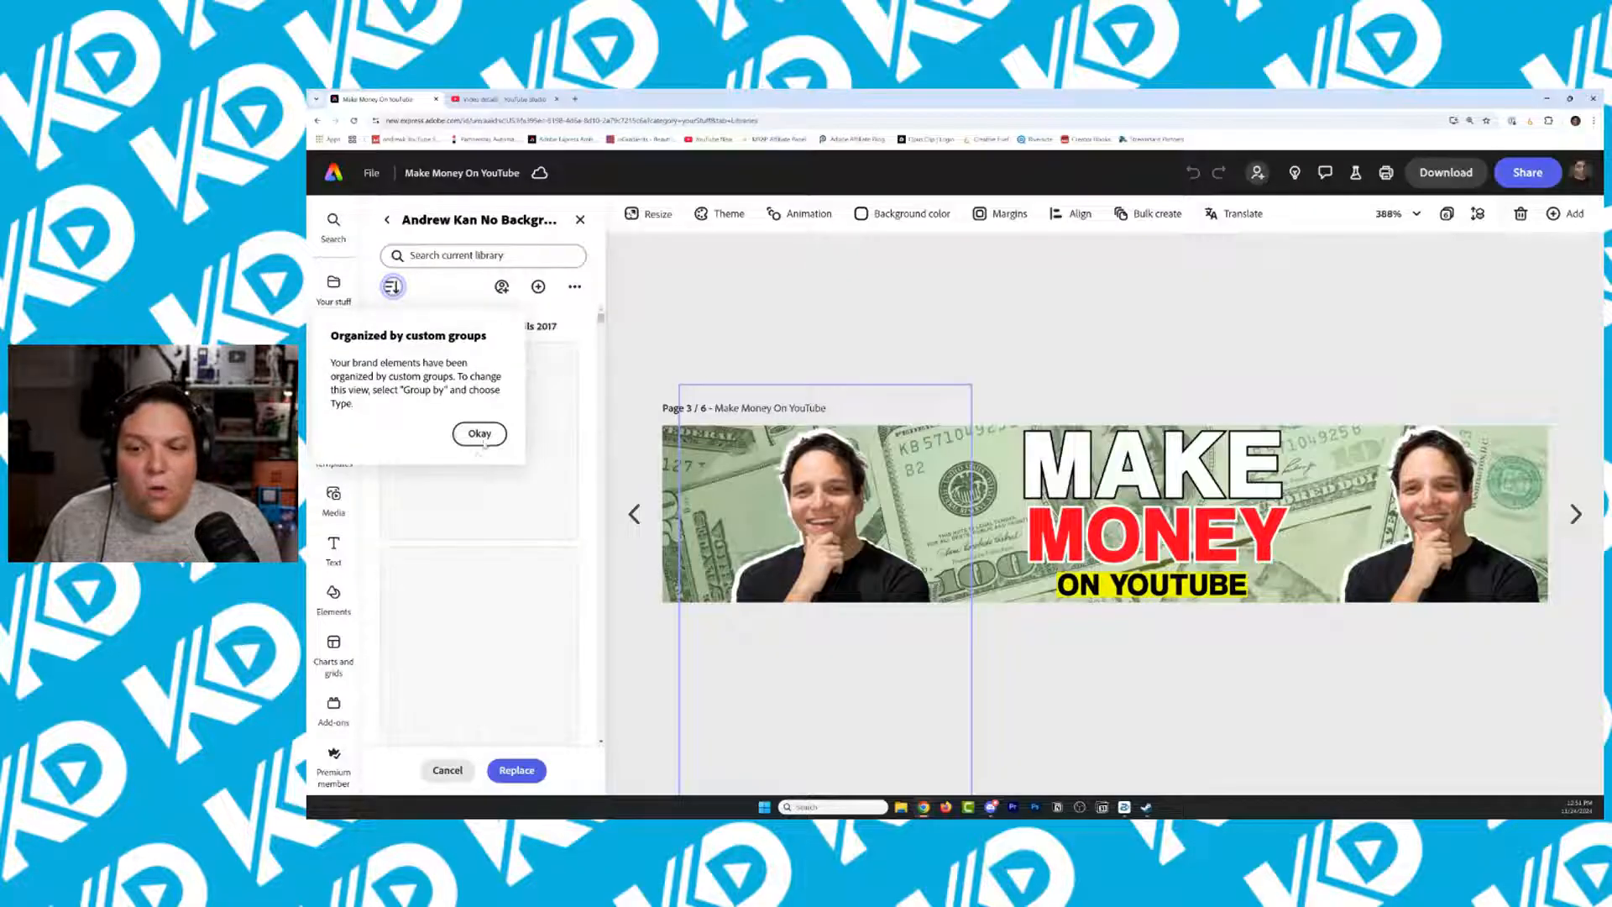
scroll(478, 538, "down", 10)
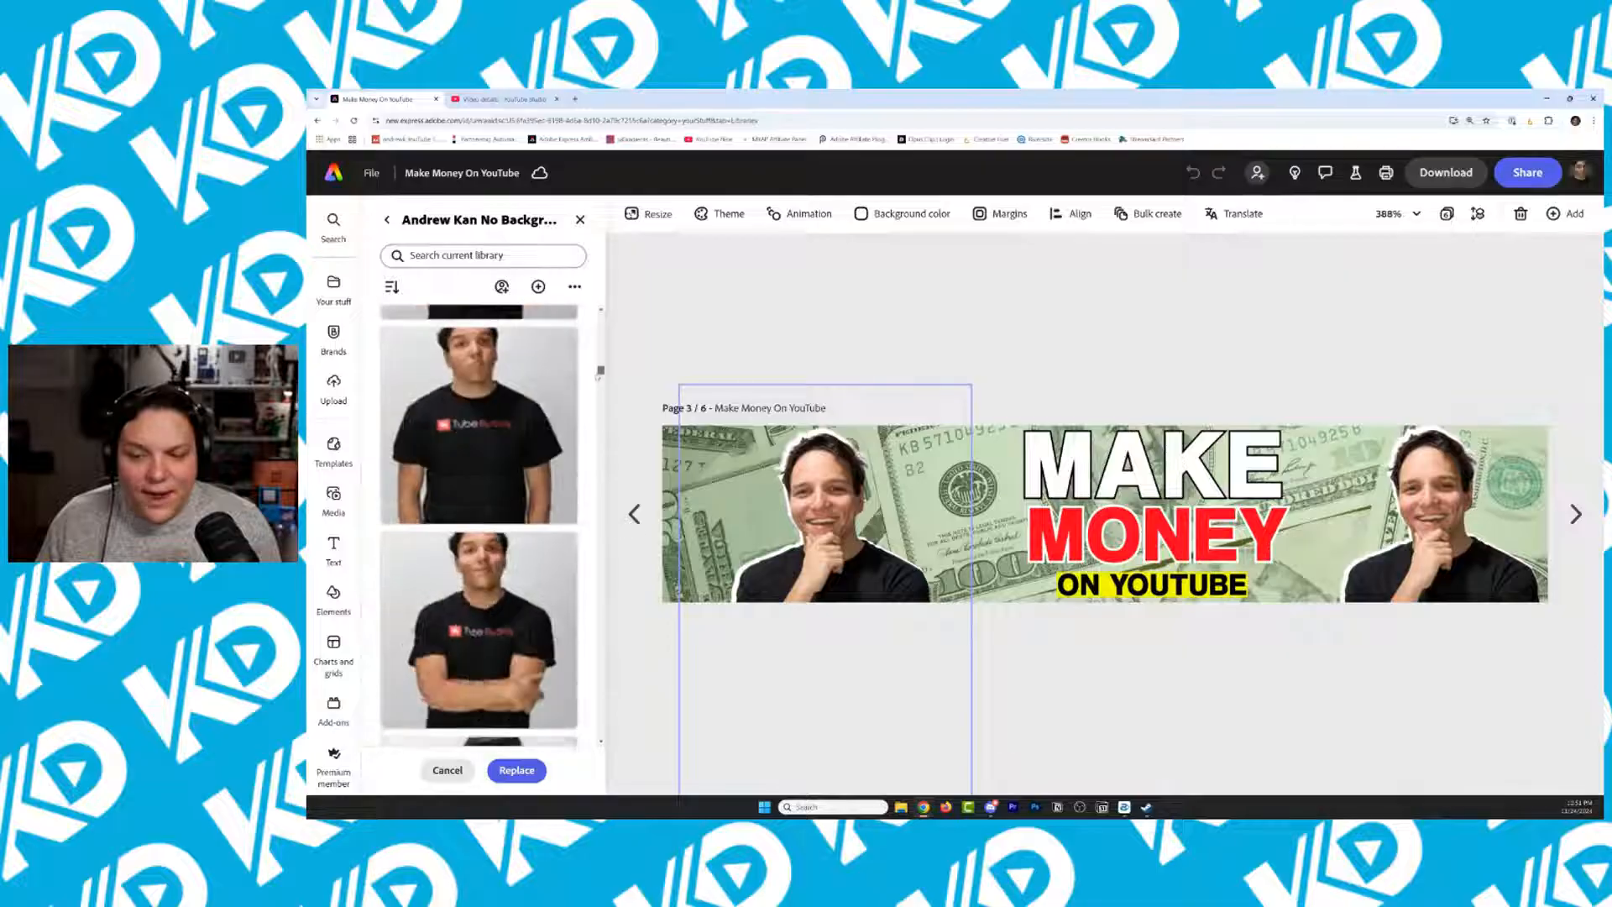
left_click_drag(592, 401, 591, 408)
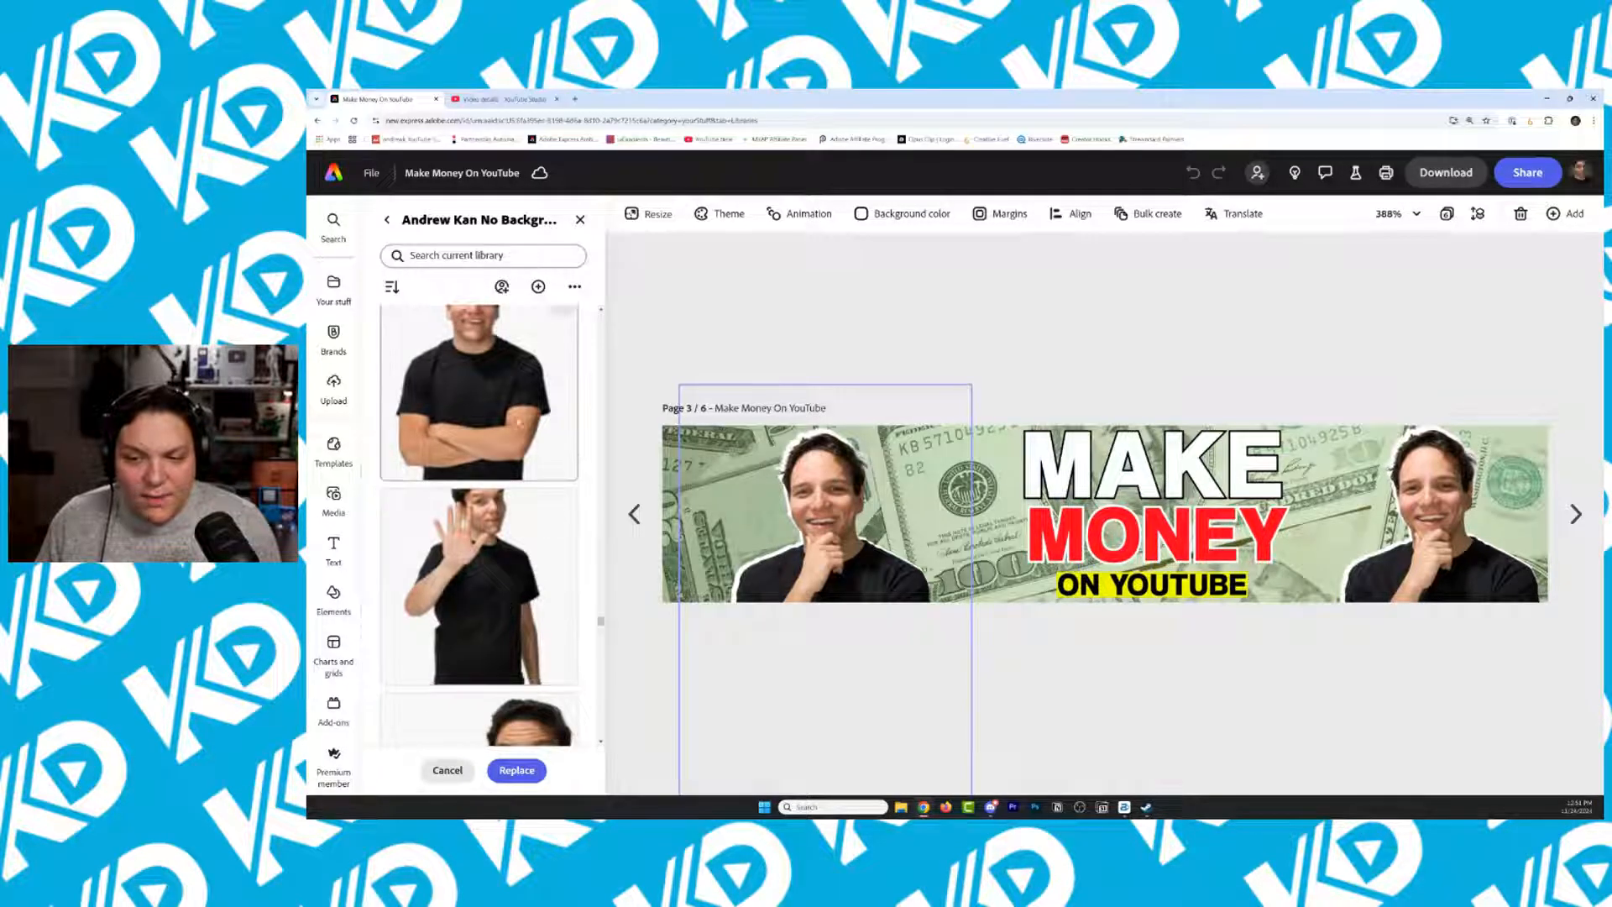
scroll(508, 603, "up", 2)
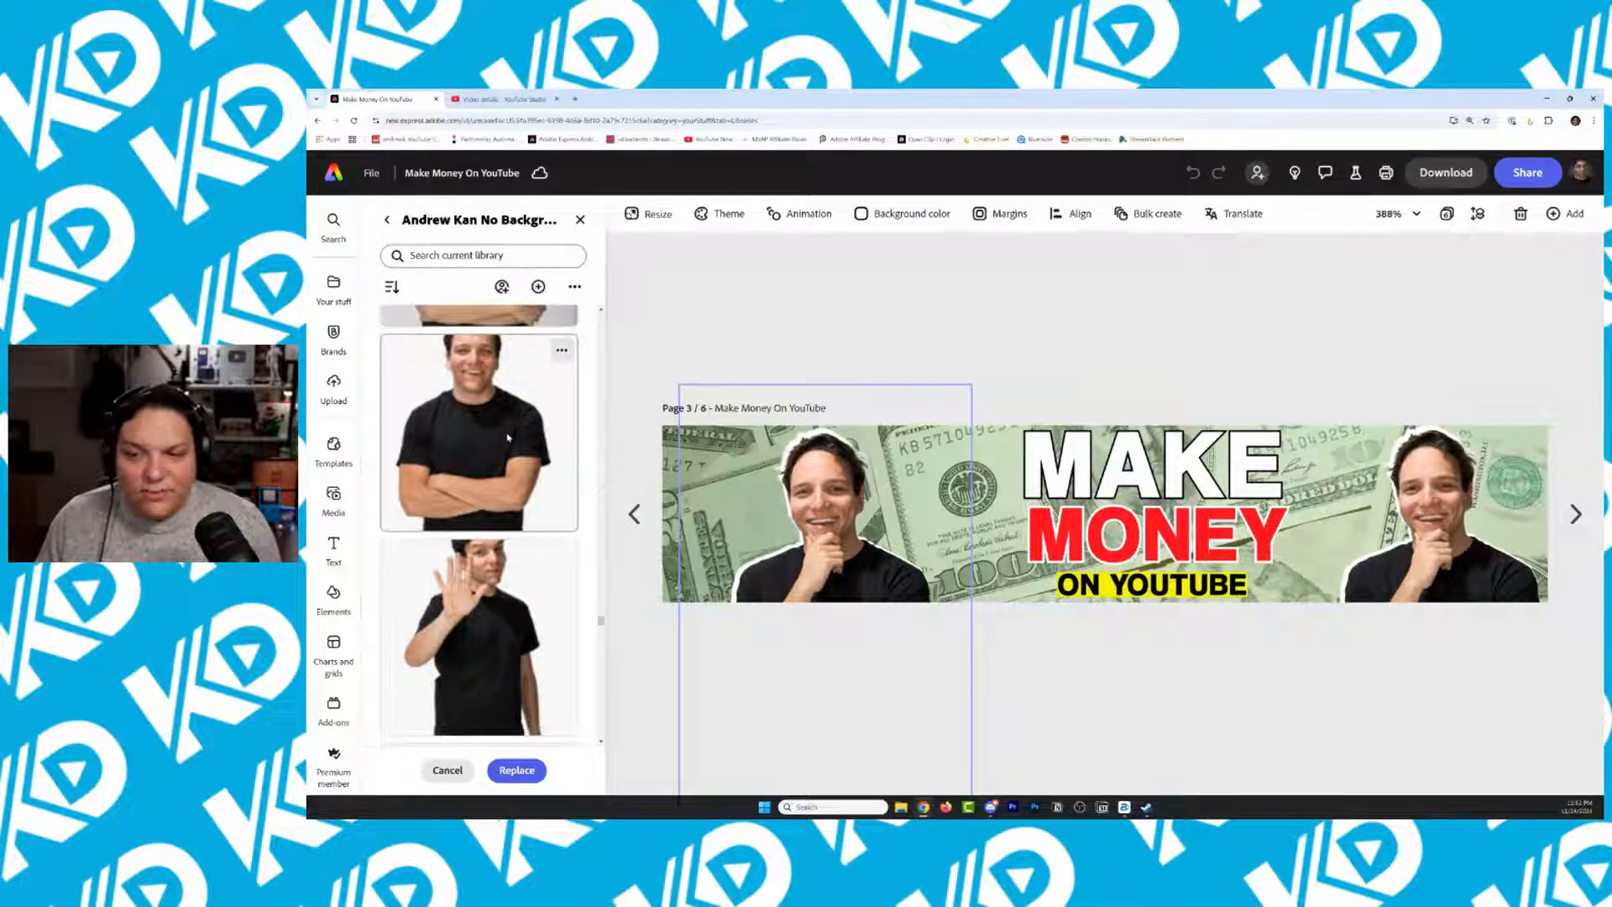
left_click(513, 771)
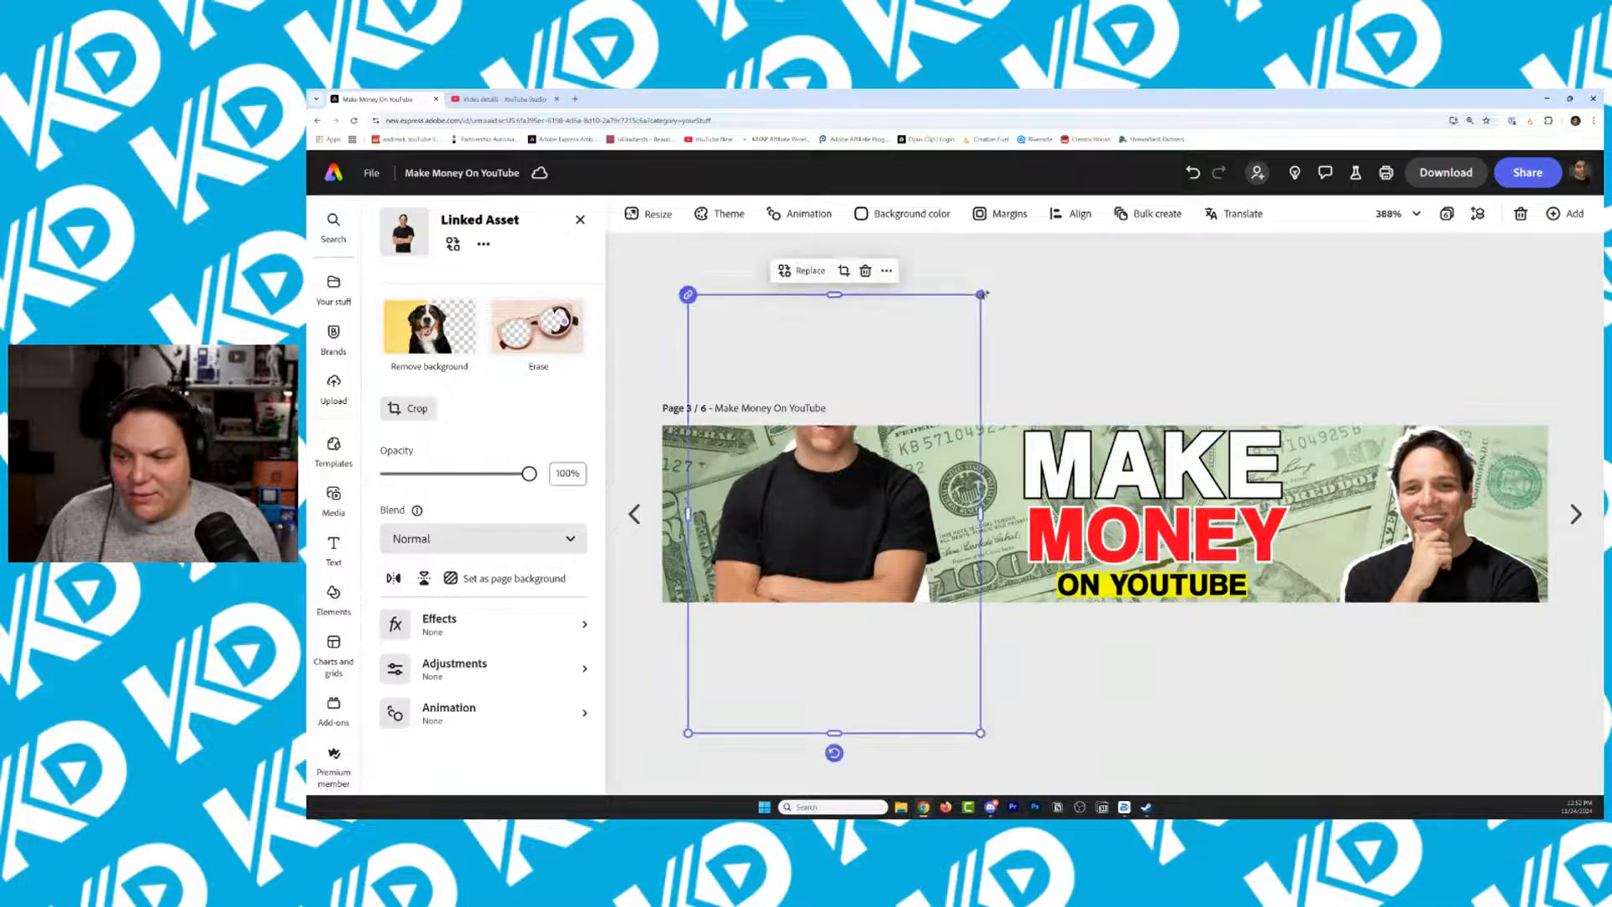
Shrink the crossed-arms photo to fit the banner's height and place it at the banner's left end
left_click_drag(982, 295, 880, 433)
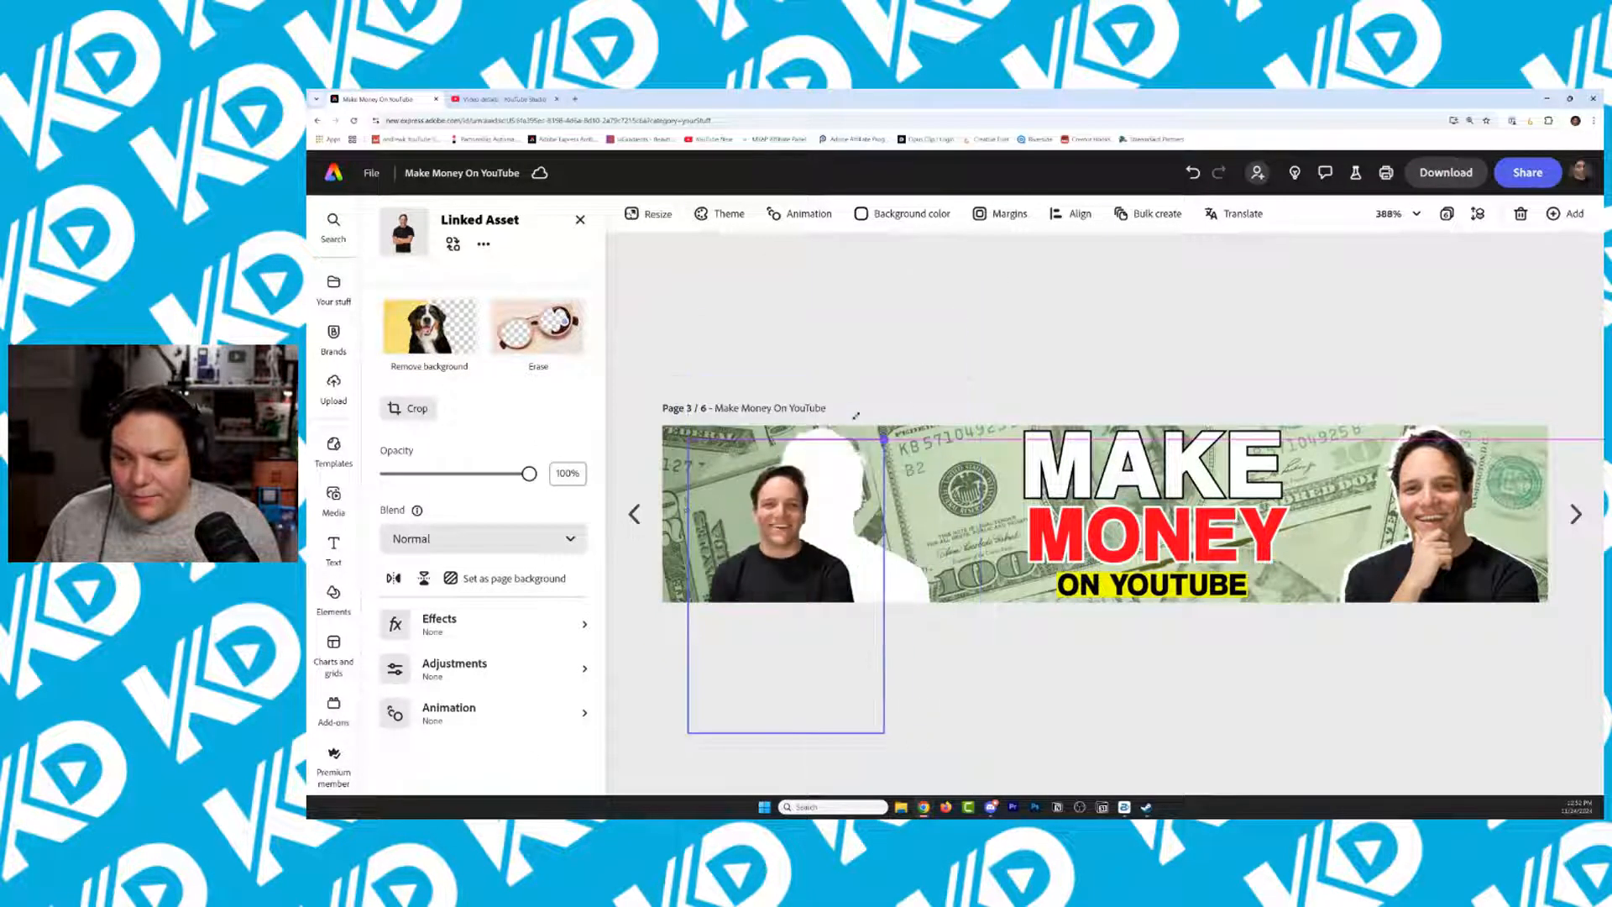
left_click(809, 561)
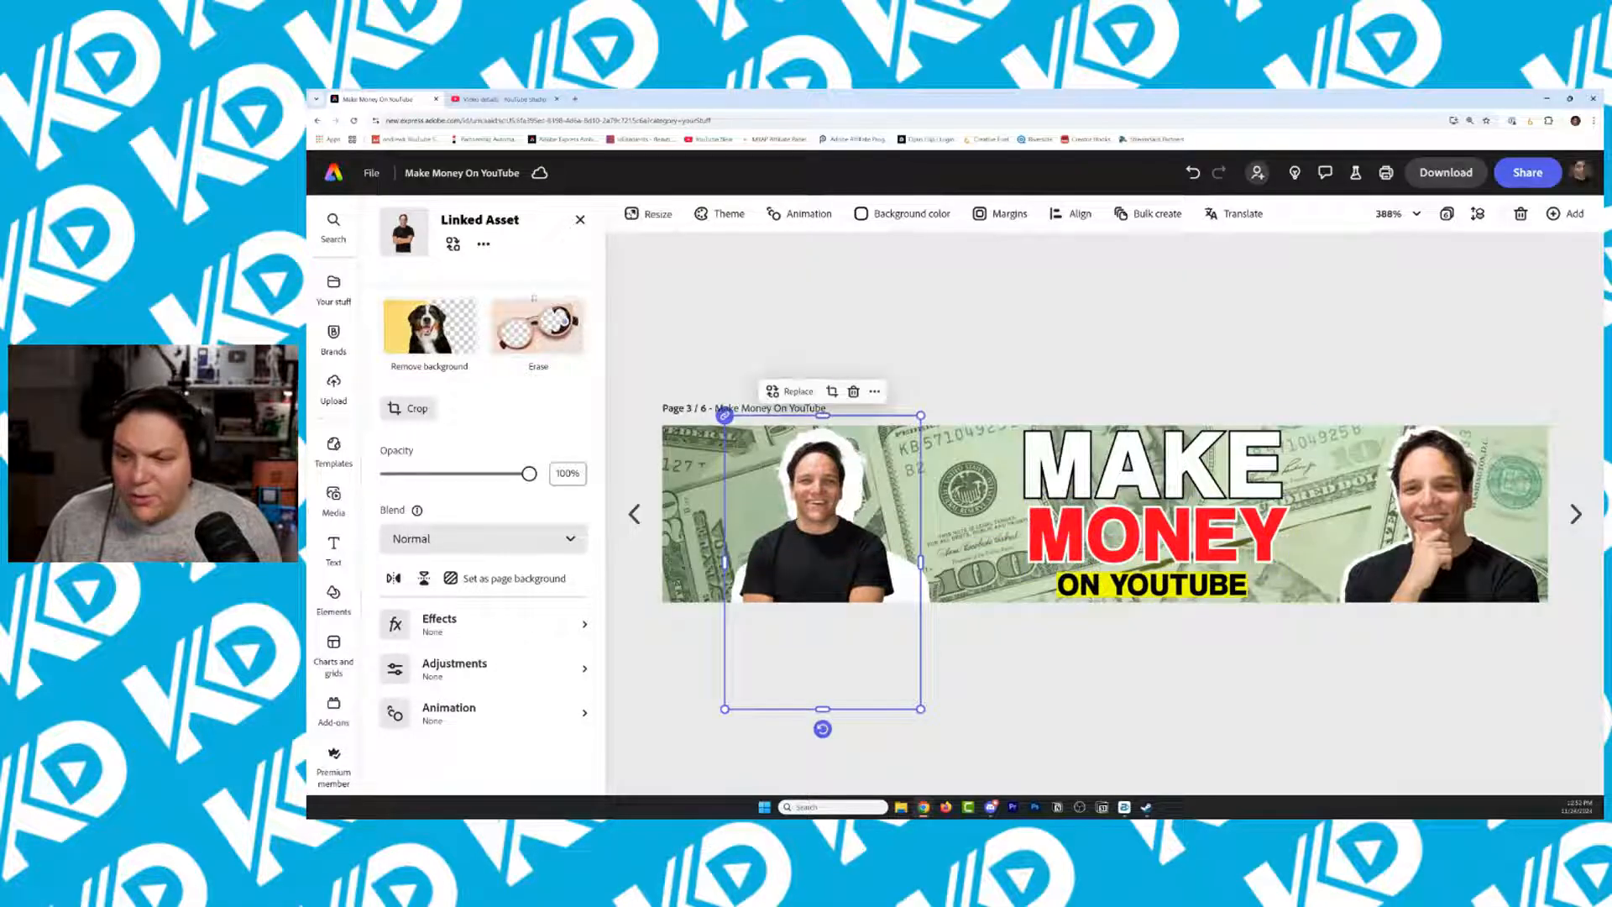
left_click_drag(823, 520, 725, 509)
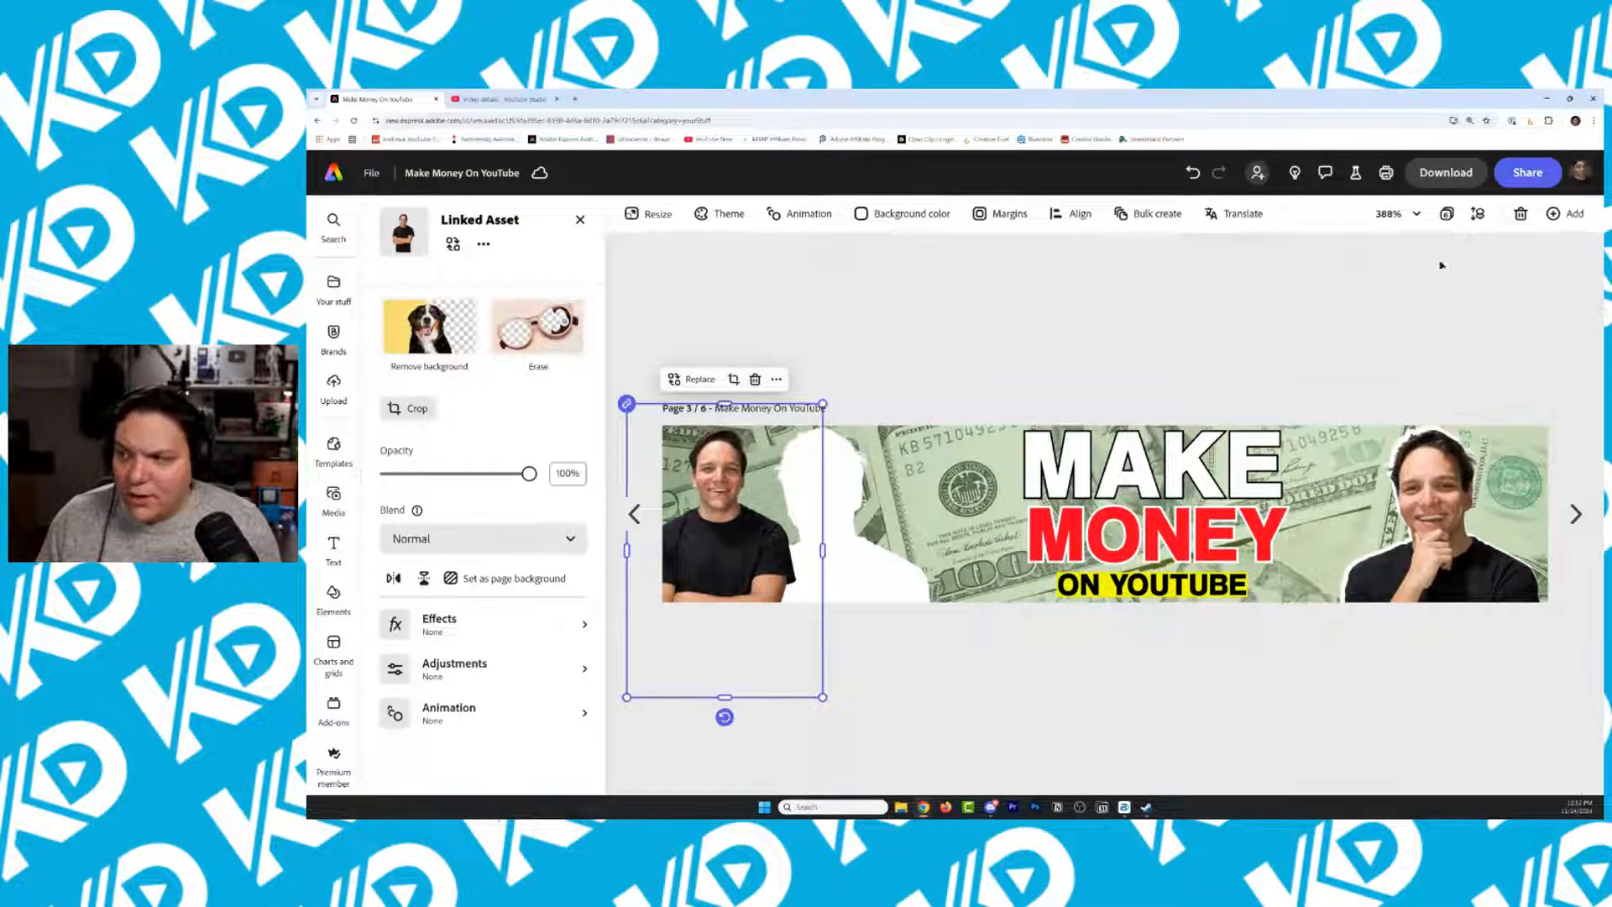
Delete the leftover white silhouette layer and move the crossed-arms cutout closer to the MAKE MONEY text
left_click(1479, 213)
left_click(1570, 332)
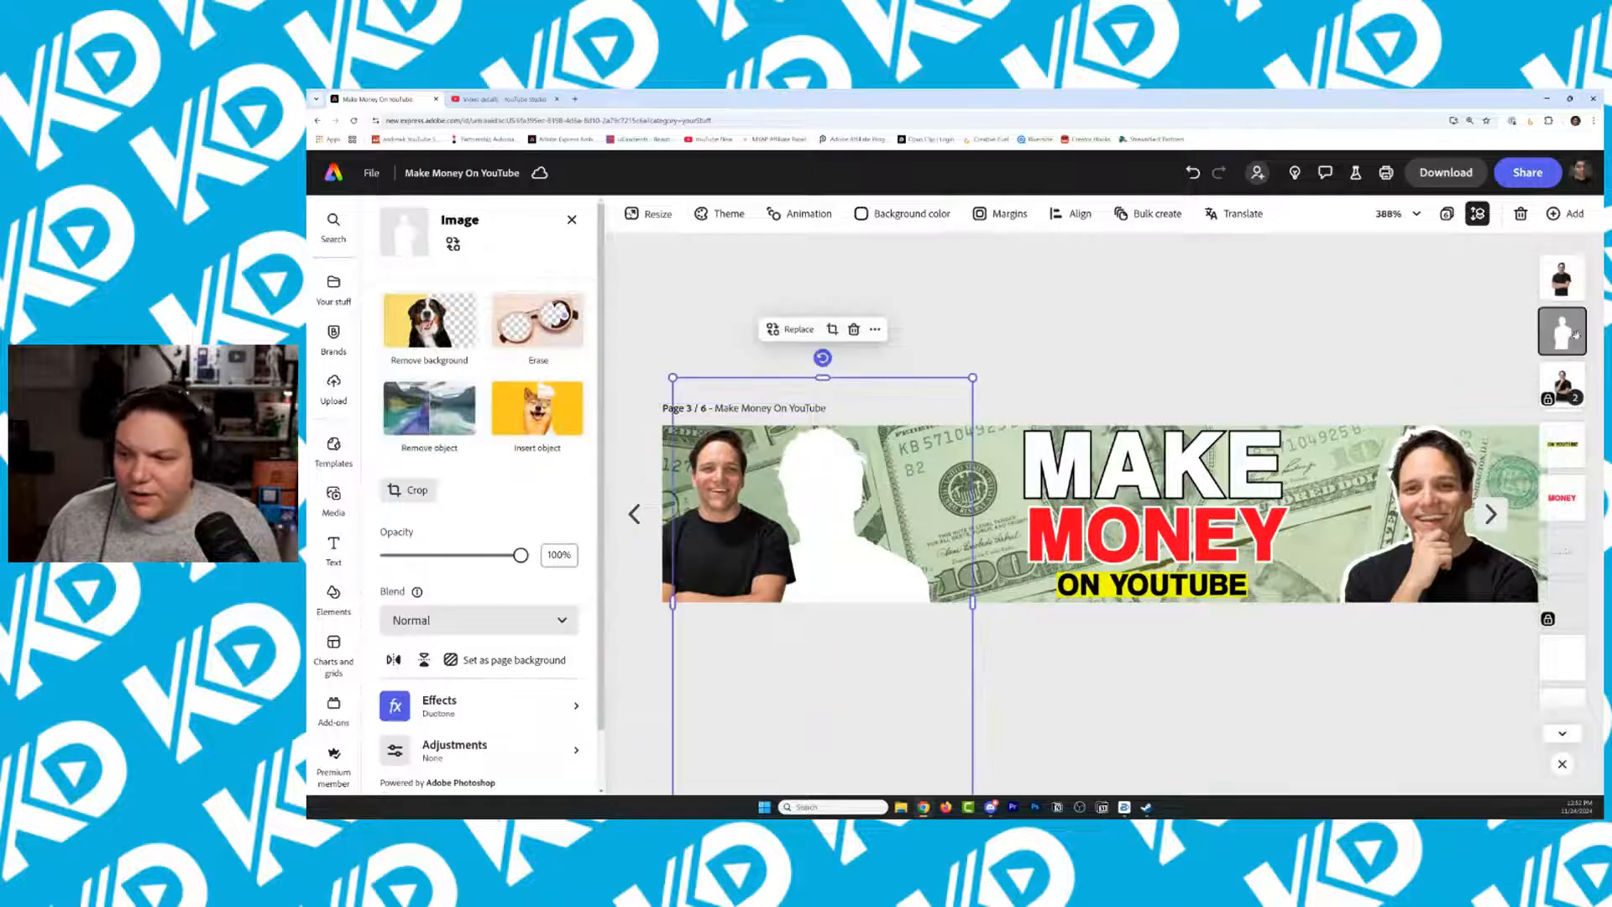
key("Delete")
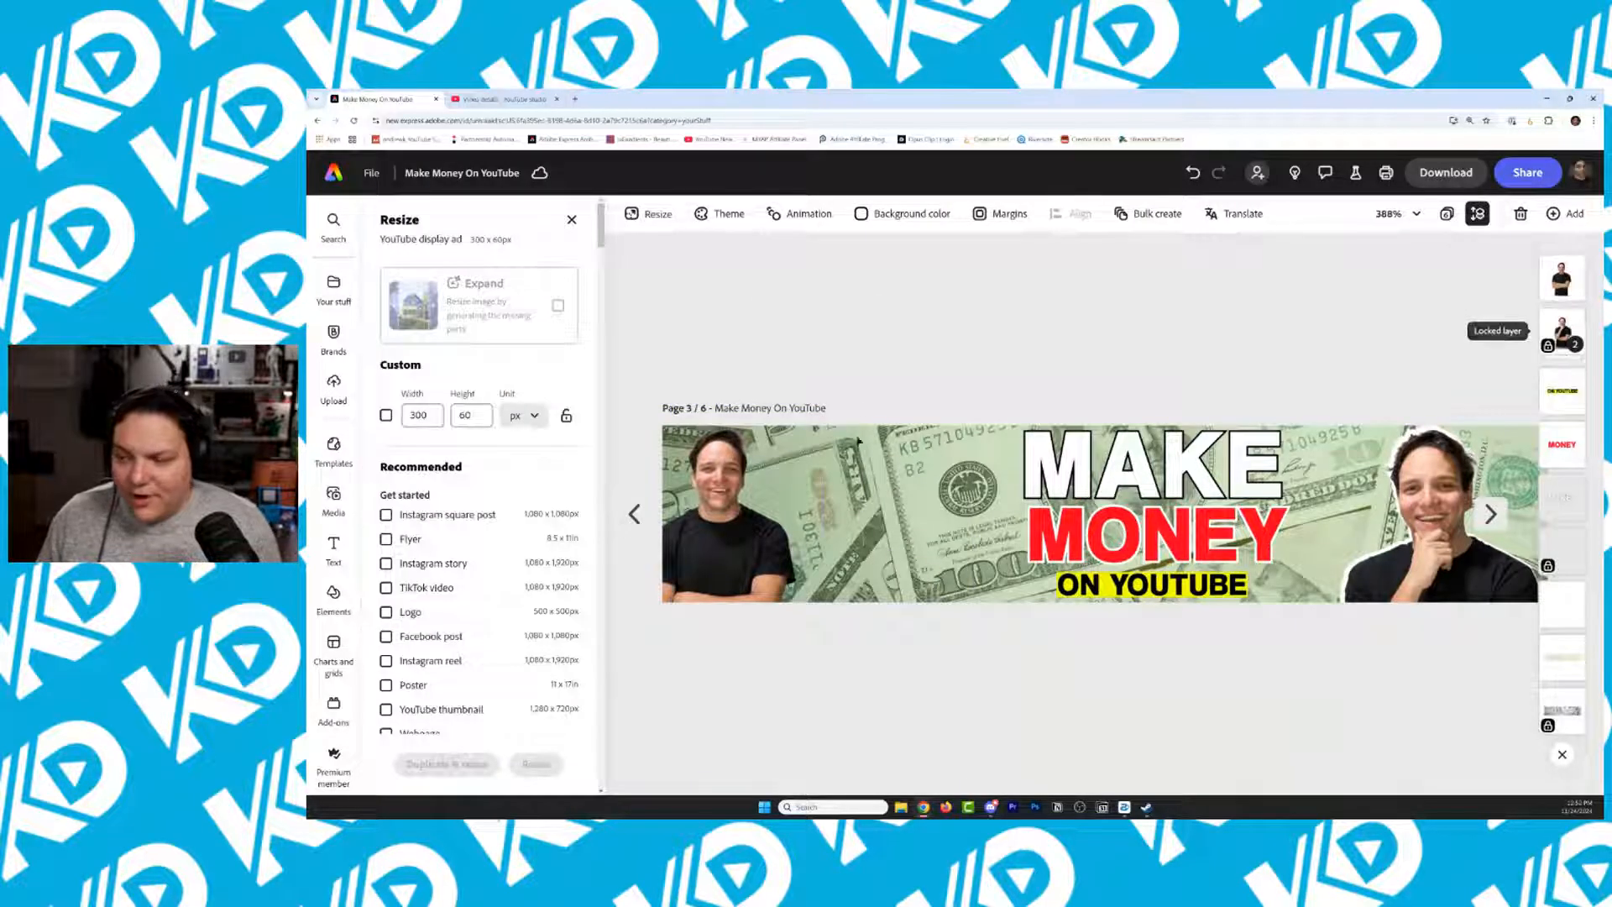
left_click_drag(727, 530, 880, 531)
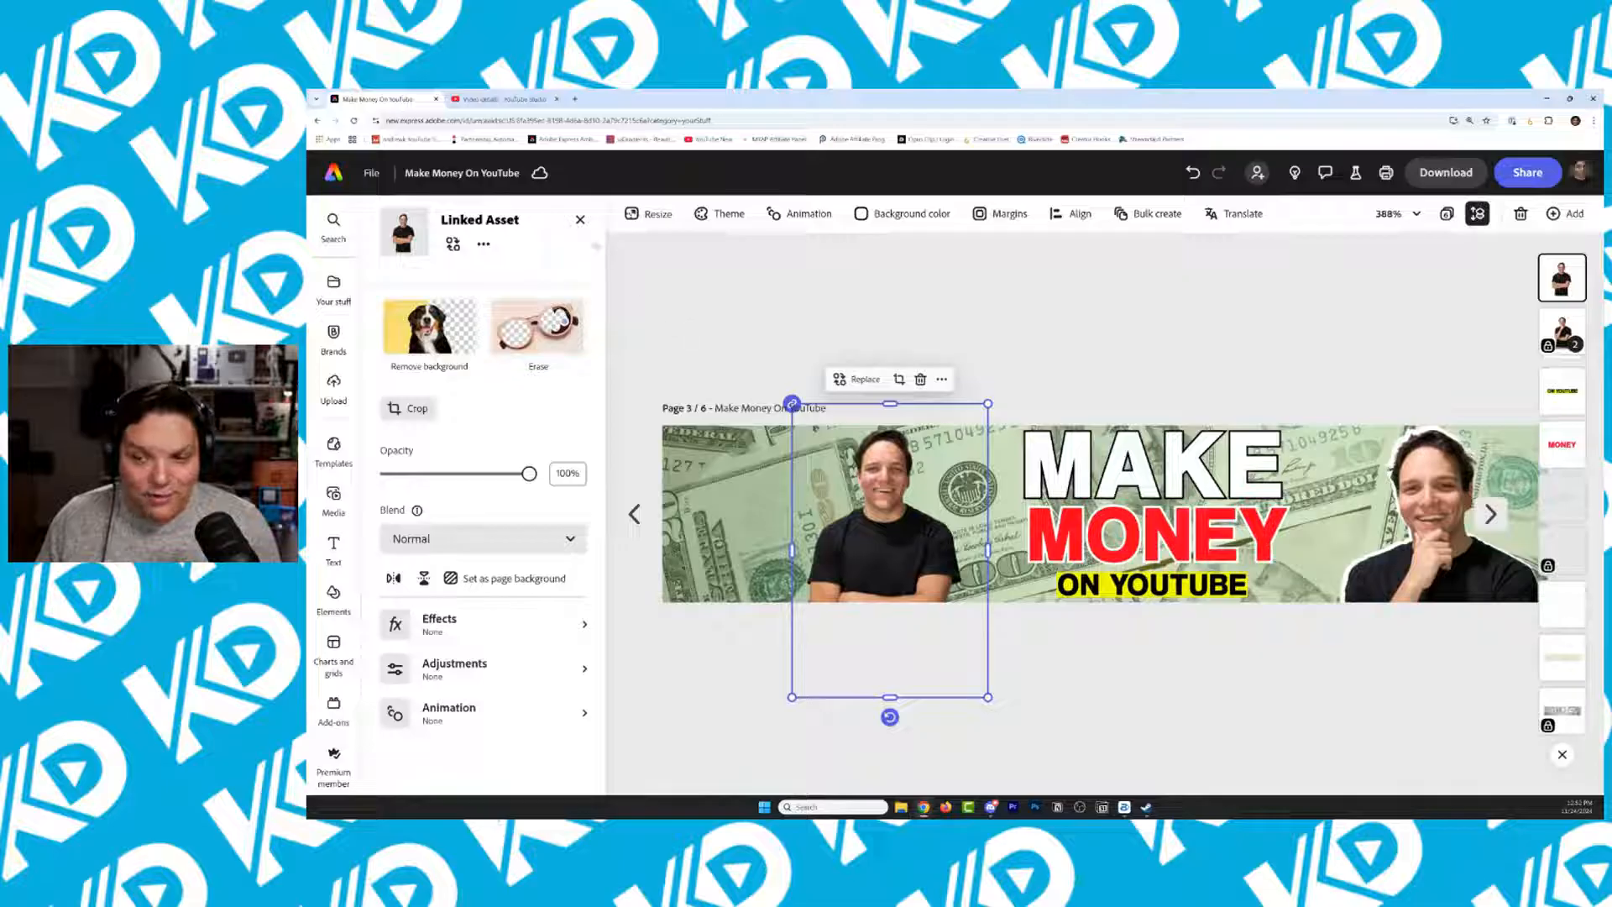
Look through the available asset sources: stock photos, brands, libraries, favorites and Lightroom photos
left_click(581, 219)
left_click(819, 482)
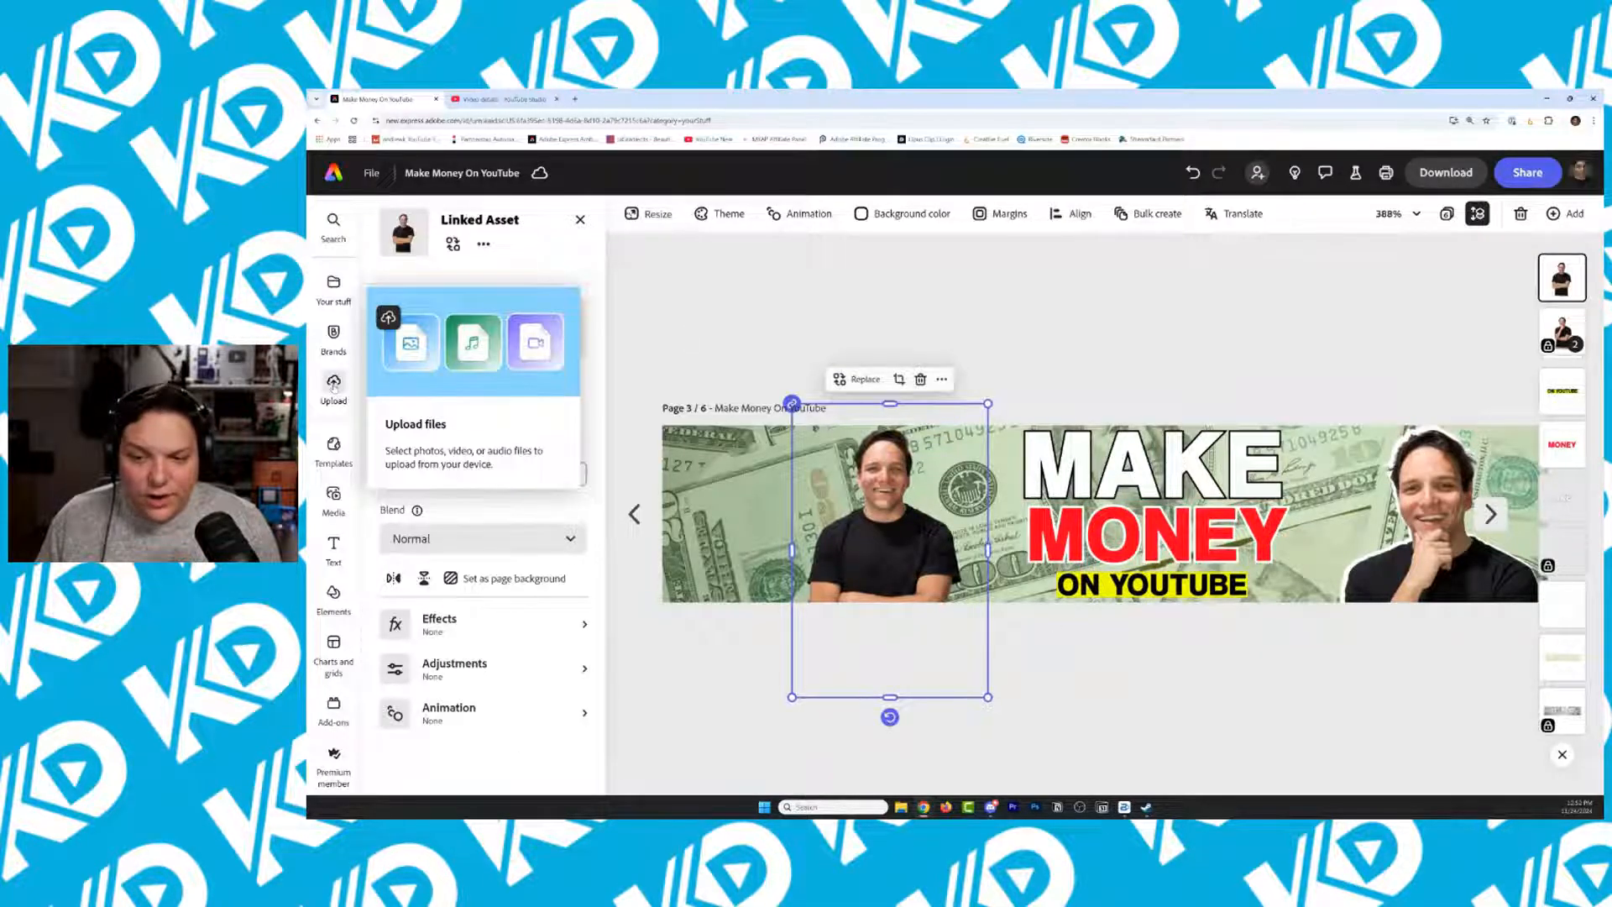
left_click(336, 496)
left_click(430, 253)
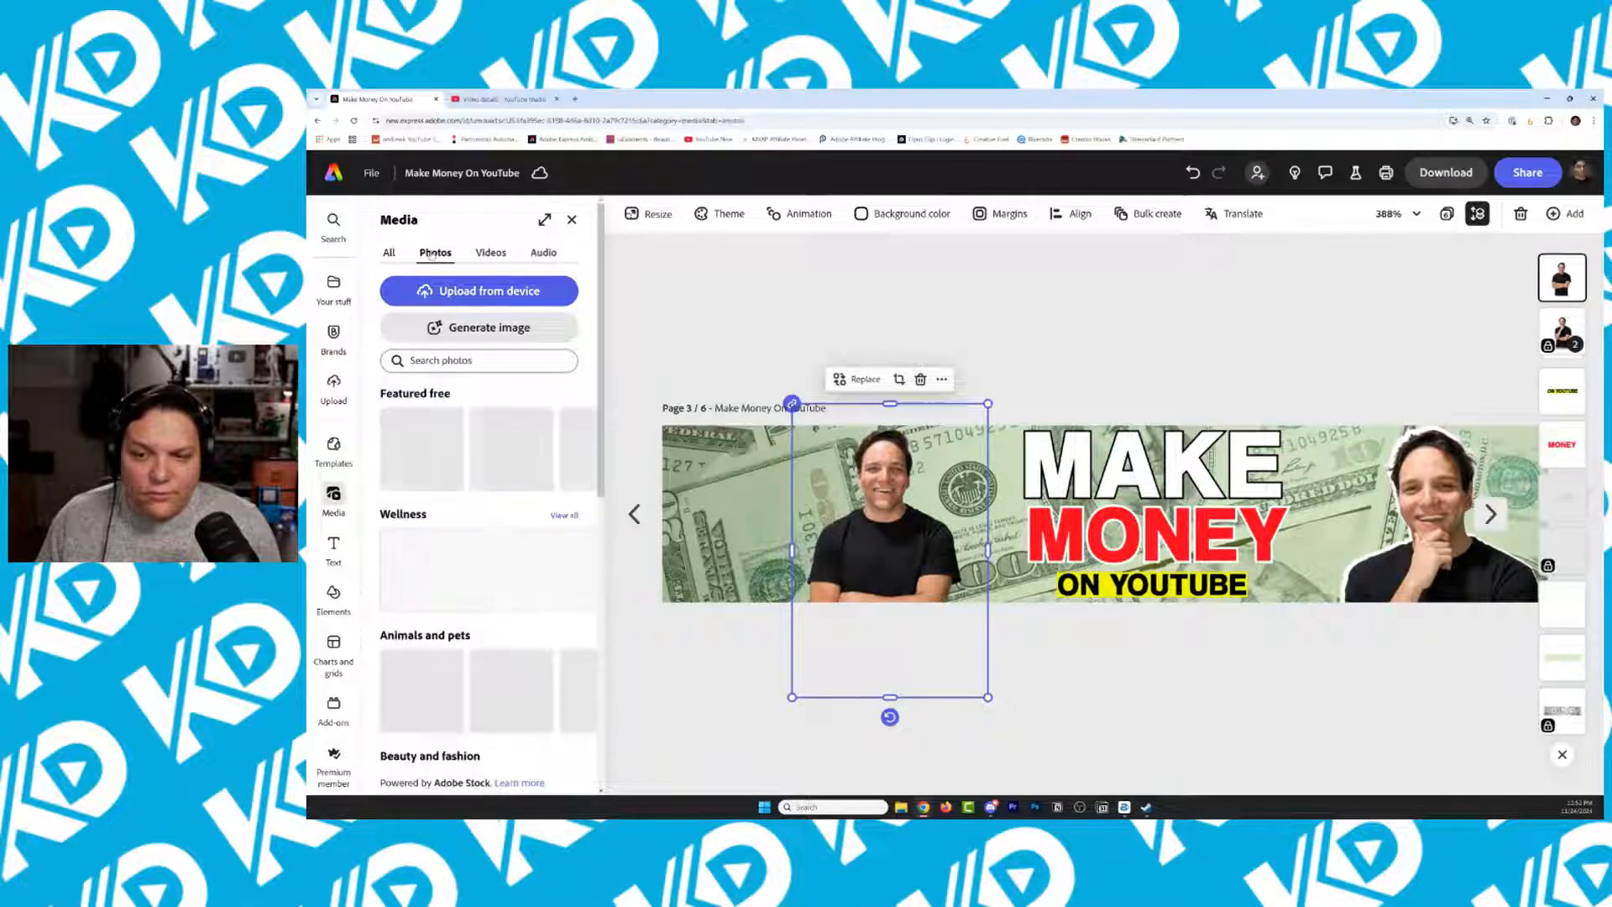
left_click(333, 337)
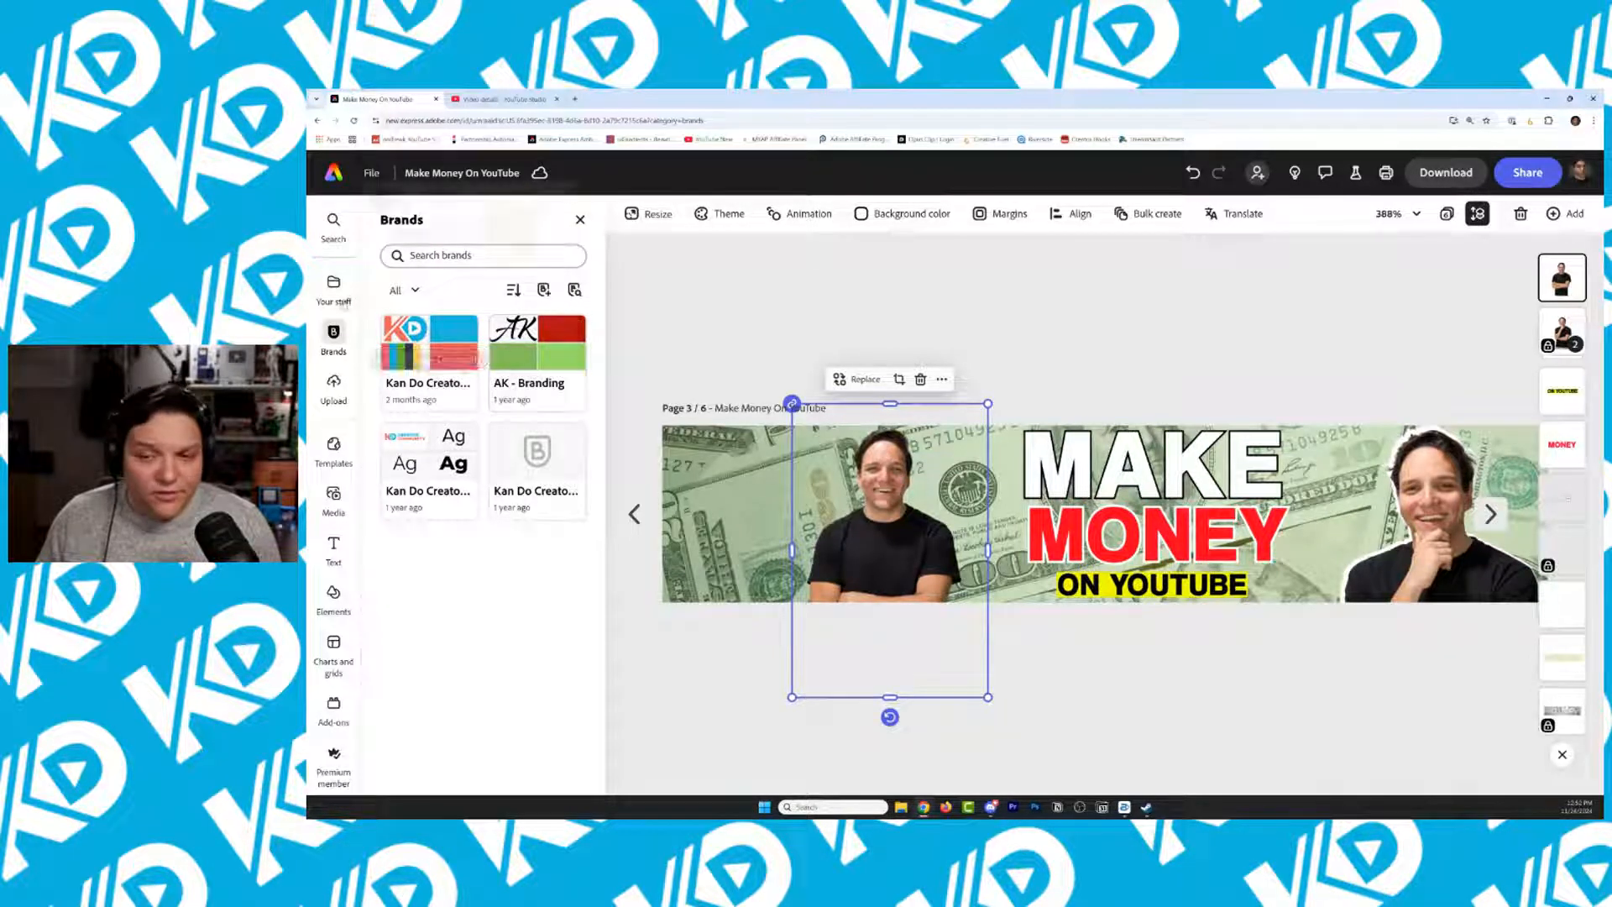
left_click(333, 284)
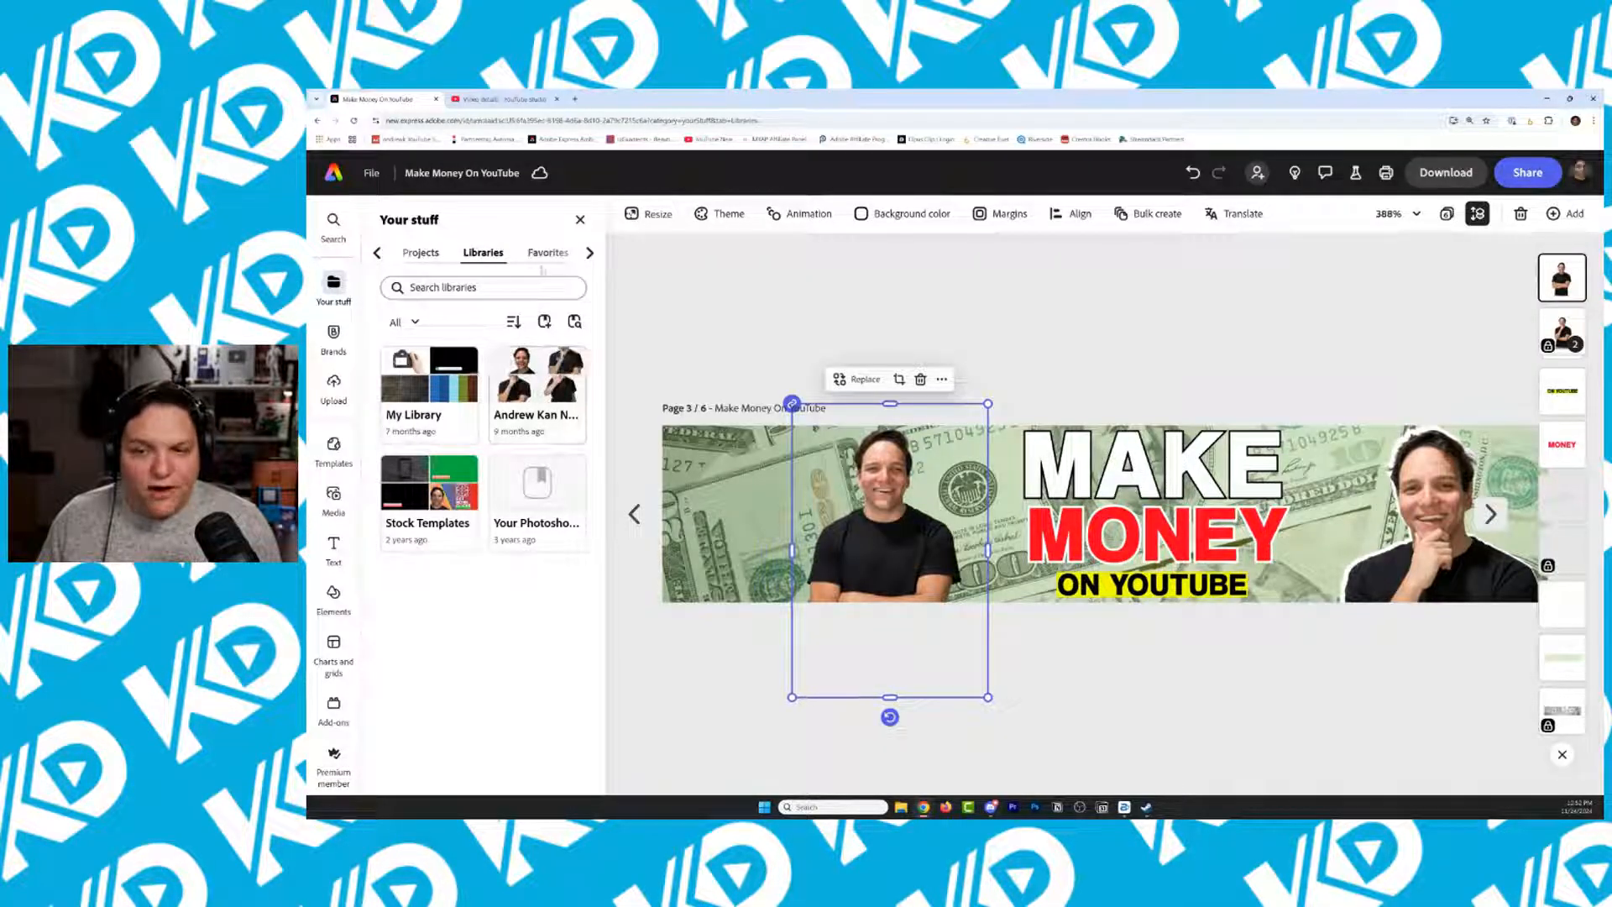
left_click(547, 252)
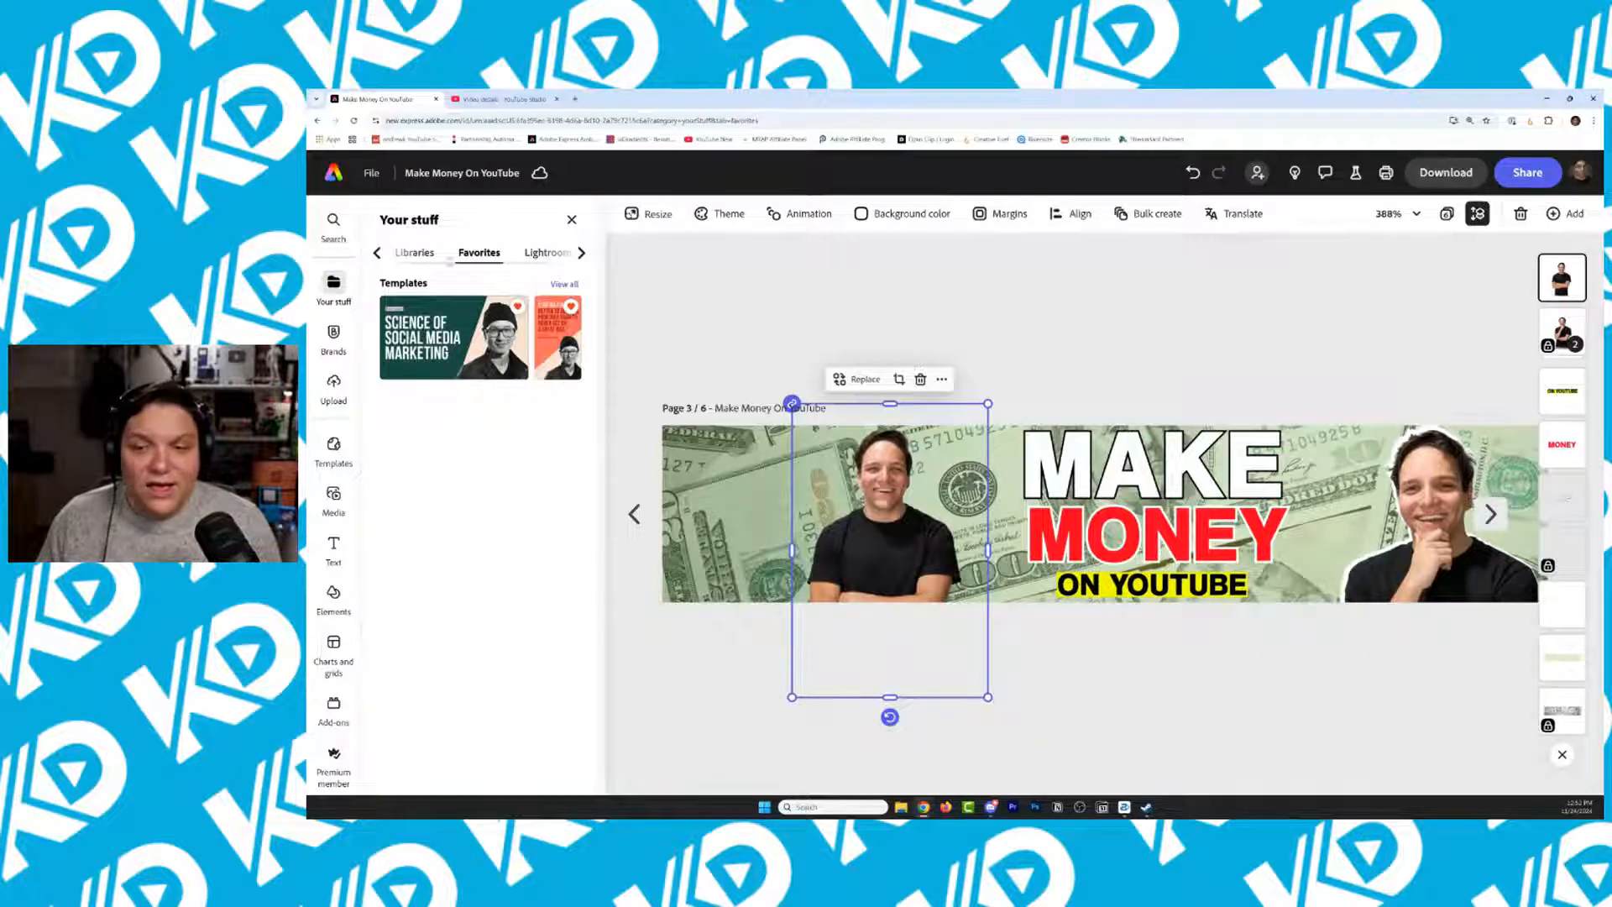
left_click(550, 253)
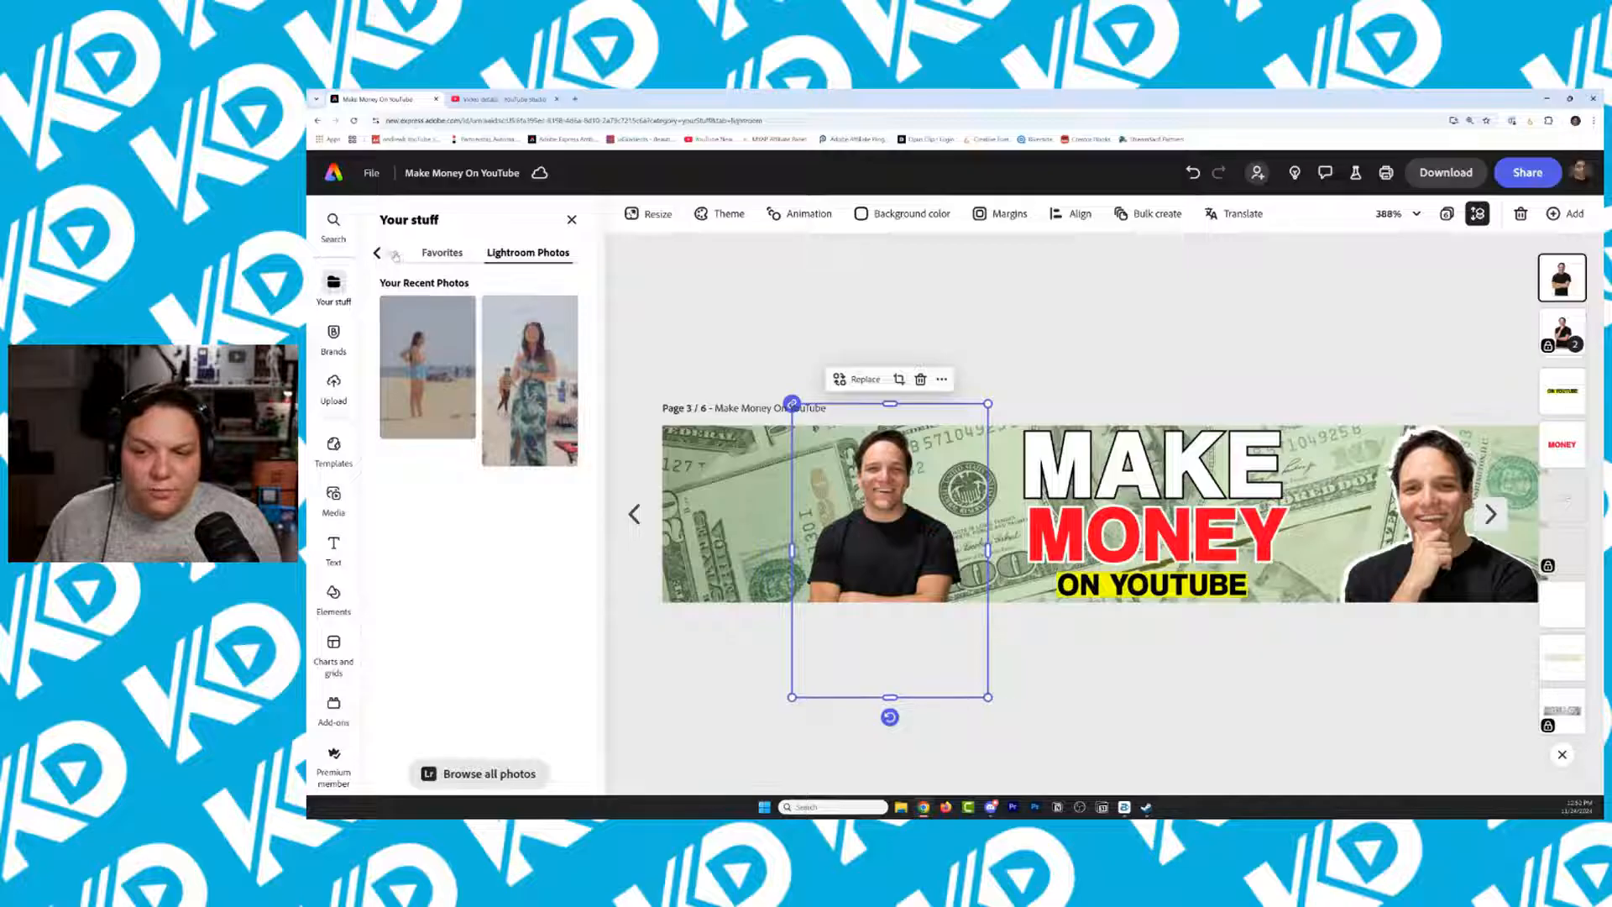
left_click(398, 254)
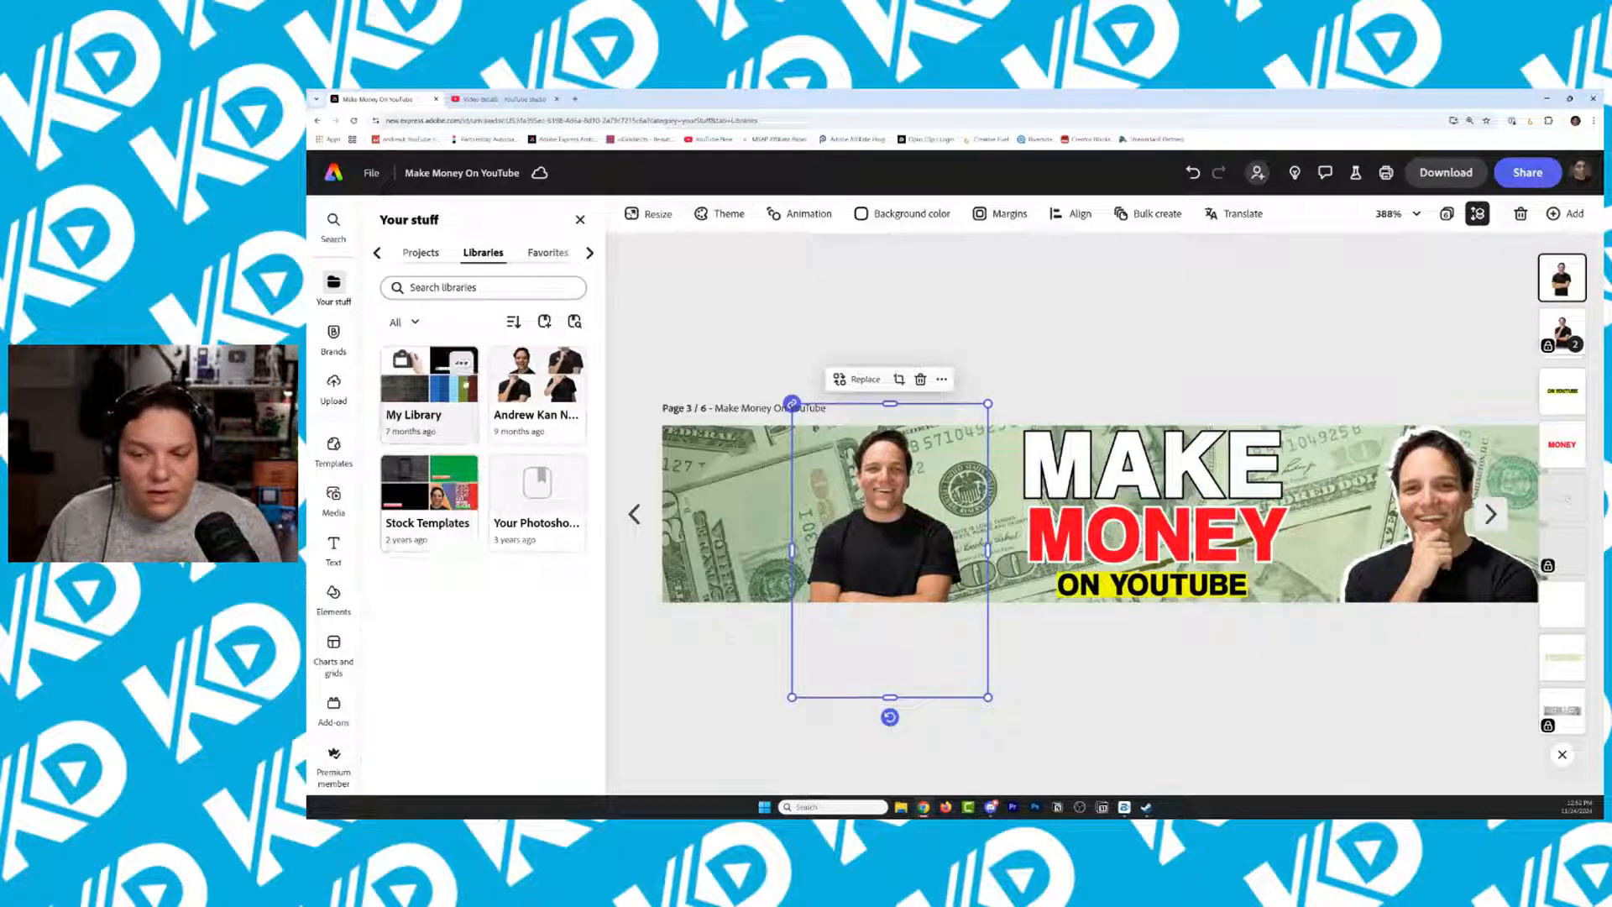
left_click(579, 219)
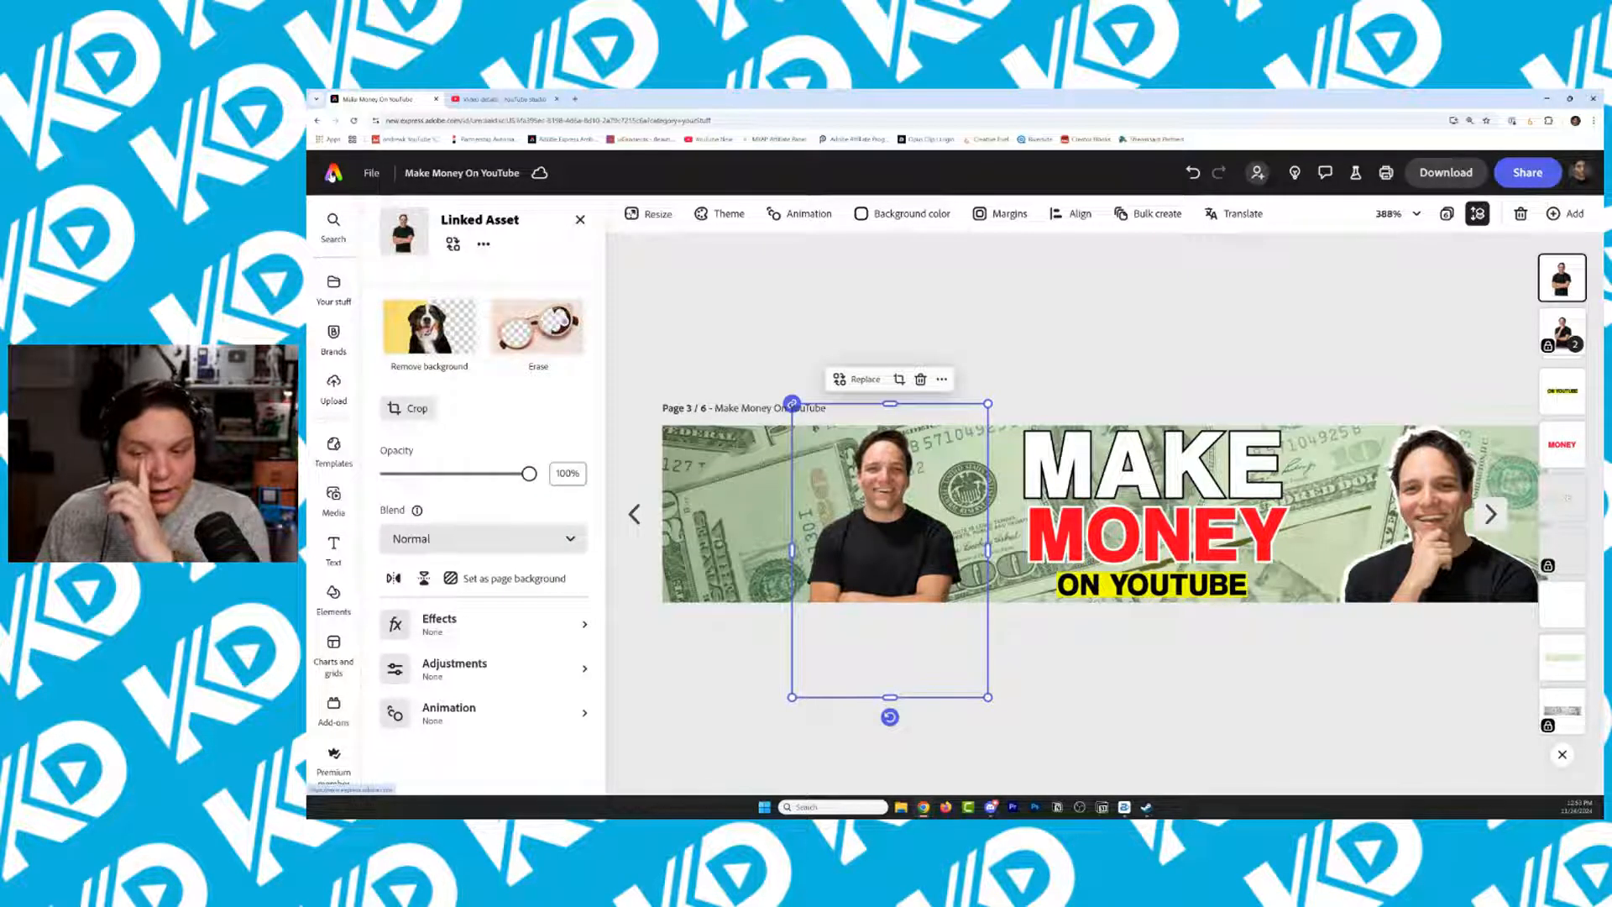
Return to the home page and show its social media formats
left_click(333, 177)
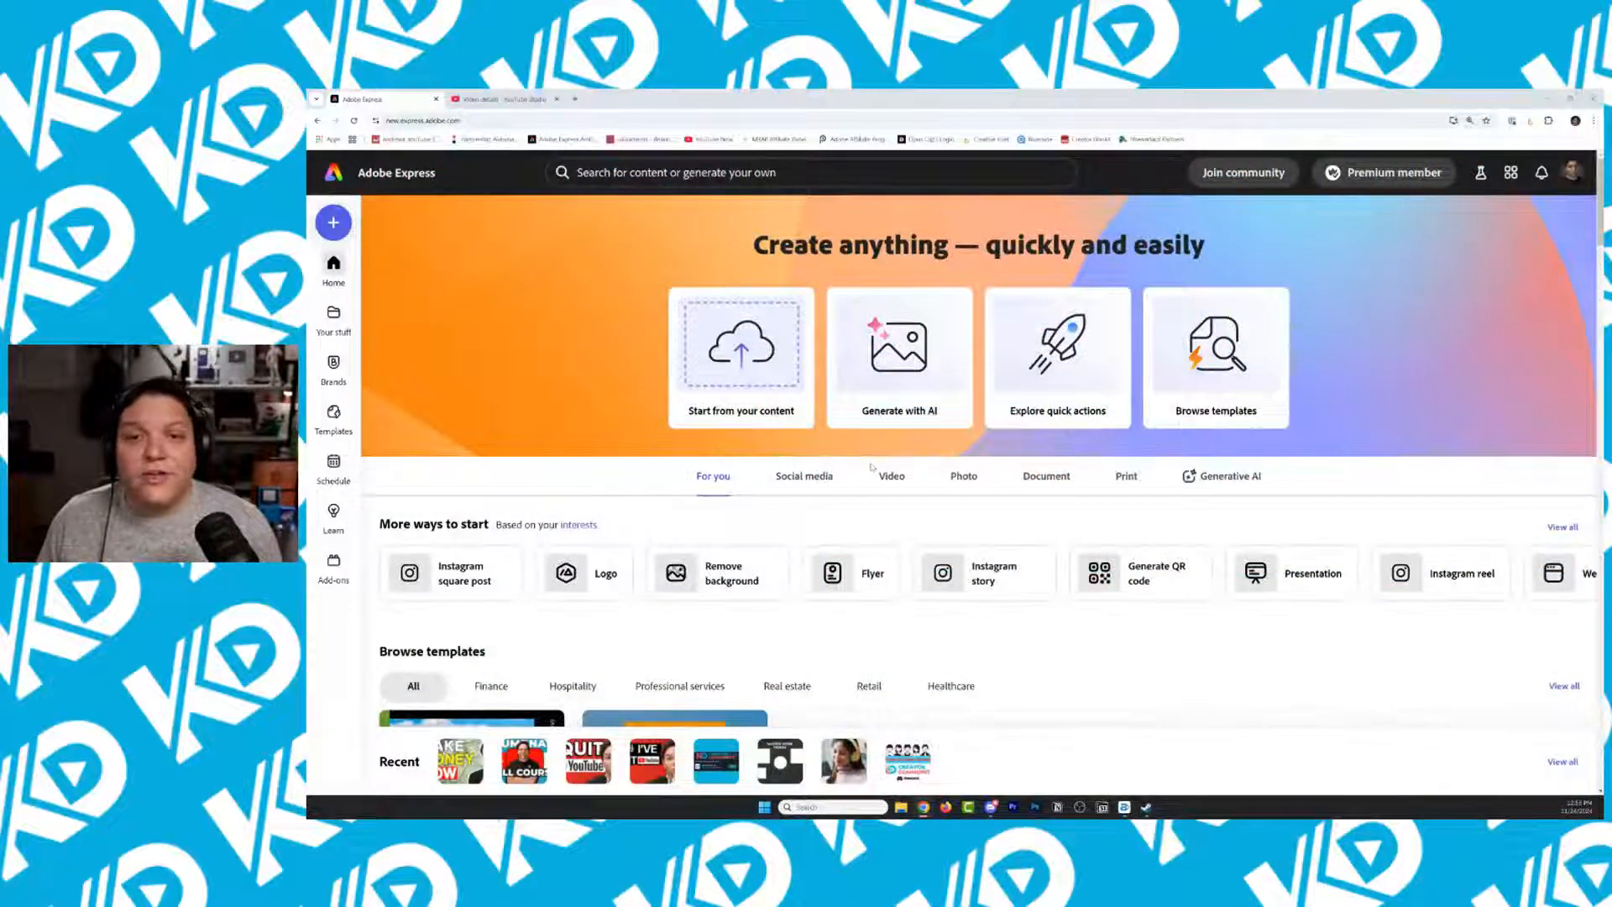
left_click(813, 480)
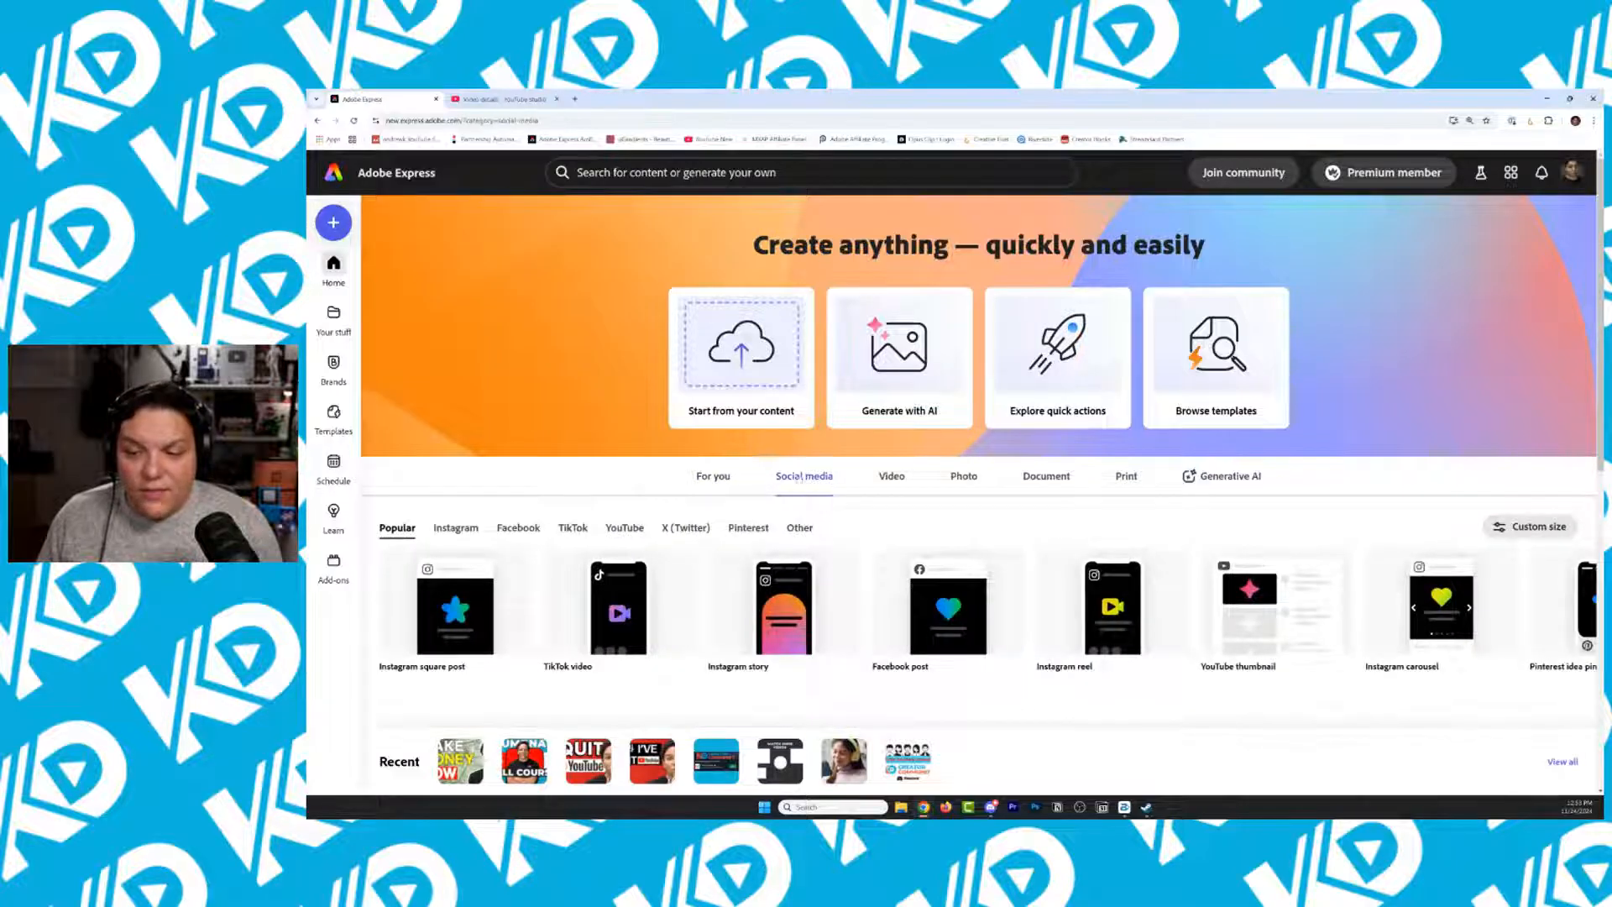
scroll(496, 511, "down", 2)
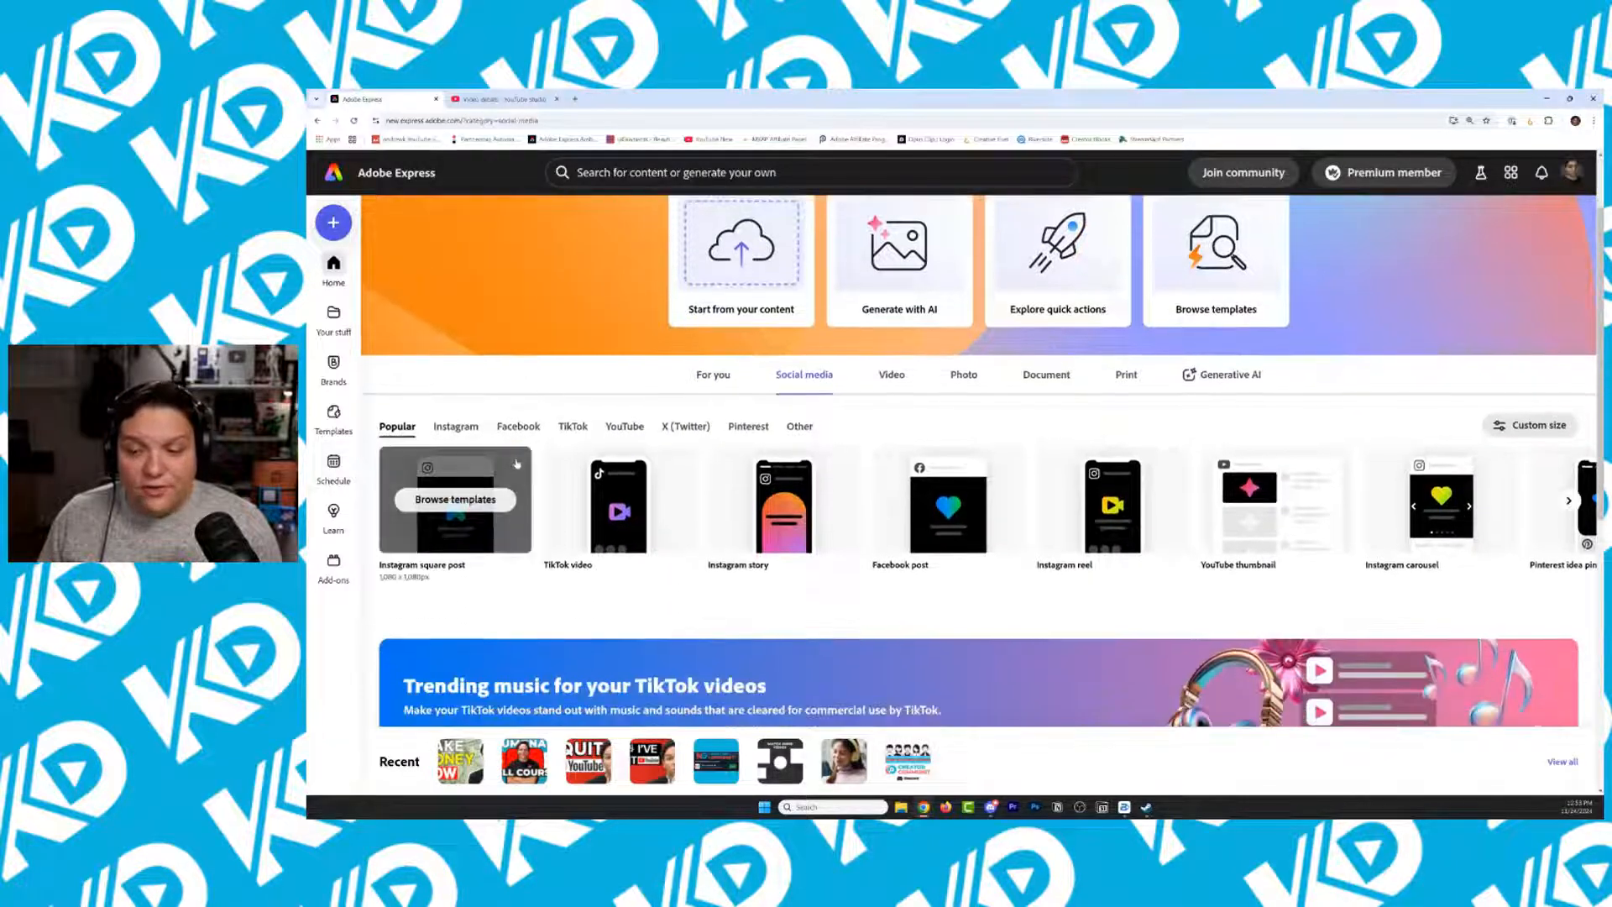
scroll(524, 442, "down", 1)
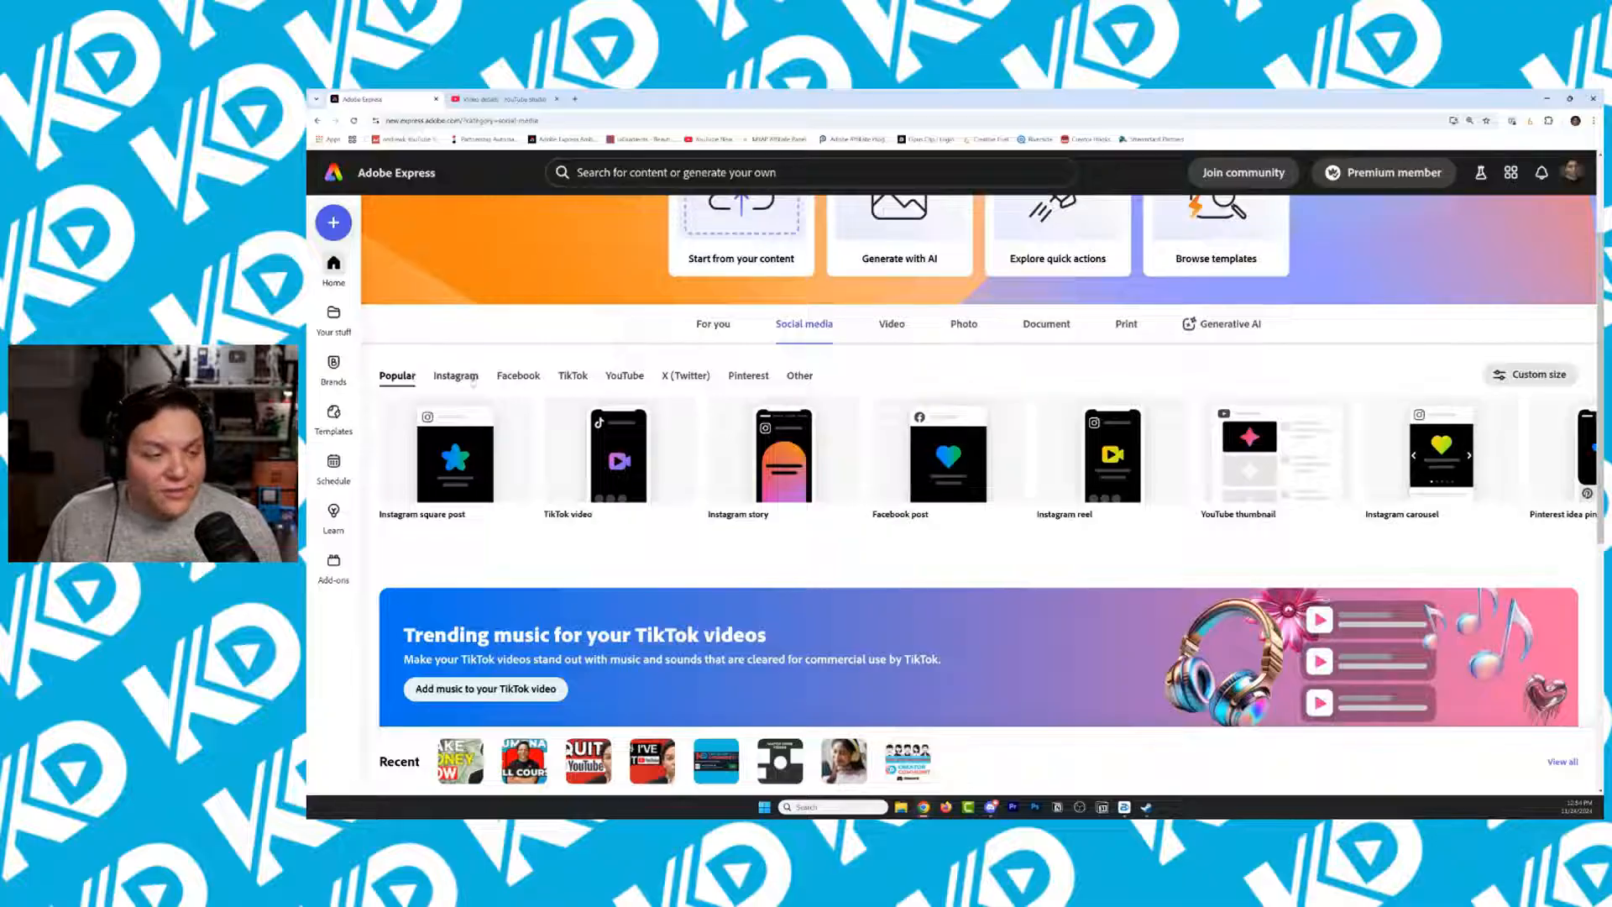
Examine the preset formats offered for Instagram and Facebook, including the full row of Facebook sizes
left_click(1593, 120)
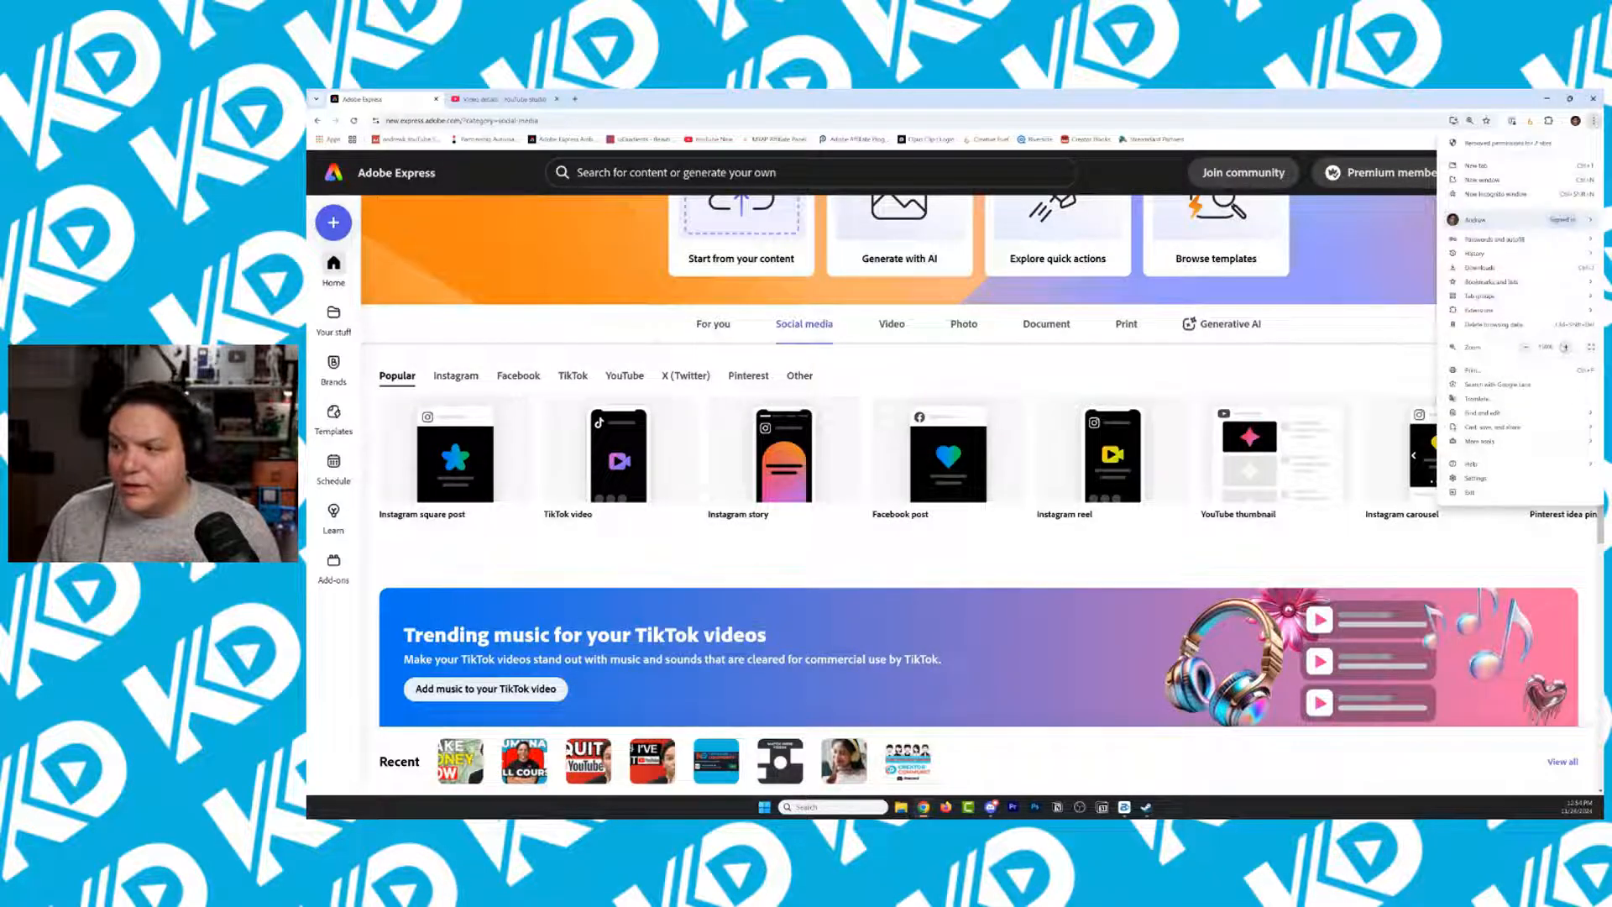
left_click(1565, 347)
key("Escape")
left_click(482, 414)
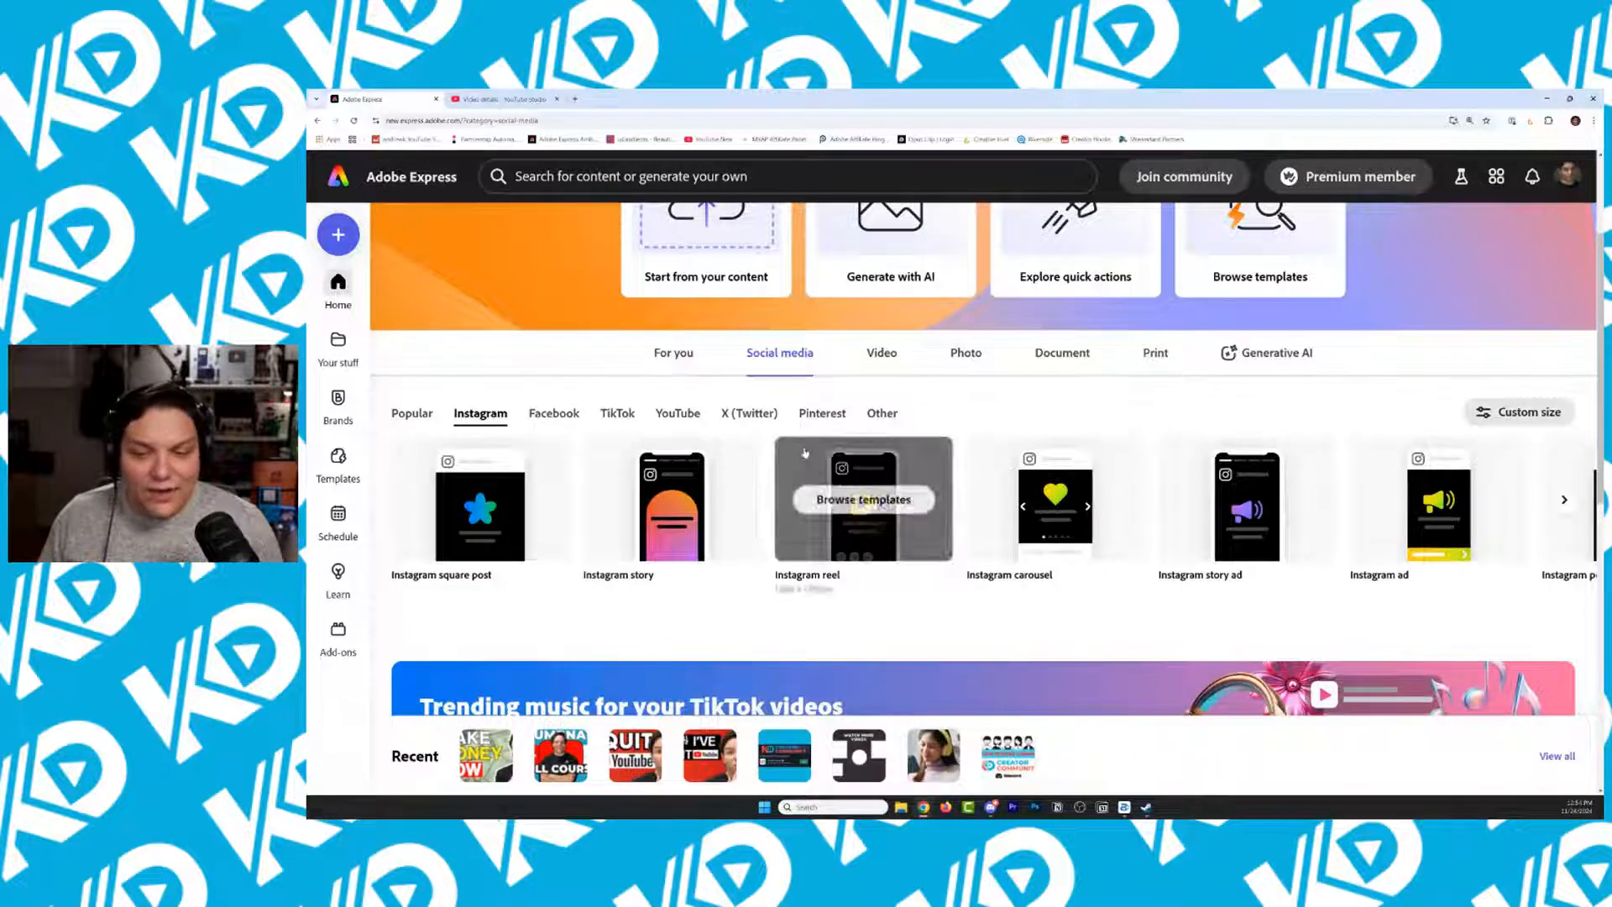
left_click(553, 414)
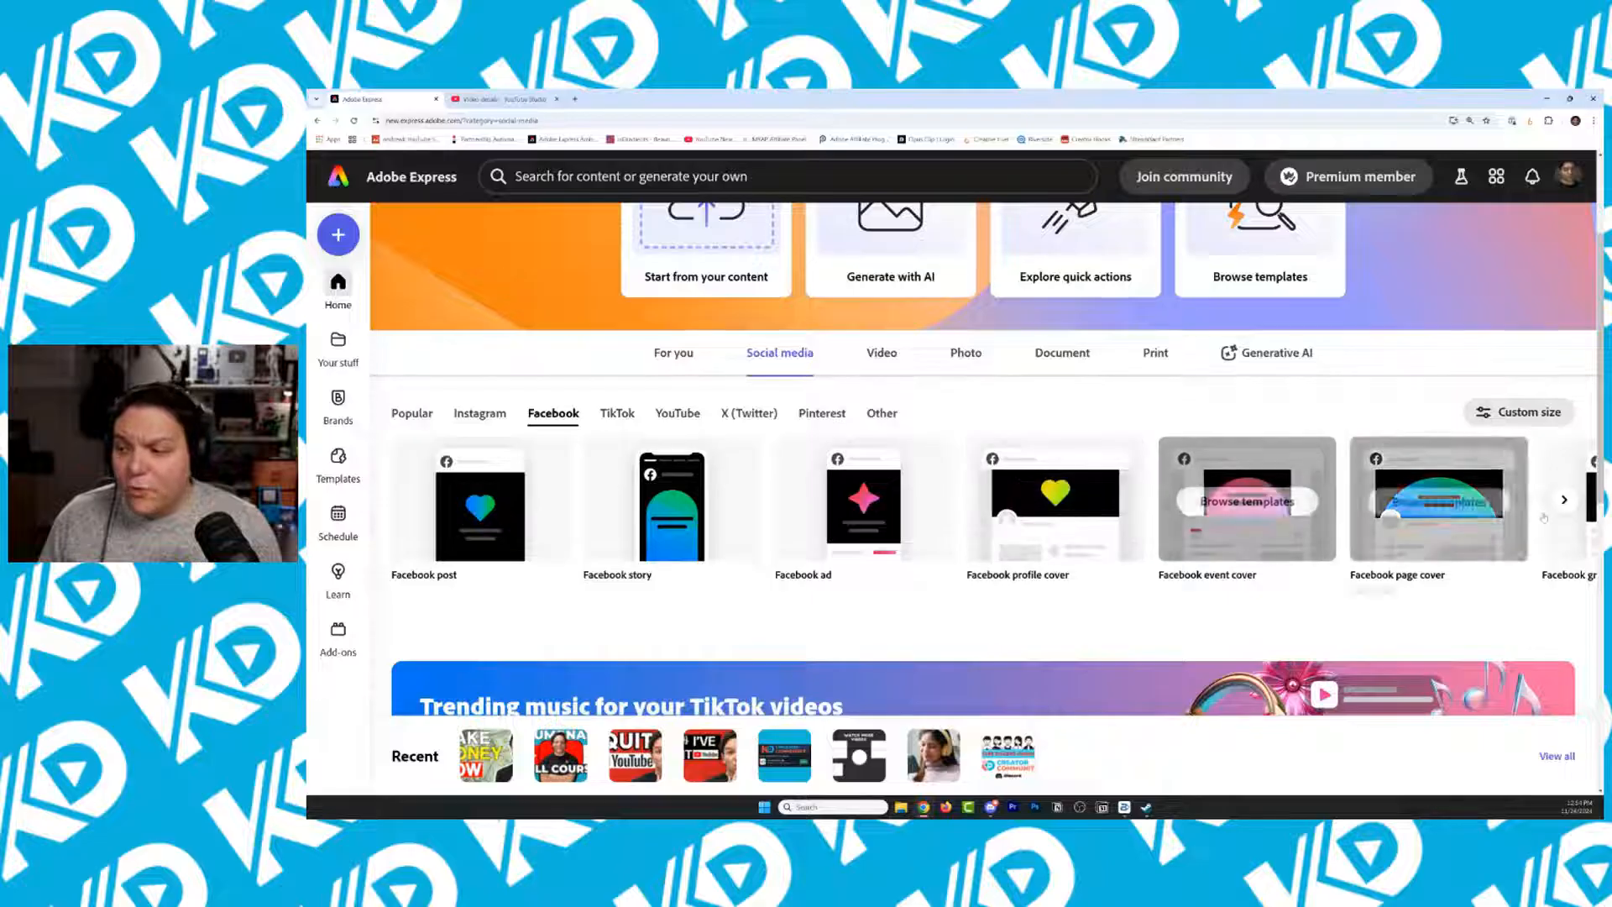
left_click(1564, 500)
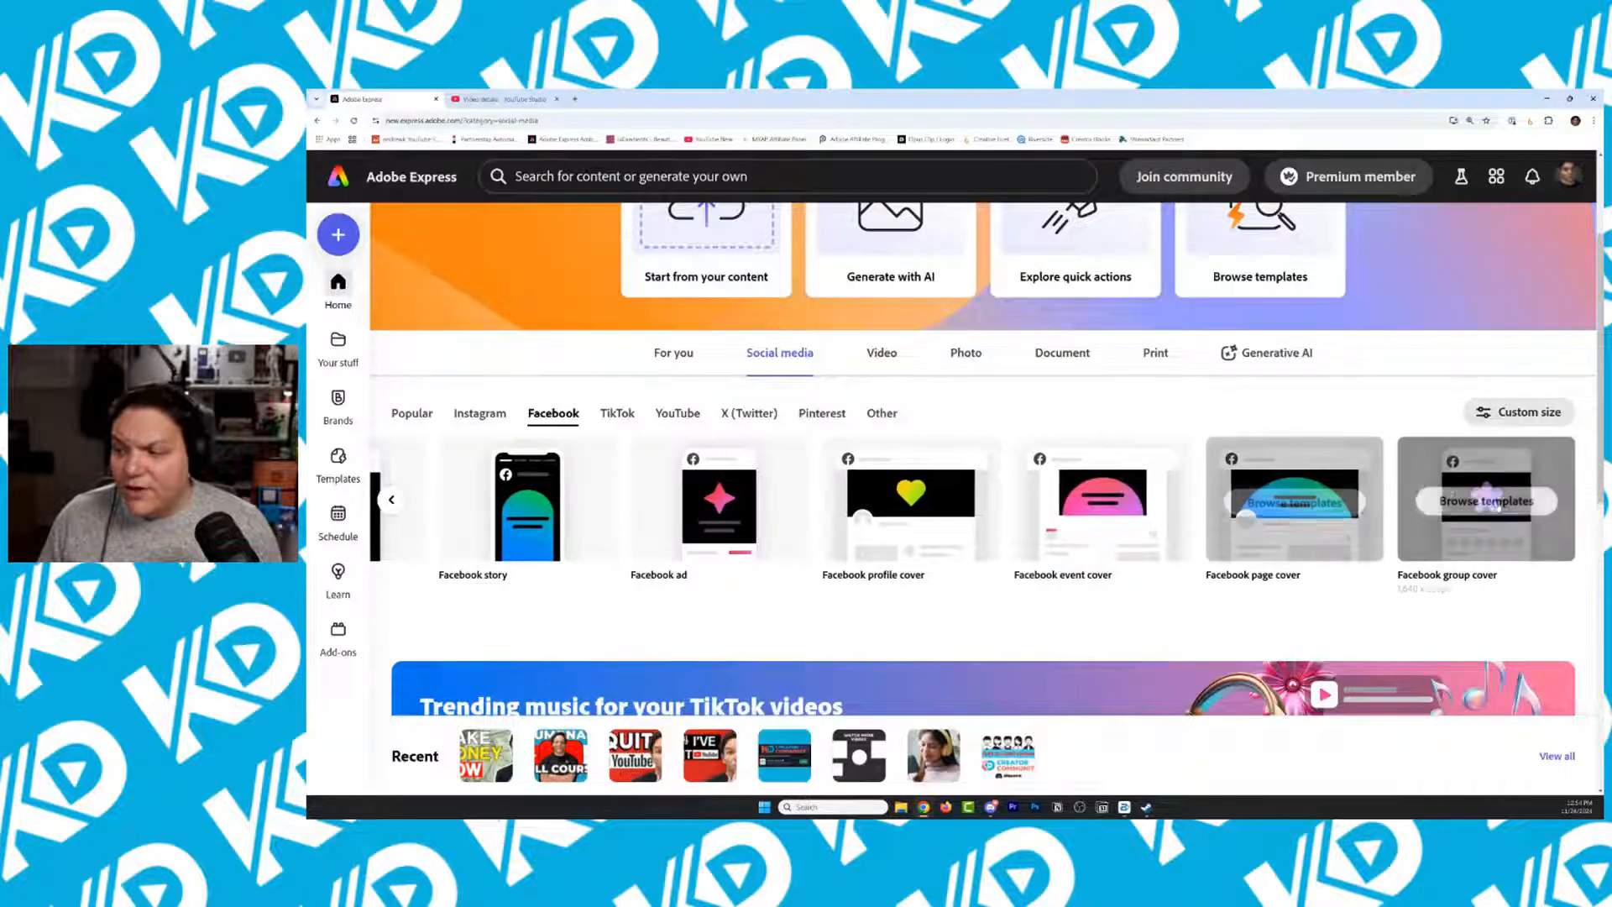
left_click(391, 500)
Examine the YouTube presets and the pixel sizes of the video, banner, profile photo and thumbnail formats
left_click(676, 413)
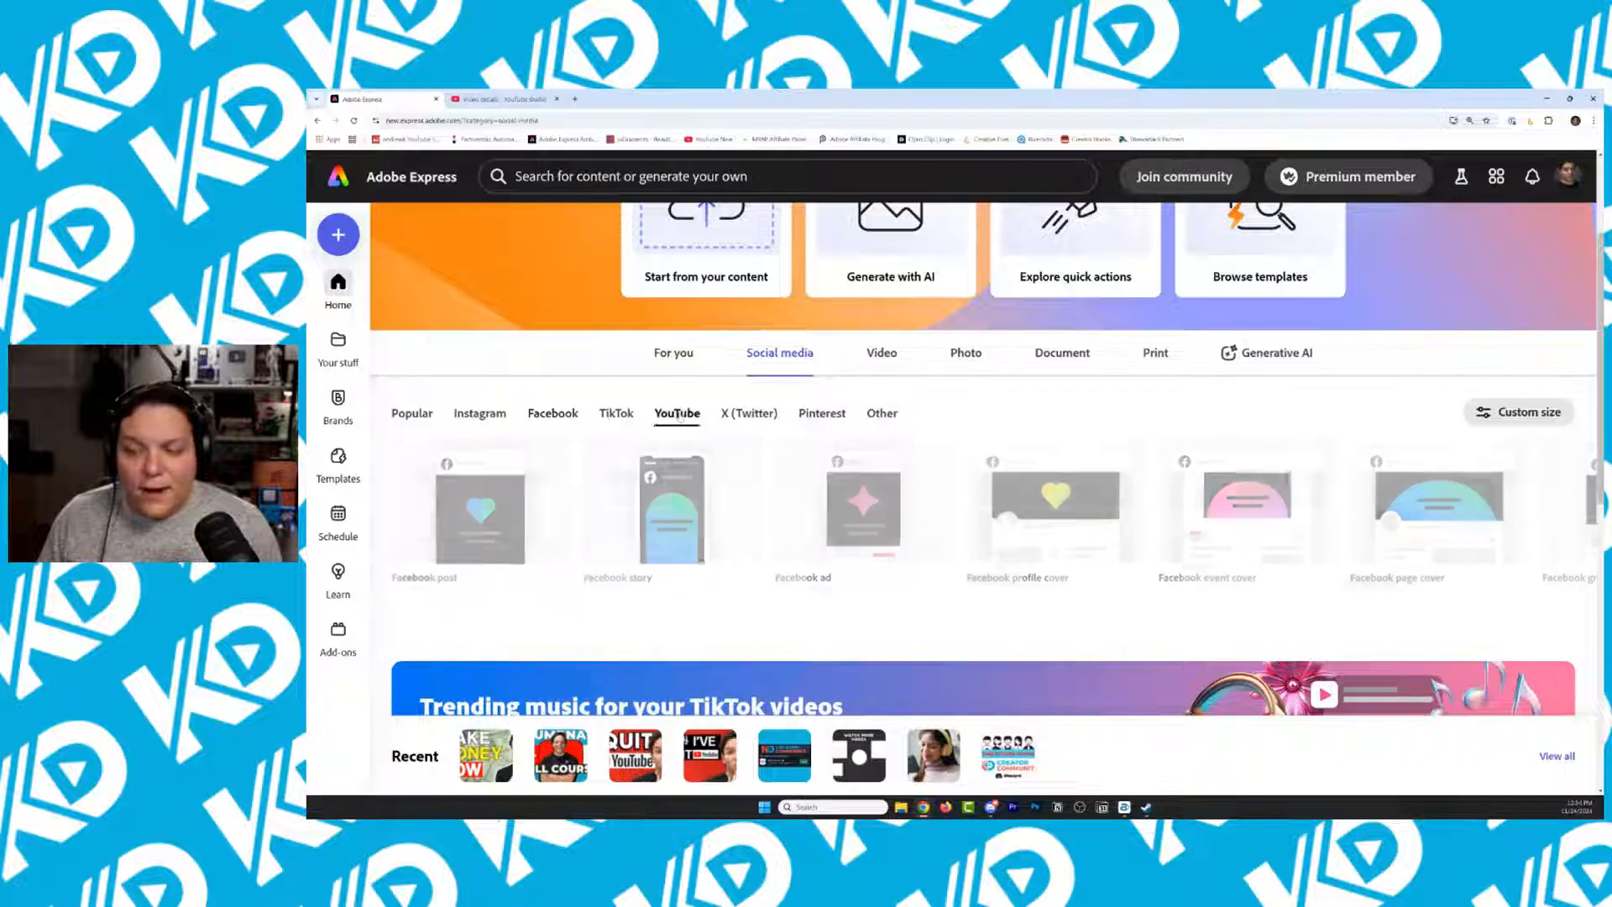
mouse_move(507, 501)
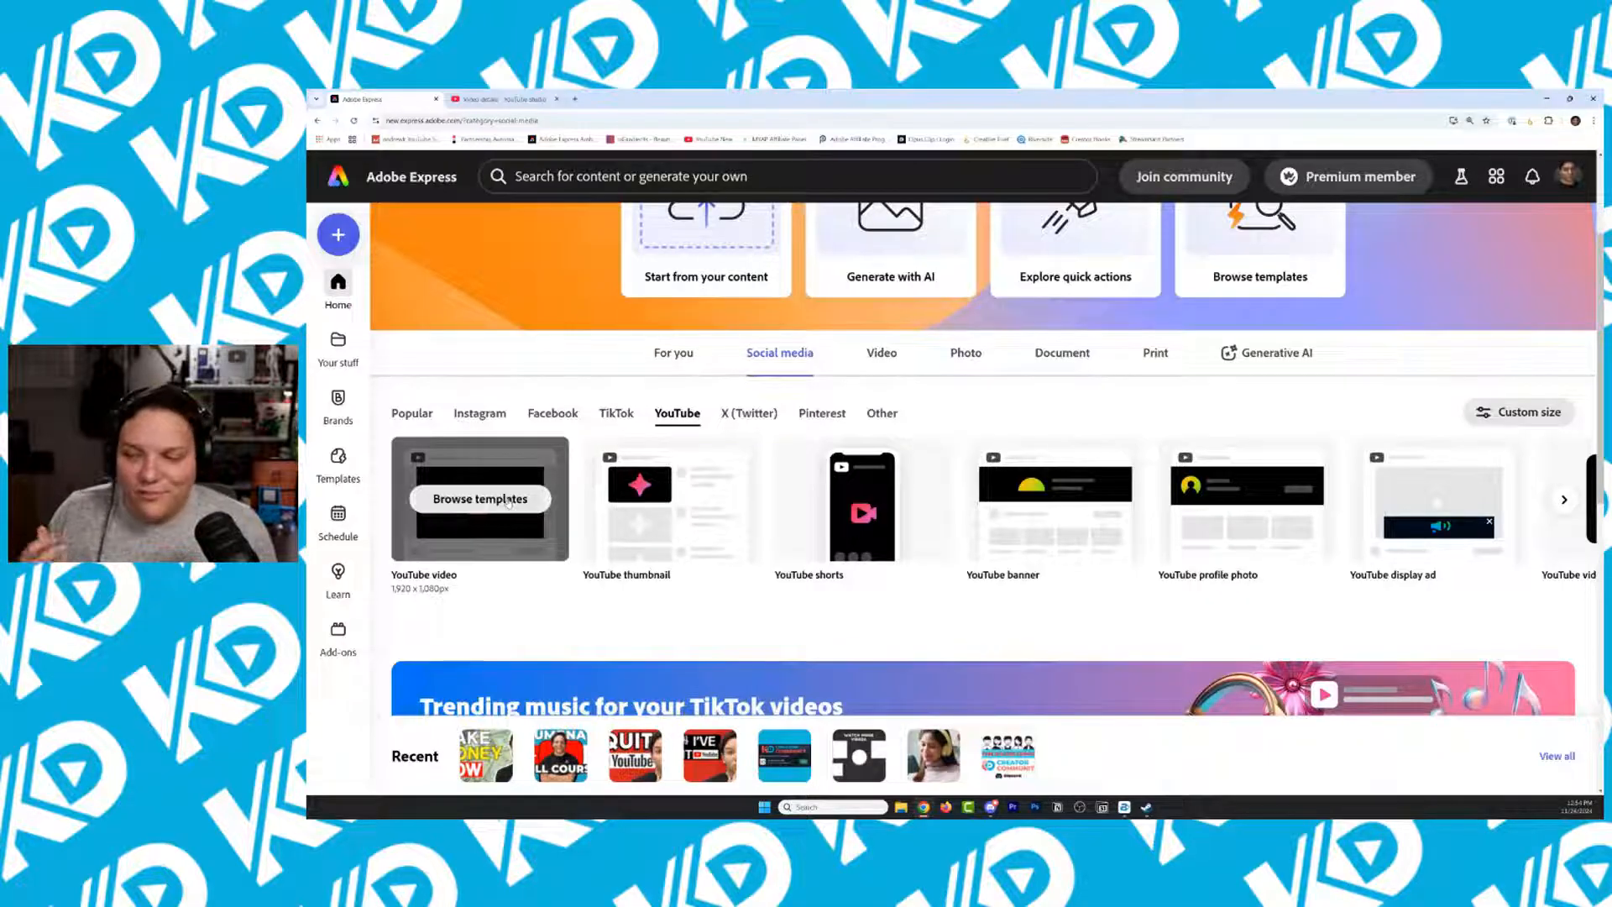
mouse_move(1034, 513)
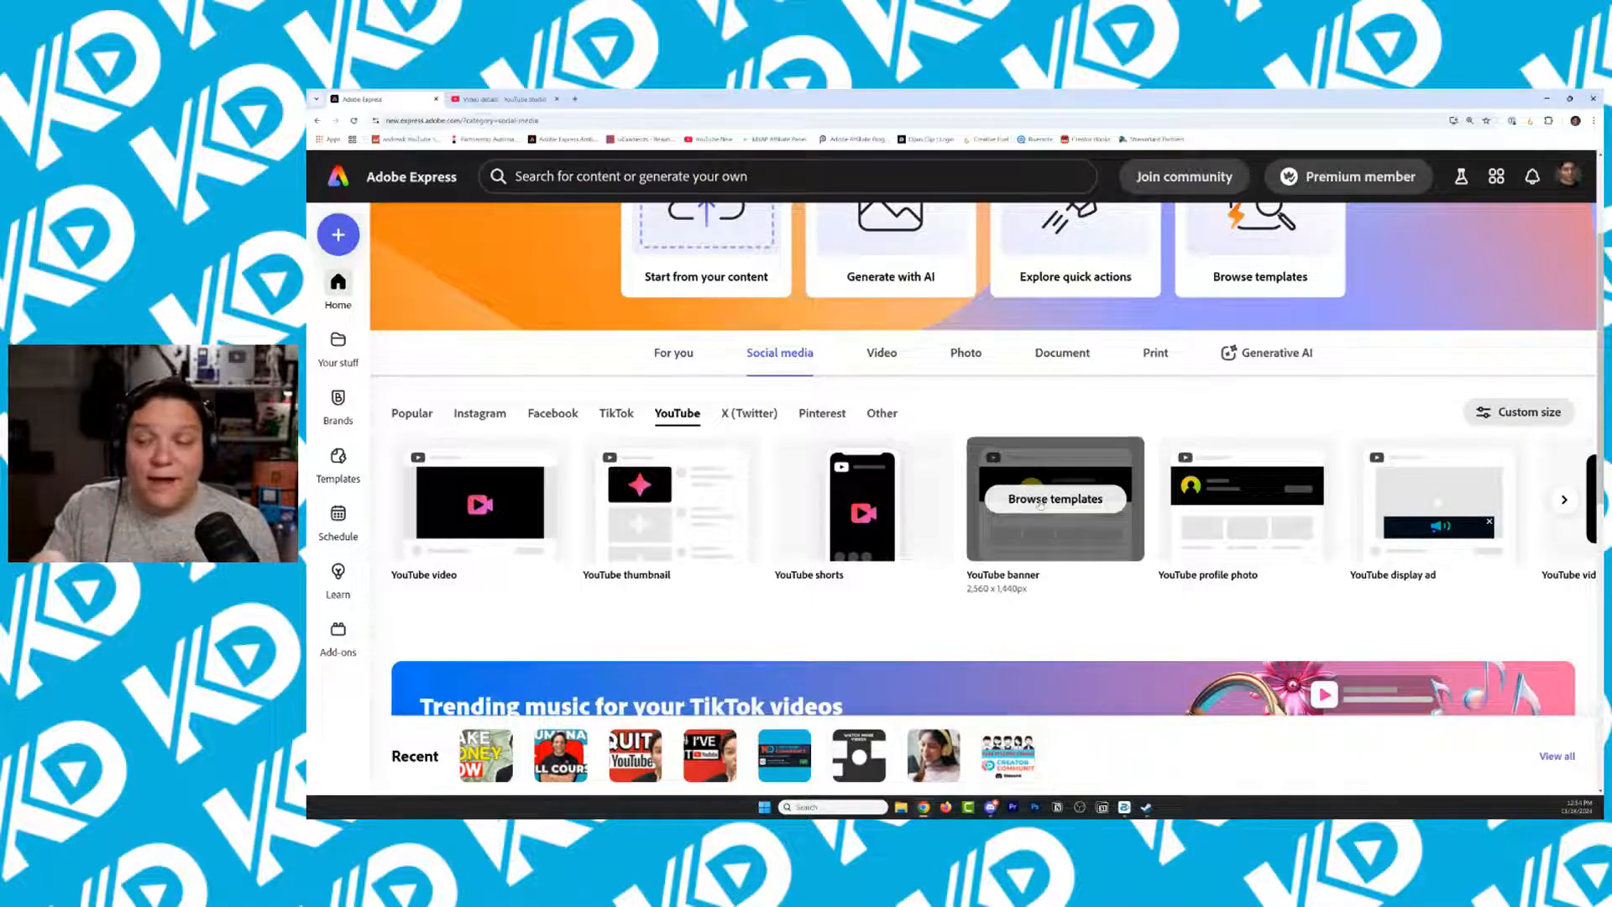
mouse_move(1241, 494)
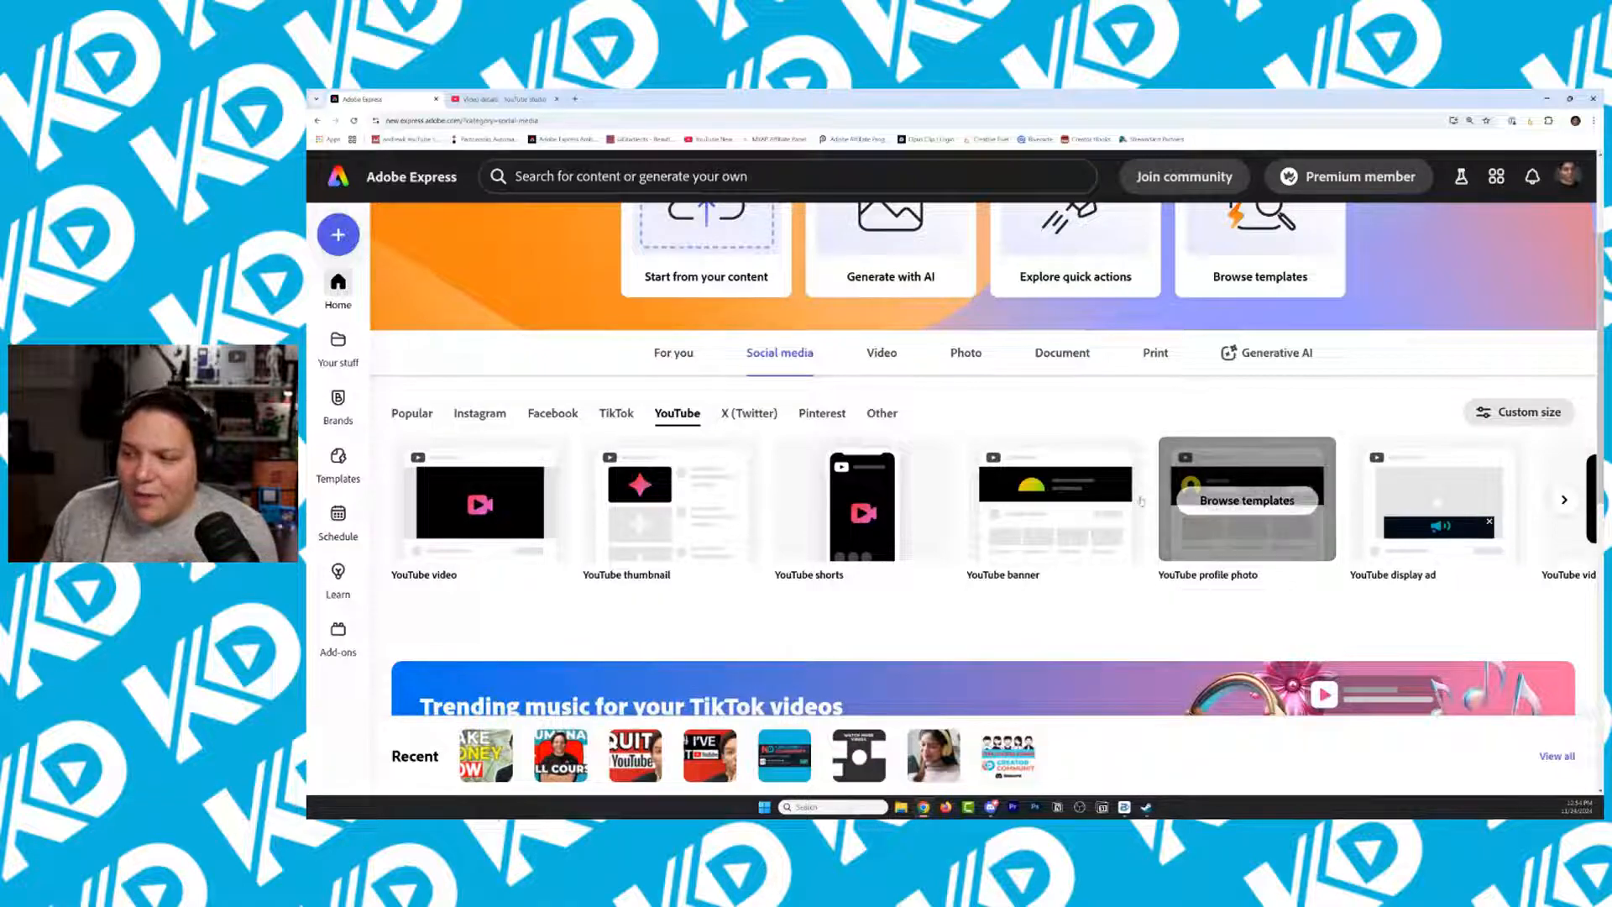
mouse_move(695, 460)
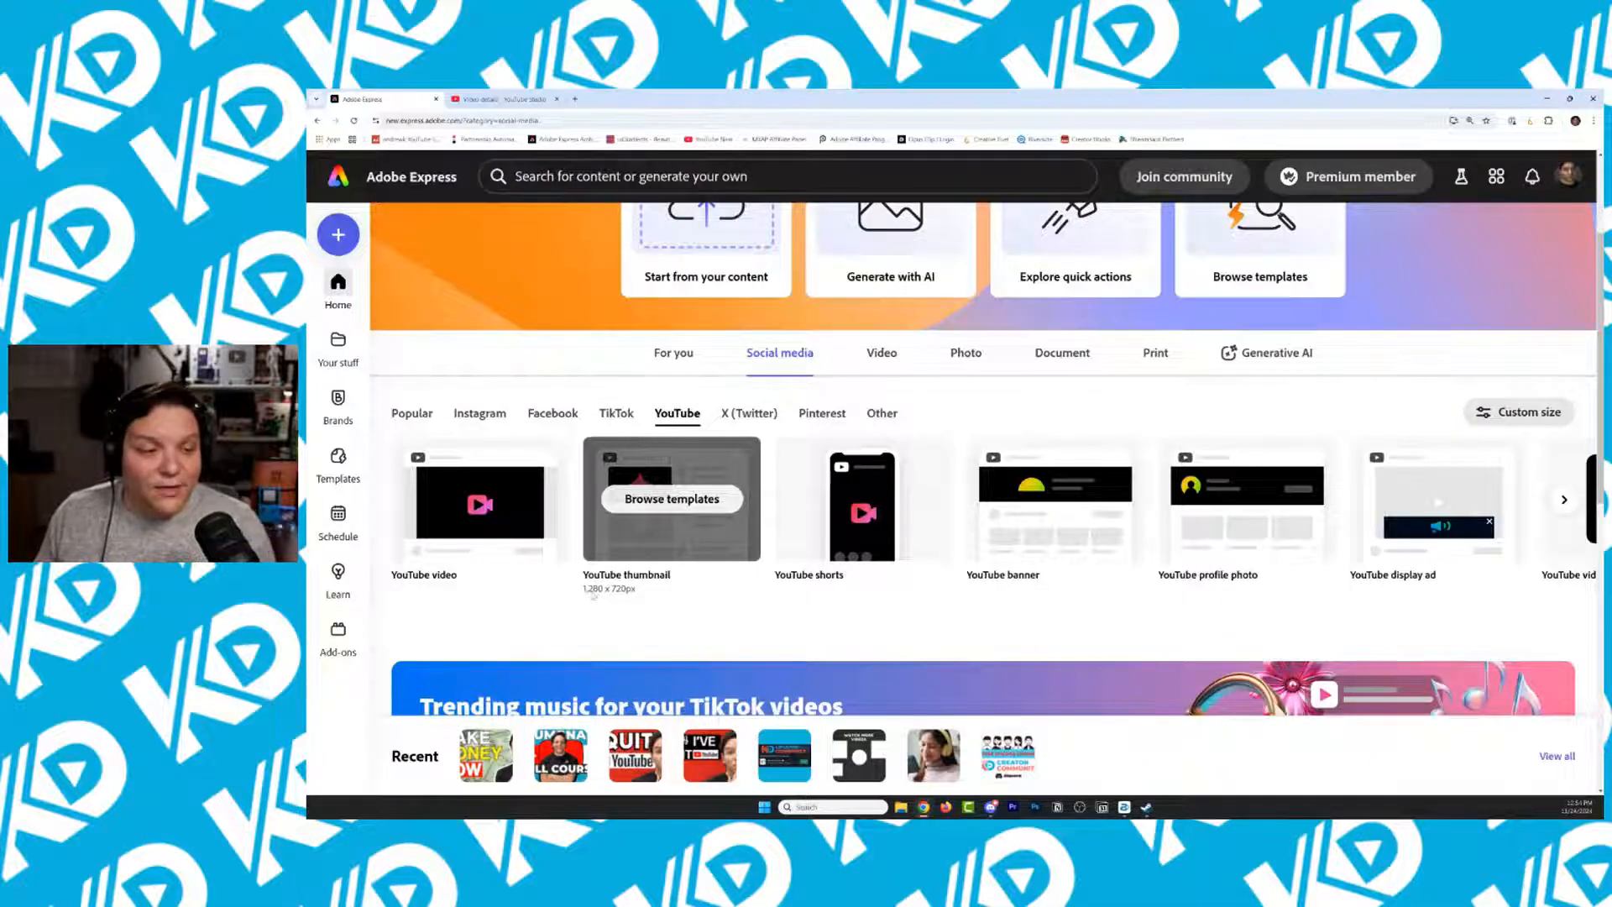
Create a new custom-size file 1920 px wide and 1080 px high
left_click(1520, 413)
type("0")
key("BackSpace")
key("BackSpace")
key("BackSpace")
key("BackSpace")
key("BackSpace")
type("1920")
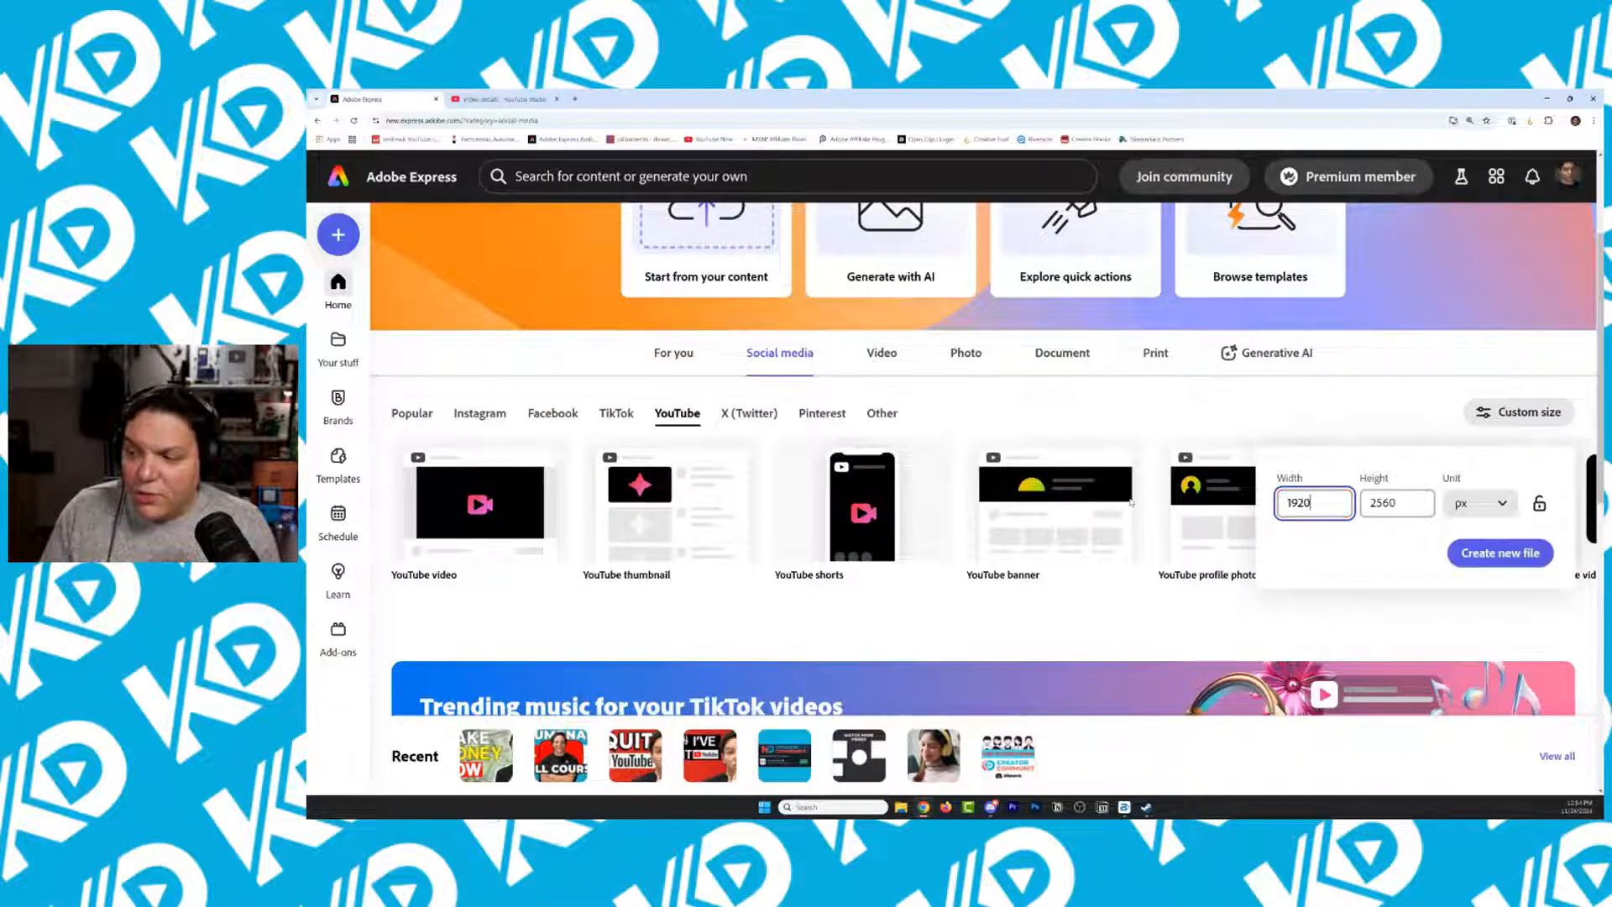
key("Tab")
type("1")
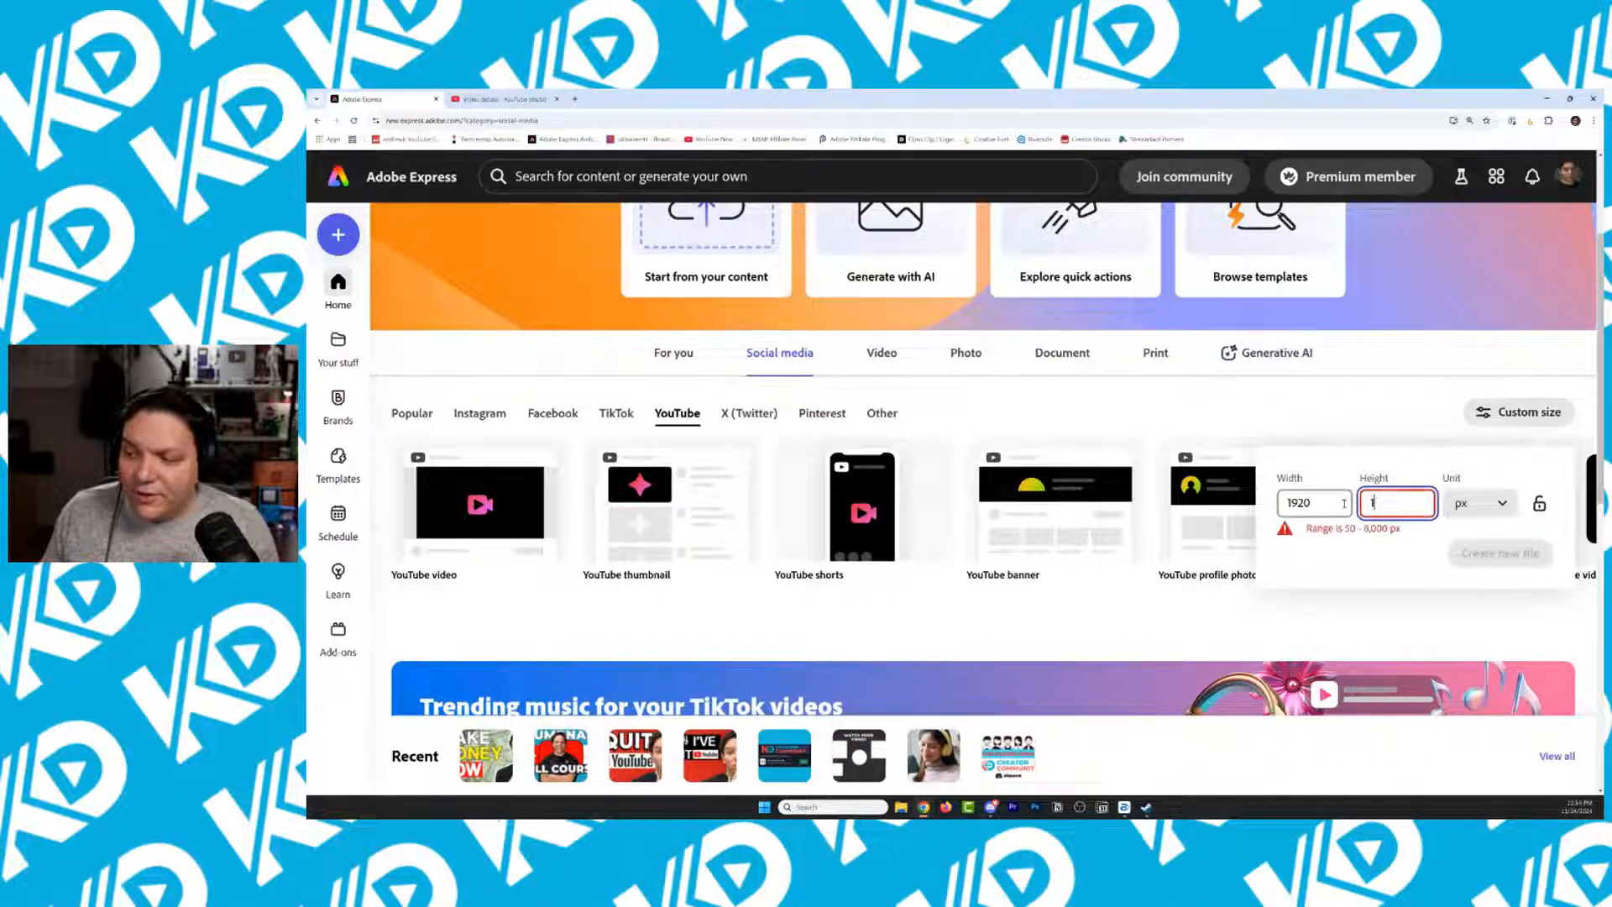
type("080")
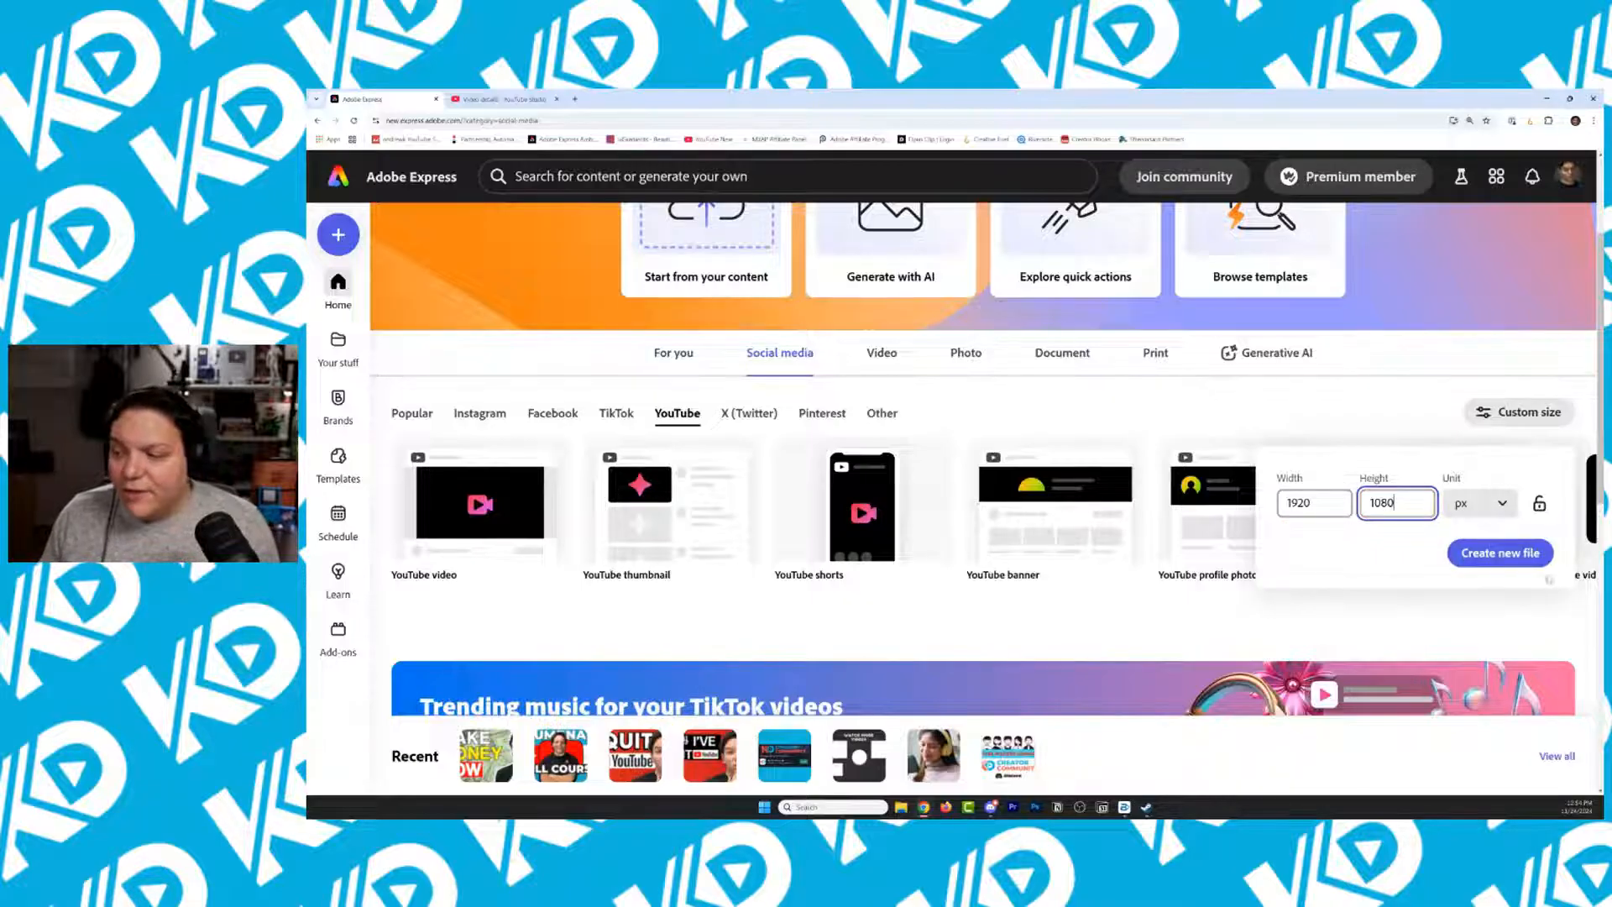
left_click(1500, 553)
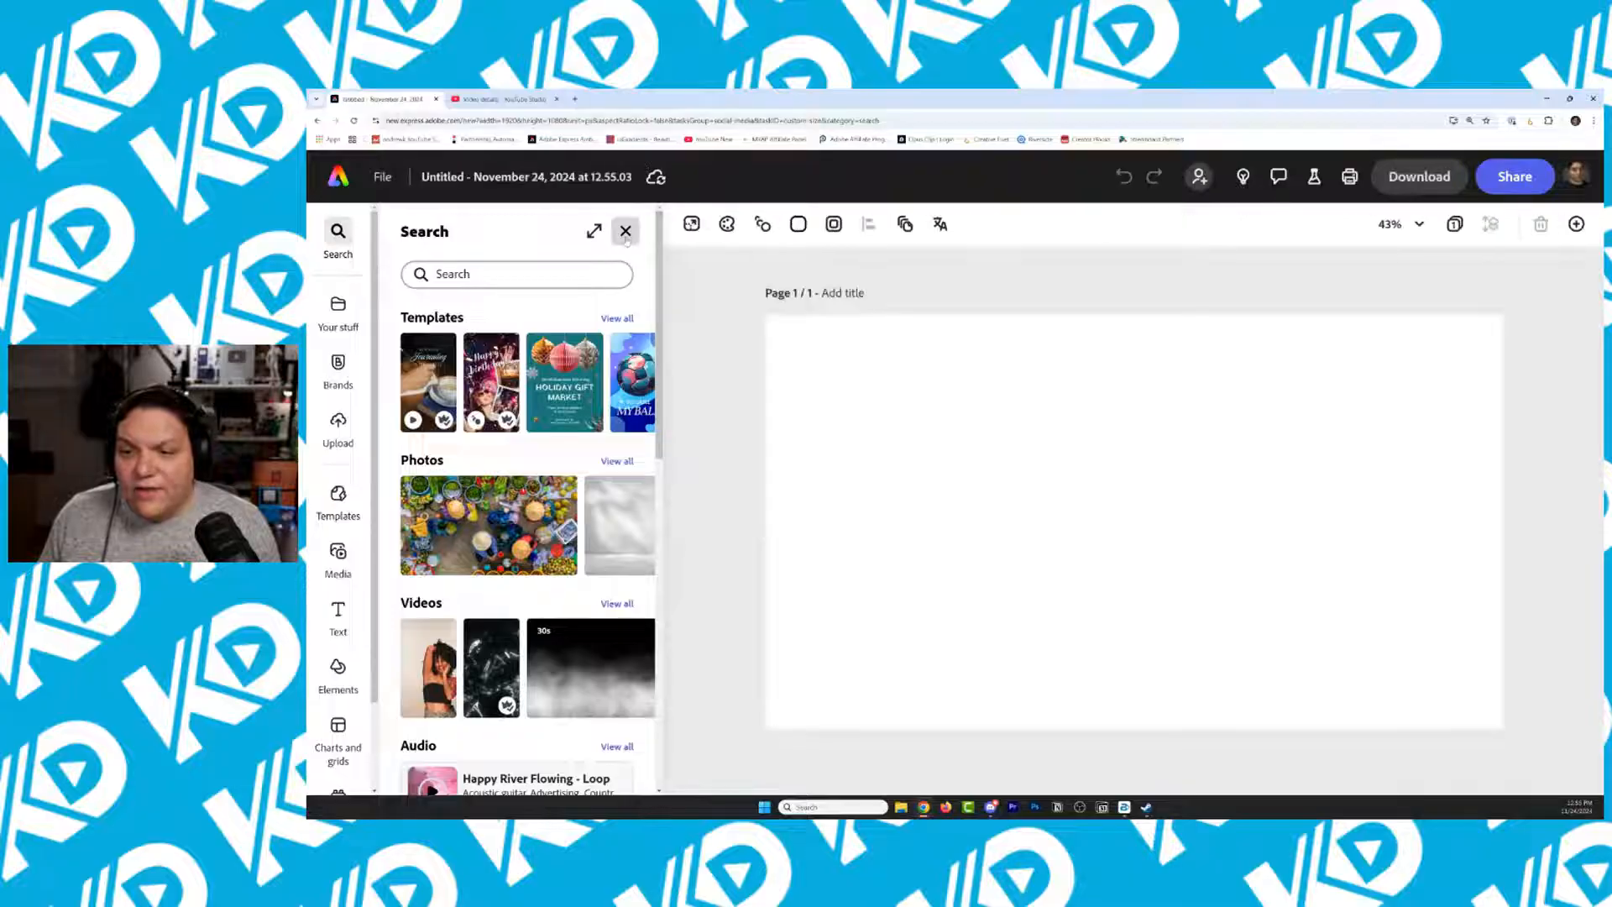
Close the search panel and rename the file "YouTube Thumbnail Example 2024"
left_click(626, 232)
left_click(624, 232)
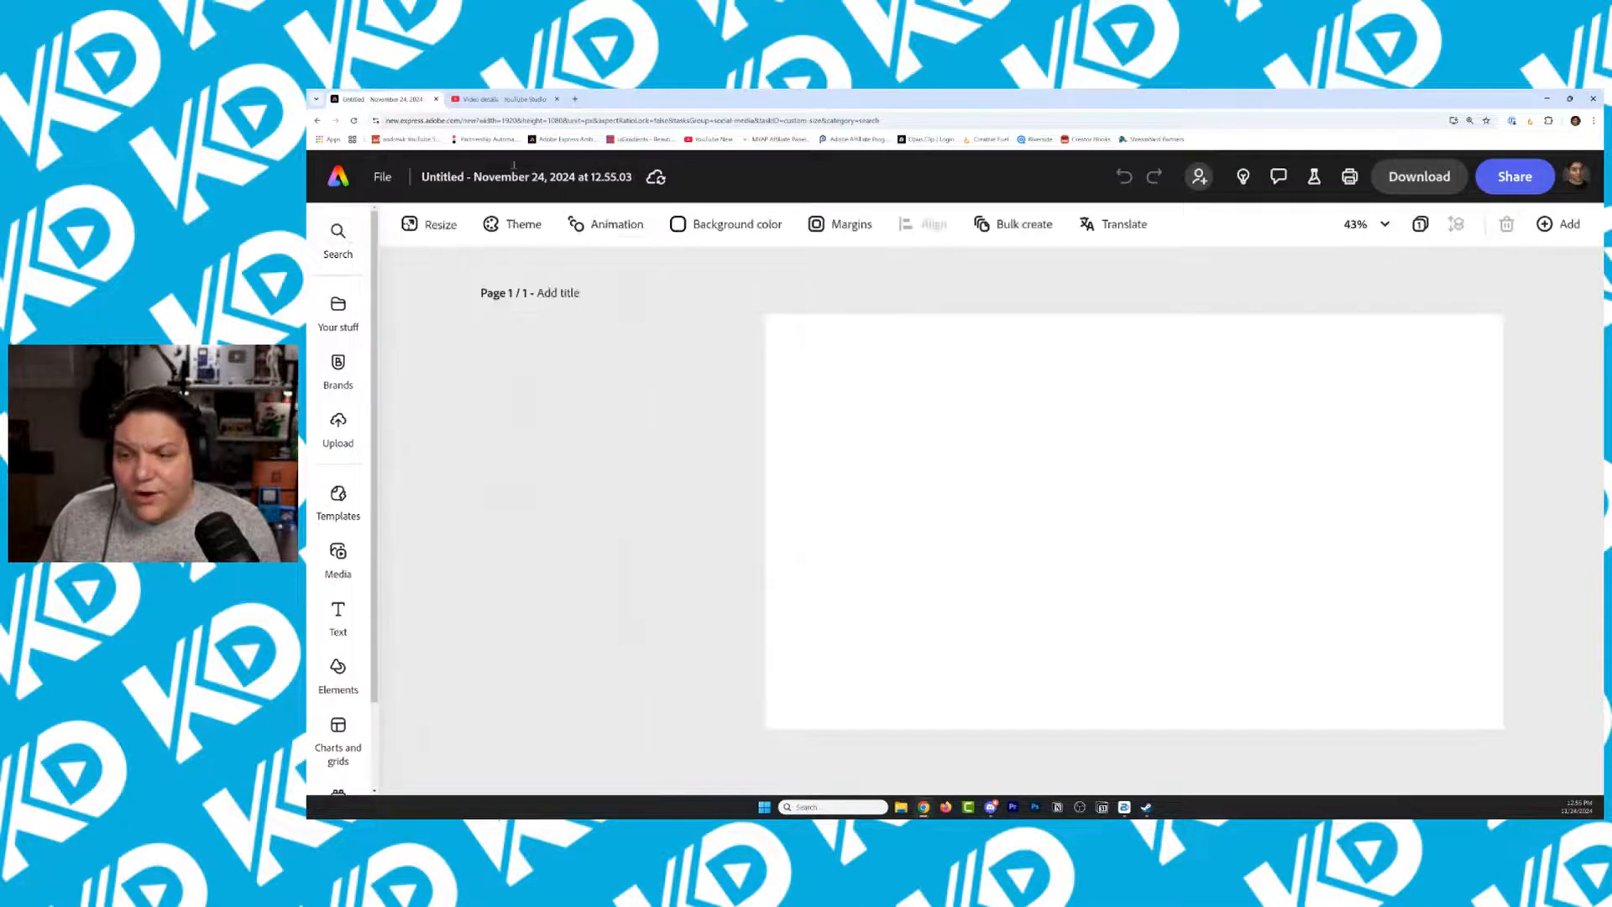
left_click(483, 178)
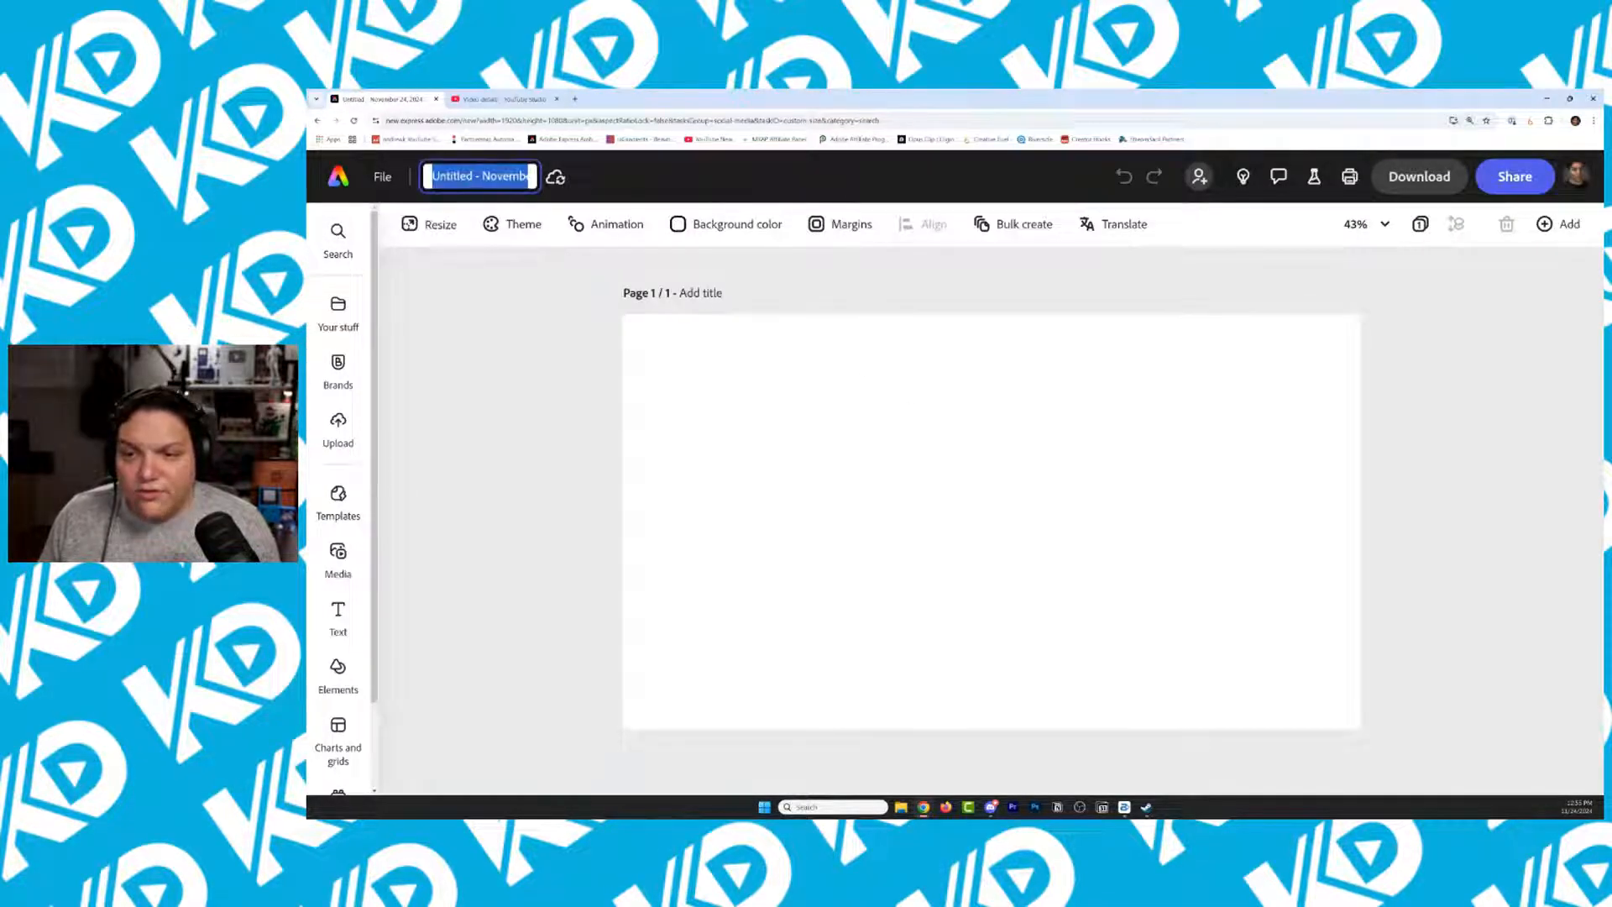
type("Y")
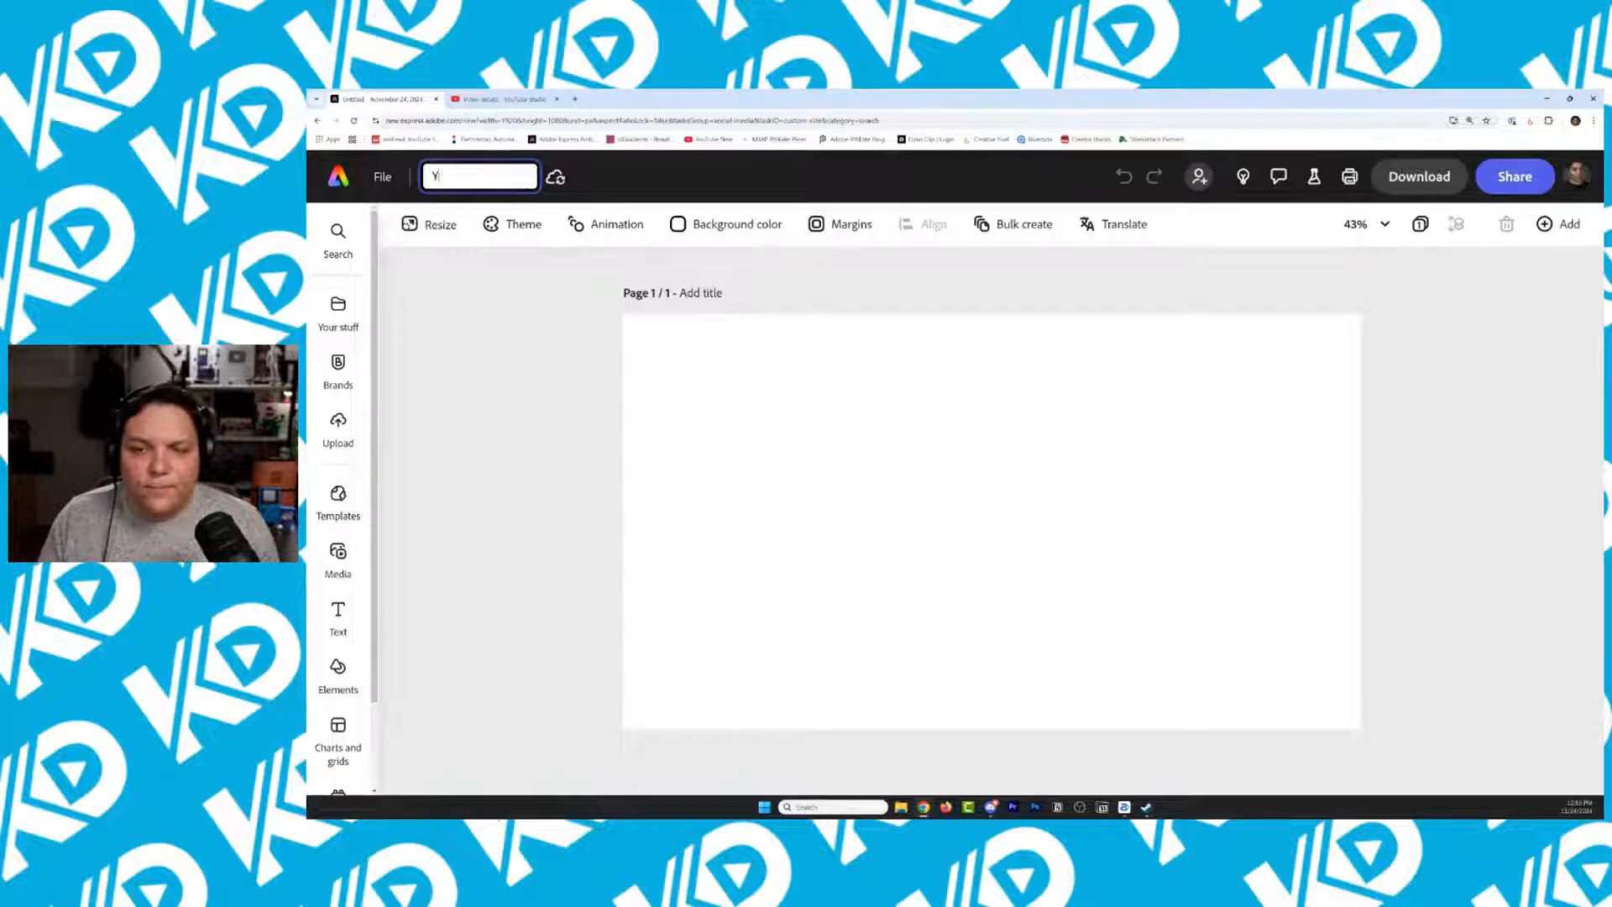
type("ouTube Thumbnail")
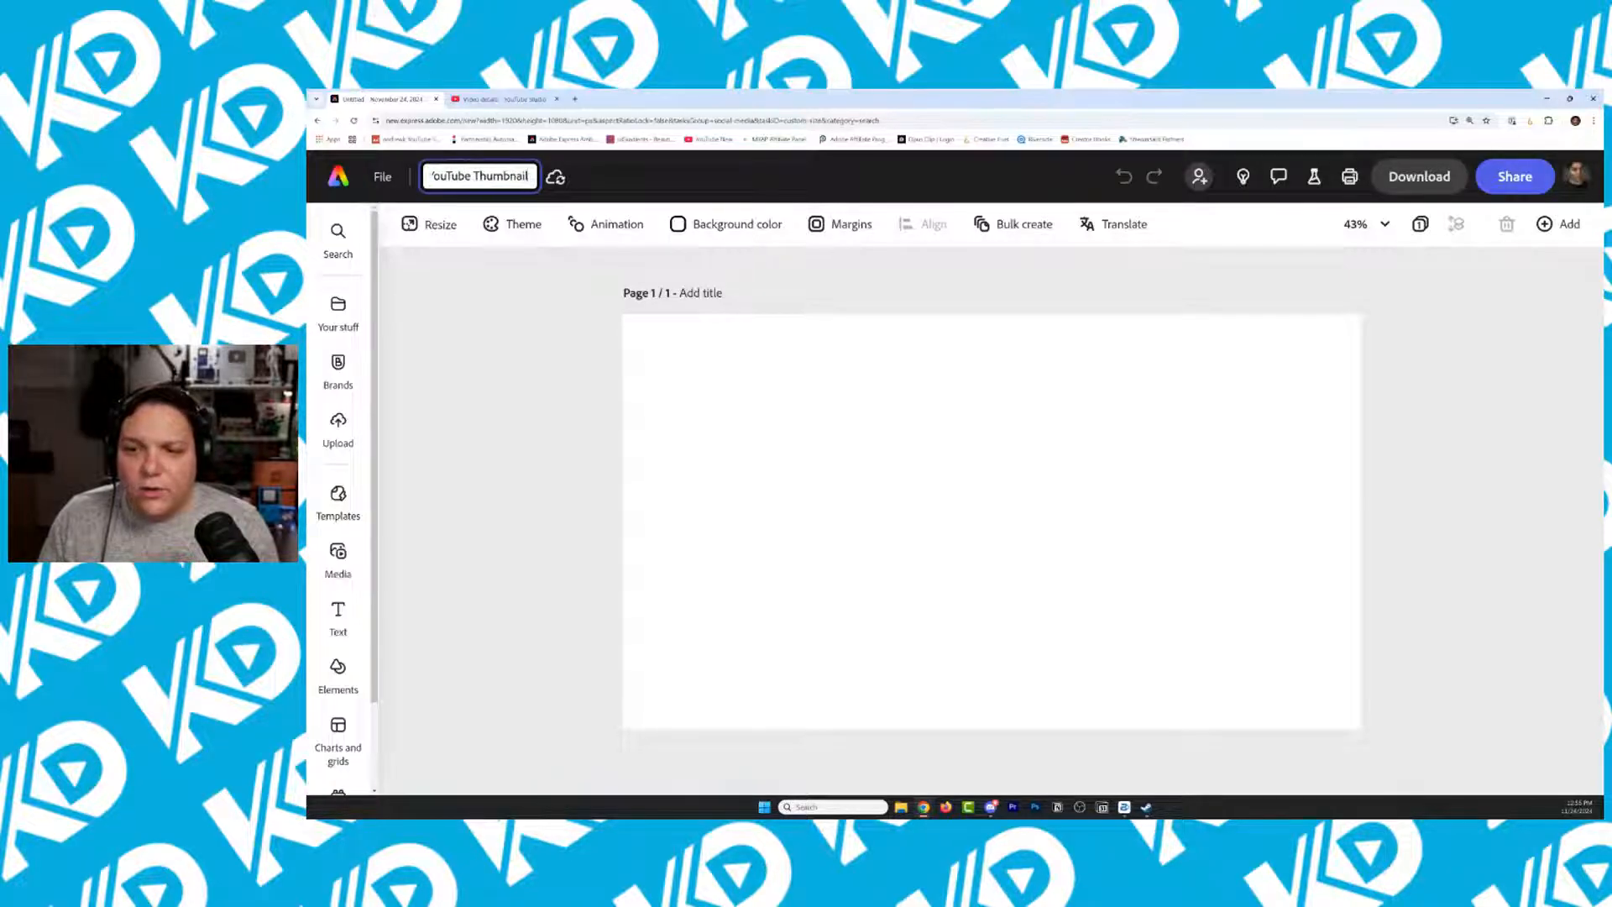
type(" Example 2024")
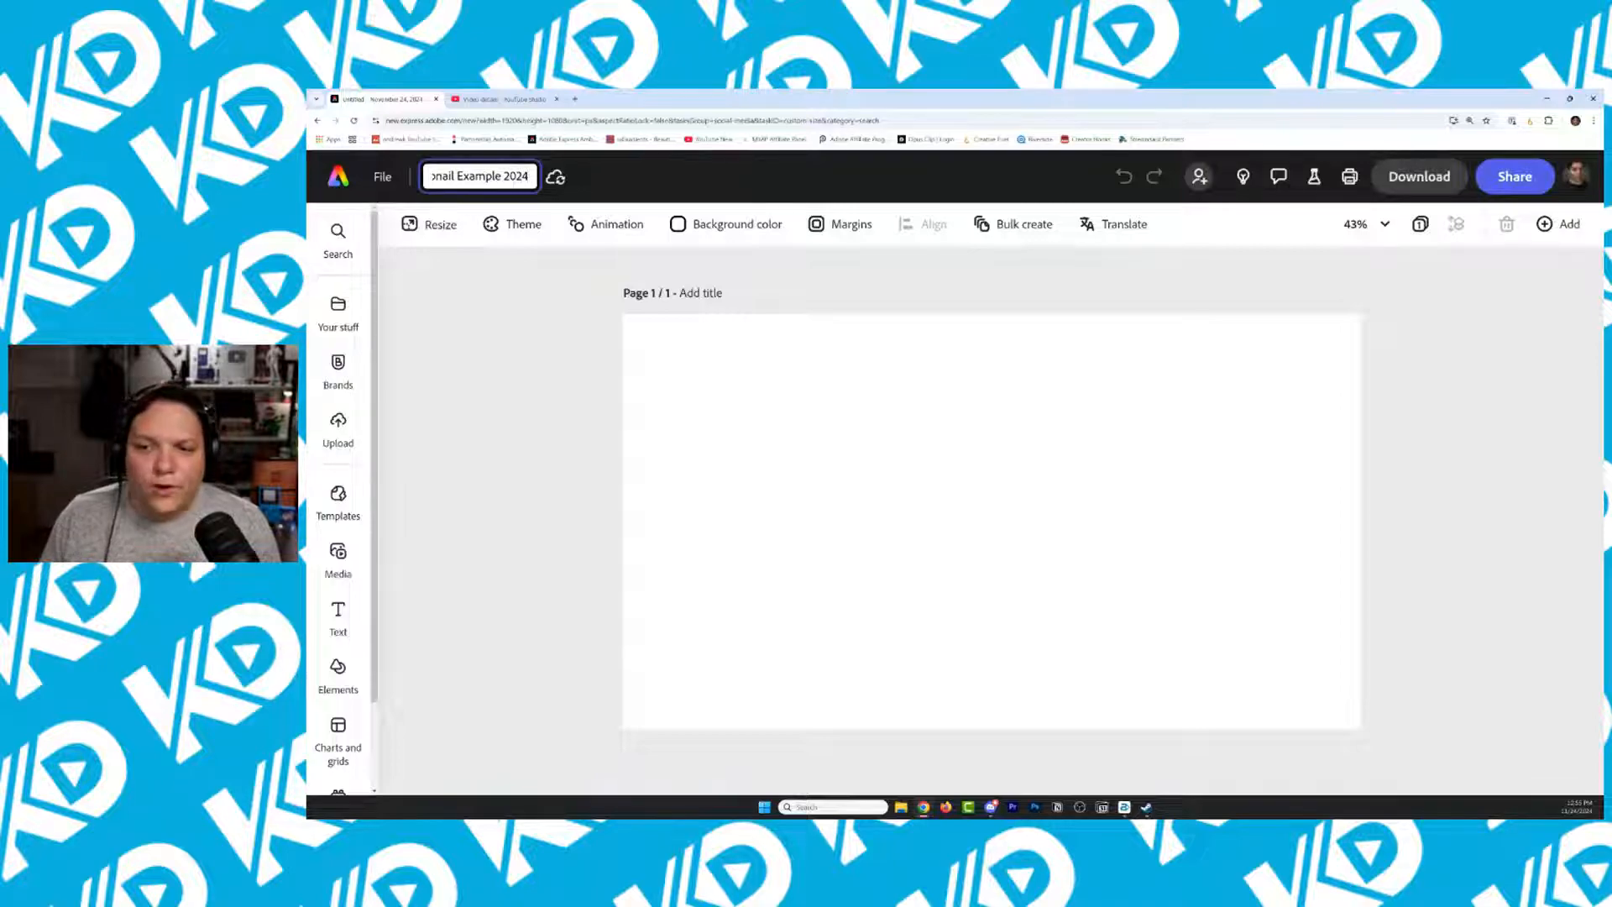
left_click(536, 405)
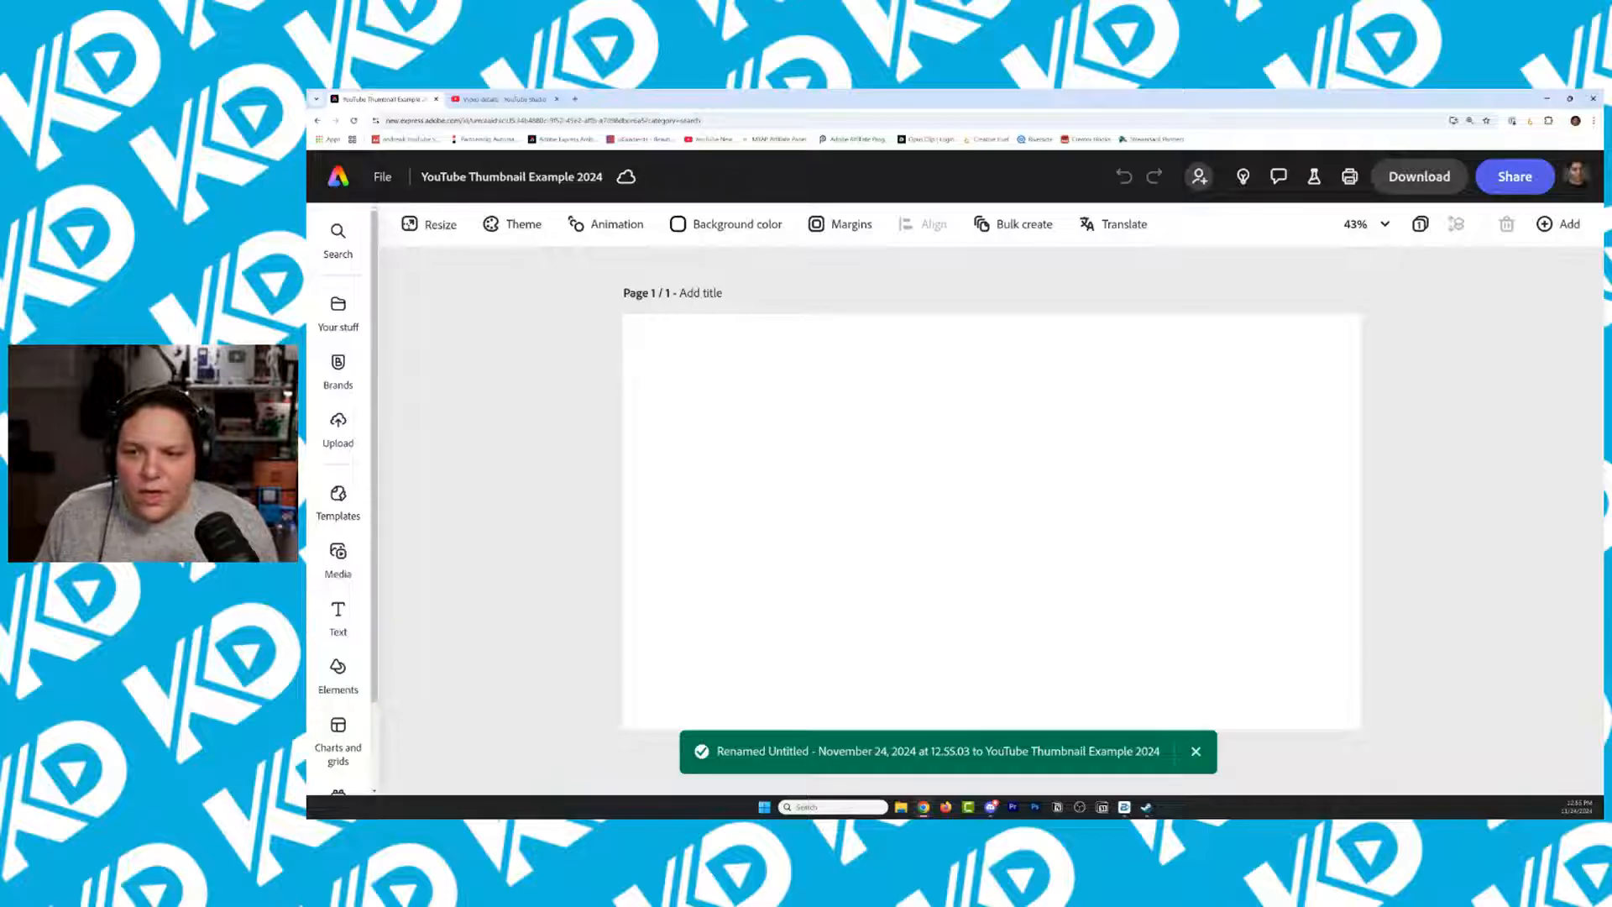
Examine the available color themes and the brand swatches offered for the page's background color
left_click(506, 225)
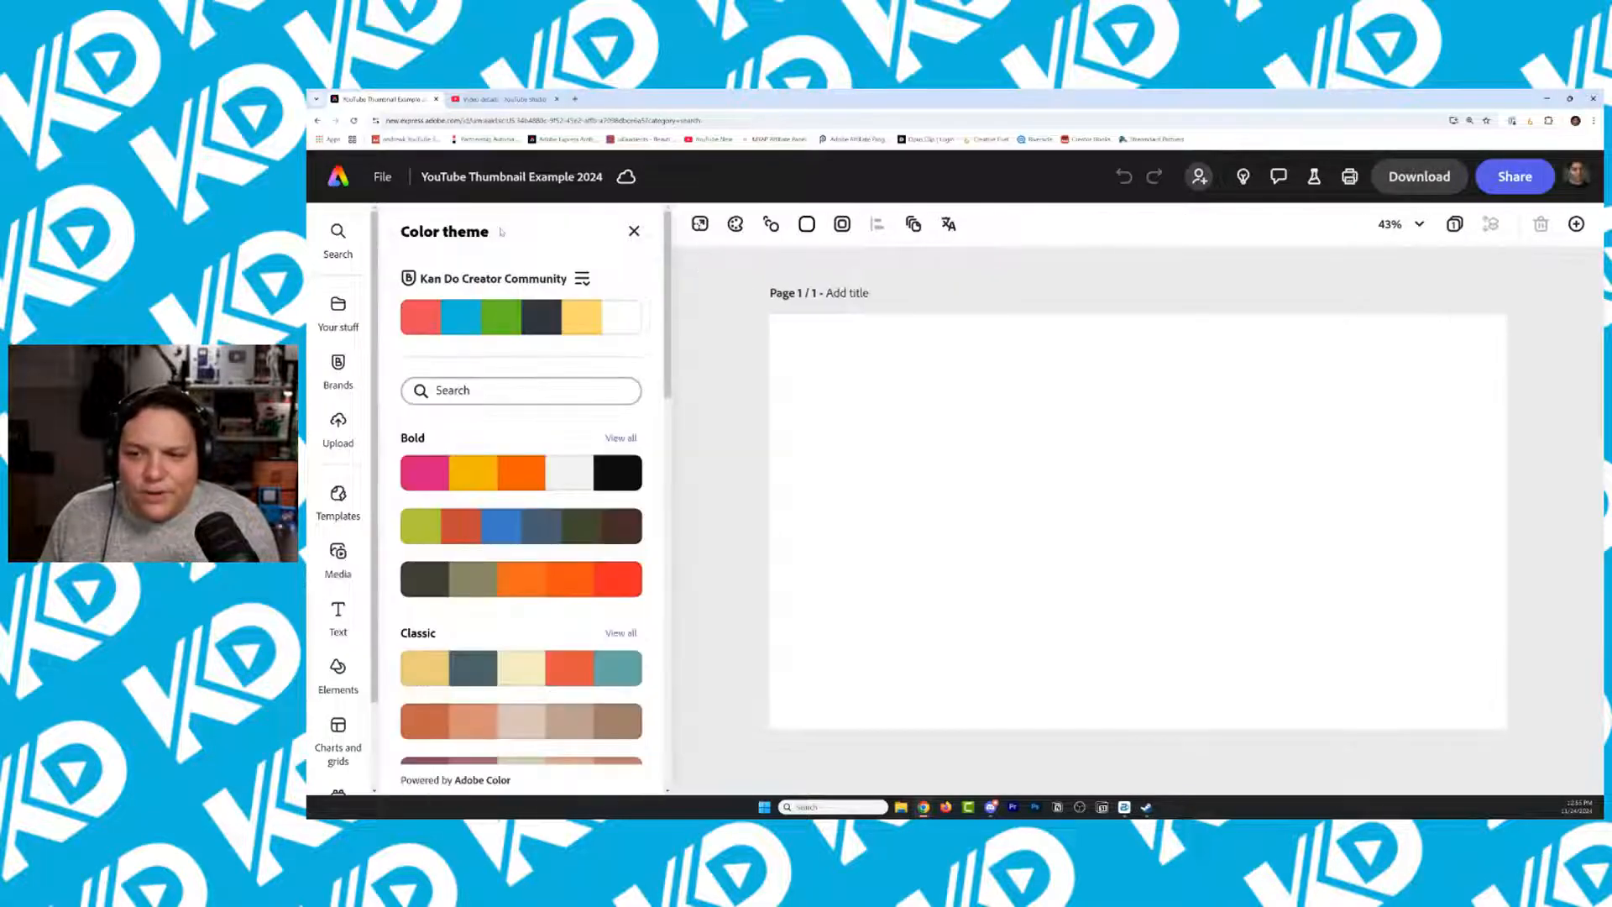
left_click(634, 230)
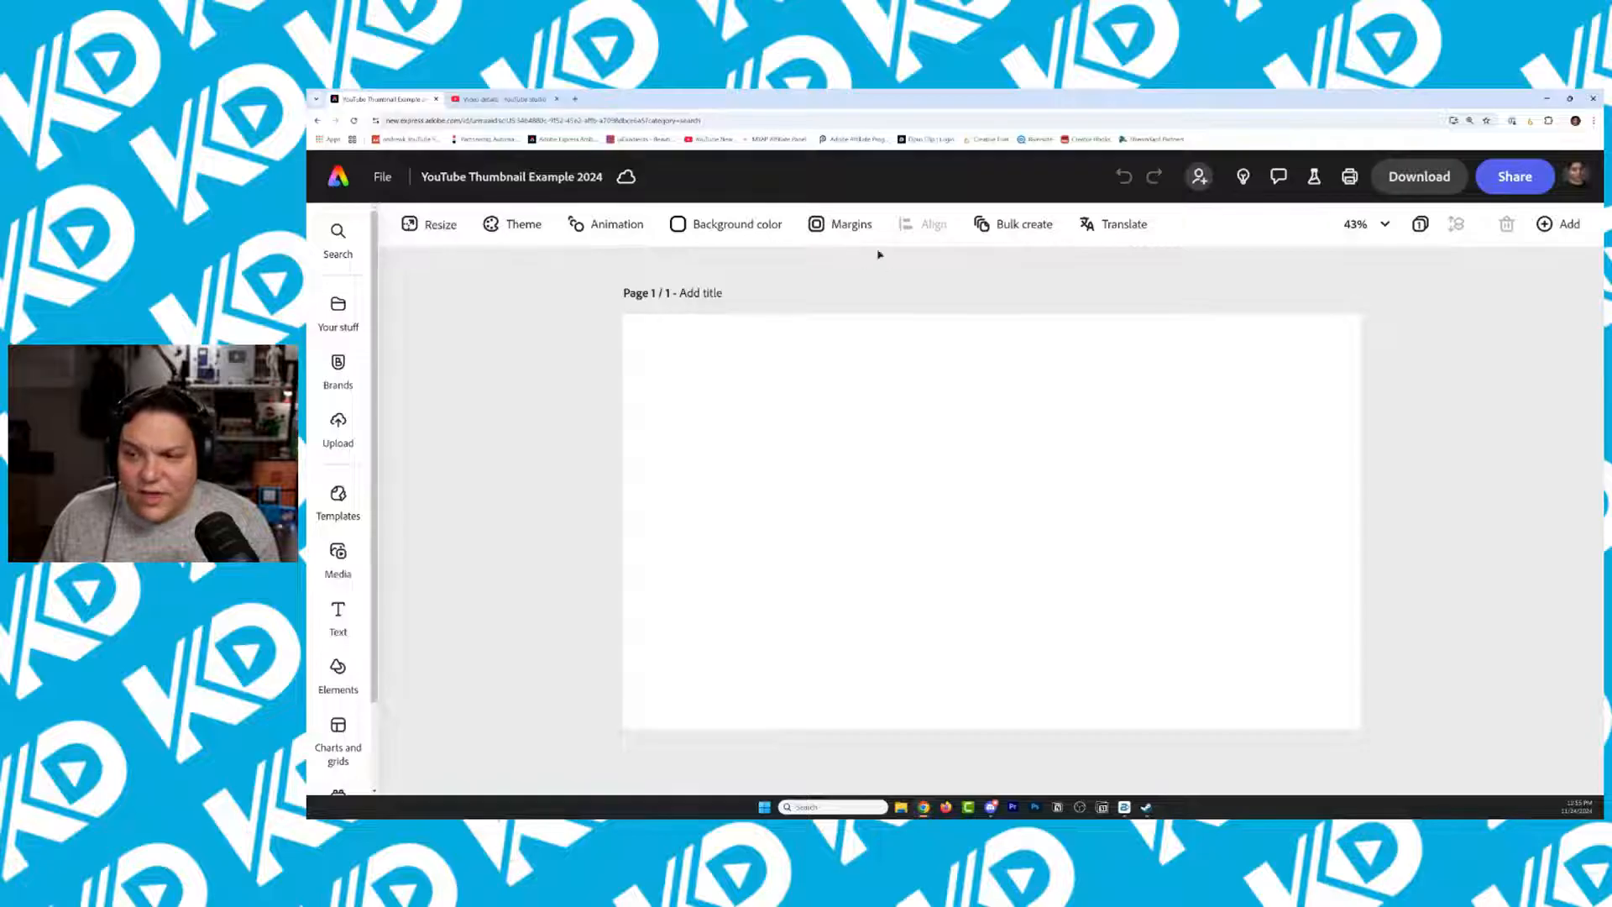
left_click(357, 327)
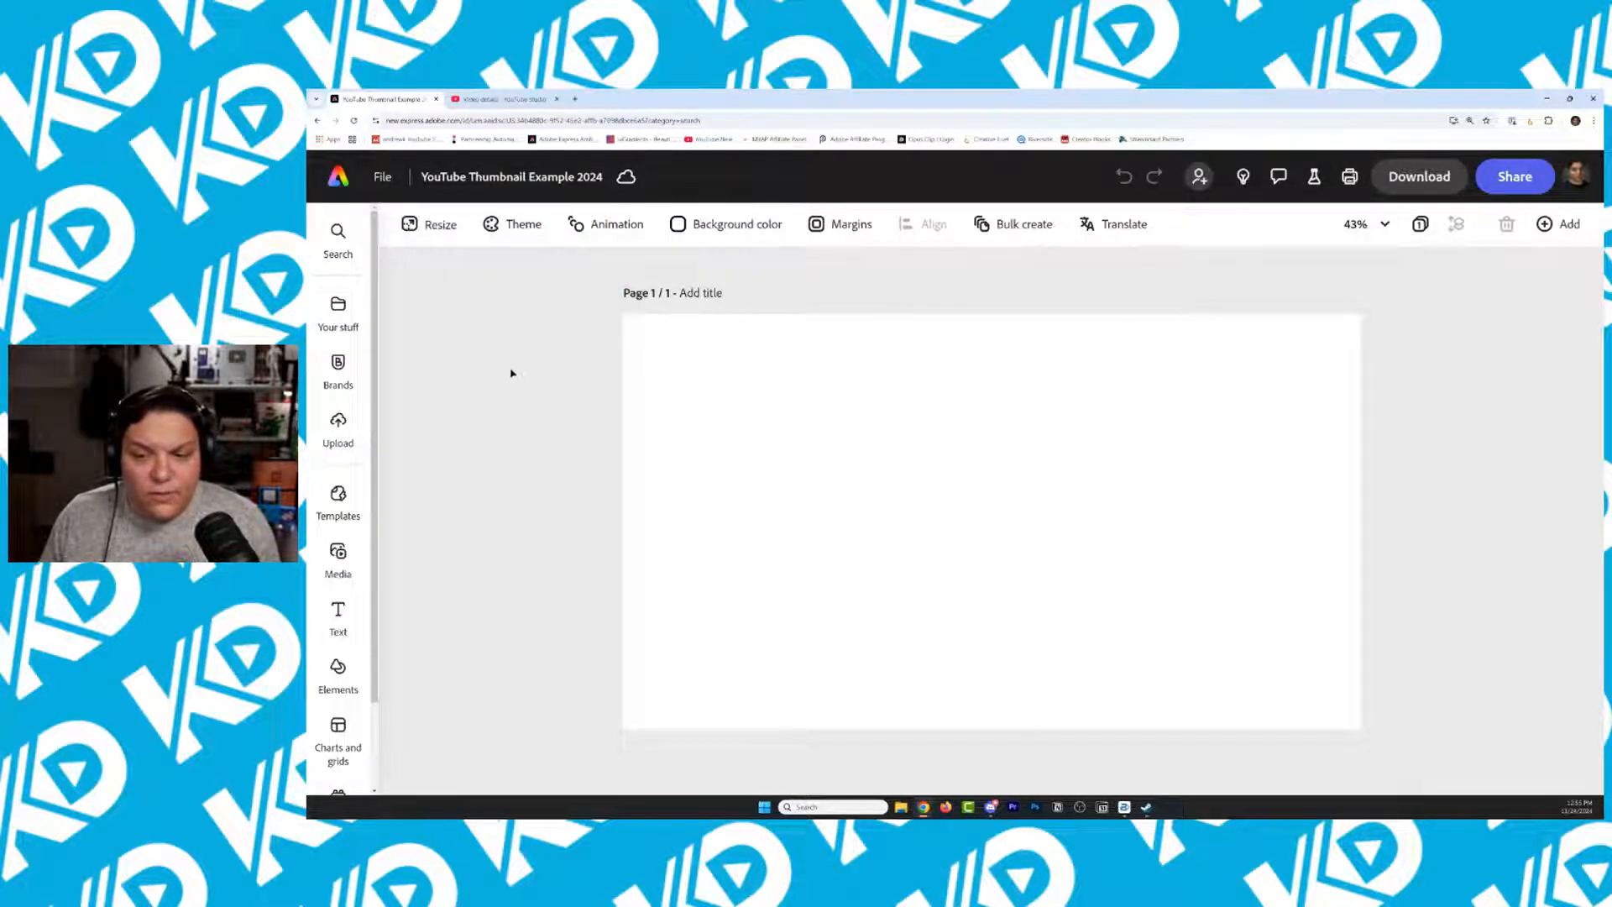
left_click(691, 226)
left_click(435, 358)
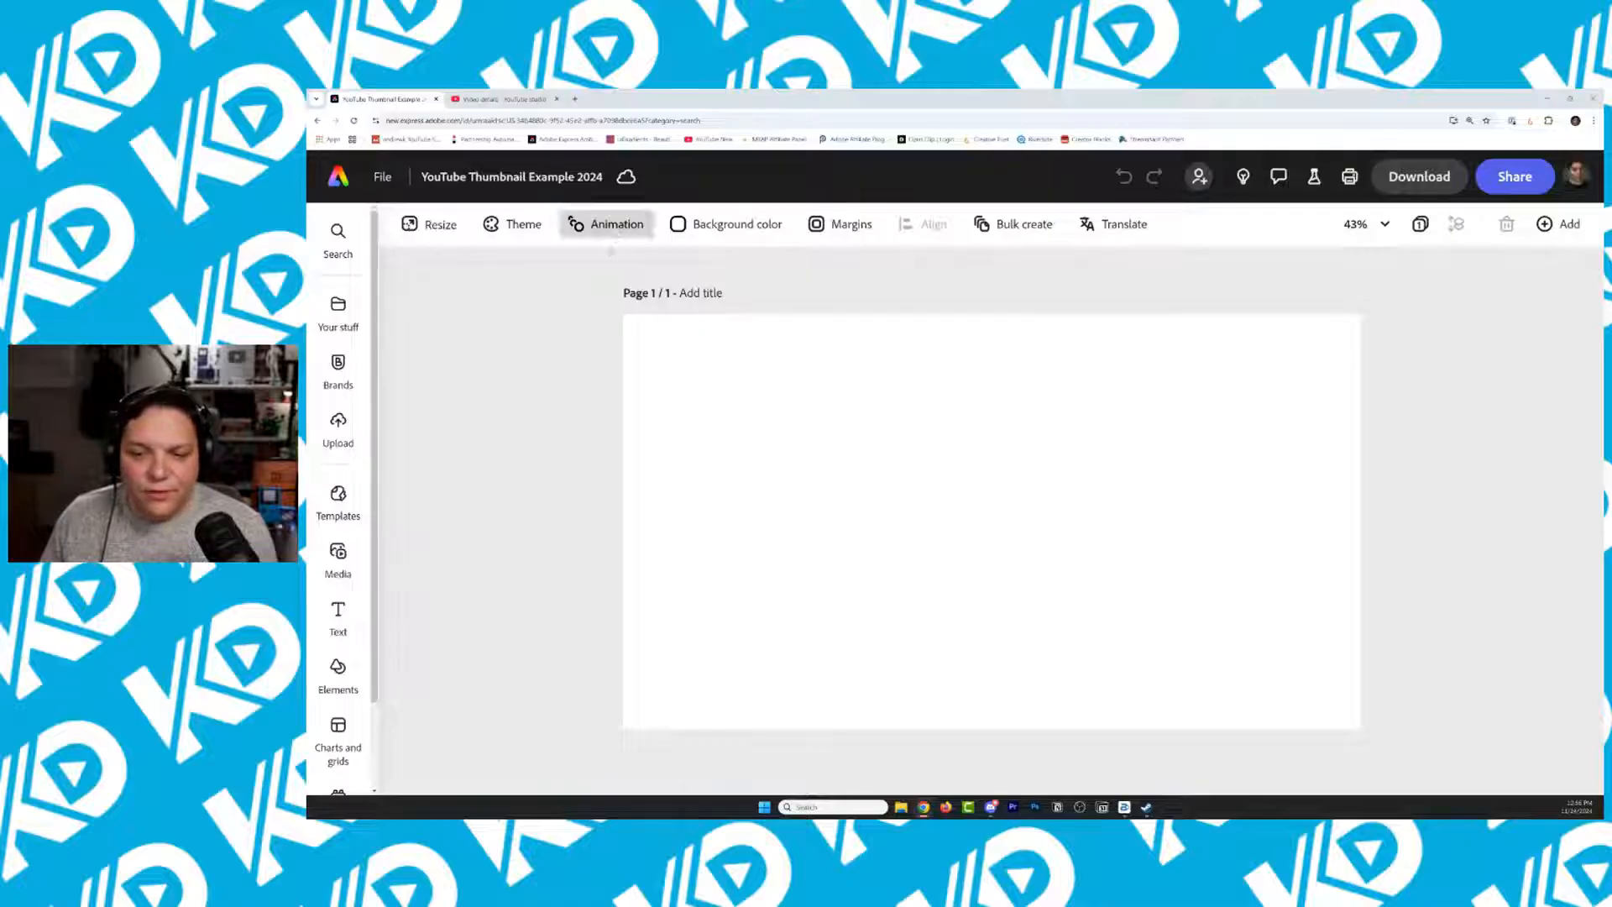
left_click(727, 233)
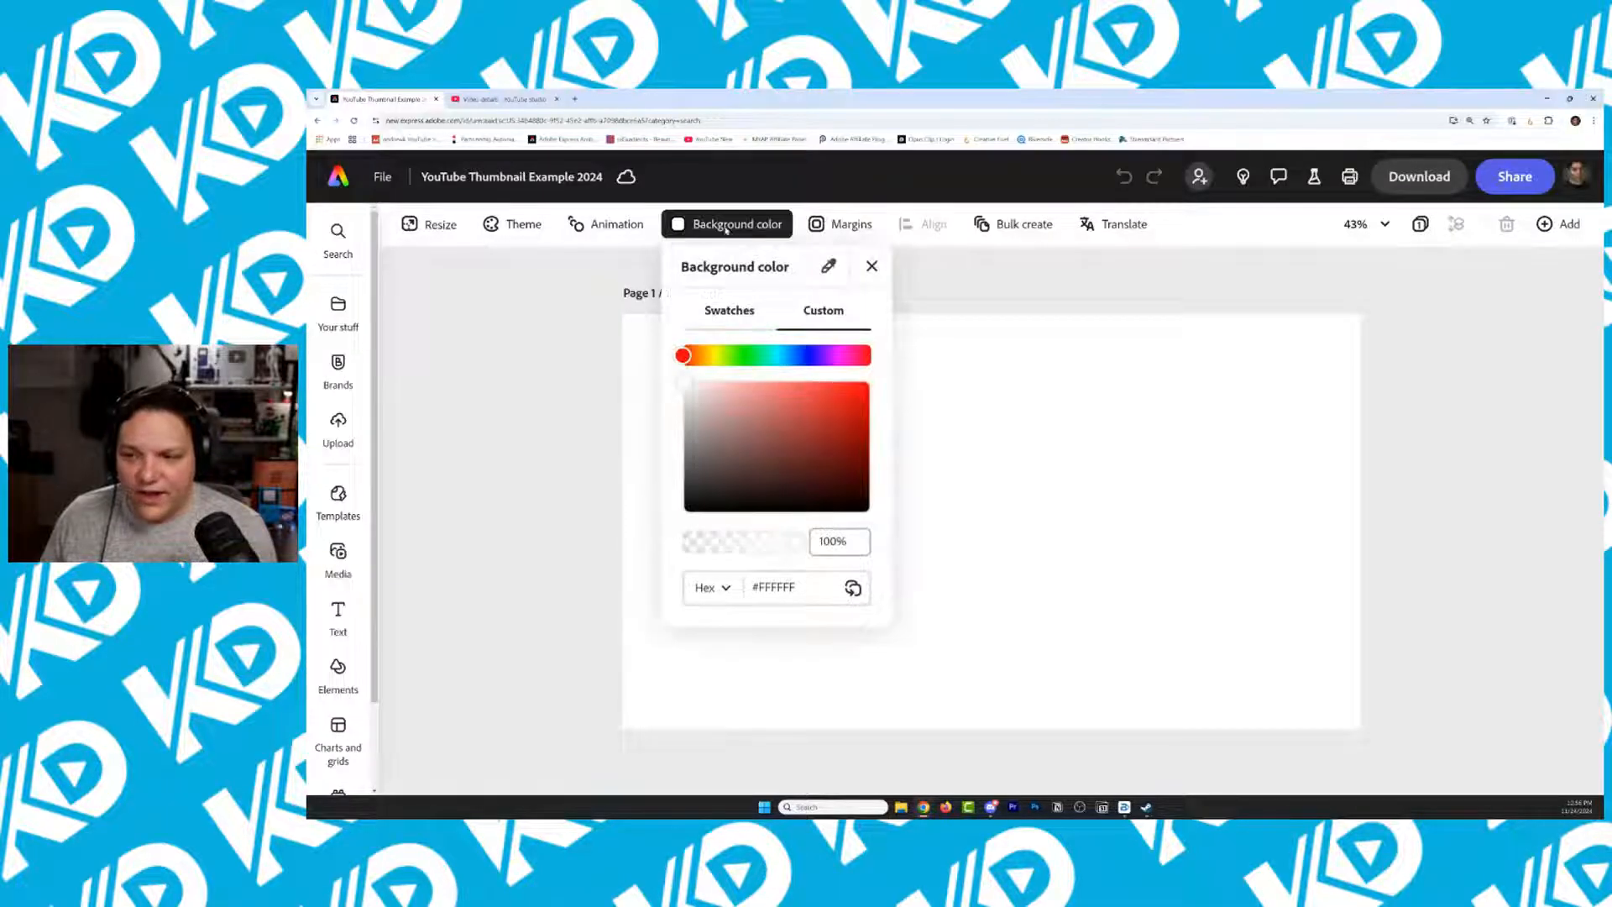
left_click(723, 312)
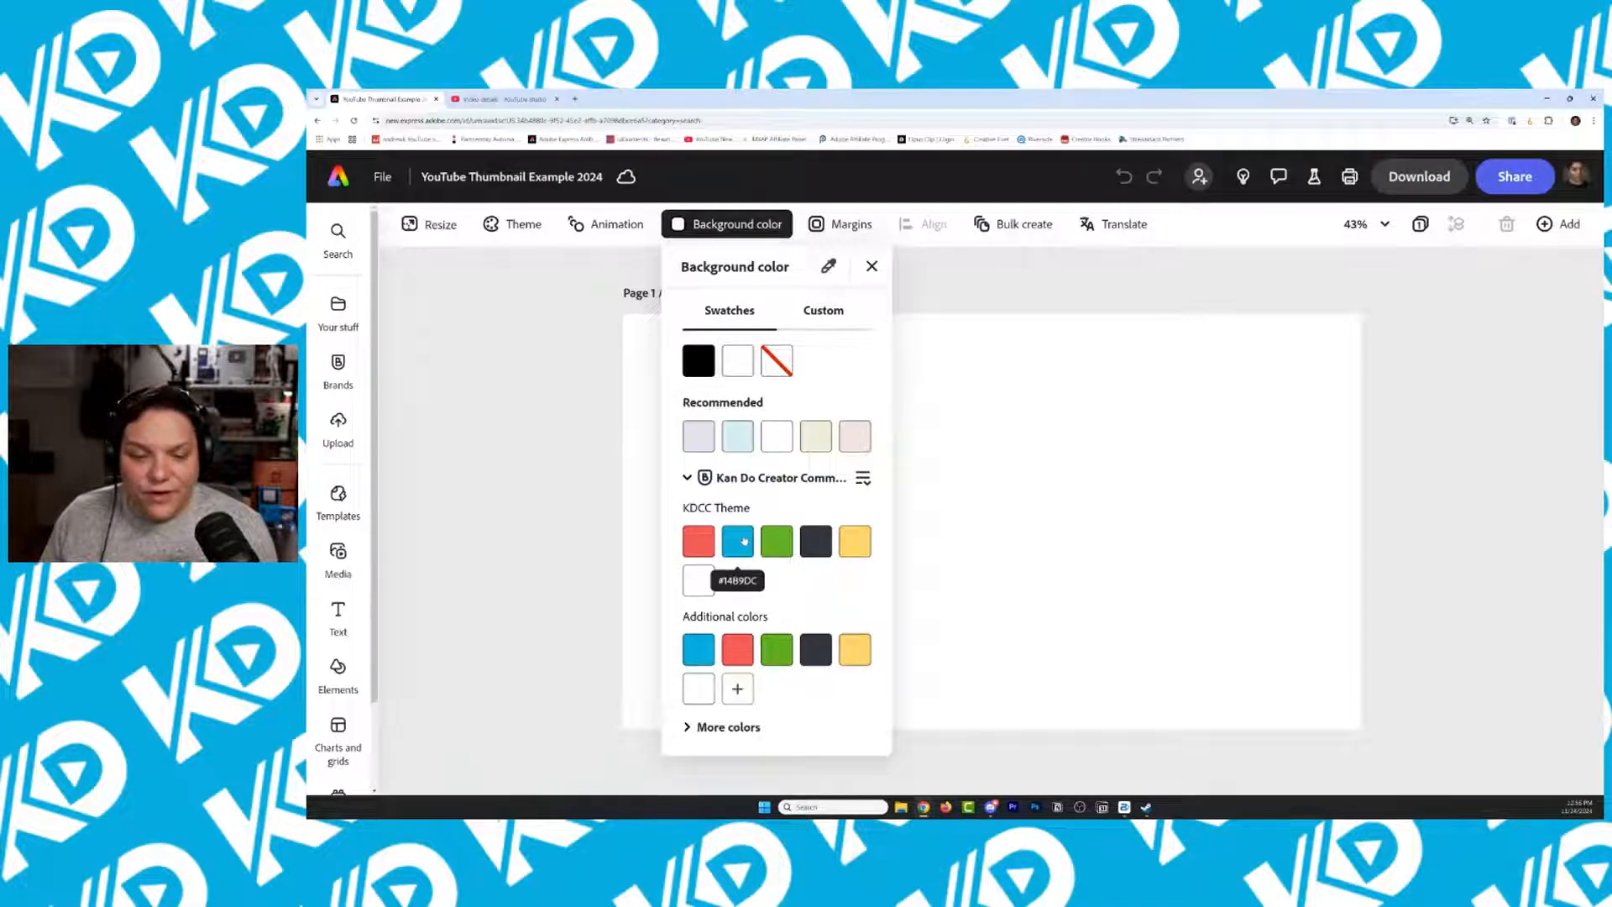
left_click(496, 461)
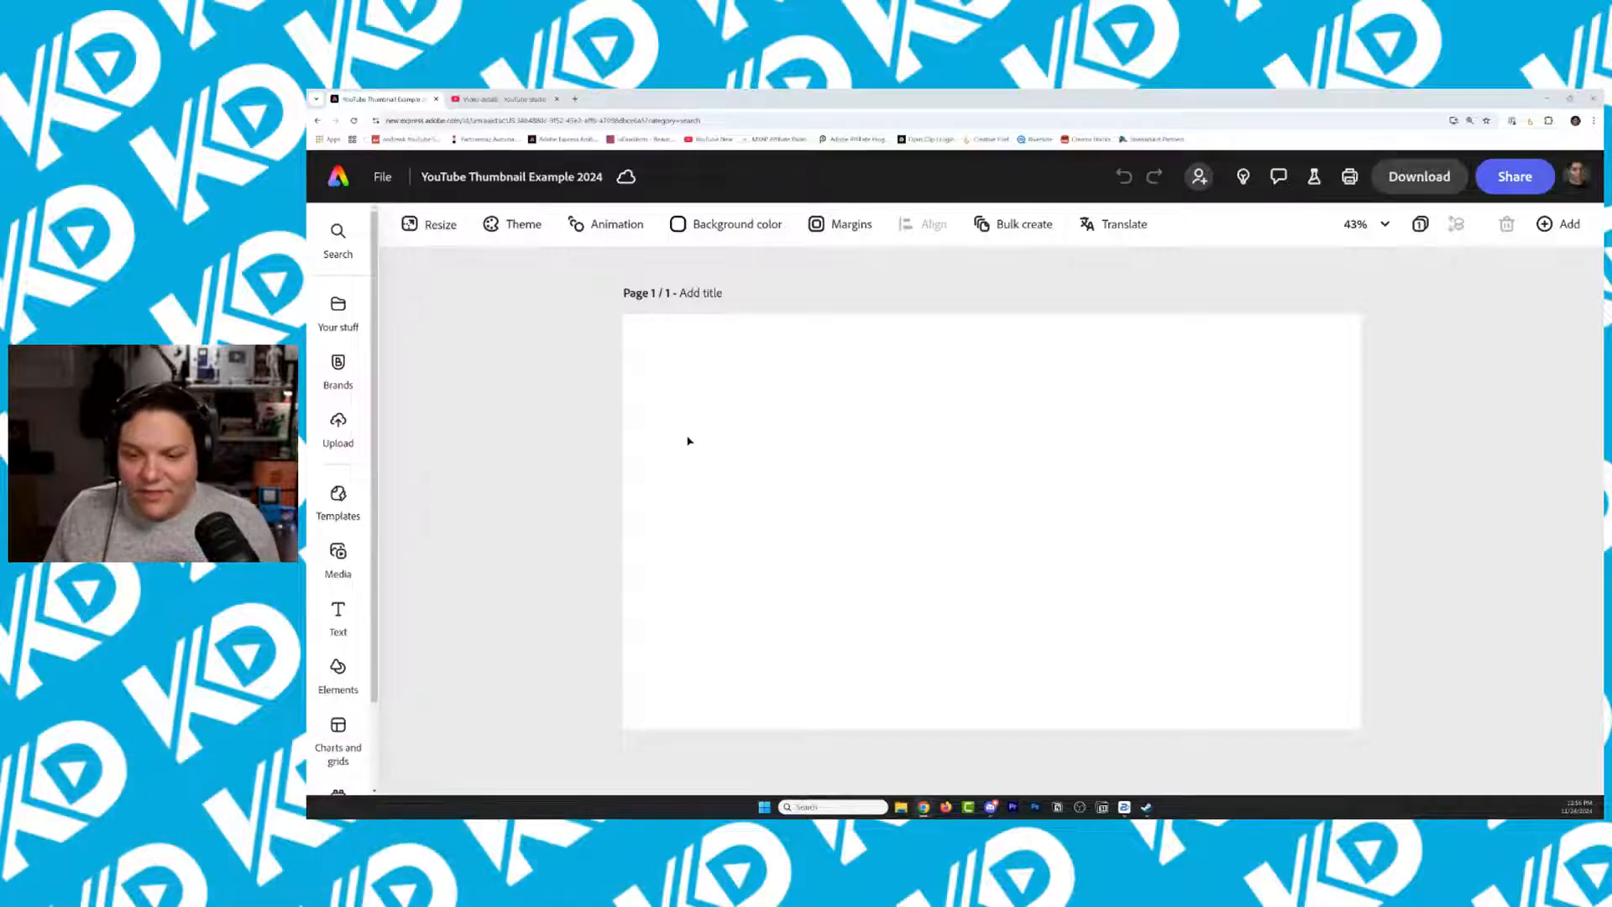
Open youtube.com in a new browser tab and search for "5 best burger spots in toronto"
left_click(576, 100)
type("youtube.com")
key("Return")
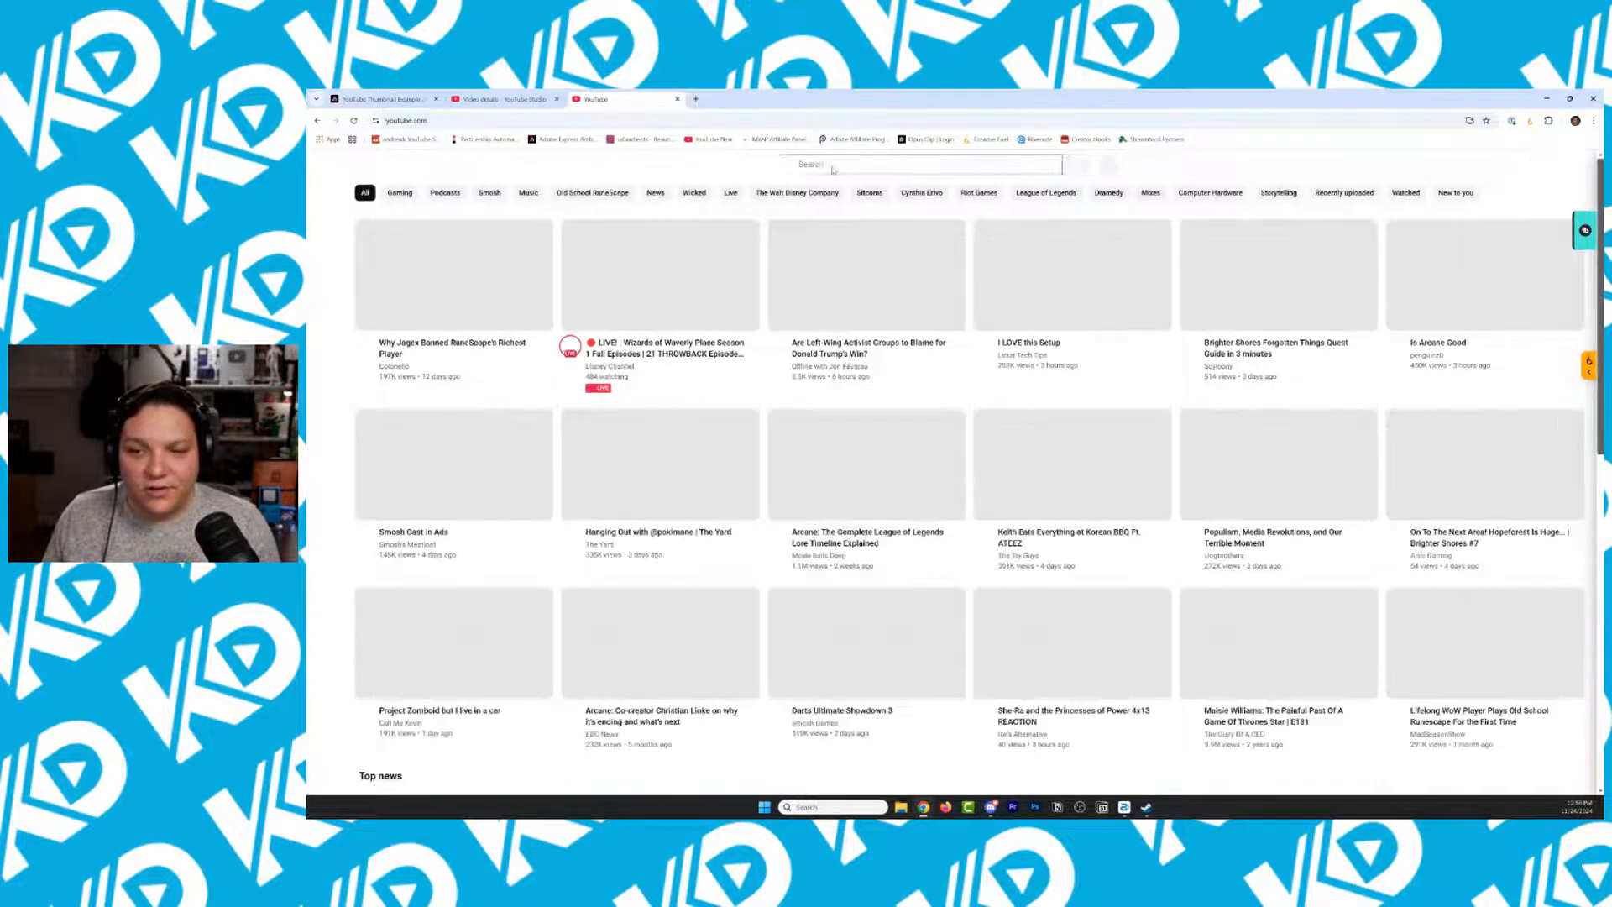
left_click(833, 166)
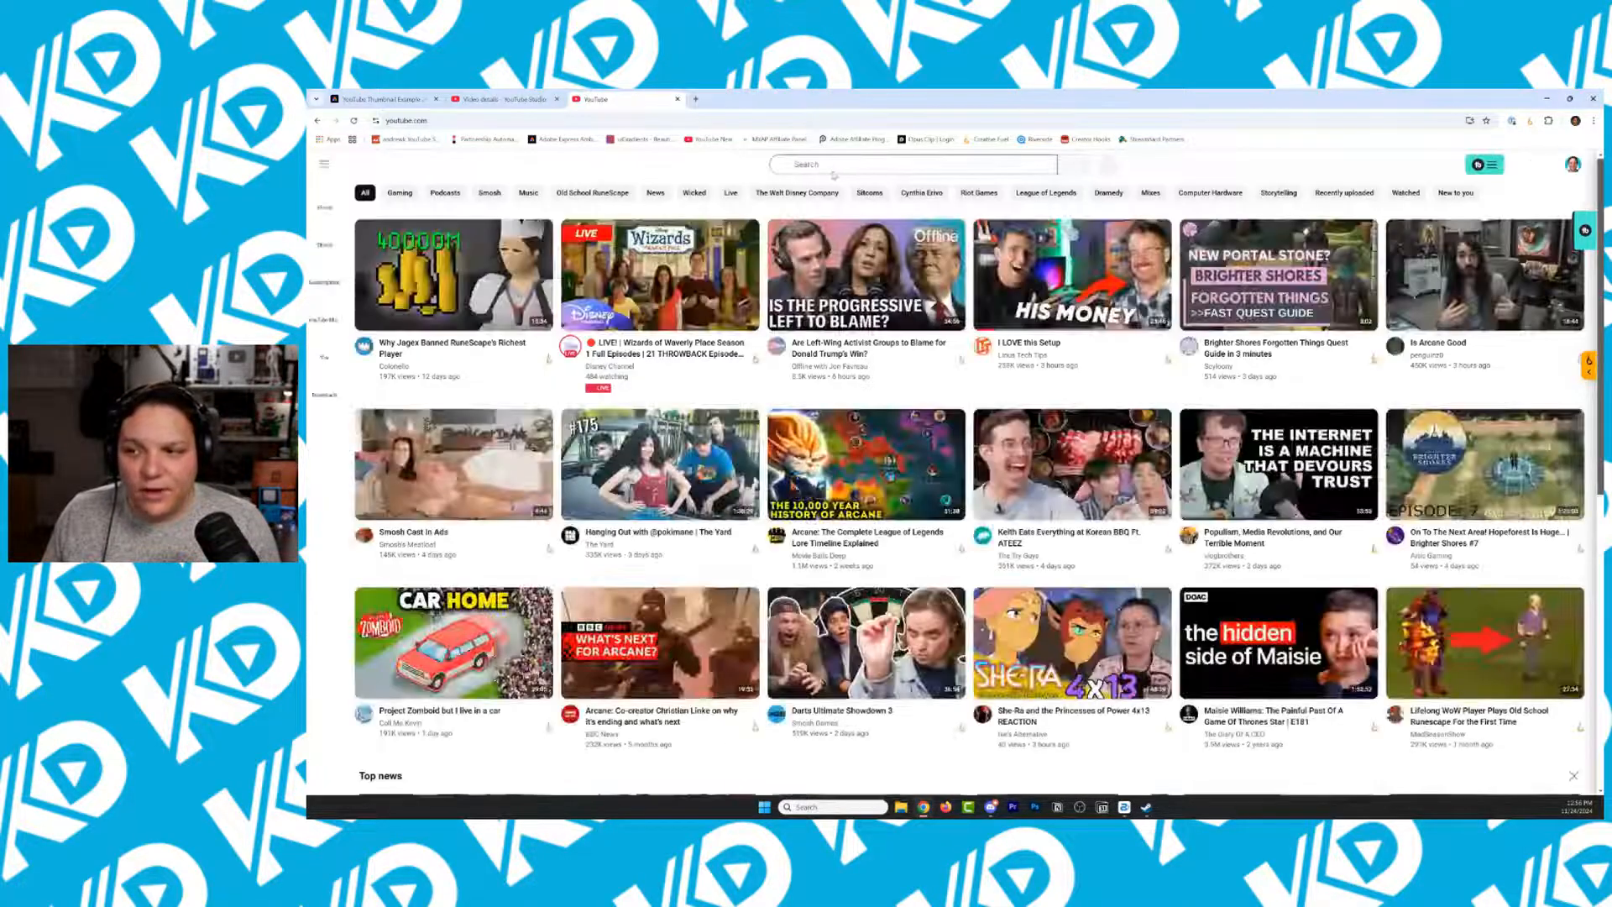
type("455 best b")
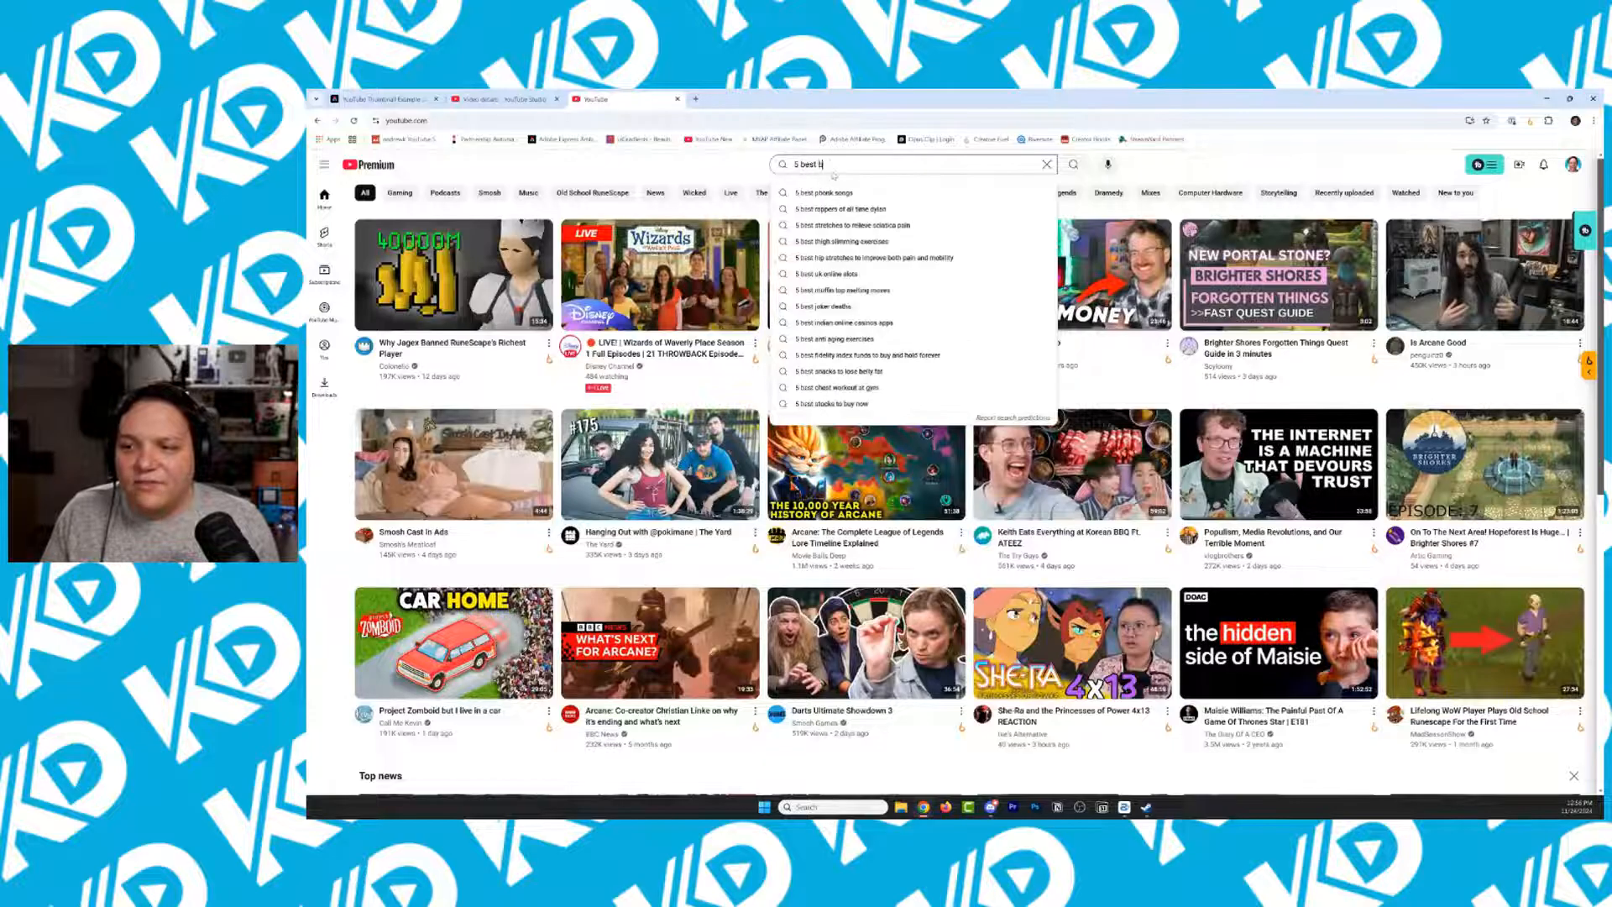
type("urger spots ")
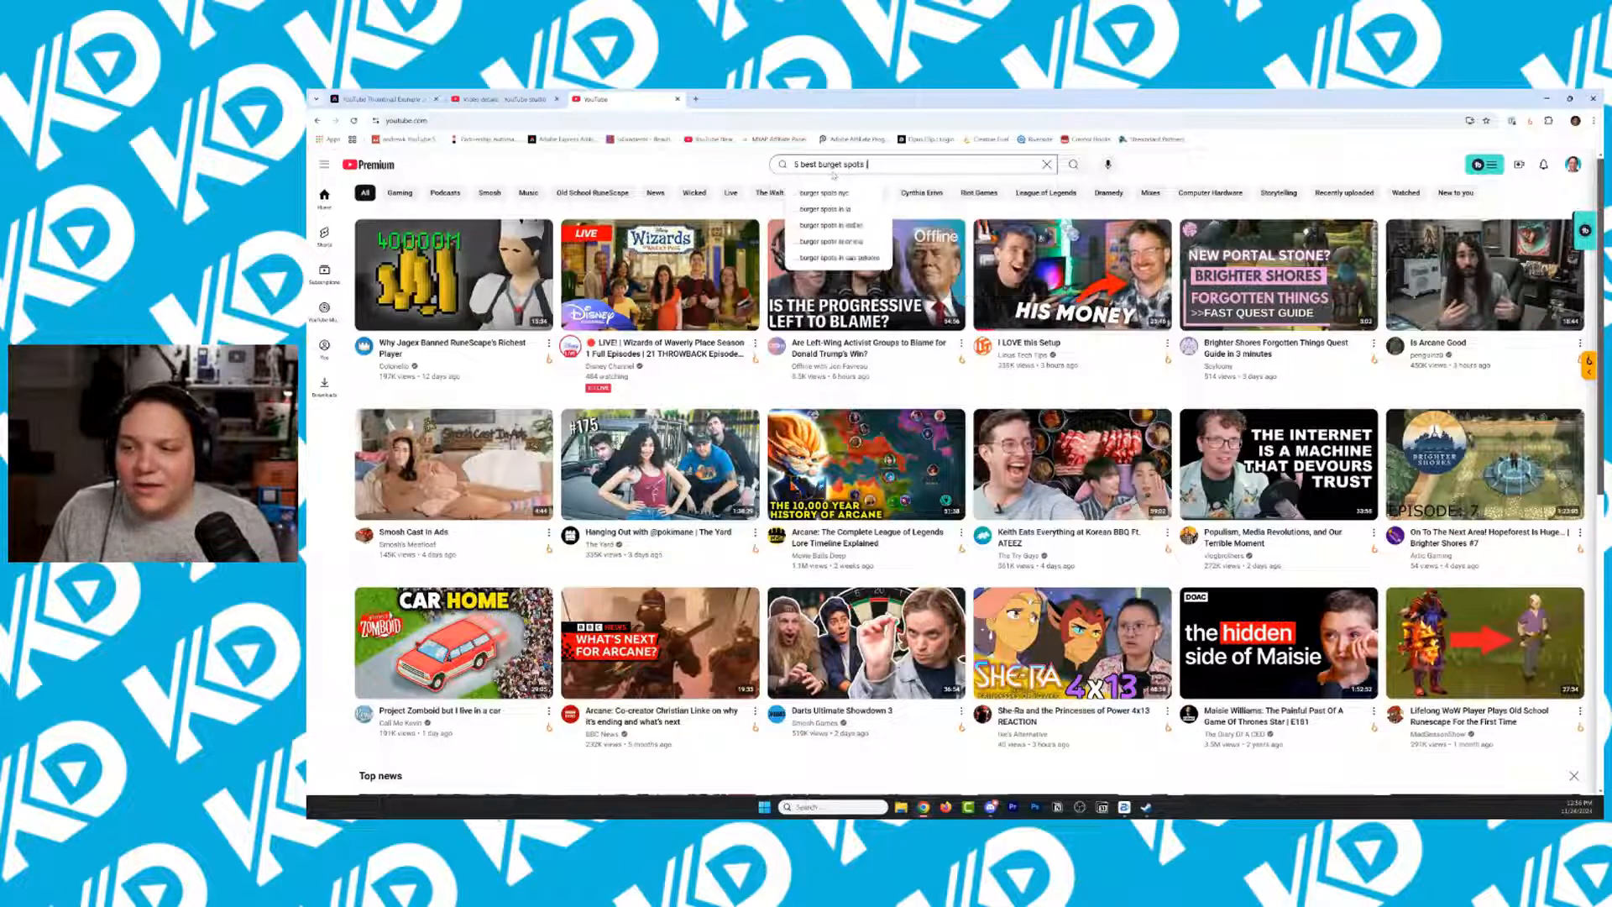
type("in toronto")
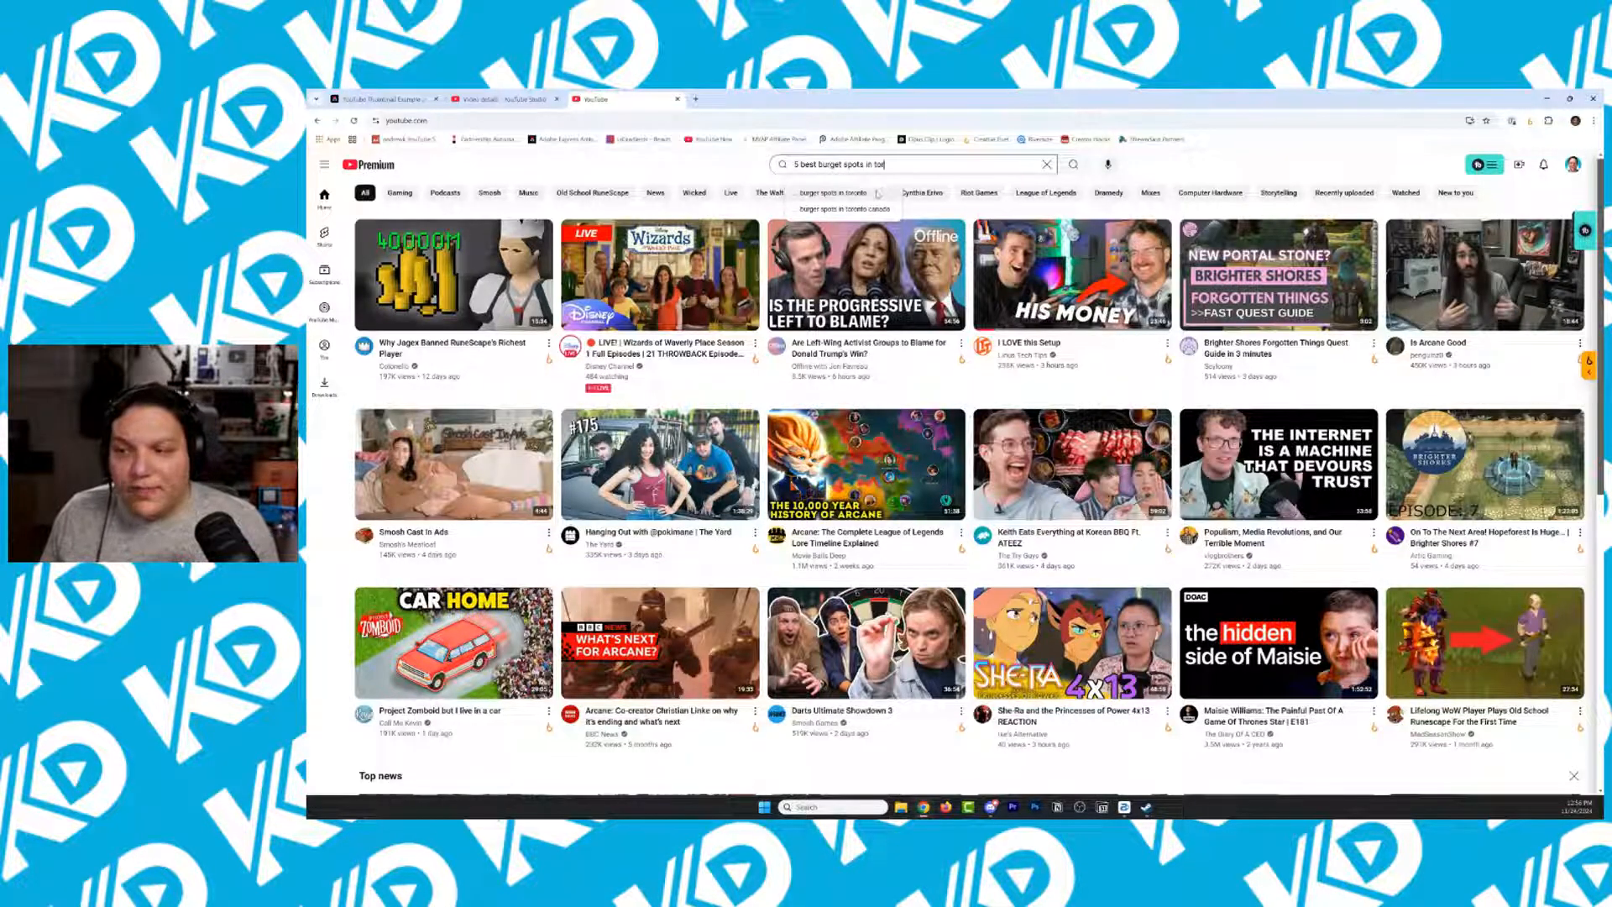
key("Return")
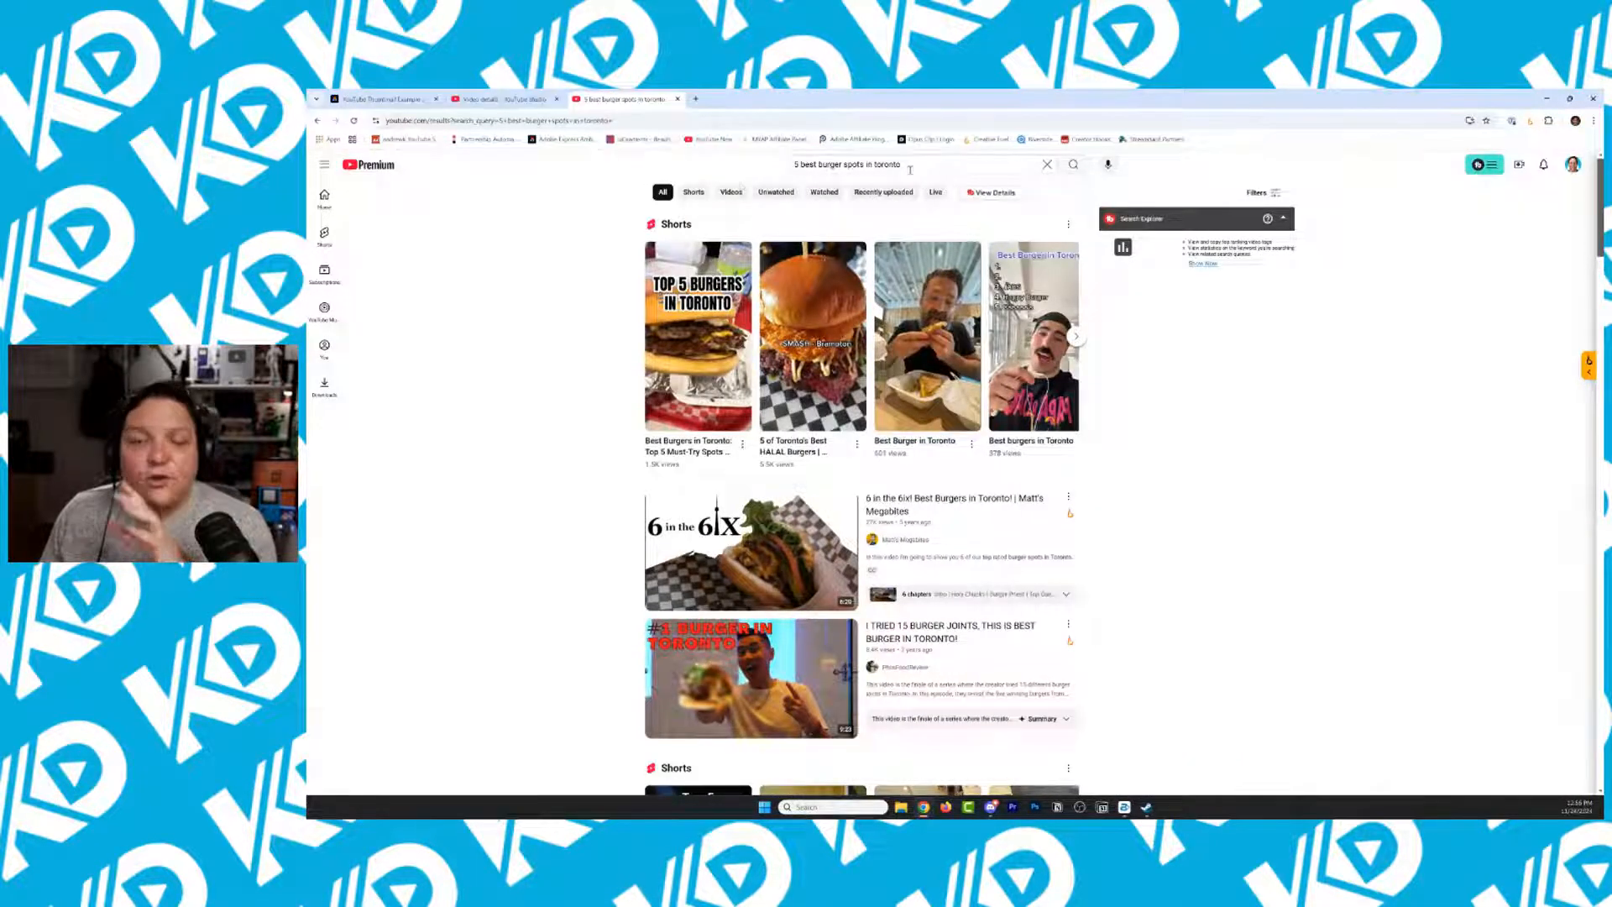
Enlarge the page and examine the thumbnails of competing Toronto burger and food videos in the search results
left_click(1592, 120)
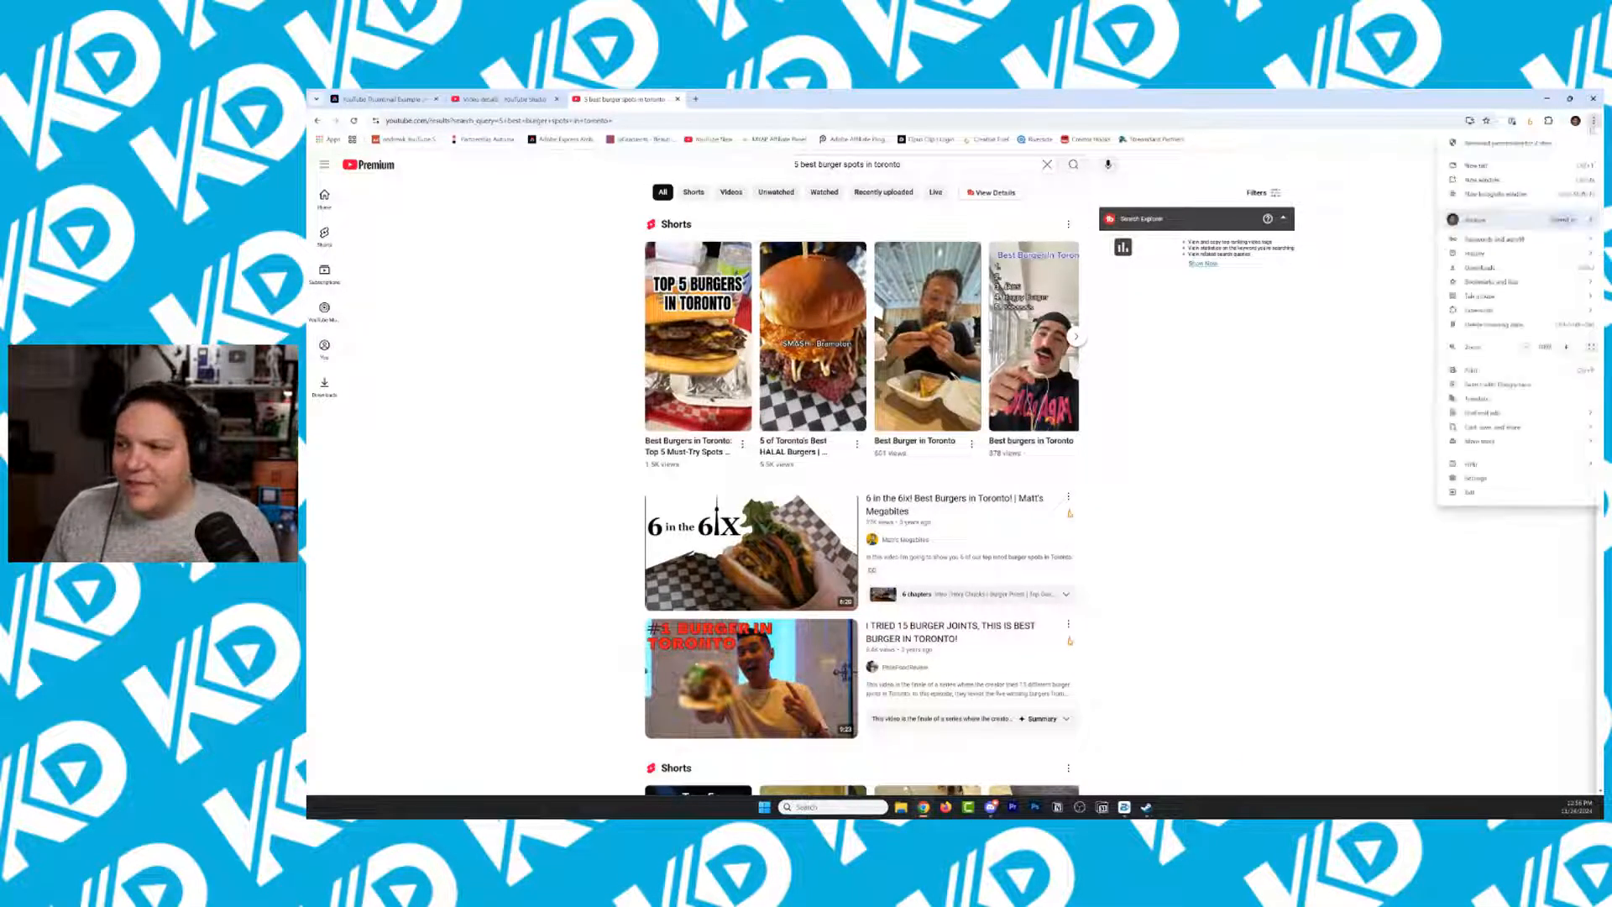
left_click(1567, 347)
left_click(1567, 347)
left_click(1567, 347)
left_click(1179, 512)
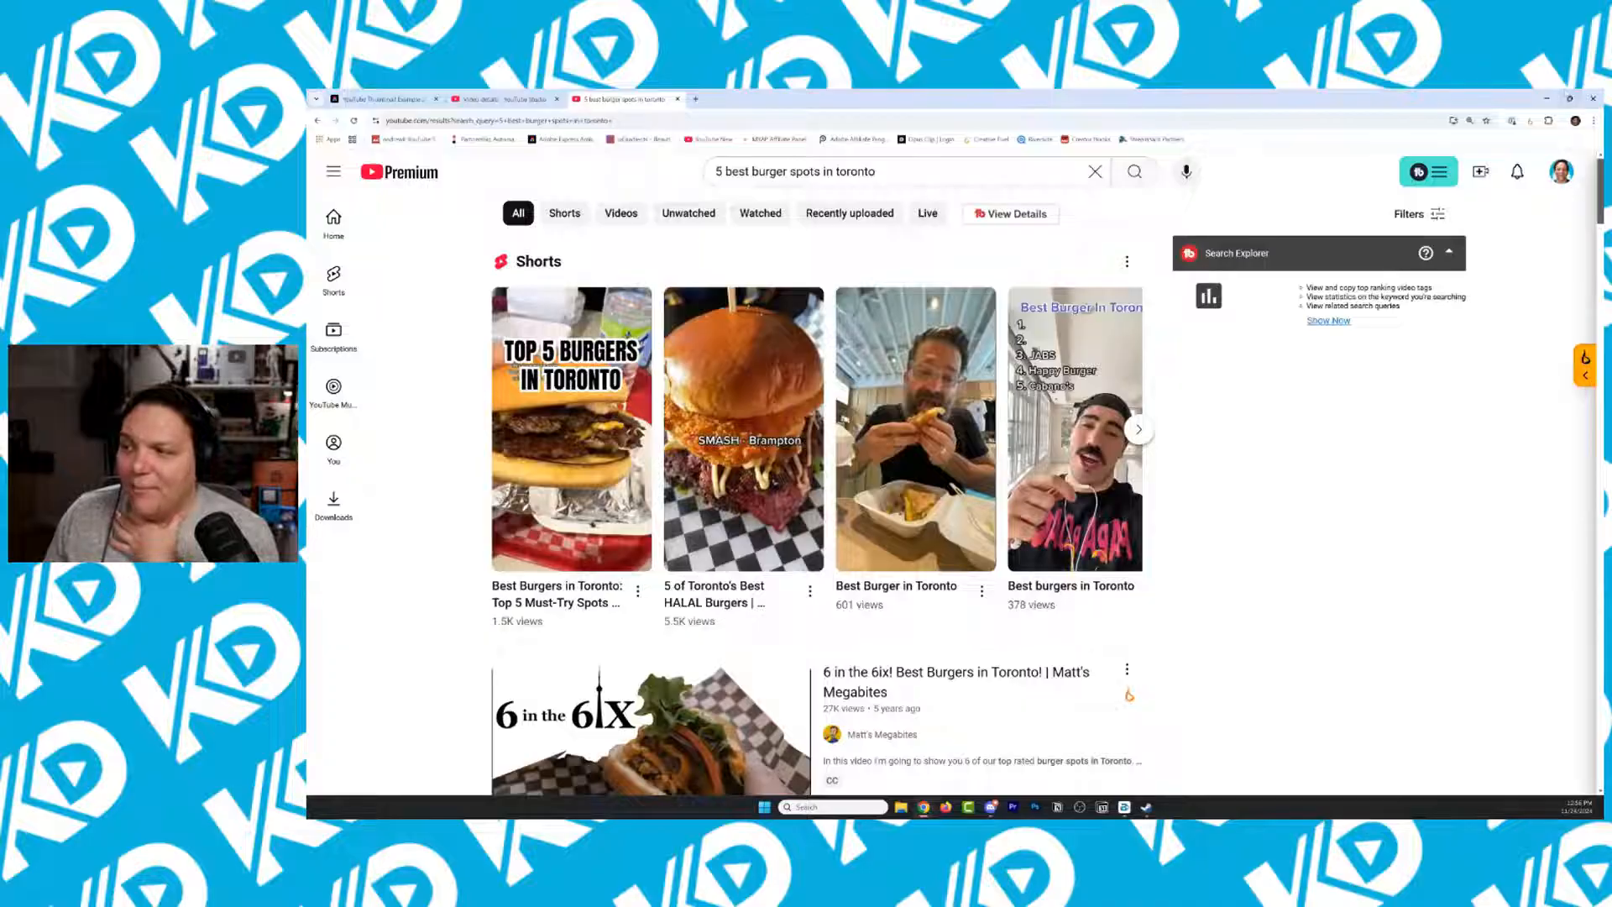
scroll(823, 495, "down", 6)
scroll(1540, 458, "down", 5)
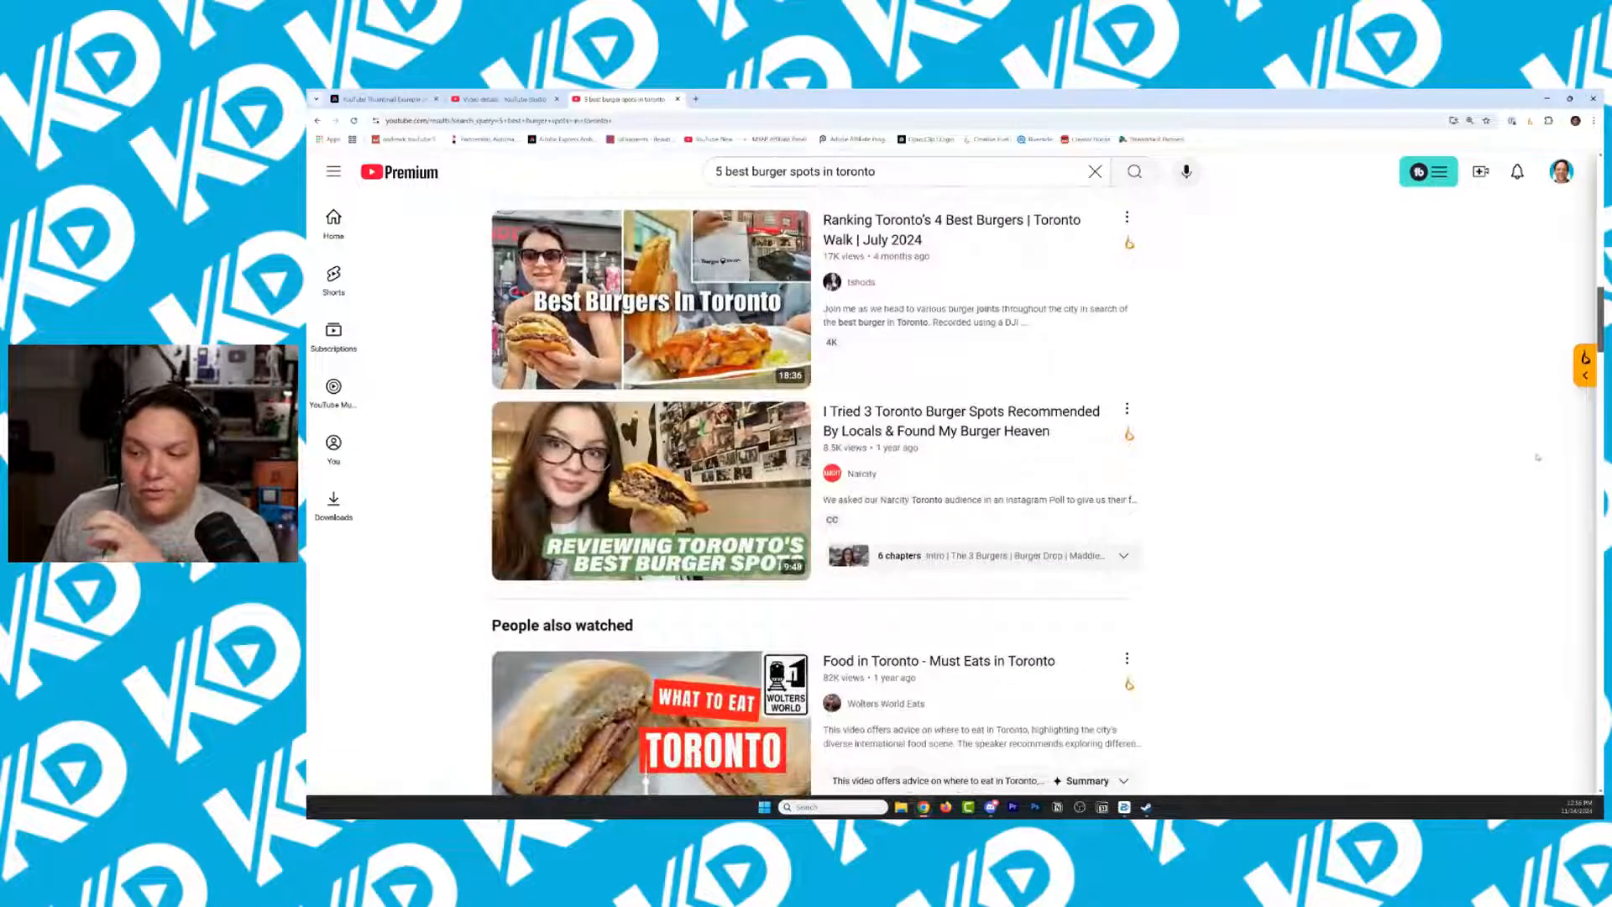
scroll(1536, 458, "down", 4)
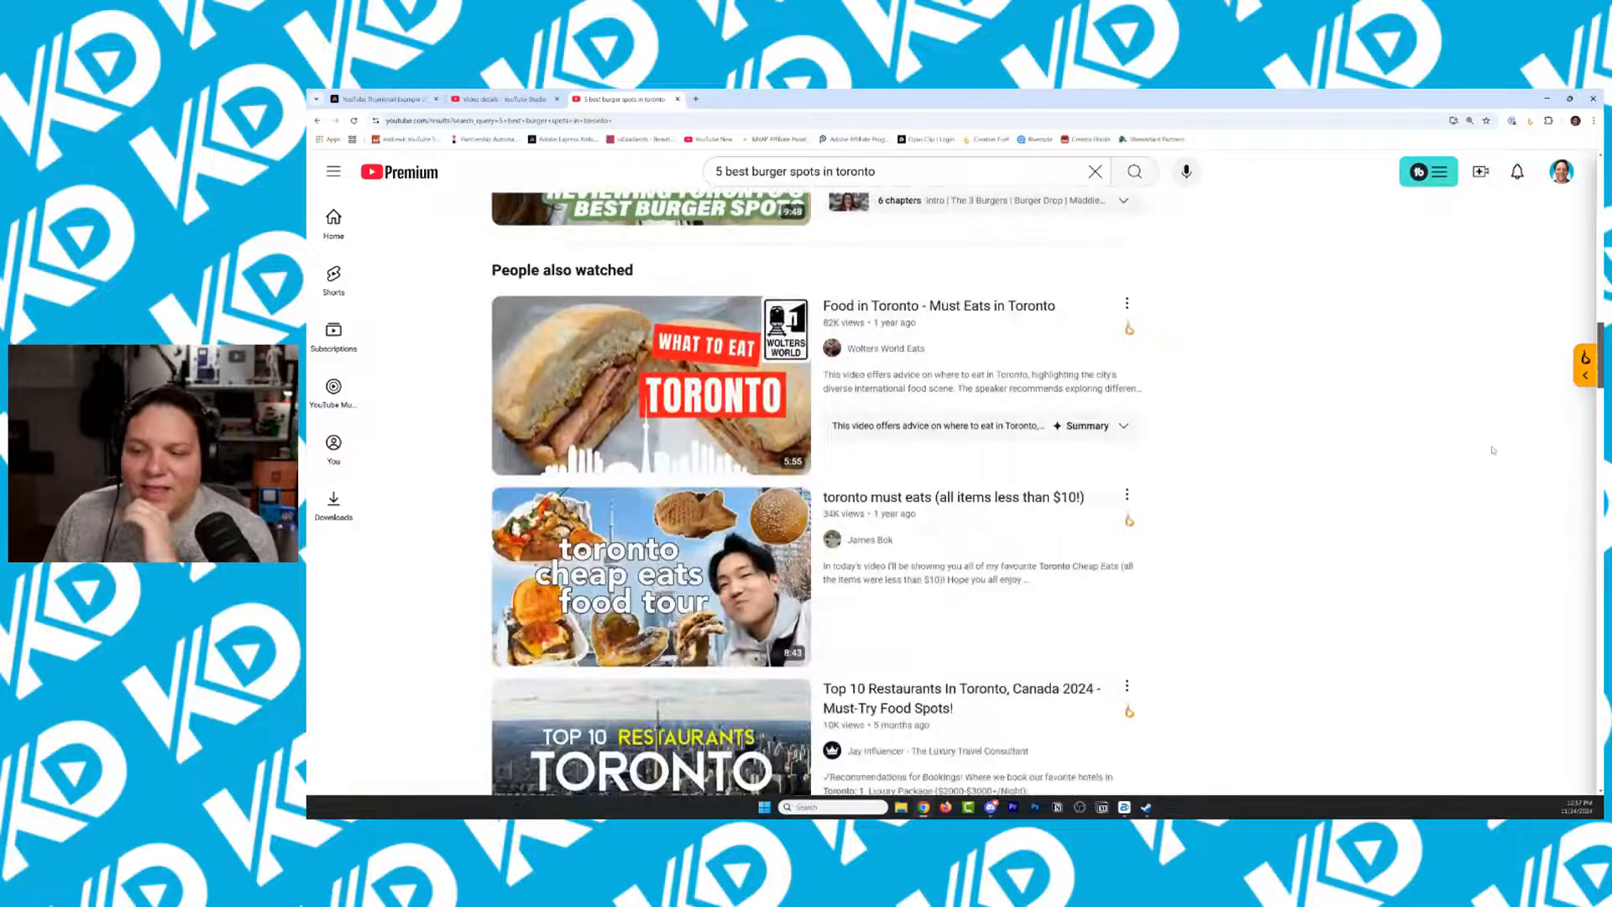
scroll(1493, 450, "down", 7)
scroll(1491, 448, "up", 20)
scroll(1488, 447, "up", 10)
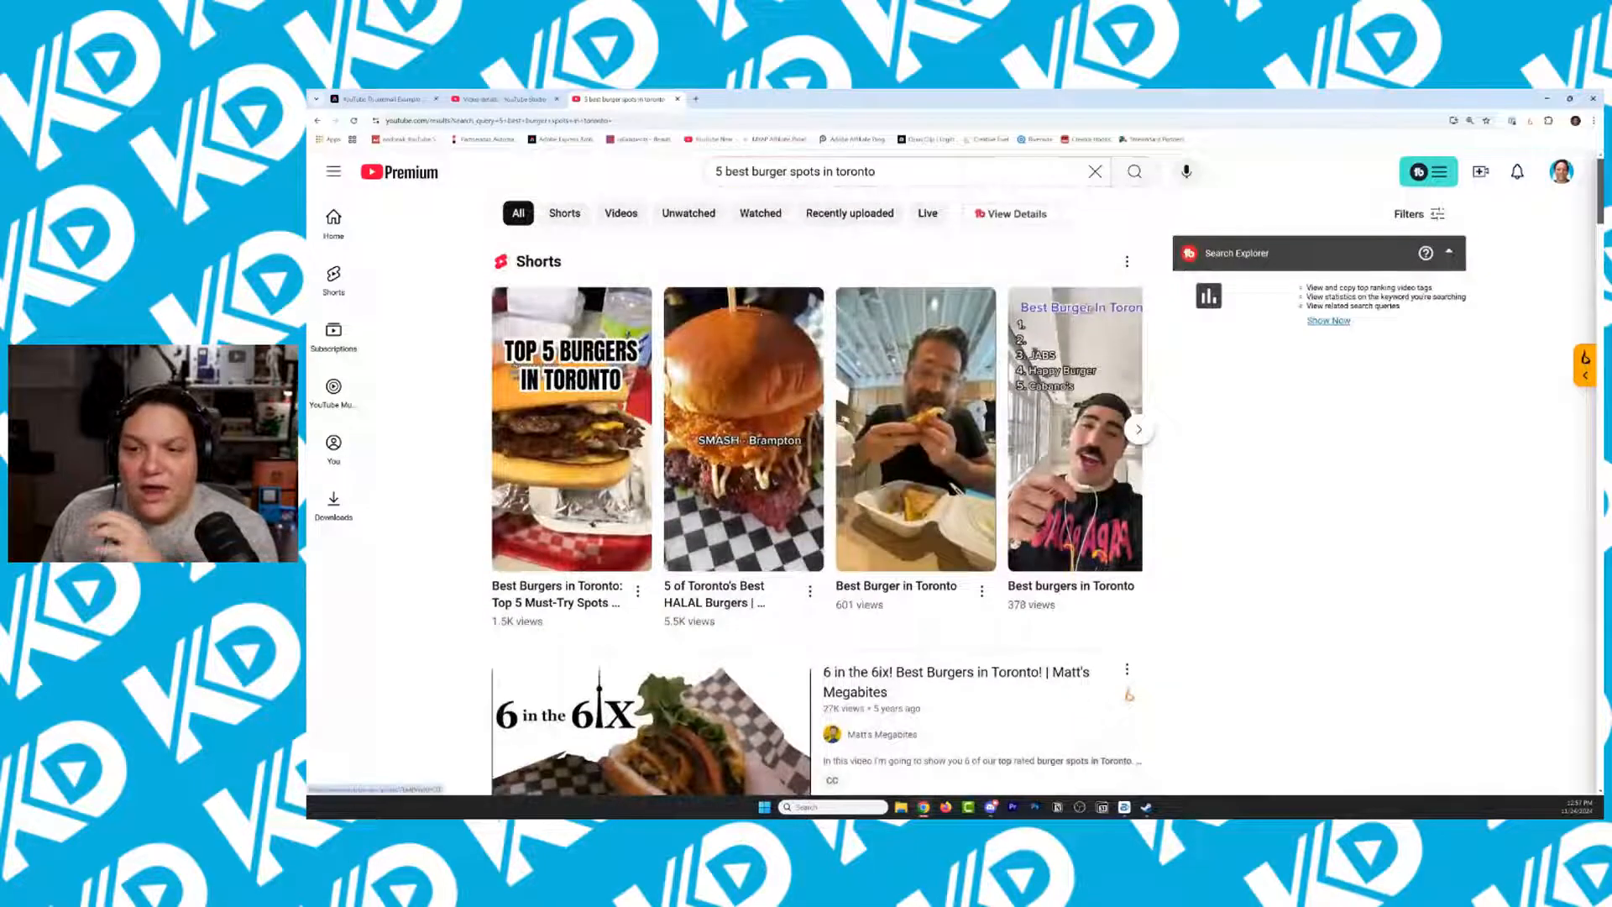
Switch back to Adobe Express, search the stock photos for "toronto skyline" and add the blue-sky CN Tower photo to the page
left_click(383, 99)
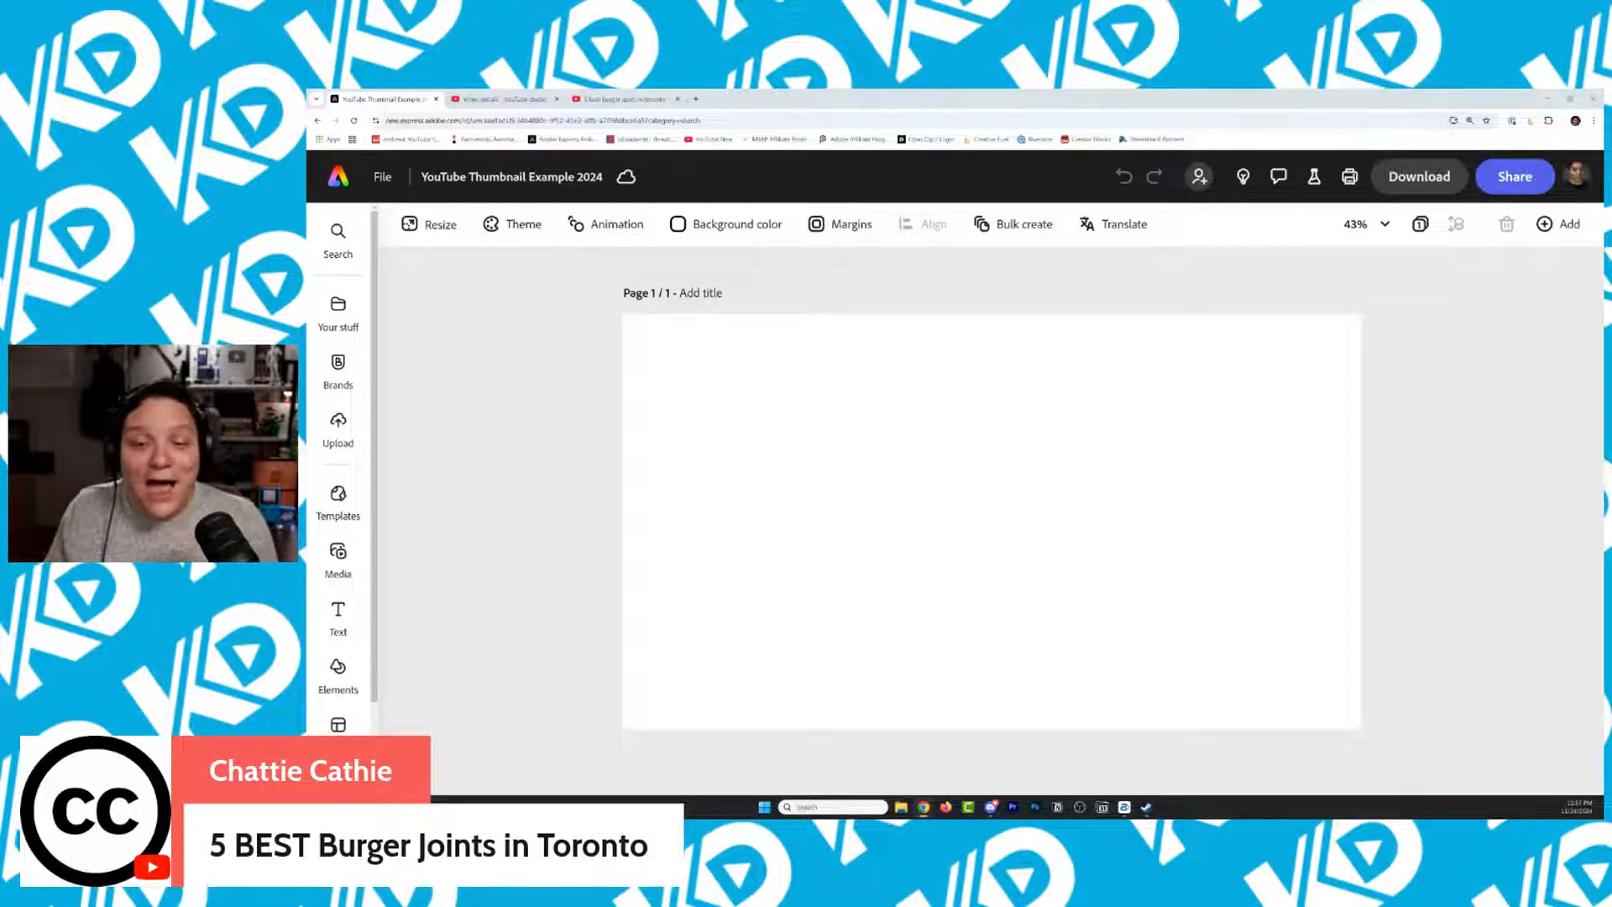
left_click(337, 550)
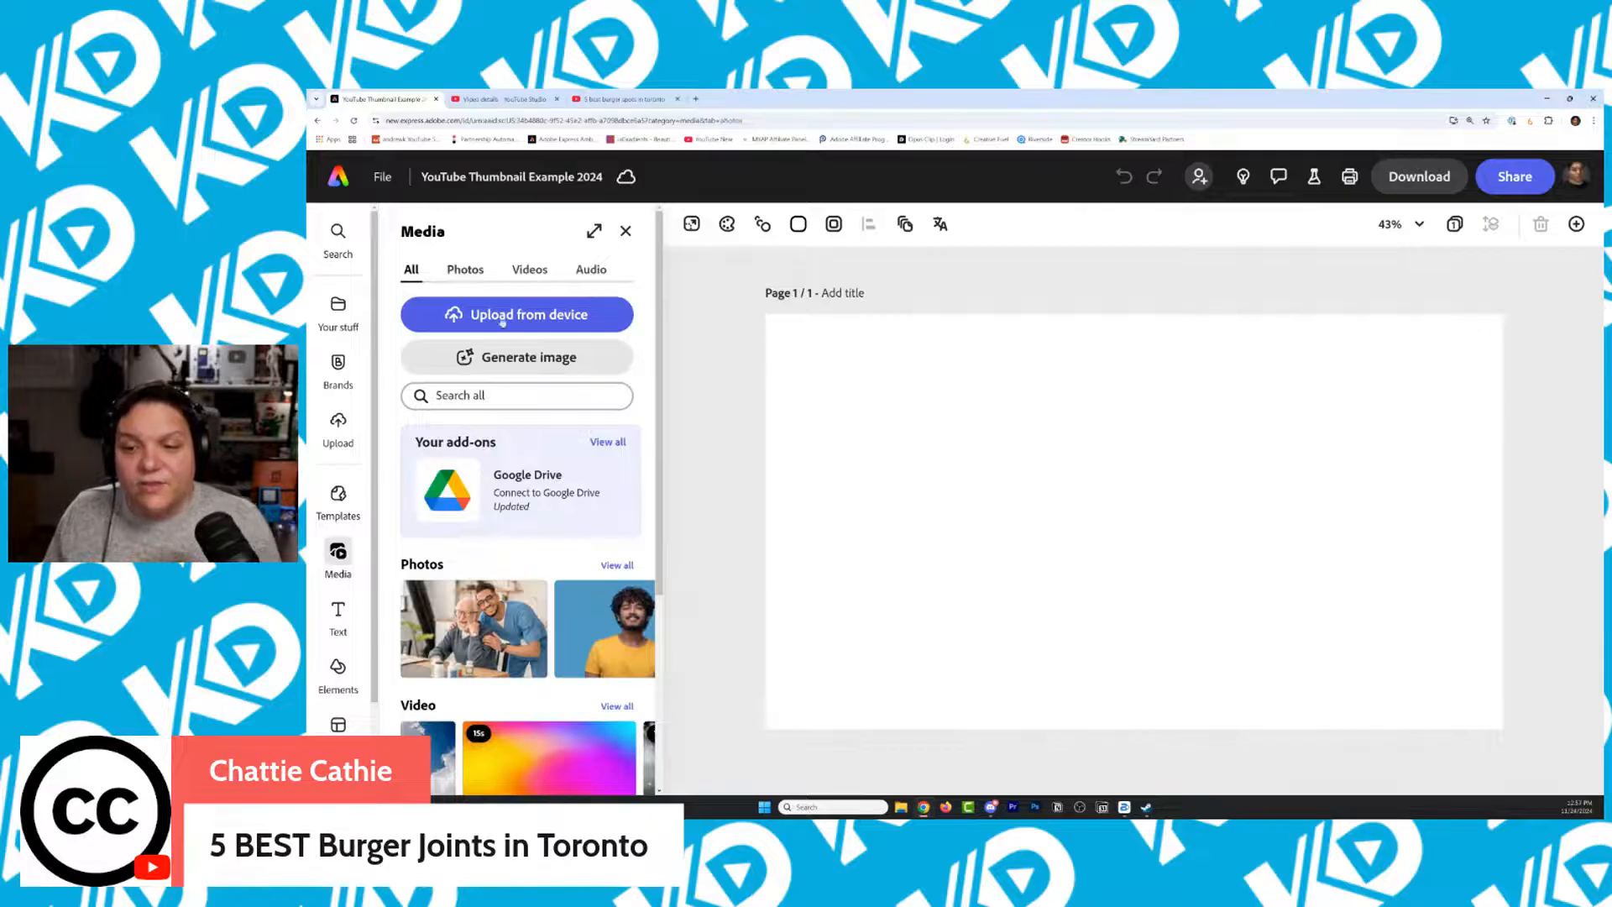
left_click(465, 270)
left_click(511, 396)
type("T")
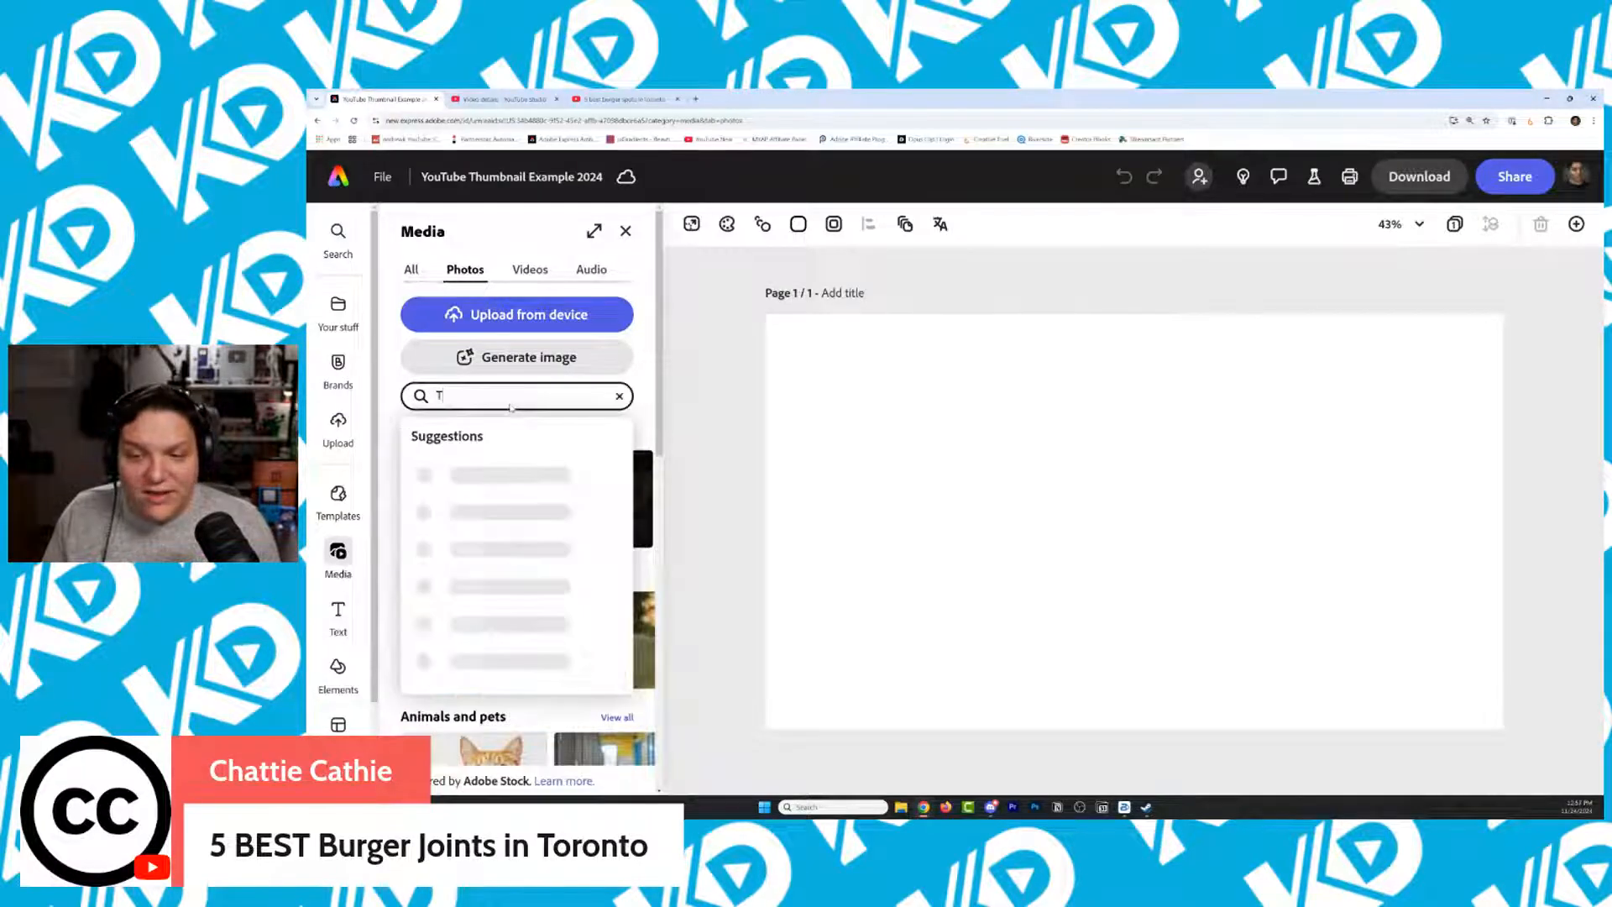
type("or")
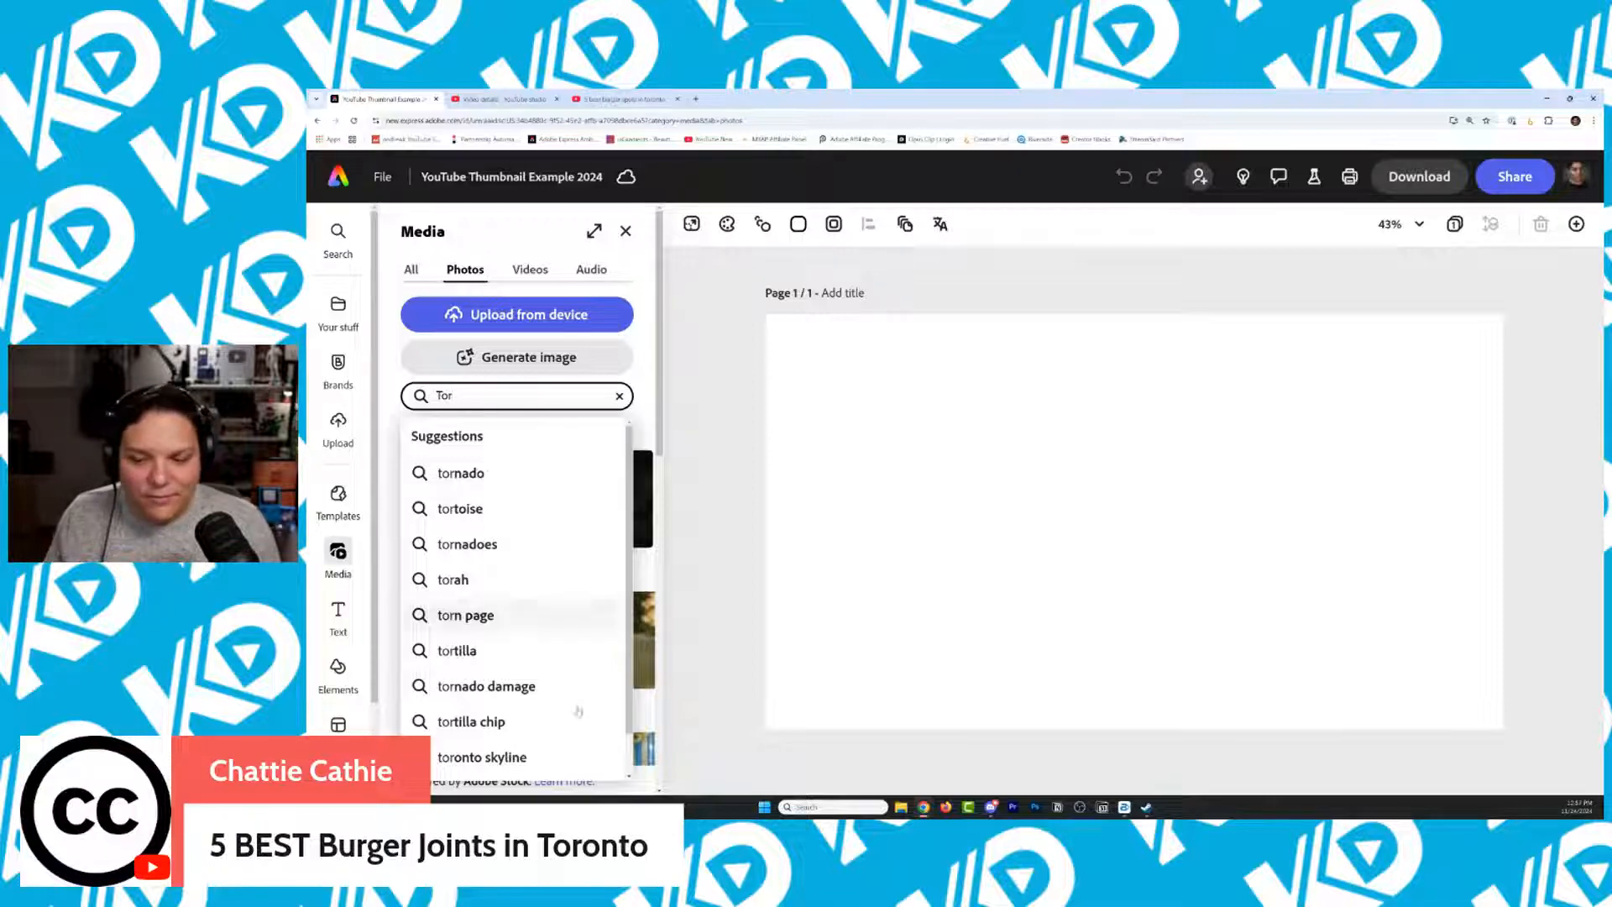
left_click(480, 756)
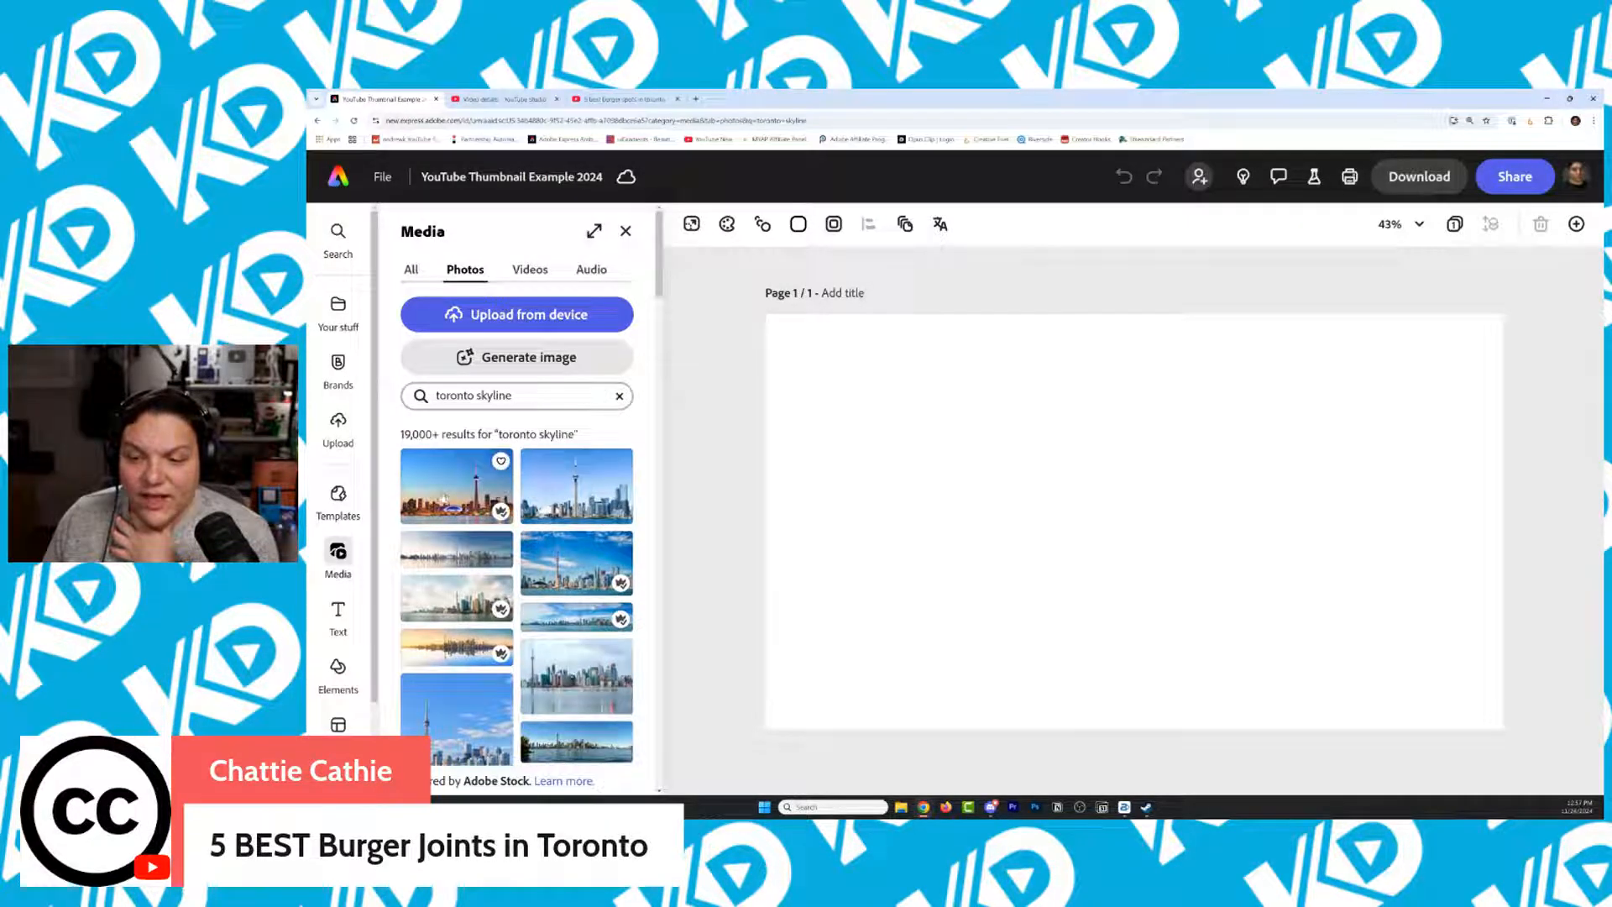
left_click(576, 486)
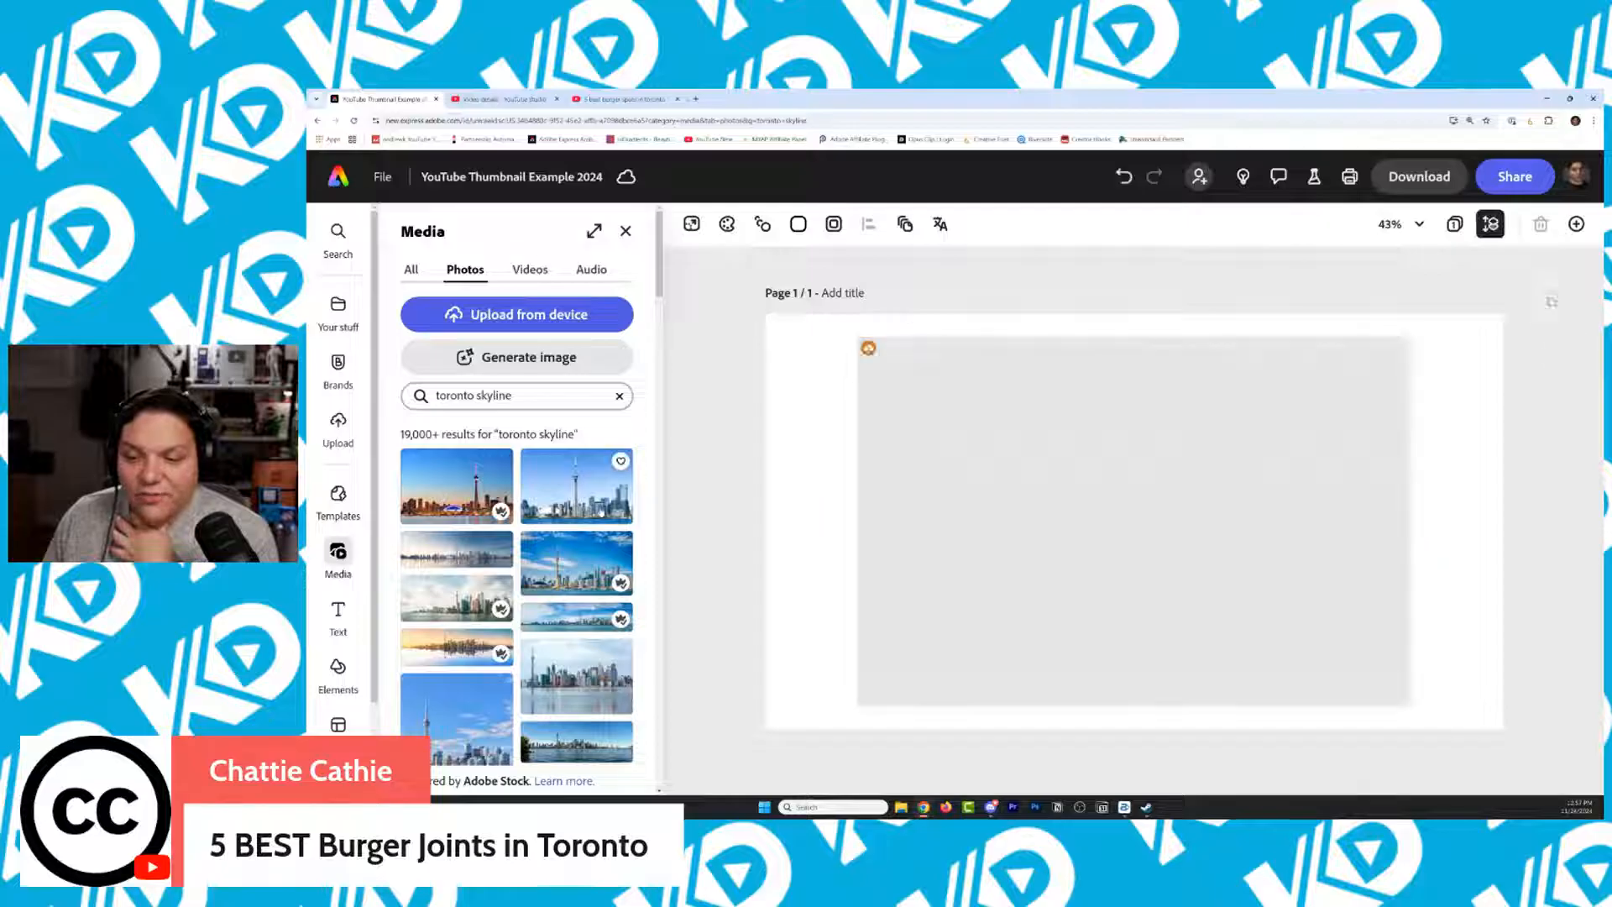
Enlarge and reposition the skyline photo so it covers the whole page as the background
left_click(1306, 518)
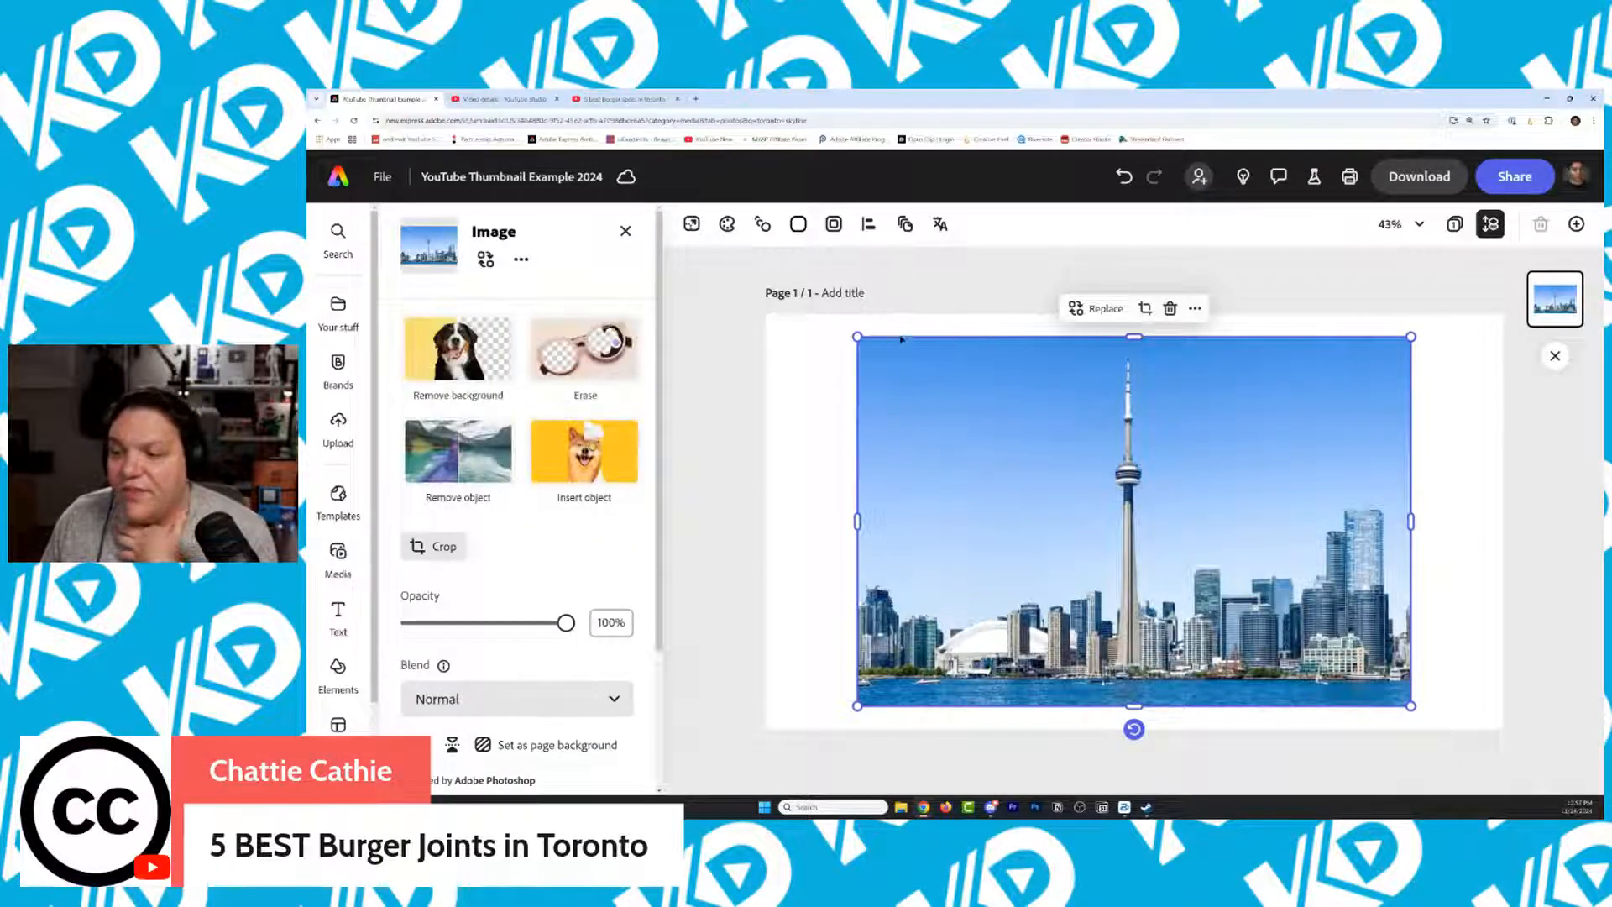
left_click_drag(858, 337, 735, 276)
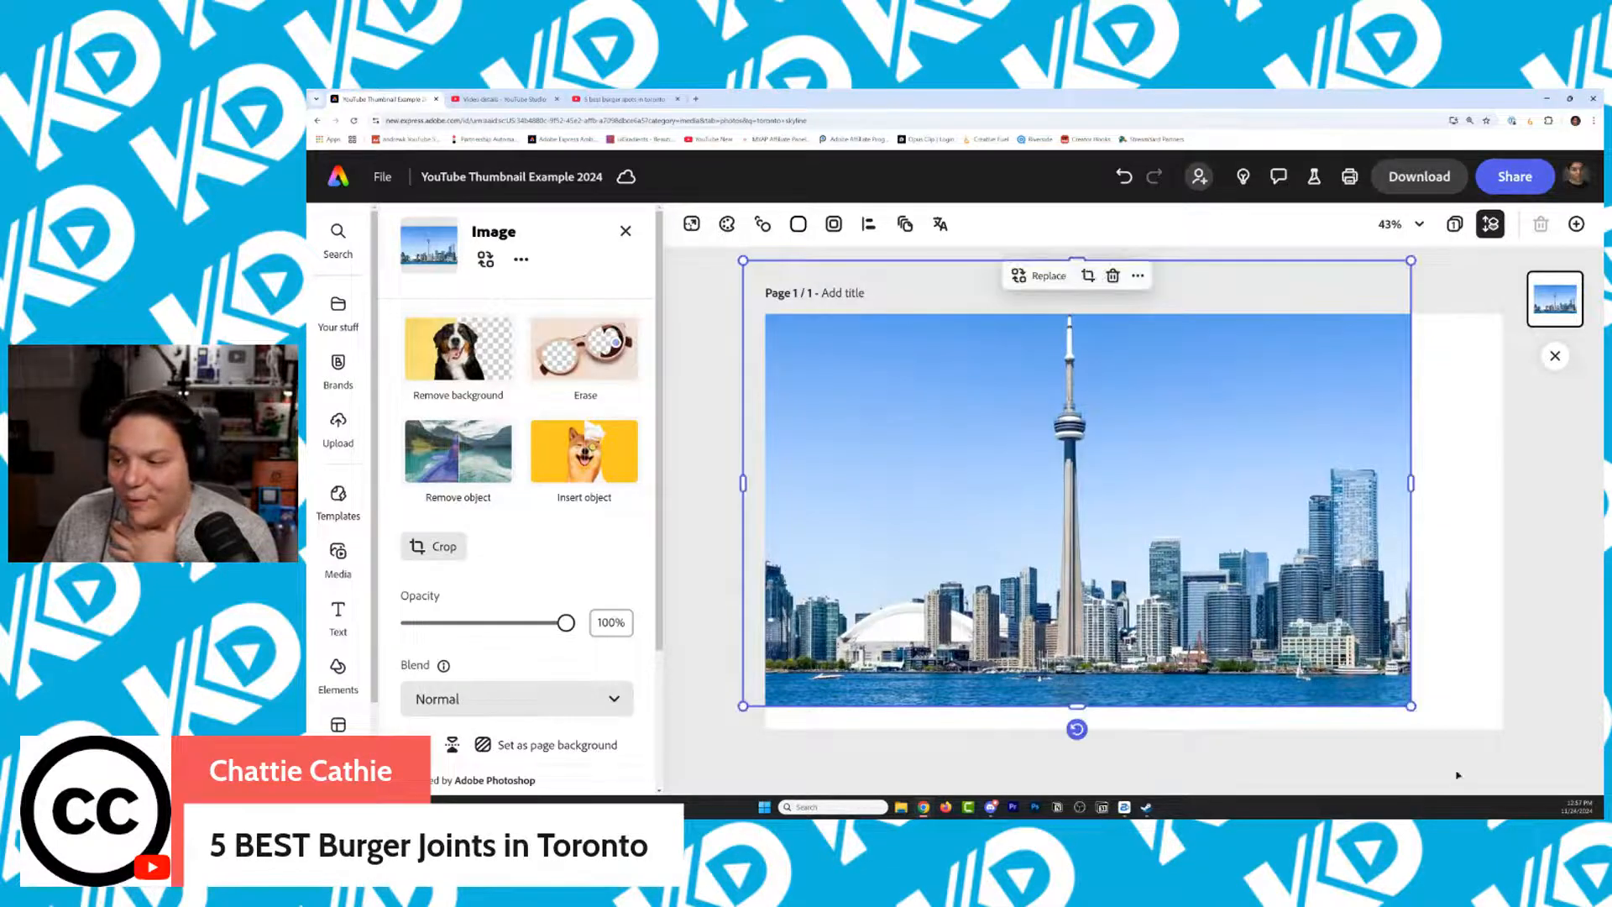
left_click_drag(1411, 705, 1503, 729)
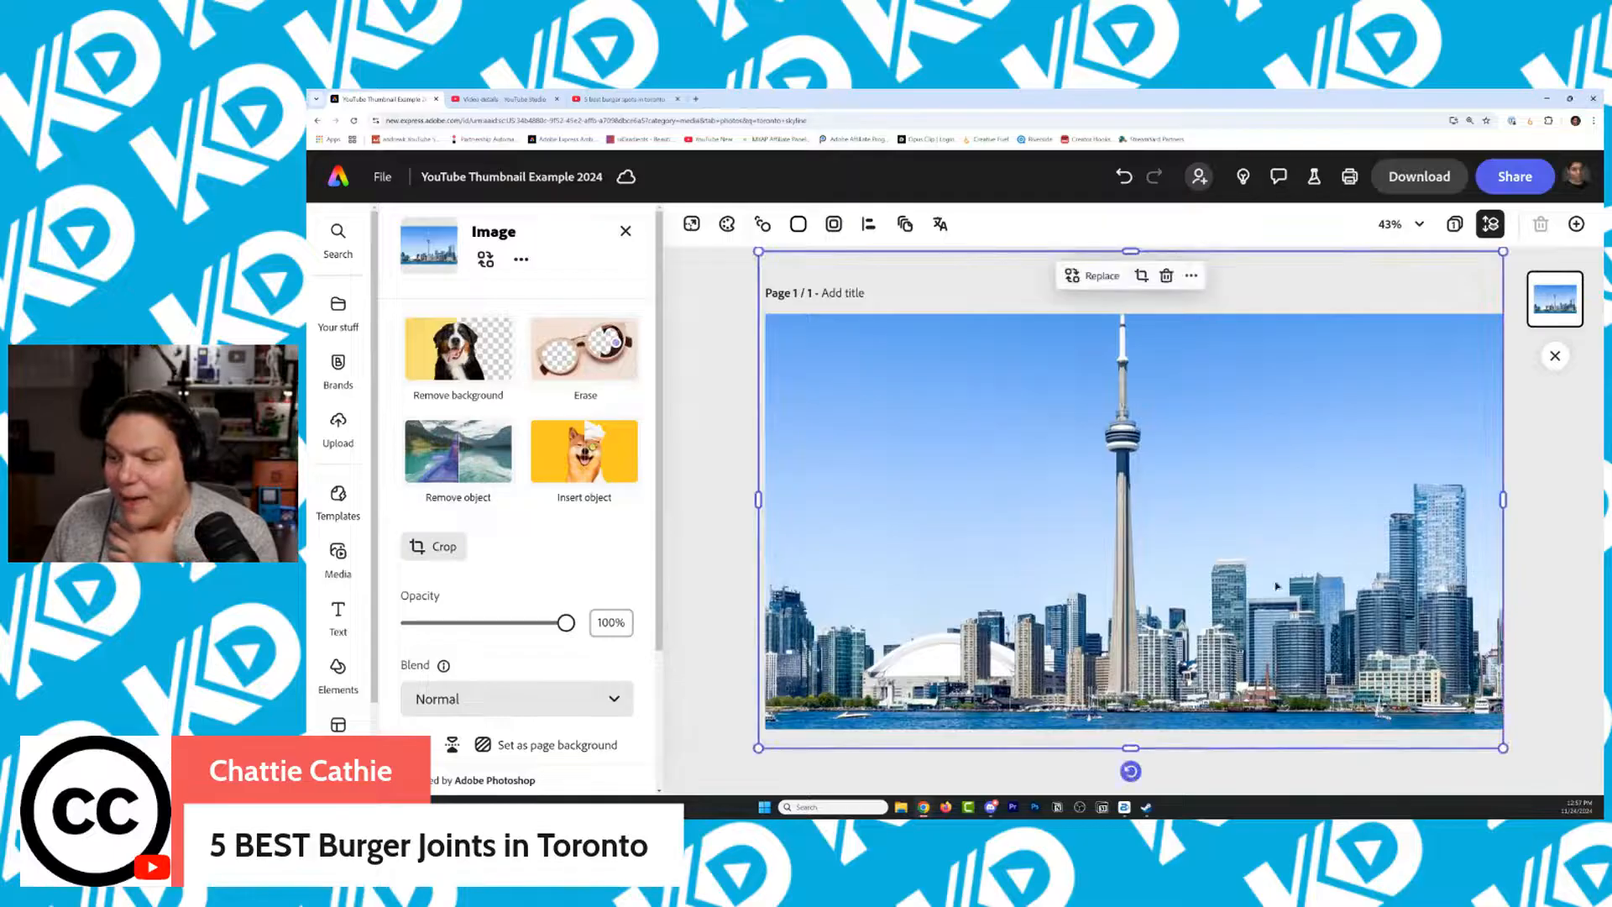
left_click_drag(1209, 531, 1207, 536)
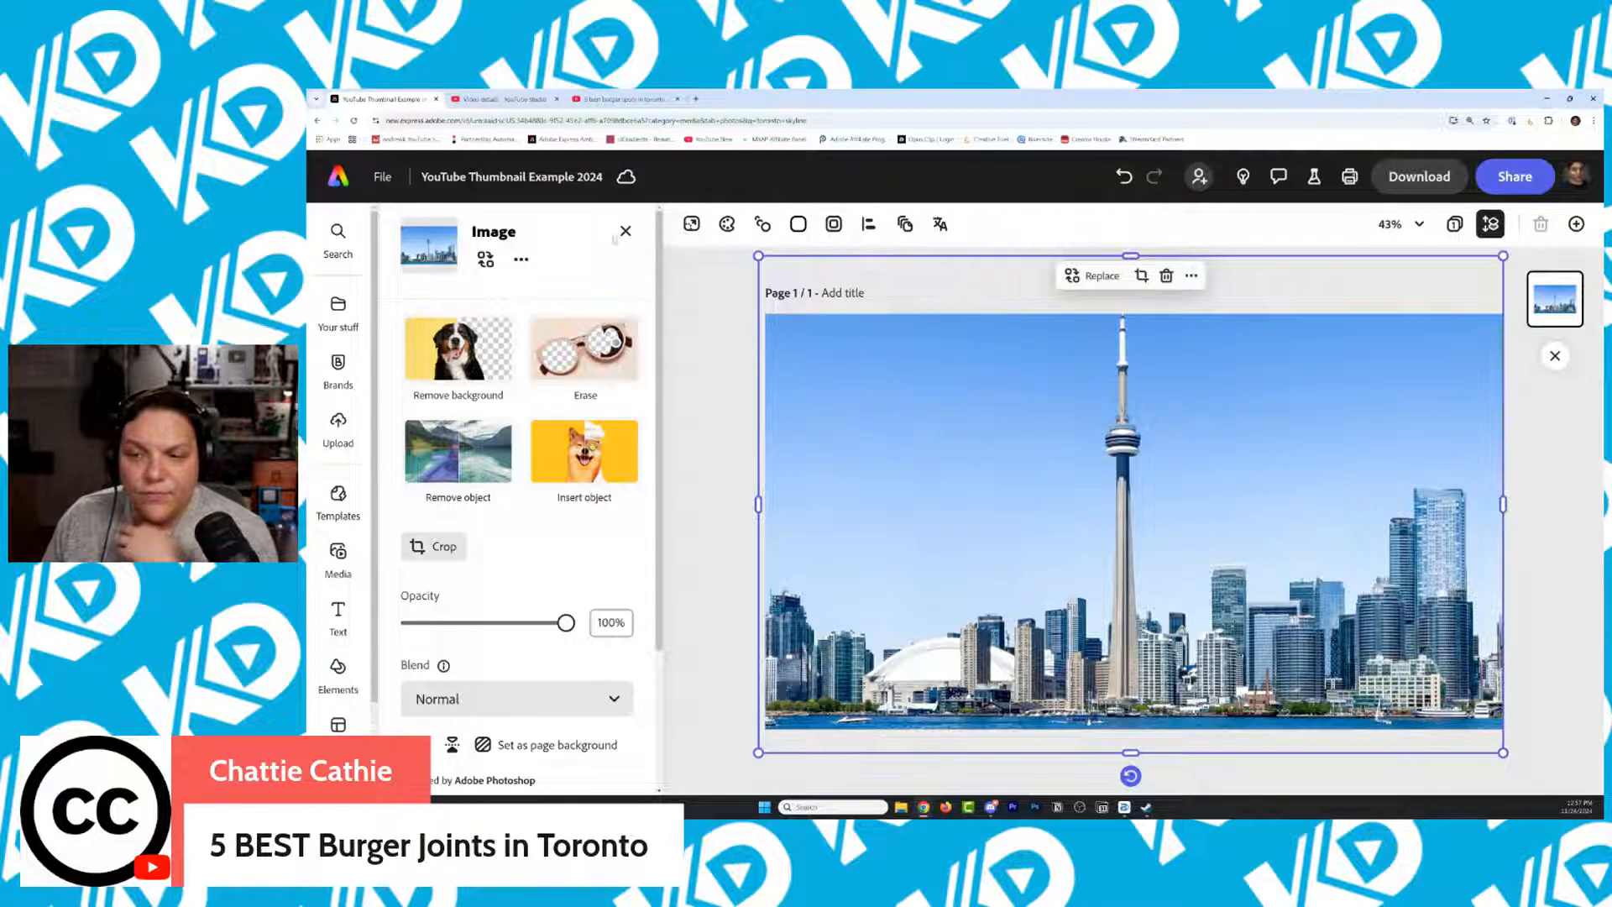
Search the stock photos for "Burger"
left_click(338, 558)
left_click(529, 403)
key("ctrl+a")
type("Burger")
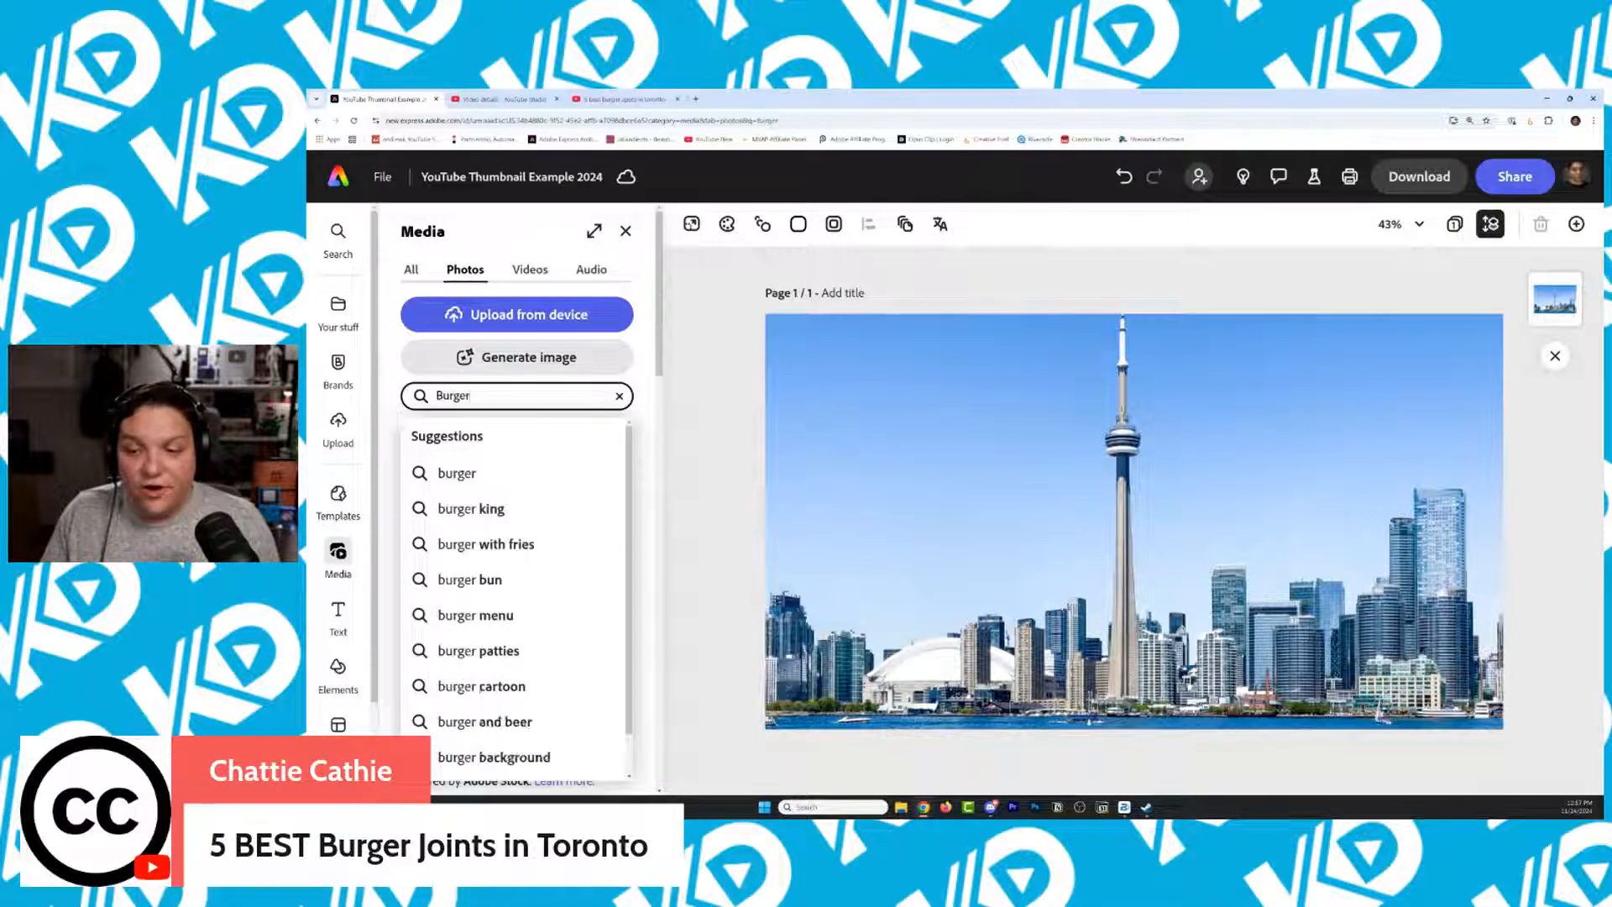
key("Return")
Browse the burger photo results for an image that suits the thumbnail
scroll(577, 458, "down", 5)
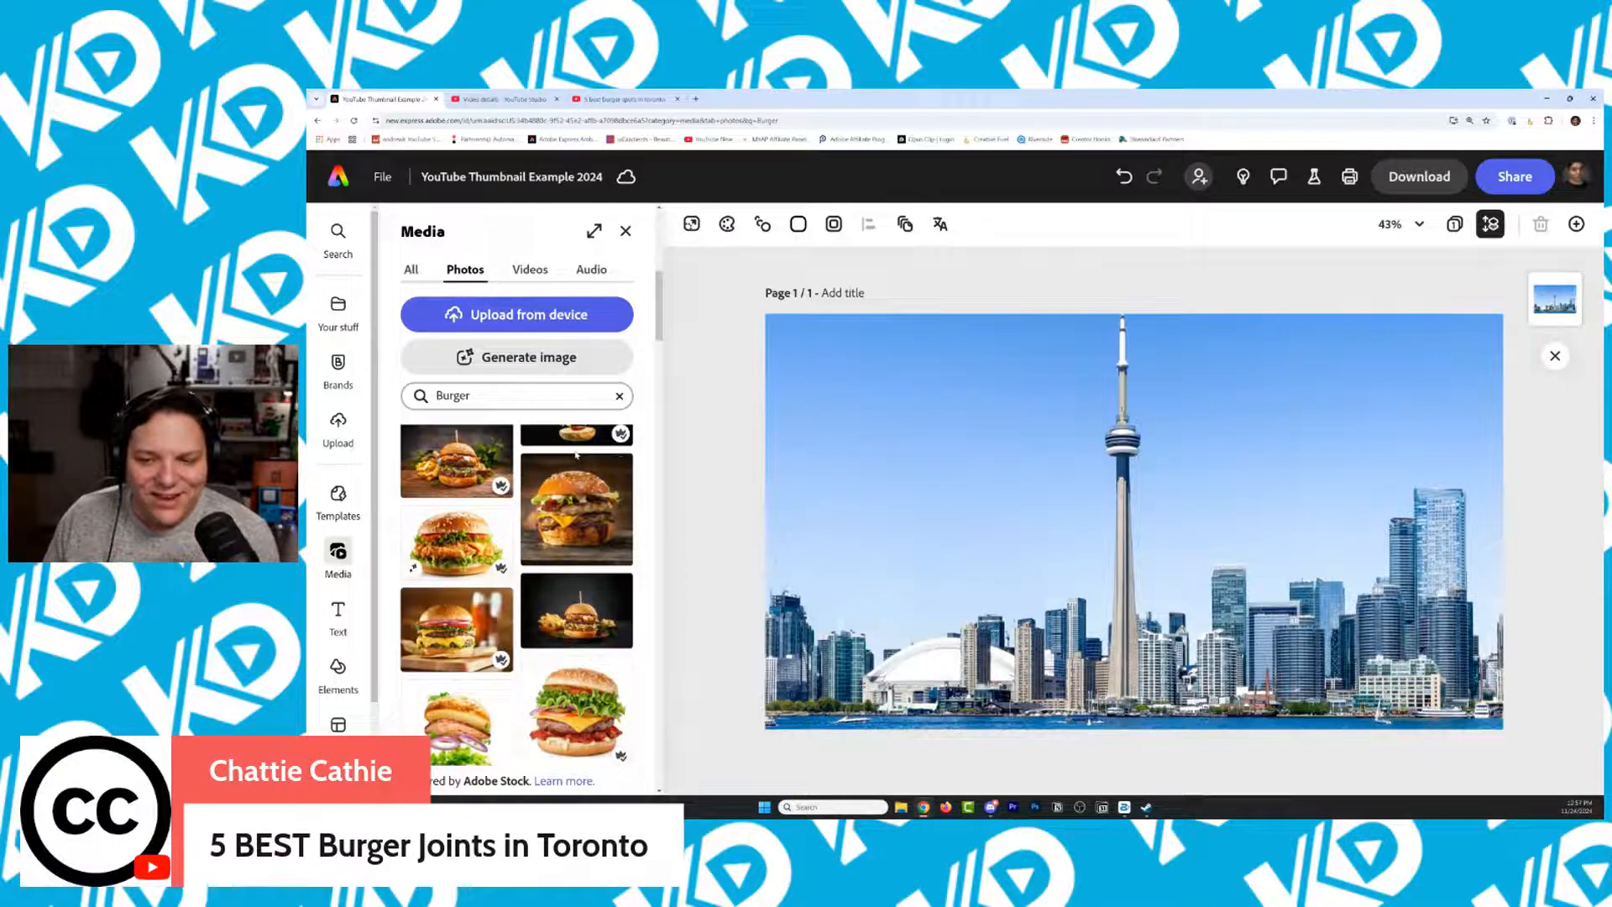
scroll(613, 478, "down", 3)
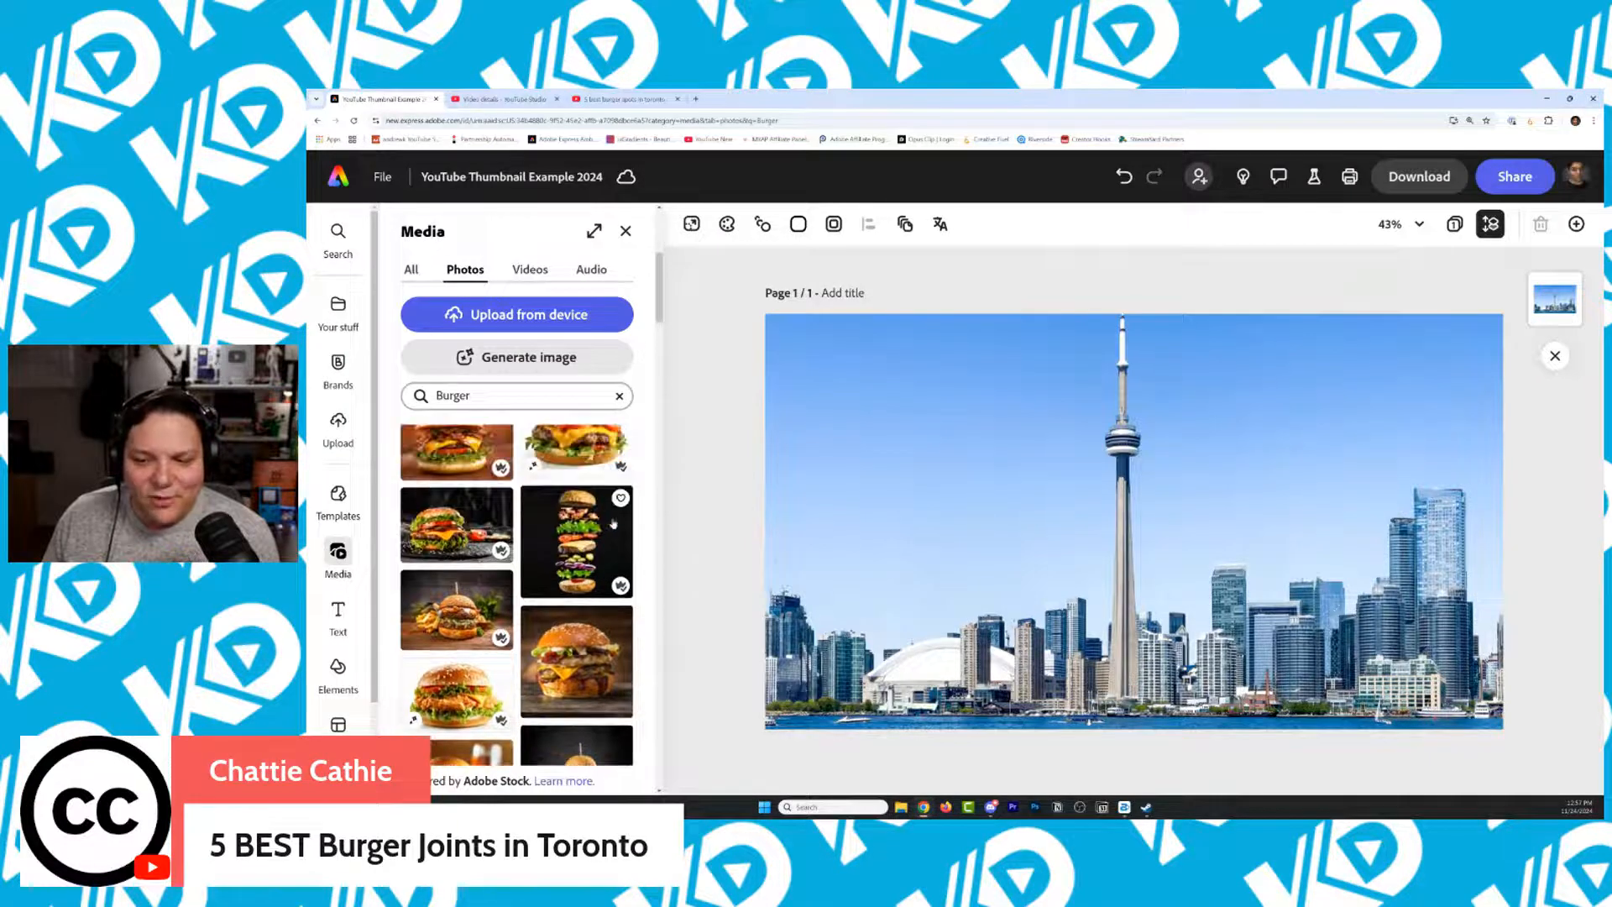
scroll(625, 527, "up", 8)
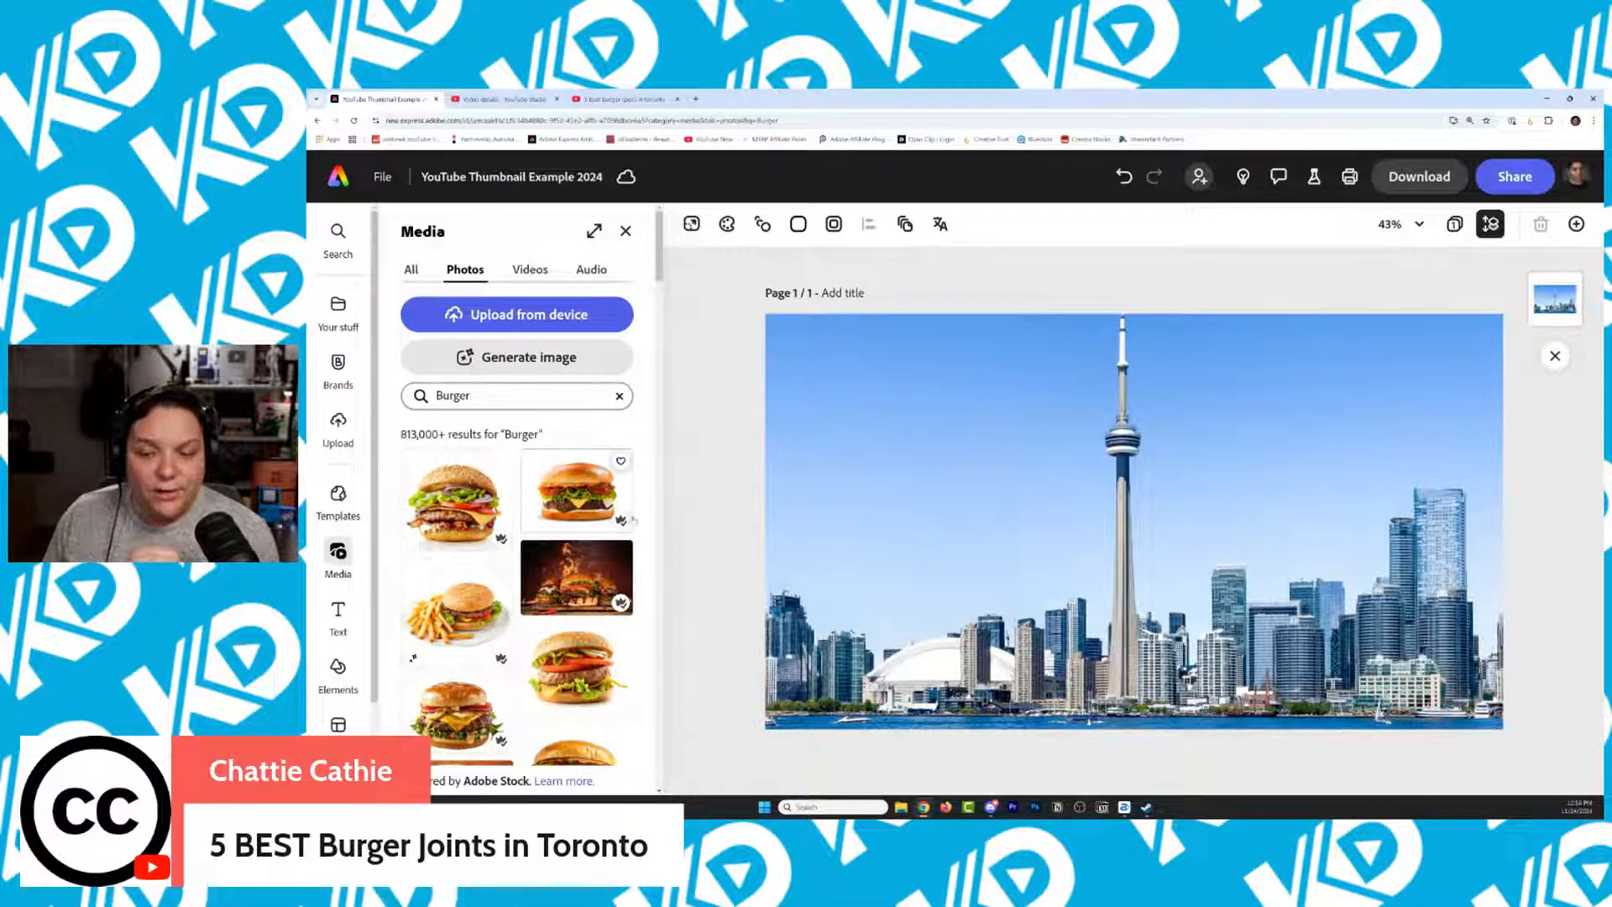
mouse_move(622, 527)
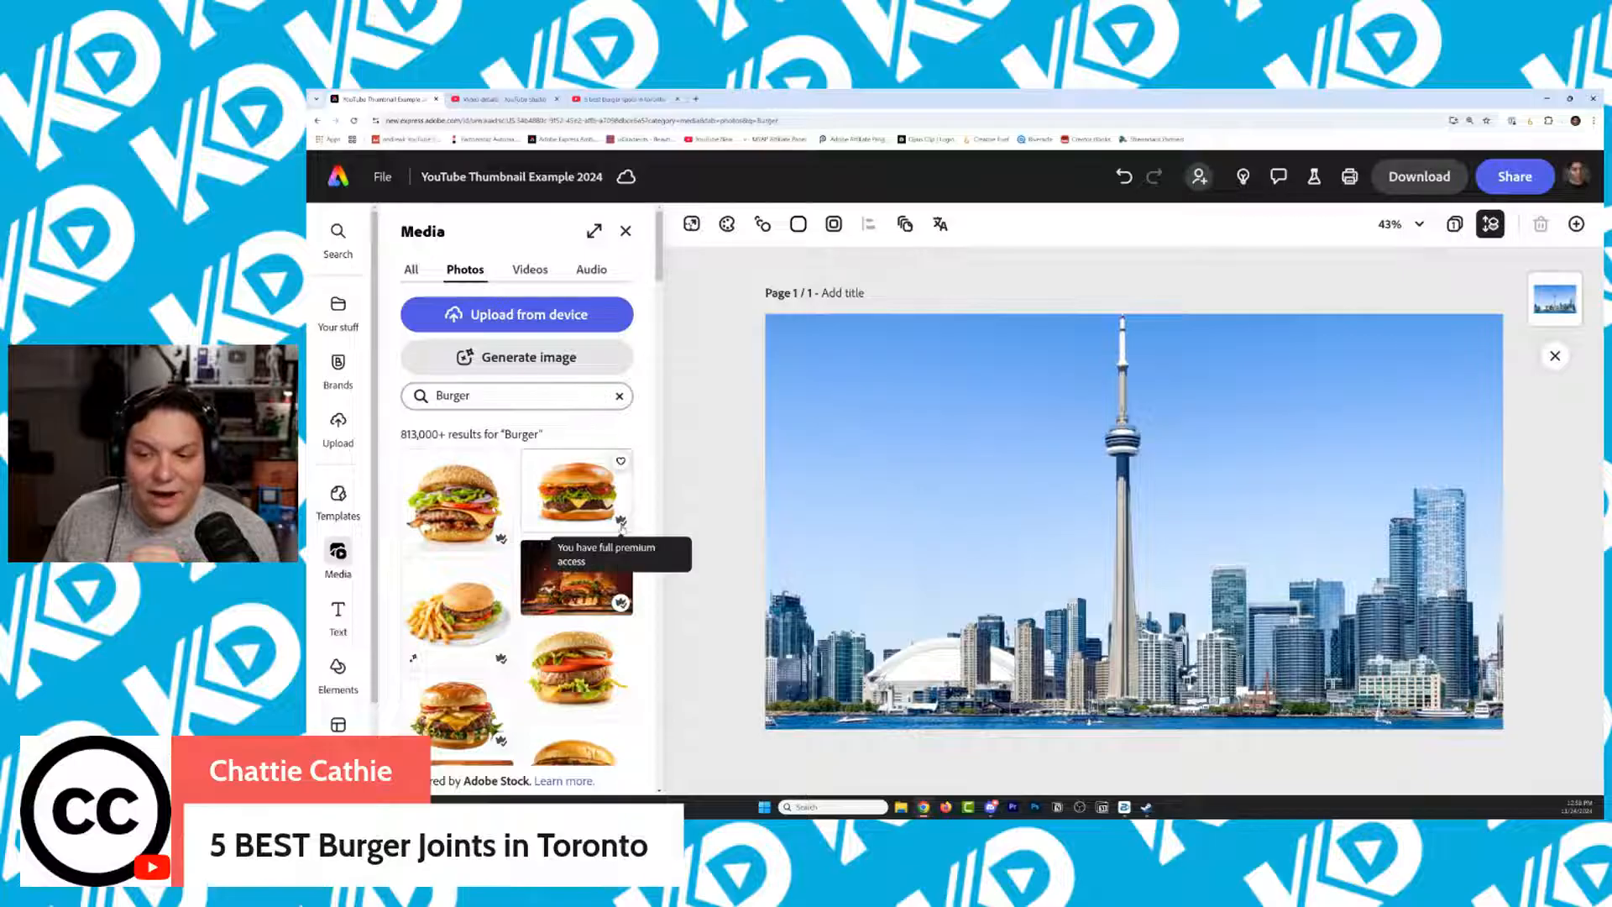
left_click(587, 398)
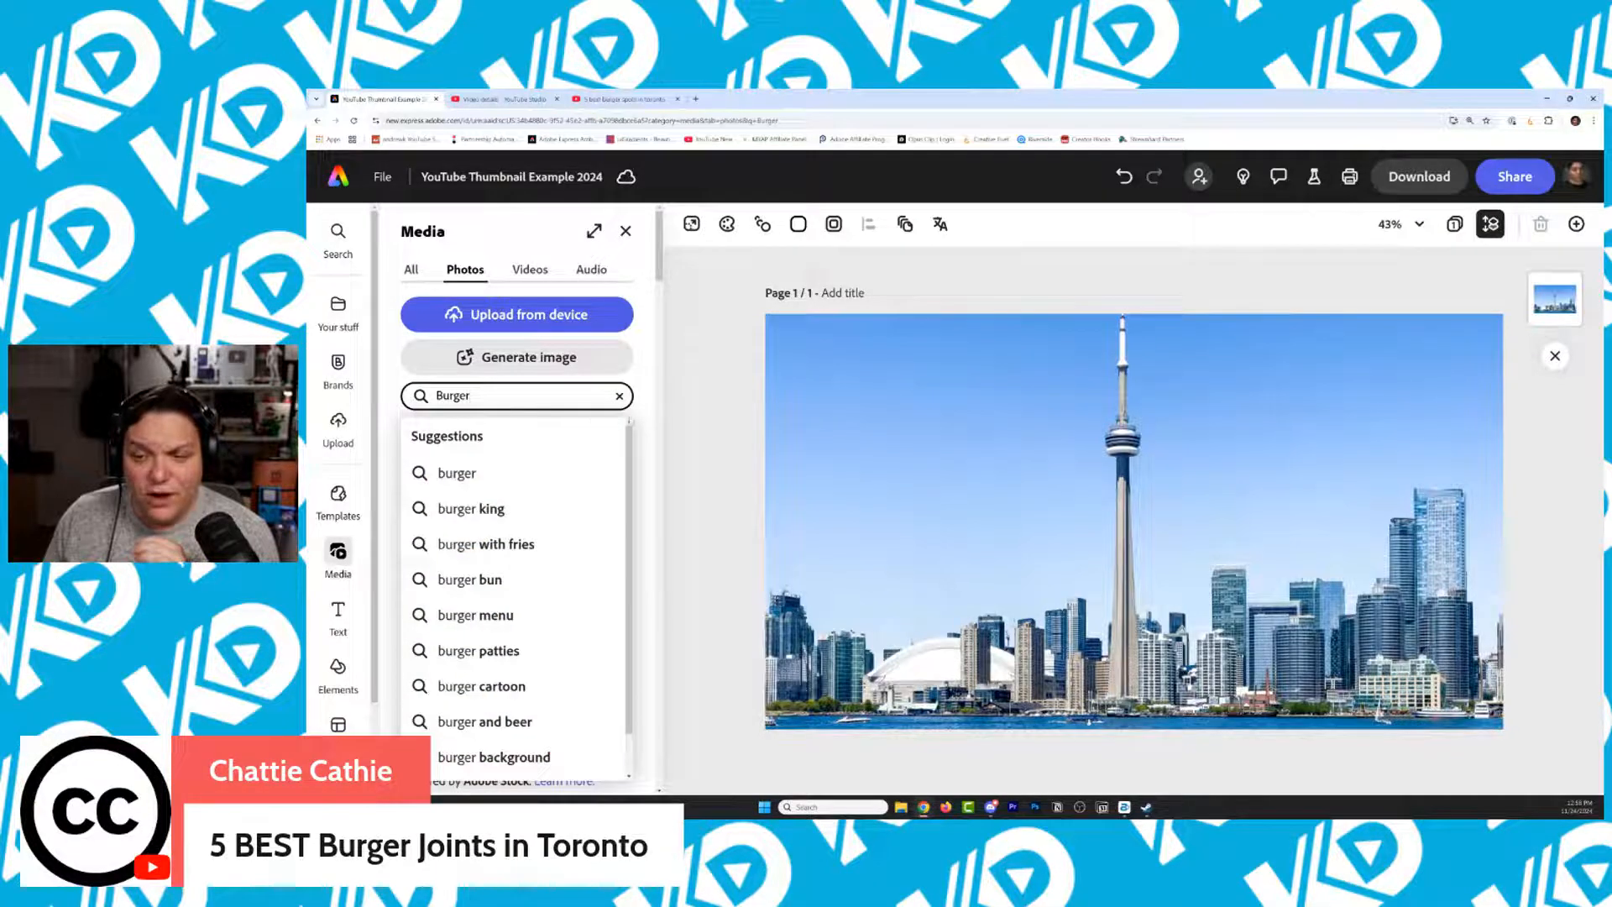
left_click(652, 395)
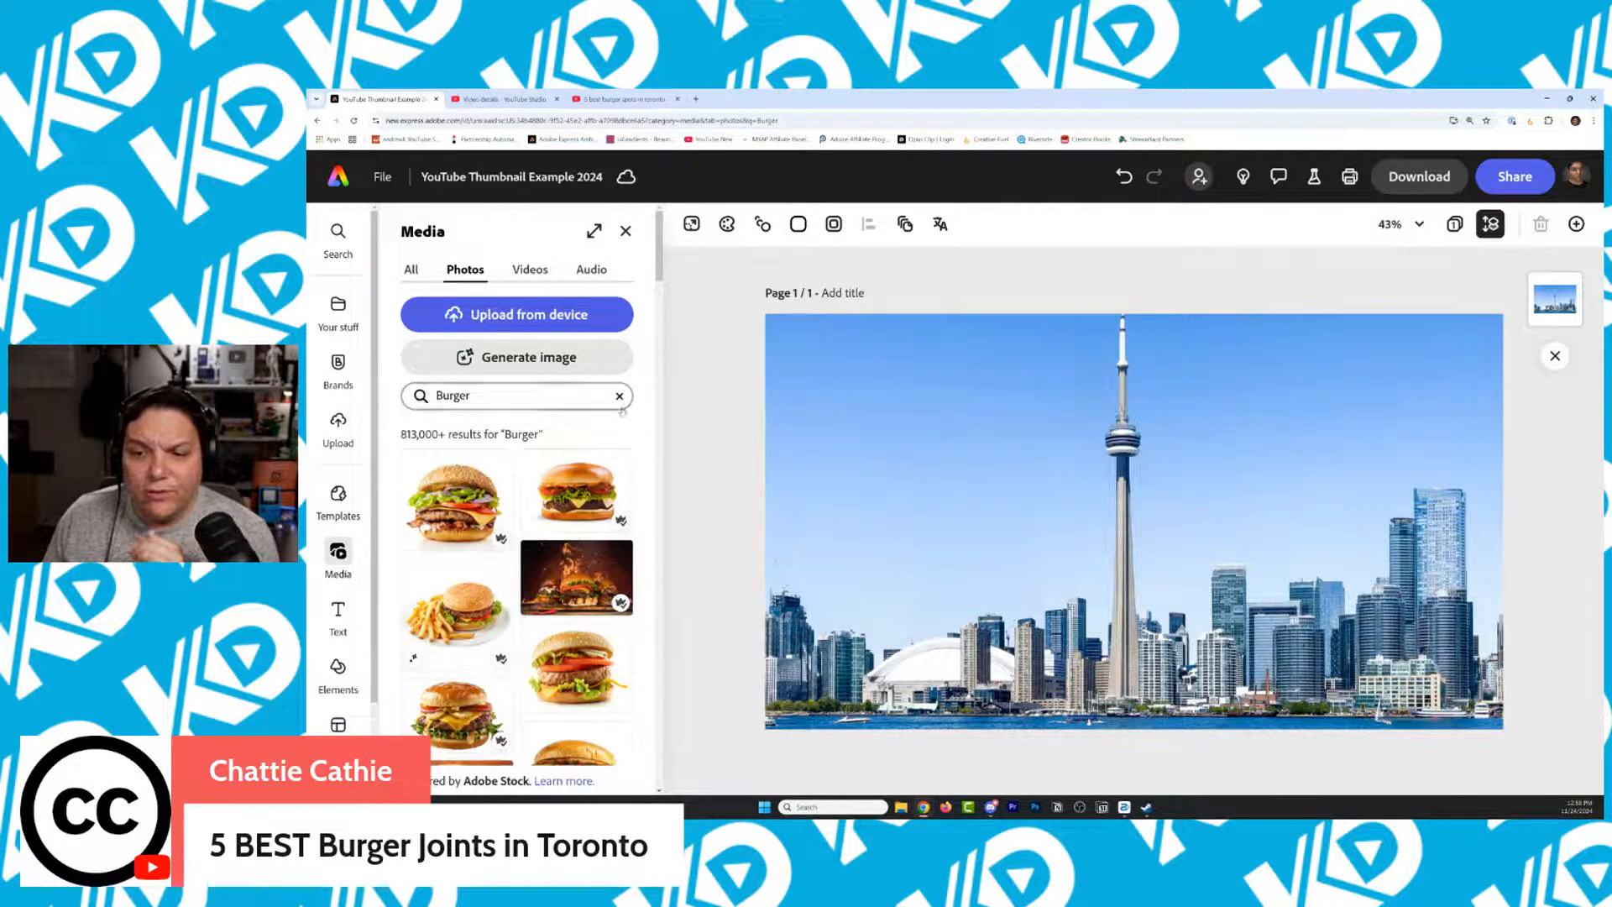
scroll(643, 403, "down", 3)
scroll(643, 408, "down", 3)
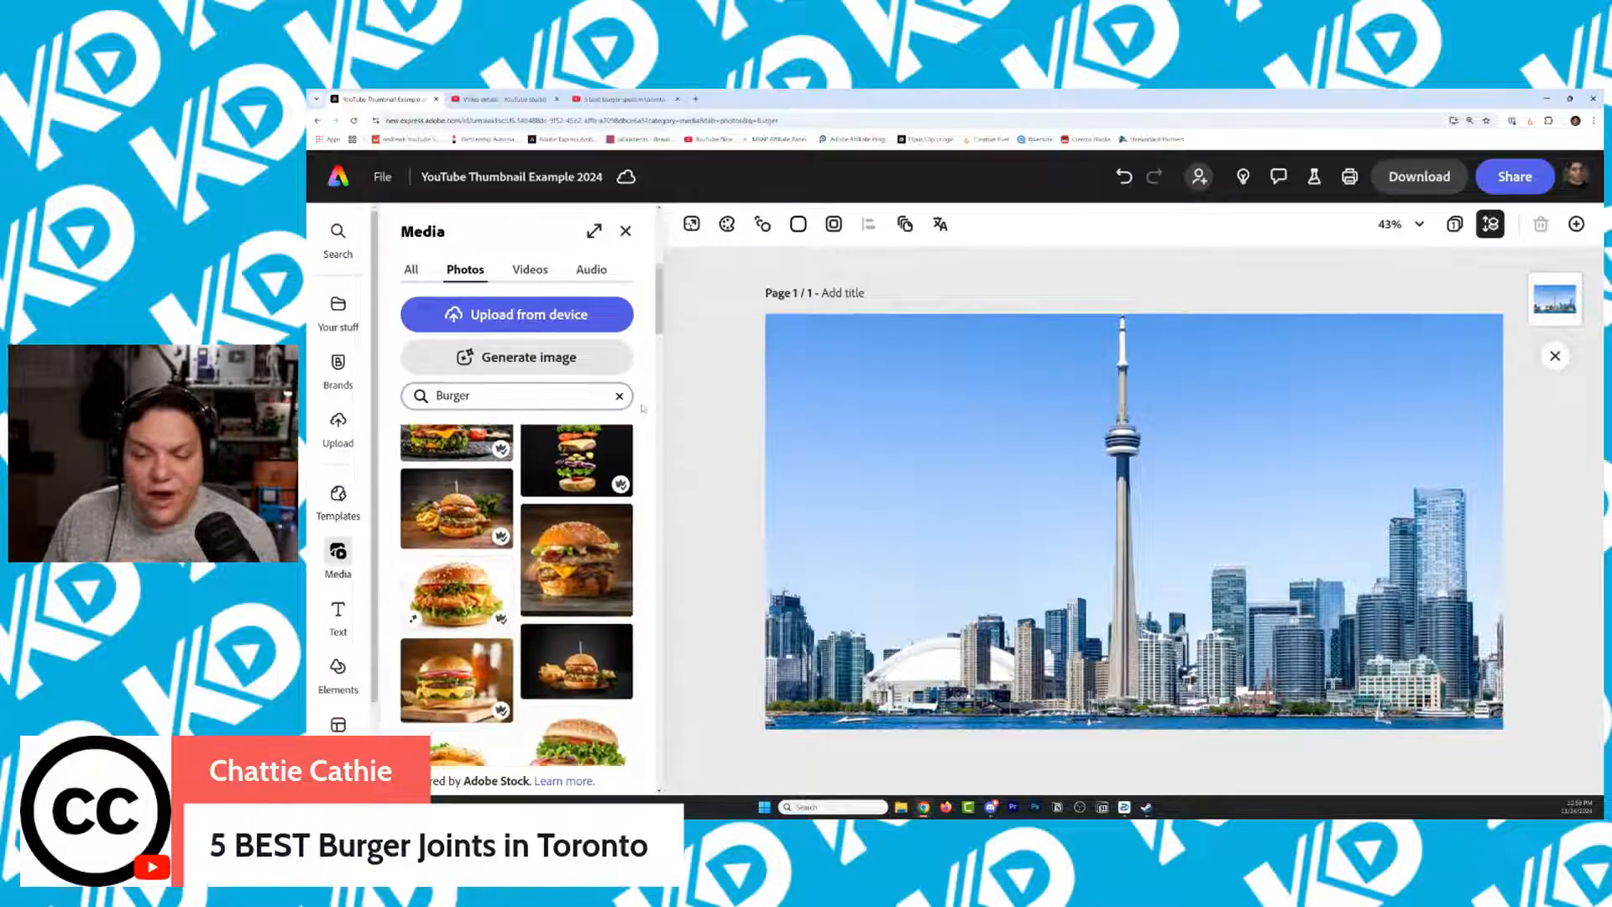
scroll(643, 406, "down", 4)
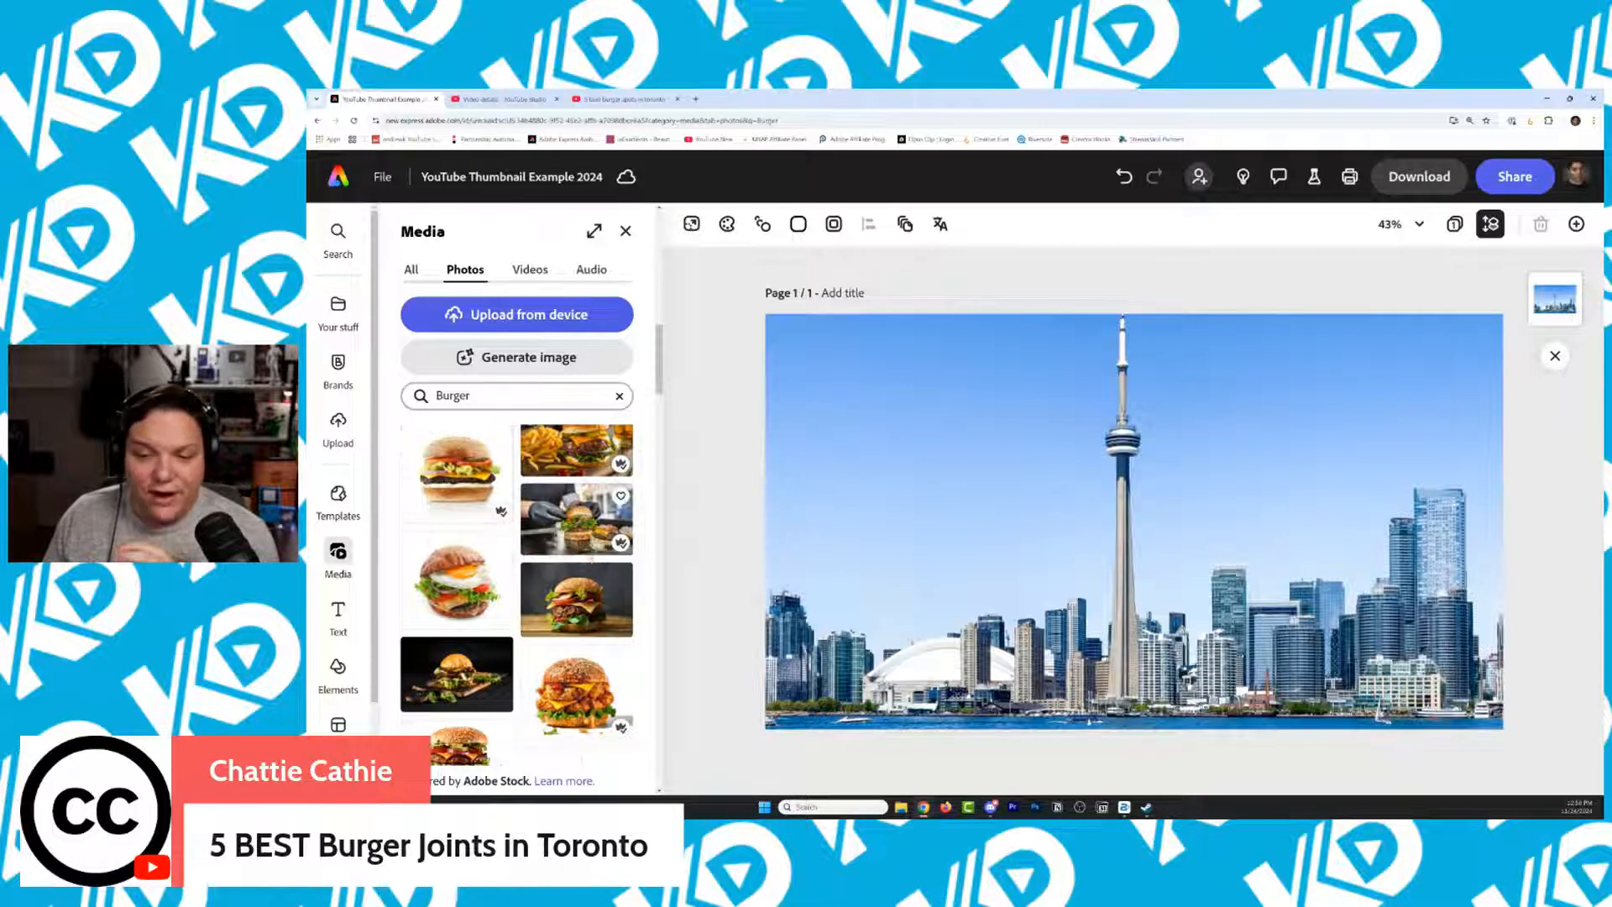
scroll(501, 519, "down", 5)
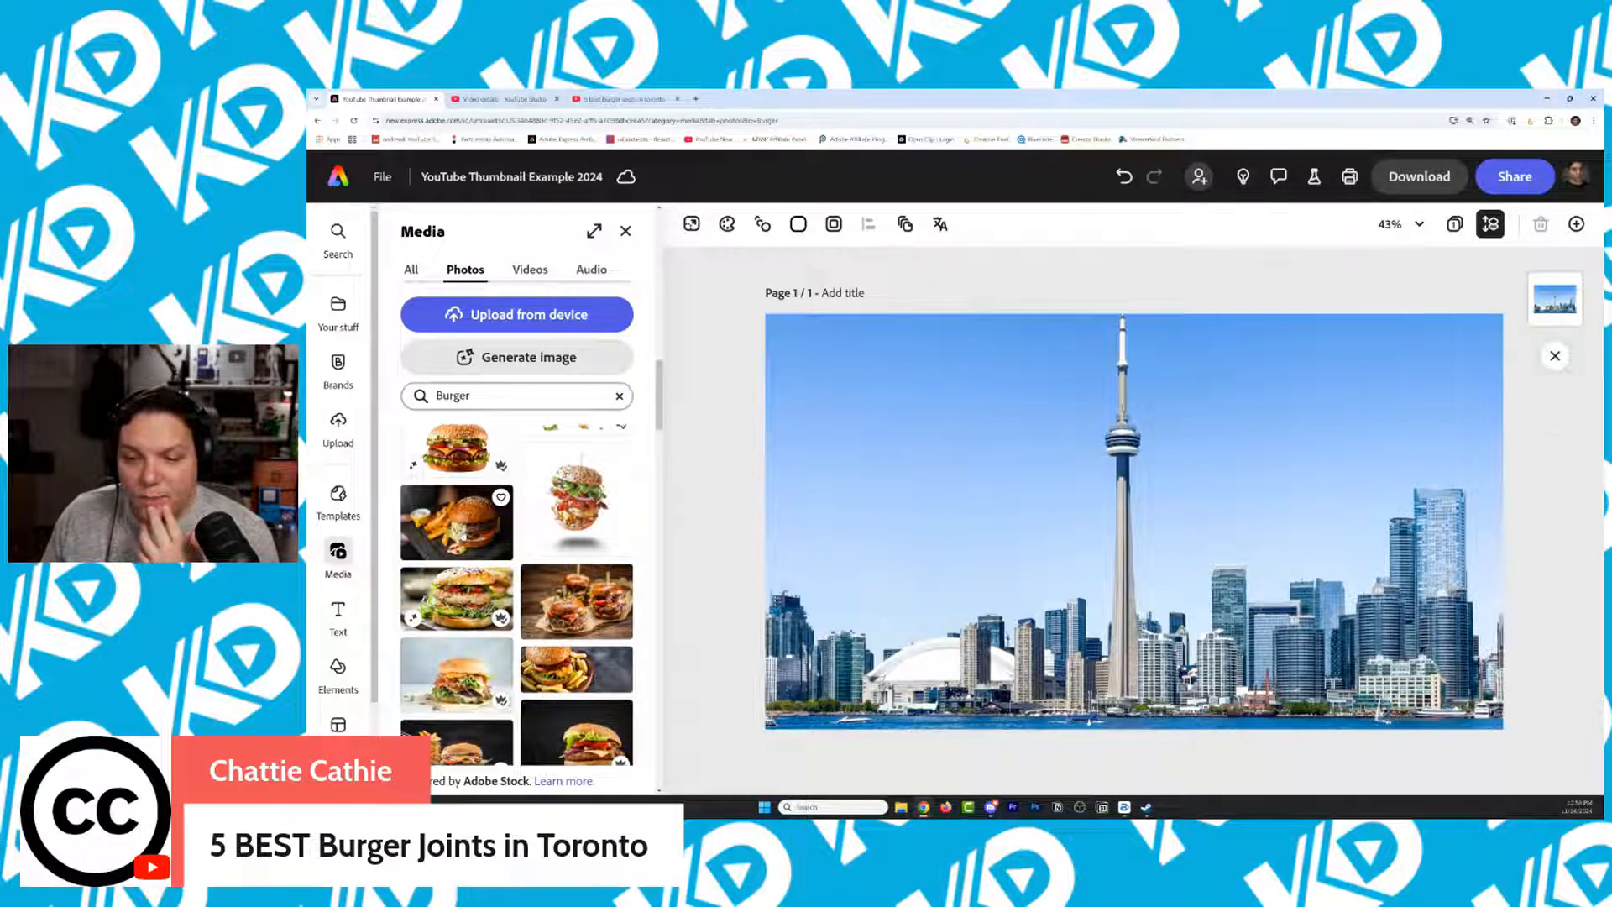
Add the photo of a burger with fries on a dark board, remove its background and place the cutout over the middle of the skyline
left_click(470, 520)
left_click_drag(1134, 521, 1046, 490)
left_click_drag(1132, 449, 1139, 480)
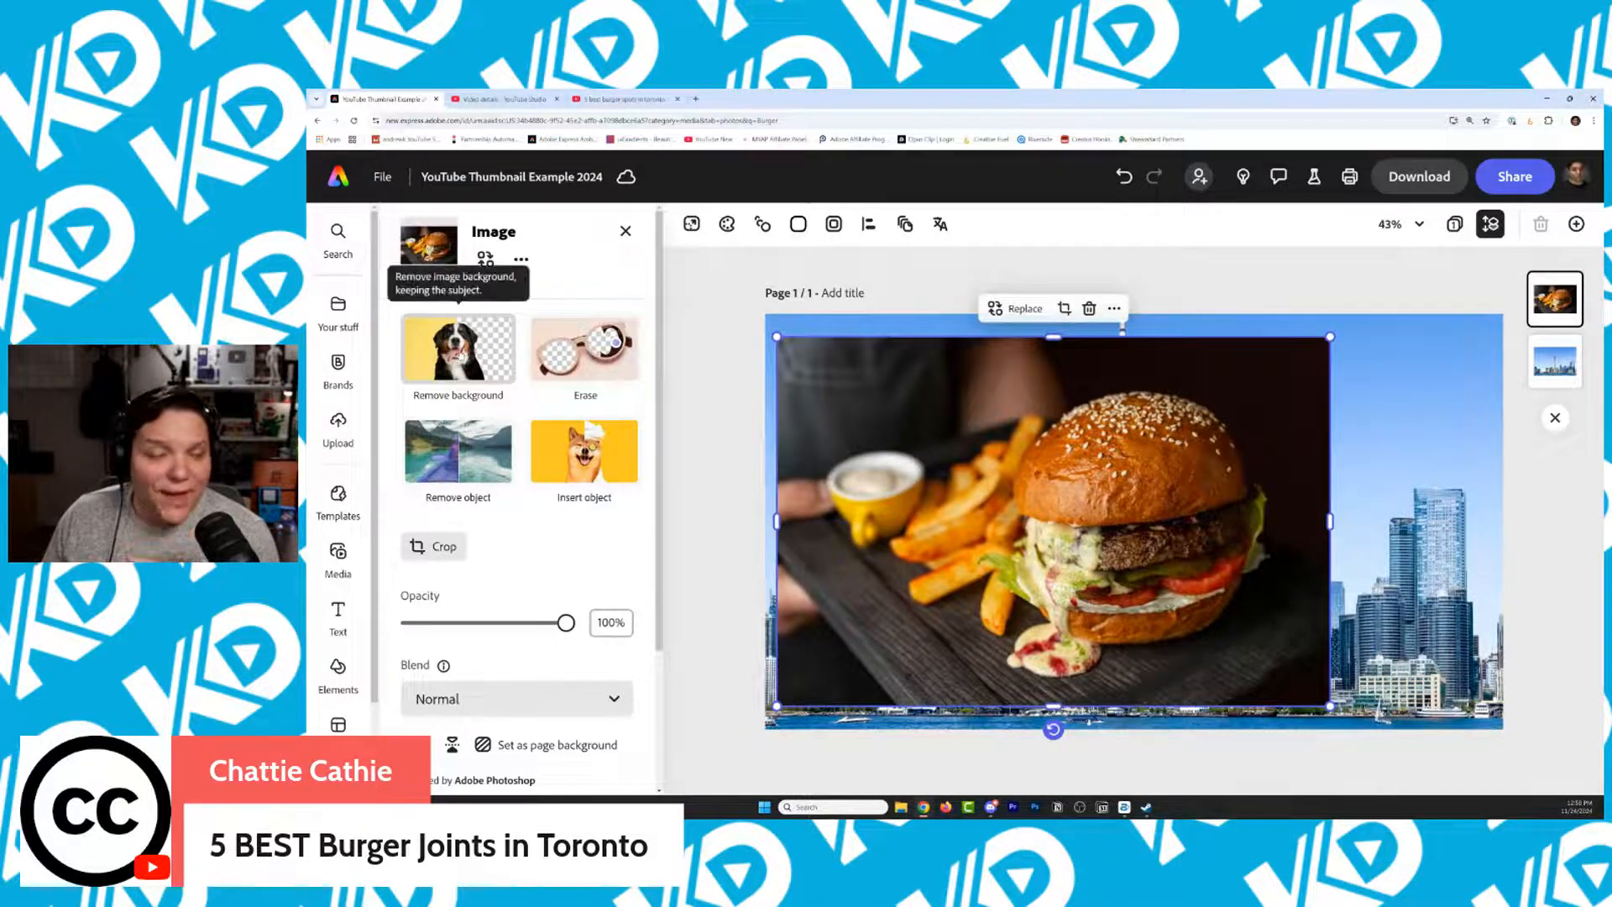
left_click(427, 361)
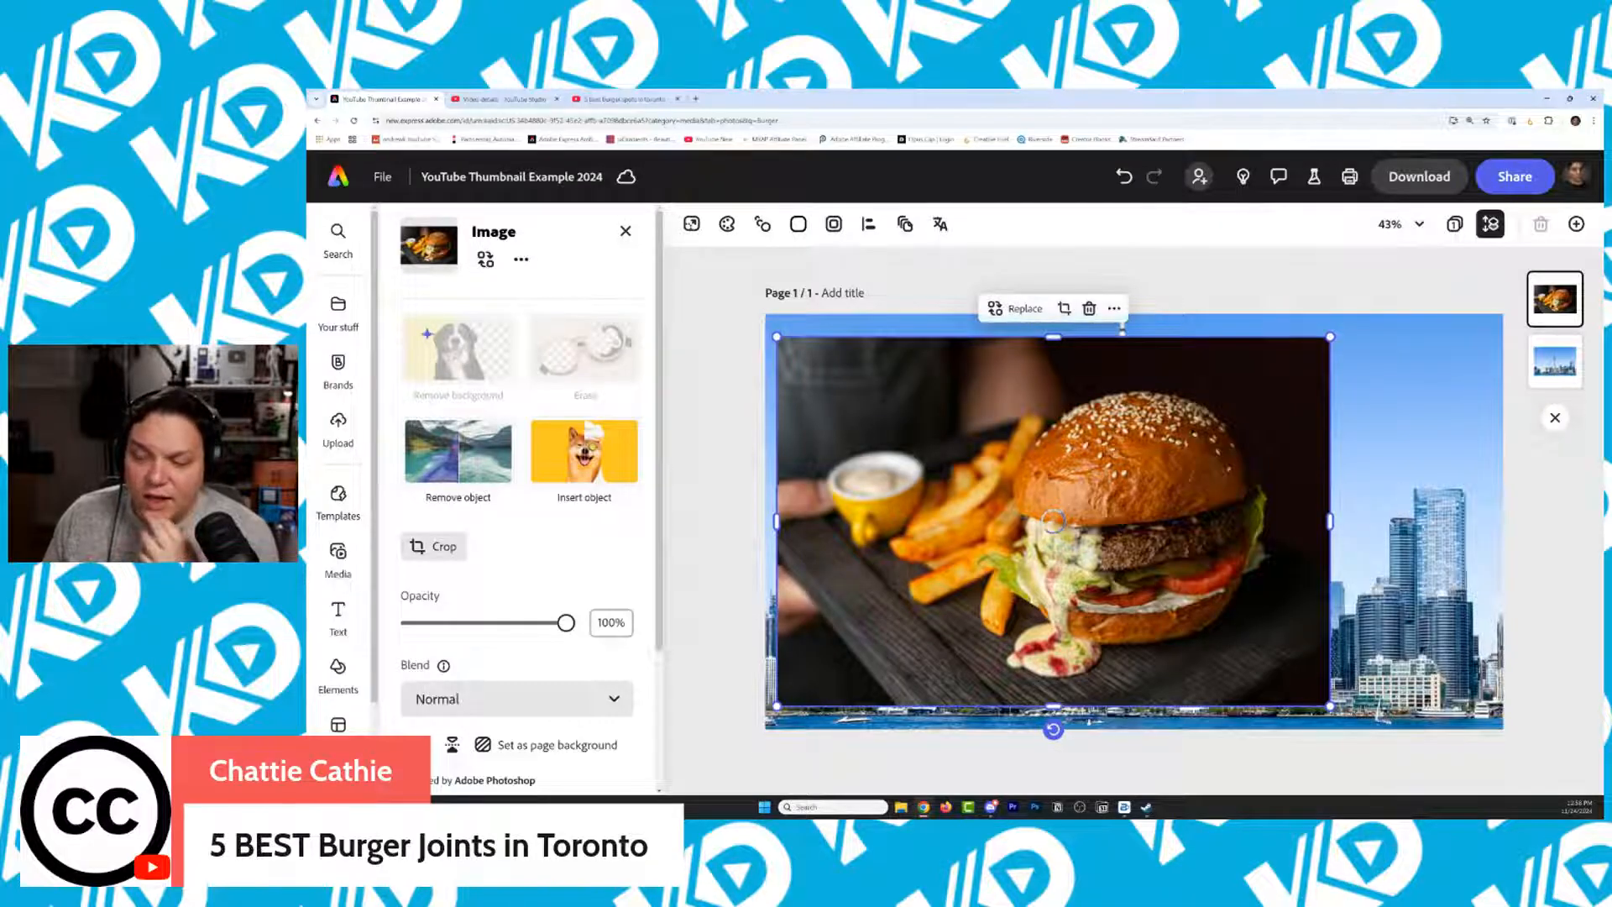
left_click_drag(1163, 470, 1266, 447)
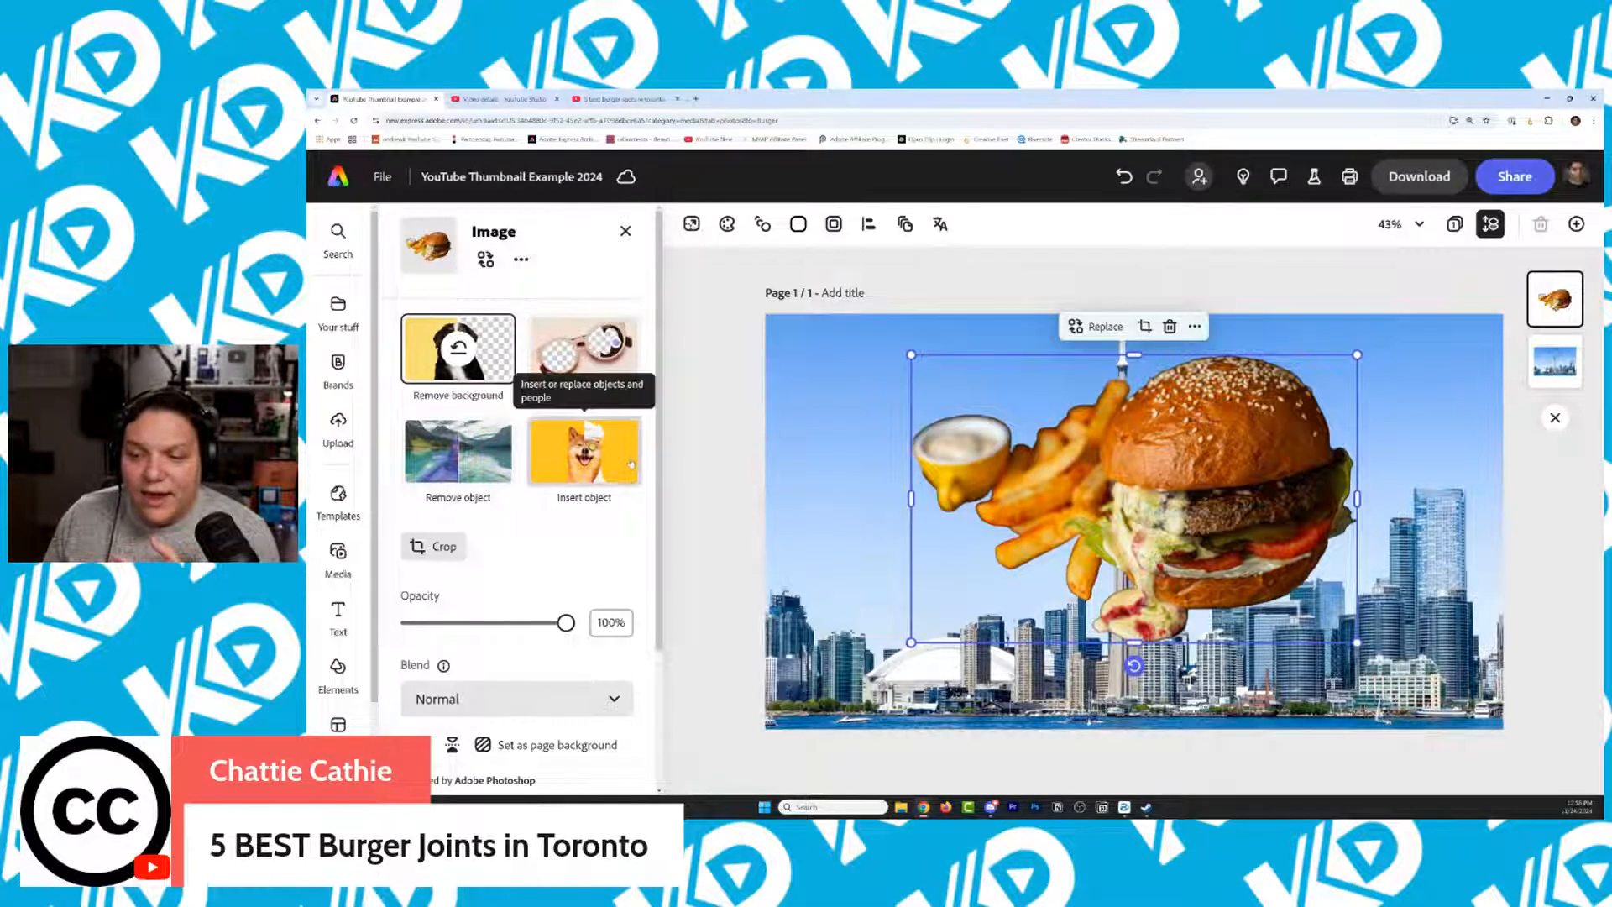
Restore the dark wooden board beneath the burger cutout with the Quick selection brush and adjust the image's position on the page
left_click(585, 348)
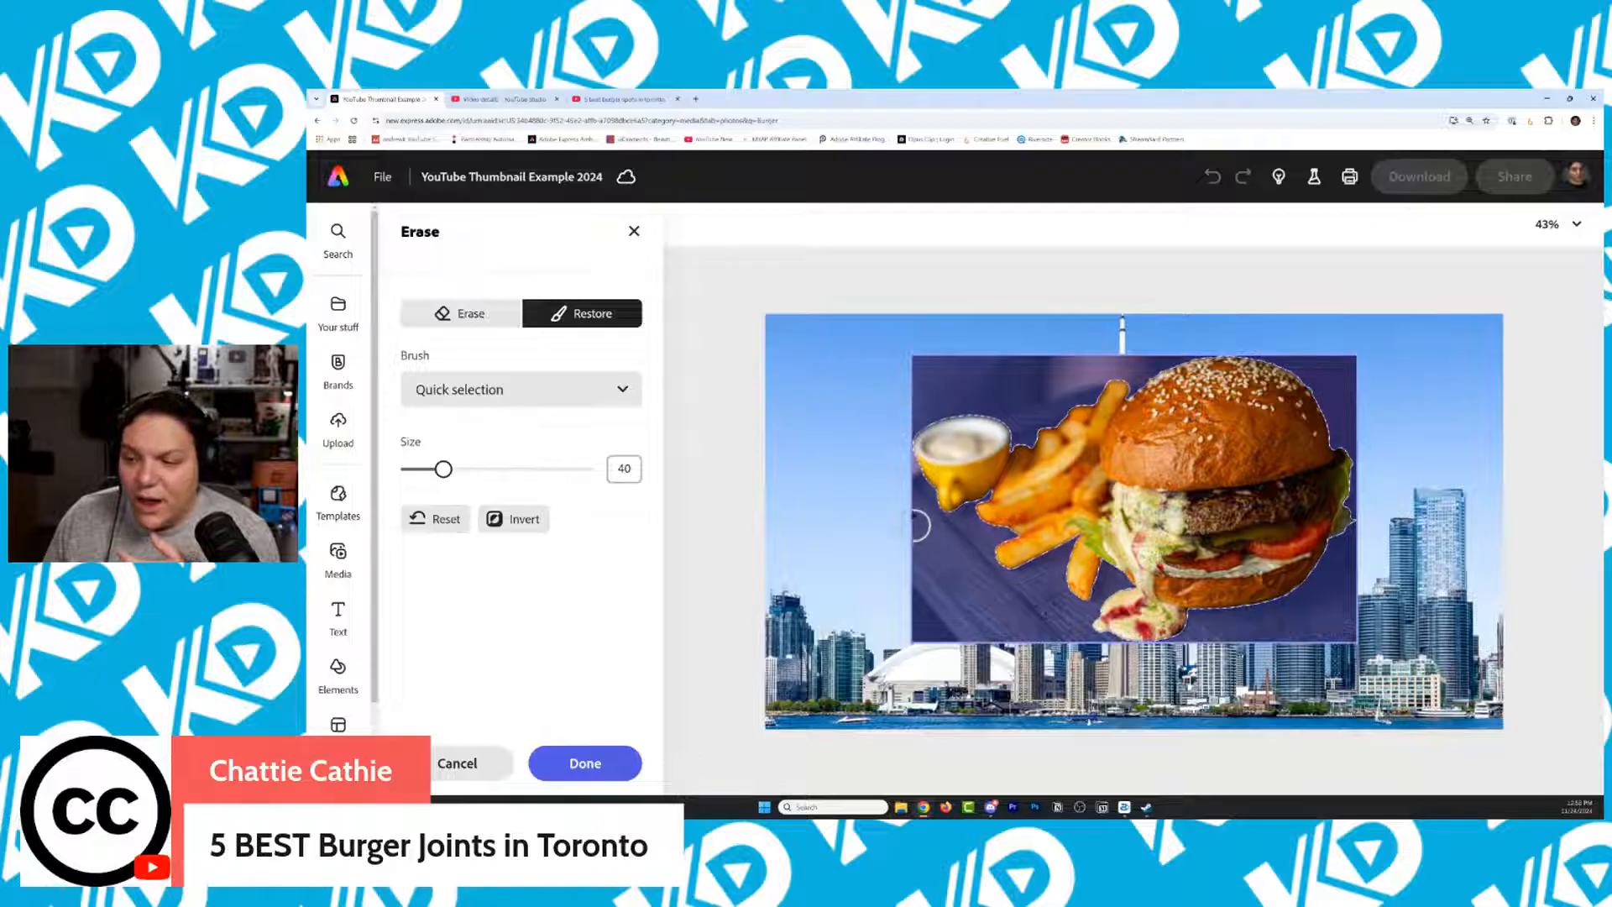
left_click_drag(930, 518, 981, 572)
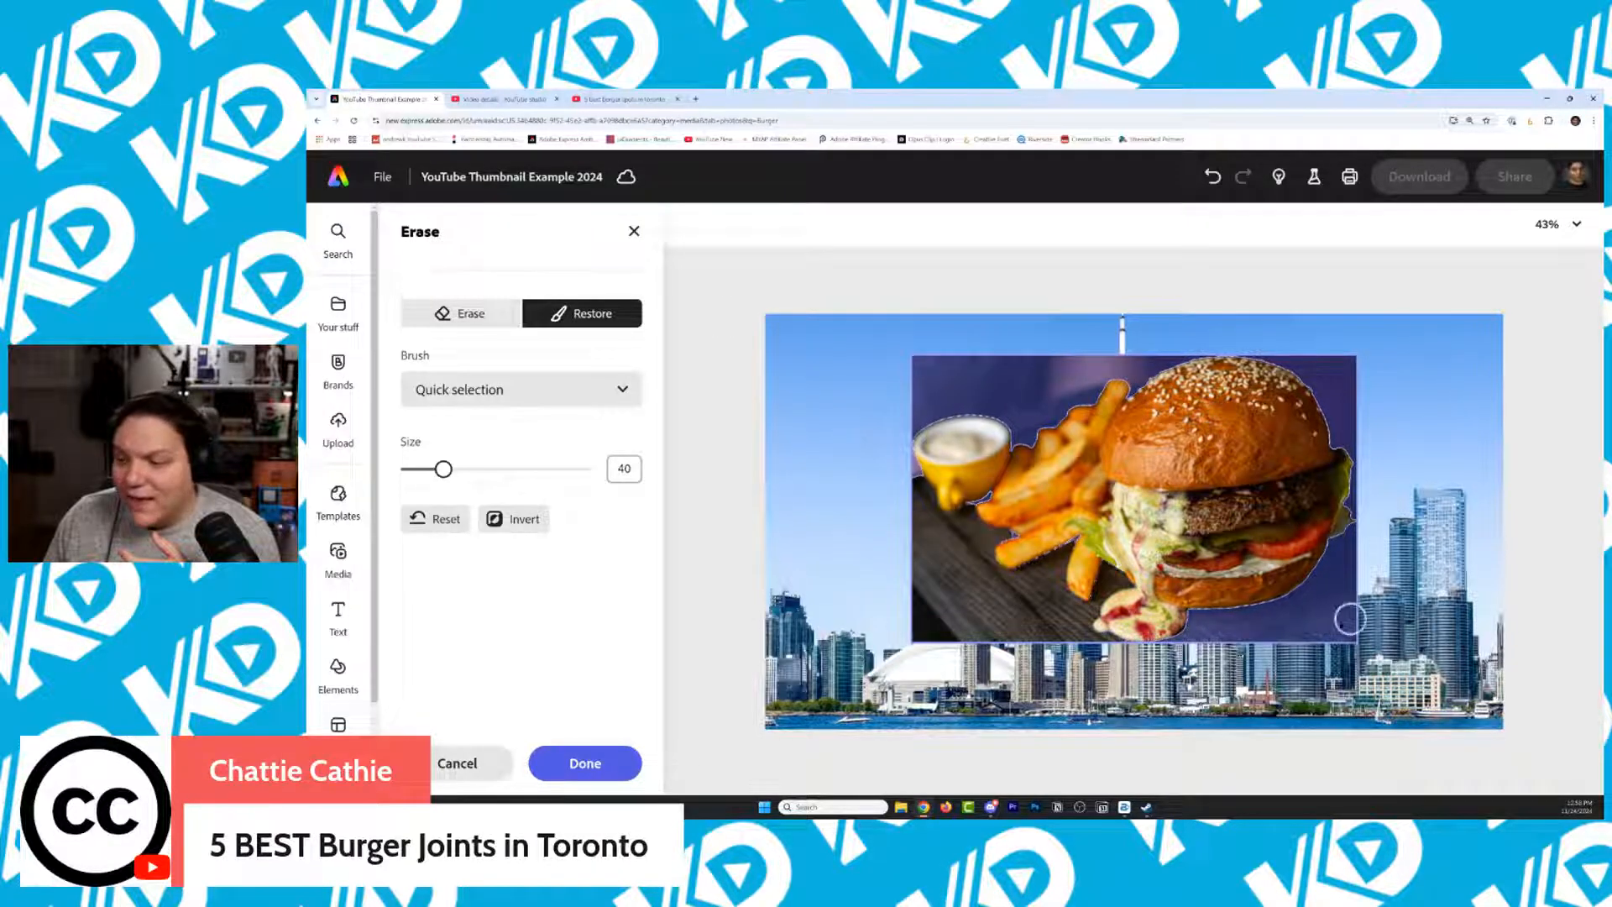
left_click(1309, 619)
left_click(1337, 608)
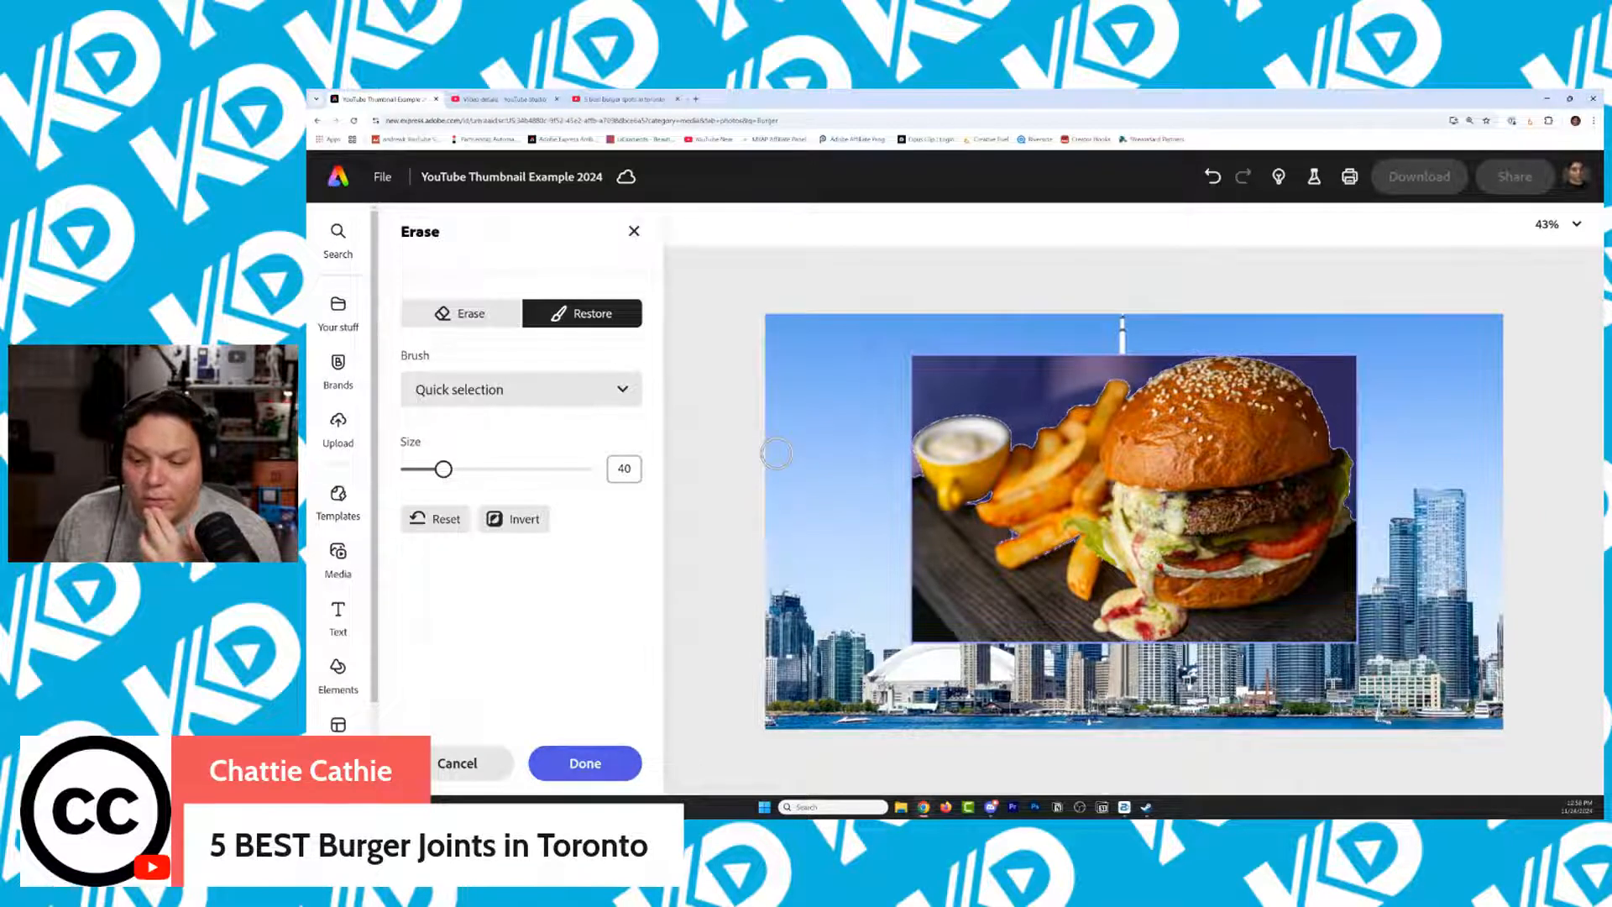
left_click(558, 764)
mouse_move(1198, 439)
left_mouse_down()
mouse_move(1177, 489)
mouse_move(1207, 430)
left_mouse_up()
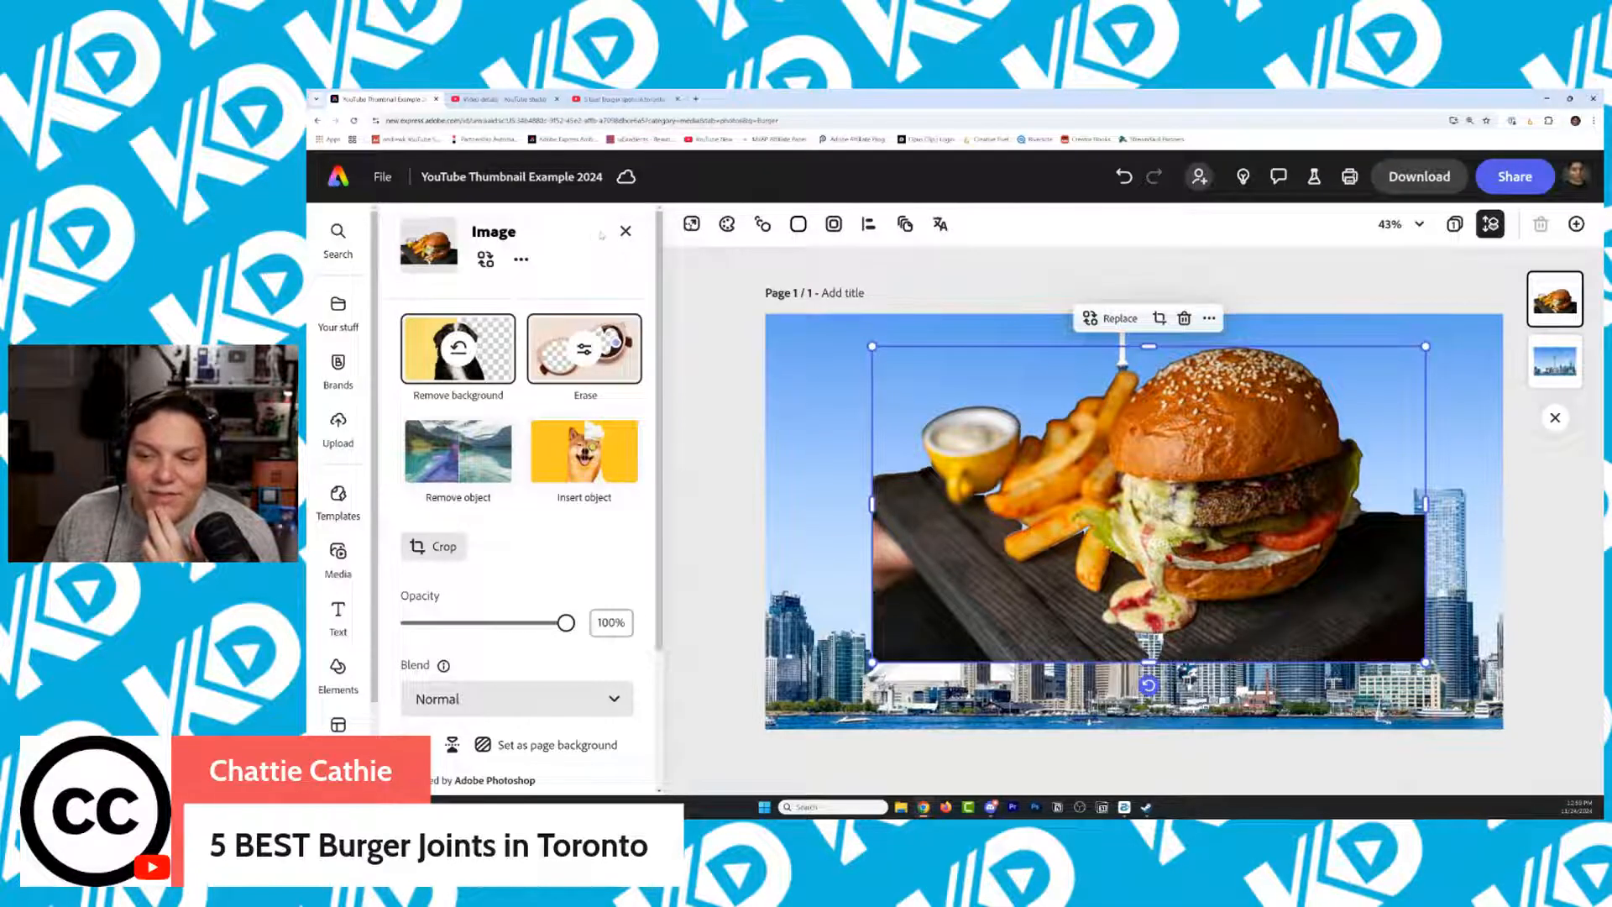
Browse further through the burger photos for an alternative image
left_click(626, 231)
scroll(561, 571, "down", 5)
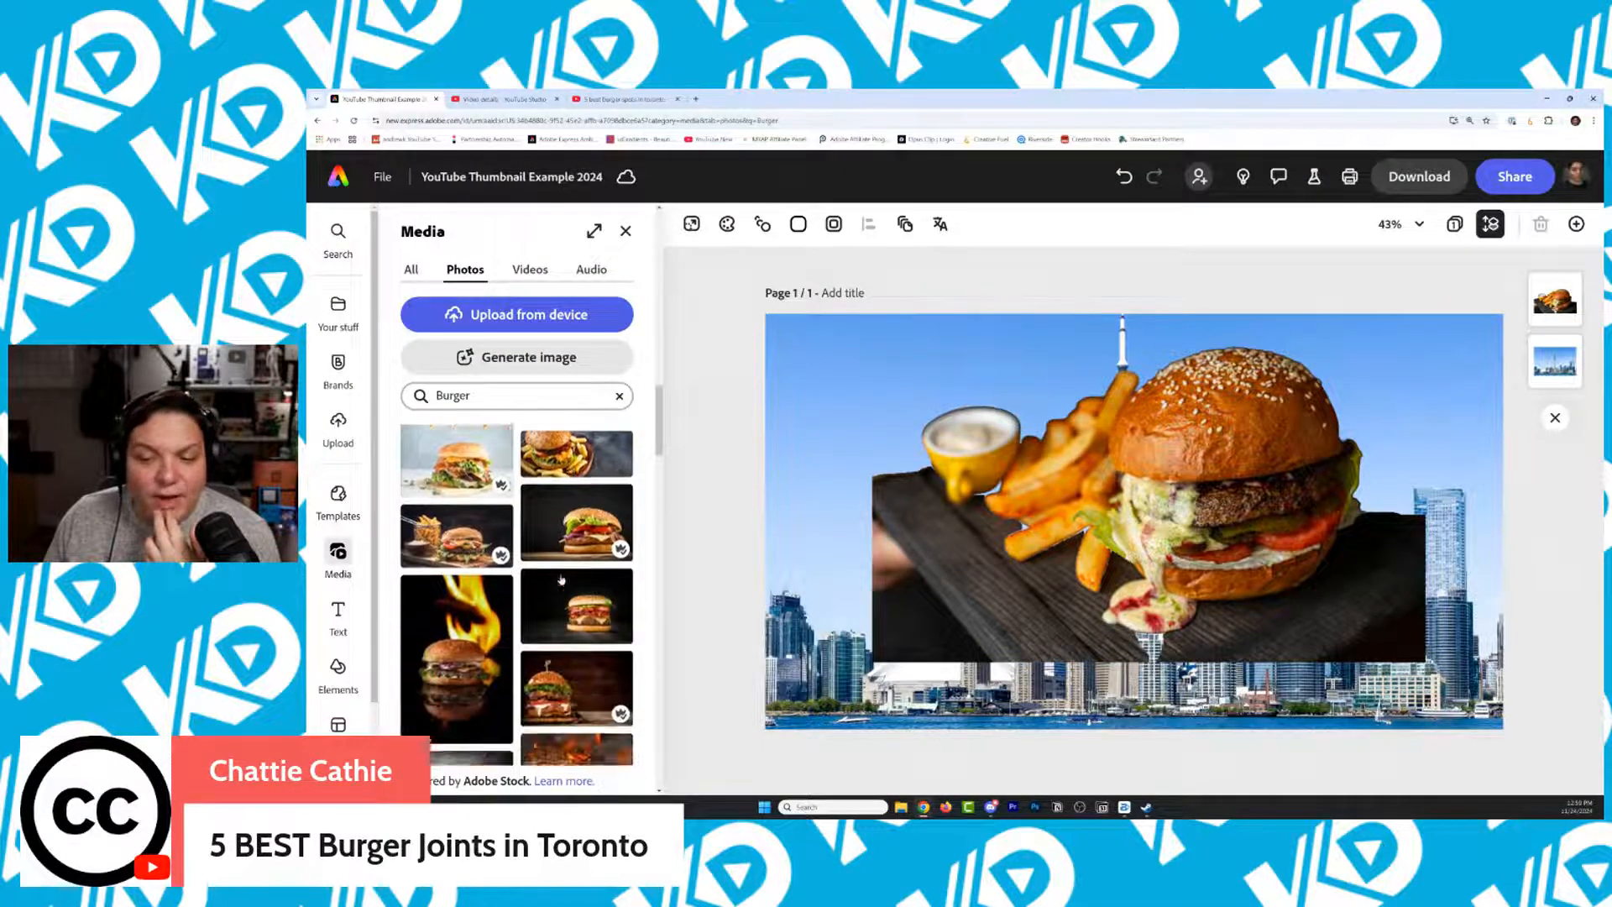
scroll(516, 596, "down", 3)
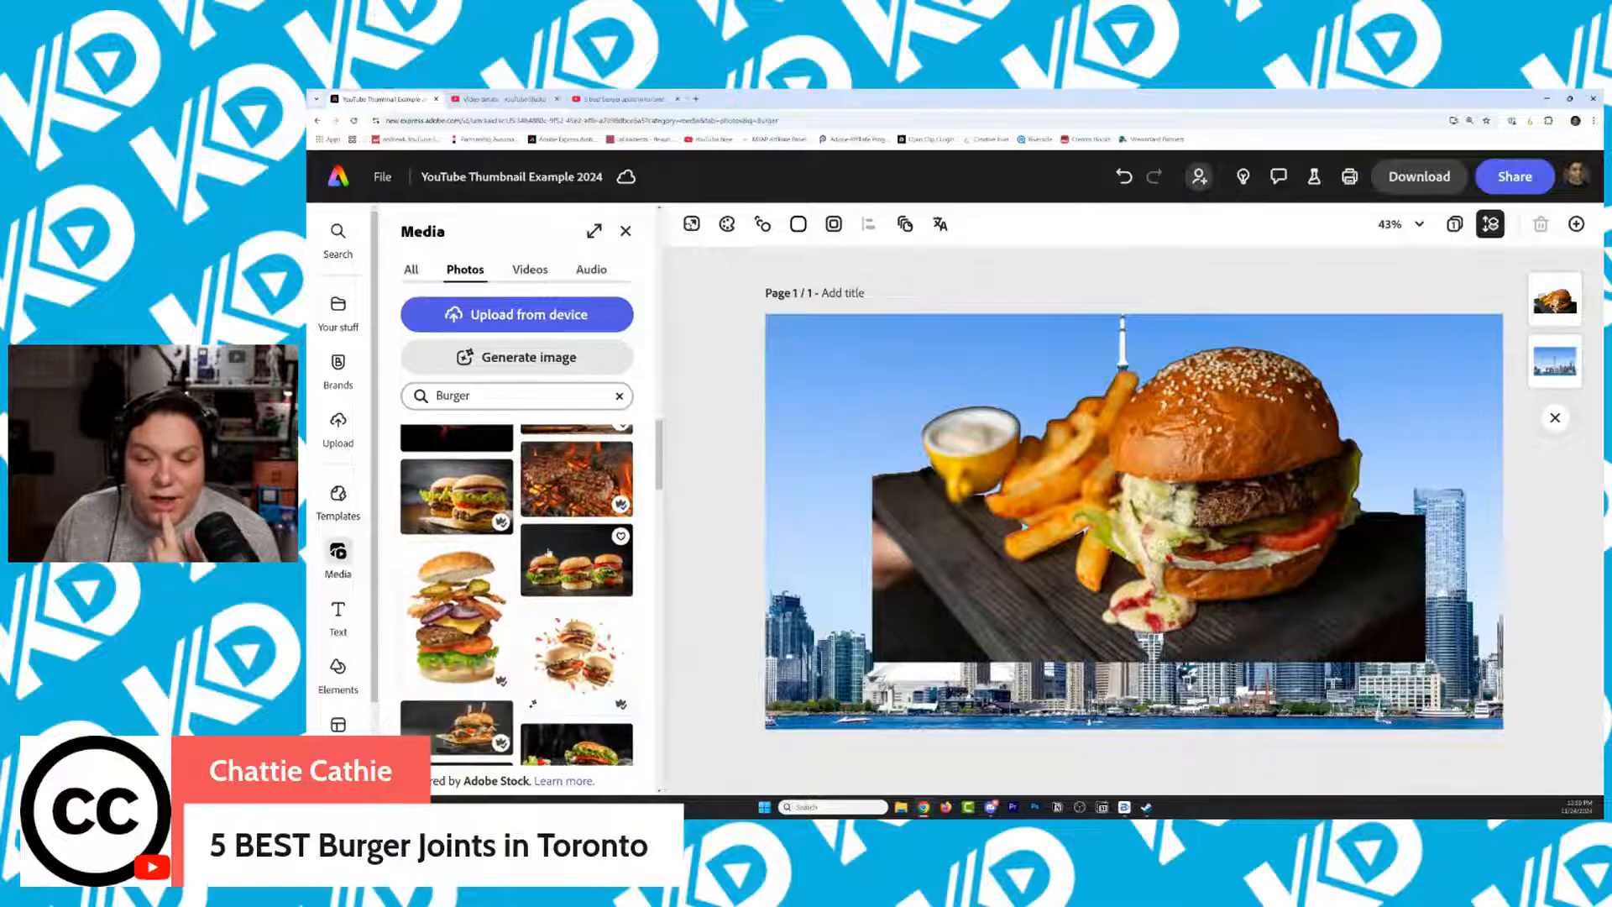
scroll(548, 542, "down", 1)
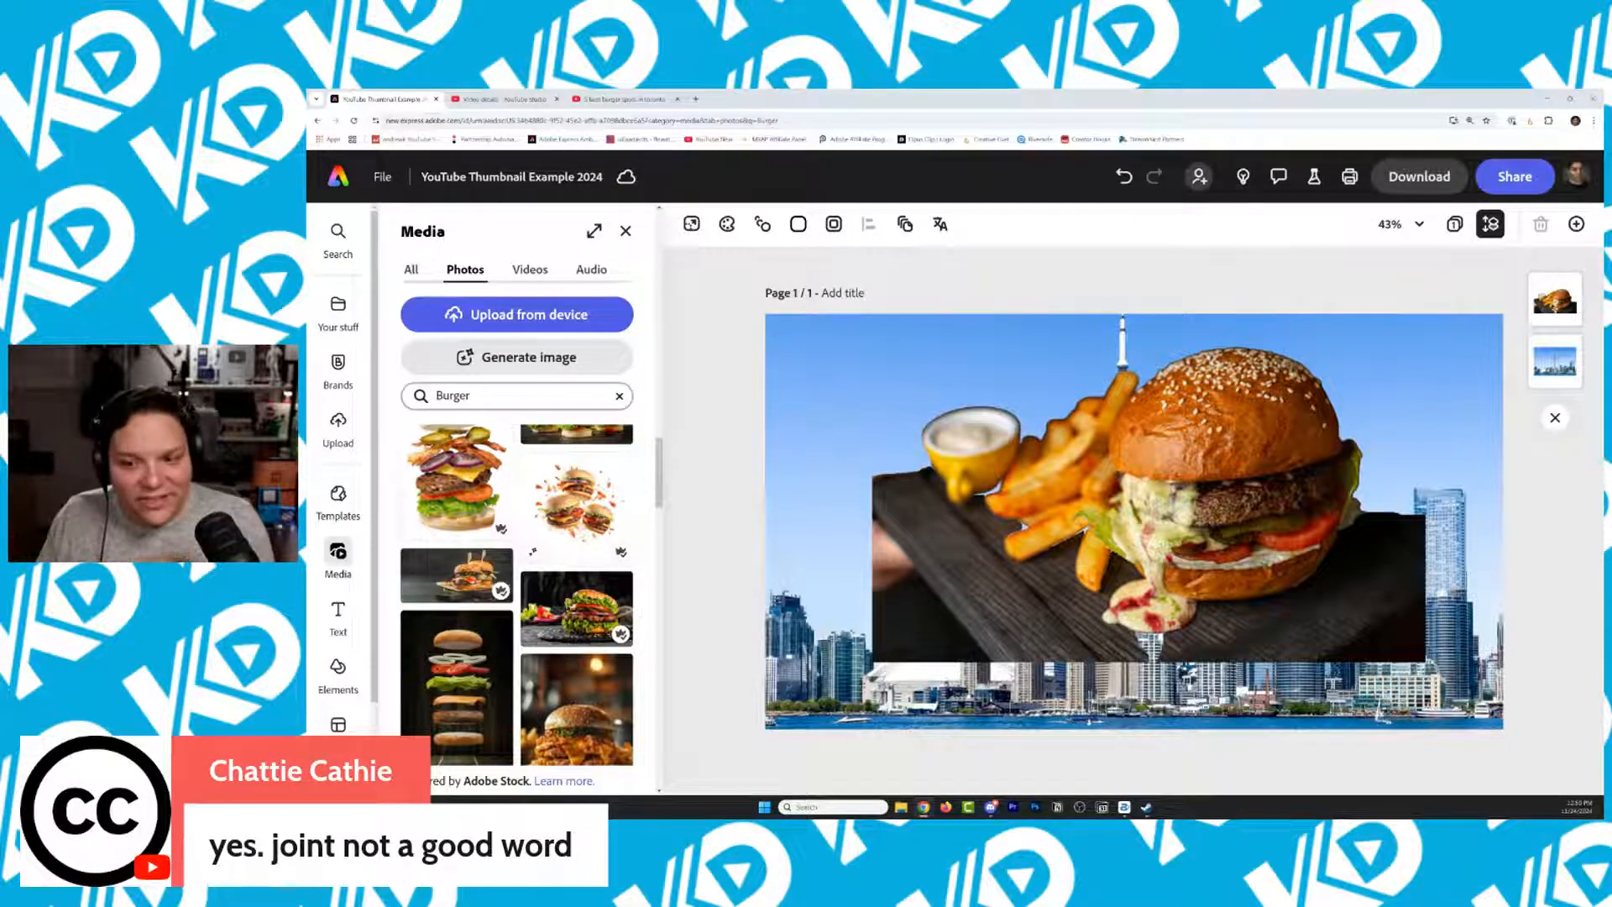
scroll(532, 552, "down", 3)
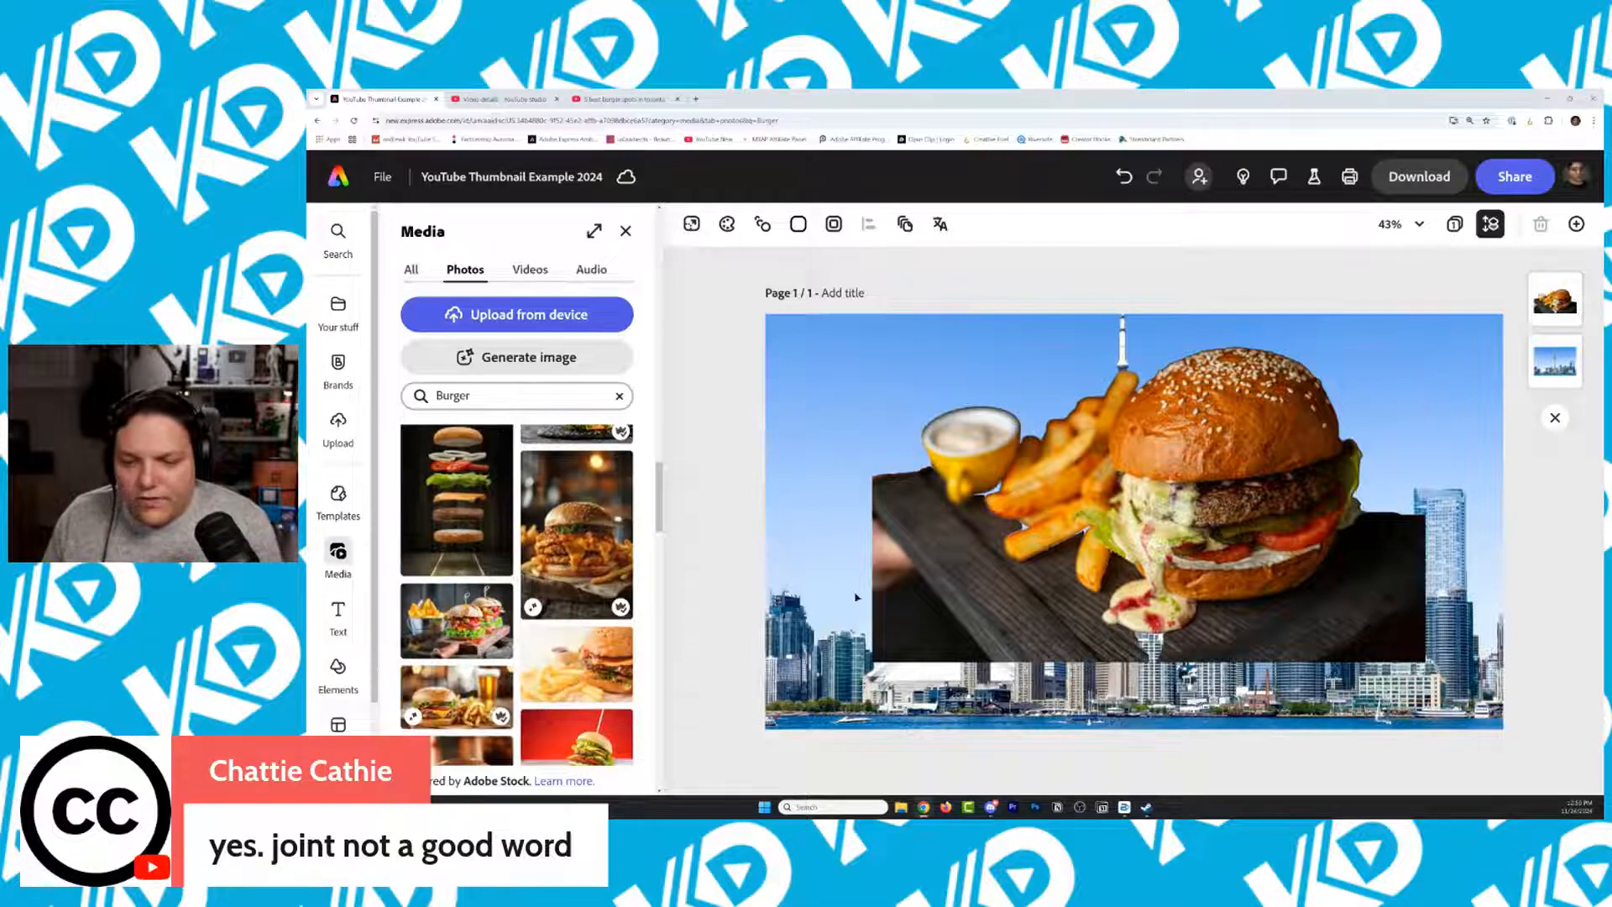
Delete the burger-and-board image and the skyline background photo from the page
left_click(804, 402)
left_click(1268, 537)
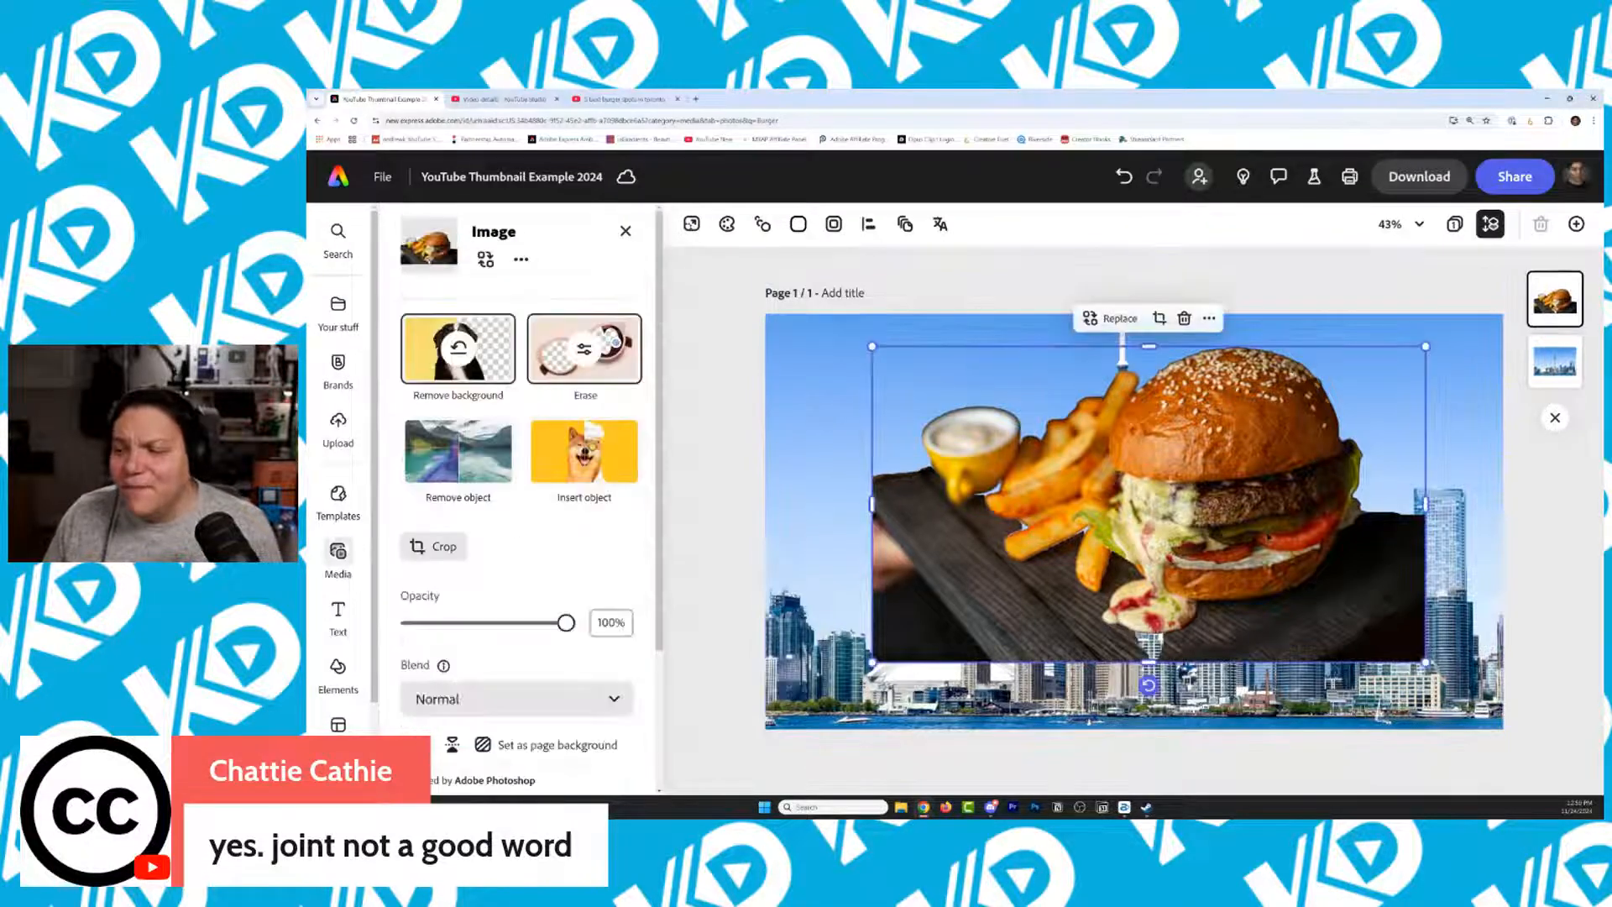
key("Delete")
left_click(1169, 537)
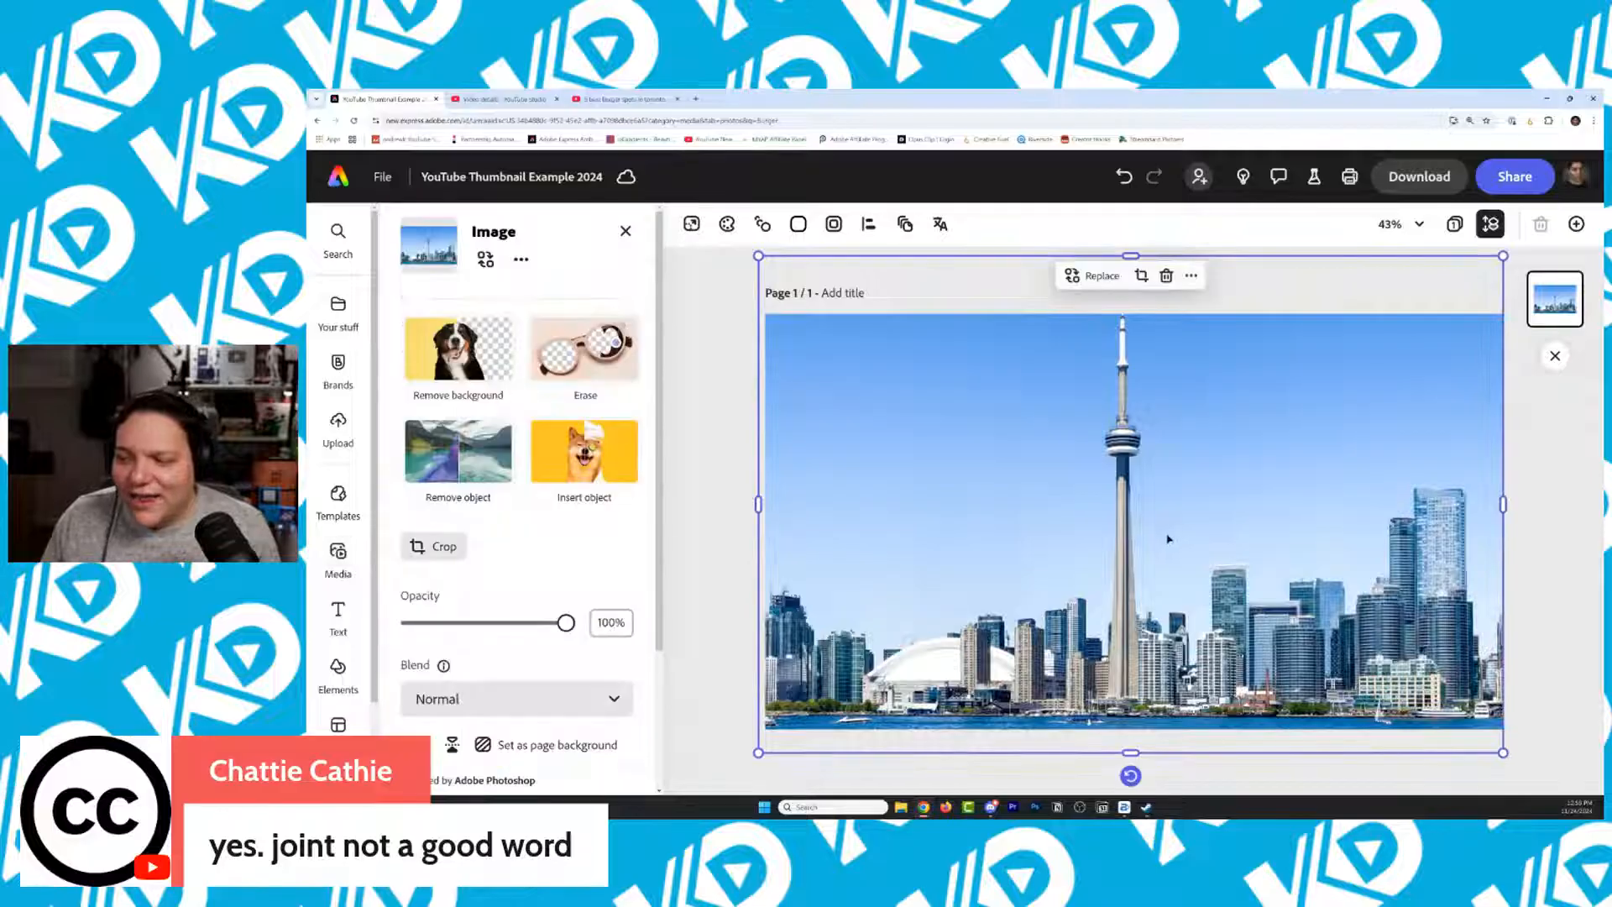
key("Delete")
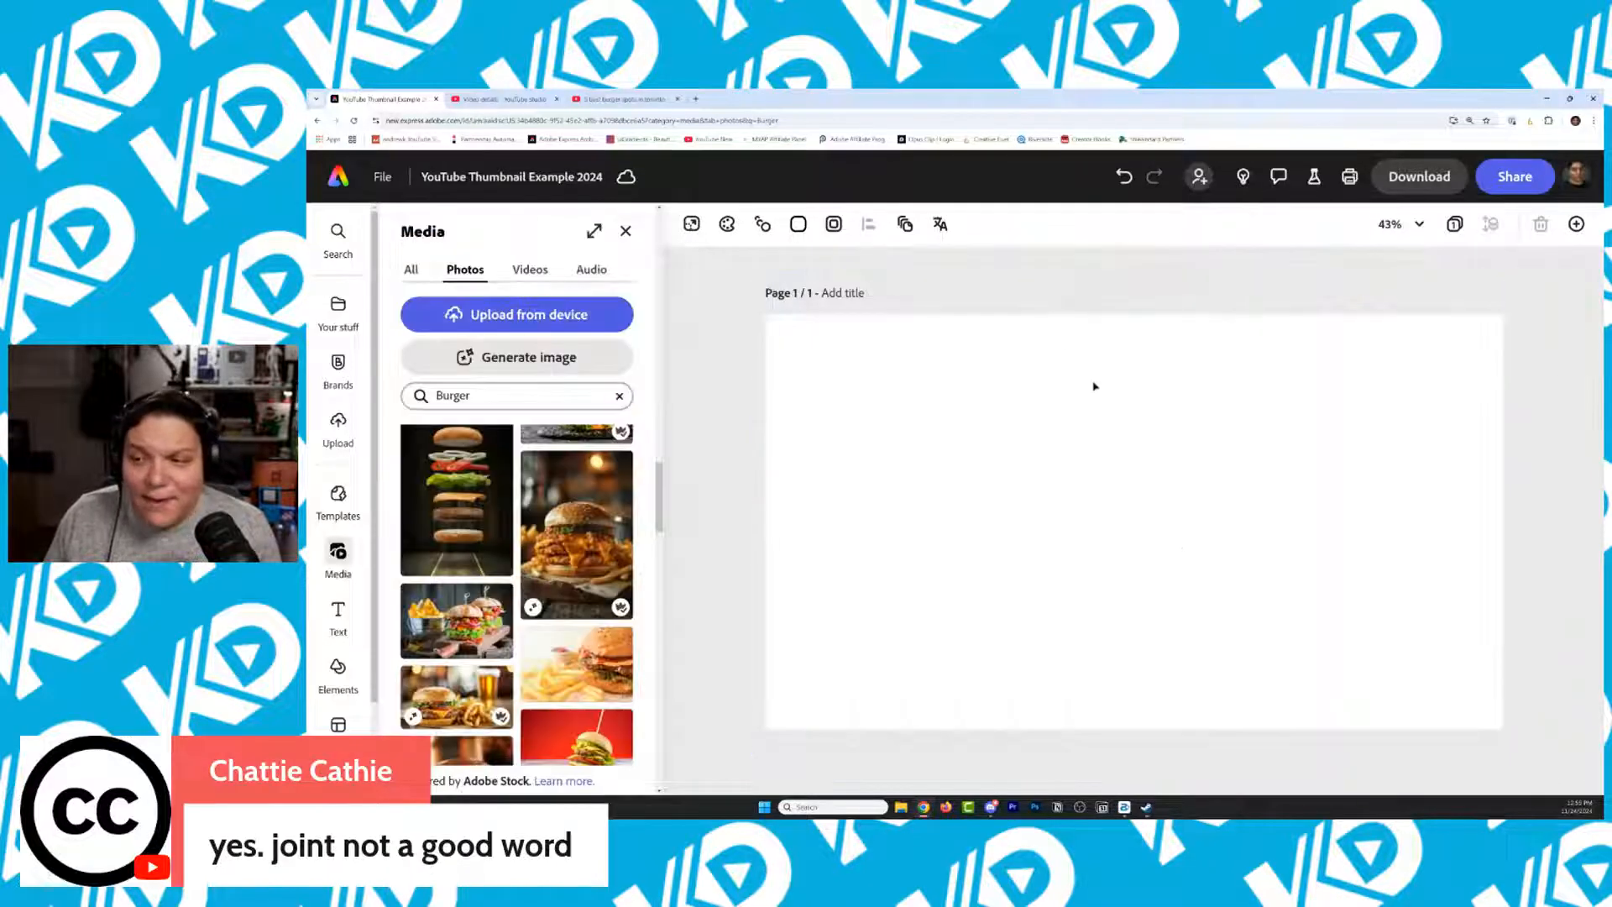
Add the photo of two burgers beside a metal bucket of fries and enlarge it to cover the whole page as the background
scroll(491, 499, "up", 1)
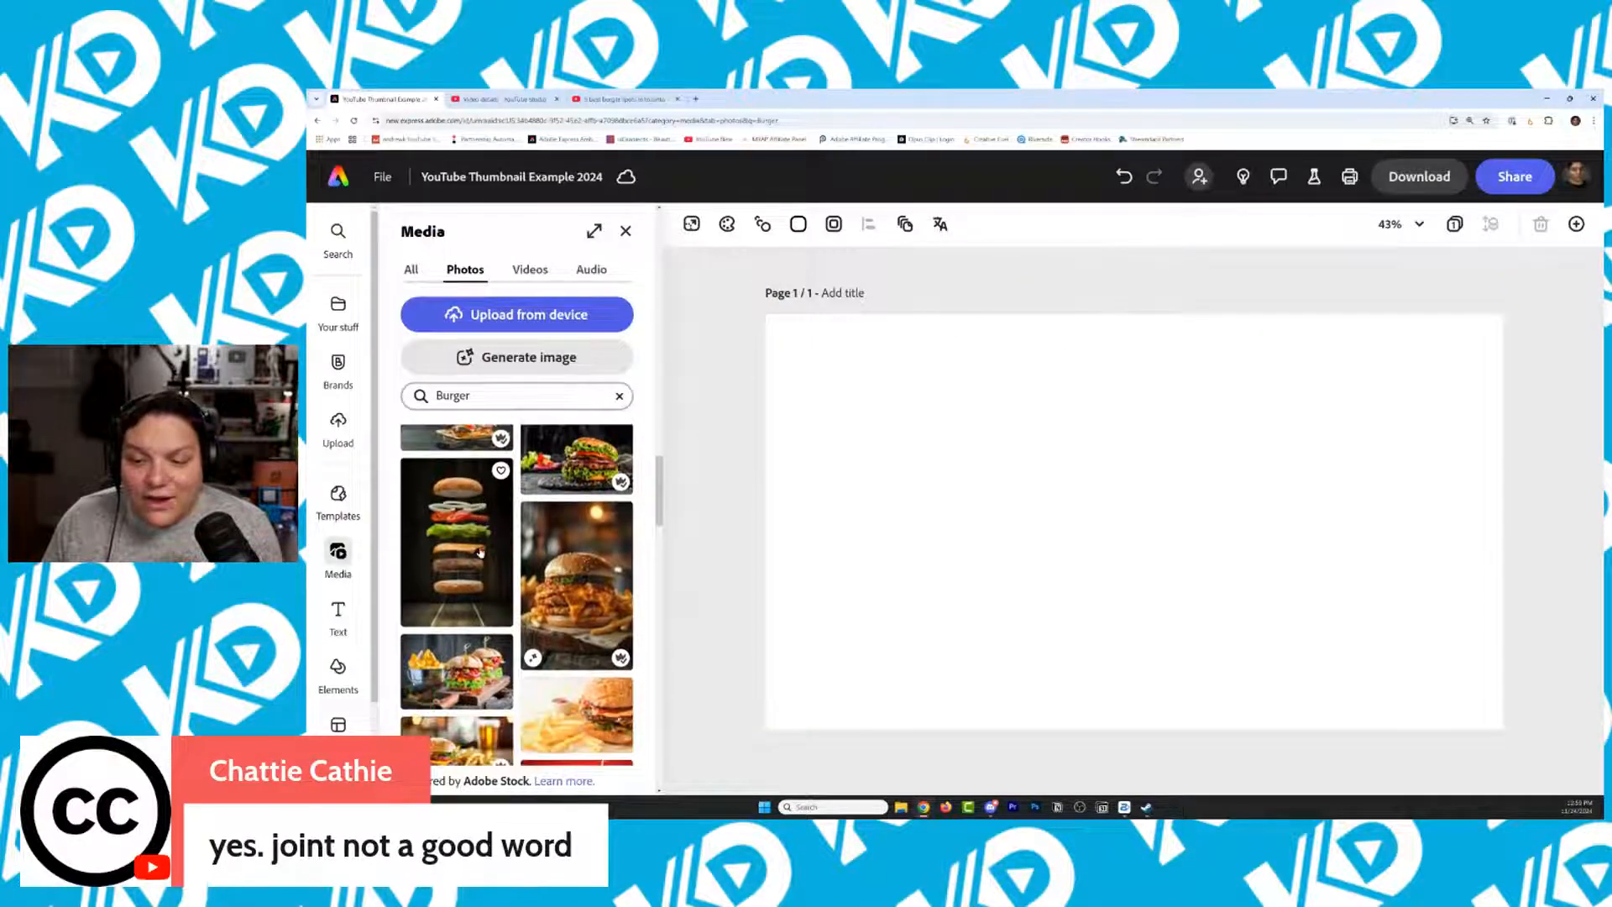
left_click(500, 646)
left_click_drag(1243, 541, 1149, 519)
left_click_drag(1318, 684, 1552, 735)
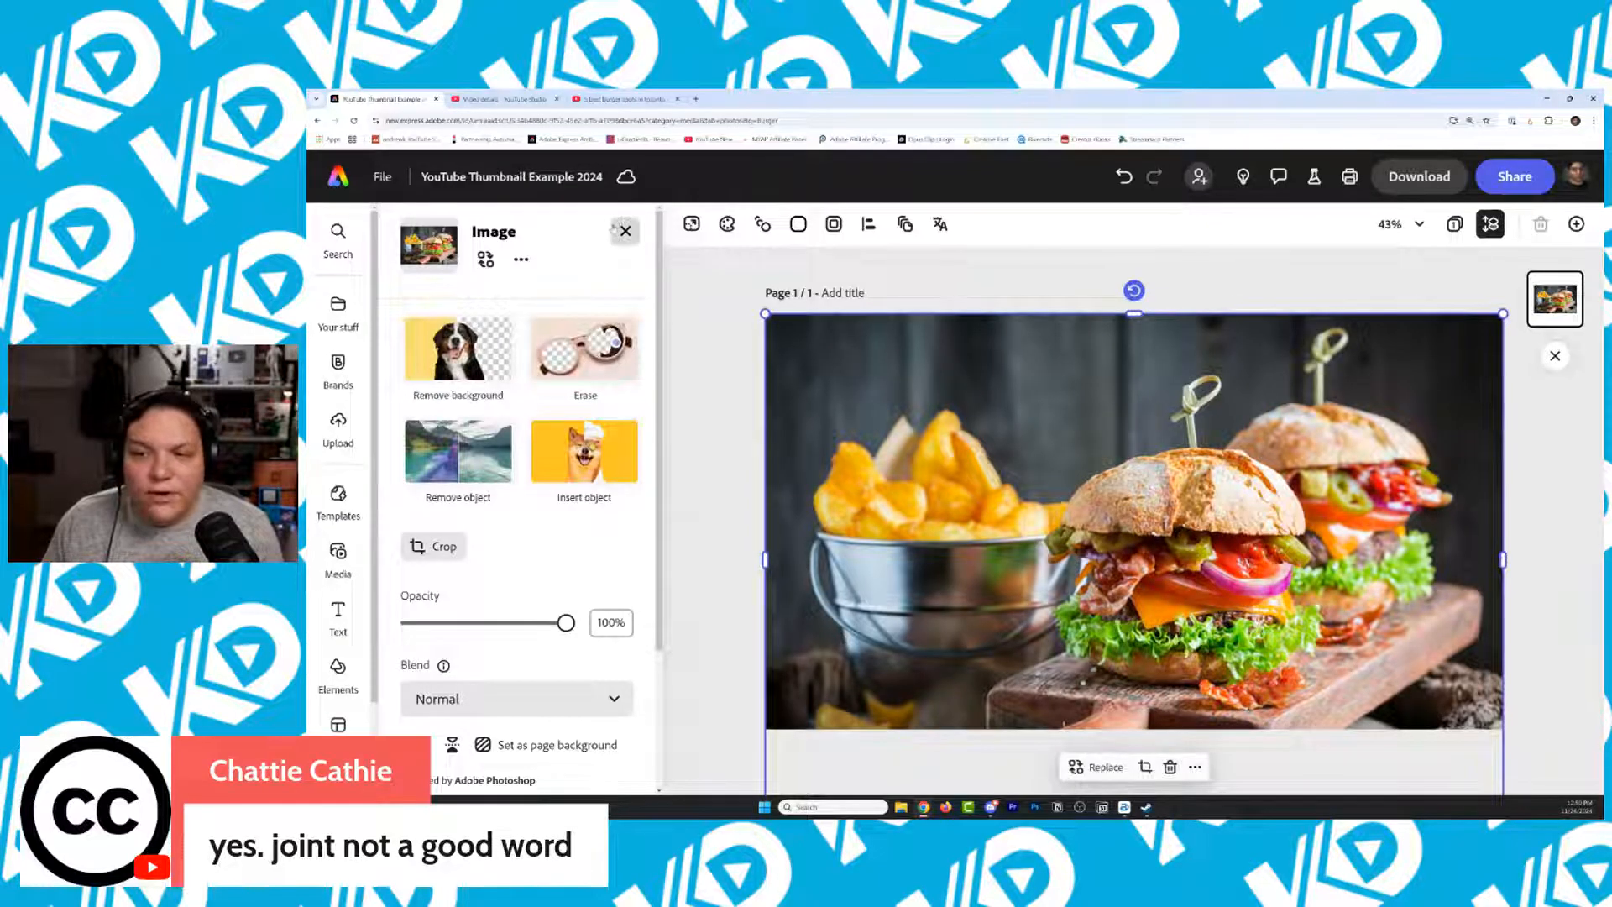
left_click(625, 231)
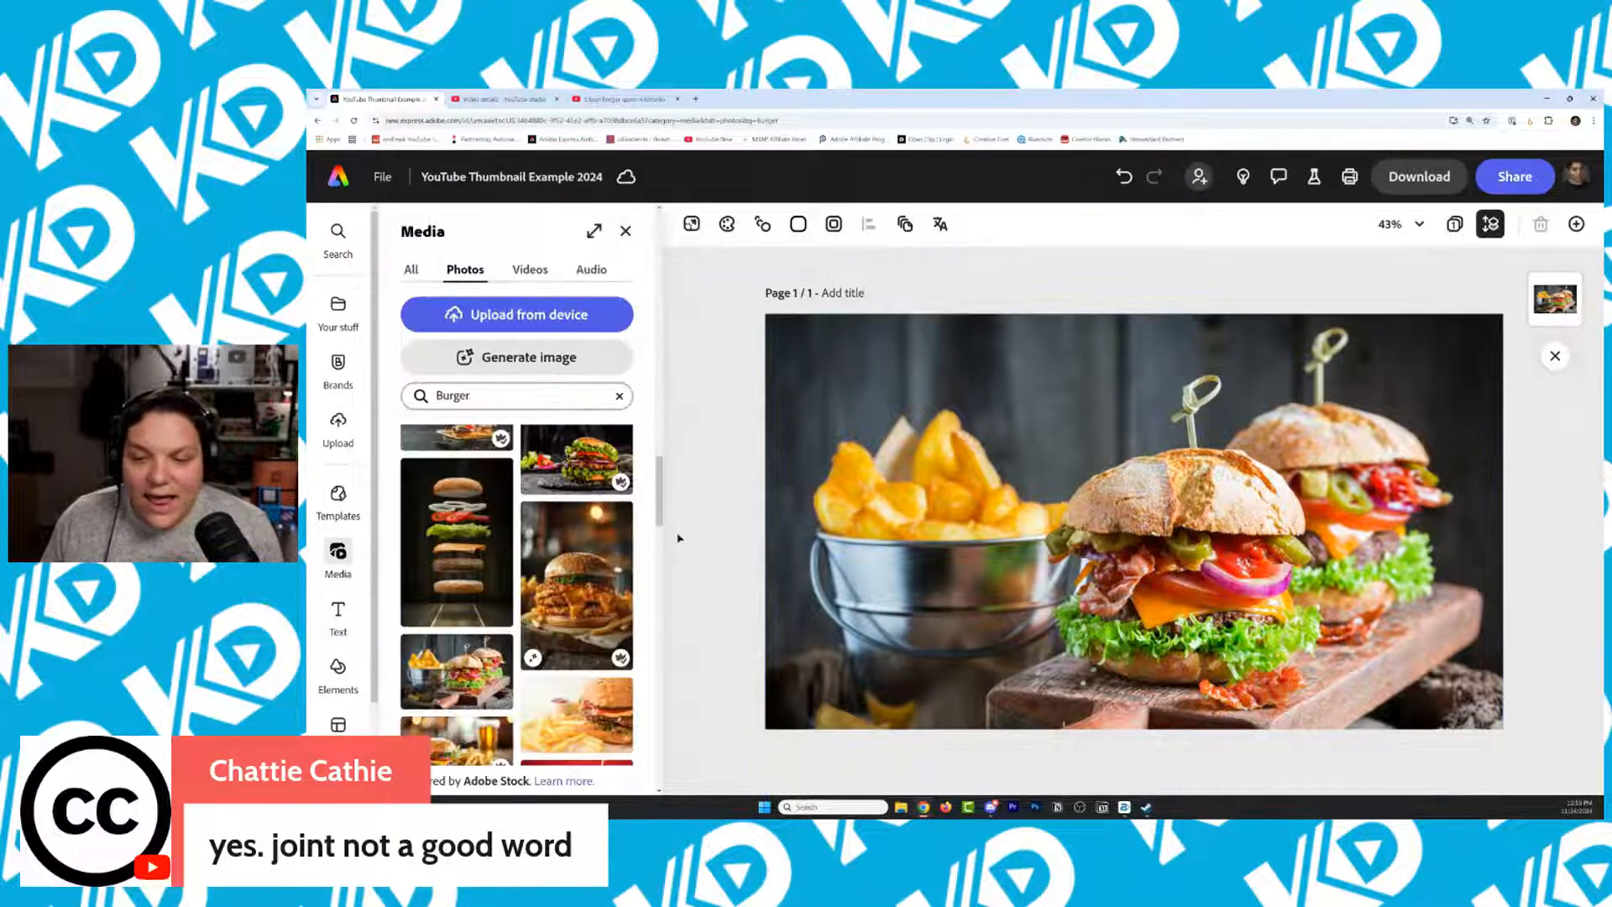
Search the stock photos for "canadian flag" and add the flat red and white flag image to the page
left_click(492, 396)
type("Canadian")
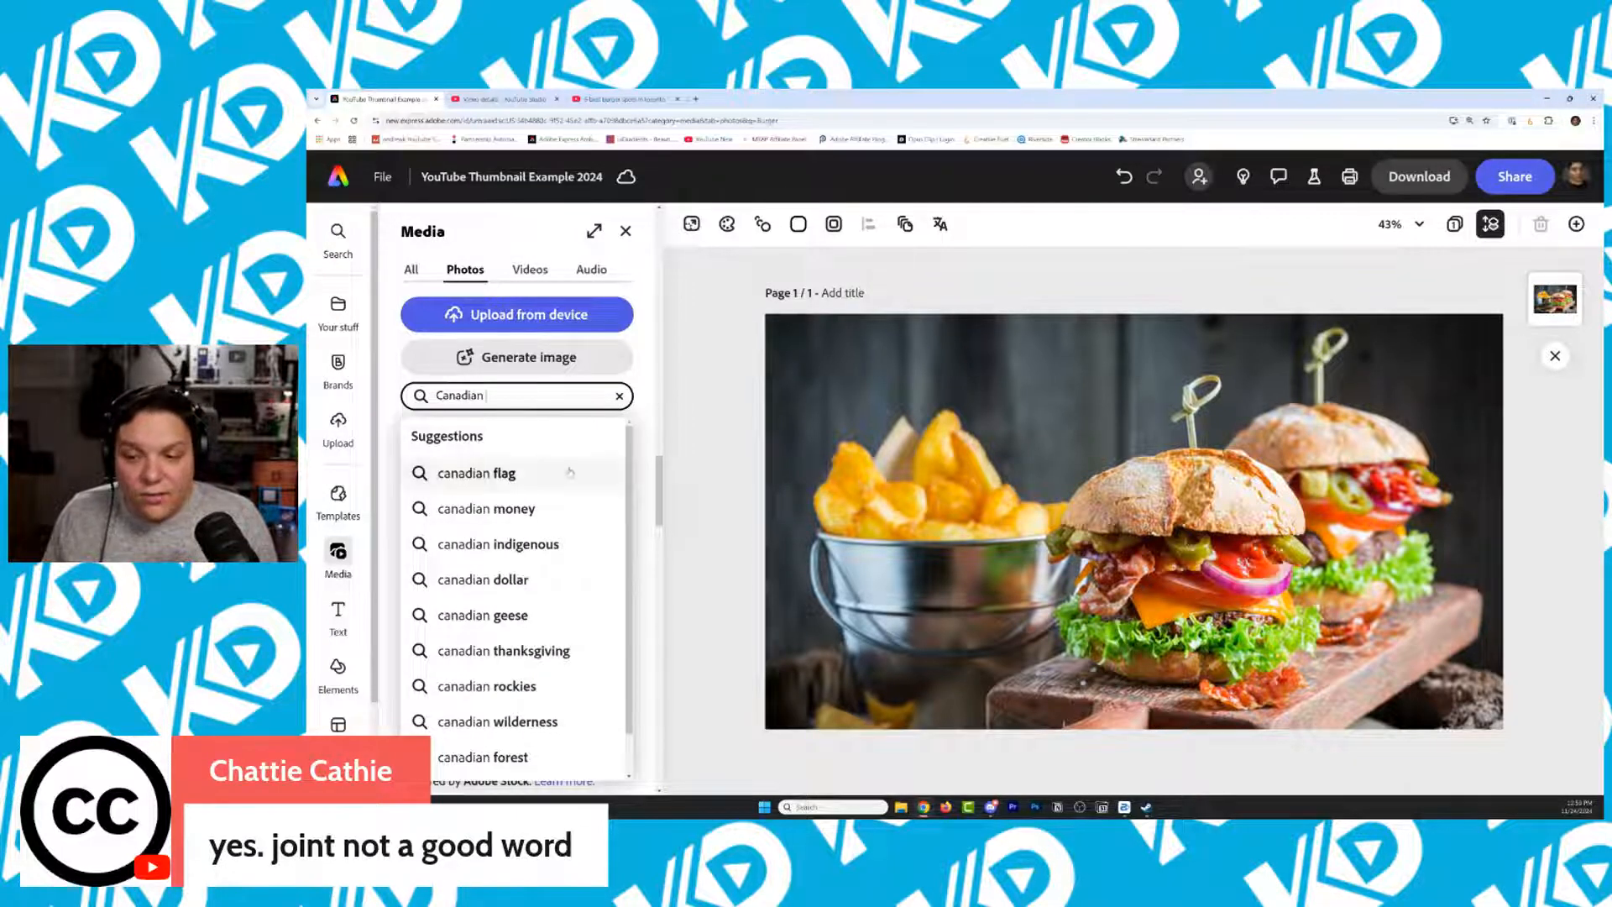
left_click(477, 473)
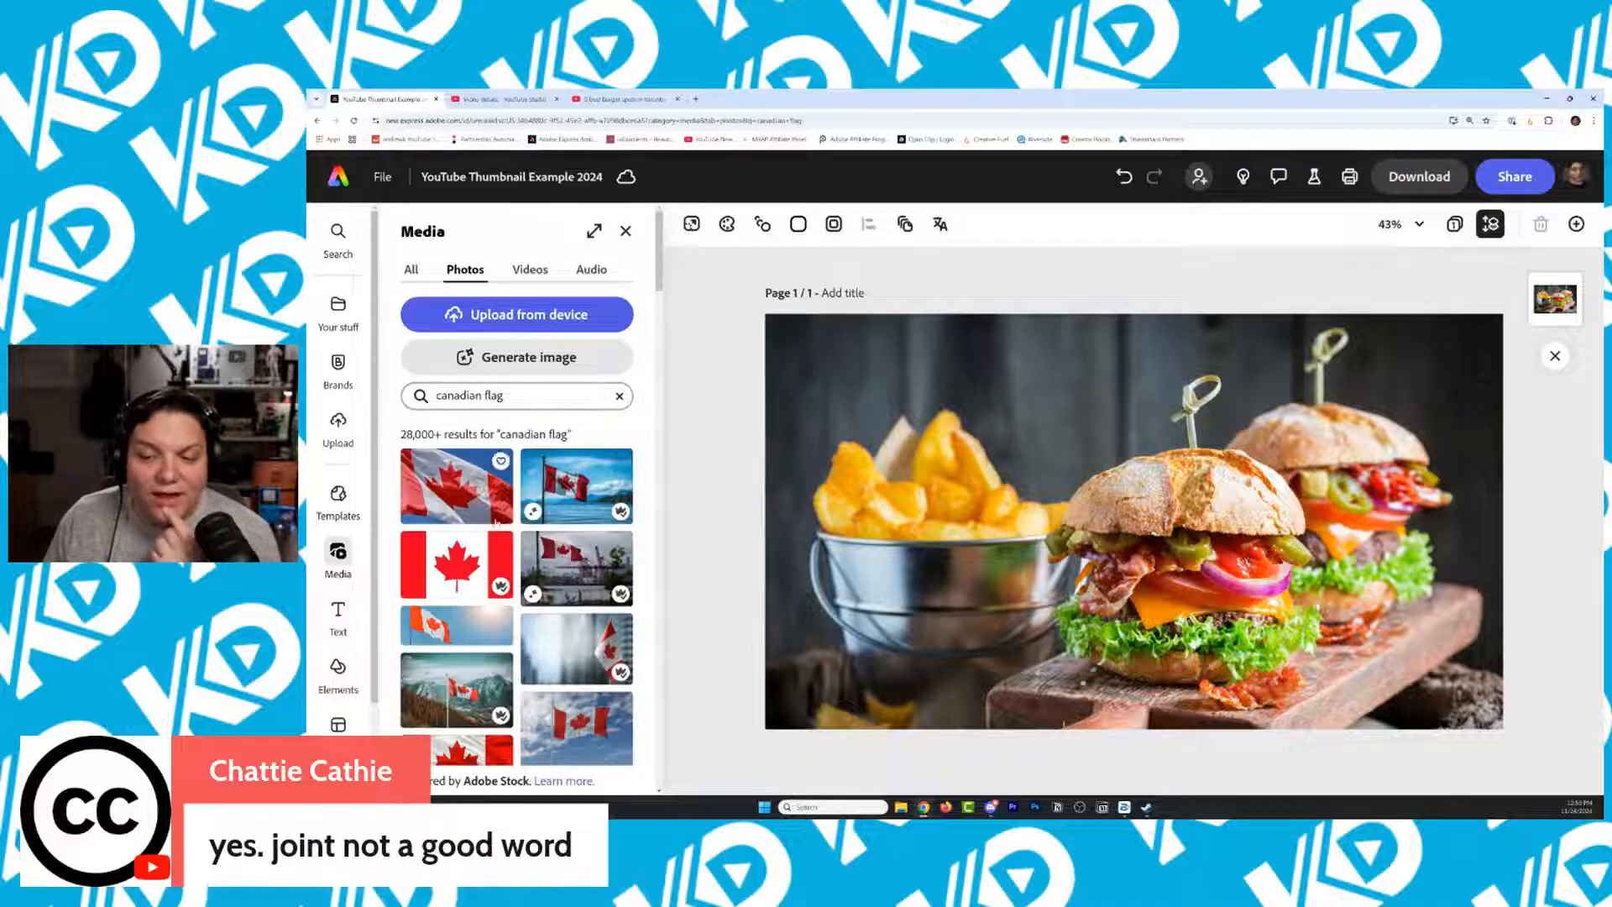
left_click(483, 577)
left_click(1387, 442)
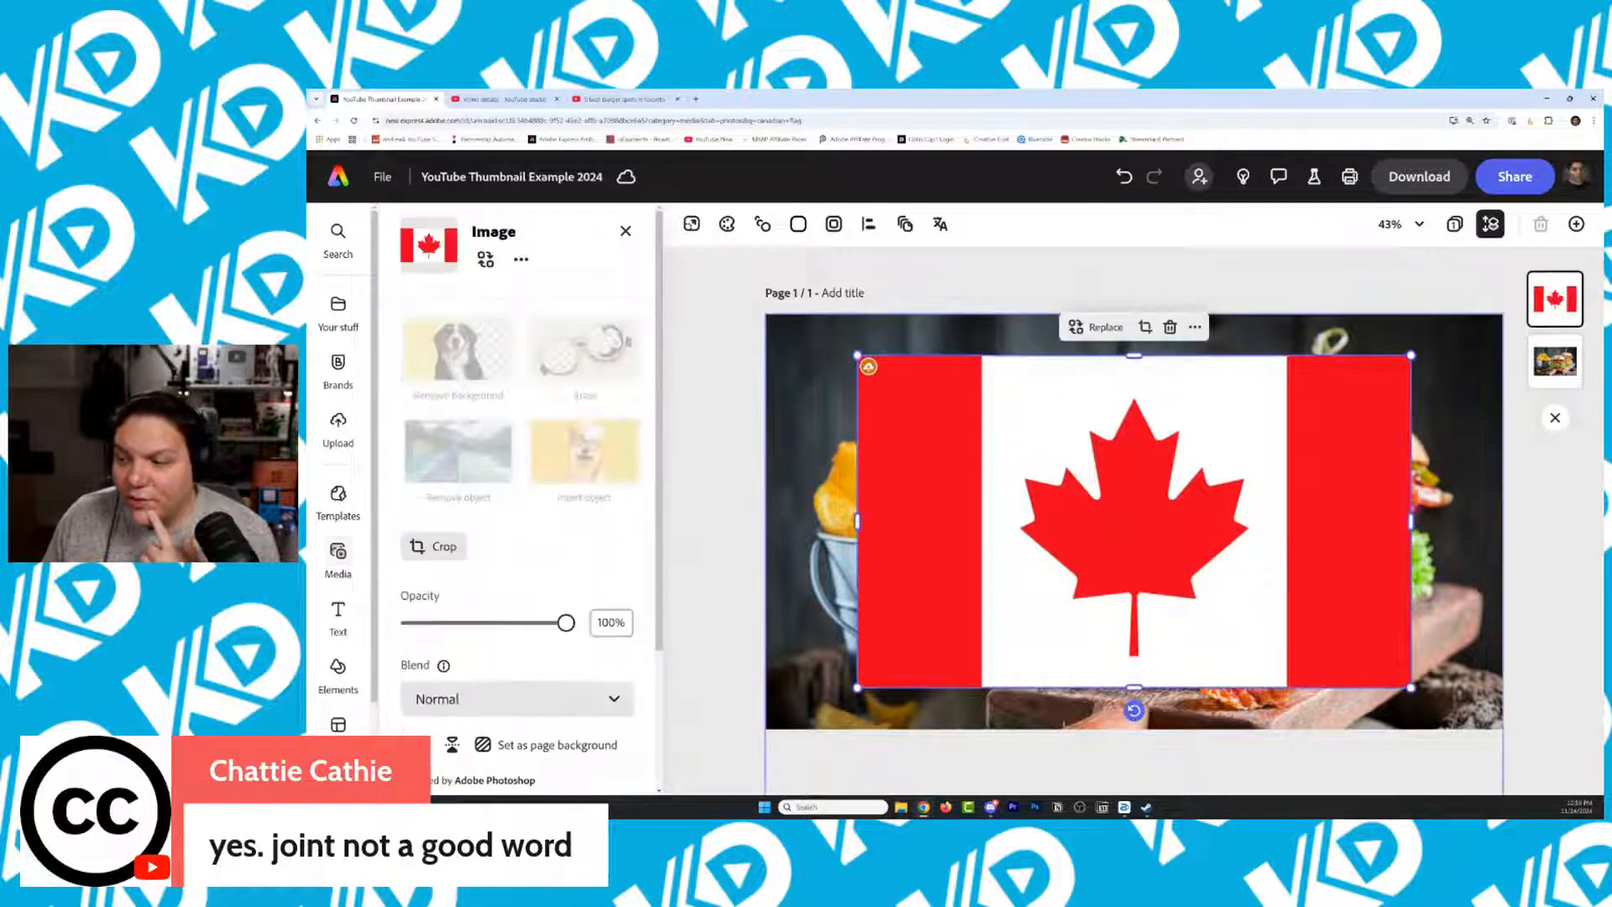
Shrink the Canadian flag to roughly a quarter of the page width and place it in the page's upper-left corner
left_click_drag(1411, 356, 1070, 559)
left_click_drag(989, 673, 1096, 424)
left_click_drag(1178, 313, 1137, 331)
left_click_drag(1089, 391, 898, 382)
left_click(1309, 460)
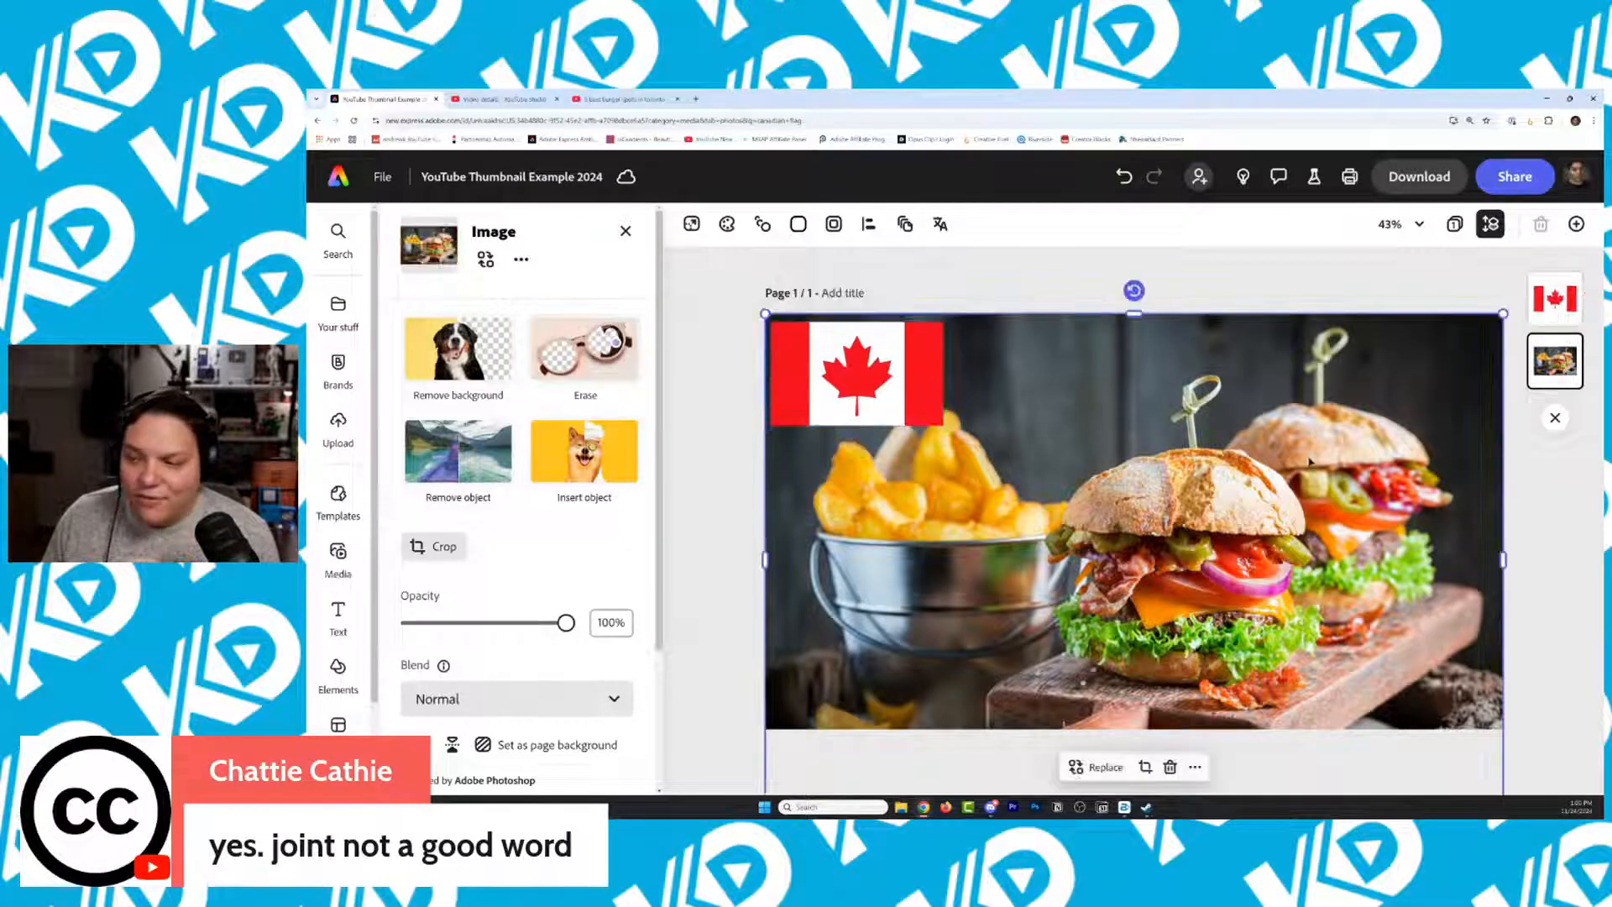
left_click(954, 291)
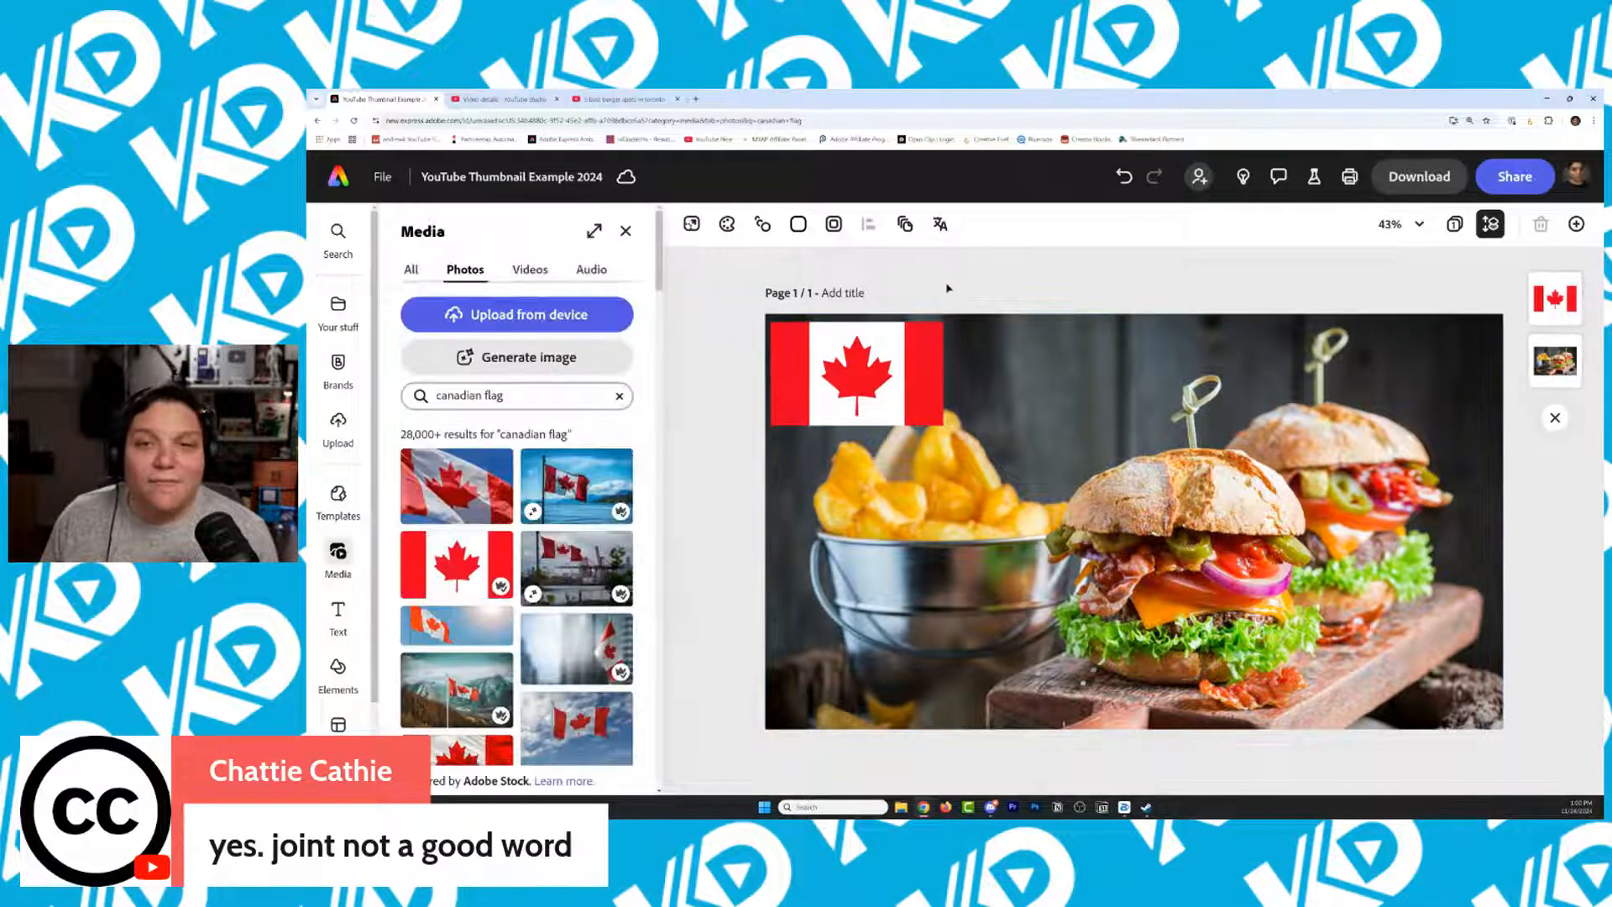
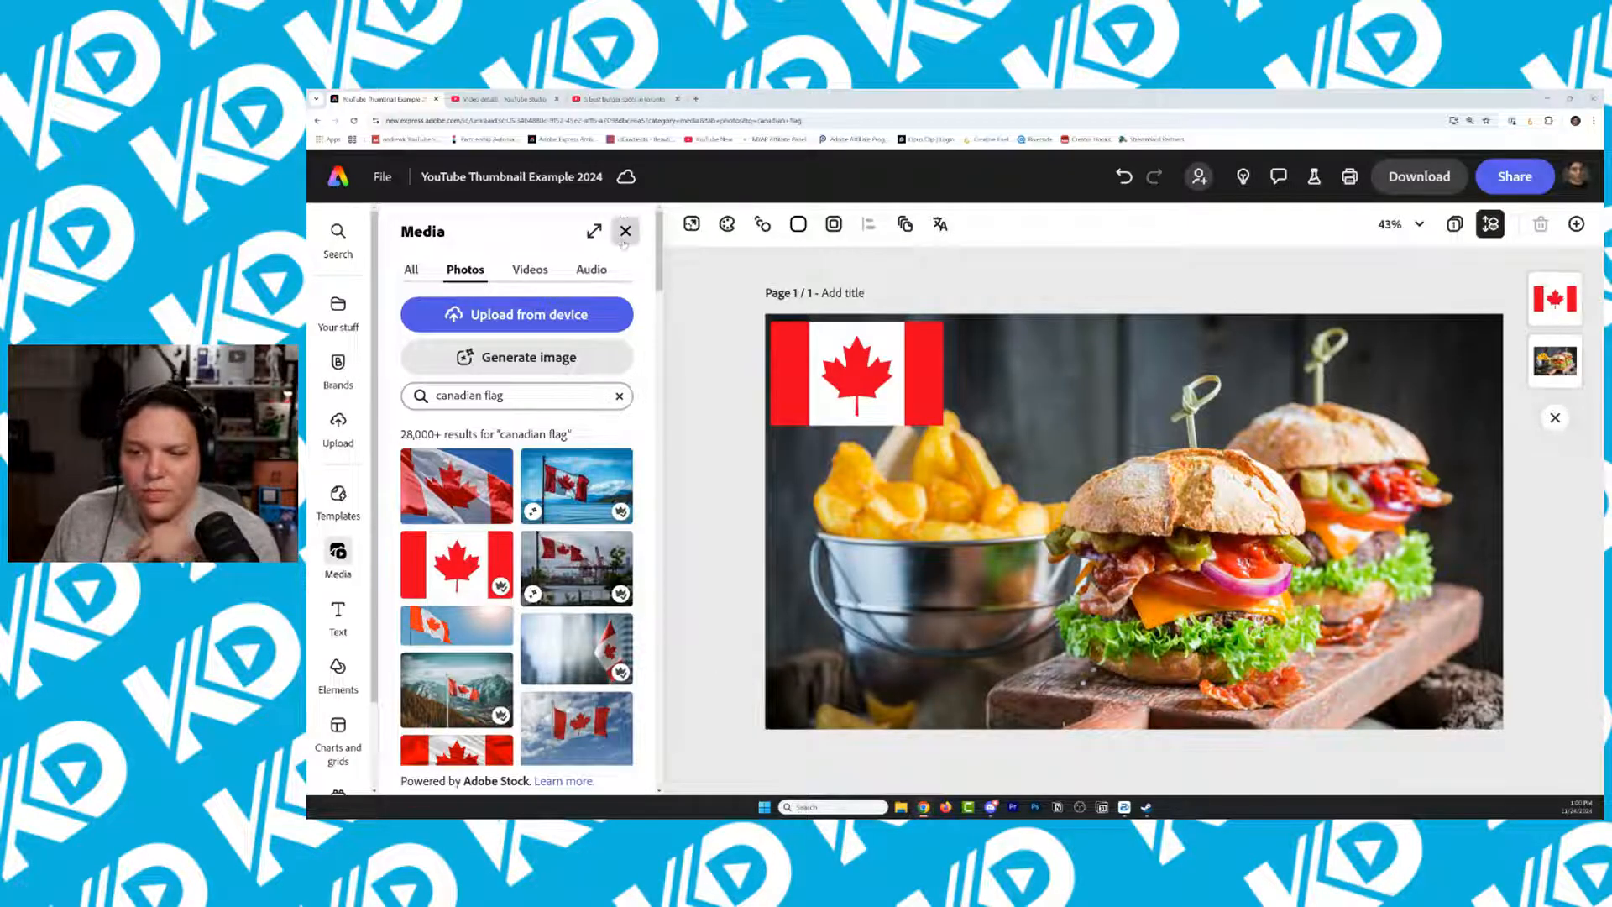
Open the library of design elements and look through its design assets, backgrounds, shapes and icons
left_click(337, 667)
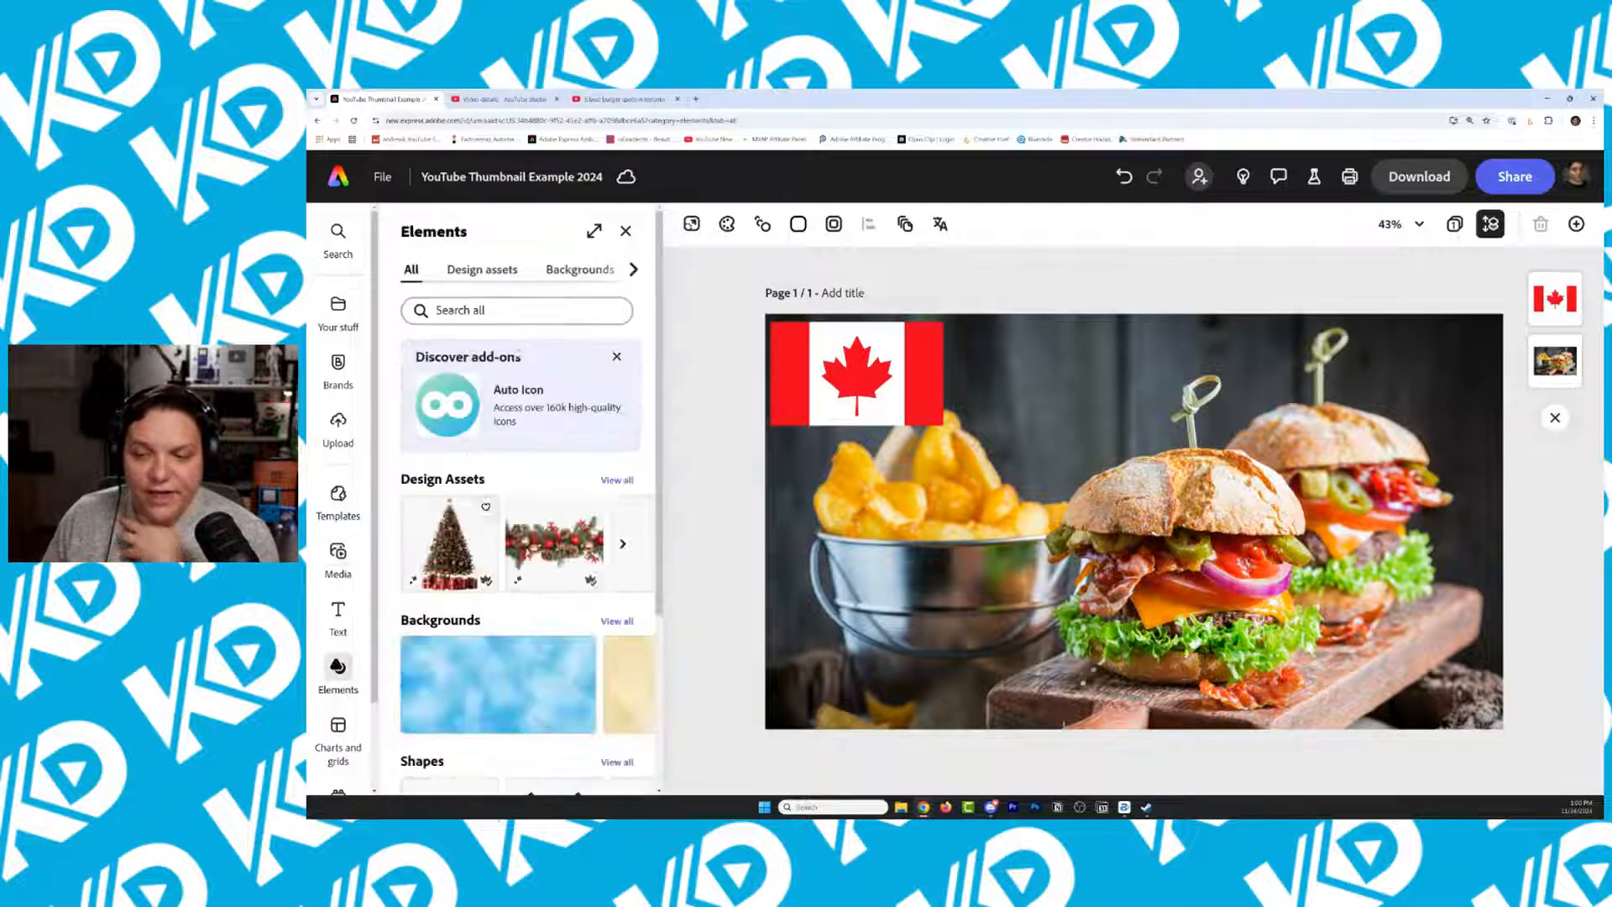
scroll(551, 605, "down", 2)
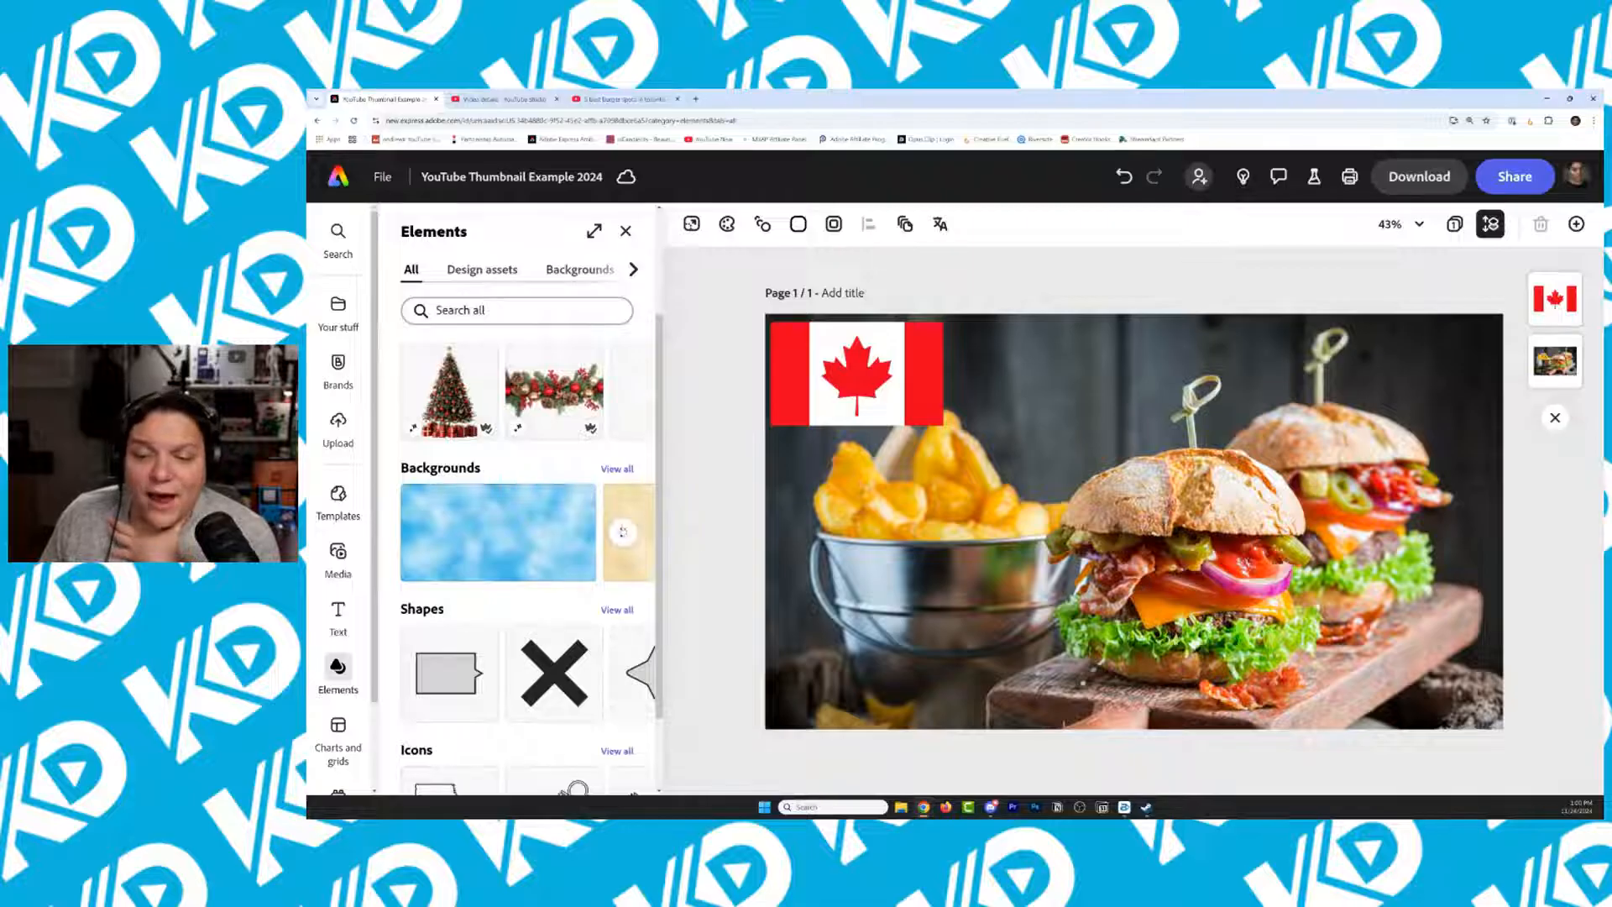
scroll(666, 644, "down", 2)
left_click_drag(667, 643, 667, 574)
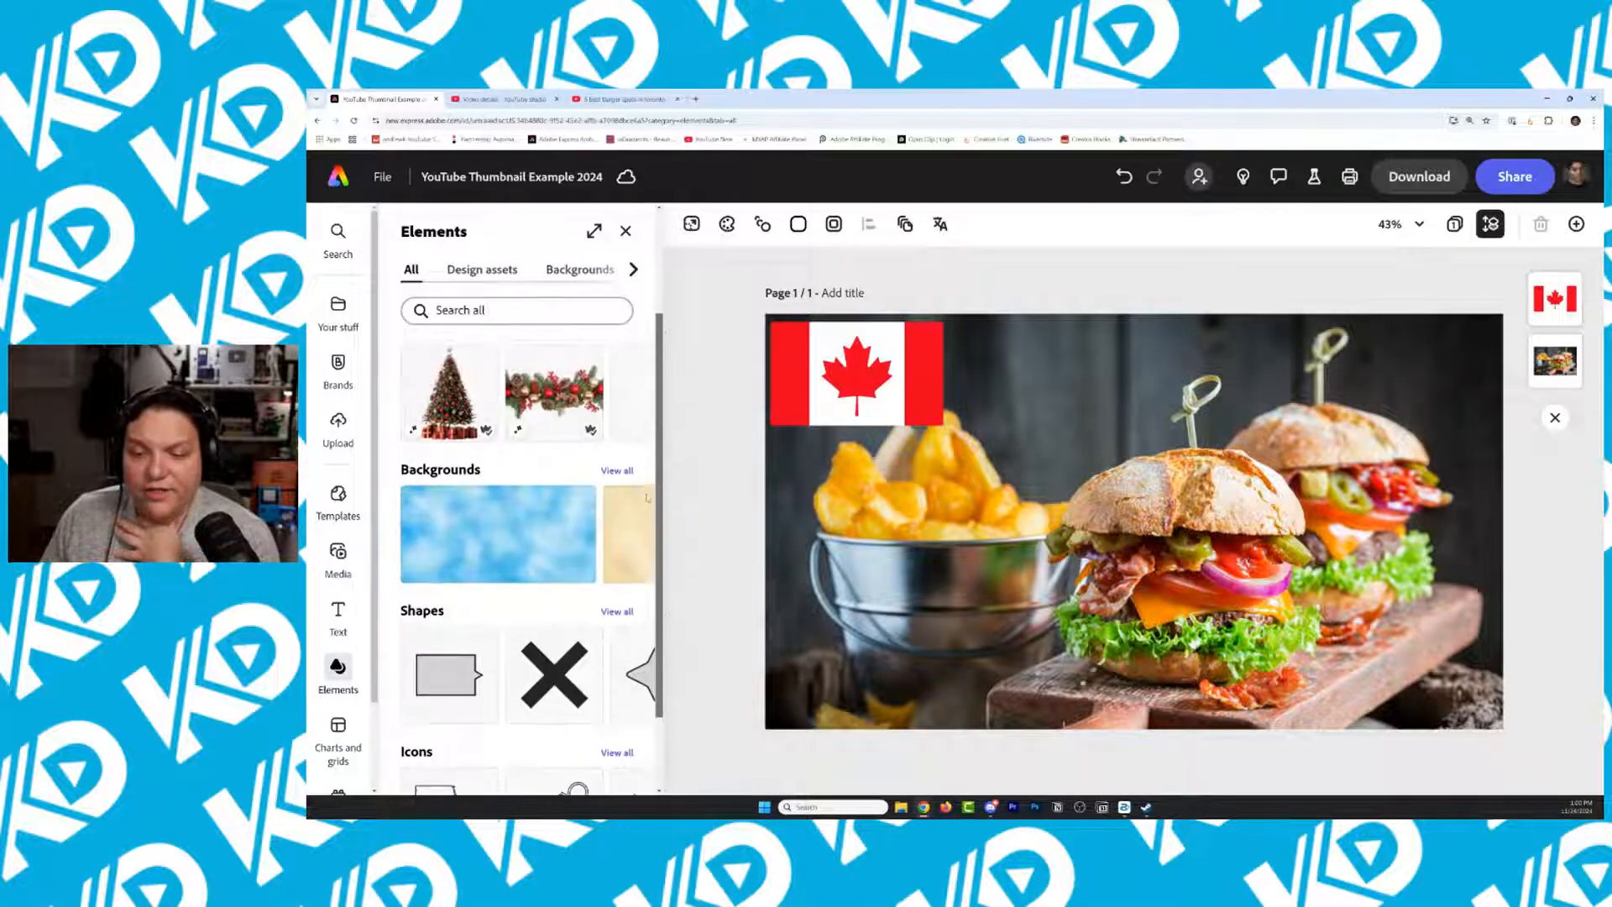
left_click(561, 522)
left_click(1555, 422)
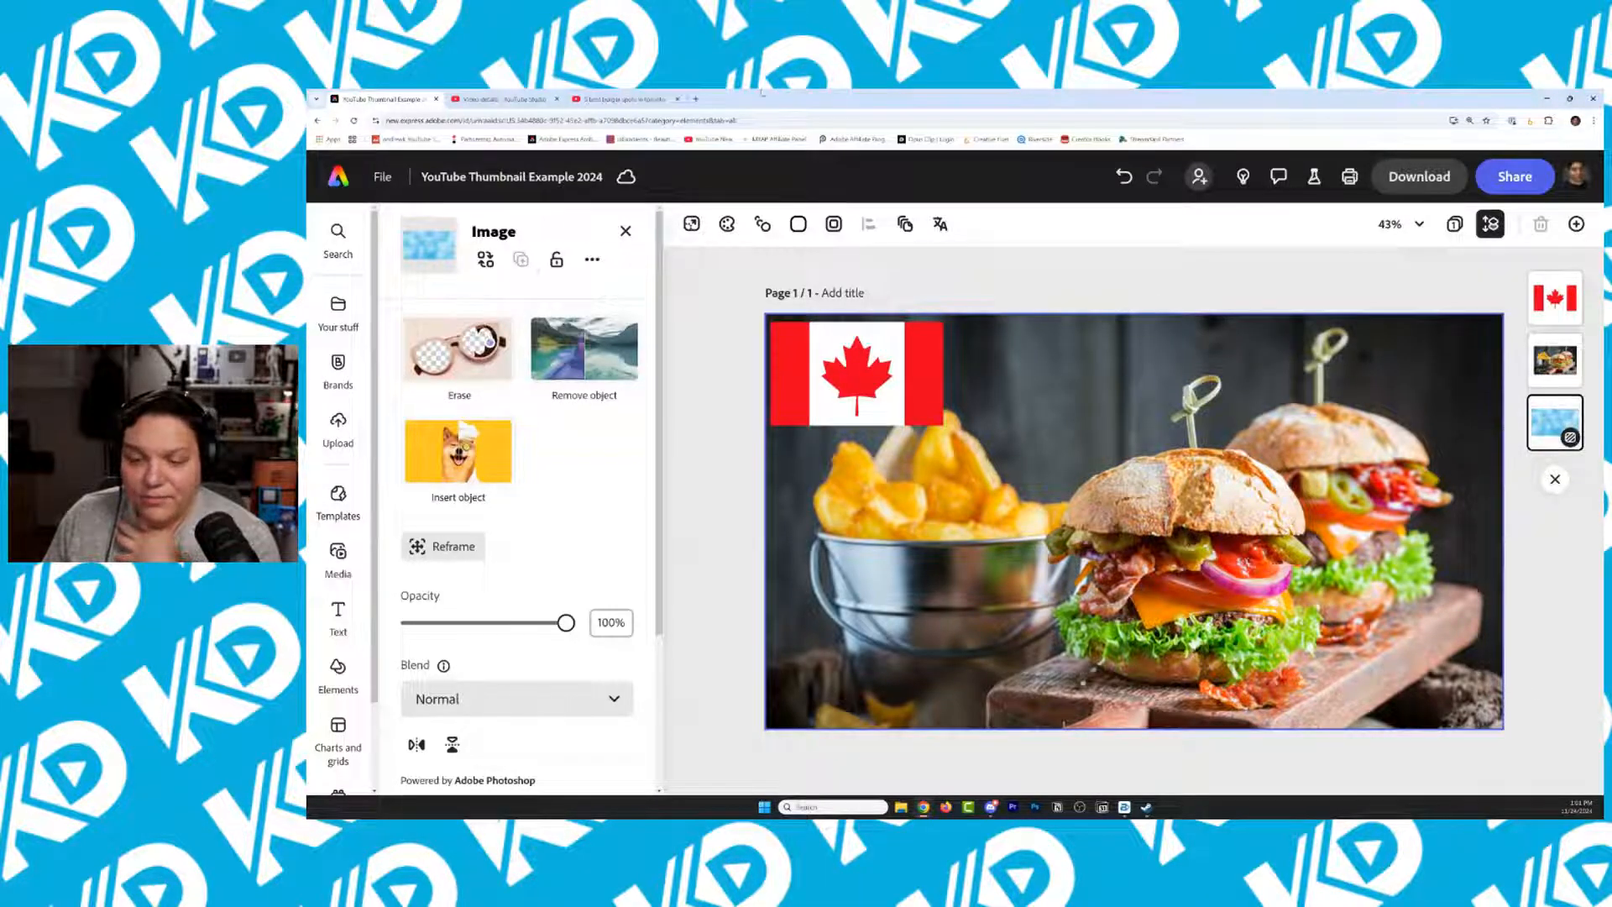
left_click(1123, 176)
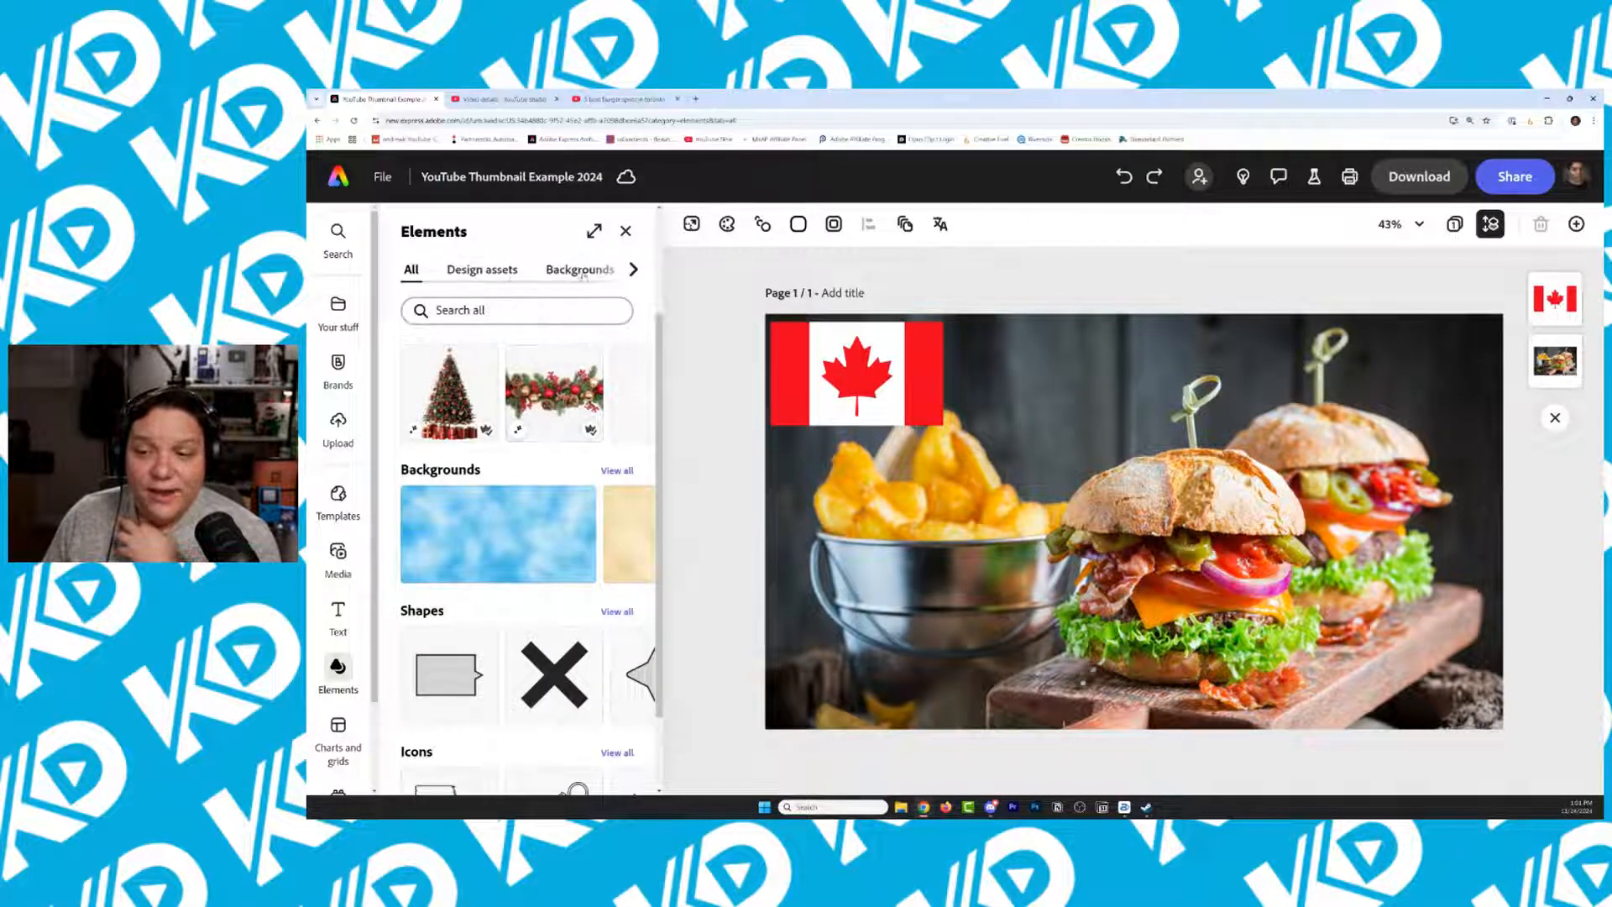
Browse the rectangle shapes and add the solid black rectangle to the page
scroll(615, 291, "down", 1)
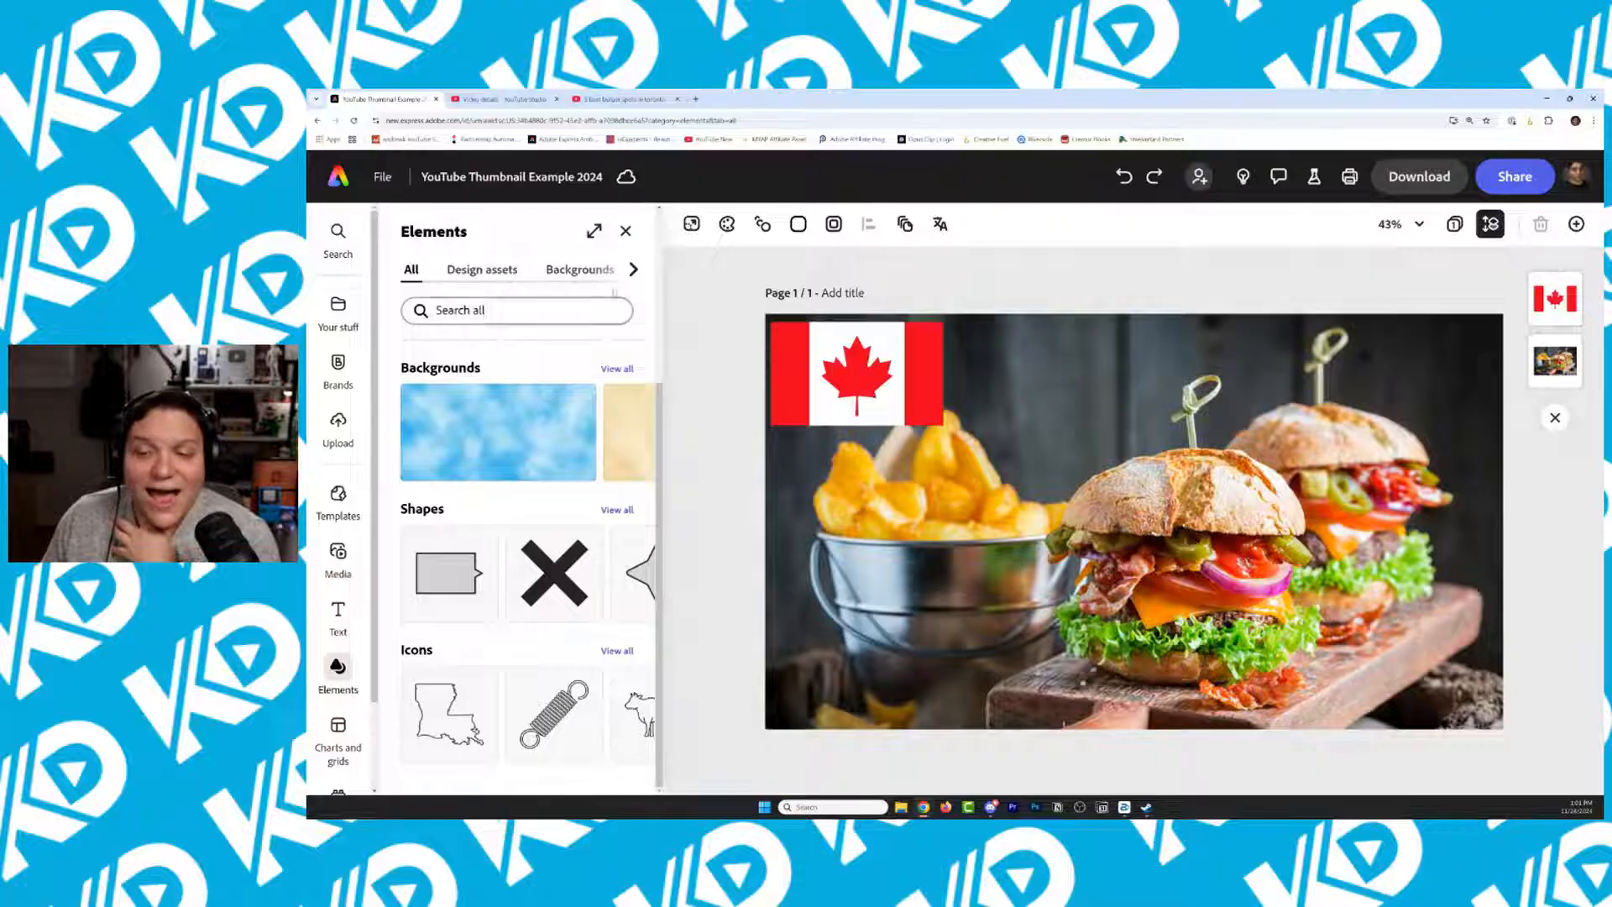
left_click(634, 268)
left_click(541, 271)
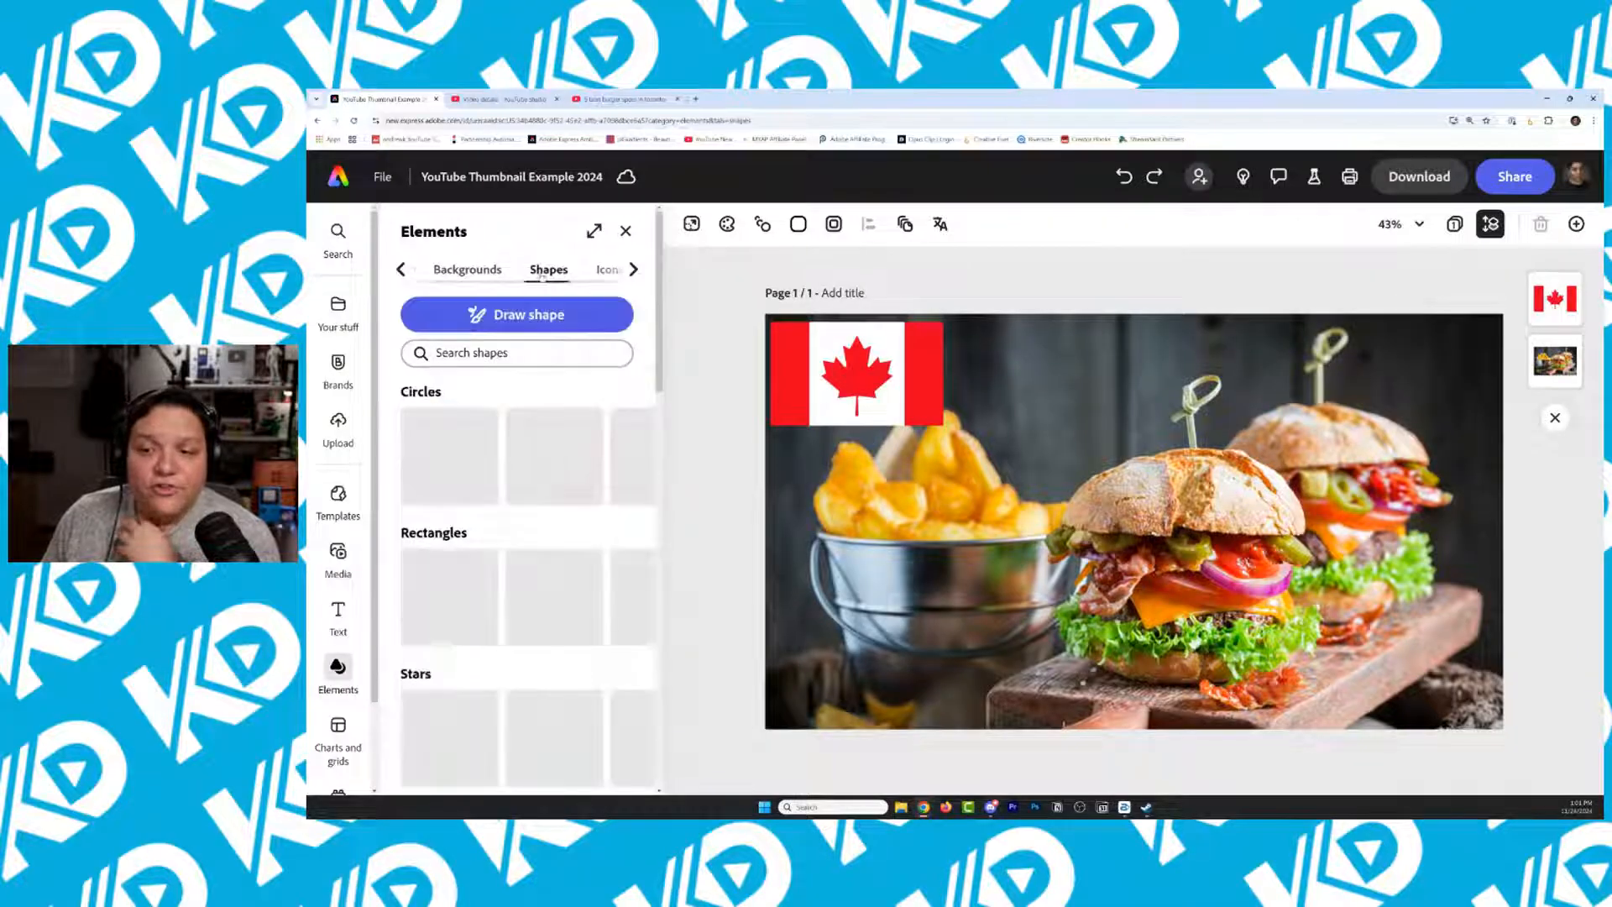
scroll(637, 590, "down", 2)
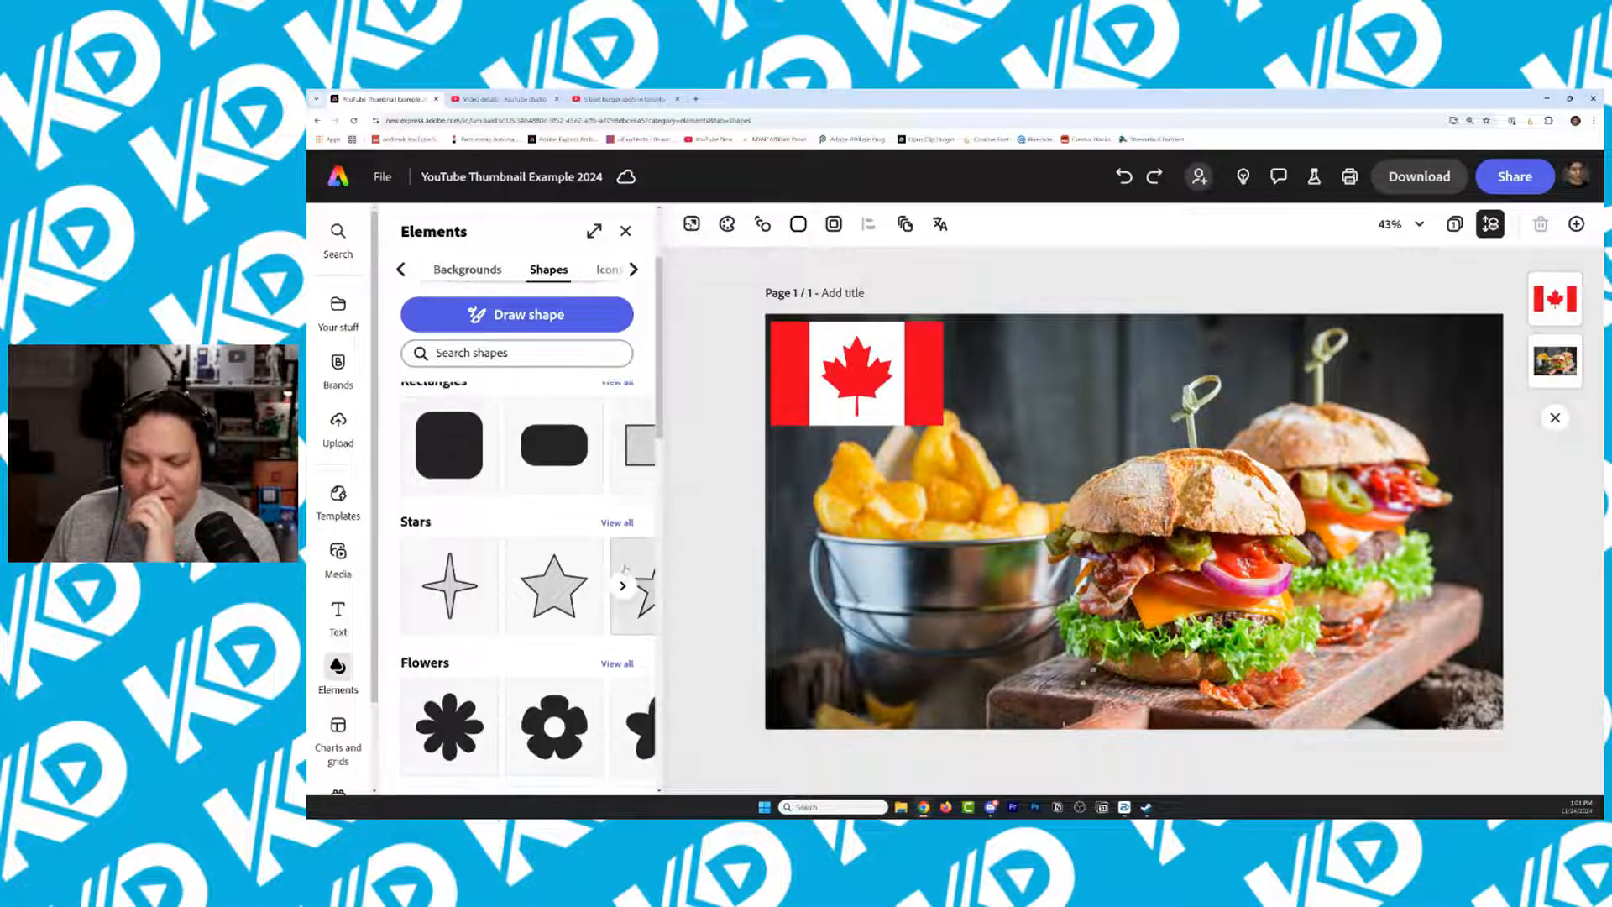
scroll(634, 571, "up", 1)
left_click(624, 546)
left_click(624, 546)
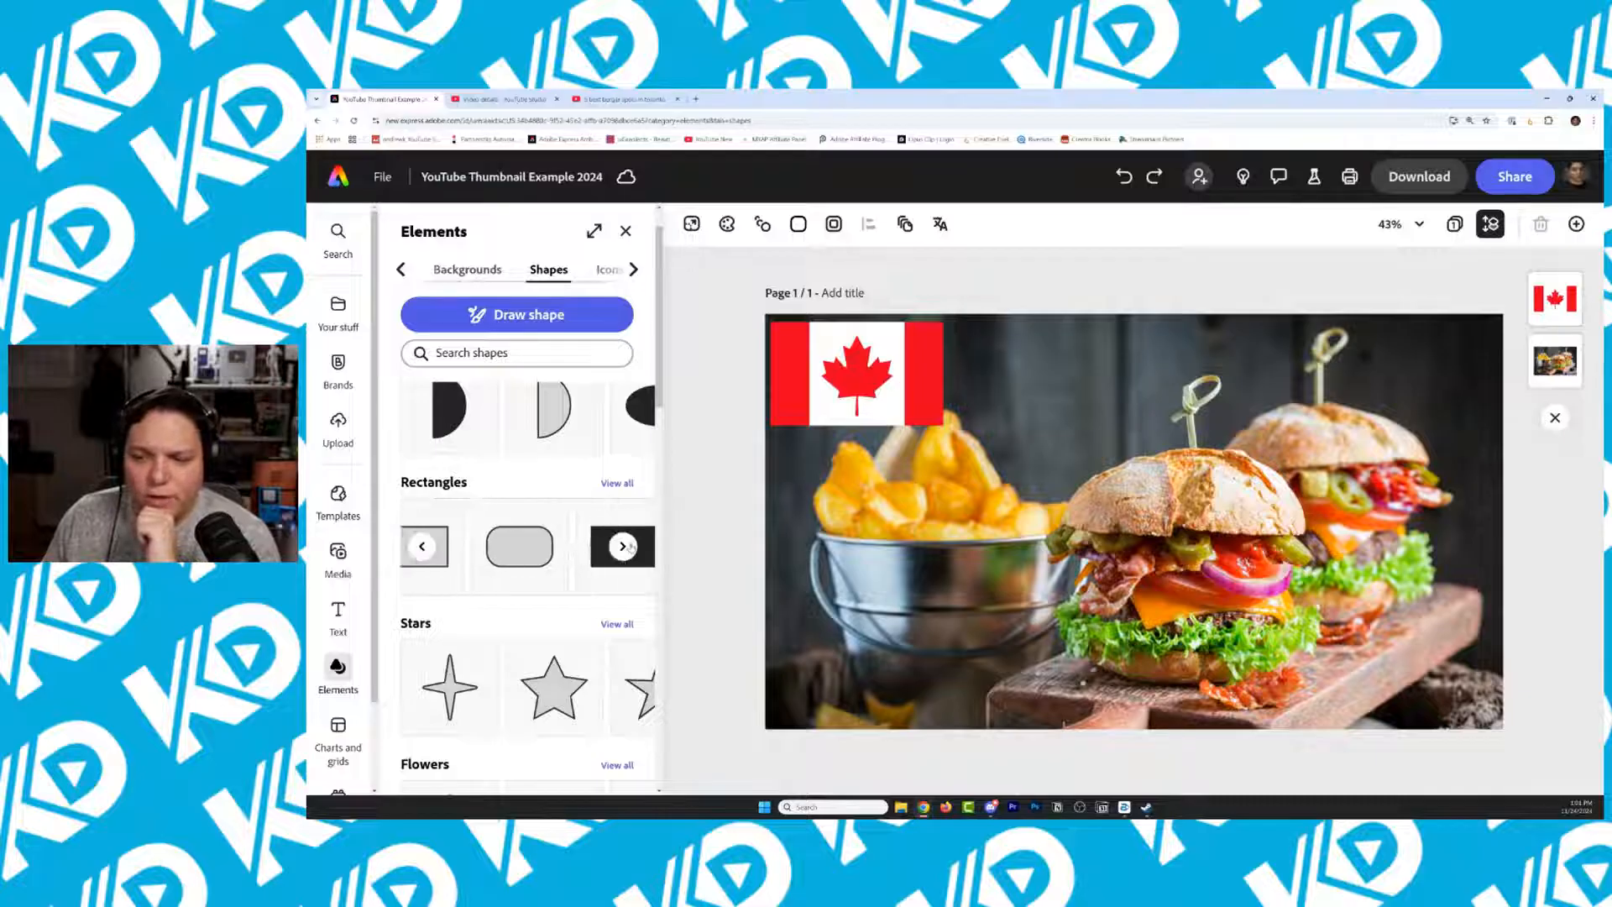
left_click(467, 542)
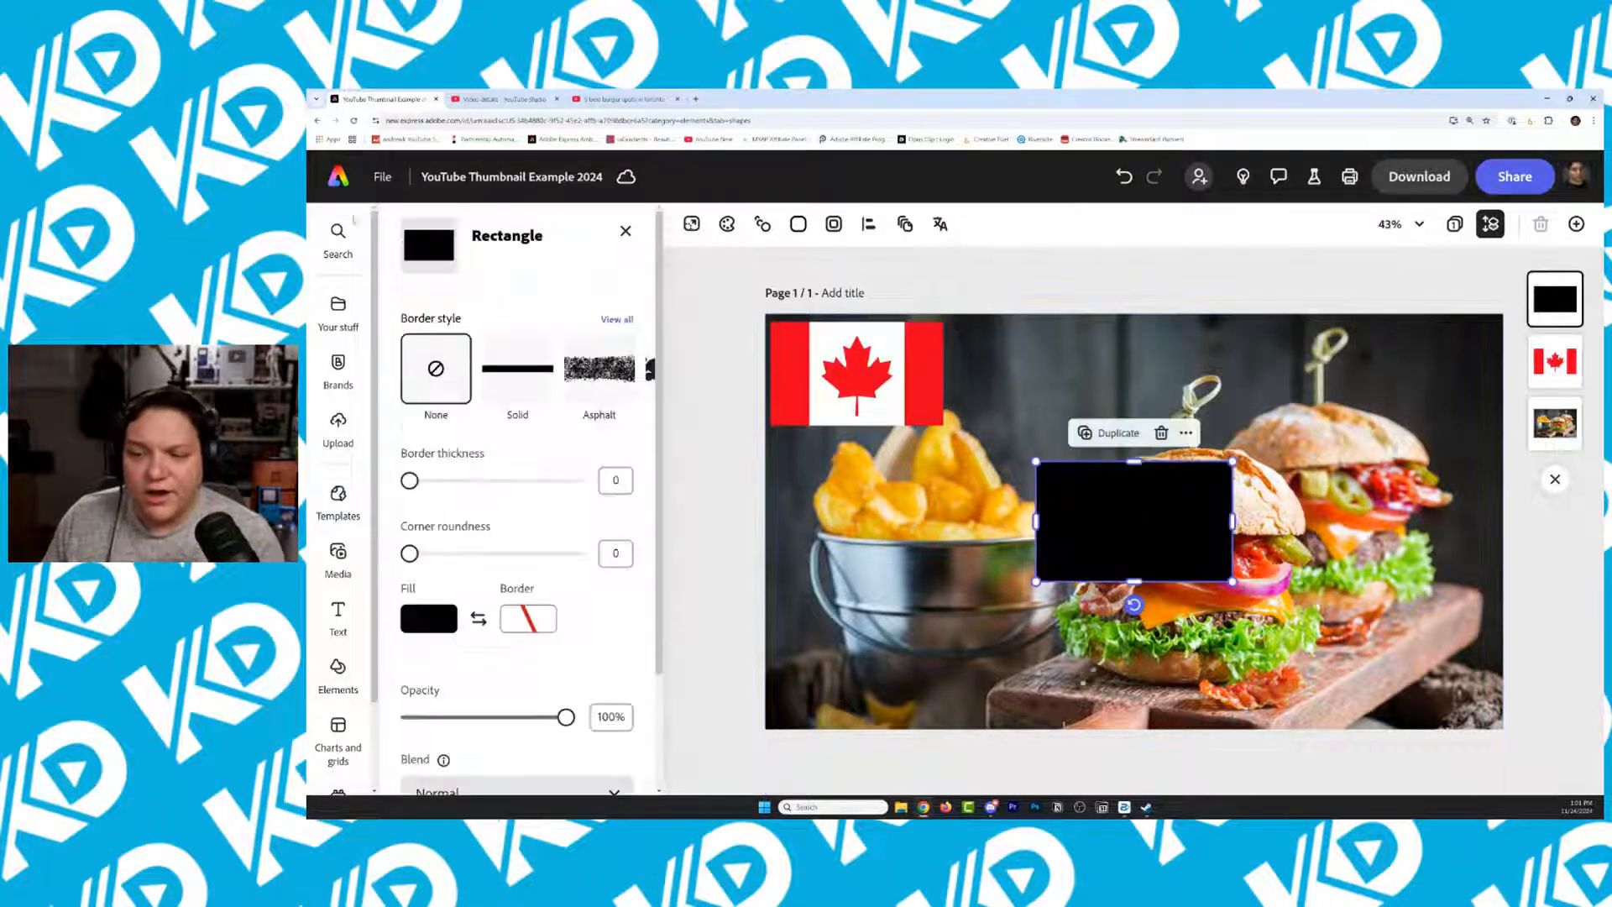
Try the coral red of the KDCC Theme as the rectangle's fill and shift the rectangle toward the flag
left_click(437, 622)
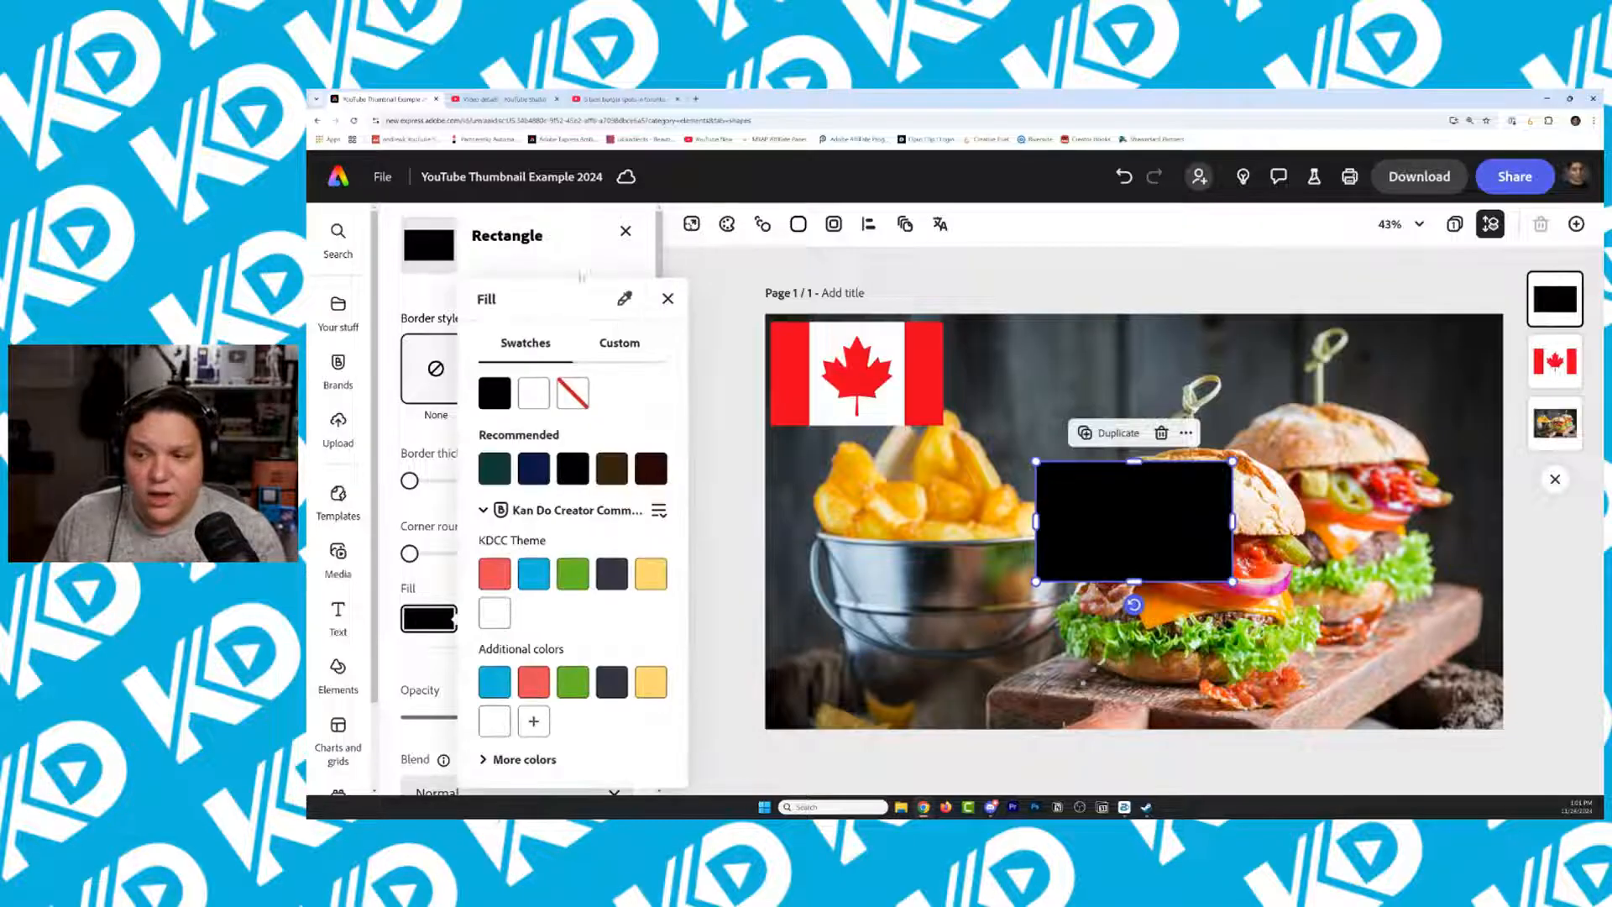
left_click(494, 577)
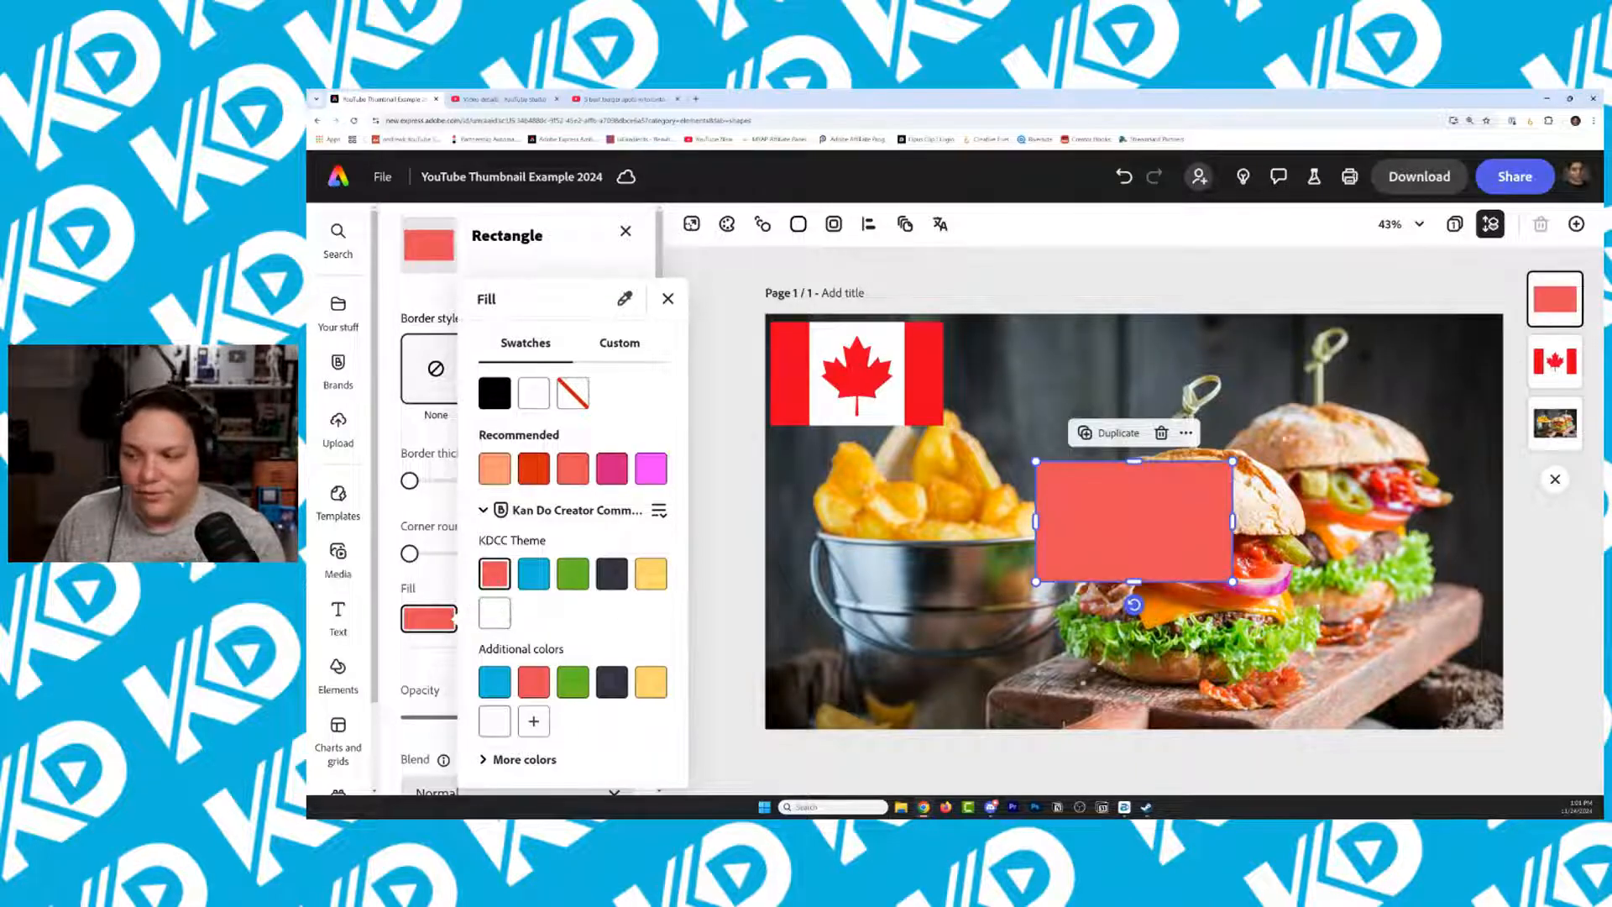
left_click_drag(1198, 537, 1127, 464)
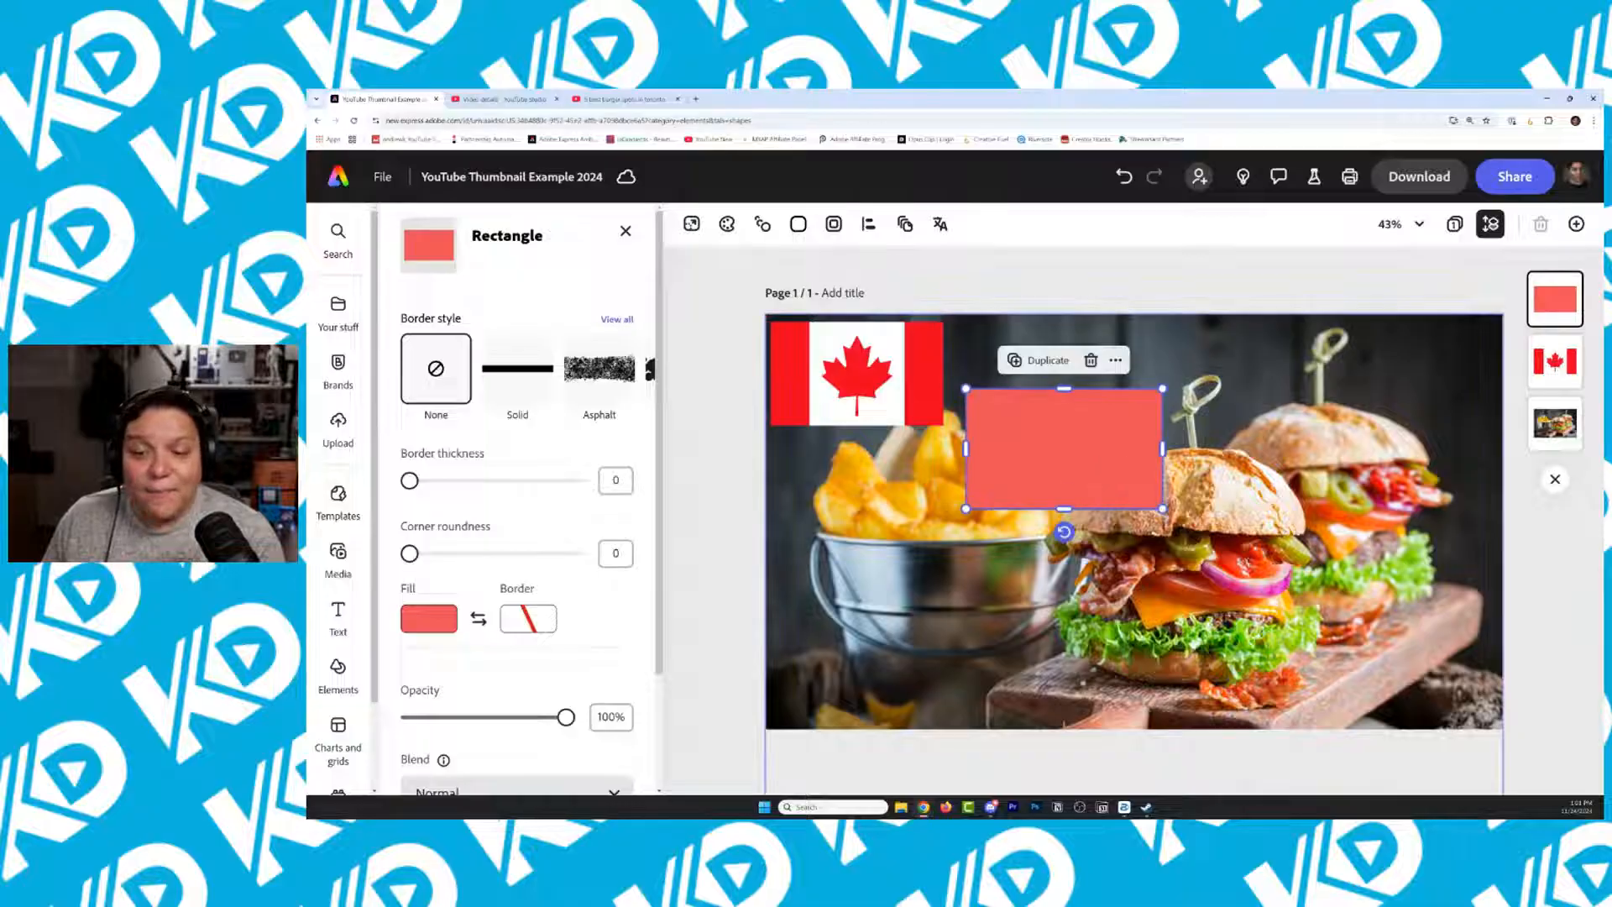
Fill the rectangle with the brand kit's blue and enlarge it to cover the whole page
left_click(434, 621)
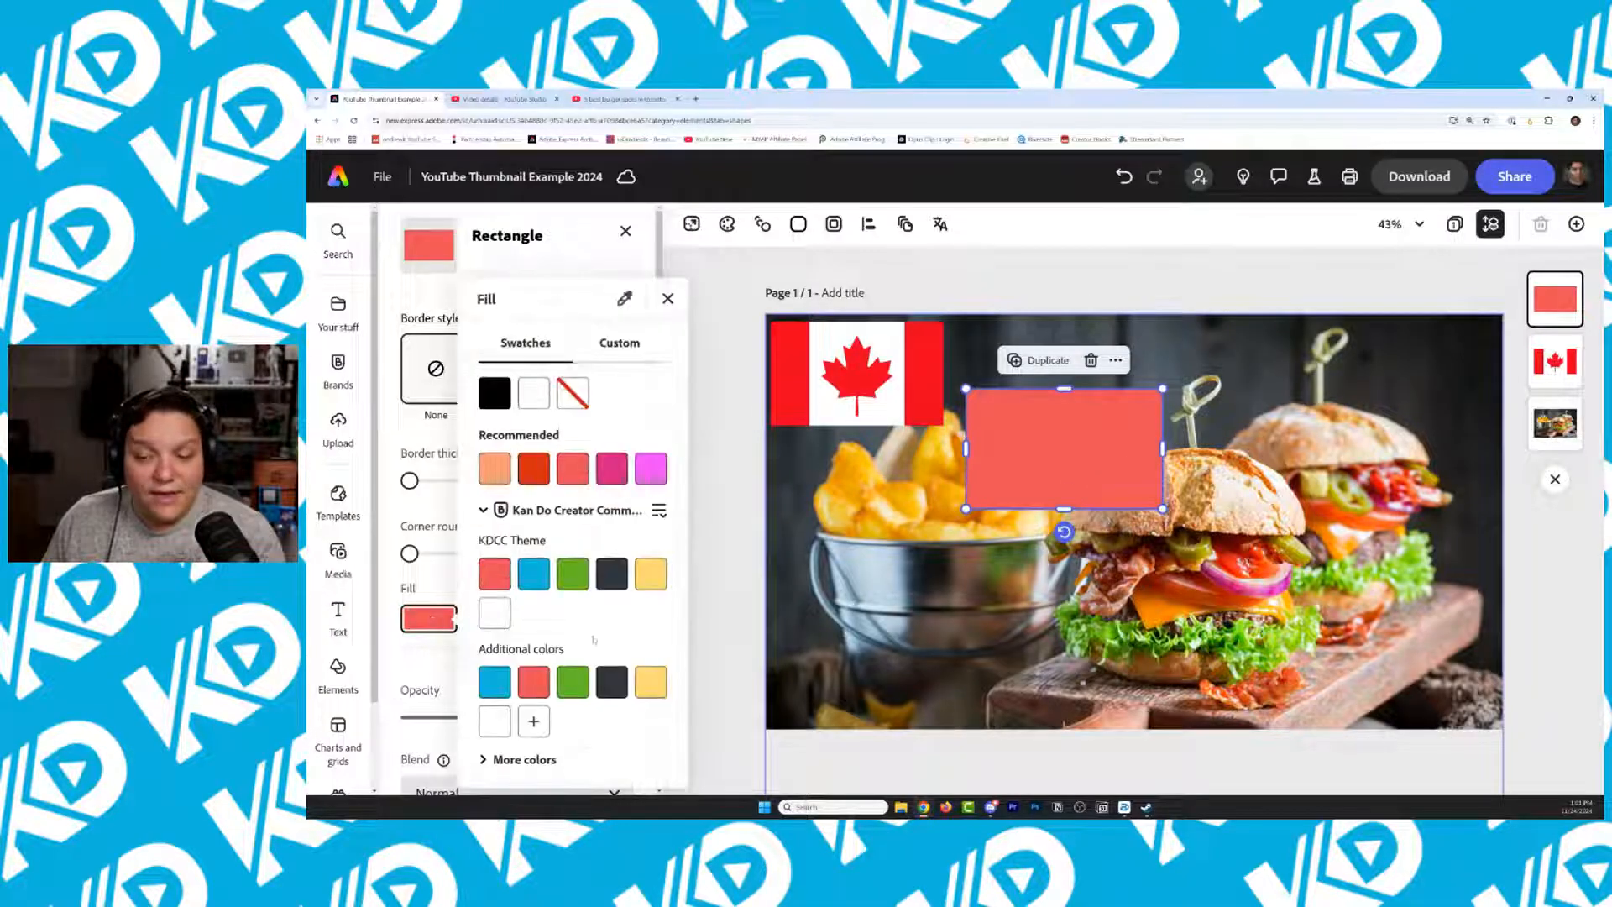
left_click(495, 681)
left_click_drag(1047, 461, 846, 388)
left_click_drag(962, 435, 1444, 728)
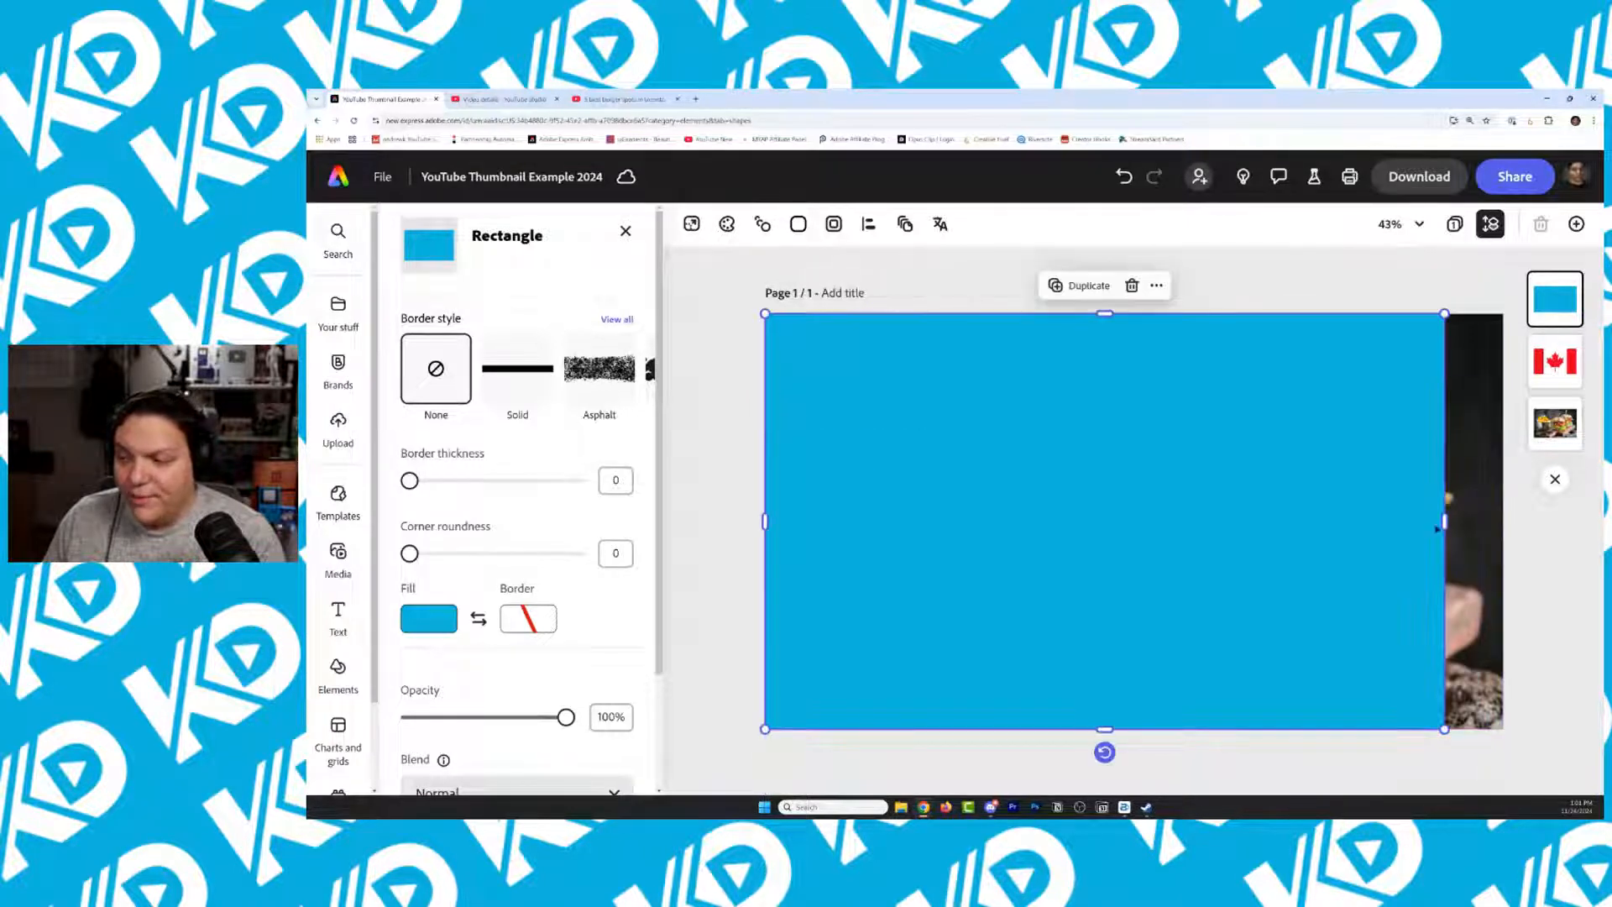
left_click_drag(1444, 520, 1503, 521)
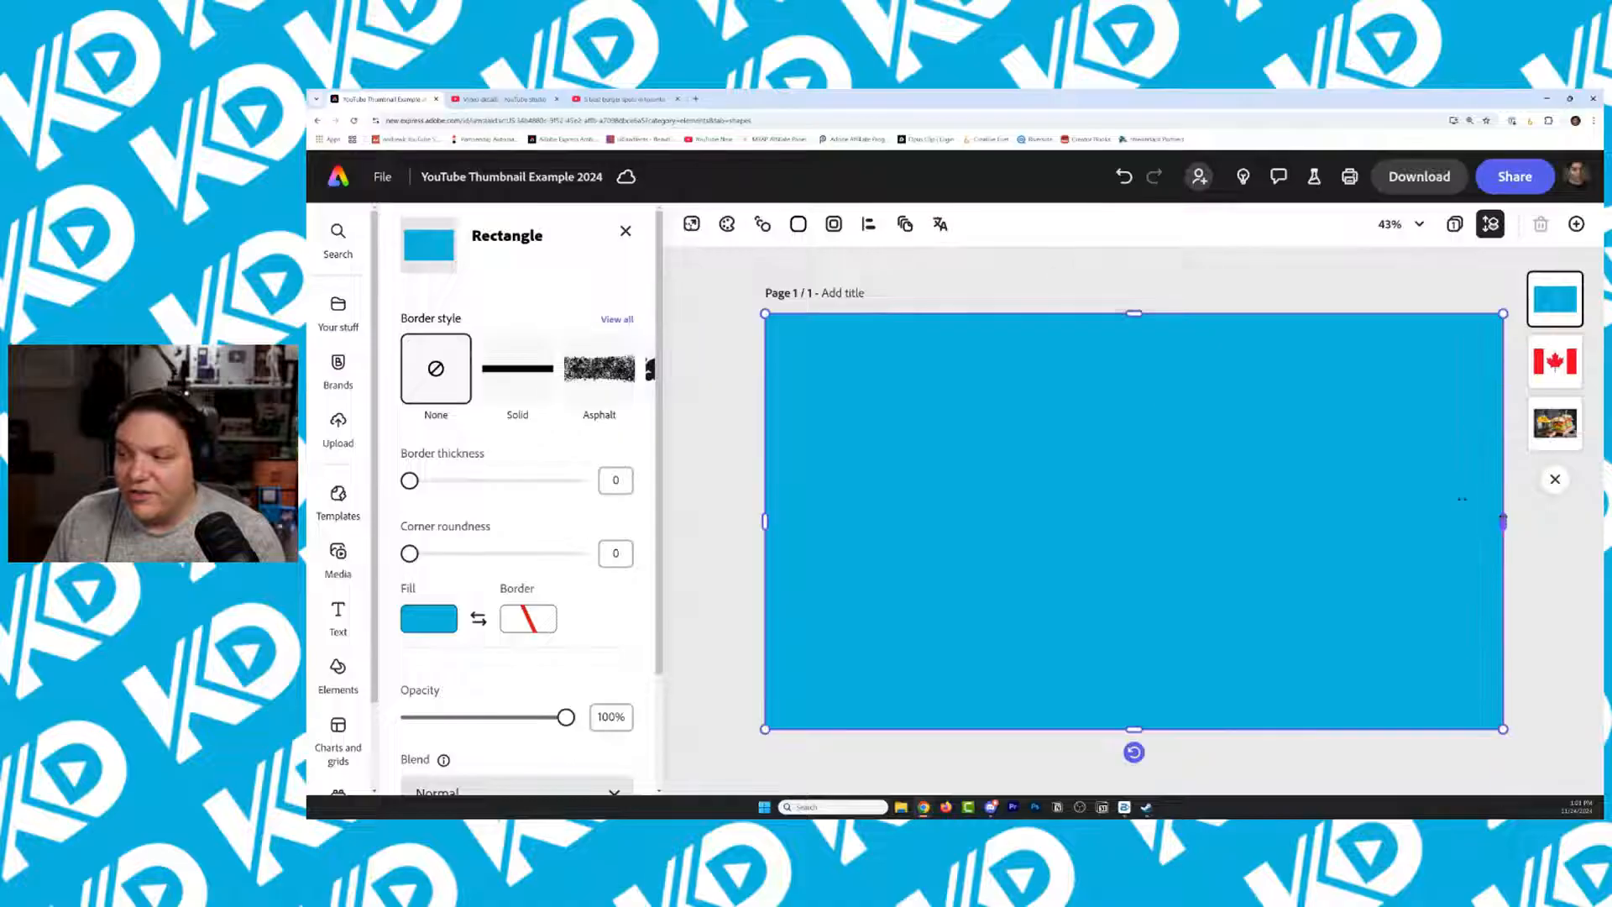
left_click(626, 230)
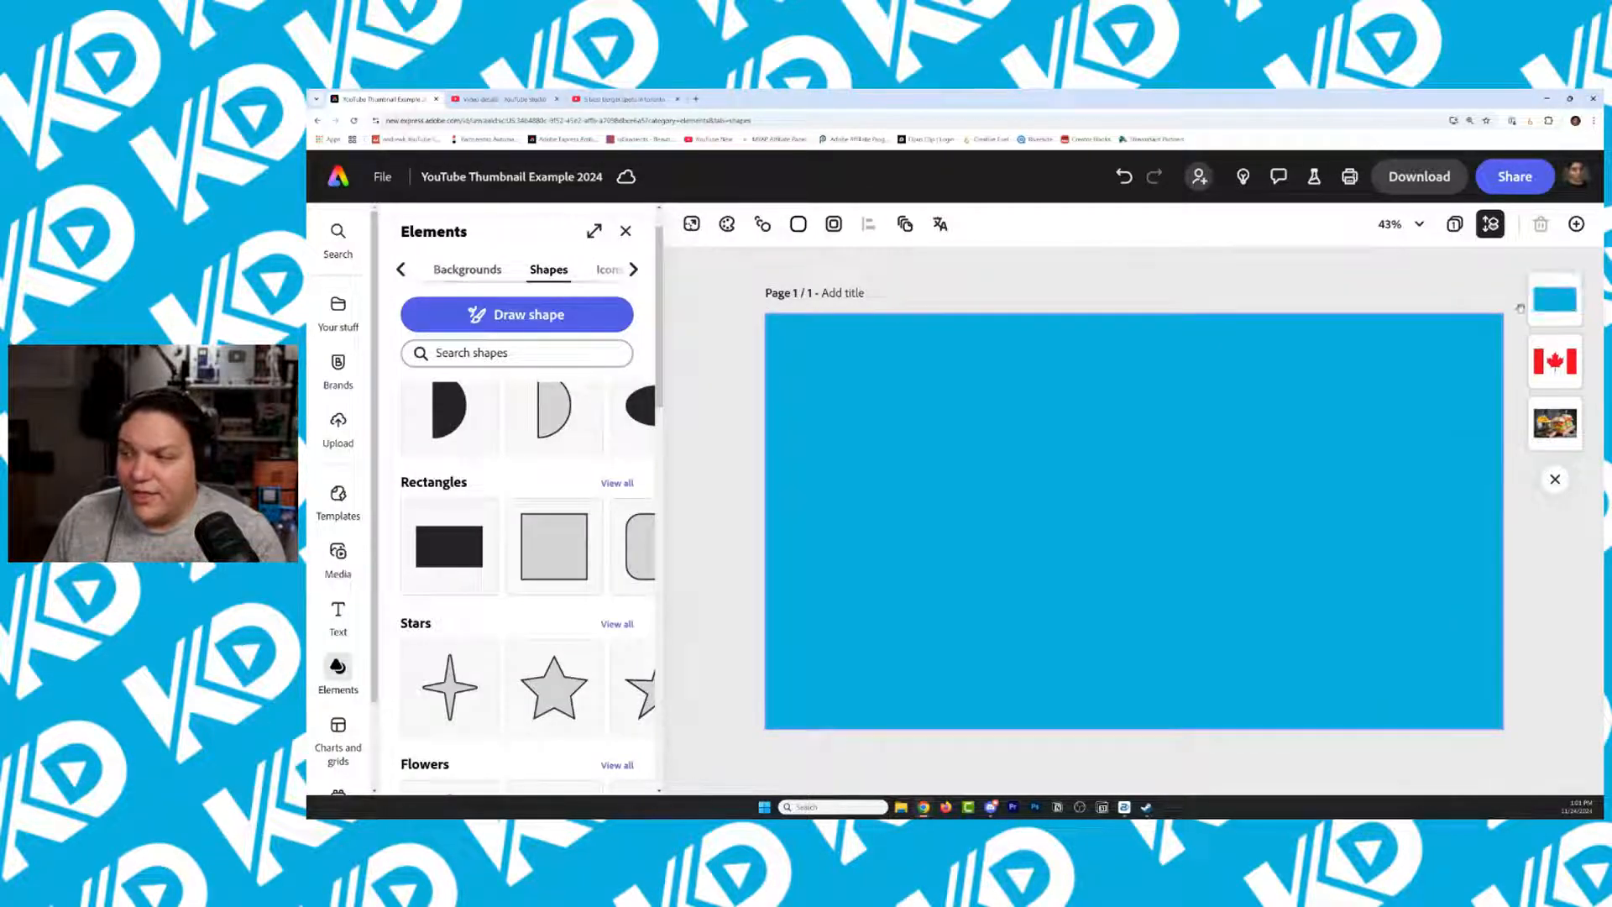
Lower the blue rectangle's opacity to 16% so it tints the burger photo
left_click(1554, 301)
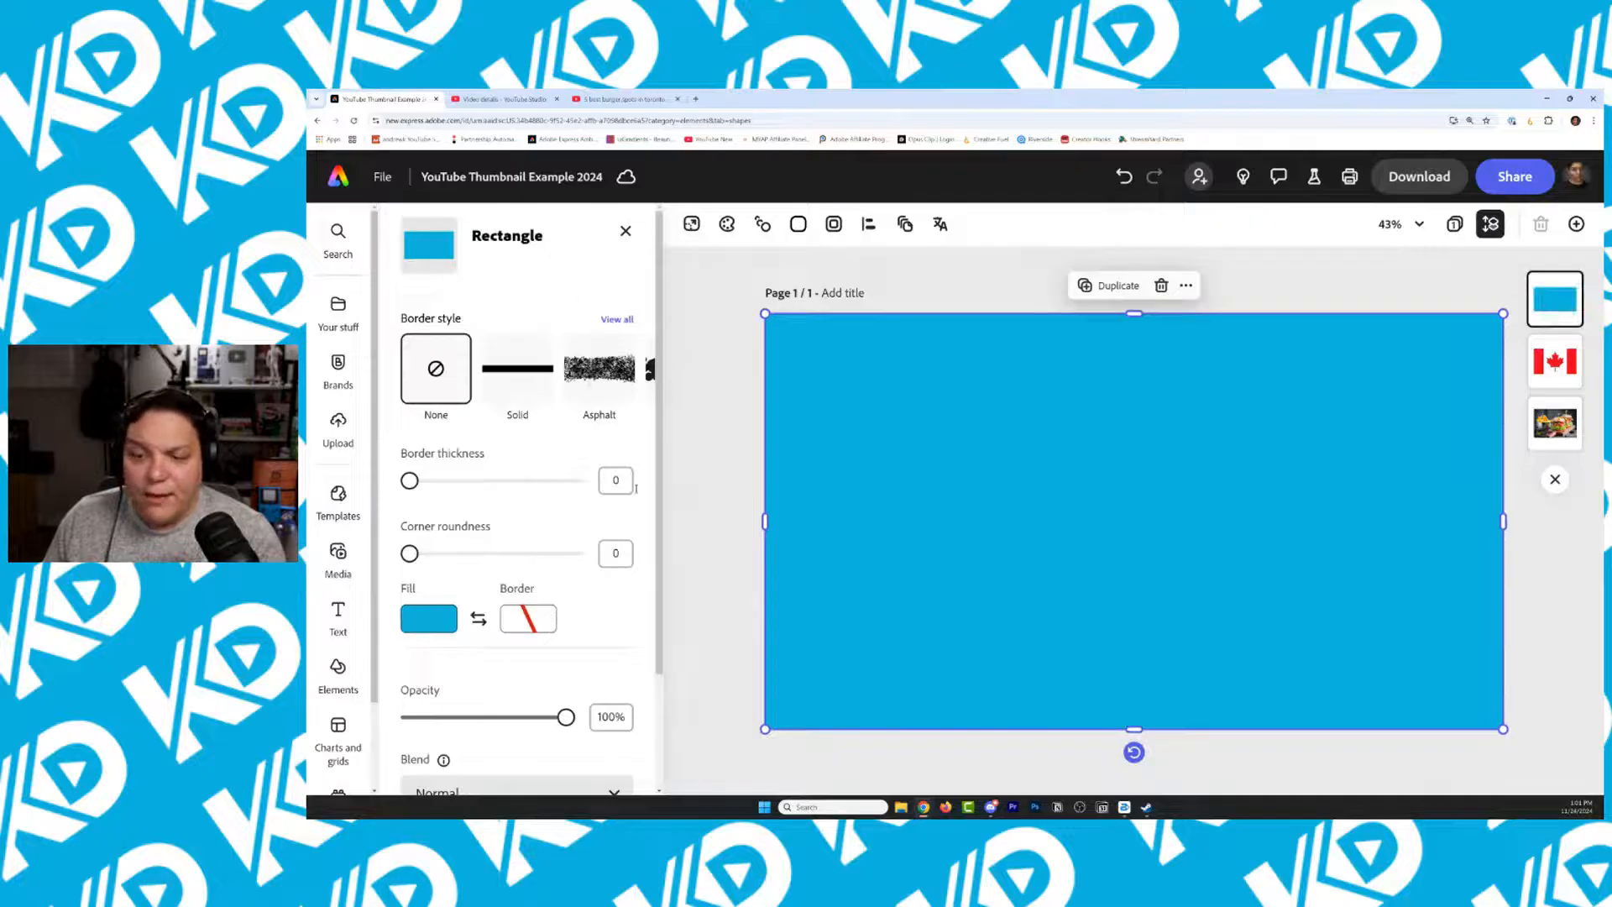
scroll(659, 385, "down", 2)
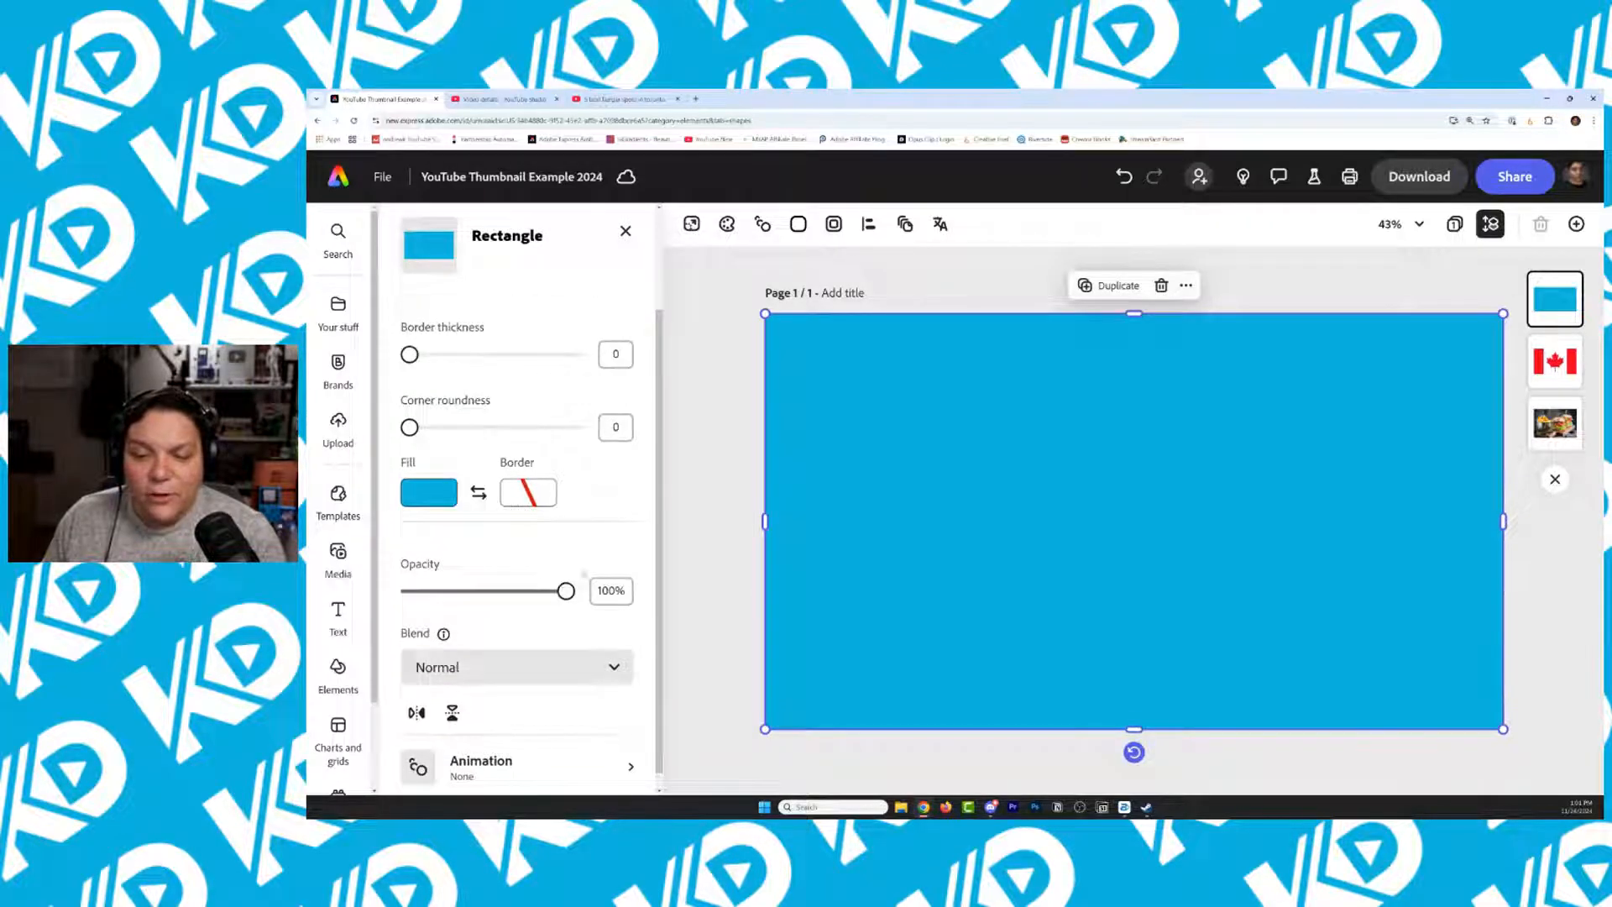
left_click_drag(566, 591, 425, 591)
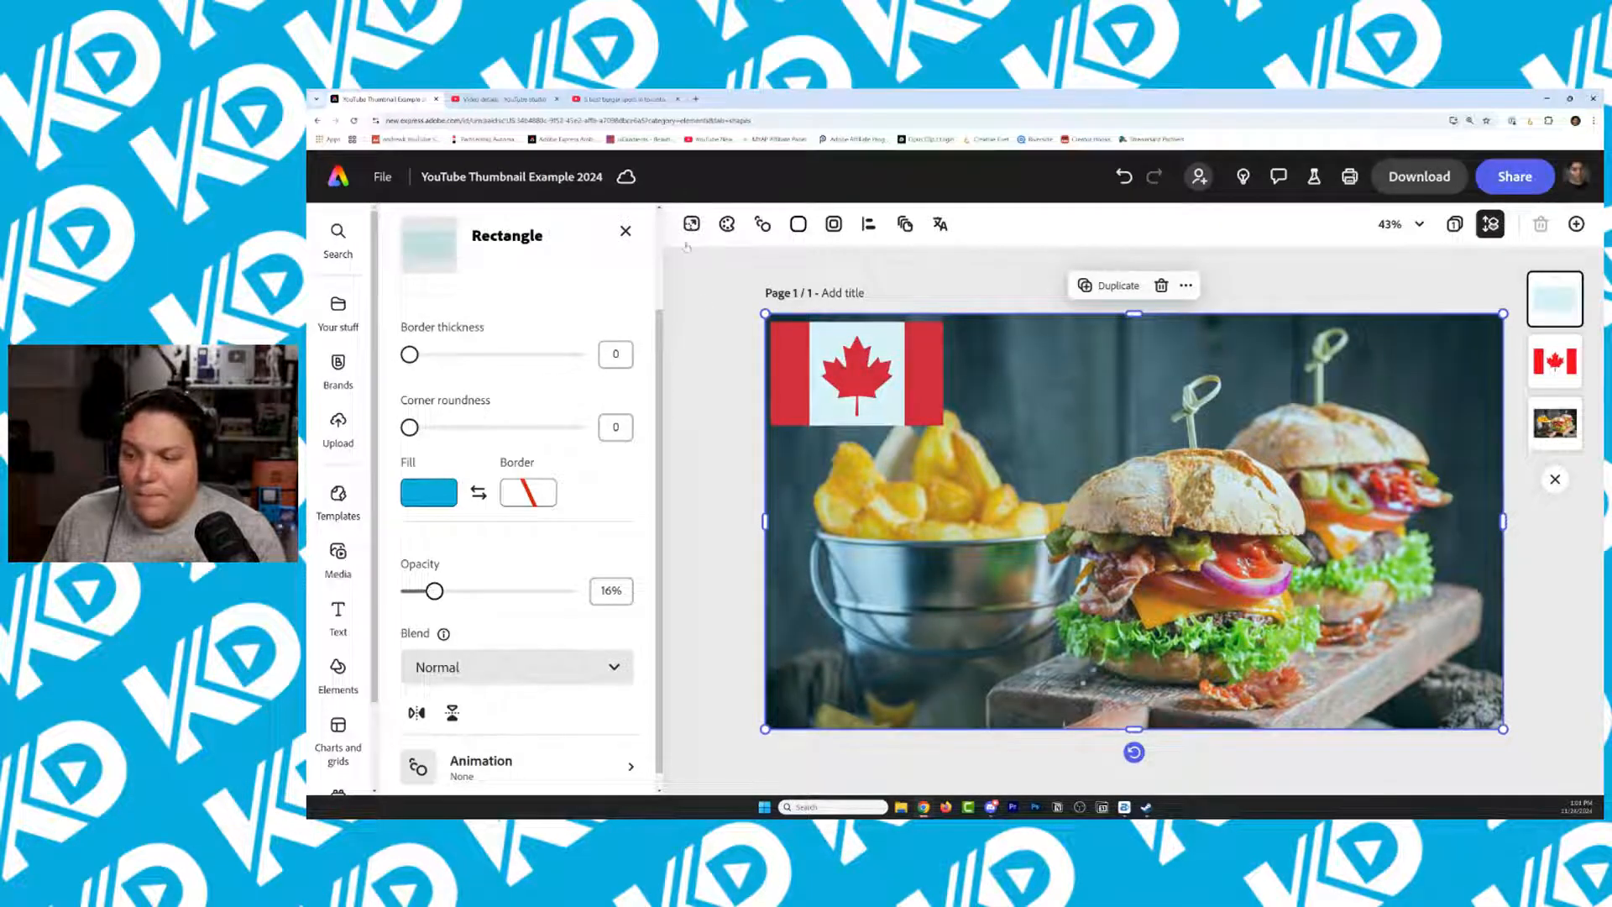
left_click(747, 351)
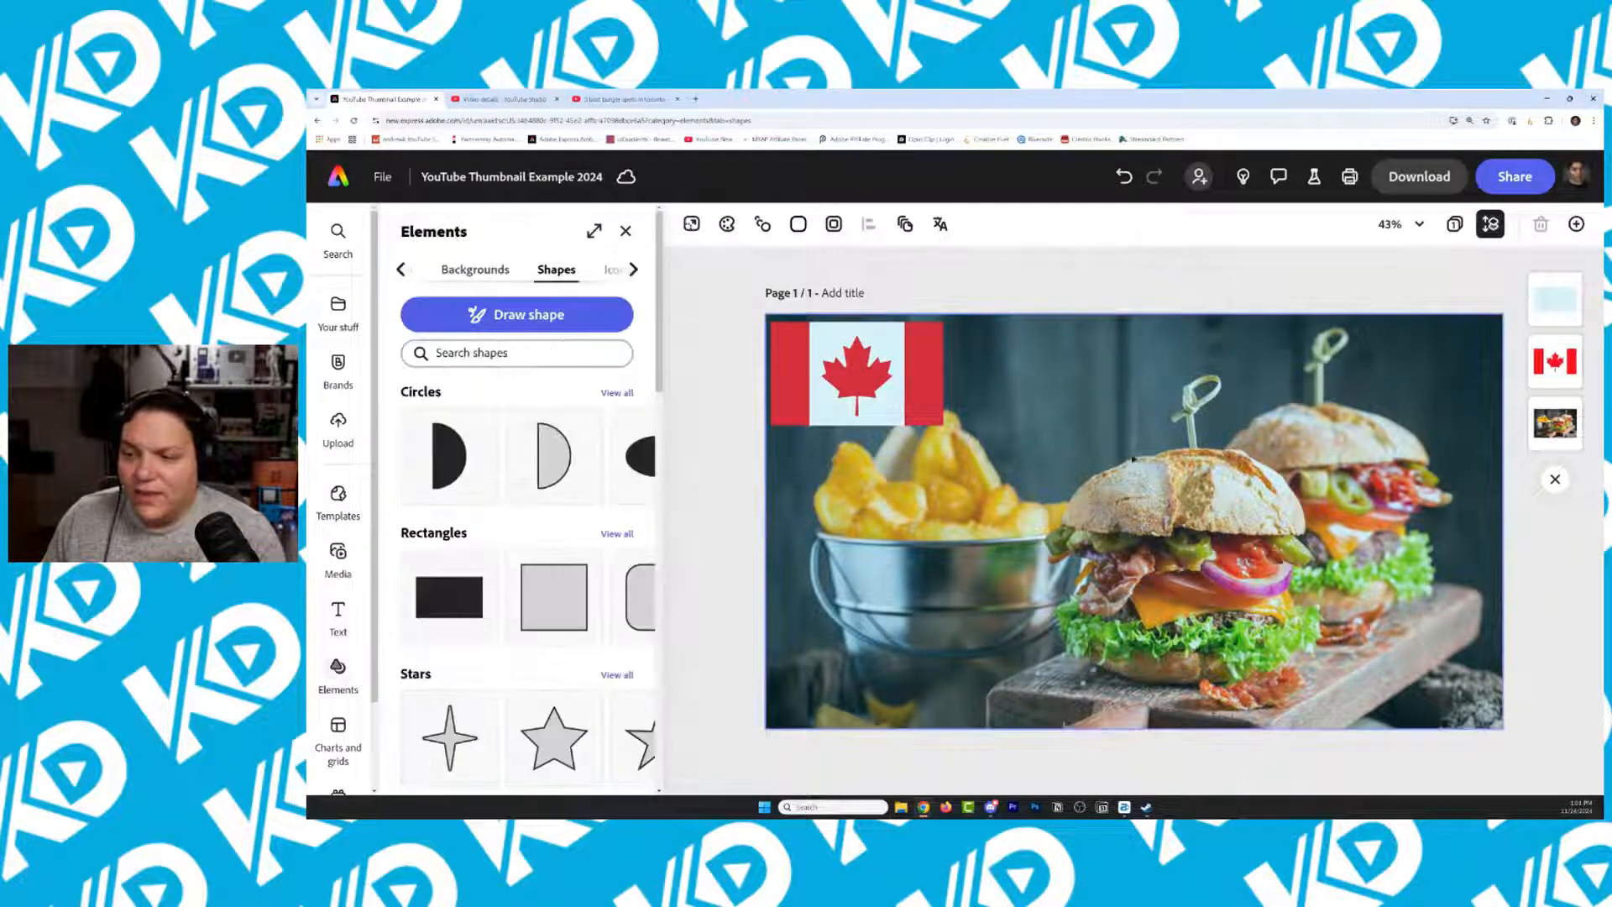
left_click(834, 375)
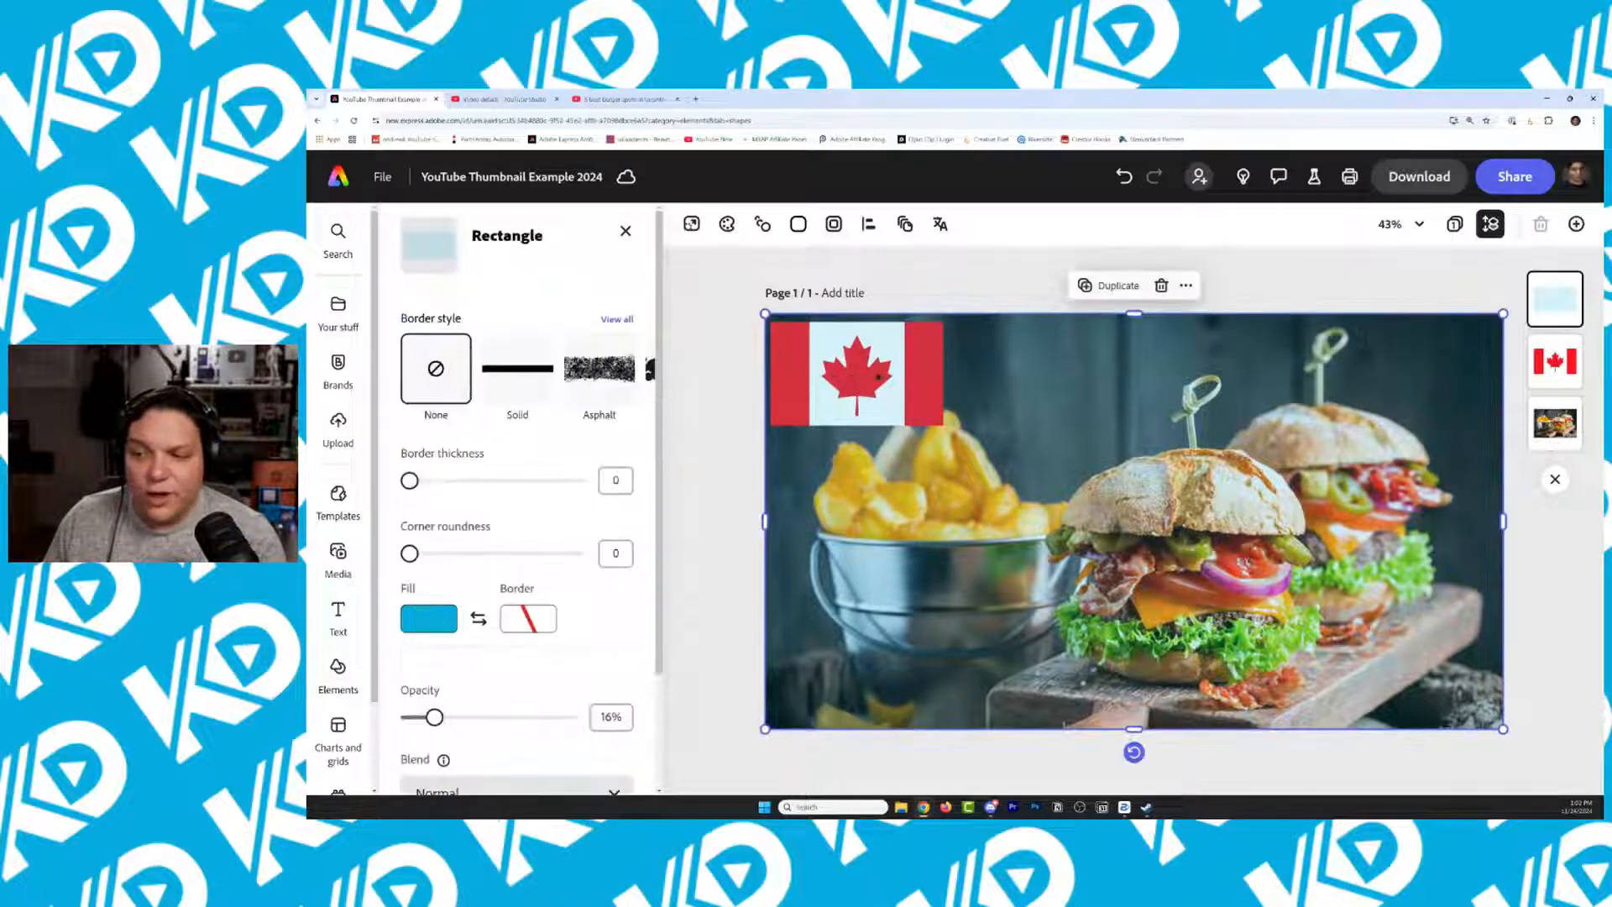
left_click_drag(862, 588, 1251, 511)
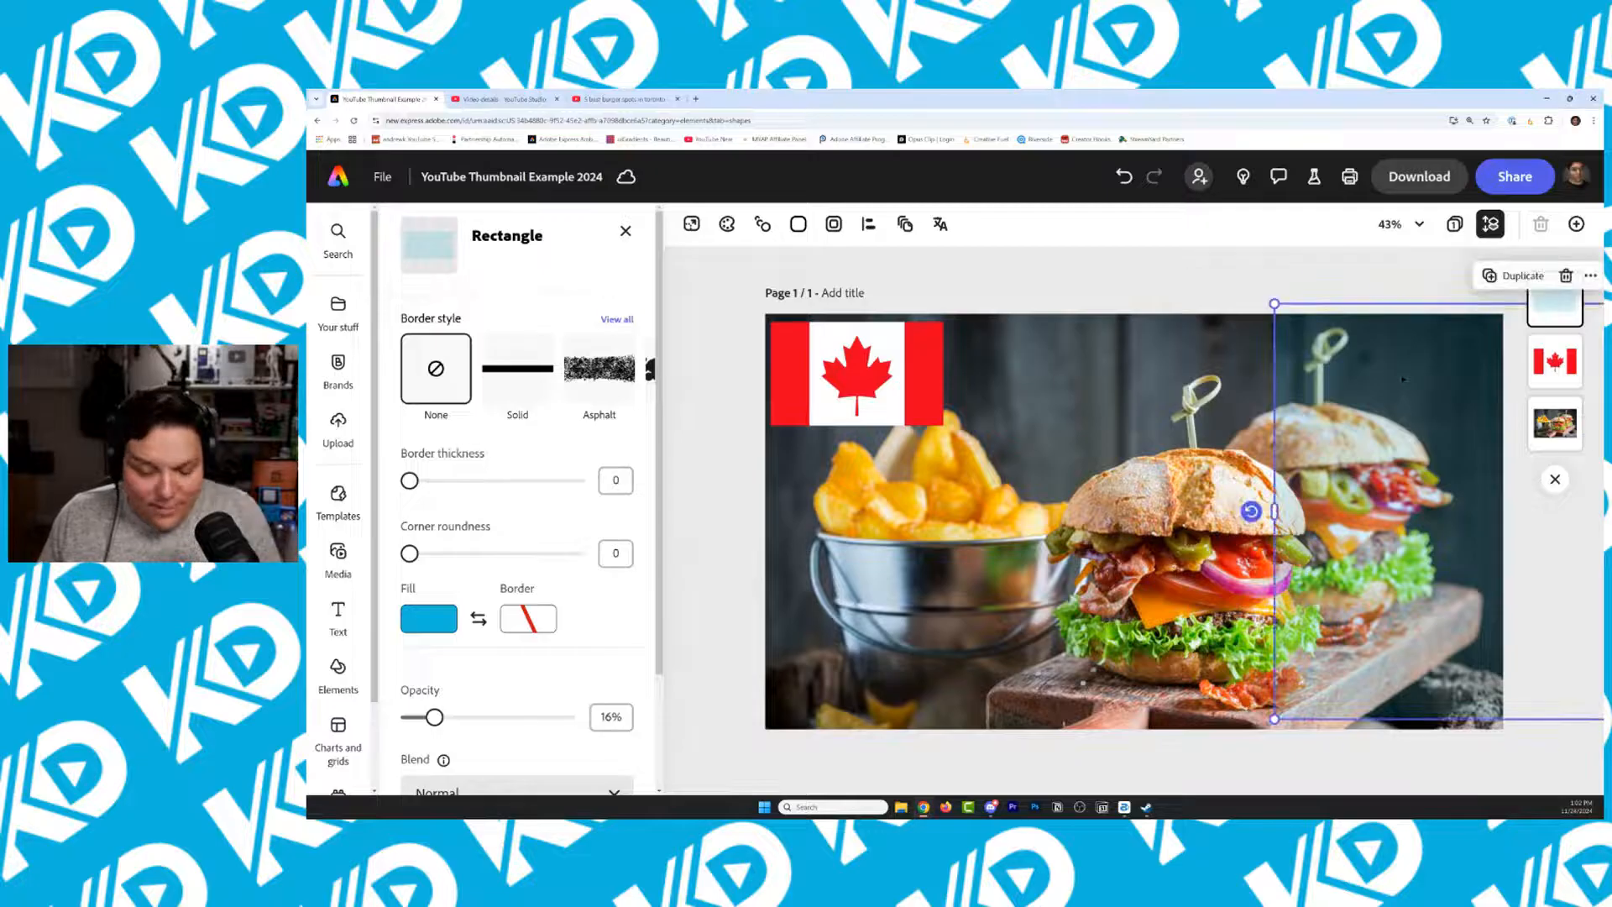
key("ctrl+z")
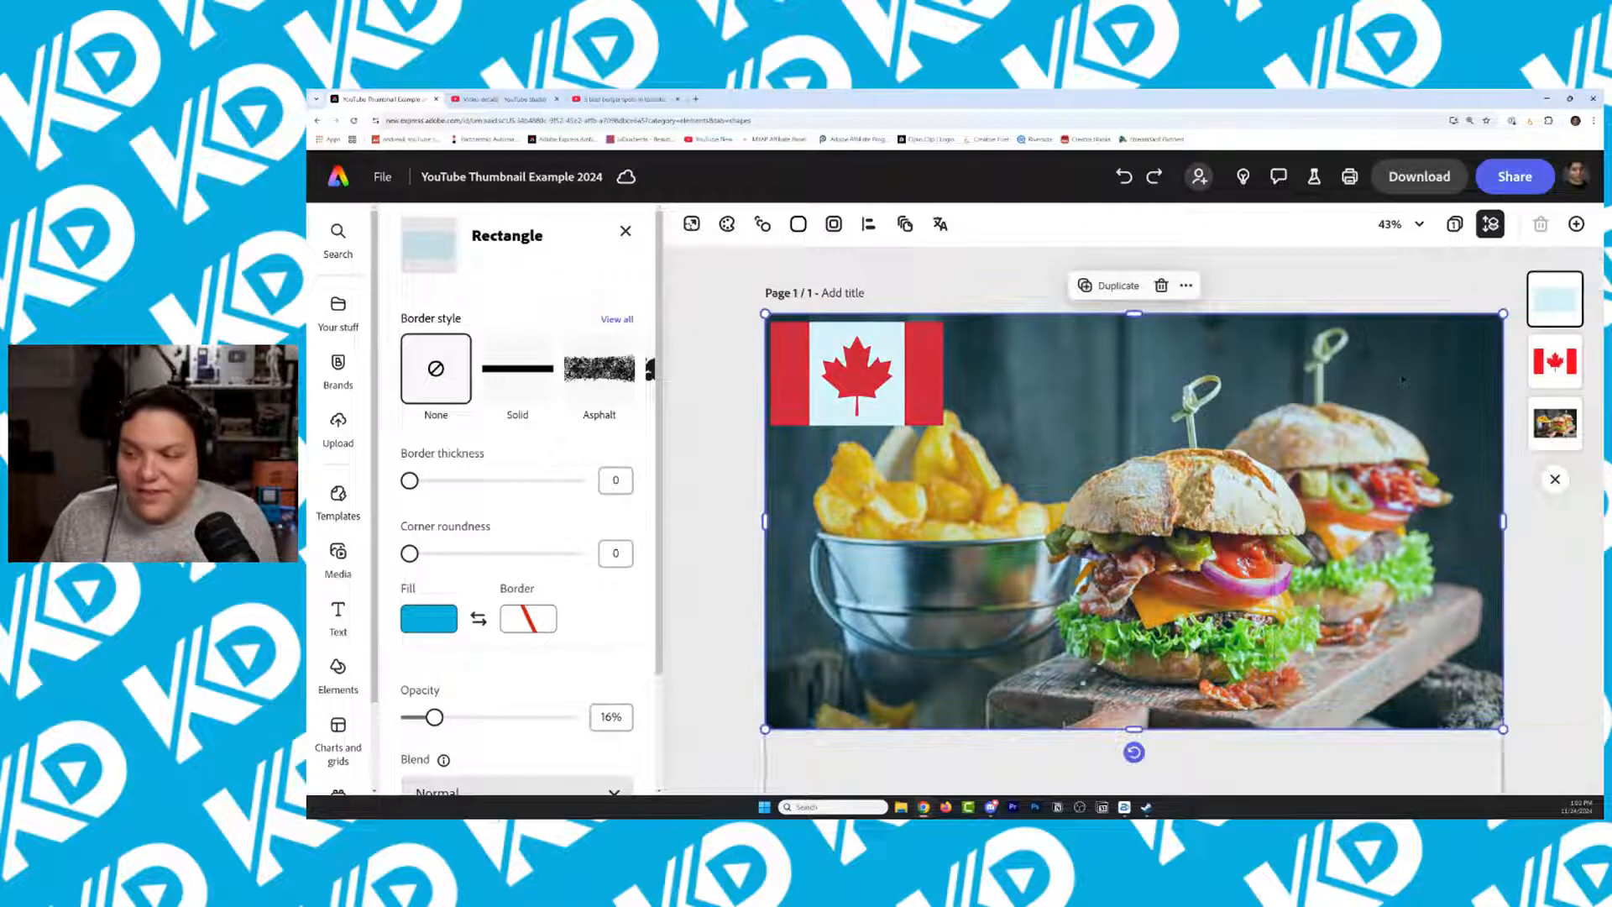
Move the blue tint rectangle's layer below the Canadian flag and lock it in place
left_click(1575, 375)
left_click_drag(1555, 298, 1550, 371)
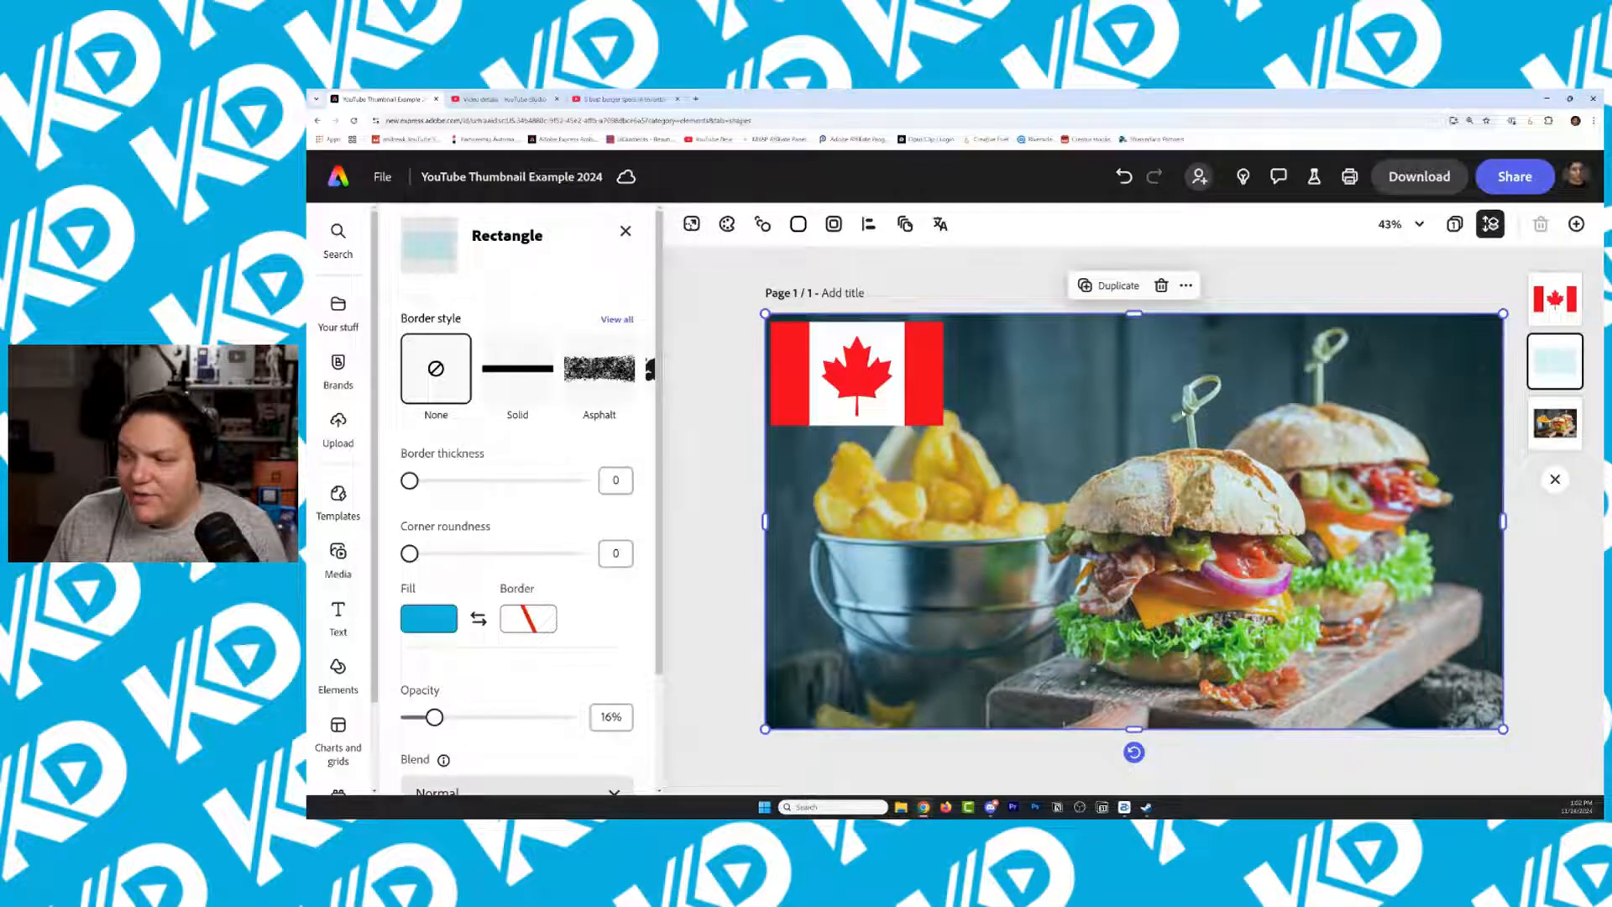
right_click(1182, 414)
left_click(1226, 710)
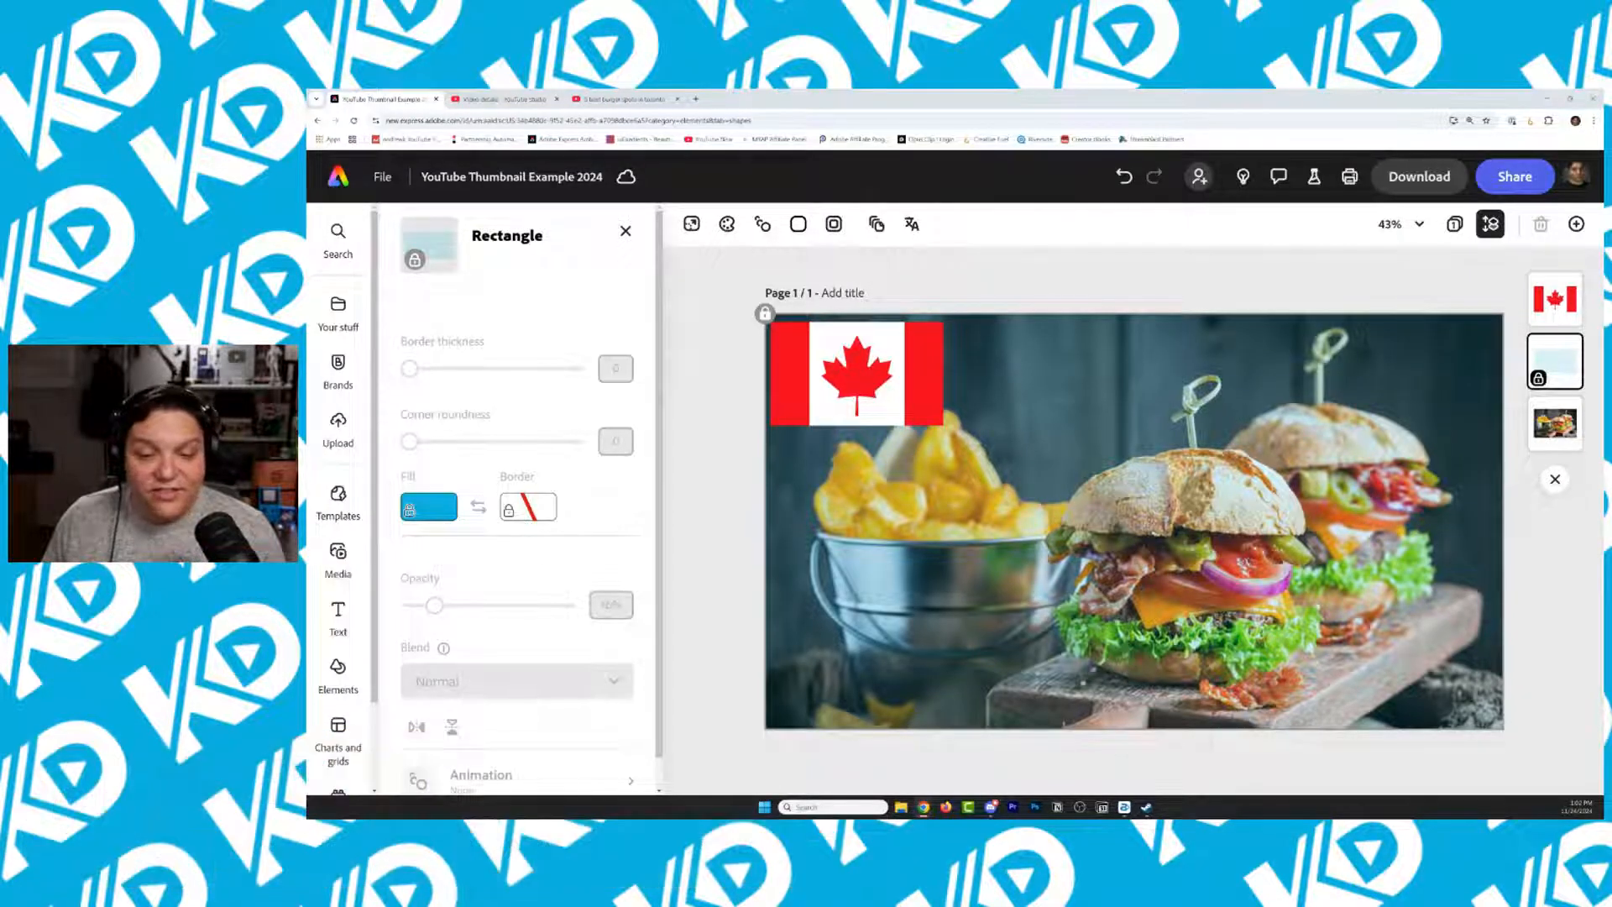
left_click(871, 393)
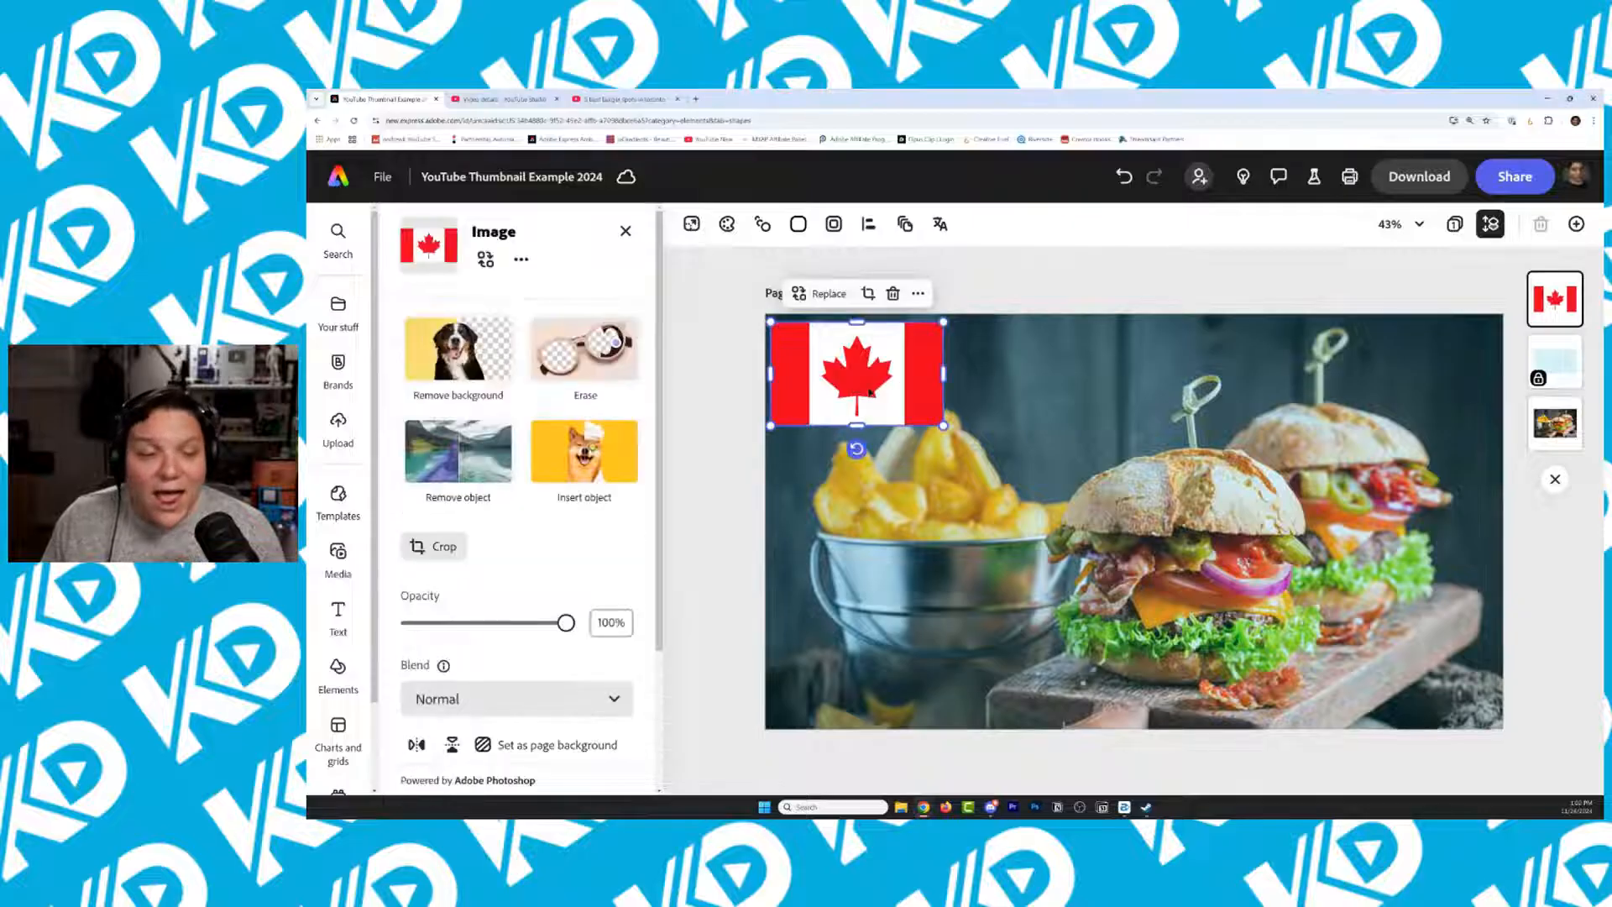
Unlock the tint rectangle and change its fill to the recommended orange-red
left_click(1555, 363)
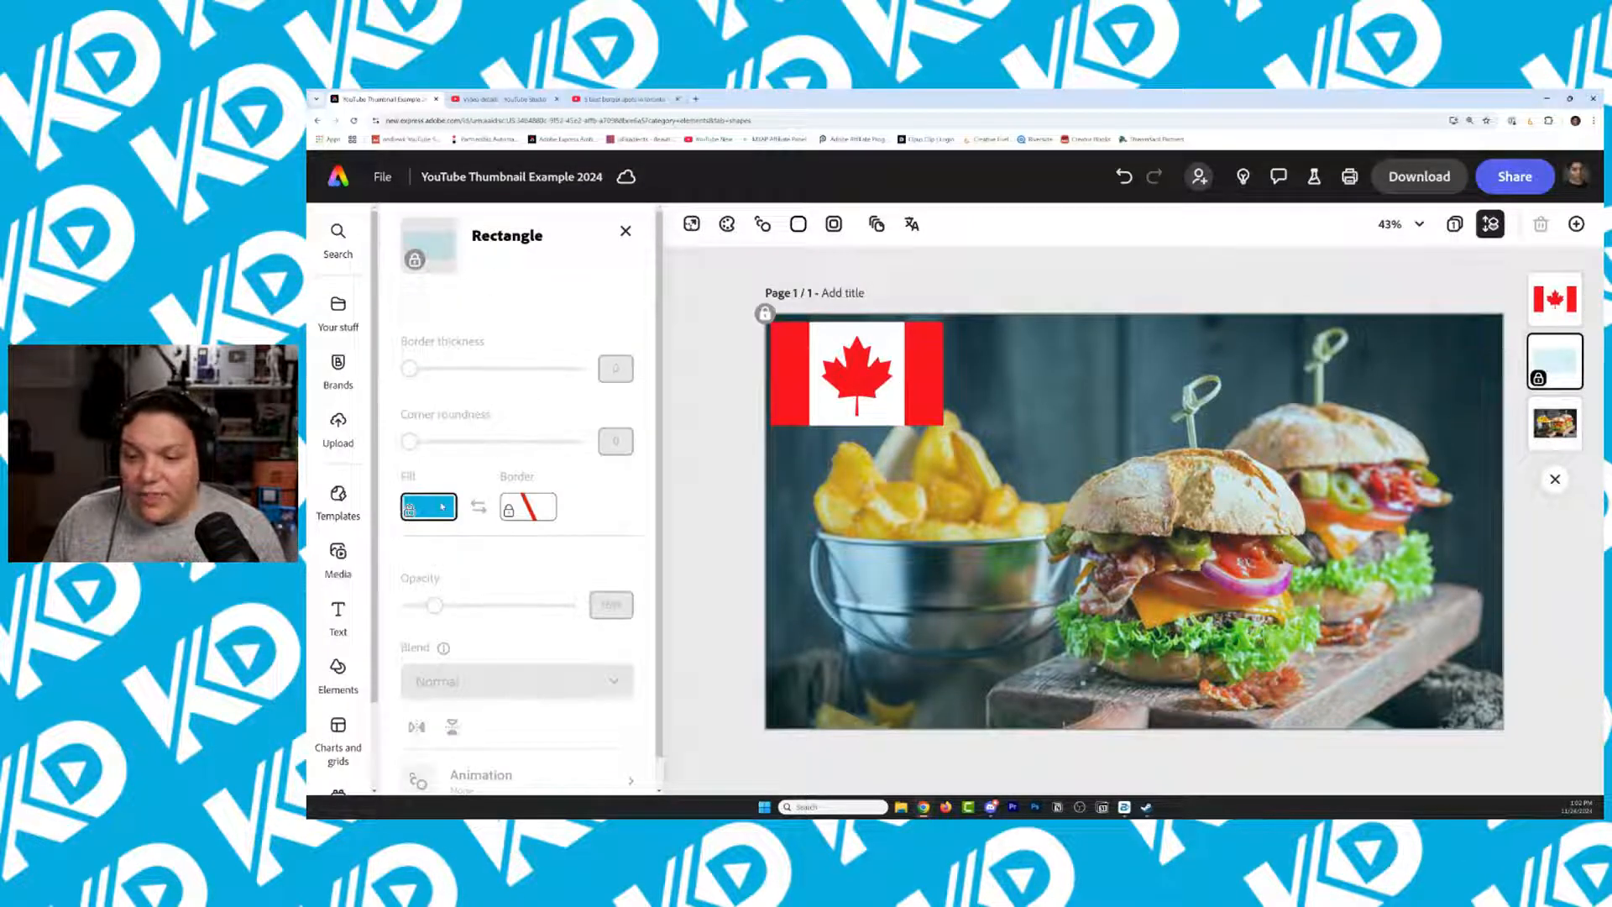
right_click(413, 511)
right_click(1266, 557)
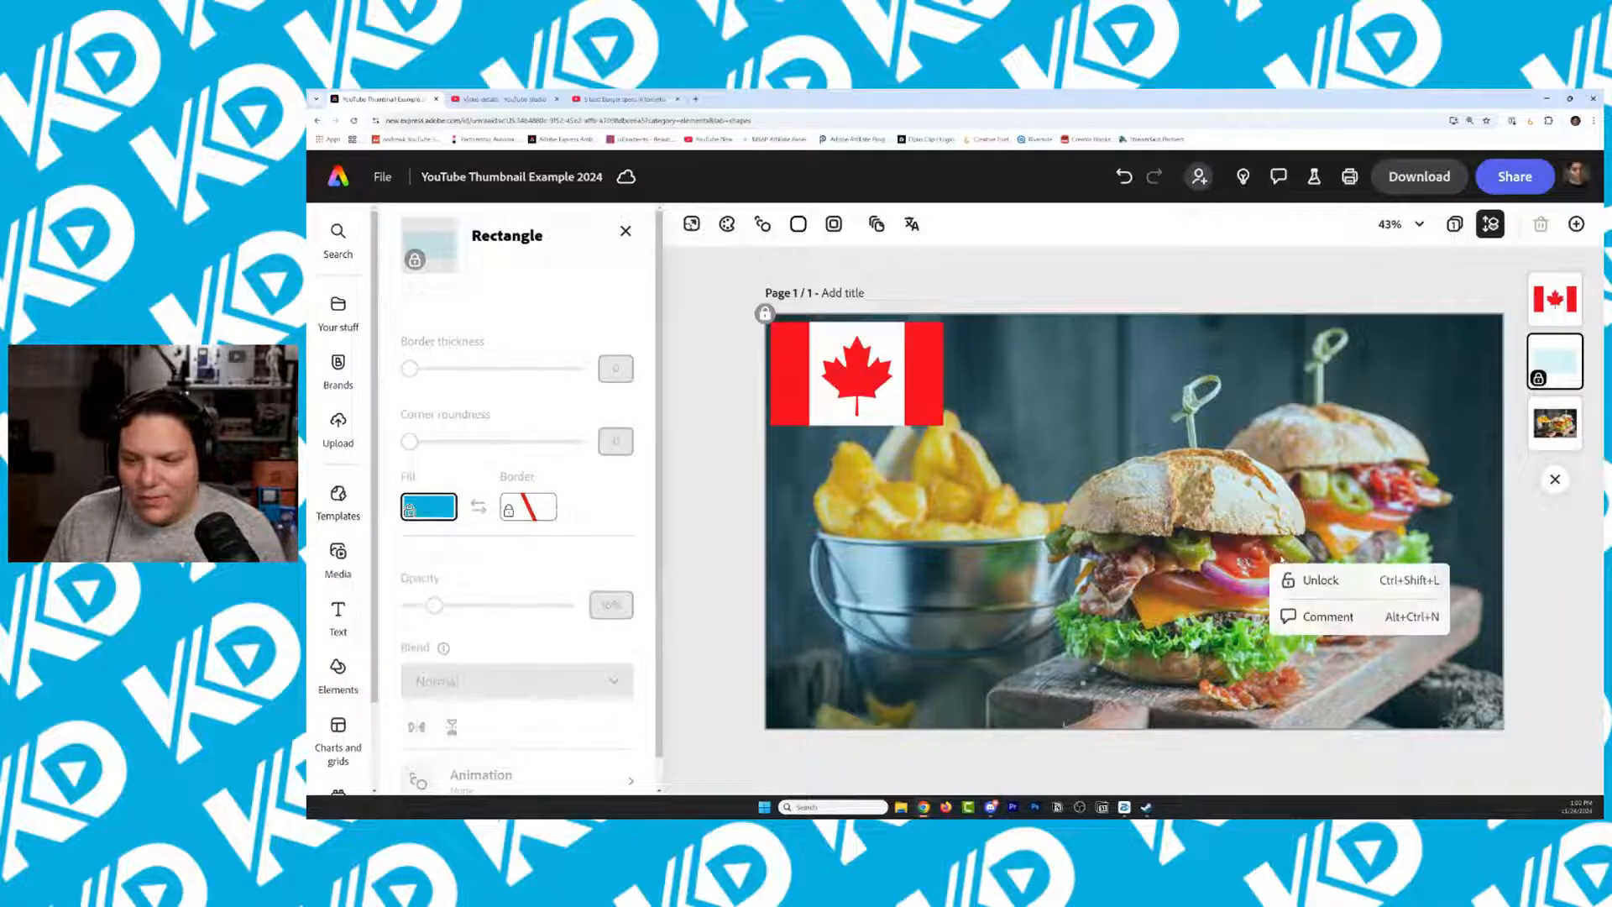
left_click(1321, 582)
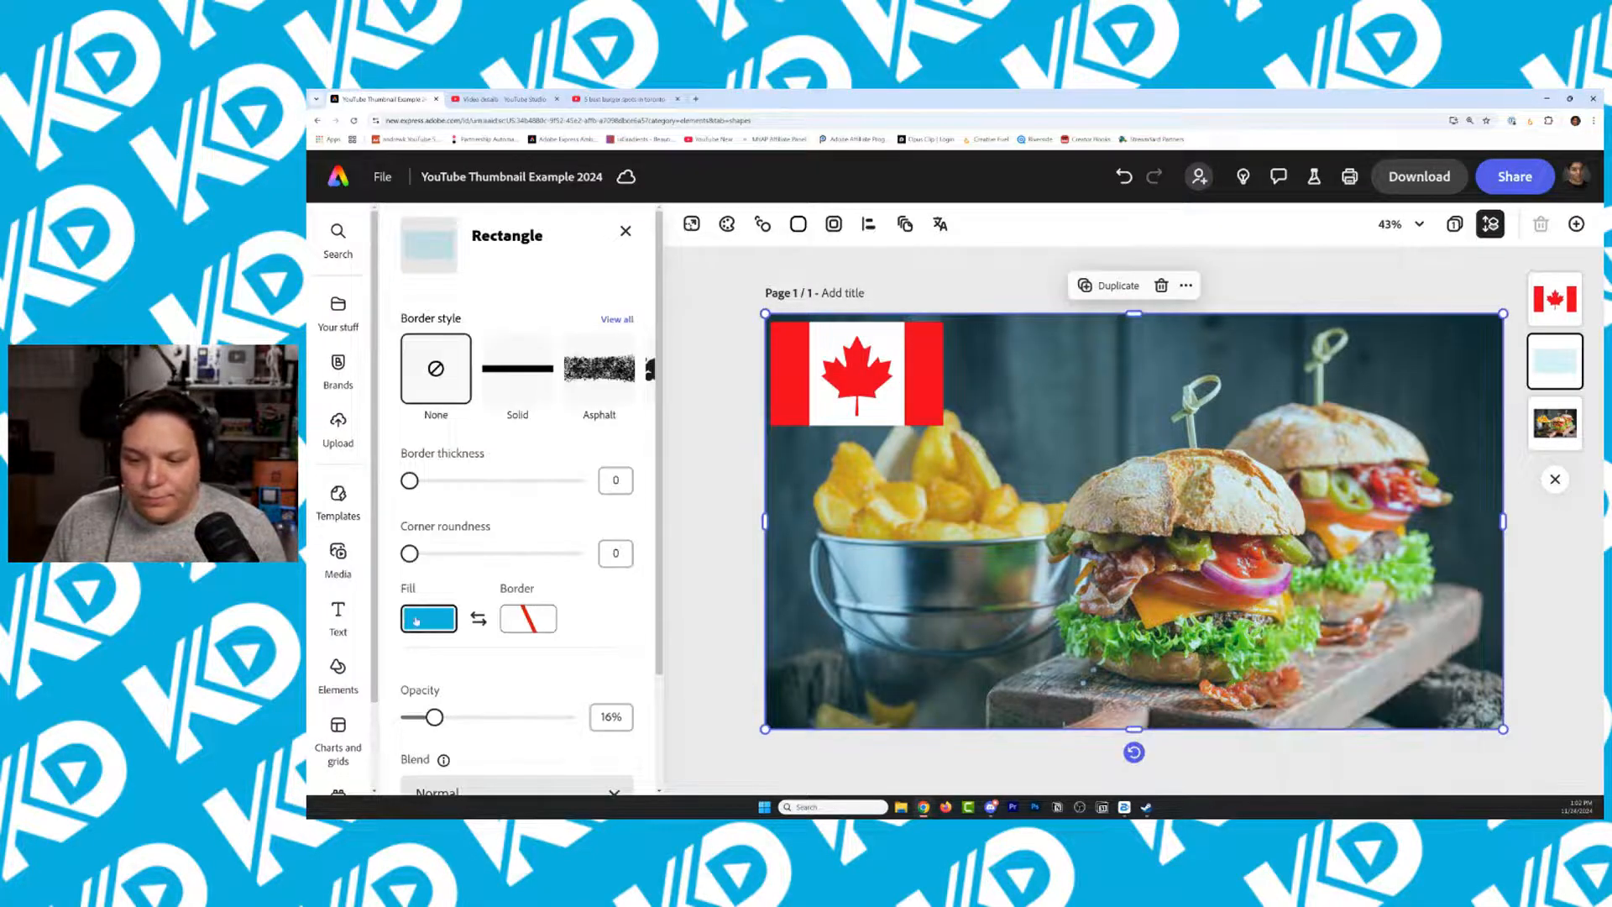
left_click(441, 618)
left_click(494, 578)
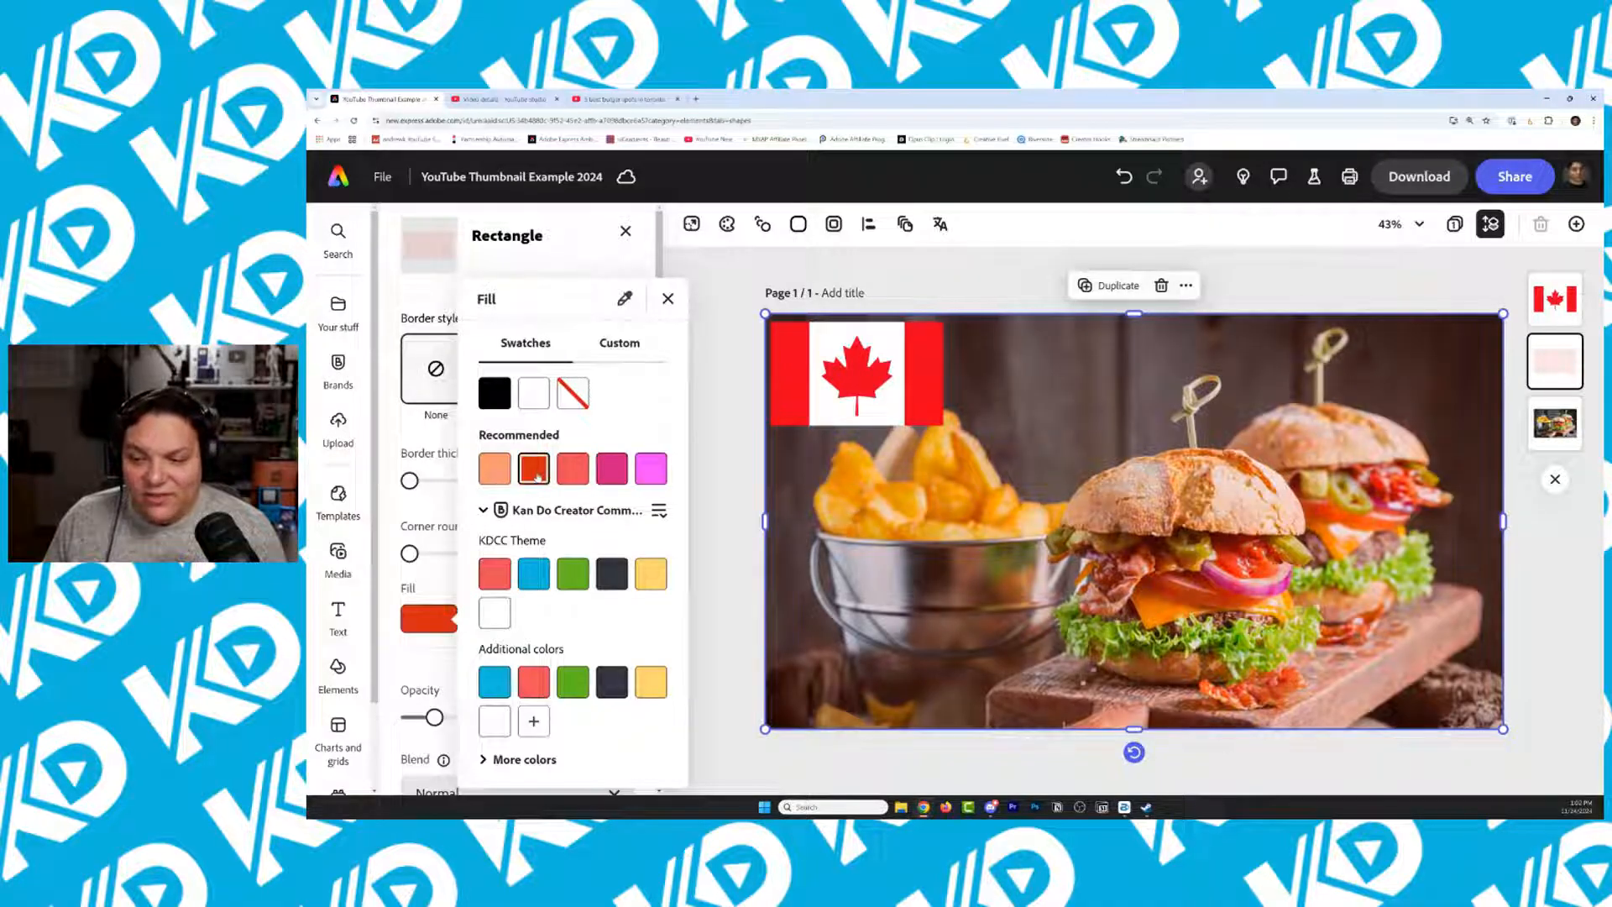
left_click(537, 477)
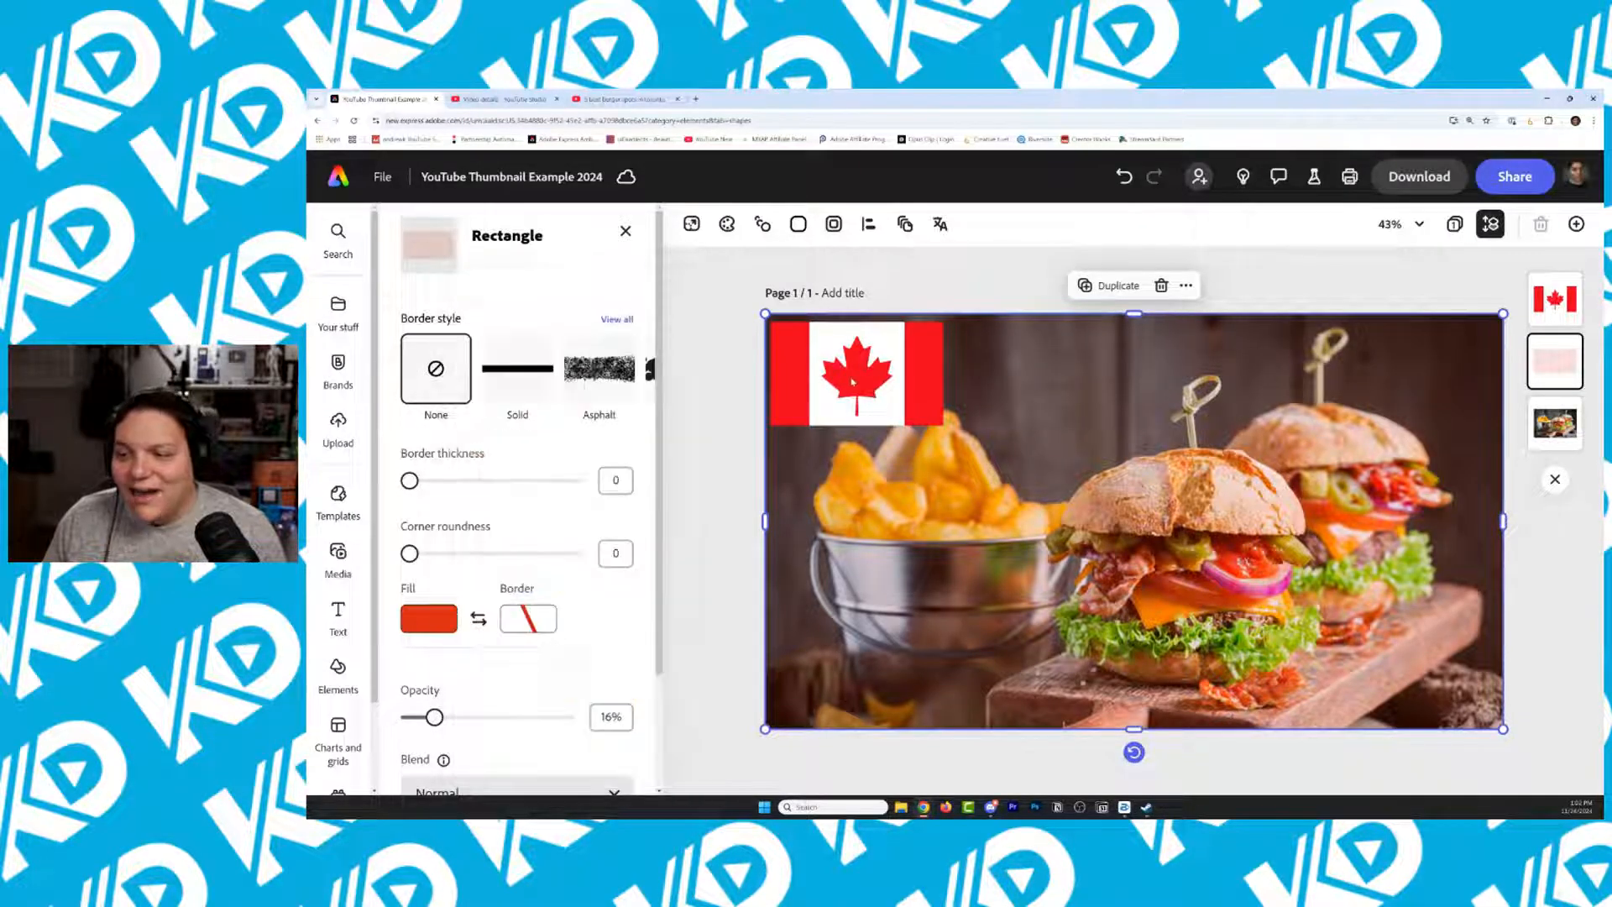
Move the Canadian flag slightly inward from the page's upper-left corner and look over its image options
left_click(839, 372)
left_click_drag(839, 372, 851, 384)
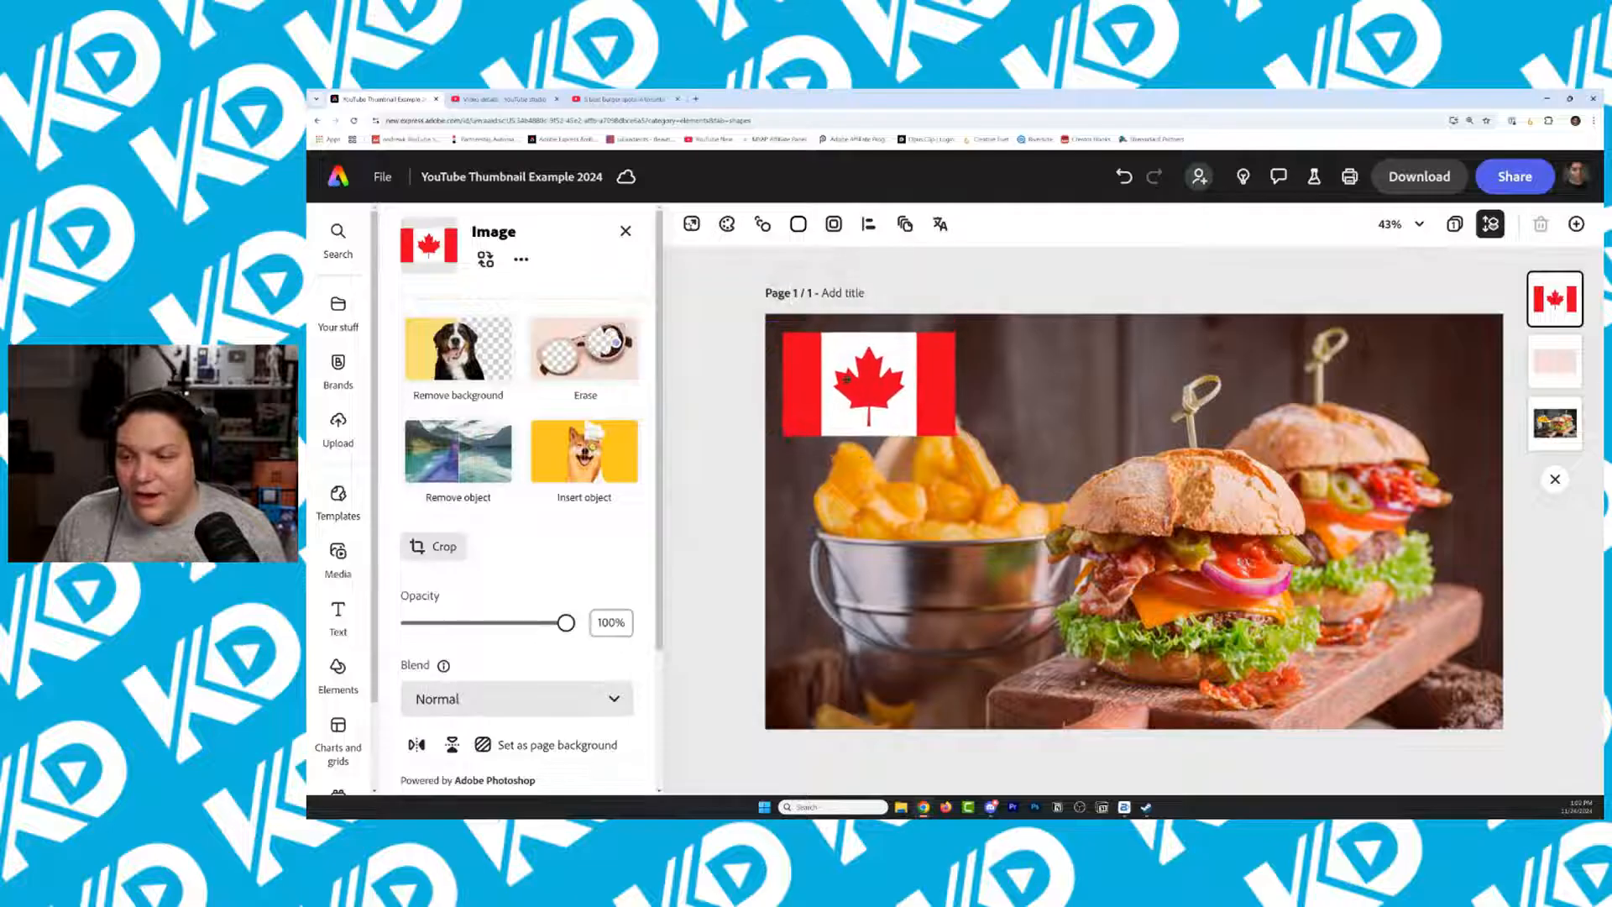
scroll(577, 457, "down", 2)
scroll(578, 457, "down", 1)
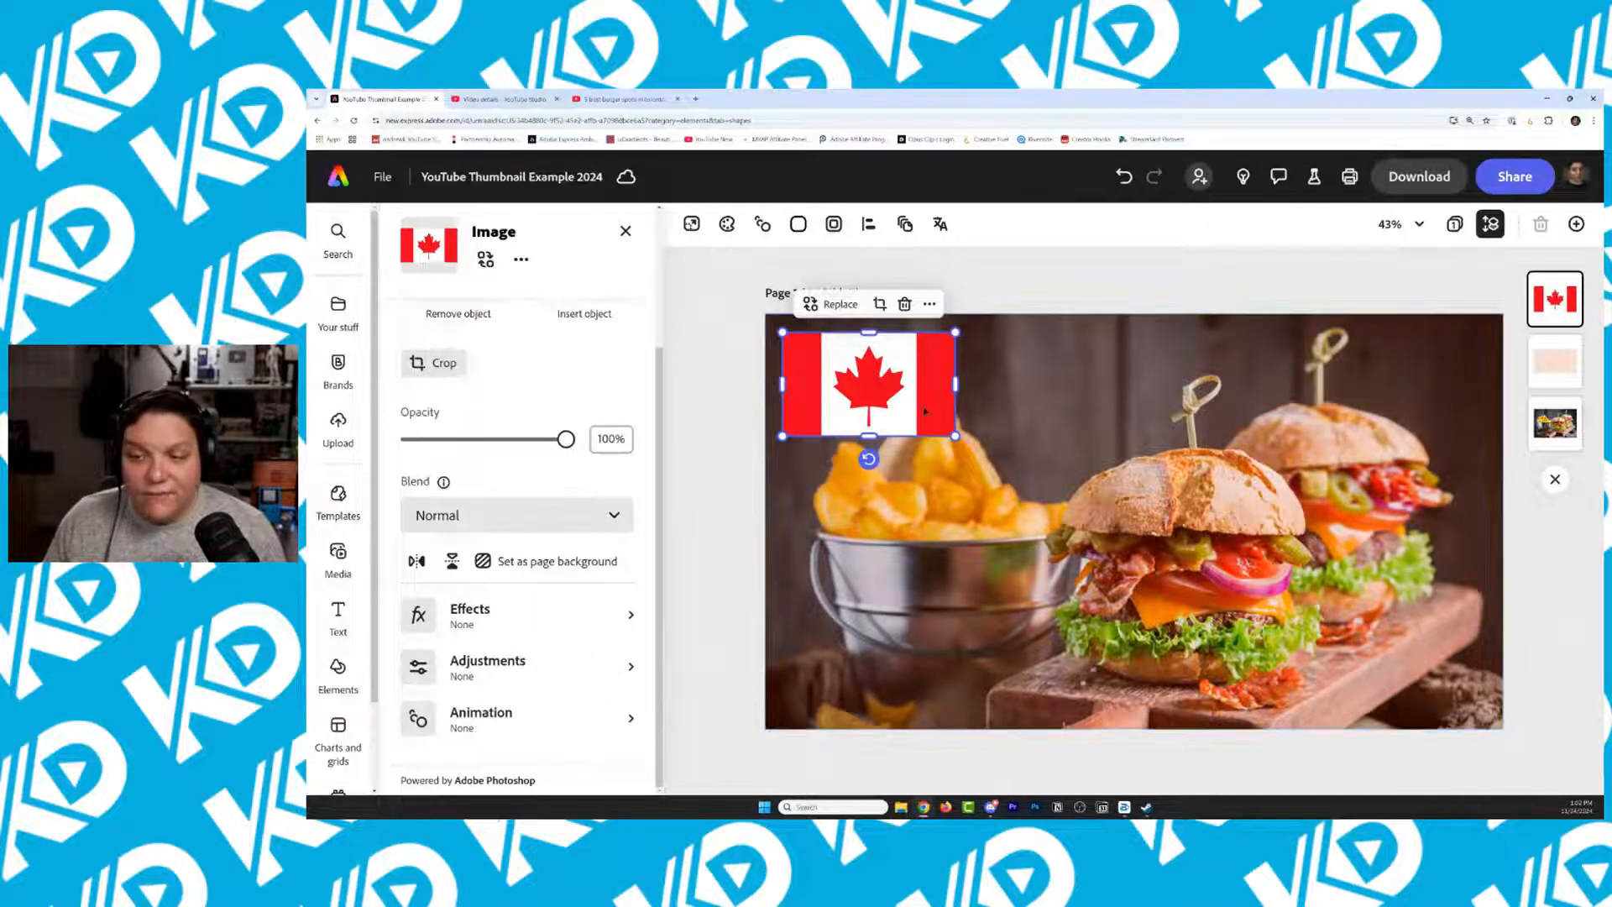
Enlarge the burger background photo slightly and shift it so the burgers sit further right on the page
left_click(1089, 424)
left_click(1563, 424)
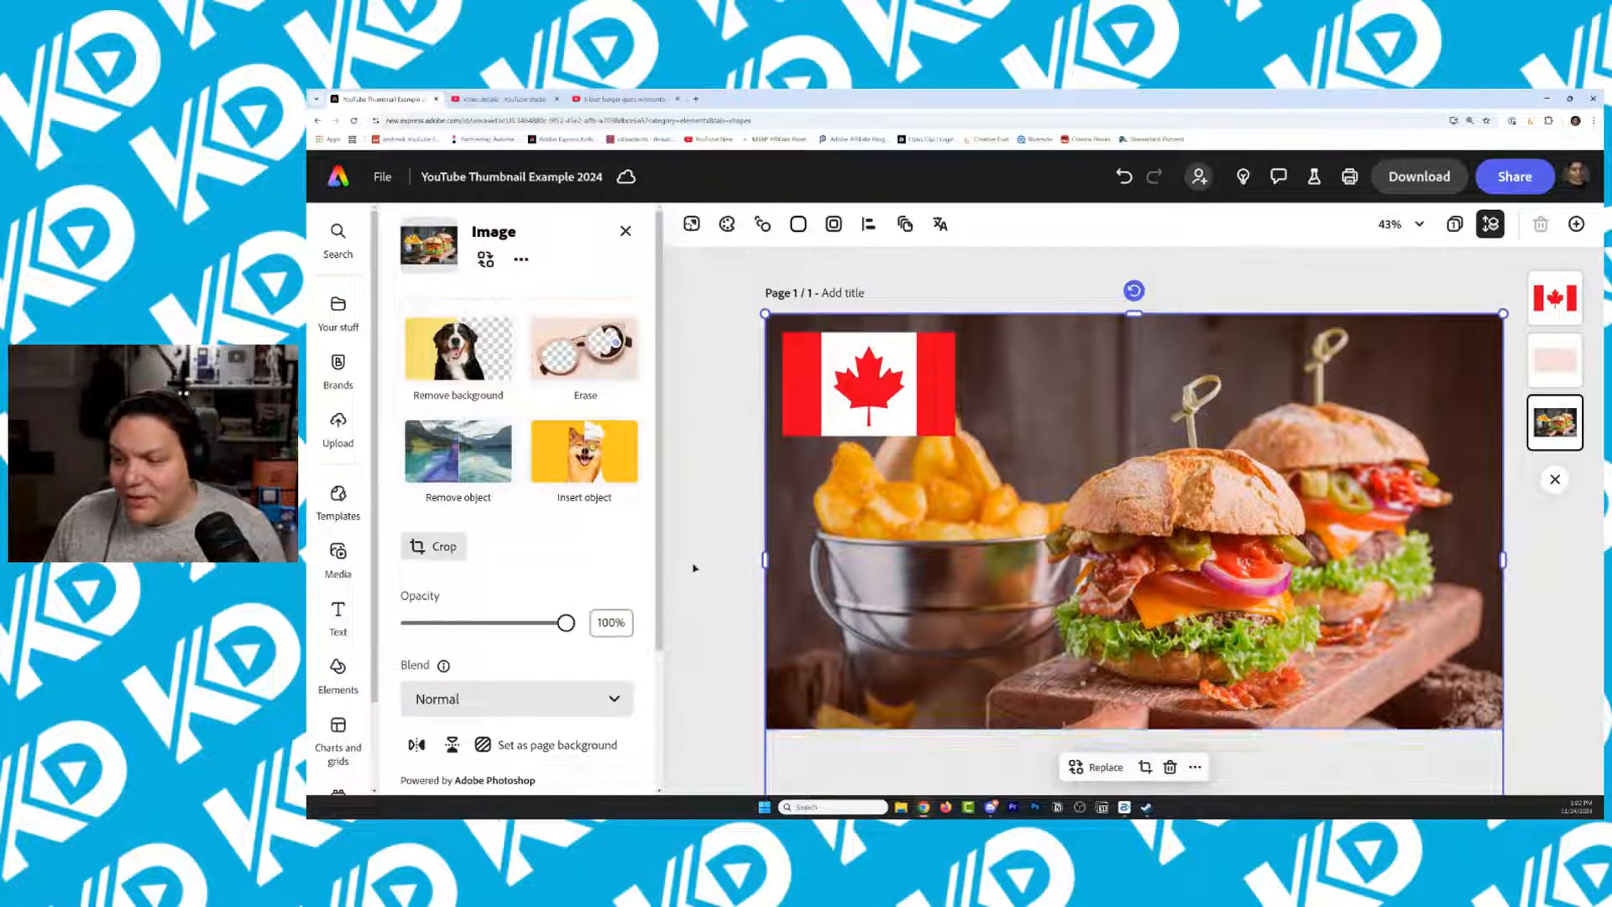
left_click_drag(764, 559, 723, 558)
left_click_drag(1202, 600, 1247, 595)
Shrink and tilt the Canadian flag and place it on the front burger's skewer
left_click(930, 391)
left_click_drag(897, 385, 1235, 376)
left_click_drag(1294, 322, 1209, 373)
left_click_drag(1210, 428, 1165, 419)
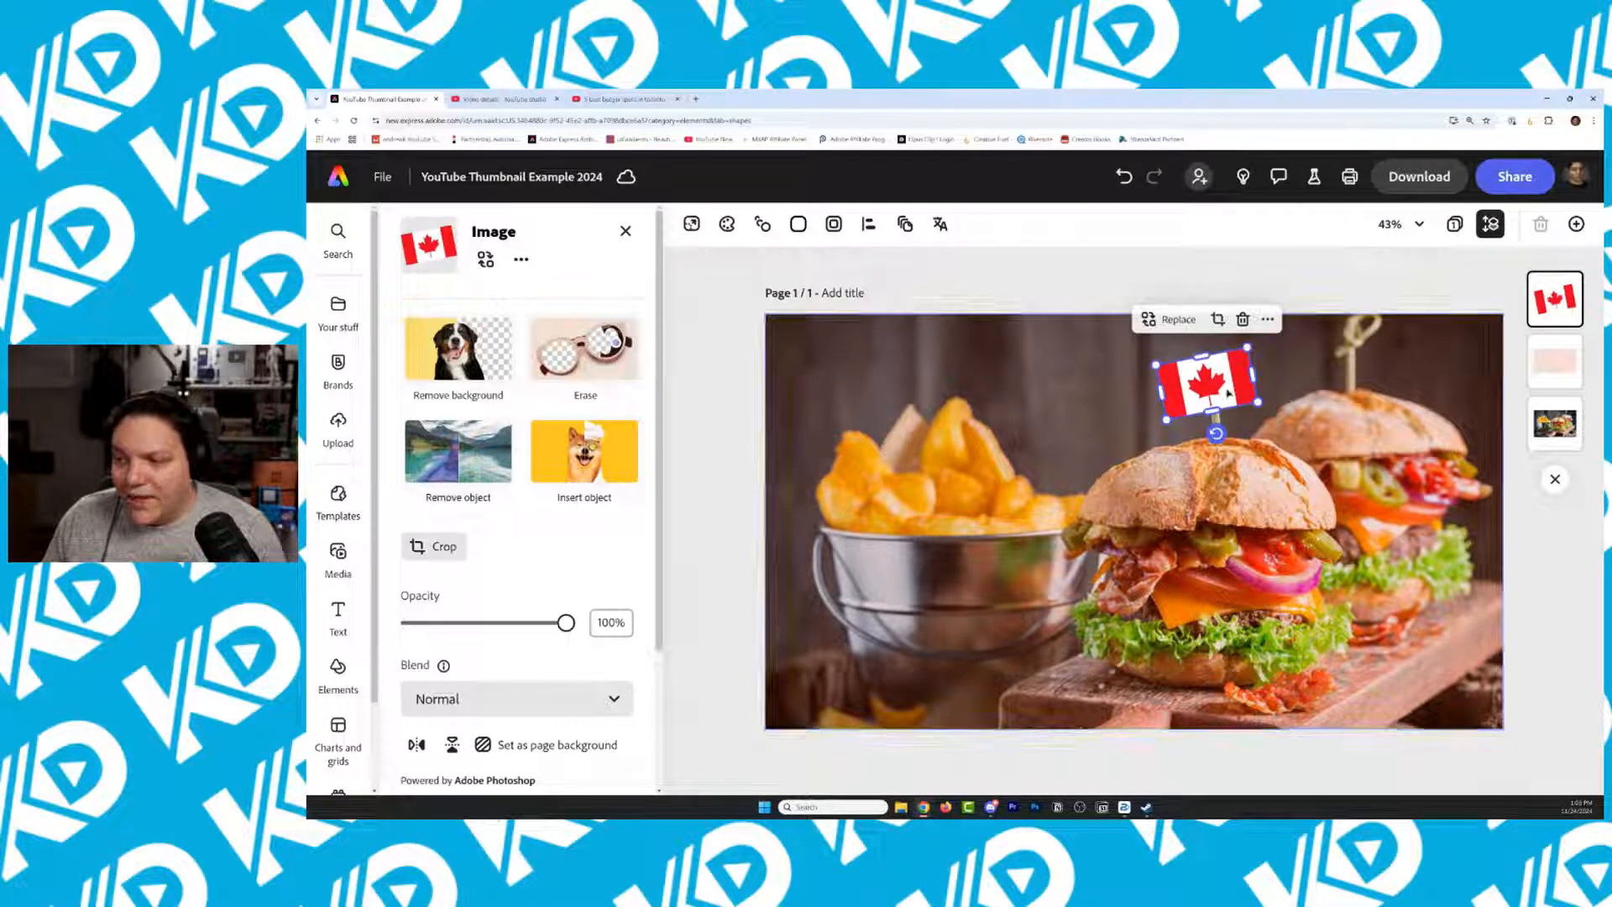
Duplicate the Canadian flag and place a smaller copy on the rear burger's skewer
left_click(1268, 319)
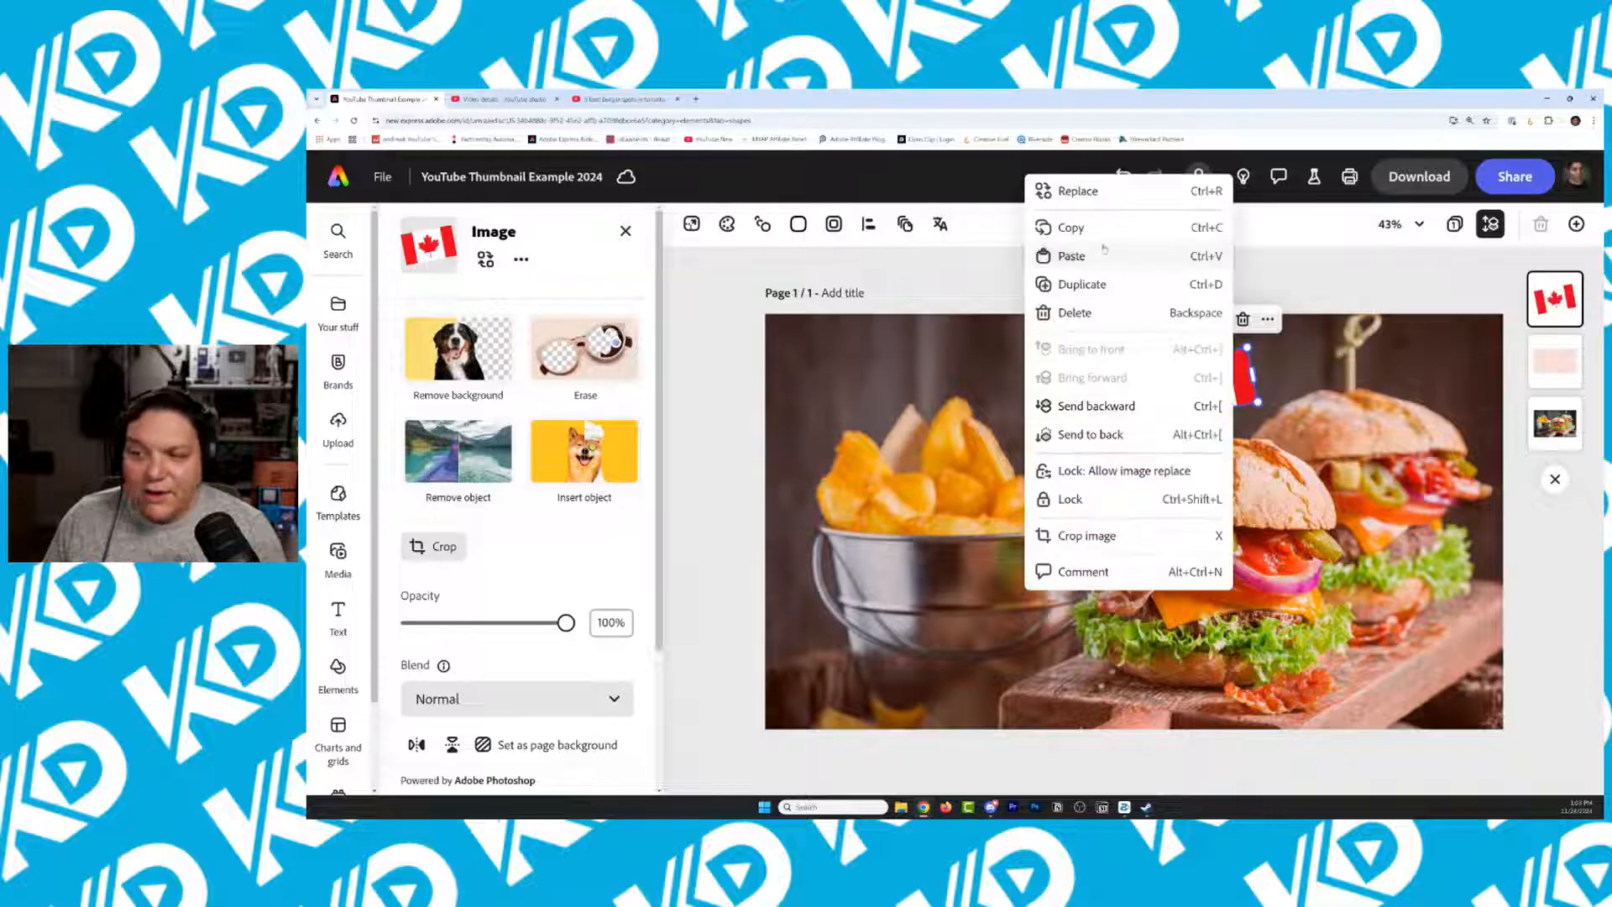
left_click(1083, 284)
left_click_drag(1236, 404, 1289, 311)
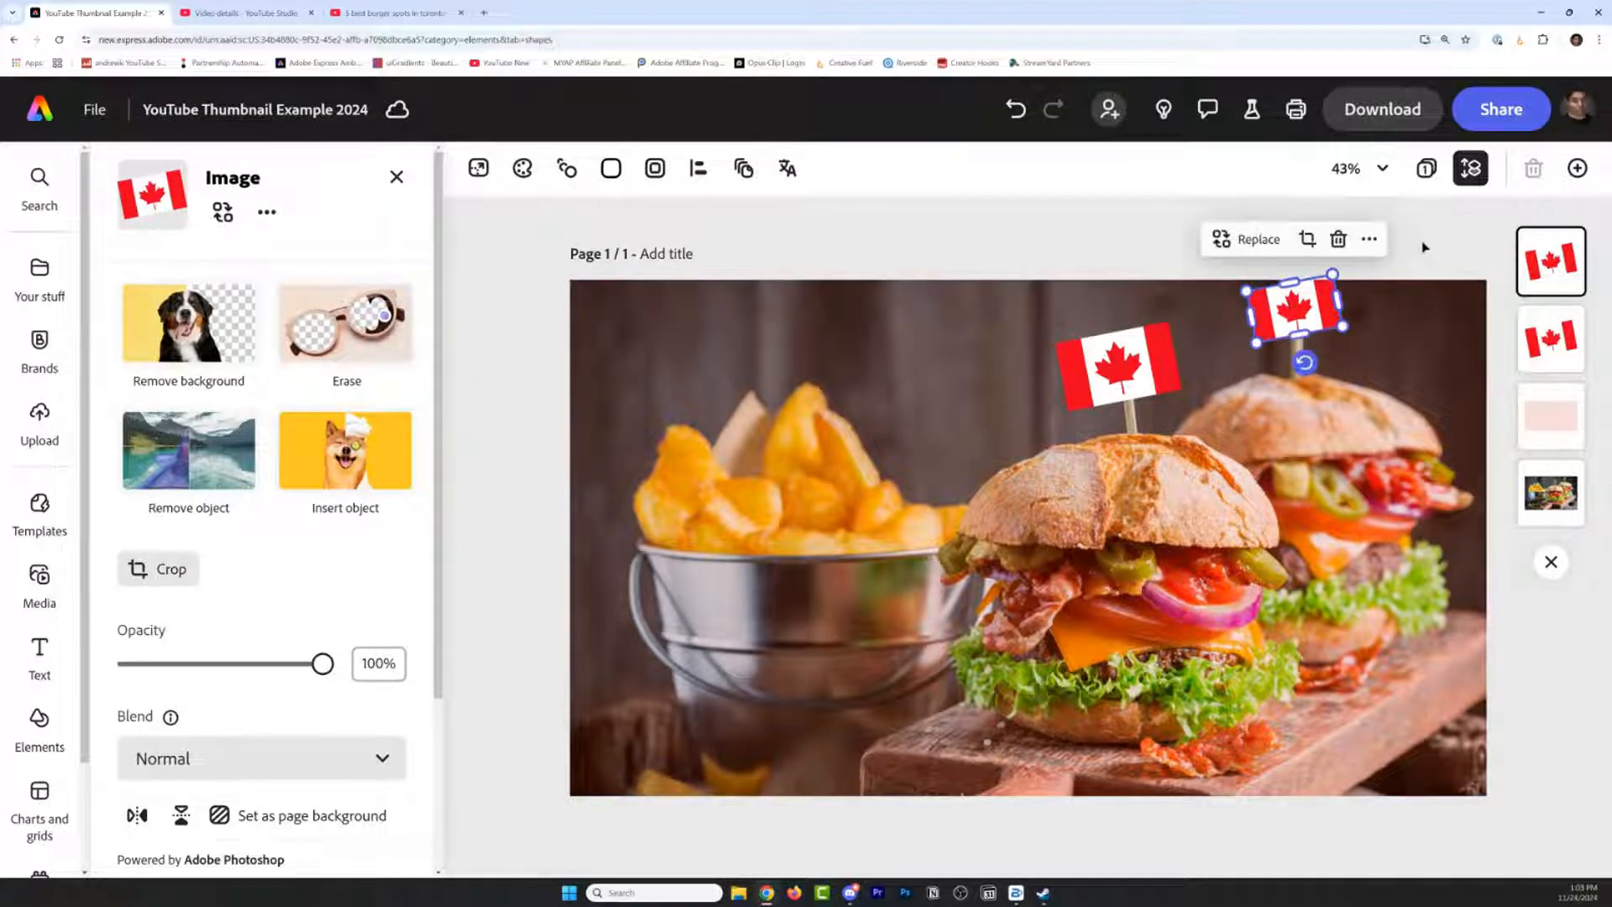
left_click(1425, 247)
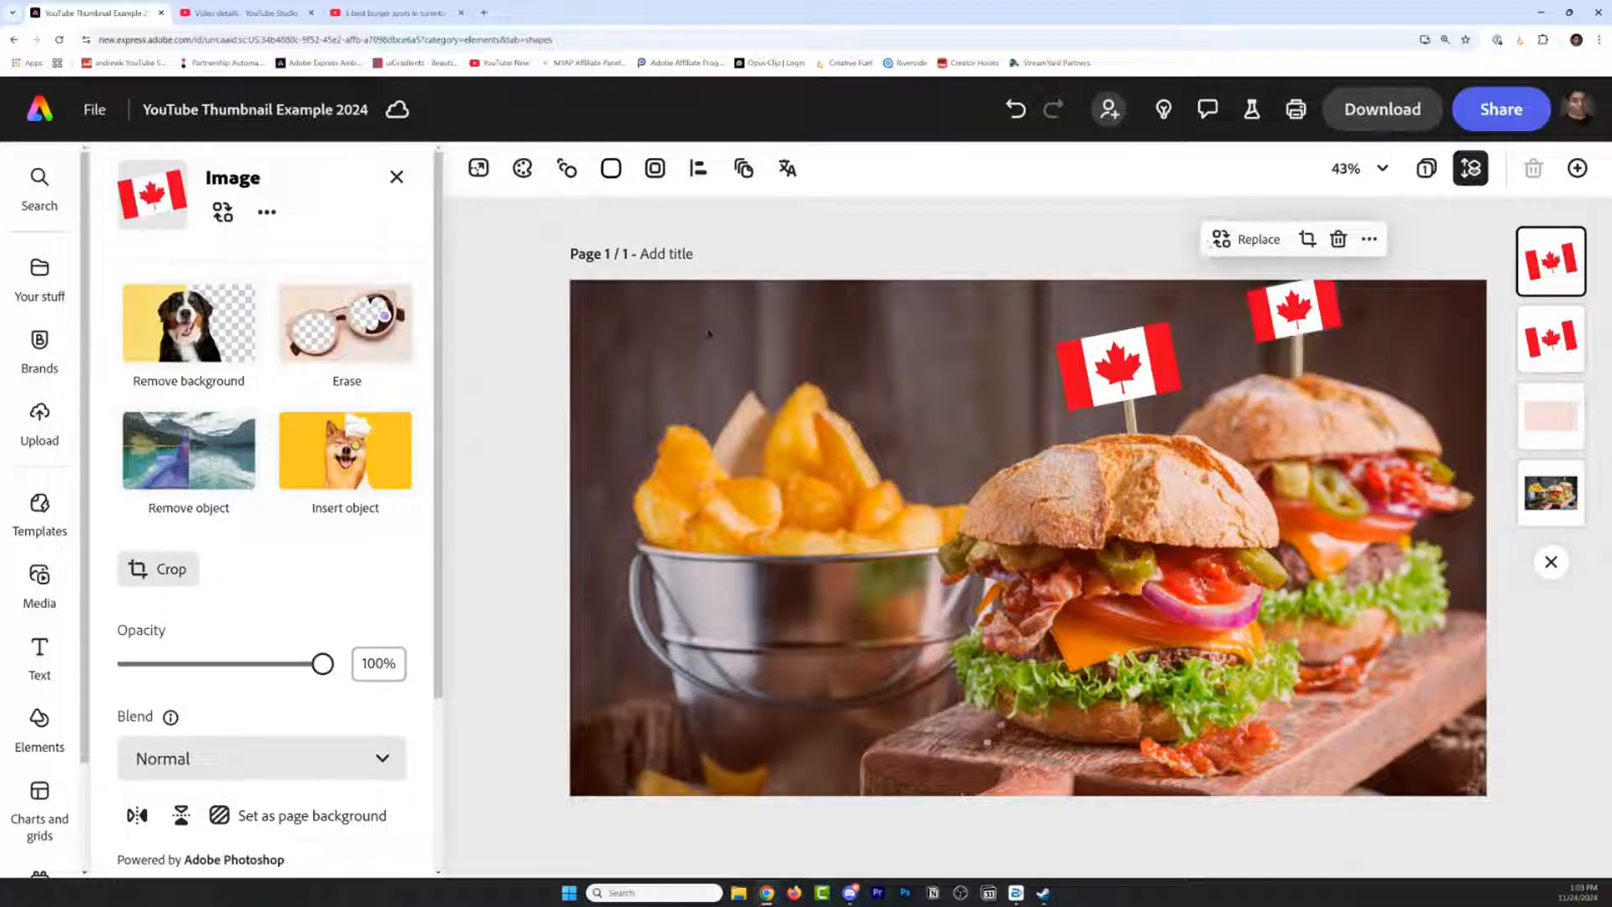
Add a new text element to the page reading "BEST BURGER"
left_click(42, 651)
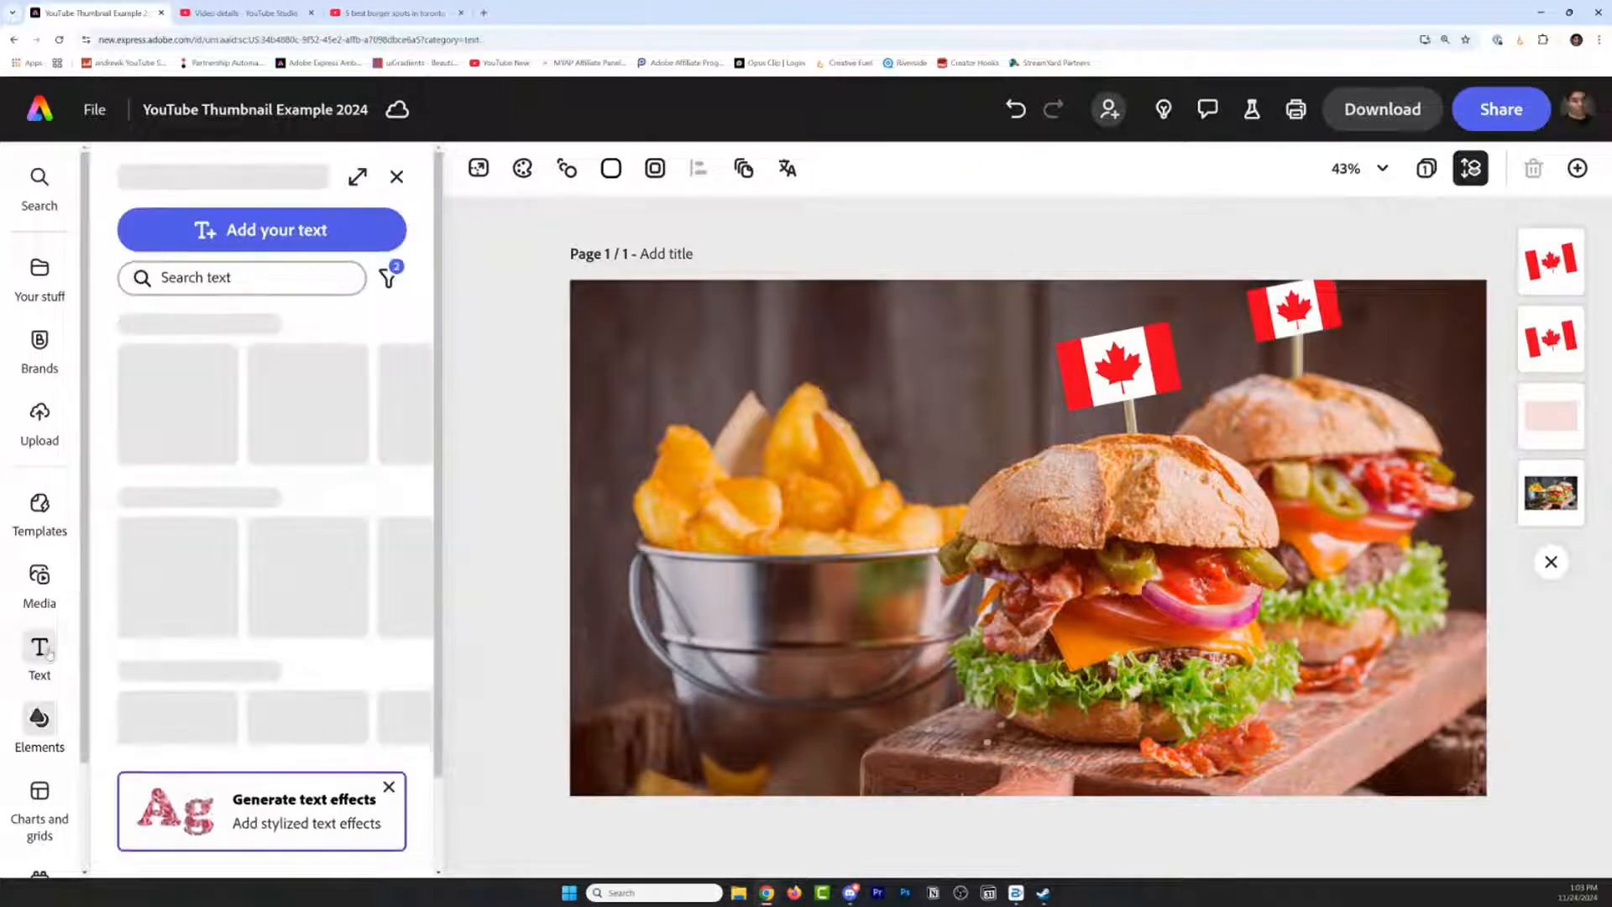
left_click(256, 227)
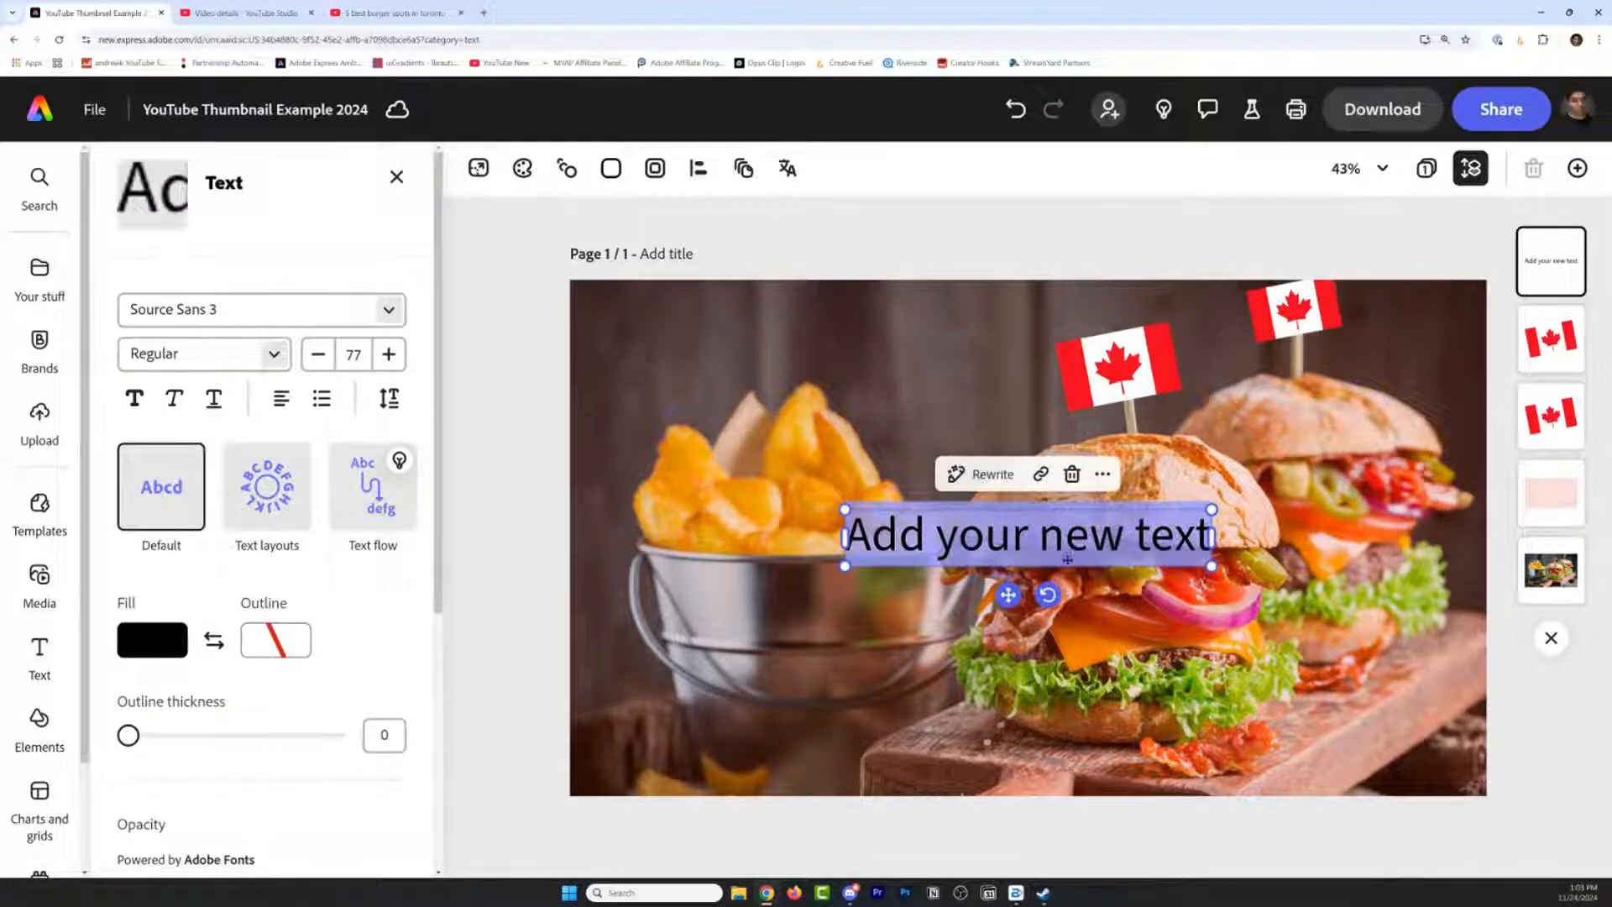
mouse_move(1090, 536)
left_mouse_down()
mouse_move(848, 535)
mouse_move(1066, 535)
left_mouse_up()
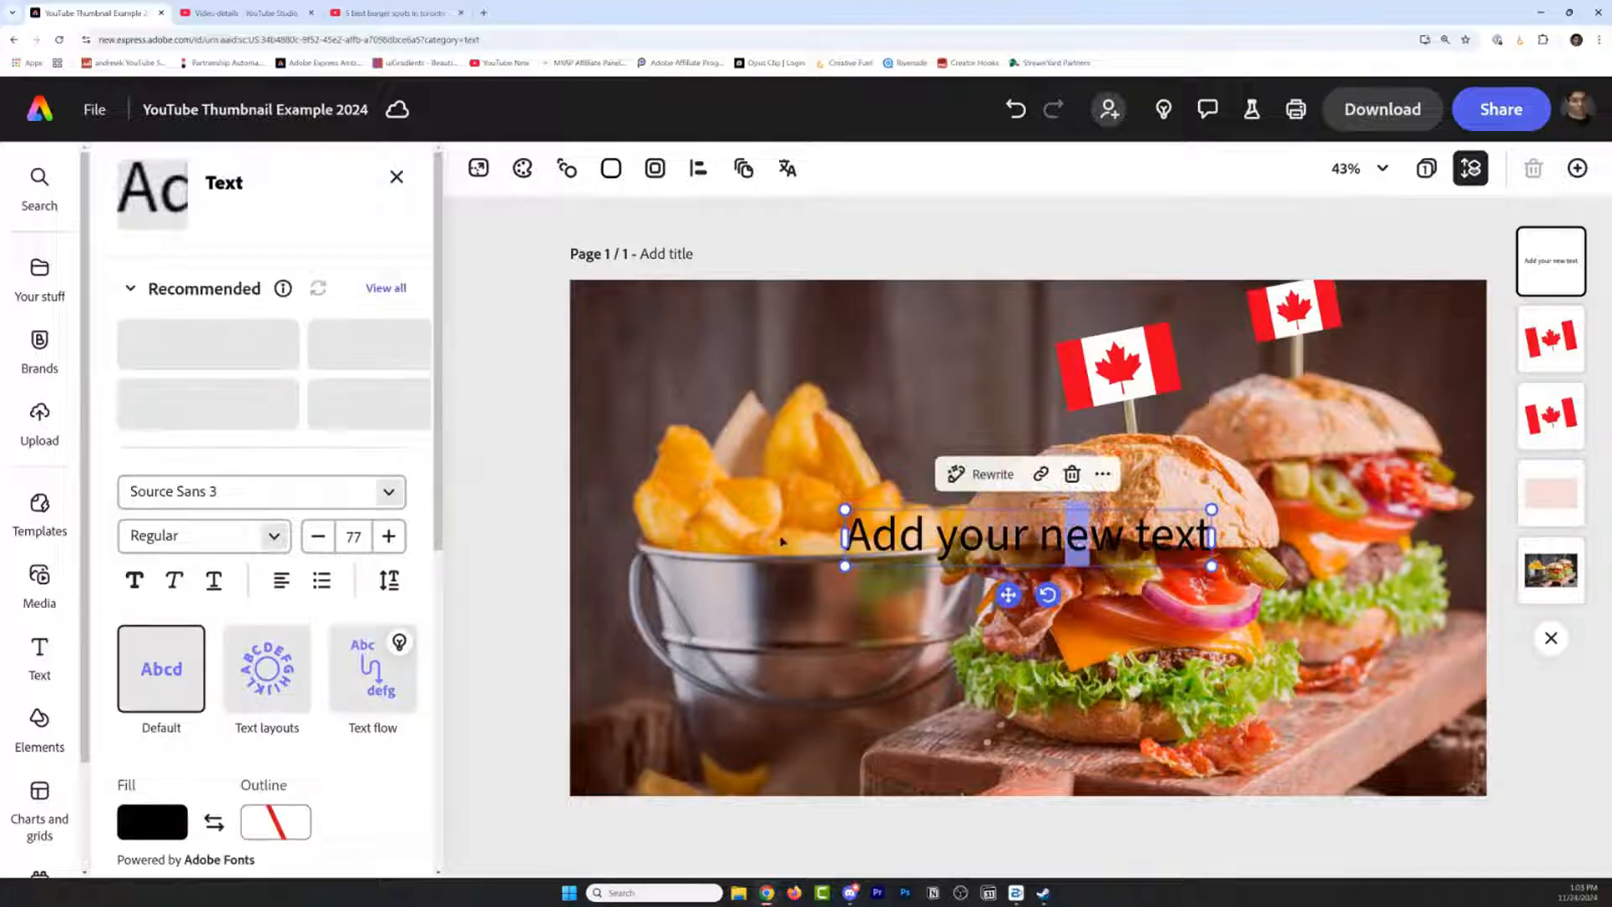
key("ctrl+a")
type("BEST")
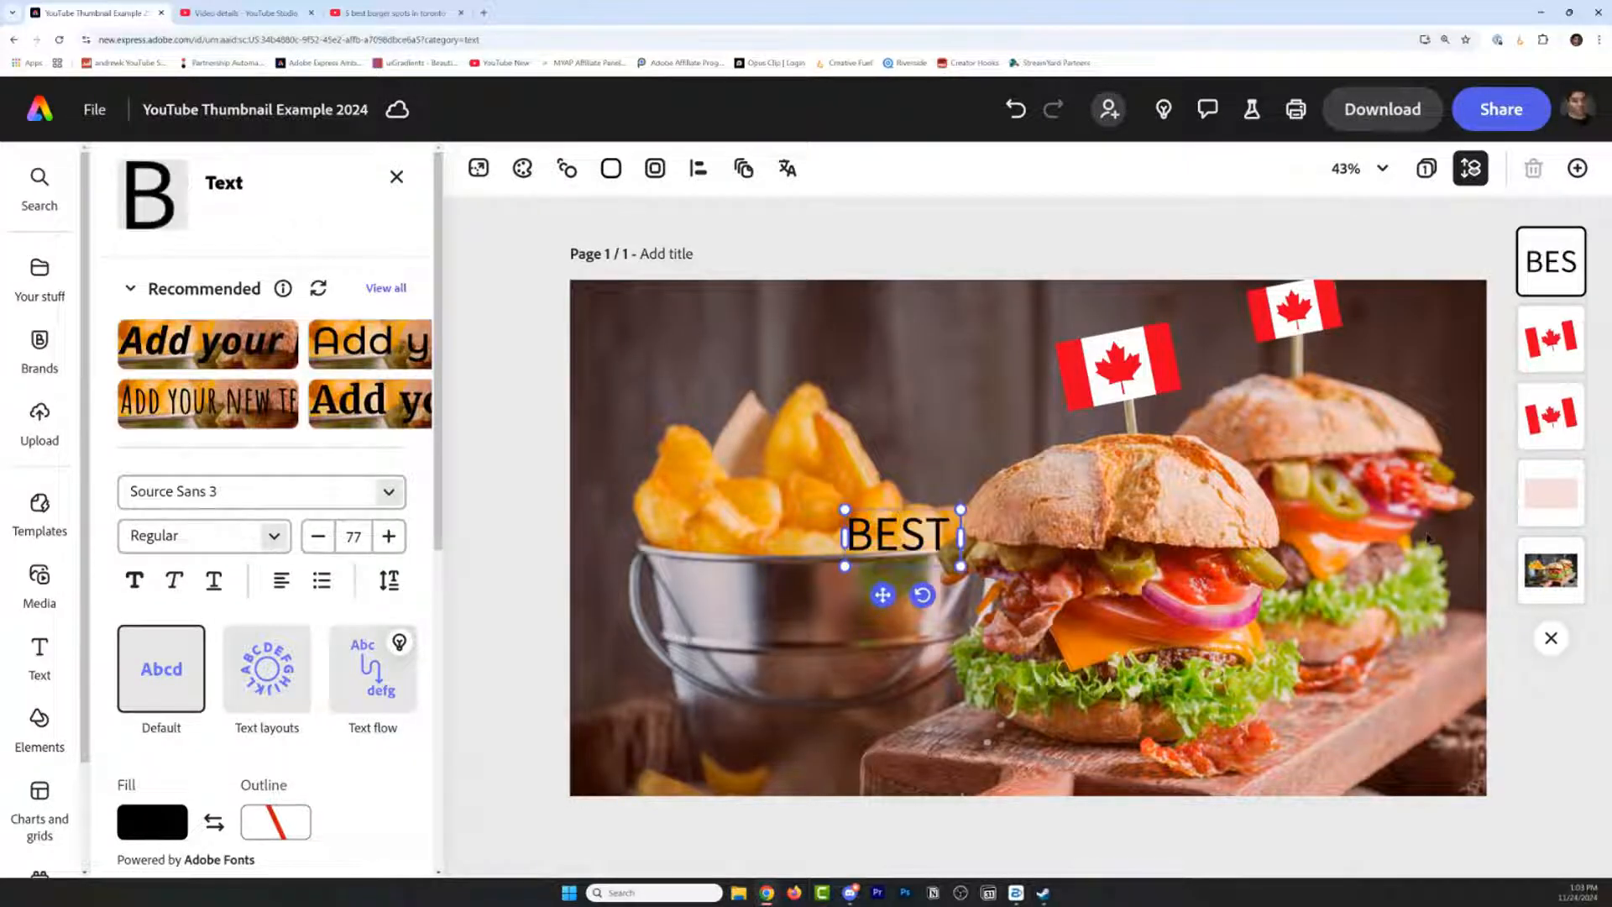
type(" BURGER")
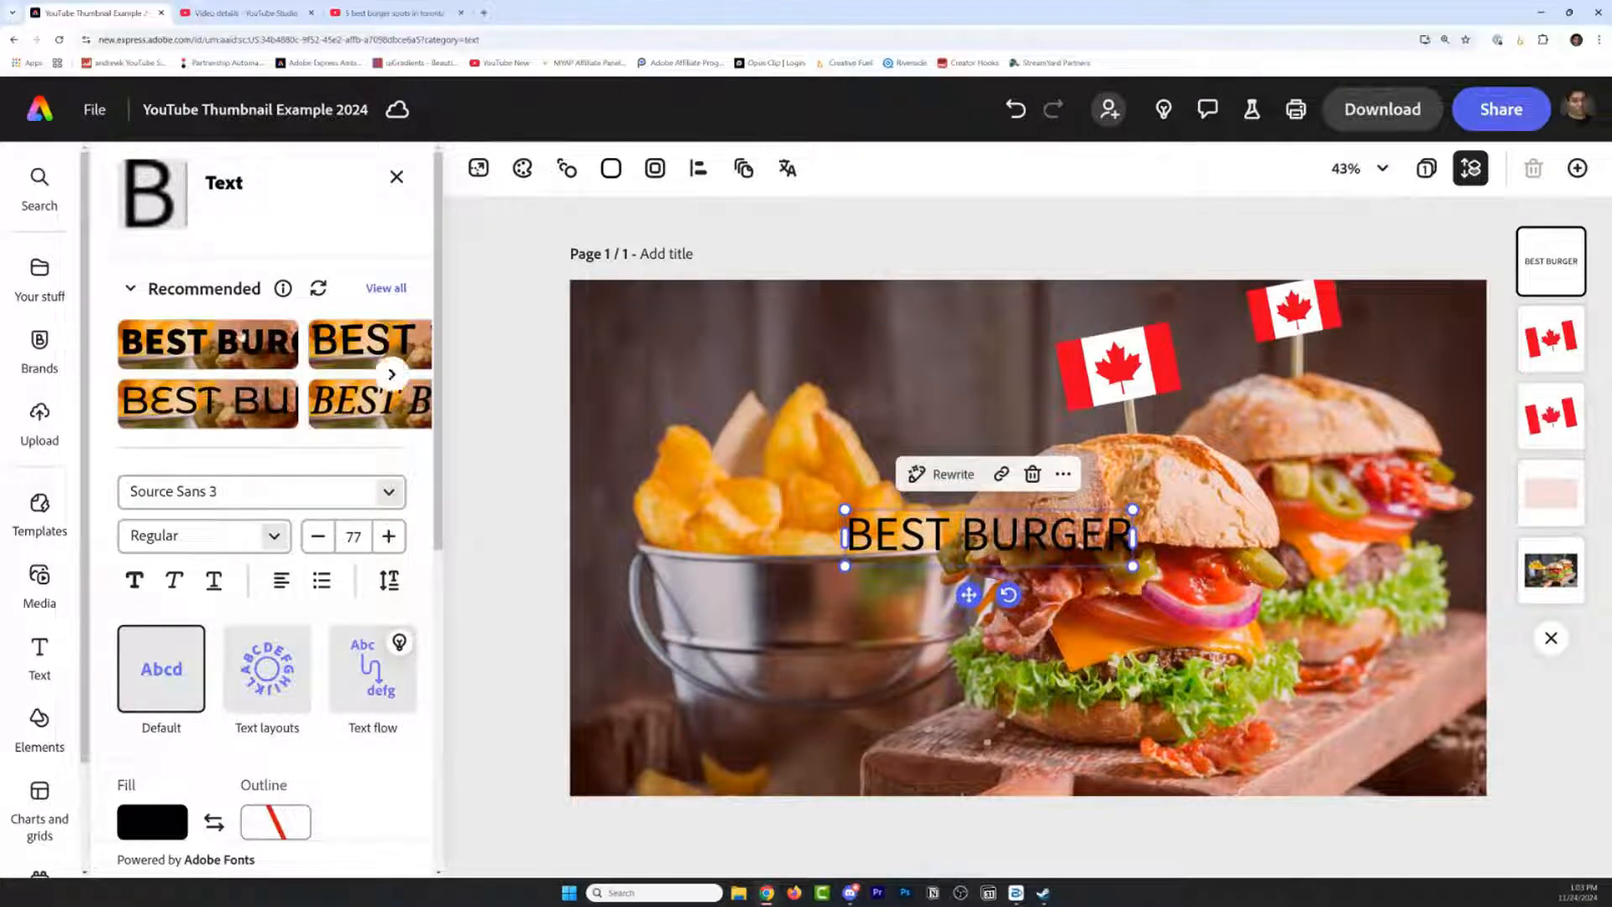
Change the fill of the BEST BURGER text to white
key("ctrl+a")
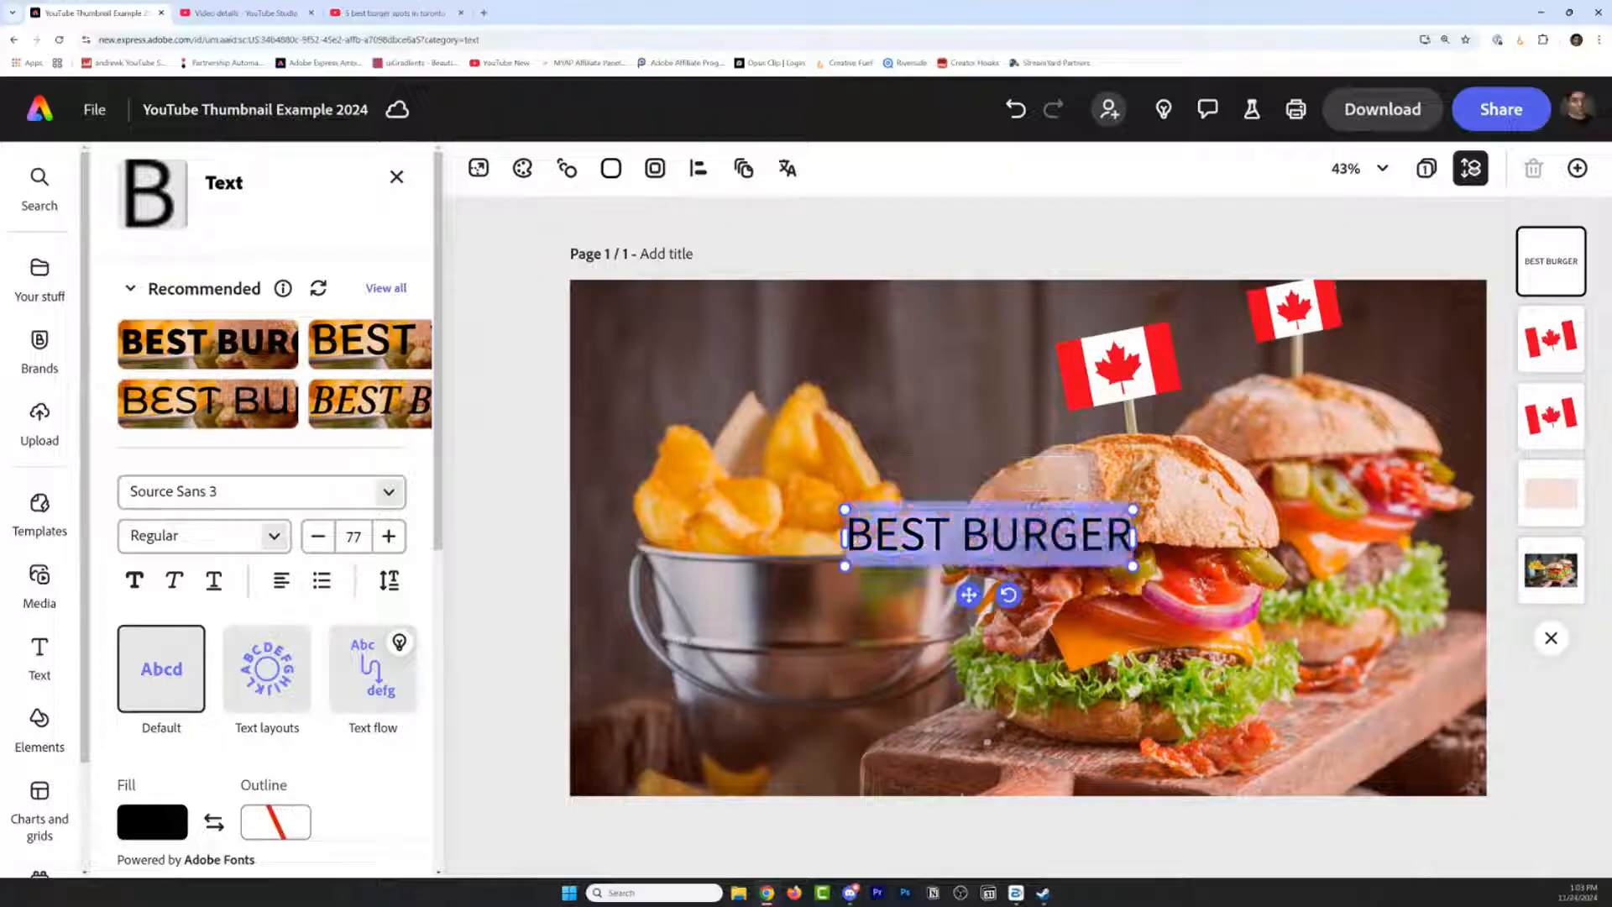
left_click(153, 824)
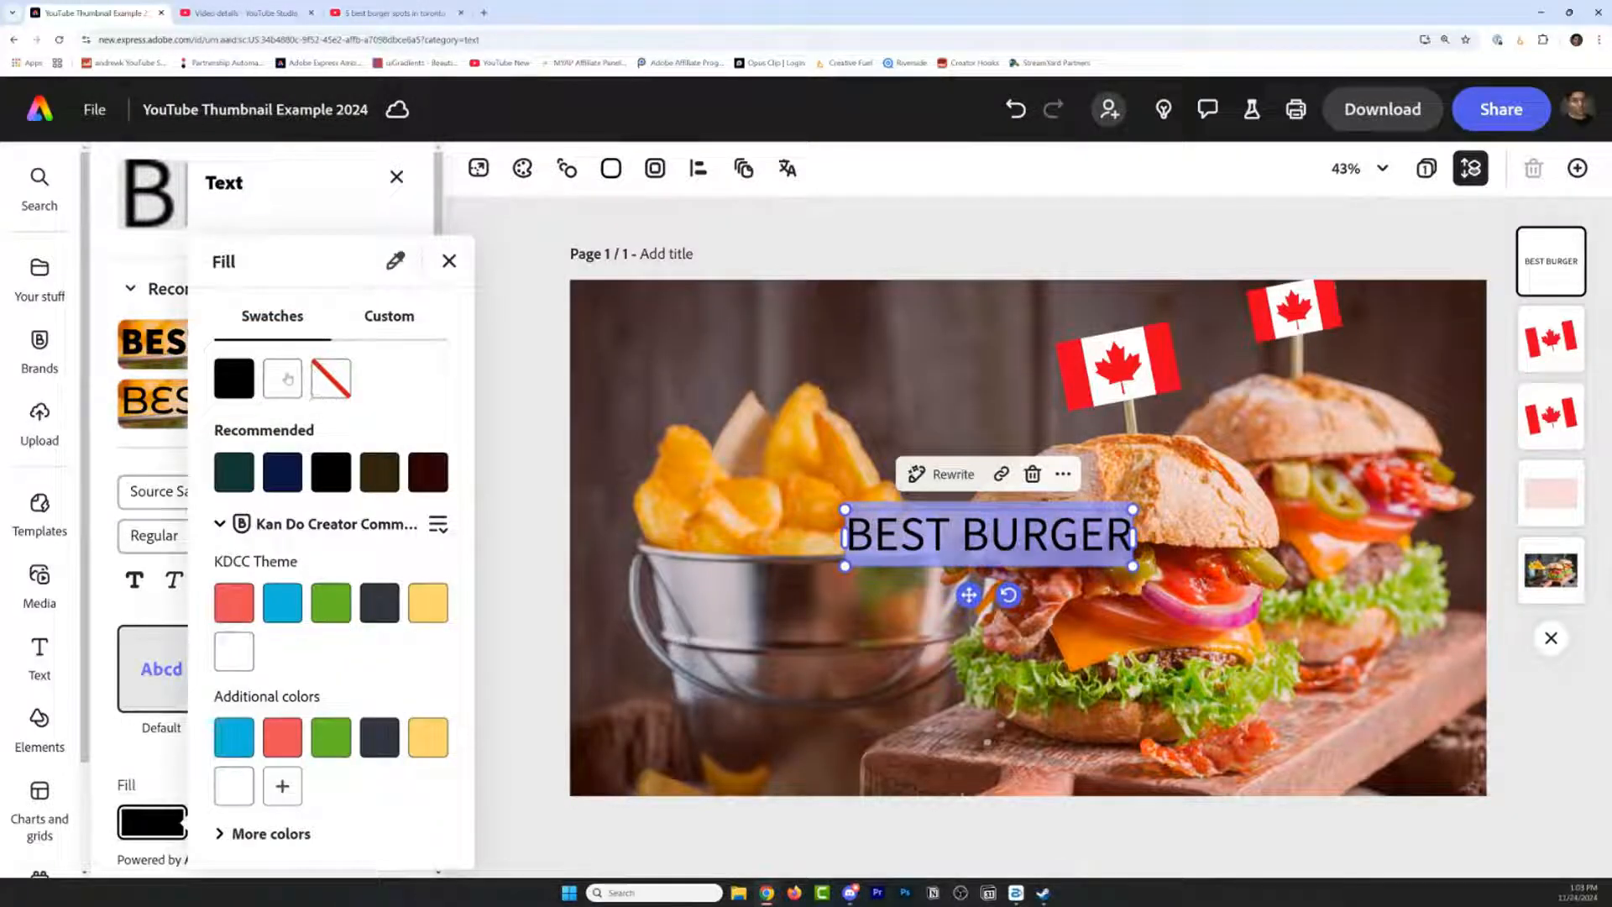
left_click(282, 378)
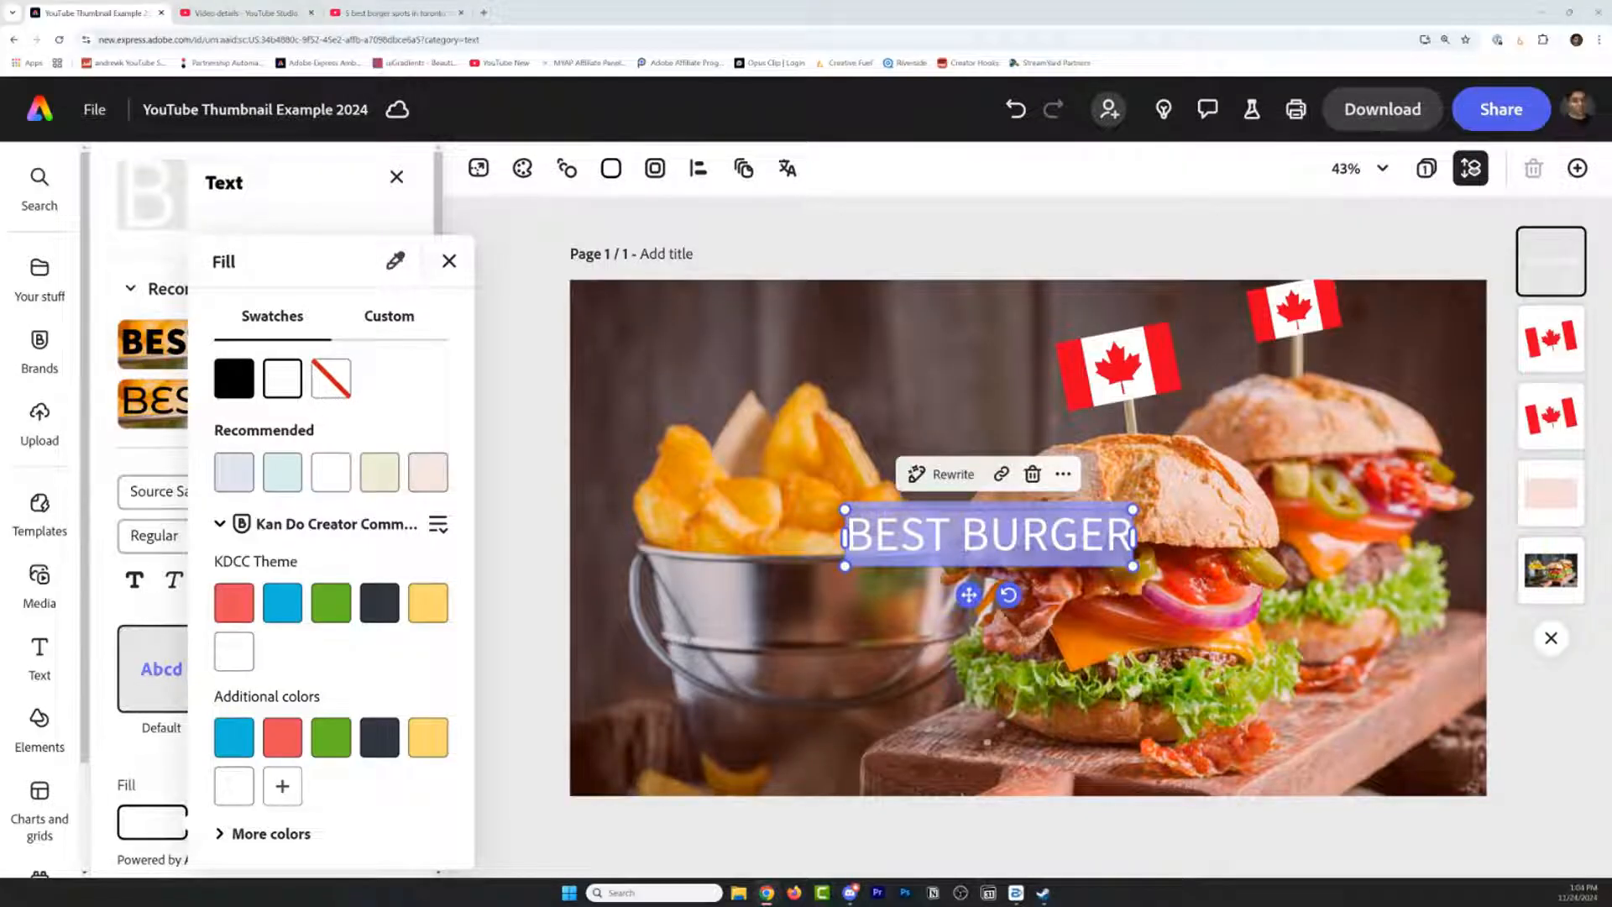
Move the BEST BURGER text near the page's upper-left corner and enlarge it to about size 121
left_click(1111, 523)
left_click_drag(1111, 523, 846, 323)
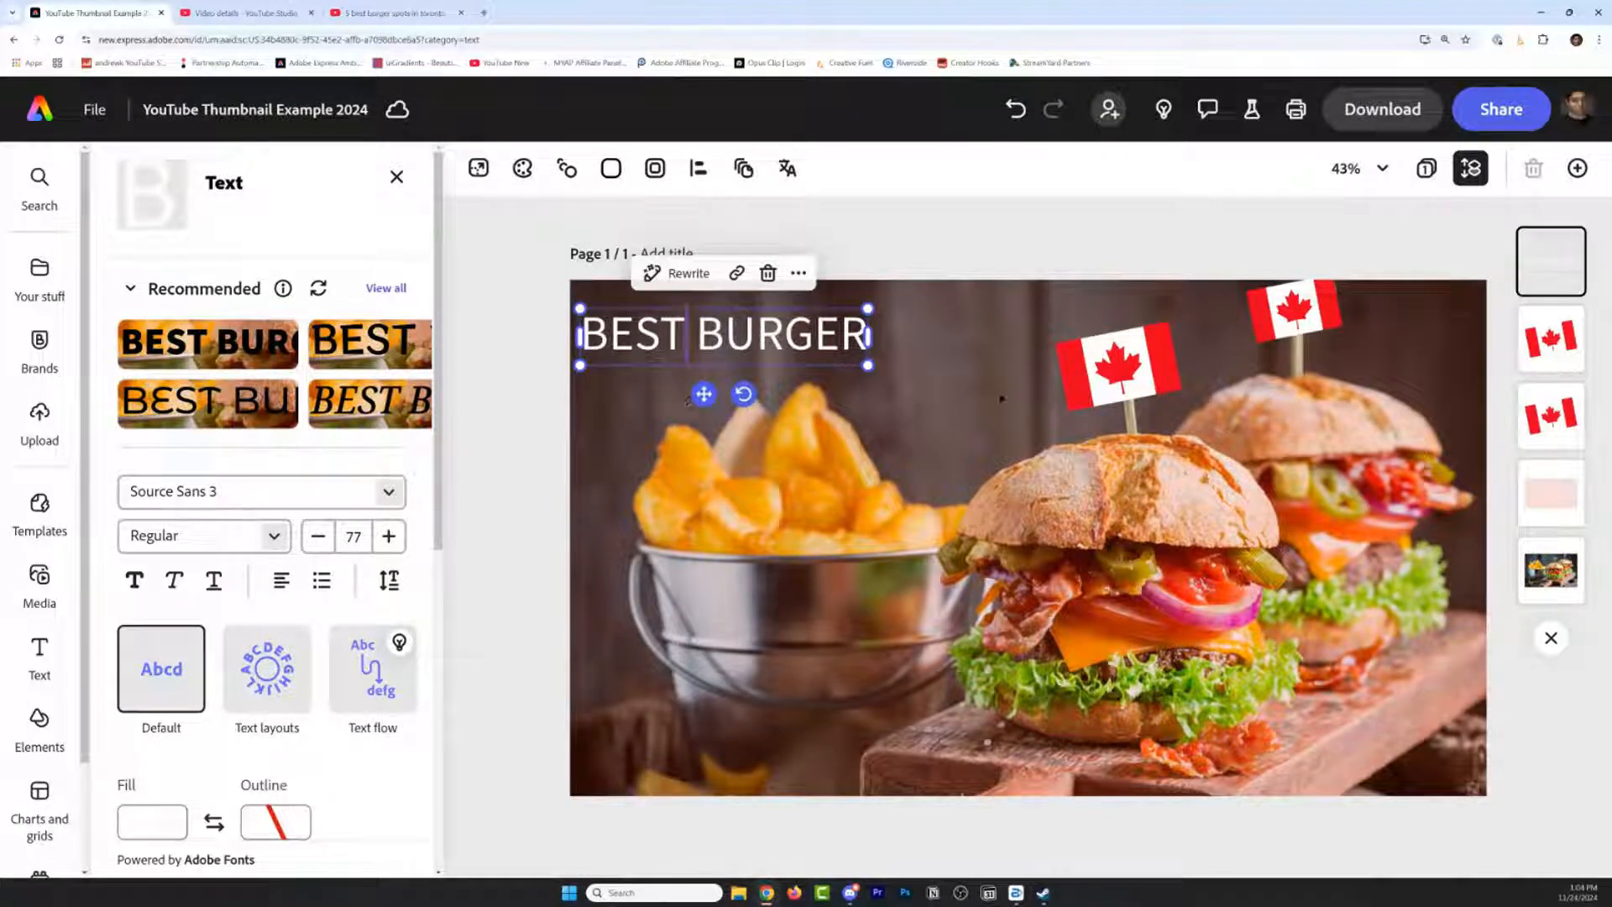
left_click_drag(867, 365, 1039, 399)
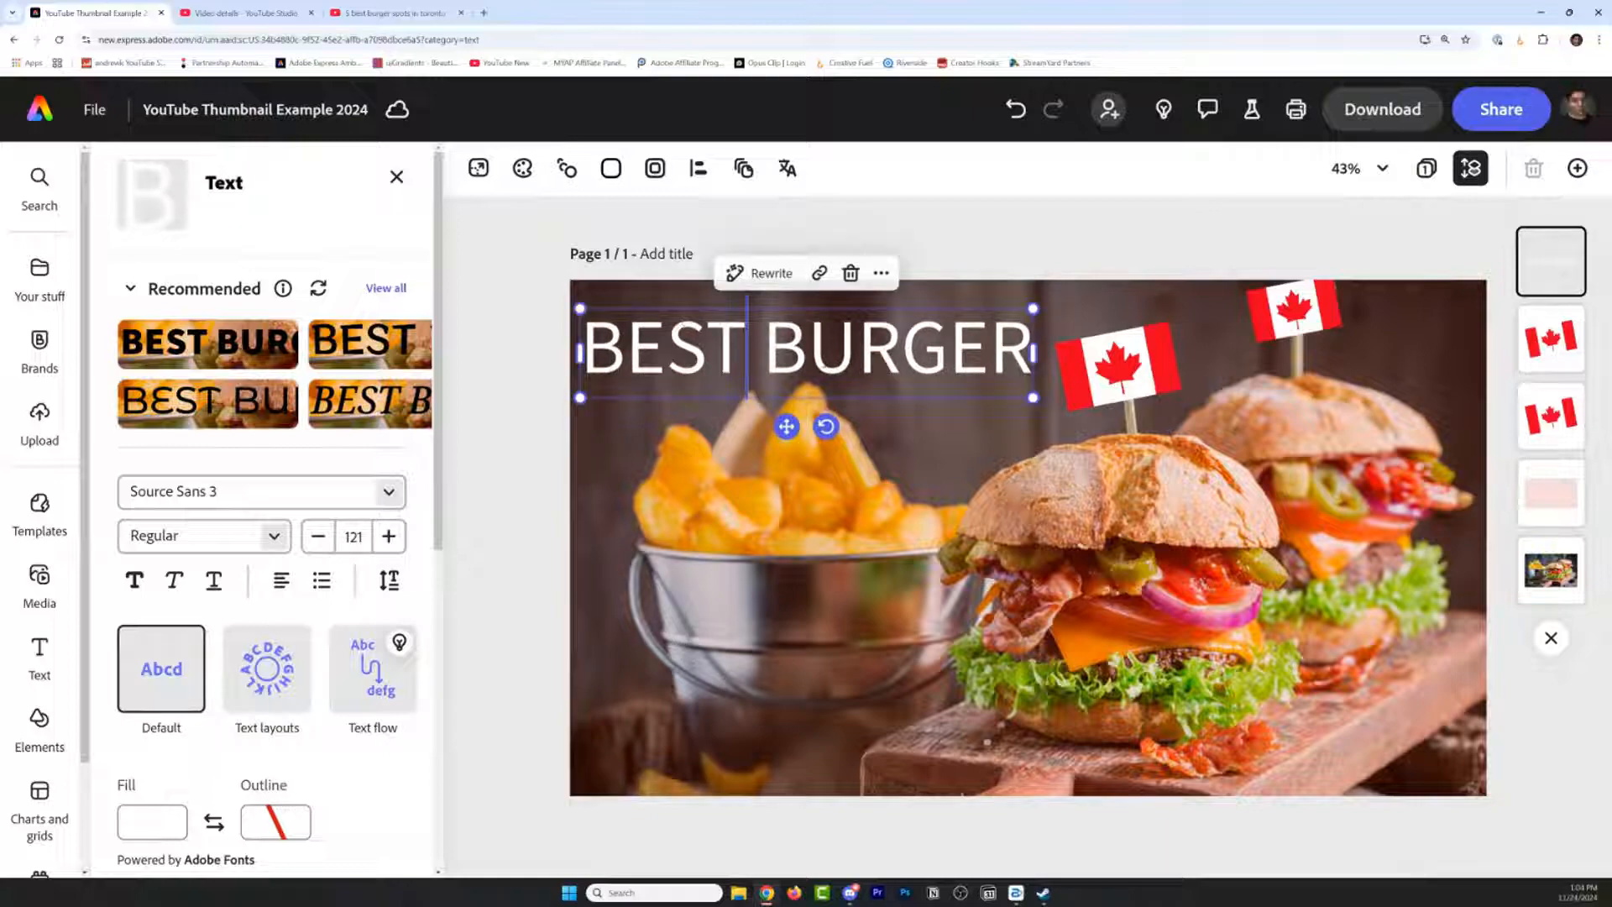
Split the heading into two lines, BEST and BURGER, and enlarge it to about size 235 in the page's upper-left corner
key("Return")
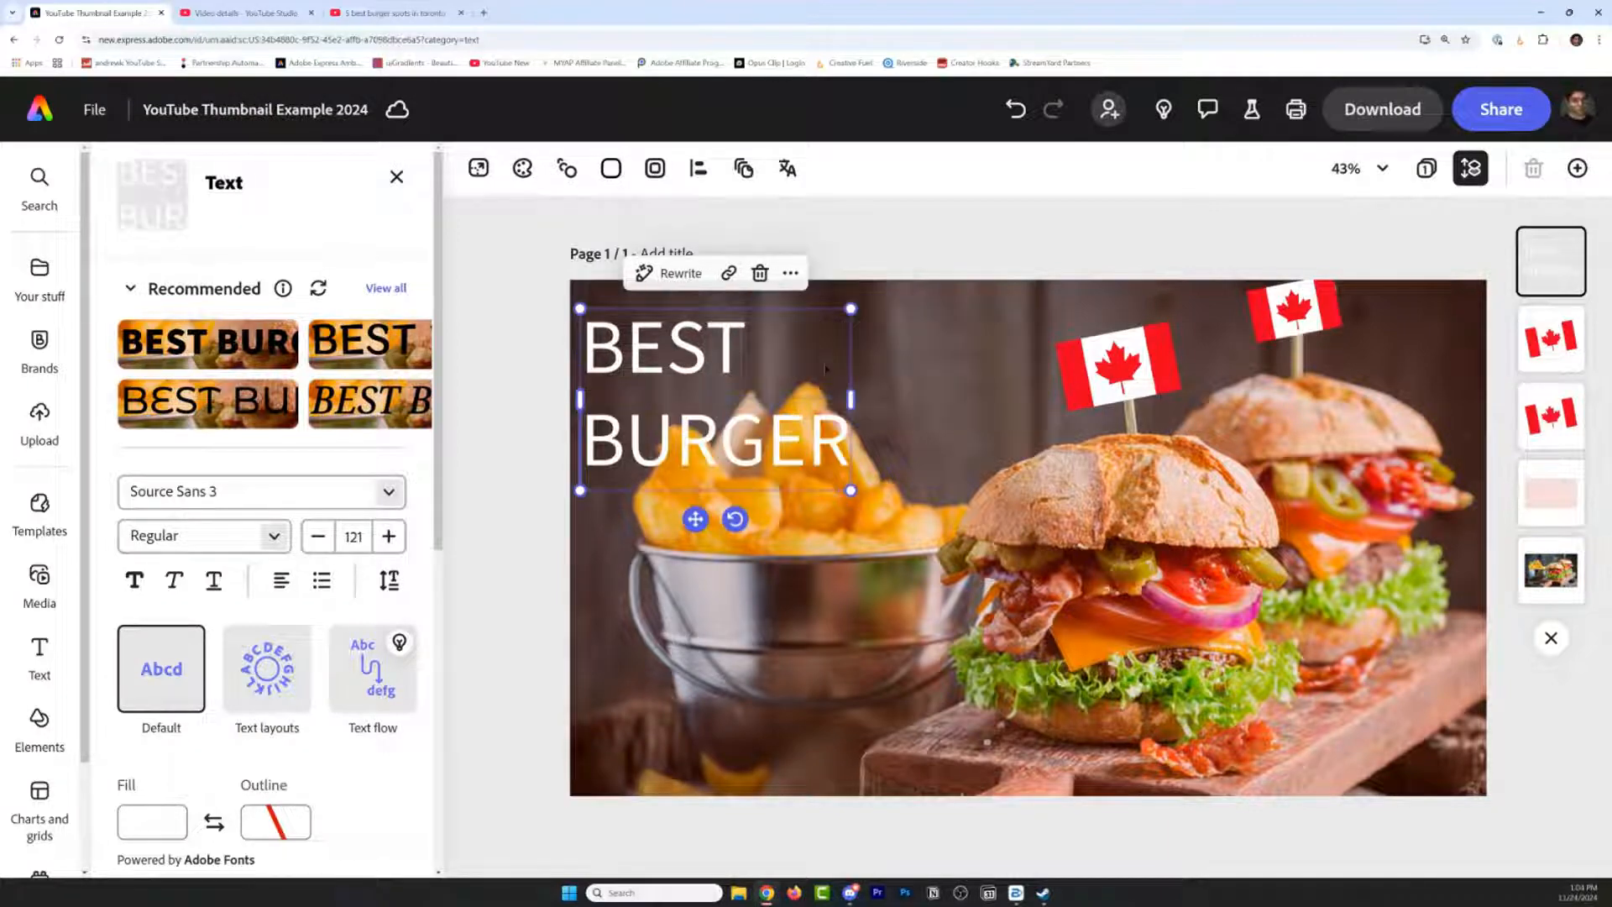
left_click_drag(850, 490, 1106, 661)
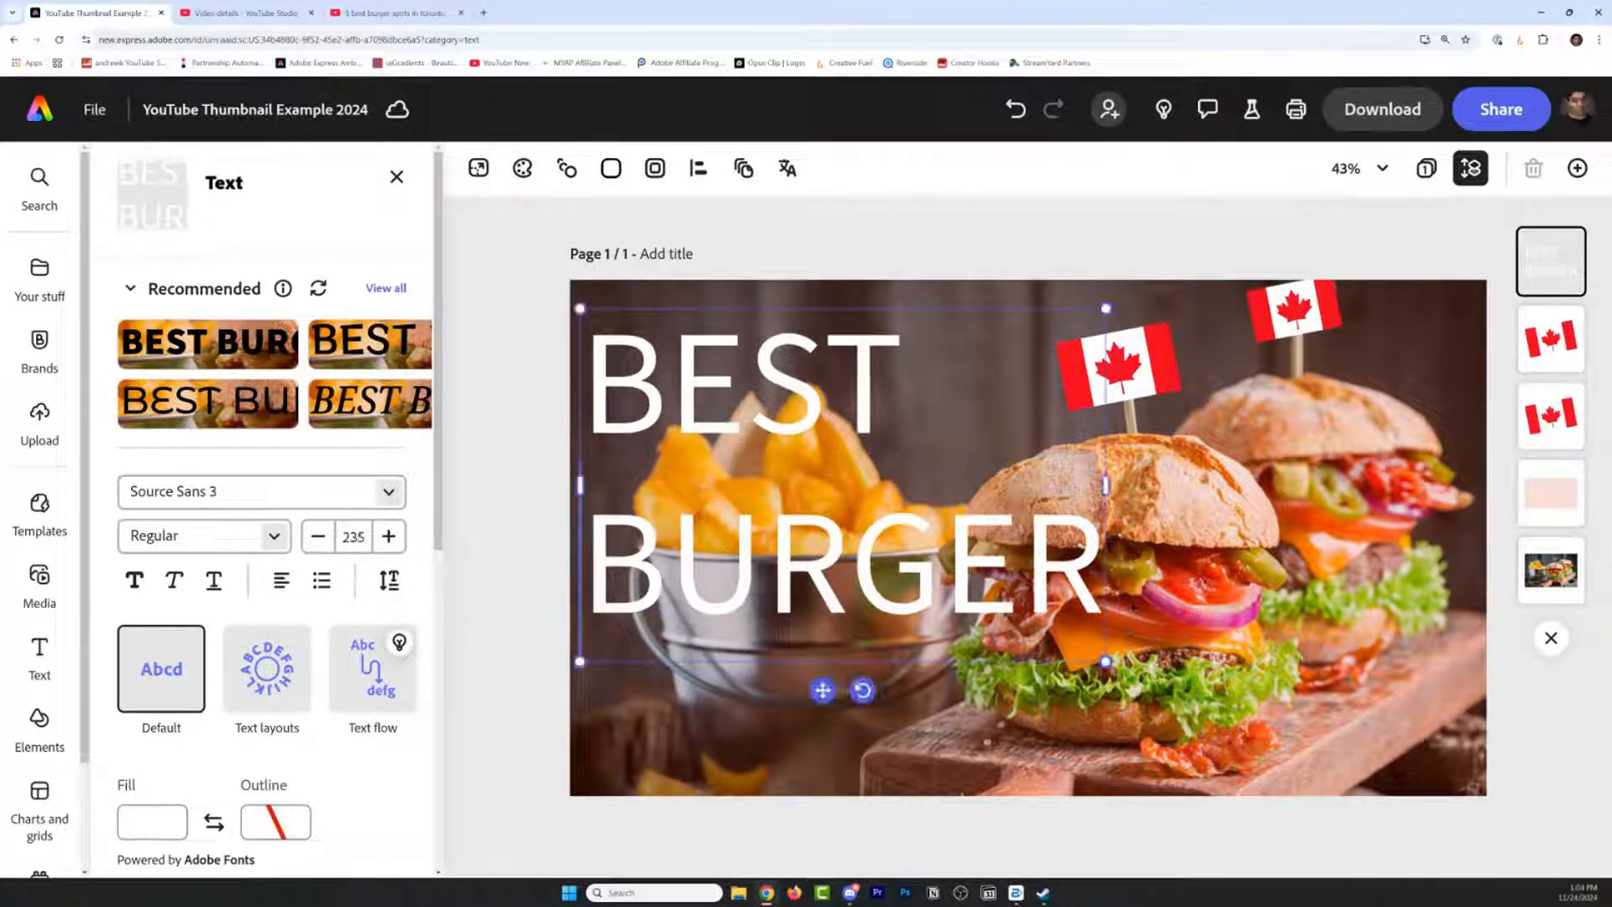
left_click_drag(902, 559, 882, 538)
left_click_drag(980, 309, 972, 280)
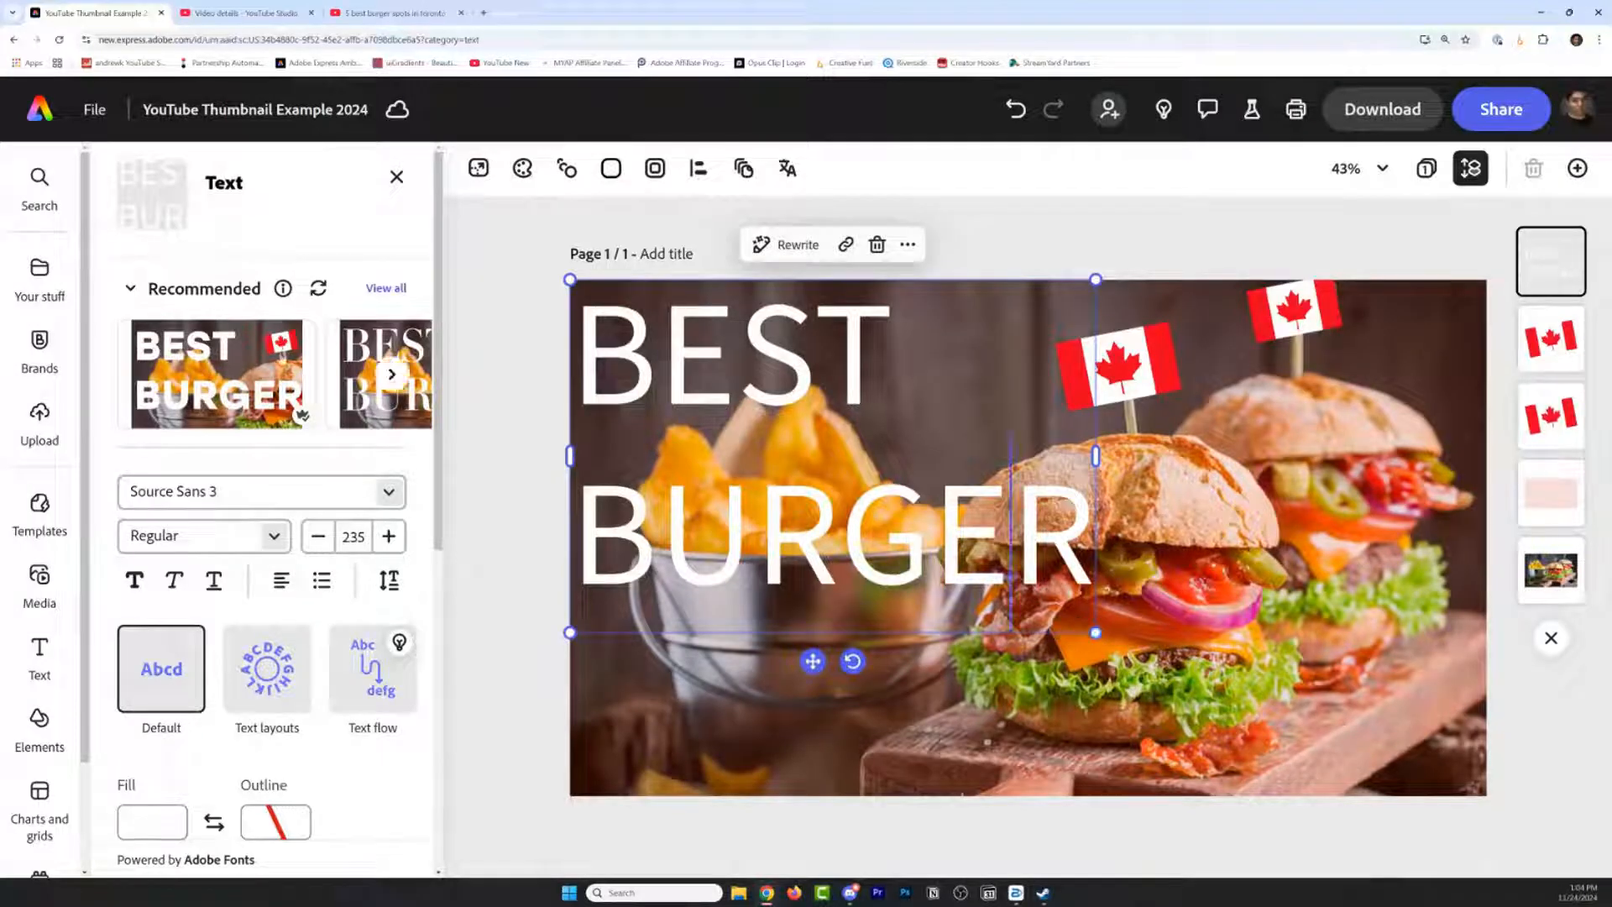
Apply the recommended bold Stolzl font to the heading, then switch it to the similar font Poppins ExtraBold
left_click(222, 377)
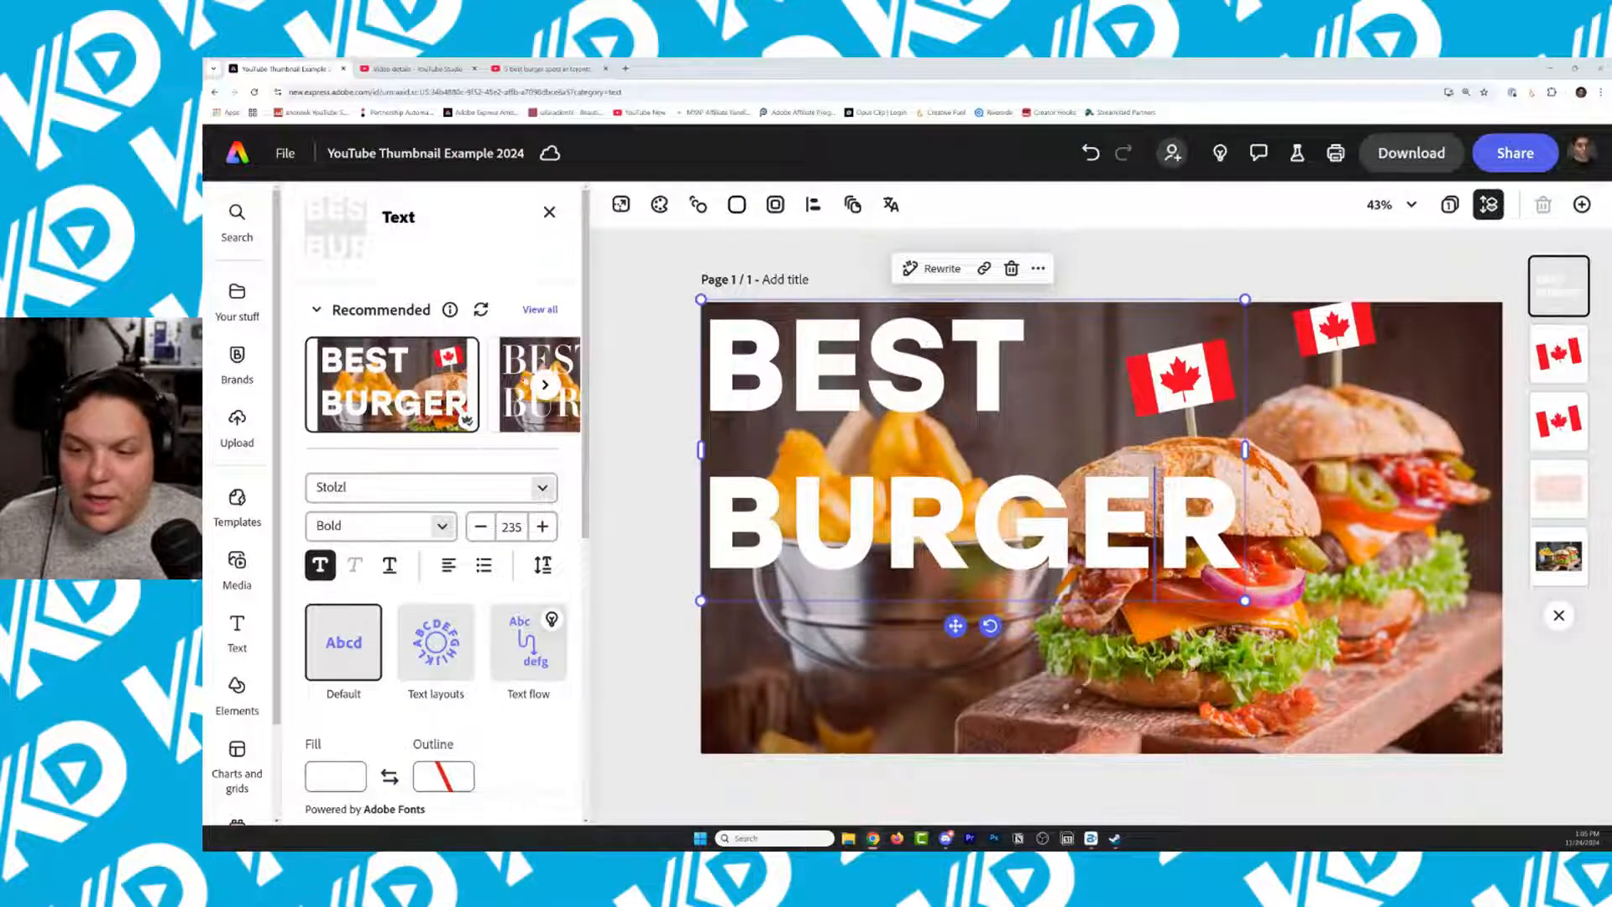
left_click(529, 311)
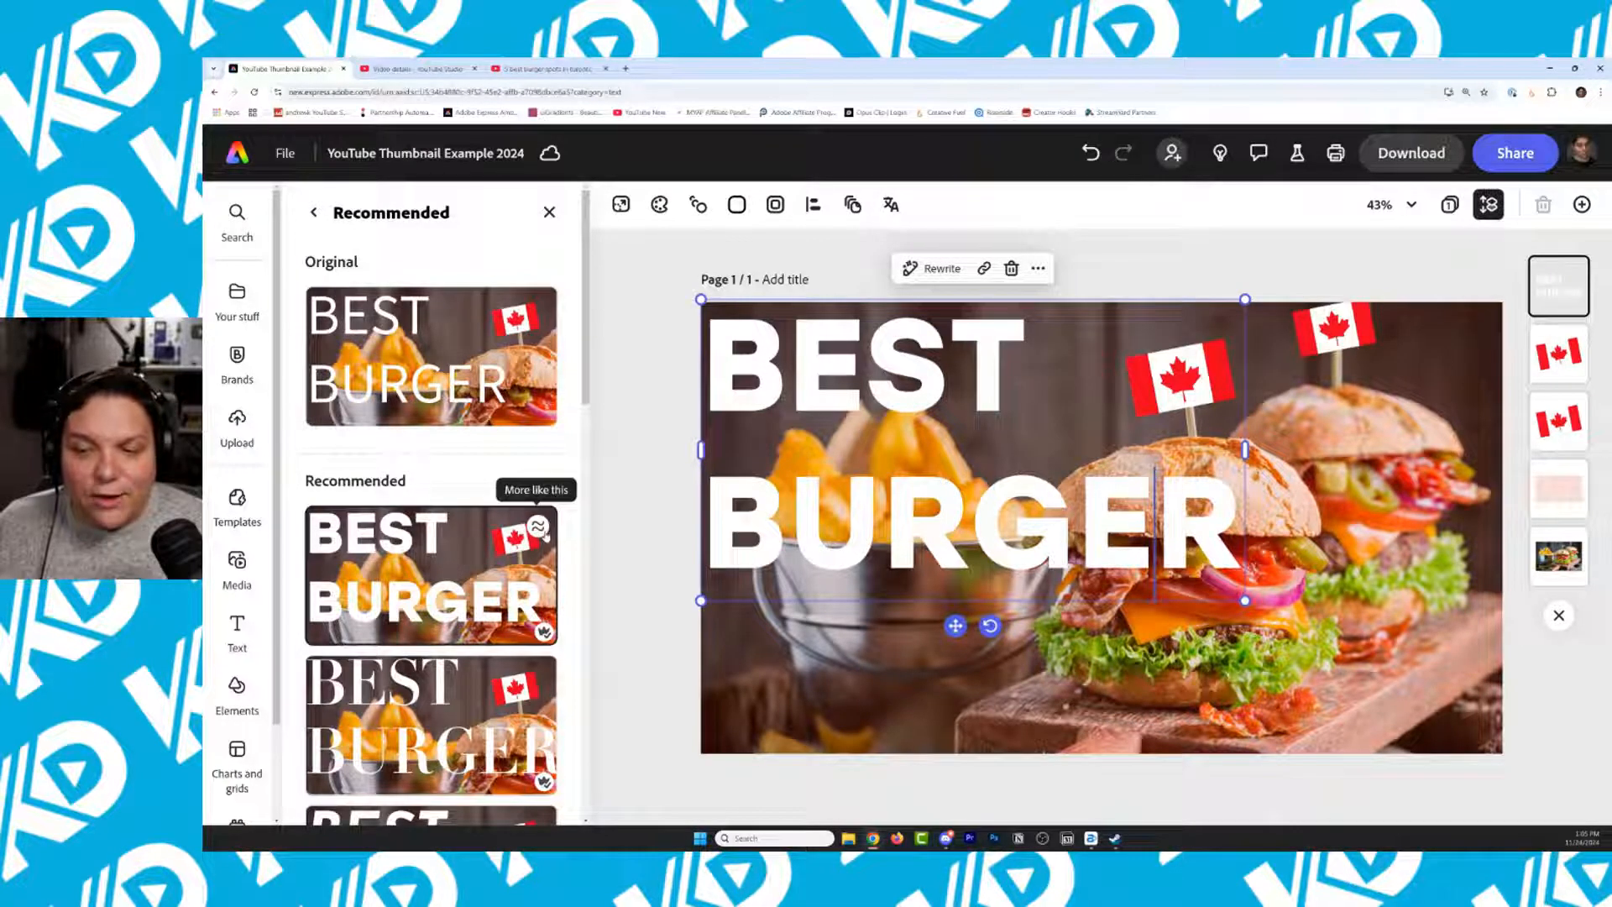
left_click(538, 527)
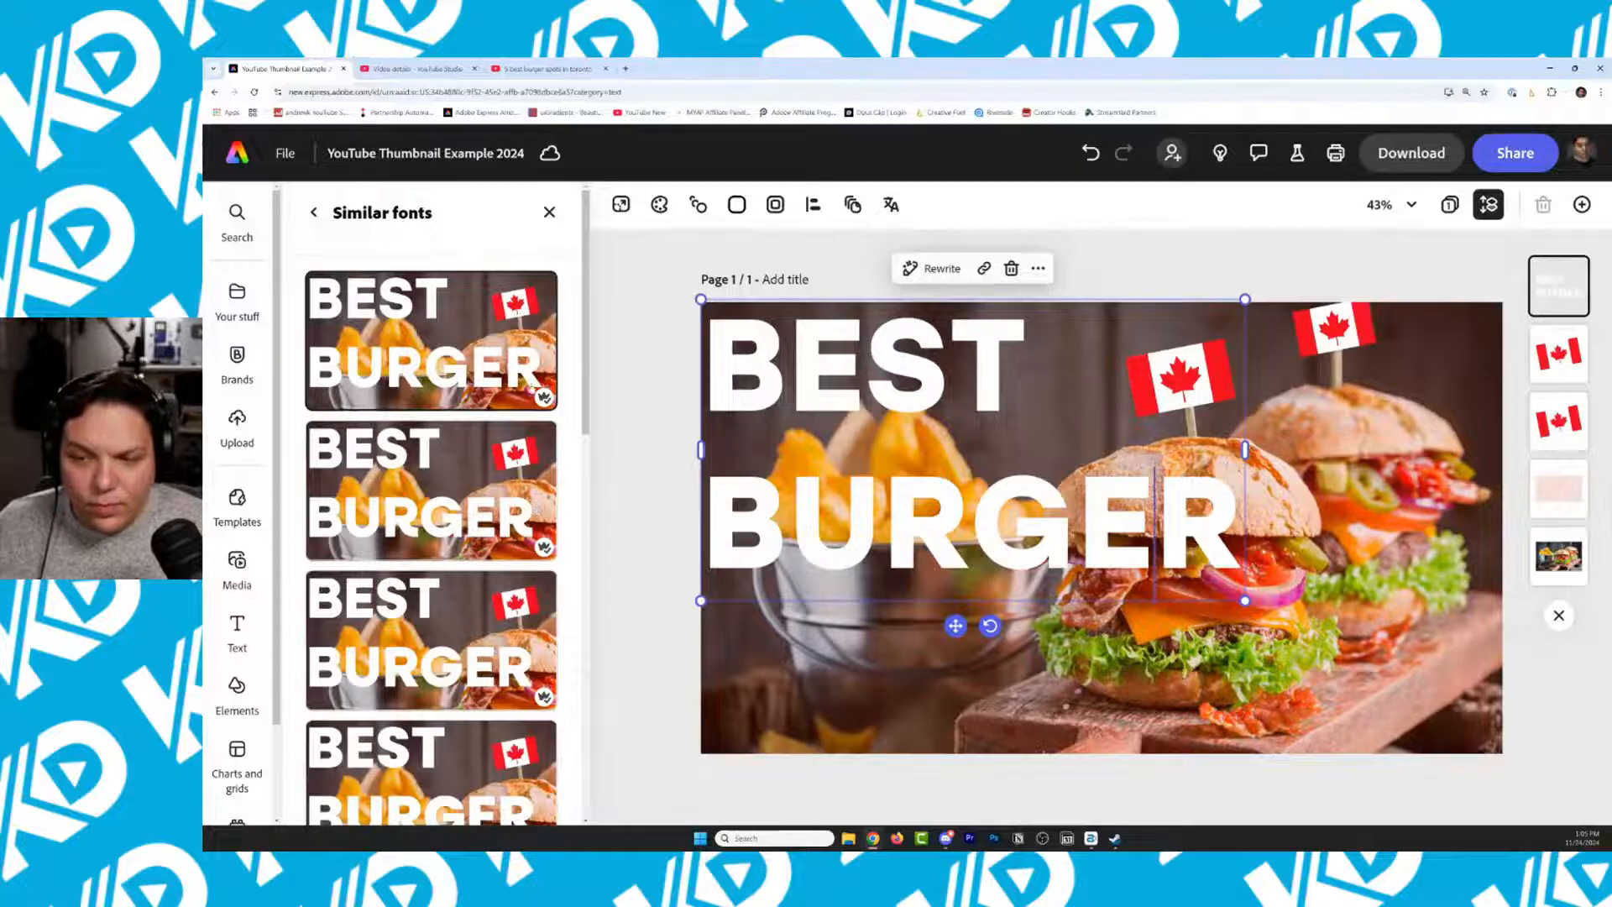
scroll(527, 507, "down", 4)
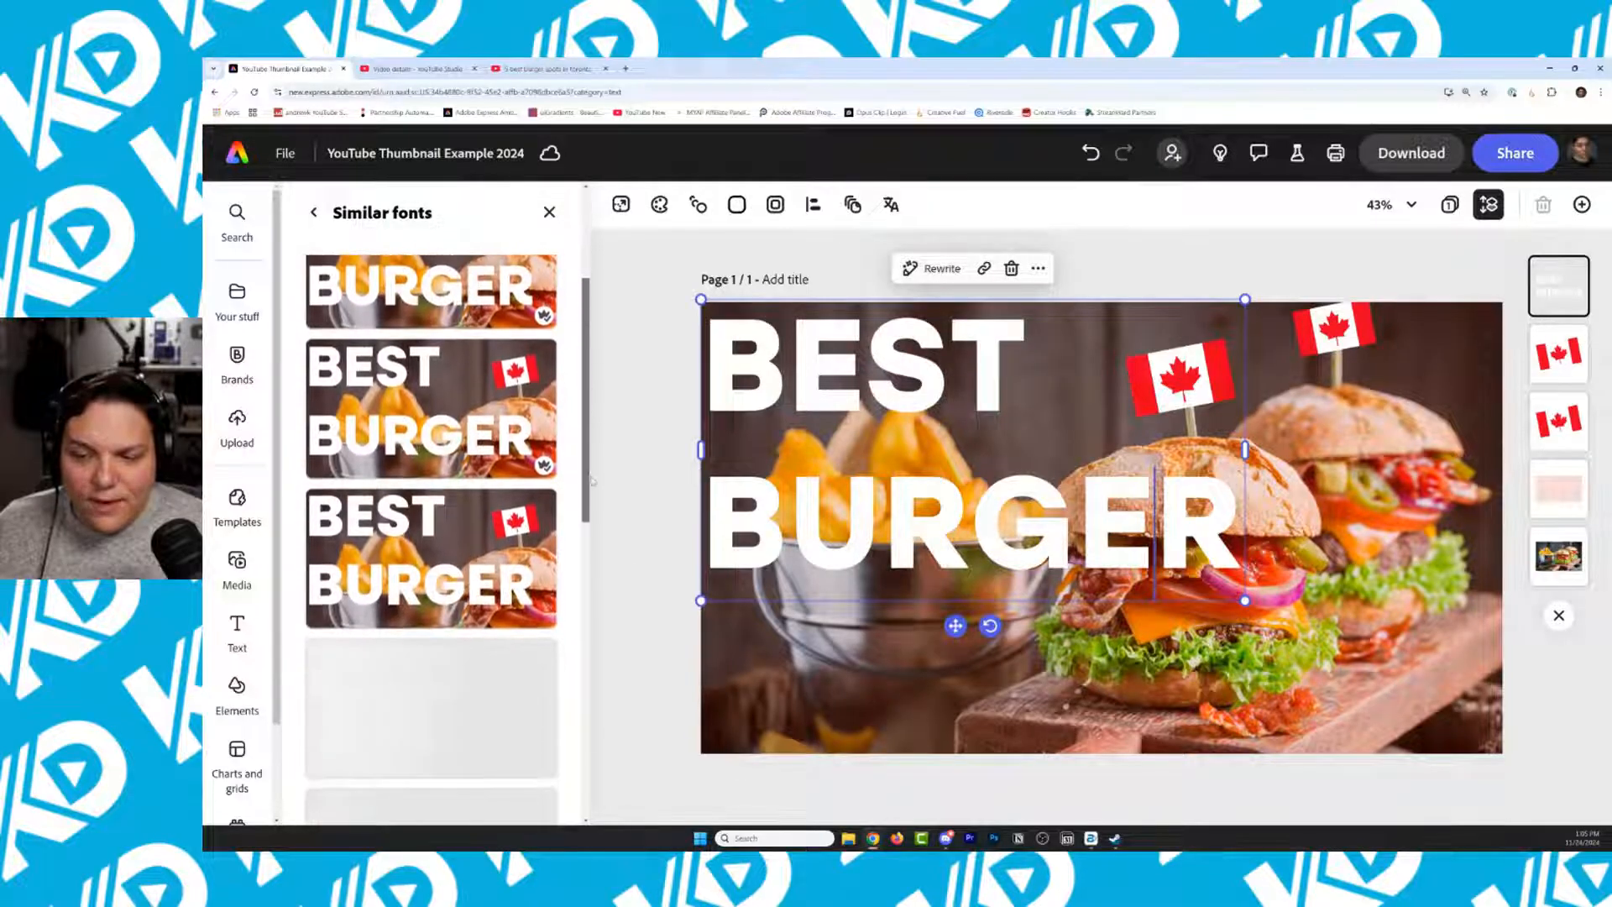
left_click(433, 468)
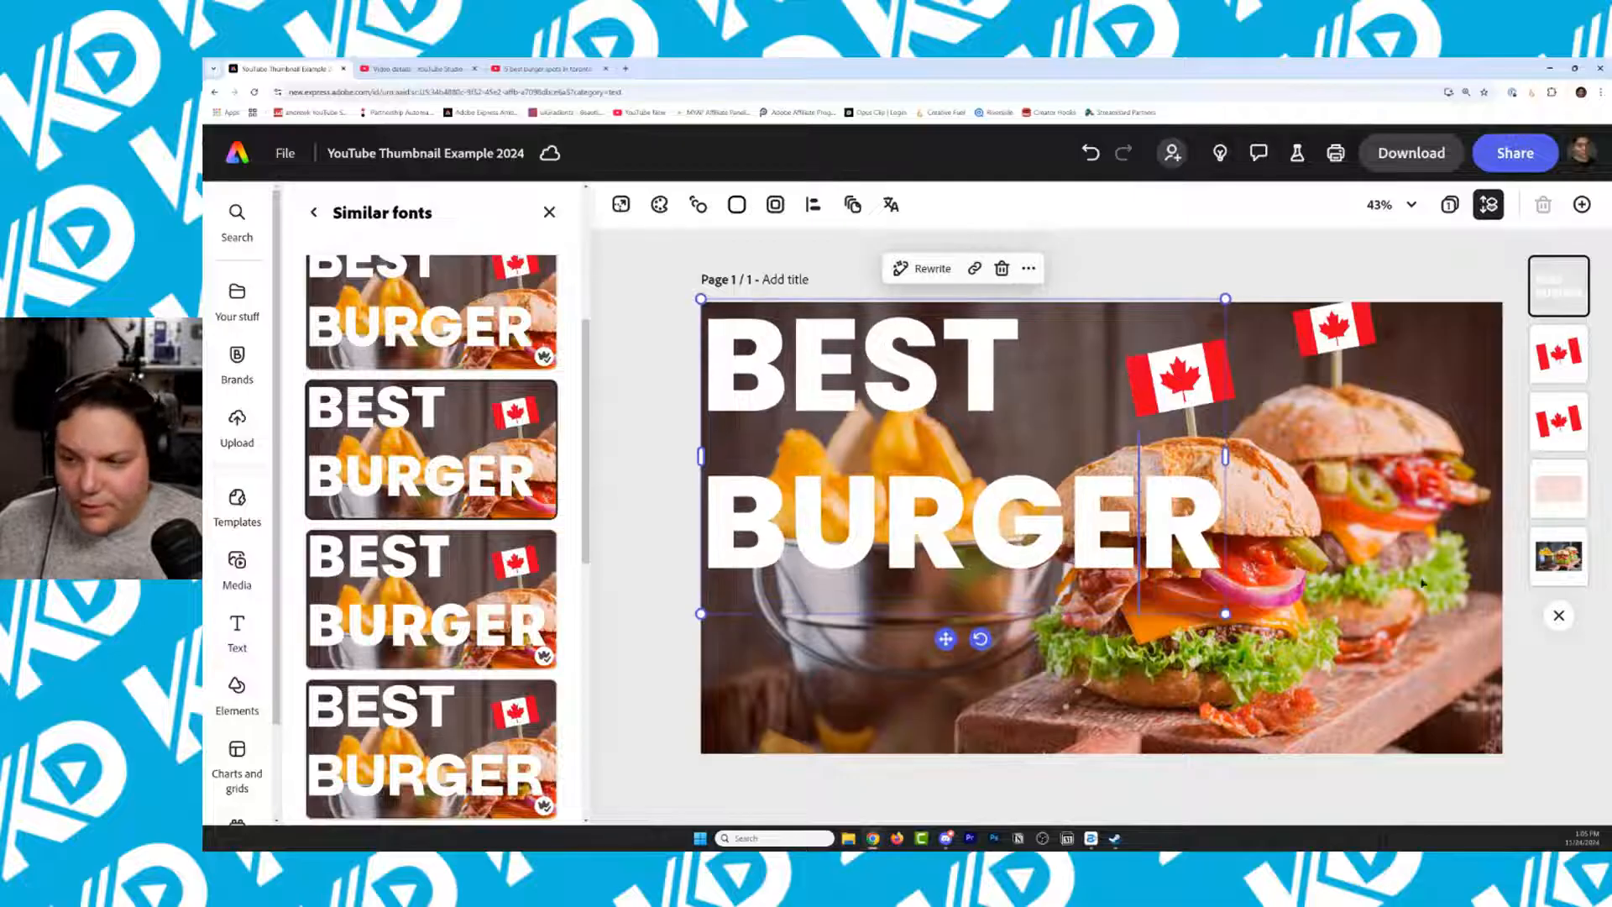
left_click(548, 215)
left_click(548, 215)
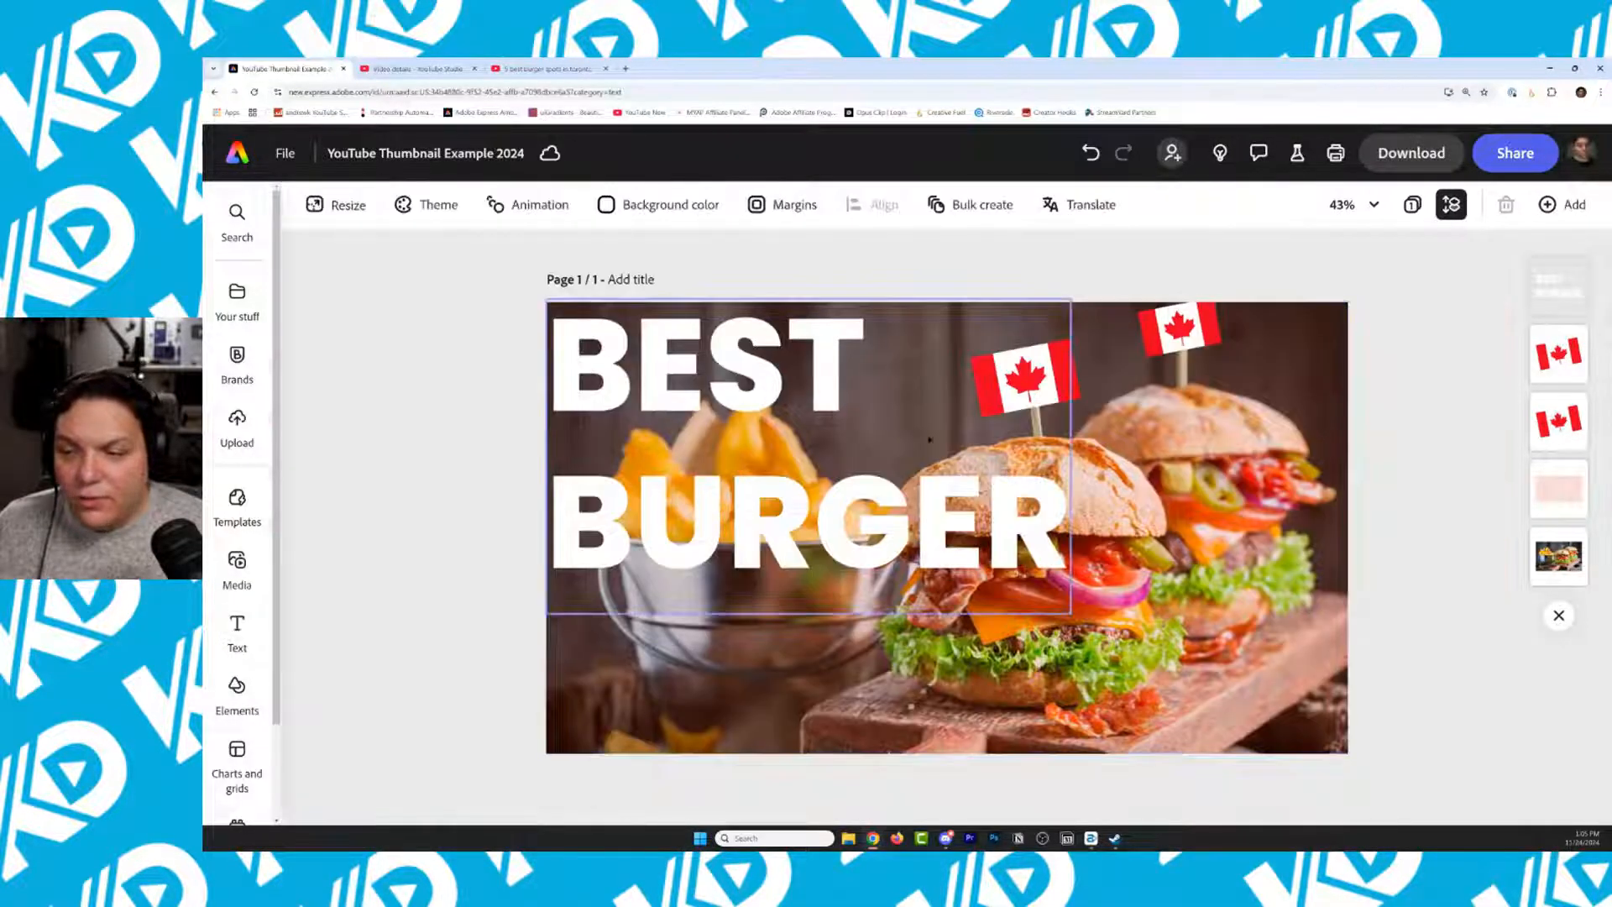
Apply the Dynamic text layout to the BEST BURGER heading
left_click(989, 461)
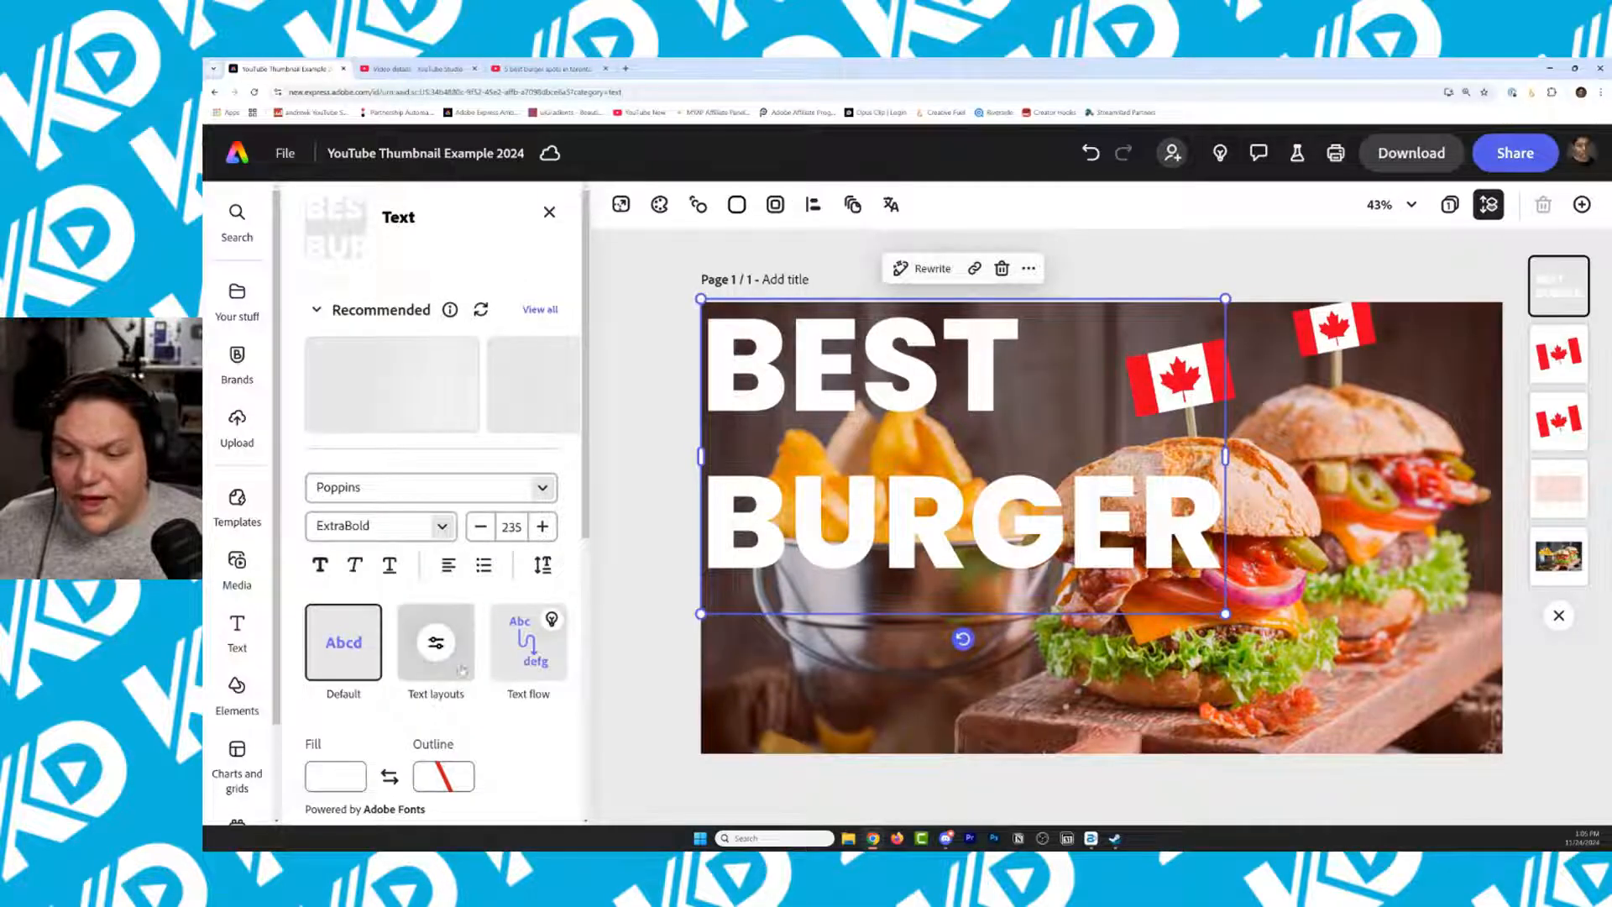
left_click(447, 652)
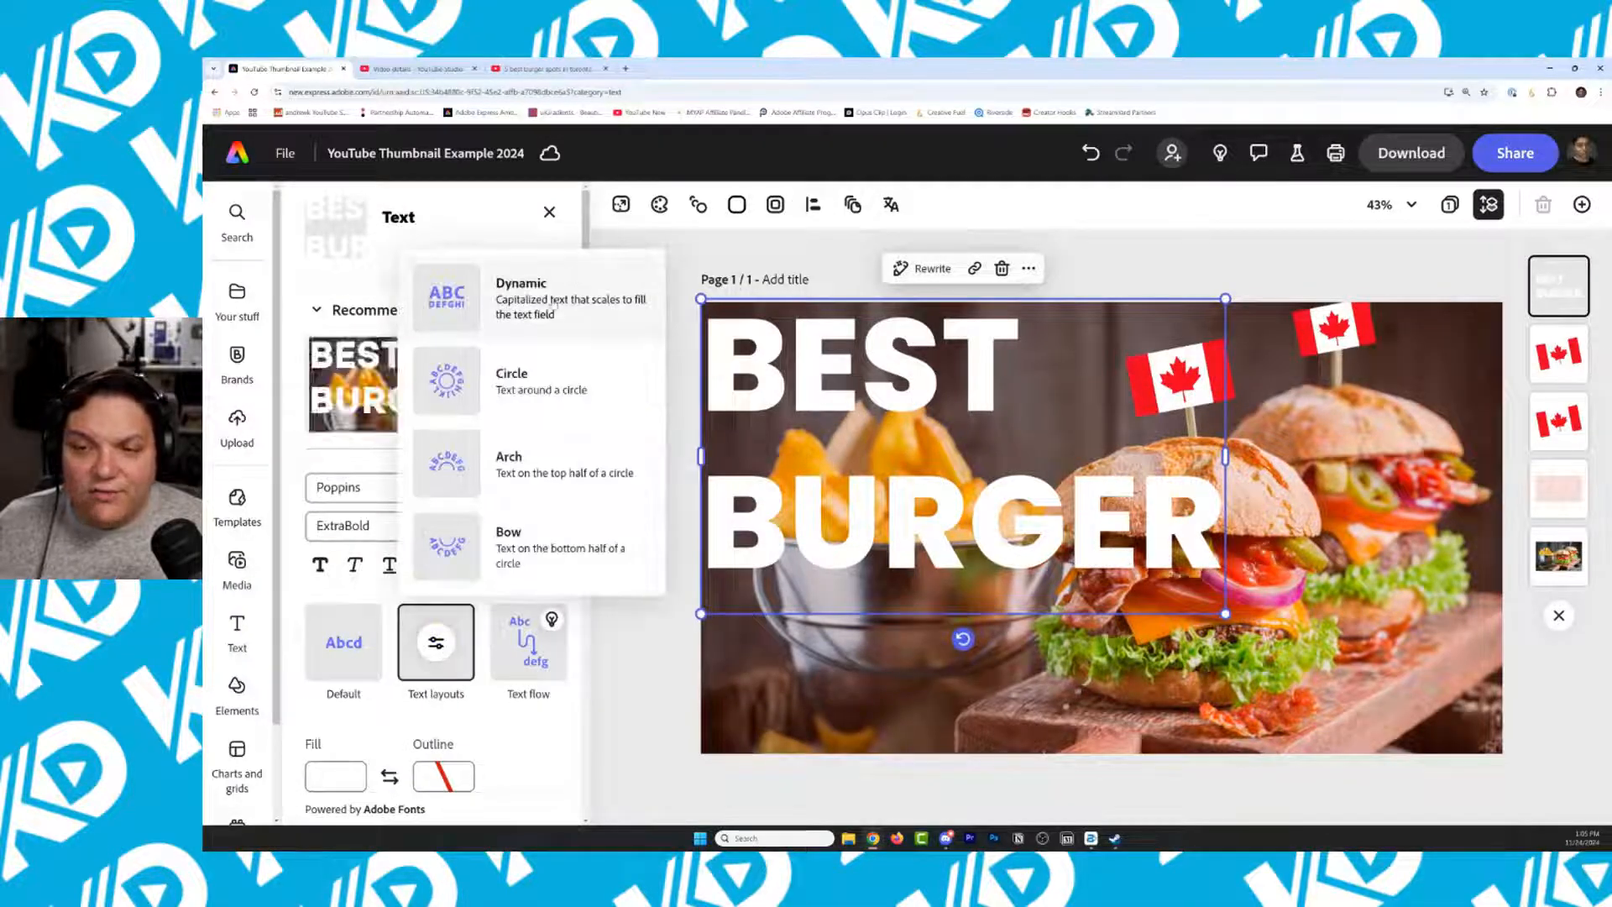
left_click(552, 304)
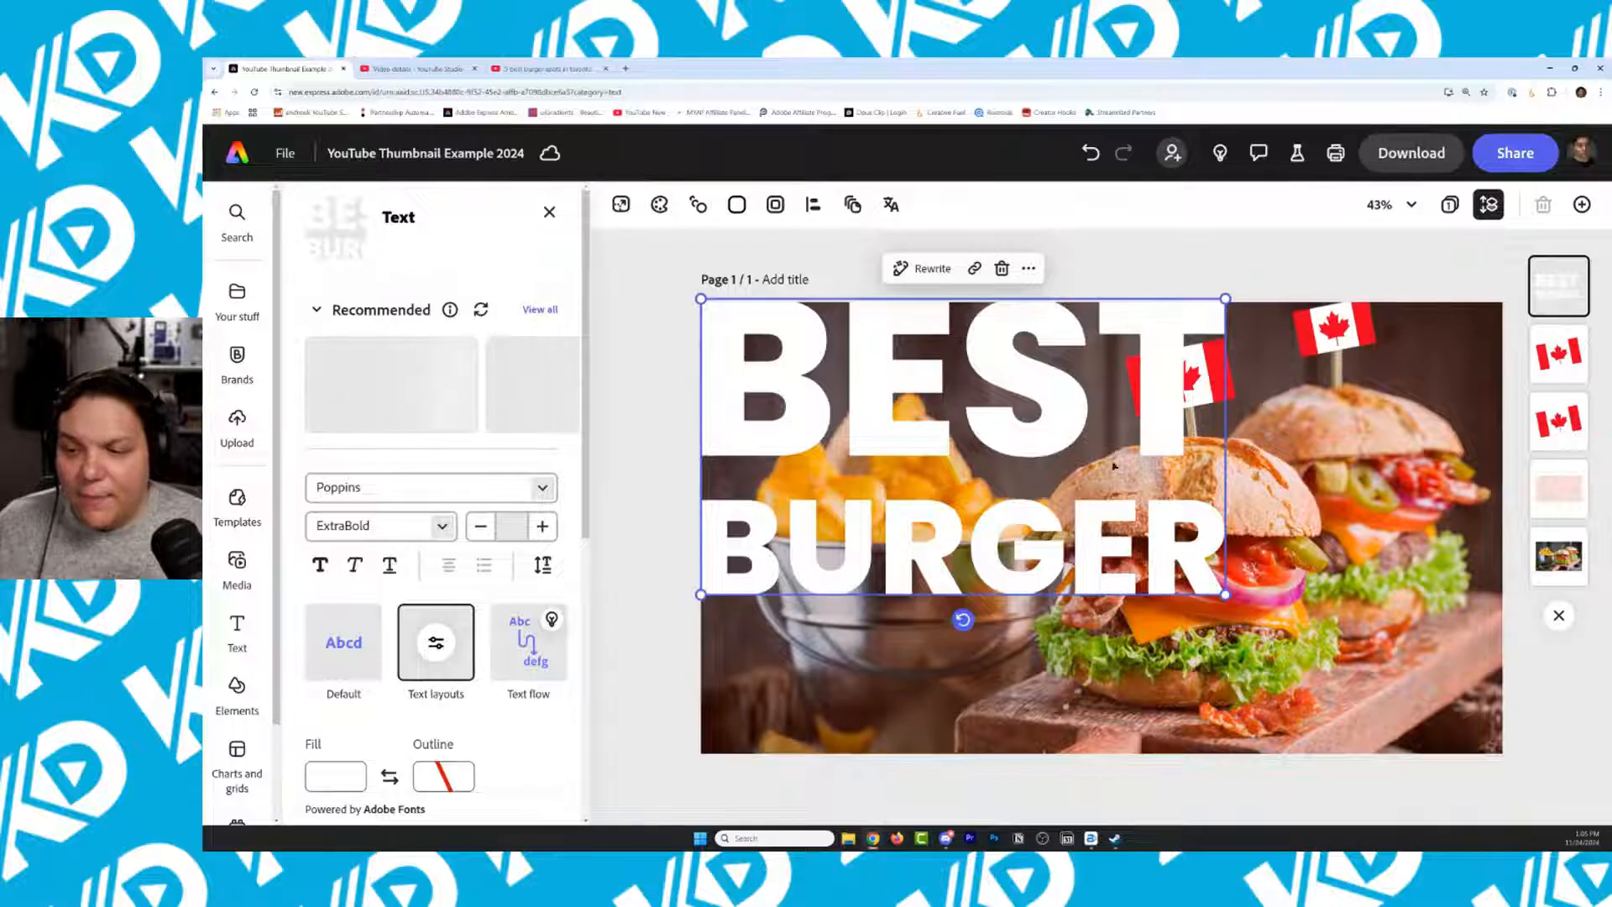
Try the Arch text layout on the BEST BURGER heading and undo it
left_click(447, 646)
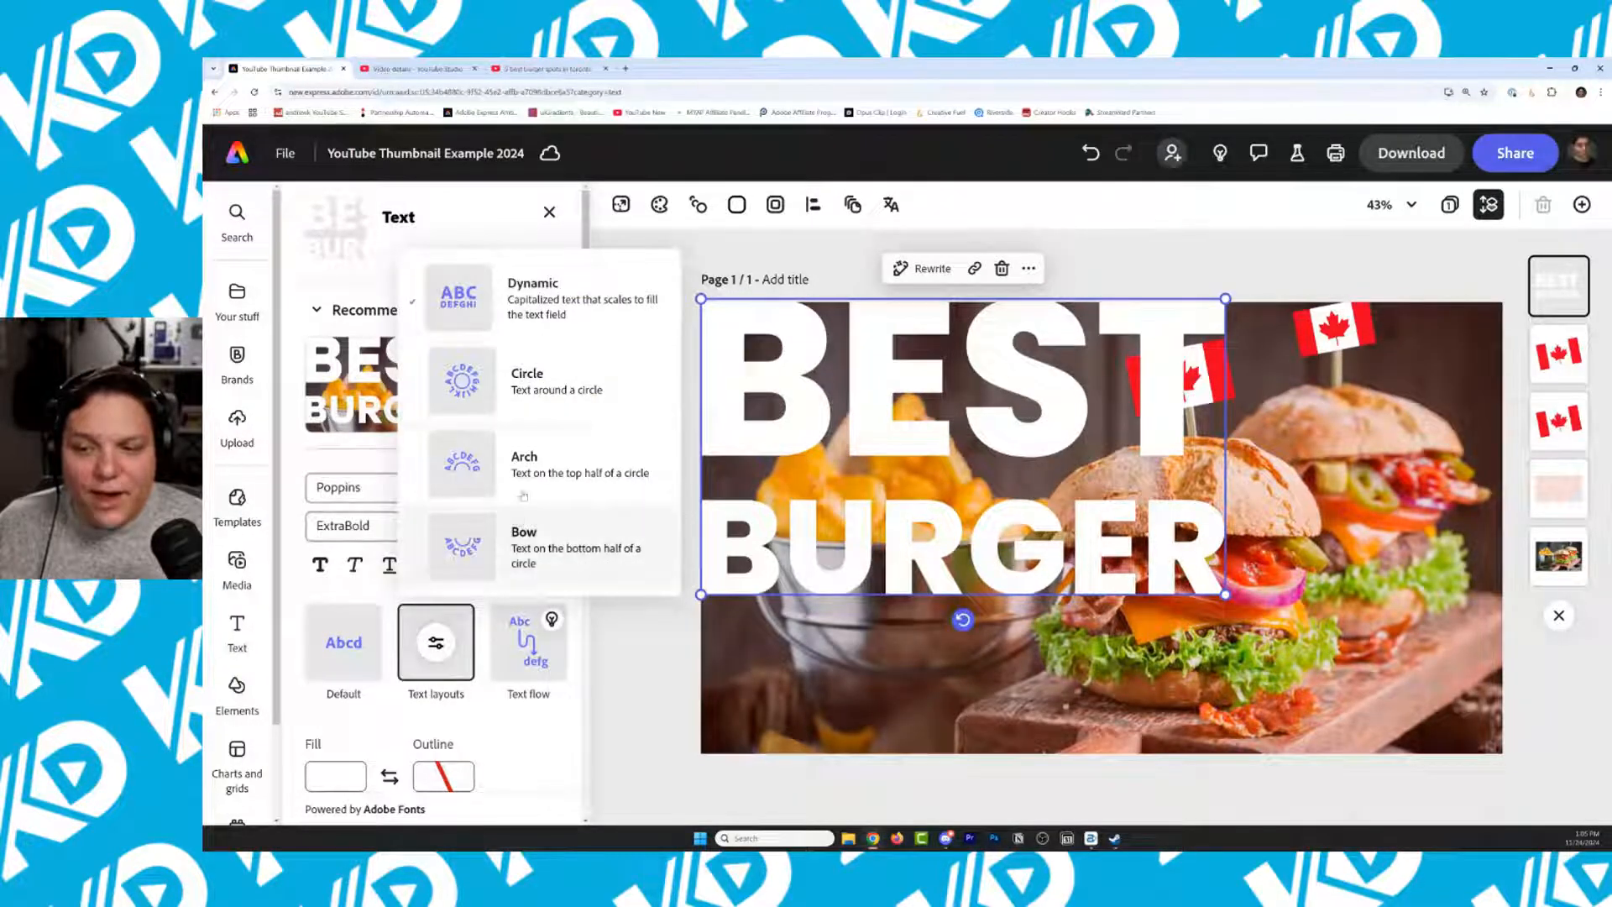
left_click(532, 462)
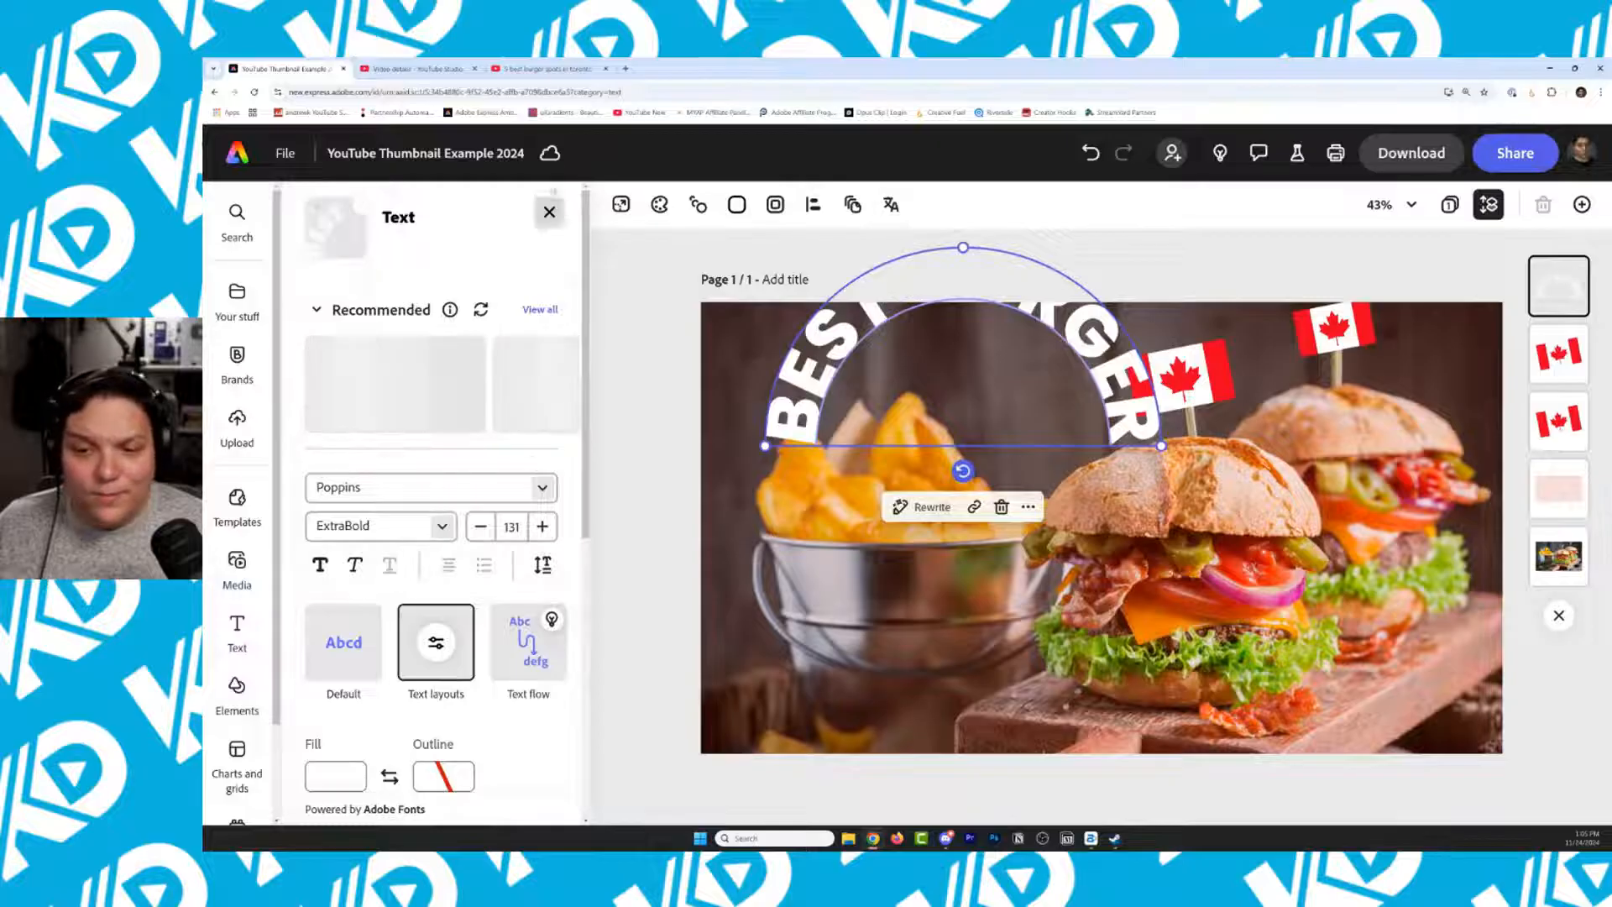
left_click(1090, 154)
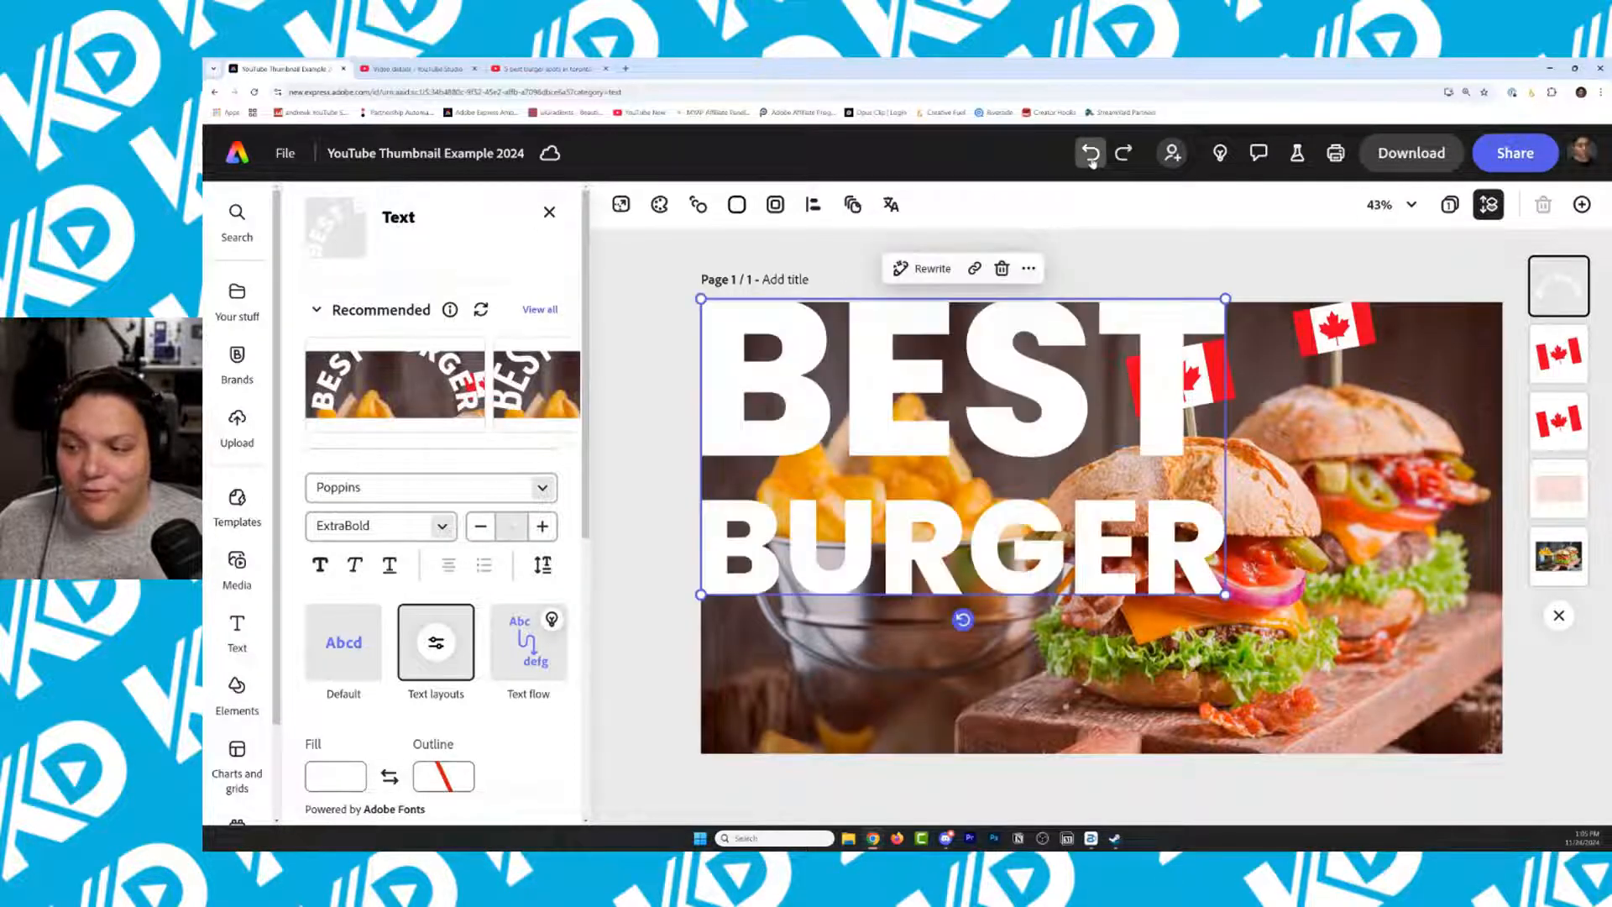
Scale the heading down to clear the front burger and place it just inside the page's upper-left corner
left_click_drag(1226, 298, 1044, 296)
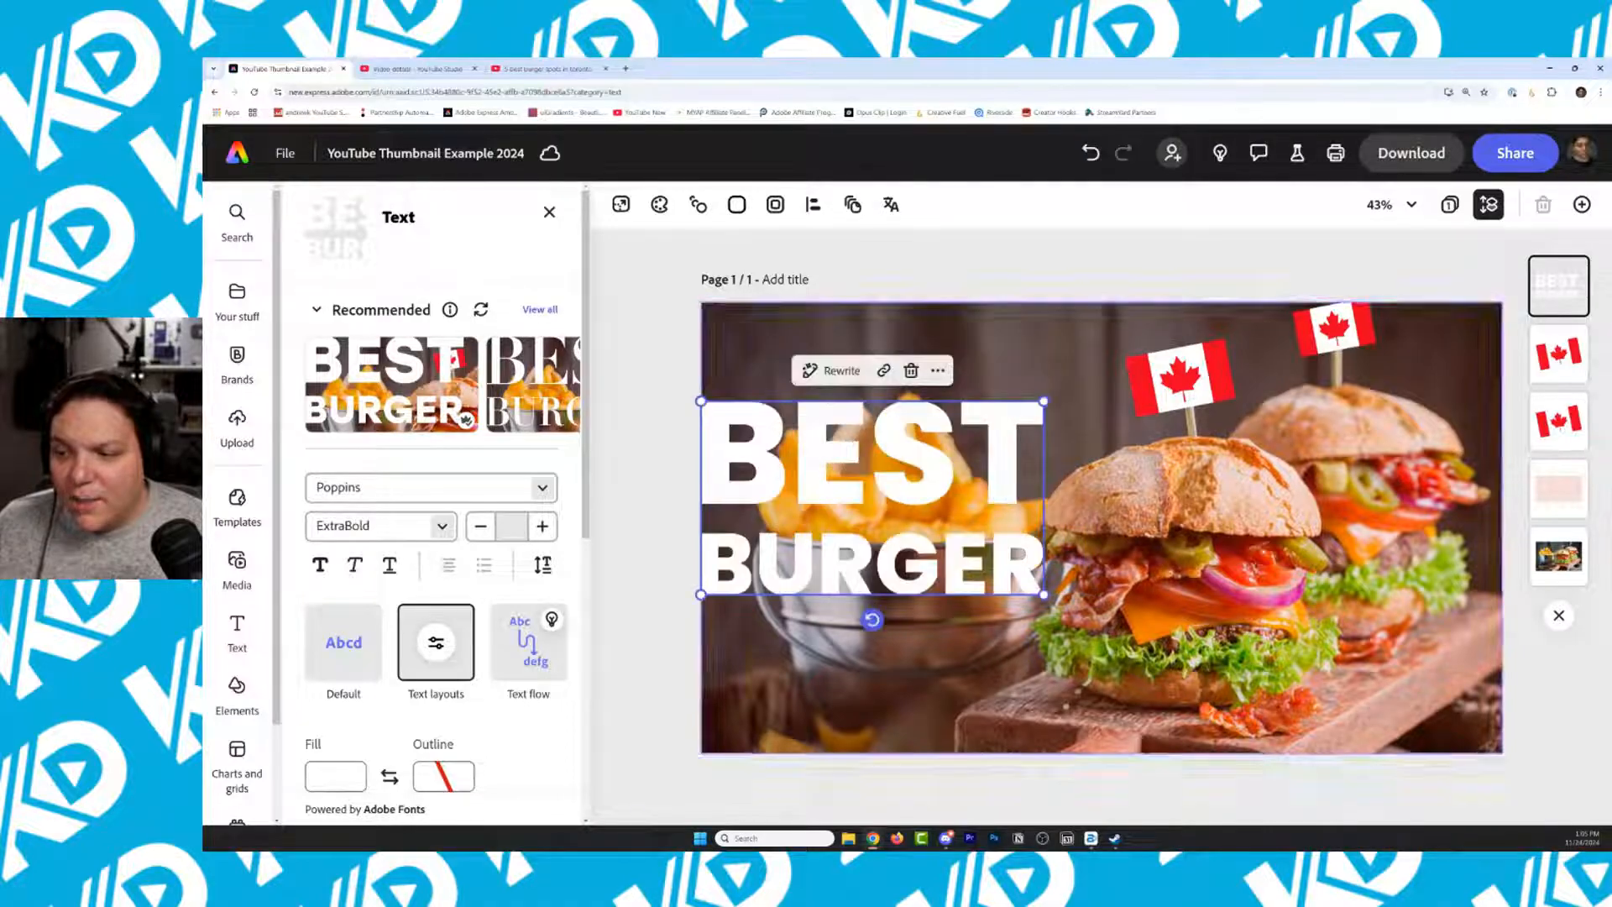
left_click_drag(903, 470, 912, 380)
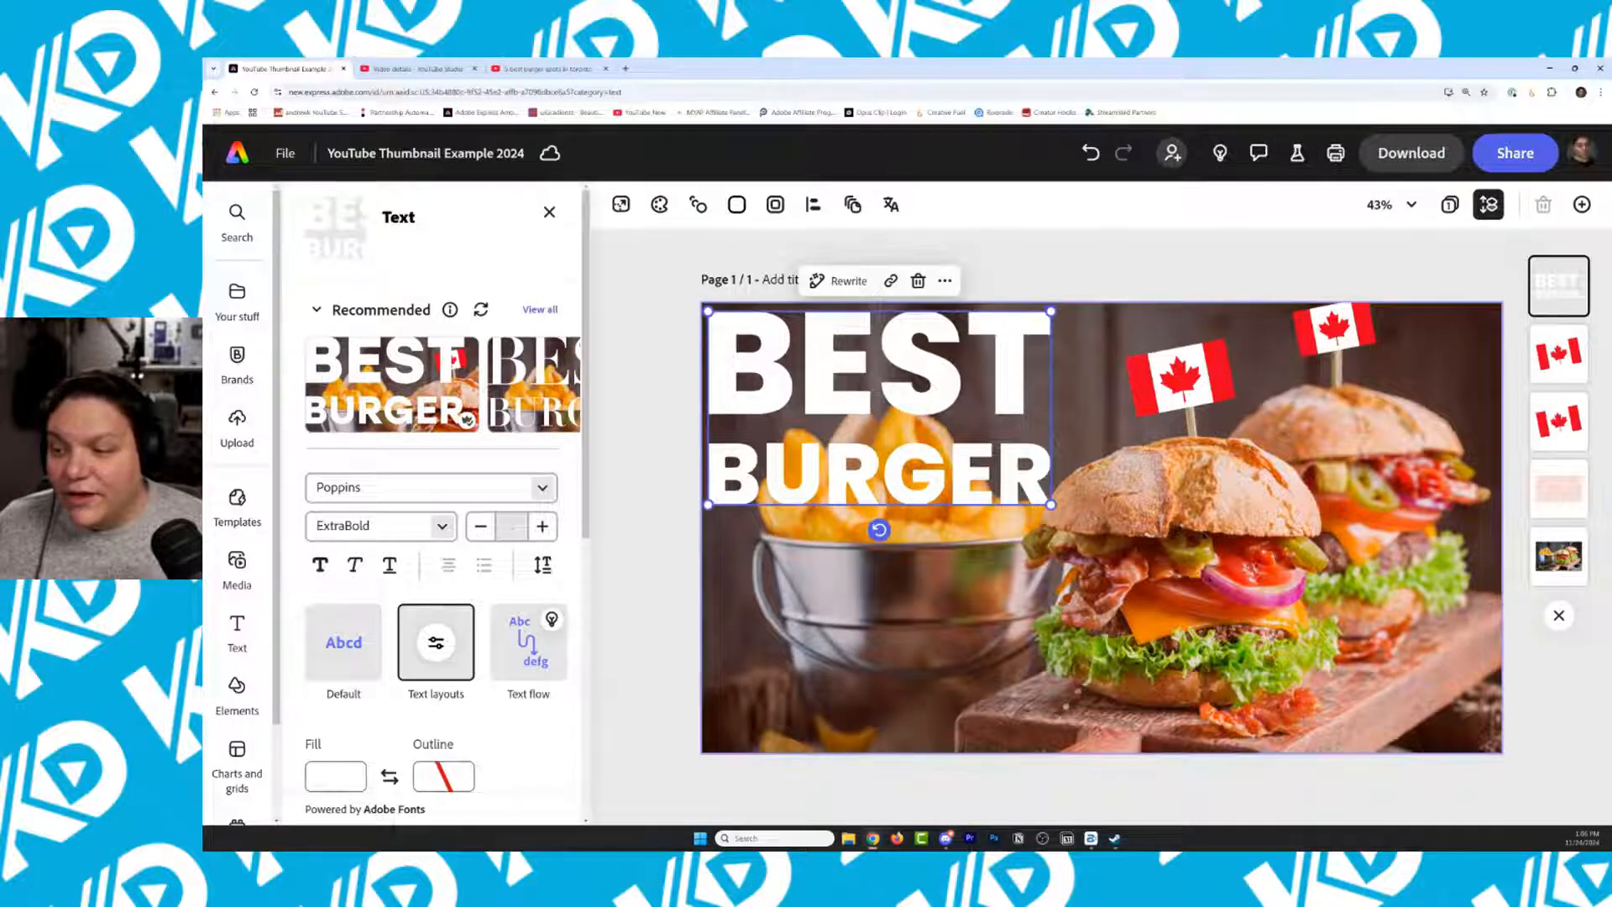
Enlarge the burger background photo slightly more and reposition it behind the heading
left_click(1455, 648)
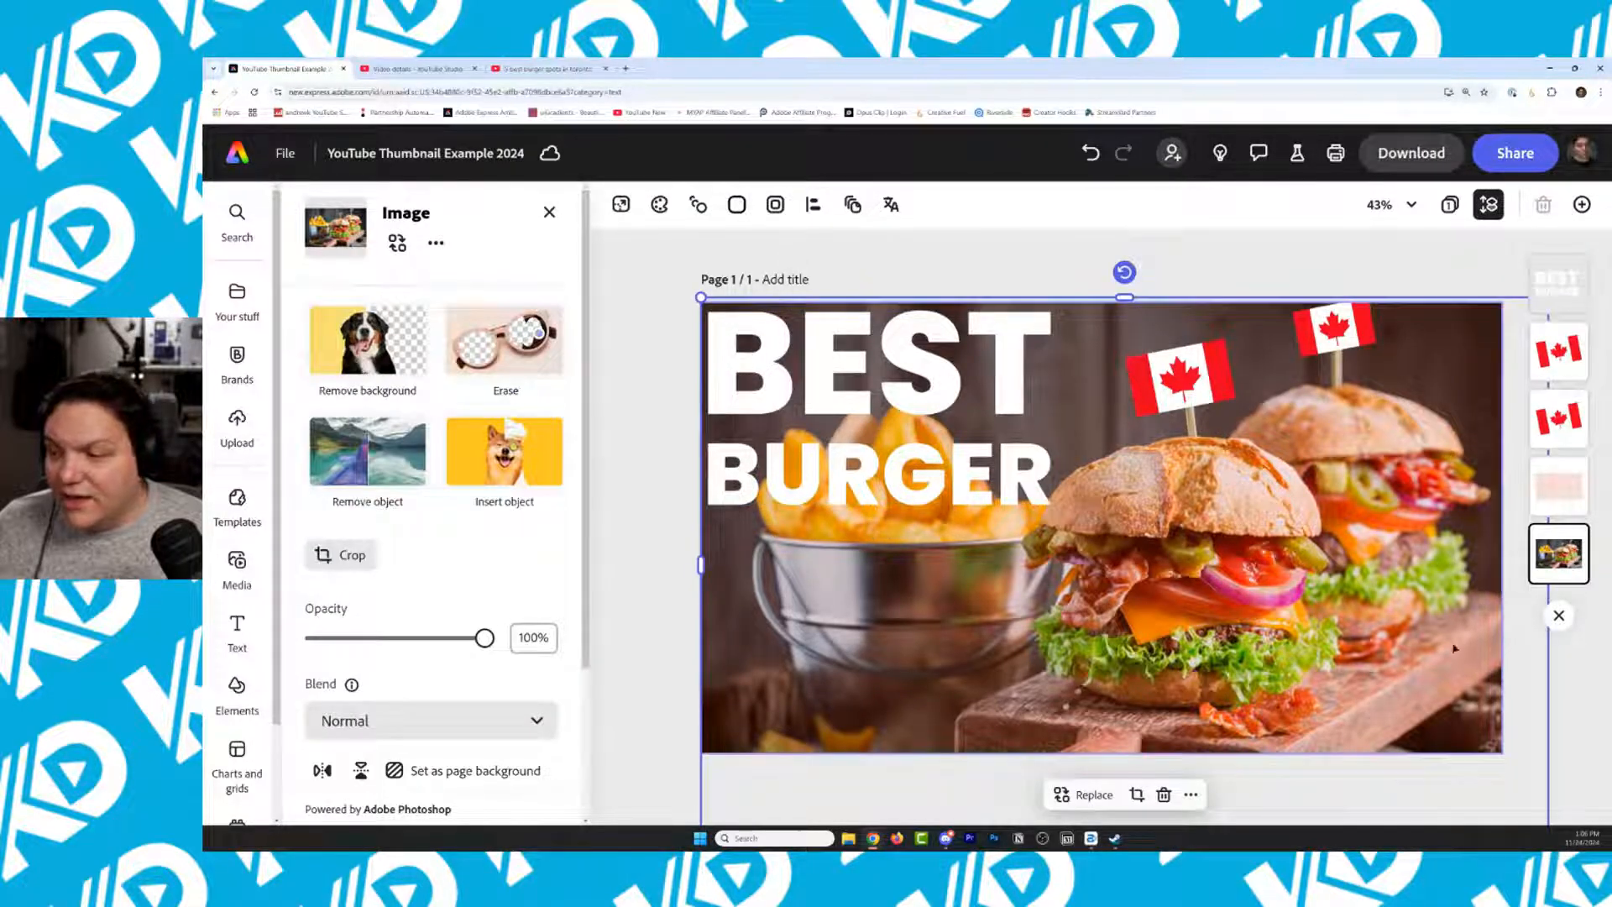
left_click_drag(701, 564, 646, 566)
mouse_move(1306, 658)
left_mouse_down()
mouse_move(1342, 661)
mouse_move(1326, 659)
left_mouse_up()
Realign both Canadian flags with the skewers of the front and rear burgers in the repositioned photo
mouse_move(1339, 319)
left_mouse_down()
mouse_move(1352, 346)
mouse_move(1332, 341)
left_mouse_up()
left_click(1339, 346)
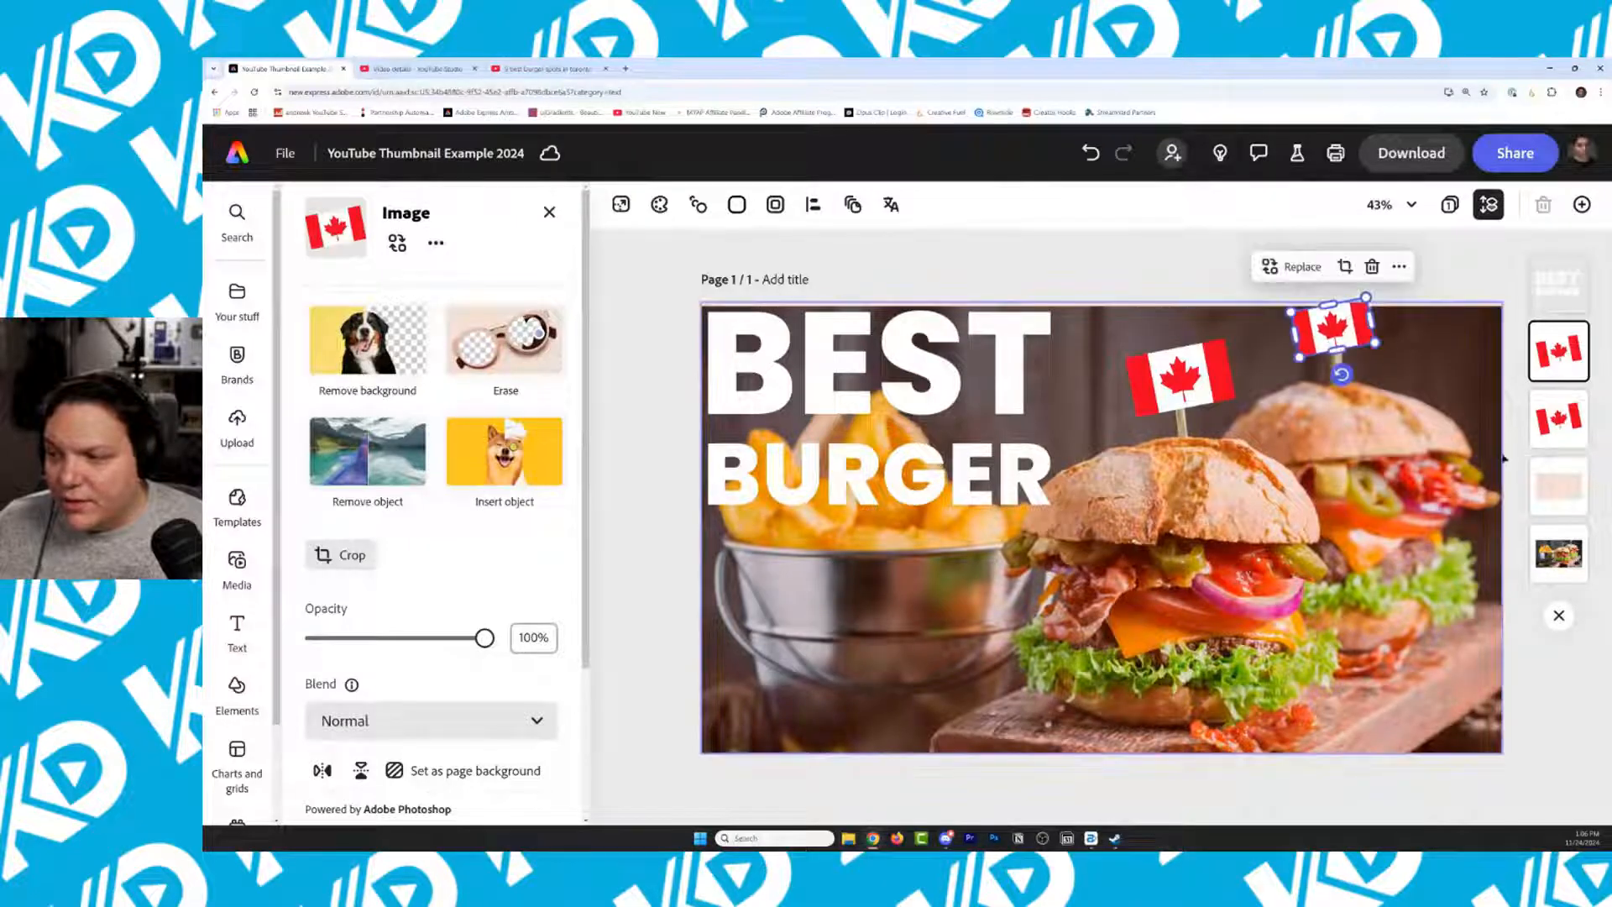
left_click(1314, 463)
left_click_drag(1314, 463, 1313, 448)
left_click_drag(1196, 390, 1160, 379)
left_click(1170, 390)
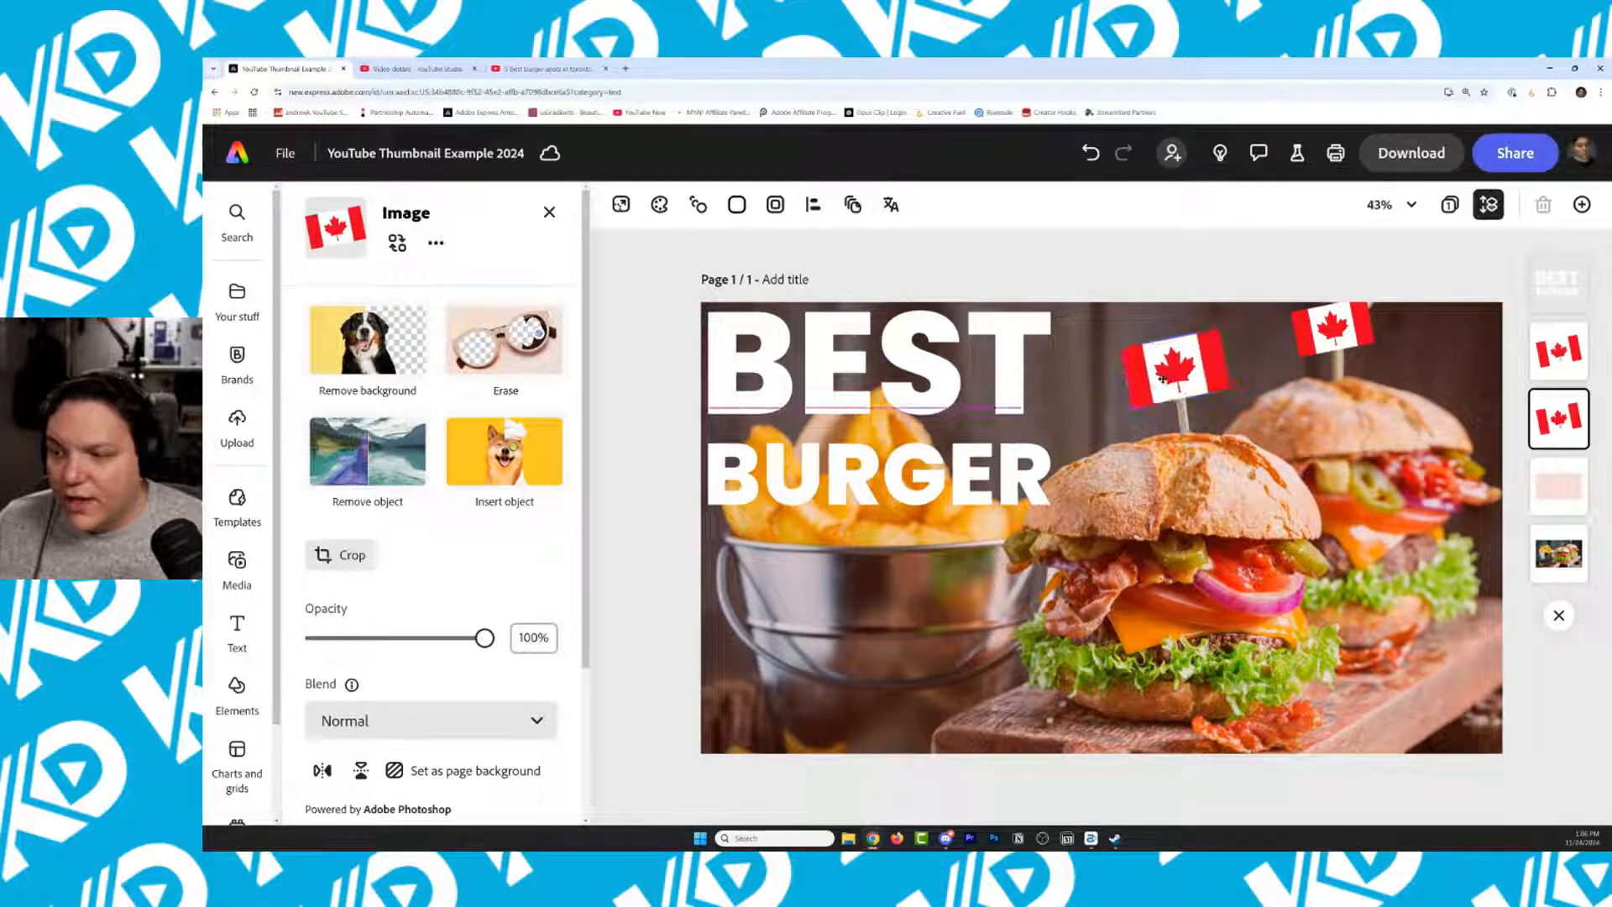
Nudge the rear burger's Canadian flag slightly up and to the right onto its skewer, and deselect it
left_click(1339, 336)
left_click_drag(1342, 339, 1344, 326)
left_click(1068, 255)
left_click(659, 487)
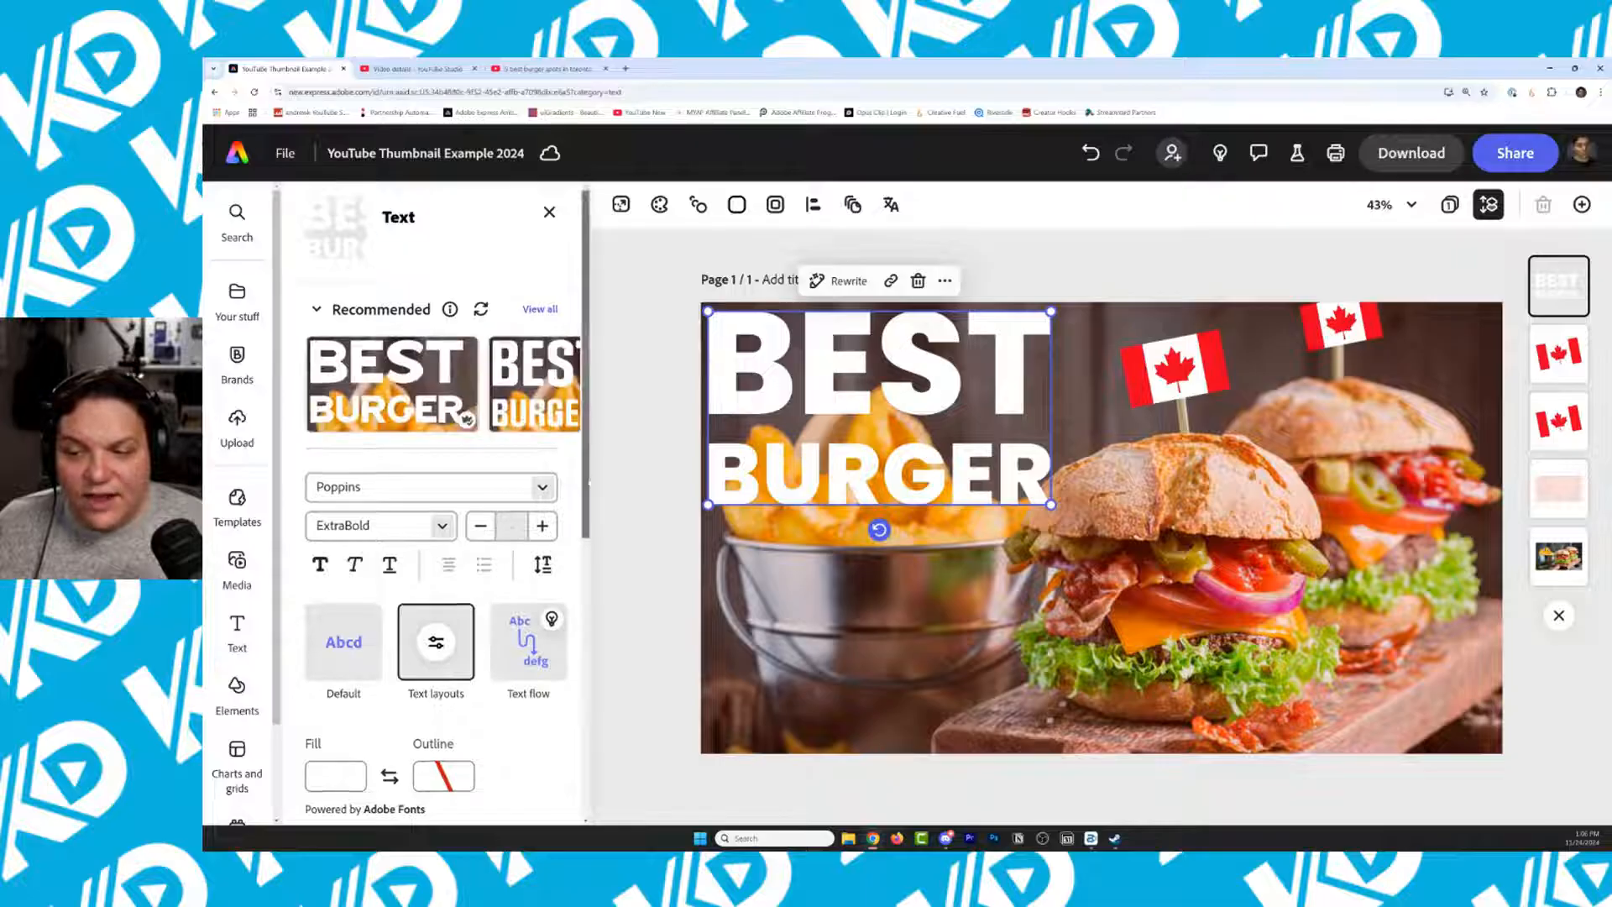
Add a Classic shadow to the BEST BURGER heading and set the shadow color to black
scroll(578, 785, "down", 5)
left_click(542, 636)
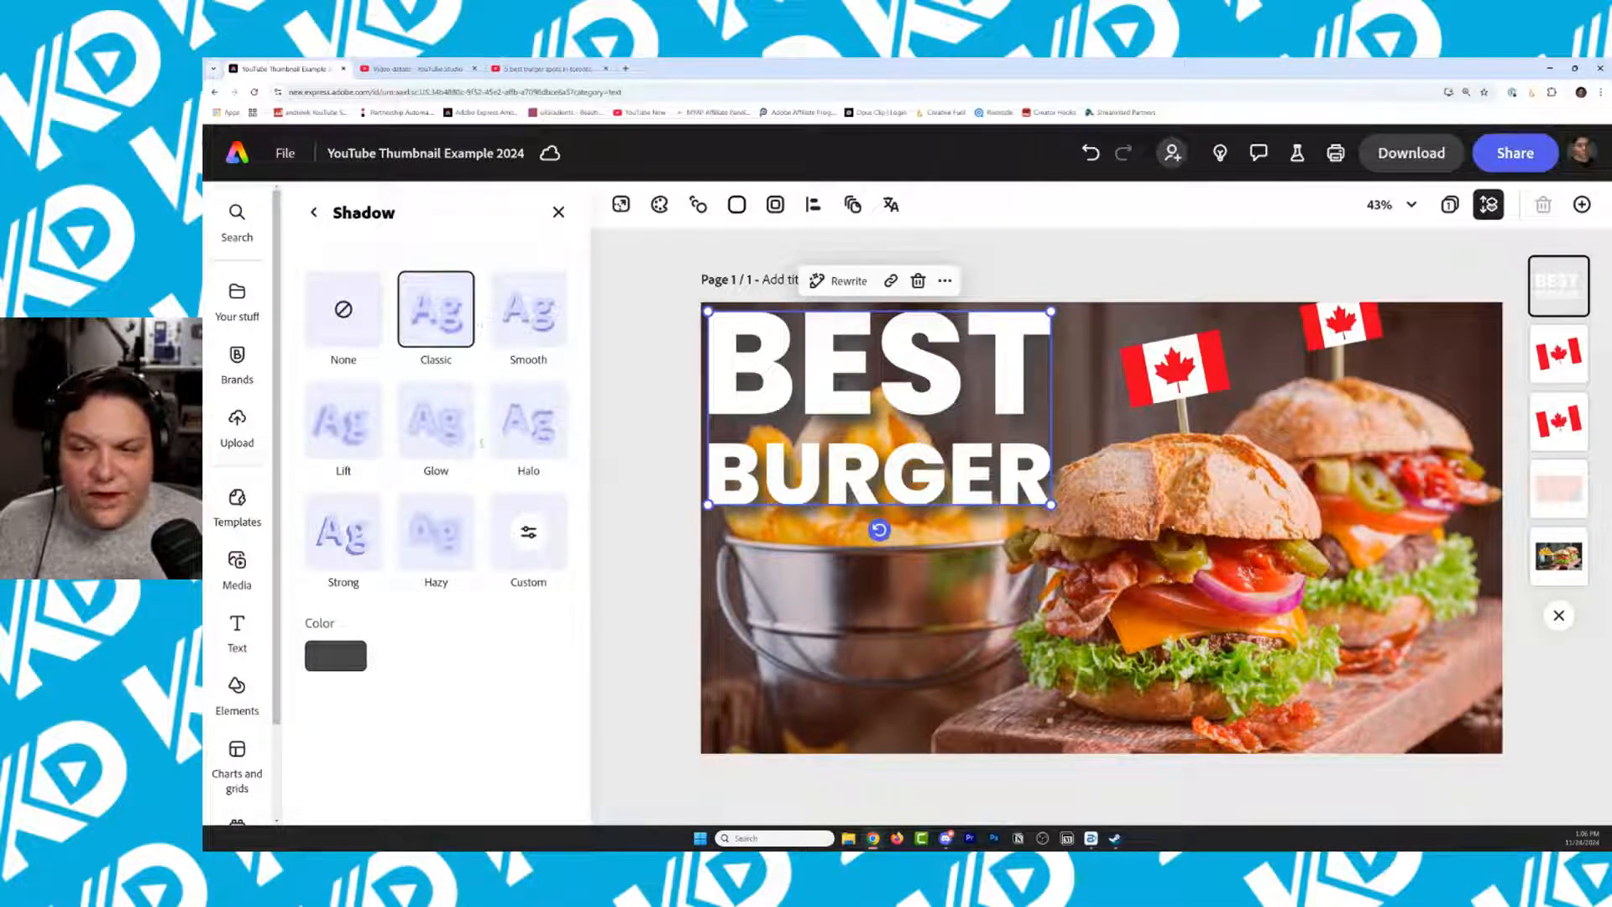
left_click(350, 663)
left_click(402, 383)
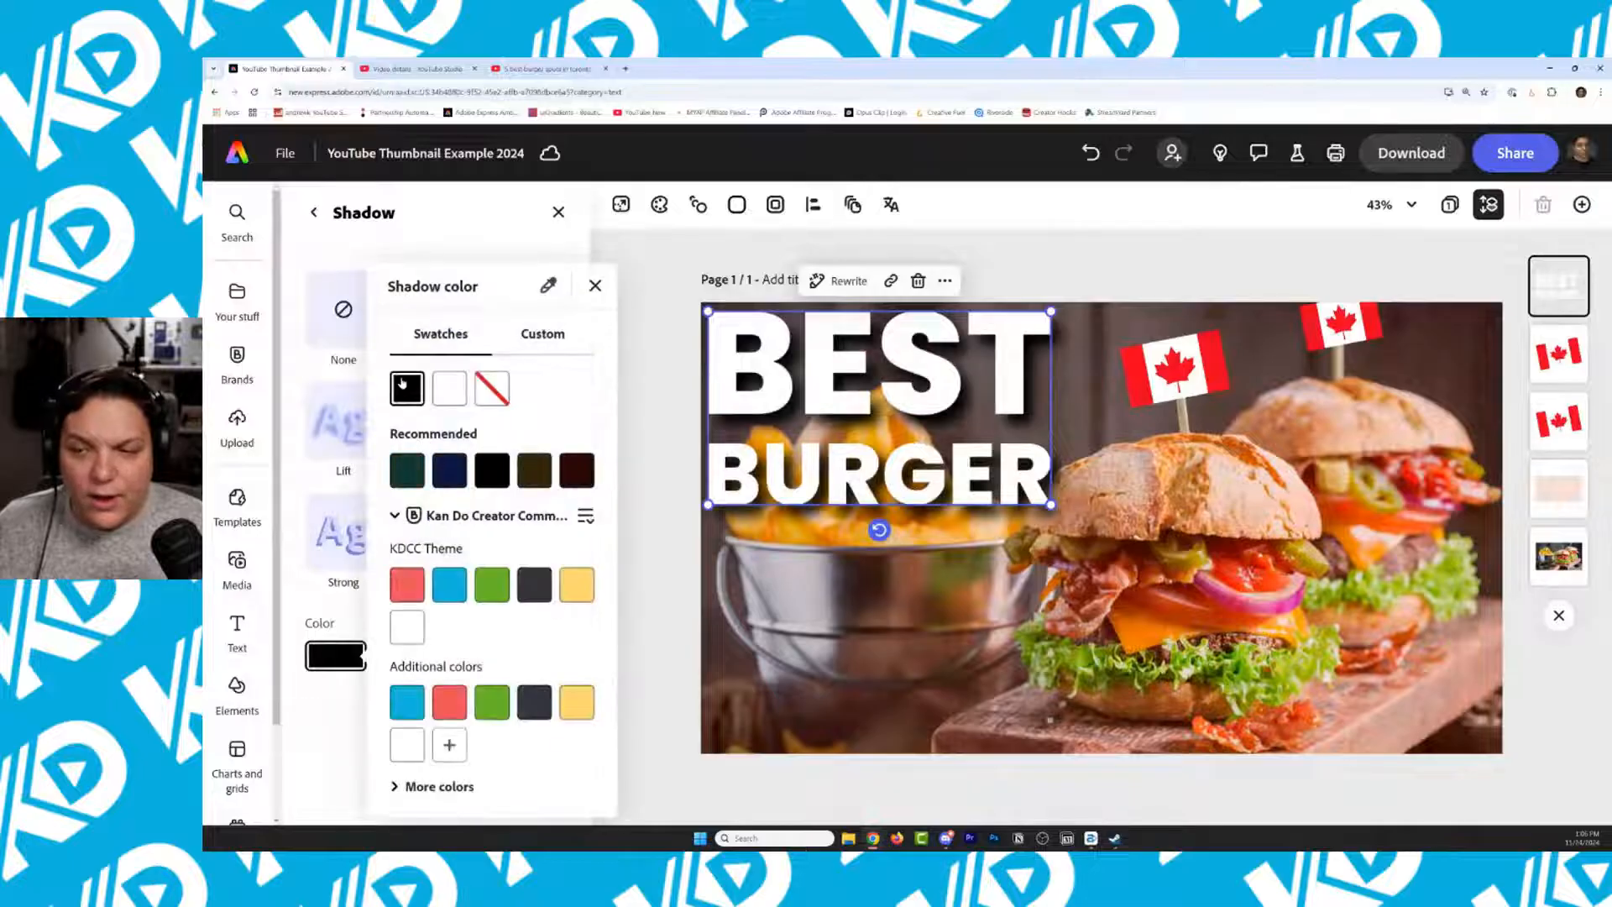
left_click(595, 286)
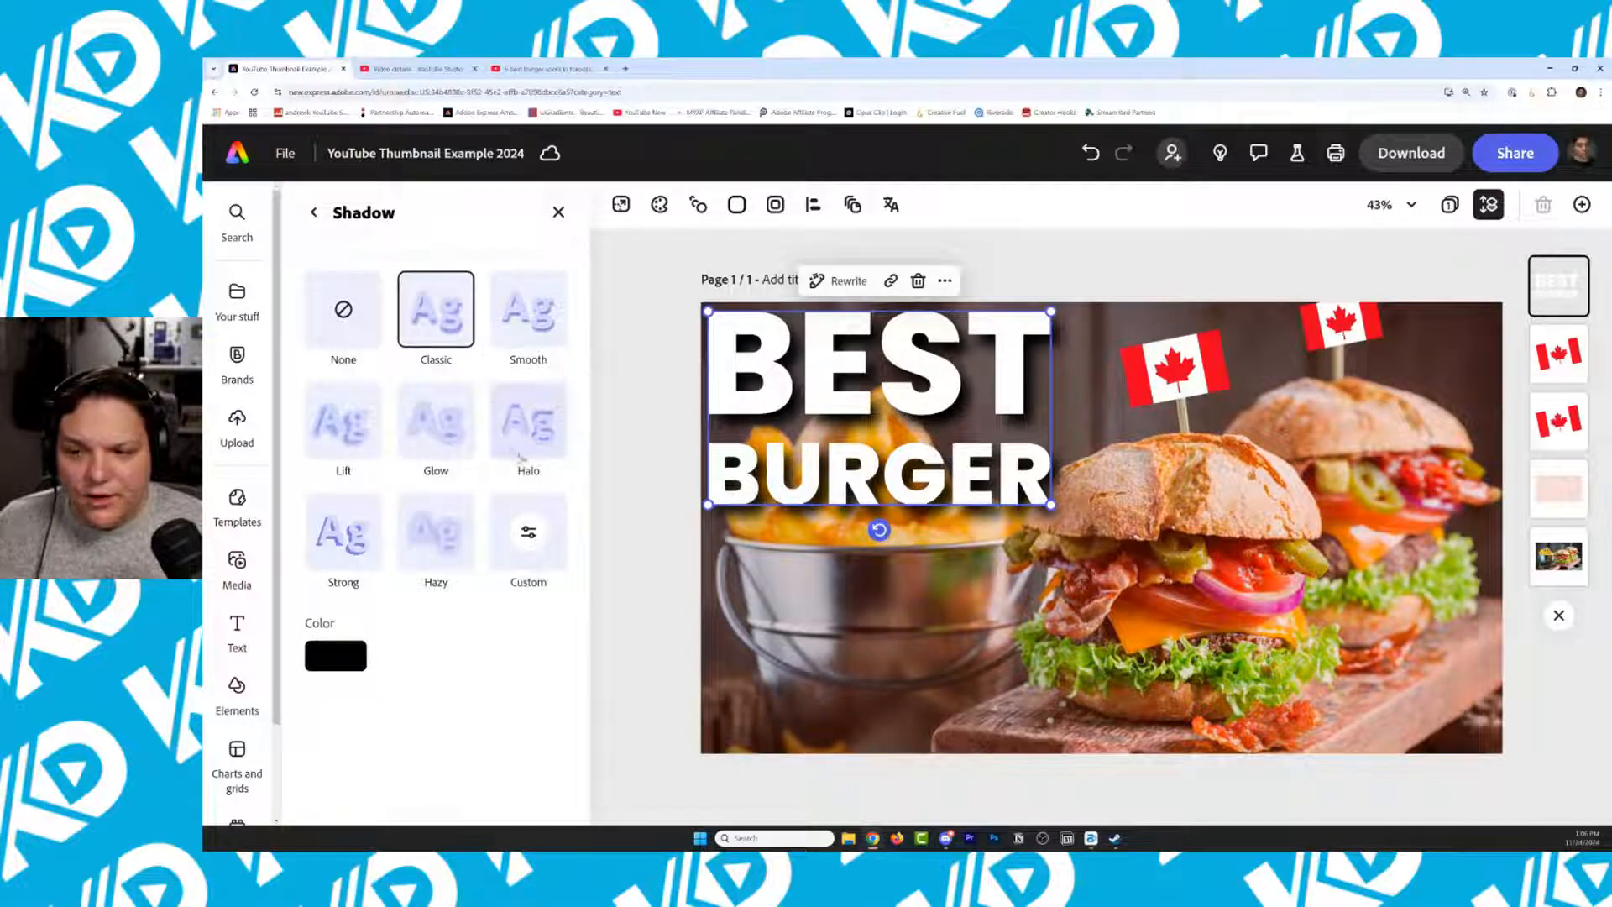
Try the Smooth shadow style on the heading, and apply the Strong style instead
left_click(529, 320)
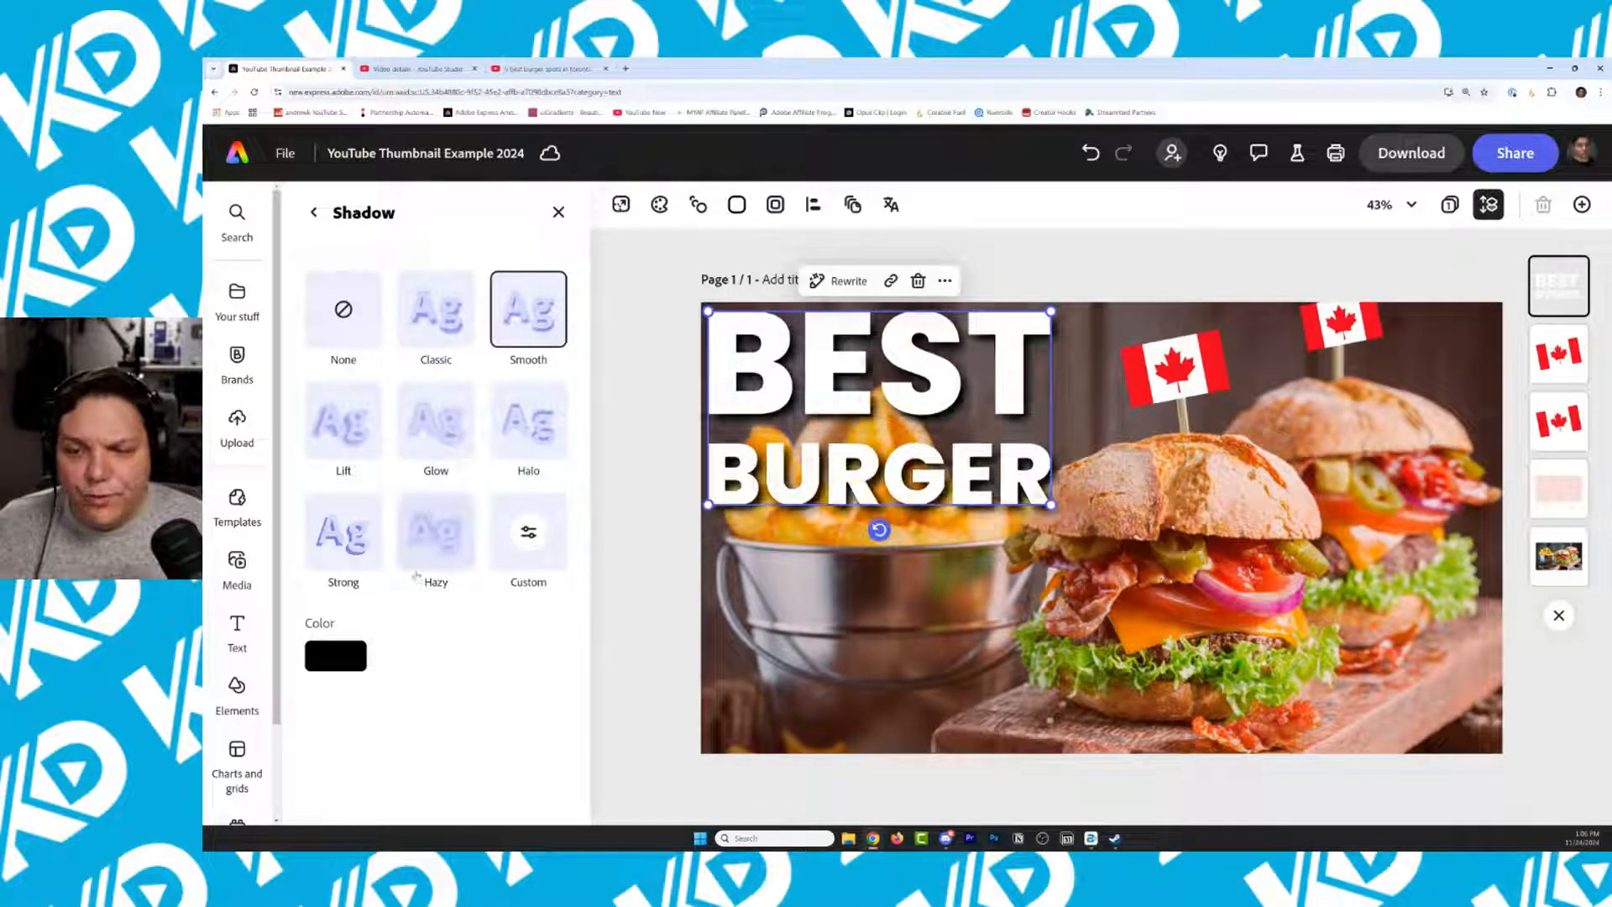
left_click(349, 559)
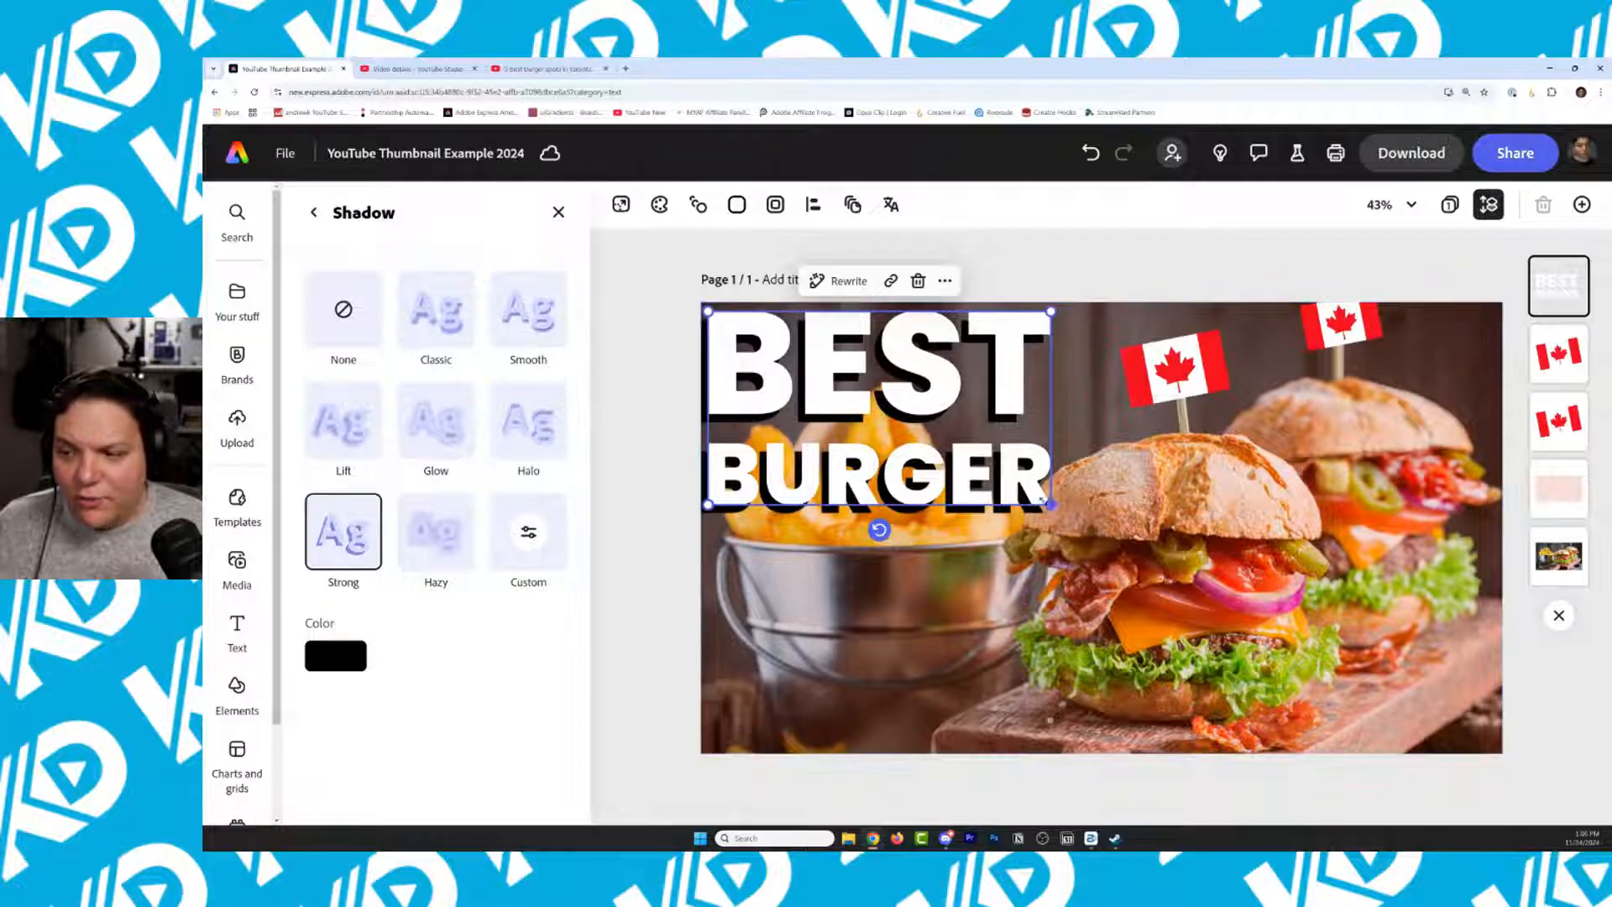
left_click(943, 472)
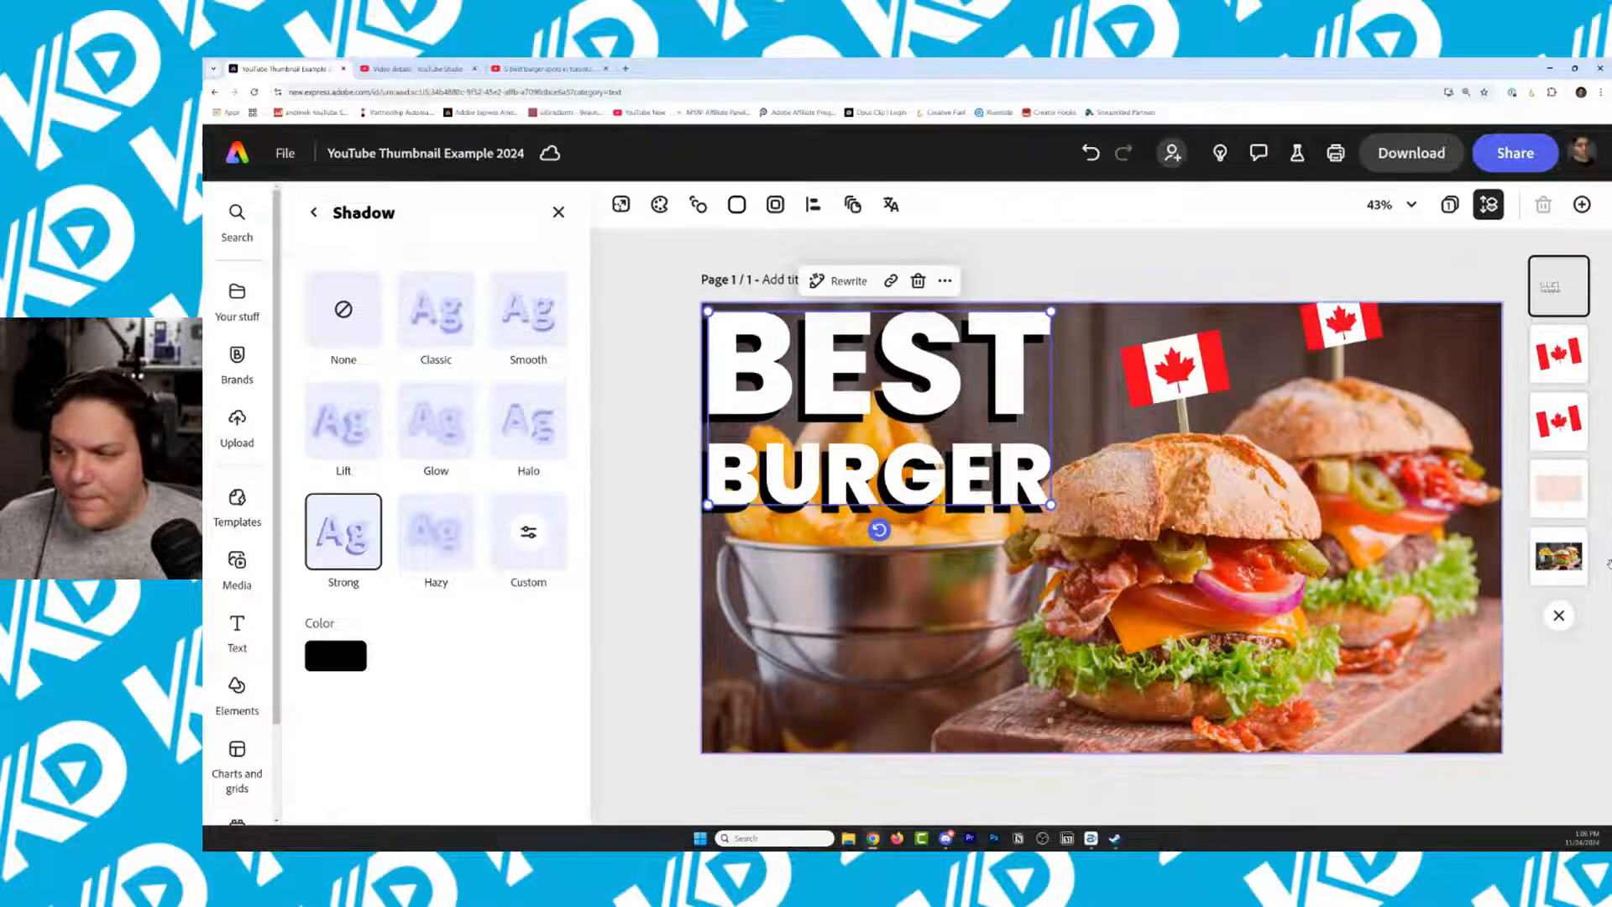
Duplicate the burger background photo and align the copy exactly over the original
left_click(1511, 546)
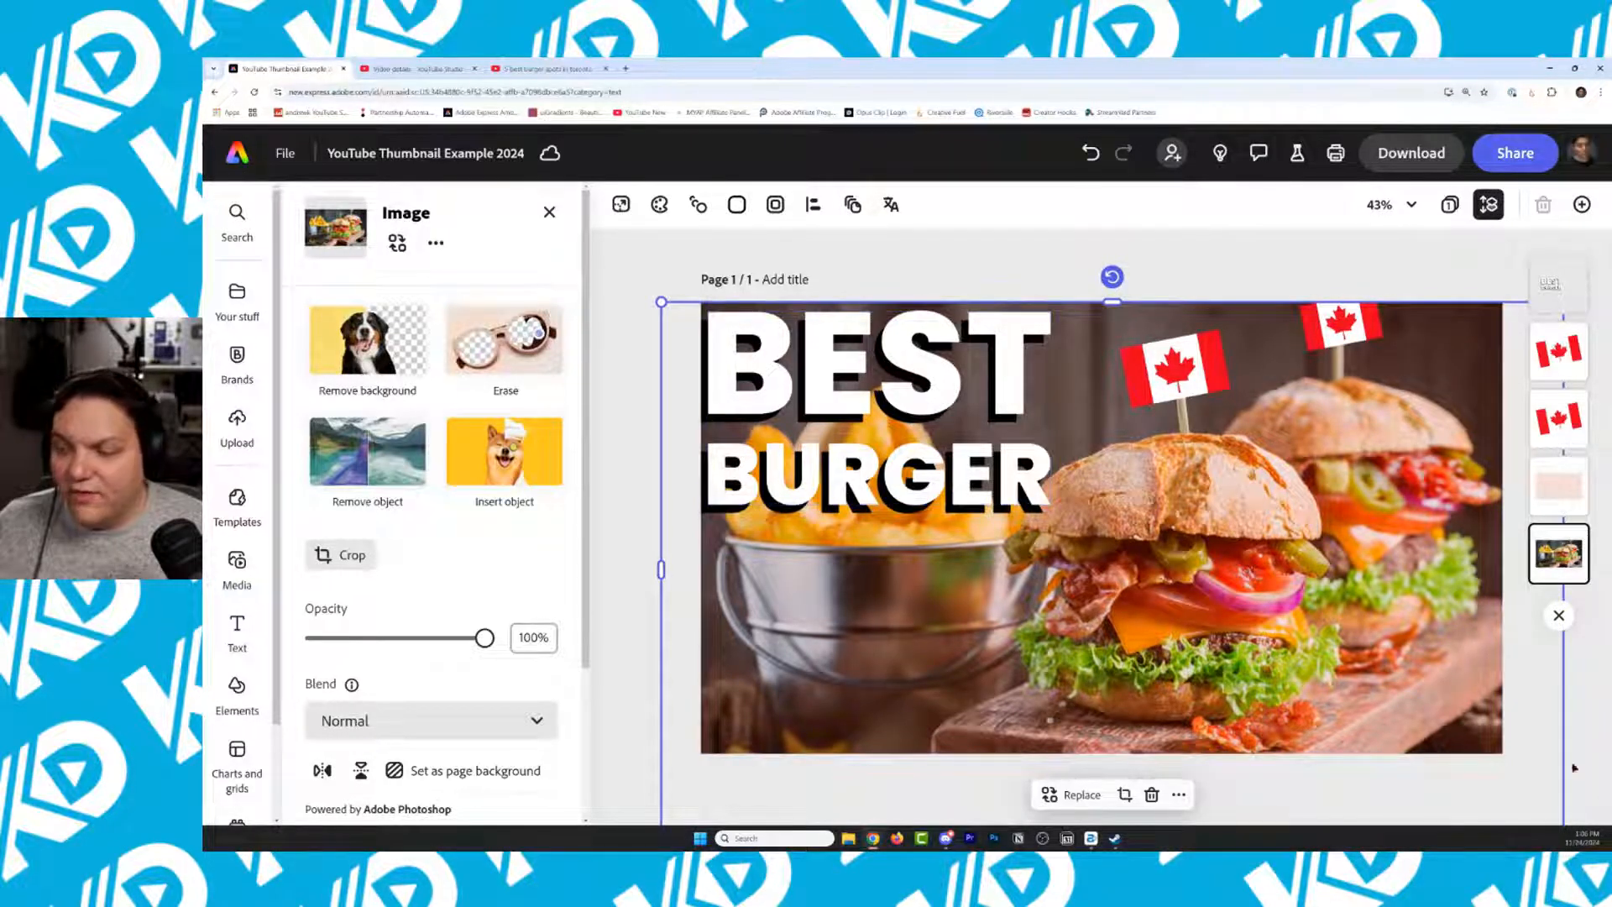
right_click(1026, 346)
left_click(1113, 462)
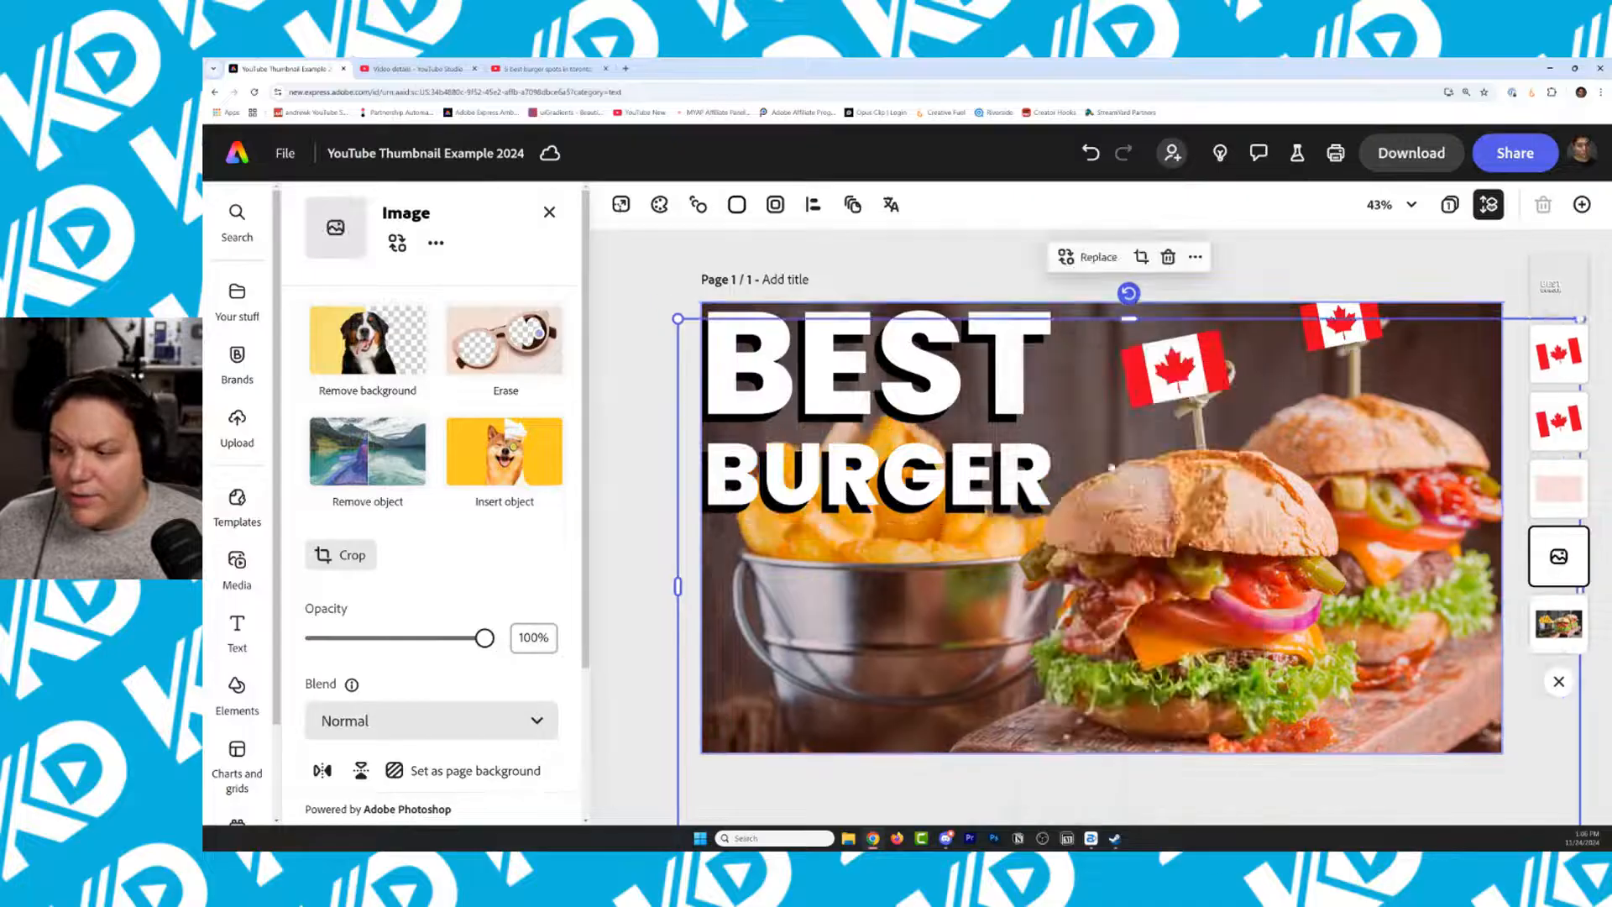
left_click_drag(1380, 663, 1361, 640)
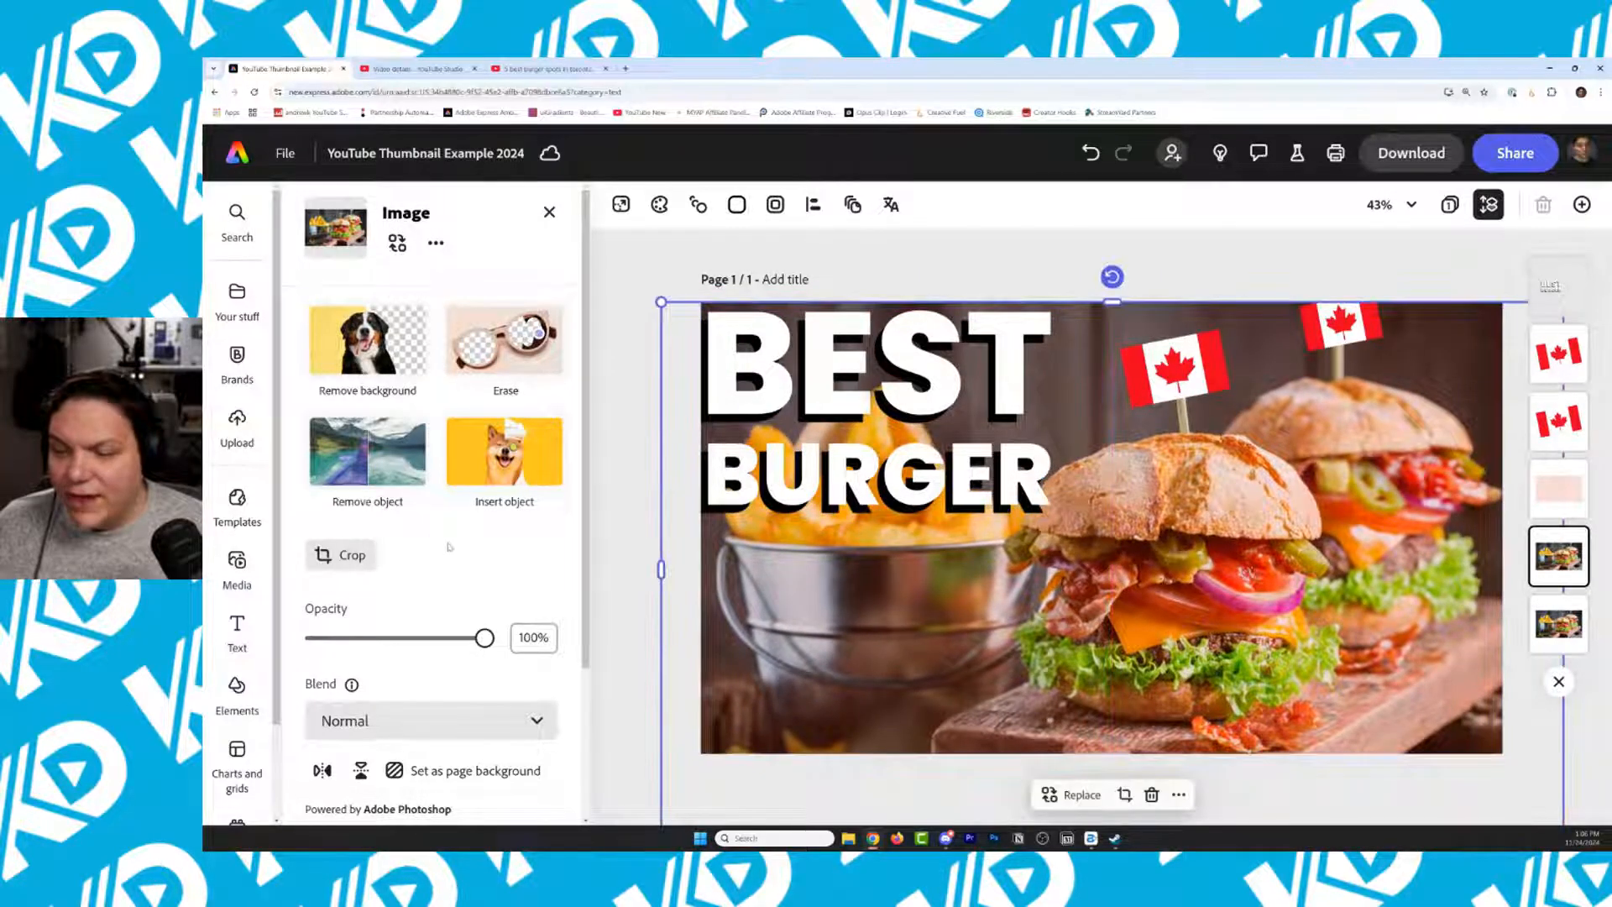
Remove the background from the duplicate burger photo and move the BEST BURGER heading layer directly beneath that cutout
left_click(395, 353)
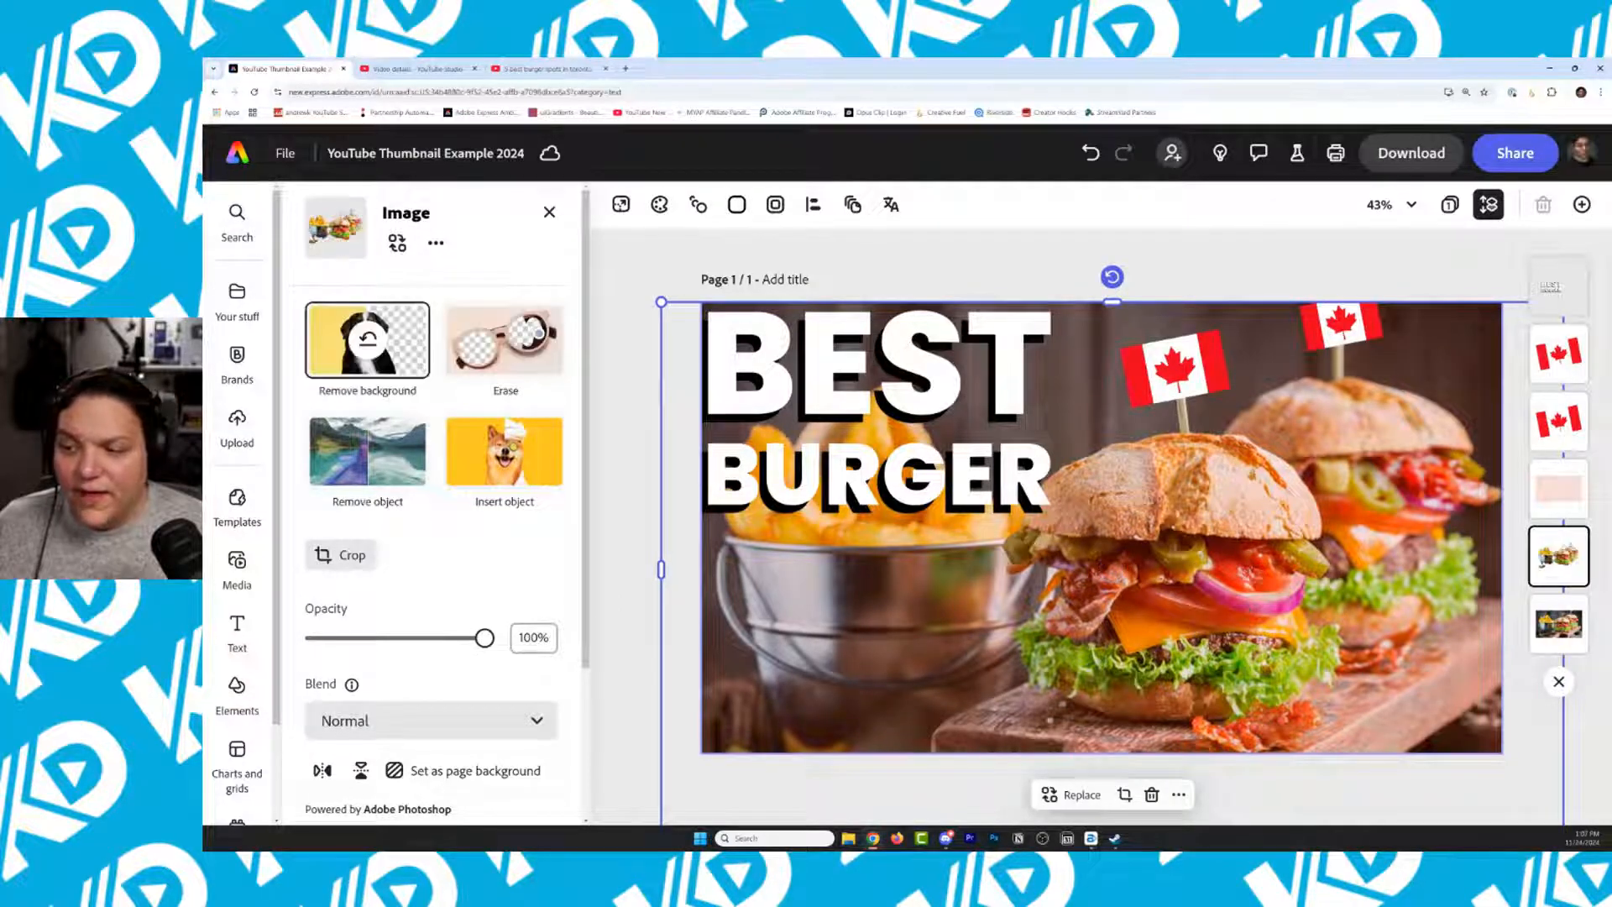
left_click_drag(1559, 286, 1581, 554)
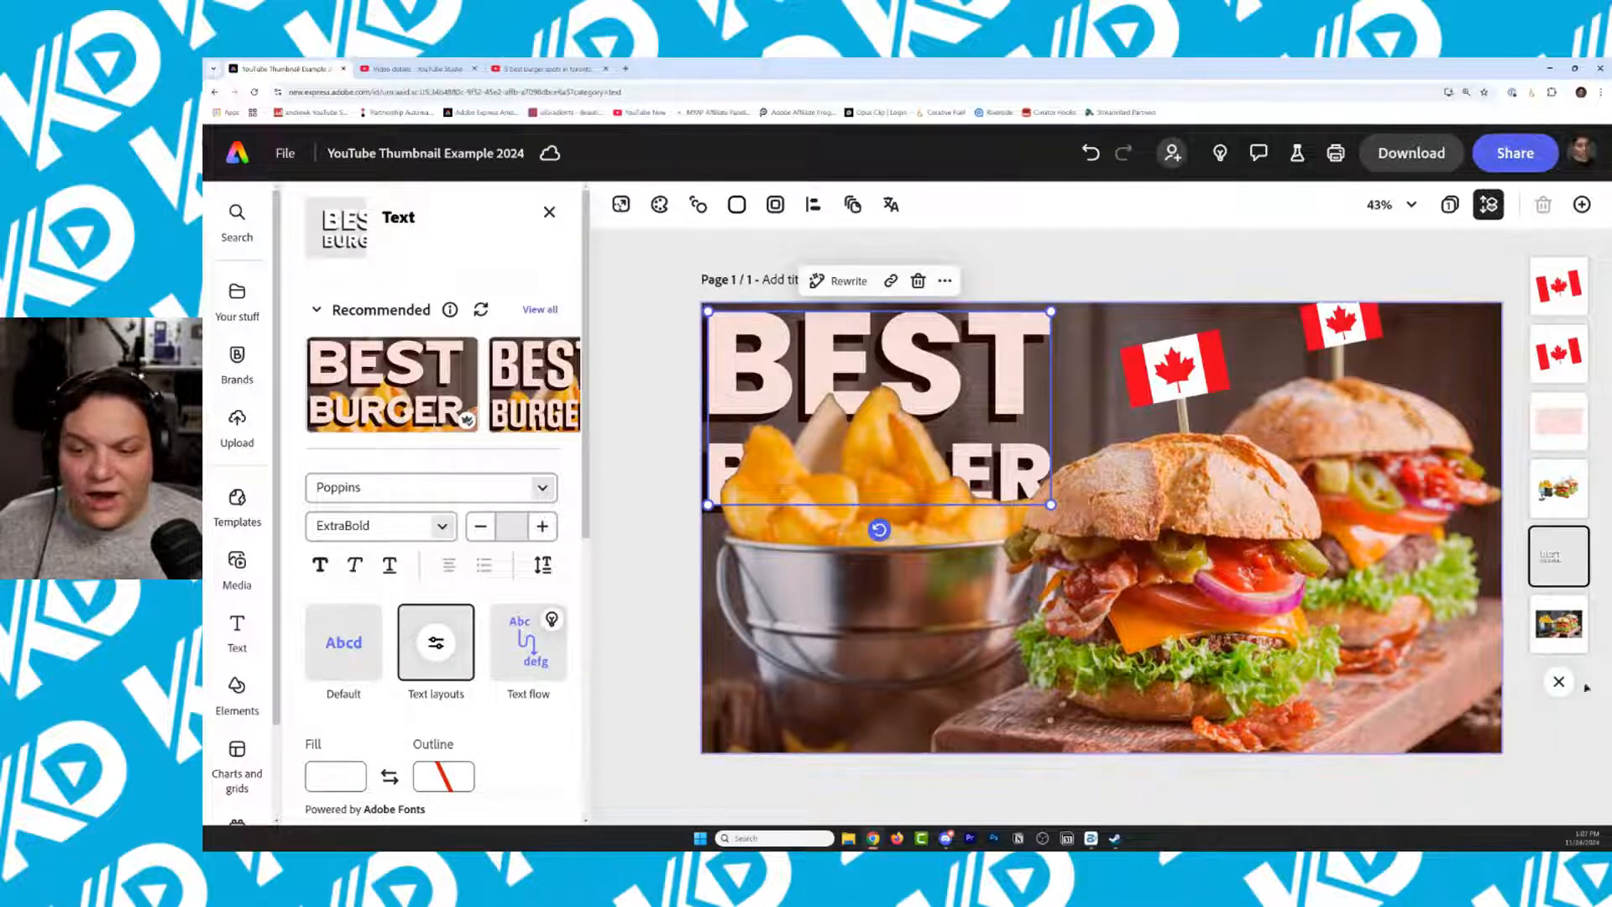
Erase the fries from the burger cutout with the Quick selection brush so they no longer cover the heading
left_click(1453, 689)
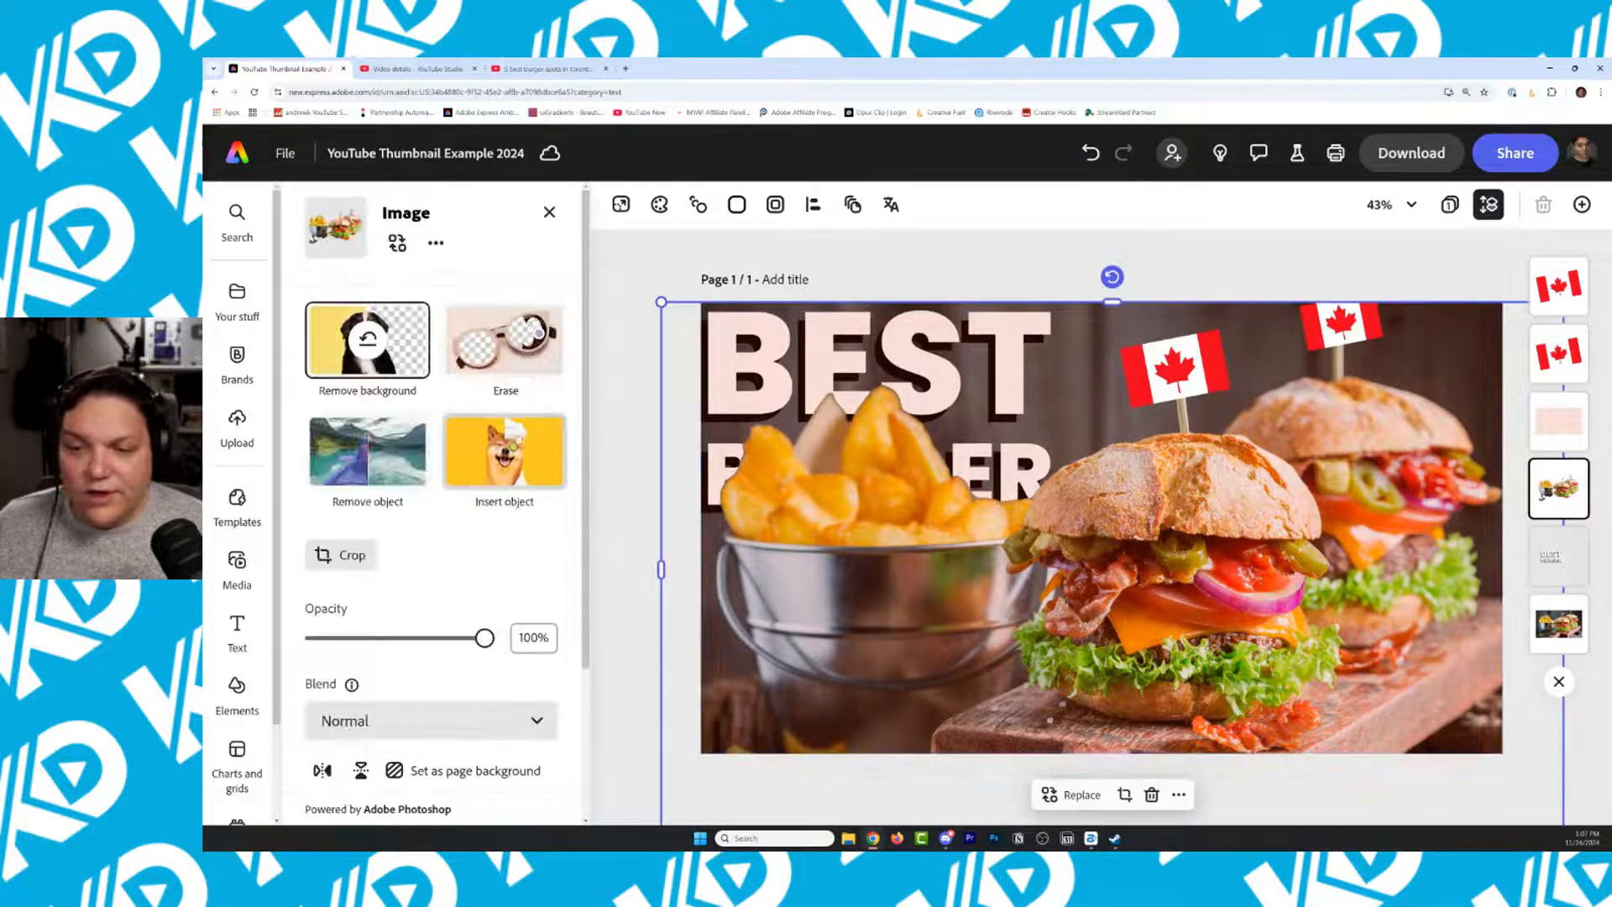
left_click(504, 340)
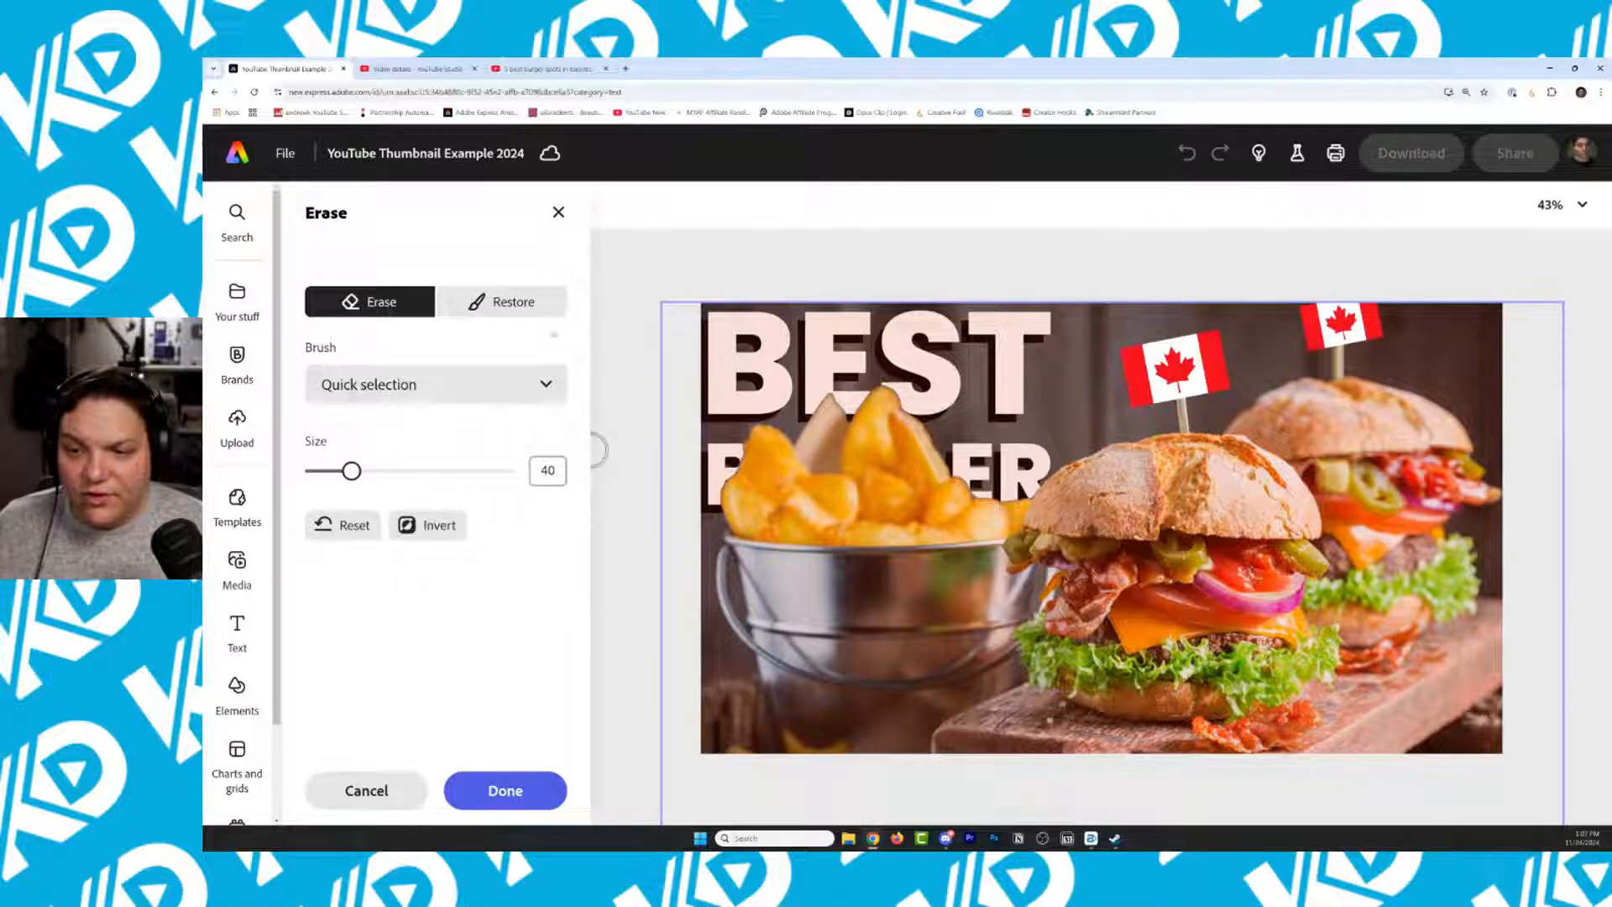
left_click(802, 506)
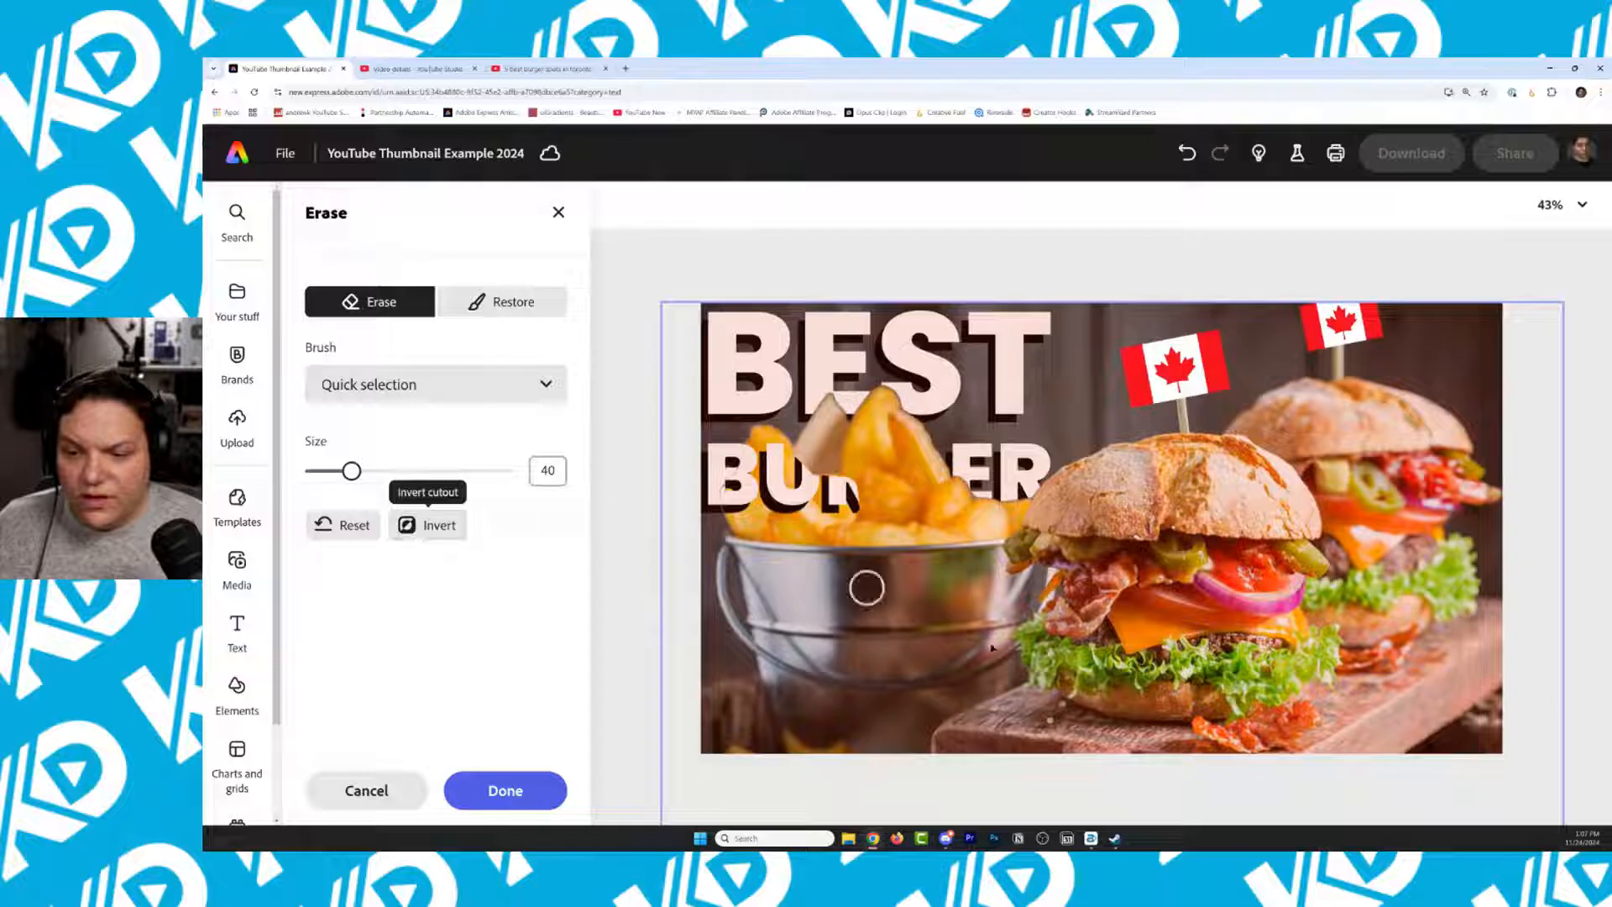
left_click(559, 212)
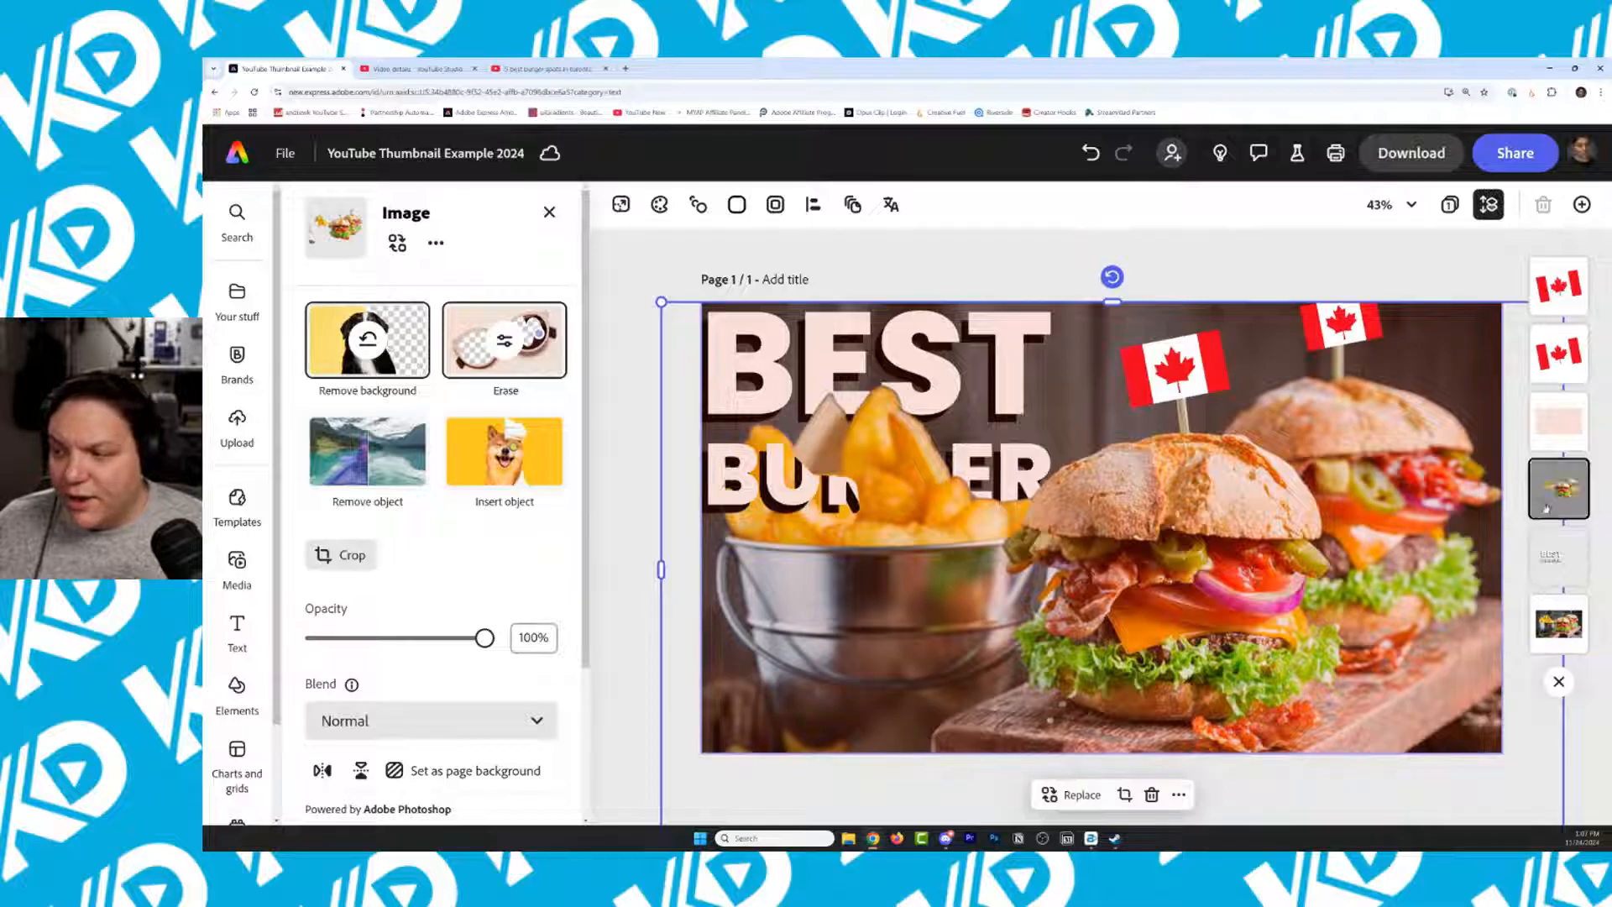
left_click(498, 345)
left_click(484, 313)
left_click(363, 313)
mouse_move(884, 495)
left_mouse_down()
mouse_move(855, 411)
mouse_move(831, 487)
mouse_move(902, 459)
mouse_move(940, 507)
mouse_move(996, 503)
mouse_move(960, 460)
left_mouse_up()
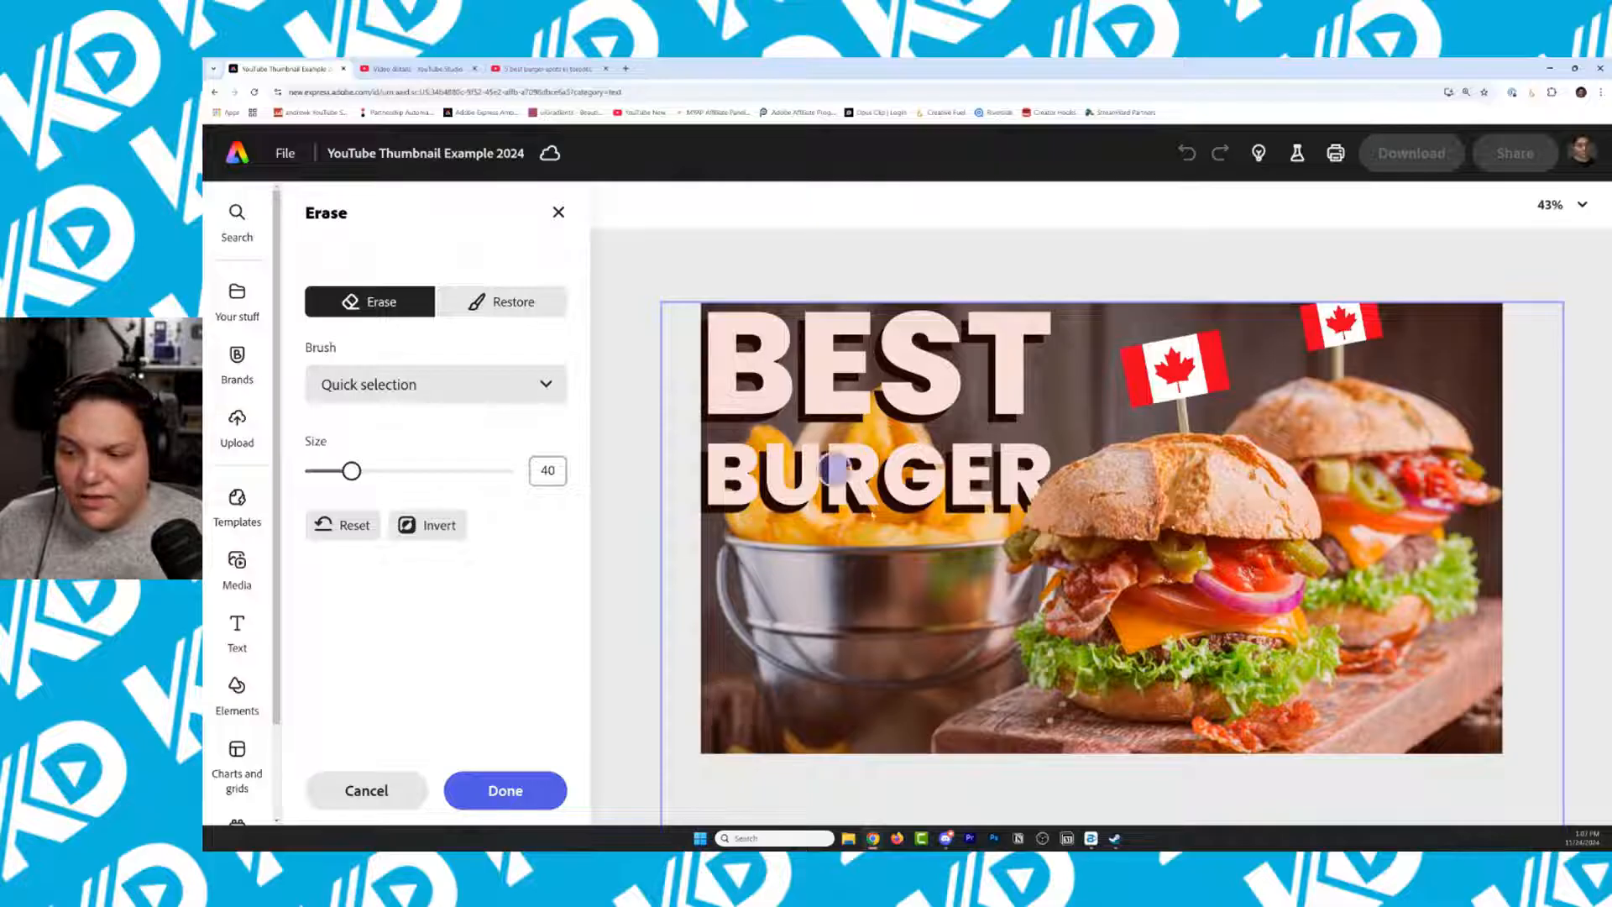
left_click(1001, 432)
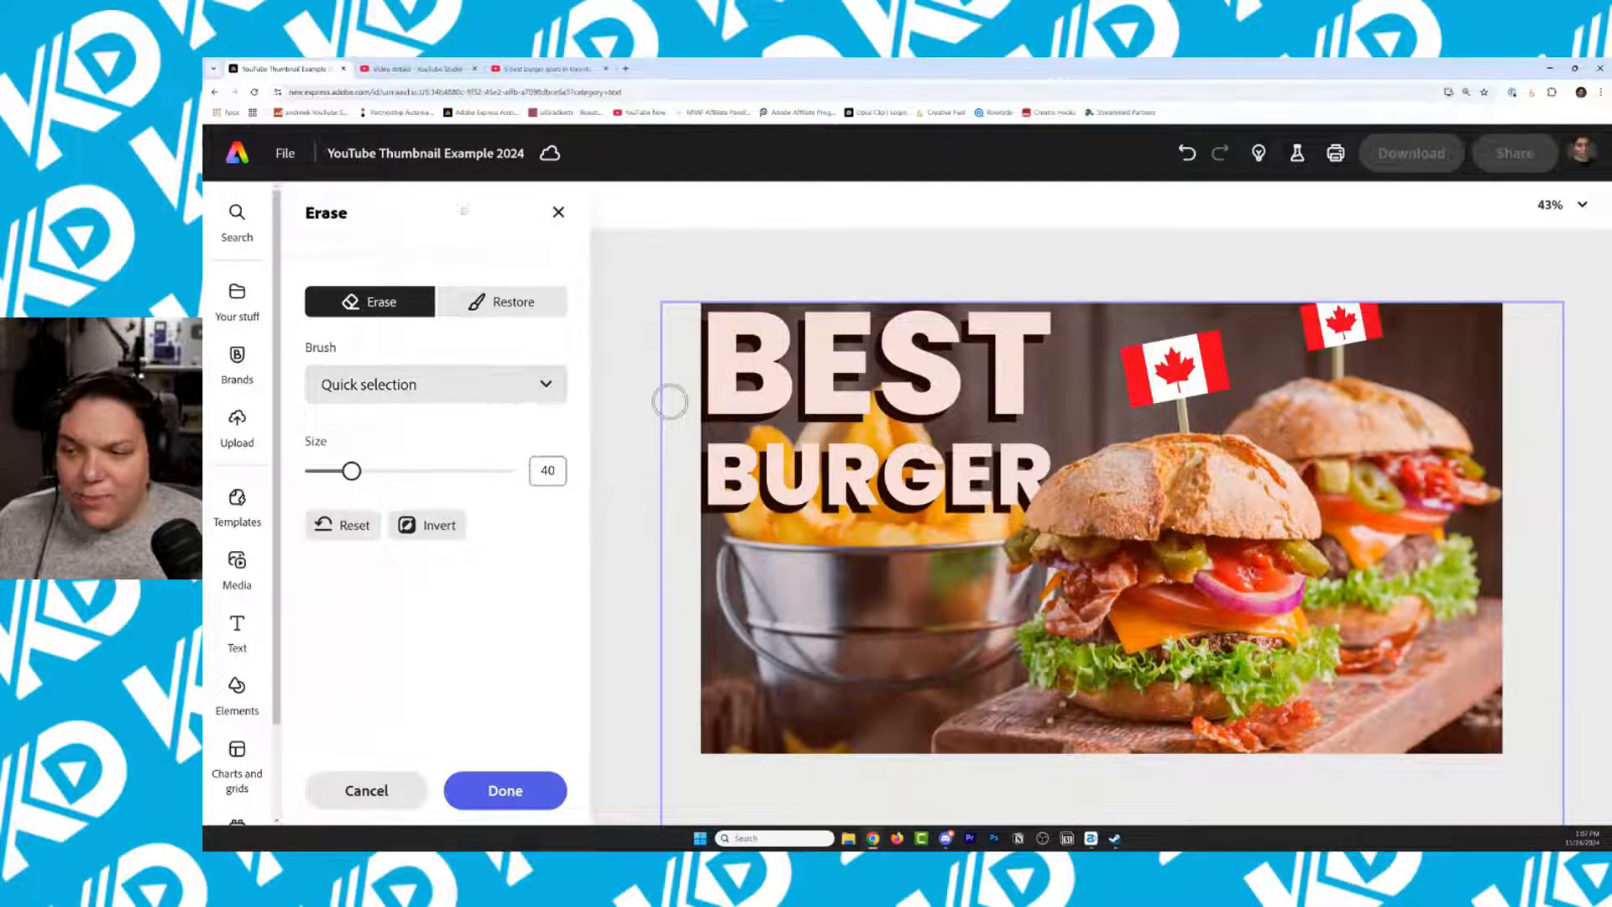
left_click(505, 790)
Move the semi-transparent red rectangle layer beneath the heading, directly above the background photo
left_click_drag(1547, 426, 1549, 571)
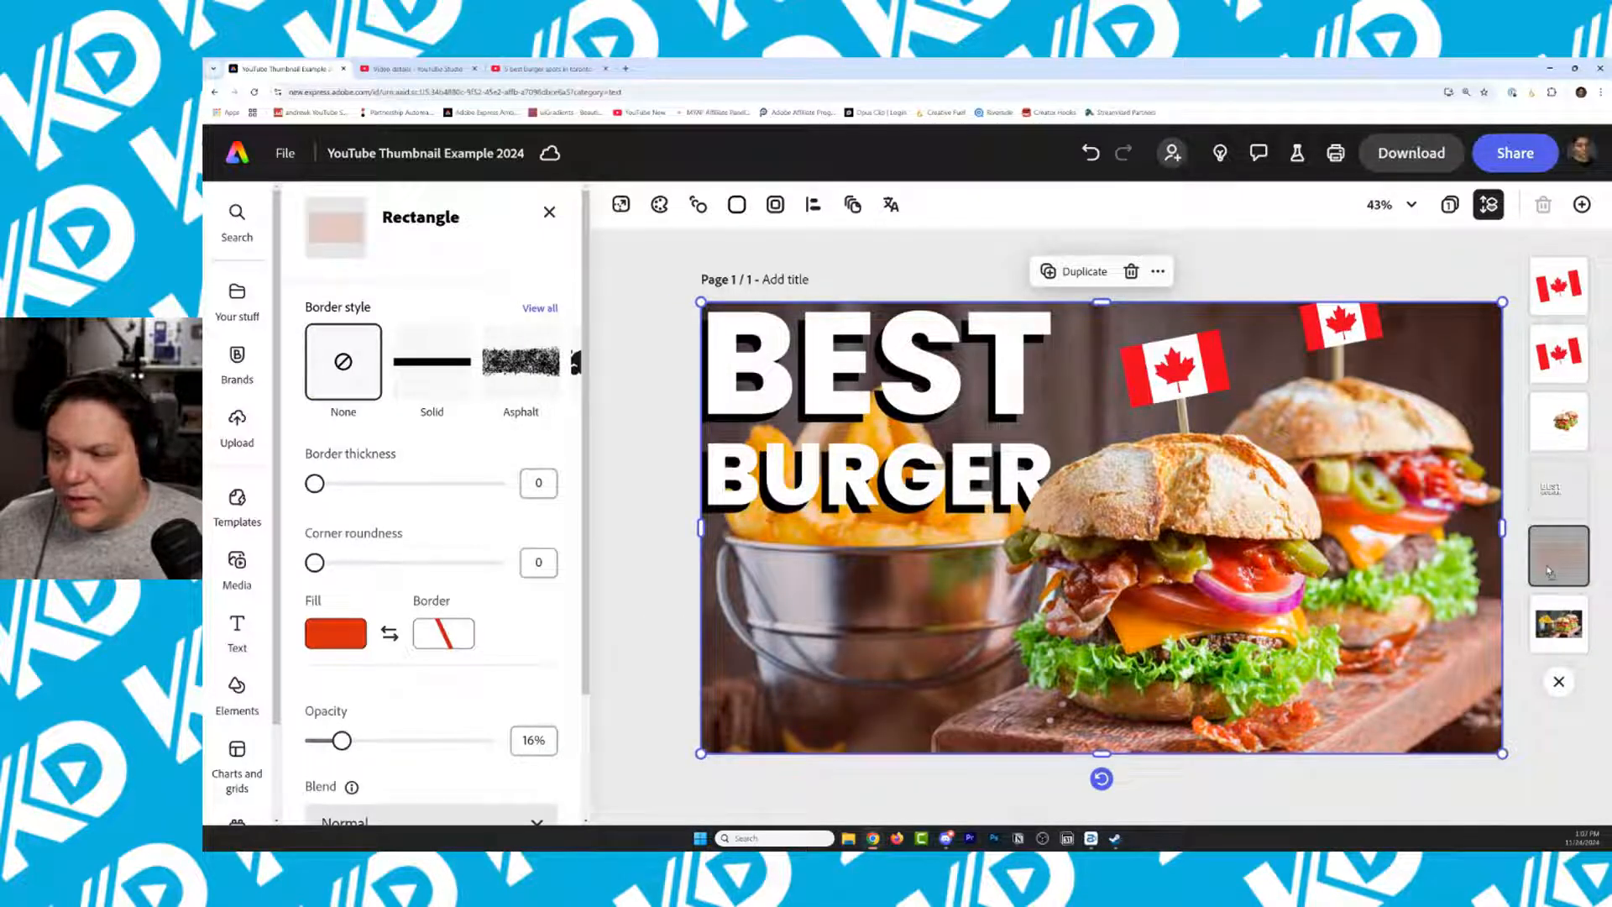
Deselect the rectangle, check the thumbnail's legibility at 10% and 100% zoom, and set the view to 50%
left_click(648, 273)
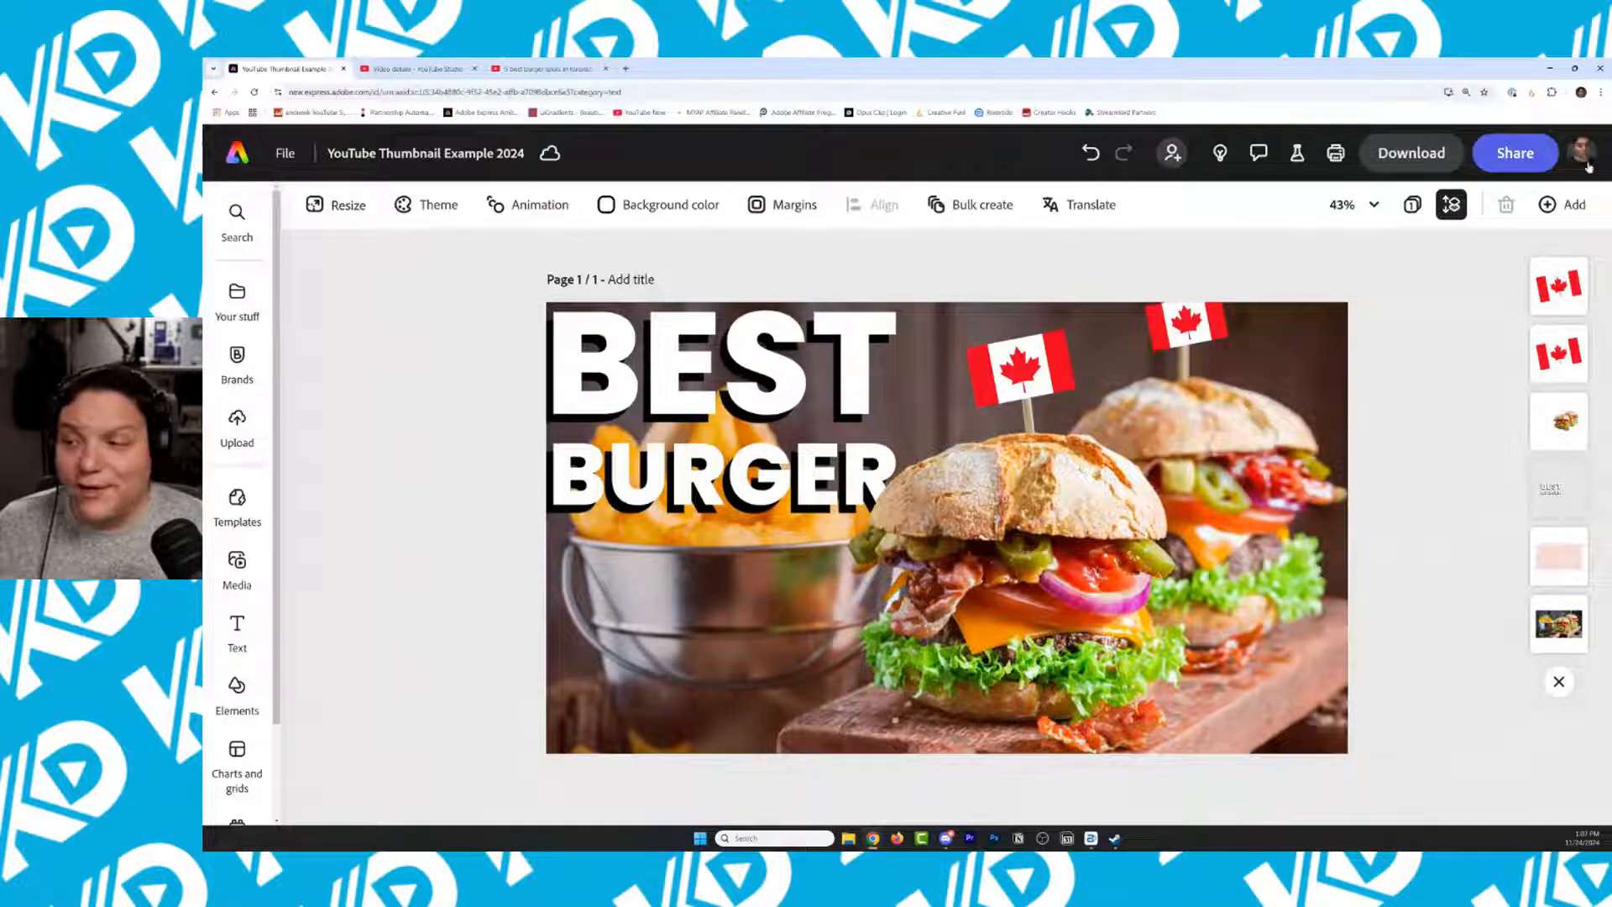
left_click(1353, 204)
left_click(1249, 326)
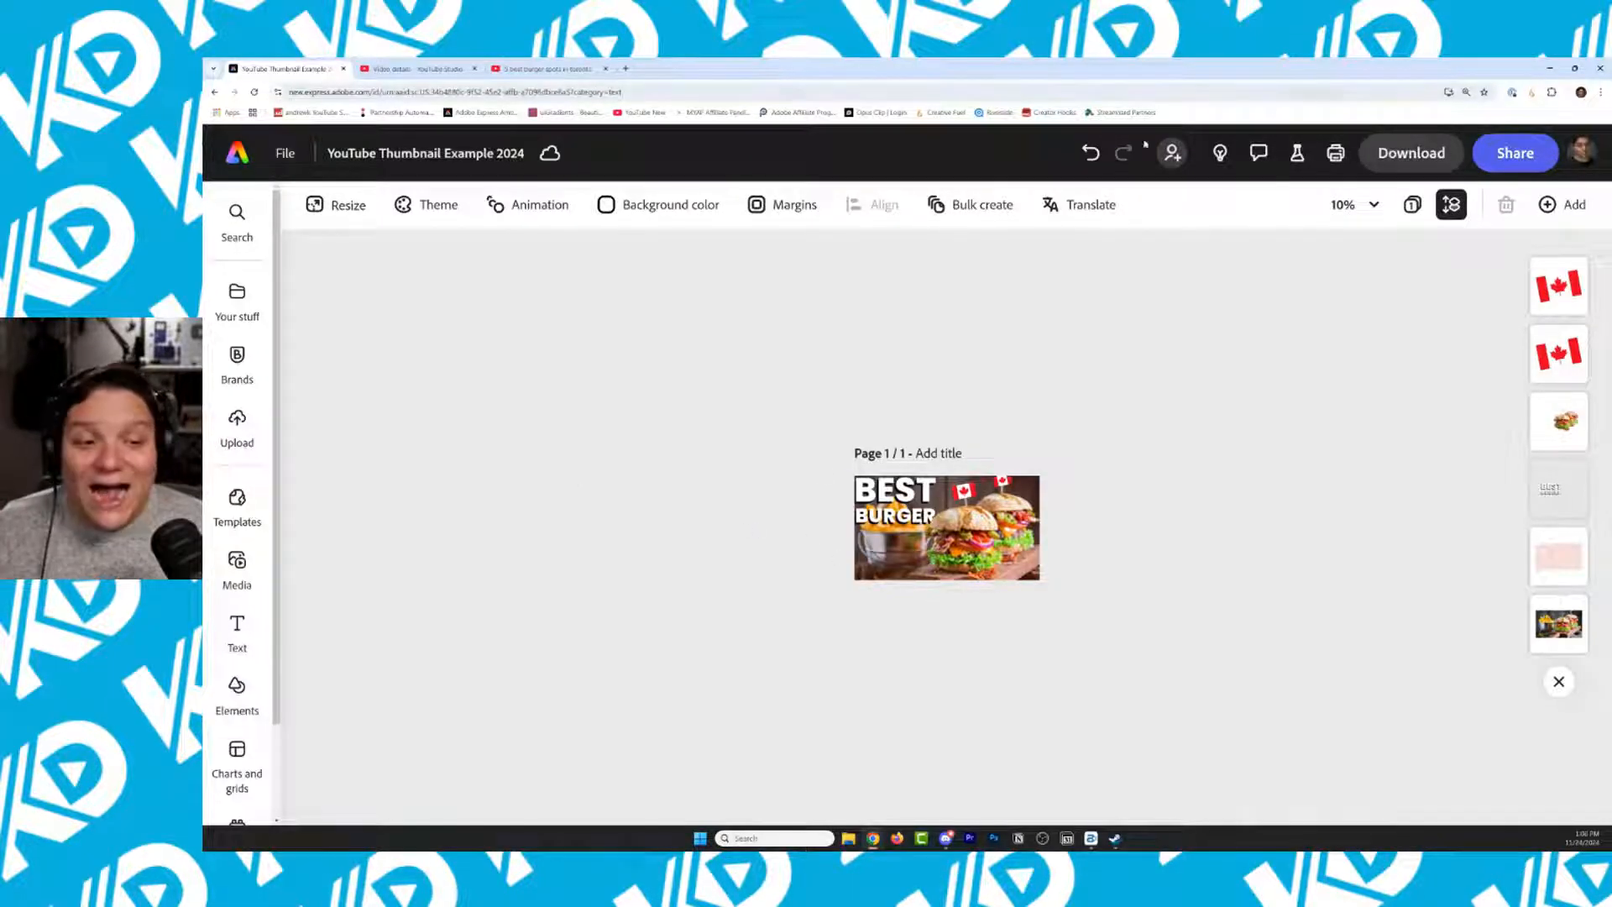
left_click(1368, 210)
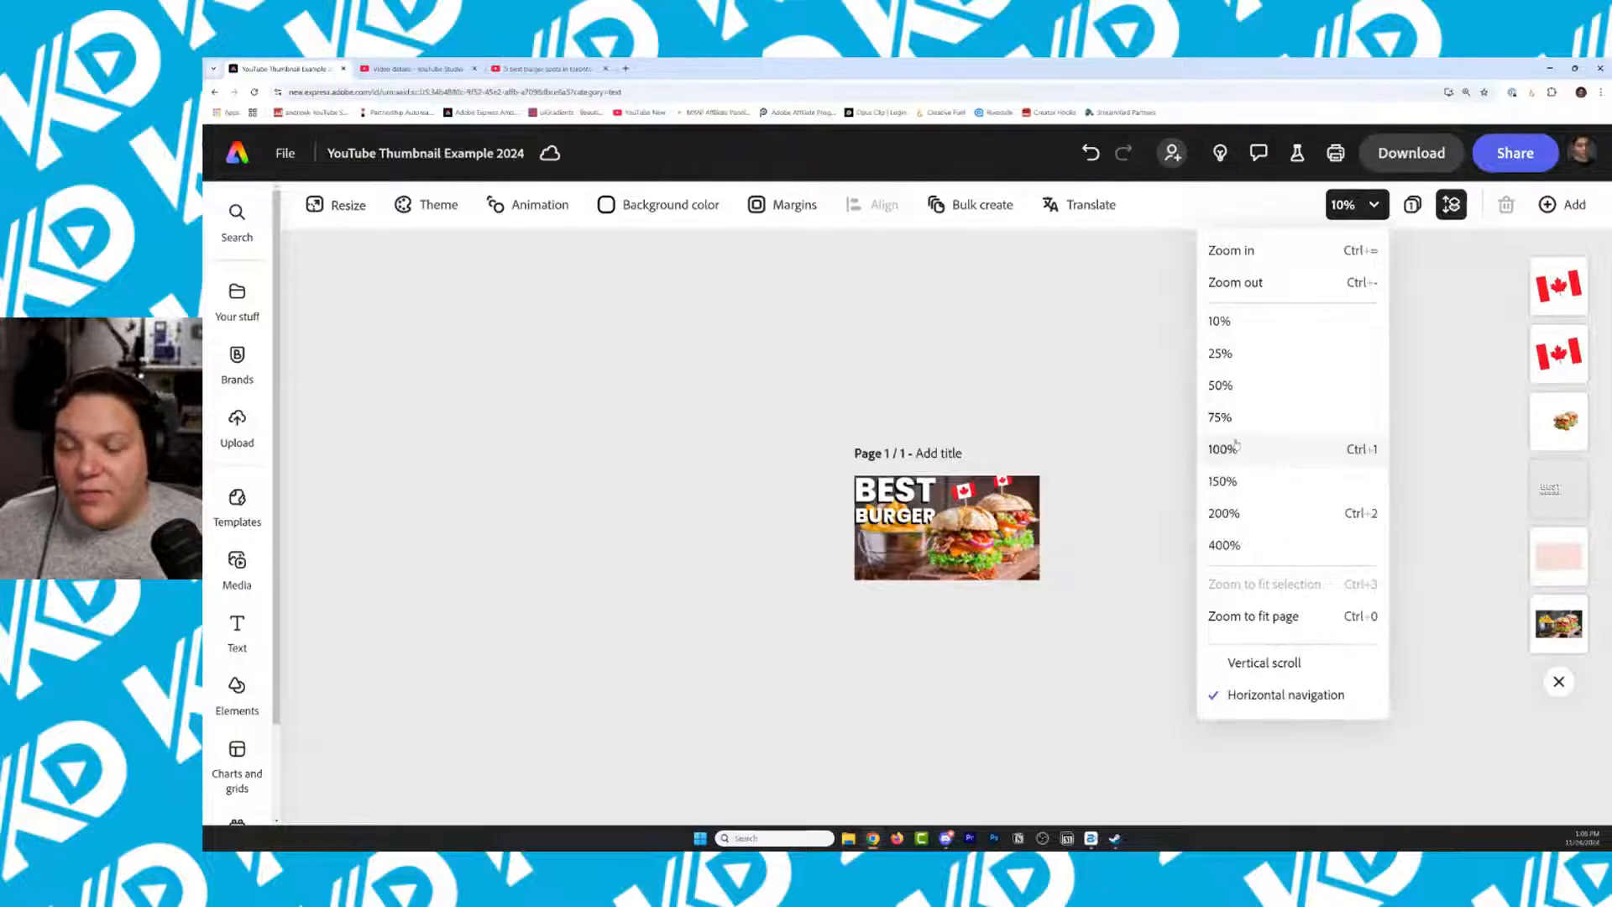
left_click(1250, 448)
left_click(1358, 207)
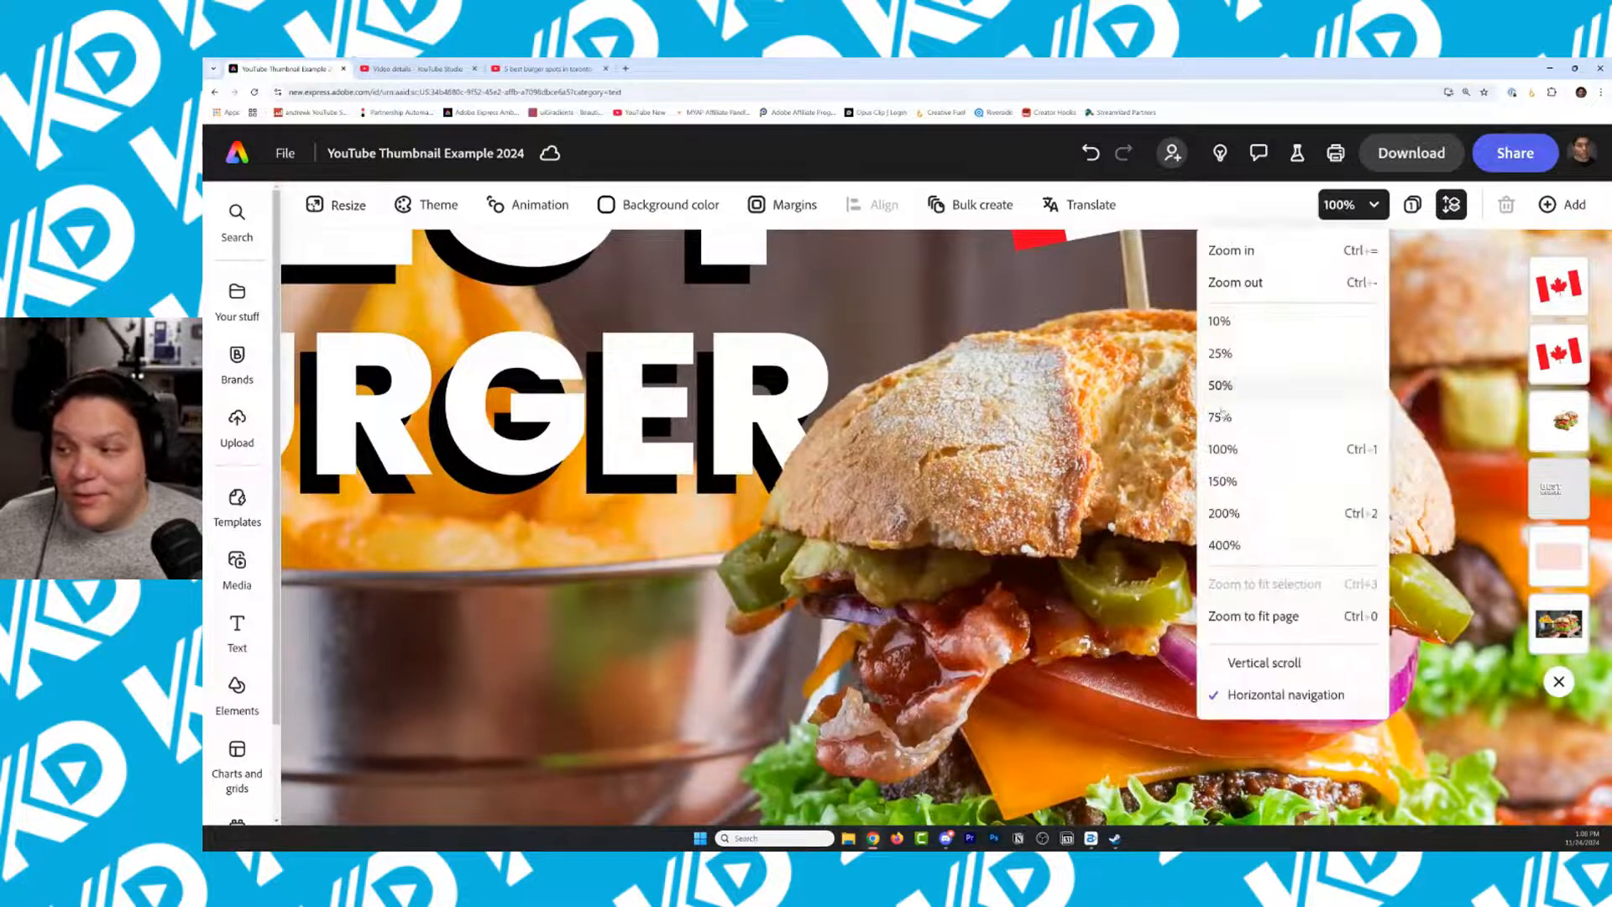
left_click(1250, 383)
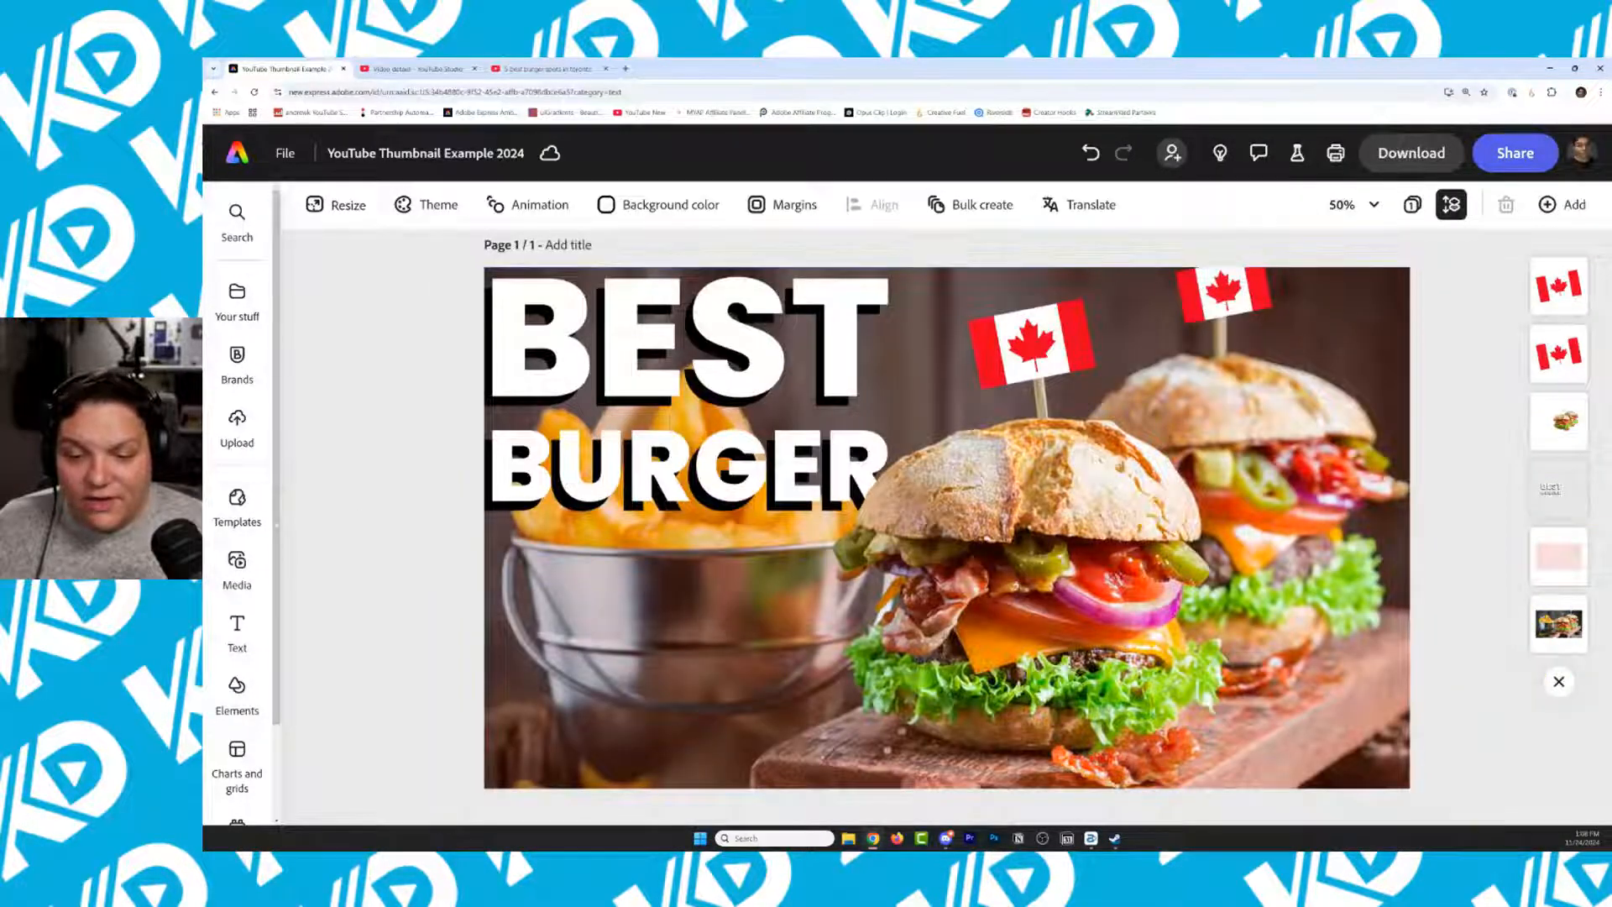
Launch the Attention Insight add-on from the installed add-ons and close the add-on list
scroll(237, 504, "down", 2)
left_click(248, 727)
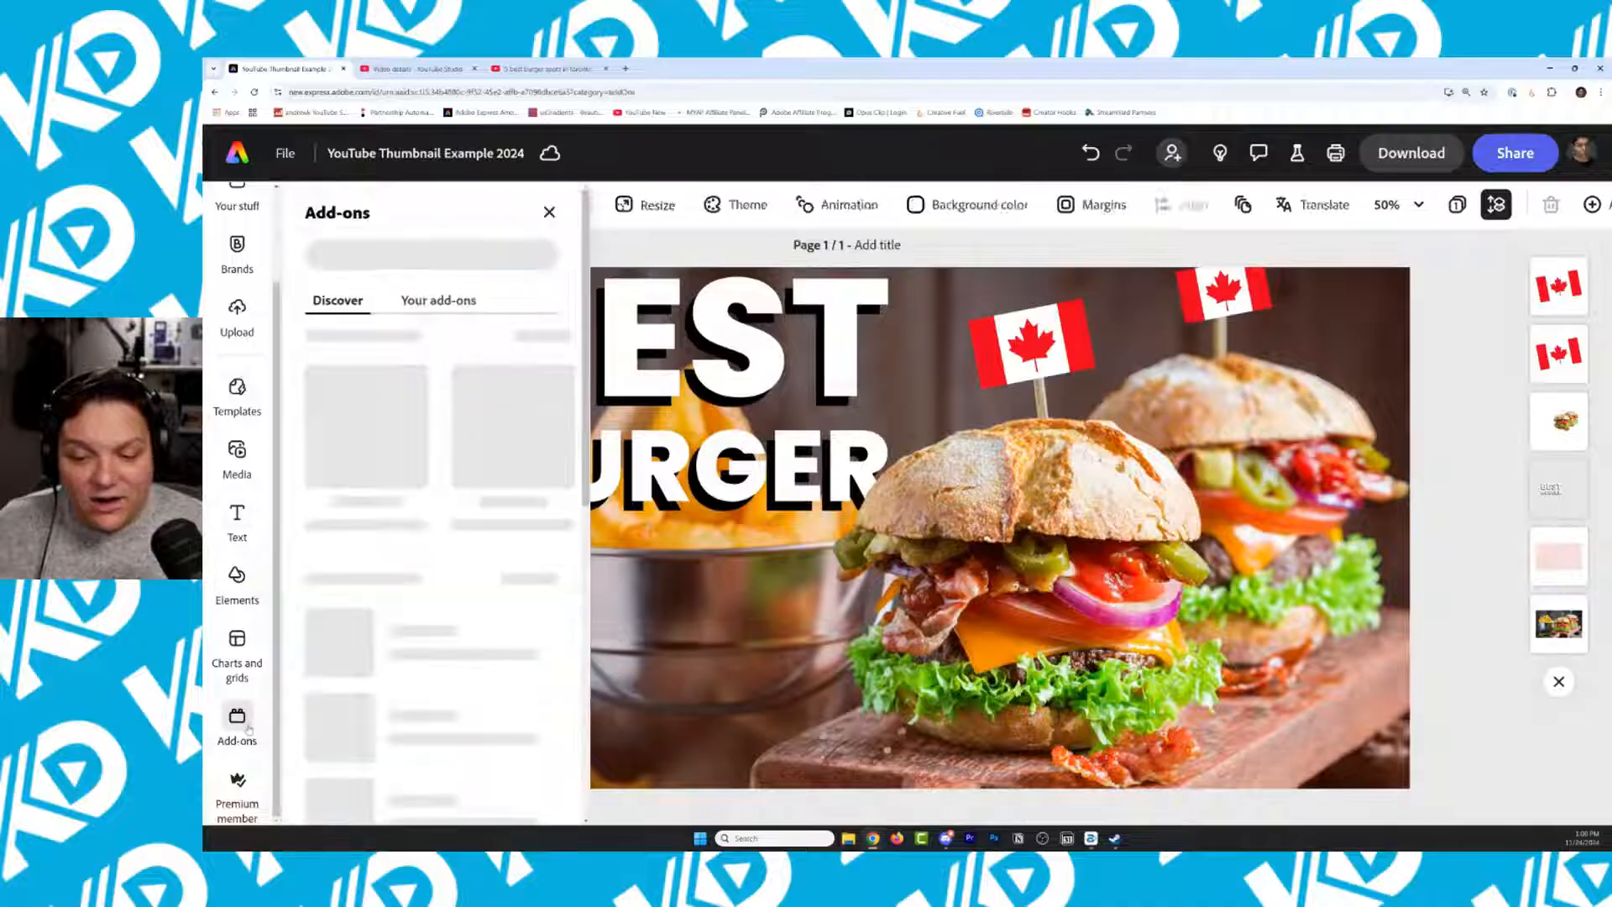
left_click(452, 303)
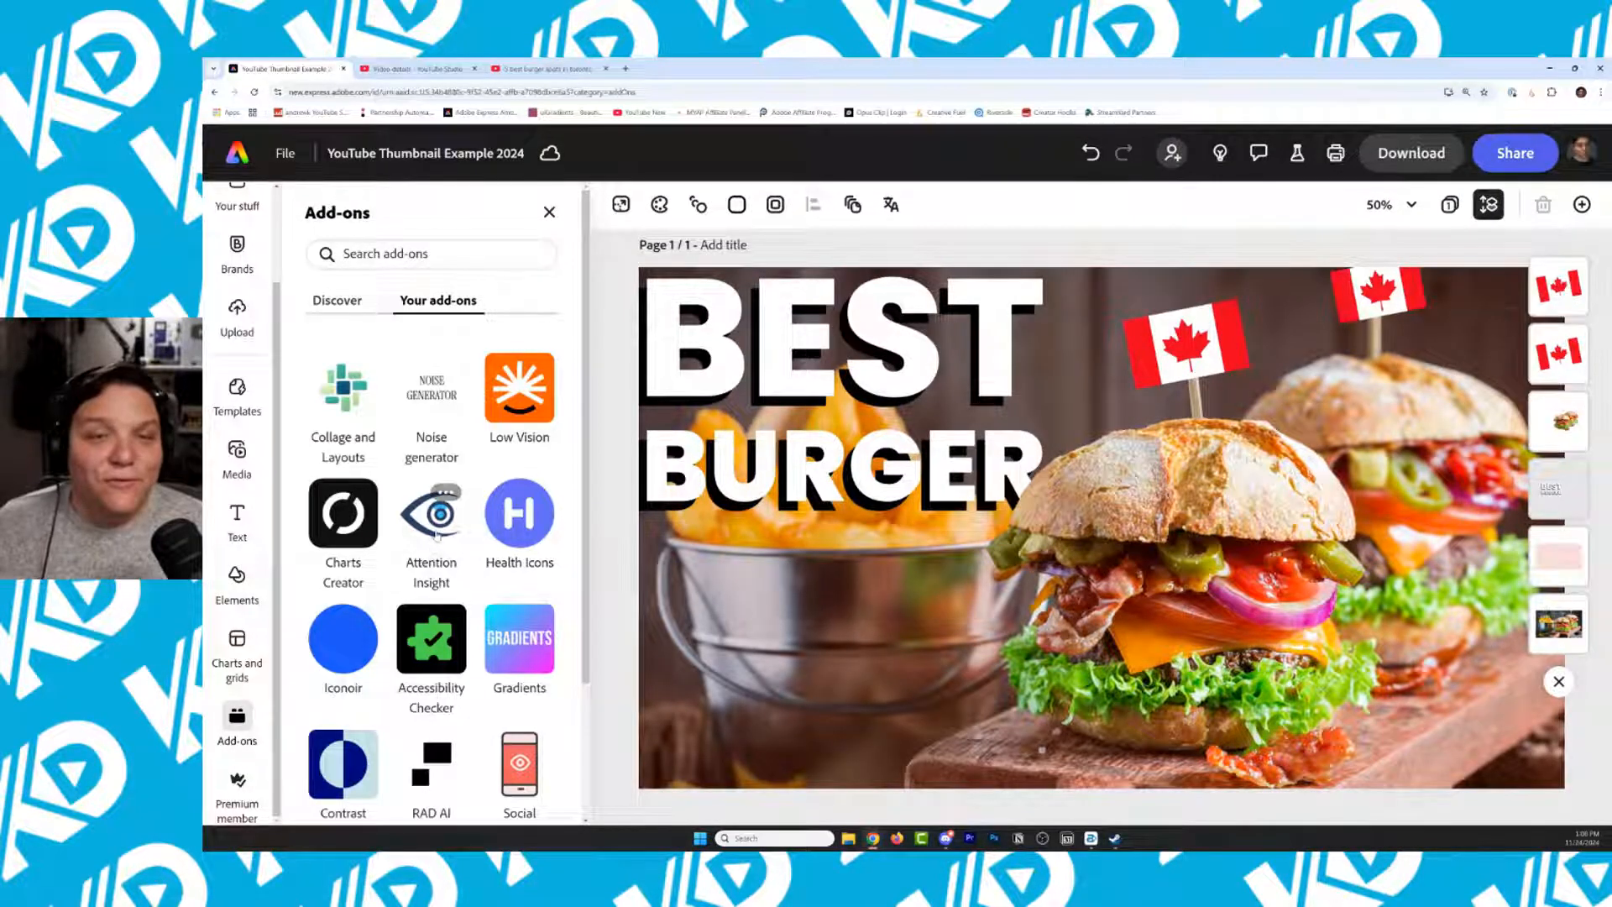
left_click(433, 525)
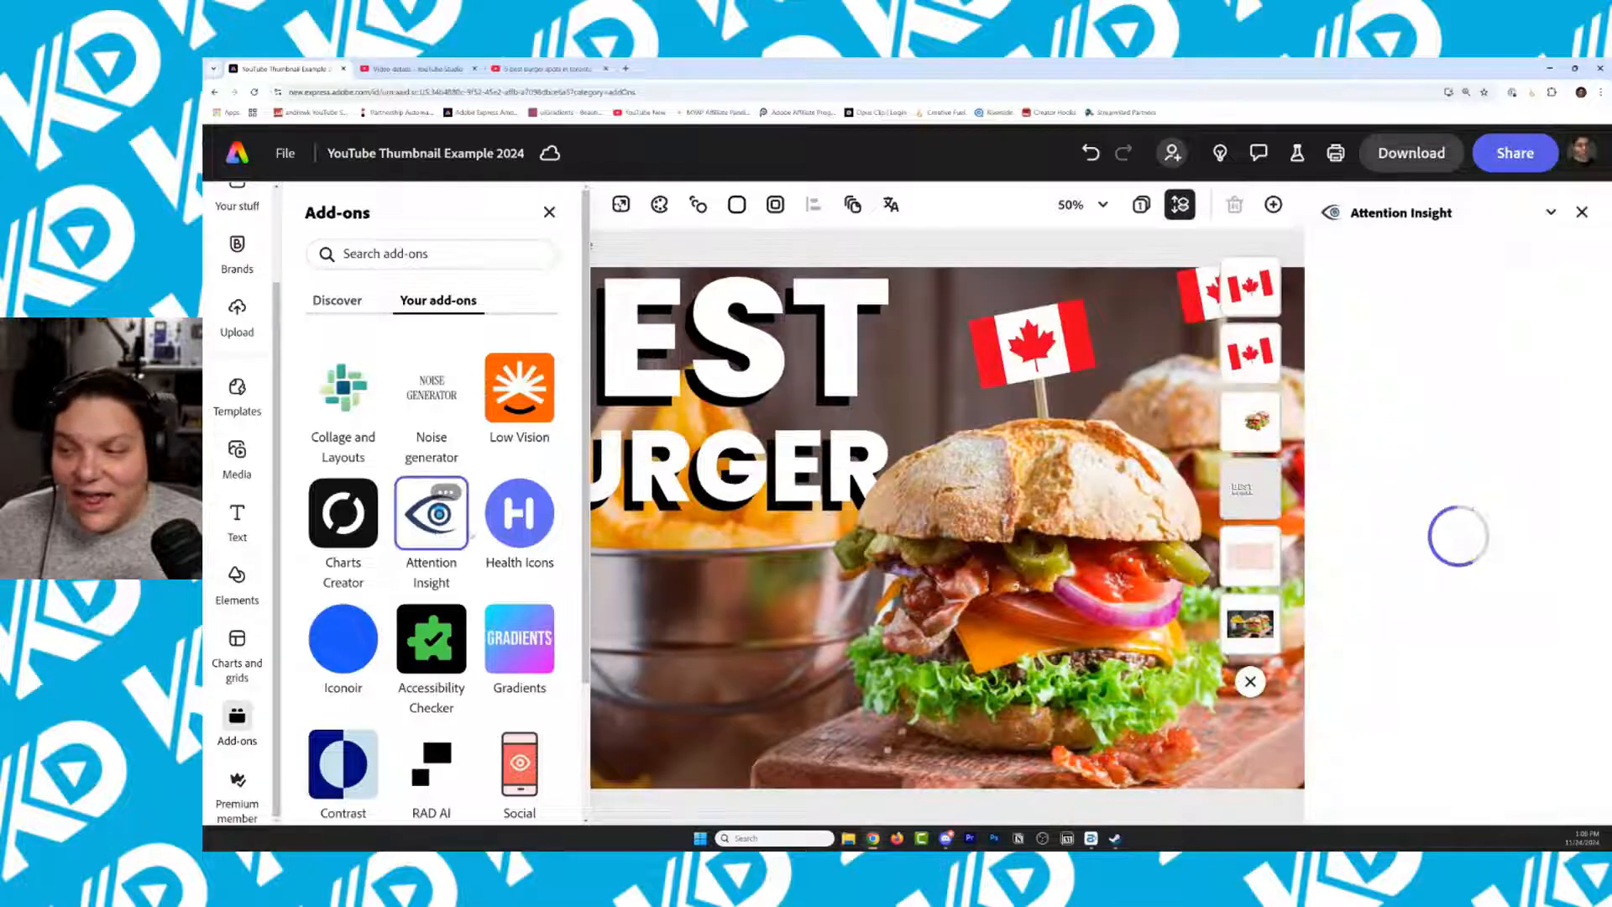
left_click(548, 212)
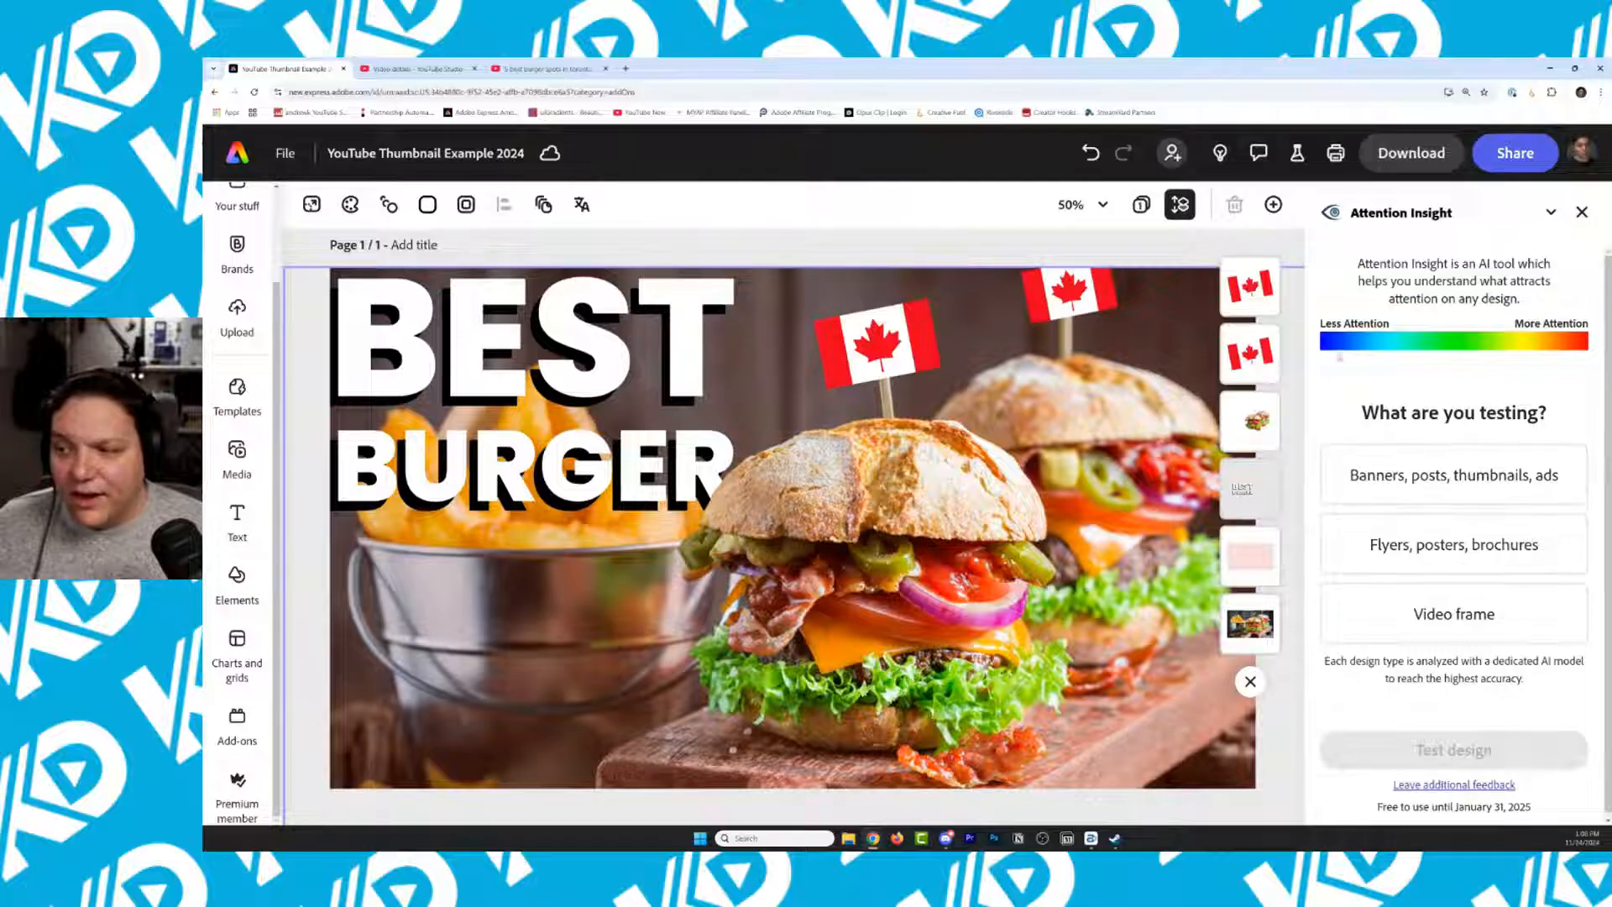
Test the design as "Banners, posts, thumbnails, ads" and add the attention heatmap as a layer
left_click(1455, 489)
left_click(1482, 756)
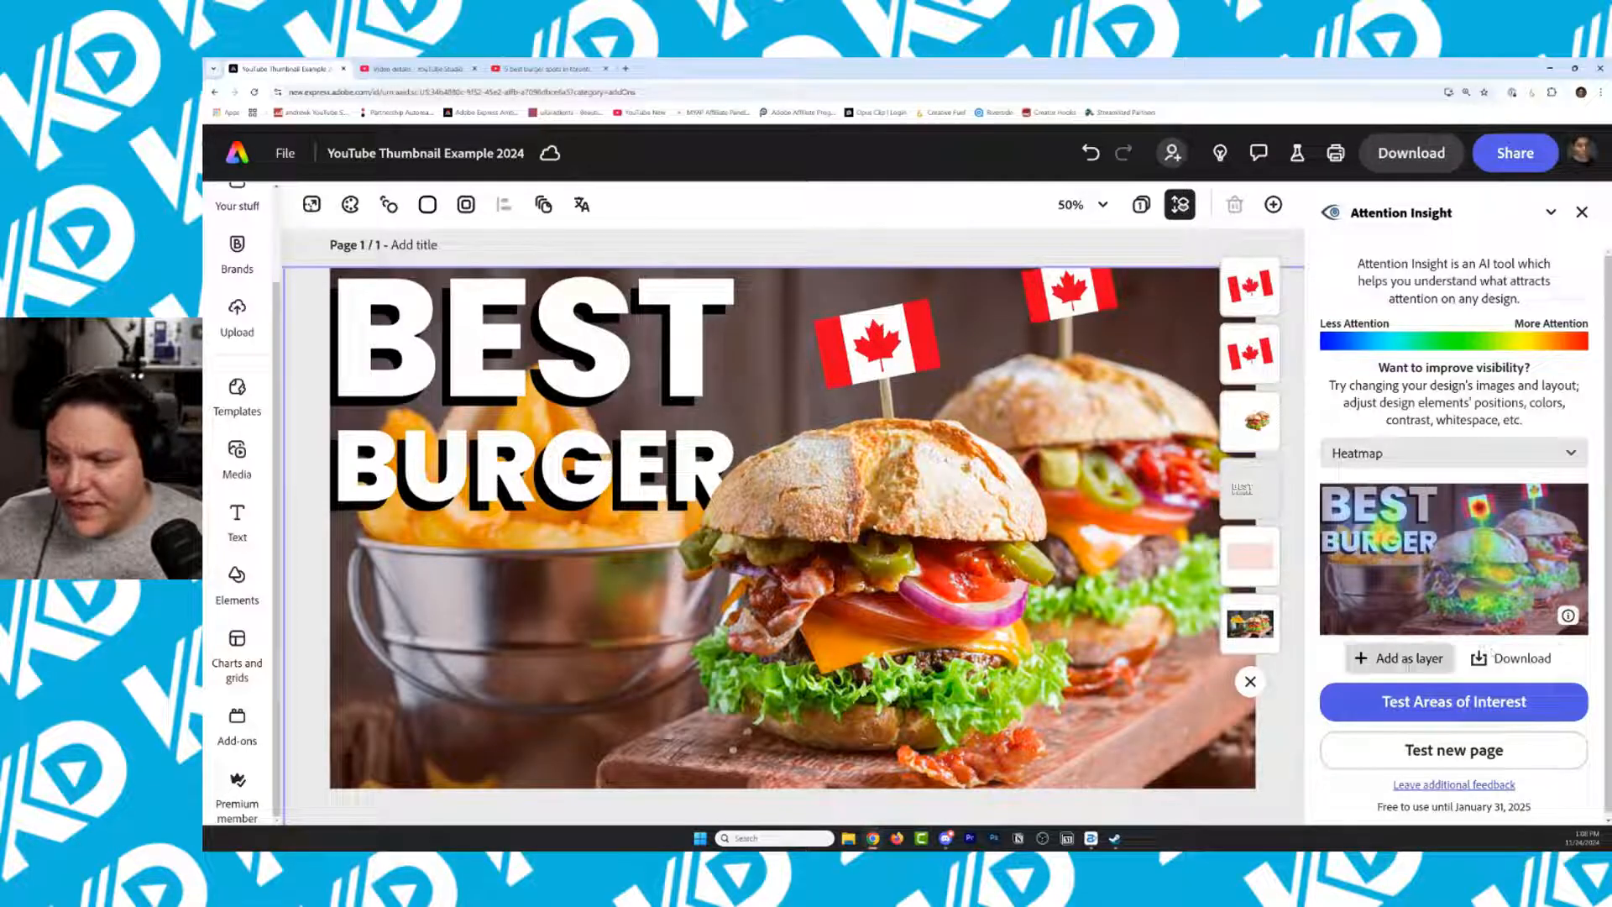
left_click(1401, 659)
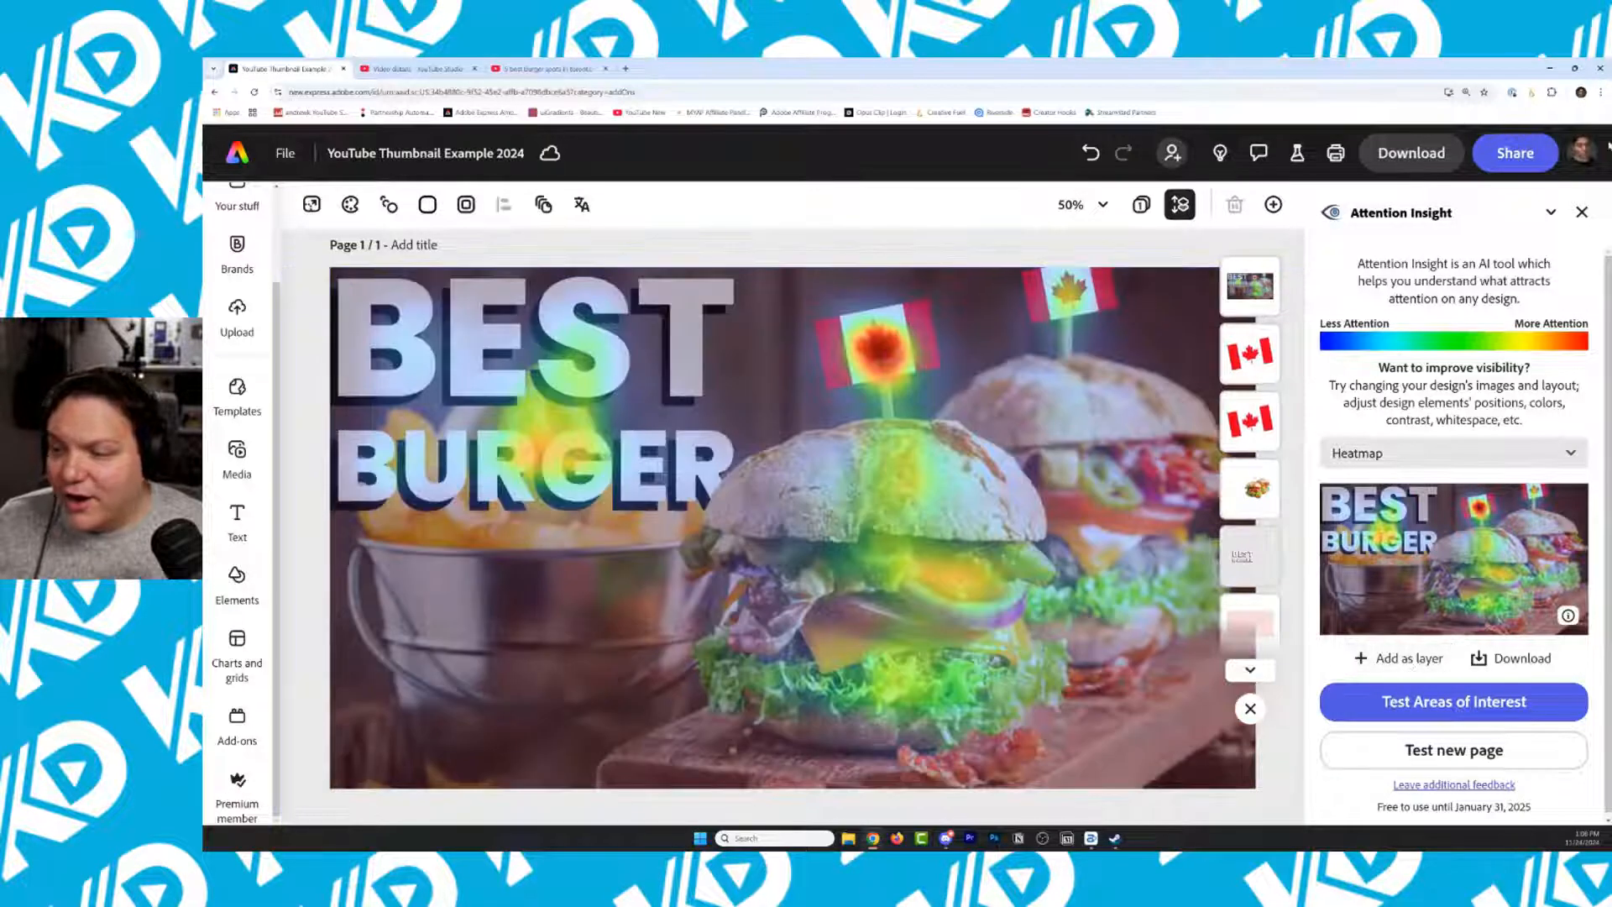
Close Attention Insight and delete the heatmap layer from the thumbnail
left_click(1582, 213)
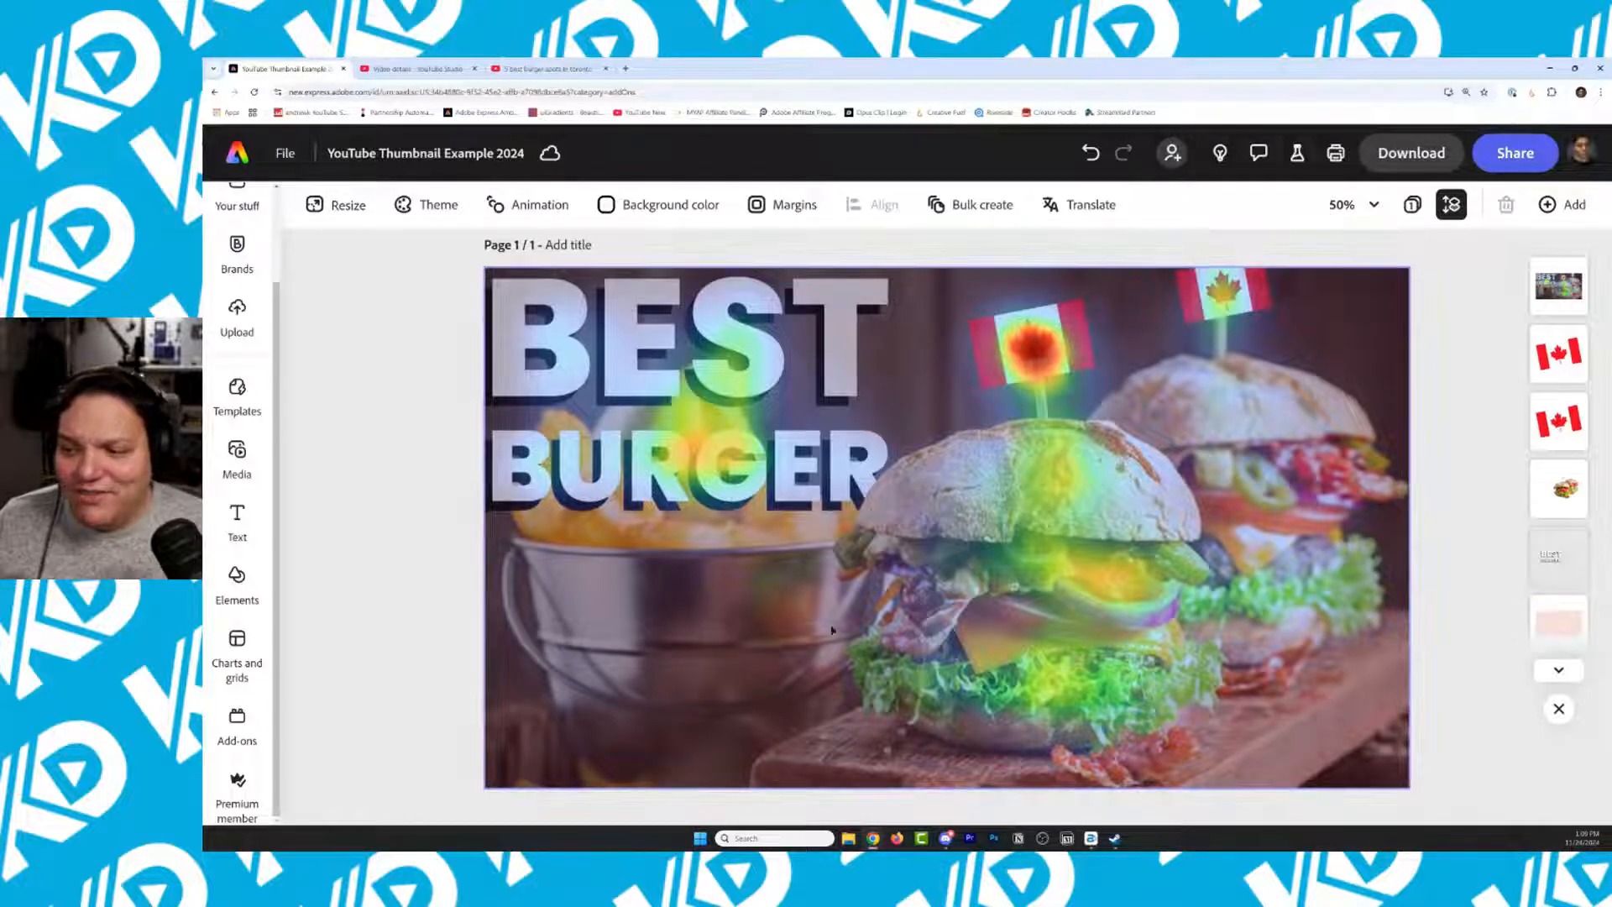
left_click(1559, 285)
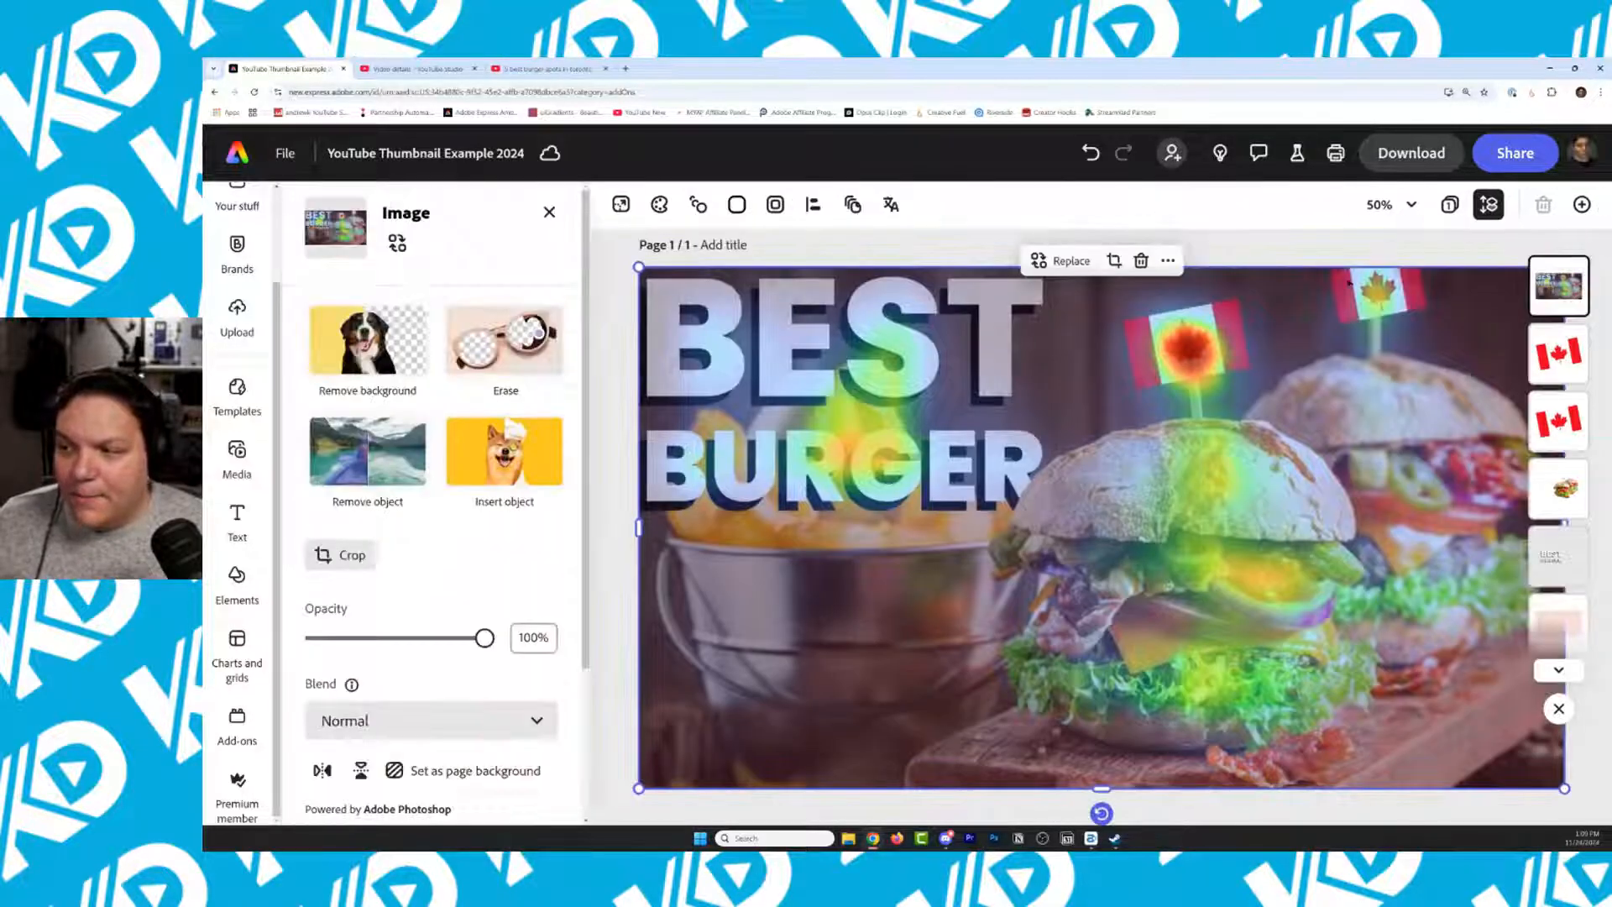
left_click(1141, 260)
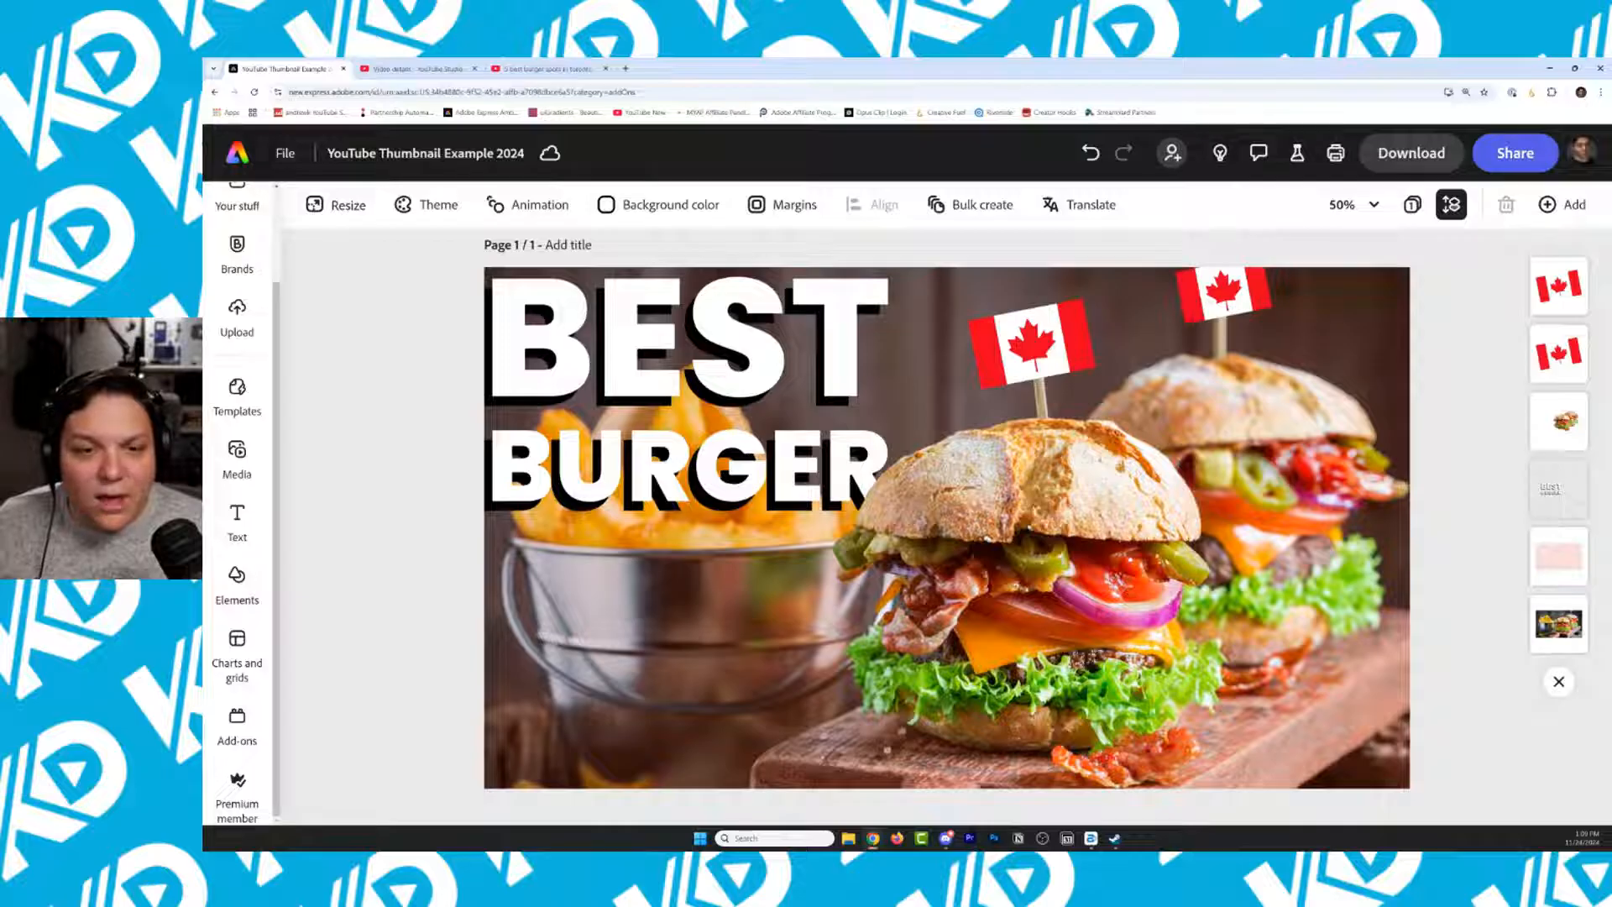
Add a blank second page in the page overview and reopen the burger thumbnail on page 1
left_click(1412, 204)
left_click(752, 425)
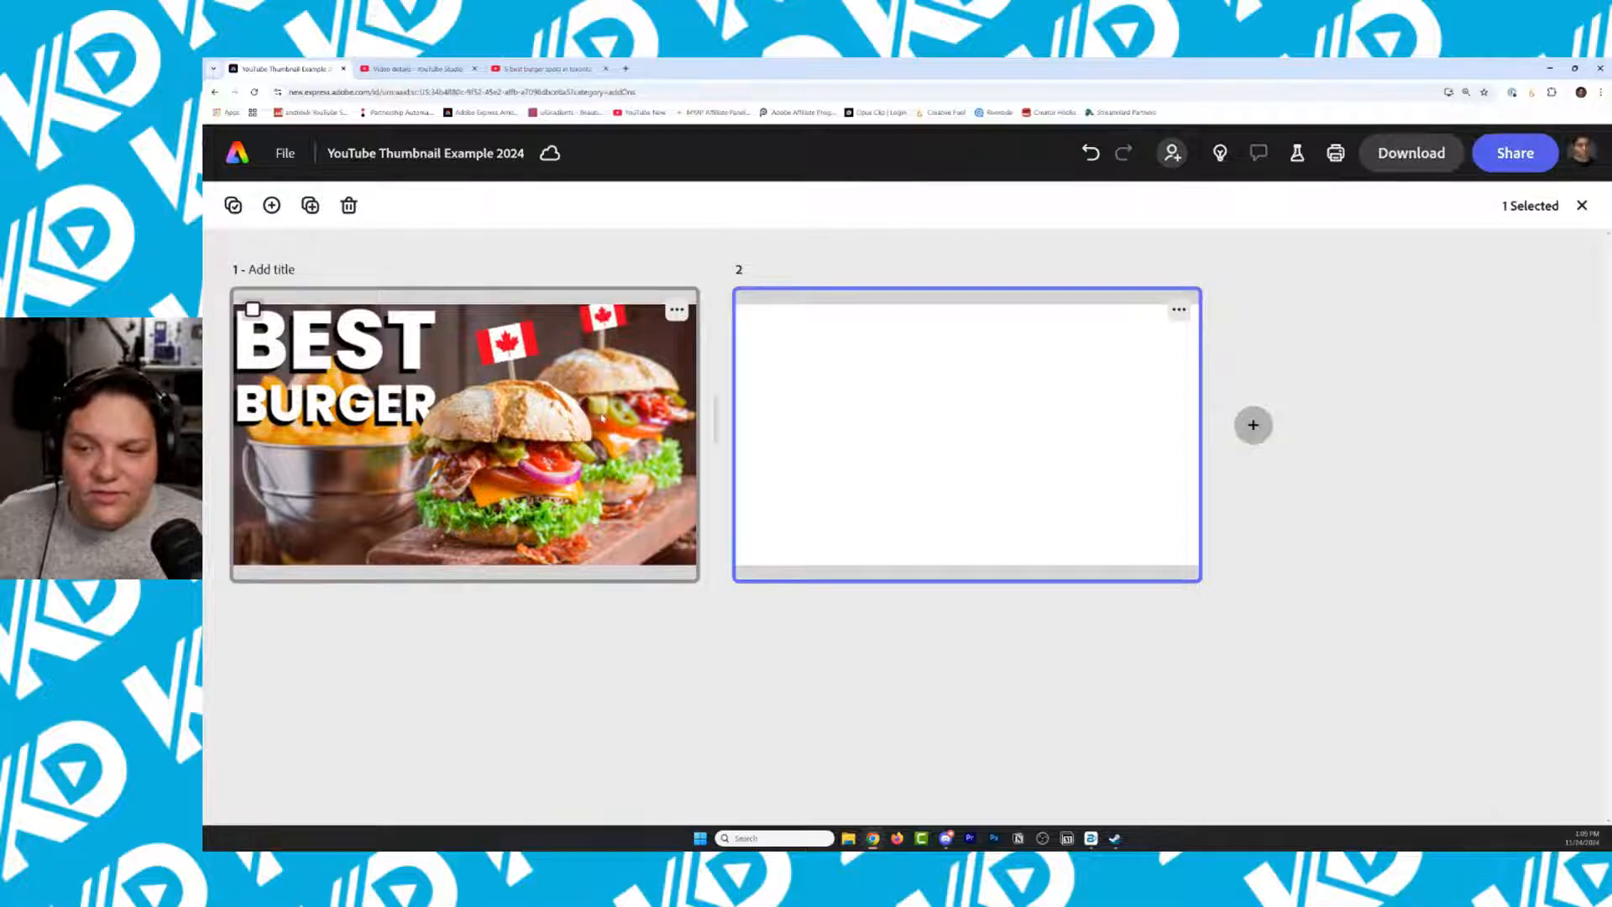
double_click(447, 432)
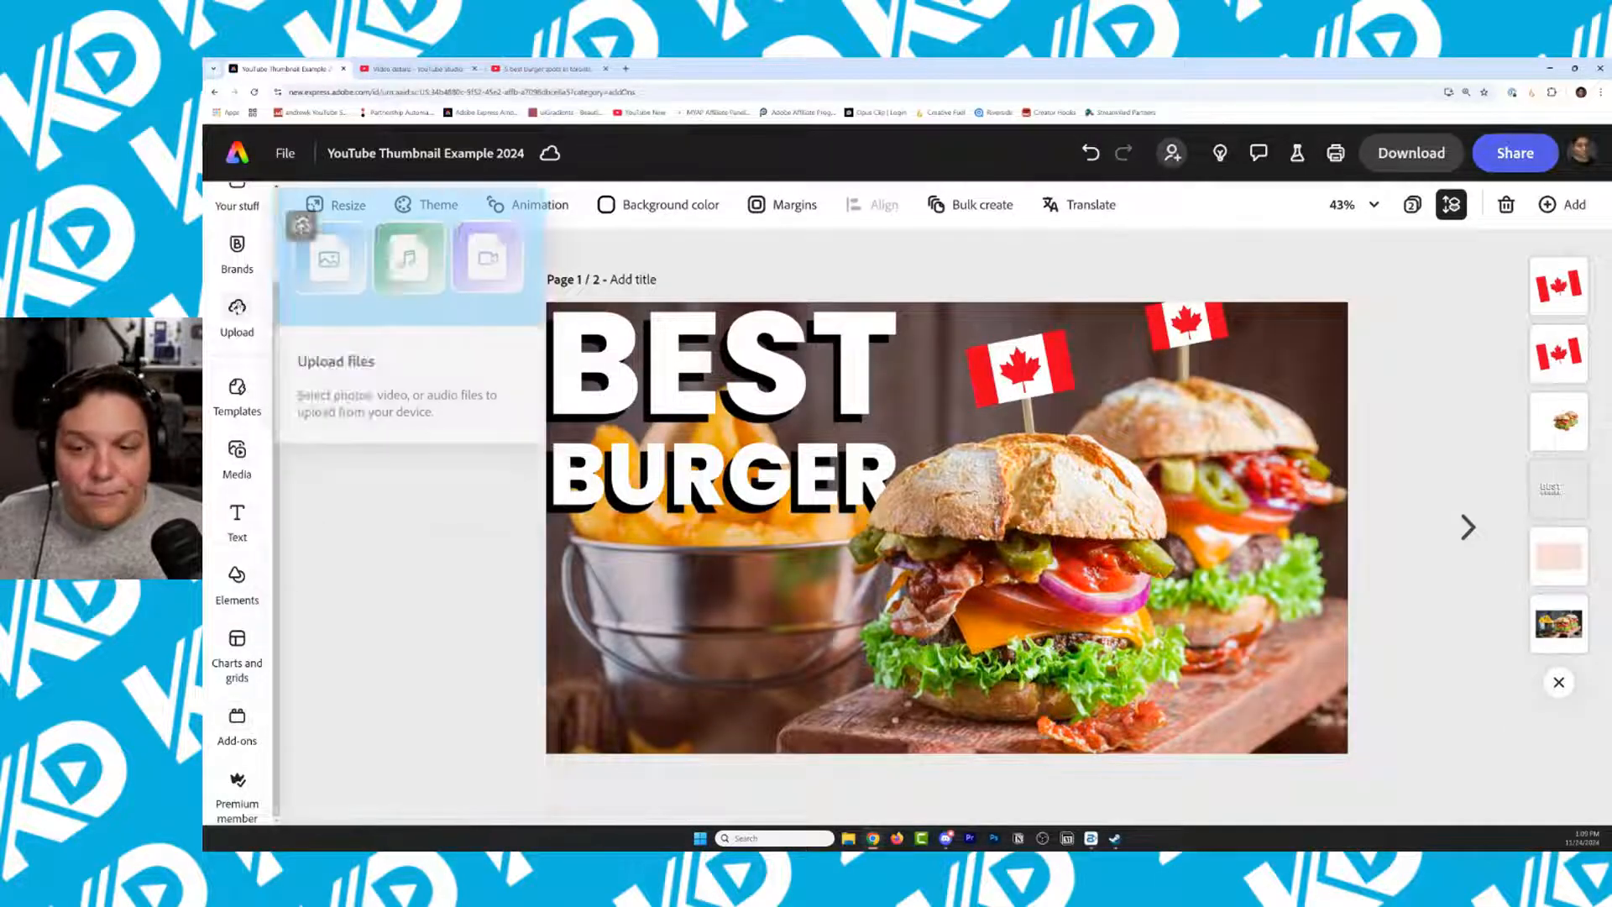
left_click(237, 522)
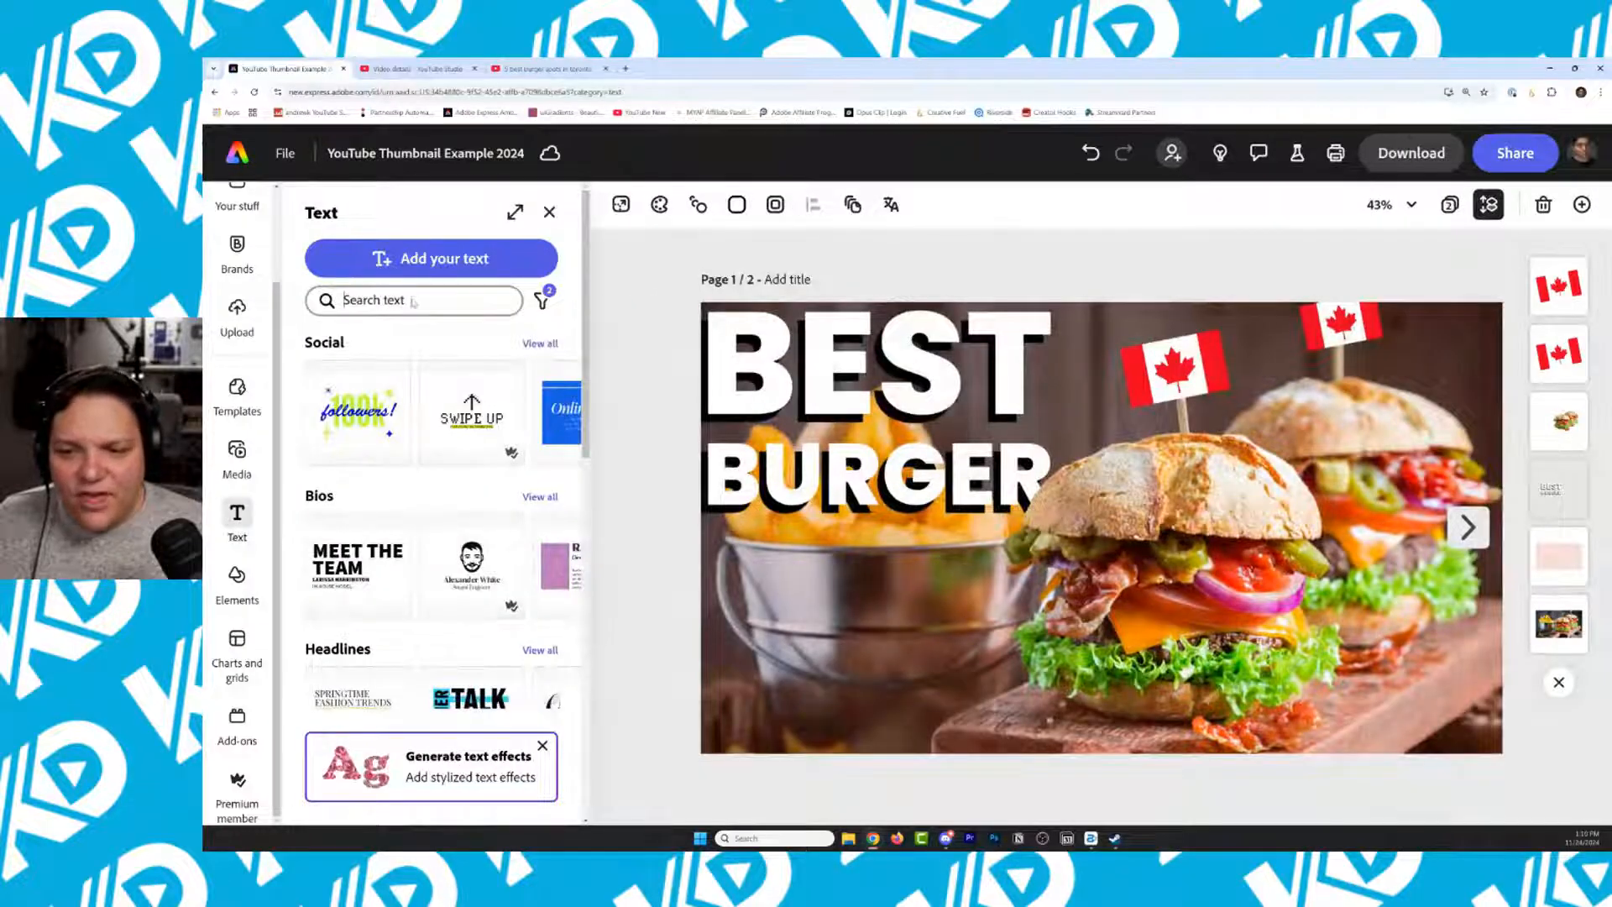
left_click(412, 299)
left_click(550, 215)
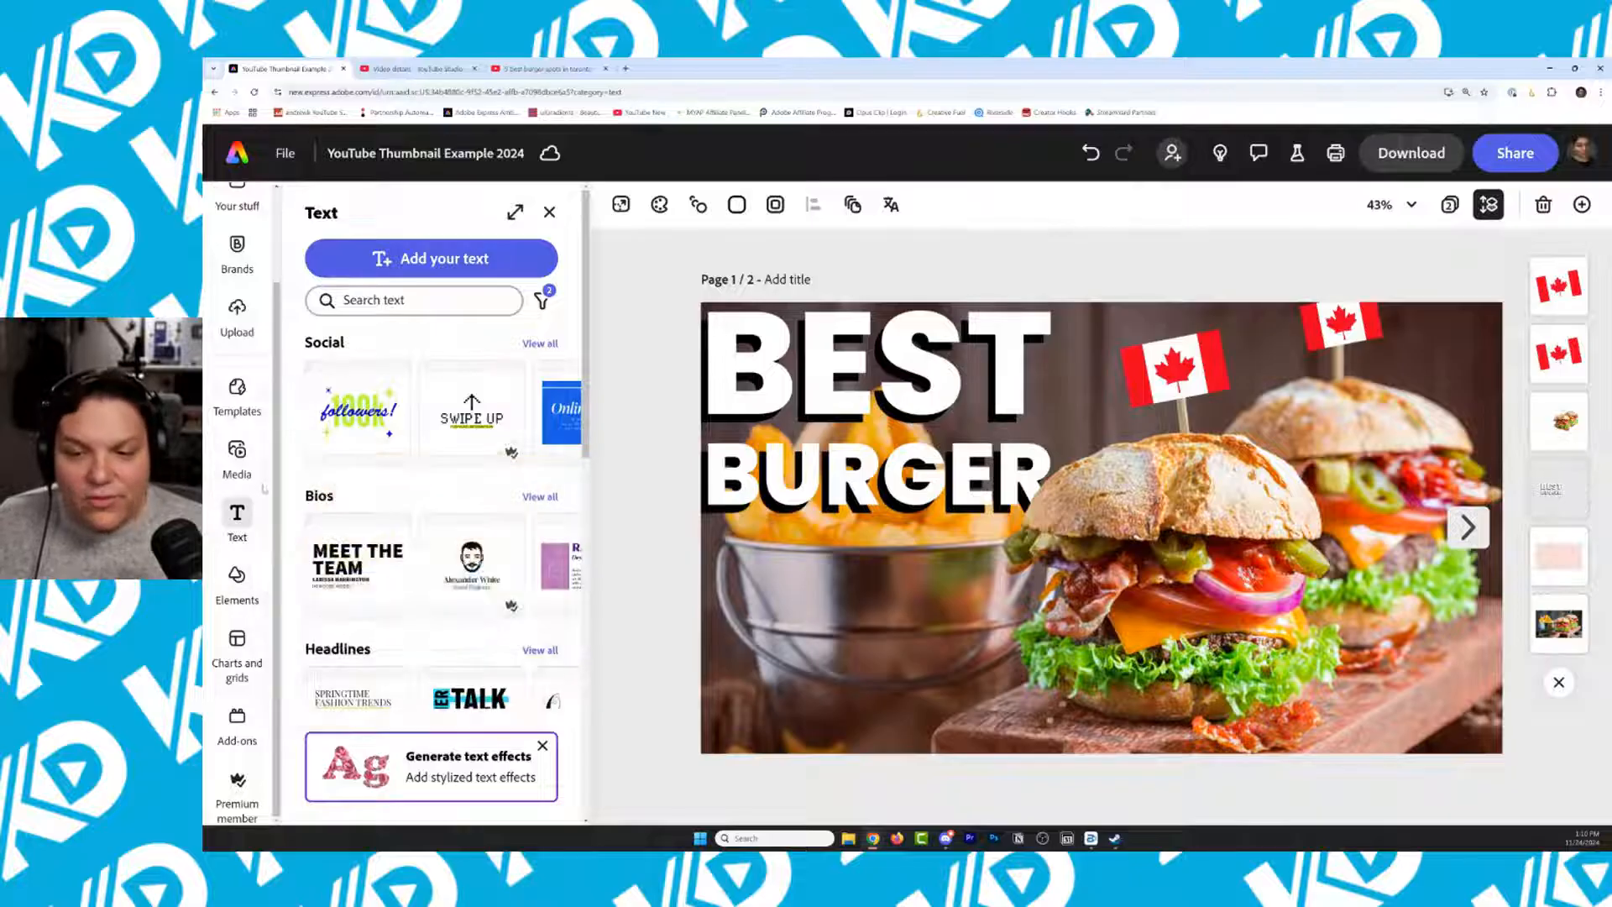
Search the stock photos for "Toronto"
left_click(237, 458)
left_click(394, 391)
type("Tor")
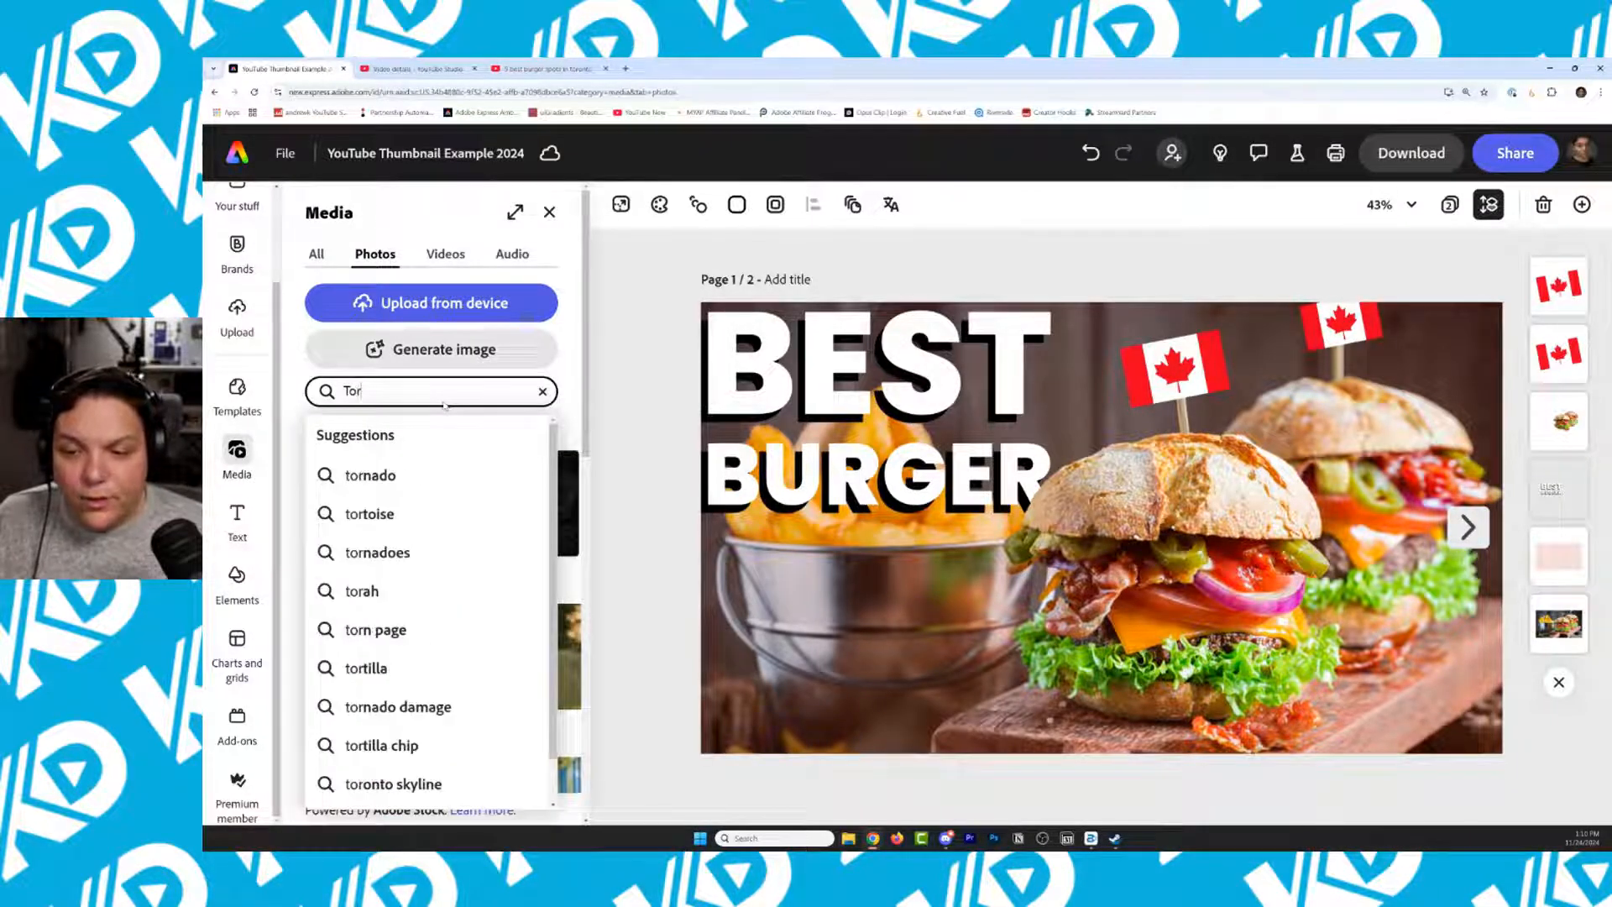
type("anto")
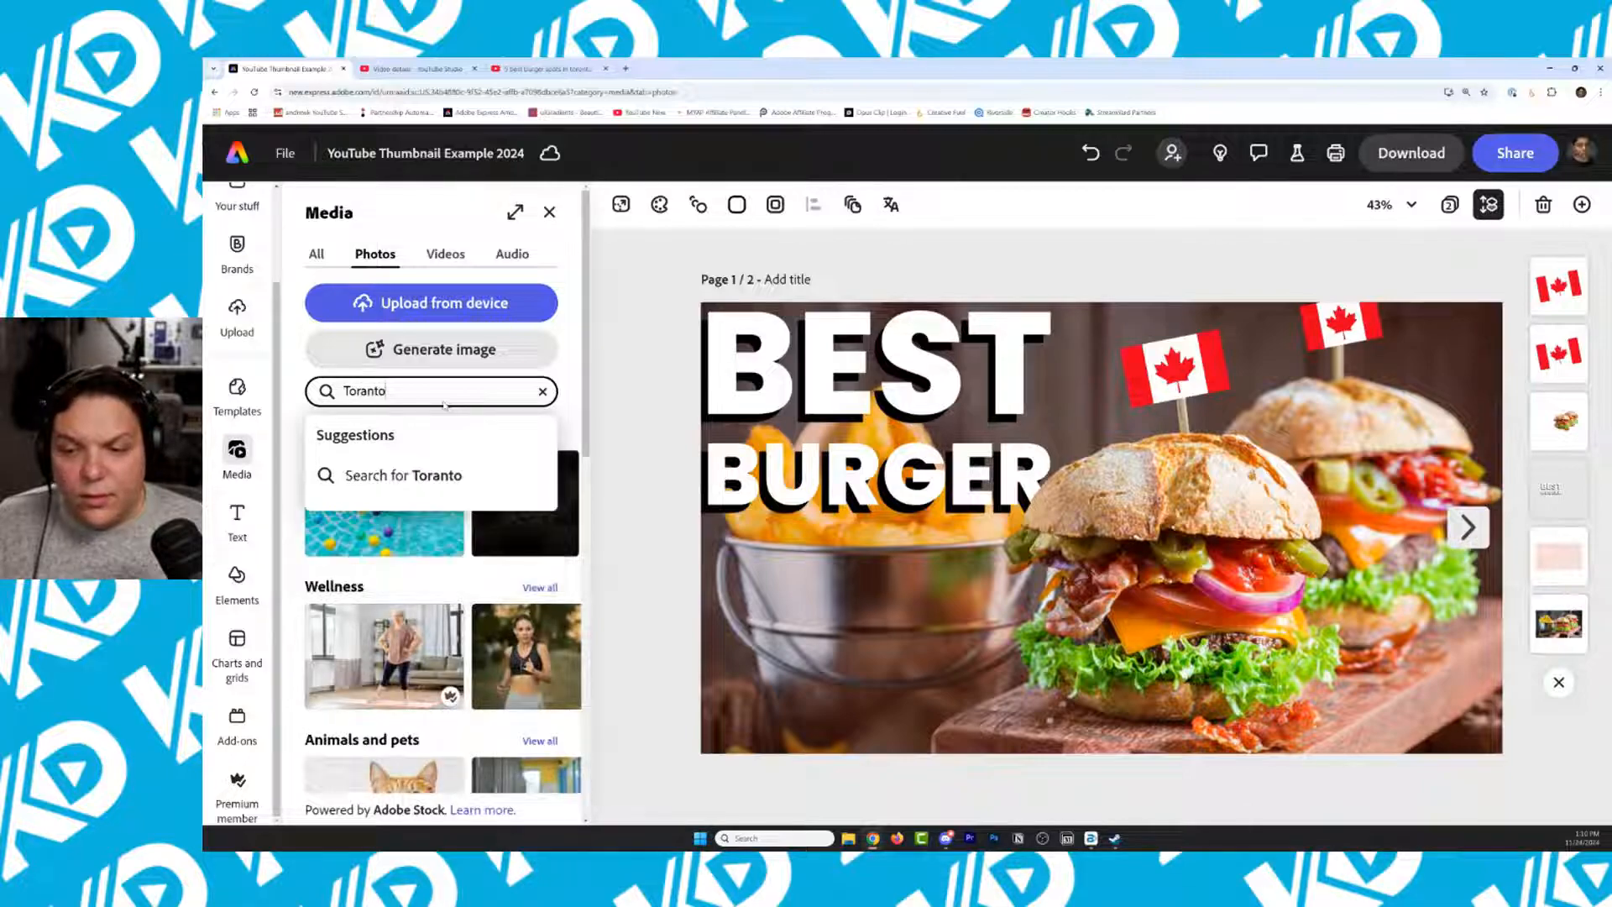
key("BackSpace")
key("BackSpace")
key("BackSpace")
key("BackSpace")
key("BackSpace")
key("BackSpace")
key("BackSpace")
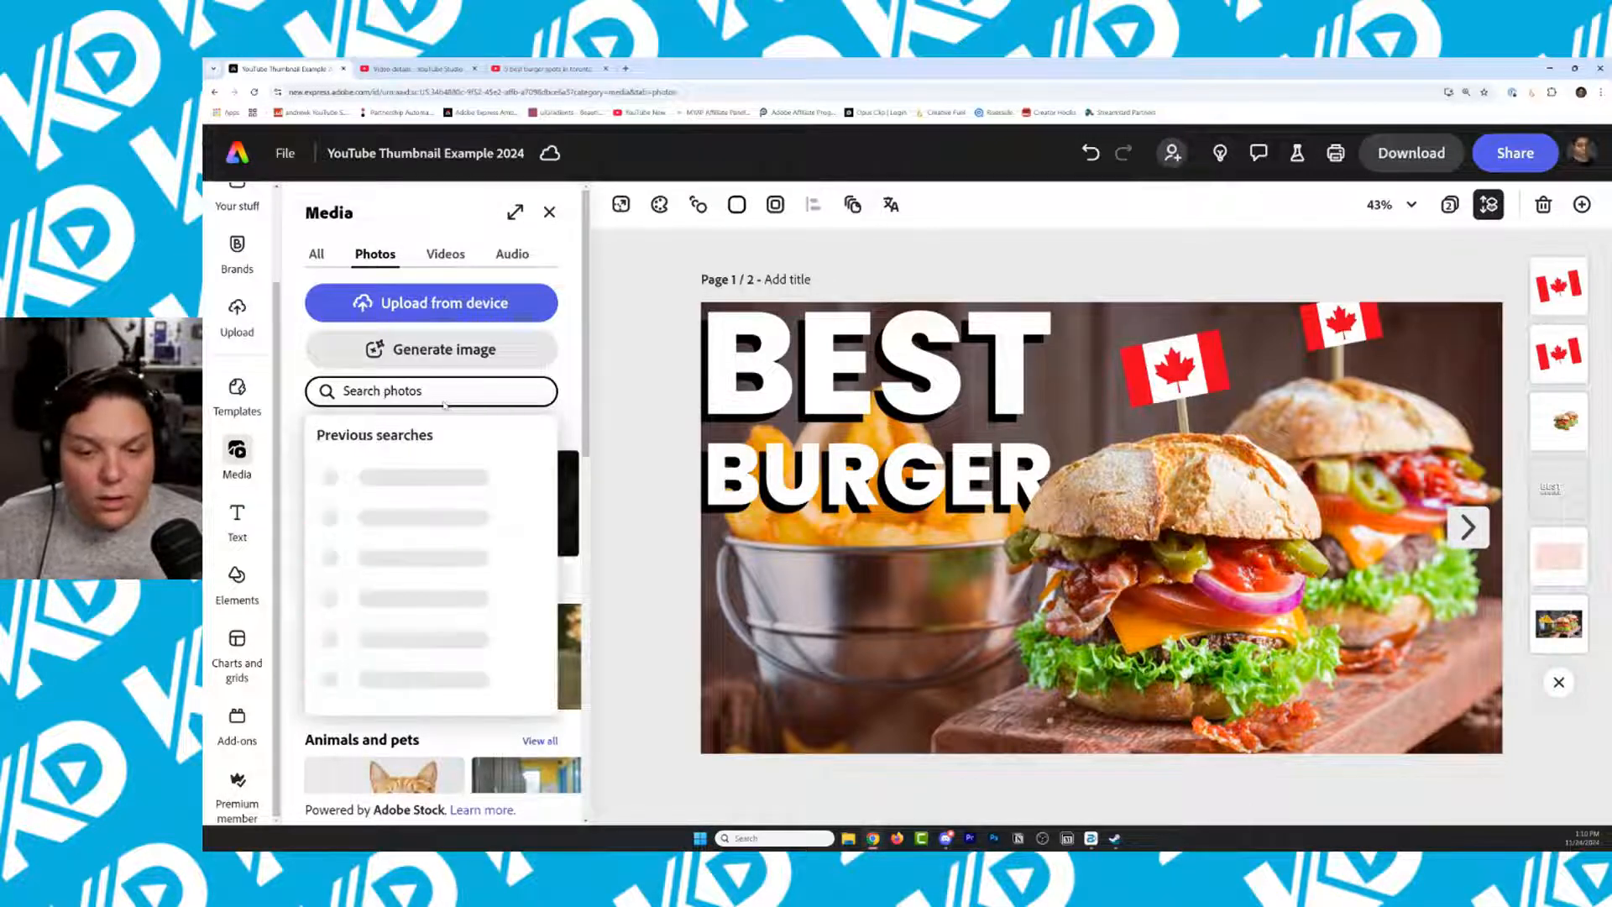
scroll(408, 557, "down", 1)
scroll(408, 557, "up", 1)
left_click(568, 373)
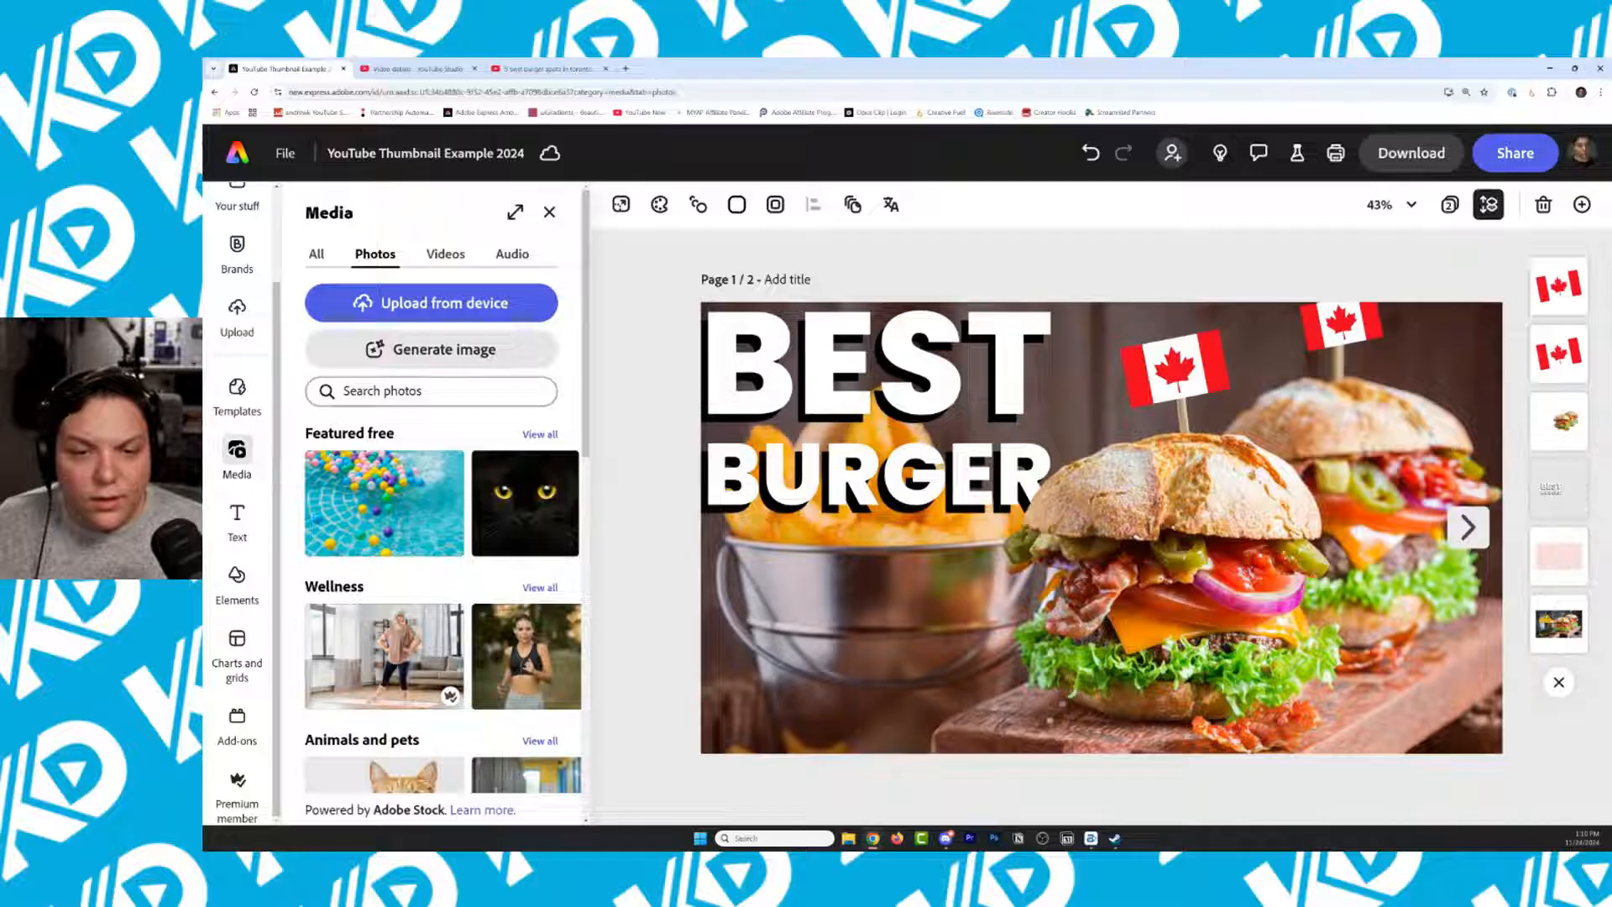
left_click(426, 401)
type("T")
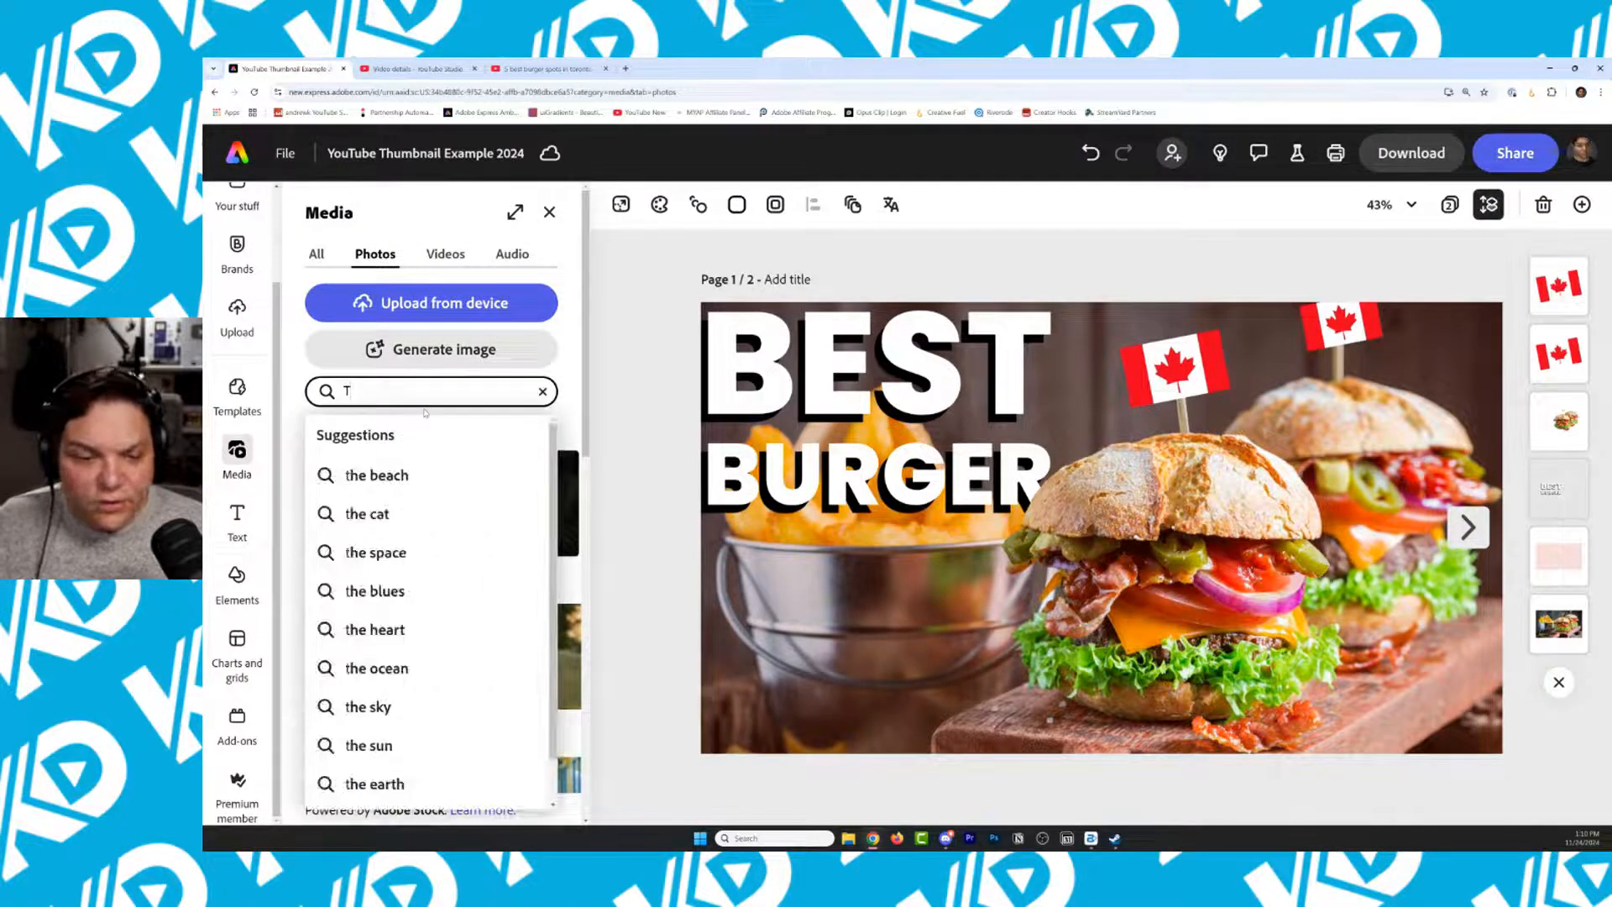
type("oronto")
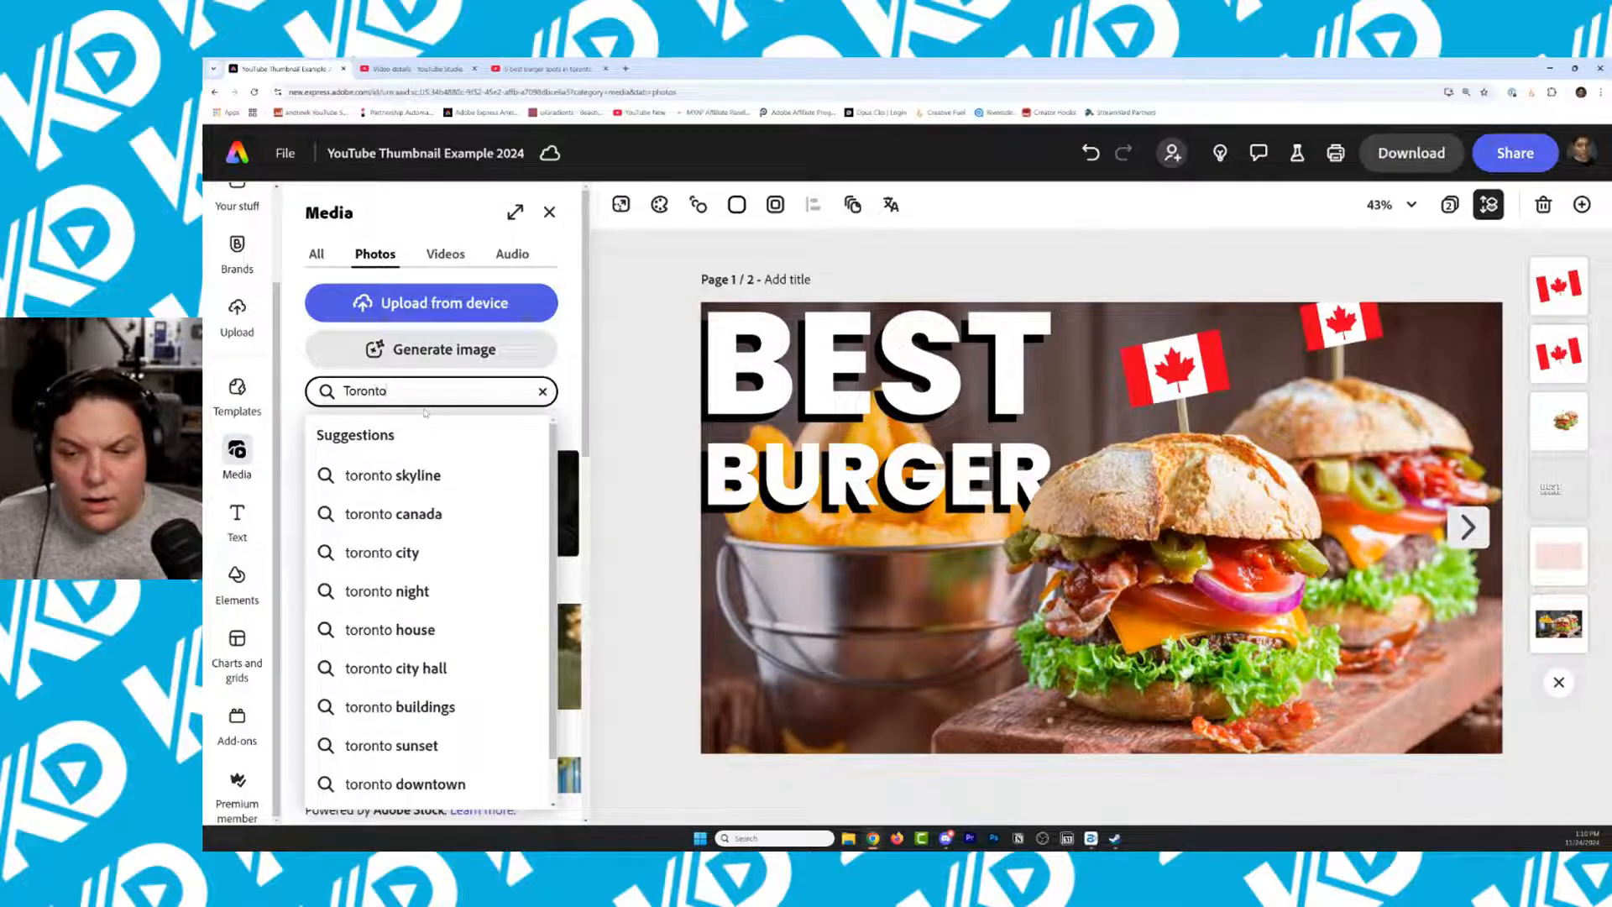
key("Return")
Browse the Toronto photo results for an image that suits the burger thumbnail
scroll(460, 448, "down", 2)
scroll(460, 448, "down", 6)
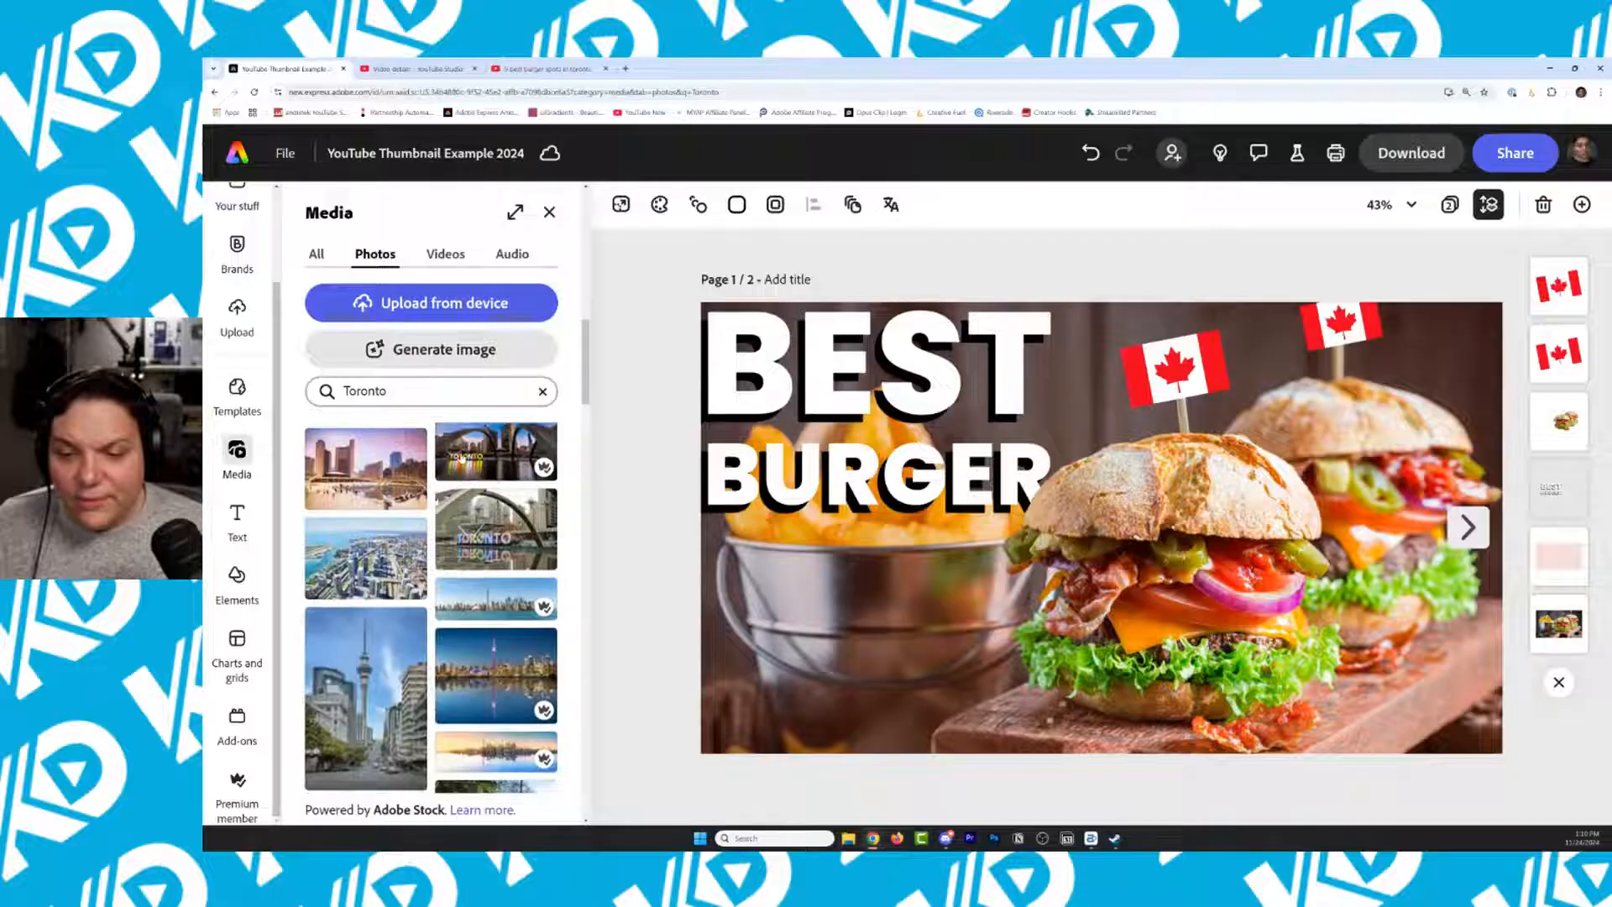
scroll(487, 480, "down", 5)
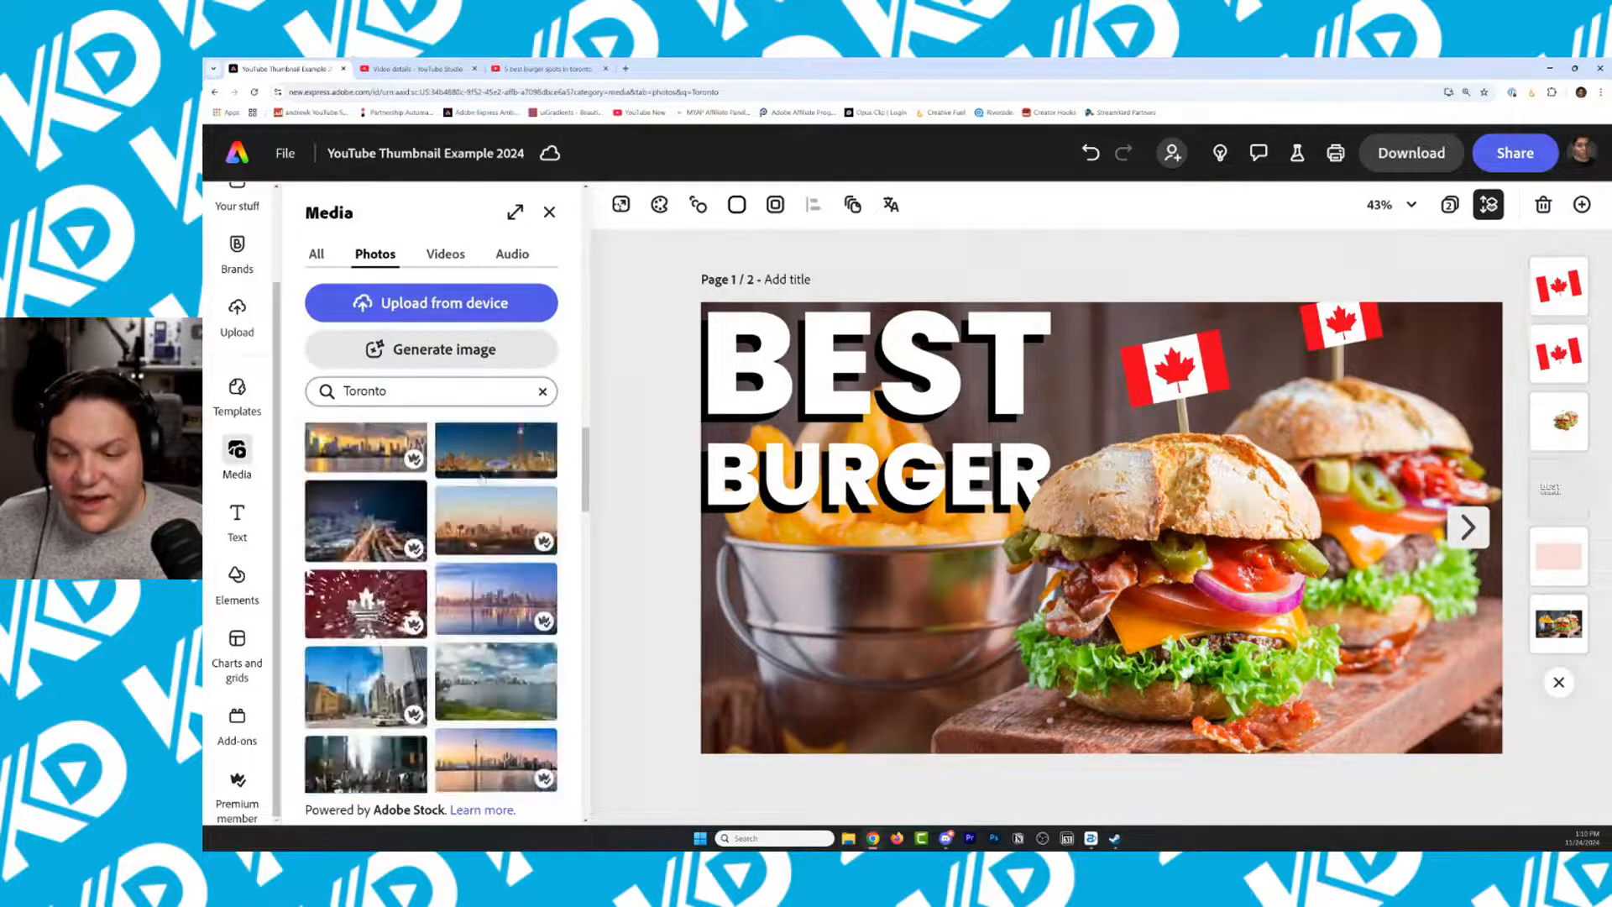
scroll(433, 560, "down", 5)
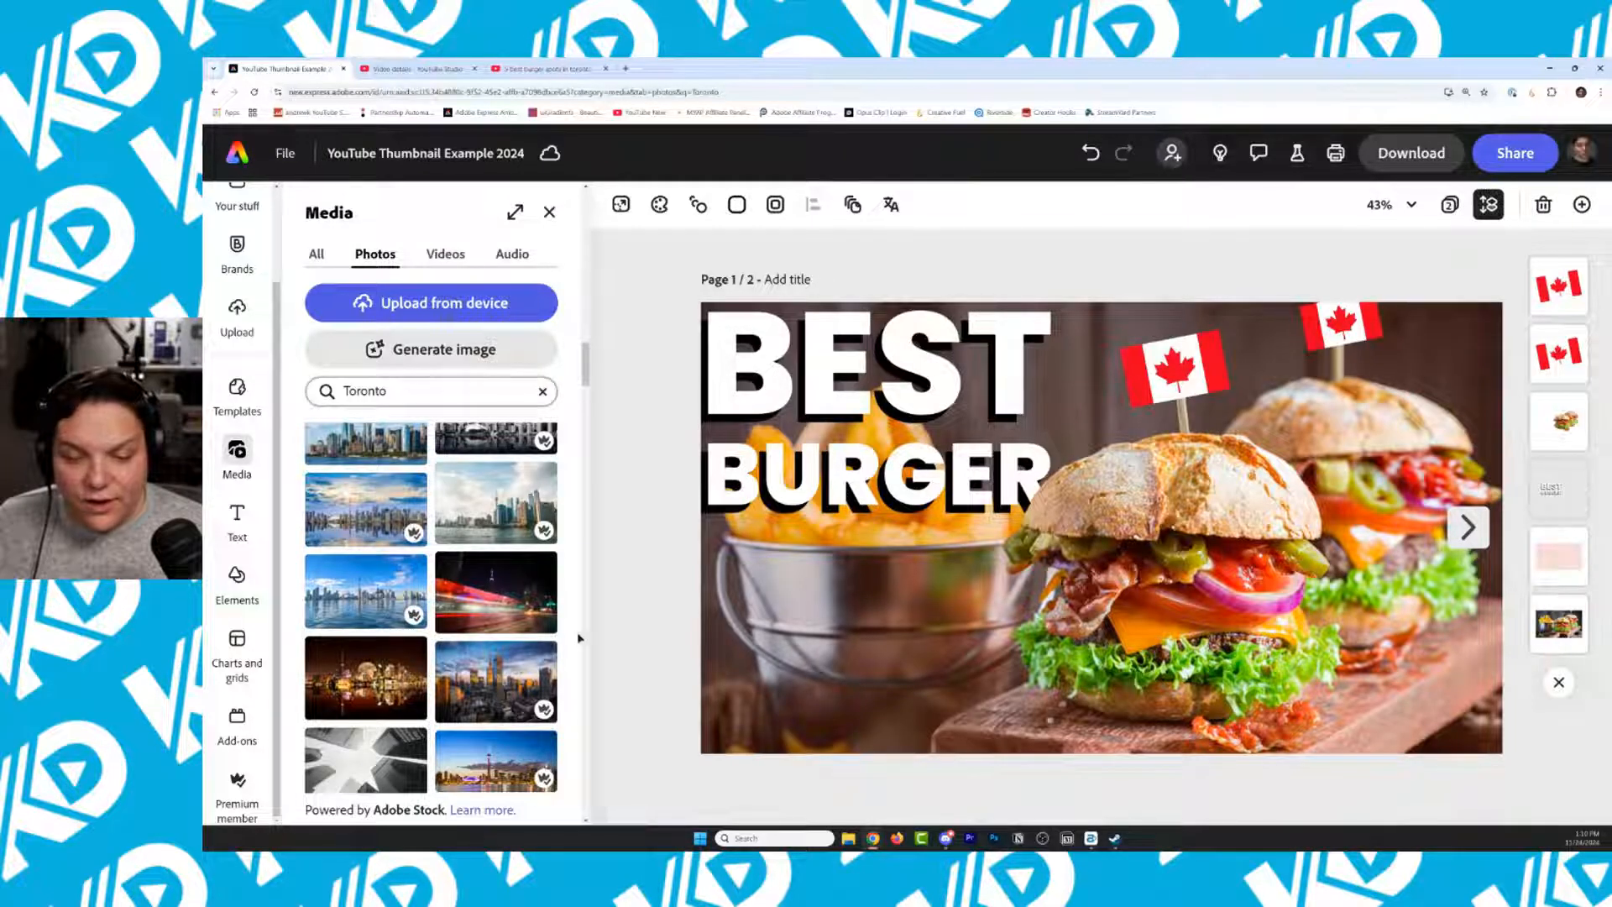
scroll(439, 586, "down", 8)
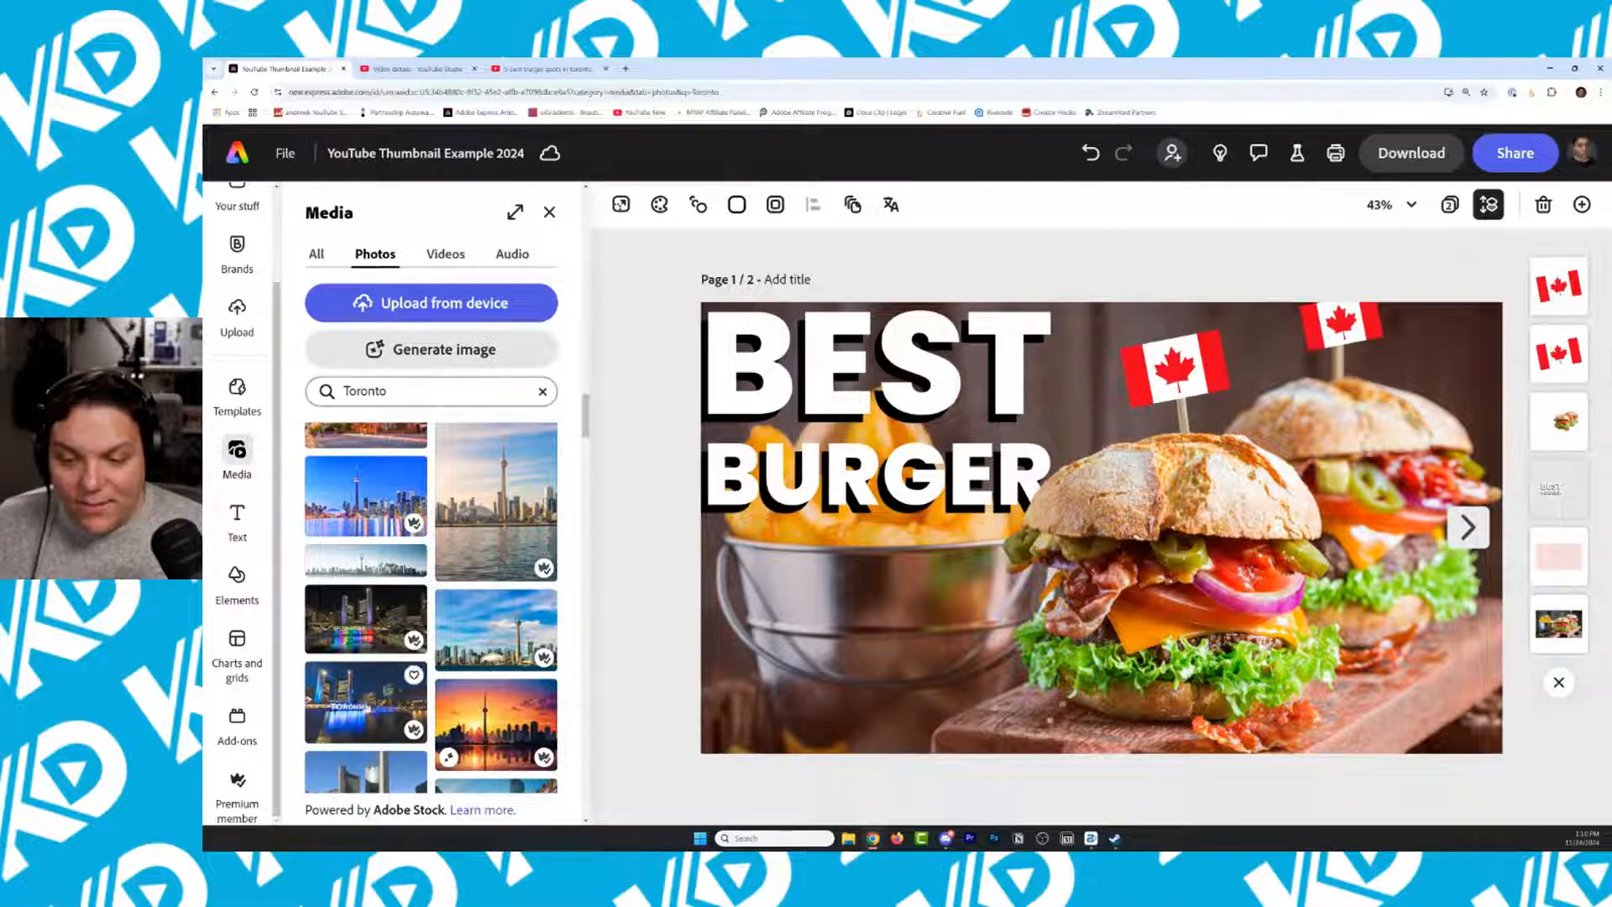
scroll(369, 628, "down", 3)
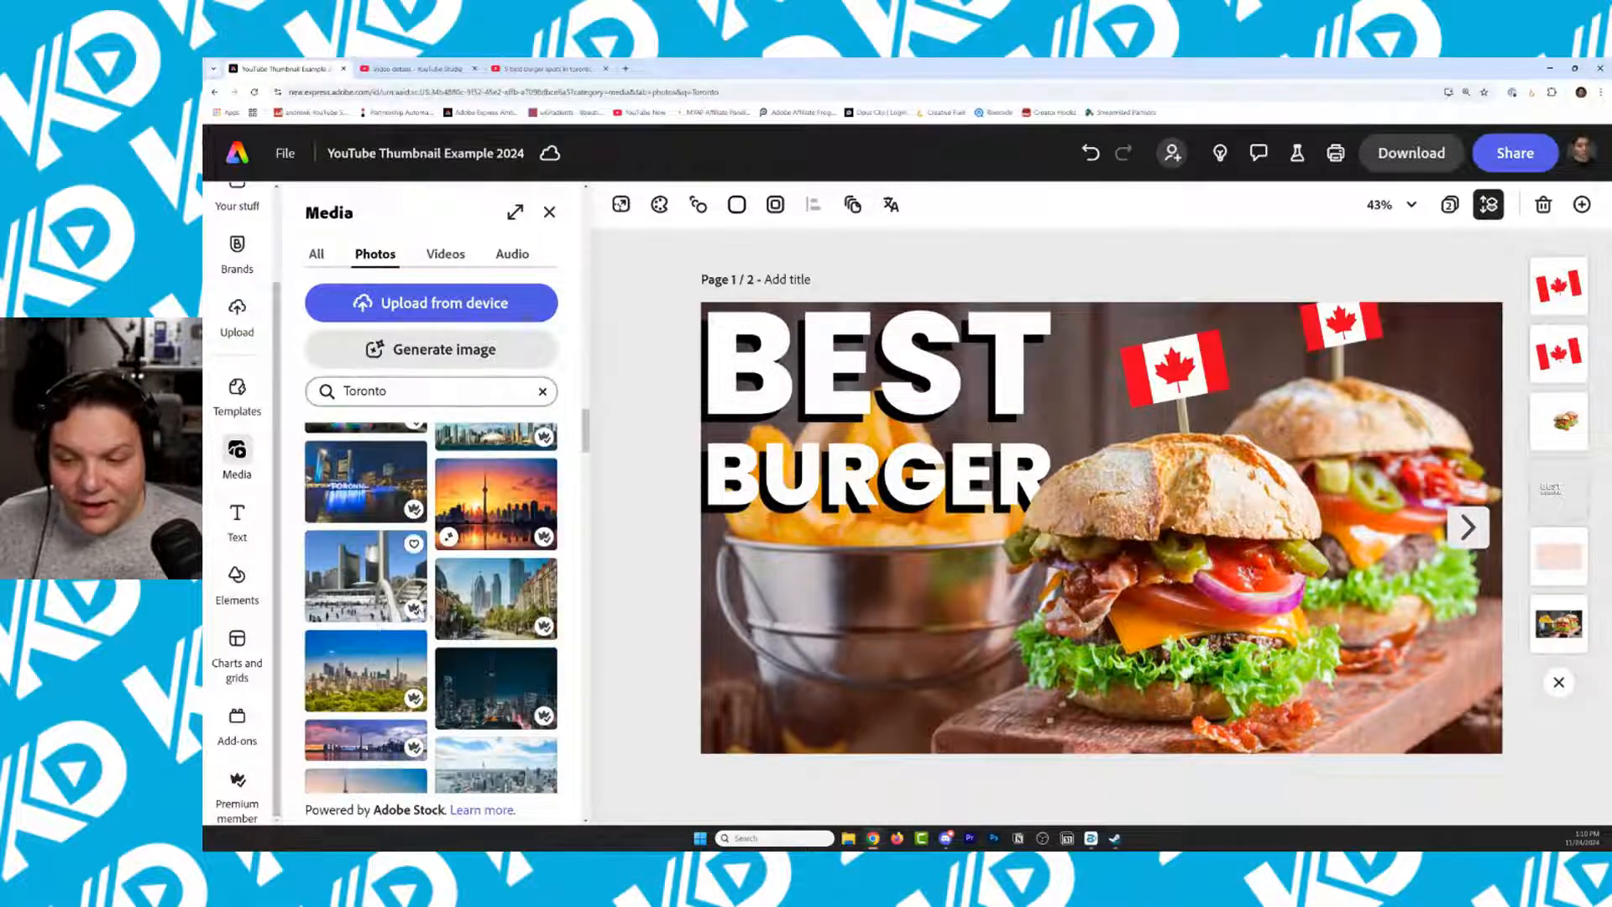
scroll(425, 615, "down", 3)
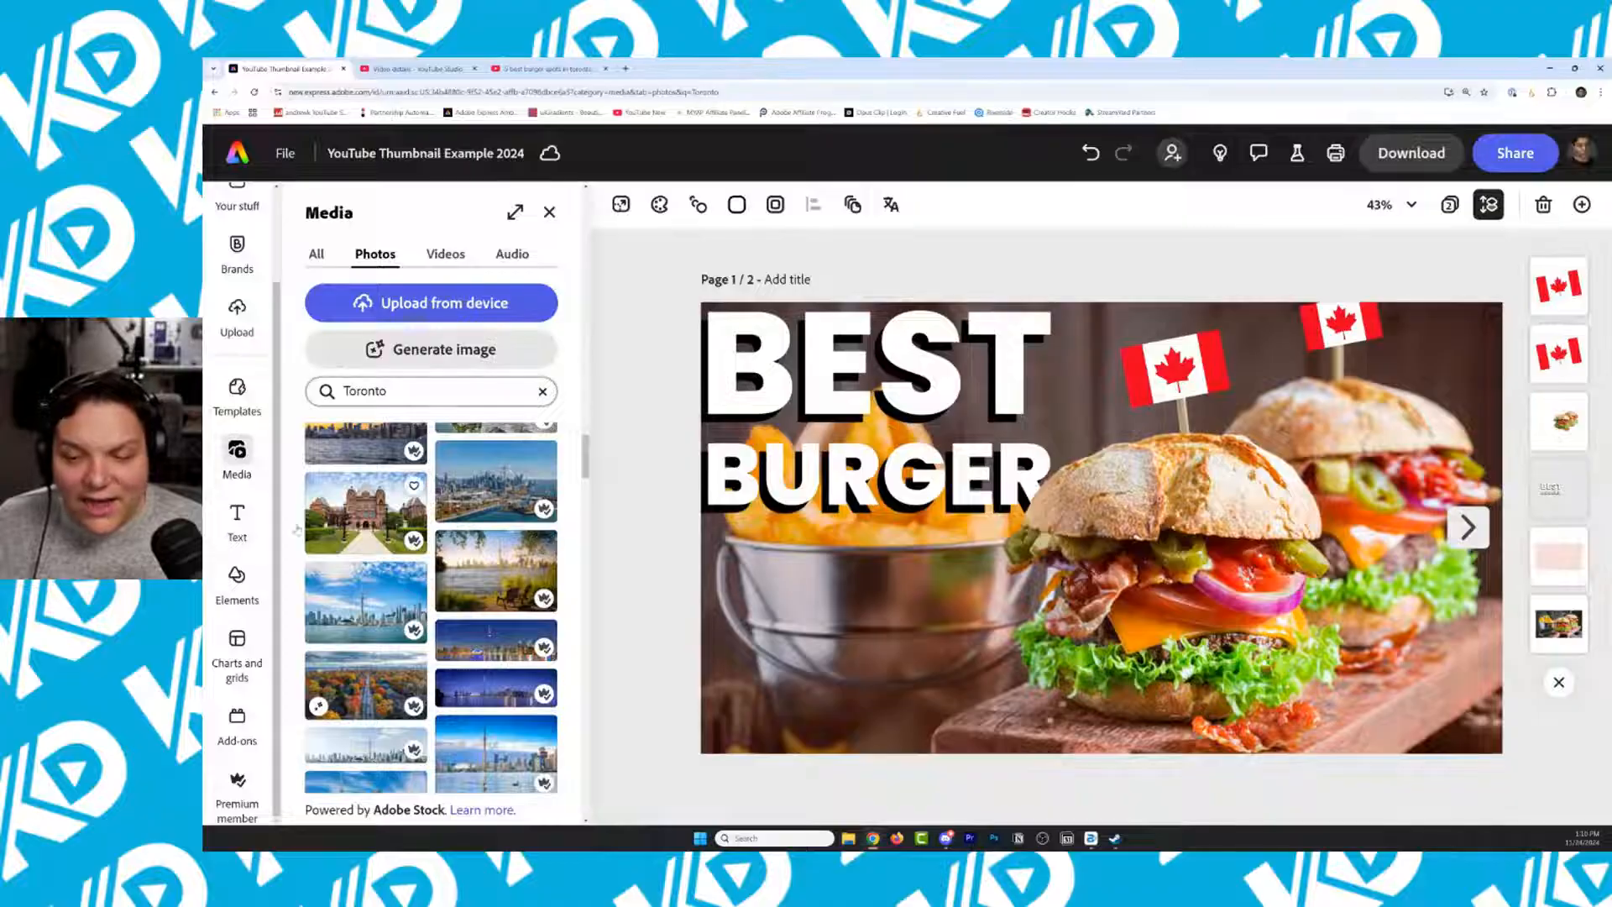
Search the shape elements for "Dollar sign" and repeat the search with "dollar"
left_click(238, 584)
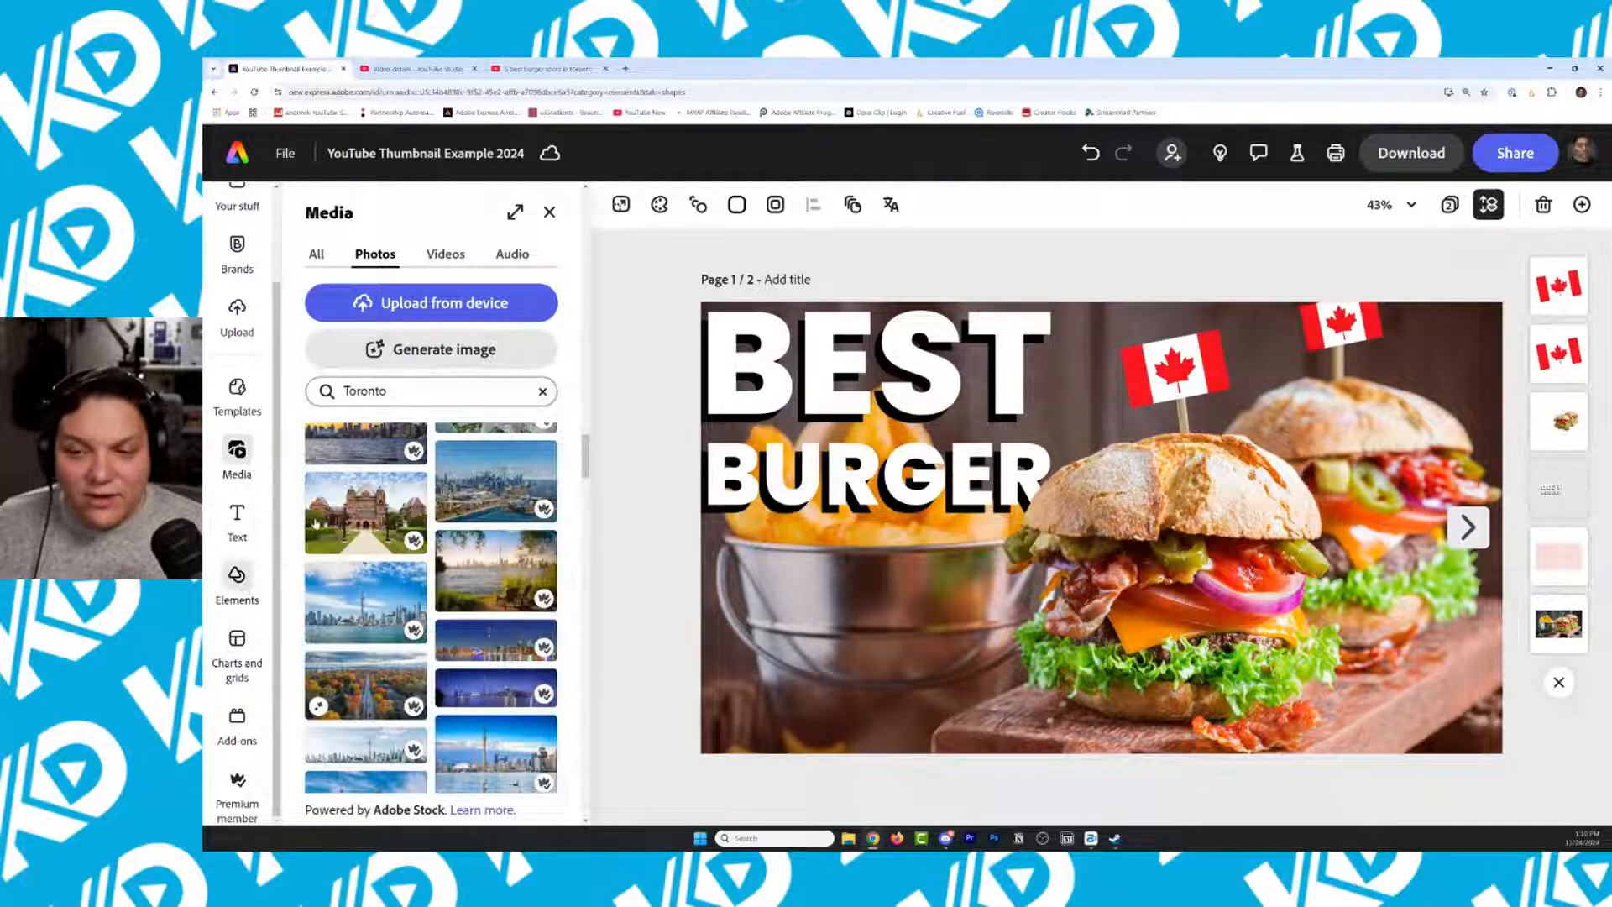
scroll(491, 411, "down", 4)
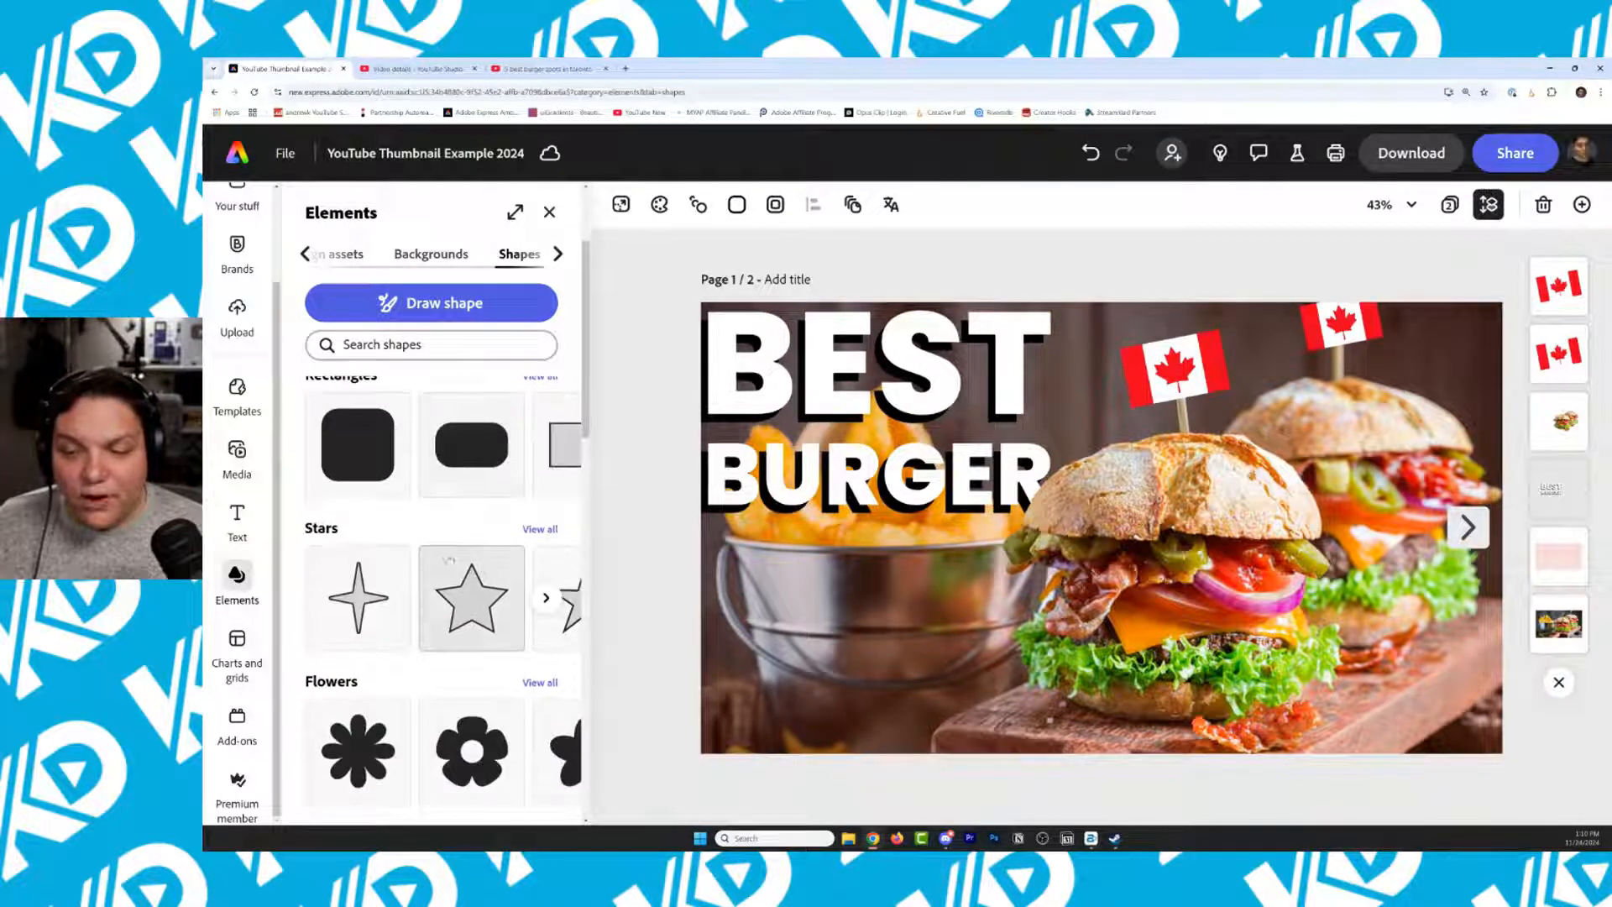
left_click(357, 344)
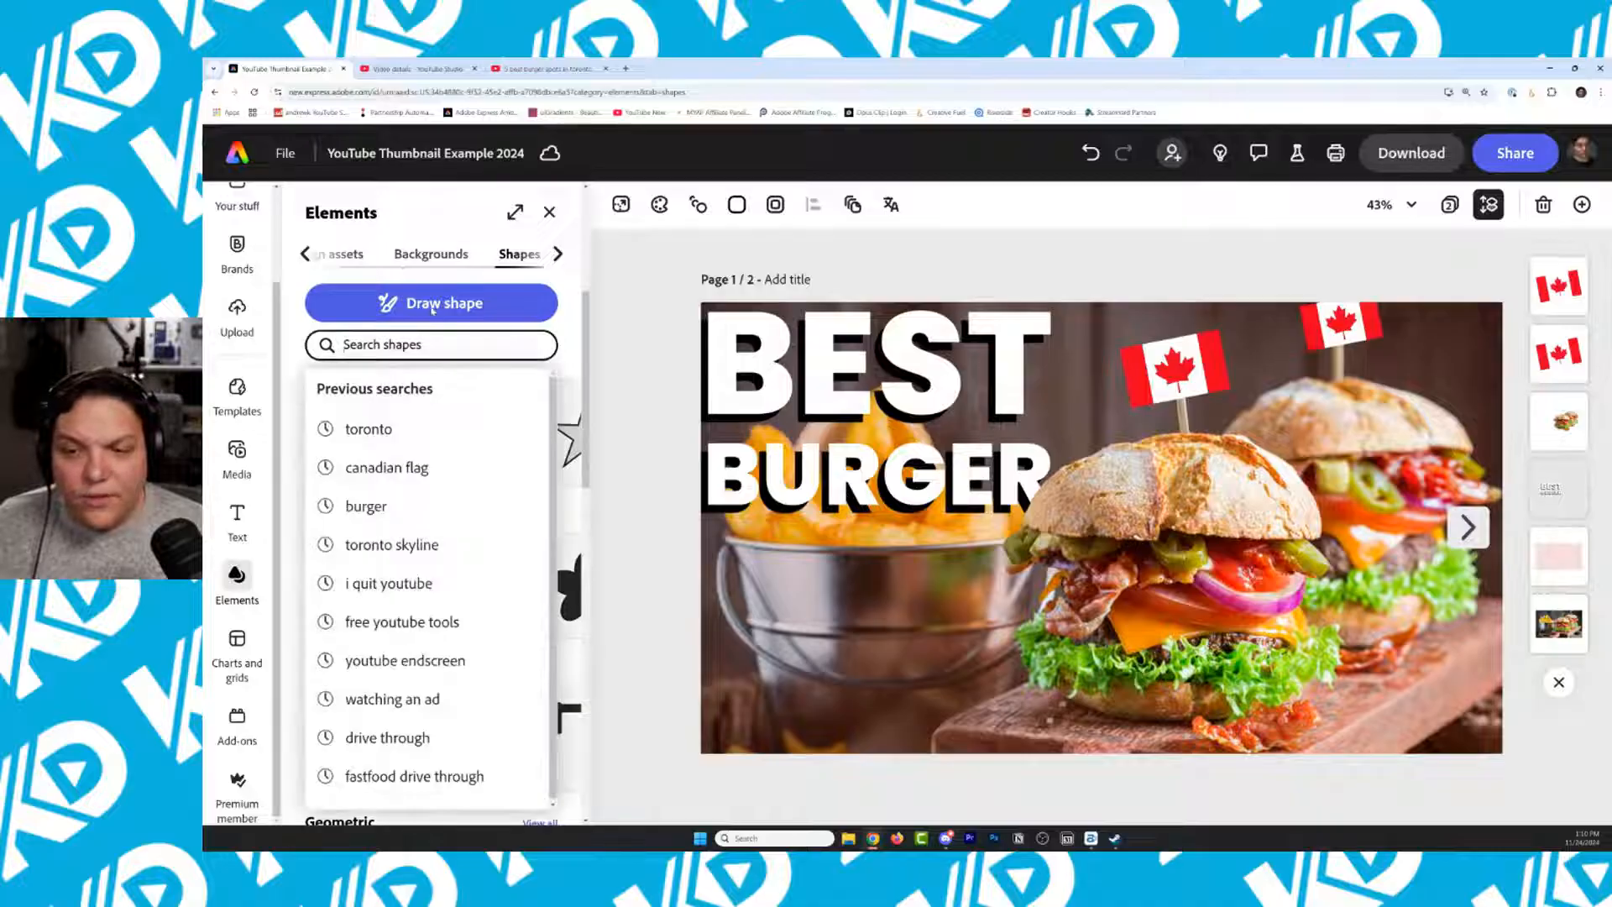
type("Dollar sign")
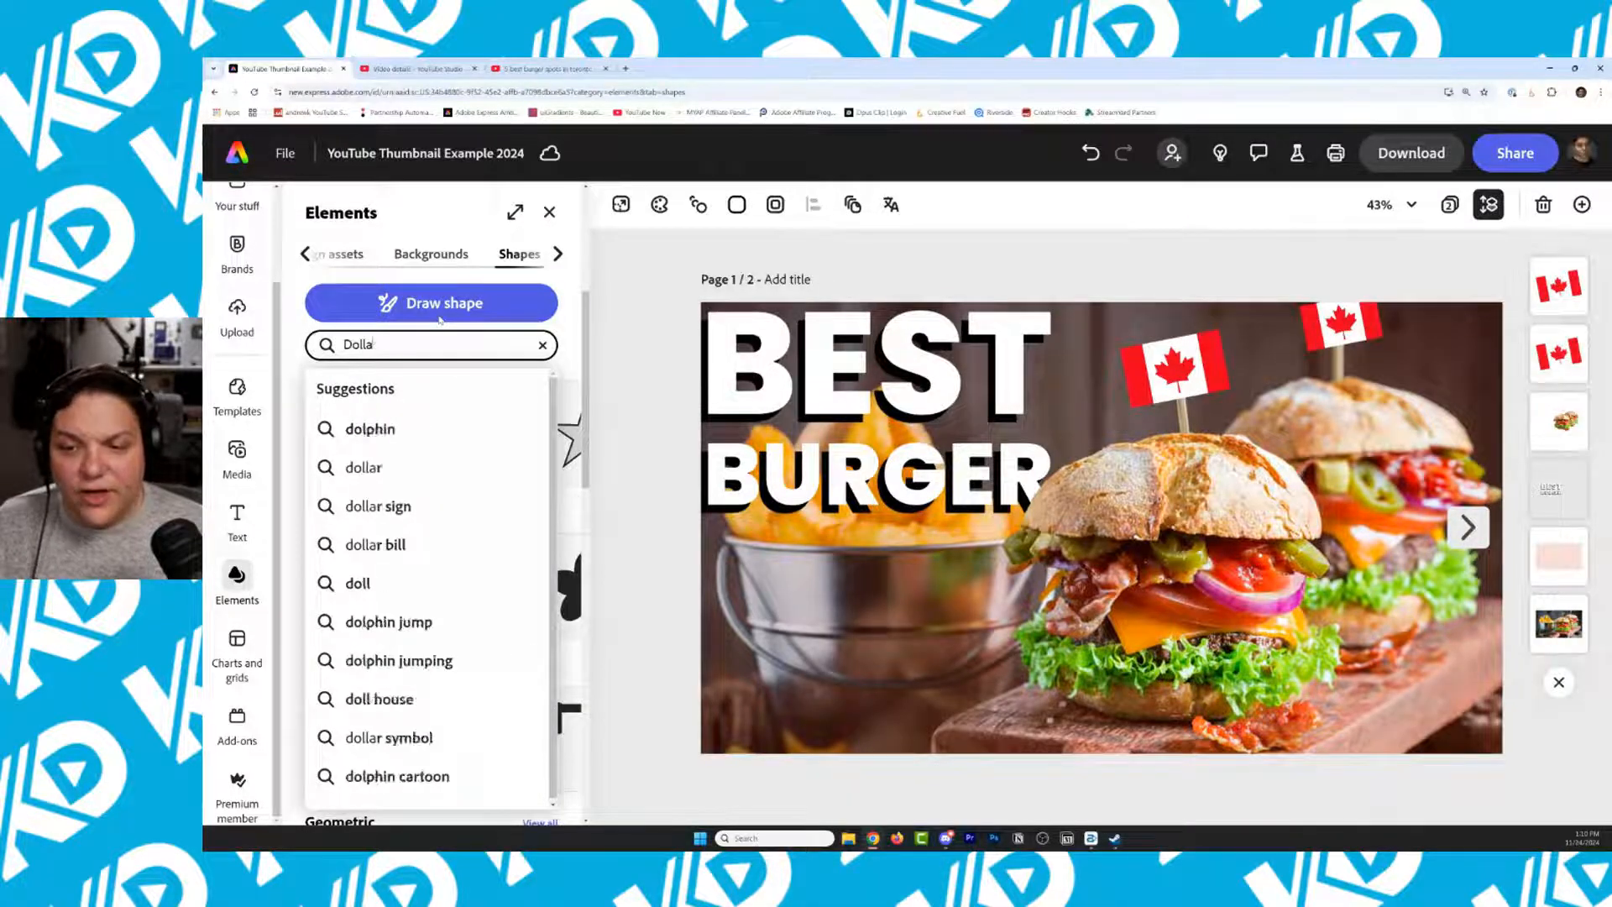
key("Return")
key("ctrl+a")
type("dollar")
key("Return")
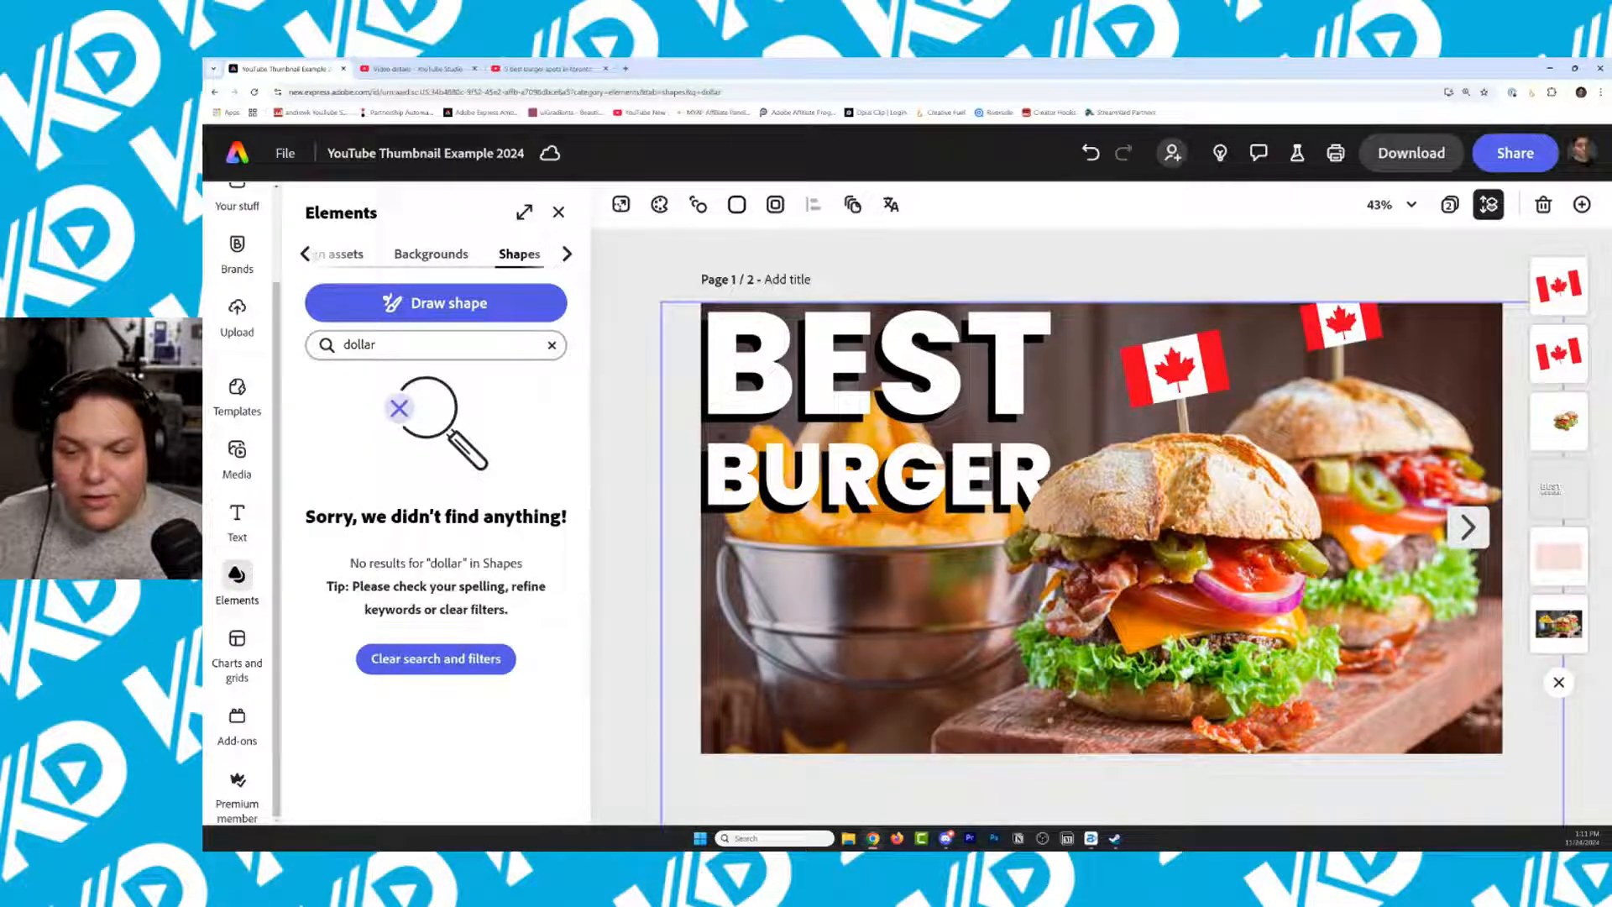
Clear the shape search and browse the shape categories for a graphic that suits the burger thumbnail
left_click(552, 344)
left_click(602, 415)
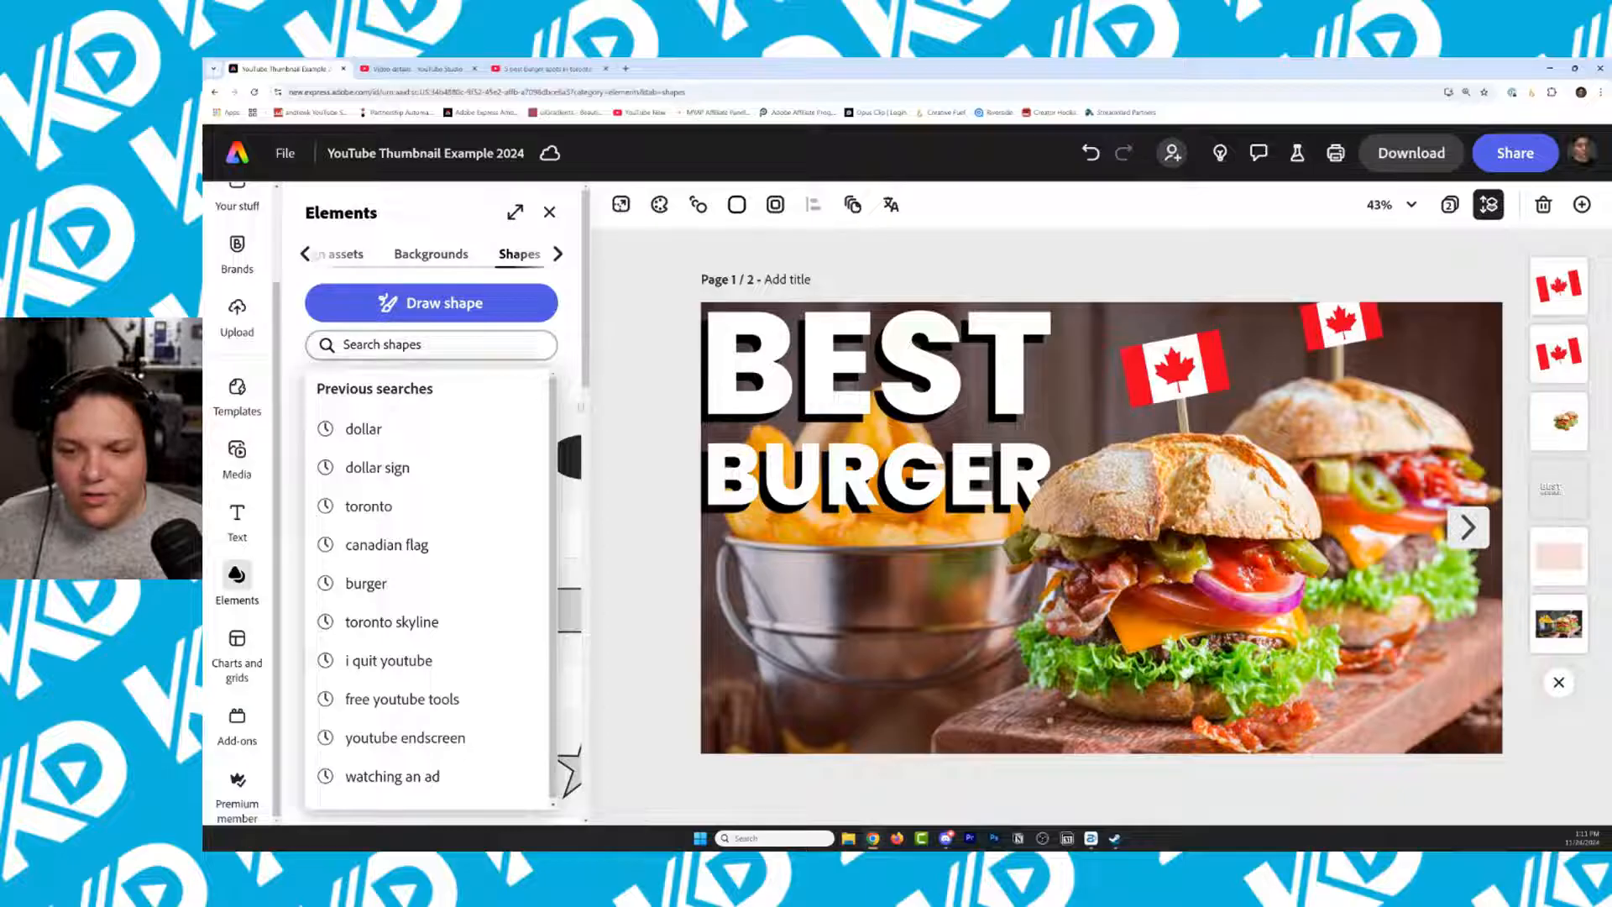
scroll(564, 300, "down", 4)
scroll(564, 301, "down", 5)
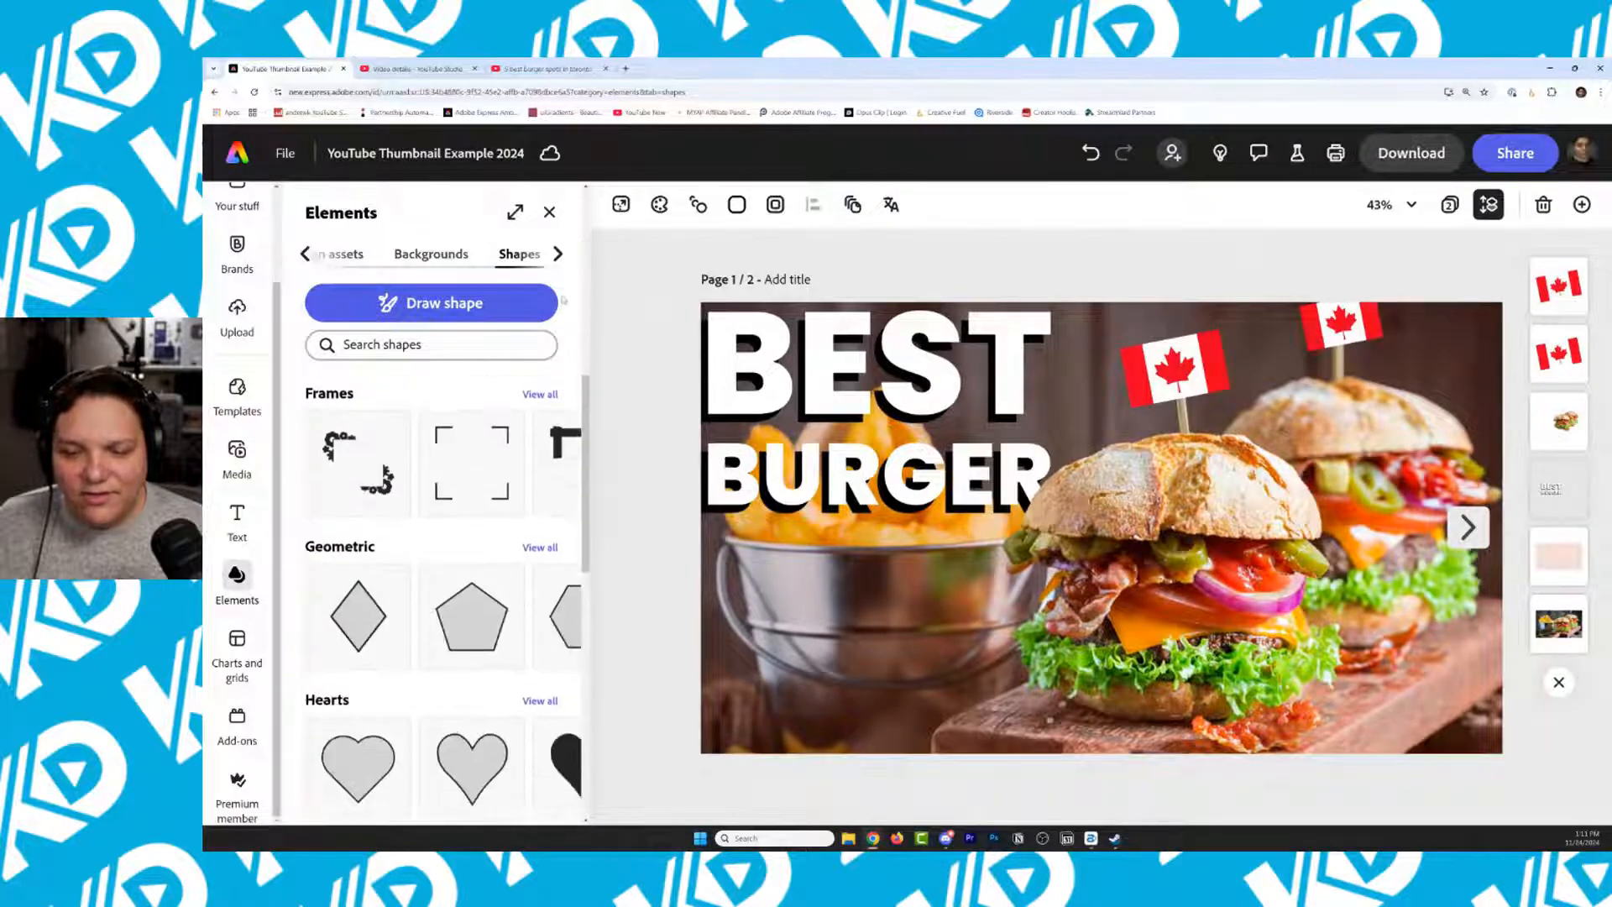
scroll(436, 472, "up", 3)
scroll(436, 473, "up", 4)
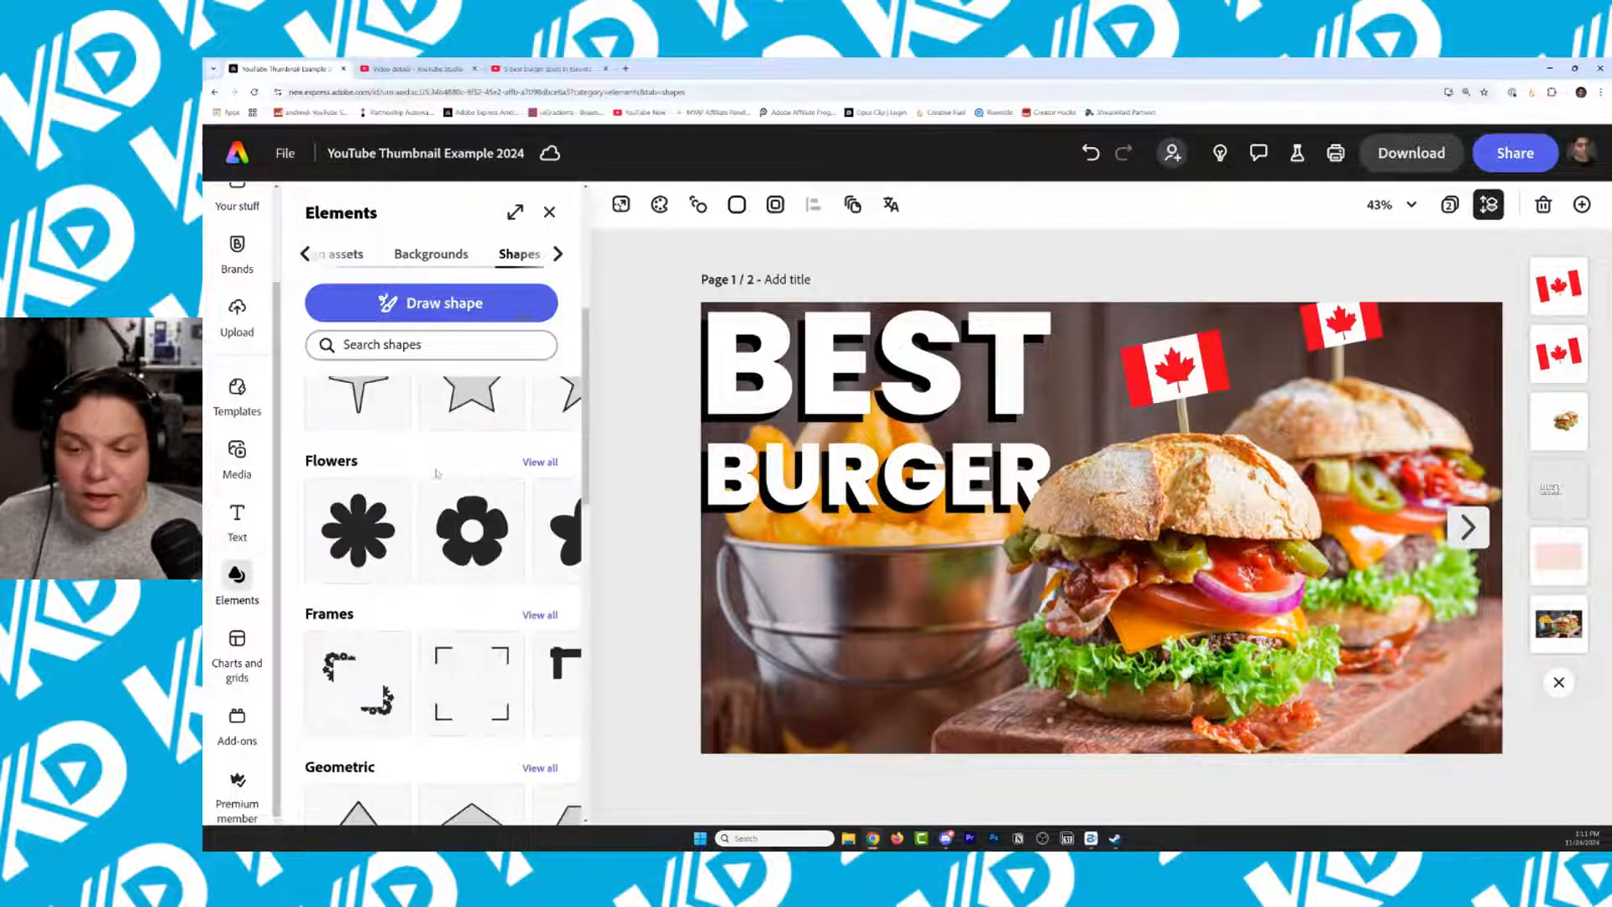
scroll(497, 567, "down", 1)
left_click(546, 574)
left_click(546, 574)
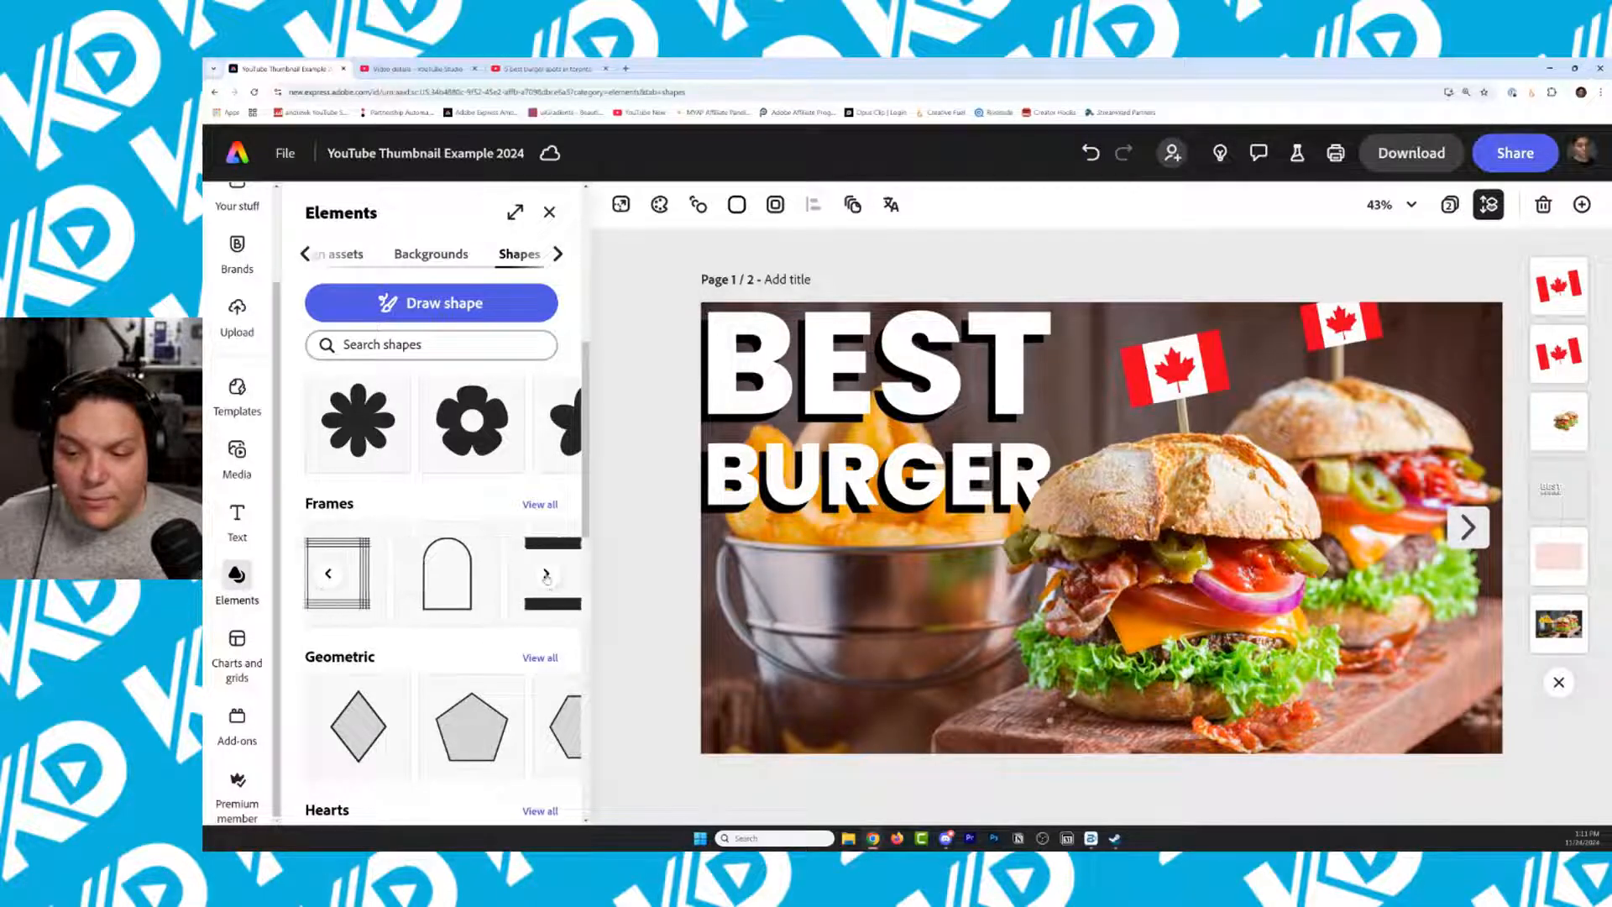
left_click(546, 575)
scroll(480, 528, "down", 5)
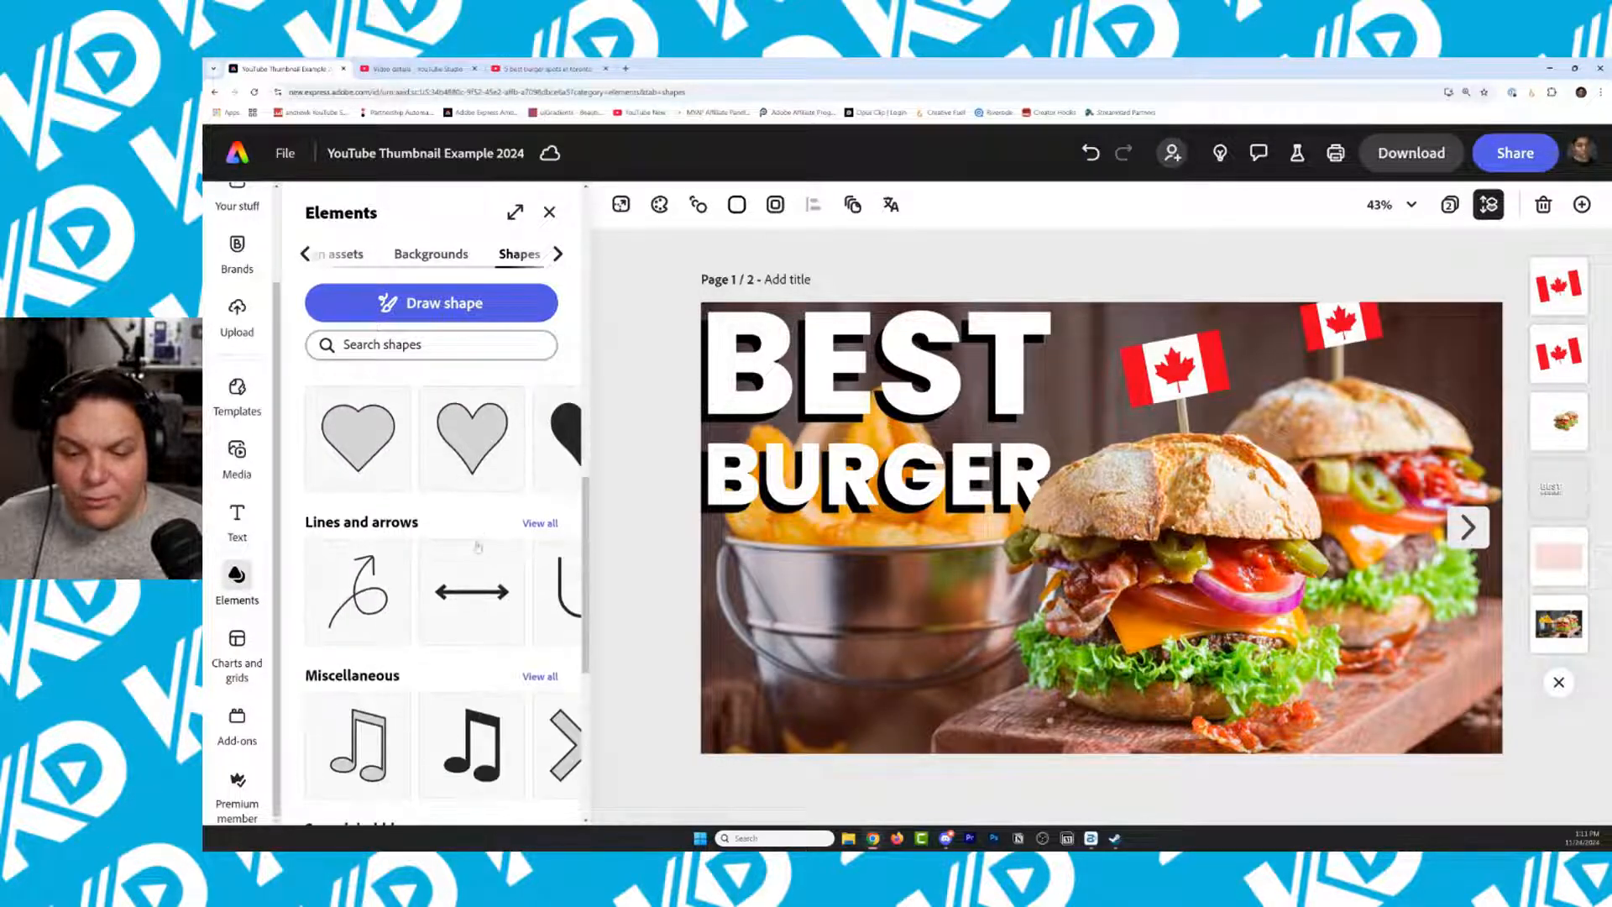
Add a plain straight arrow pointing right from the Lines and arrows shapes to the thumbnail
left_click(547, 592)
left_click(547, 592)
left_click(547, 592)
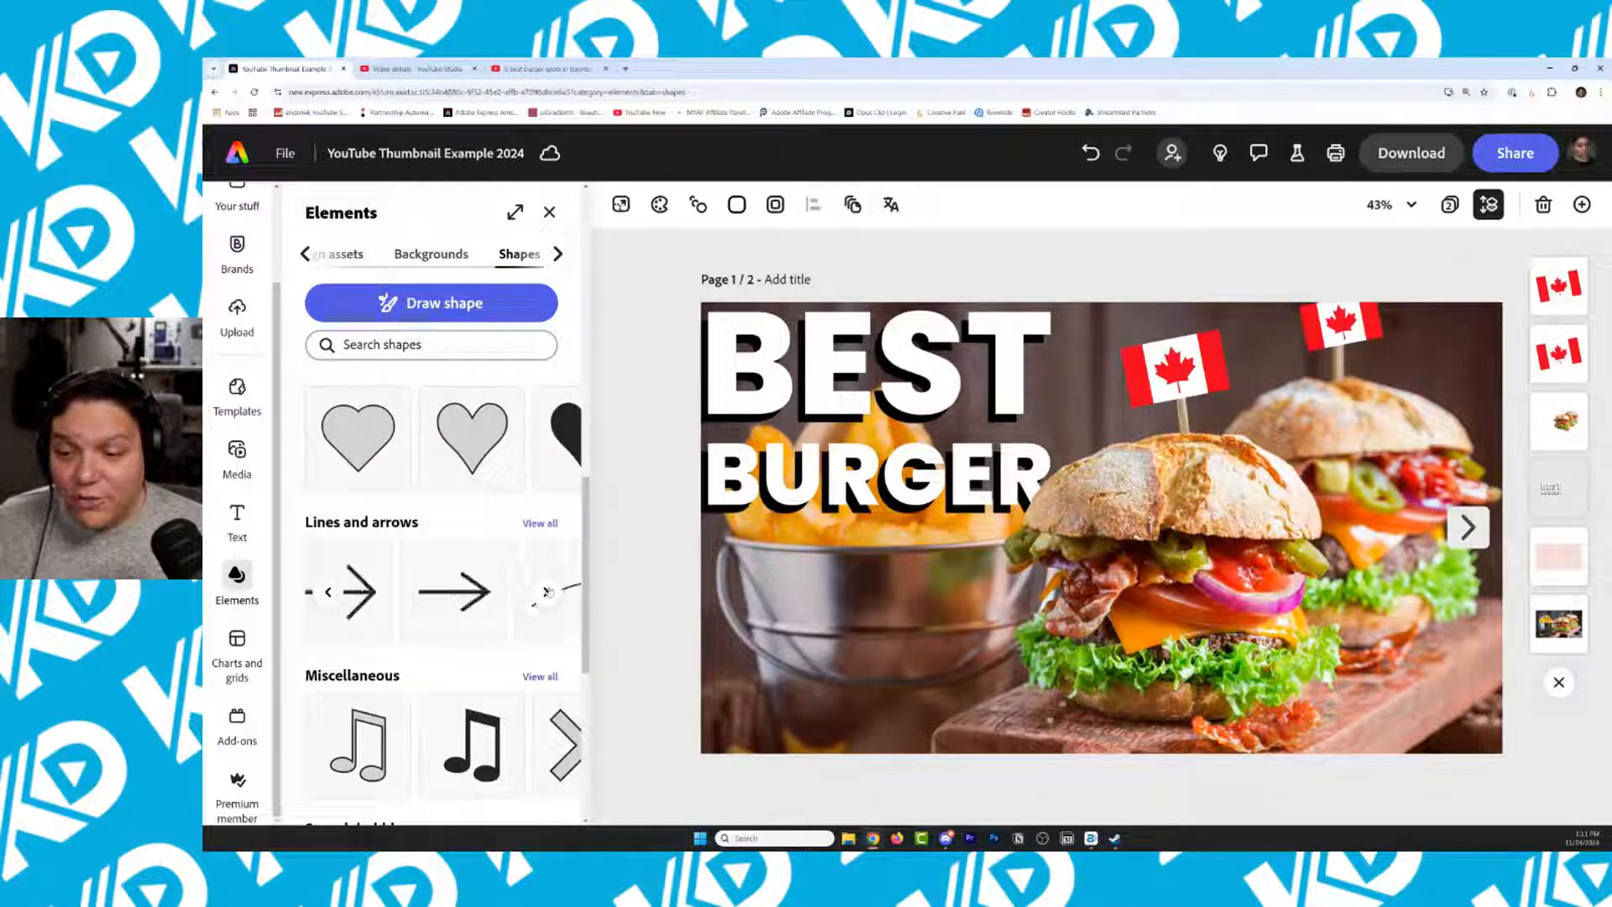
left_click(539, 524)
scroll(521, 503, "down", 9)
scroll(513, 495, "up", 9)
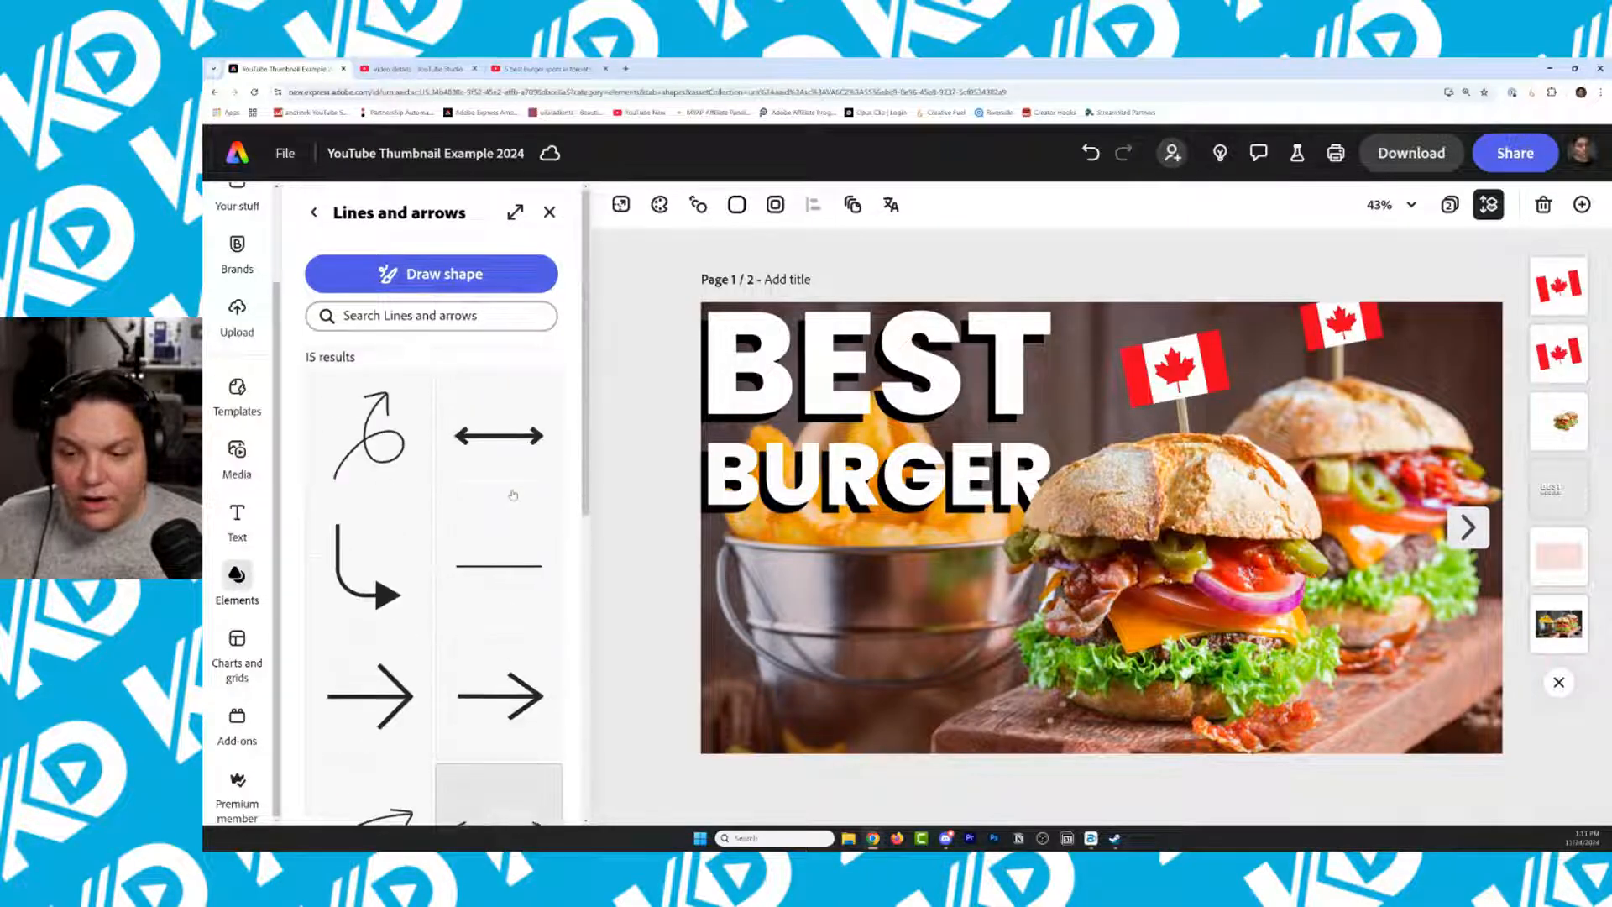
scroll(513, 495, "down", 1)
left_click(508, 639)
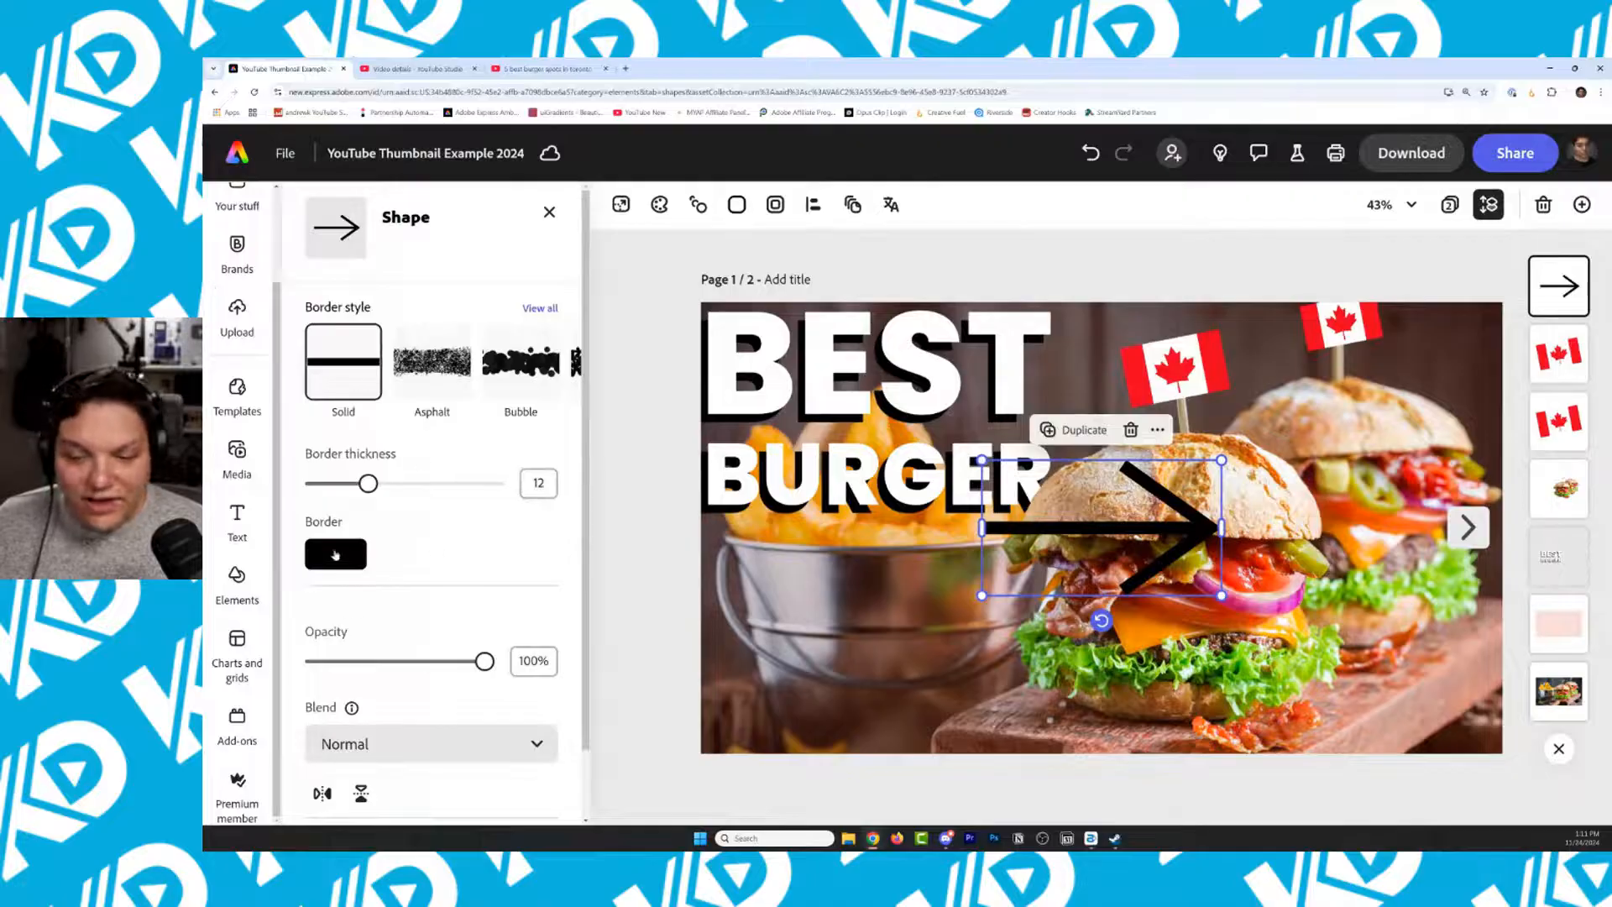
Set the arrow's border to the custom bright red #FF0010
left_click(335, 555)
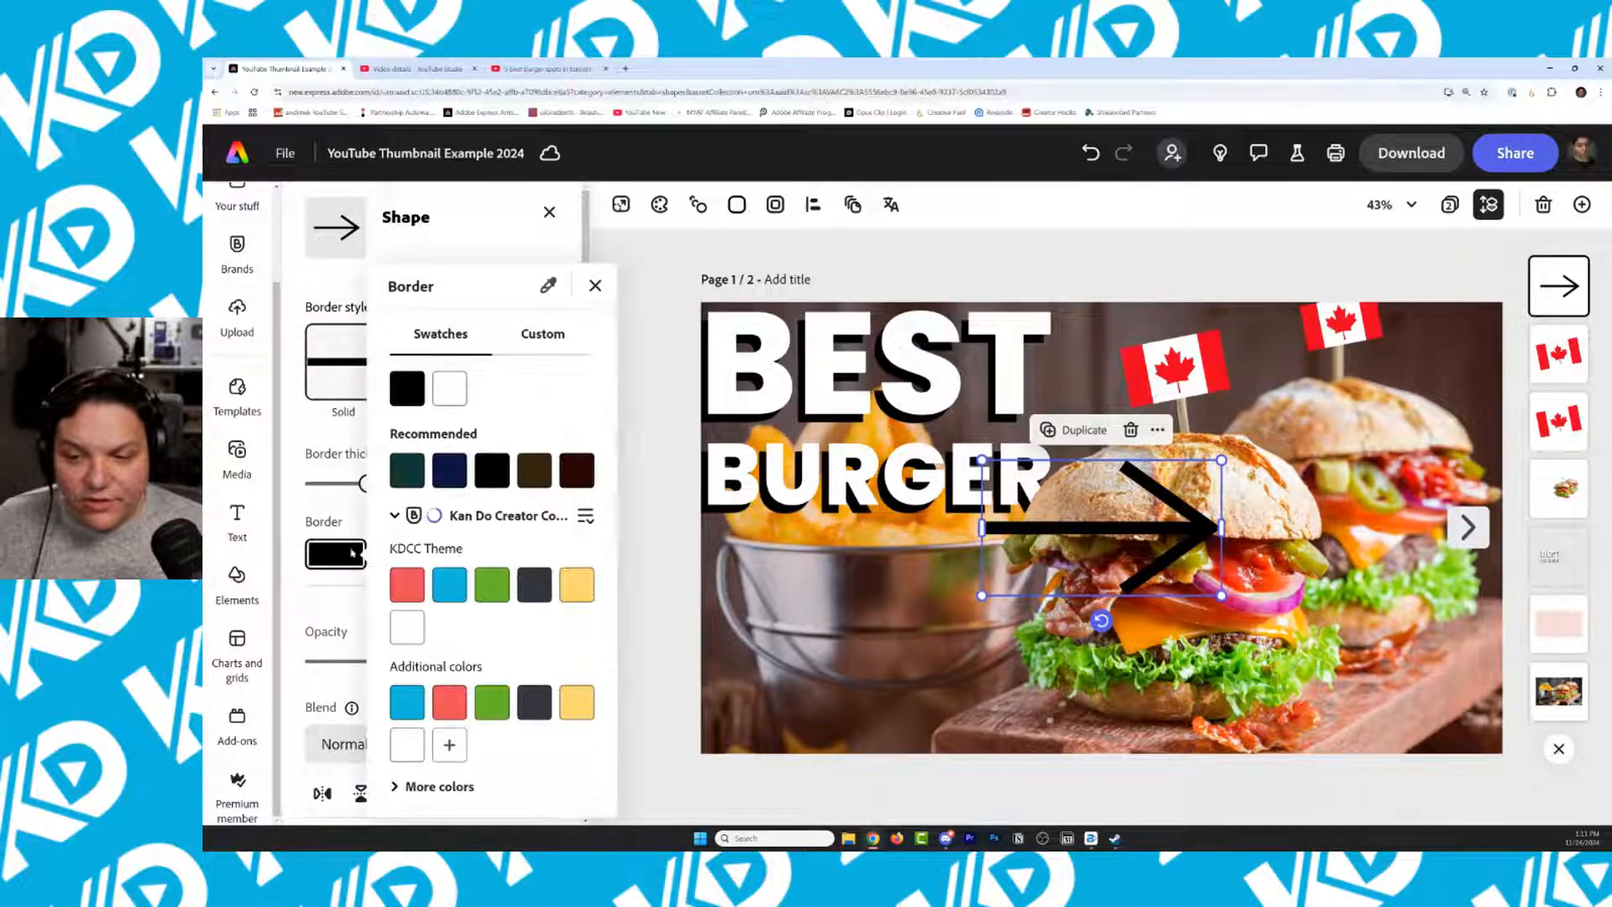
left_click(407, 594)
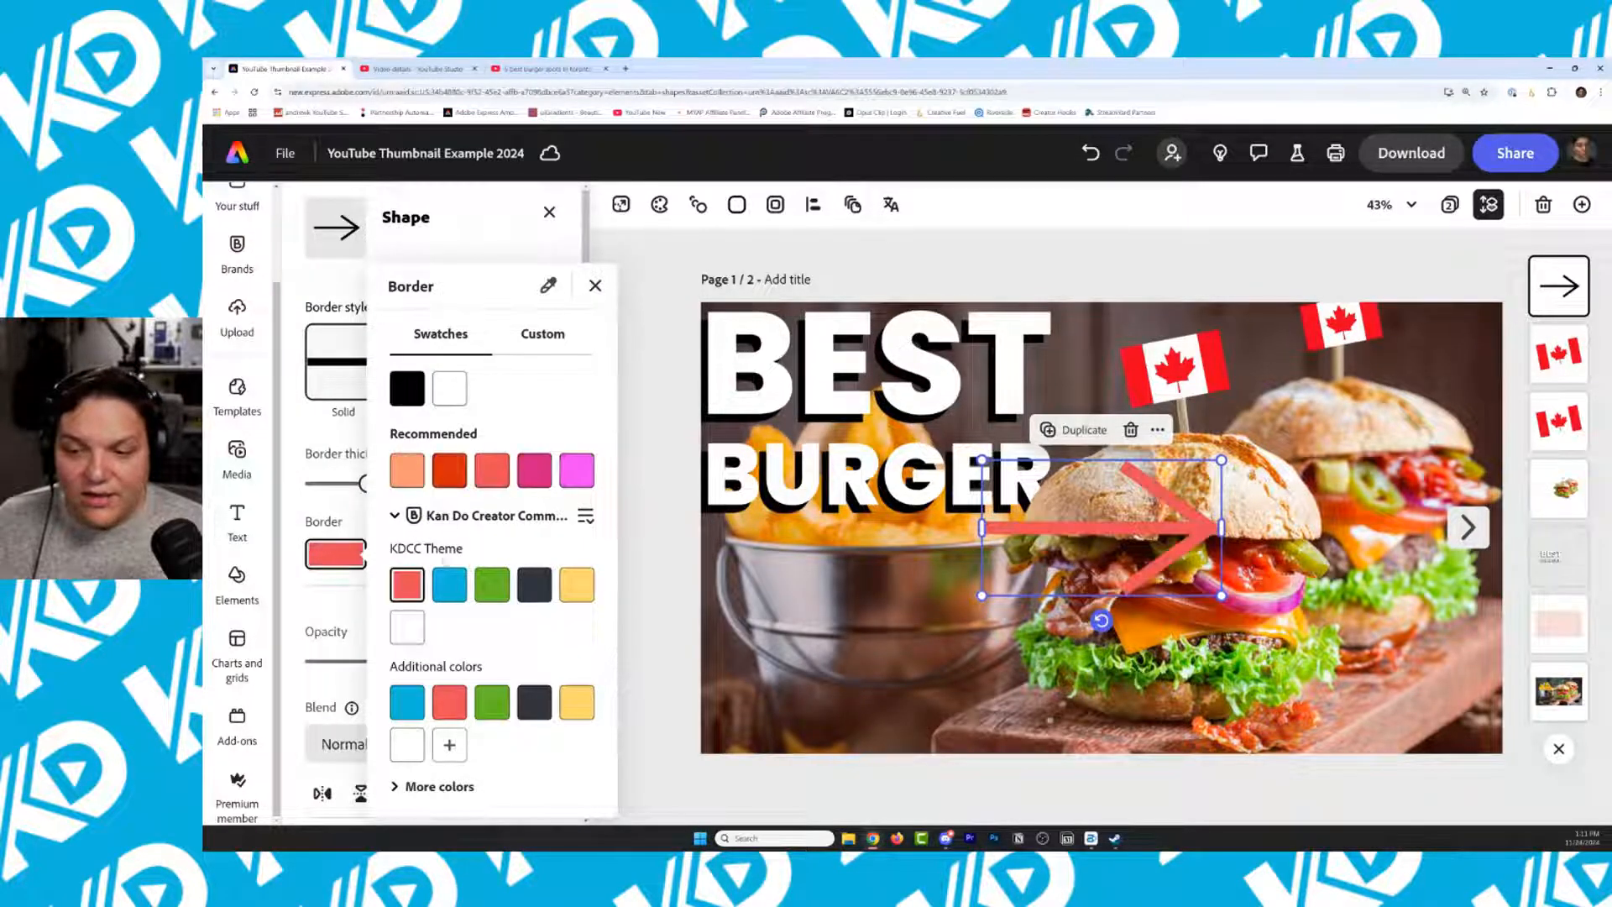
left_click(553, 346)
left_click_drag(526, 507, 595, 496)
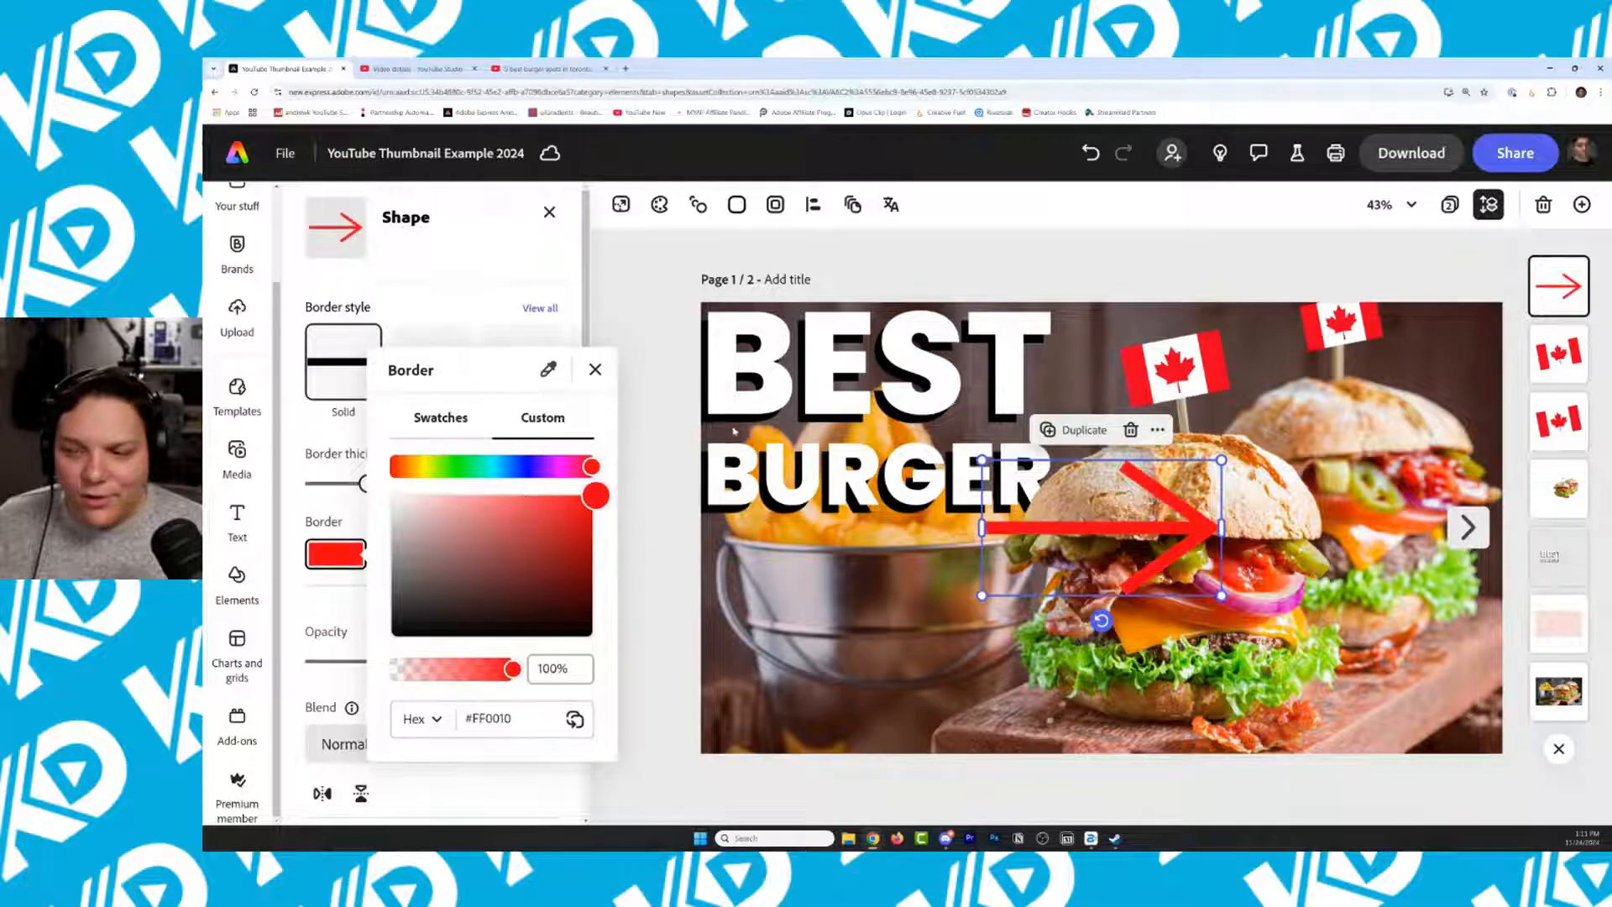
left_click(1080, 563)
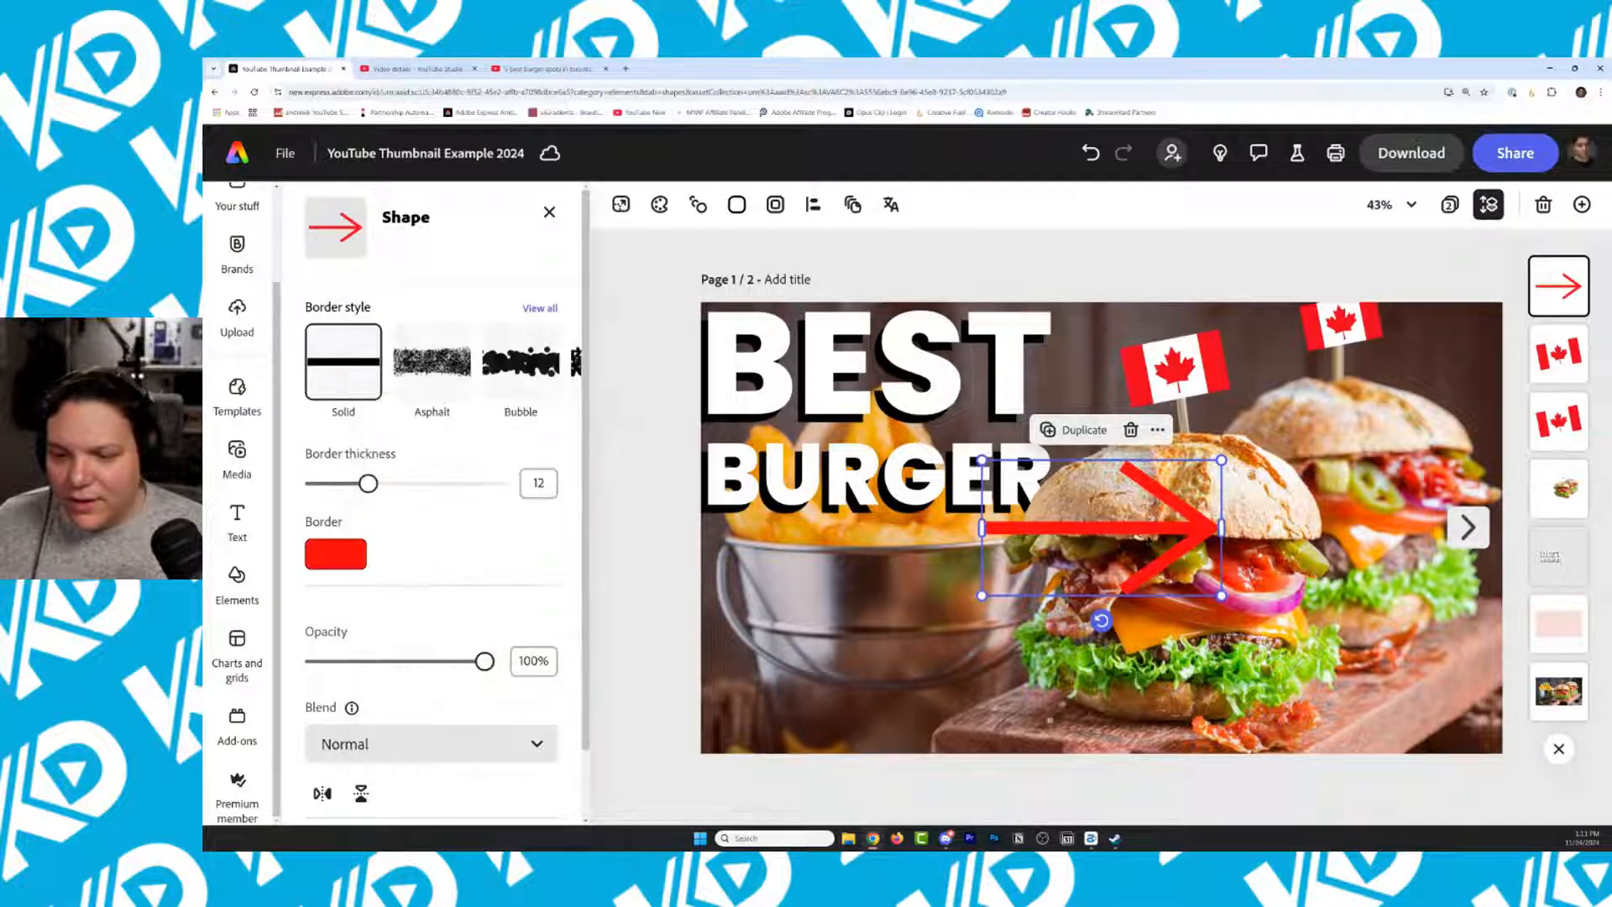
Enlarge and rotate the arrow below the BURGER text so it points up at the front burger from the thumbnail's lower-left corner
left_click_drag(1163, 522, 759, 601)
left_click_drag(815, 679, 1051, 699)
left_click_drag(1051, 485, 773, 643)
left_click_drag(713, 798, 906, 690)
left_click_drag(748, 494, 701, 502)
mouse_move(872, 607)
left_mouse_down()
mouse_move(908, 600)
mouse_move(897, 609)
left_mouse_up()
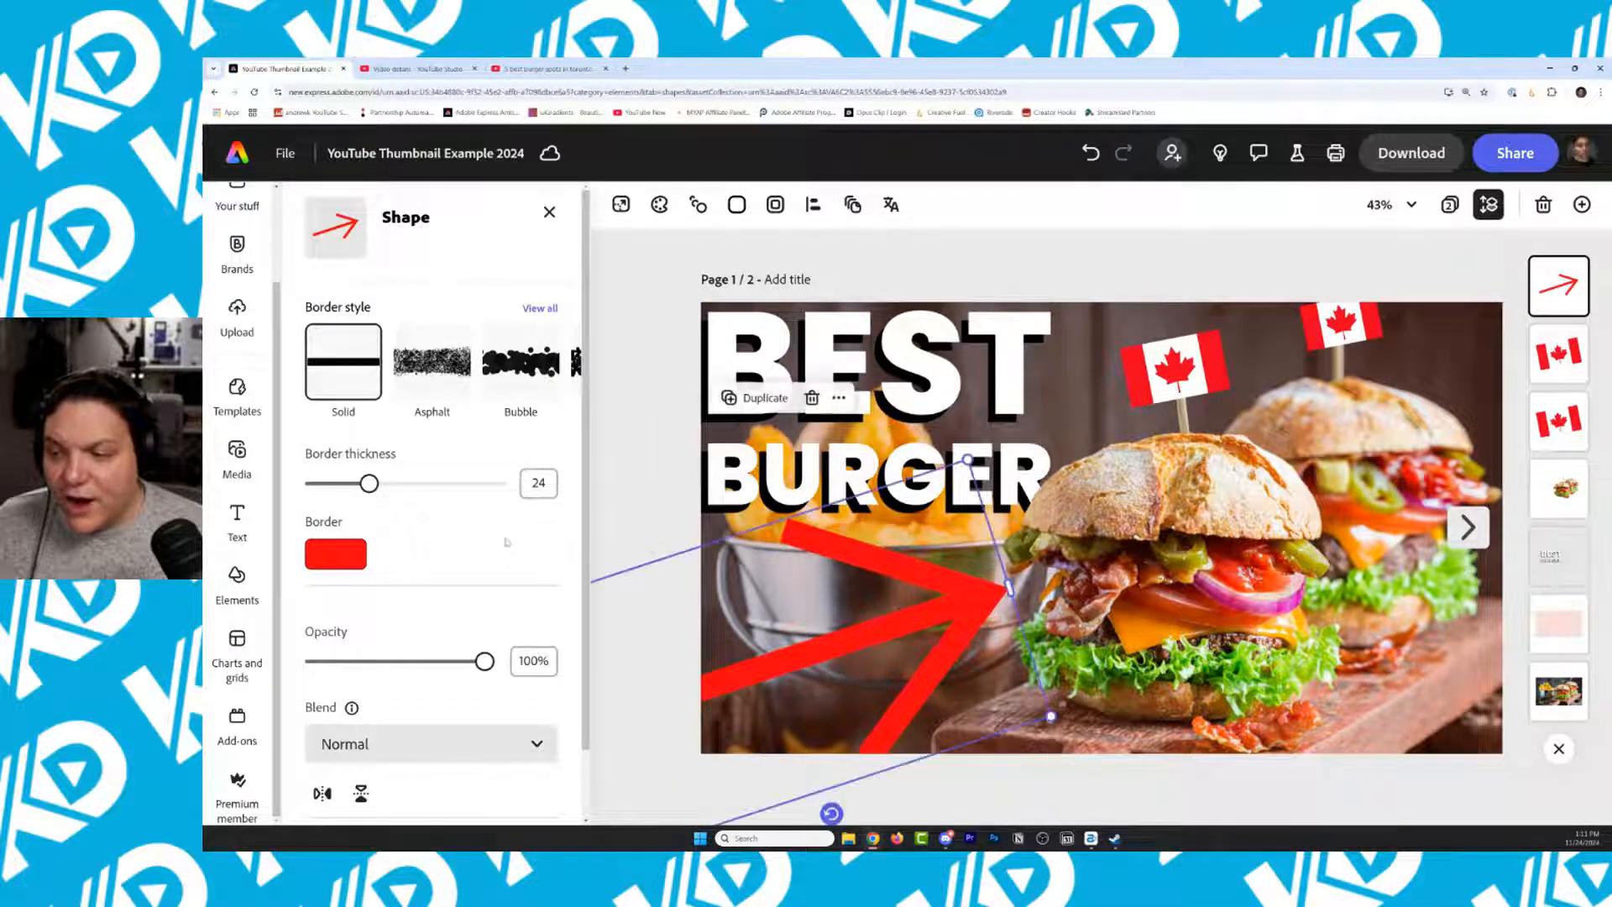
Change the fill of the full-size tint rectangle over the background photo to bright yellow #FCFF00
left_click(620, 432)
left_click(1559, 624)
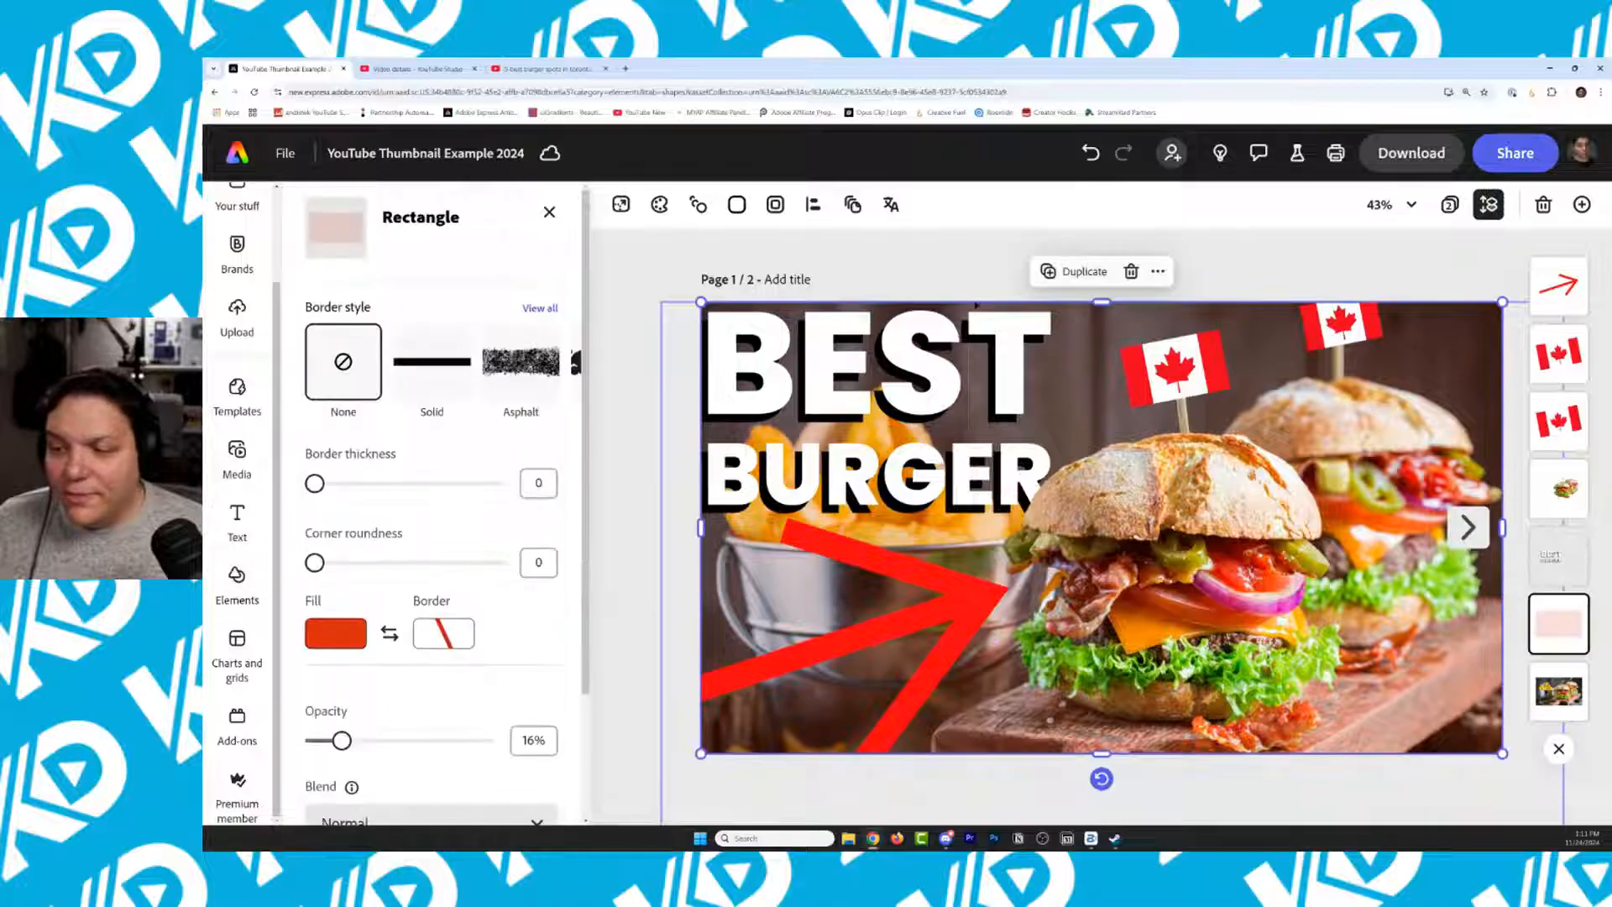
left_click(339, 639)
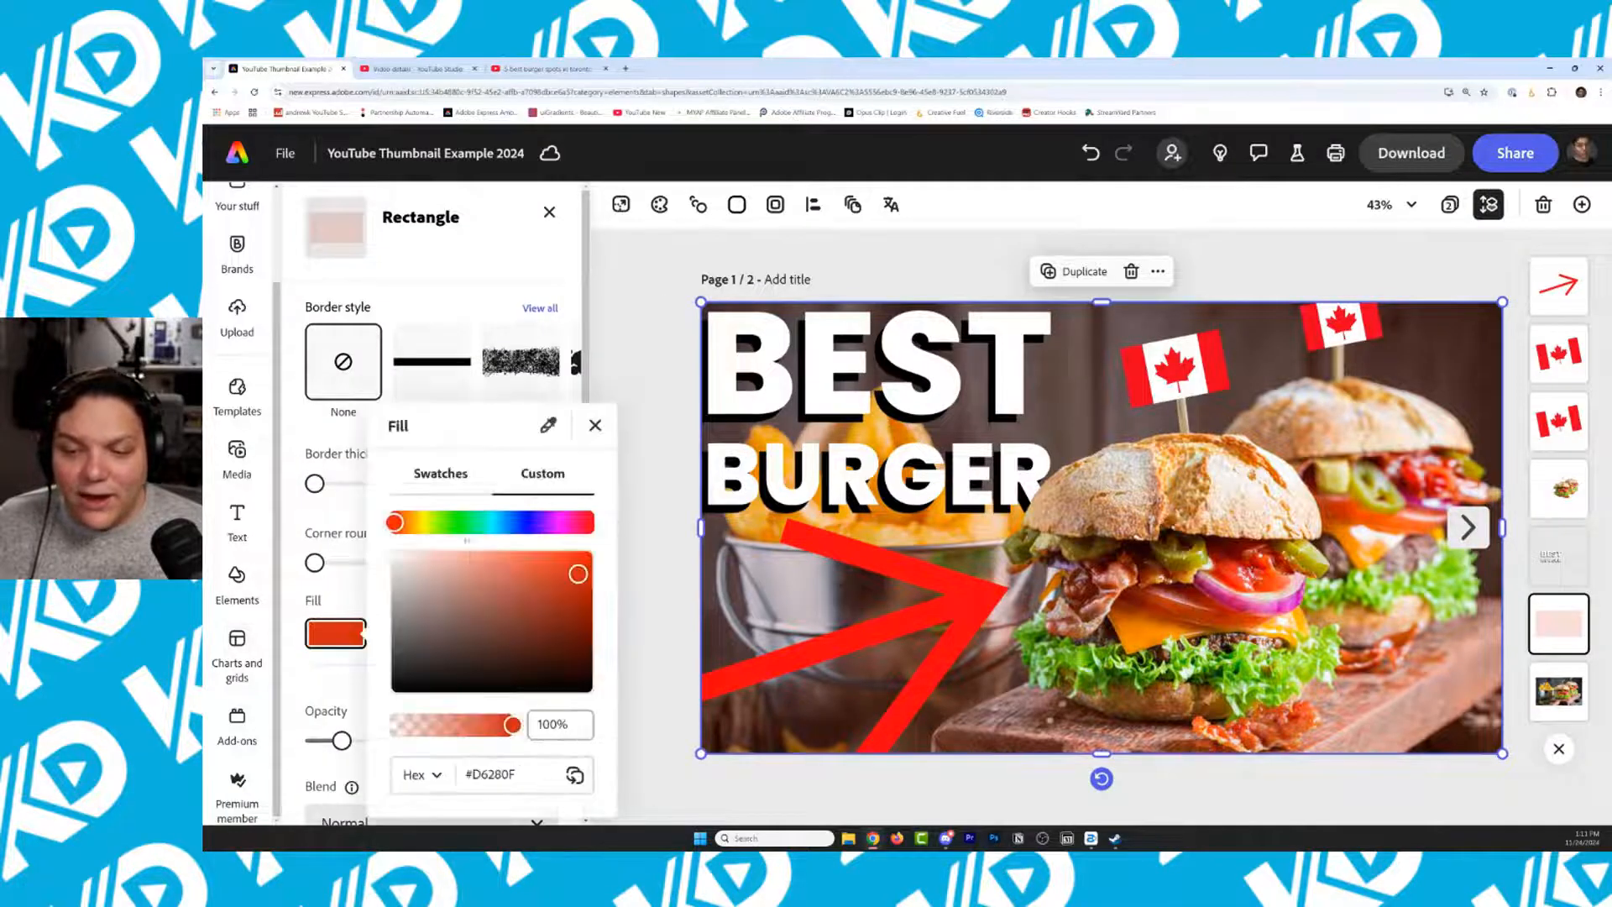
left_click_drag(394, 522, 426, 522)
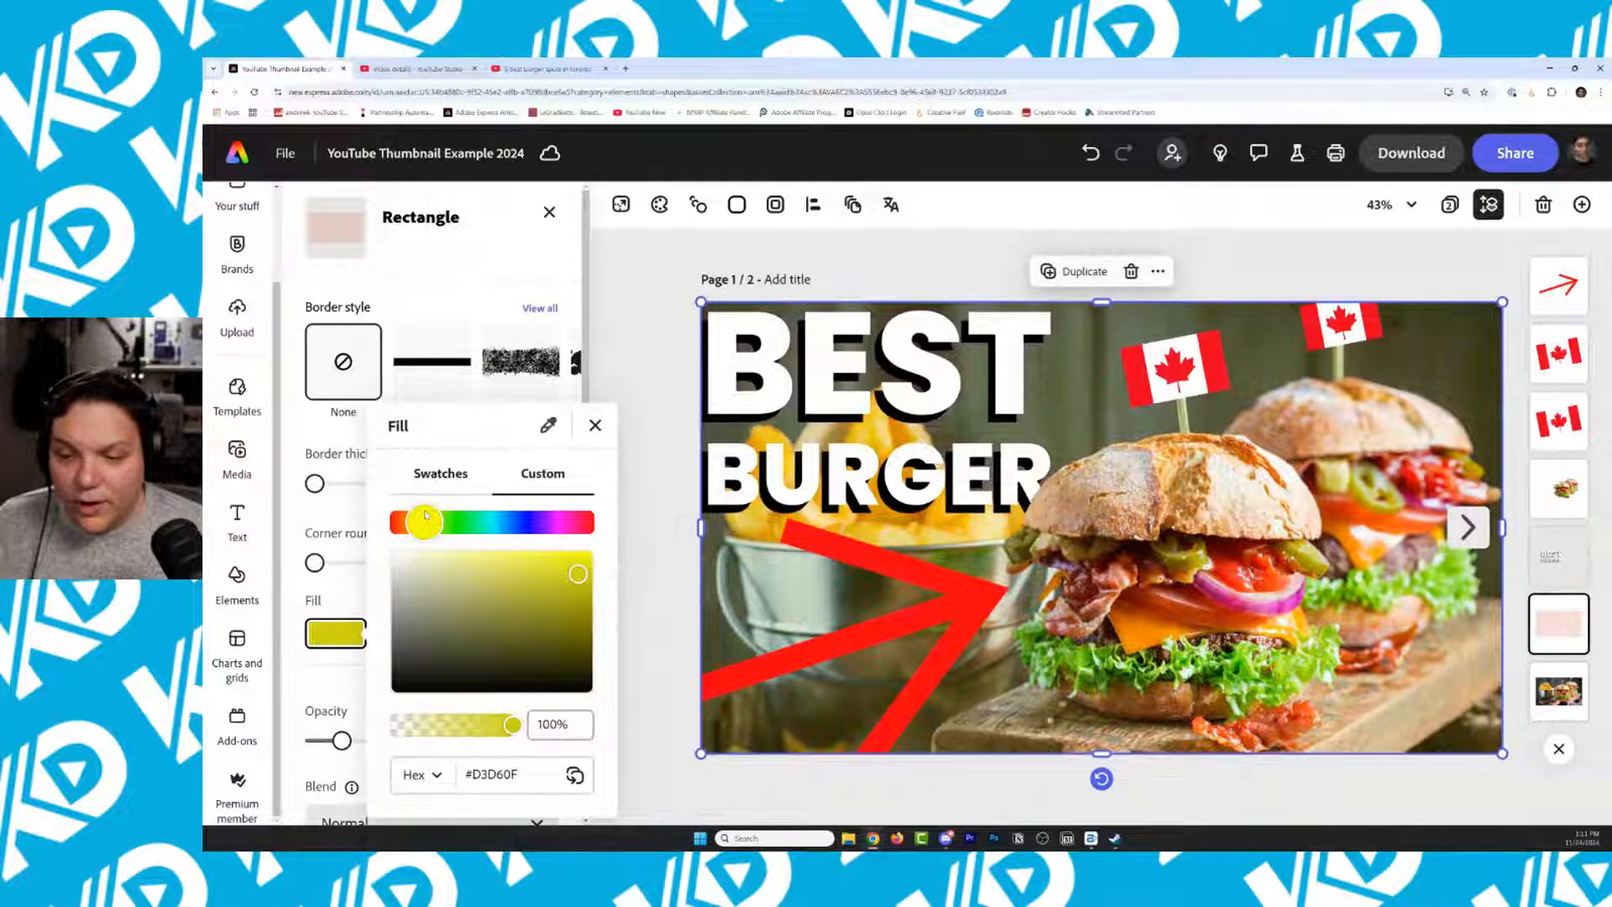
left_click_drag(578, 574, 595, 550)
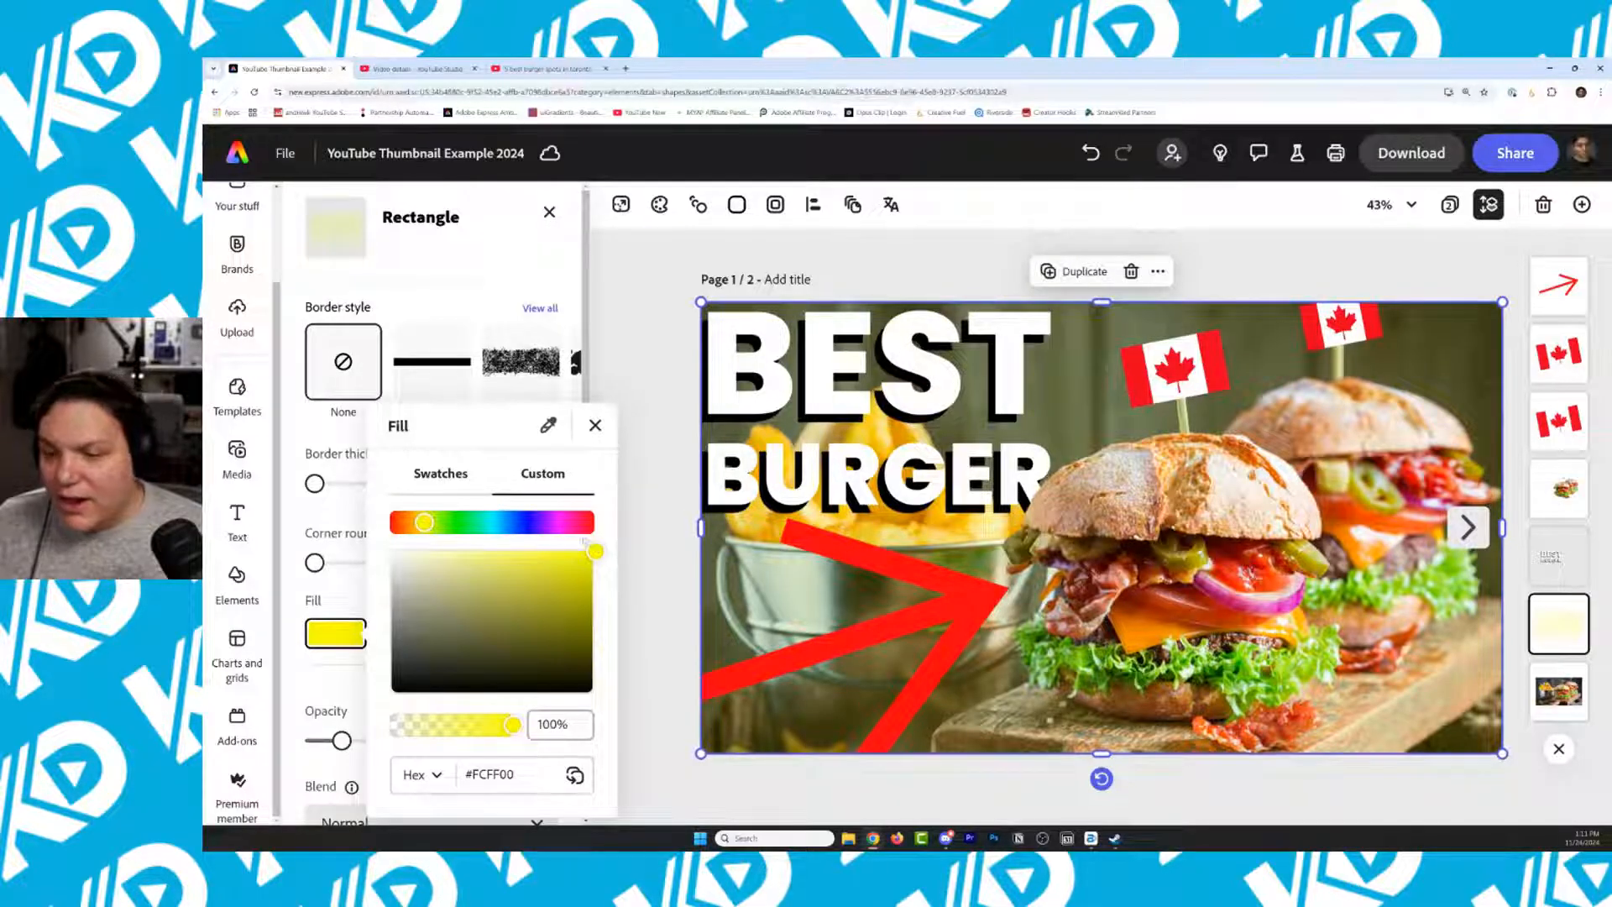
left_click(437, 476)
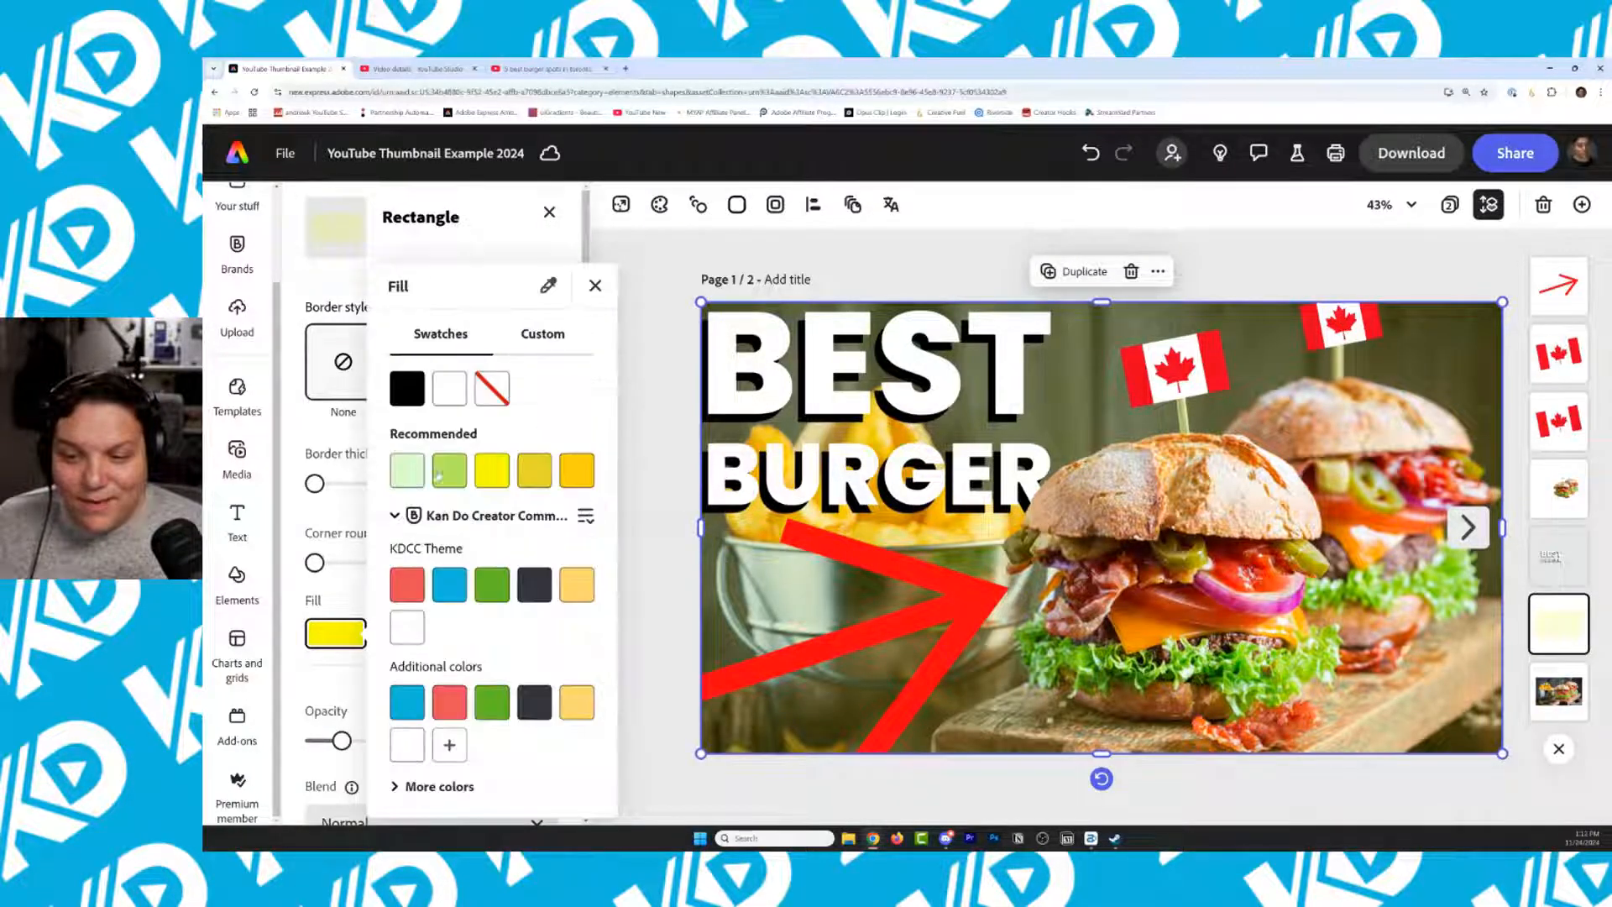
left_click(595, 285)
Raise the yellow overlay's opacity to 33% and lock the overlay
mouse_move(342, 740)
left_mouse_down()
mouse_move(387, 740)
mouse_move(370, 739)
left_mouse_up()
left_click_drag(933, 598, 905, 582)
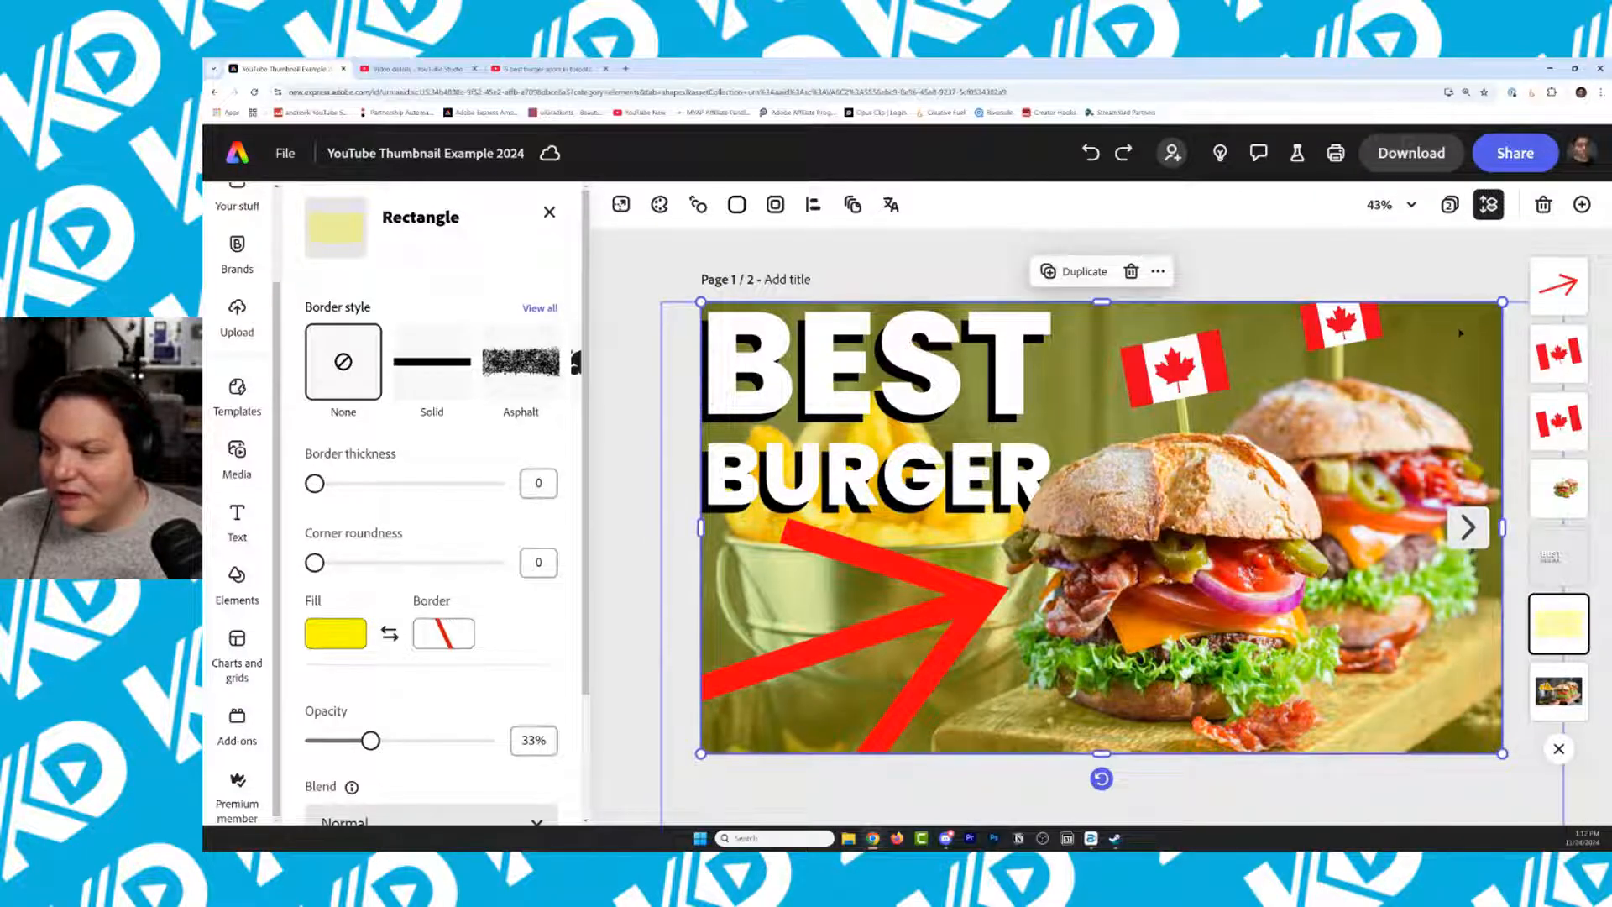
right_click(1461, 333)
left_click(1445, 619)
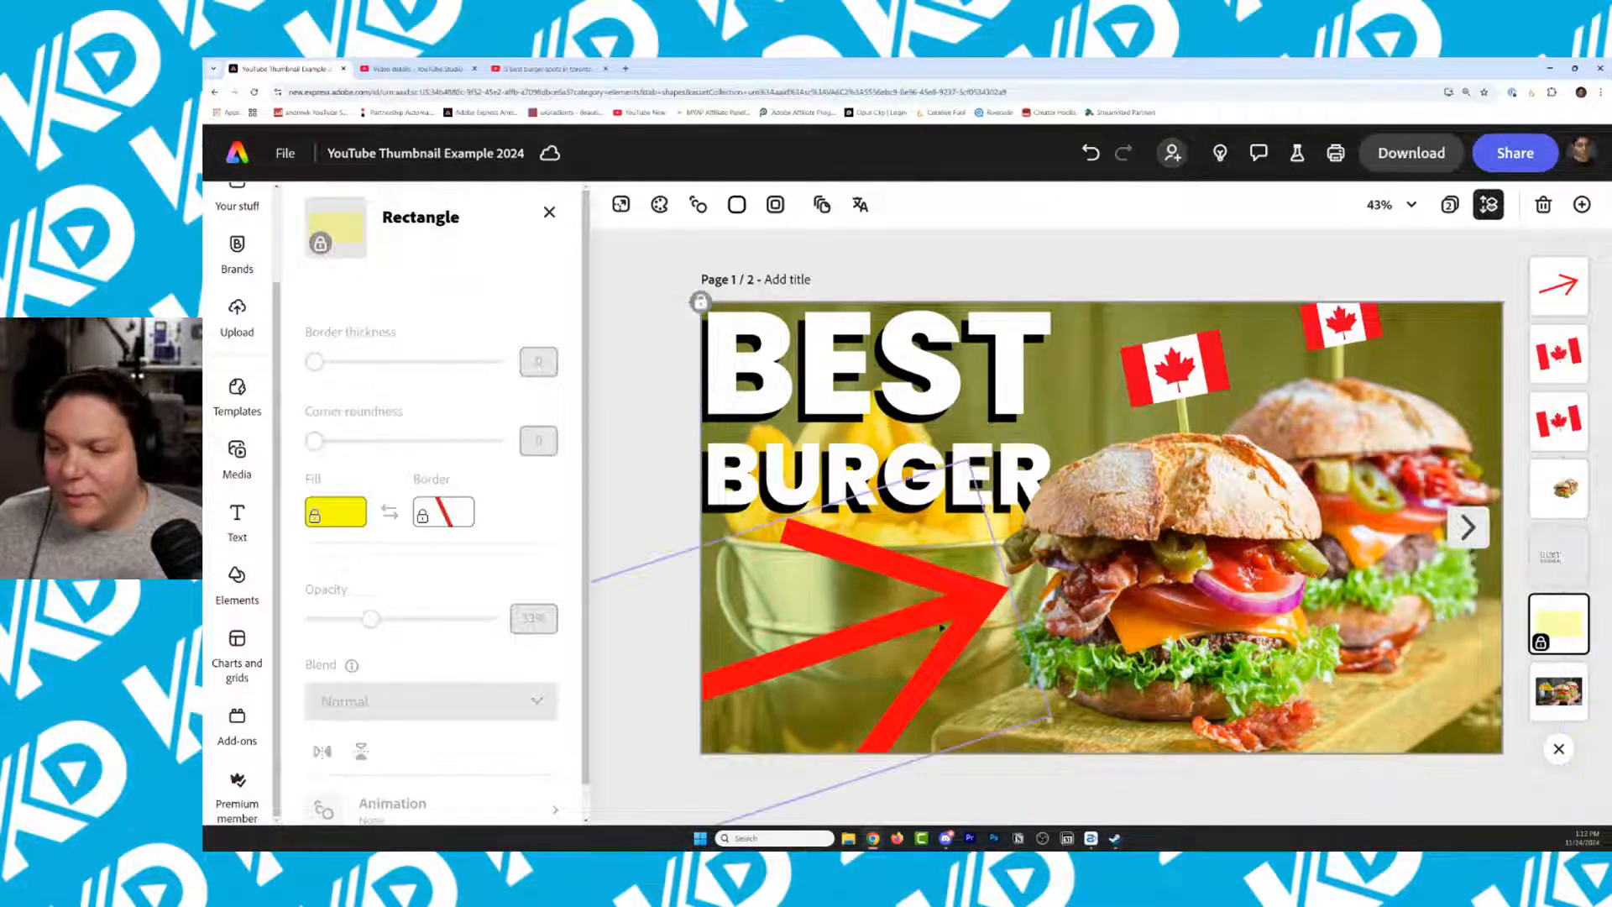
Increase the red arrow's border thickness to 72
left_click(937, 627)
scroll(487, 556, "down", 1)
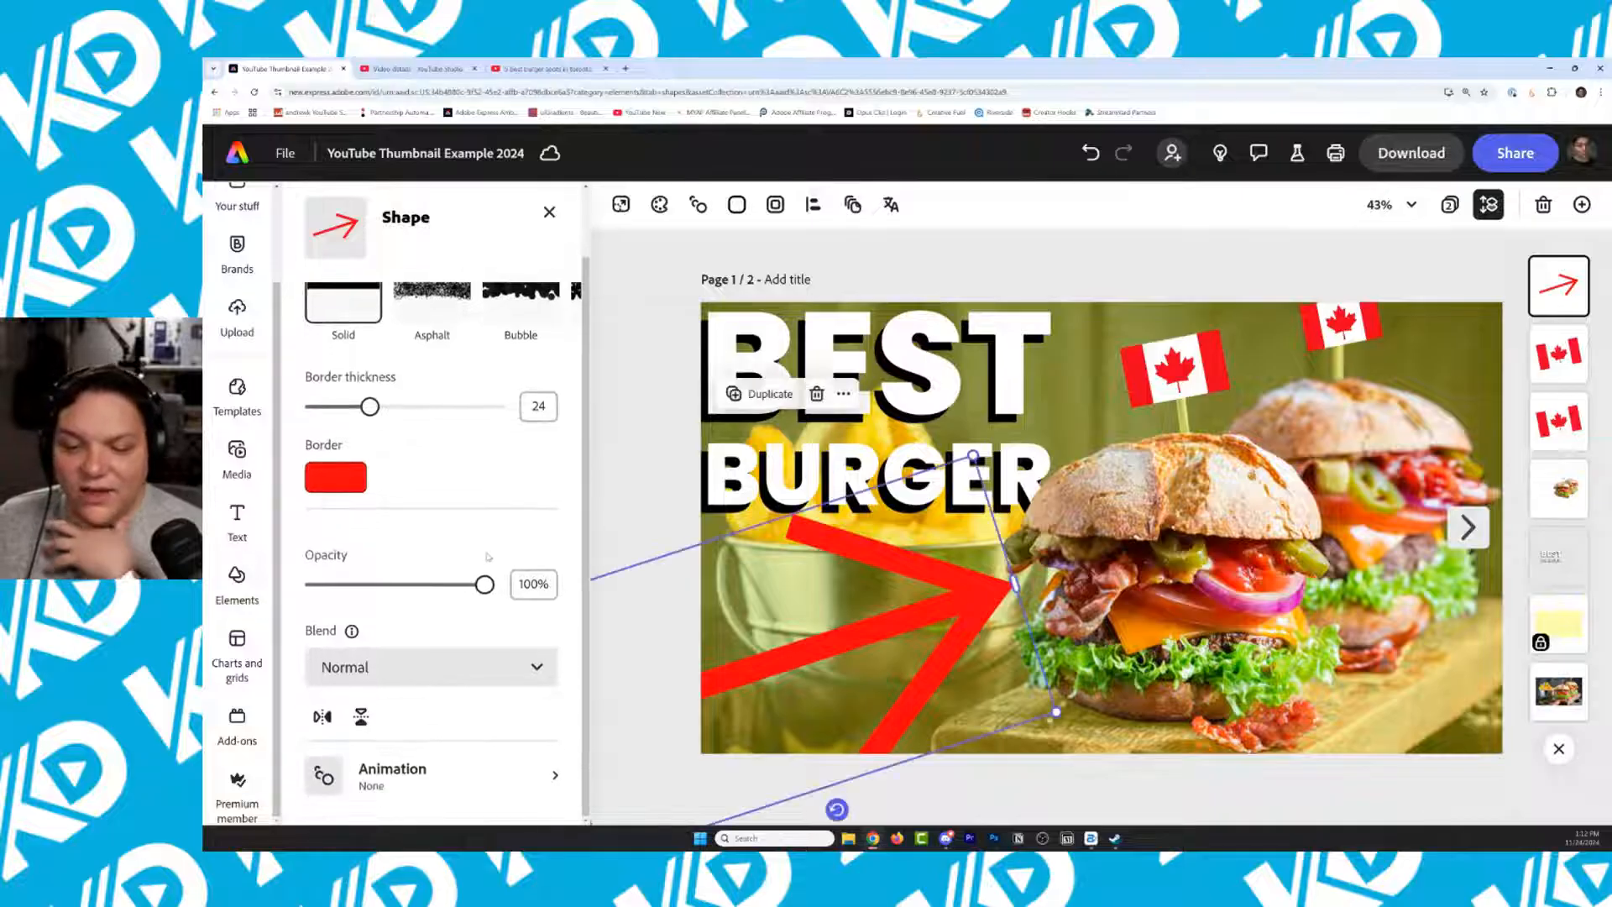
scroll(491, 555, "up", 1)
left_click_drag(370, 484, 495, 484)
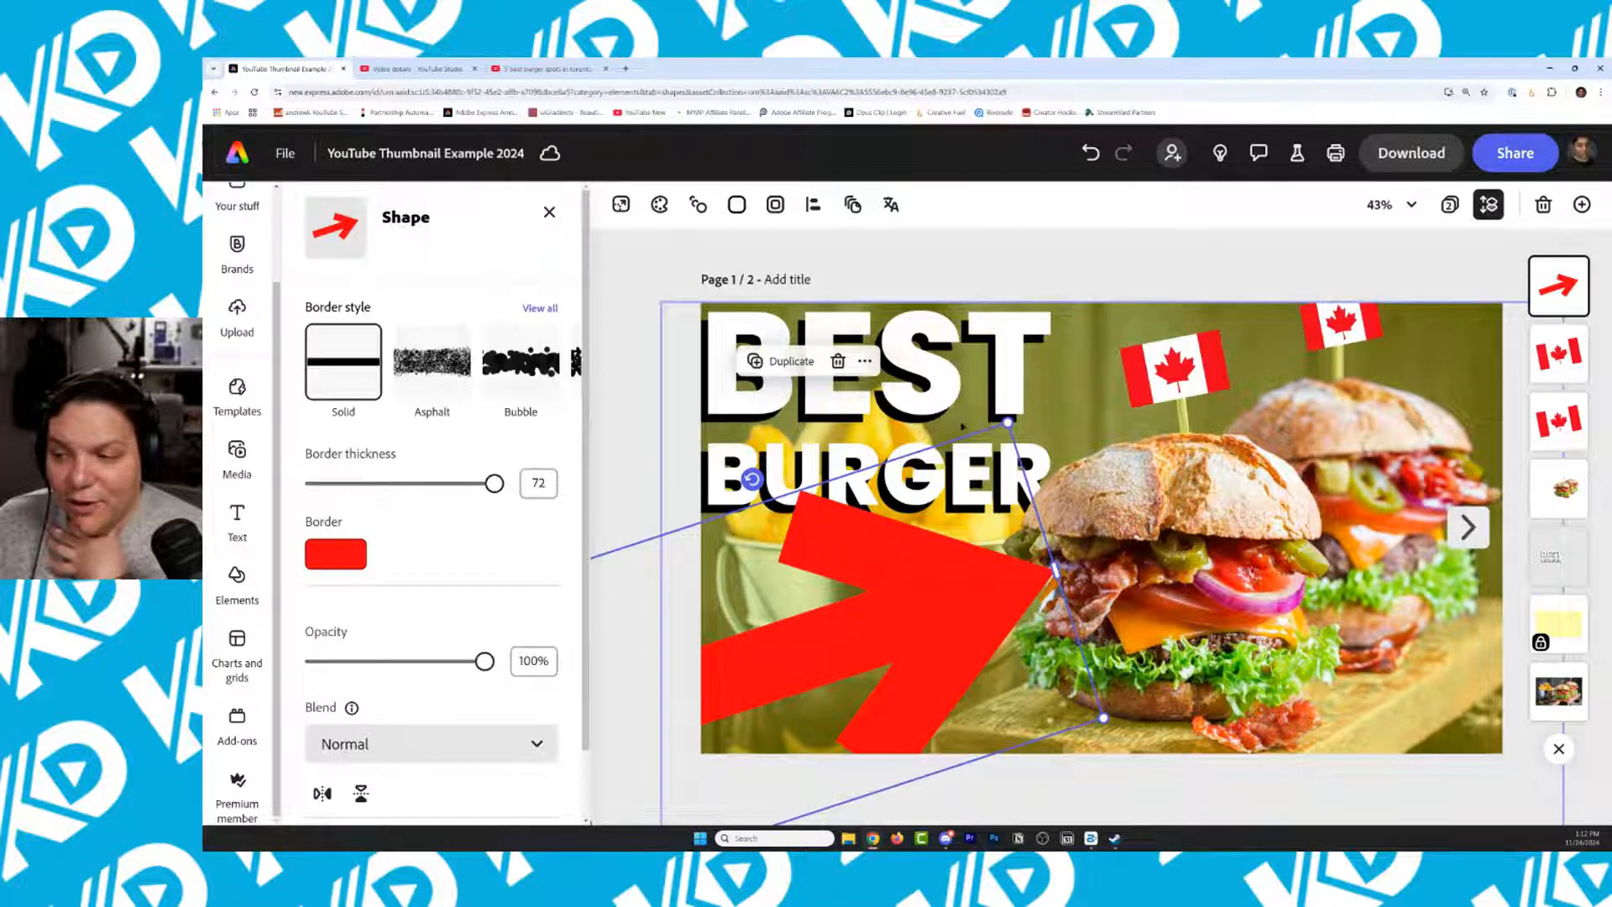
Scale the thick arrow down slightly, place its tip at the front burger, and move its layer beneath the title text
left_click_drag(1007, 421, 977, 458)
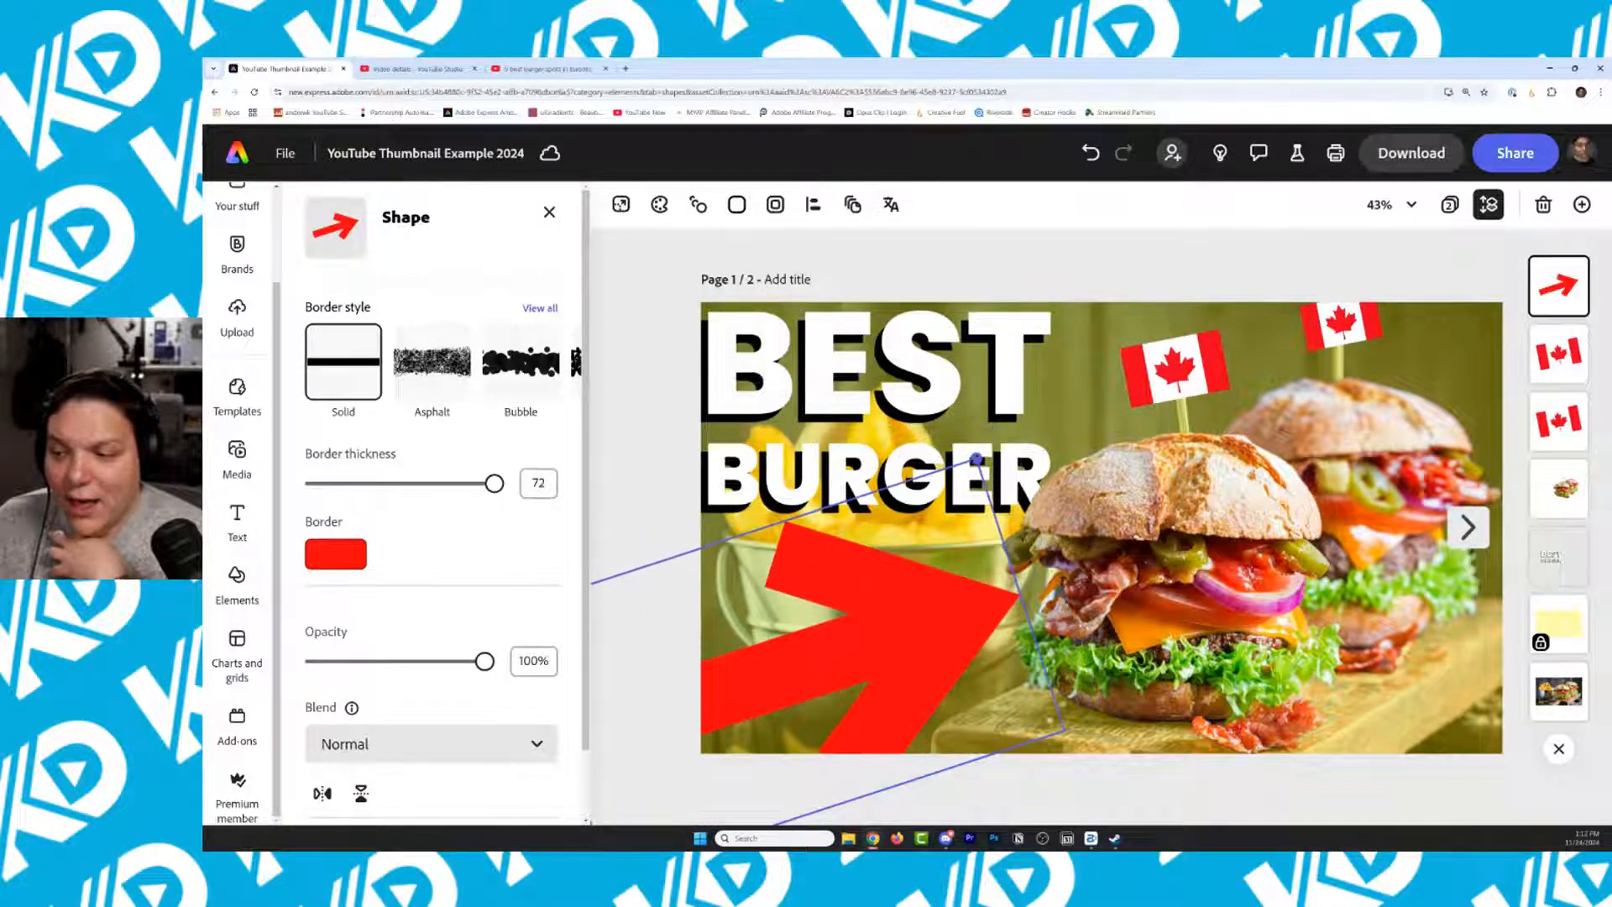
left_click_drag(905, 688, 892, 663)
left_click_drag(1558, 285, 1564, 556)
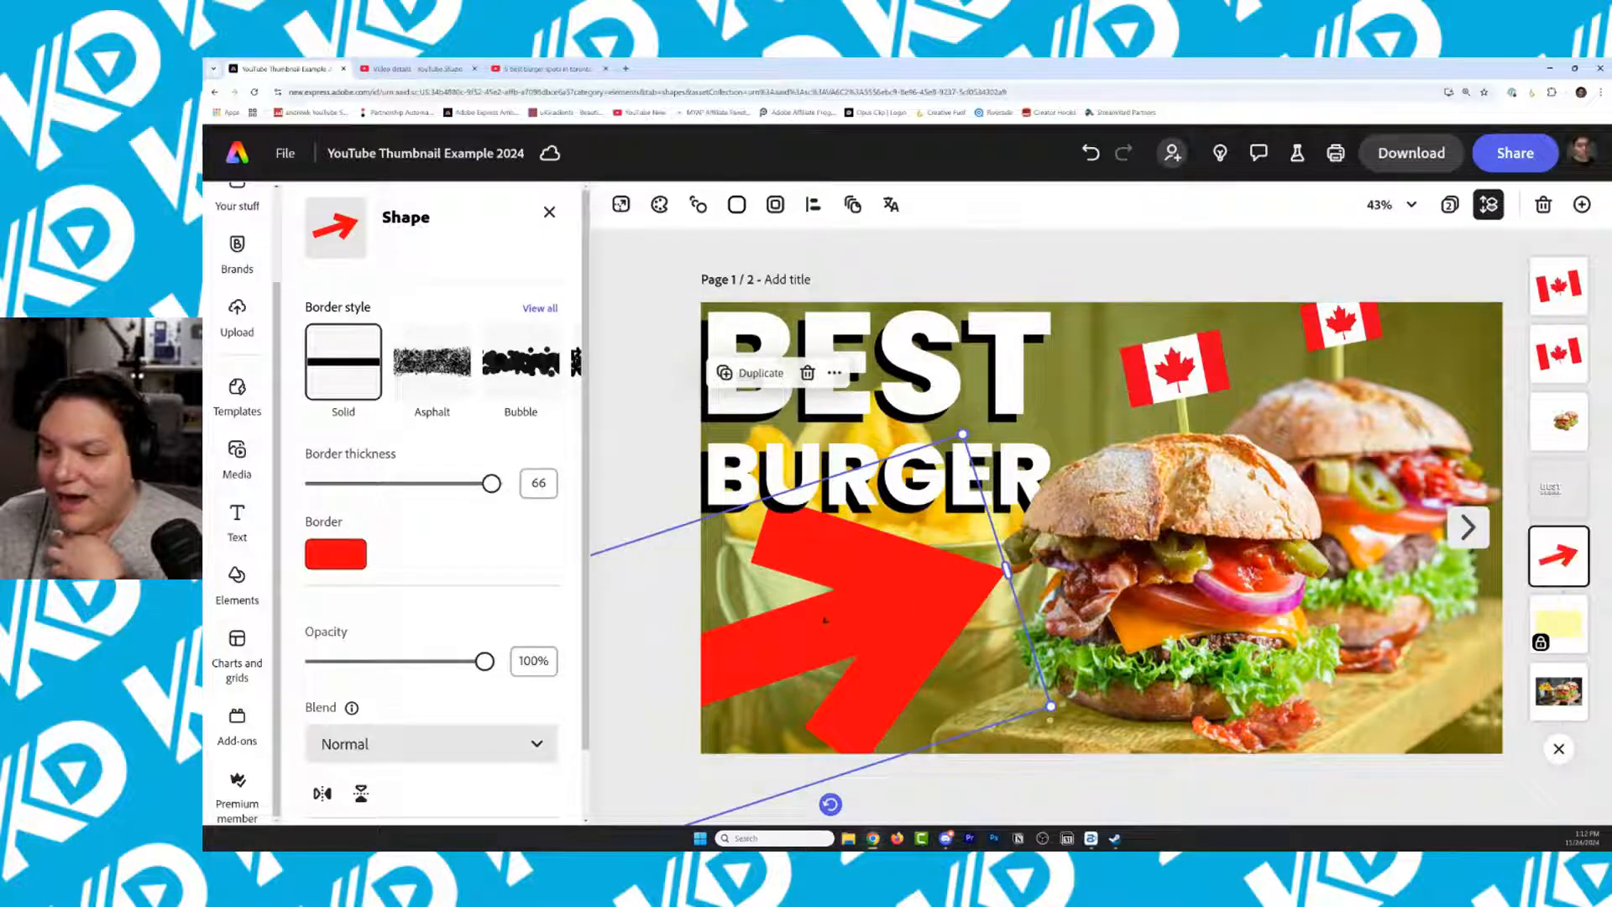
left_click(909, 600)
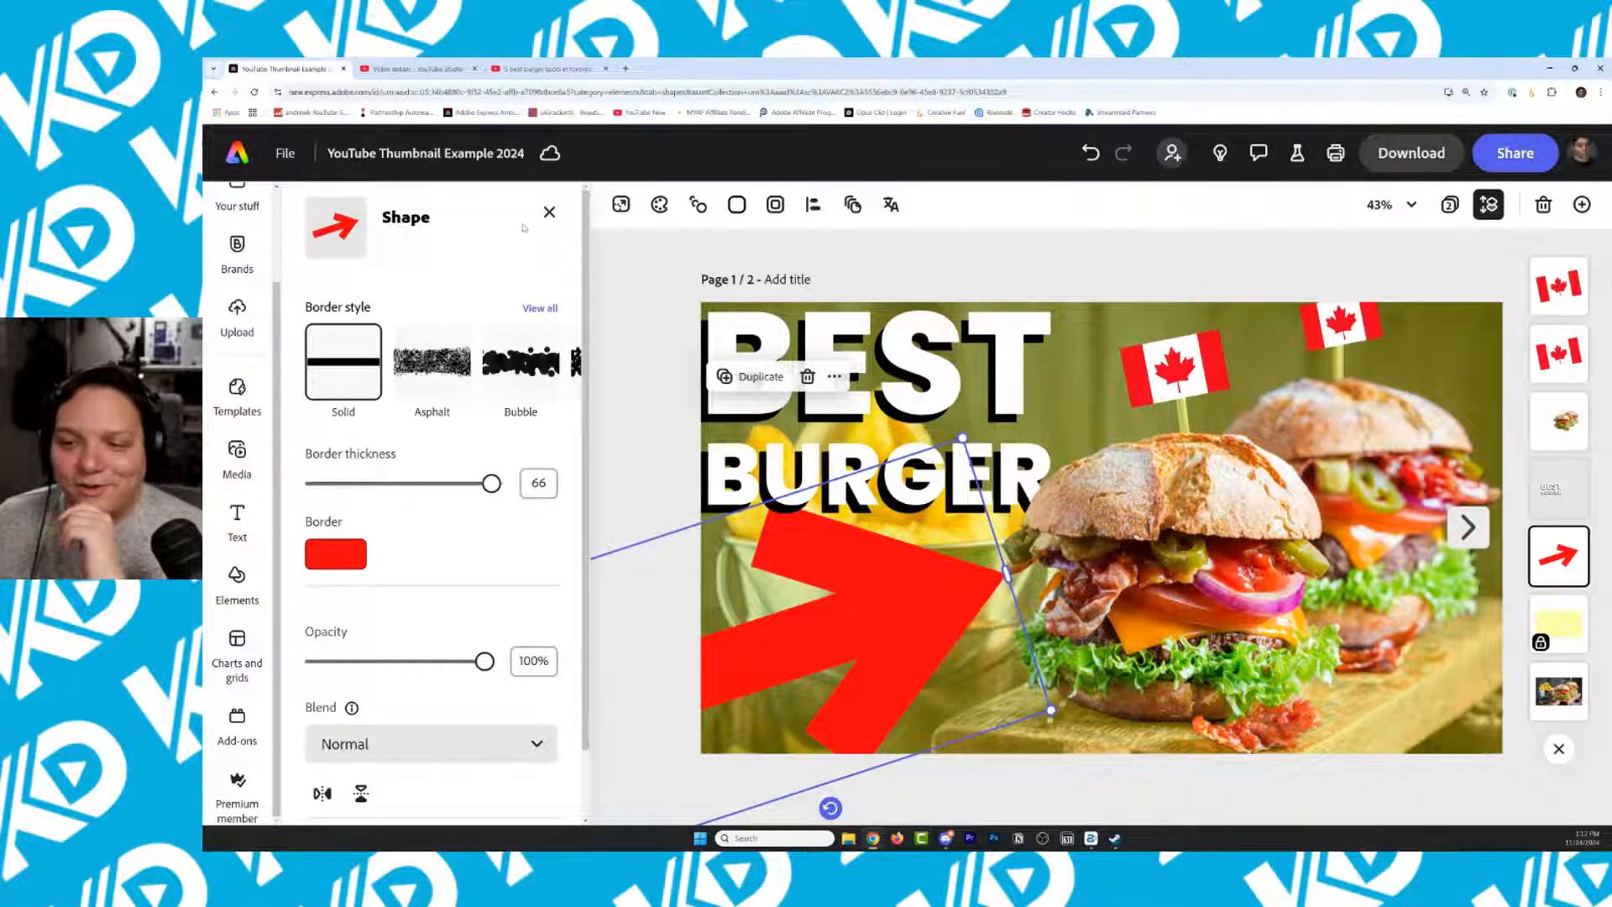
left_click(549, 211)
left_click(549, 212)
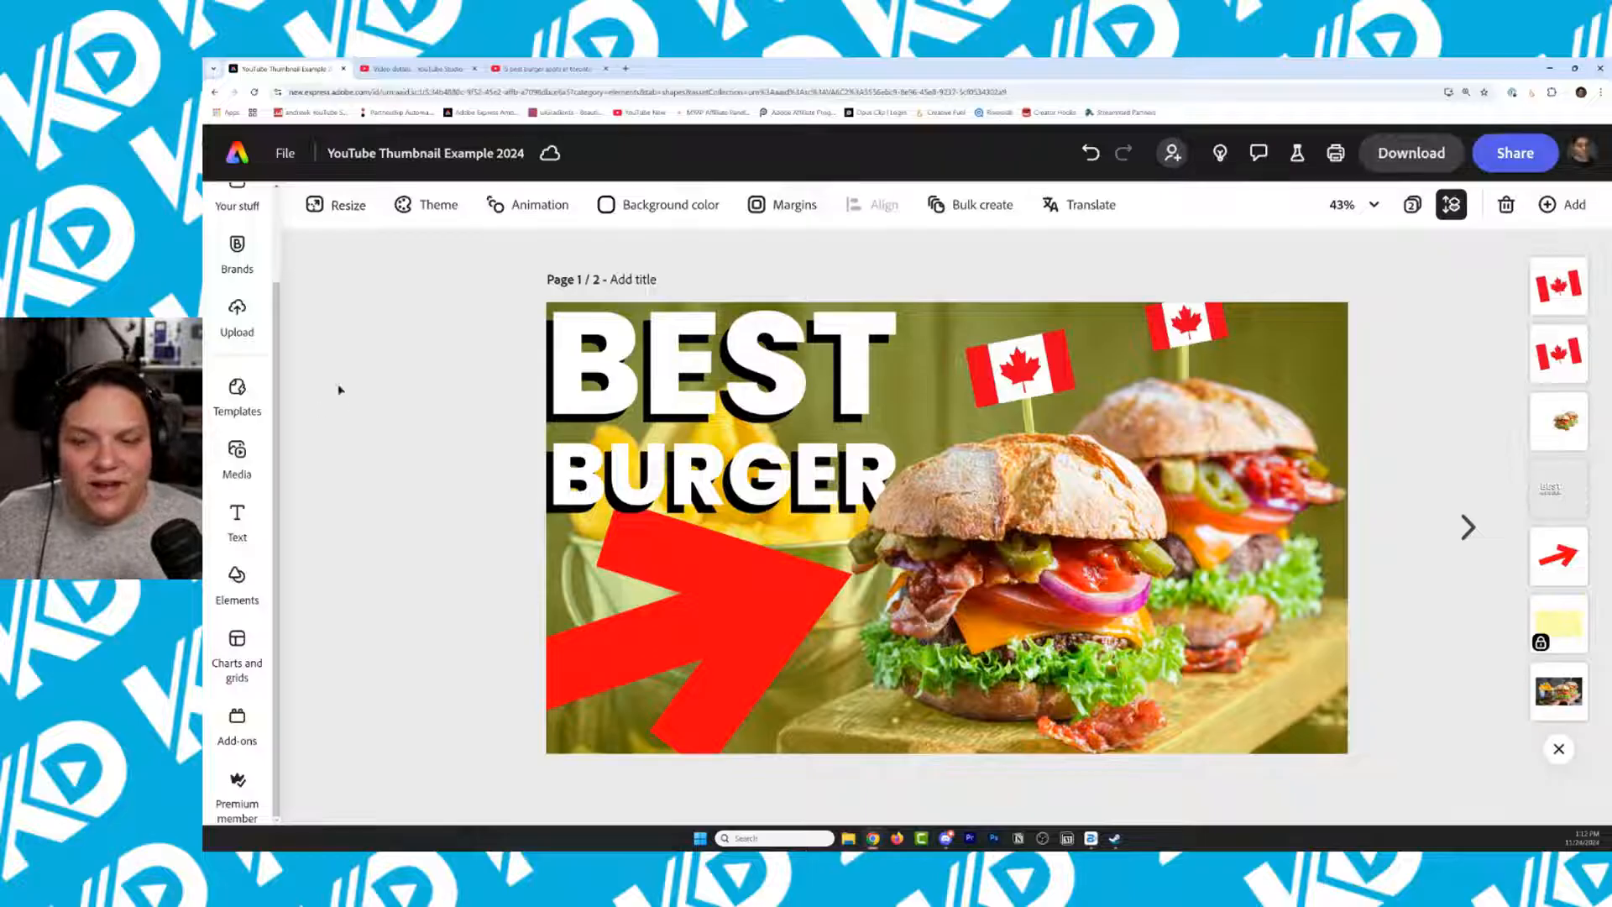
Switch to the YouTube results for "5 best burger spots in toronto", examine the competing thumbnails, and return to the Adobe Express design
left_click(577, 64)
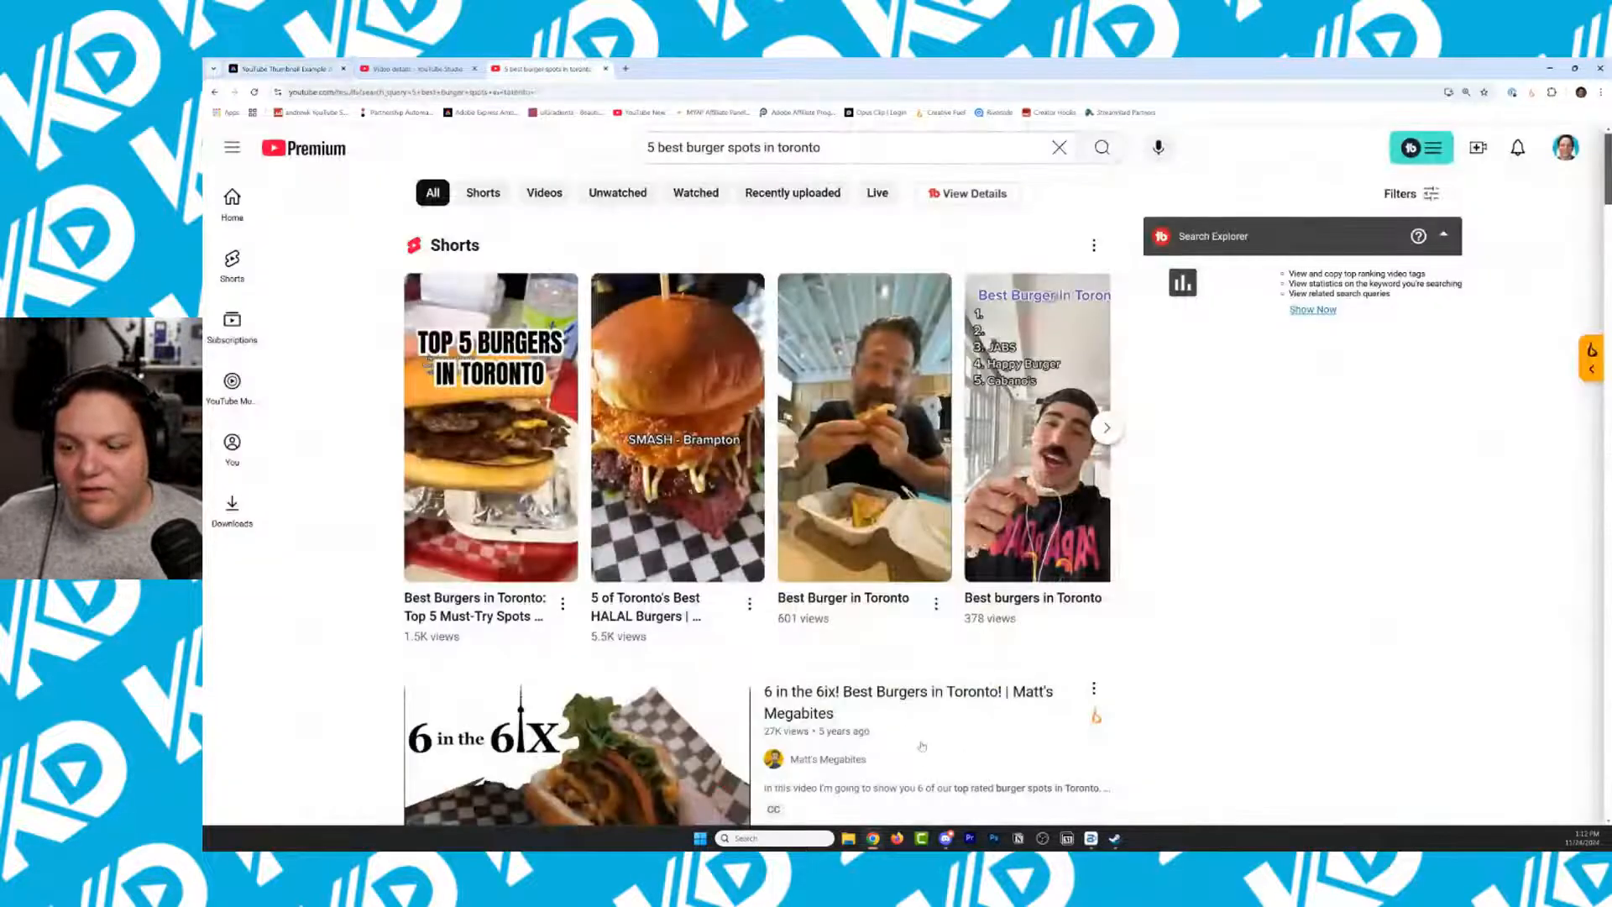
scroll(926, 750, "down", 3)
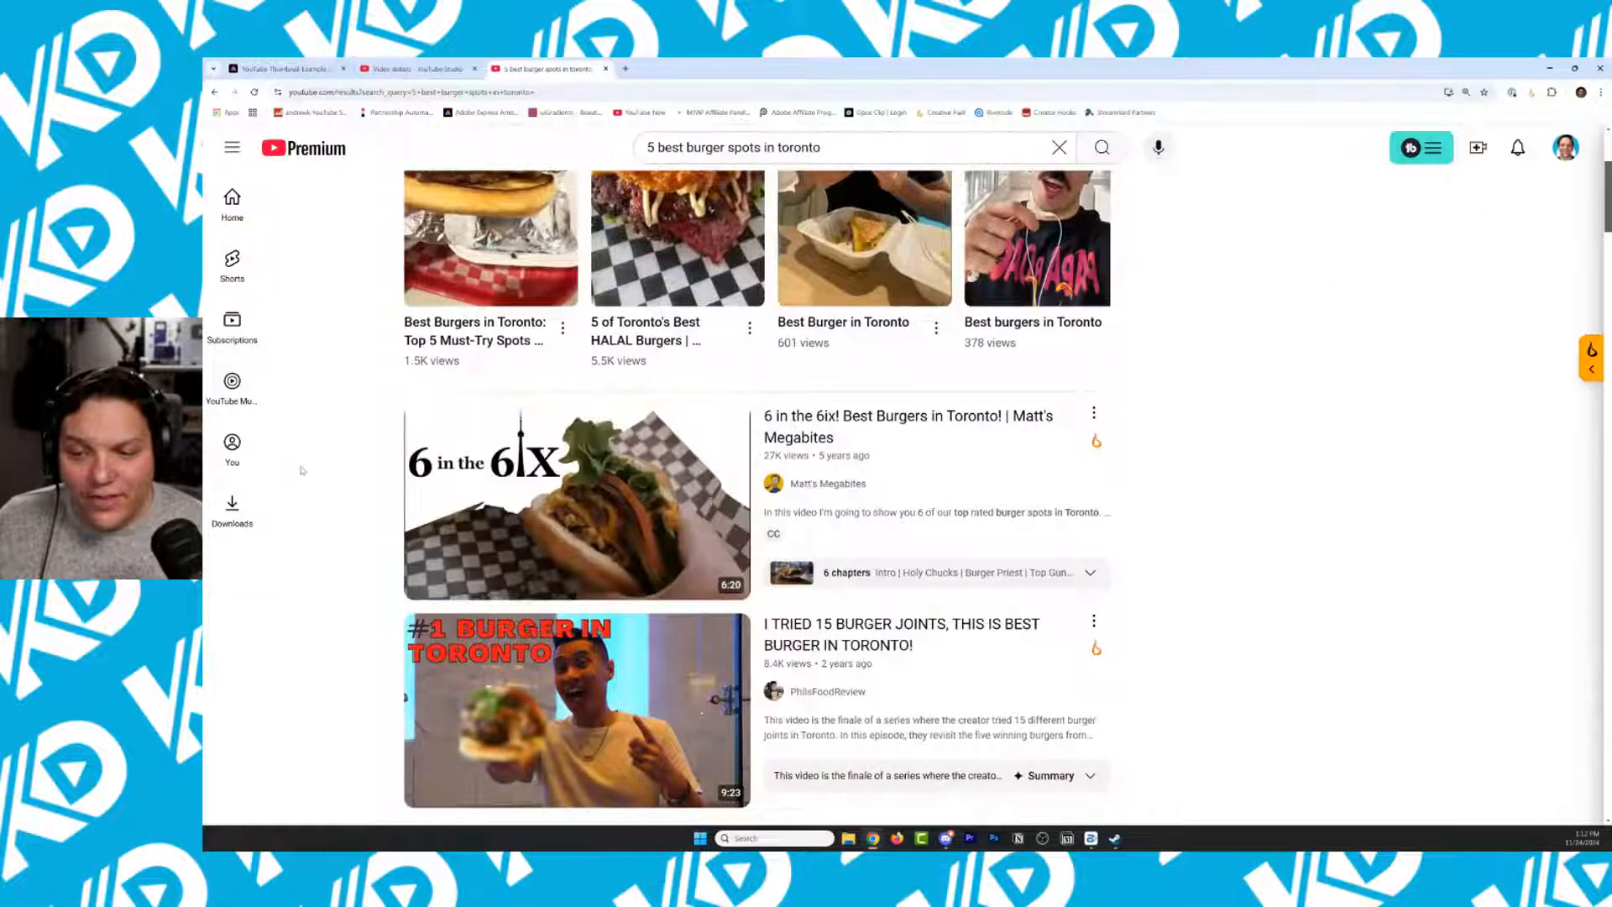
scroll(309, 460, "down", 3)
scroll(307, 448, "down", 8)
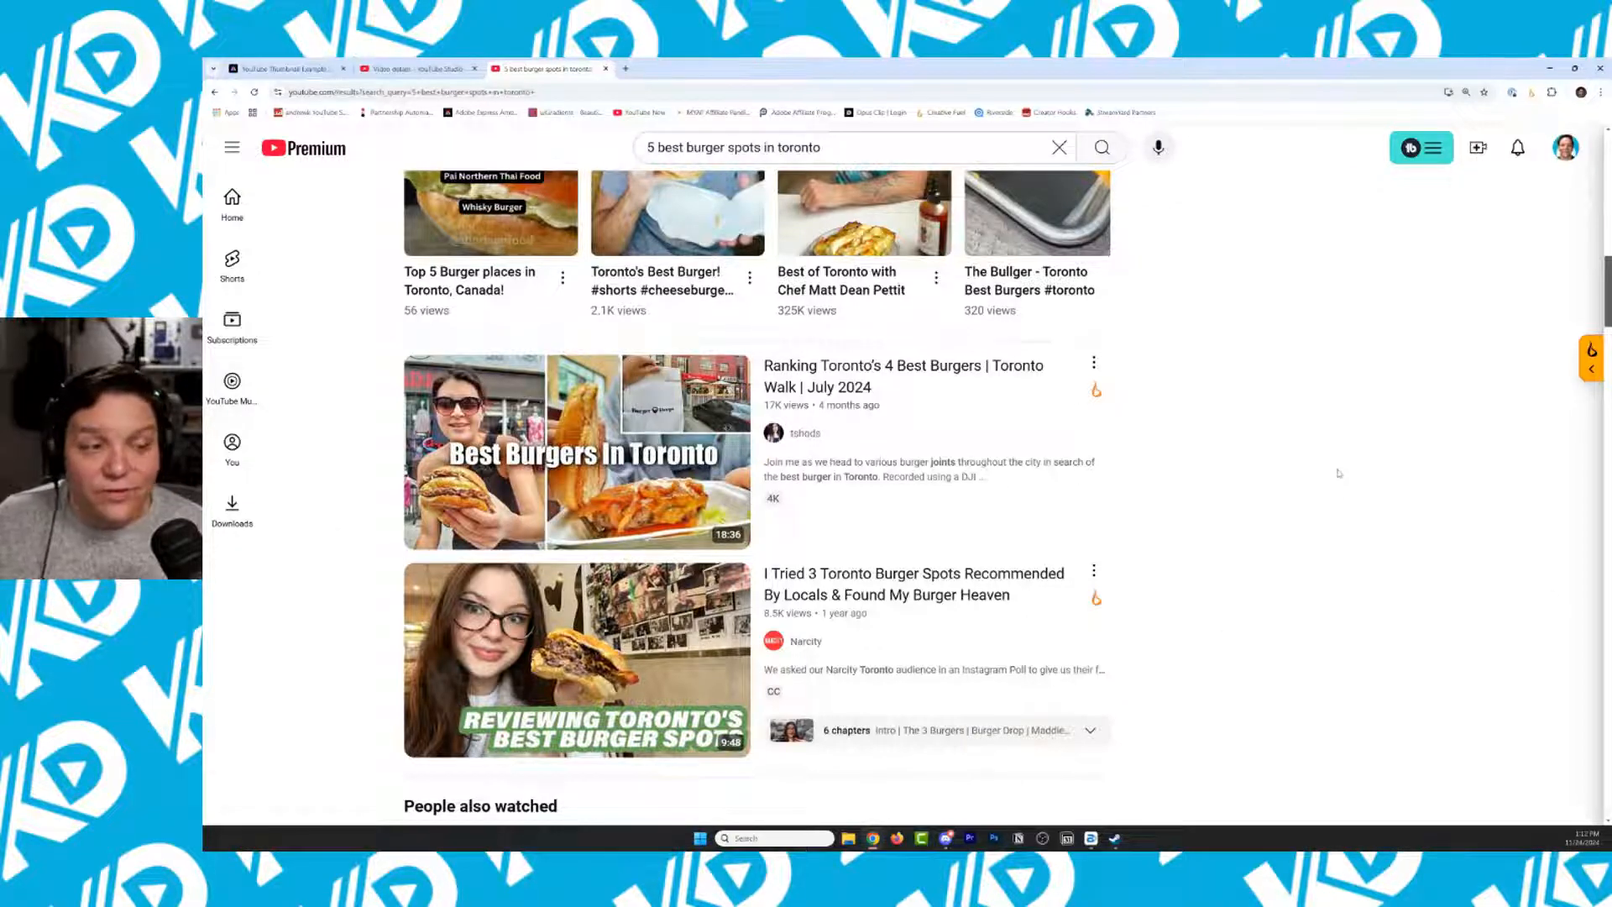
scroll(1343, 475, "down", 2)
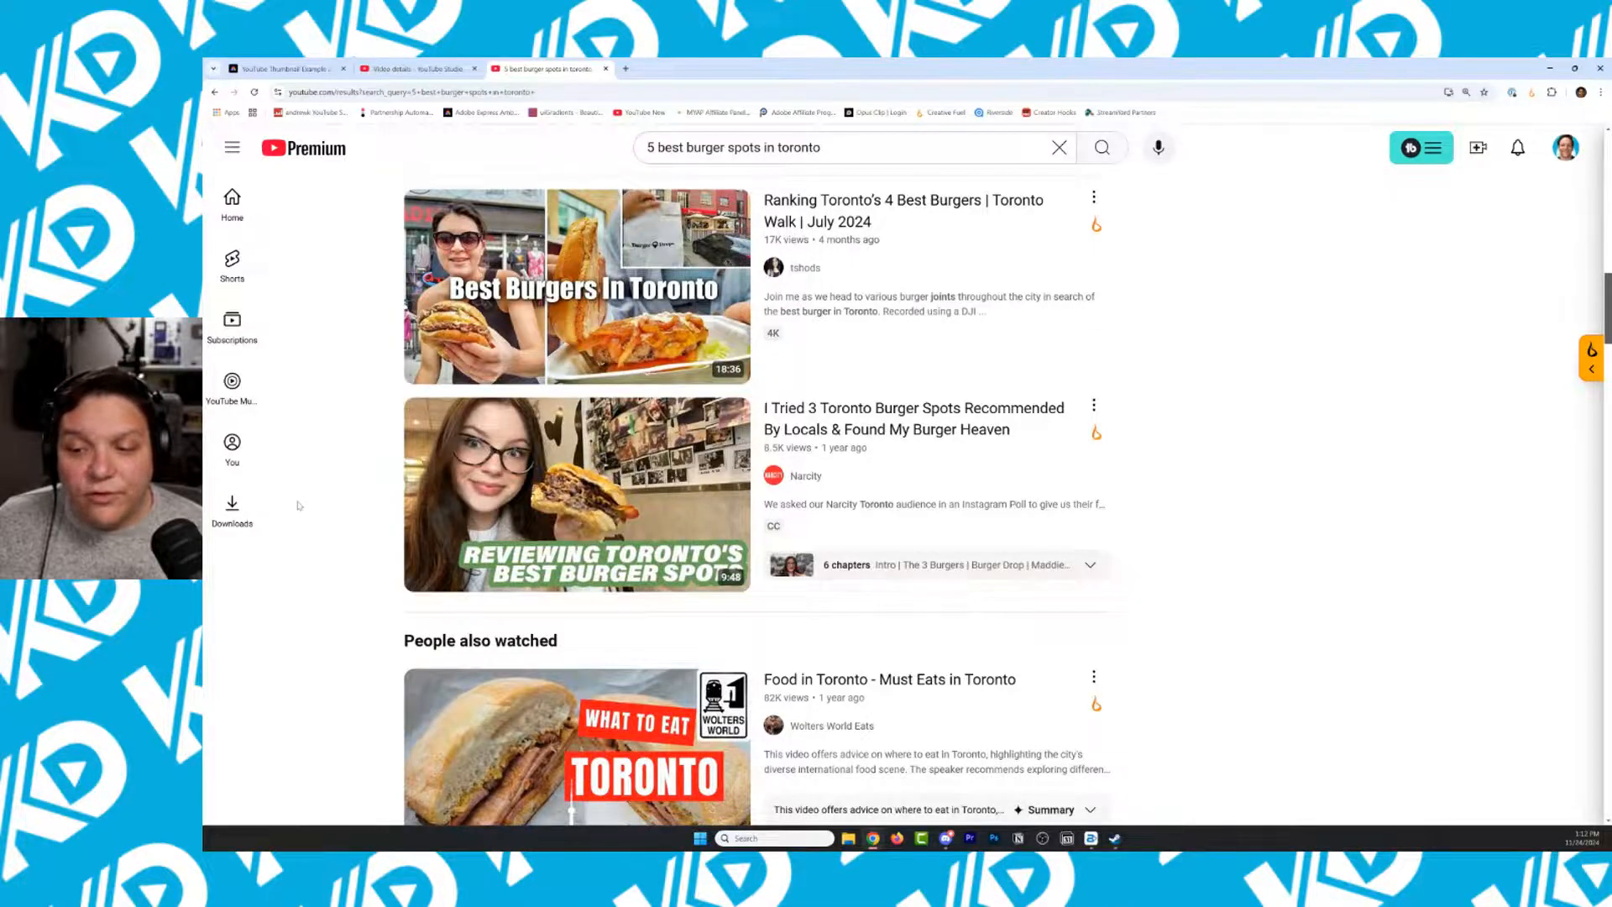
scroll(298, 505, "down", 6)
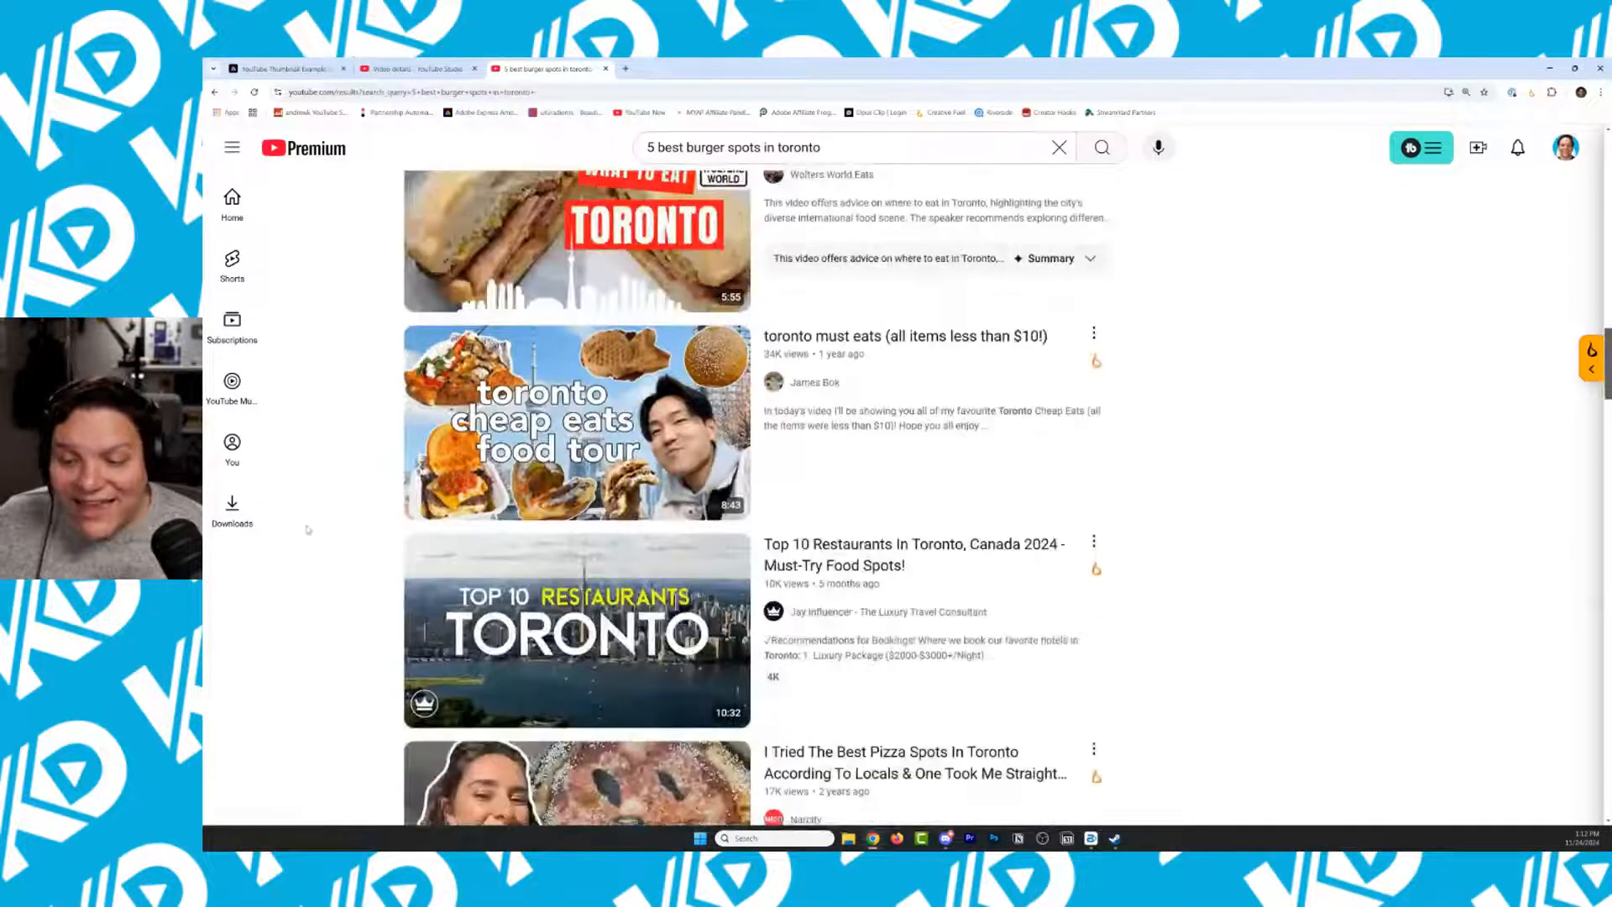
scroll(306, 533, "down", 3)
left_click(418, 68)
left_click(284, 68)
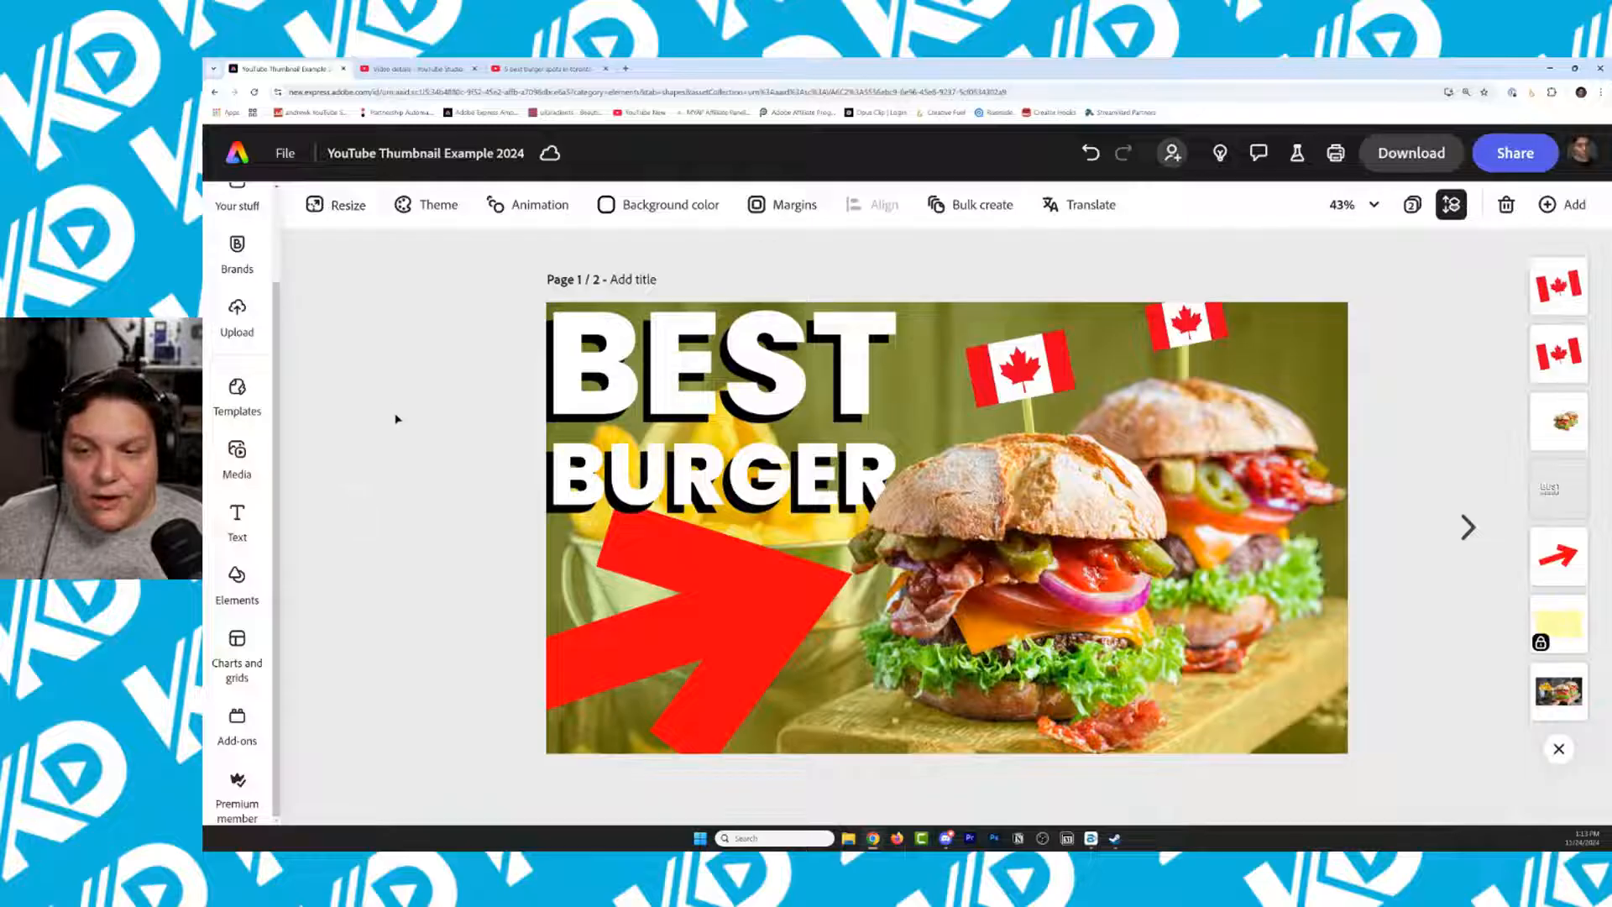
Leave the burger design for the Adobe Express home page and open the recent "QUIT YouTube" thumbnail project
scroll(224, 259, "up", 2)
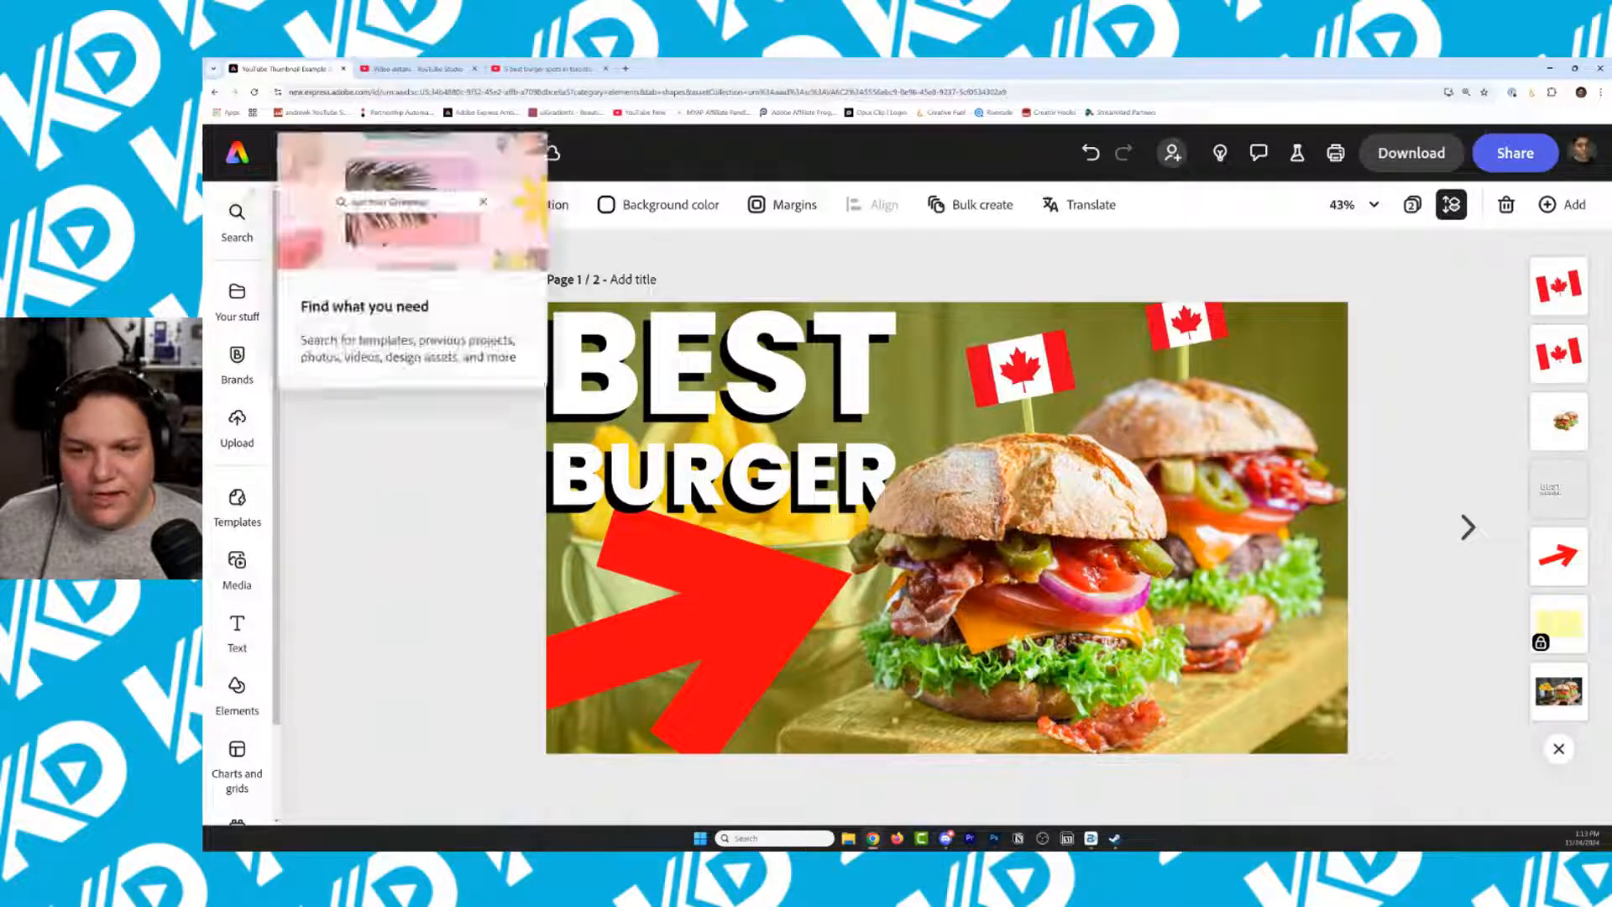
left_click(249, 155)
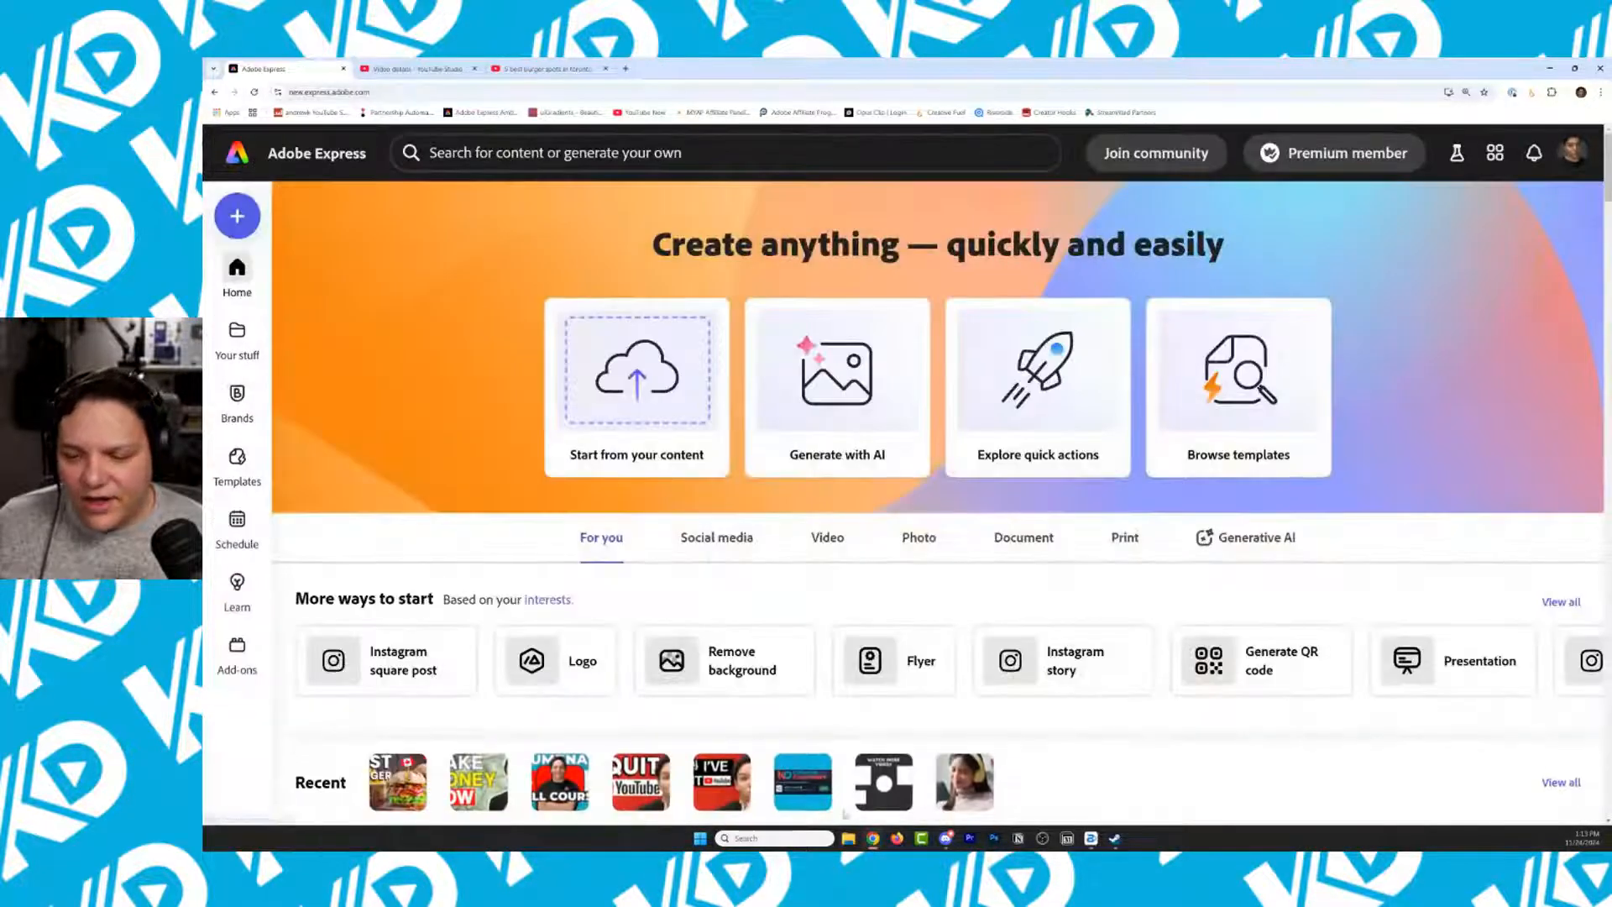
left_click(649, 790)
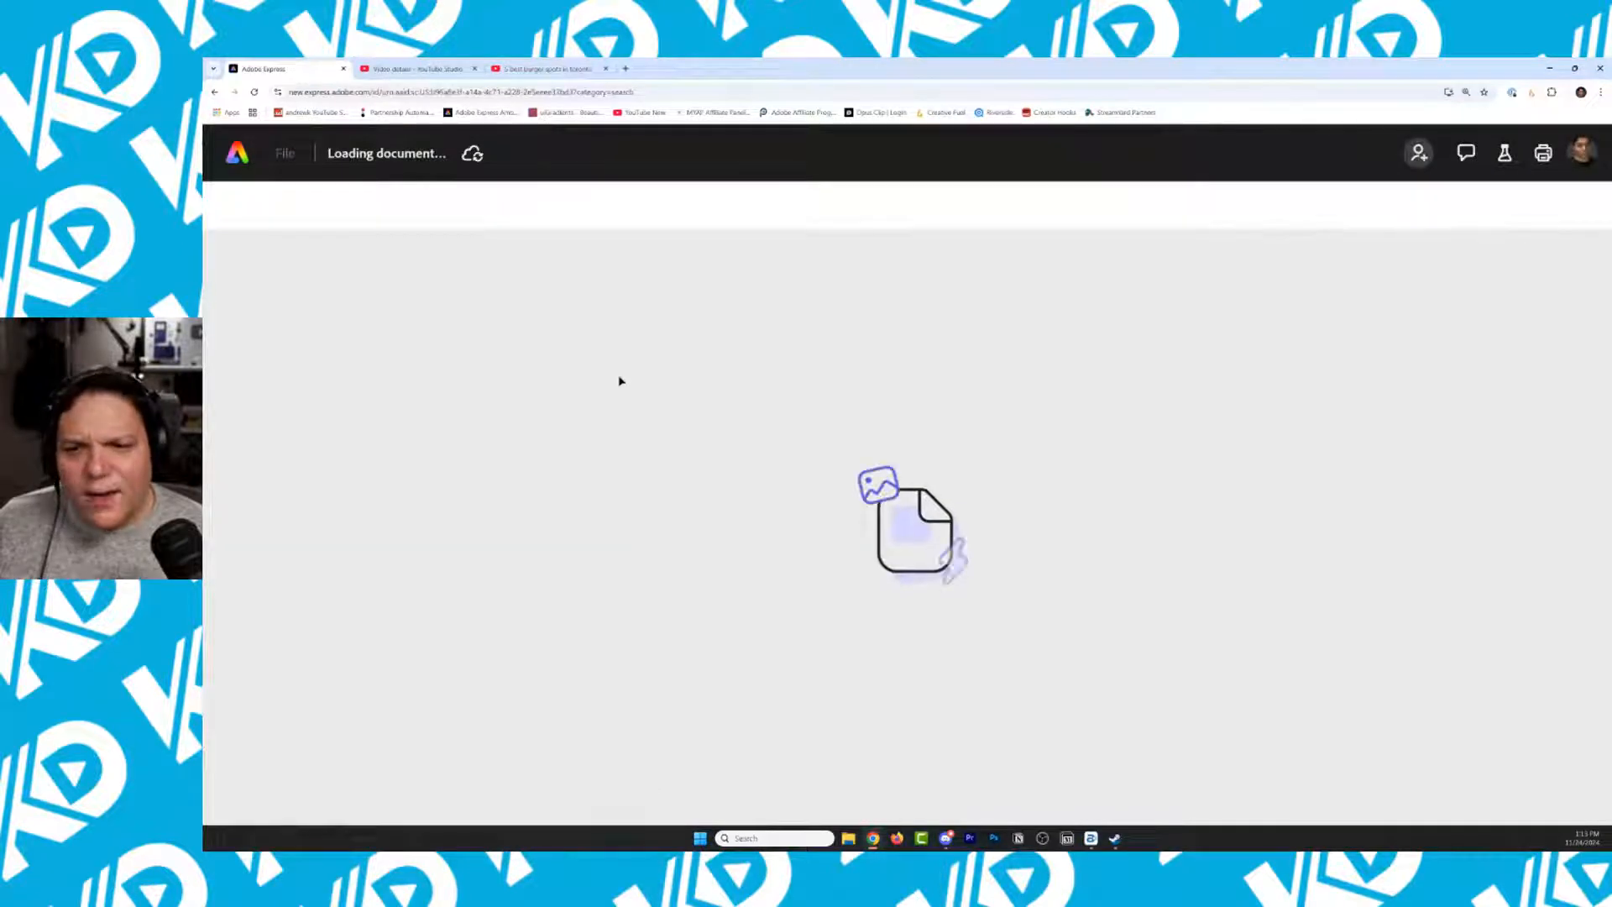
Compare the two "I QUIT YouTube" thumbnail versions by switching back and forth between page 1 and page 2
left_click(549, 211)
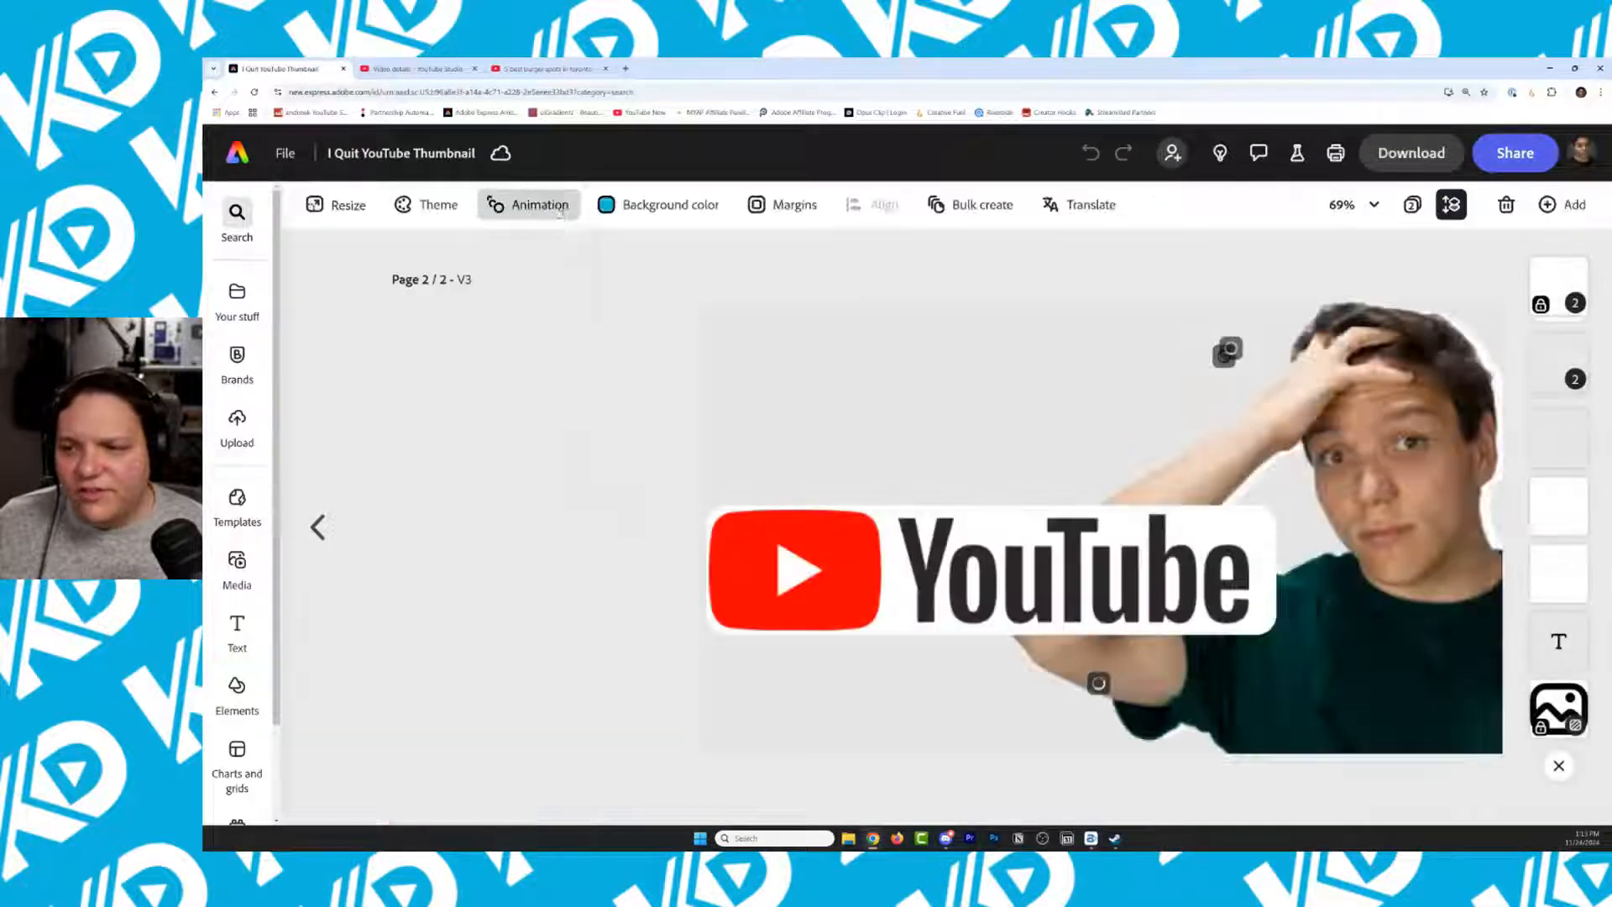
left_click(1412, 204)
left_click(509, 521)
left_click(509, 521)
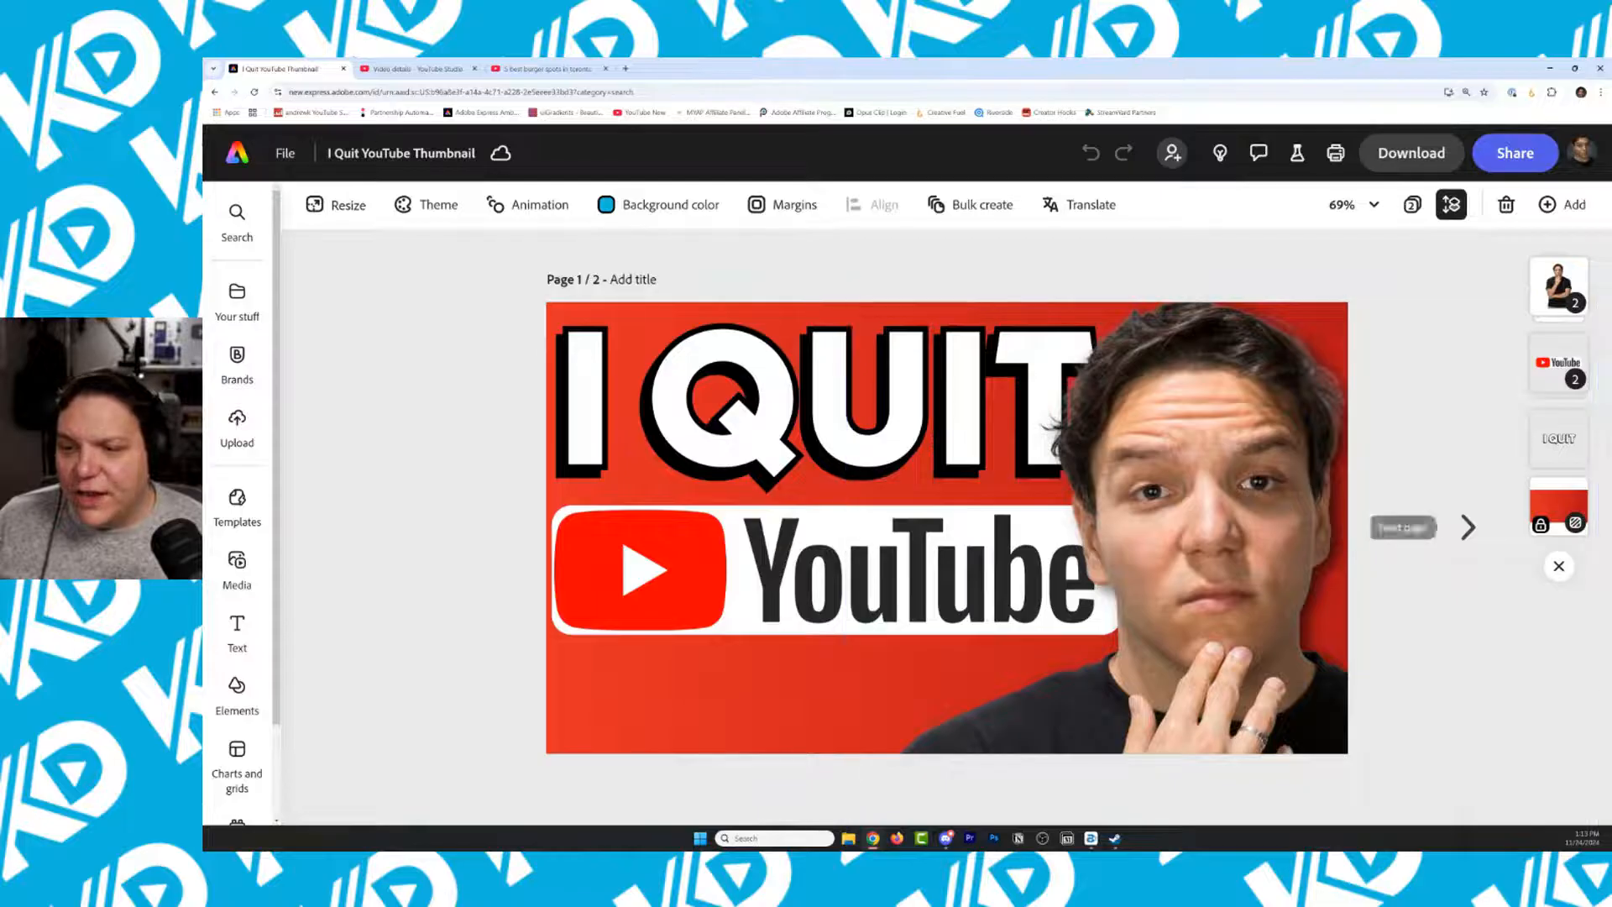
left_click(1469, 527)
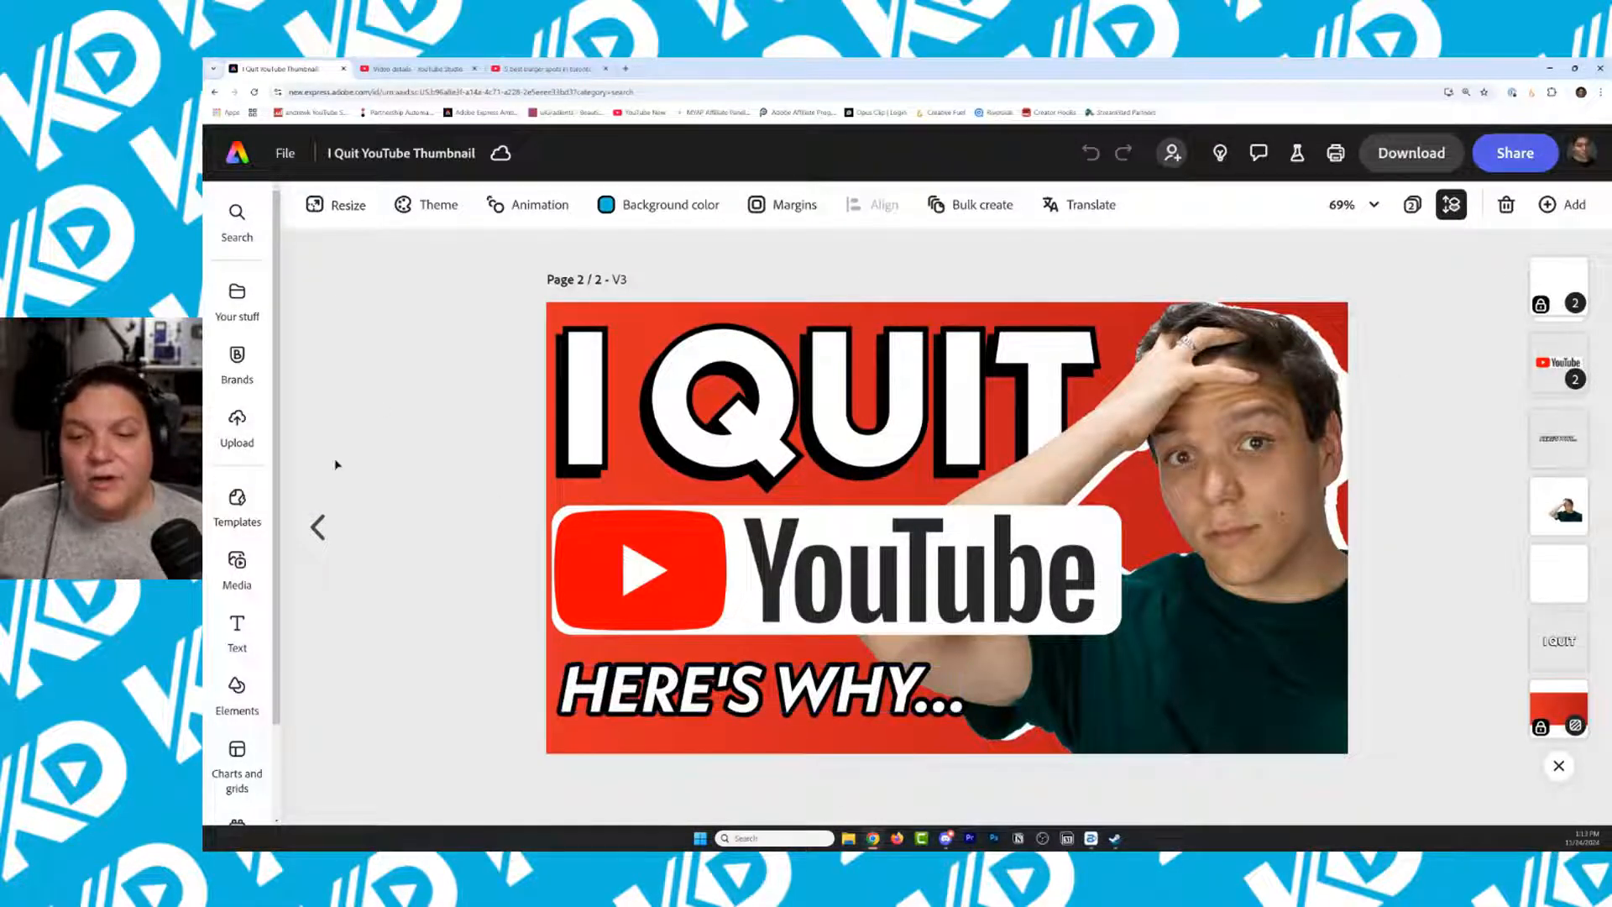
left_click(318, 527)
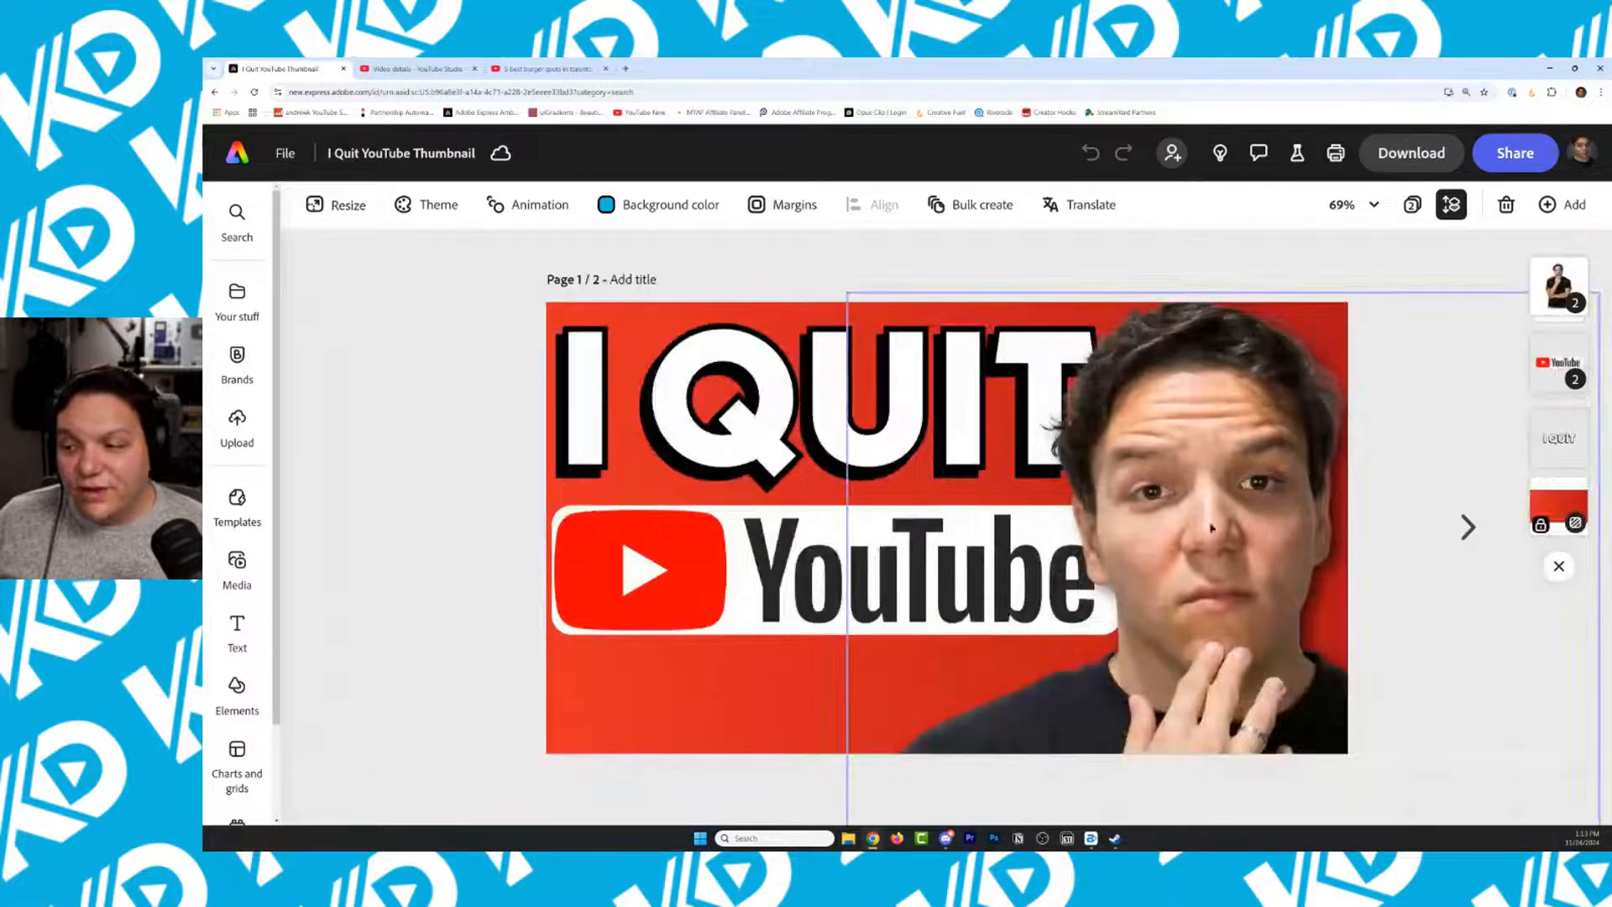
left_click(1468, 527)
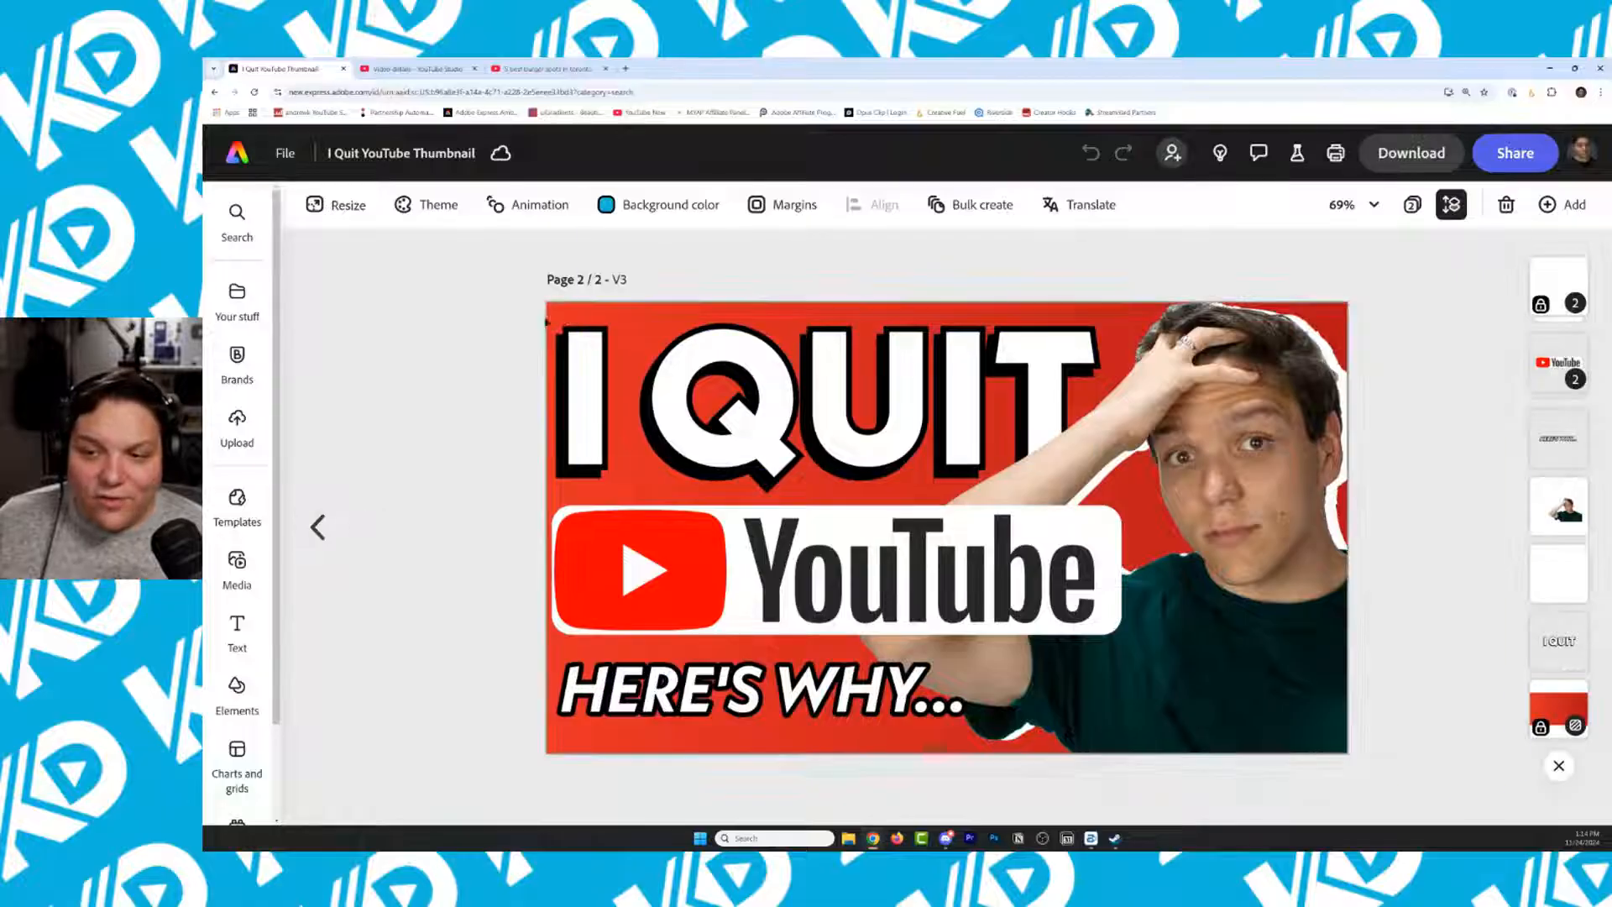
left_click(314, 537)
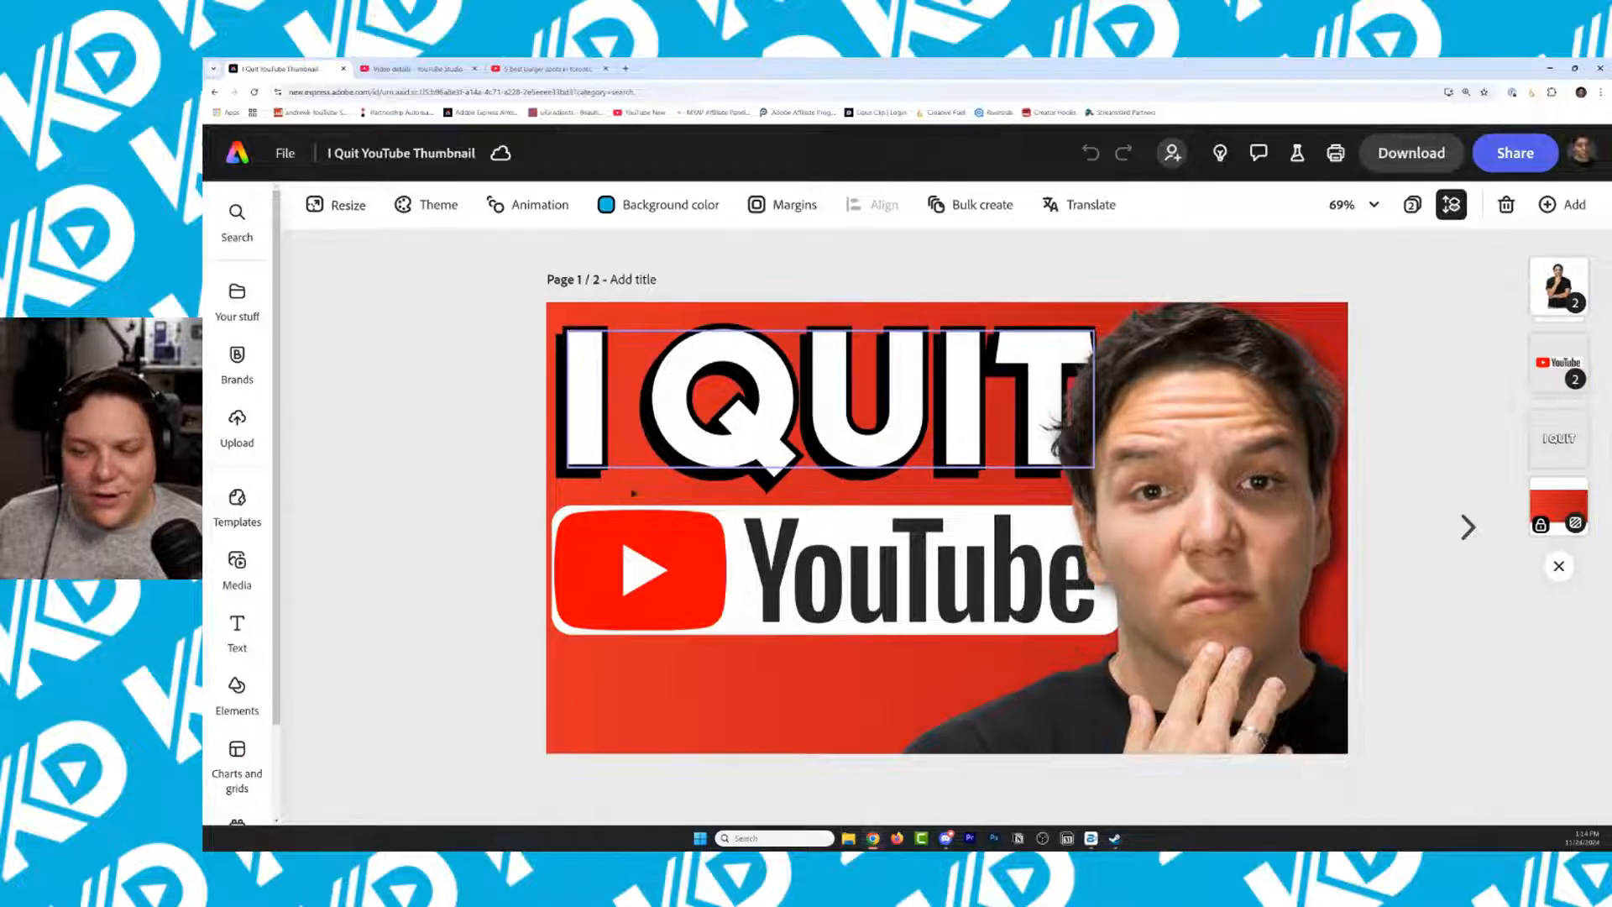
left_click(1468, 526)
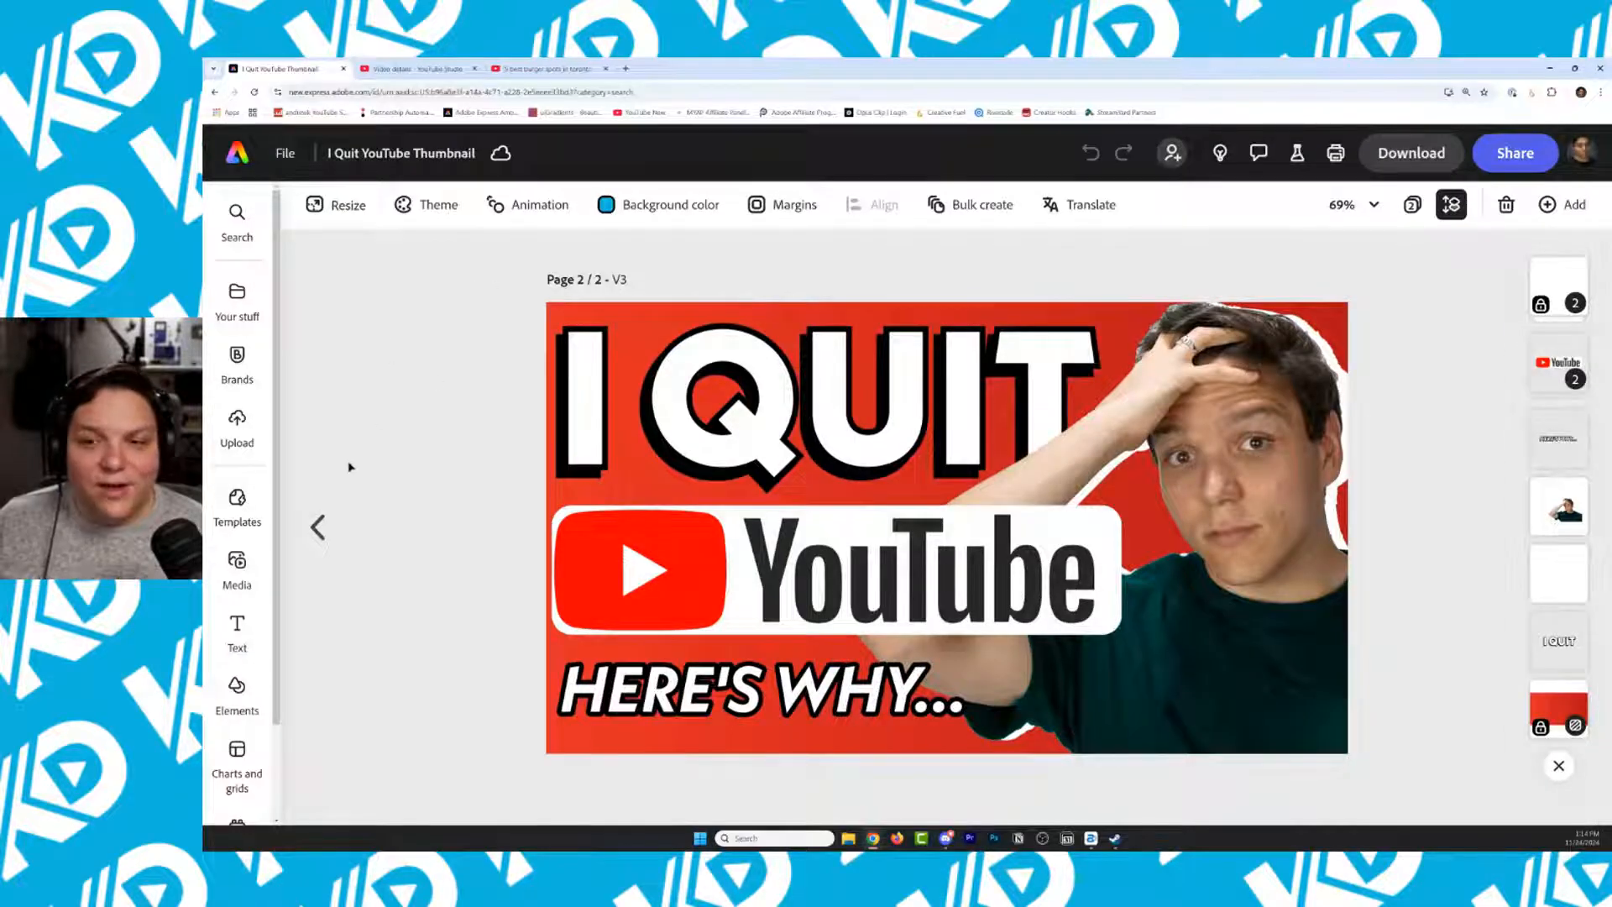
left_click(318, 526)
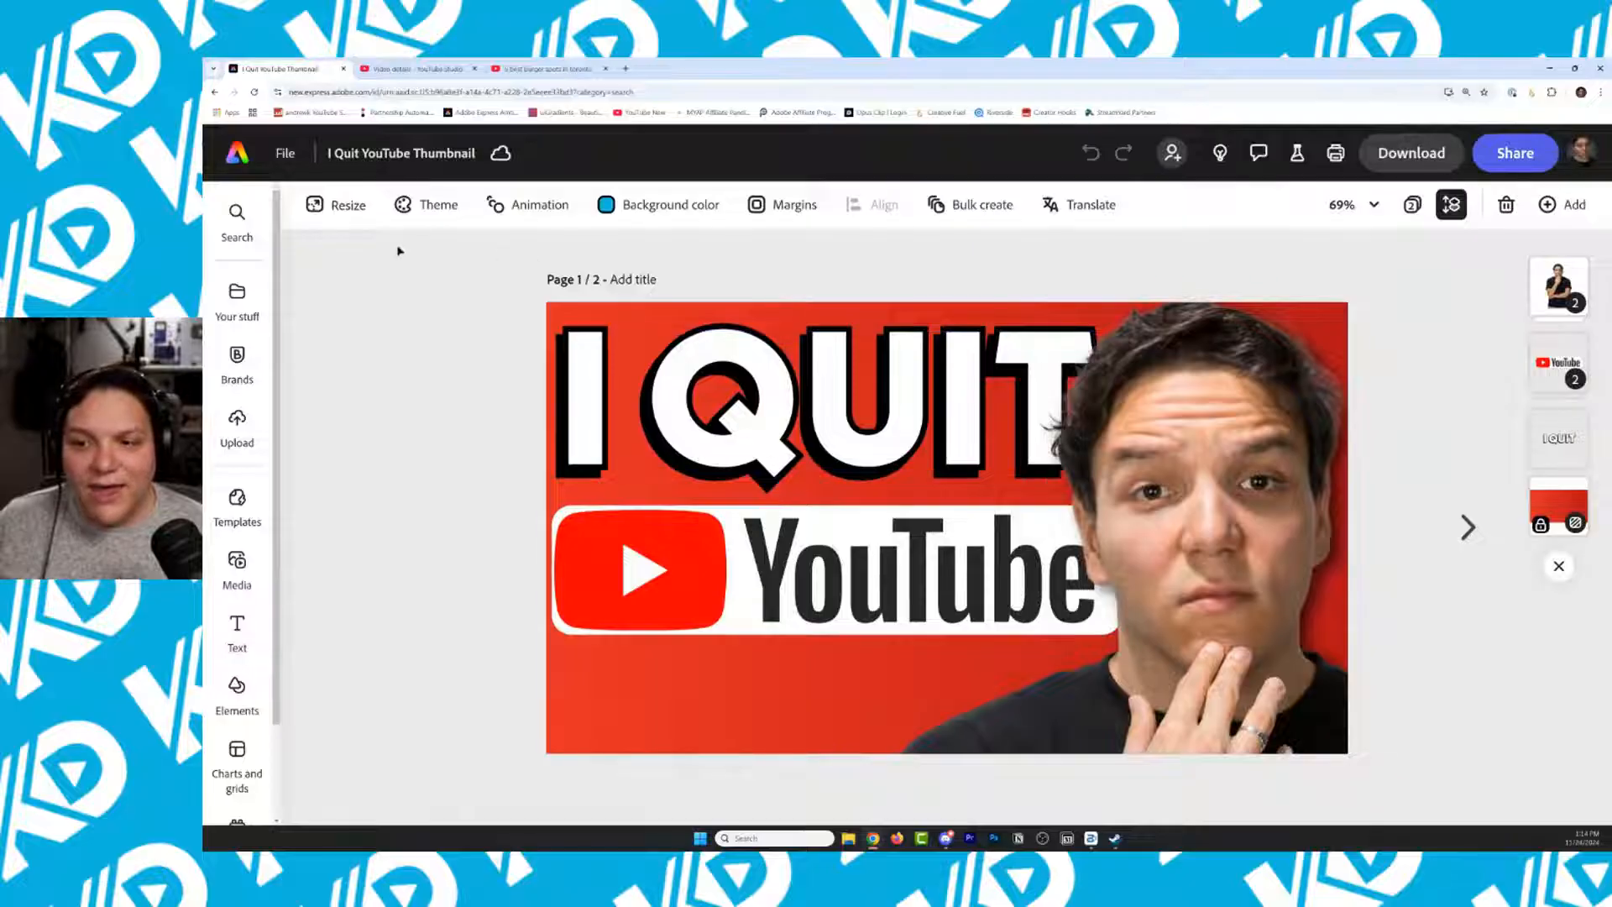
Look through the installed add-ons and open the Low Vision add-on to preview both thumbnail pages
scroll(244, 704, "down", 2)
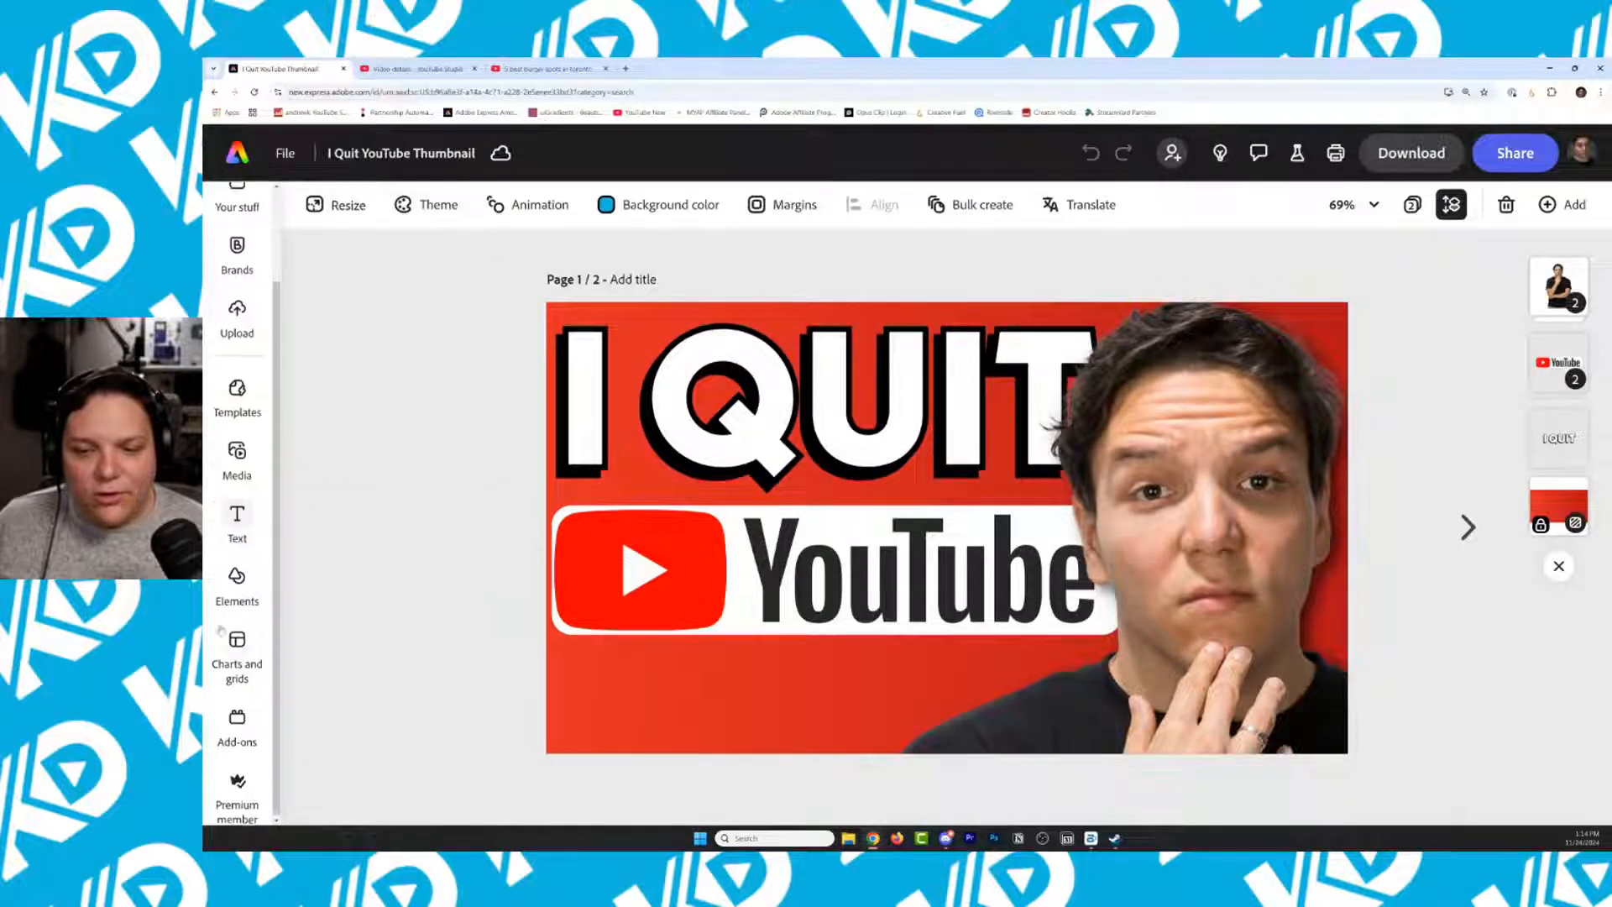
left_click(238, 724)
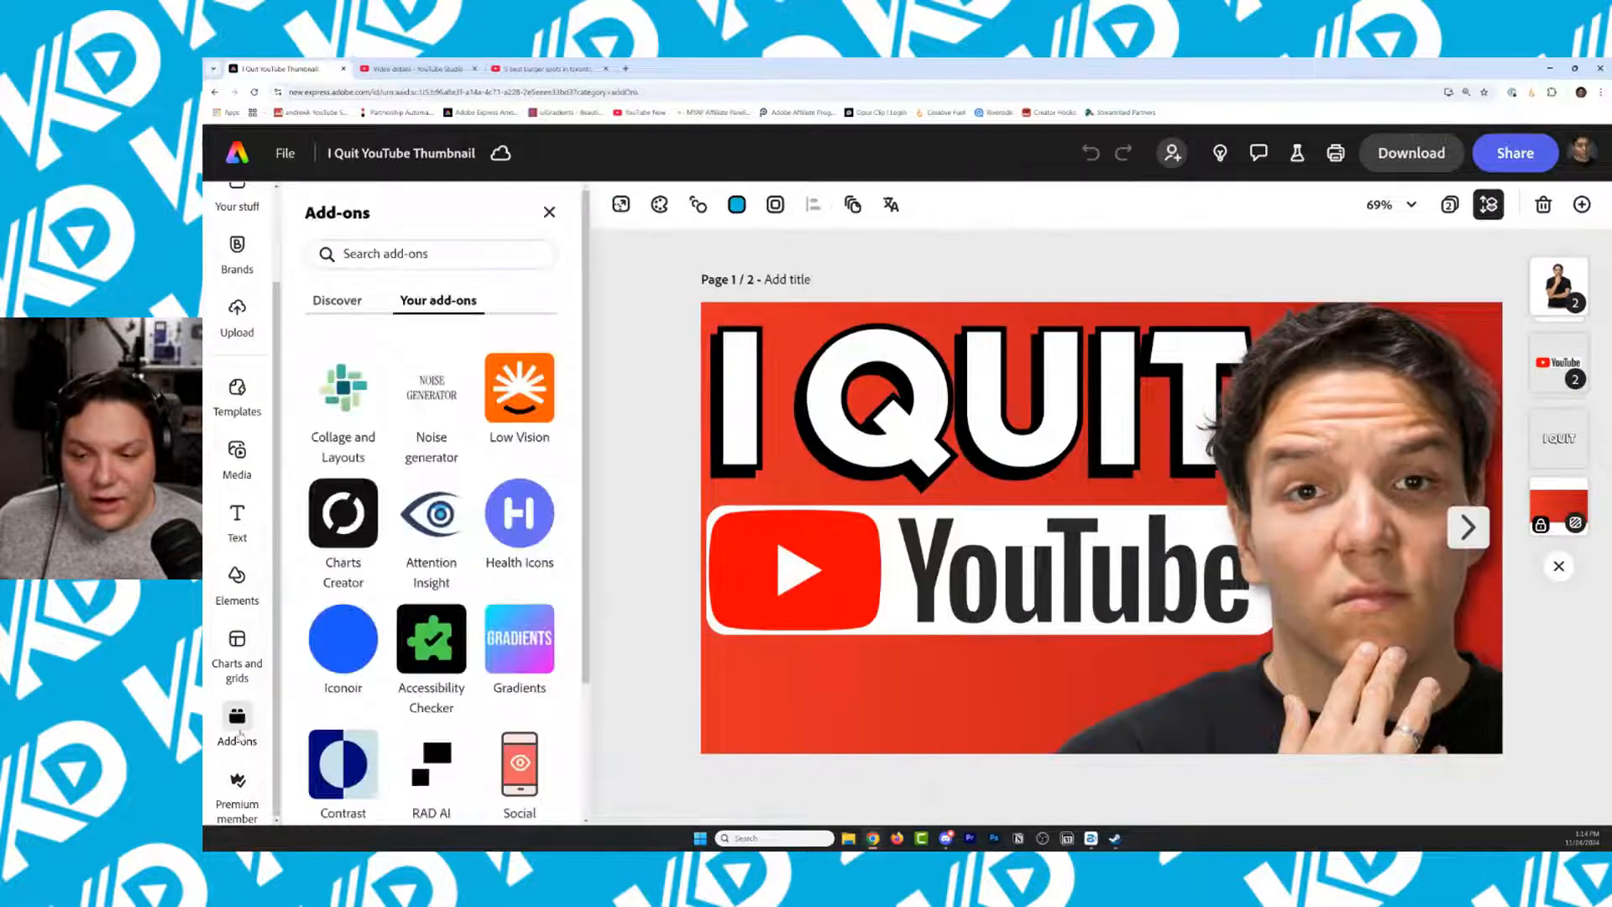
scroll(435, 682, "down", 3)
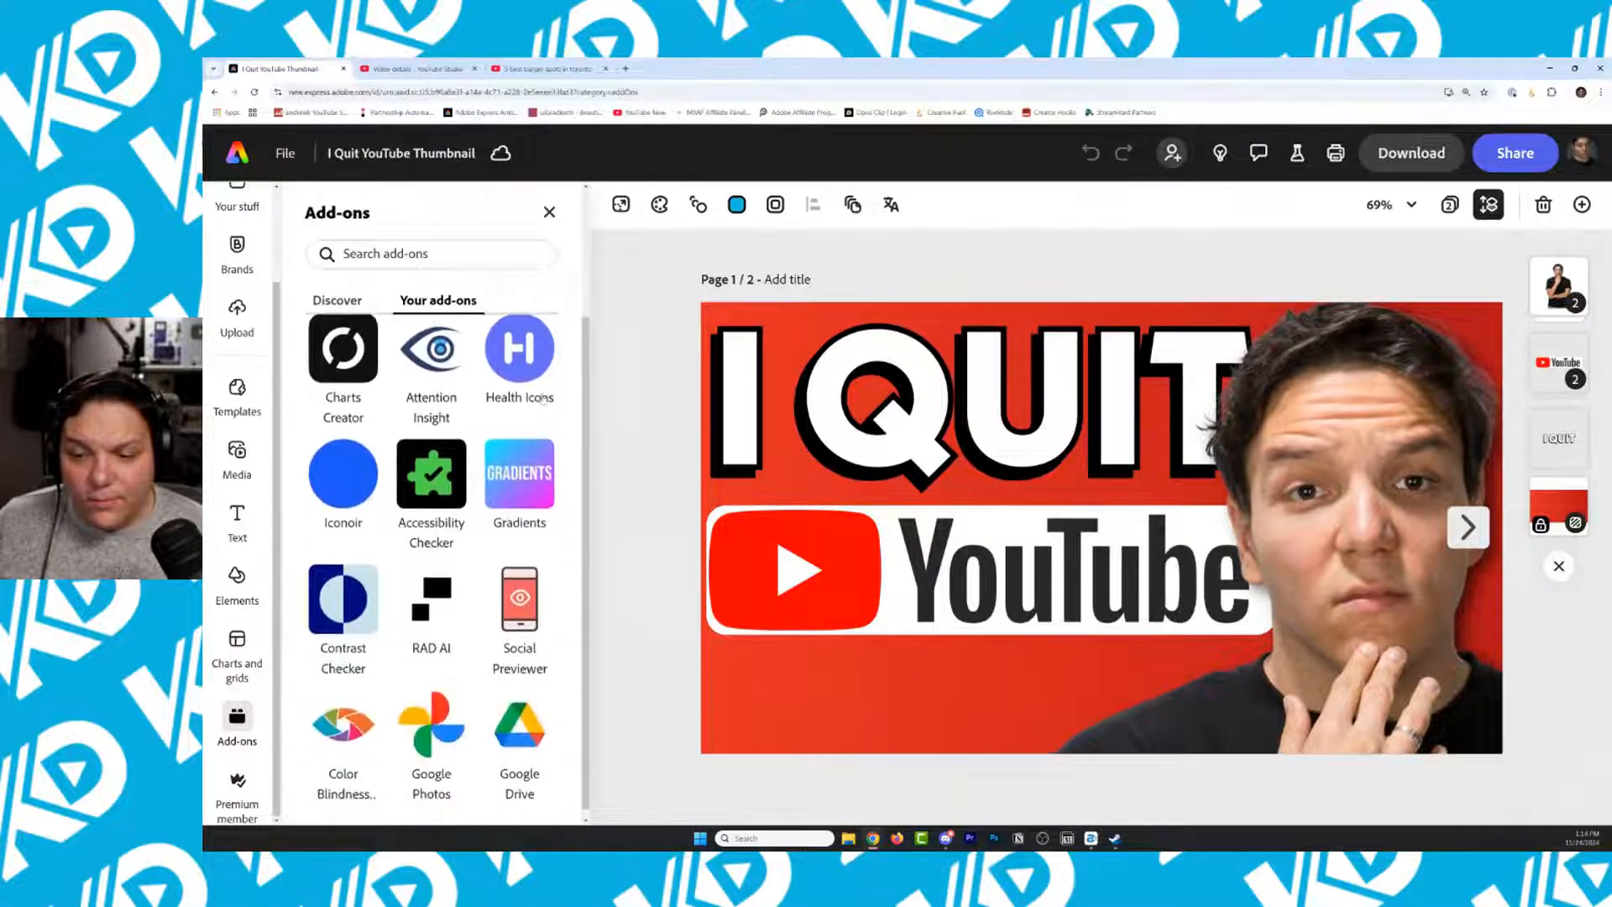
scroll(435, 681, "up", 2)
scroll(435, 682, "up", 1)
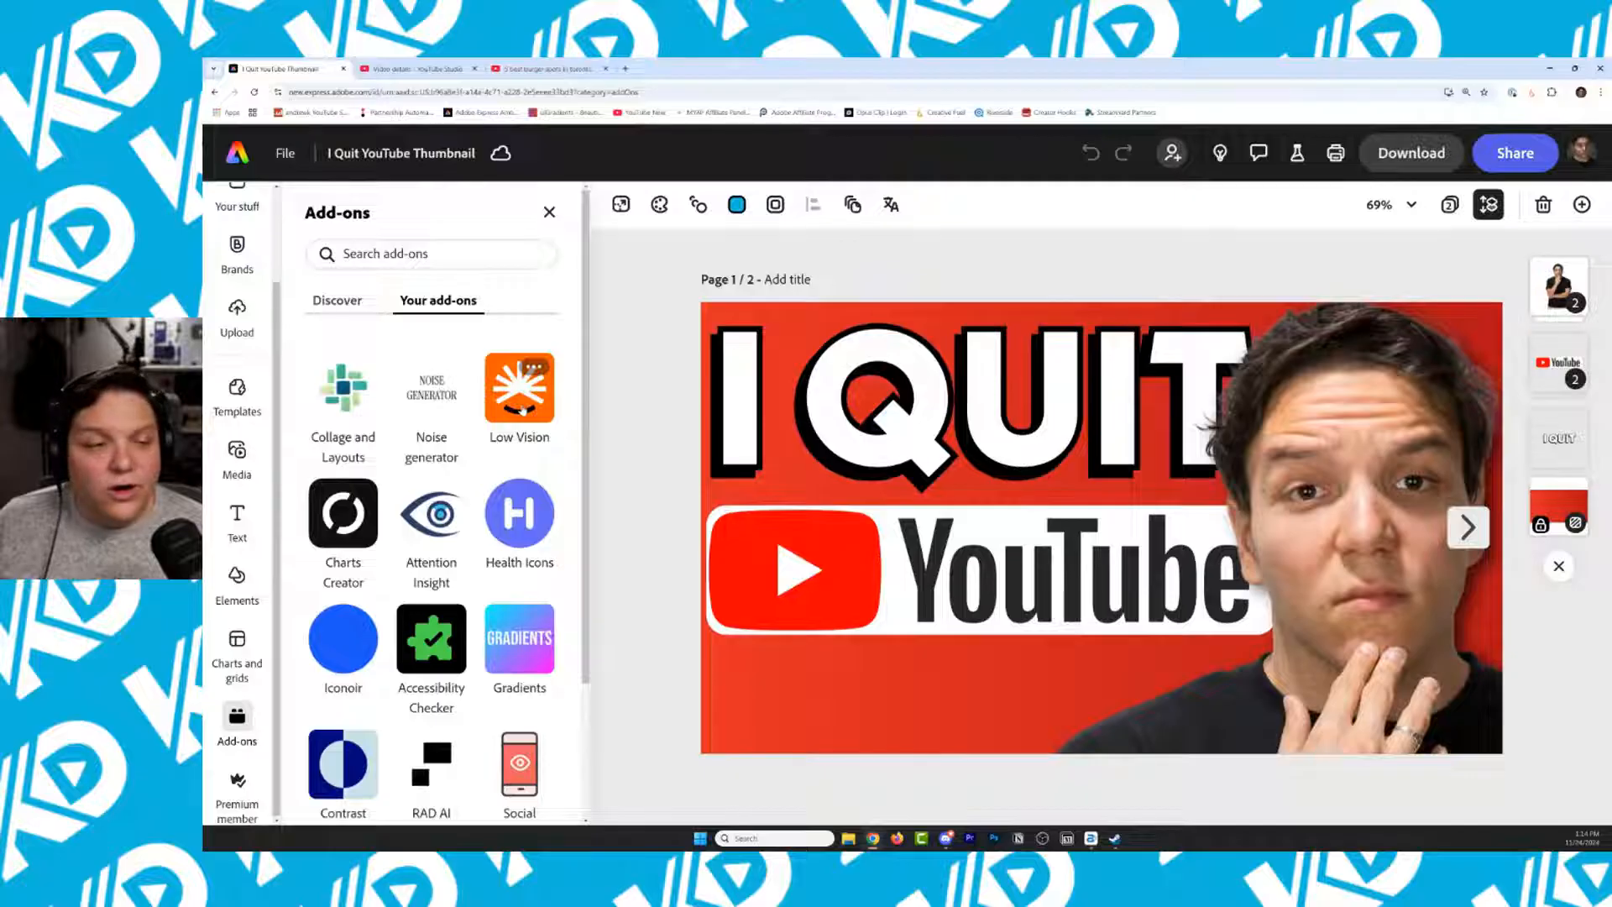
left_click(522, 409)
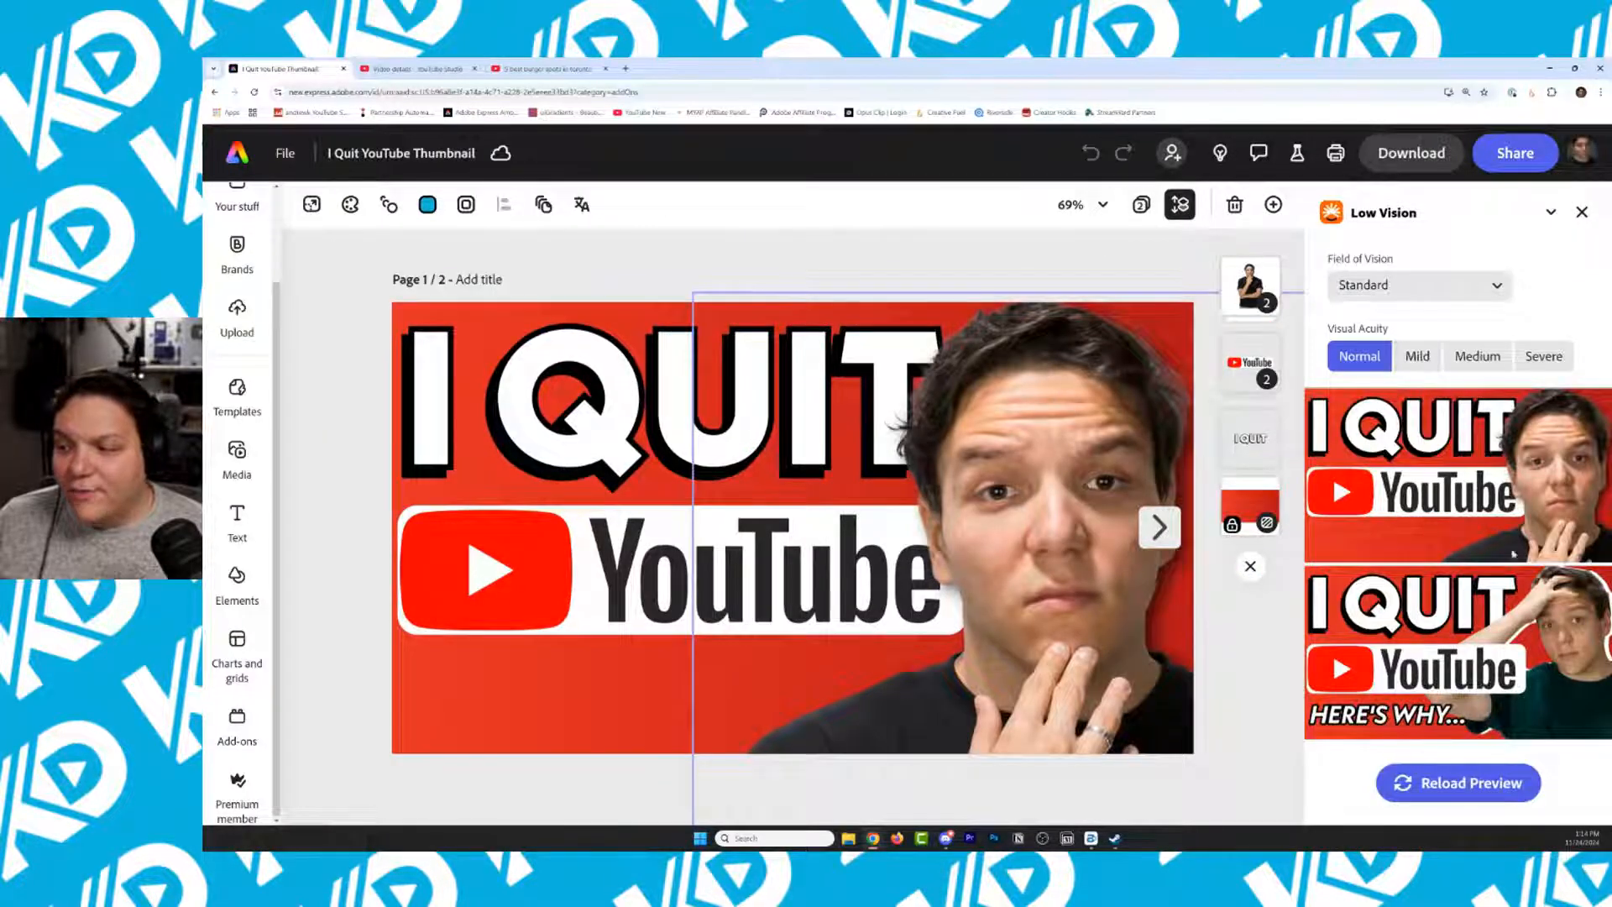
Examine the Field of Vision options offered by the Low Vision add-on
left_click(1396, 301)
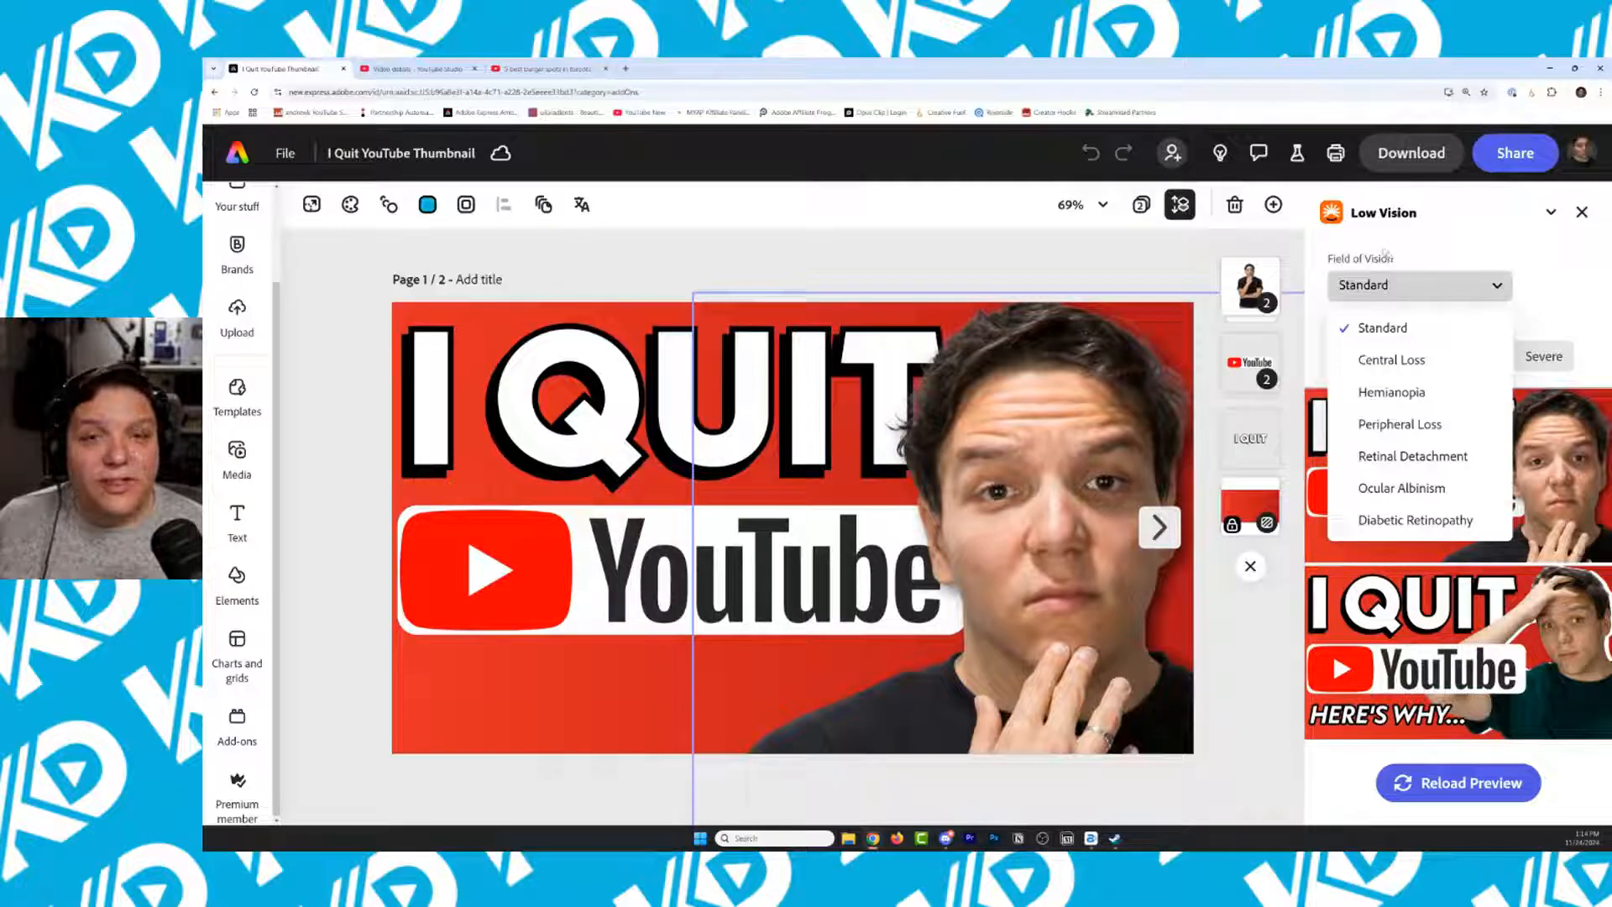
left_click(1399, 295)
left_click(1397, 288)
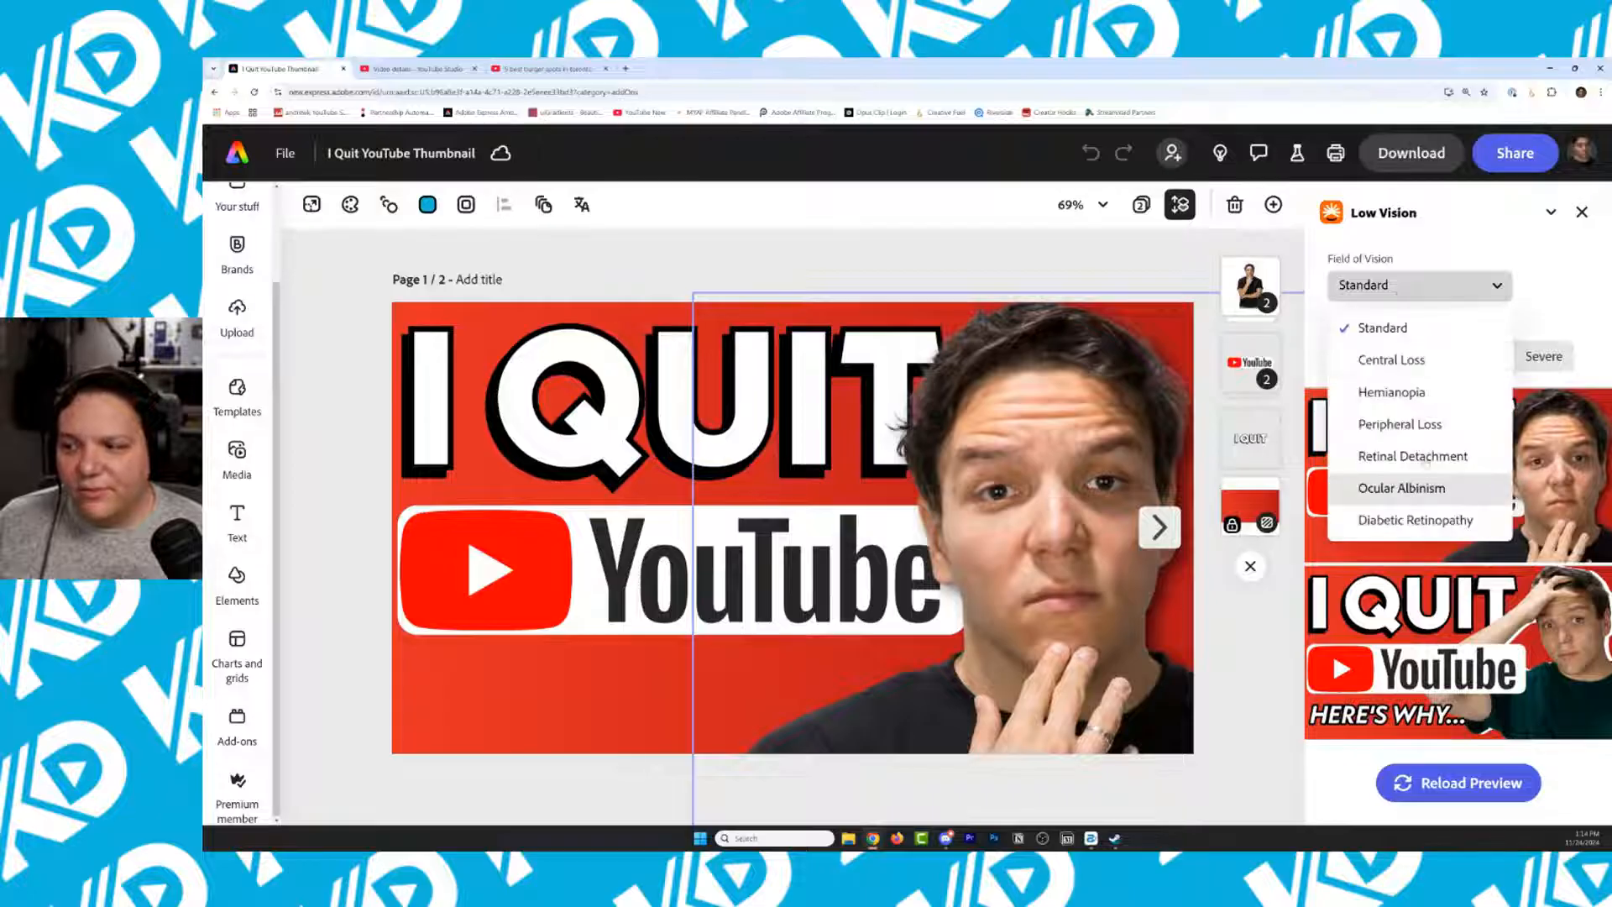
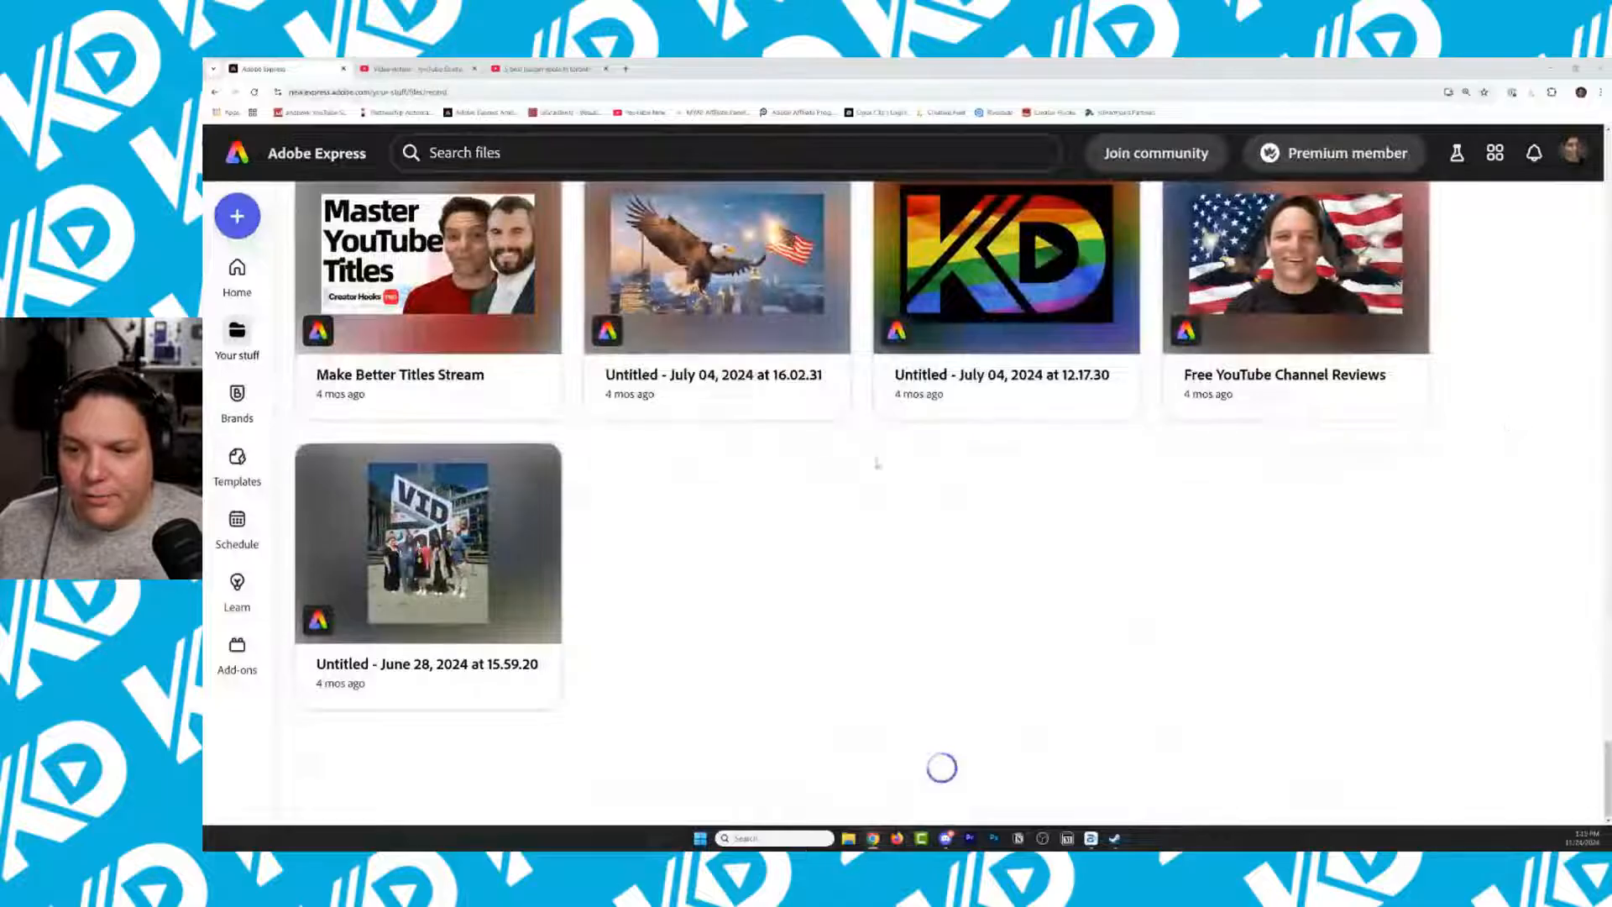
Browse the older saved projects, open the year-old YouTube Channel Banner Video Demo, and close its search pane
scroll(915, 469, "down", 10)
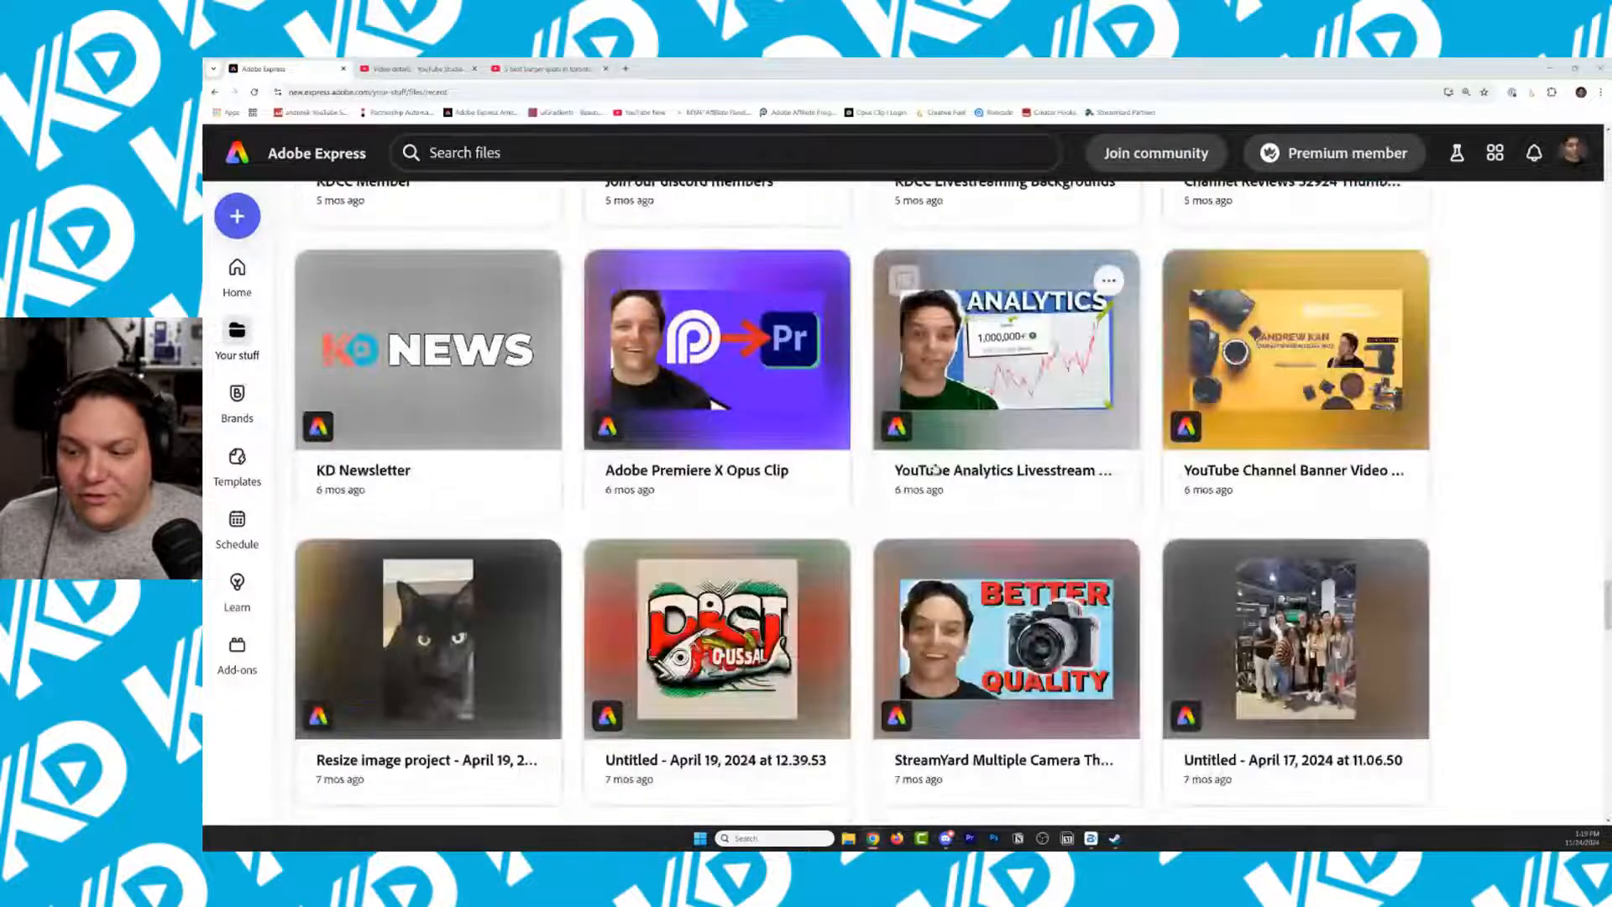
scroll(935, 469, "down", 20)
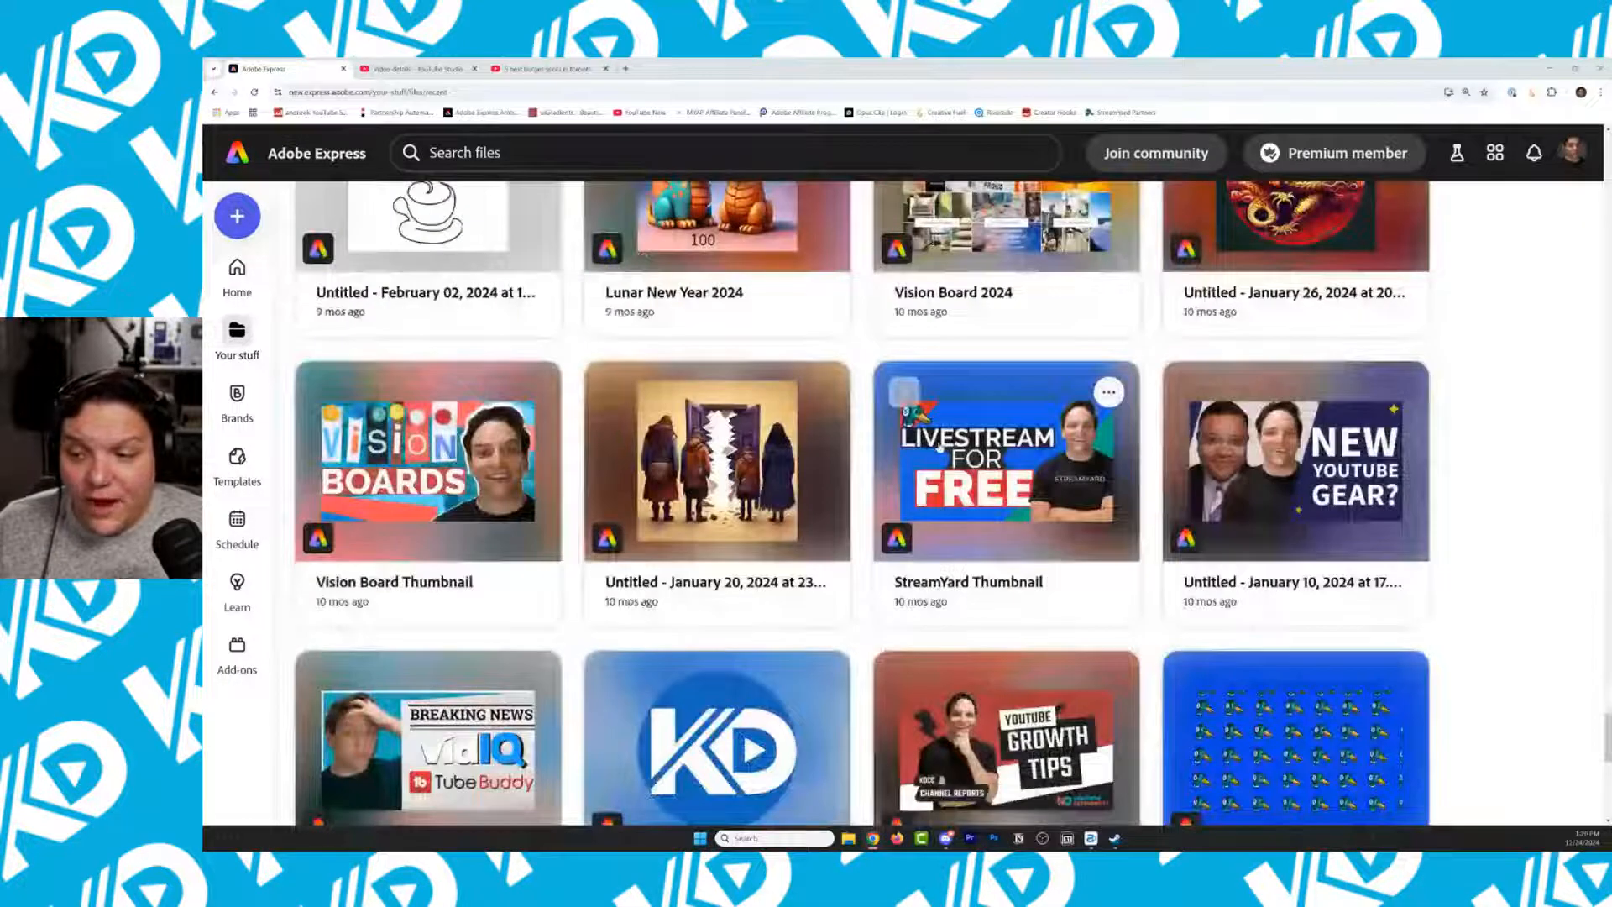
scroll(938, 448, "down", 15)
scroll(1131, 494, "up", 8)
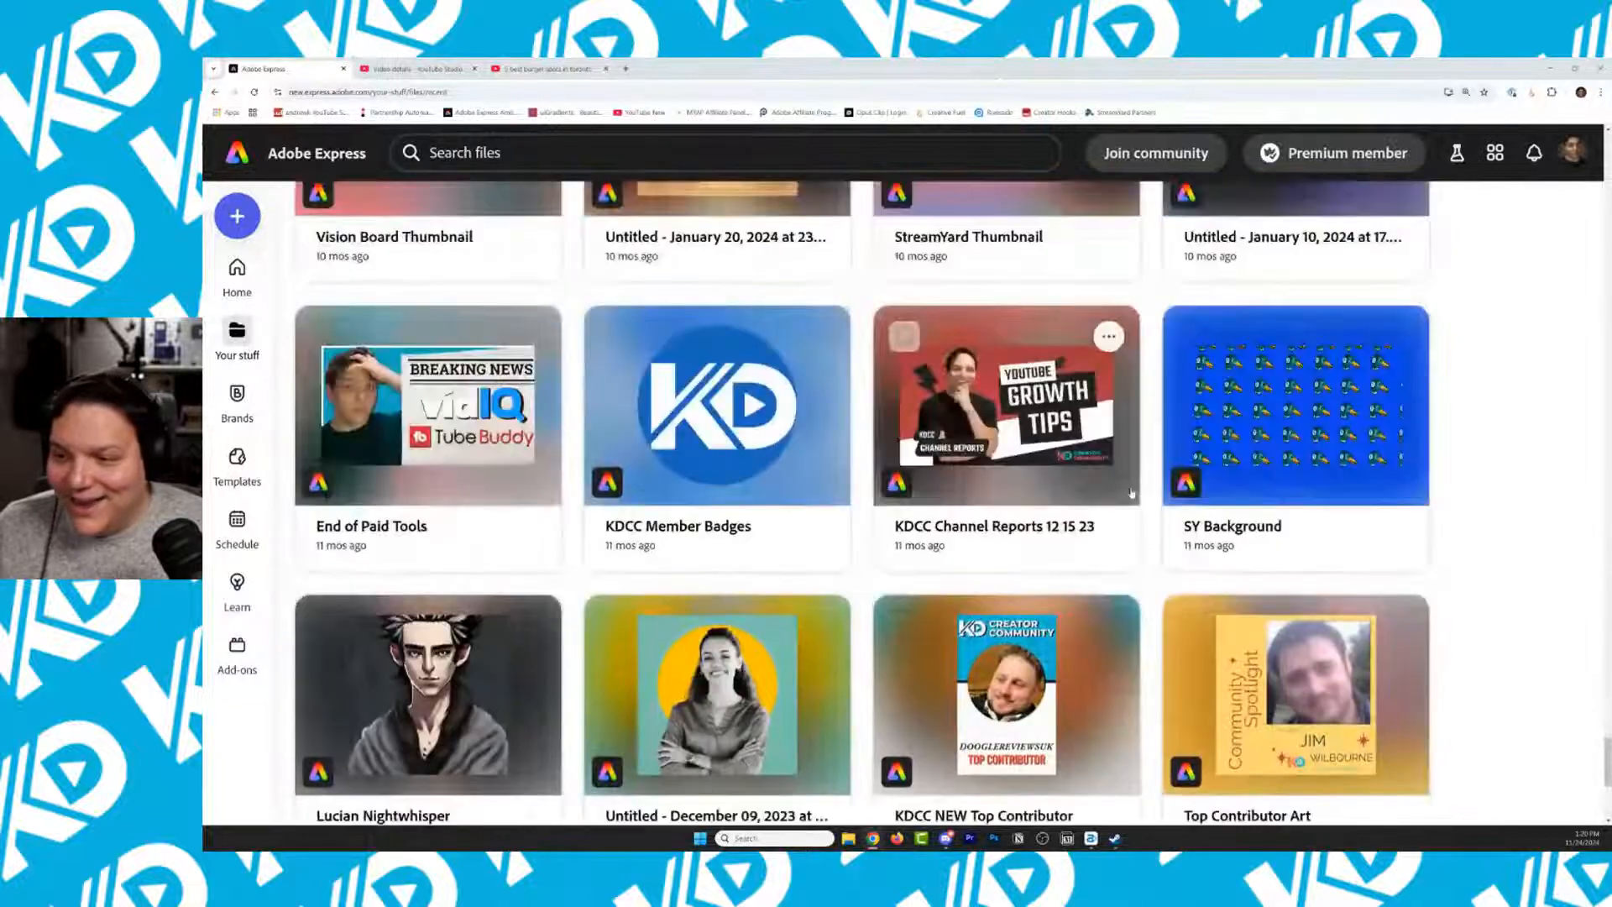
scroll(1131, 493, "up", 4)
scroll(1129, 475, "down", 14)
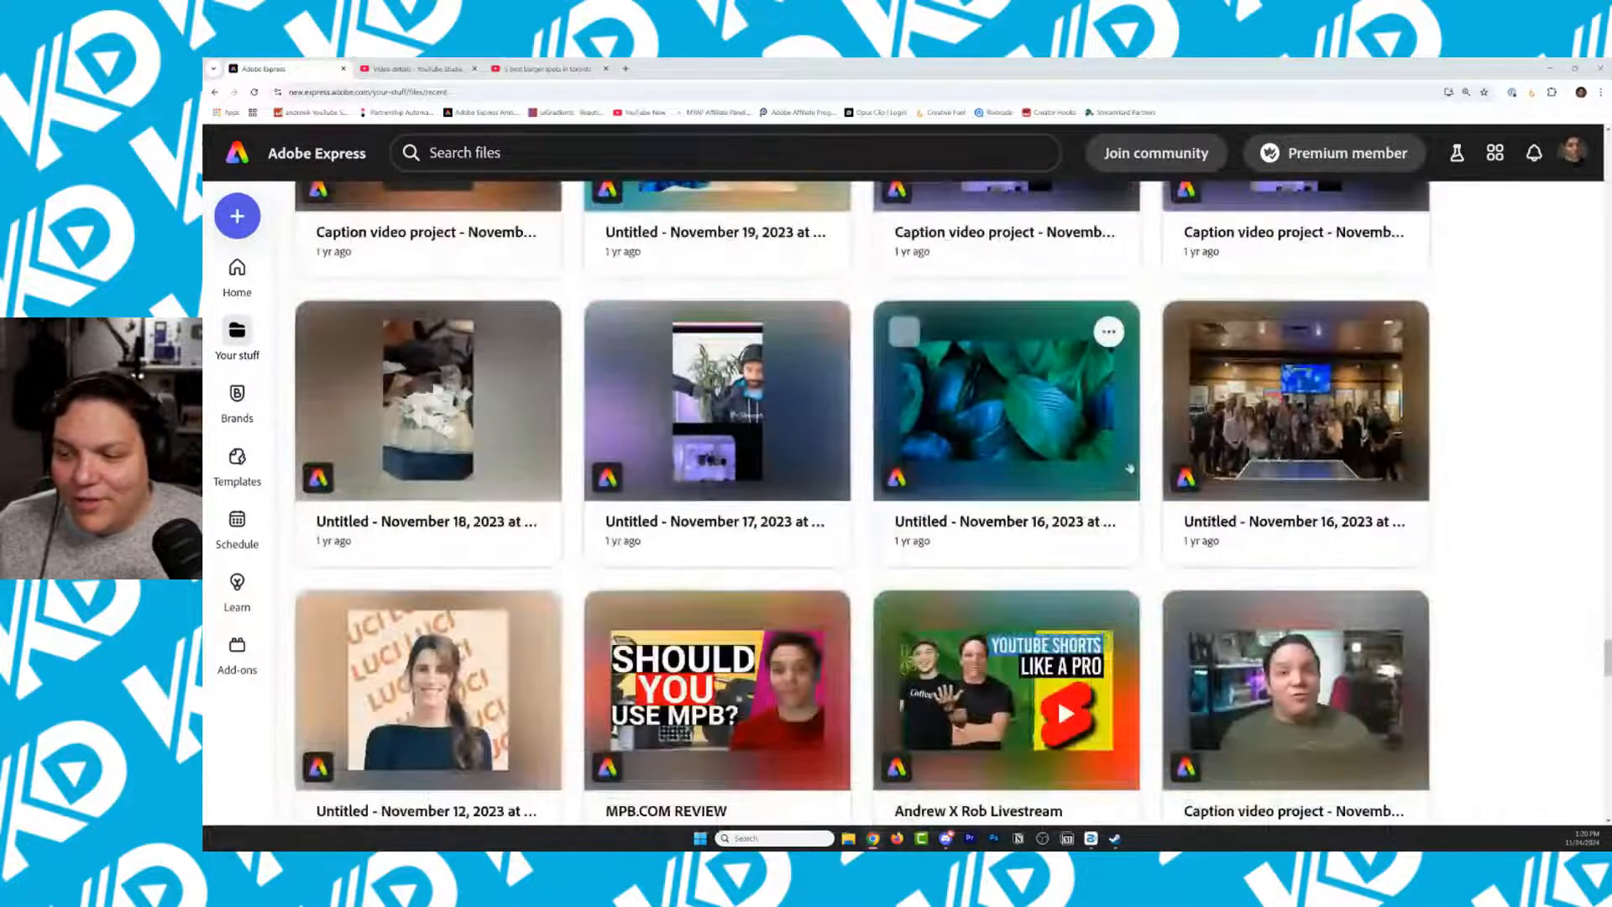
scroll(1129, 469, "down", 10)
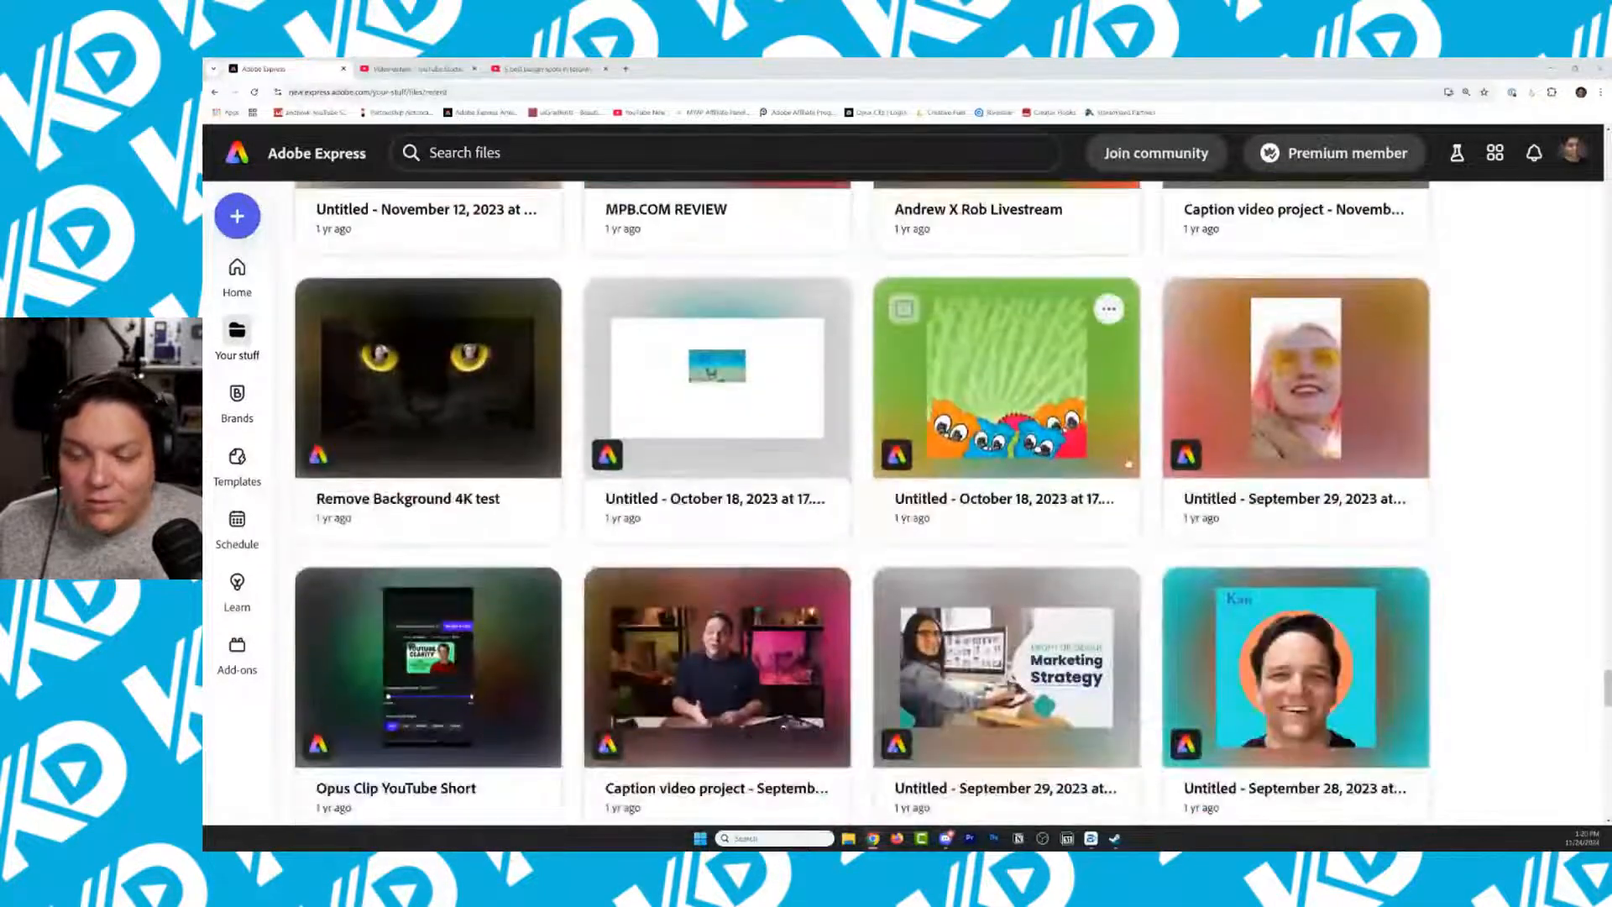
scroll(1125, 463, "down", 11)
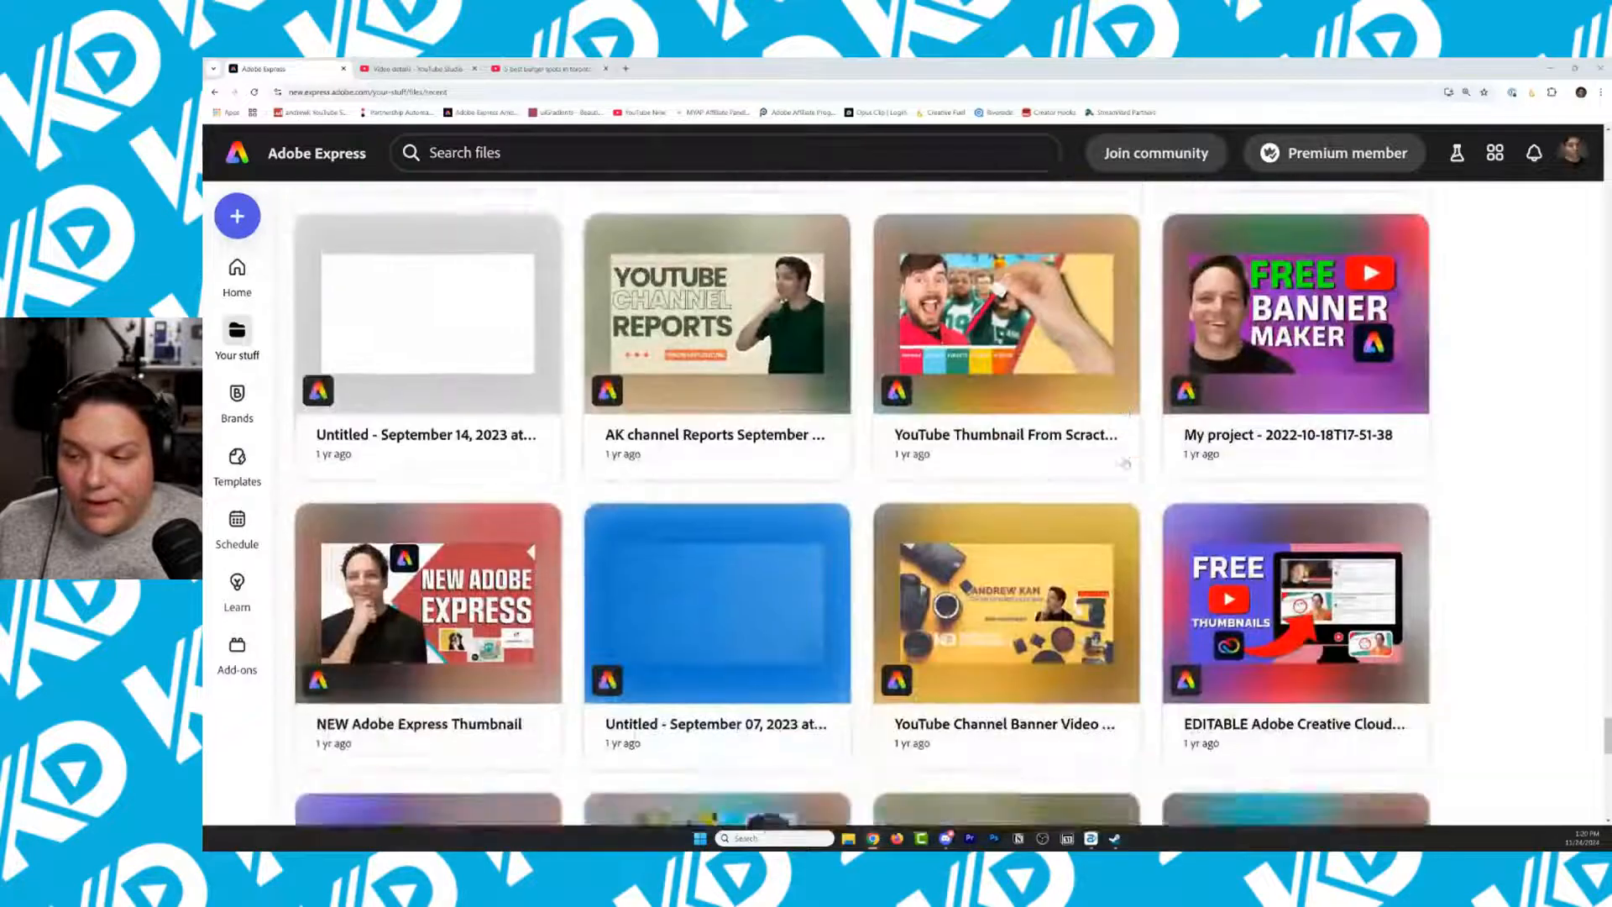
scroll(825, 501, "up", 1)
left_click(1081, 492)
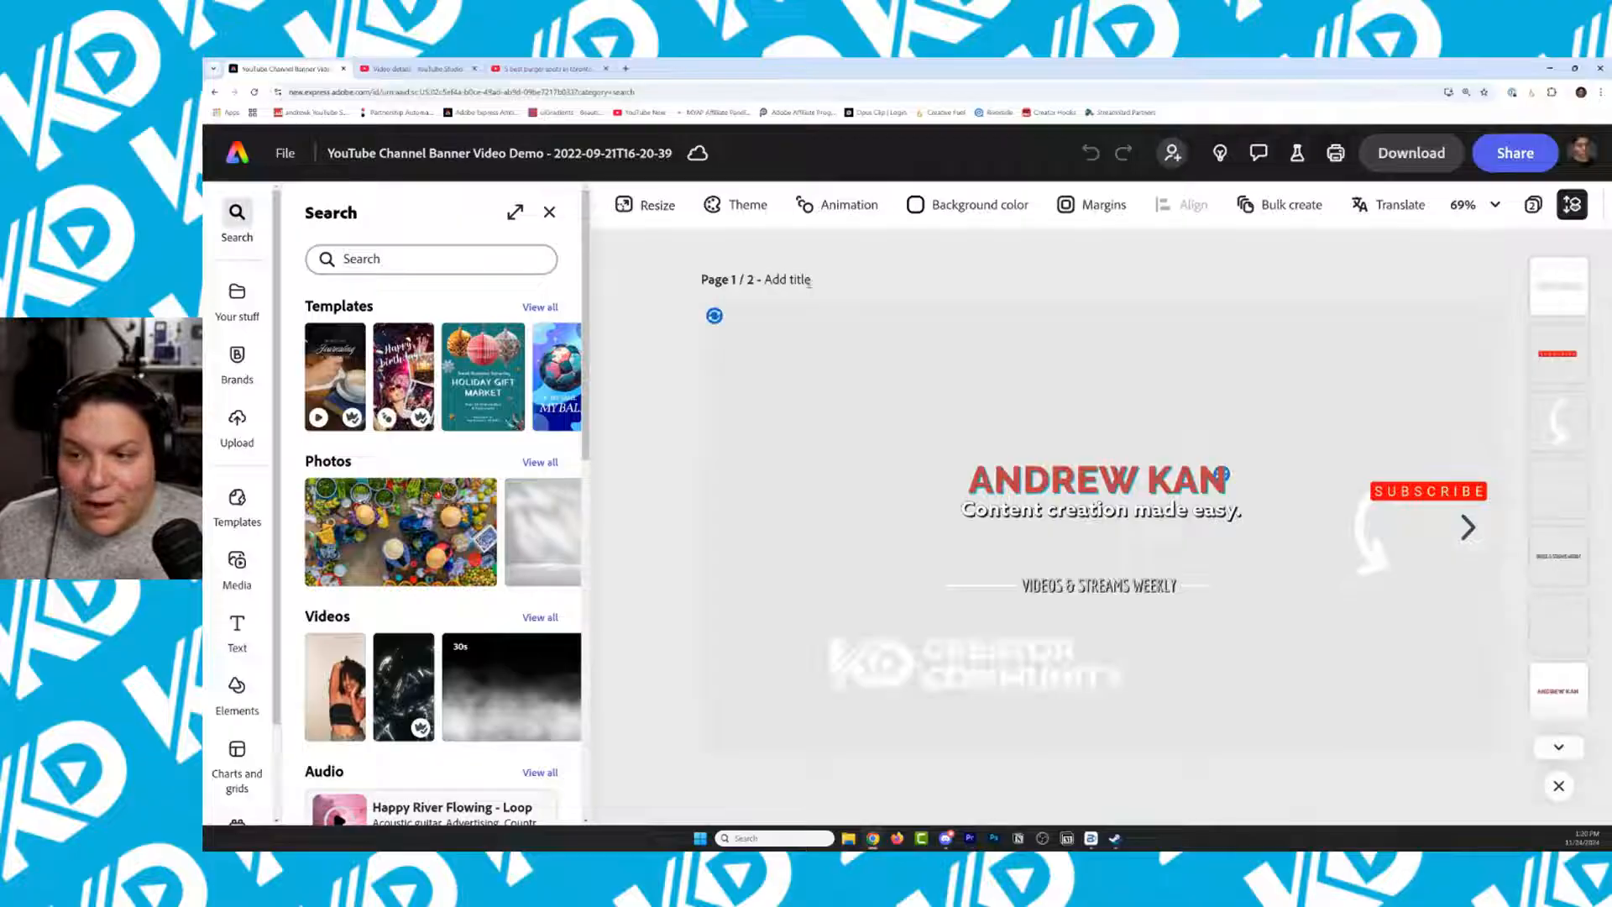
left_click(551, 212)
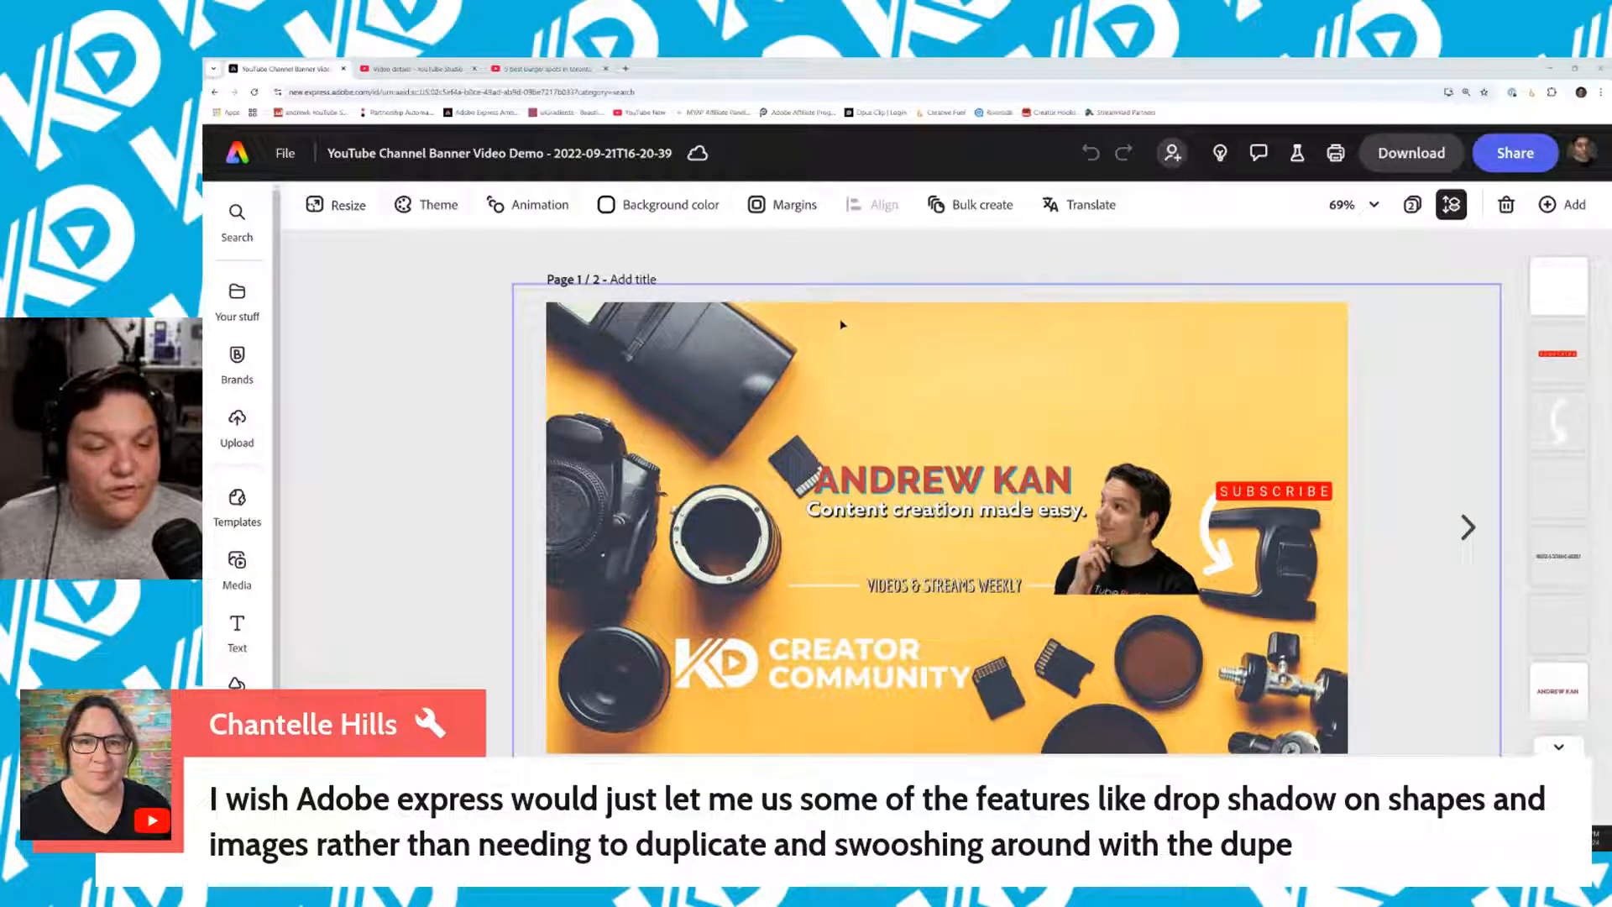
Try the orange cat stock photo from Animals and pets on the banner, and delete it
left_click(237, 561)
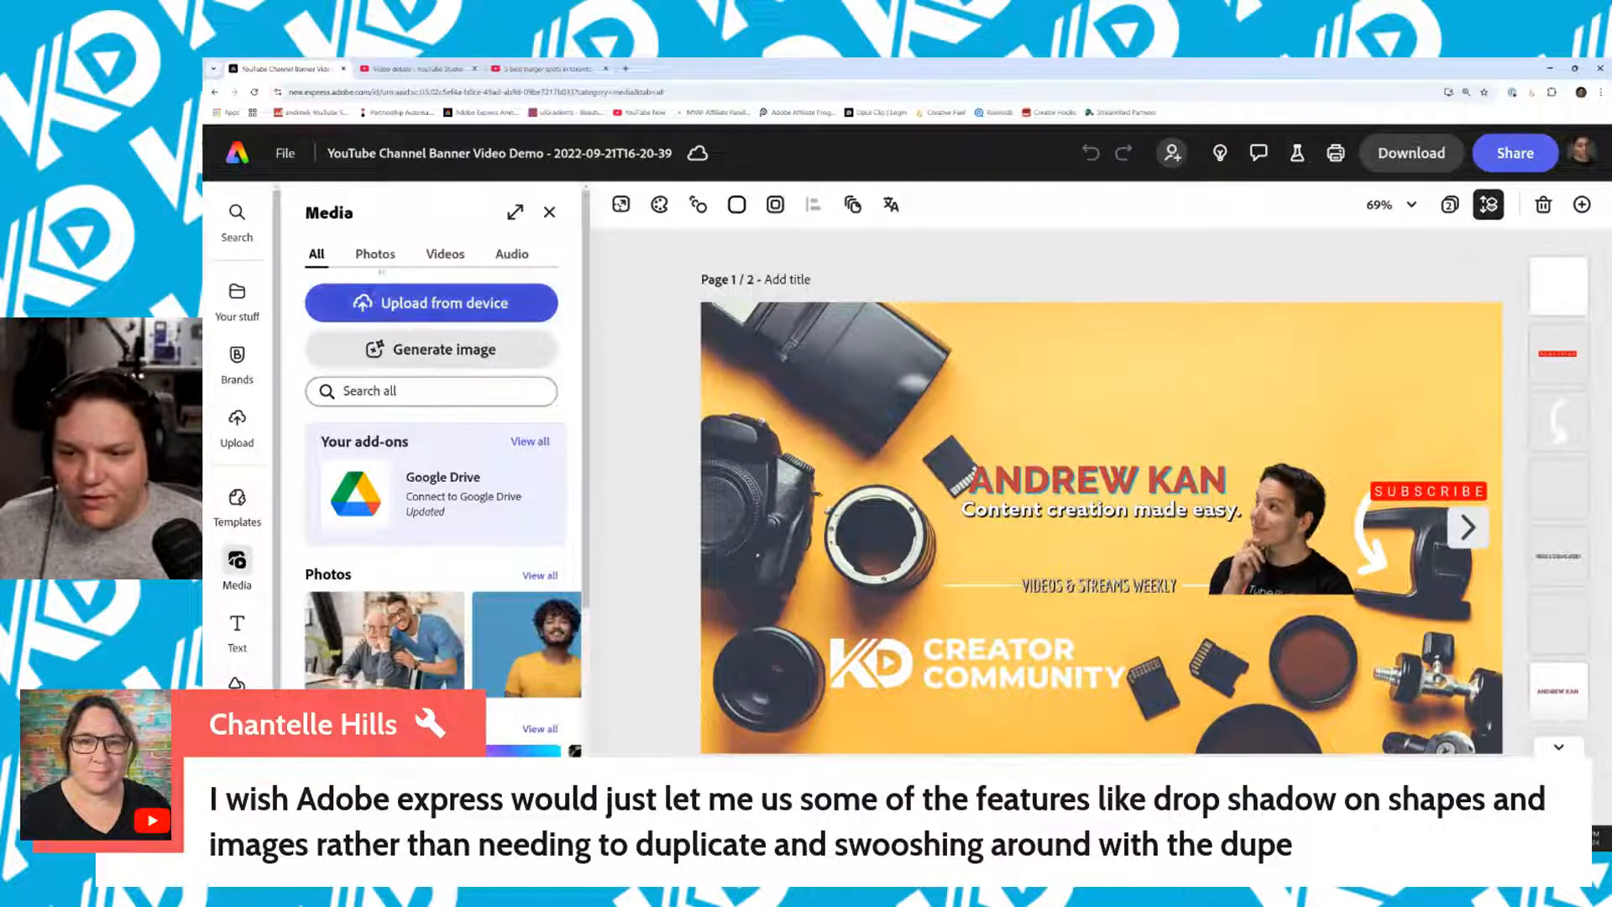
left_click(377, 255)
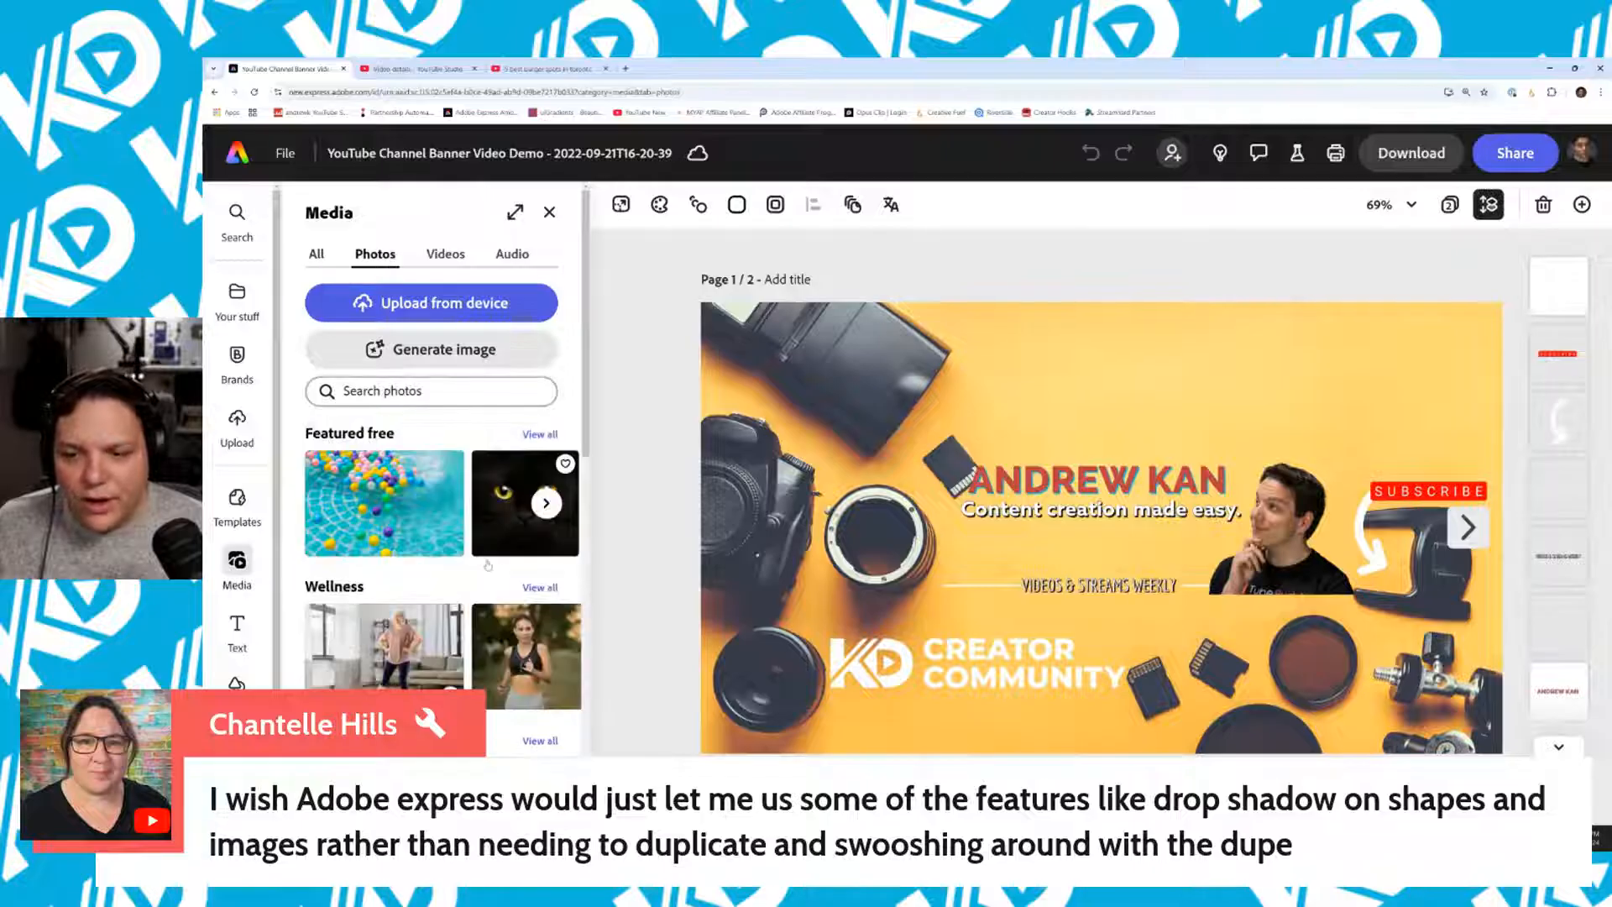
scroll(488, 565, "down", 2)
left_click(402, 625)
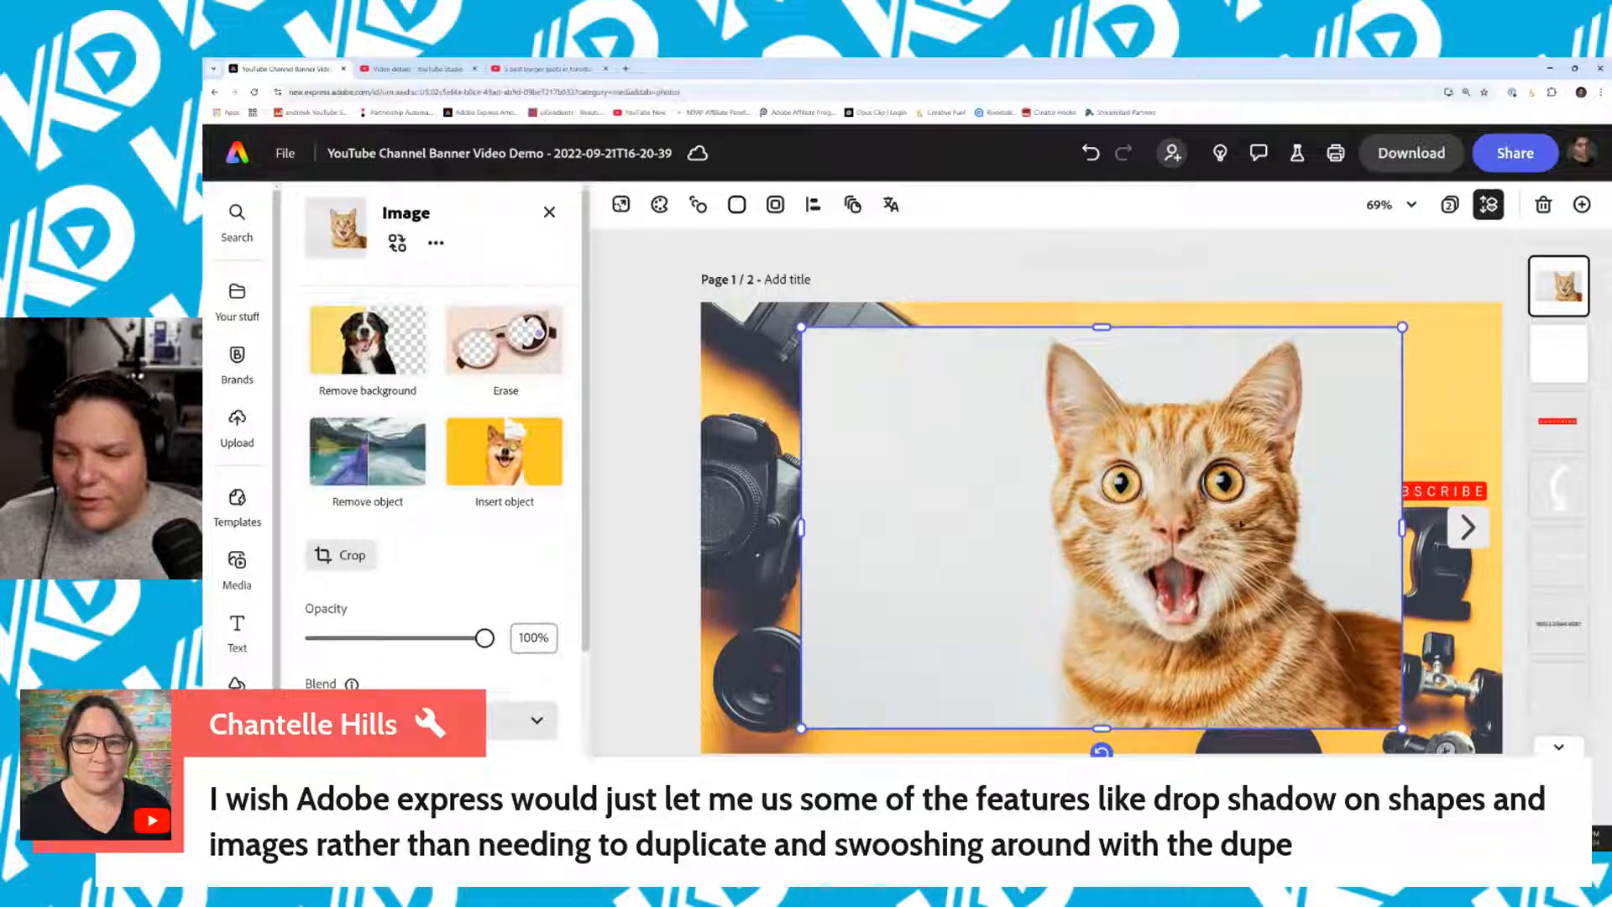
key("Delete")
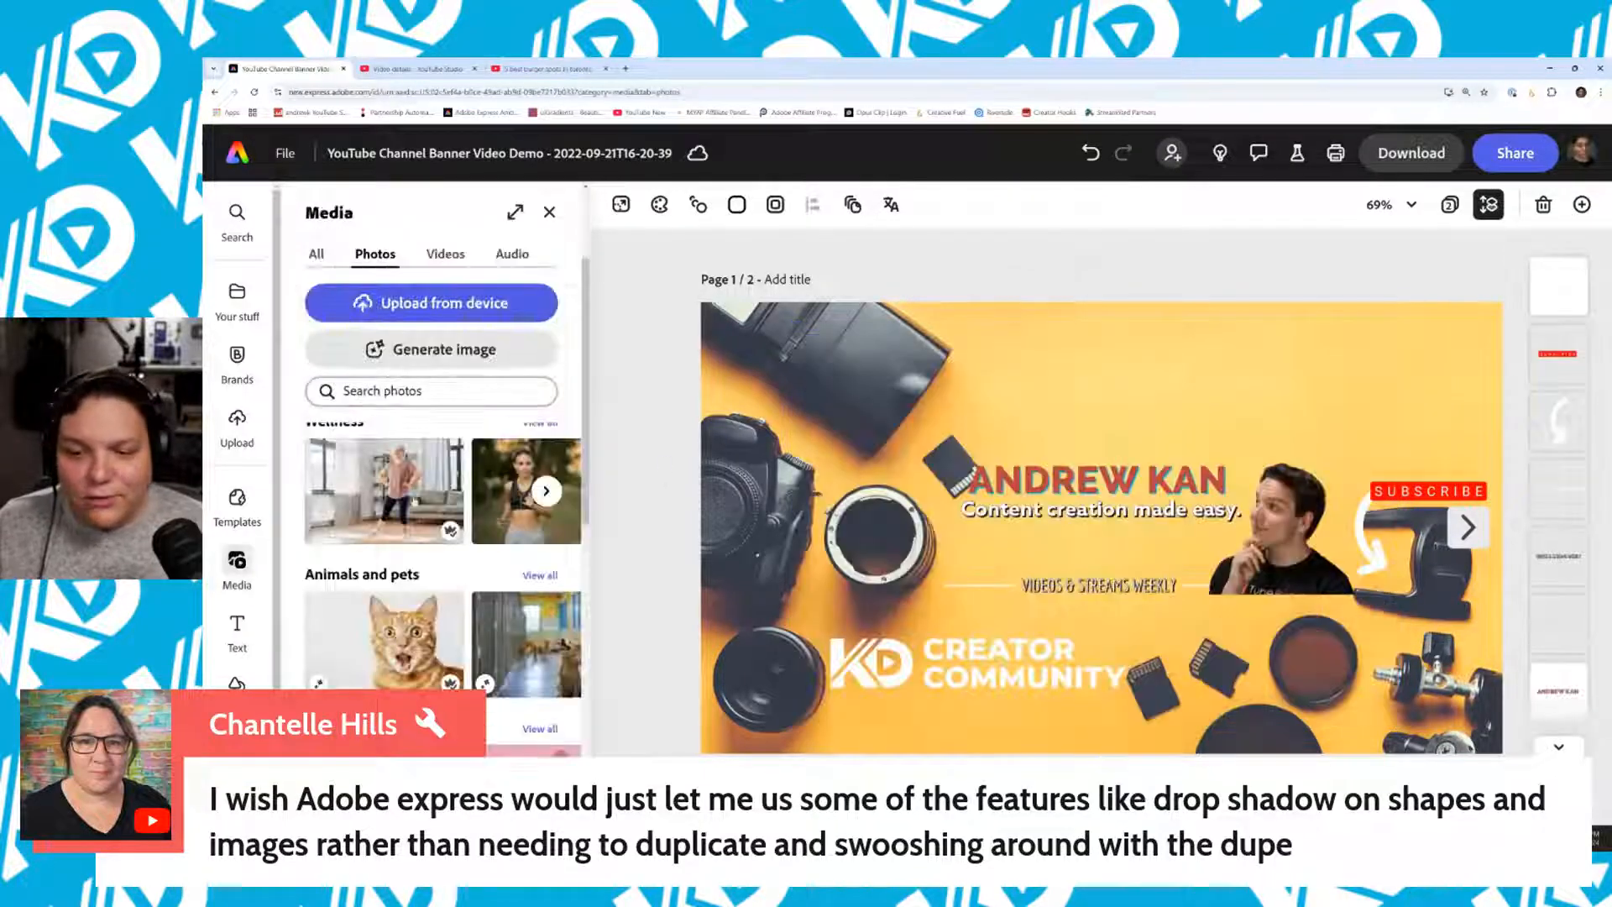
Try the Christmas tree design asset on the banner, check its image options, and remove it
left_click(237, 693)
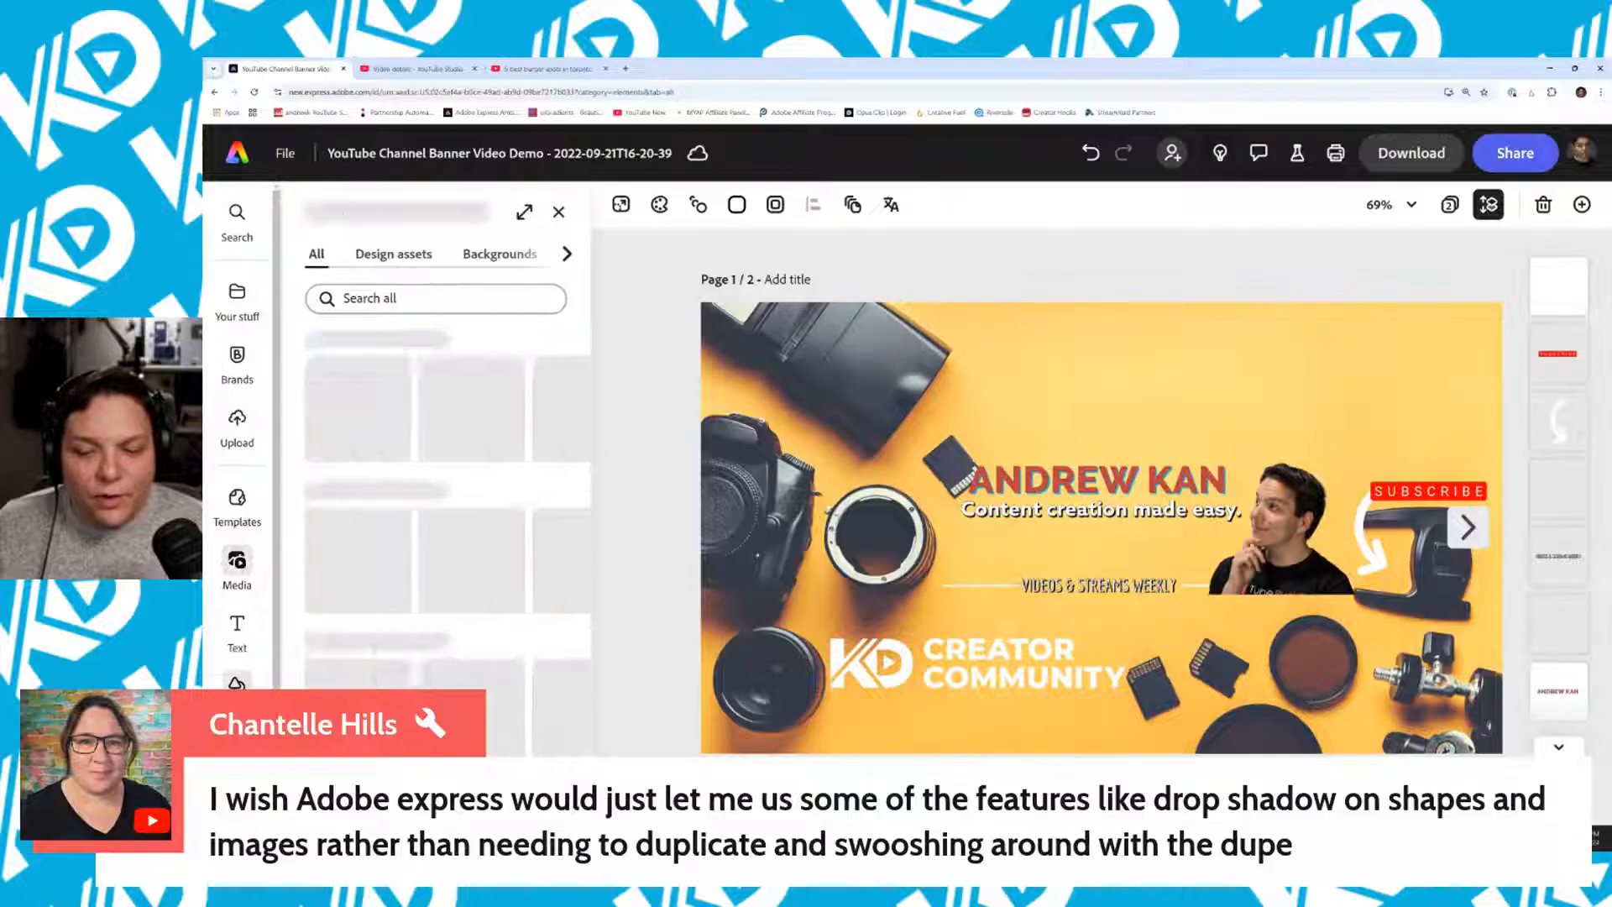
scroll(456, 472, "down", 4)
scroll(453, 474, "up", 3)
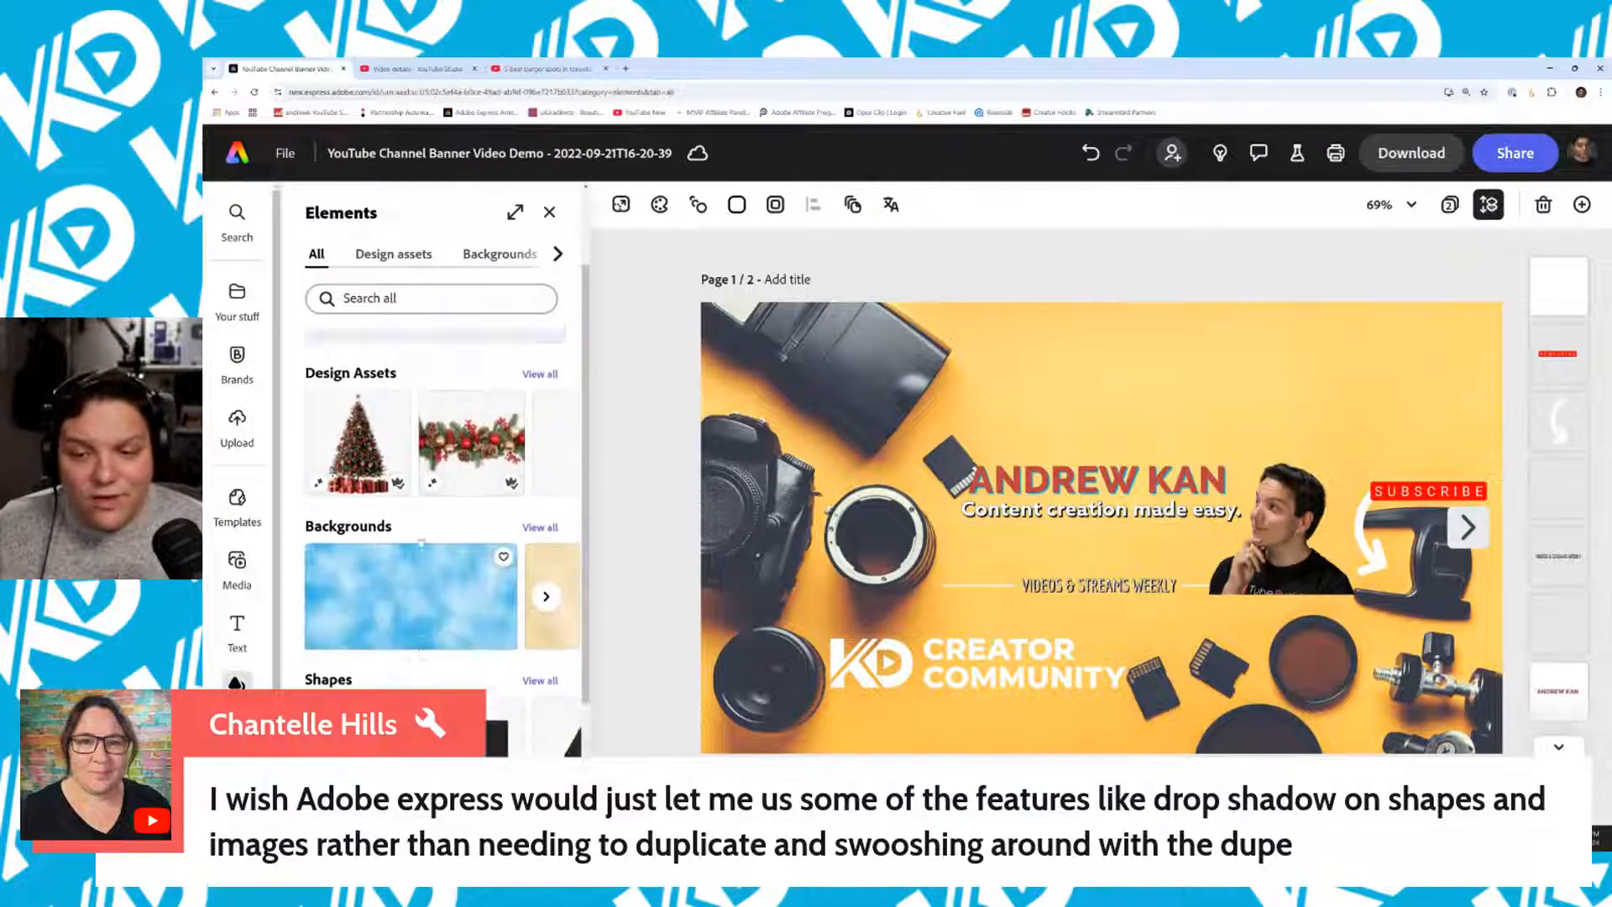
left_click(353, 491)
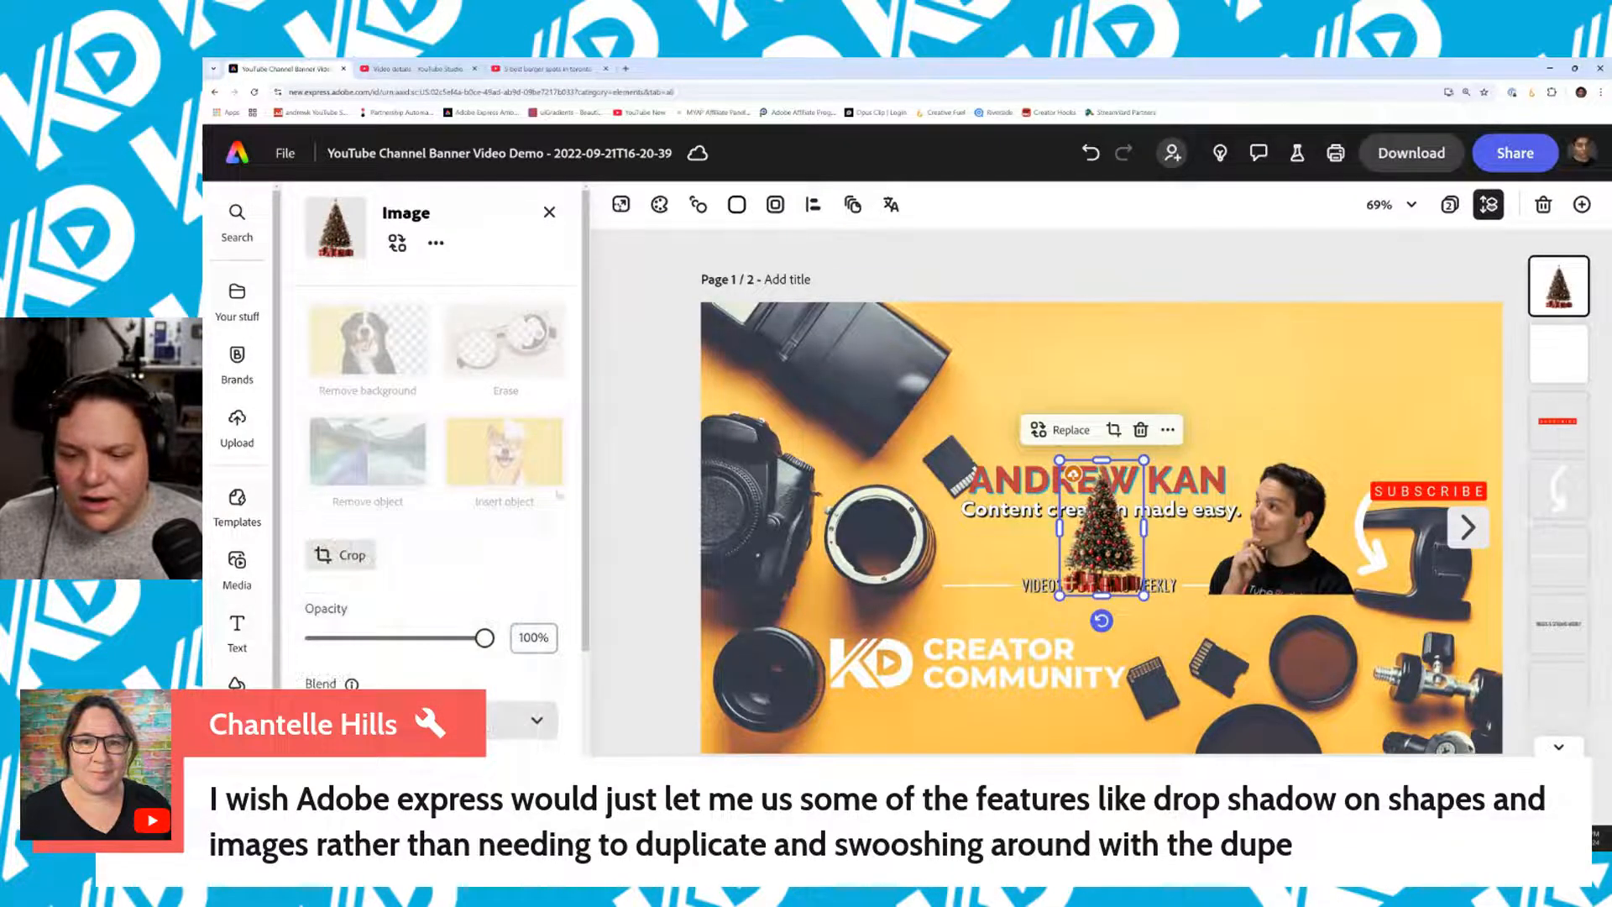
scroll(557, 495, "down", 3)
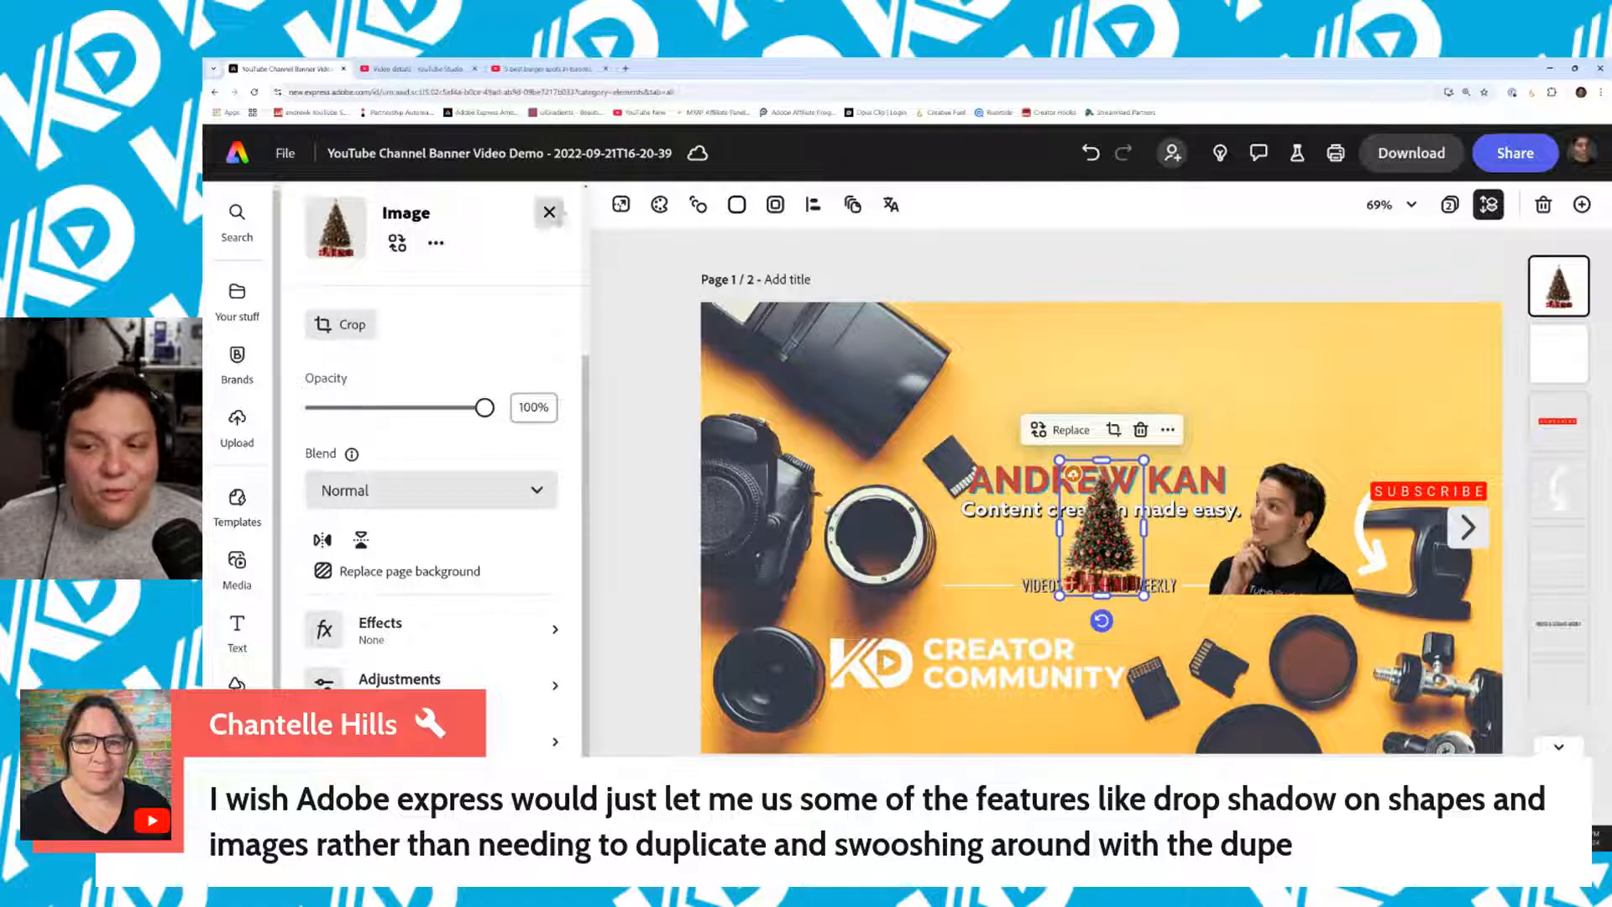
left_click(665, 476)
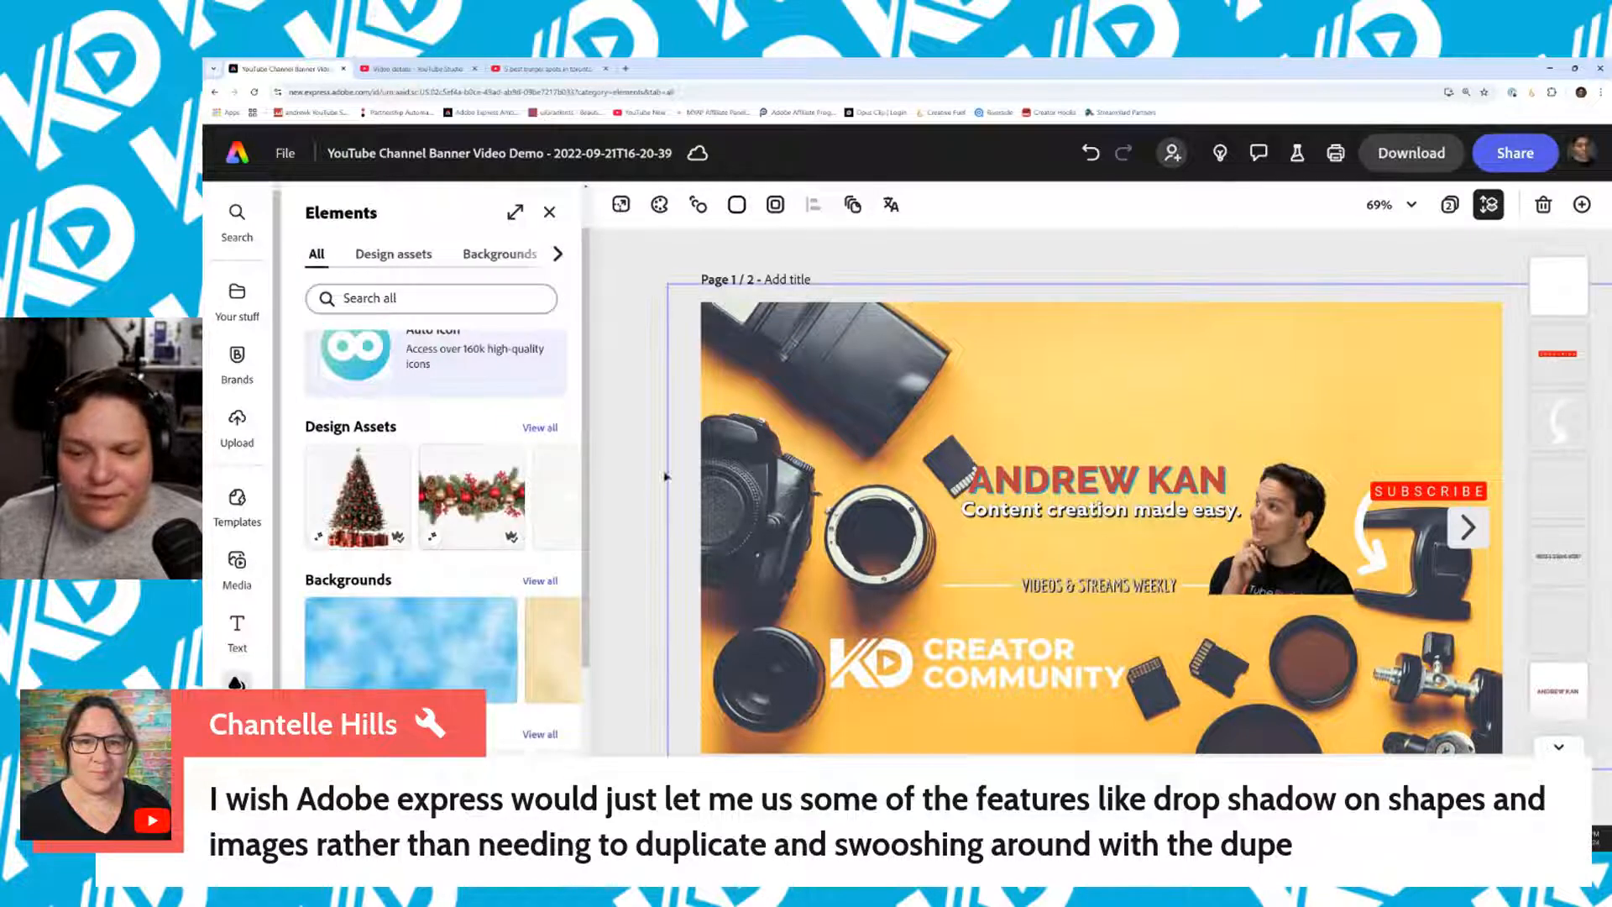
Browse the available backgrounds and shapes, and view the design assets collection
scroll(437, 504, "down", 3)
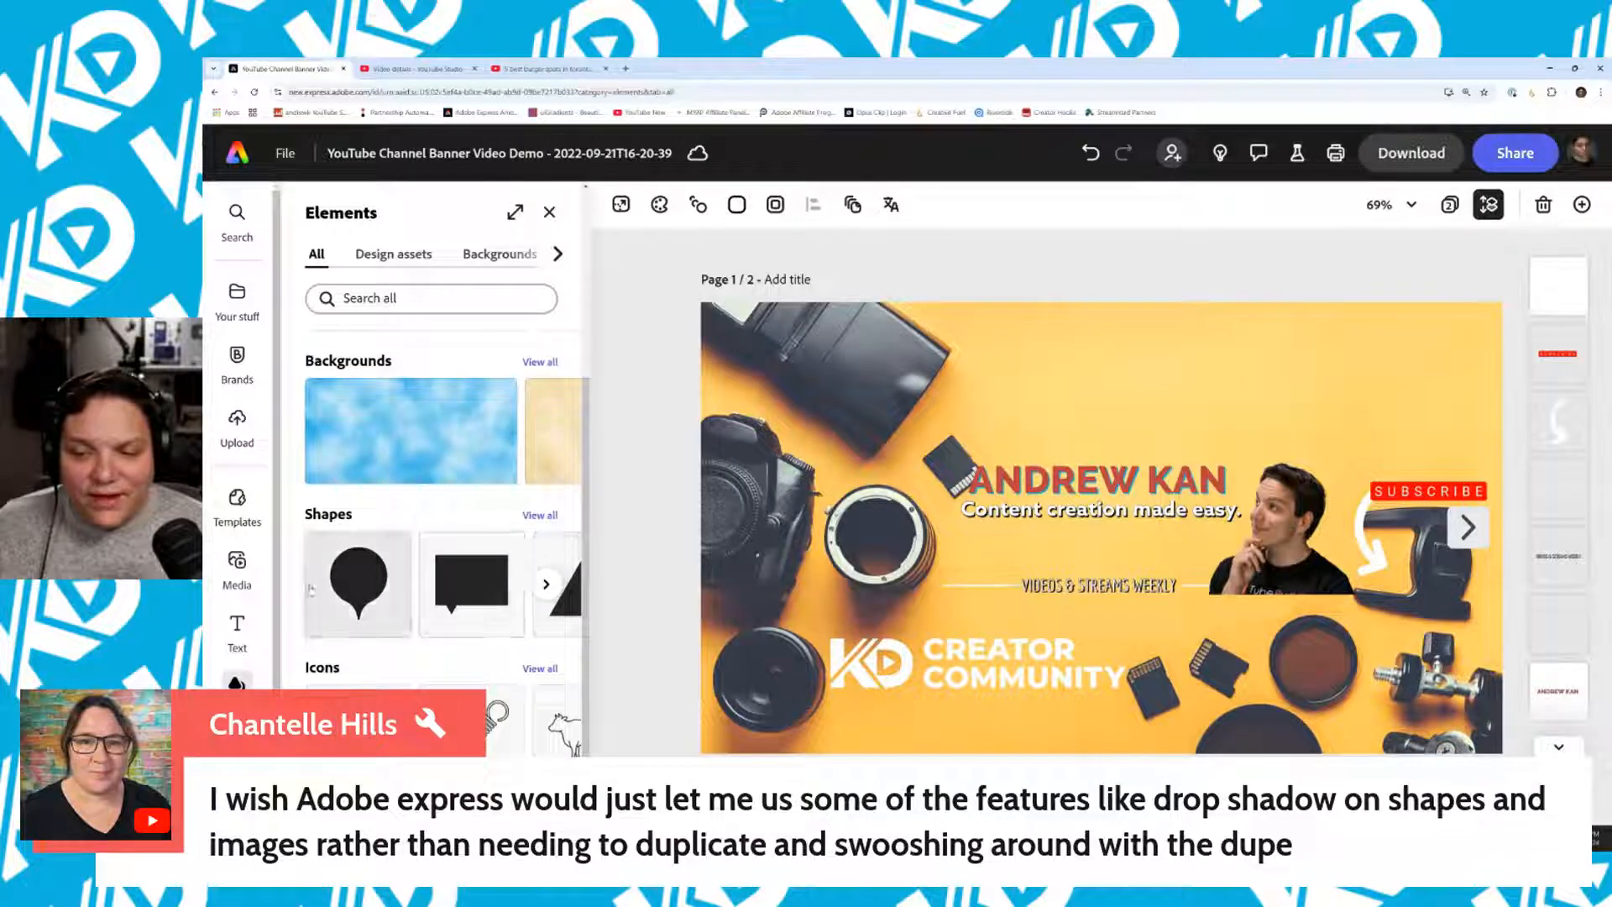
left_click(415, 262)
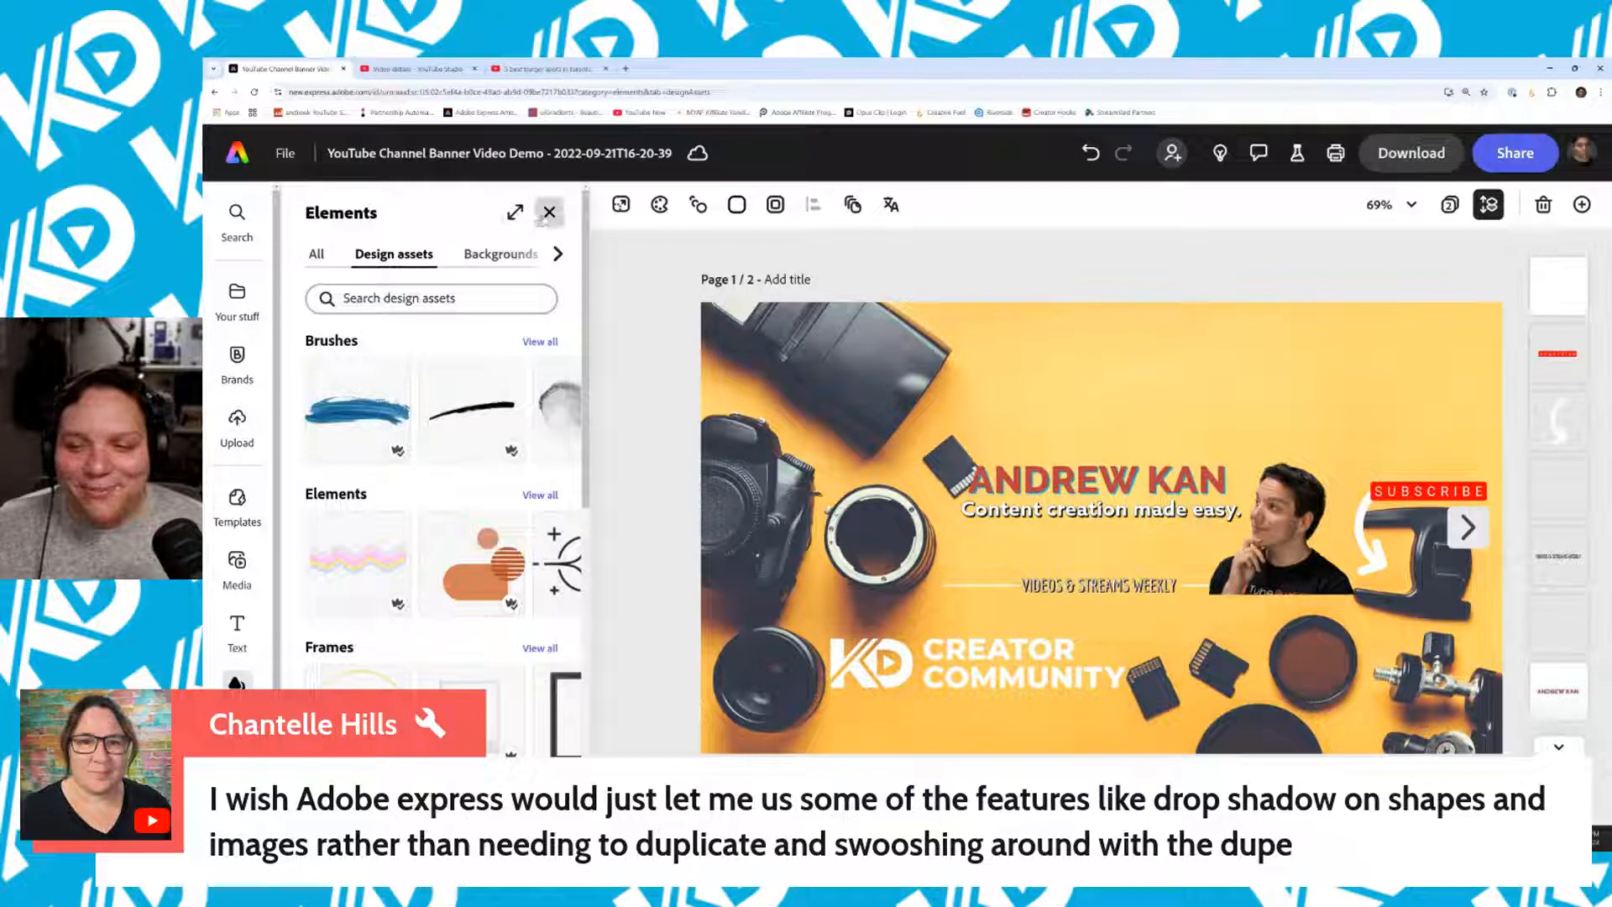
Close the elements pane and rename the project to AK YouTube Channel banner
left_click(548, 212)
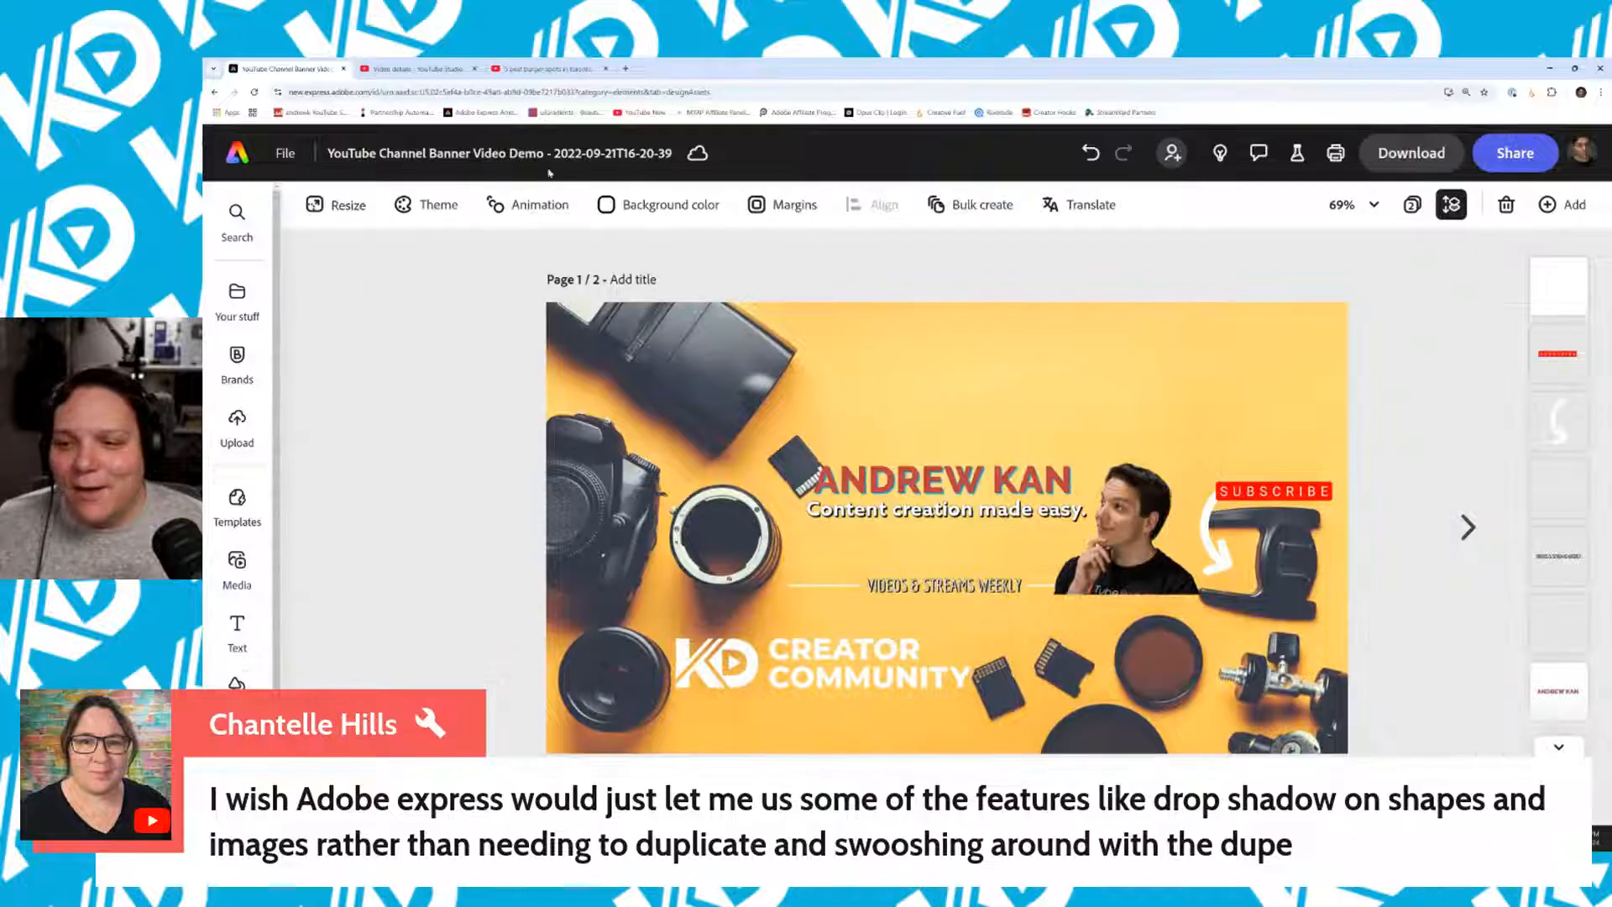
left_click(329, 156)
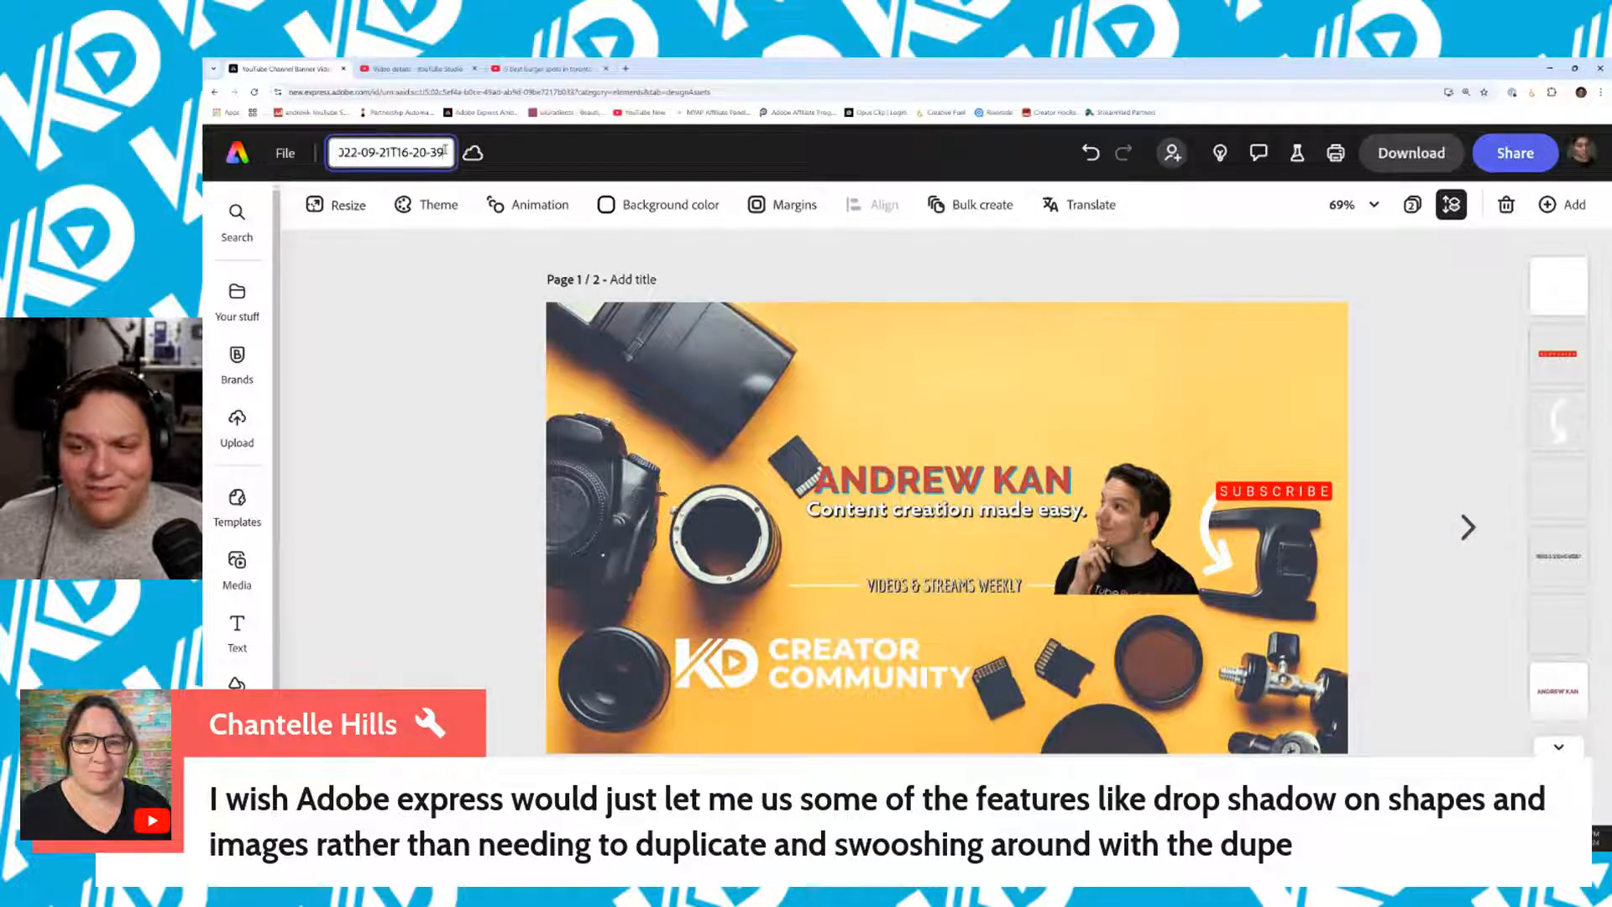
type("AK You")
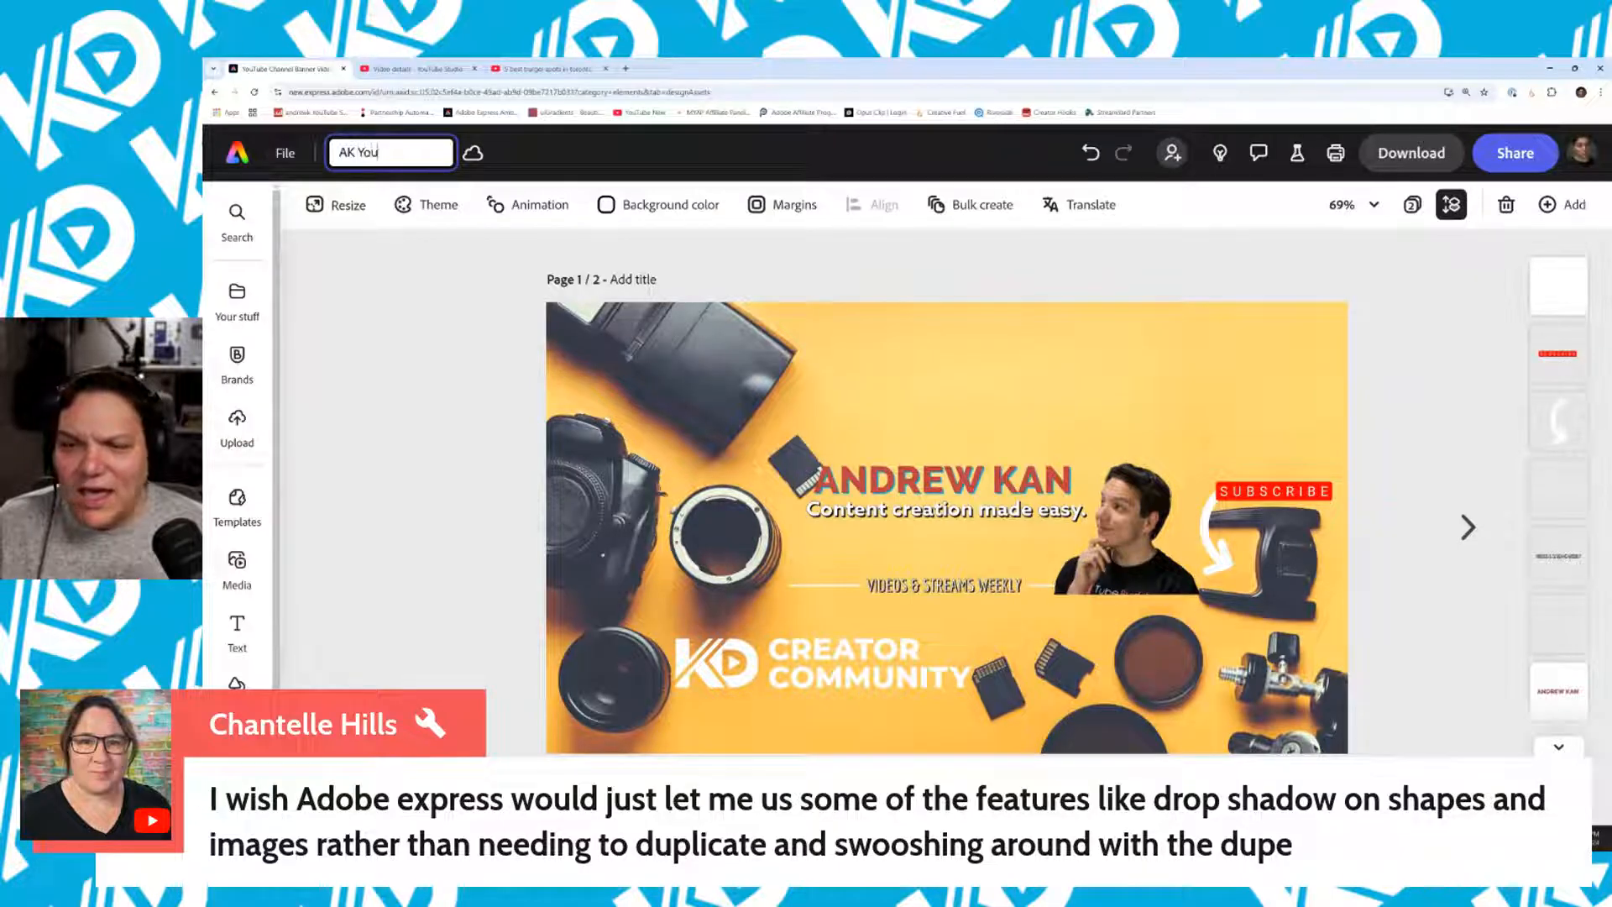
type("Tube Video")
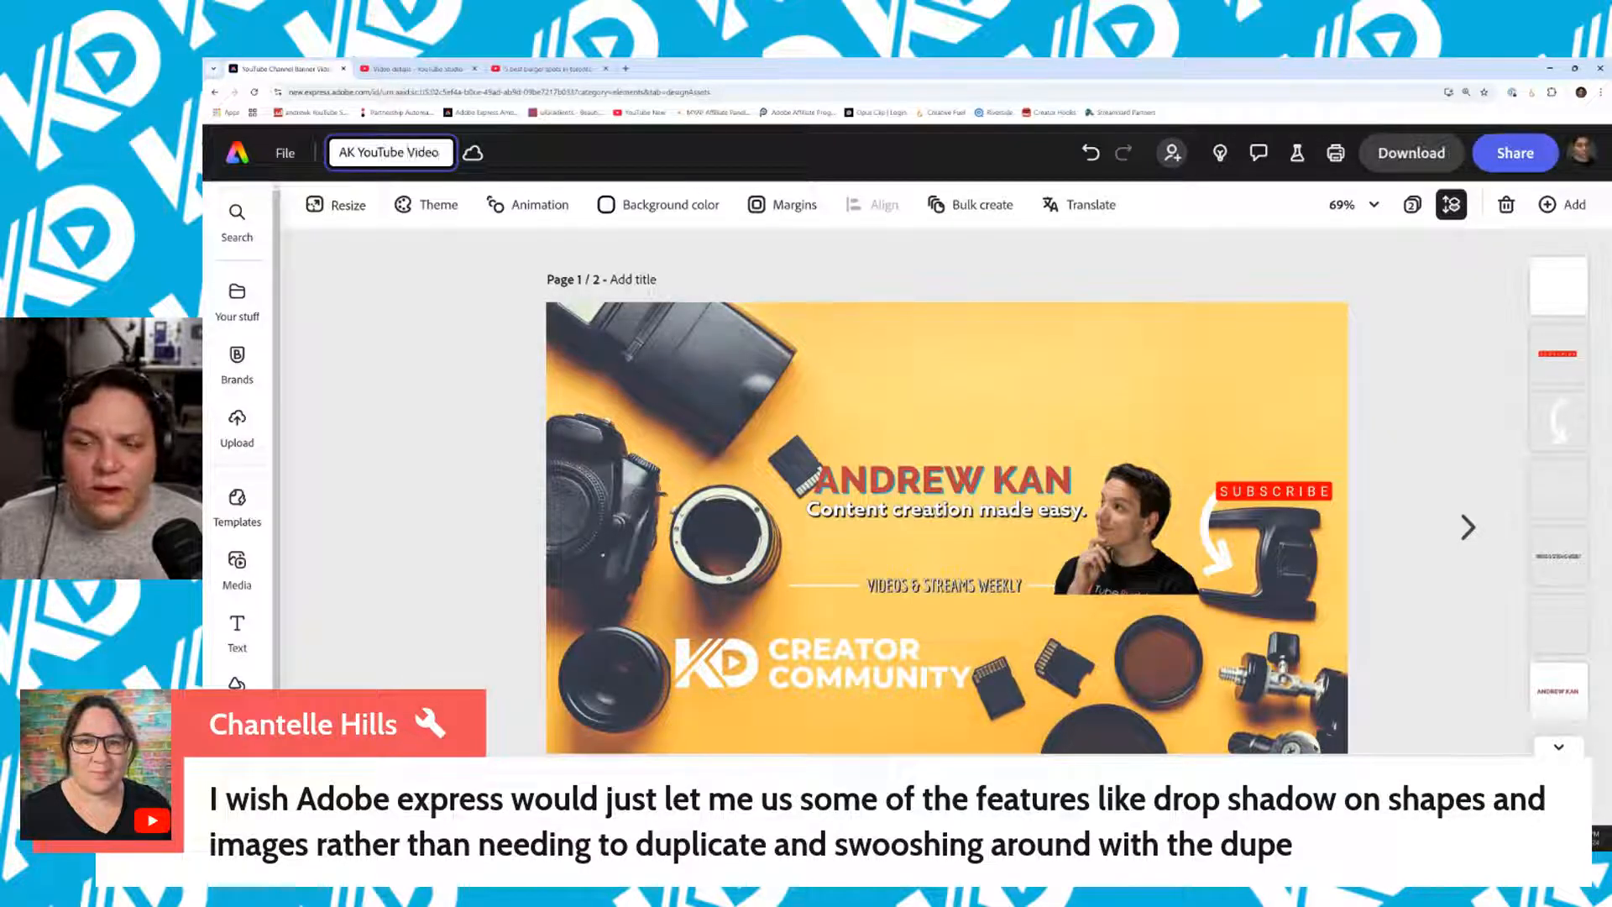
key("BackSpace")
key("BackSpace")
key("BackSpace")
key("BackSpace")
key("BackSpace")
type("C")
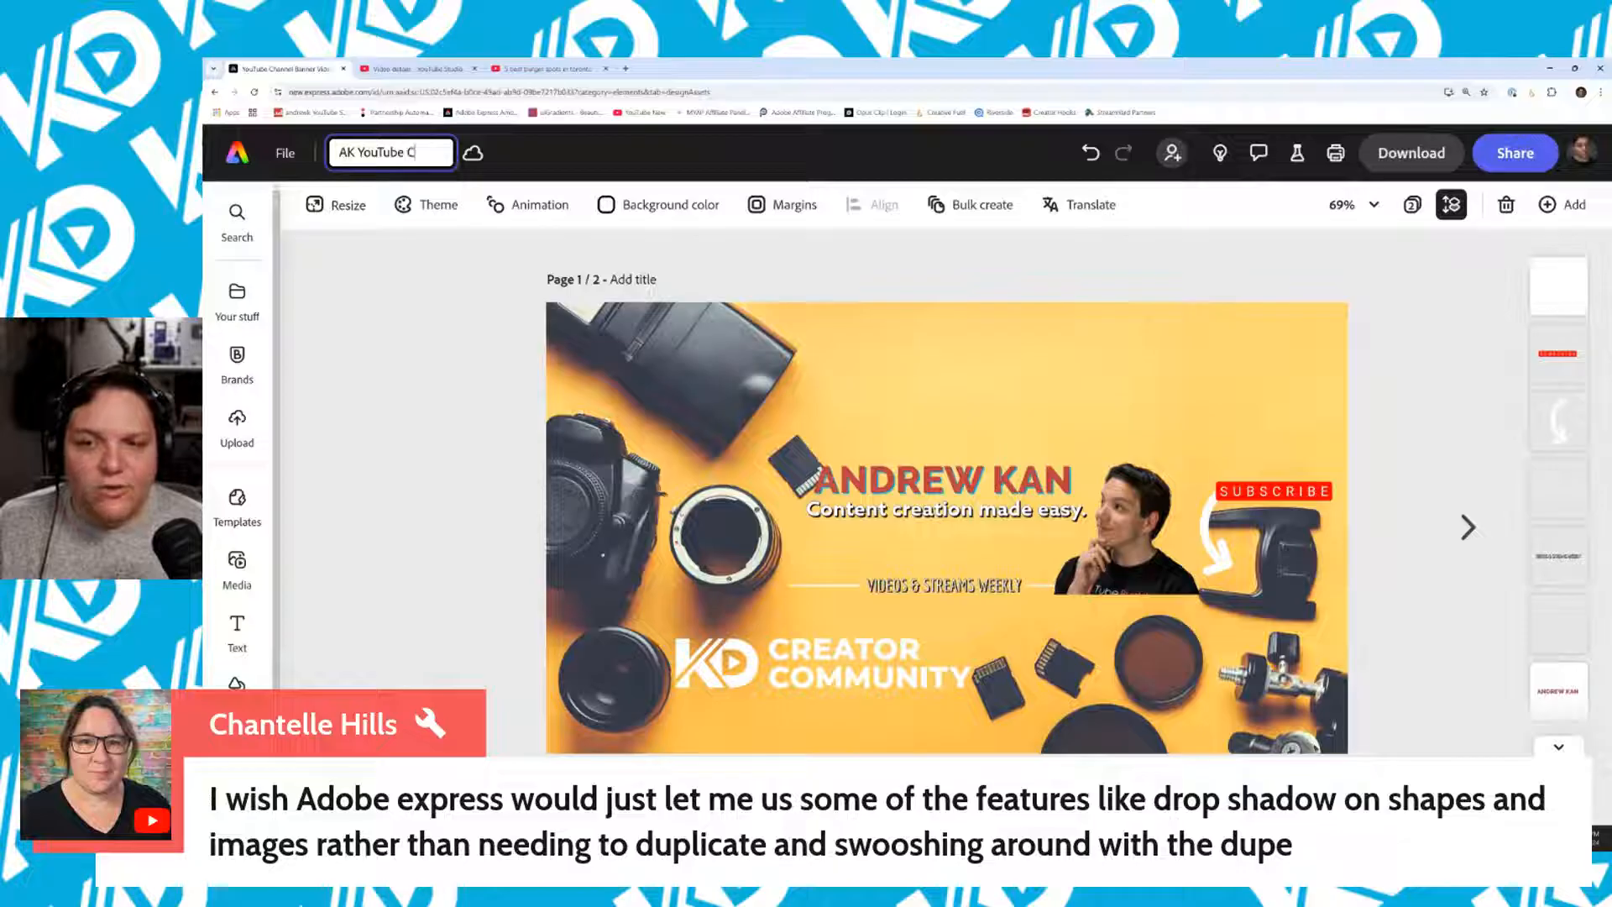
type("hannel banner")
key("Return")
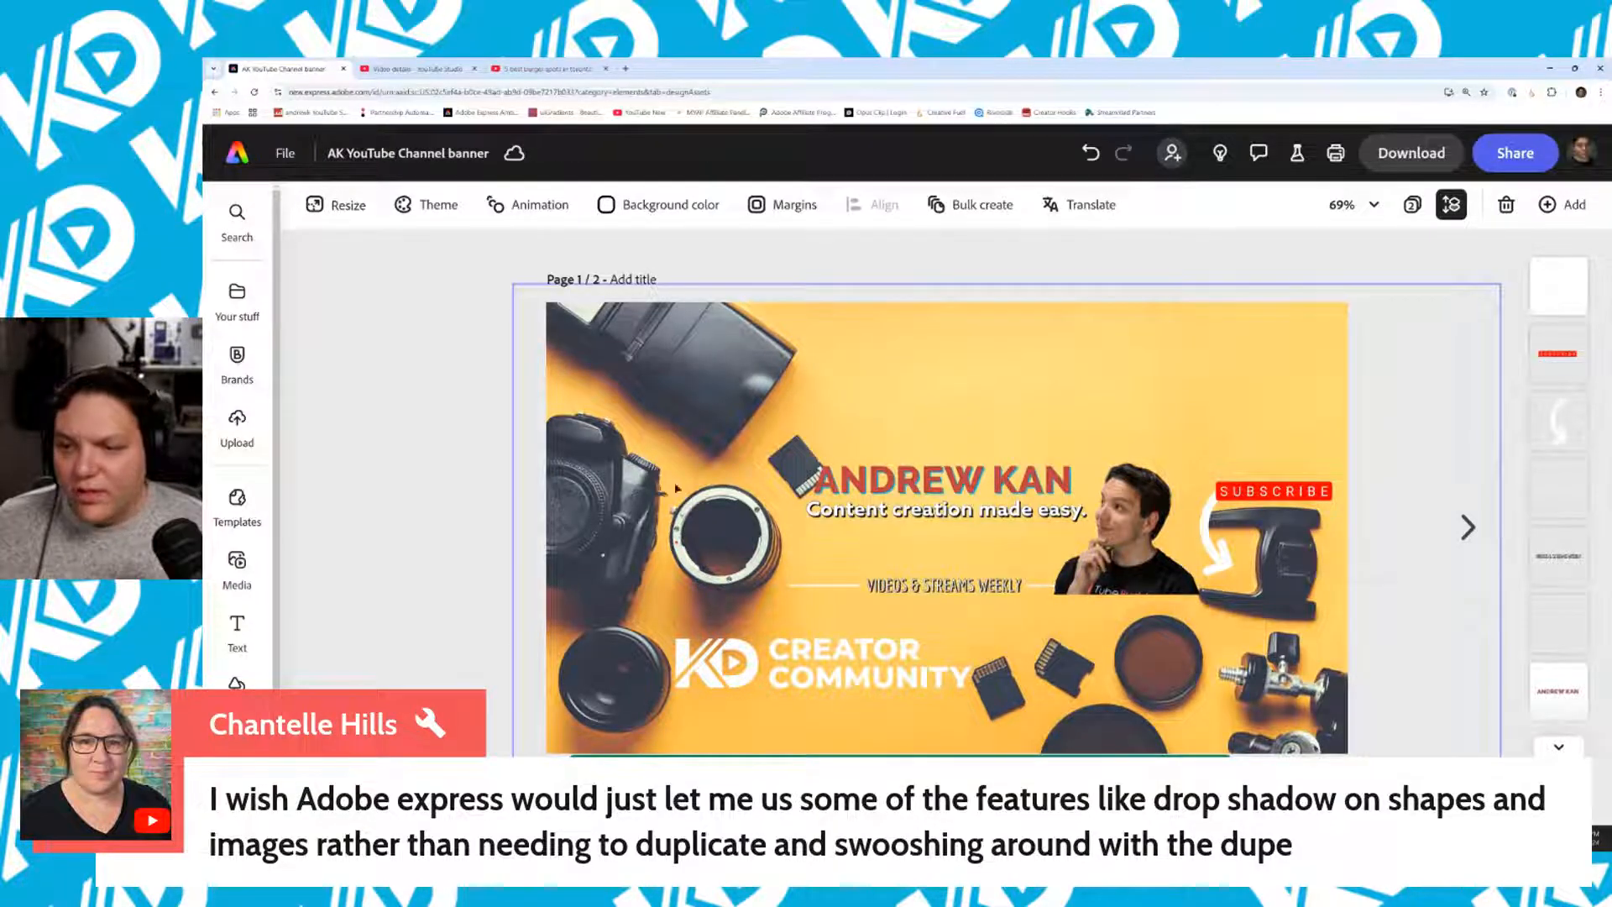
Go to the blank second page and paste the copied banner safe-area template image onto it
left_click(1468, 528)
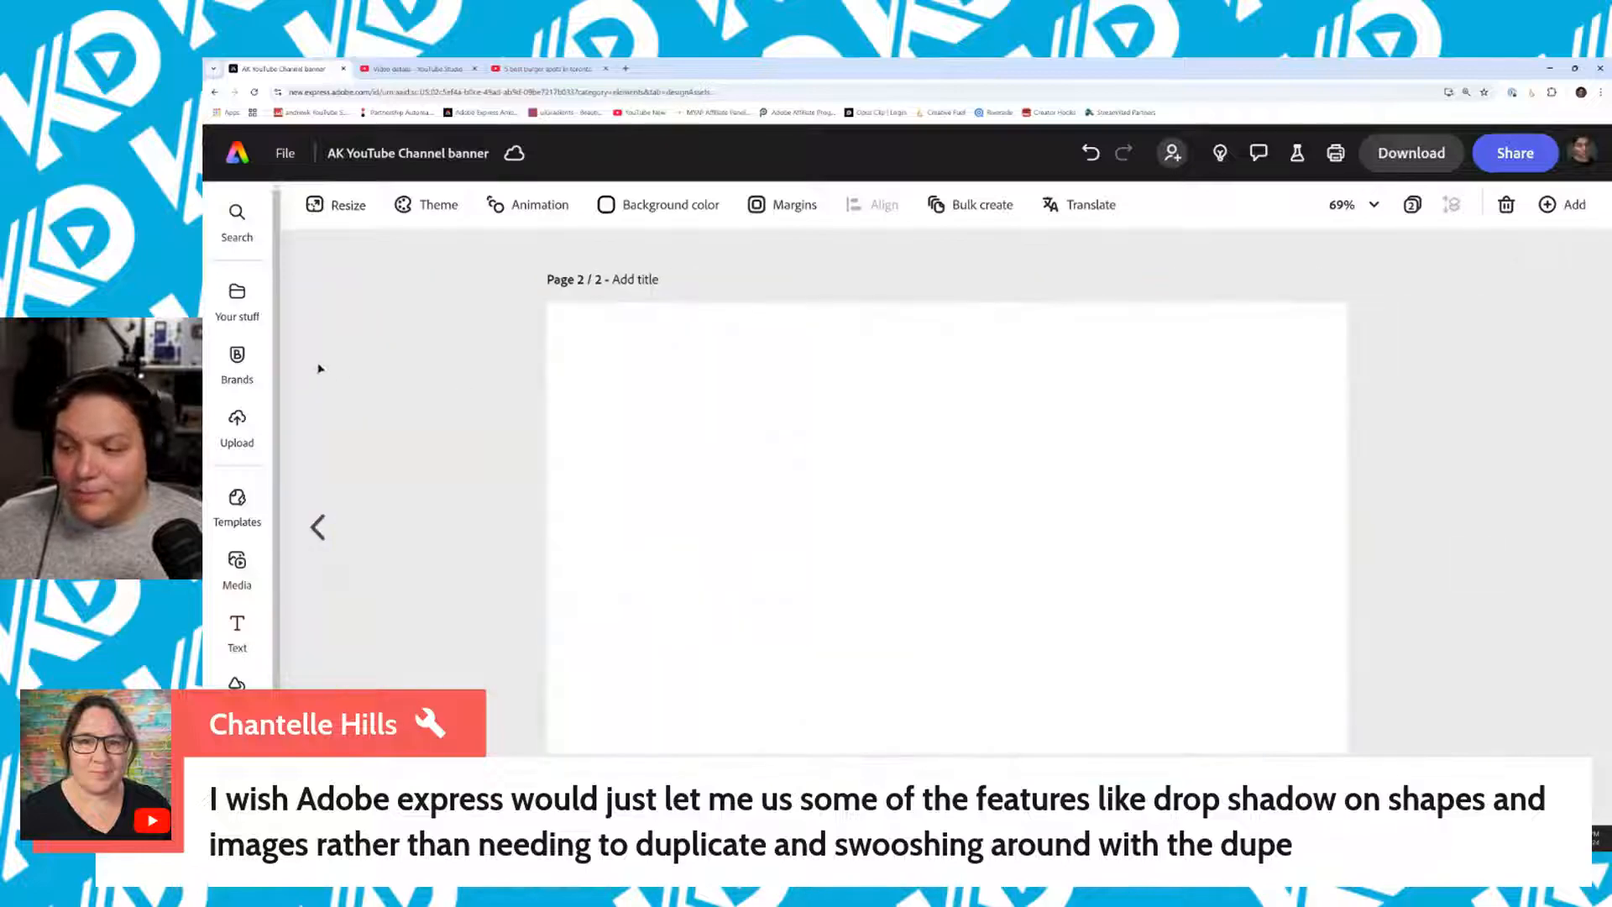
left_click(318, 527)
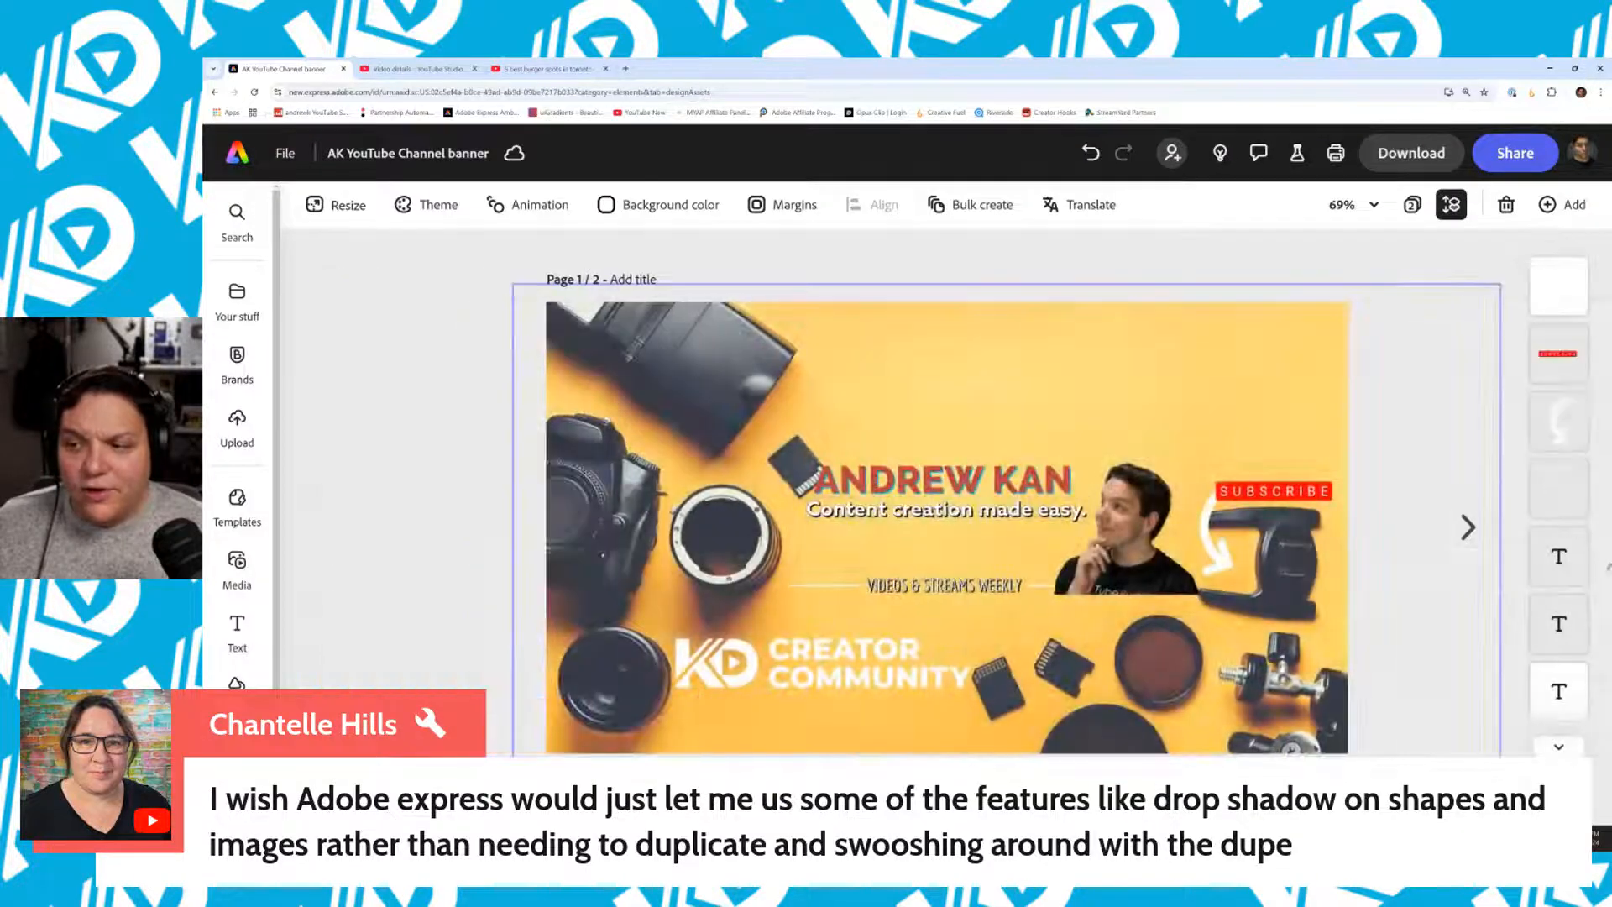
left_click(1467, 527)
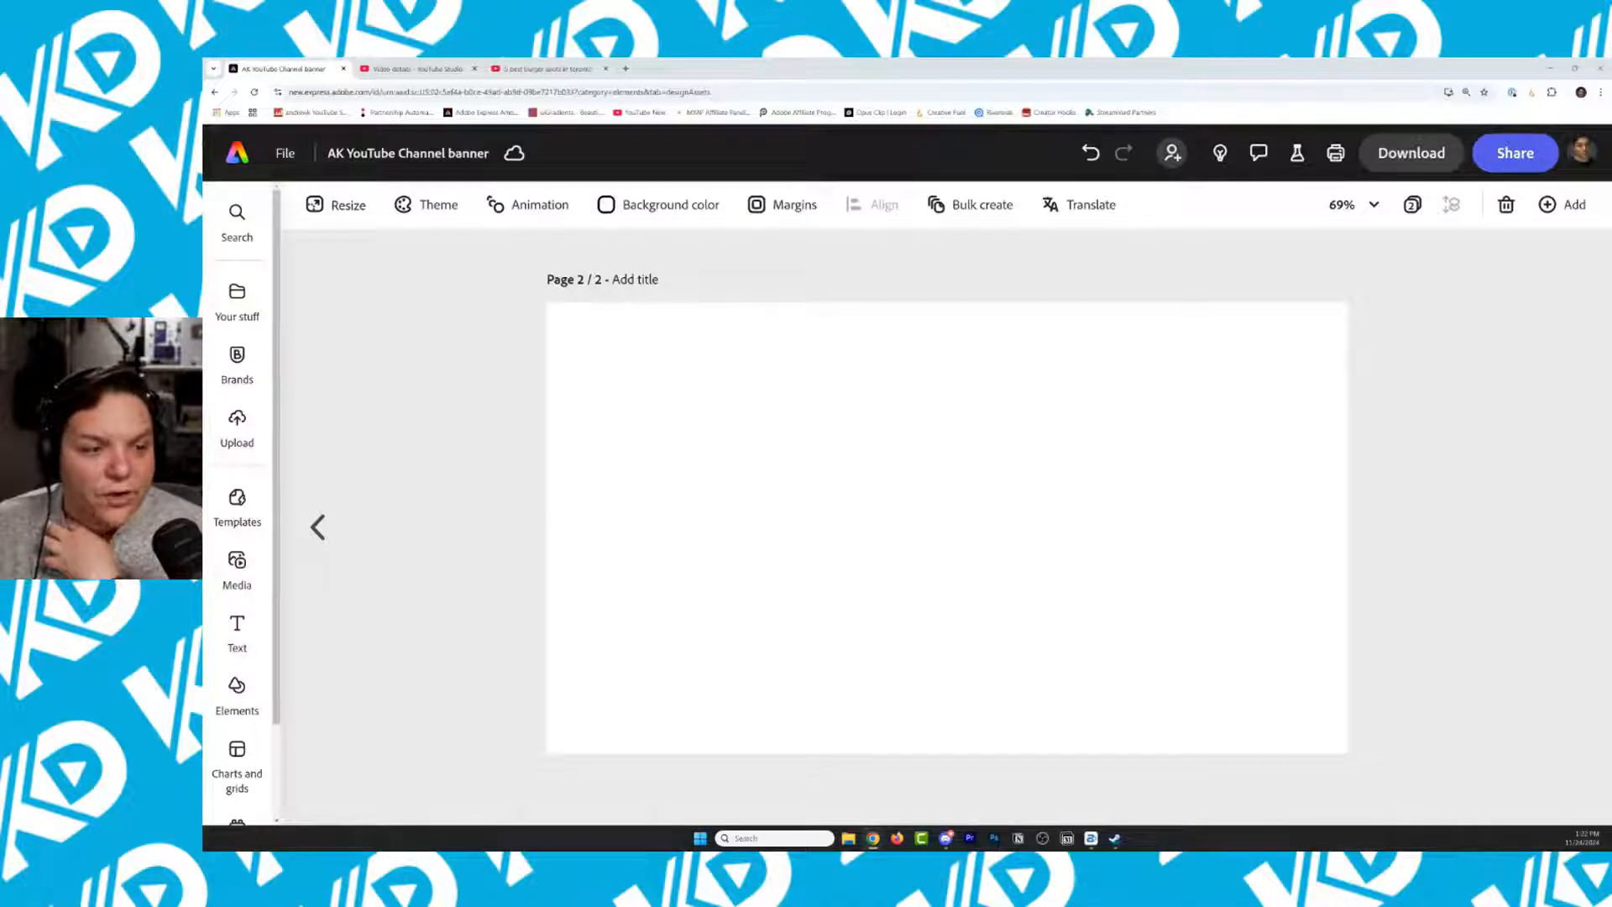
key("ctrl+v")
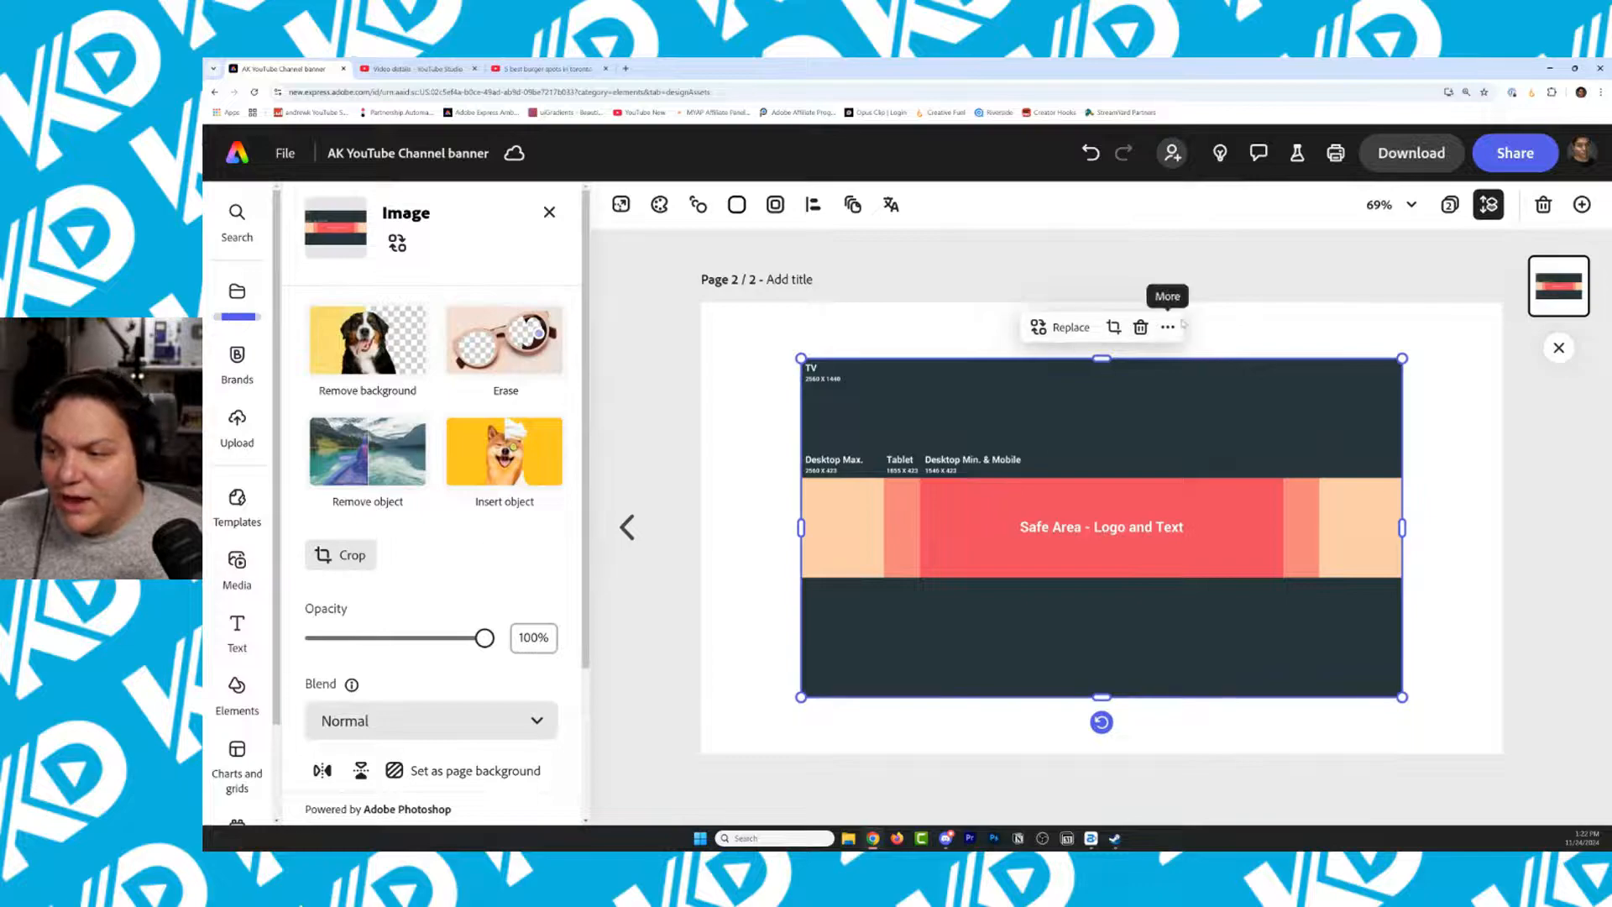
Check the pasted template's arrangement options and set the image as the page background
left_click(1168, 328)
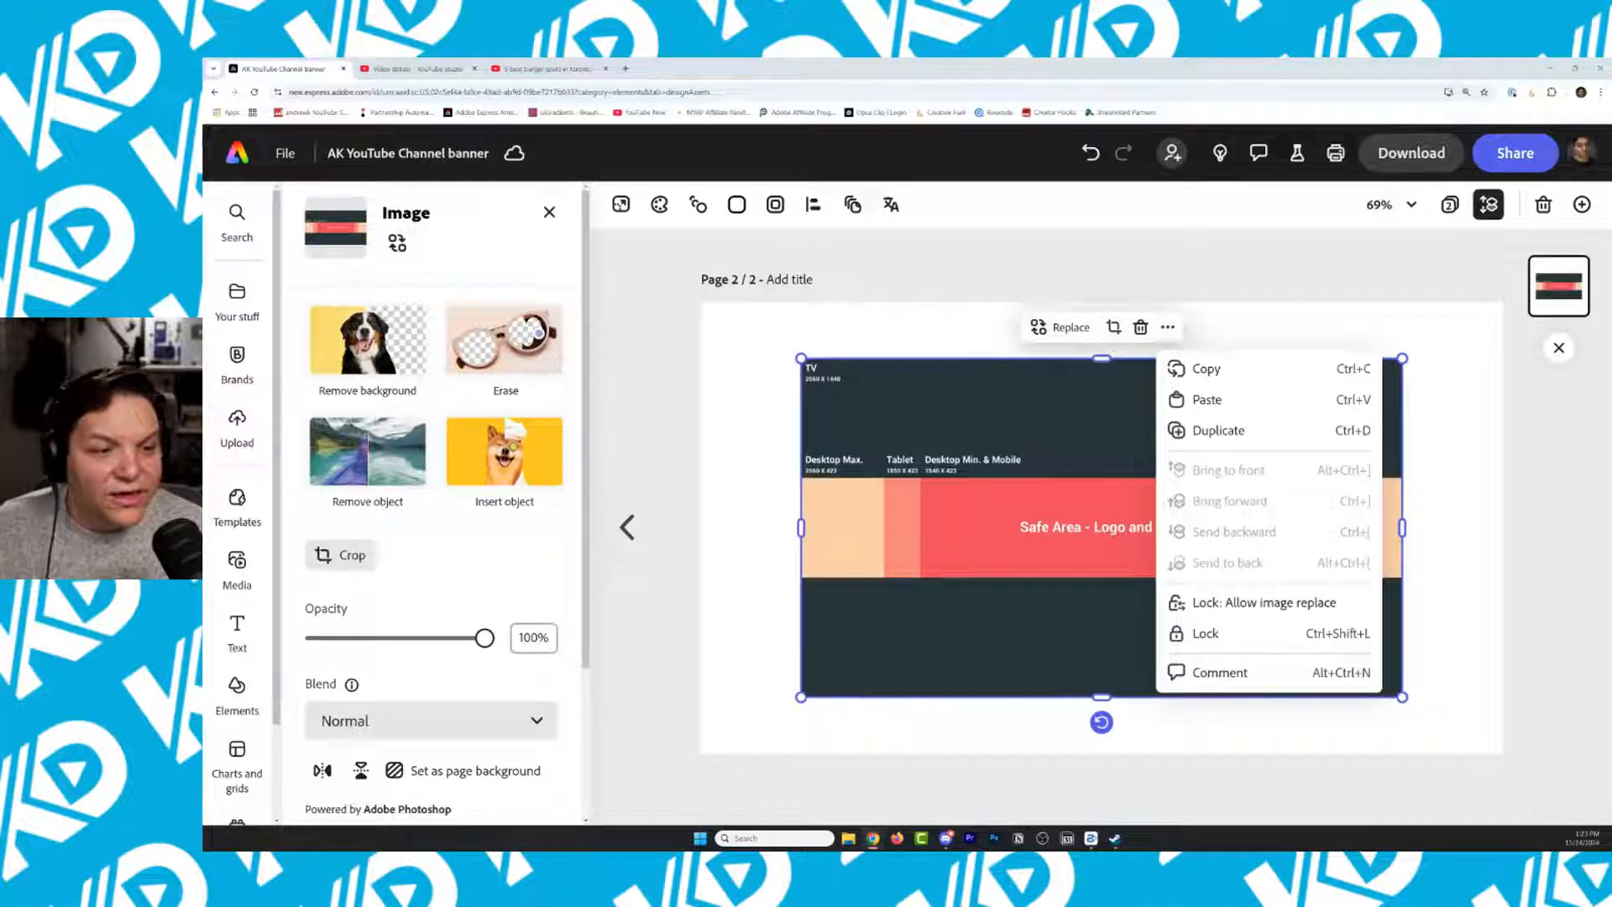
left_click(590, 485)
scroll(590, 486, "down", 3)
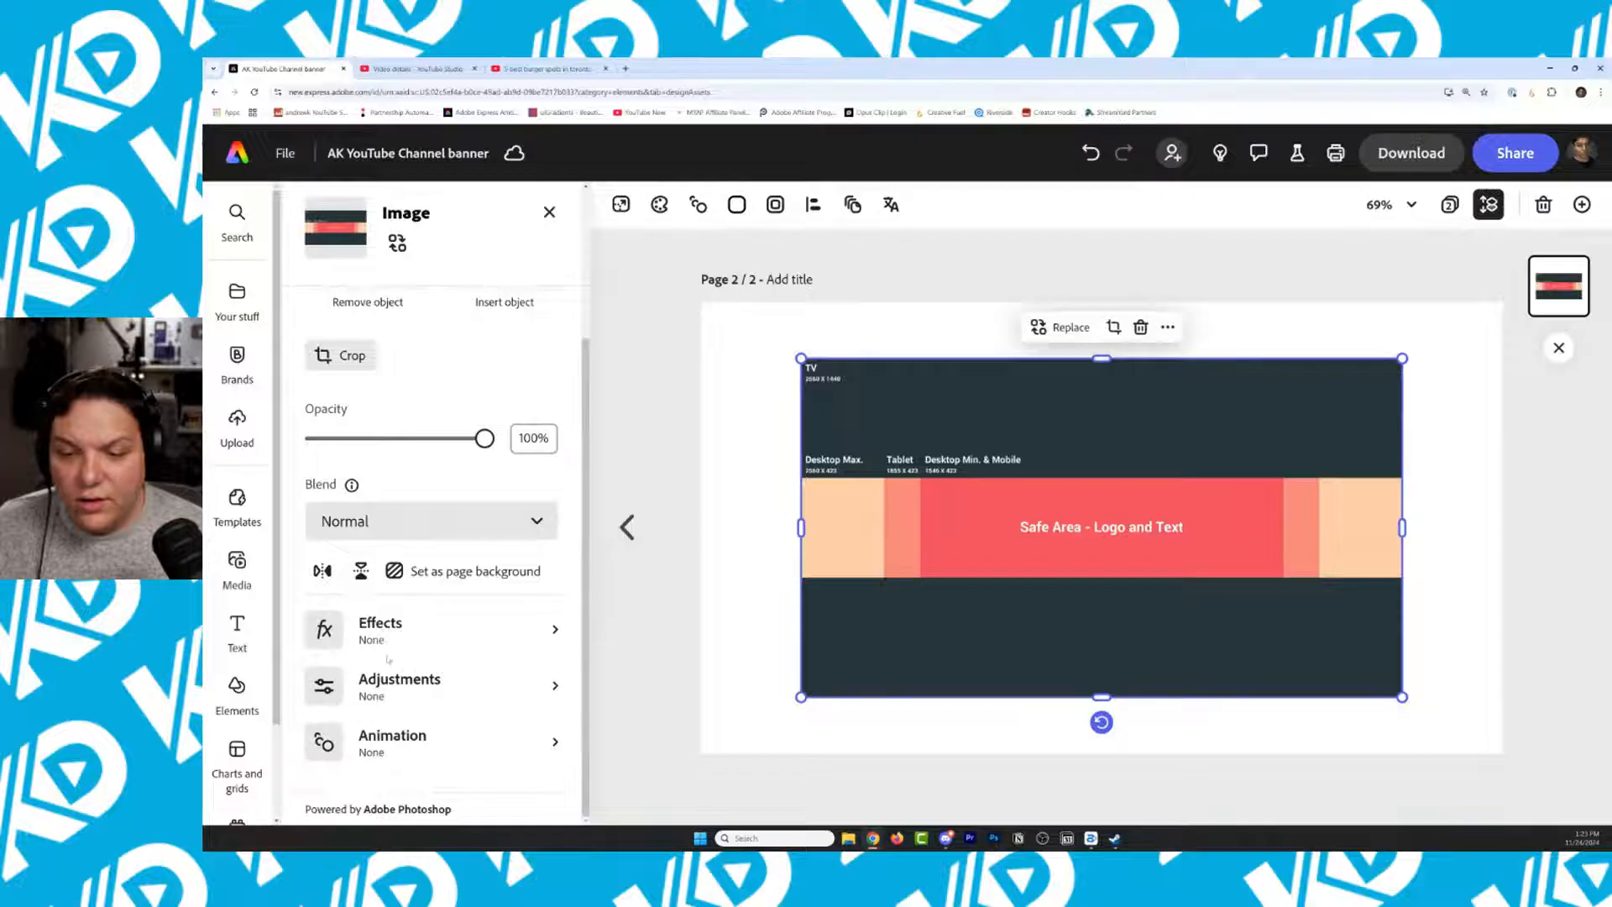
left_click(432, 584)
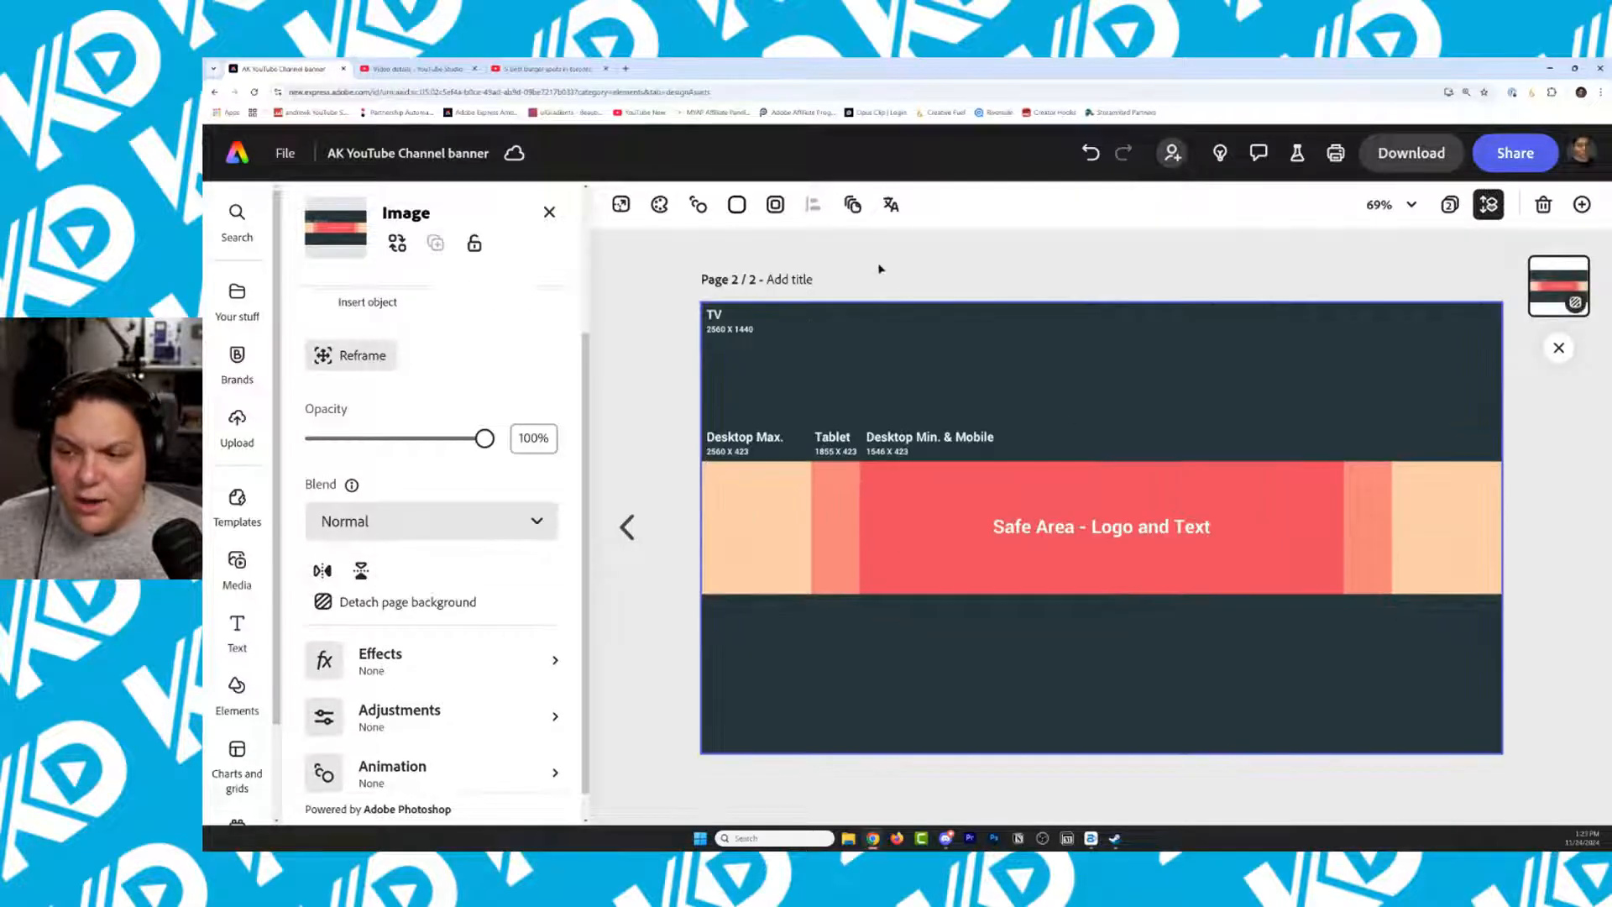
left_click(880, 269)
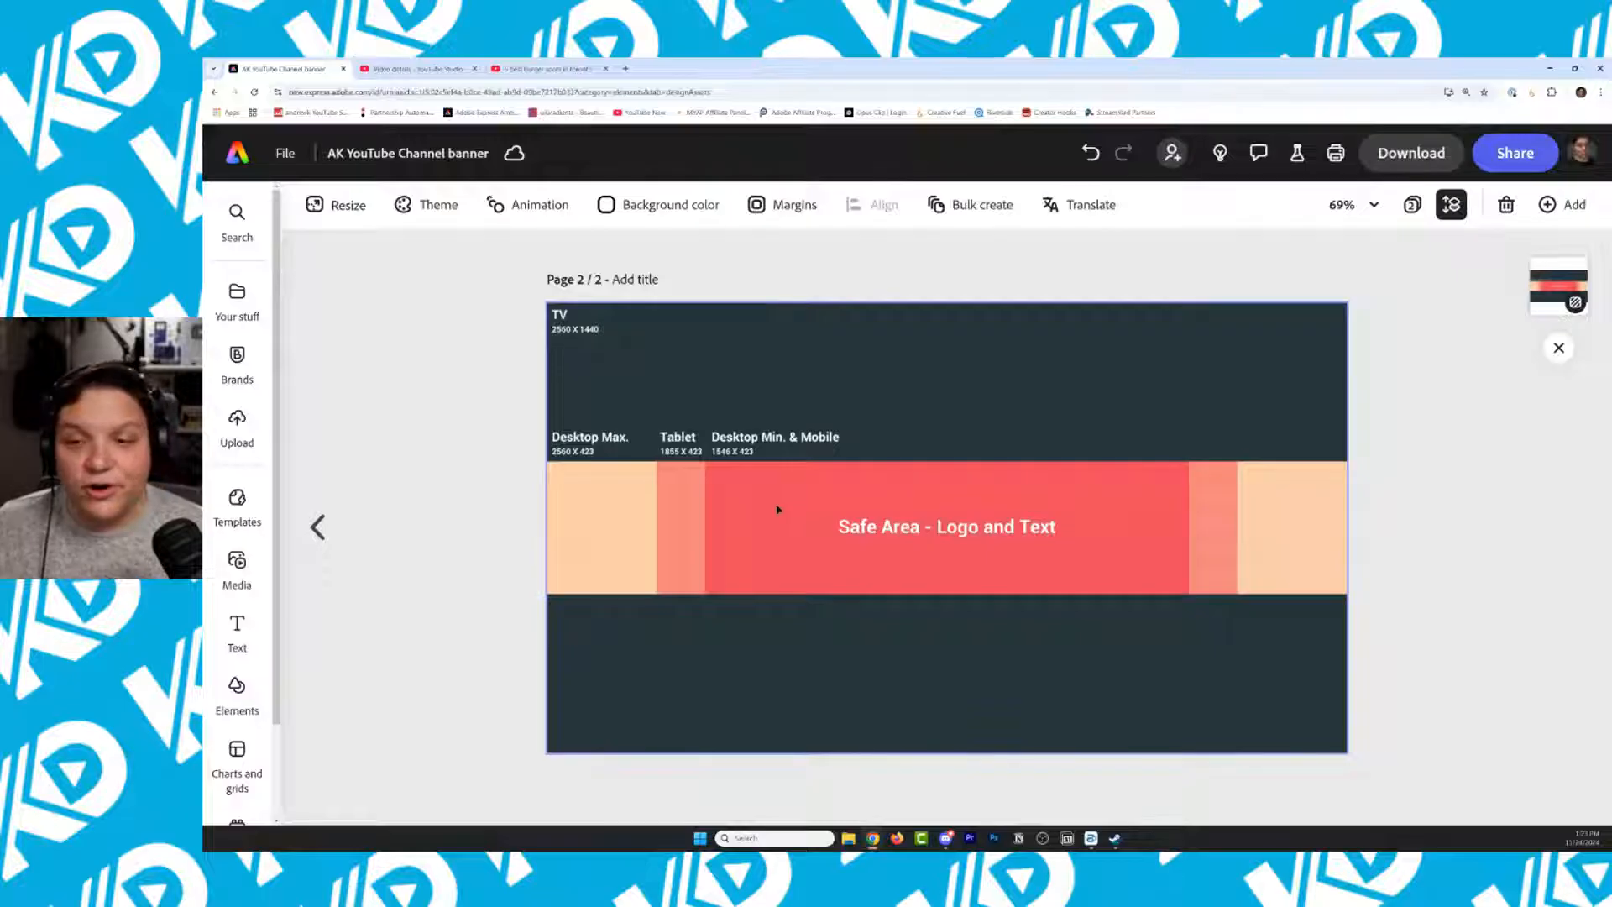
Return to the home page, view the YouTube formats under Social media, and reopen the recent channel banner project
left_click(226, 160)
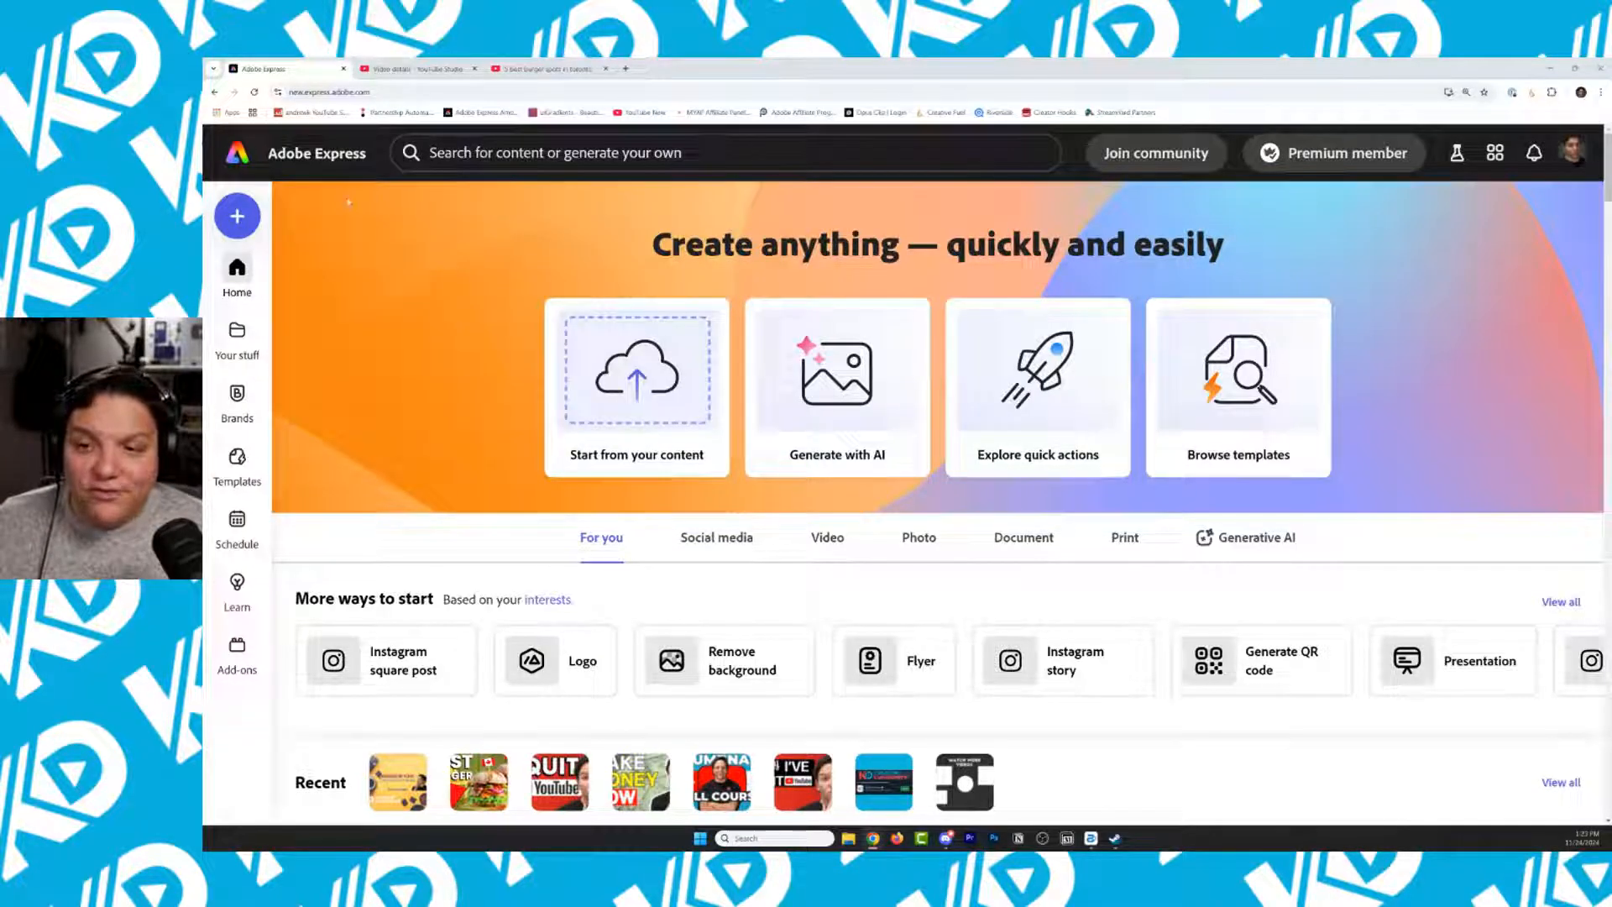
left_click(733, 547)
scroll(1260, 520, "down", 1)
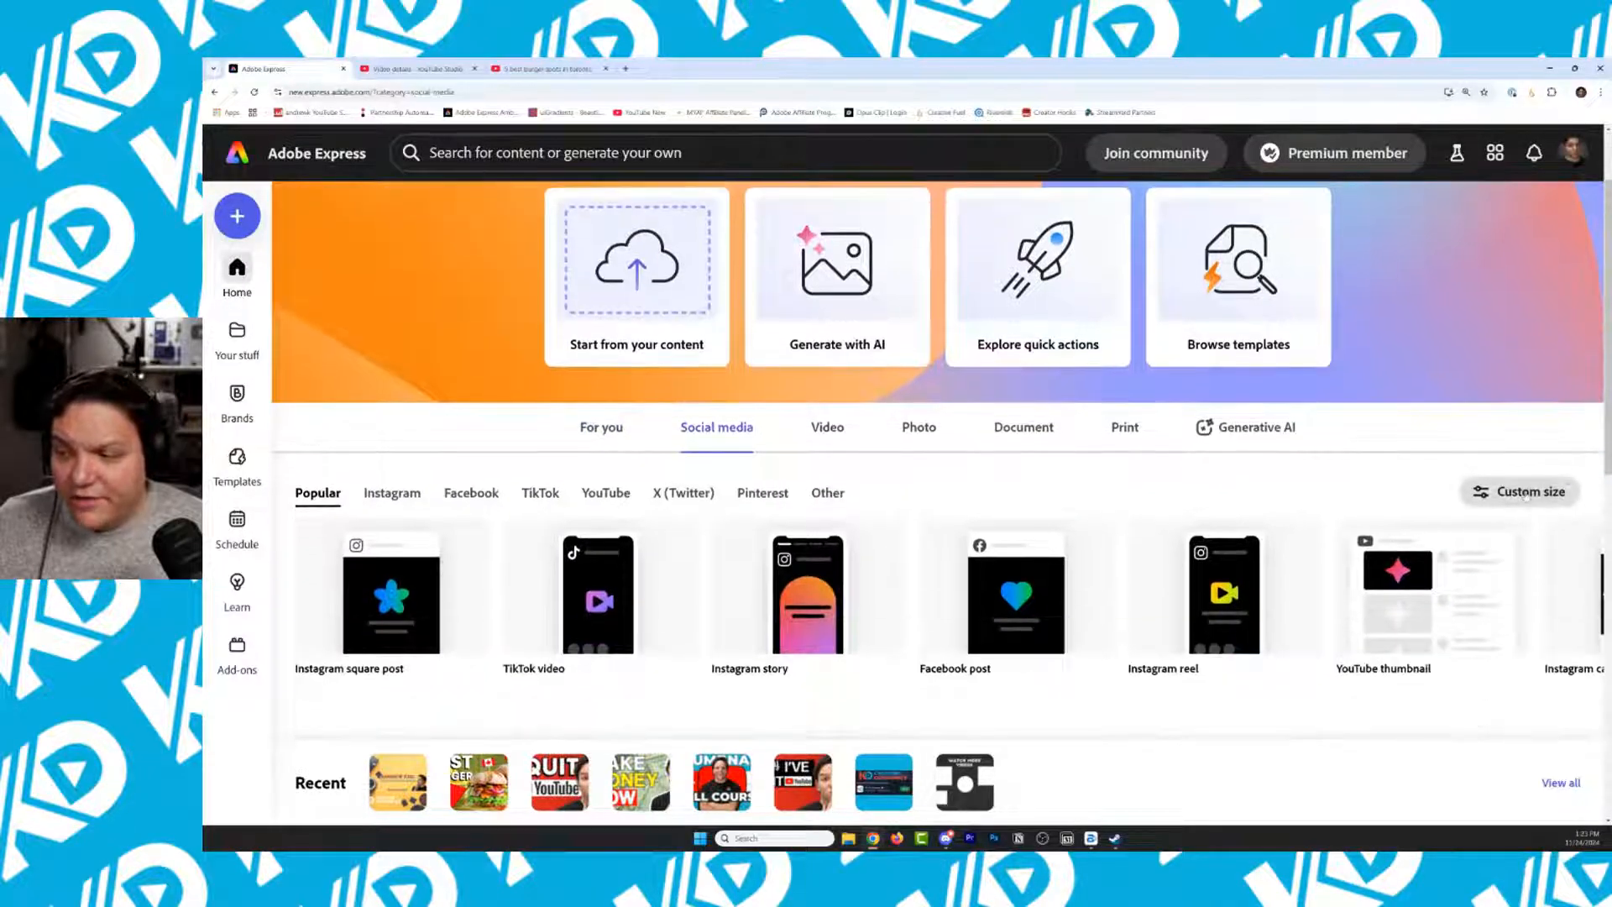
left_click(603, 493)
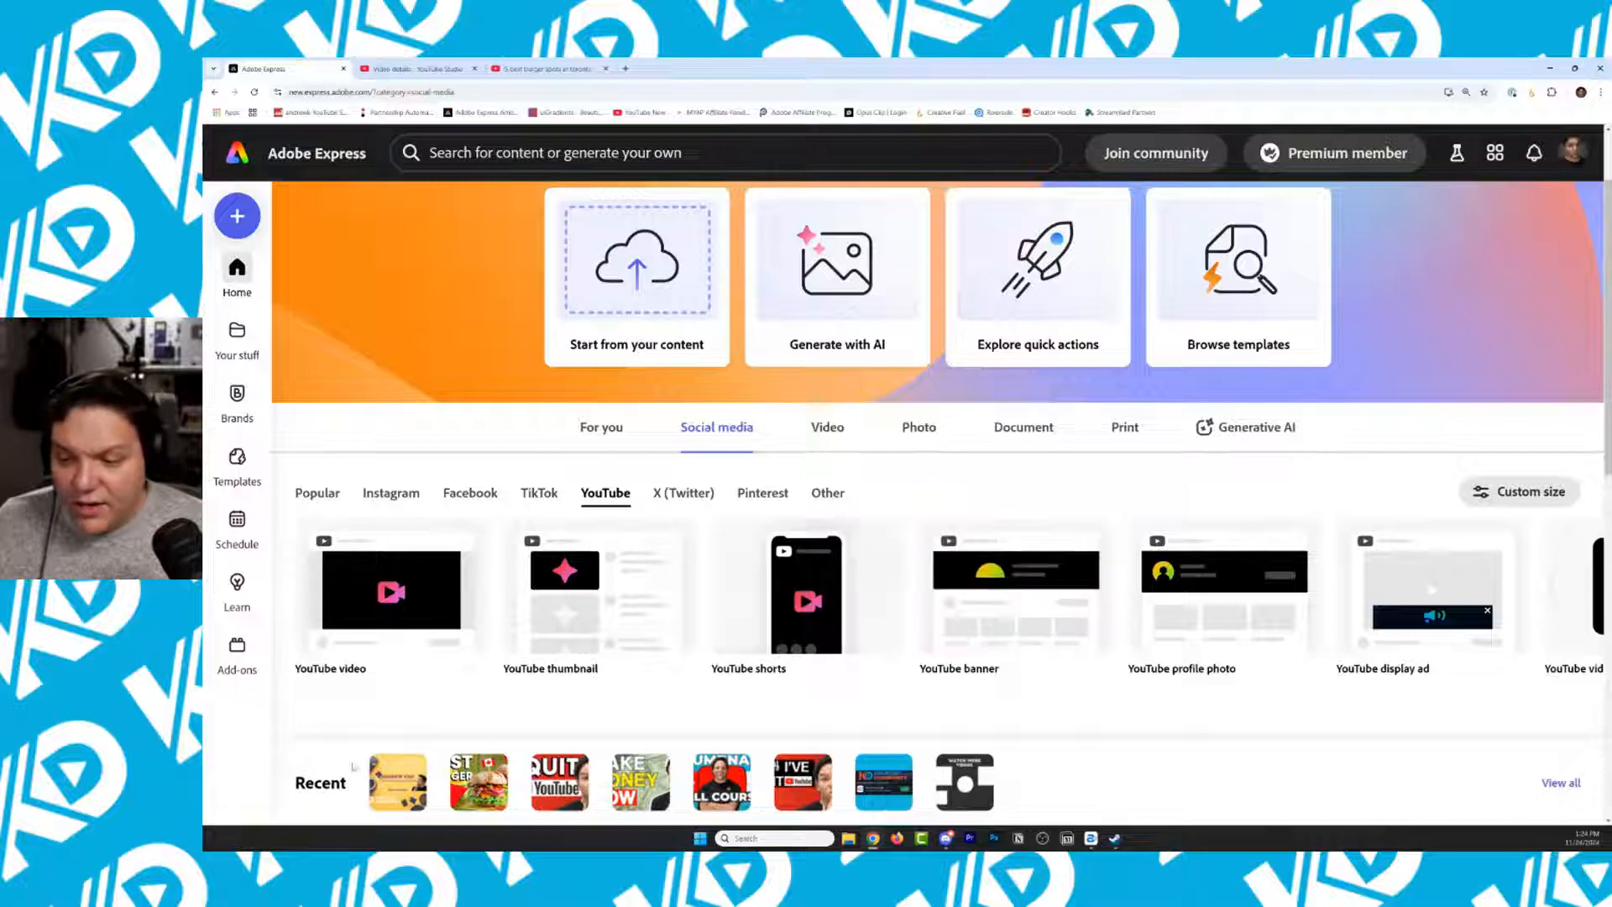
left_click(398, 781)
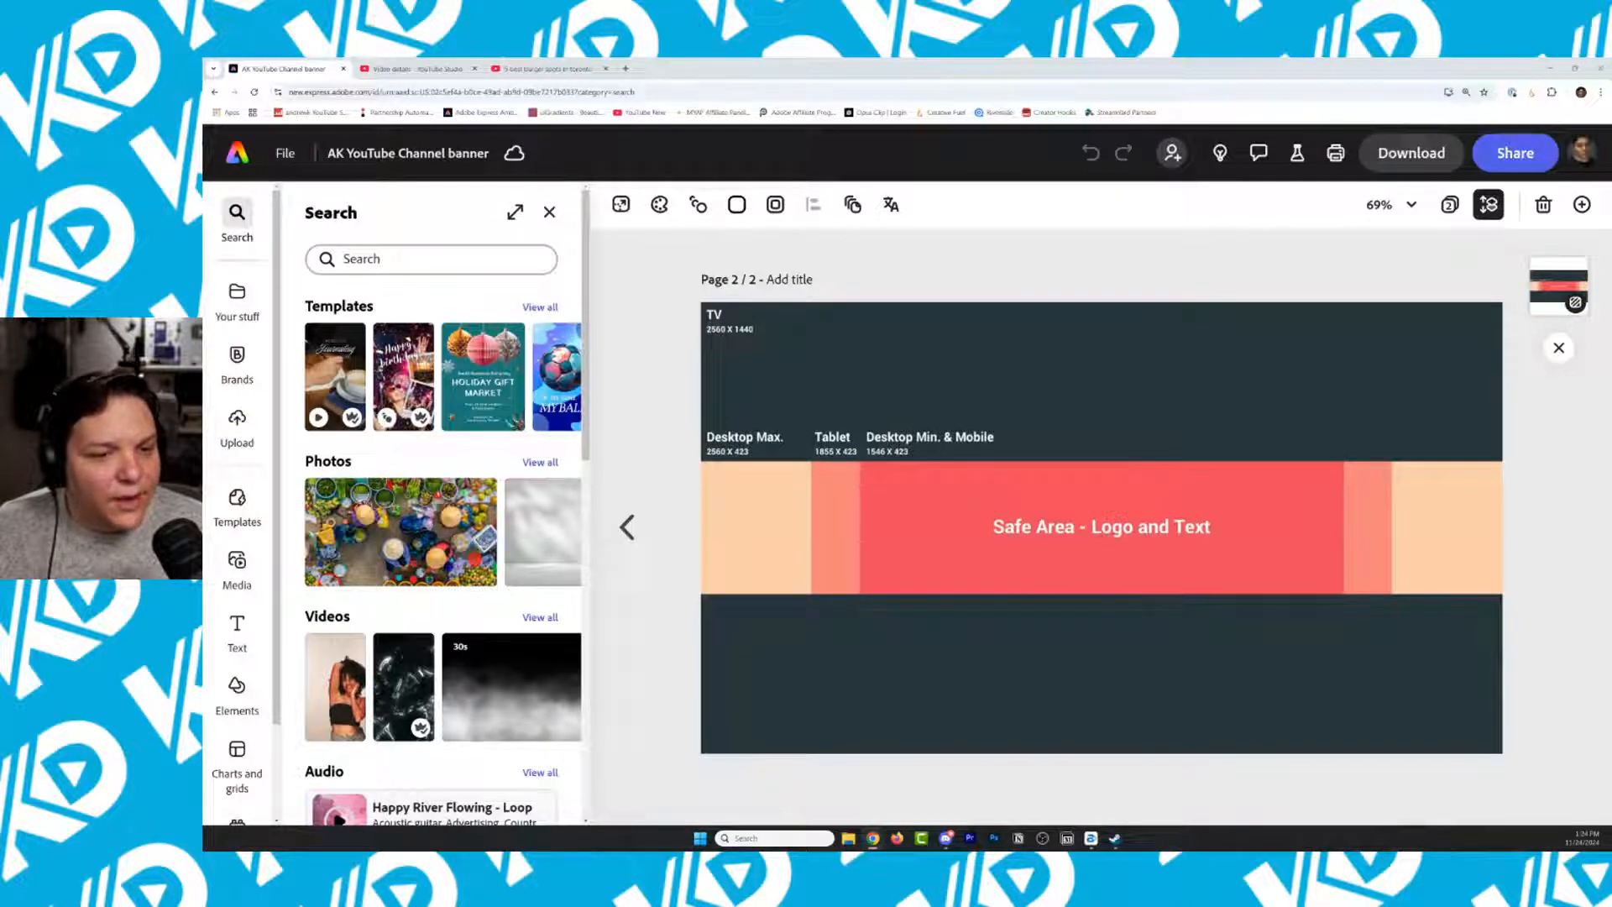
Delete the safe-area background from page 2 and paste the layout guide with TV, Desktop and Mobile zones
left_click(1401, 457)
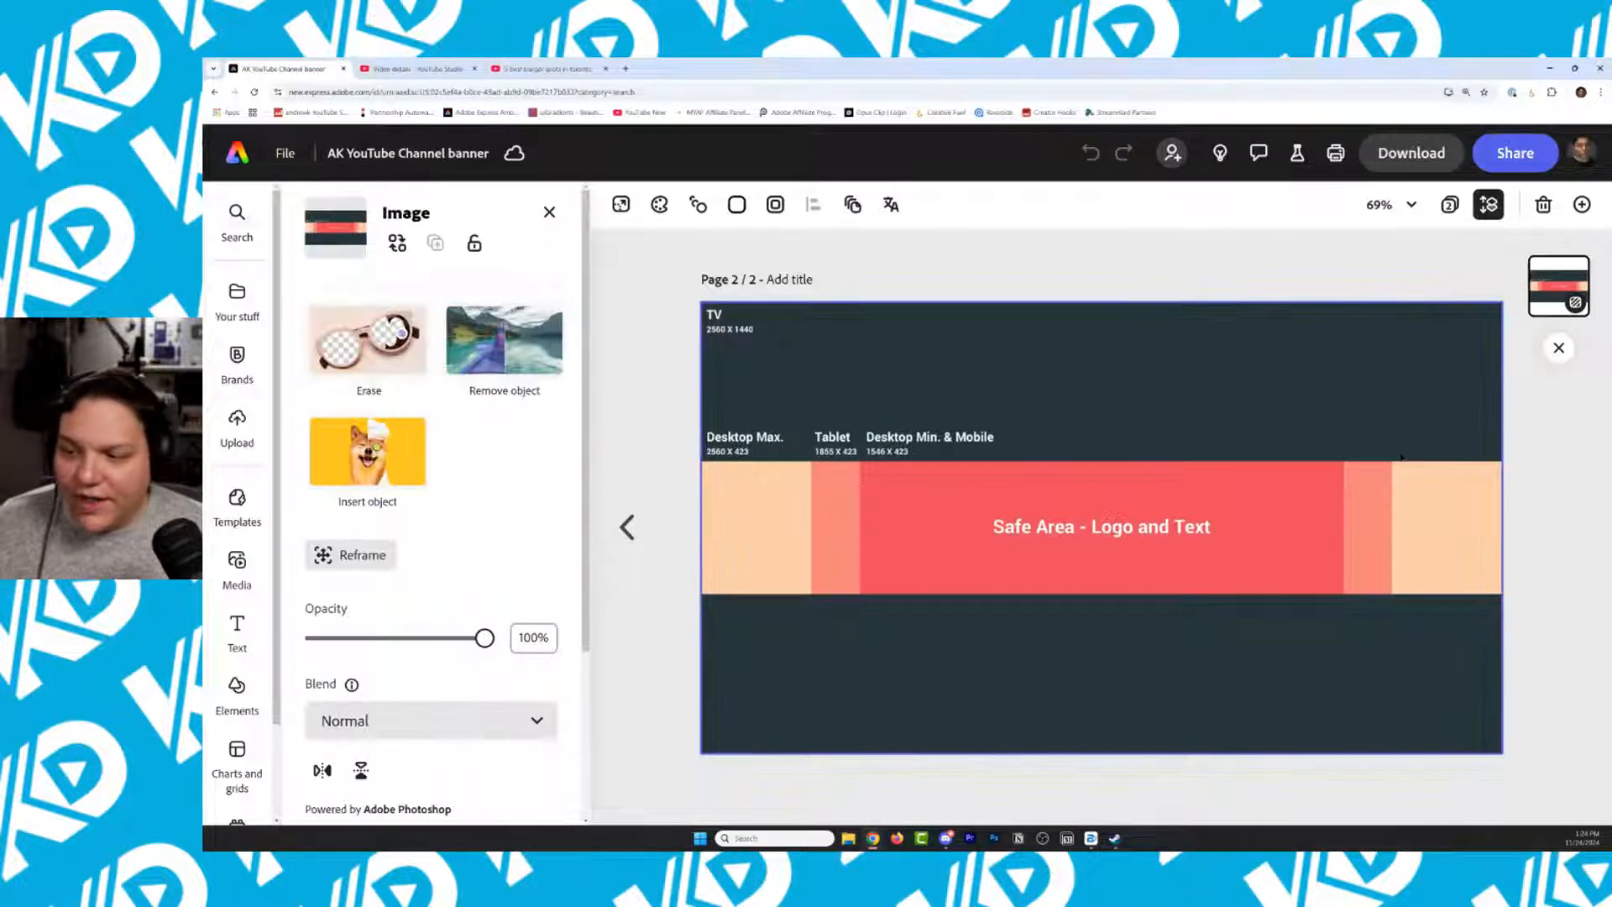
key("Delete")
key("ctrl+z")
left_click(1120, 532)
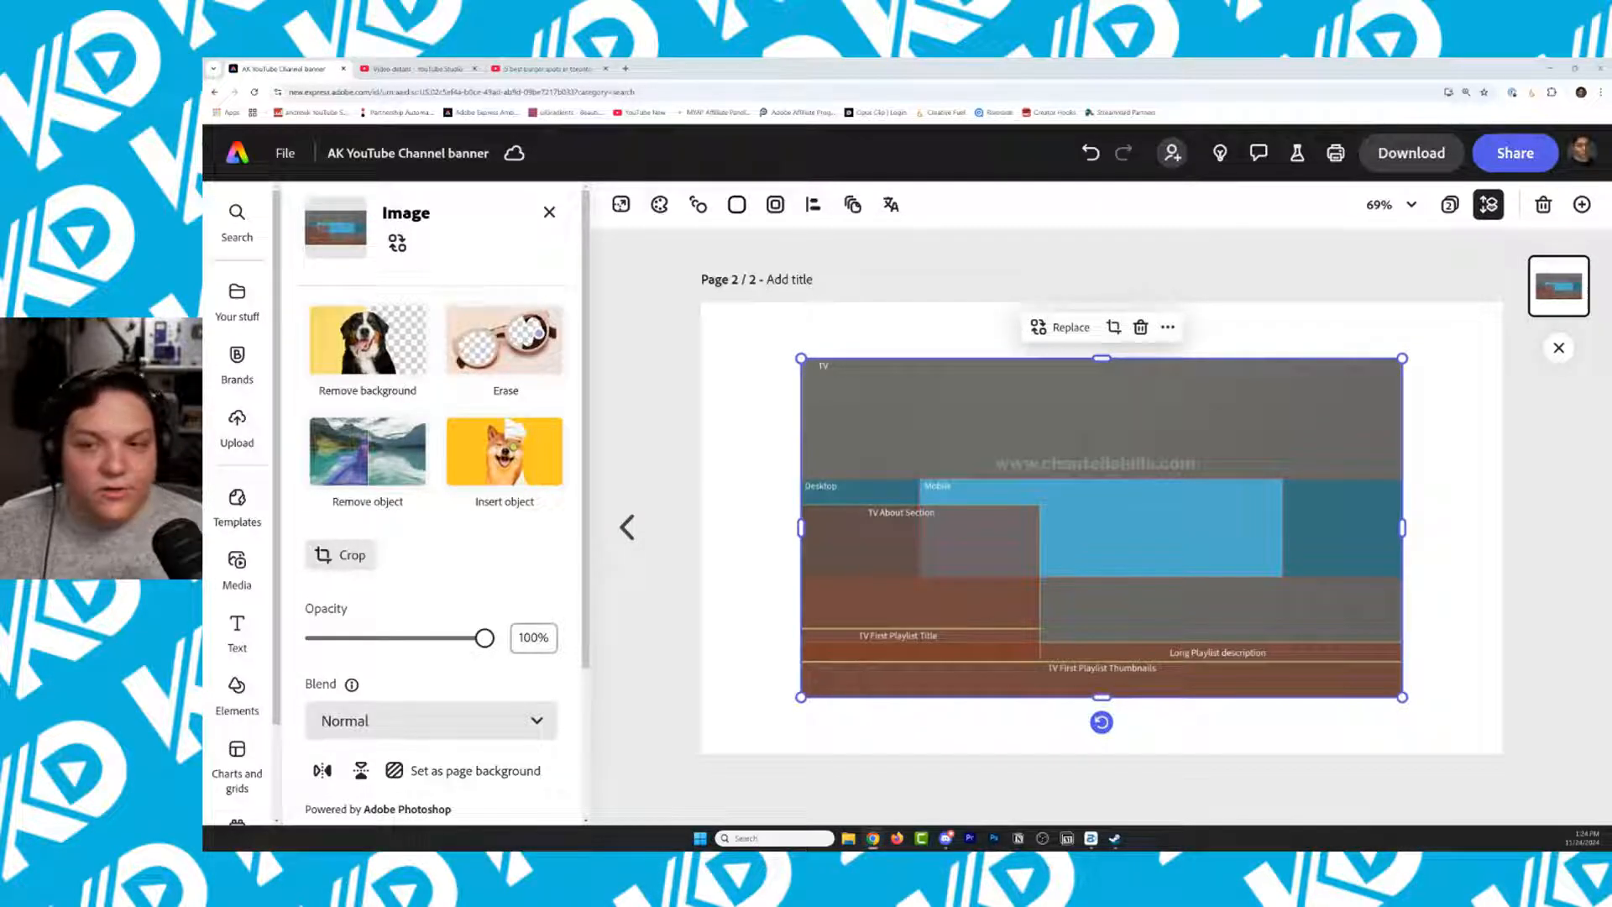
Move the YouTube Studio tab out of the browser window and set the layout guide as page 2's background
left_click_drag(417, 69, 204, 92)
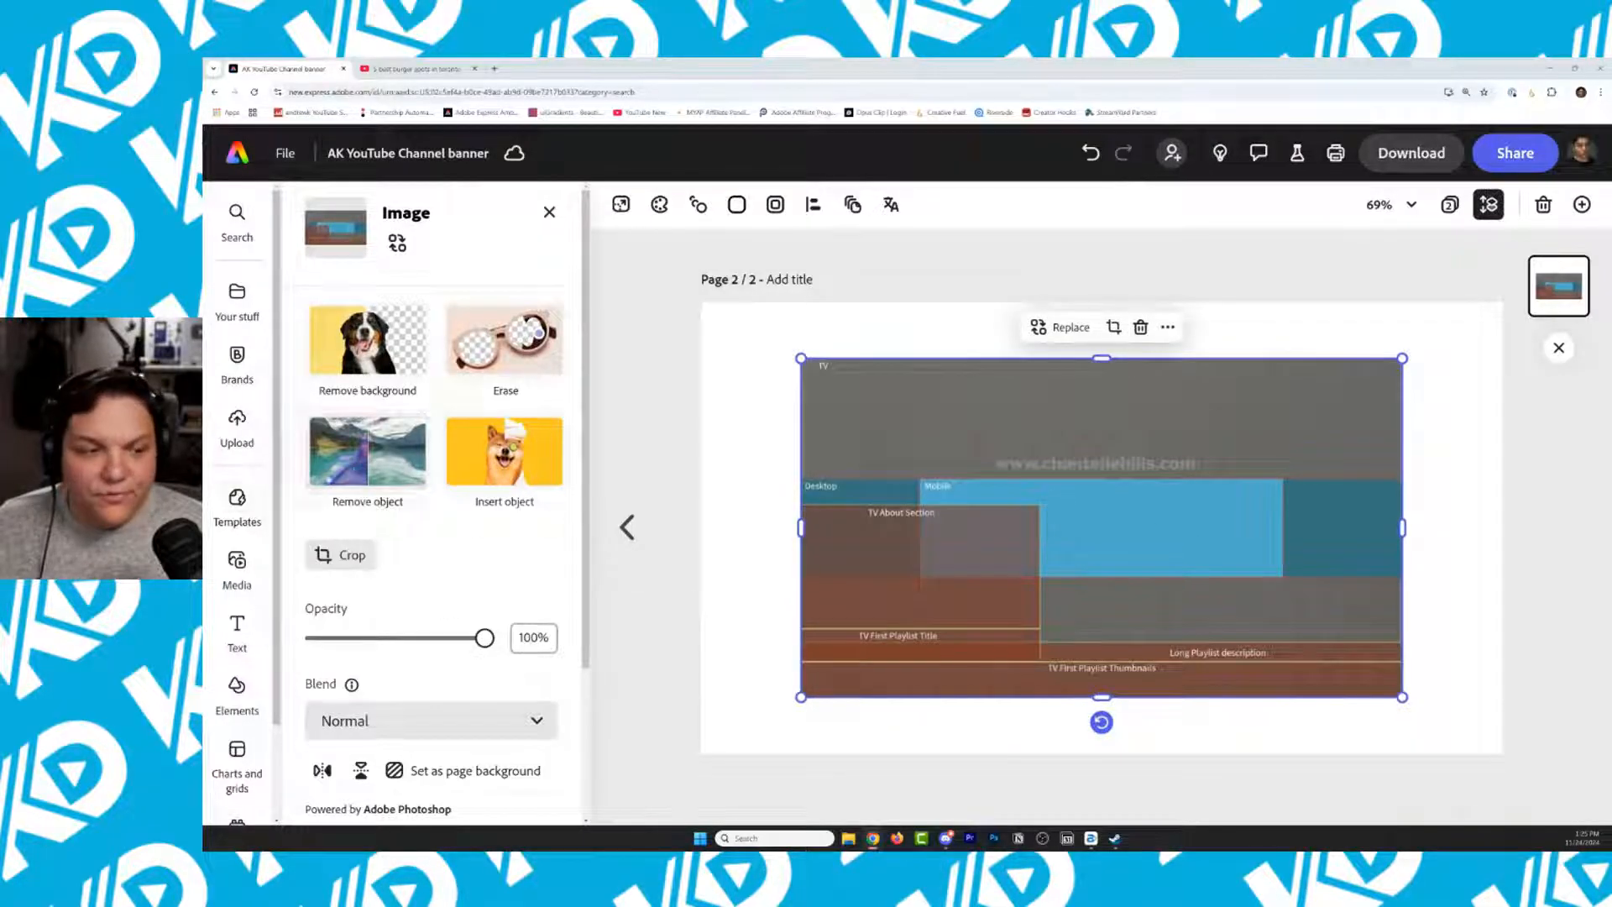
scroll(517, 645, "down", 2)
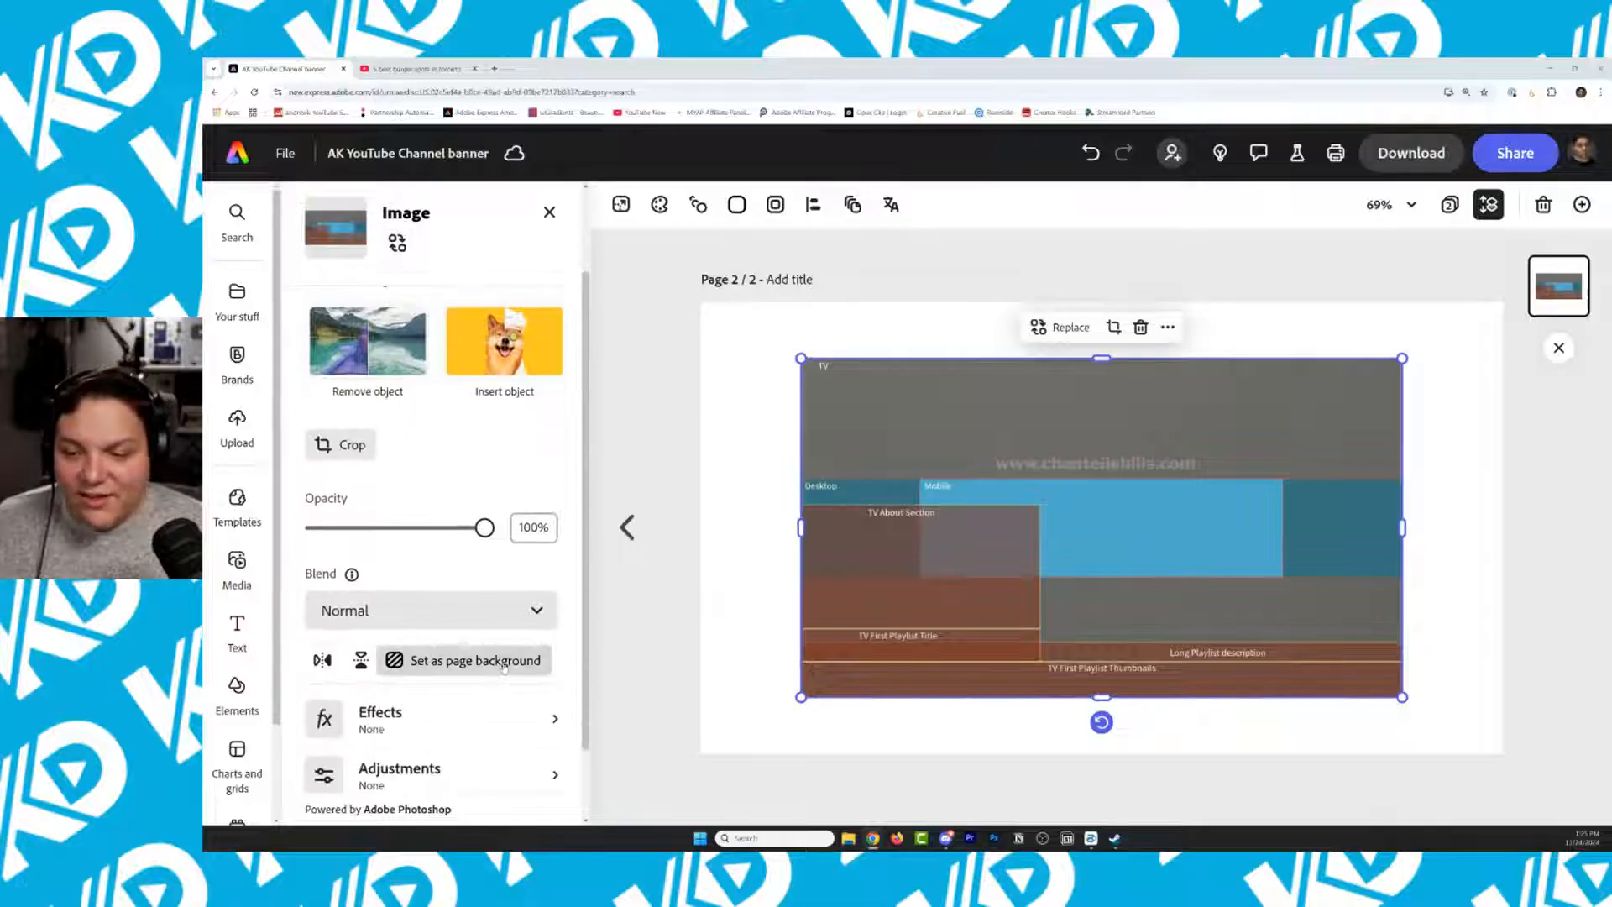
left_click(466, 658)
left_click(922, 273)
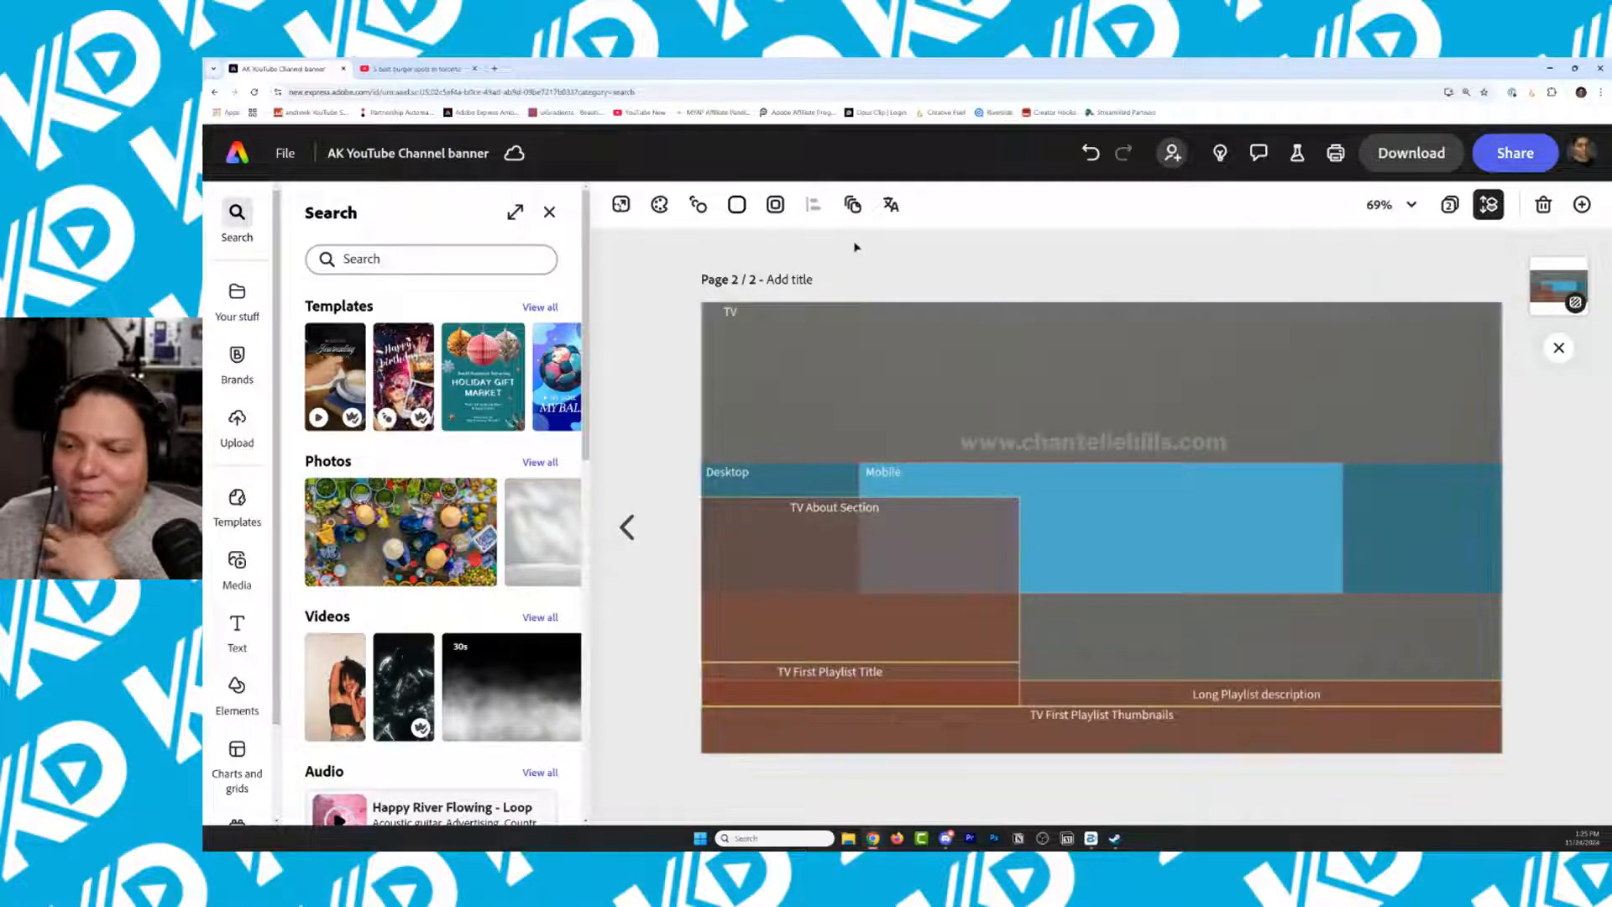
left_click(549, 212)
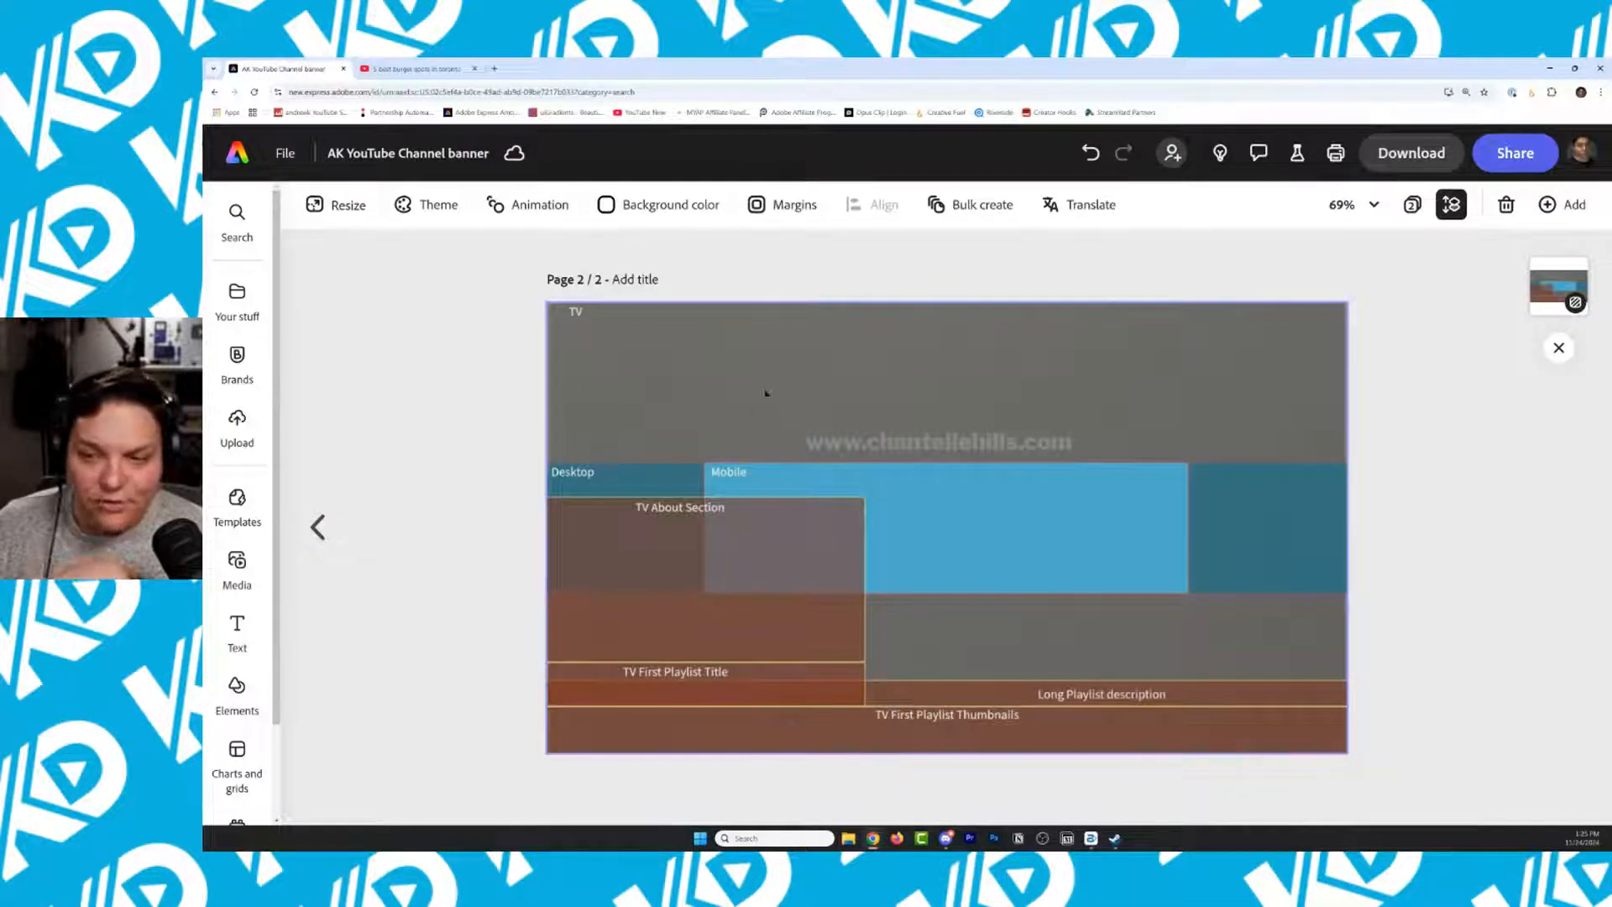
Add a plain rectangle from the shape elements to page 2 and stretch it to cover the whole page
mouse_move(239, 621)
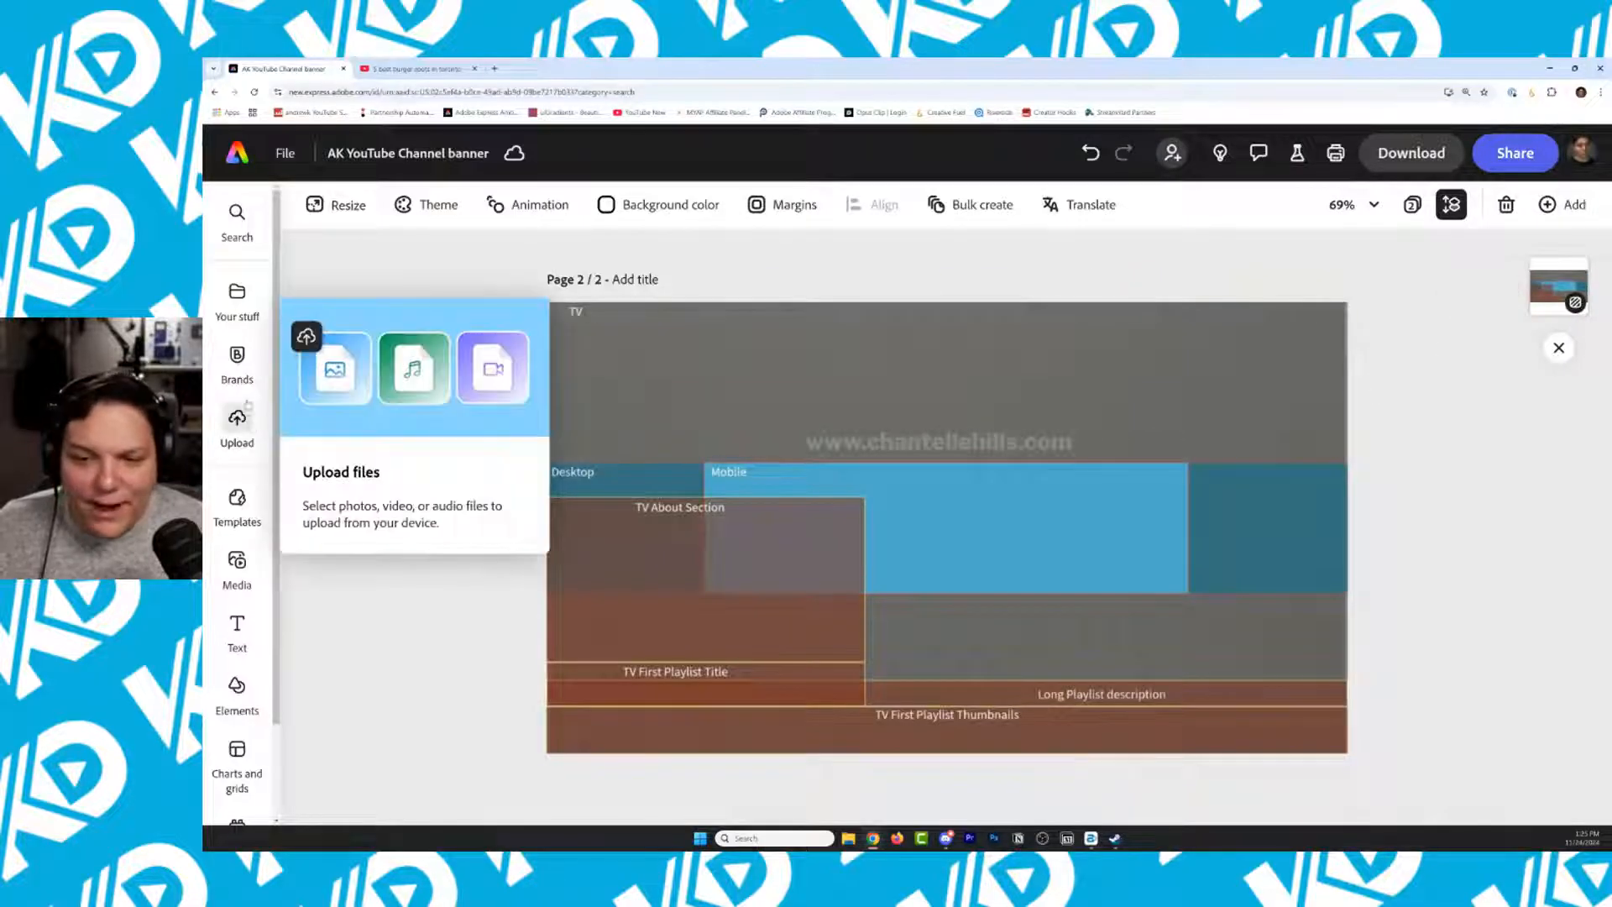
mouse_move(243, 685)
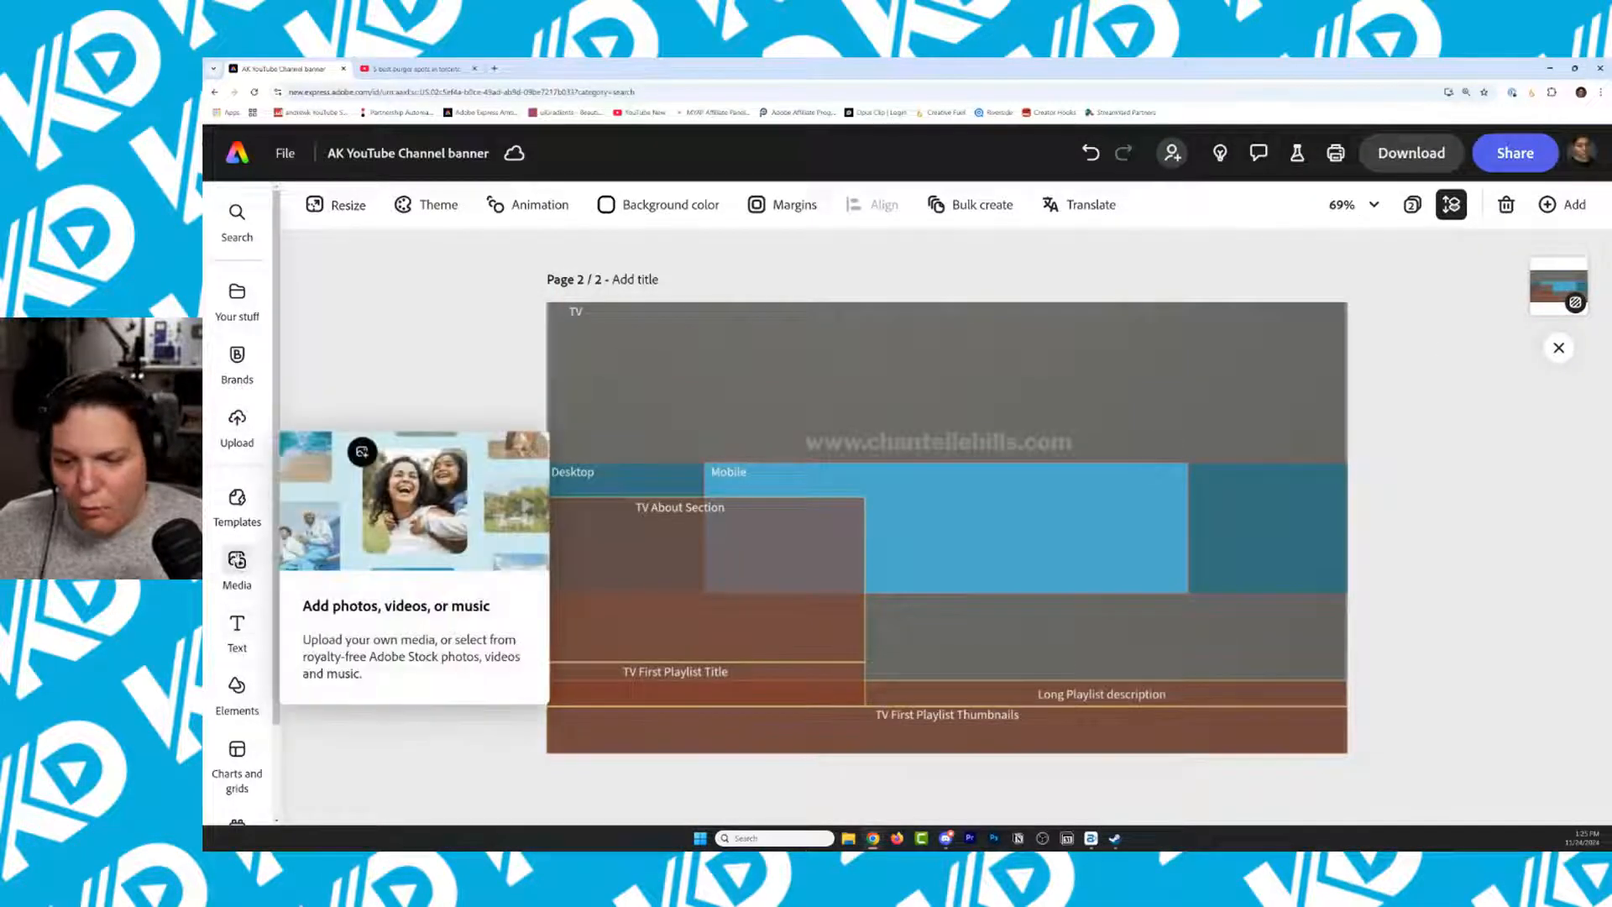
left_click(237, 684)
left_click(558, 254)
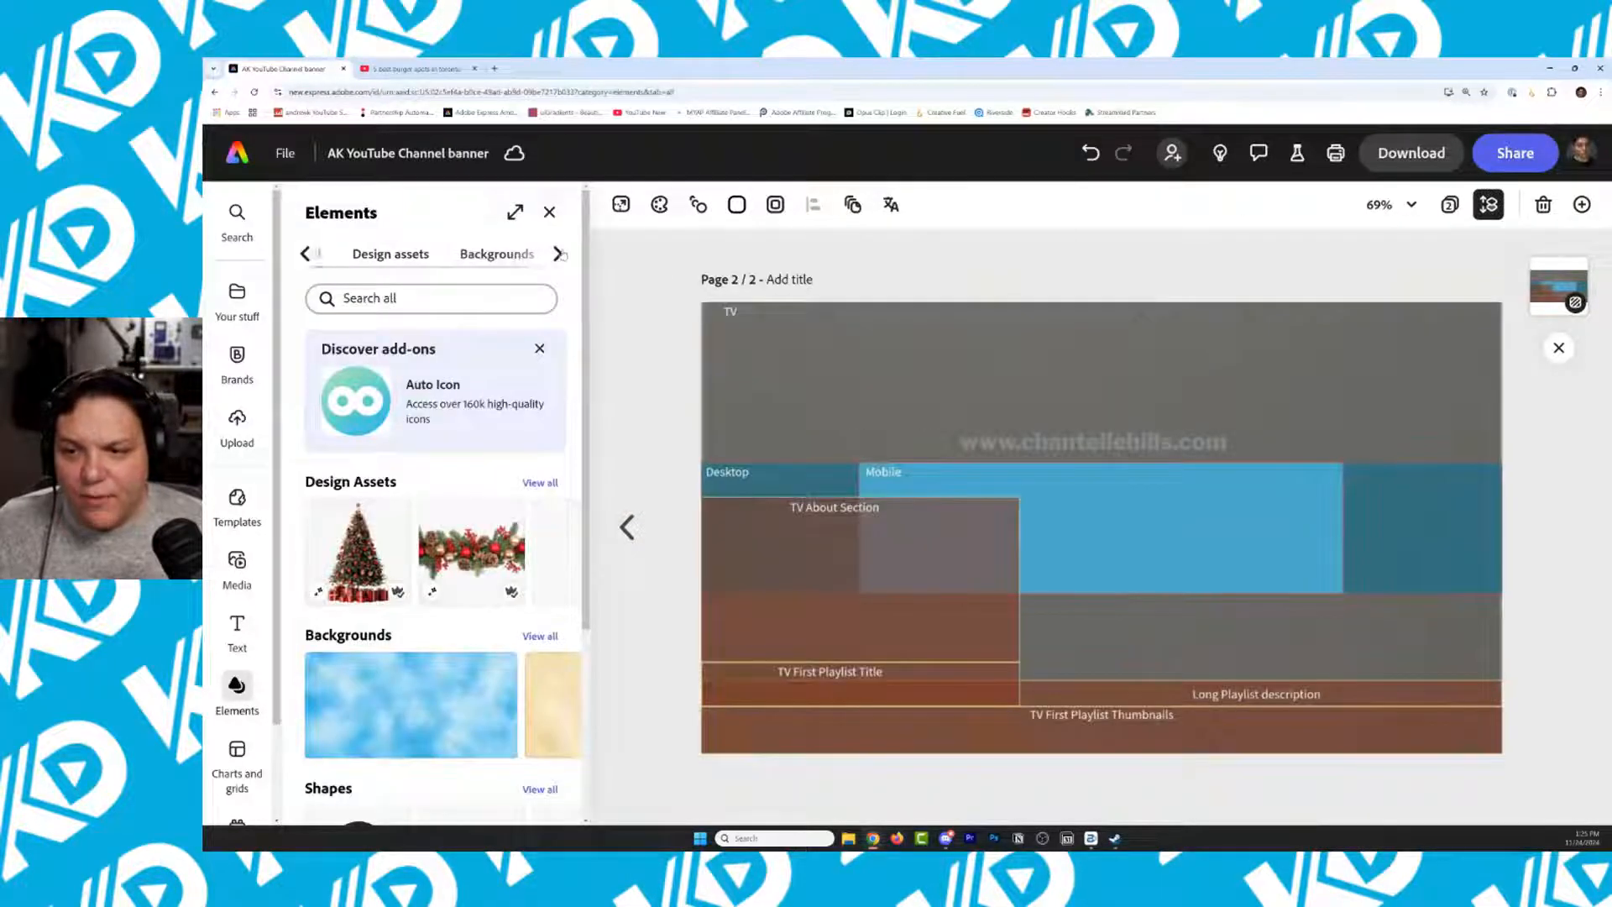
left_click(466, 255)
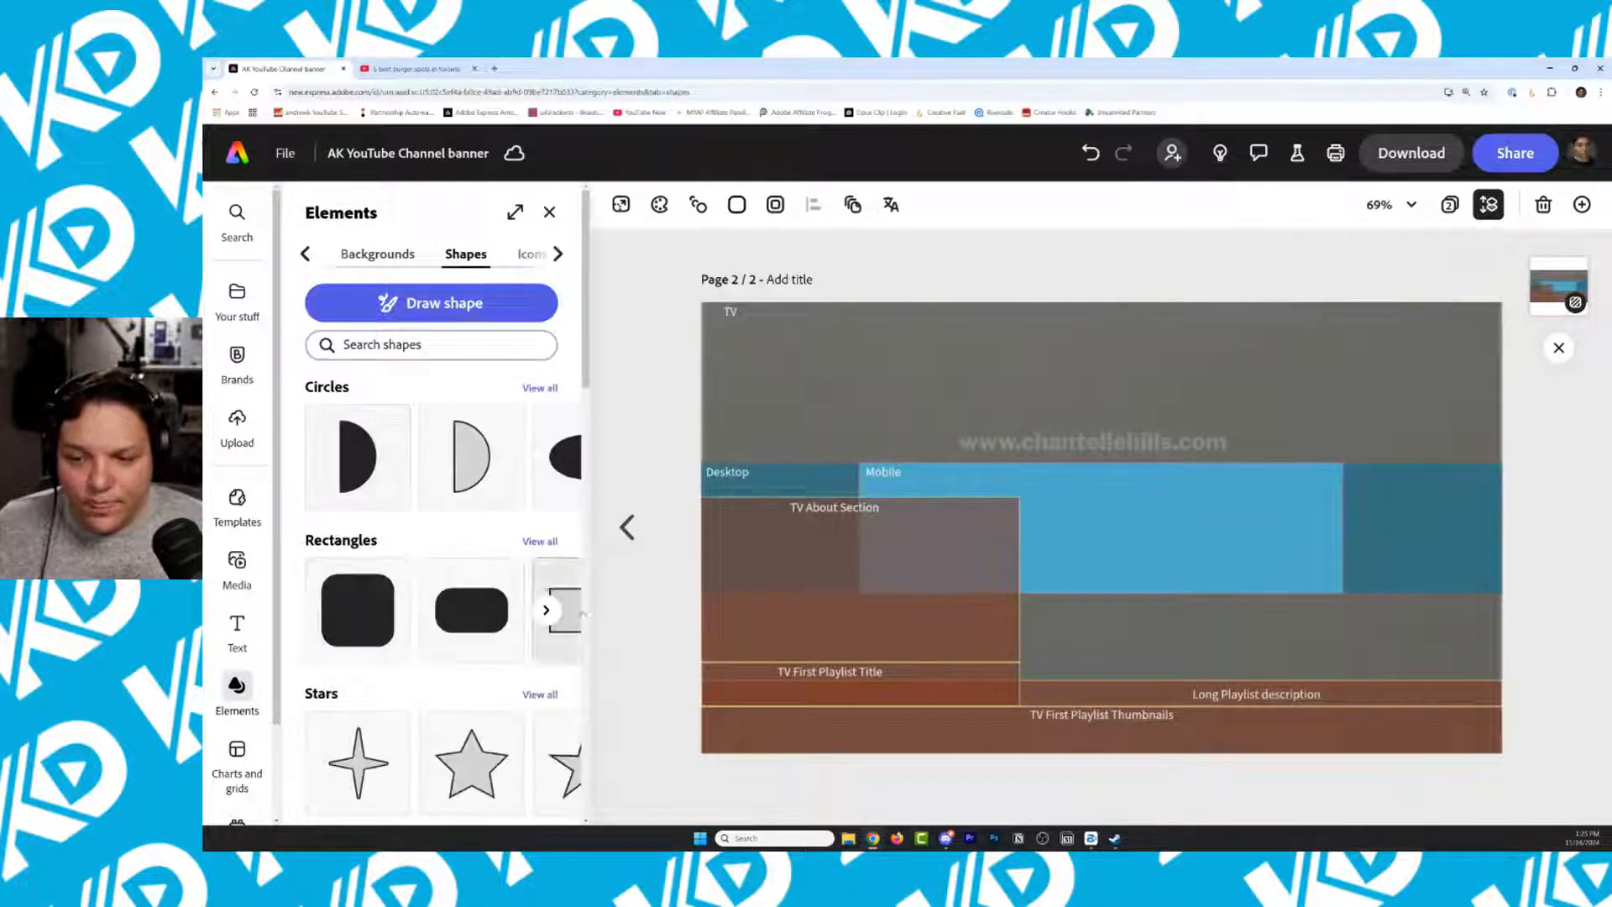
left_click(544, 611)
scroll(545, 612, "down", 3)
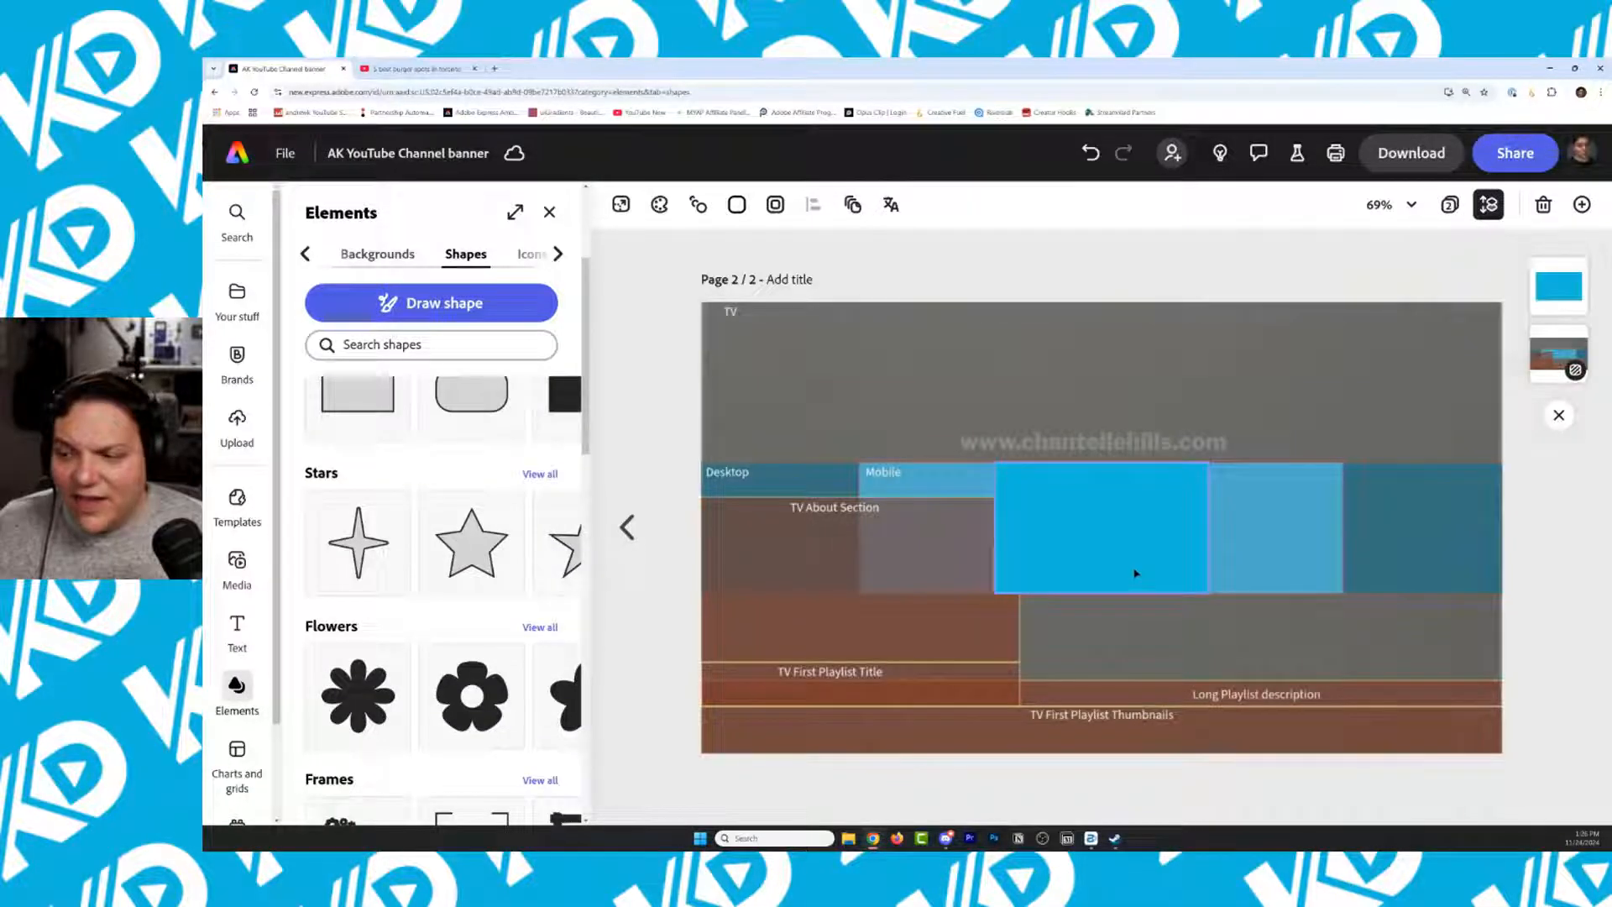
left_click_drag(1135, 573, 1439, 753)
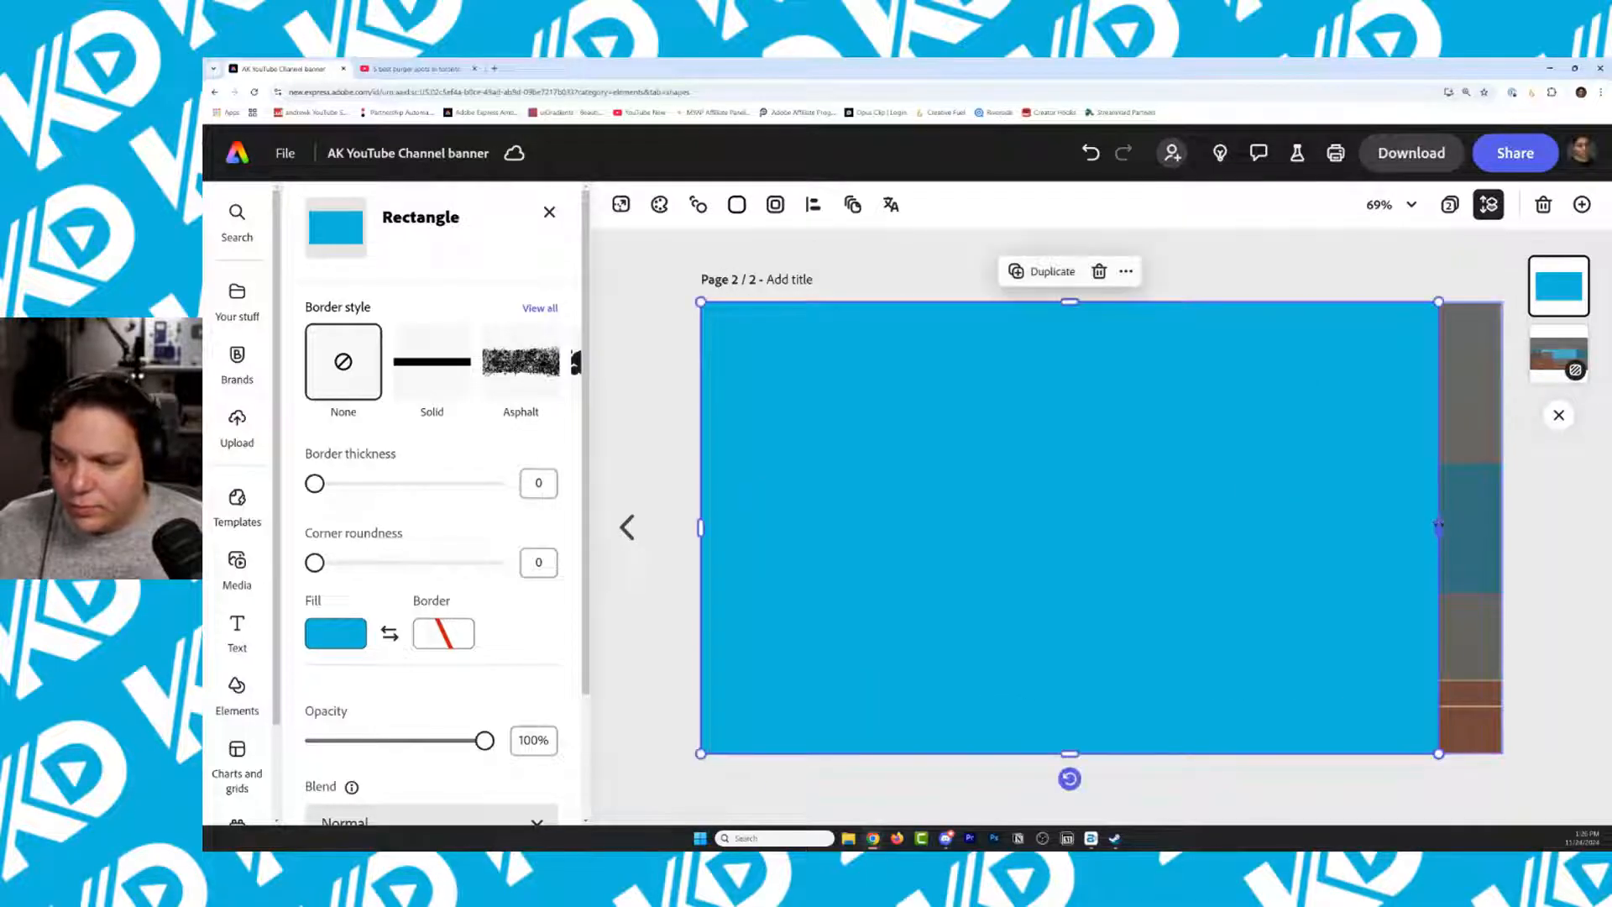
left_click_drag(1439, 526, 1501, 526)
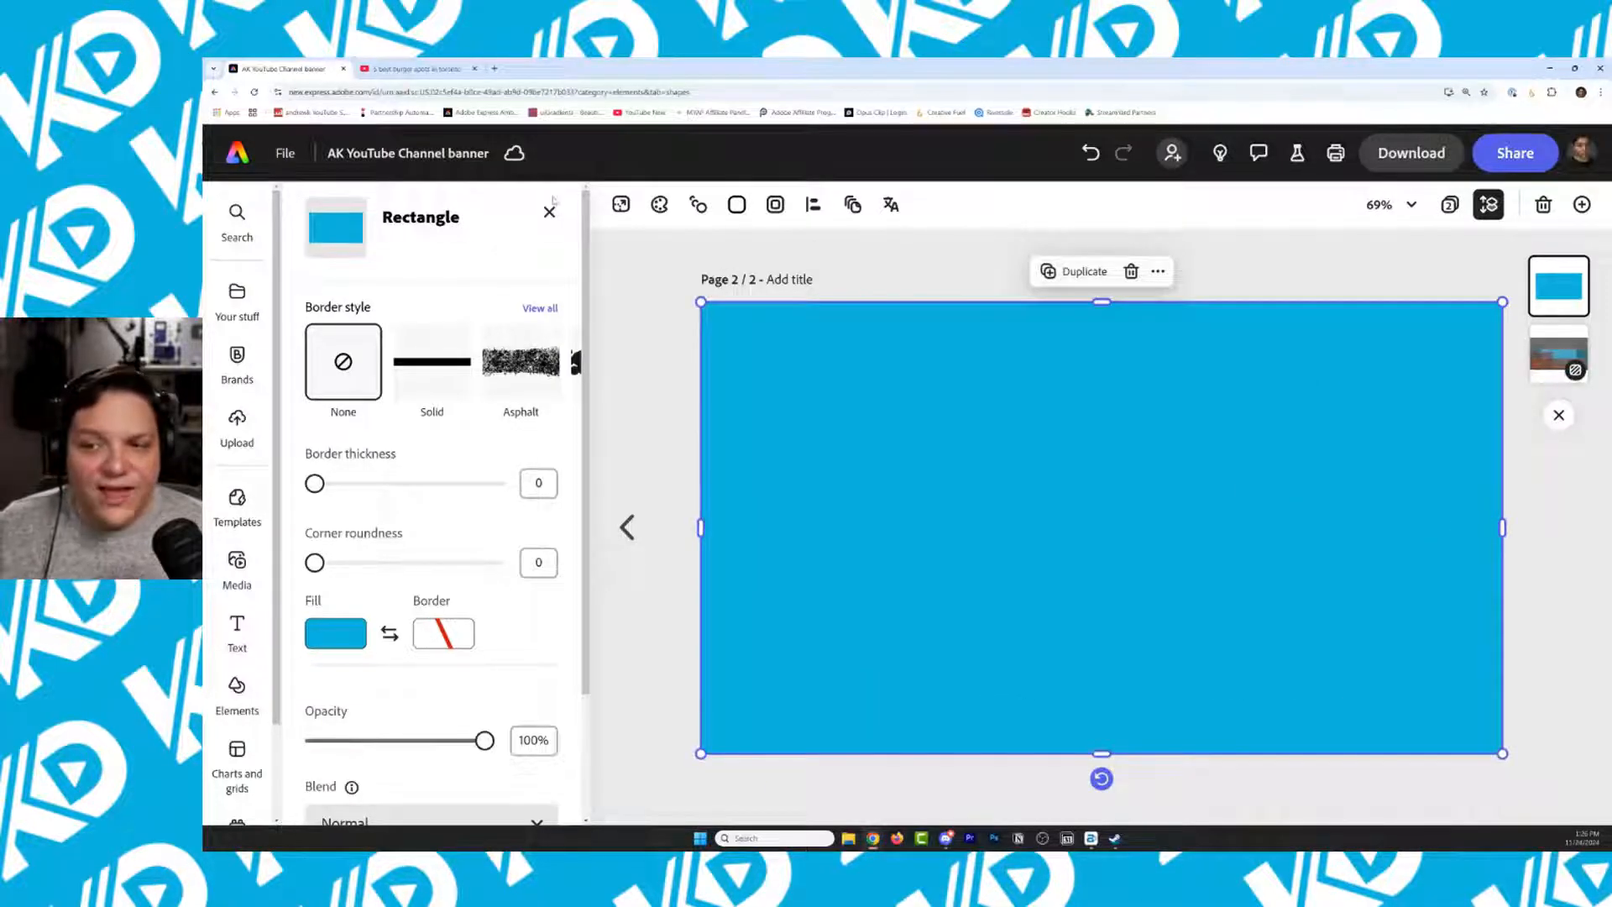
Lower the rectangle's opacity to 54% so the guide shows through, and go back to page 1
left_click_drag(340, 740, 406, 740)
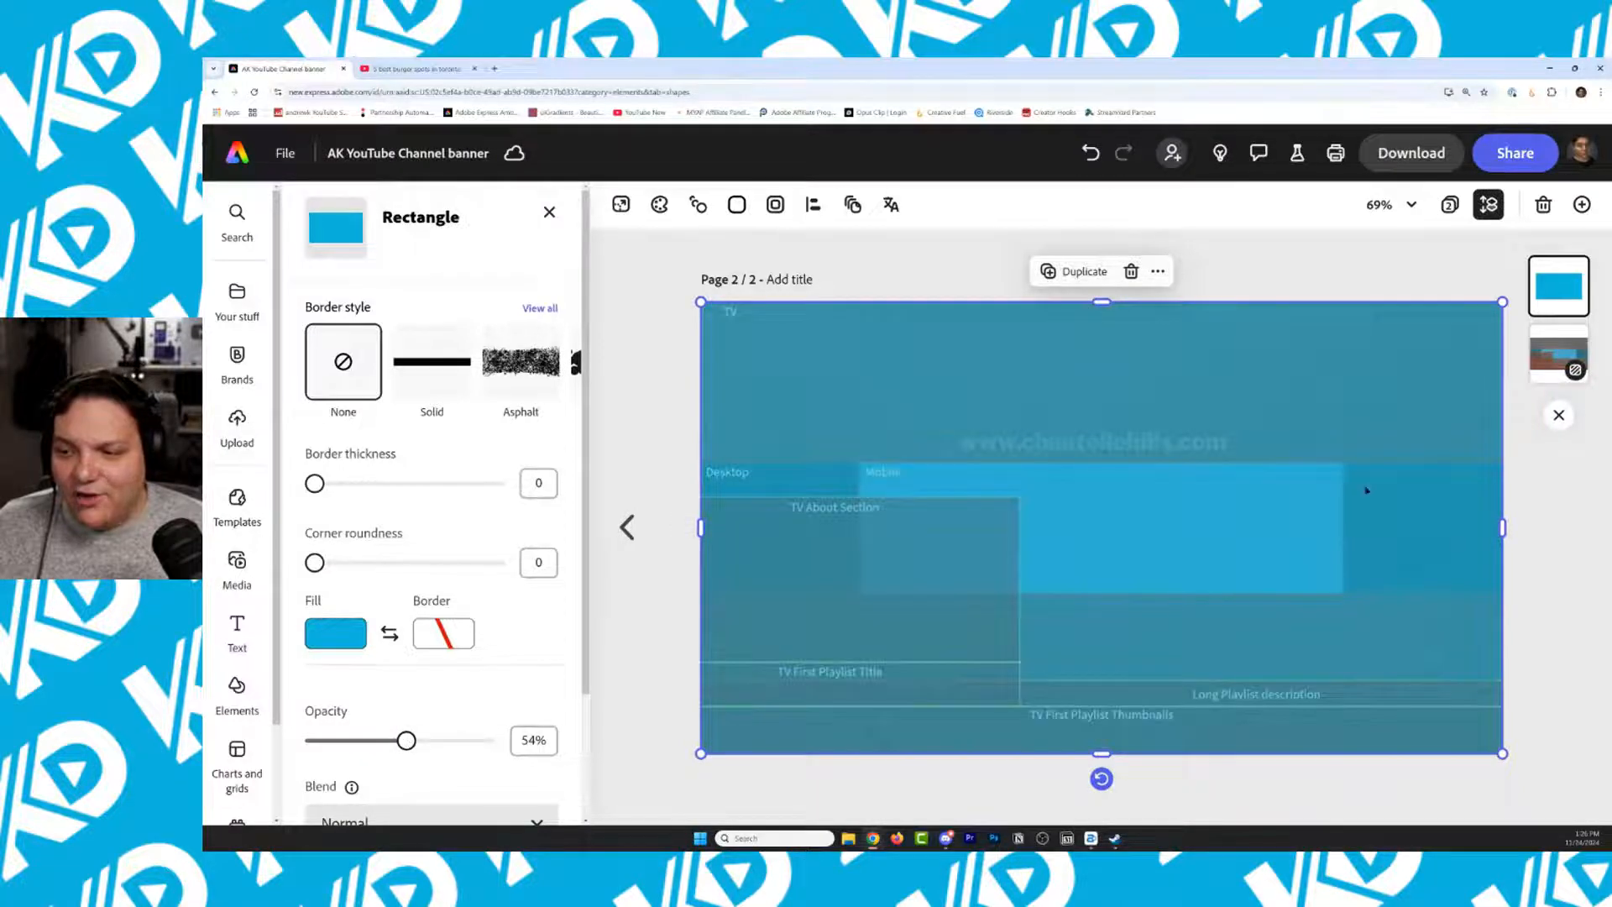
left_click(656, 395)
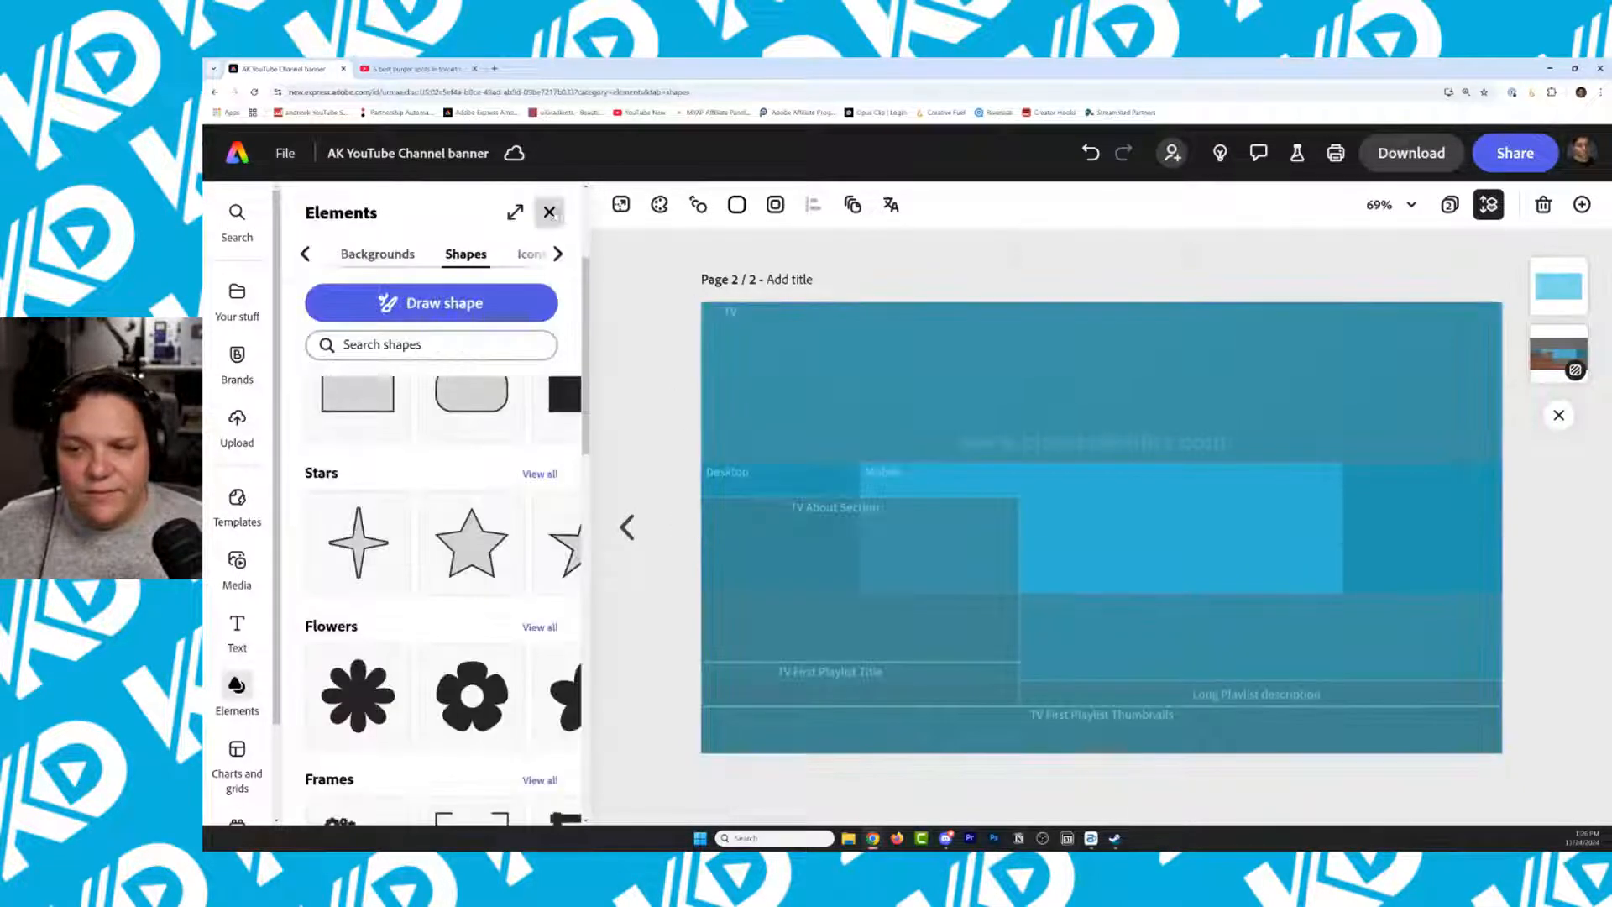
left_click(550, 210)
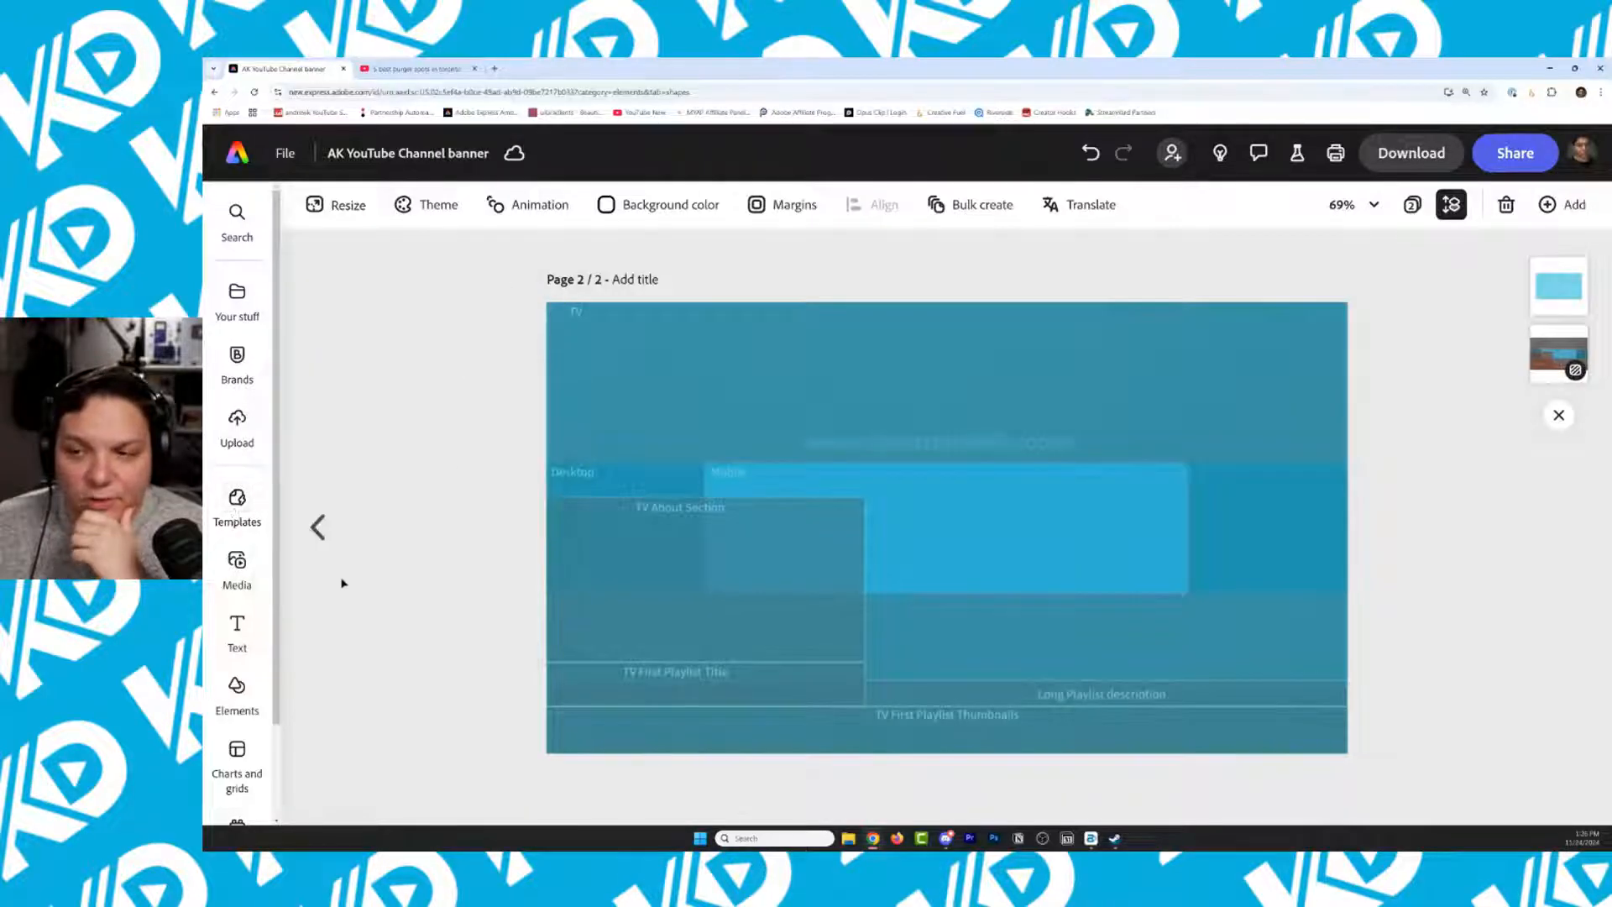
left_click(317, 530)
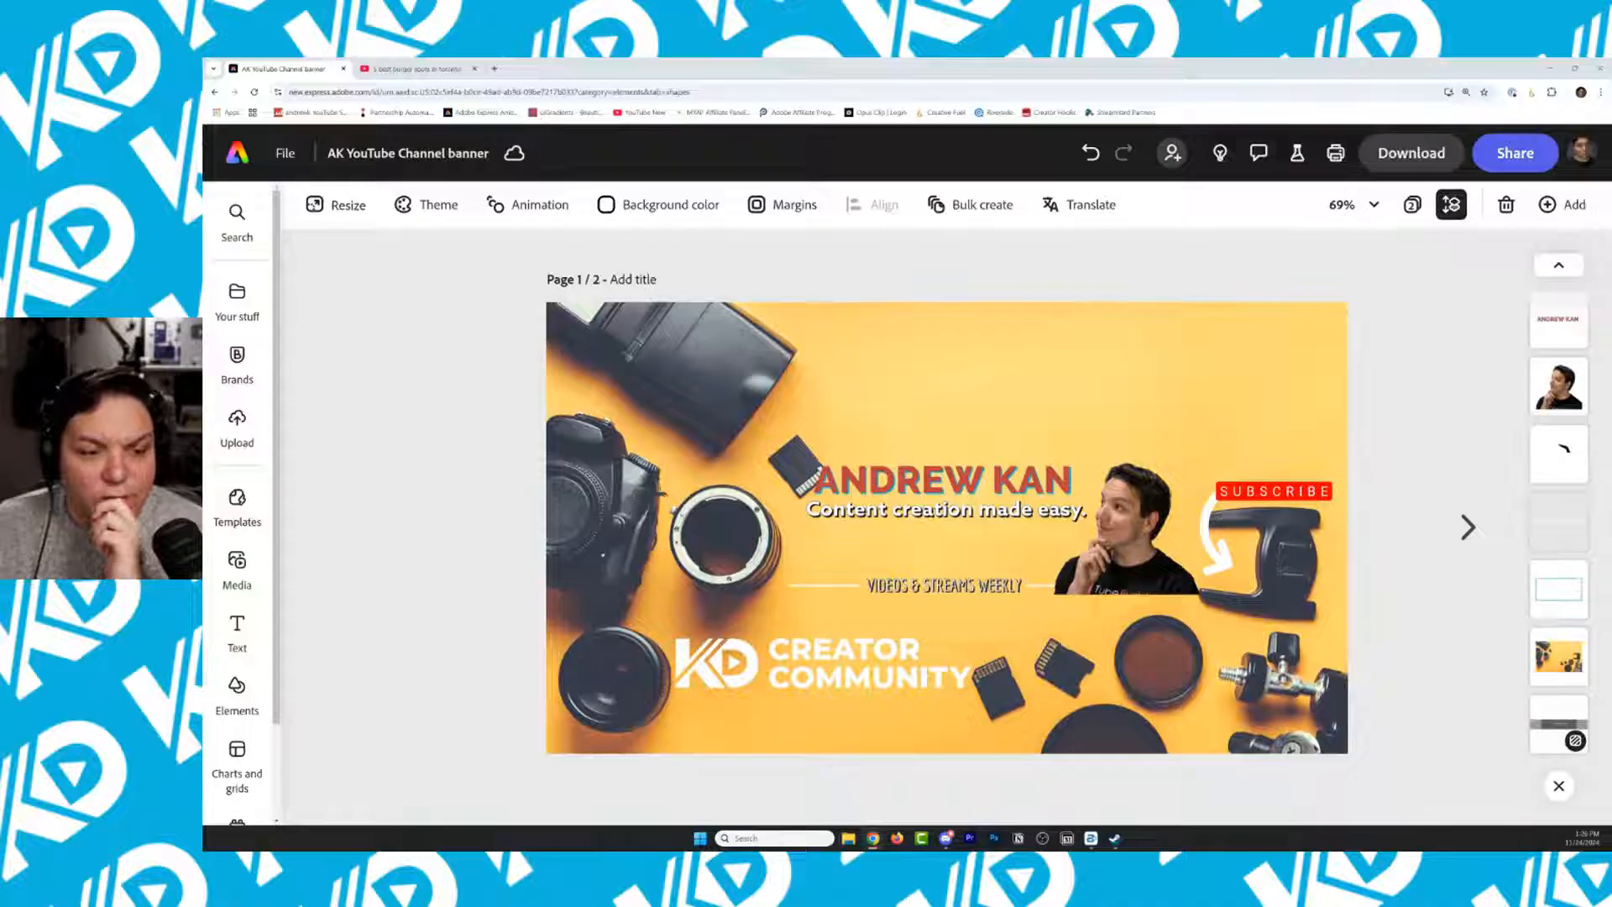
Paste the layout guide image onto page 1 and undo the accidental move of the blue-bordered rectangle
left_click(1130, 537)
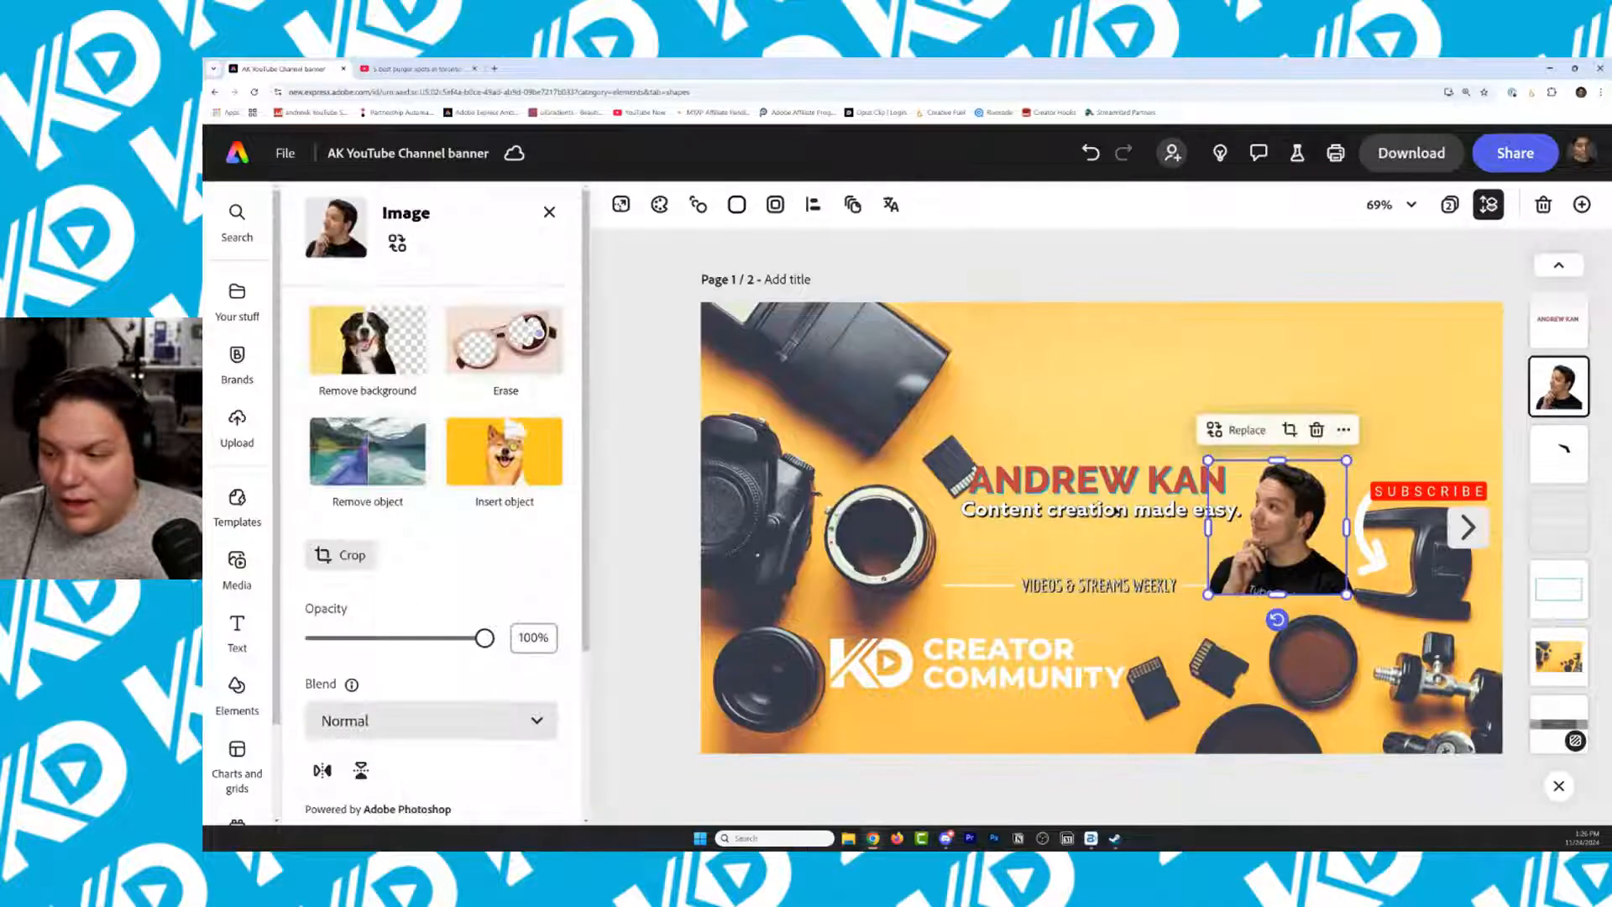
key("ctrl+v")
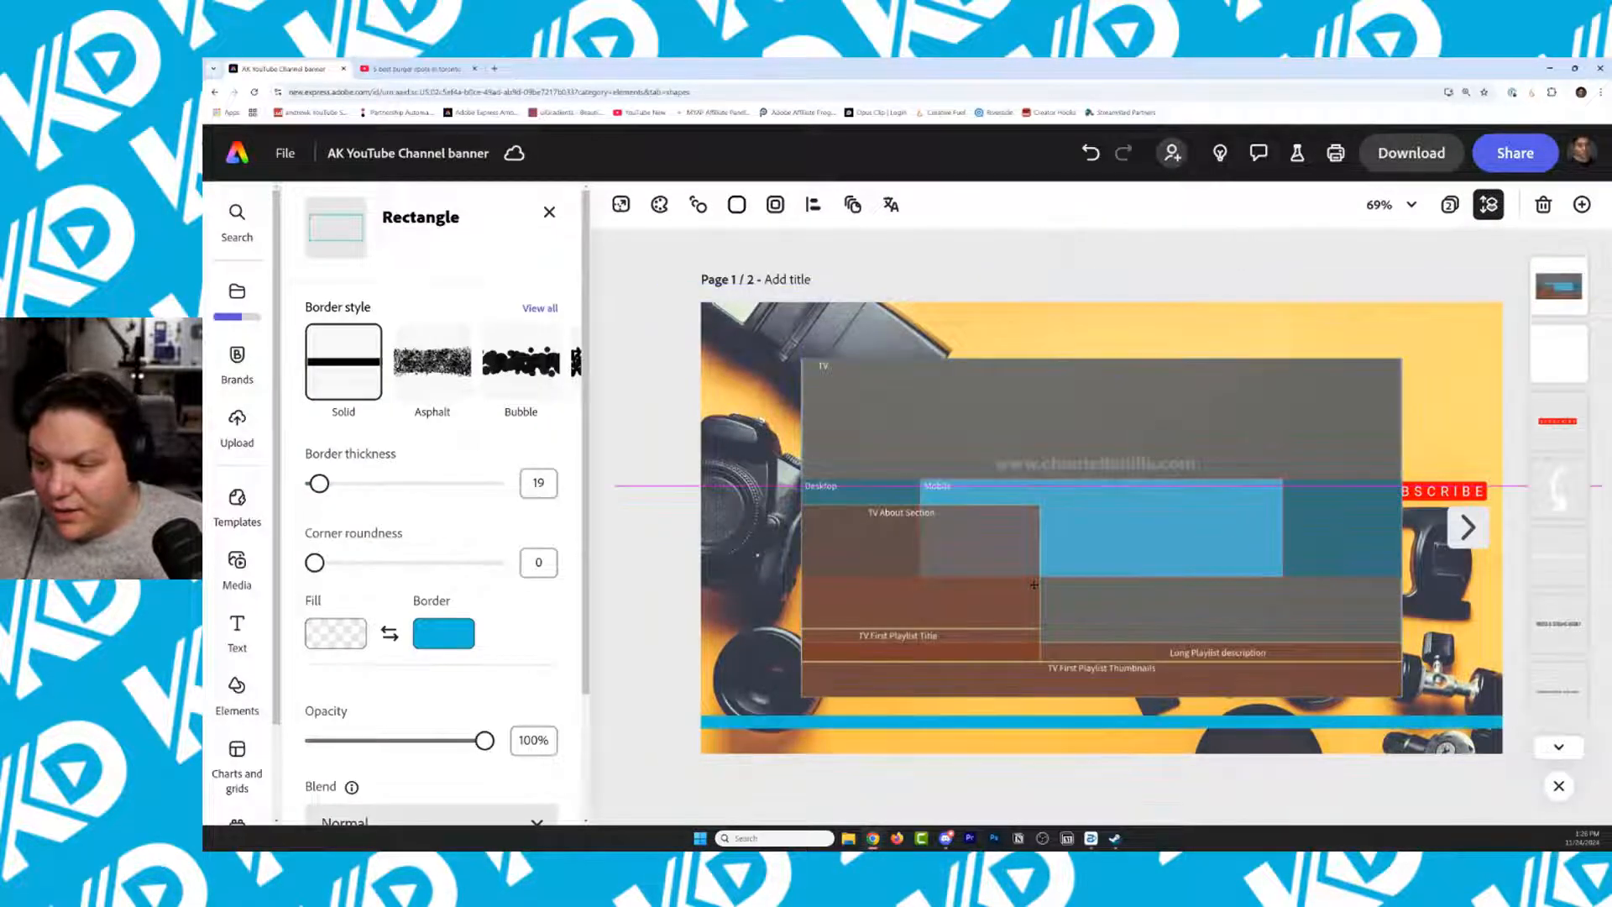
key("ctrl+z")
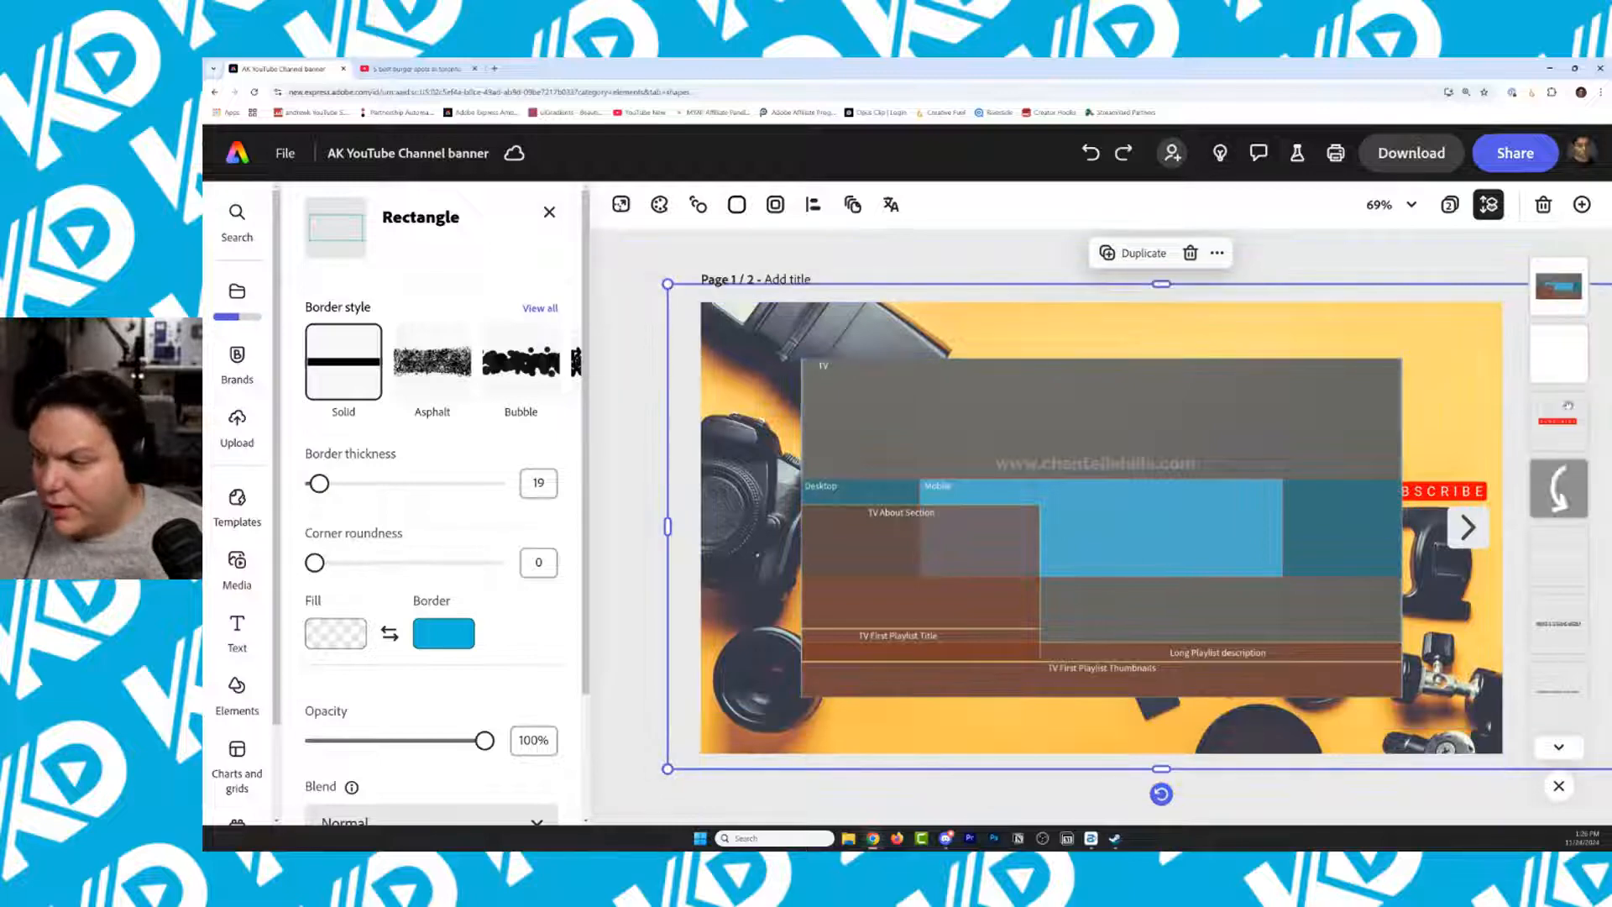
Enlarge the layout guide to cover the whole of page 1 and lower its opacity to 55%
left_click(1566, 285)
scroll(434, 585, "down", 3)
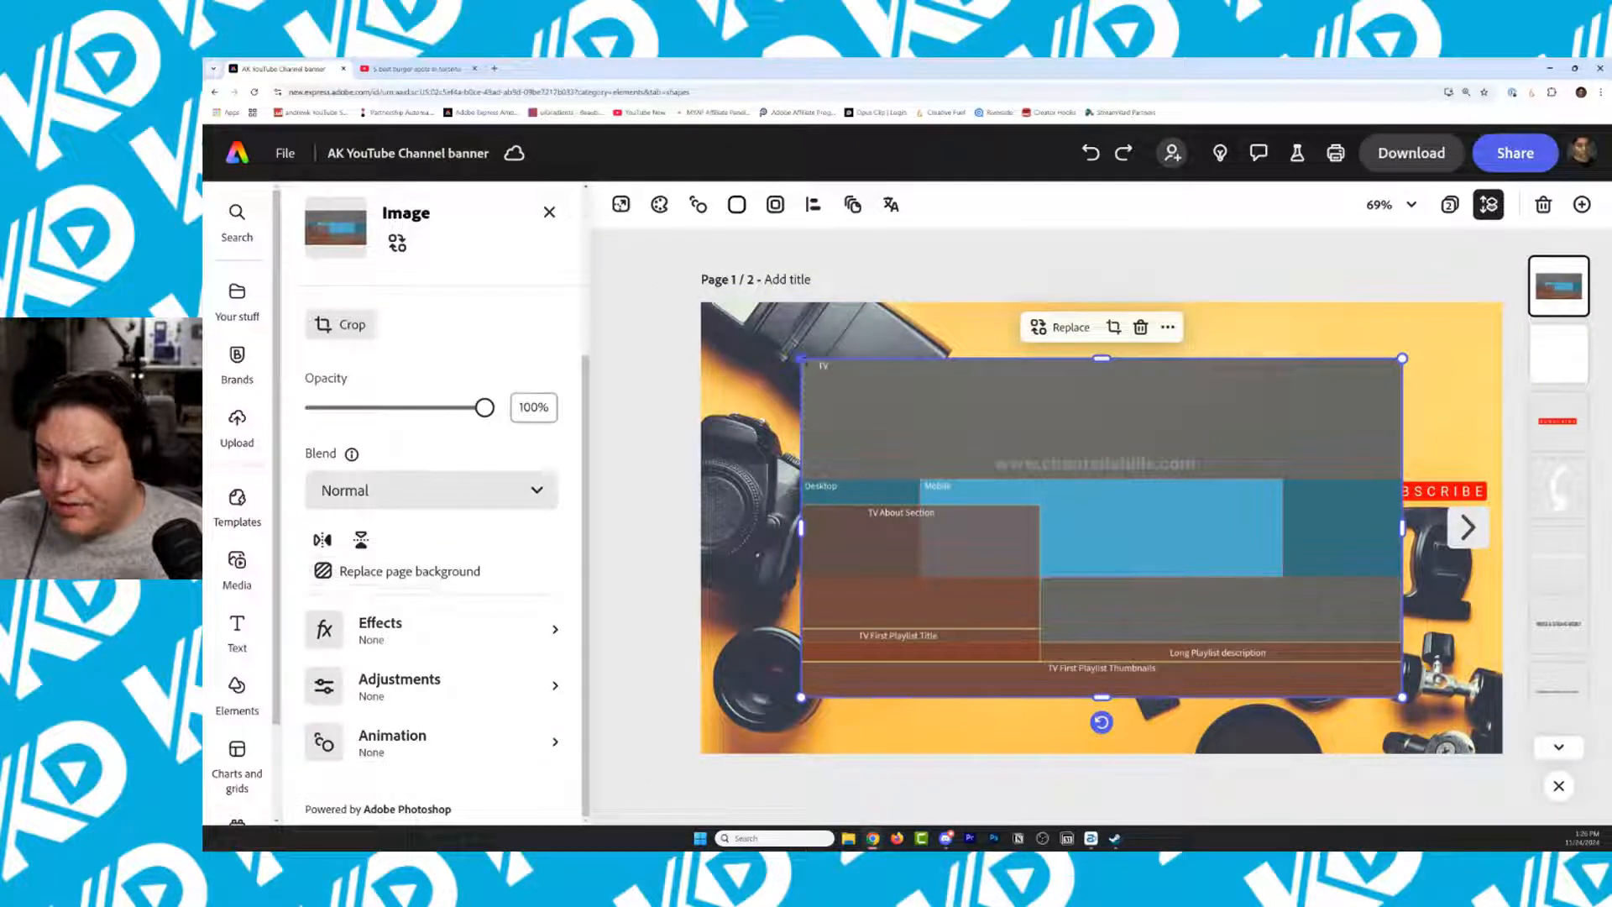
left_click_drag(801, 359, 701, 302)
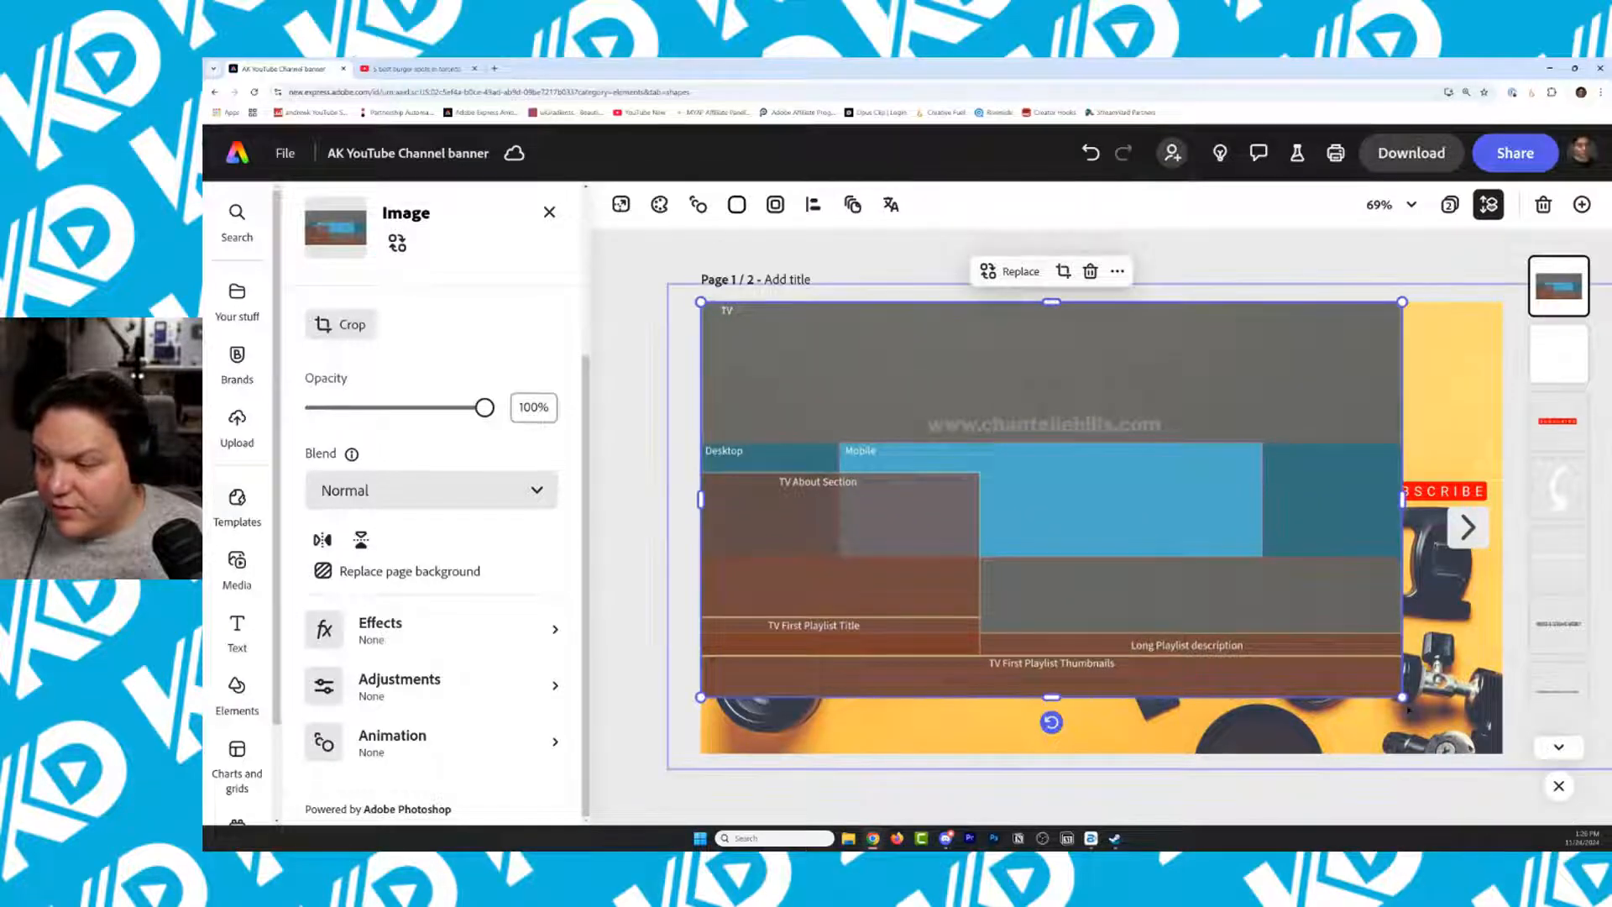
left_click_drag(1404, 699, 1503, 754)
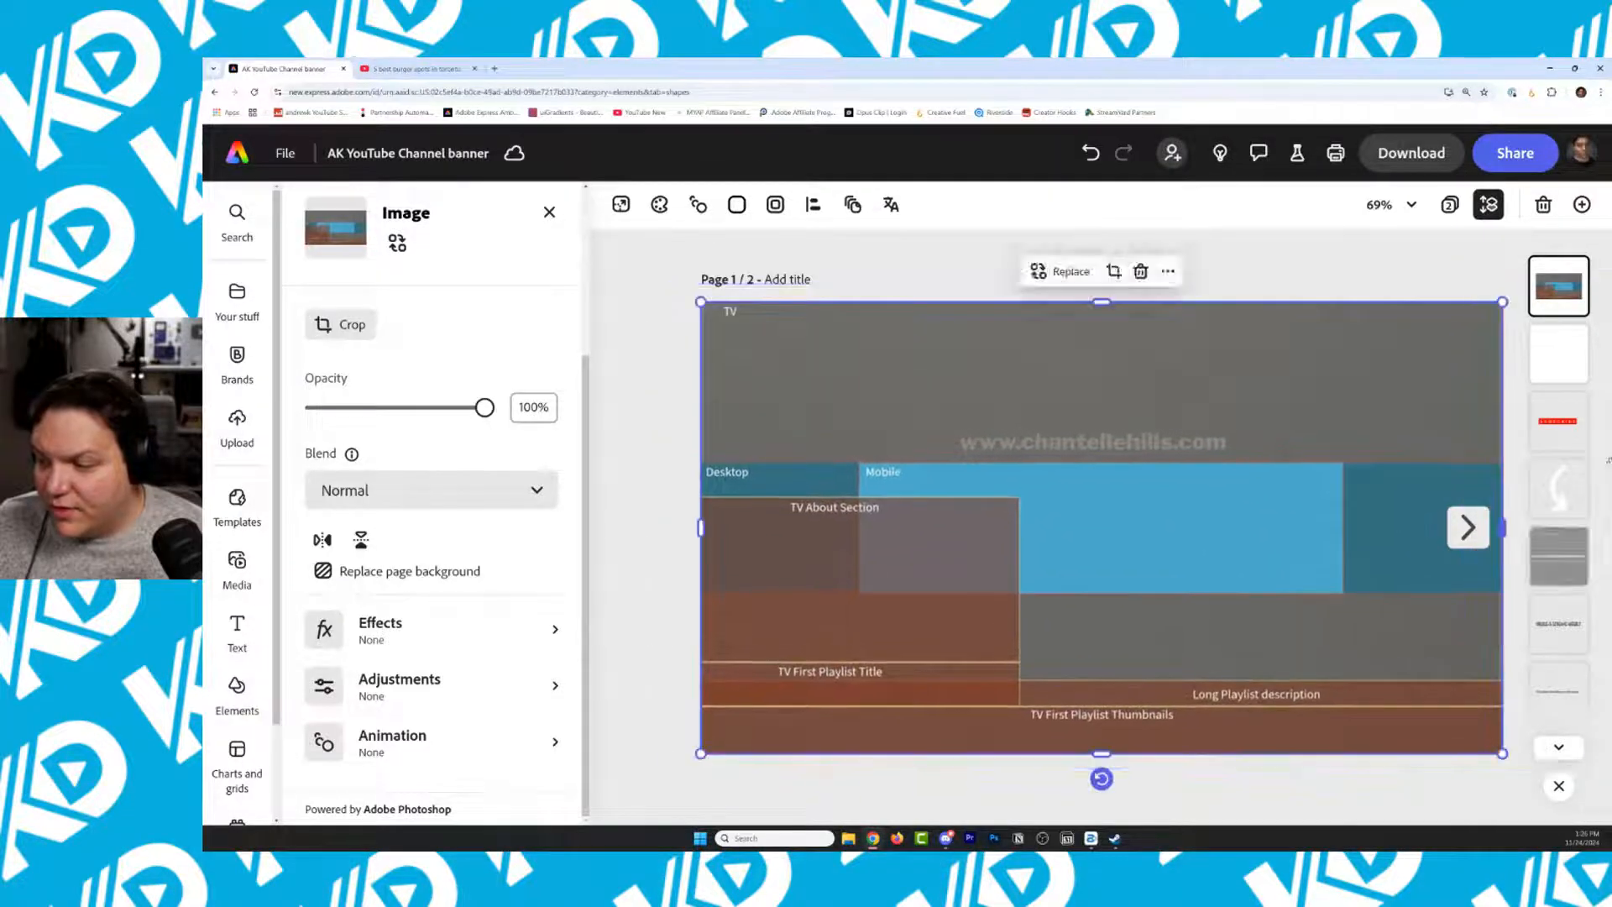
mouse_move(1578, 293)
left_mouse_down()
mouse_move(1568, 665)
mouse_move(1592, 652)
mouse_move(1604, 797)
mouse_move(1592, 279)
left_mouse_up()
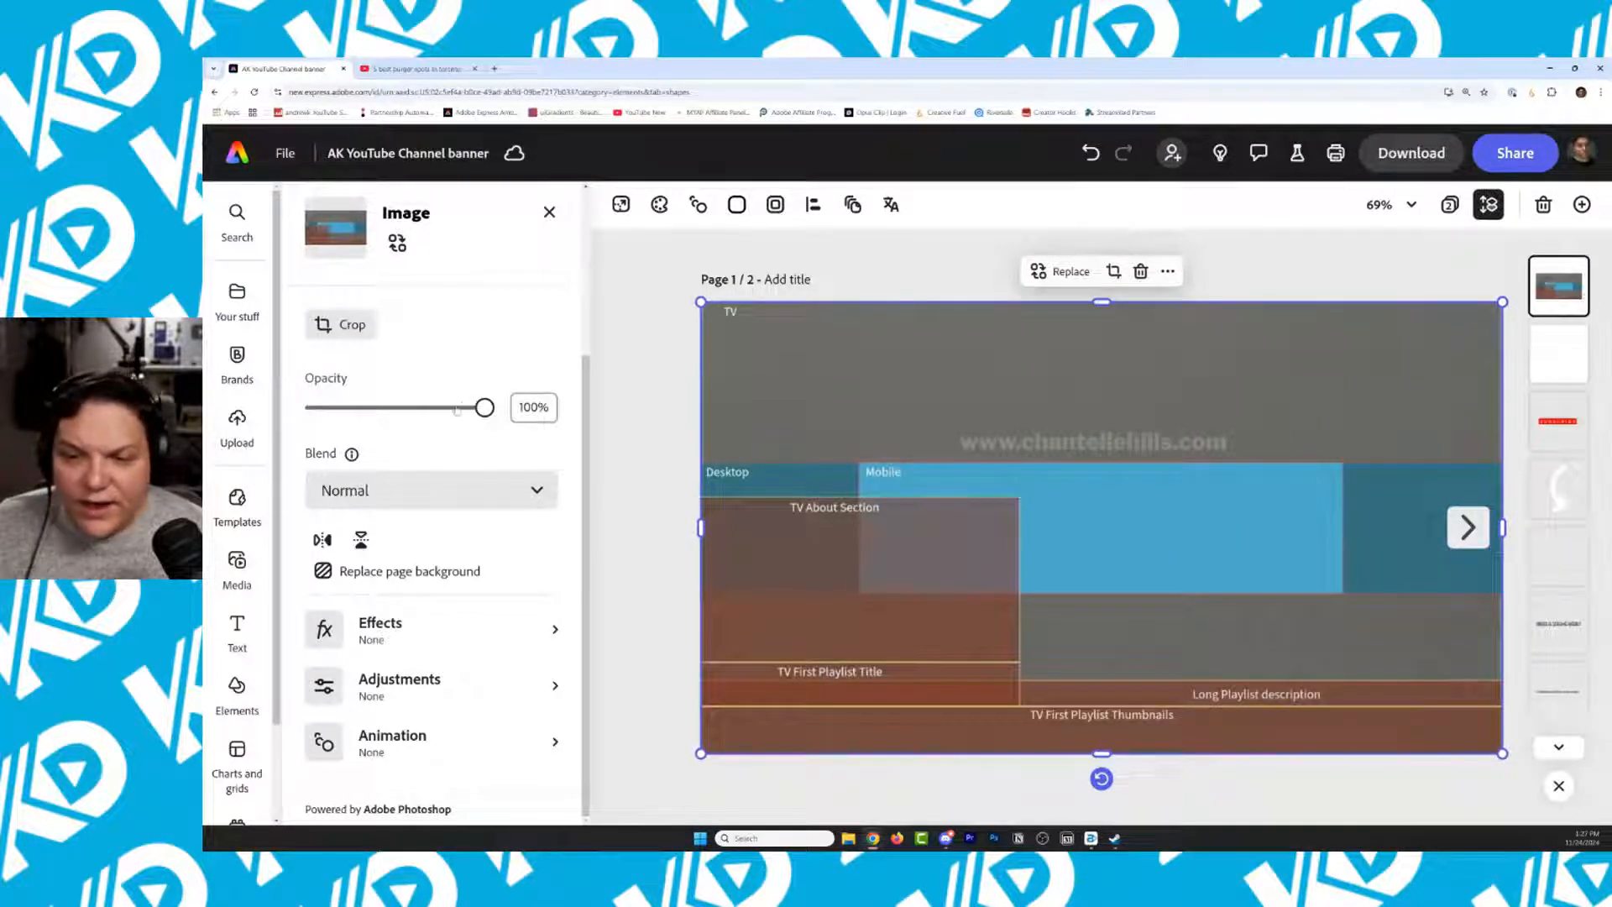
left_click_drag(457, 409, 408, 409)
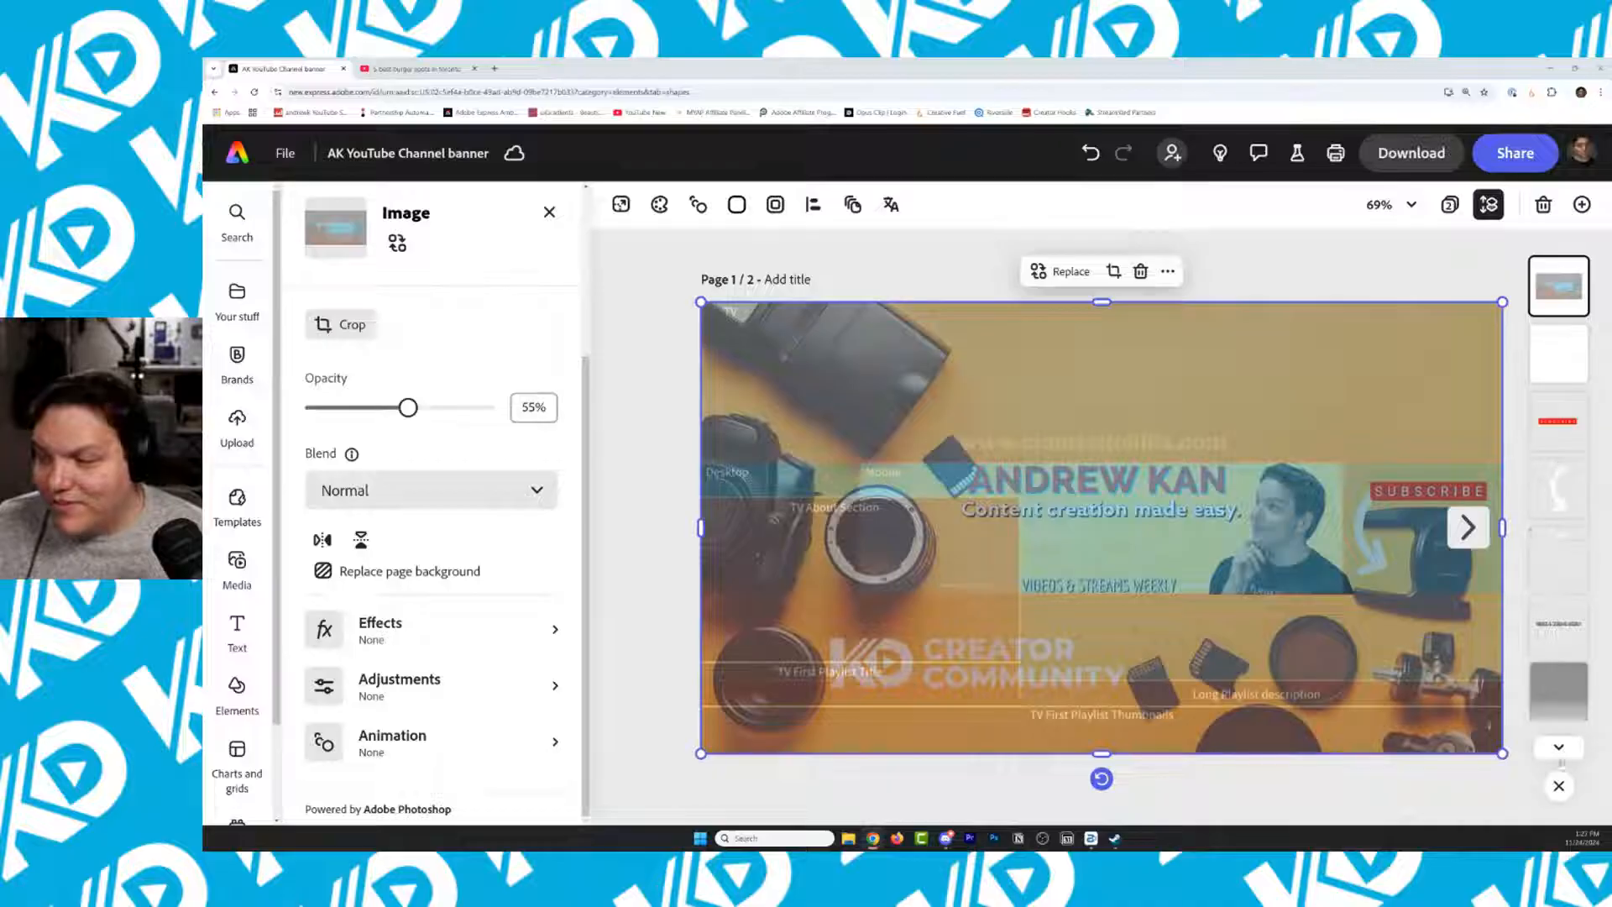
Move the white Creator Community logo out of the playlist zone into the TV area above the channel name
left_click(1559, 747)
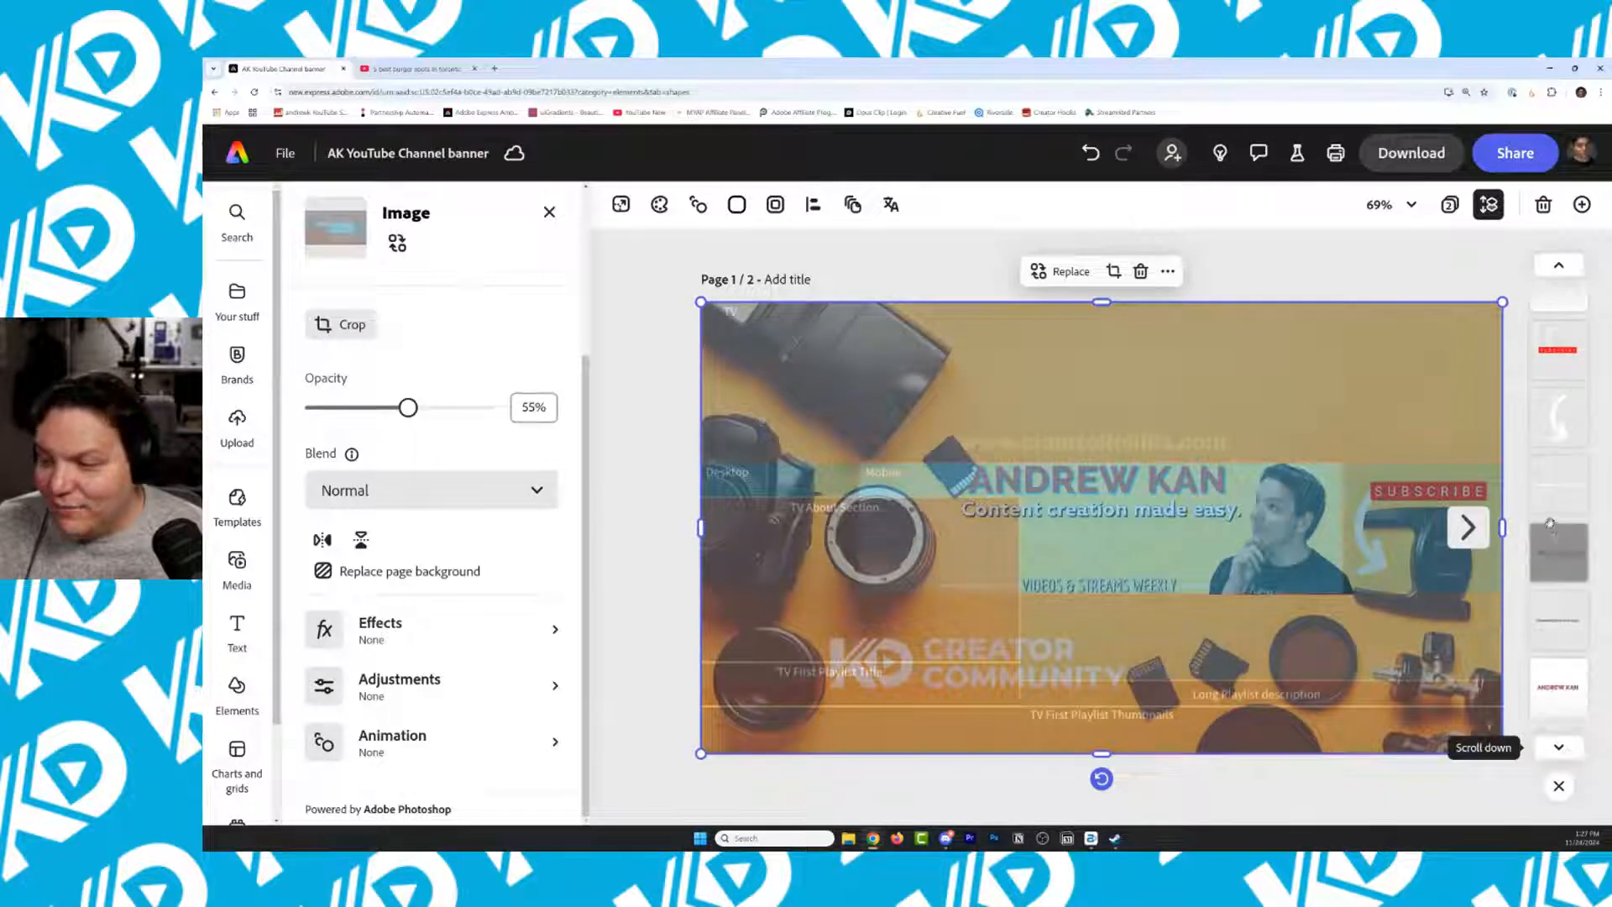
scroll(1560, 491, "up", 2)
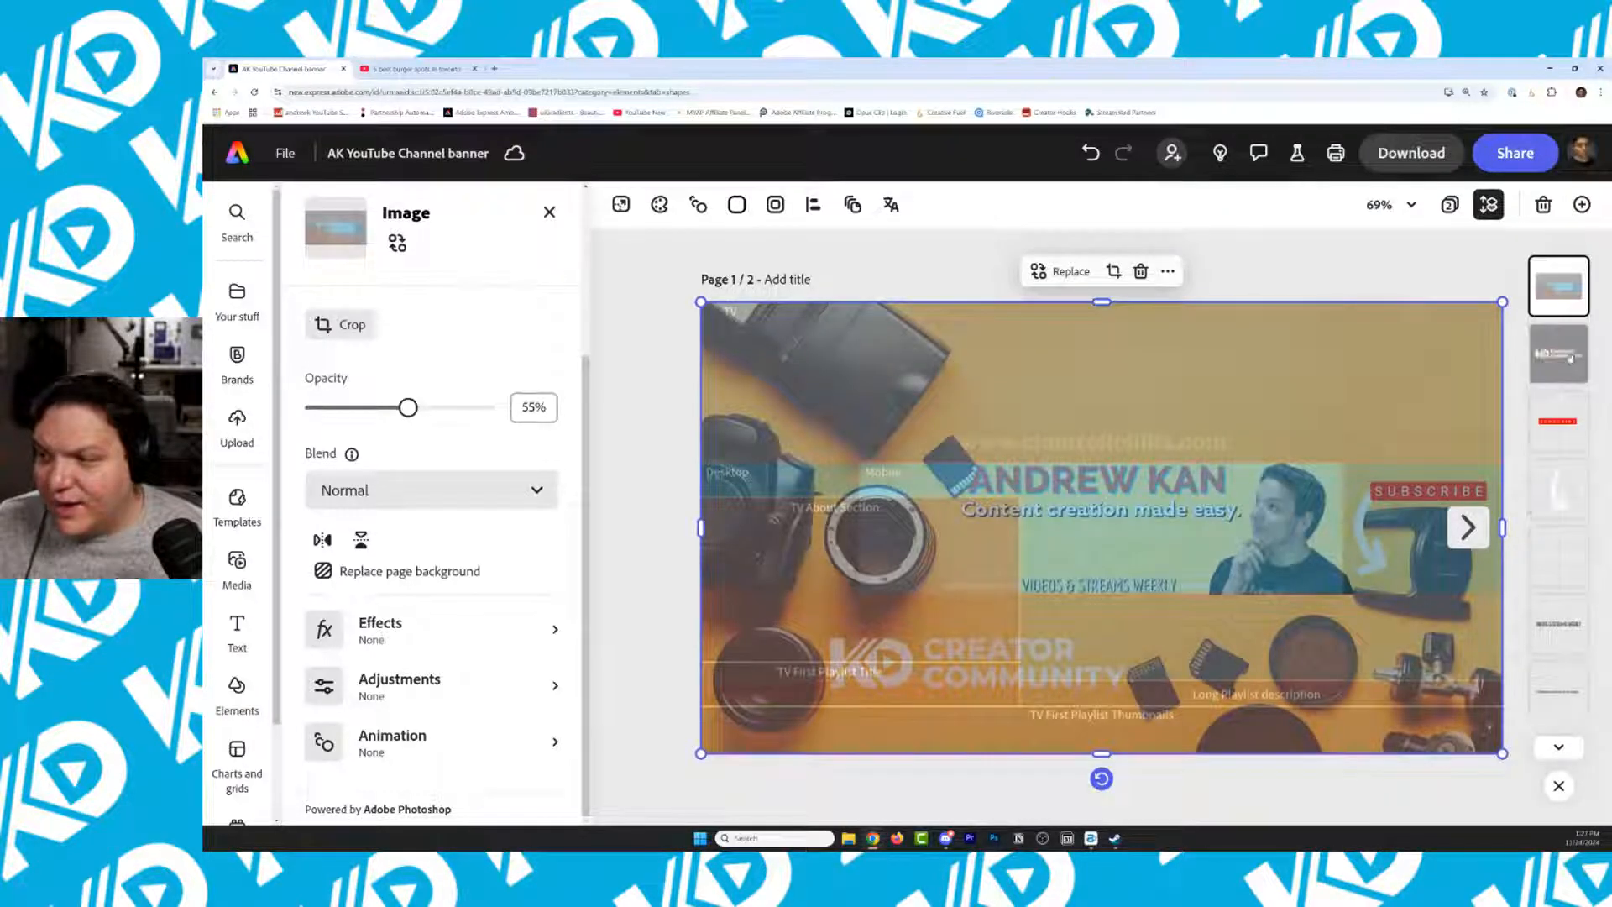
left_click(1559, 352)
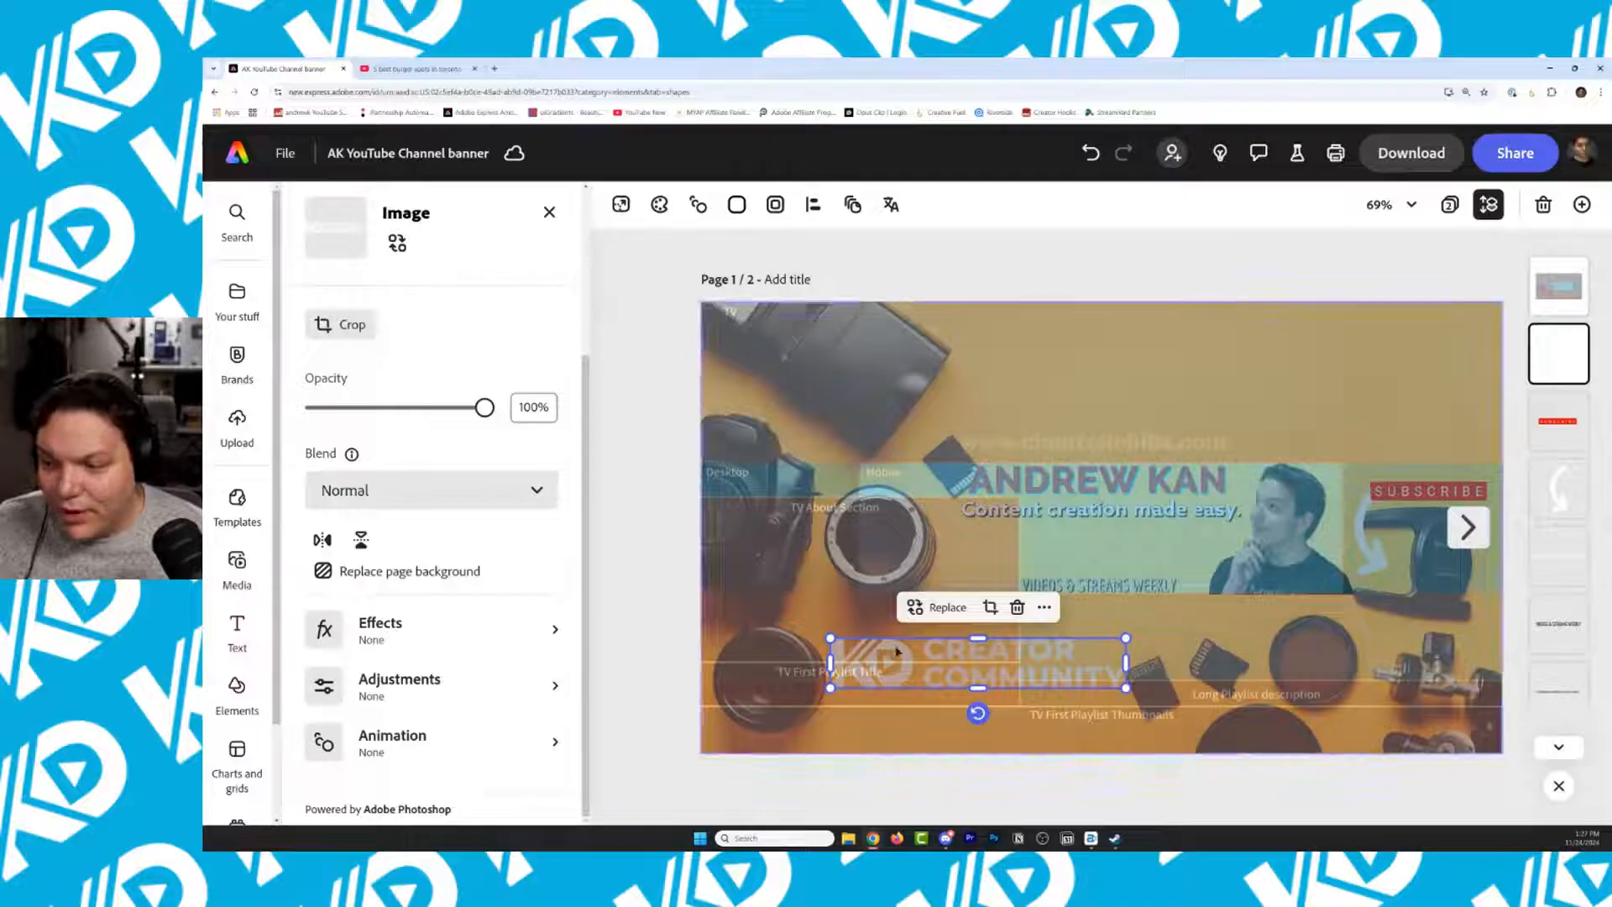
left_click_drag(897, 652, 1022, 362)
left_click(826, 747)
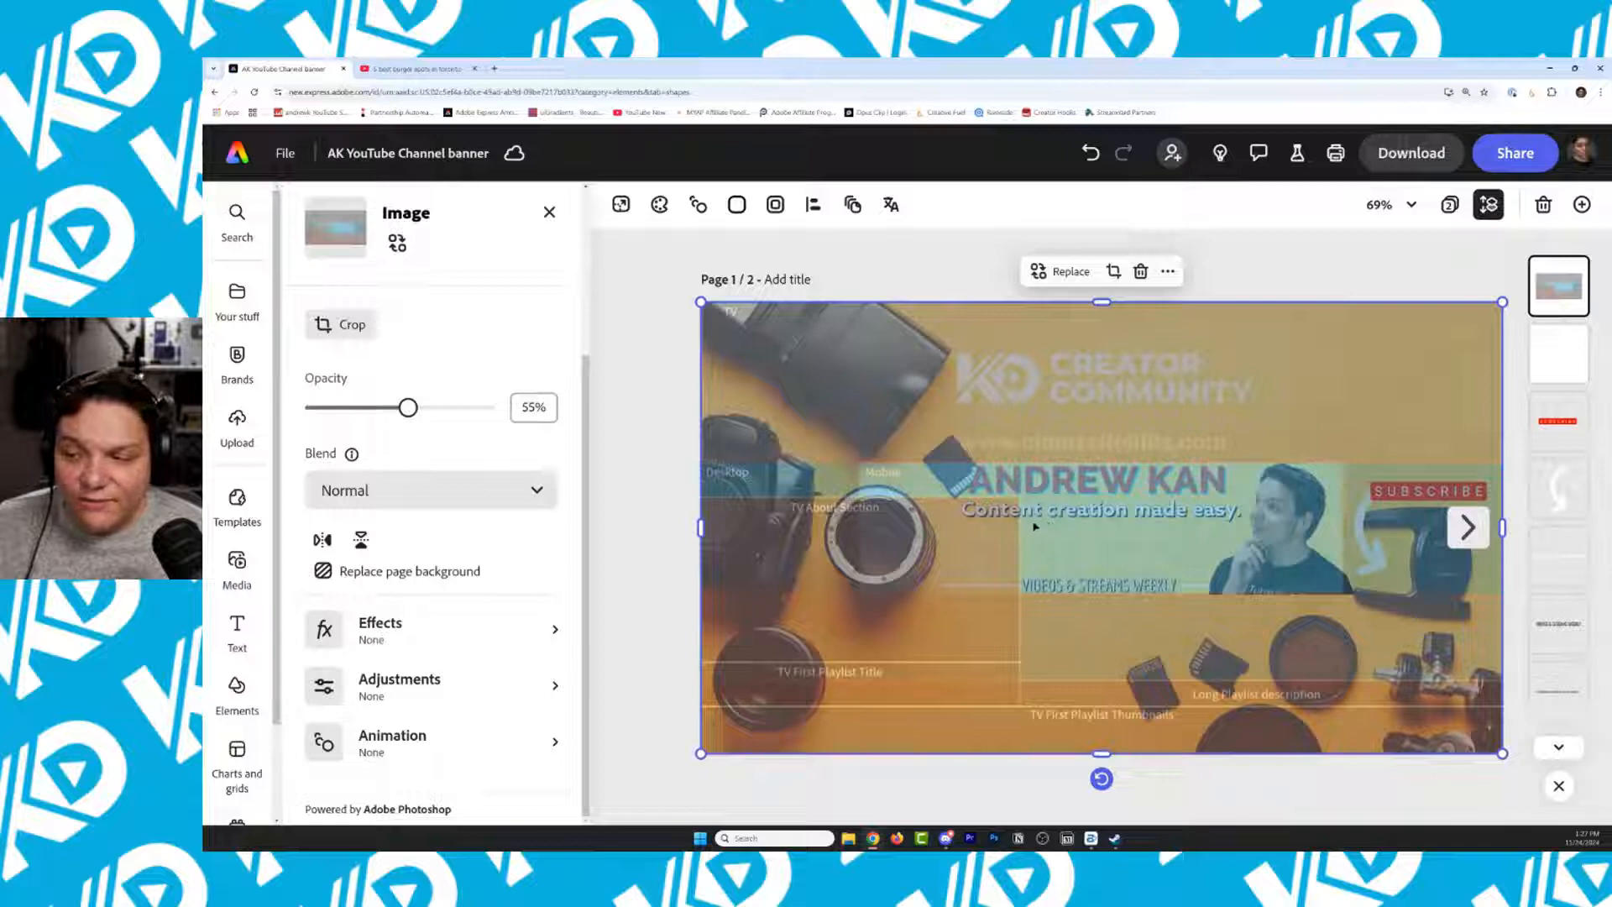
Enlarge the Creator Community logo and center it horizontally near the upper edge of the banner
left_click(1104, 384)
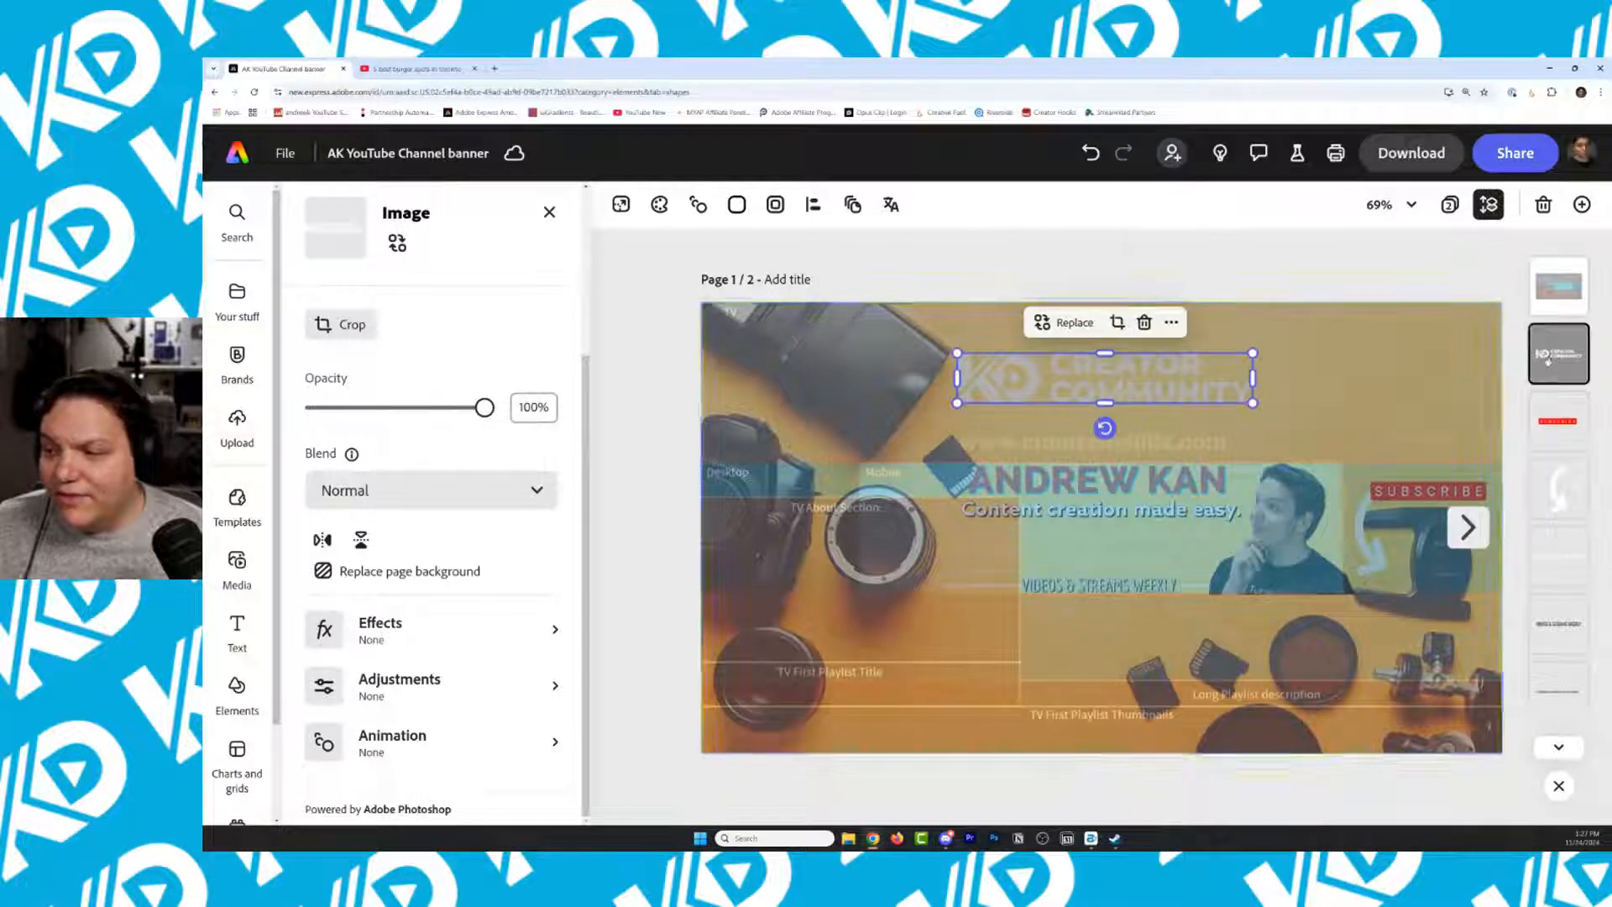
left_click_drag(1254, 403, 1414, 434)
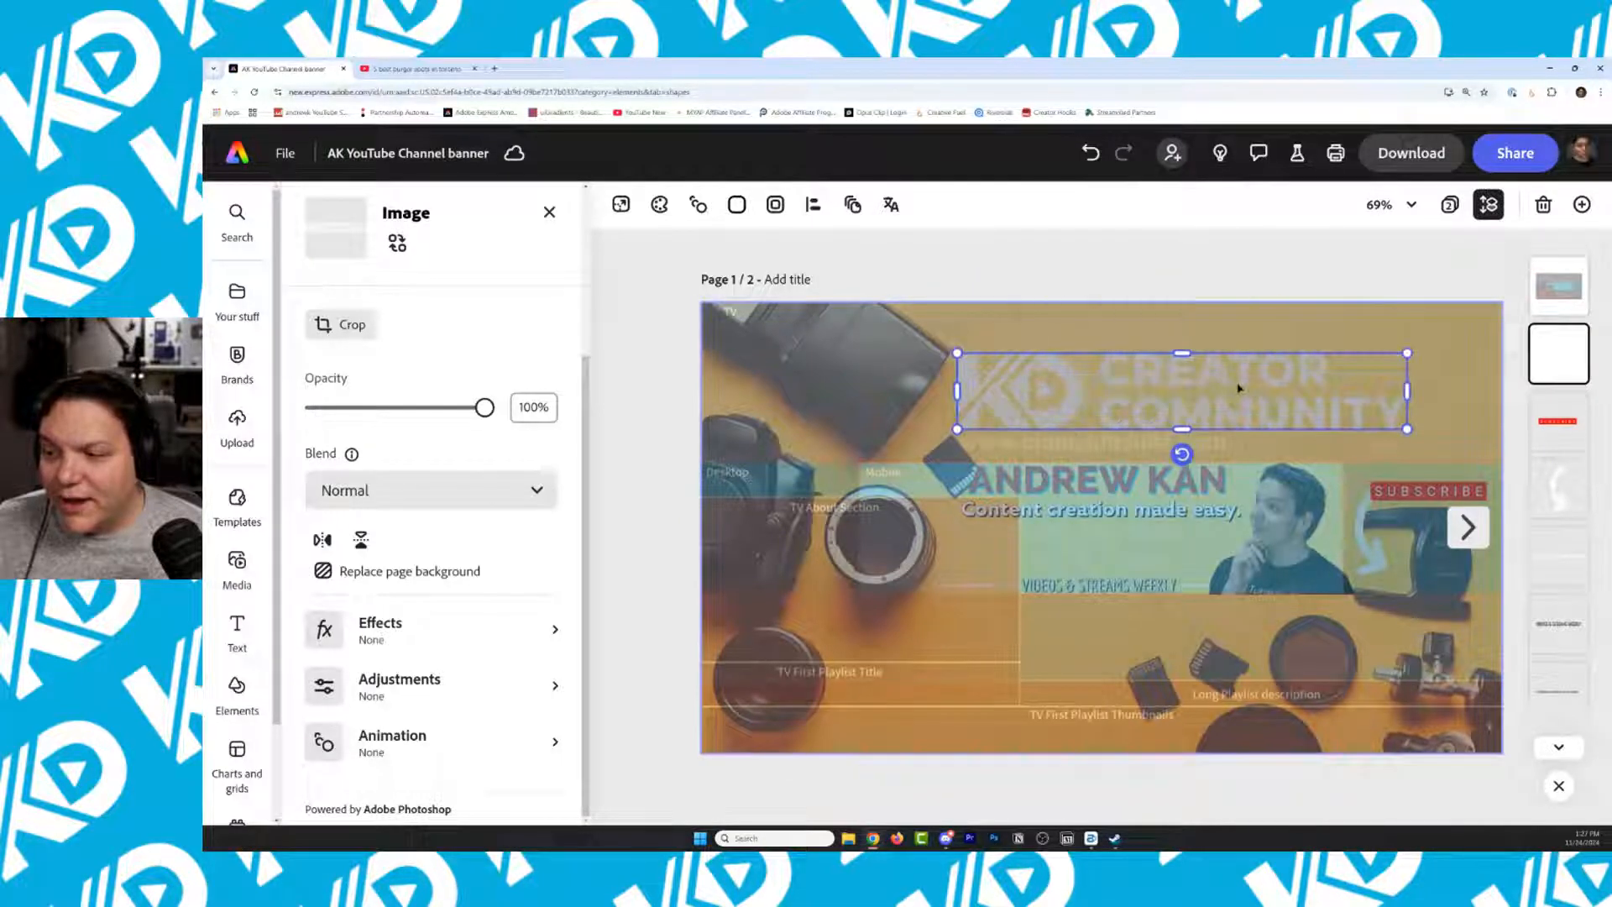
left_click_drag(1241, 370, 1178, 365)
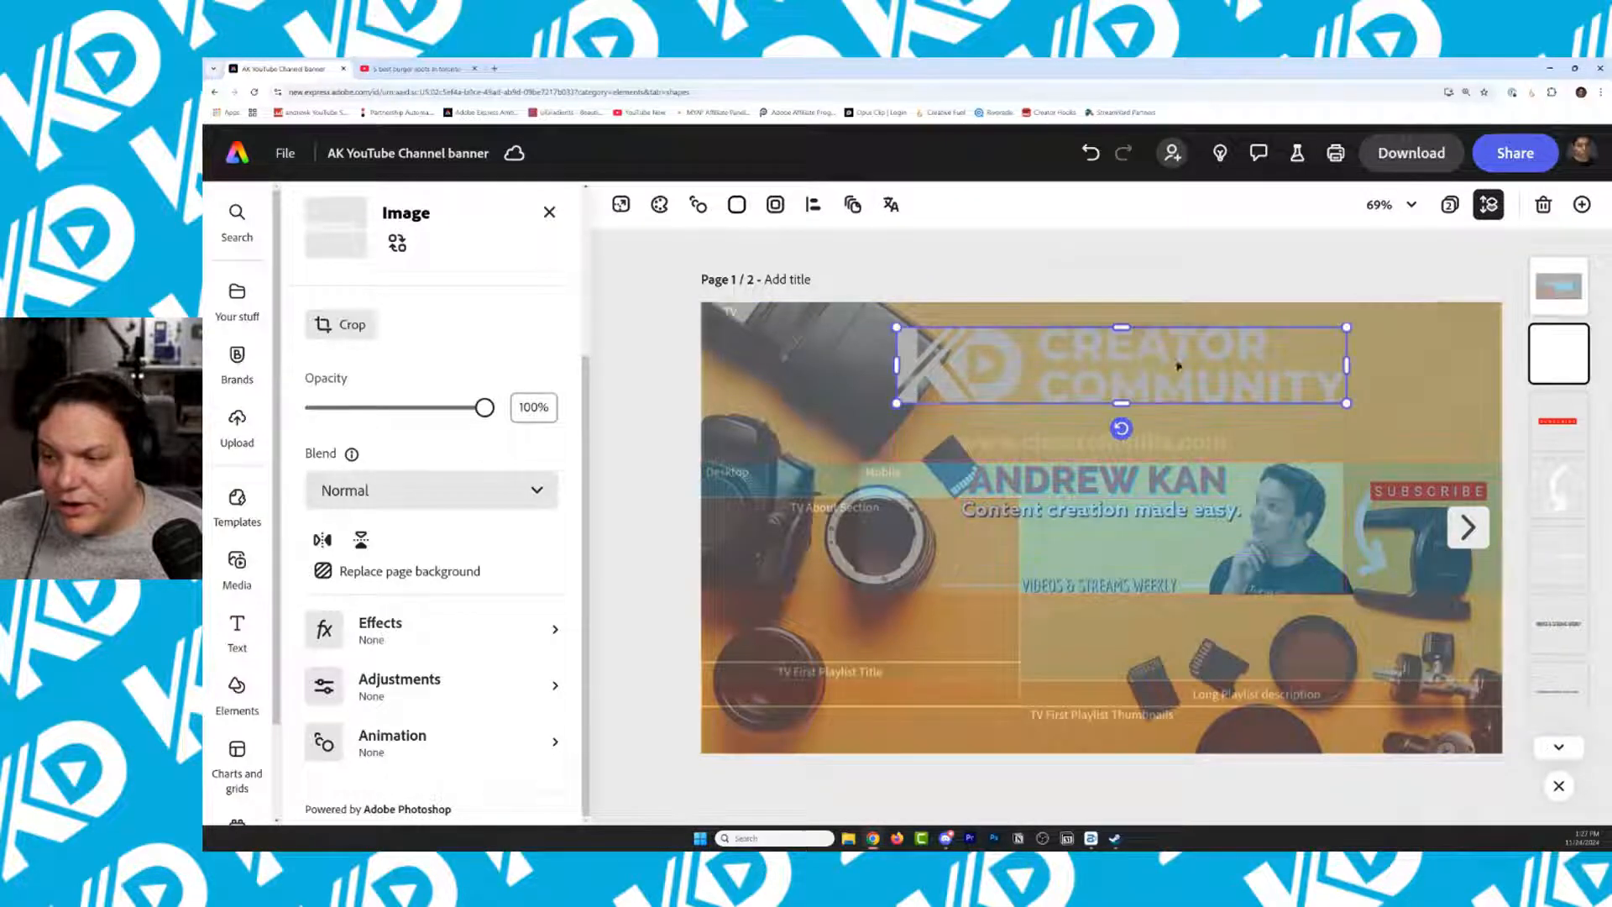
left_click(813, 204)
left_click(941, 336)
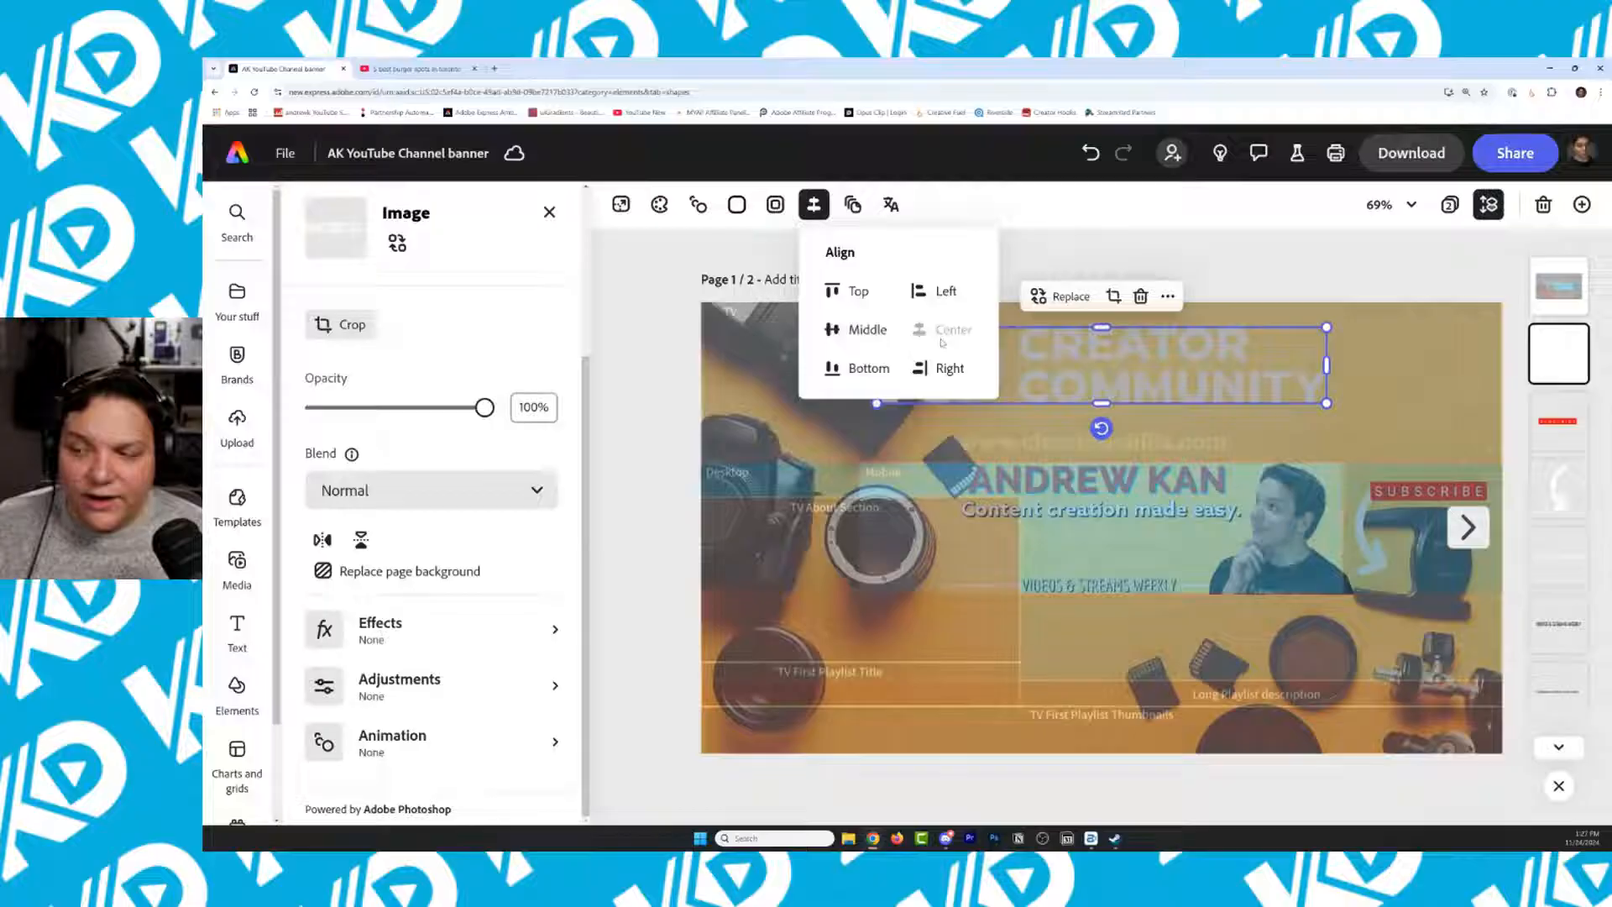
left_click(1226, 234)
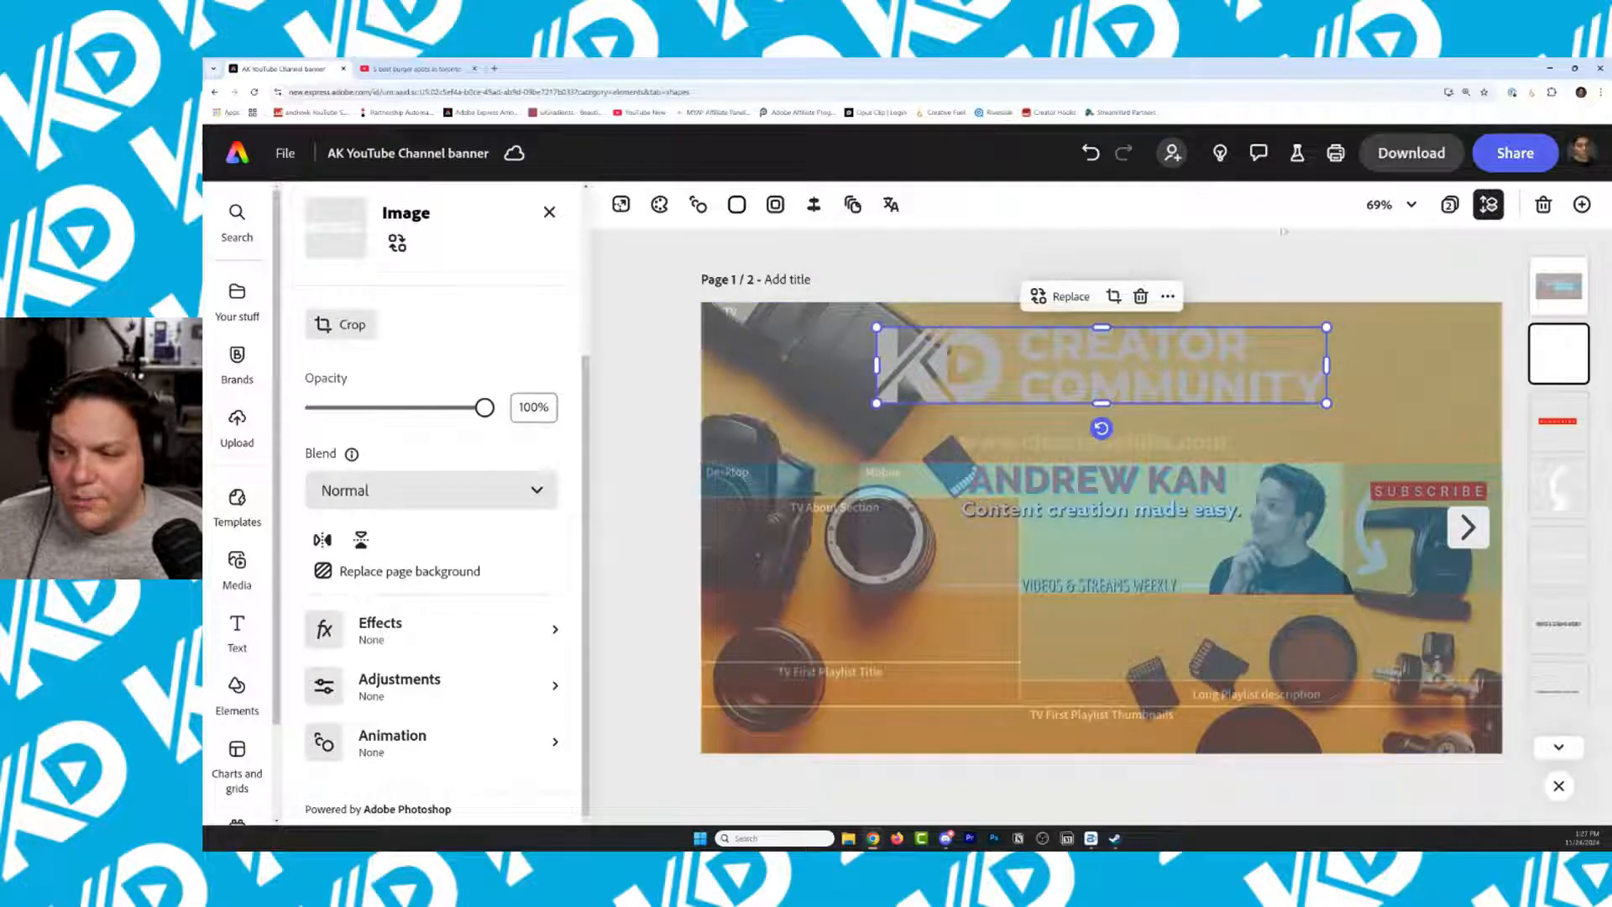
left_click(1262, 265)
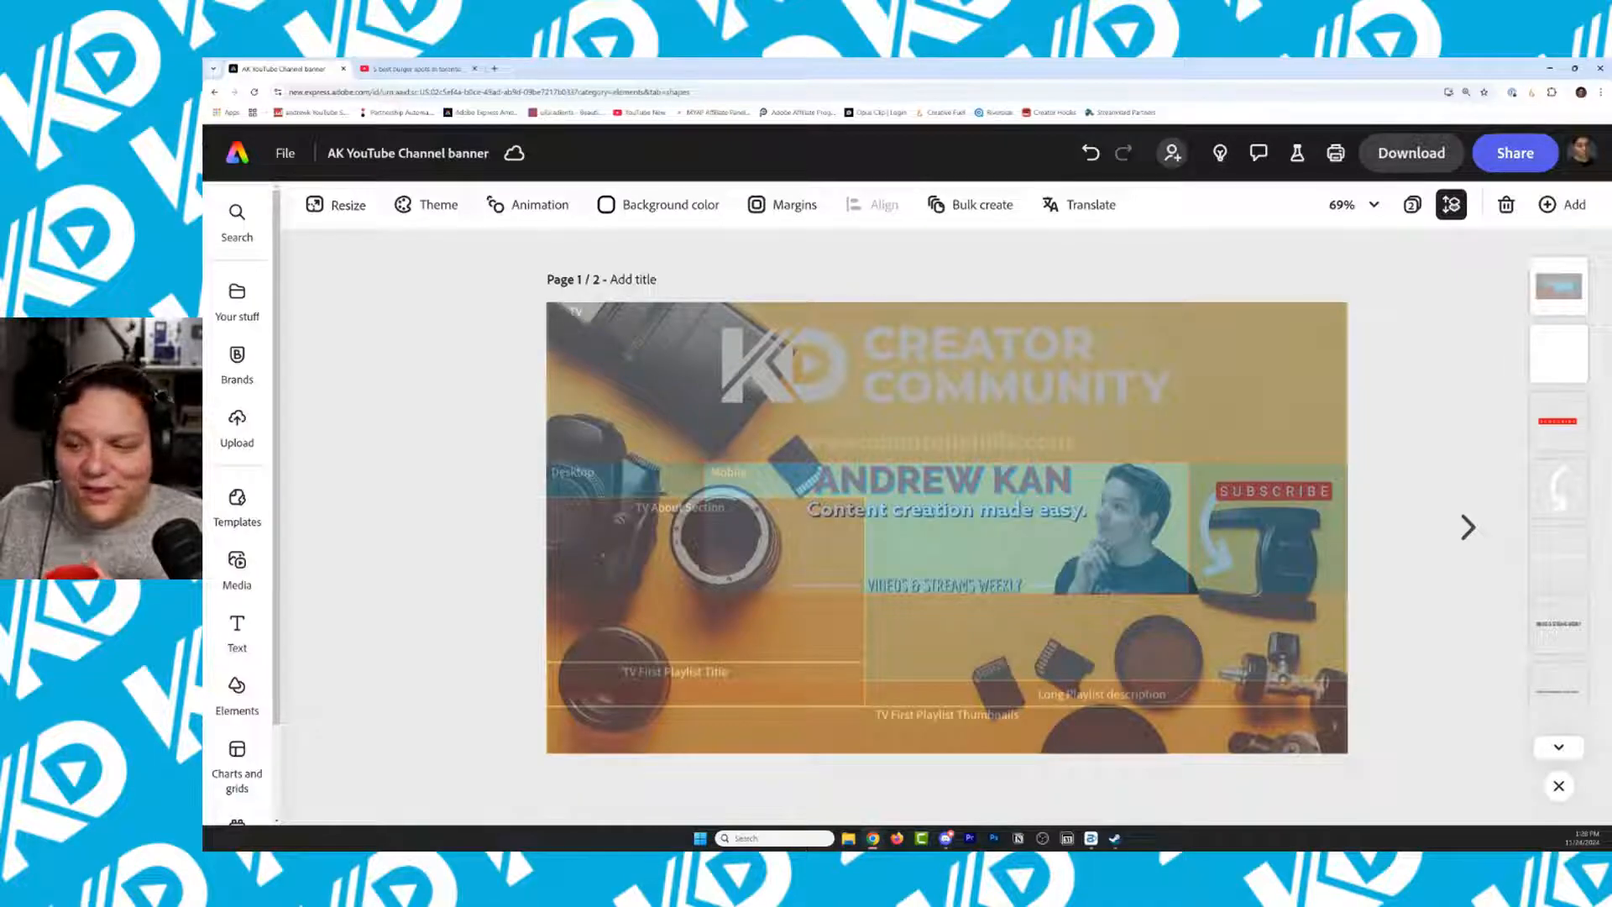
Delete the SUBSCRIBE label, the white line before VIDEOS & STREAMS WEEKLY and the curved arrow from page 1
left_click(1559, 422)
key("Delete")
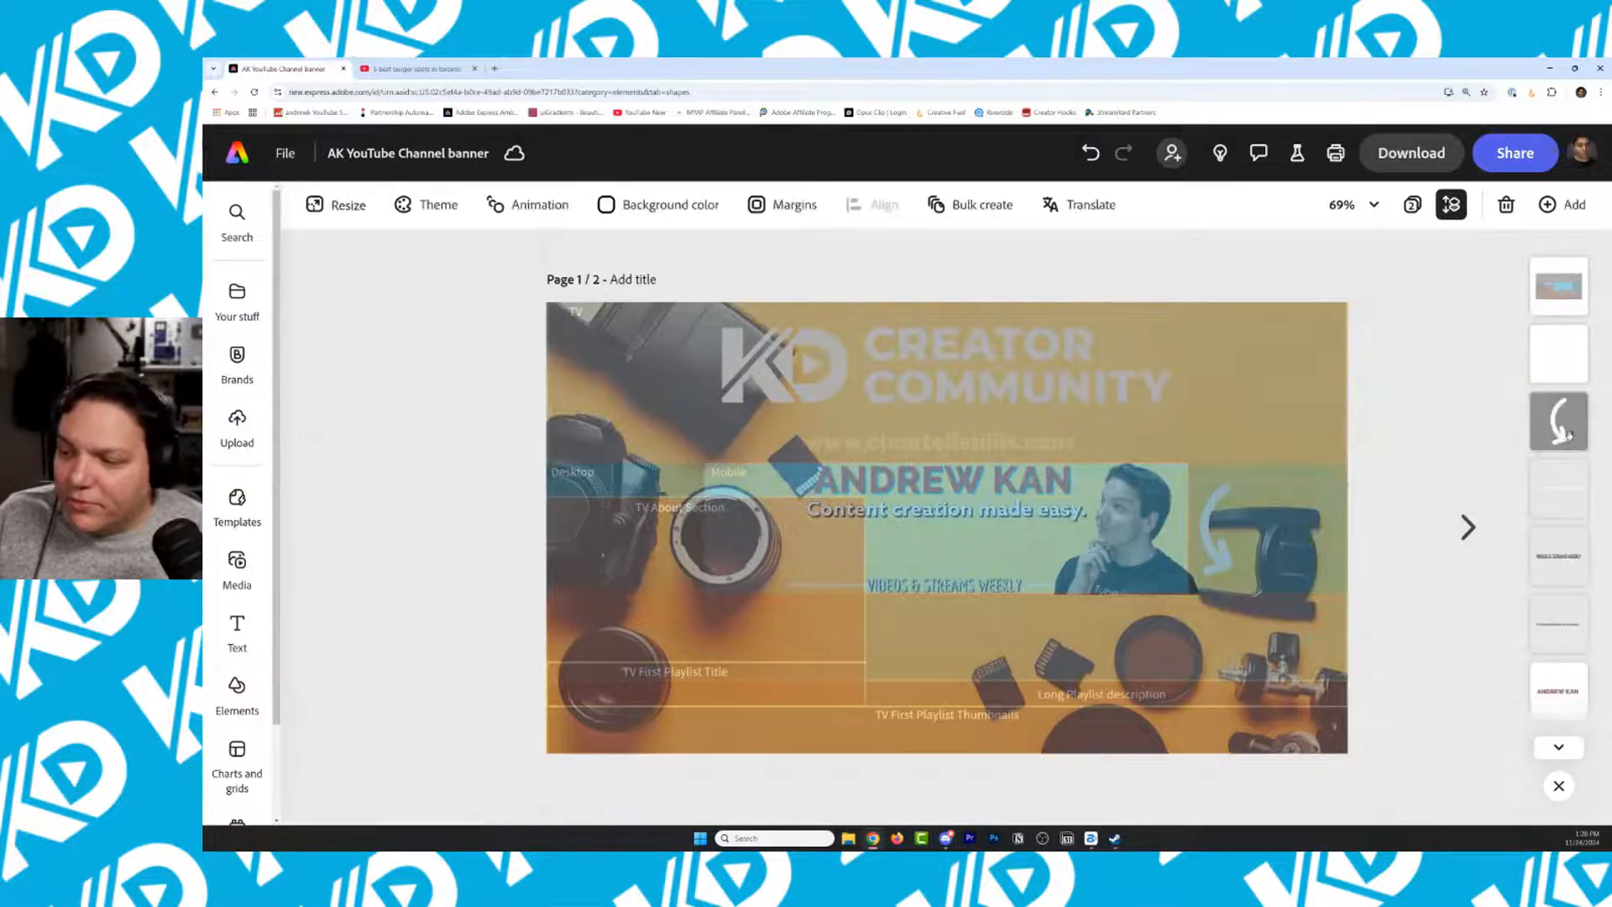
left_click(1569, 493)
key("Delete")
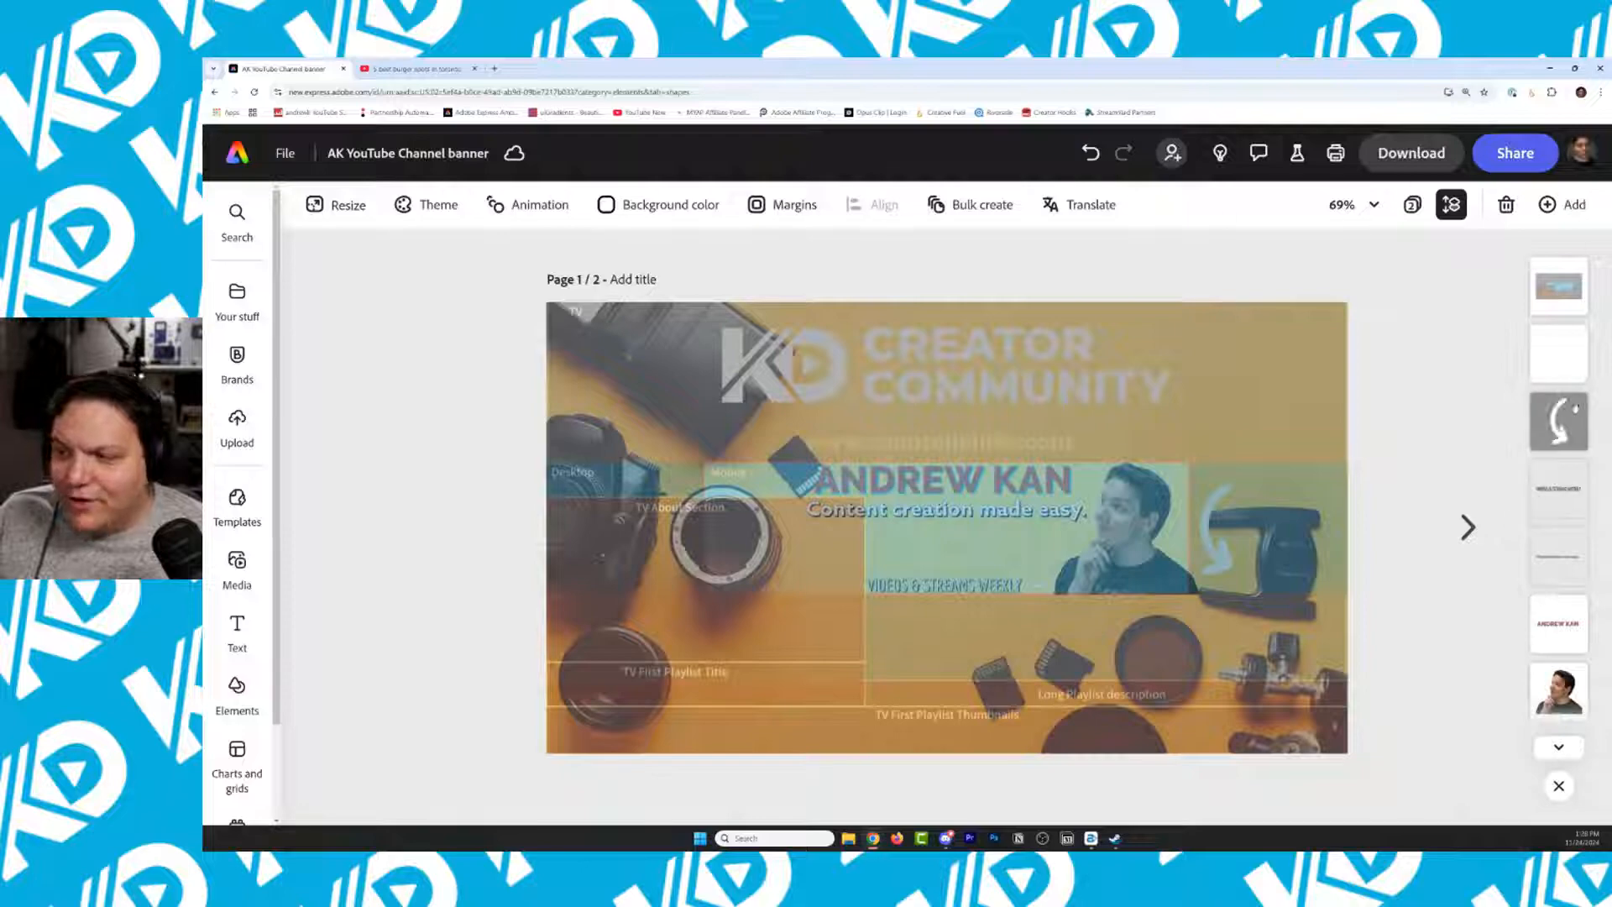
left_click(1586, 406)
key("Delete")
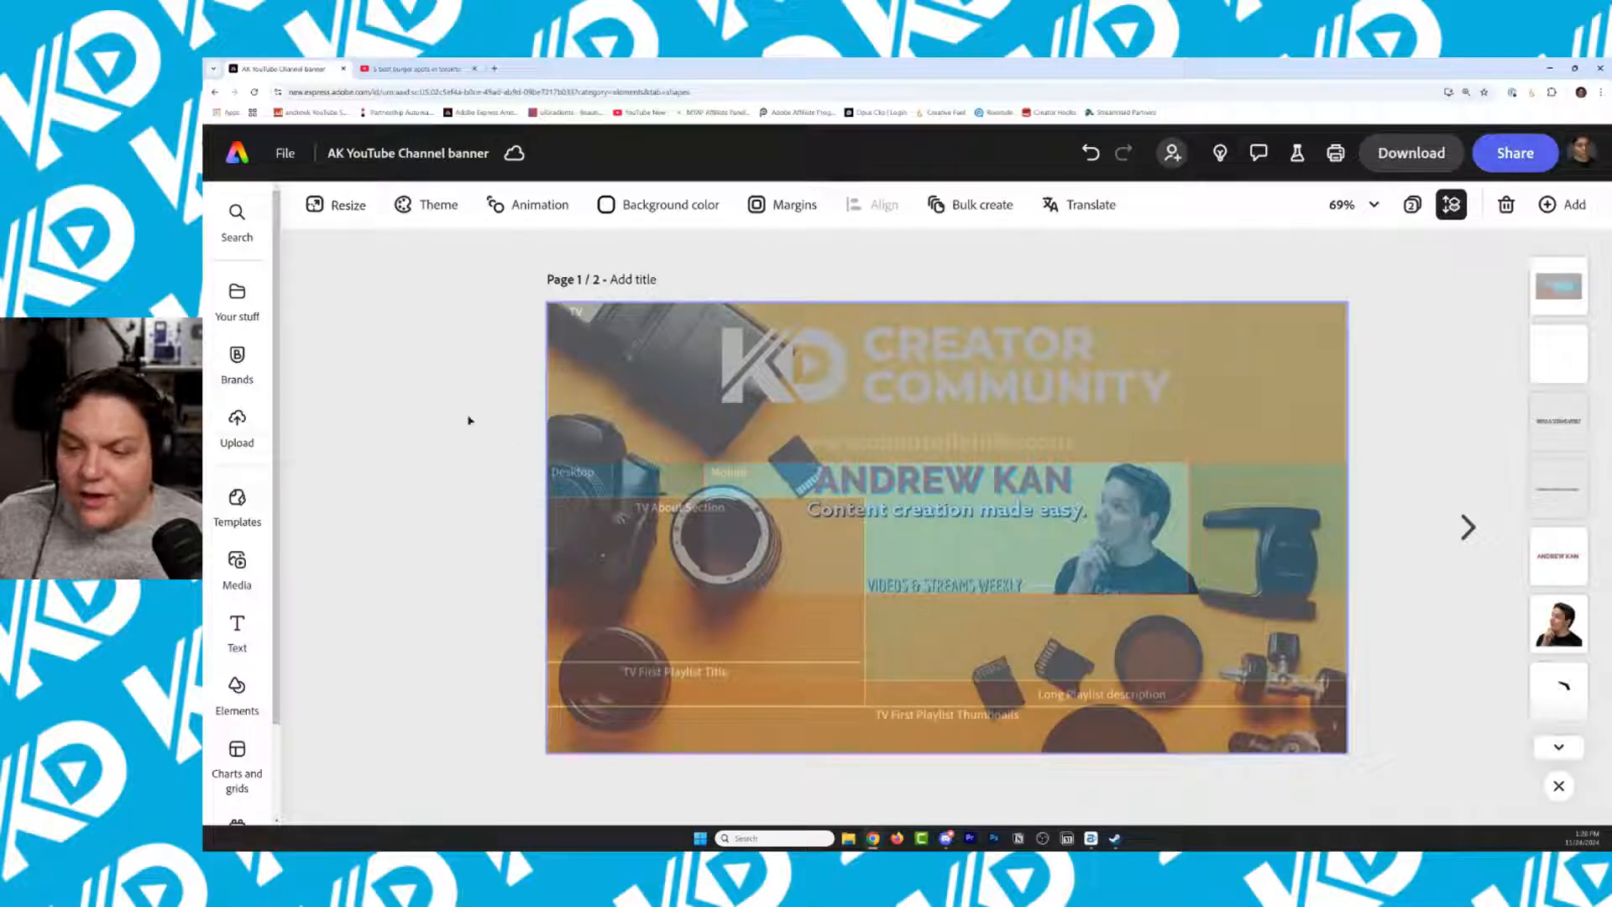
Add the red and blue KD logo from the Kan Do Creator Community brand's logos to page 1
left_click(237, 361)
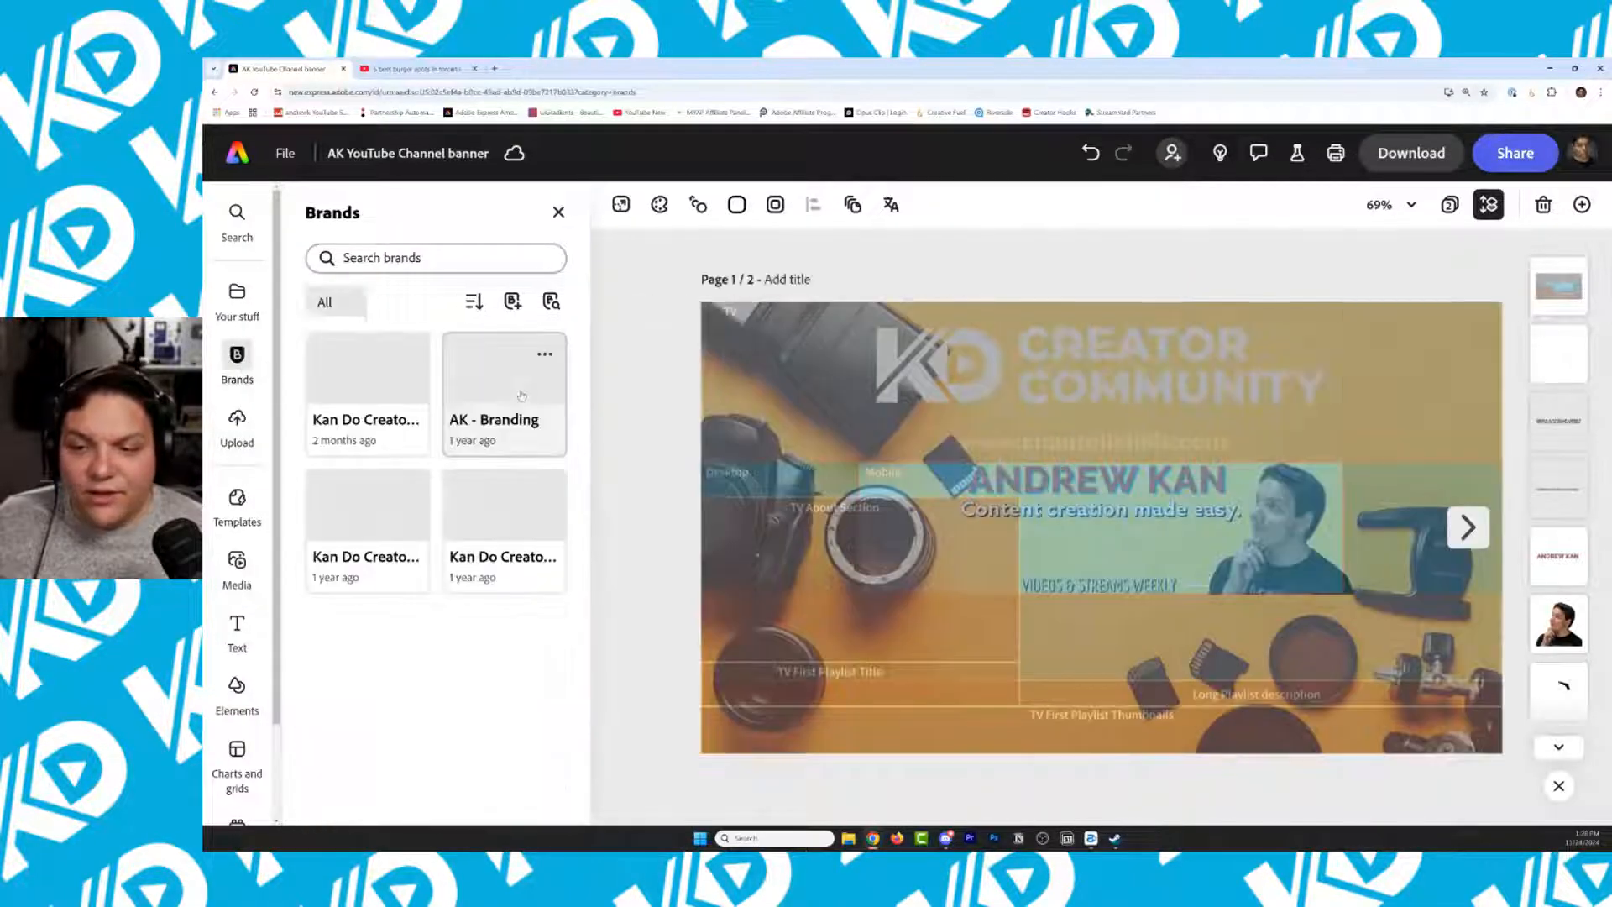
left_click(343, 378)
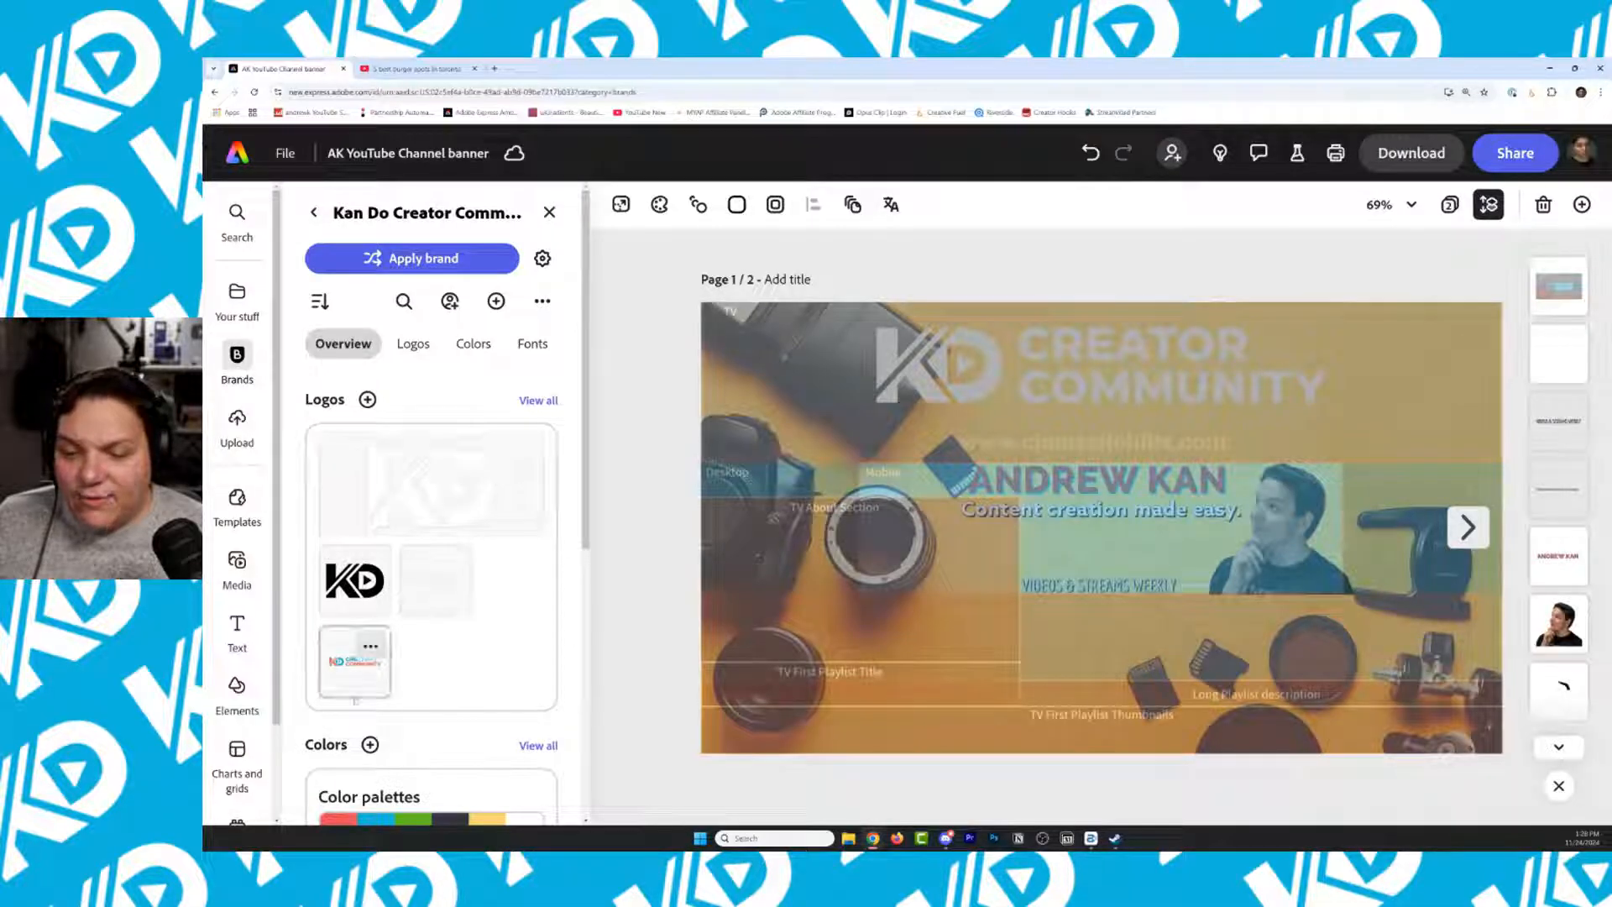
scroll(357, 672, "down", 3)
scroll(361, 622, "up", 3)
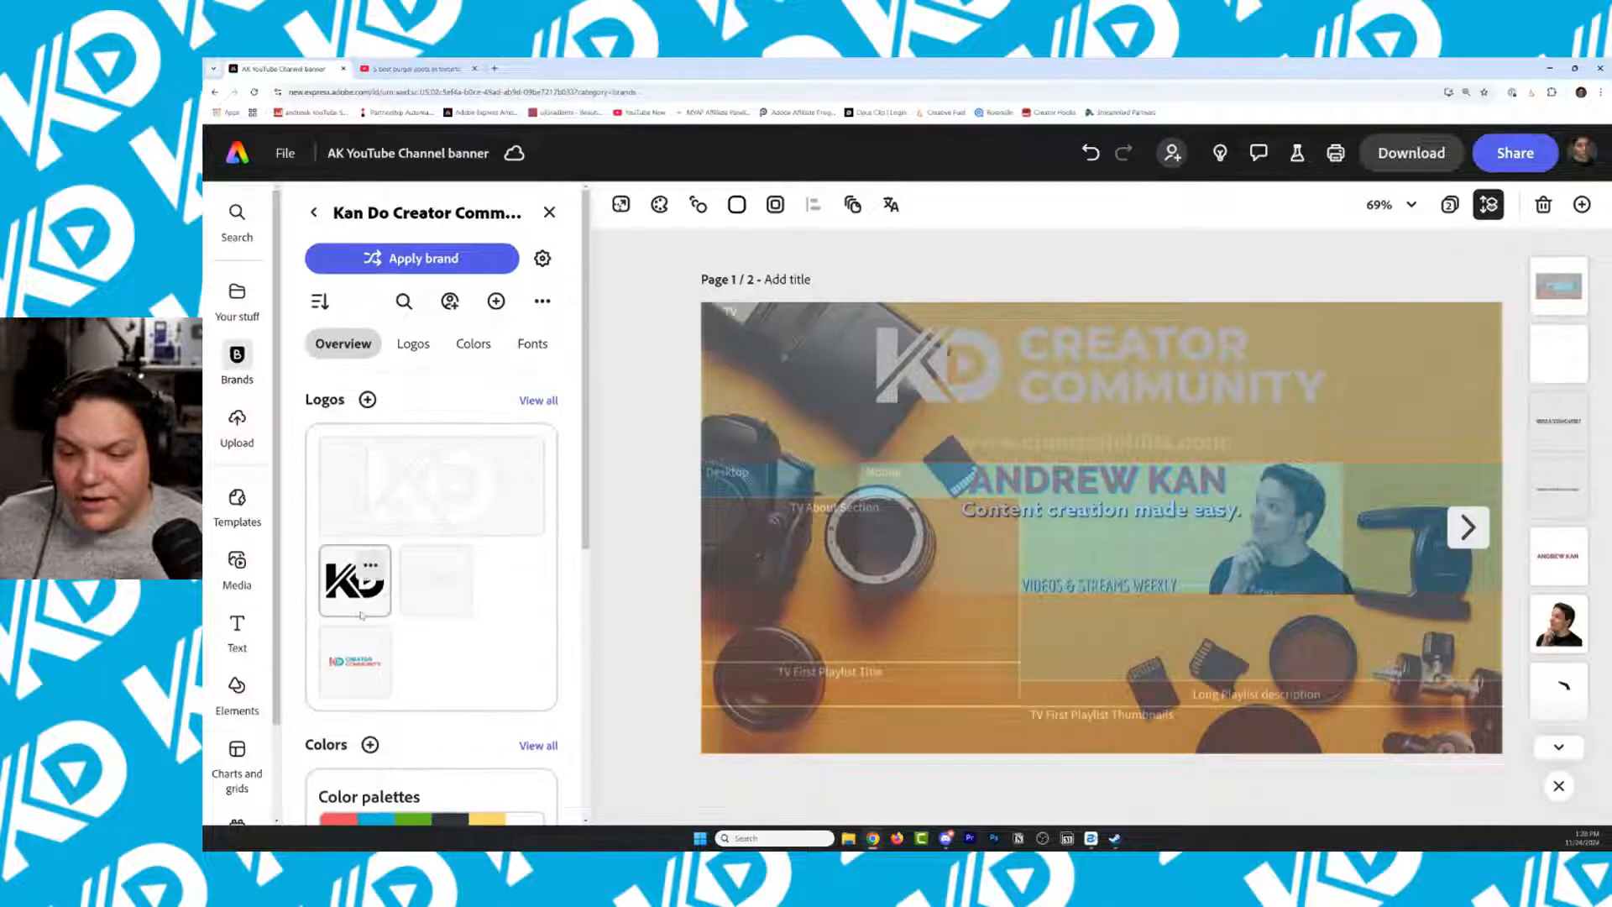
left_click(538, 401)
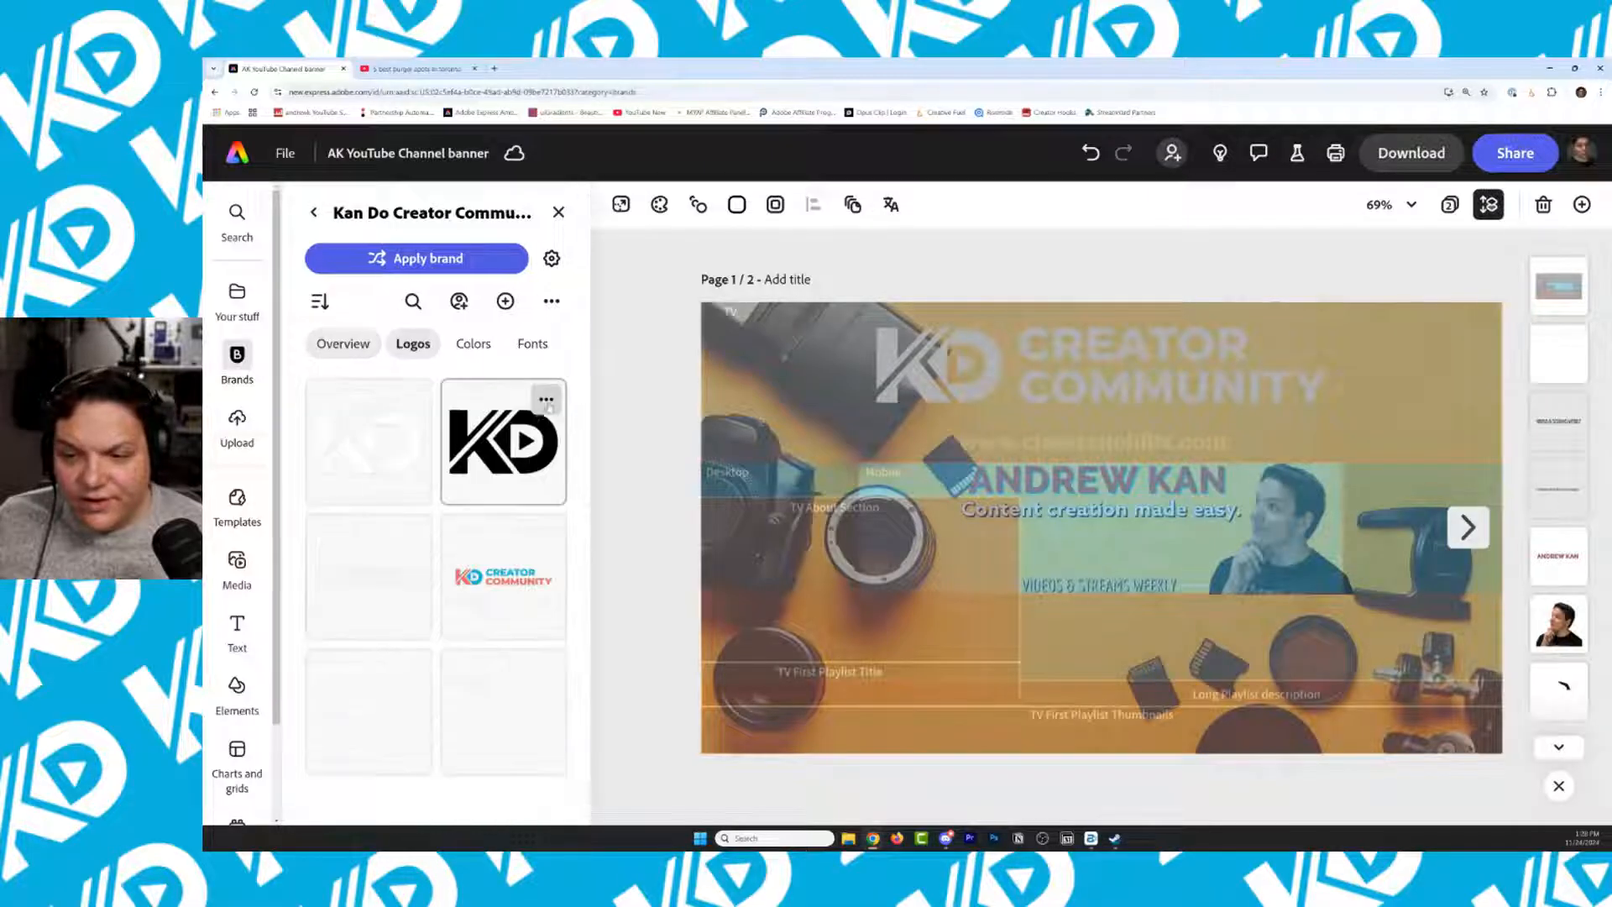
left_click(503, 712)
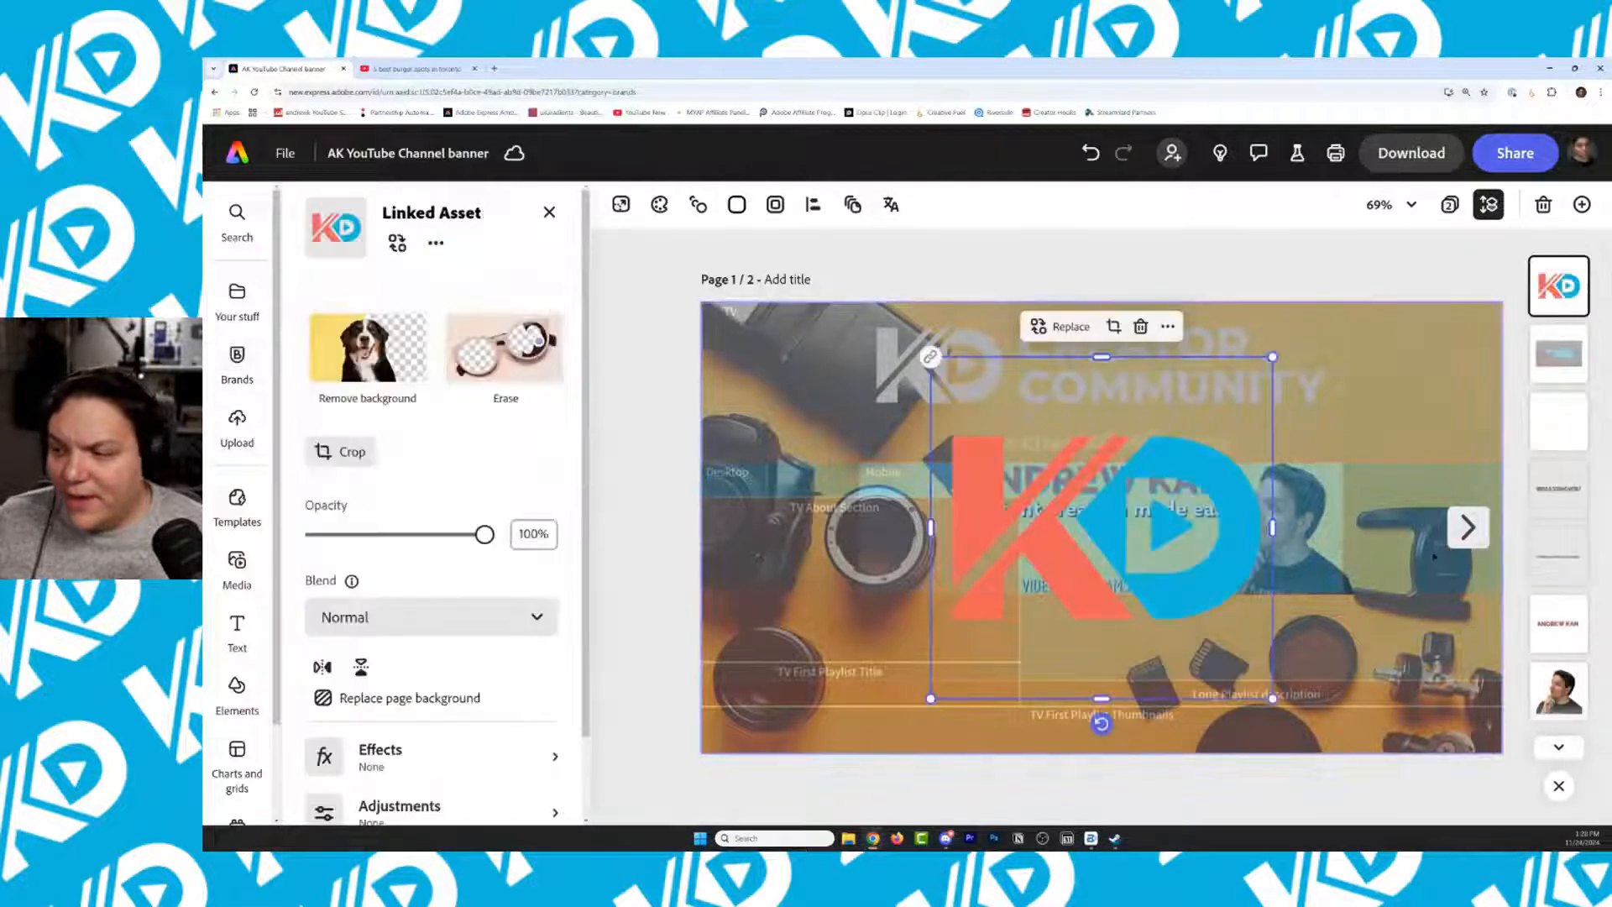
Shrink the colored KD logo and place it in the banner's upper-right corner beside the Creator Community logo
left_click_drag(1273, 357, 1029, 602)
left_click_drag(980, 653, 1425, 358)
left_click(1179, 268)
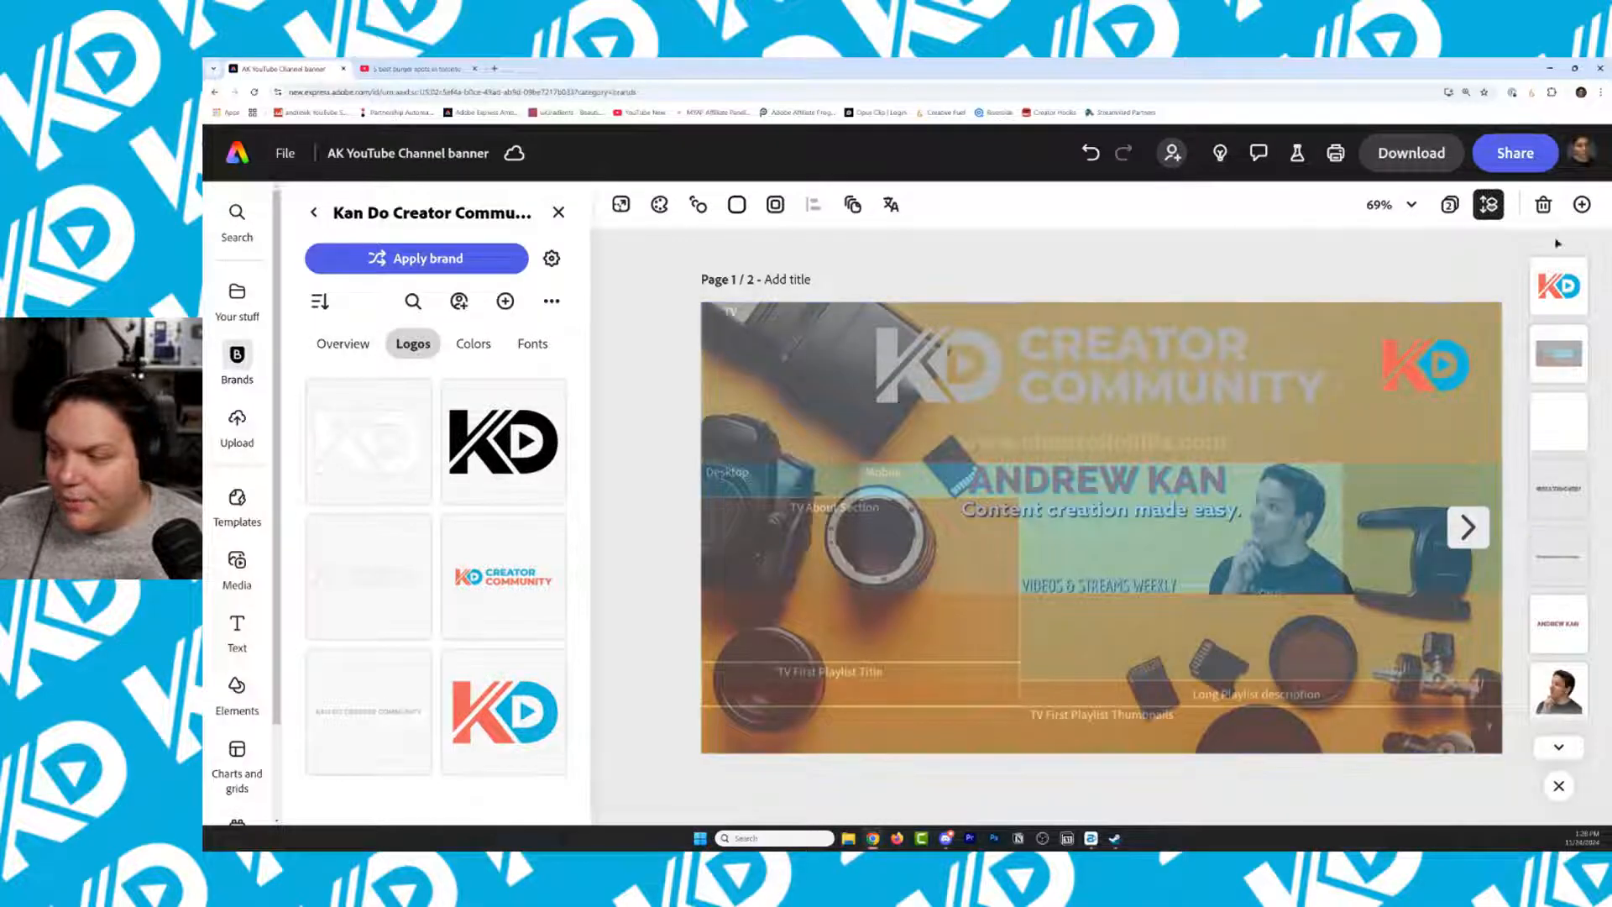
Compare the banner with the layout guide at 100% opacity and with it hidden at 0%
left_click(1559, 354)
left_click_drag(410, 638, 1094, 657)
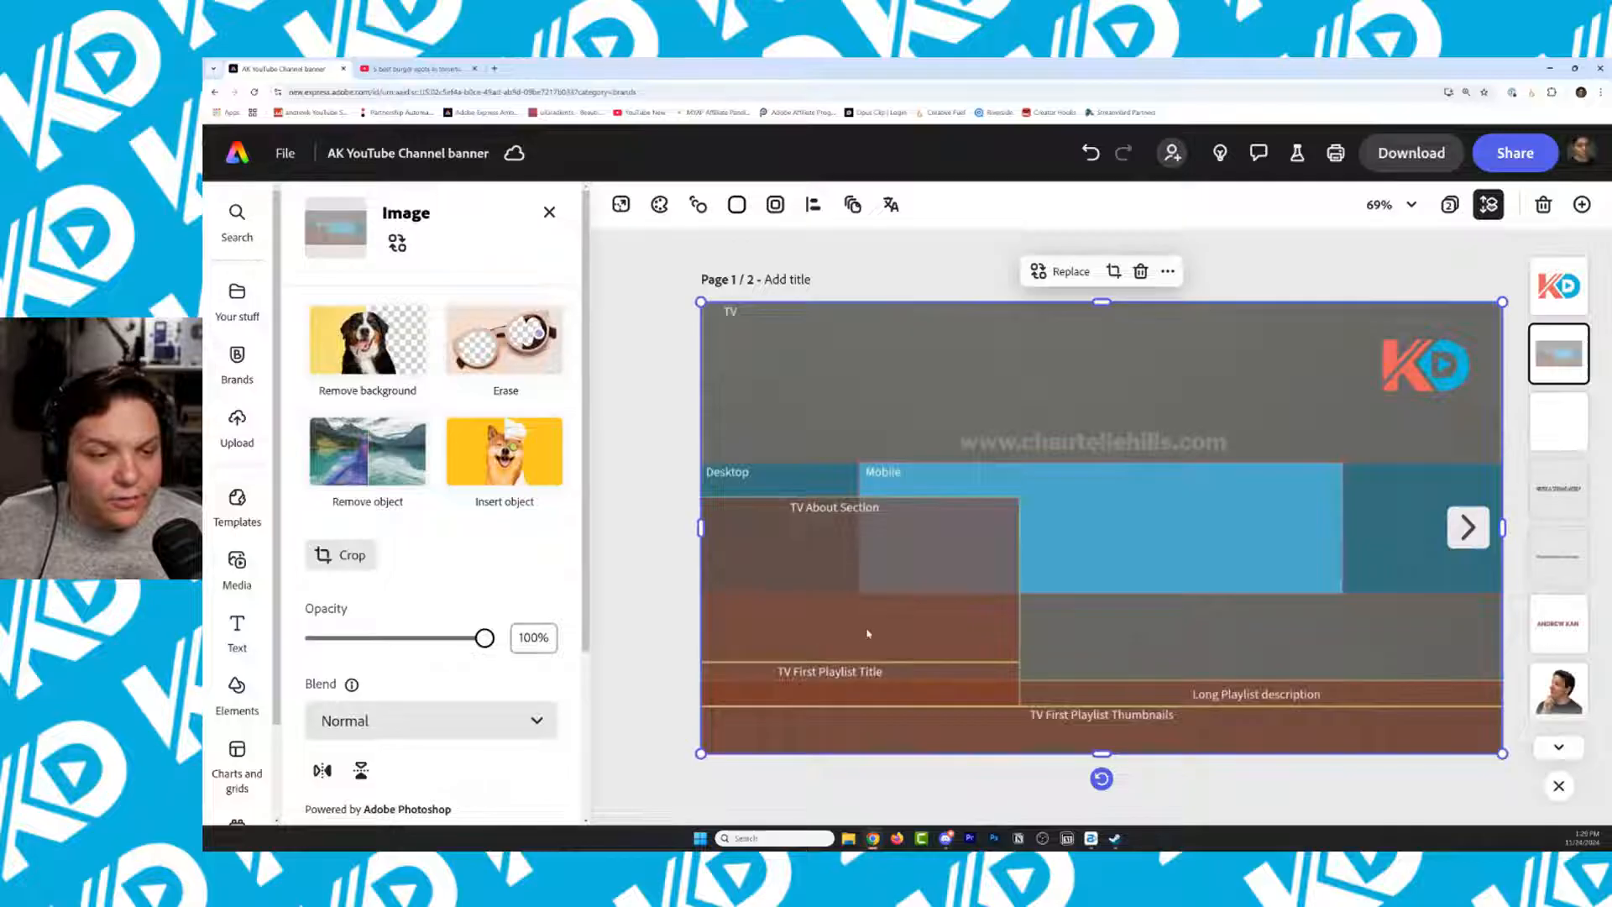
left_click_drag(484, 638, 314, 638)
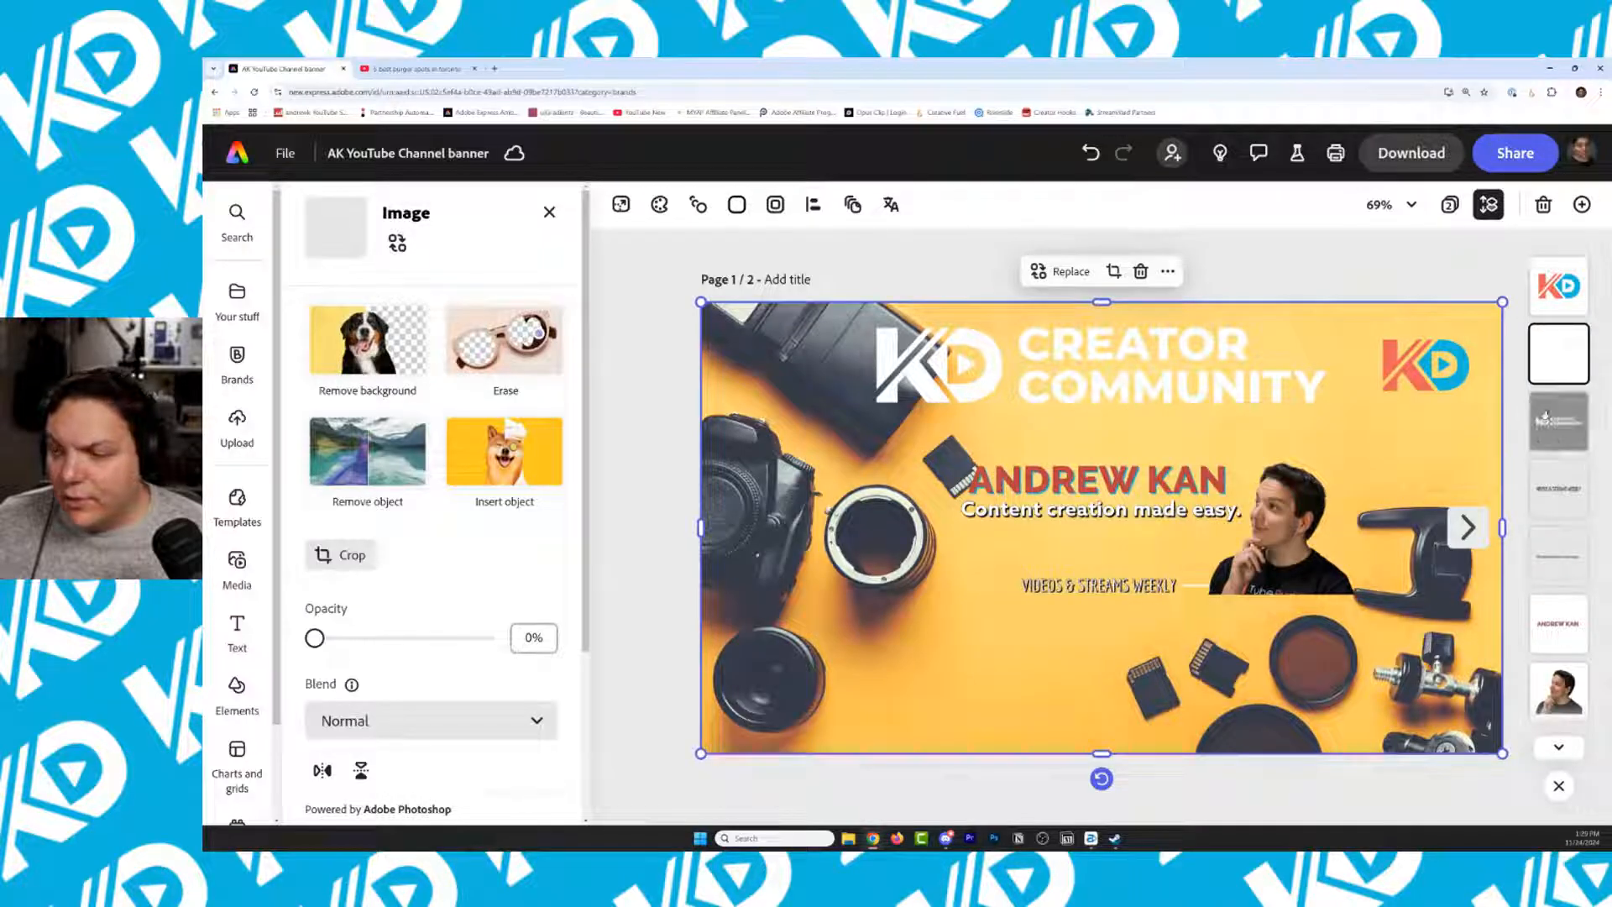
Move the remaining white line from under the portrait to just before the VIDEOS & STREAMS WEEKLY text
scroll(1560, 588, "down", 3)
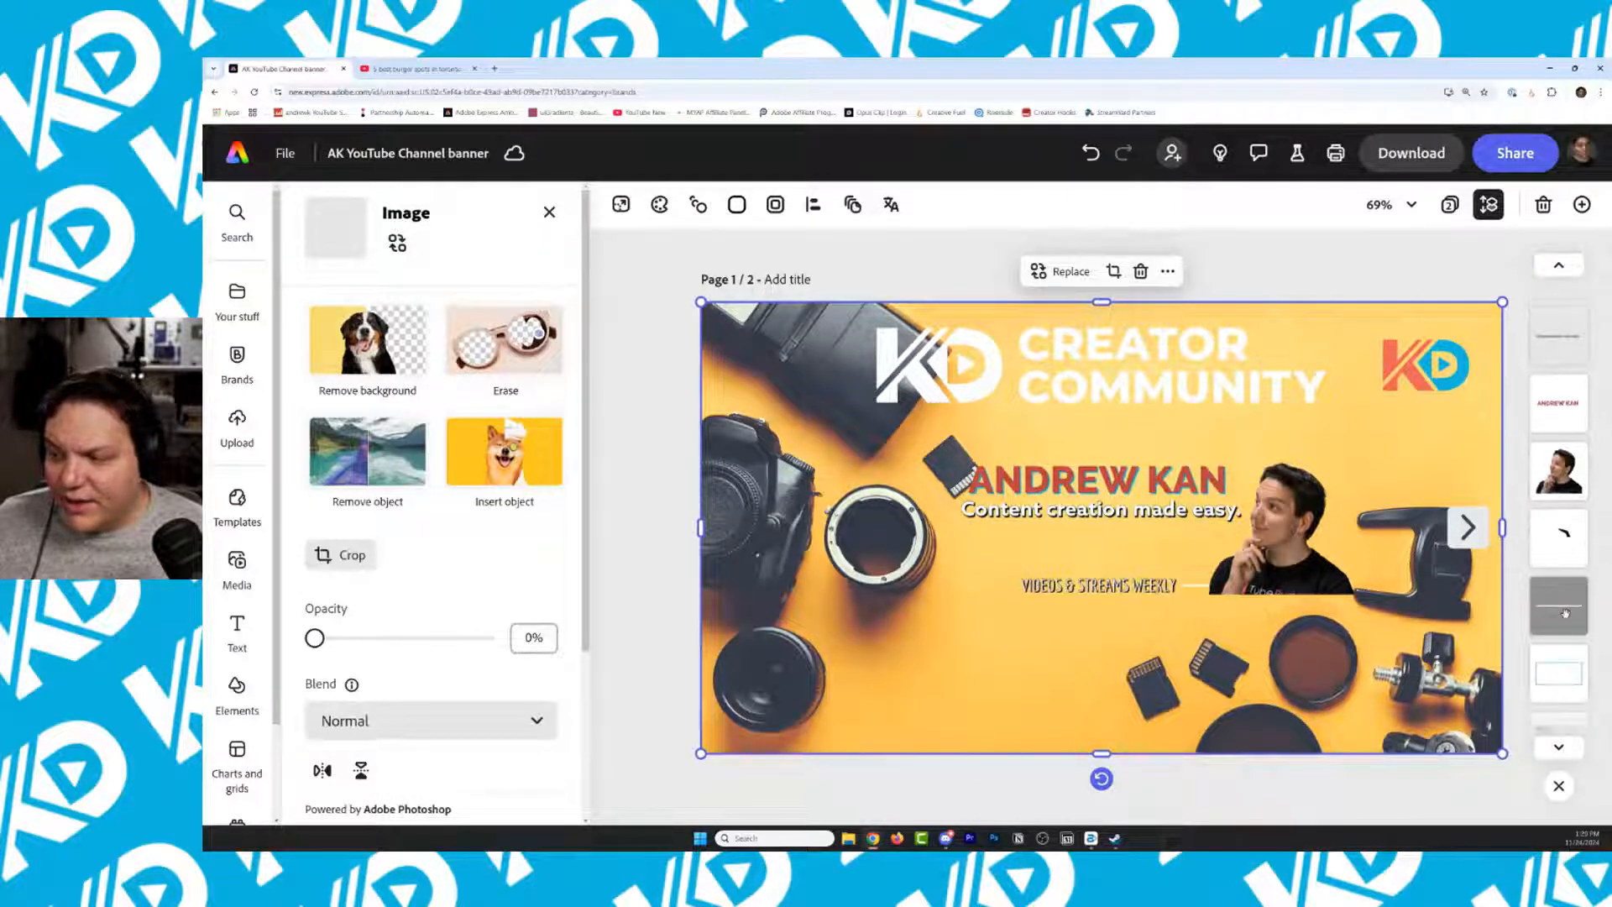
left_click(1565, 614)
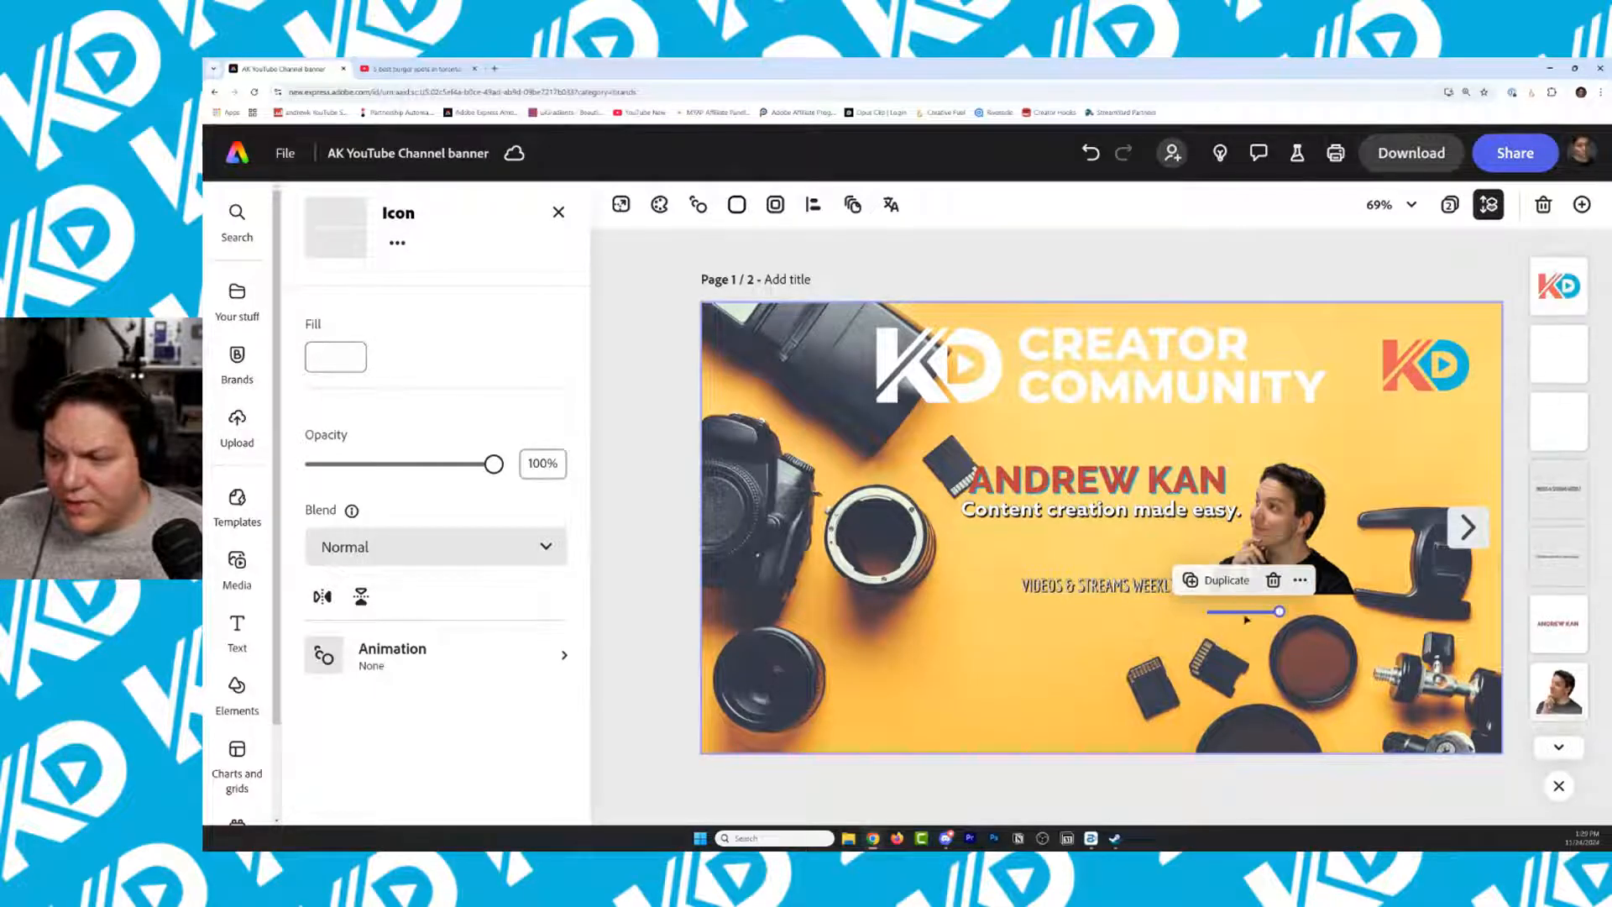
left_click_drag(1247, 619, 987, 585)
left_click(237, 361)
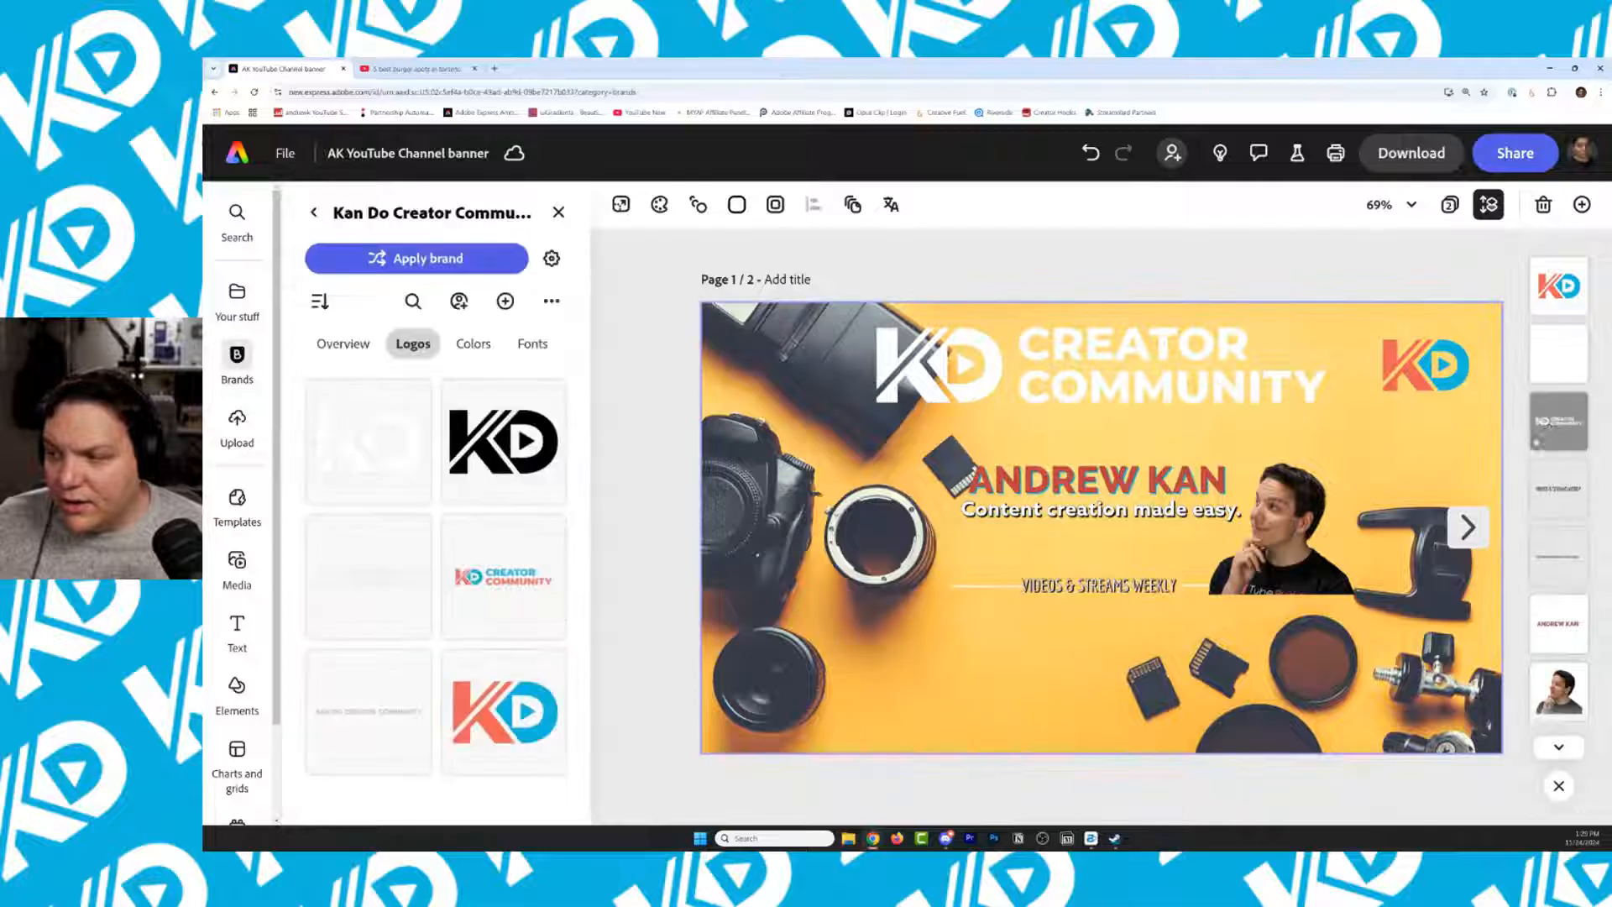
Raise the layout guide's opacity to 84% on page 1 and go to page 2
left_click(1559, 352)
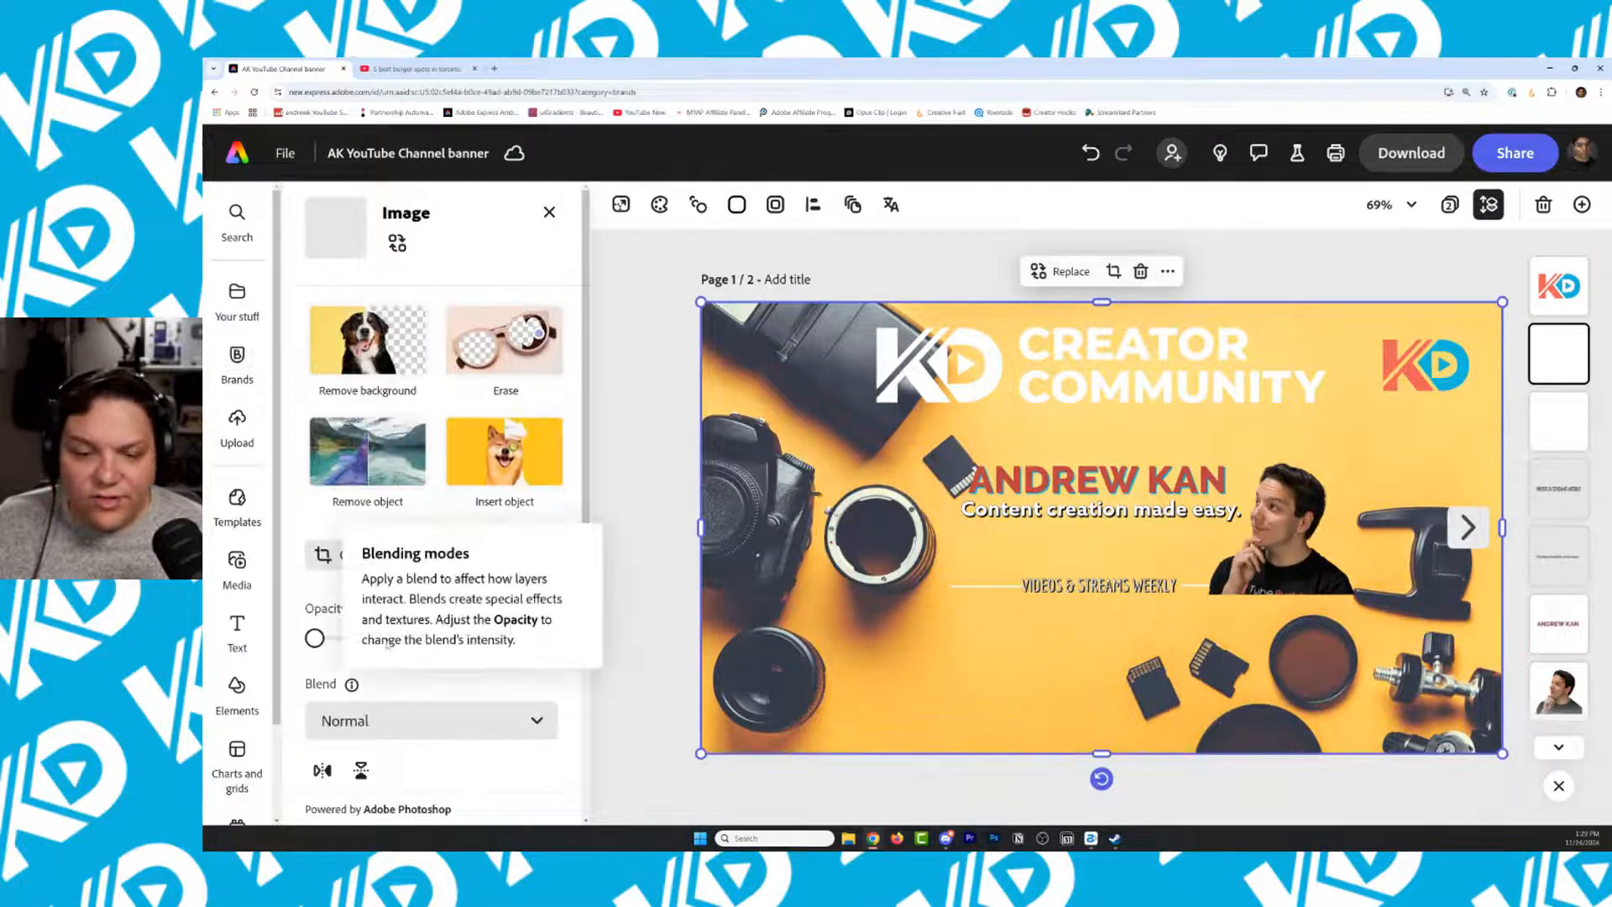
left_click_drag(314, 638, 457, 638)
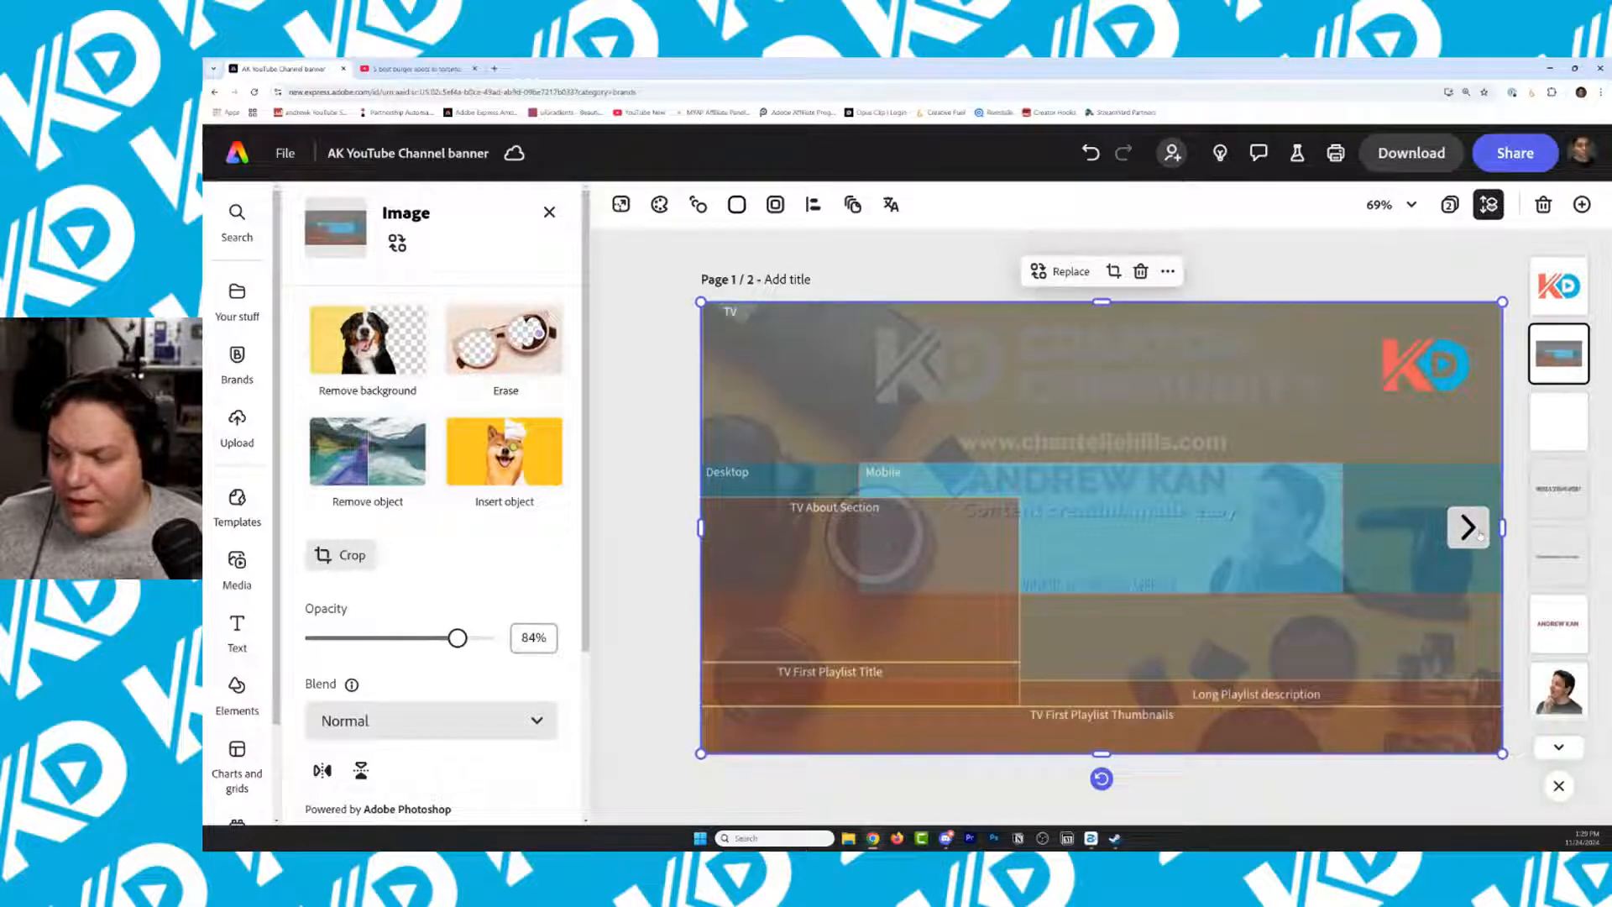
left_click(1469, 528)
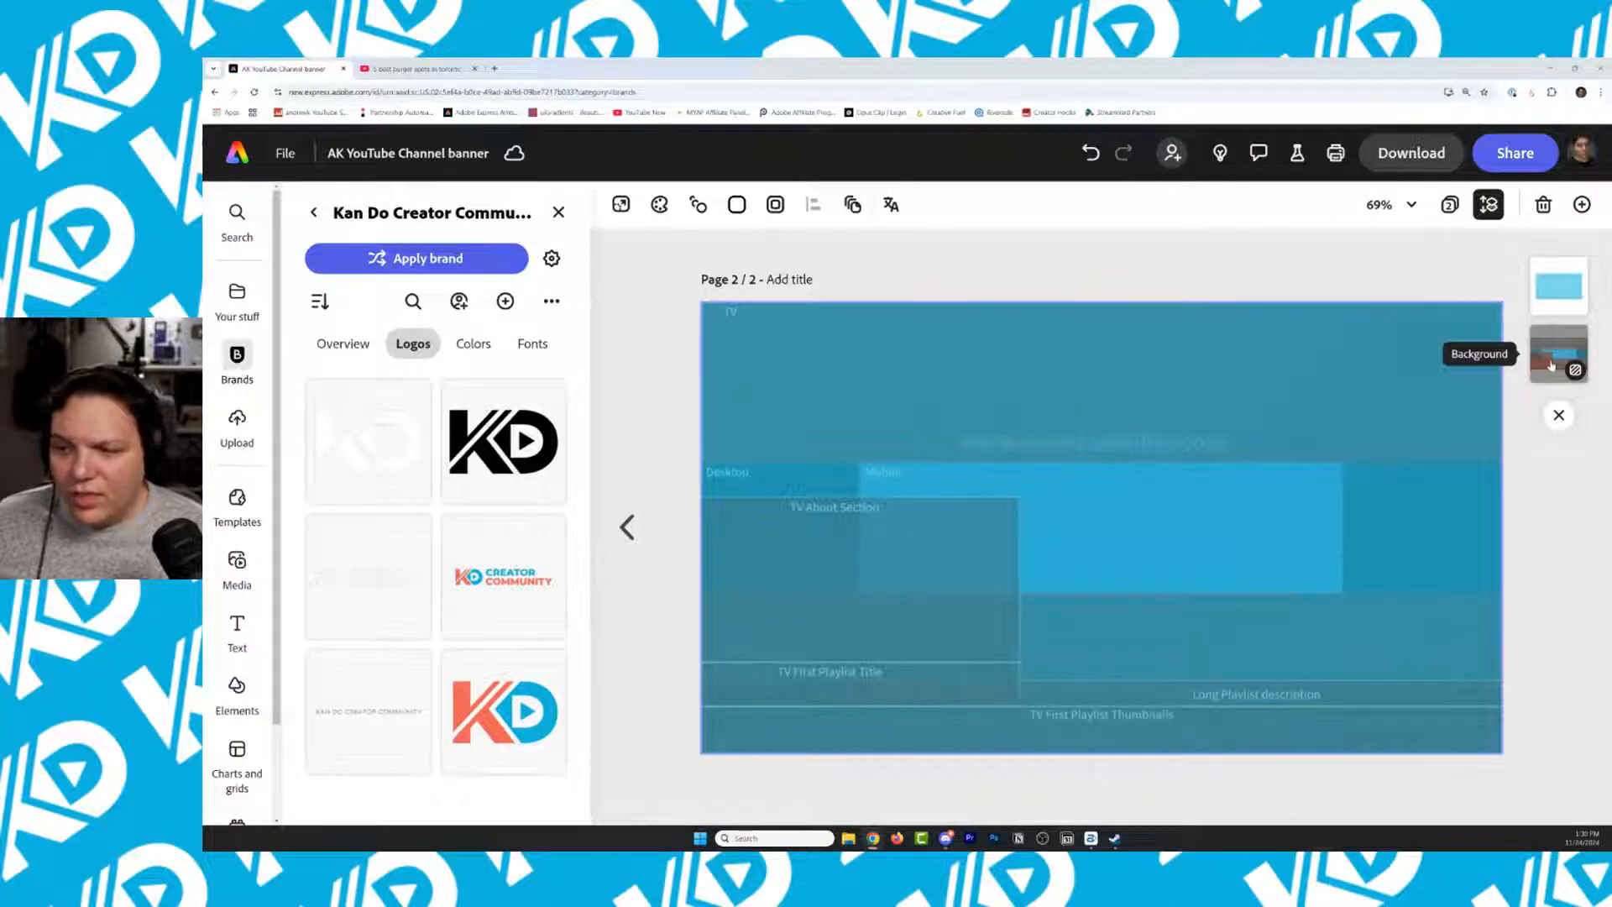
Lower the blue rectangle's opacity to 0% on page 2 so it no longer tints the layout guide
left_click(1552, 366)
left_click(1558, 286)
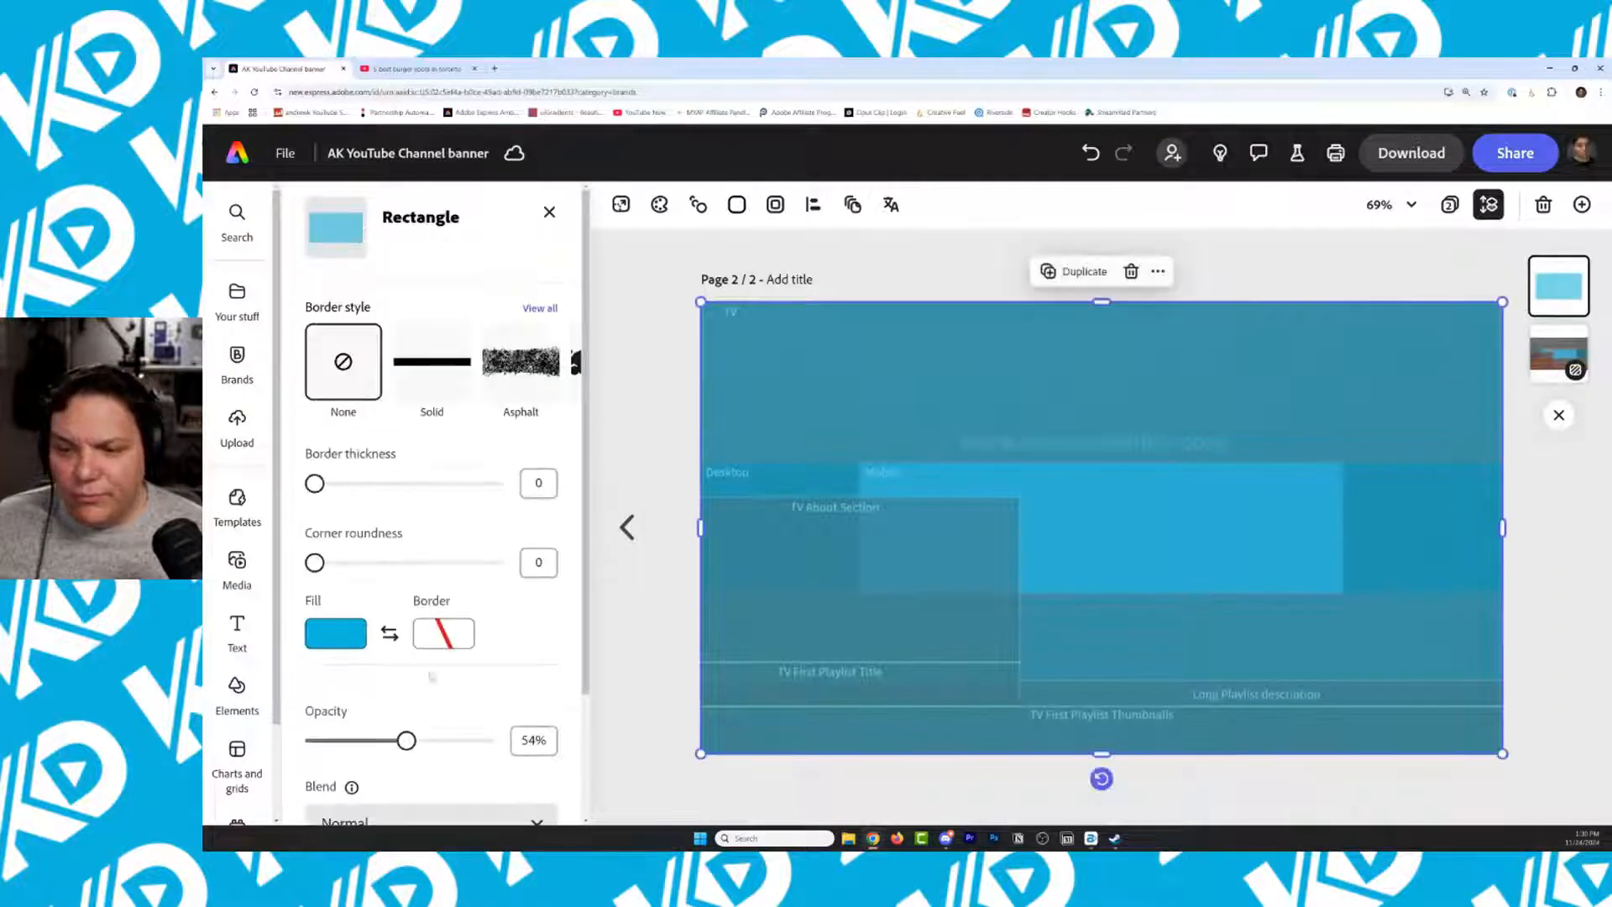
left_click_drag(414, 741, 315, 741)
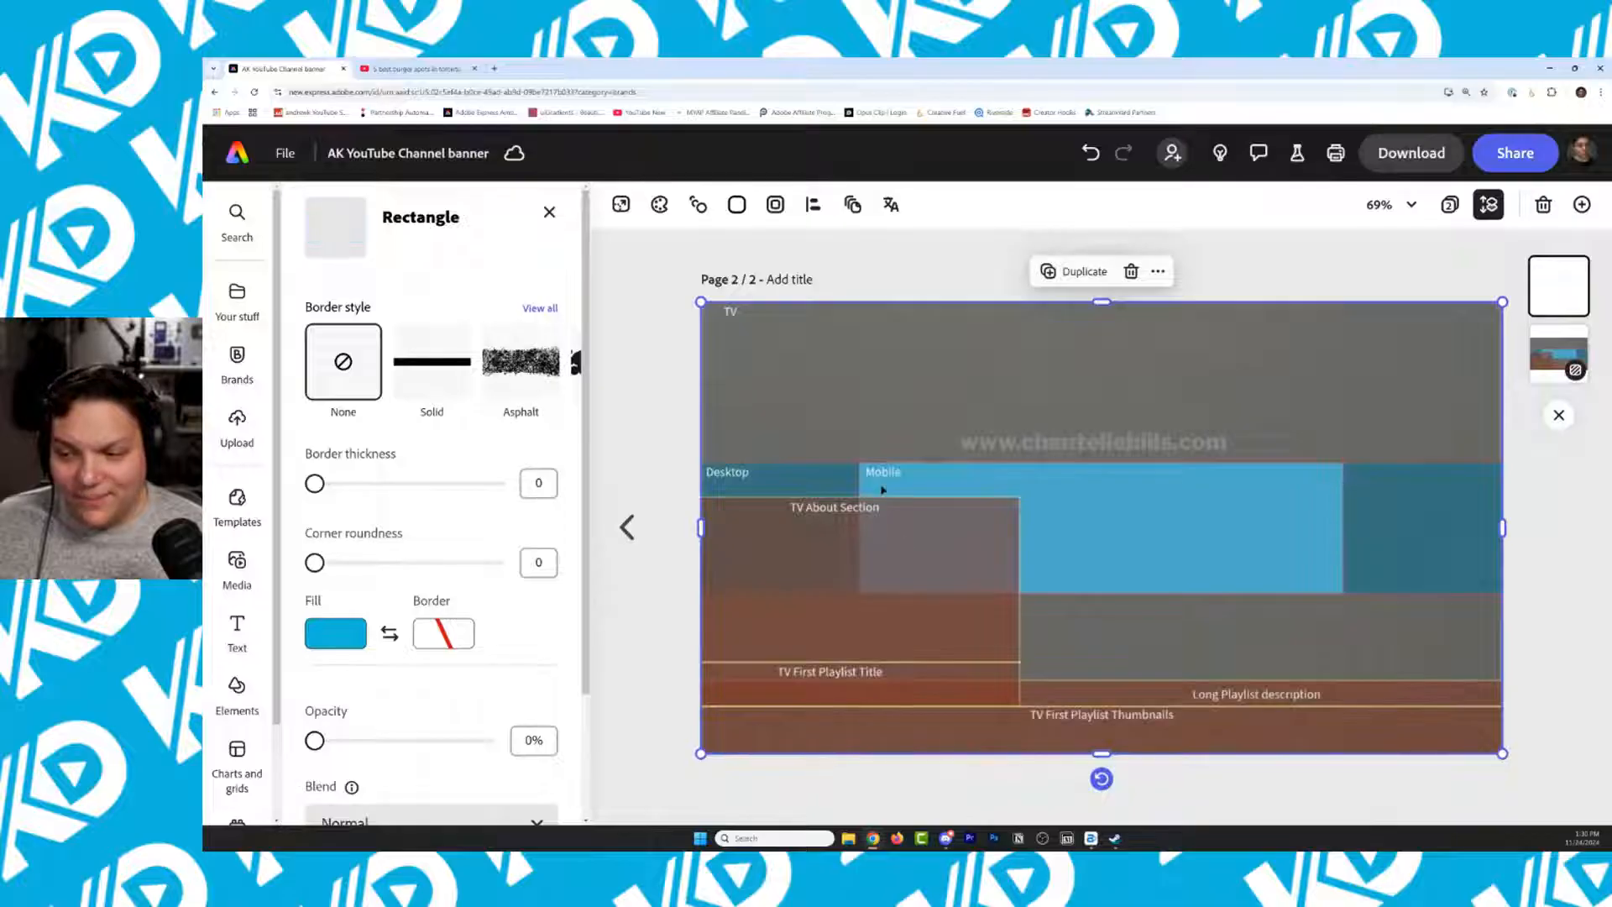
left_click(668, 362)
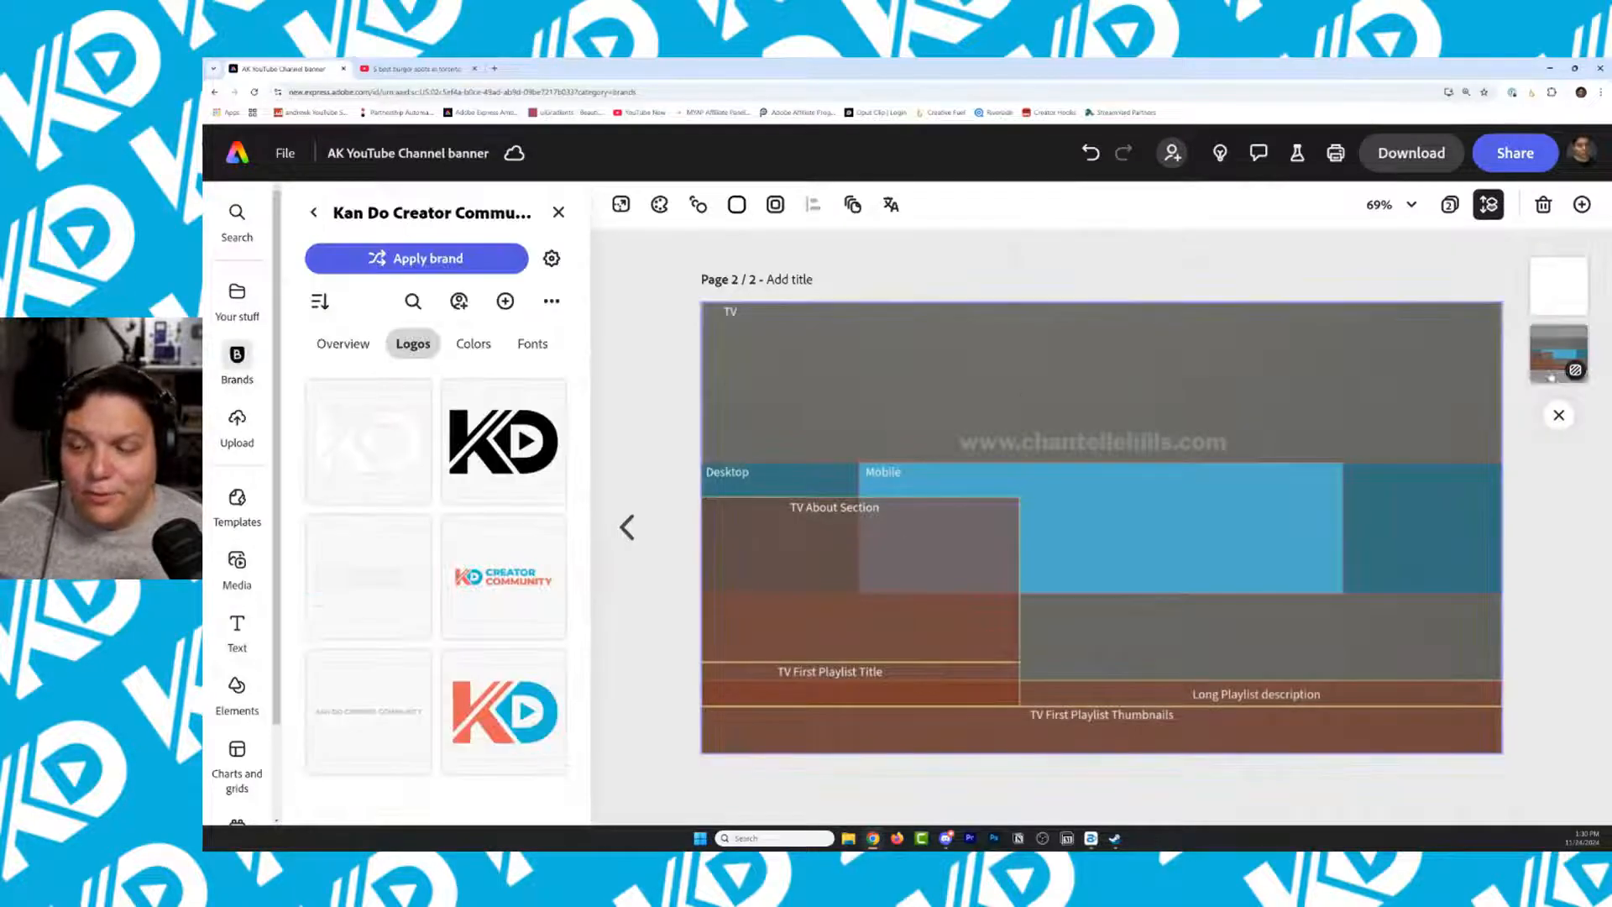
left_click(237, 424)
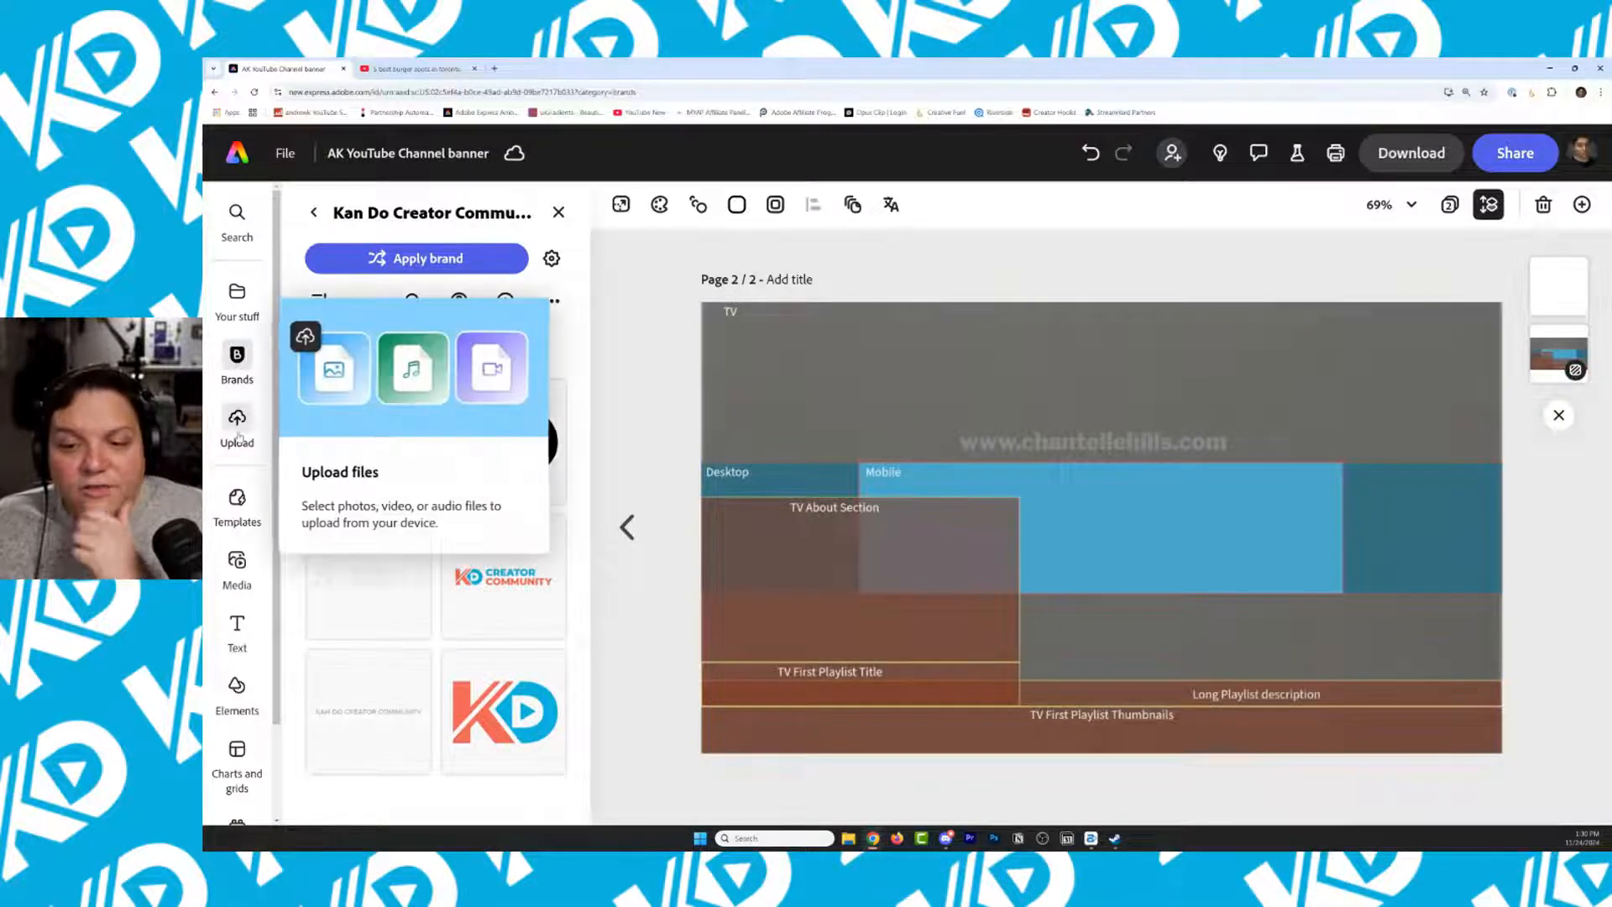
left_click(414, 378)
left_click(1601, 65)
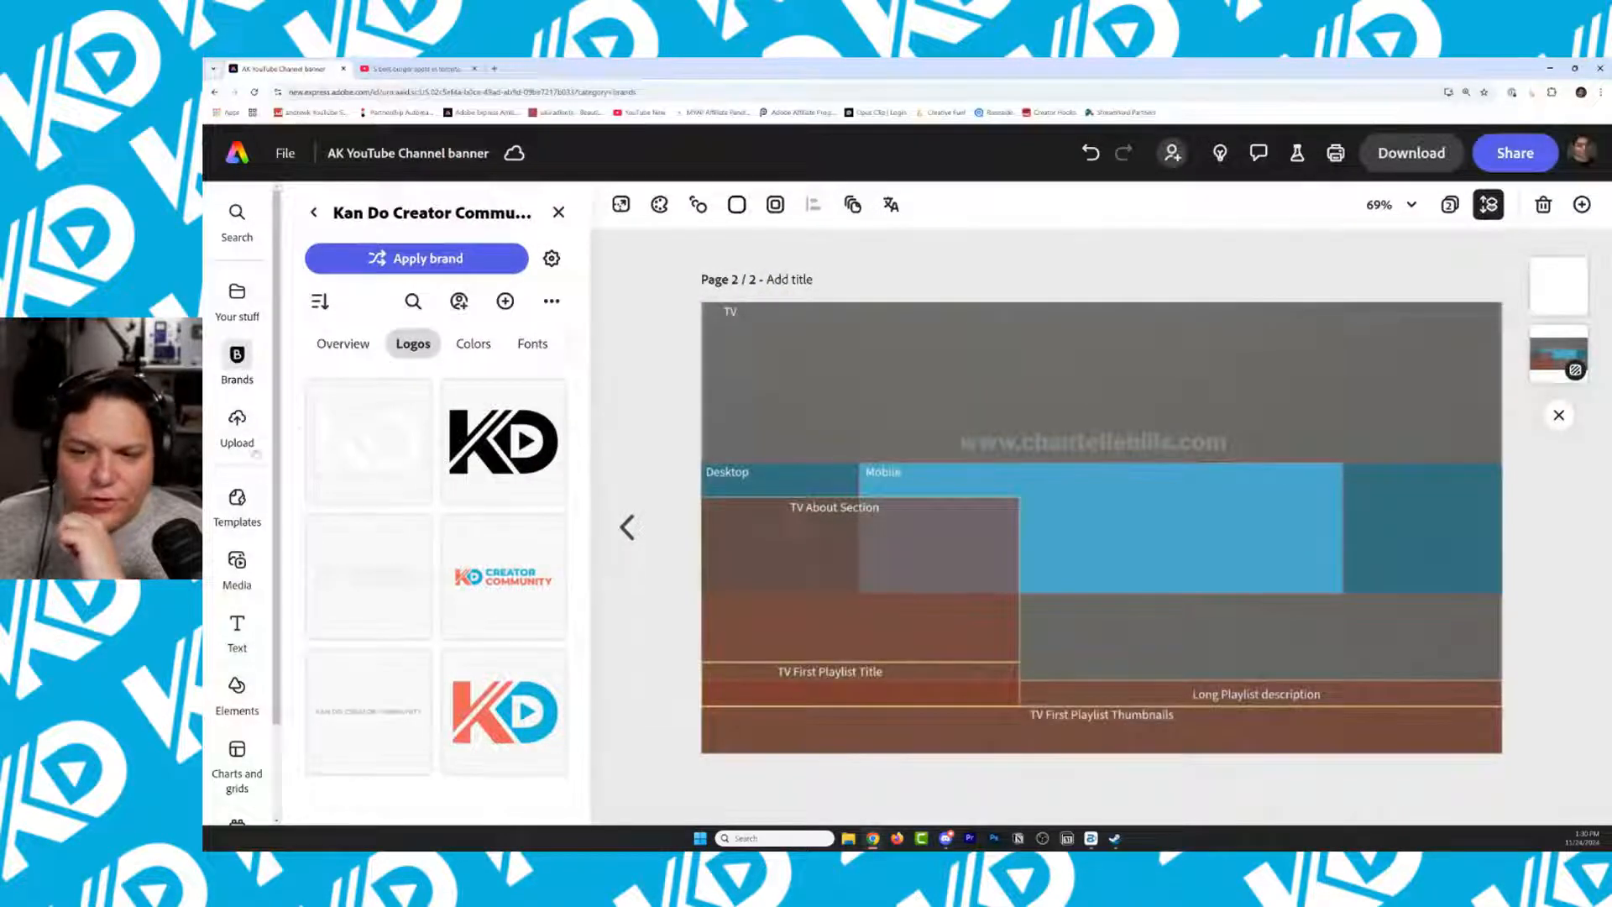
Search the stock photos for "Camera gear" and add the teal photo with the black camera to page 2
left_click(239, 578)
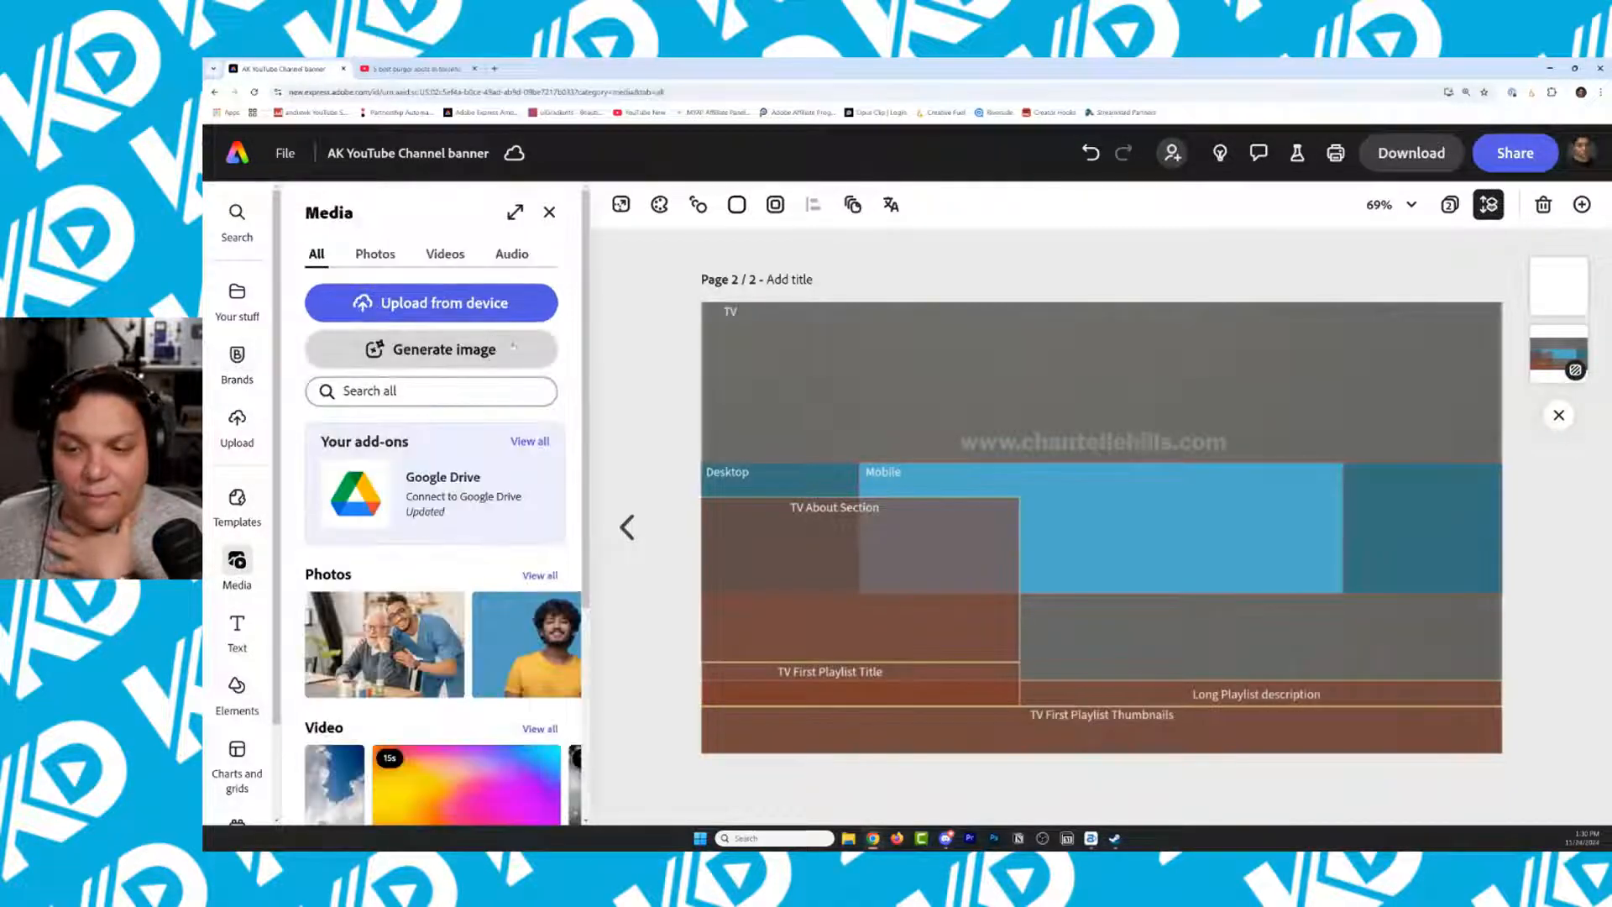
left_click(375, 254)
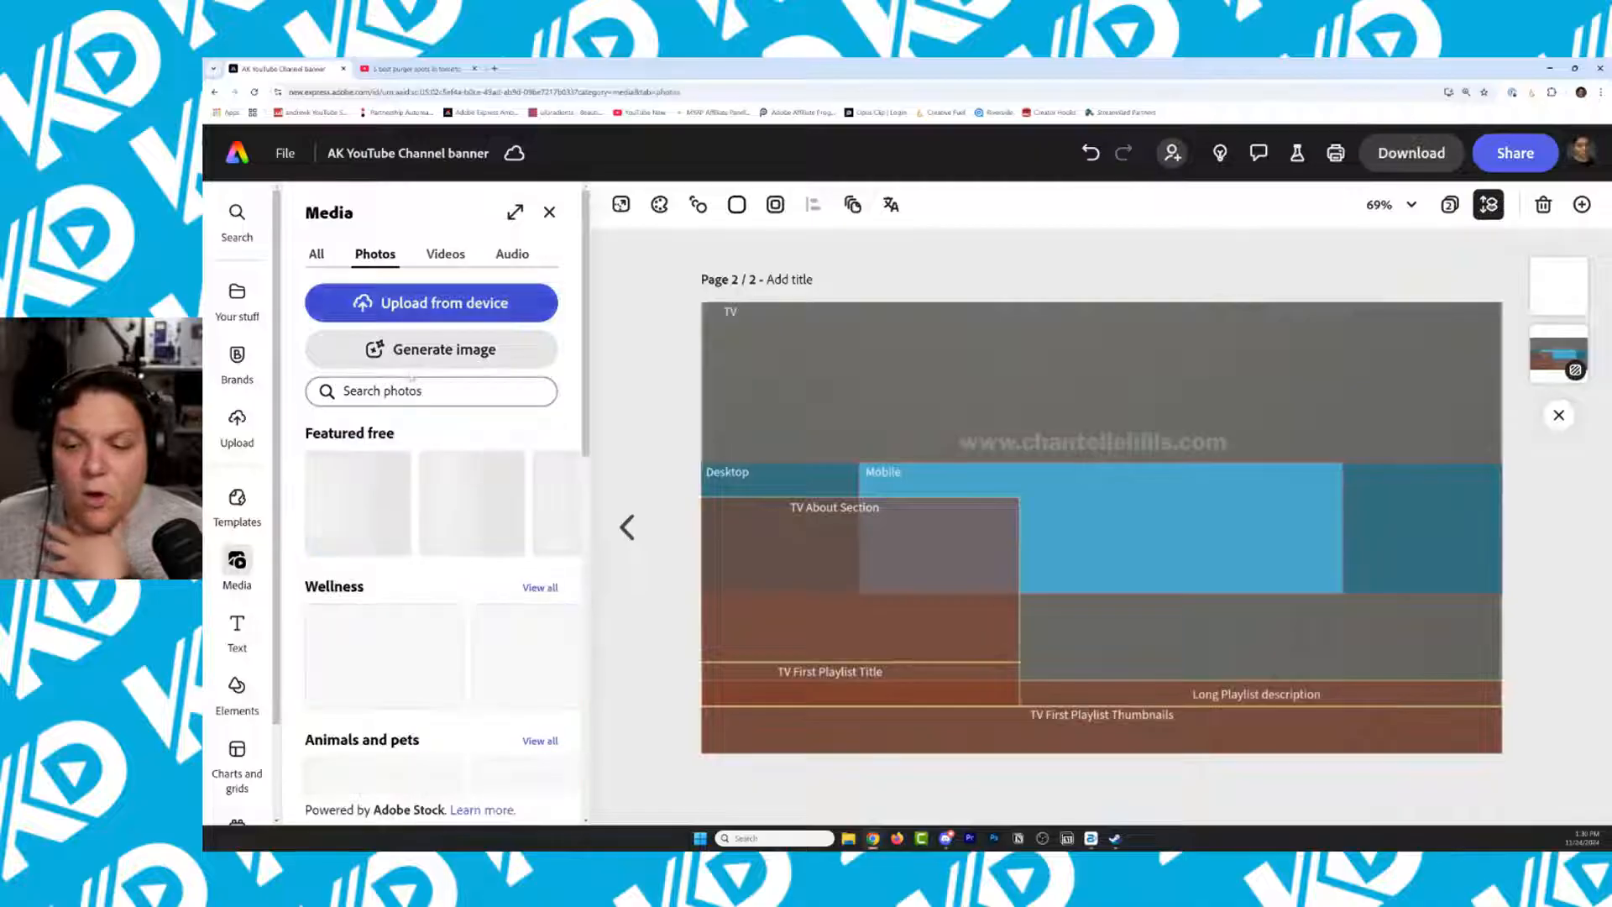
left_click(424, 394)
type("Camera gear")
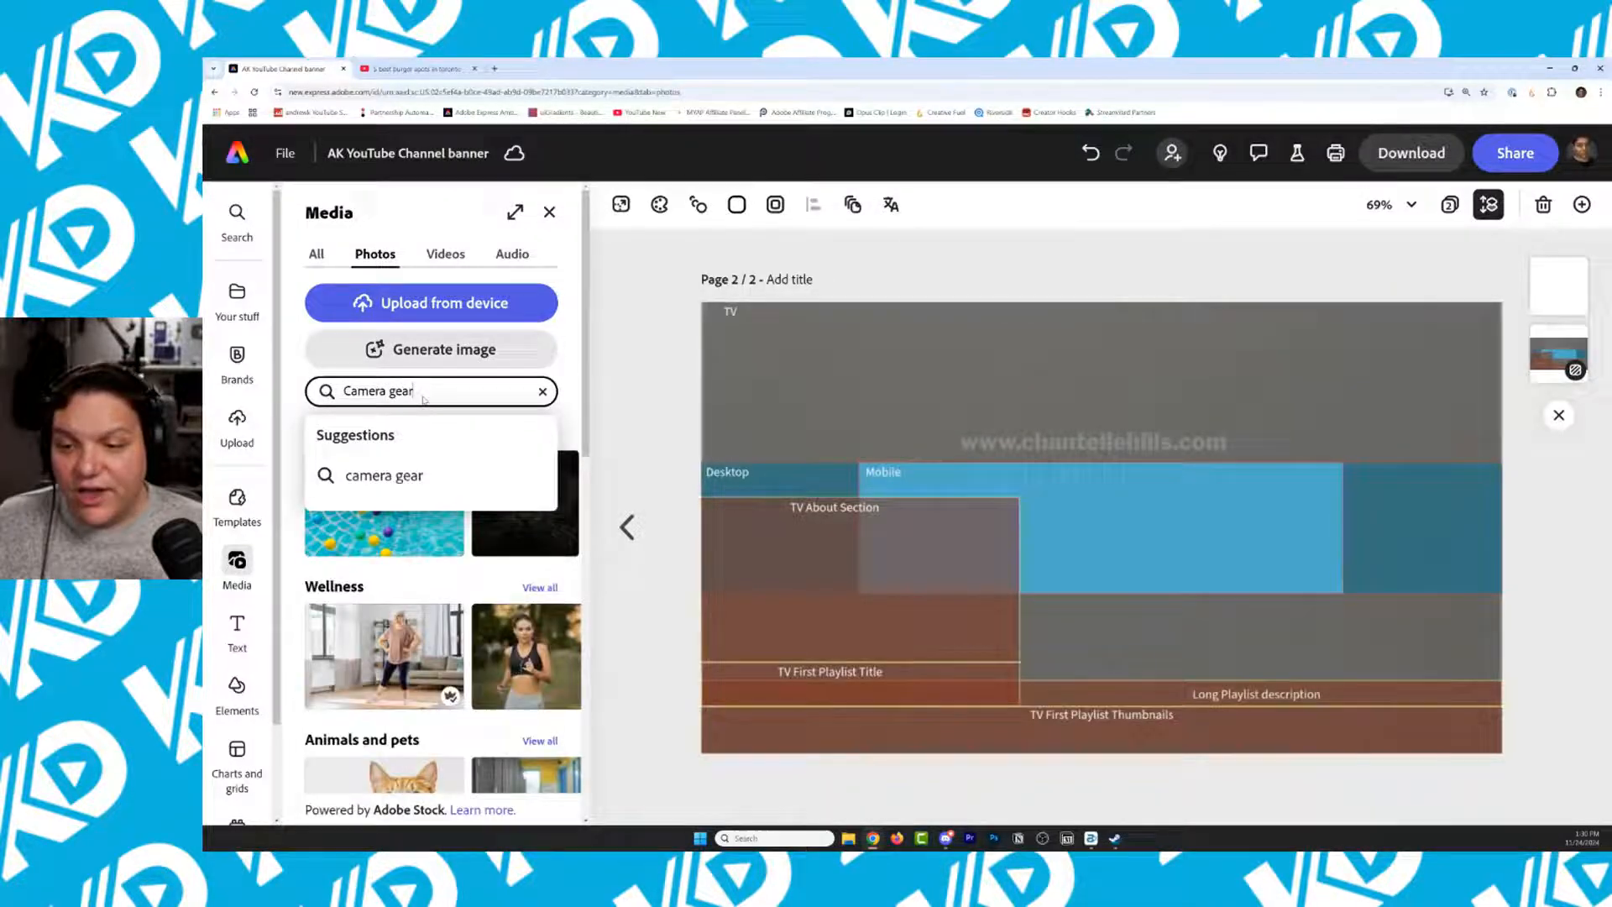
key("Return")
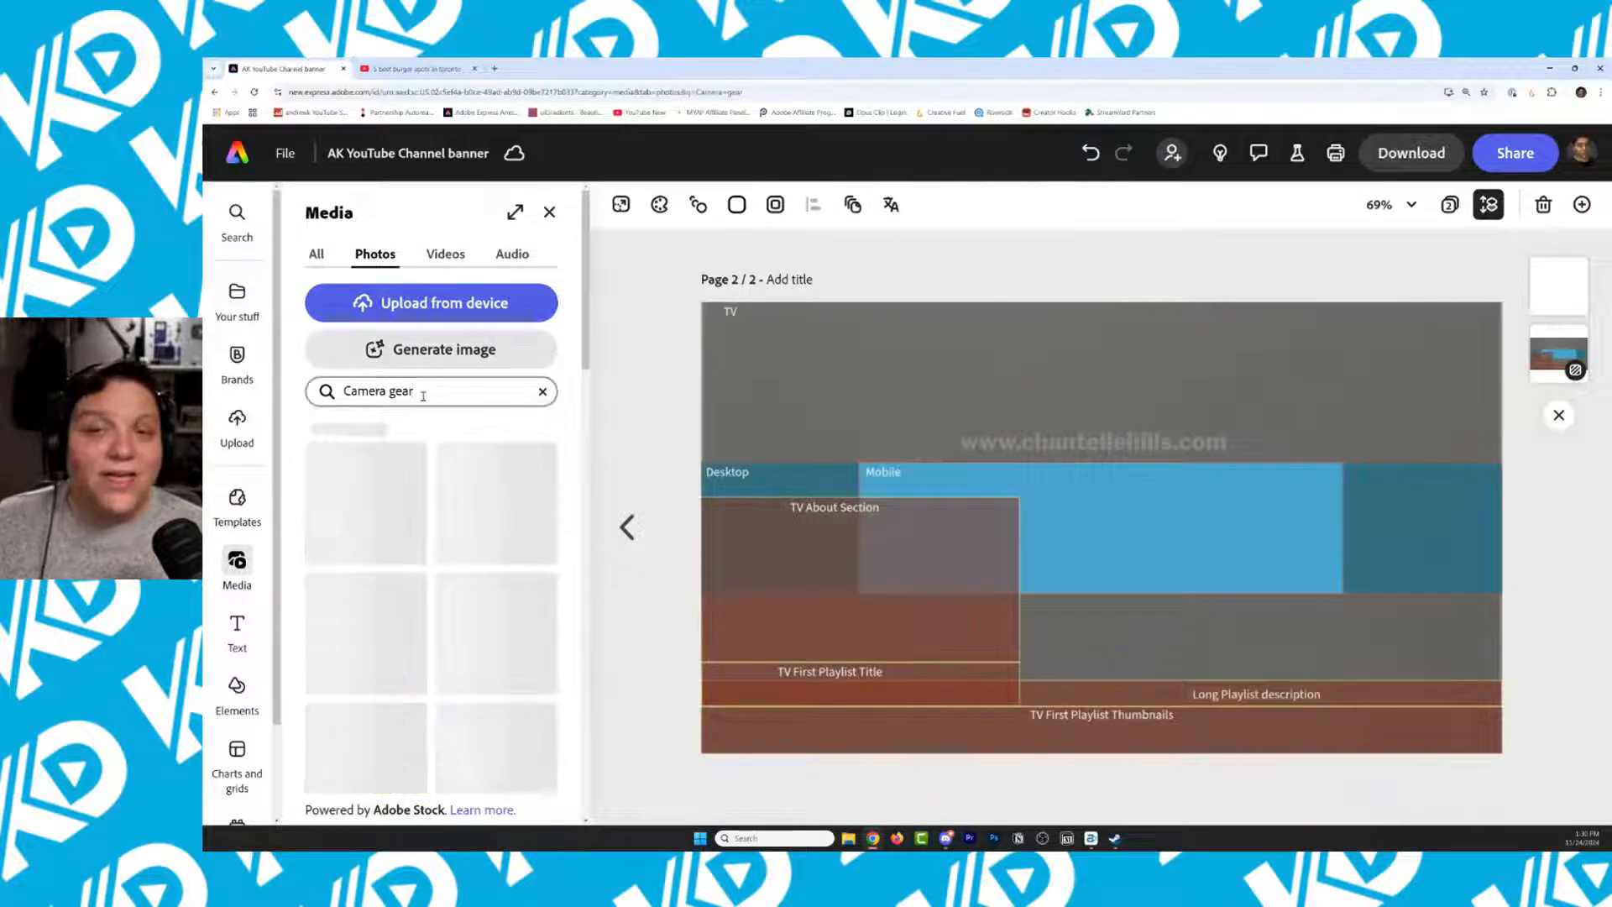
scroll(480, 589, "down", 3)
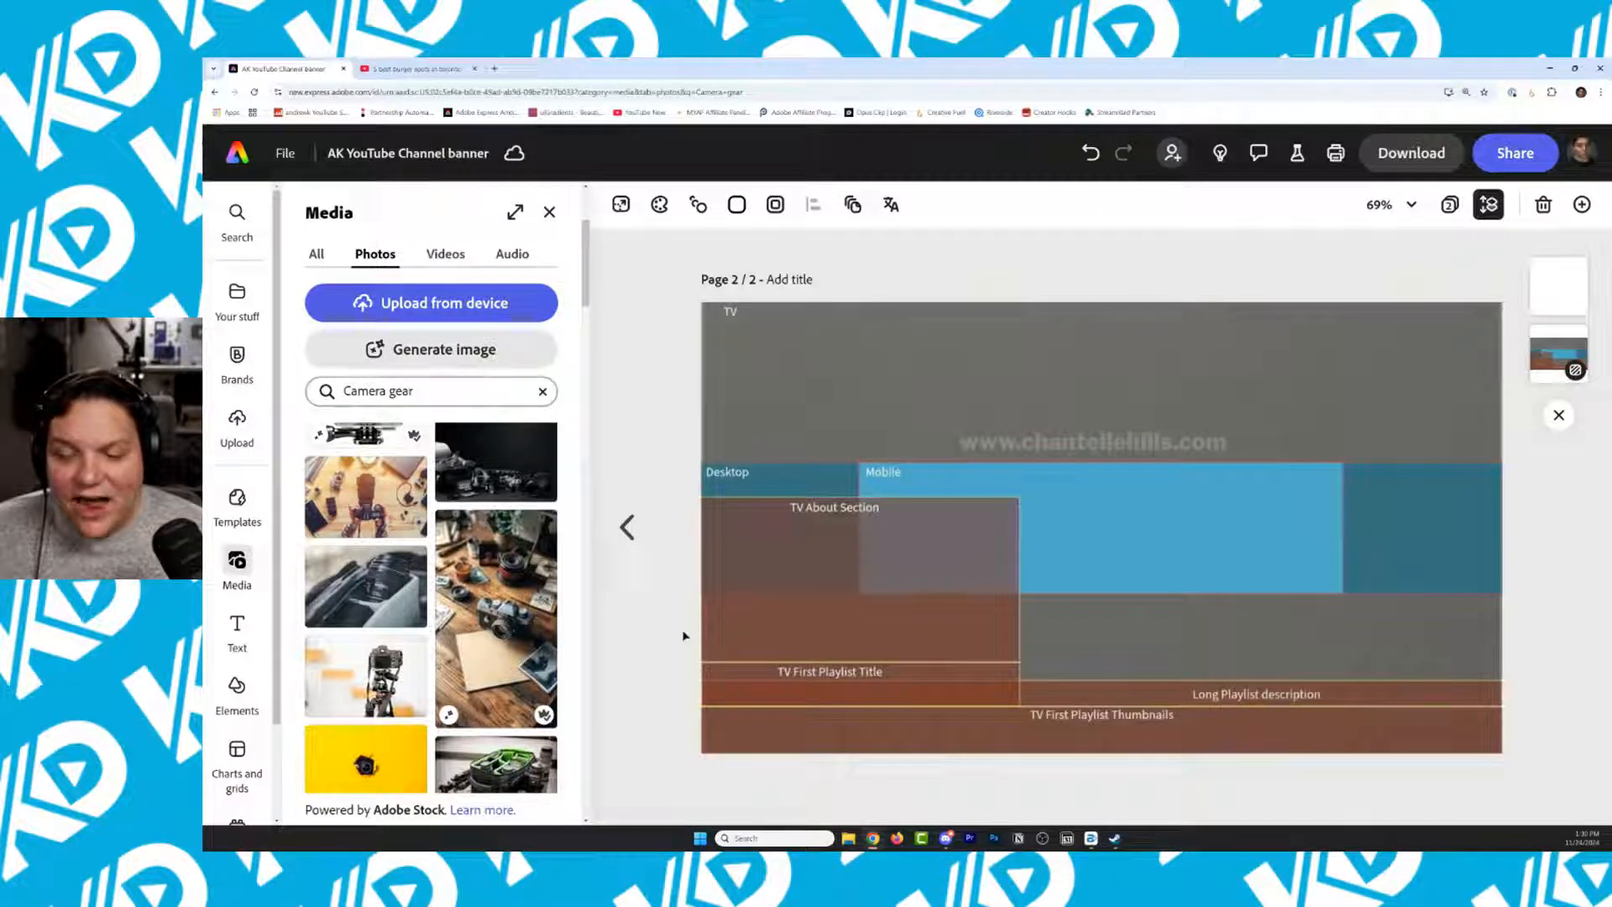
scroll(562, 626, "down", 10)
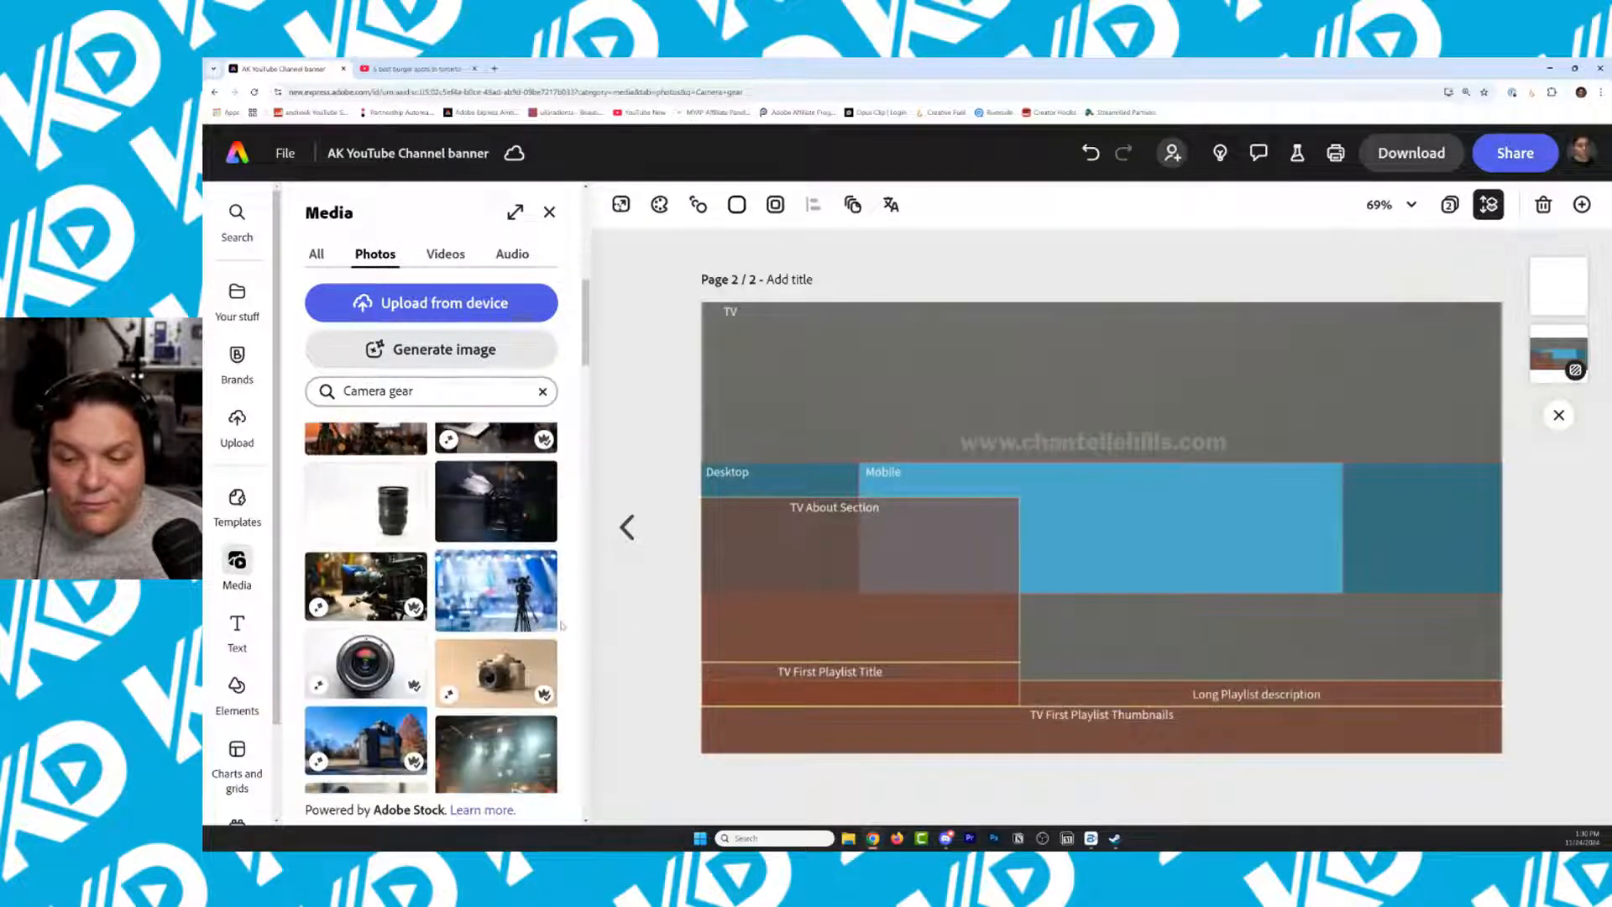
scroll(561, 625, "down", 6)
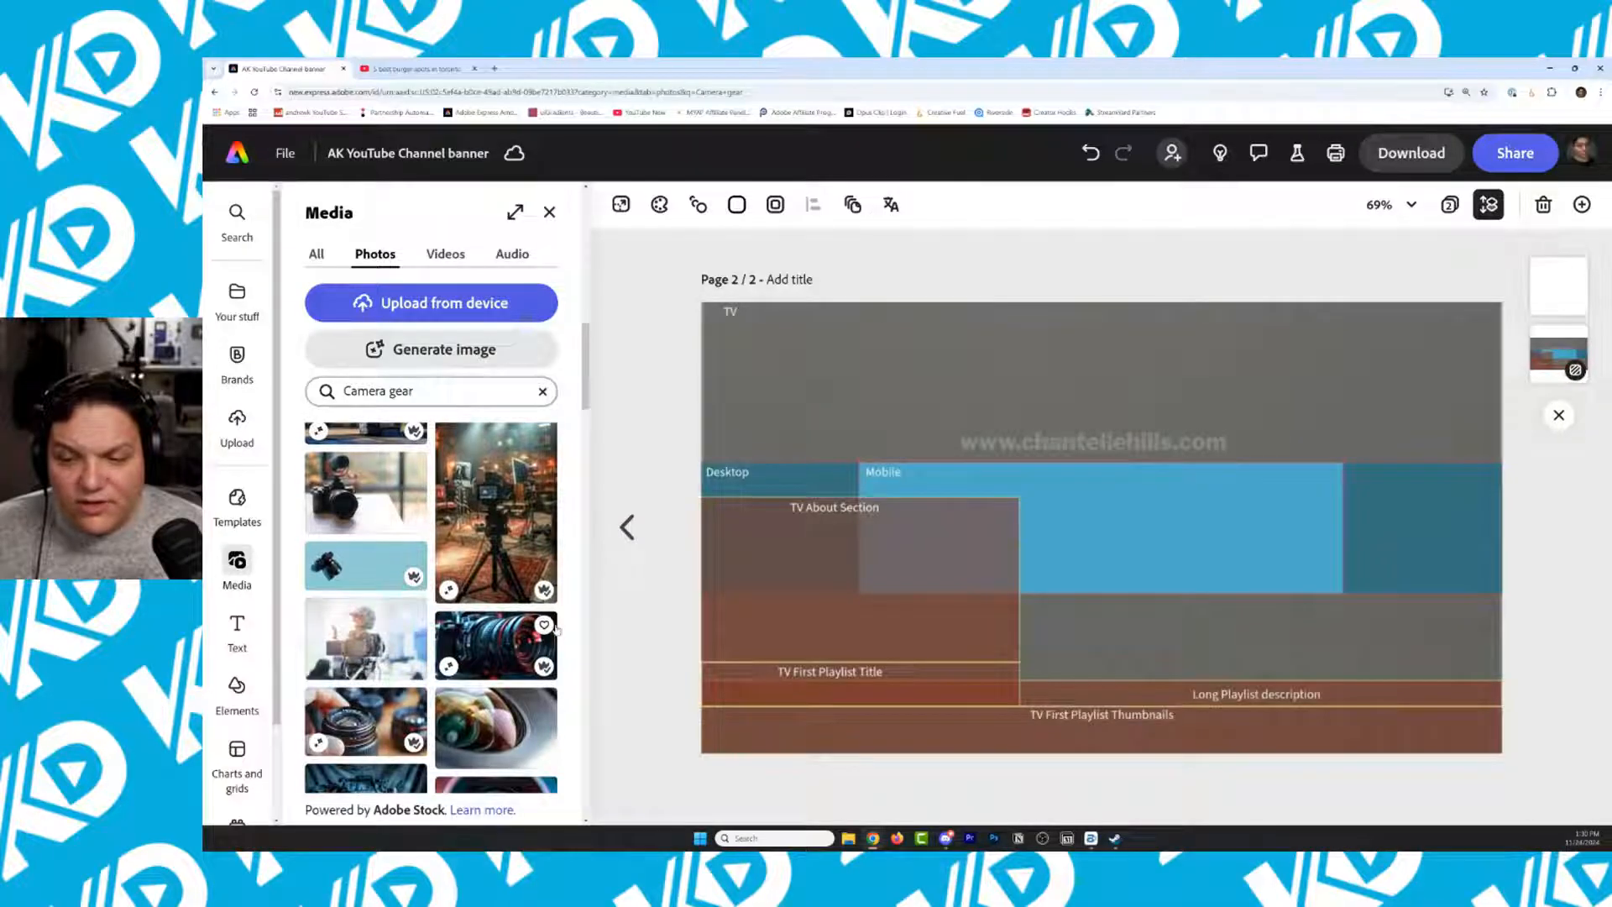
scroll(556, 628, "down", 2)
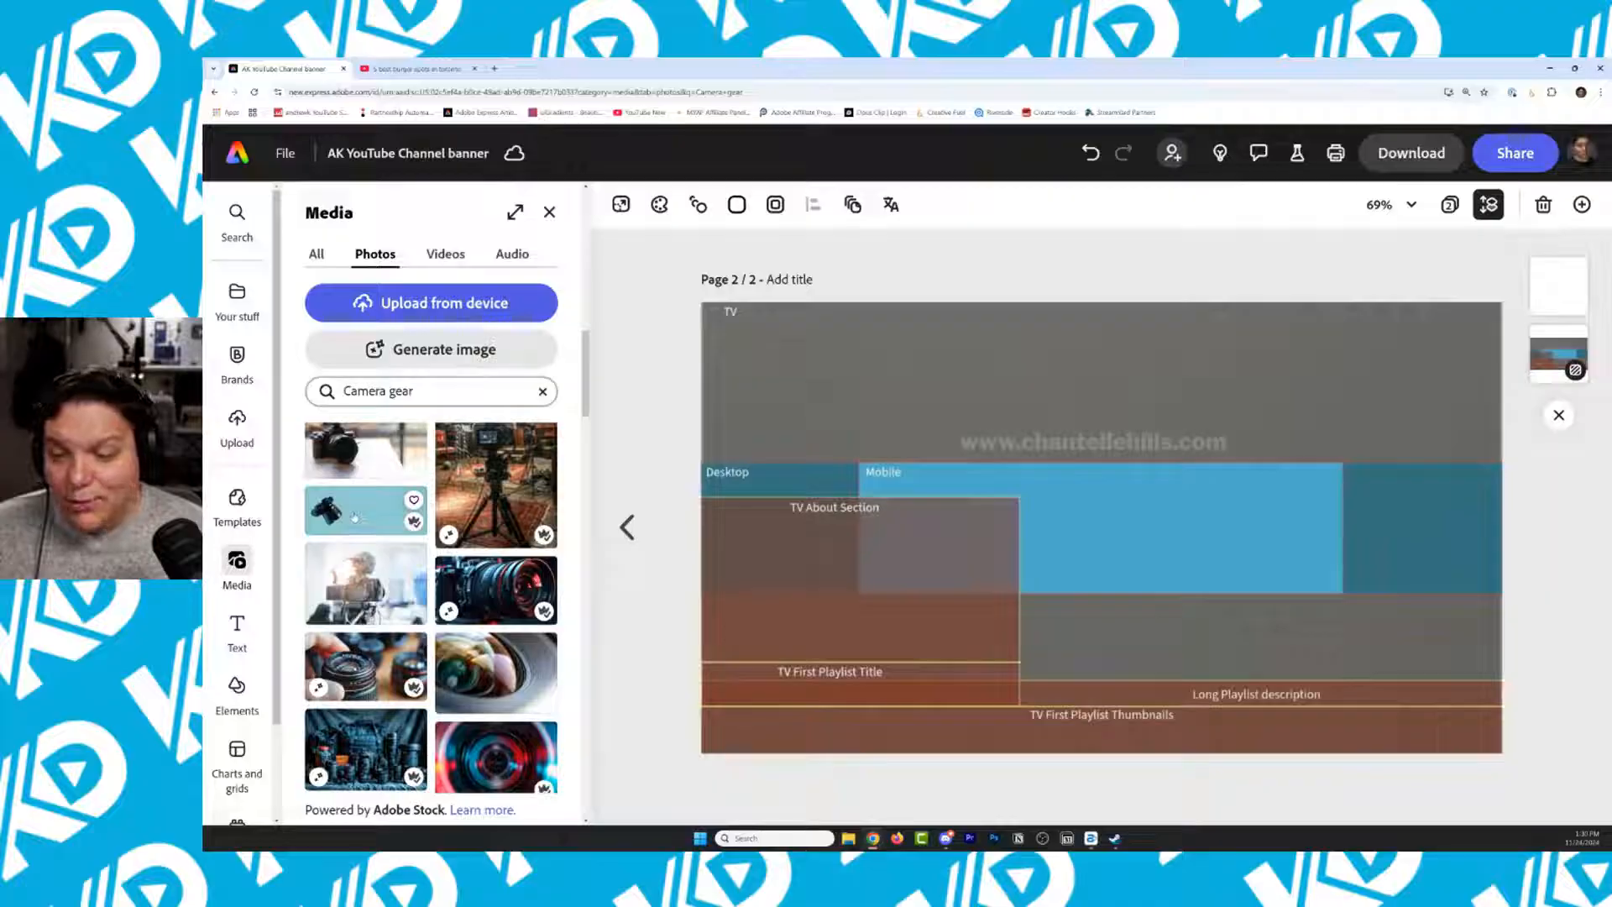
scroll(354, 519, "down", 4)
scroll(354, 537, "up", 4)
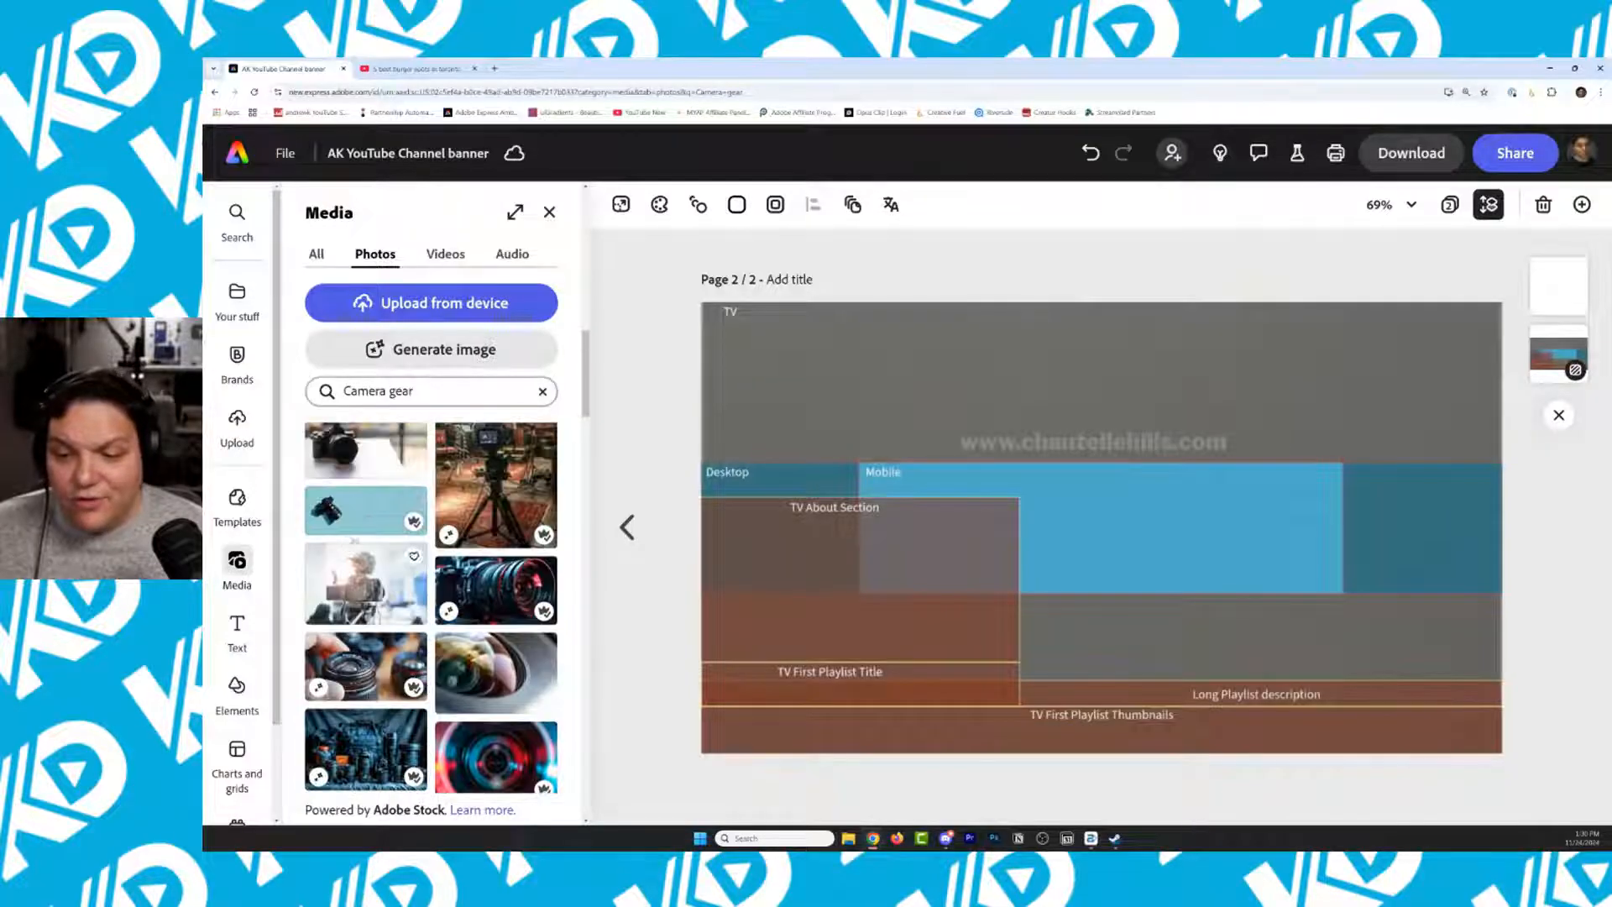
left_click(358, 518)
Move and enlarge the teal camera photo until it covers the whole of page 2
left_click_drag(1259, 543, 1123, 447)
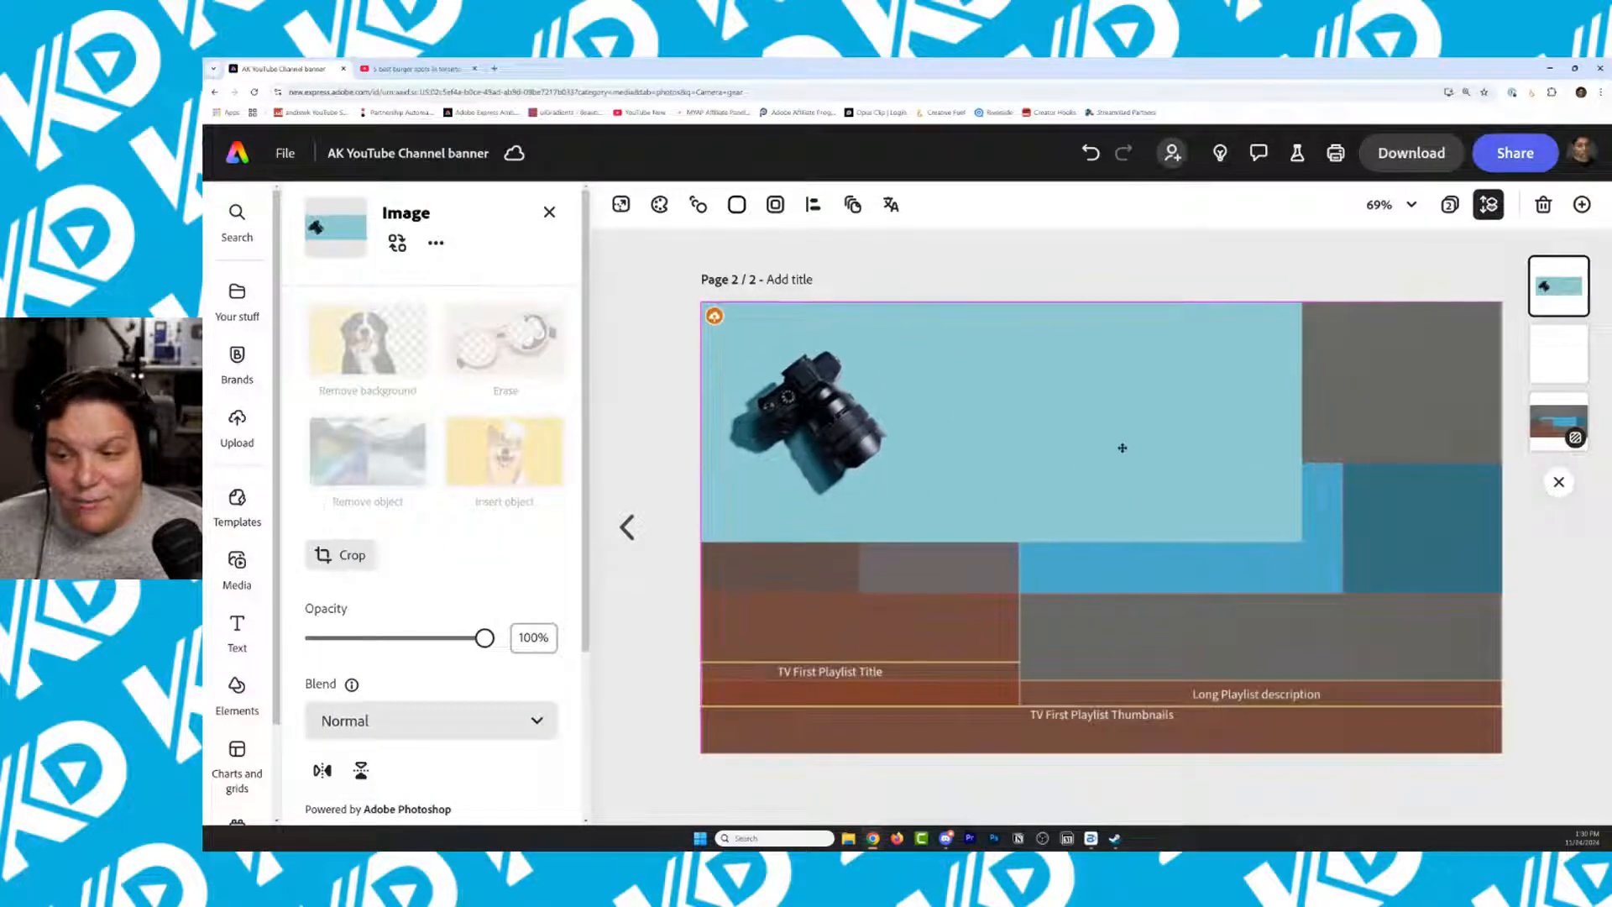
left_click_drag(1300, 541, 1603, 852)
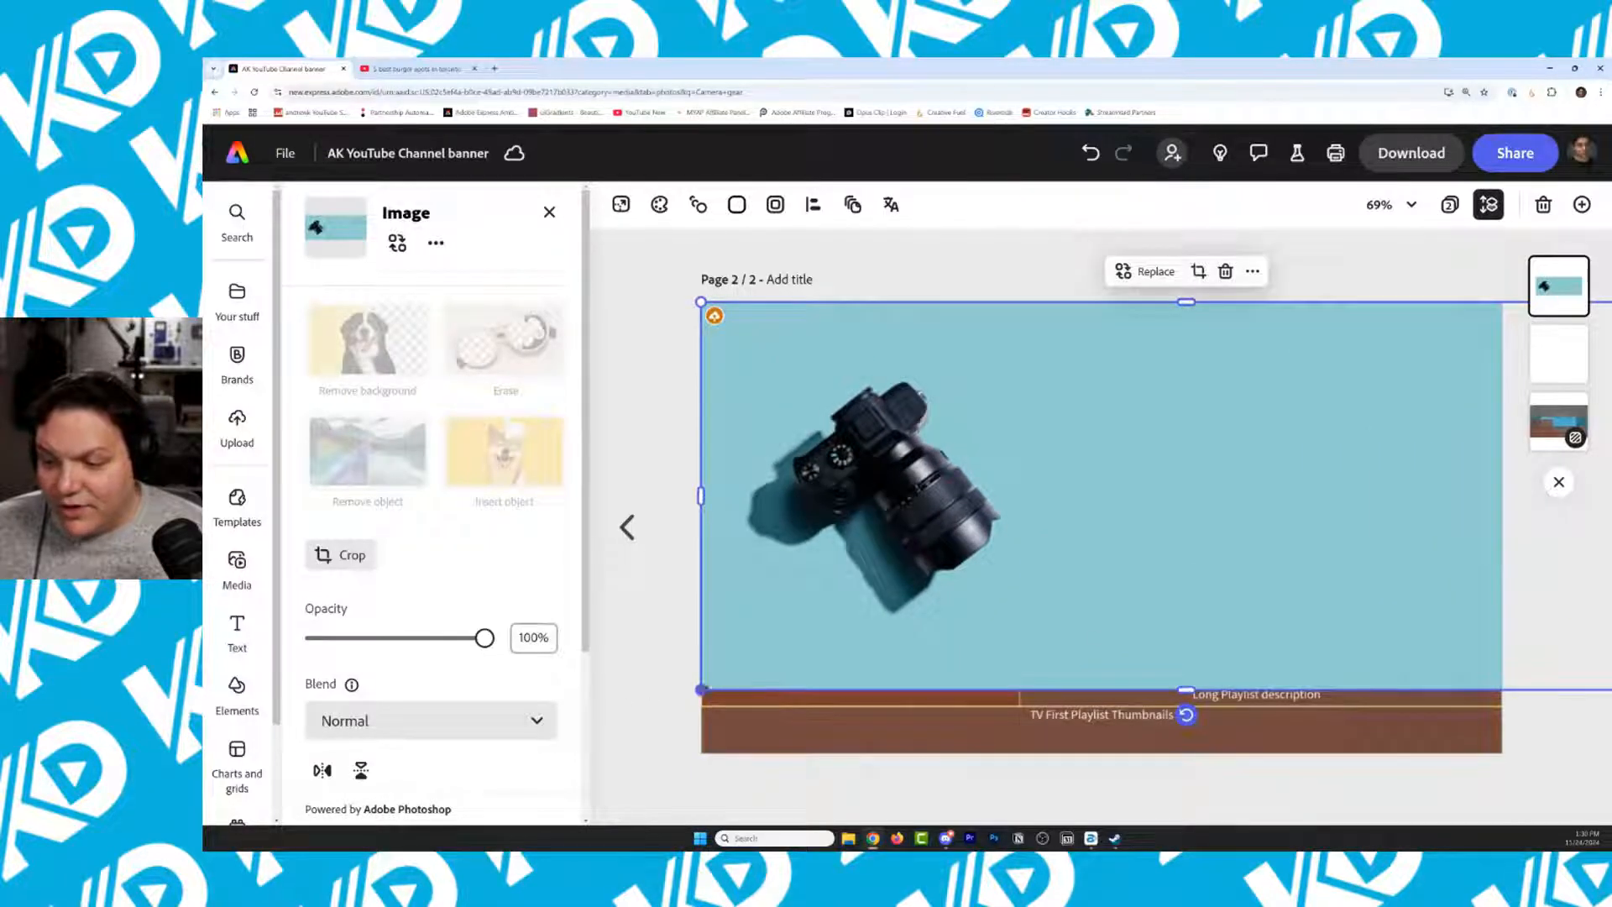
left_click_drag(702, 690, 509, 770)
left_click_drag(1027, 653, 1133, 642)
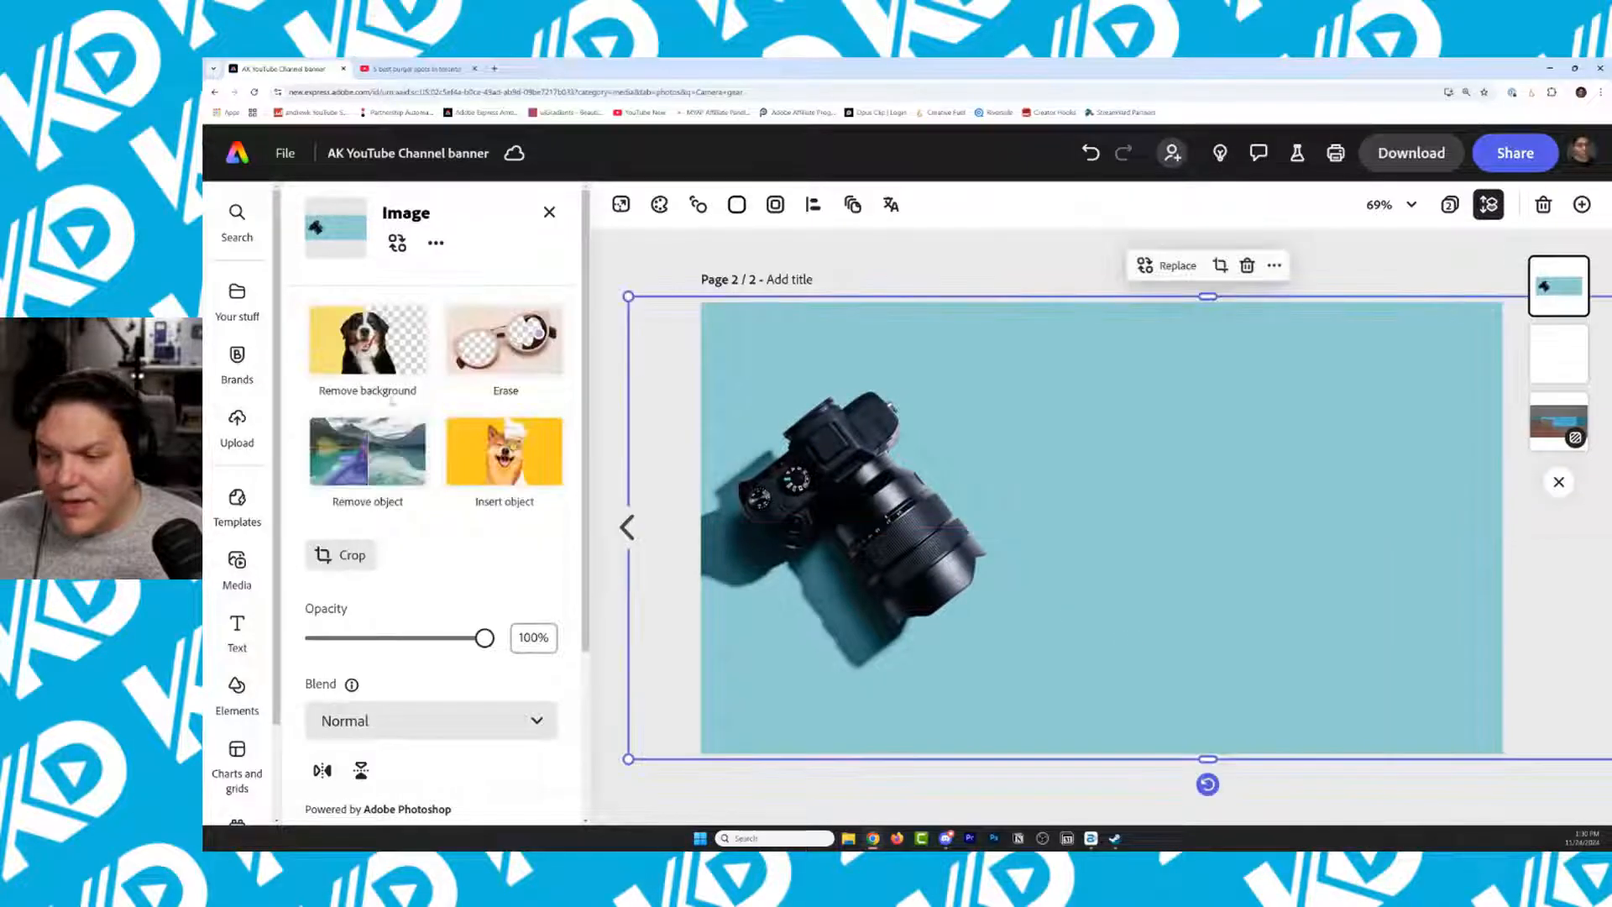
Flip the camera photo horizontally and shift it so the camera sits on the page's right side
scroll(454, 444, "down", 3)
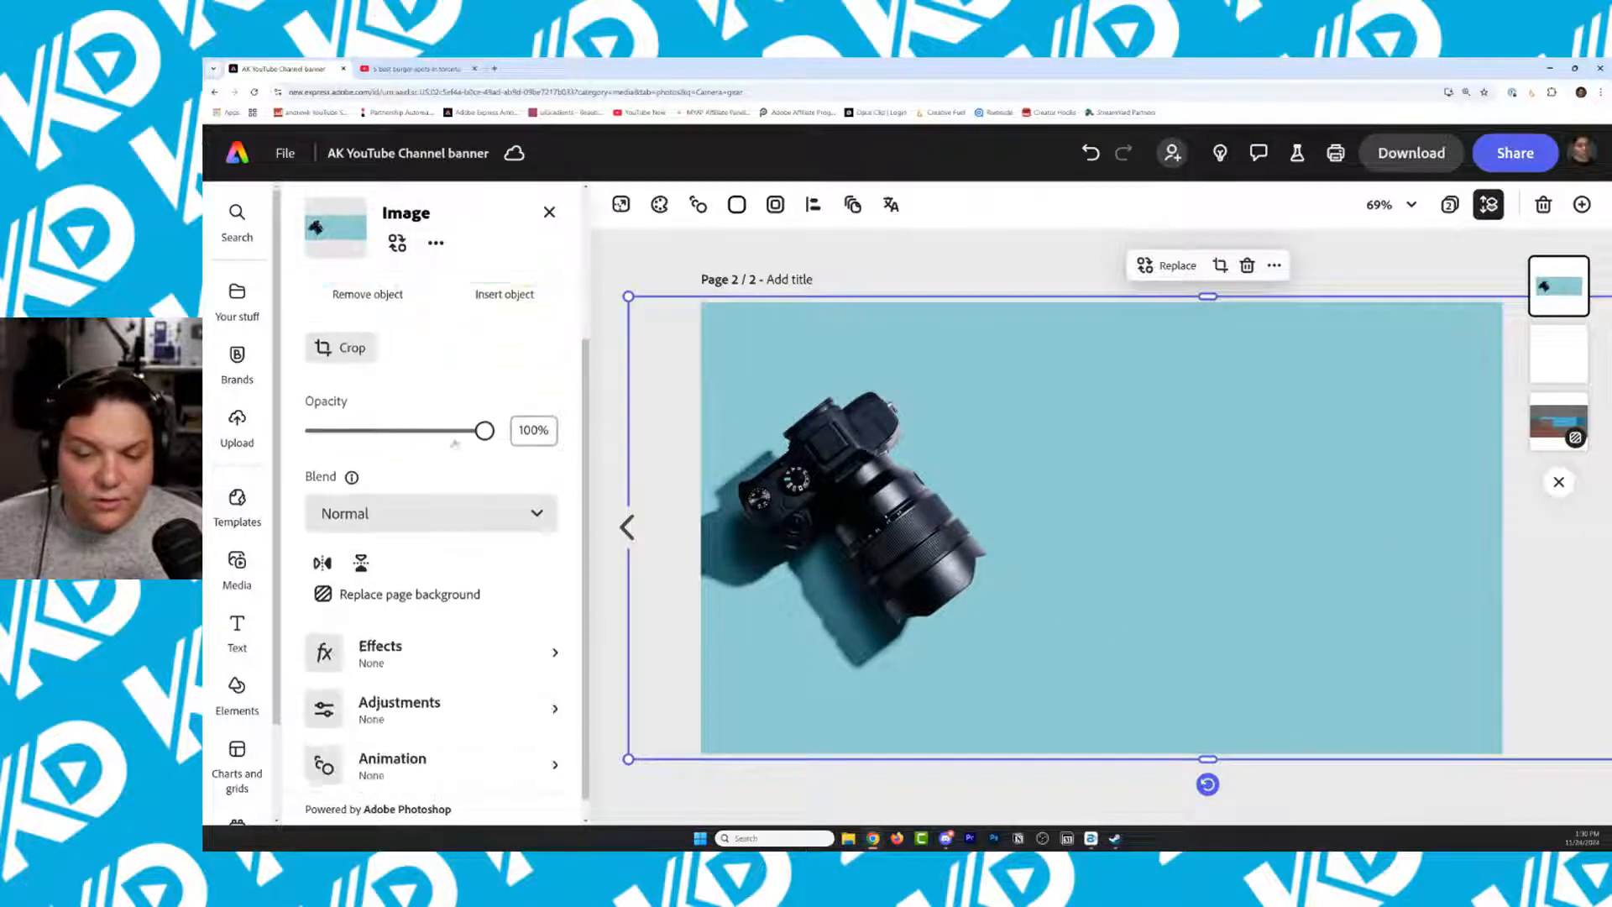
left_click(323, 550)
left_click_drag(1417, 547, 1218, 540)
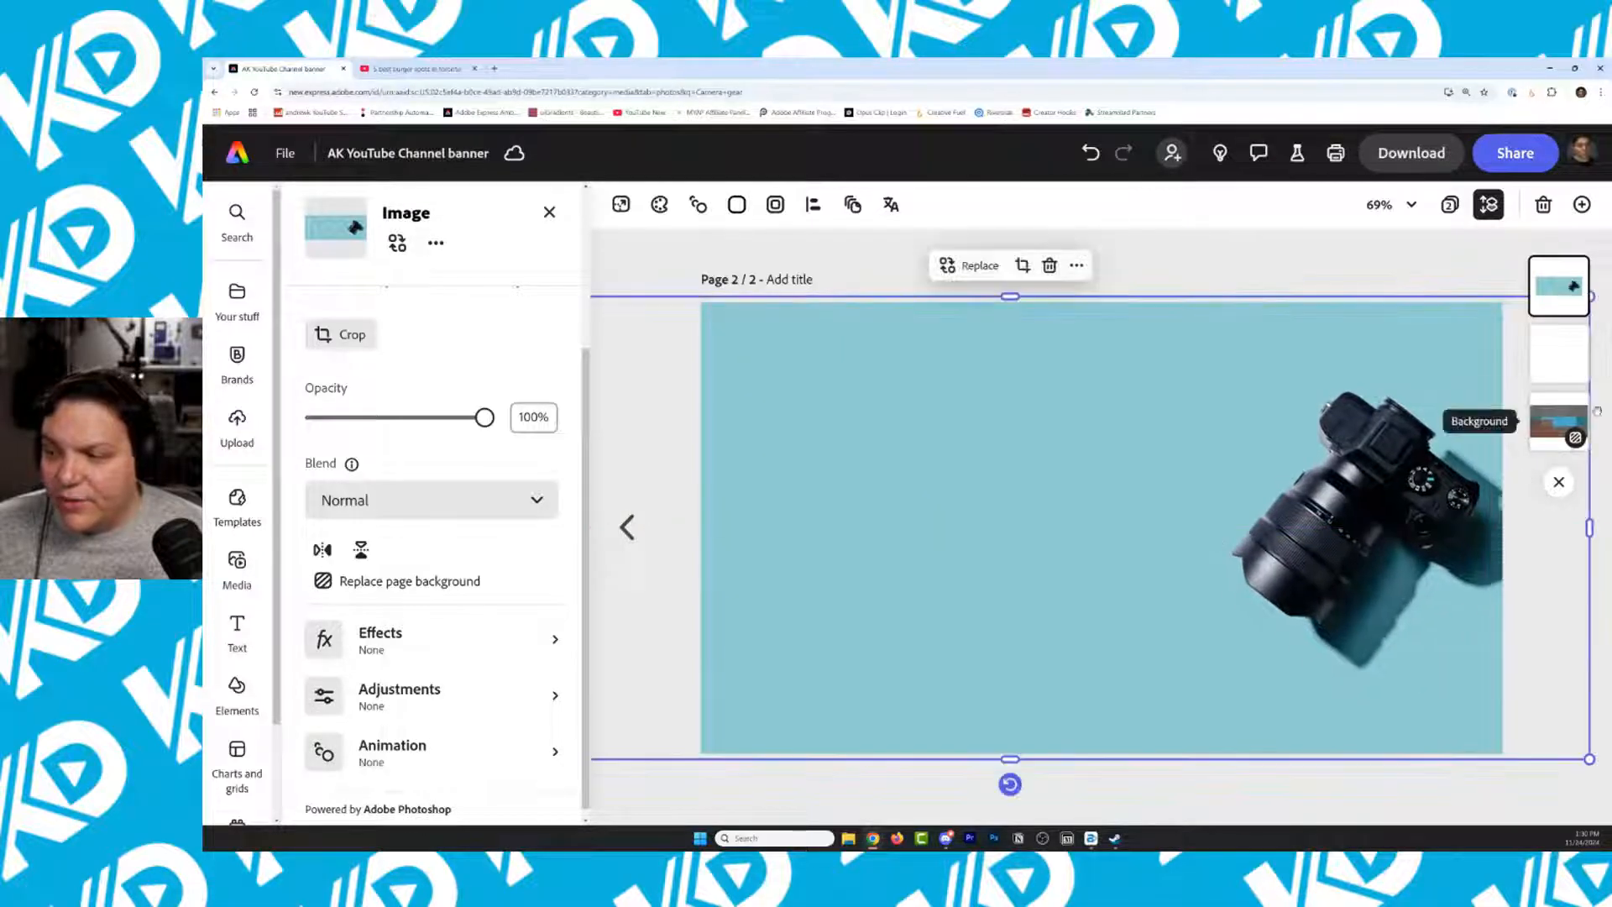
Move the camera photo below the transparent rectangle in the layer order and lower the photo's opacity to 13%
left_click_drag(1559, 286, 1555, 356)
left_click(430, 417)
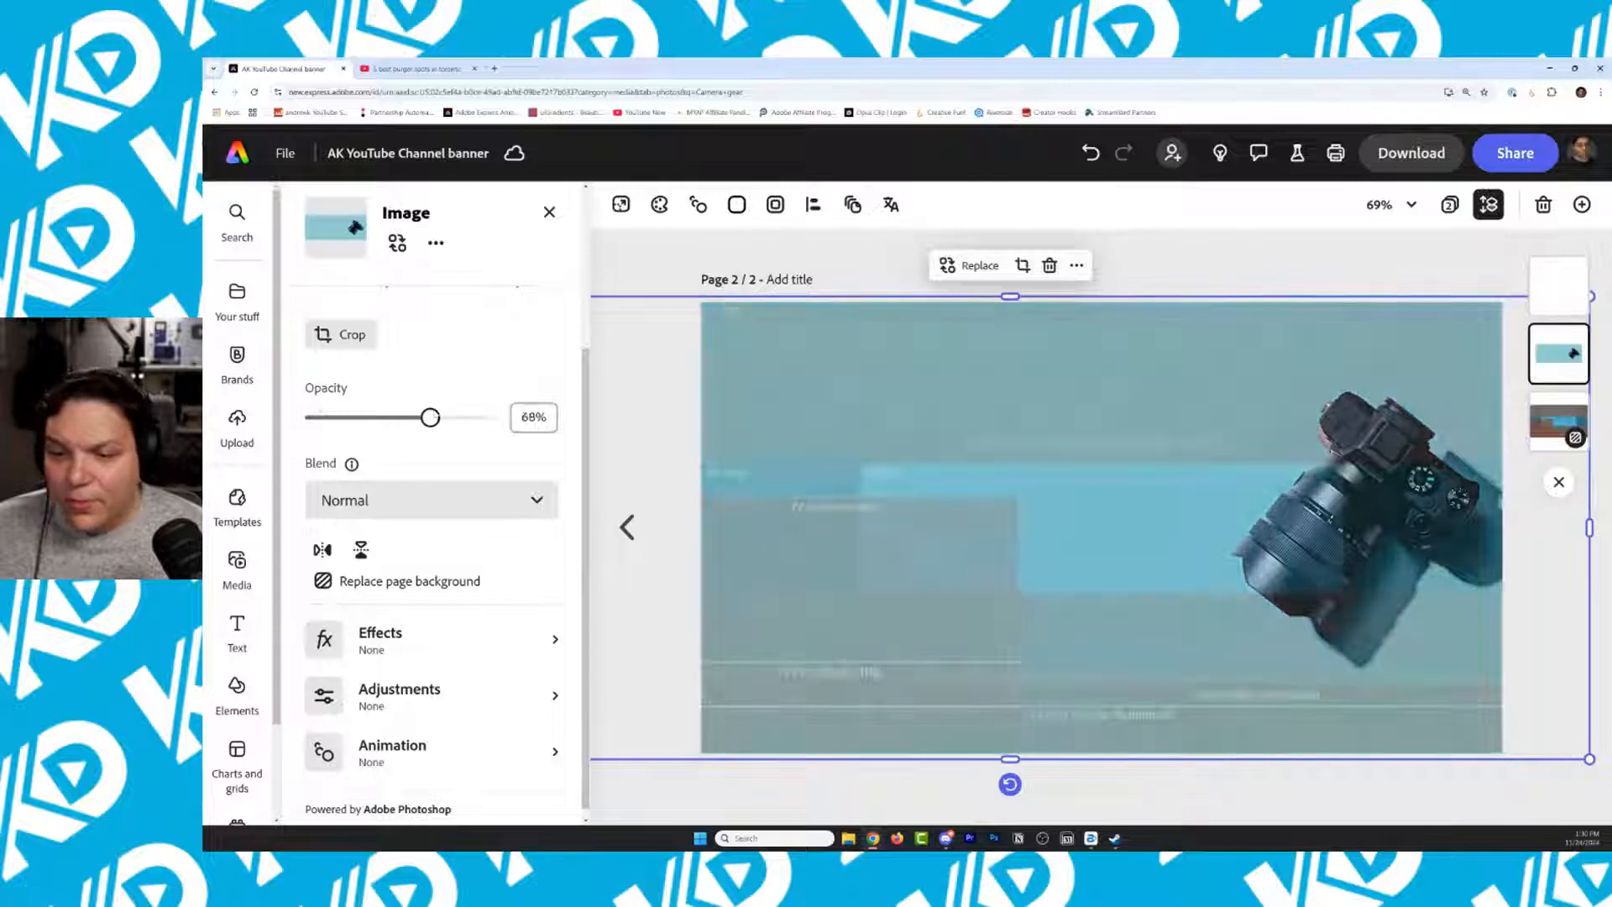
left_click_drag(430, 417, 336, 417)
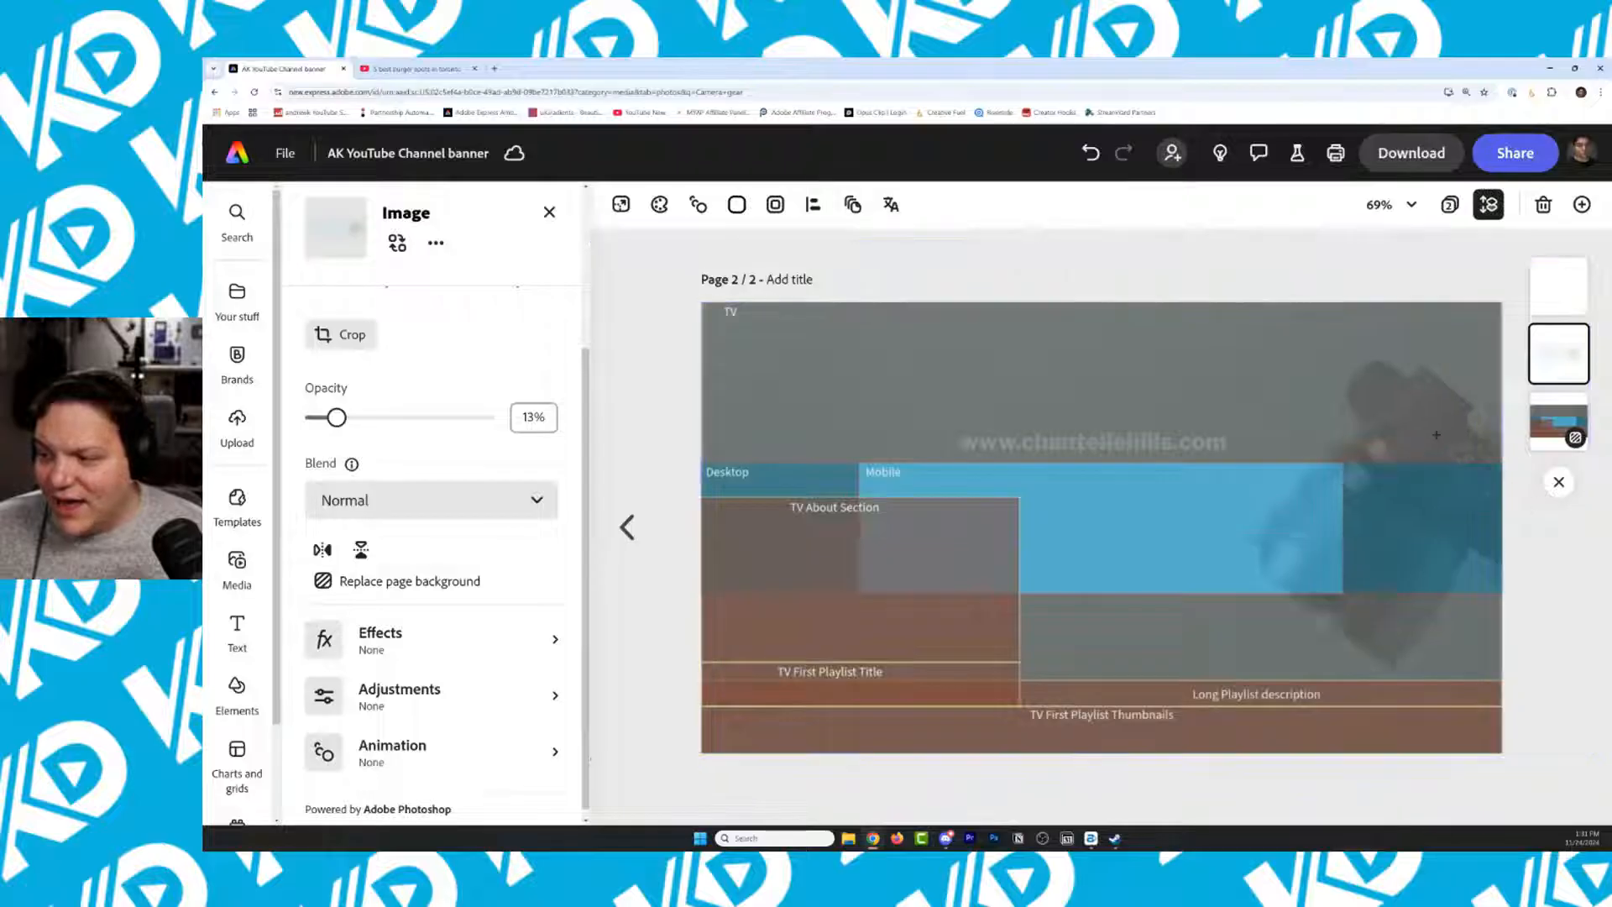
Refit the camera photo to the page height with the camera at the right edge, and restore its opacity to 100%
left_click_drag(1436, 435, 1394, 466)
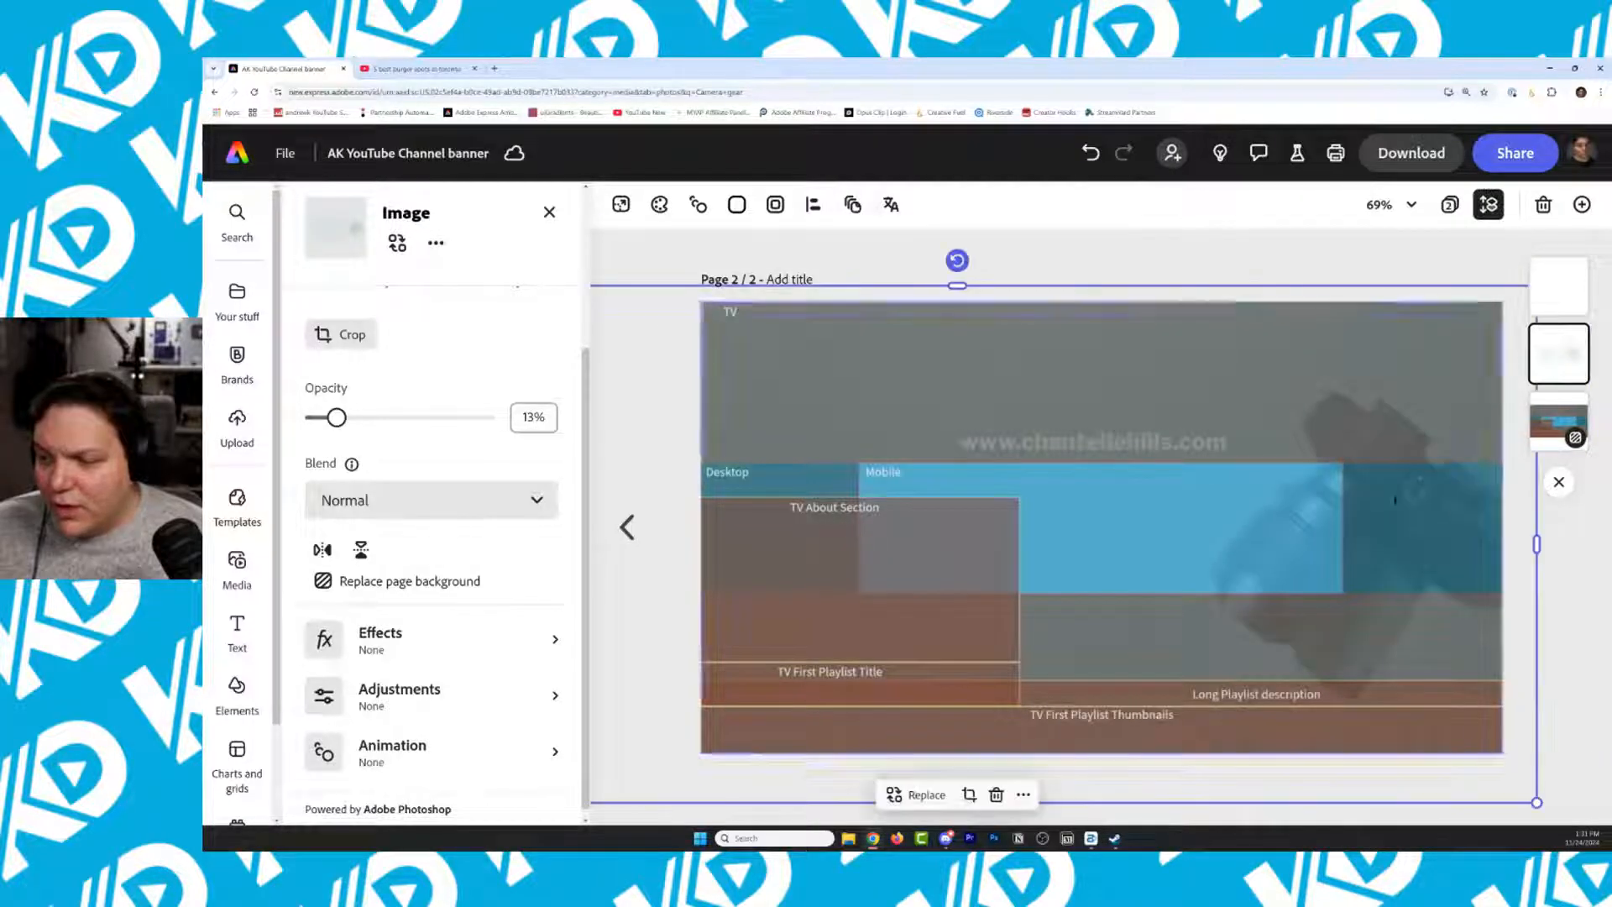
left_click_drag(1537, 802, 1399, 741)
left_click_drag(1291, 434, 1446, 453)
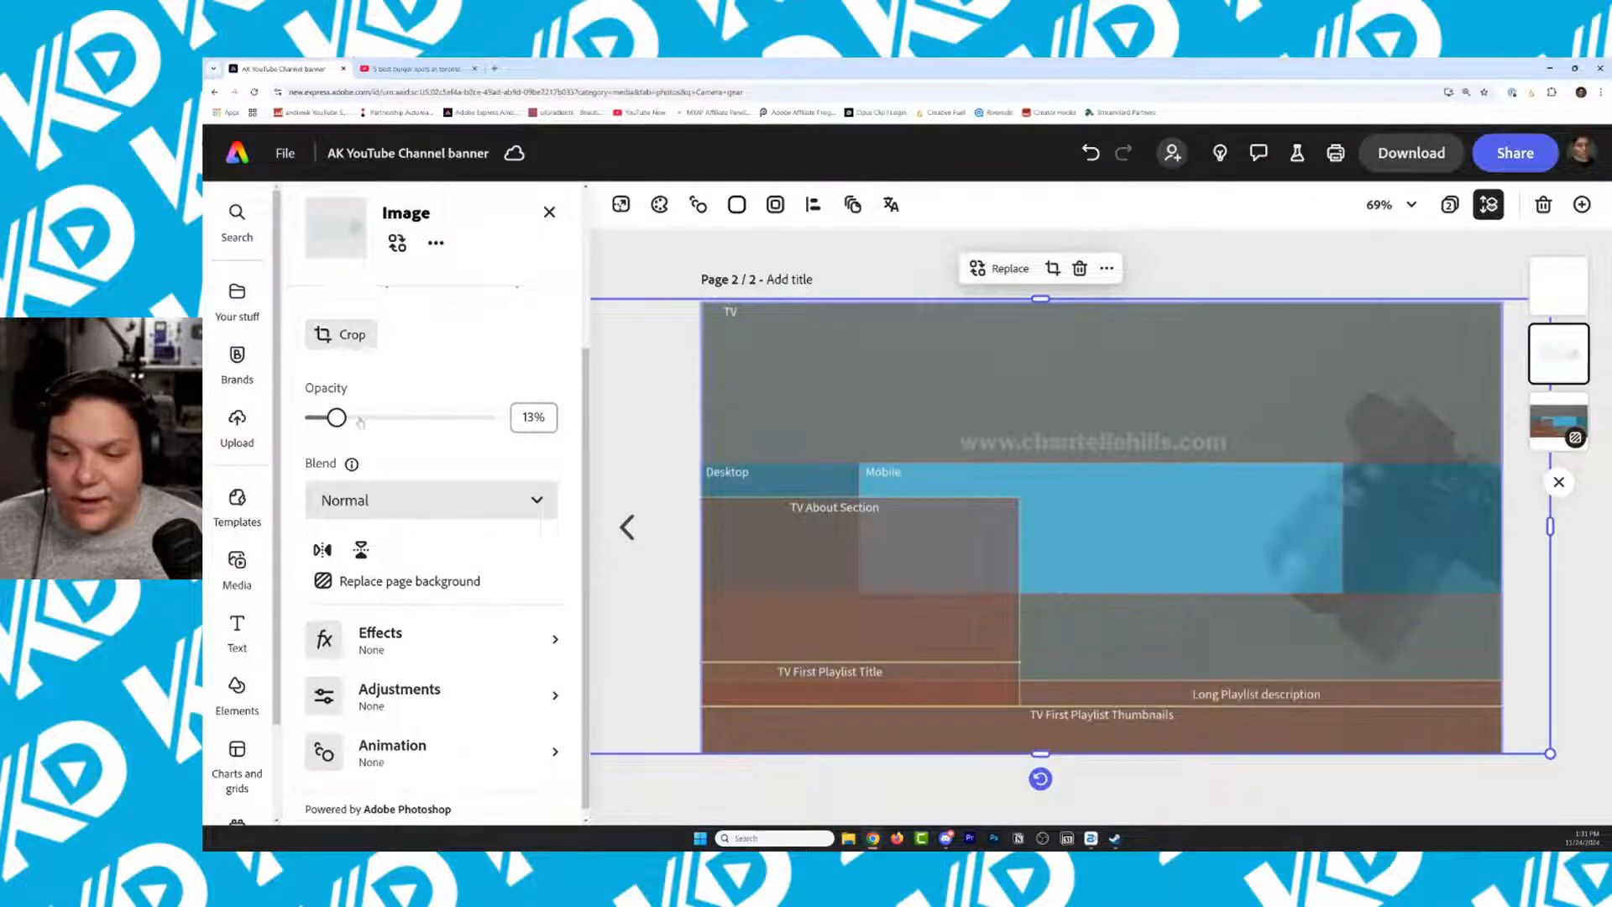
left_click_drag(336, 417, 485, 417)
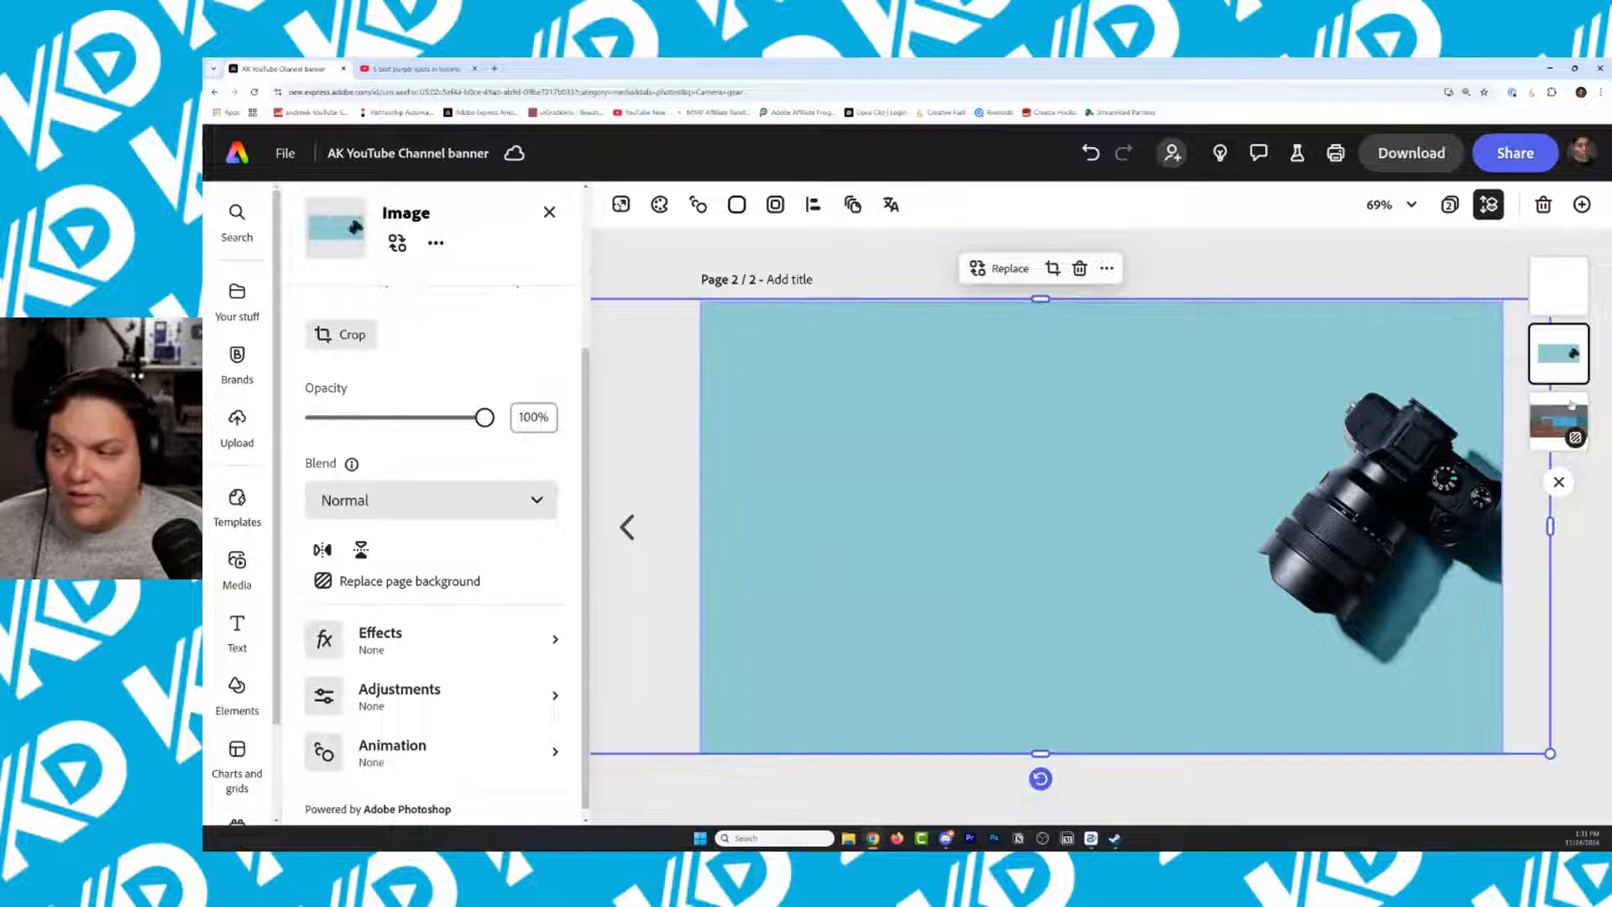
Detach the layout guide from the page background and enlarge it to fill page 2
left_click(403, 581)
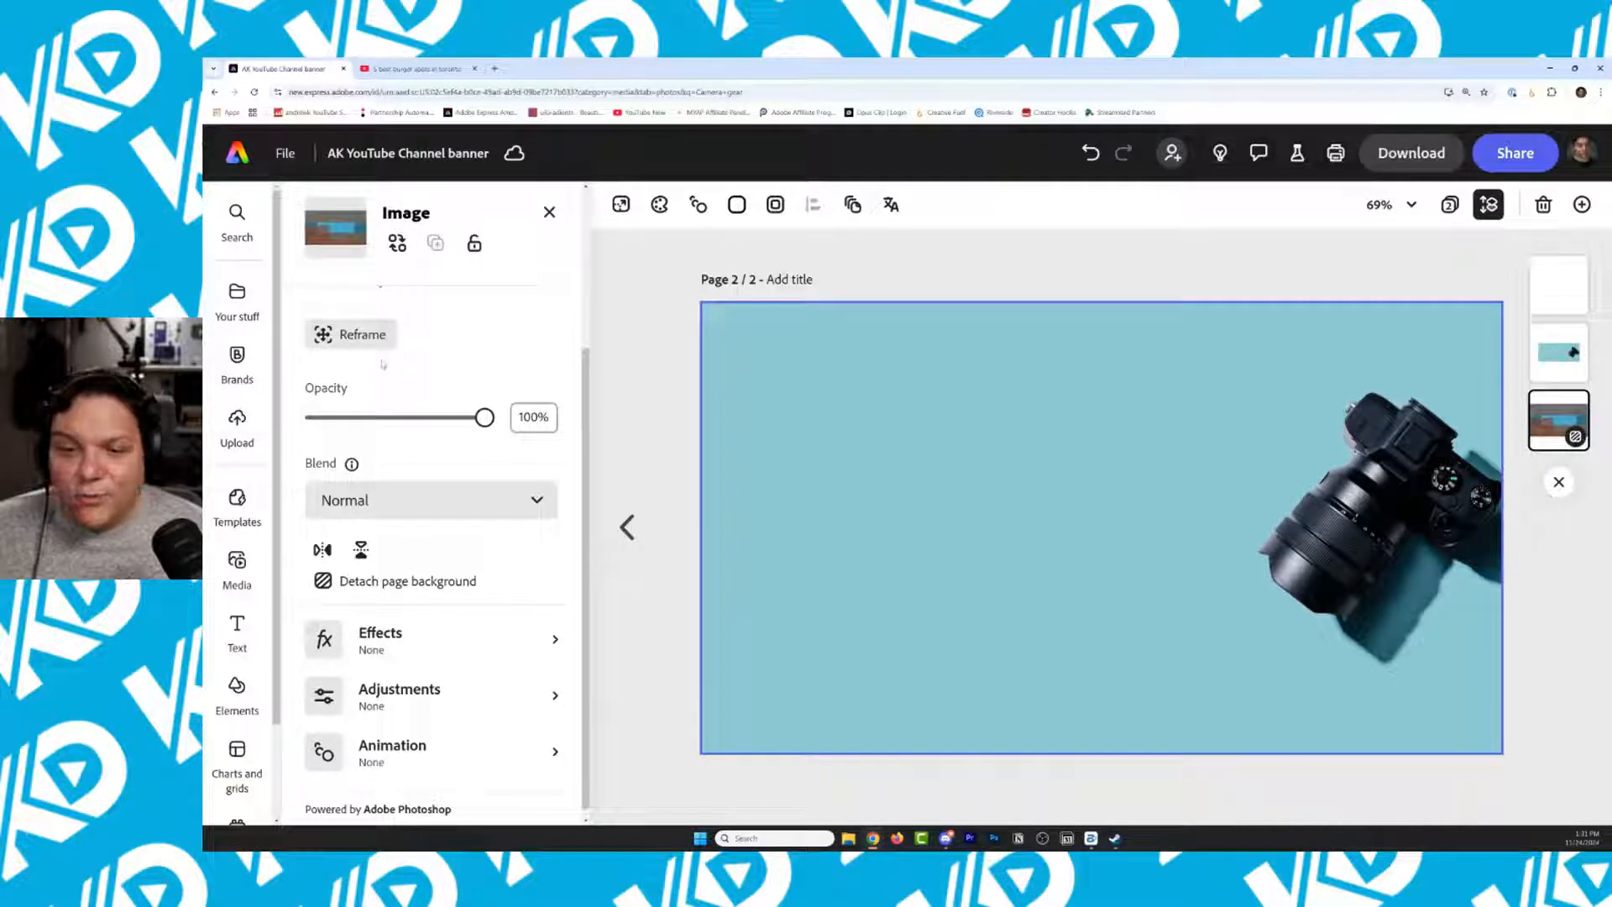
left_click(472, 582)
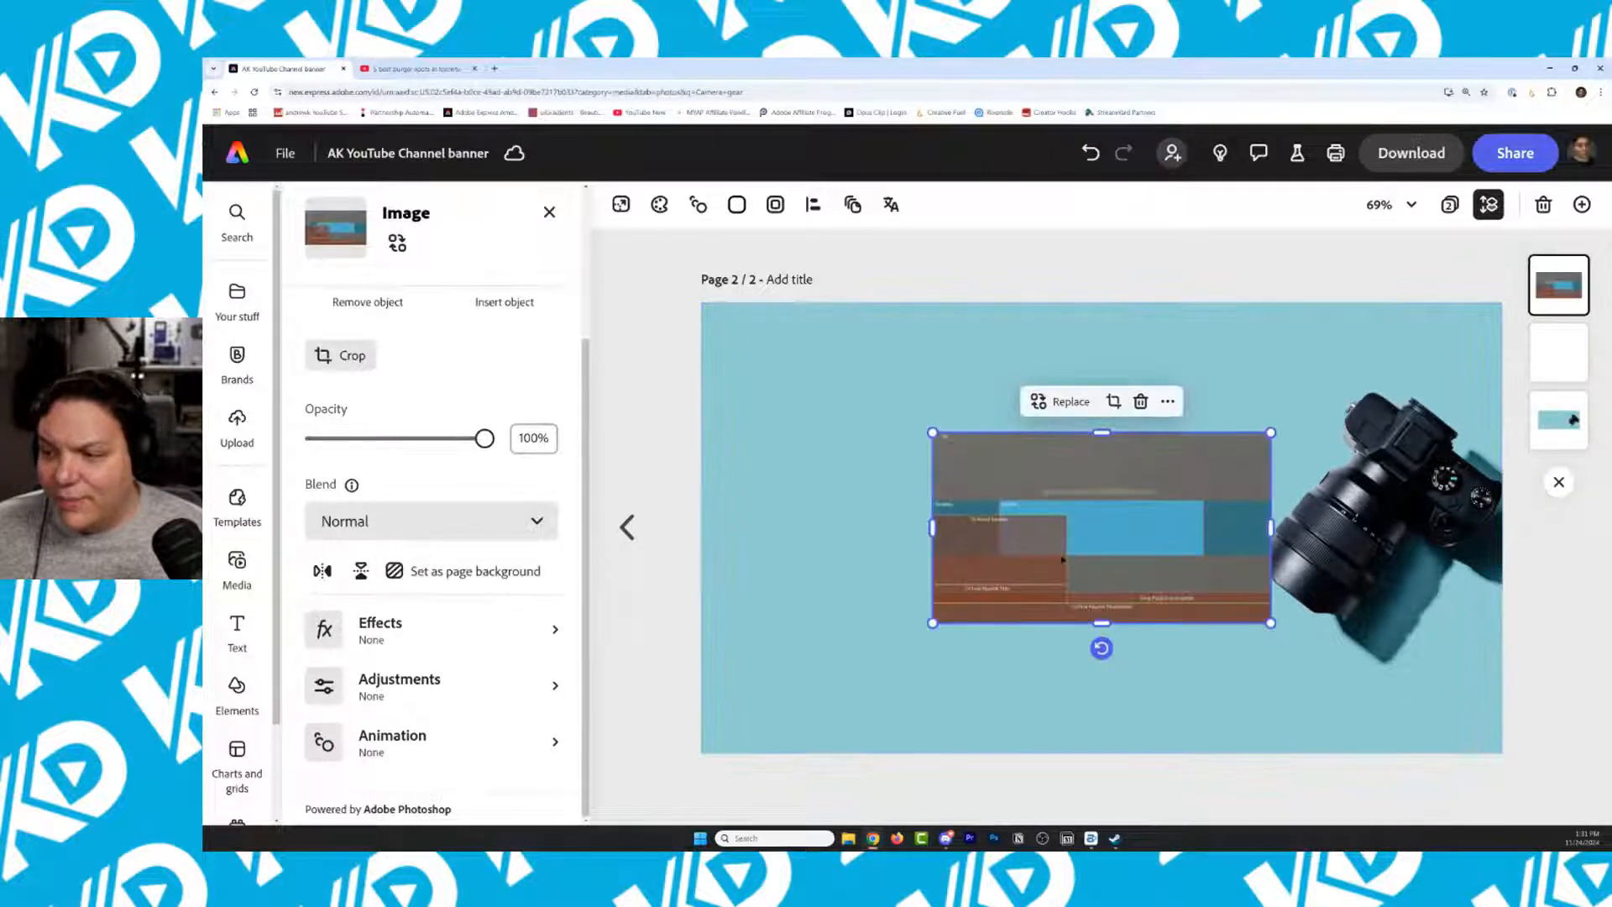
left_click(1168, 402)
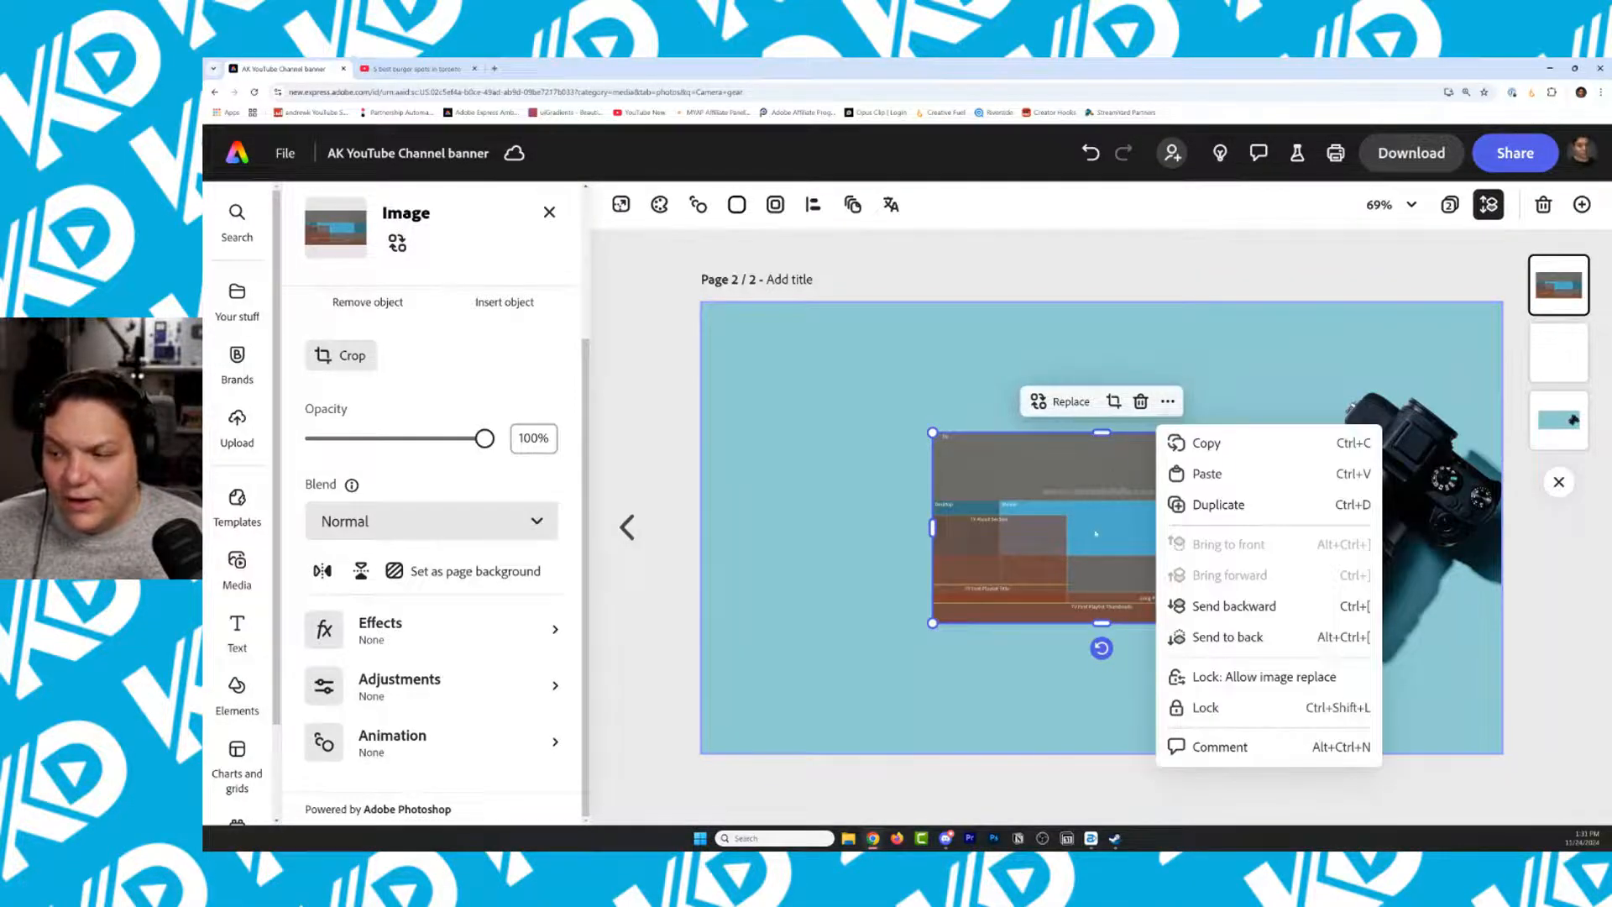
left_click_drag(1065, 526, 850, 382)
left_click_drag(1039, 493, 1503, 751)
Set the layout guide's opacity to 32% and move the camera photo directly beneath it in the layer order
right_click(1299, 502)
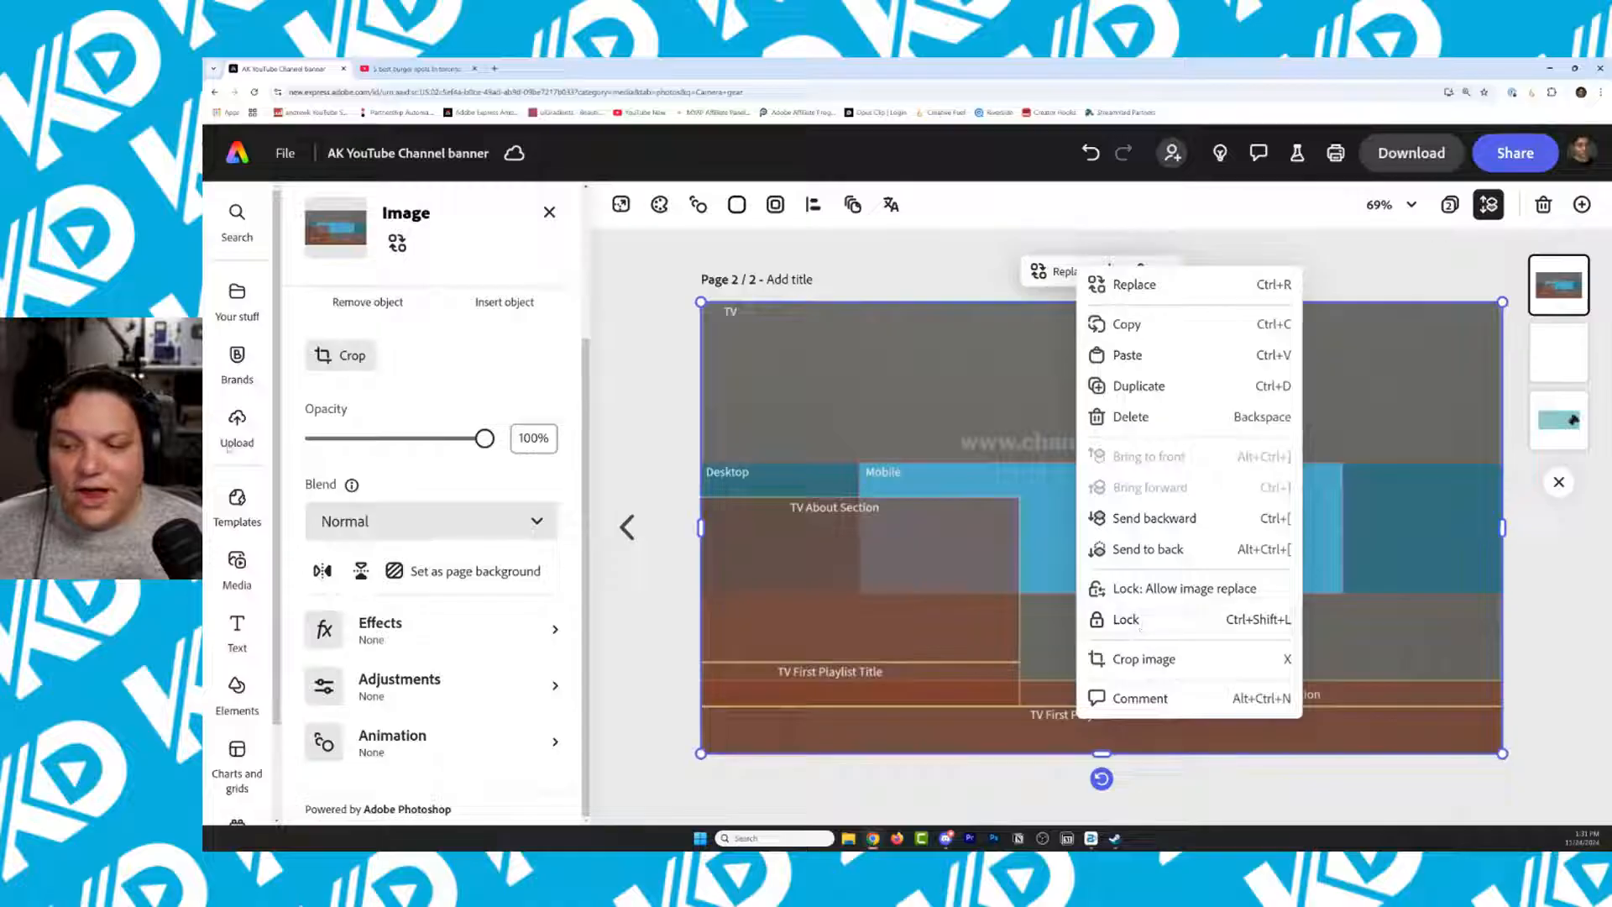
left_click_drag(484, 438, 369, 437)
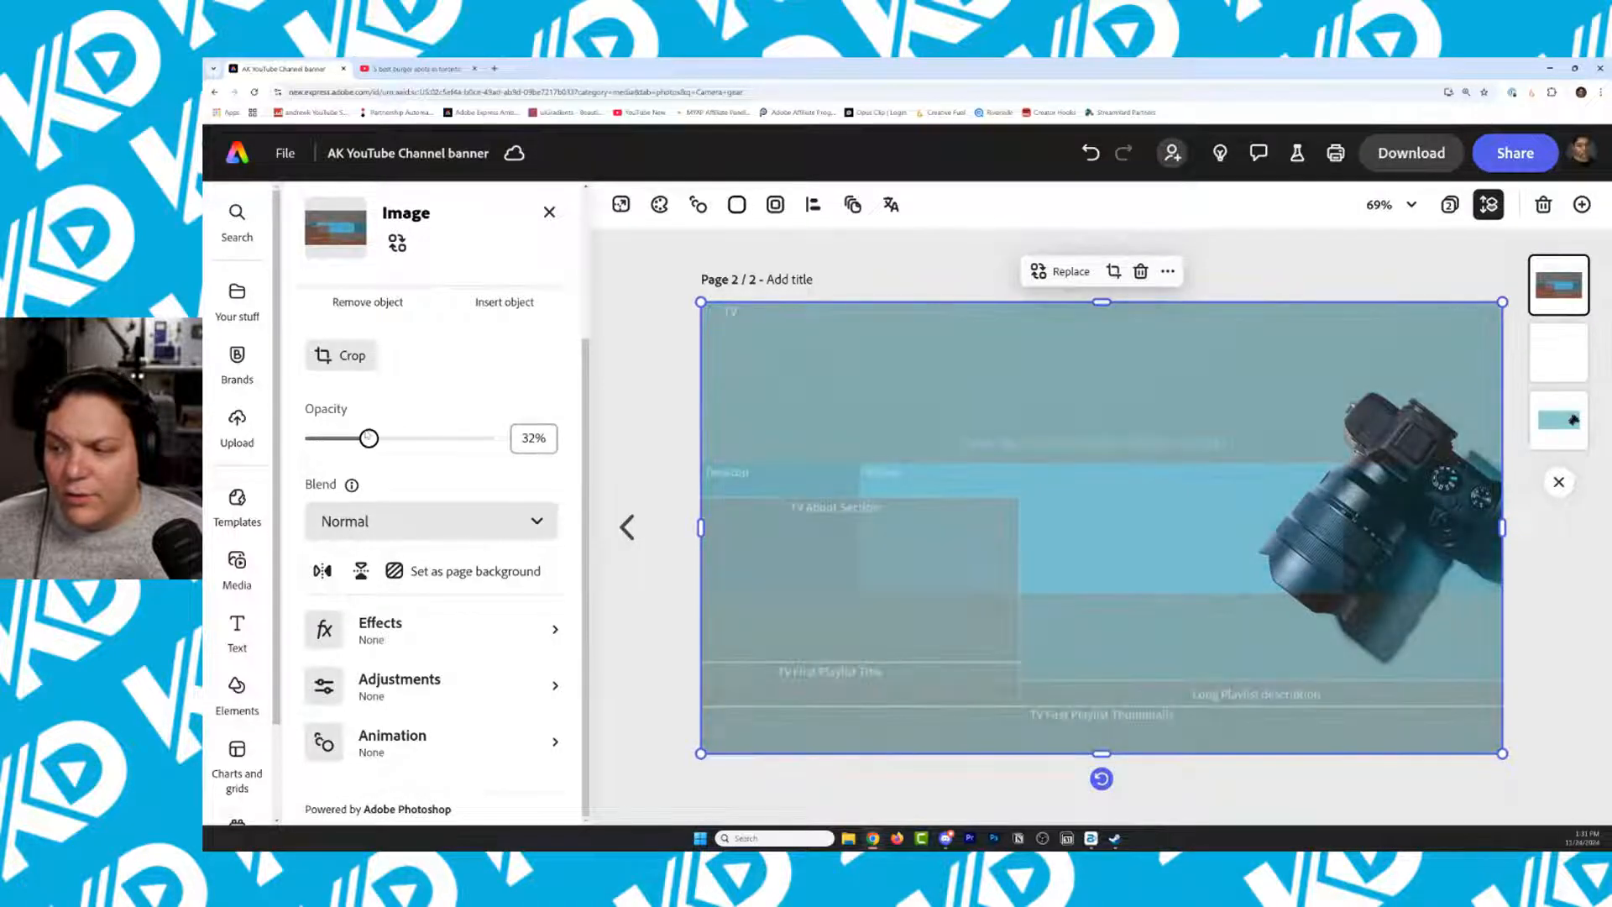
left_click(1586, 356)
left_click_drag(1574, 420, 1570, 342)
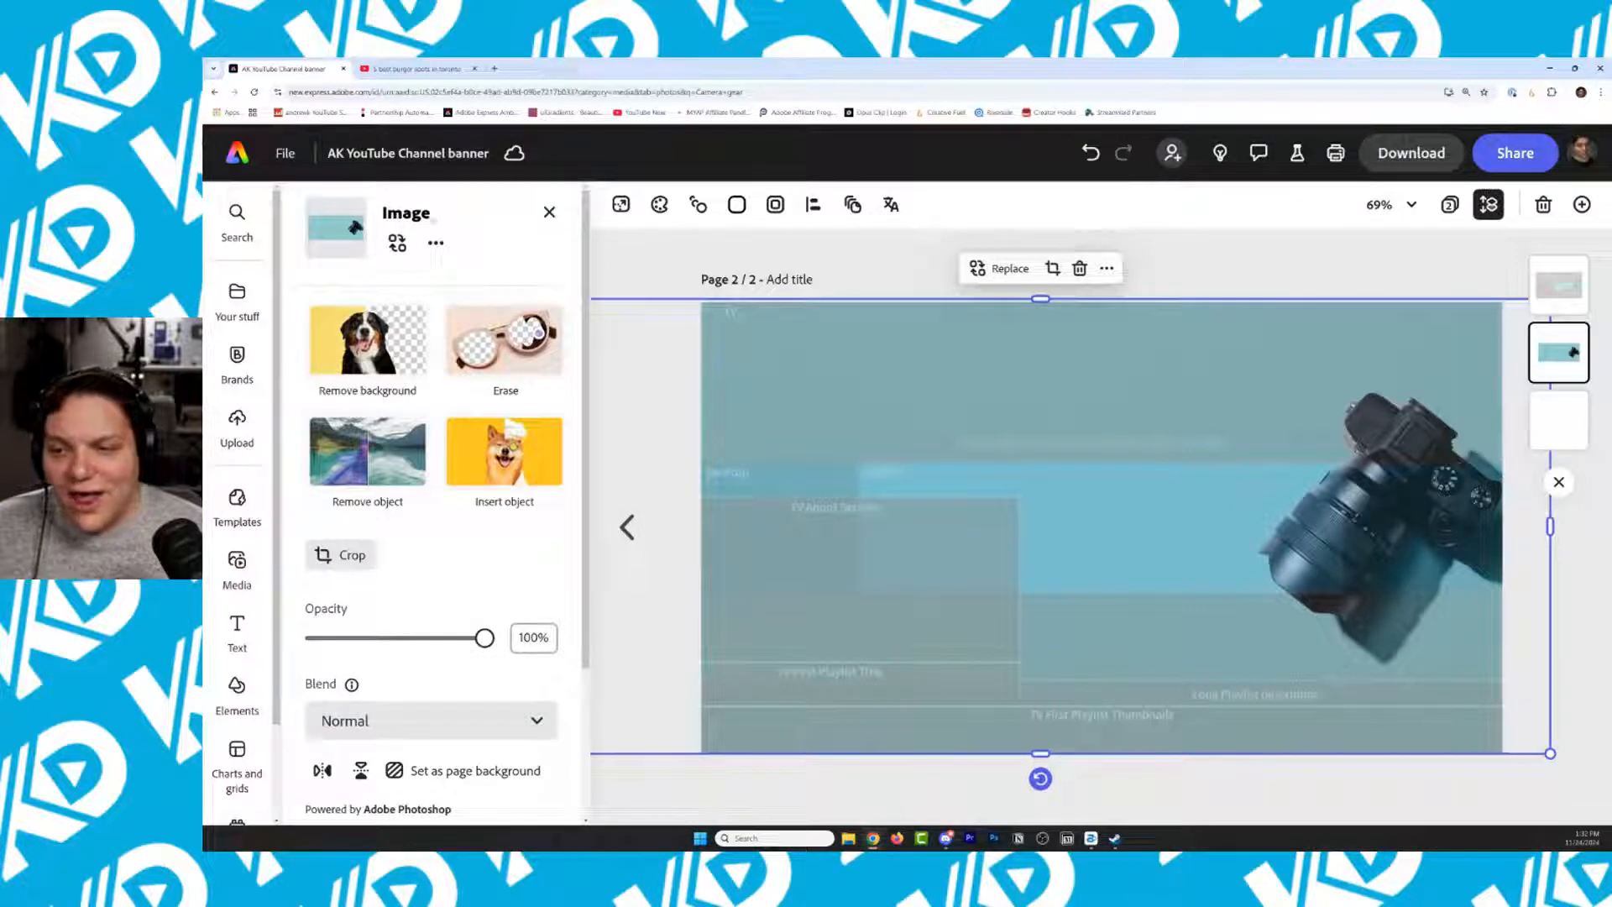
Replace the camera photo on page 2 with the "Camera gear" stock photo of a camera on a brown leather bag
left_click(395, 244)
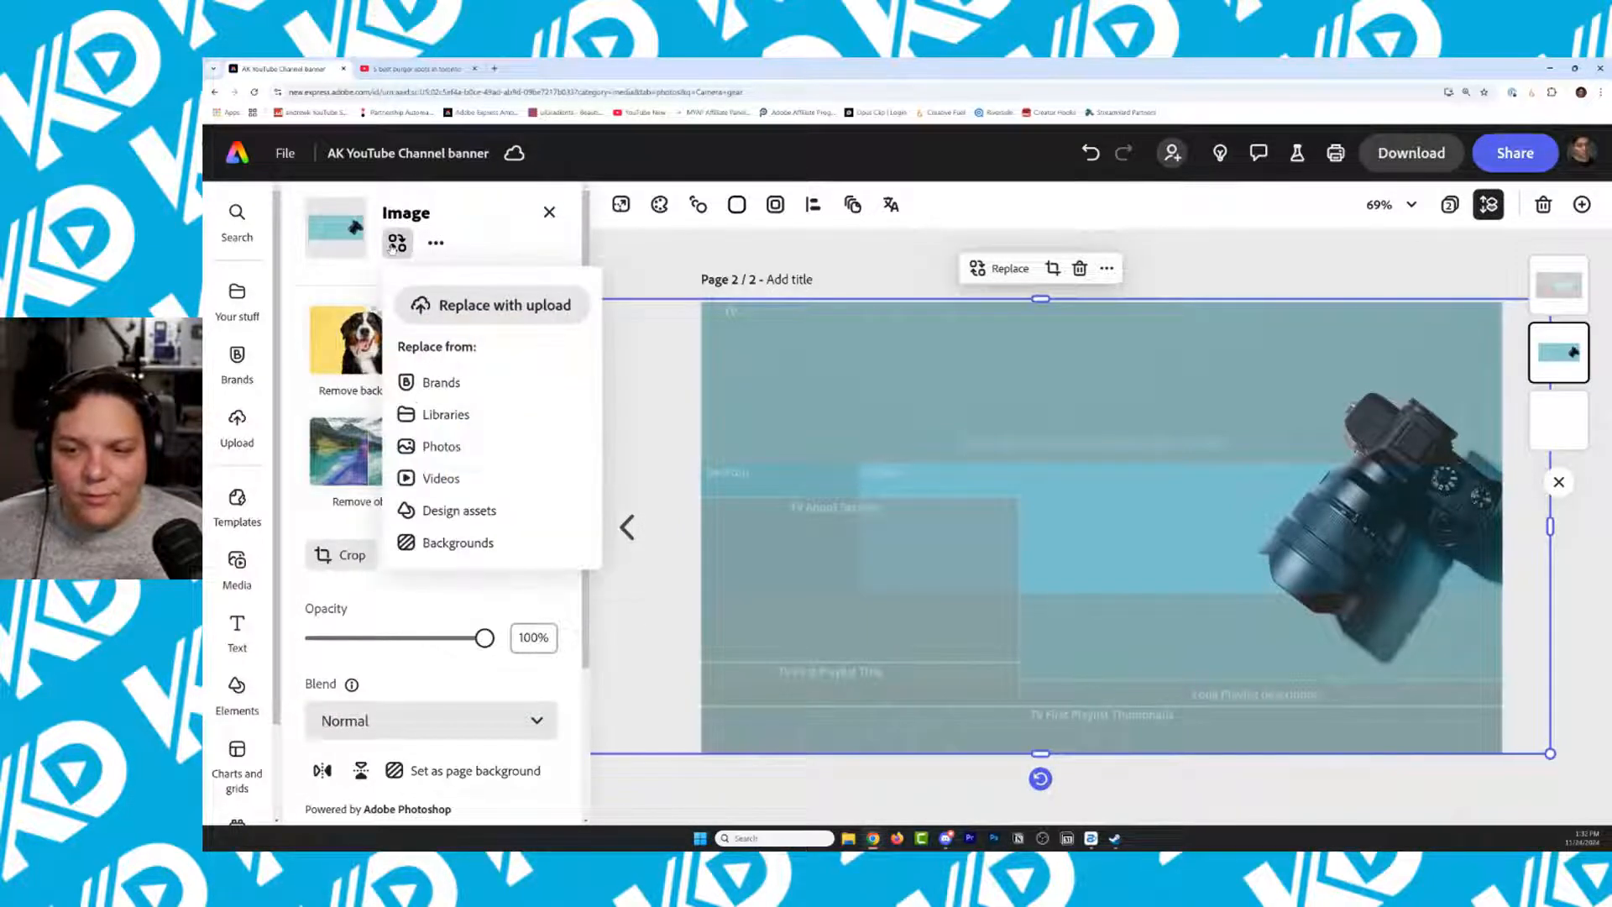
left_click(456, 449)
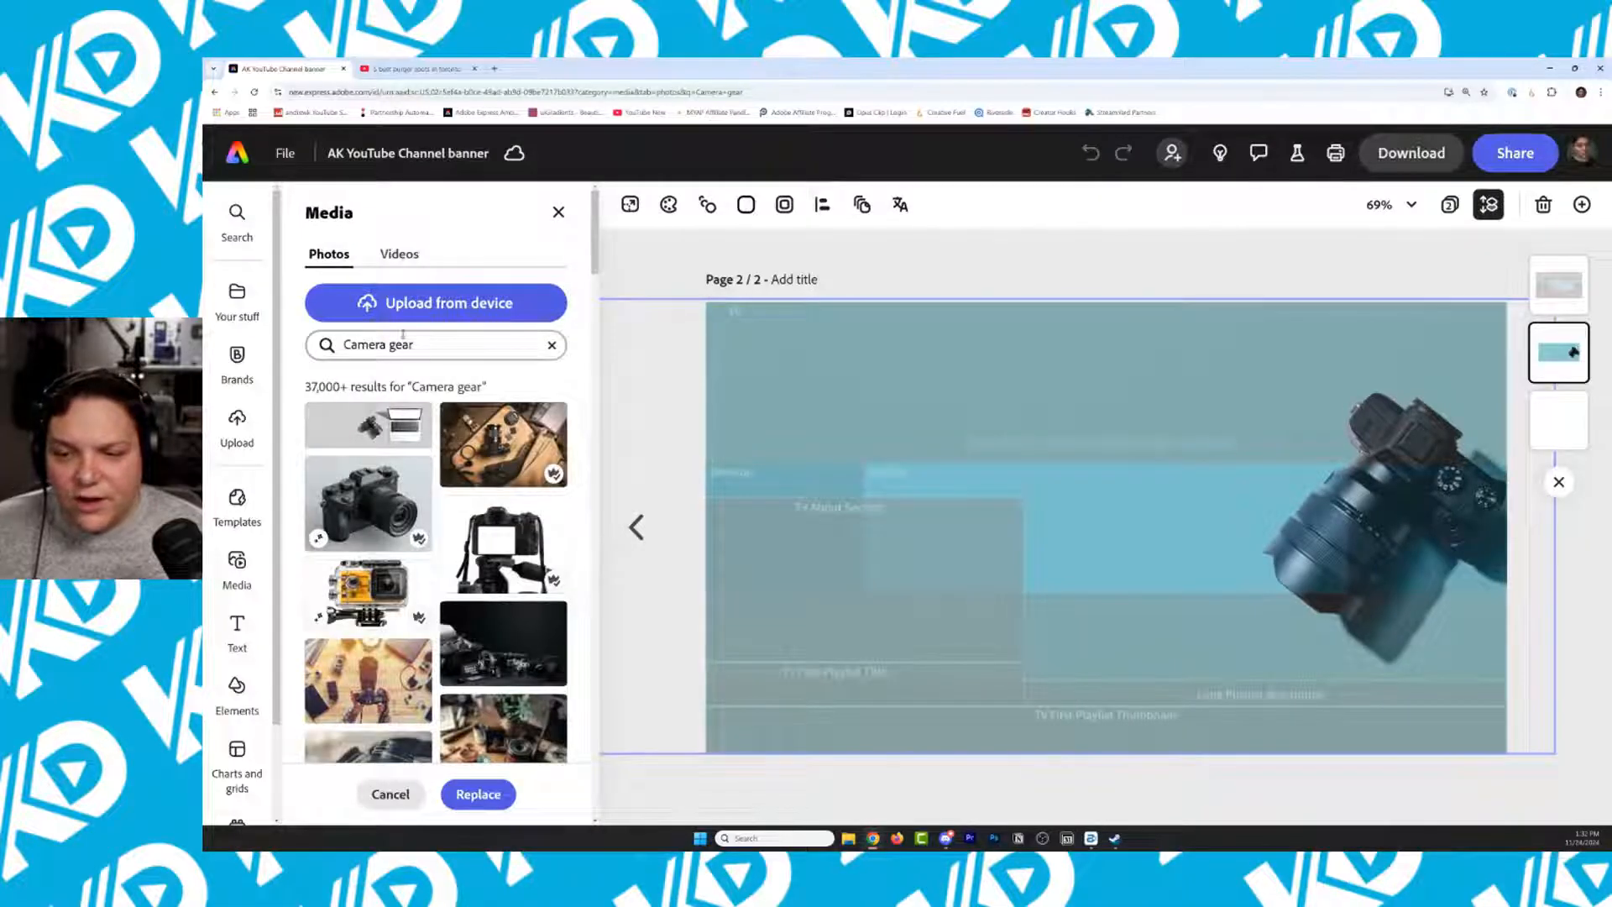
scroll(561, 444, "down", 4)
scroll(558, 449, "up", 4)
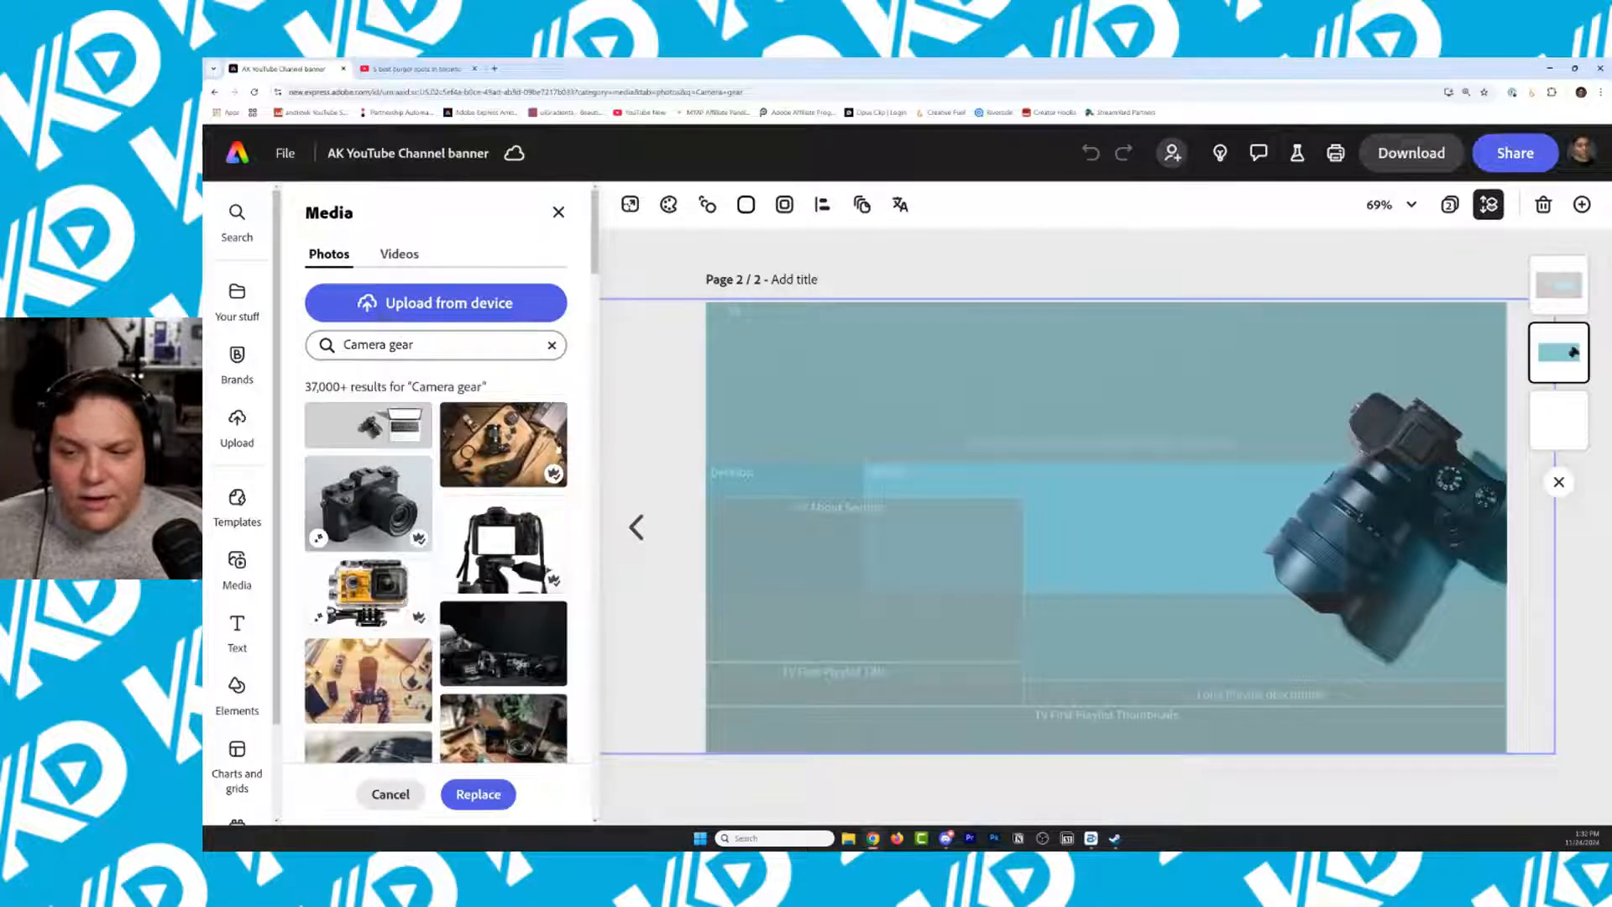
left_click(516, 450)
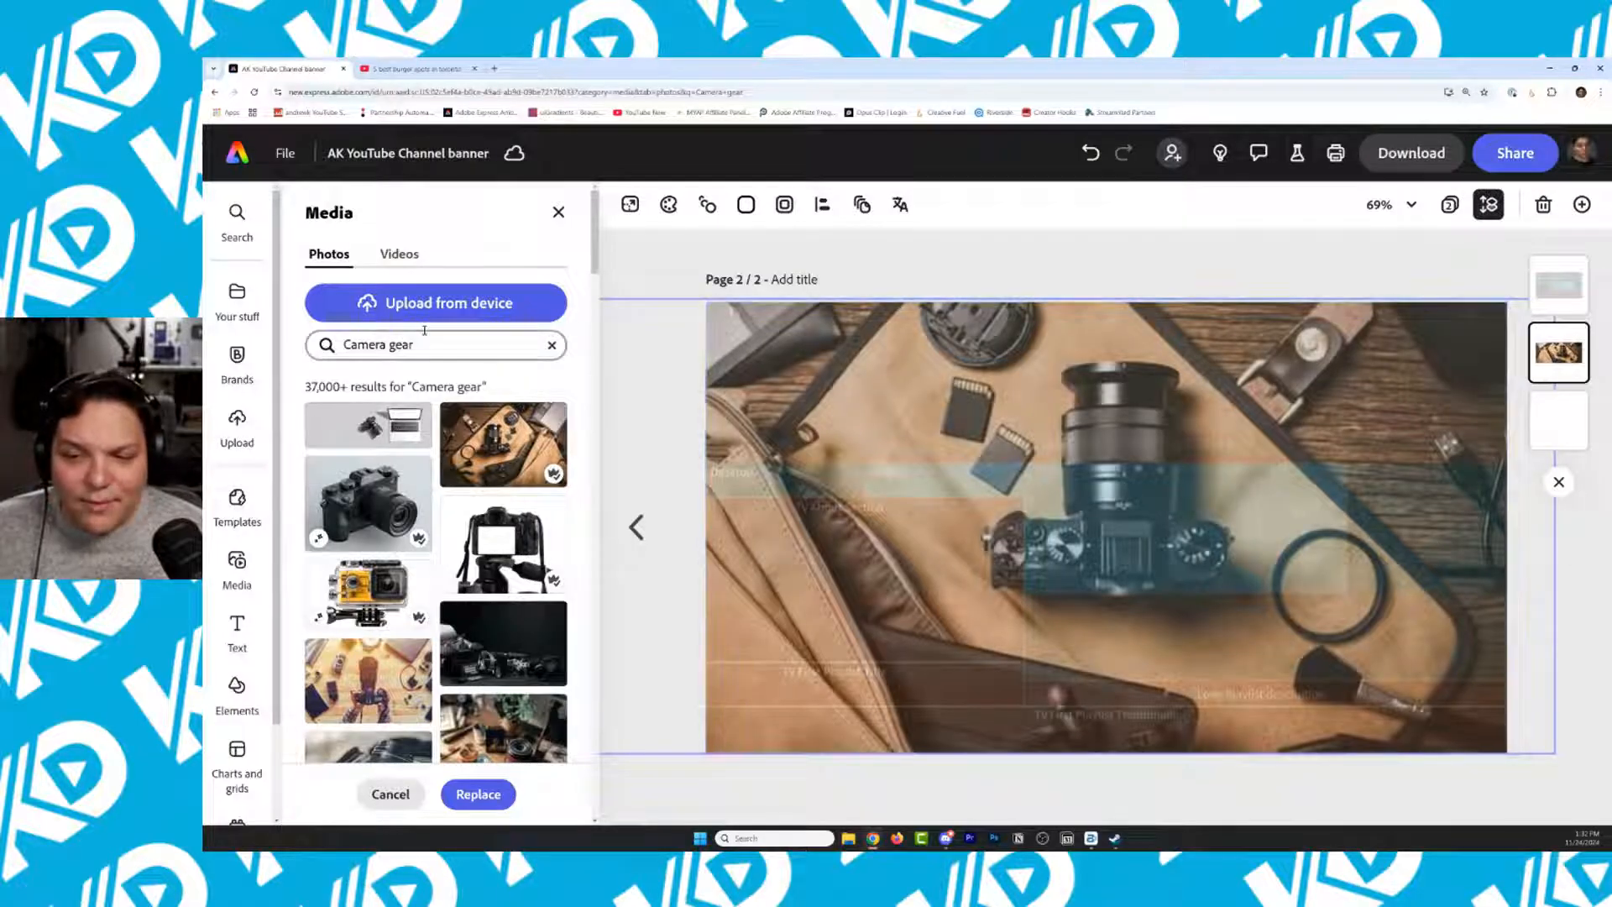
Browse further "Camera gear" stock photos and swap in the green-background one with a laptop, camera and VR headset
left_click_drag(424, 345, 340, 345)
left_click(453, 344)
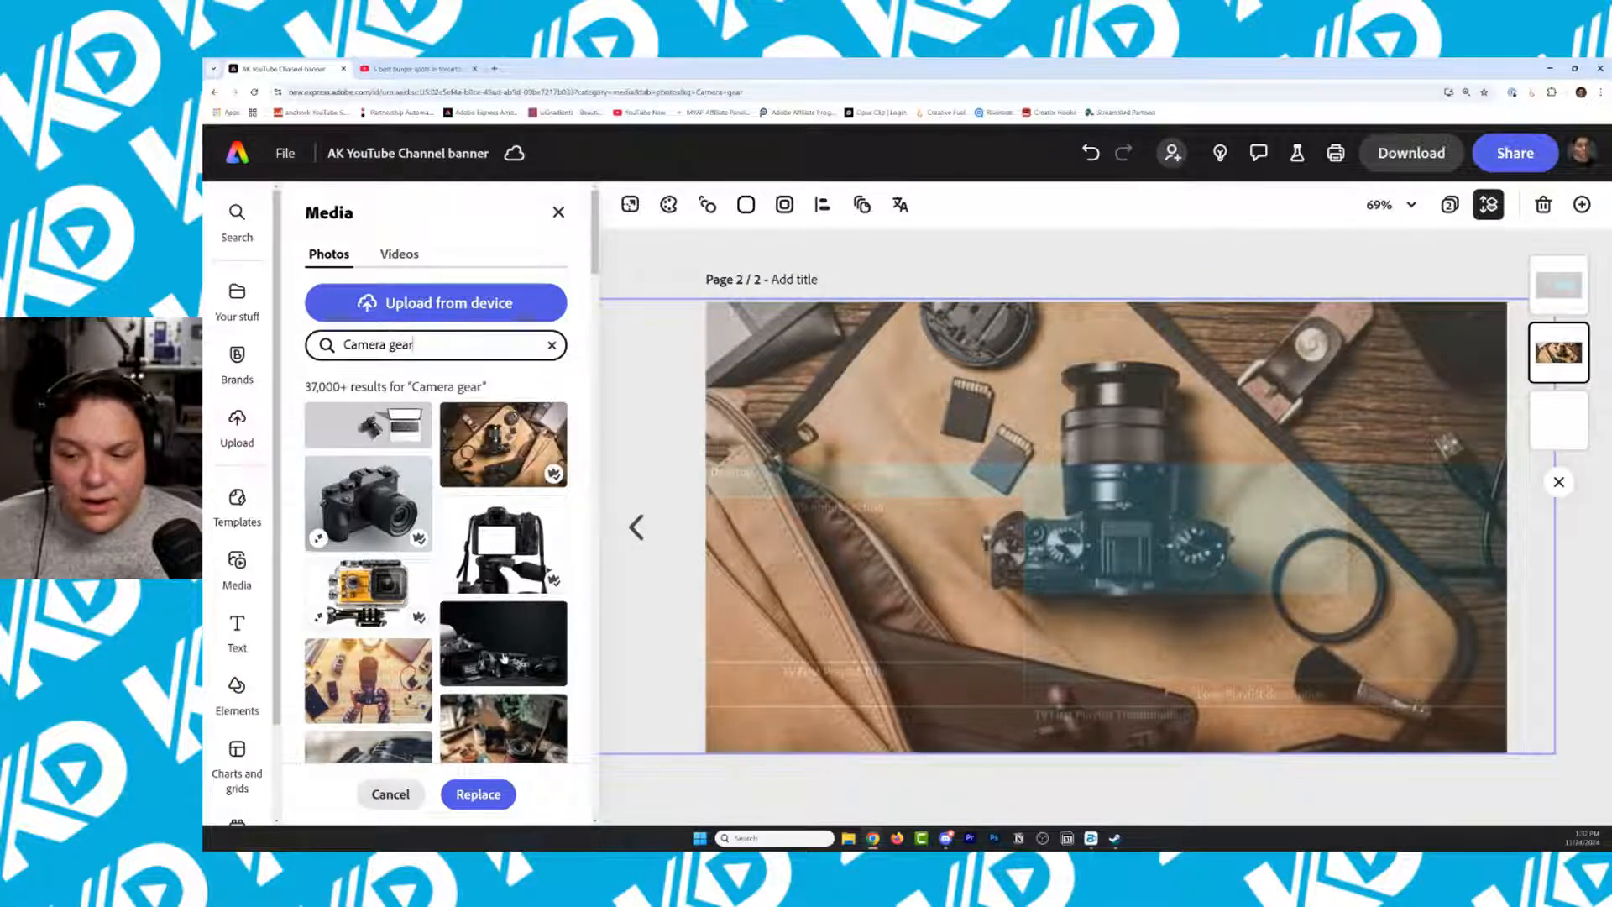
scroll(503, 657, "down", 10)
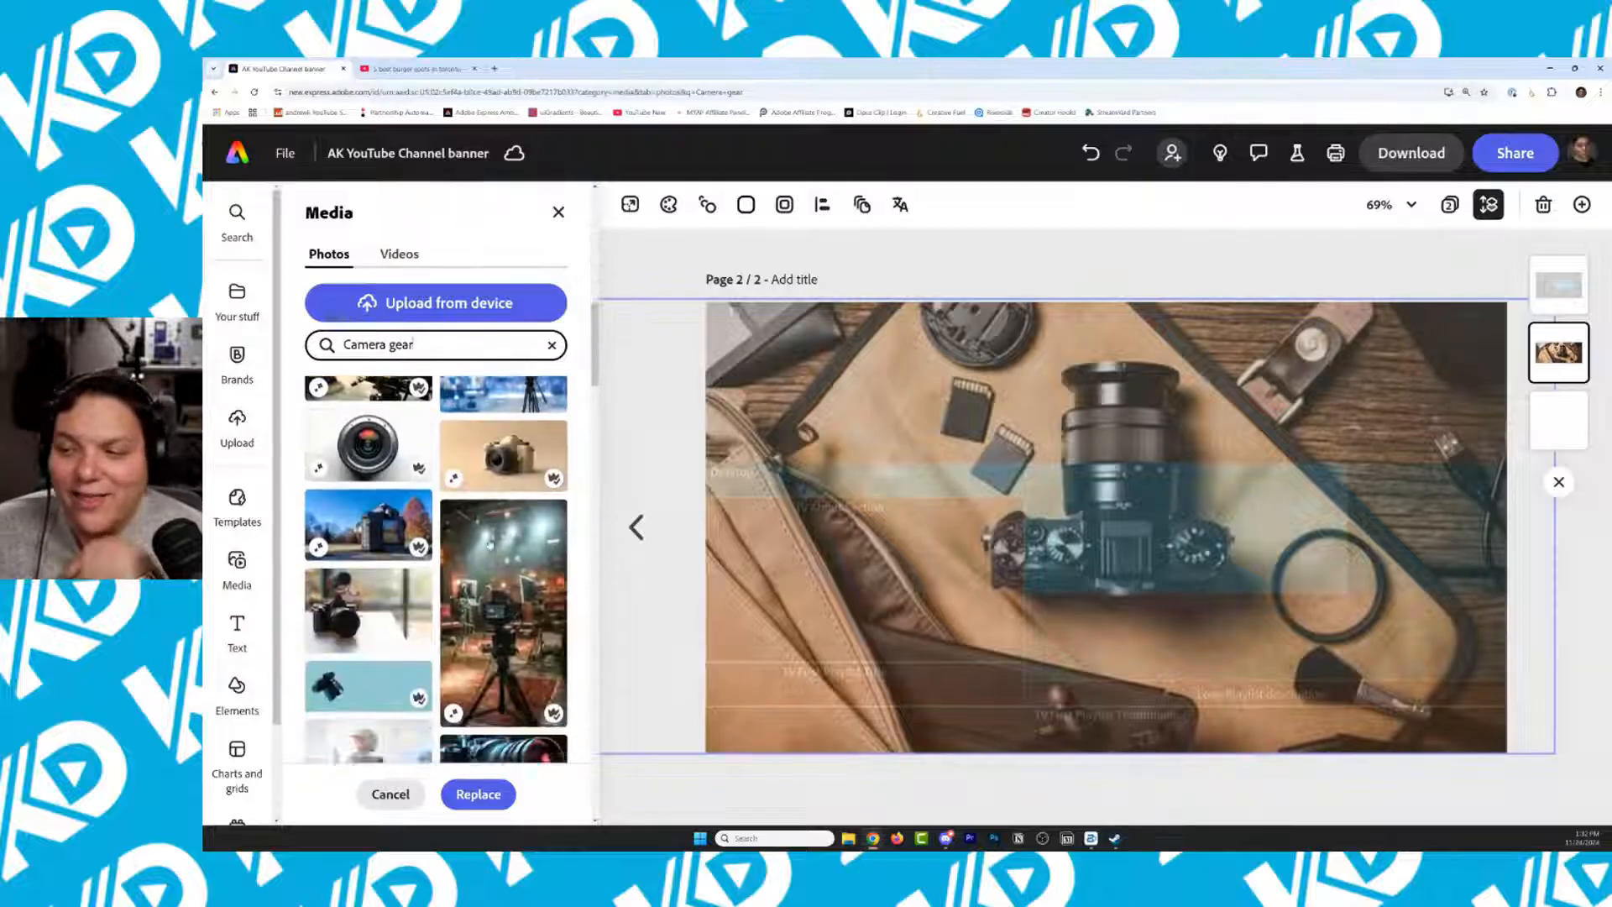
scroll(489, 545, "down", 10)
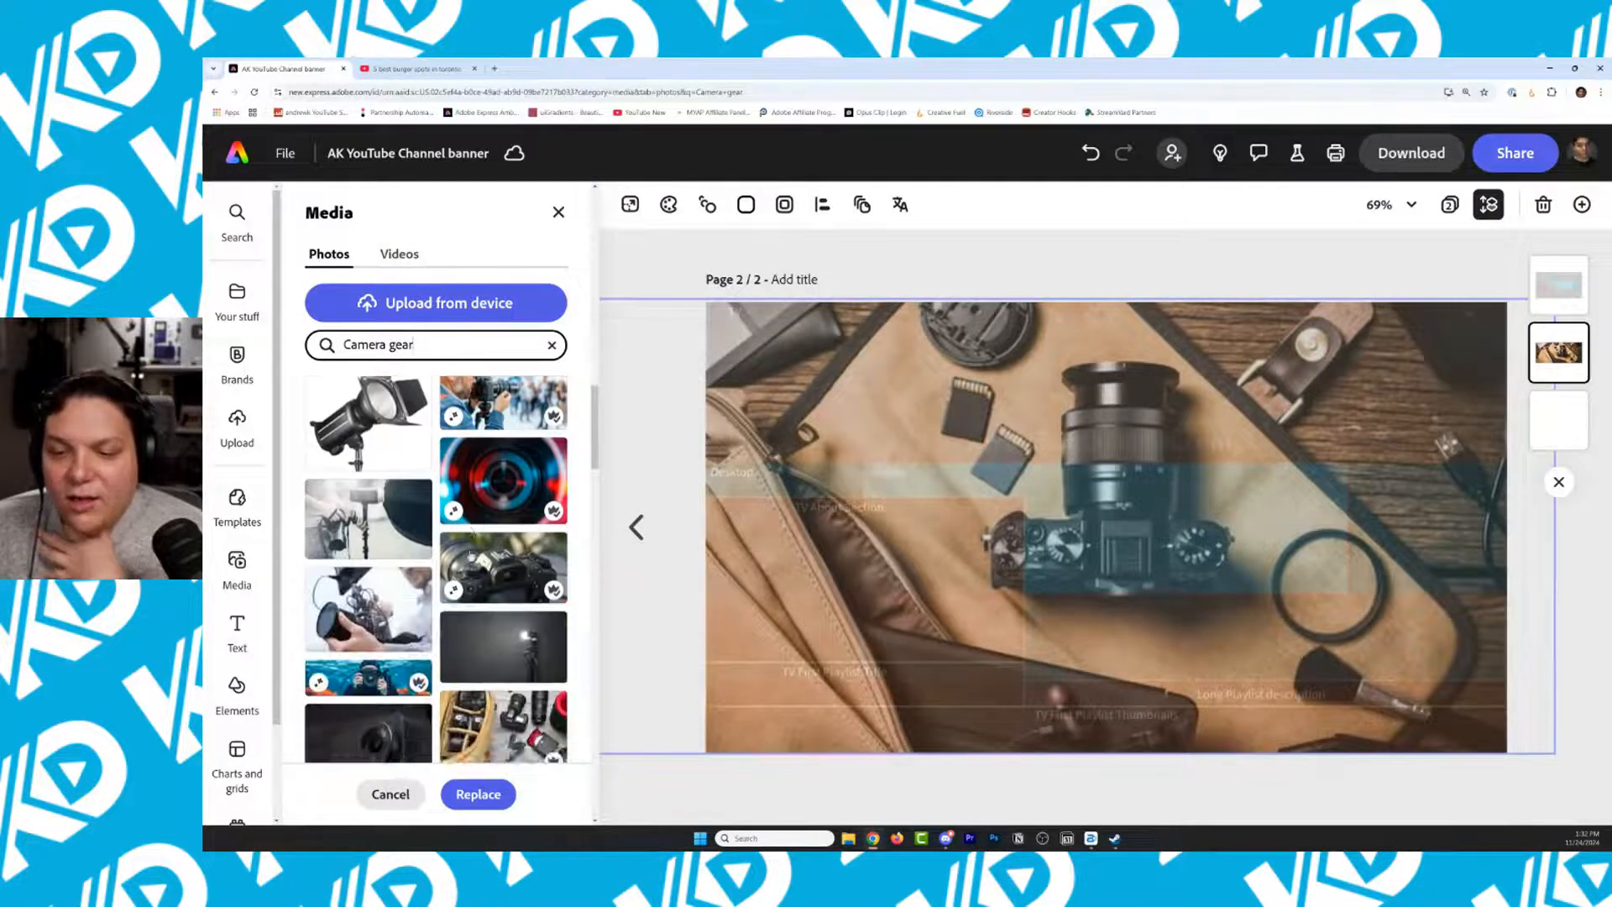
scroll(472, 538, "down", 3)
scroll(470, 550, "down", 10)
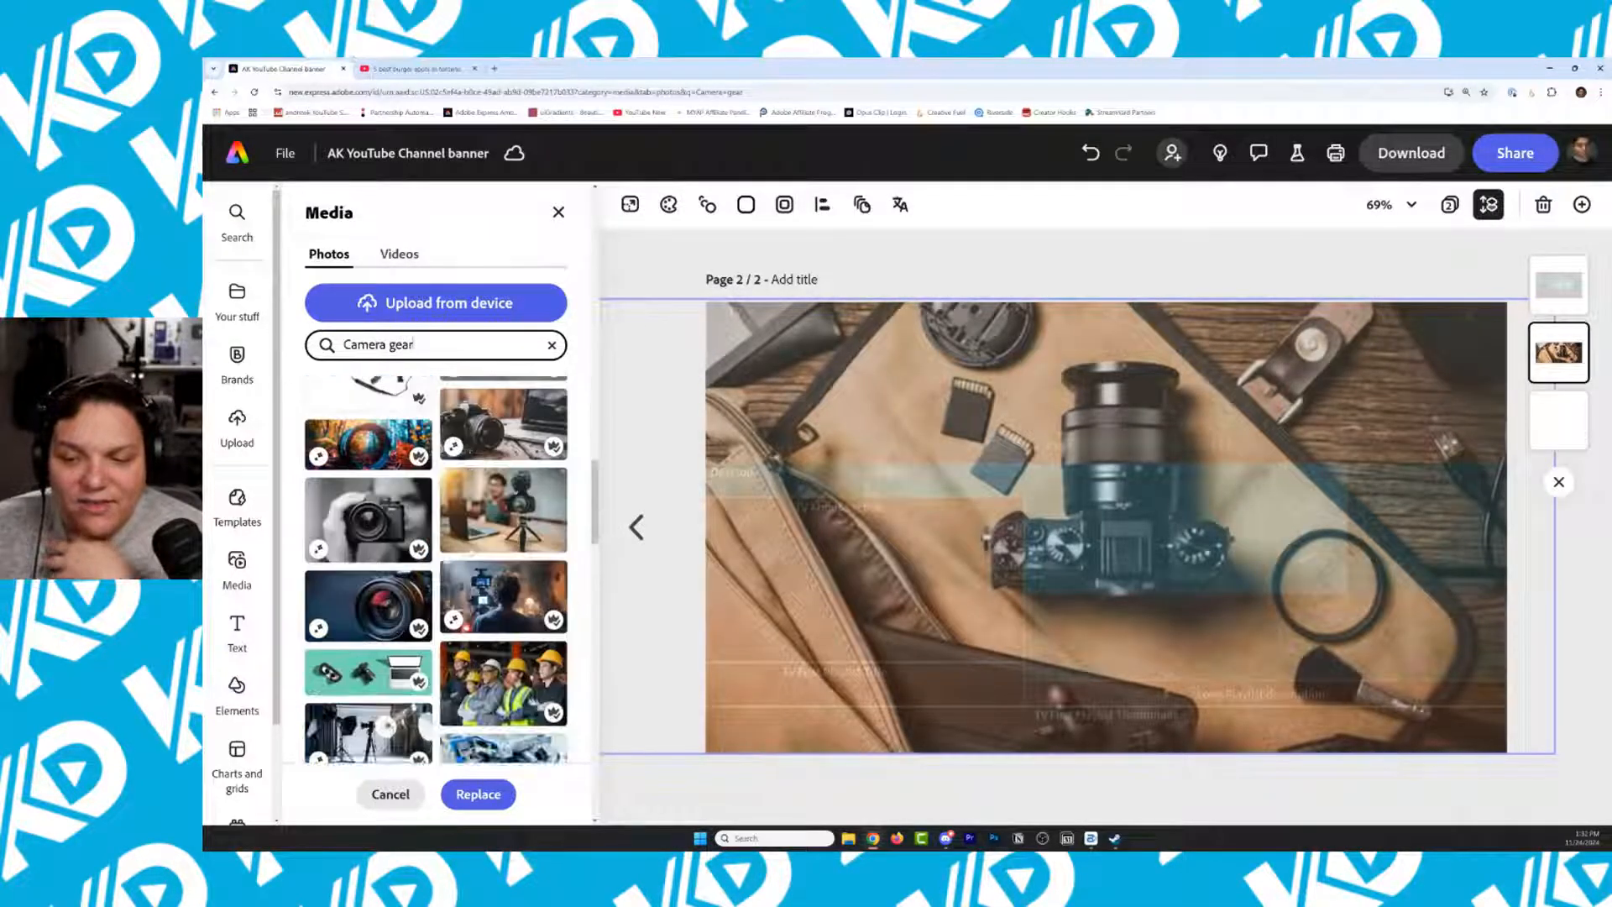
scroll(470, 549, "up", 3)
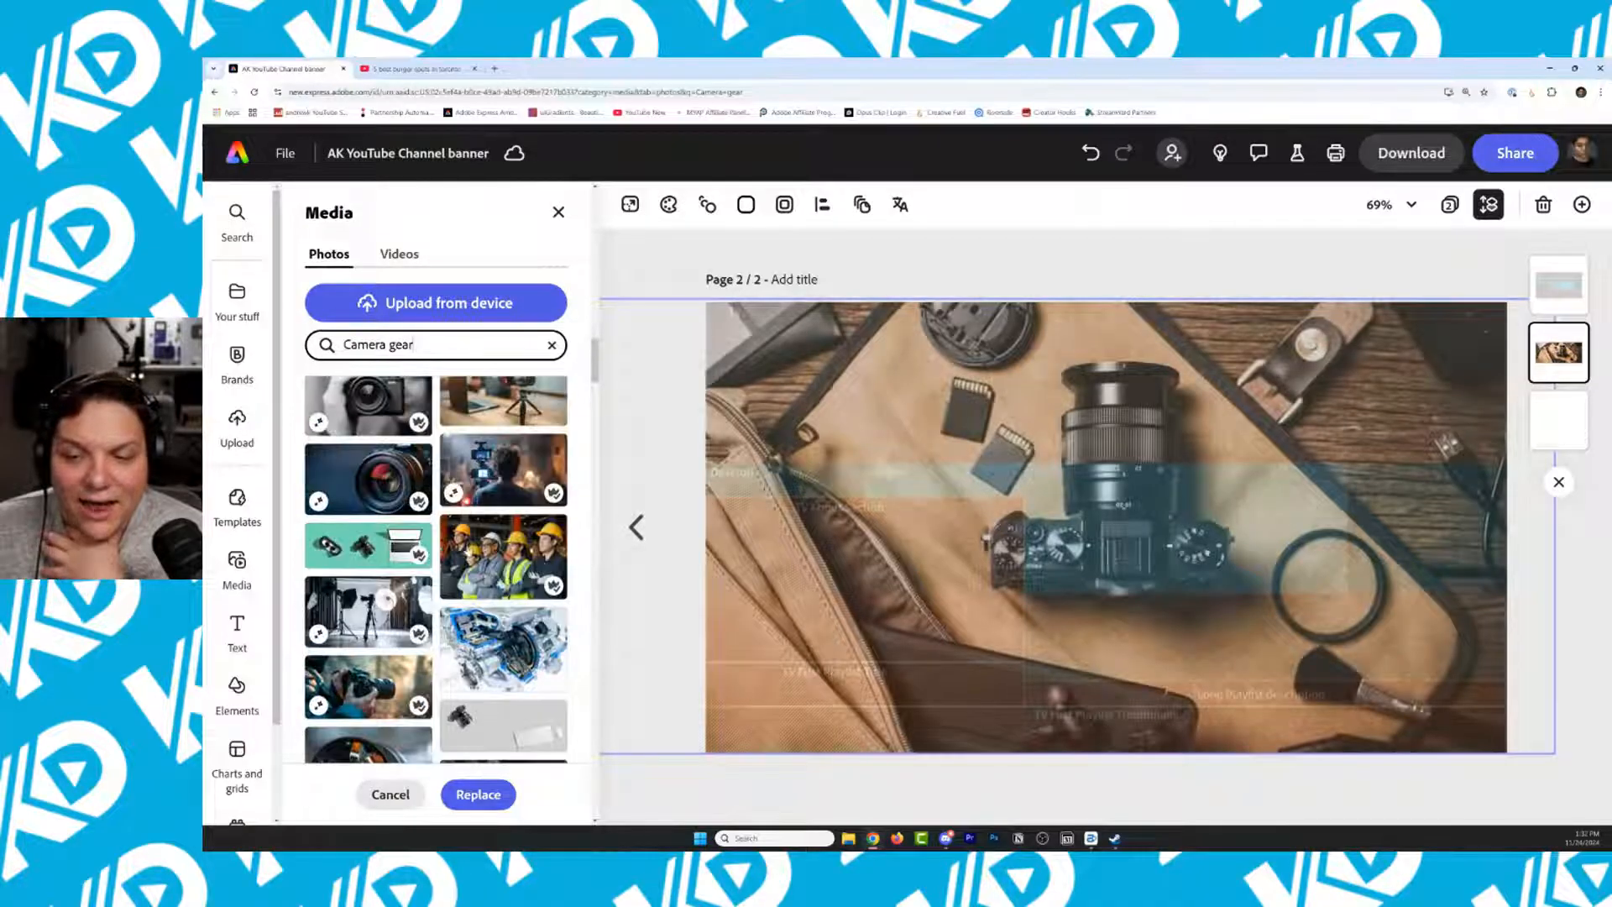
left_click(357, 557)
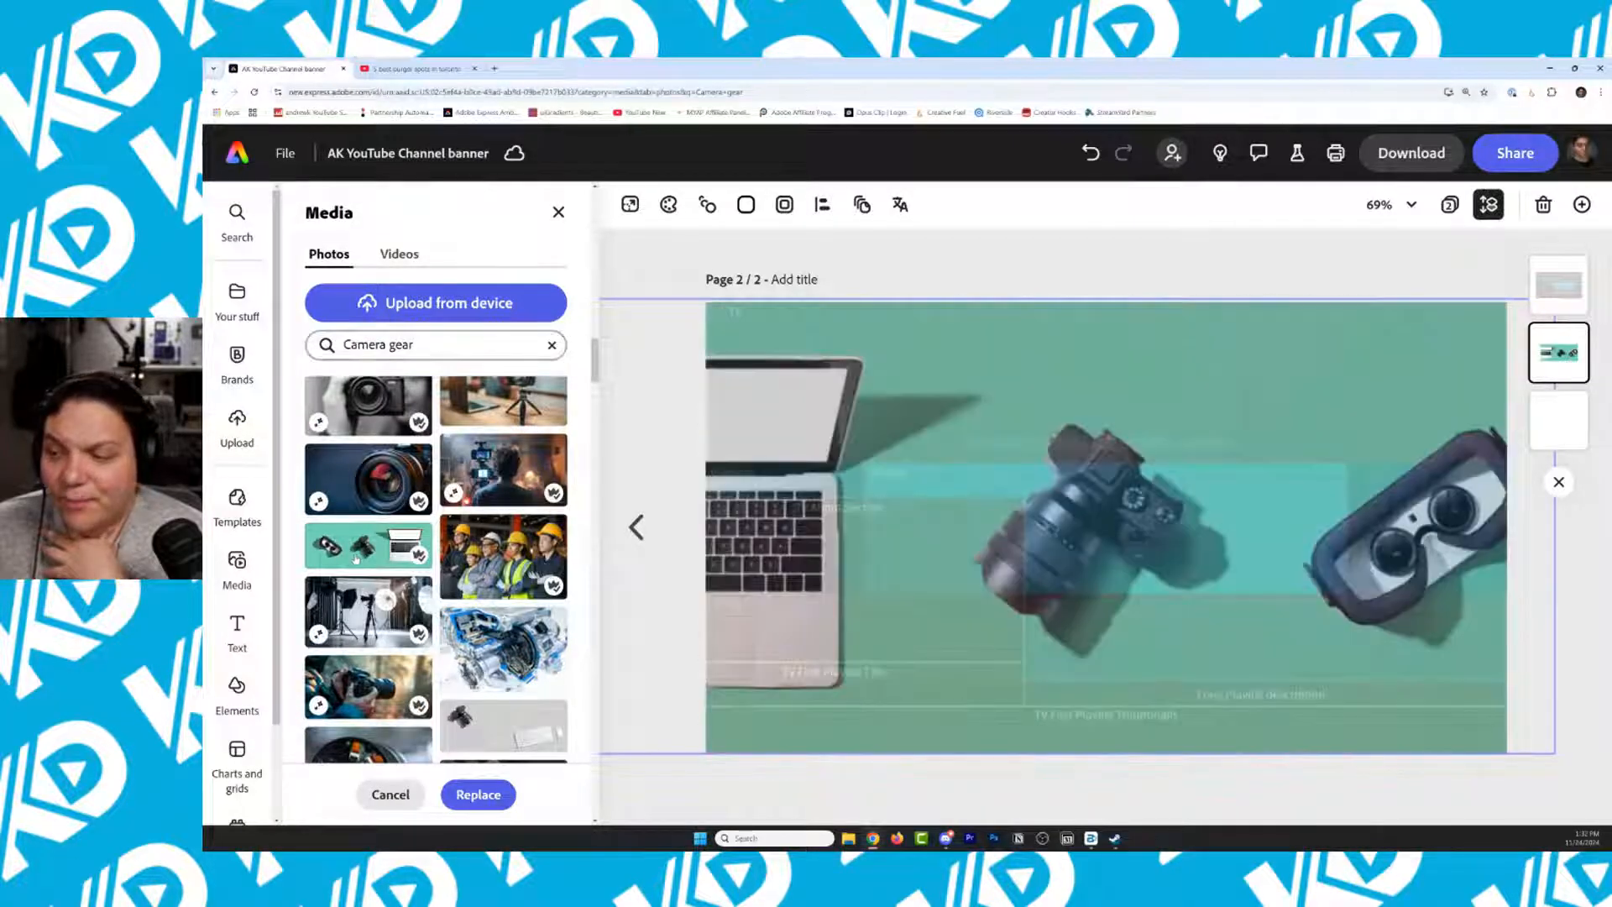
Swap the green photo for the stock photo of outdoor gear with a compass and rope on a wooden table
scroll(352, 558, "down", 8)
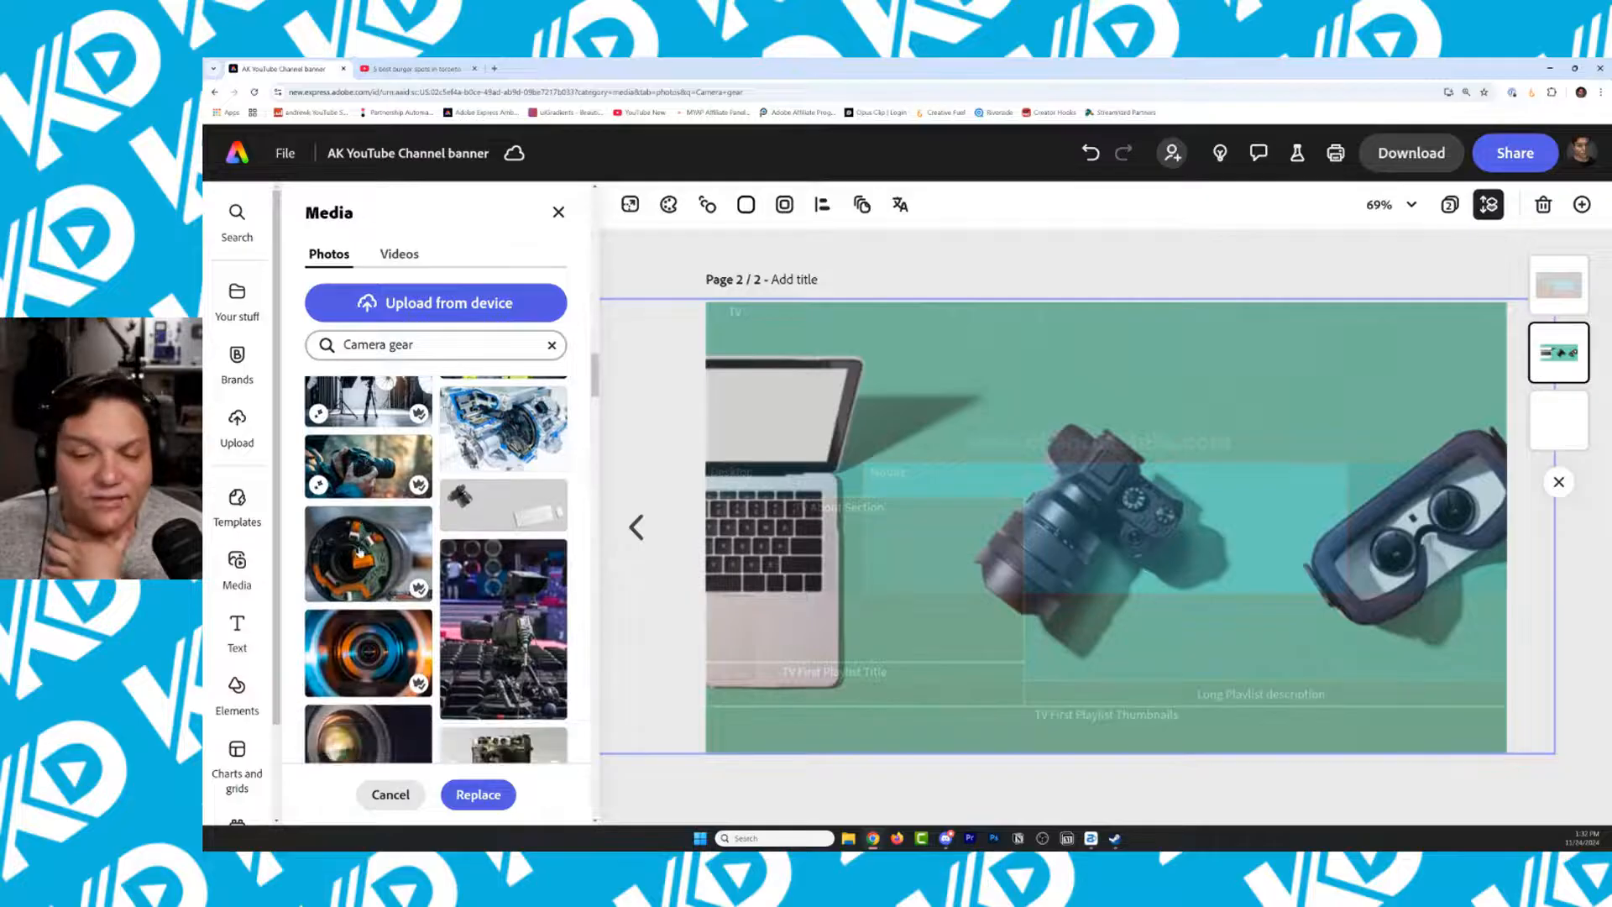
scroll(357, 549, "down", 10)
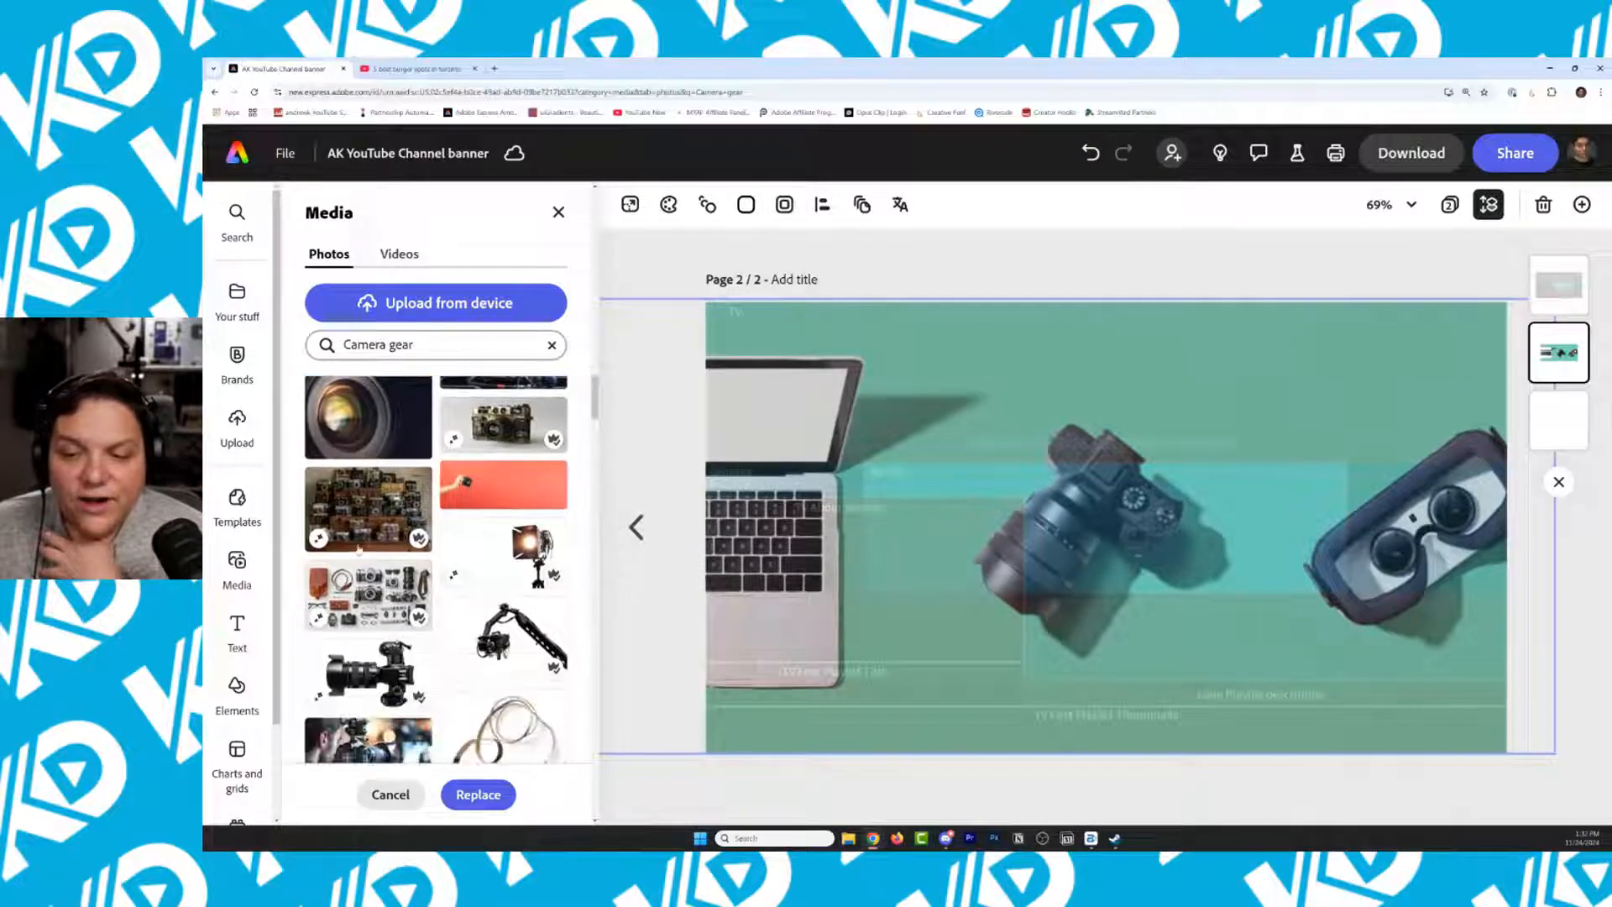
scroll(359, 548, "down", 2)
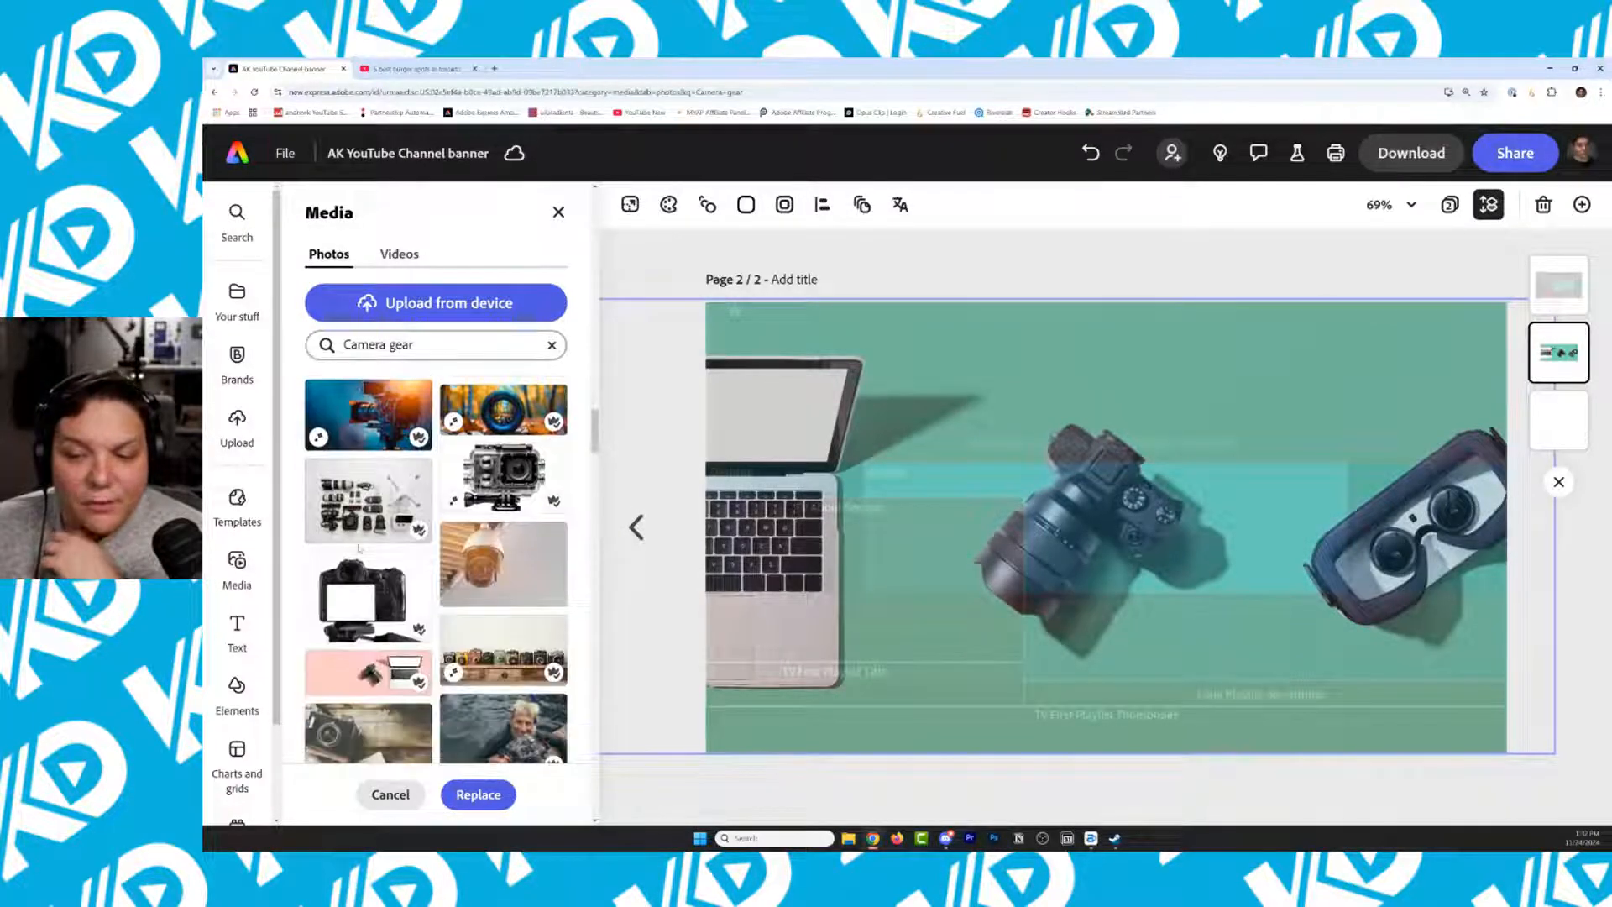
scroll(358, 548, "down", 3)
scroll(359, 544, "down", 3)
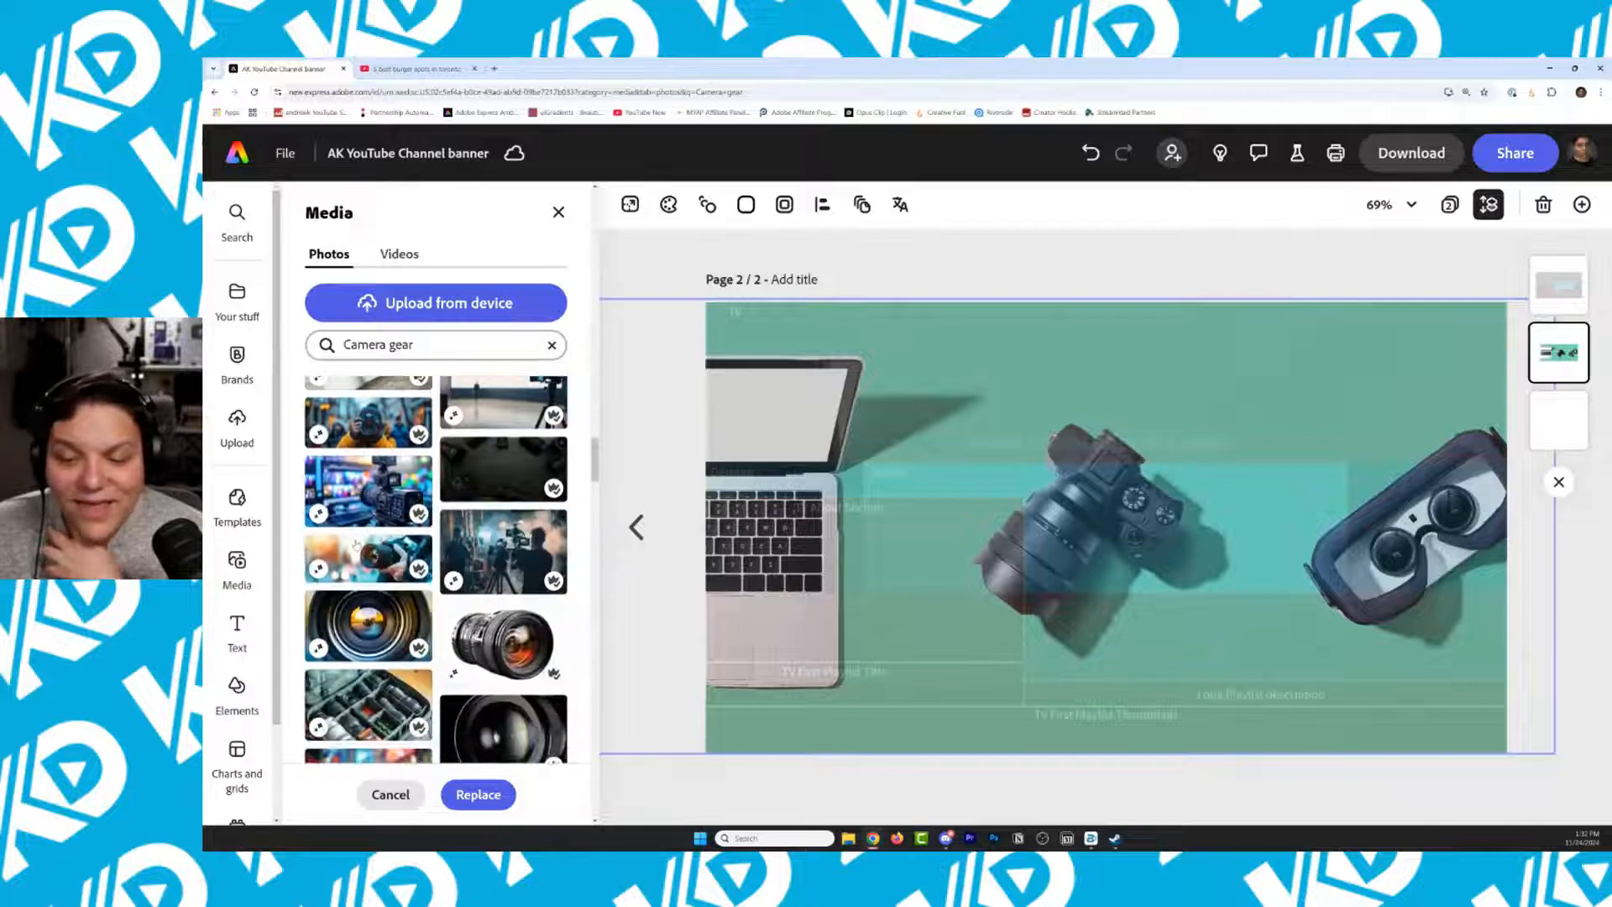
scroll(356, 545, "down", 2)
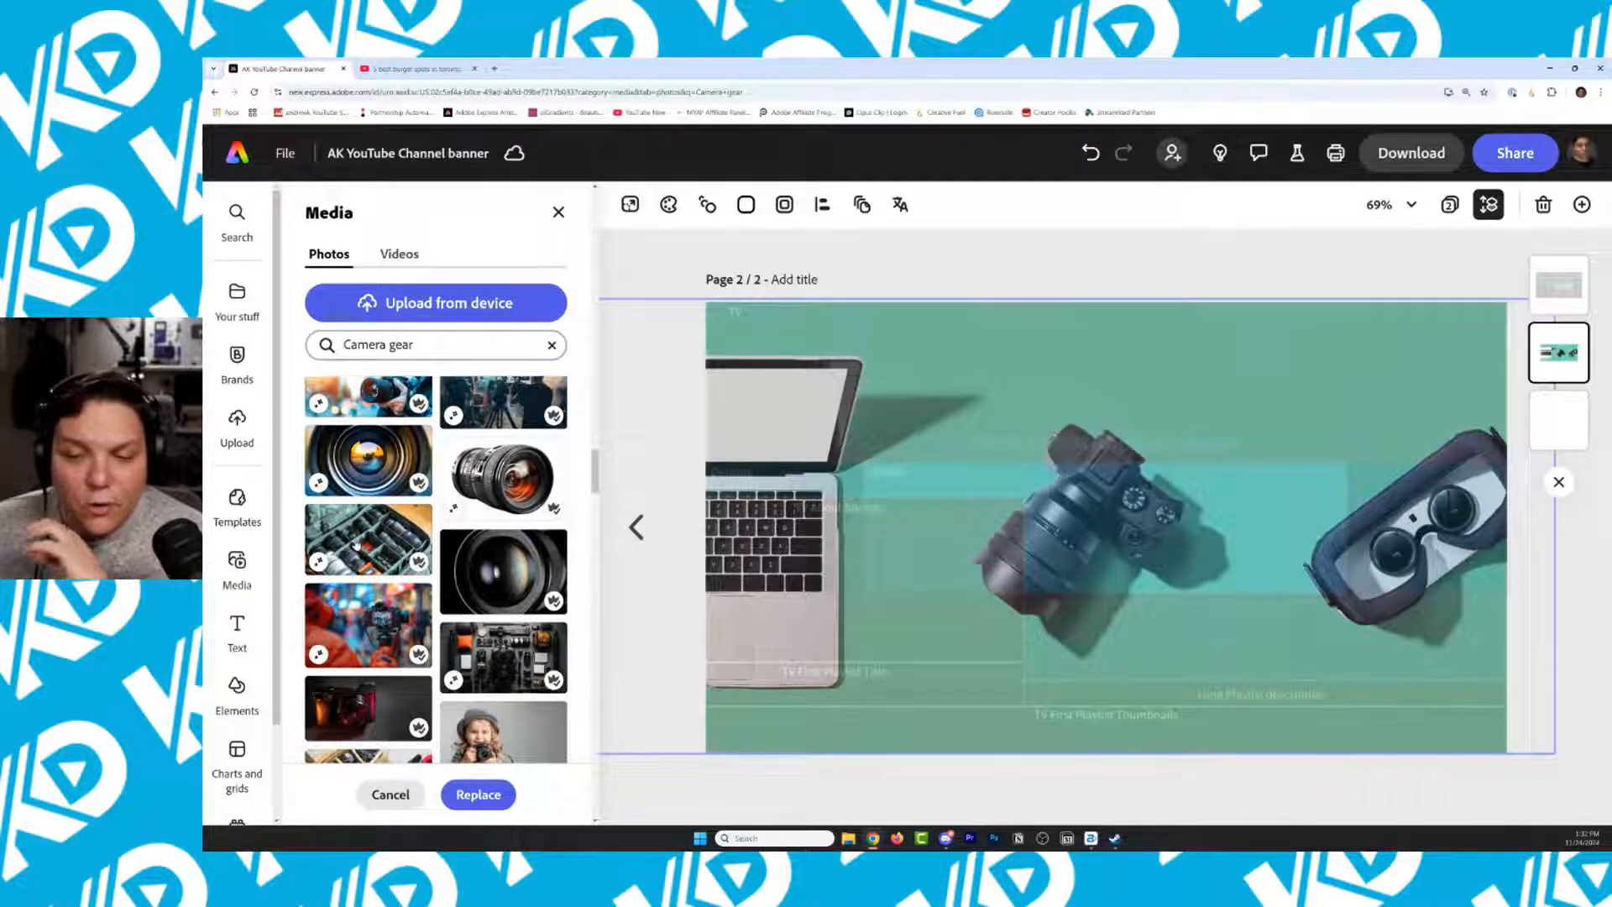
scroll(356, 545, "down", 8)
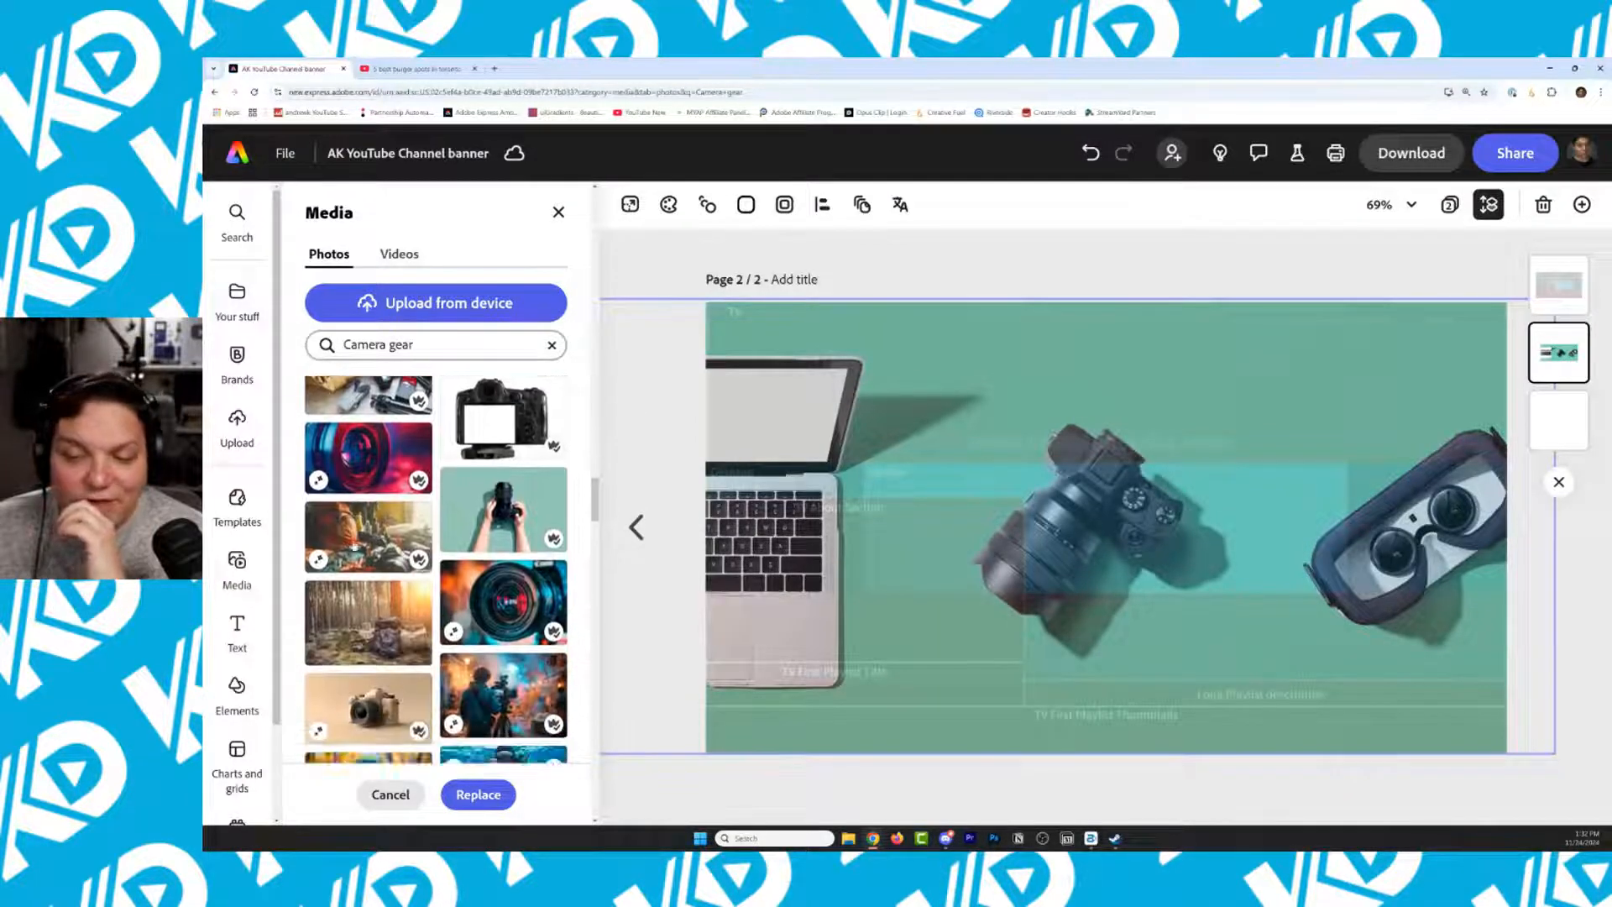
scroll(354, 545, "down", 4)
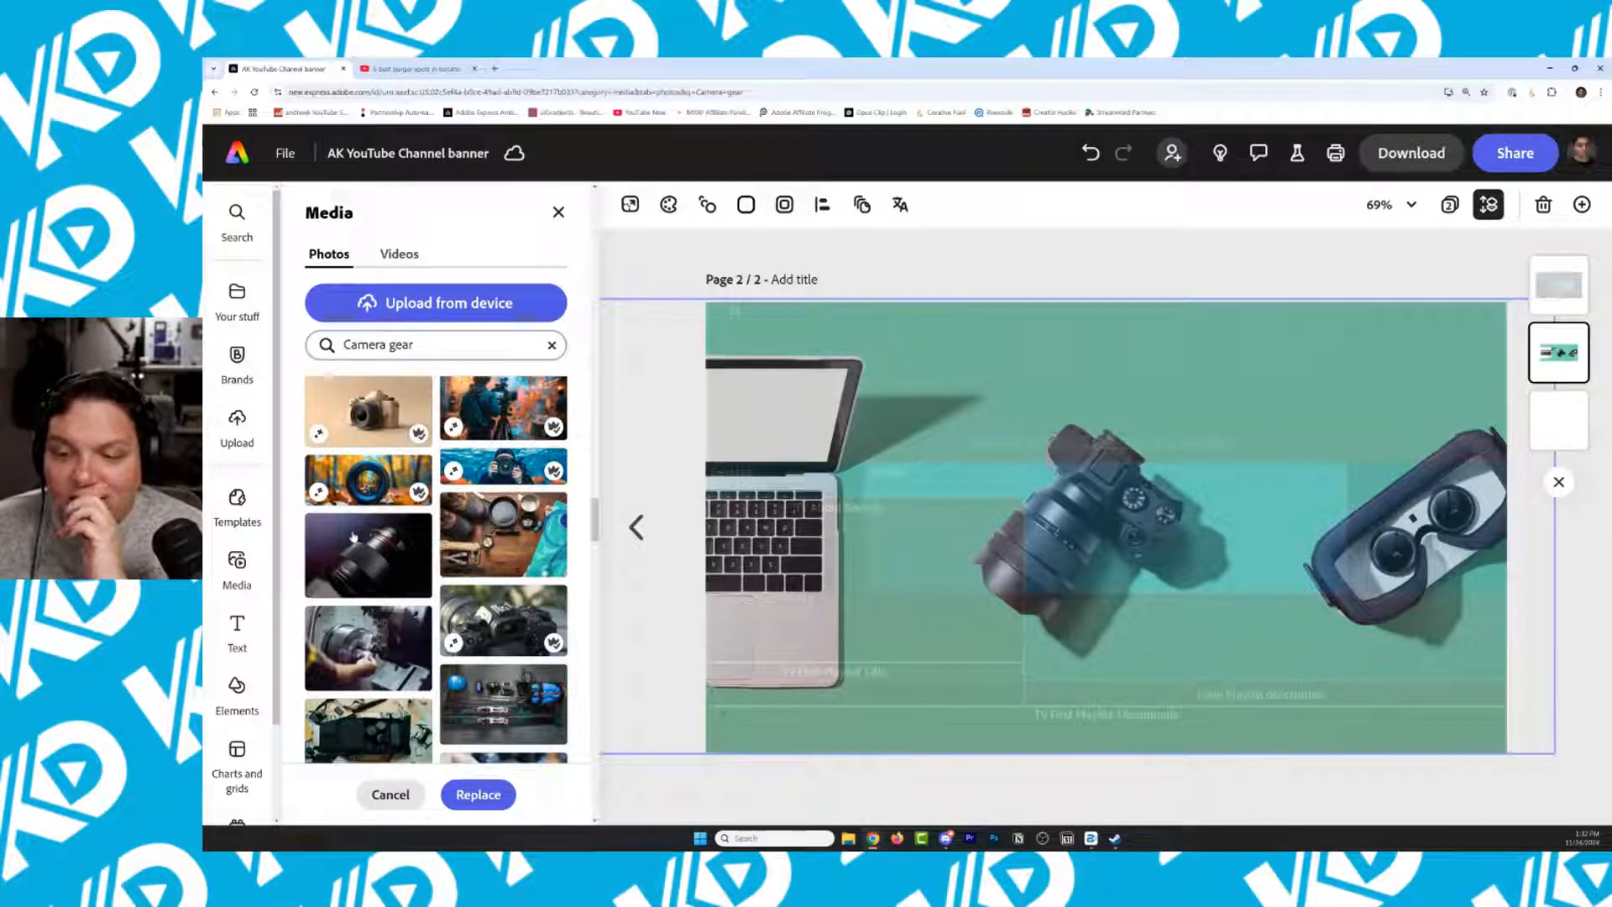
left_click(507, 543)
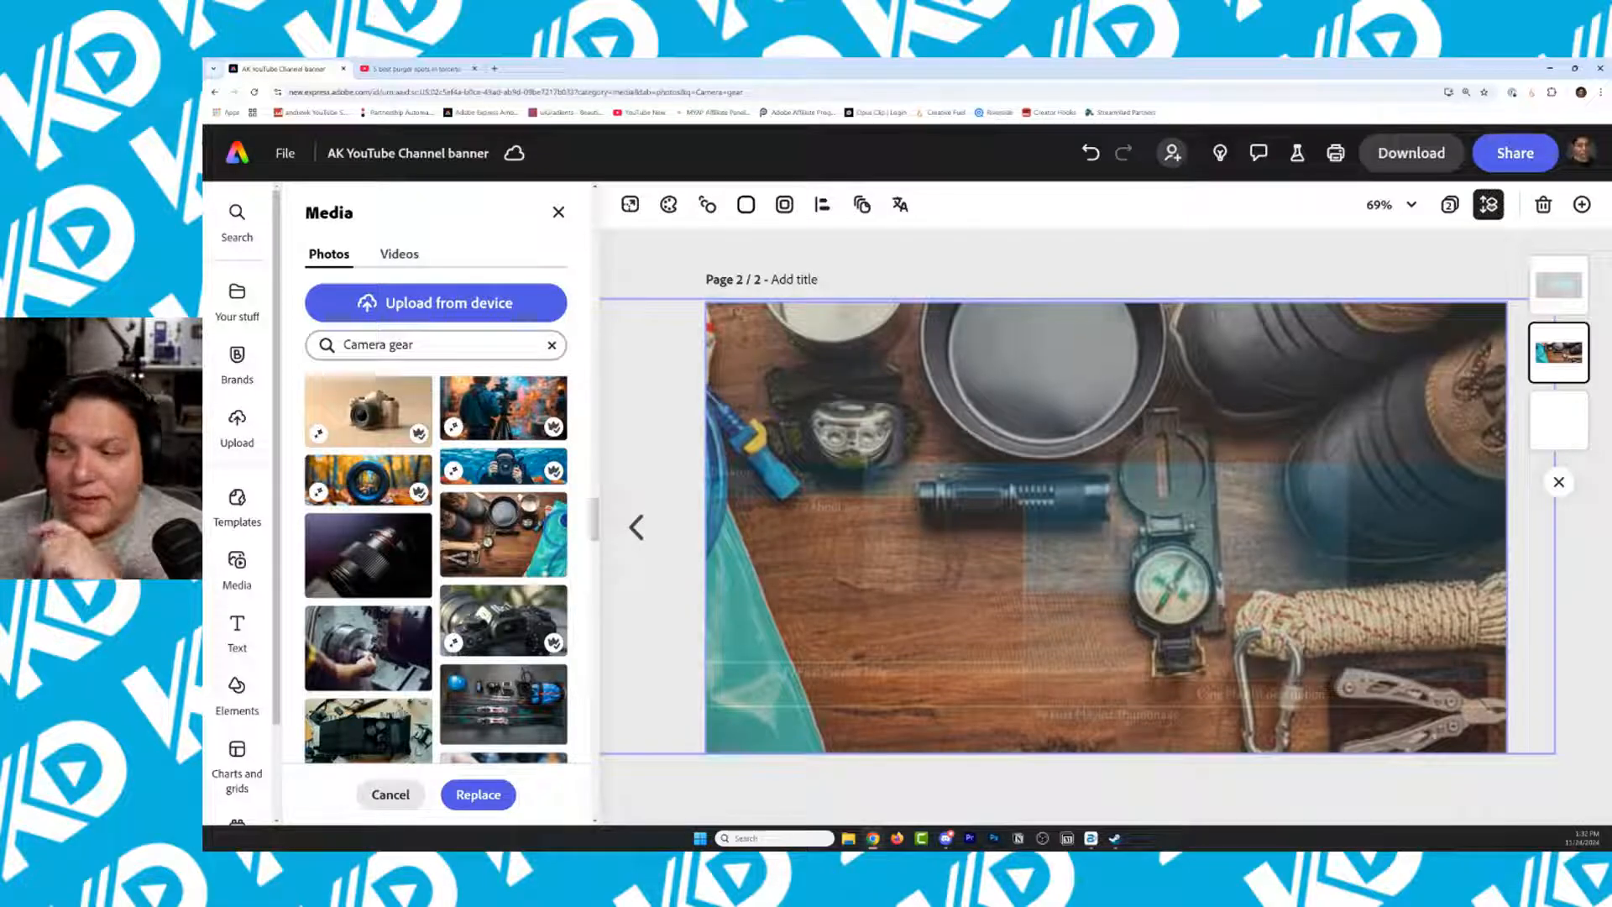
left_click(1269, 364)
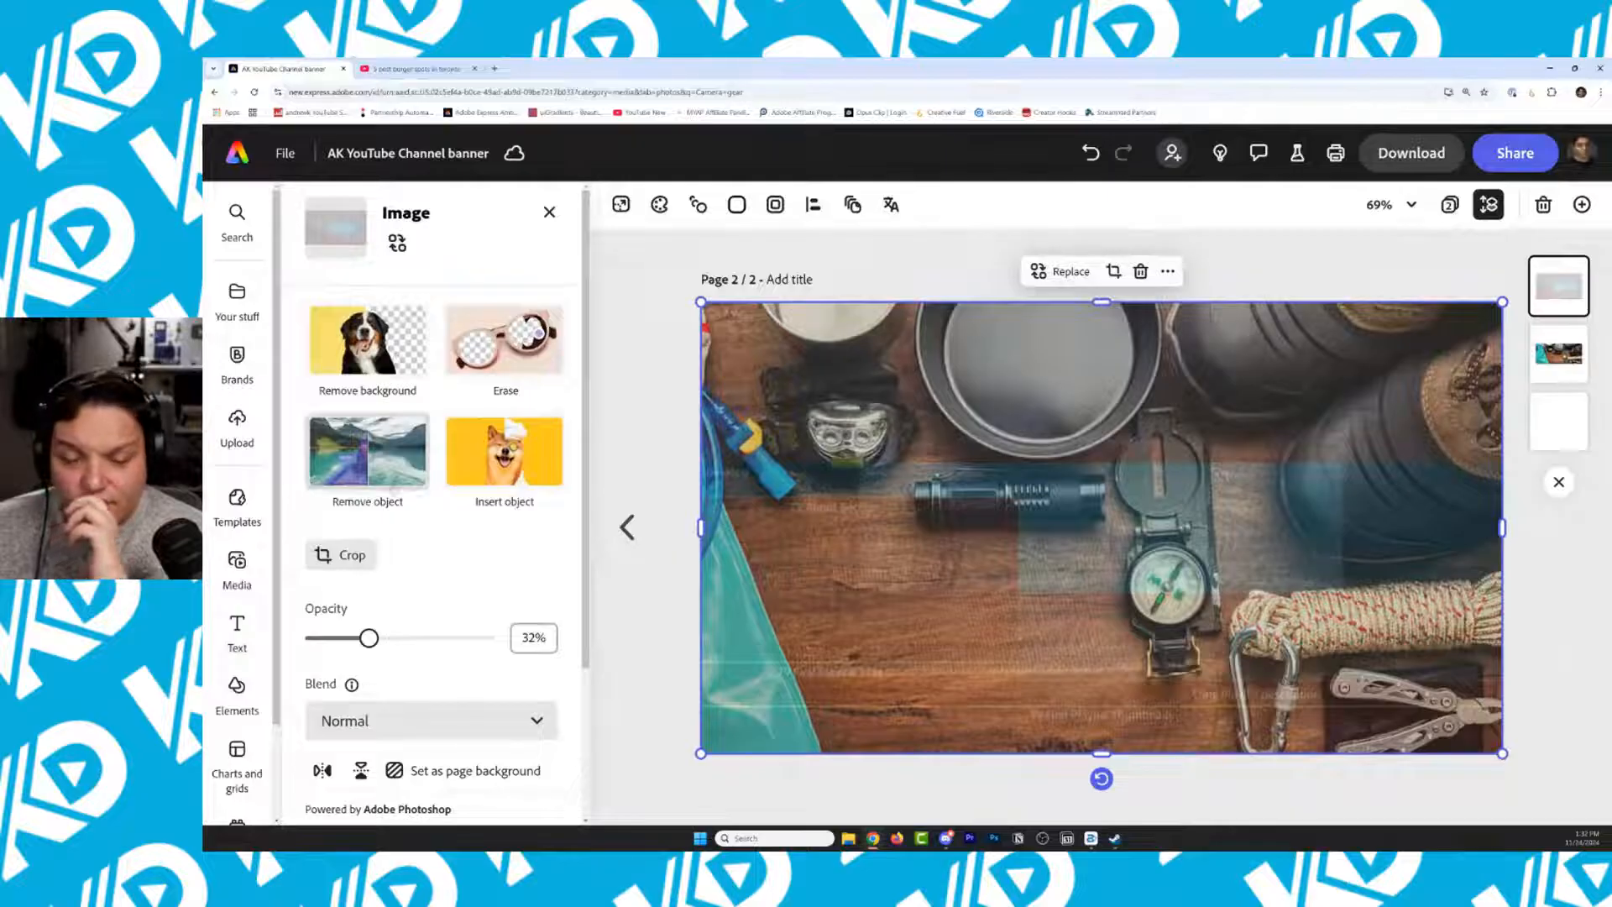
left_click(549, 213)
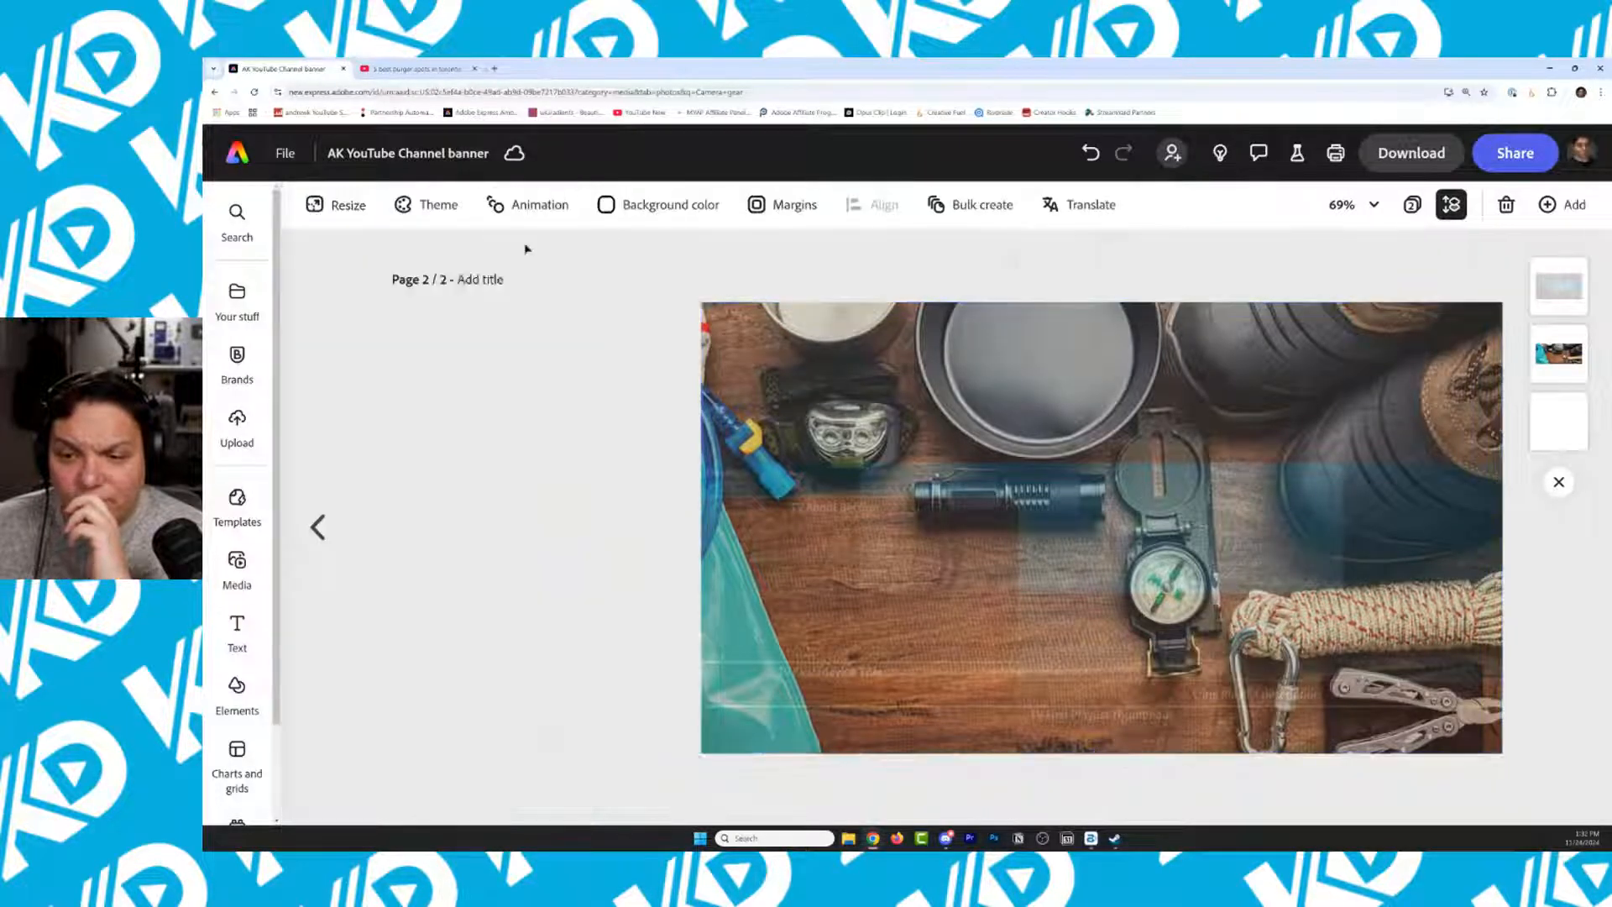
Replace the outdoor gear photo with the "Camera gear" stock photo of lenses and camera equipment along the edge of a yellow background
left_click(1563, 361)
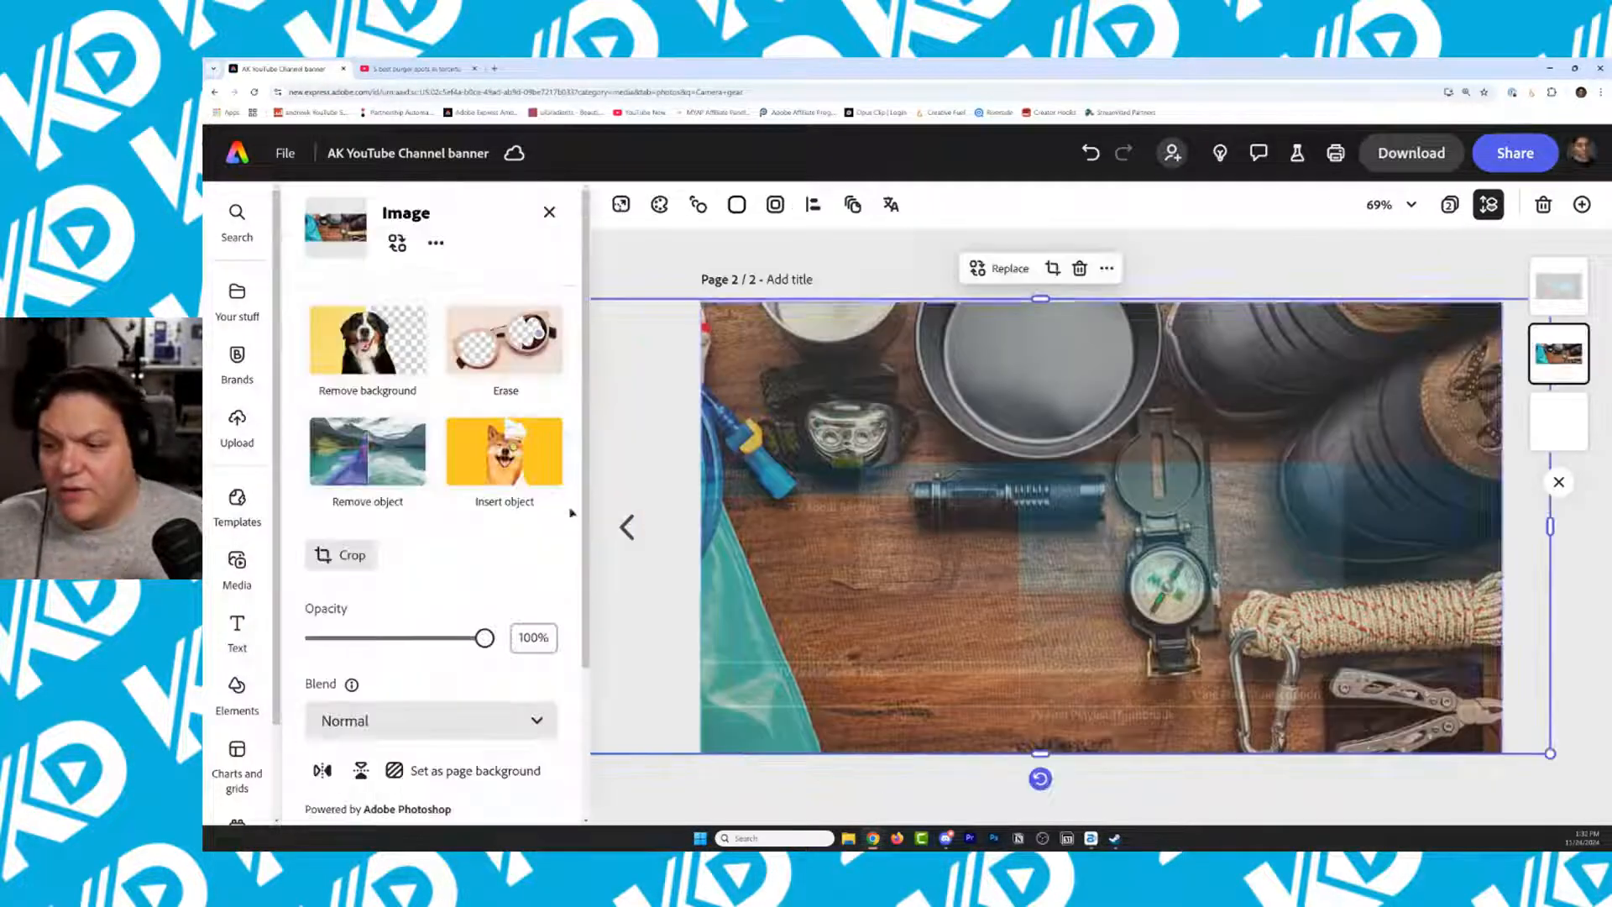
left_click(398, 243)
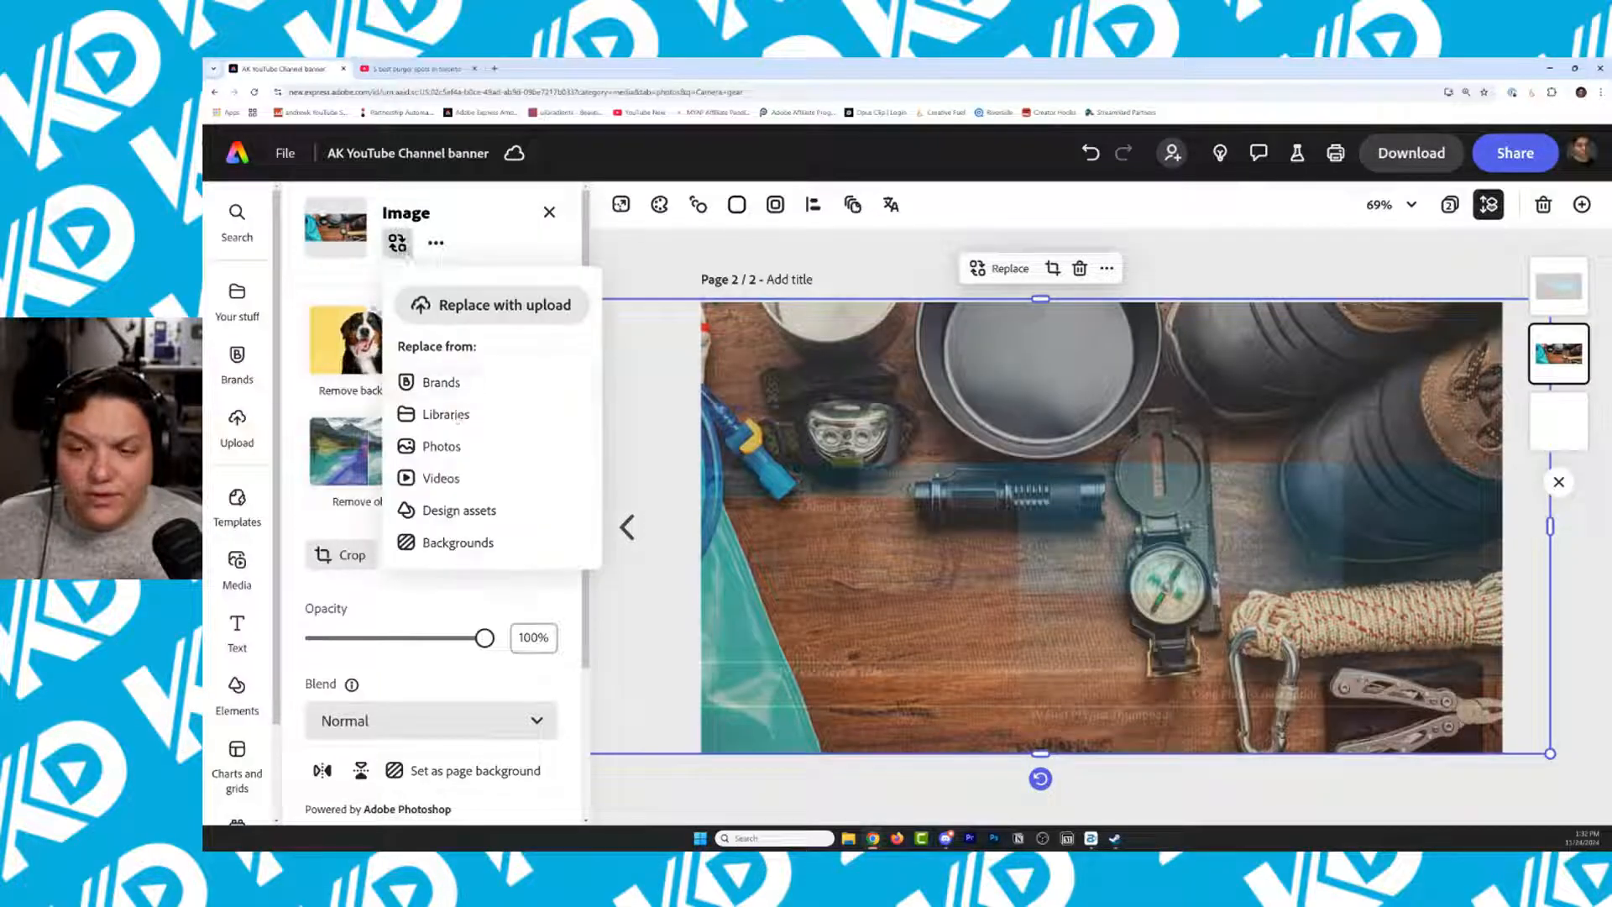
left_click(453, 450)
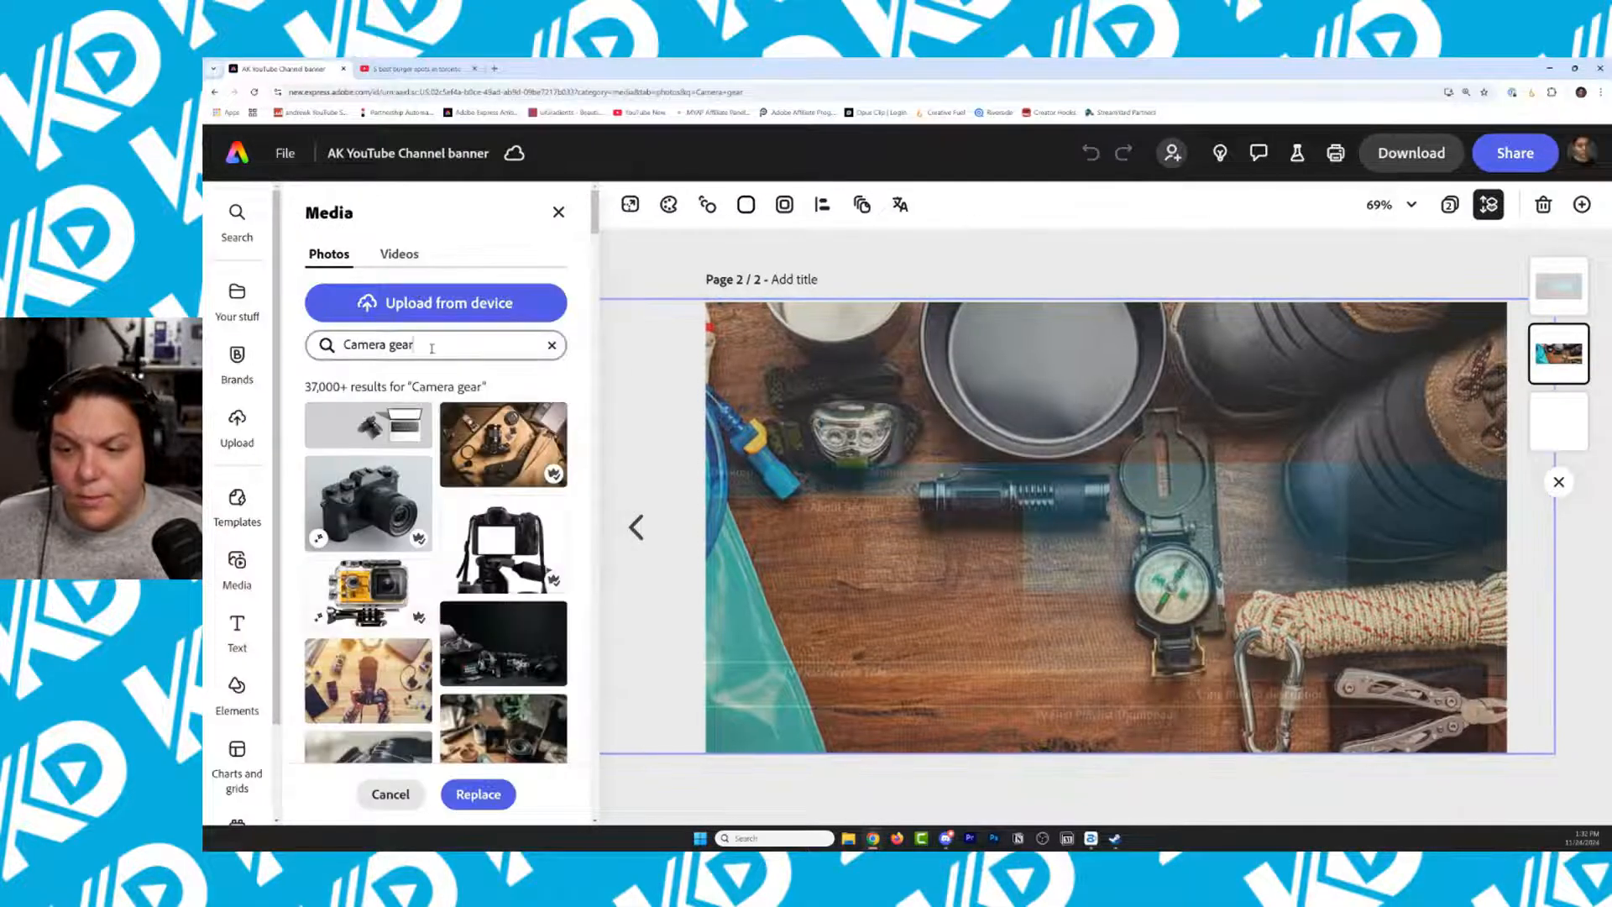
left_click(432, 348)
left_click(447, 349)
left_click_drag(448, 349, 284, 354)
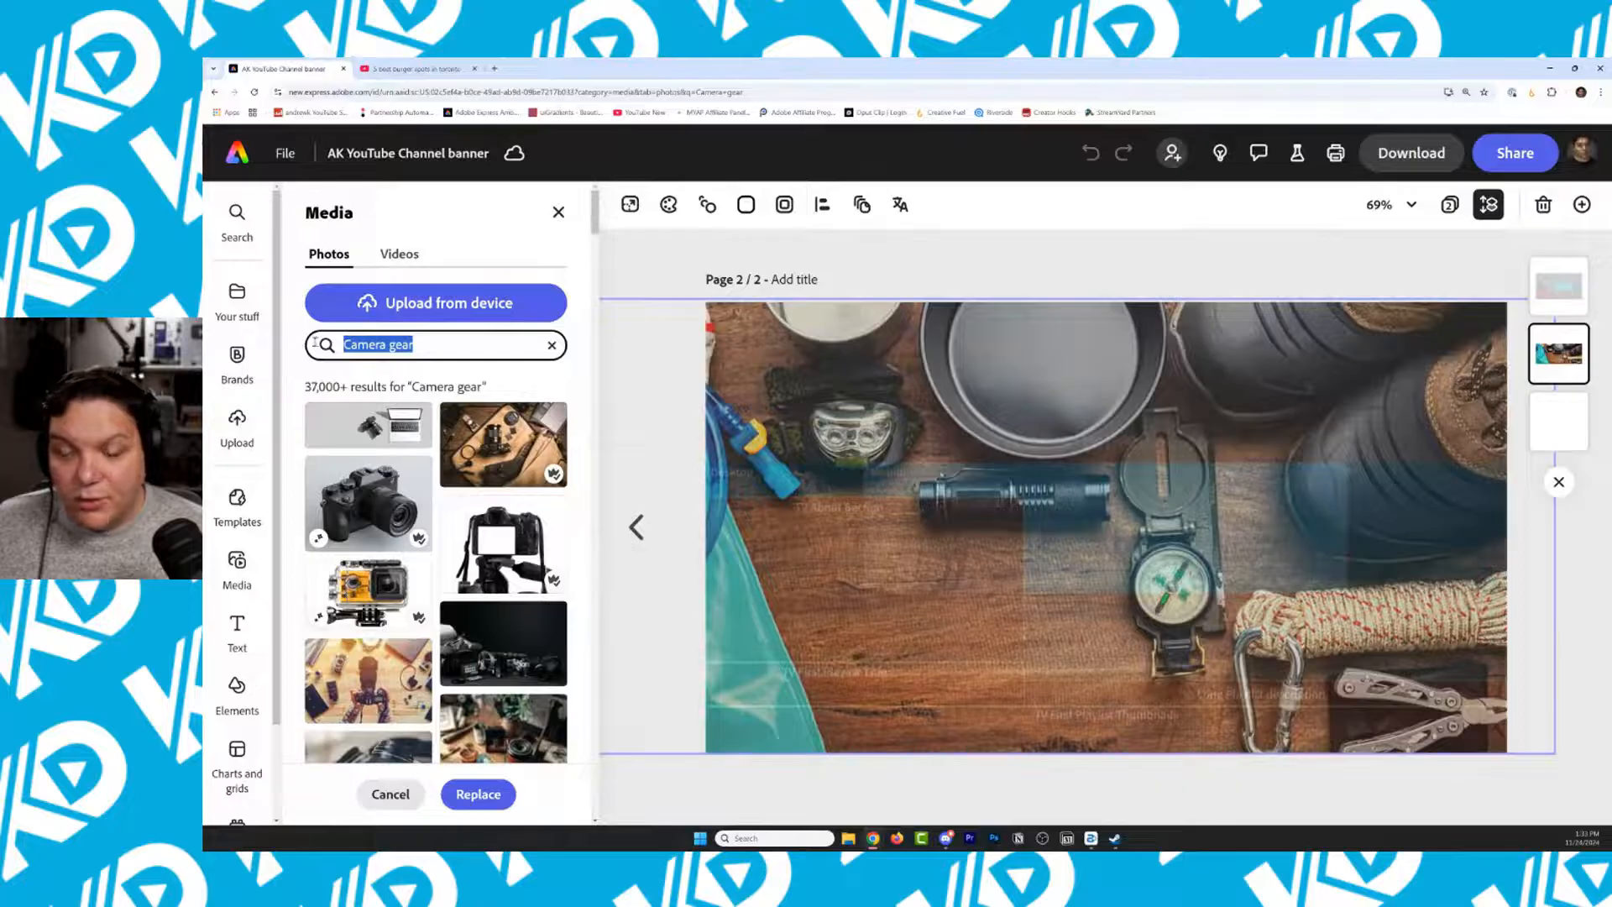
scroll(504, 504, "down", 5)
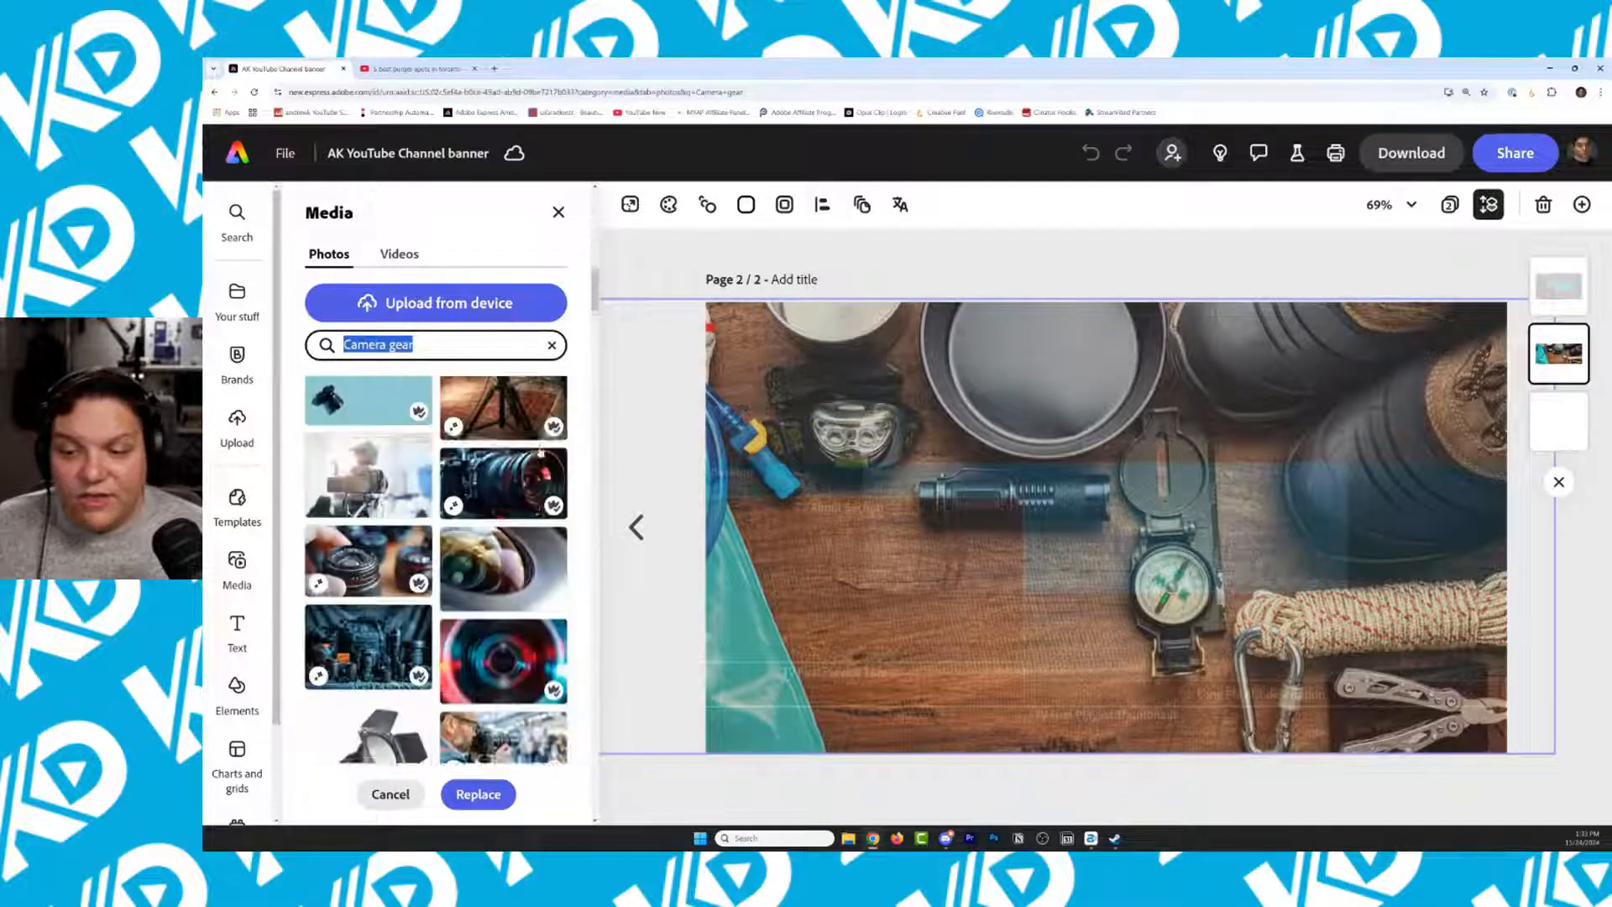
scroll(504, 545, "down", 5)
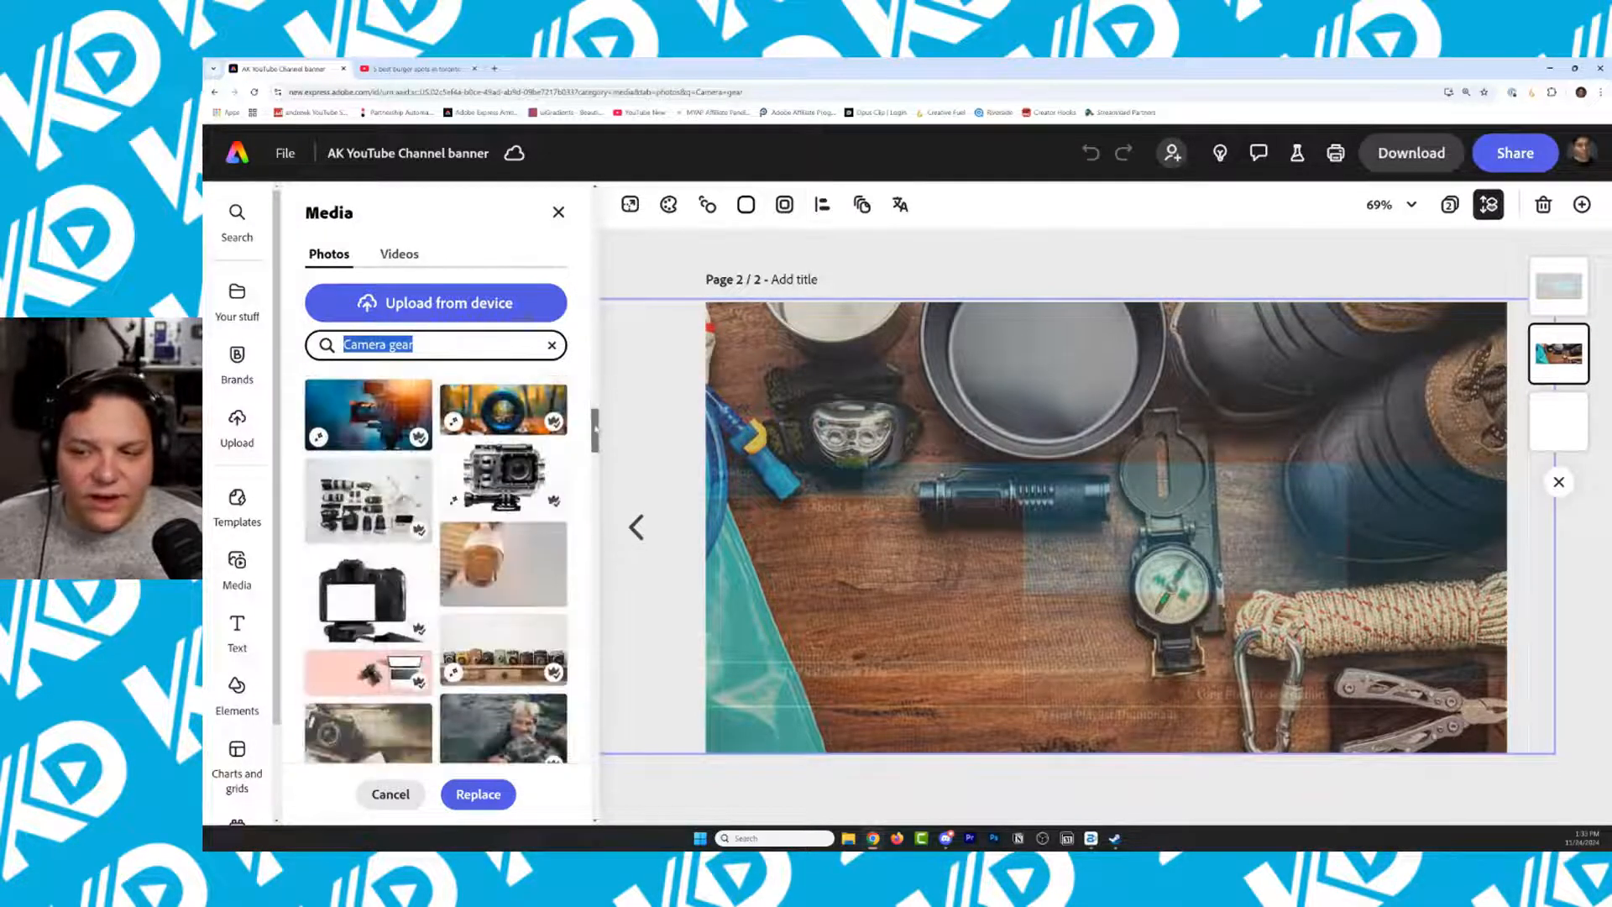
left_click_drag(594, 429, 586, 525)
scroll(482, 481, "down", 3)
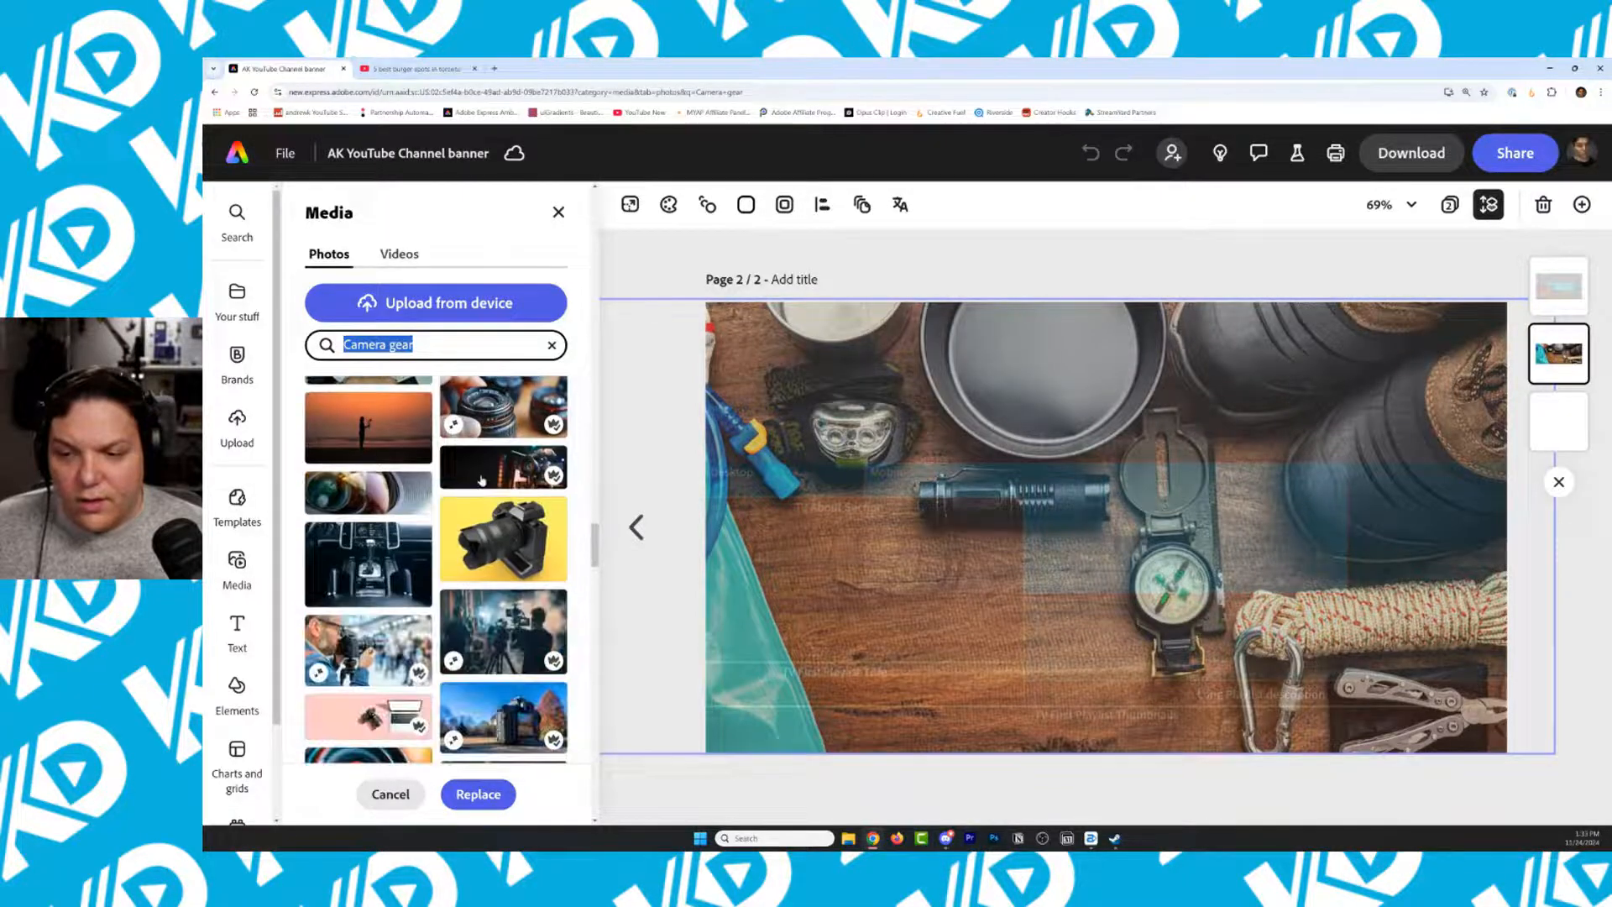
scroll(482, 480, "down", 8)
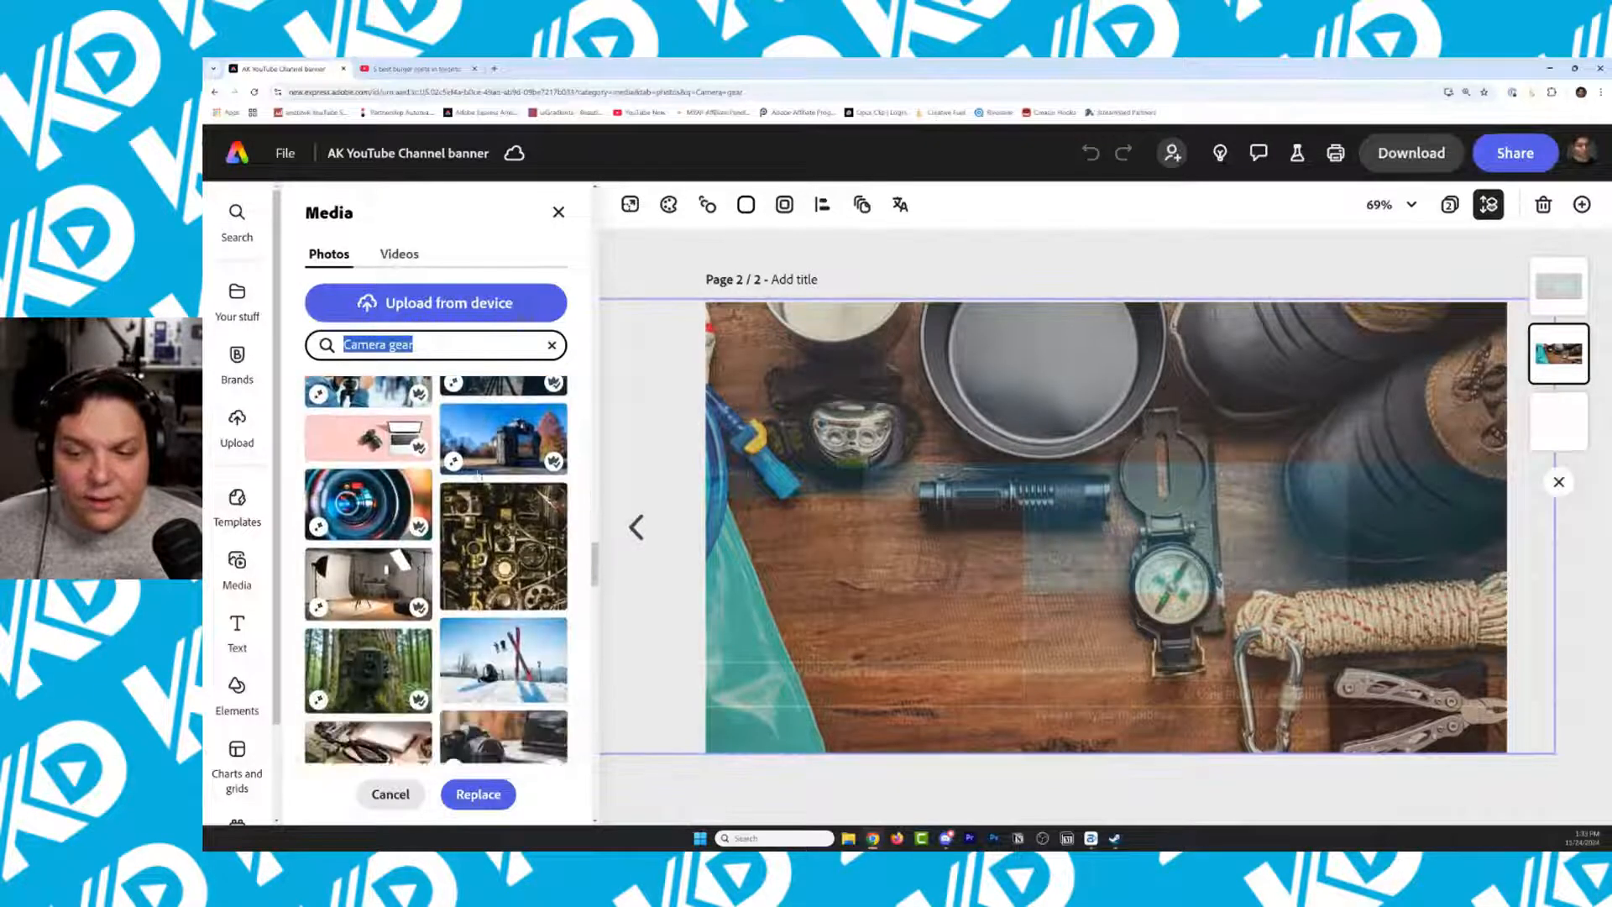
scroll(473, 470, "down", 2)
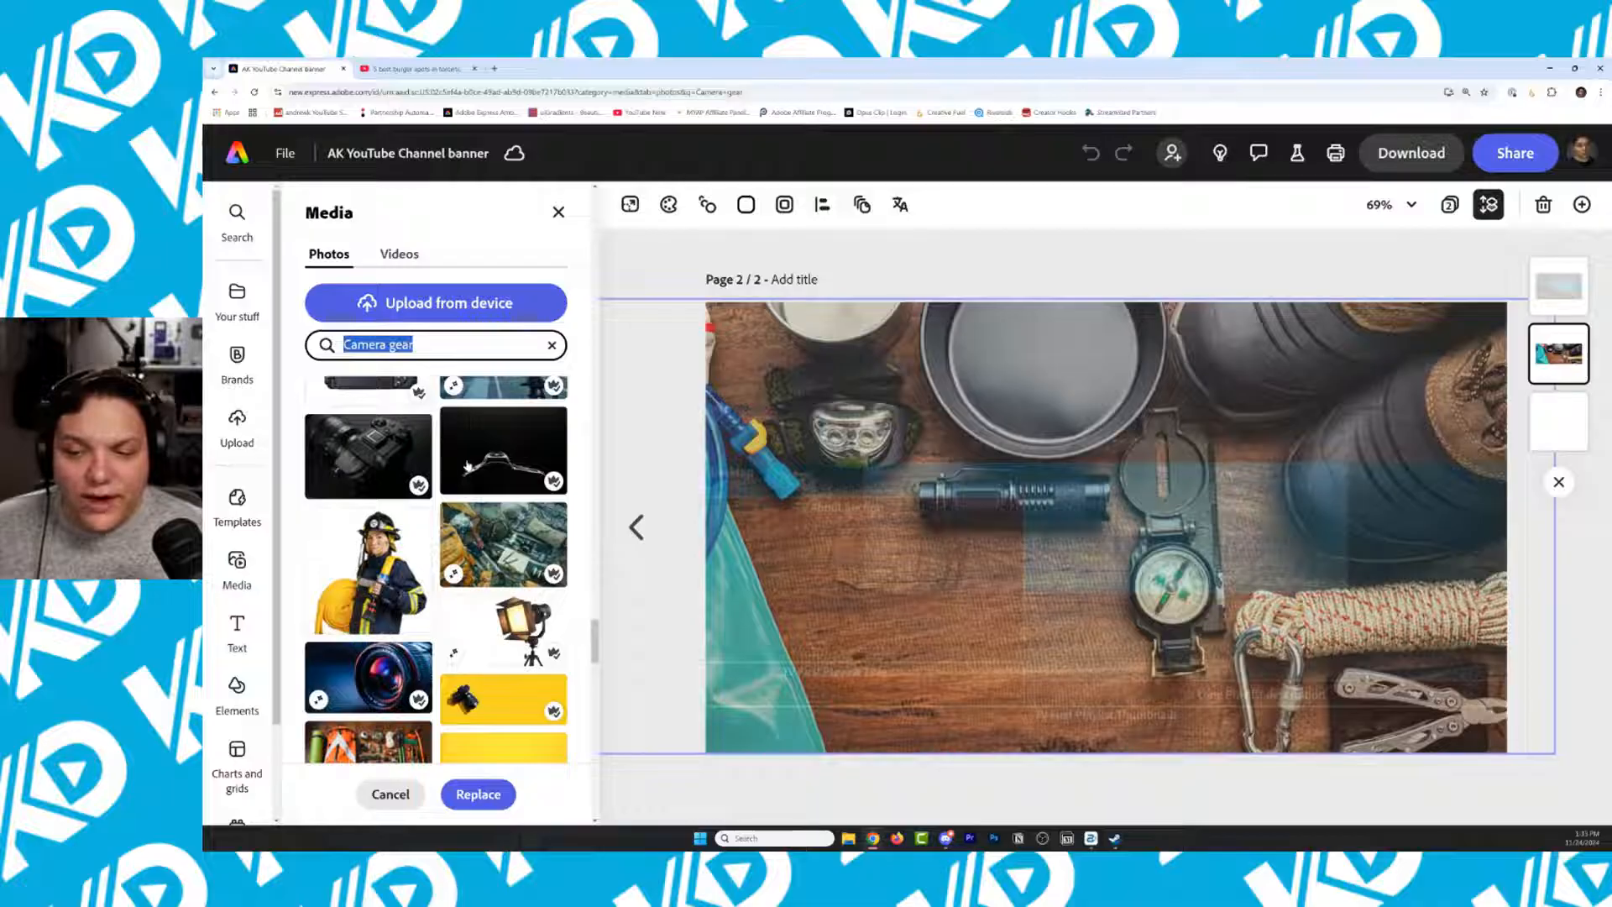
scroll(468, 467, "down", 3)
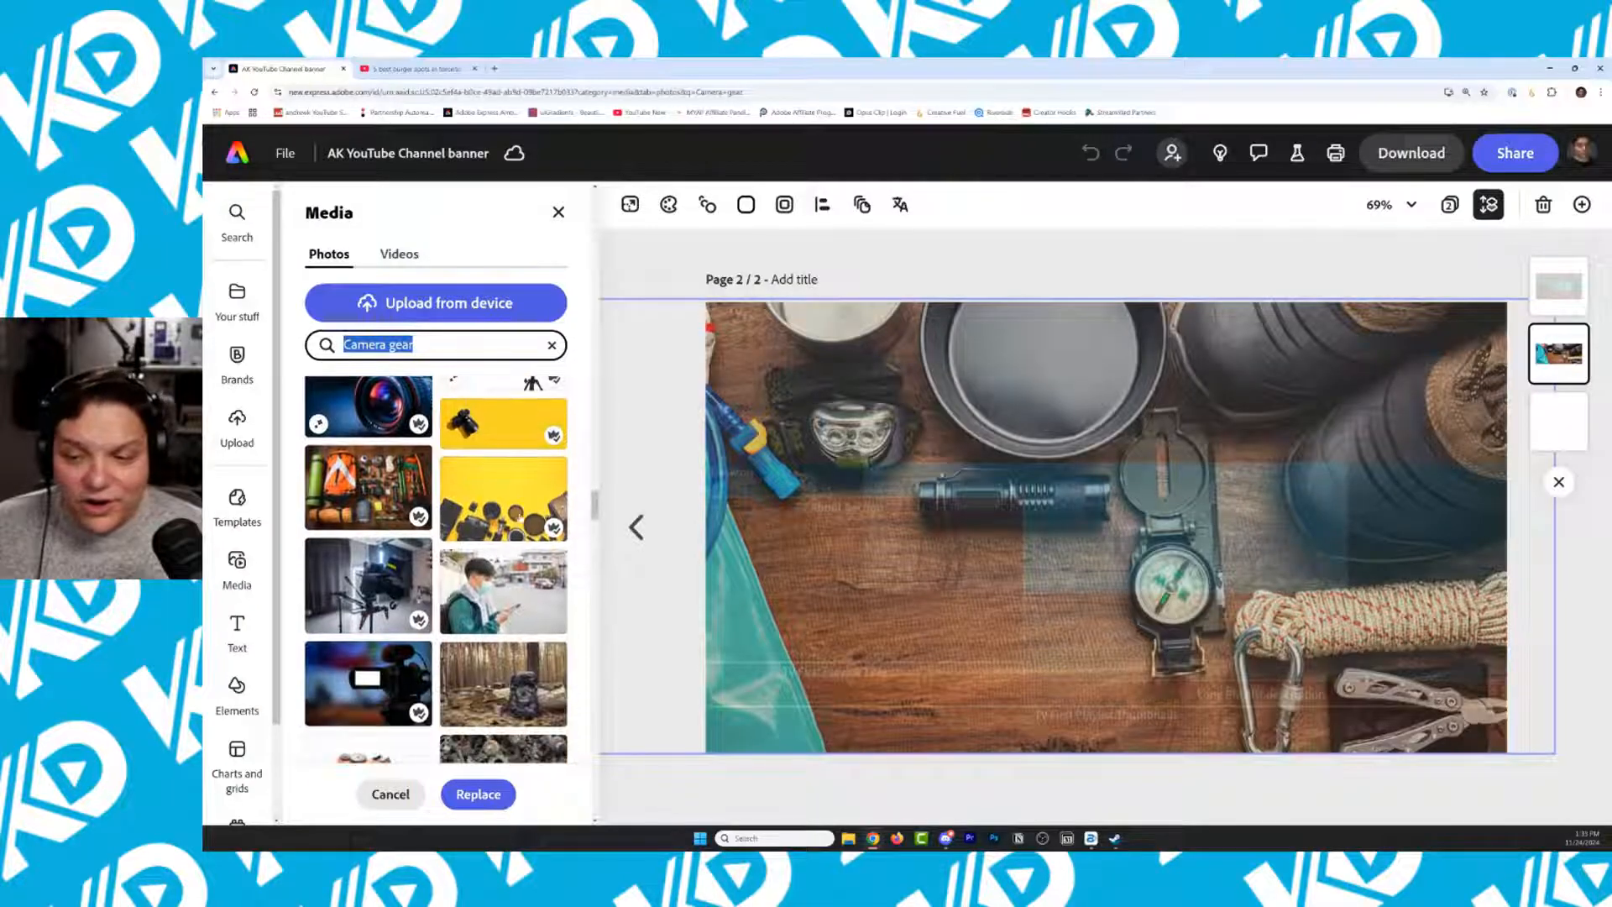
left_click(522, 515)
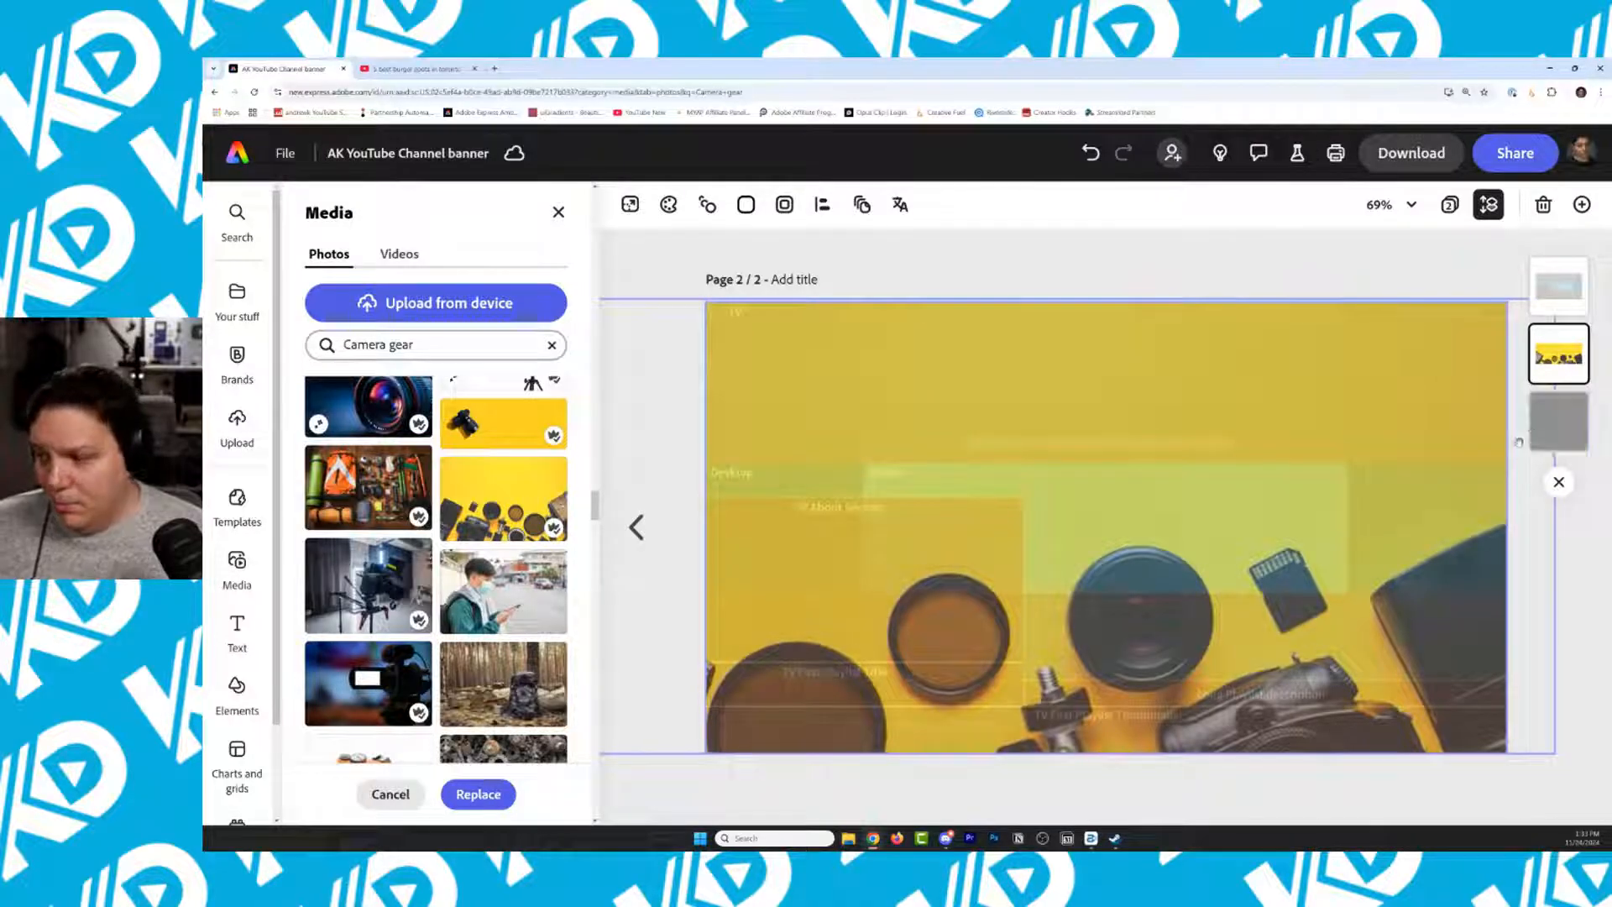
scroll(403, 487, "down", 3)
scroll(404, 487, "down", 3)
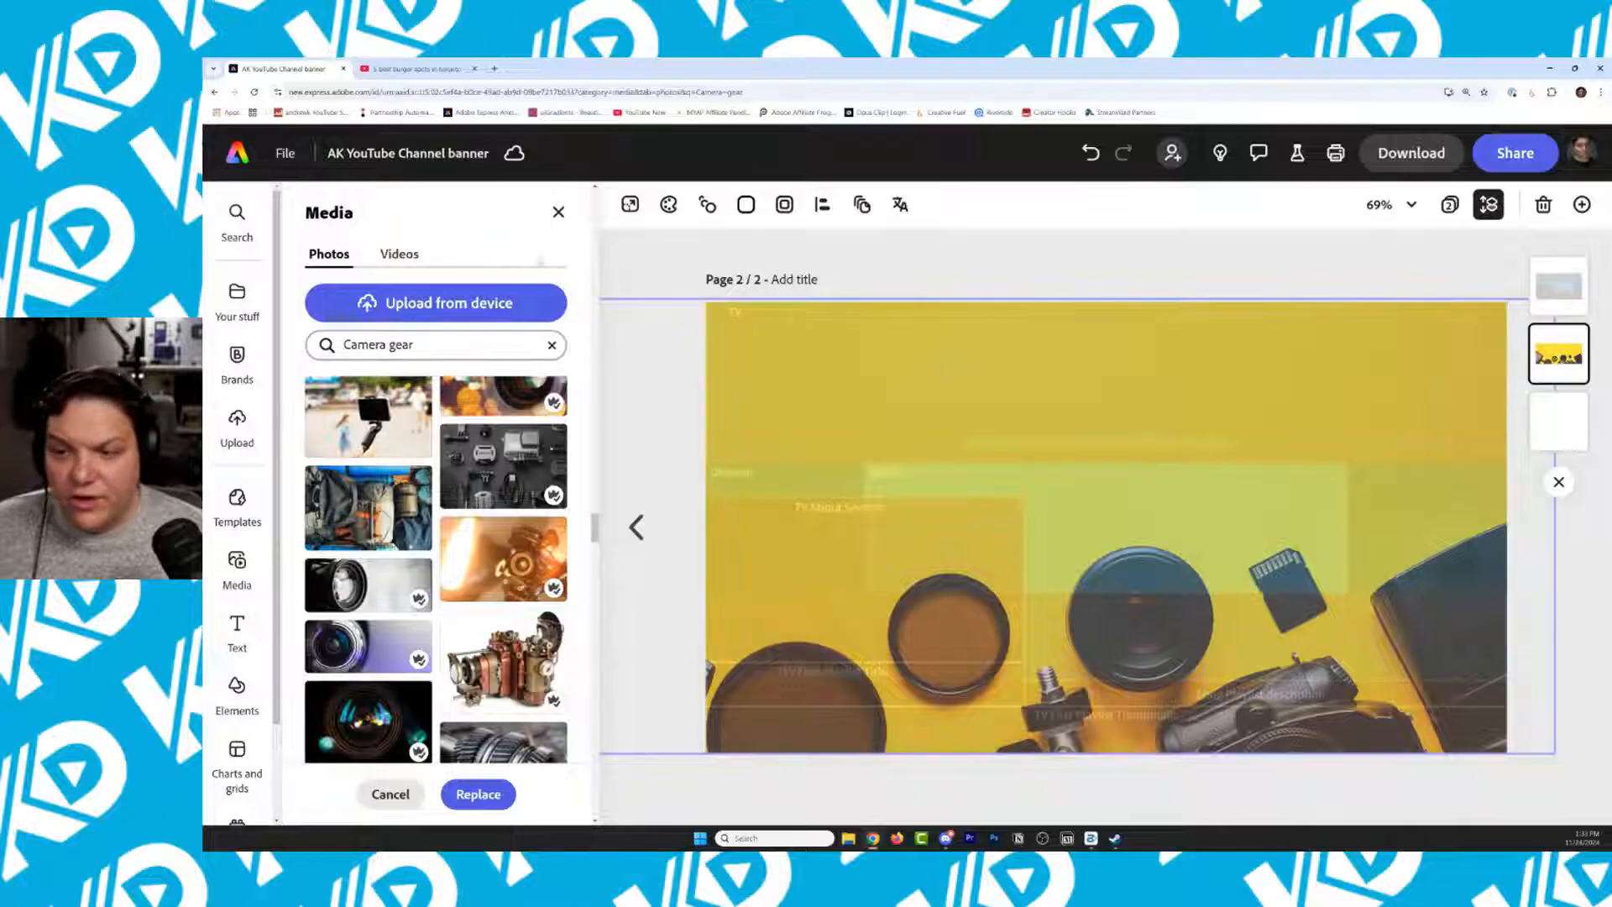
left_click(558, 211)
Flip the yellow camera gear photo vertically and extend its lower edge slightly past the page
scroll(403, 587, "down", 2)
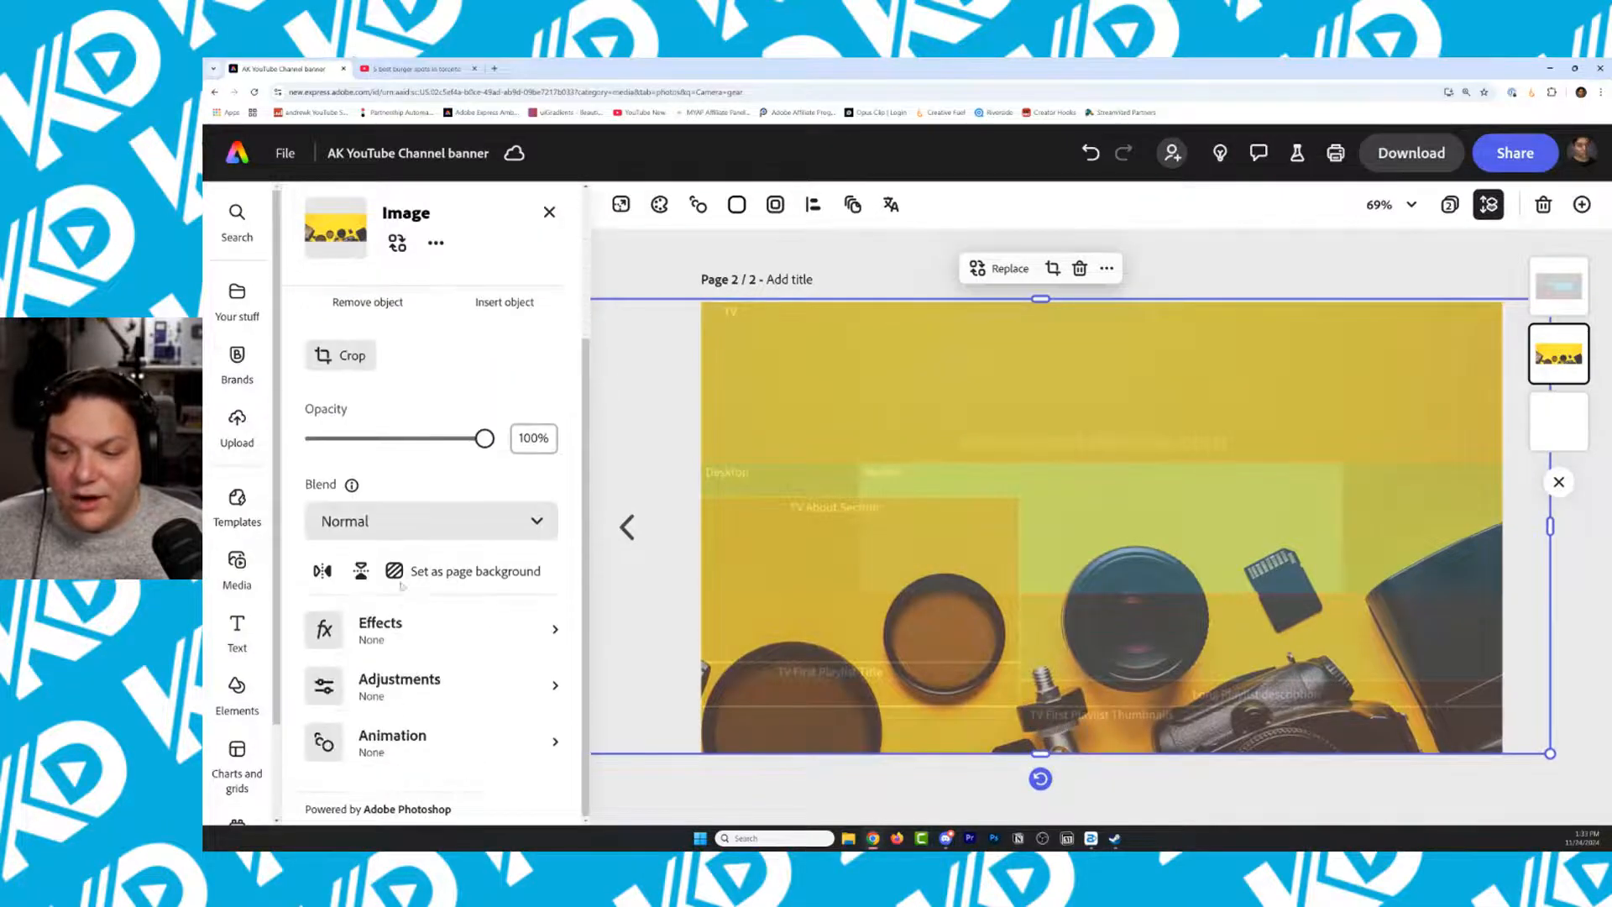
left_click(361, 571)
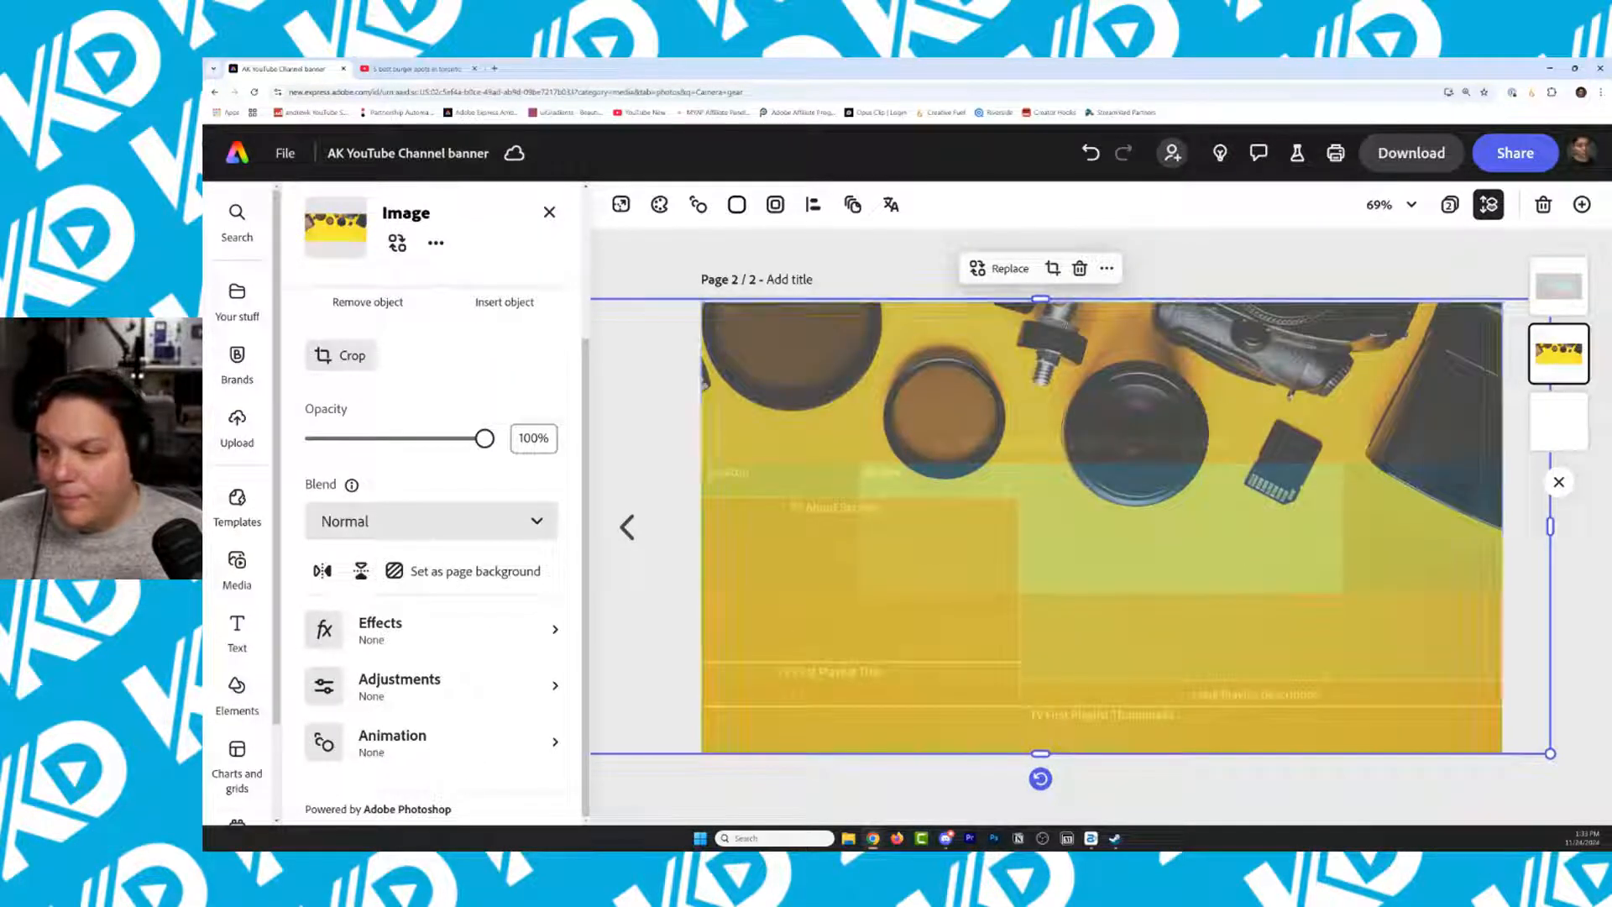
mouse_move(1044, 749)
left_mouse_down()
mouse_move(1040, 806)
mouse_move(1038, 713)
mouse_move(1039, 761)
left_mouse_up()
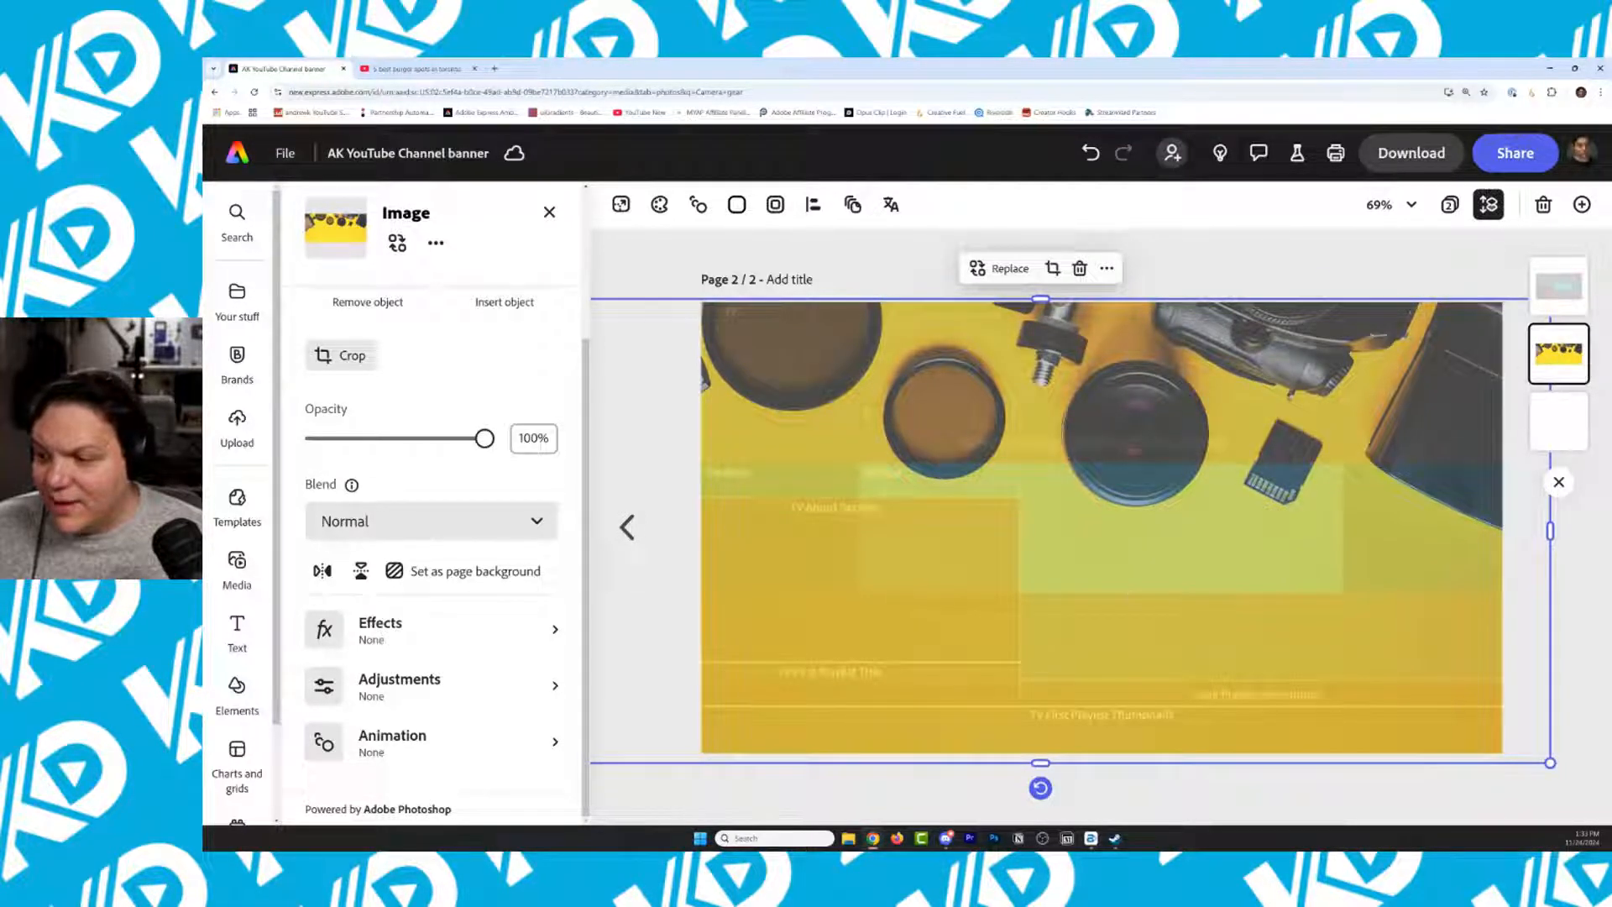
Enlarge the yellow camera gear photo beyond the page's lower and side edges and shift it slightly sideways beneath the layout guide
left_click_drag(1048, 758, 1046, 774)
mouse_move(1222, 387)
left_mouse_down()
mouse_move(1138, 421)
mouse_move(1237, 386)
left_mouse_up()
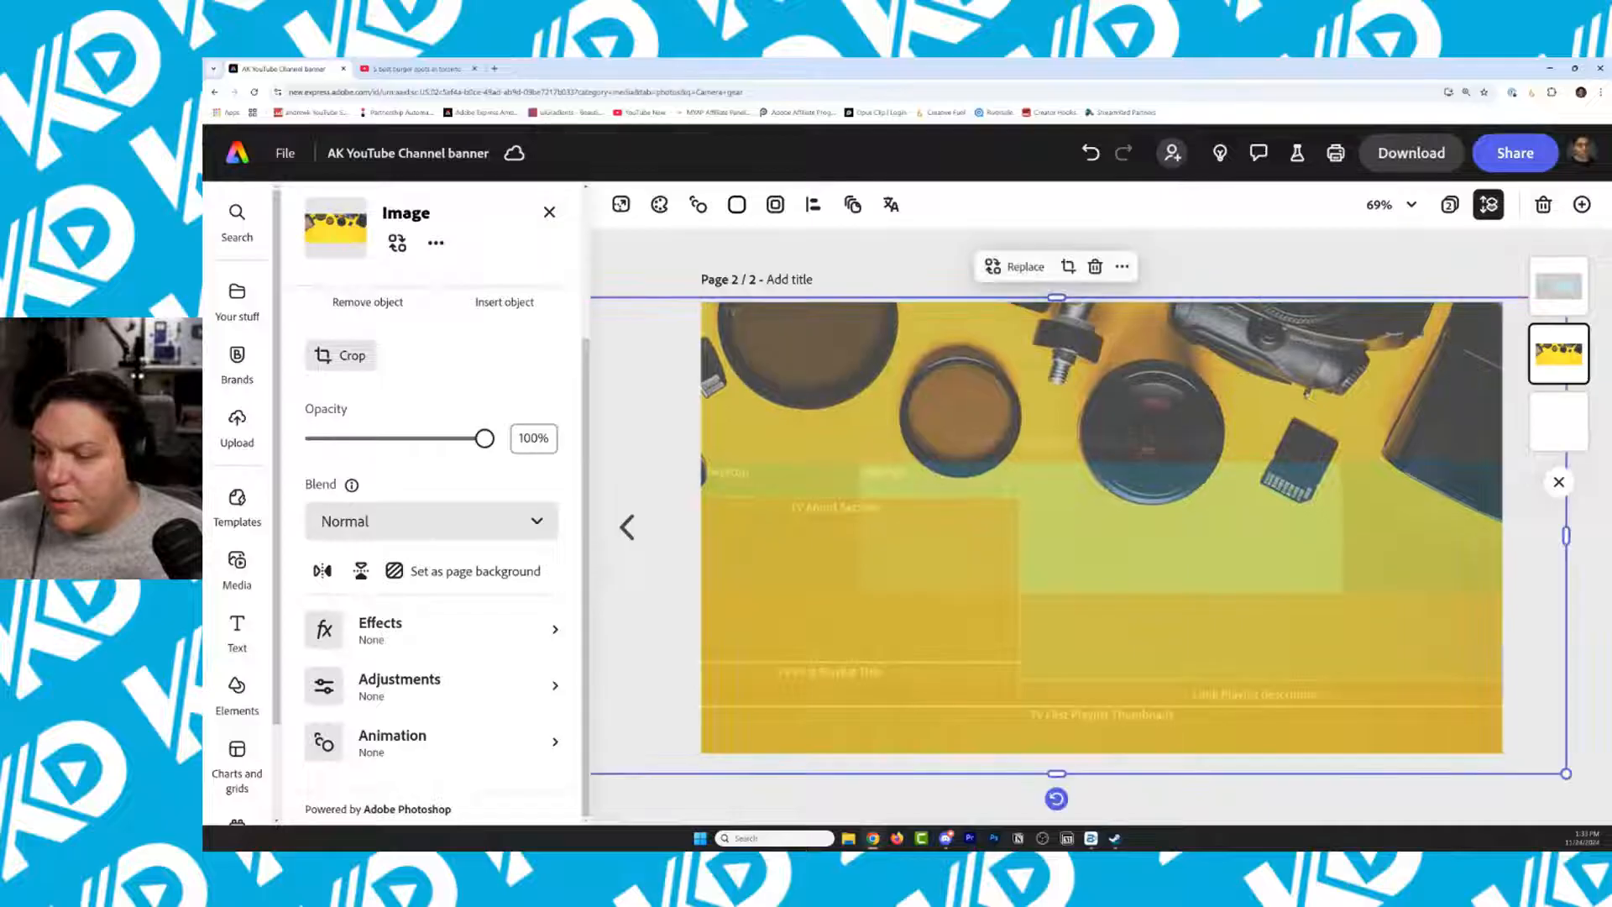
left_click(1392, 204)
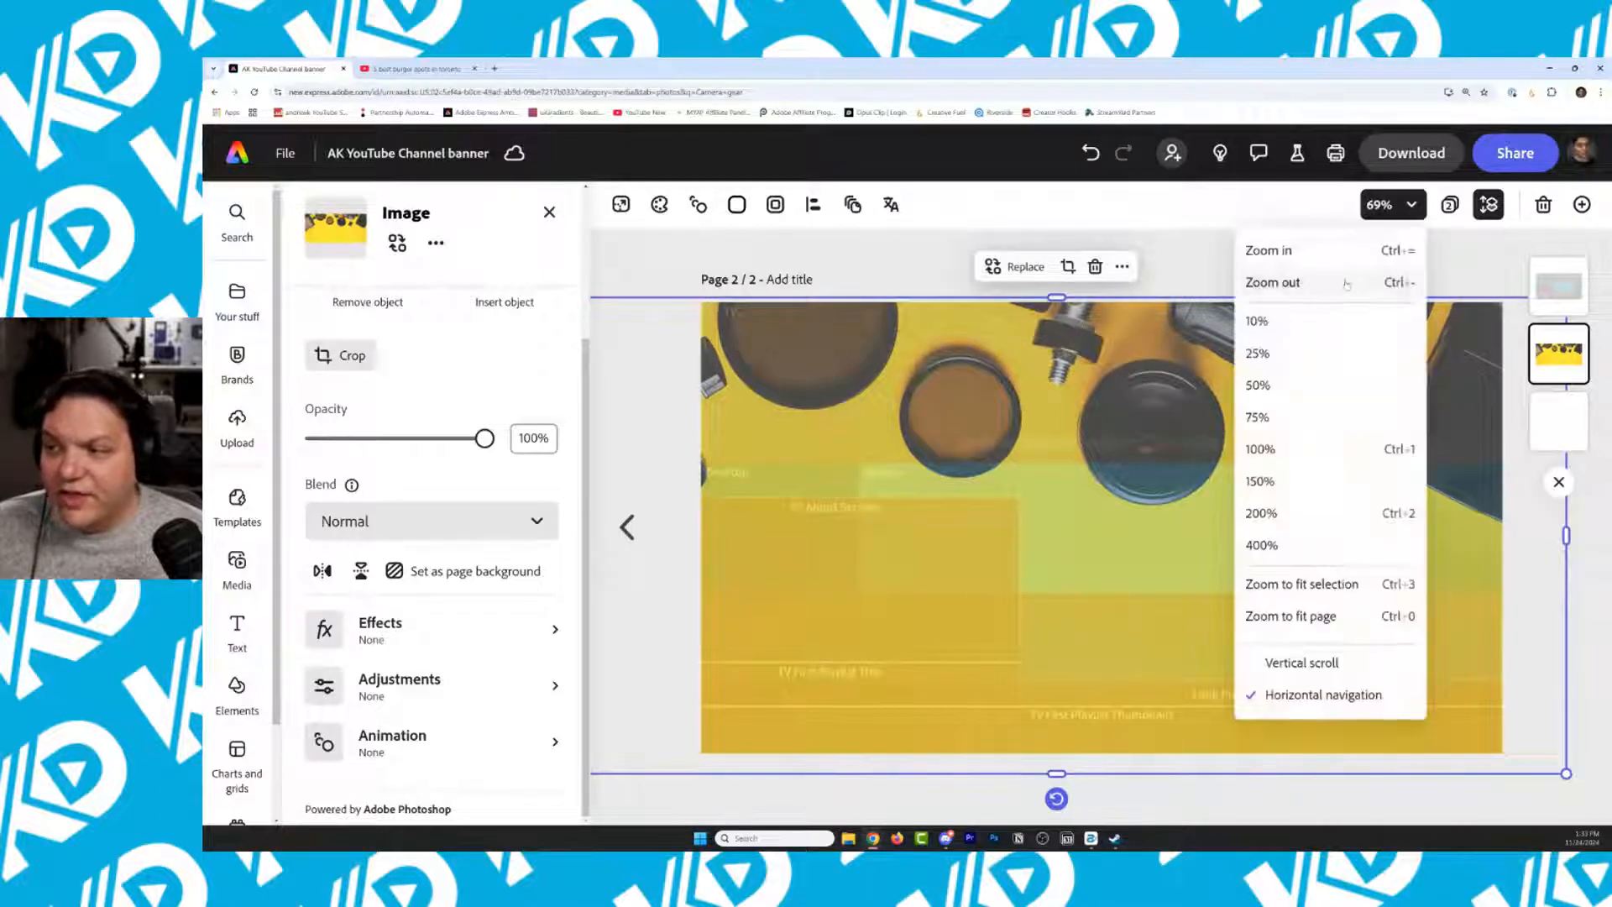
left_click(1258, 354)
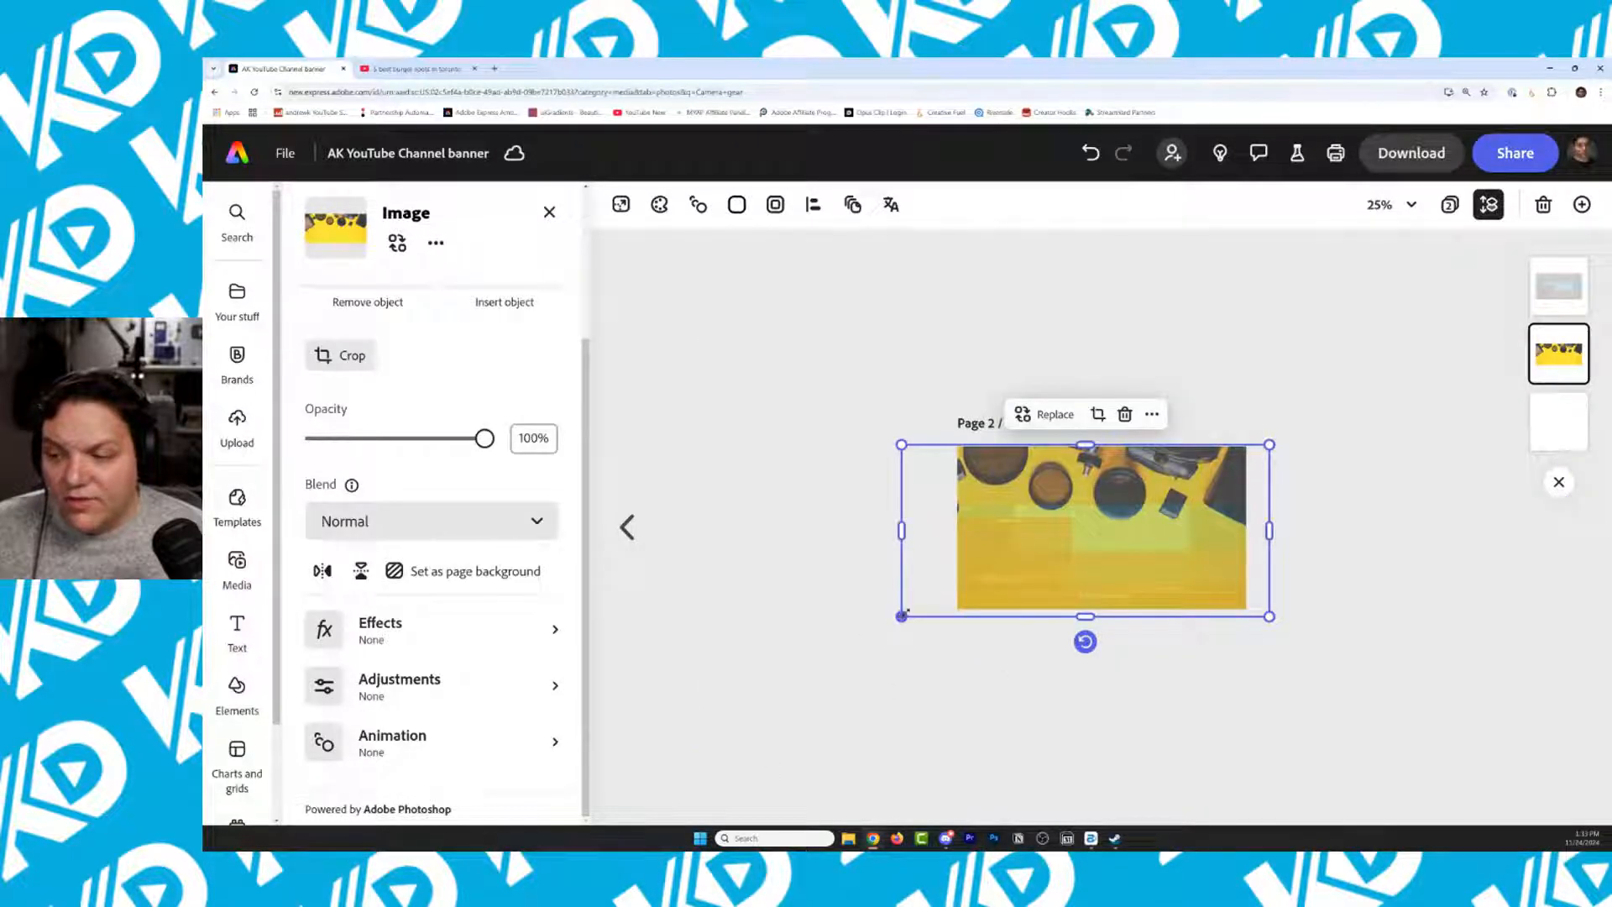
left_click_drag(903, 615, 835, 647)
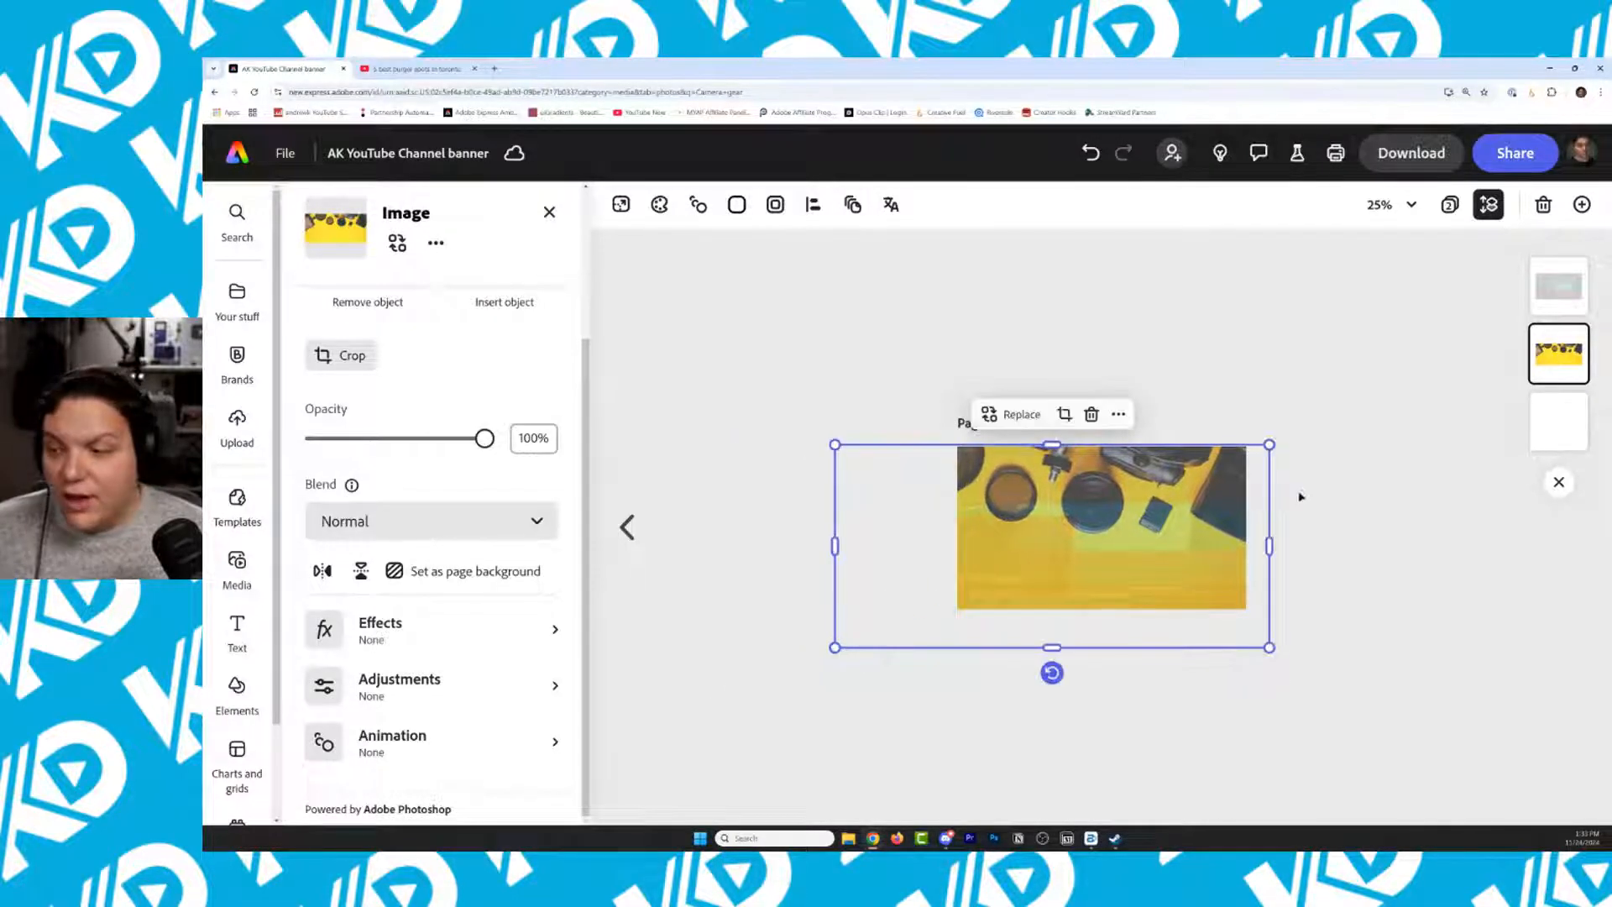
left_click(549, 212)
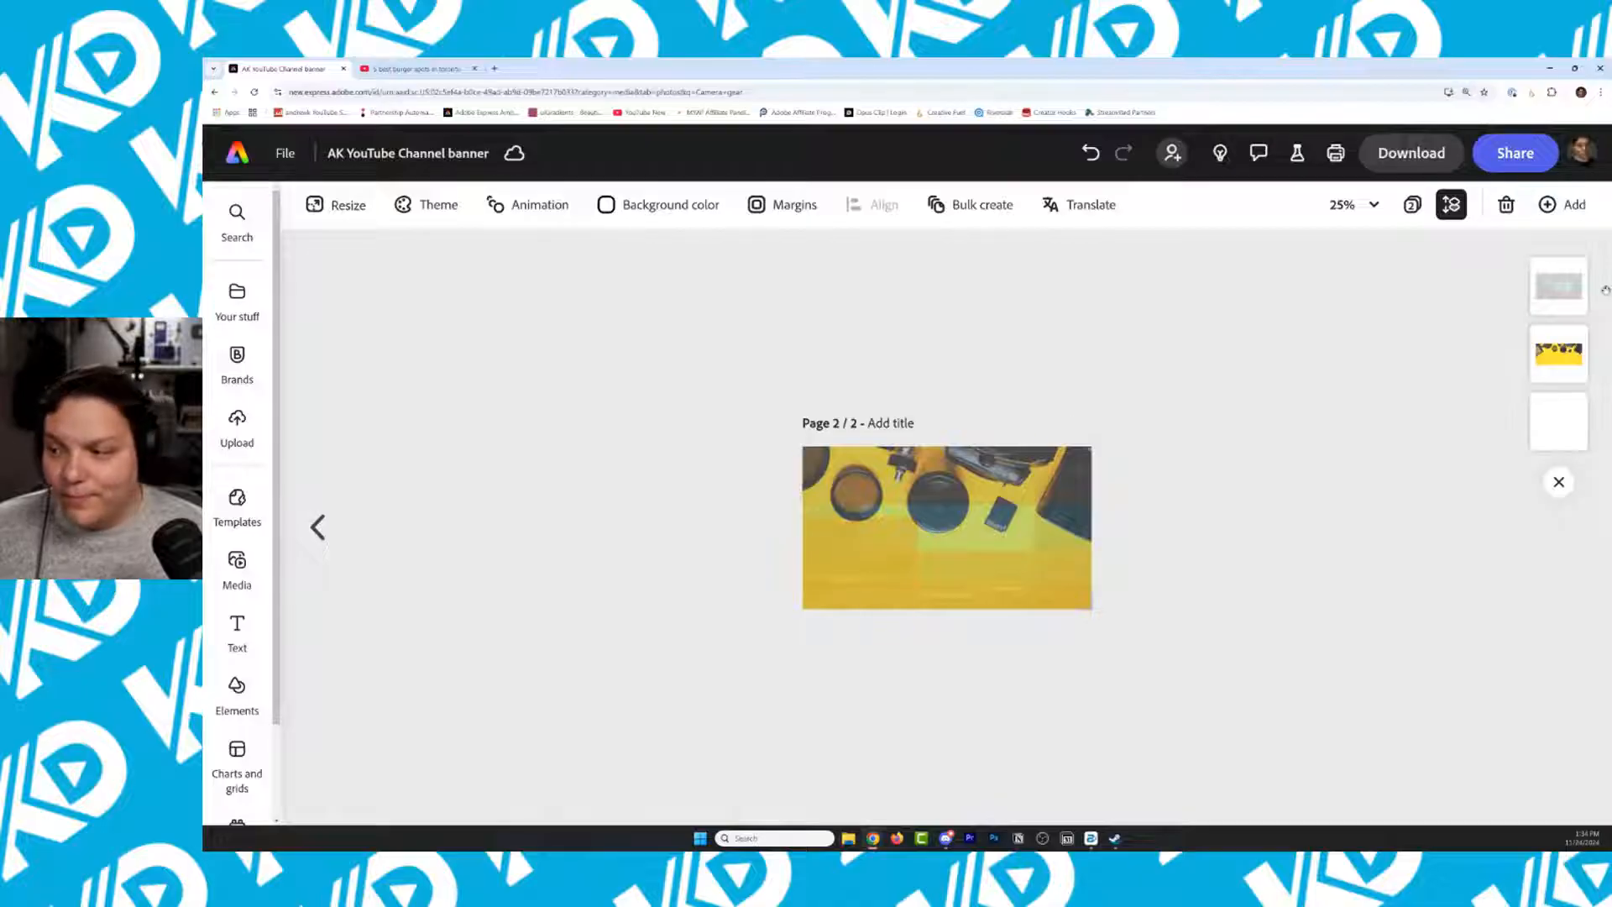
Replace the yellow camera gear photo with the "Creators" stock photo of a desk with glasses, laptop and camera
left_click(947, 520)
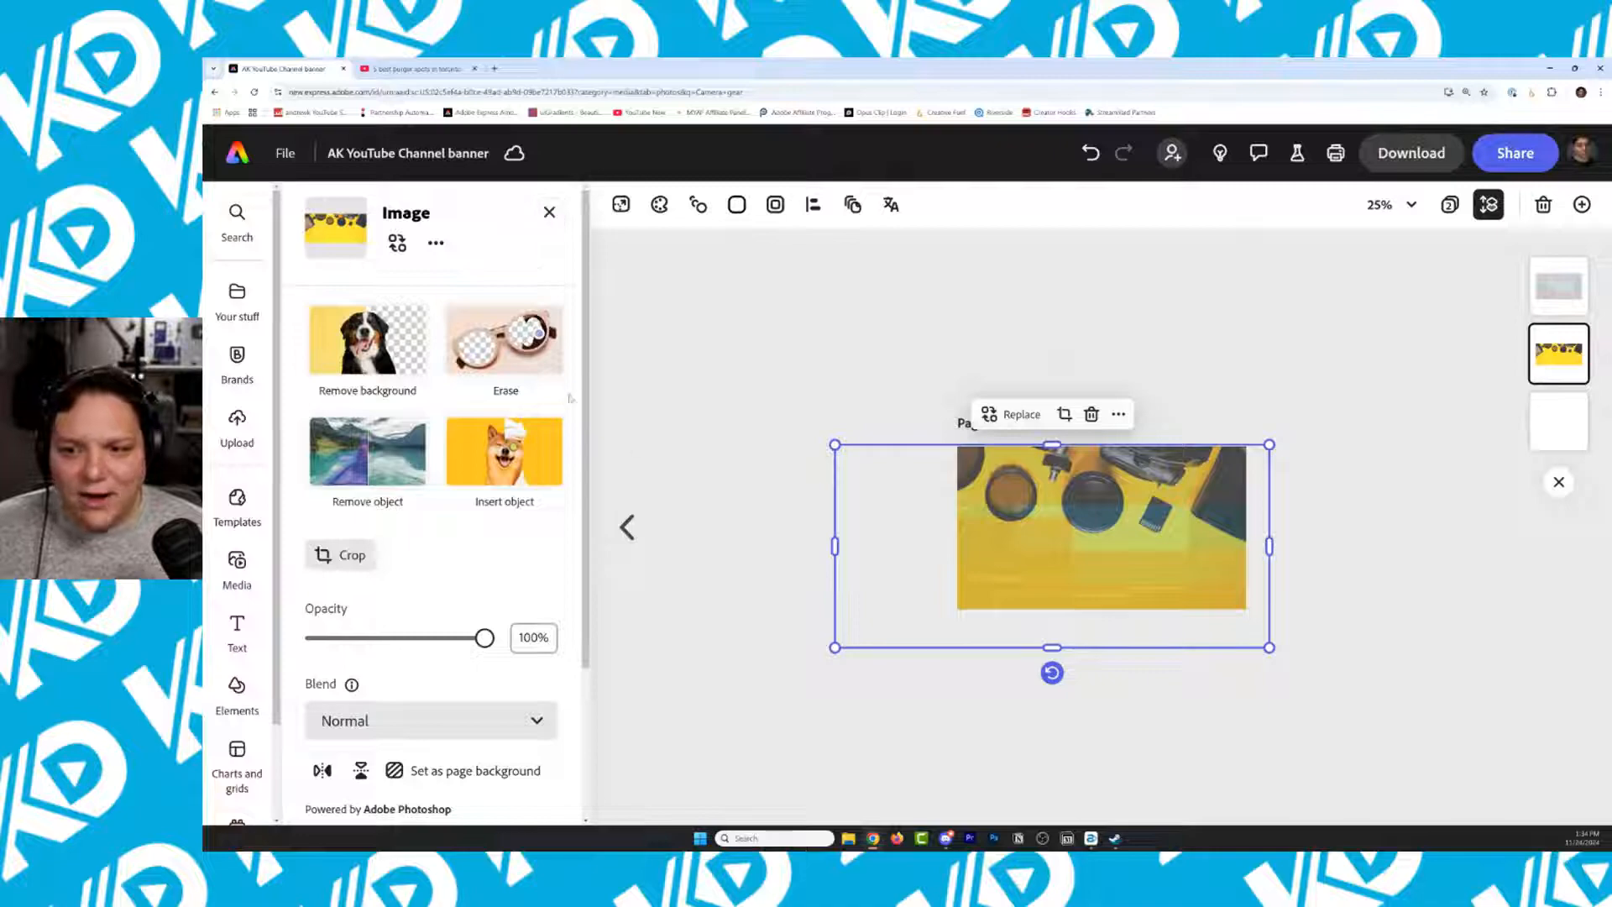
left_click(399, 243)
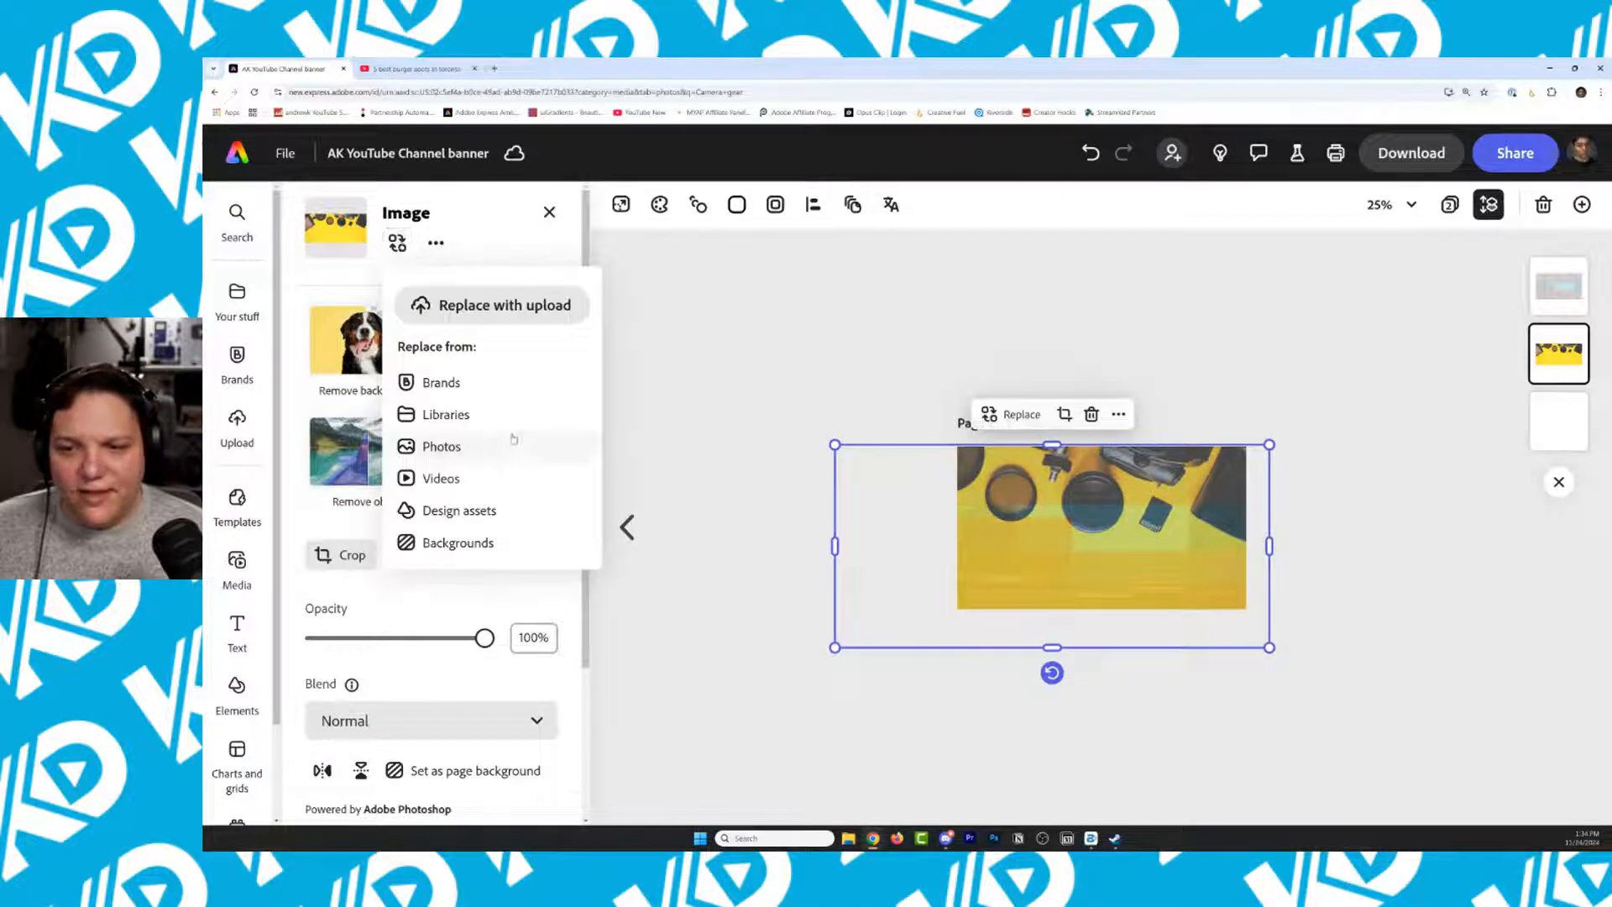
left_click(474, 456)
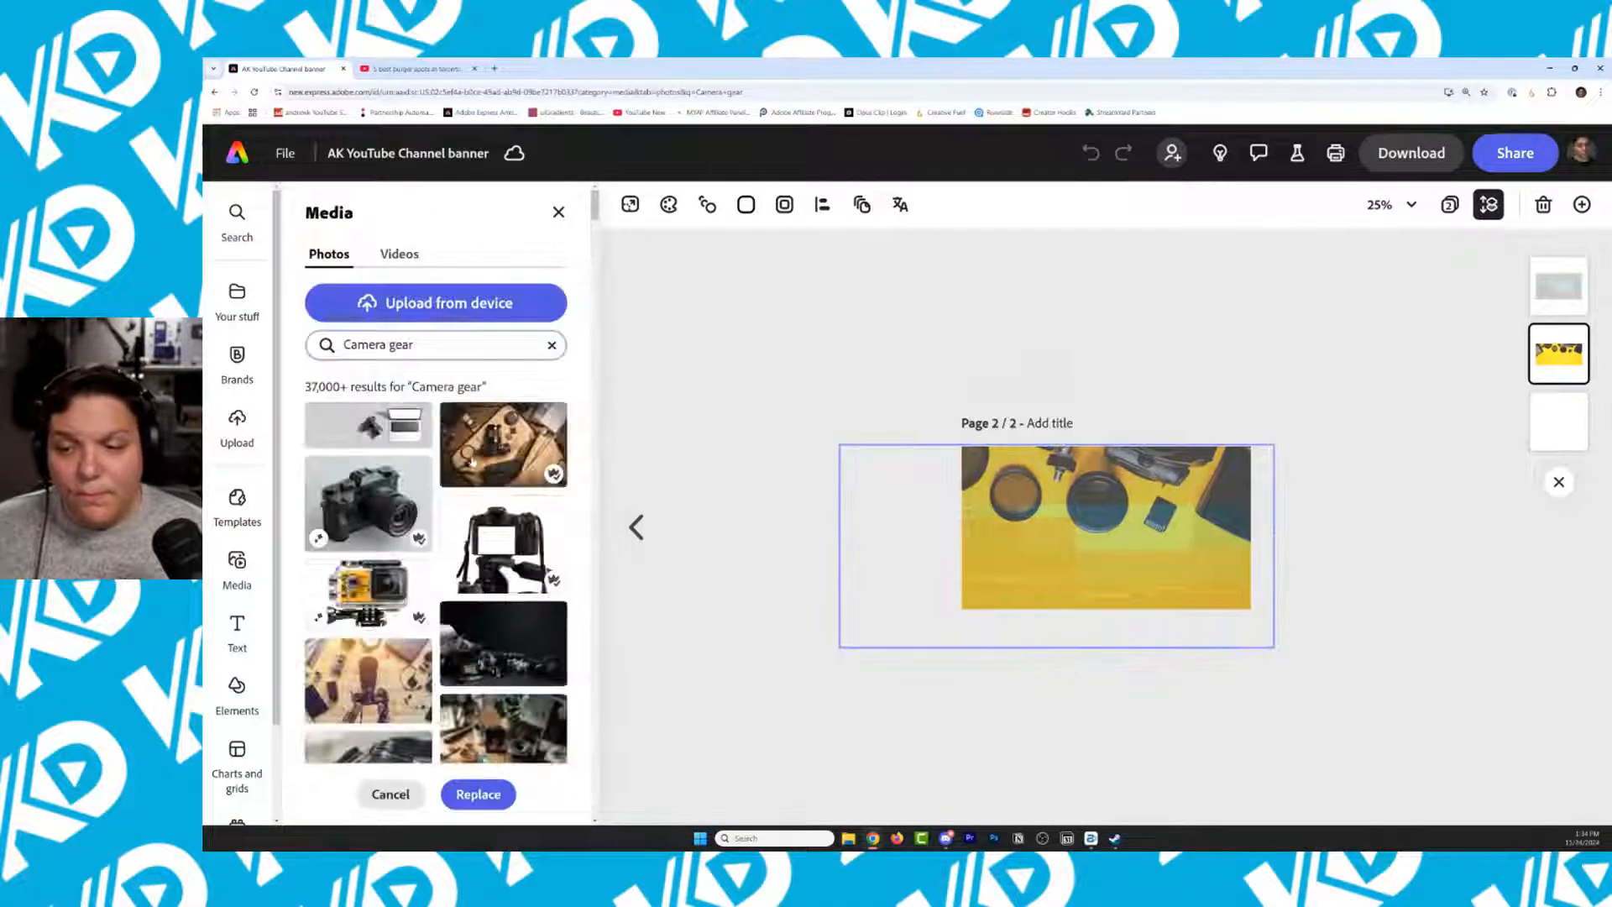
left_click(425, 349)
type("C")
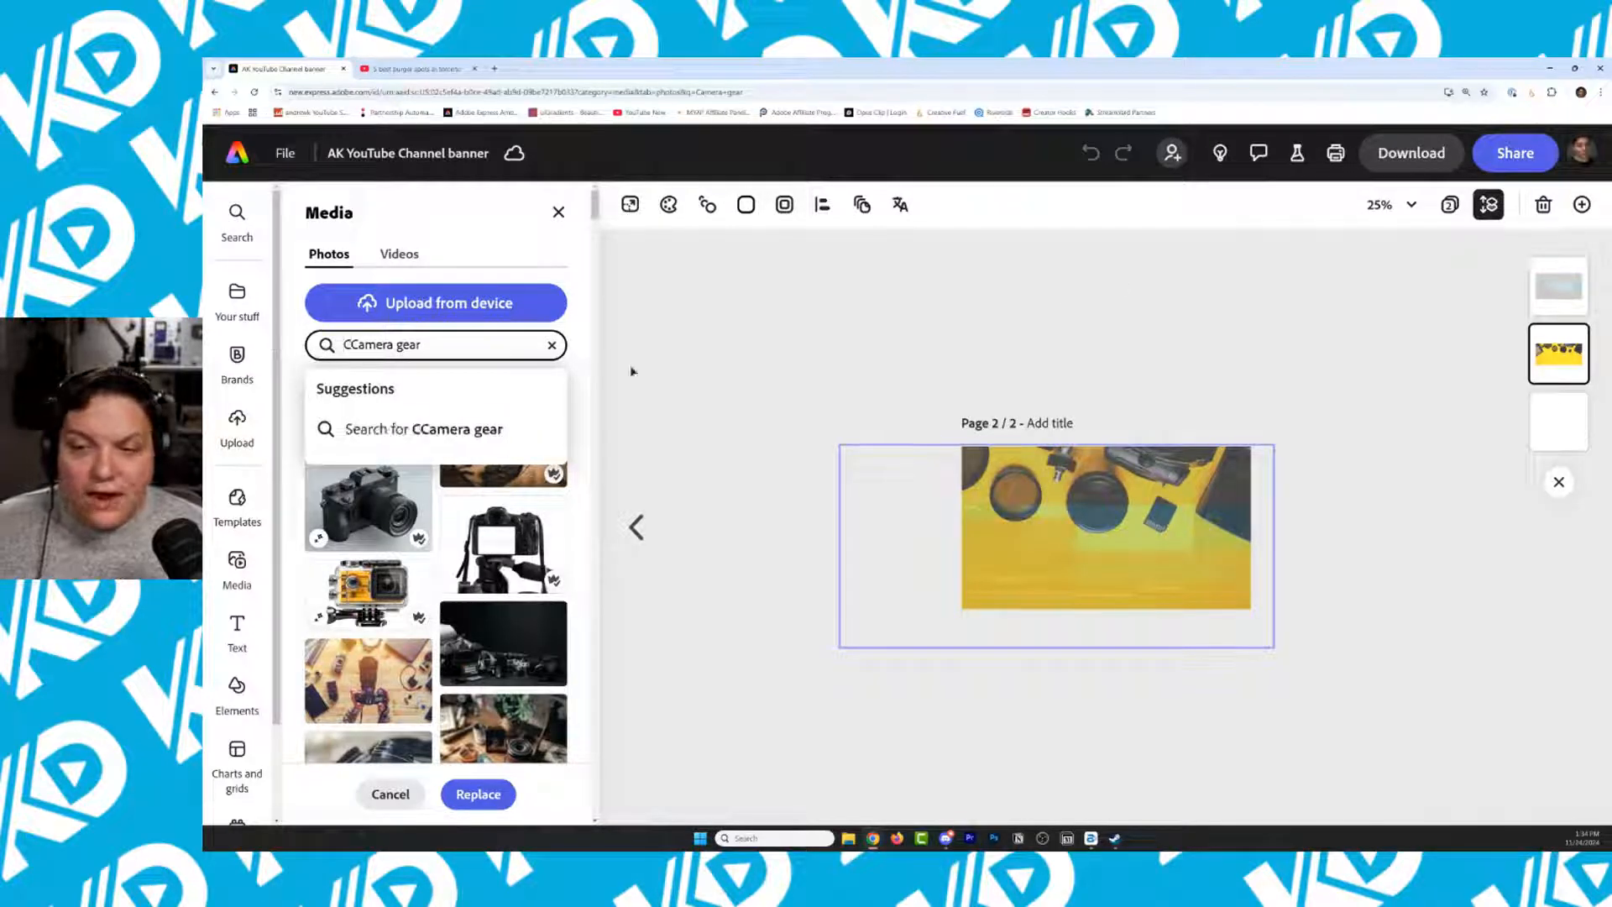
triple_click(424, 349)
type("C")
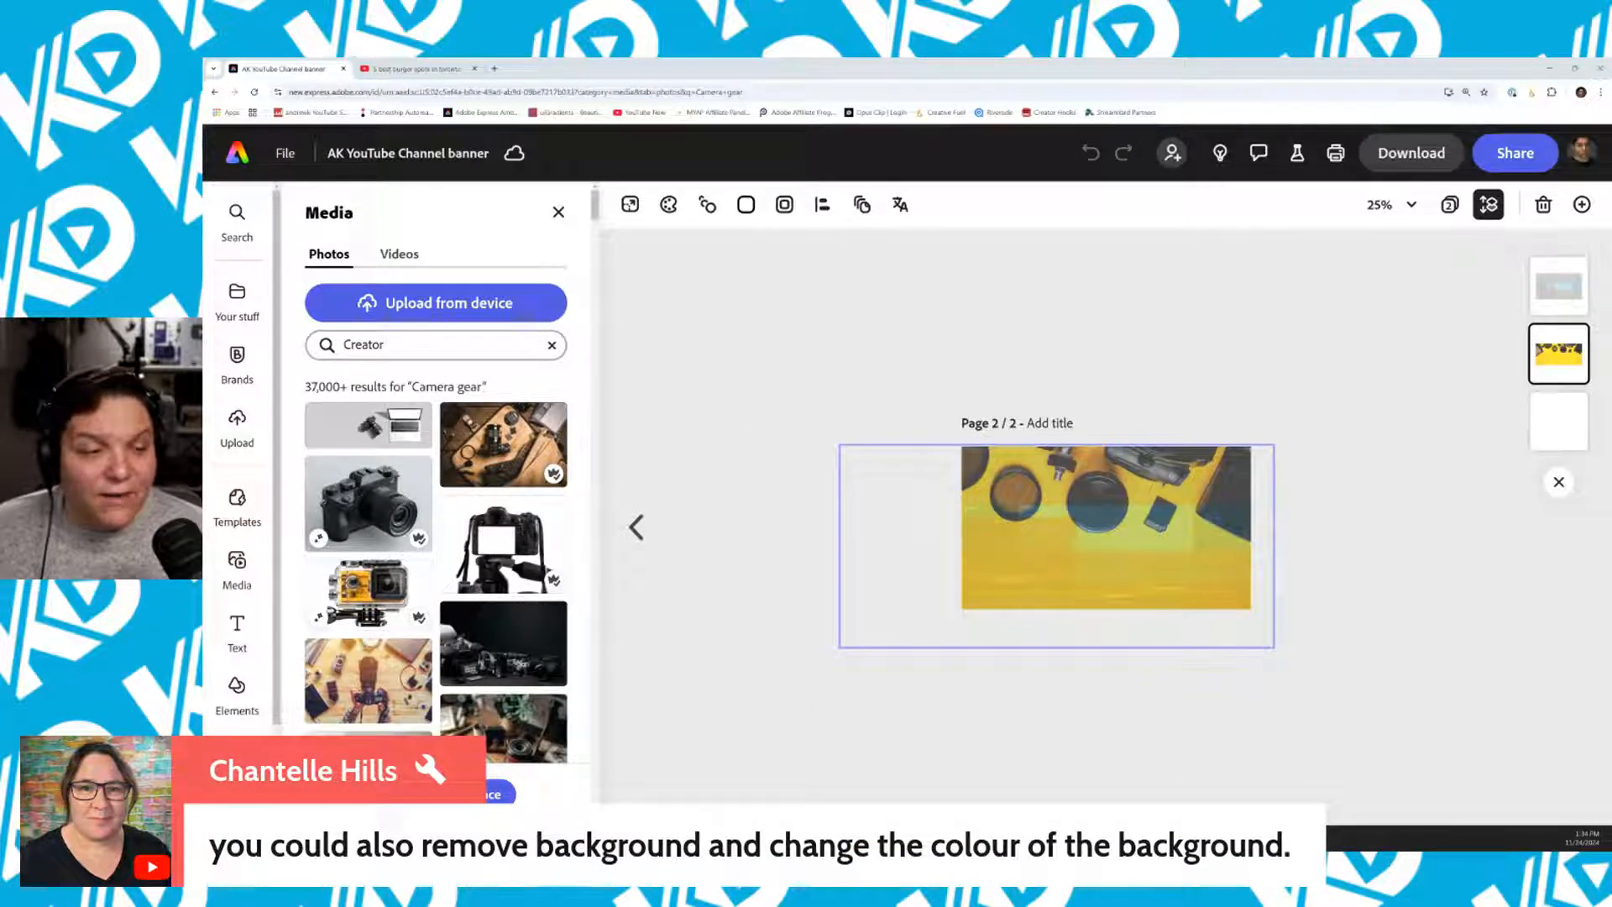
type("reator")
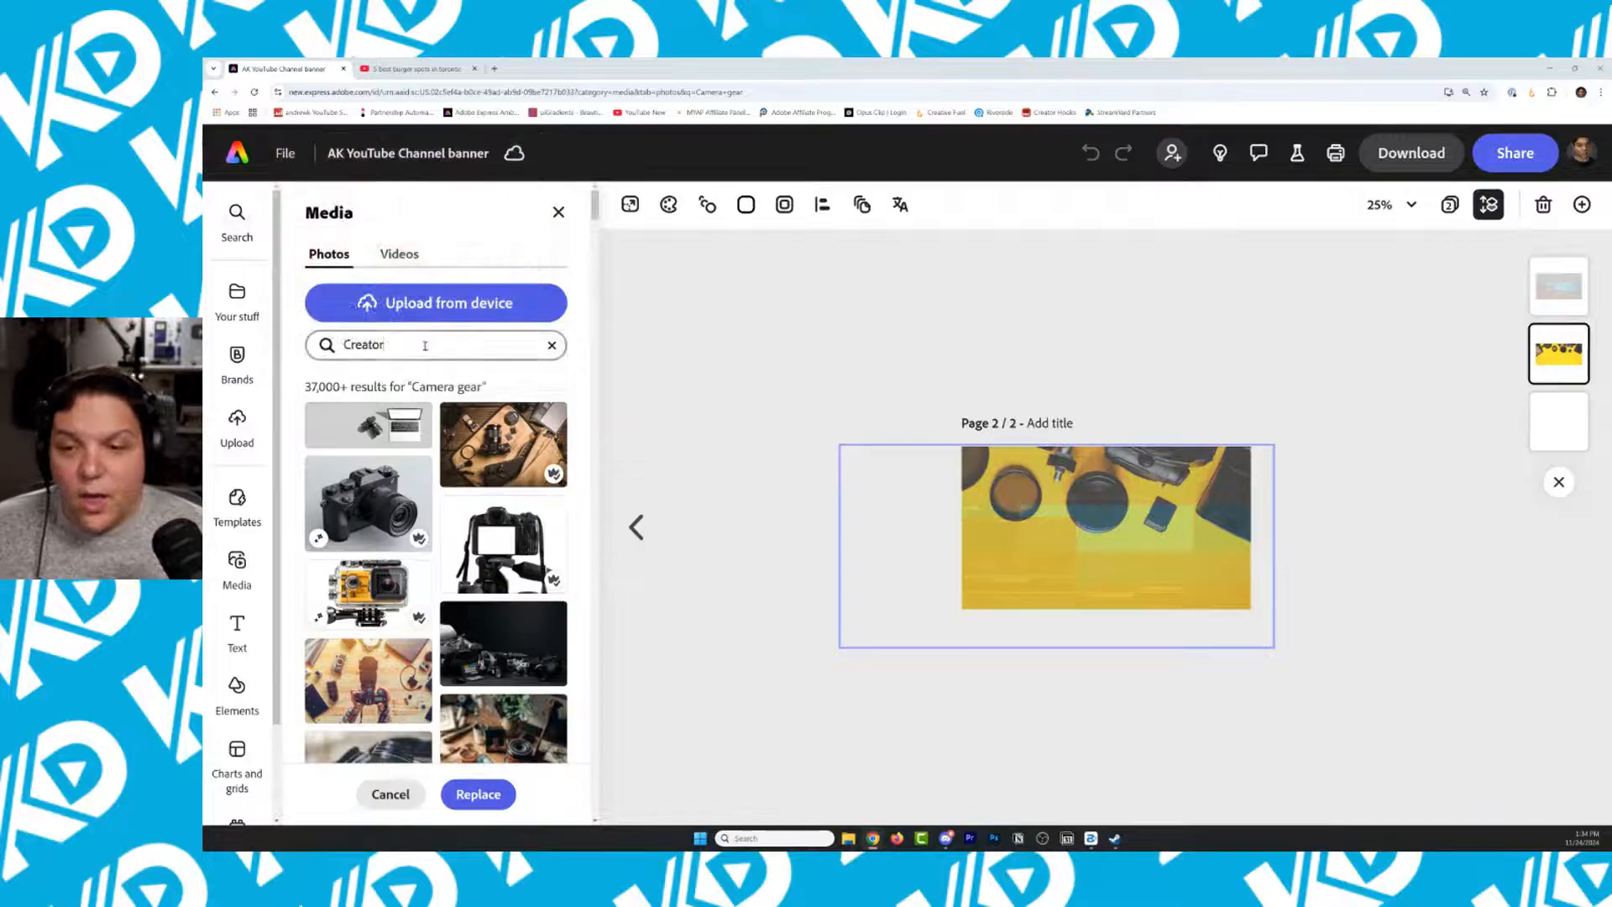
type("s")
key("Return")
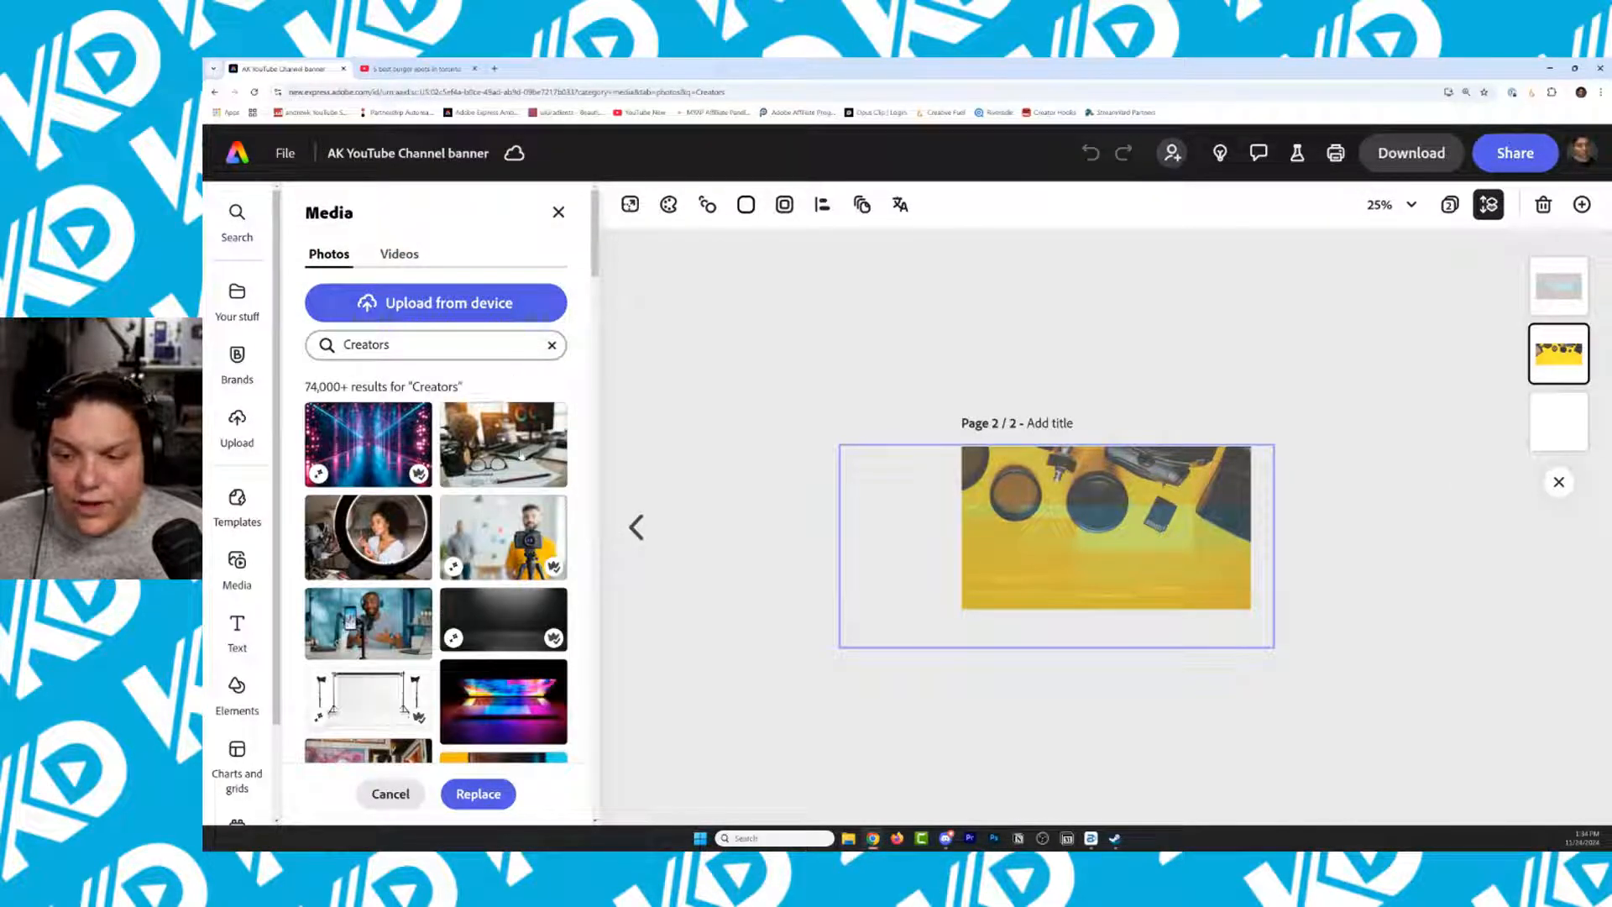
left_click(518, 456)
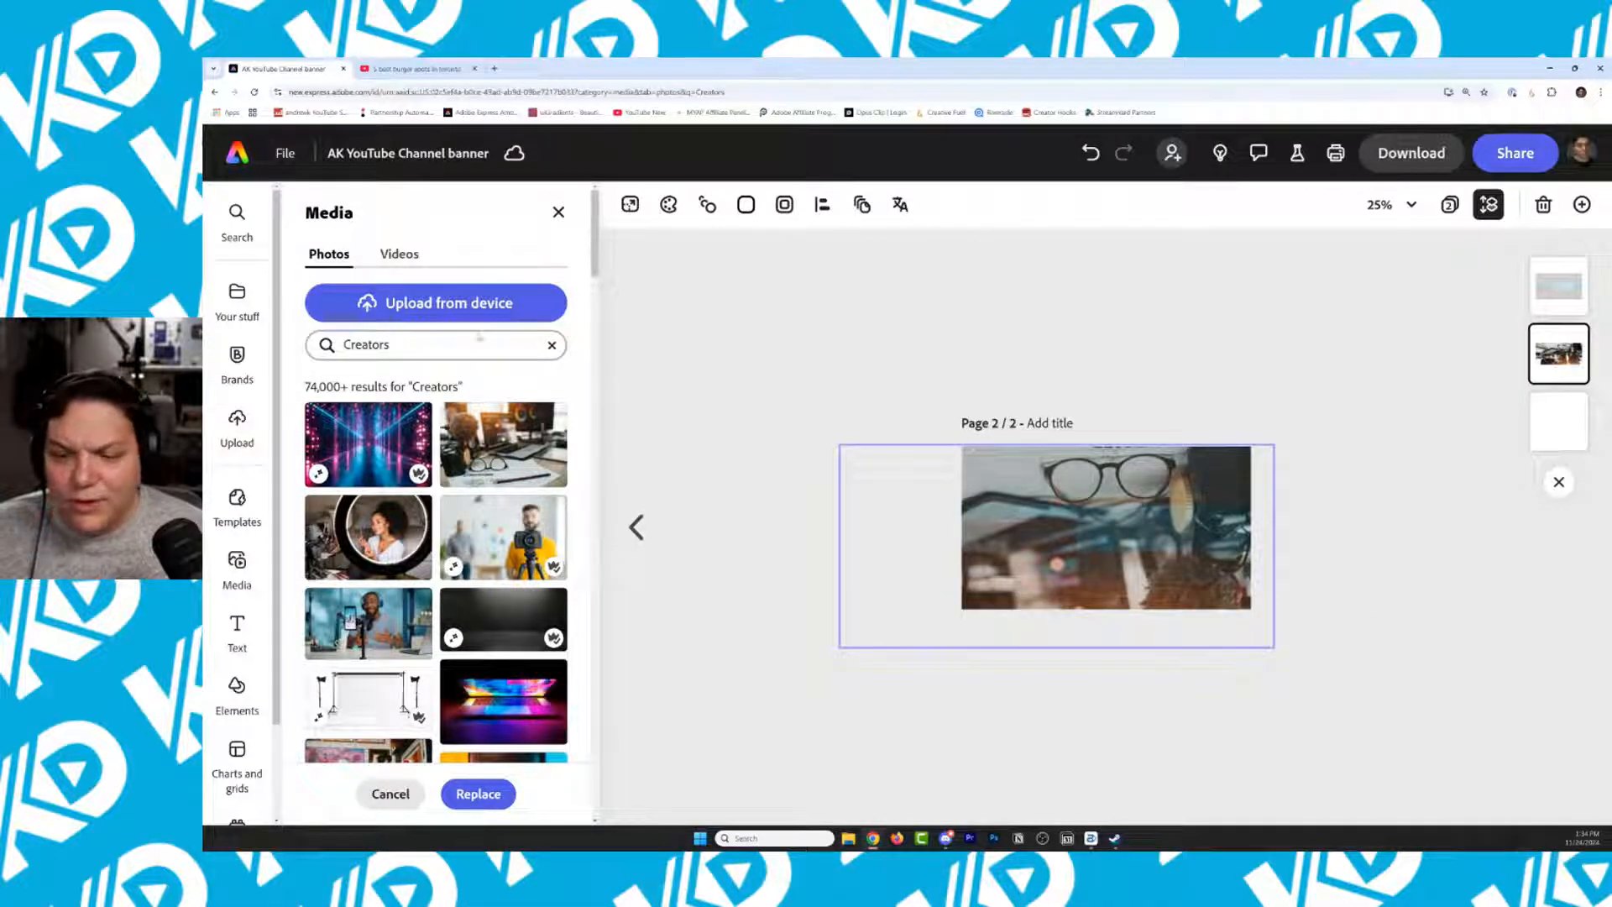
Flip the desk photo upright vertically and scale it down to match the page height
left_click(1091, 490)
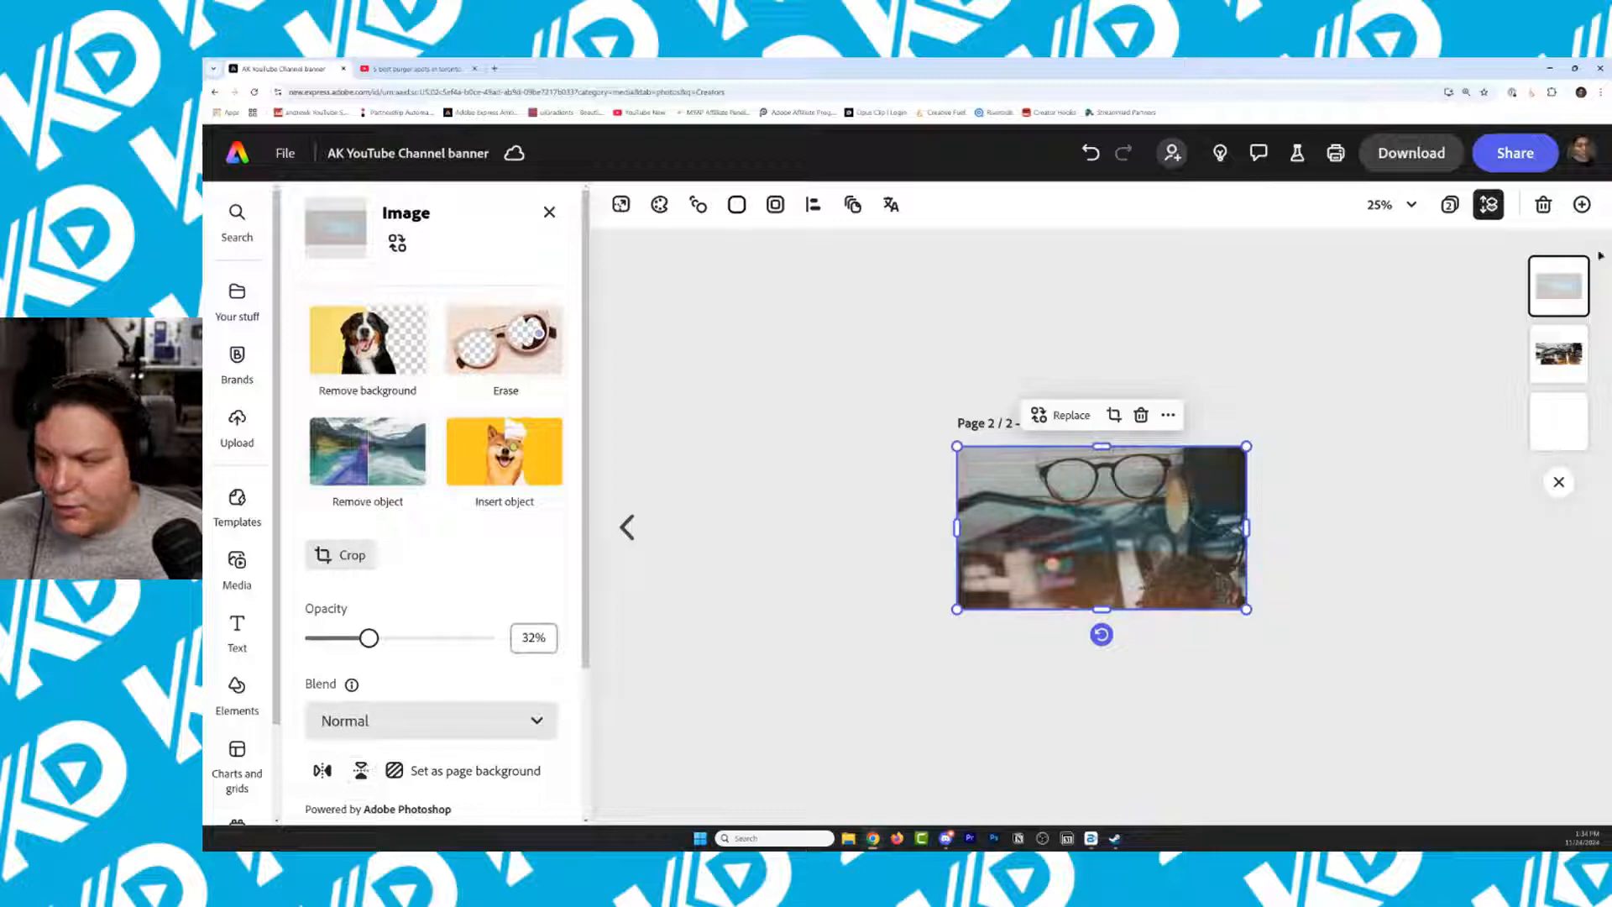
left_click(1559, 354)
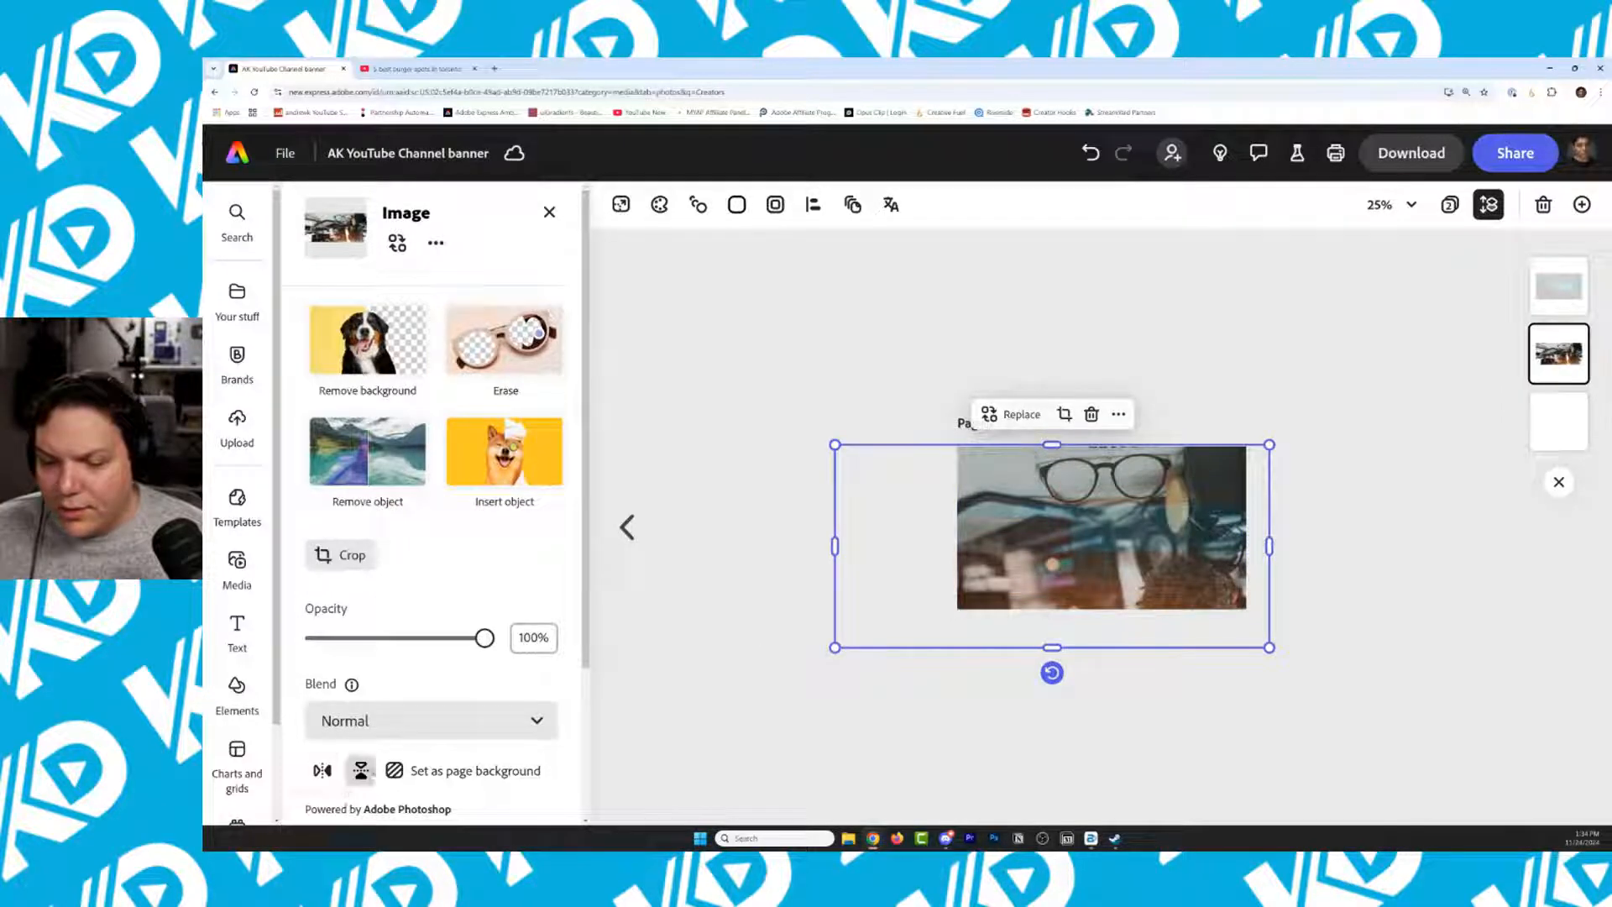
left_click(361, 770)
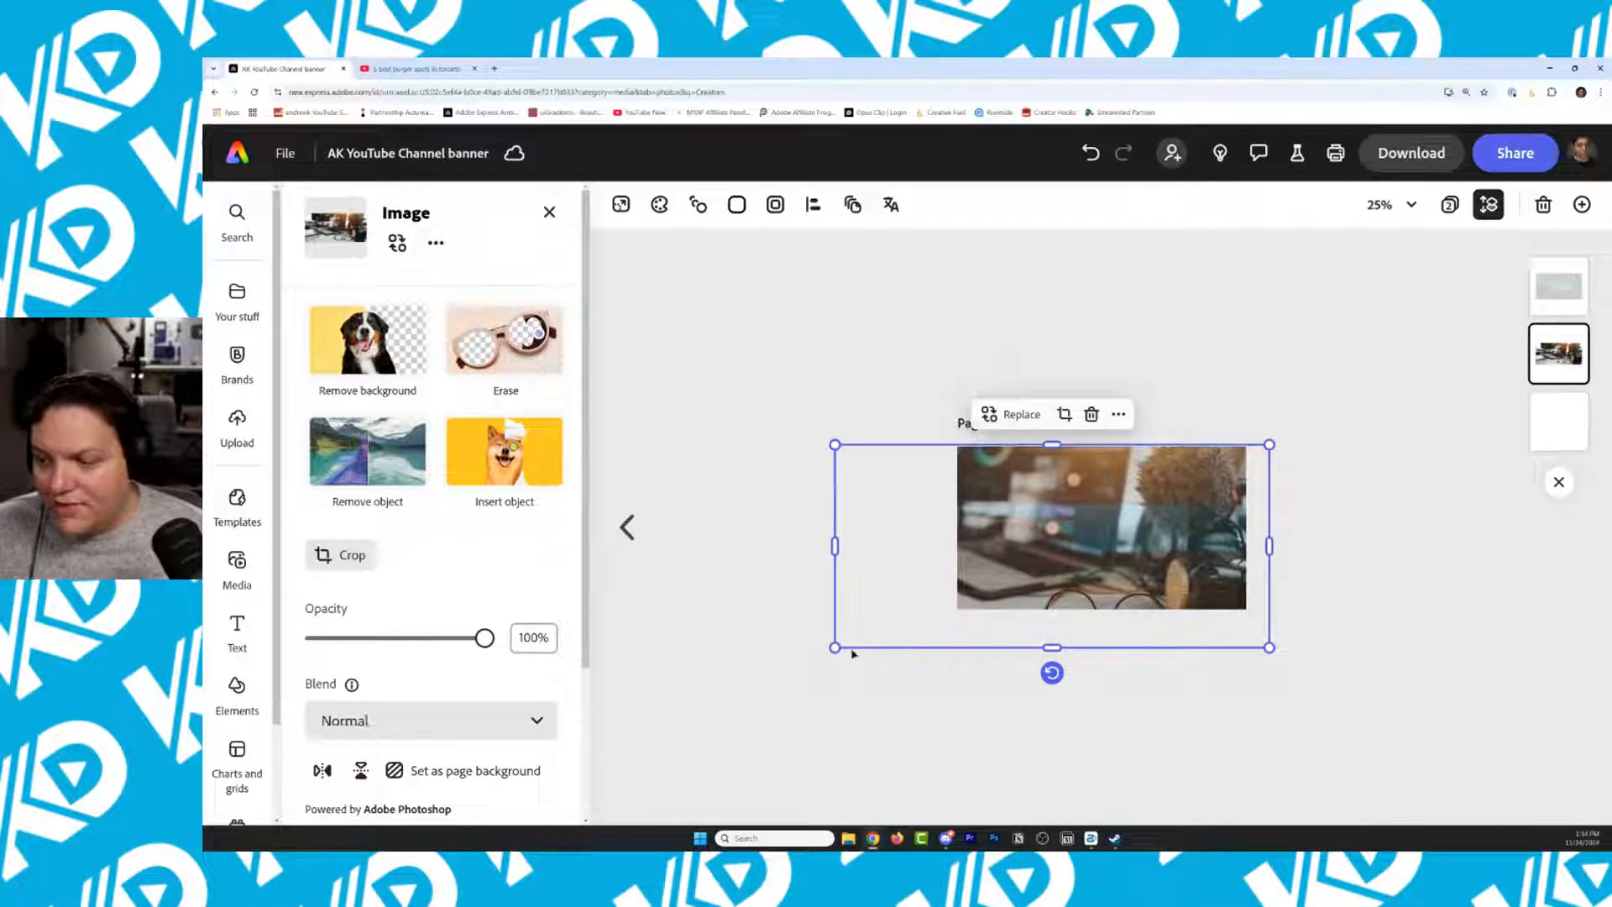
left_click_drag(834, 648, 917, 609)
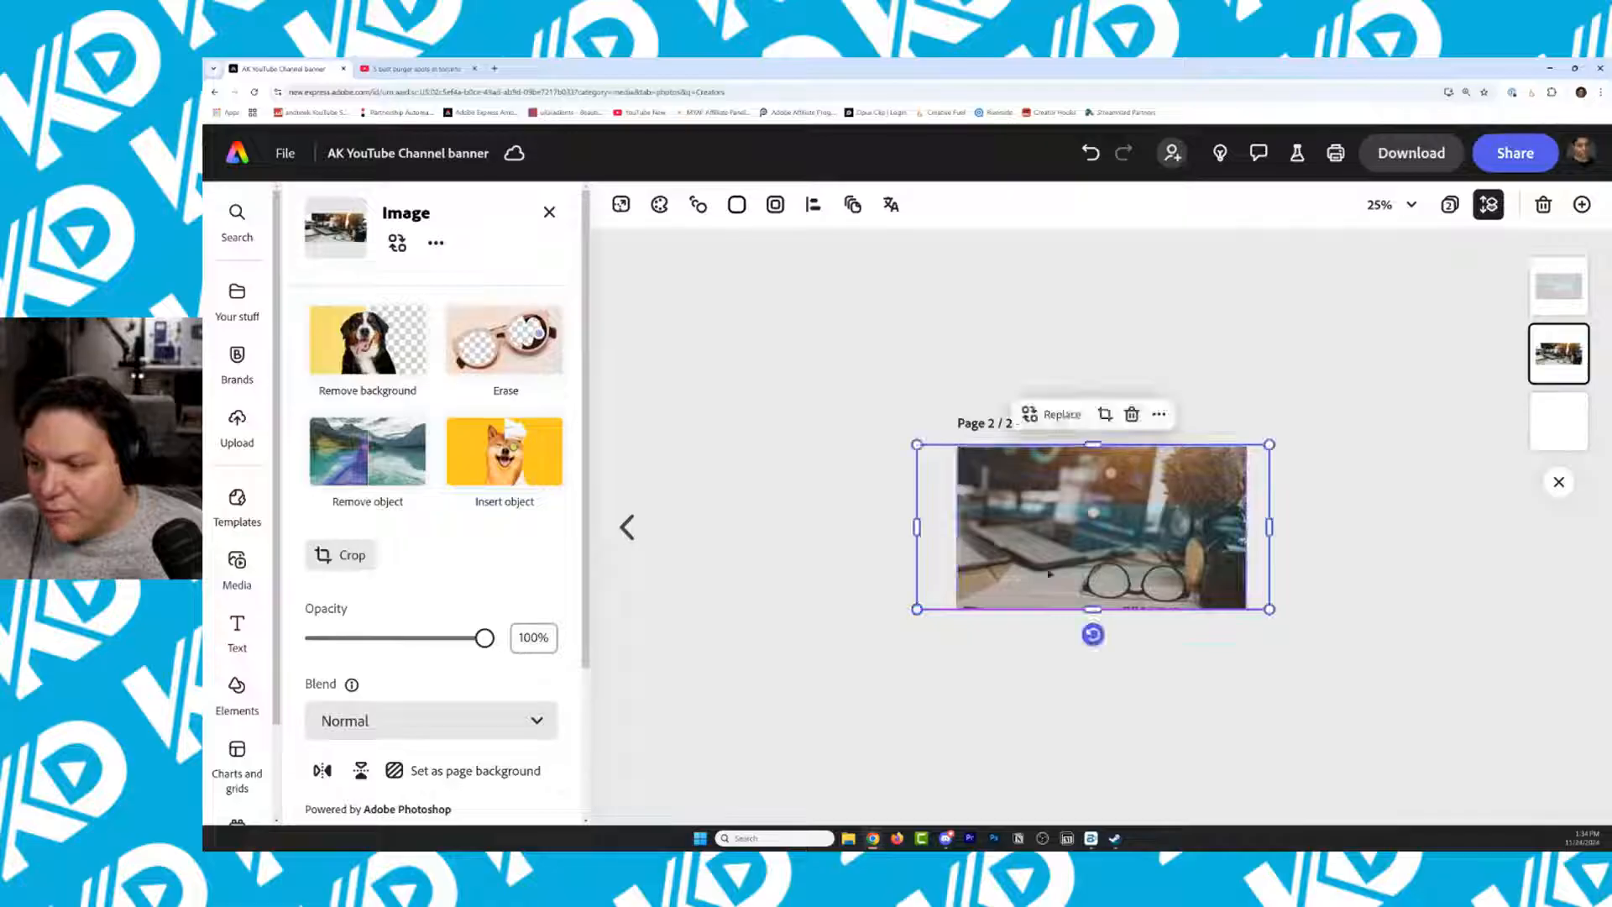
left_click_drag(917, 444, 920, 447)
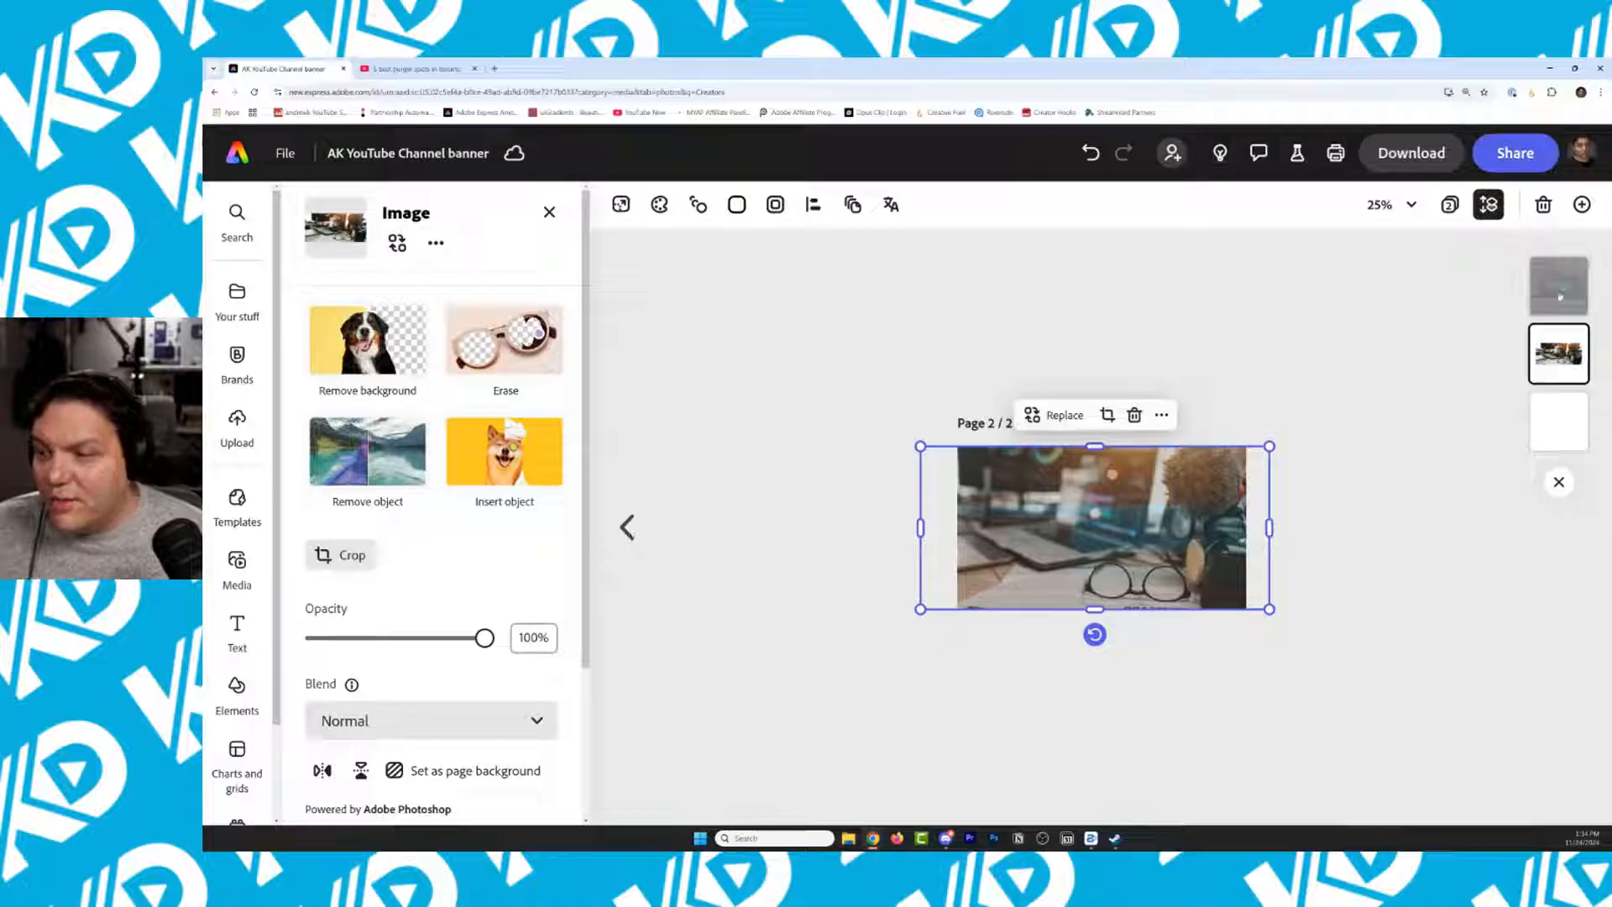
Lower the layout guide's opacity to 0% and view the desk photo alone, fitted to the page
left_click(1554, 260)
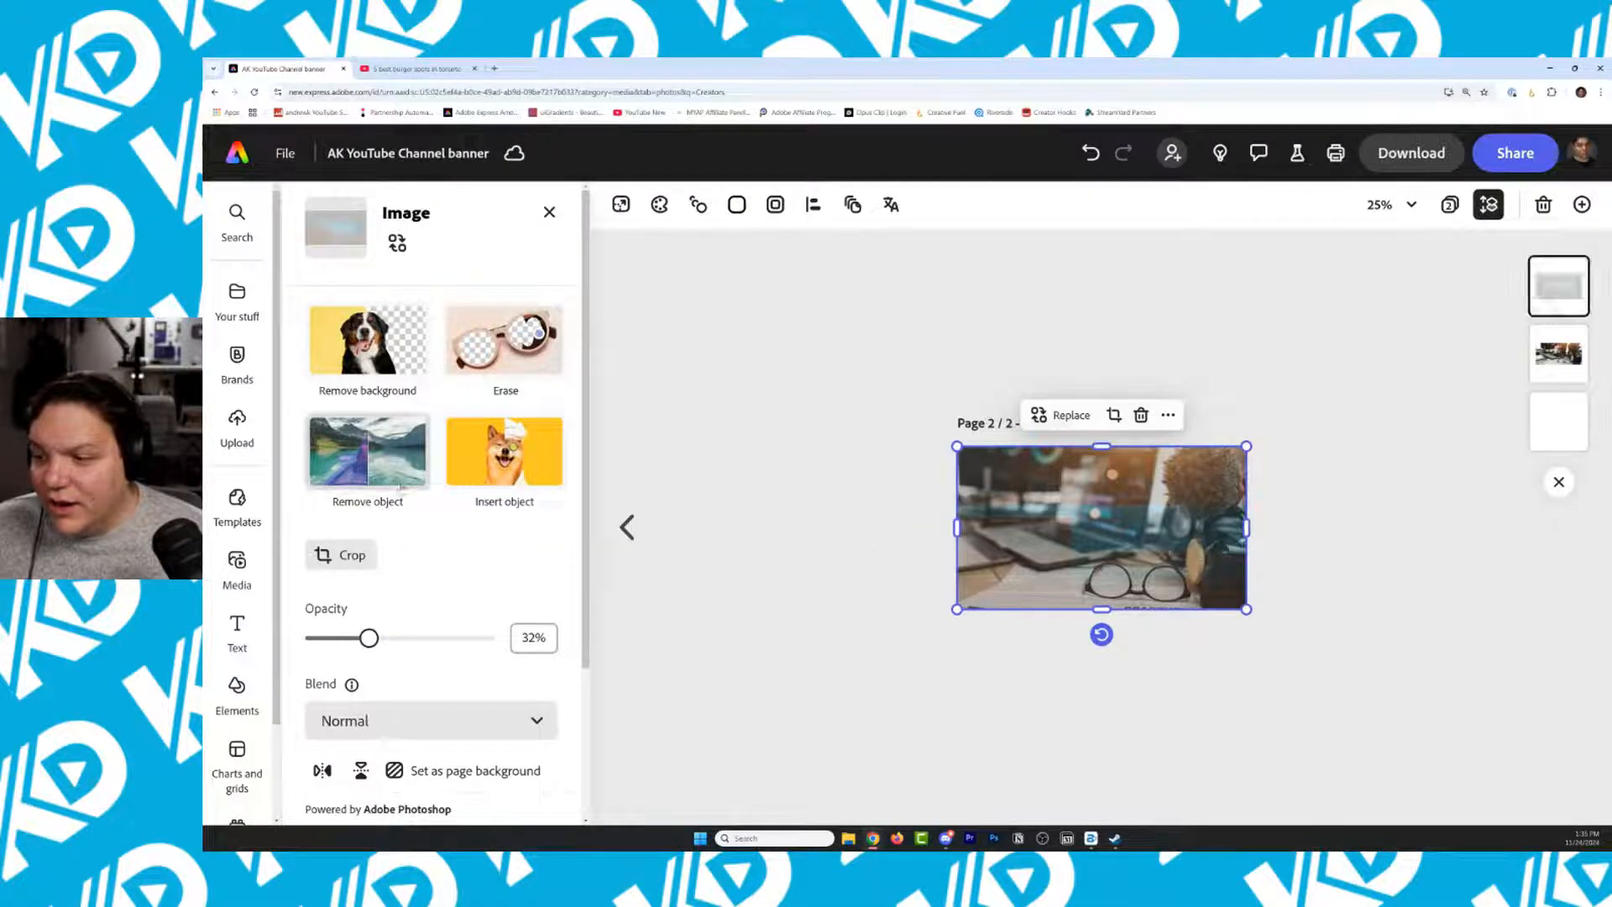
left_click_drag(367, 640, 300, 639)
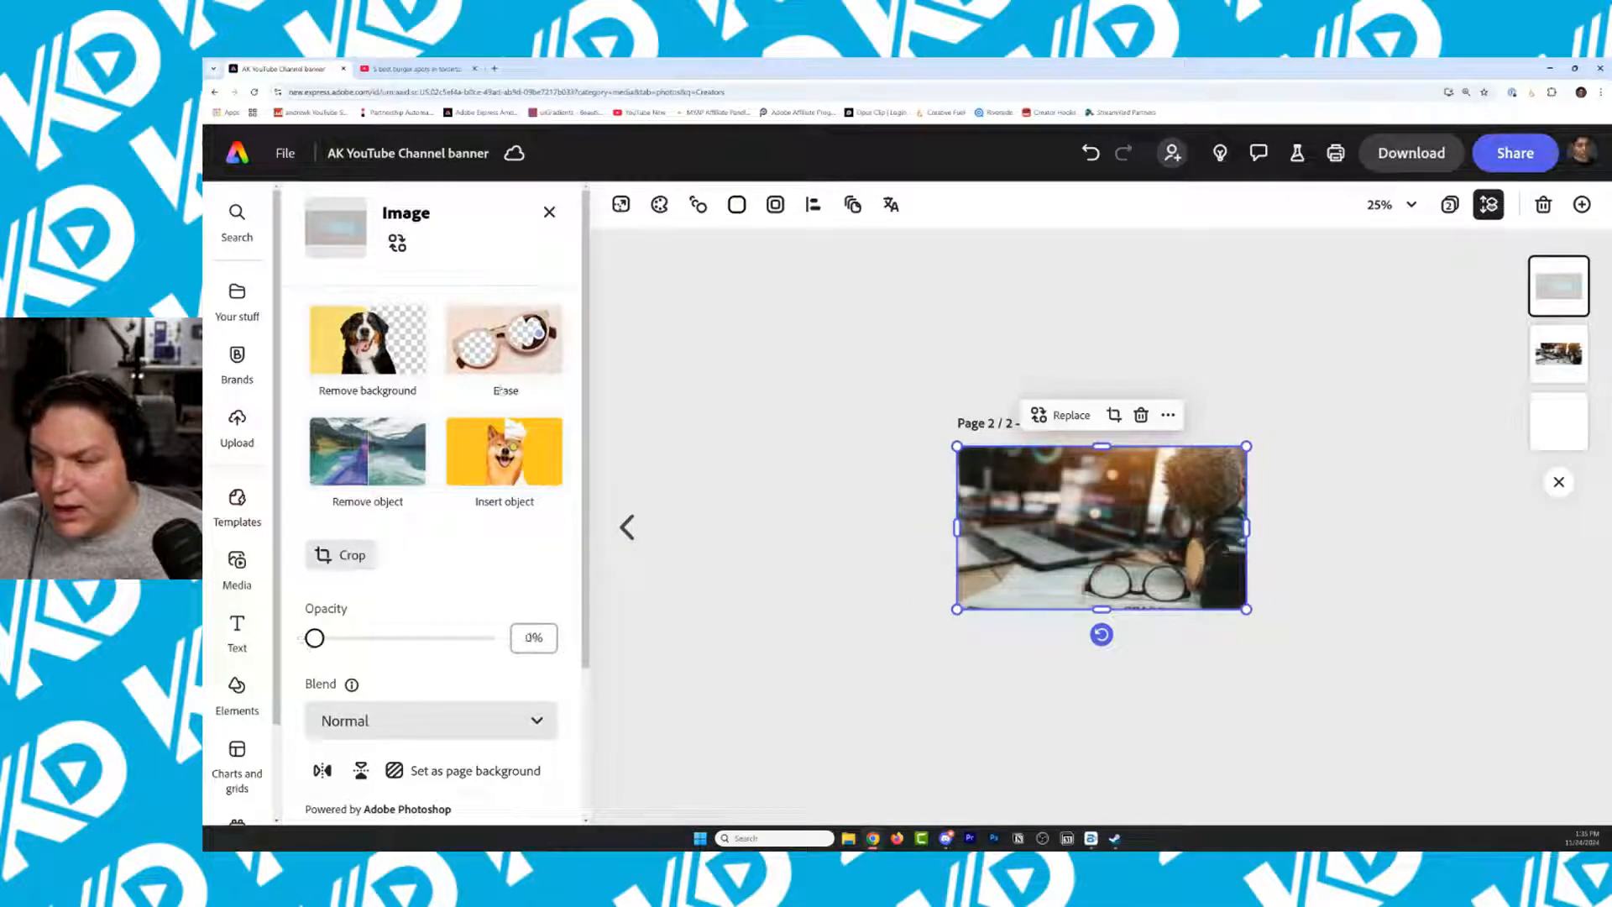
left_click(1392, 204)
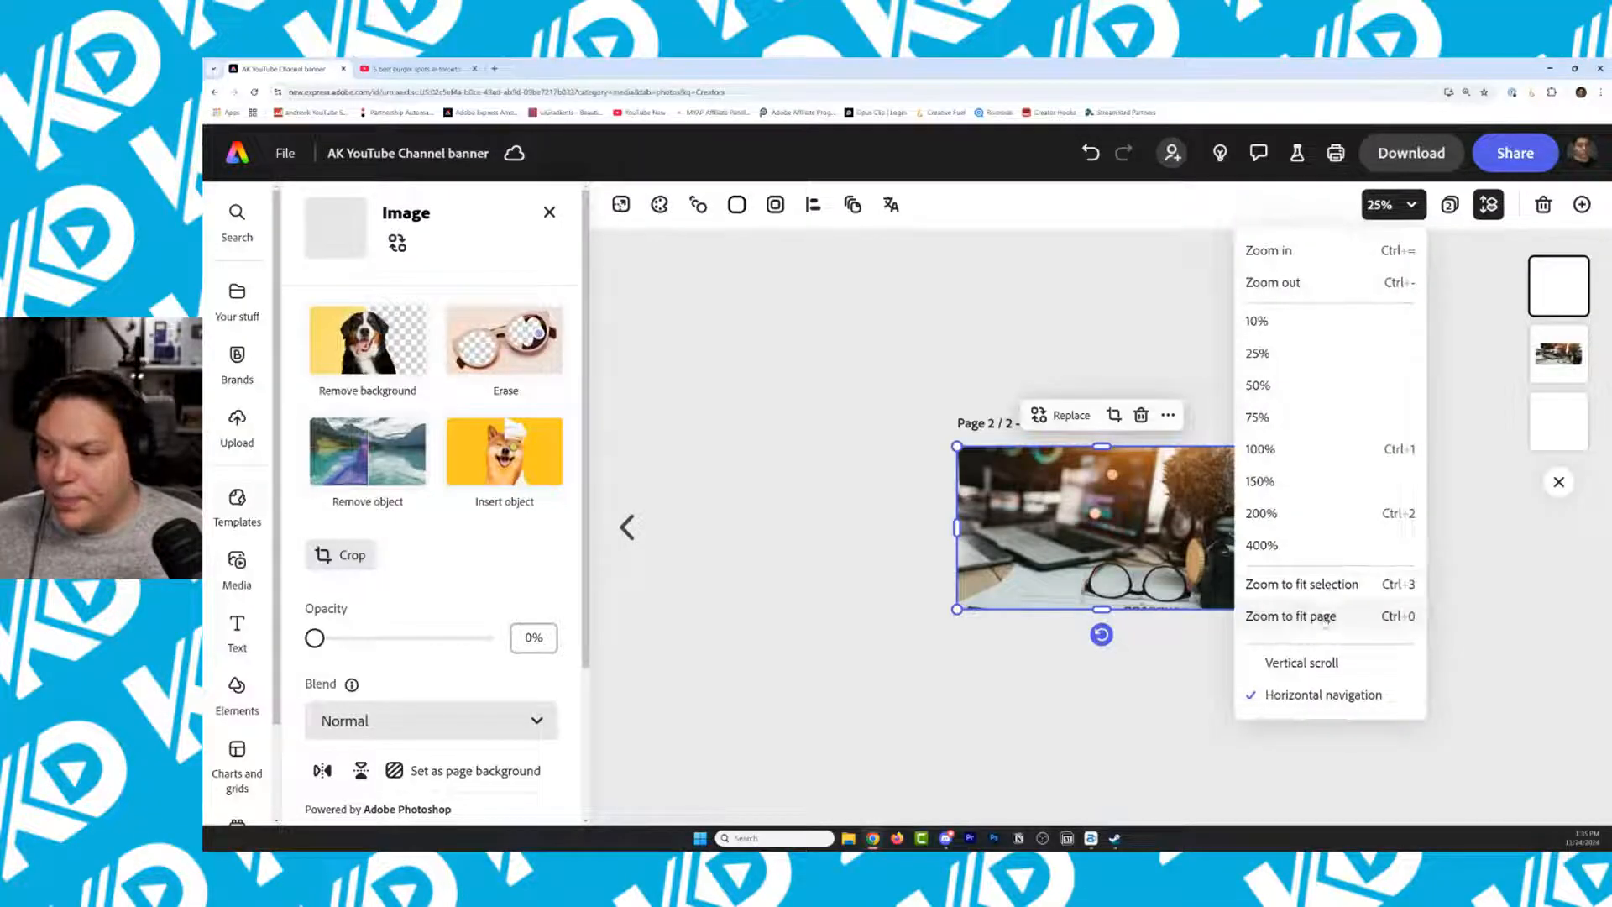
left_click(1322, 618)
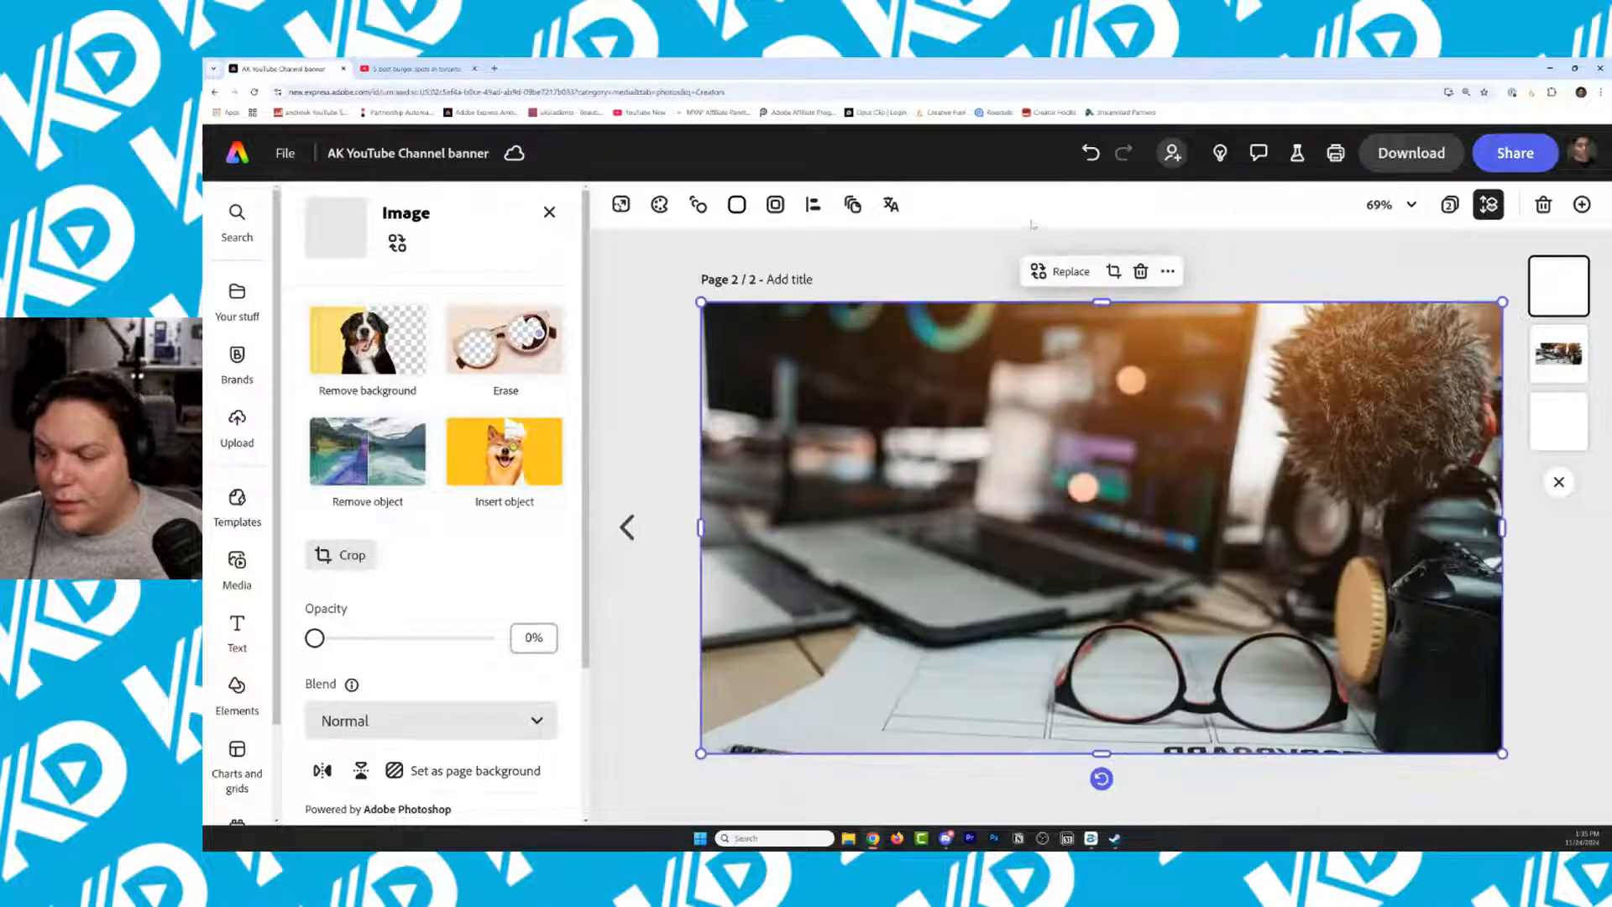
left_click(906, 249)
Set the layout guide's opacity to 75% and enlarge the desk photo slightly past the page's upper edge
left_click(1577, 296)
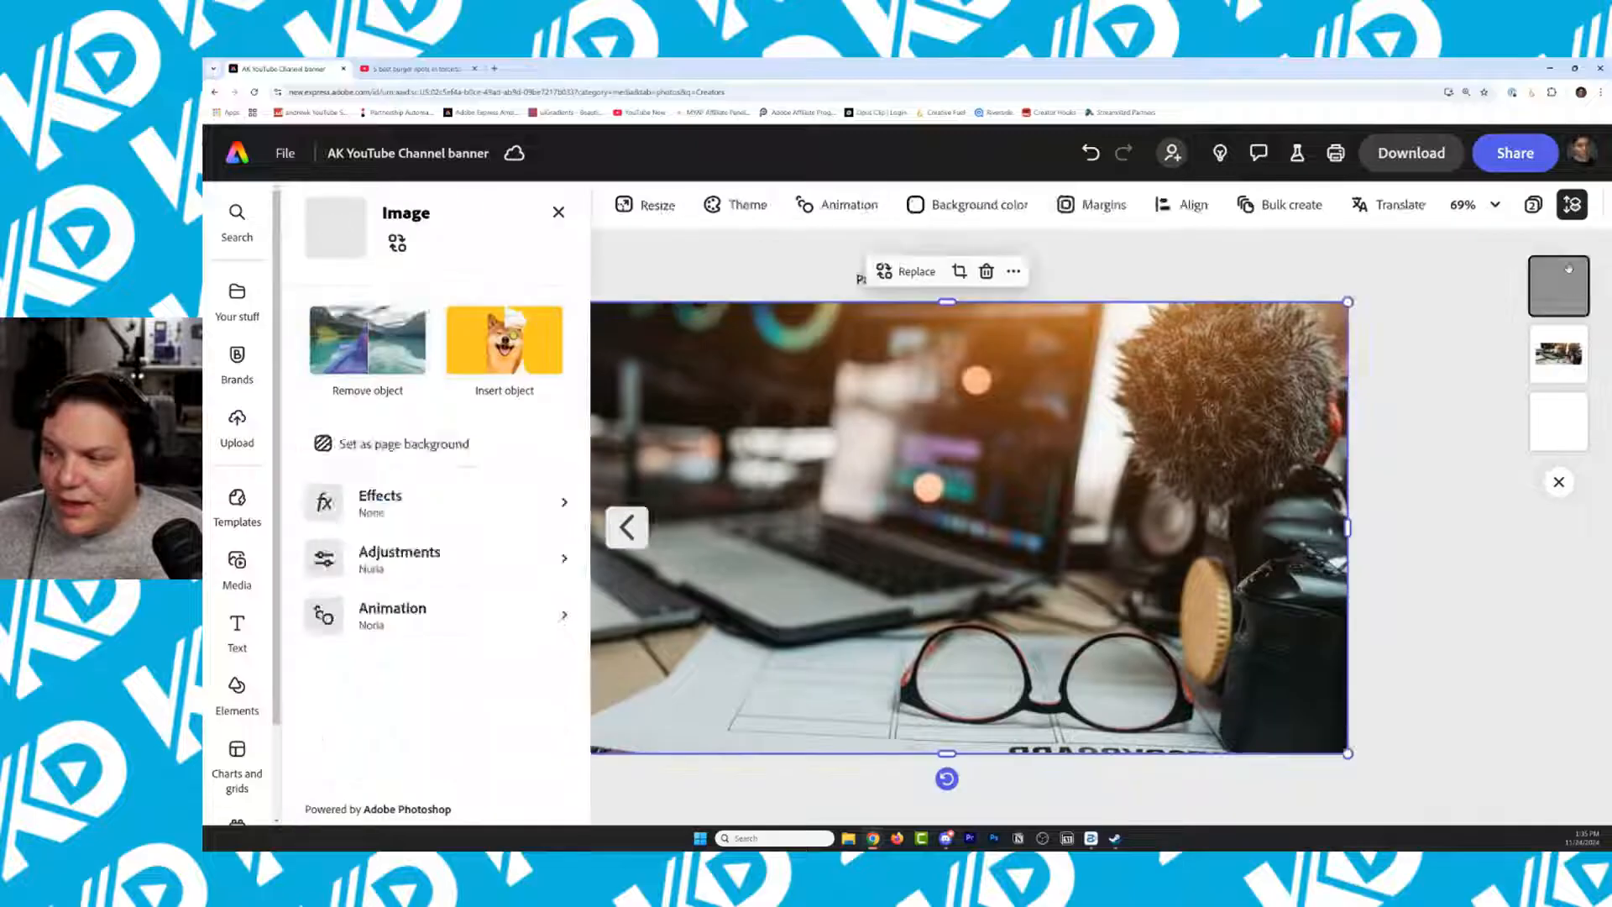
left_click_drag(316, 638, 445, 637)
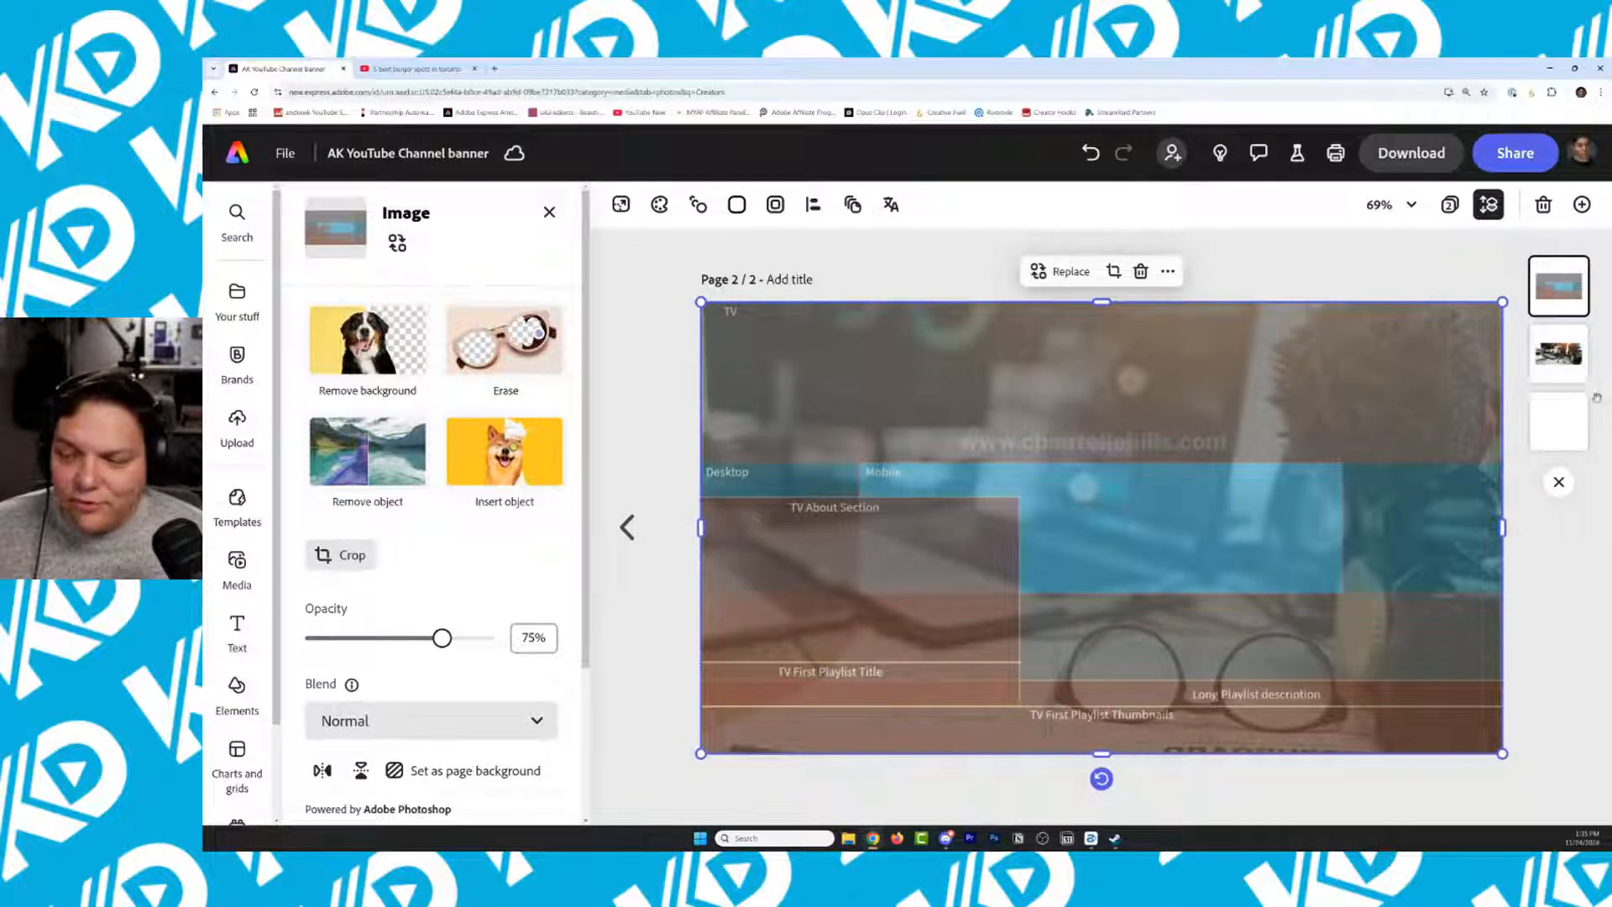
left_click(1558, 352)
left_click_drag(599, 302, 520, 342)
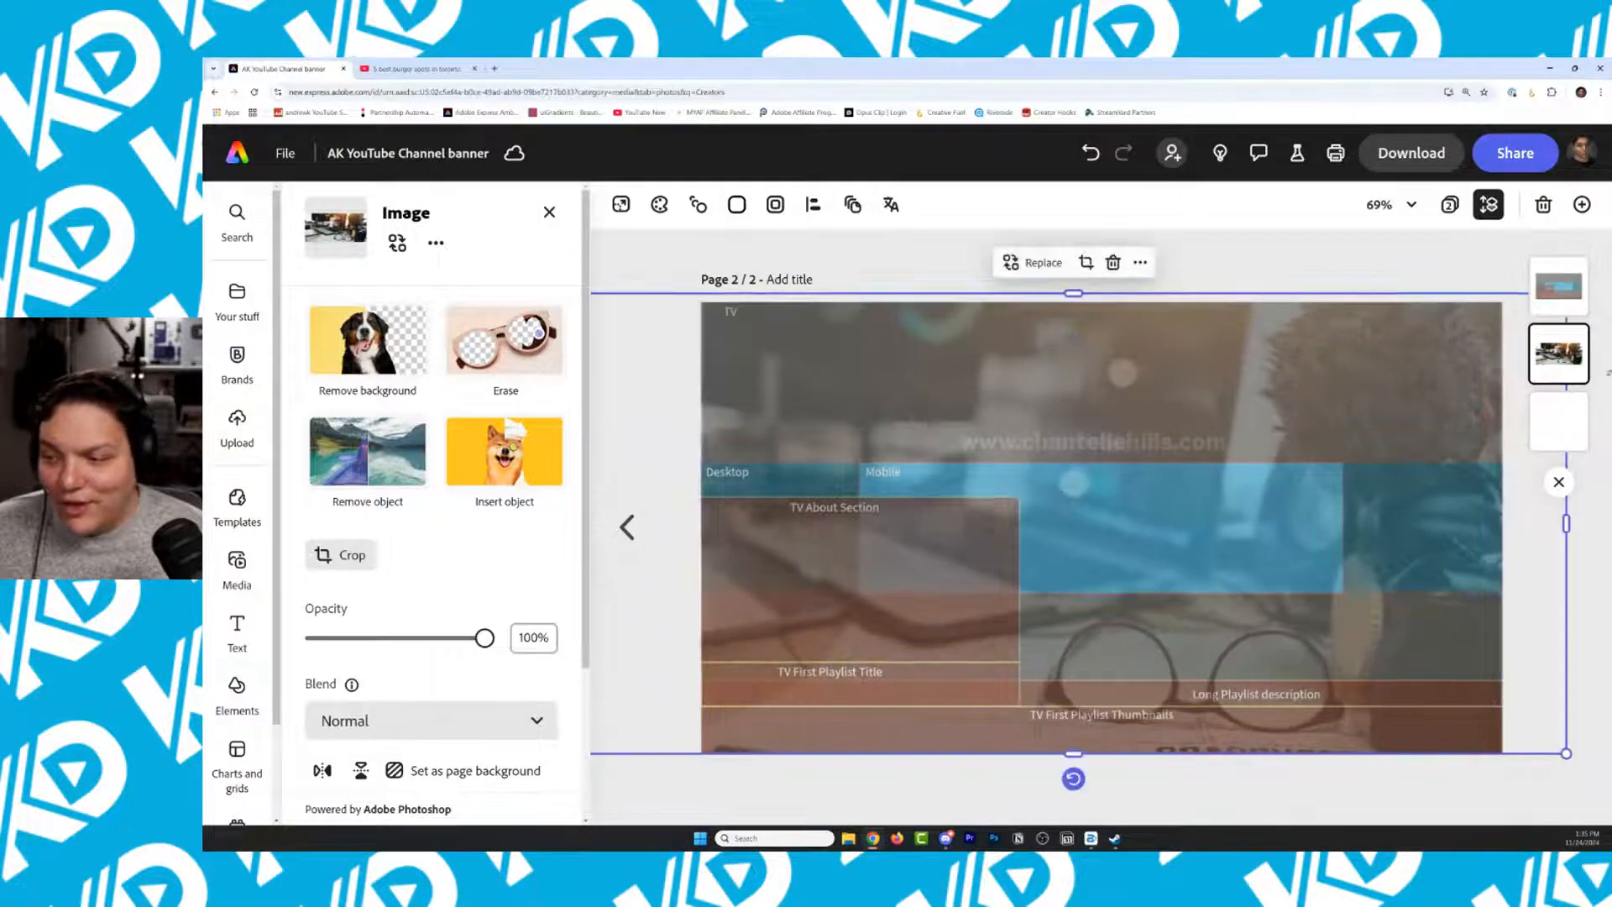
Flip the layout guide vertically and back to its original orientation
left_click(1005, 319)
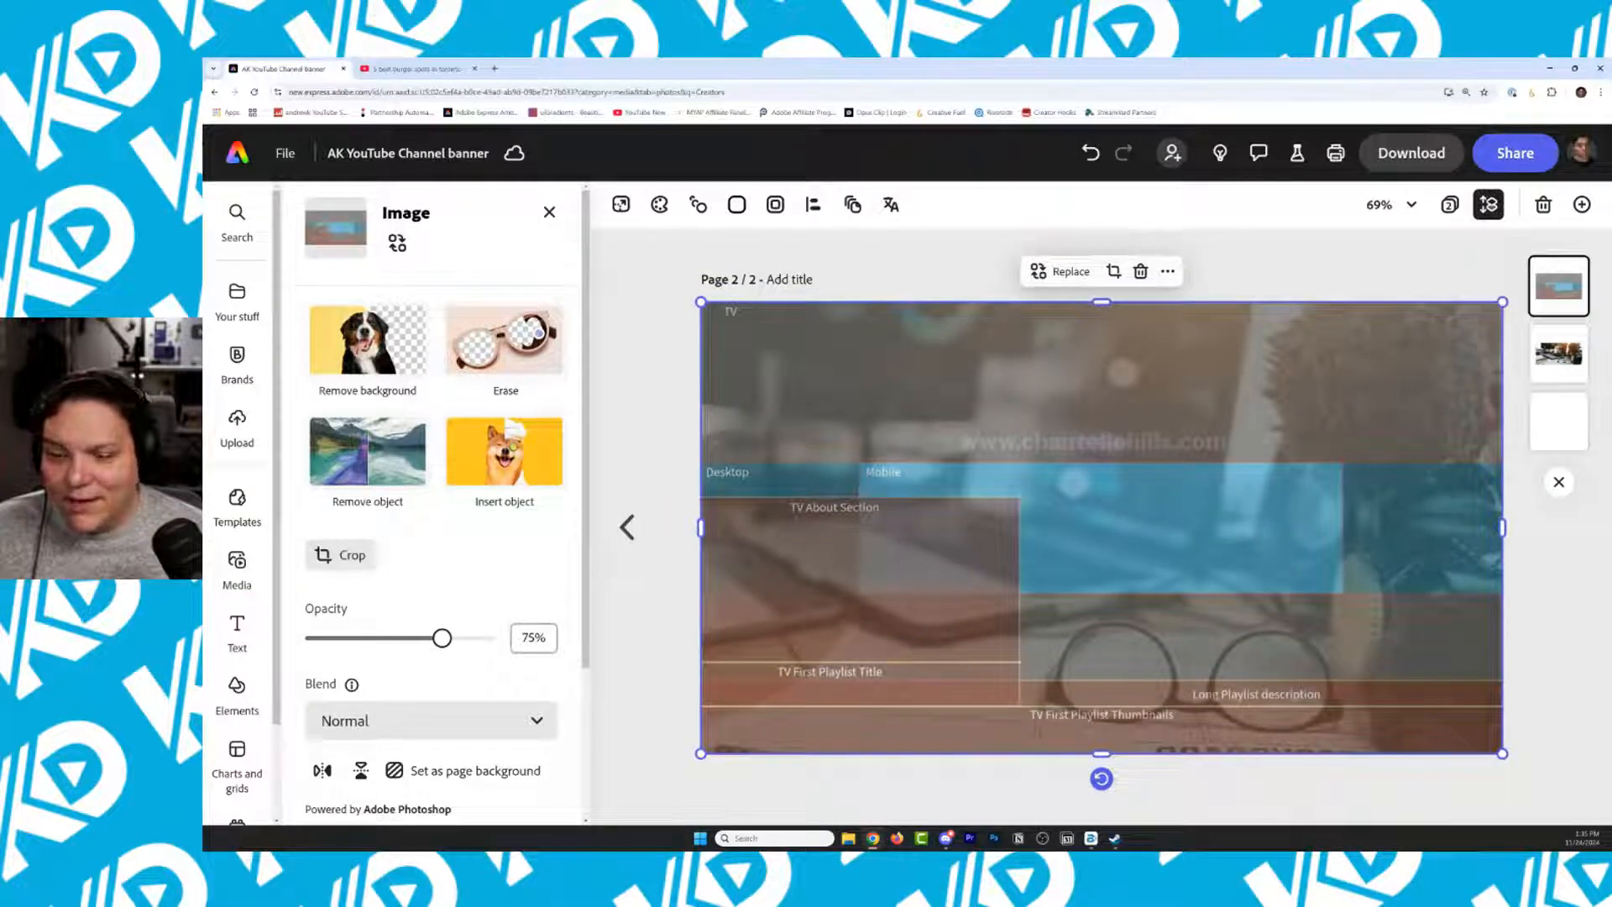
left_click(360, 771)
left_click(361, 770)
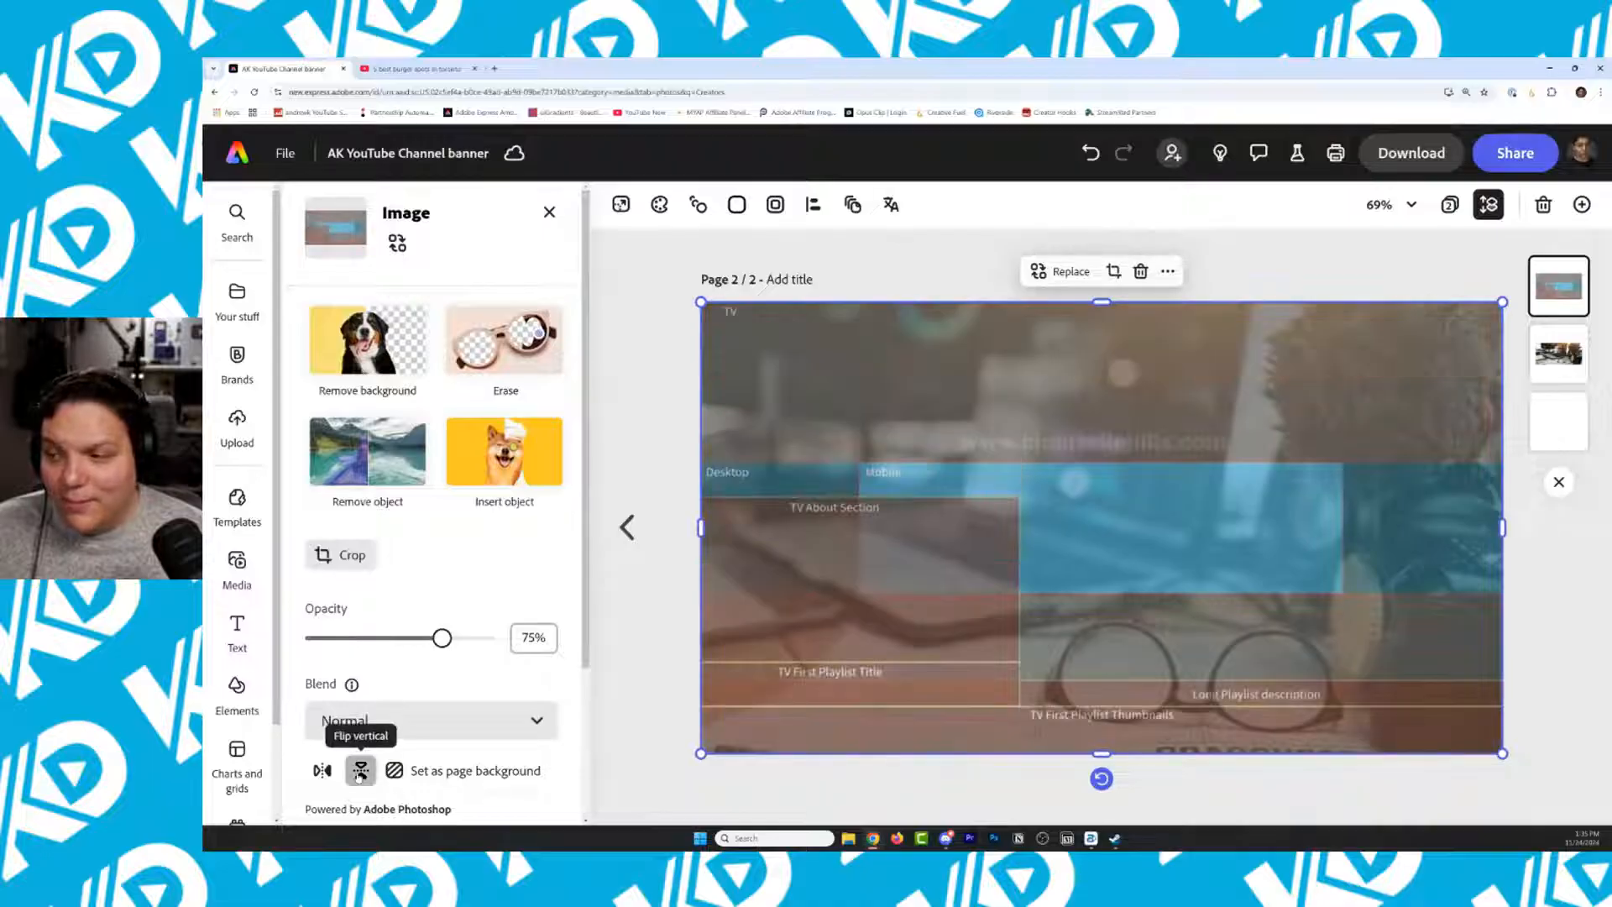
left_click(360, 771)
left_click(360, 771)
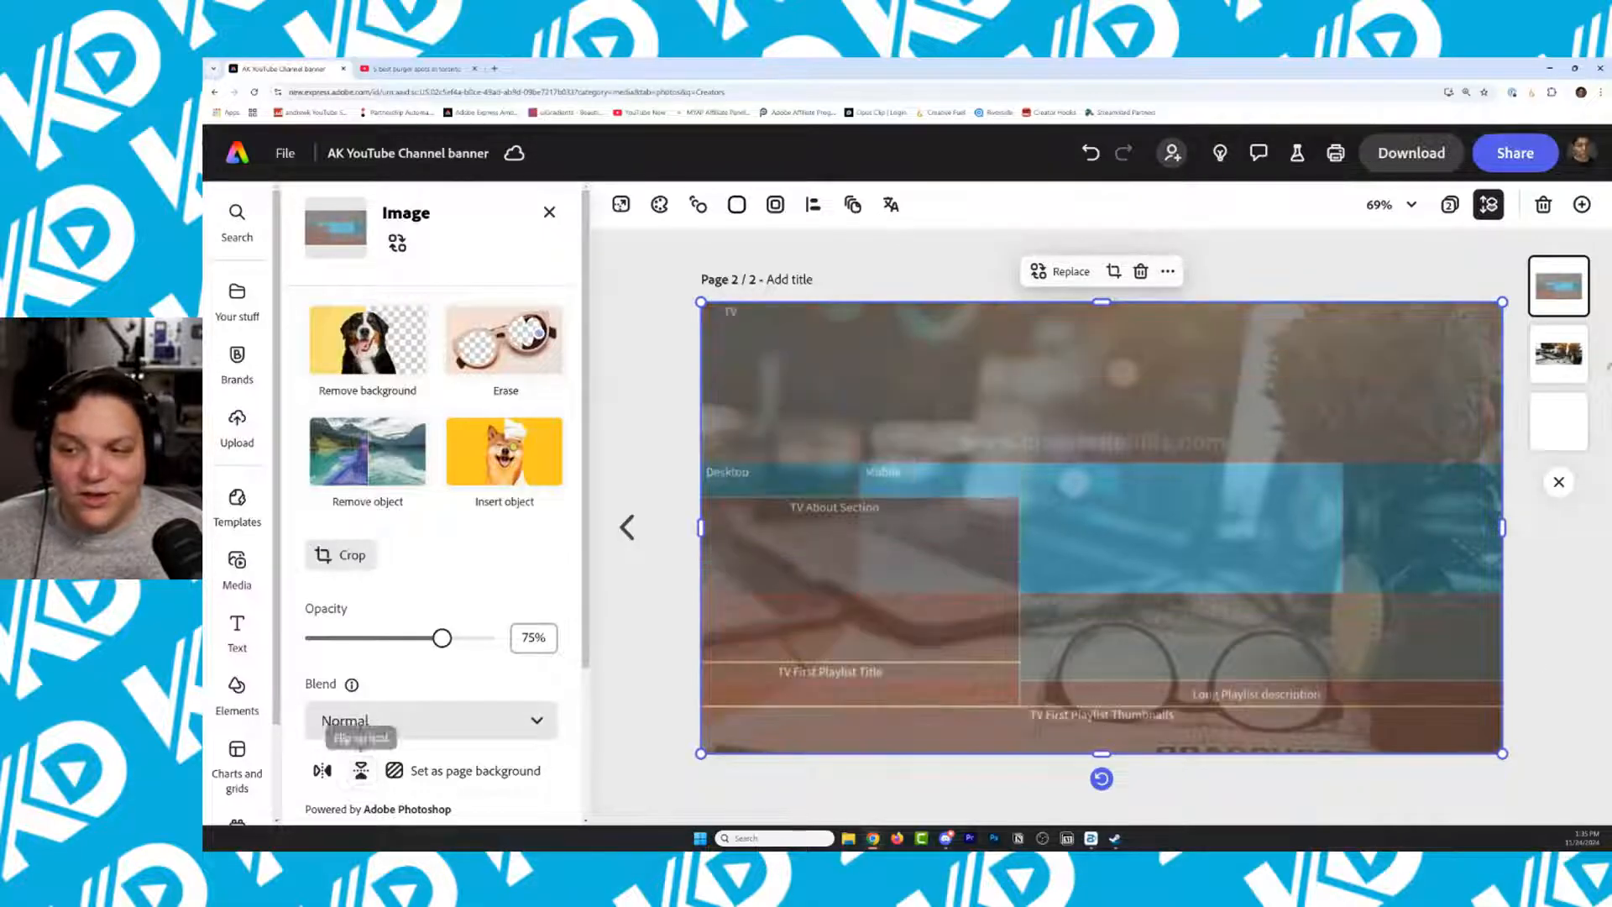
Open the stock photo replacements for the desk photo and browse the "Creators" results for an alternative image
left_click(1550, 376)
left_click(397, 243)
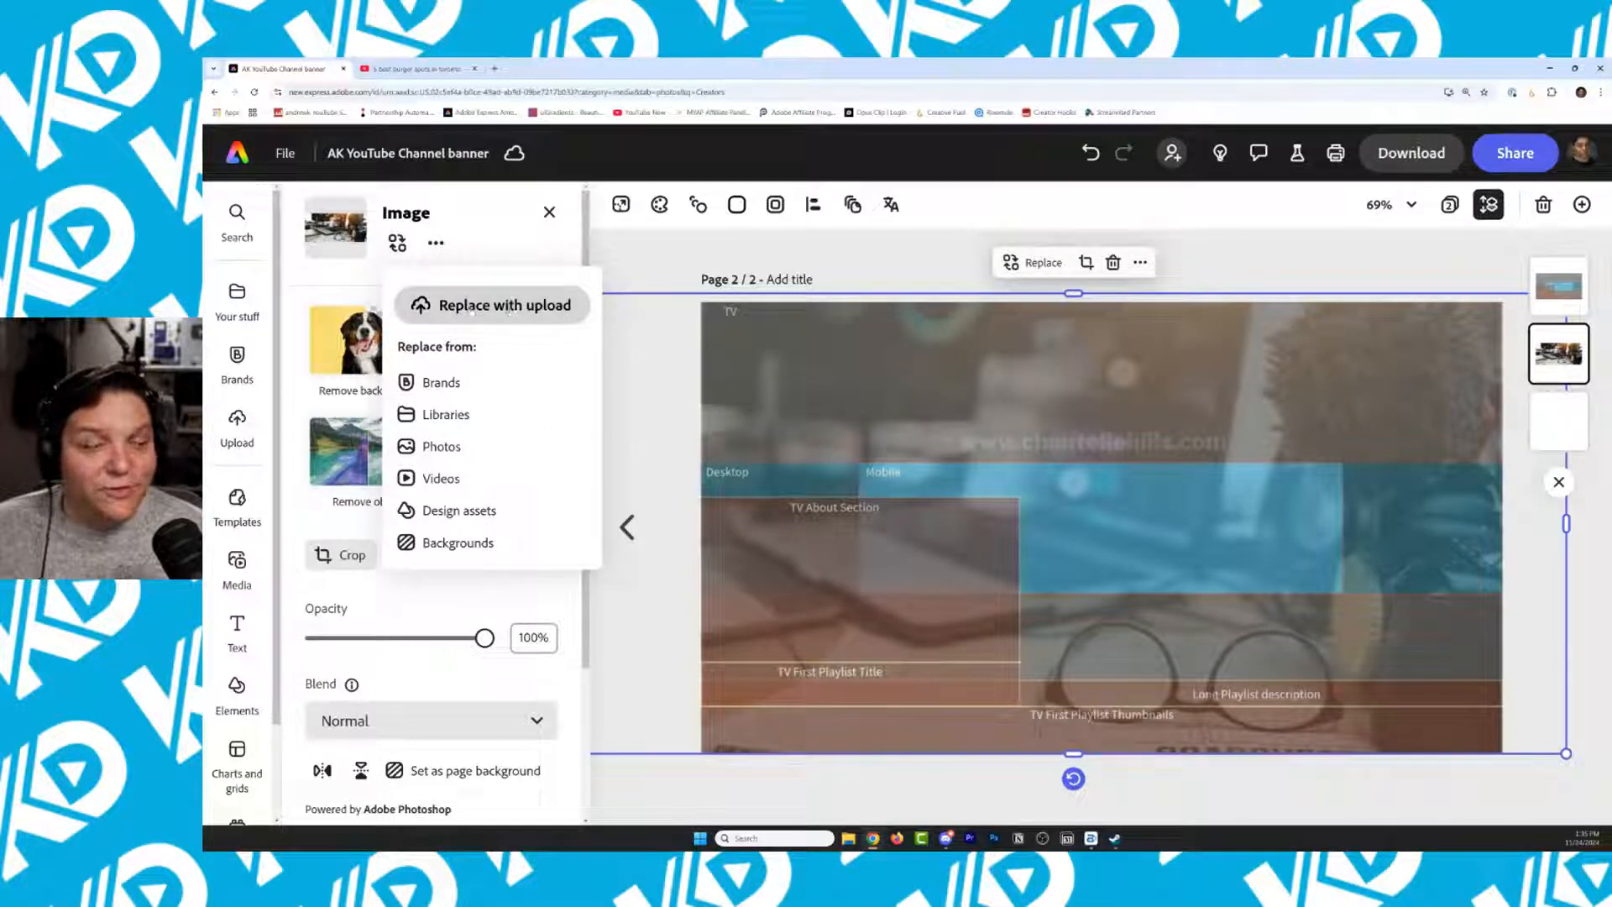
left_click(454, 449)
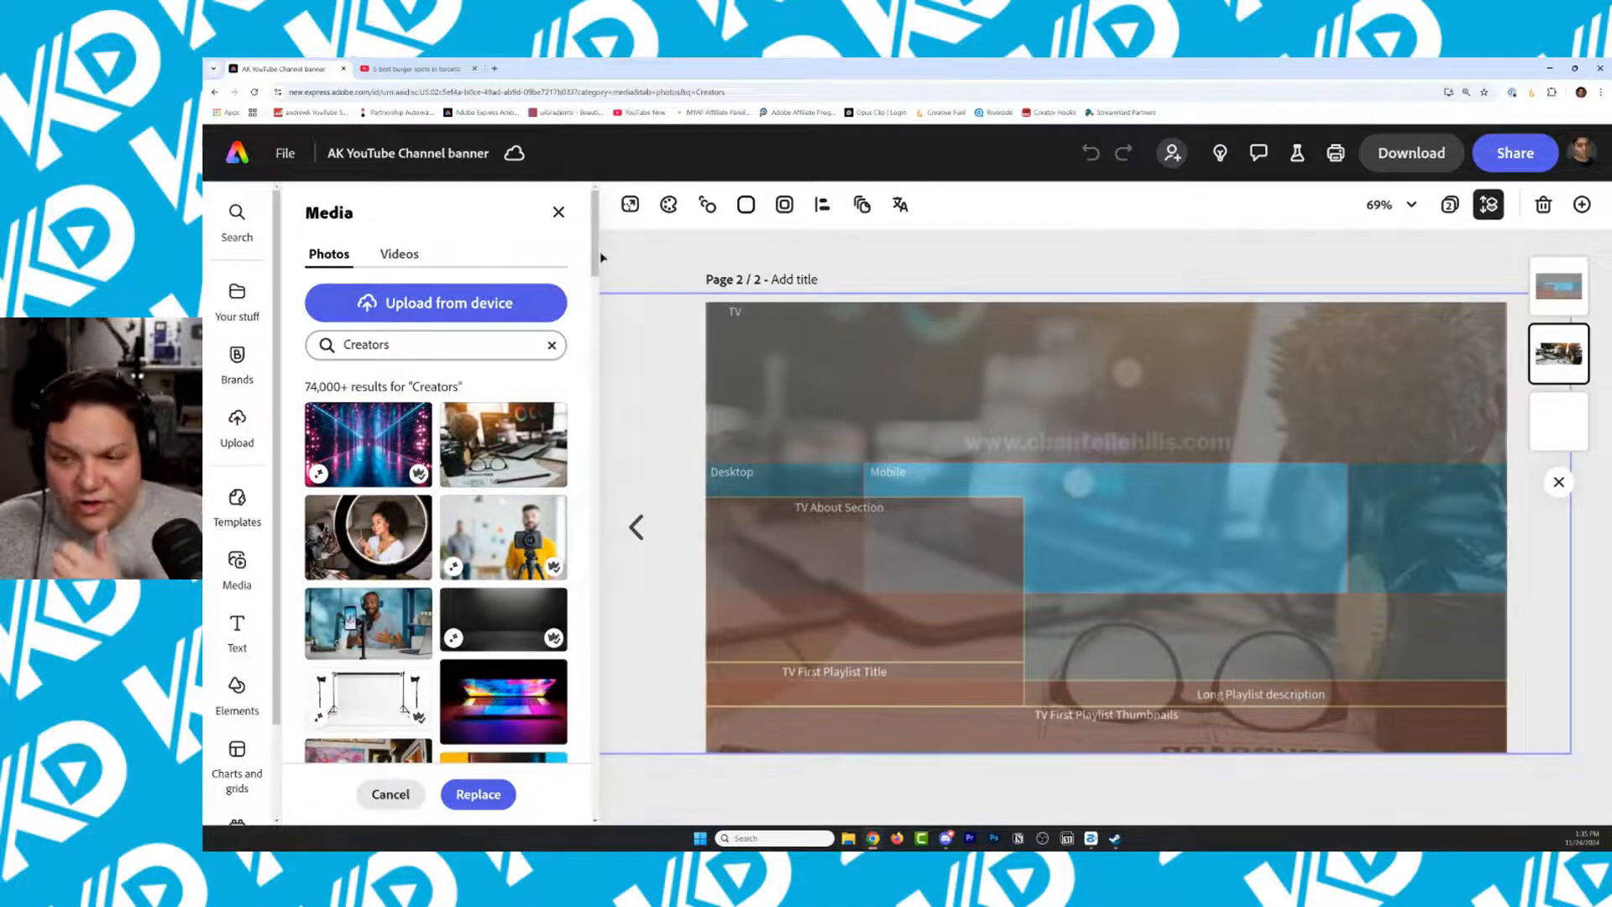
left_click_drag(595, 257, 593, 348)
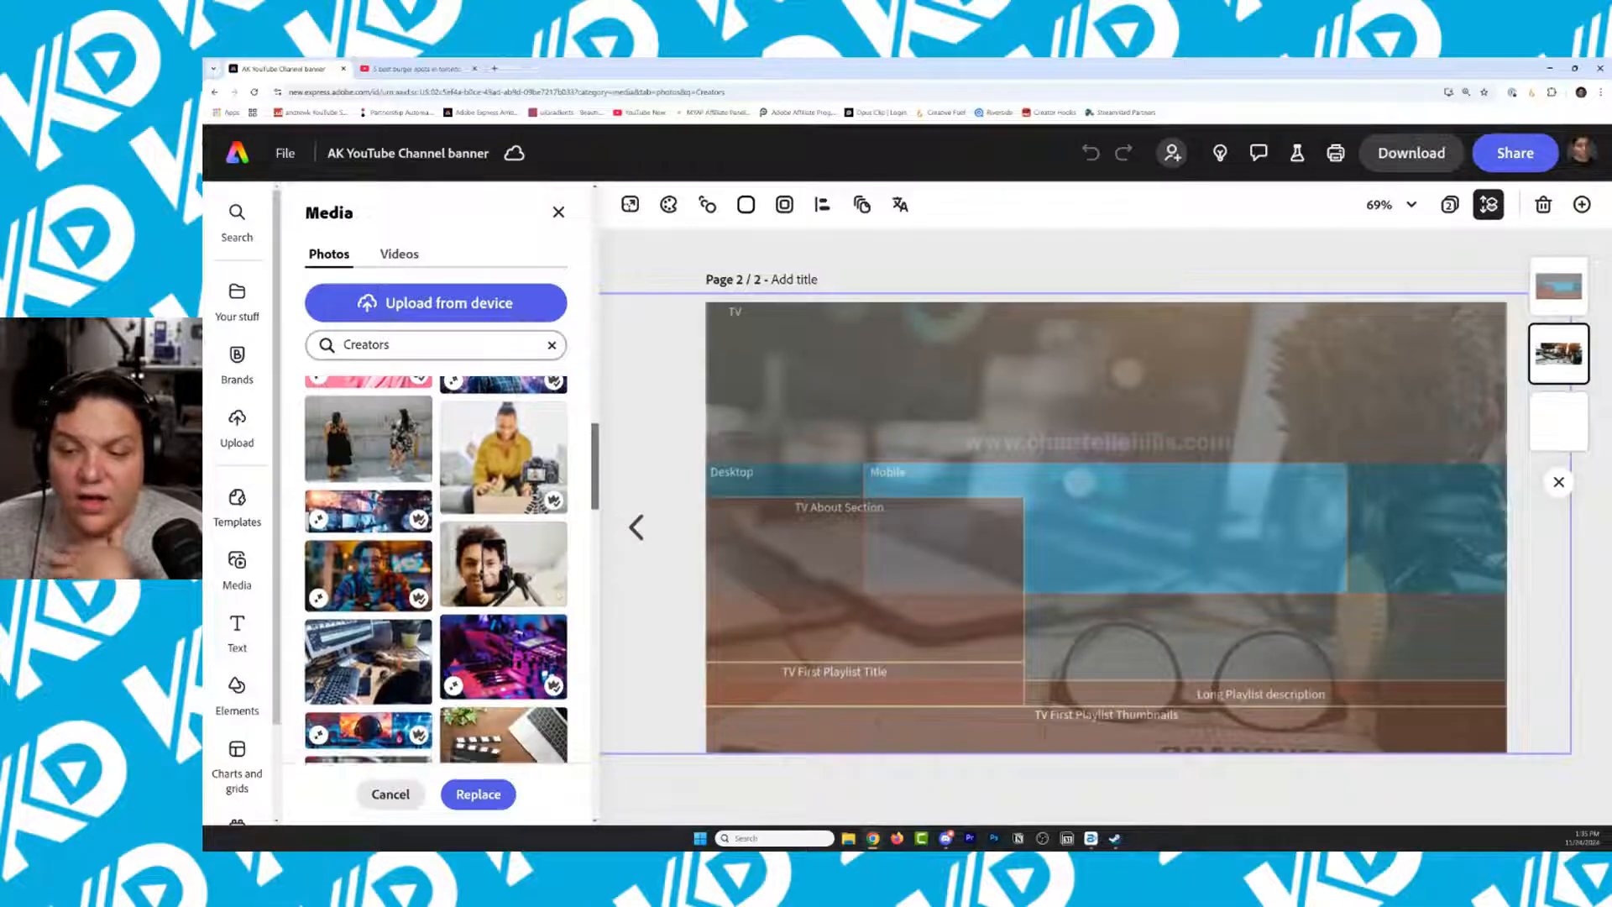
scroll(436, 571, "down", 1)
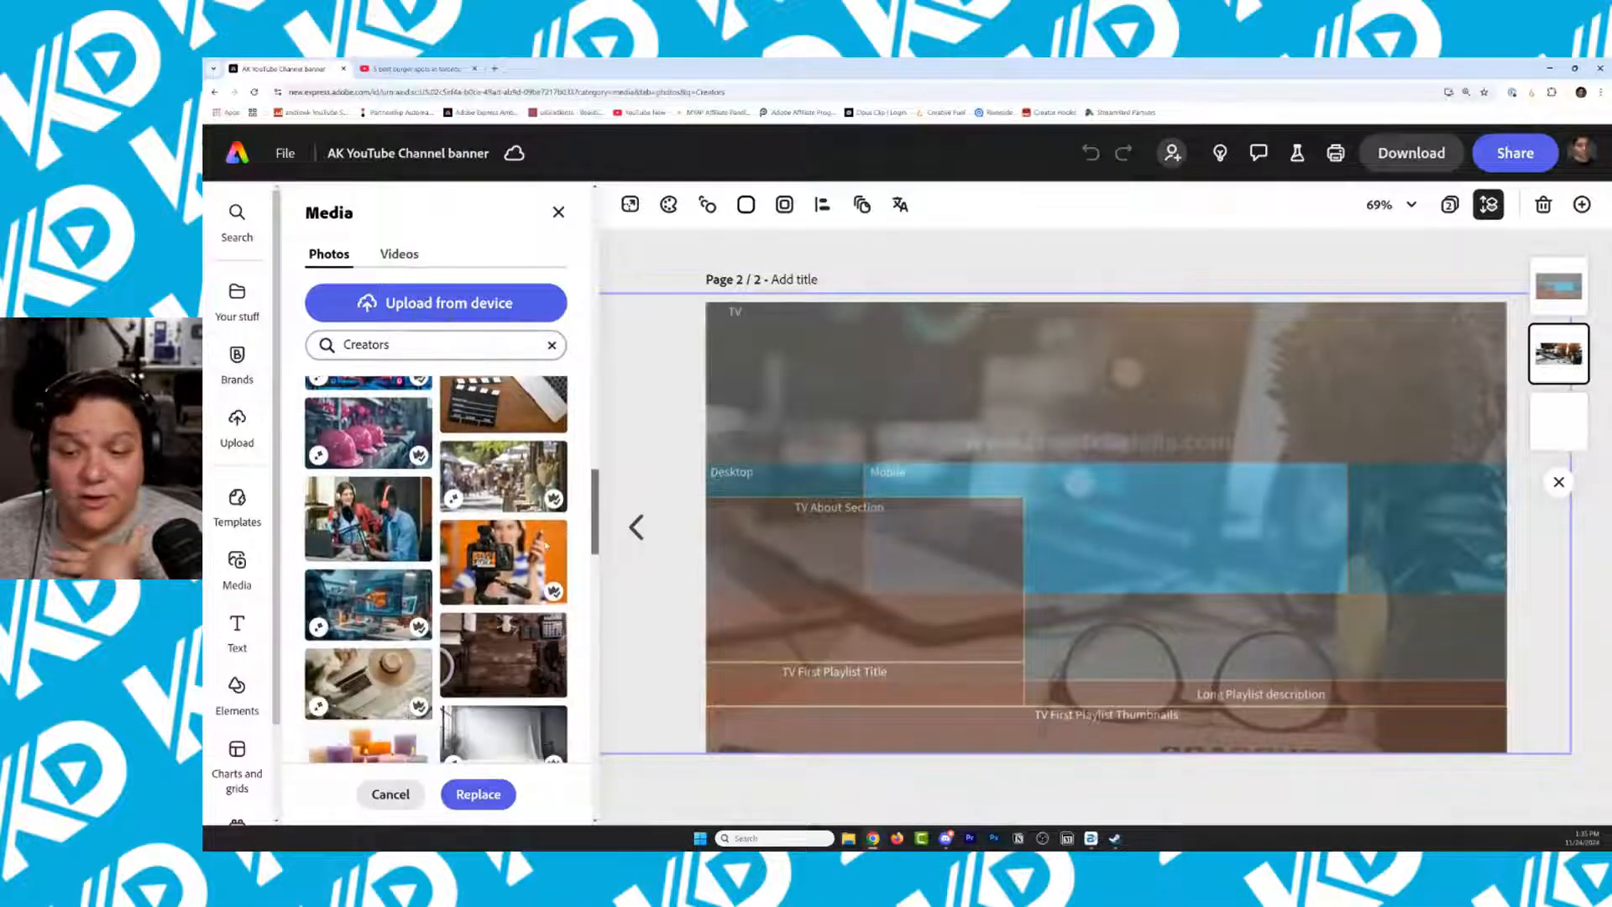
scroll(542, 565, "down", 2)
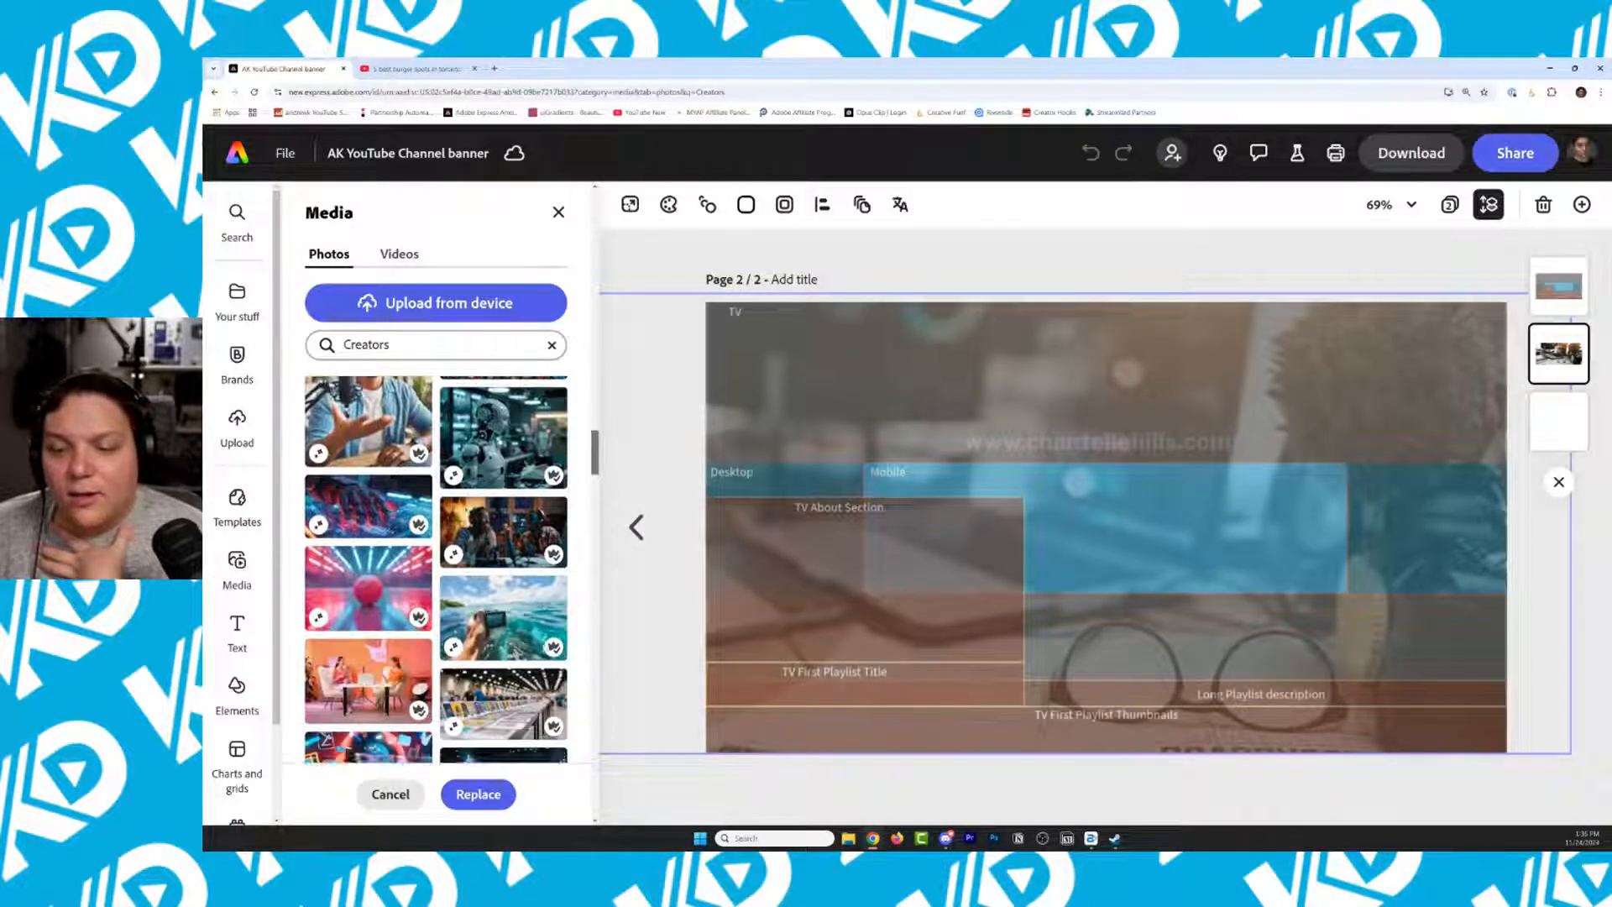
scroll(544, 658, "down", 2)
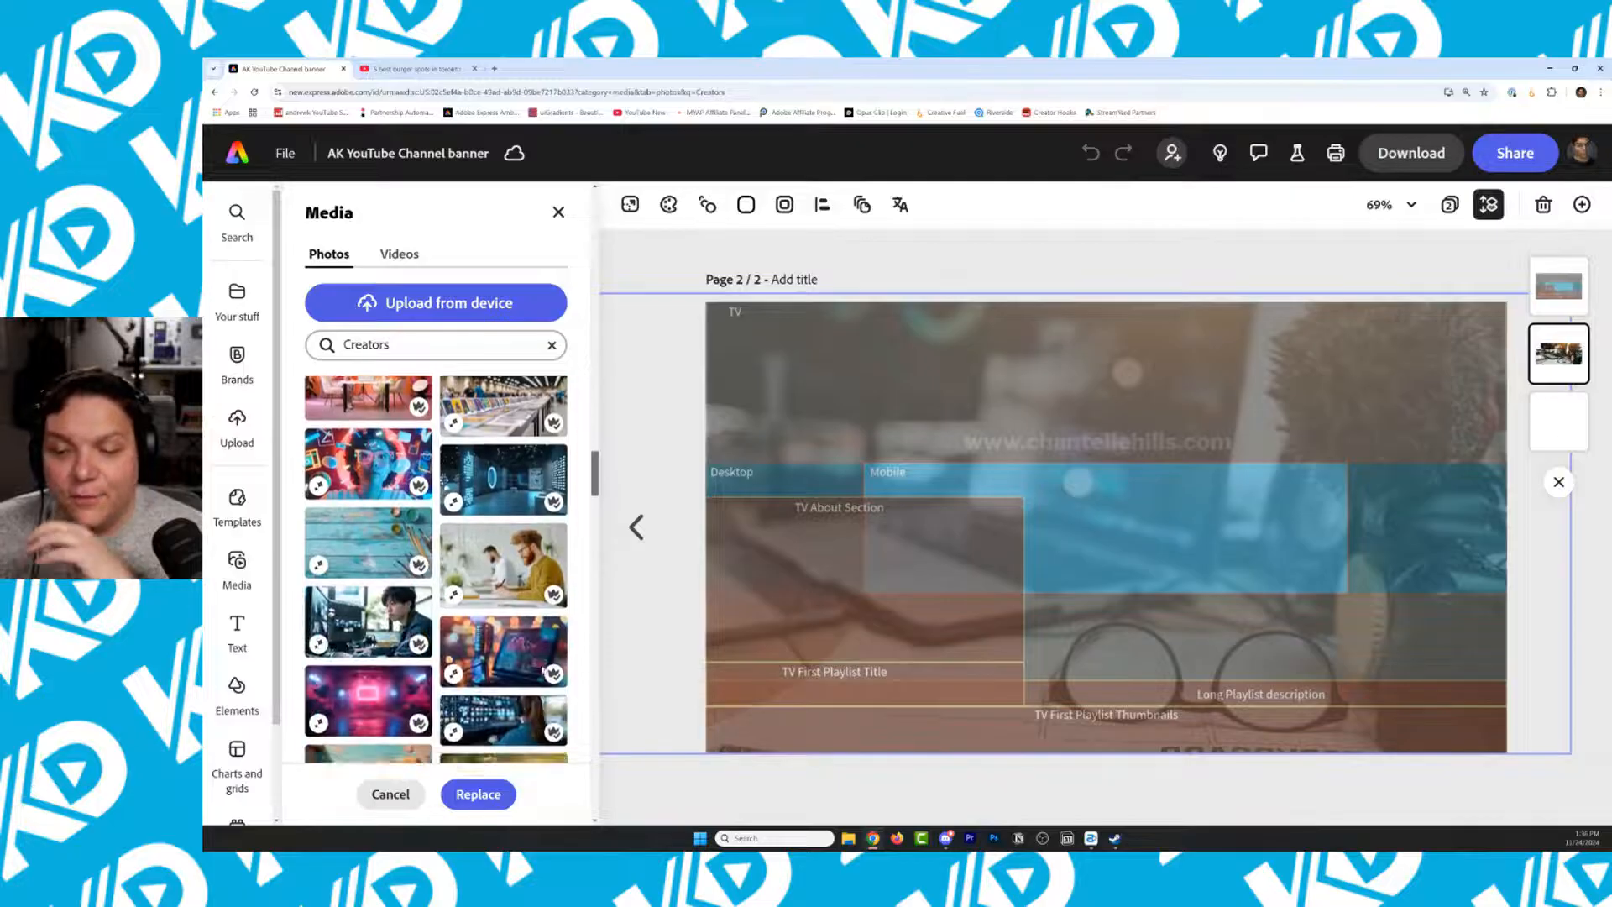
scroll(544, 677, "up", 1)
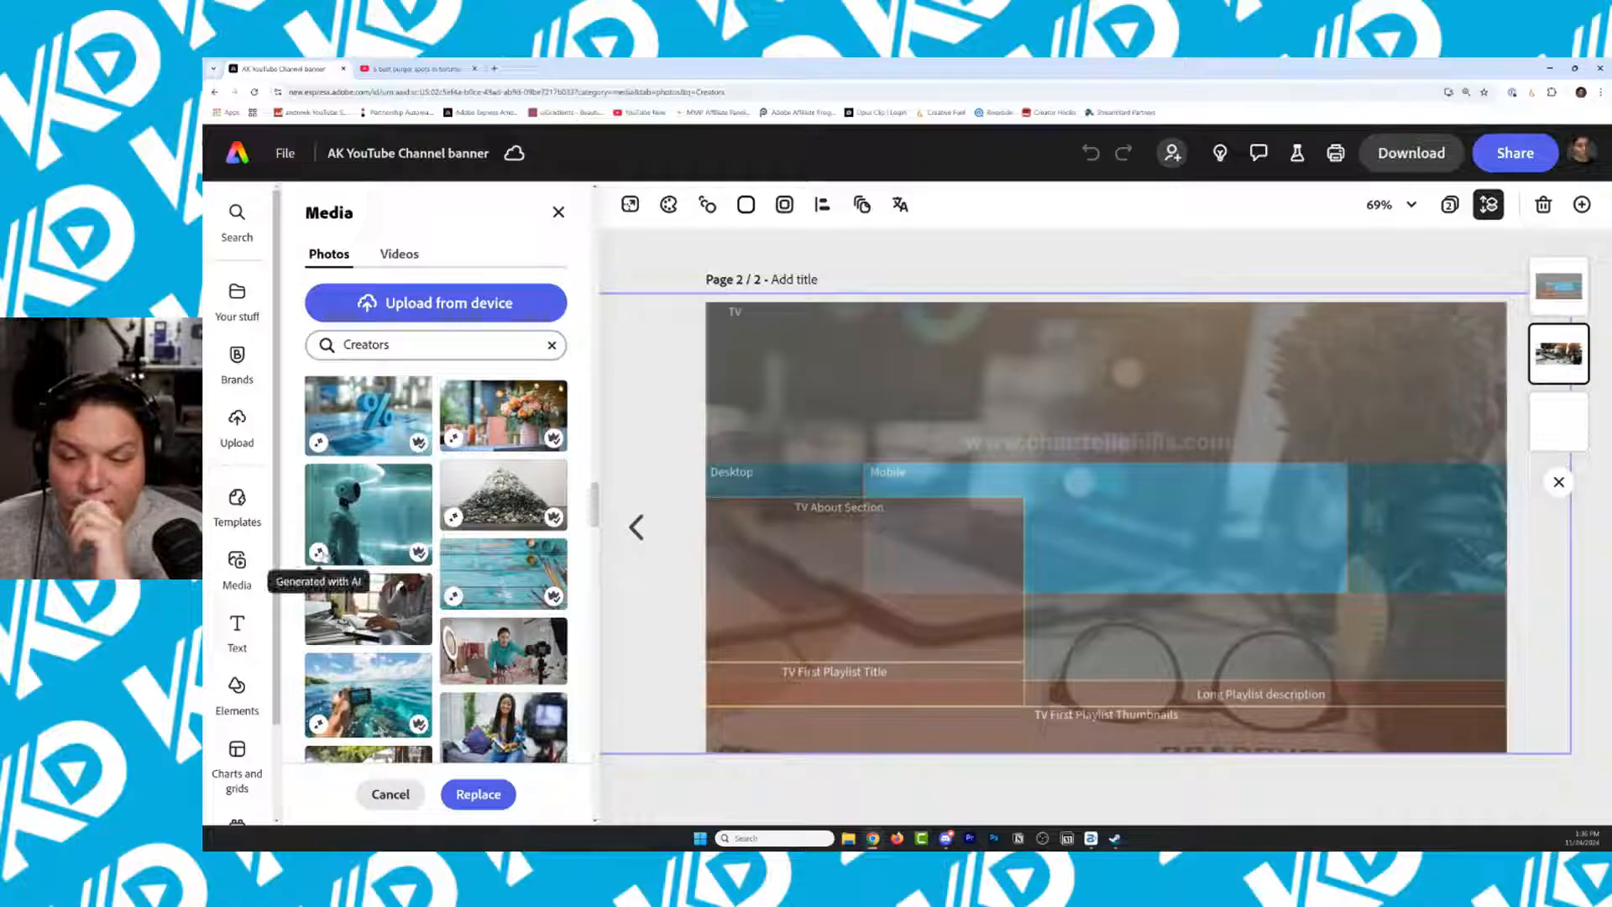
left_click_drag(598, 508, 572, 632)
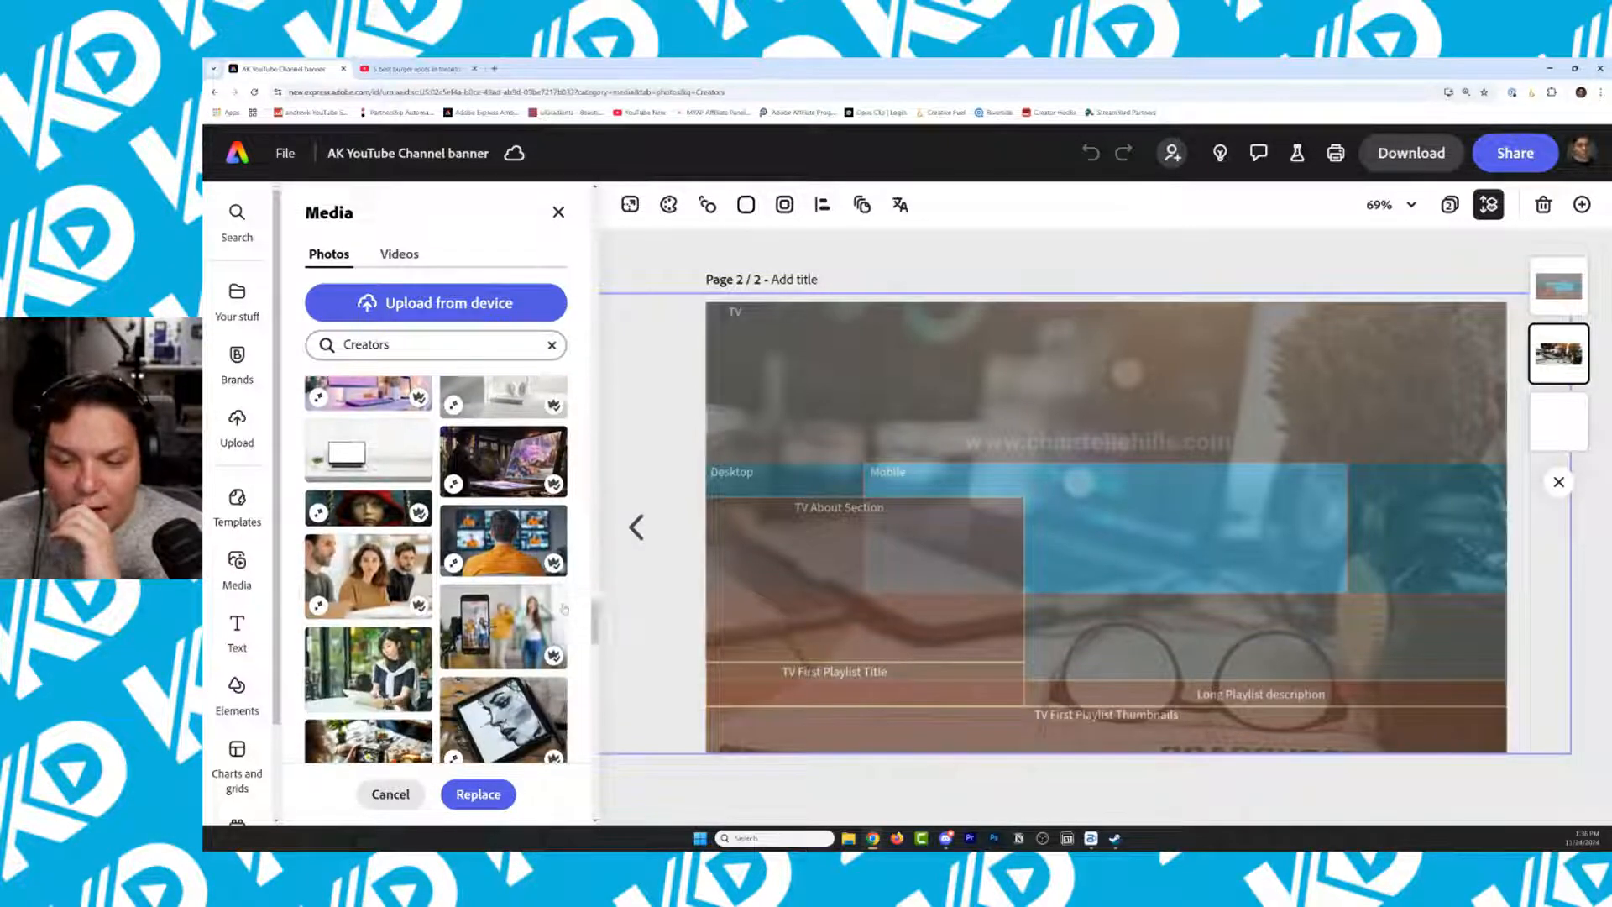
Replace the desk photo with the bright laptop workspace shot from a "Creator gear" search and scale it down slightly
left_click(420, 358)
key("BackSpace")
type("gear")
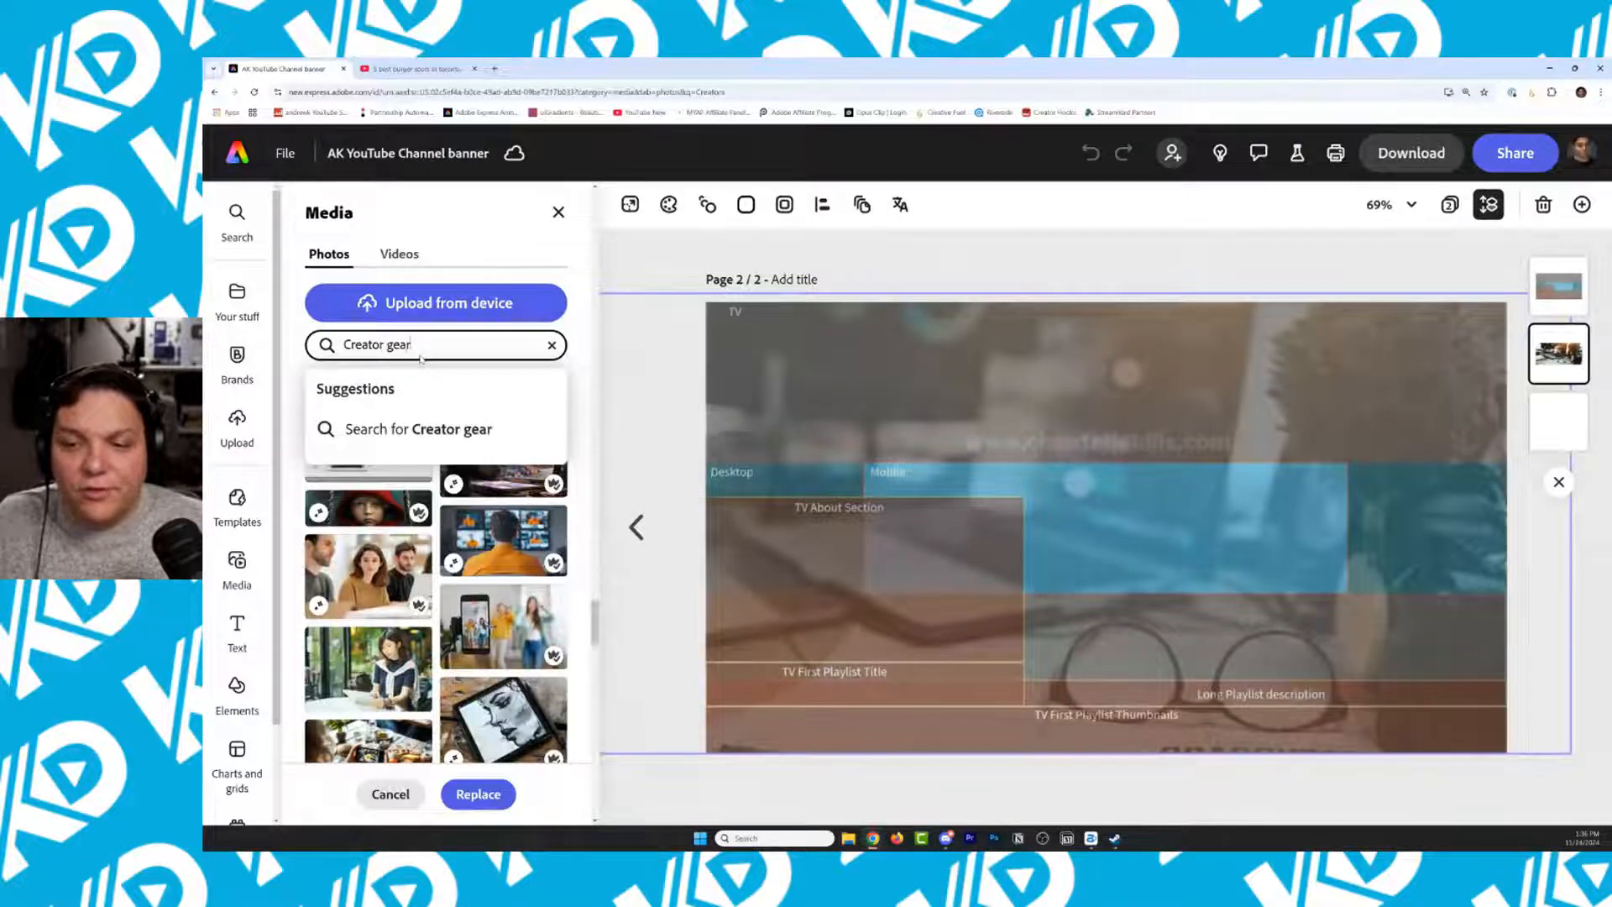
key("Return")
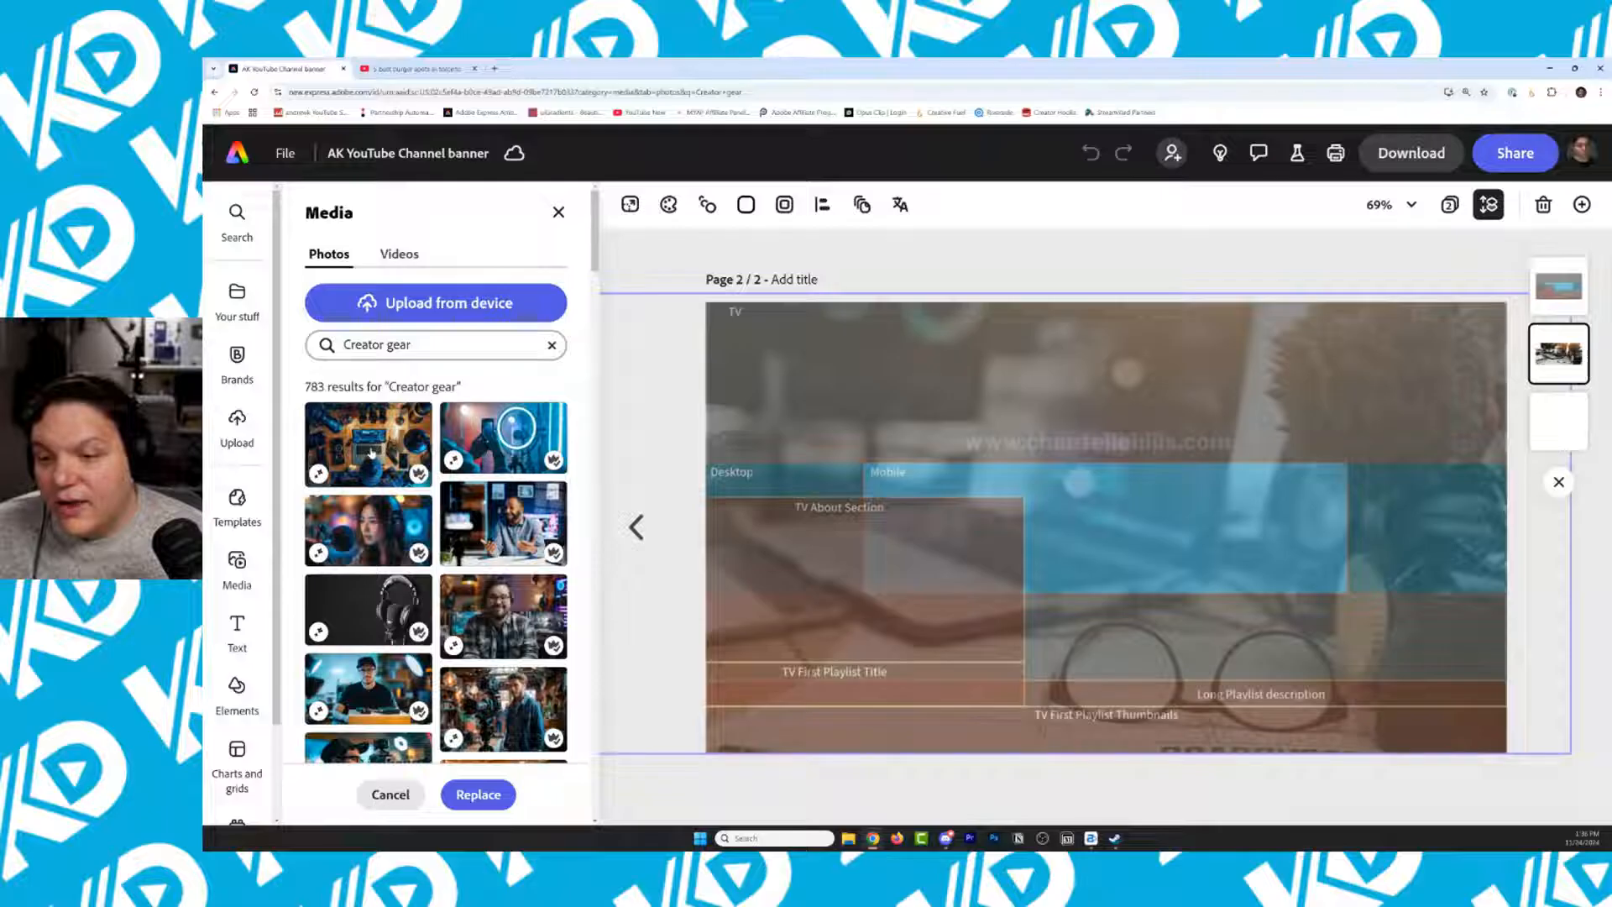
scroll(489, 496, "down", 2)
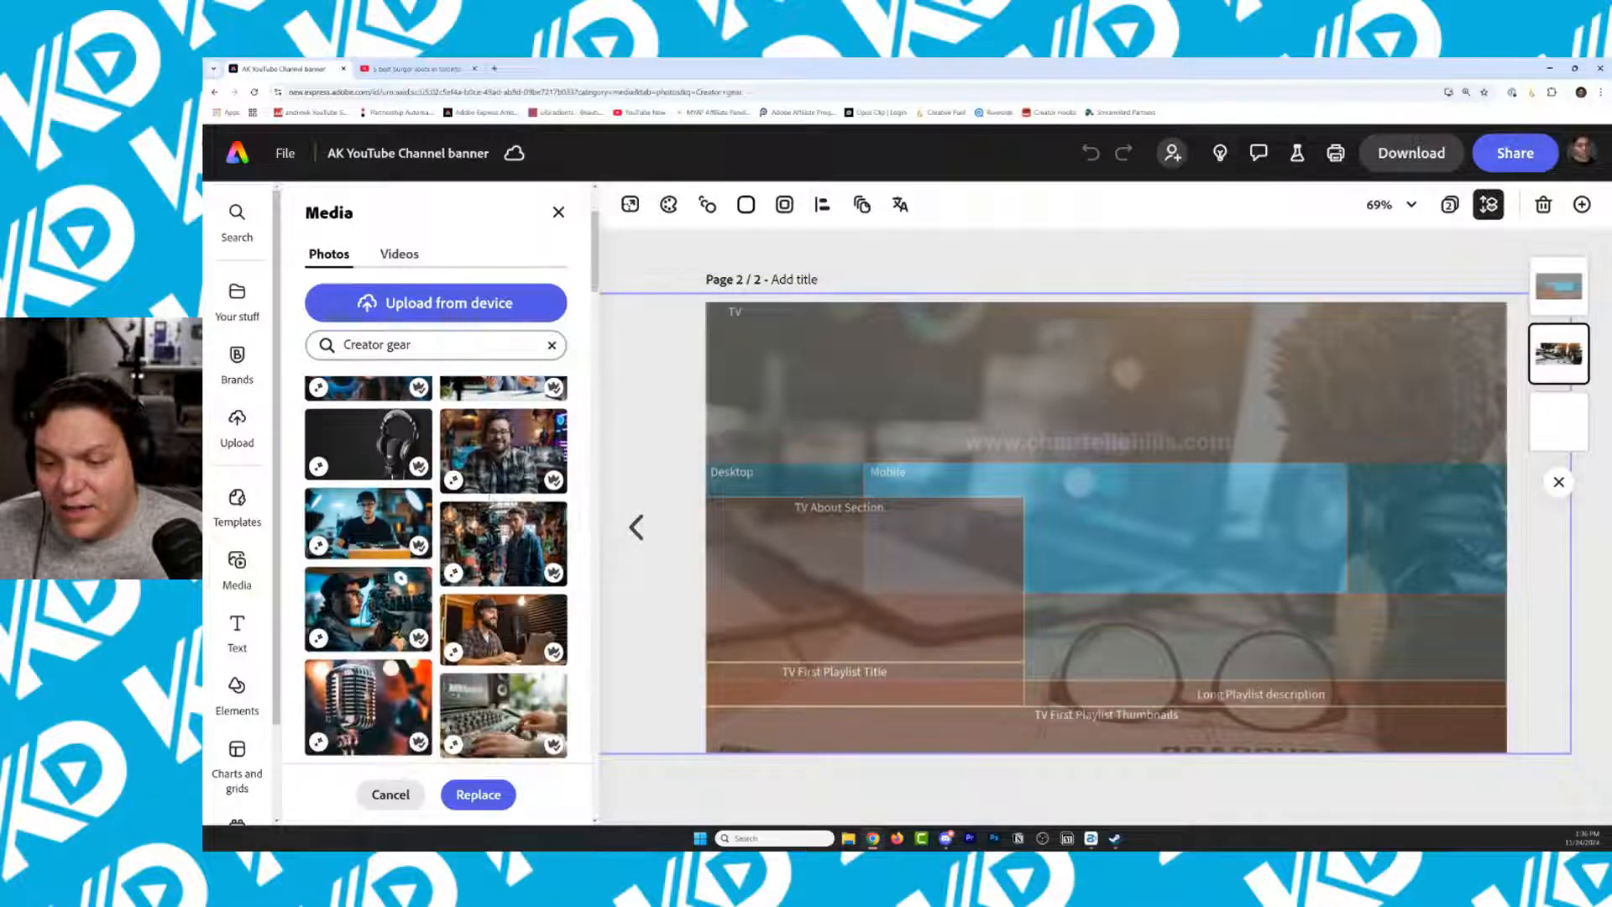
scroll(475, 510, "up", 2)
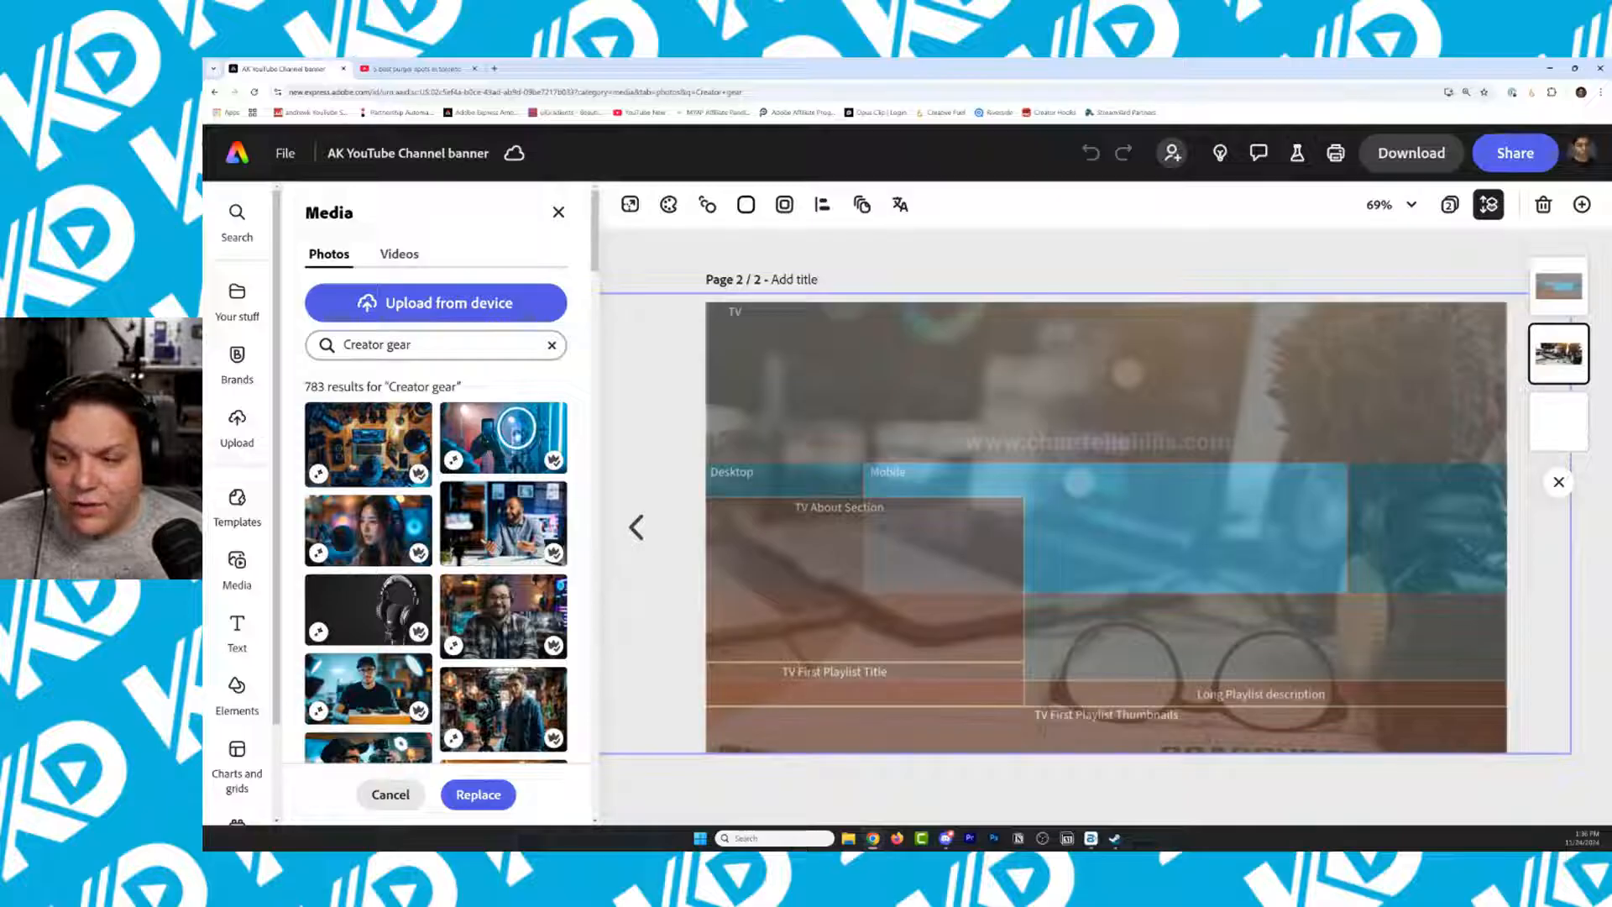
scroll(436, 571, "down", 1)
scroll(534, 525, "down", 3)
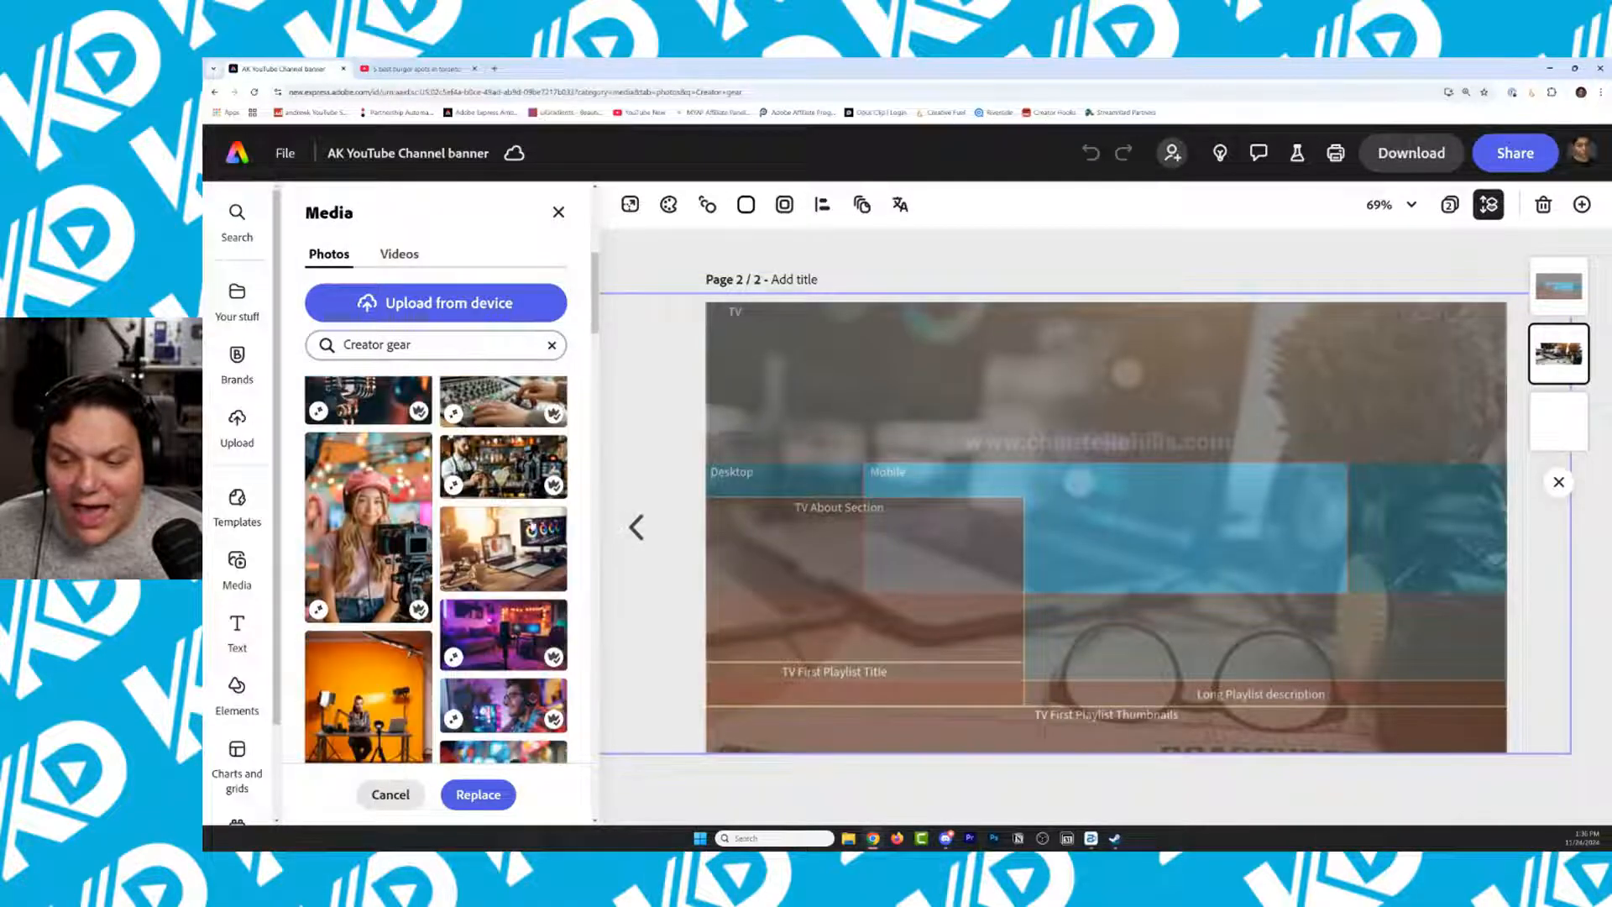
left_click(519, 561)
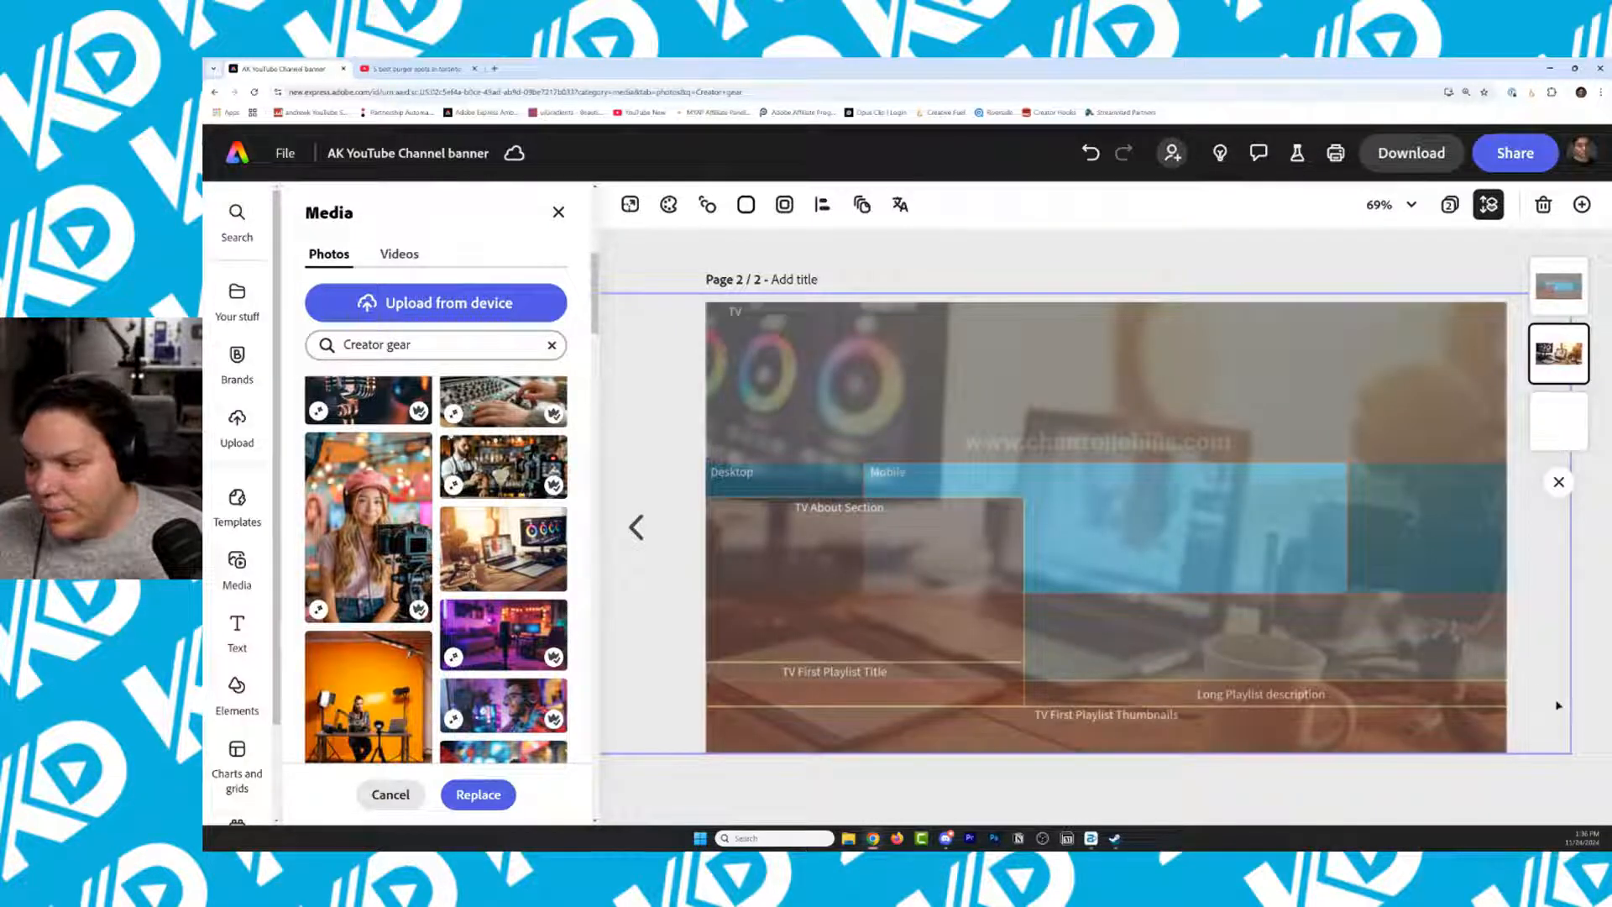
mouse_move(1555, 690)
left_mouse_down()
mouse_move(1371, 673)
mouse_move(1488, 680)
mouse_move(1522, 655)
mouse_move(1526, 689)
left_mouse_up()
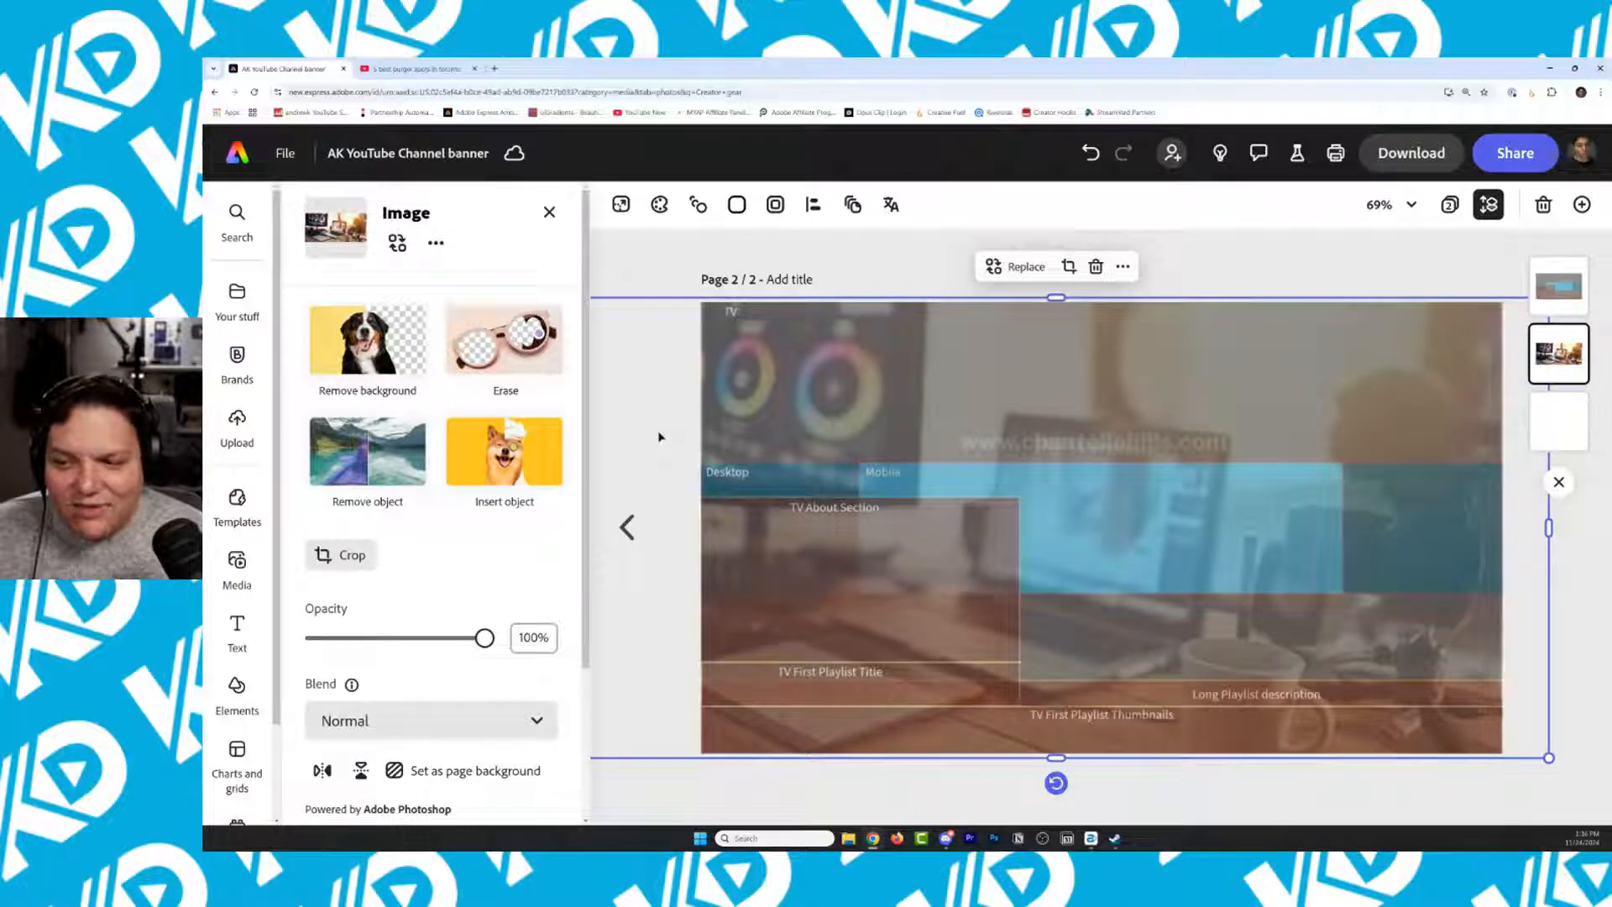
Replace the laptop workspace photo with the dark studio desk and camera shot from the "Creator gear" results
left_click(397, 243)
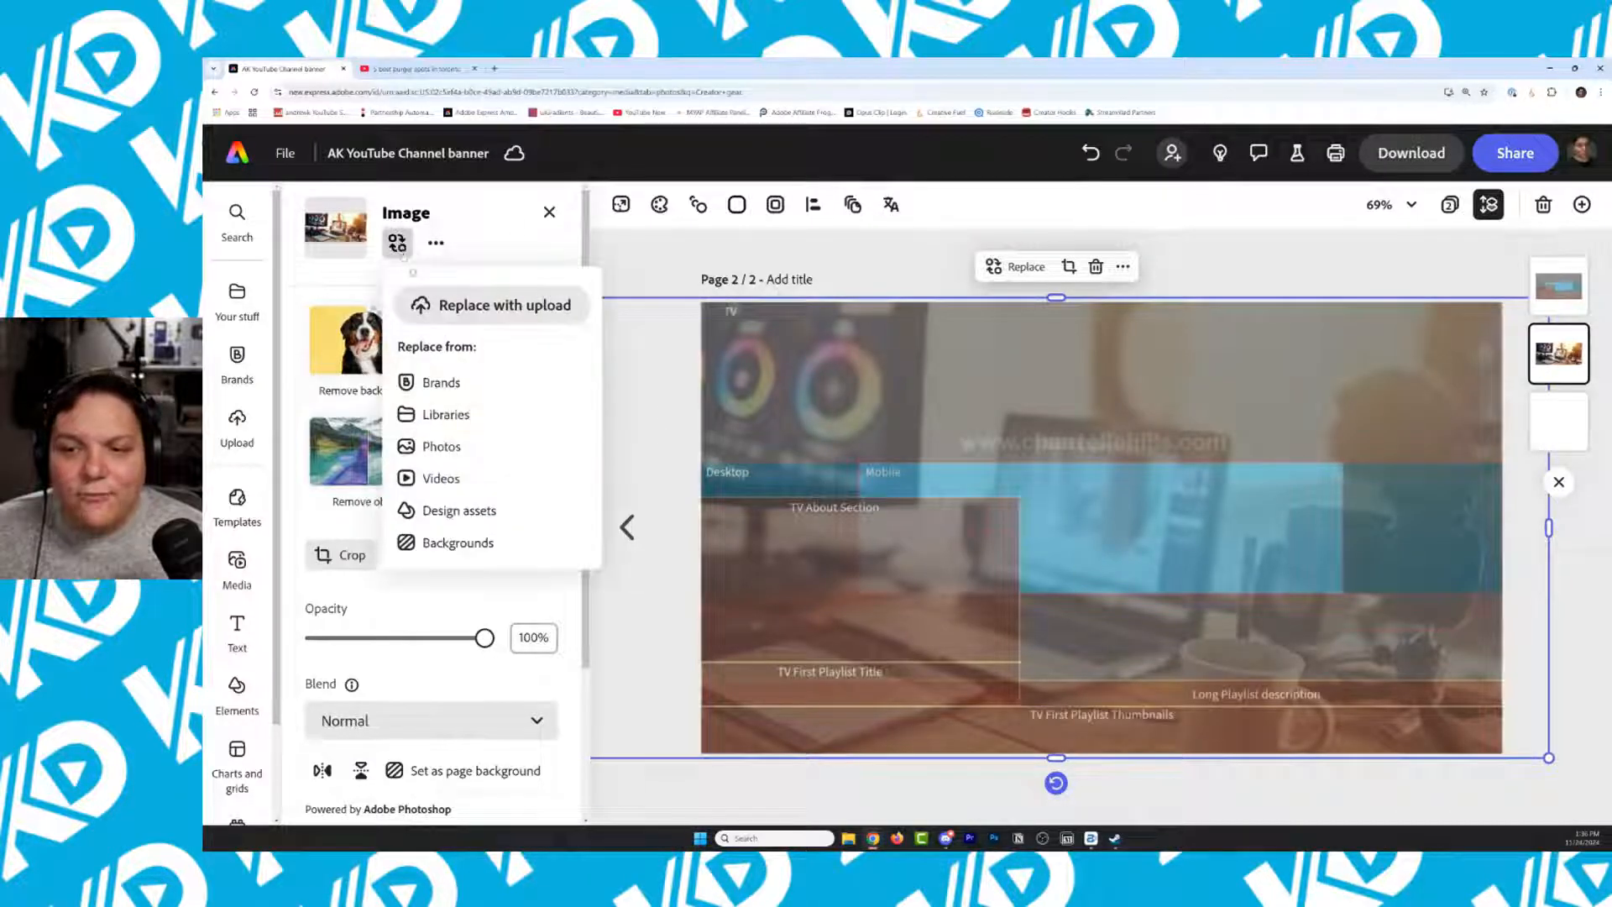
left_click(441, 447)
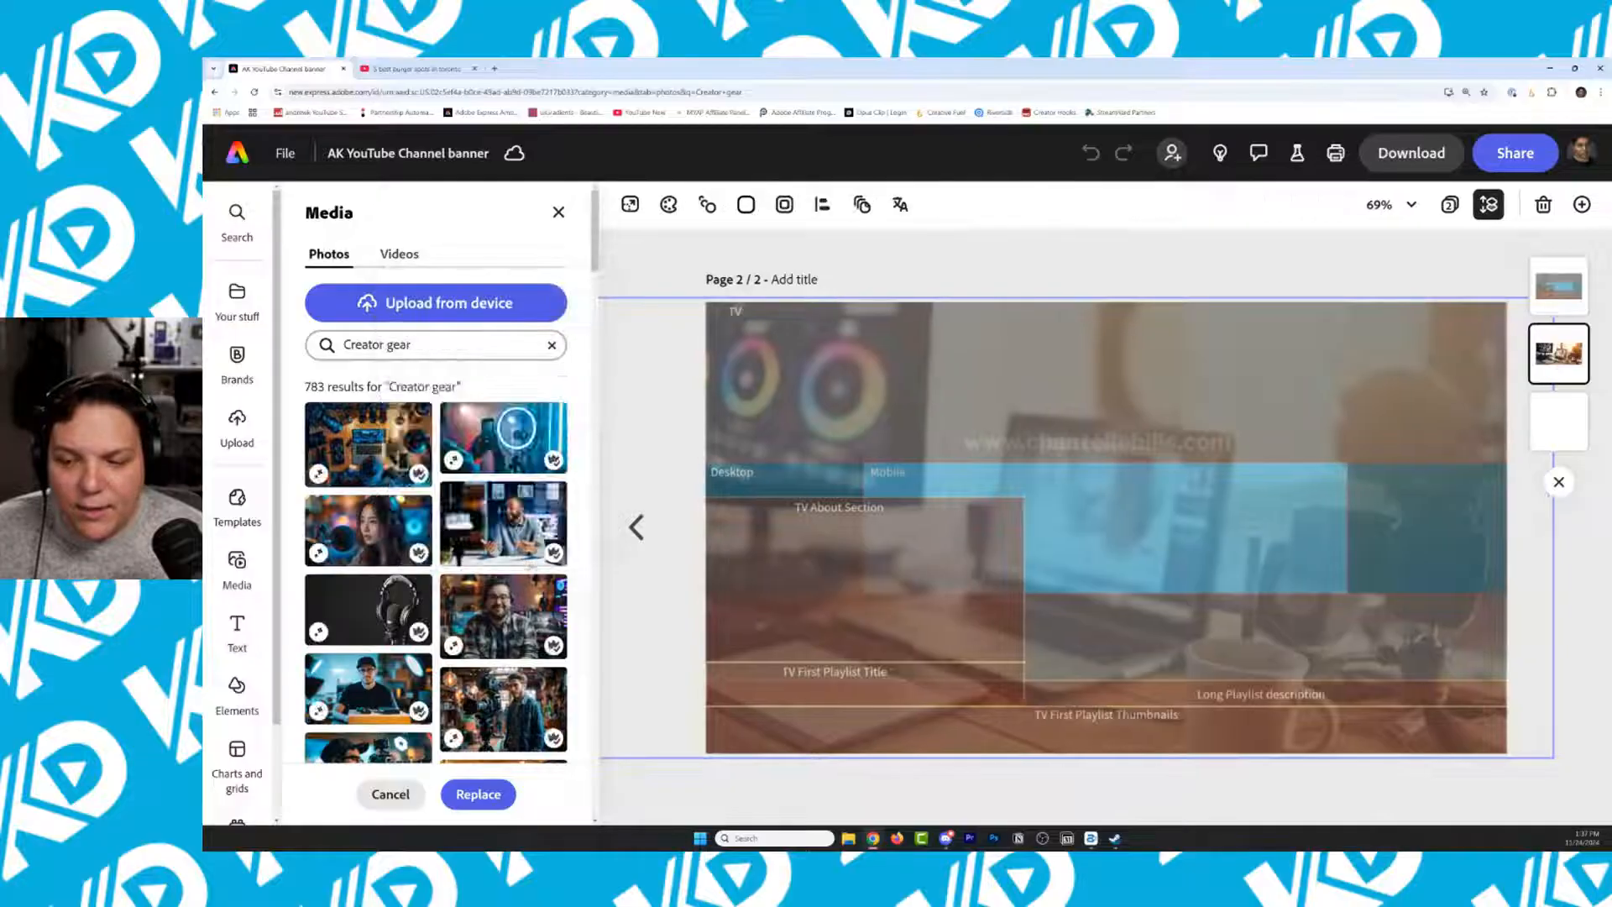
scroll(437, 571, "down", 5)
scroll(528, 531, "down", 3)
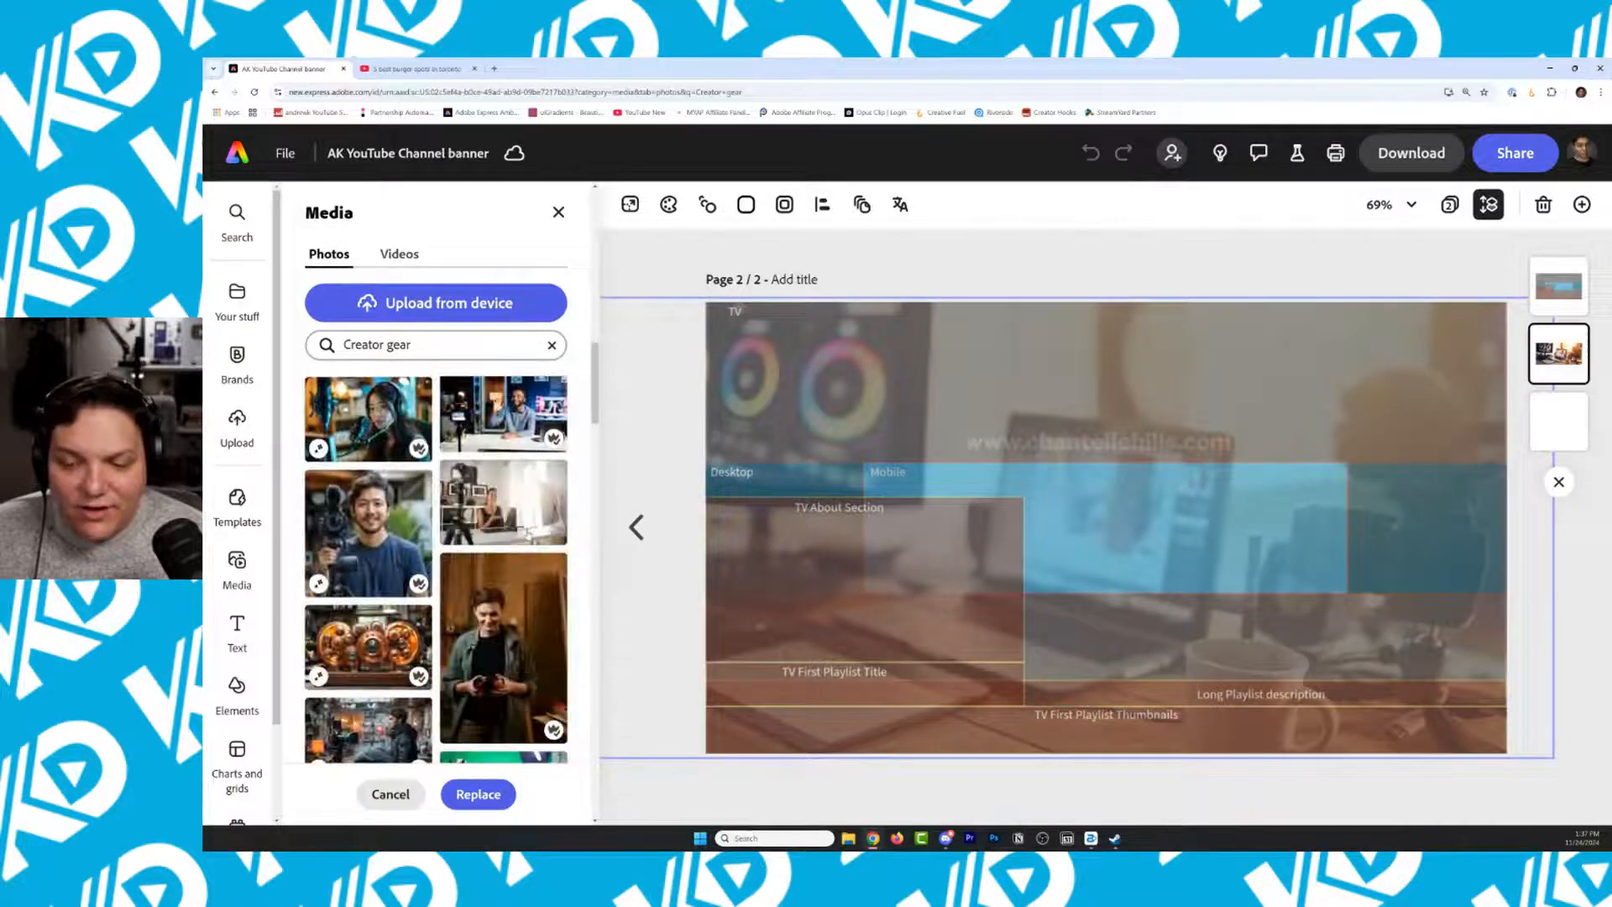
scroll(525, 529, "down", 3)
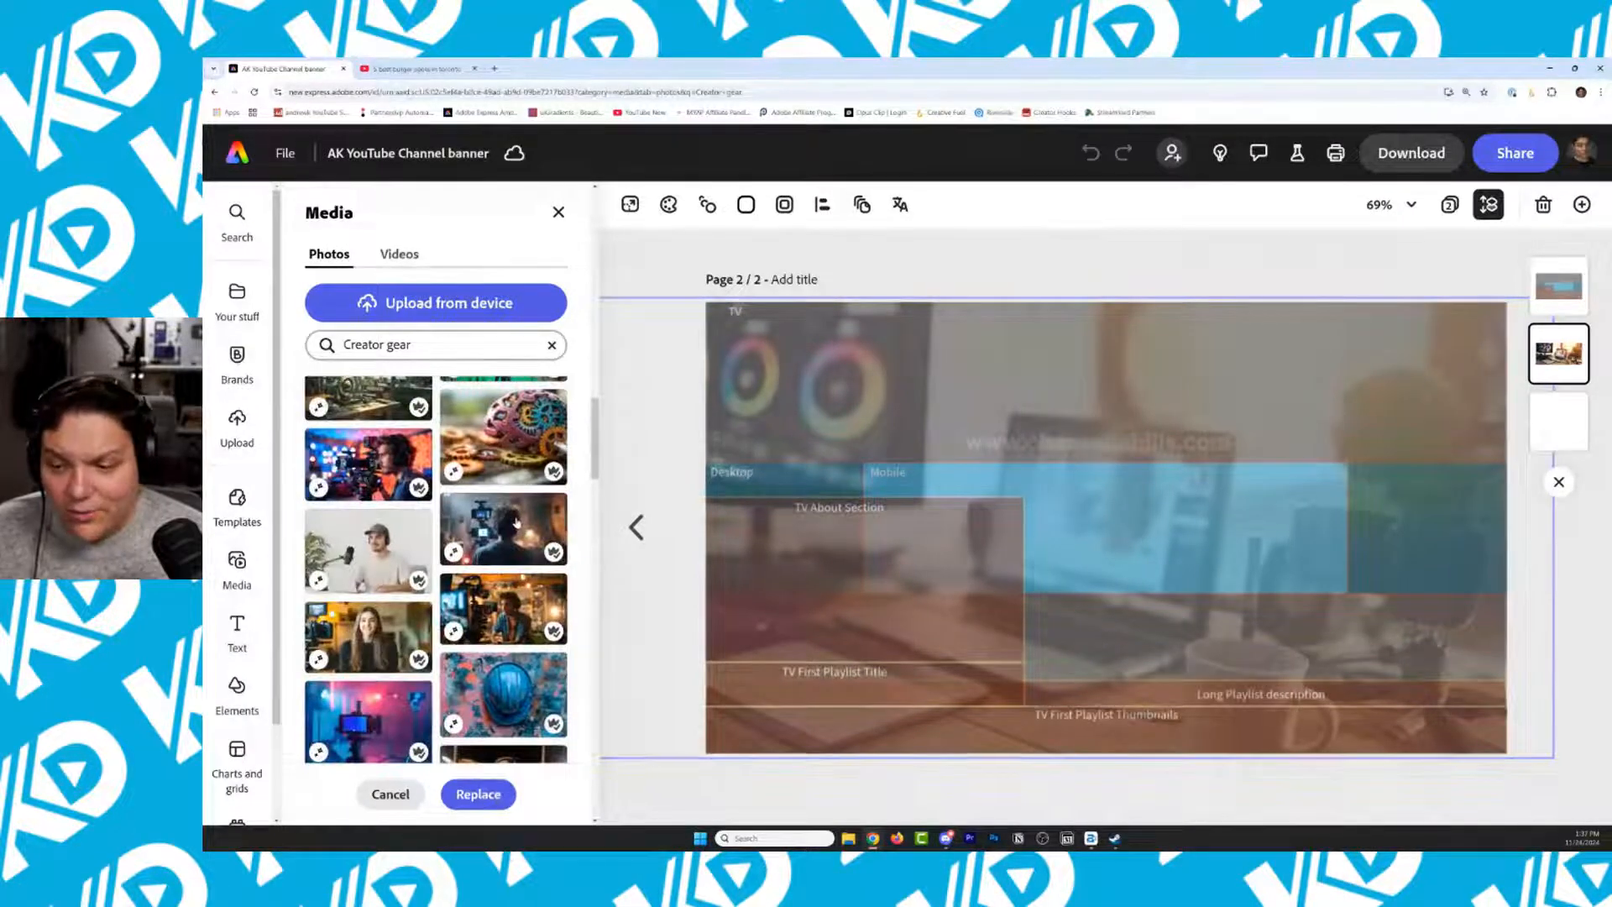
scroll(516, 523, "down", 2)
scroll(516, 518, "down", 3)
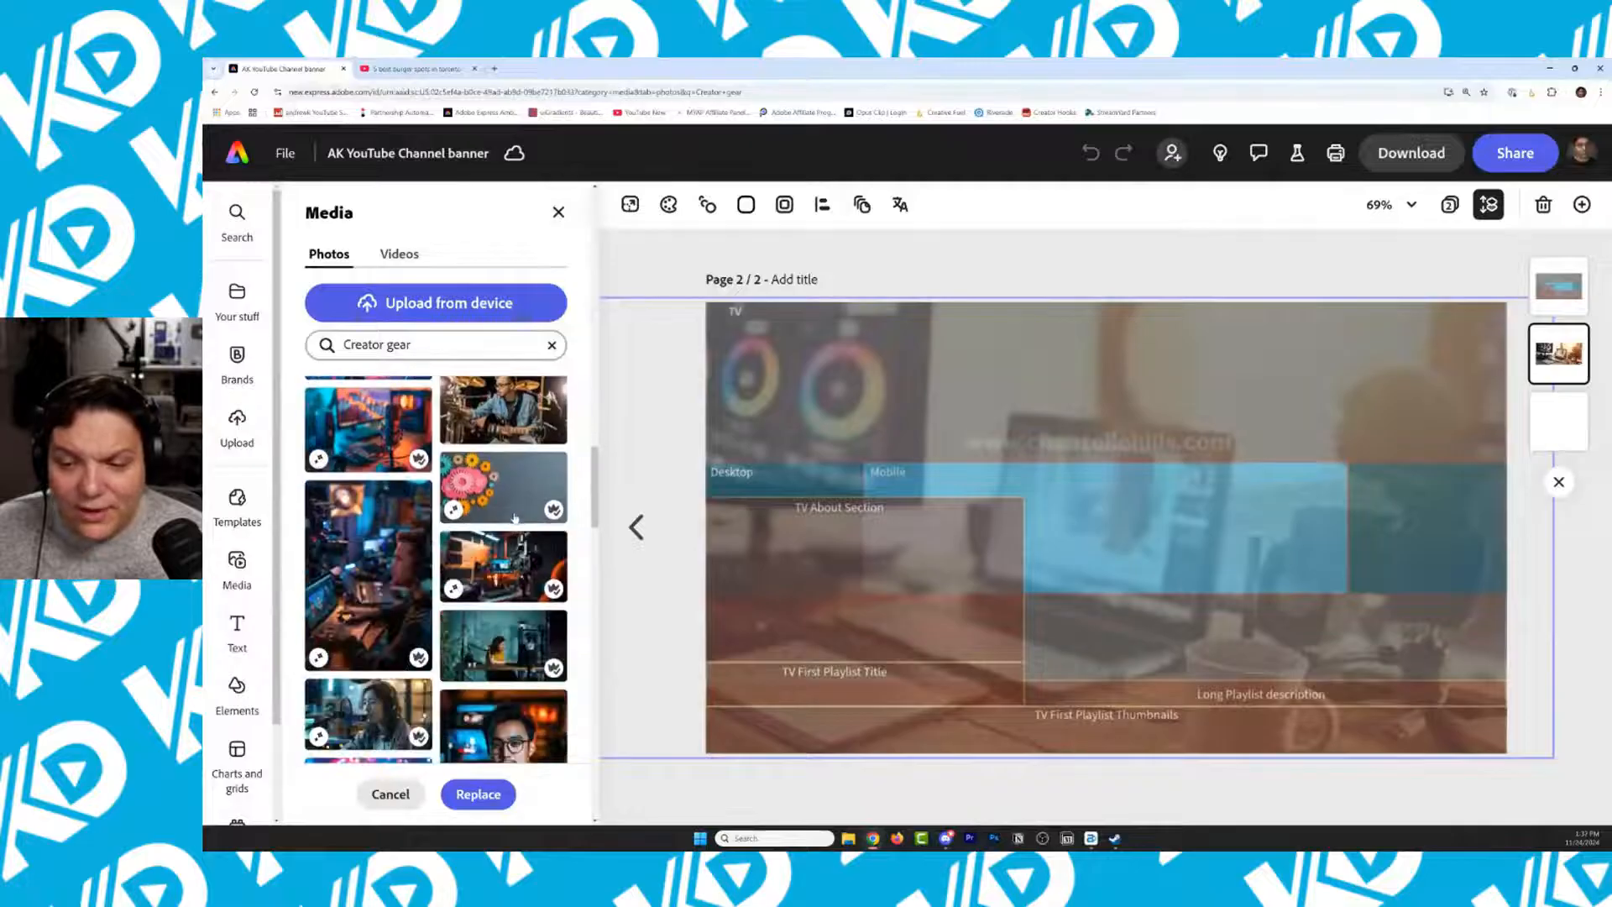
scroll(515, 518, "down", 3)
scroll(514, 512, "down", 3)
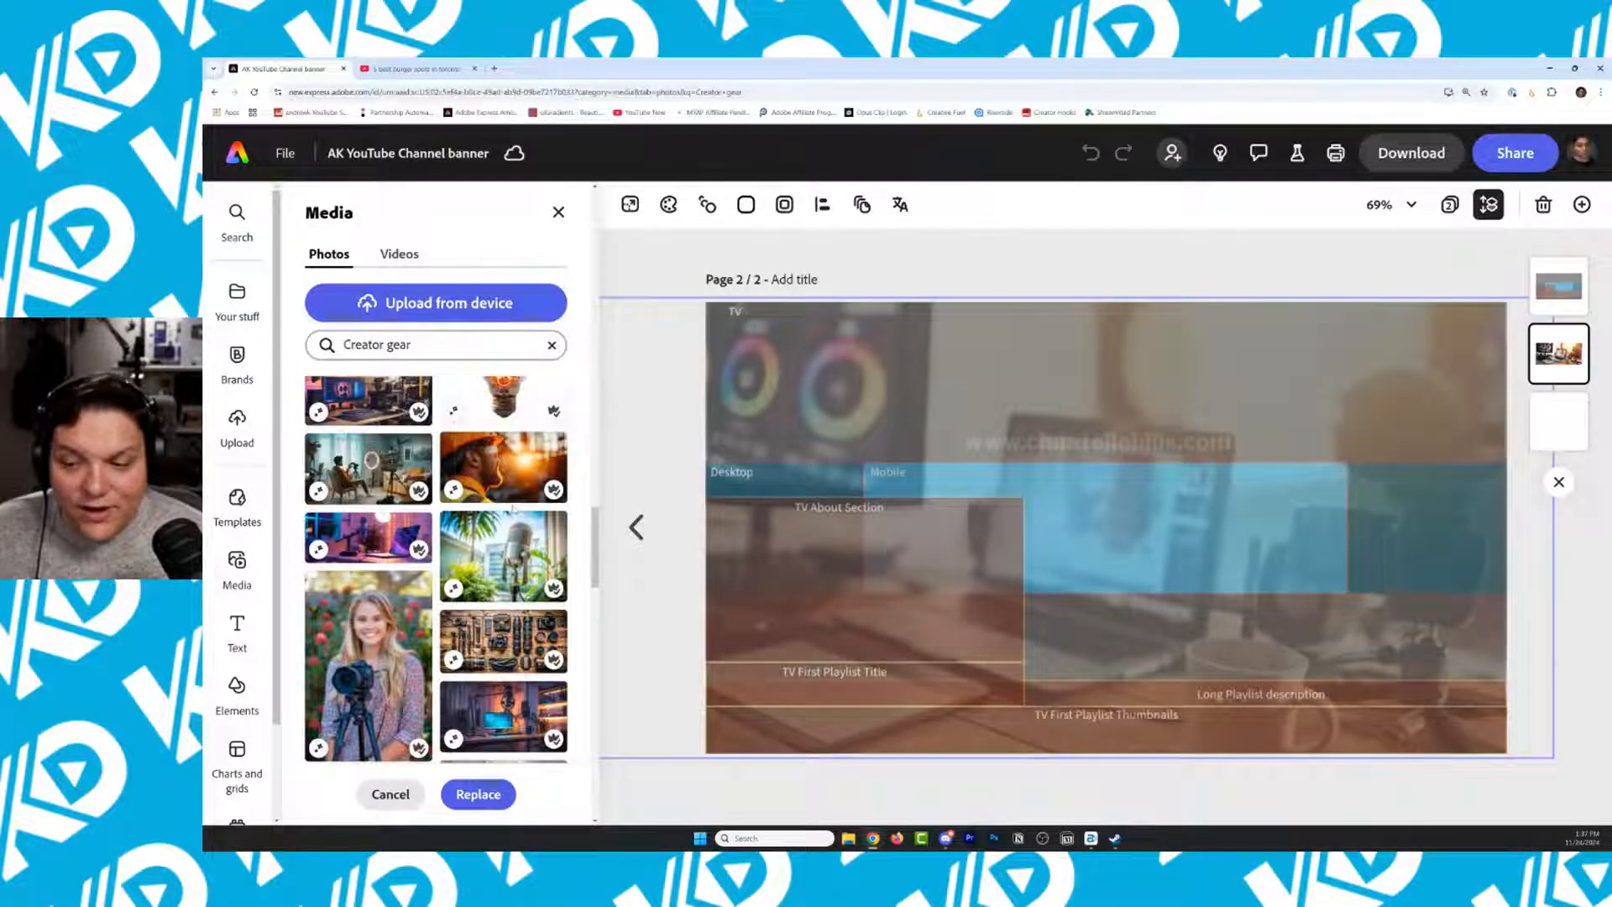
scroll(512, 507, "down", 2)
scroll(514, 509, "down", 8)
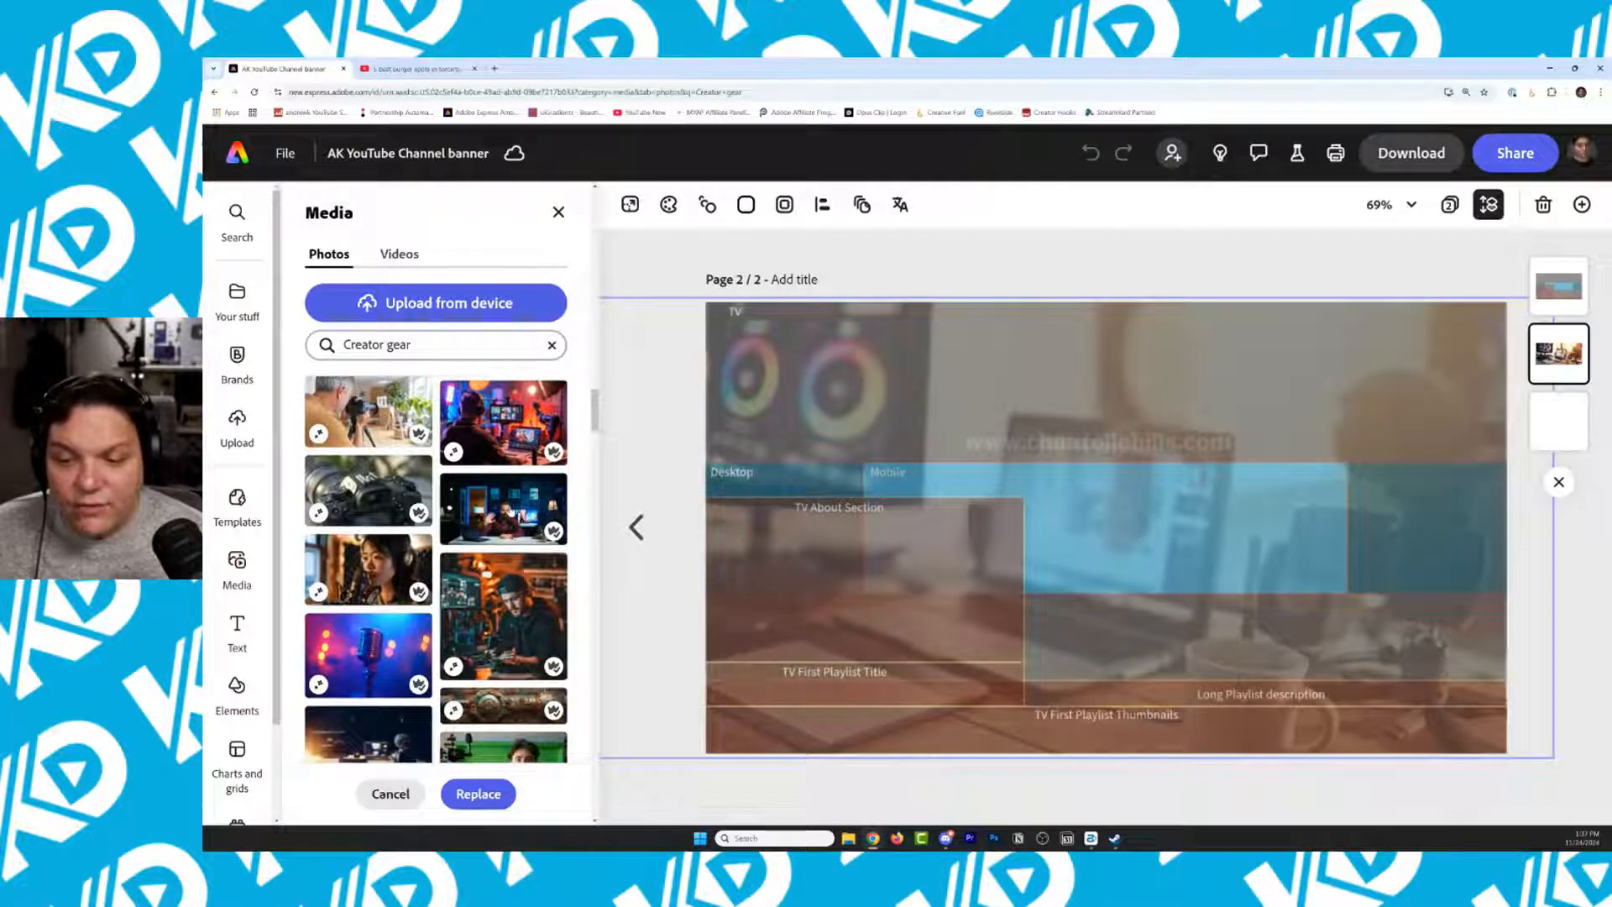
scroll(507, 505, "down", 5)
scroll(507, 505, "down", 2)
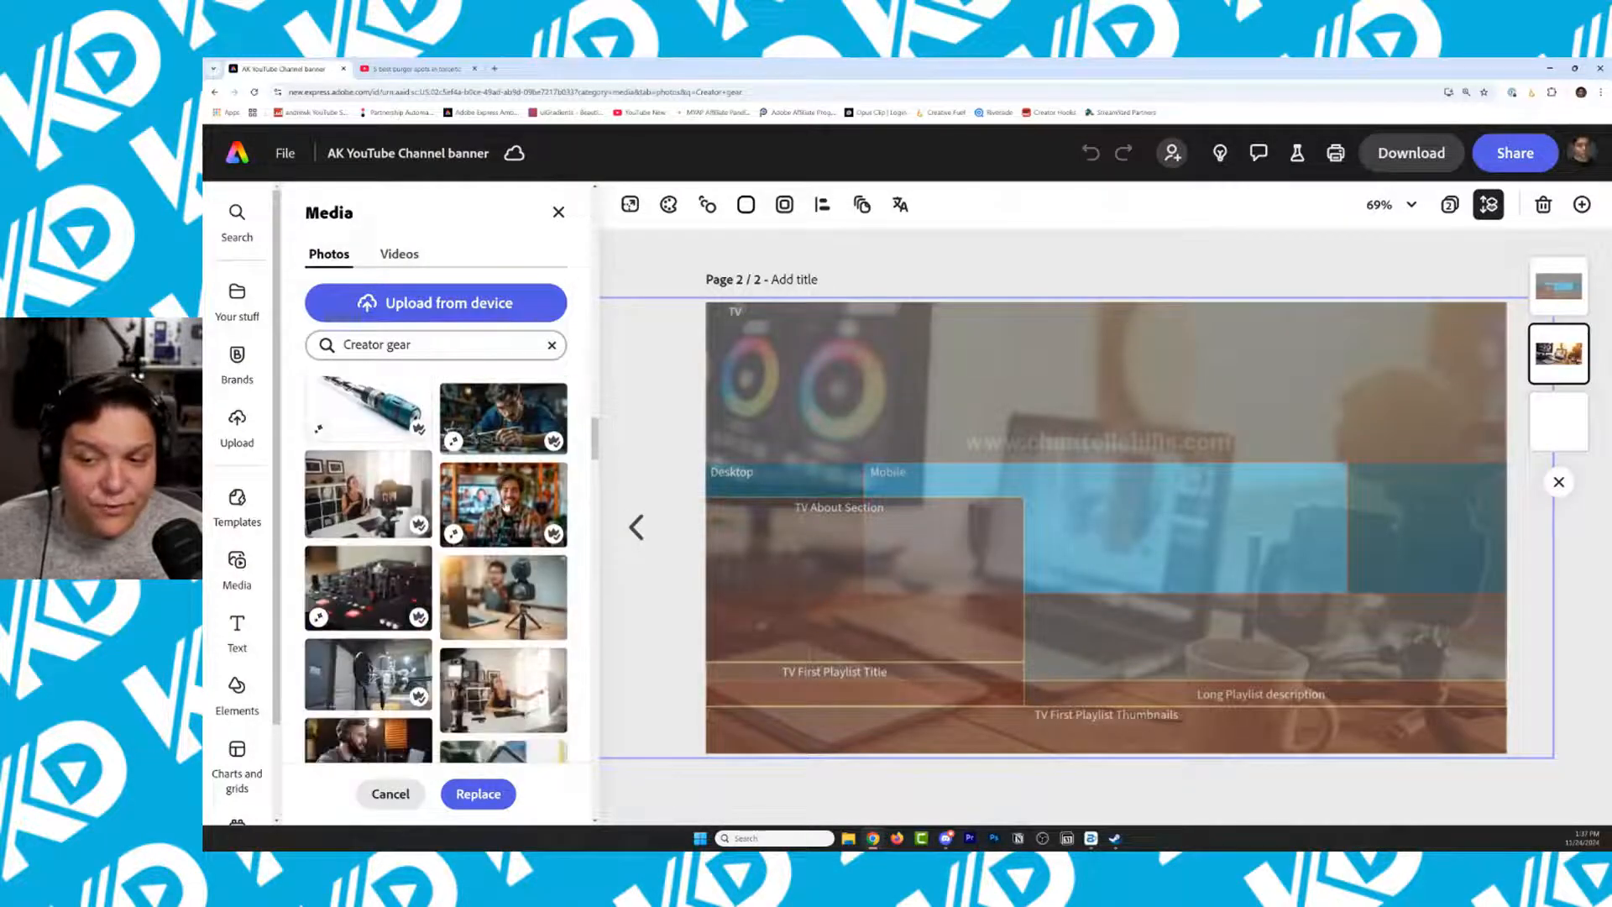
scroll(506, 504, "up", 4)
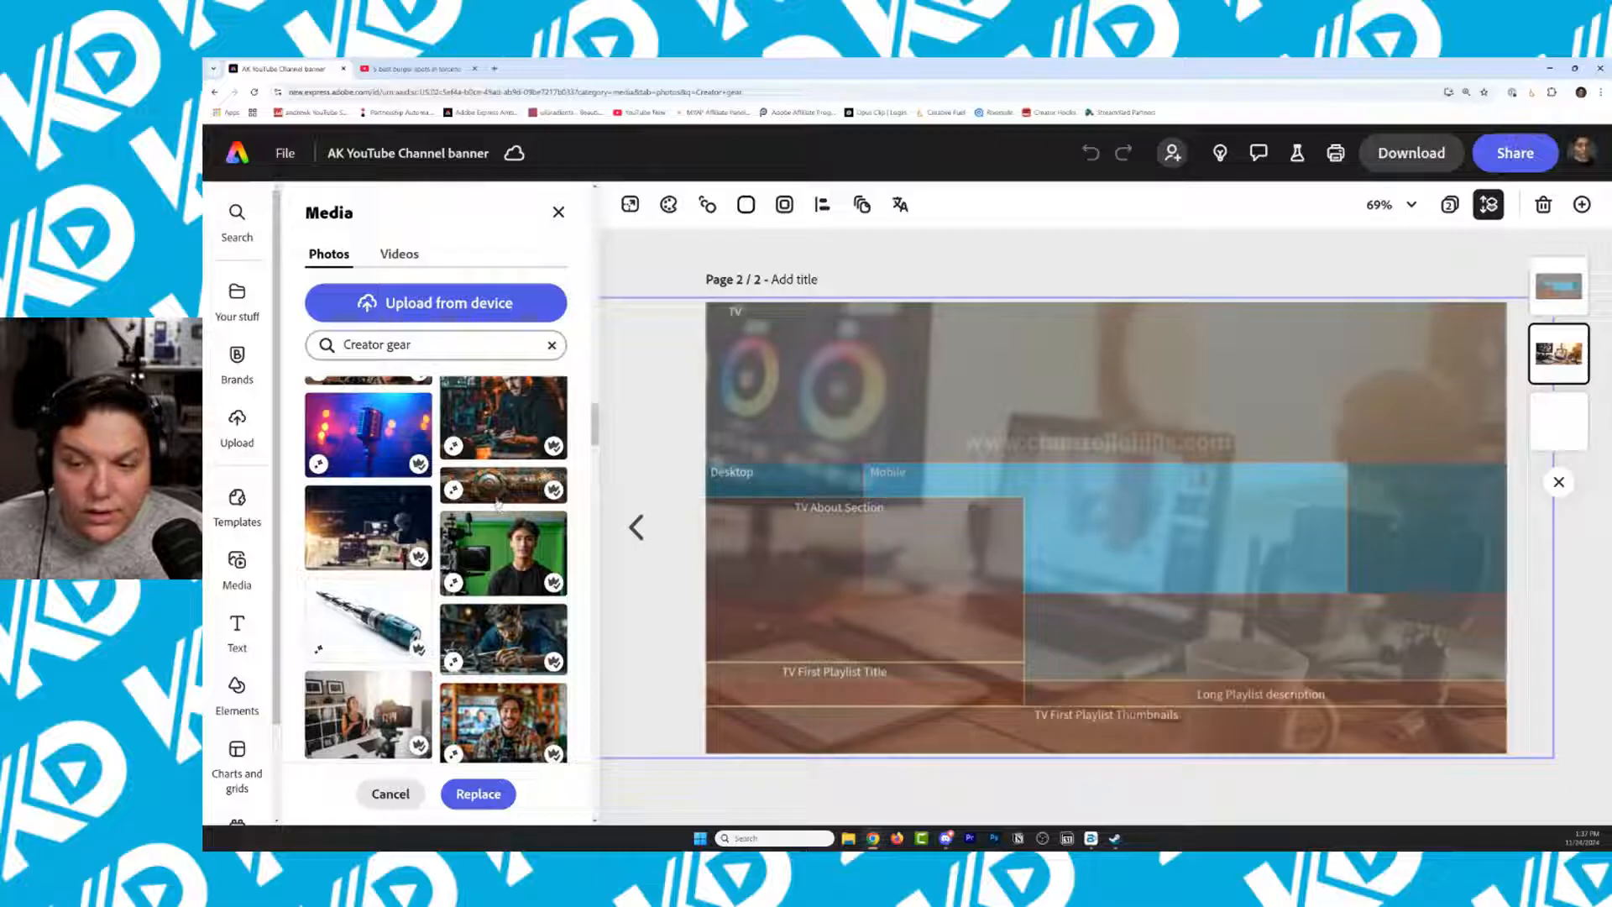
left_click(372, 541)
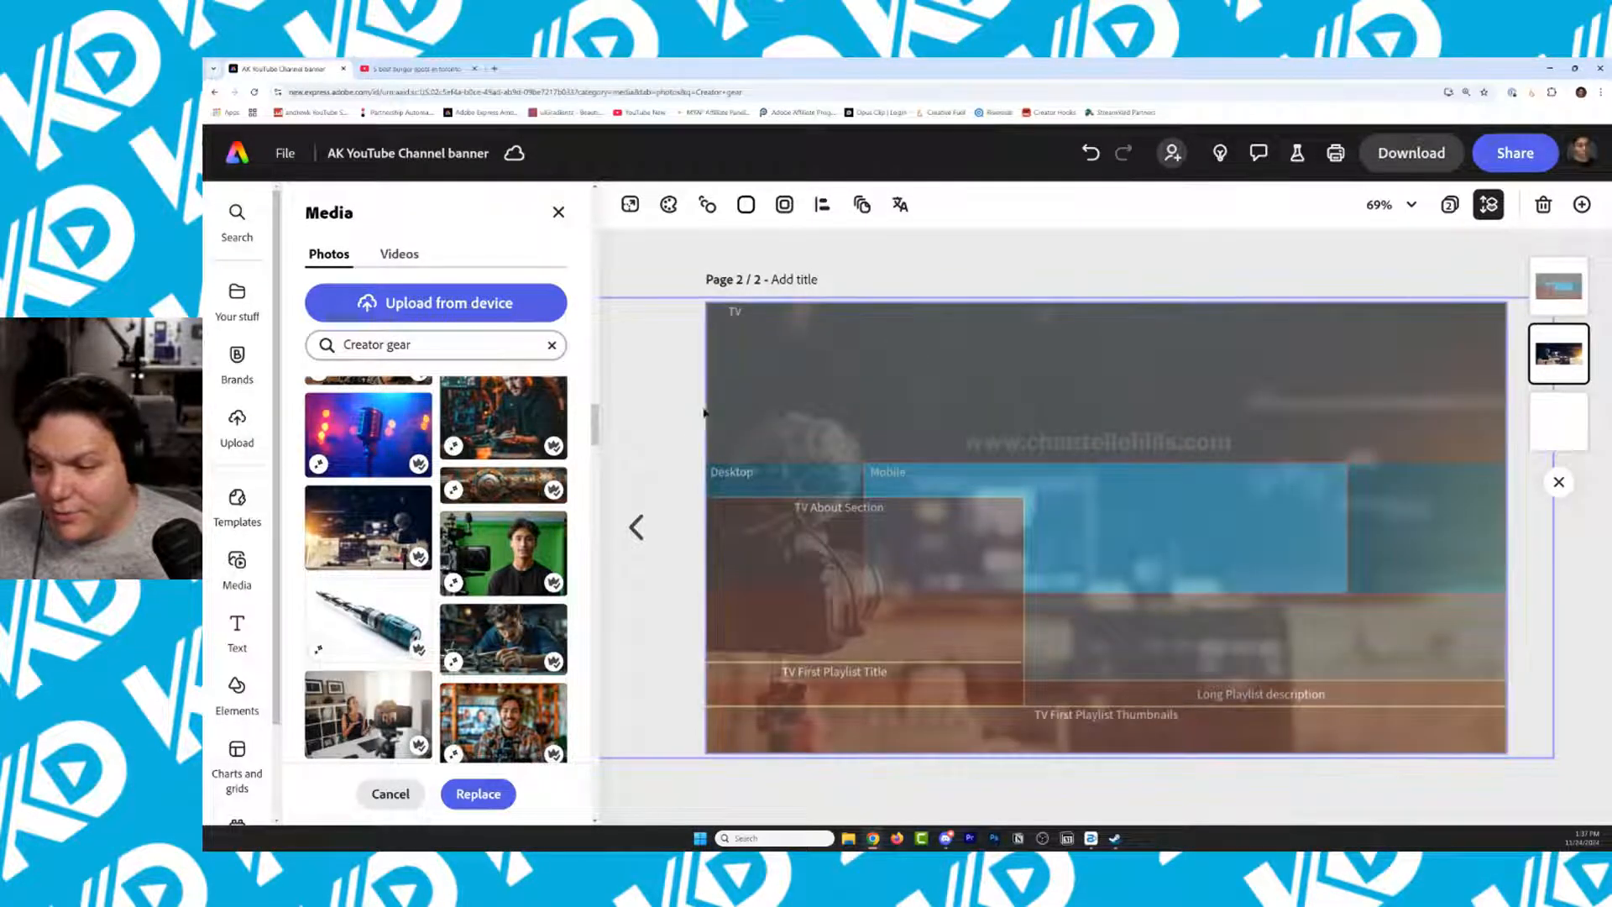
Enlarge the camera photo well beyond the page edges and position it with the camera along the page's left side
left_click_drag(884, 409, 944, 378)
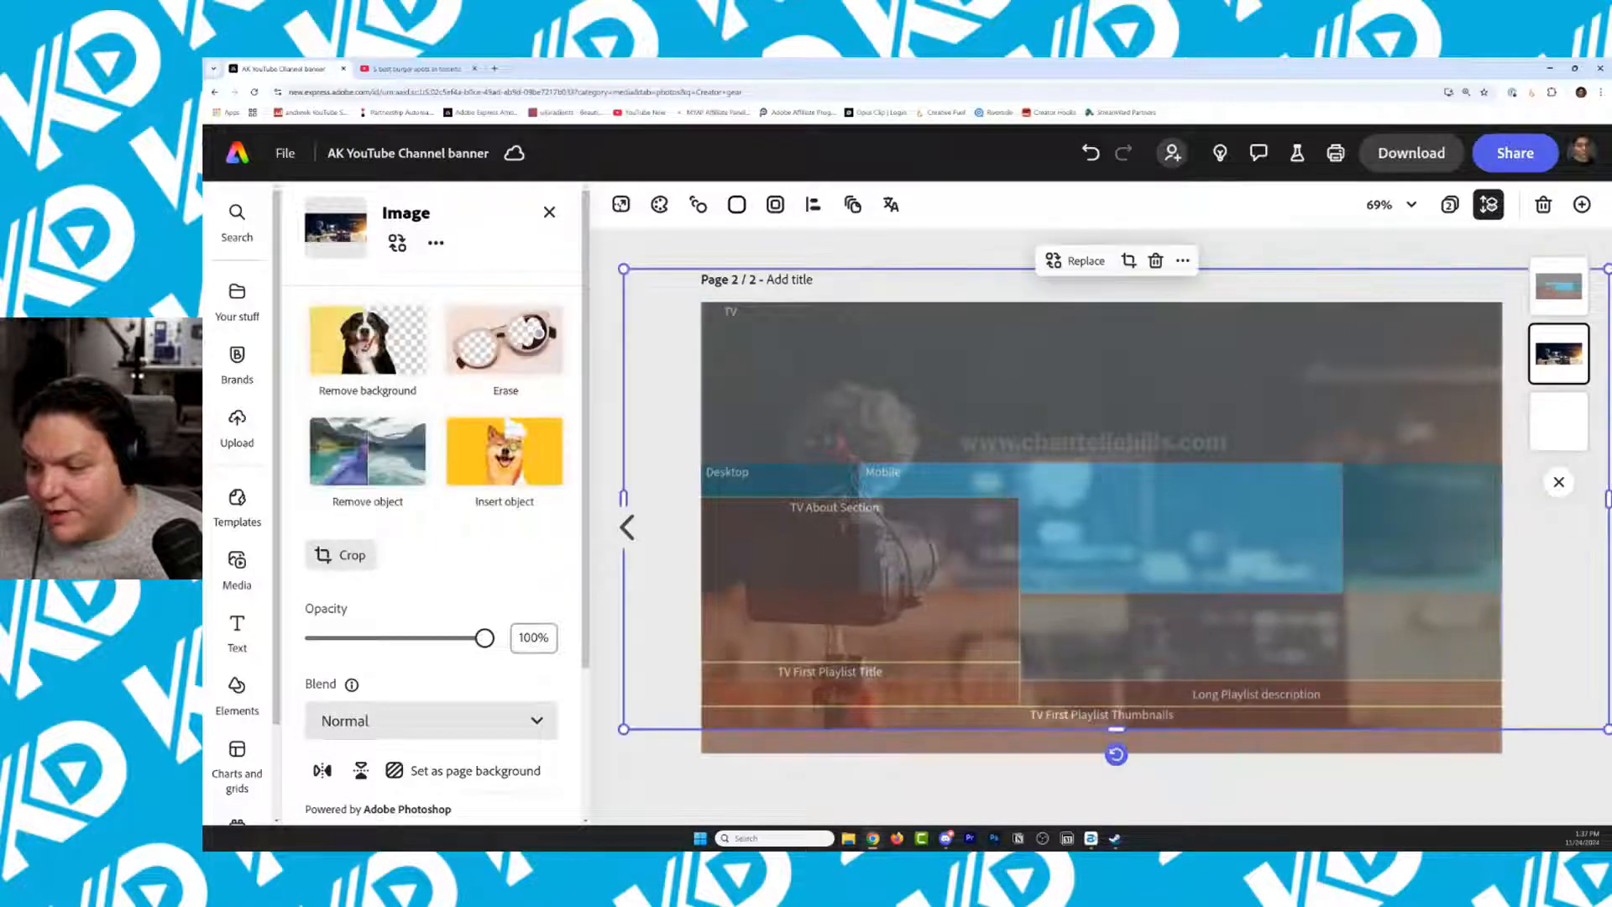
left_click_drag(1115, 729, 1114, 763)
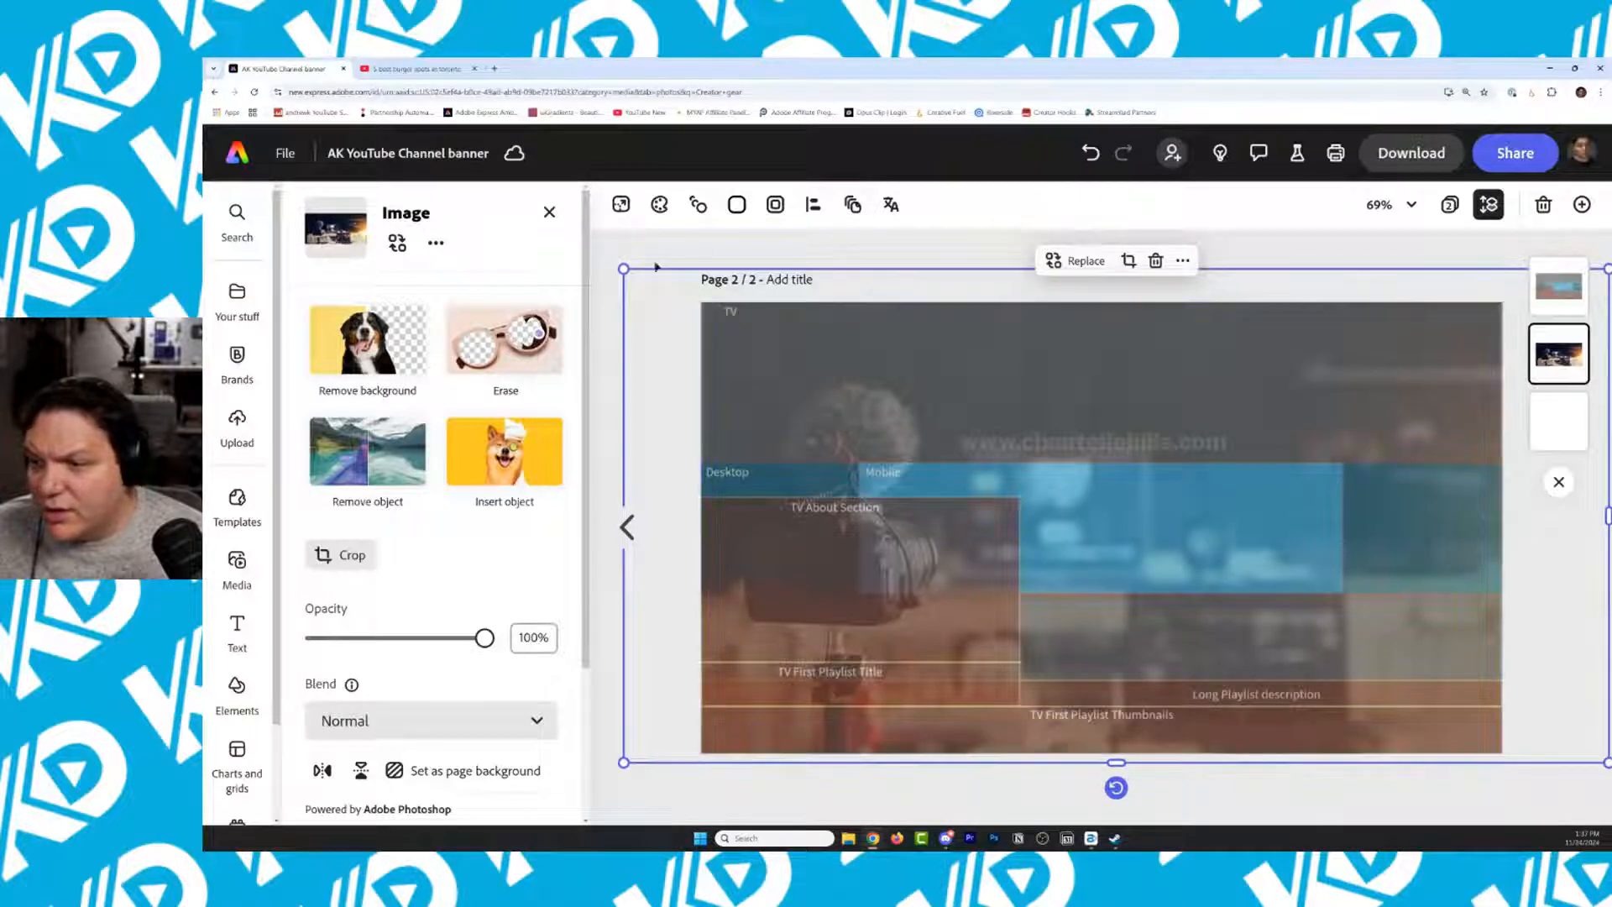
left_click_drag(623, 269, 489, 119)
left_click_drag(1343, 415, 1376, 403)
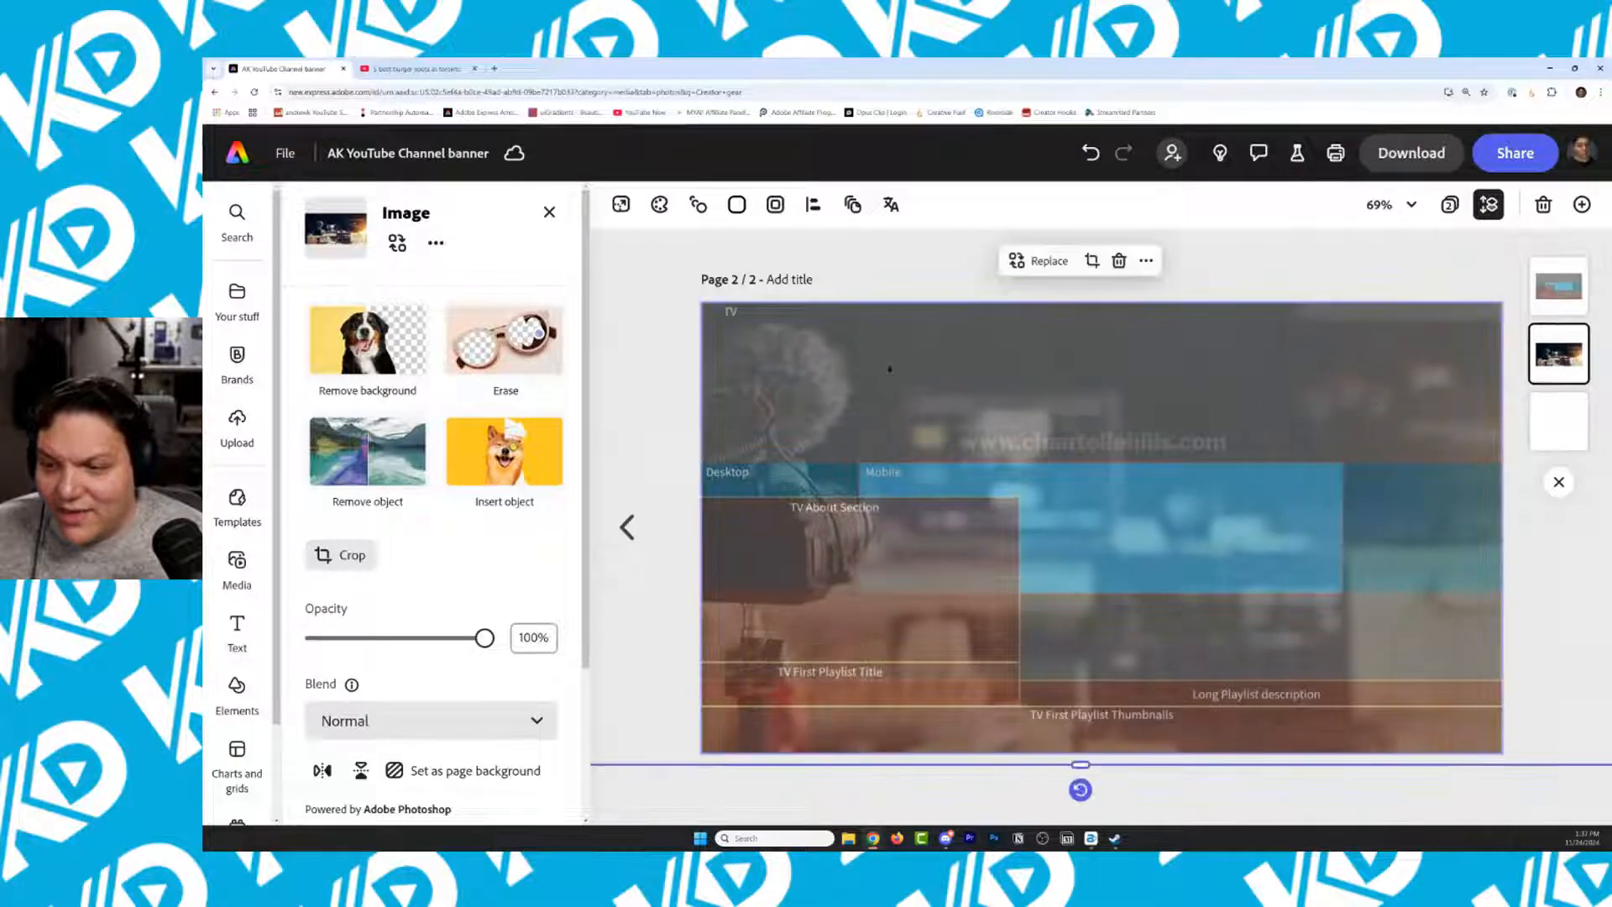
Scale the camera photo down until it just covers the page and flip it horizontally
left_click(1389, 205)
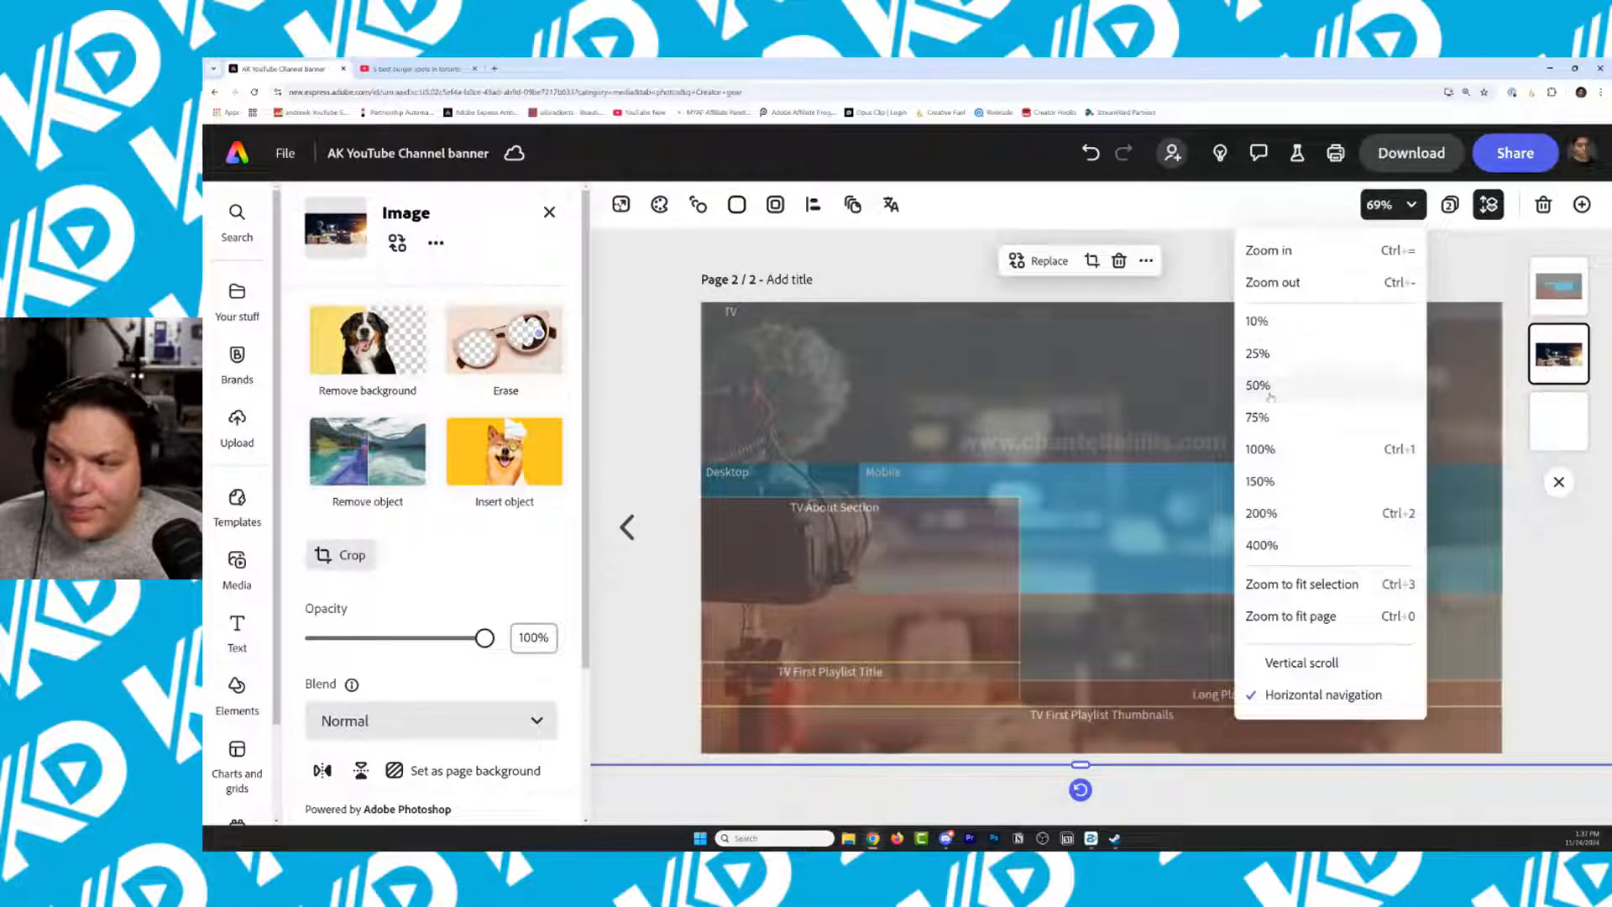
left_click(1269, 329)
left_click_drag(1015, 477, 1038, 490)
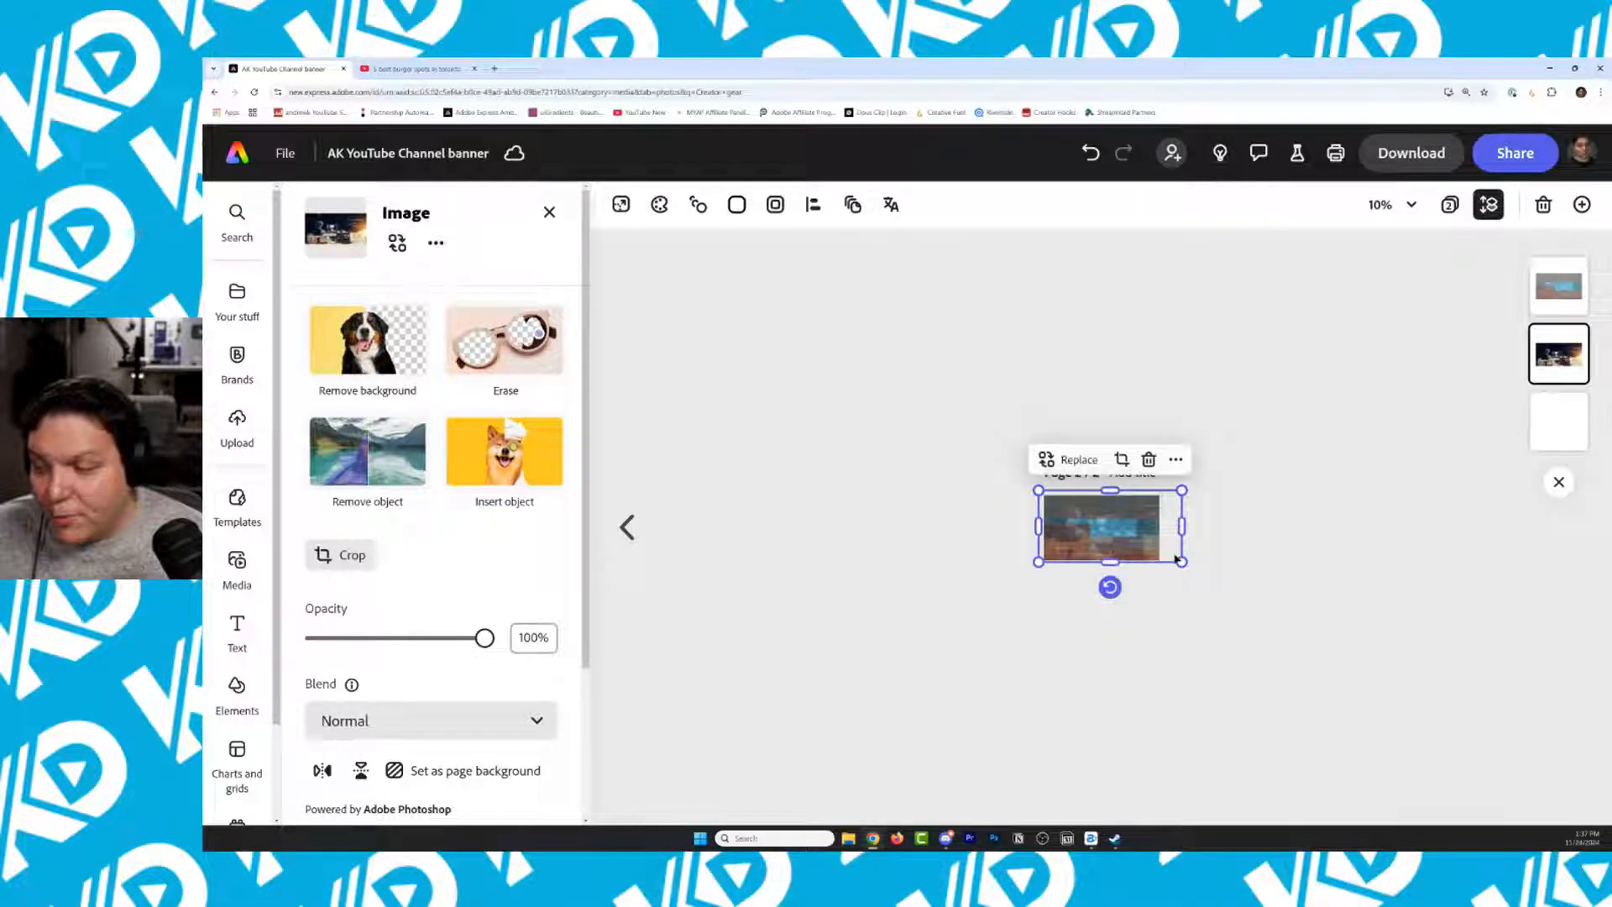
left_click_drag(1176, 558, 1162, 555)
left_click(360, 770)
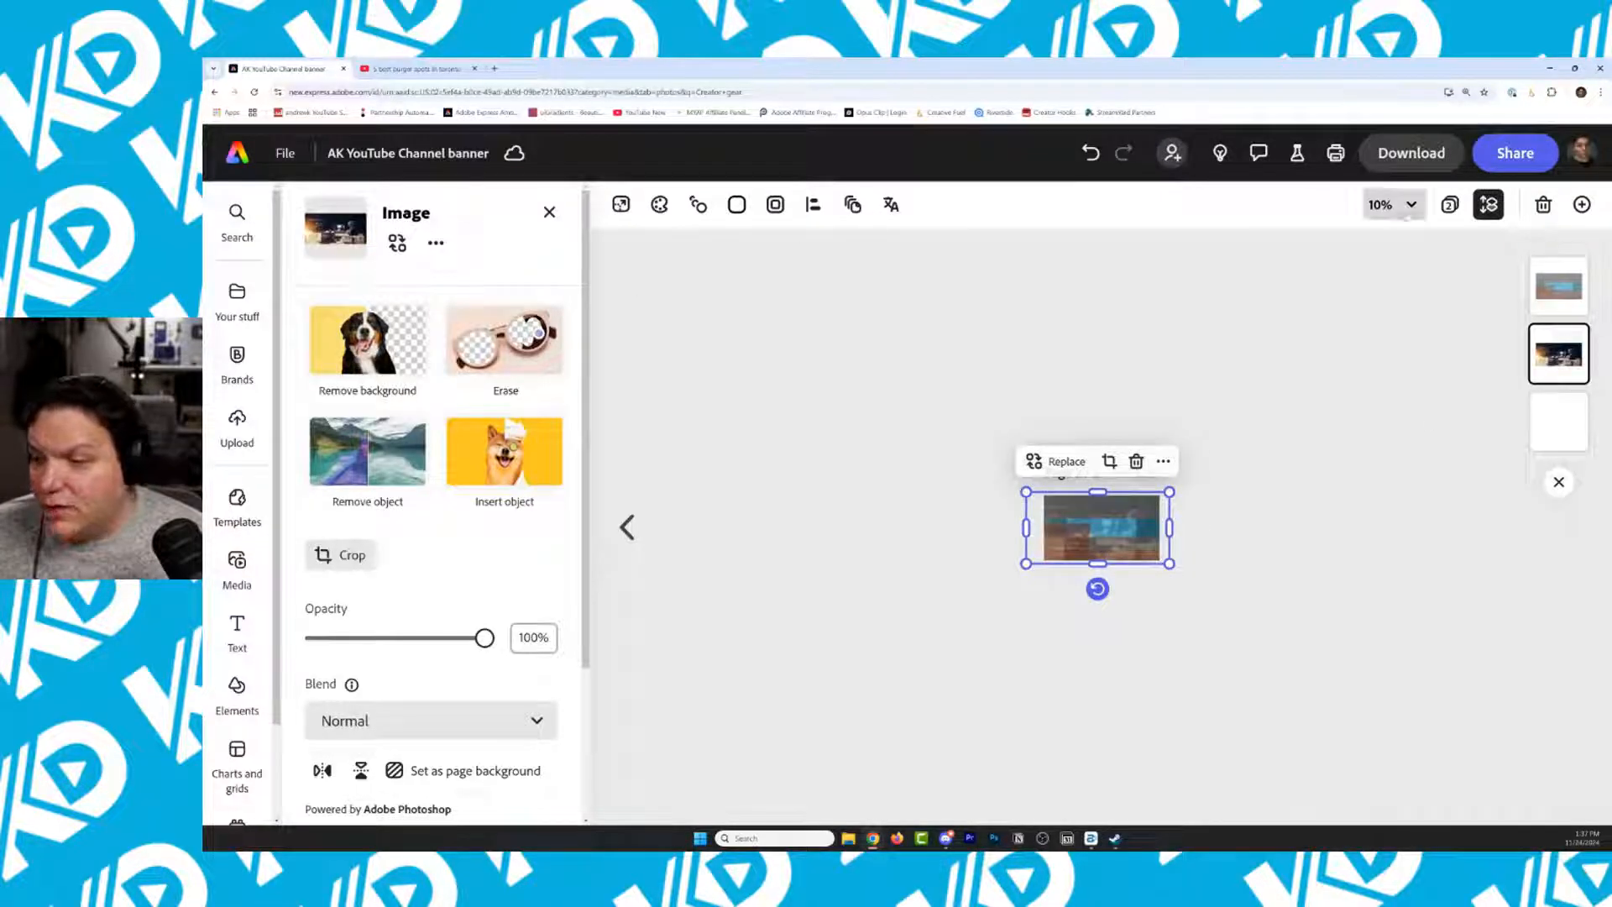
Enlarge the flipped camera photo and position it with the camera at the page's right side and its lower edge on the page border
left_click(1394, 204)
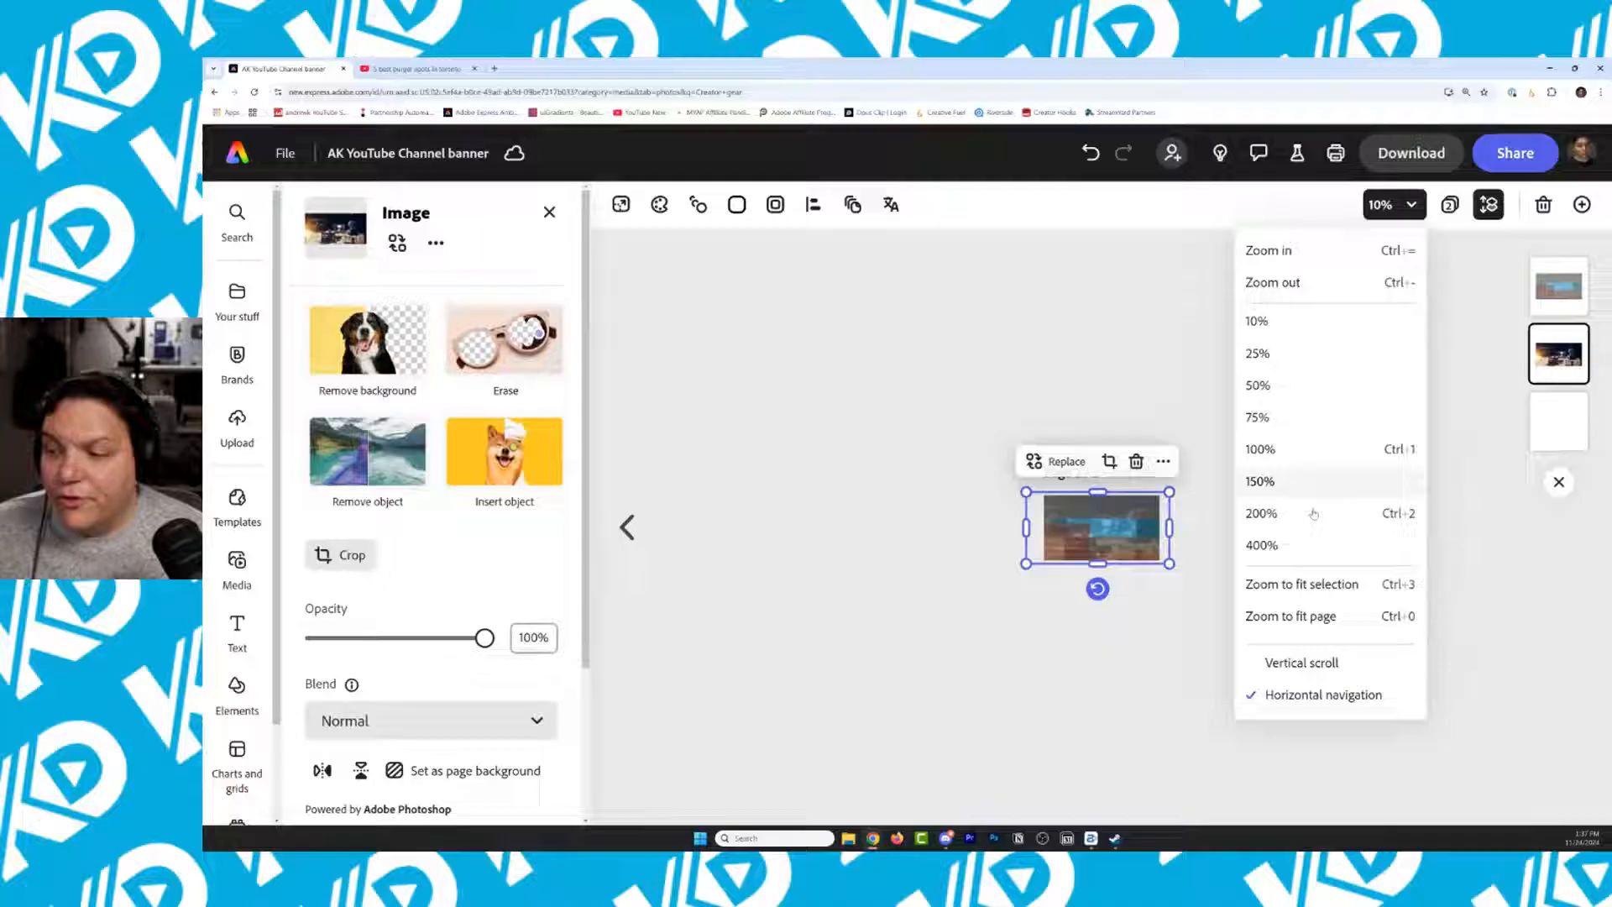
left_click(1310, 616)
left_click_drag(1459, 706, 1496, 686)
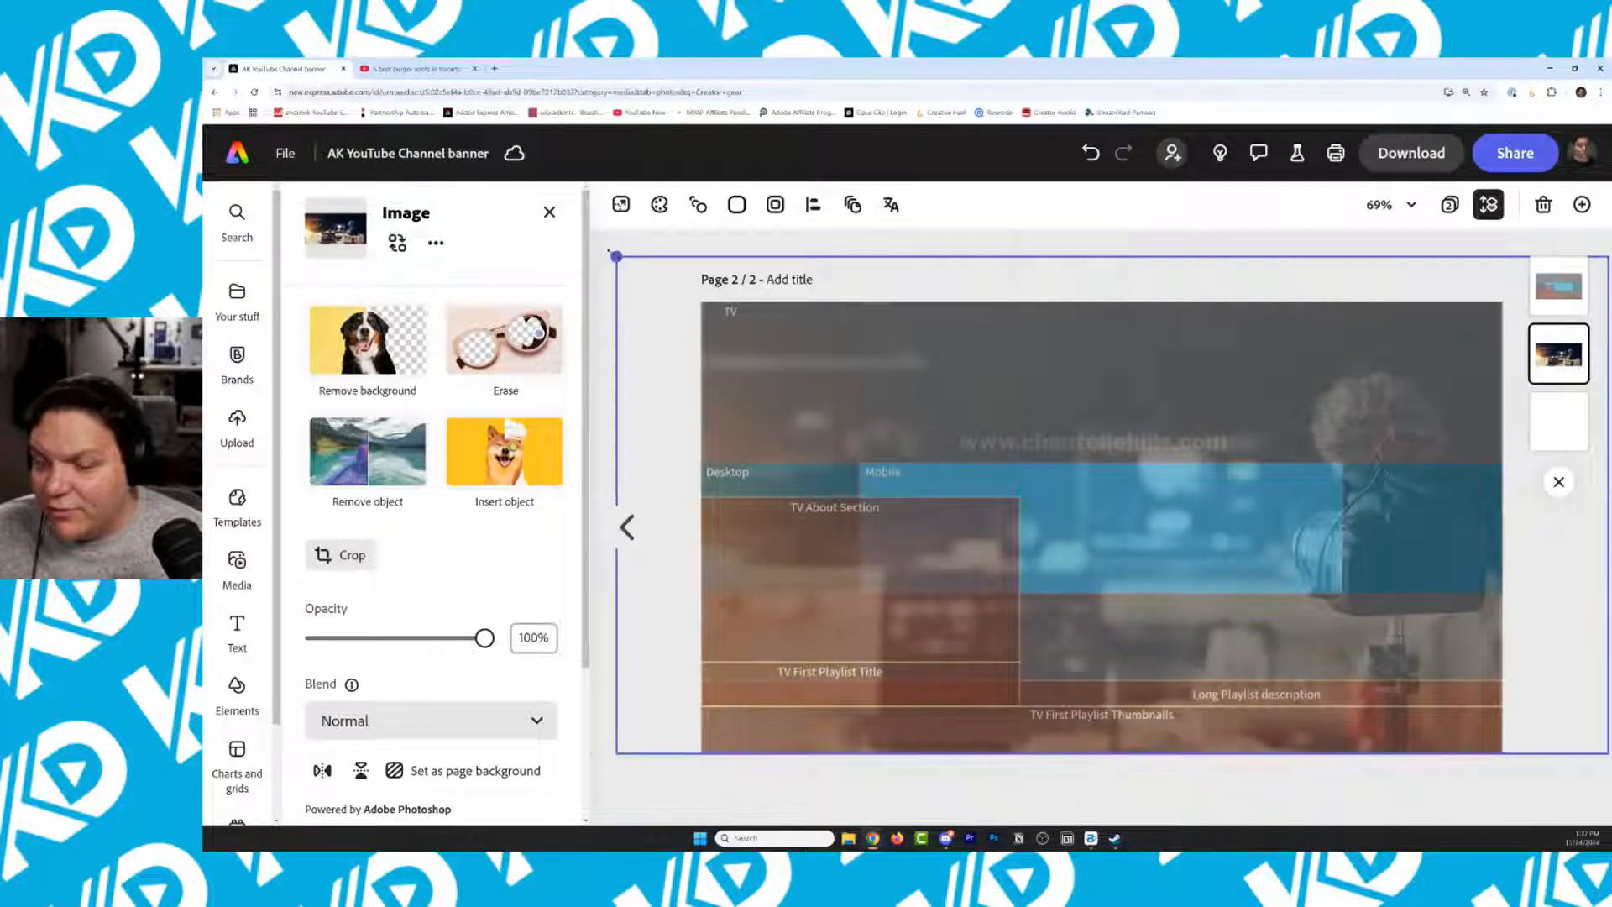
left_click_drag(613, 252, 463, 142)
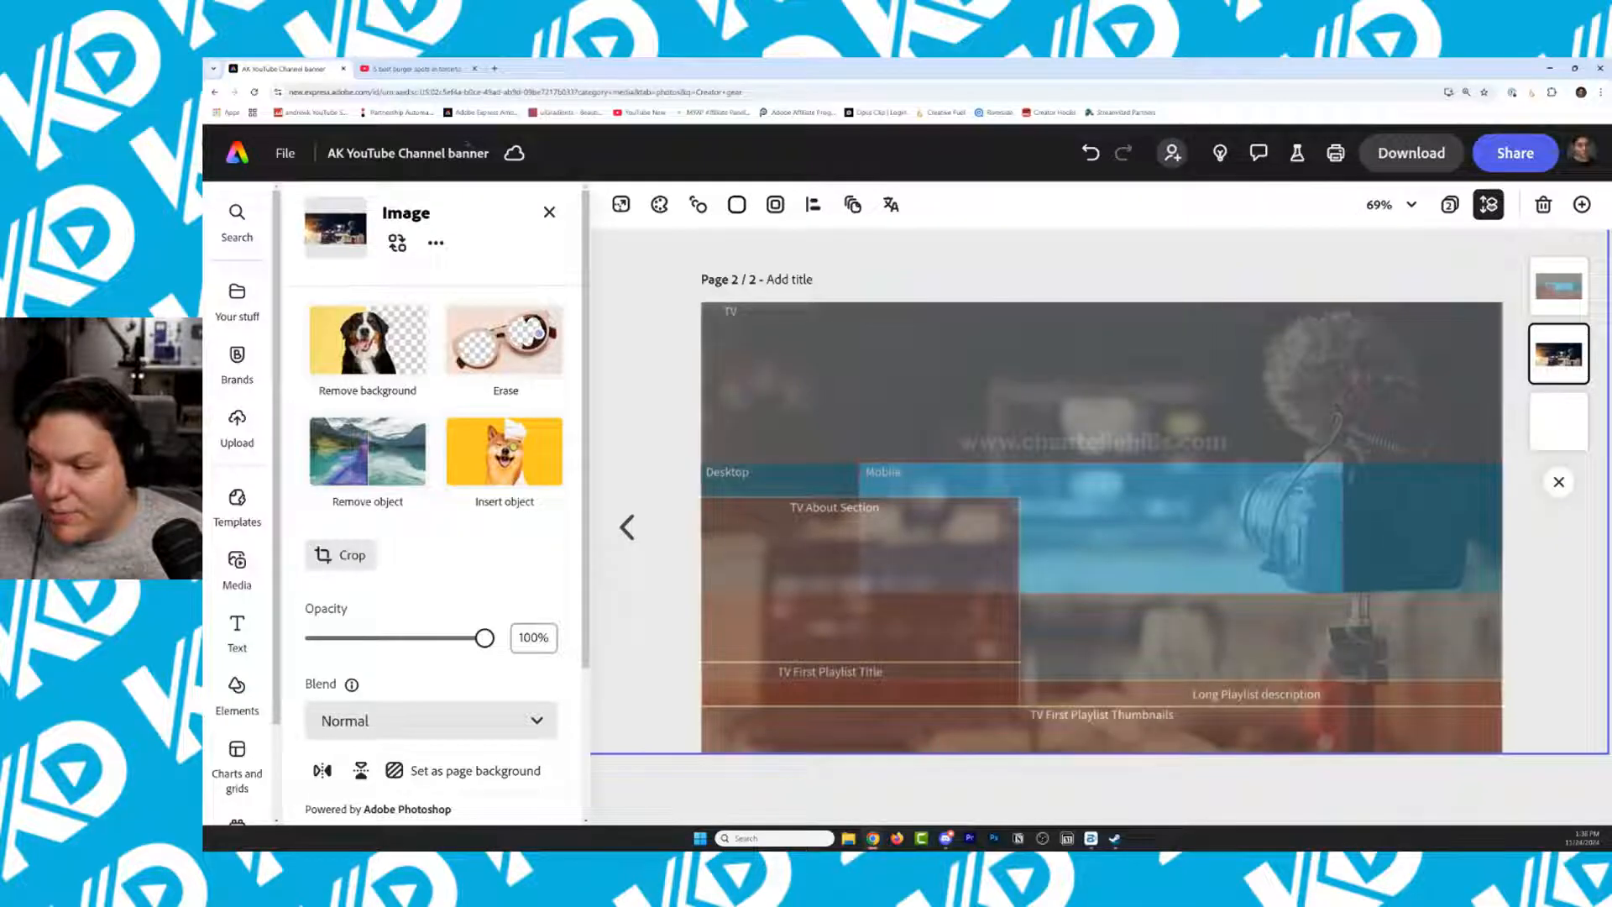
left_click_drag(1167, 730, 1186, 730)
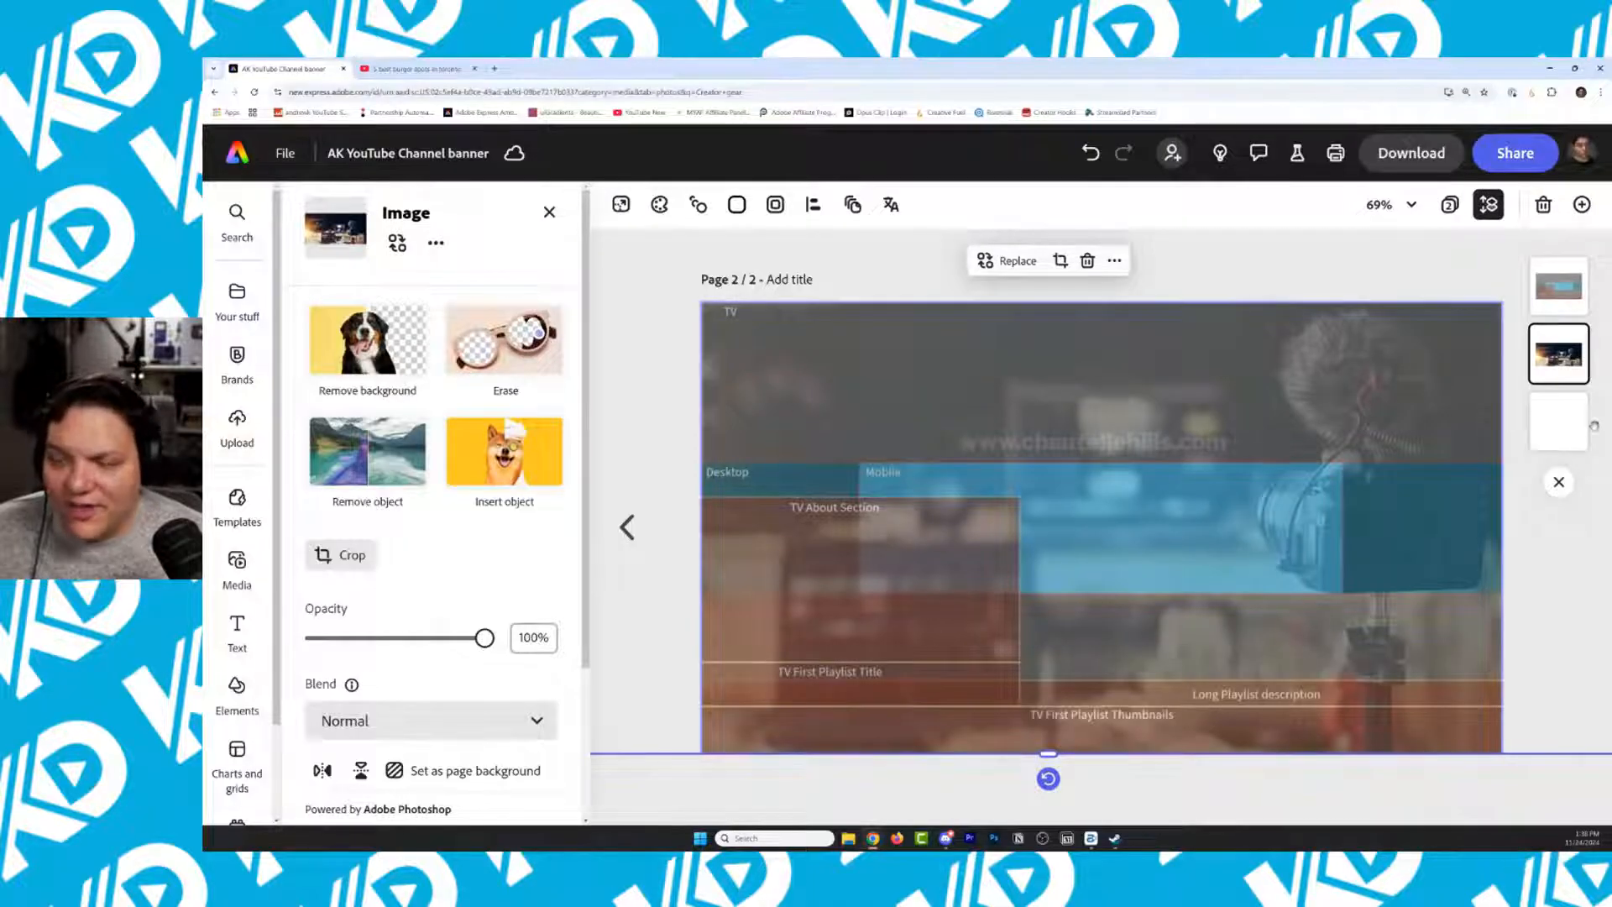
Move the rectangle layer directly above the camera photo and set the layout guide's opacity to 0%
left_click_drag(1592, 426, 1559, 353)
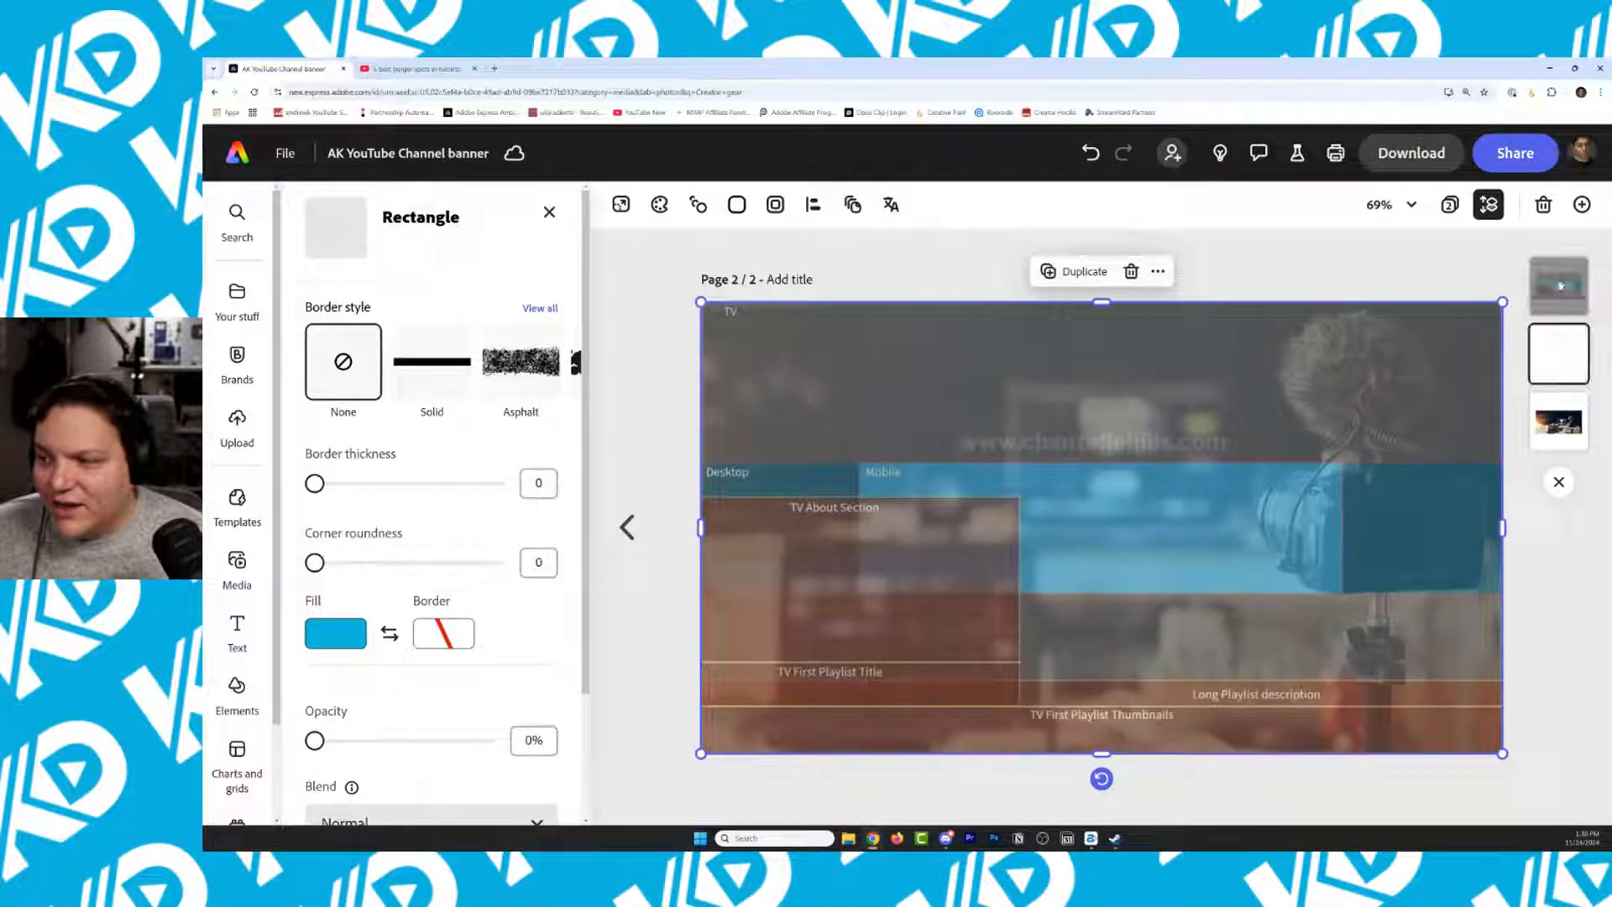
left_click(1559, 285)
left_click_drag(442, 638, 314, 638)
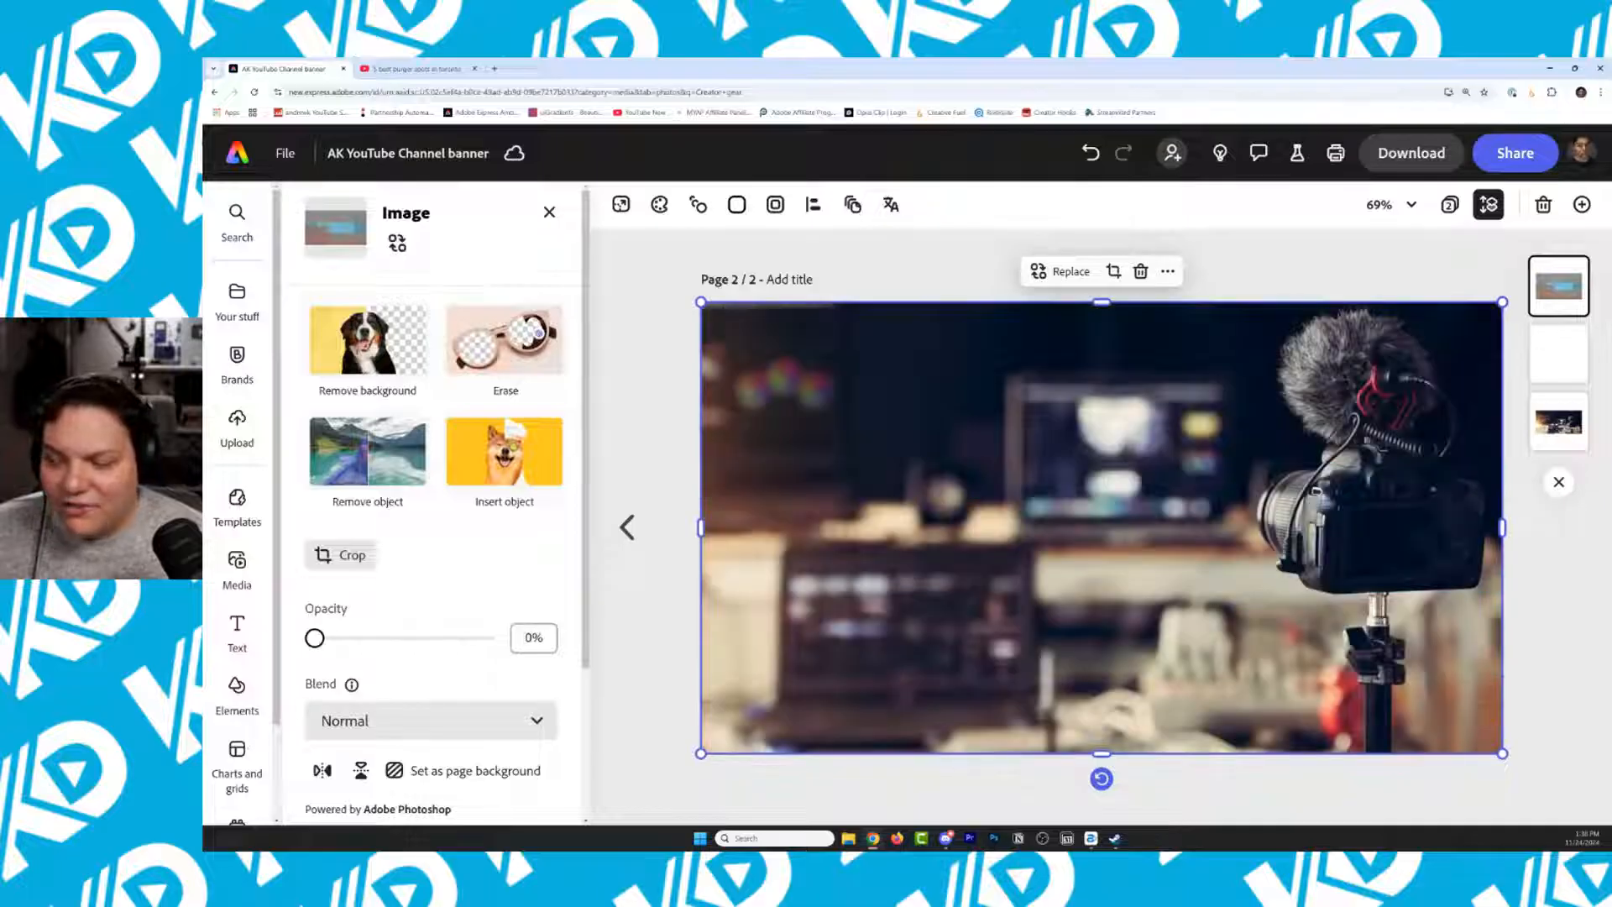
Set the page-sized rectangle's opacity to 46% and fill it with the coral red from the KDCC Theme colours
left_click(1560, 353)
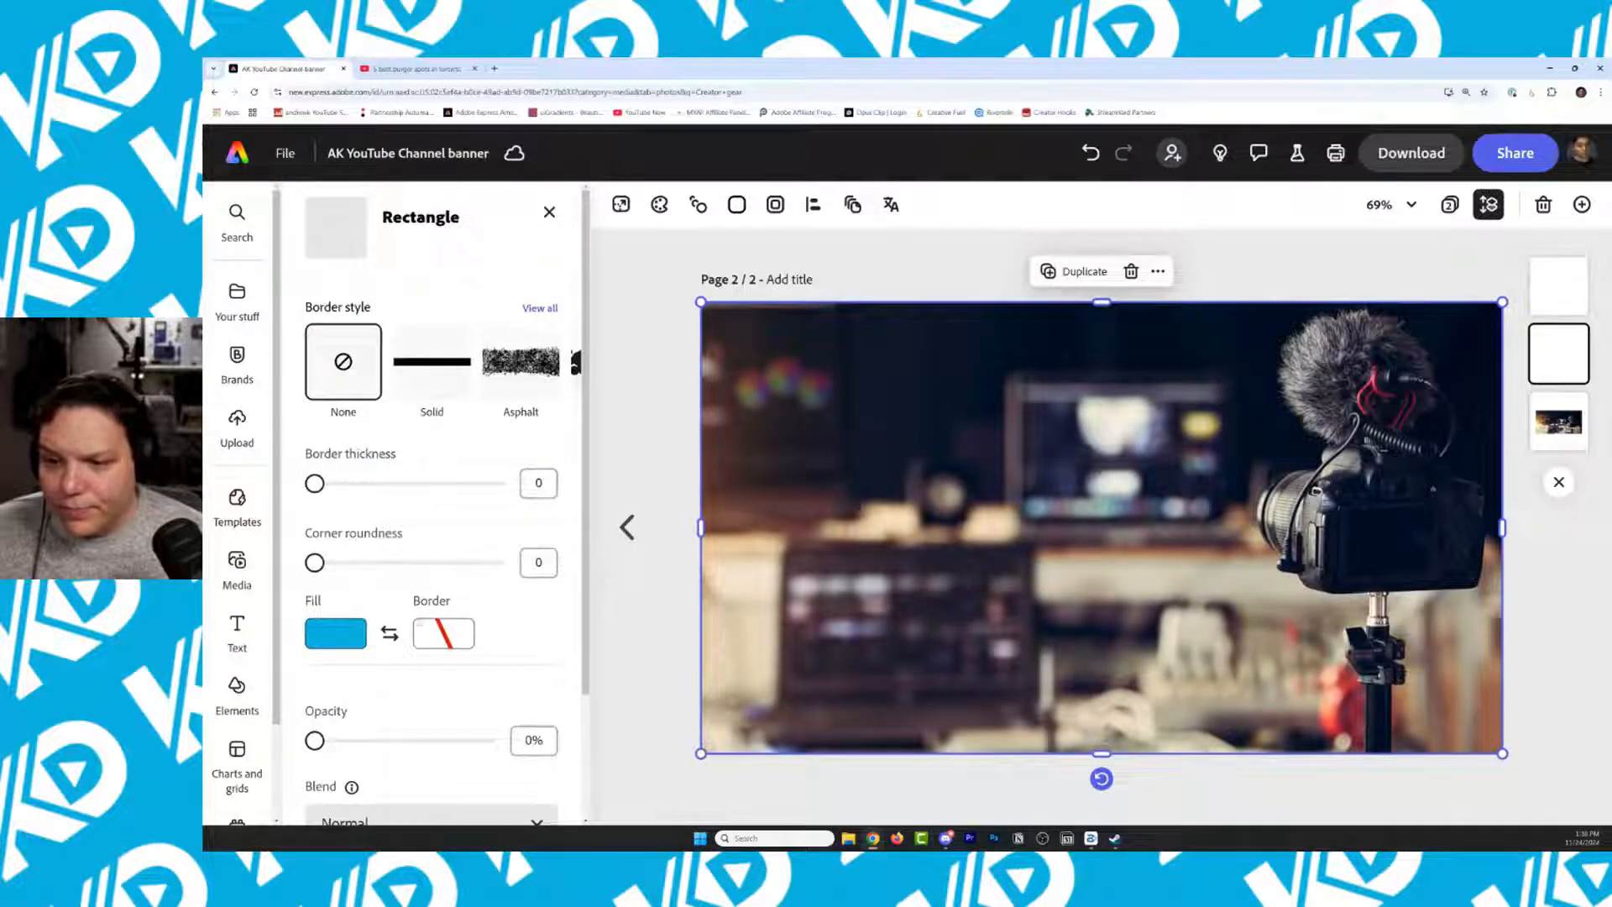
left_click_drag(314, 739, 386, 740)
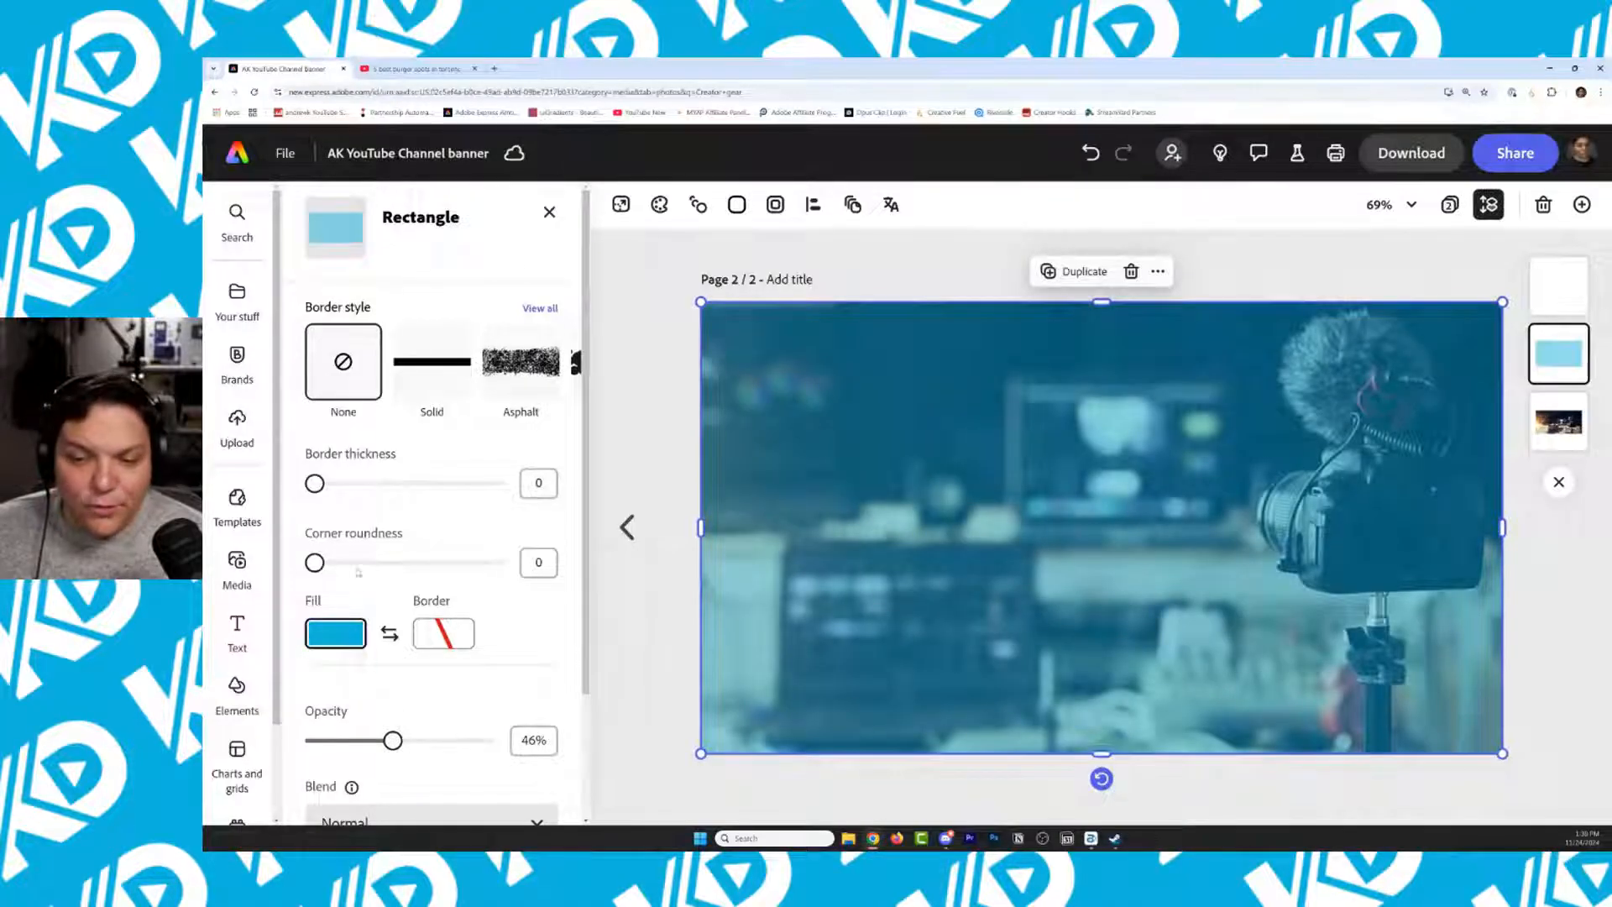
left_click(335, 633)
left_click(412, 649)
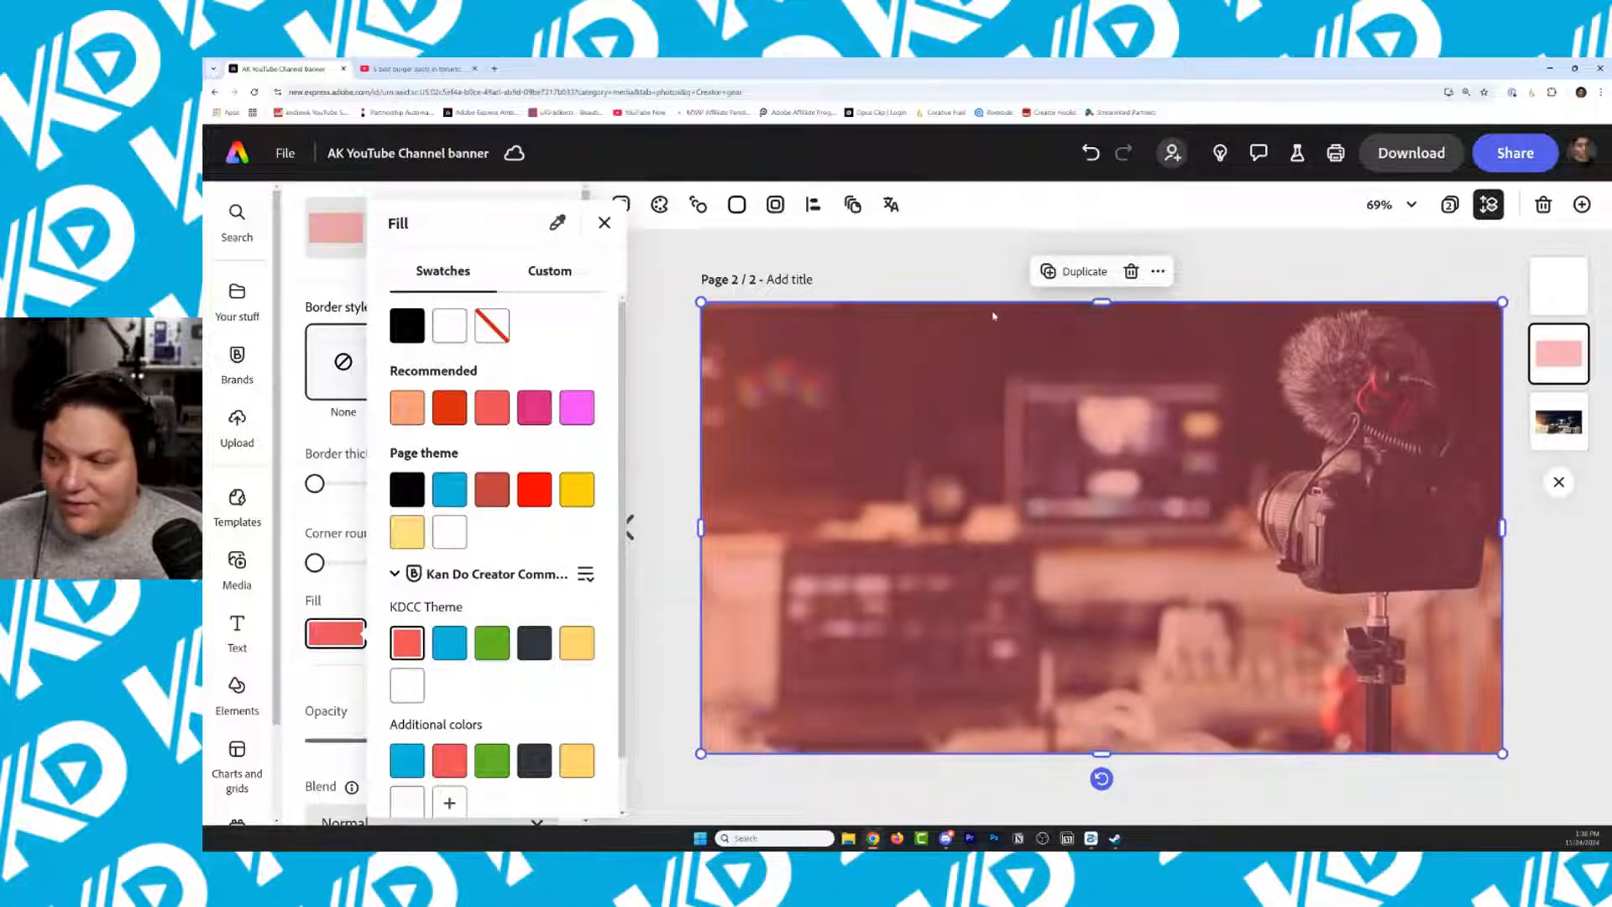
left_click(912, 278)
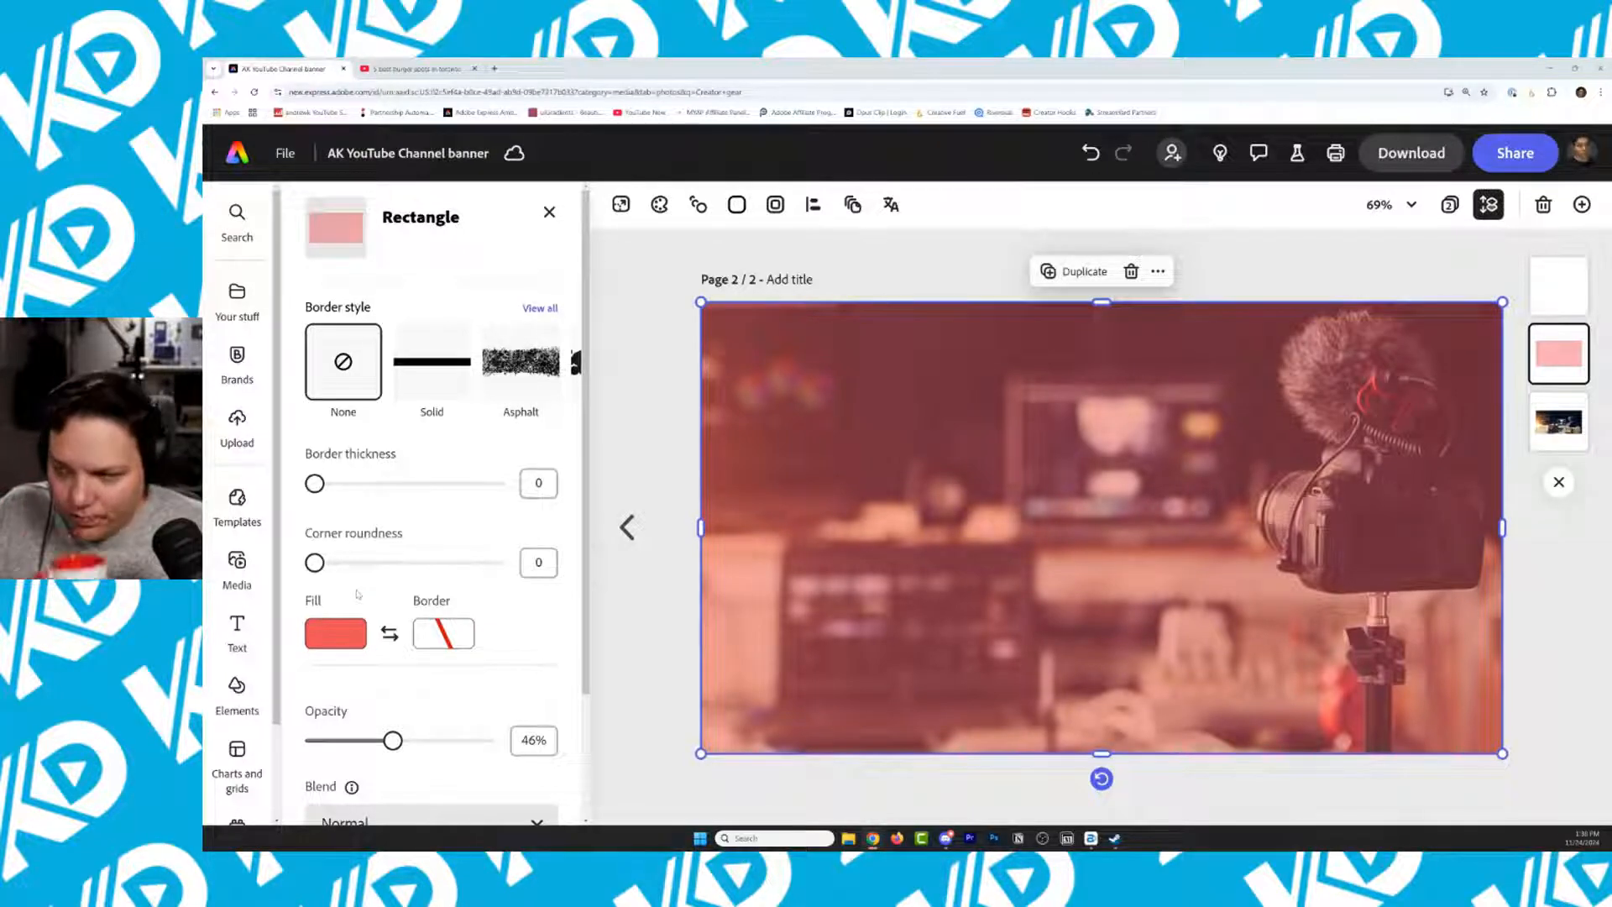
Set the layout guide's blend mode to Screen and its opacity to 100%
left_click(1559, 286)
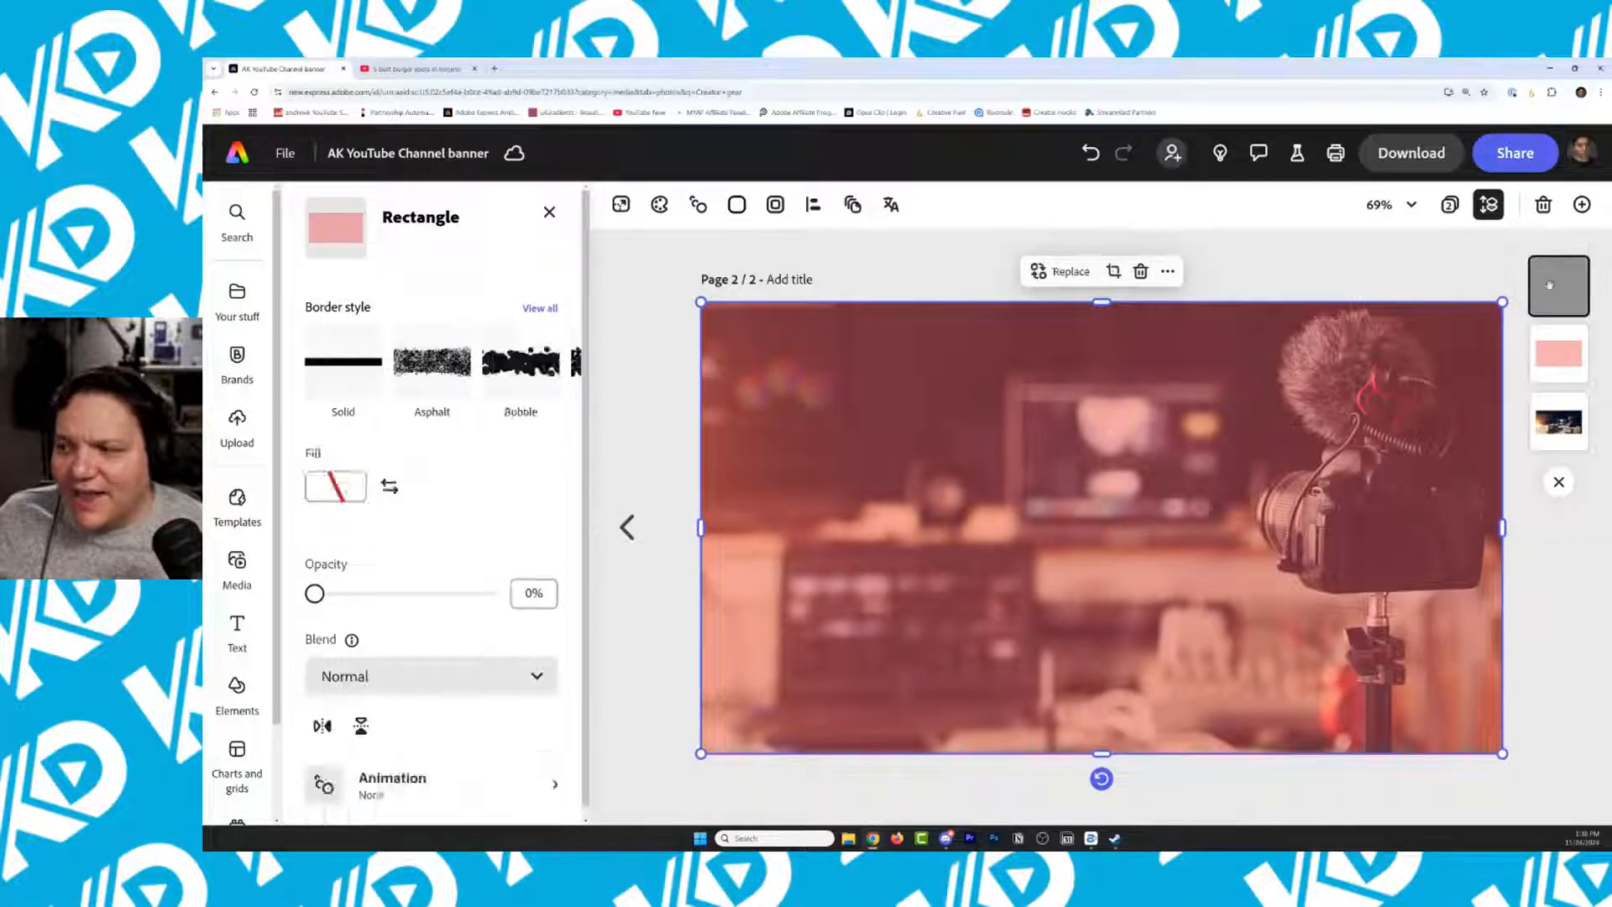
left_click(391, 638)
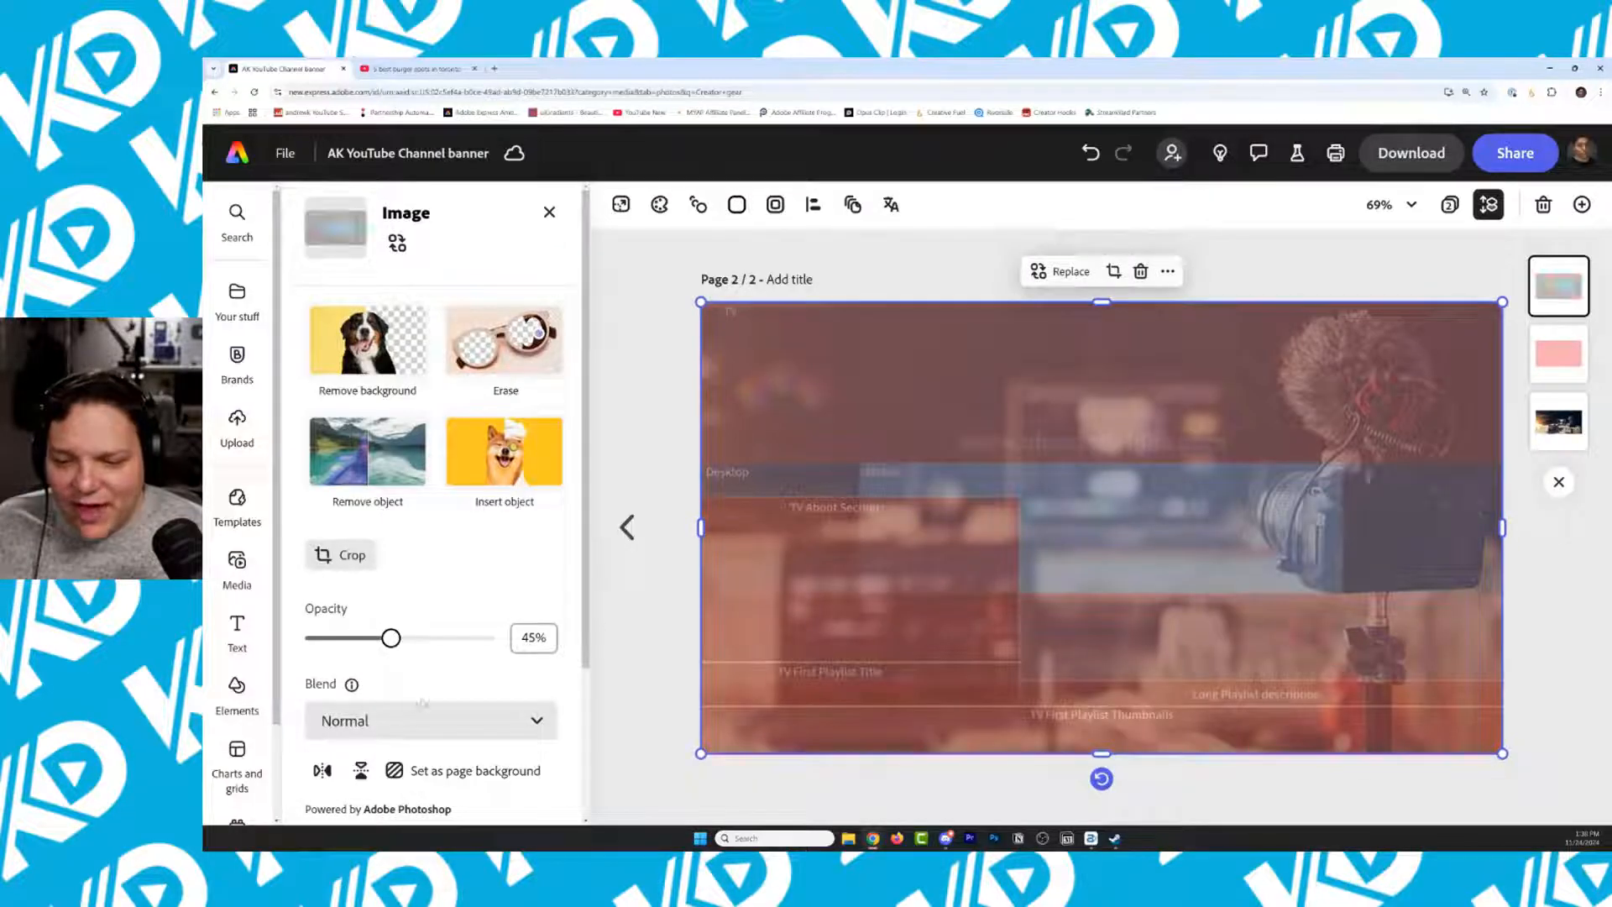
left_click(403, 720)
left_click(475, 646)
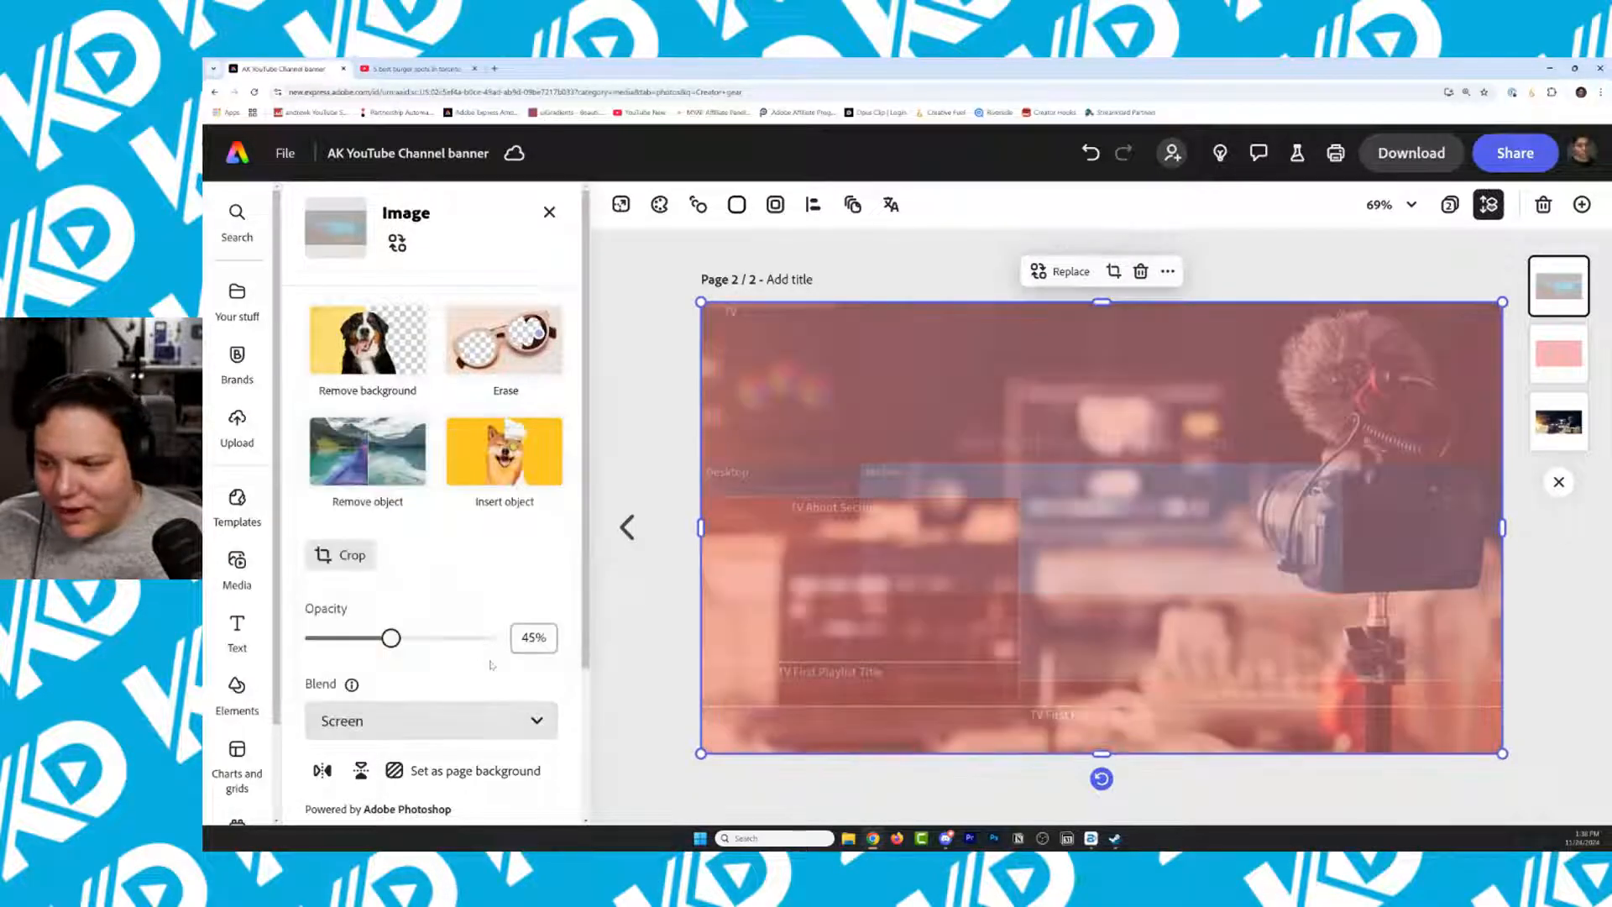
left_click_drag(410, 643, 578, 638)
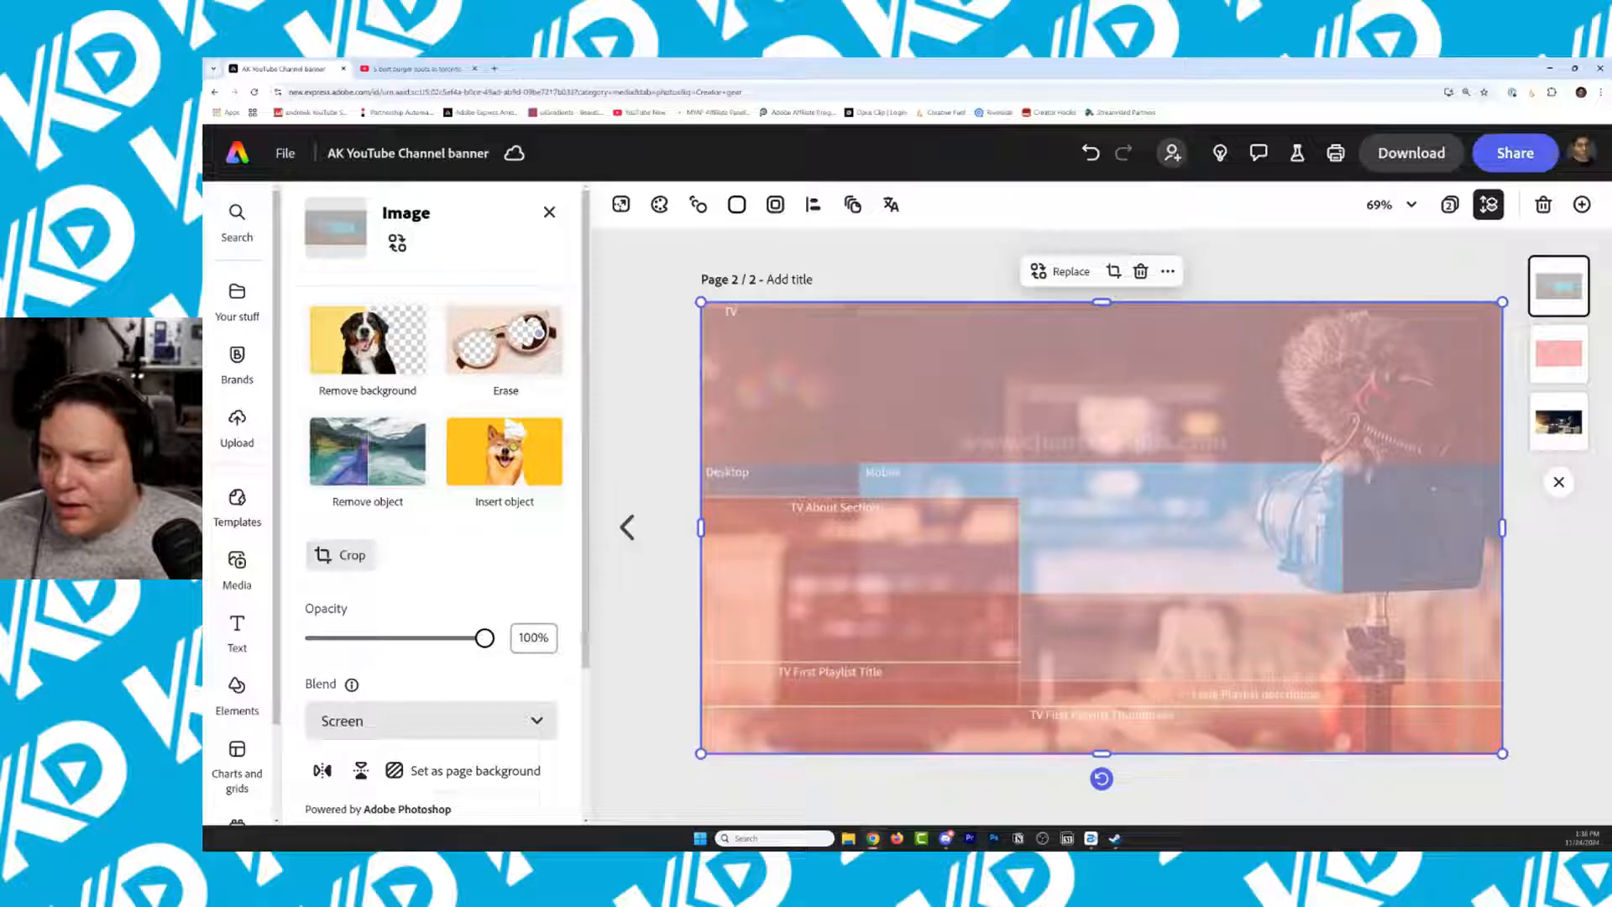
Try the Multiply blend mode on the layout guide, then return it to Screen
left_click(428, 721)
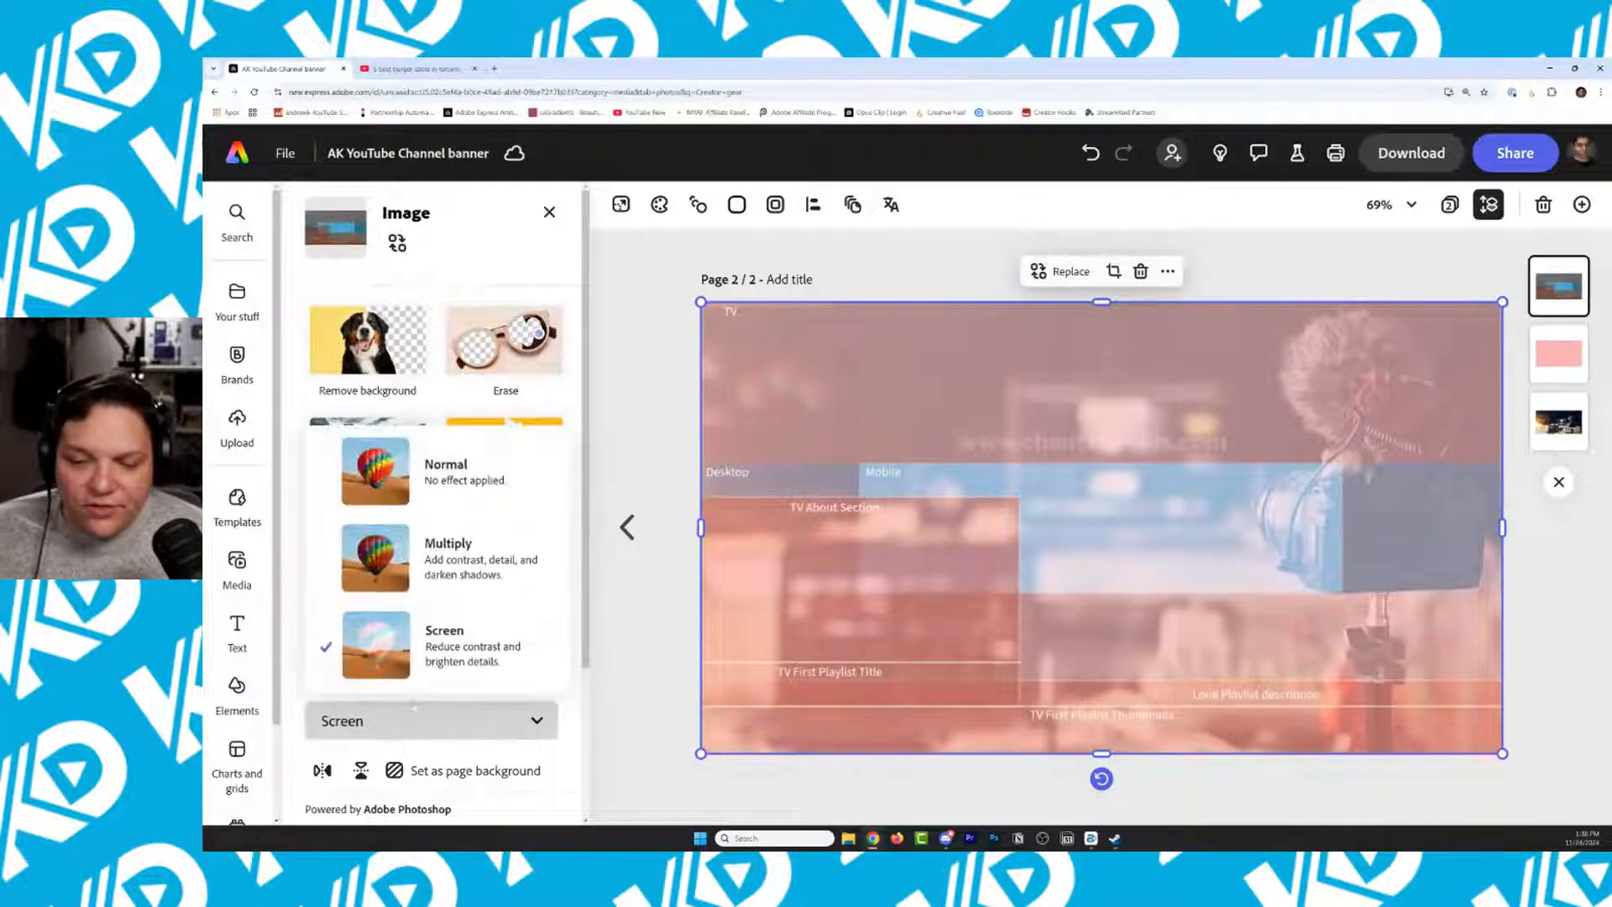
left_click(475, 560)
left_click(428, 721)
left_click(441, 672)
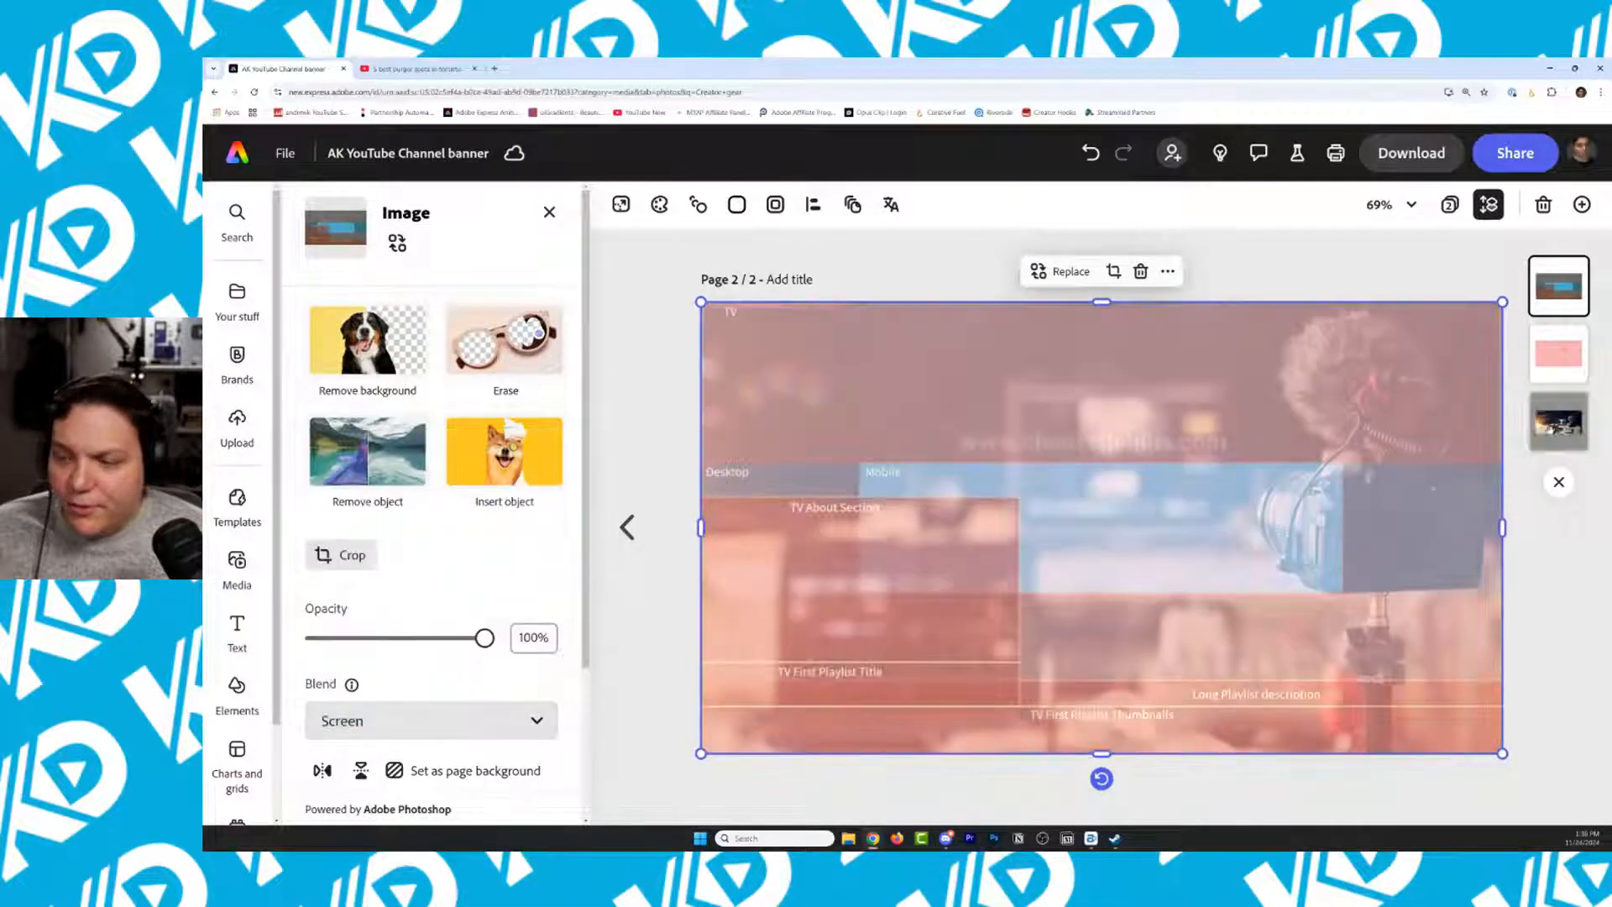
Lock the layout guide image on page 2 and select the camera photo layer
right_click(1164, 436)
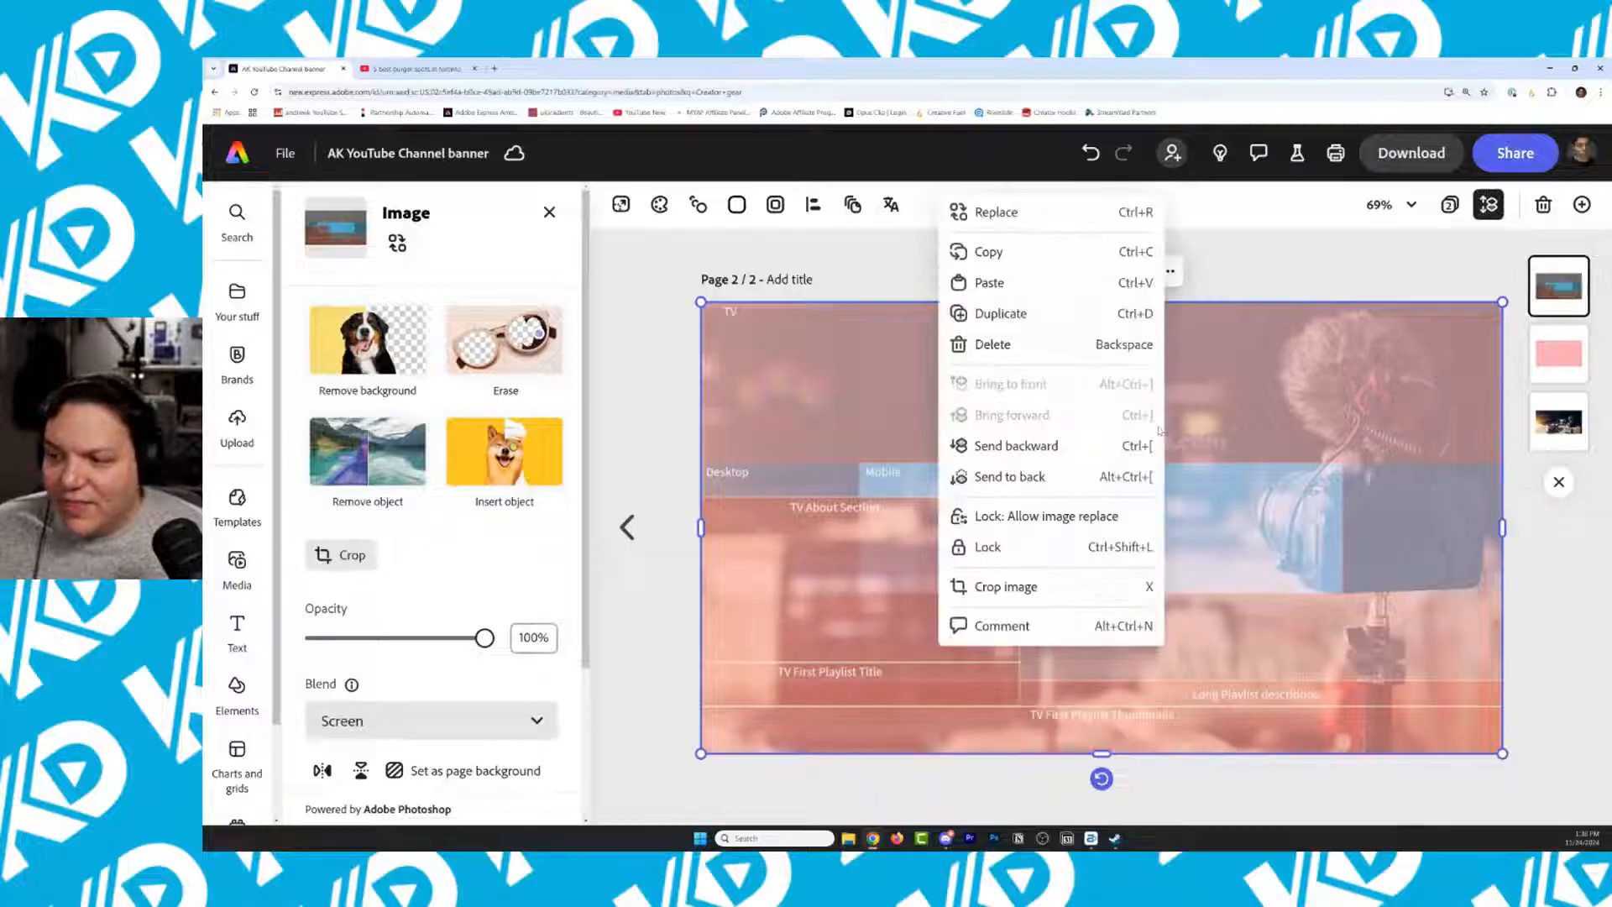
left_click(989, 547)
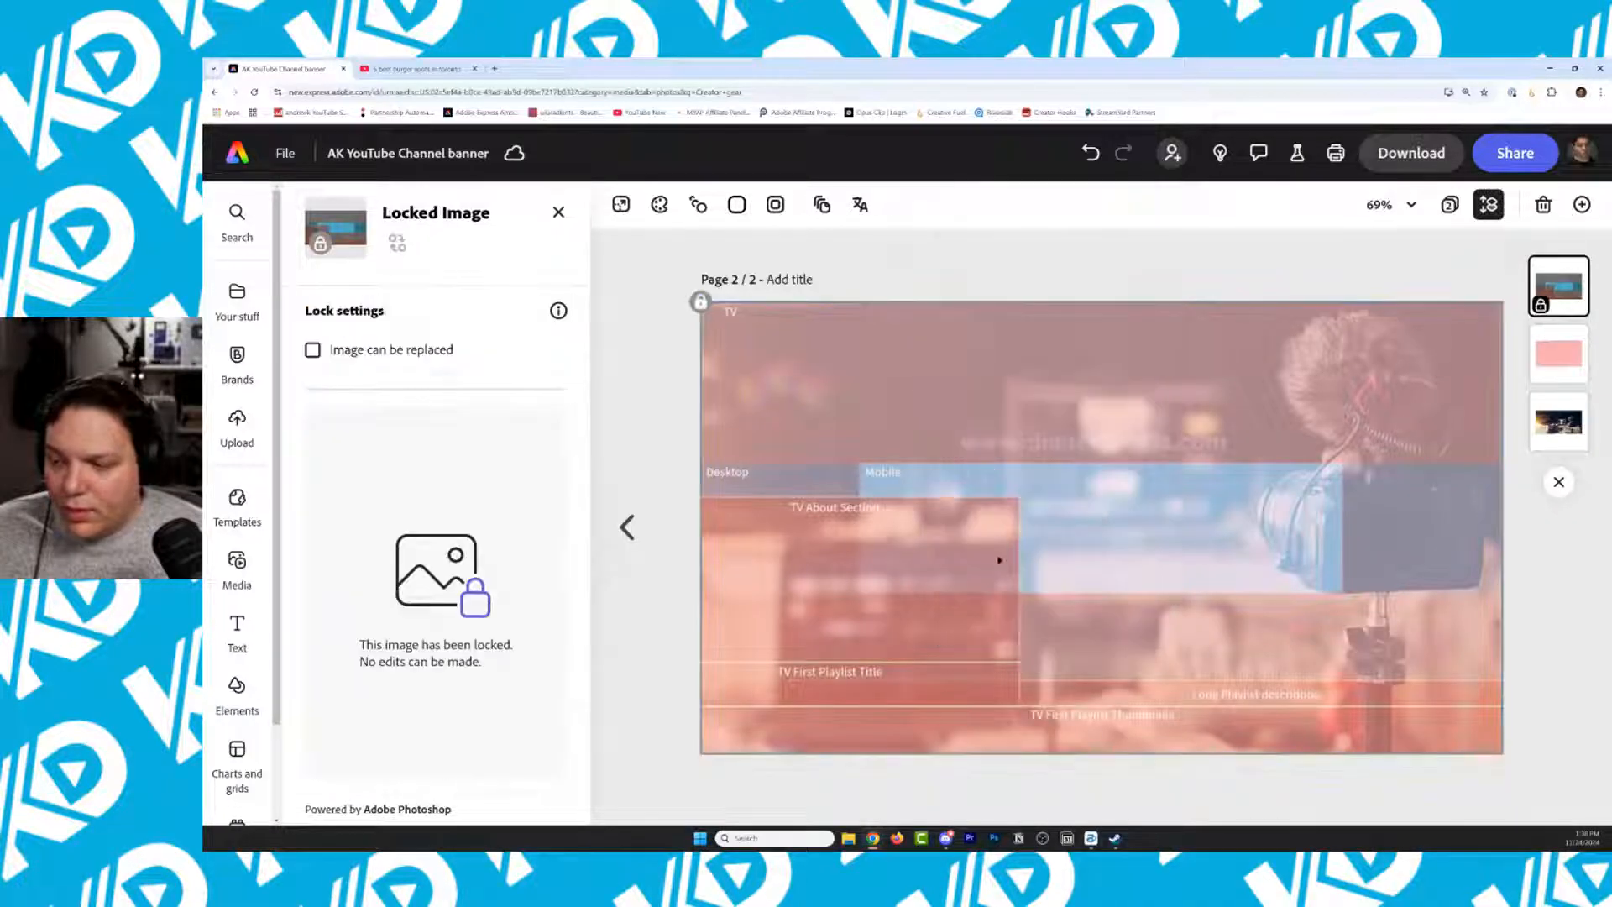
left_click(1584, 374)
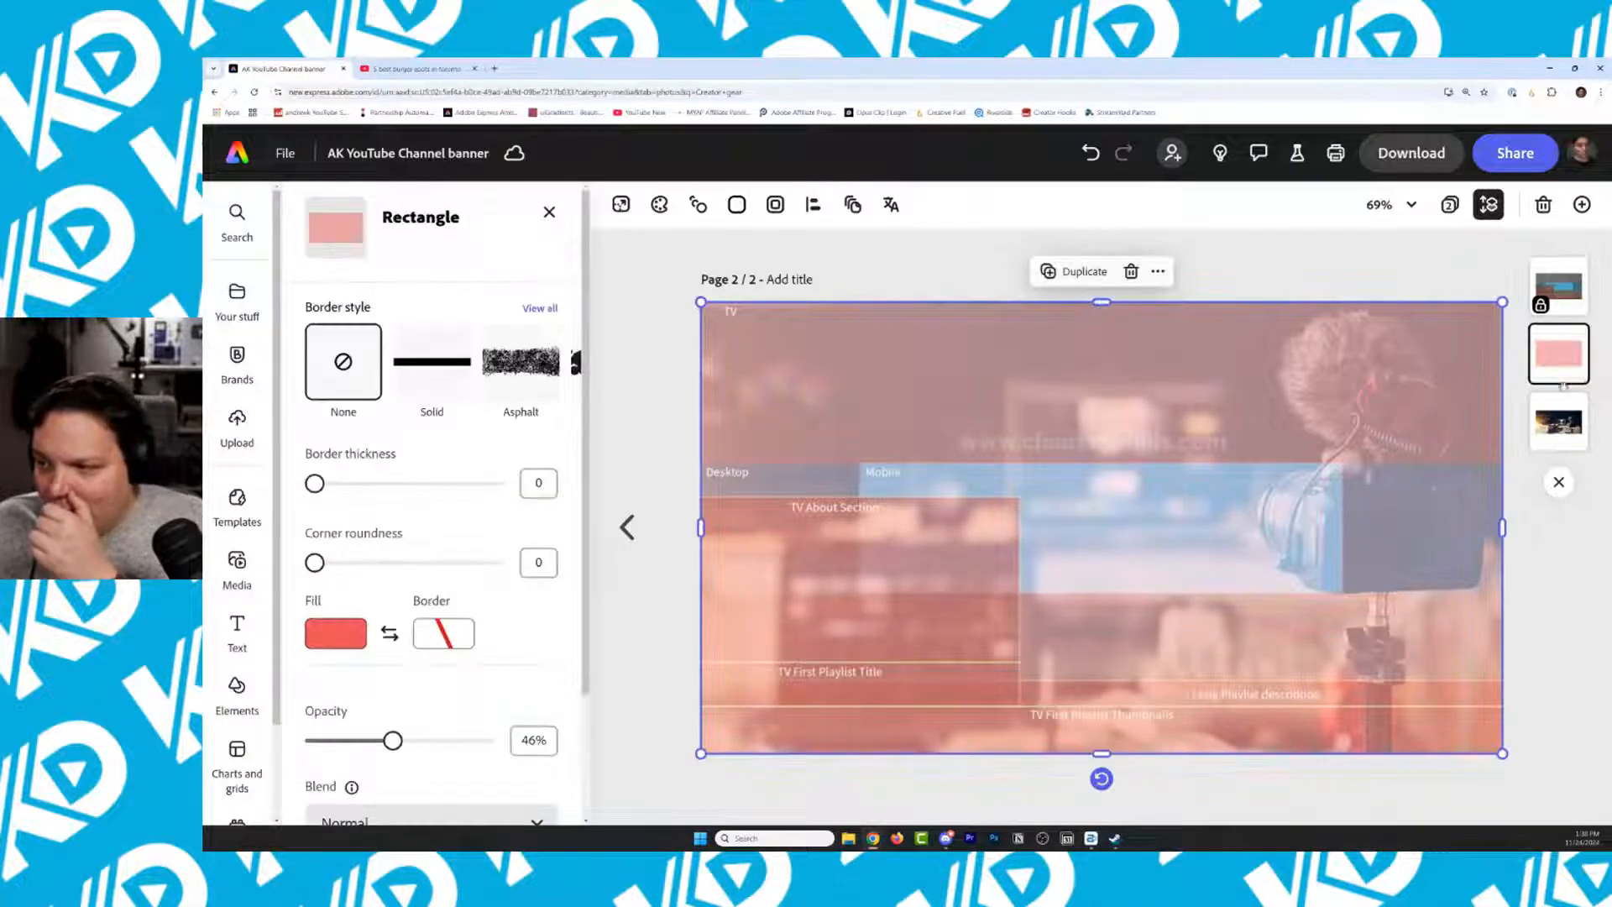
mouse_move(1556, 435)
left_mouse_down()
mouse_move(1561, 359)
mouse_move(1565, 422)
left_mouse_up()
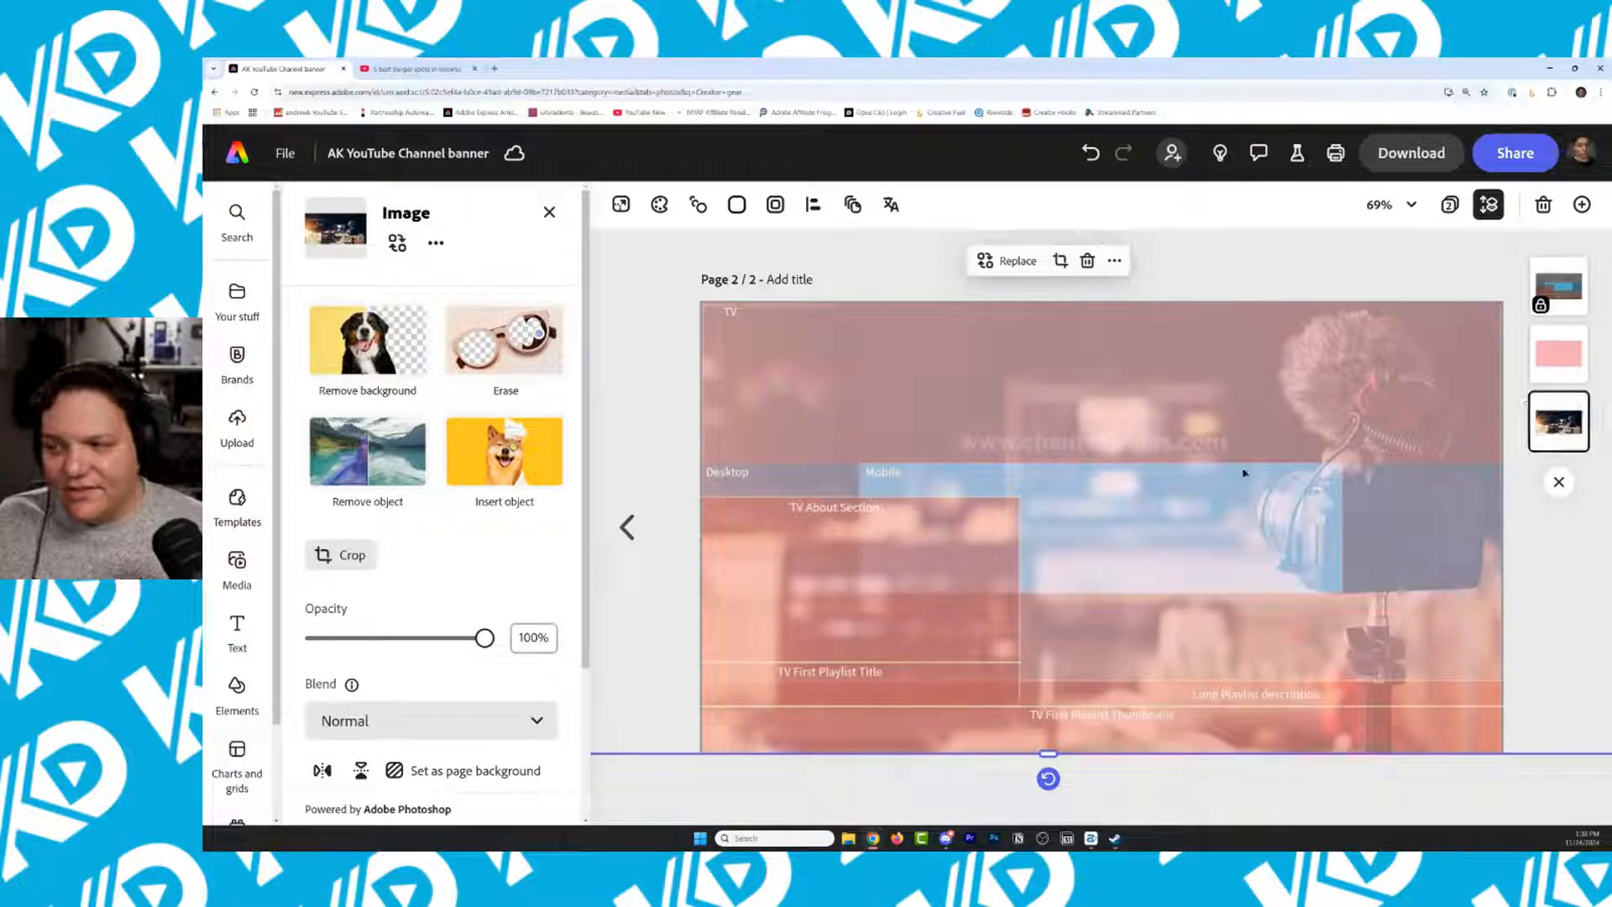
Go to page 1 and set its layout guide image's opacity to 0%
left_click(628, 527)
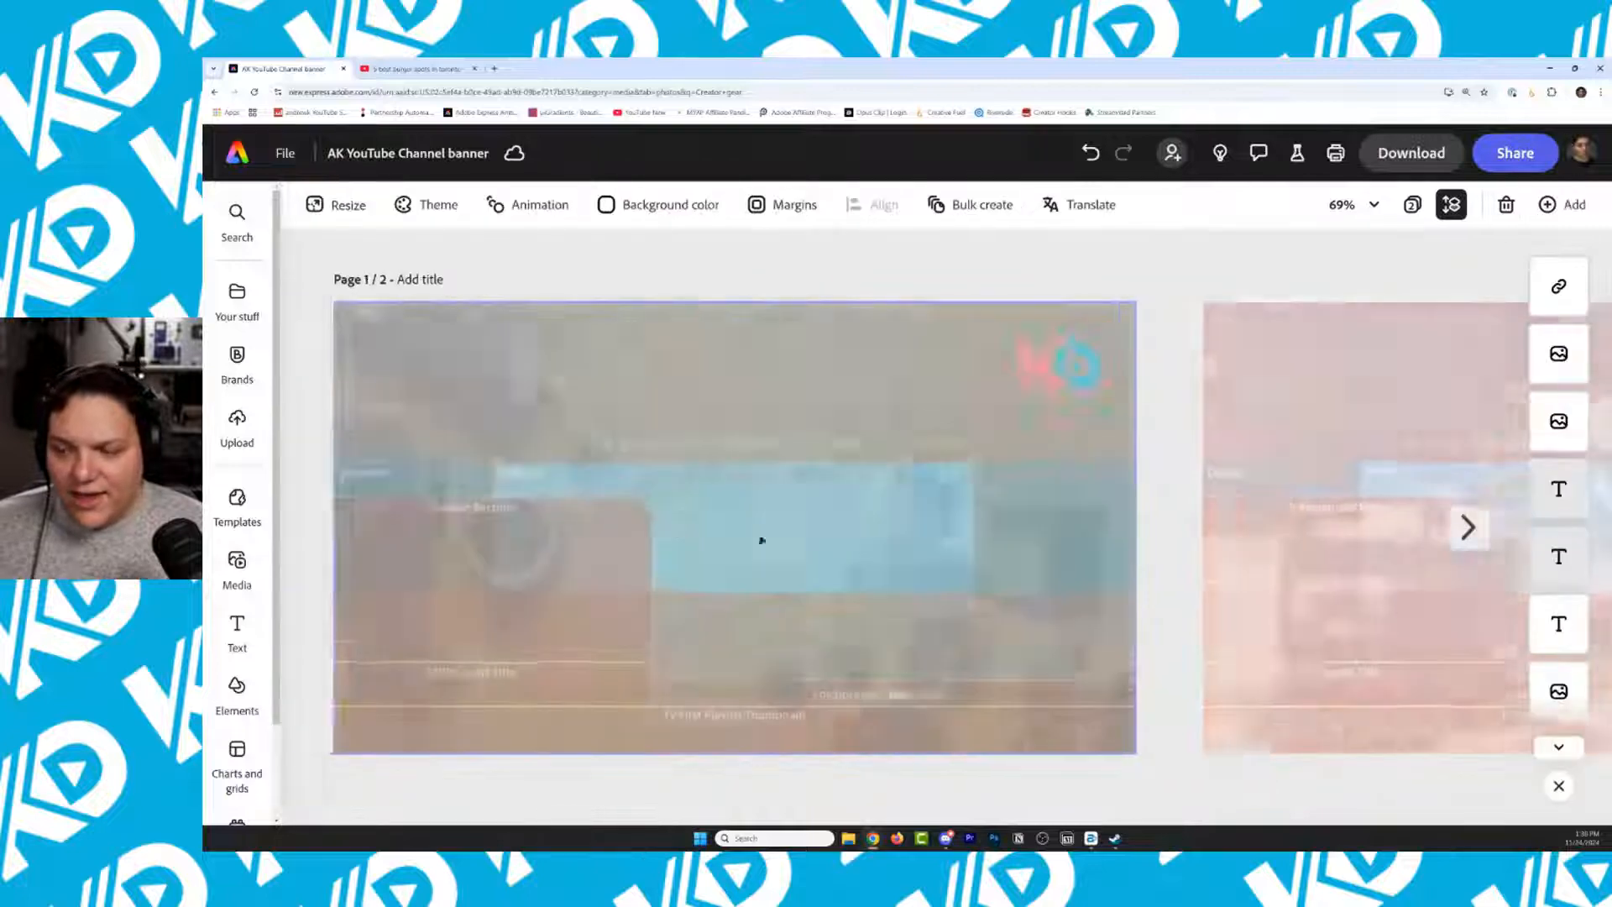
left_click(1559, 354)
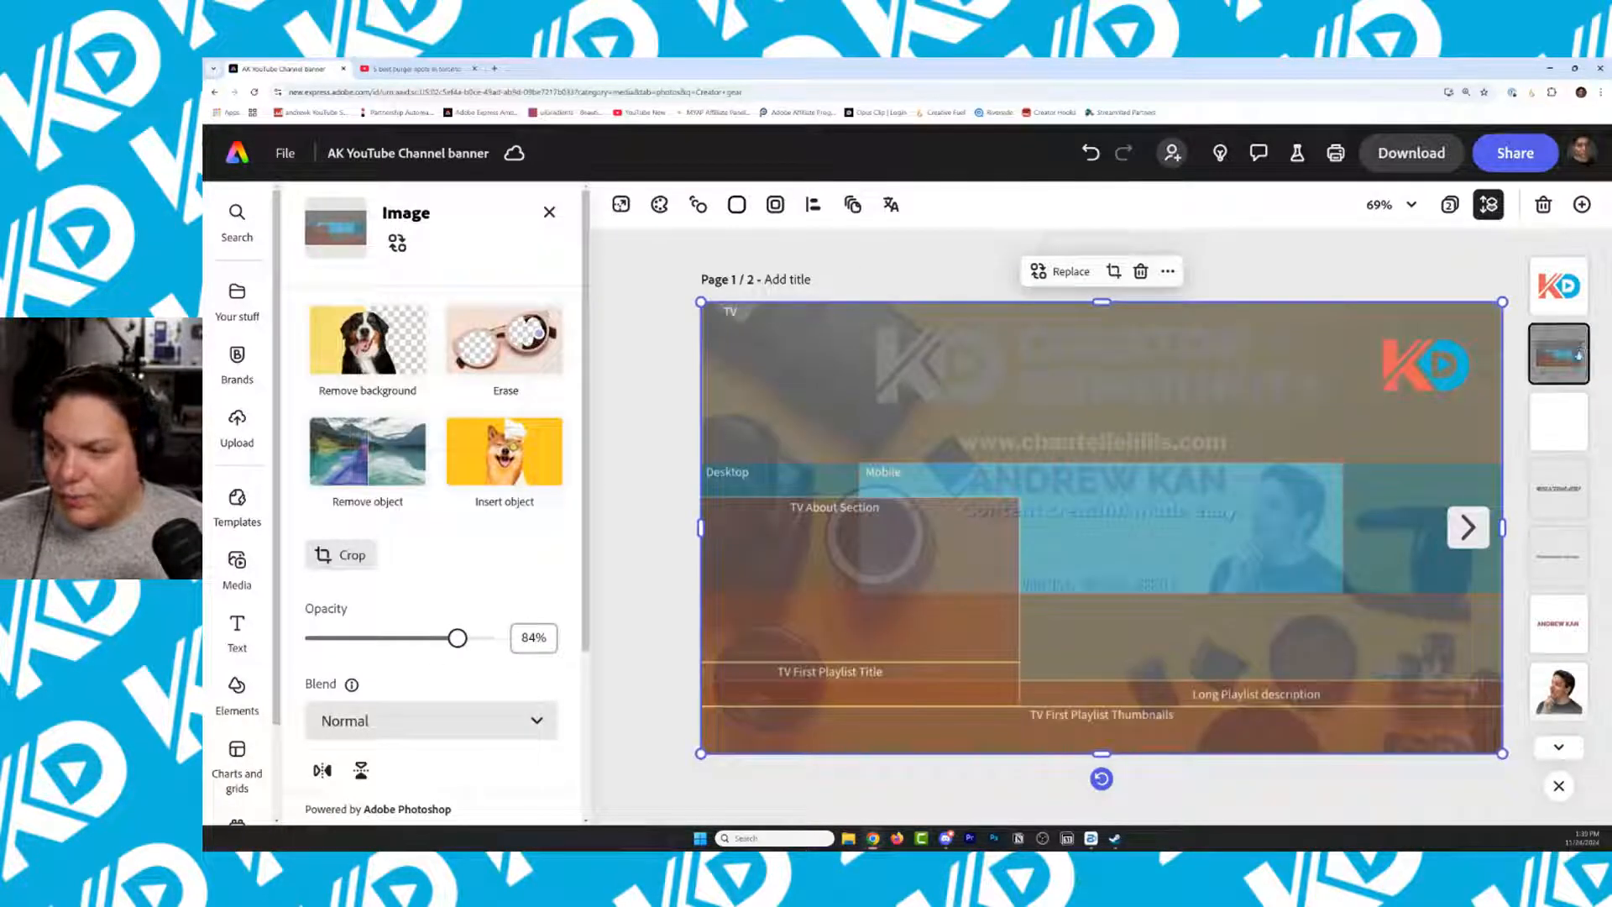
left_click_drag(456, 638, 314, 638)
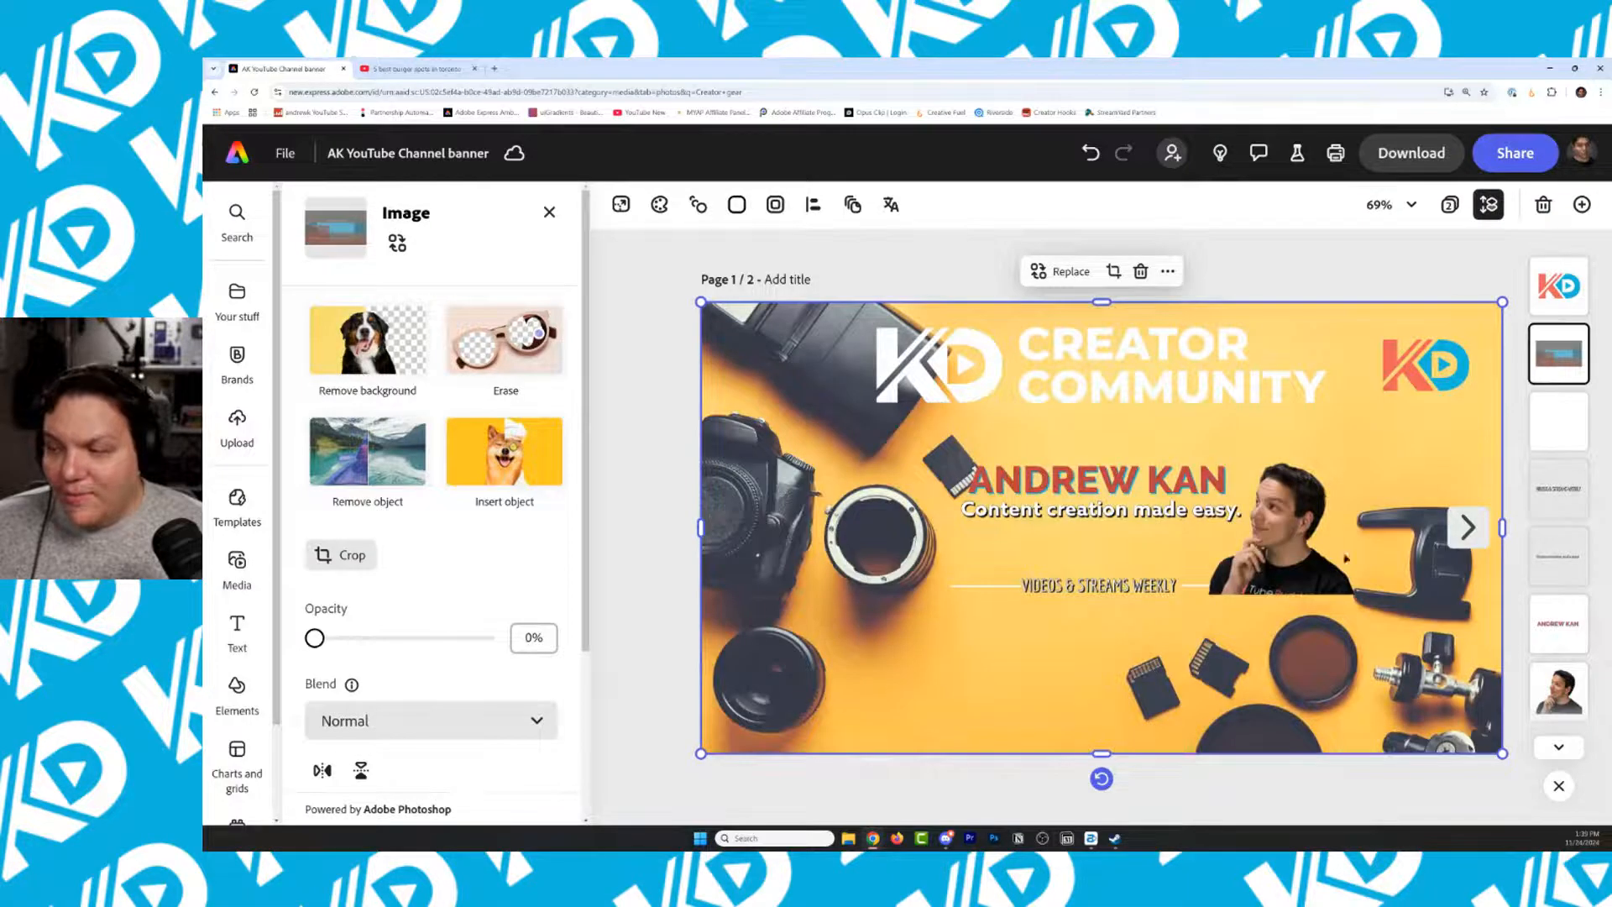
Select the red name title on page 1 and open its additional object options
left_click(1576, 634)
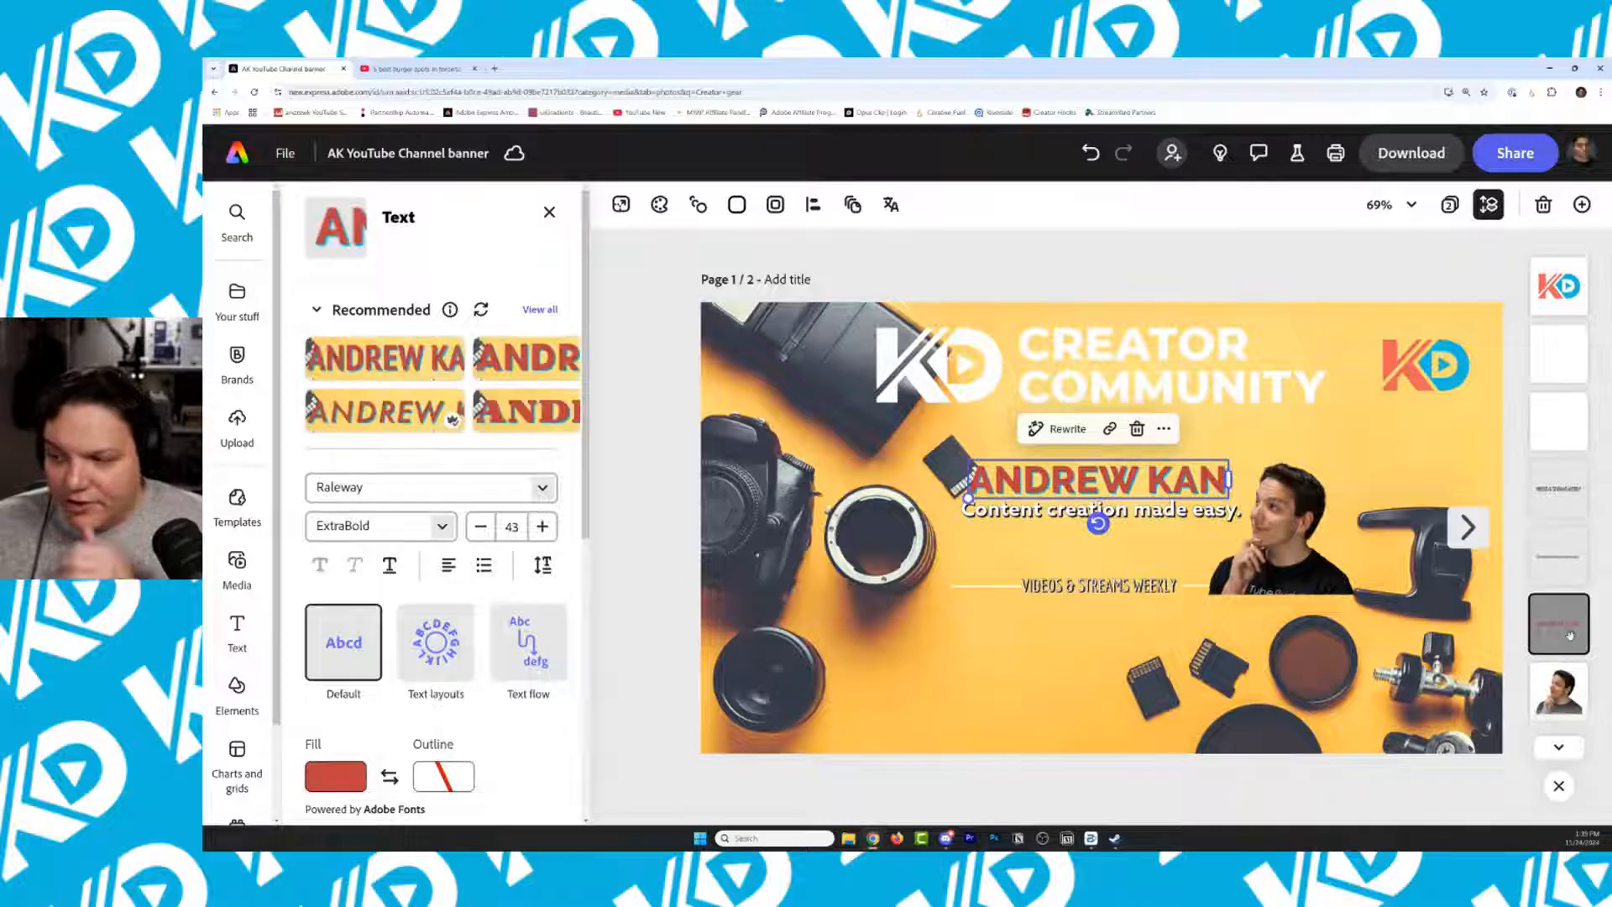
left_click(1162, 429)
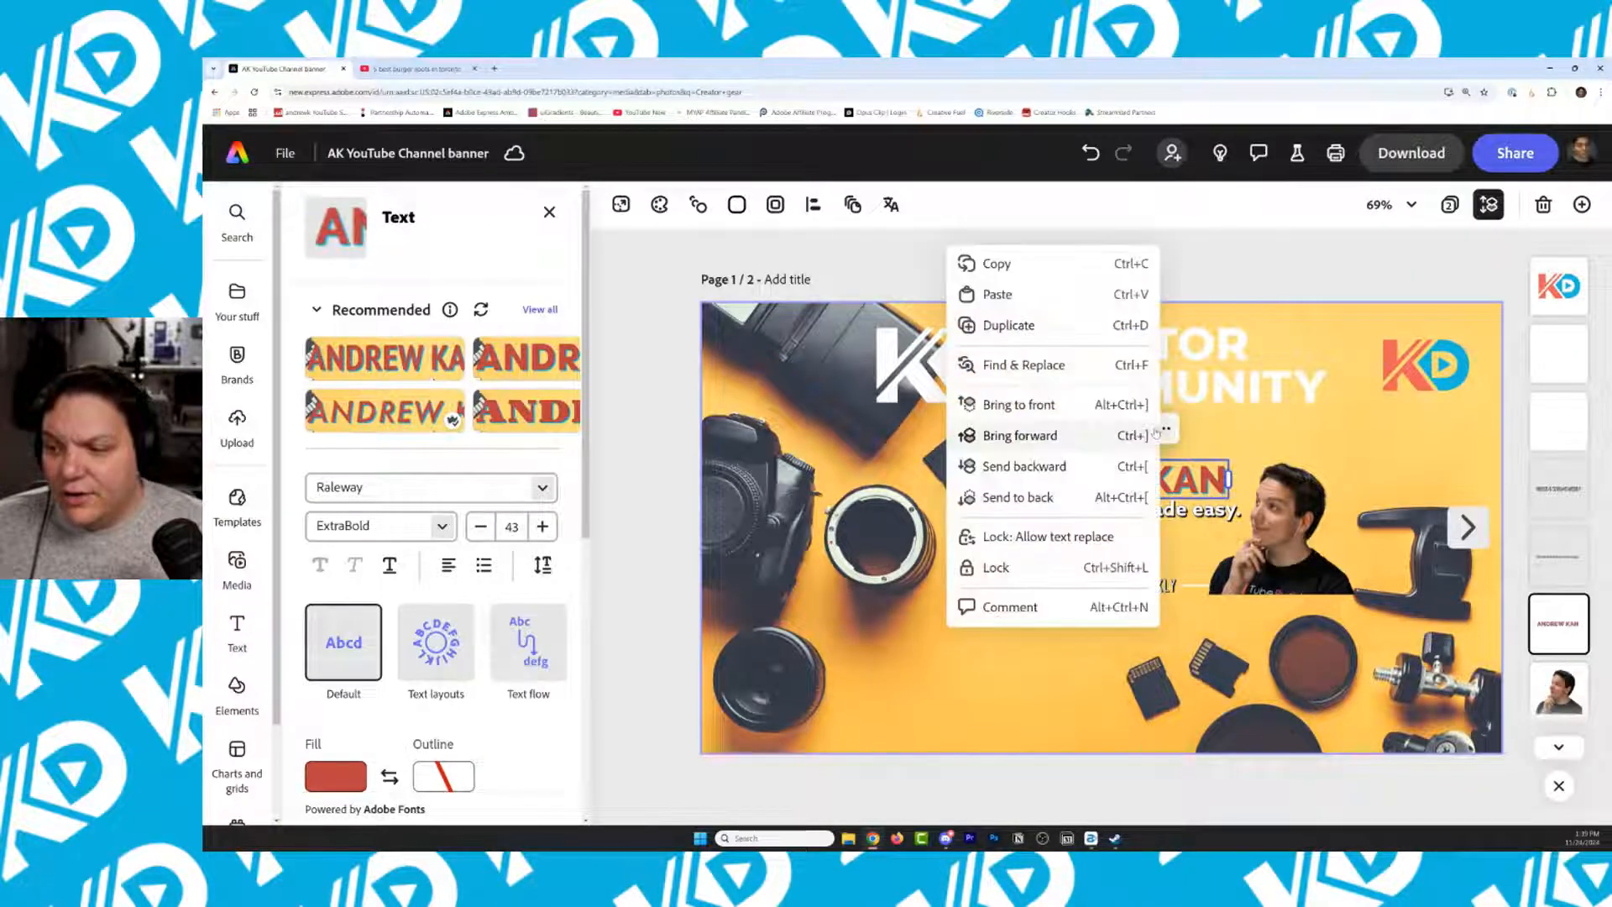
Copy the red channel name text from page 1 and paste it onto page 2
left_click(998, 263)
left_click(1468, 527)
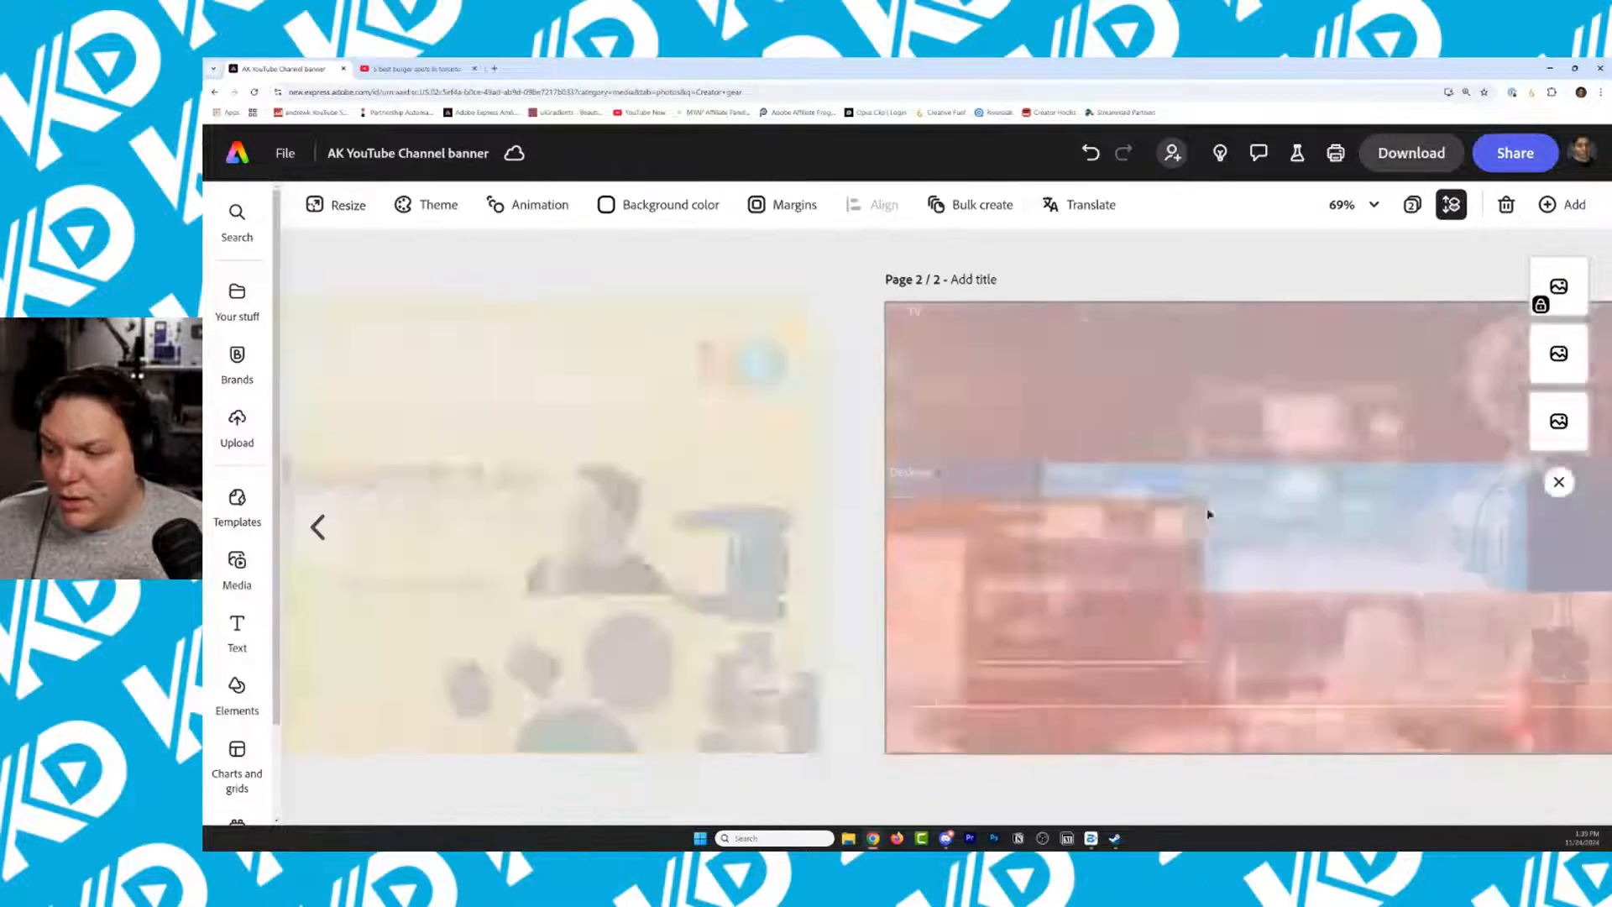
left_click(1079, 406)
type("ANDREW KAN")
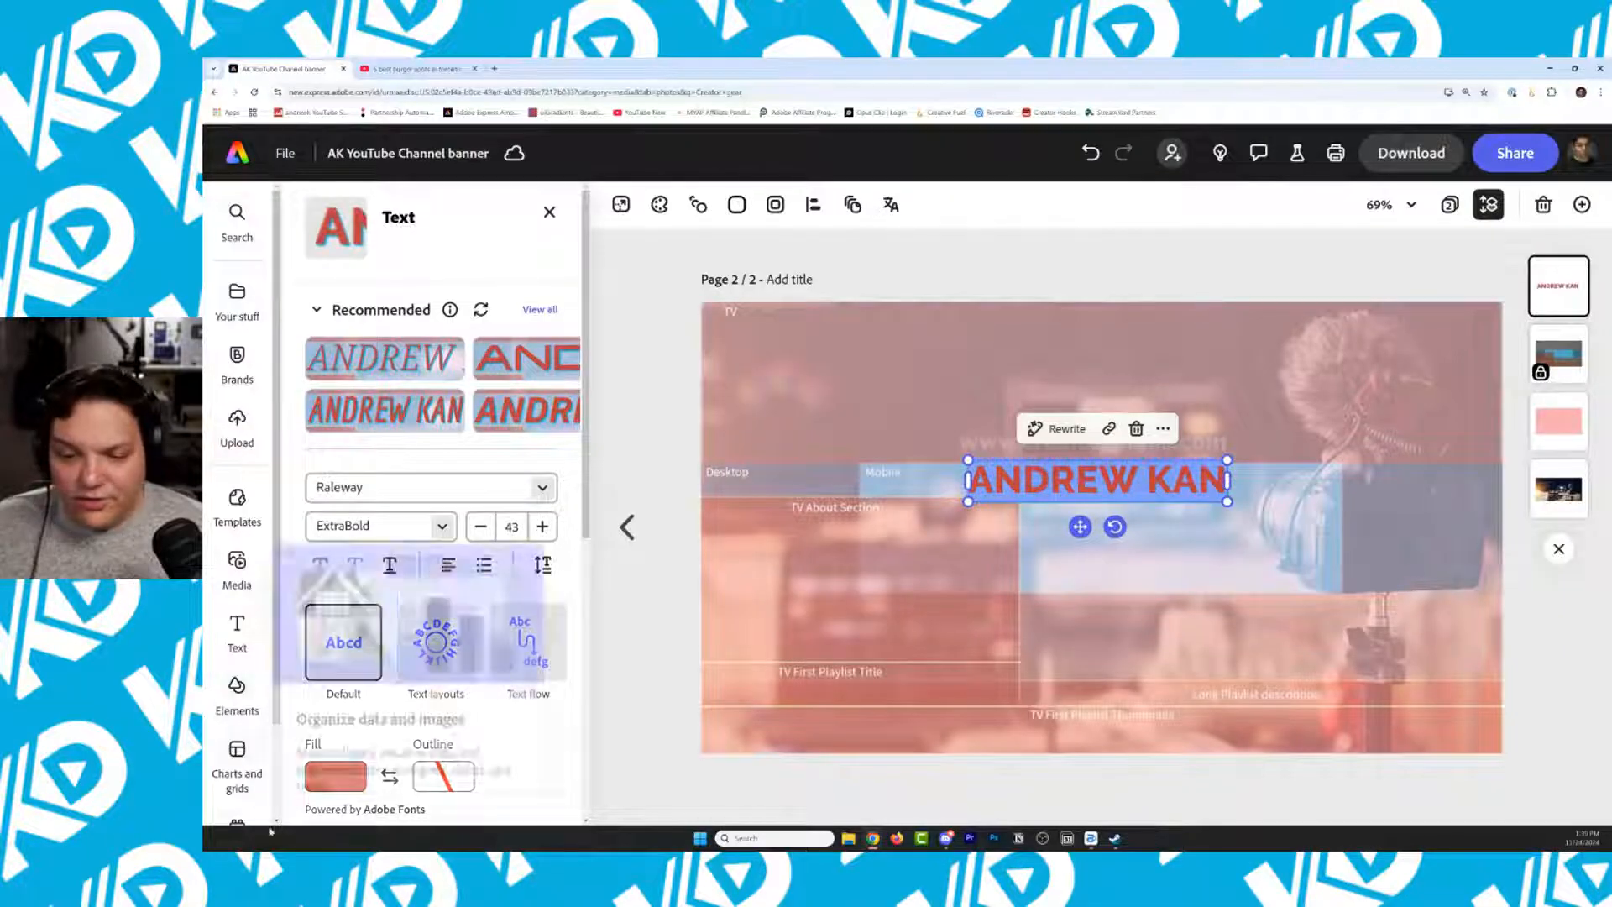
Set the fill colour of the pasted name text on page 2 to white
left_click(340, 775)
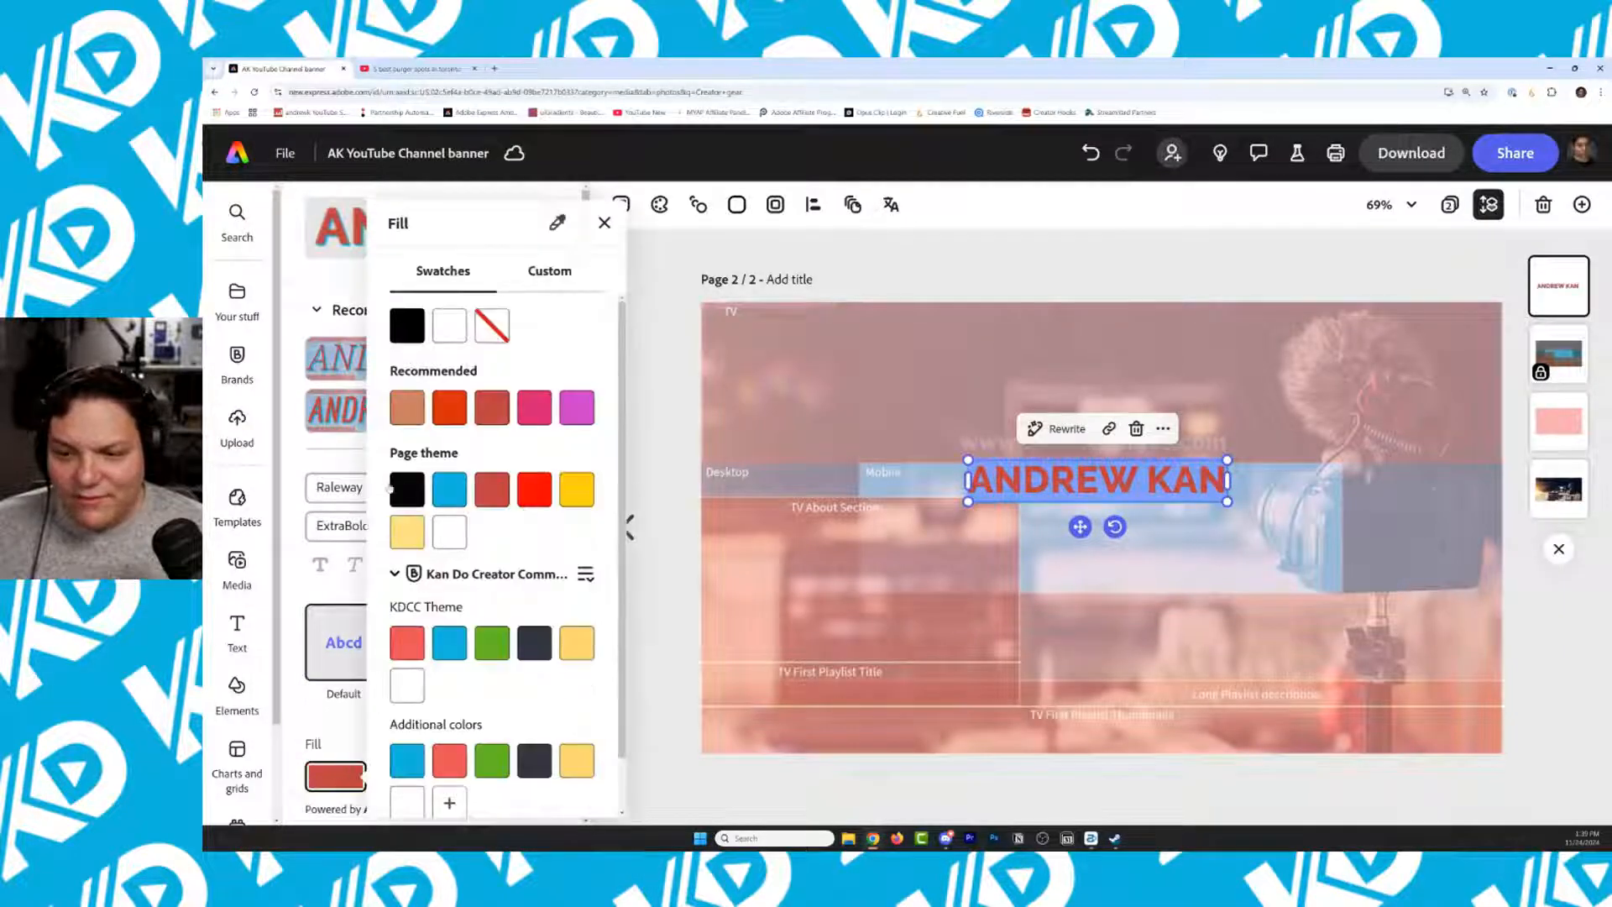
left_click(410, 491)
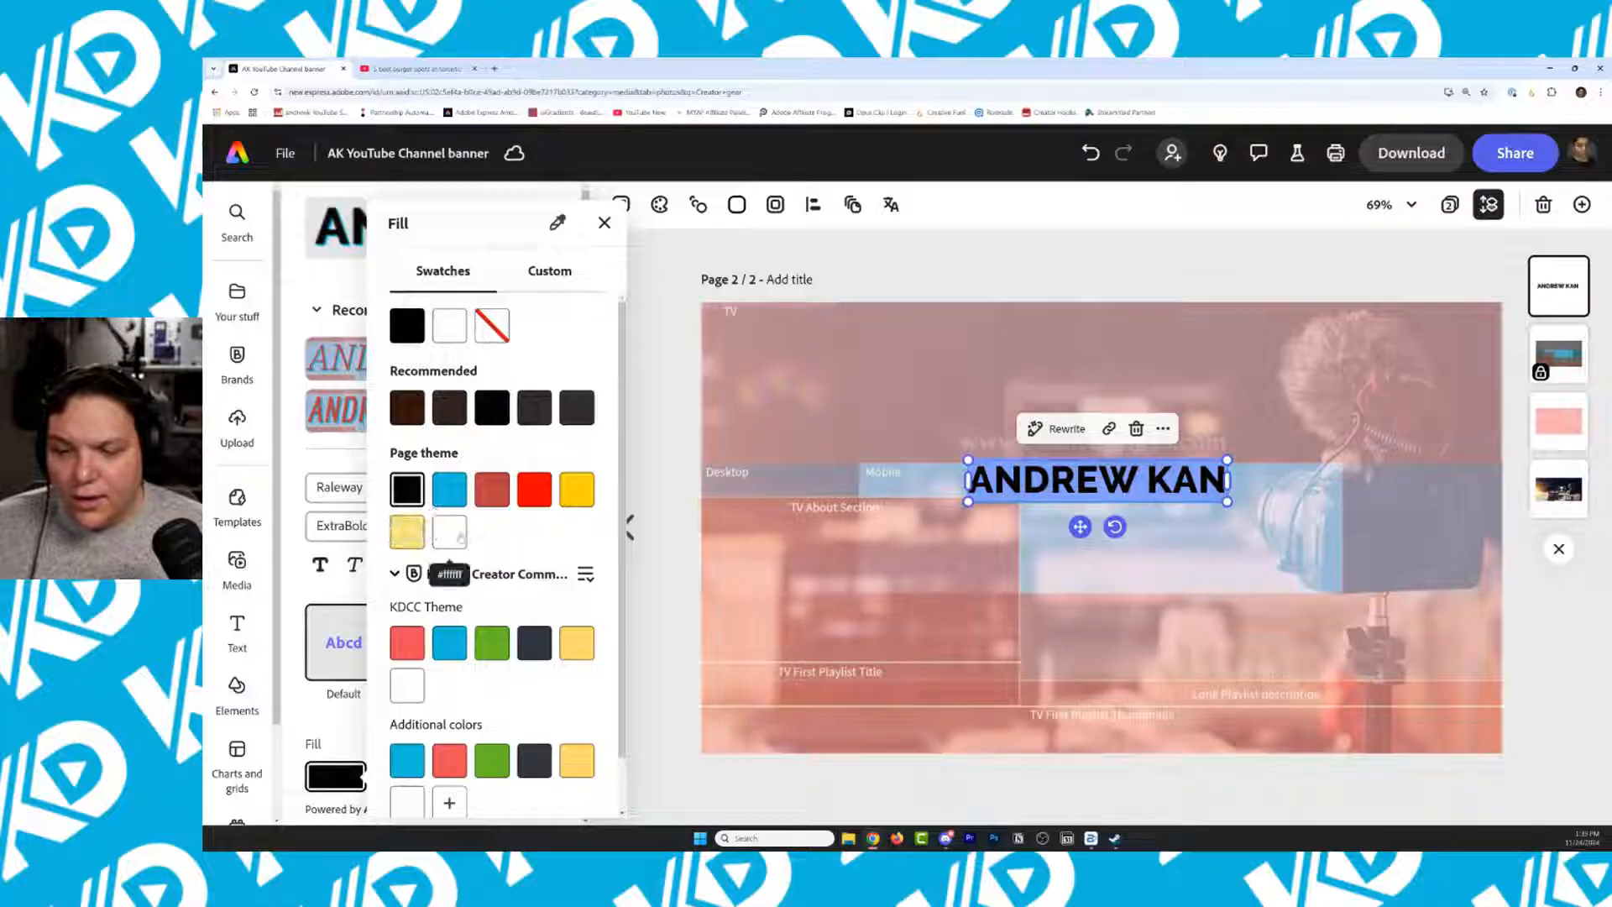
left_click(453, 534)
left_click(1266, 283)
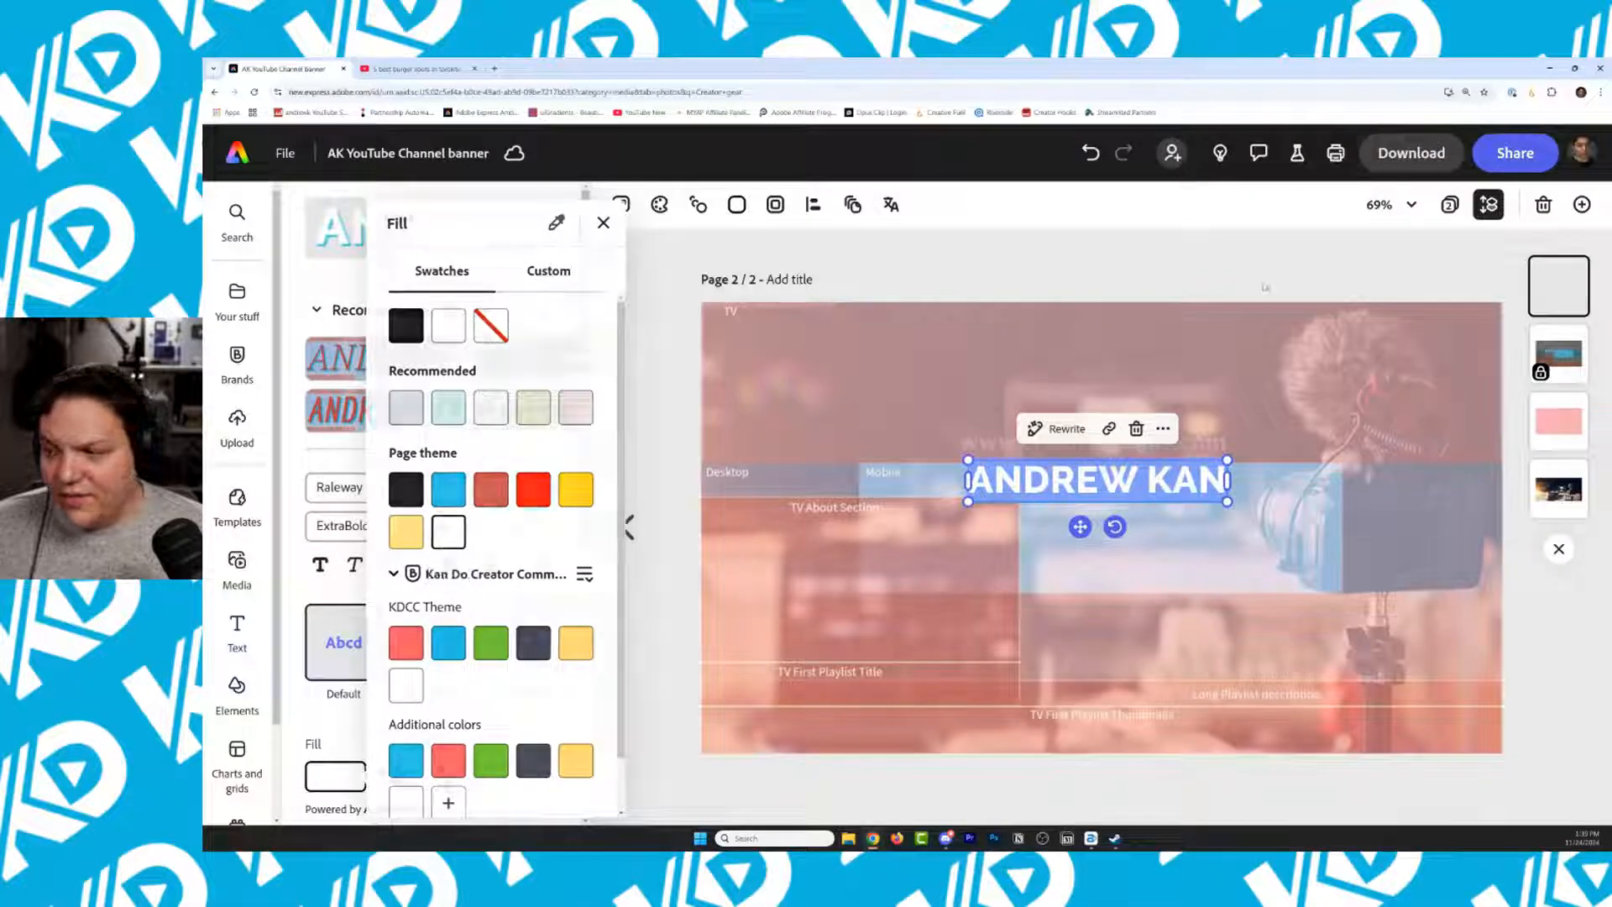
Open the name text's custom shadow settings and enlarge the text slightly to font size 46
scroll(539, 643, "down", 10)
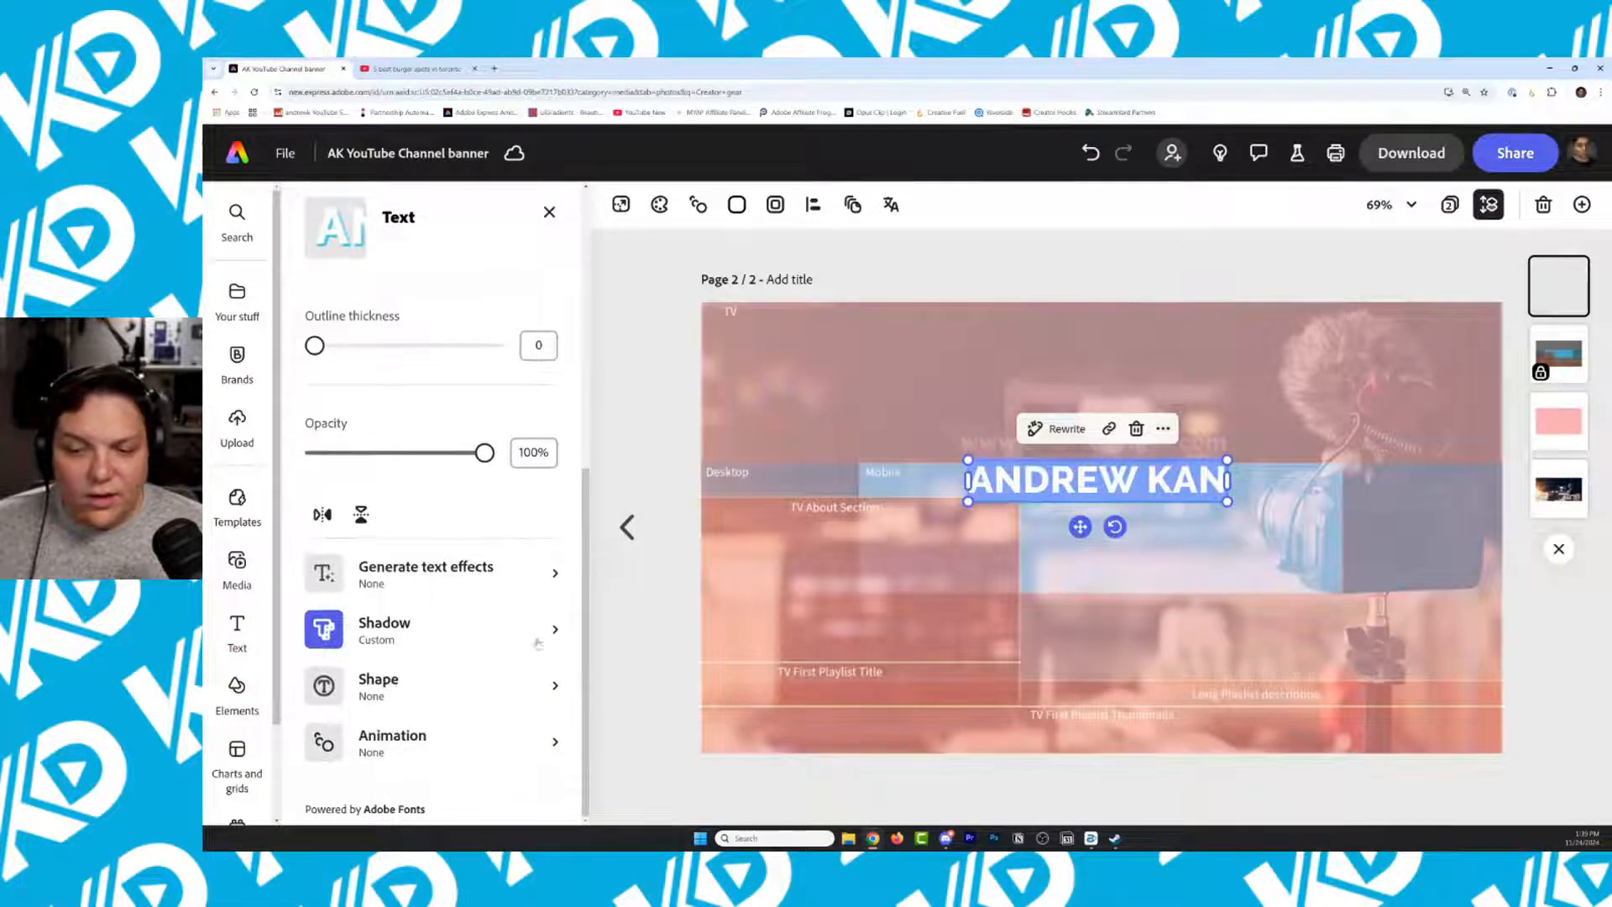
left_click(555, 630)
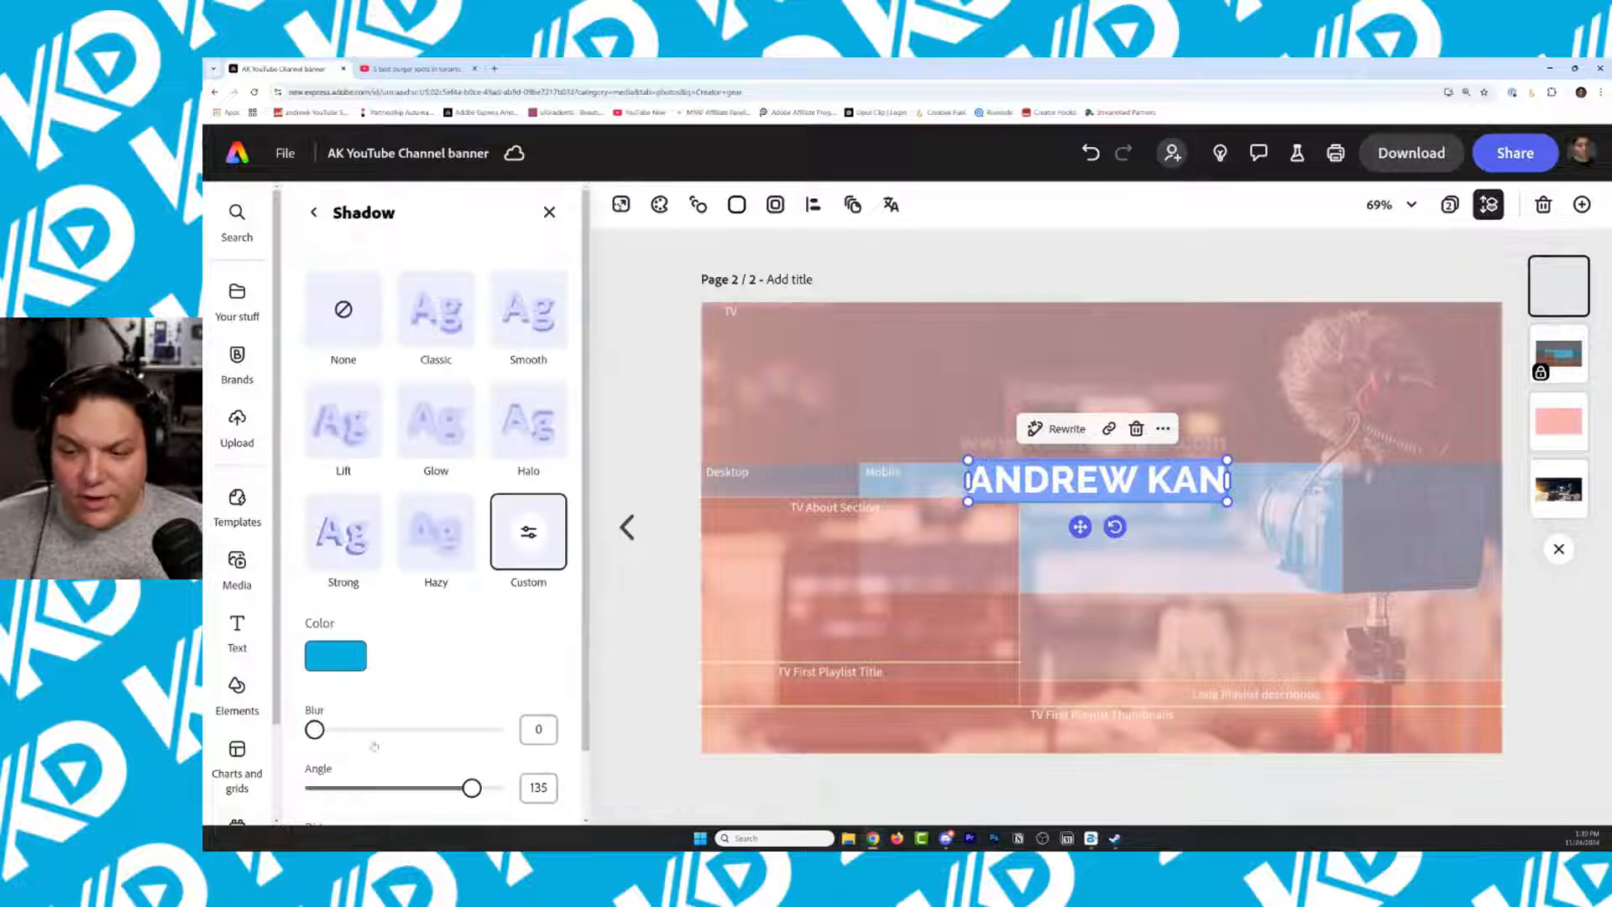
left_click(327, 660)
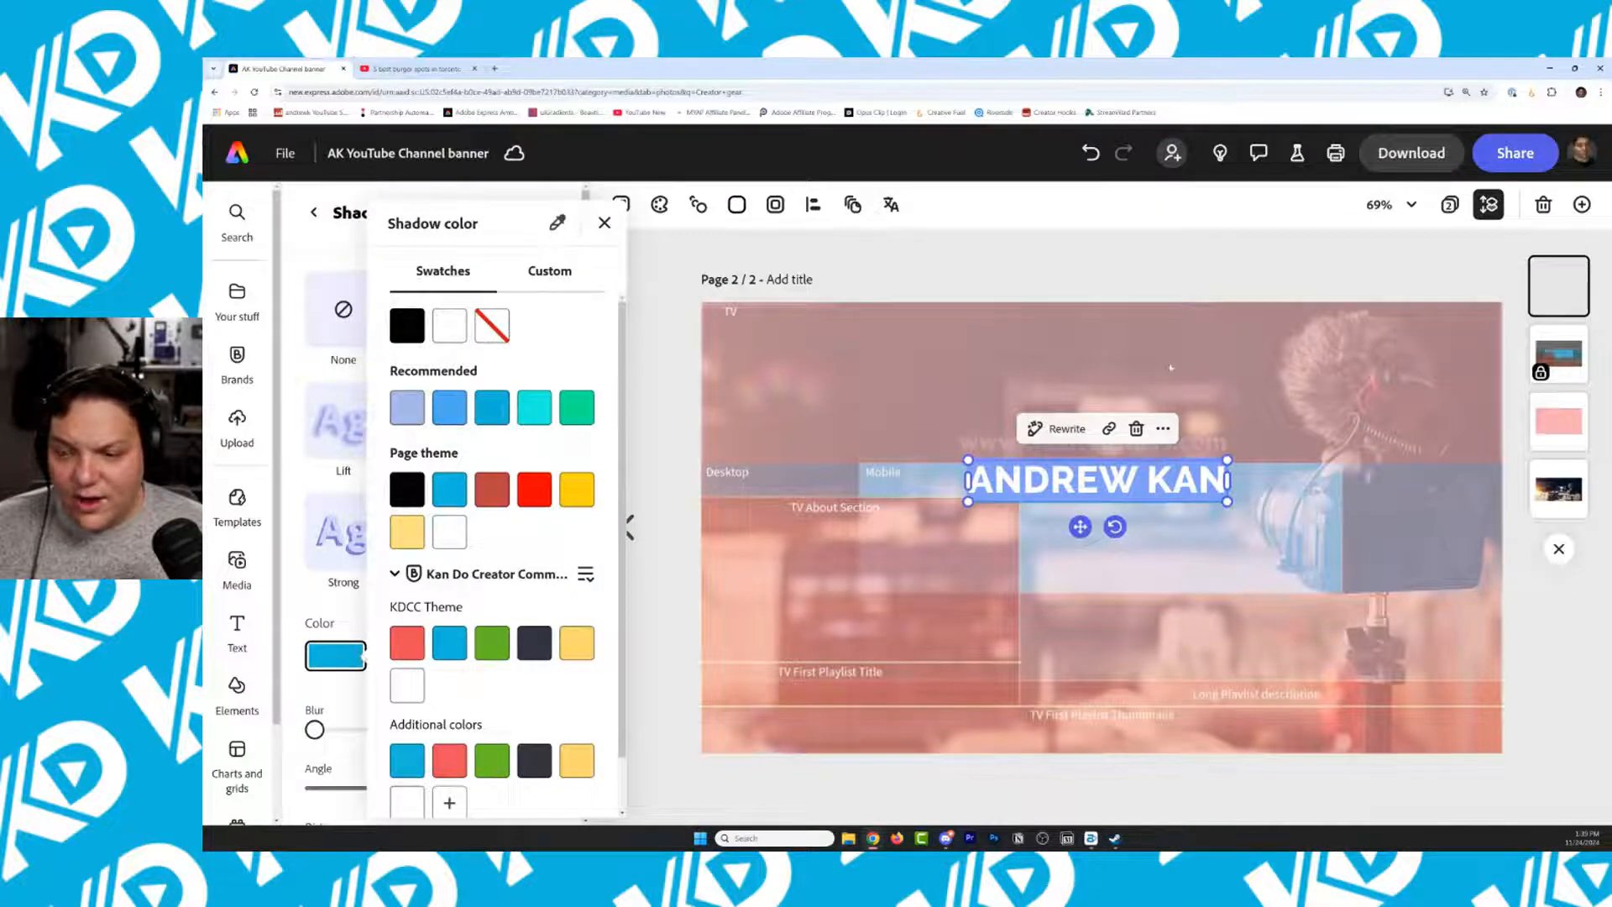
left_click(1170, 367)
left_click(1112, 255)
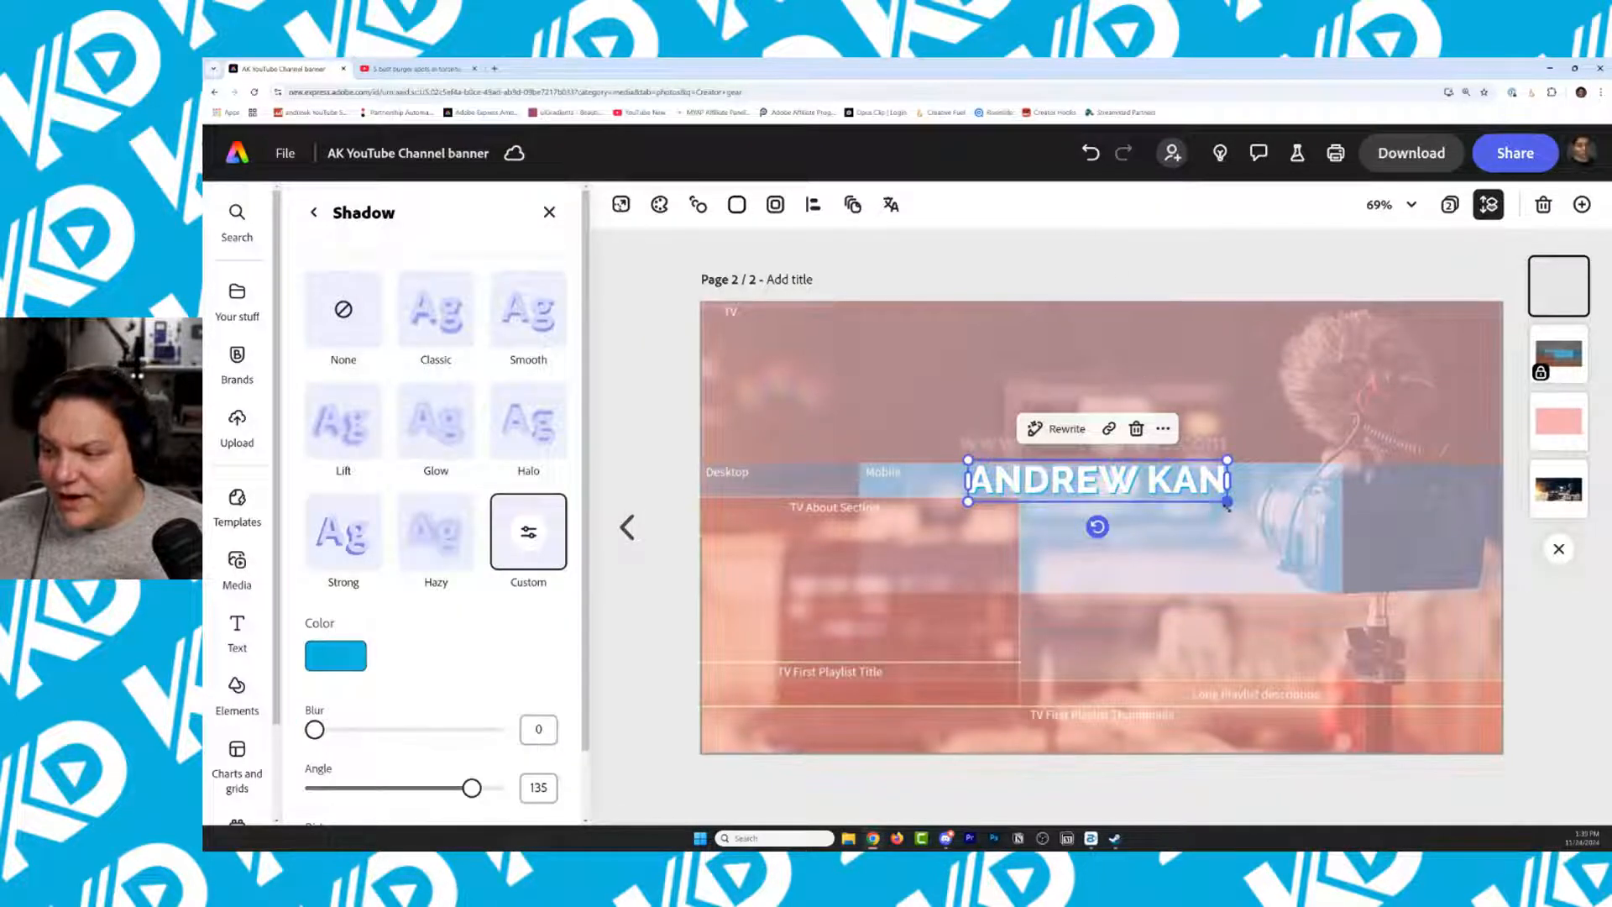
left_click_drag(1228, 504, 1245, 507)
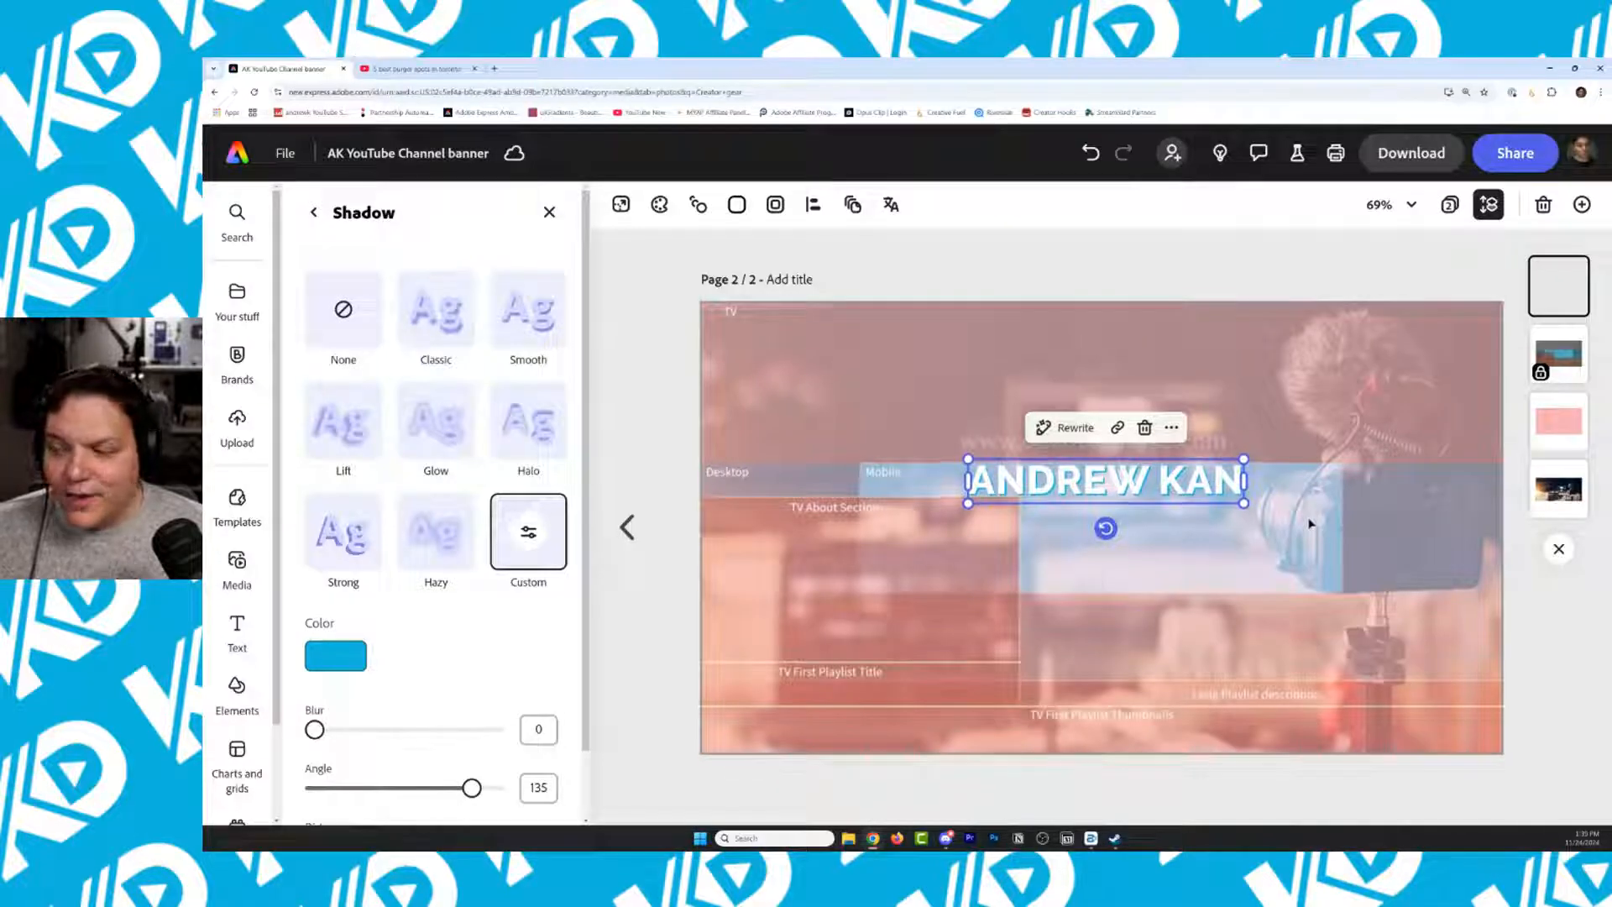
Change the name text's shadow colour to the dark charcoal swatch of the KDCC Theme and deselect the text
left_click(329, 667)
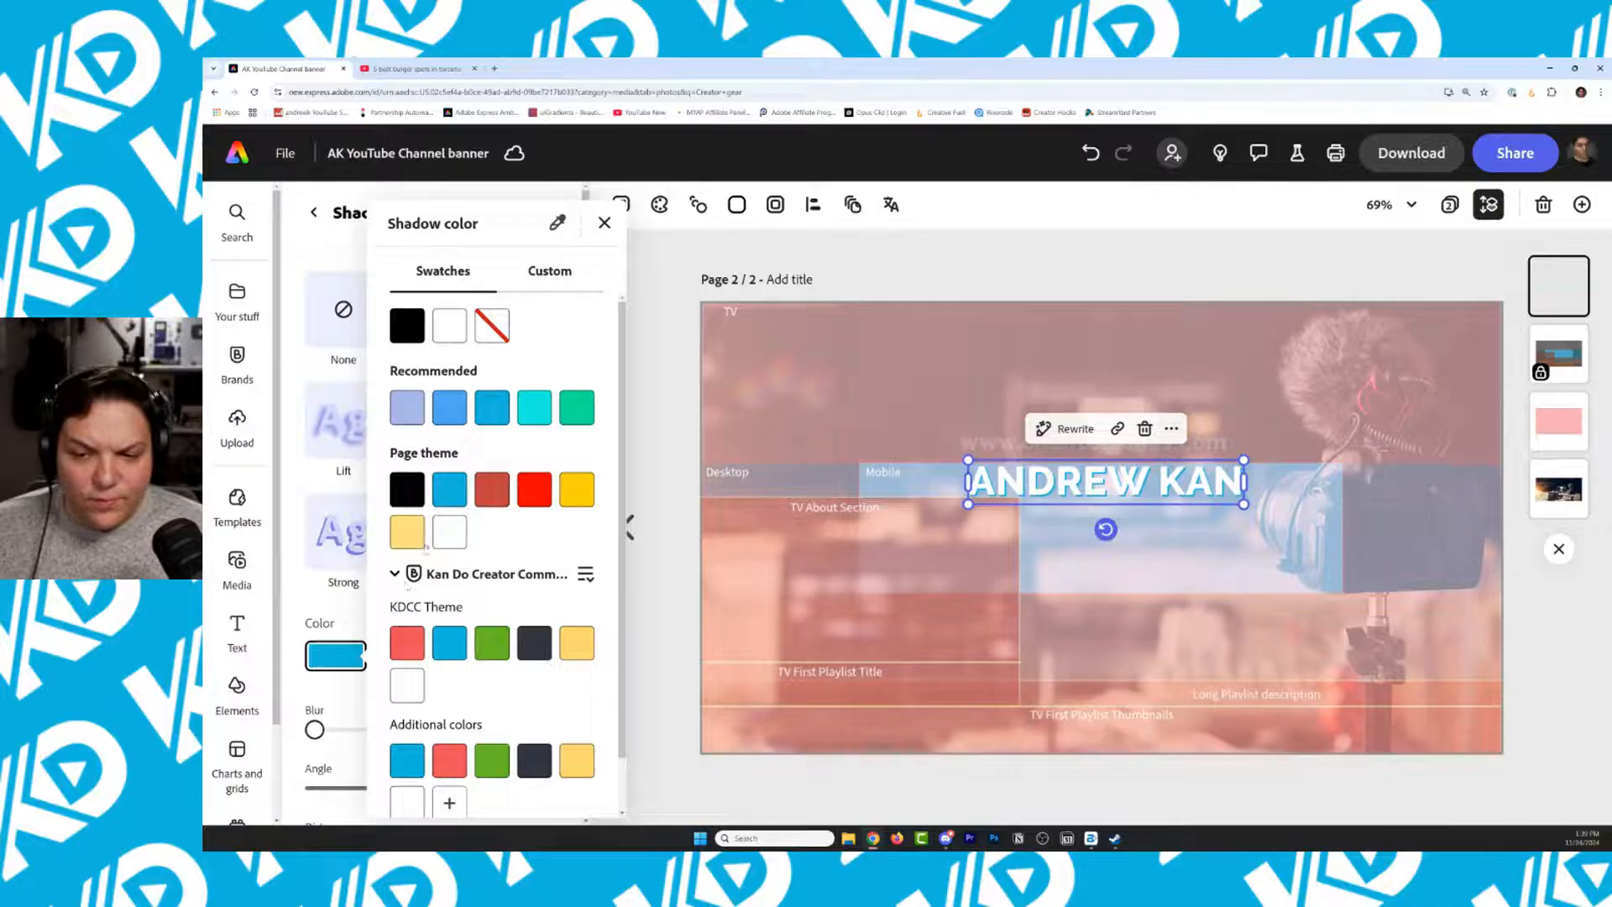
left_click(538, 648)
left_click(1182, 277)
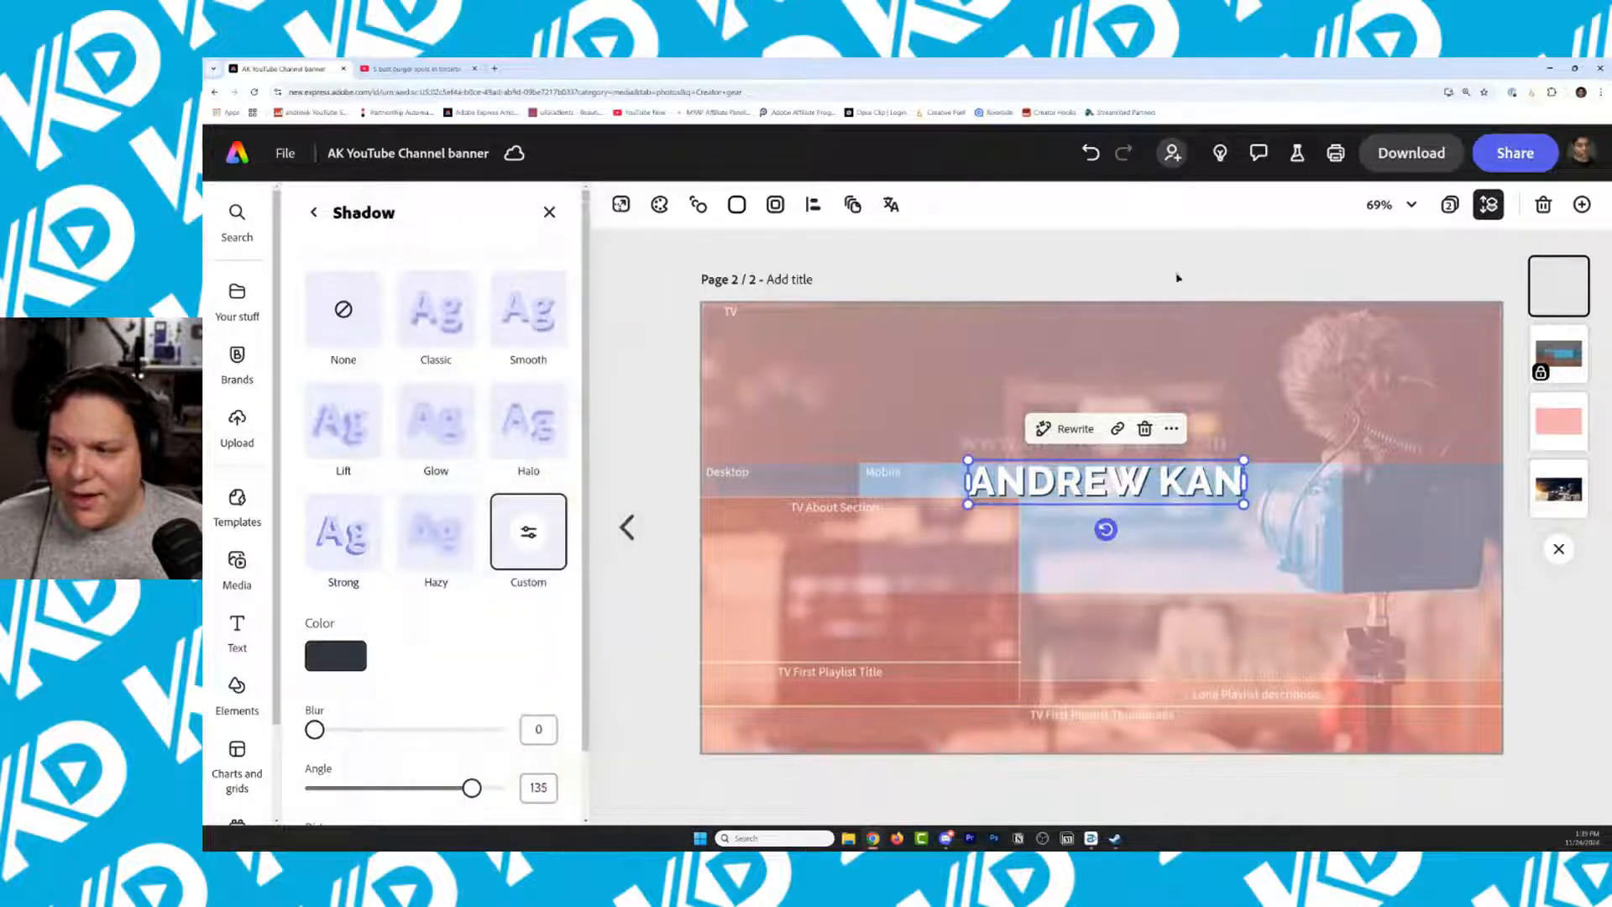
left_click(632, 448)
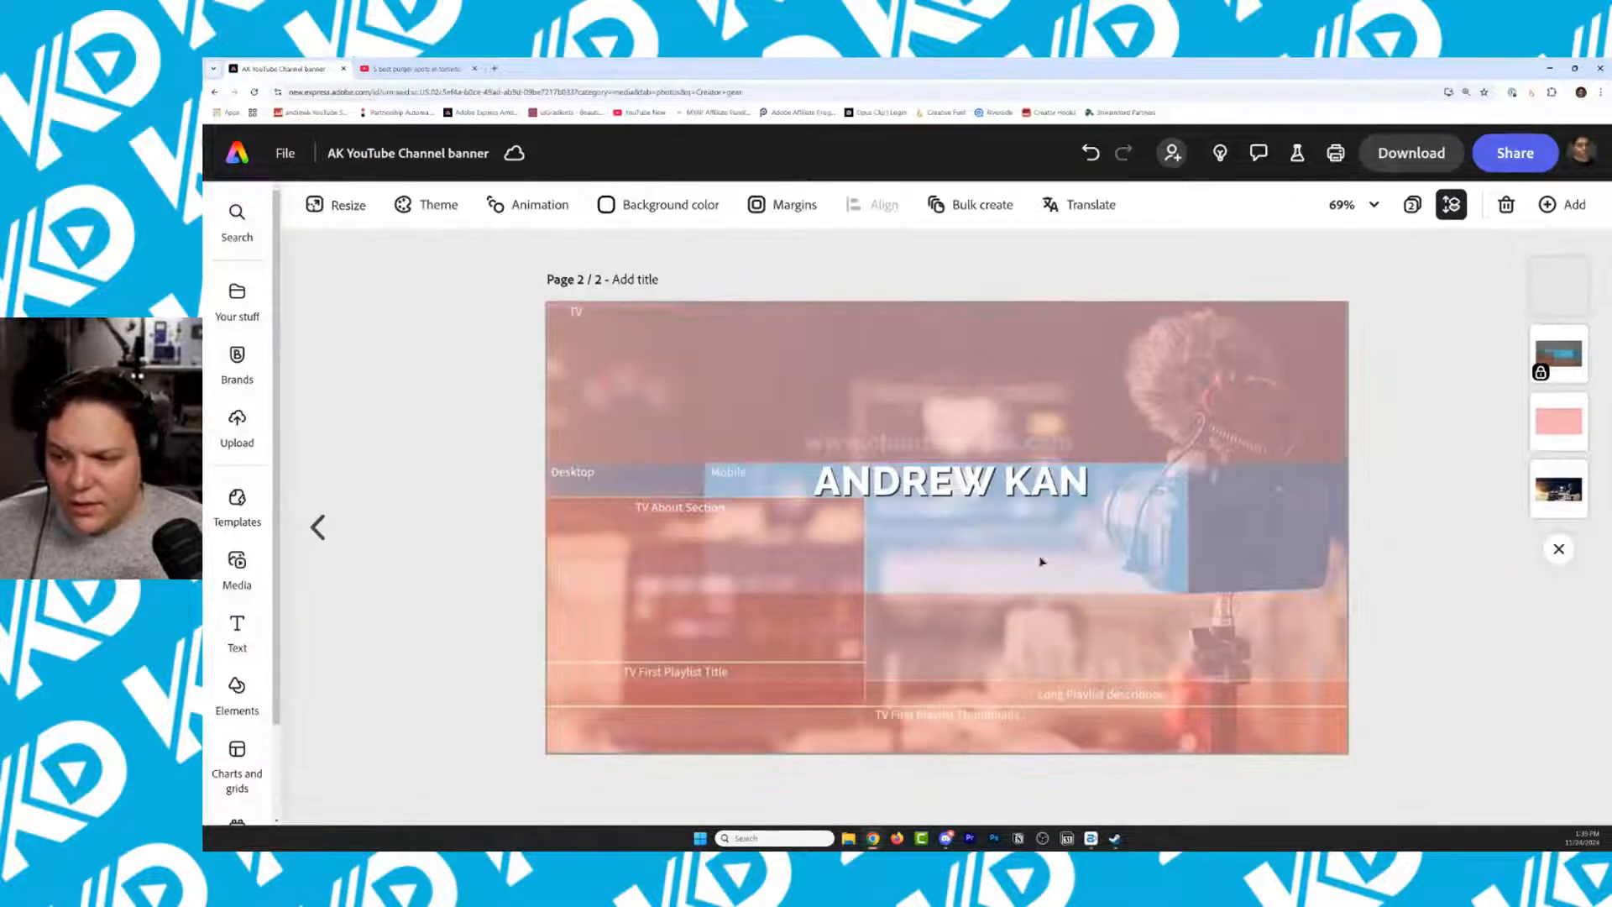
left_click(925, 487)
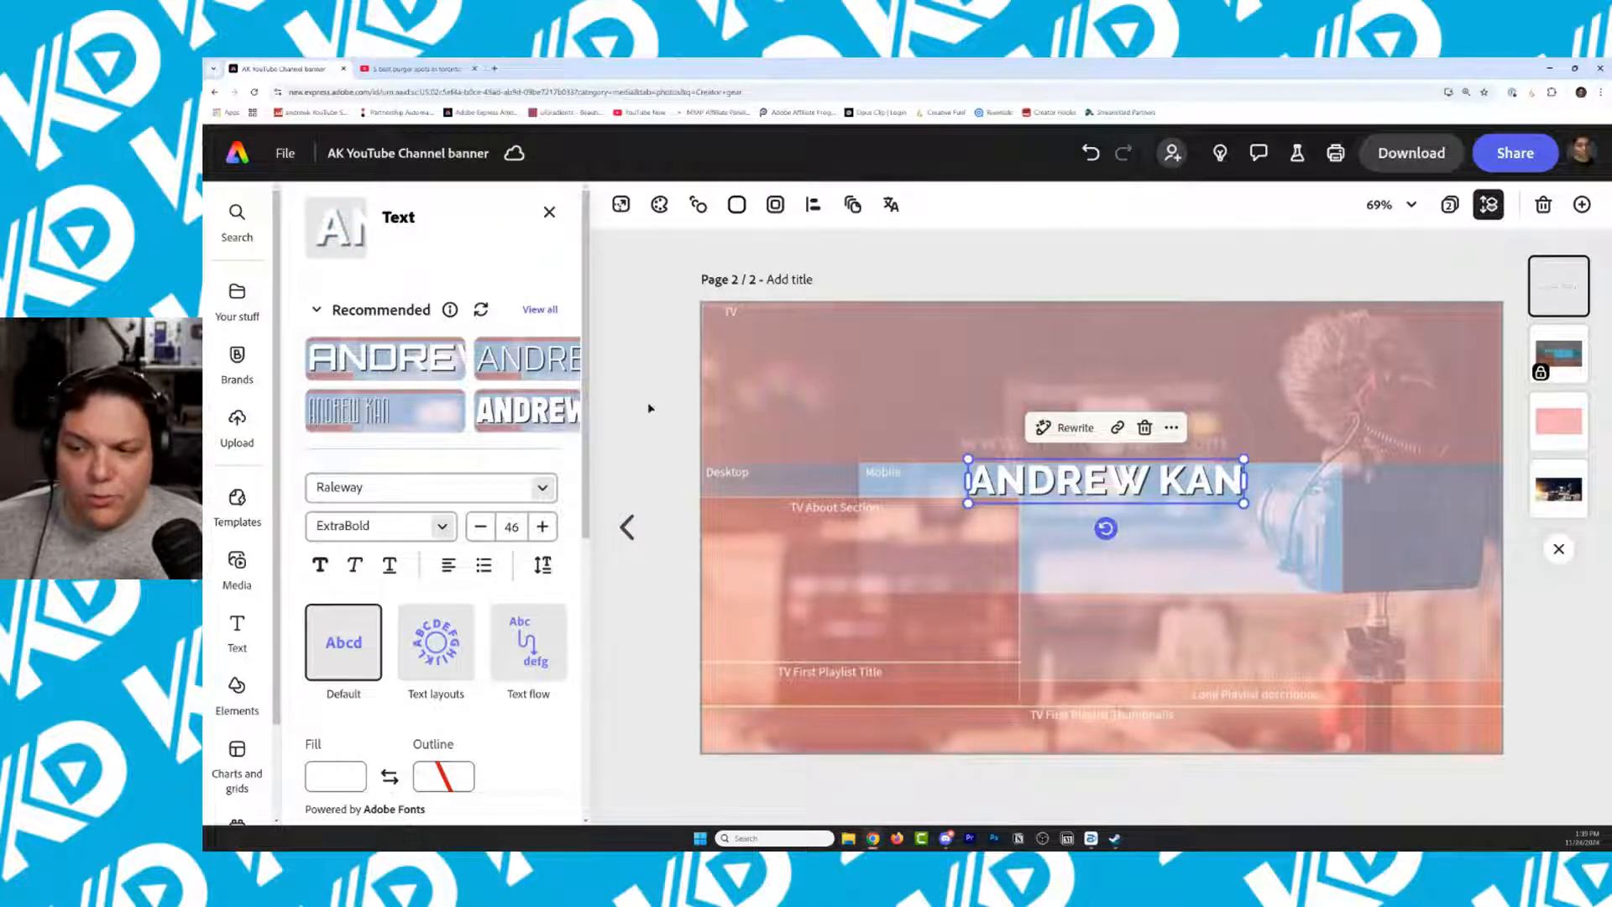
left_click(607, 352)
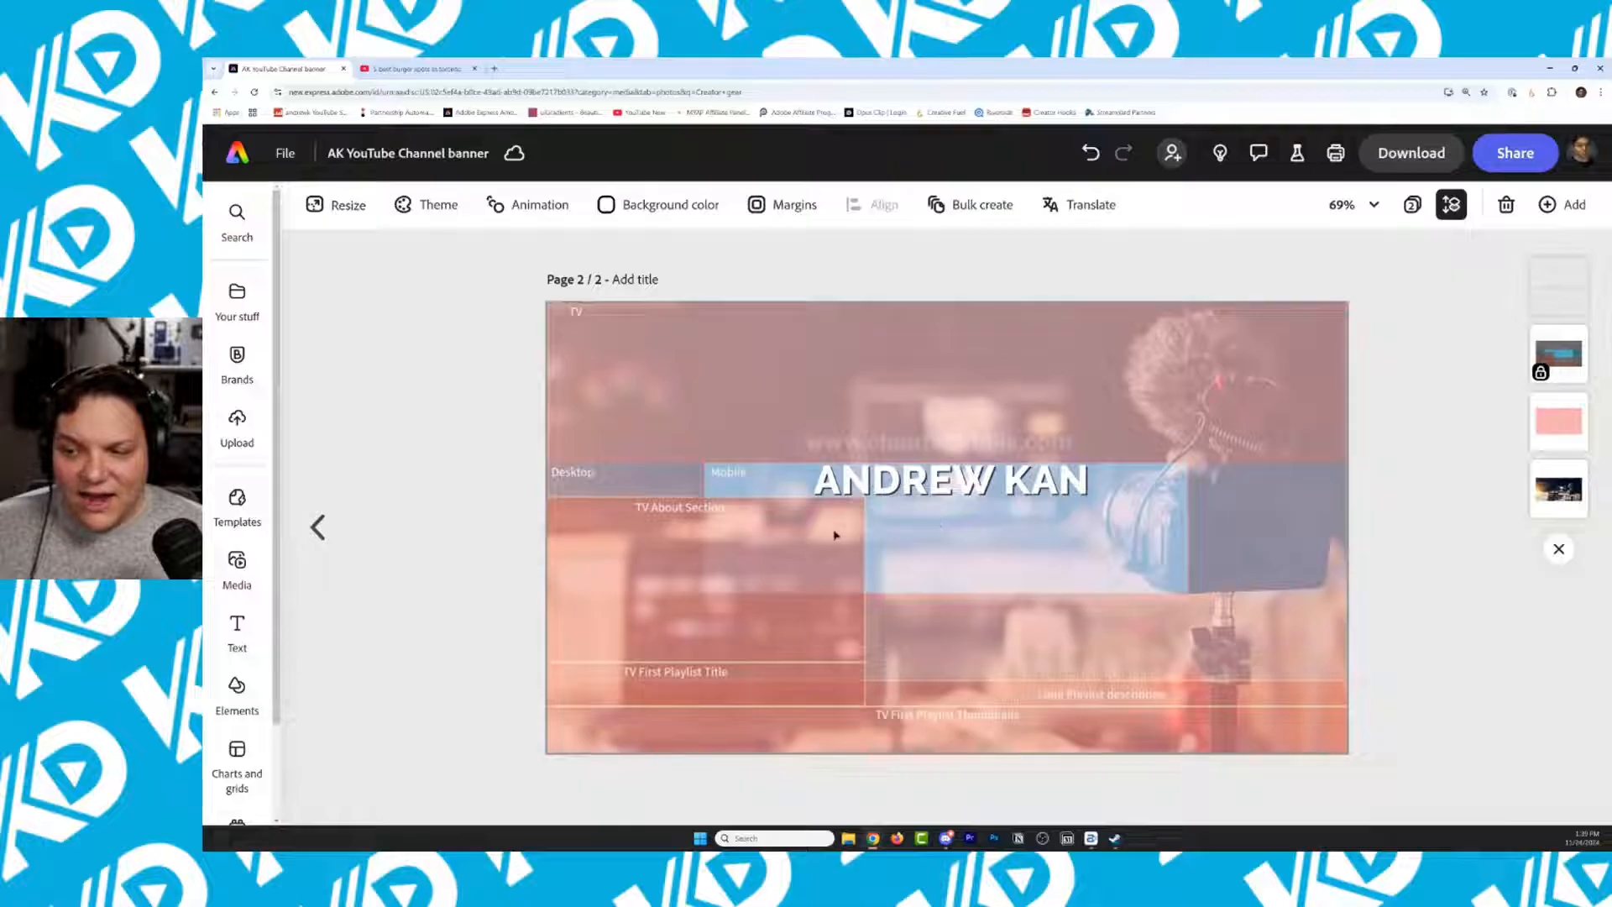
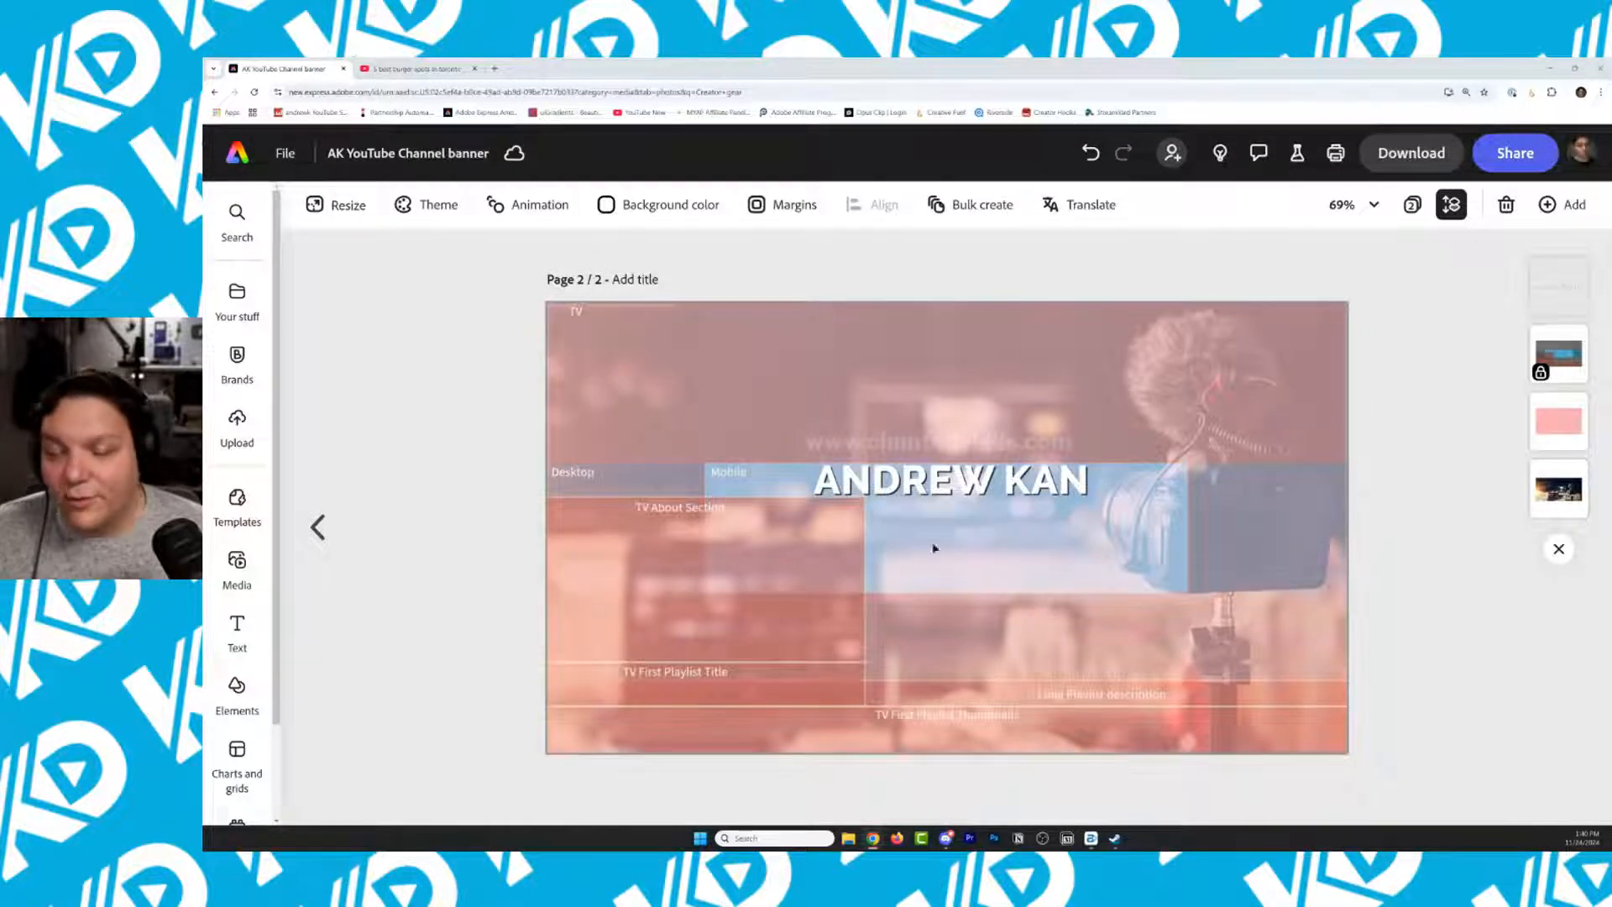
Copy the "Content creation made easy." tagline from page 1 to page 2 and place it just beneath the channel name
left_click(317, 526)
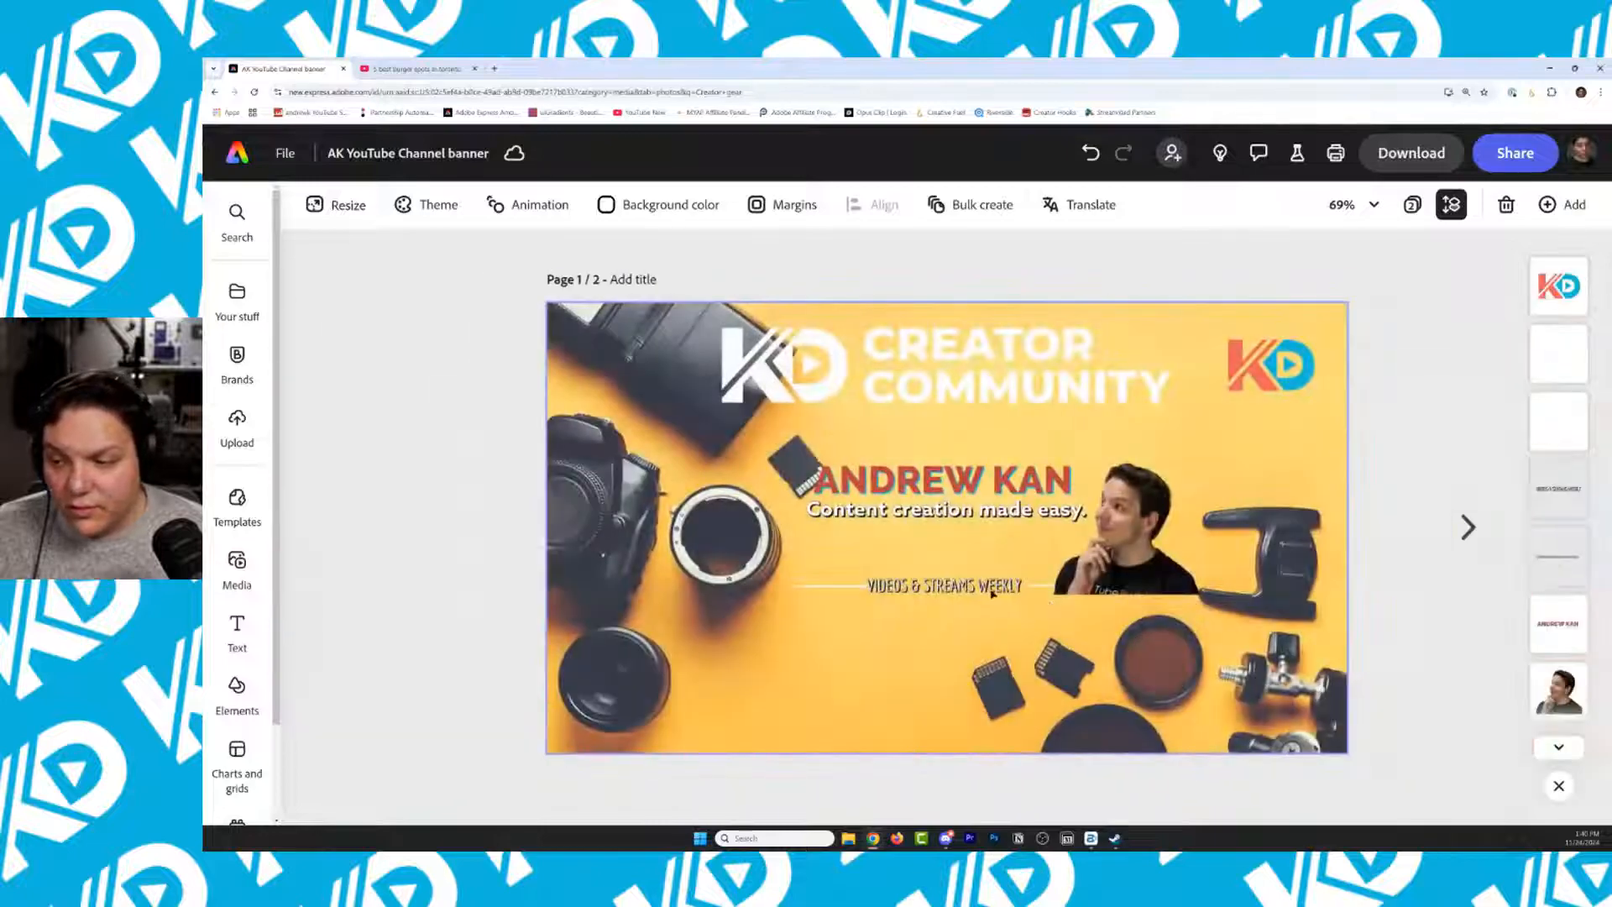
left_click(917, 518)
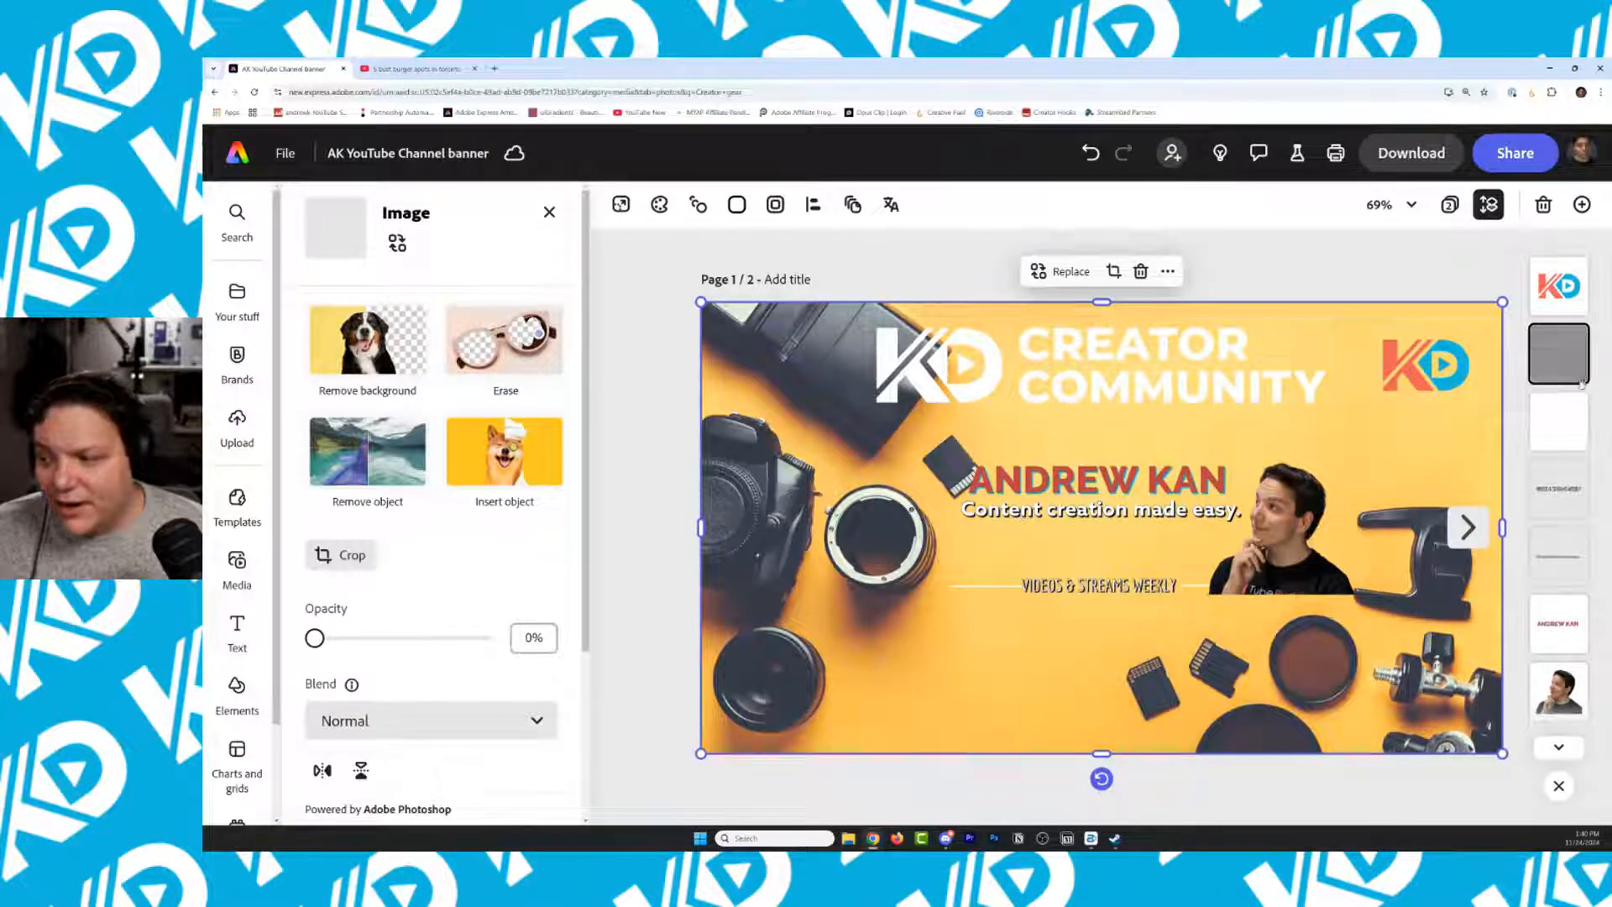
left_click(1570, 477)
left_click(1559, 556)
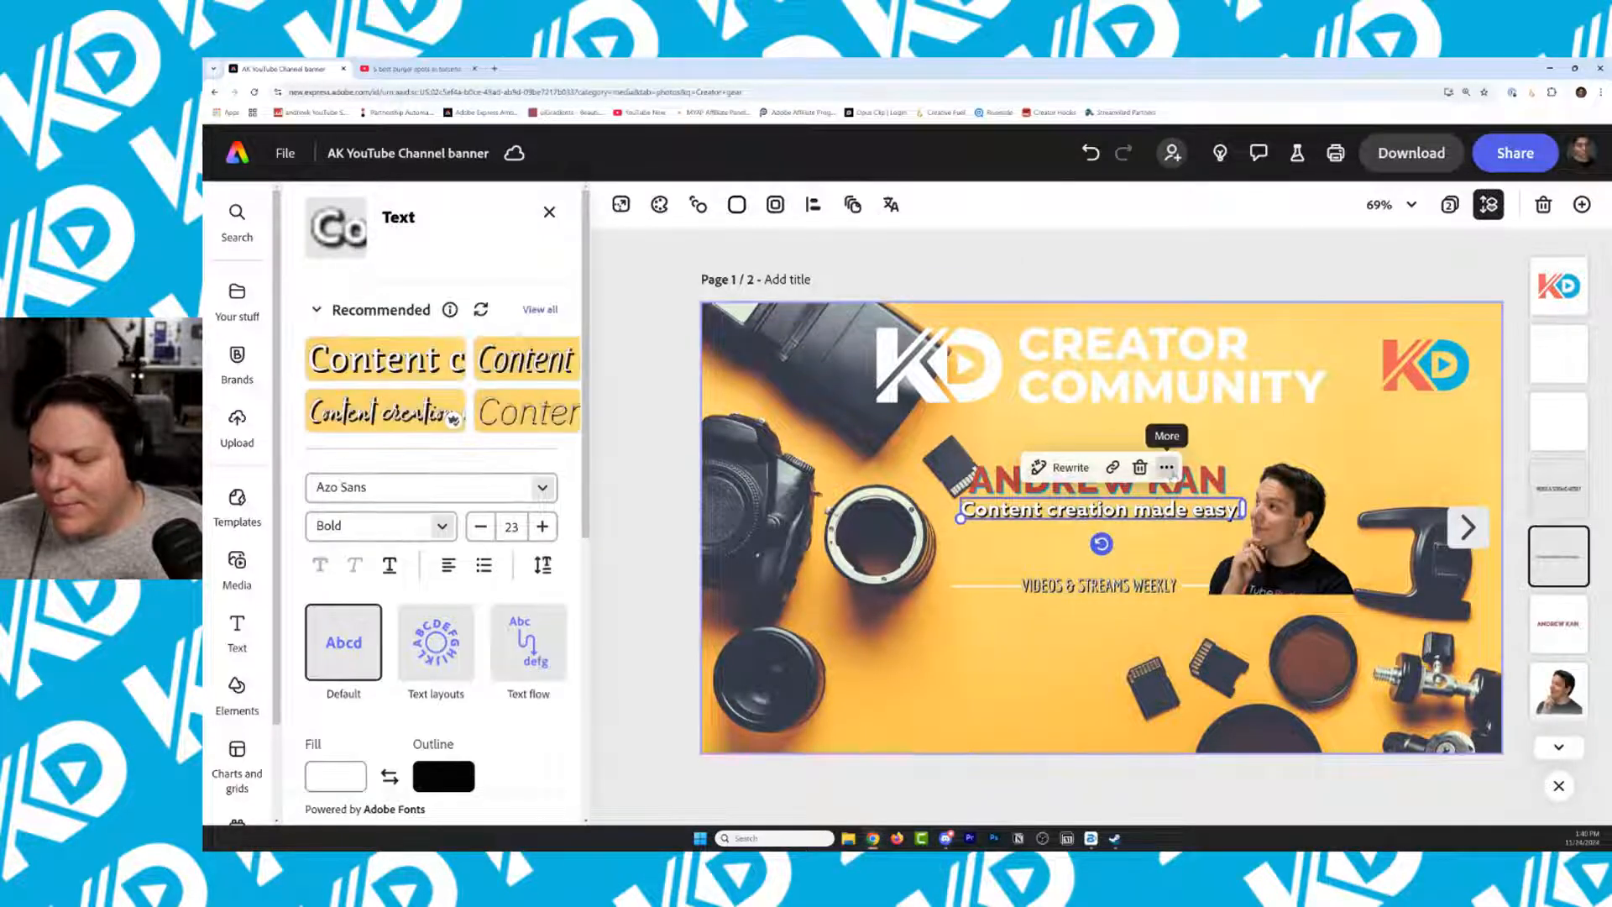
left_click(1166, 467)
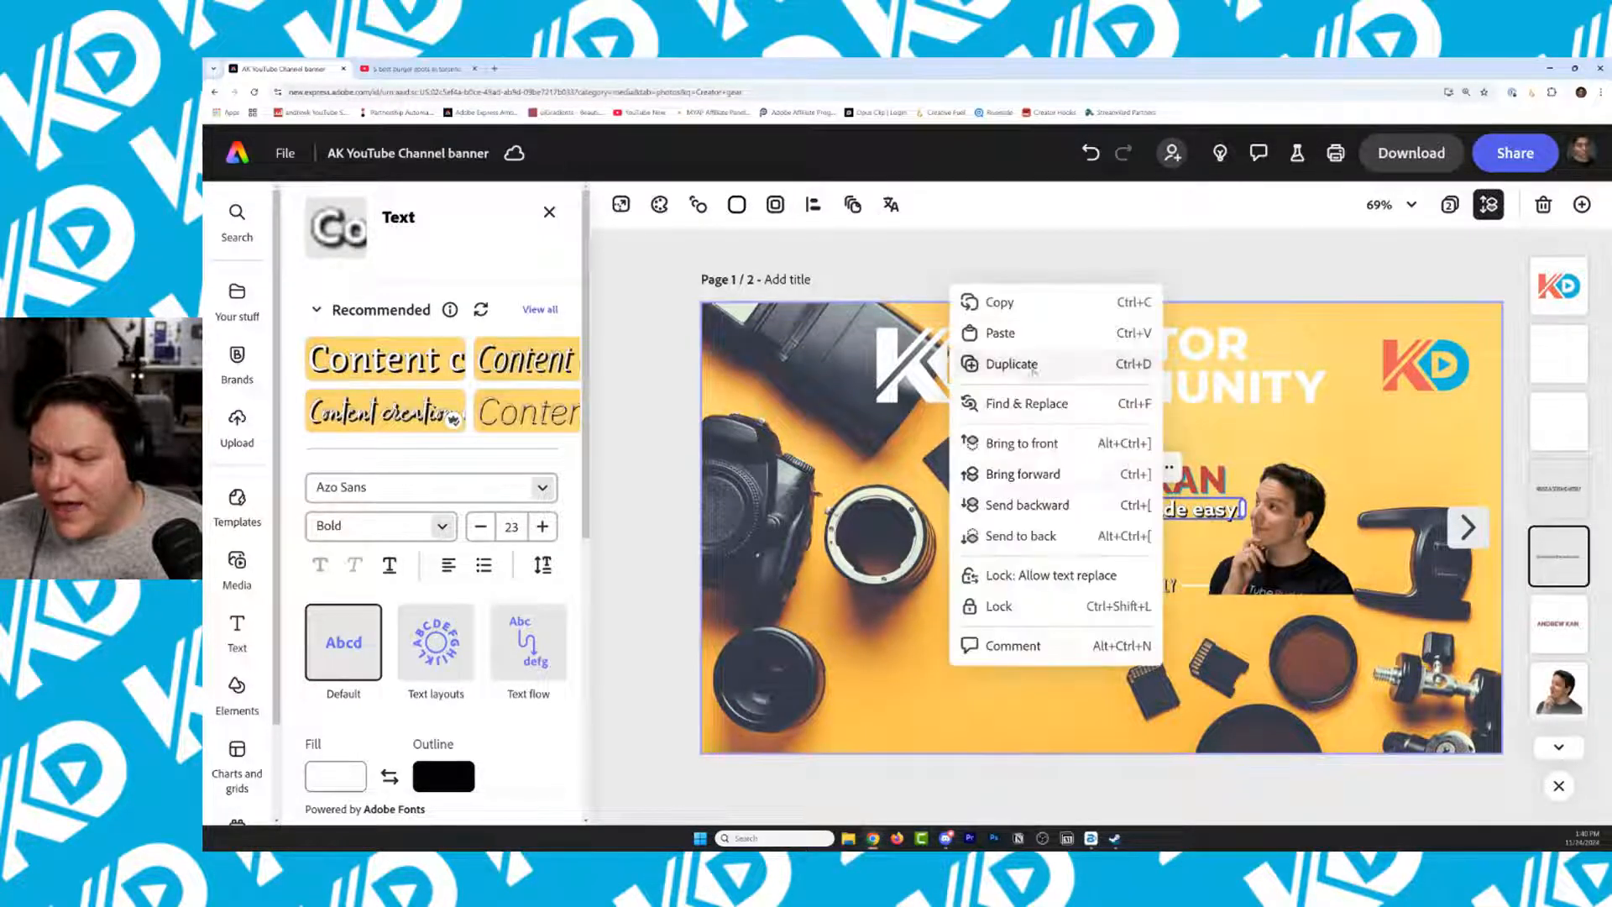
left_click(1018, 318)
left_click(1468, 527)
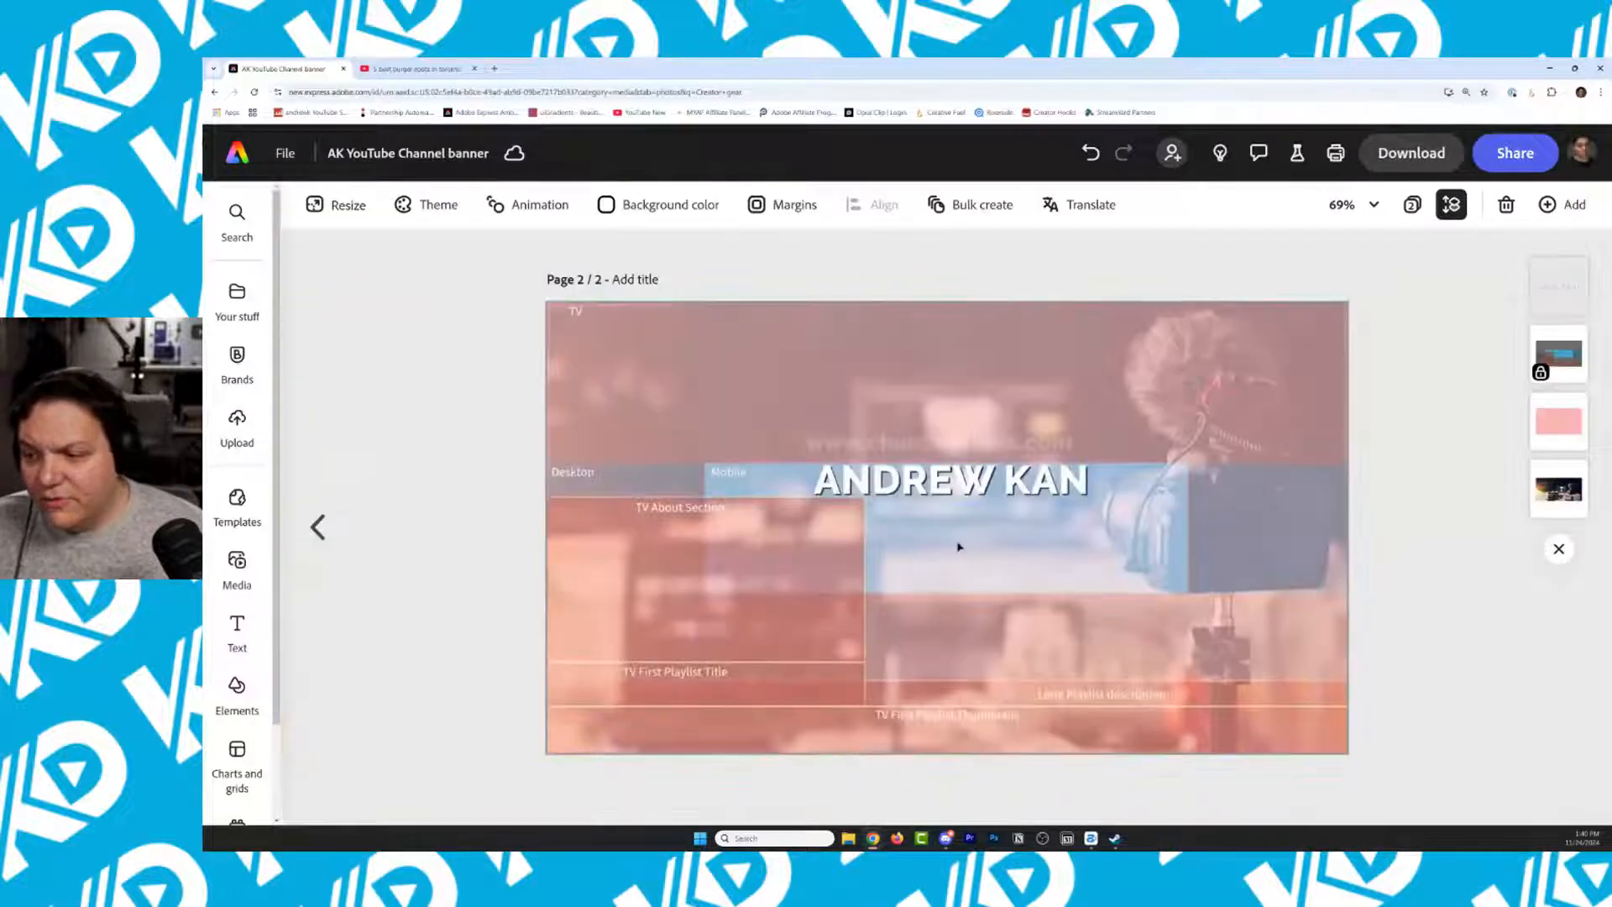
left_click(958, 546)
key("ctrl+v")
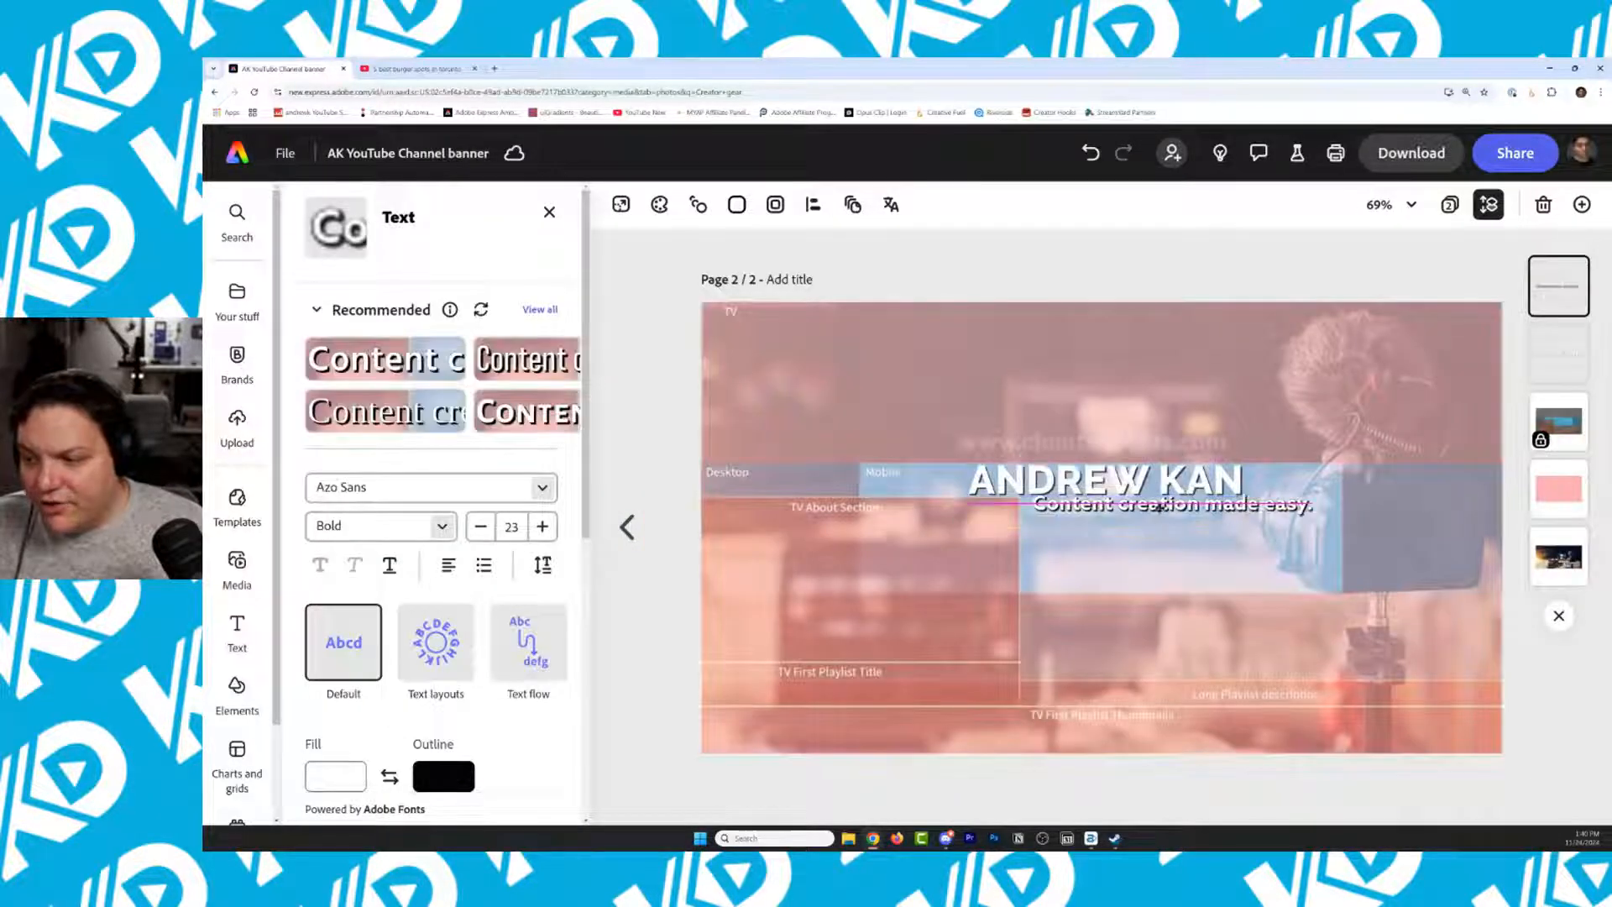
left_click_drag(1159, 507, 1148, 515)
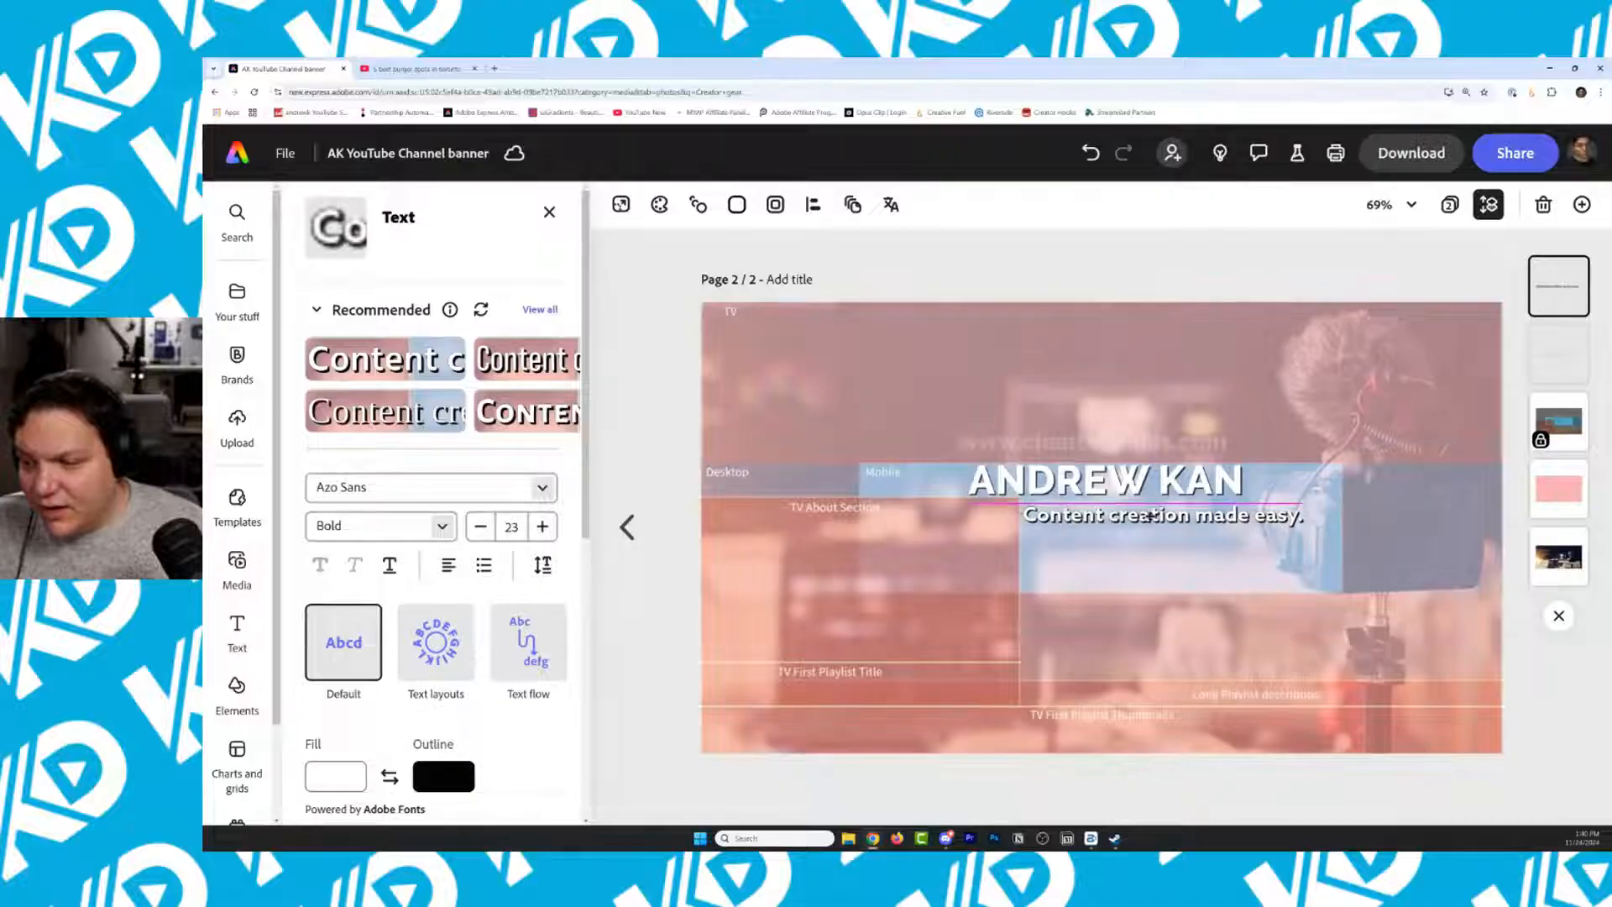
Replace the pasted tagline's wording with "Helping creators like YOU."
double_click(1149, 515)
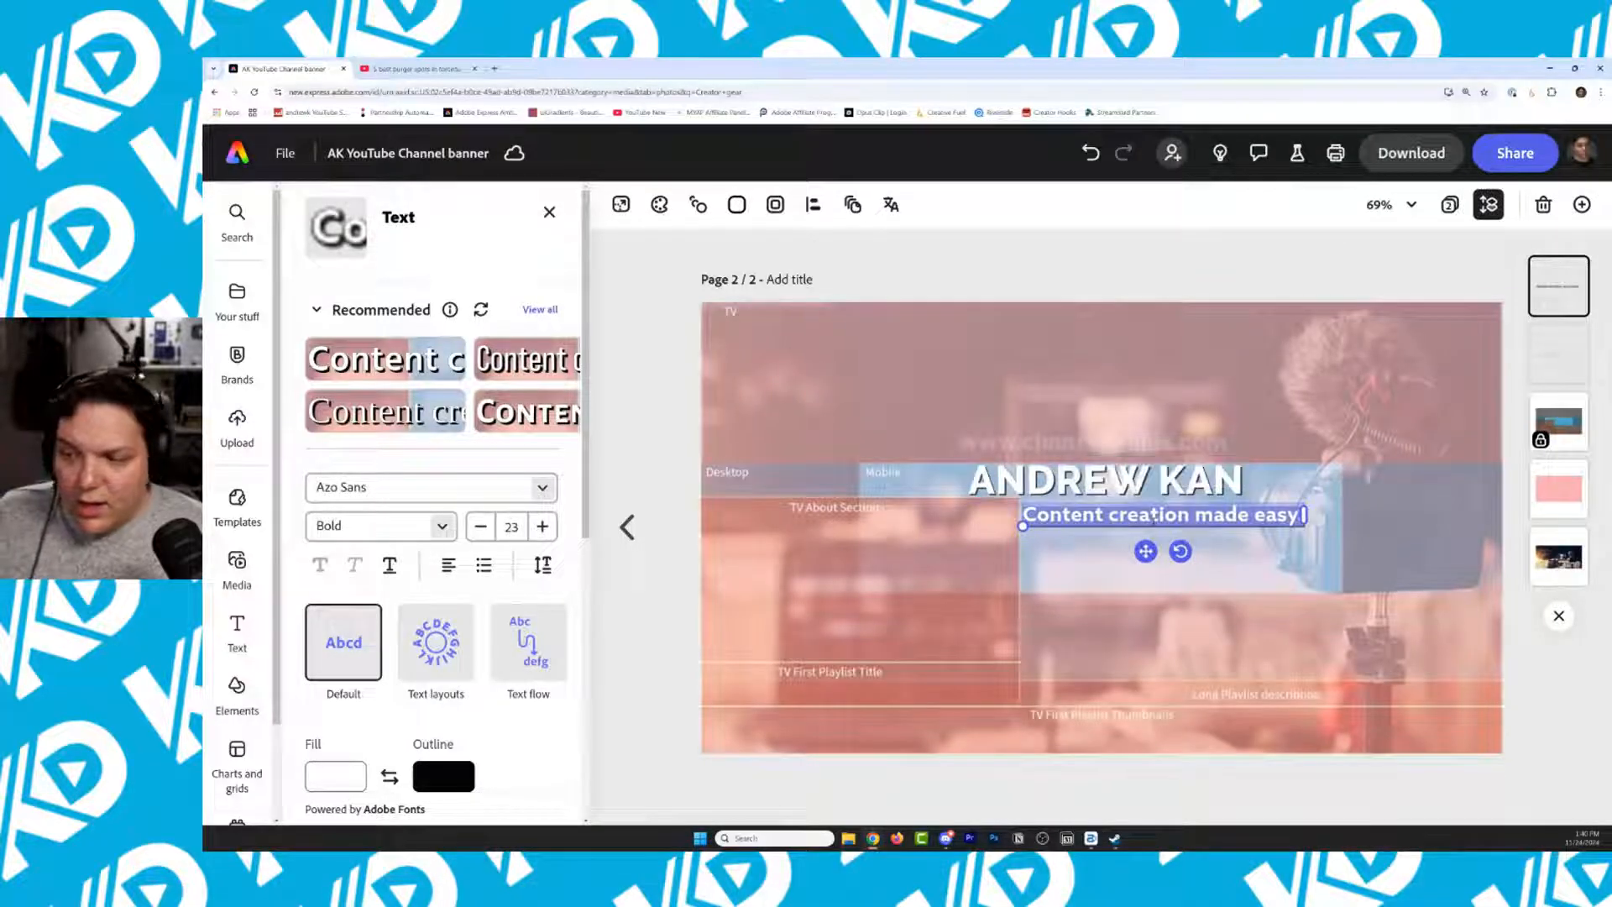
type("Helping")
type(" real")
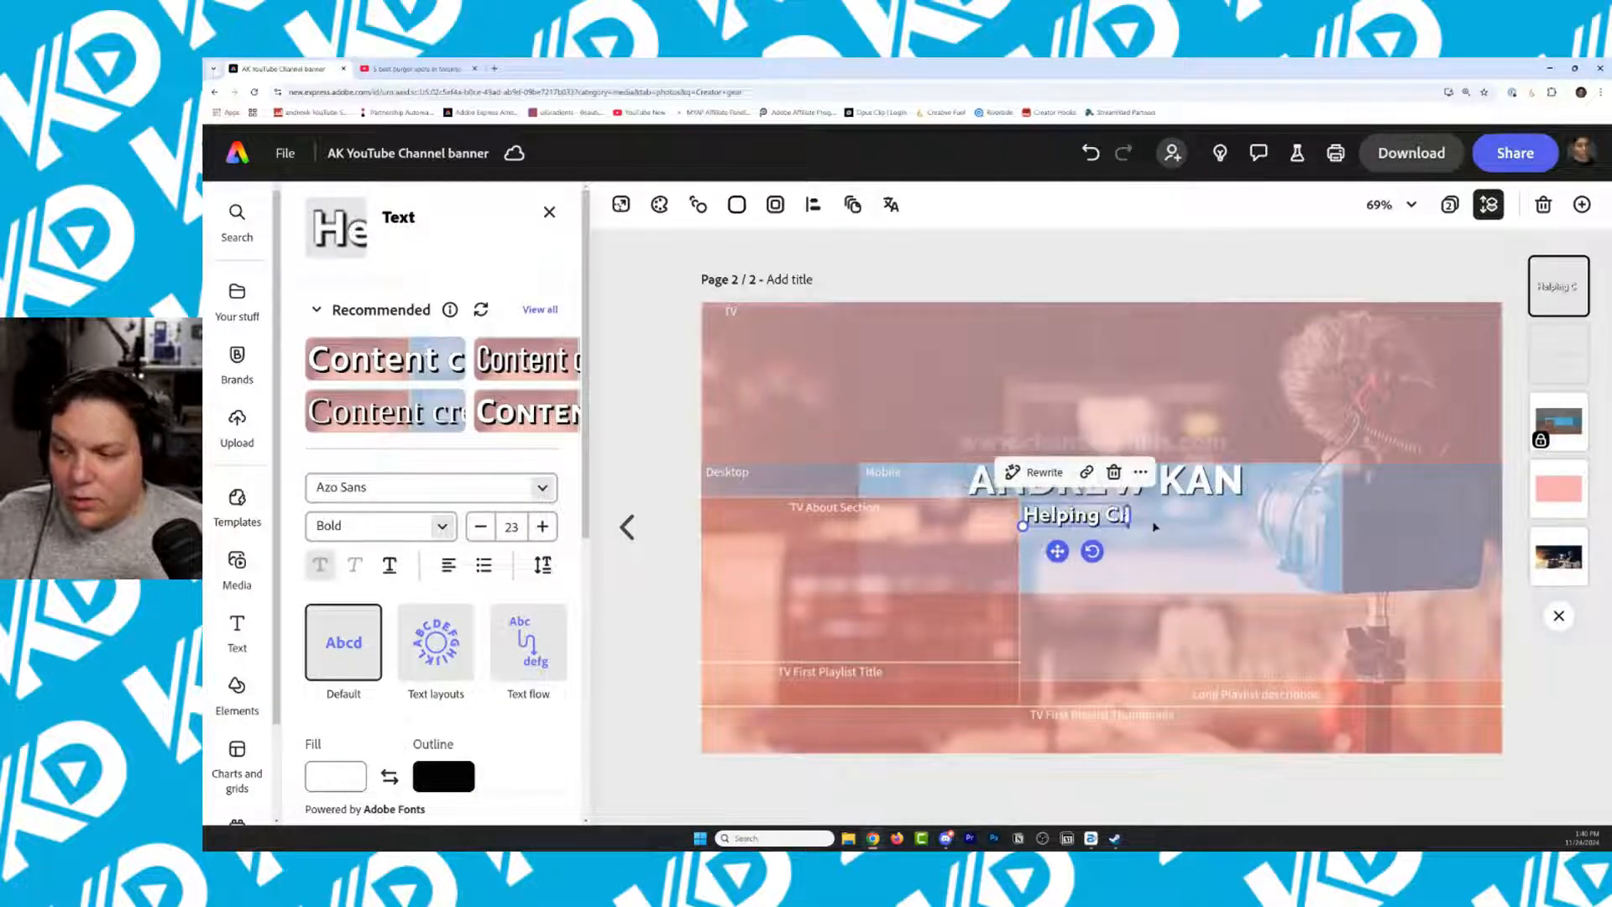
type("ors")
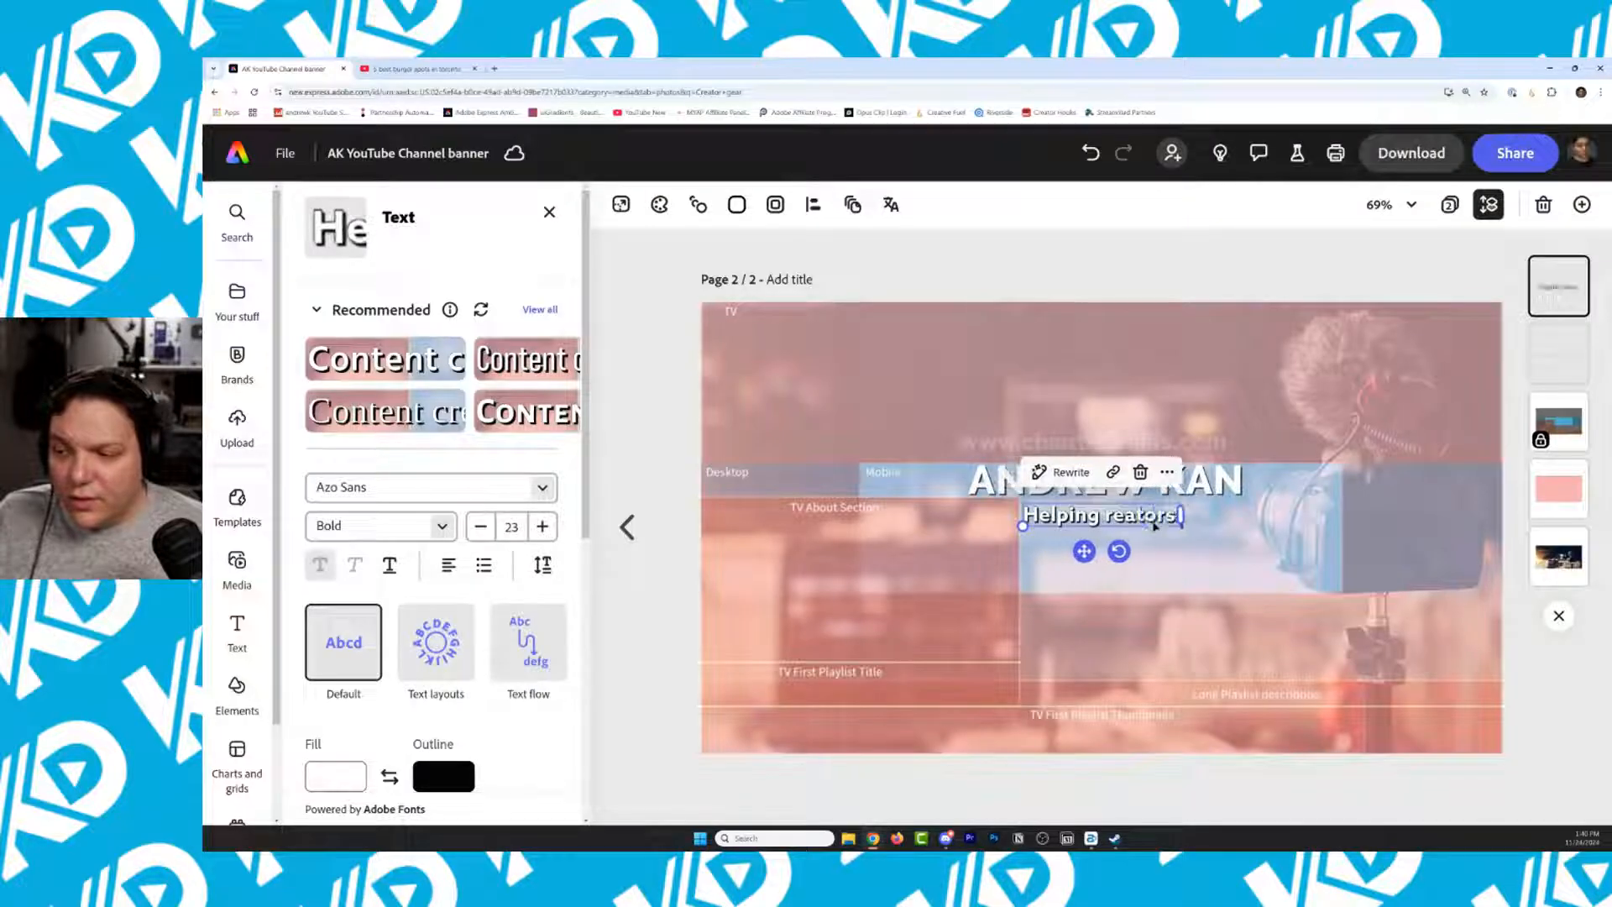
key("BackSpace")
key("BackSpace")
key("BackSpace")
key("BackSpace")
key("BackSpace")
key("BackSpace")
key("BackSpace")
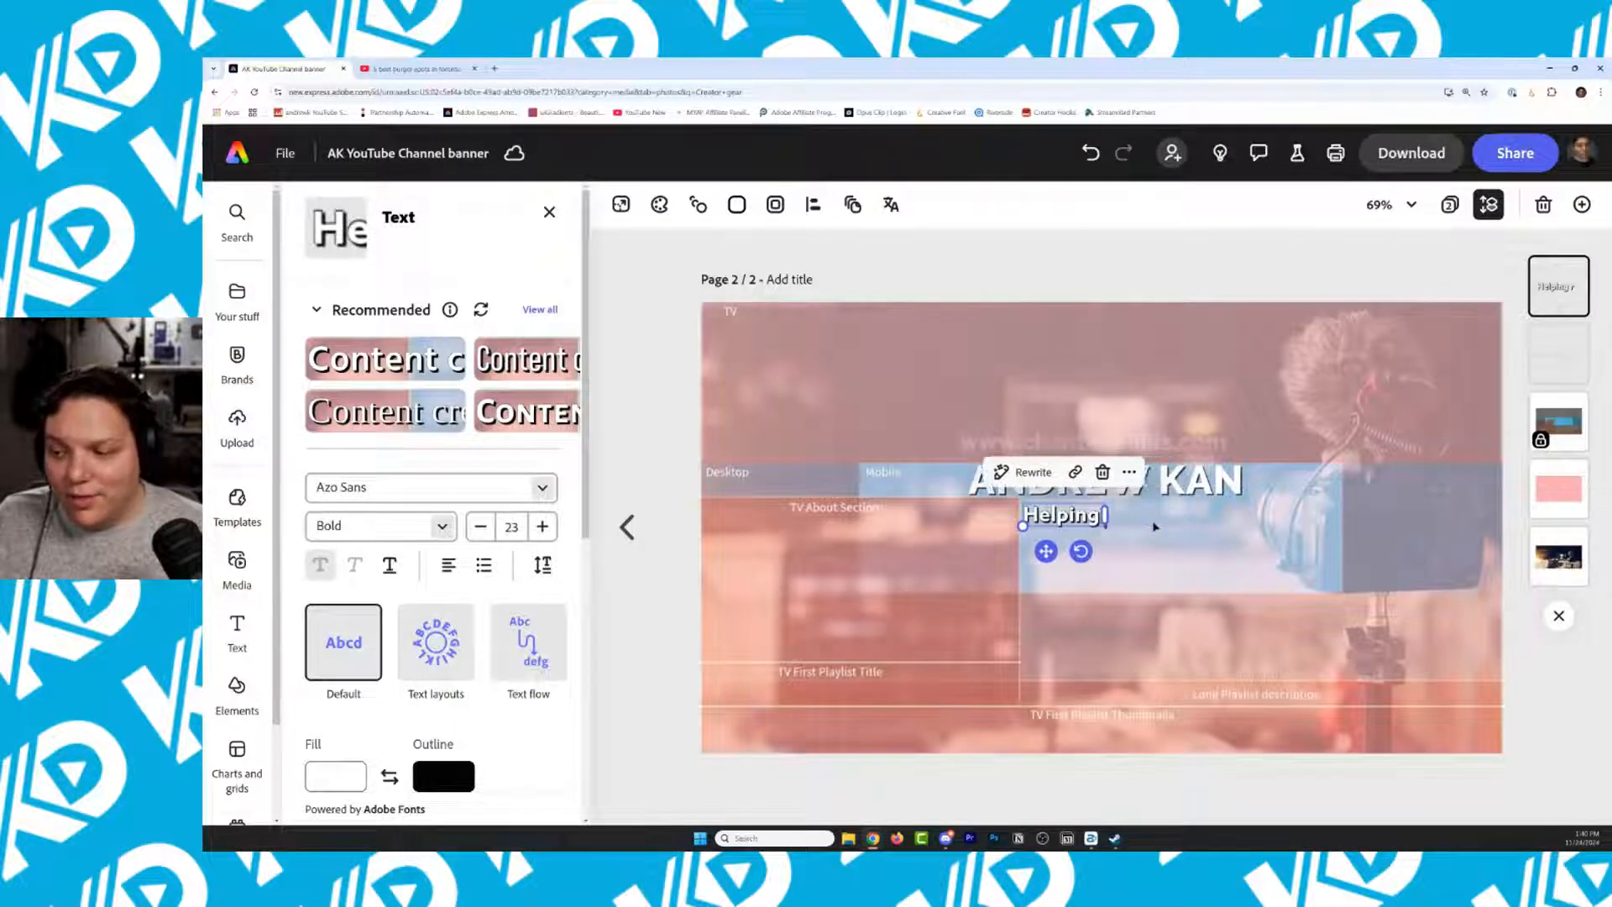
type("creators like YOU")
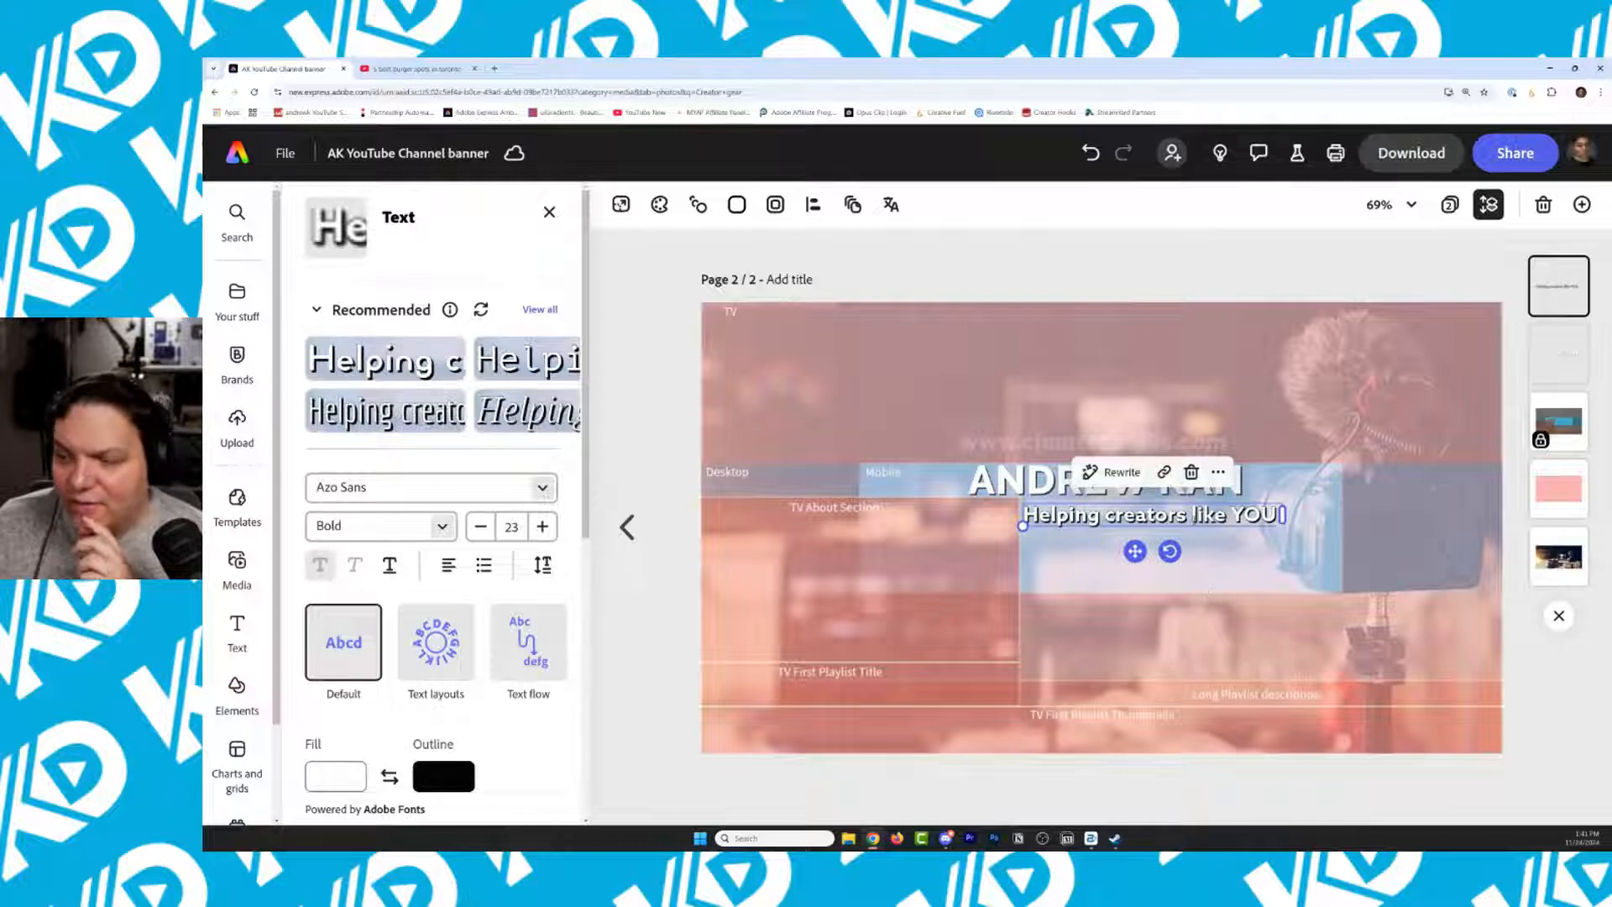
left_click(1292, 601)
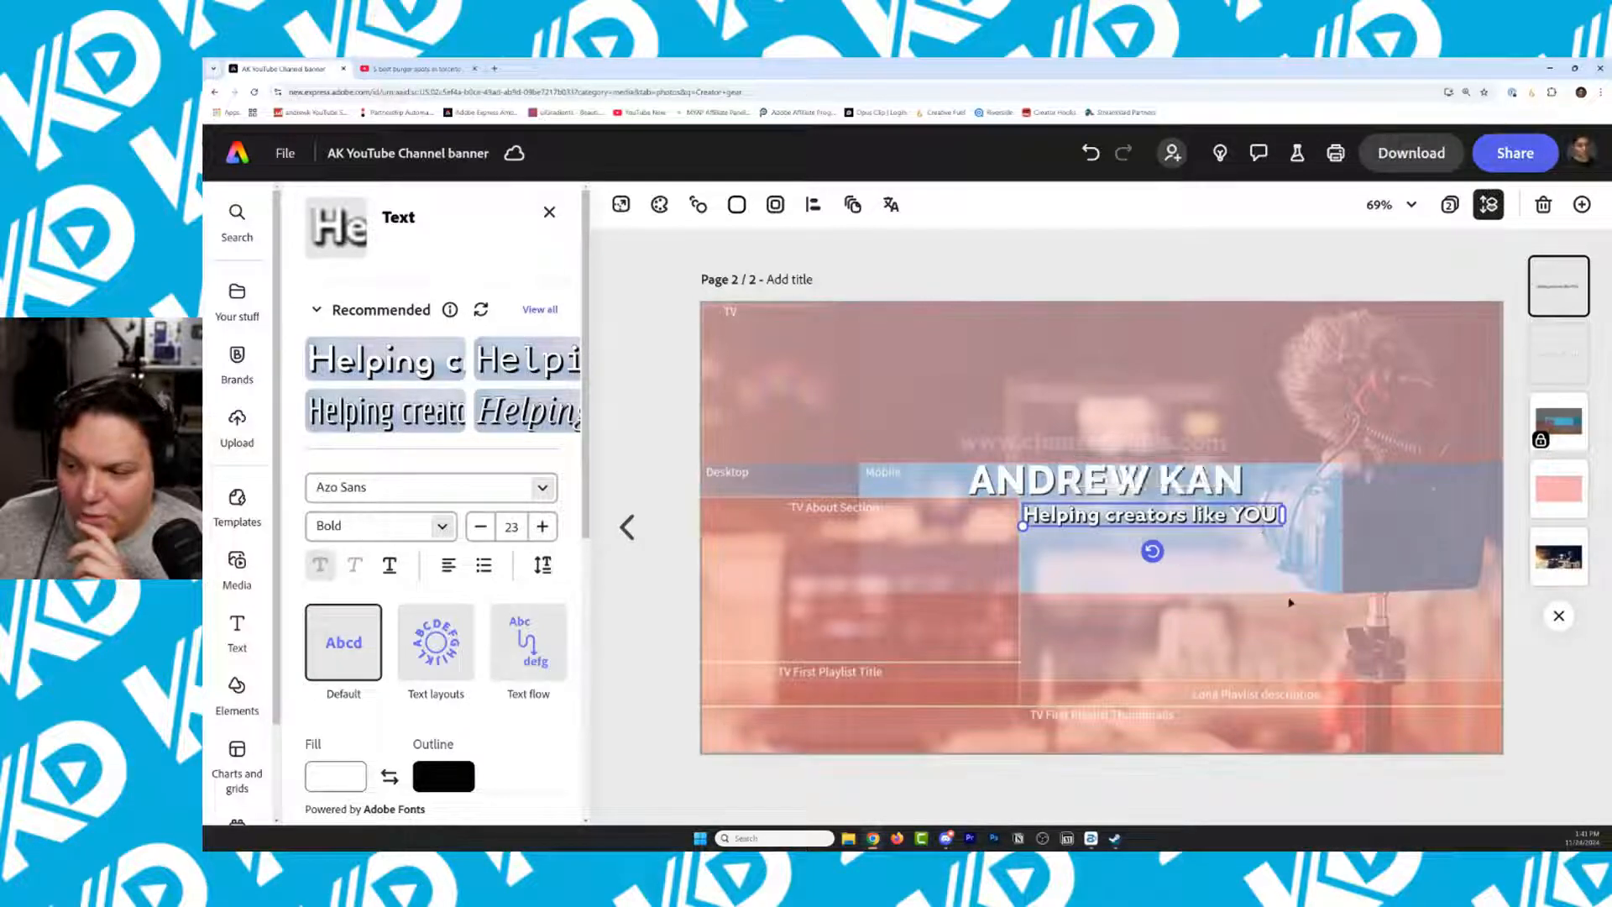
Shrink the tagline to font size 18 and centre it directly beneath the channel name
left_click_drag(1132, 517, 1084, 530)
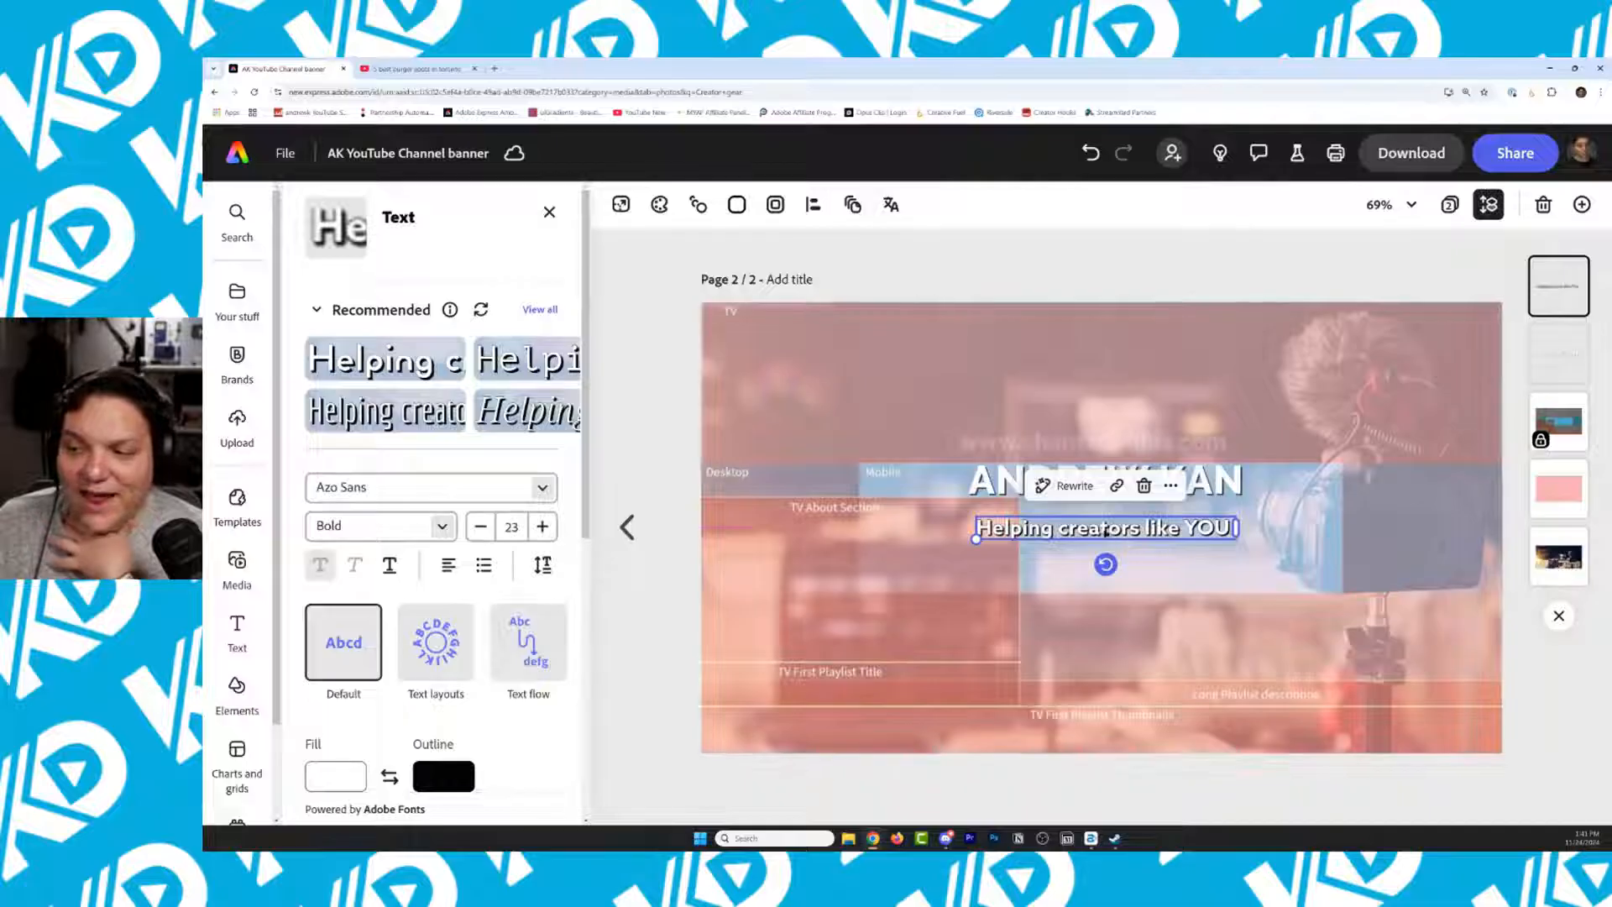
mouse_move(1107, 528)
left_mouse_down()
mouse_move(1150, 527)
mouse_move(1049, 527)
mouse_move(1104, 518)
mouse_move(1094, 567)
mouse_move(1097, 517)
left_mouse_up()
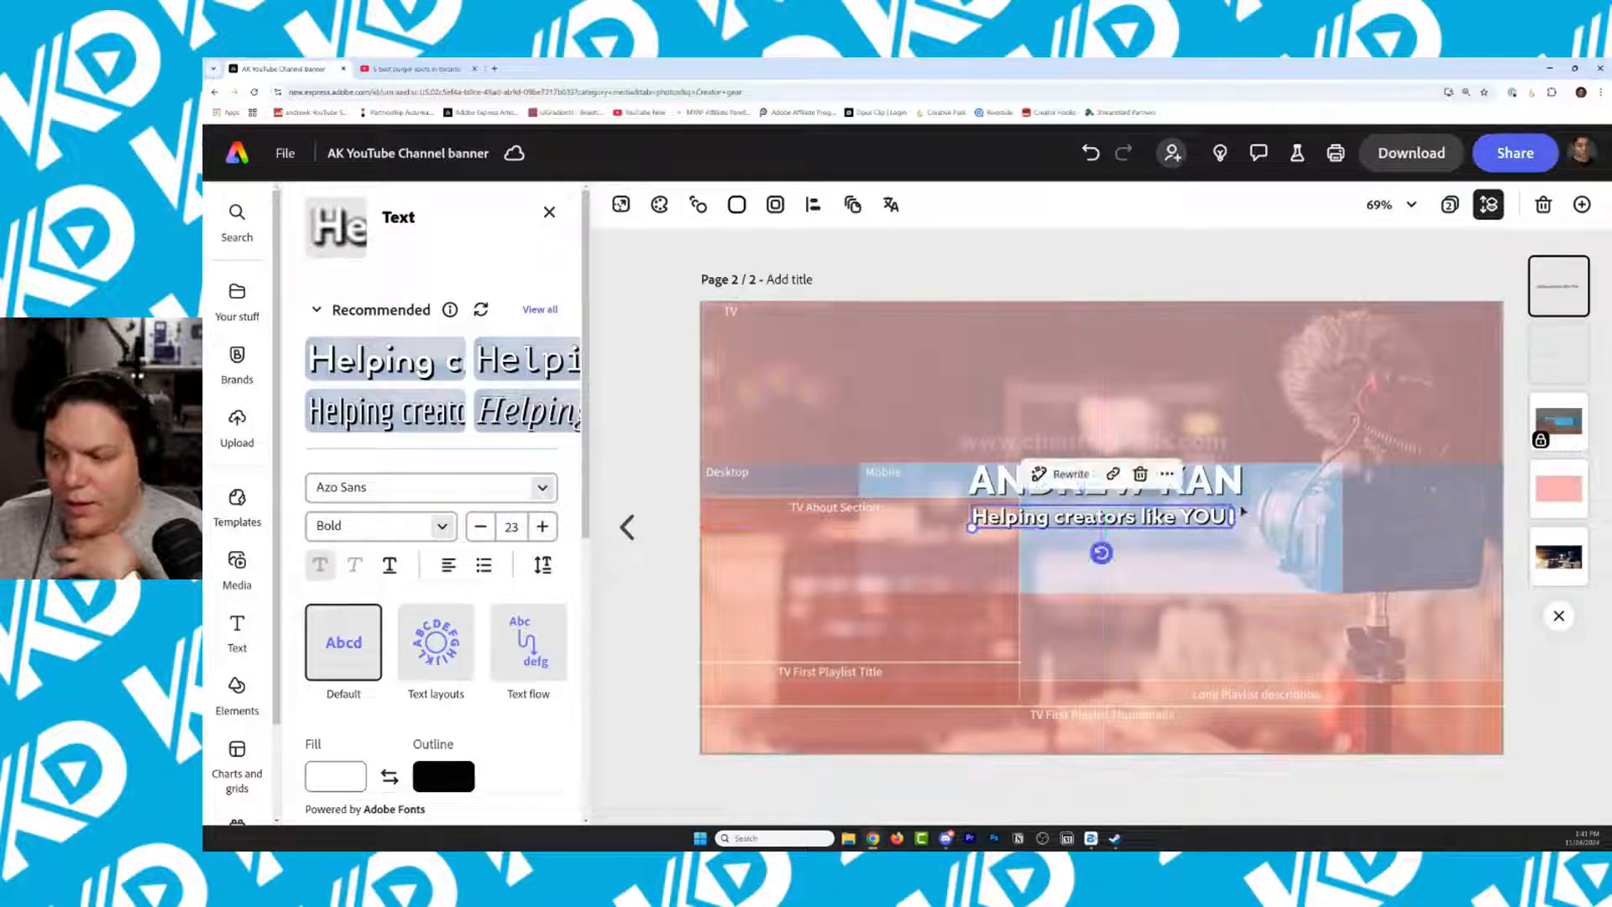
left_click_drag(972, 528, 1031, 522)
left_click_drag(1139, 517, 1110, 518)
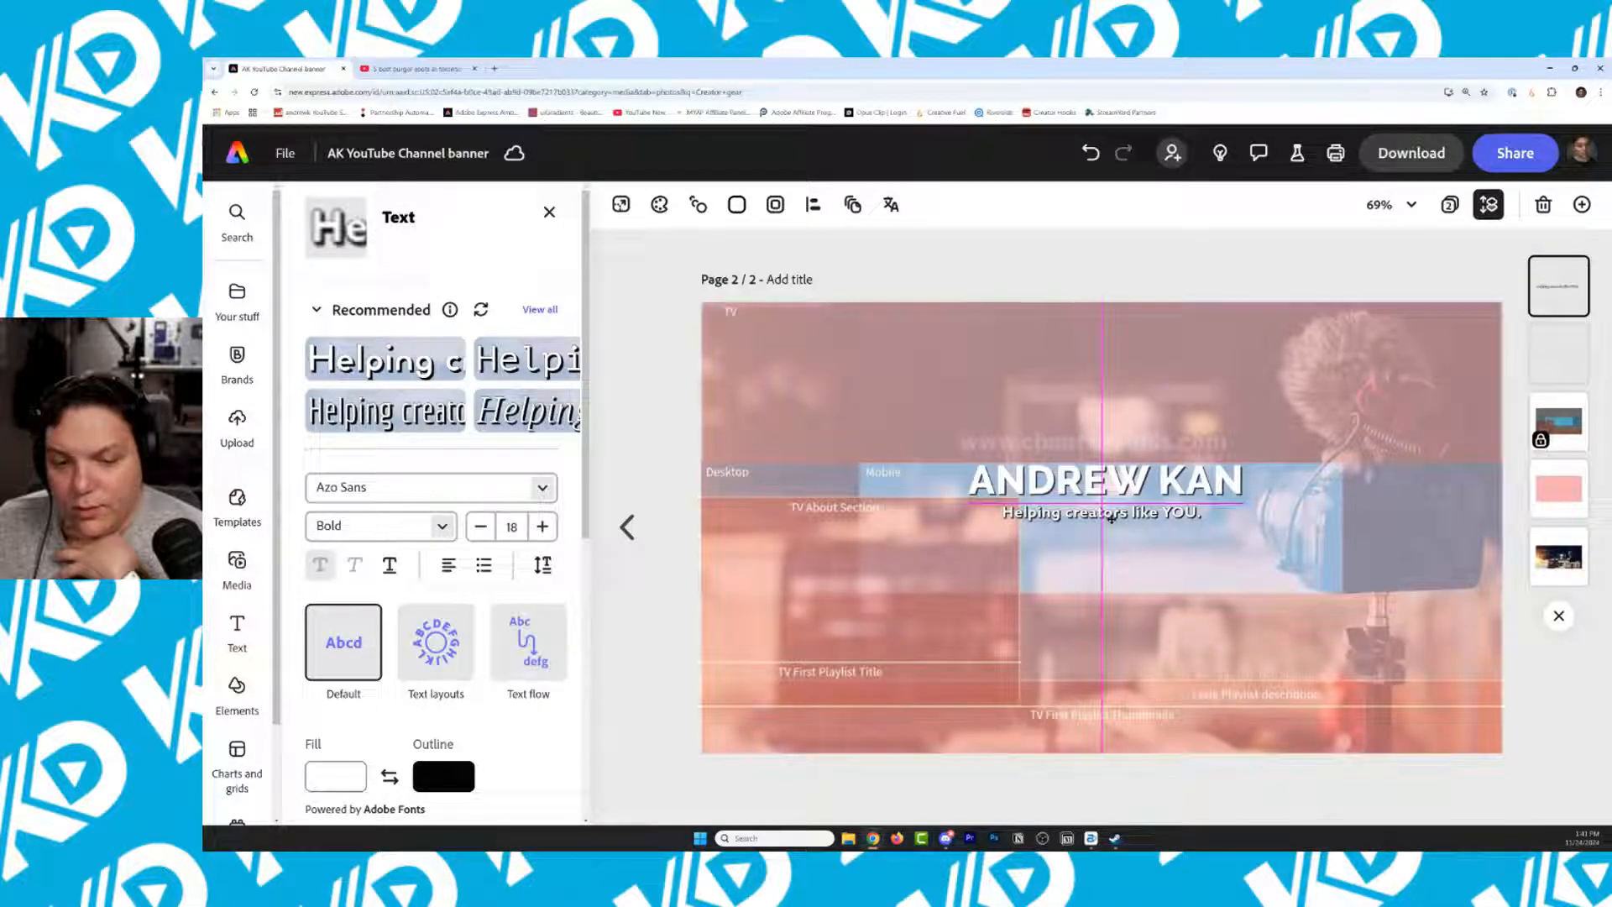
left_click_drag(1110, 518, 1110, 518)
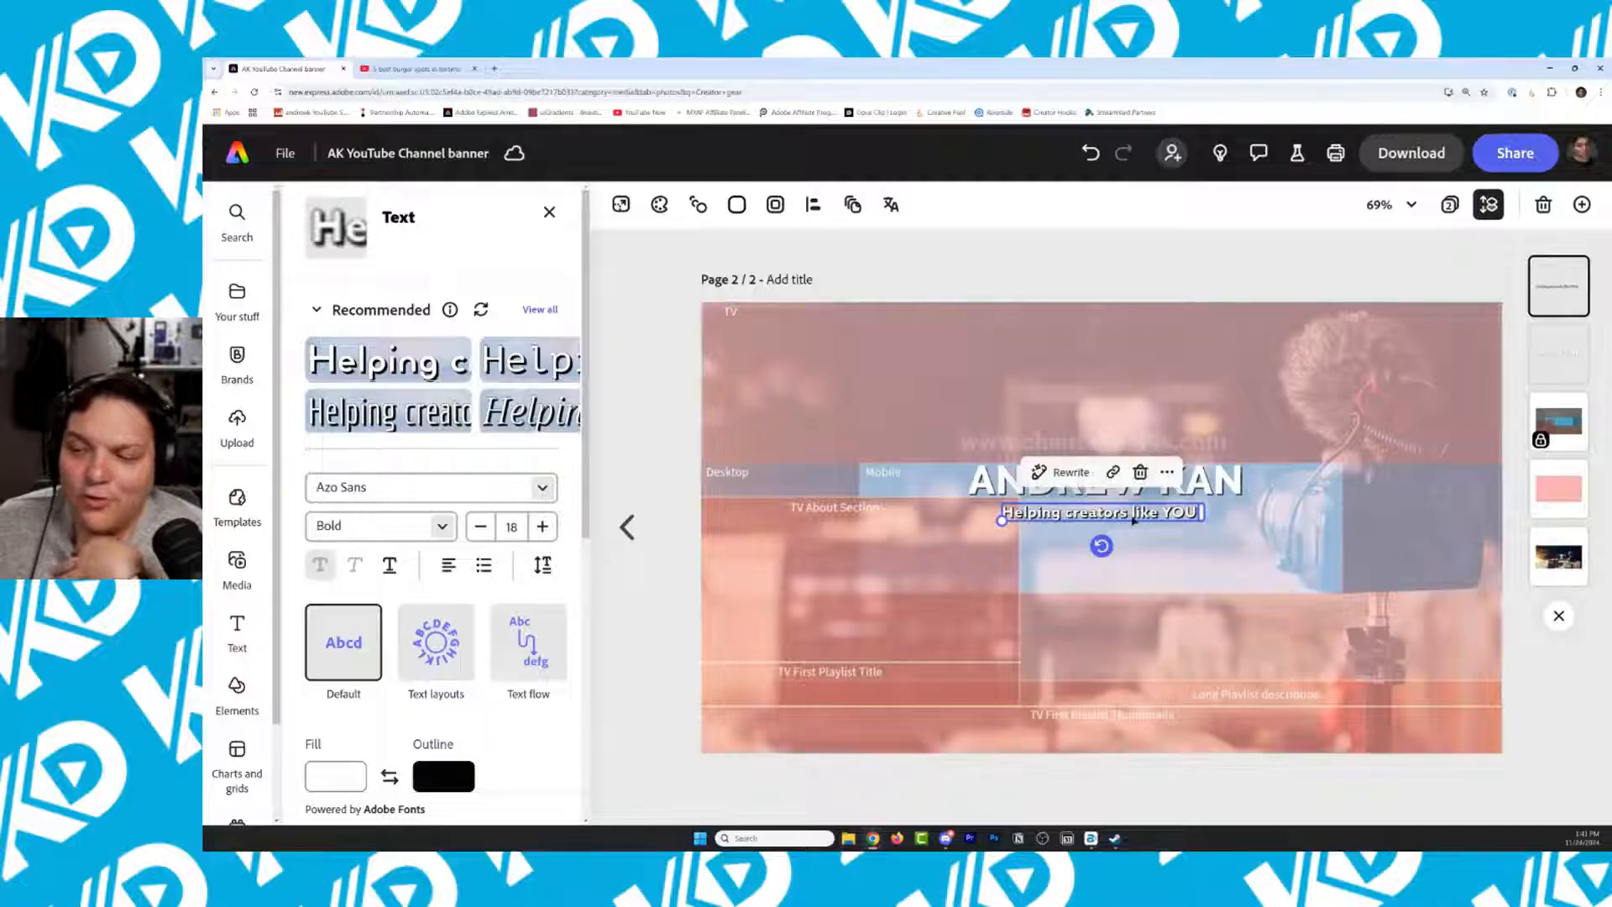
Split the tagline into two lines, with "like YOU." on the second line
left_click(1131, 513)
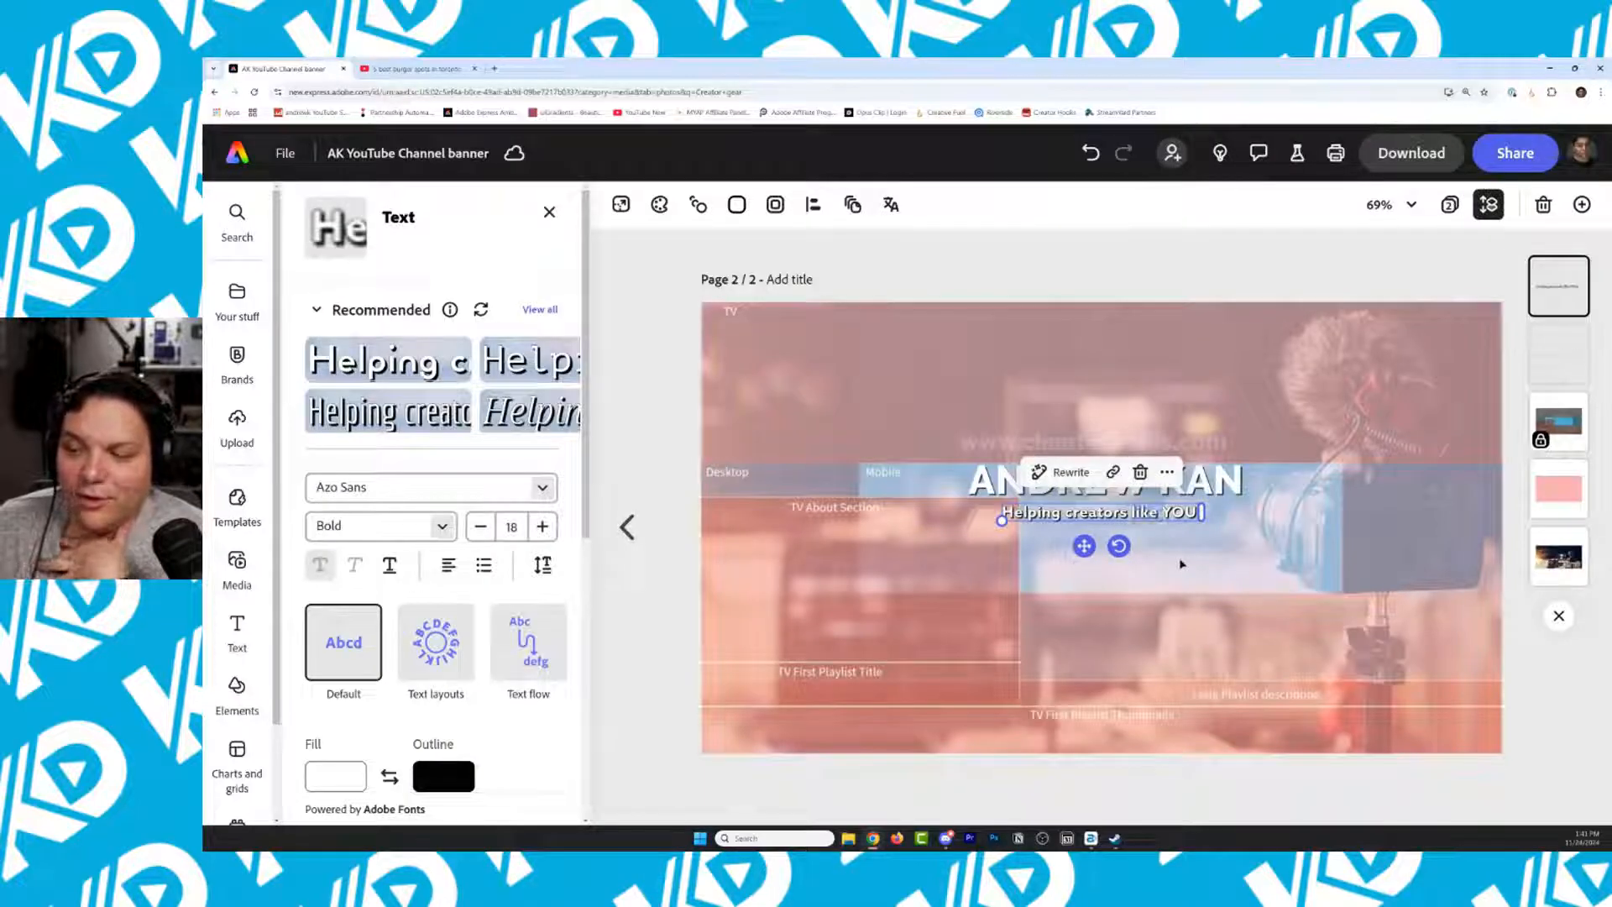
key("Return")
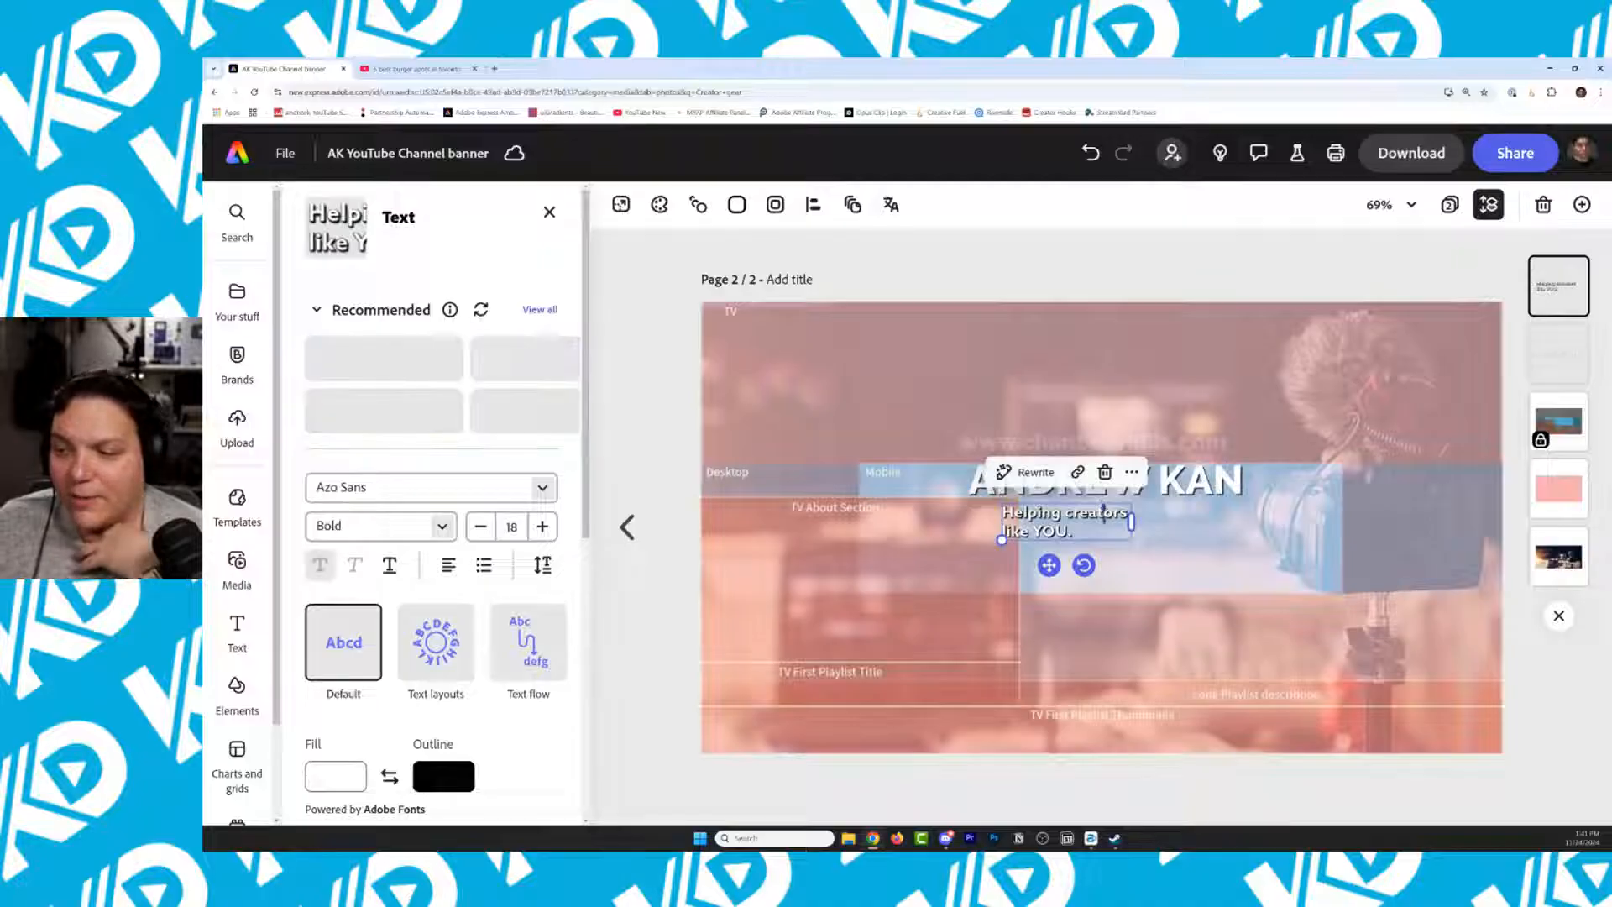
Try the Dynamic text layout on the slightly widened tagline and centre it horizontally on the page
left_click_drag(1131, 522, 1142, 522)
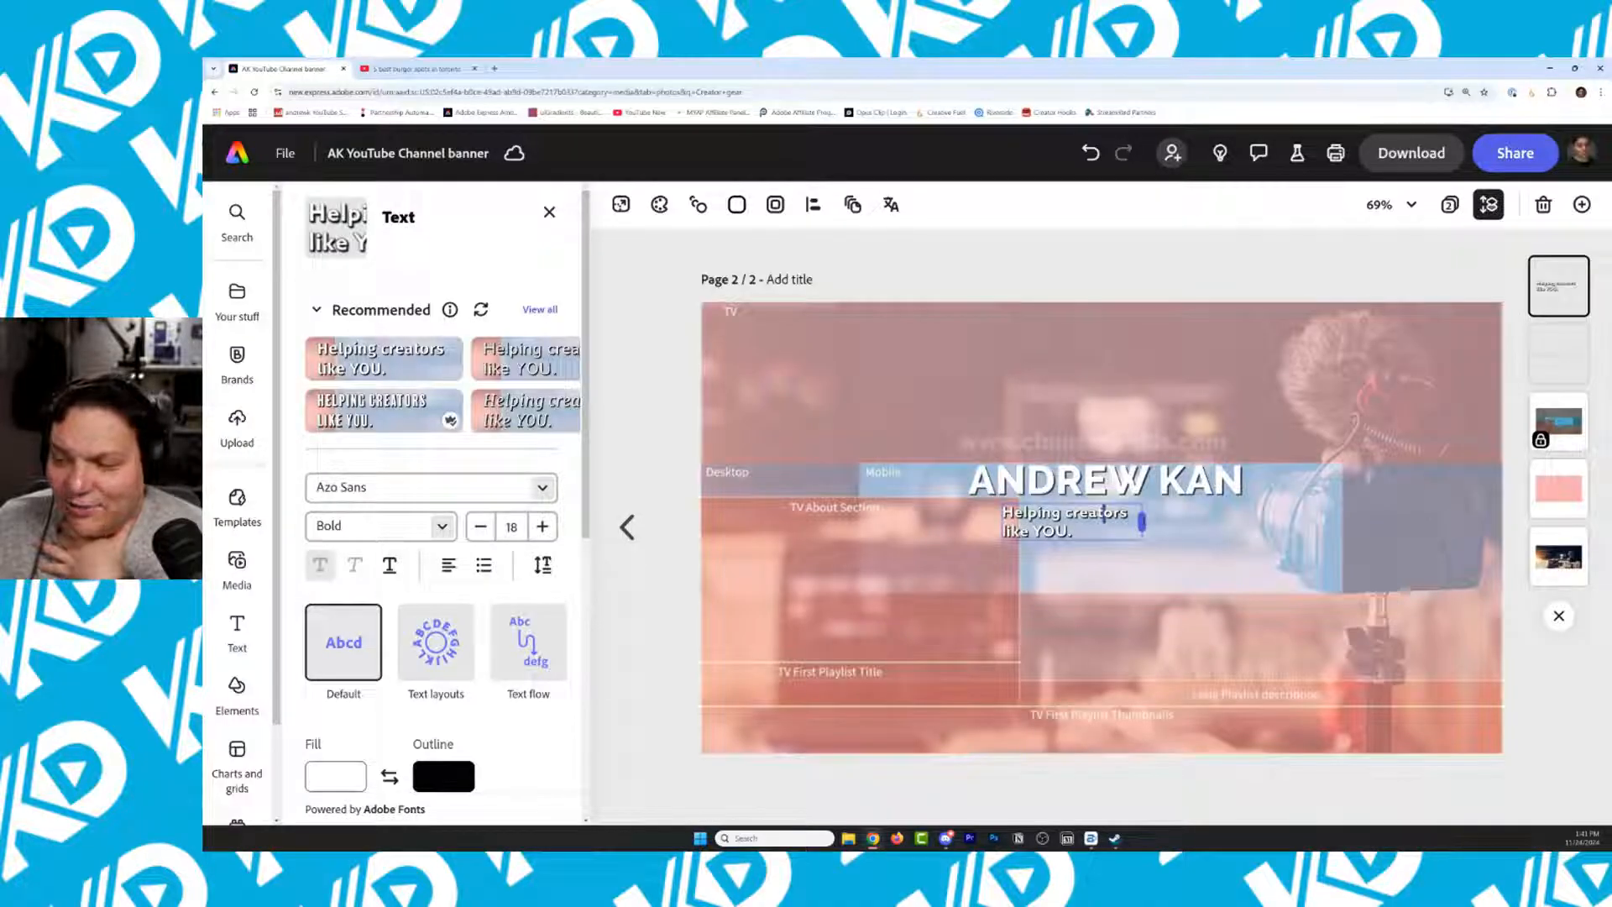
left_click(436, 643)
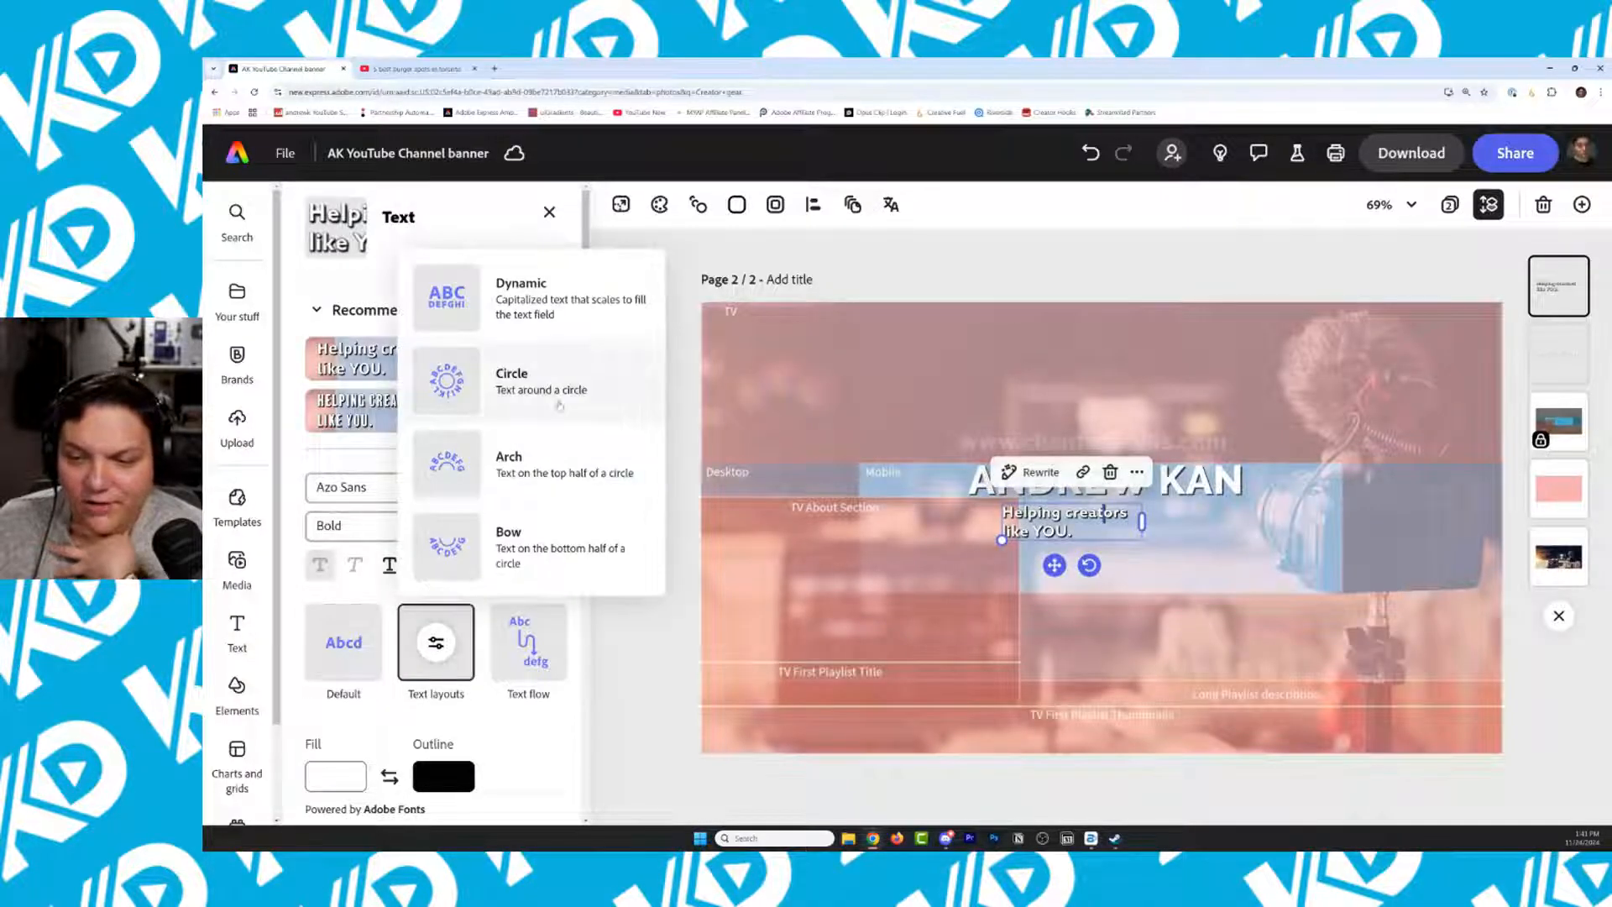
left_click(529, 295)
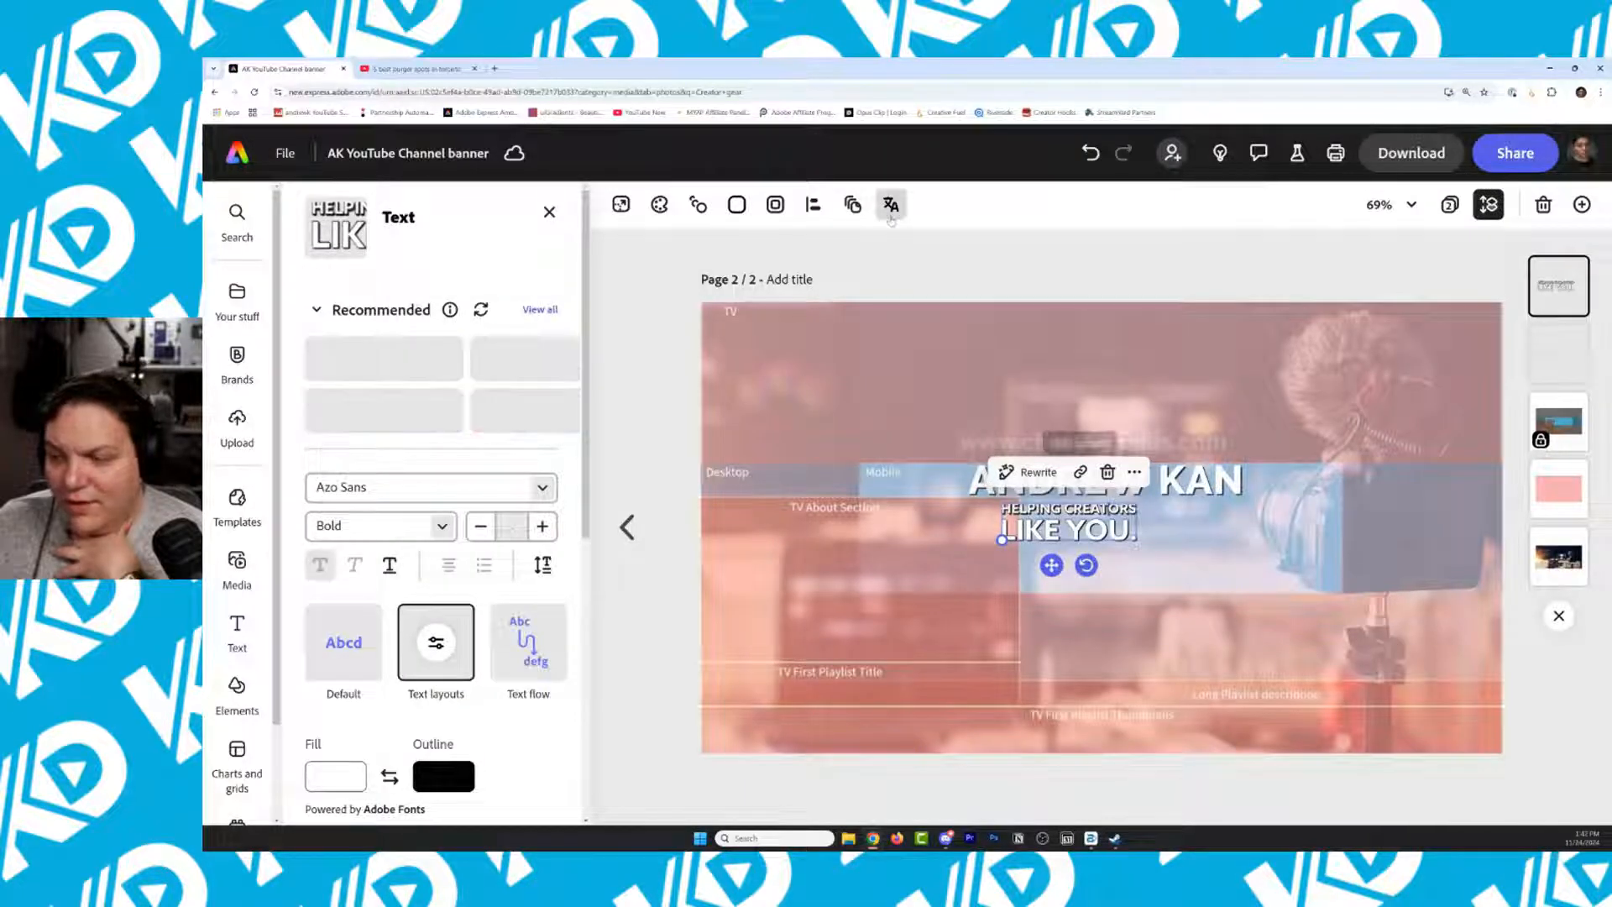
left_click(813, 204)
left_click(940, 330)
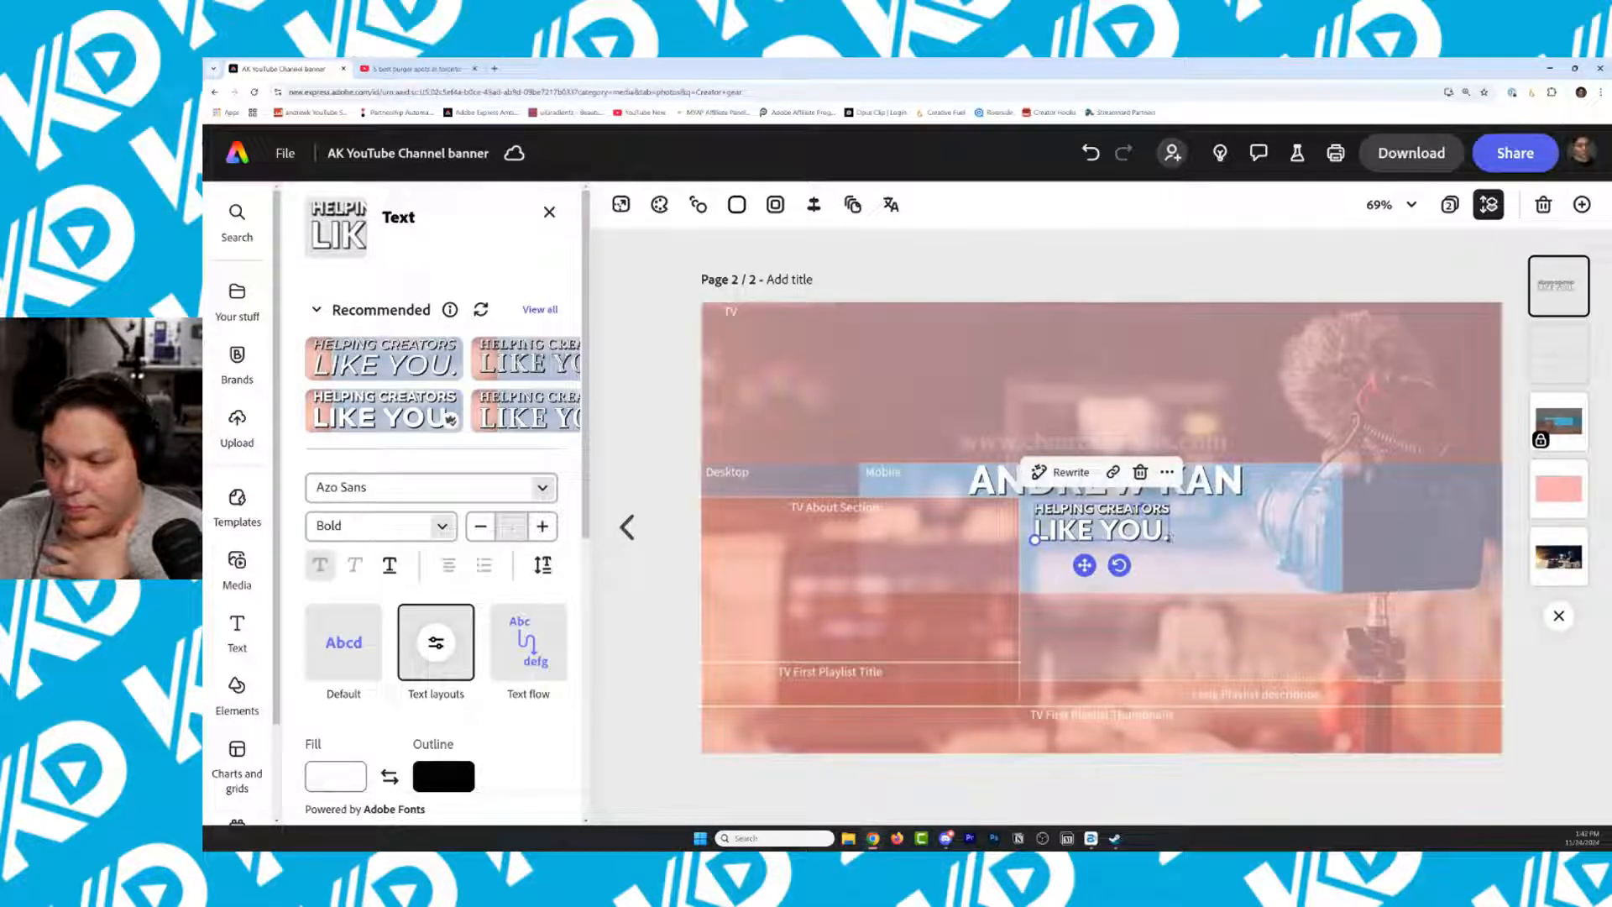
Resize the Dynamic-layout tagline, re-centre it horizontally and scale it down to fit beneath the channel name
left_click(451, 420)
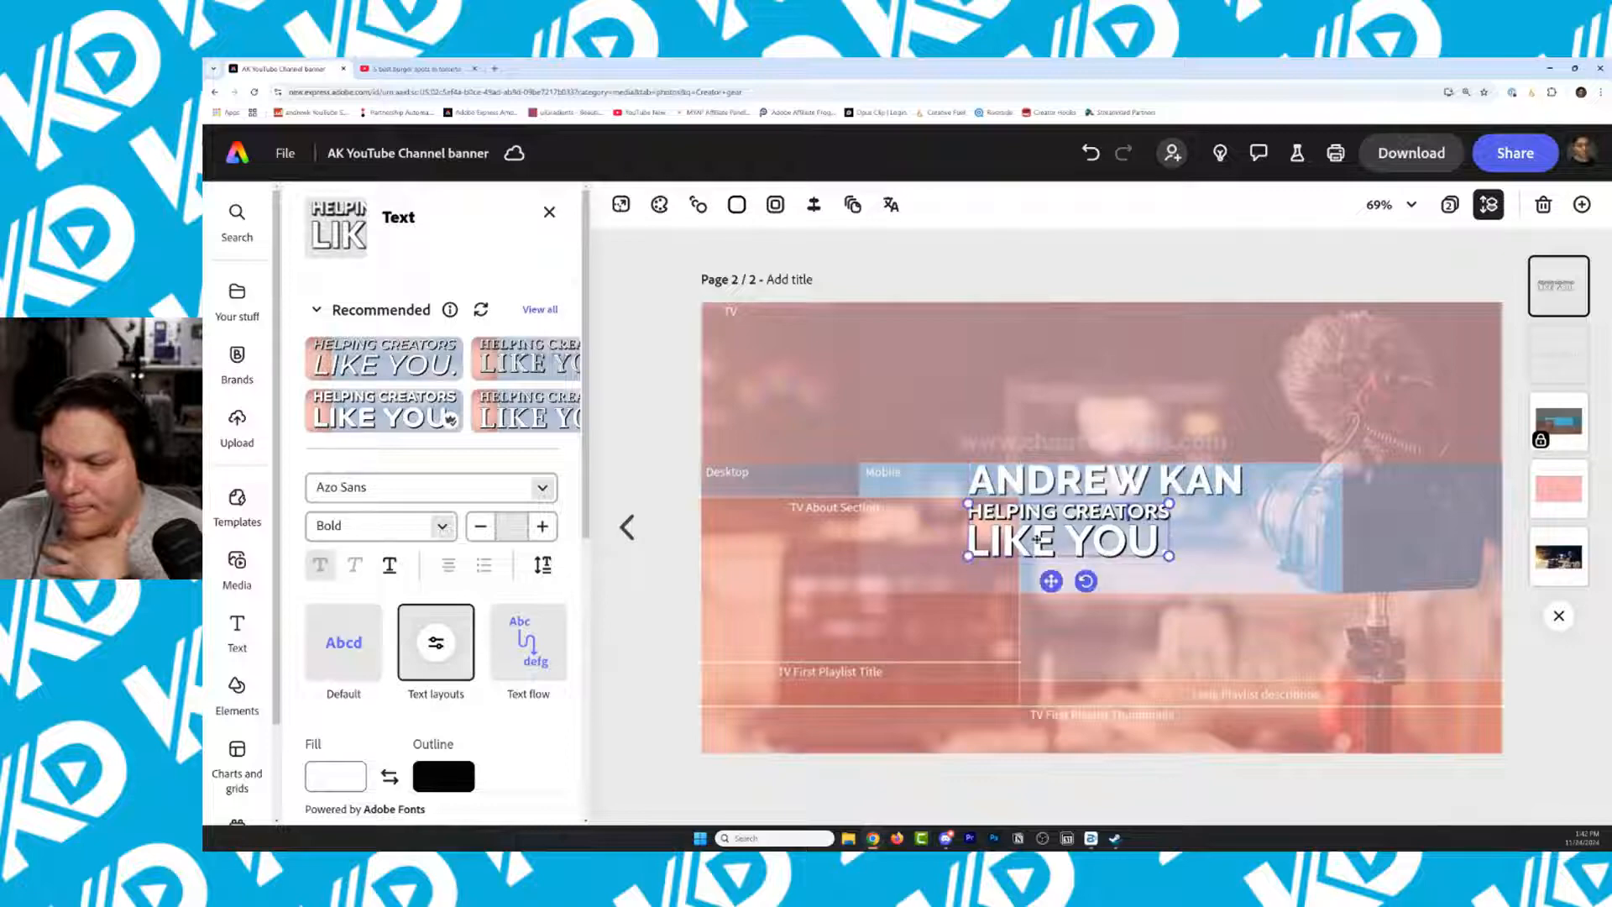
left_click(814, 204)
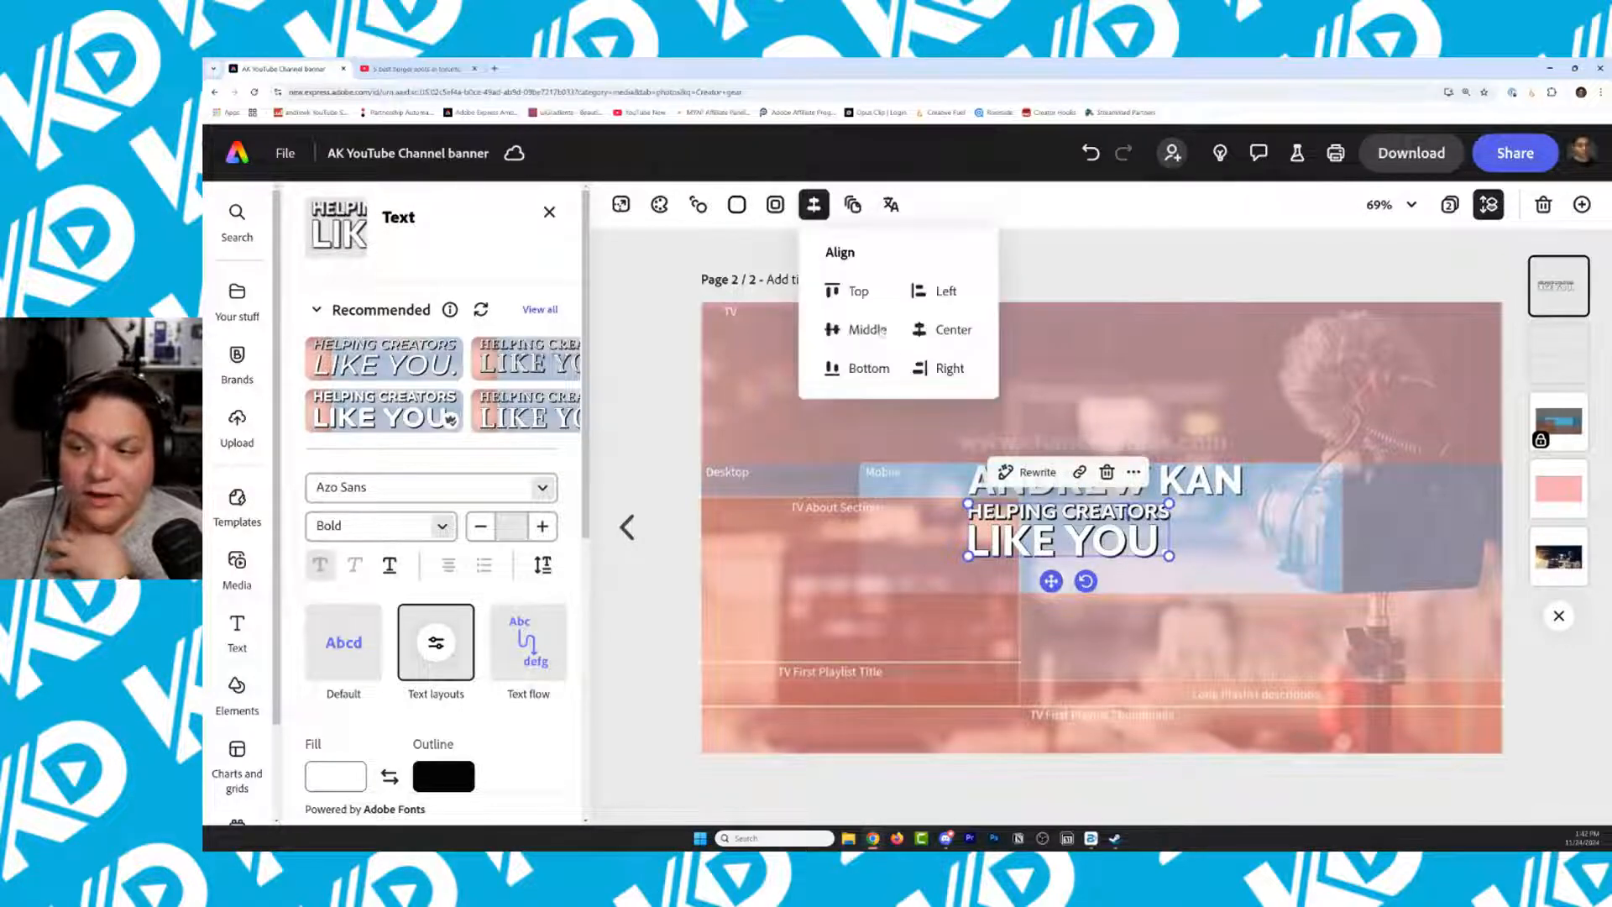
left_click(962, 338)
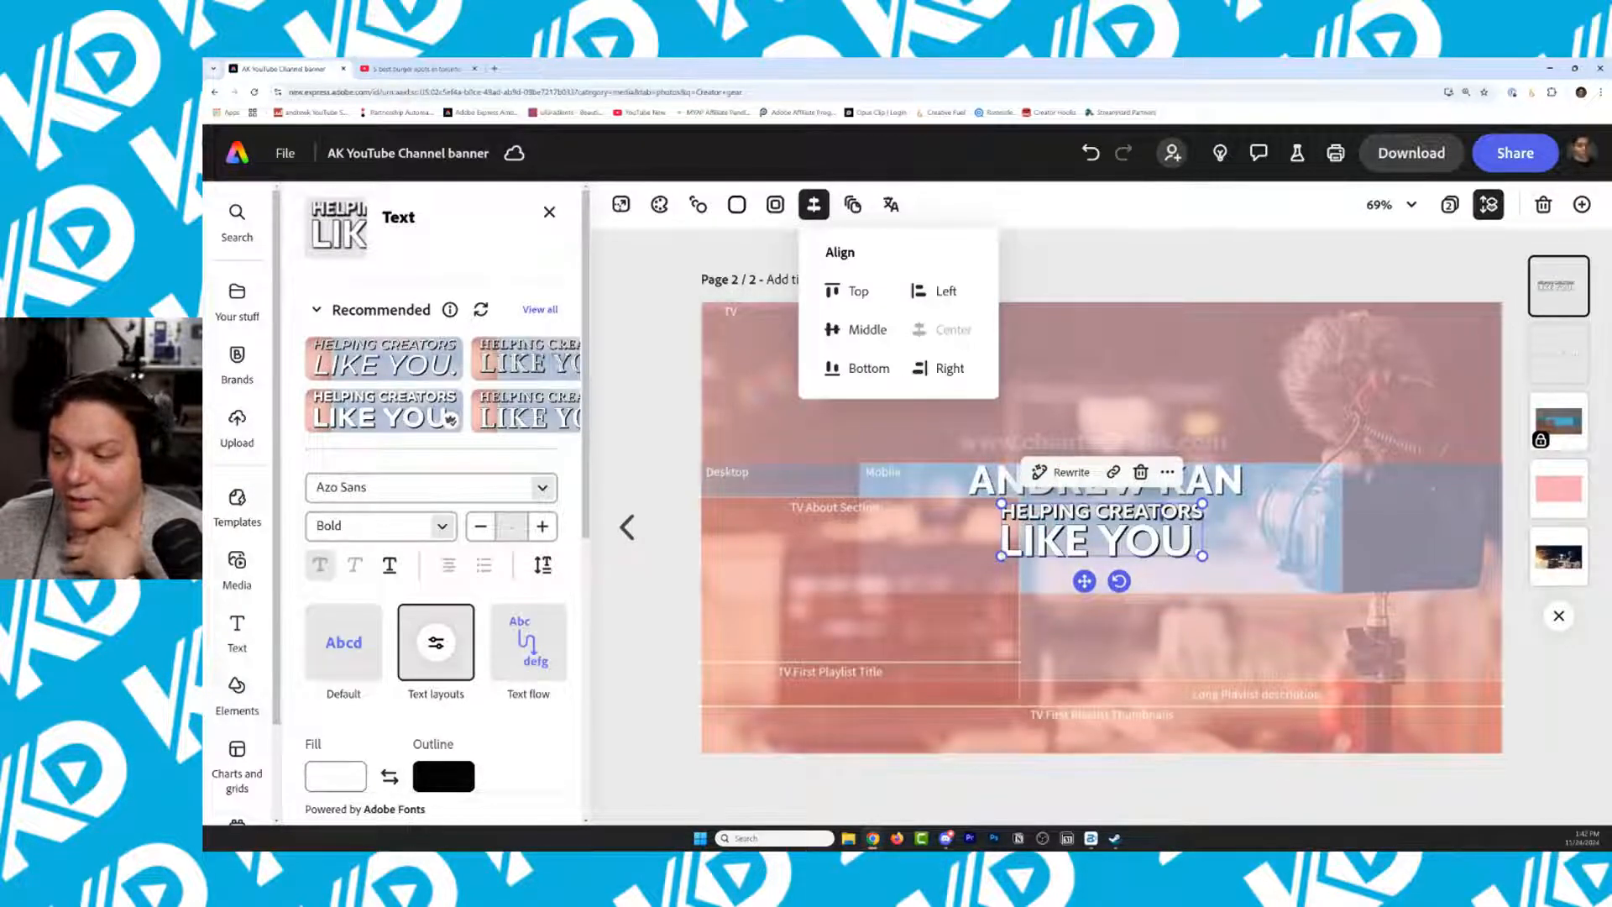
left_click(1001, 555)
left_click_drag(1001, 556, 1048, 543)
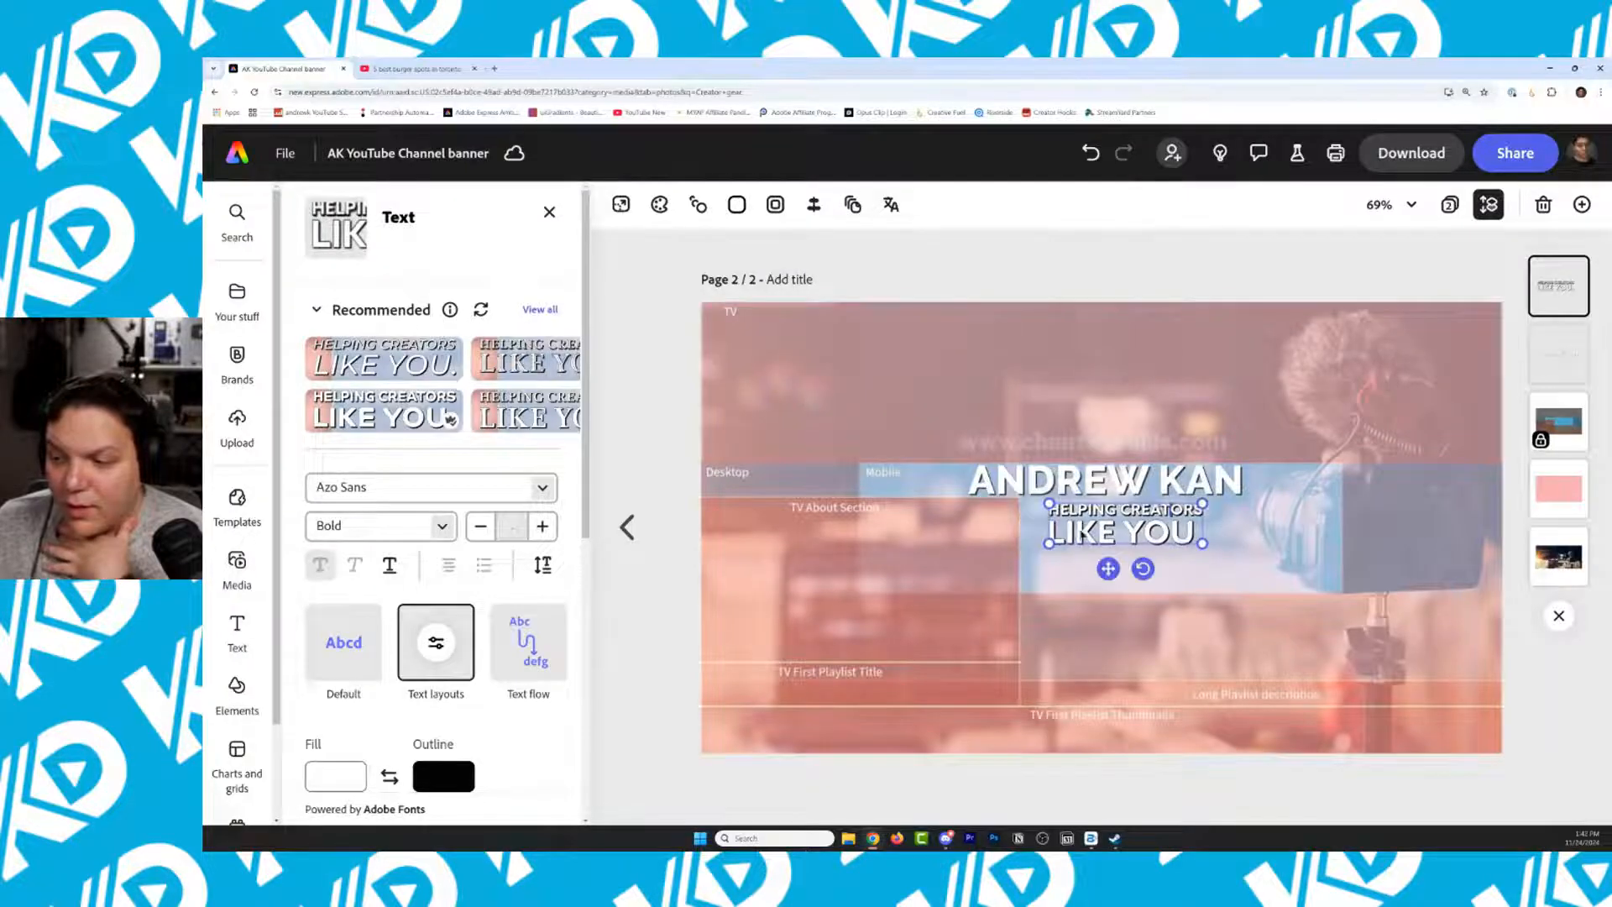
left_click(436, 642)
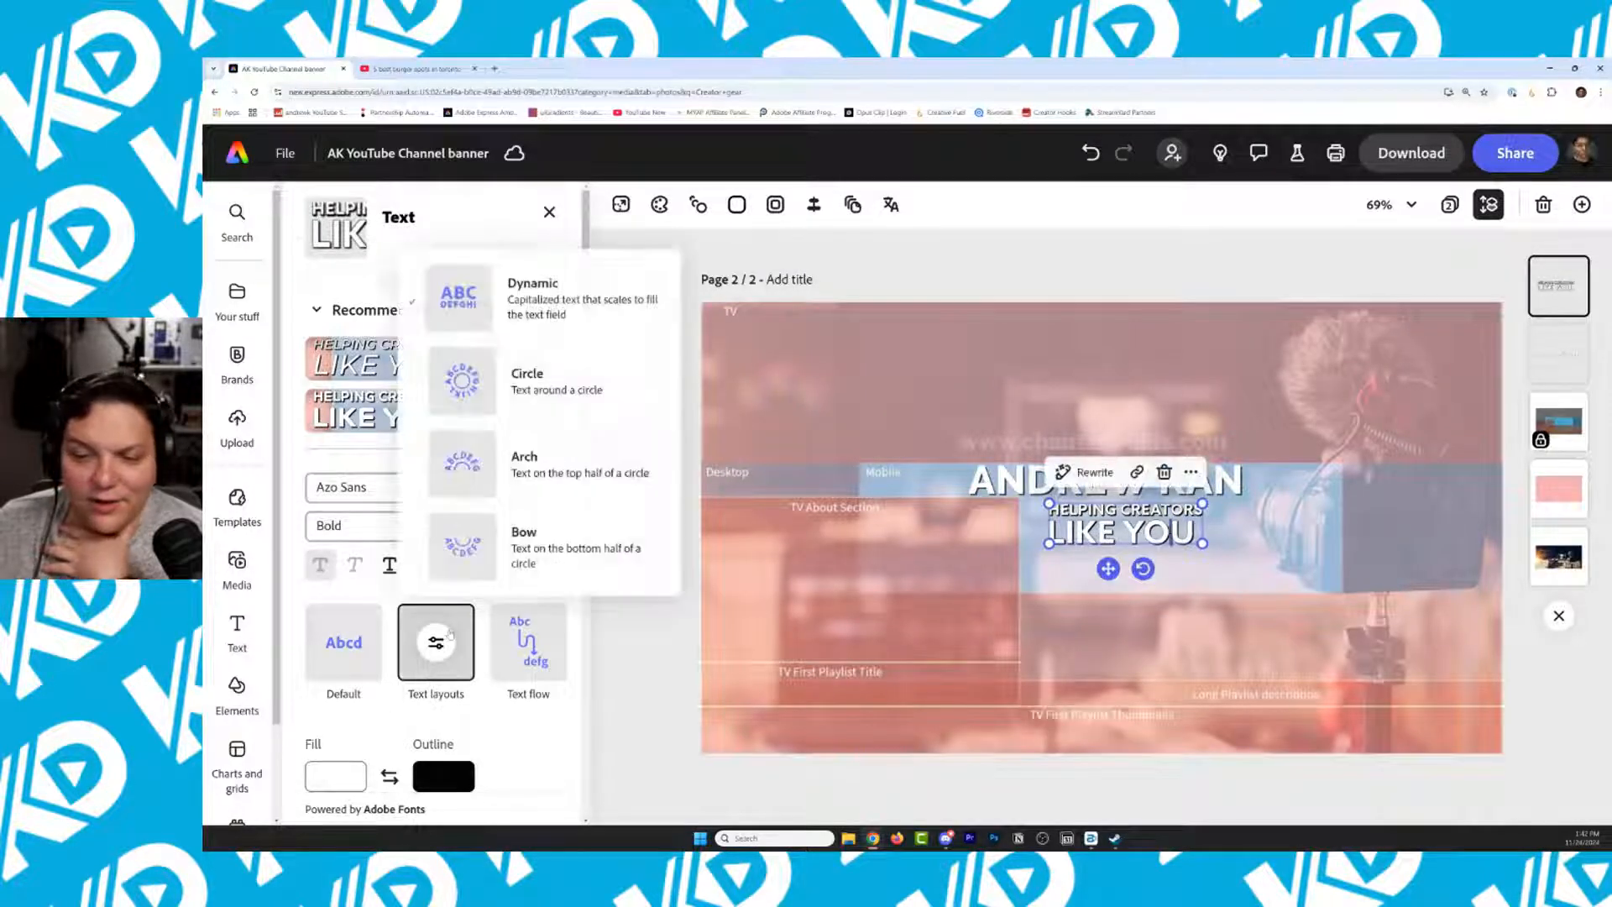
left_click(559, 293)
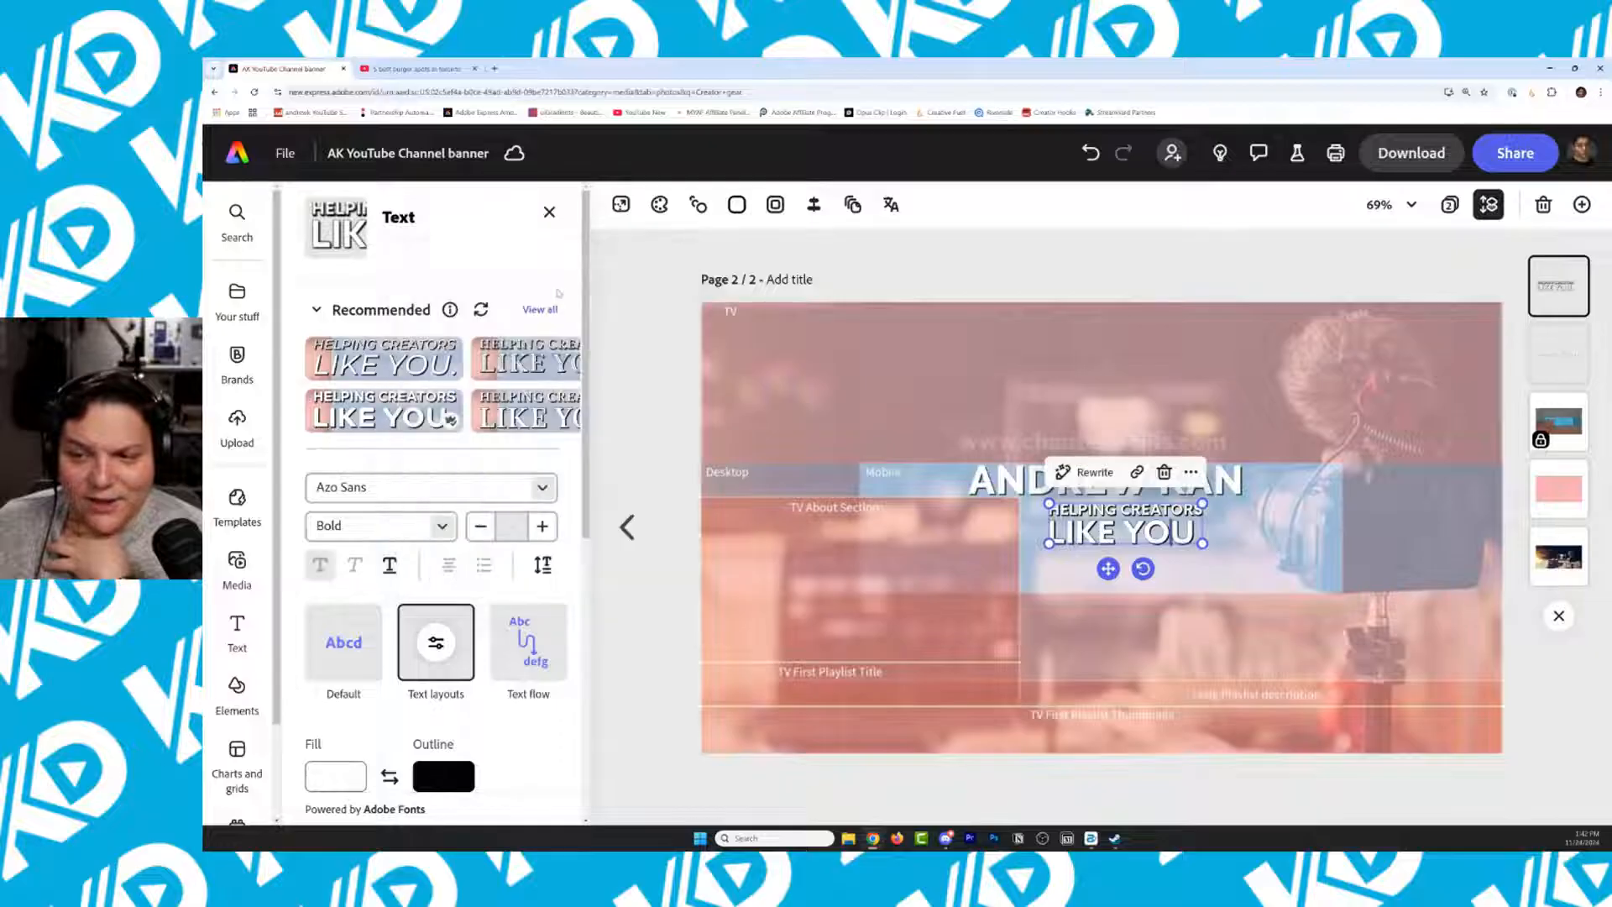
Return the tagline to the Default text layout and shorten its wording to "Helping creators"
left_click(343, 642)
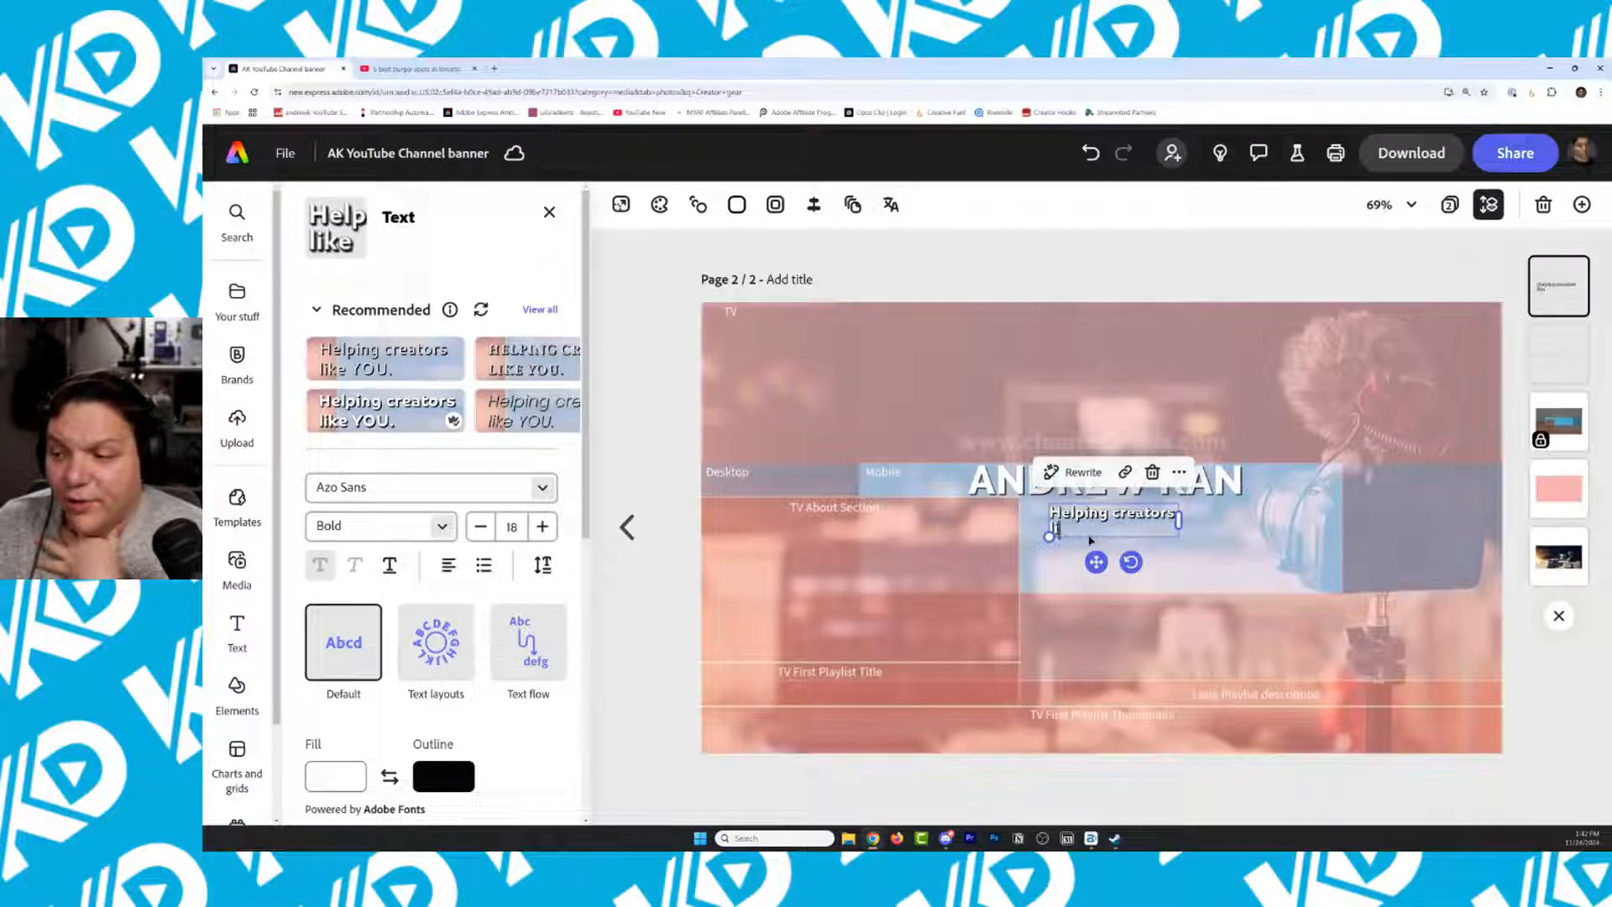
key("BackSpace")
key("BackSpace")
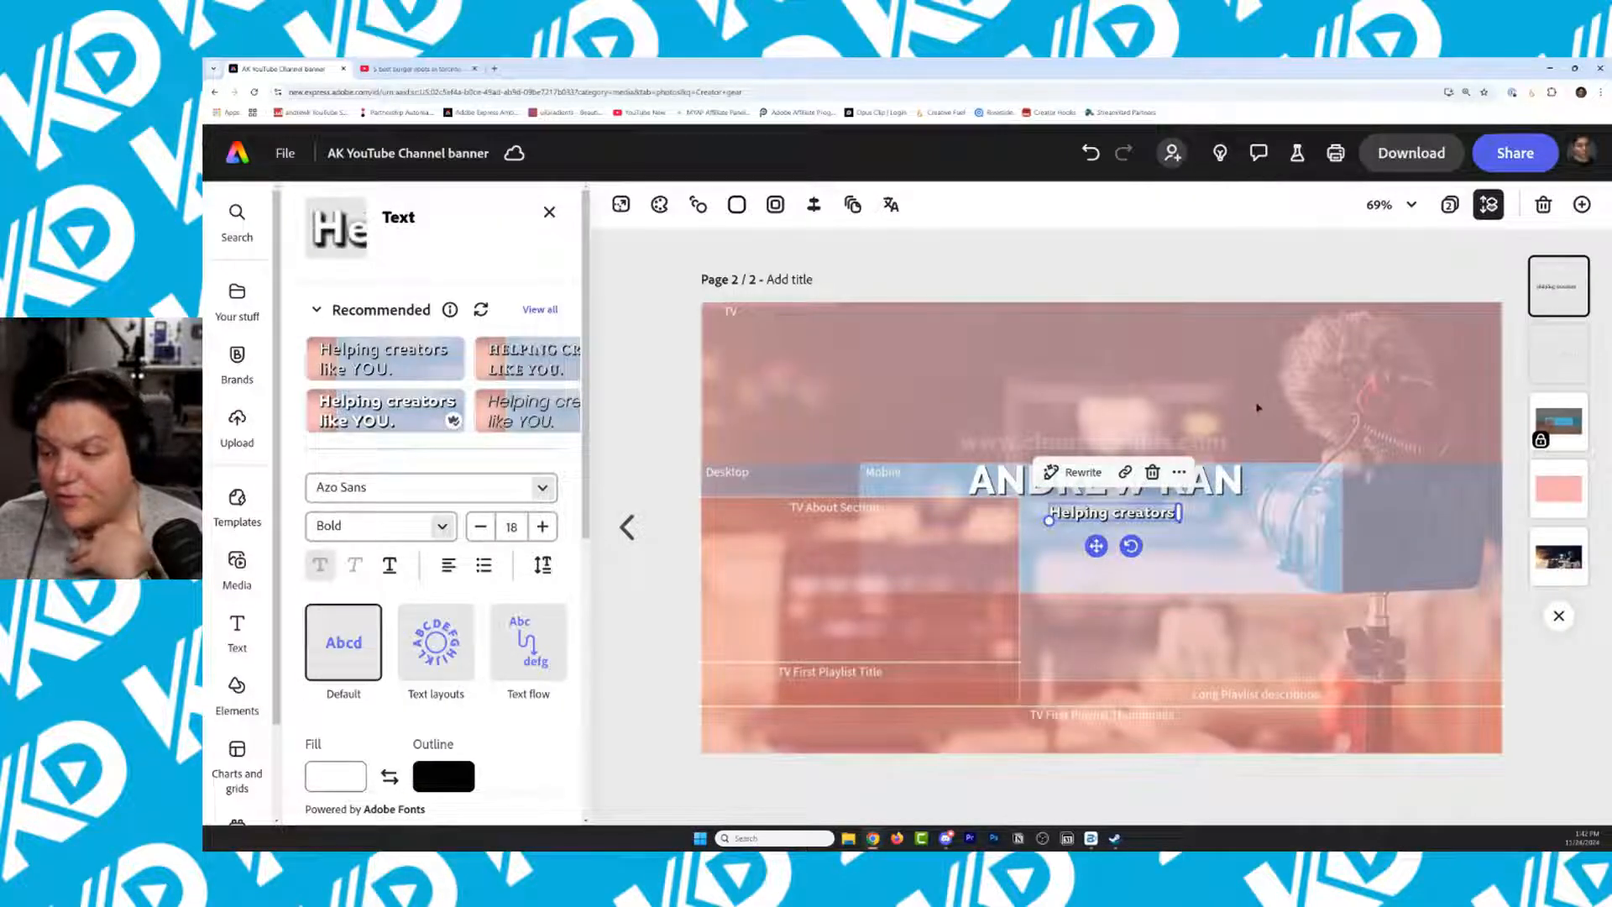
Duplicate the "Helping creators" text and replace the lower copy's wording with "like YOU"
left_click(1179, 472)
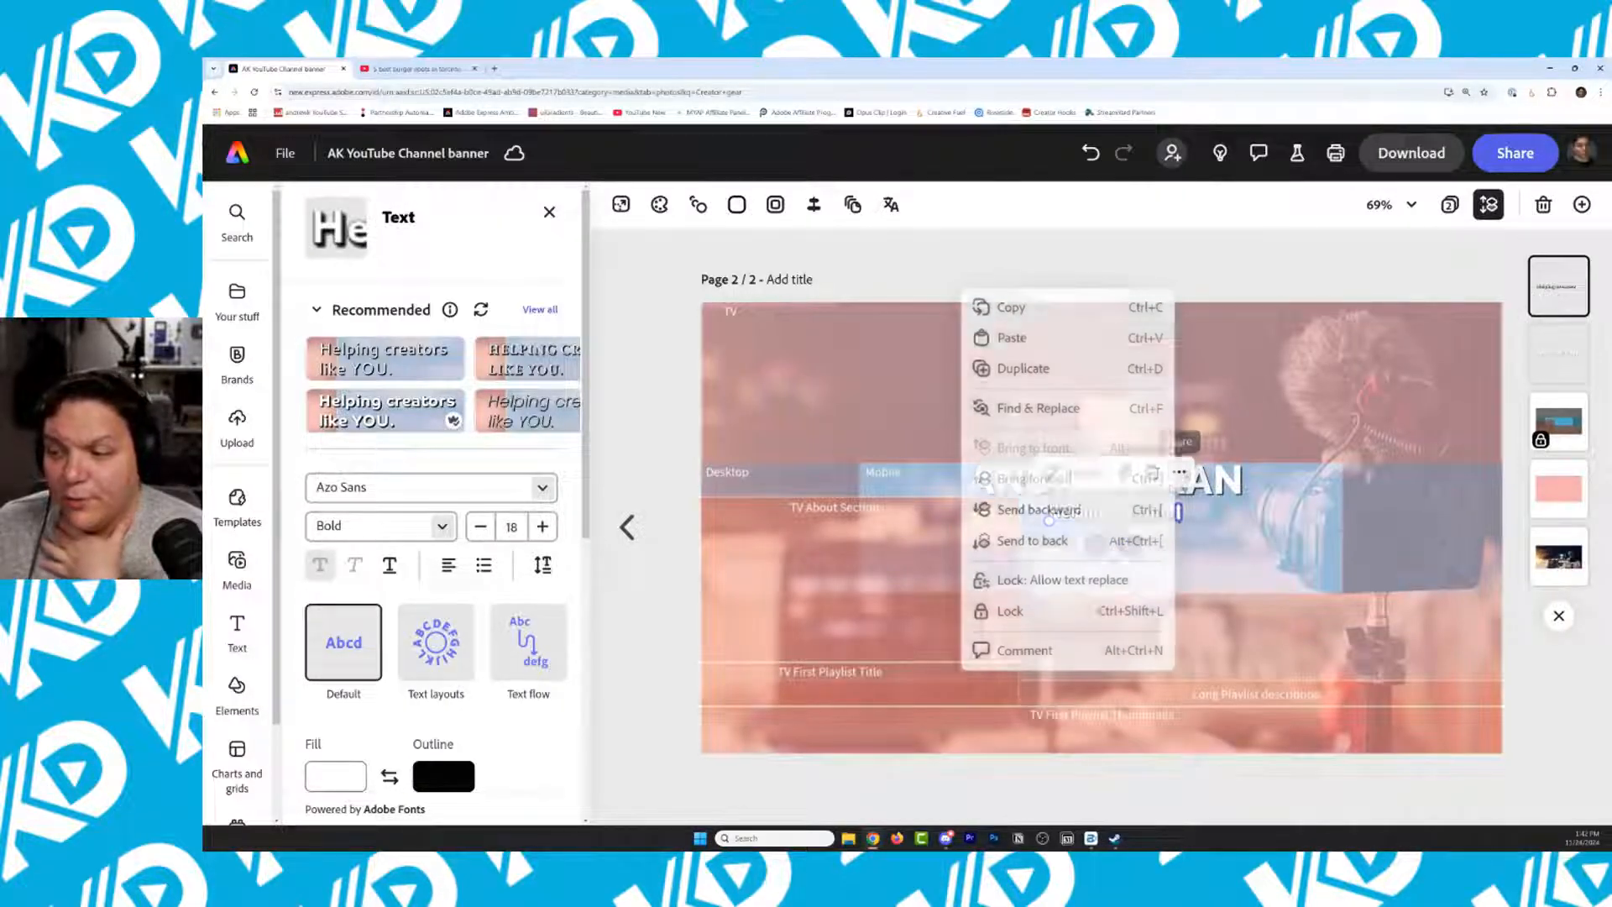
left_click(1031, 378)
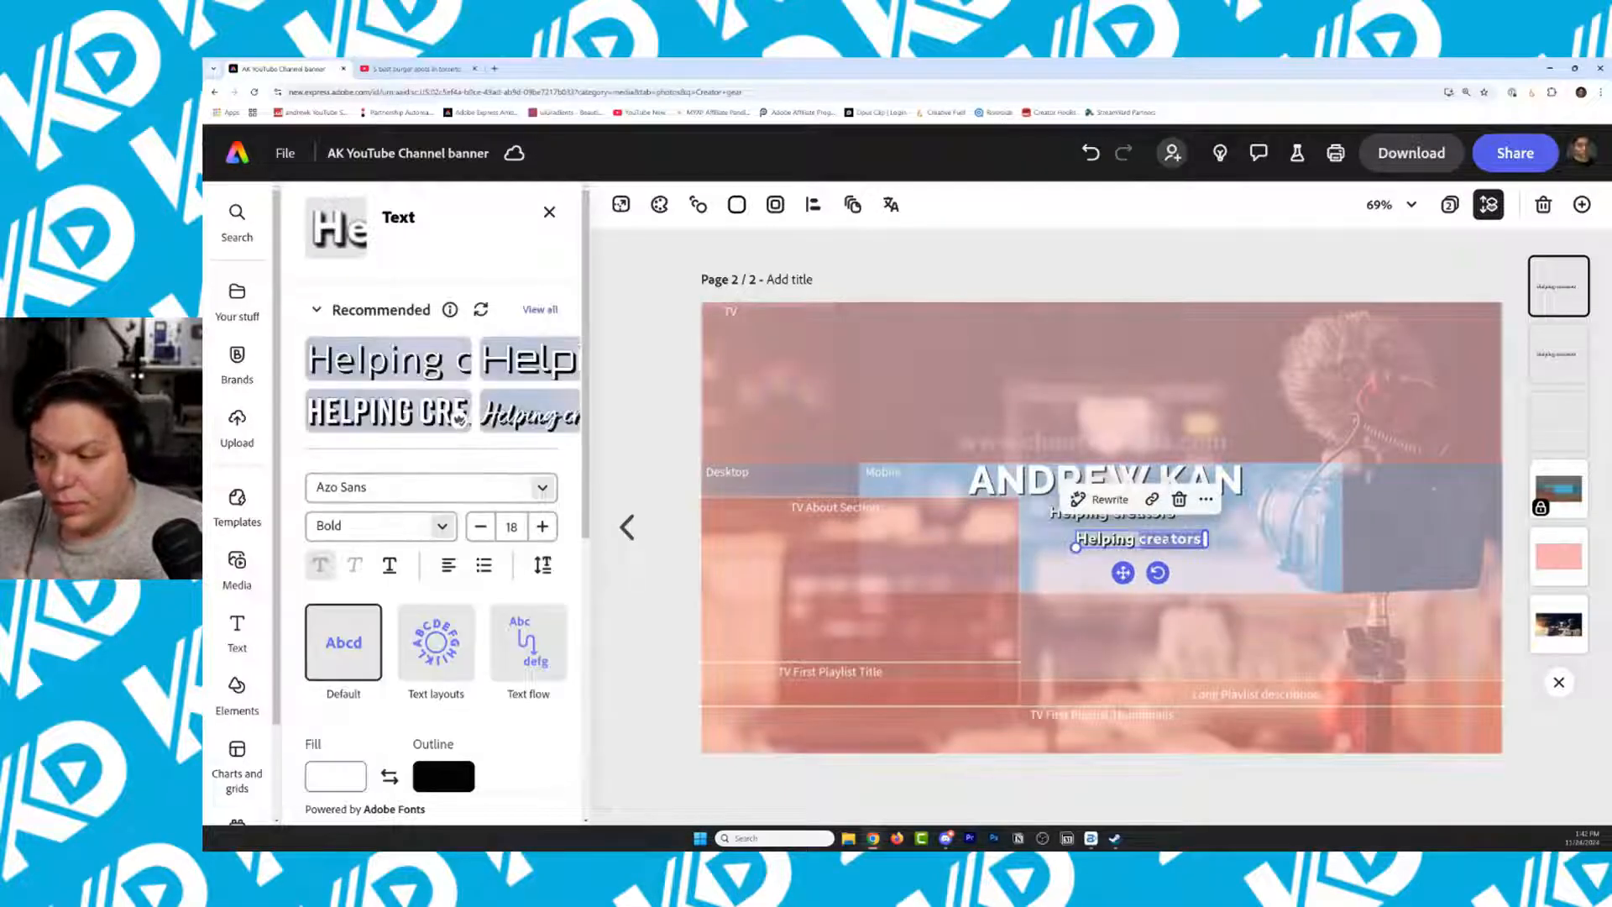
left_click(1114, 540)
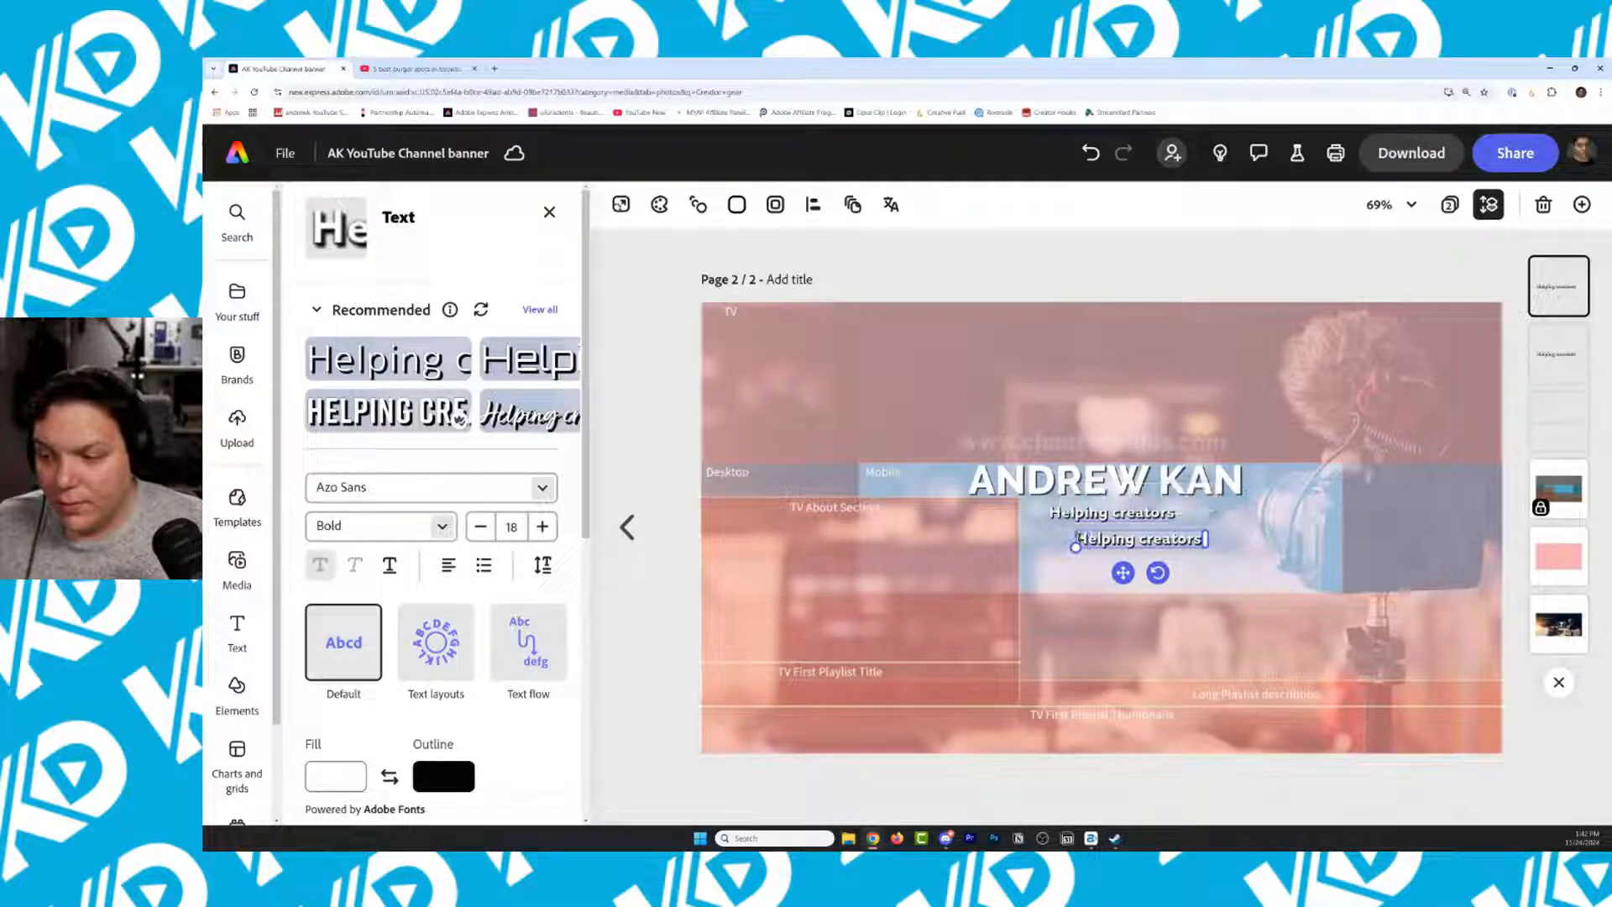
type("Lik")
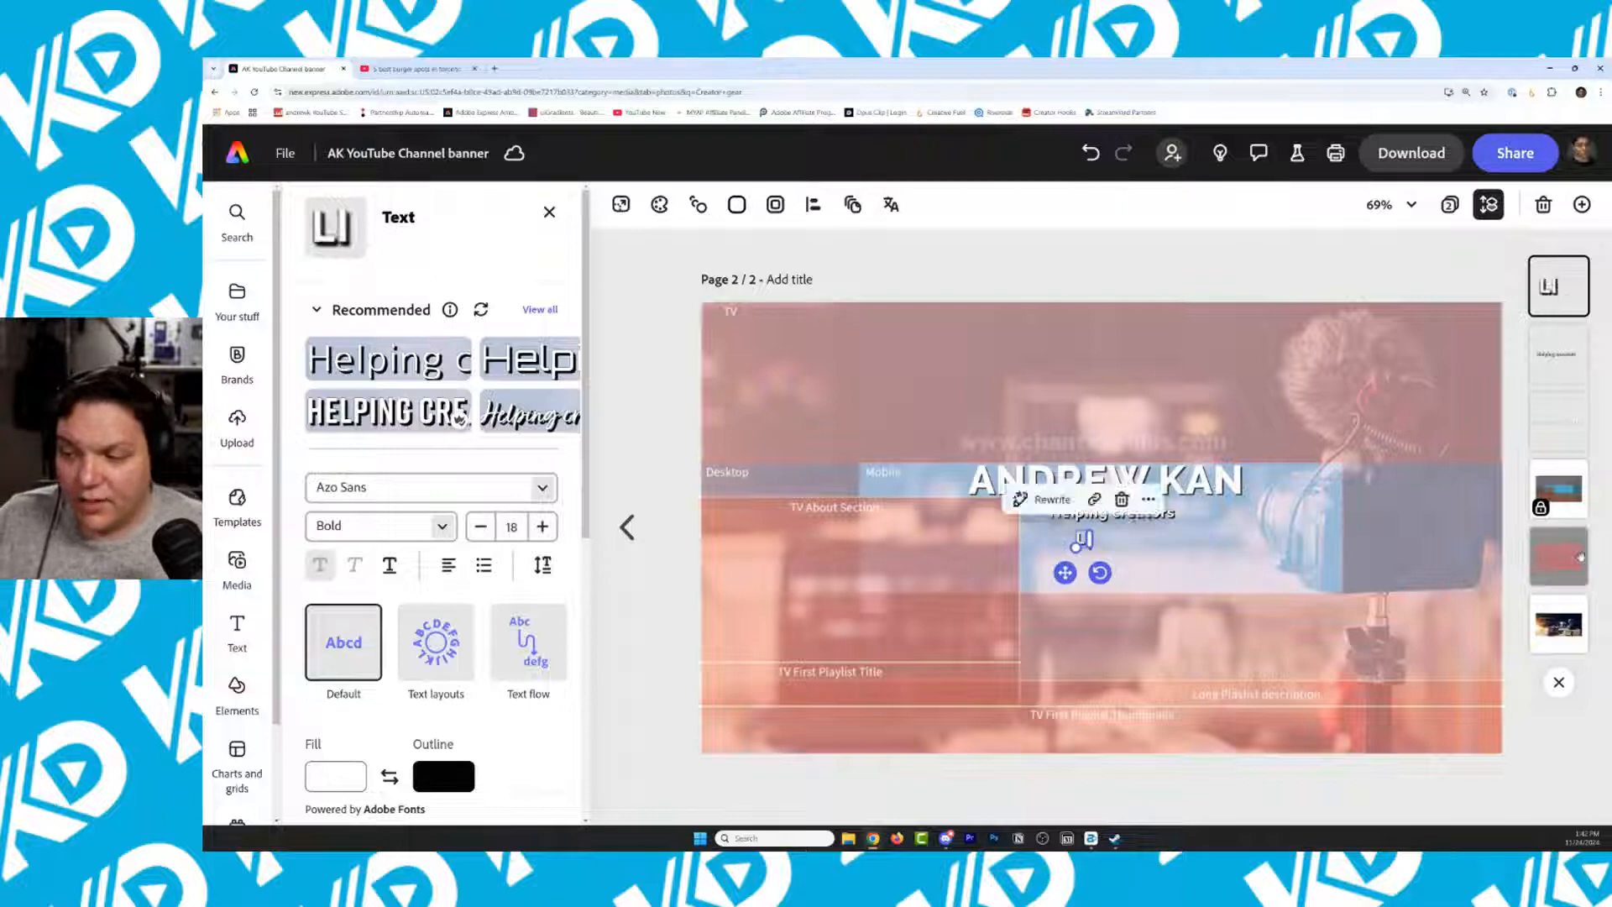
type("e YOU")
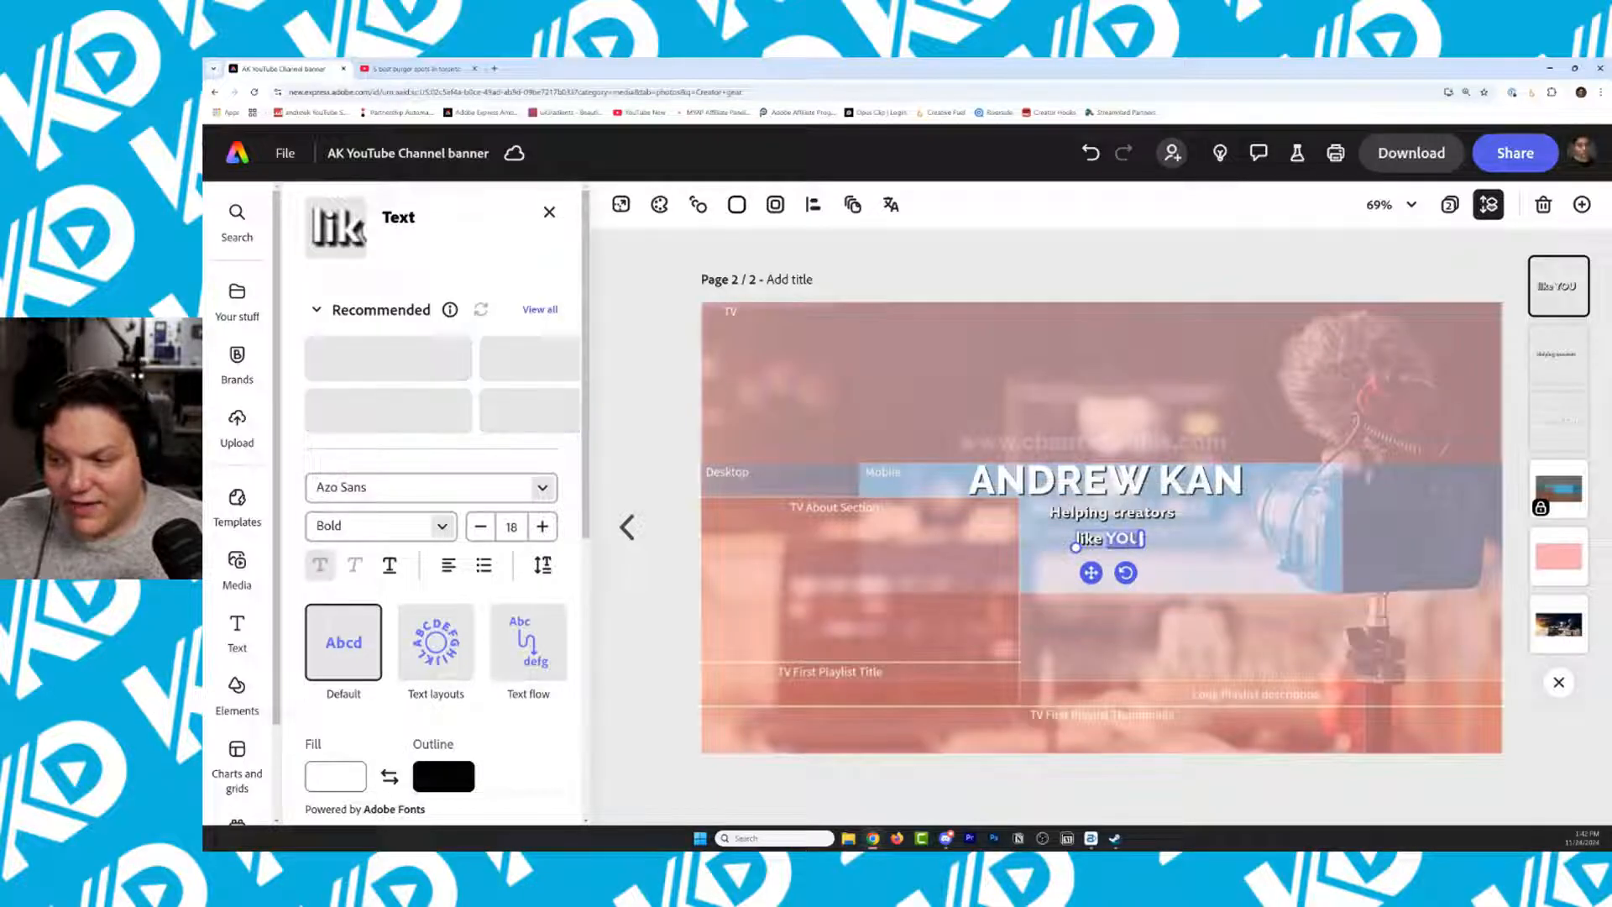
Set the word "YOU" in the second tagline line to the Raleway font in Black Italic
left_click(443, 527)
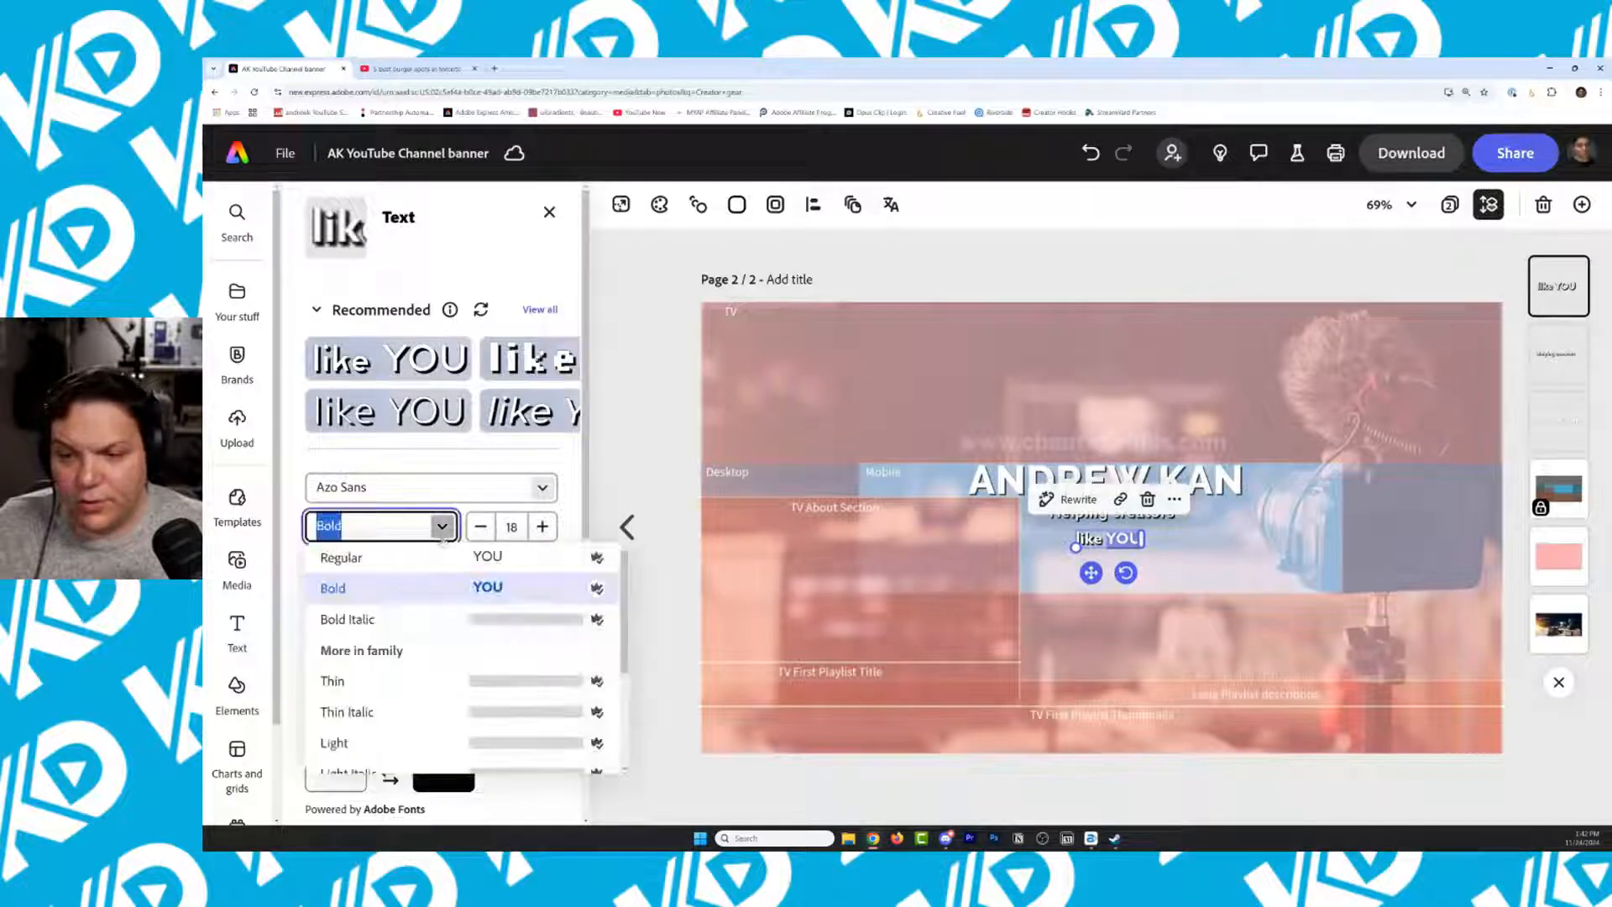
left_click(381, 621)
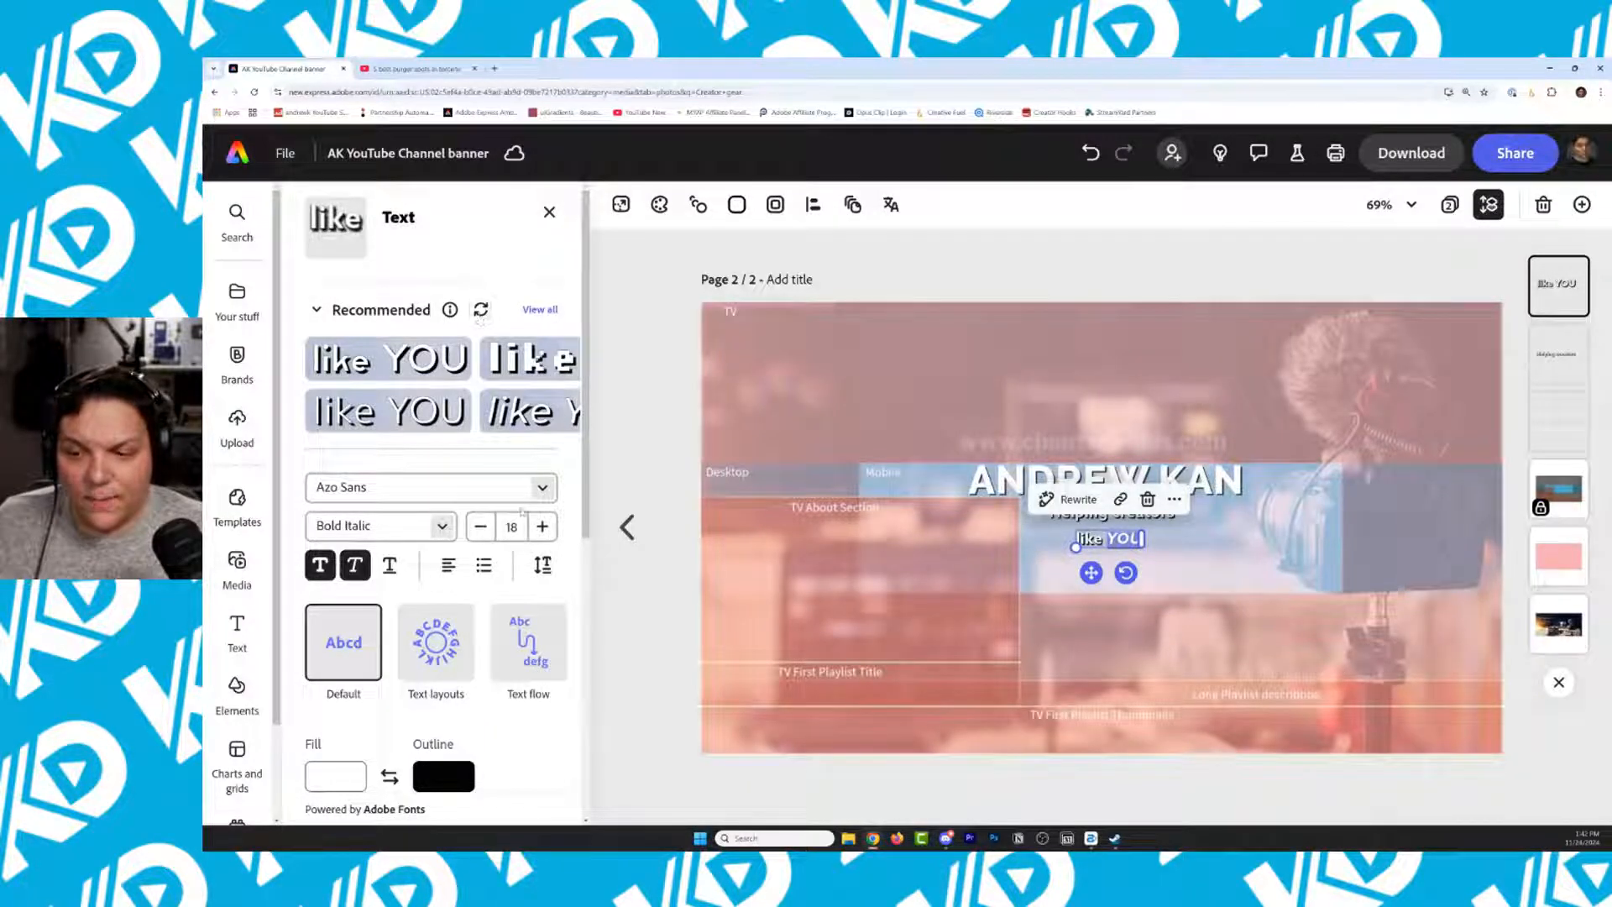
left_click(478, 490)
type("Ralew")
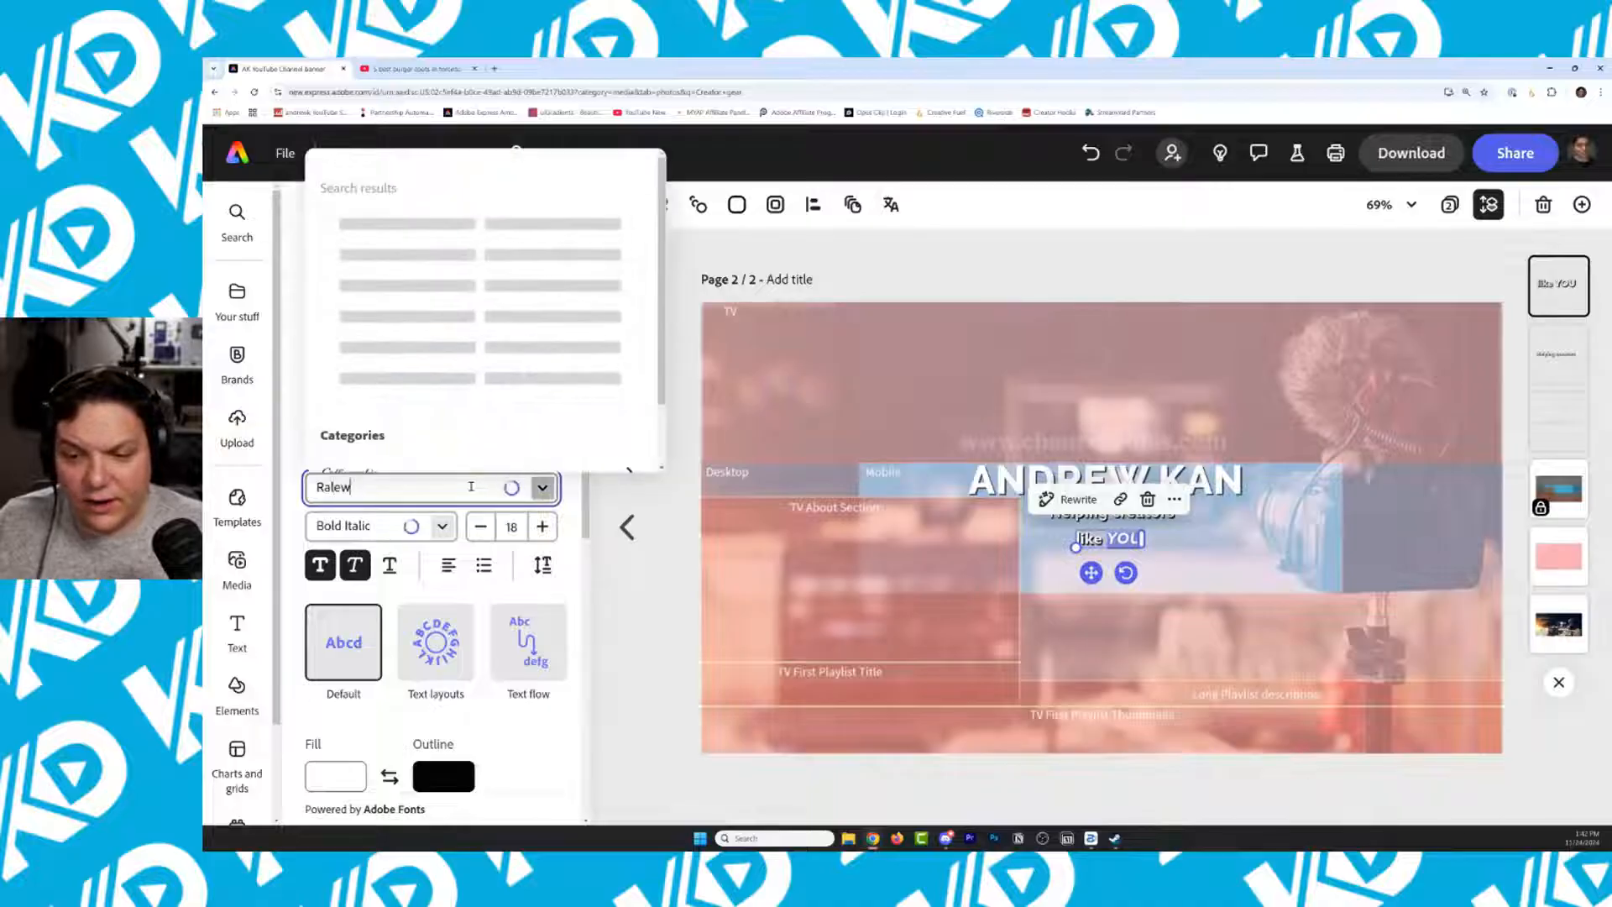
left_click(404, 232)
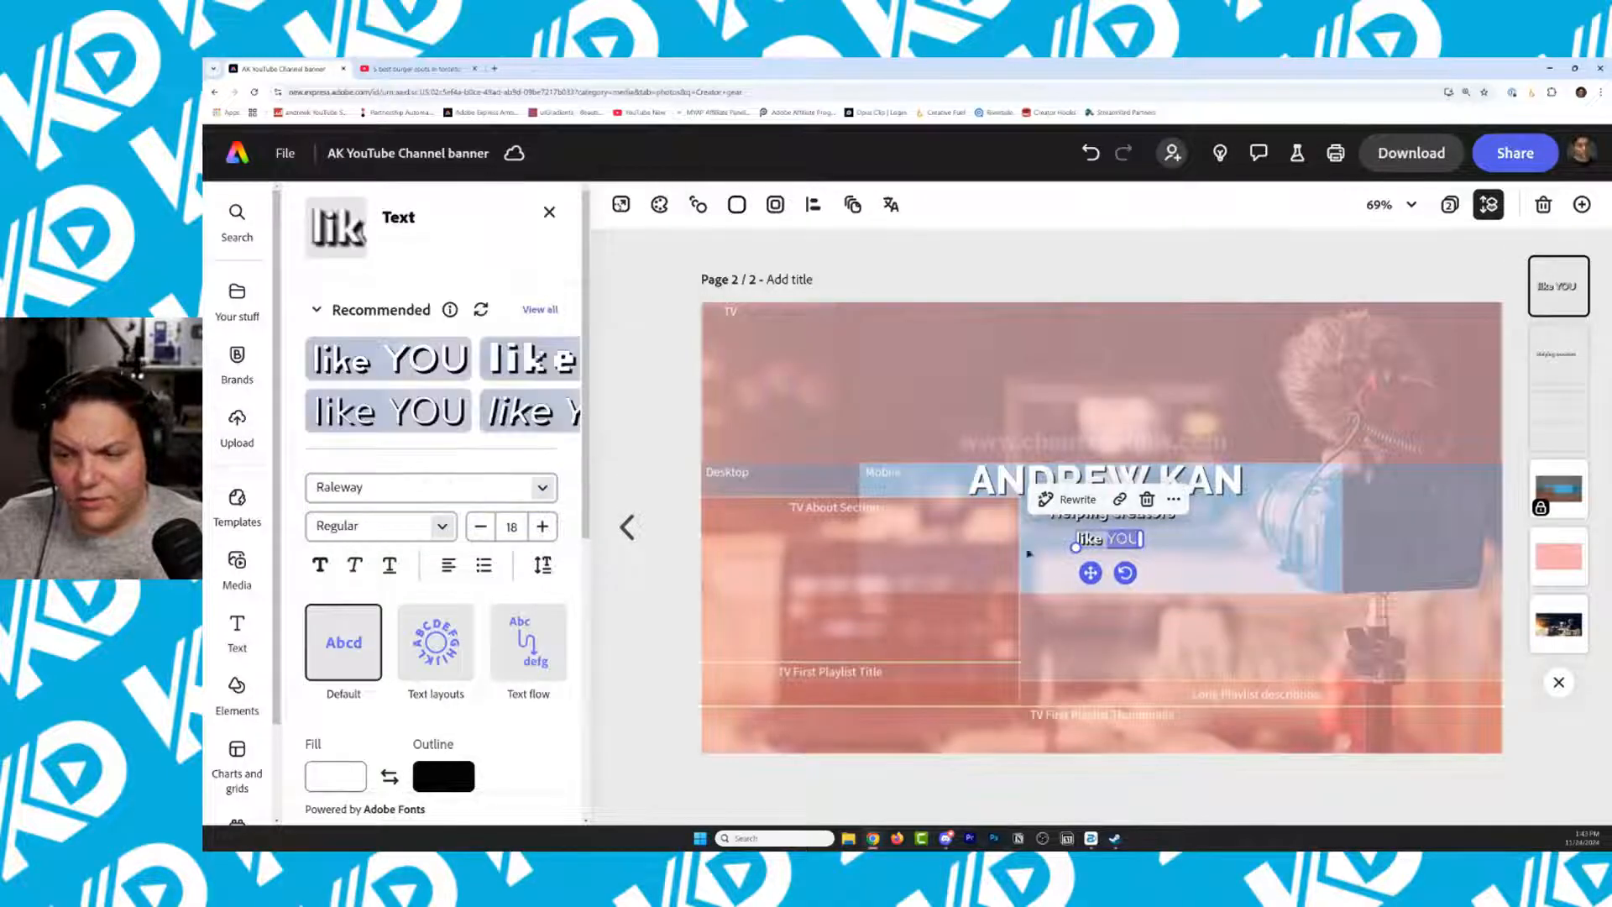
left_click(395, 526)
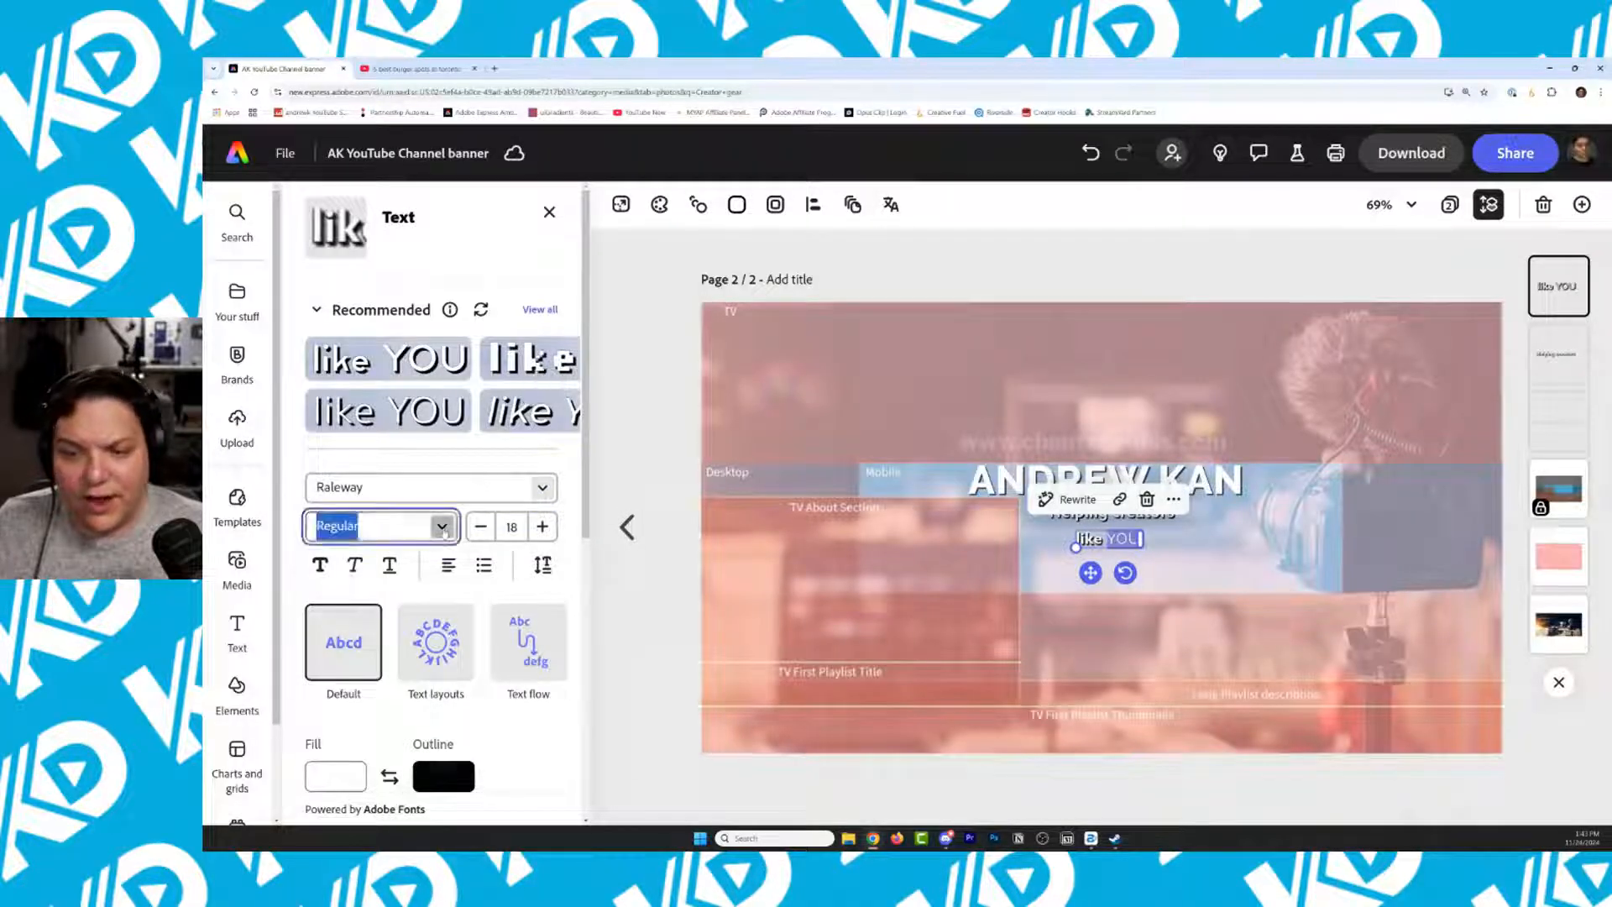
scroll(378, 634, "down", 5)
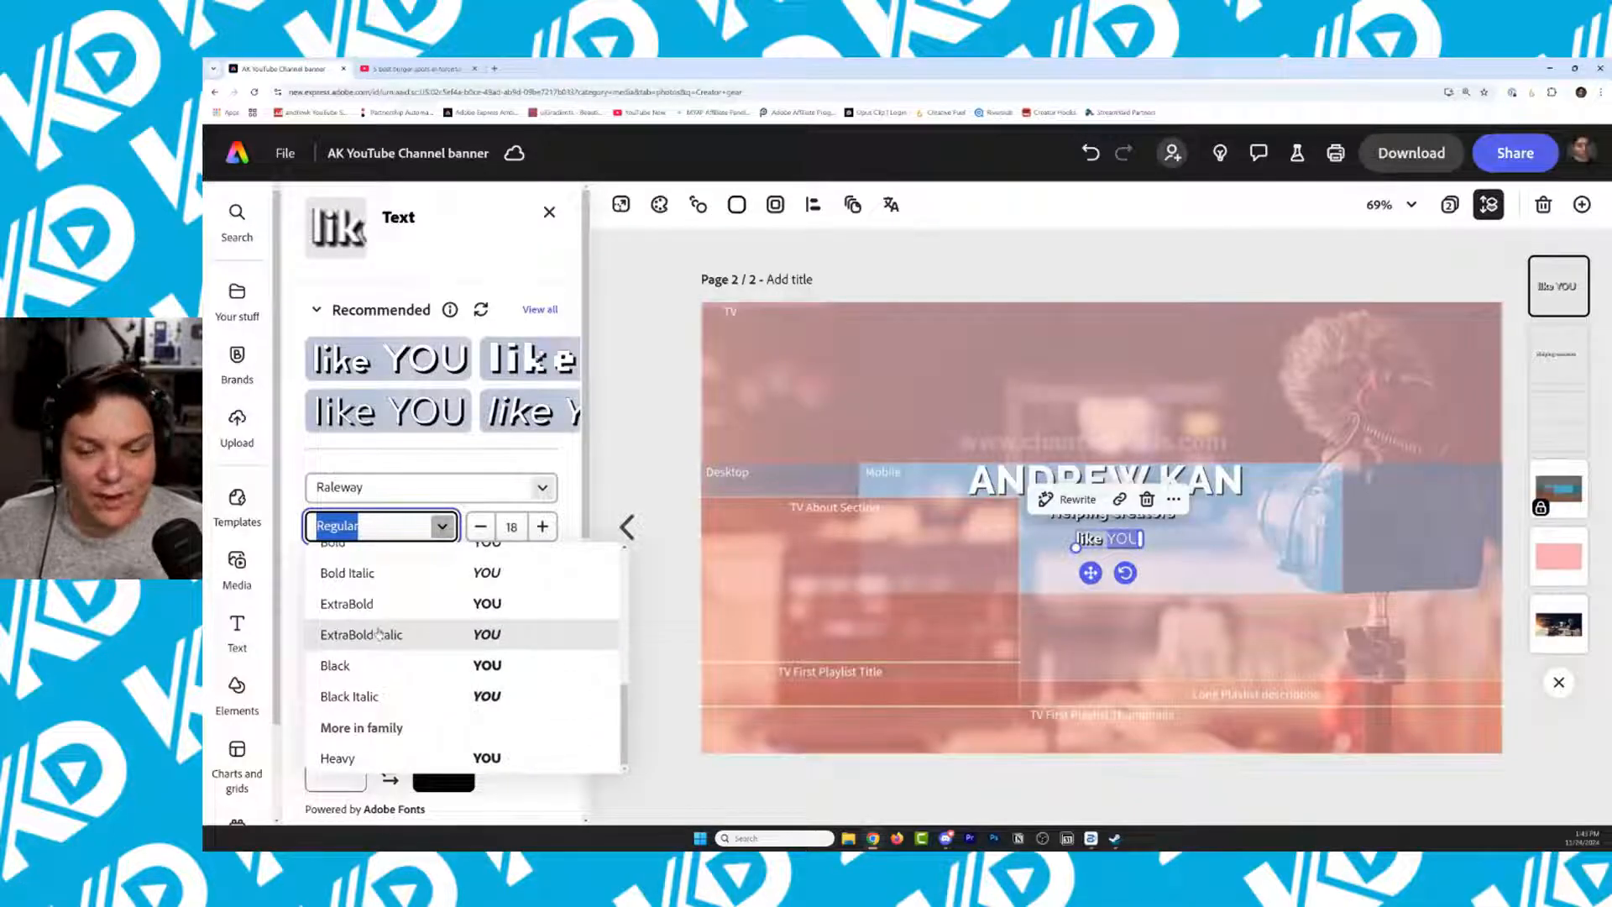
left_click(381, 696)
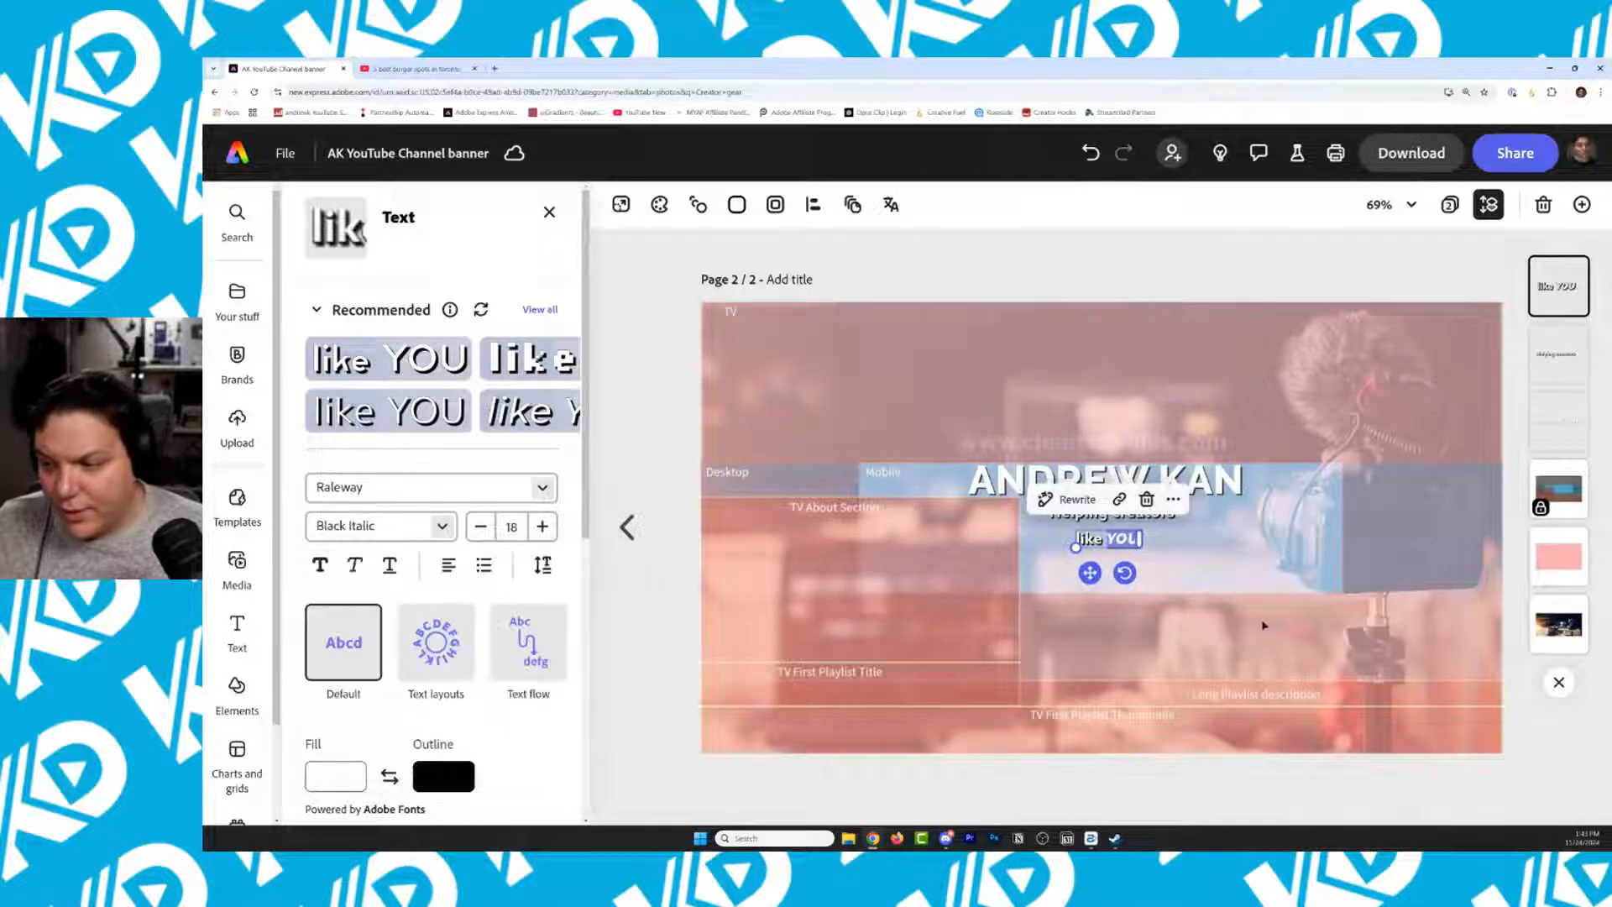
Set the word "like" in the second tagline line to the Raleway font in Bold
left_click_drag(1104, 540, 994, 548)
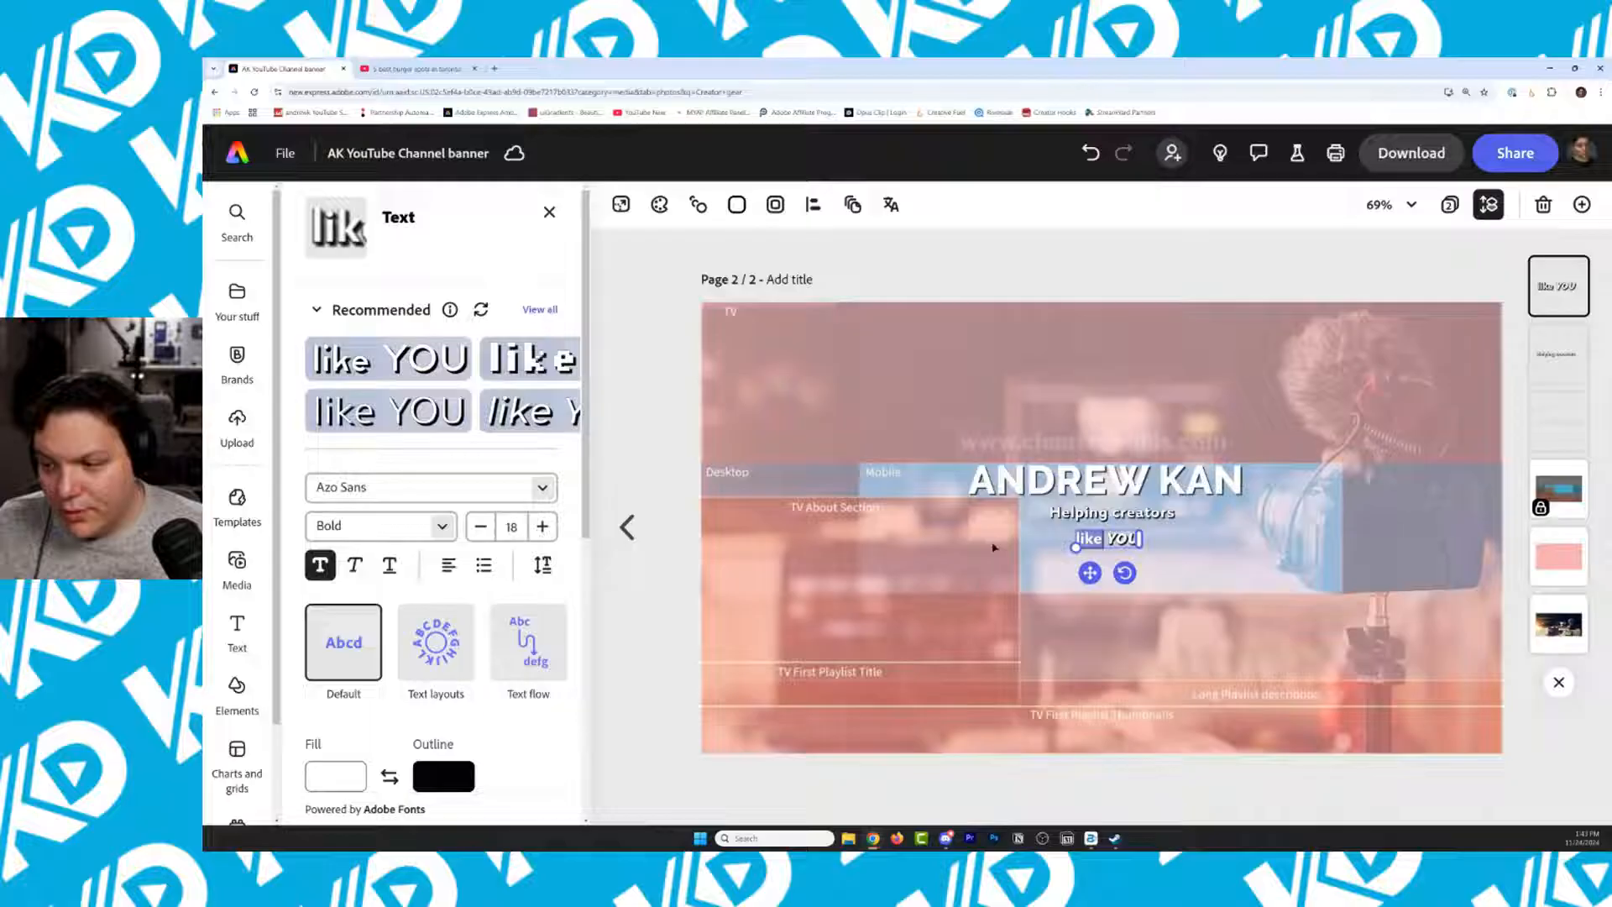
left_click(432, 493)
type("ra")
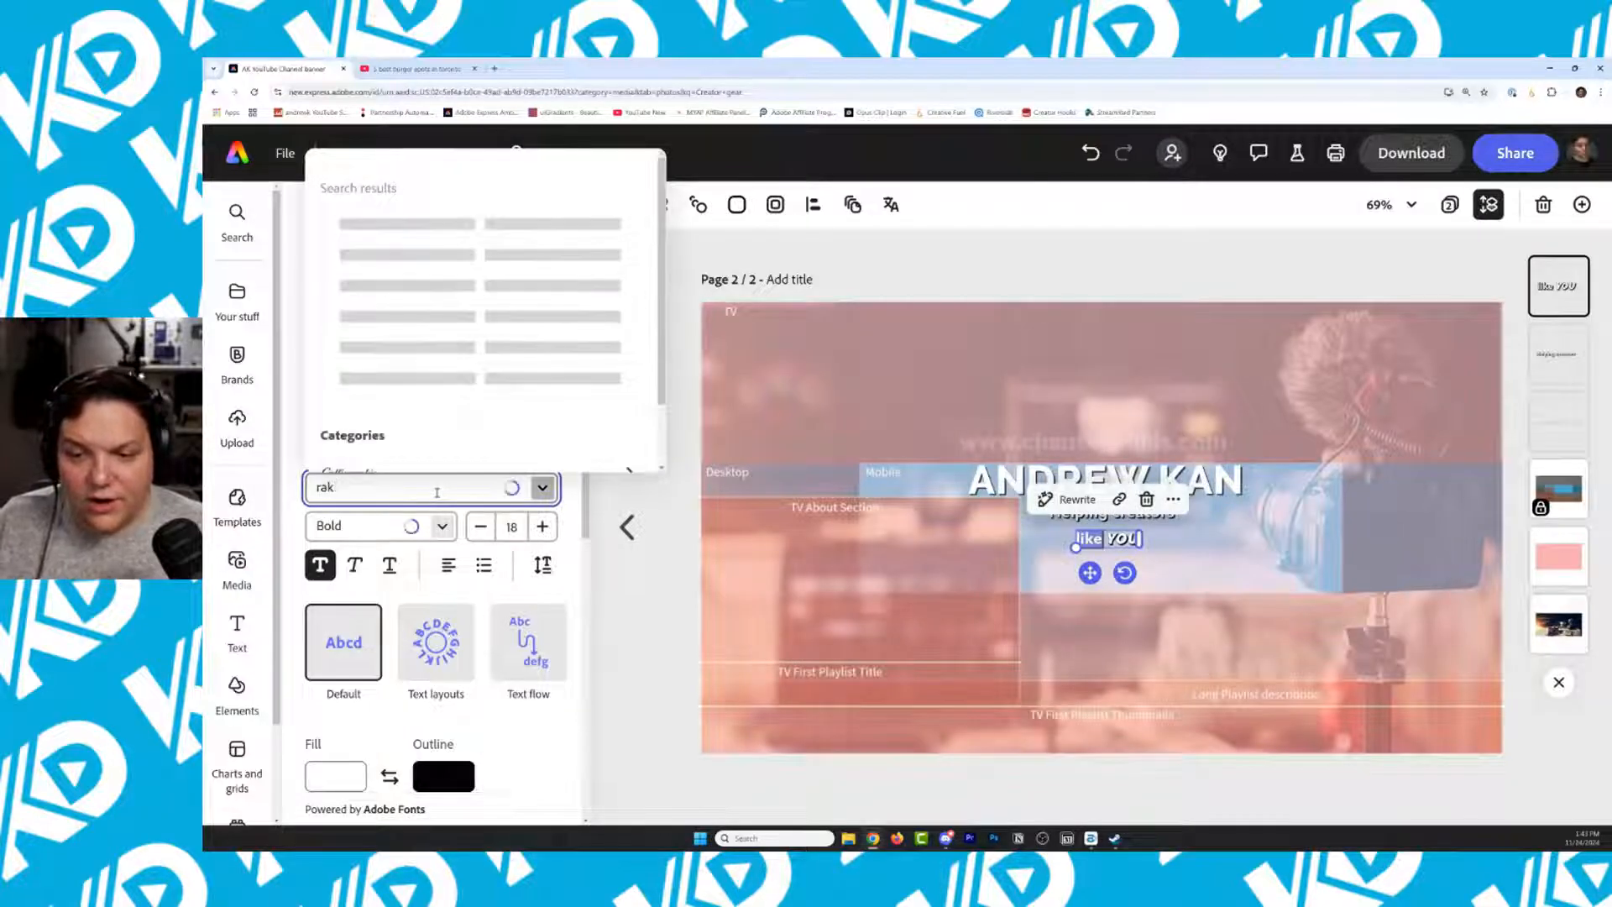
type("le")
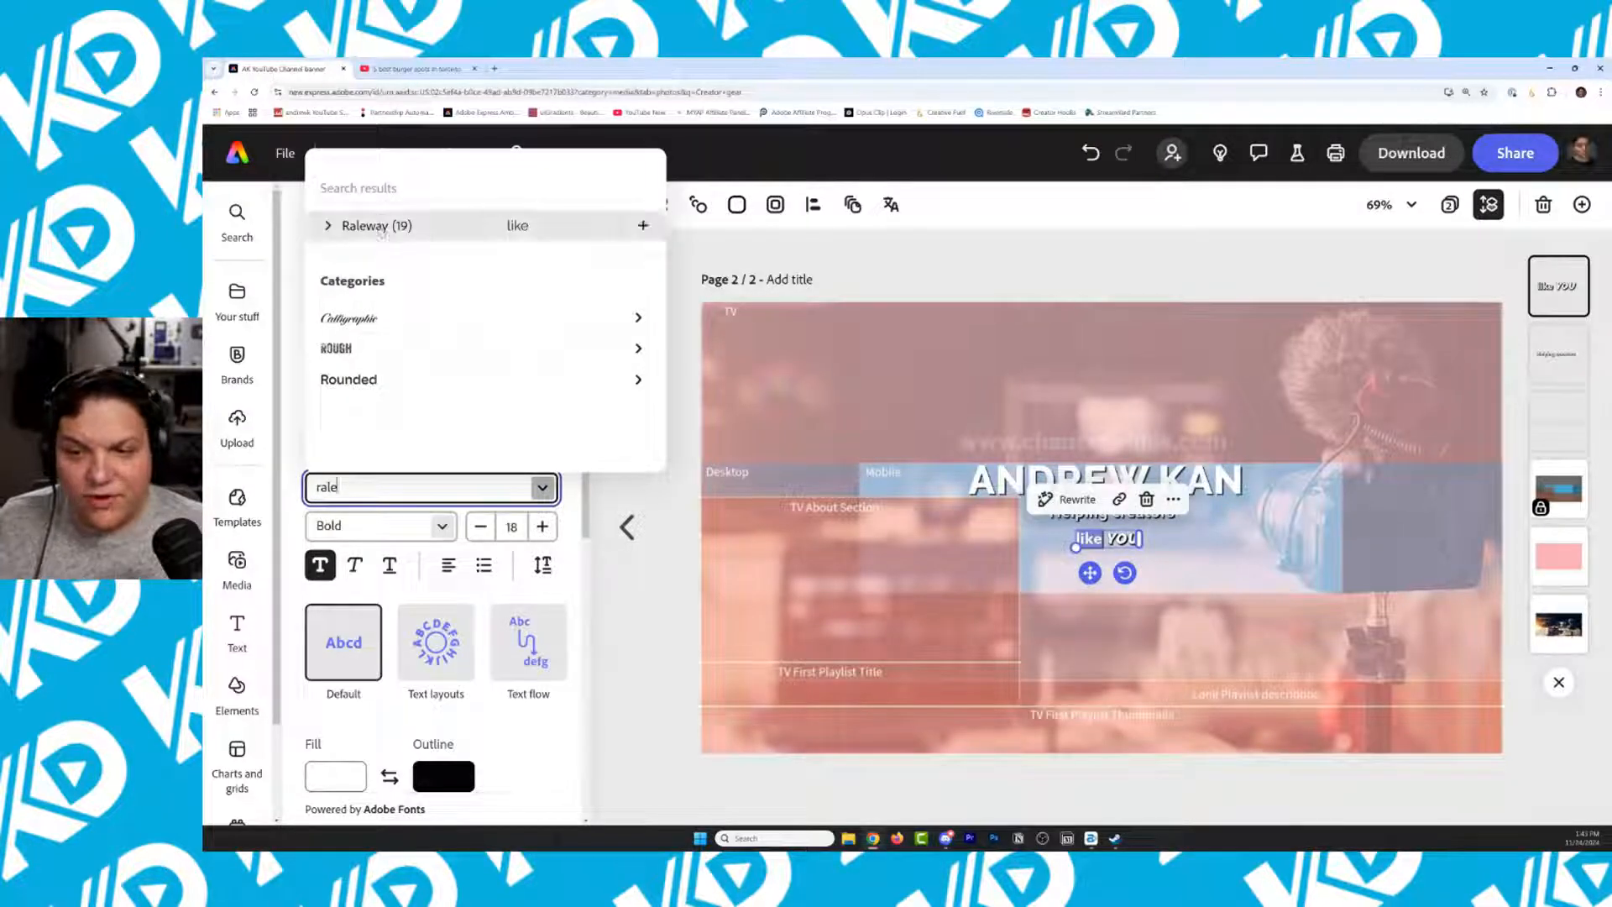
left_click(381, 225)
left_click(442, 526)
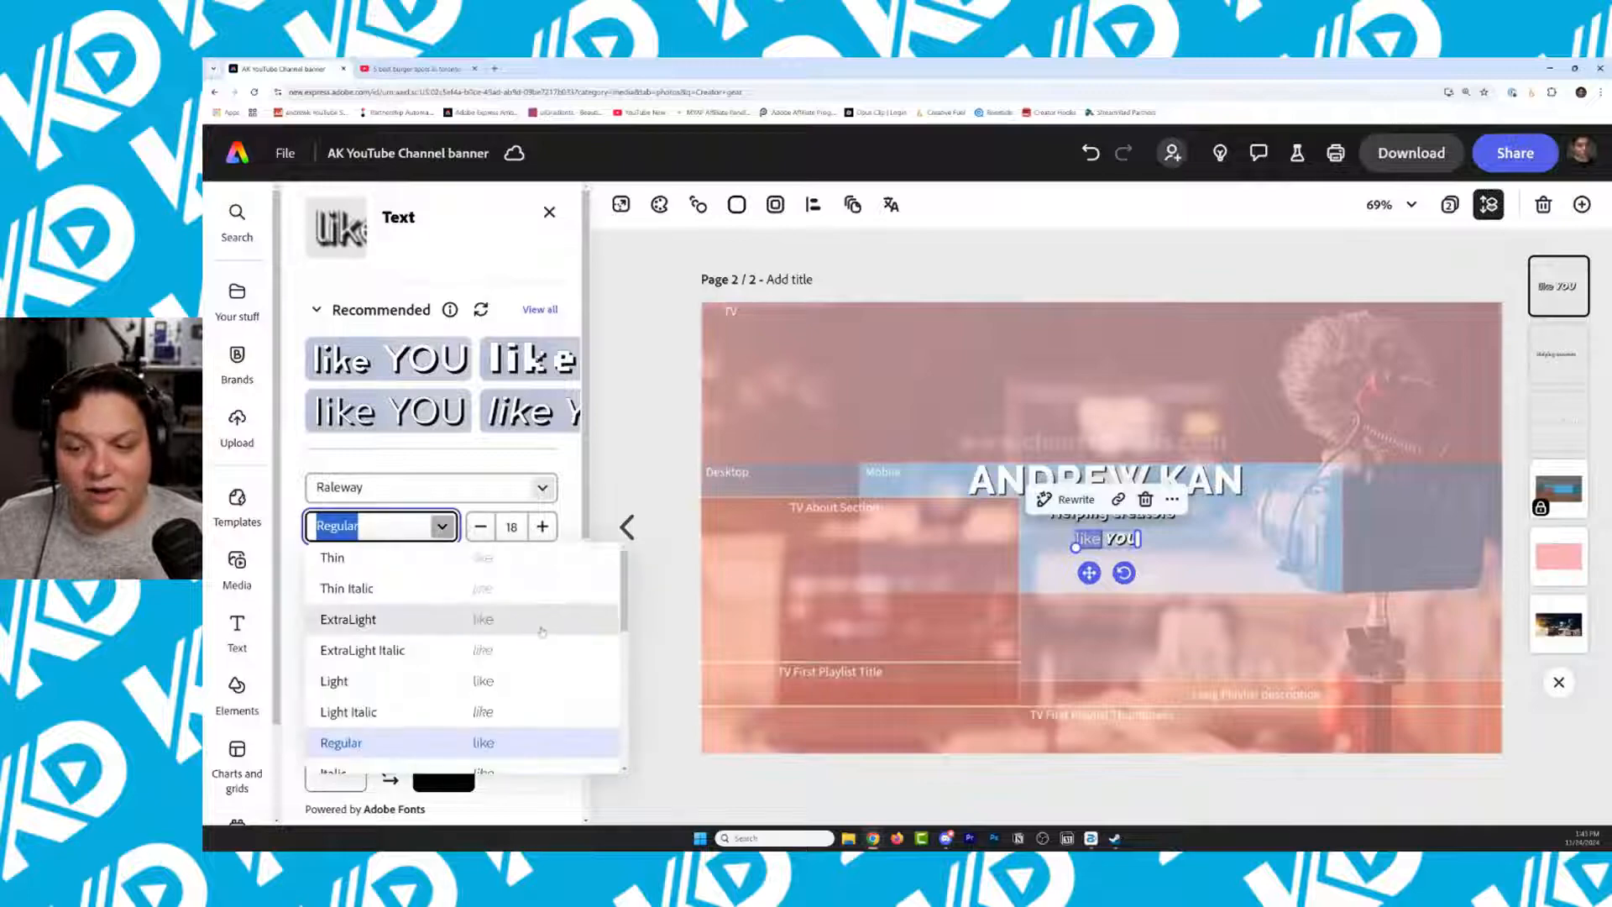
scroll(531, 638, "down", 3)
scroll(526, 651, "down", 2)
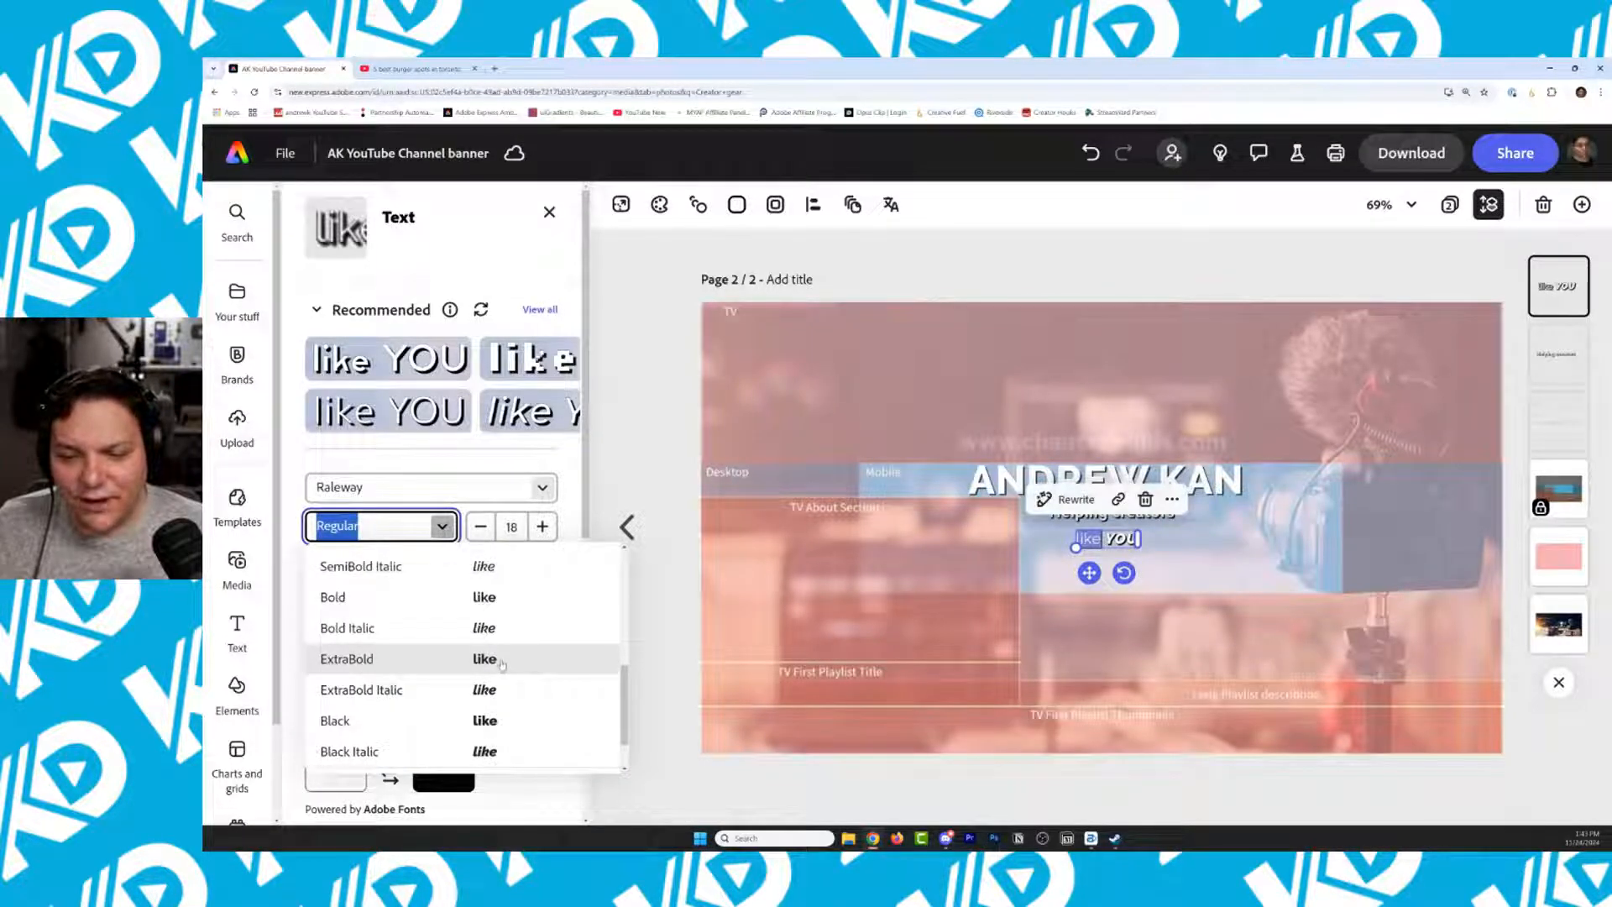
left_click(495, 597)
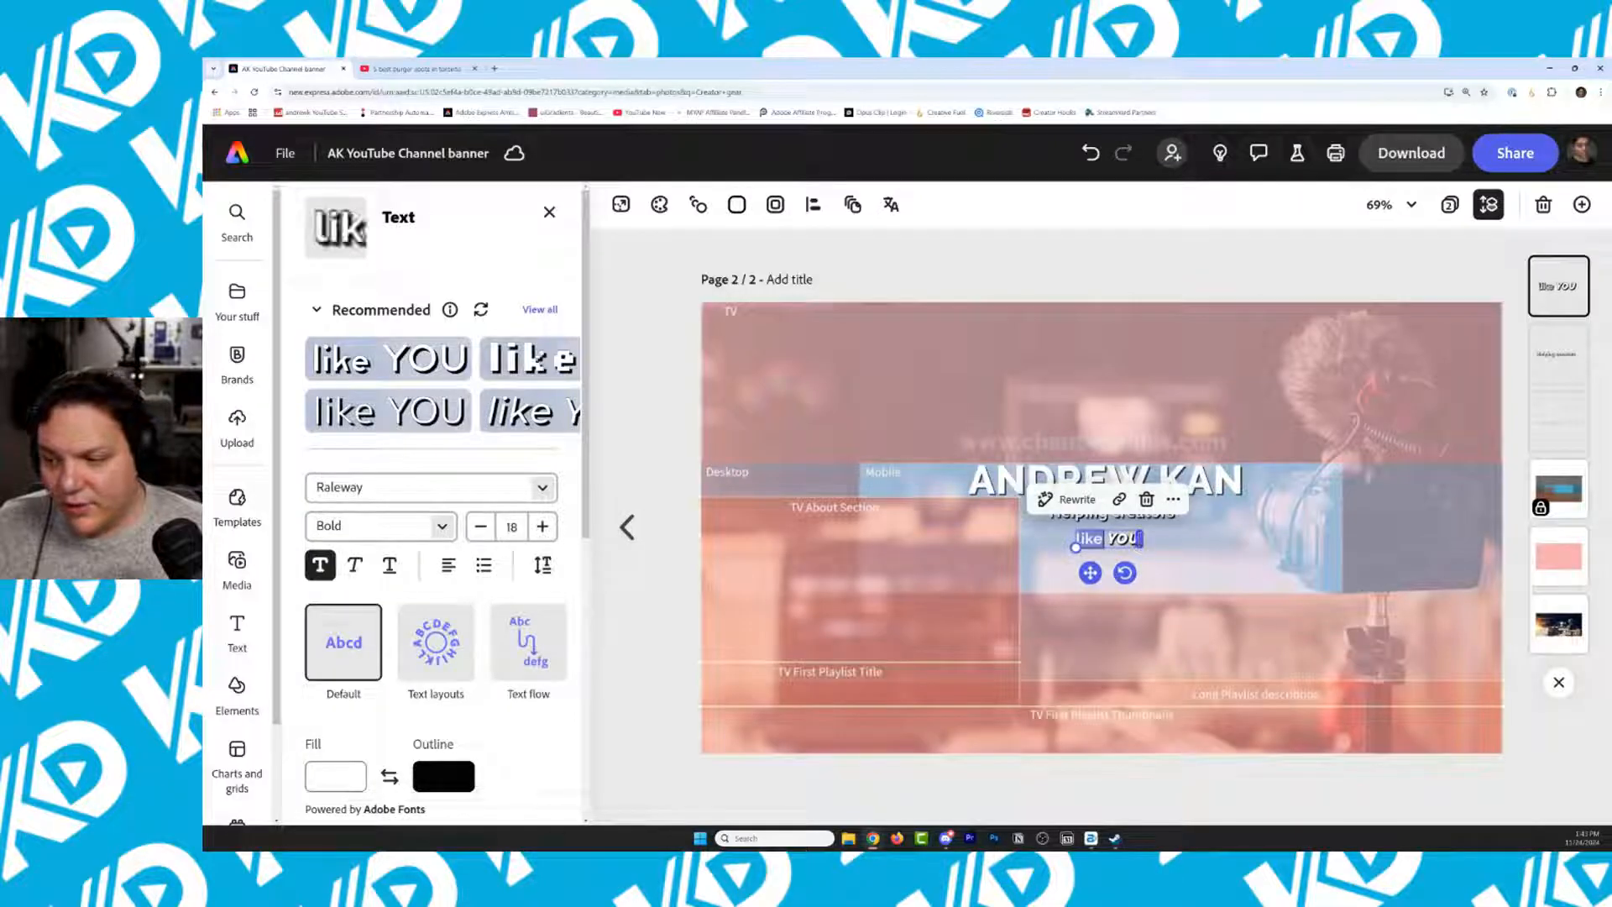
Enlarge "like YOU" to font size 28 and position it close beneath "Helping creators"
left_click_drag(1140, 539, 1039, 558)
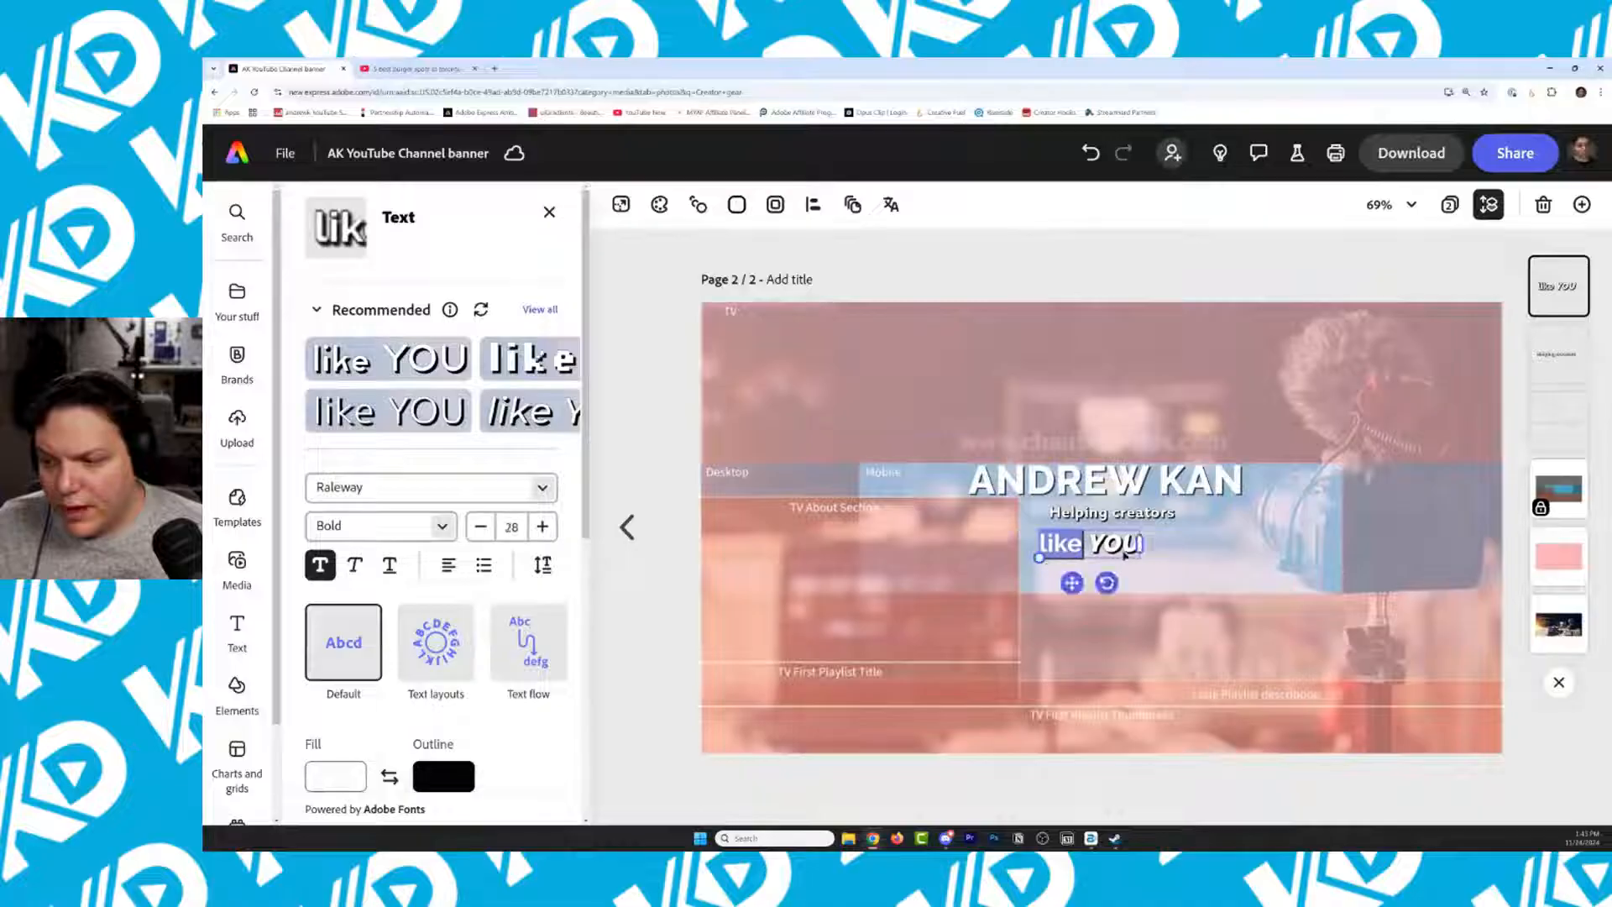
left_click(1120, 539)
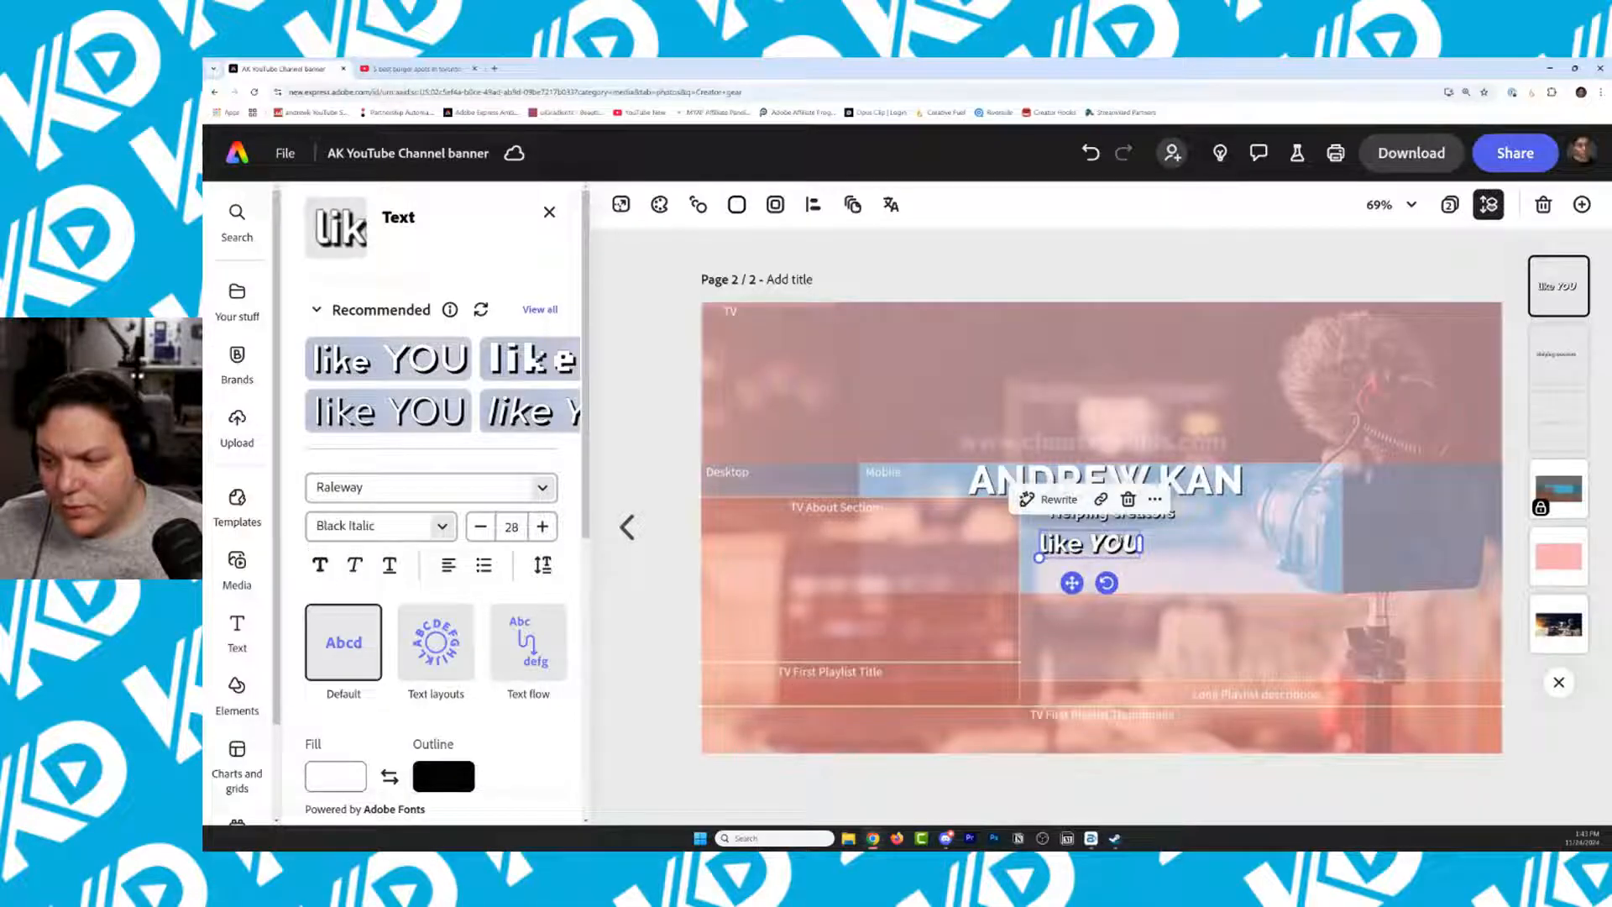
left_click_drag(1093, 540, 997, 527)
left_click(1159, 552)
Enlarge "Helping creators" to font size 25 and centre it horizontally on the page
left_click(1091, 513)
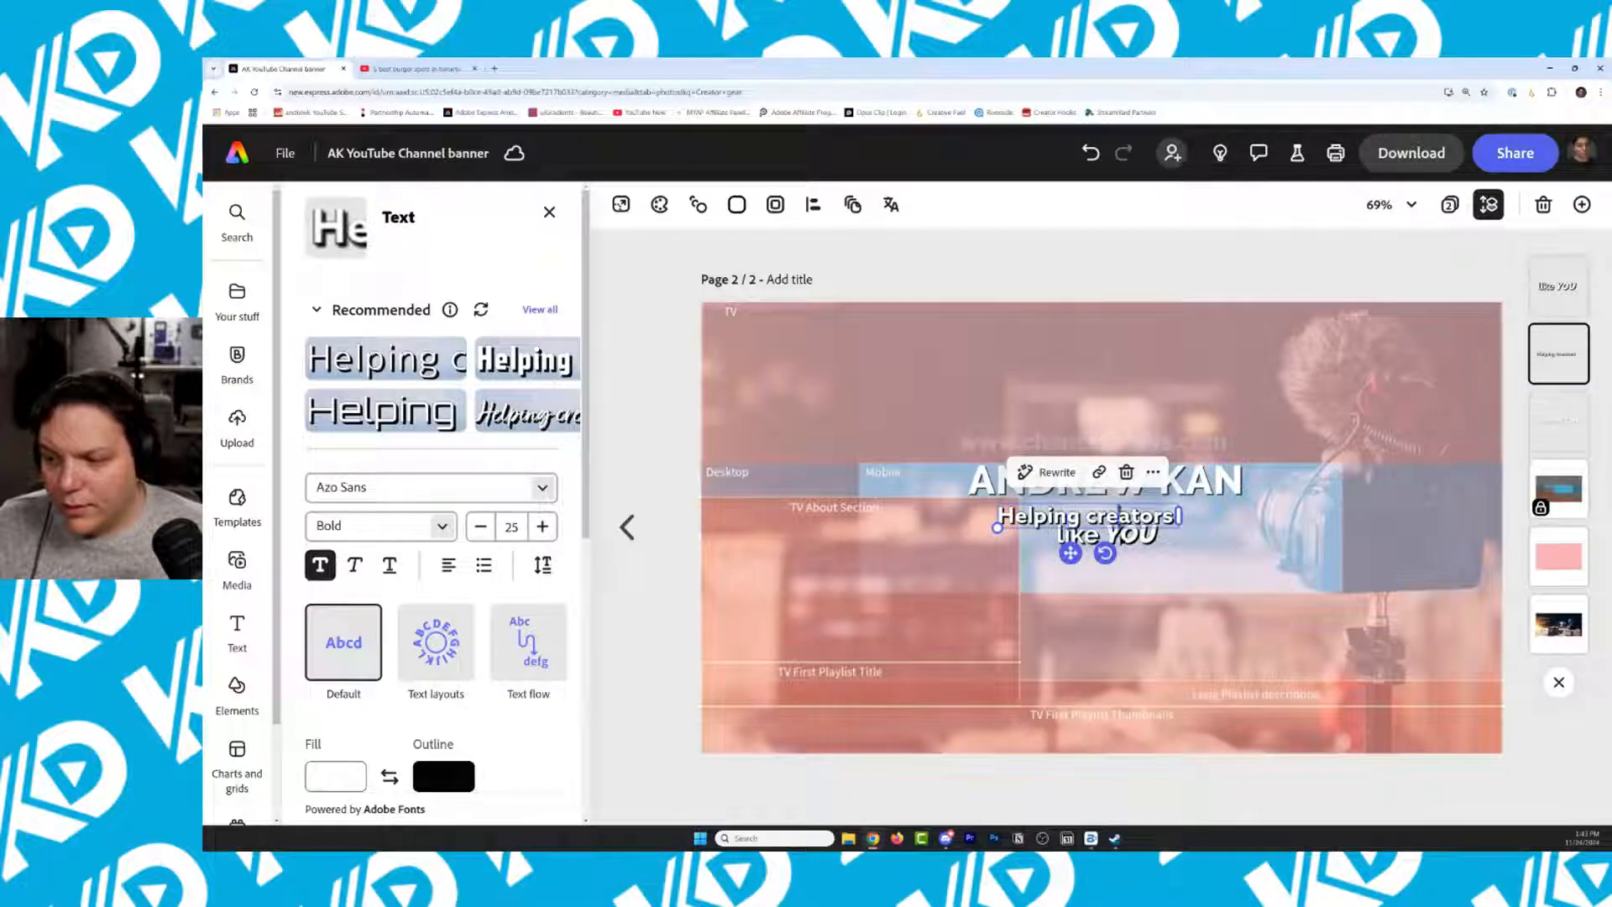
left_click(812, 204)
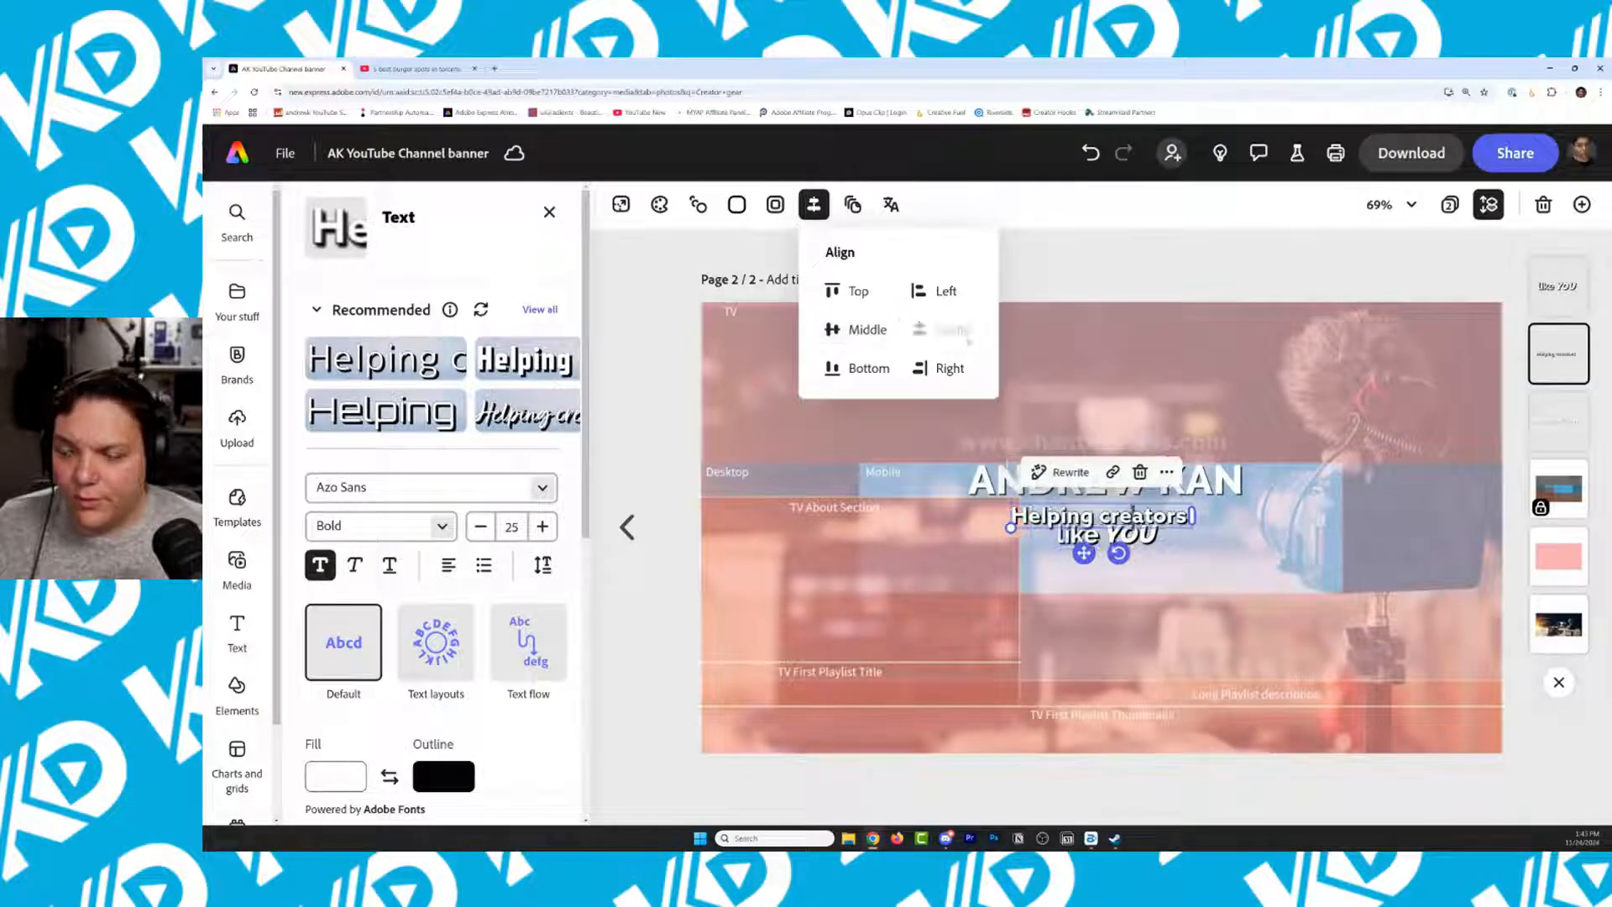
left_click(1167, 509)
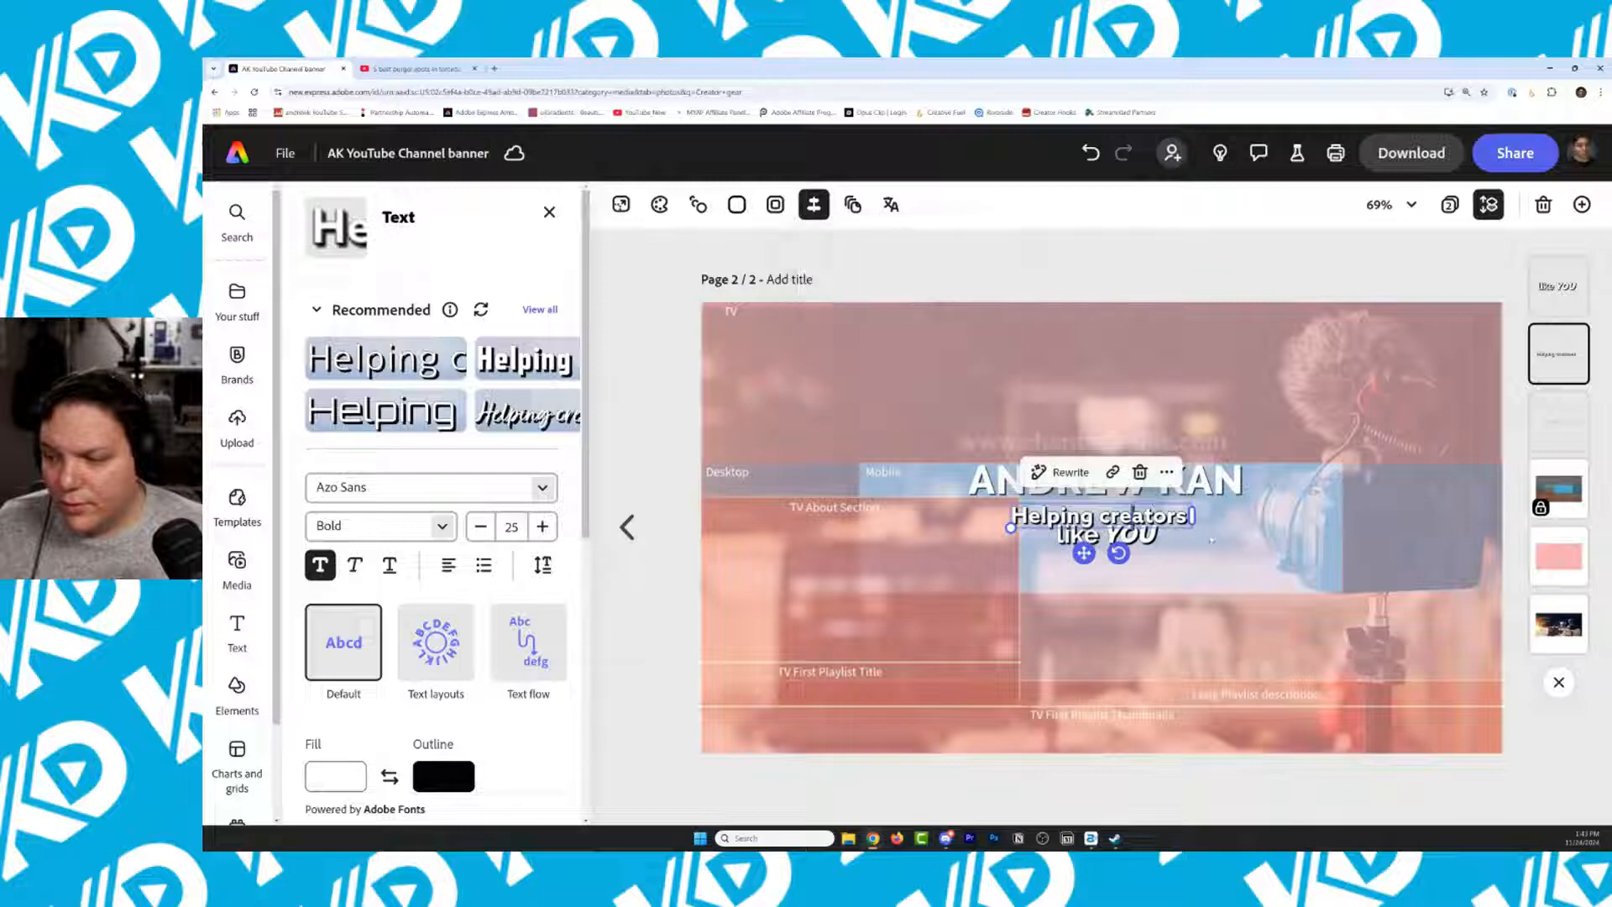
Reposition "Helping creators" and "like YOU" so the two tagline lines sit further apart beneath the channel name
left_click_drag(1162, 519, 1155, 554)
left_click(1172, 583)
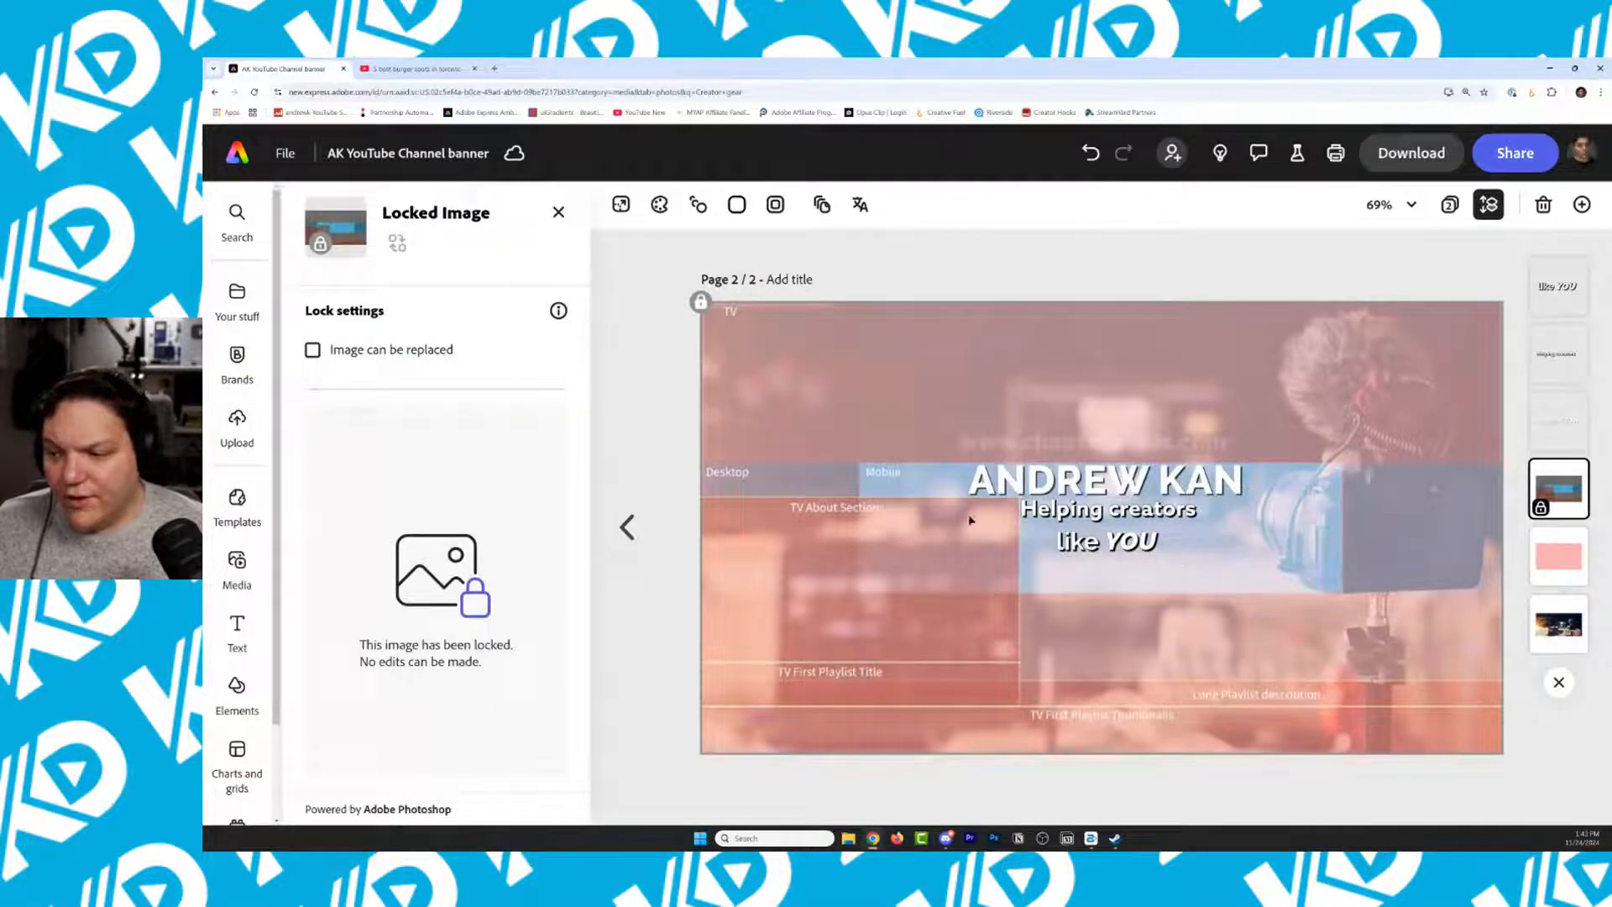
left_click(1129, 500)
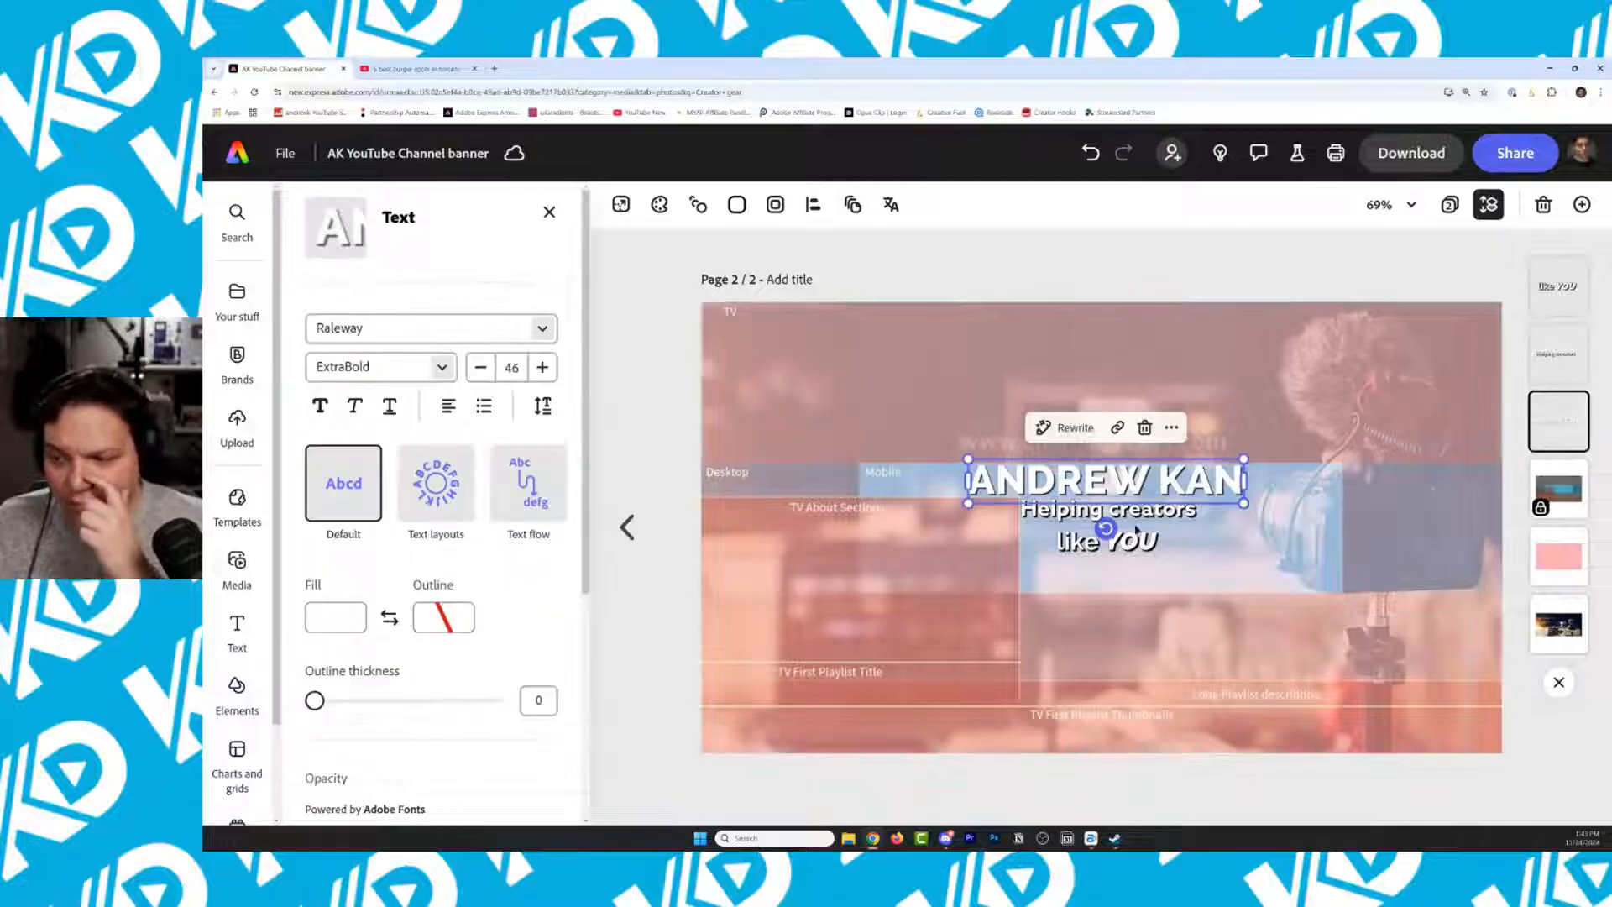
Change the outline colour of "Helping creators" to the dark charcoal swatch from the KDCC Theme
left_click(1135, 521)
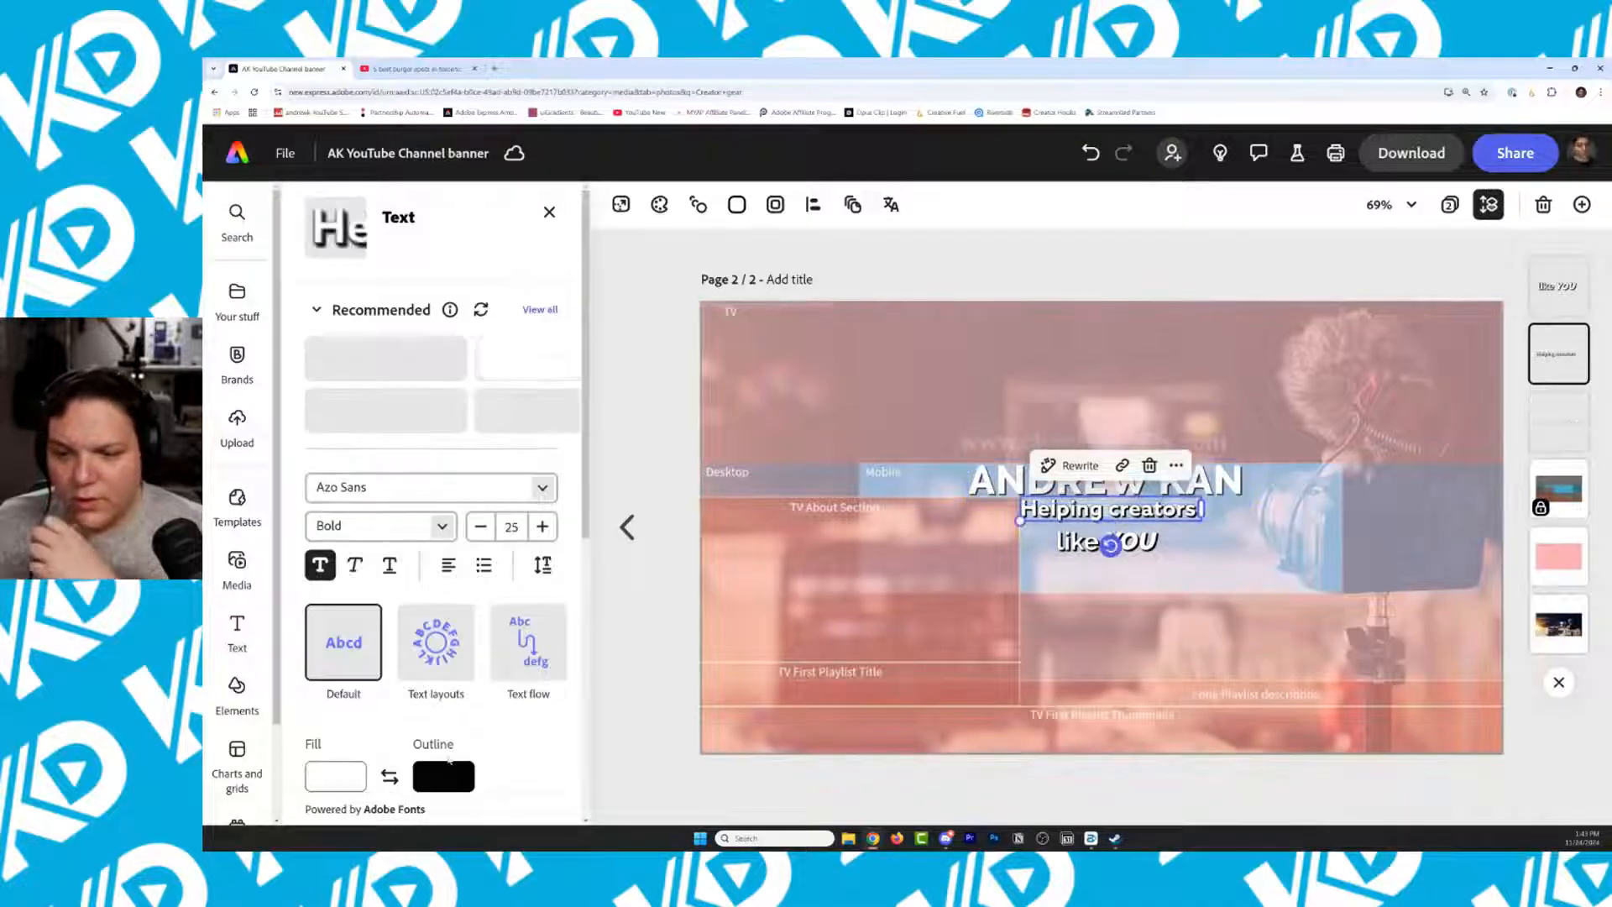
scroll(453, 415, "down", 3)
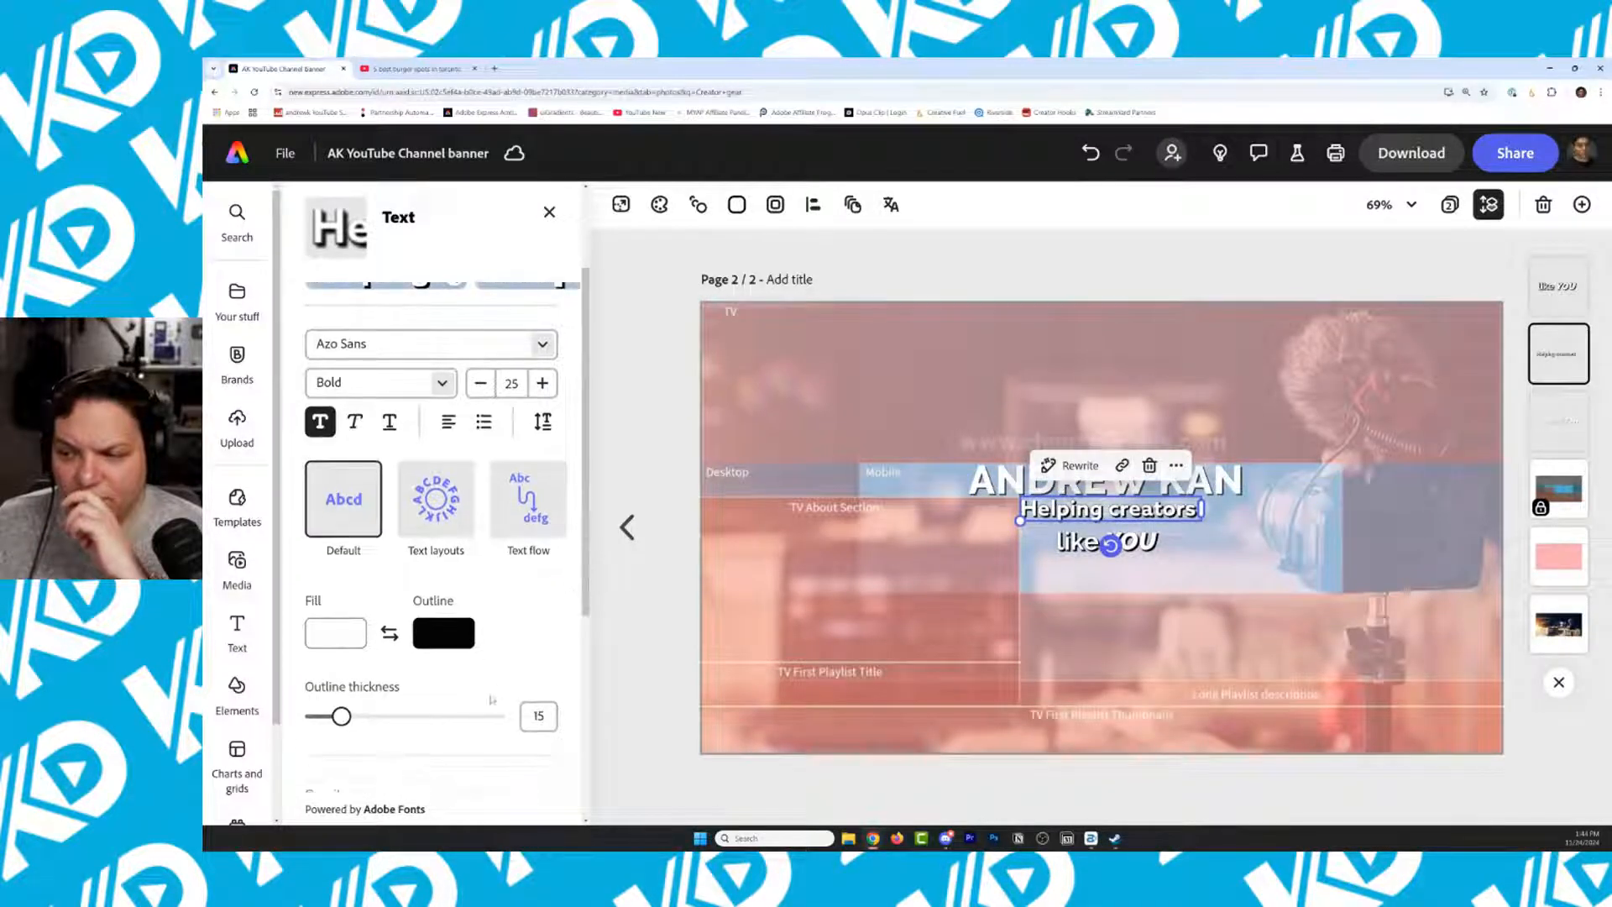
left_click(442, 625)
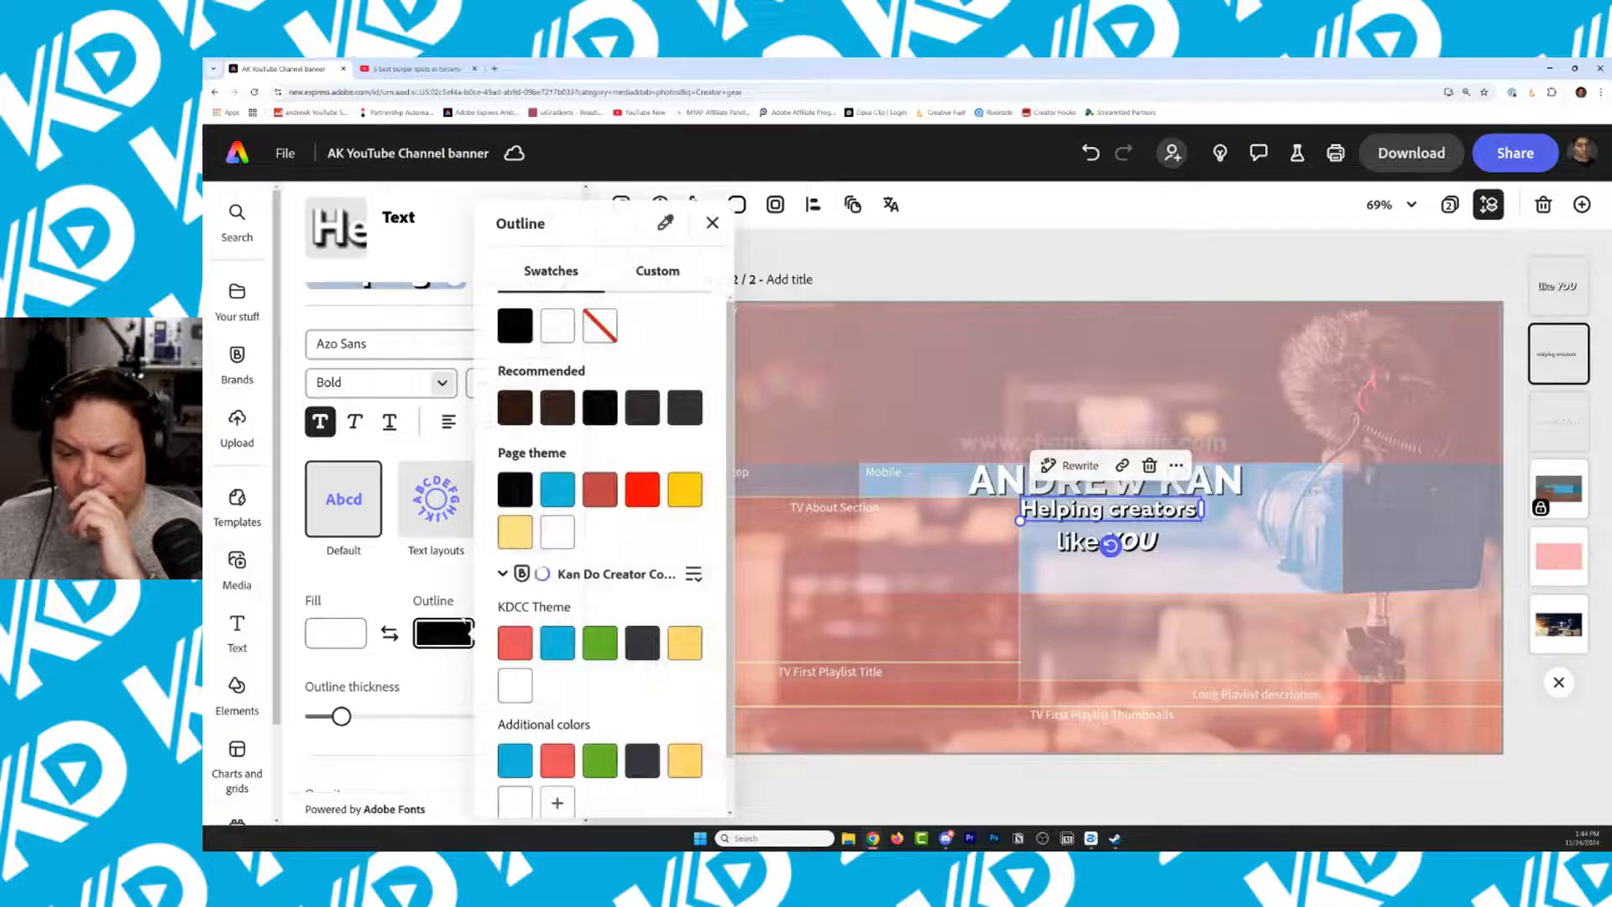
left_click(644, 646)
Change the outline colour of "like YOU" to the dark charcoal swatch from the KDCC Theme
left_click(1142, 544)
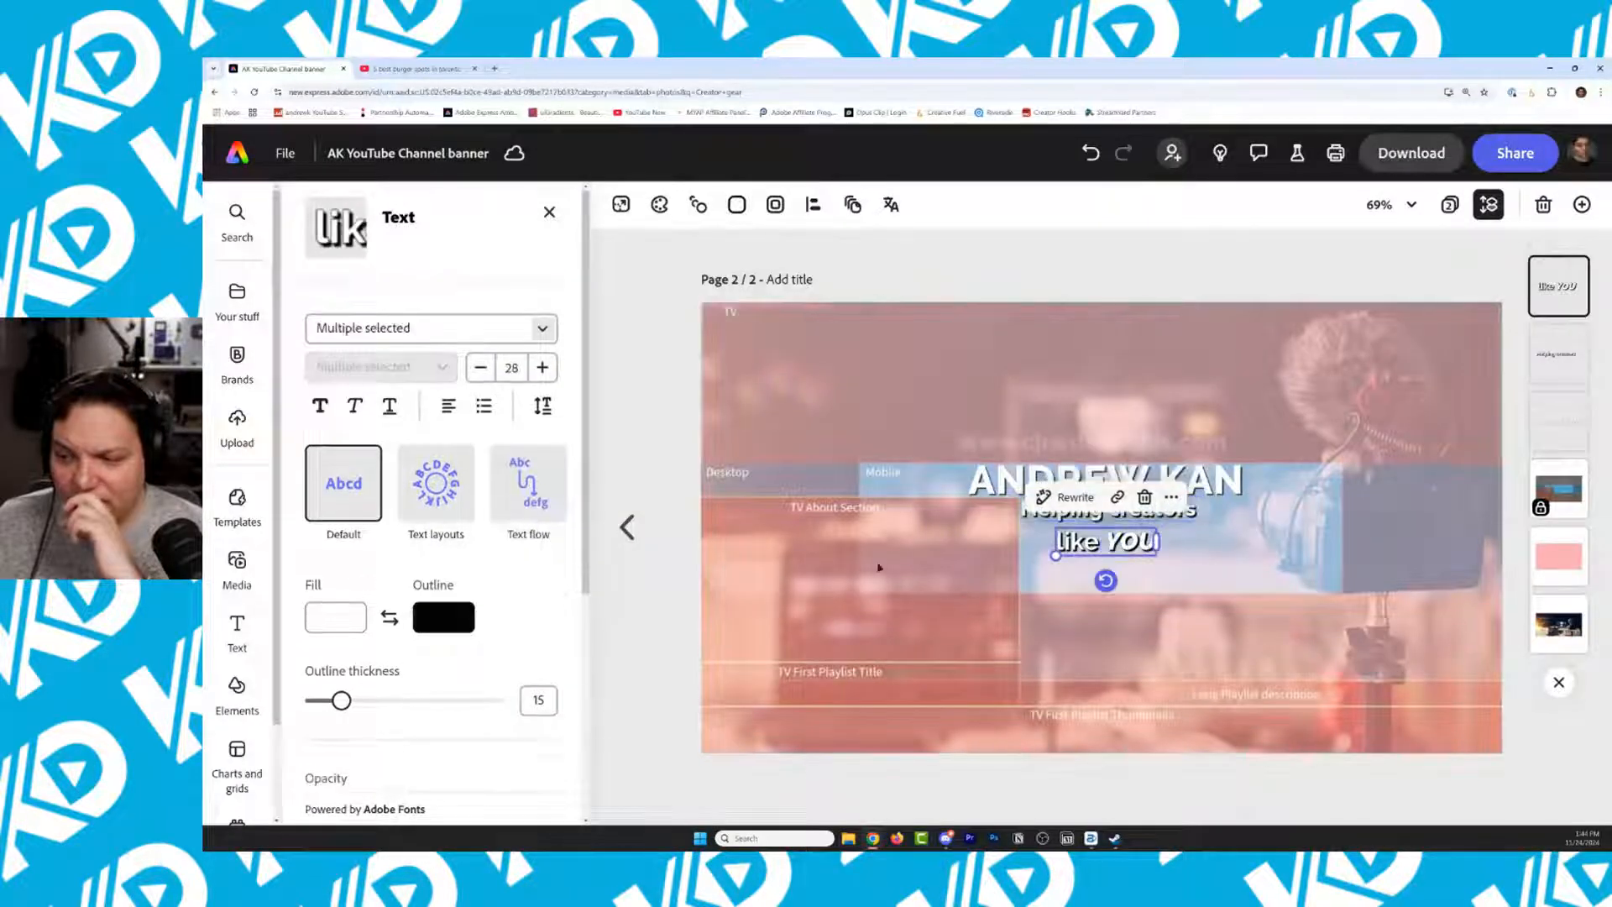
left_click(451, 655)
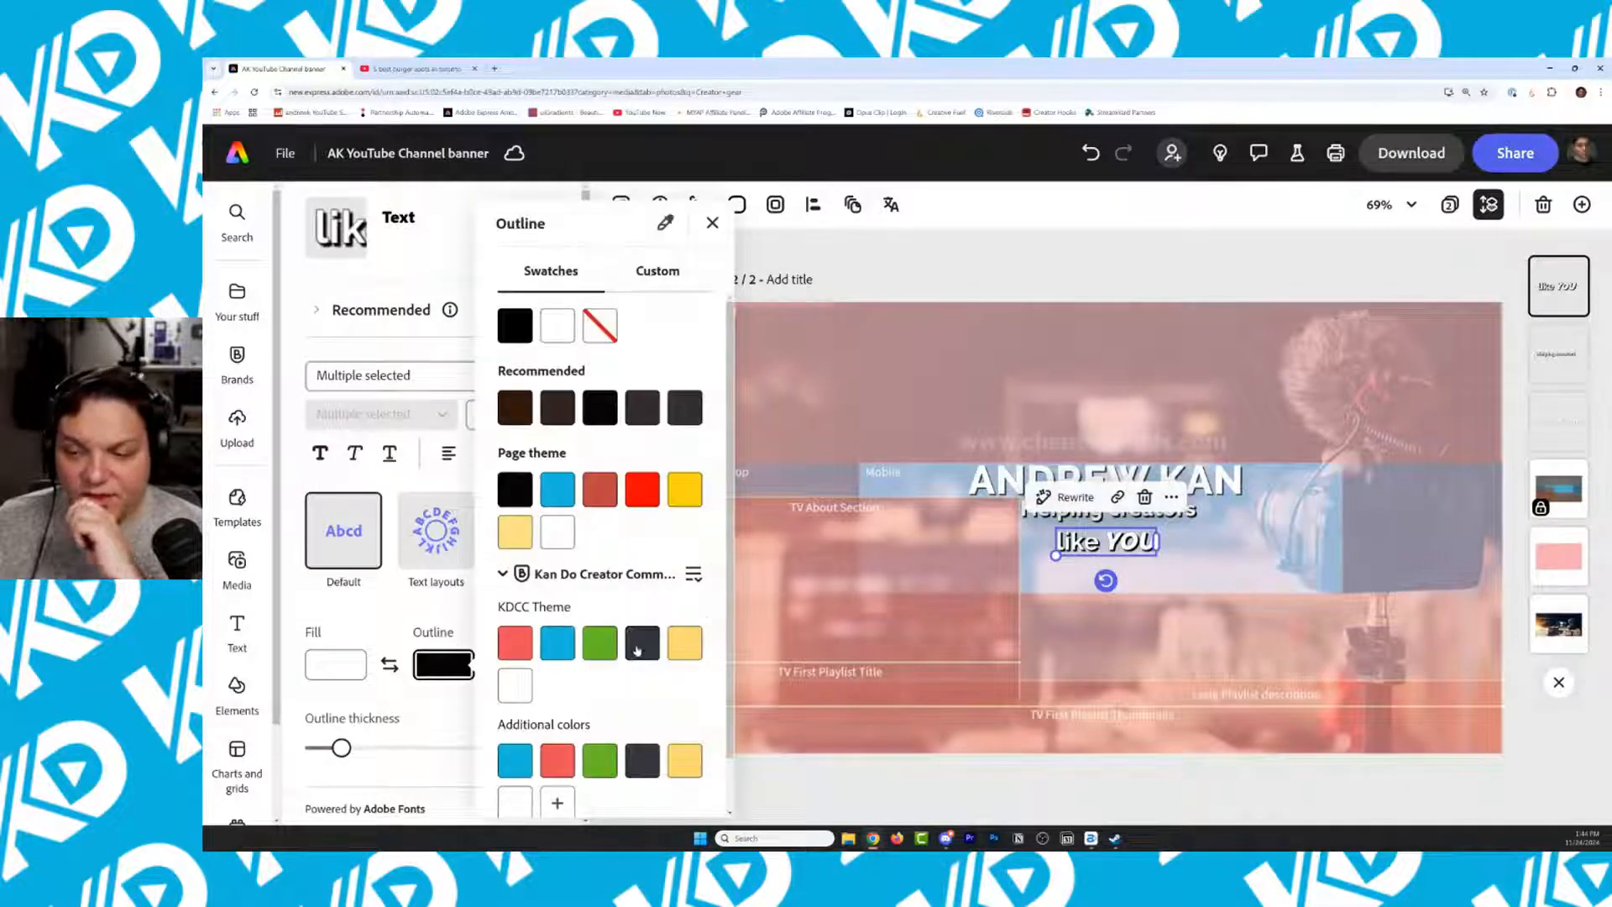
left_click(638, 649)
left_click(1125, 317)
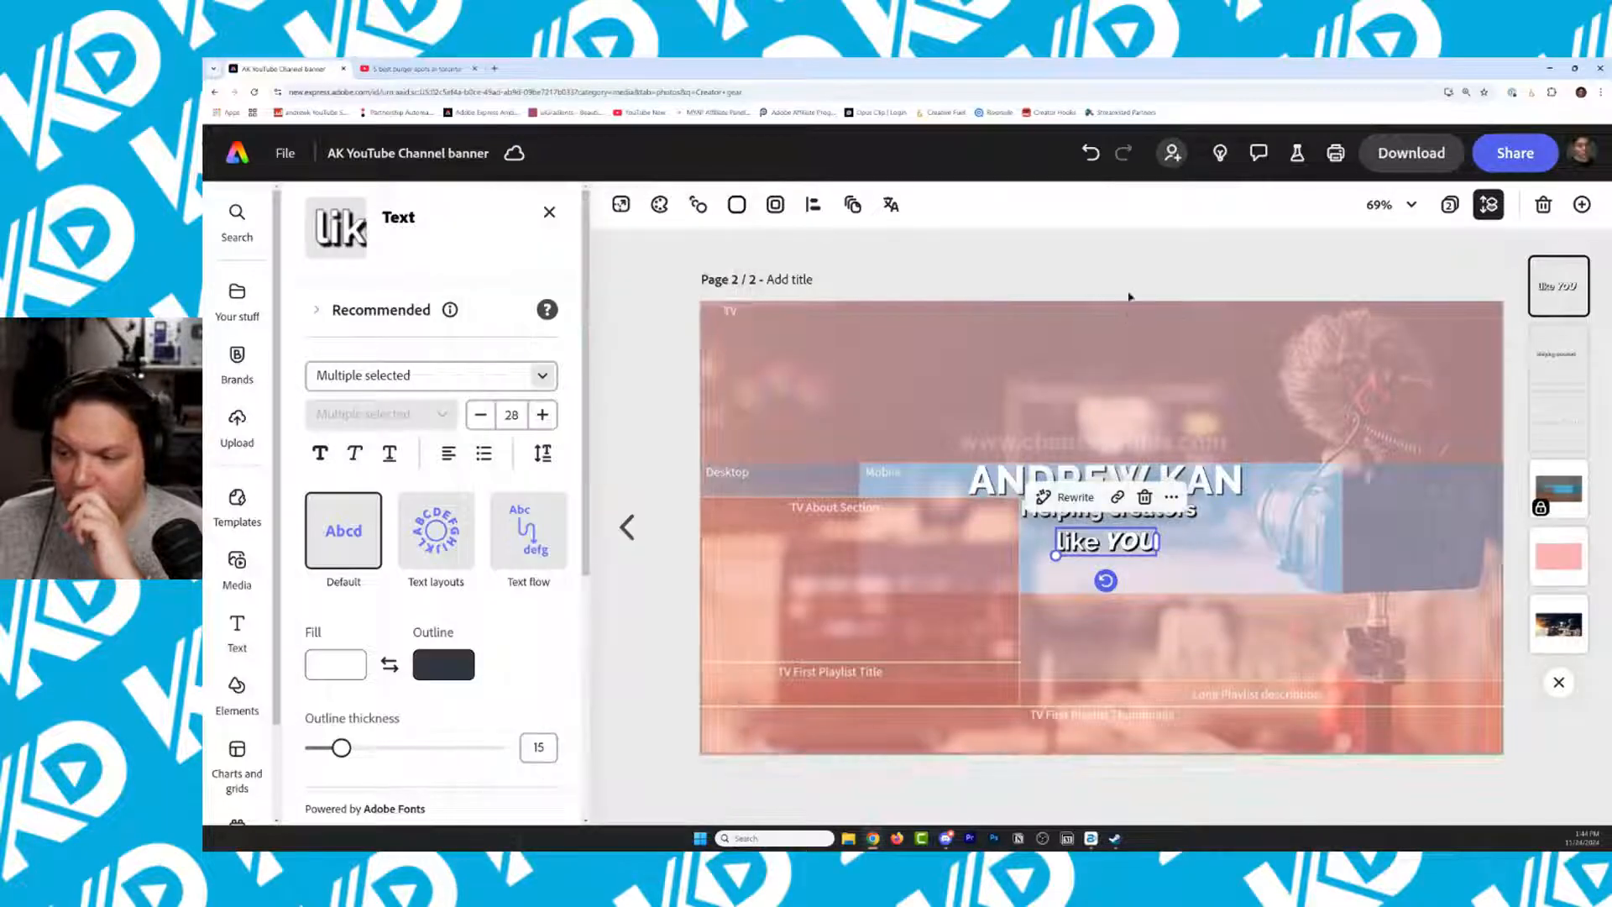
left_click(1127, 264)
Set the distance of the channel name's custom shadow to 11
left_click(1043, 487)
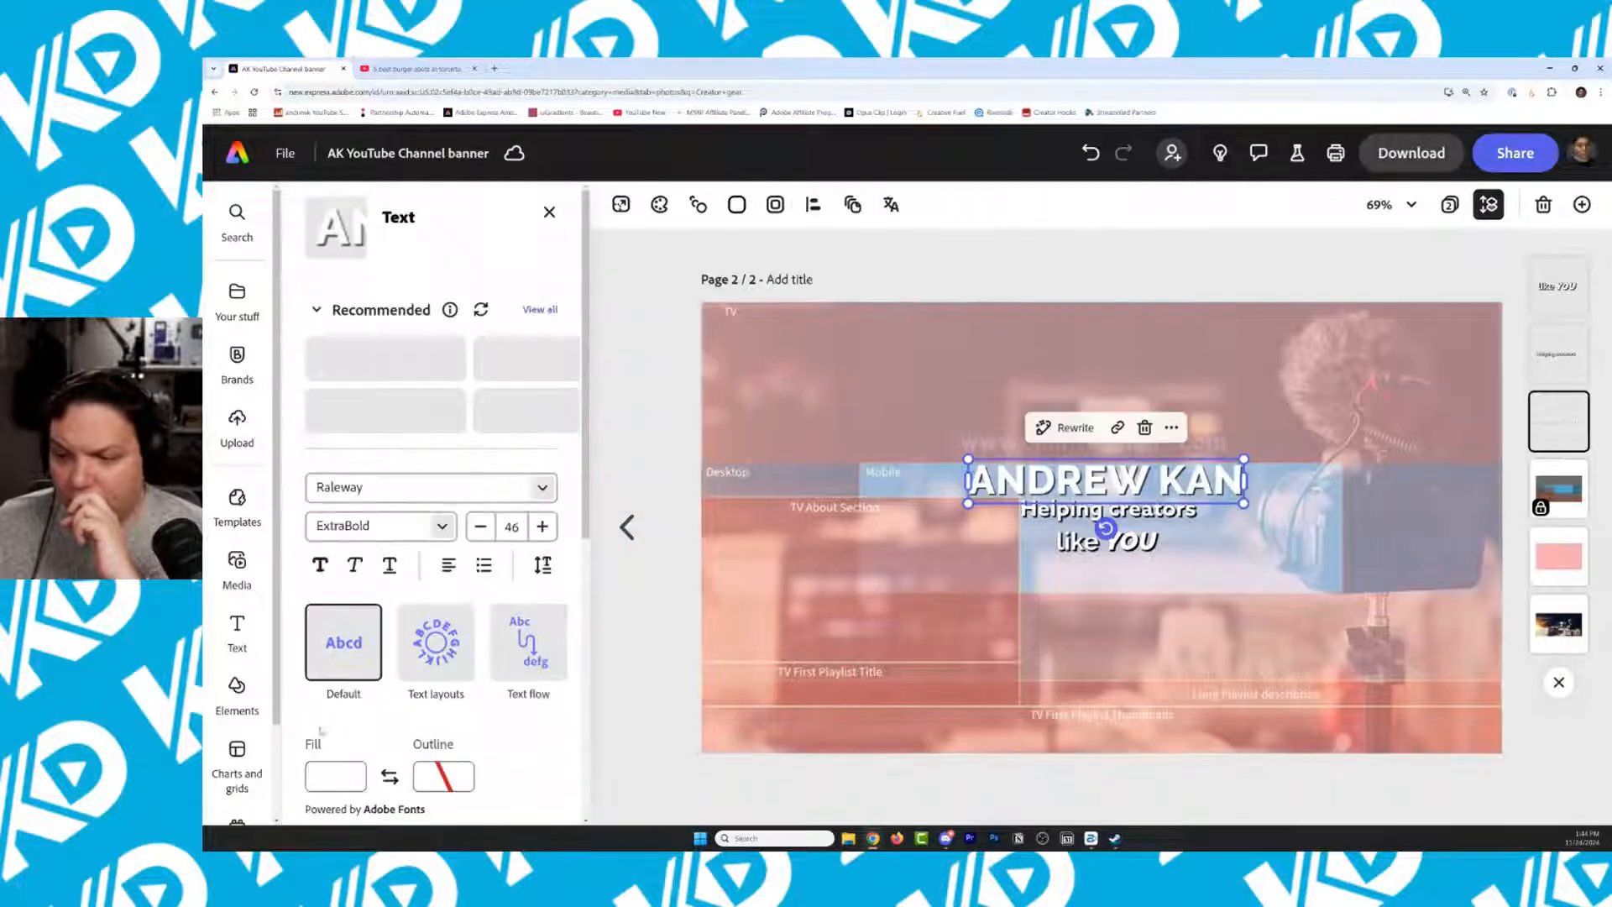
scroll(585, 559, "down", 1)
scroll(586, 558, "down", 4)
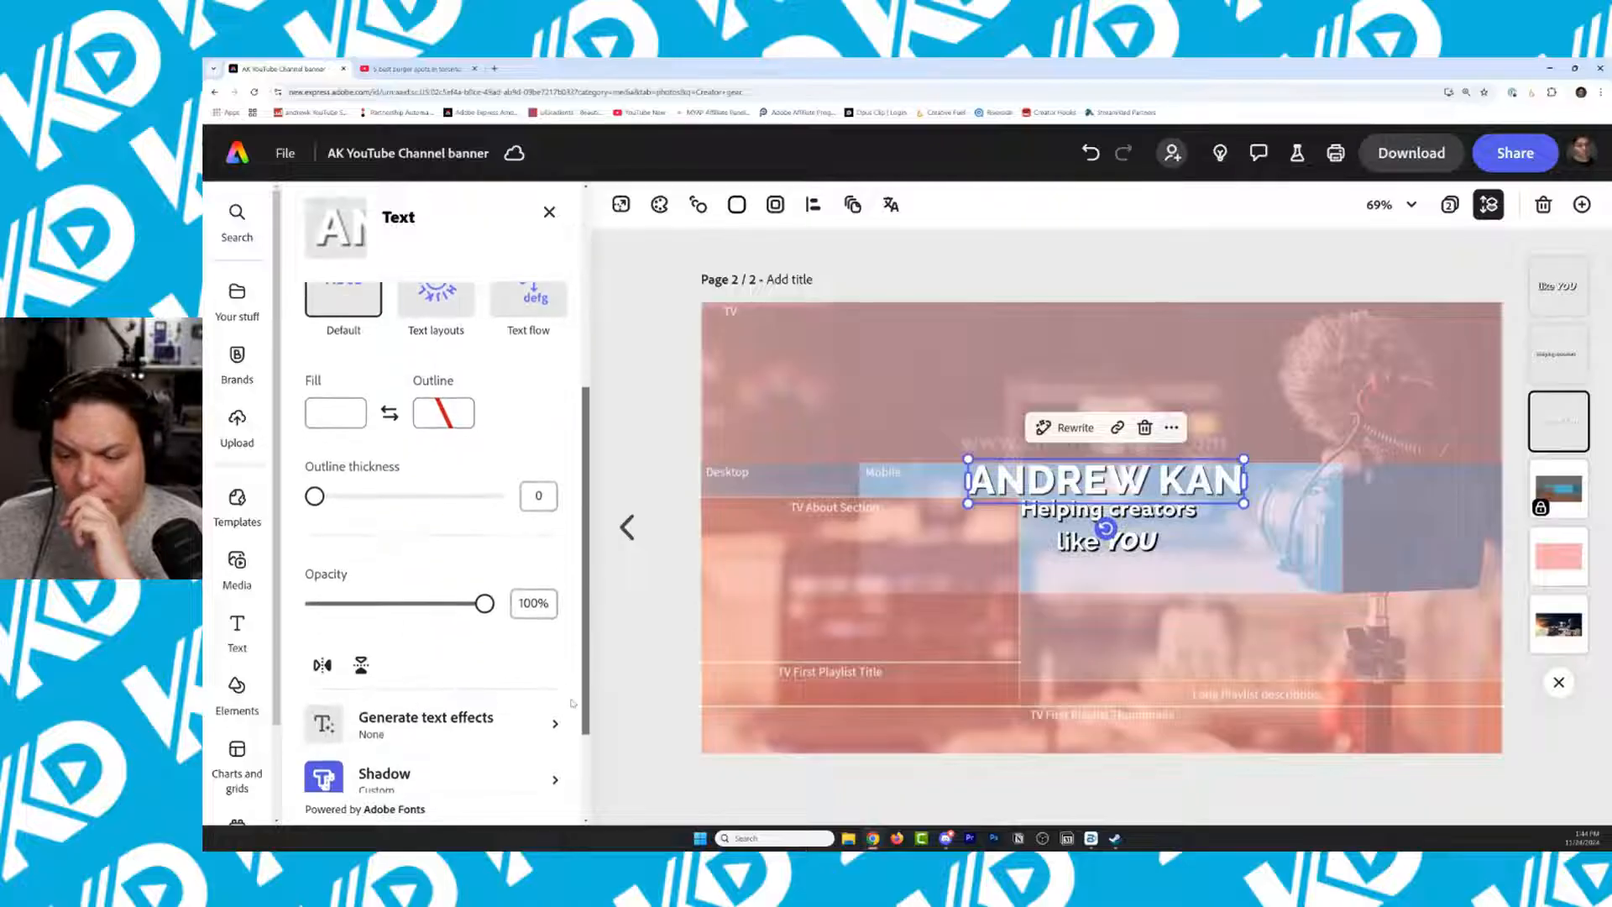
left_click(554, 682)
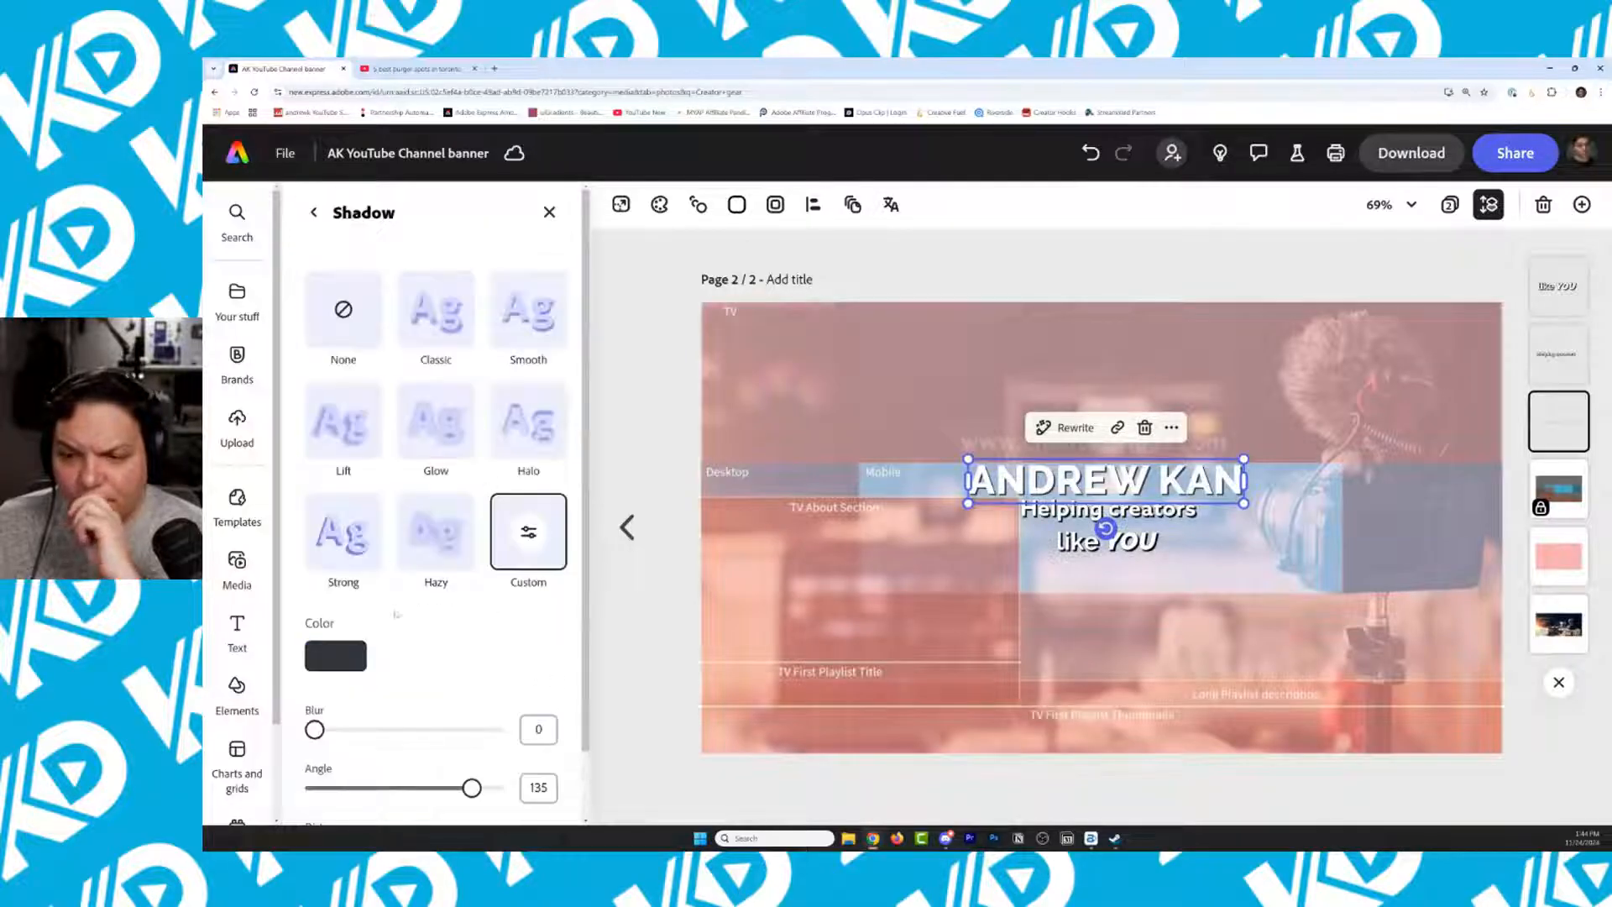
scroll(590, 585, "down", 1)
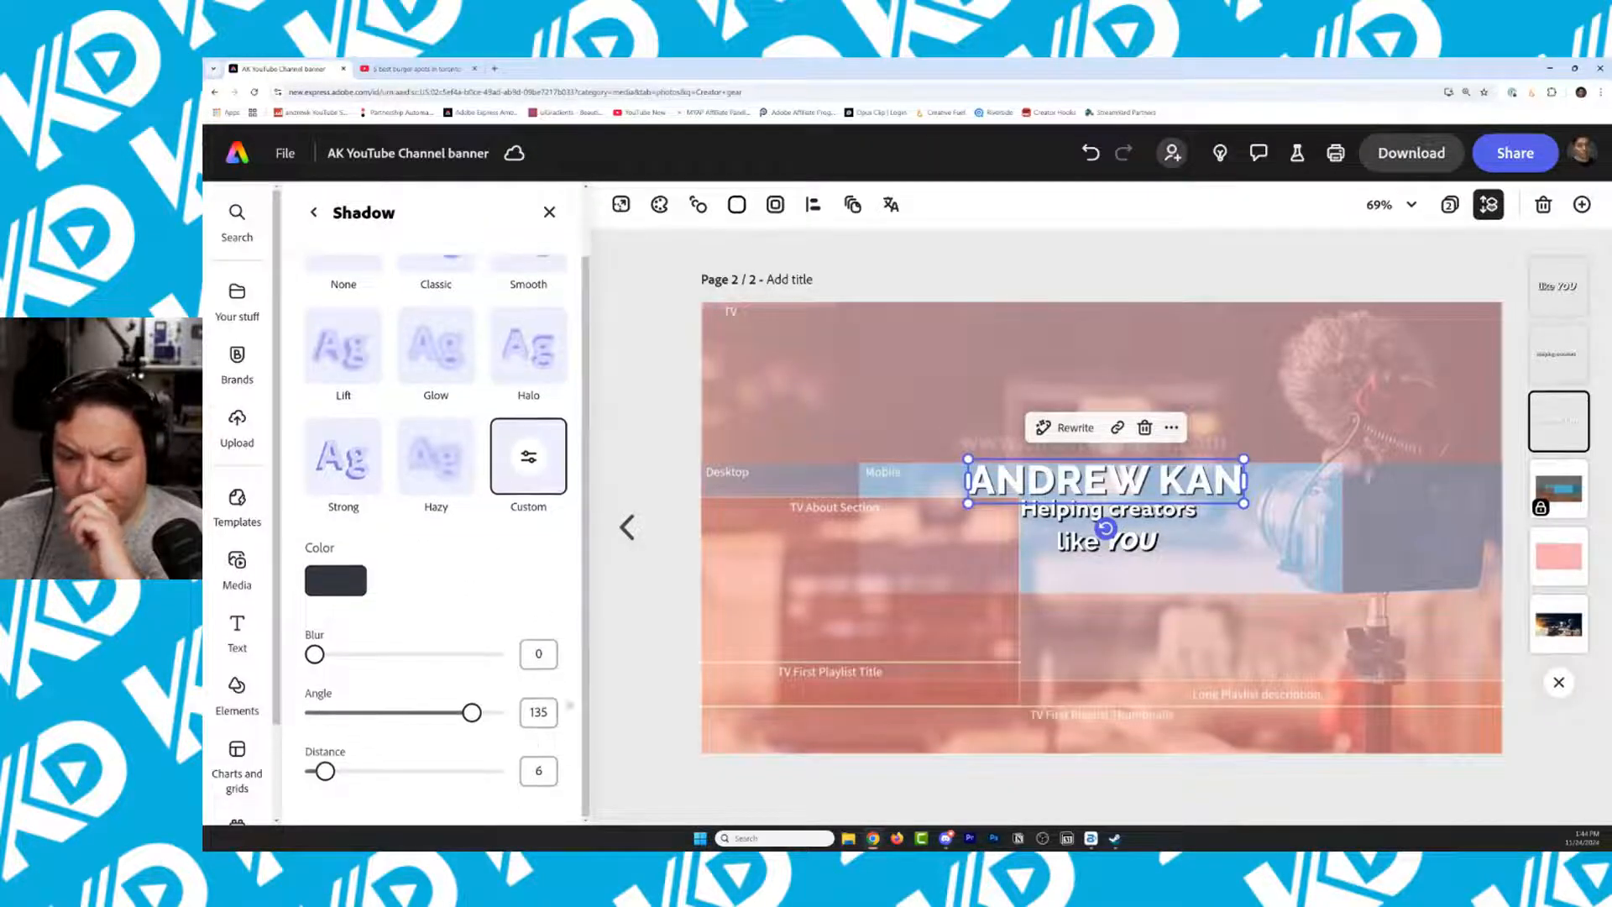
mouse_move(312, 773)
left_mouse_down()
mouse_move(358, 771)
mouse_move(330, 771)
left_mouse_up()
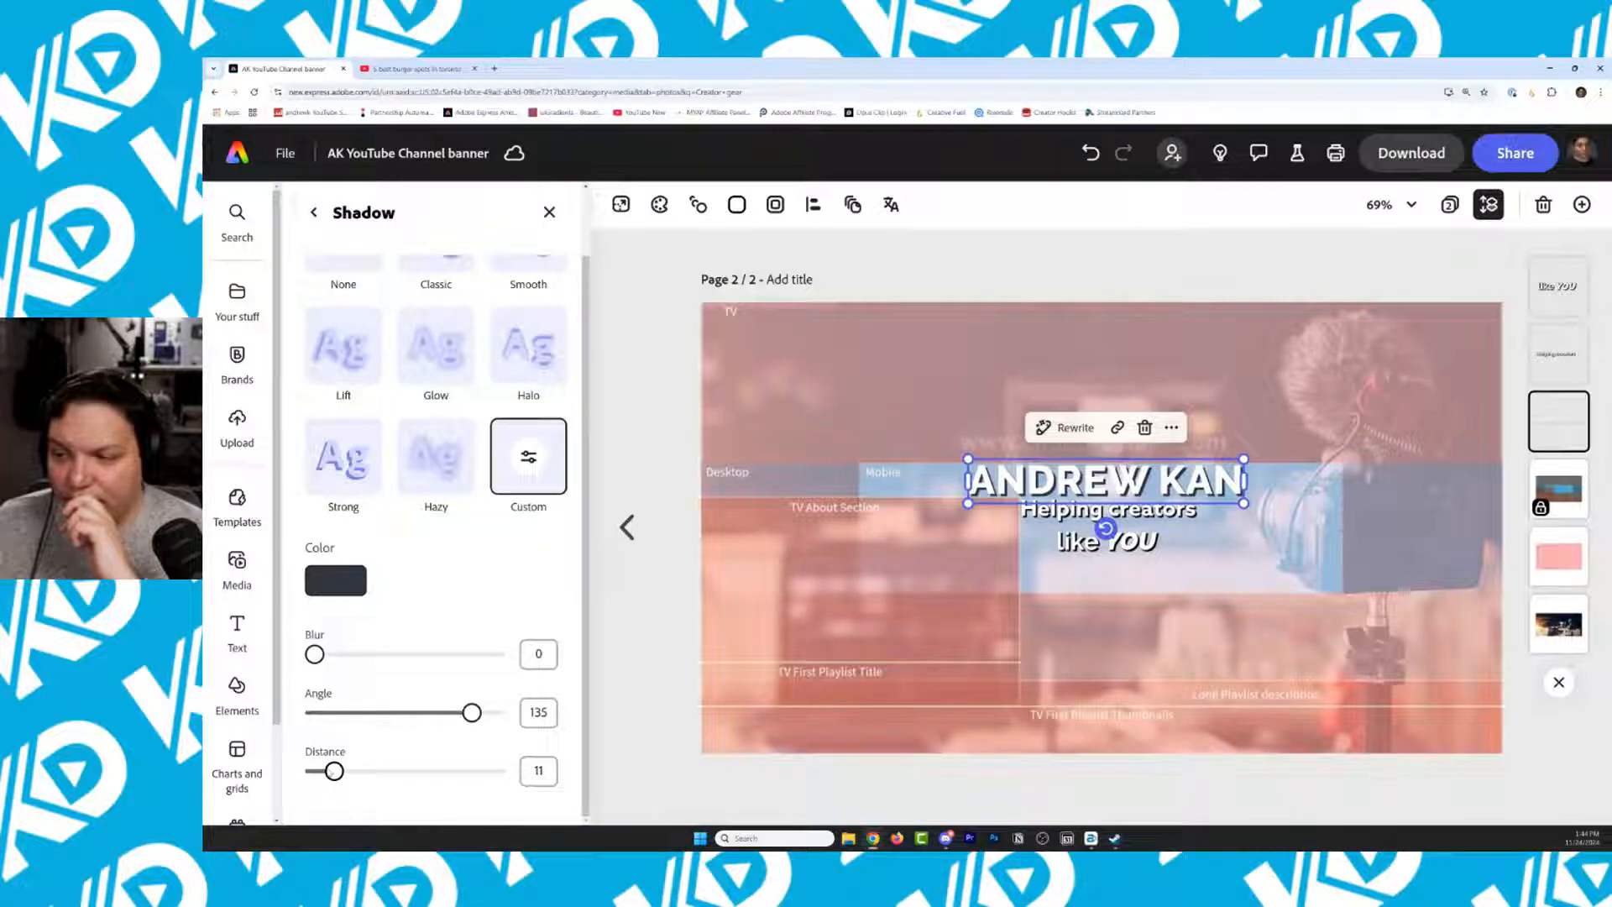
left_click(1041, 252)
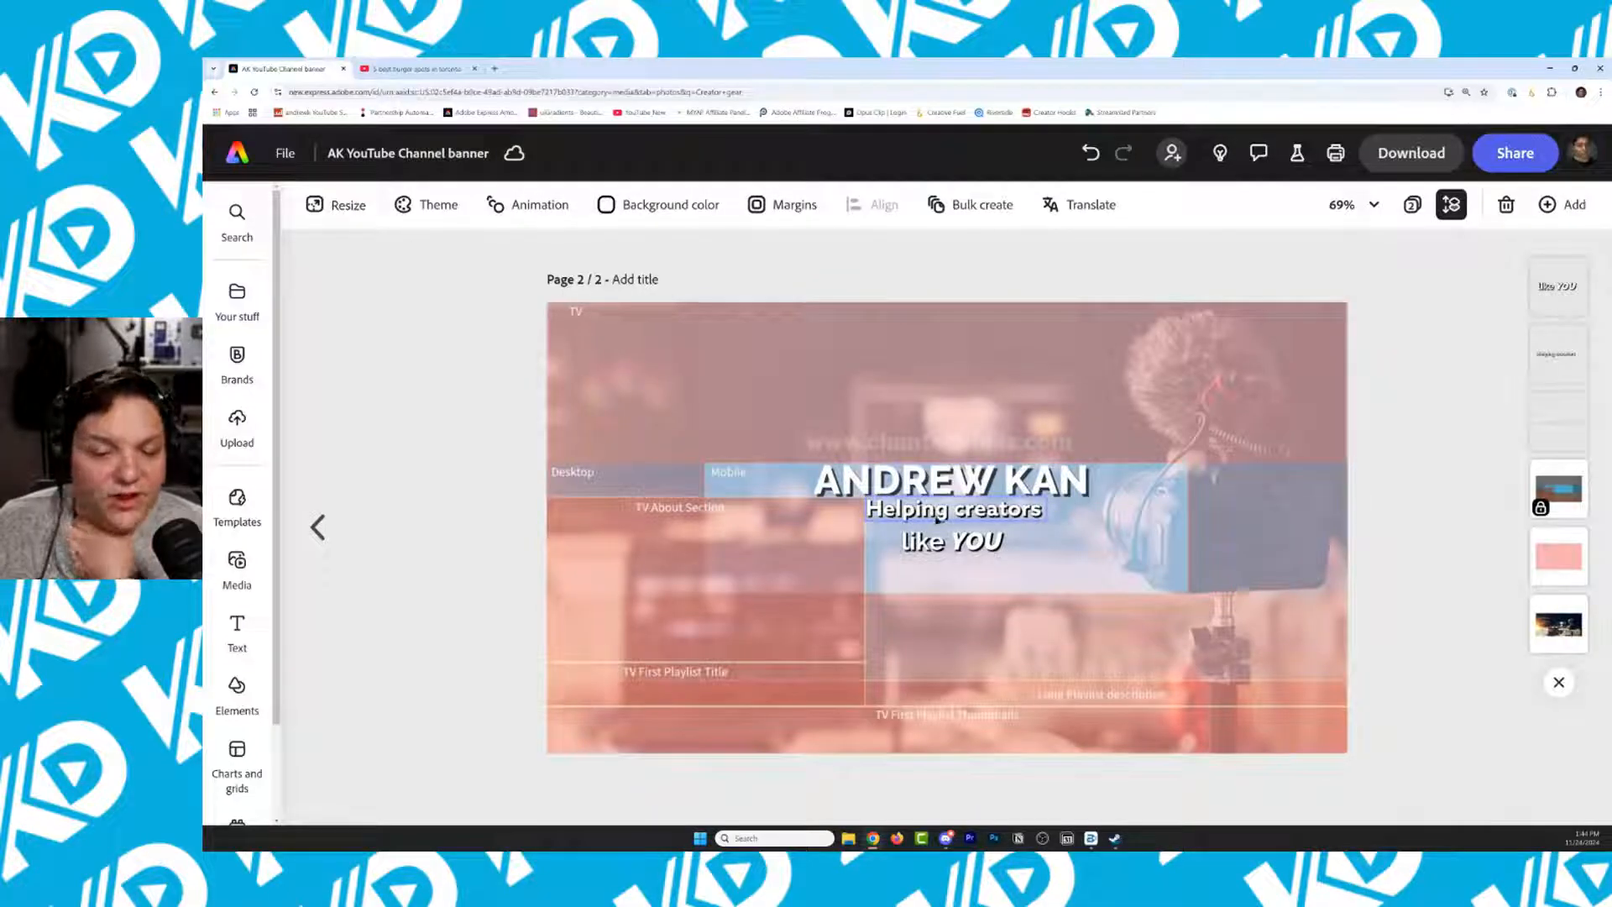
left_click(938, 524)
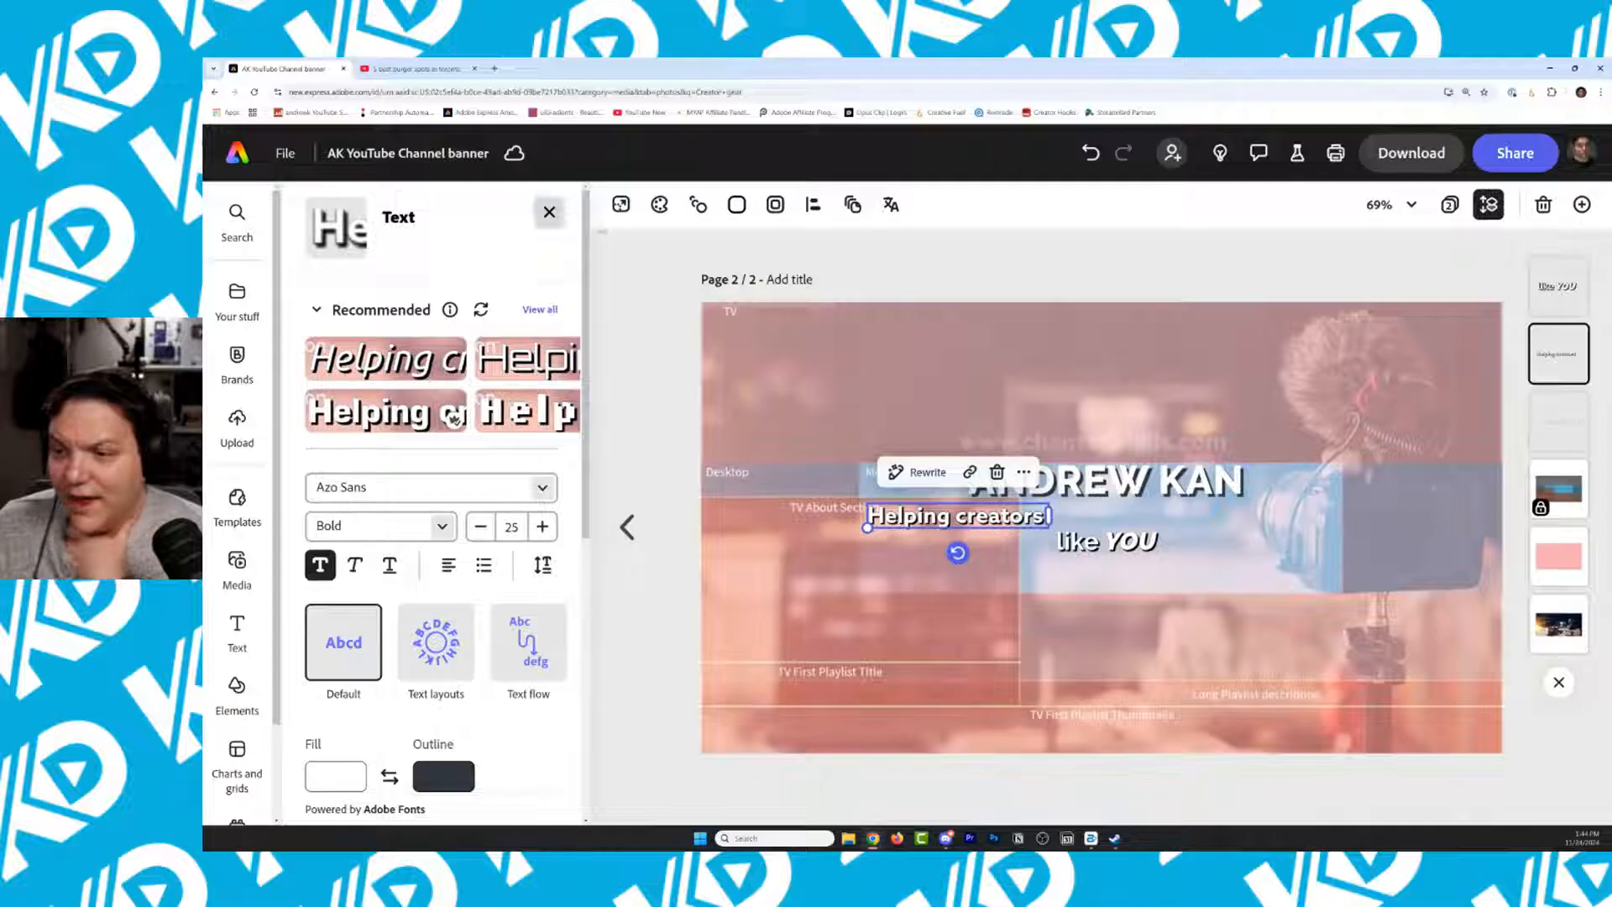
left_click(1089, 153)
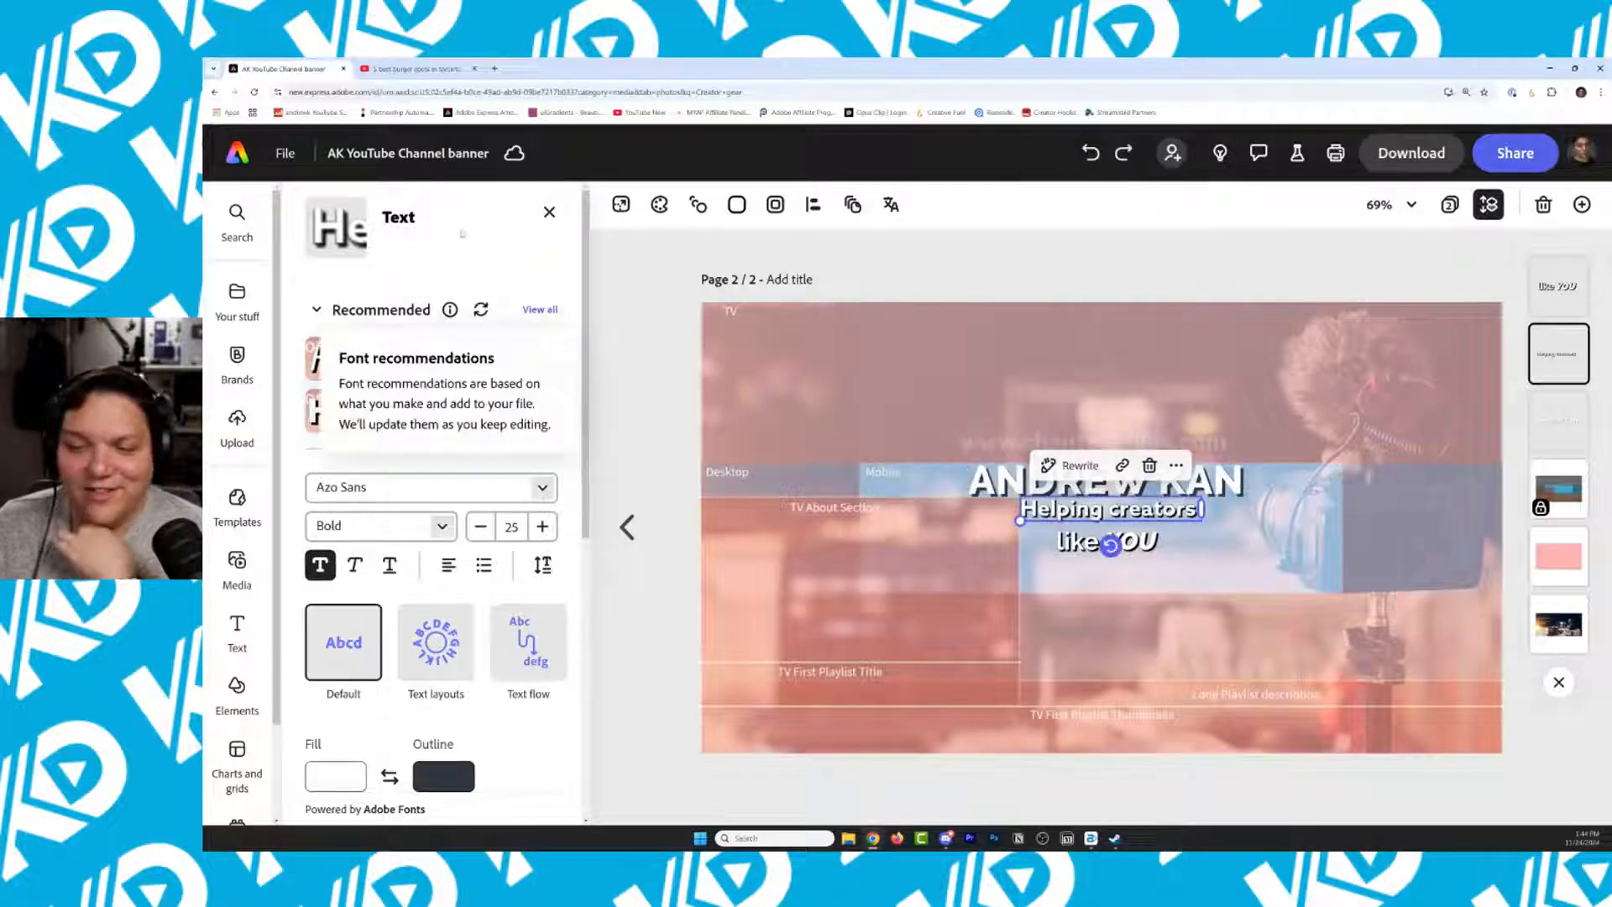
left_click(968, 275)
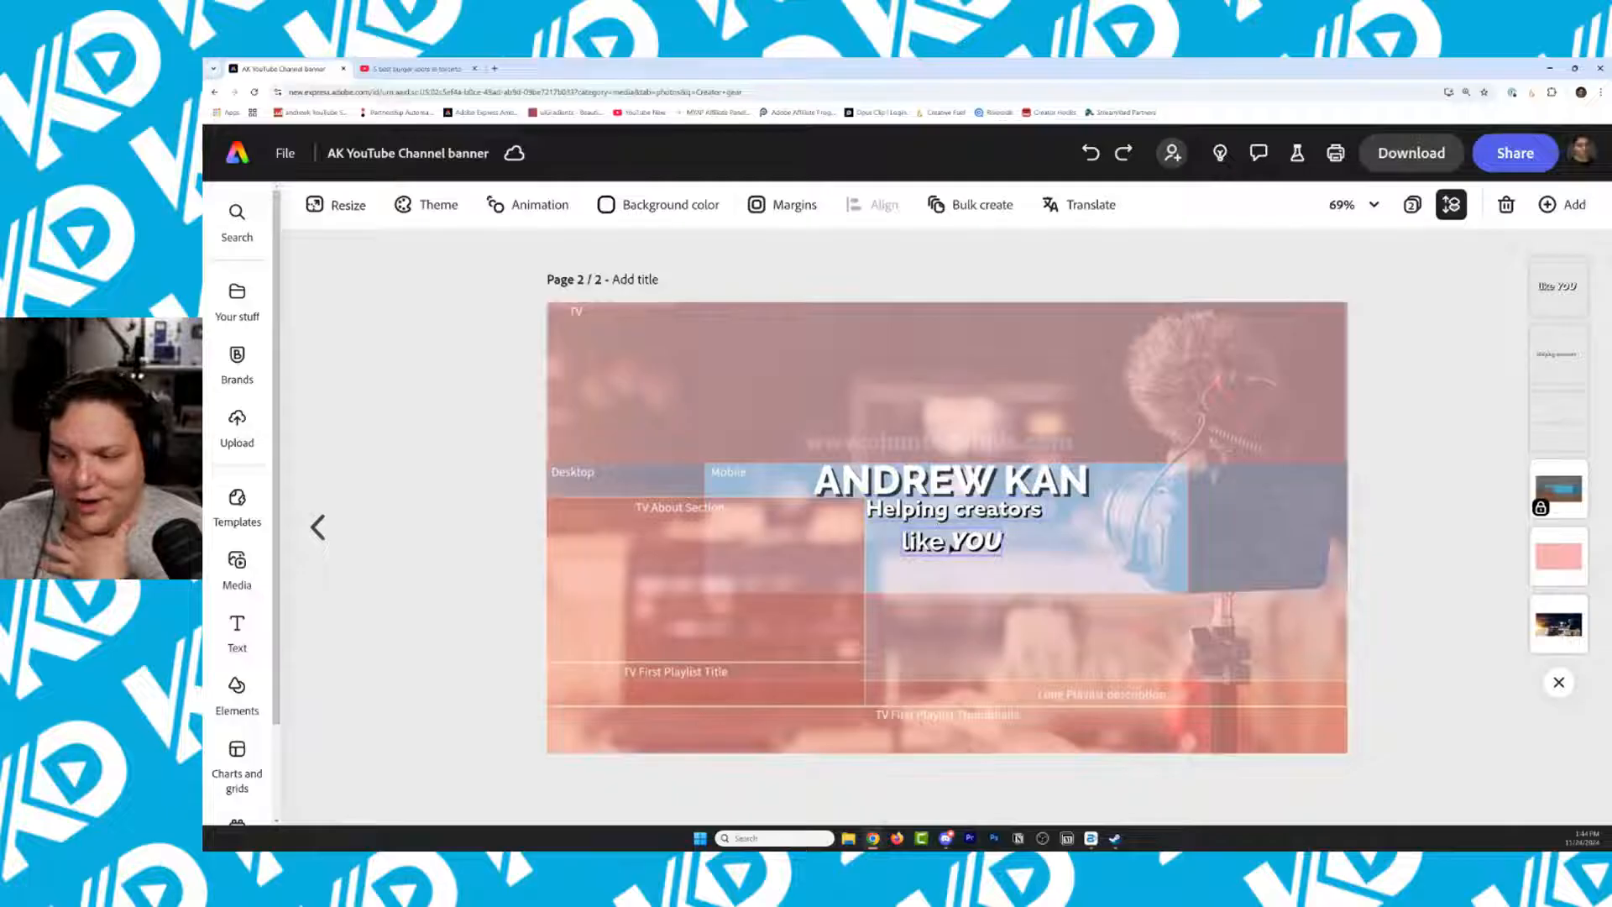
Nudge "like YOU" slightly to the right beneath "Helping creators" and compare the design with the banner on page 1
left_click_drag(952, 547, 1121, 540)
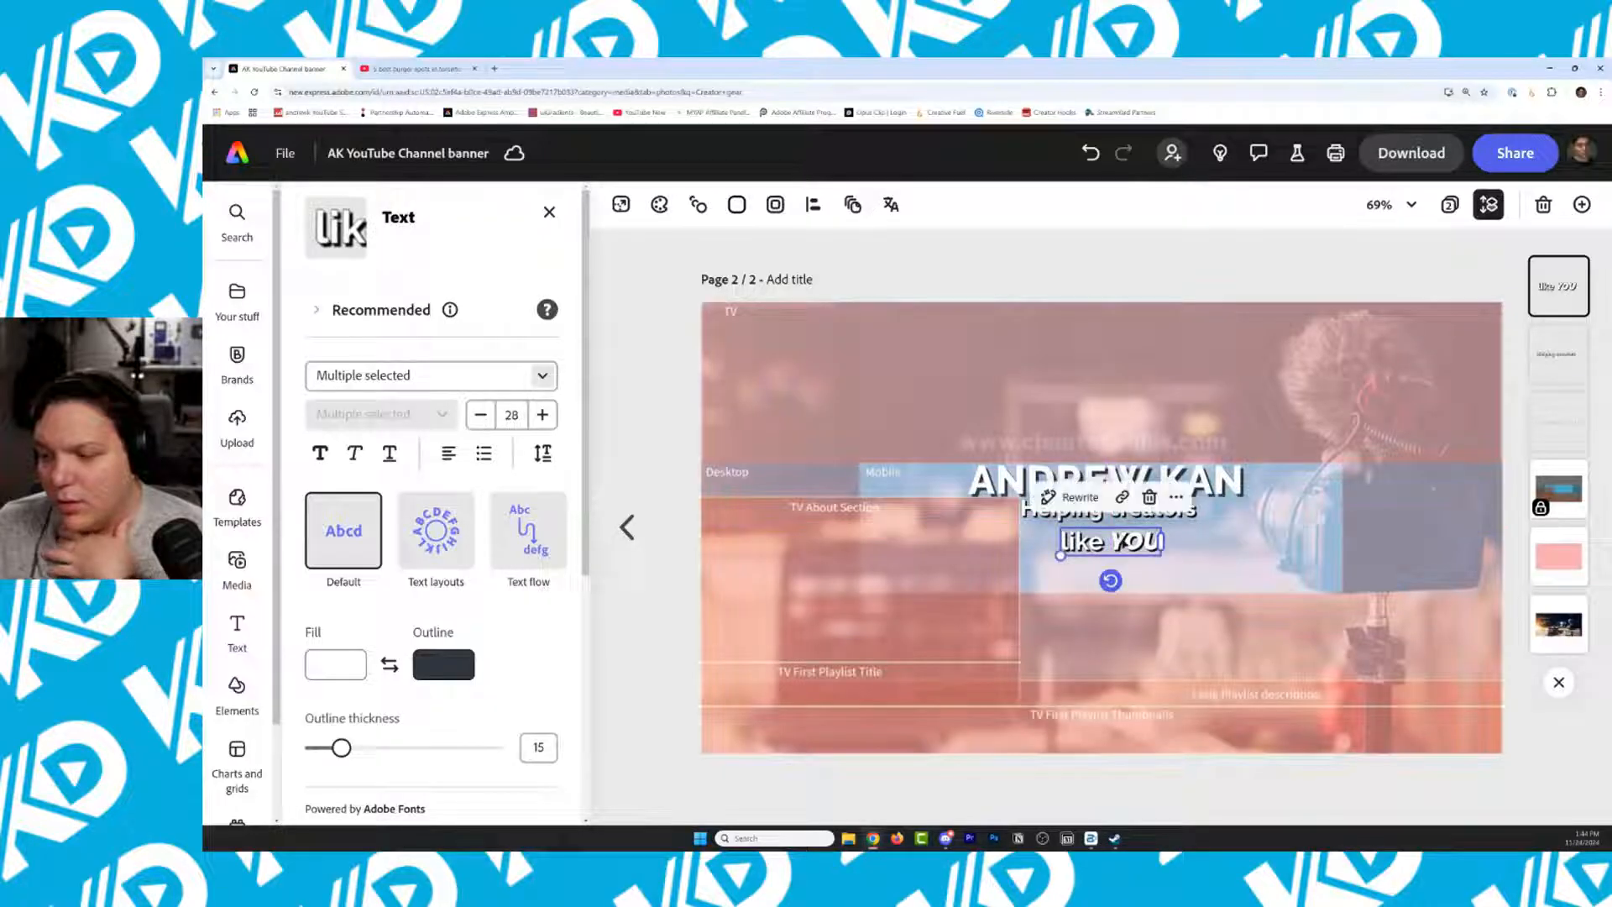
key("Escape")
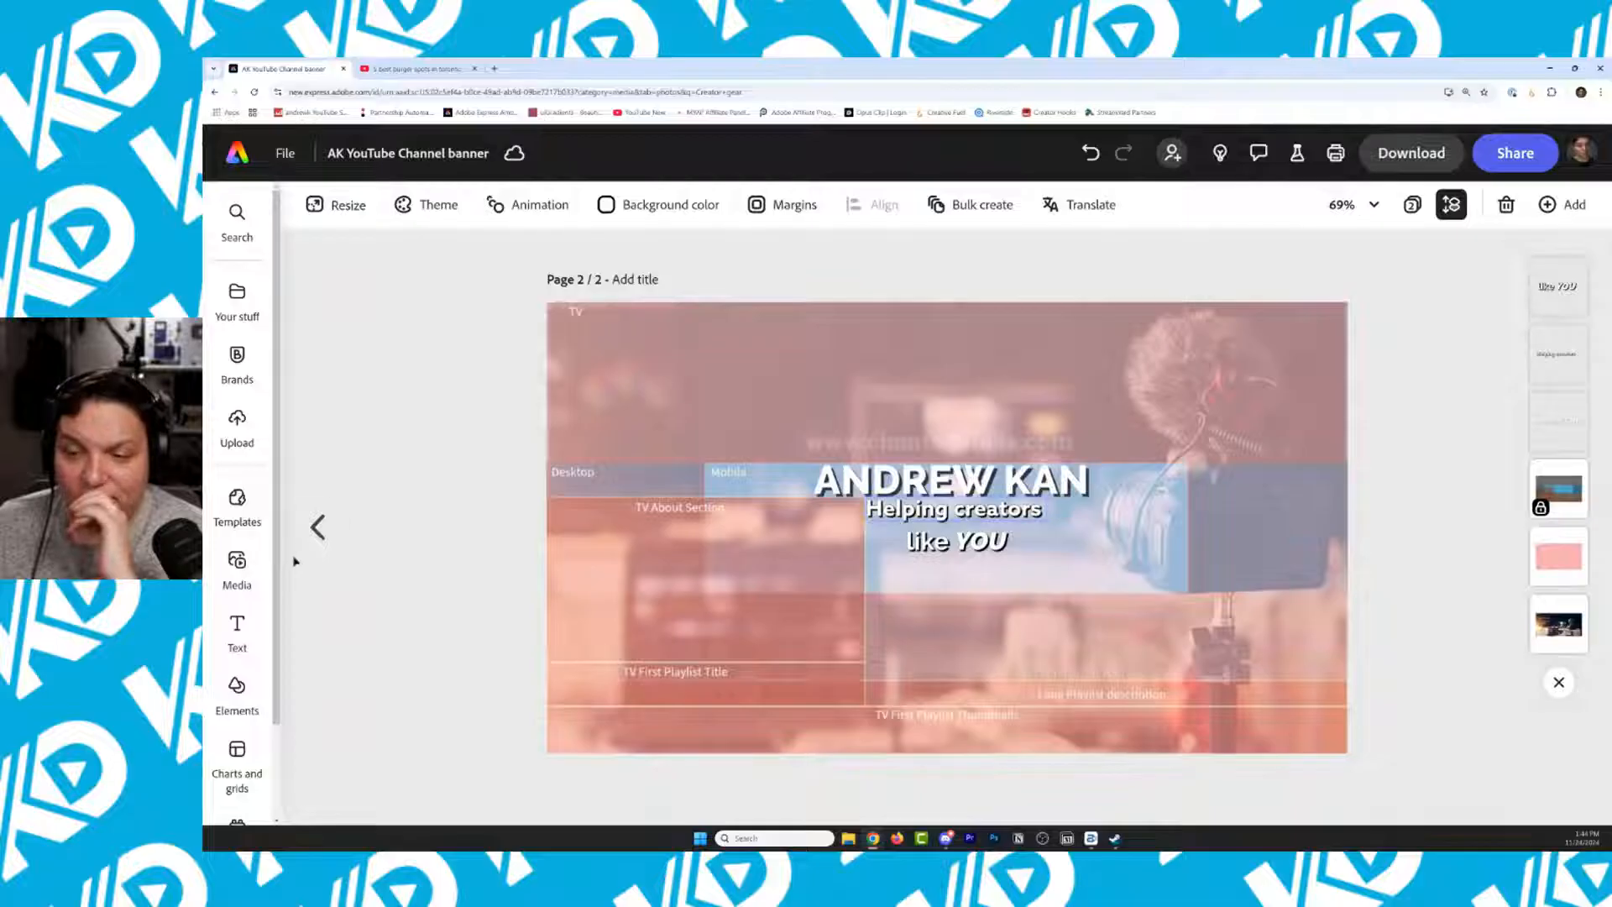
left_click(315, 533)
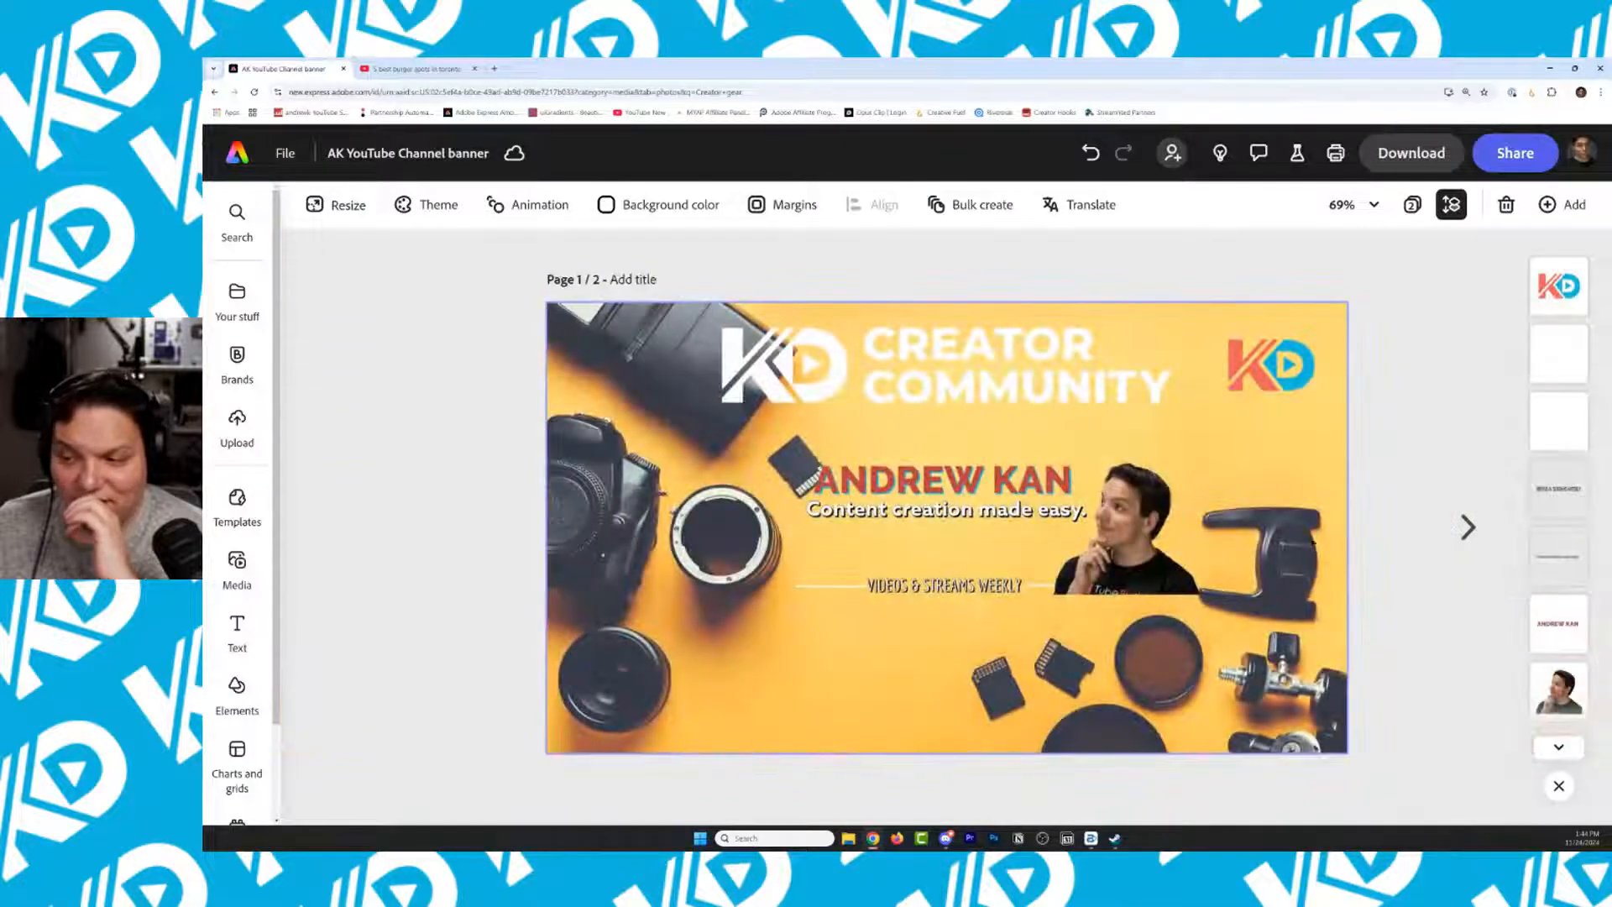
left_click(1467, 527)
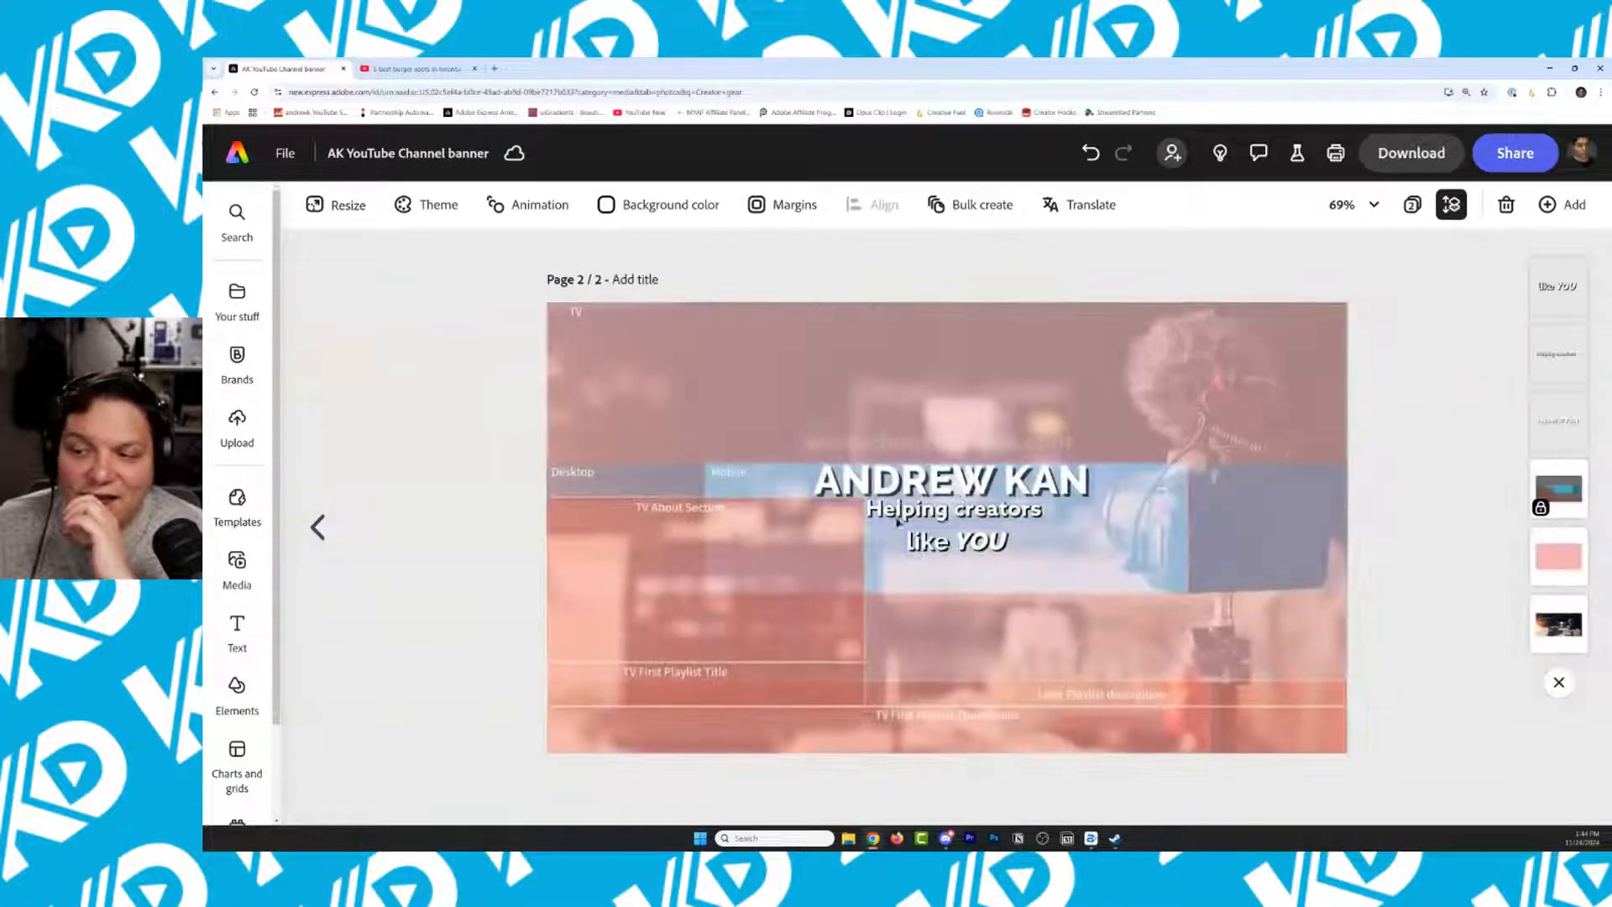
Move "Helping creators" slightly lower beneath the channel name and replace the word "creators" with "YOU"
left_click_drag(926, 515, 1102, 517)
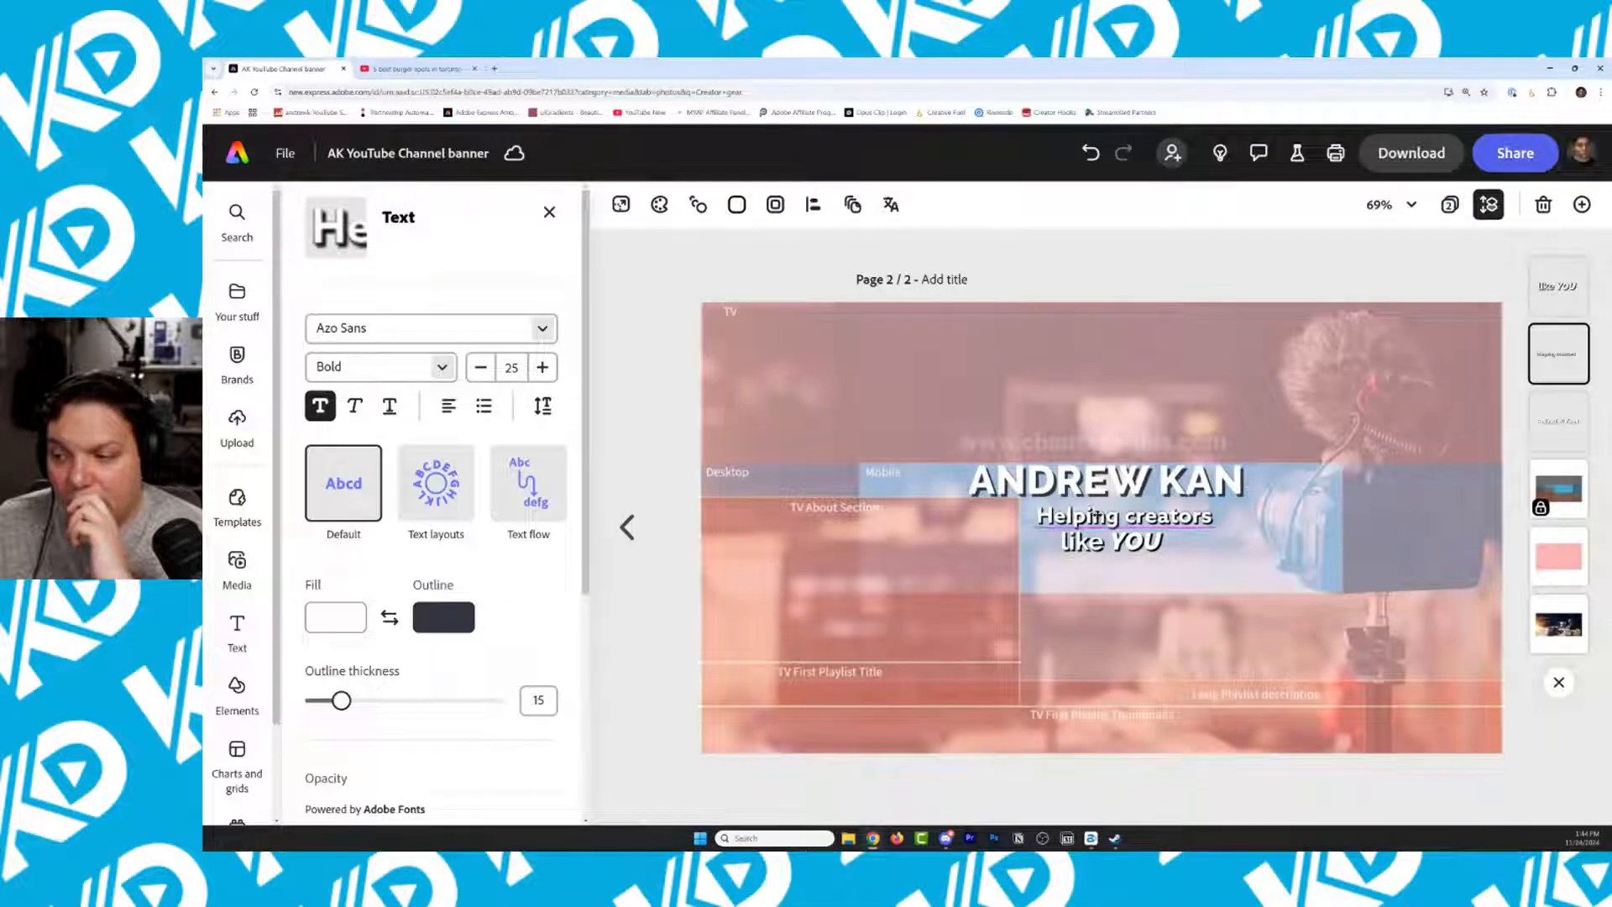
key("BackSpace")
key("BackSpace")
key("BackSpace")
key("BackSpace")
key("BackSpace")
key("BackSpace")
key("BackSpace")
key("BackSpace")
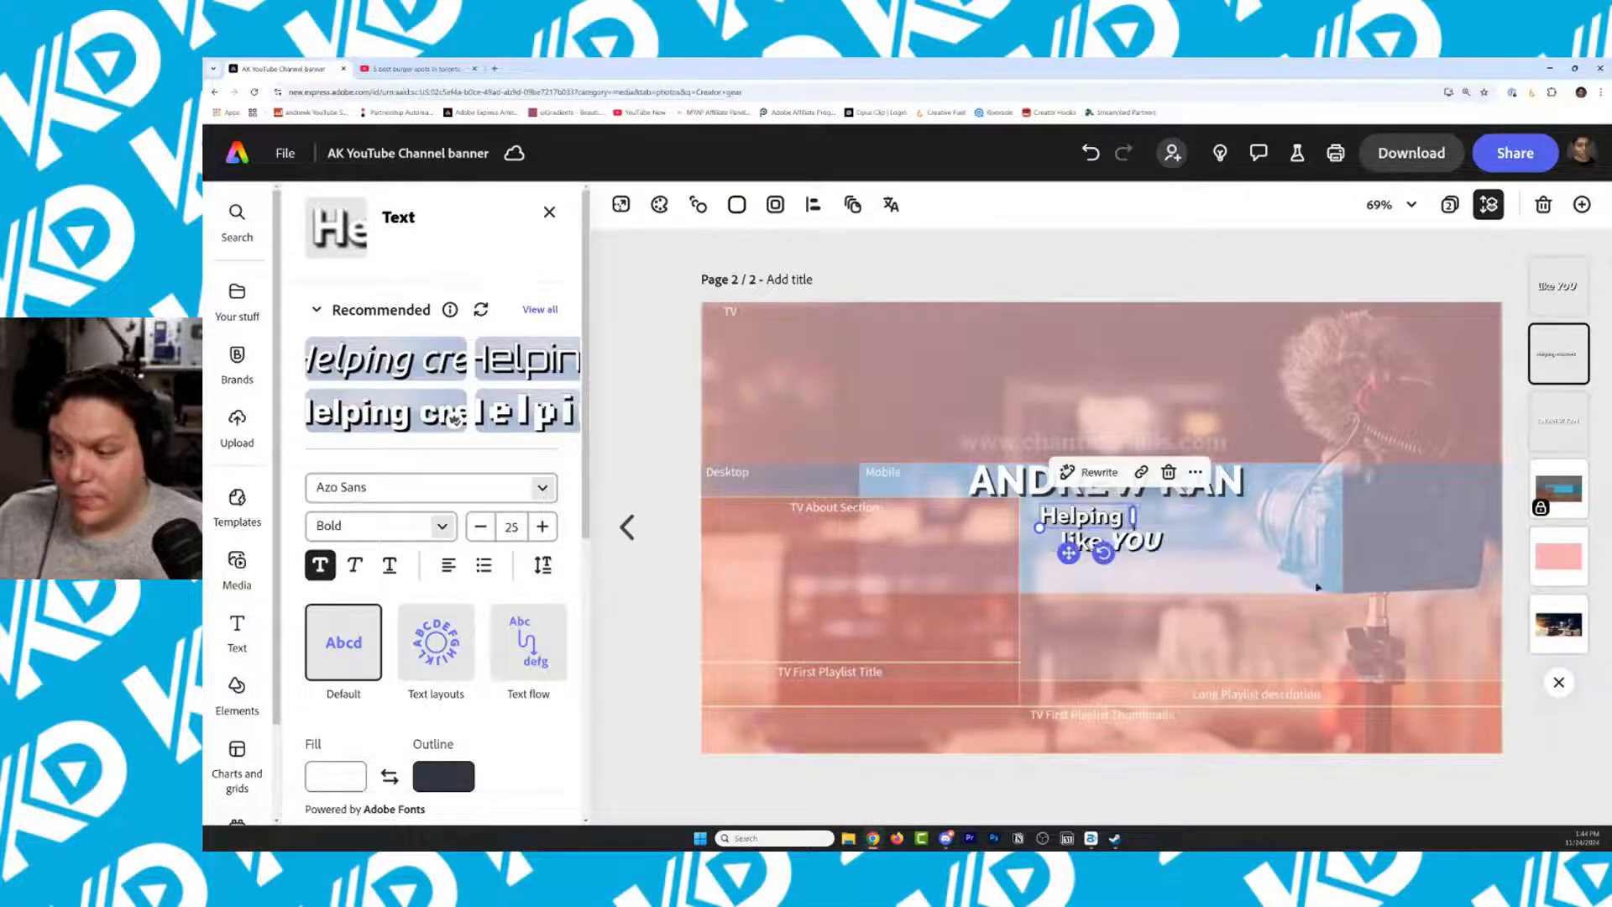
type("YOU")
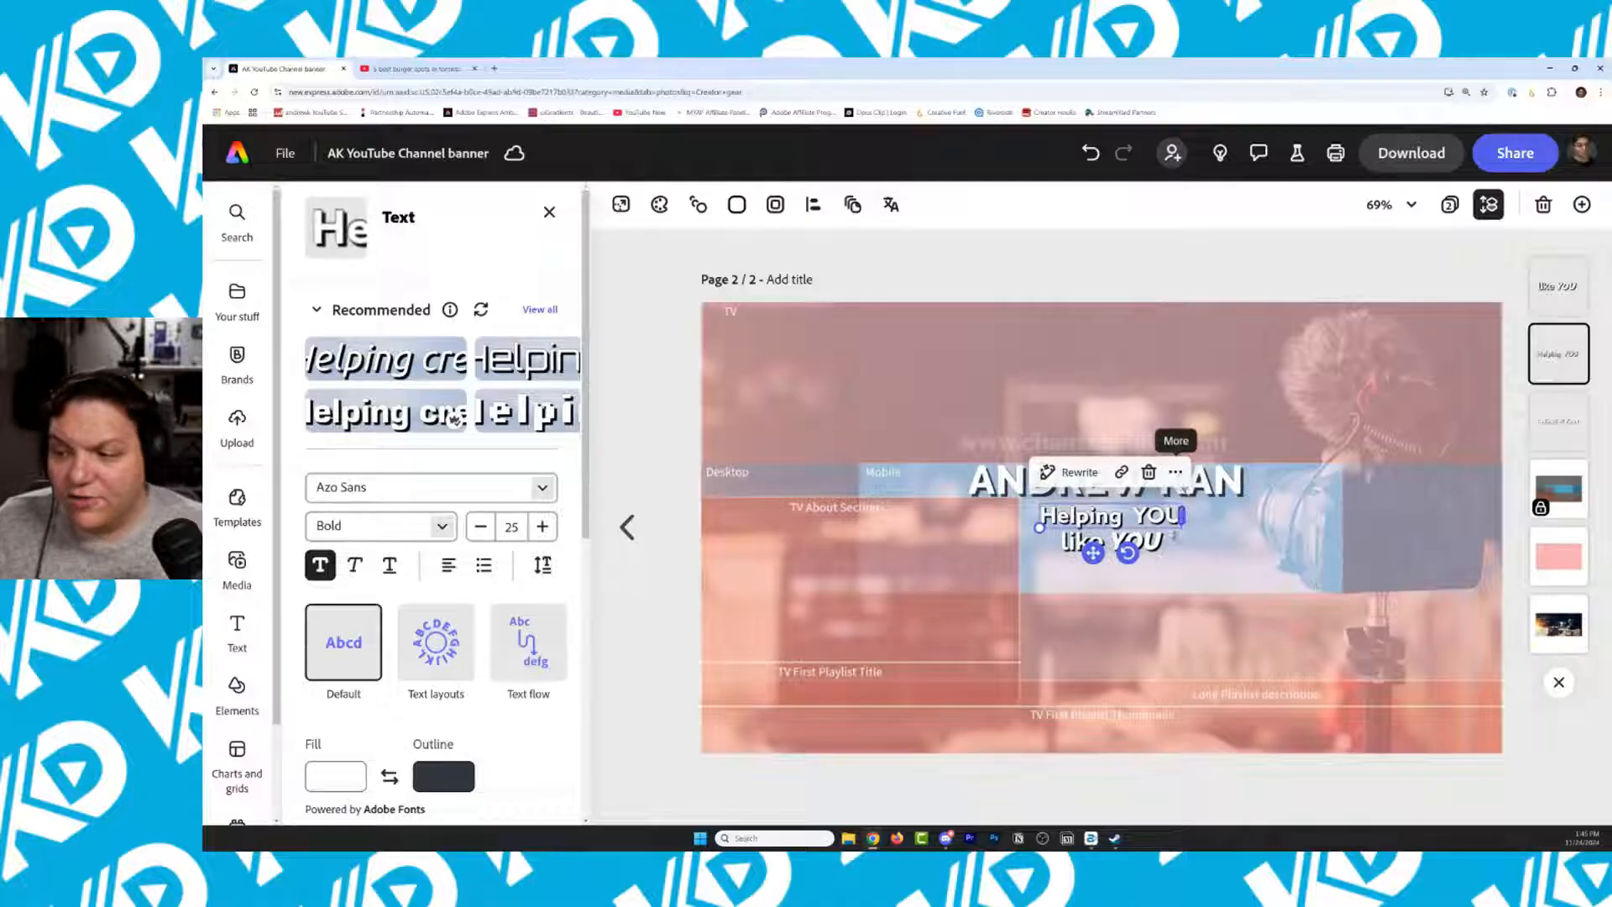
Delete the "like YOU" text line from page 2
left_click(1157, 545)
left_click(1155, 546)
key("Delete")
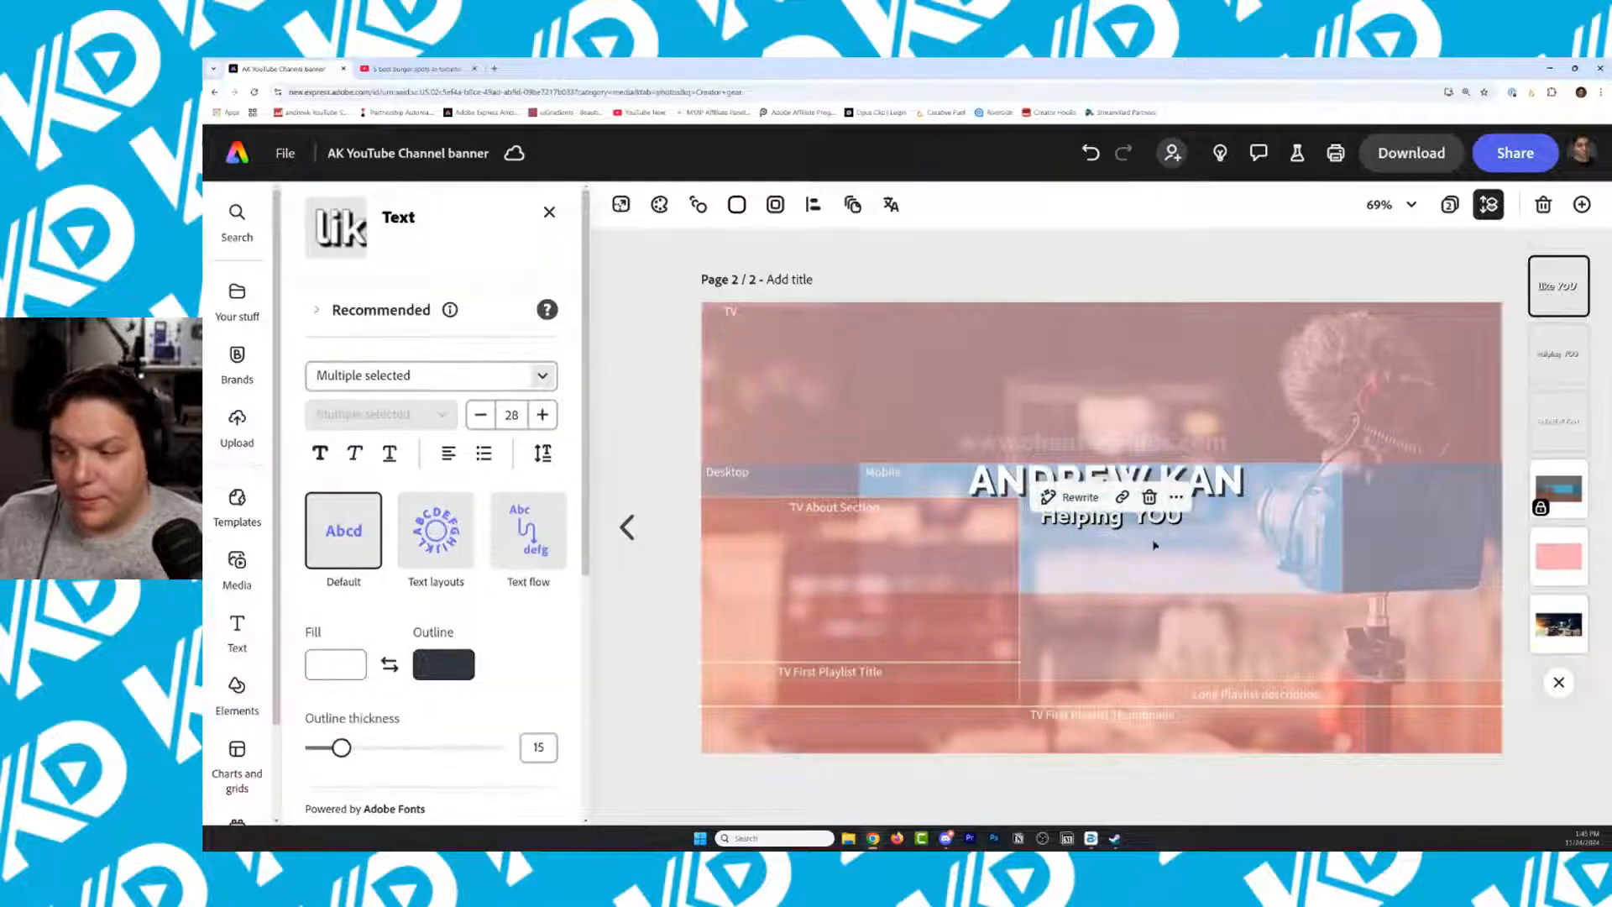
Extend the tagline to "Helping YOU understand YouTube" and centre it horizontally on the page
left_click(940, 515)
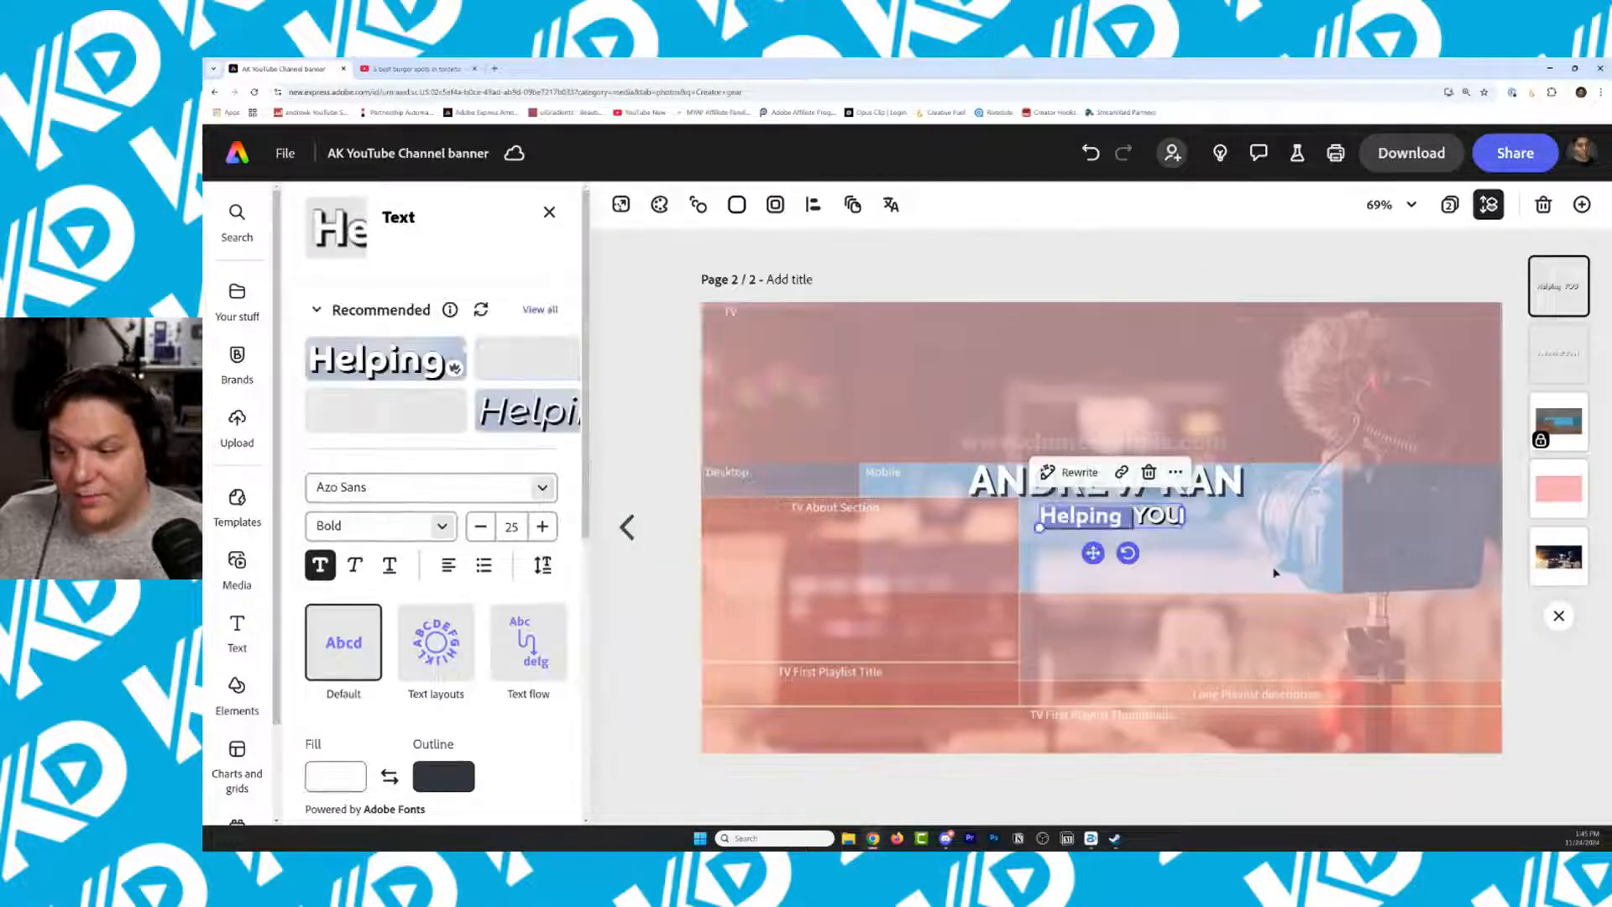
type("understand")
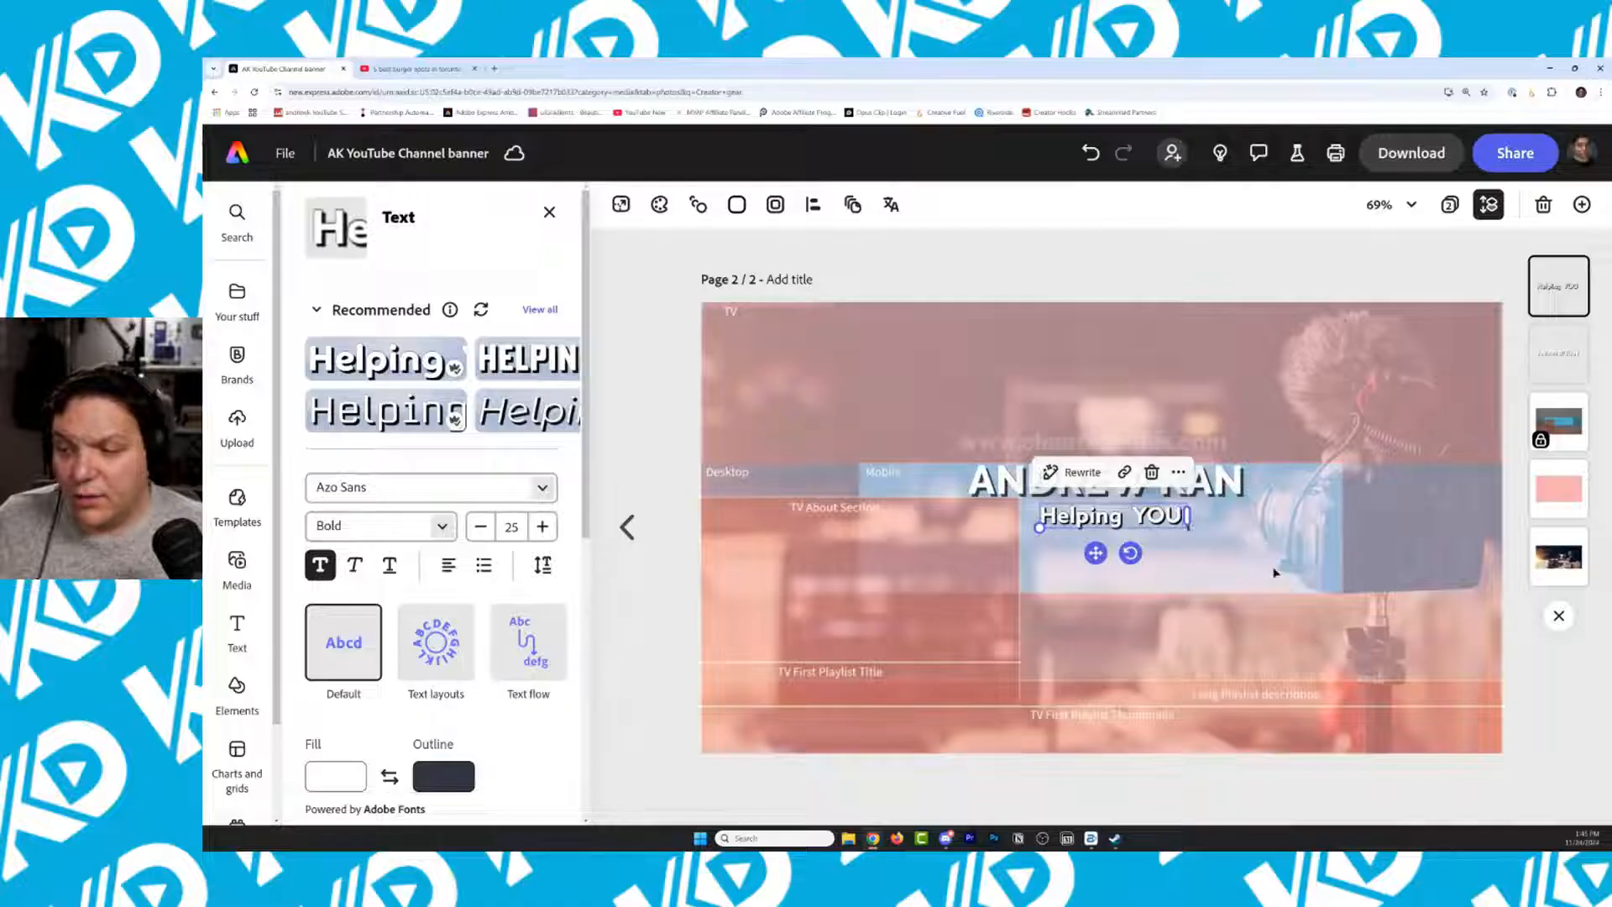
type(" YouTube")
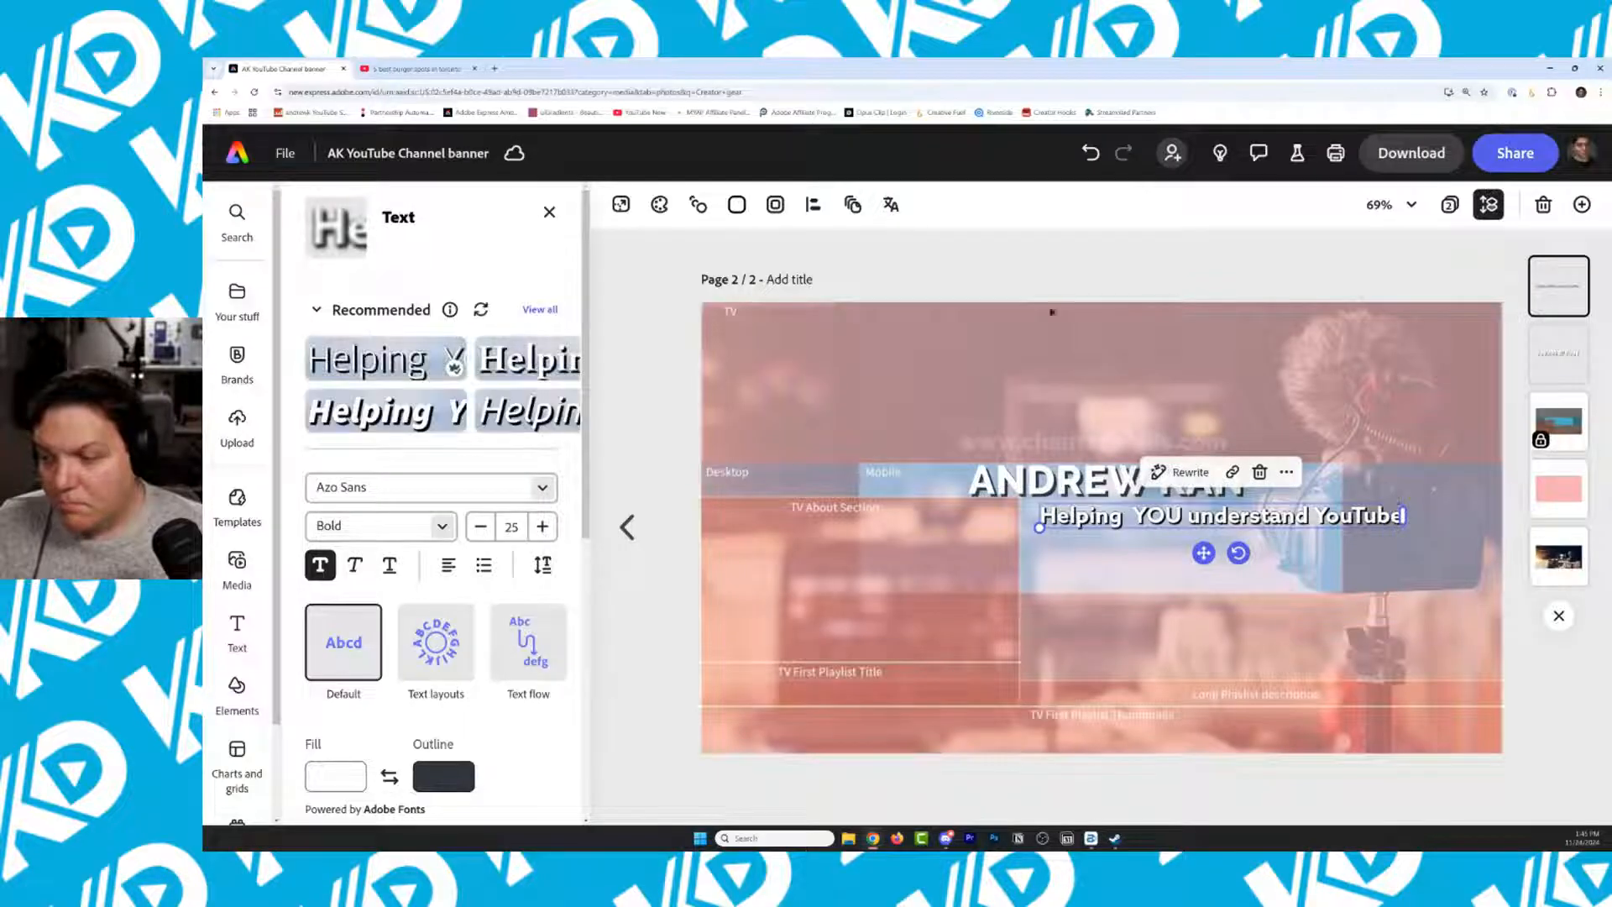
left_click(813, 204)
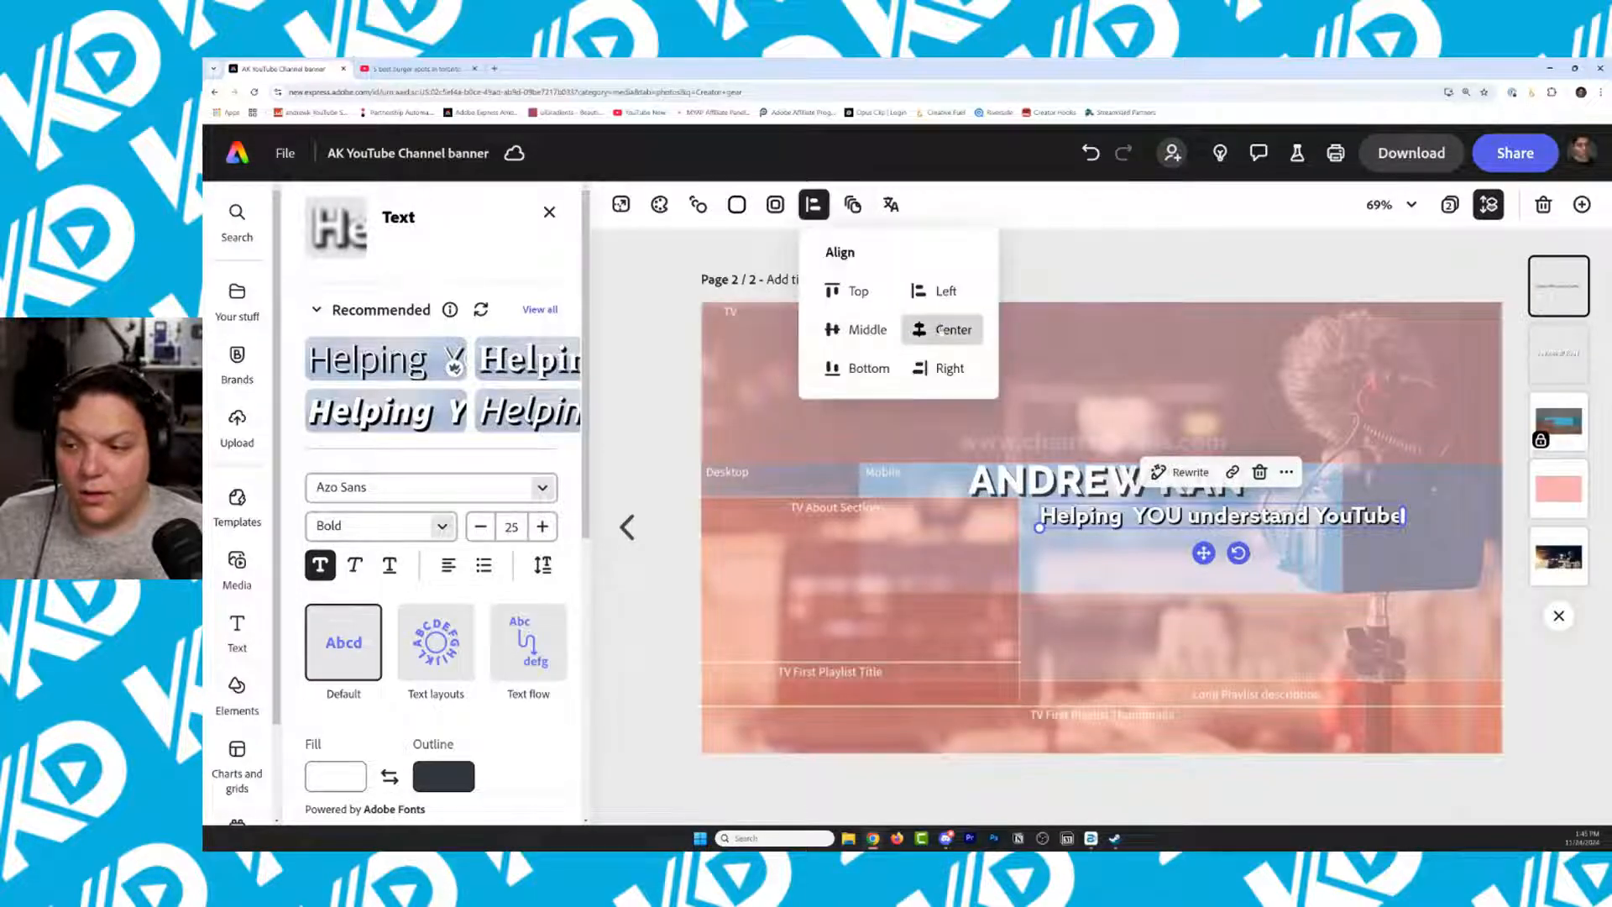
left_click(942, 330)
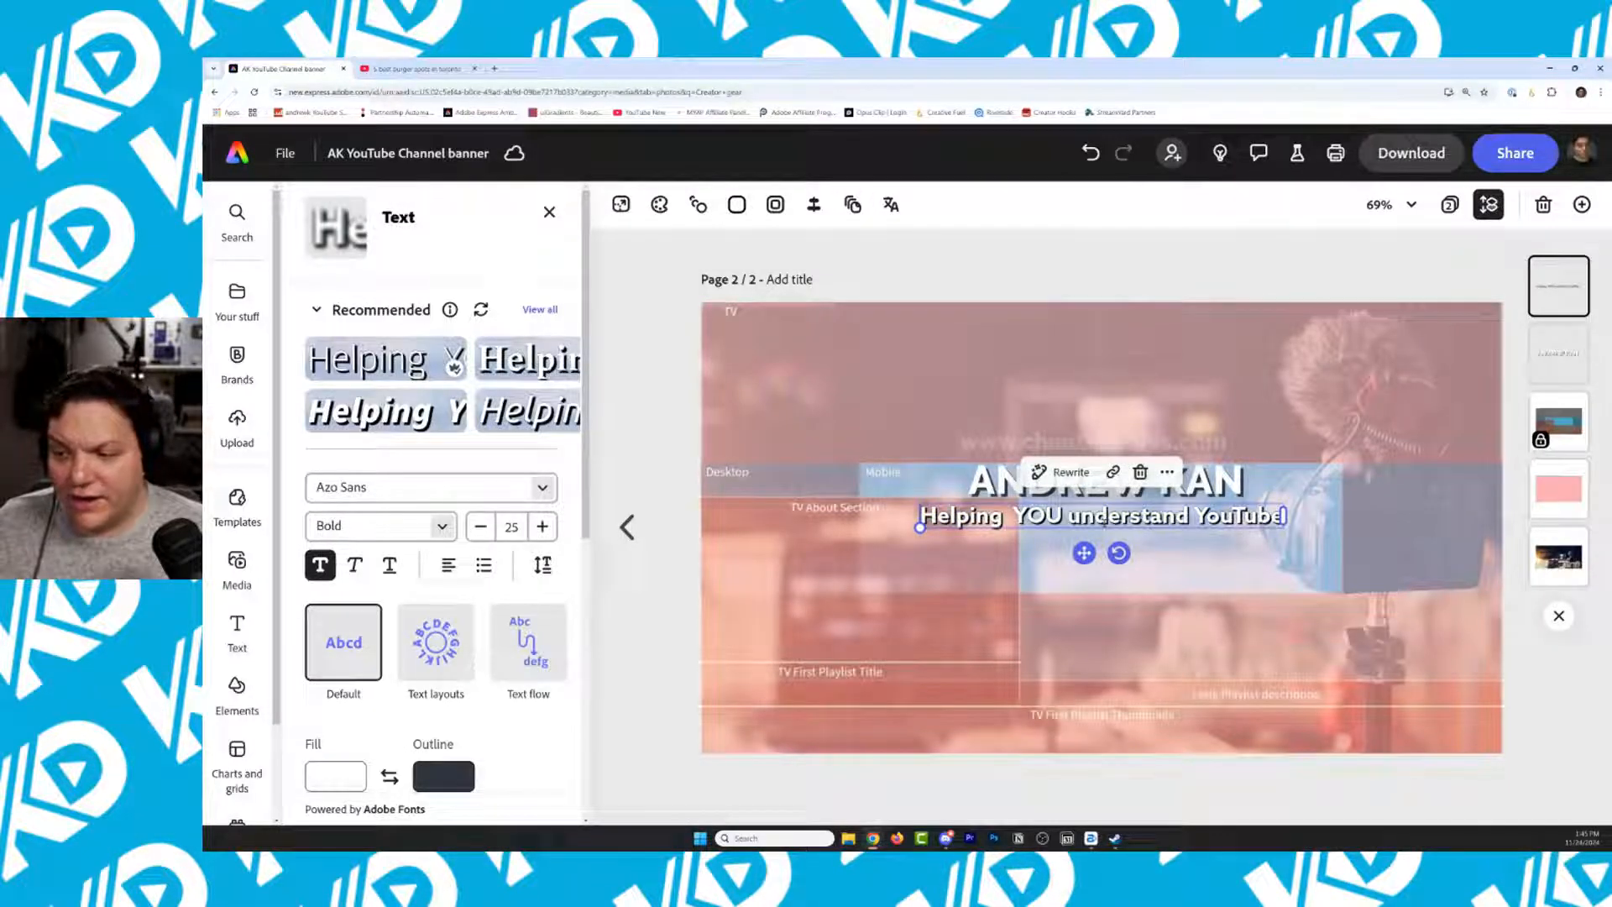
Split the tagline into two lines before "understand YouTube" and try its centred, right-aligned and justified text alignments
left_click(1064, 516)
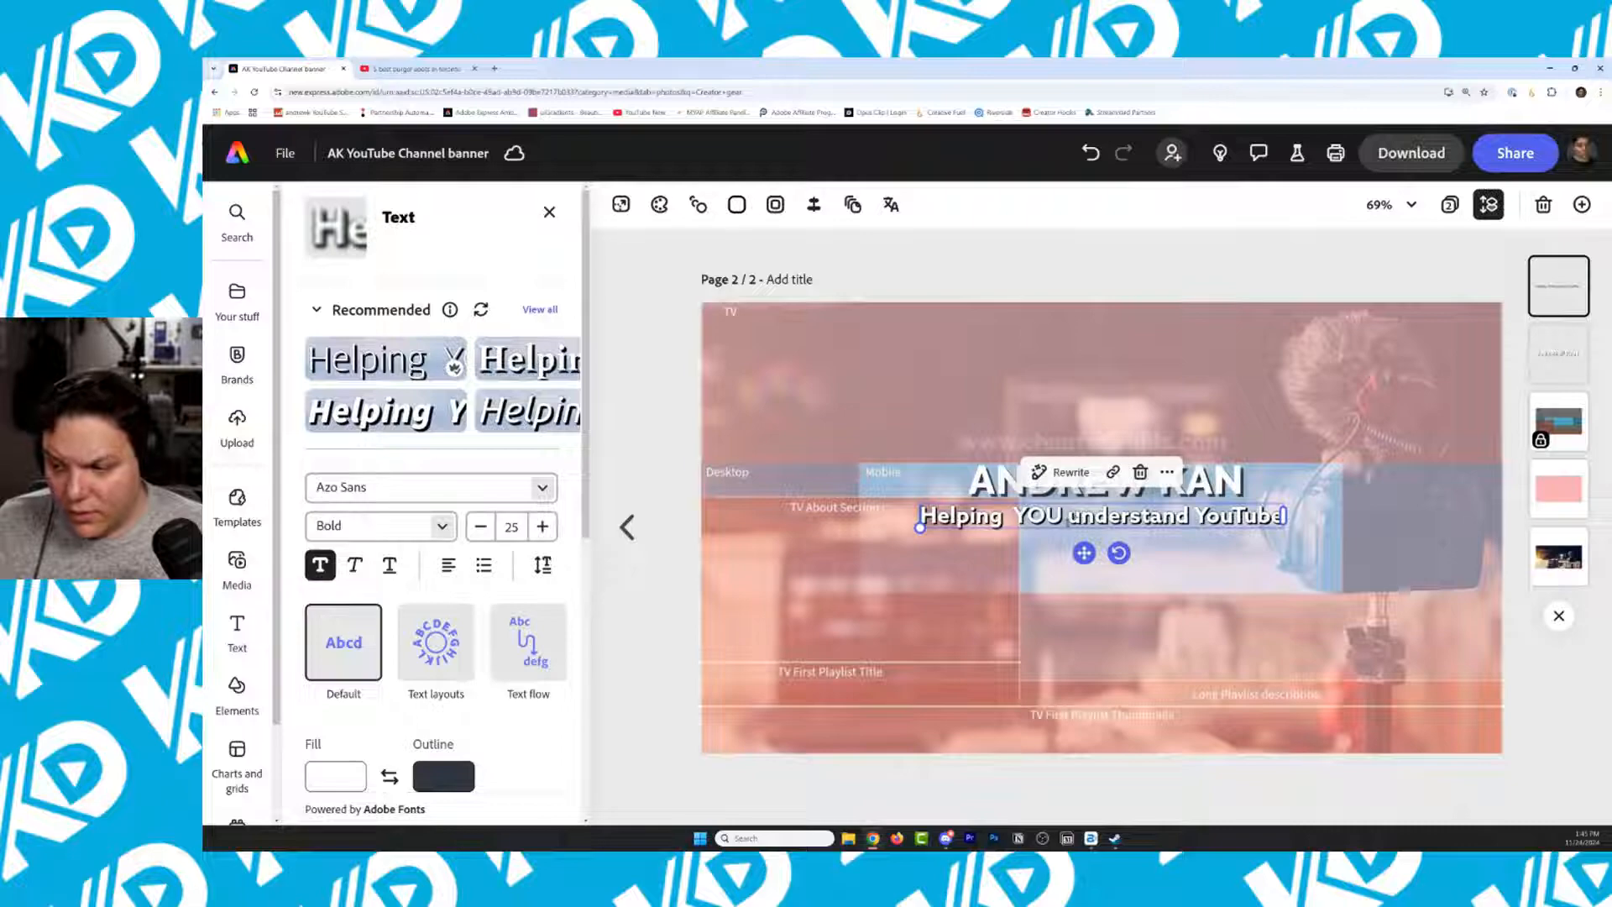
key("Return")
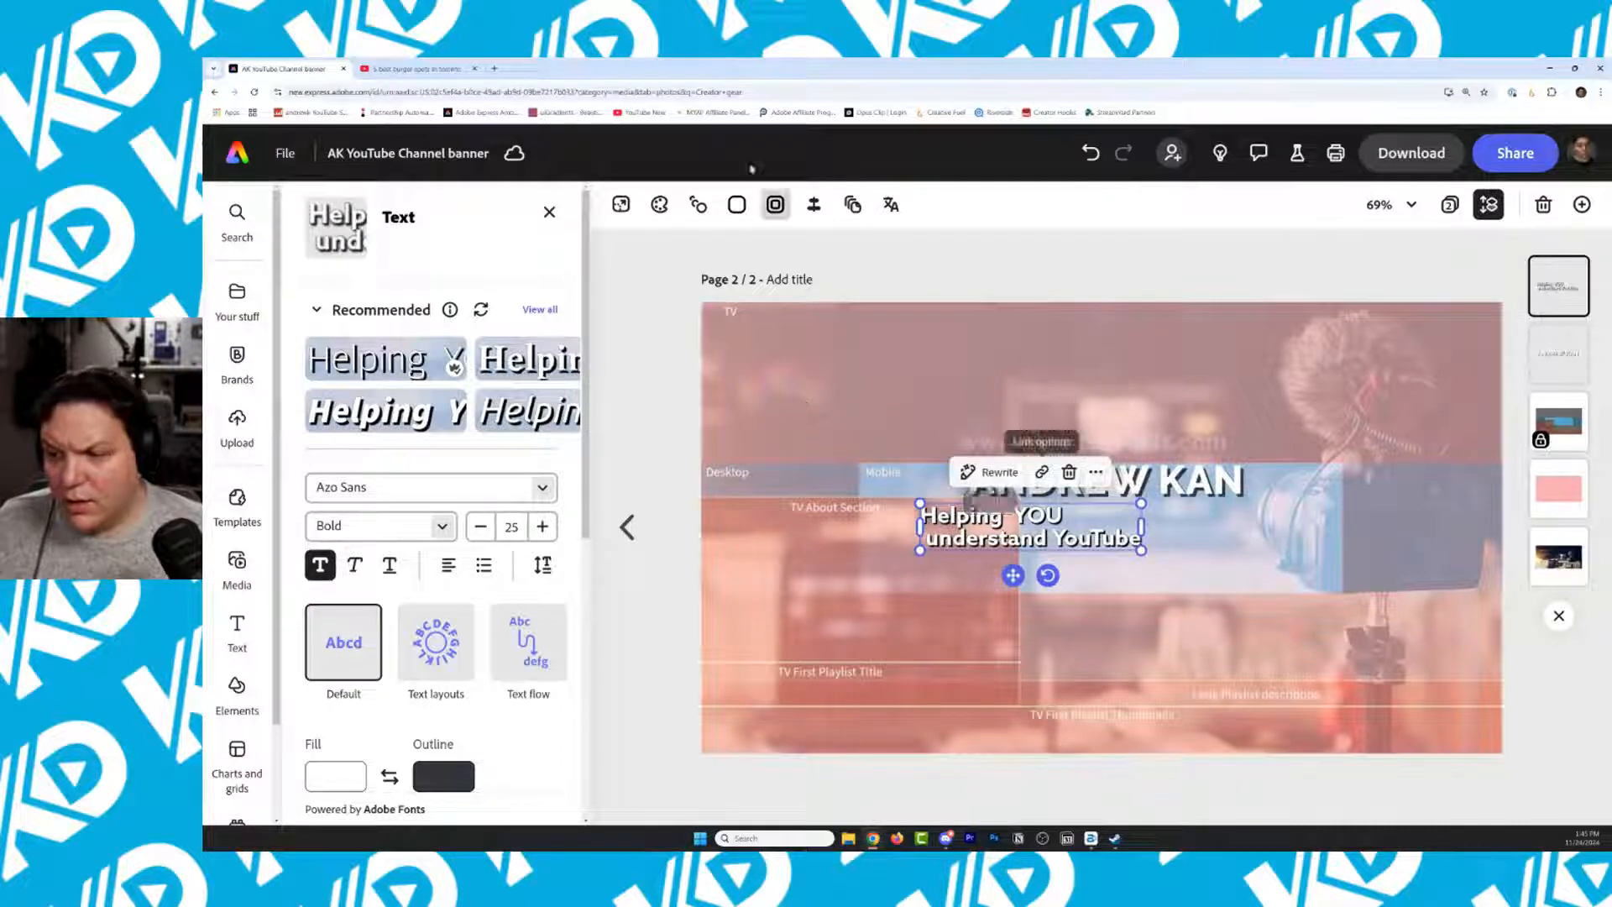
left_click(806, 204)
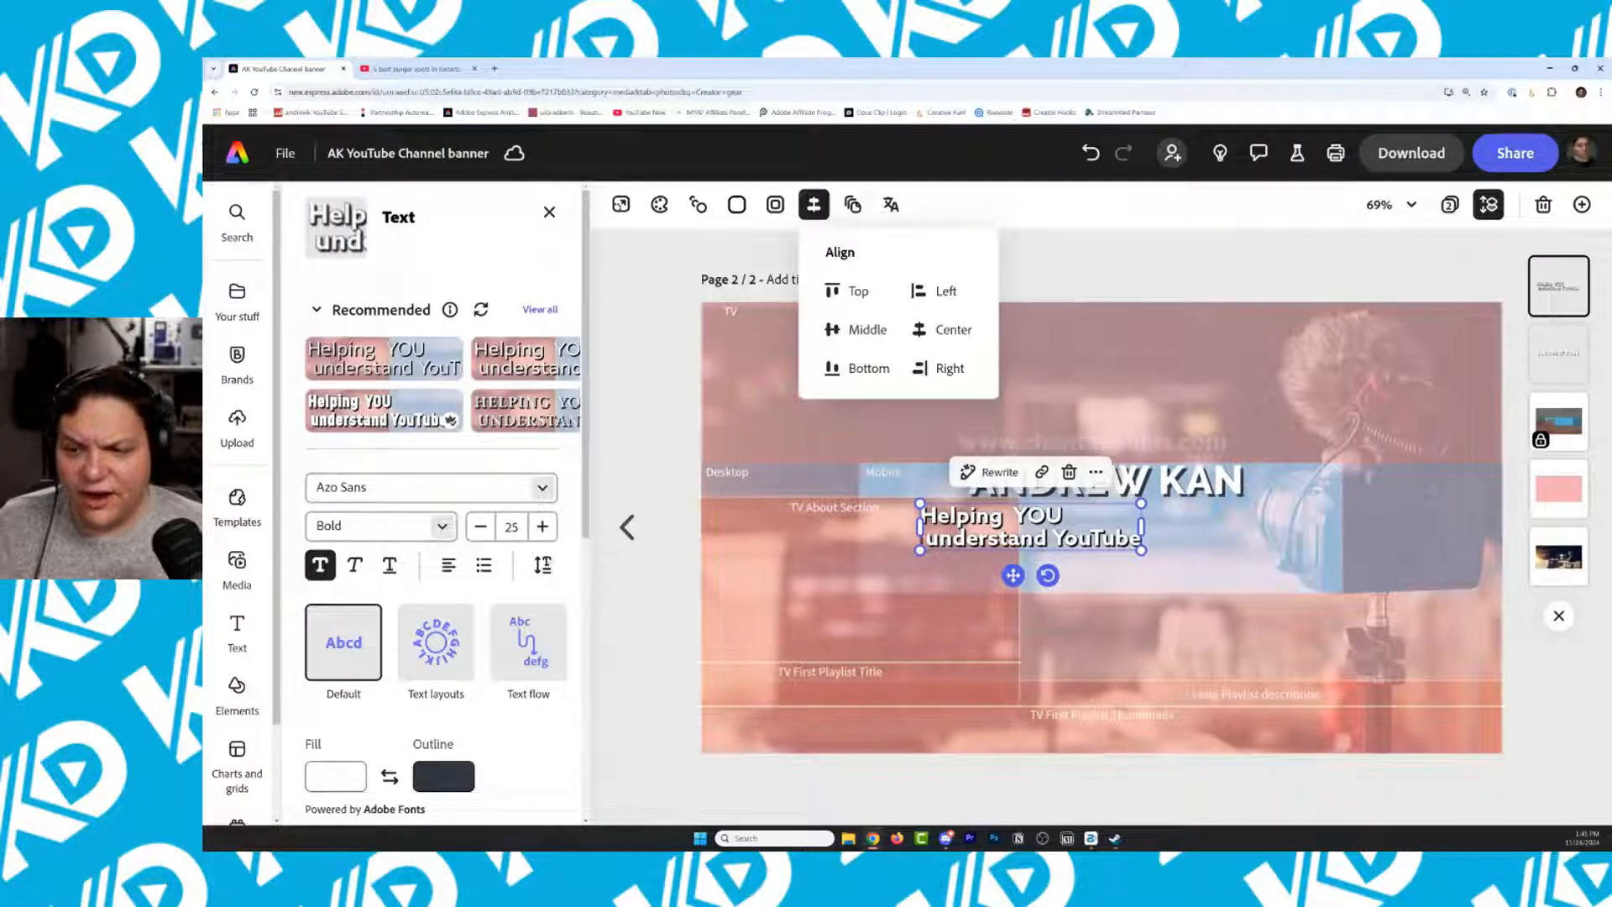
left_click(450, 567)
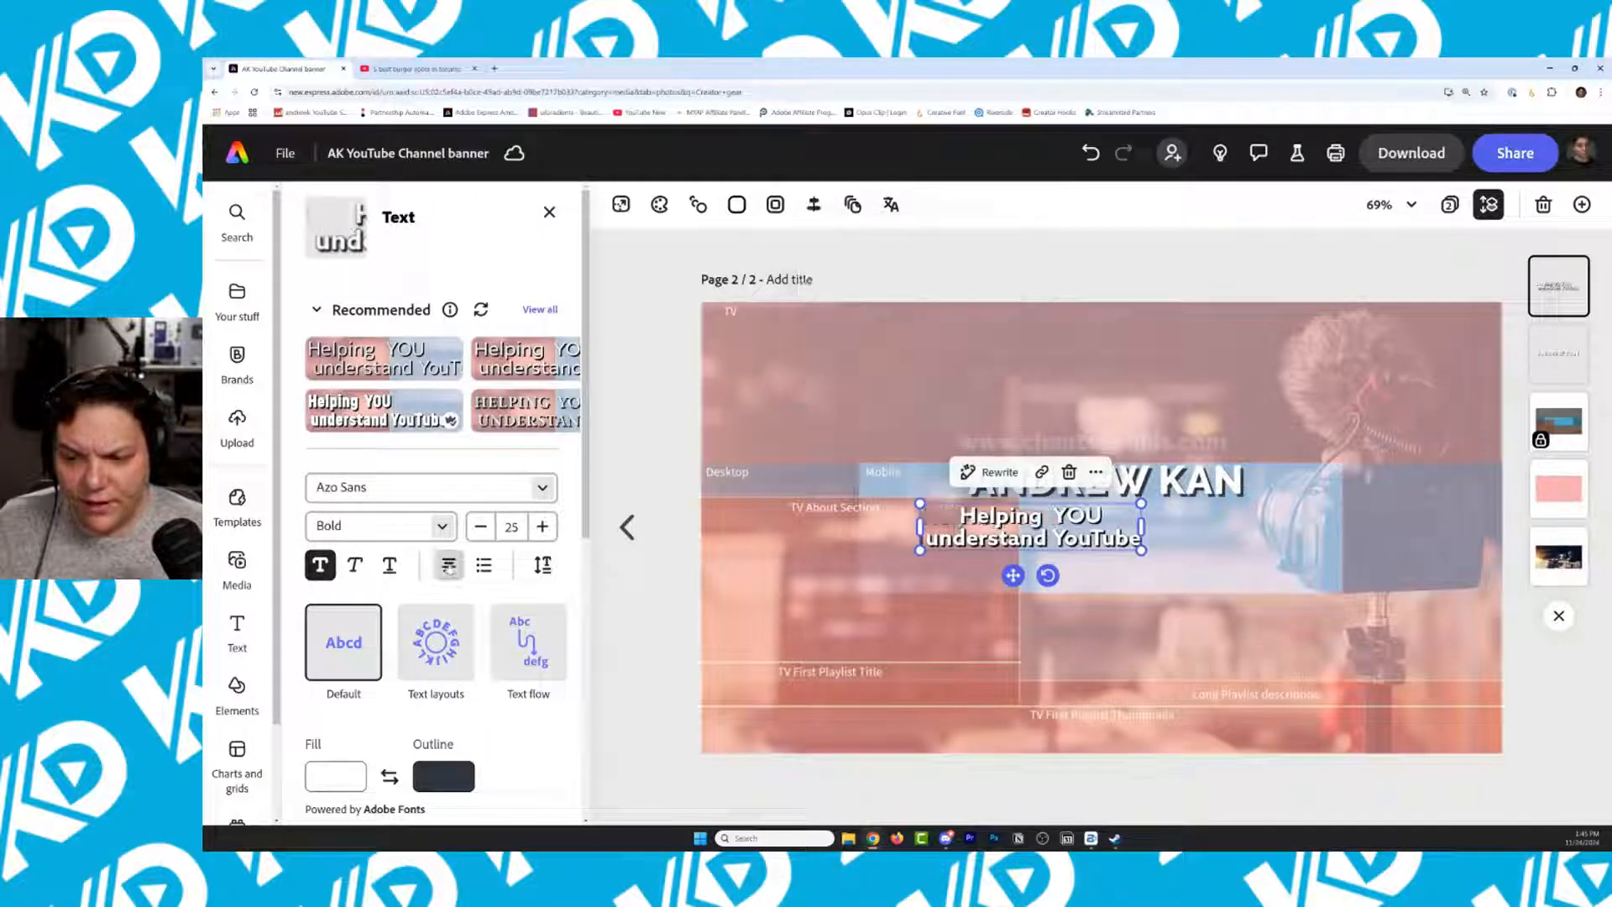
left_click(451, 566)
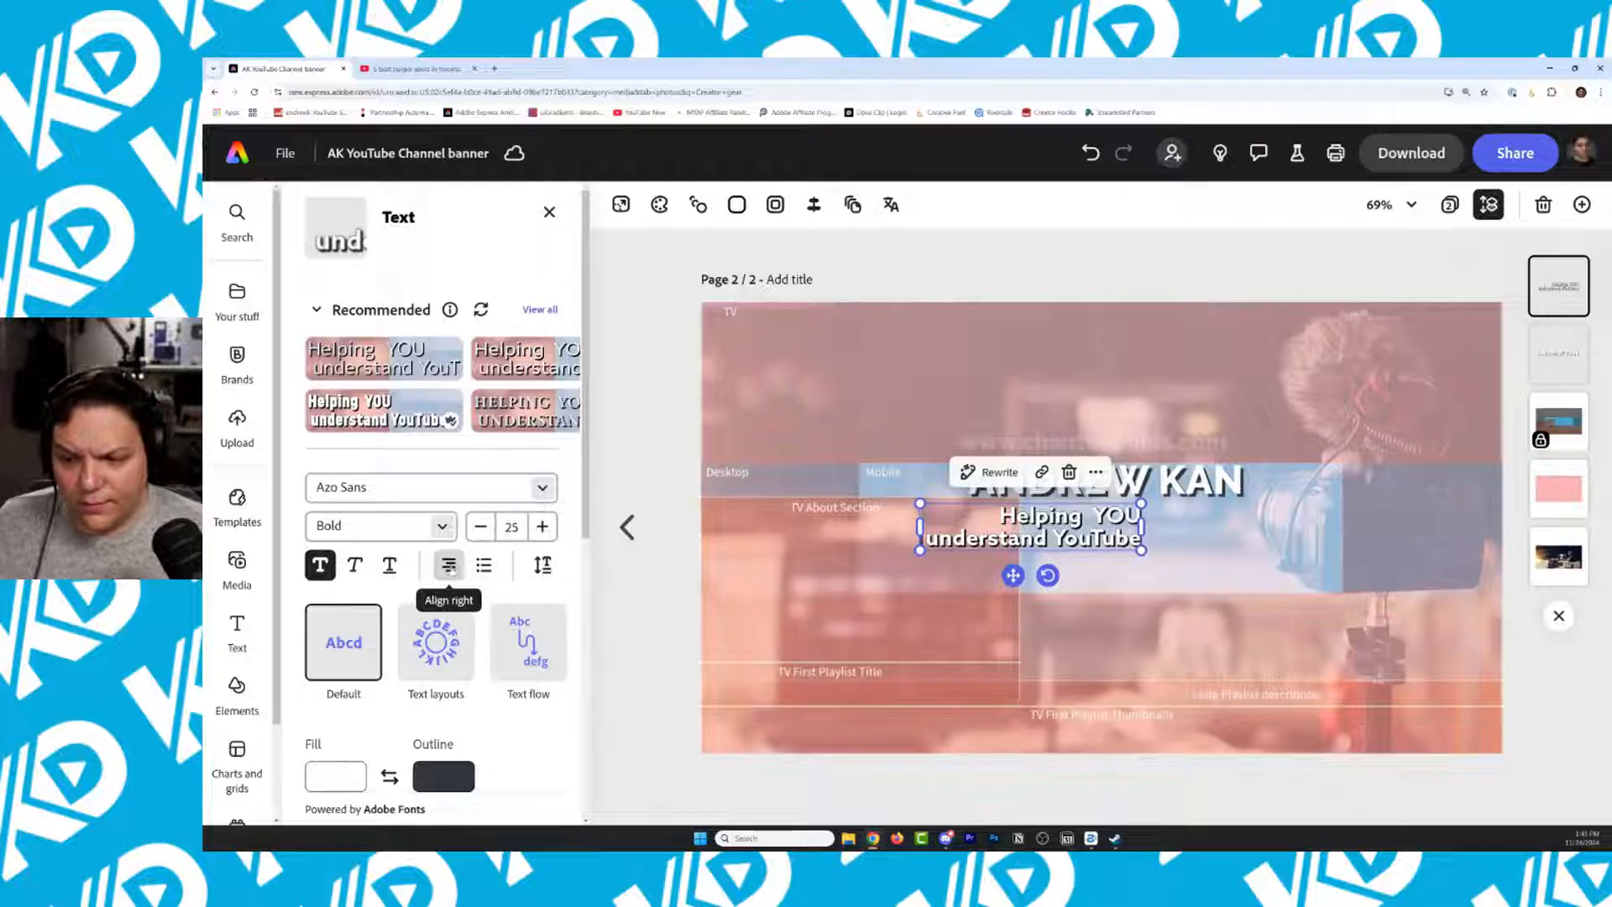
left_click(449, 566)
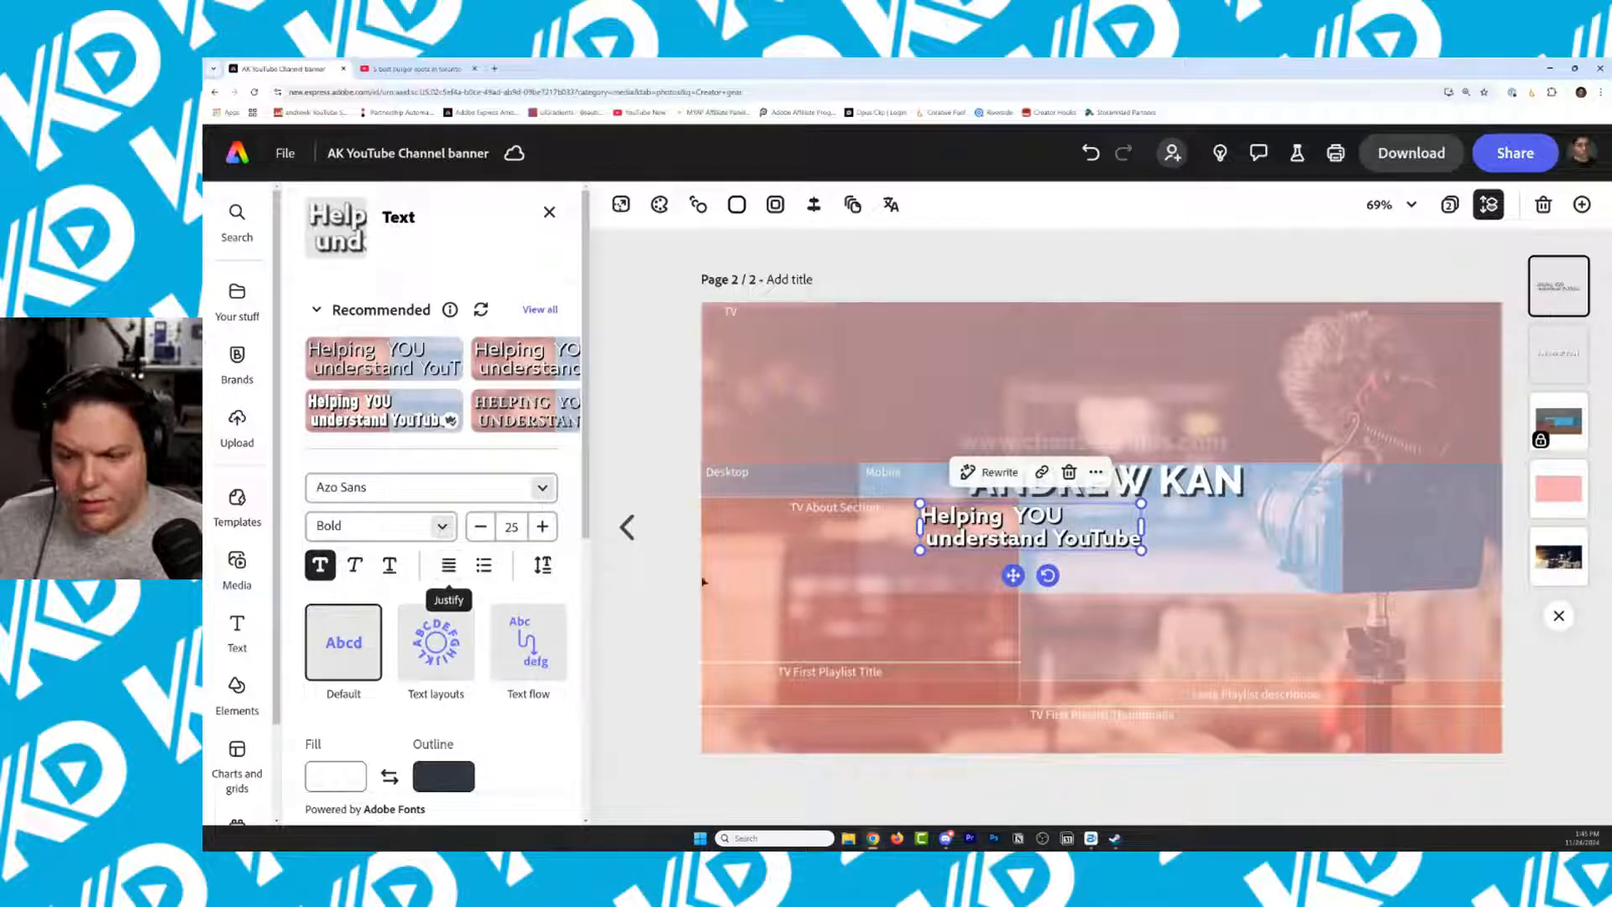
Centre-align the two-line tagline's text, resize it to 24 and centre it beneath the channel name
left_click_drag(1141, 550, 1174, 556)
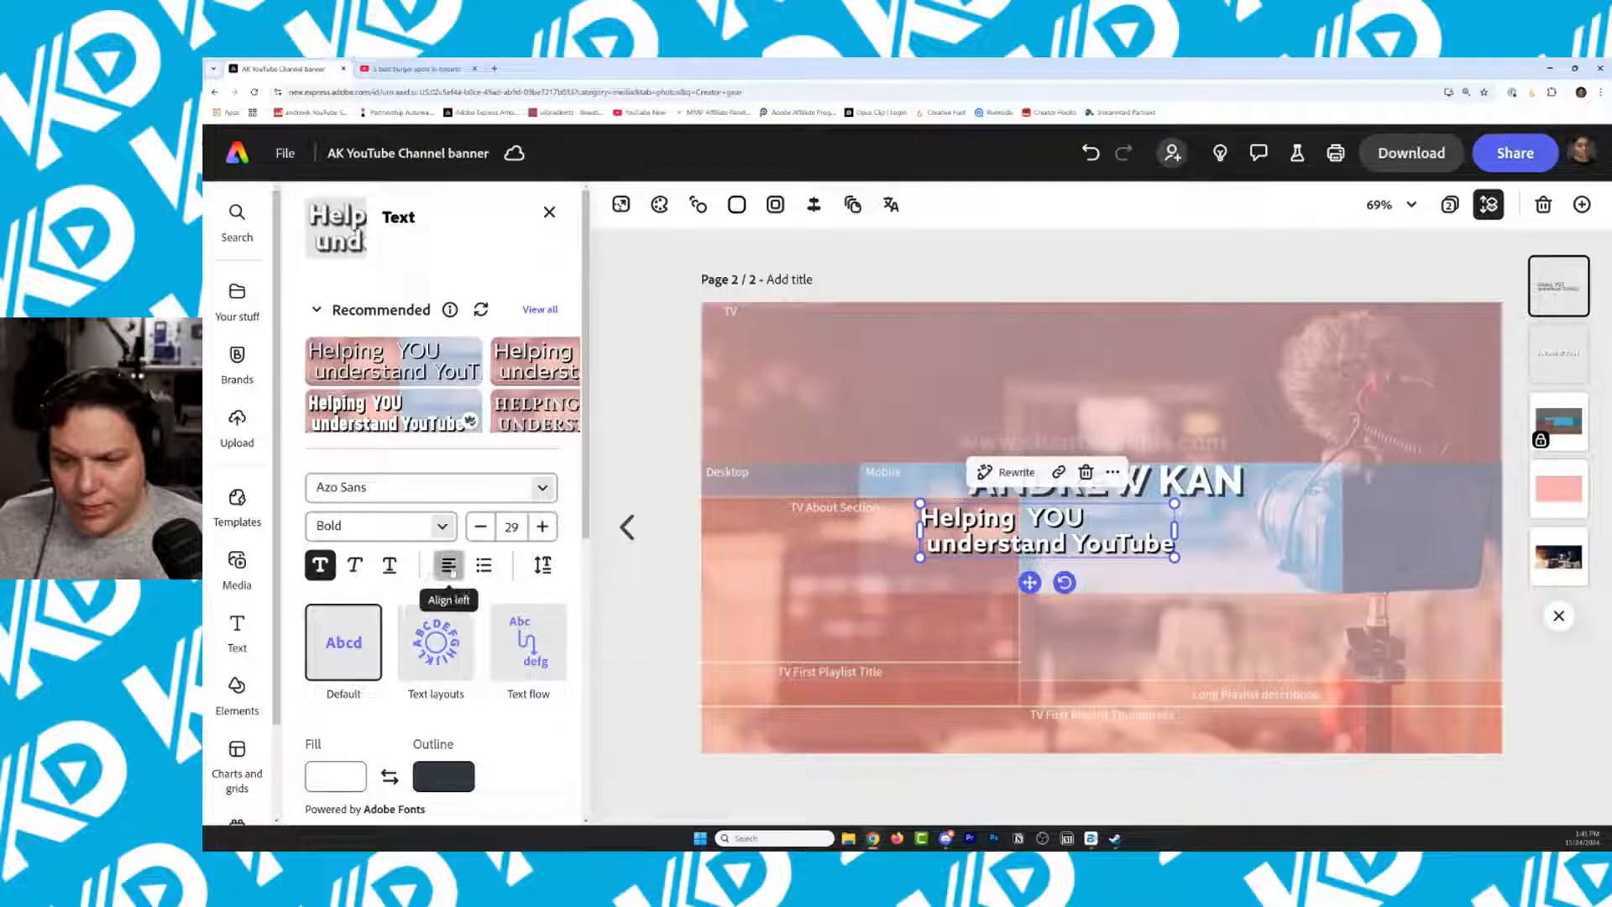
left_click(450, 567)
left_click_drag(1150, 506, 1207, 506)
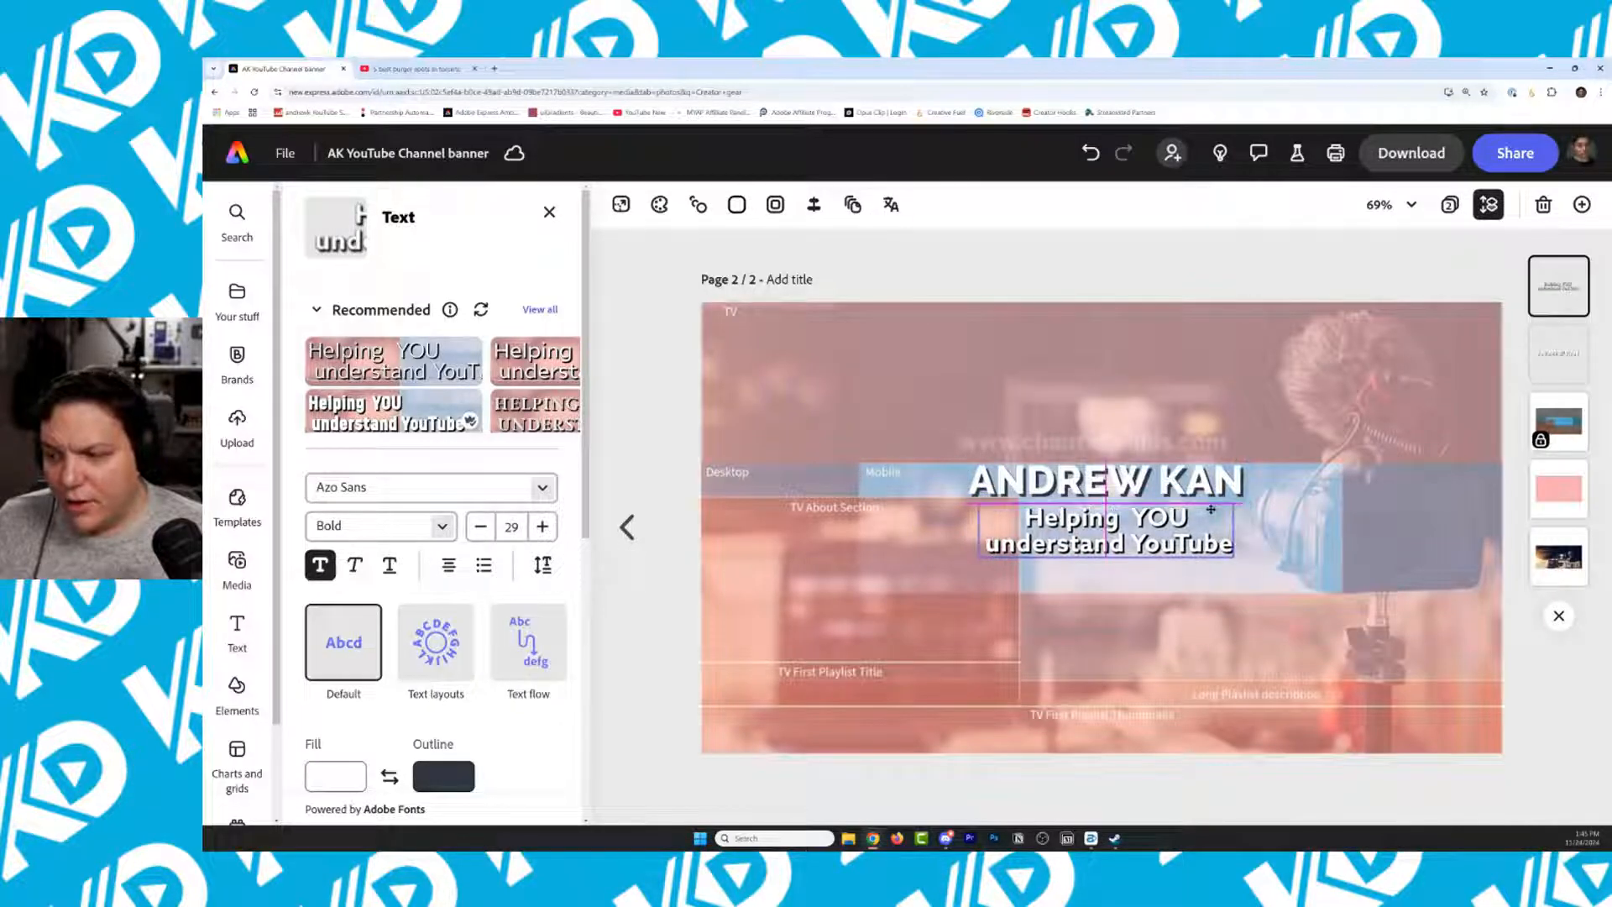
left_click_drag(979, 557, 1021, 548)
left_click_drag(1137, 504, 1115, 503)
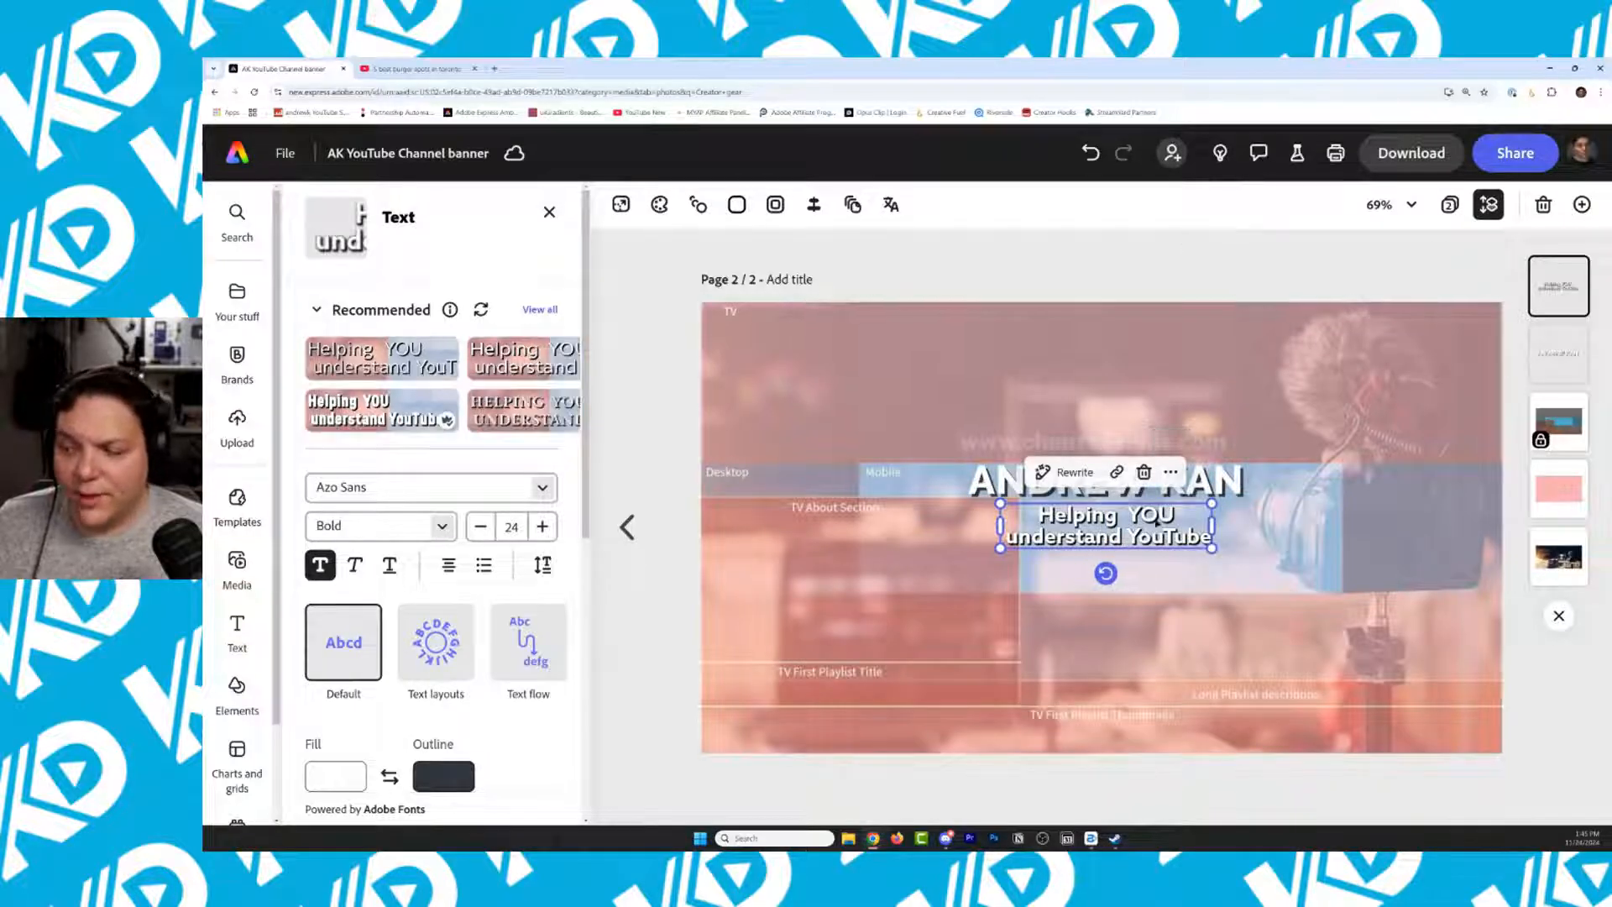
left_click_drag(1152, 512, 1153, 513)
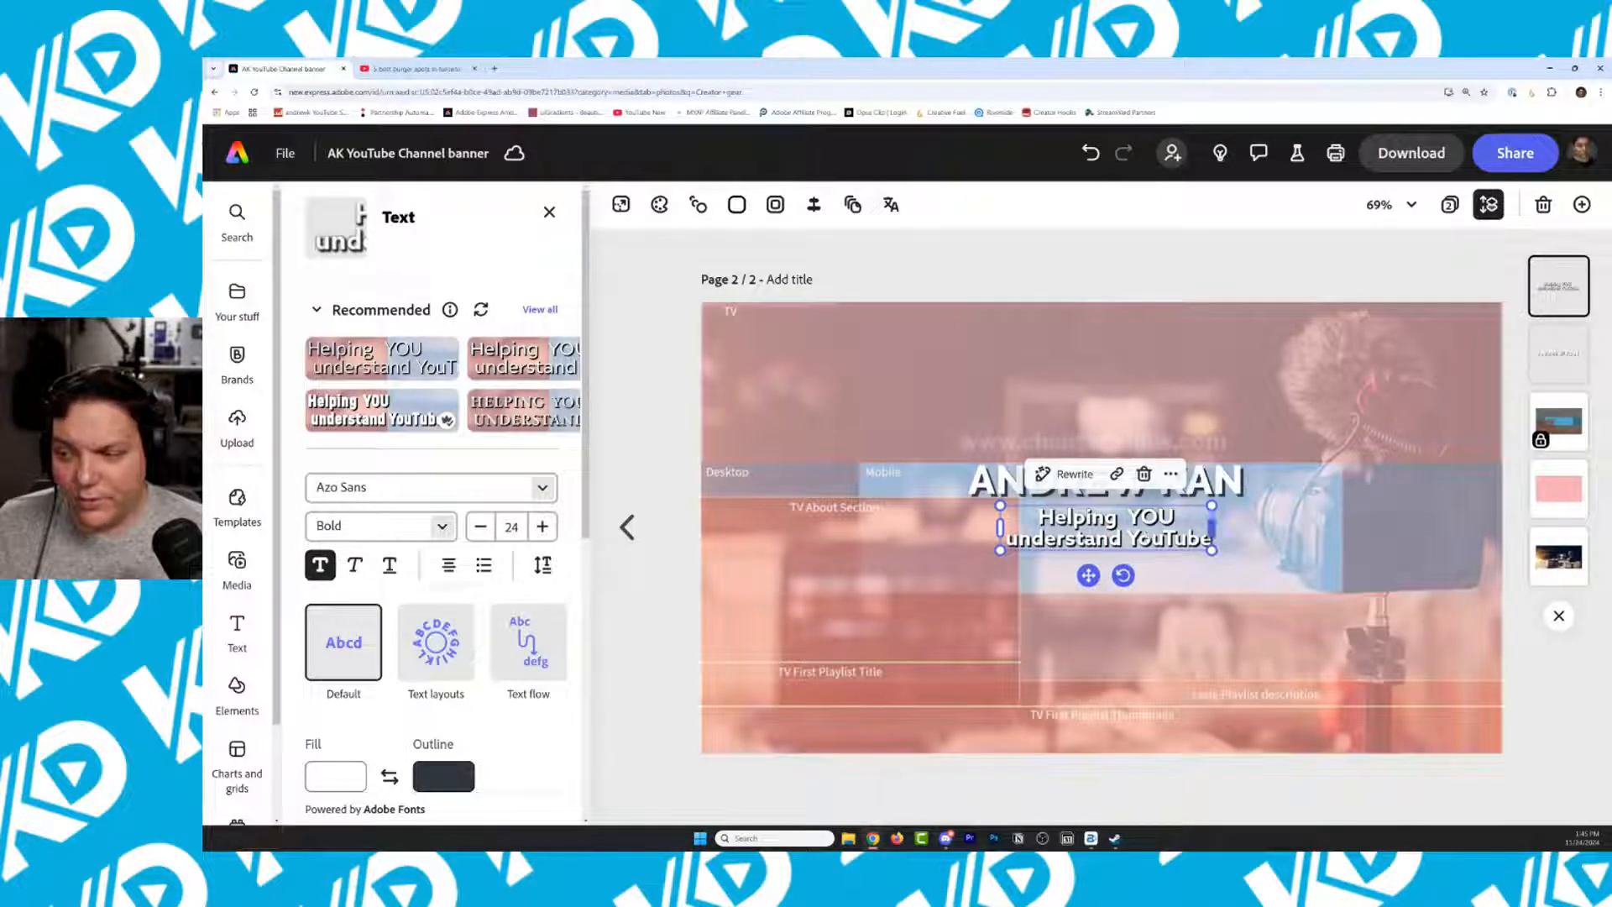
Widen the tagline's text box towards the page's right edge and set its text alignment to justify
left_click_drag(1211, 528, 1477, 527)
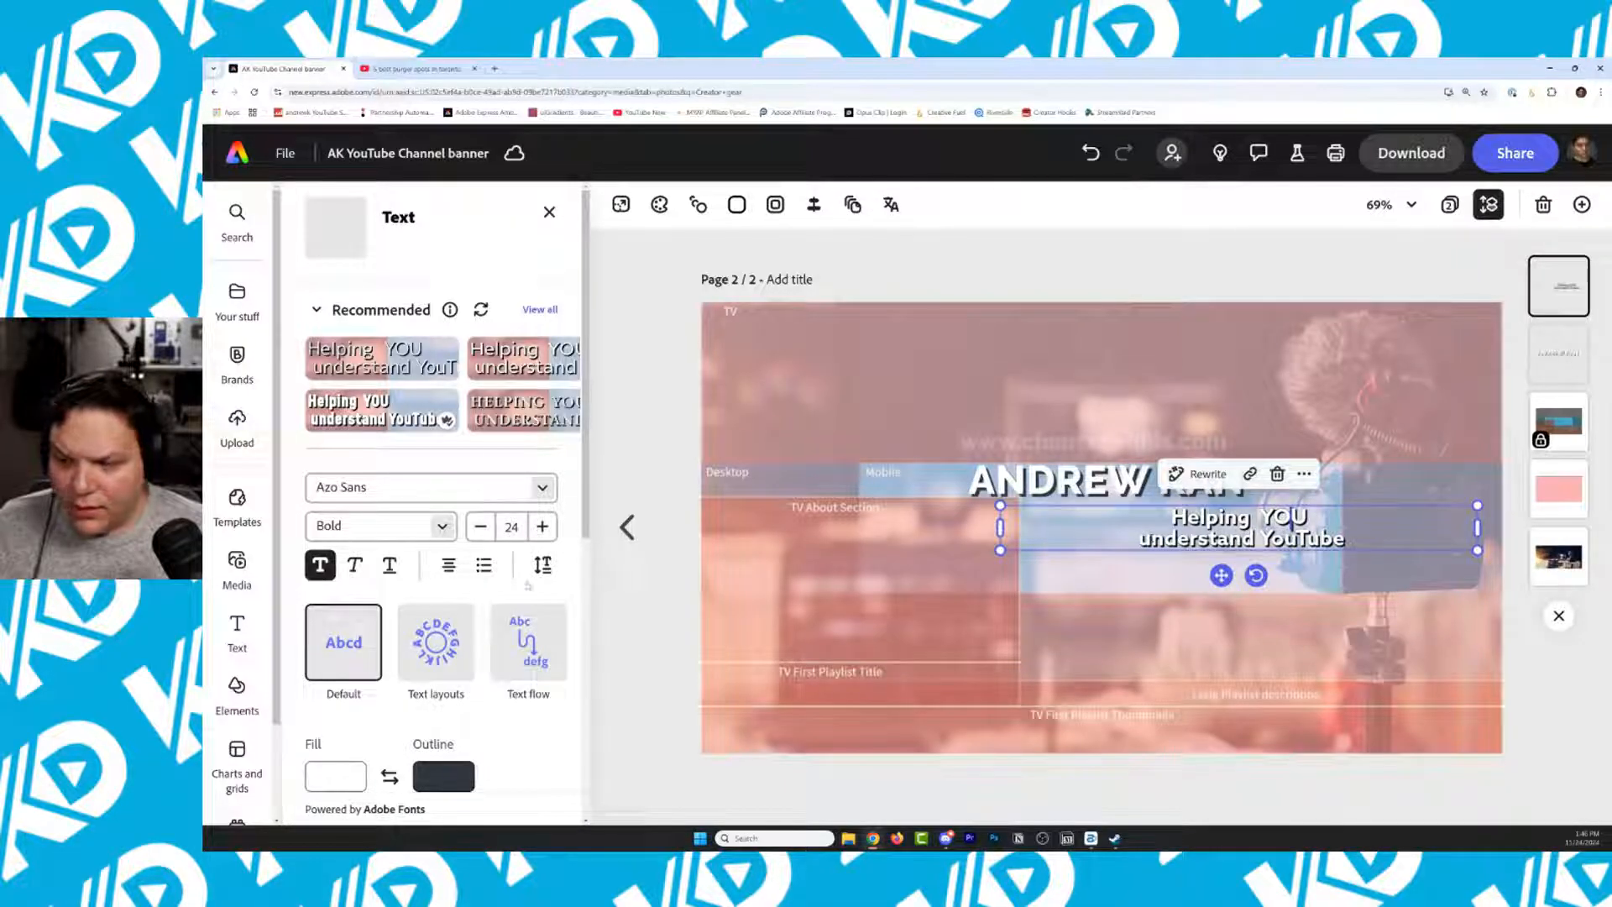
left_click(449, 565)
left_click(449, 565)
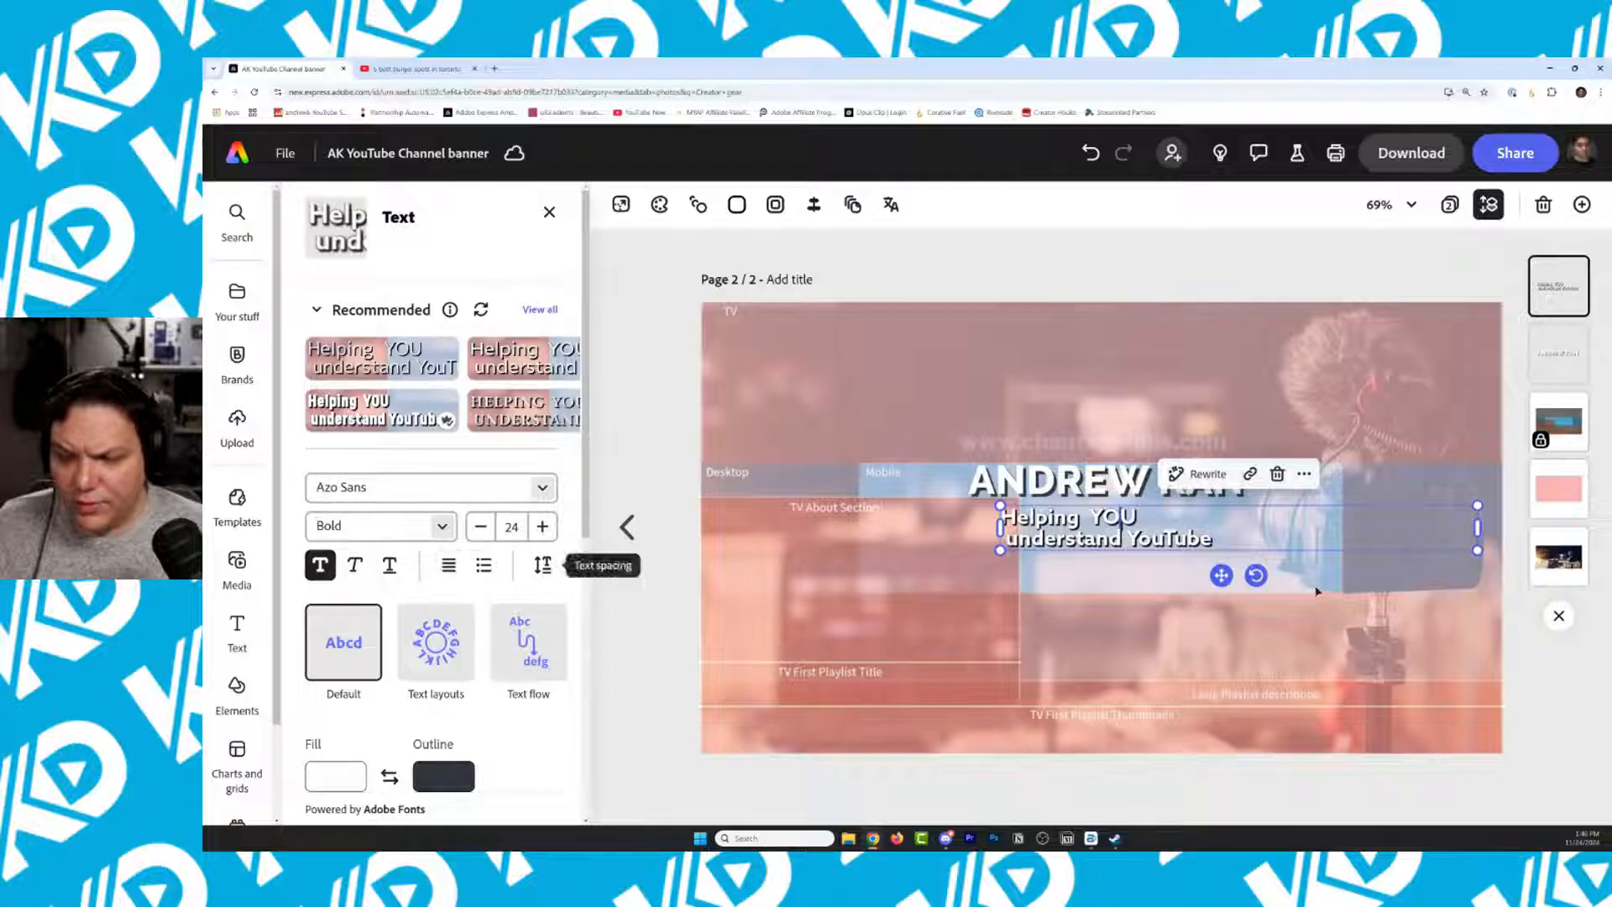
Remove the line break before "understand YouTube" so the tagline runs on a single line
left_click(1001, 548)
double_click(1013, 541)
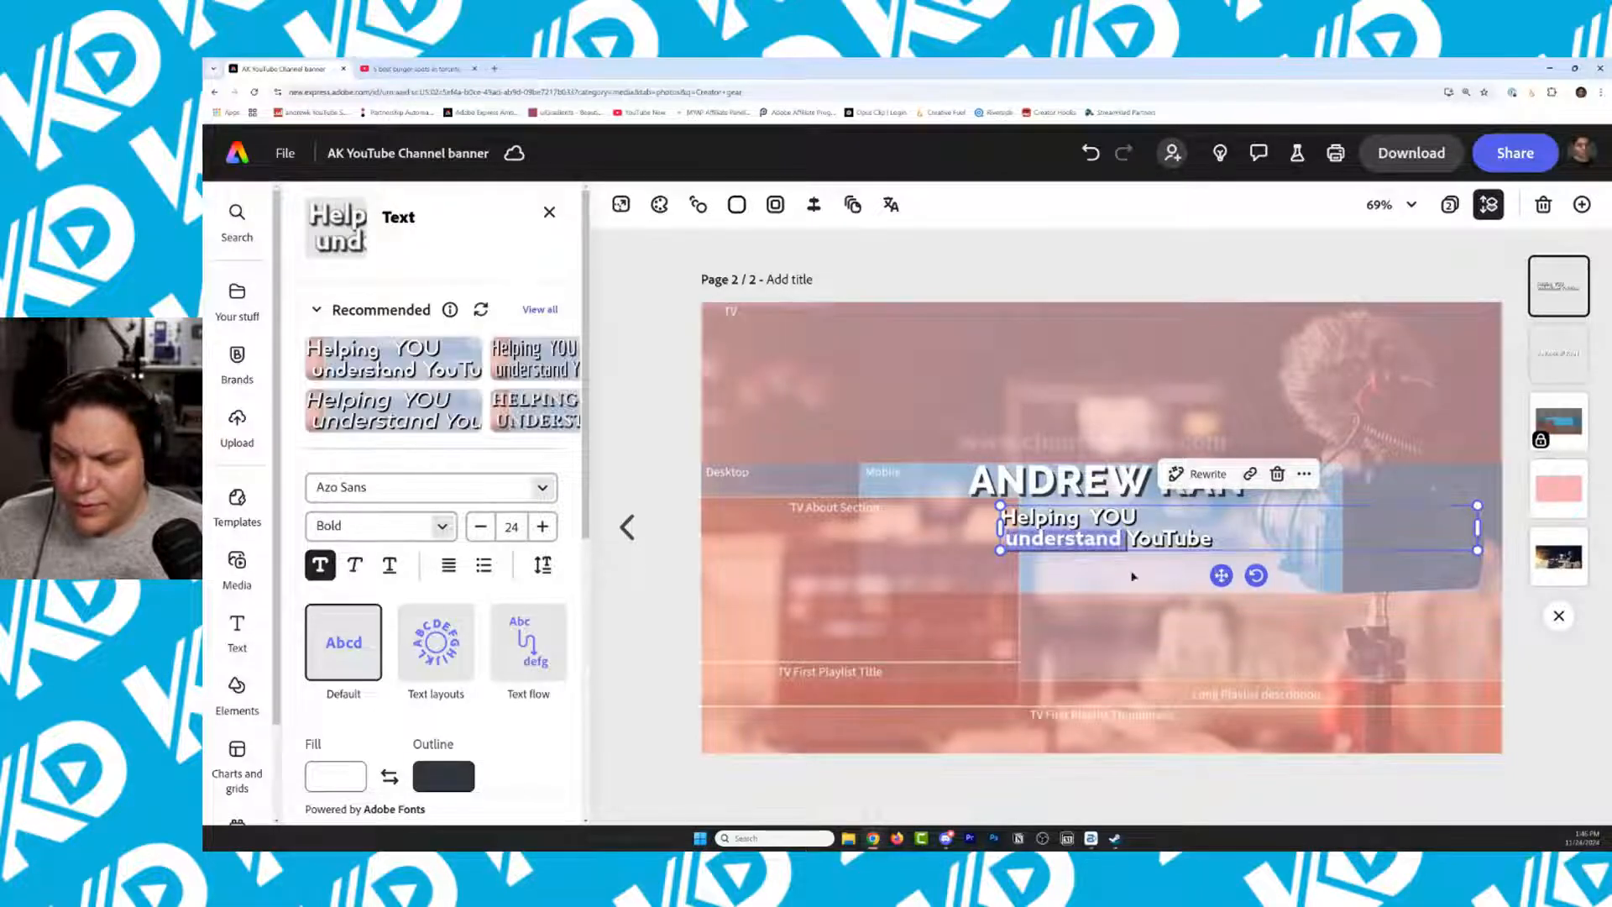
key("Left")
key("BackSpace")
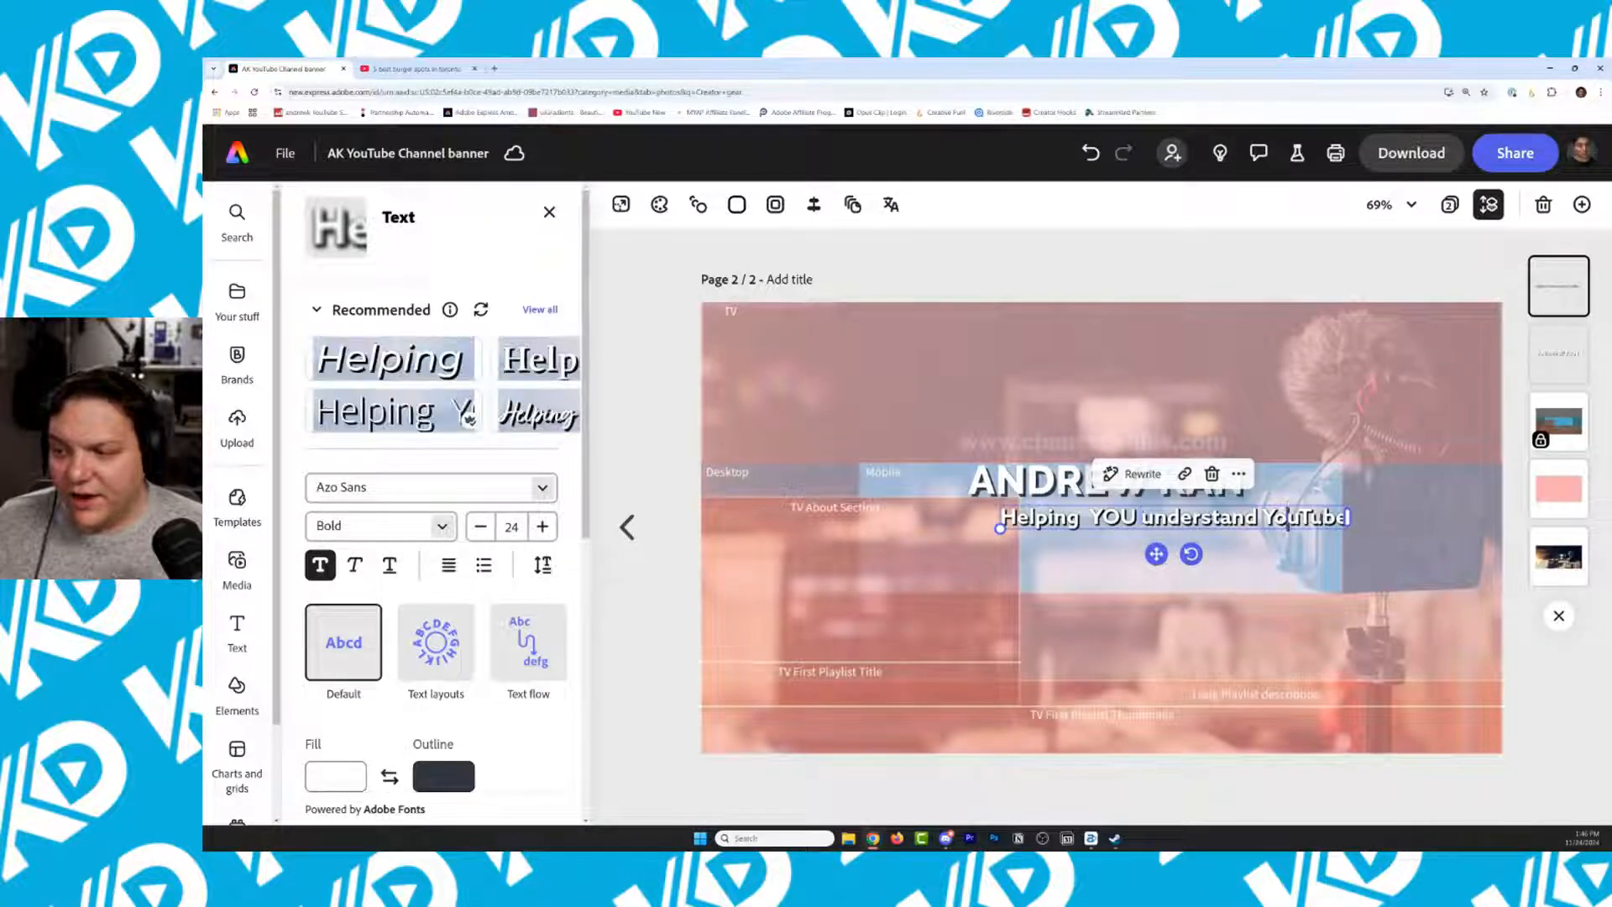
Move the one-line tagline so that it is centred beneath the channel name on page 2
left_click(1342, 515)
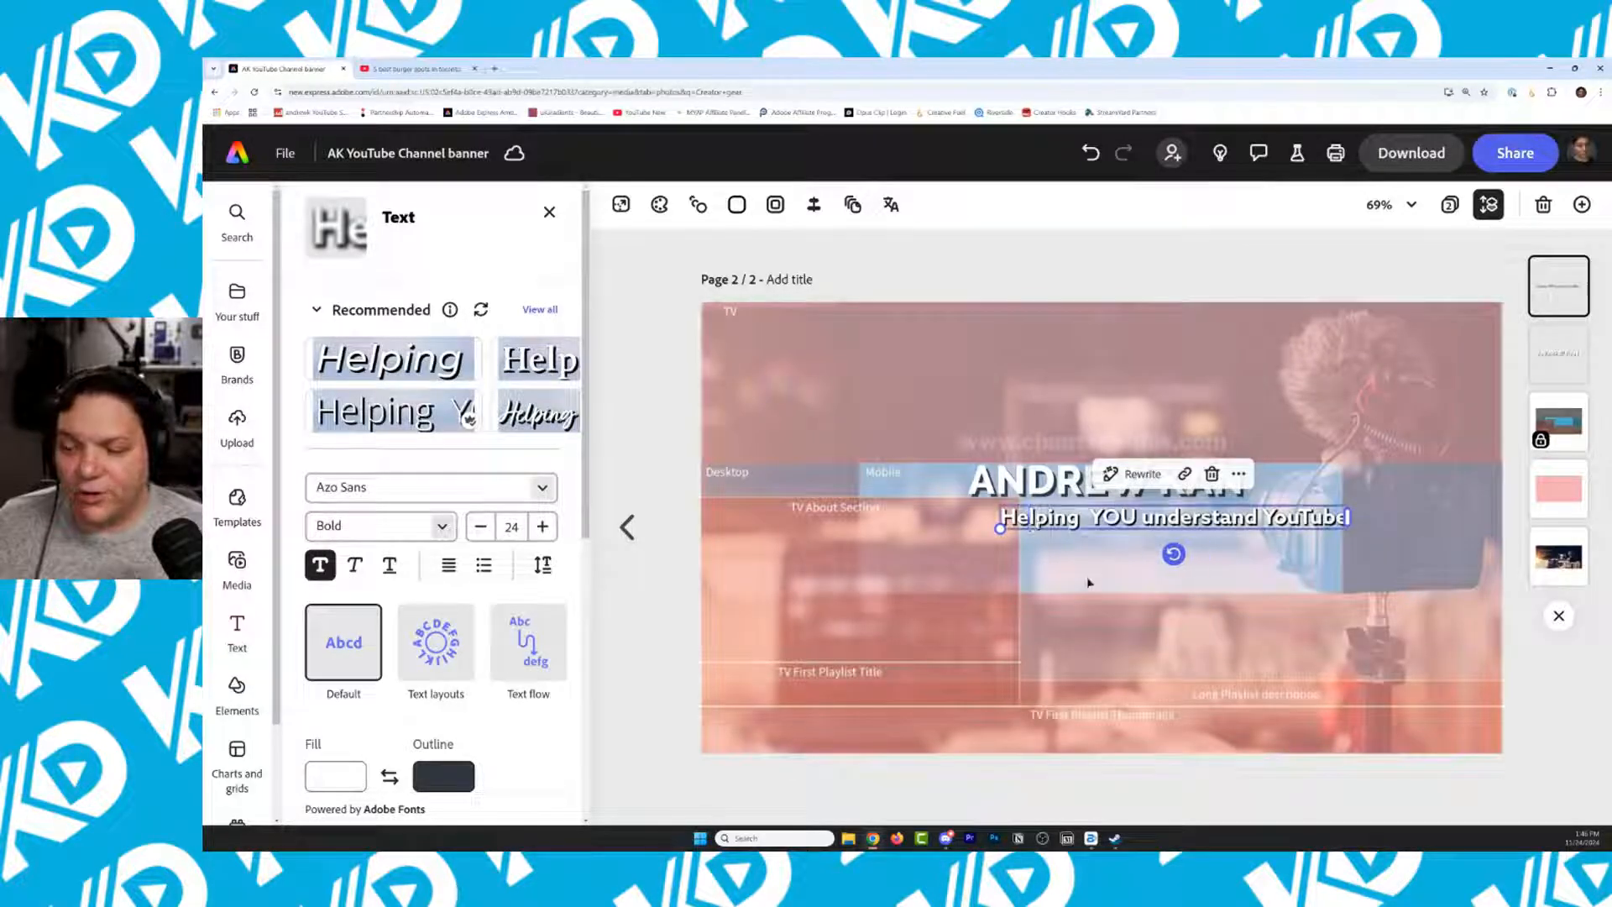
double_click(1163, 516)
left_click_drag(1157, 553, 1085, 554)
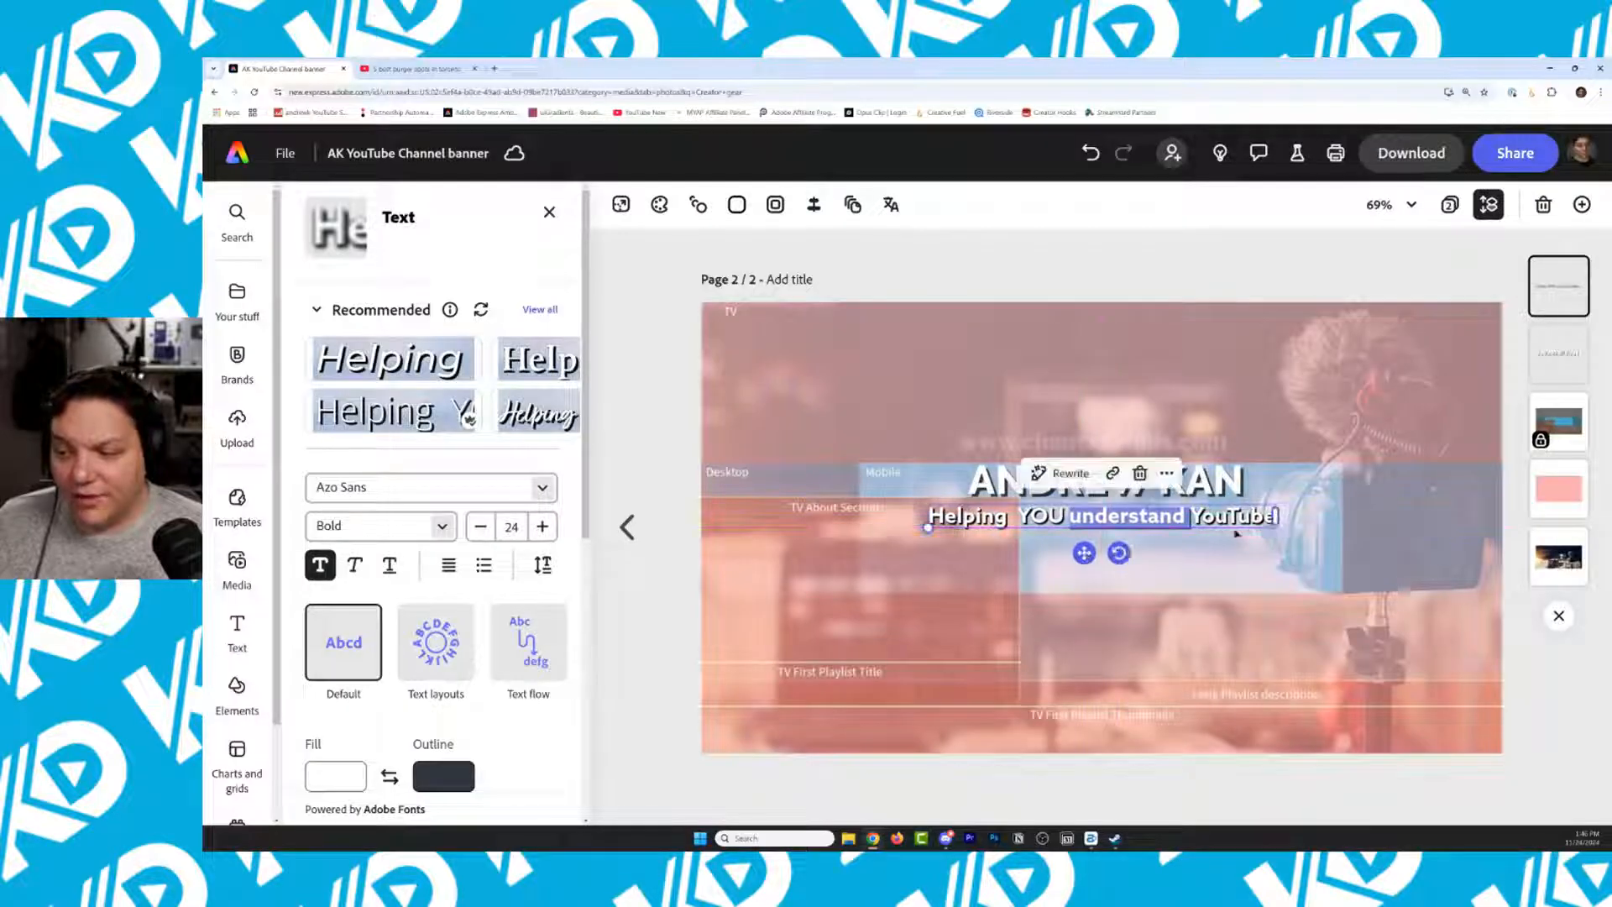
left_click(1321, 399)
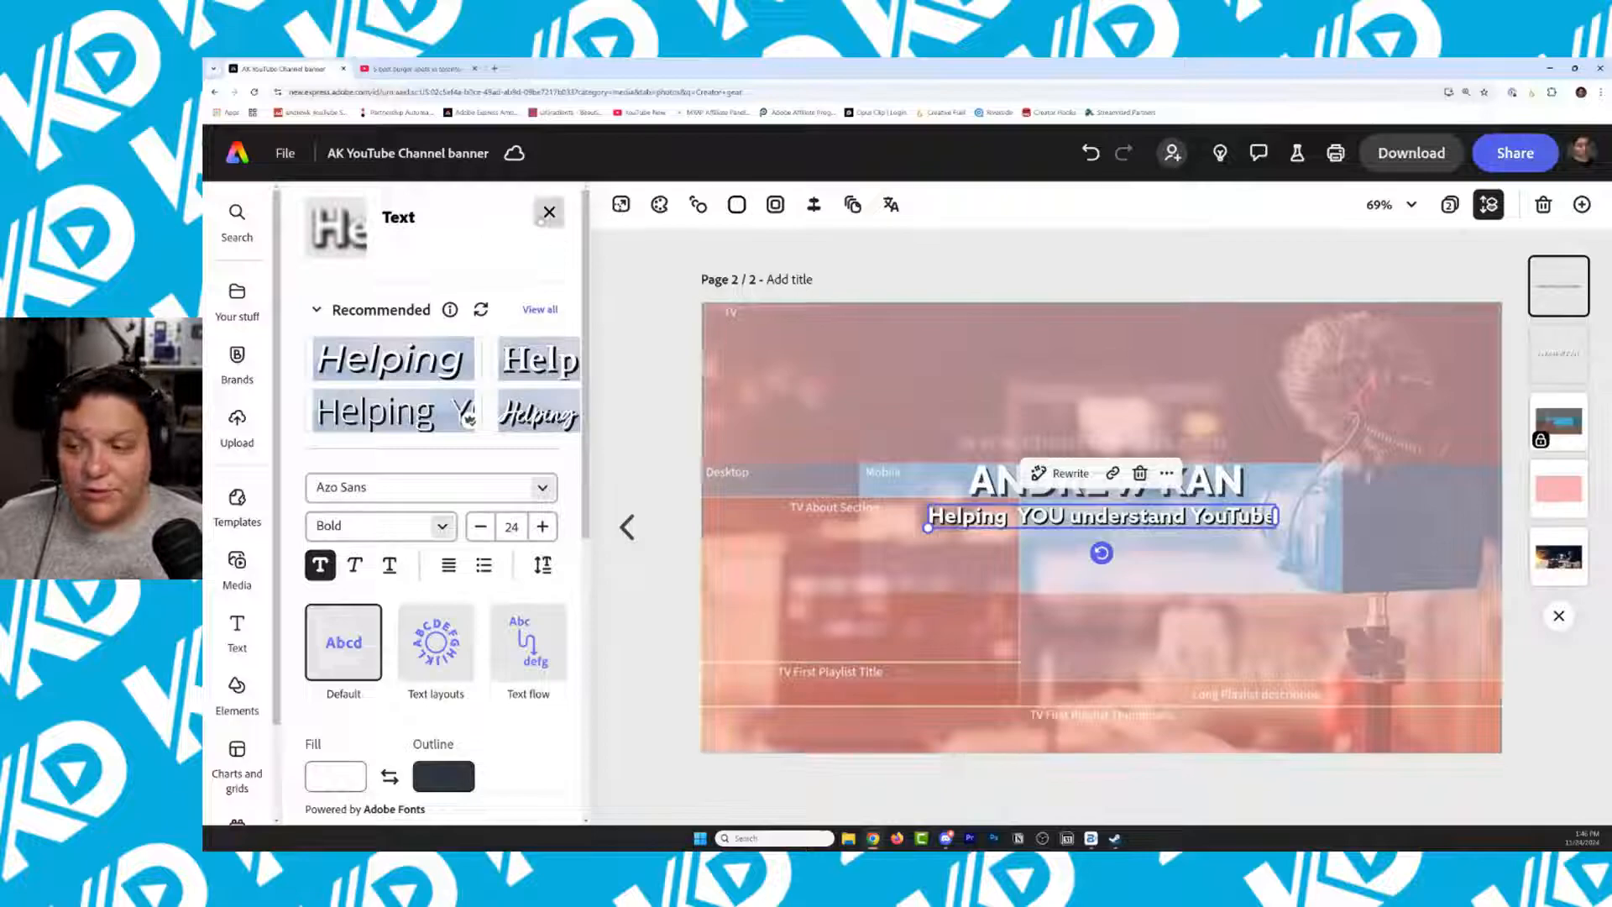
Copy the "VIDEOS & STREAMS WEEKLY" text from page 1 and paste it onto page 2
left_click(627, 526)
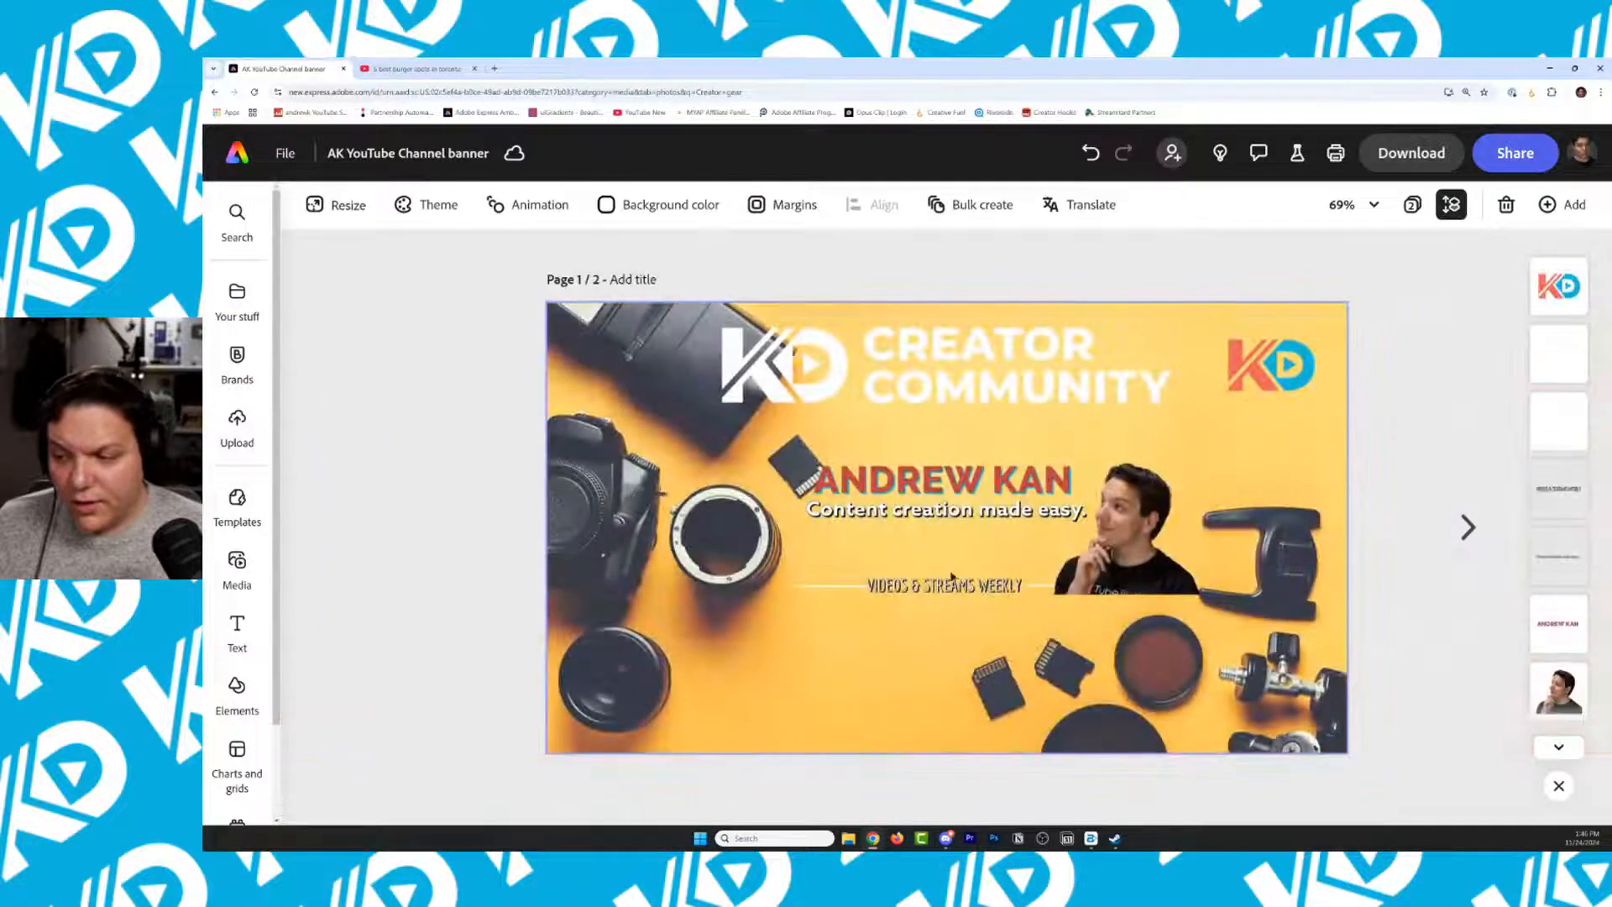
left_click(937, 593)
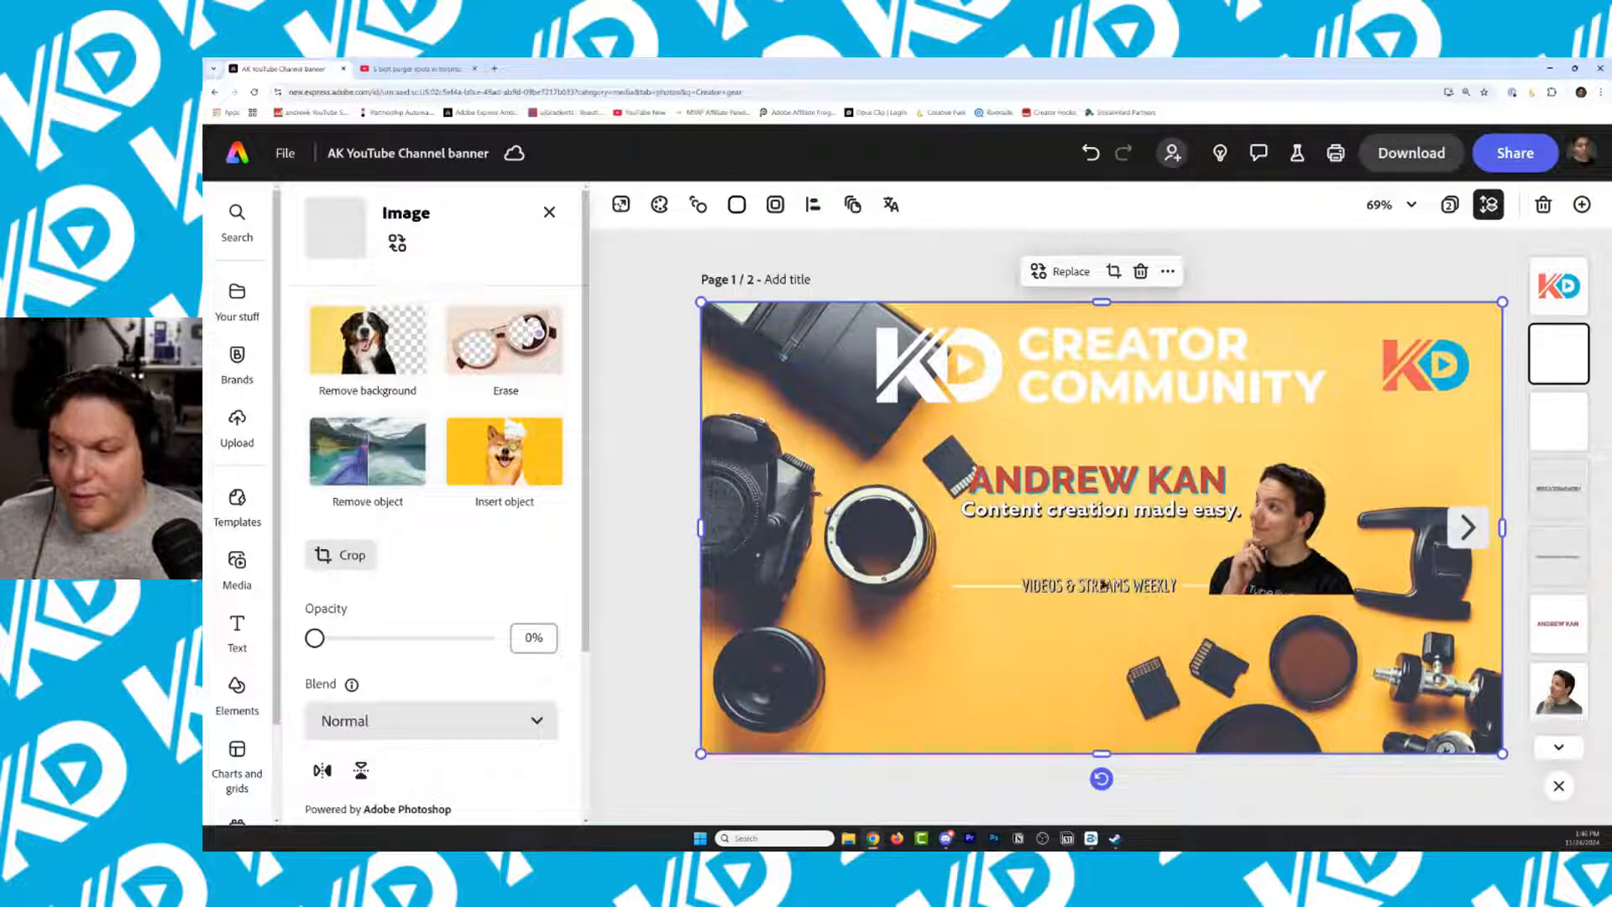
left_click(1579, 497)
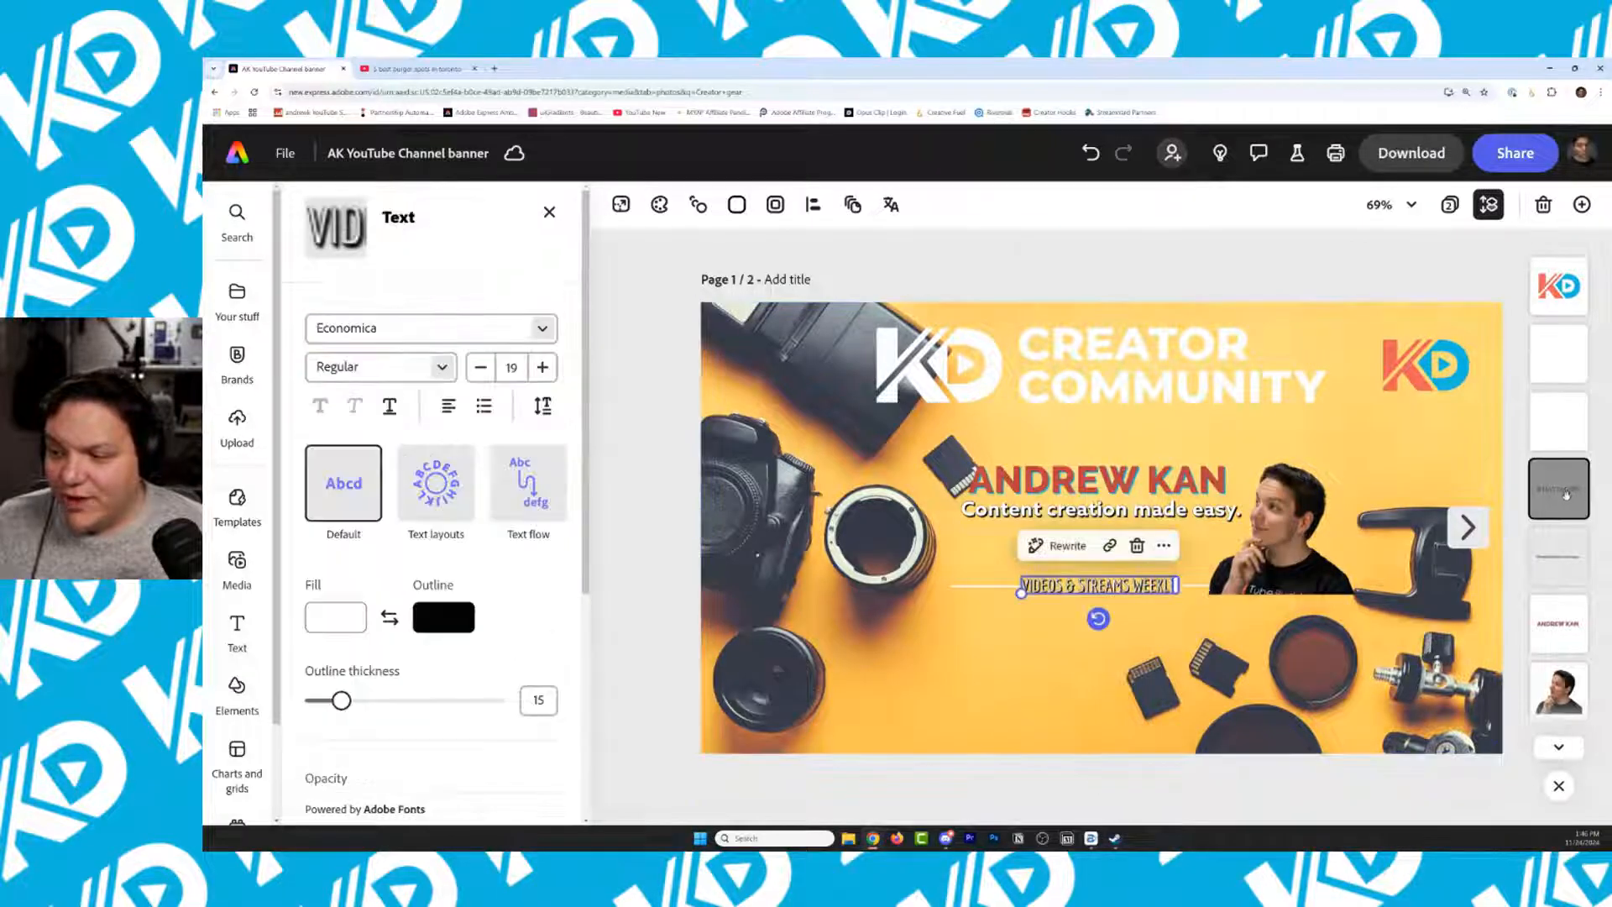
left_click(1166, 546)
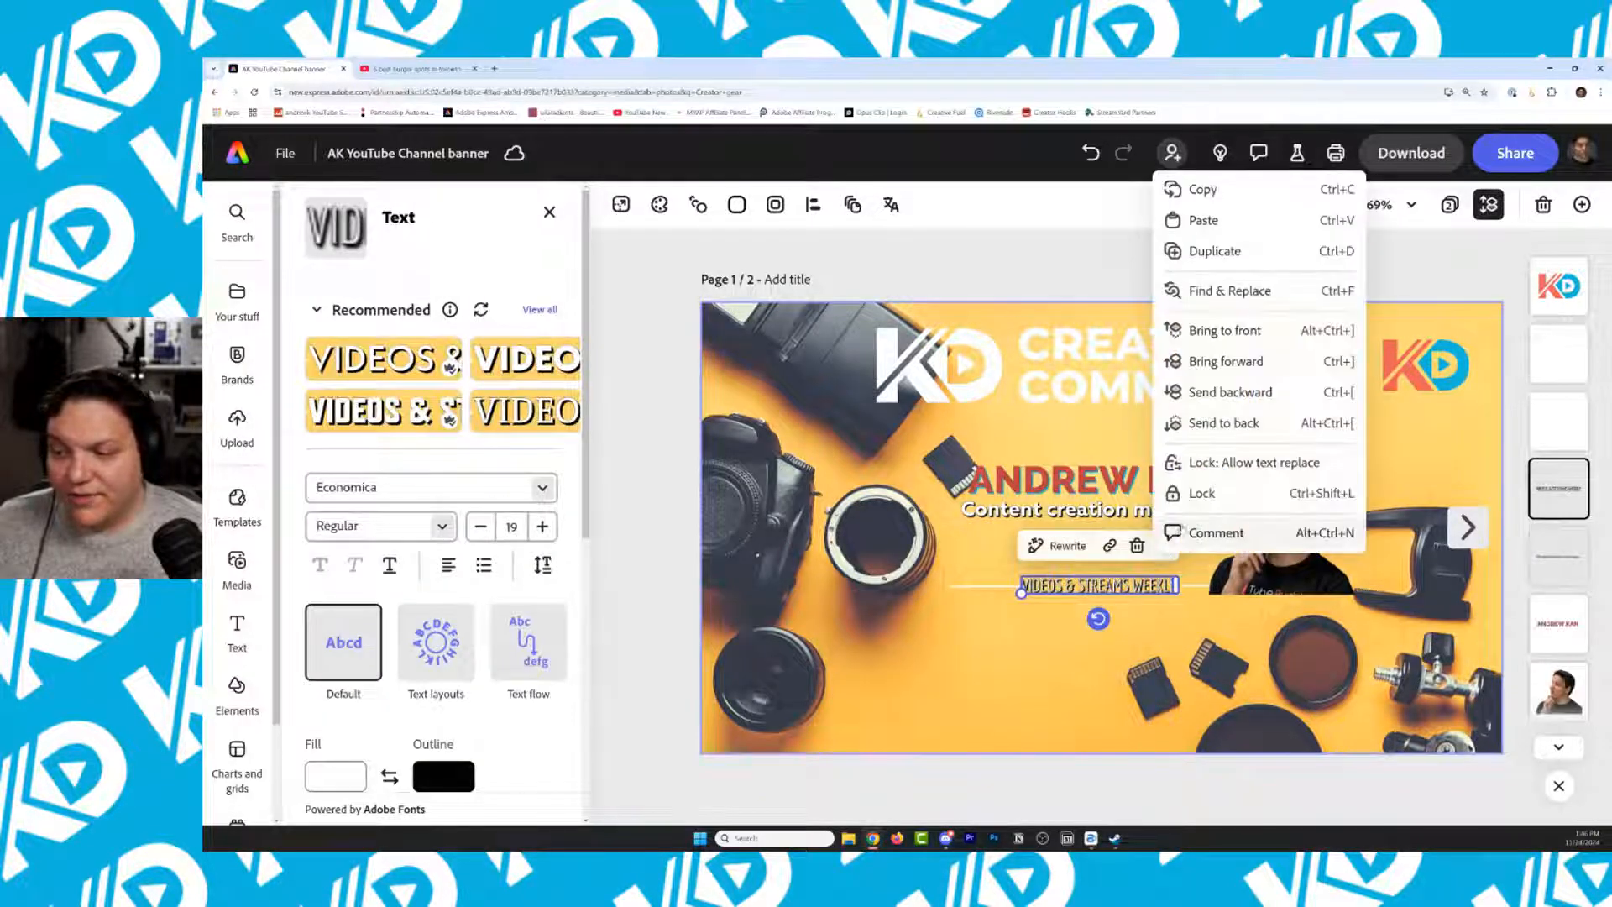
left_click(1183, 198)
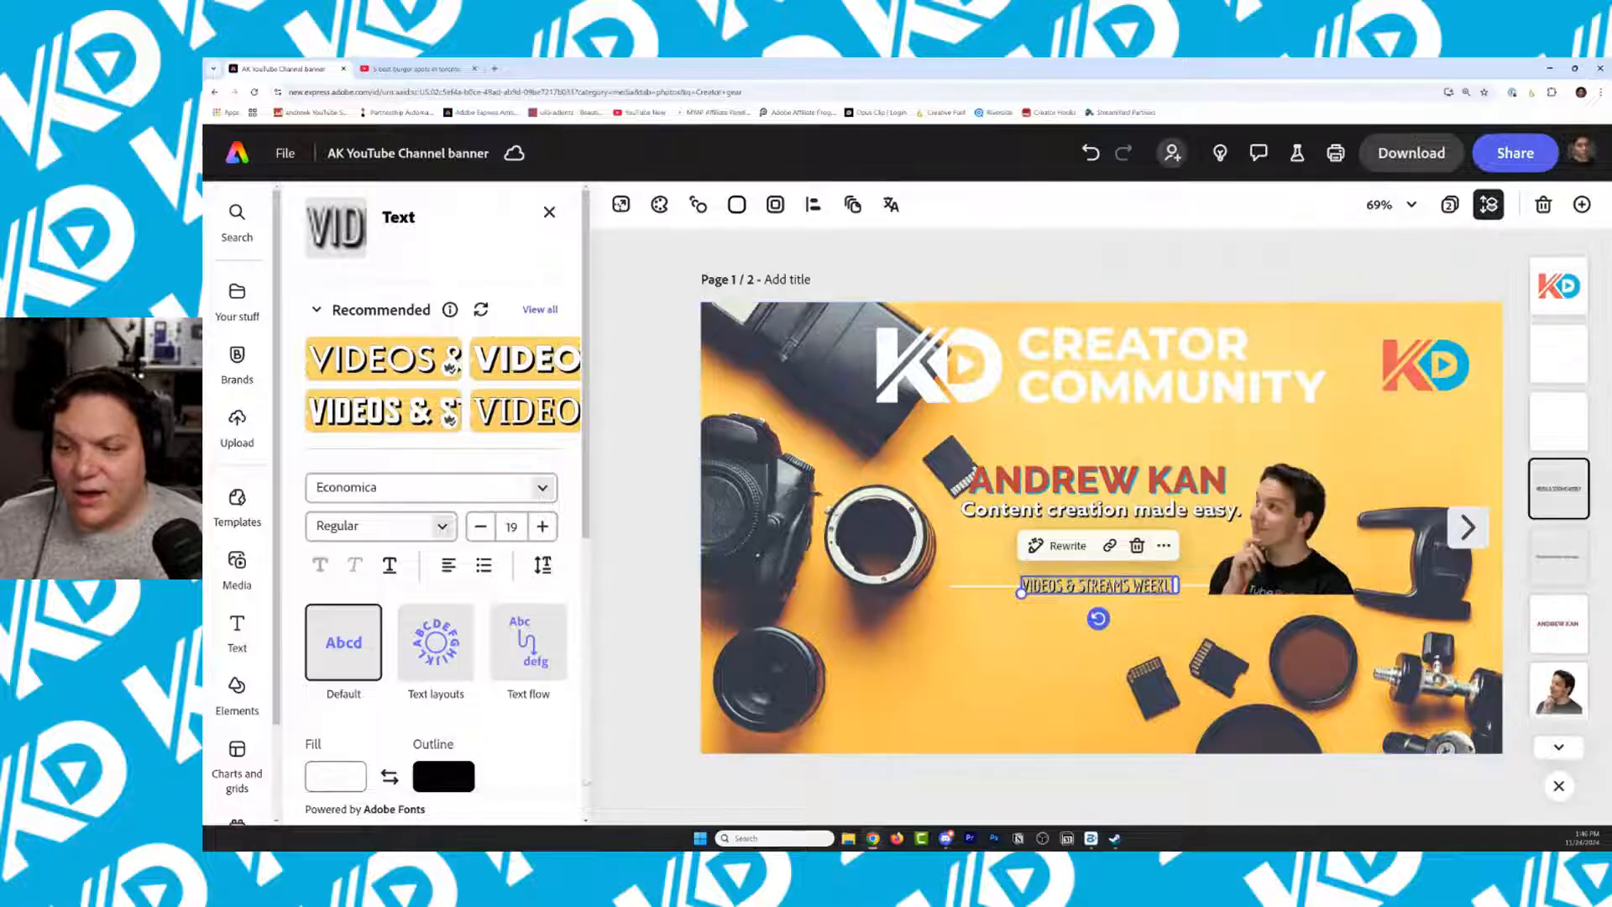
left_click(1468, 527)
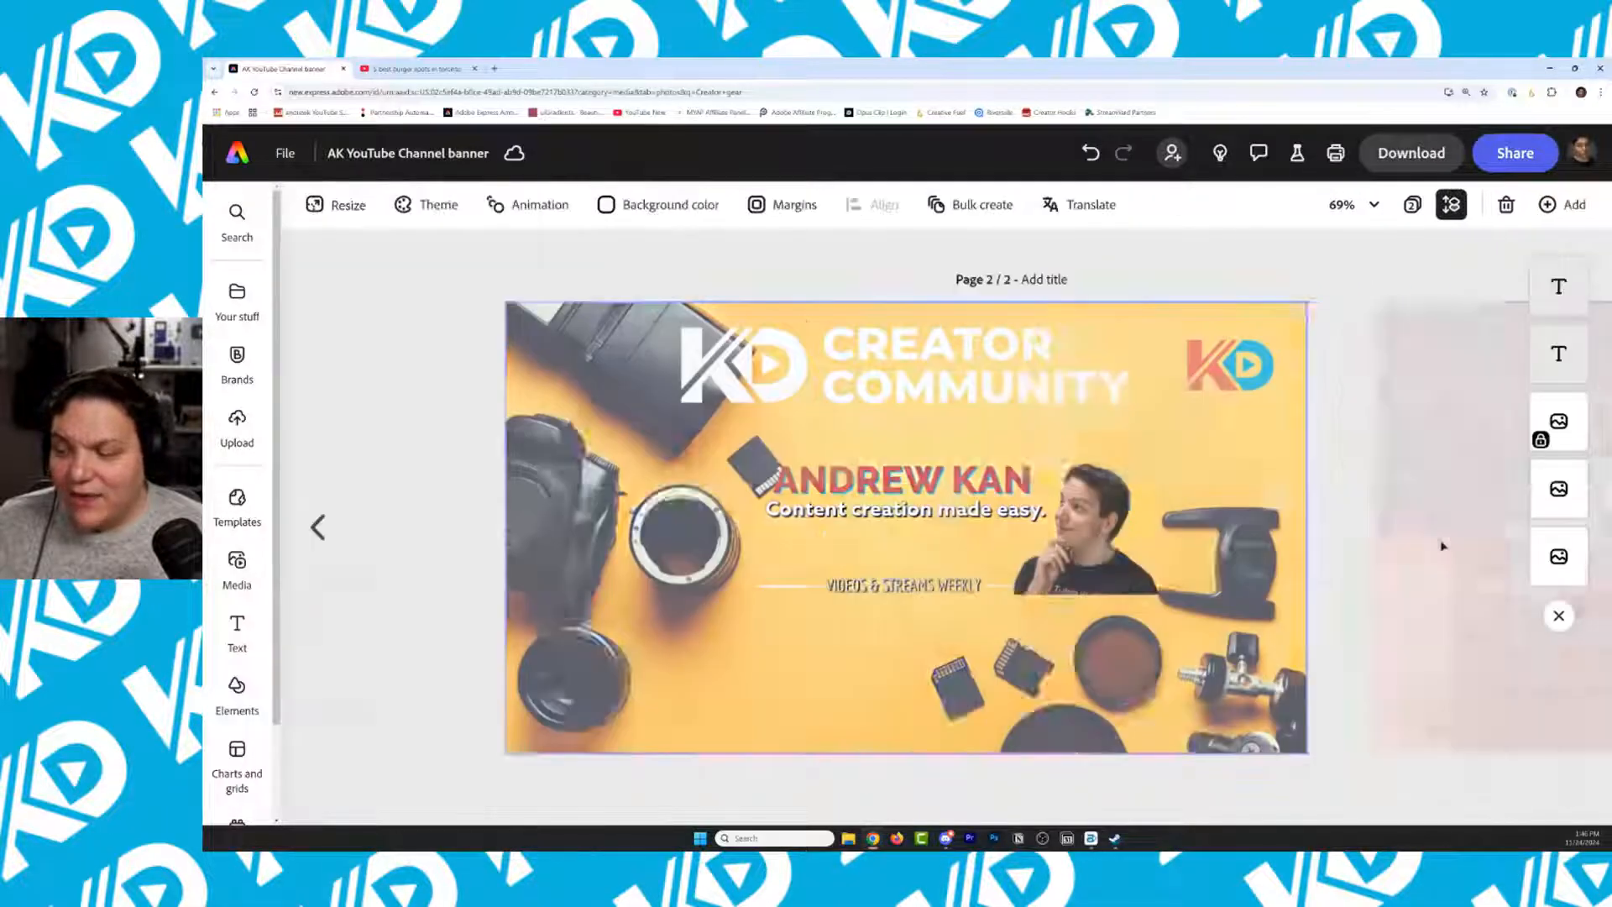
key("ctrl+v")
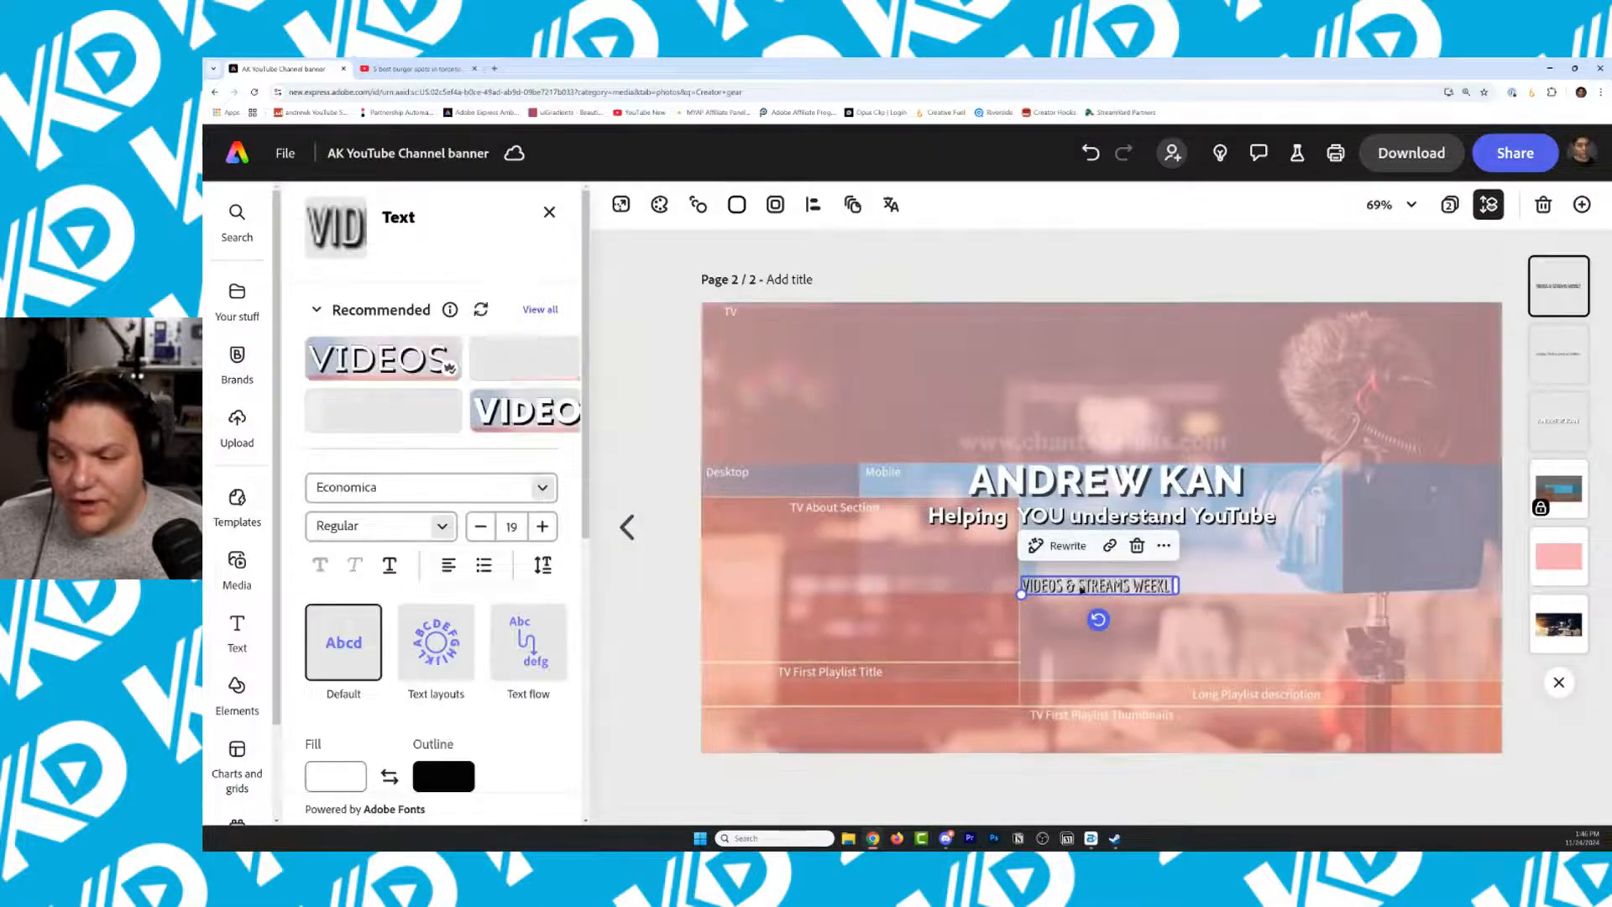
Change the font of the pasted "VIDEOS & STREAMS WEEKLY" text to Raleway
left_click(431, 487)
type("Ra")
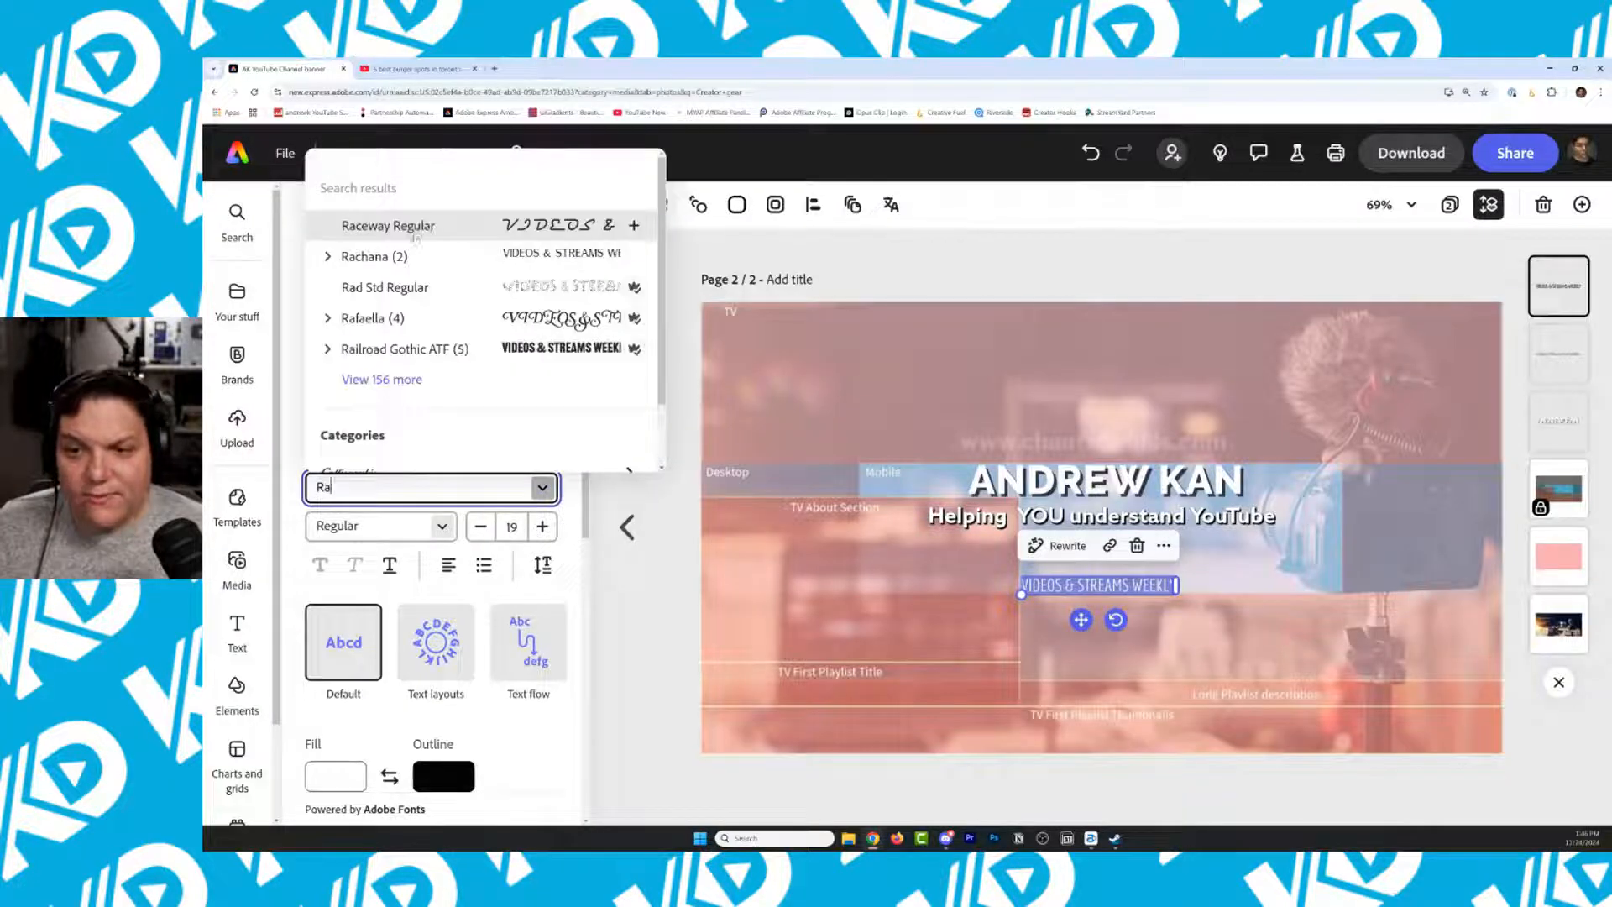
key("ctrl+a")
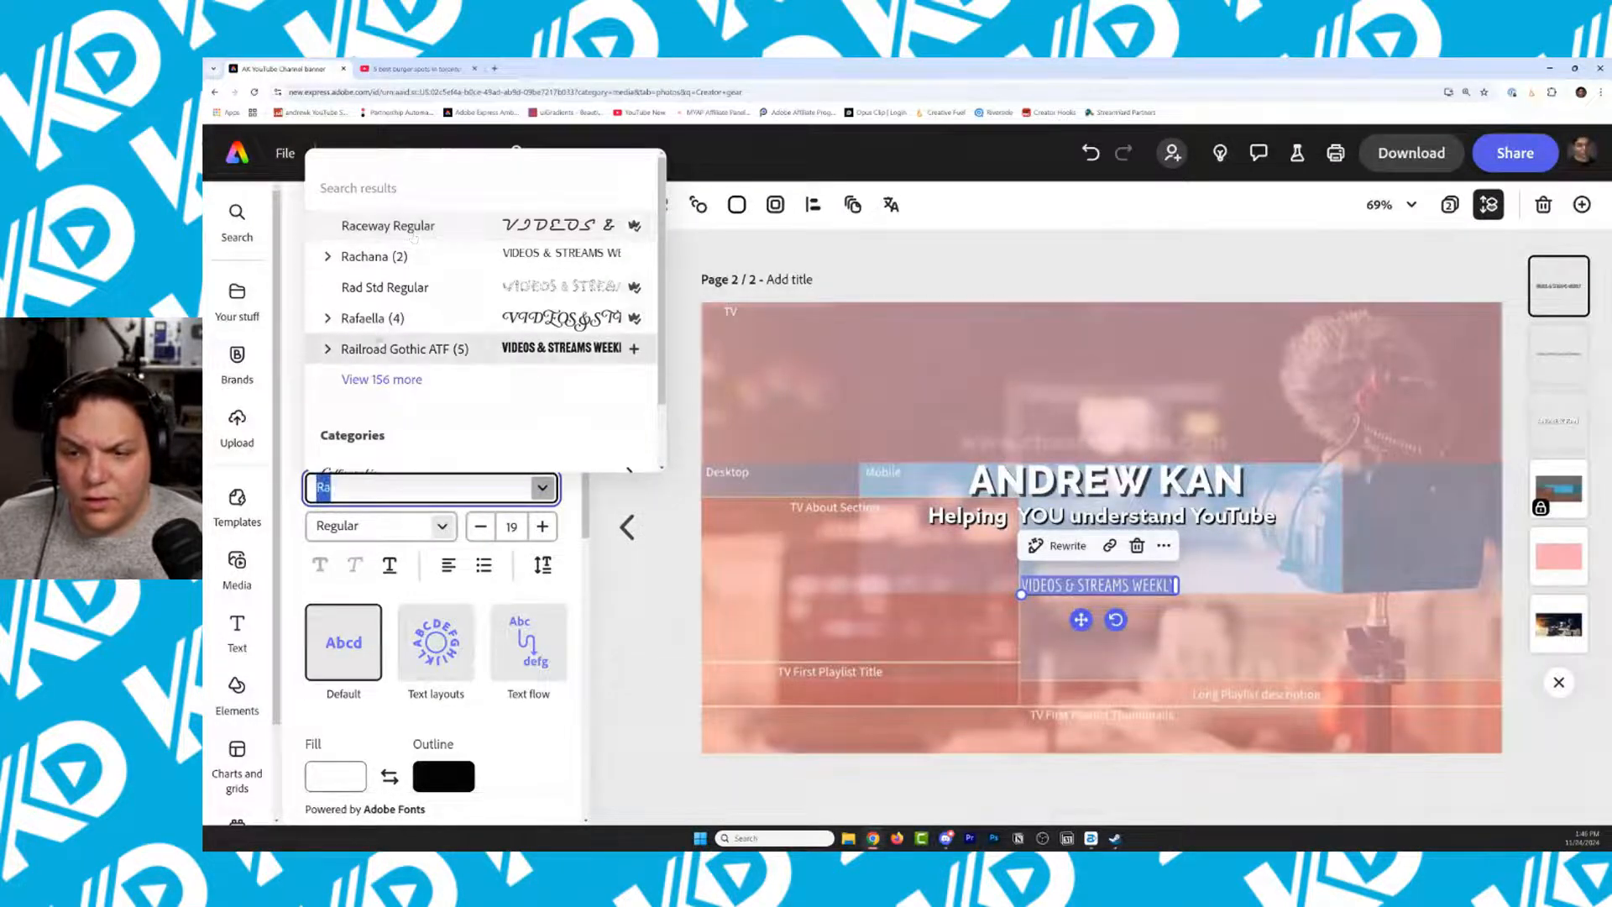
key("Escape")
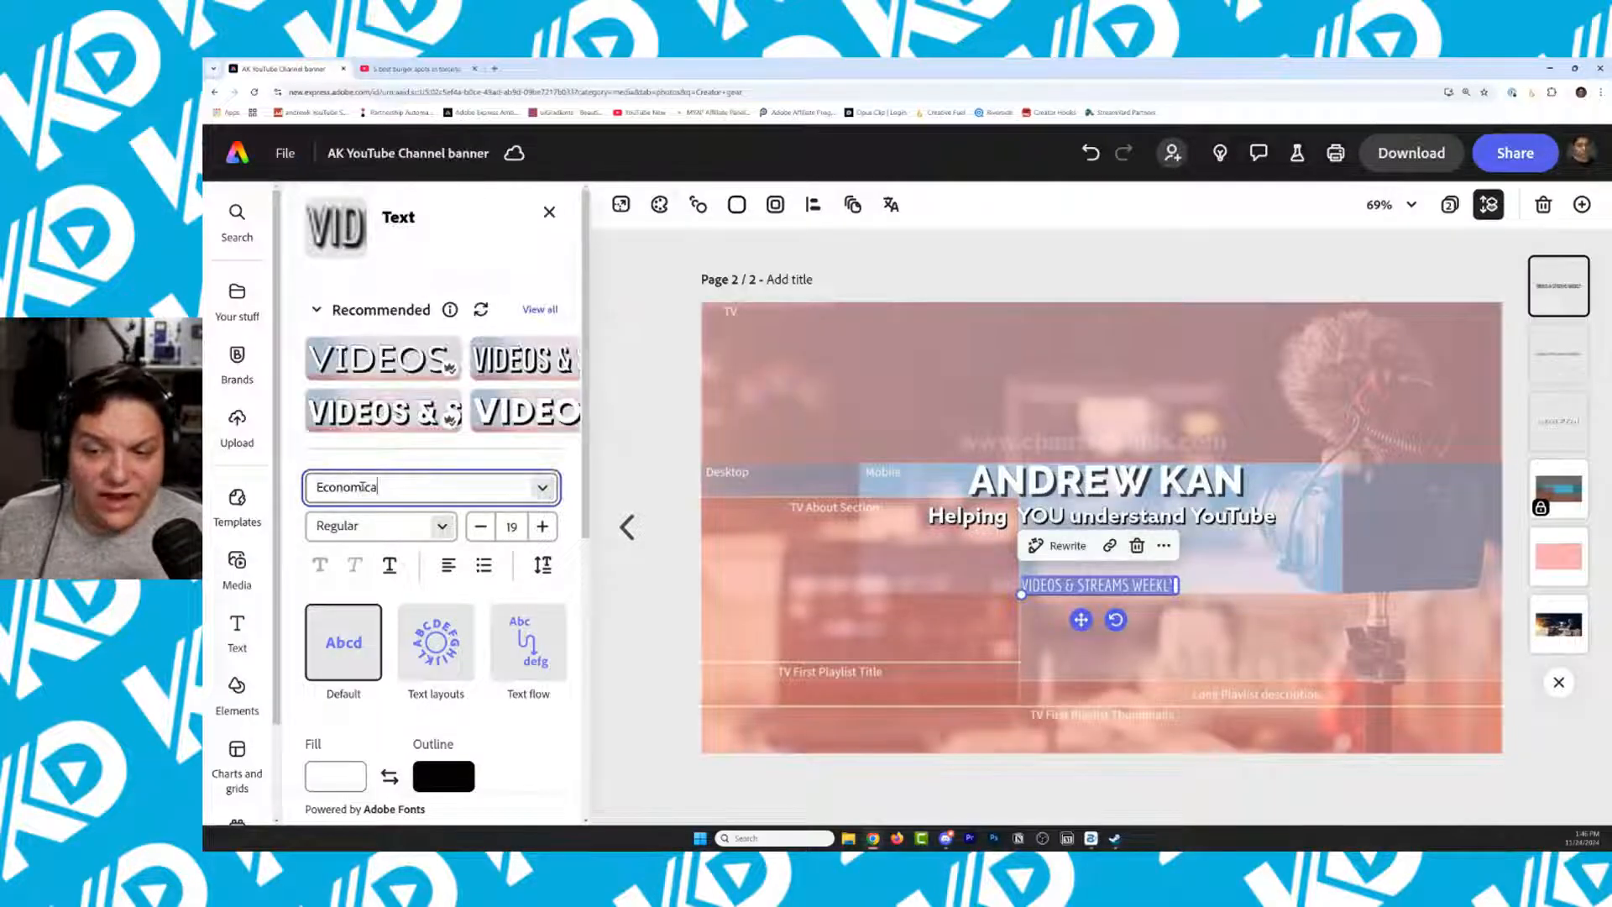
left_click(366, 487)
type("Rale")
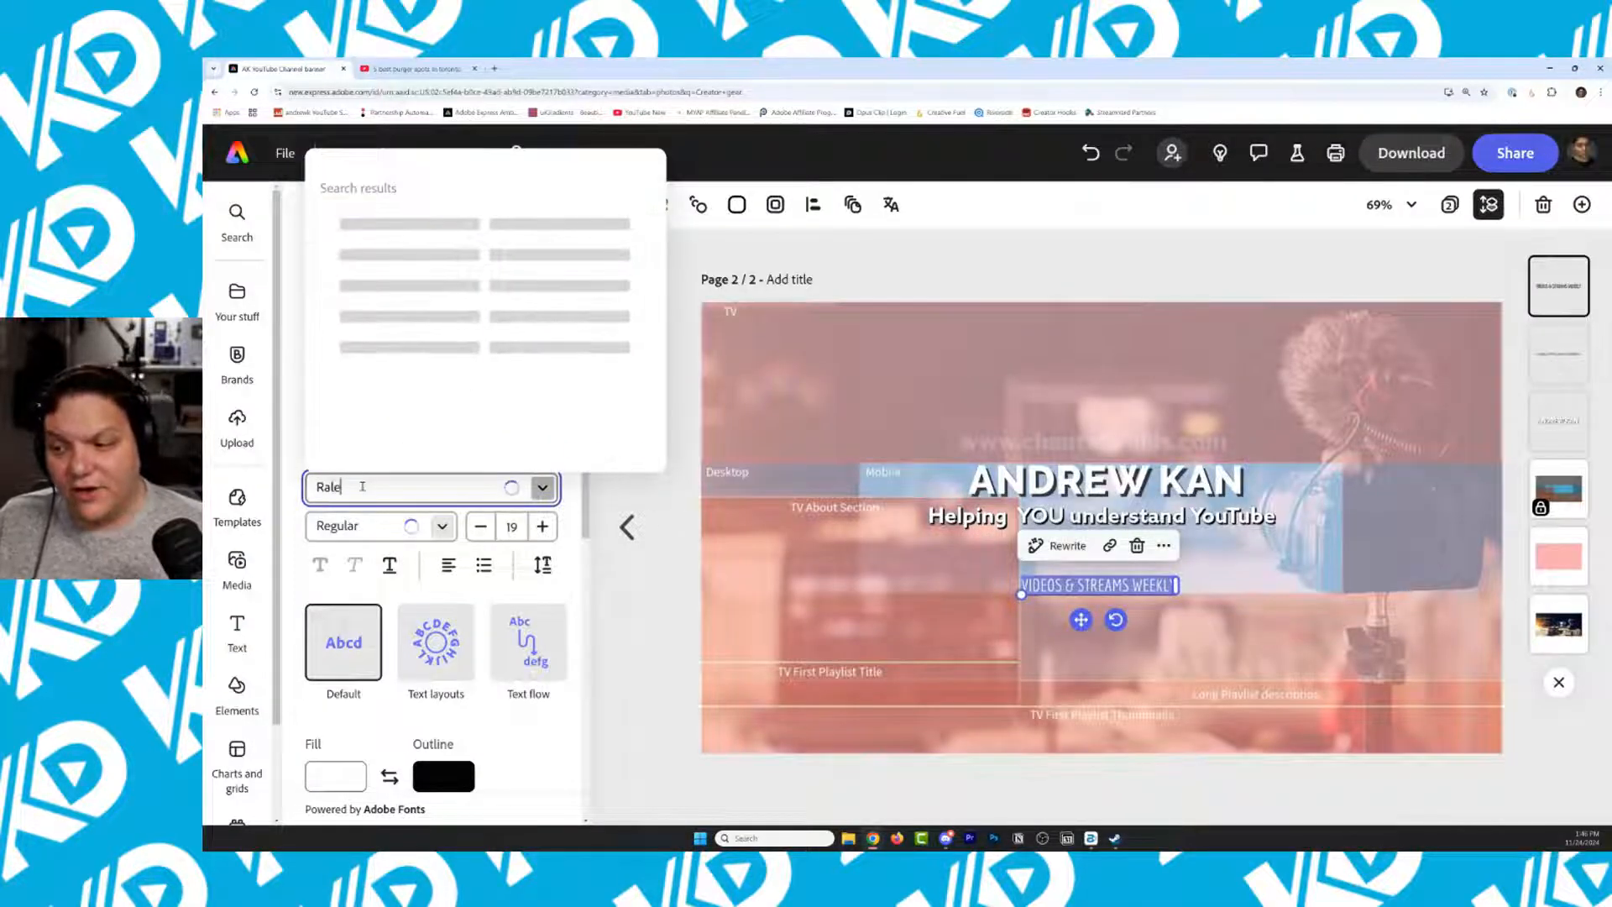
left_click(393, 226)
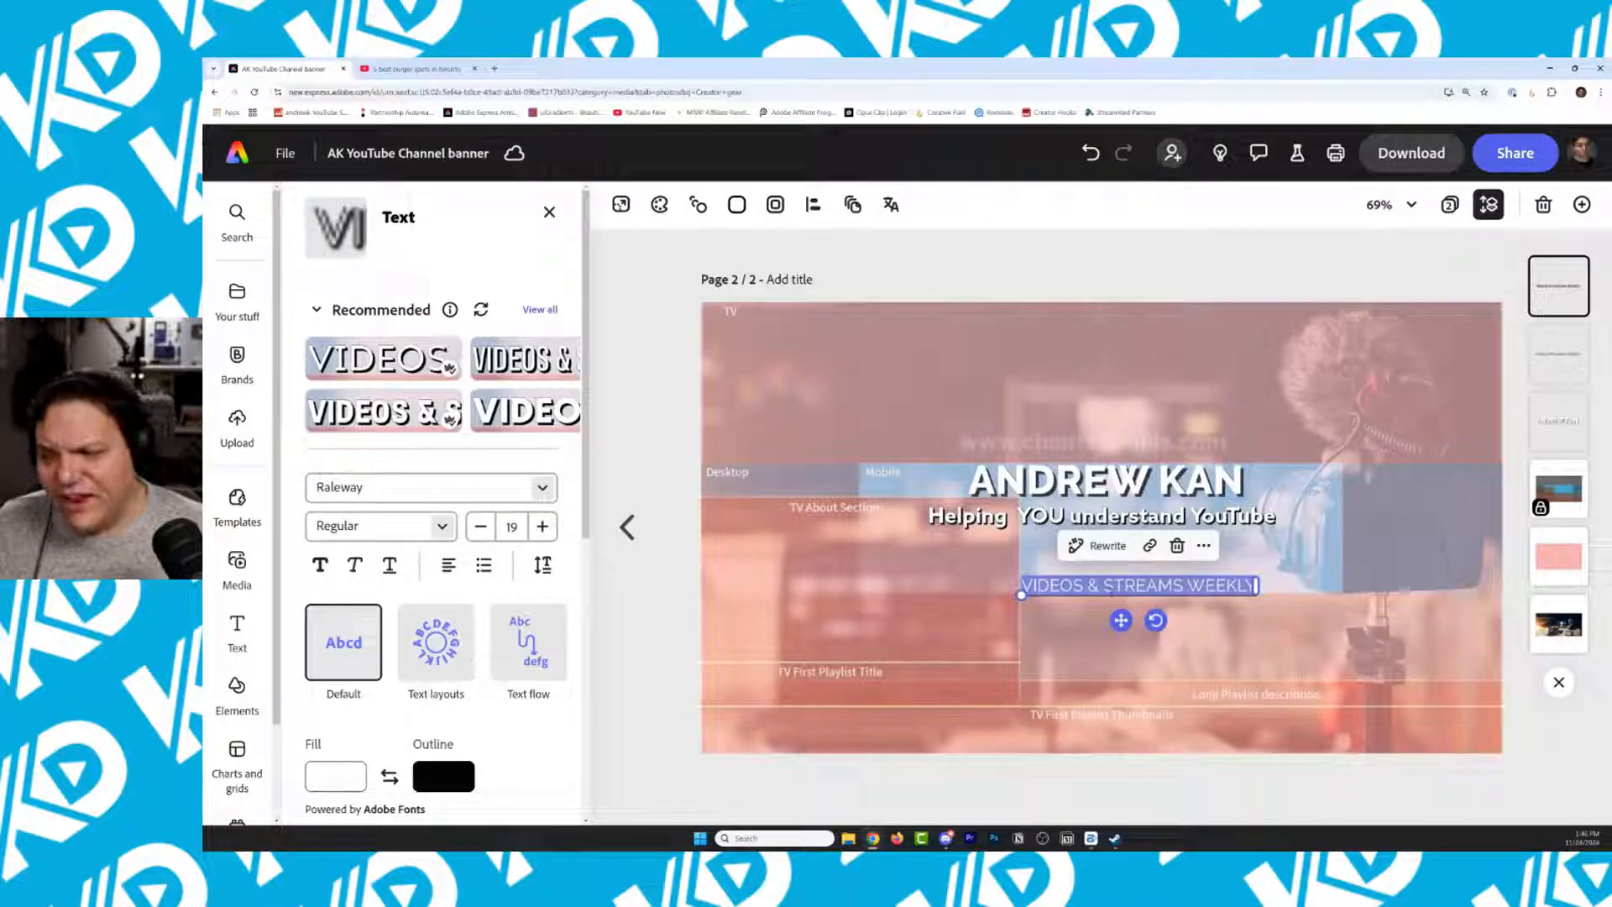
Replace "VIDEOS & STREAMS" with "CONTENT" in the pasted line and centre the text horizontally on the page
left_click(1184, 585)
left_click_drag(1184, 585, 1020, 585)
type("CONTENT")
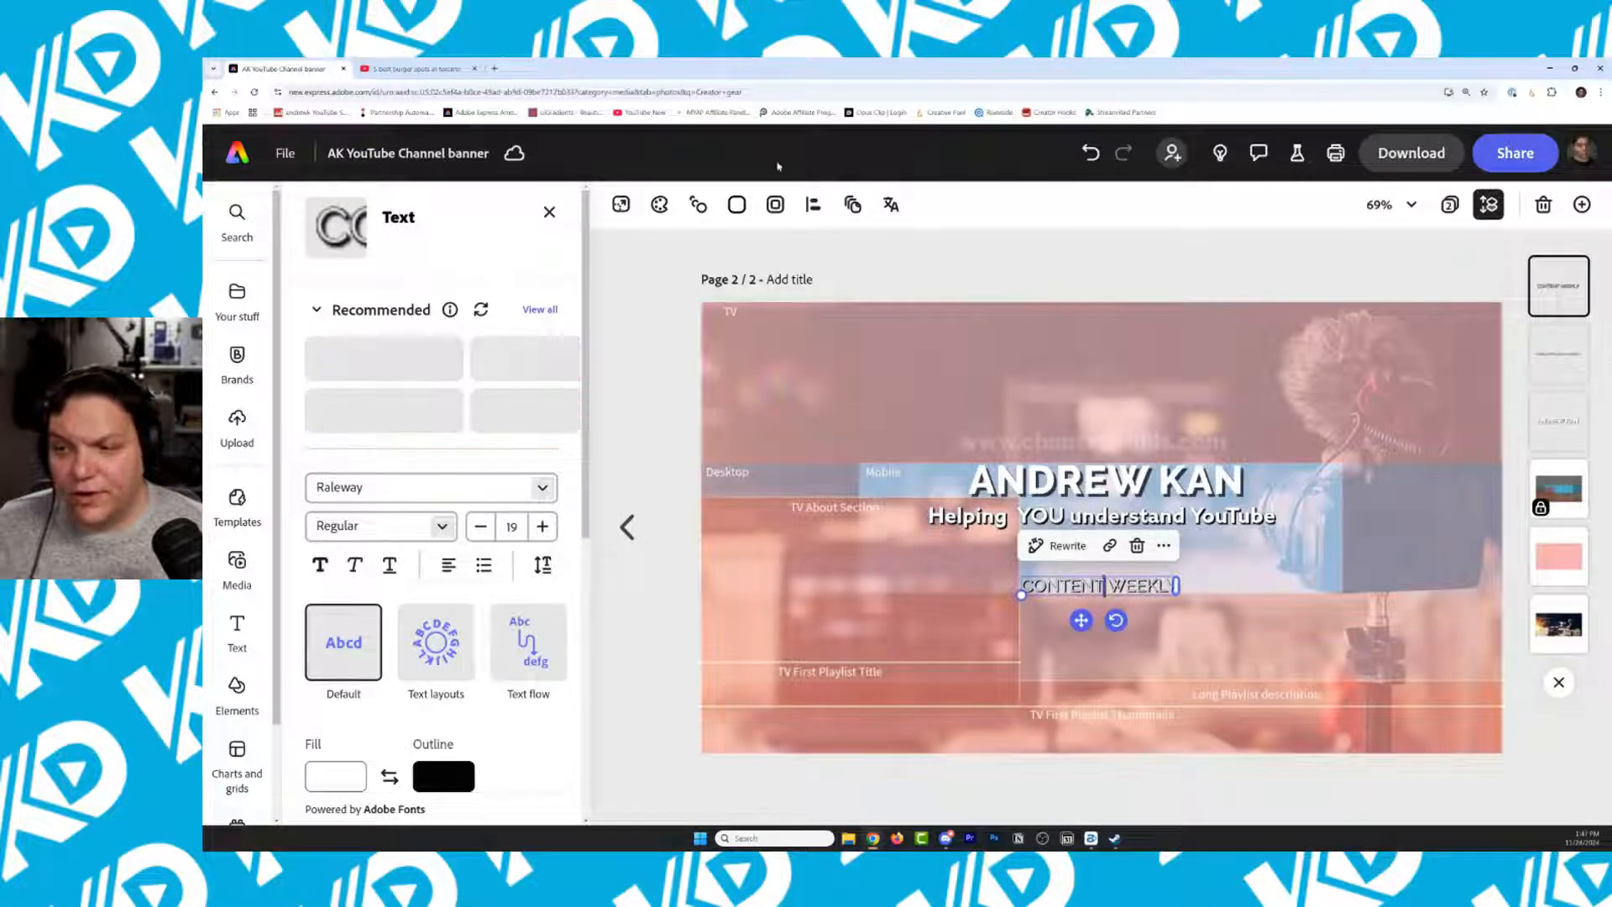
left_click(815, 206)
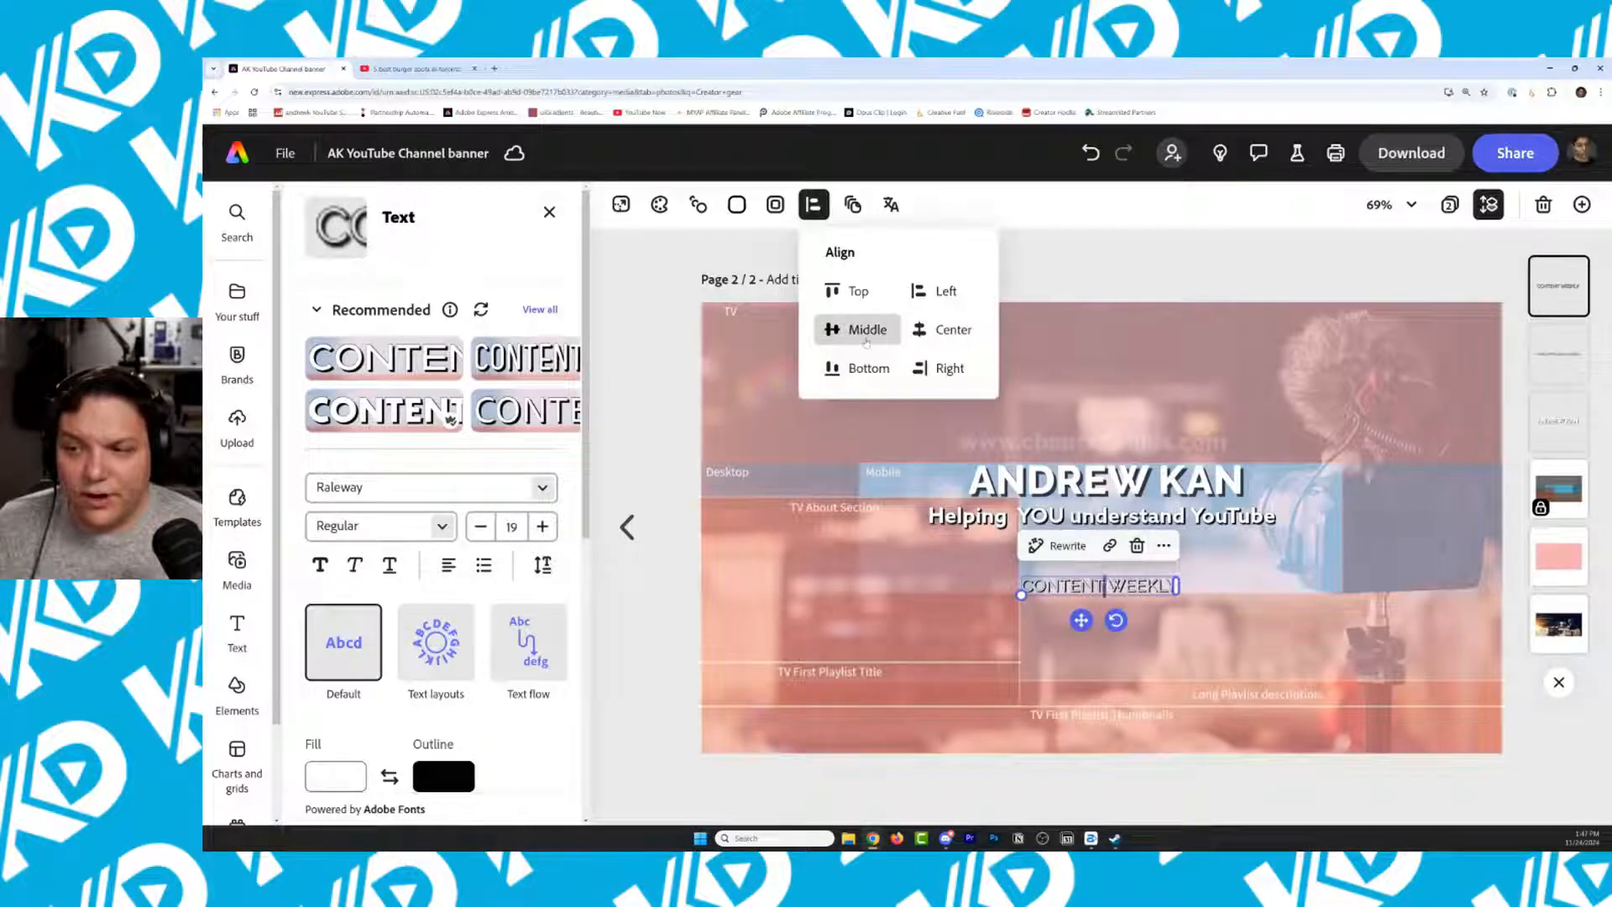
left_click(954, 335)
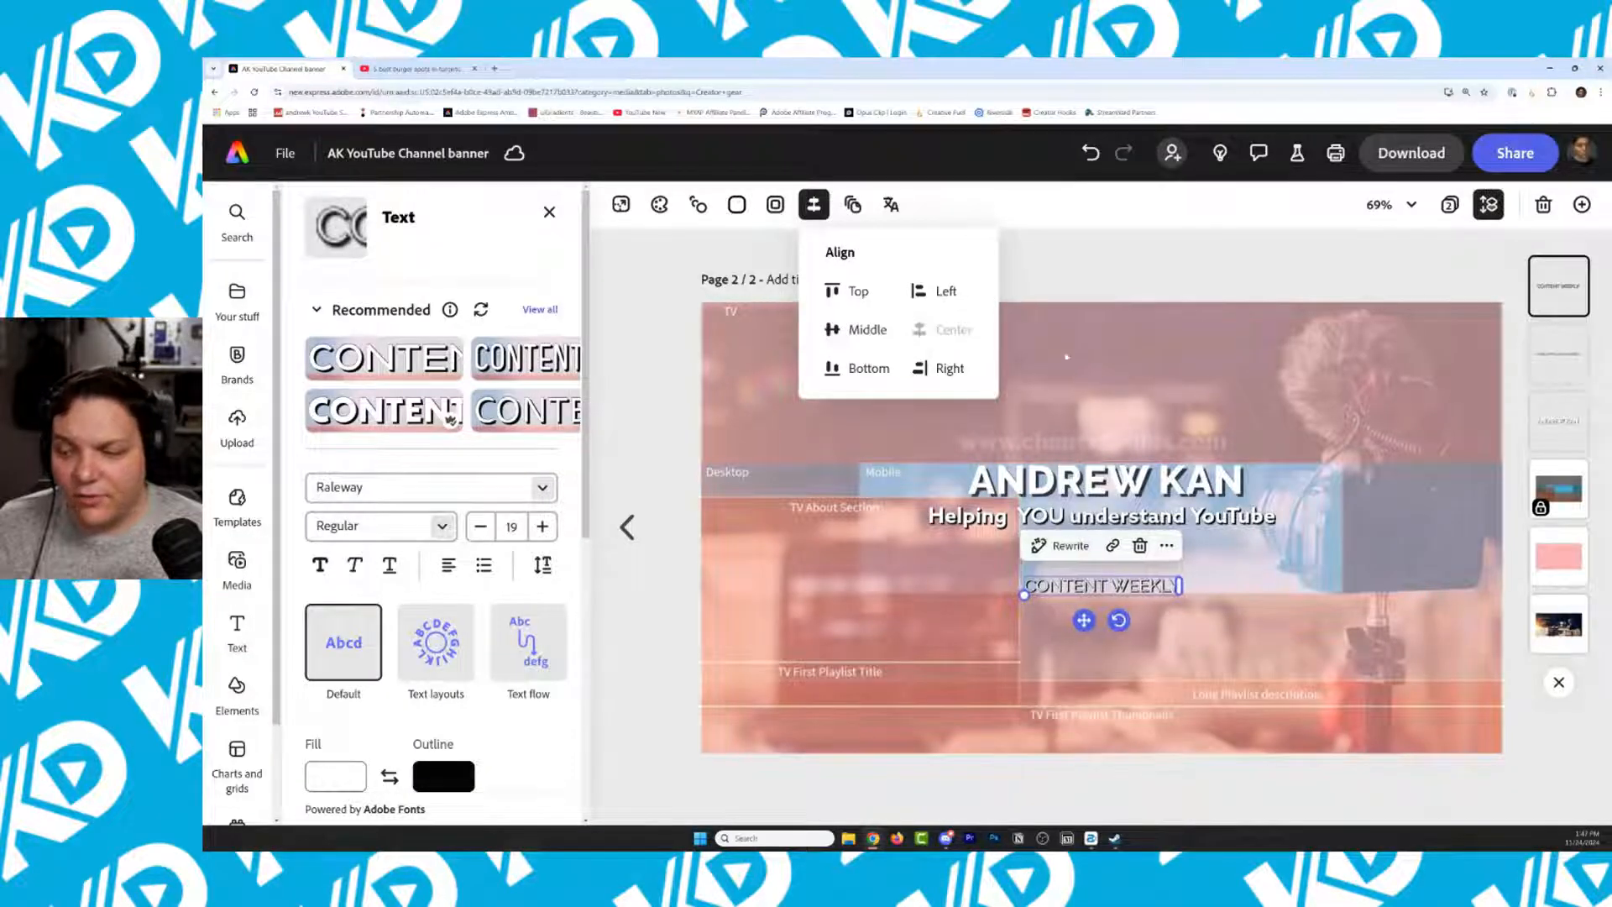
left_click(1216, 395)
left_click(1201, 386)
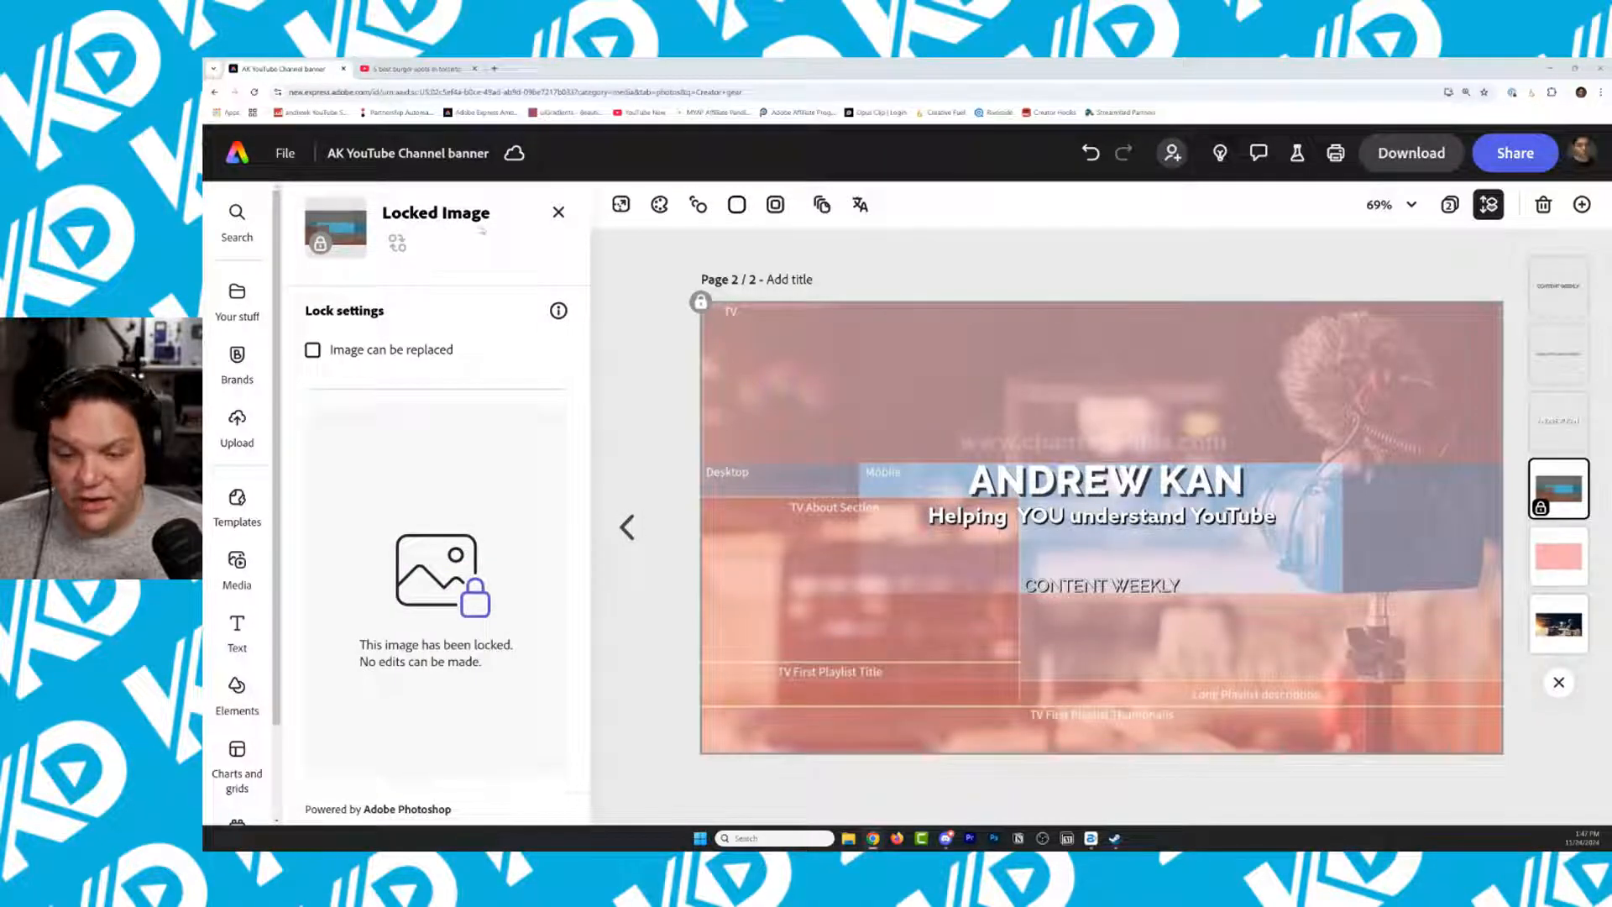
Return to the Adobe Express home page and open the Generate QR code tool
left_click(236, 153)
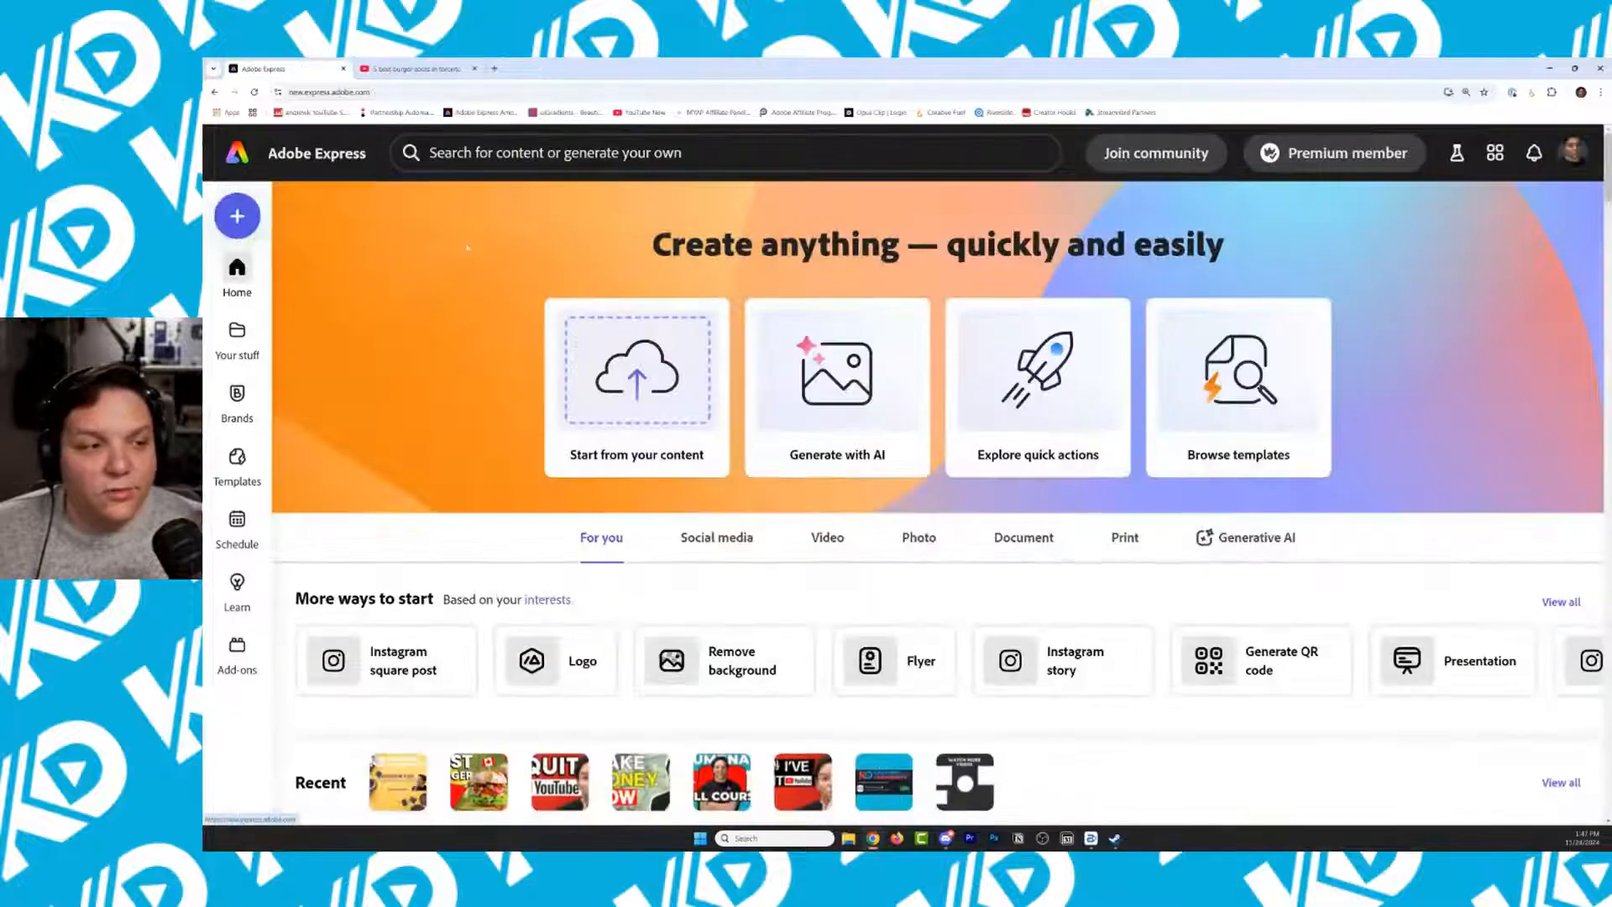
left_click(1280, 678)
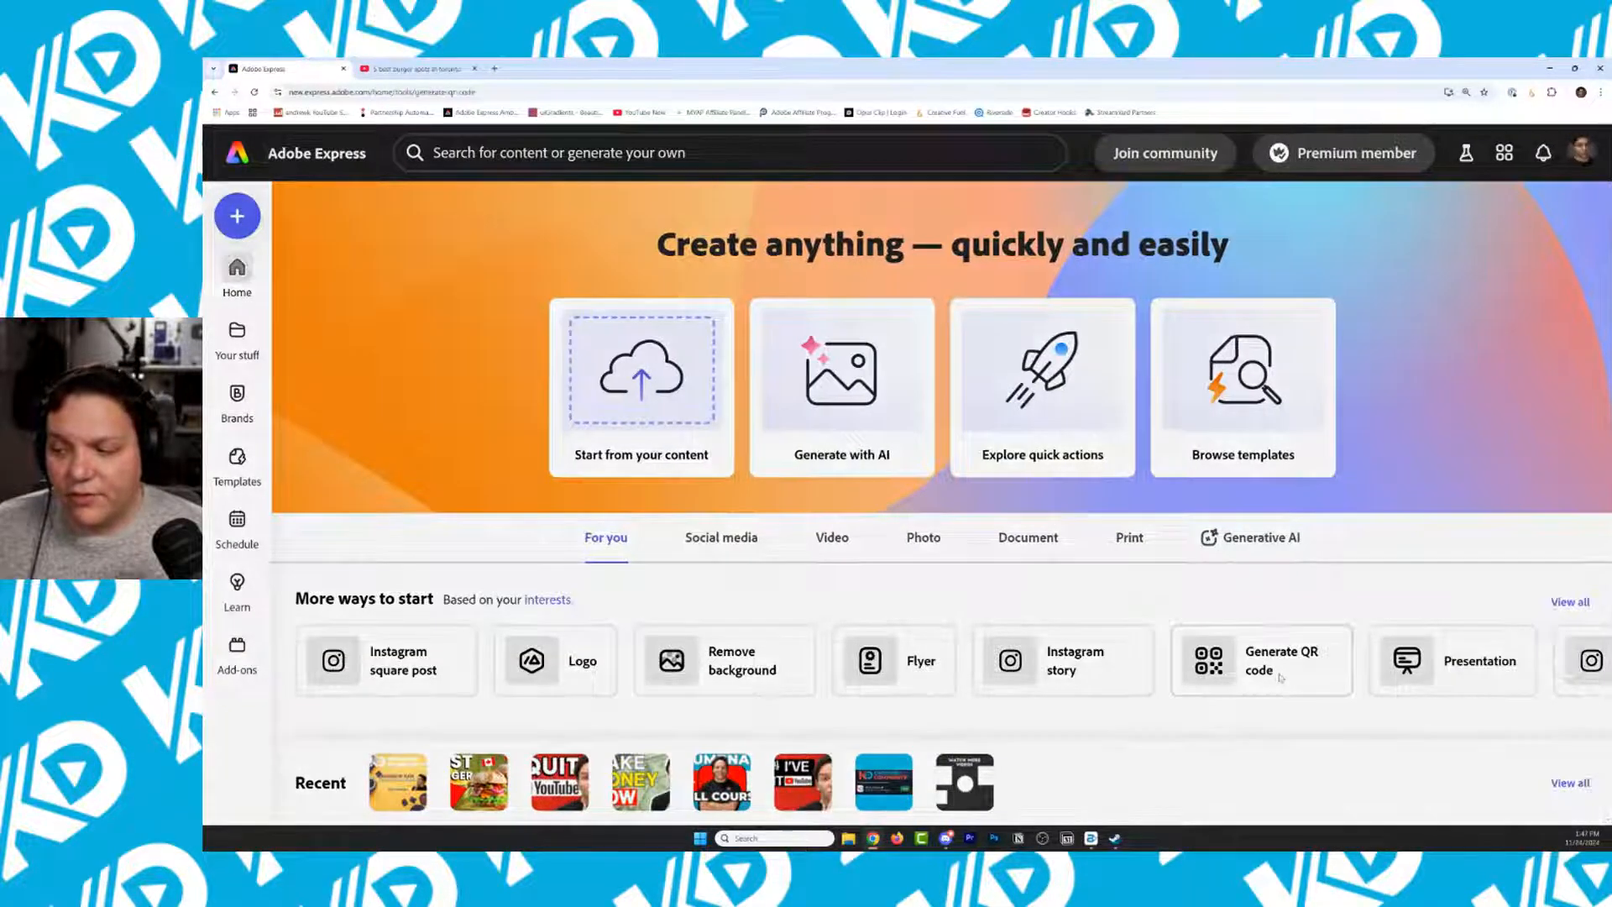
Restart the Generate QR code tool and enter the website URL ending in /digital-assets/ as its link
left_click(1488, 187)
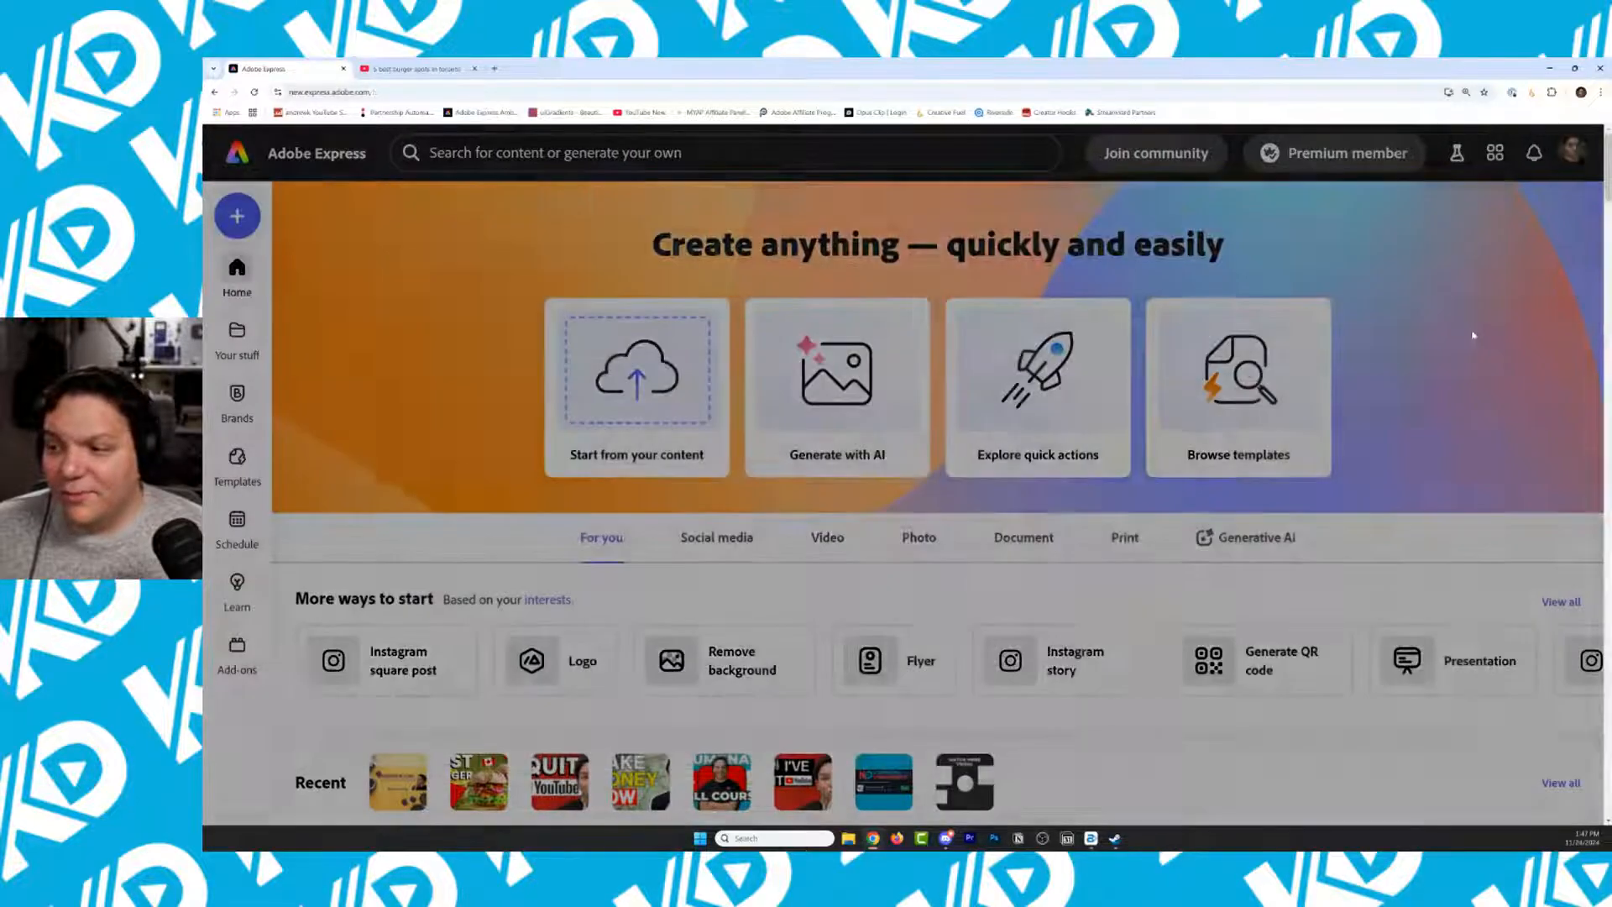
left_click(1280, 673)
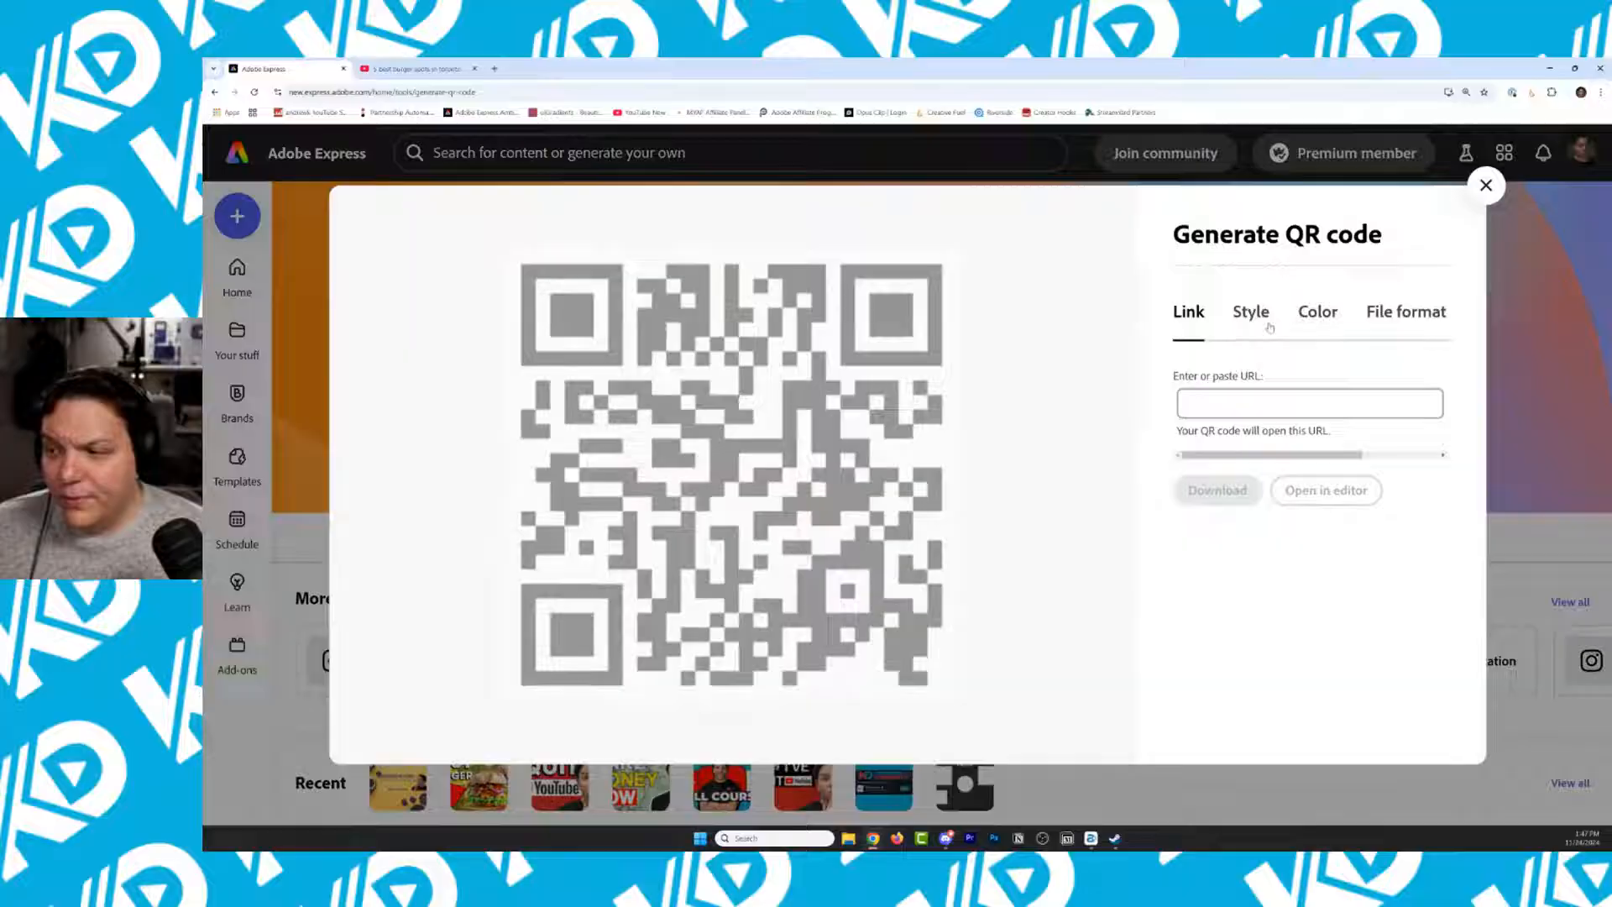
left_click(1231, 400)
type("https://chantellehills.com/digital-assets/")
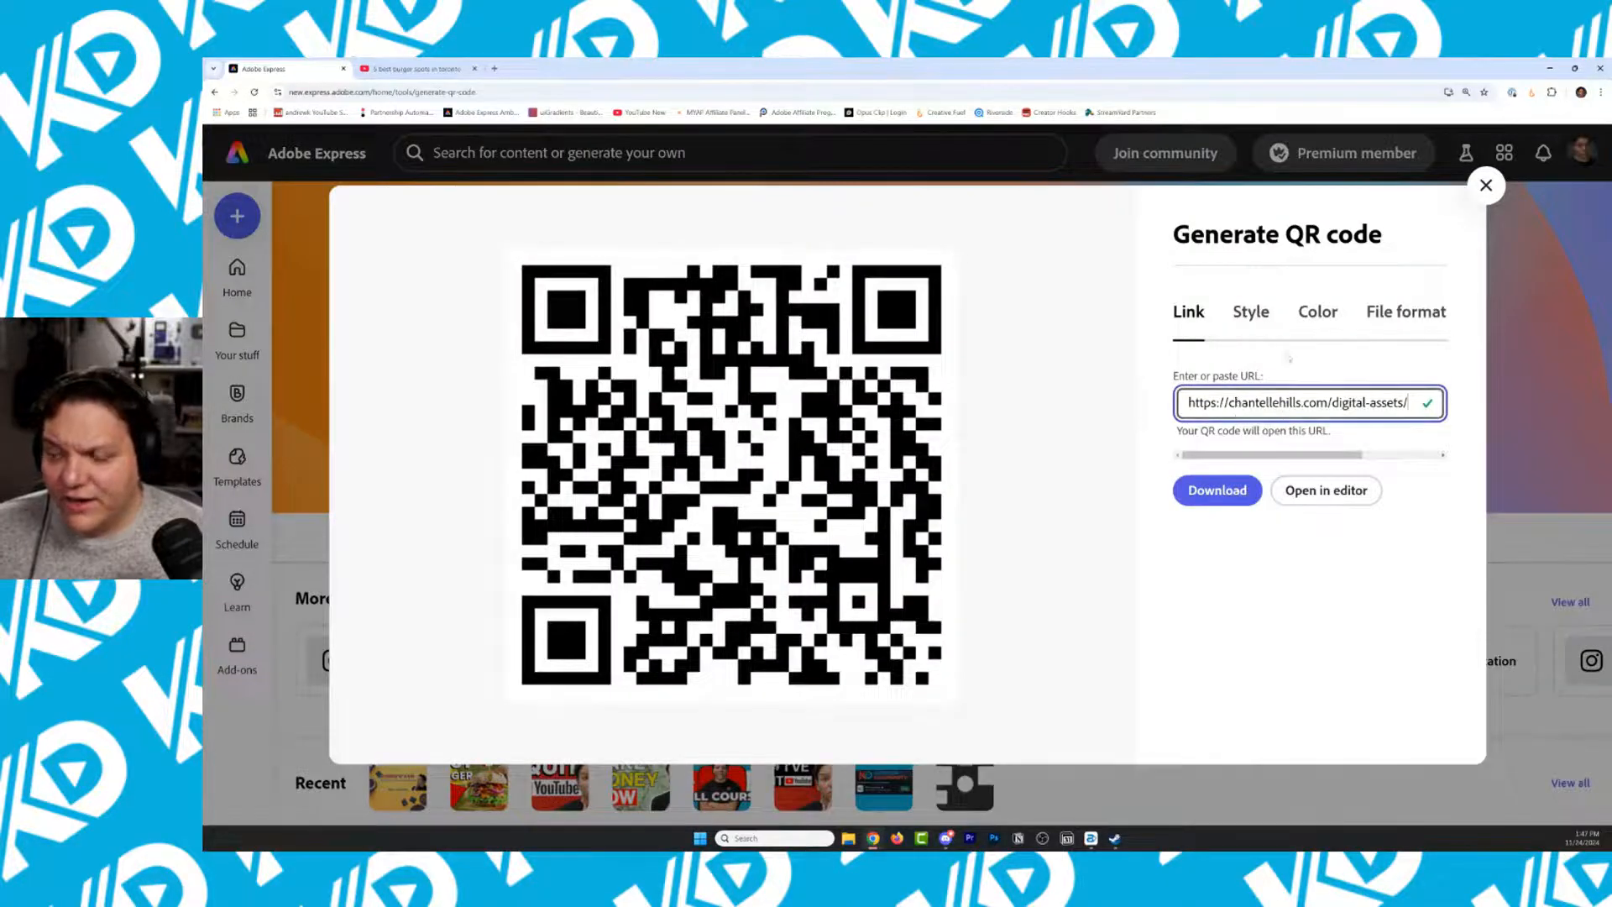
Try the alternative marker border, marker center and dots styles, returning each one to the square option
left_click(1251, 311)
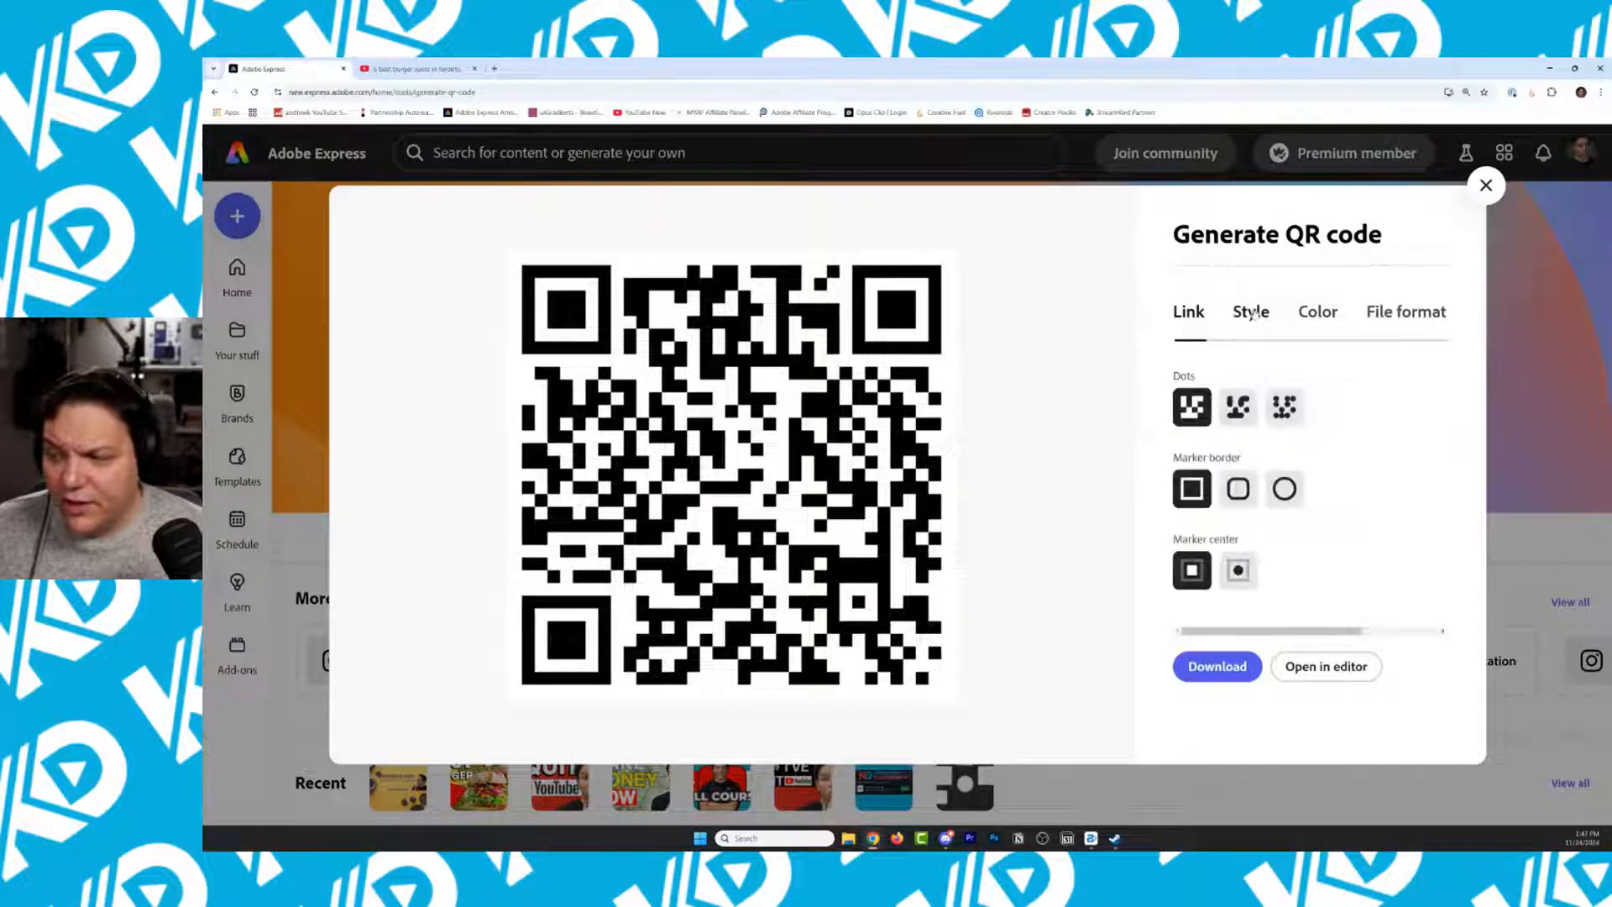
left_click(1238, 489)
left_click(1191, 488)
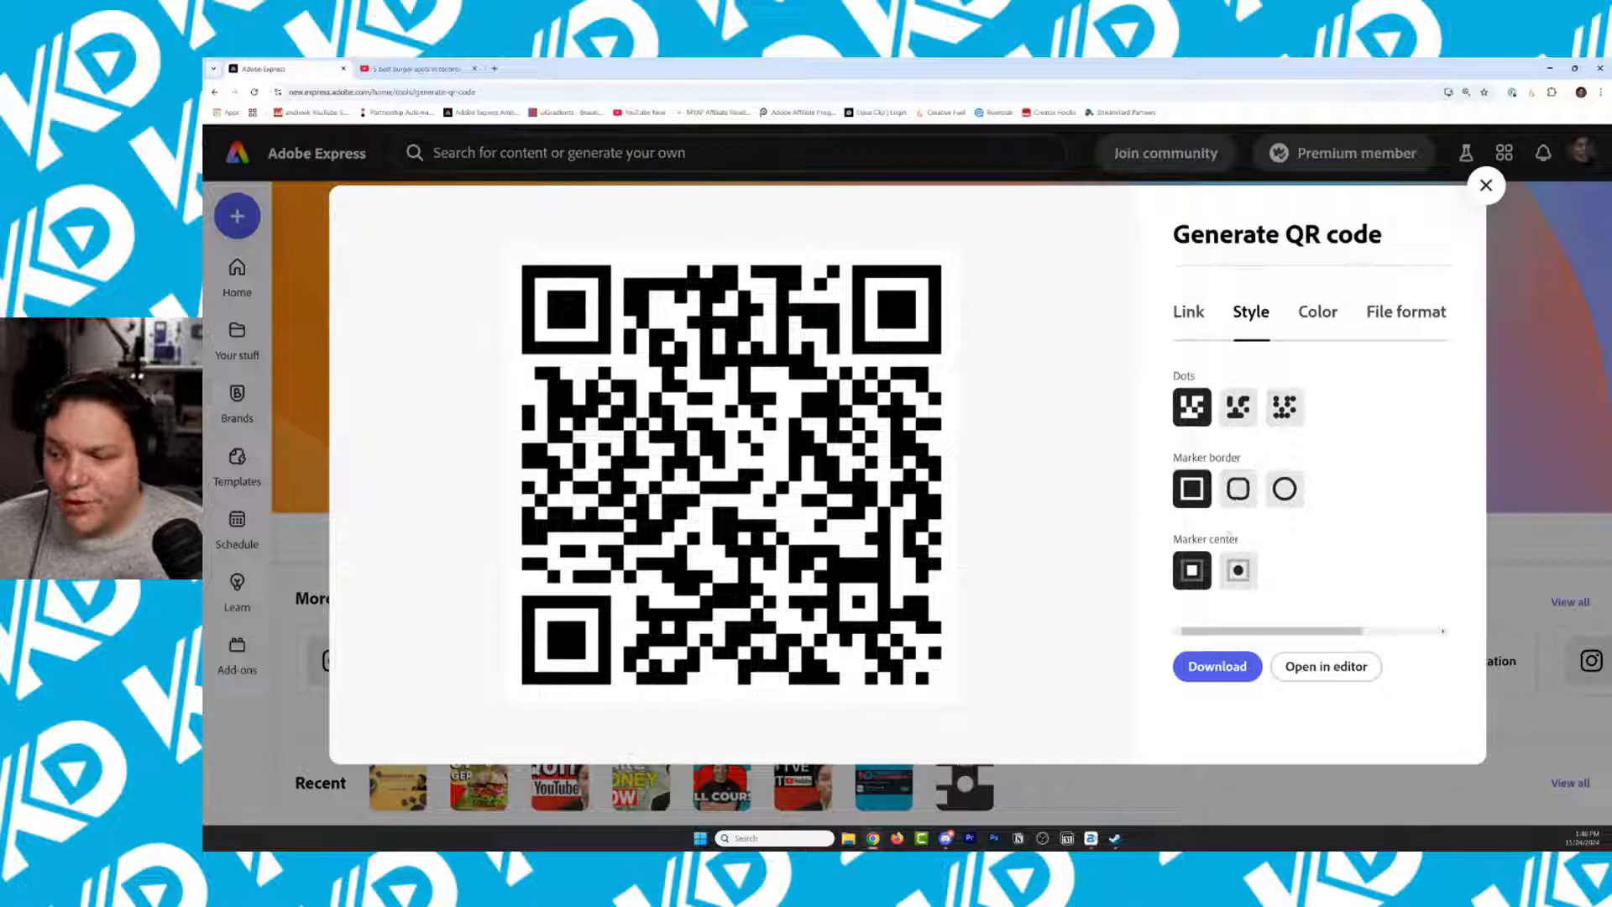
left_click(1238, 570)
left_click(1191, 572)
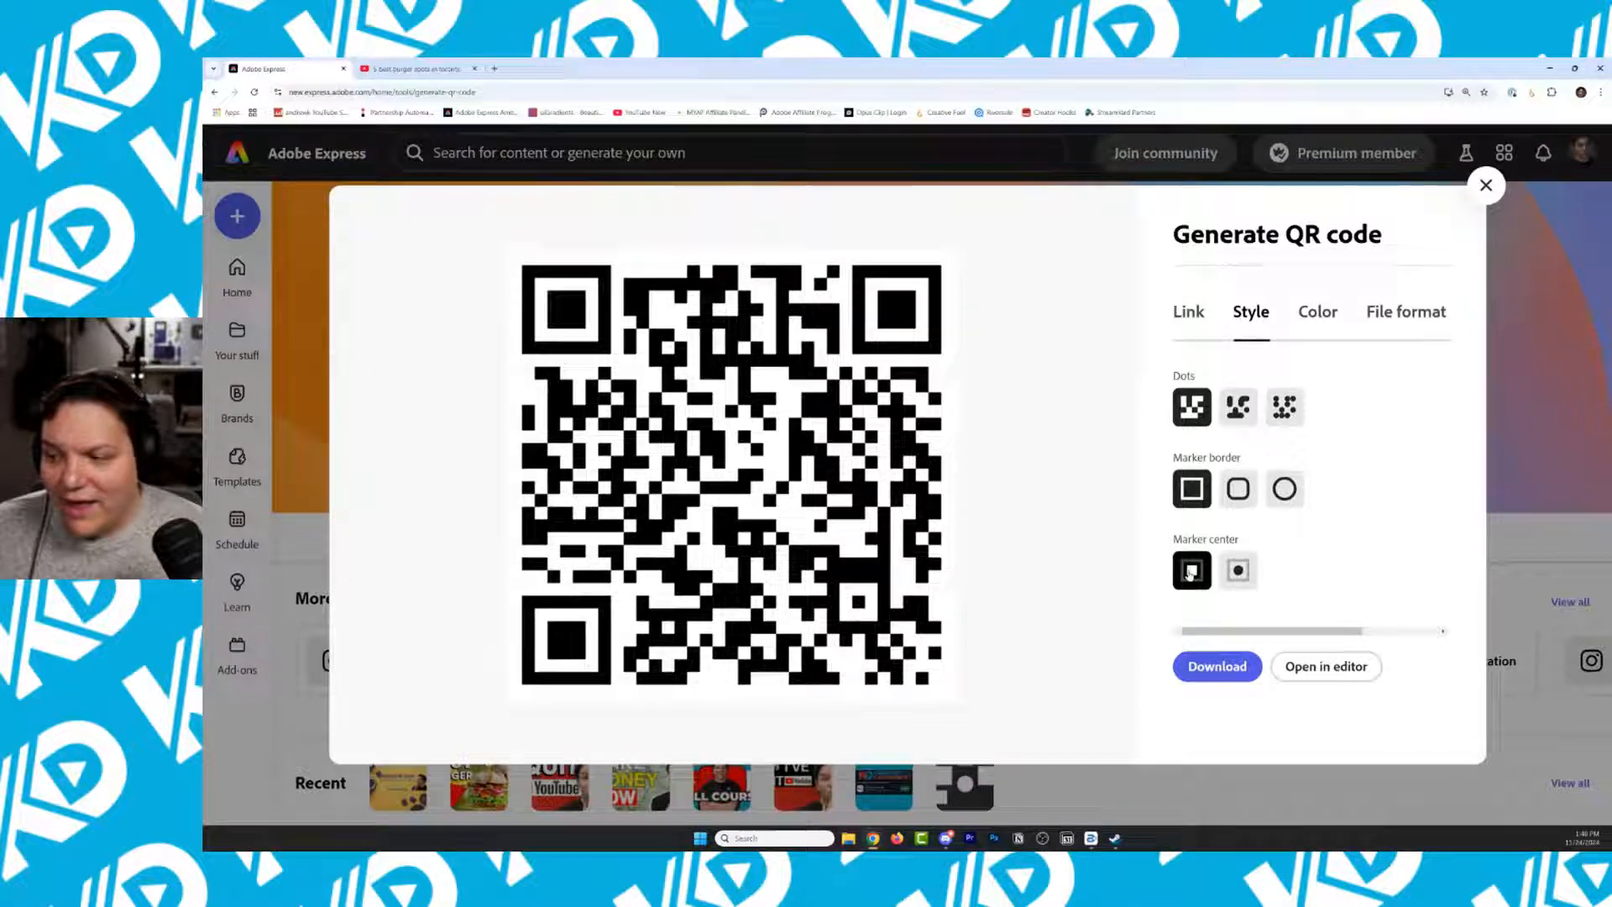
left_click(1238, 409)
left_click(1283, 408)
left_click(1185, 414)
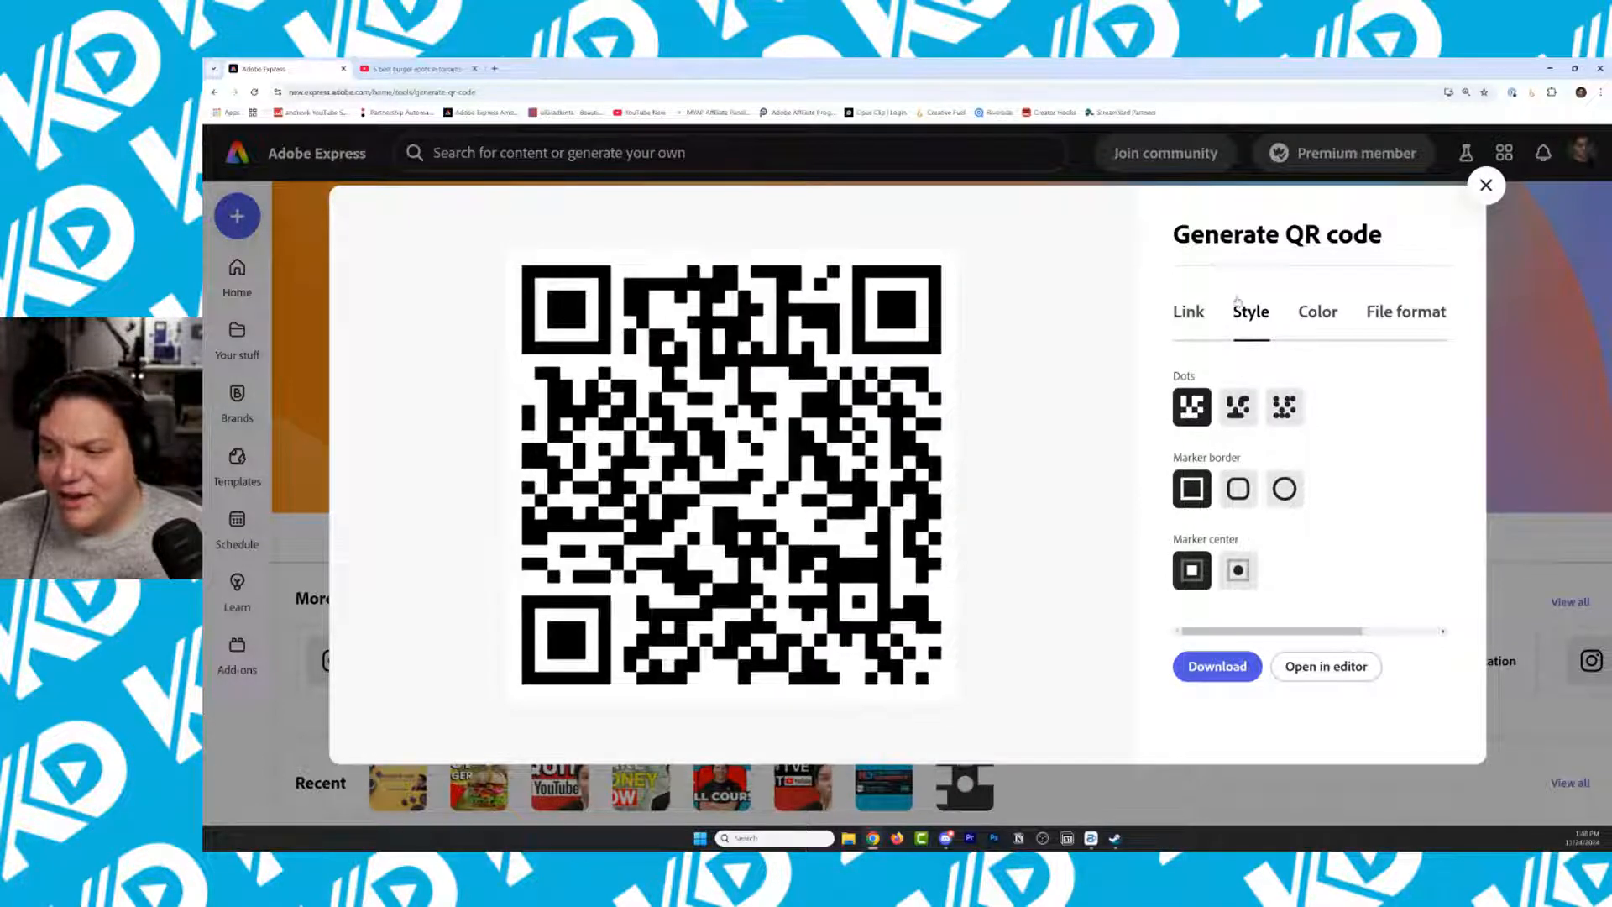
Try blue, orange and green for the QR code and return its color to black
left_click(1294, 323)
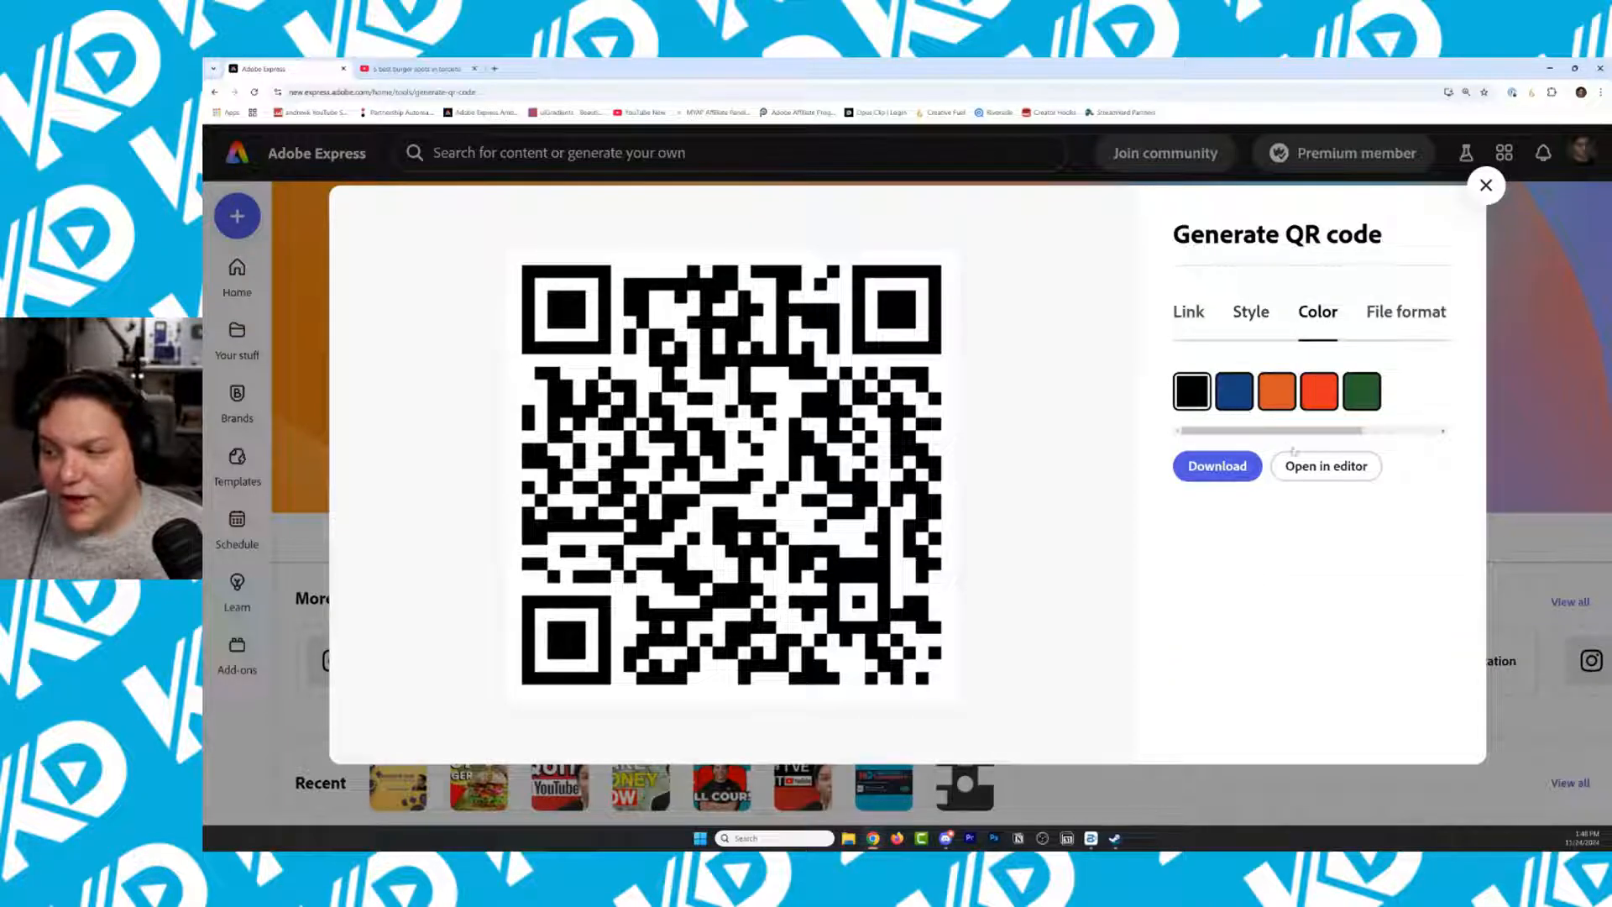
scroll(1294, 437, "right", 3)
scroll(1294, 437, "left", 3)
left_click(1236, 391)
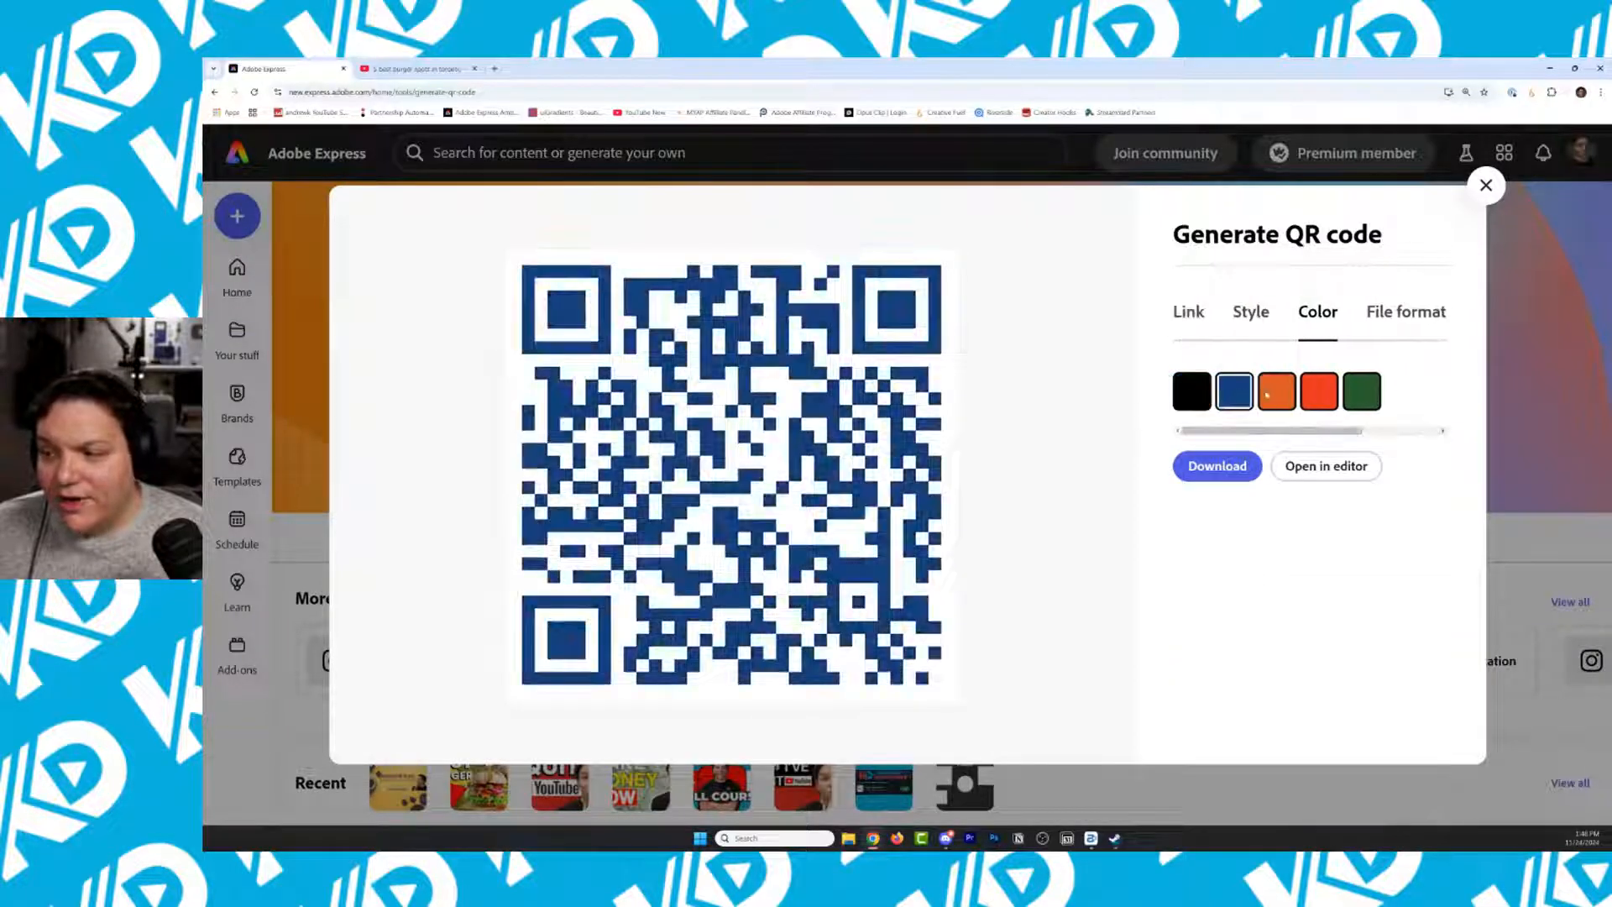
left_click(1269, 394)
left_click(1363, 409)
left_click(1192, 401)
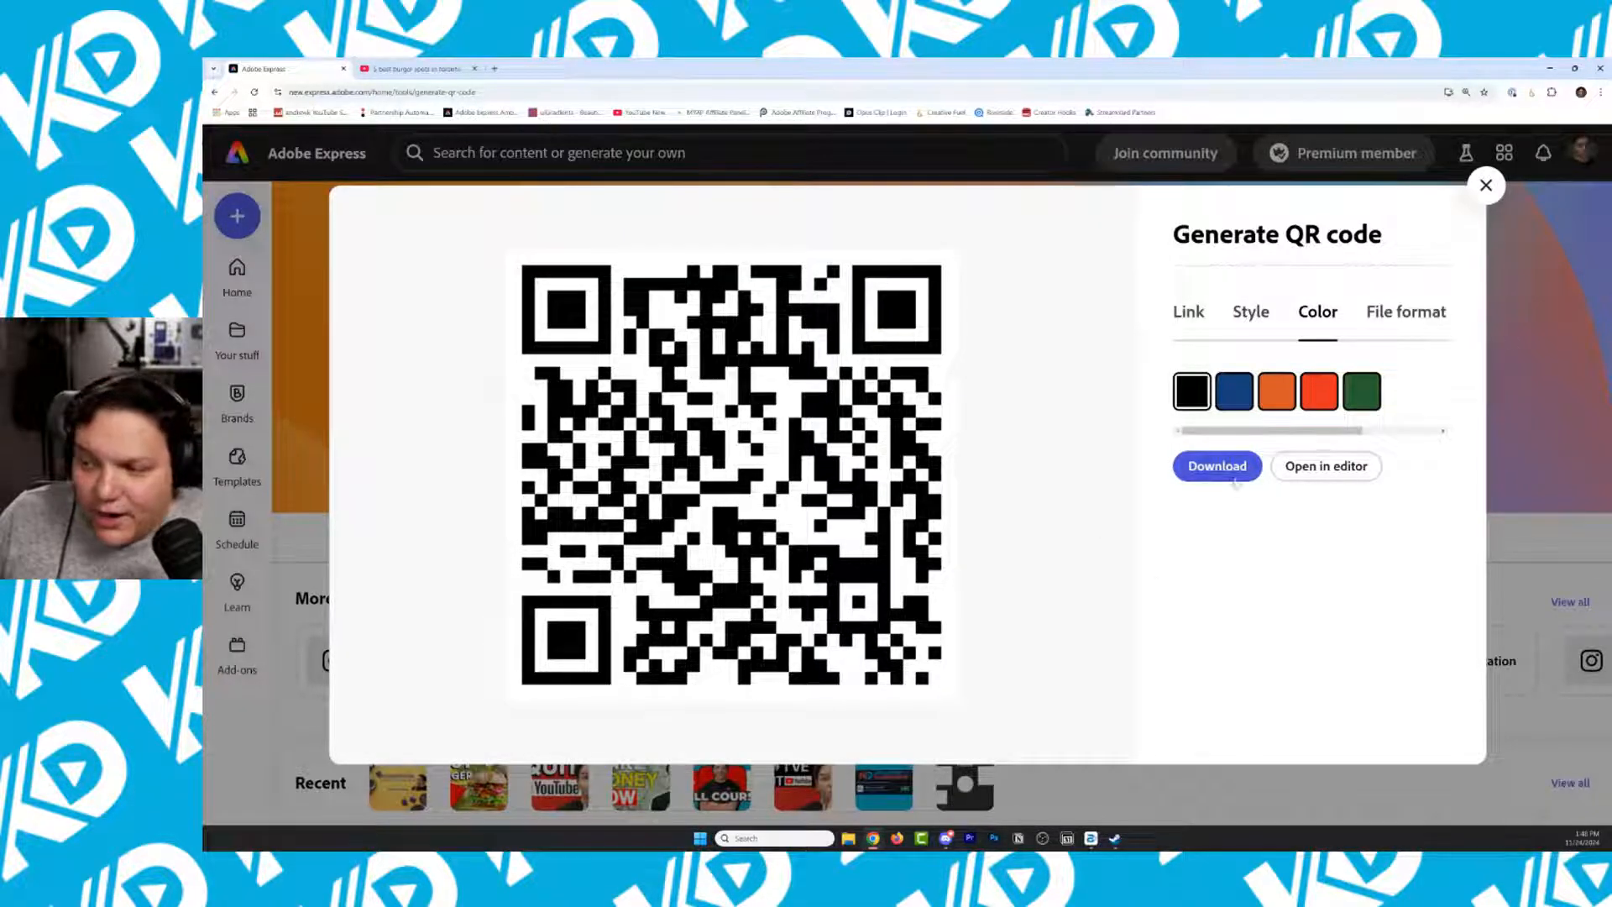
Open the QR code in the editor and copy its image from the page
left_click(1328, 463)
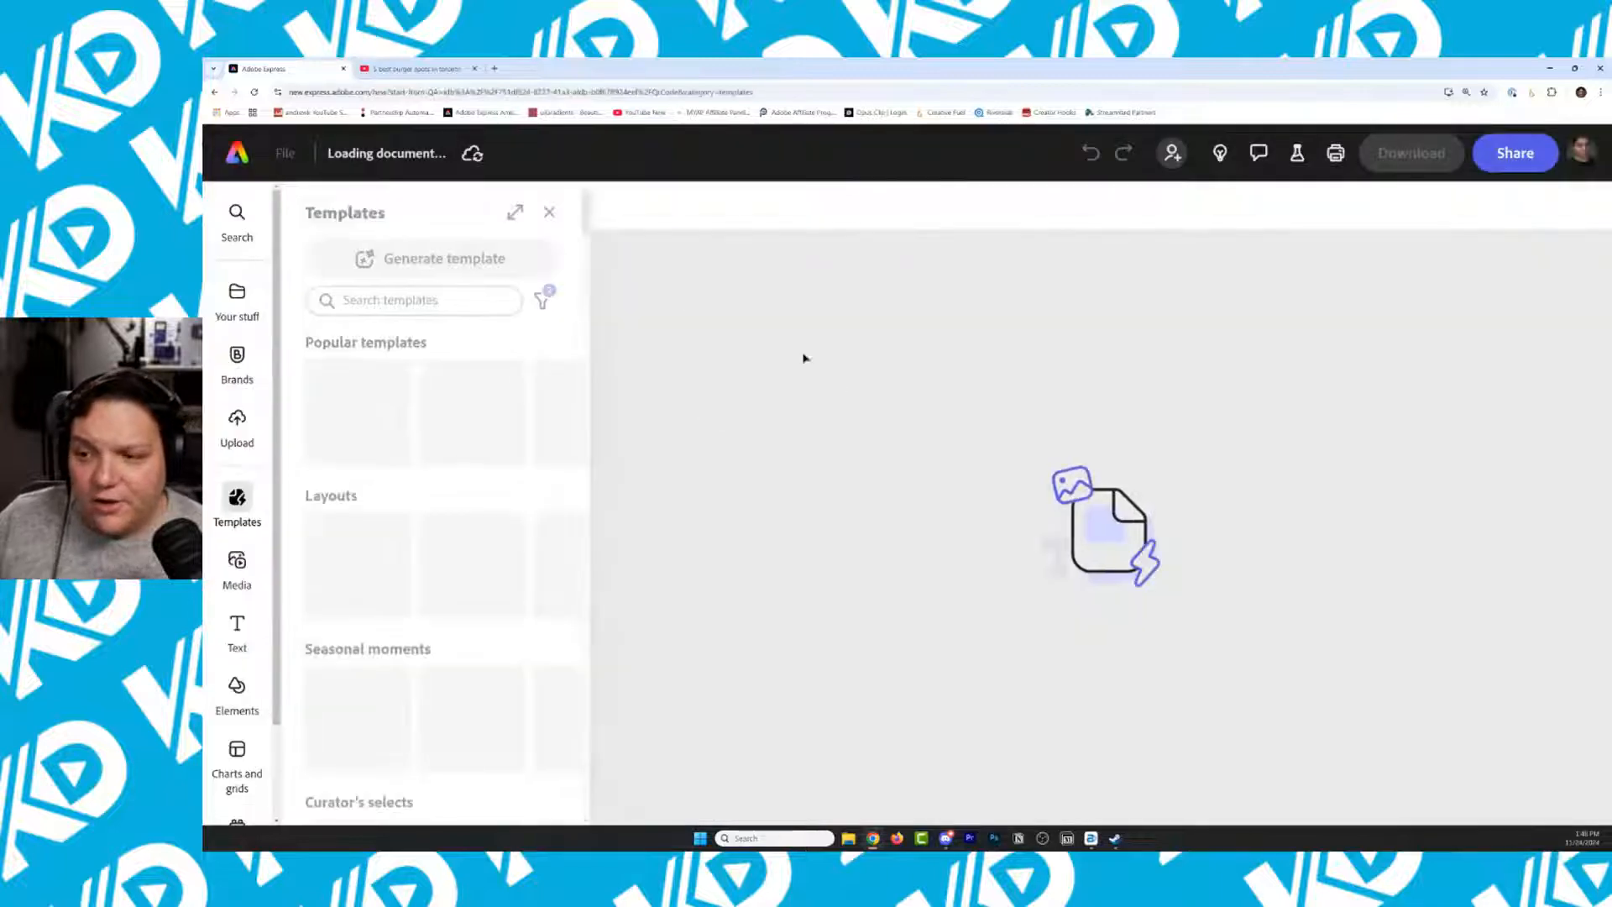
left_click(550, 213)
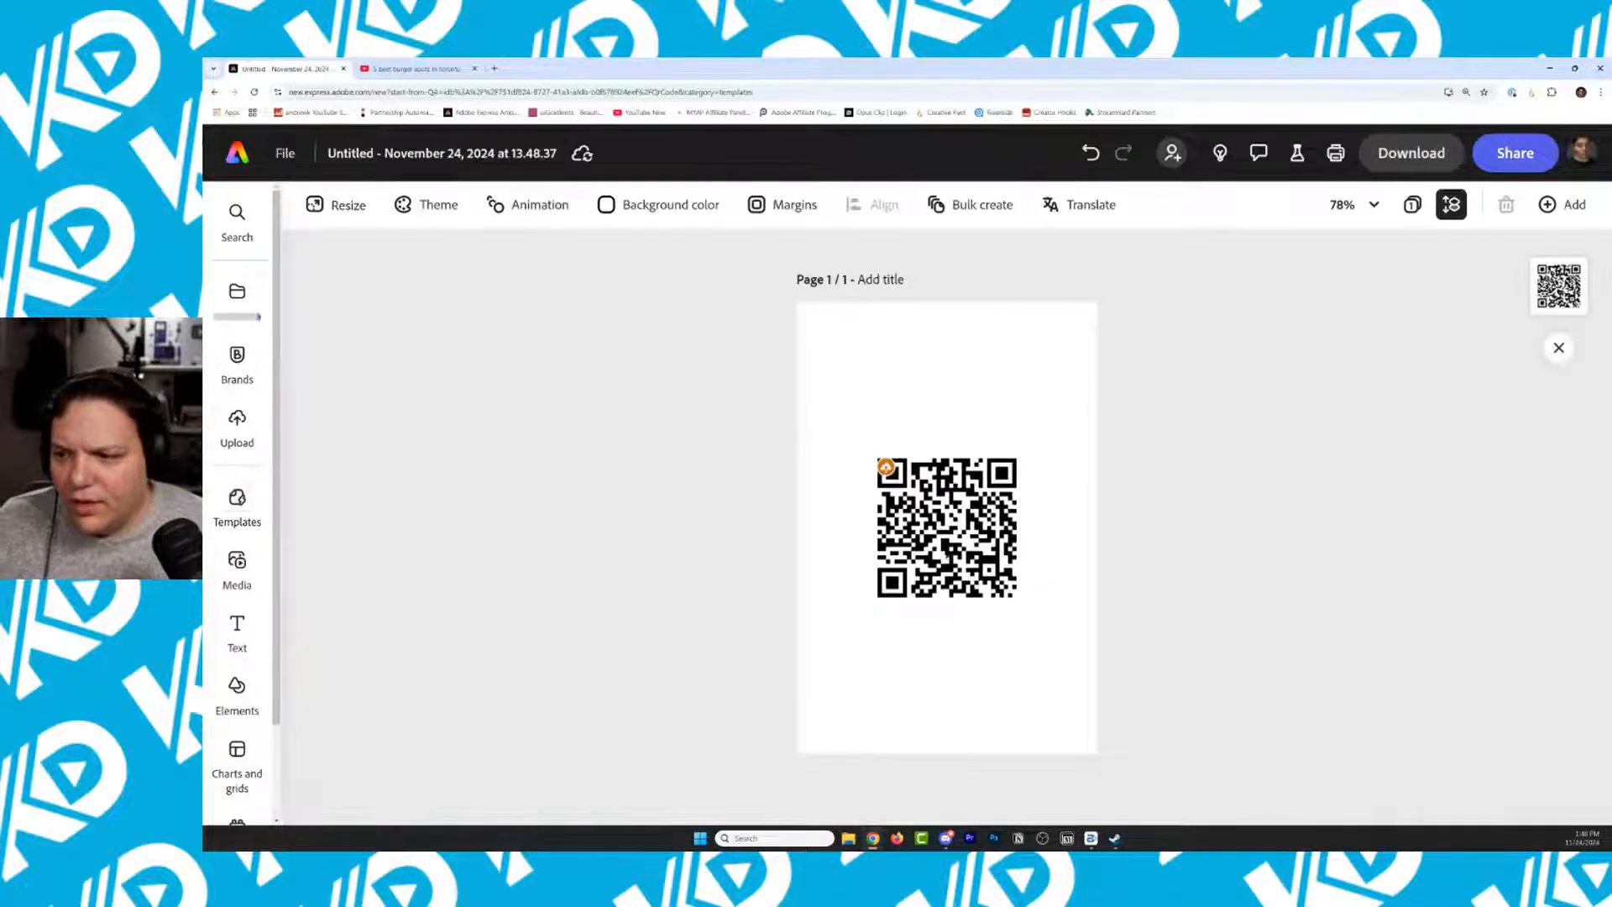
right_click(939, 532)
left_click(781, 366)
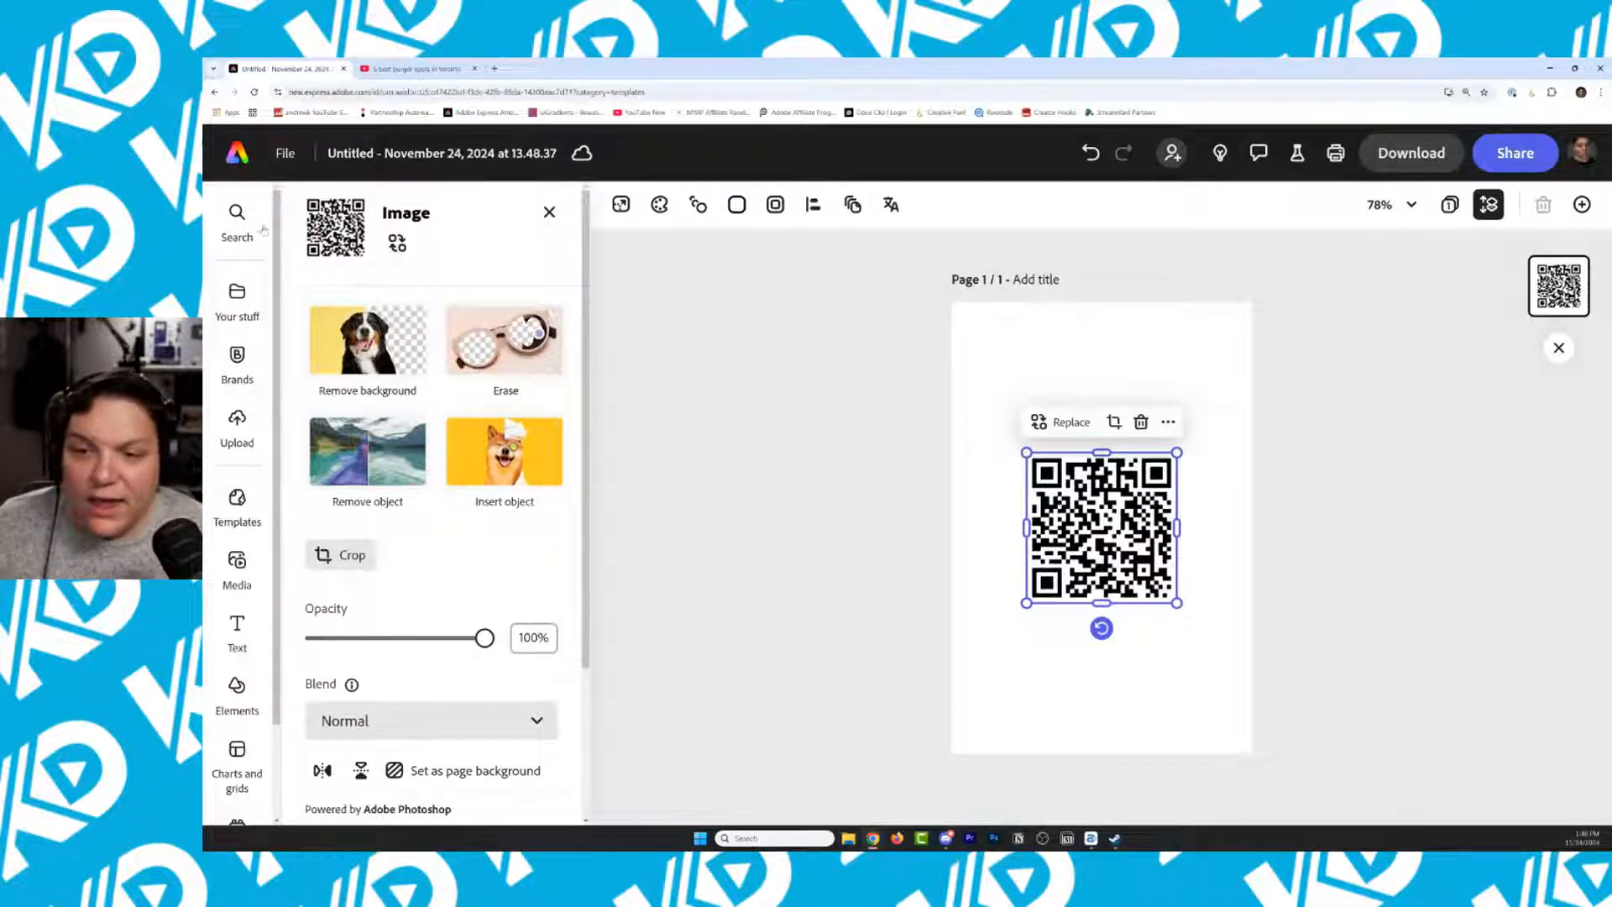
left_click(290, 154)
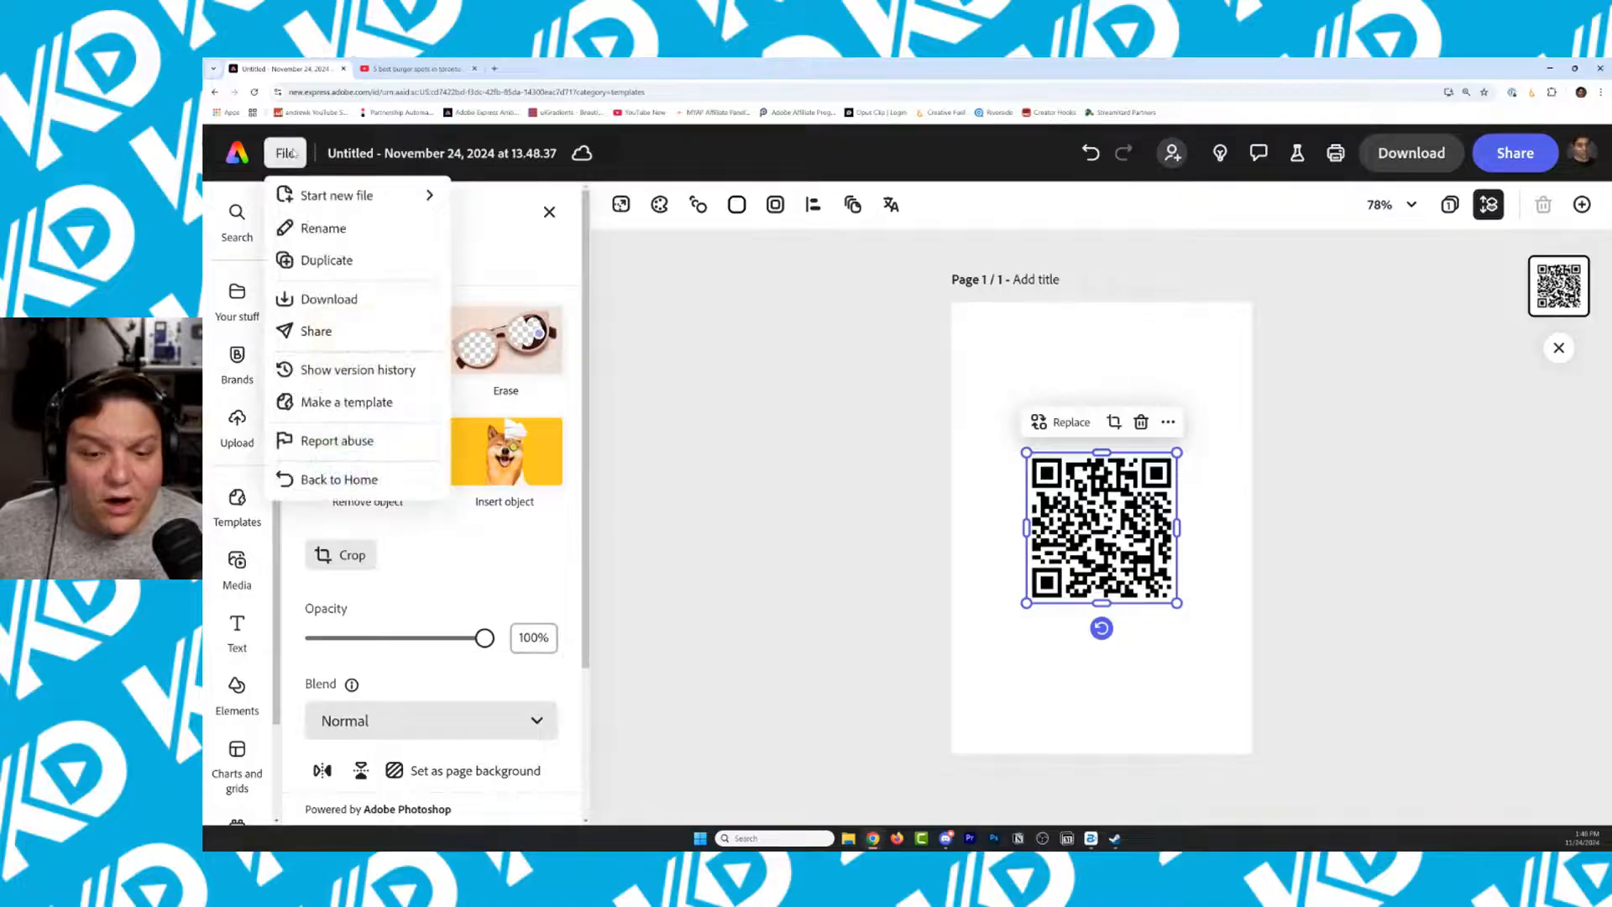
left_click(801, 508)
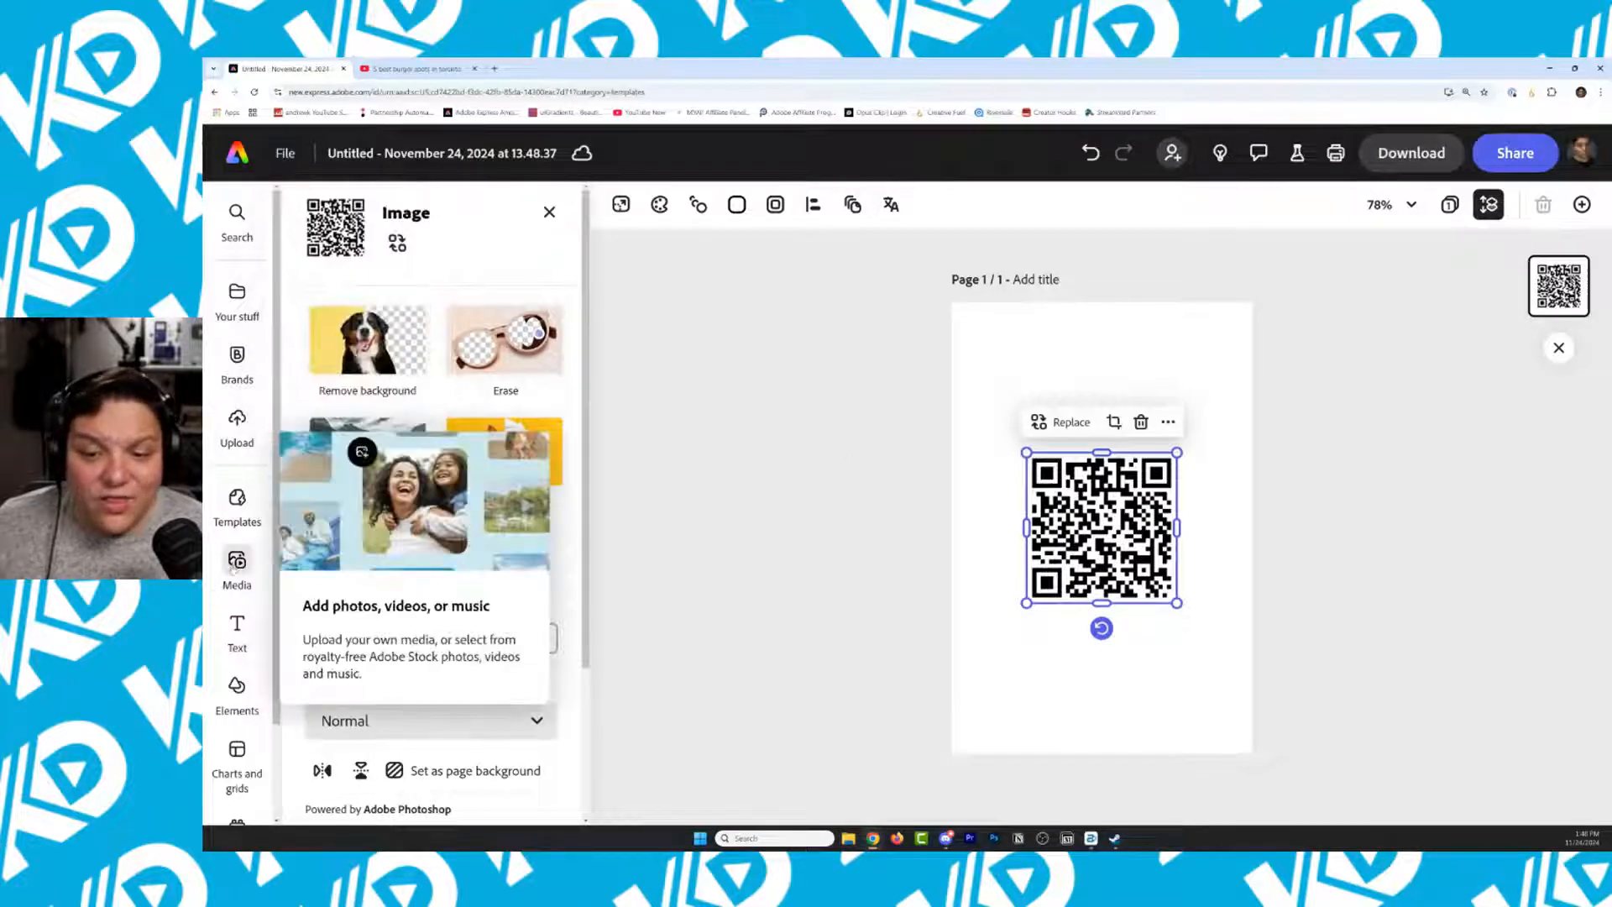
Open the AK YouTube Channel banner project from the home page and paste the copied QR code onto page 2
left_click(247, 161)
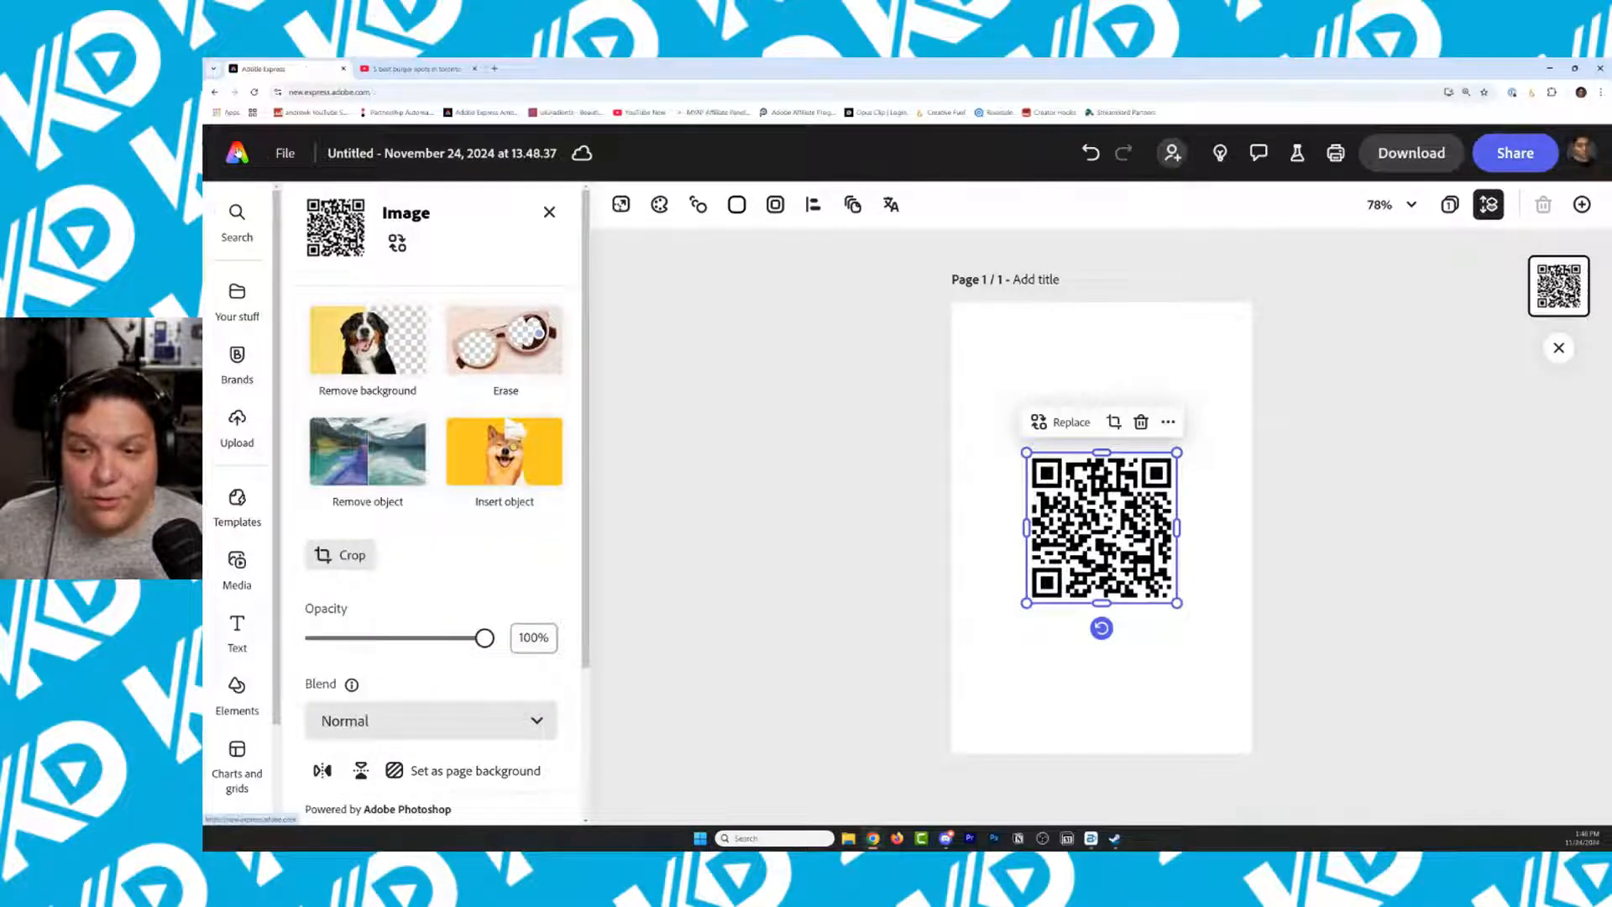
left_click(479, 781)
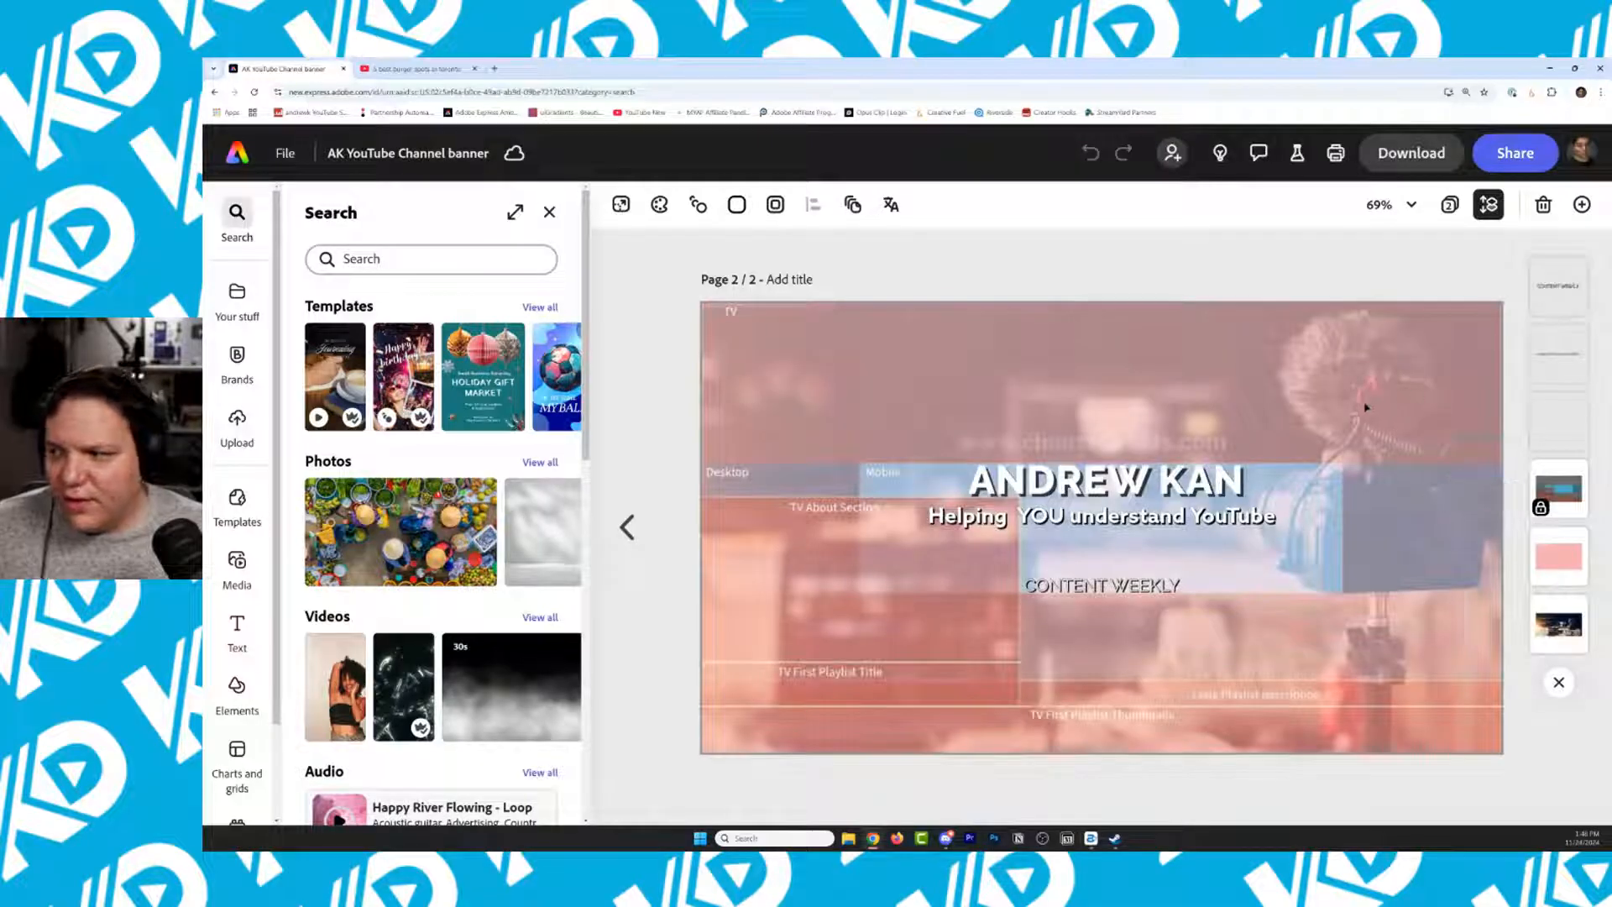
left_click(1151, 410)
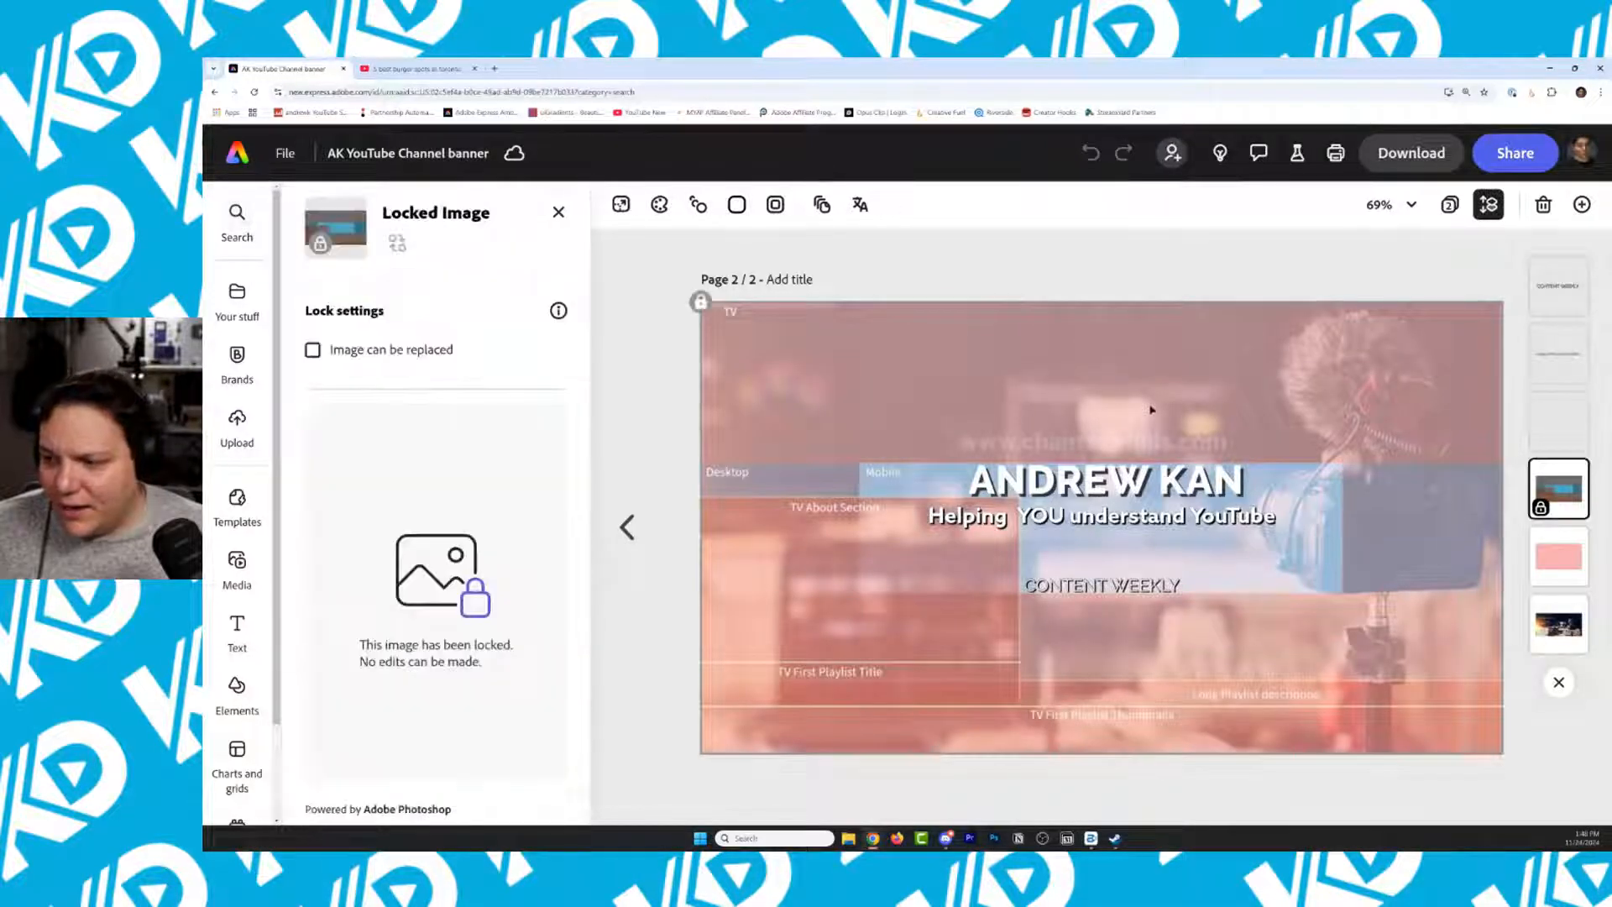
left_click(1559, 420)
key("ctrl+v")
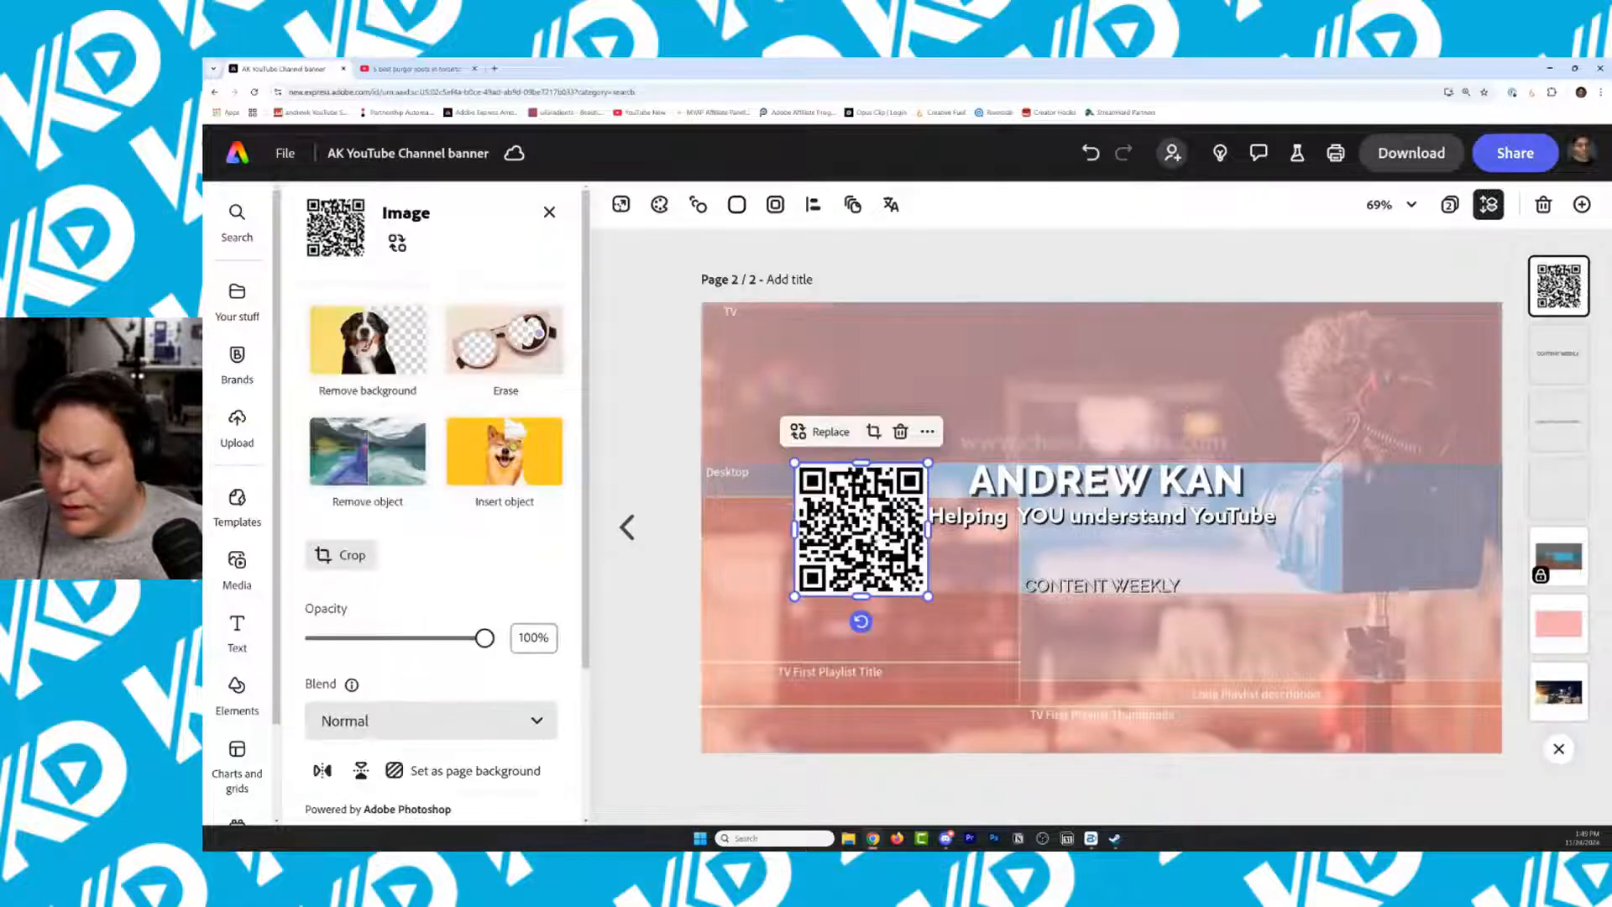
Move the QR code to the banner's upper-right corner area and shrink it to fit above the blue band
left_click_drag(861, 527, 1411, 373)
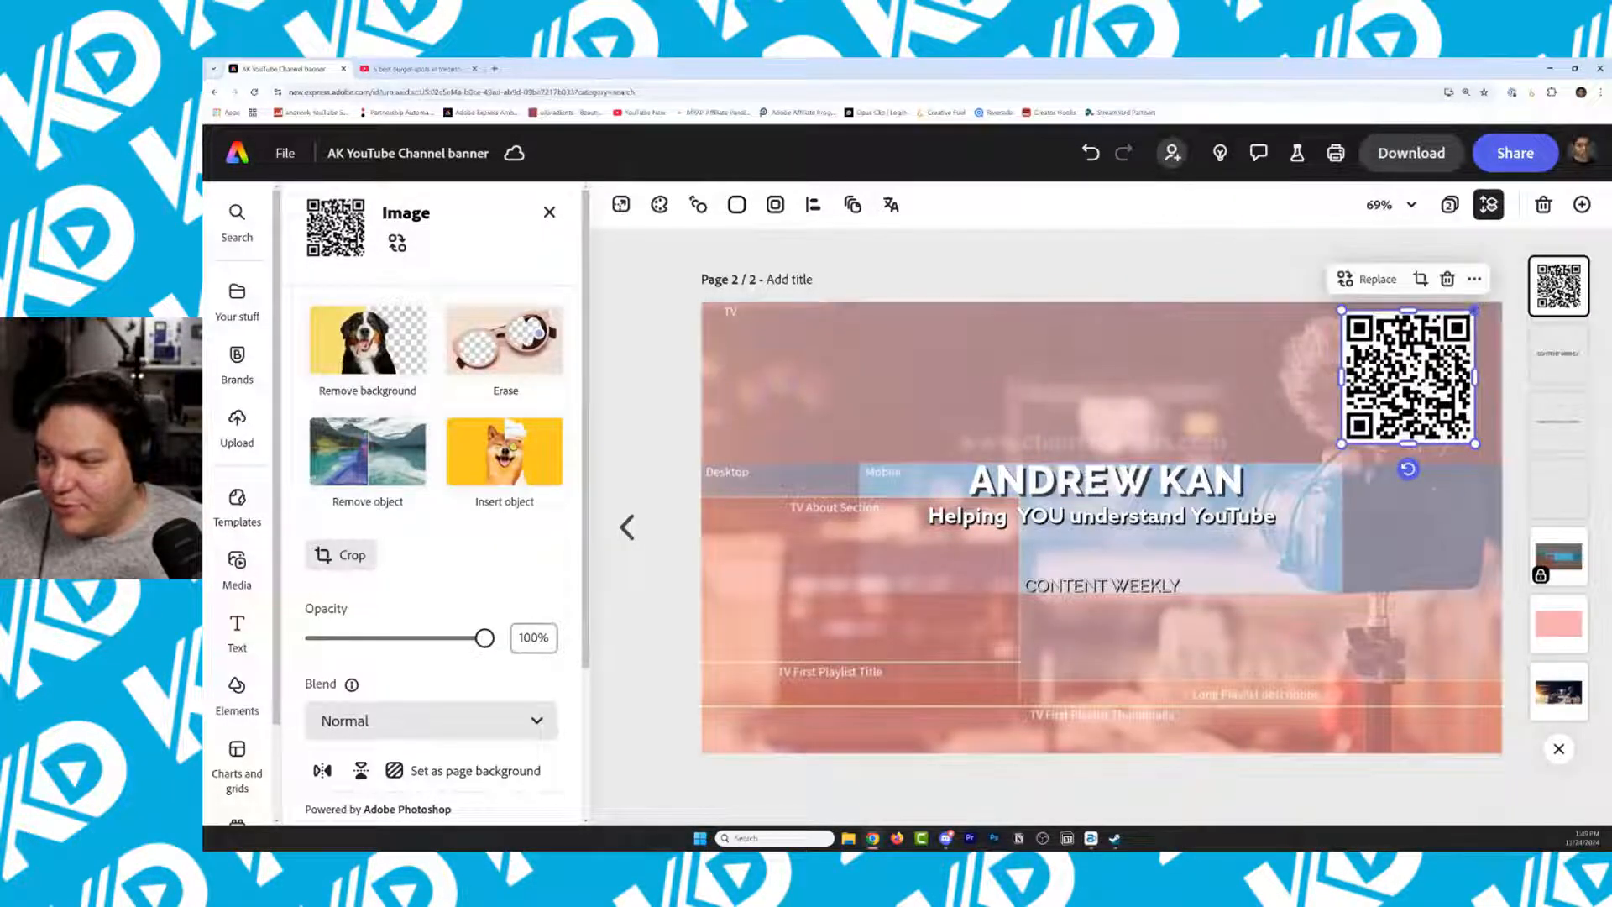
left_click_drag(1474, 311, 1456, 371)
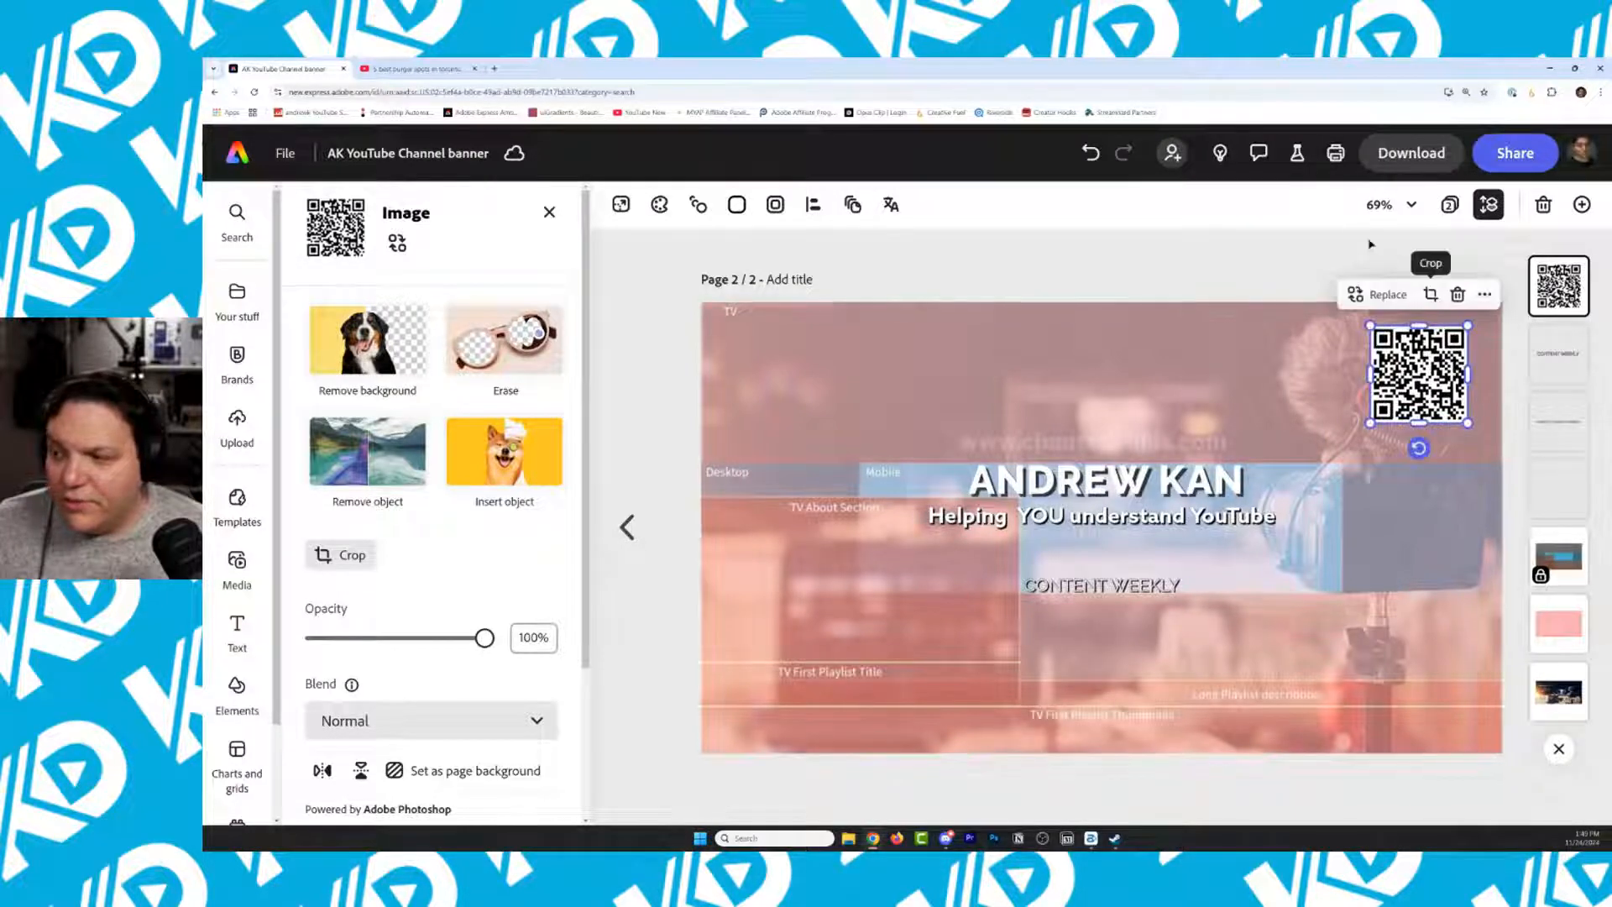
left_click(1282, 256)
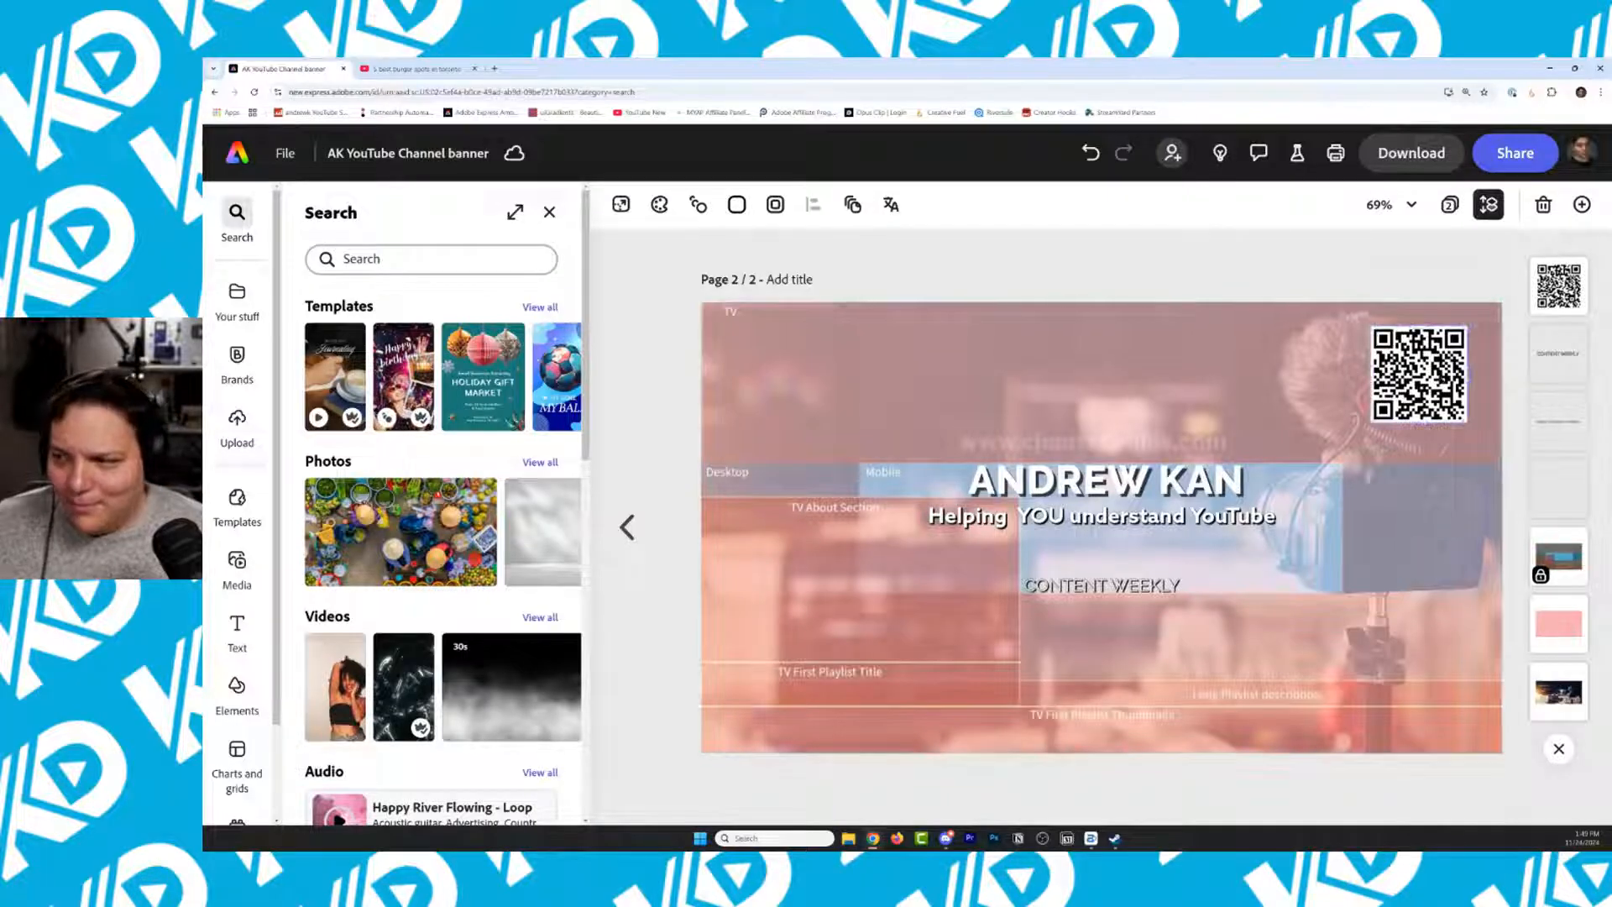
left_click(1419, 373)
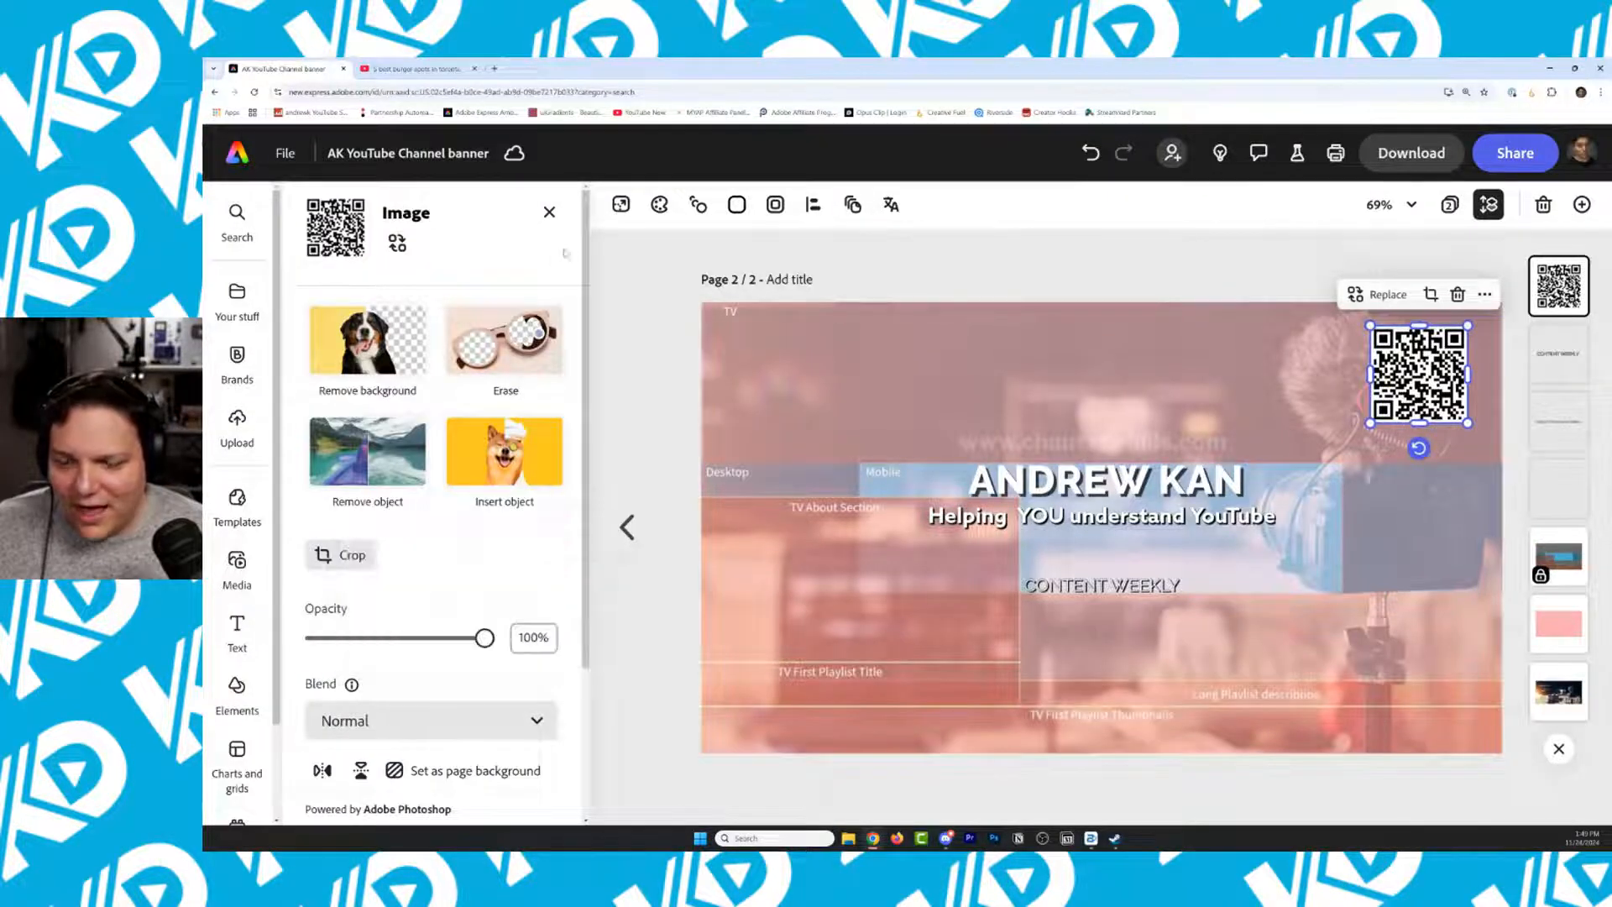
left_click(1157, 258)
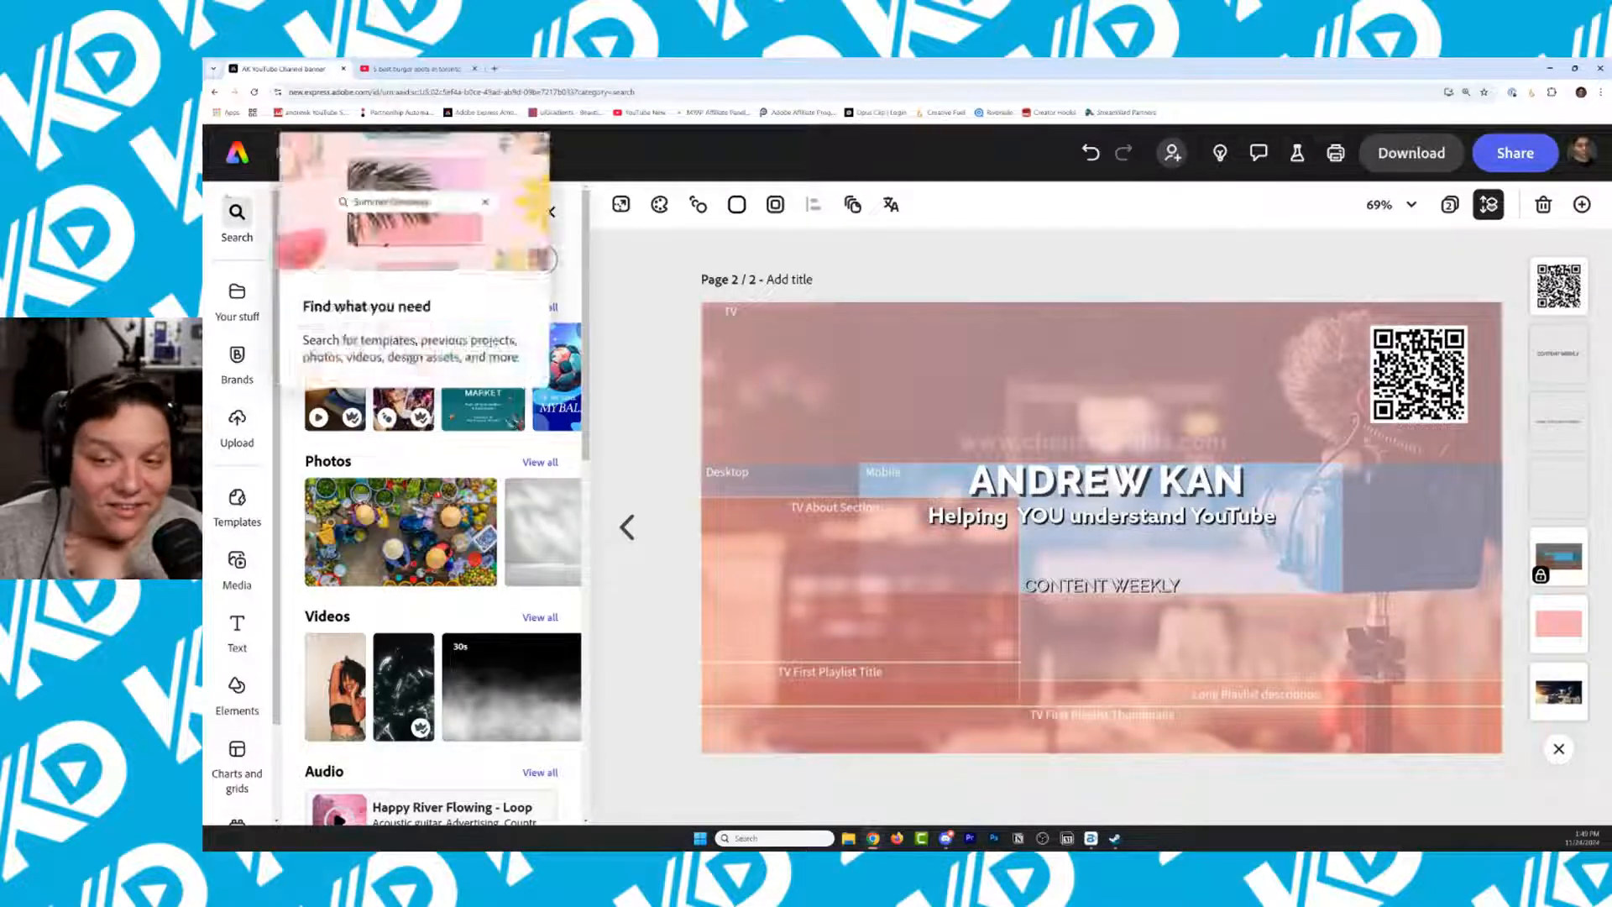
Return to the home page, open the Generate QR code tool again and enter the Discord server invite link
left_click(237, 153)
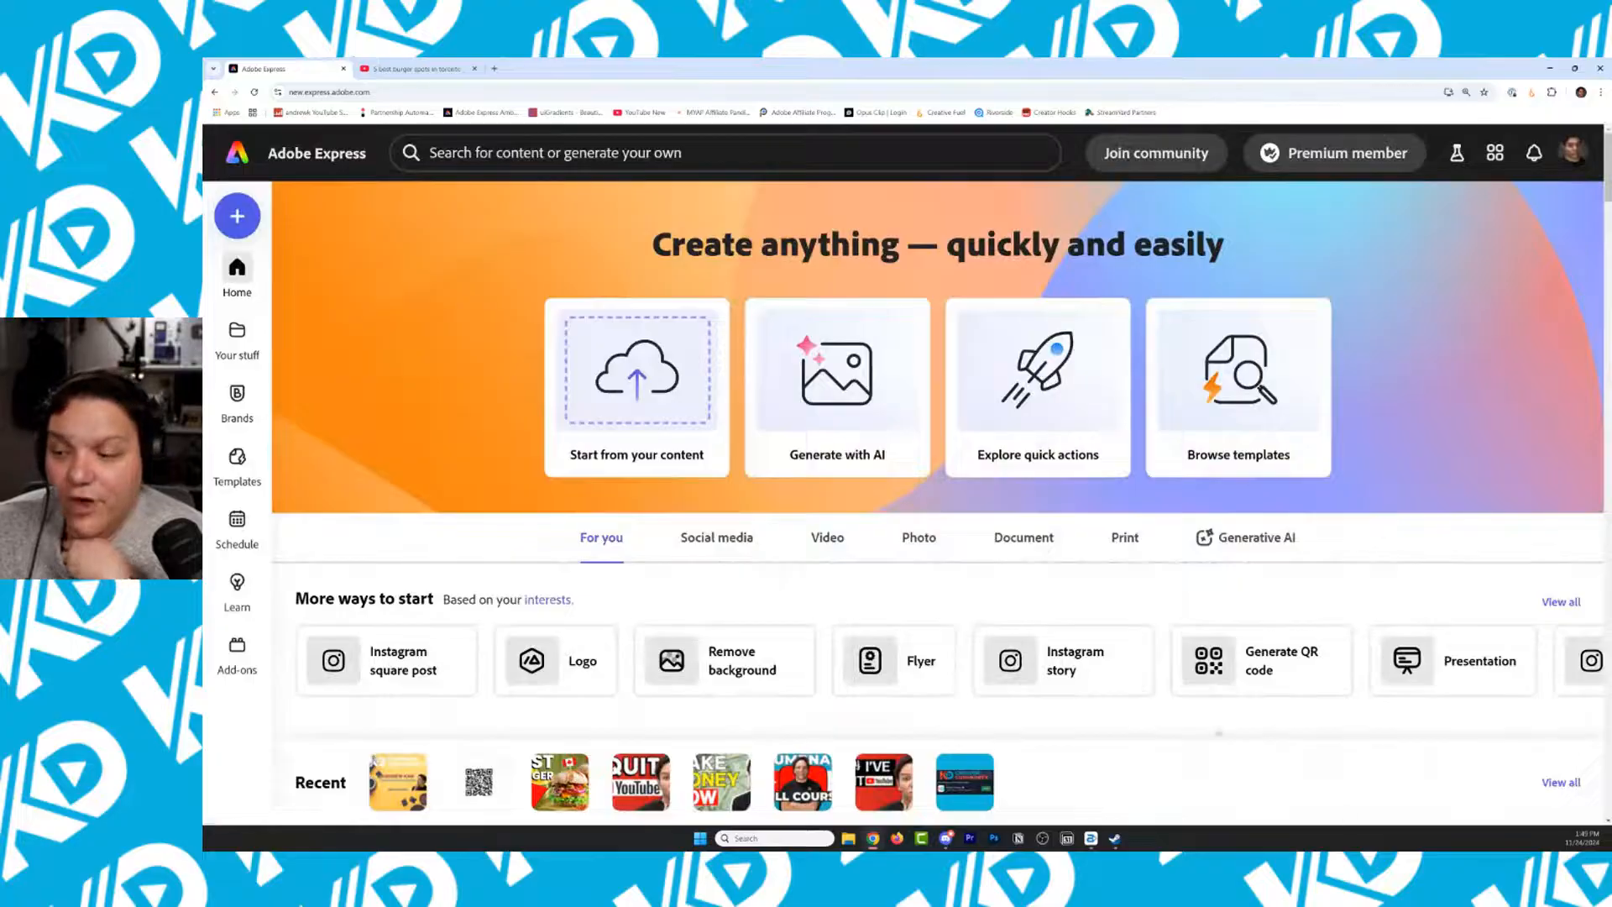
left_click(1244, 679)
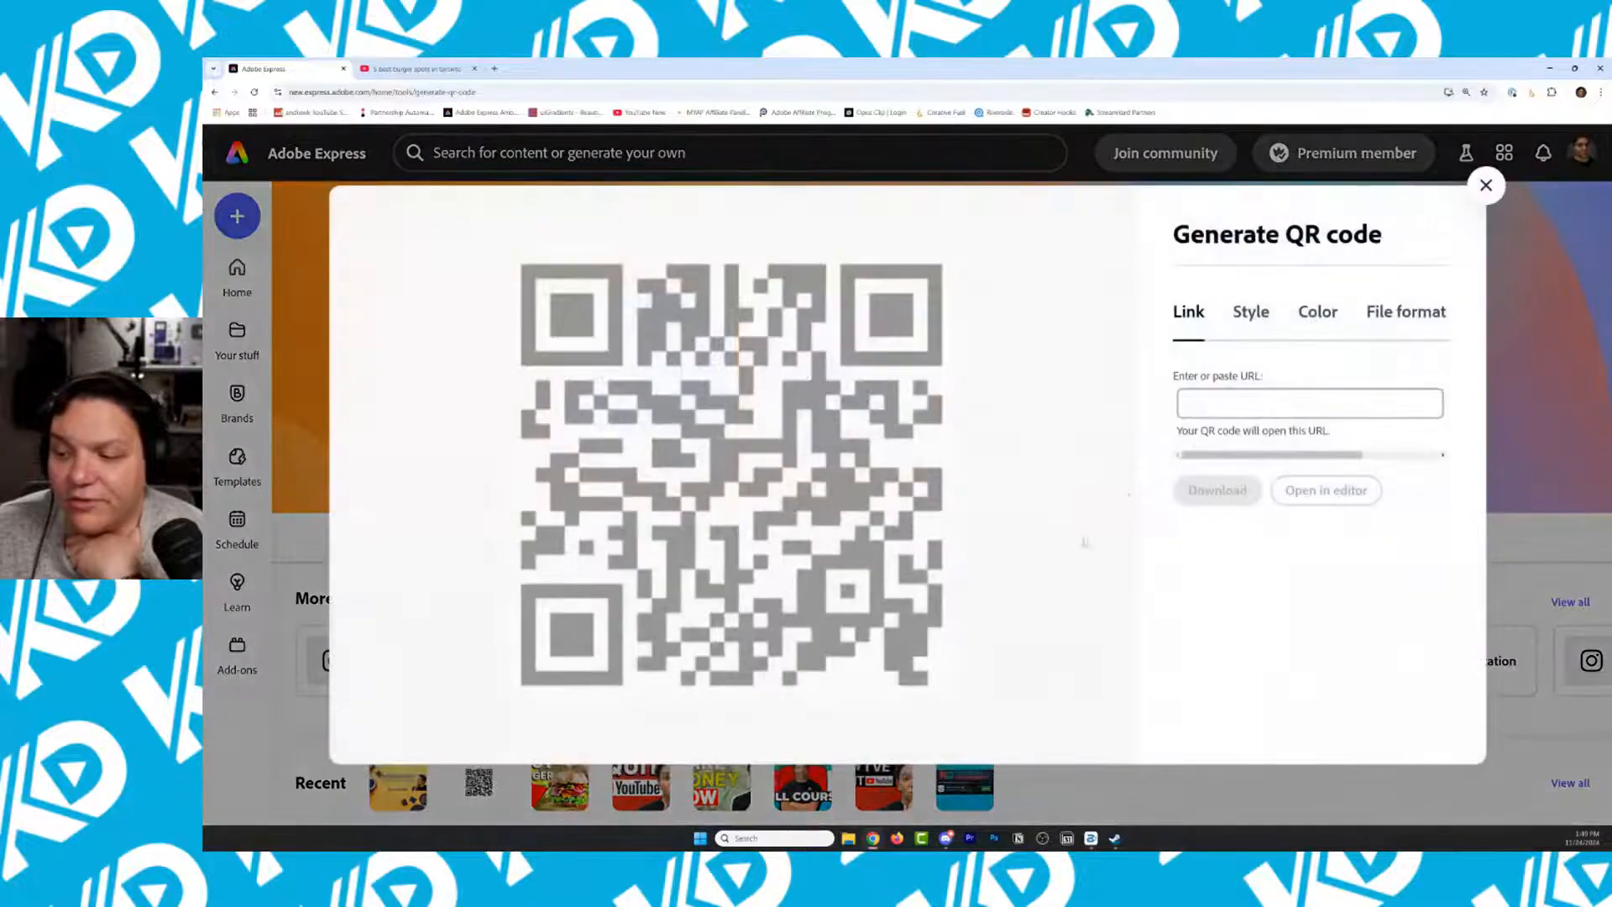
left_click(1223, 394)
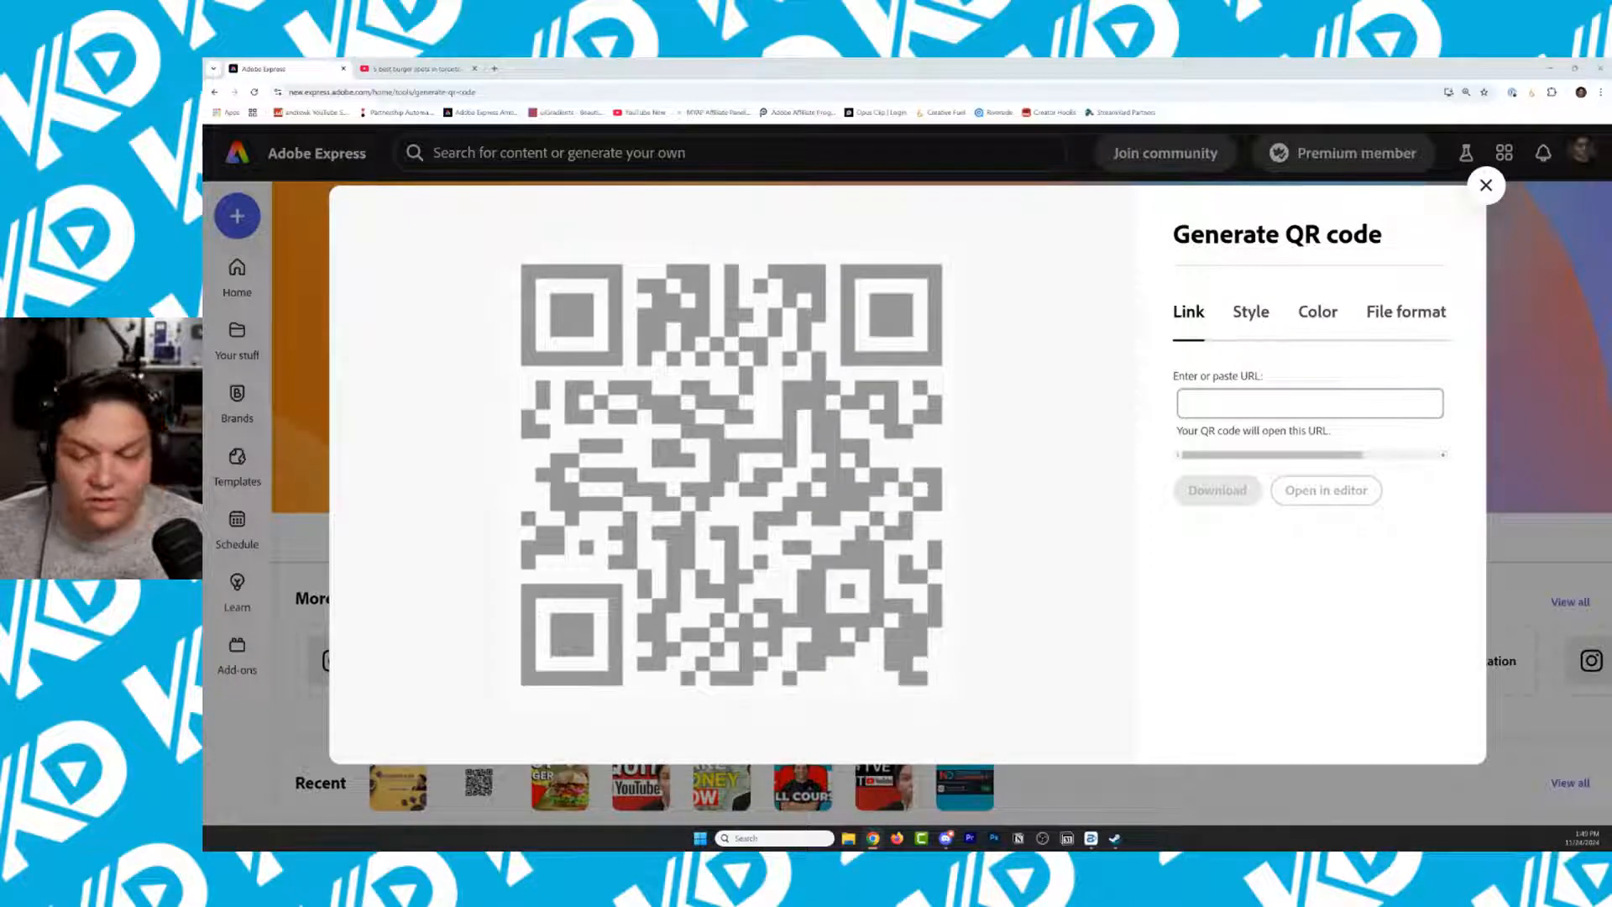
left_click(1316, 398)
type("https://discord.gg/4kKxvYTaW4")
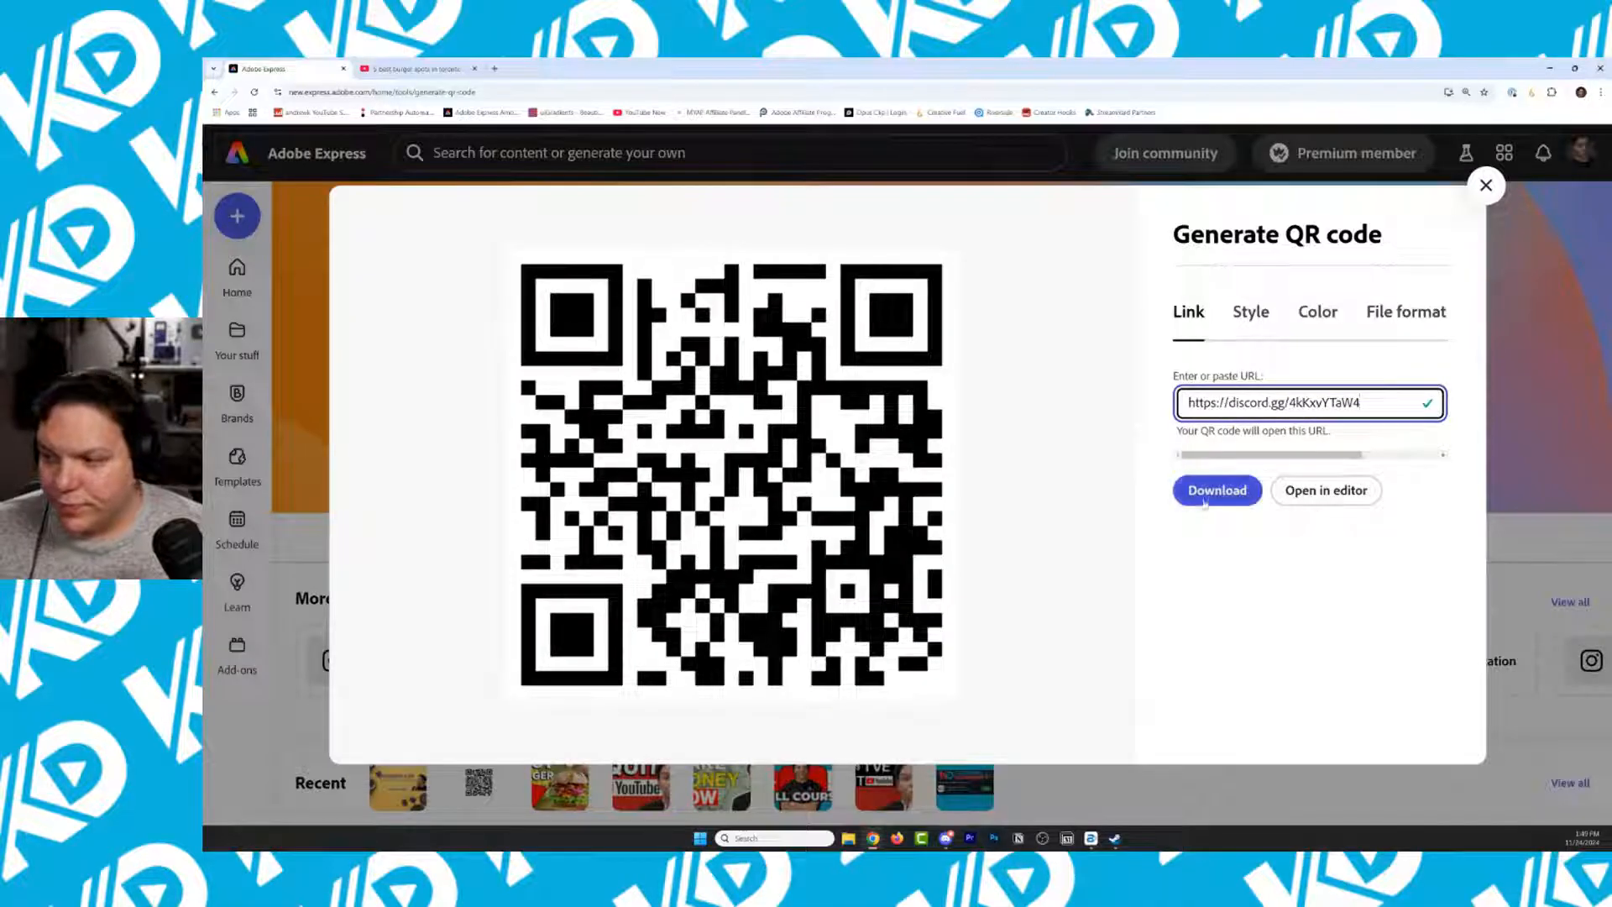
Keep PNG (Best For Images) as the file format for the Discord QR code and download it
left_click(1248, 310)
left_click(1317, 314)
key("Right")
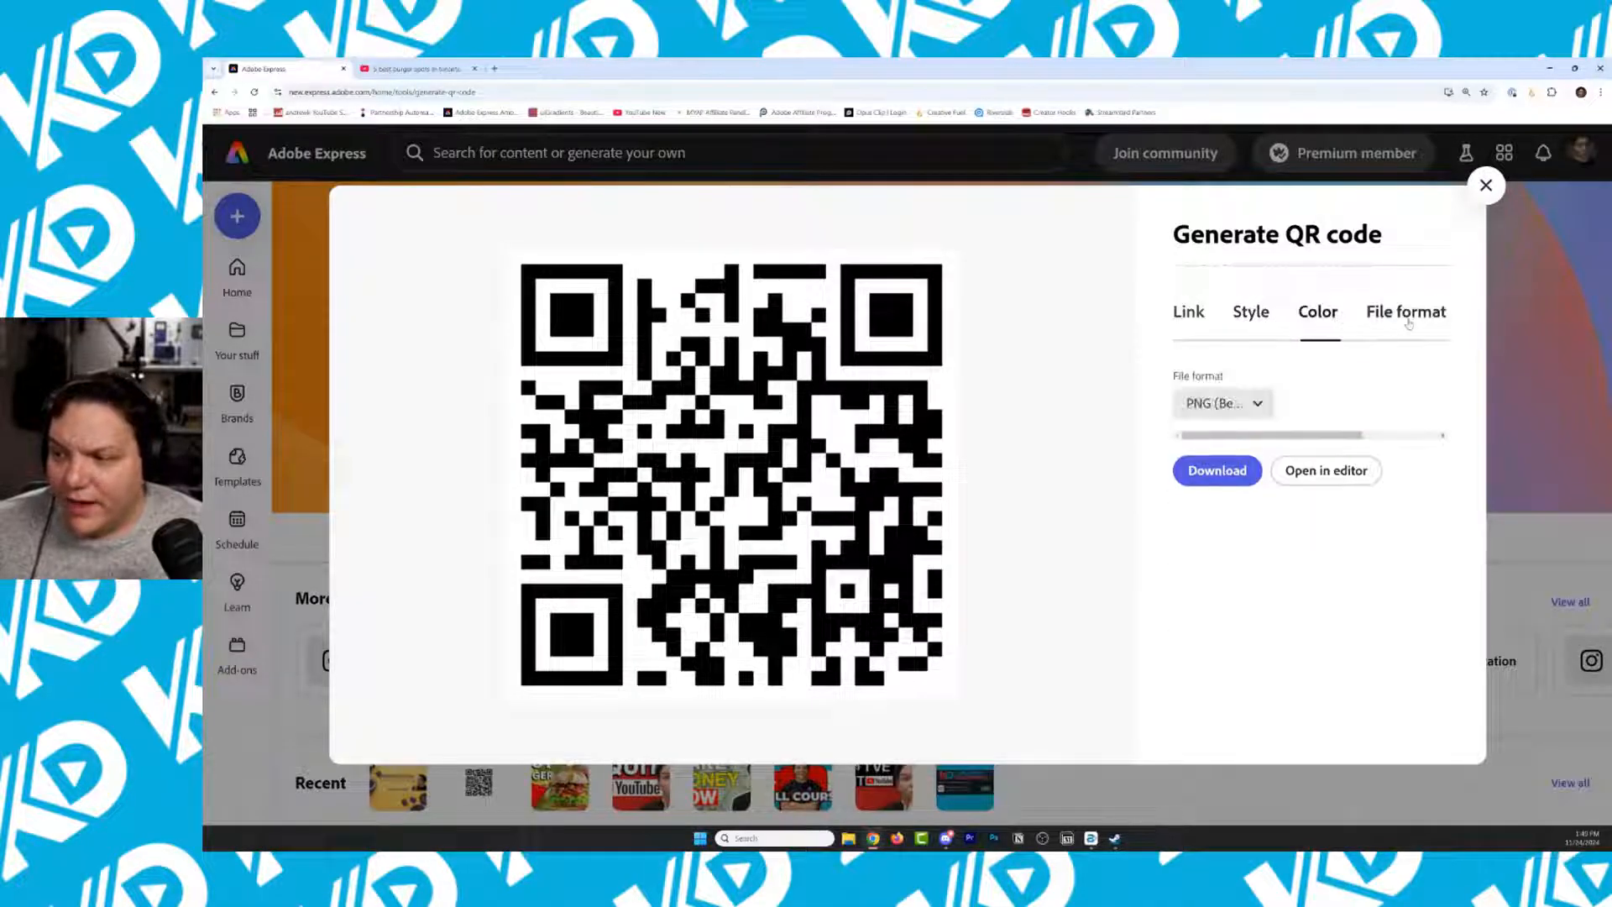
left_click(1222, 412)
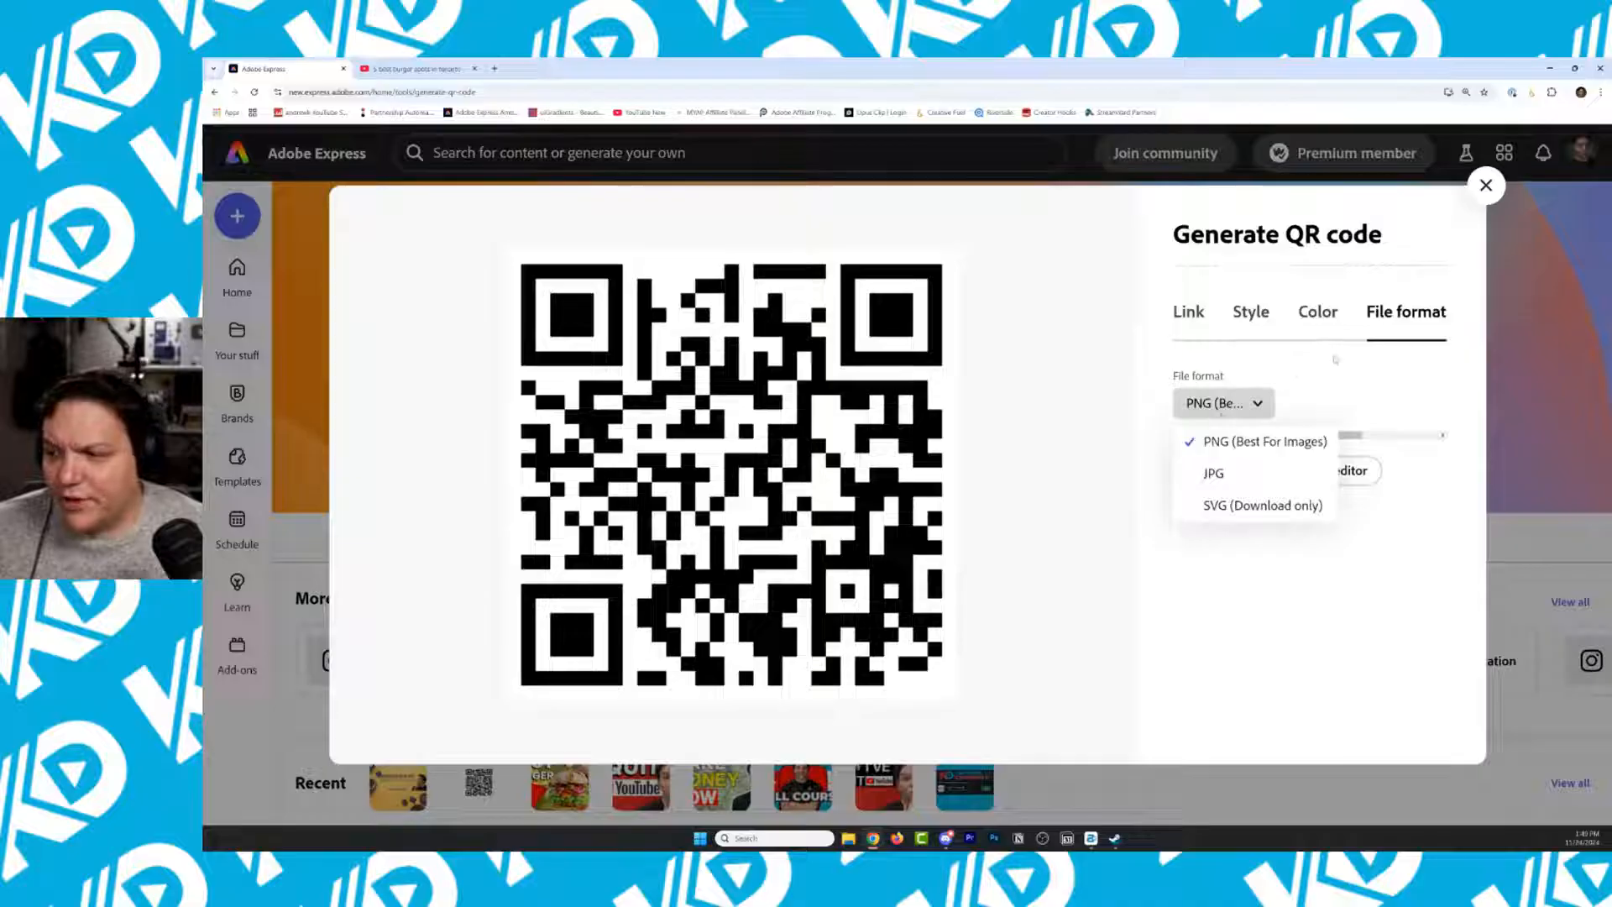
left_click(1224, 441)
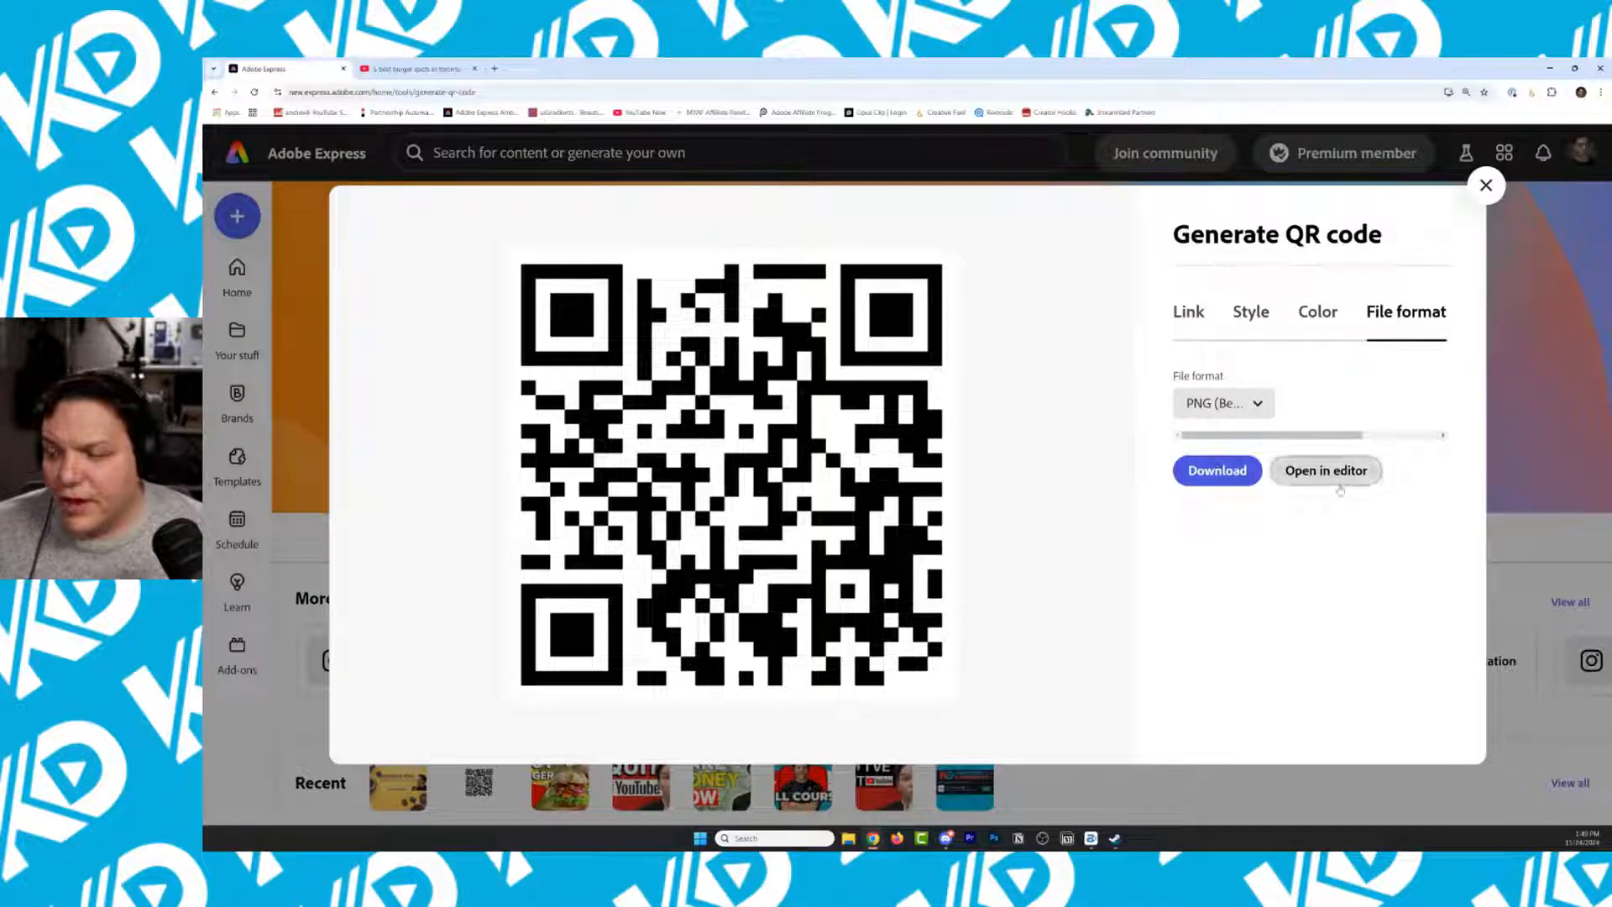
left_click(1218, 471)
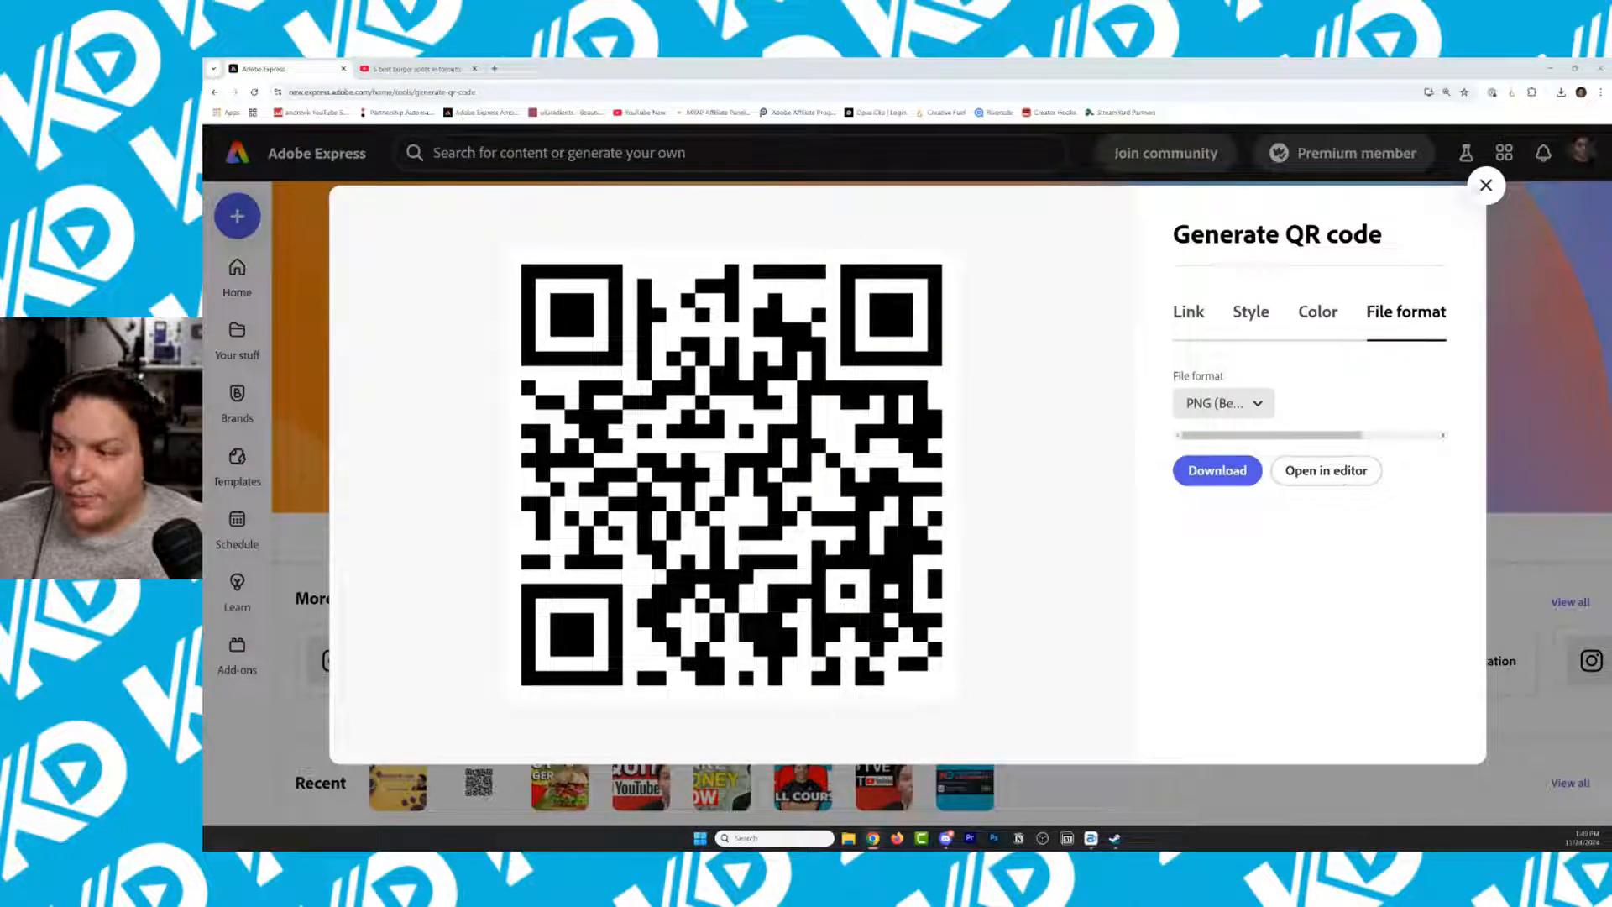
Close the QR code generator, reopen the AK YouTube Channel banner and select the QR code on page 2
left_click(1485, 185)
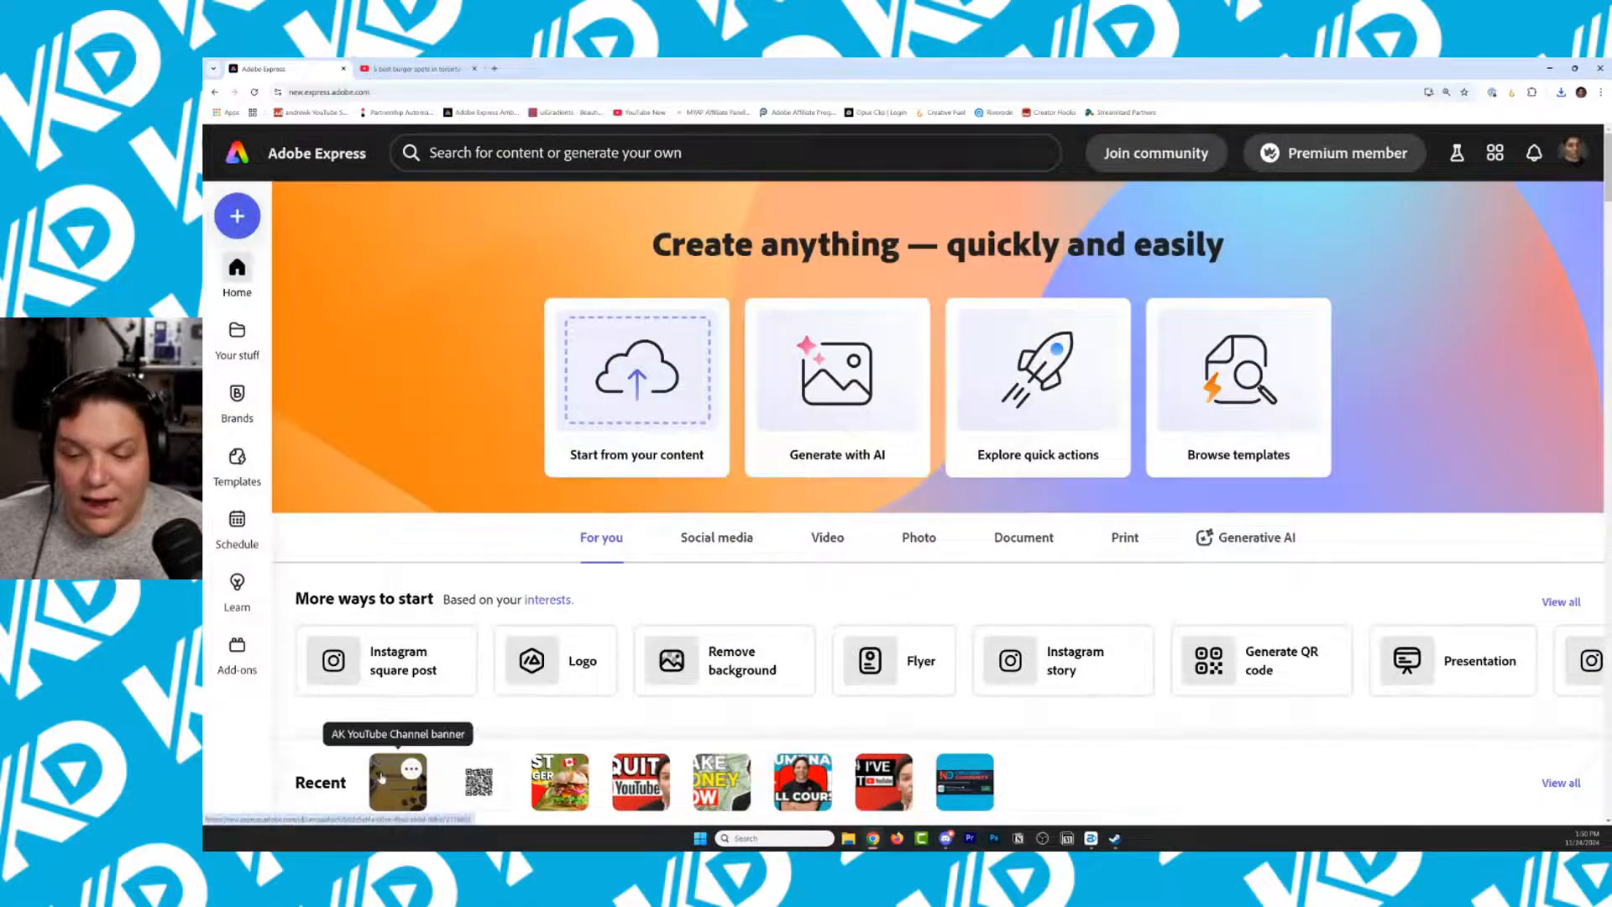
left_click(382, 776)
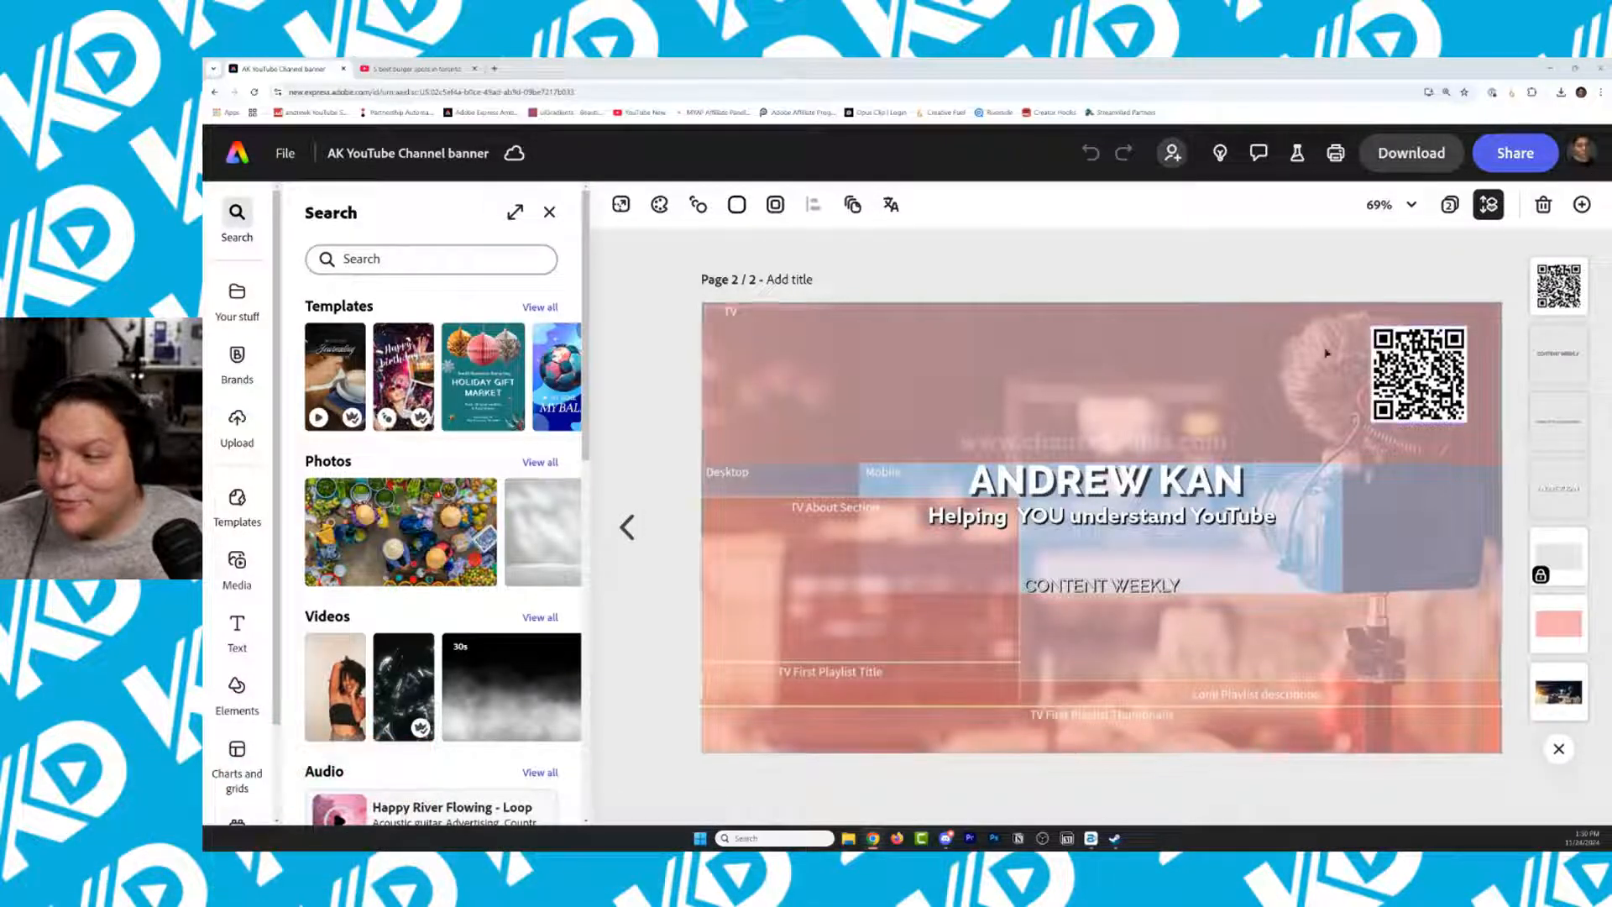
left_click(1419, 373)
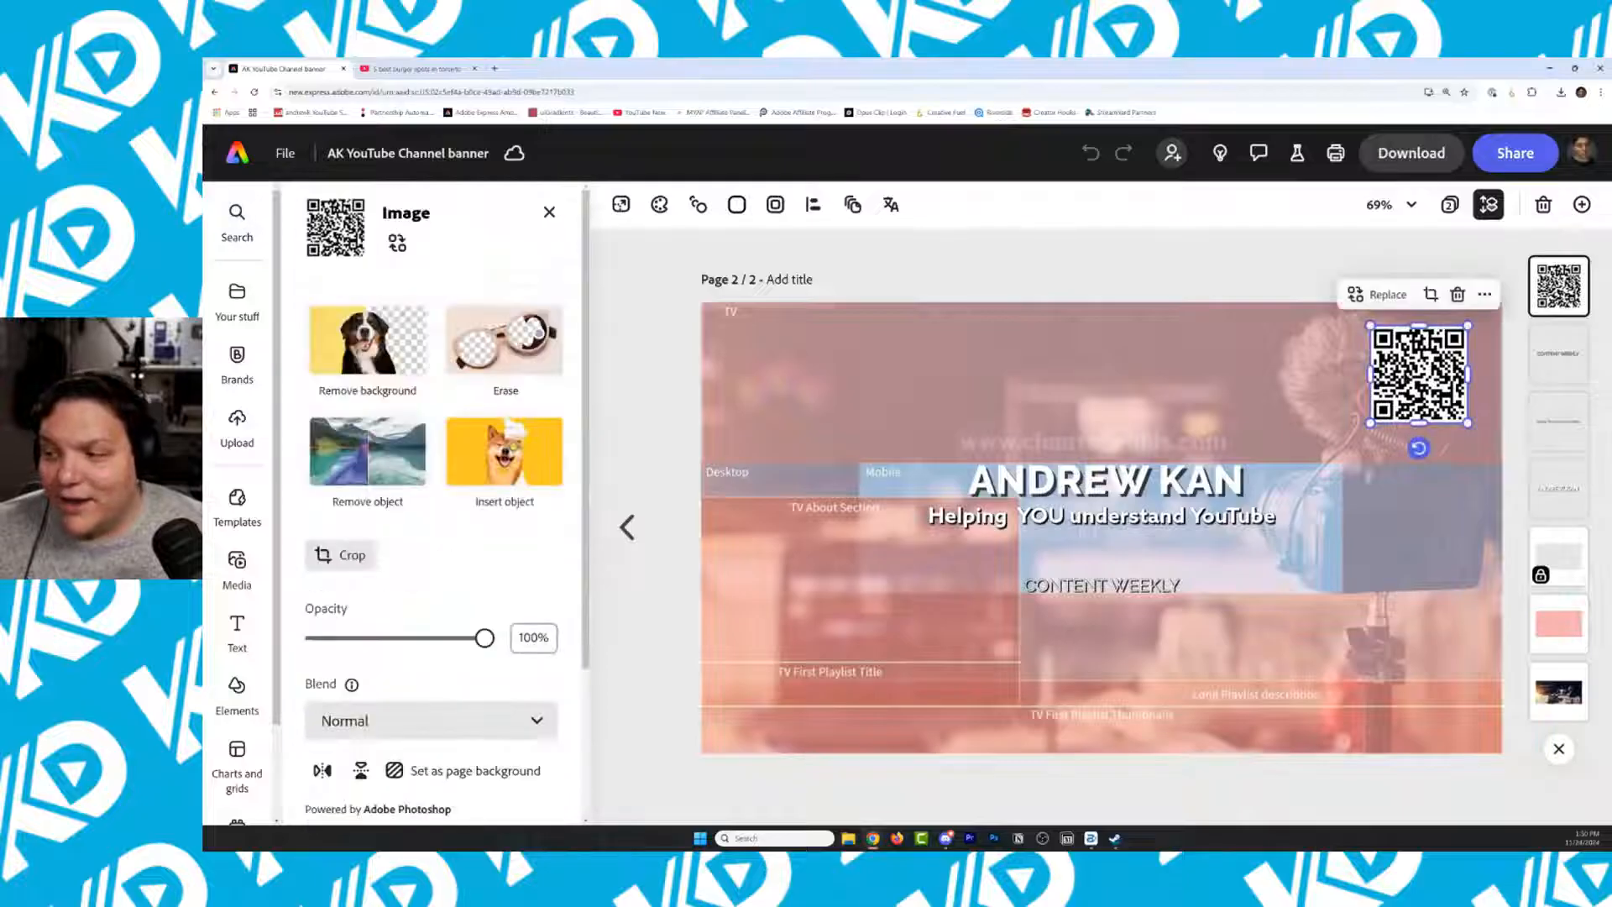
Replace the QR code on page 2 with the downloaded Discord QR code image from the device
left_click(1378, 294)
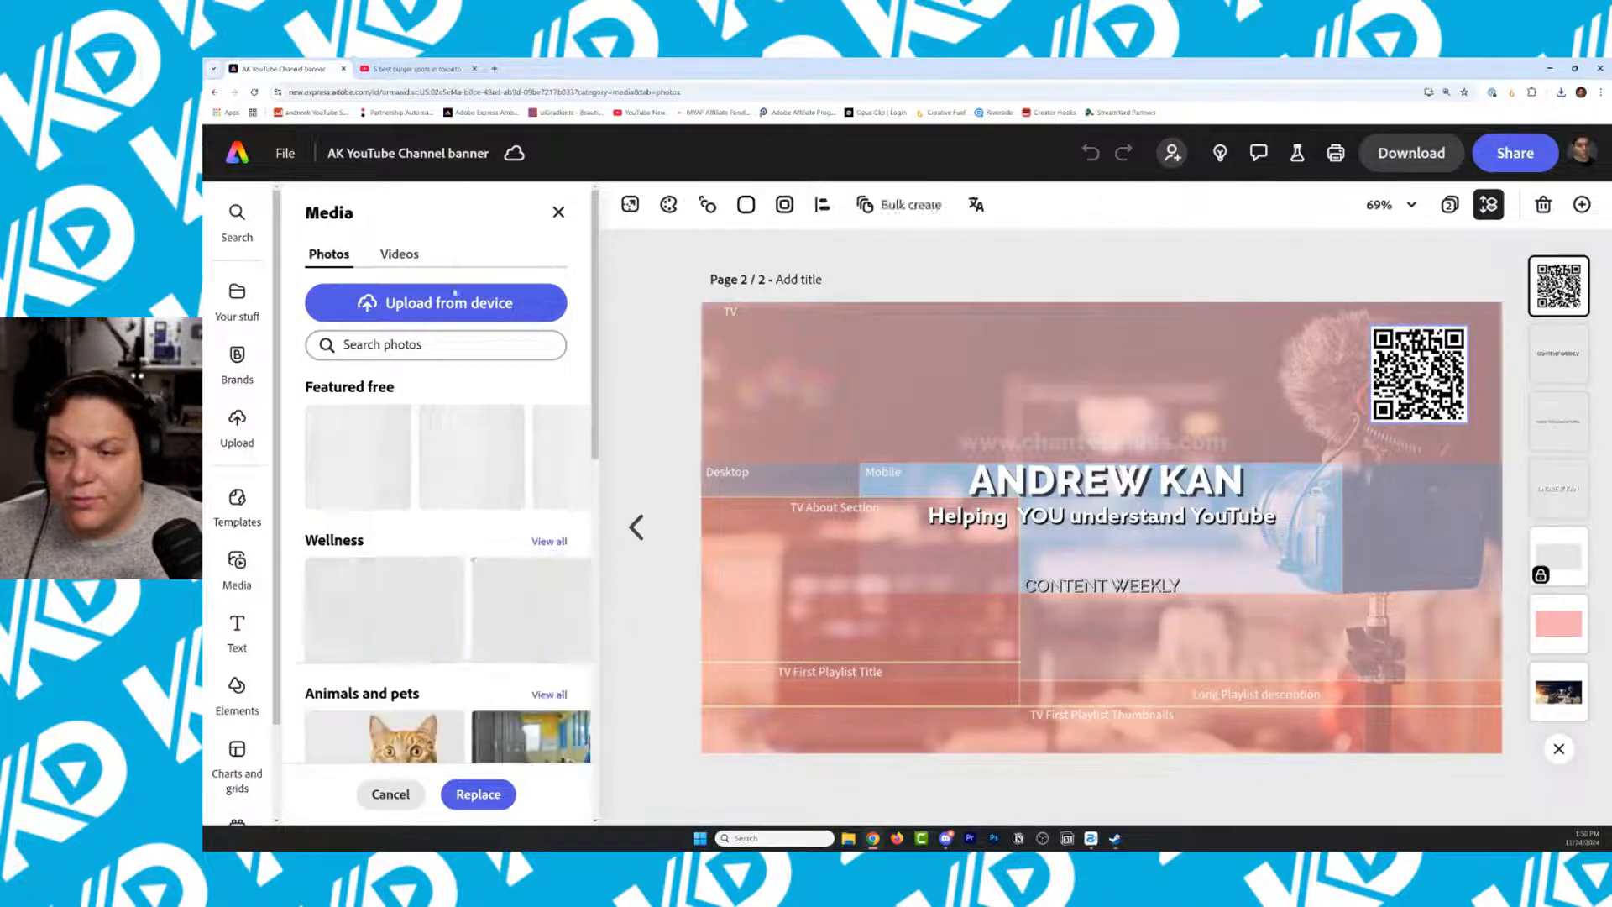
left_click(451, 303)
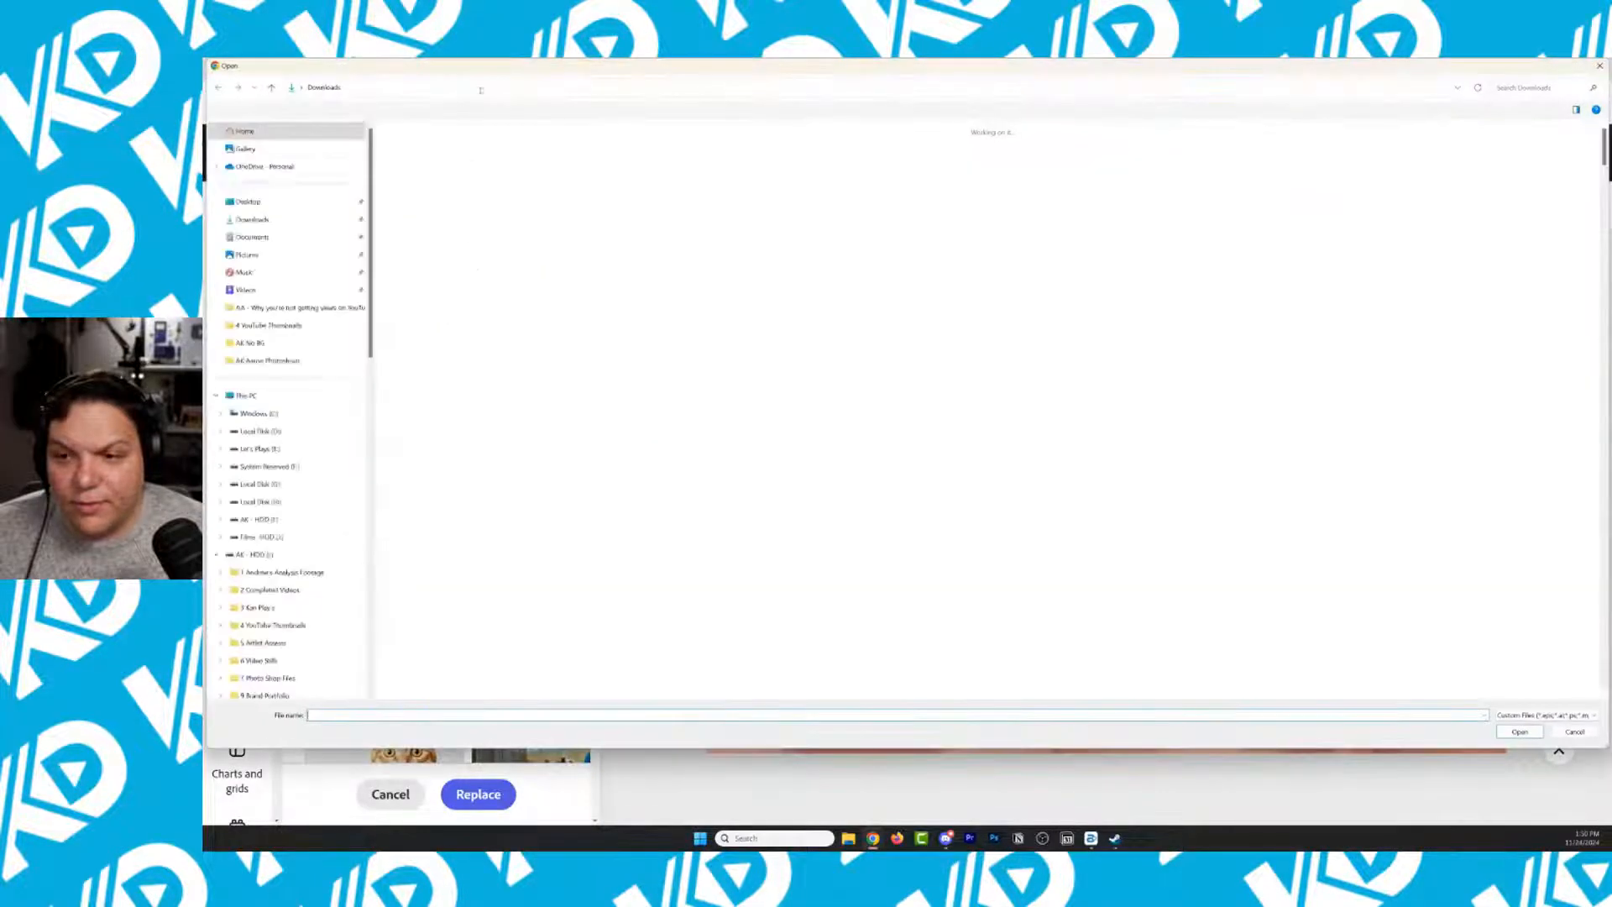
key("Return")
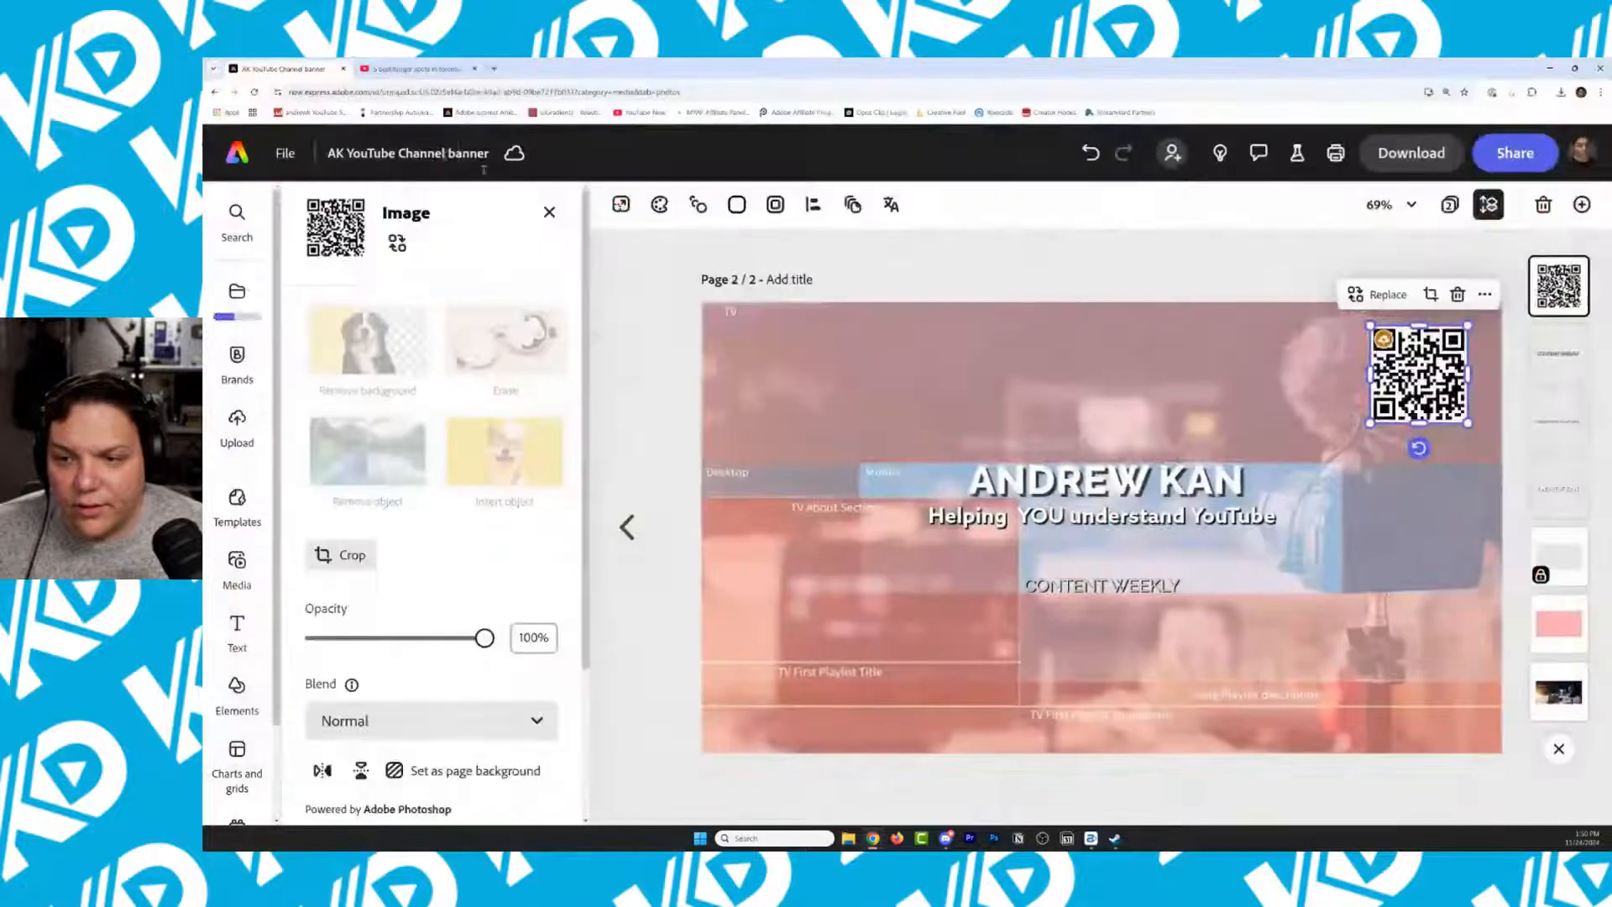
left_click(1234, 236)
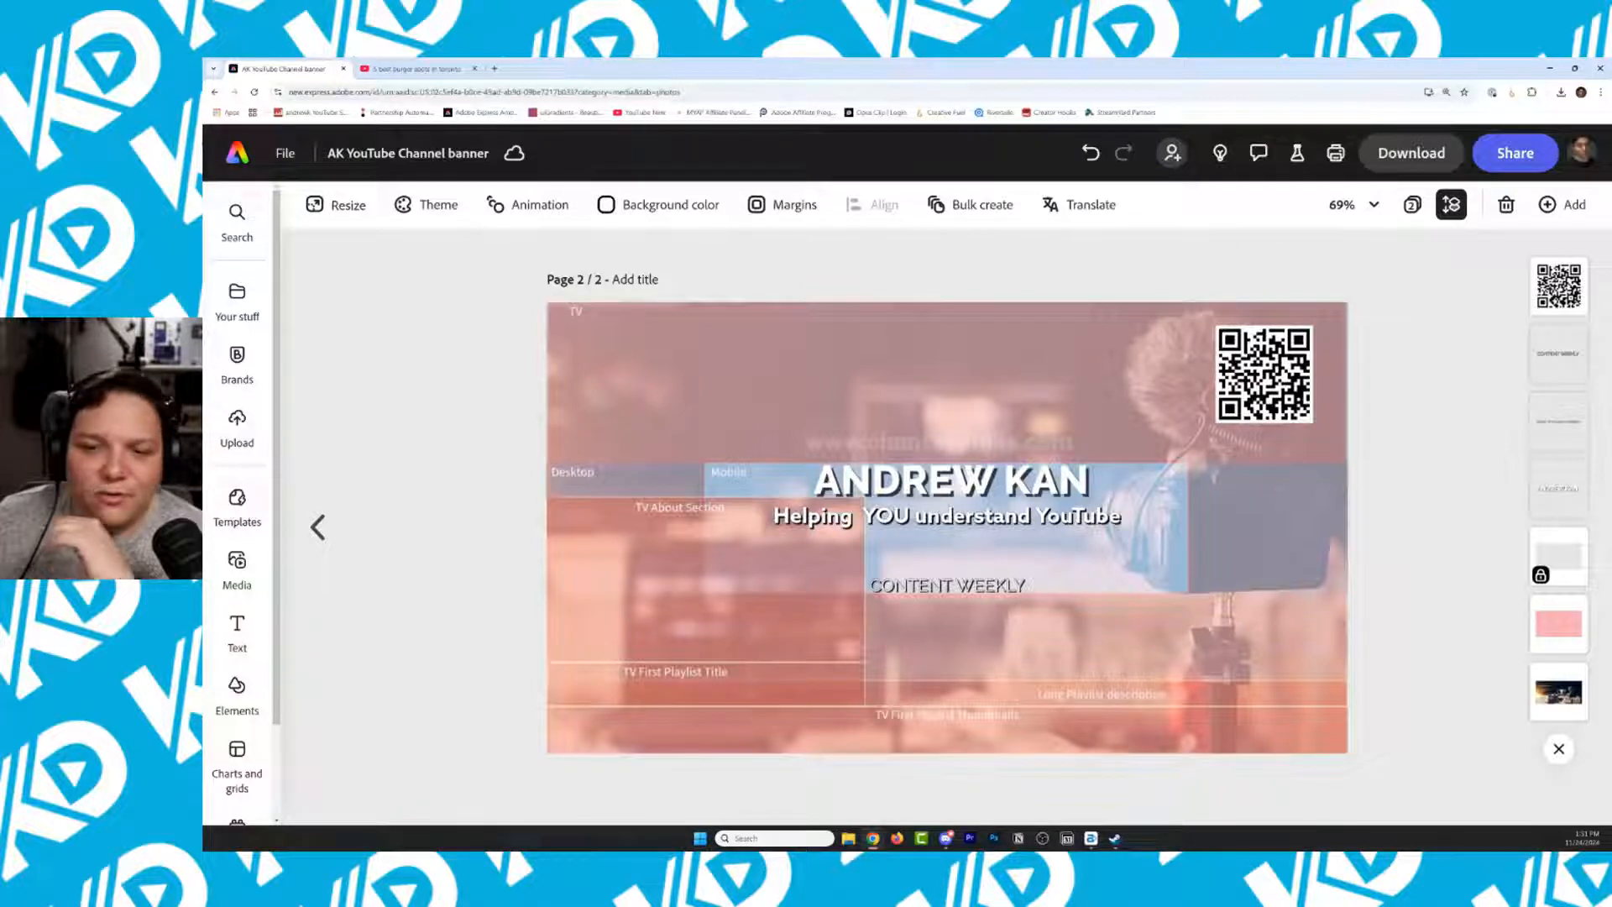
Add the white KD Creator Community logo from the brand's logos, enlarge it and place it above the name, beside the QR code
left_click(237, 361)
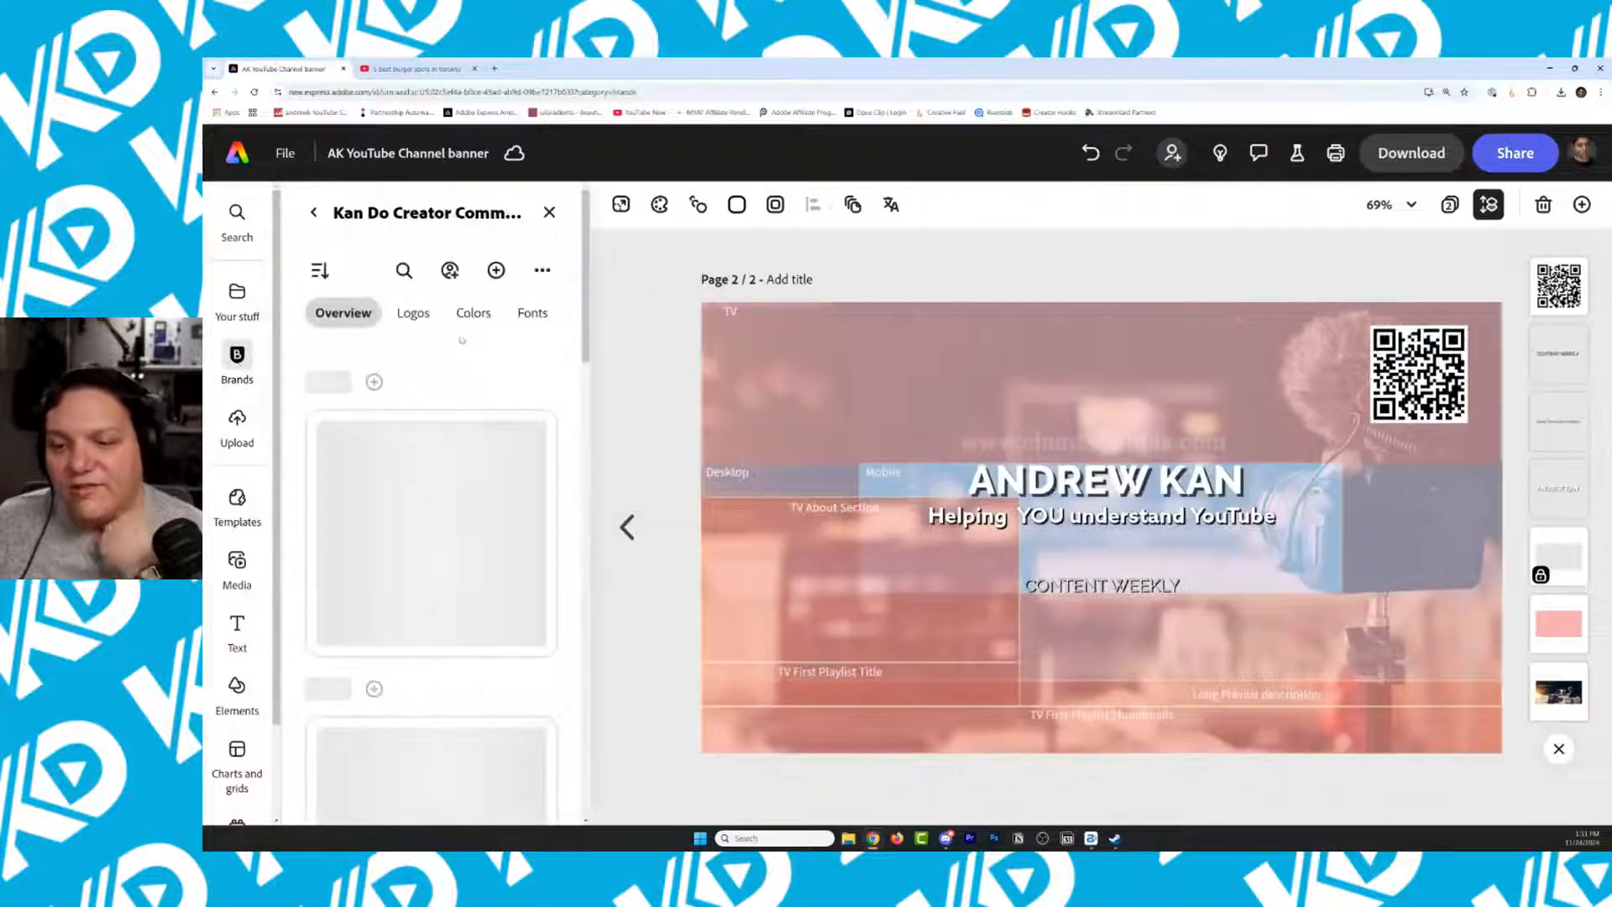
left_click(413, 344)
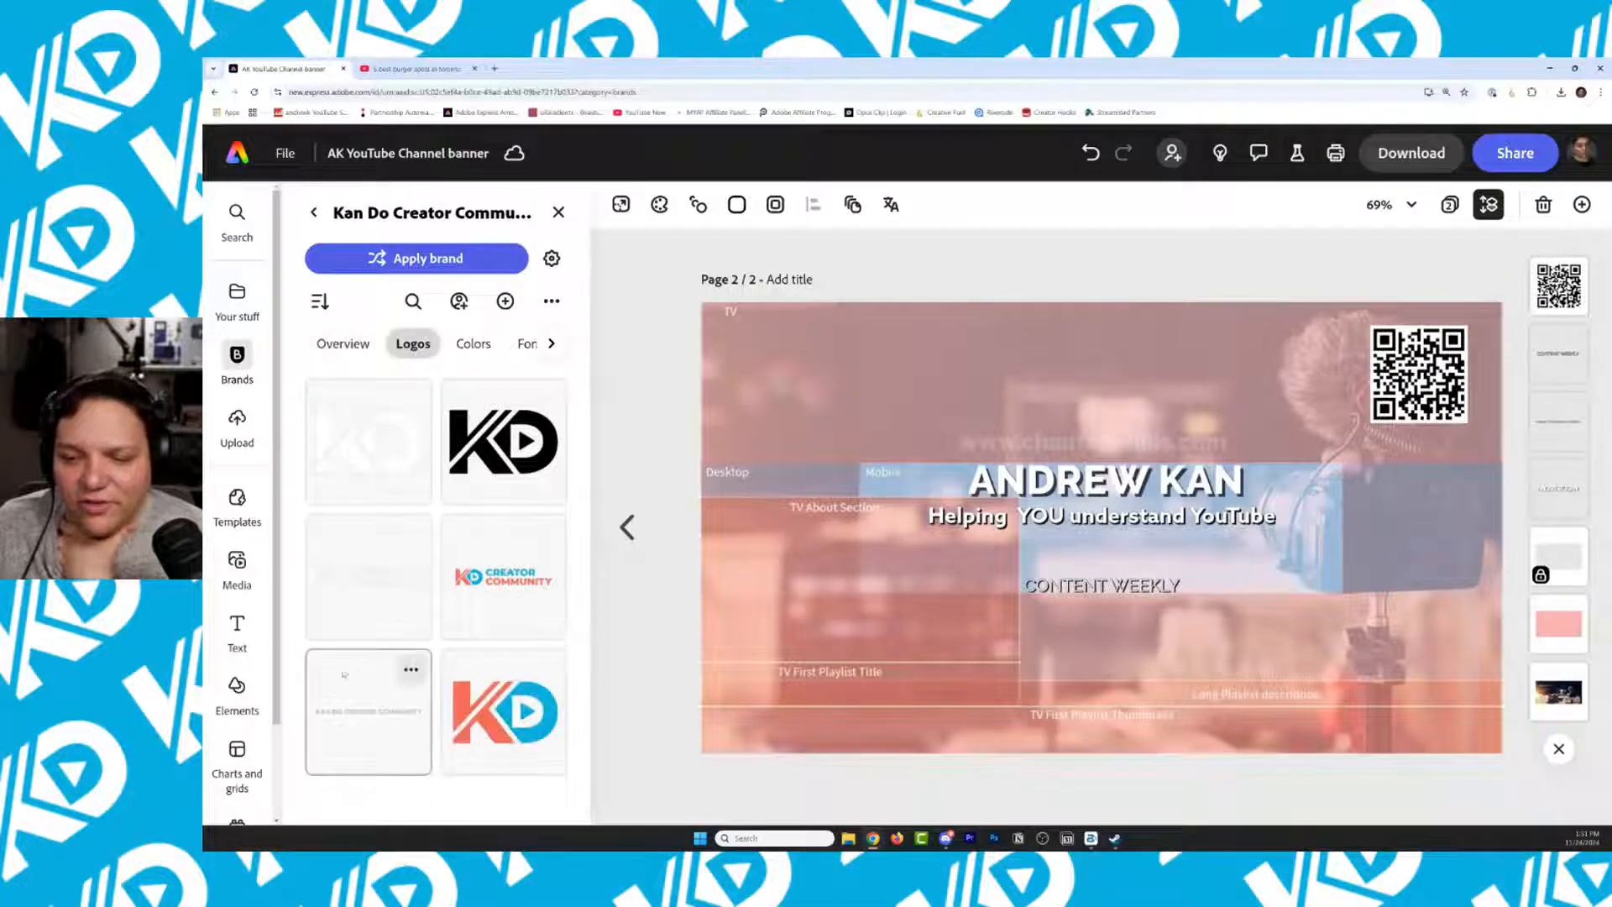
left_click(363, 575)
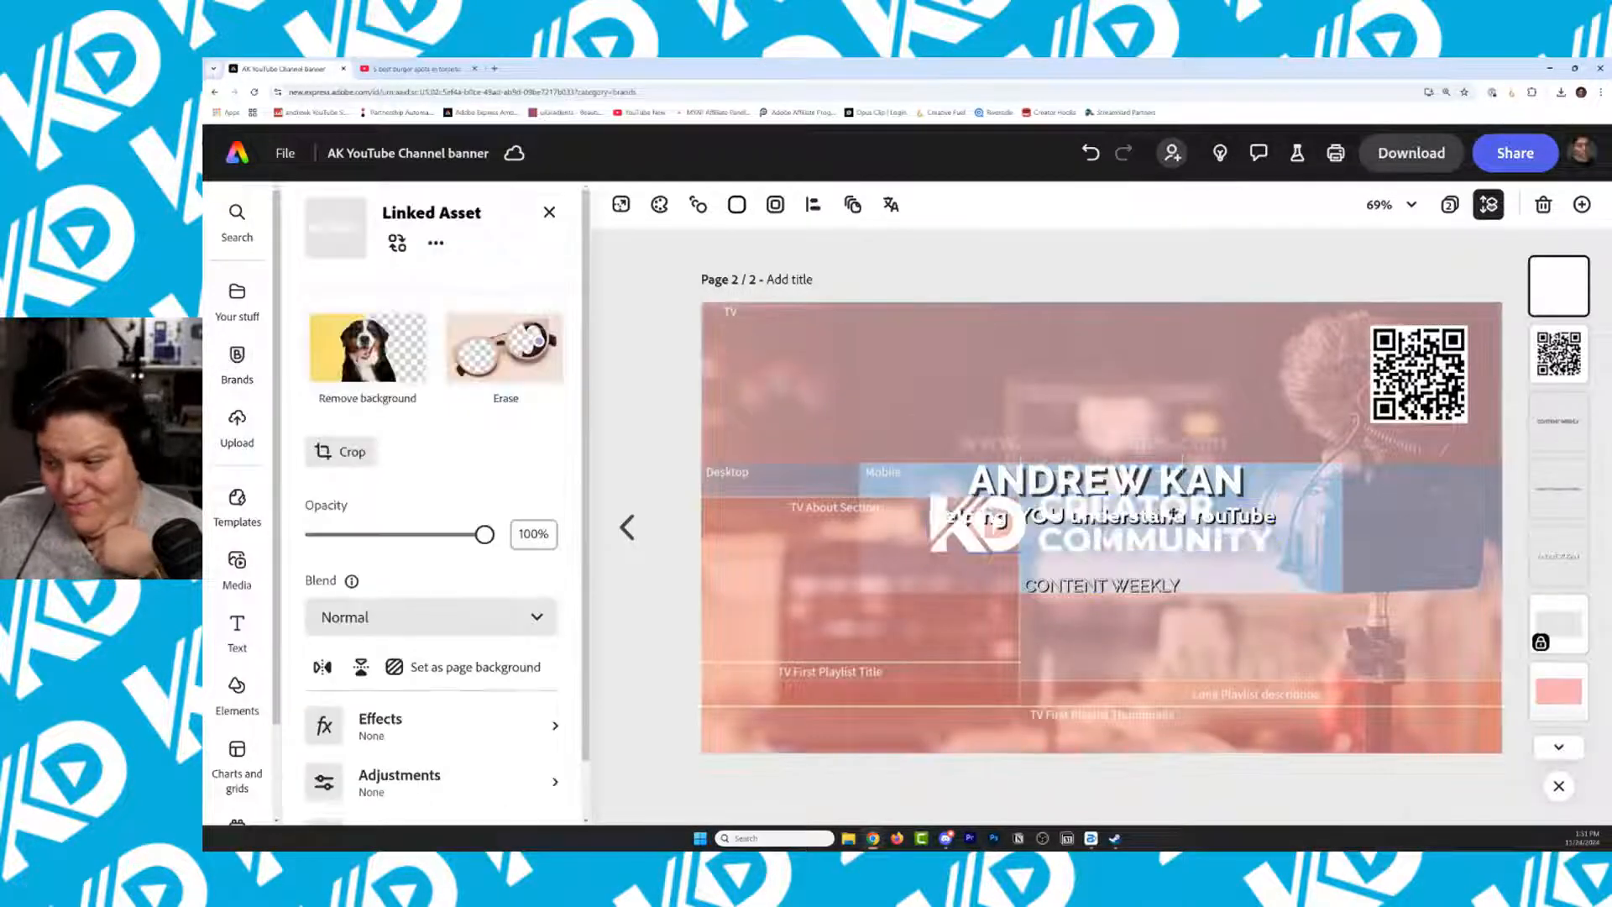
left_click_drag(1192, 550, 1284, 412)
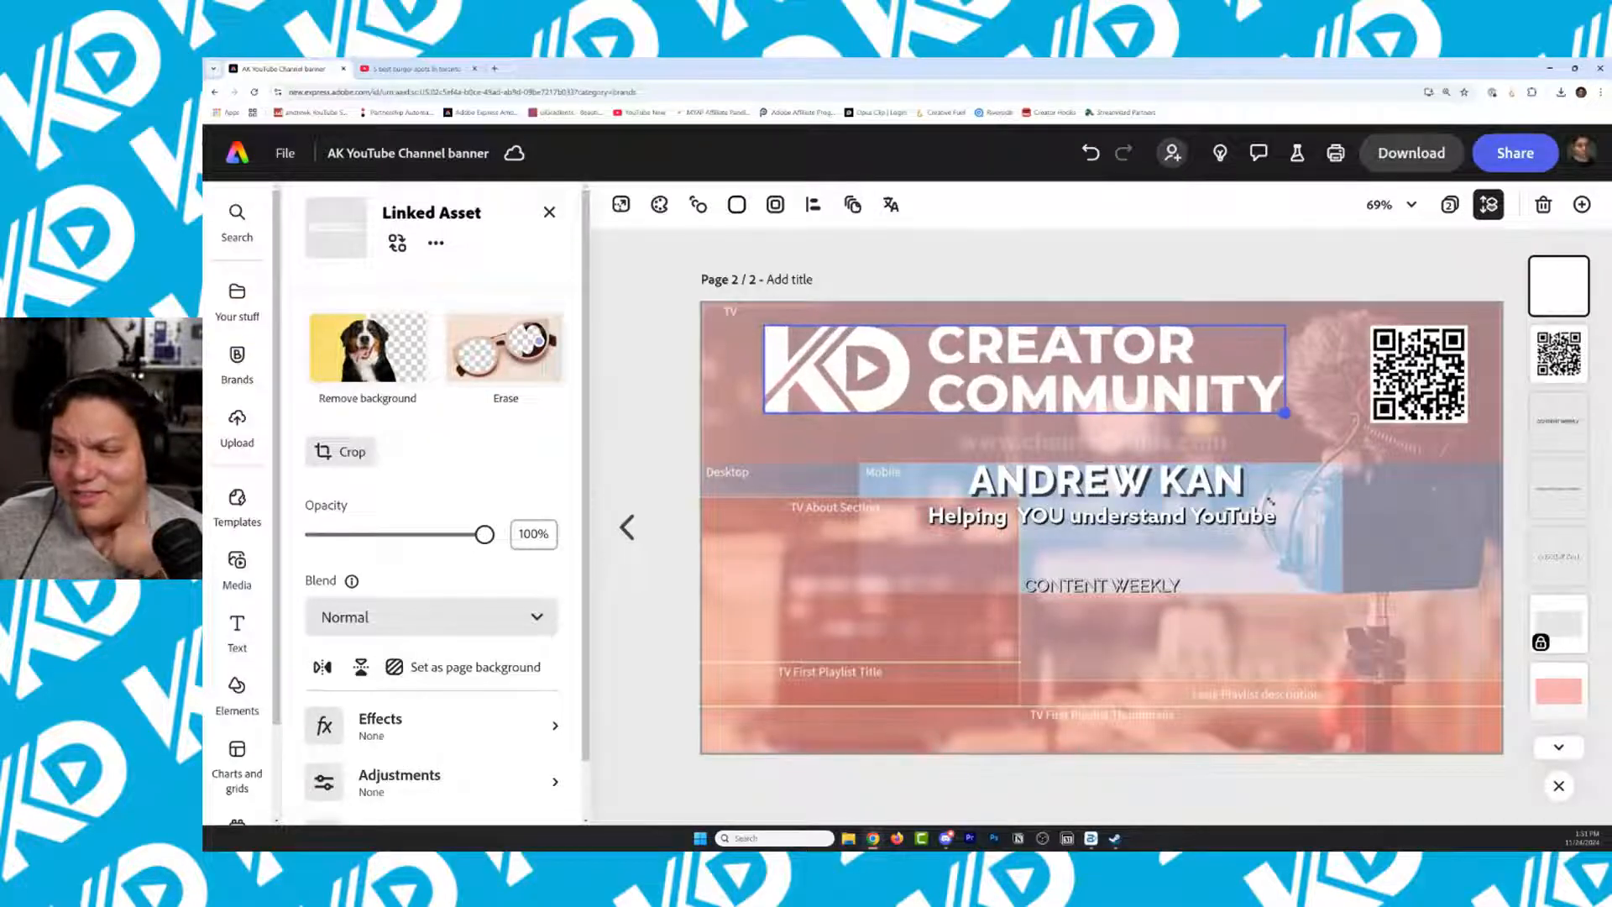
left_click_drag(940, 370, 991, 374)
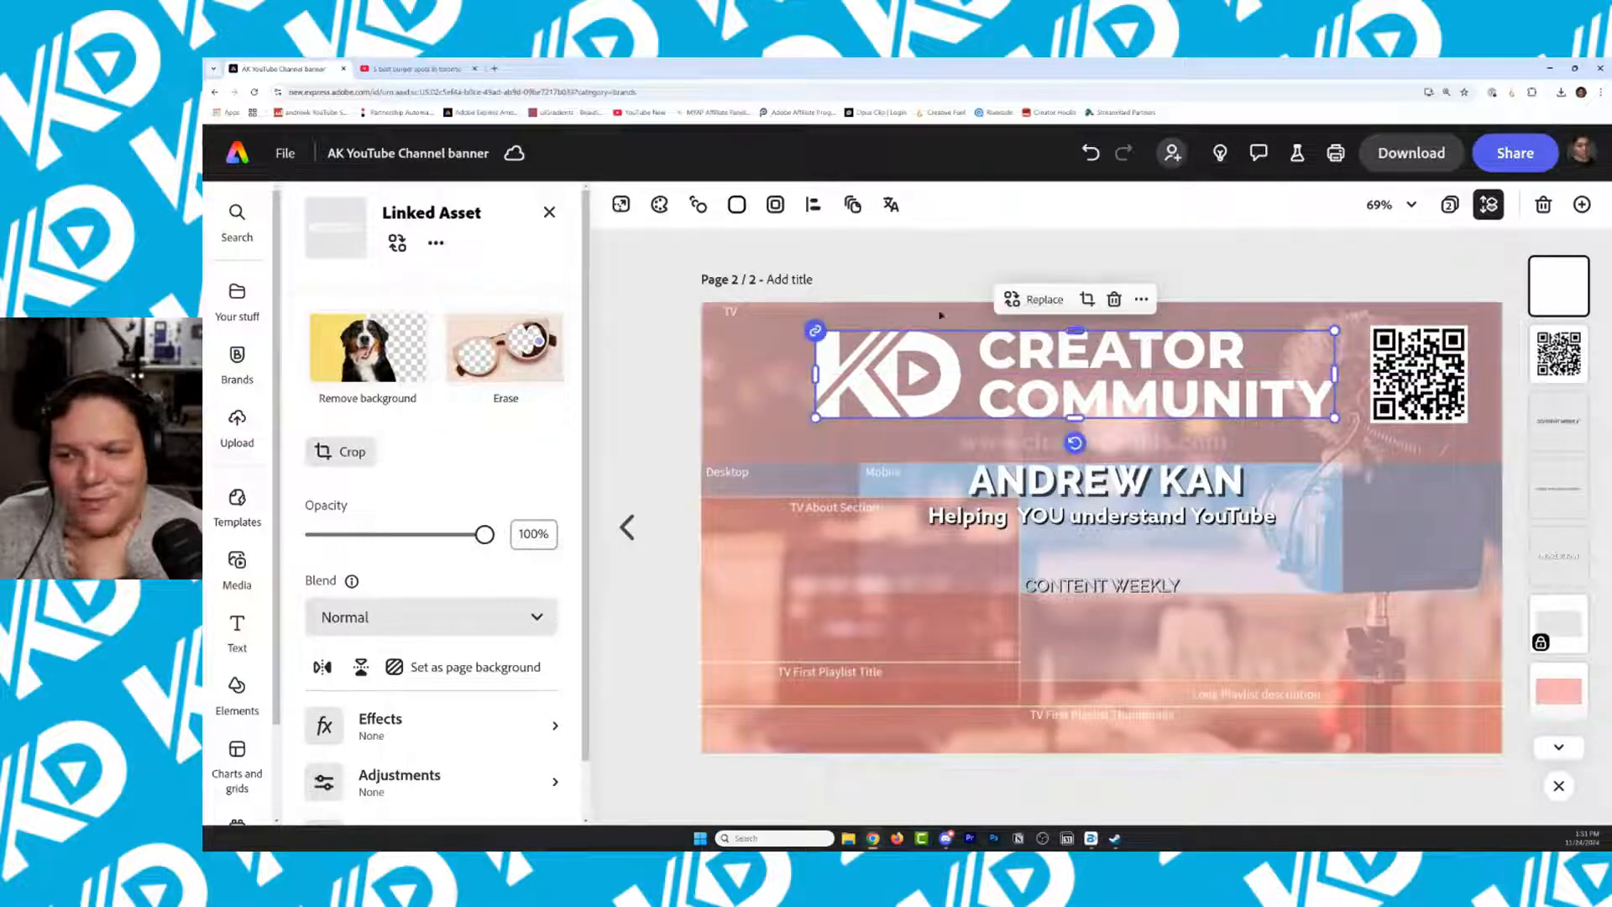
Center the KD Creator Community logo horizontally on the page and close the brand assets
left_click(813, 204)
left_click(941, 330)
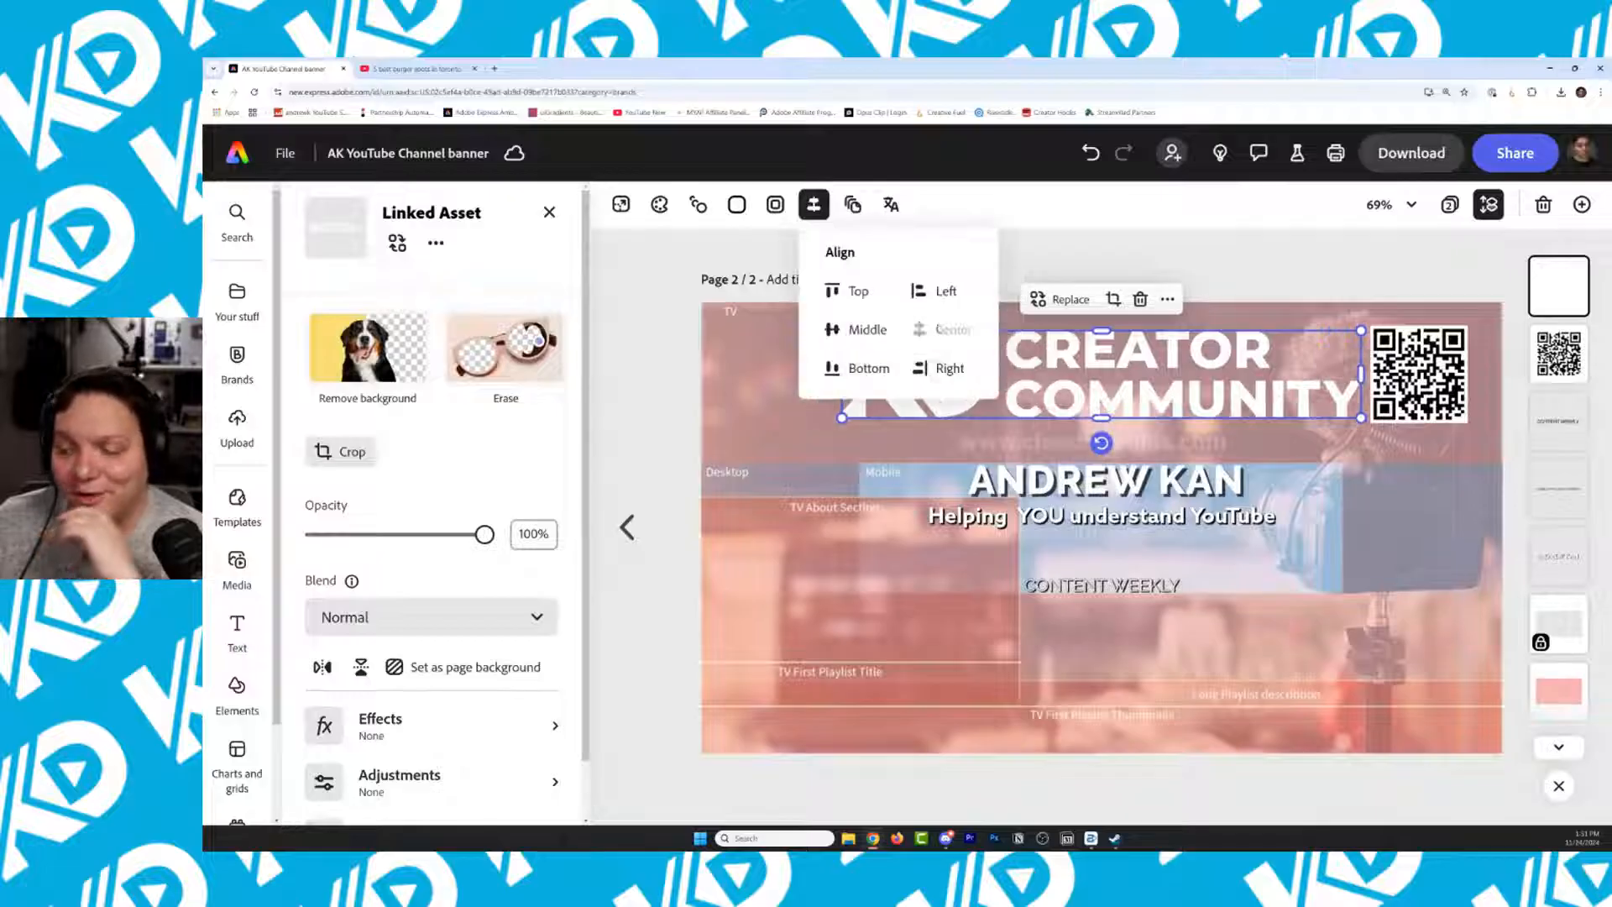
left_click(1325, 257)
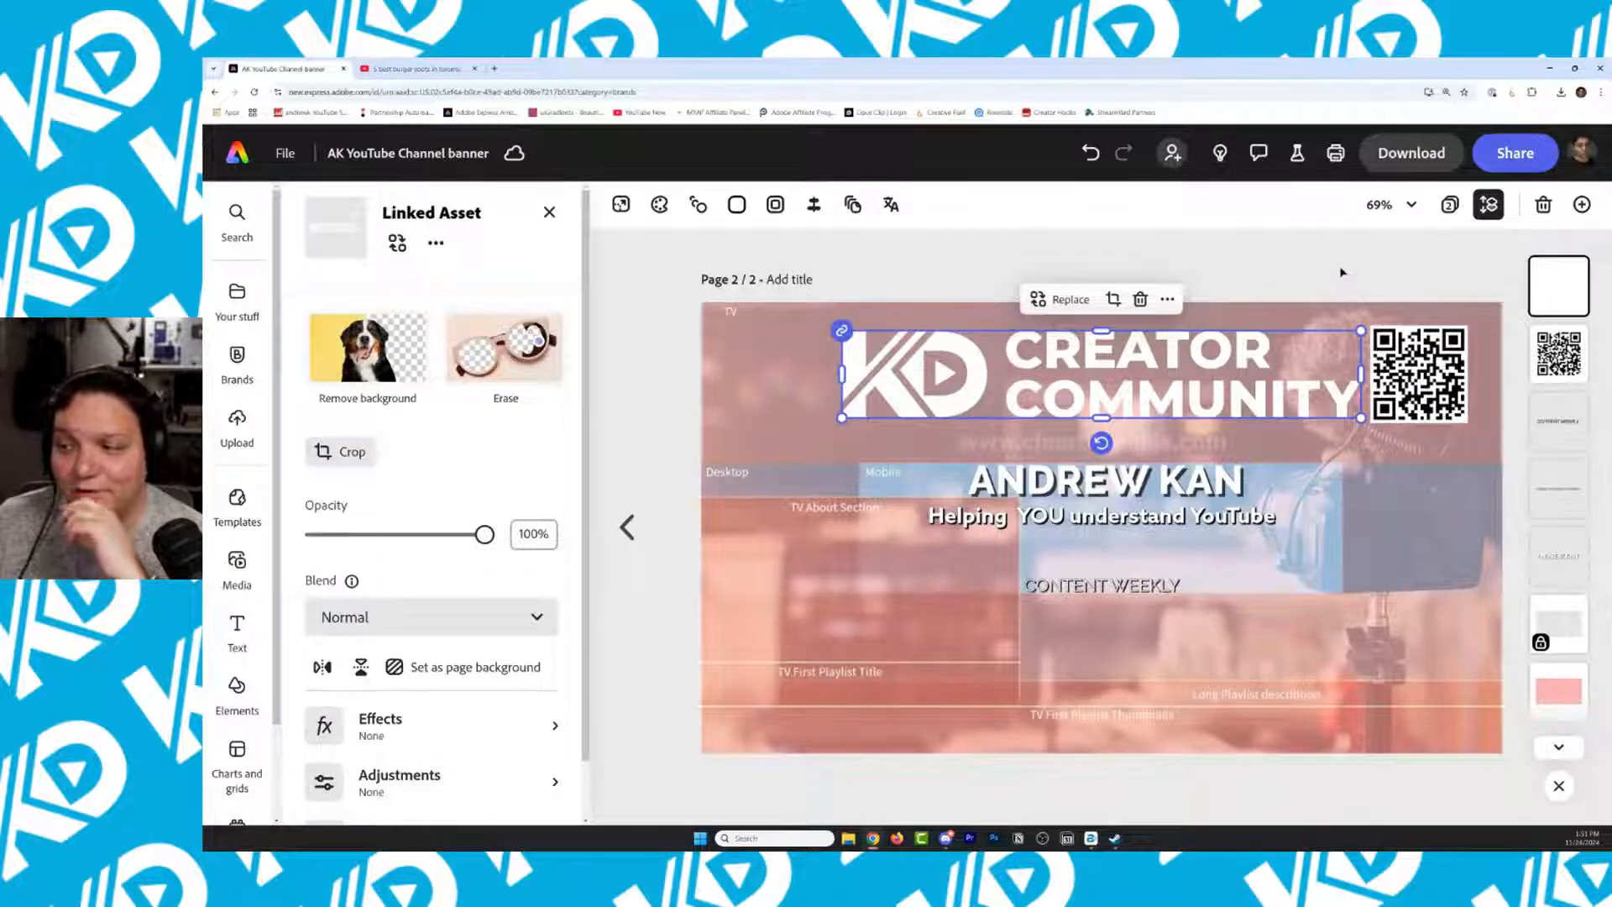
left_click(1341, 269)
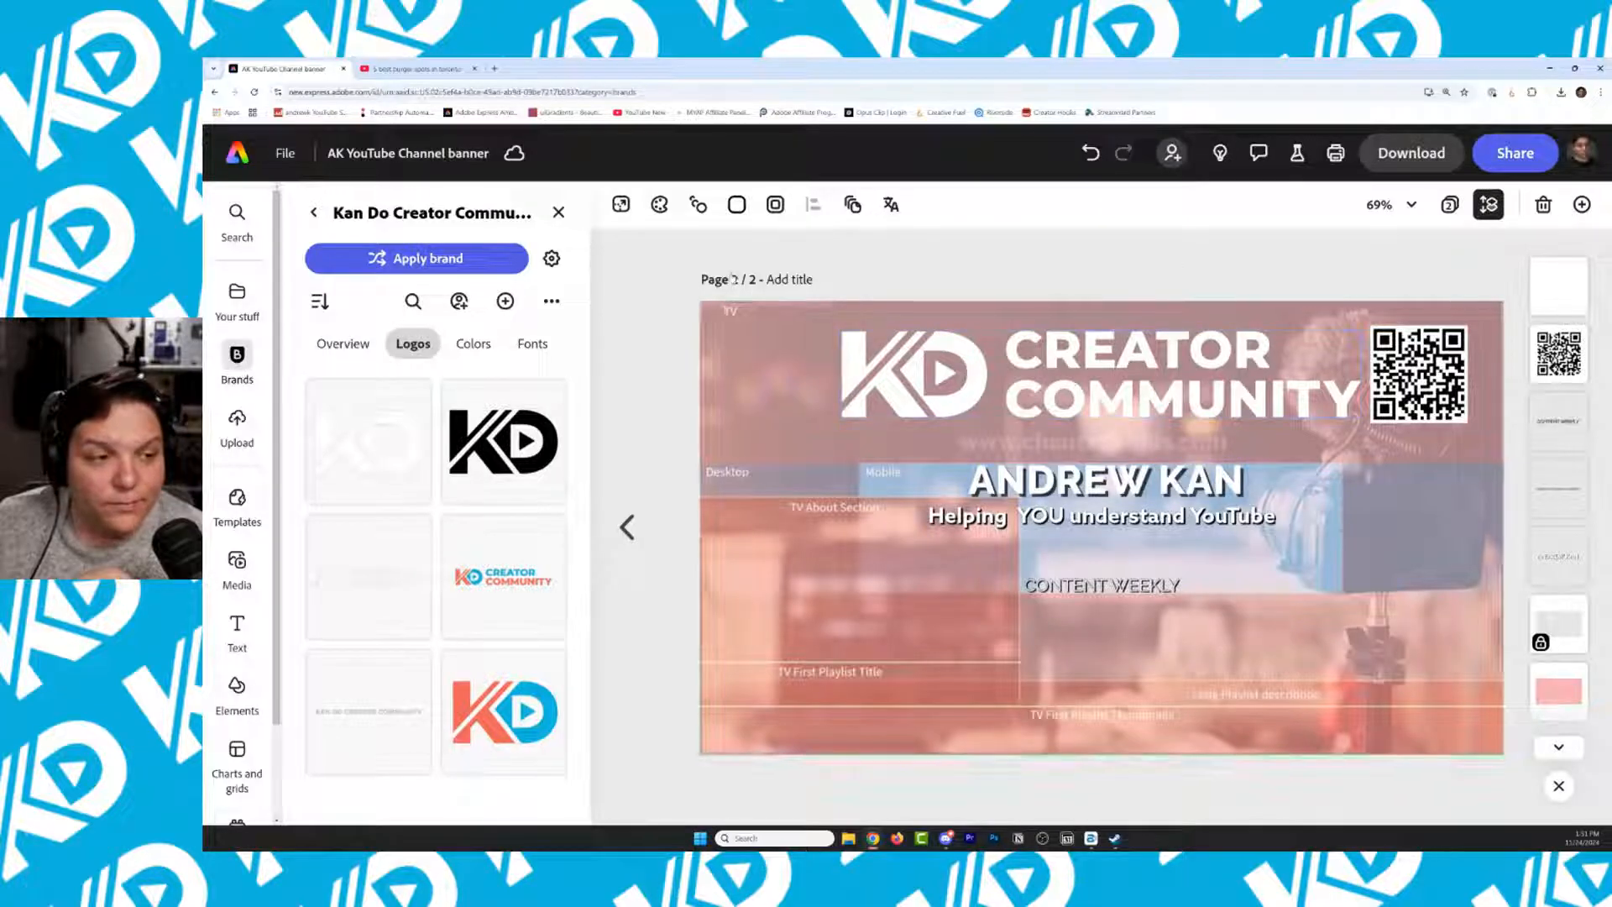
left_click(559, 211)
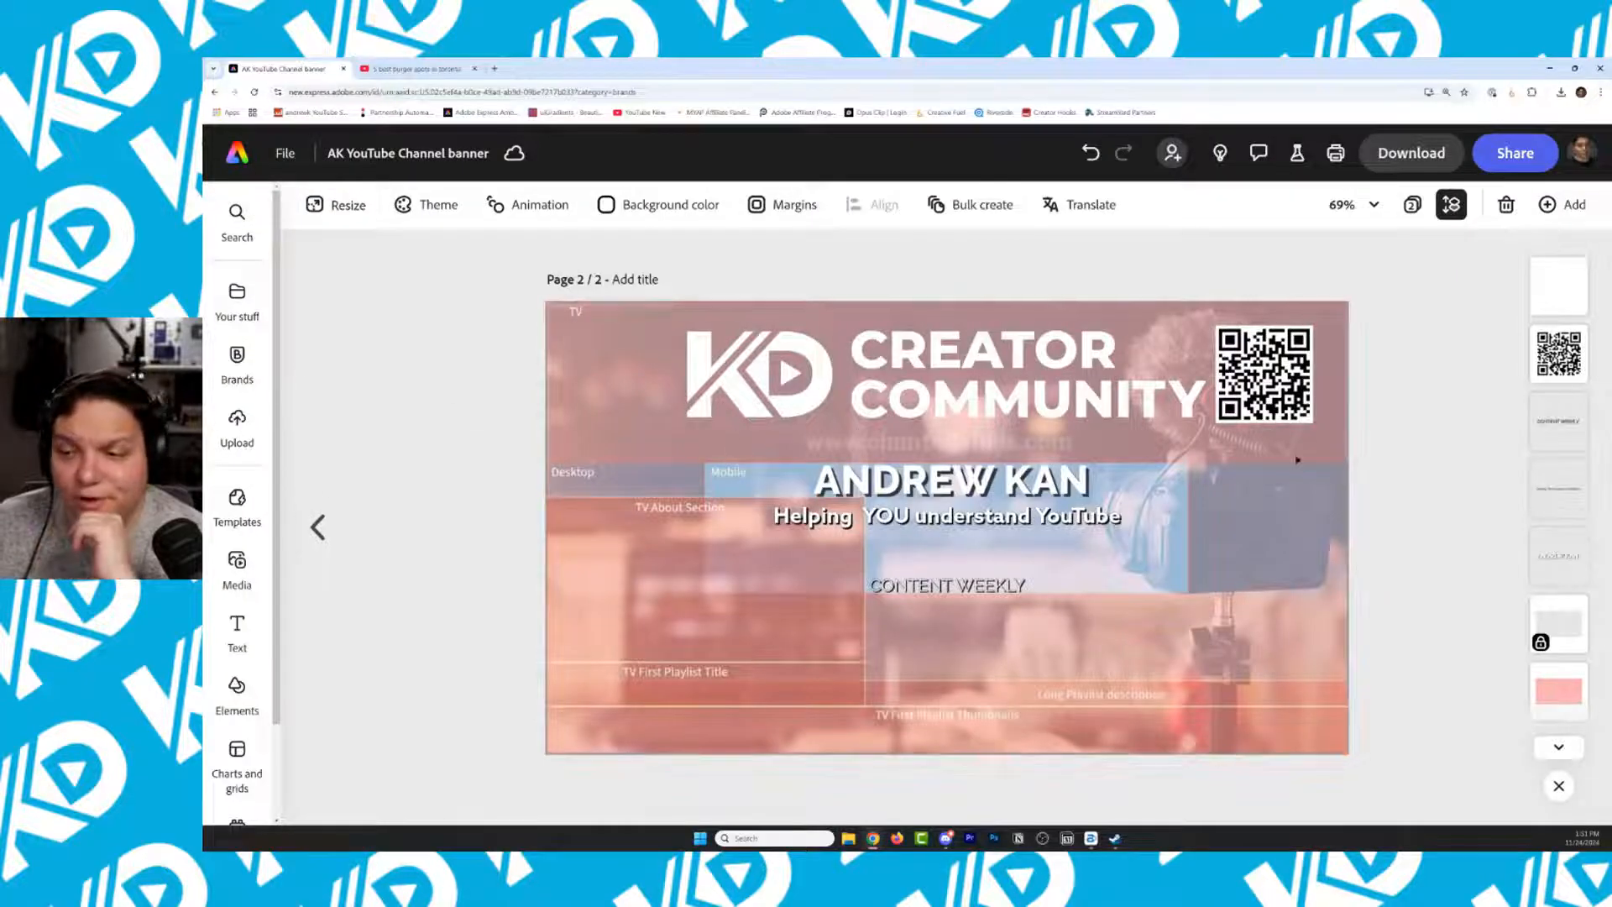
Nudge the QR code slightly right, away from the Creator Community logo
left_click(1289, 382)
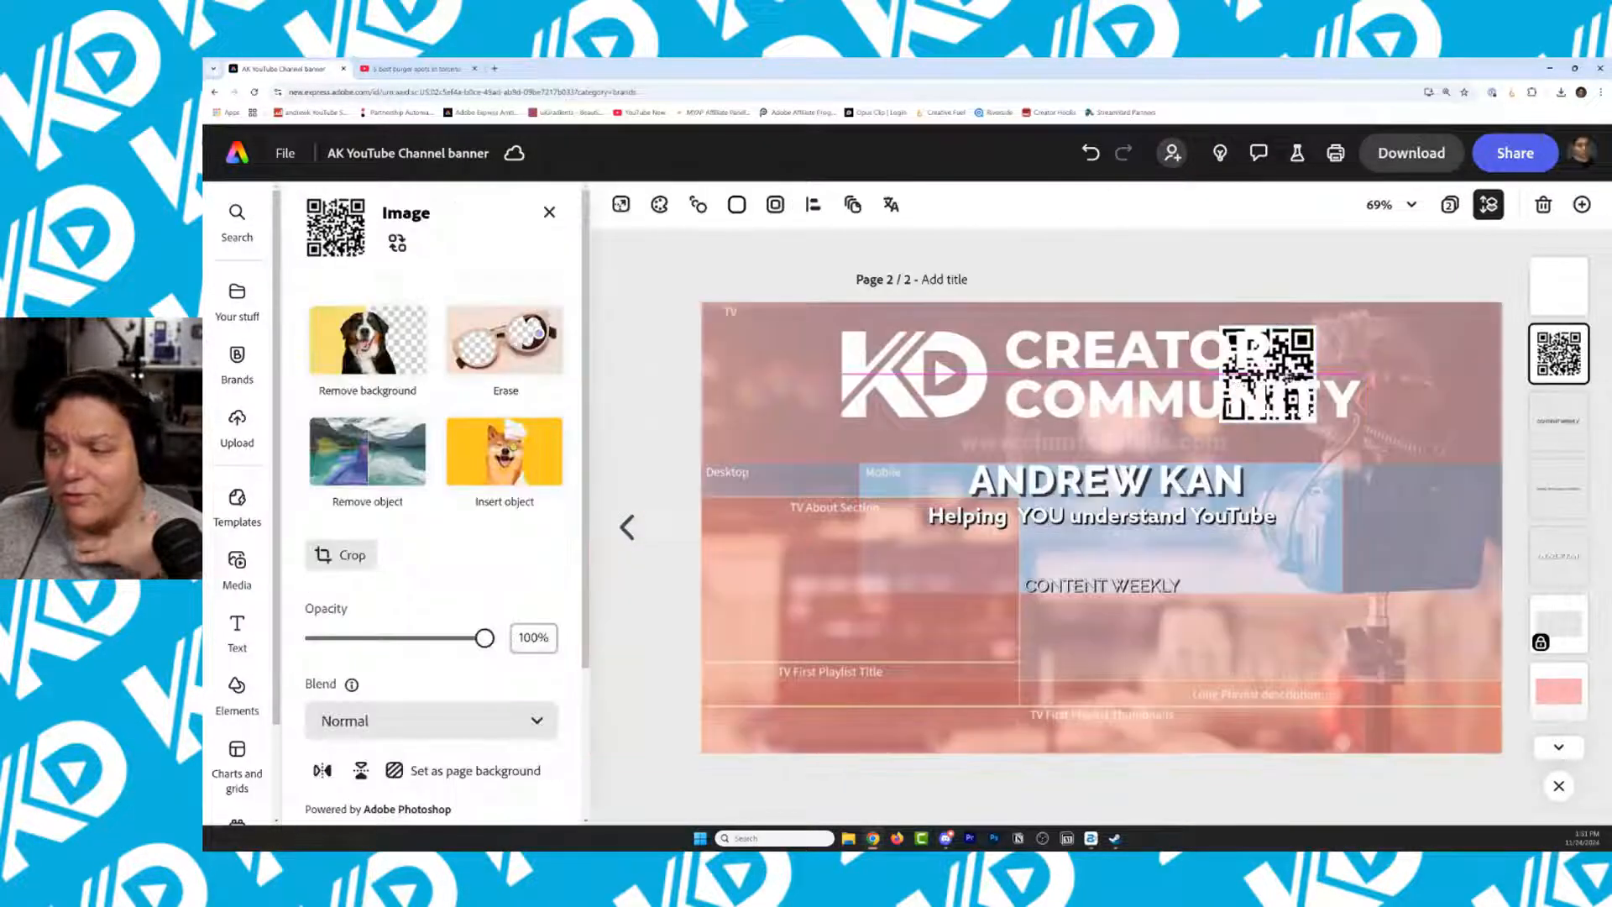
mouse_move(1431, 367)
left_mouse_down()
mouse_move(1453, 368)
mouse_move(1443, 377)
left_mouse_up()
left_click(1275, 254)
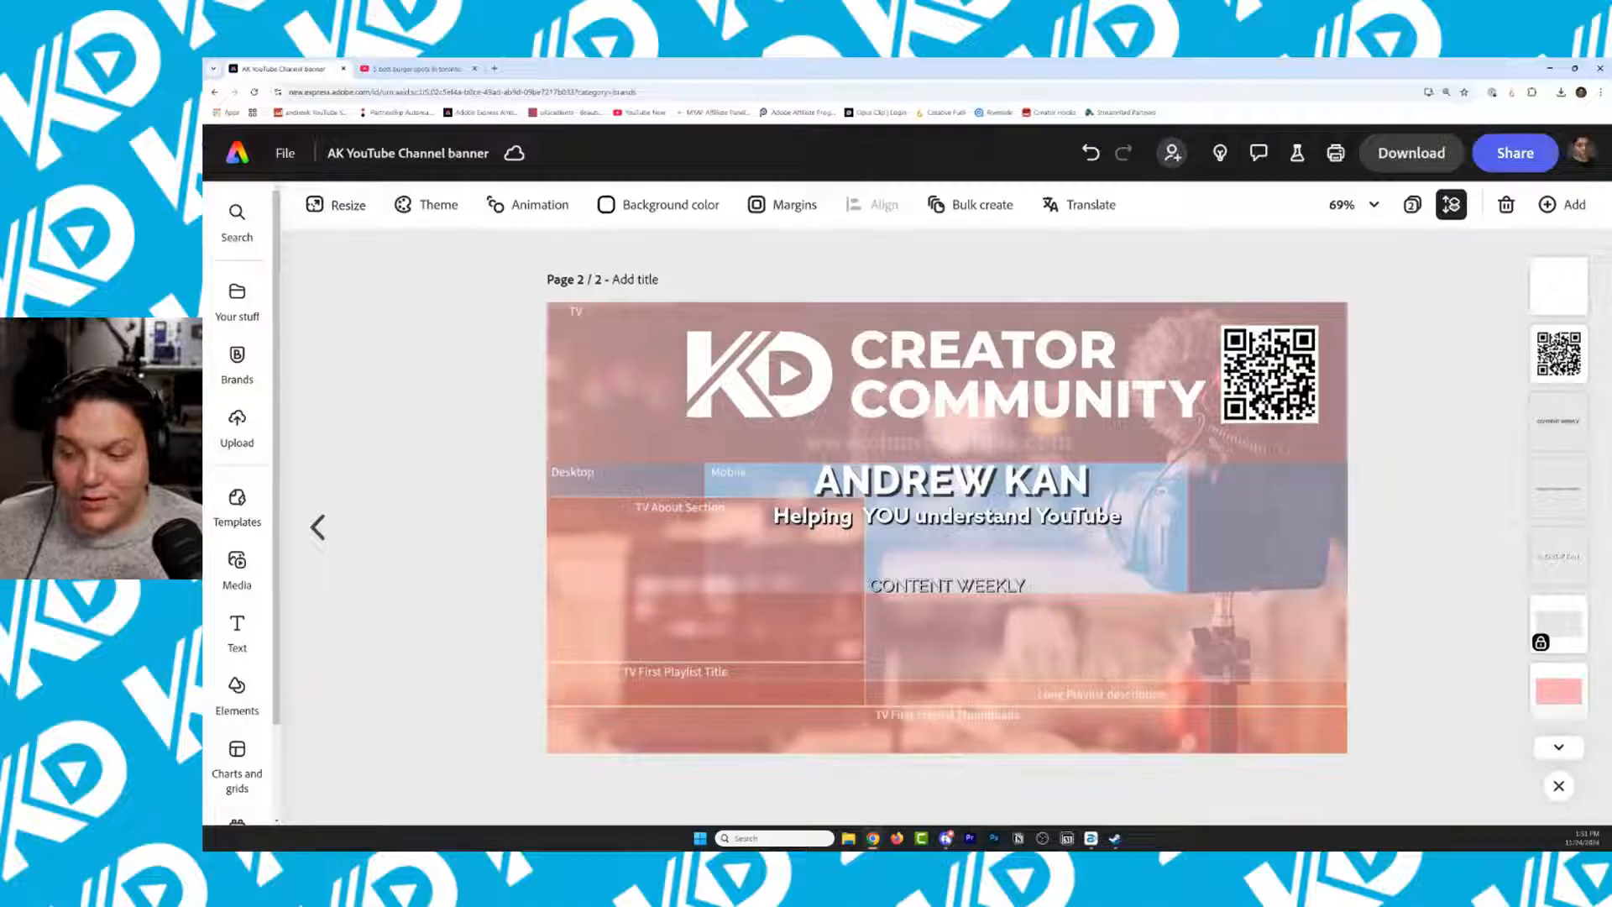
Switch to Discord, open the thumbnail-reviews channel and filter its posts by the Banner and Thumbnail tags
left_click(946, 838)
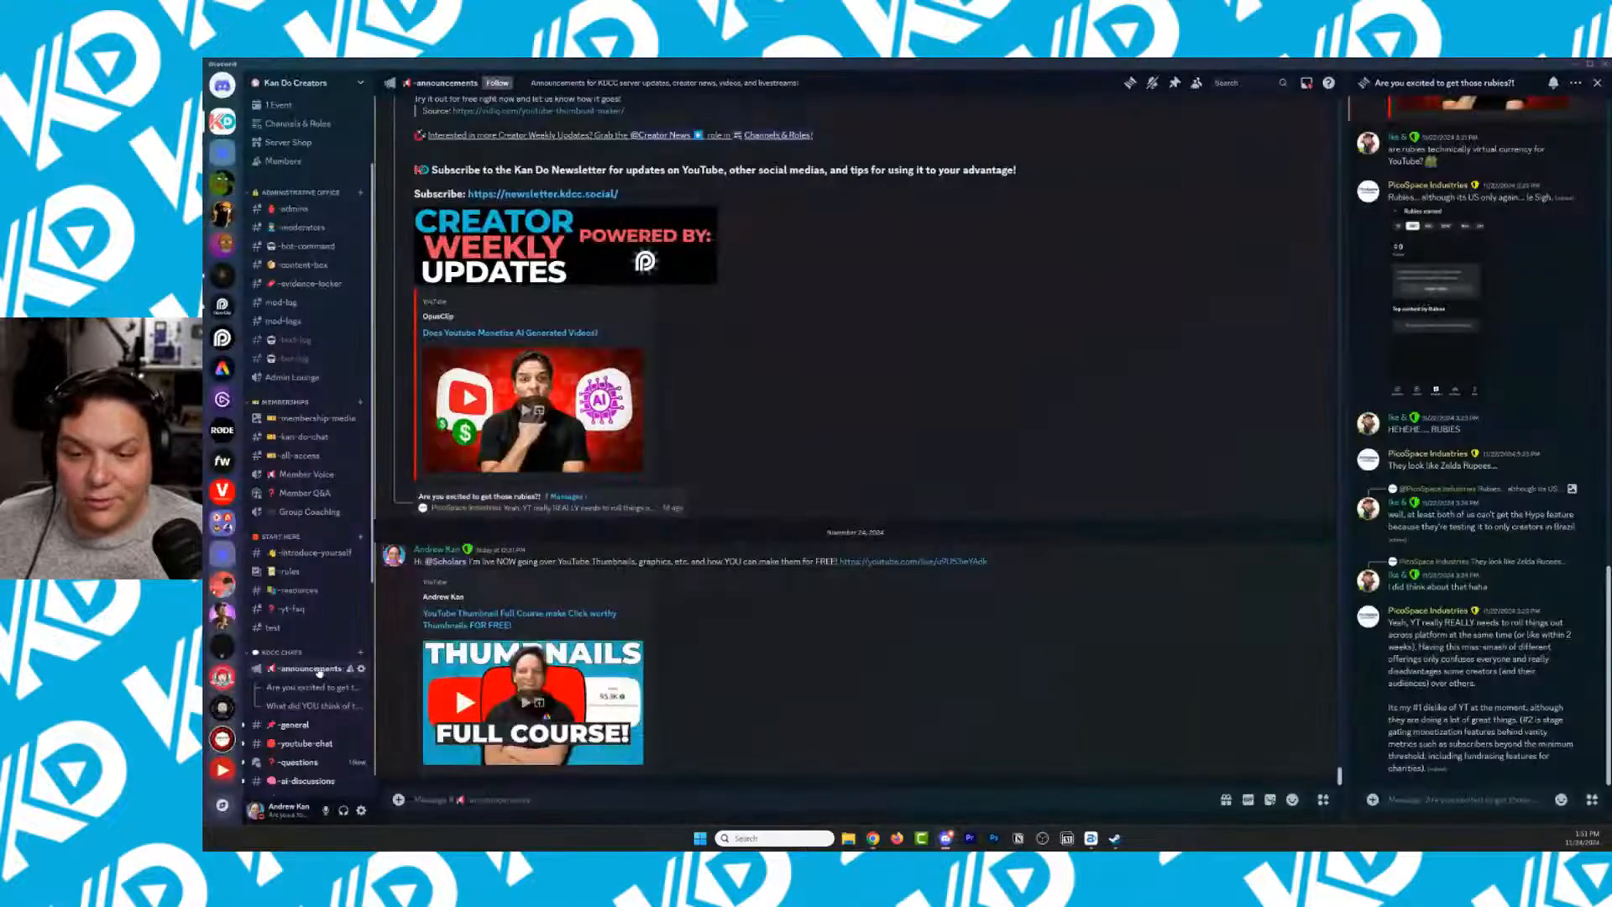
scroll(317, 588, "down", 3)
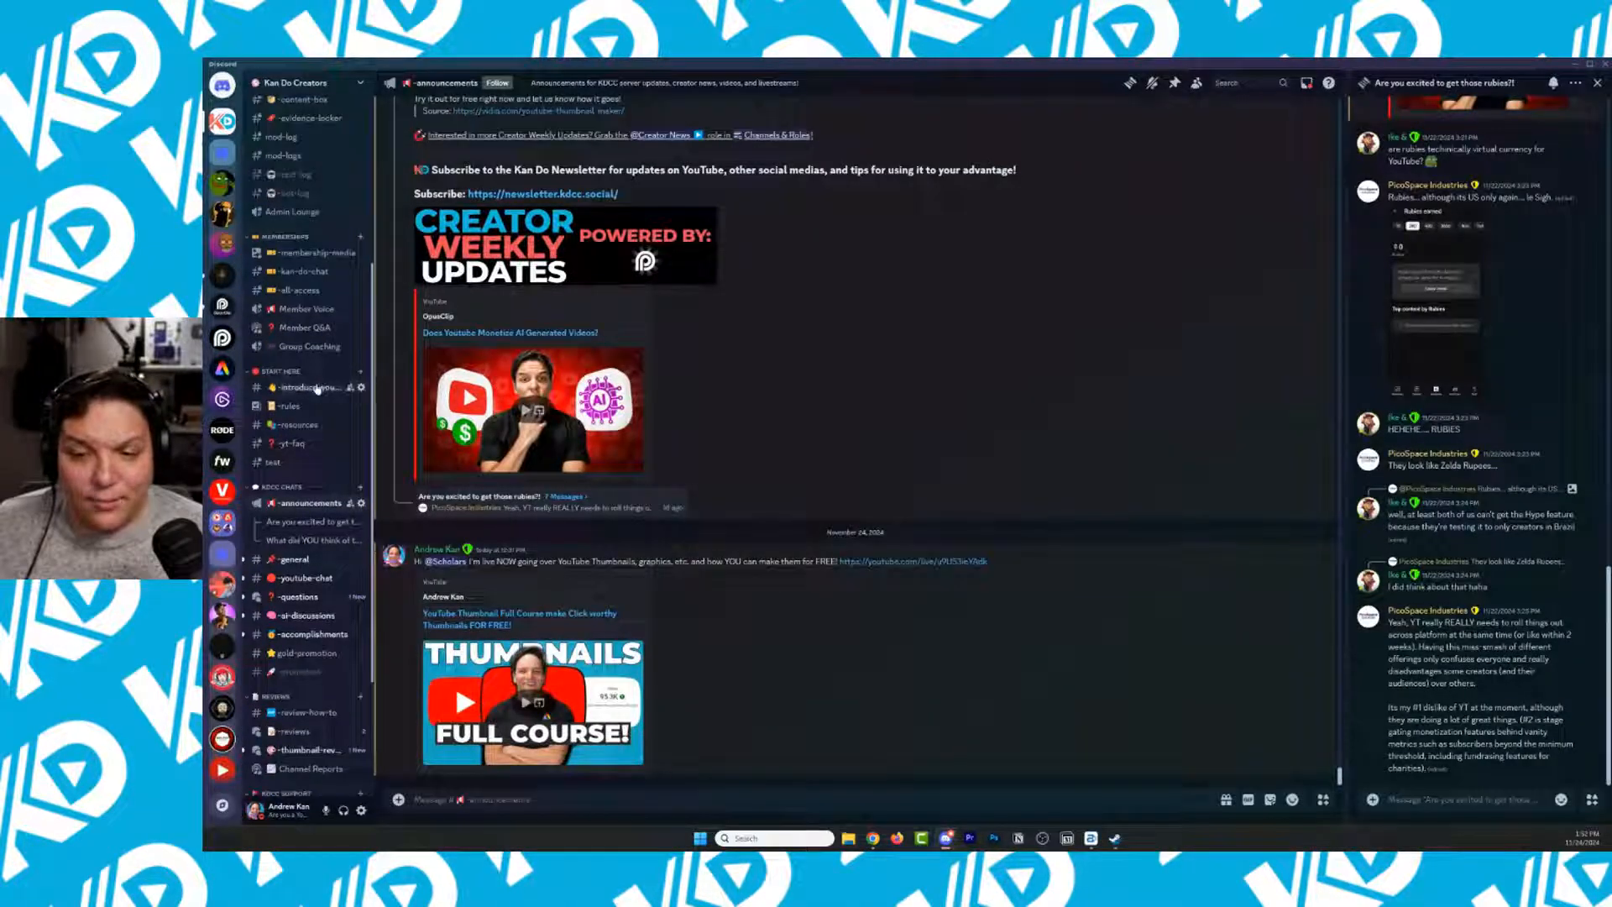
scroll(298, 697, "down", 3)
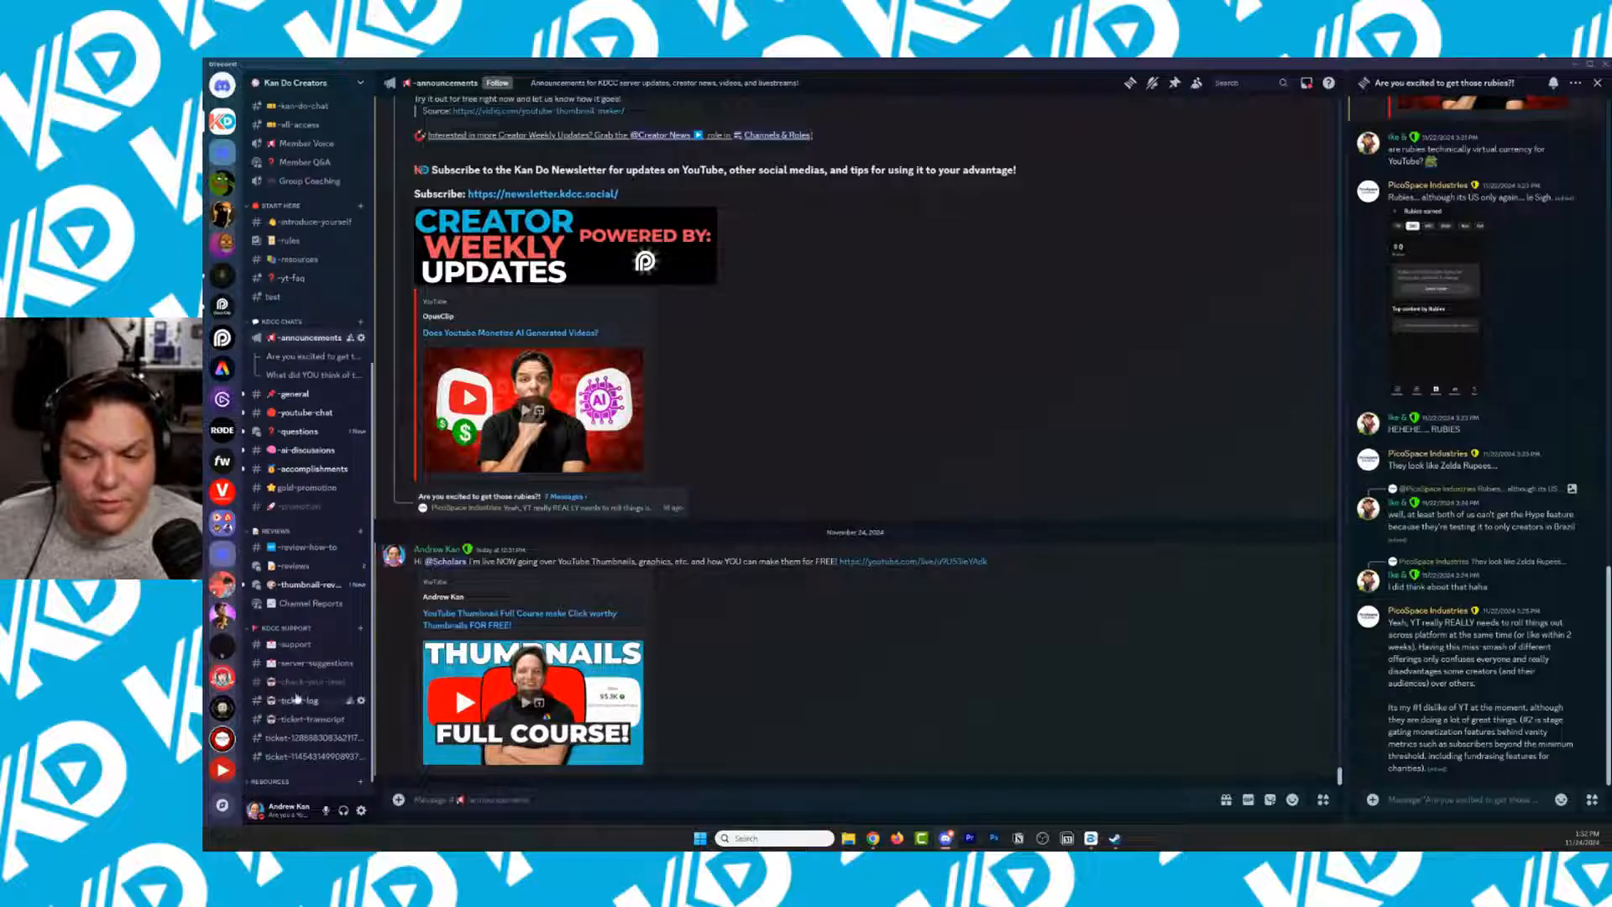
left_click(309, 584)
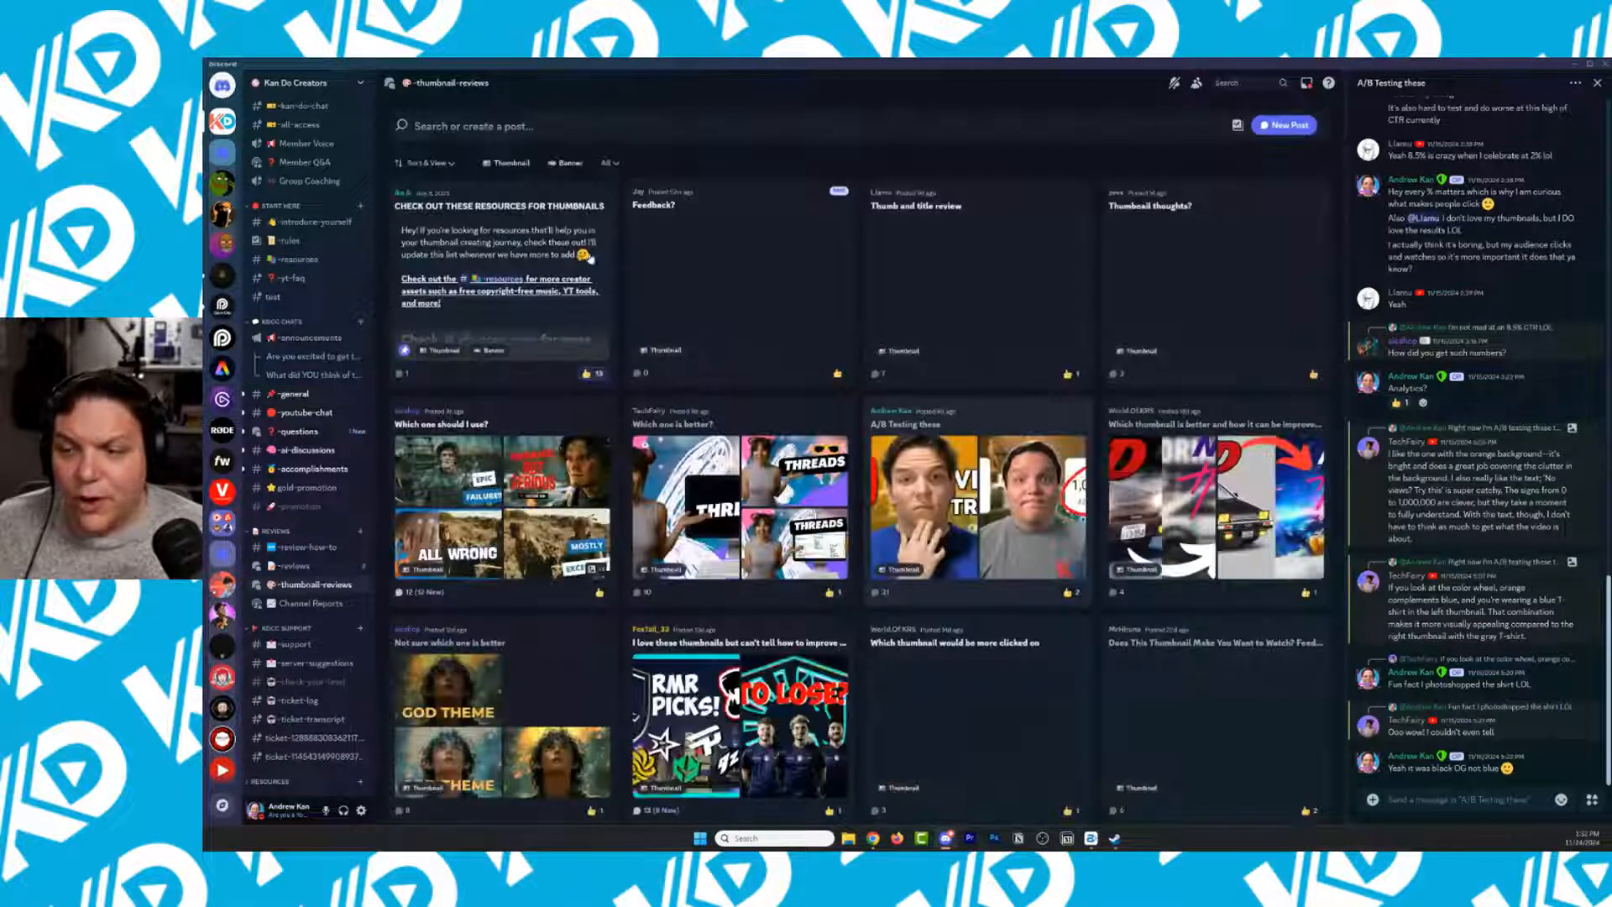
left_click(567, 164)
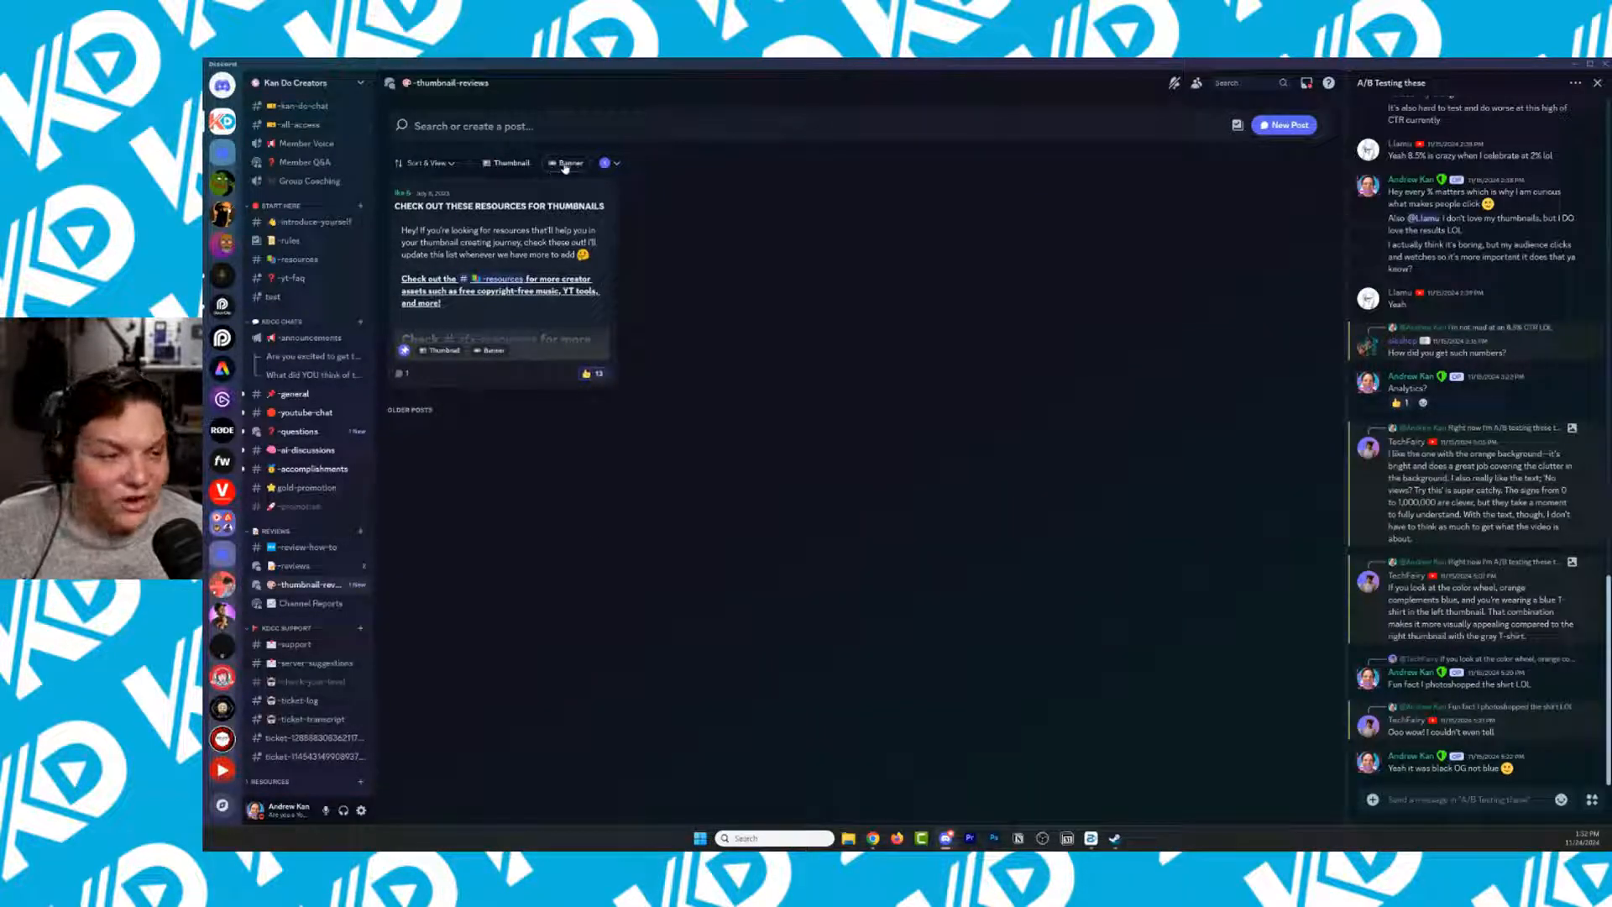
left_click(511, 164)
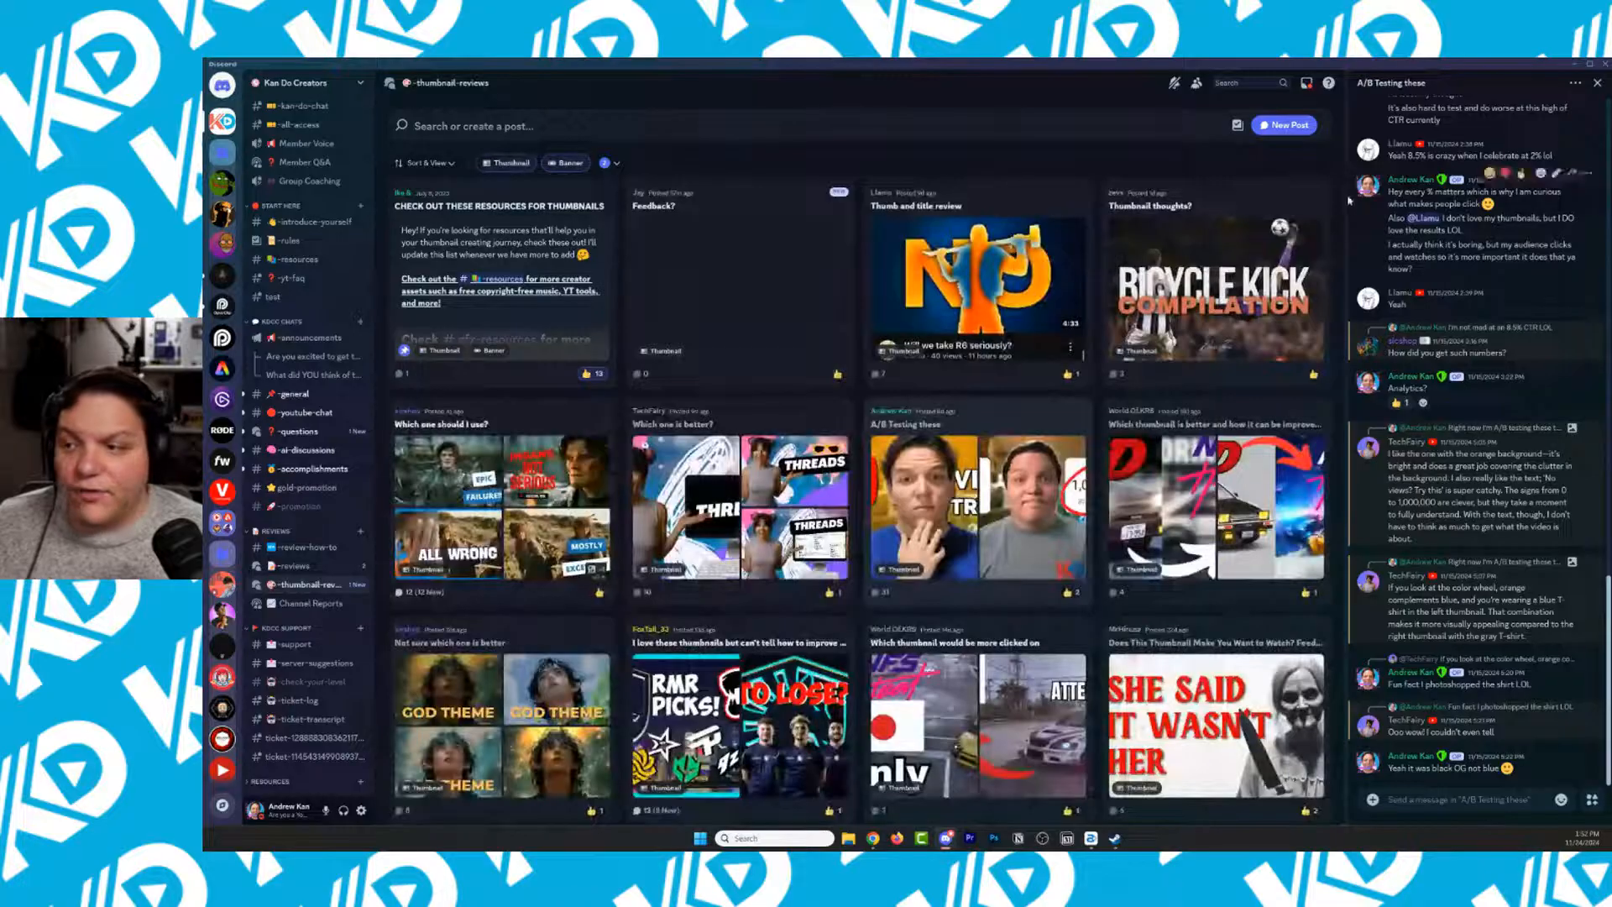
Start a new thumbnail-reviews post to show its Banner and Thumbnail tags, look through the existing posts, then return to the banner design
left_click(1269, 126)
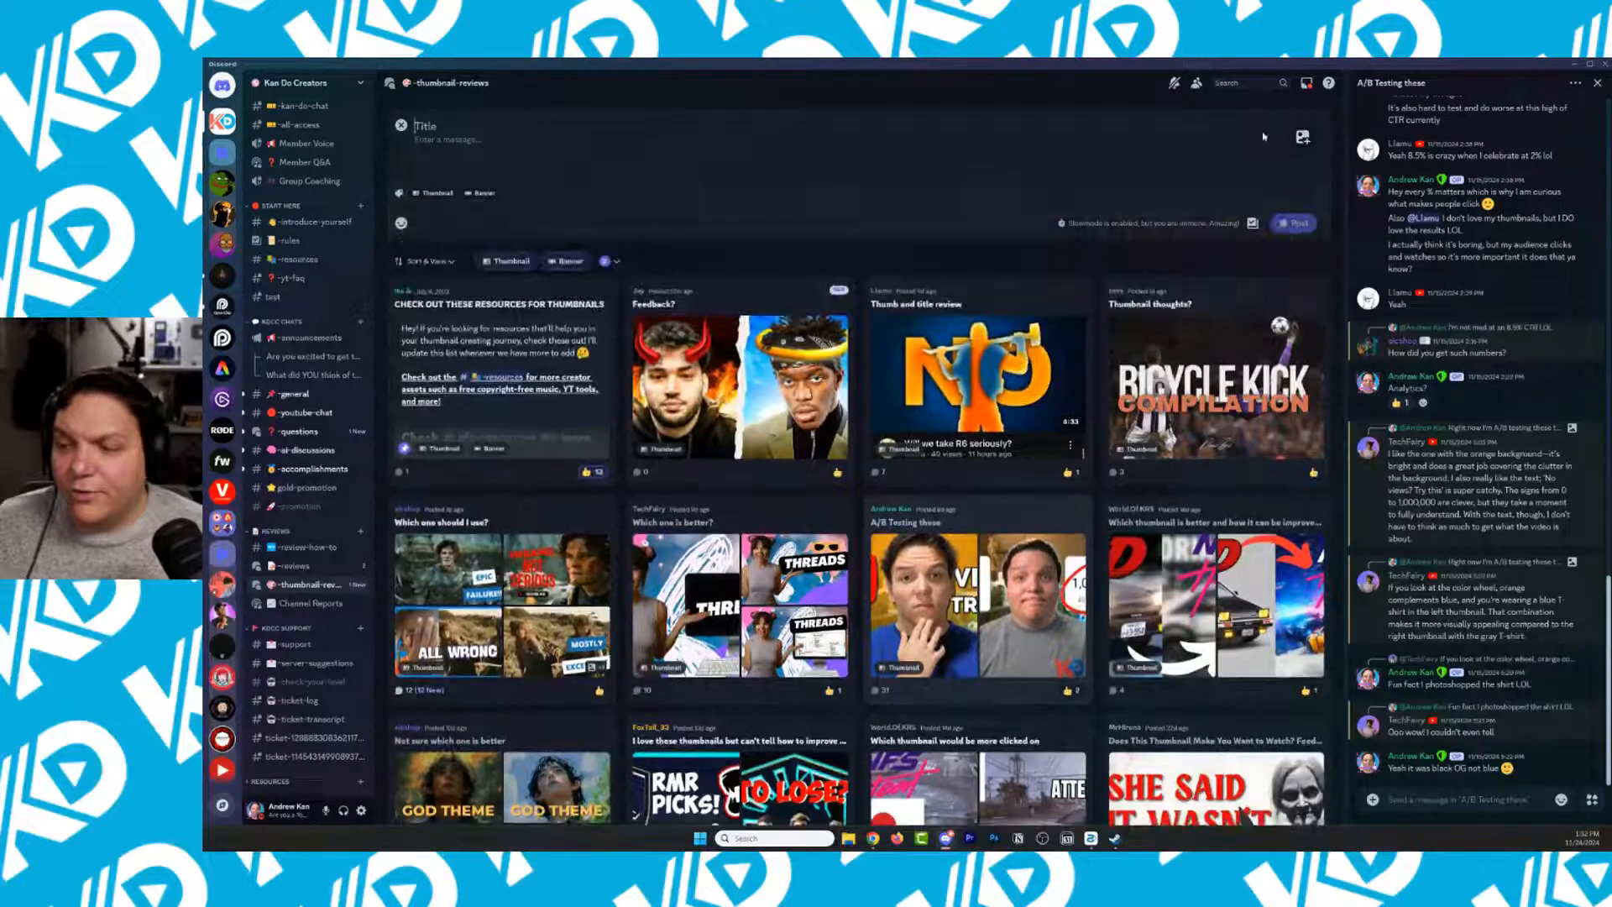
left_click(479, 194)
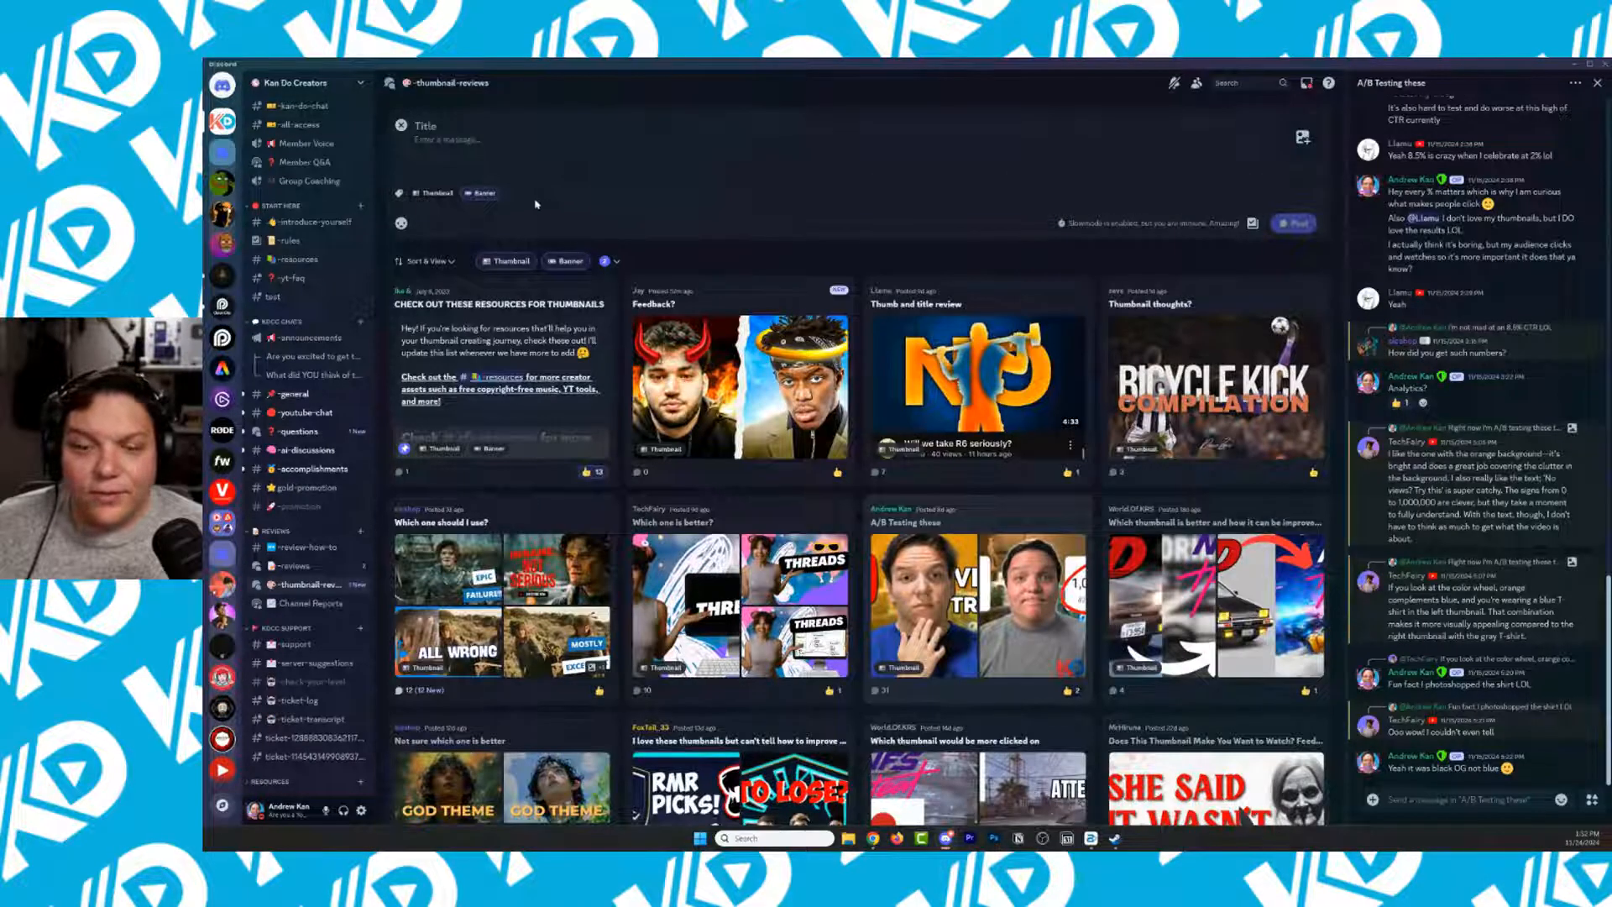
left_click(437, 202)
scroll(438, 202, "down", 6)
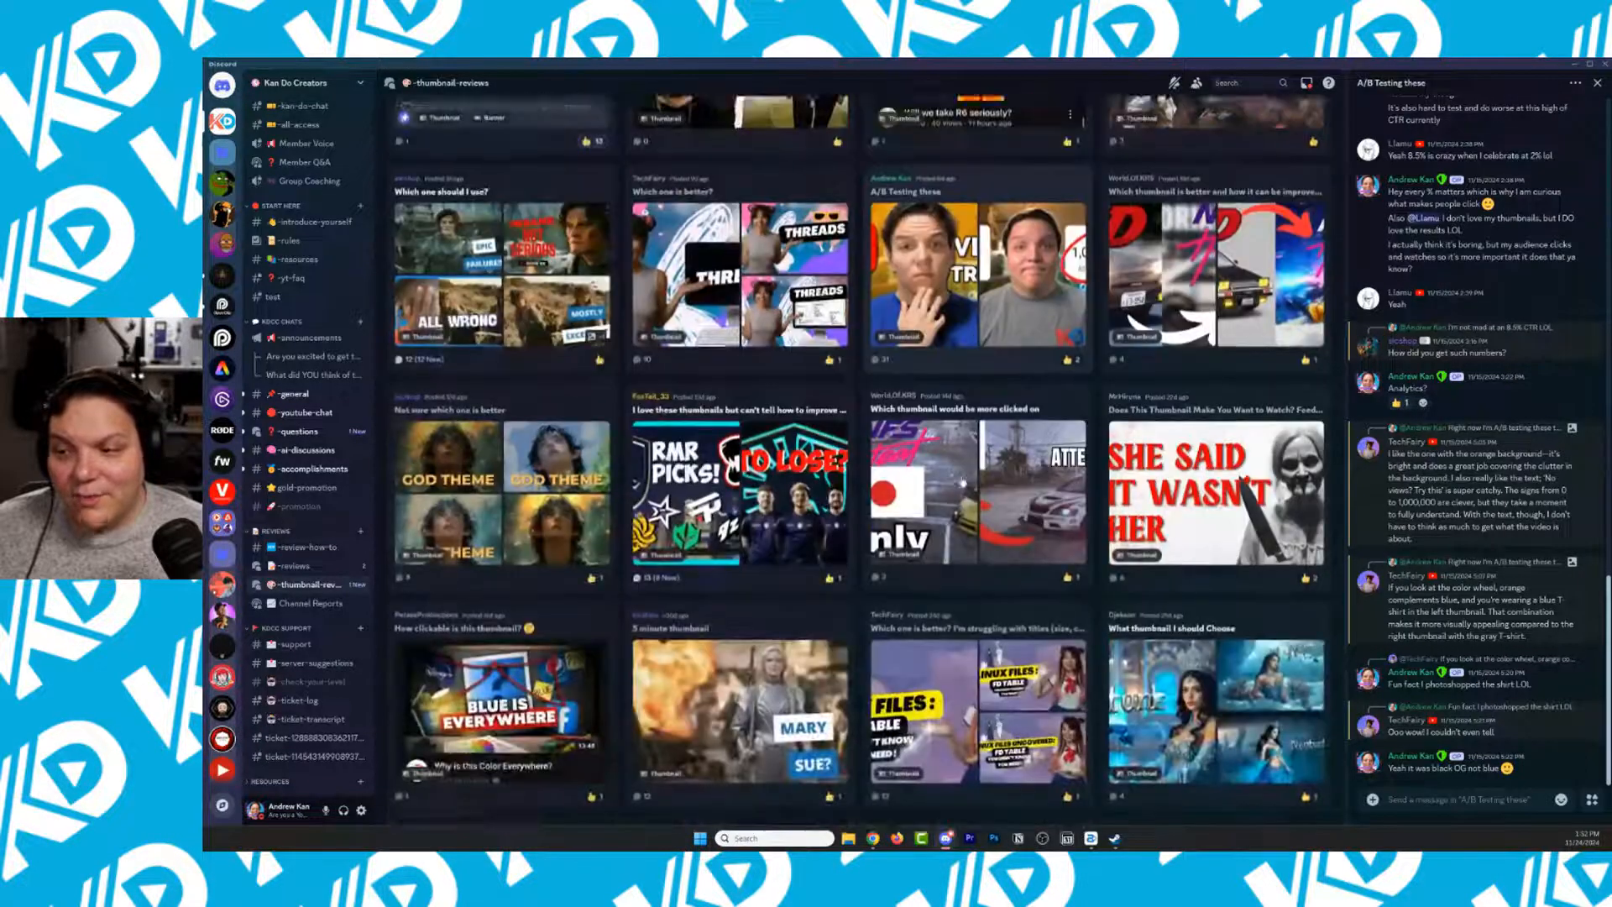
scroll(968, 469, "up", 5)
scroll(968, 403, "down", 4)
scroll(967, 396, "up", 7)
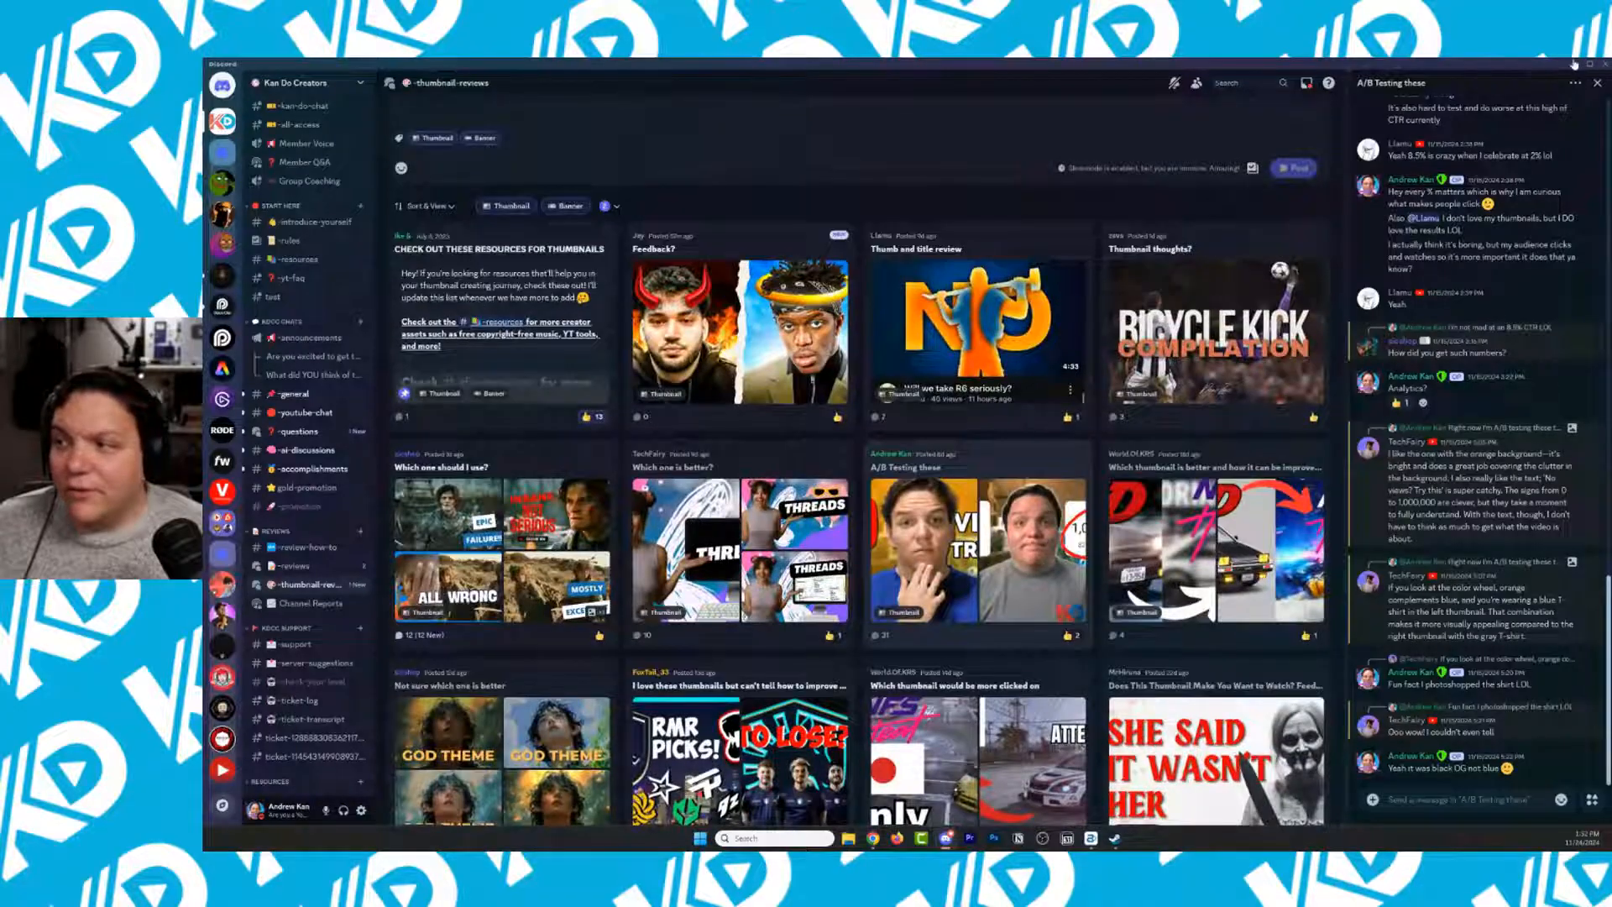
left_click(1576, 64)
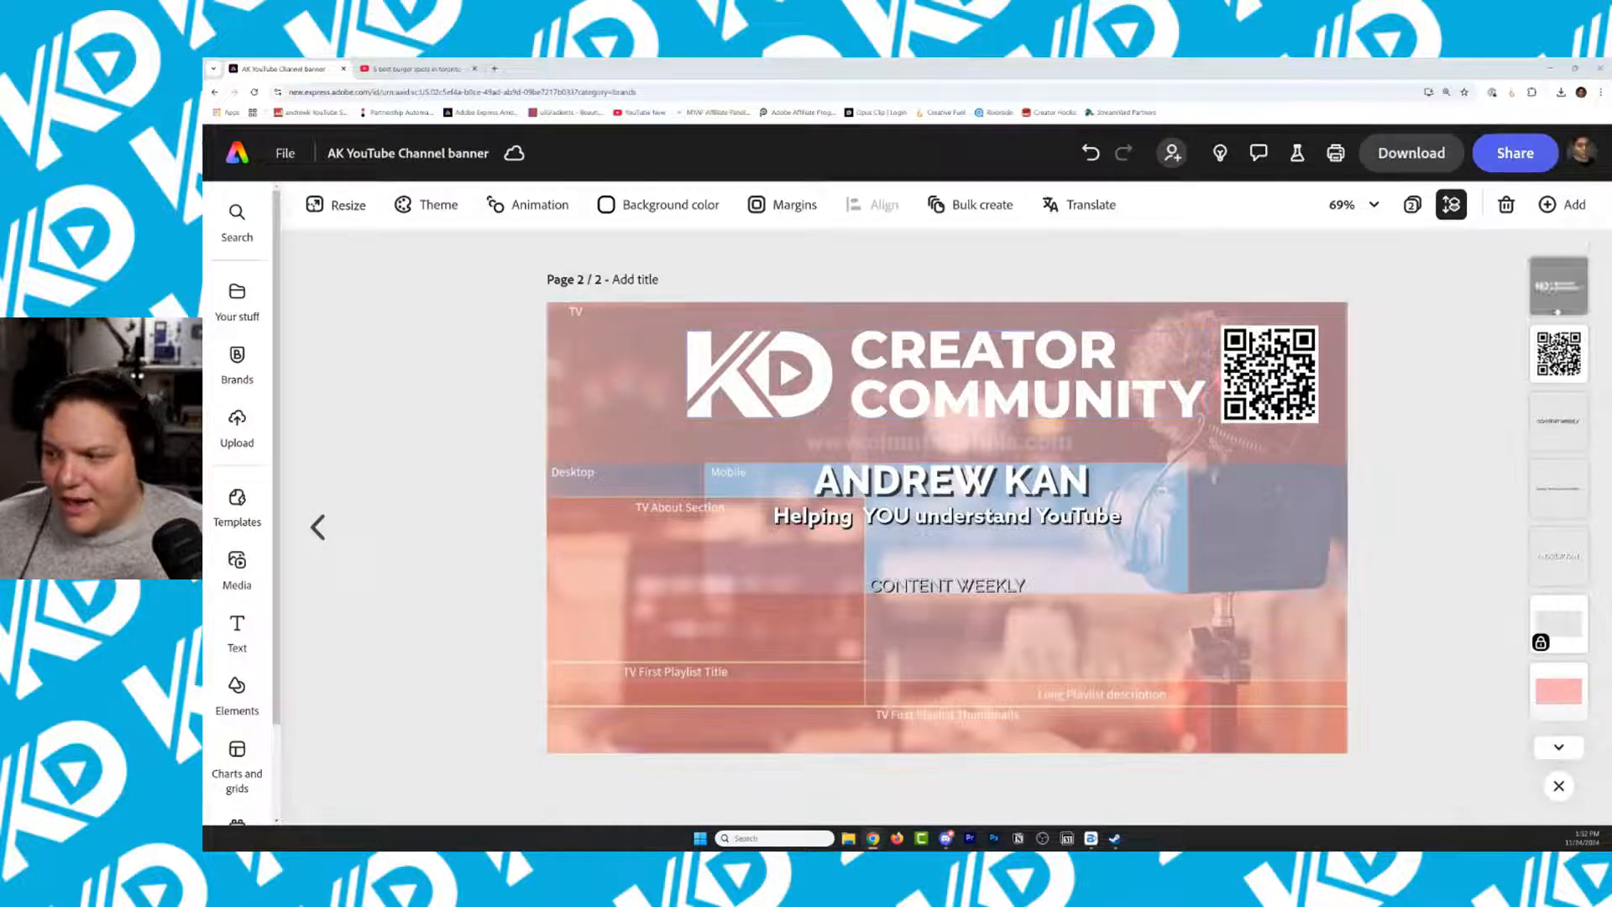
Unlock the banner size template overlay on page 2 and set its opacity to 0%
scroll(1560, 625, "down", 1)
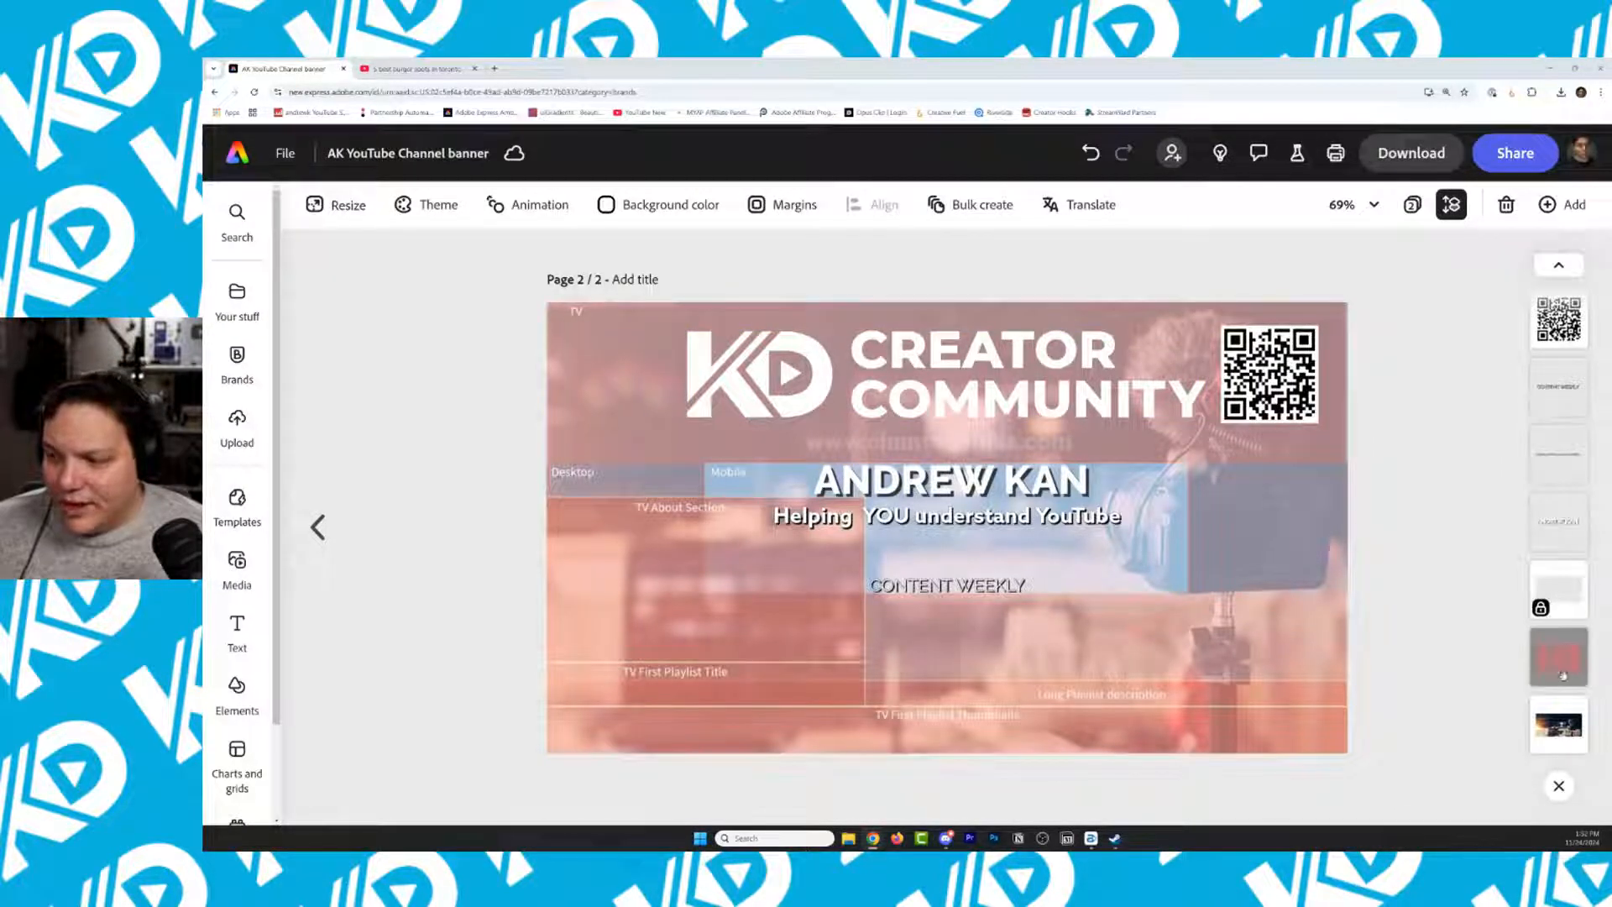
scroll(1559, 470, "up", 2)
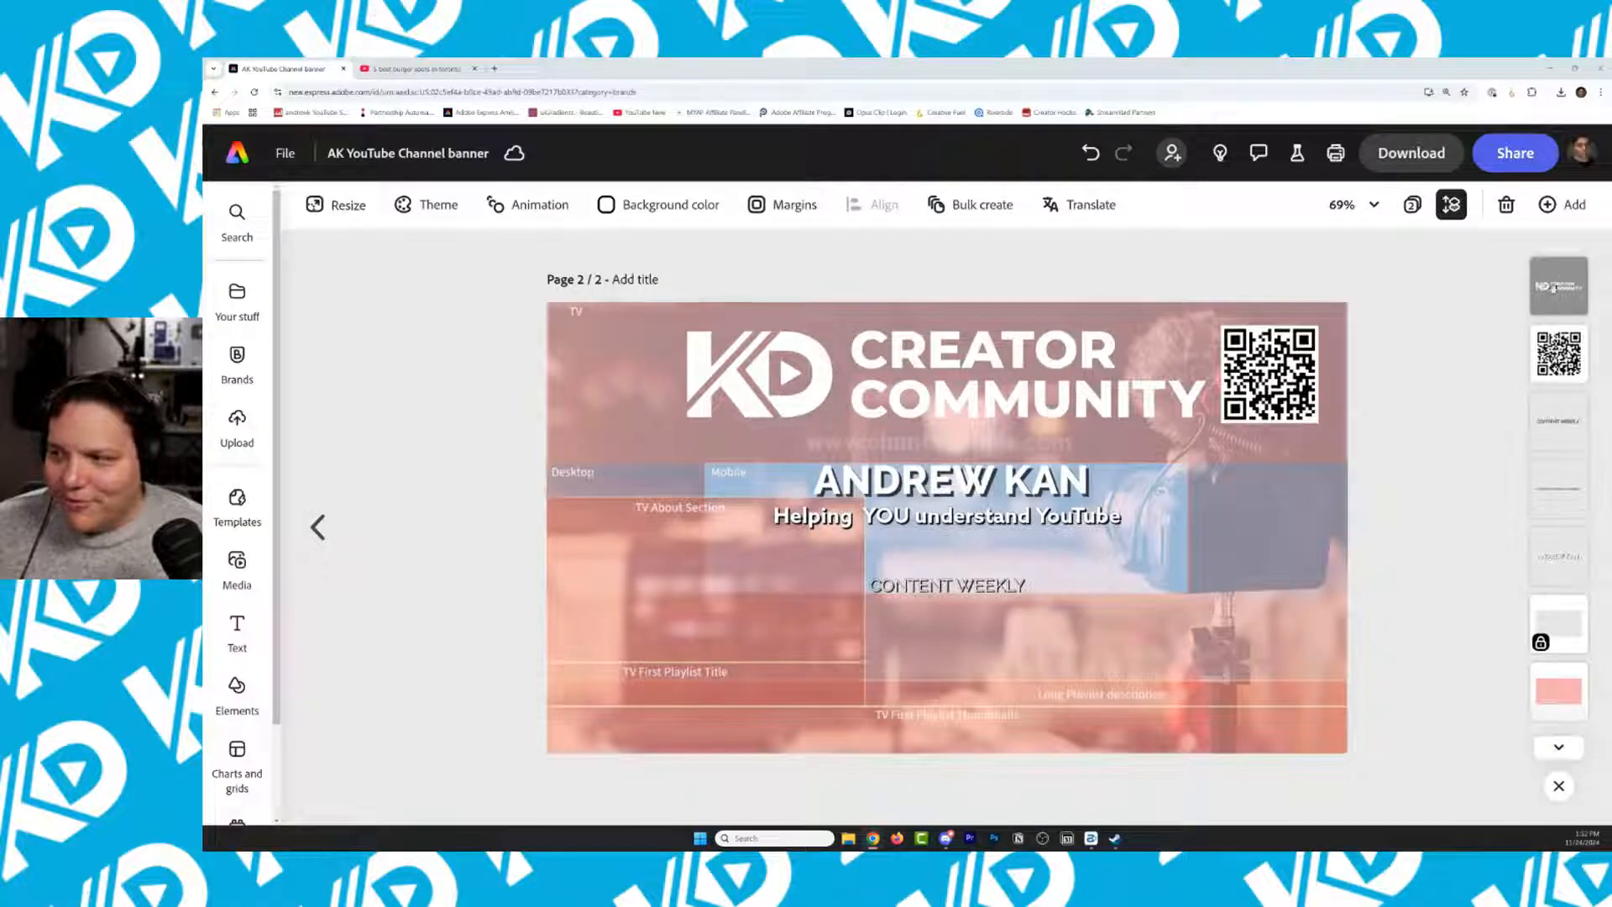
left_click(1561, 638)
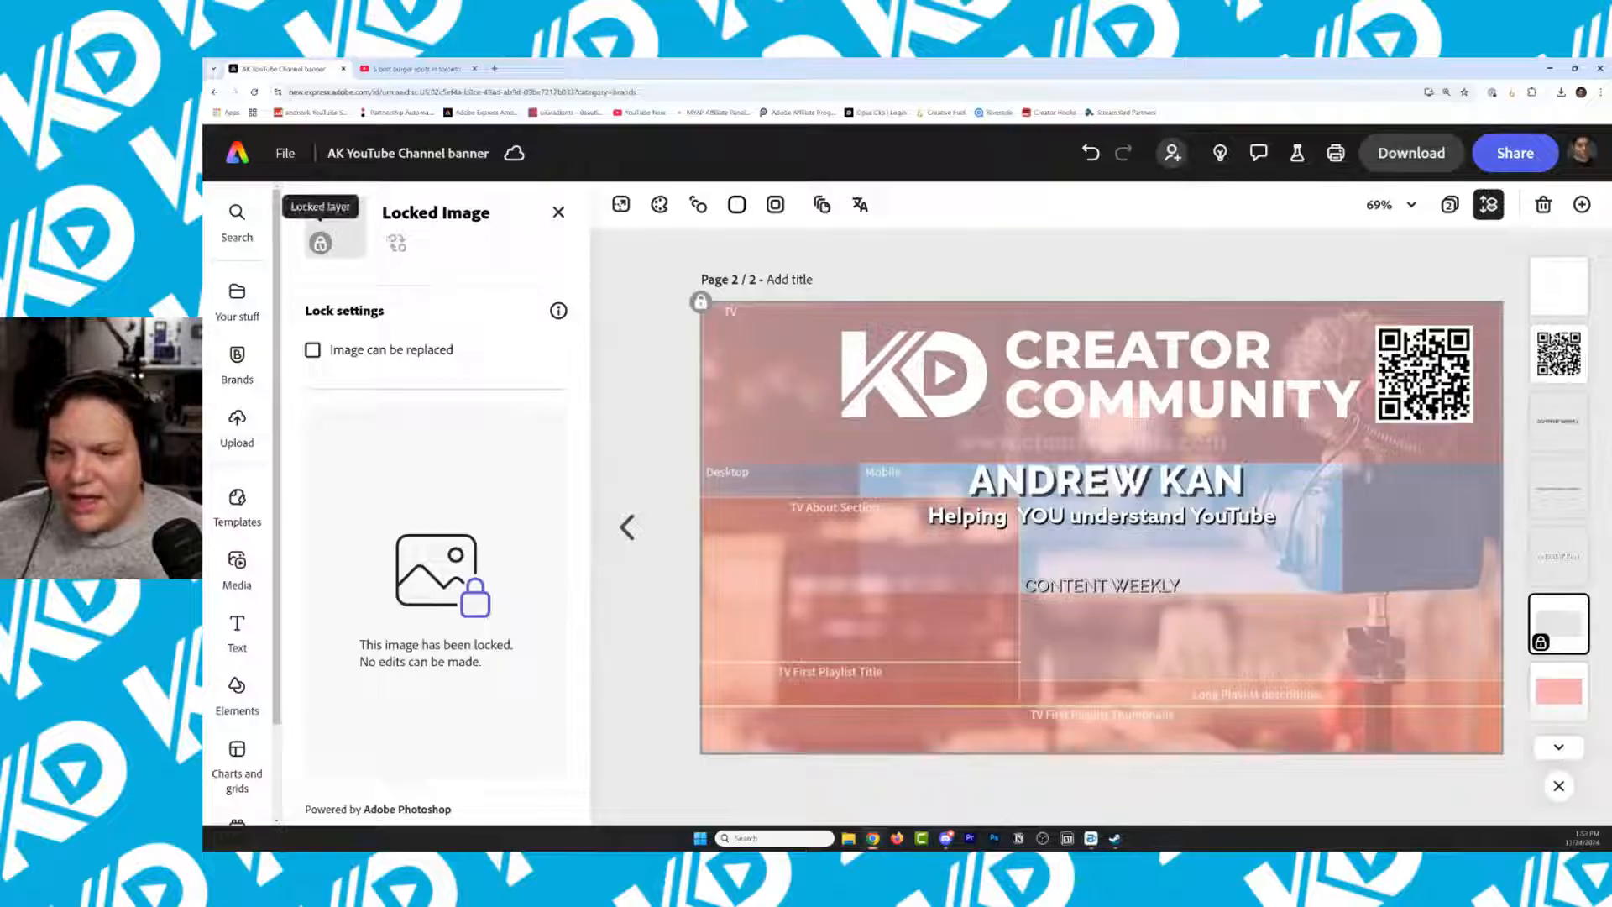
right_click(1284, 542)
left_click(715, 361)
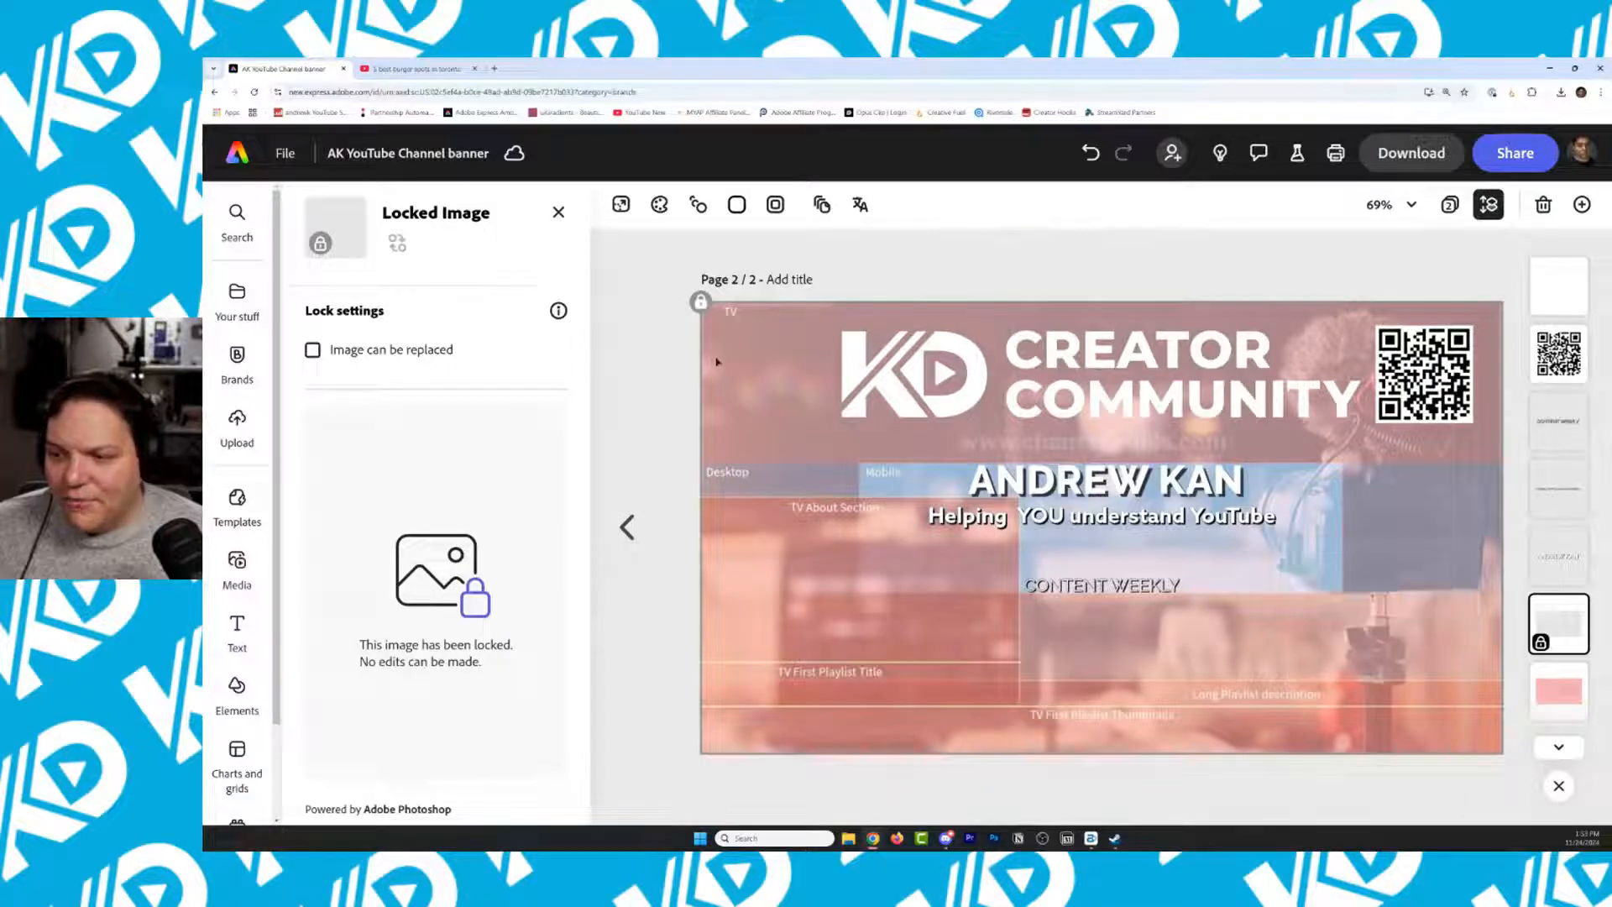
right_click(717, 361)
left_click(768, 383)
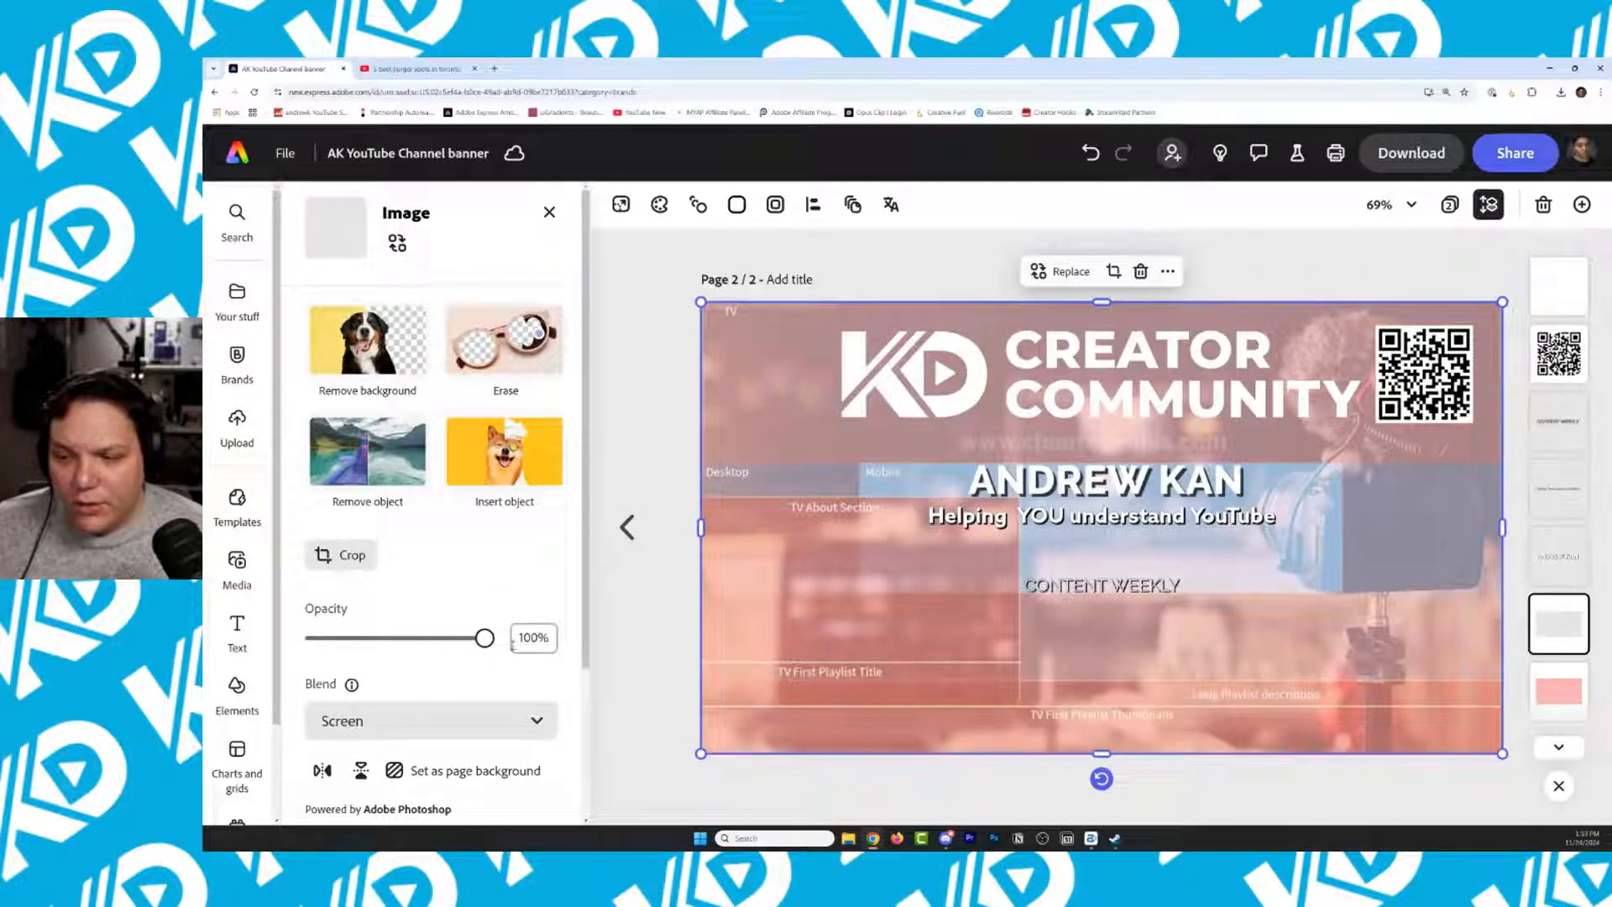
left_click_drag(485, 638, 315, 638)
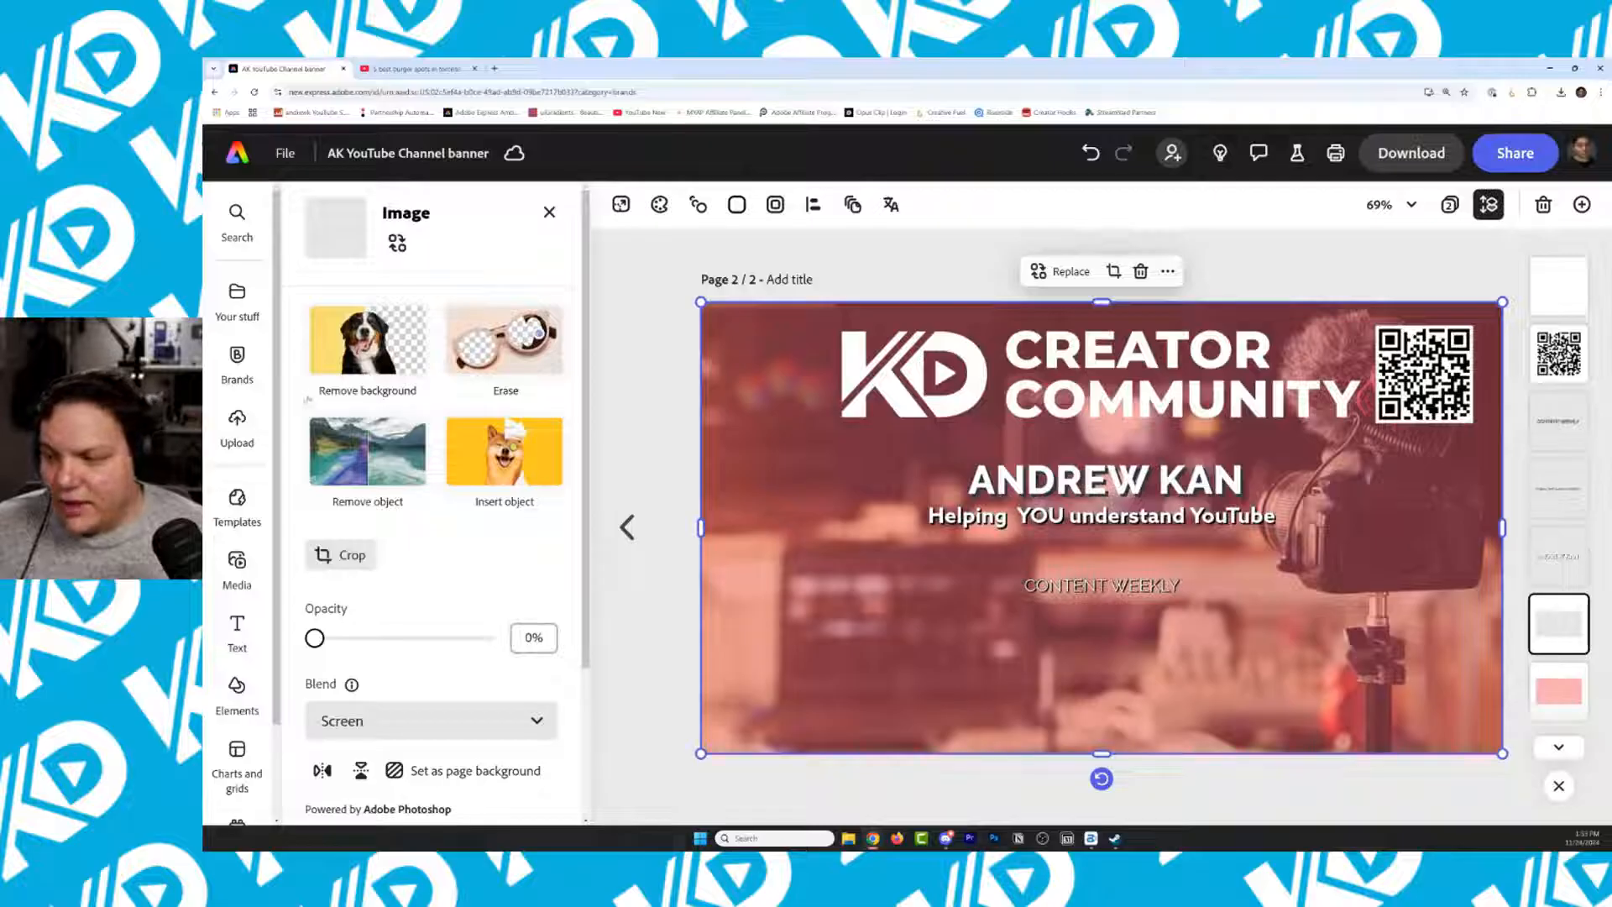
left_click(919, 262)
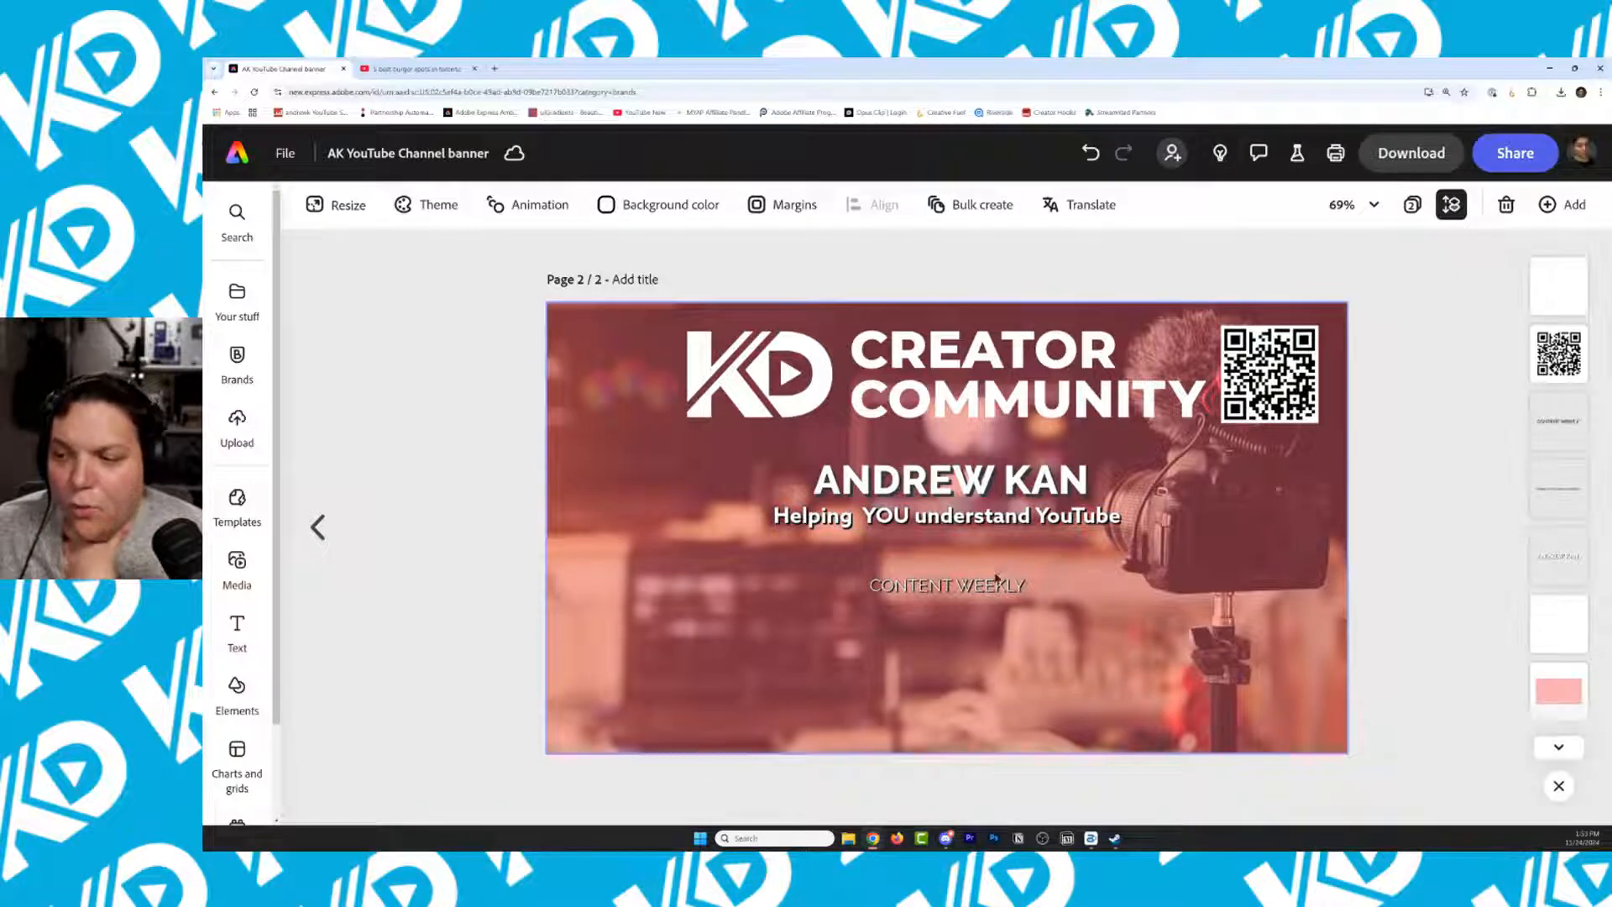
Copy the decorative line before "VIDEOS & STREAMS WEEKLY" on page 1 and paste it beside "CONTENT WEEKLY" on page 2
left_click(318, 527)
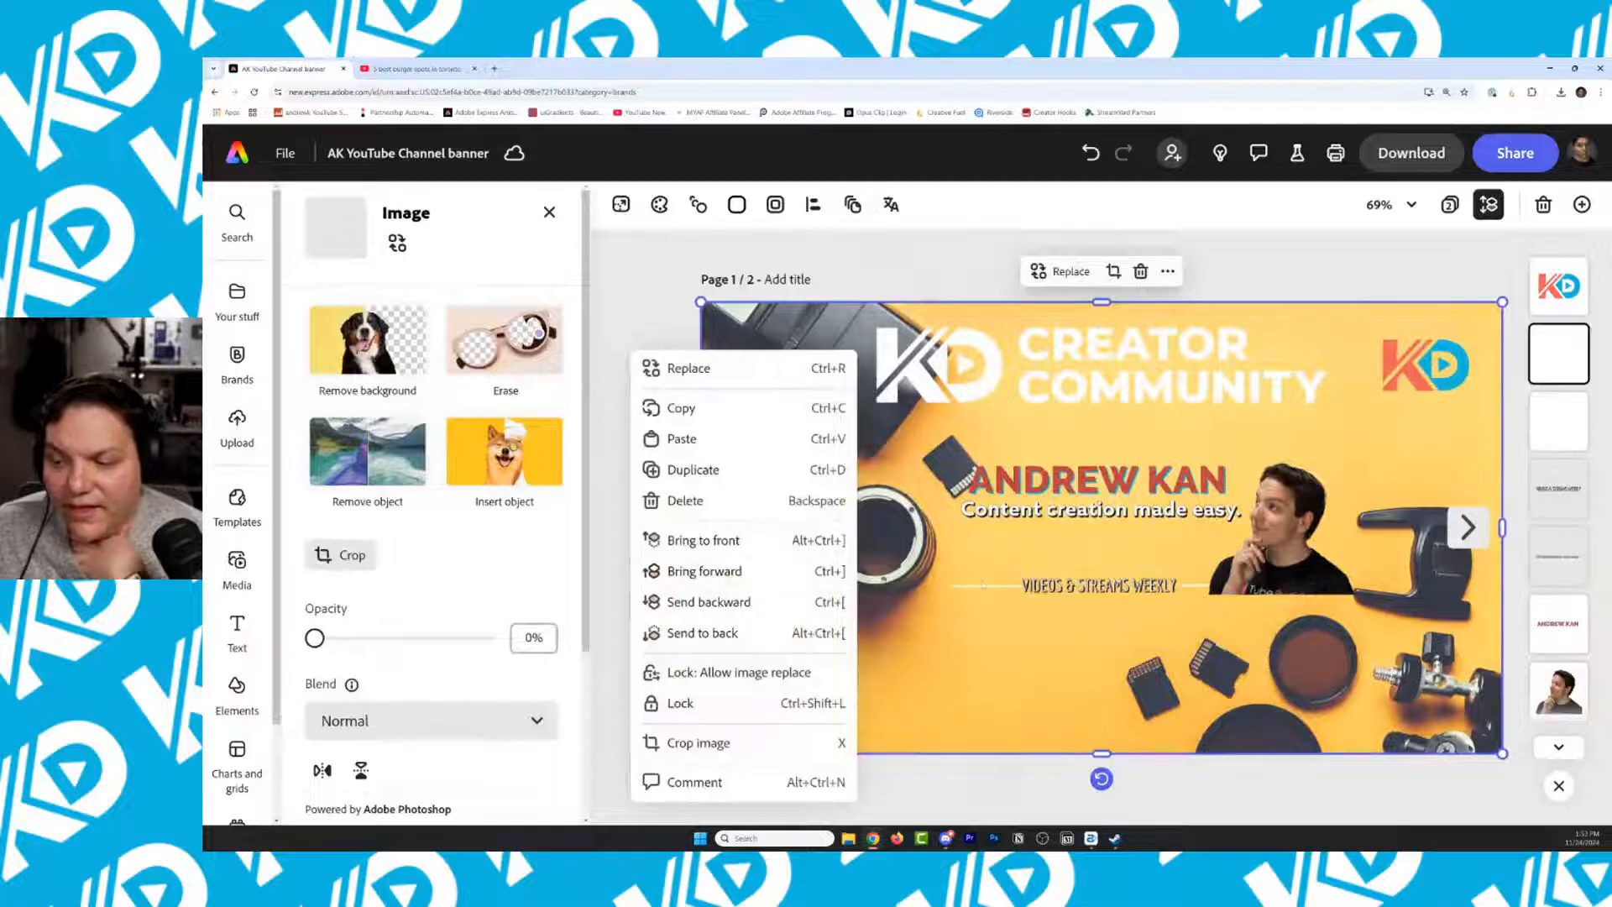
left_click(986, 590)
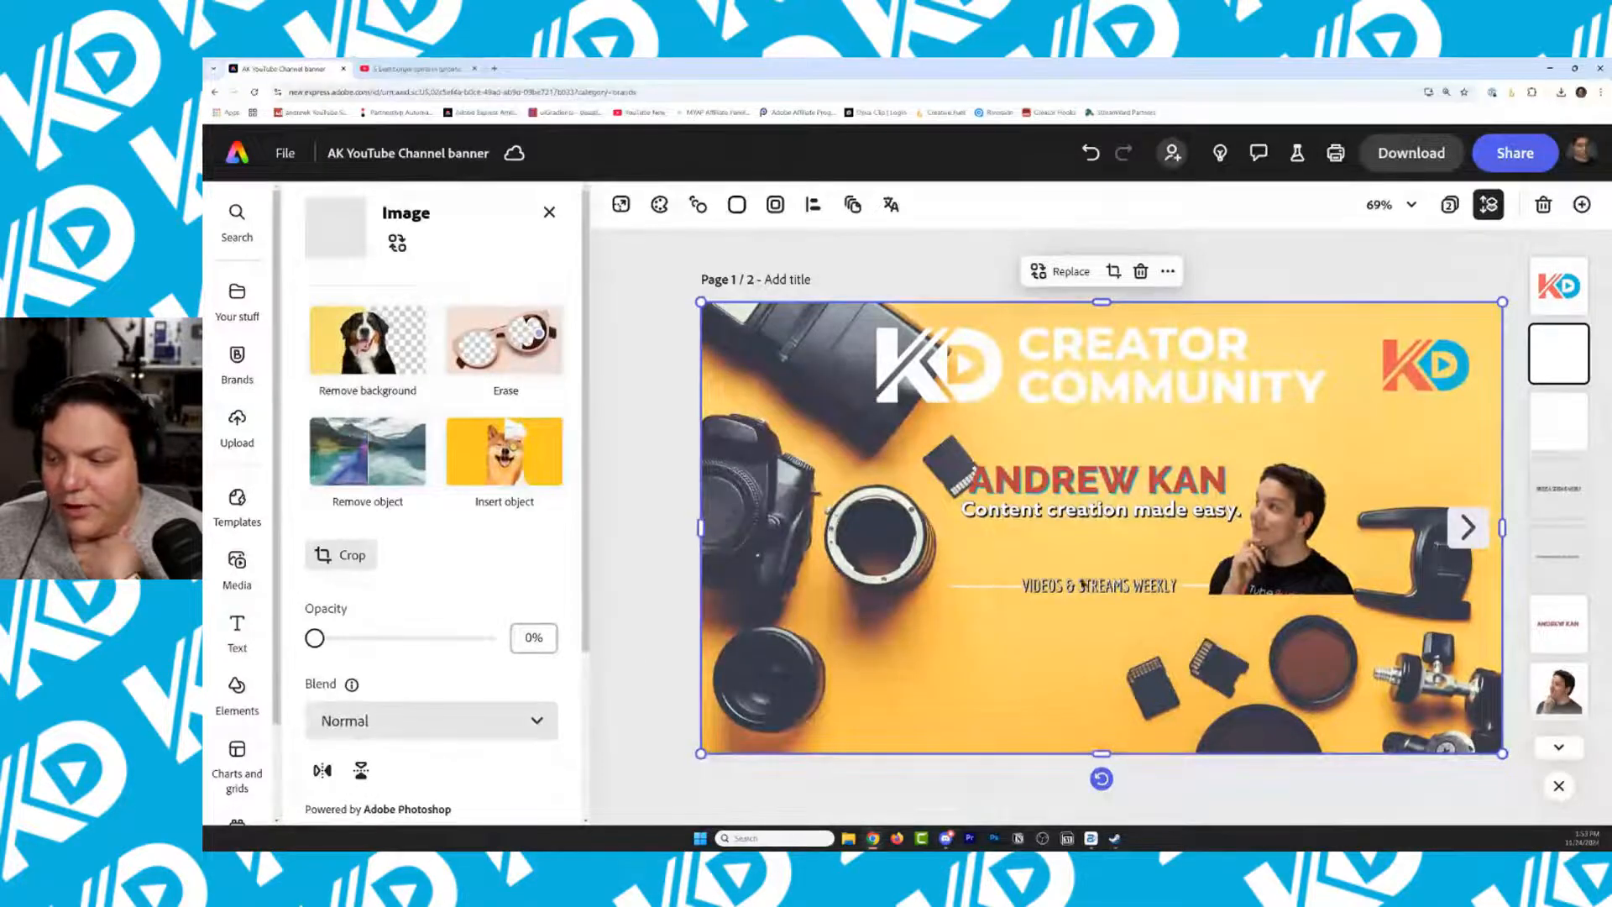
left_click(1559, 427)
left_click(1560, 495)
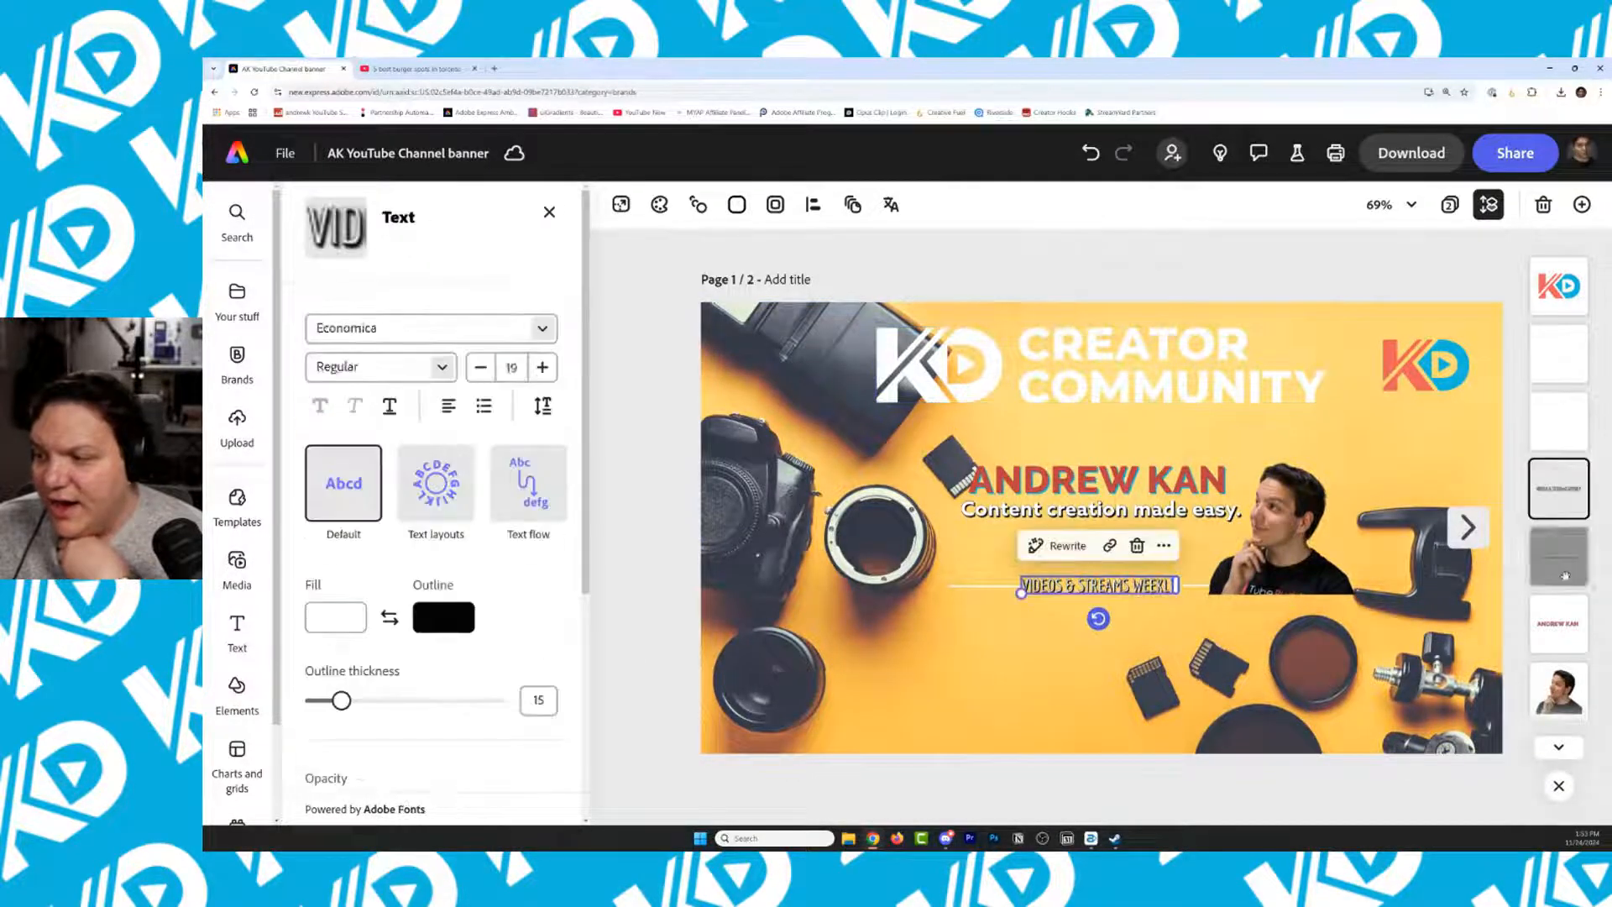
left_click(1565, 576)
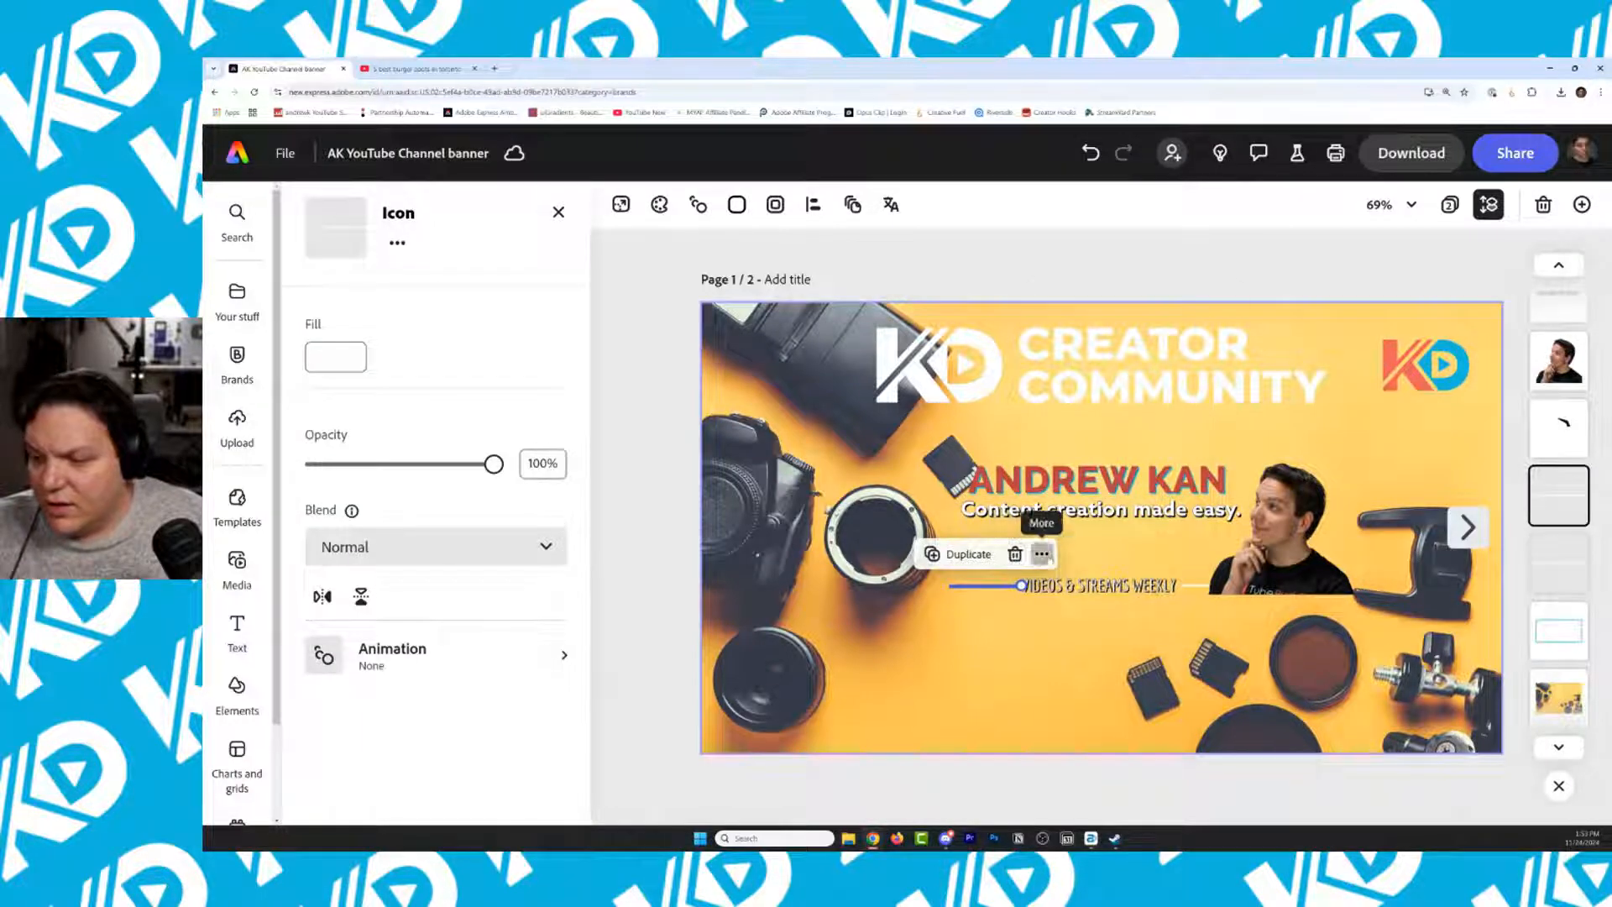
left_click(1041, 554)
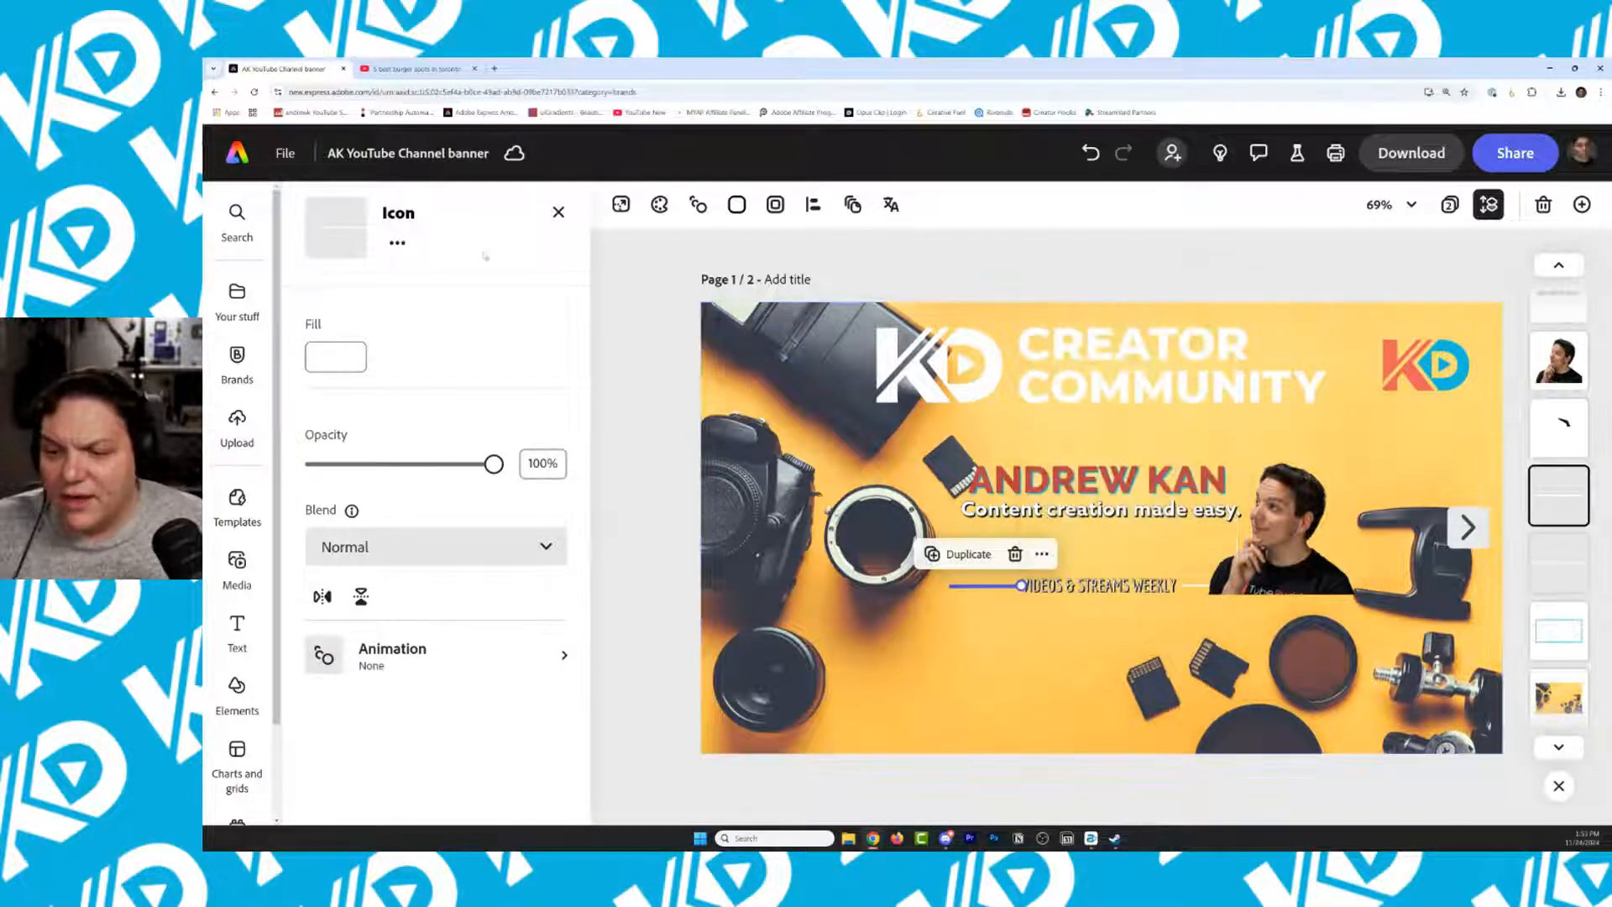
left_click(1468, 527)
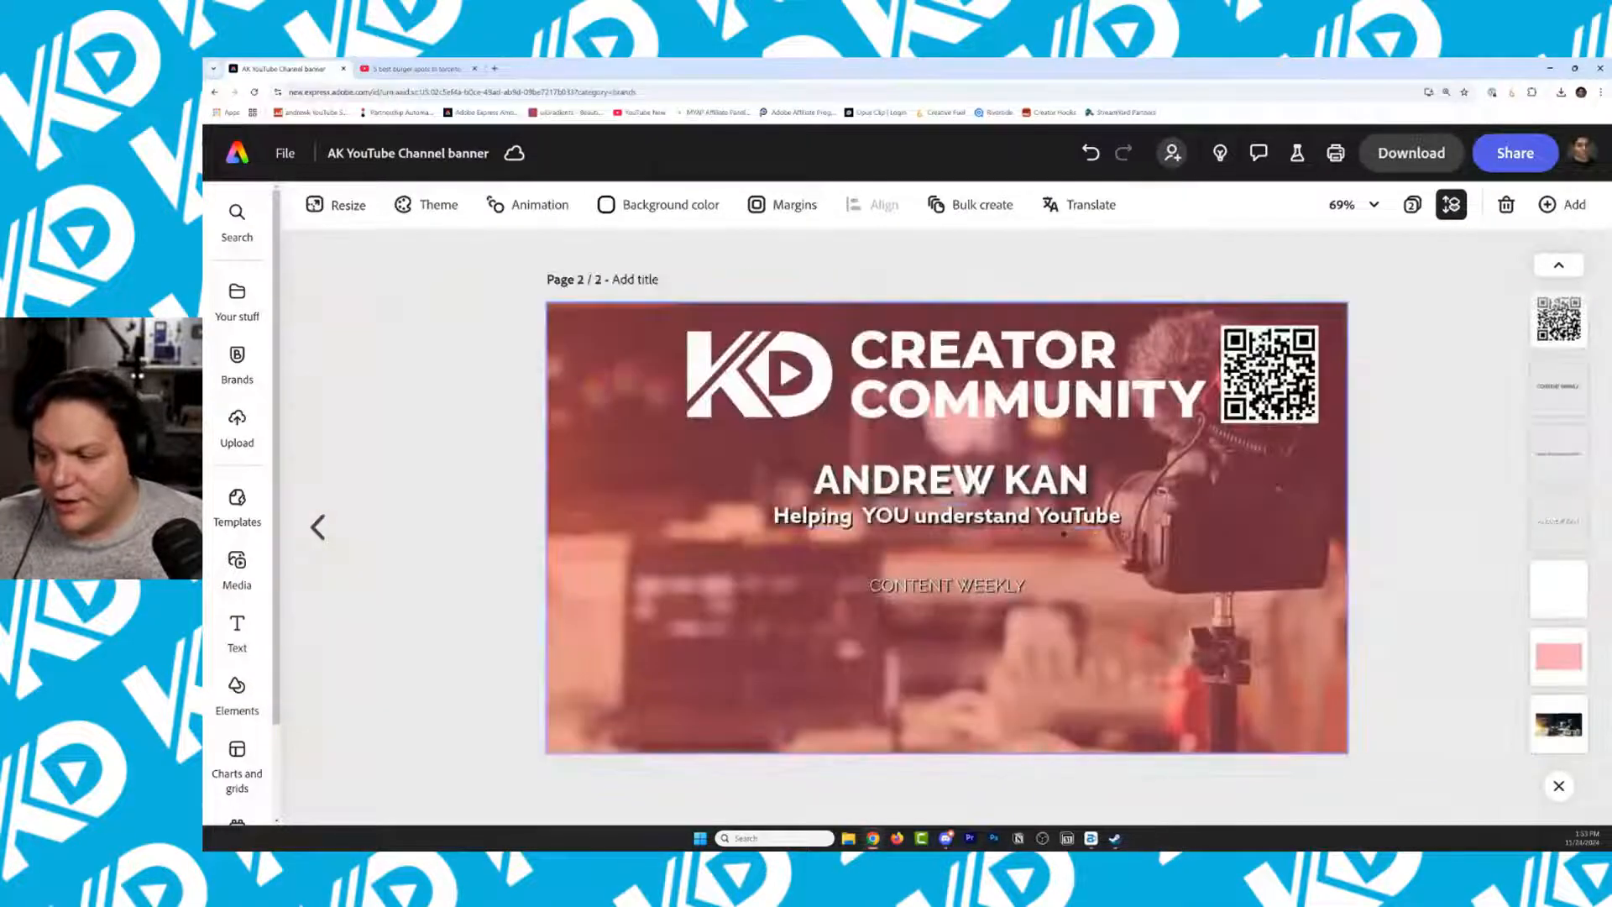
key("ctrl+v")
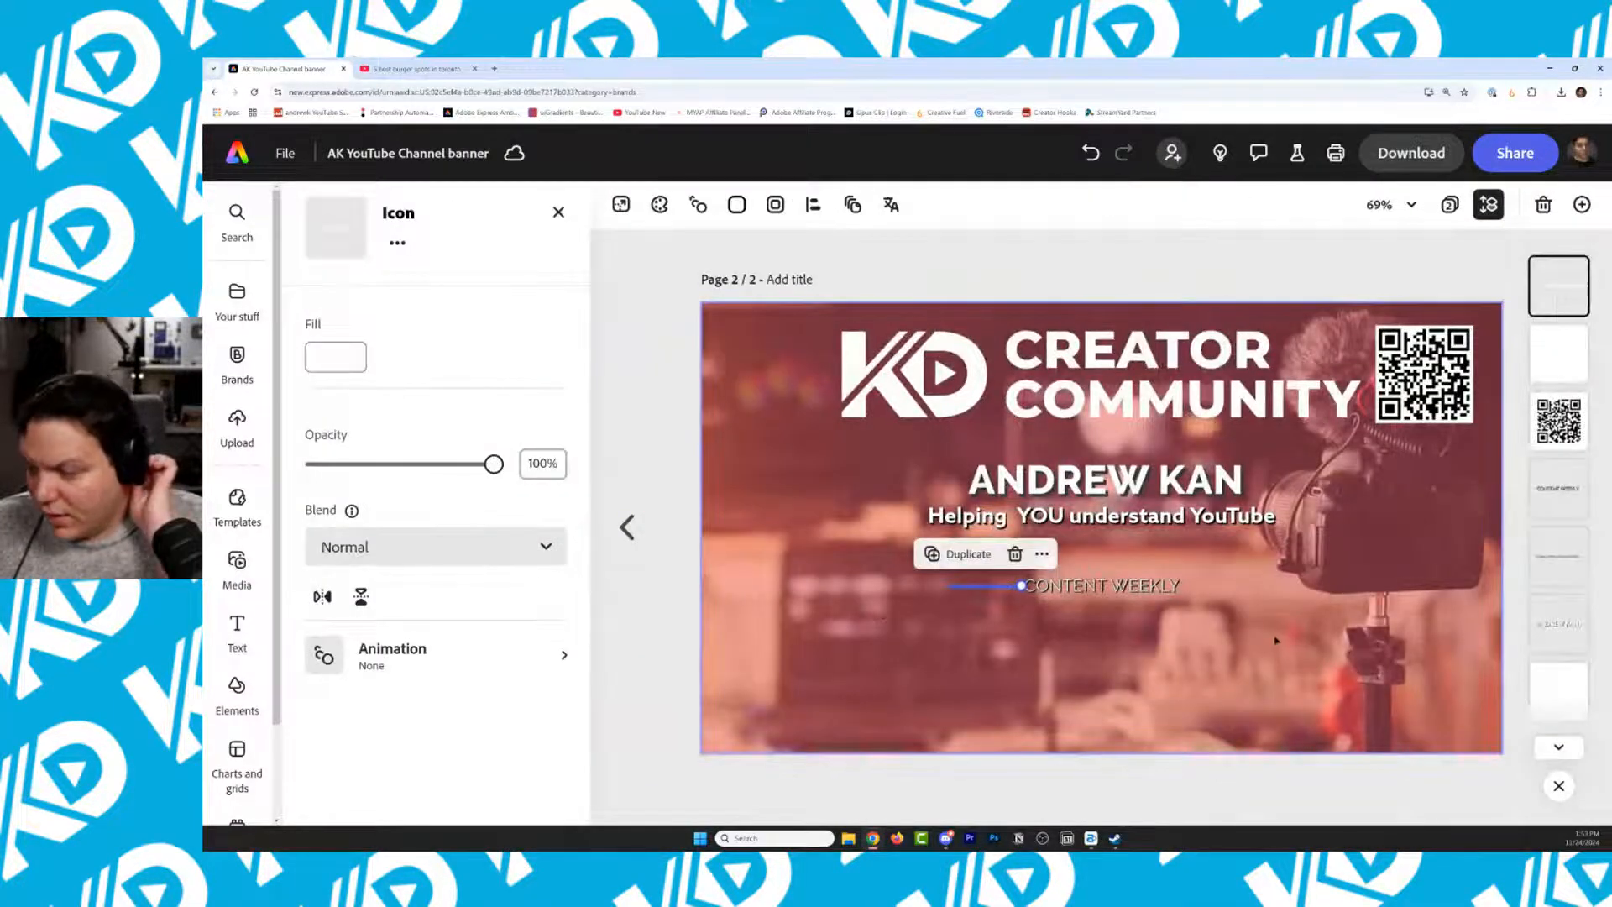
left_click(640, 457)
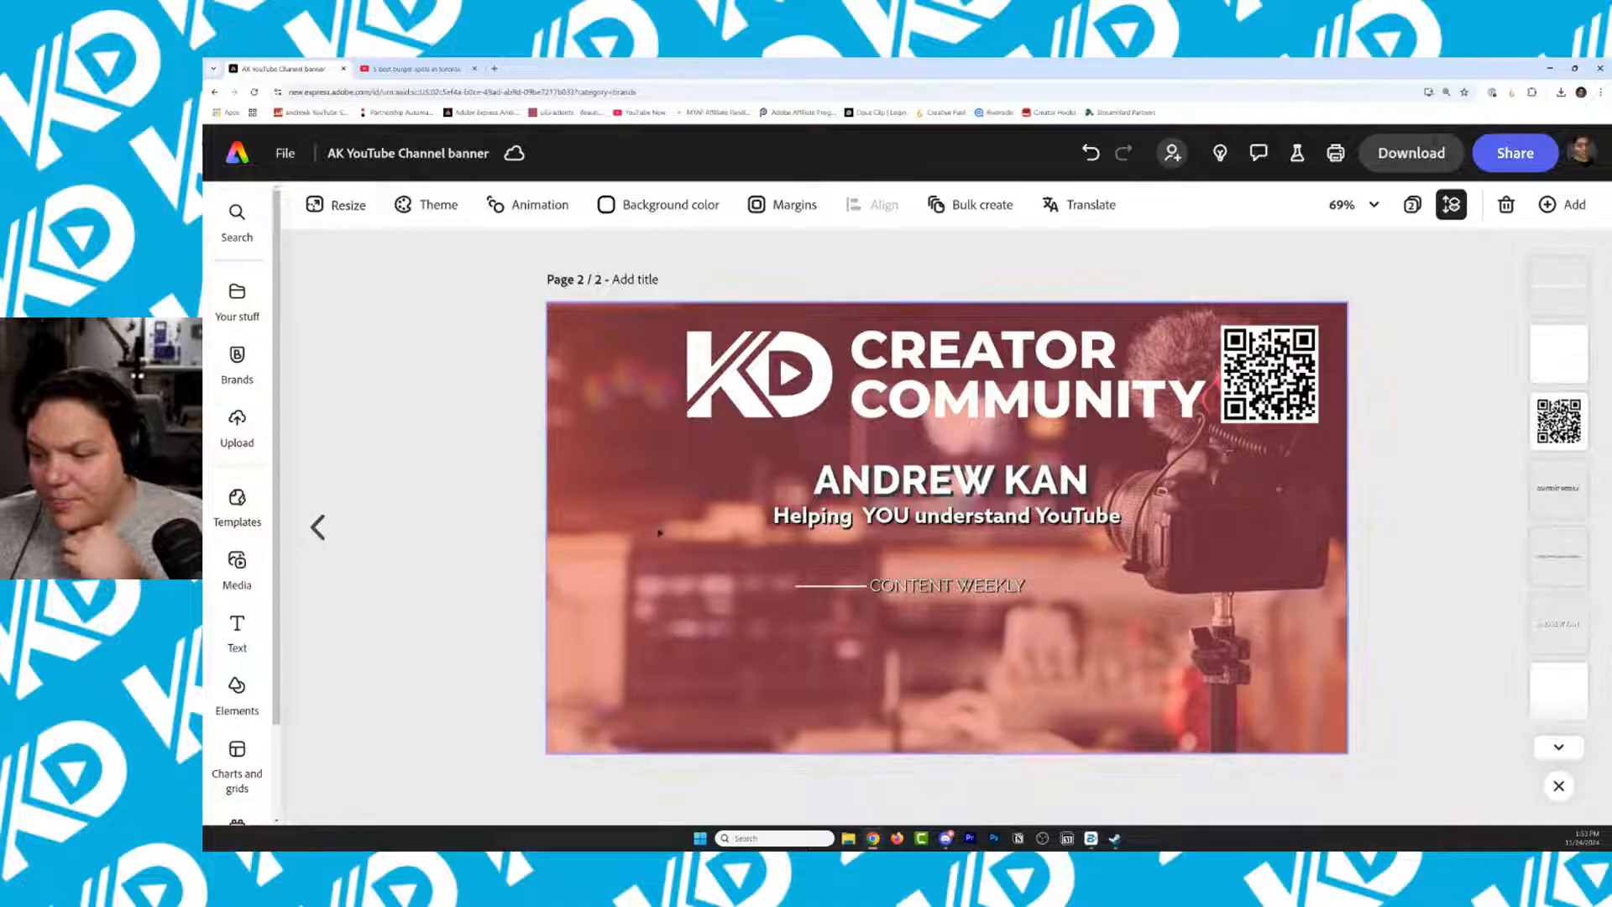
Copy the decorative line following "VIDEOS & STREAMS WEEKLY" on page 1 and paste it after "CONTENT WEEKLY" on page 2
left_click(318, 528)
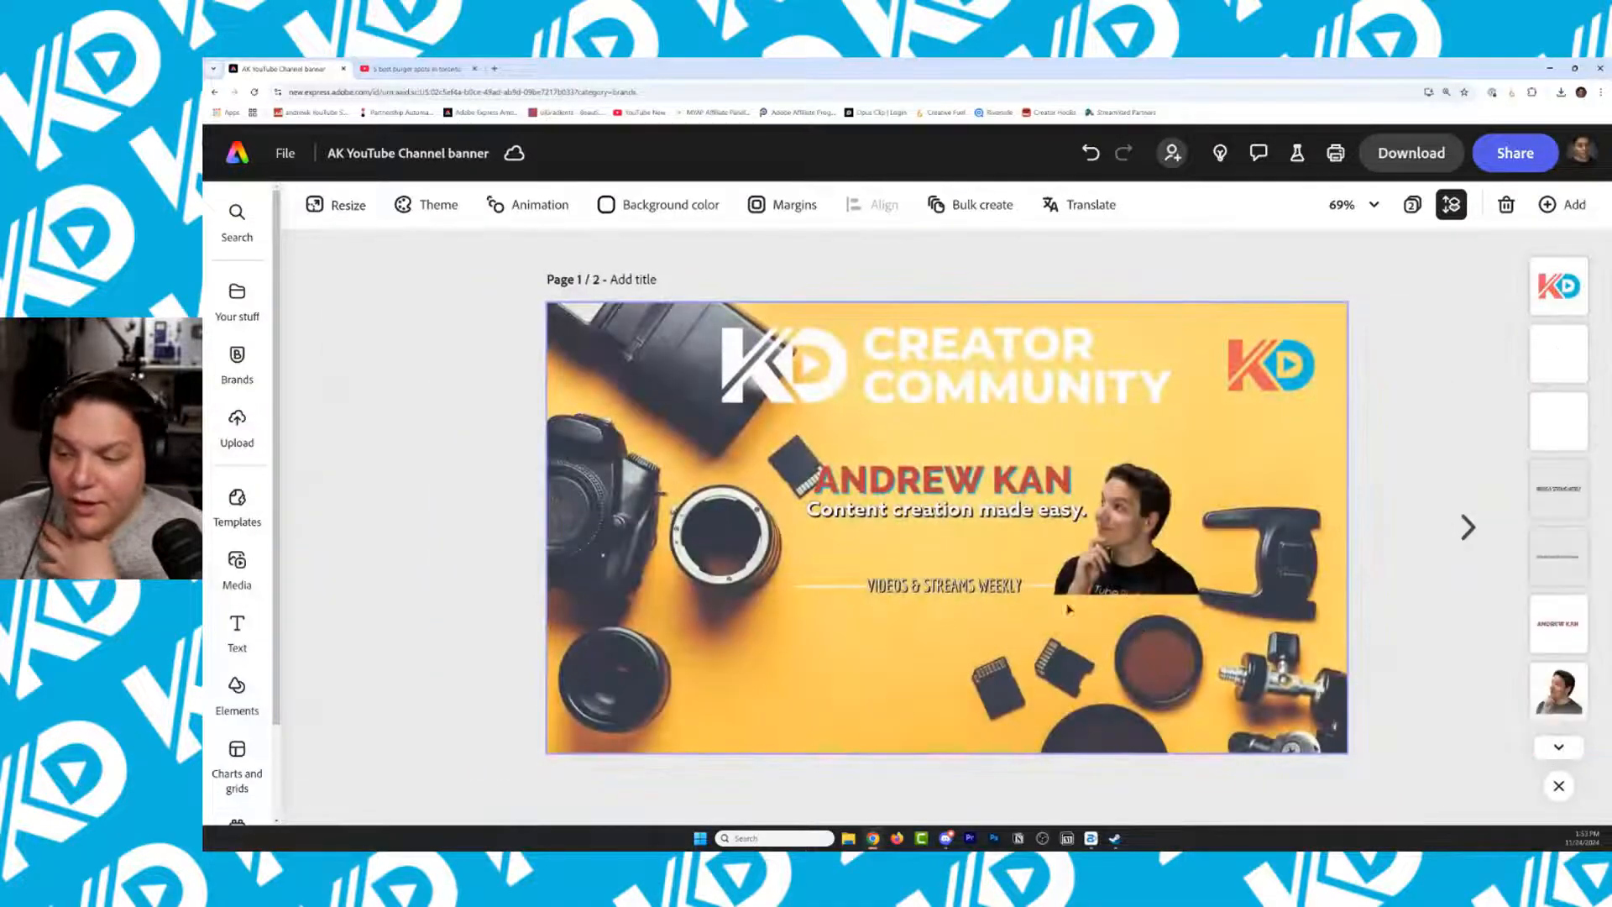
left_click(1048, 590)
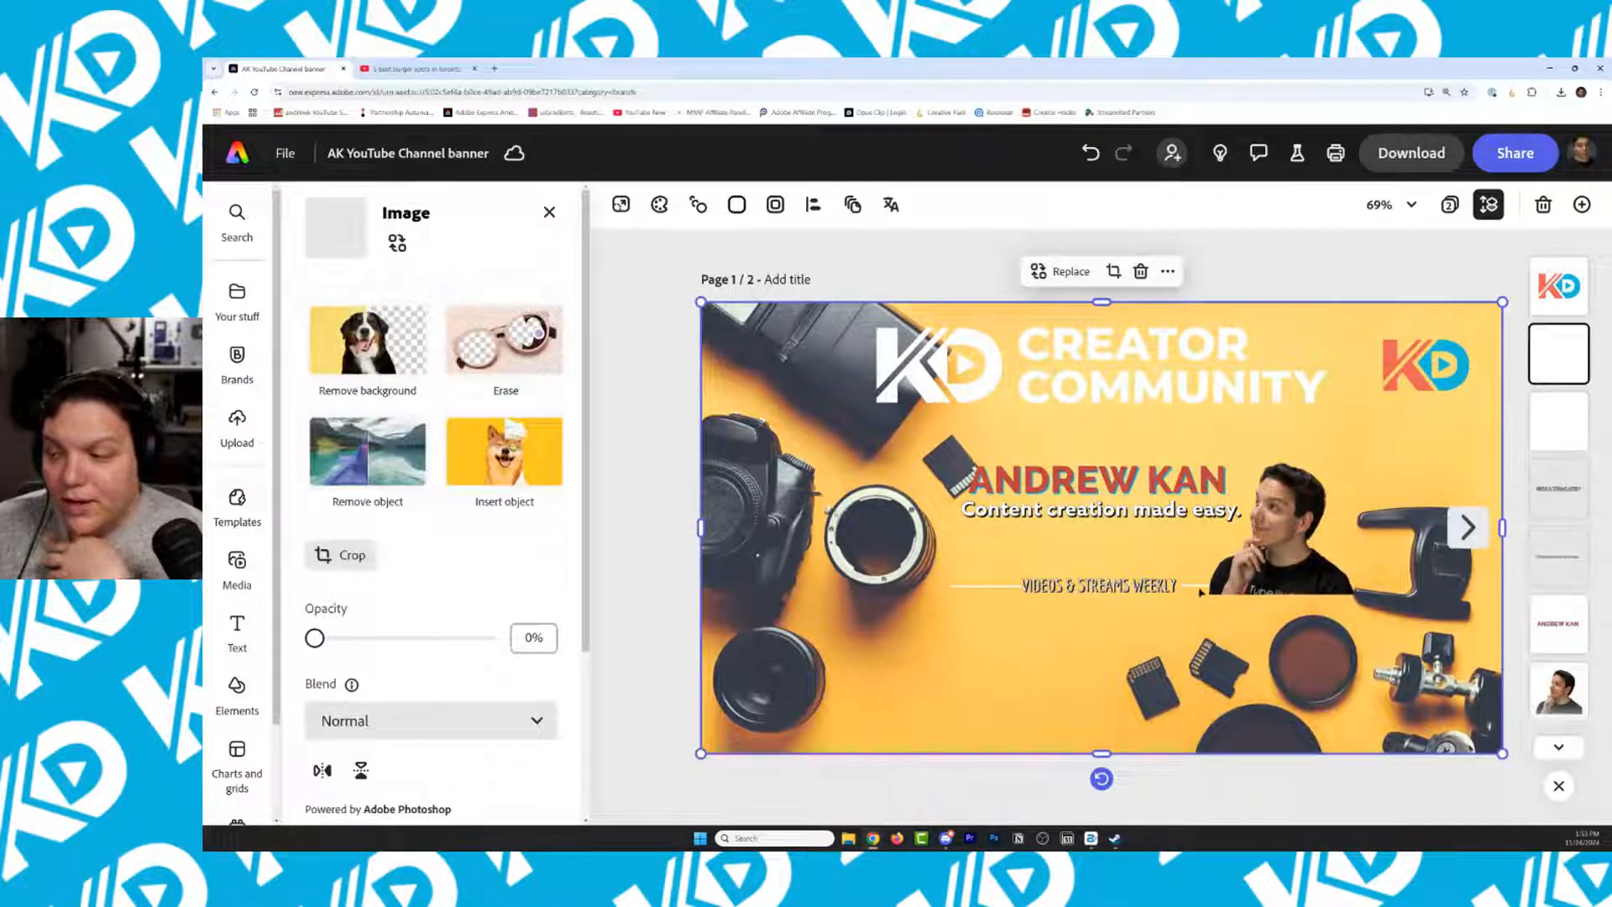
double_click(1201, 587)
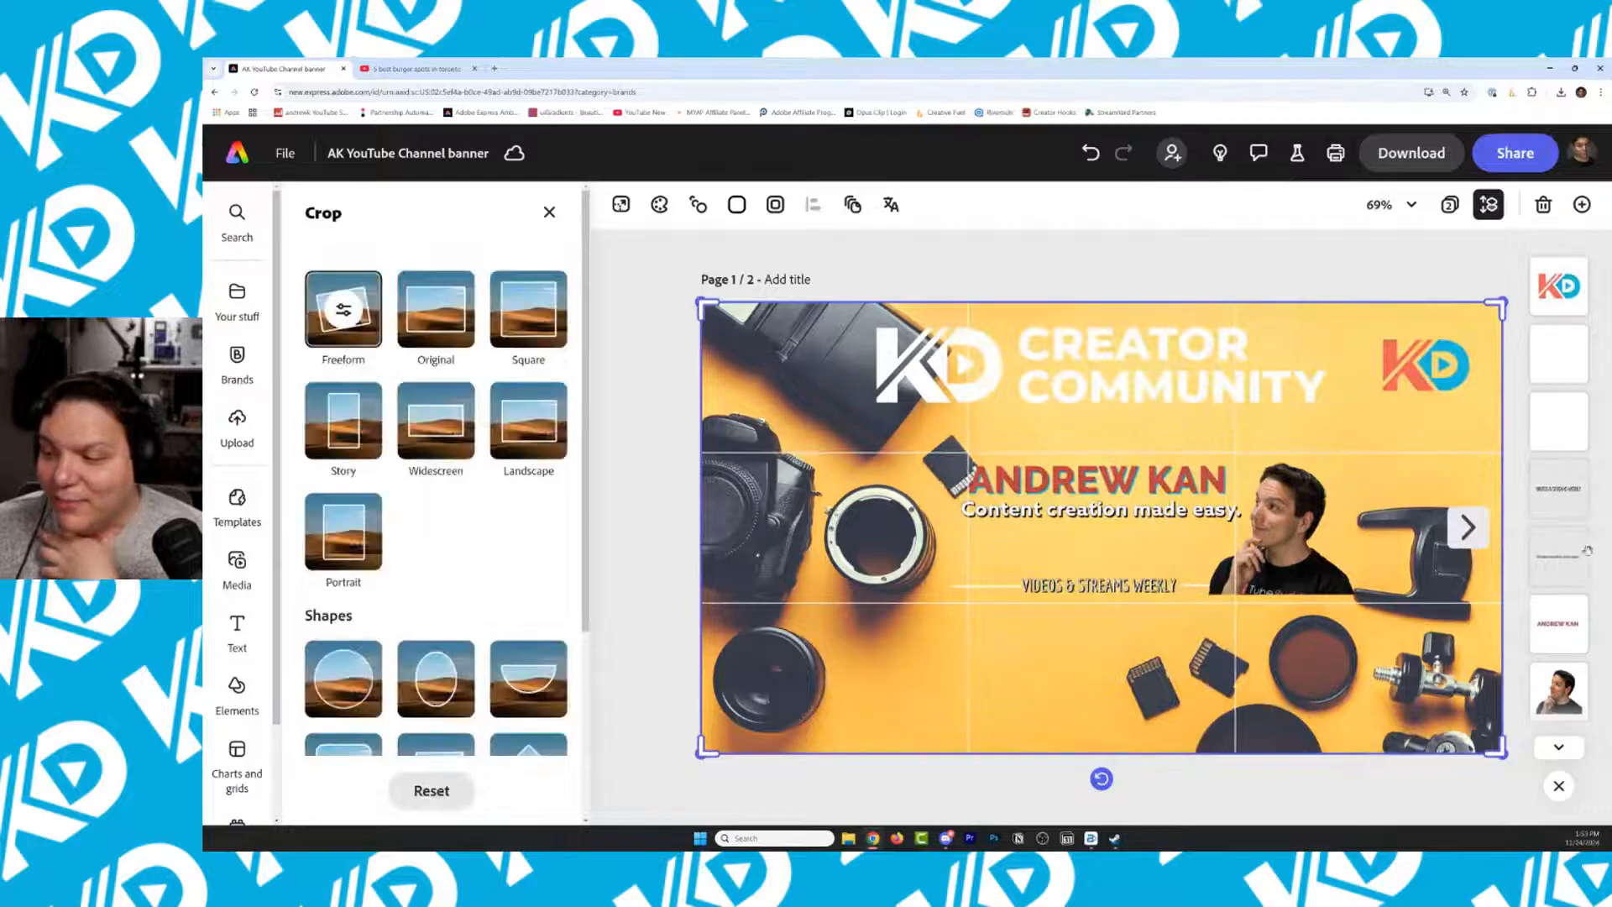
left_click(1566, 756)
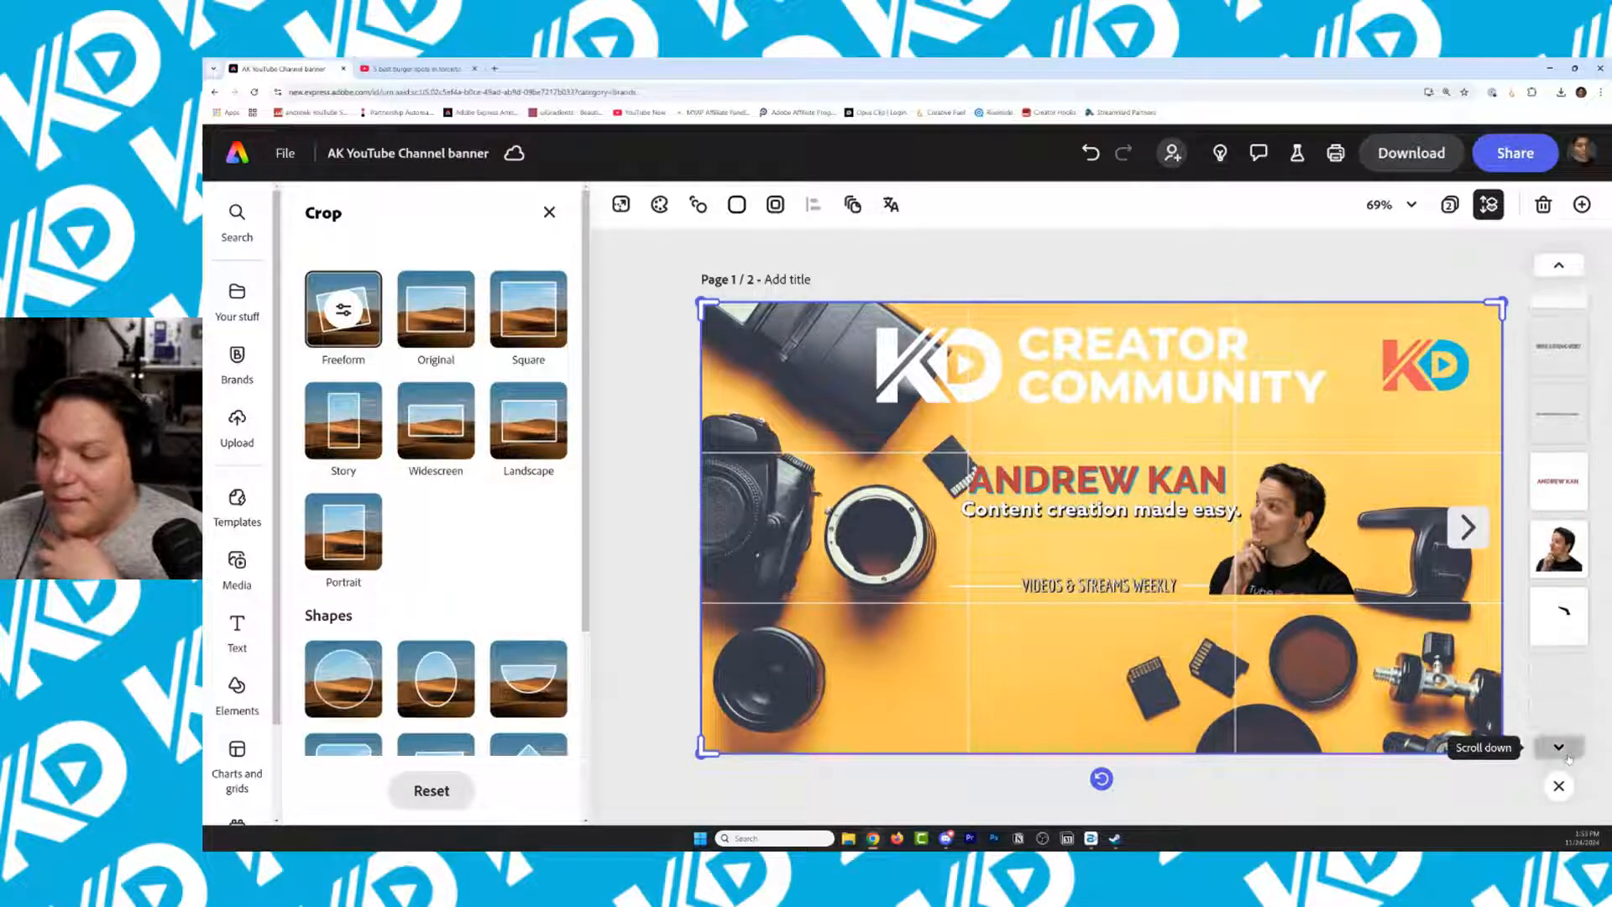
left_click(1569, 681)
scroll(1558, 655, "down", 4)
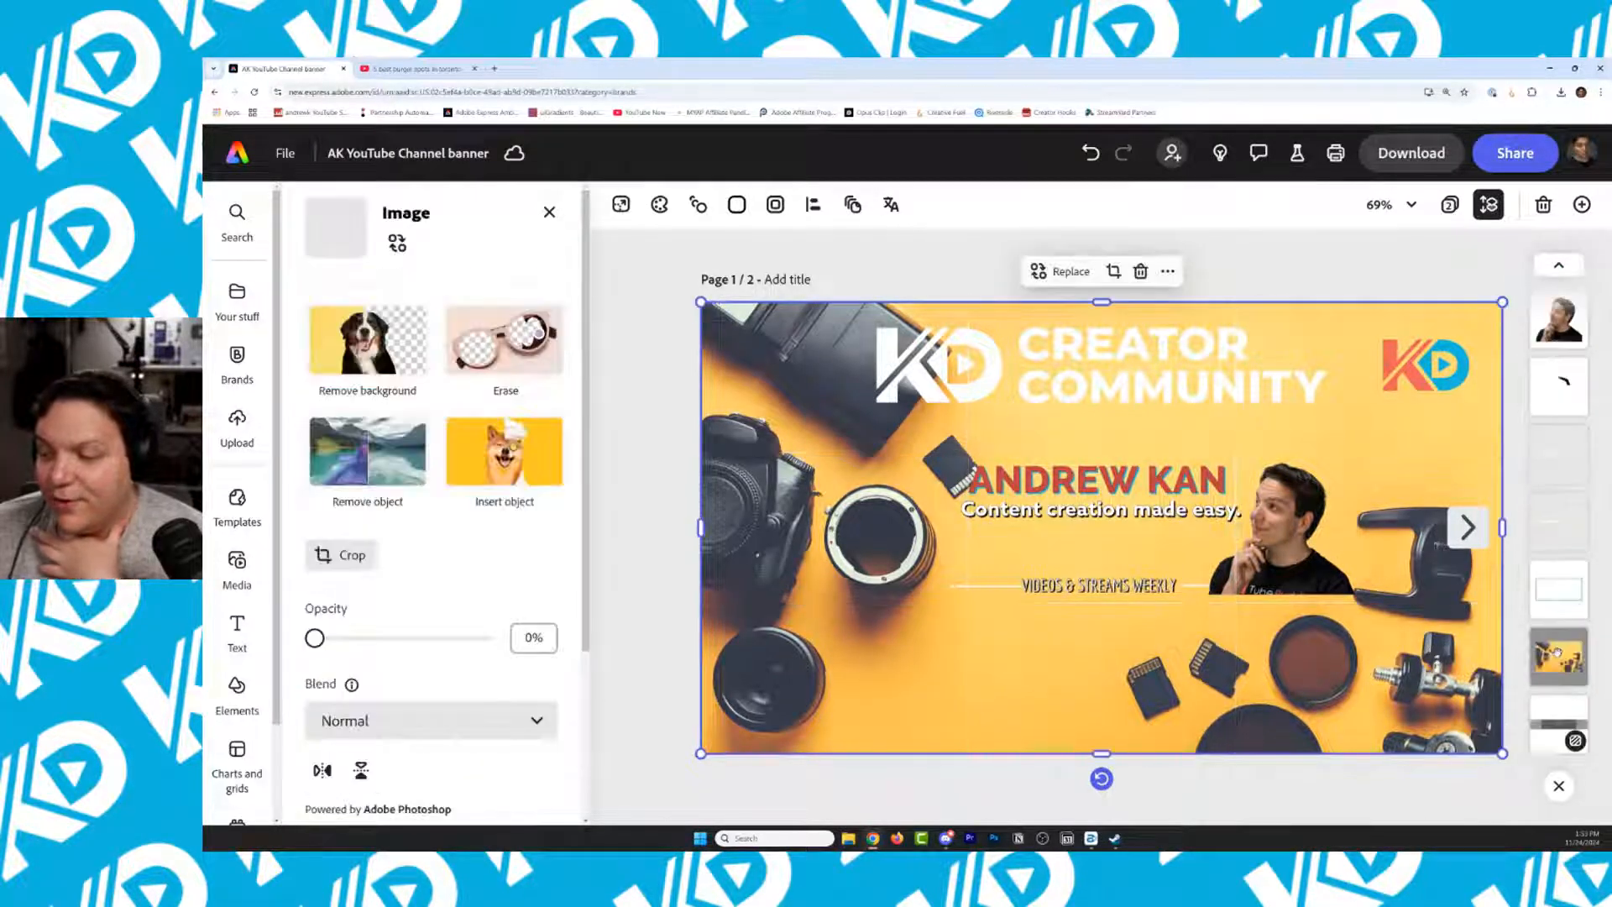
left_click(1567, 531)
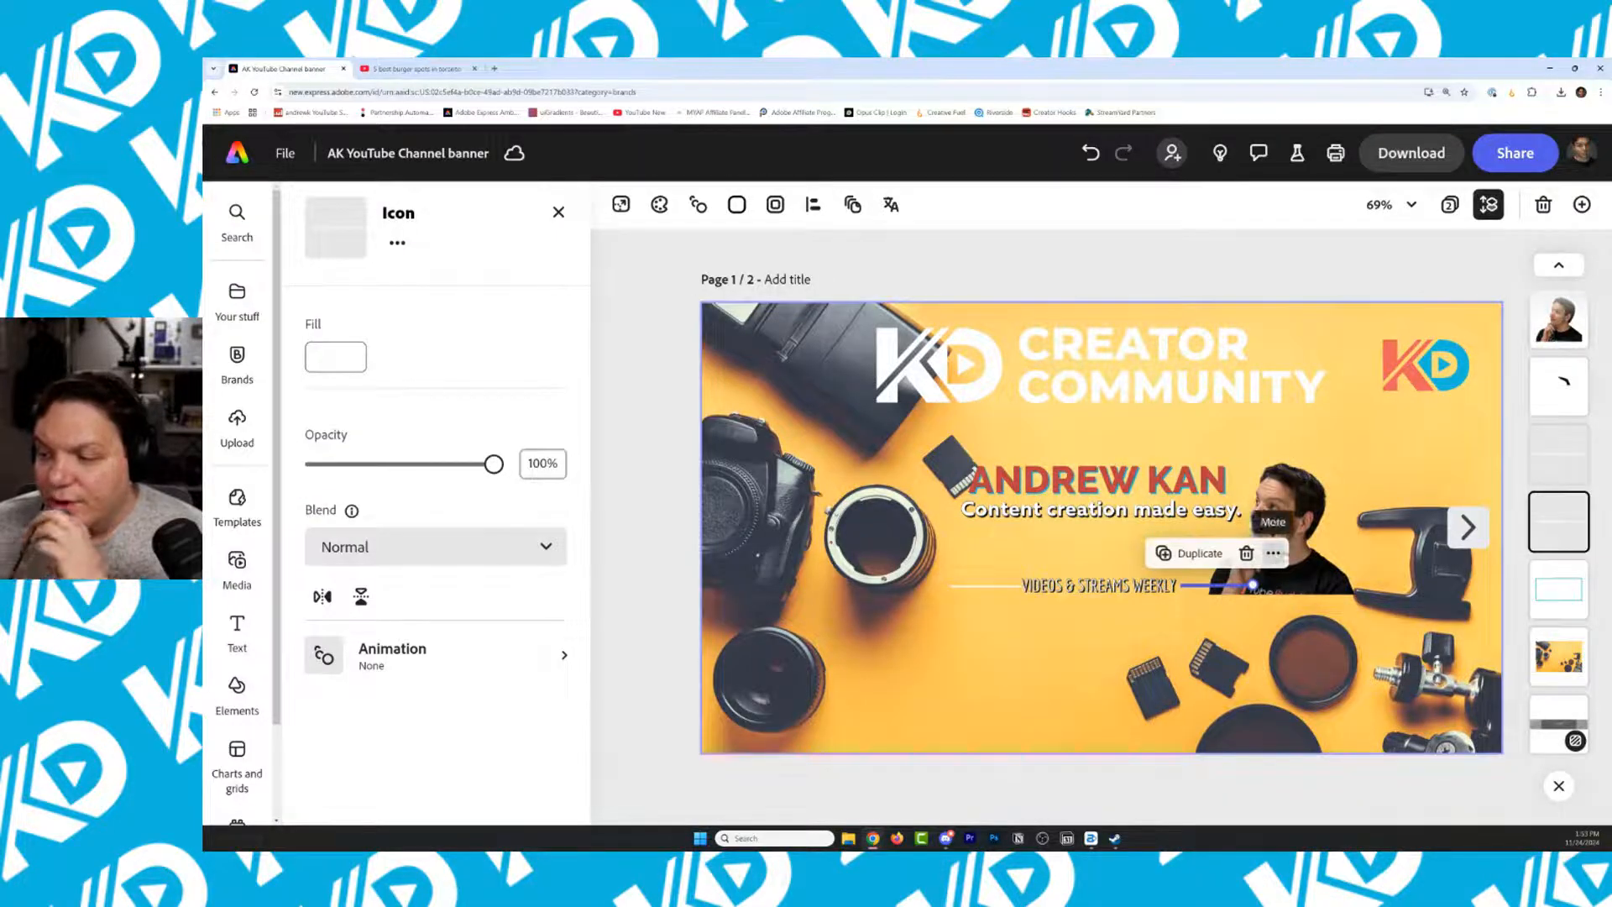
left_click(1274, 553)
left_click(1311, 298)
left_click(1473, 527)
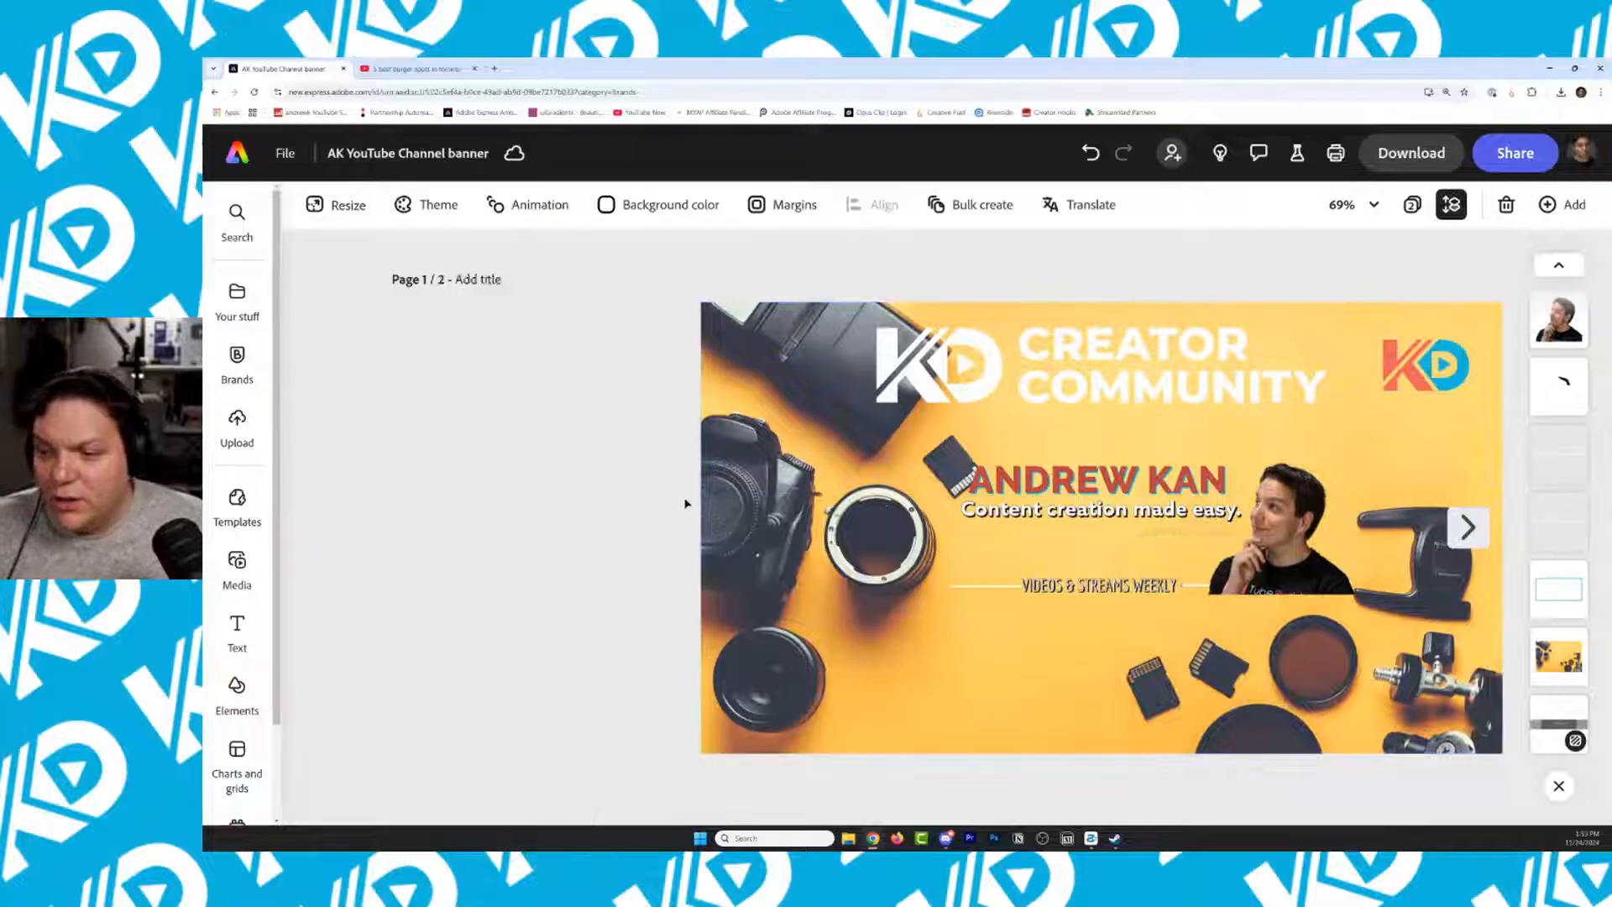
key("ctrl+v")
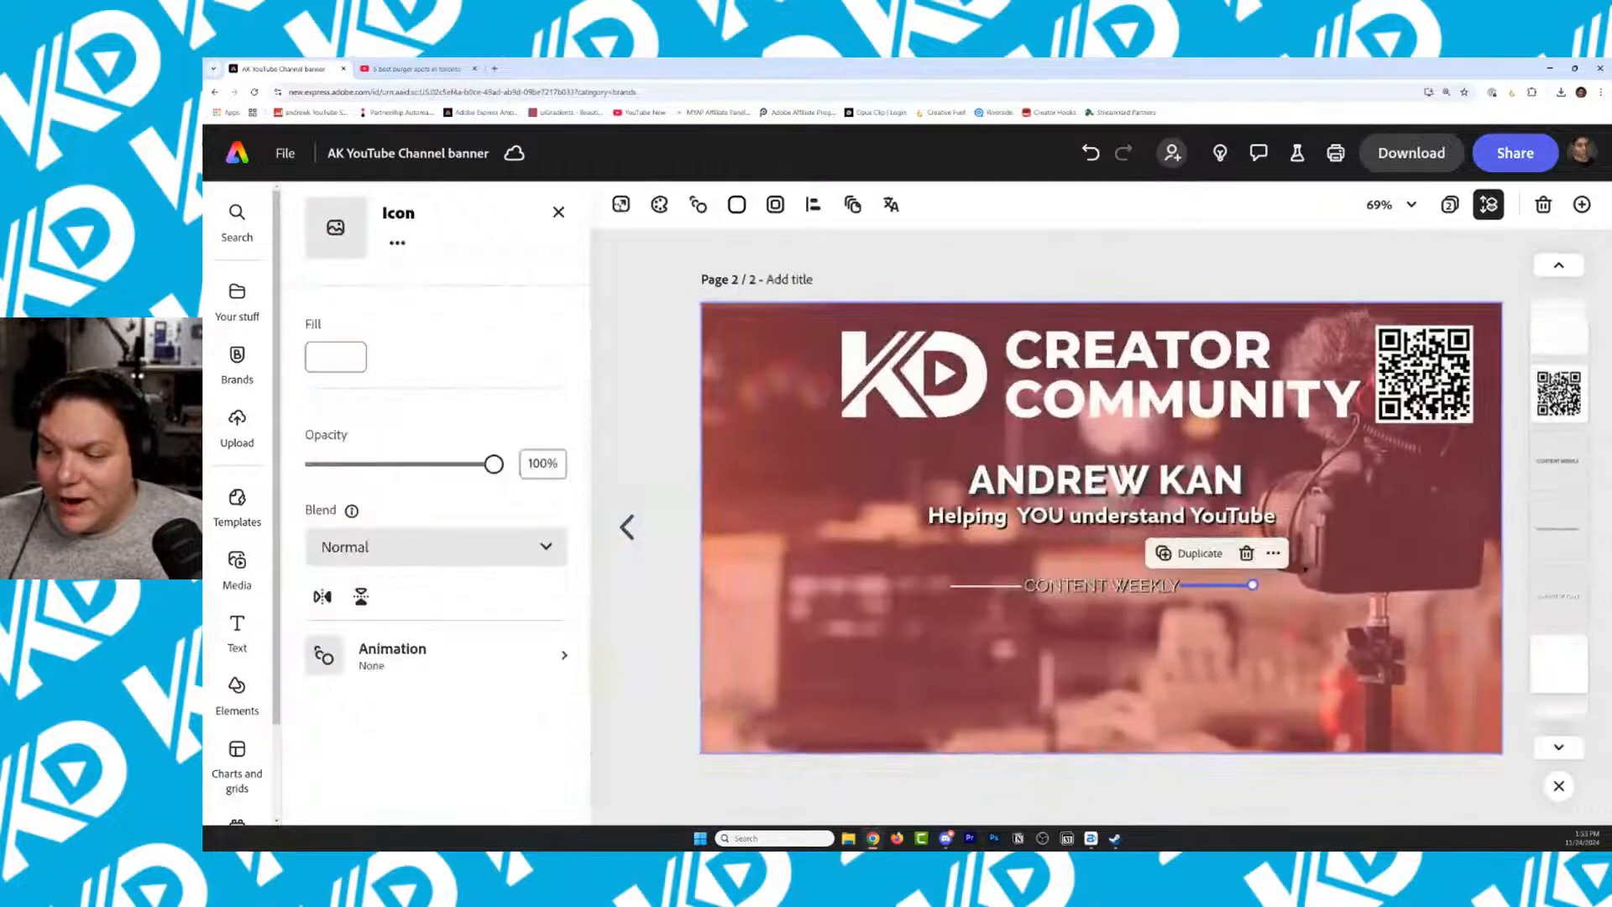
left_click(630, 420)
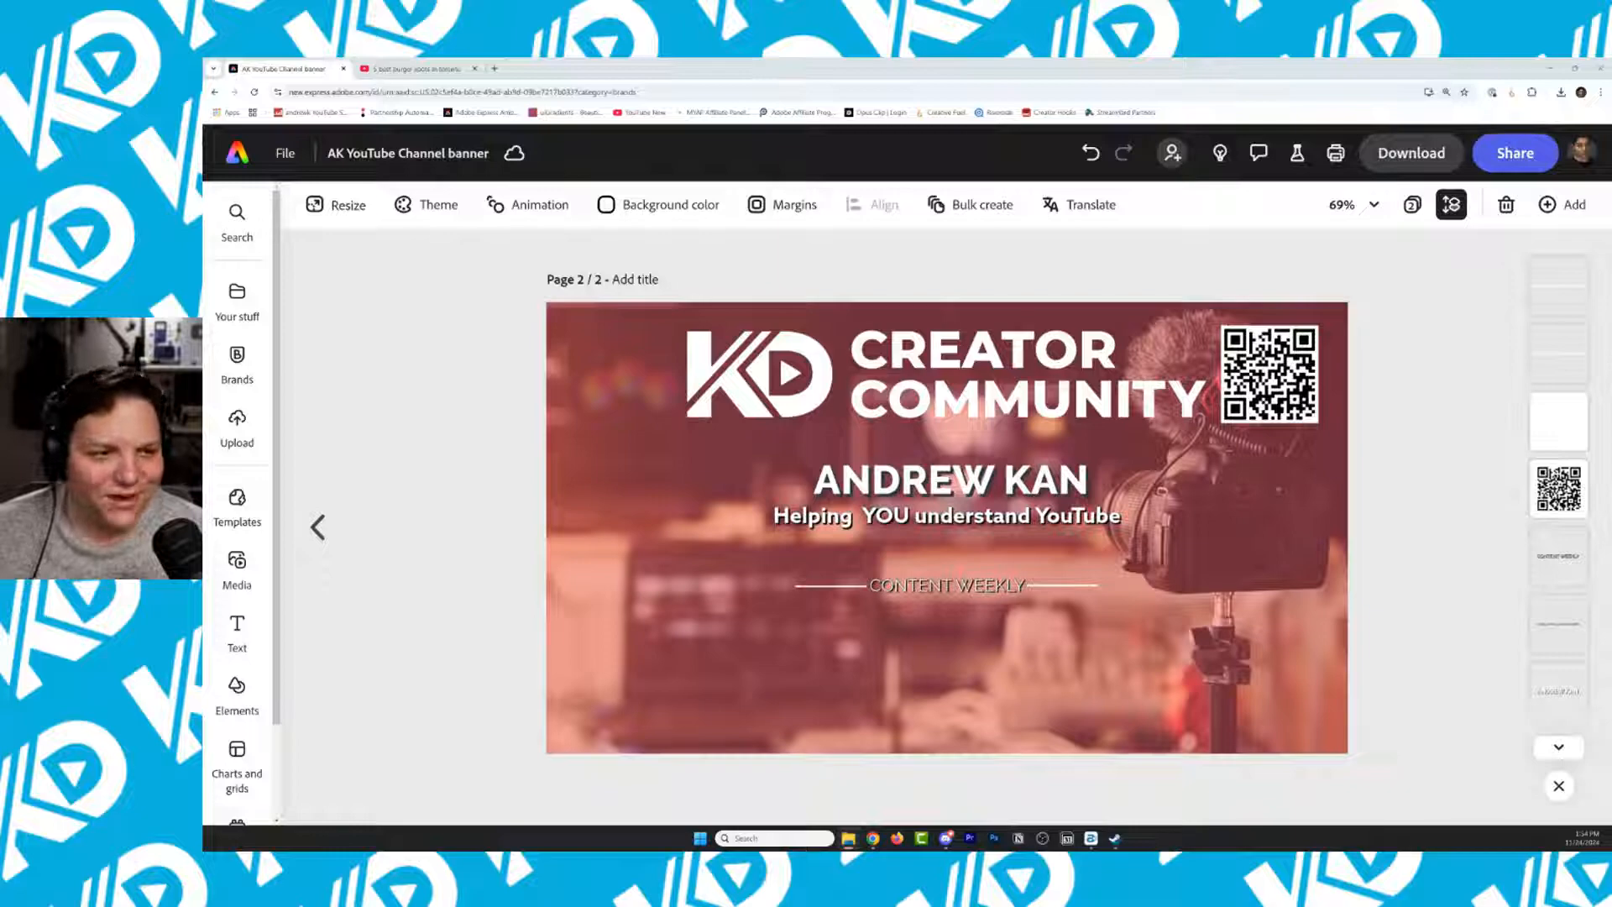
Try to add the front-facing smile cut-out photo from the AK No BG folder to the page 2 banner
left_click_drag(1610, 688, 1182, 551)
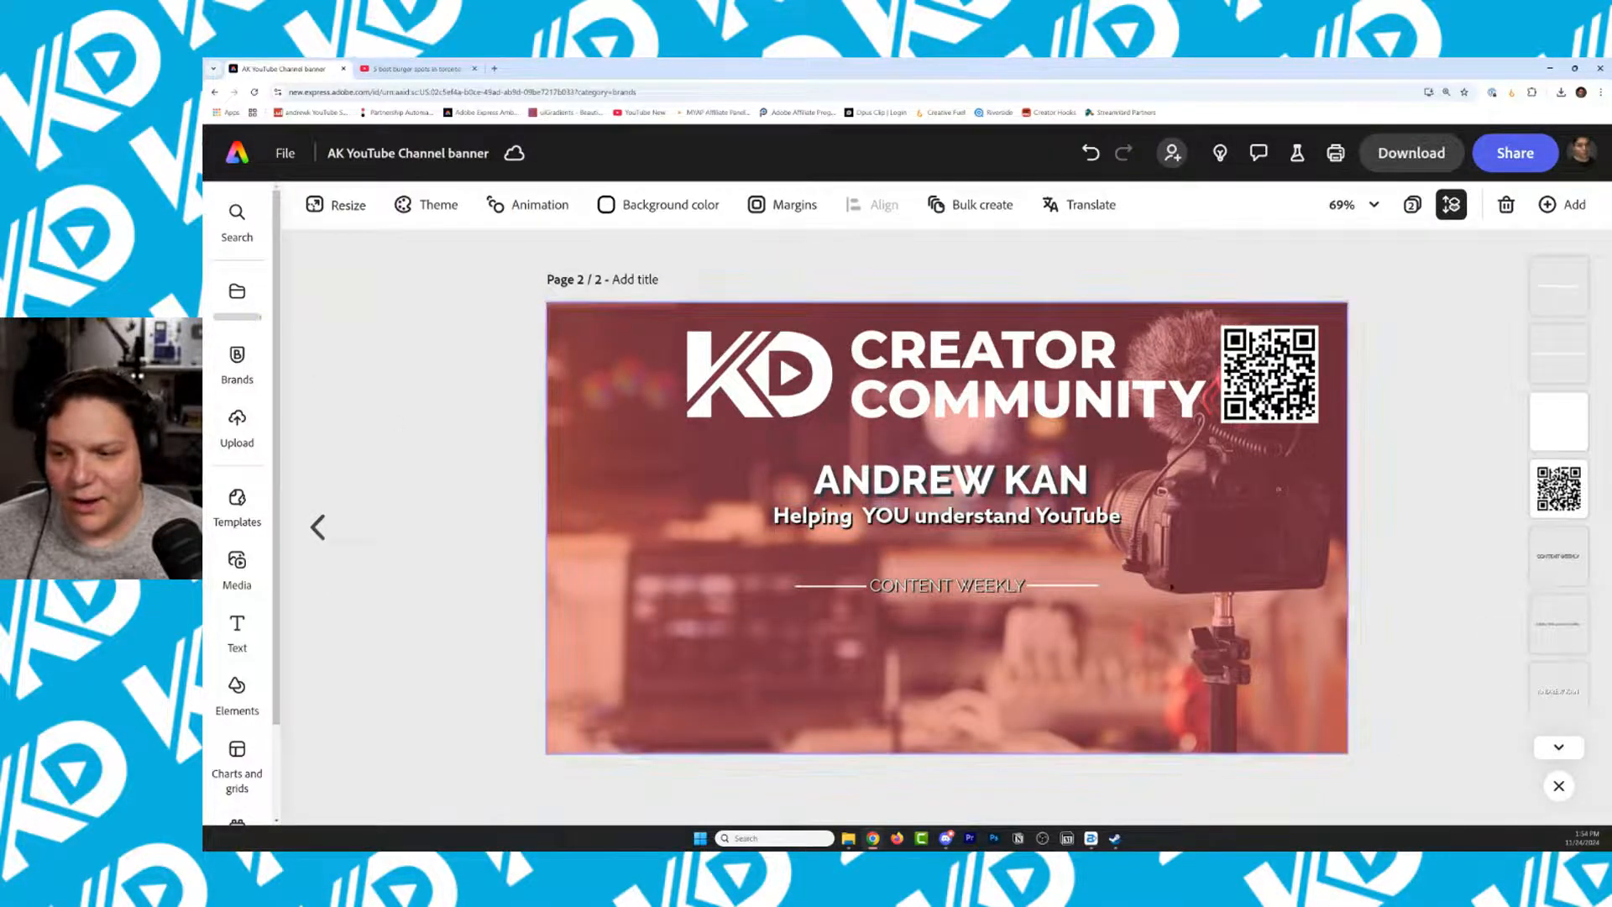
left_click_drag(204, 201, 202, 81)
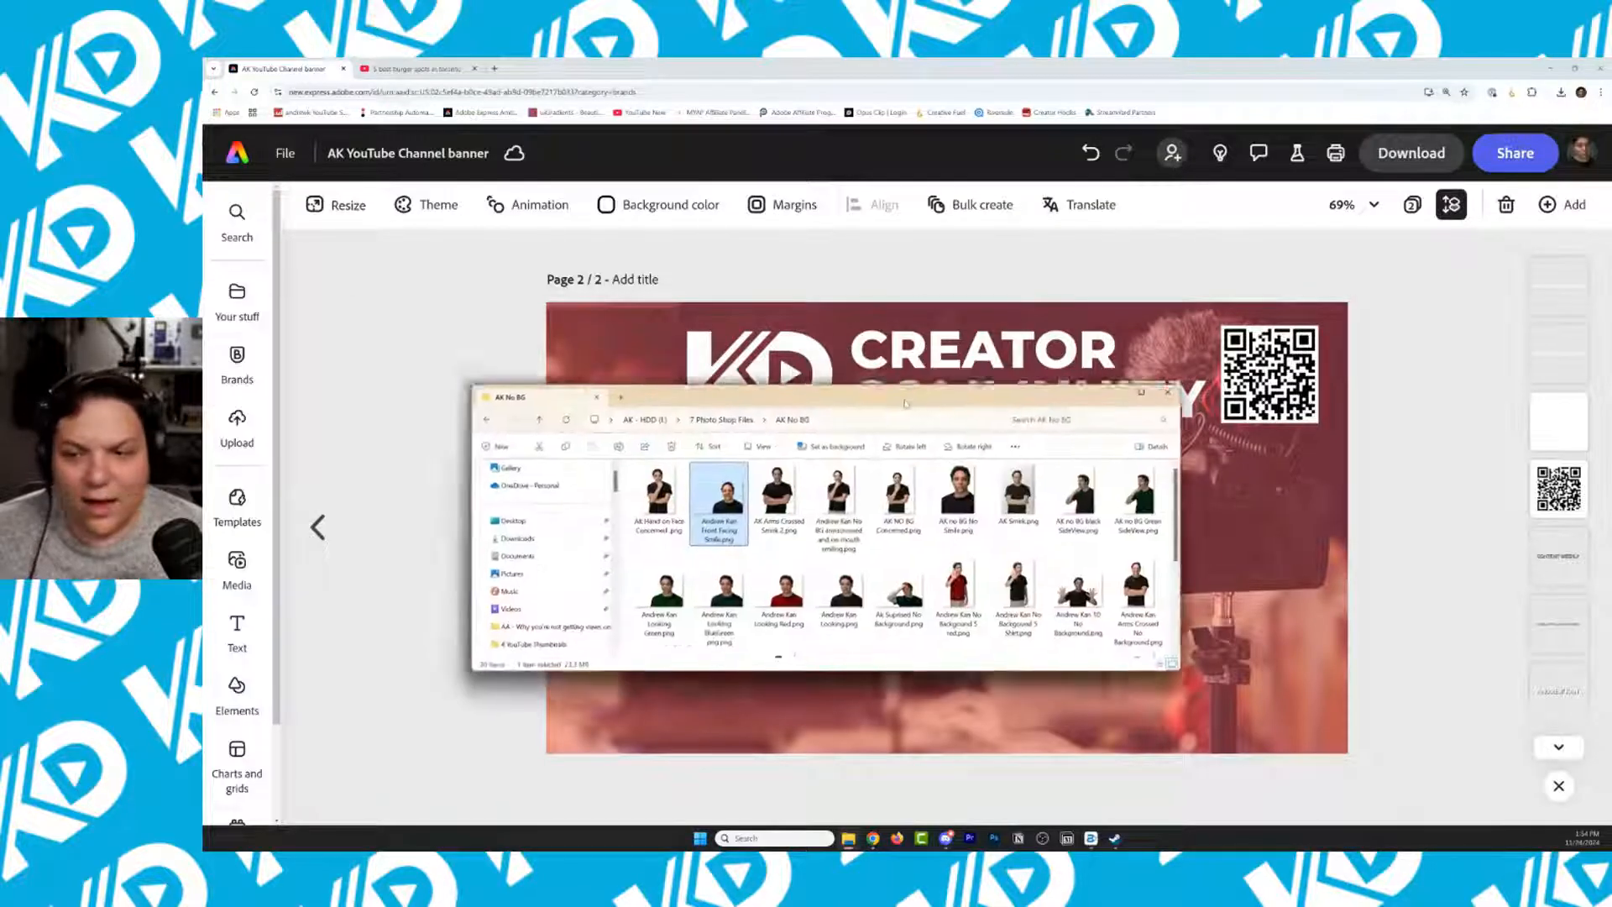
left_click_drag(902, 398, 627, 243)
left_click_drag(441, 342, 1192, 543)
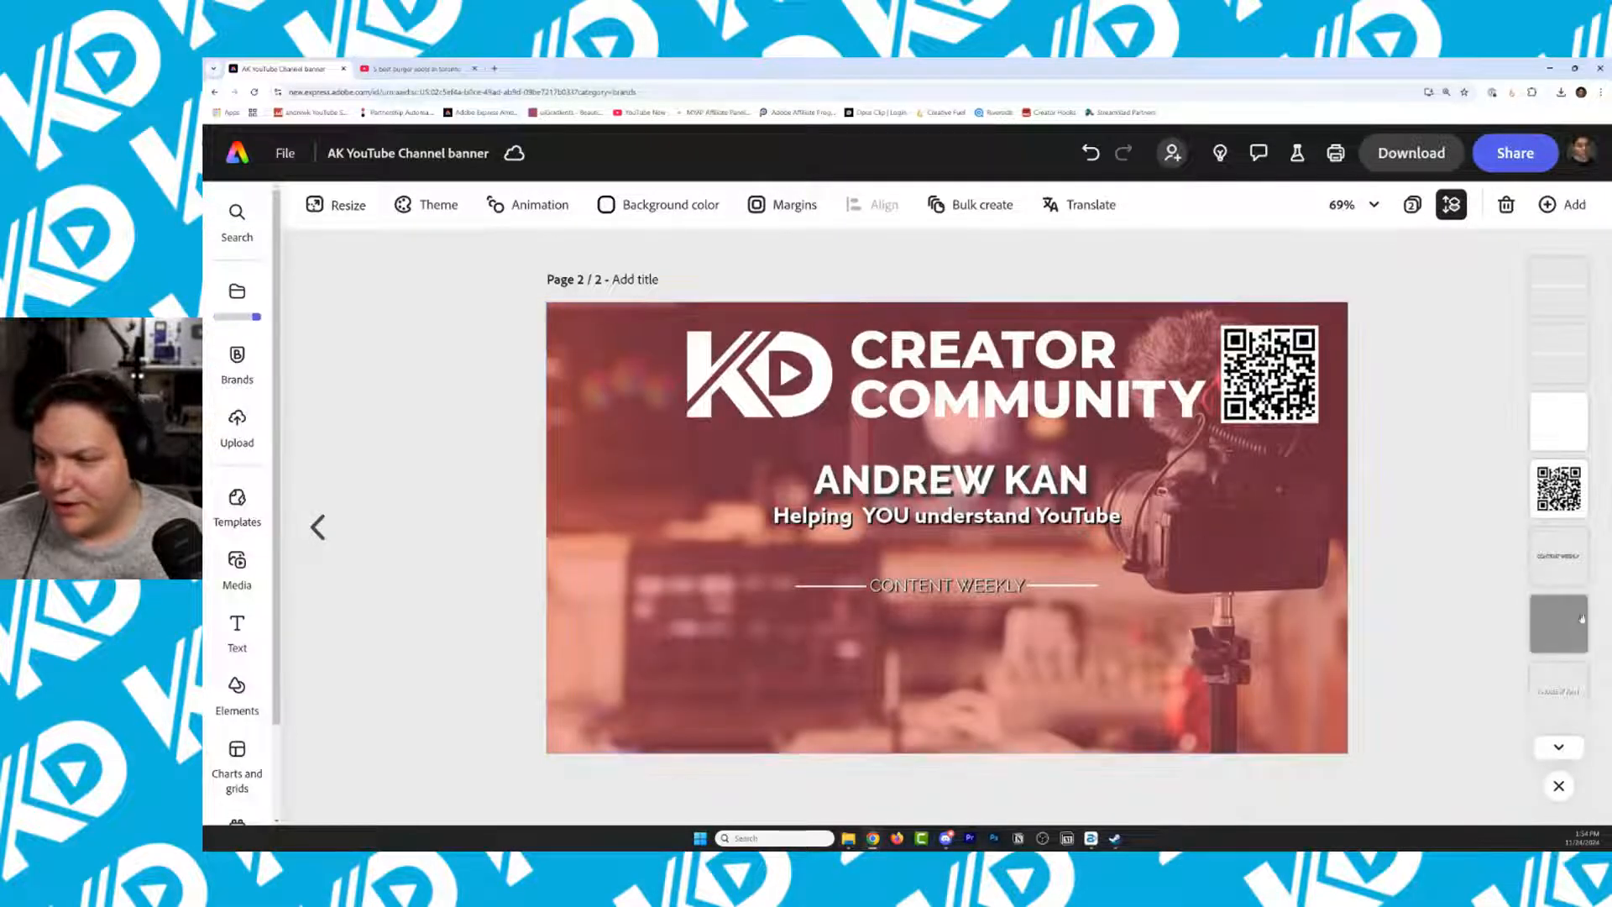
left_click(1560, 748)
left_click(1560, 752)
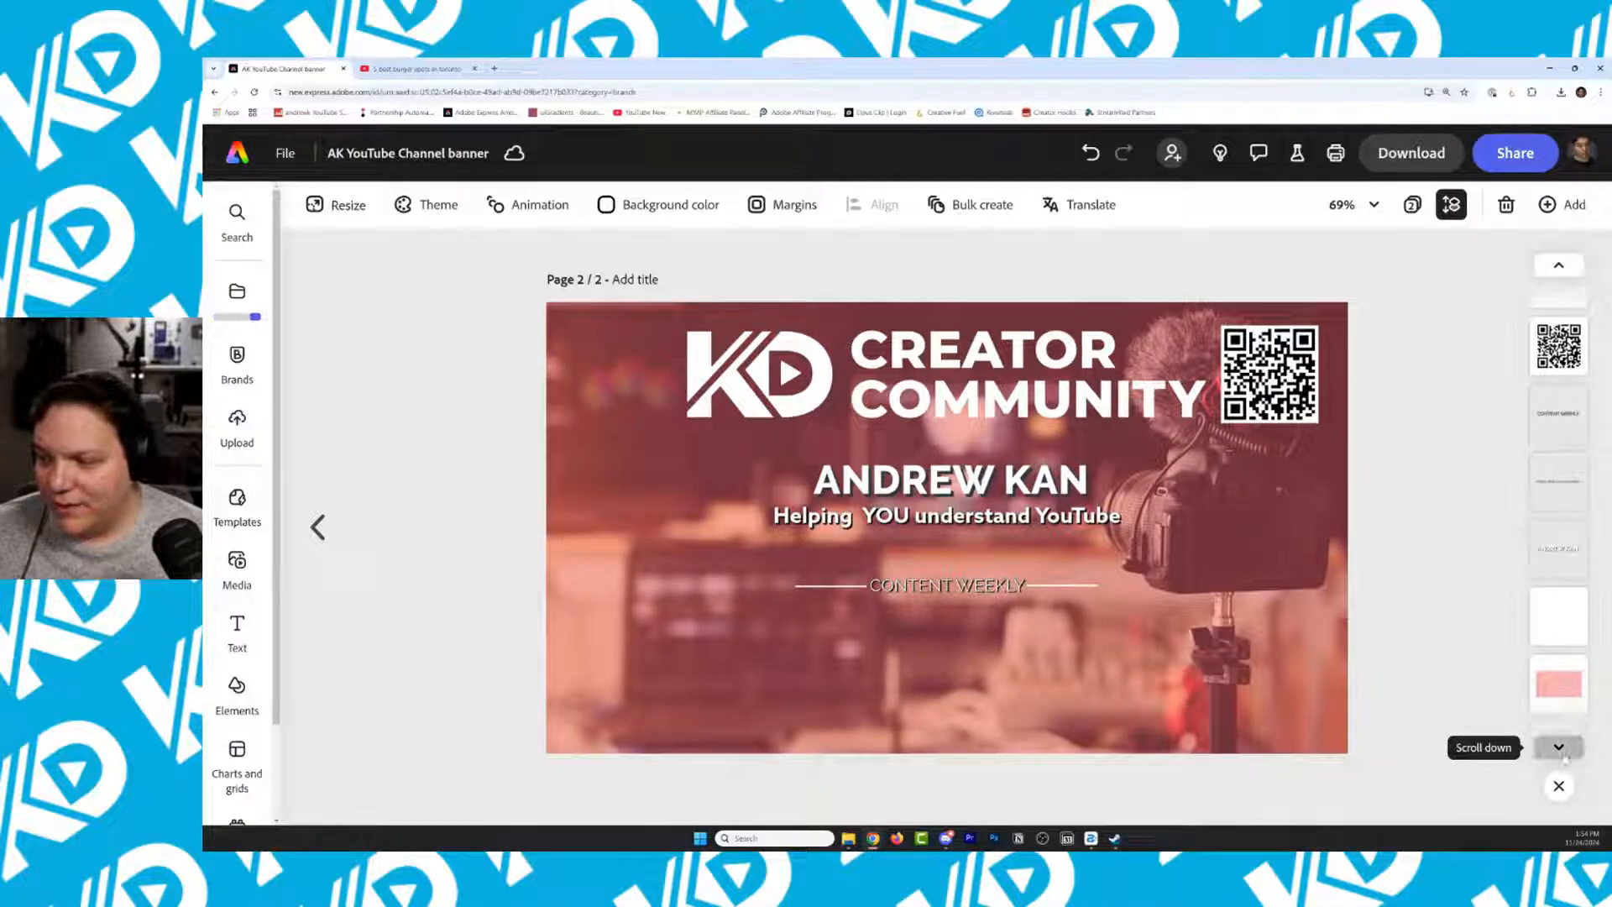
left_click(1560, 750)
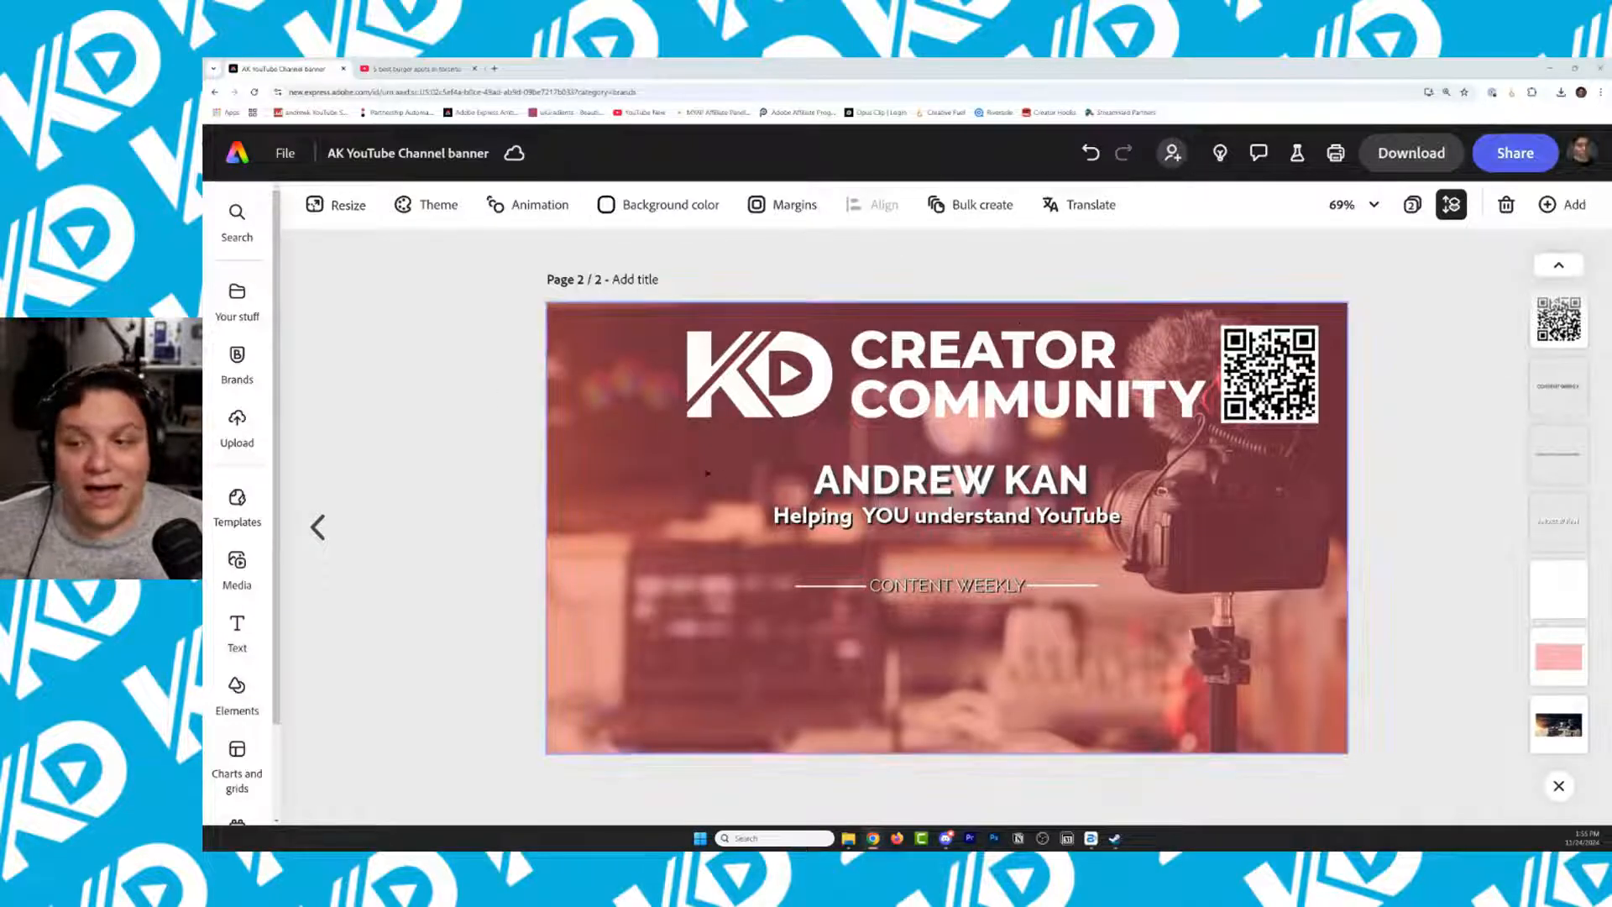
left_click(318, 526)
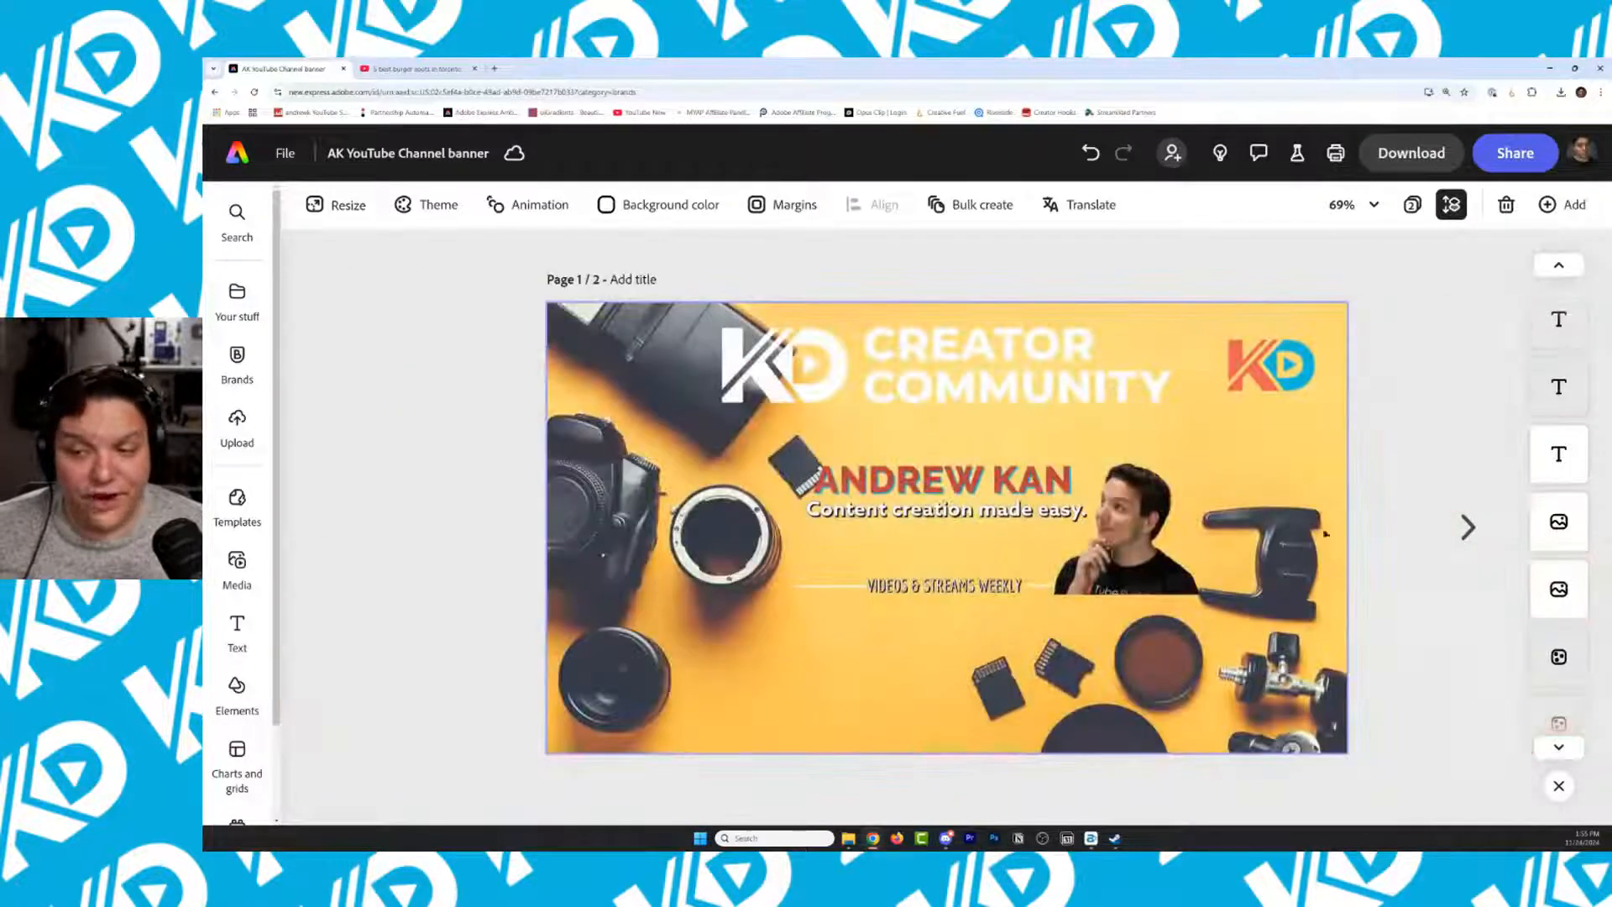
left_click(1467, 526)
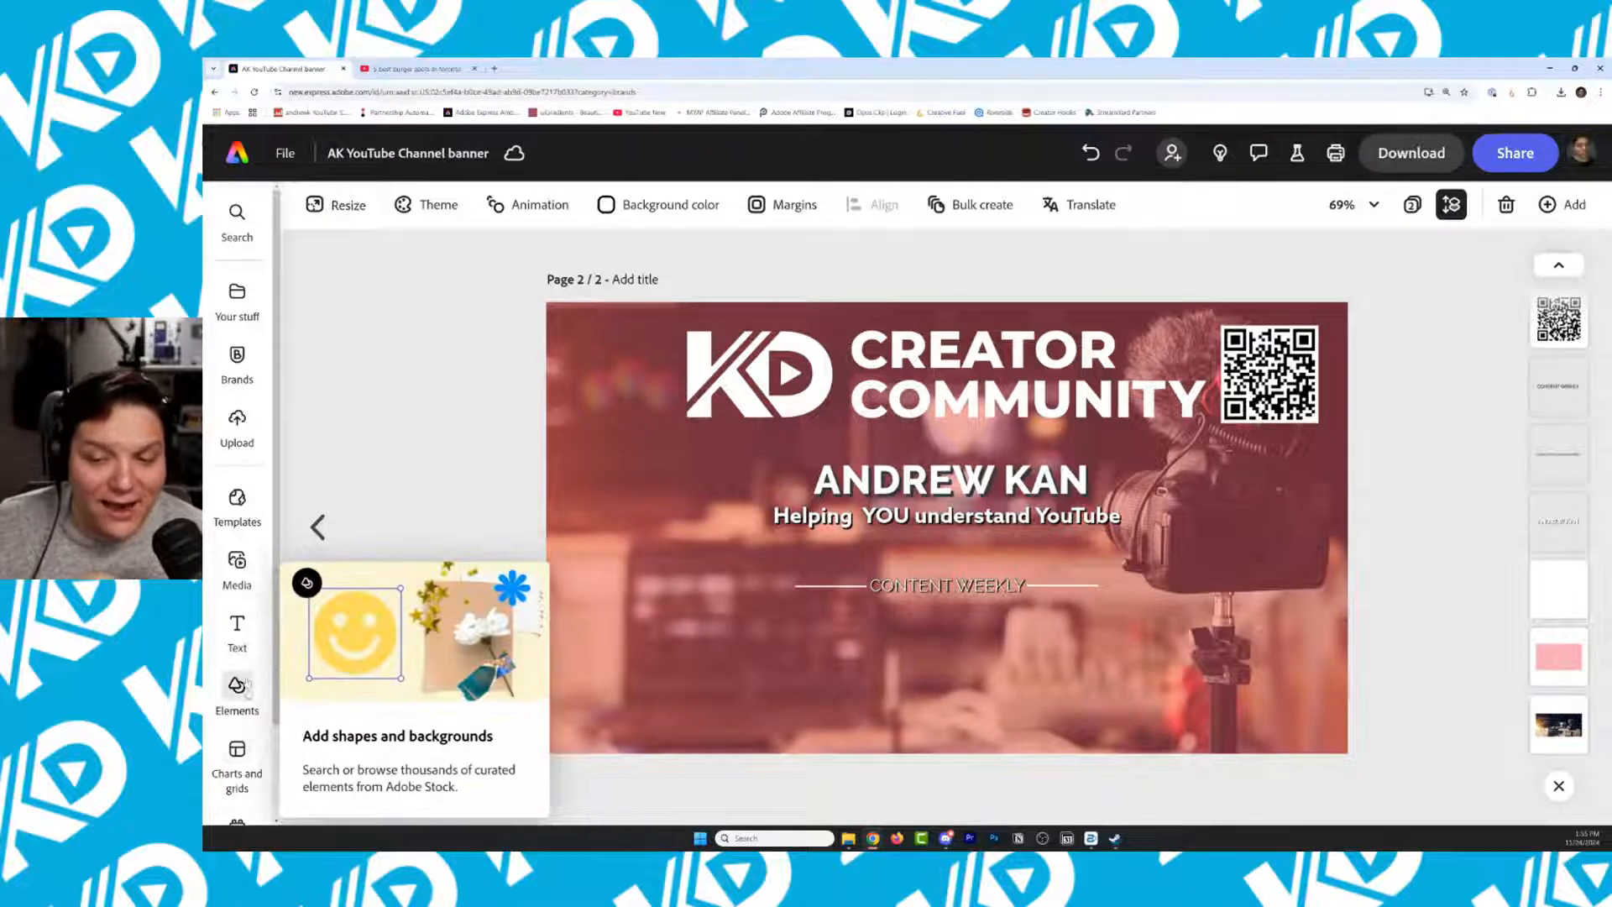
Run the Attention Insight add-on on the page 2 banner, testing it as "Banners, posts, thumbnails, ads"
scroll(245, 684, "down", 1)
left_click(238, 718)
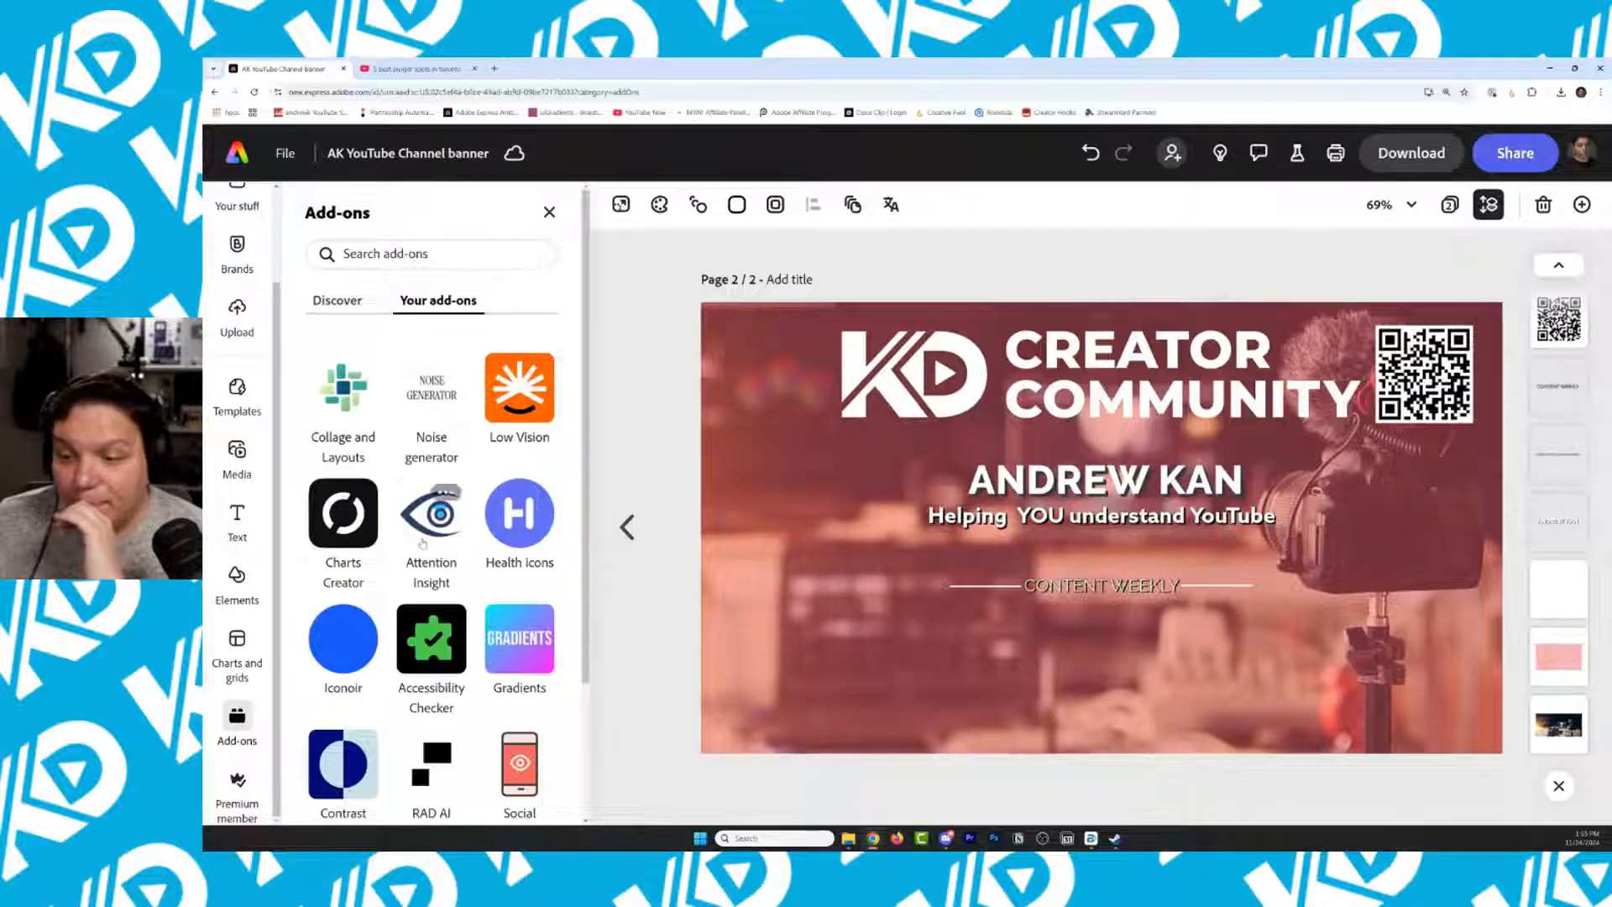
left_click(431, 513)
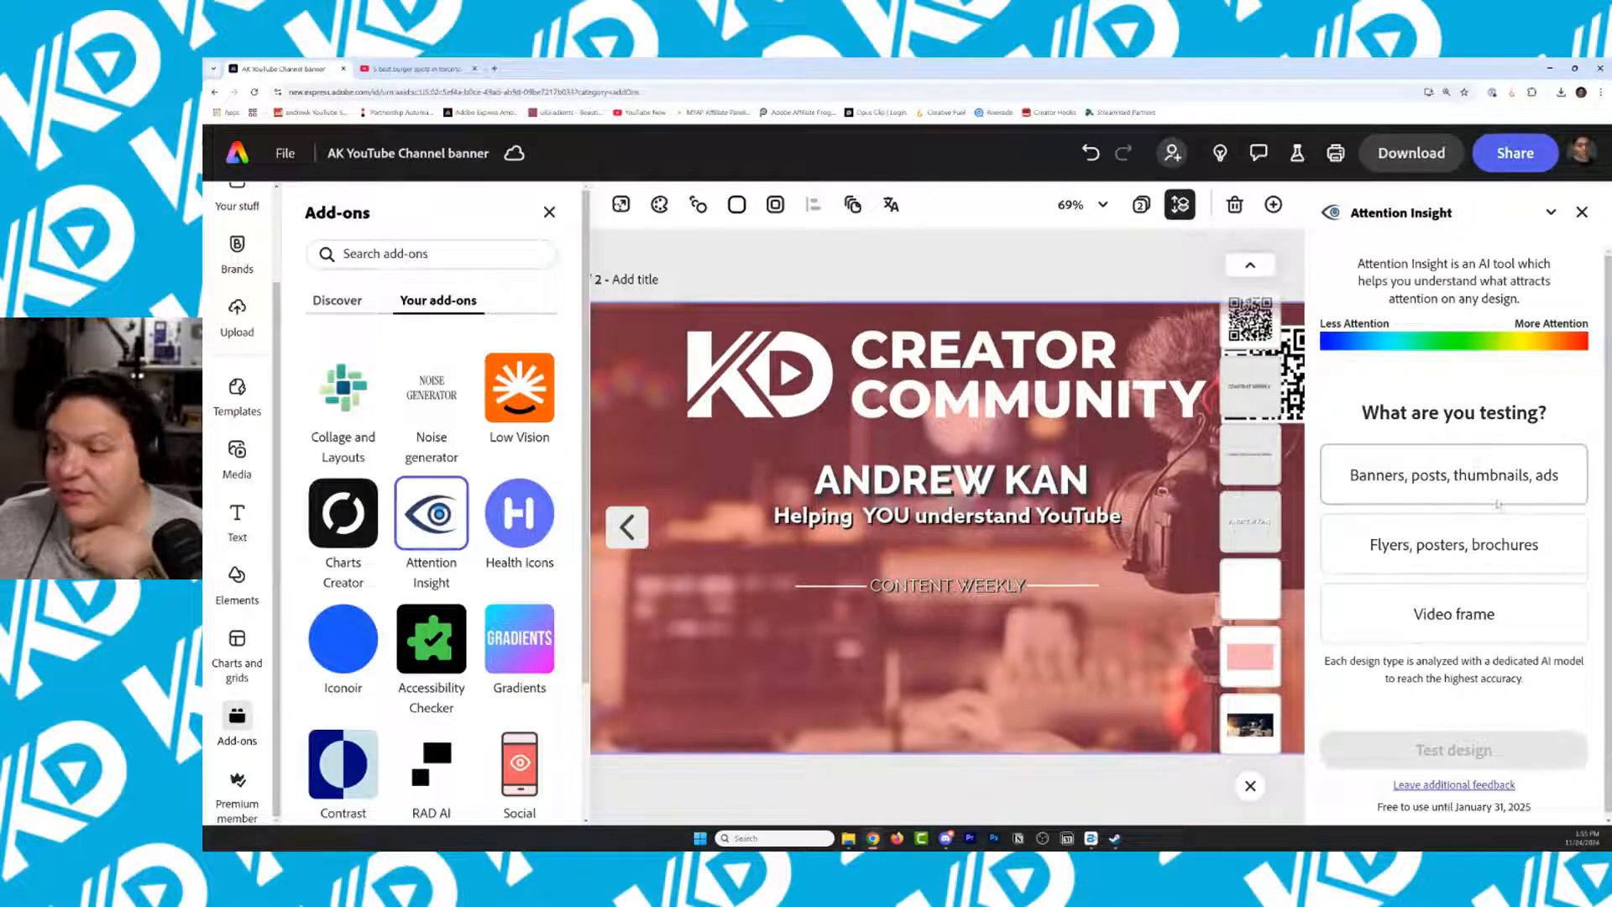
left_click(1455, 476)
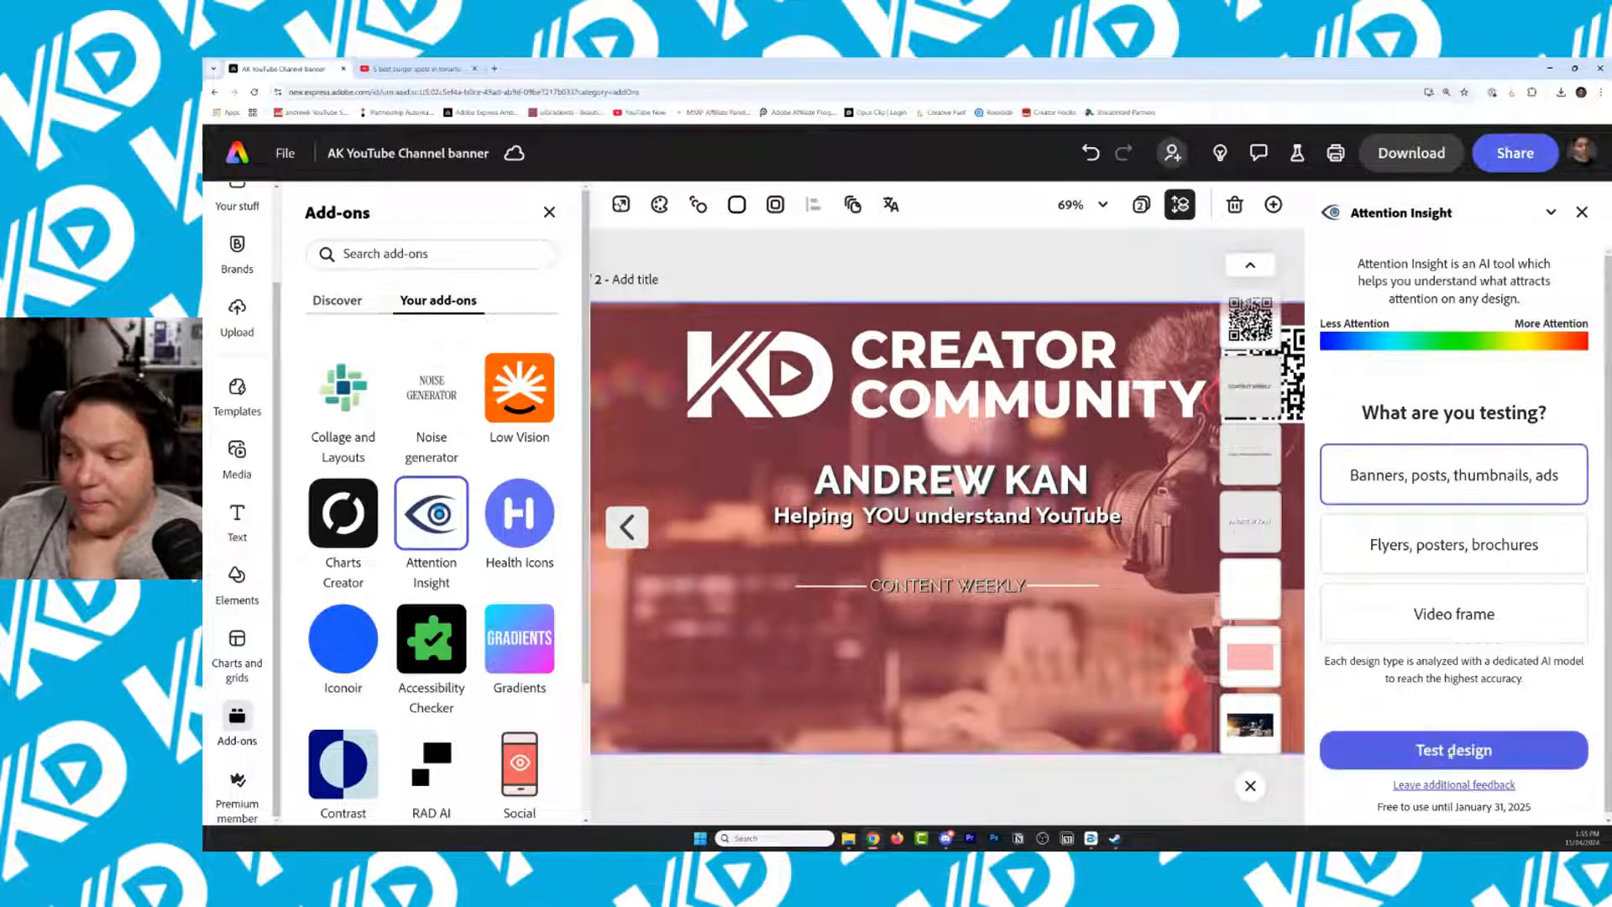
left_click(1451, 751)
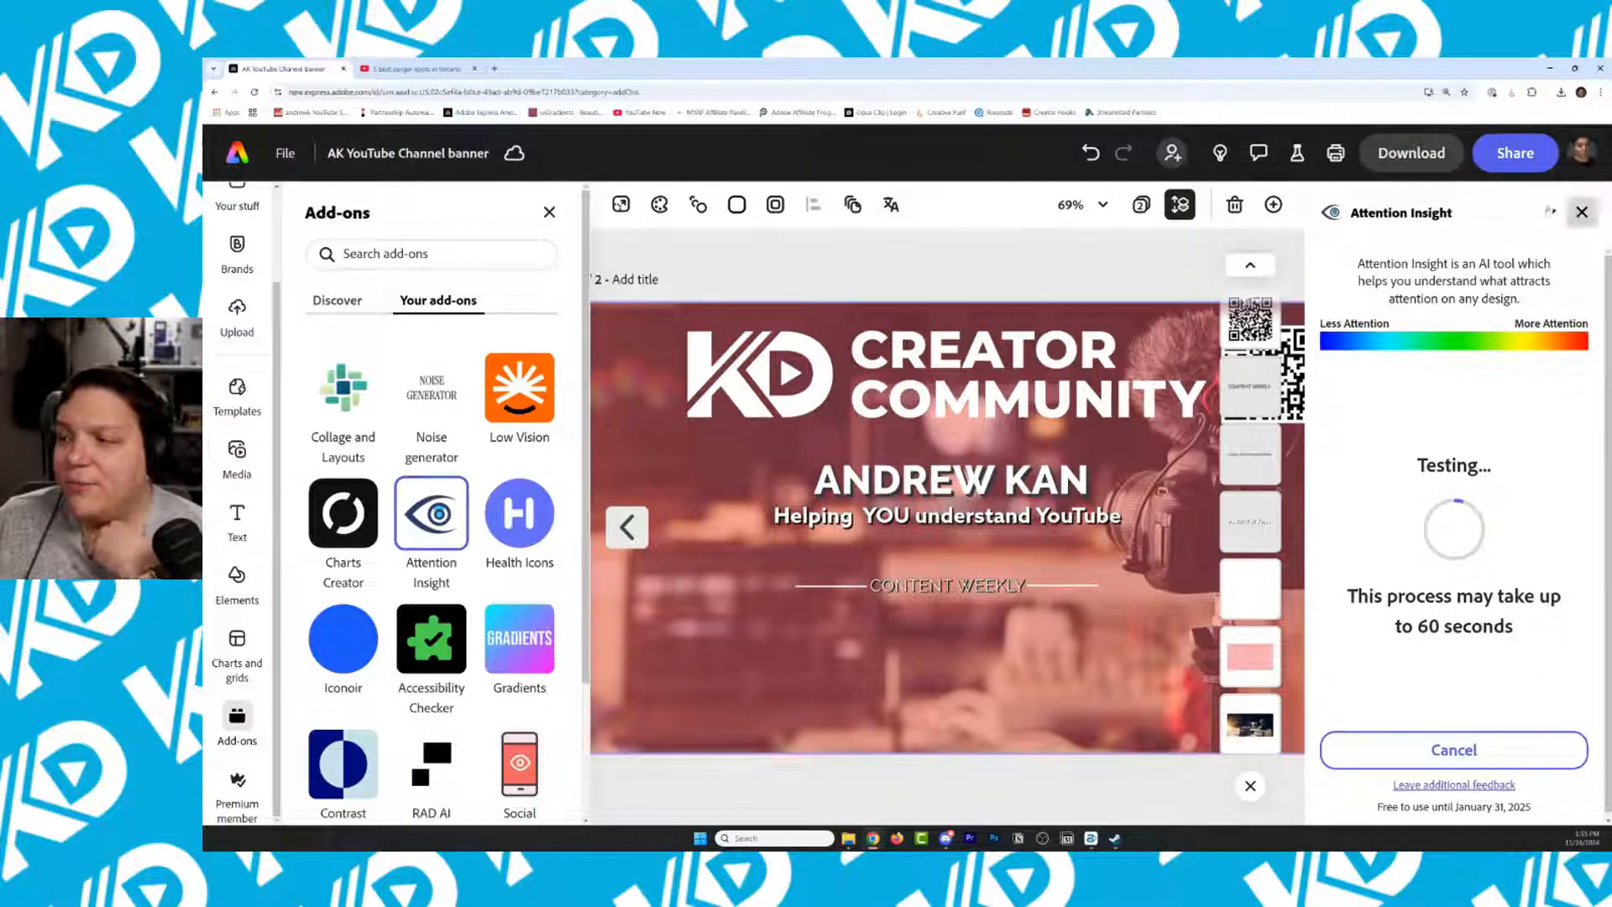
left_click(549, 212)
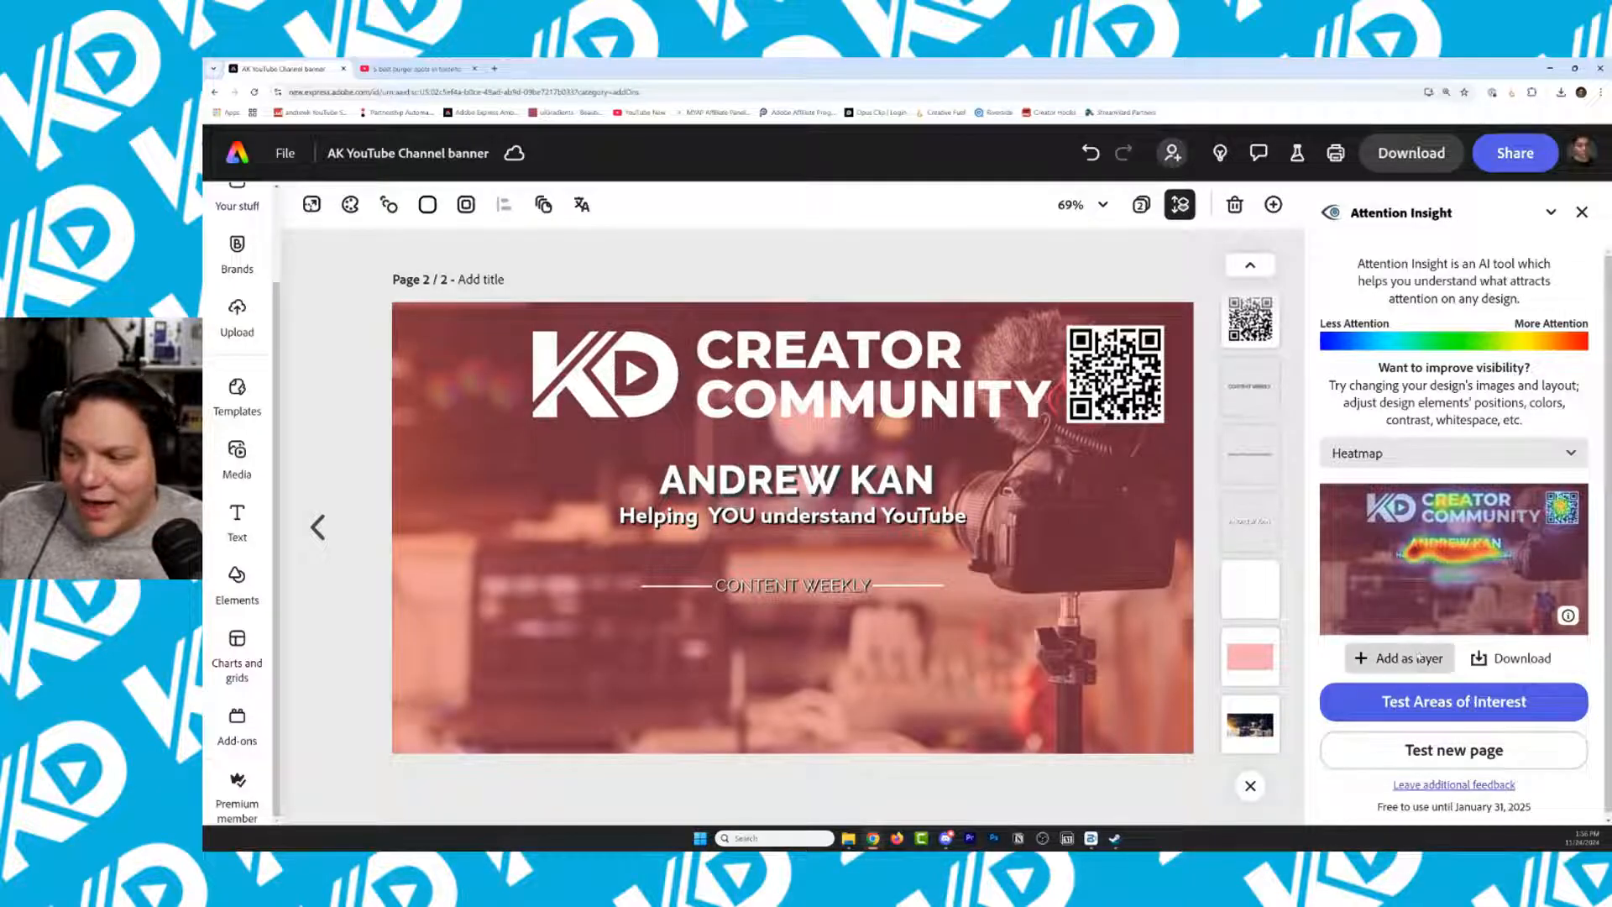
Overlay the attention heatmap on the page 2 banner as a layer to examine it, and delete that layer
left_click(1399, 658)
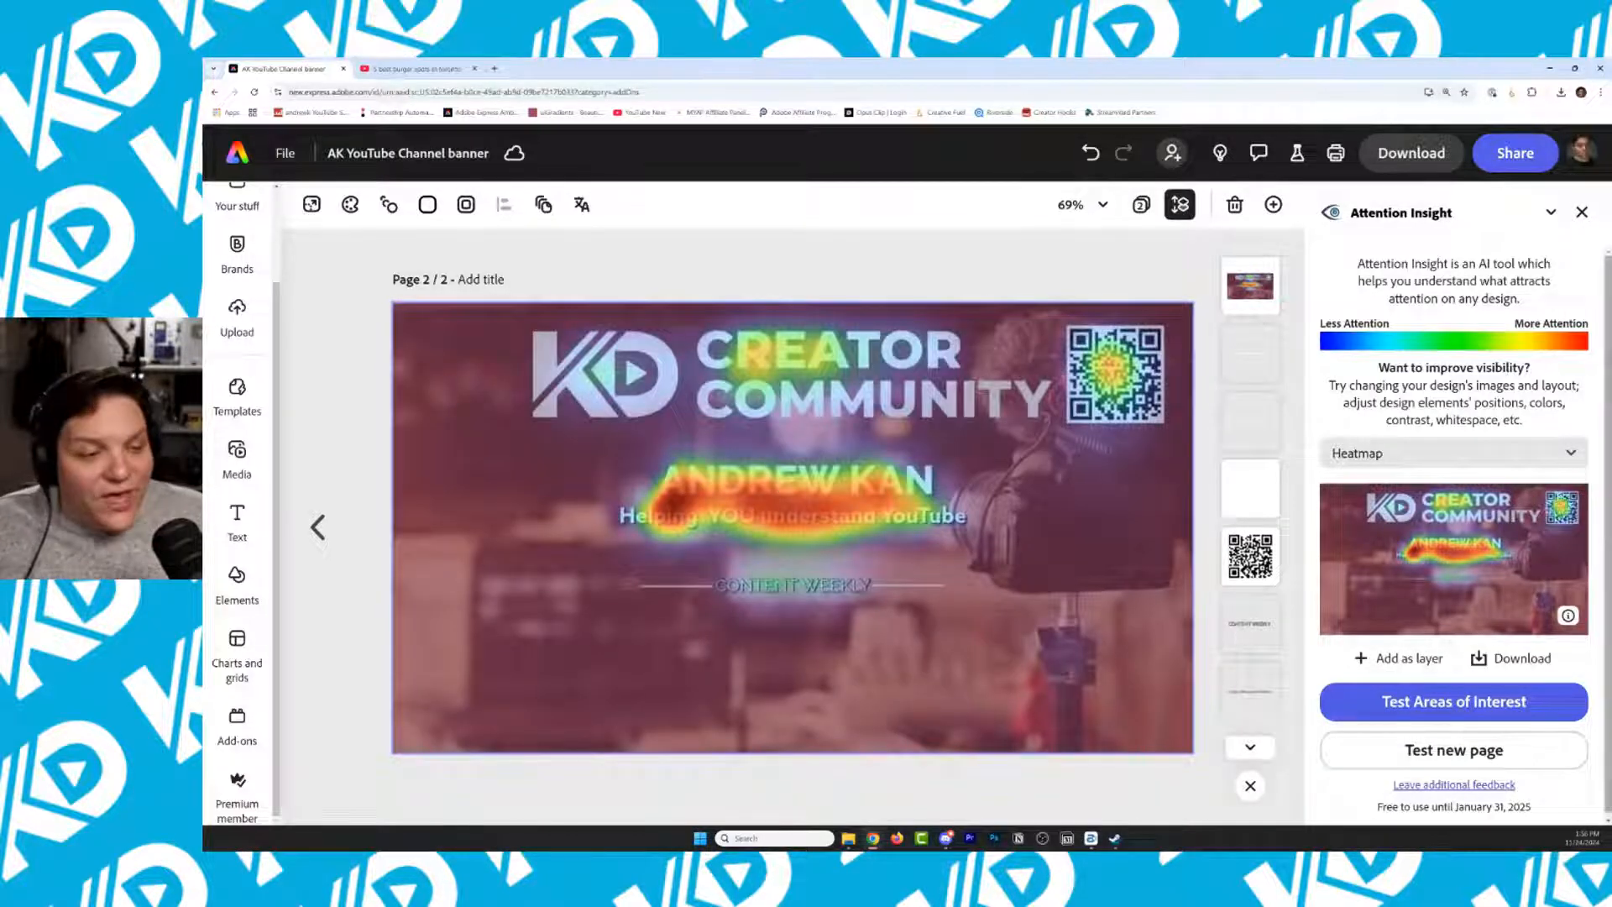
left_click(1582, 212)
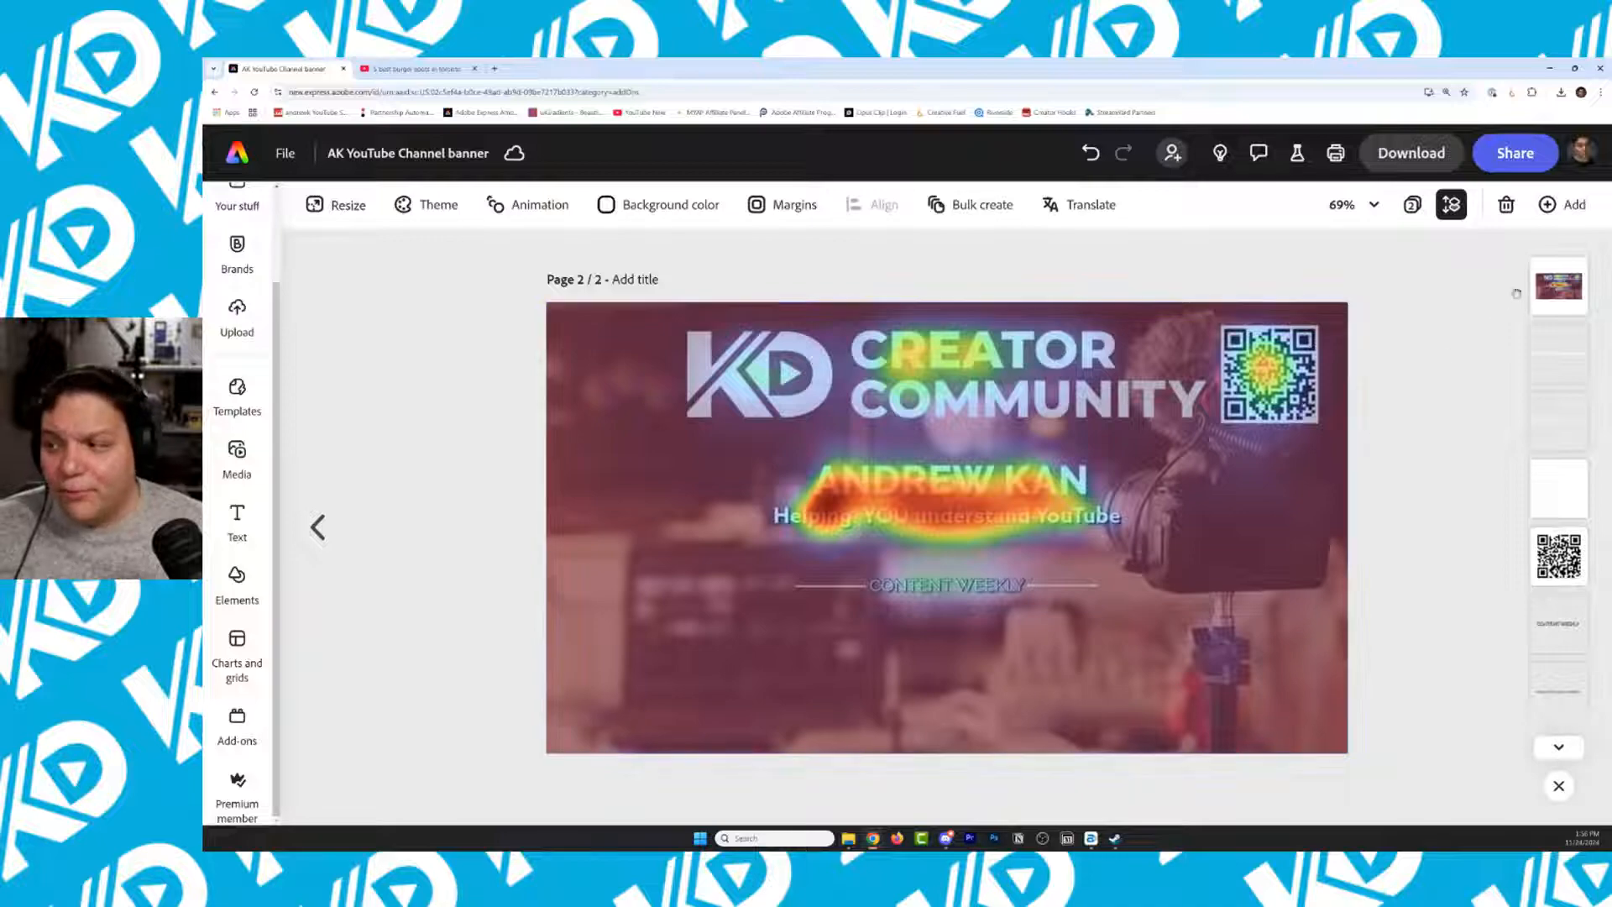
left_click(1553, 283)
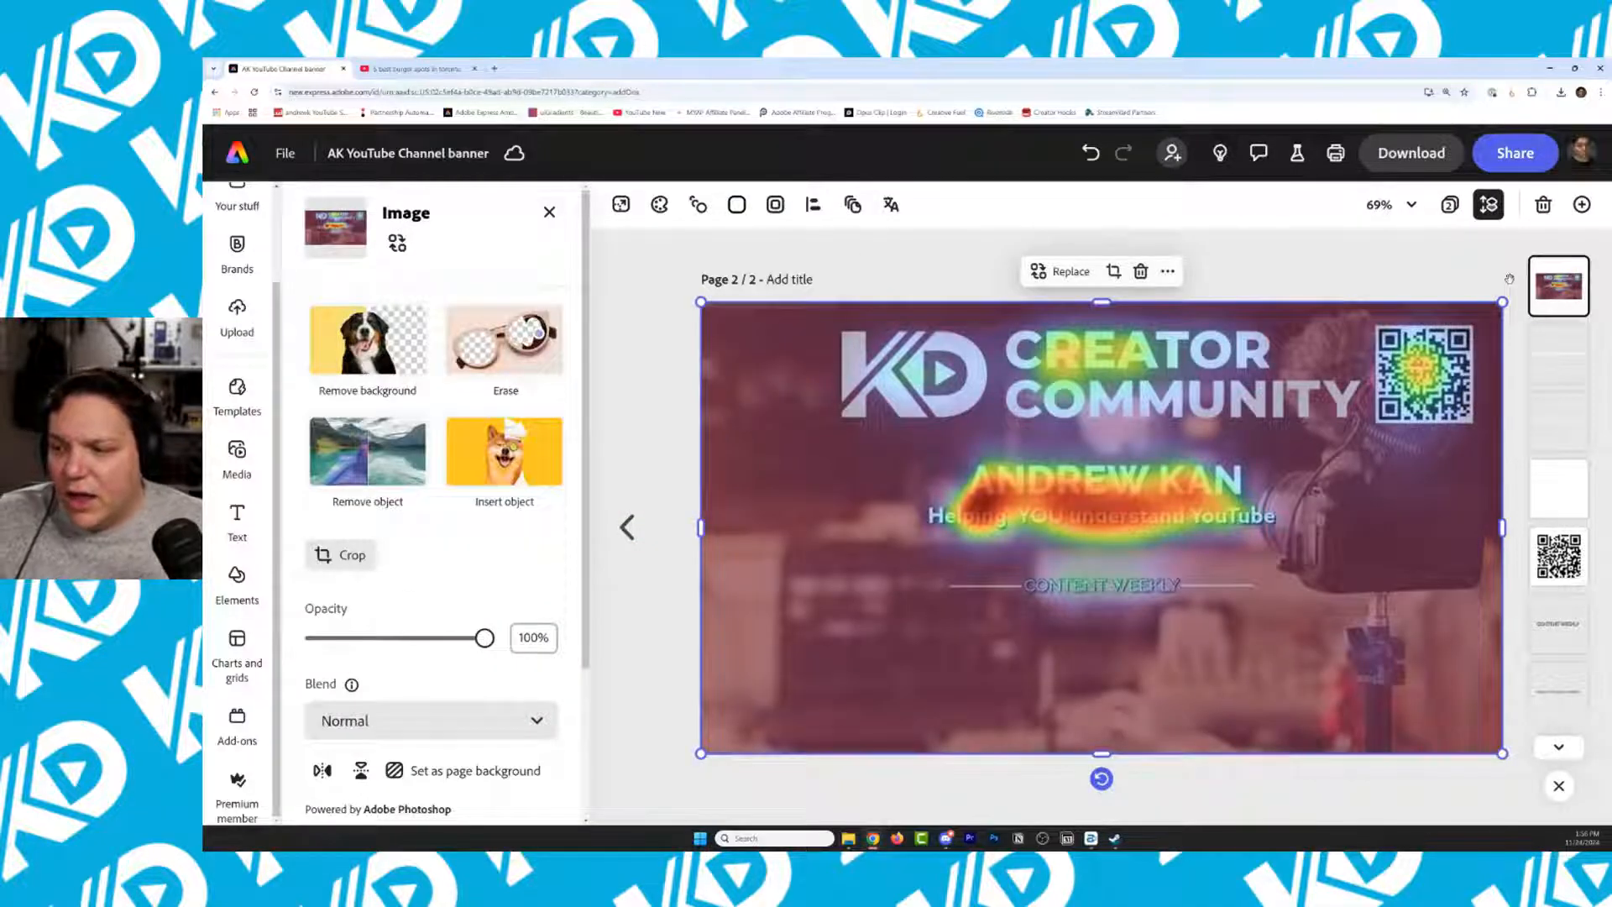
left_click(1509, 278)
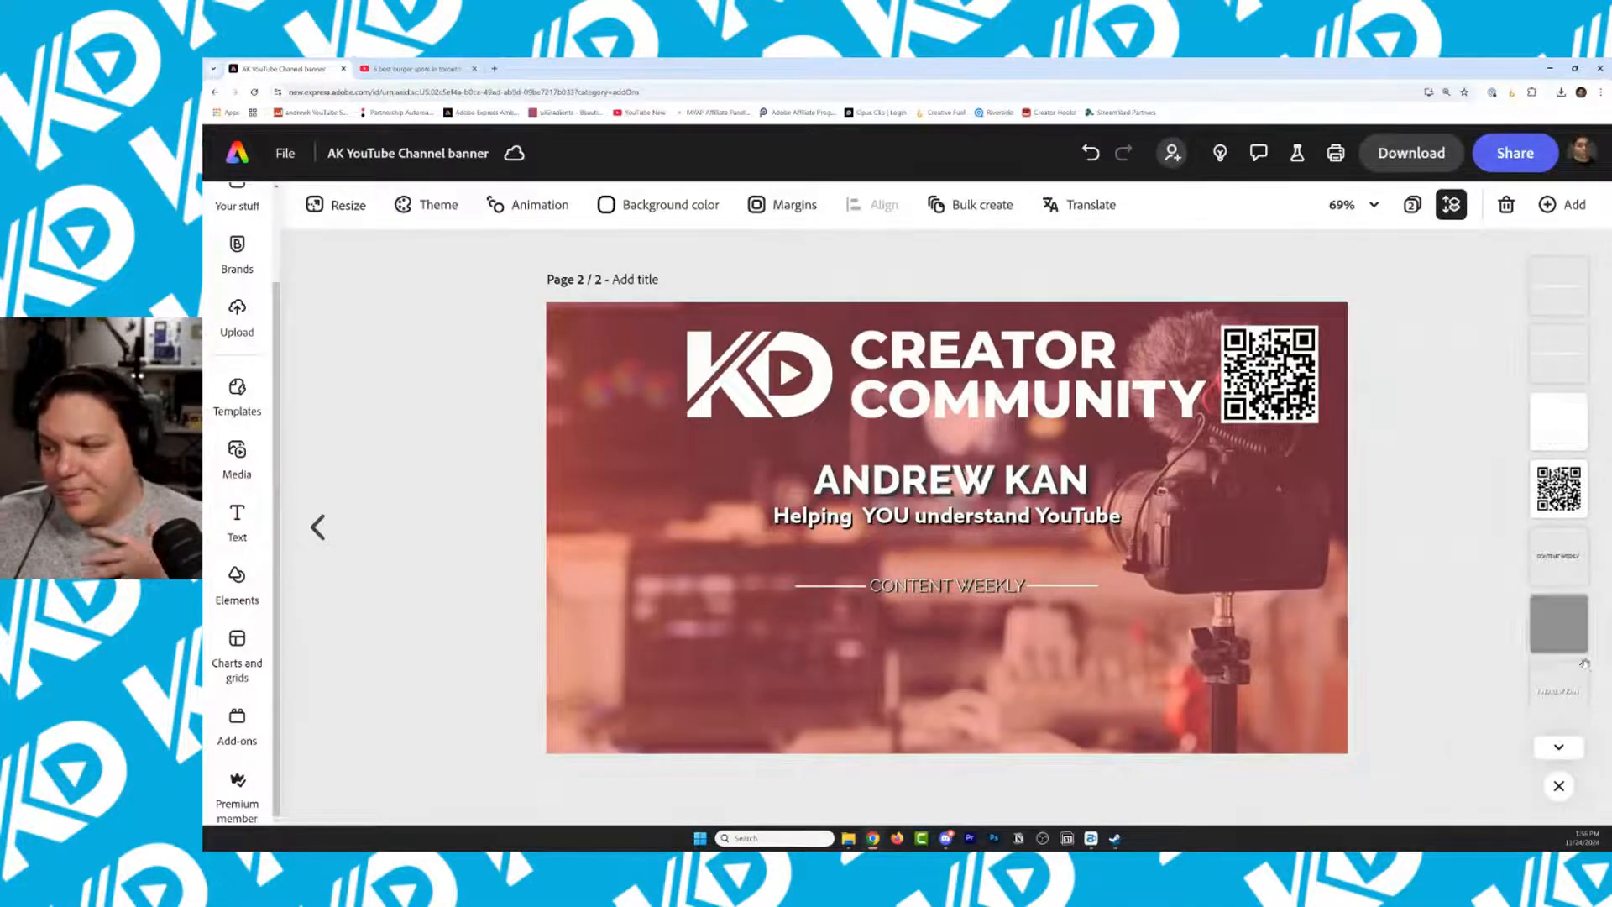
Recolour the semi-transparent rectangle overlay on page 2 with the green #67BB26 swatch from the KDCC Theme
left_click(1558, 746)
left_click(1559, 655)
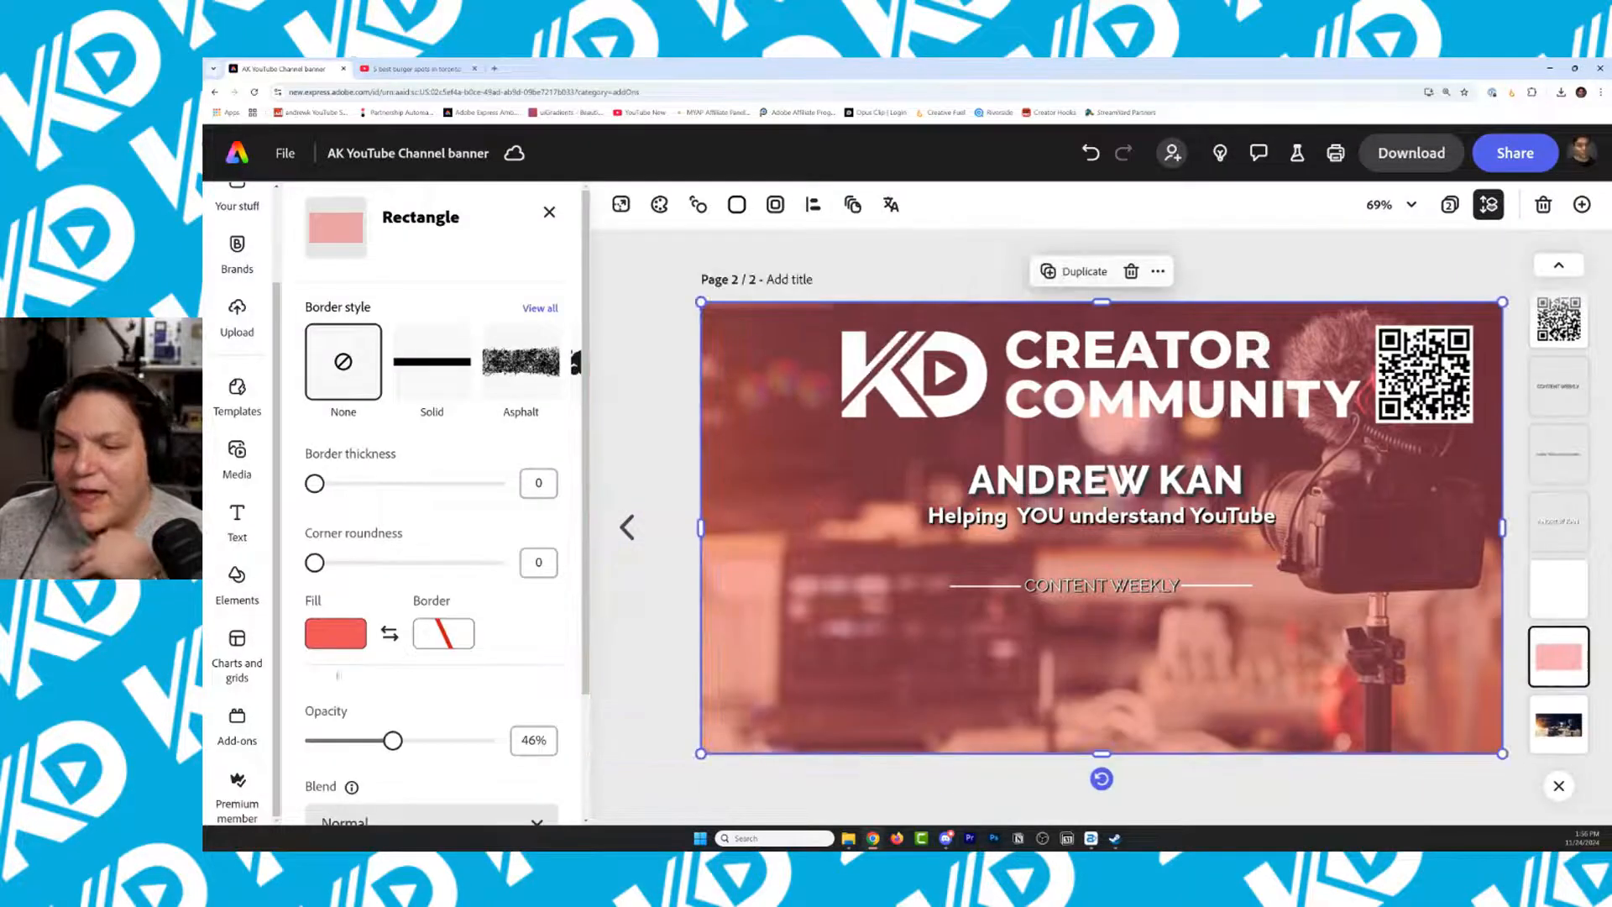
left_click(336, 634)
left_click(494, 654)
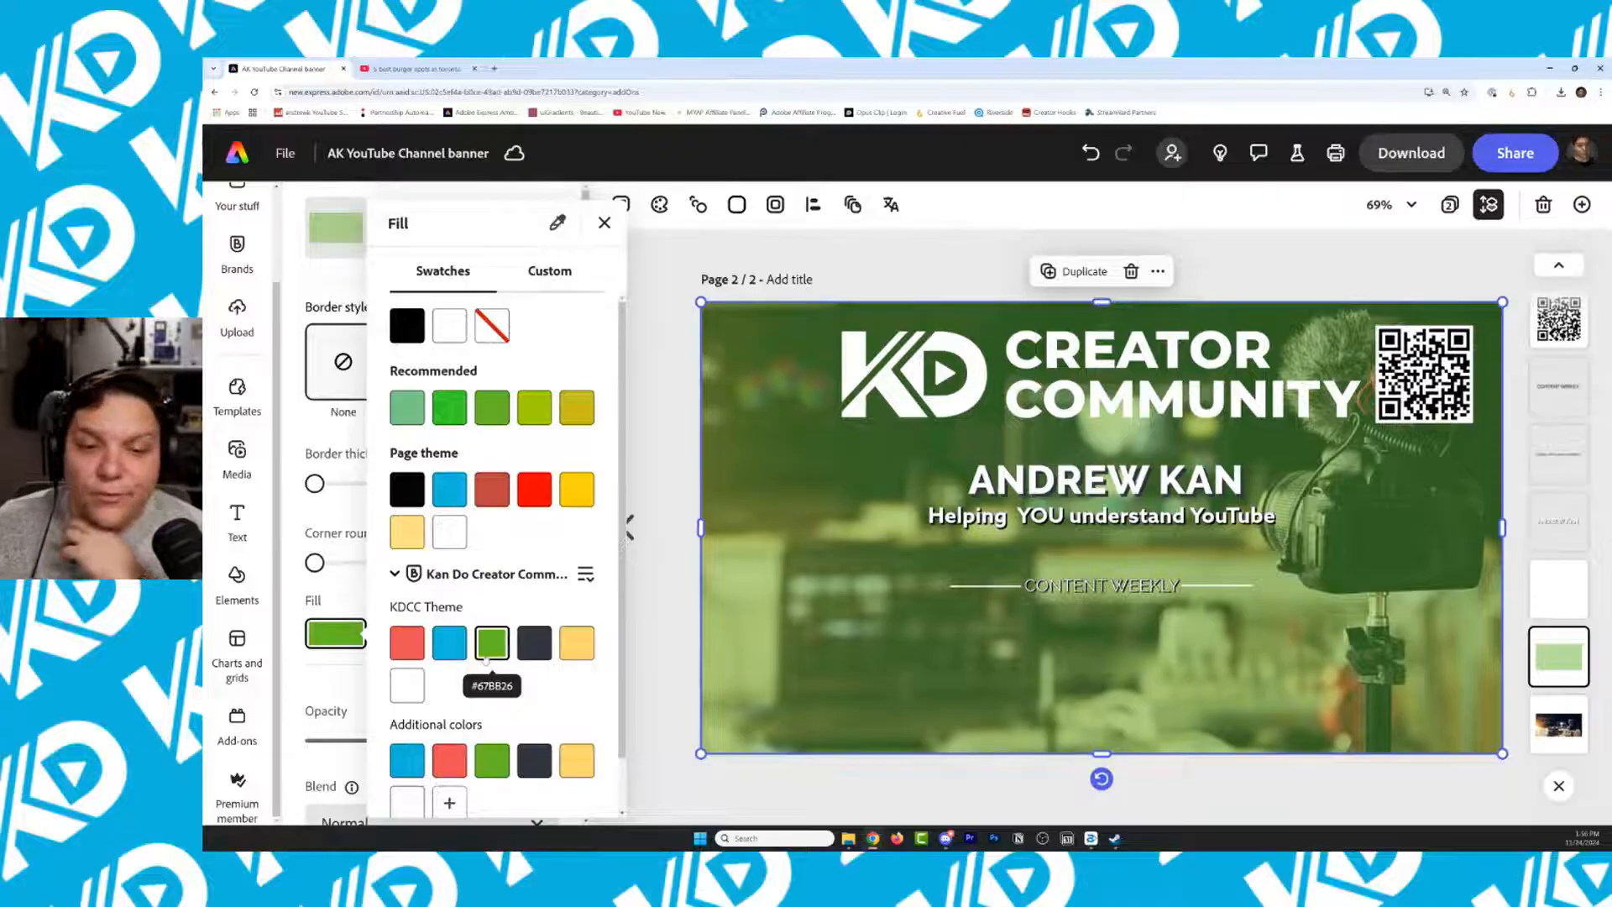
Try the dark #313540, yellow and red #EC4F59 KDCC Theme fills on the page 2 overlay rectangle, and set it to the theme's blue
left_click(536, 644)
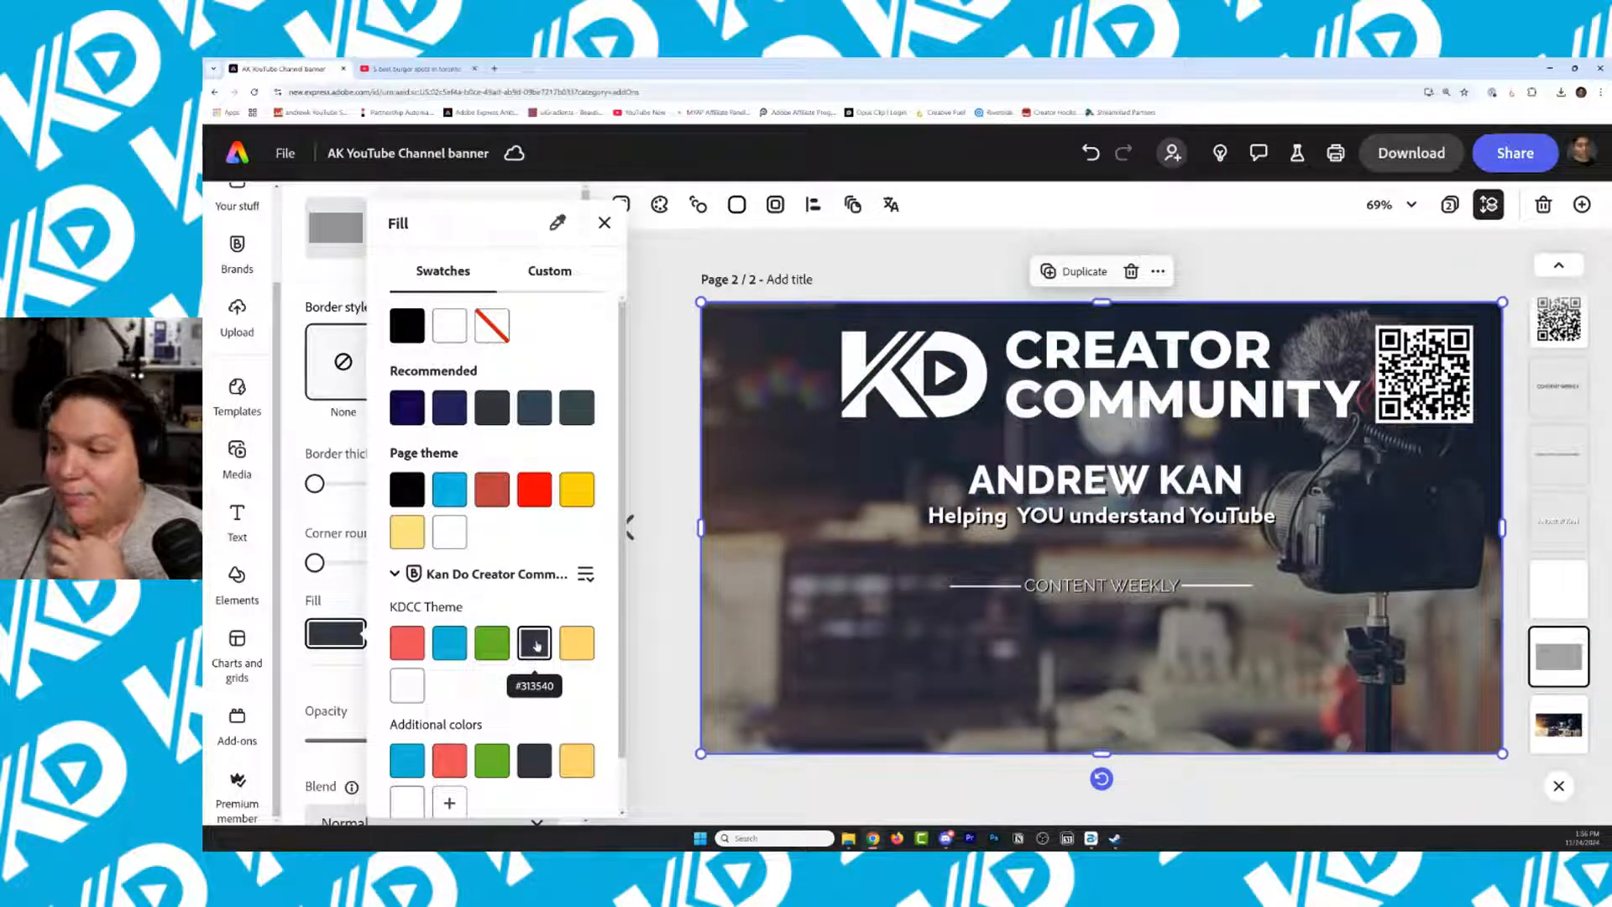
left_click(575, 651)
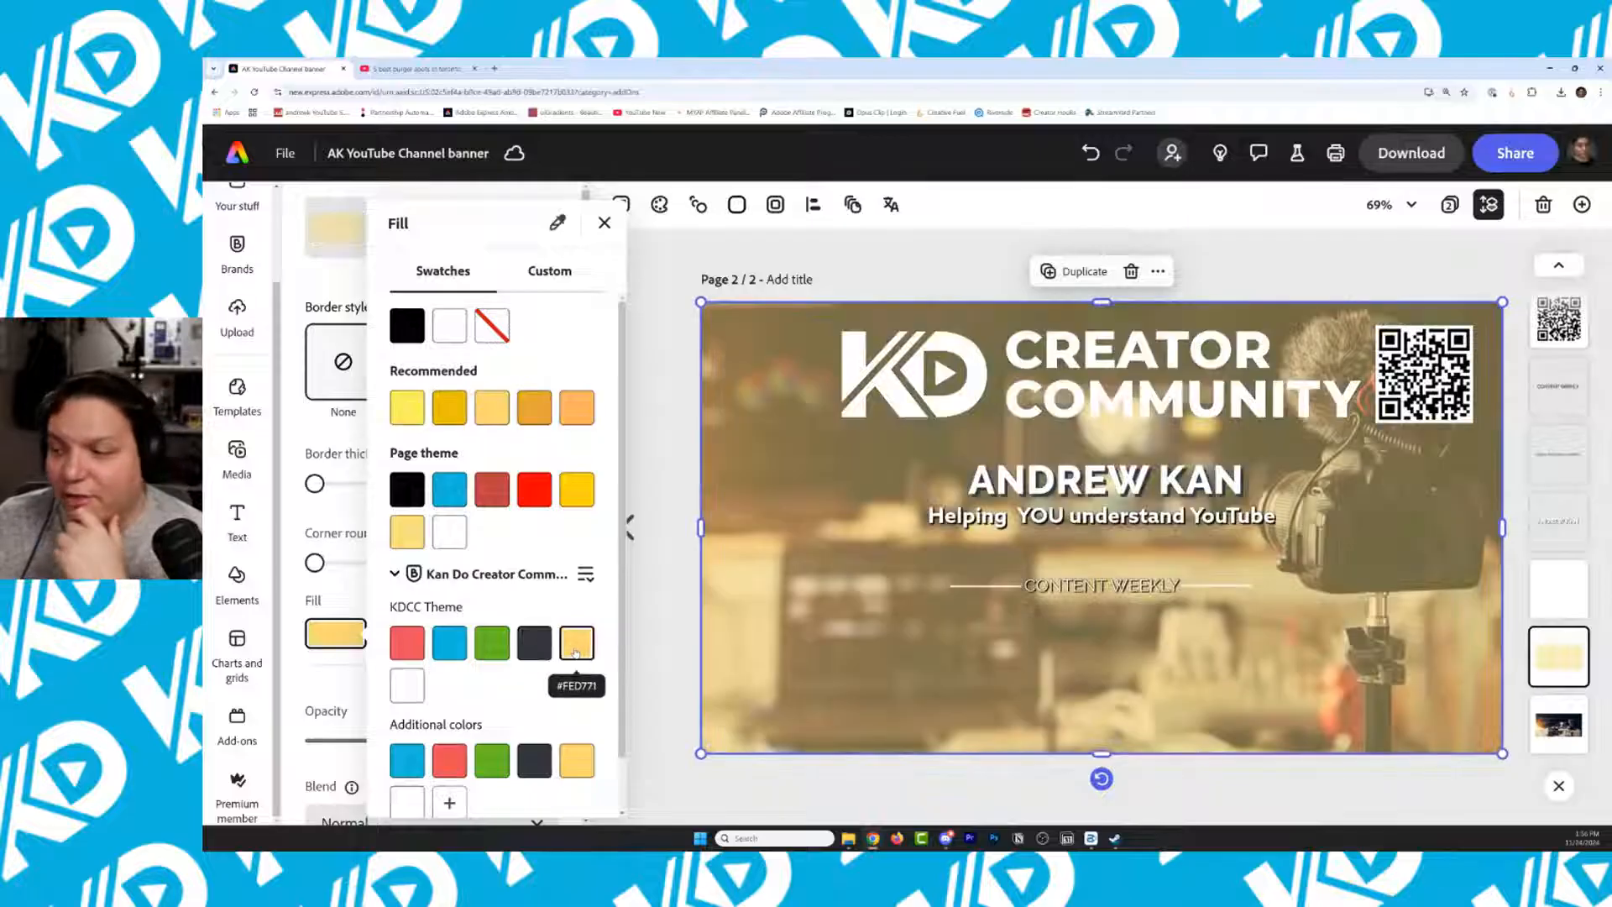
left_click(407, 644)
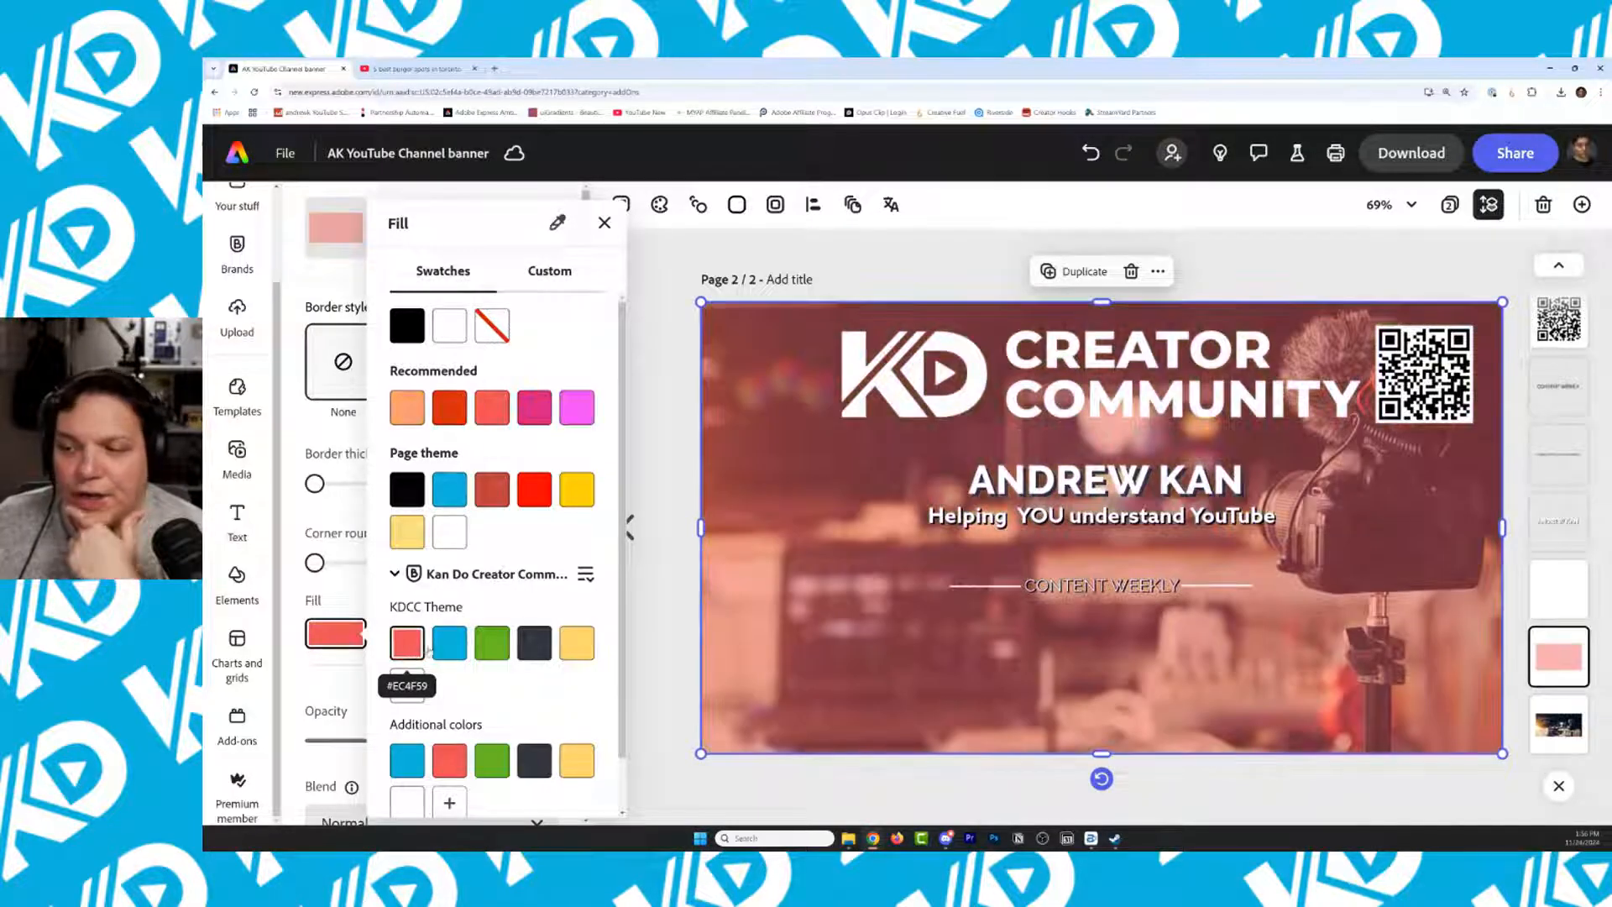
left_click(460, 649)
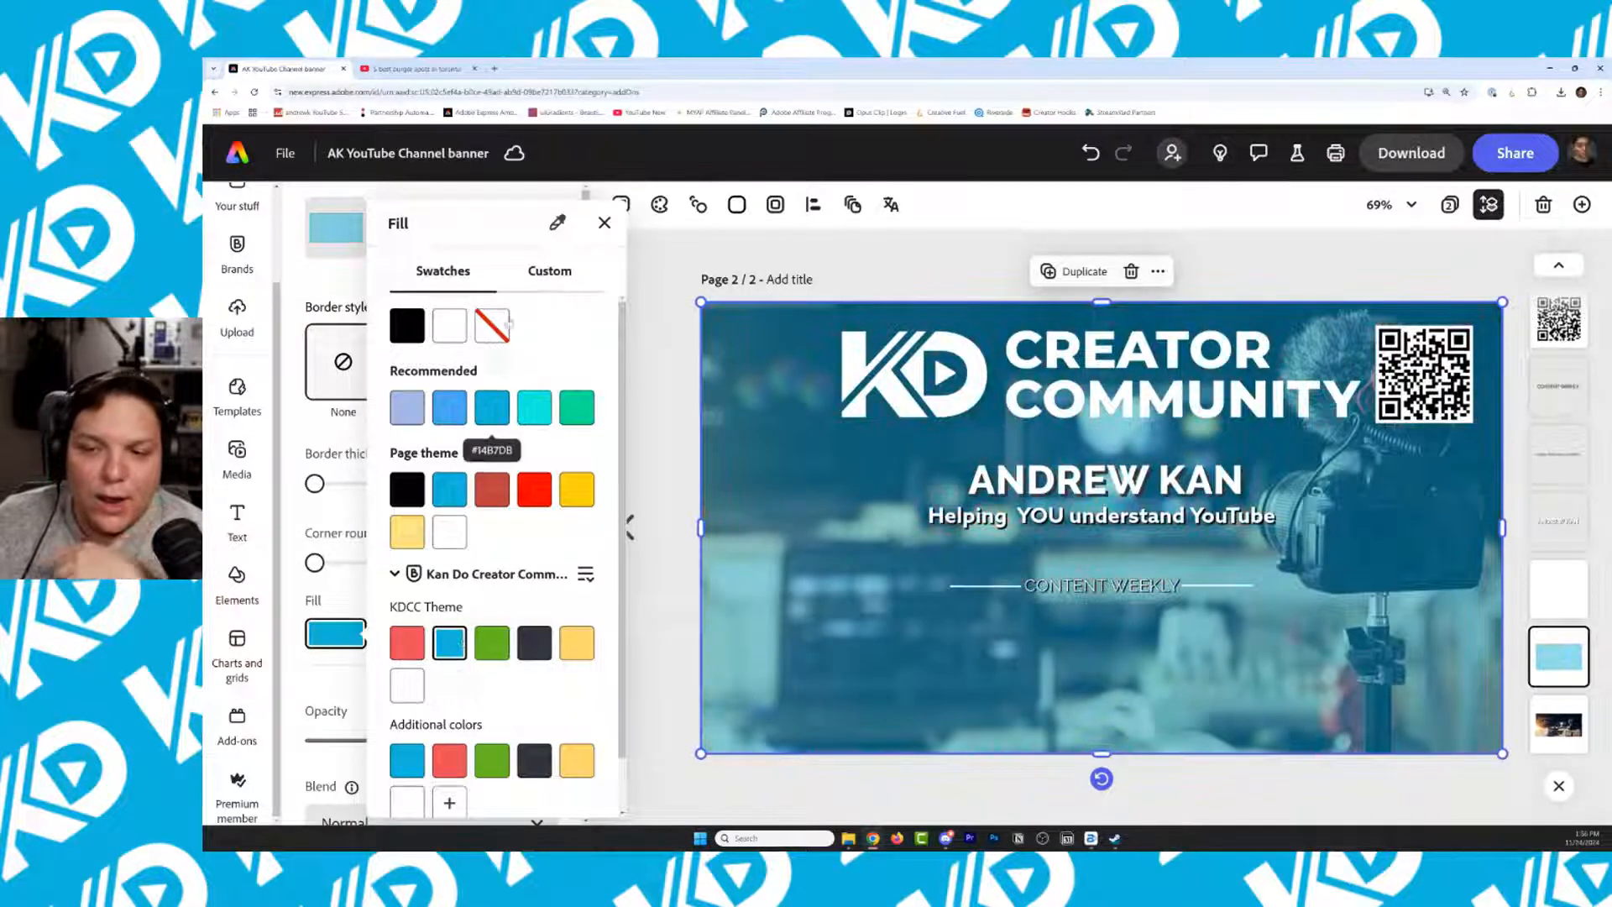
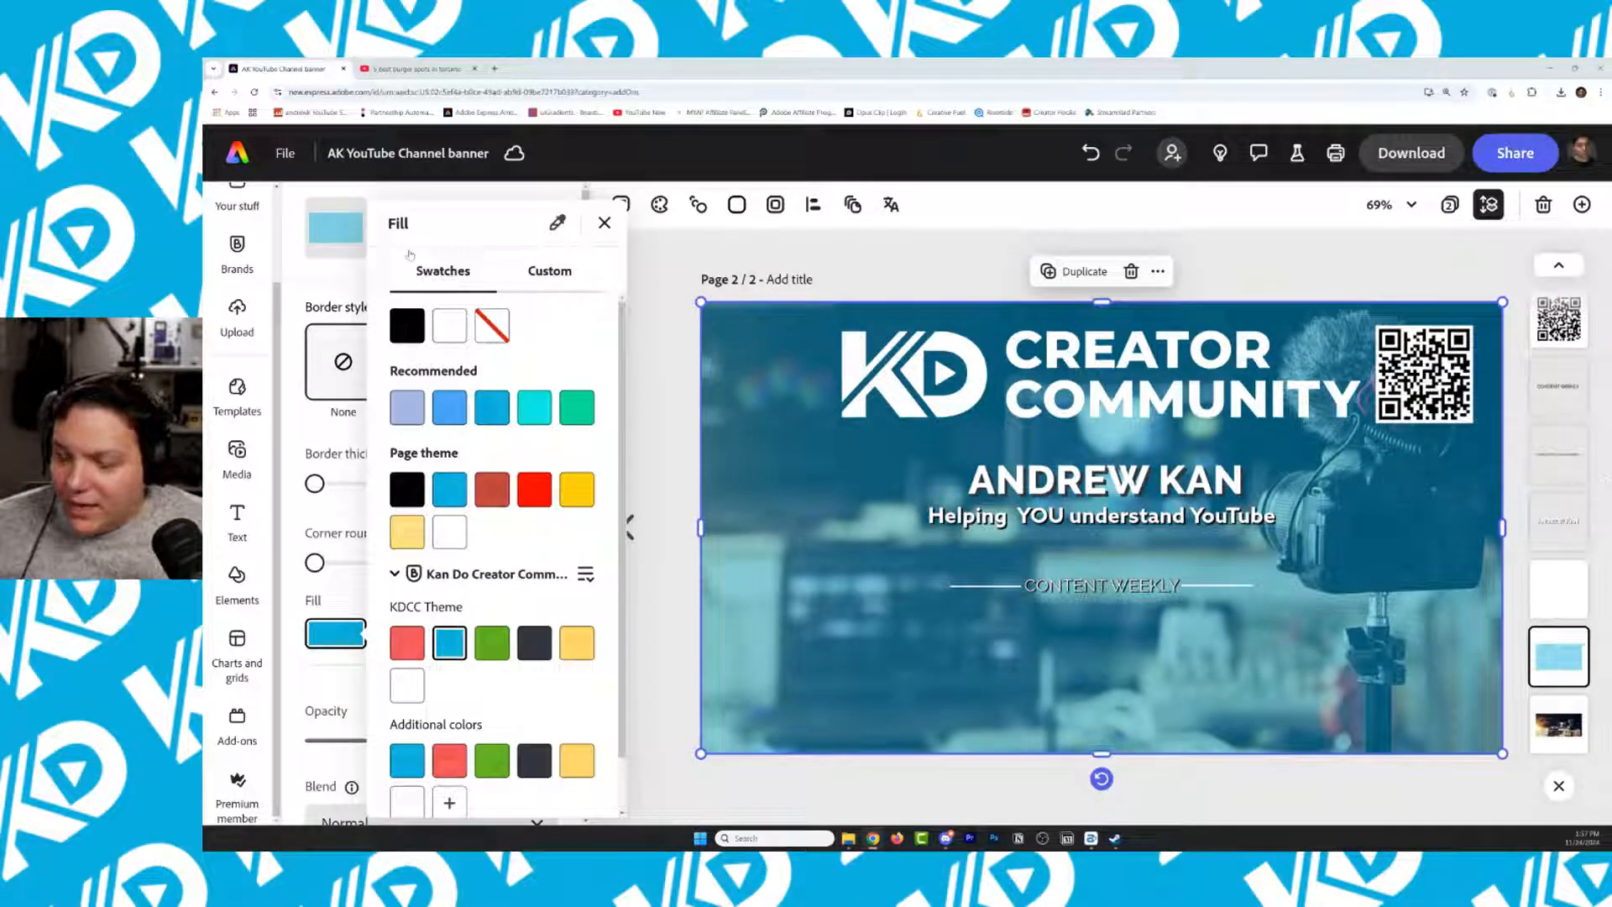
left_click(605, 222)
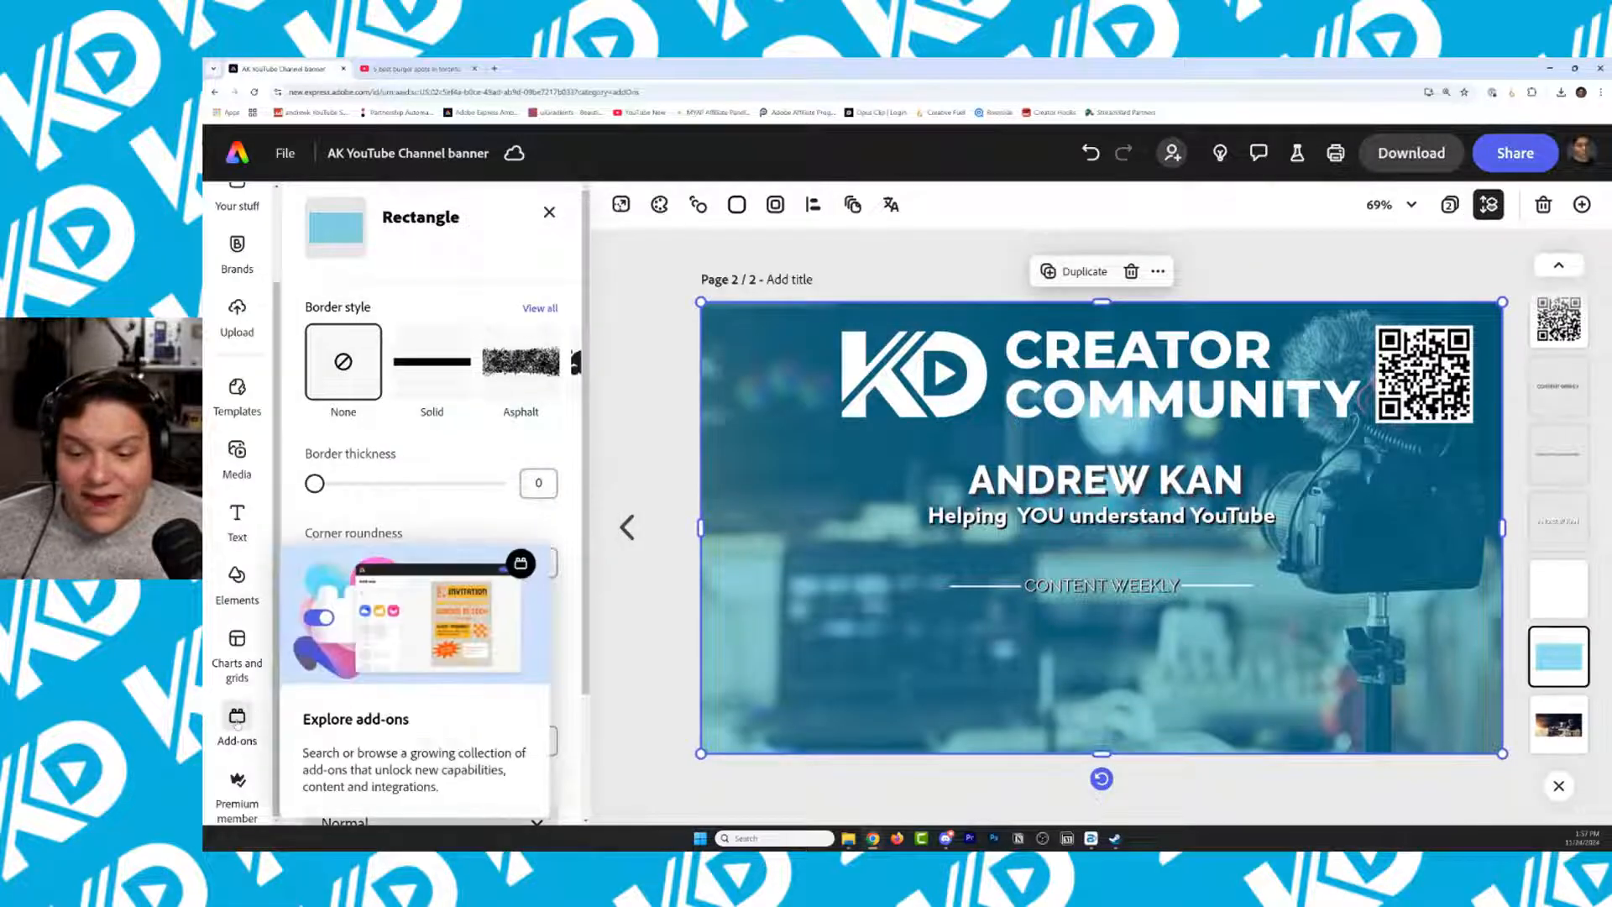
Check the page 2 banner in the Color Blindness Simulator add-on under Protanomaly, Protanopia and Tritanopia
left_click(237, 717)
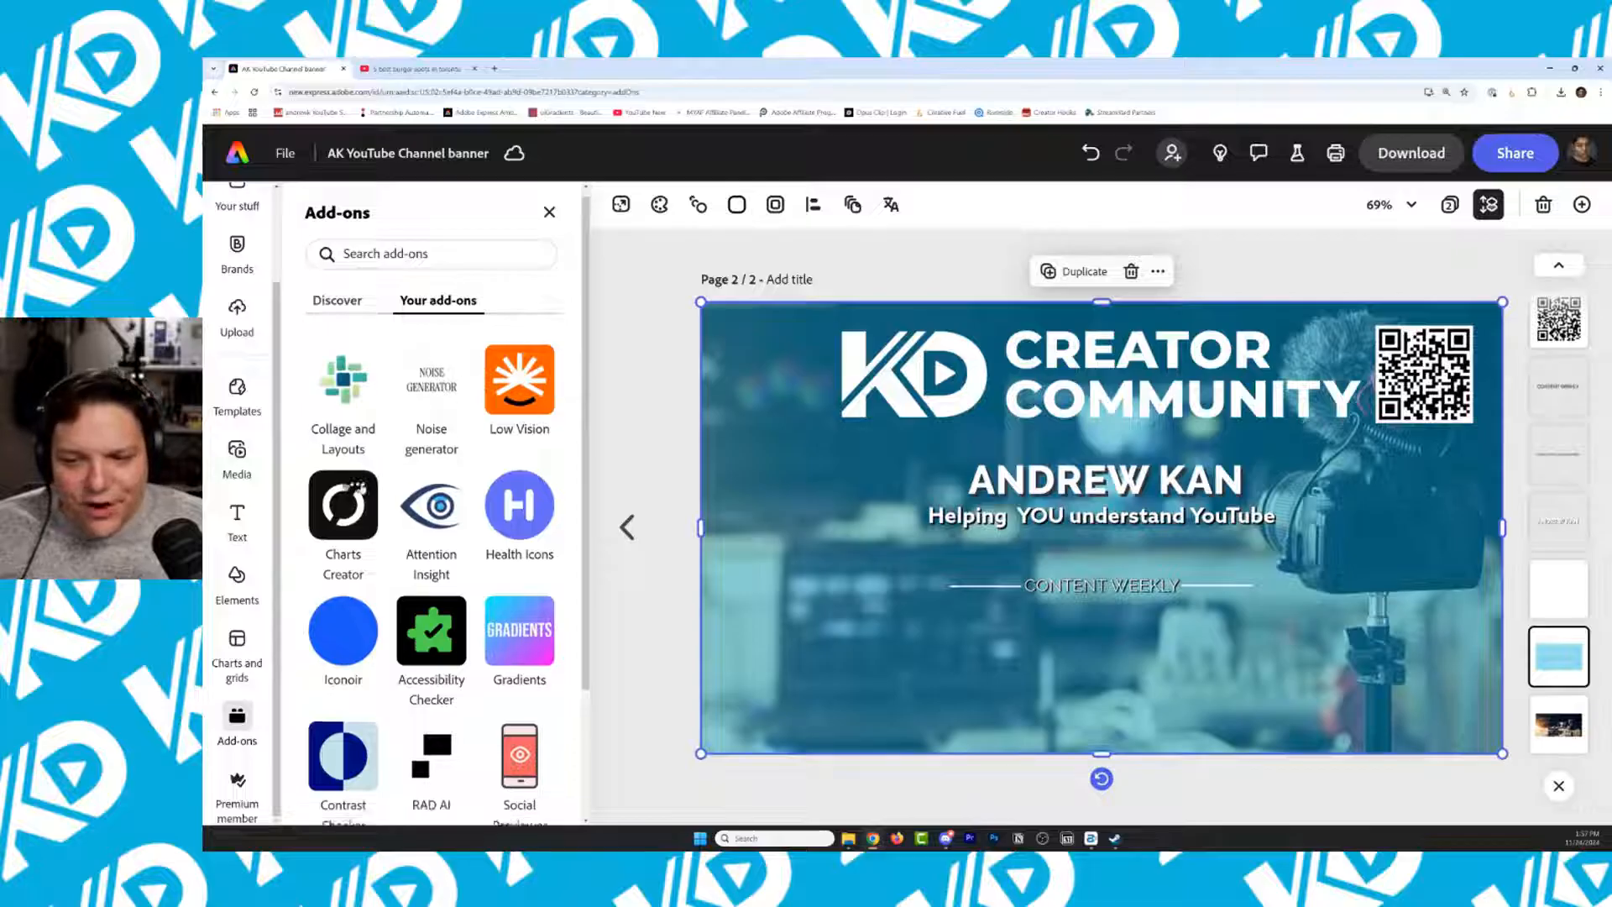
scroll(431, 566, "down", 2)
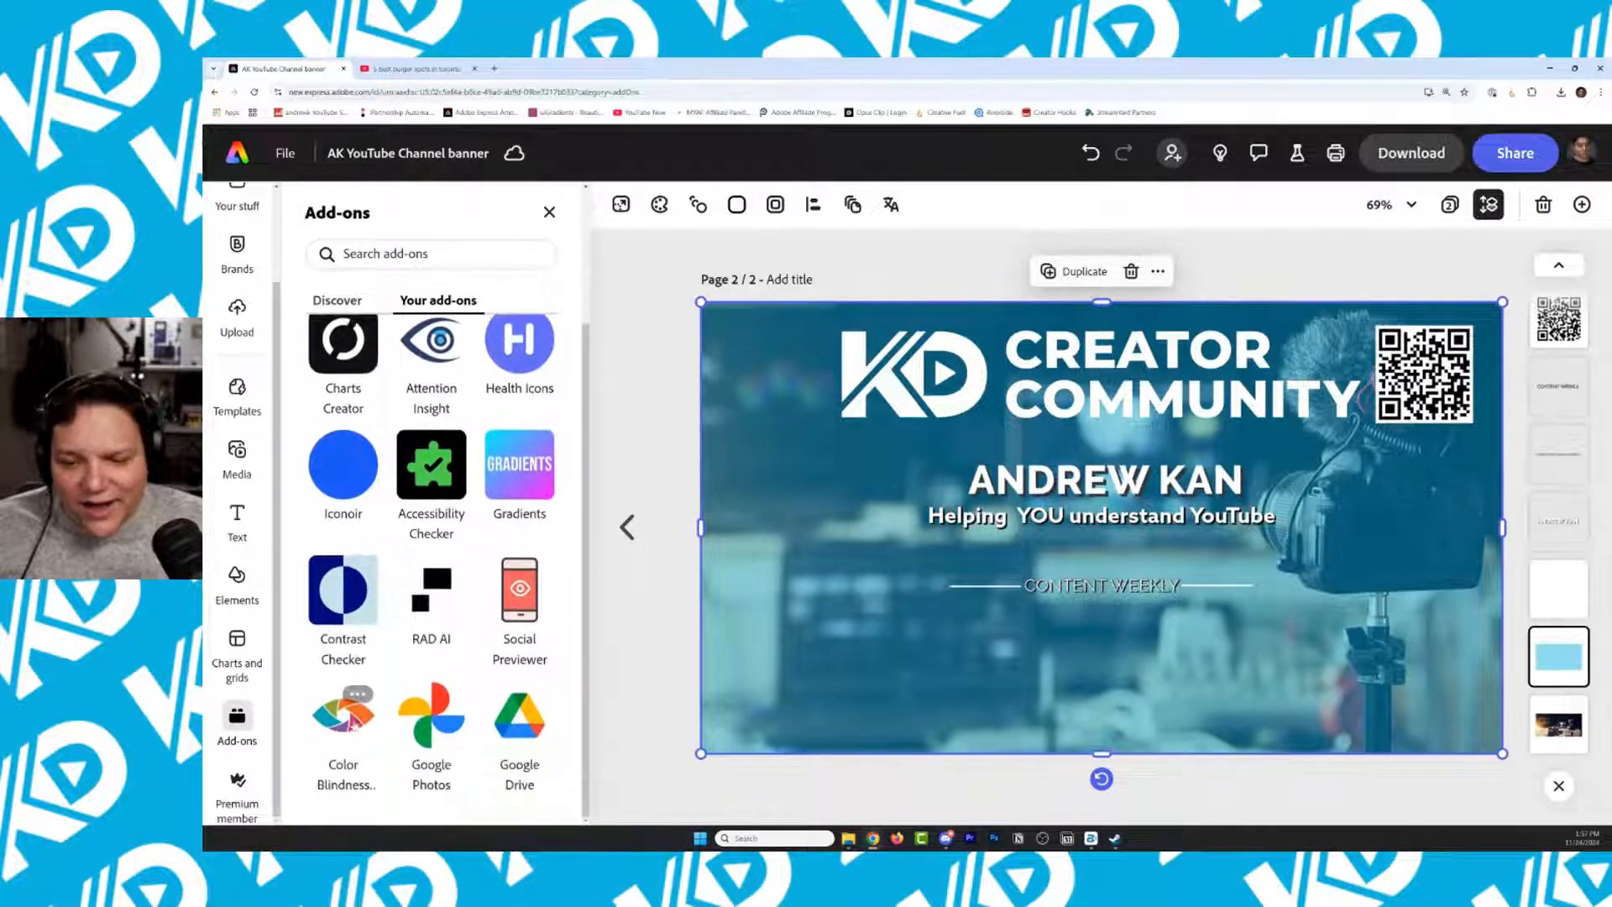
left_click(343, 716)
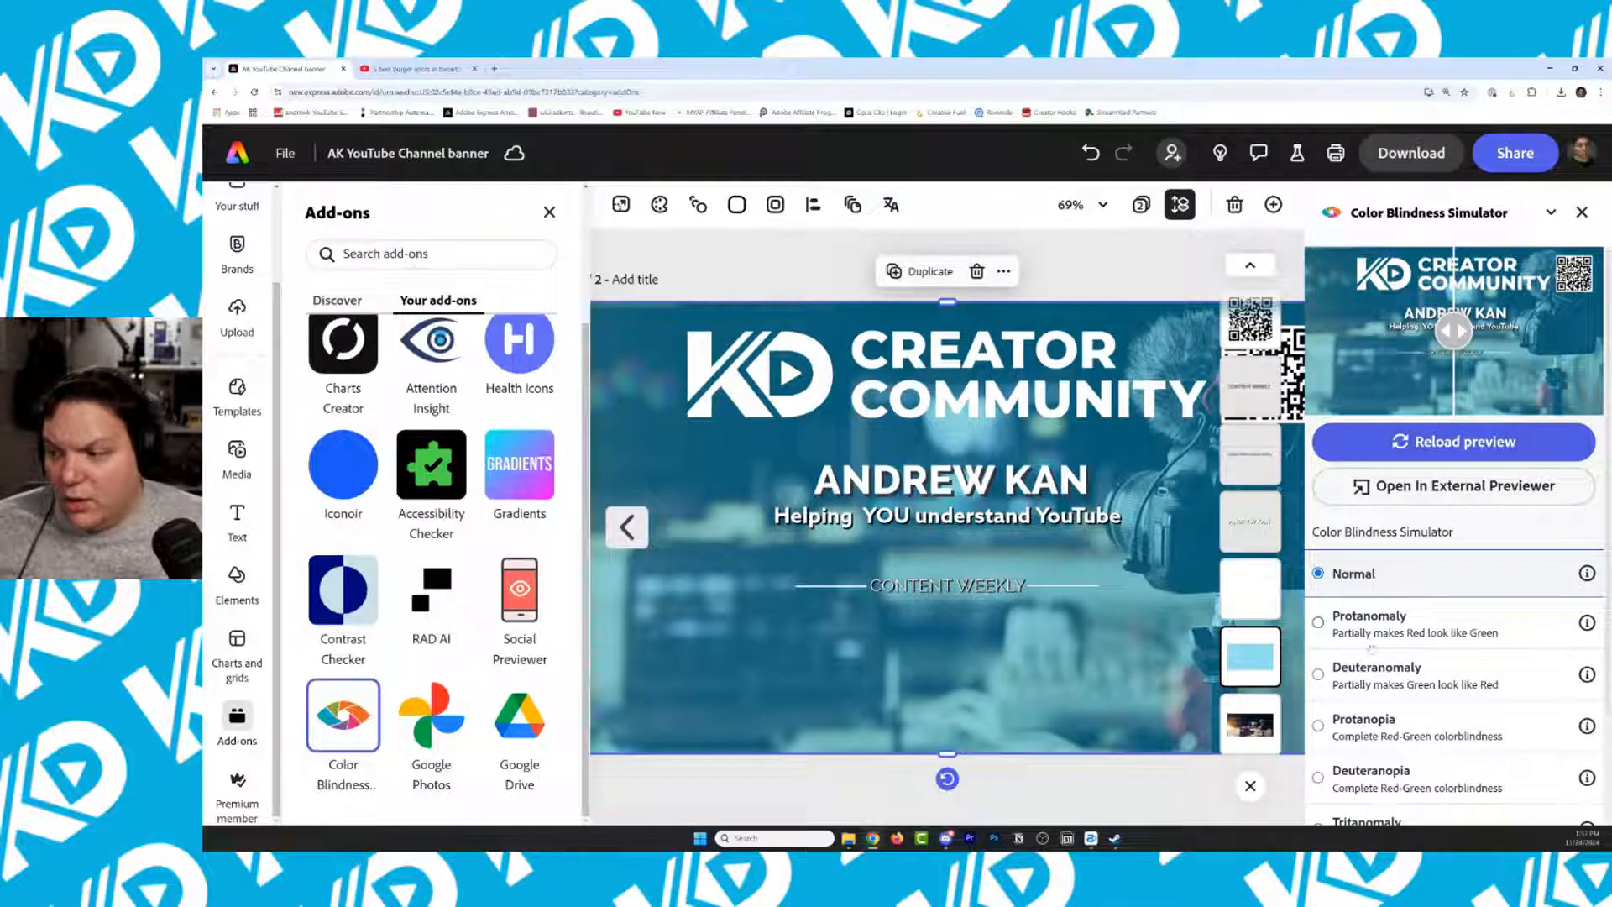
left_click(1382, 631)
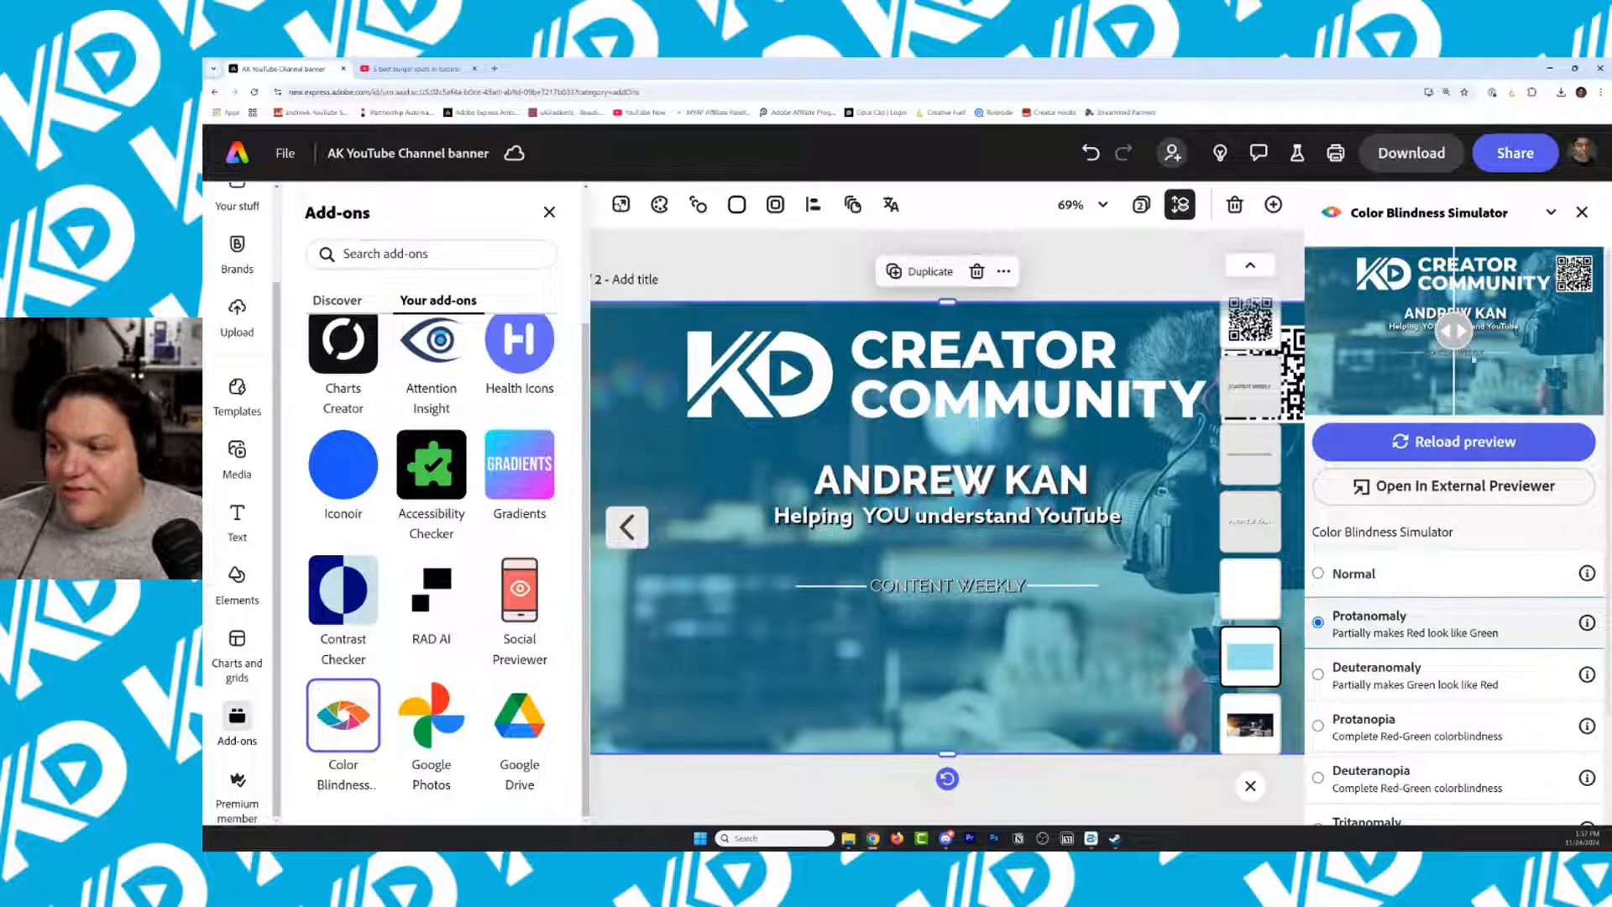
left_click(1432, 742)
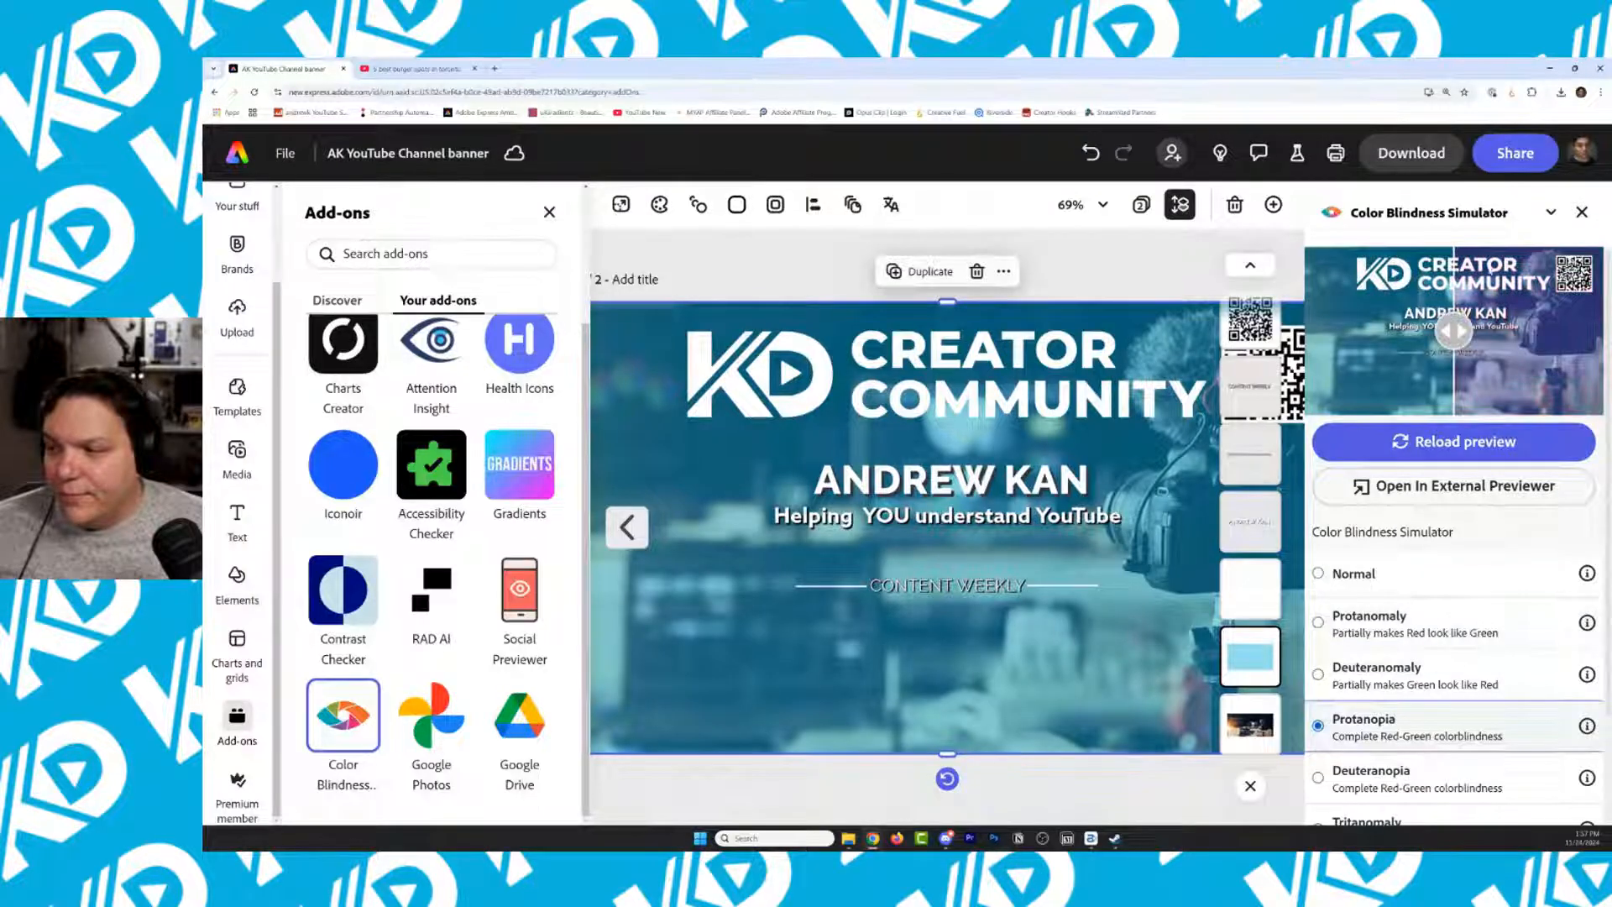
scroll(1392, 819, "down", 2)
left_click(1416, 750)
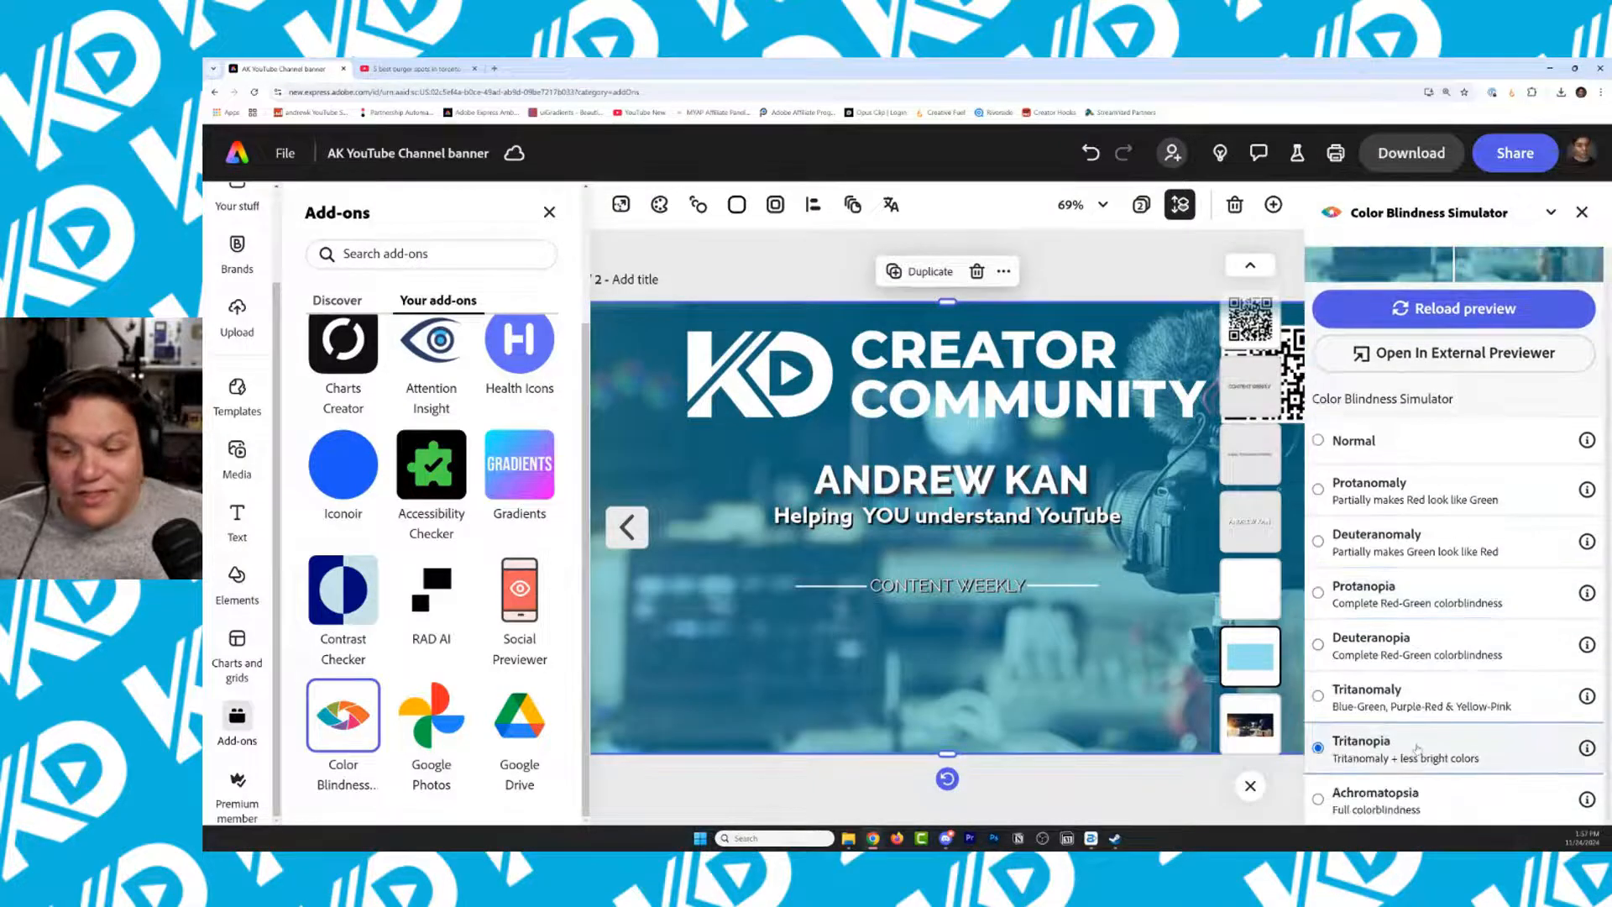
left_click(1581, 211)
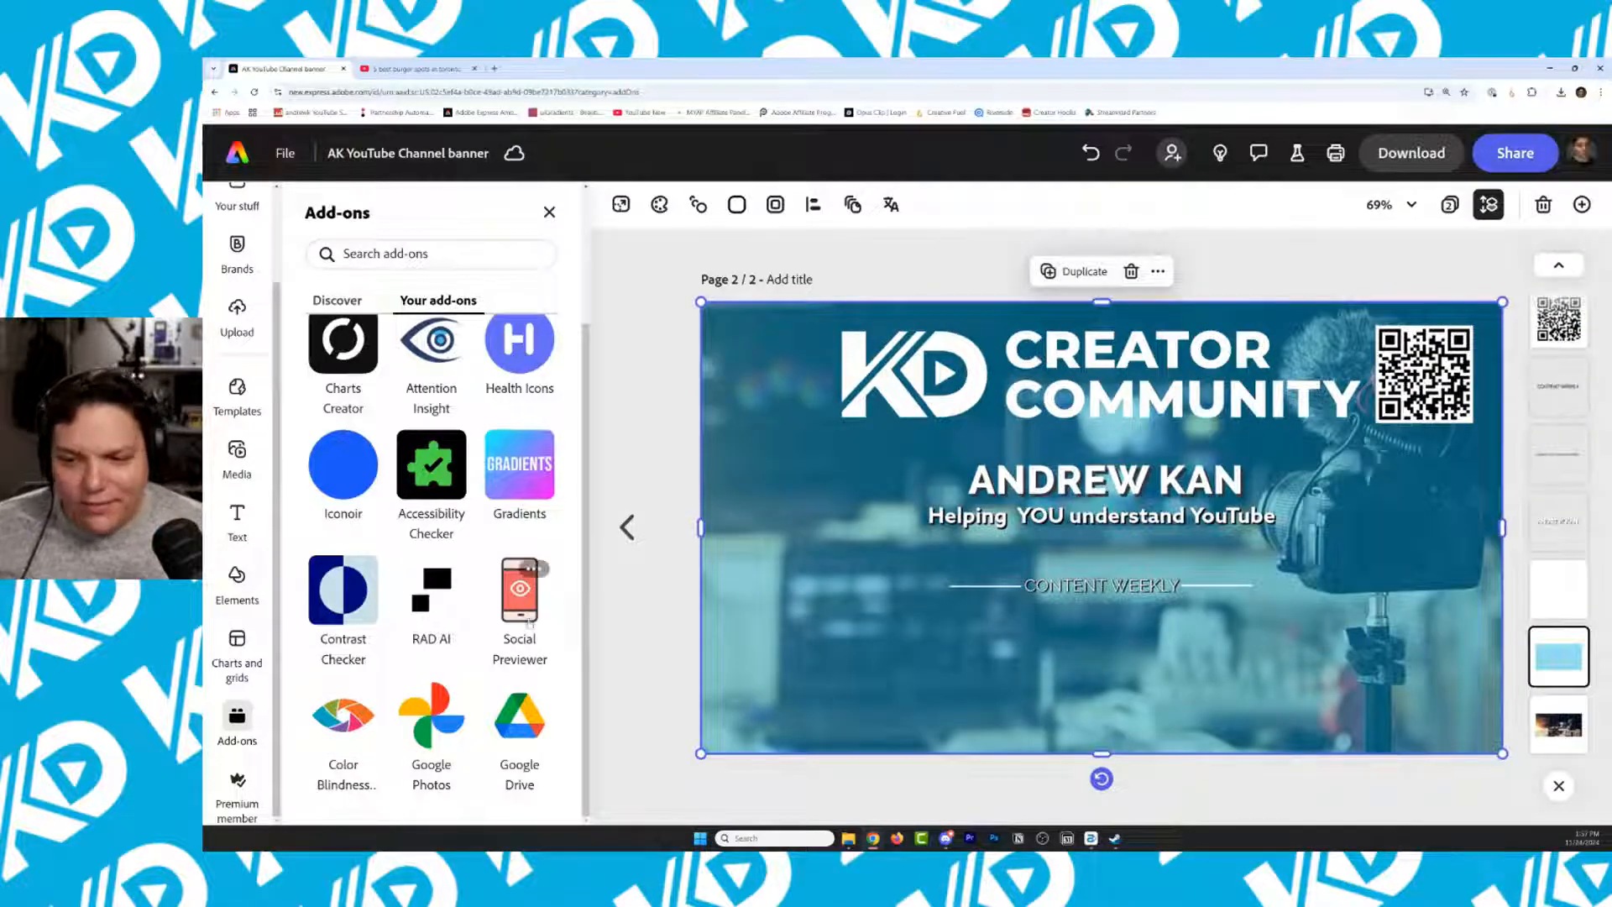
Preview the page 2 banner as a YouTube thumbnail with the Social Previewer add-on
left_click(530, 623)
left_click(1395, 370)
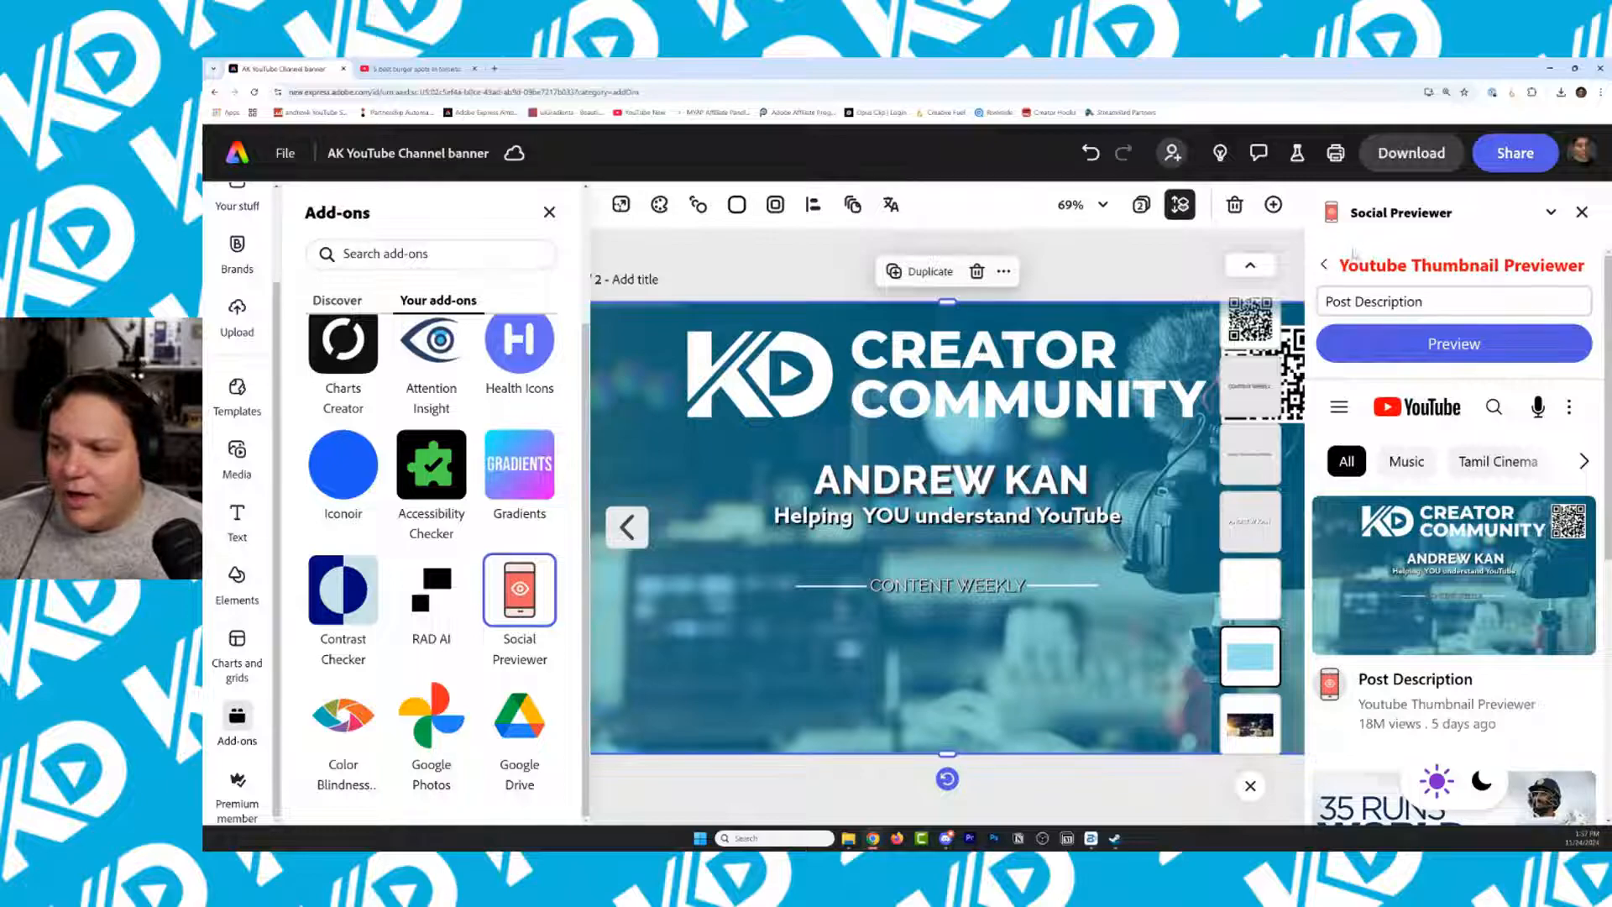
left_click(1325, 264)
left_click(1582, 211)
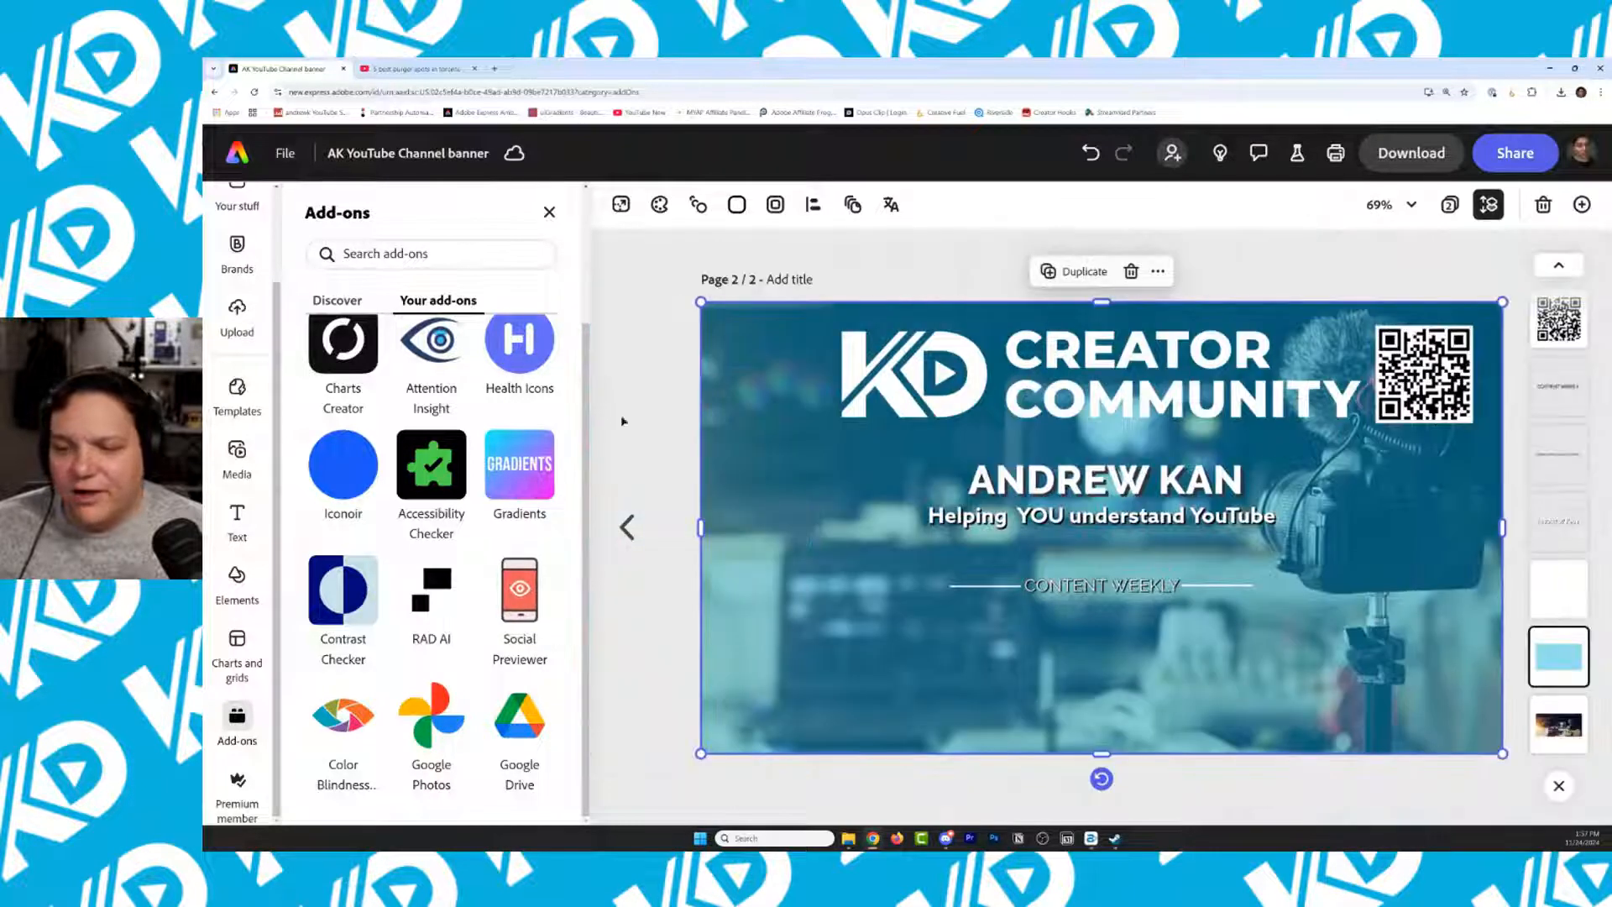
Try a red #FF0000 to green #50BF41 gradient in the Gradients add-on, comparing linear, radial and conic fills without adding one to the page
mouse_move(534, 482)
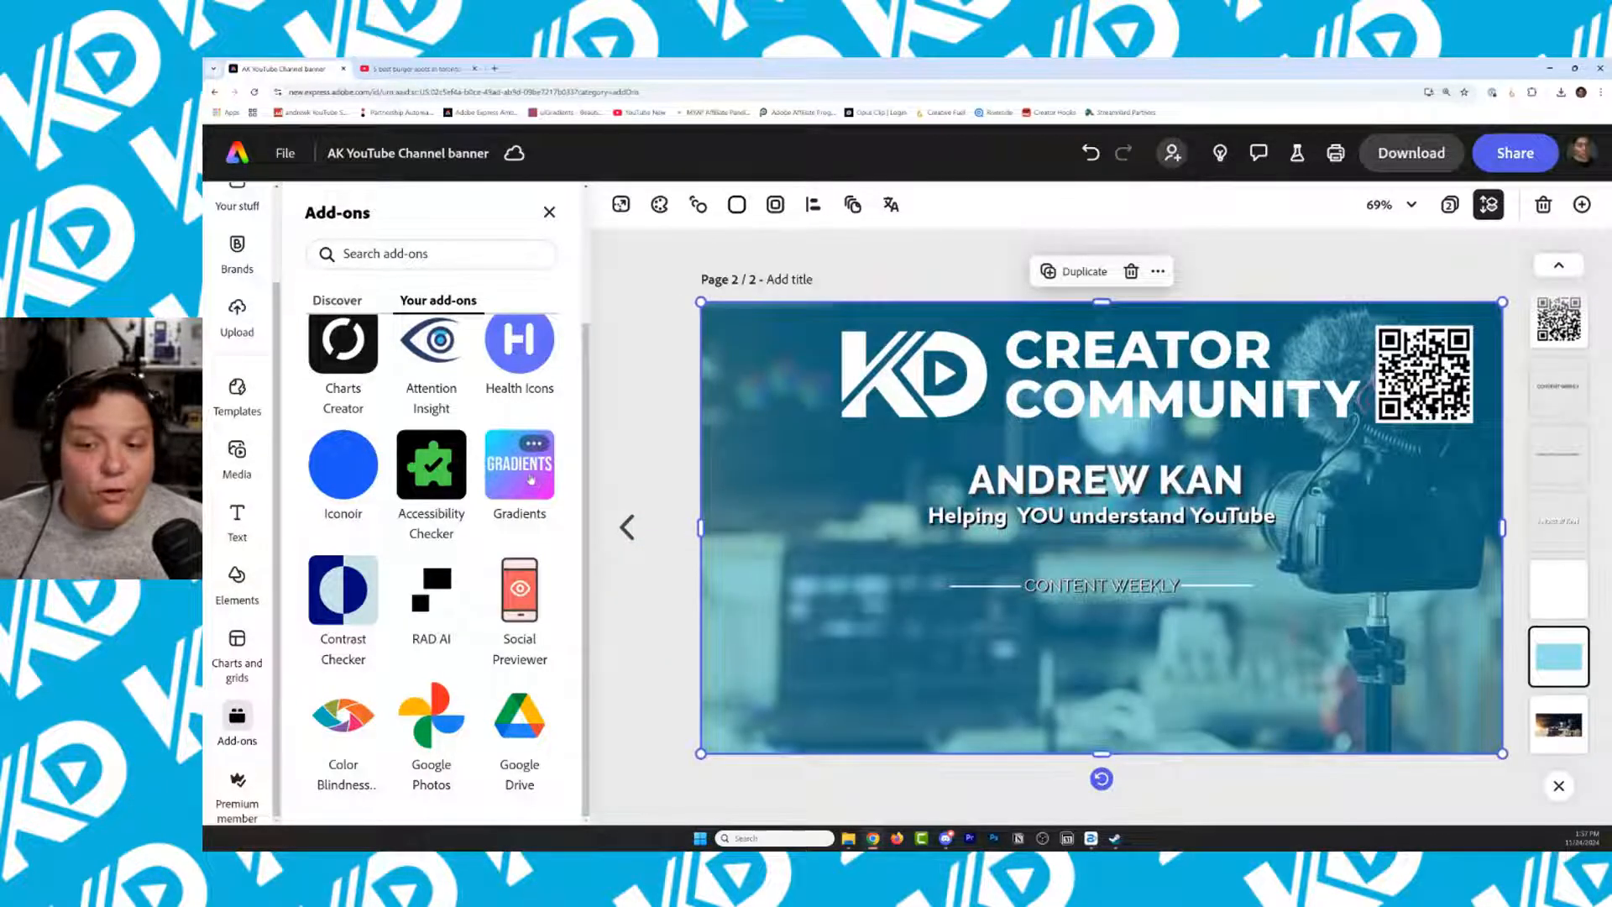
left_click(529, 479)
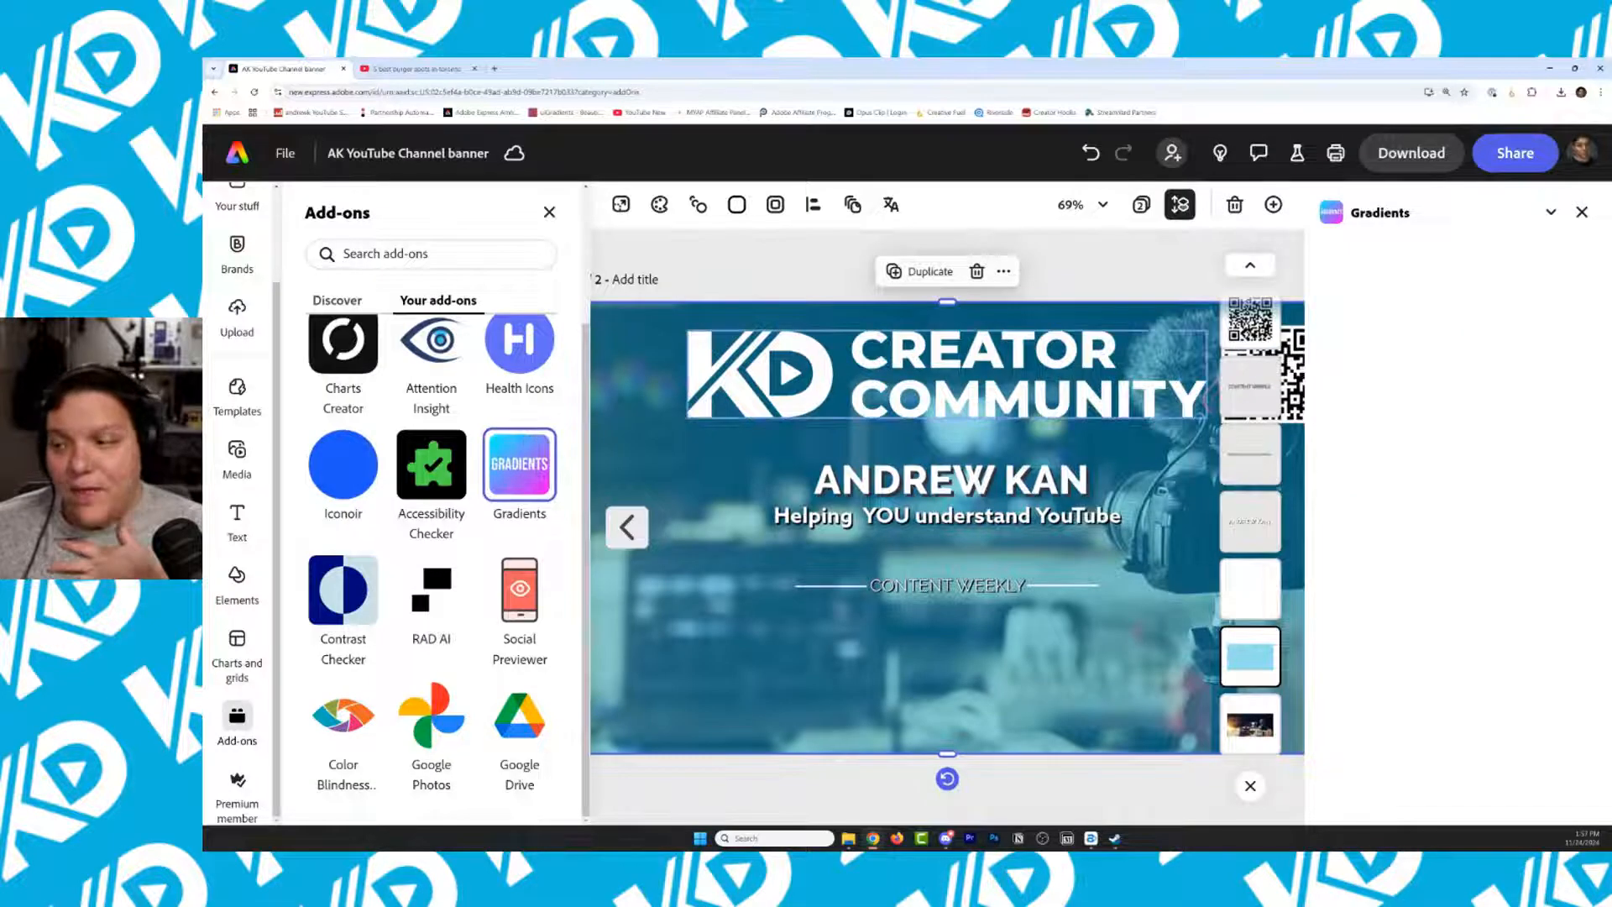
scroll(1388, 710, "down", 5)
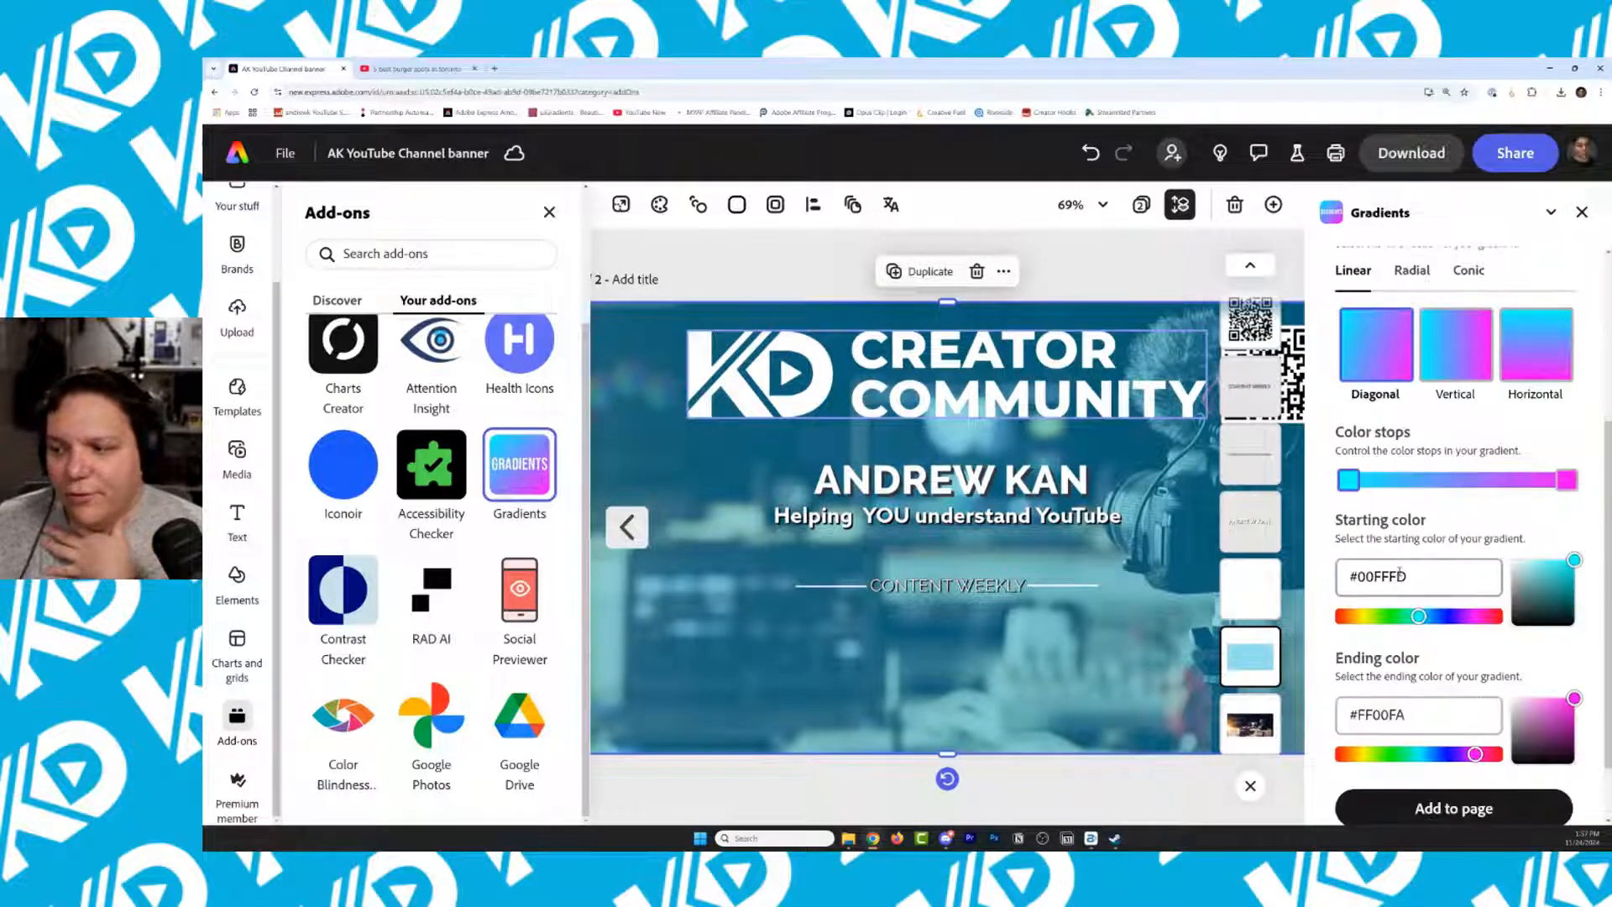
scroll(1411, 593, "up", 4)
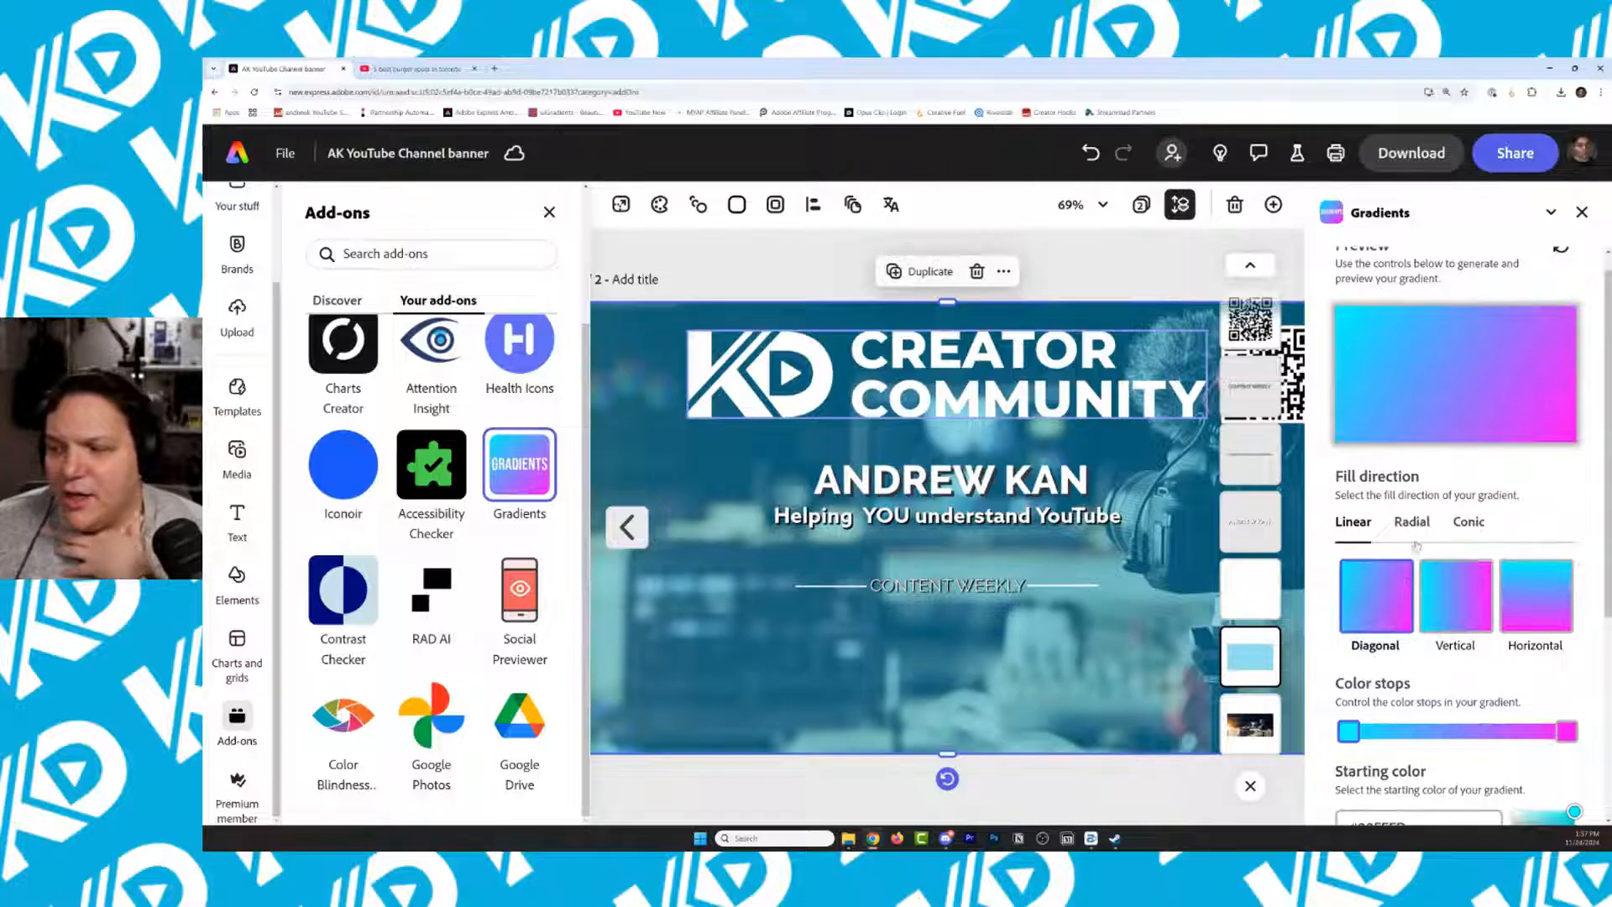
scroll(1417, 546, "down", 3)
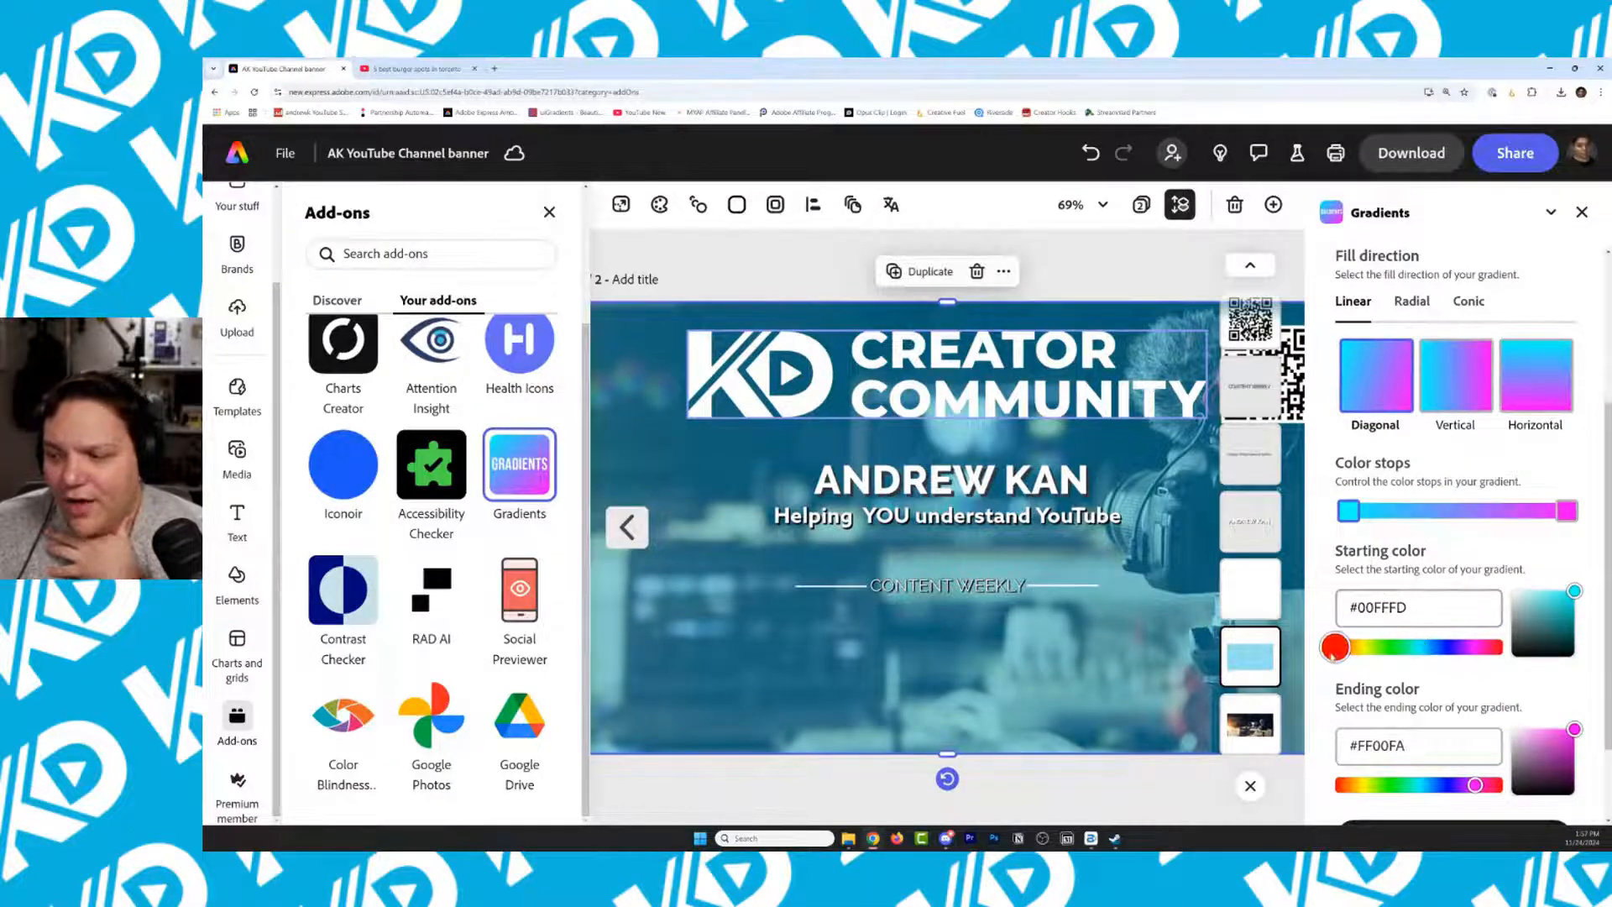
left_click(1335, 646)
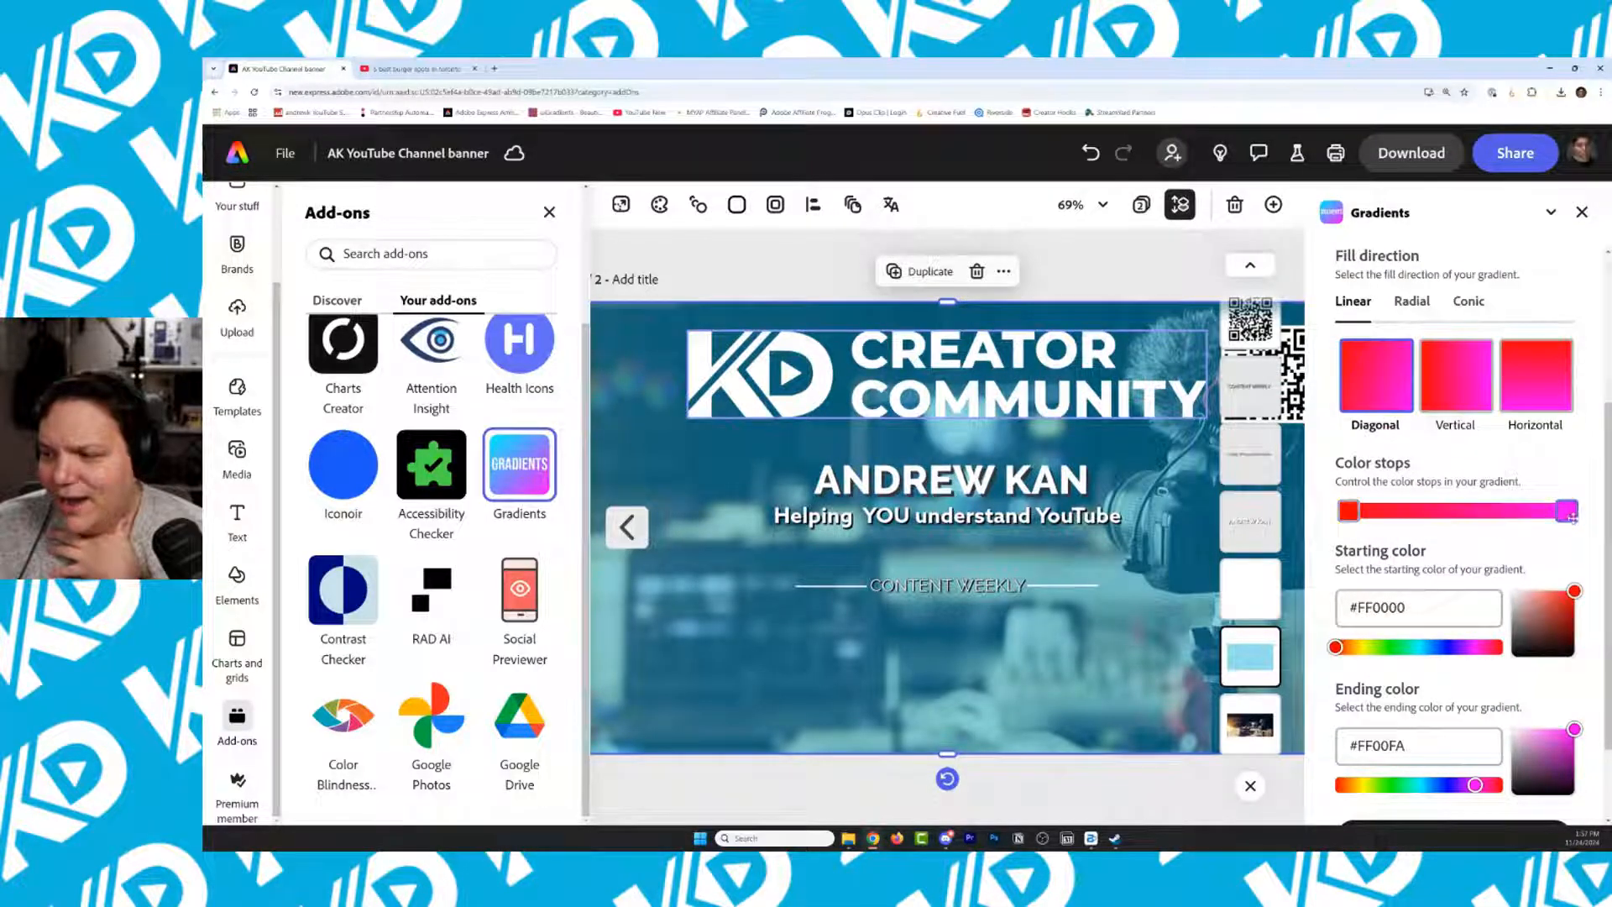
left_click_drag(1476, 785, 1387, 785)
mouse_move(1555, 758)
left_mouse_down()
mouse_move(1548, 734)
mouse_move(1556, 746)
left_mouse_up()
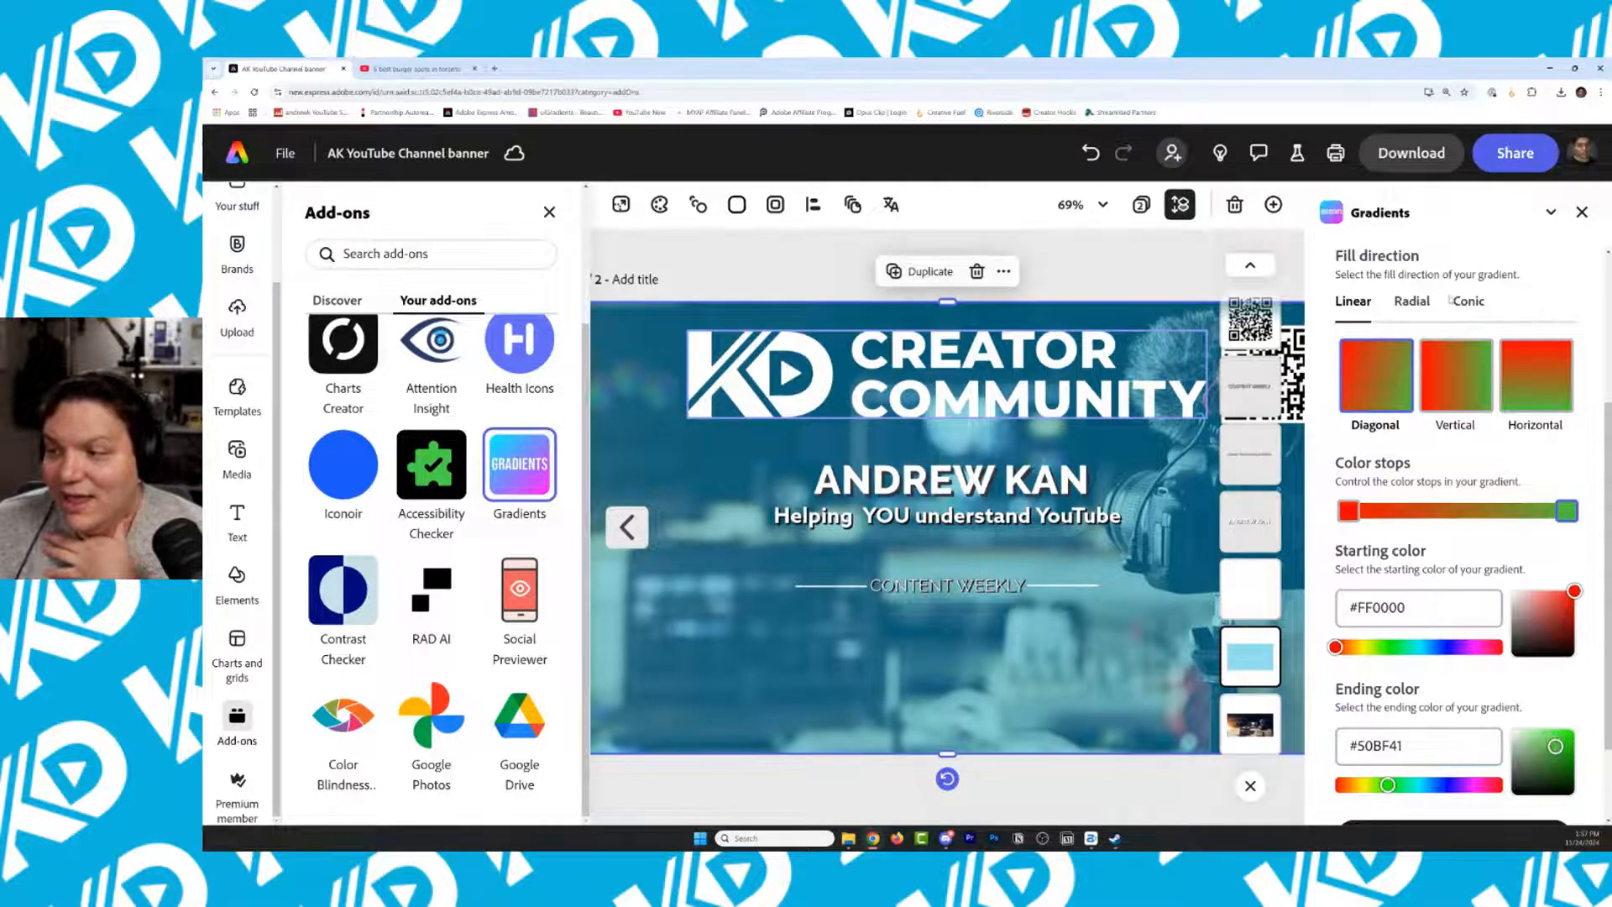
left_click(1418, 303)
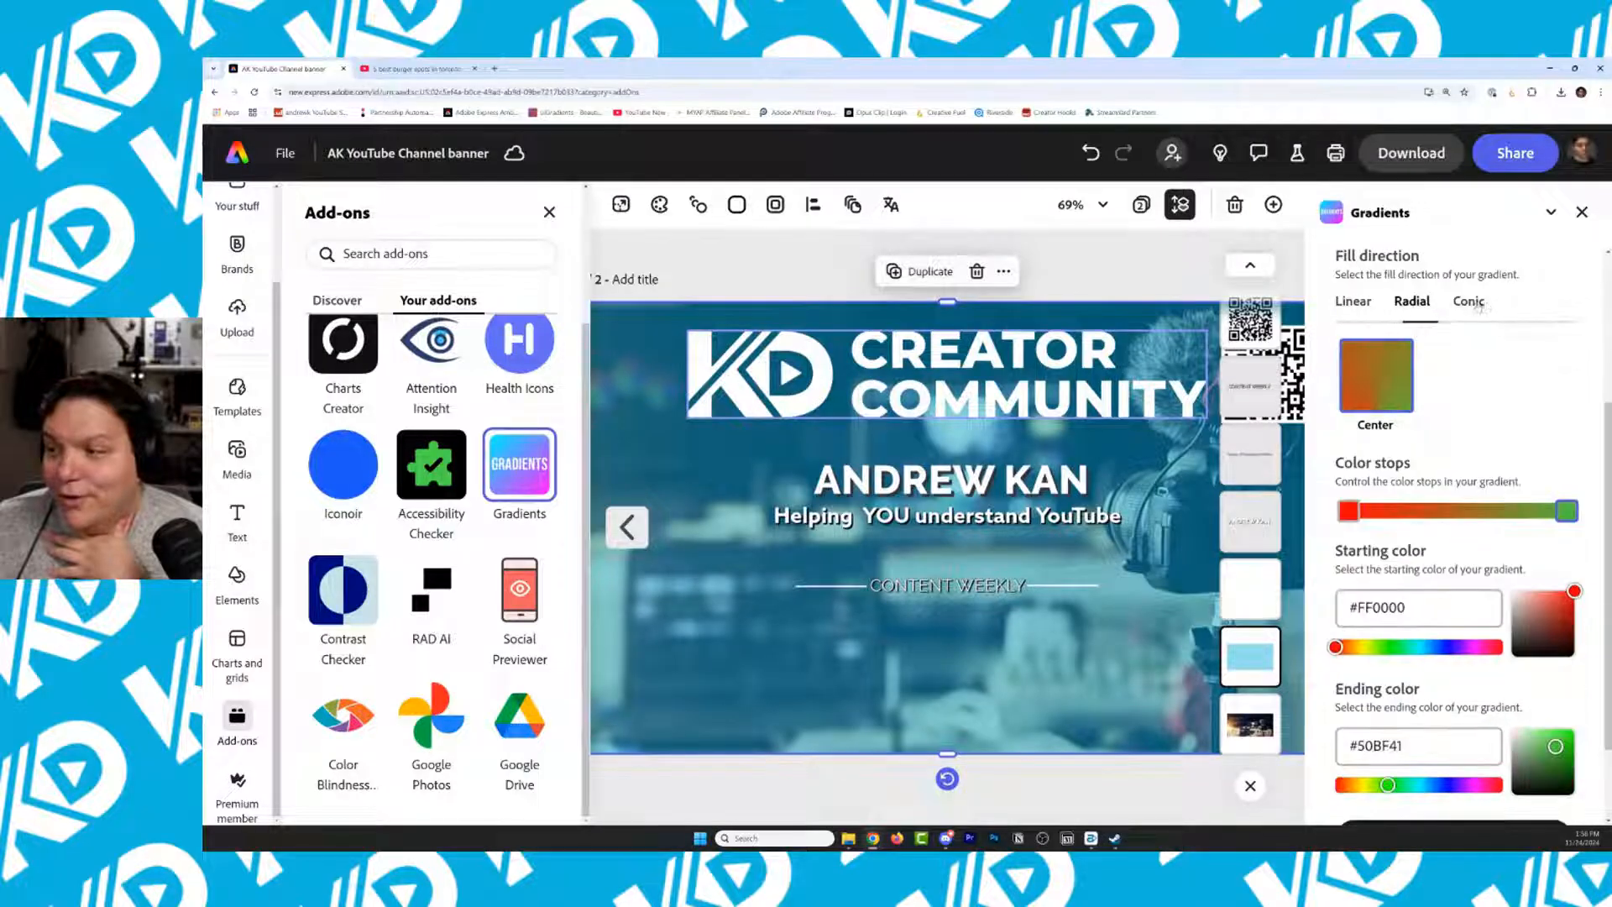
left_click(1469, 301)
left_click(1353, 302)
left_click(1582, 212)
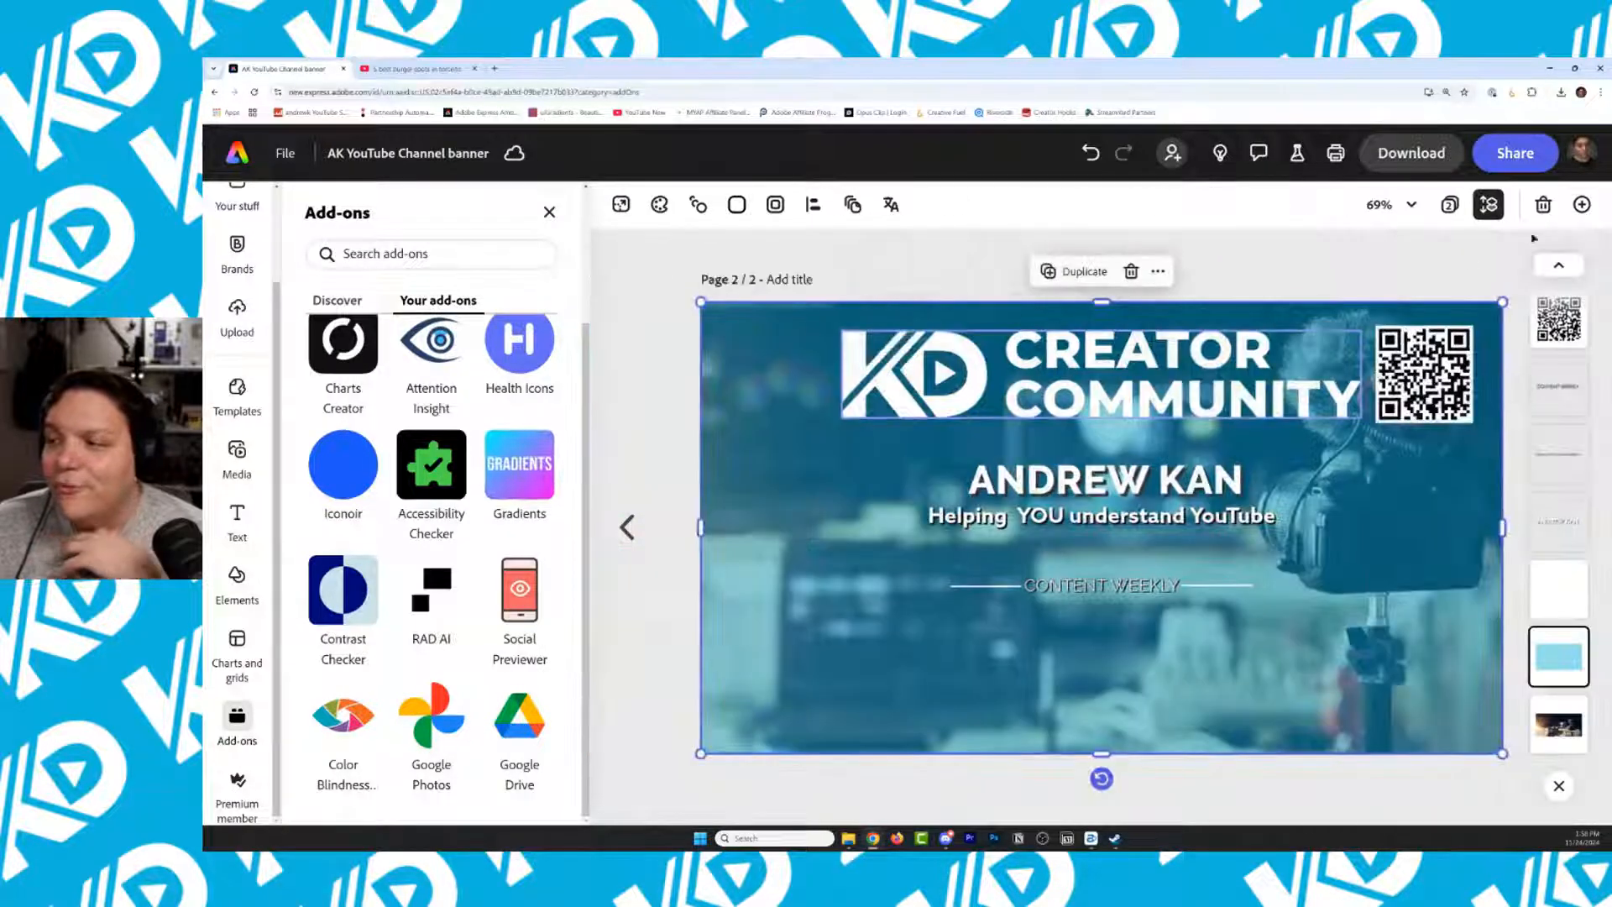
left_click(550, 212)
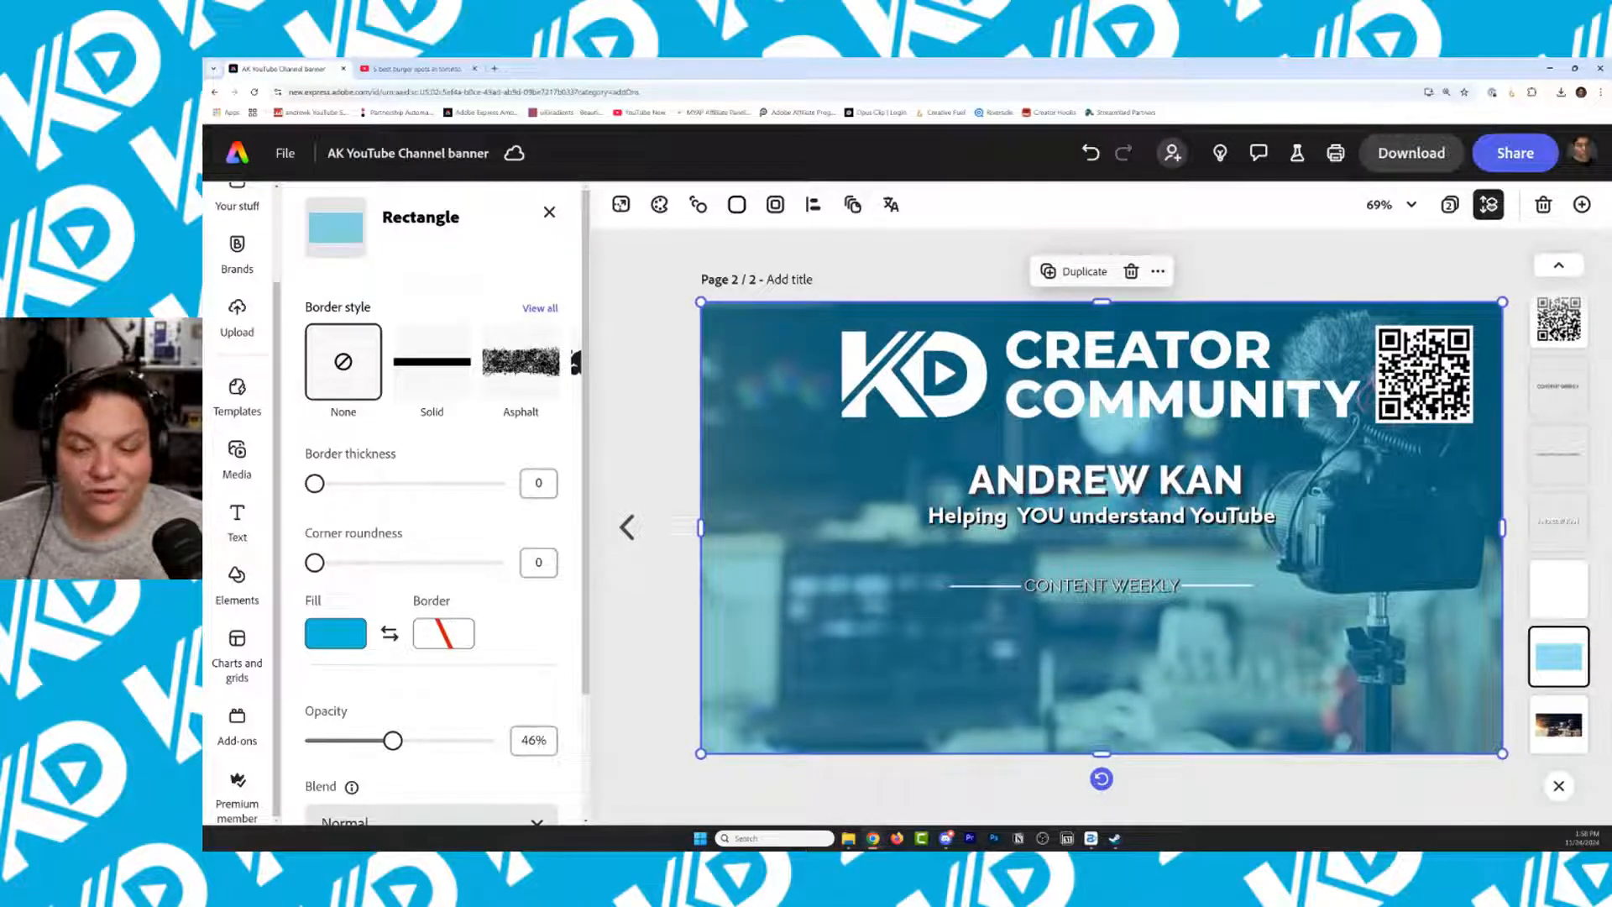
Compare the red, blue and green KDCC Theme fills on the overlay rectangle, and set its fill to the dark #313540 swatch
left_click(363, 643)
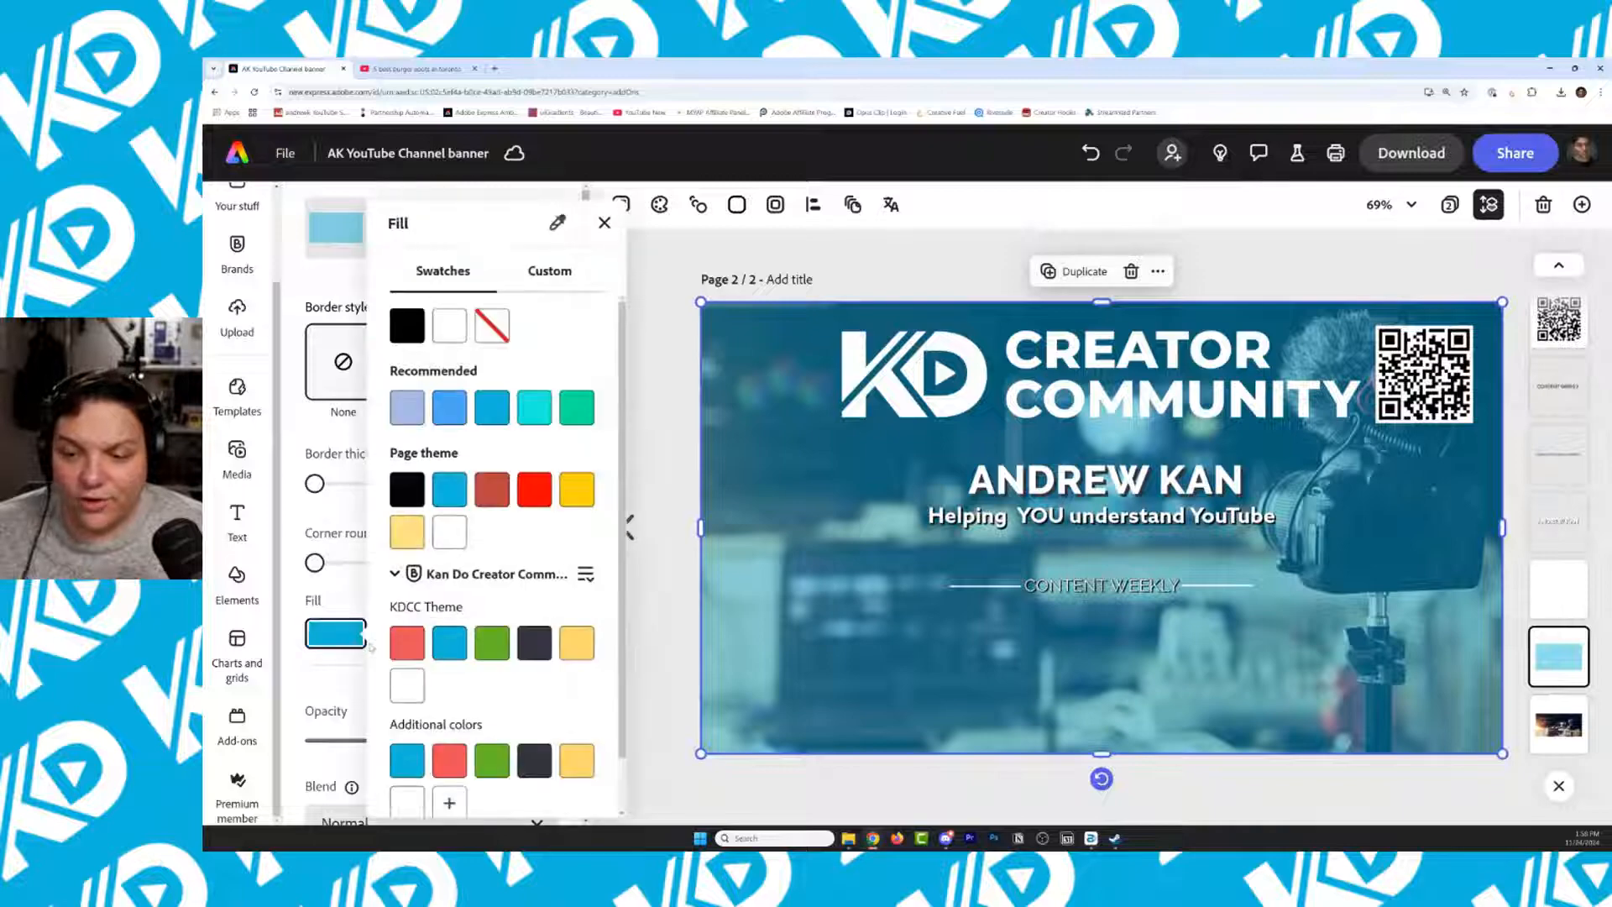
left_click(525, 655)
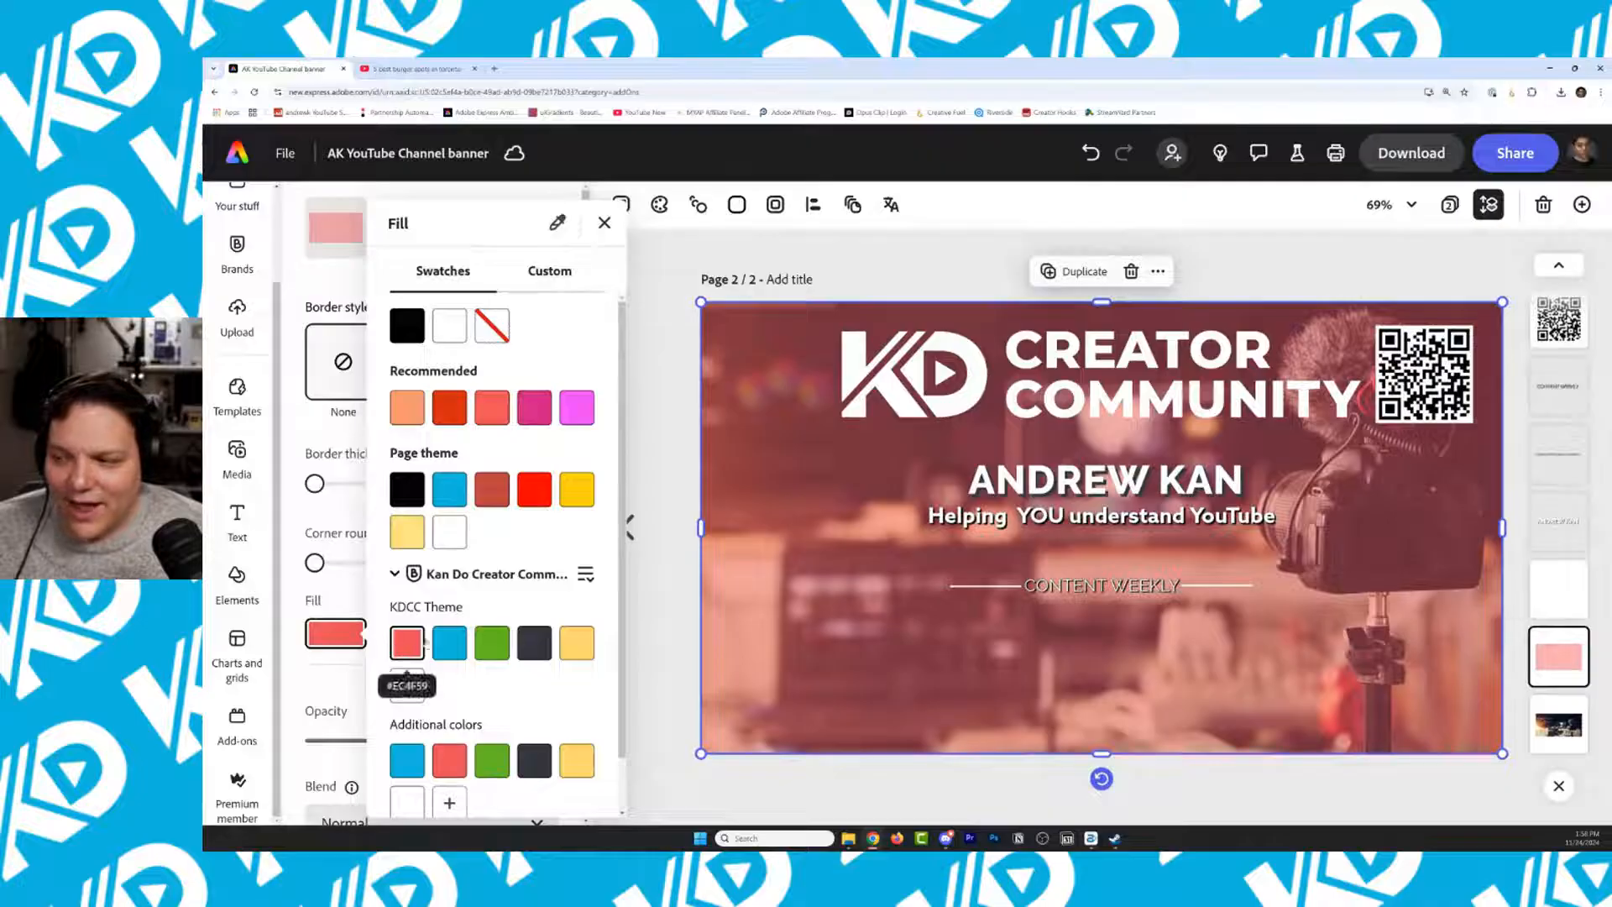
left_click(460, 644)
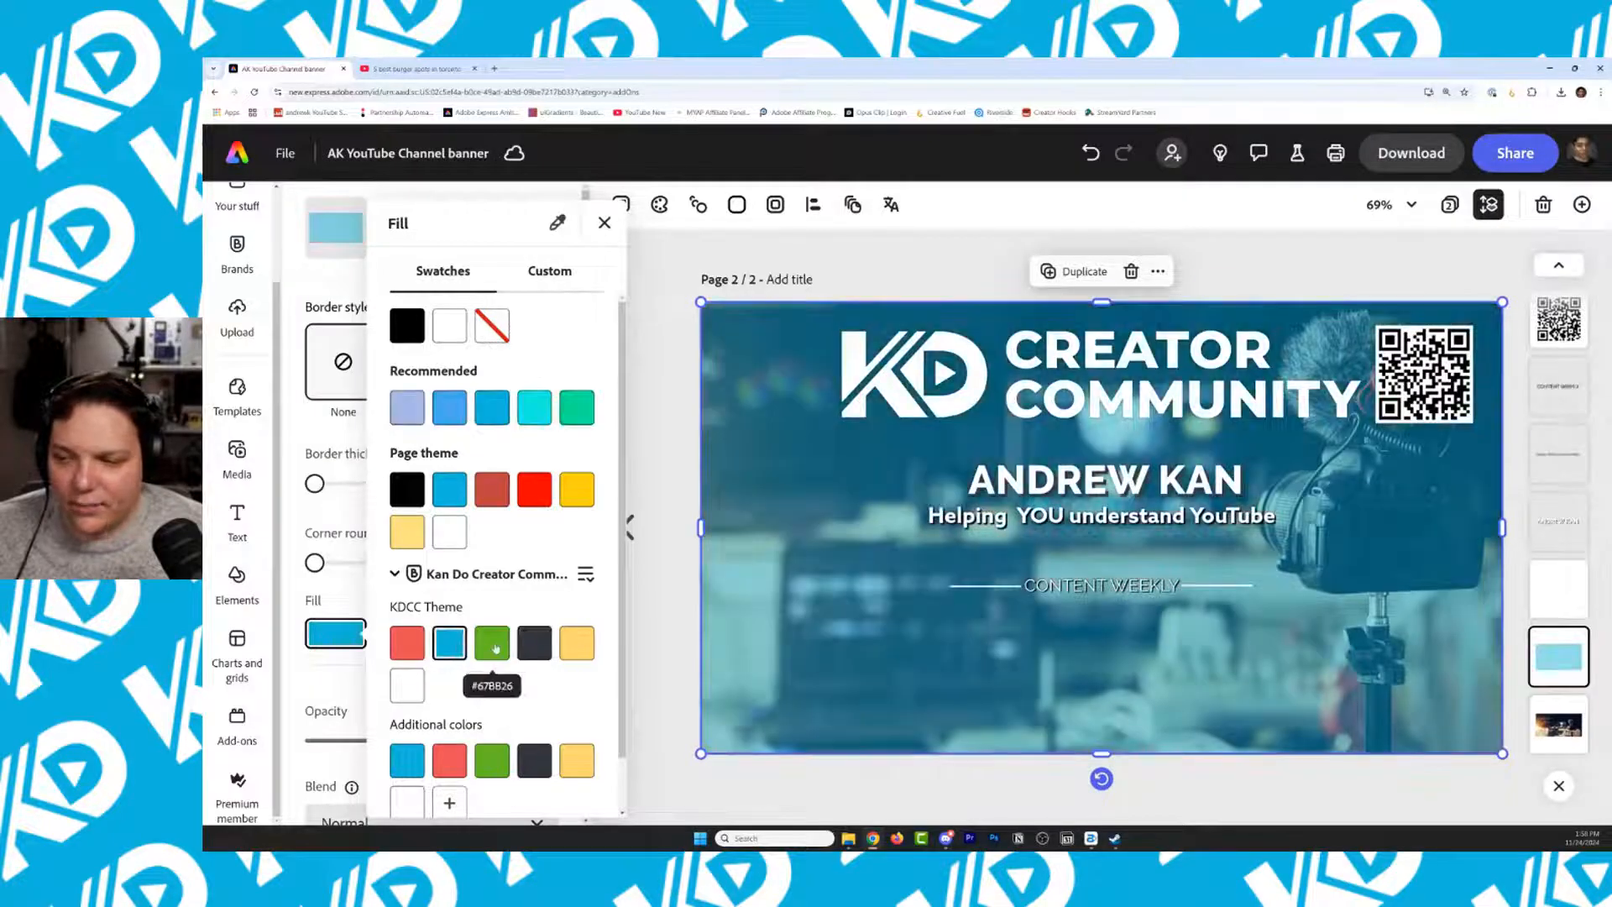
left_click(495, 647)
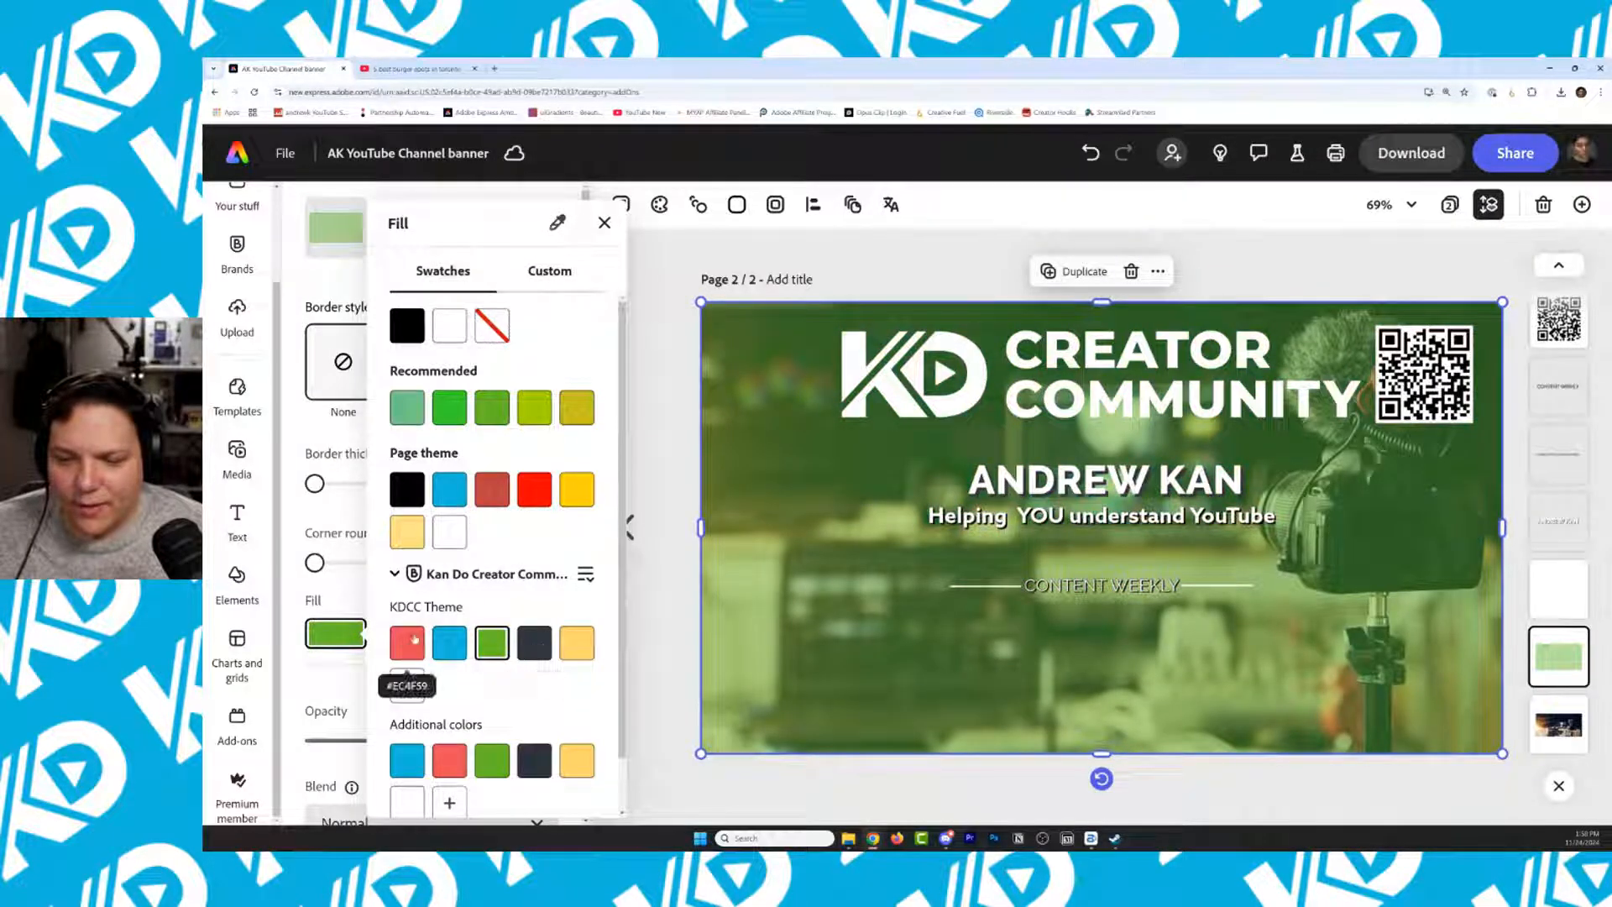
left_click(536, 648)
left_click(1133, 487)
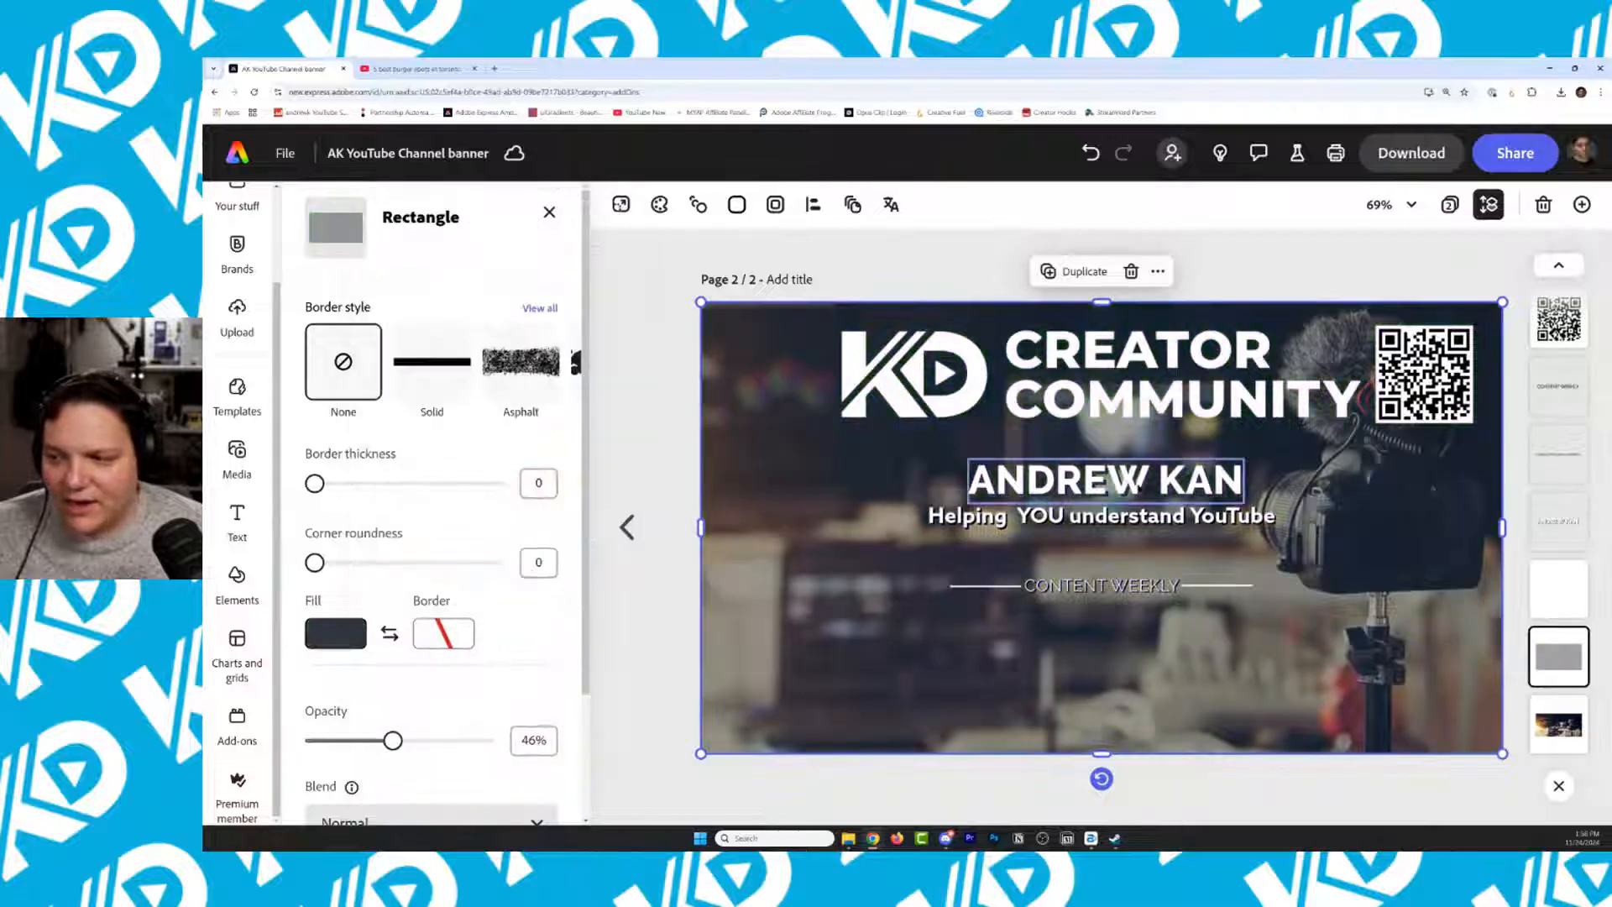
Recolour the name headline's custom shadow with KDCC Theme swatches, trying red #EC4F59 and choosing blue #14B9DC
left_click(1139, 485)
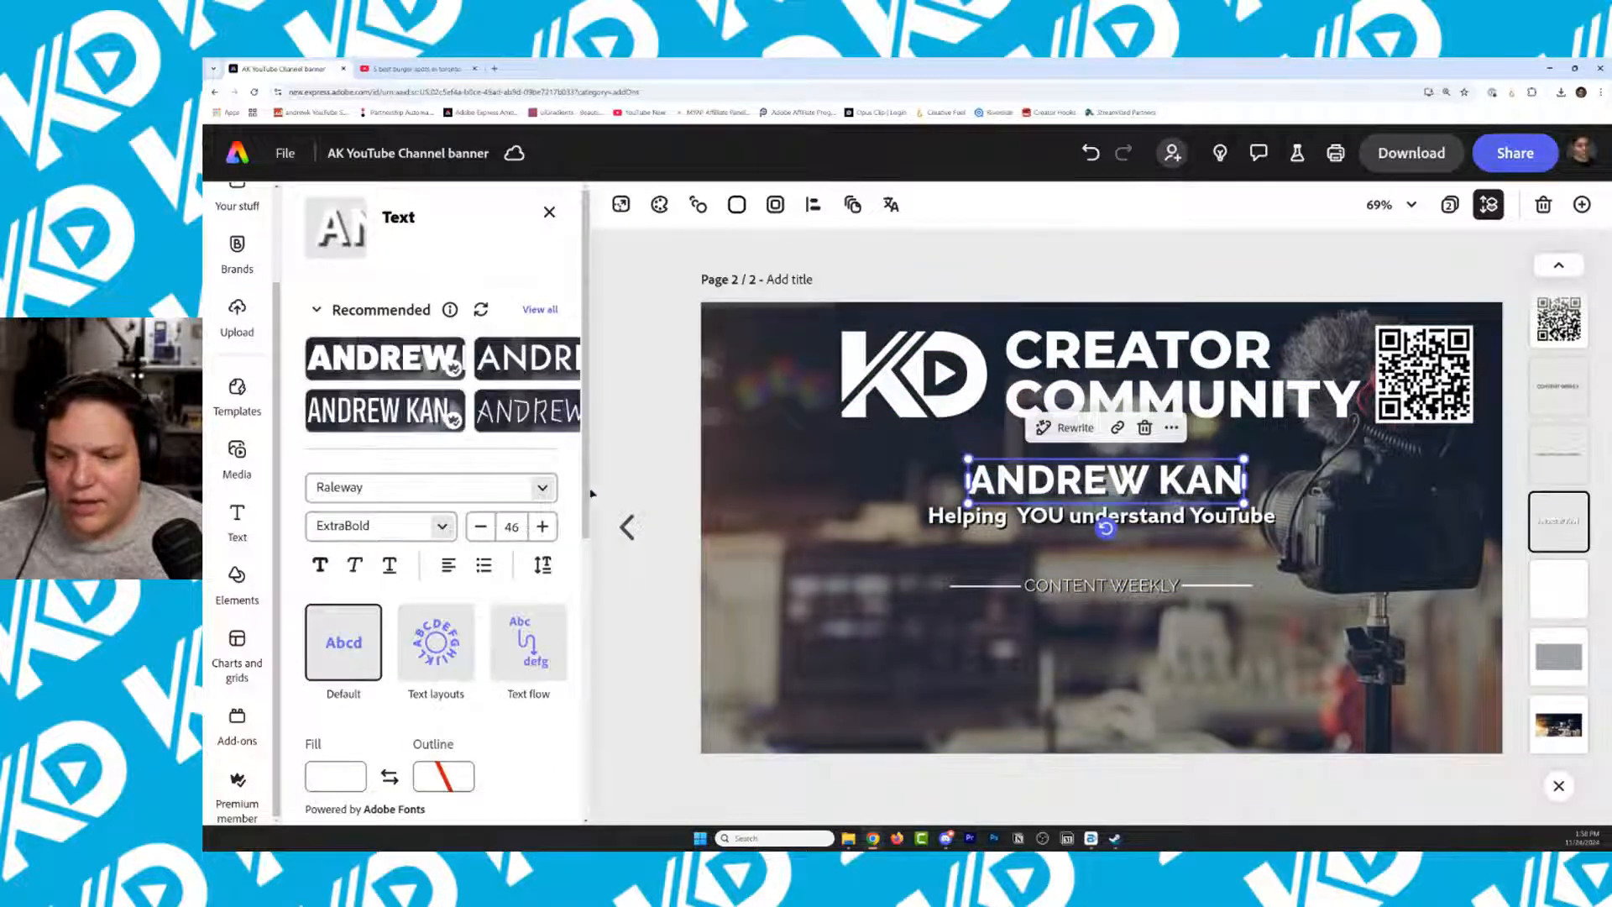
left_click_drag(585, 549, 569, 747)
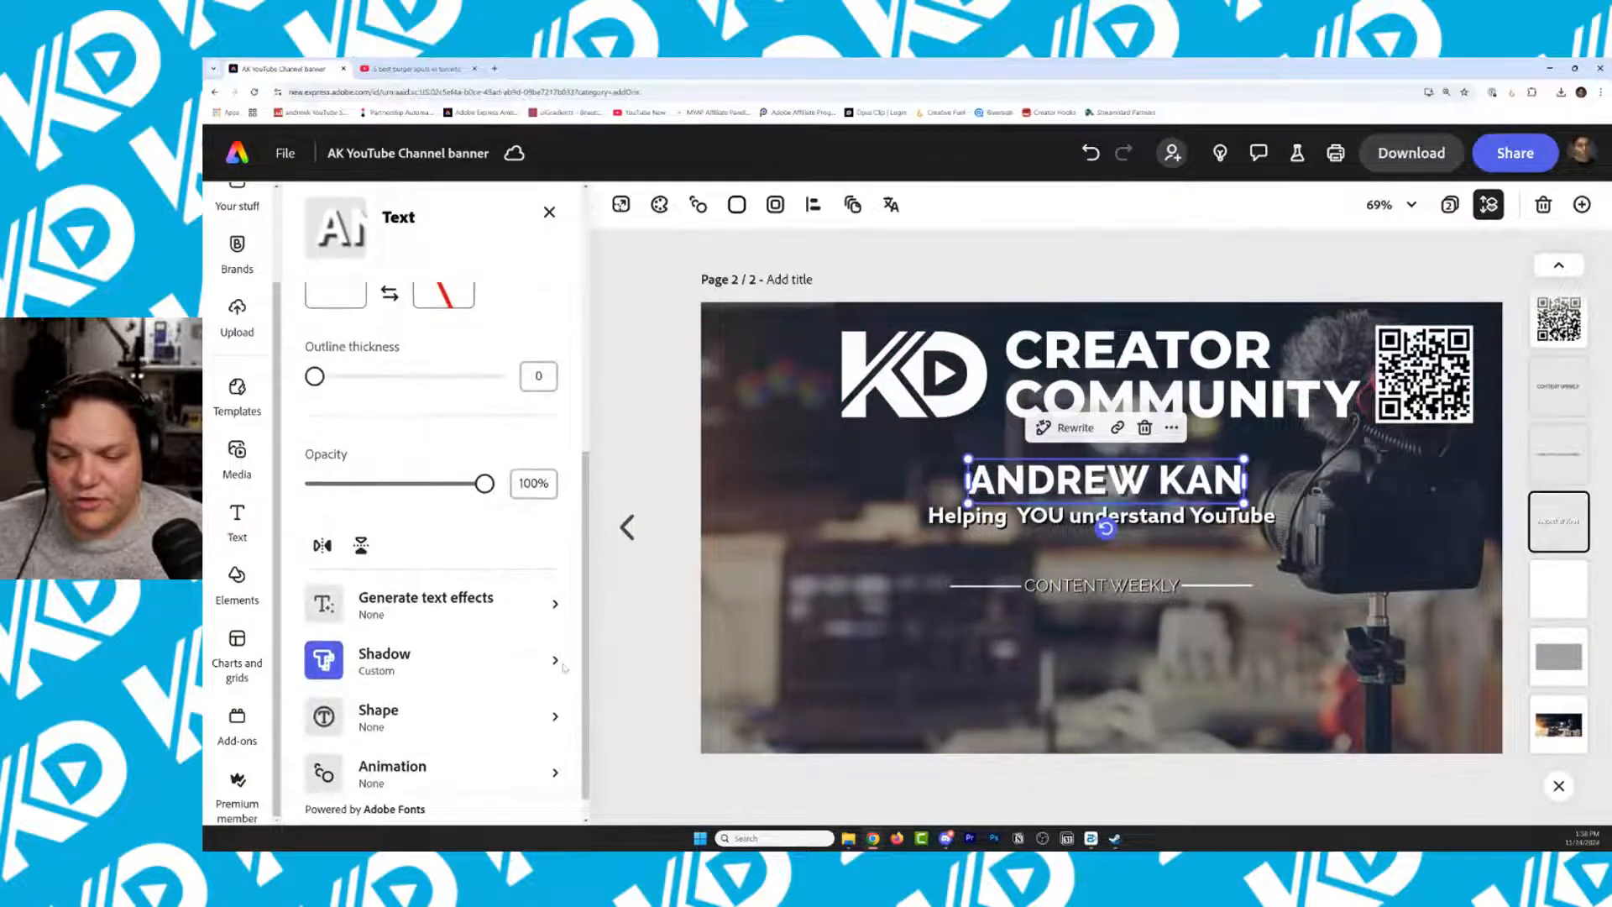
left_click(555, 661)
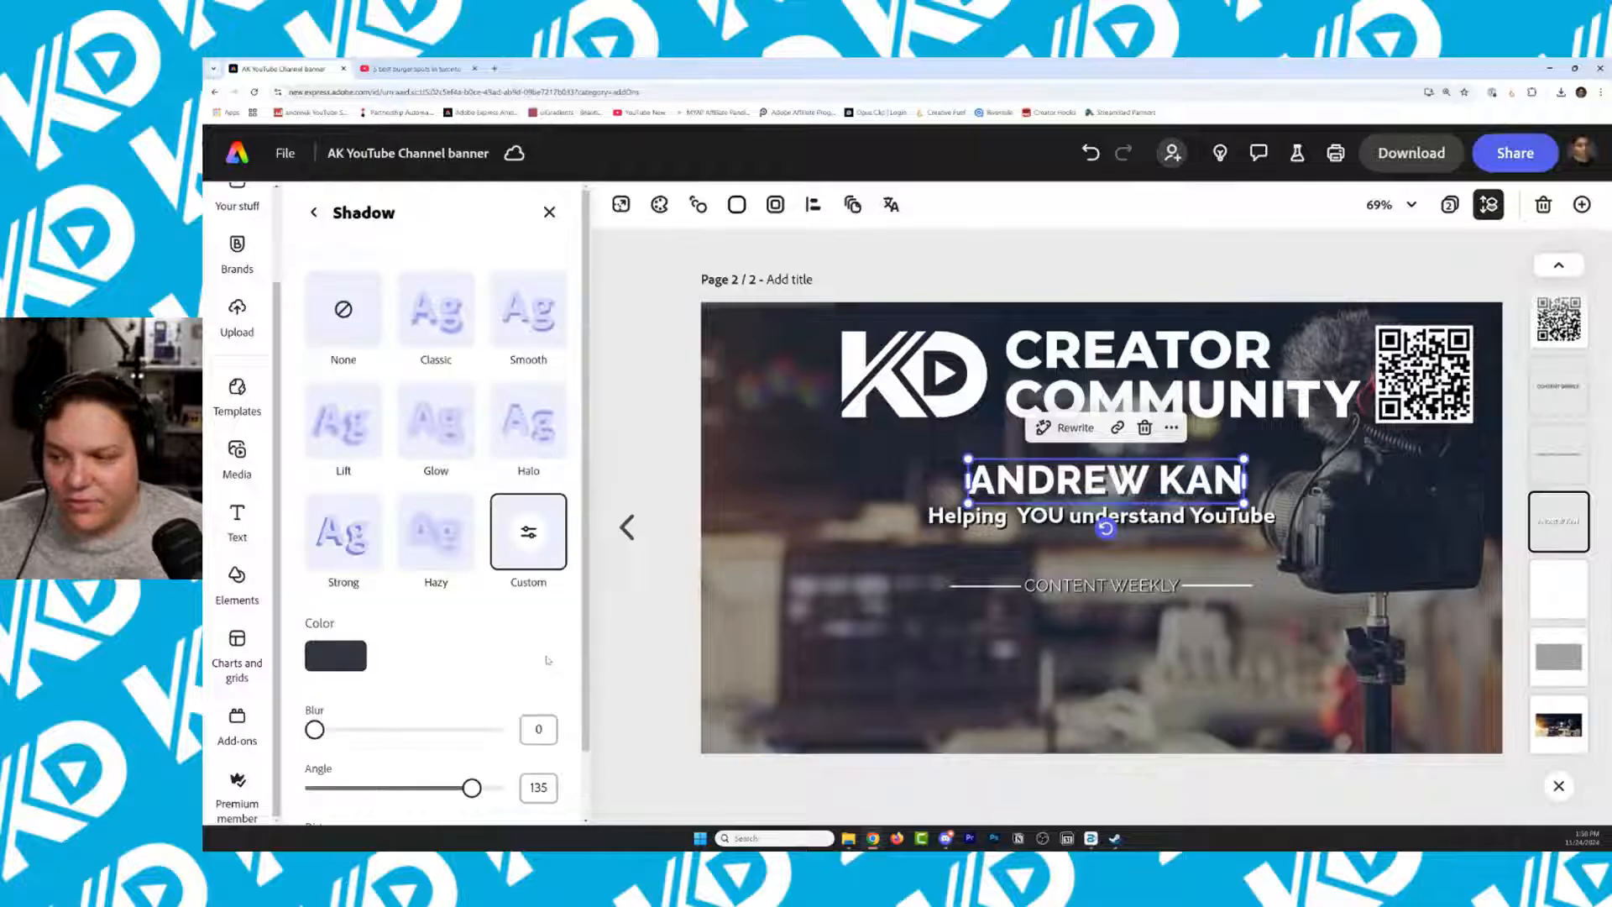
left_click(336, 662)
left_click(408, 642)
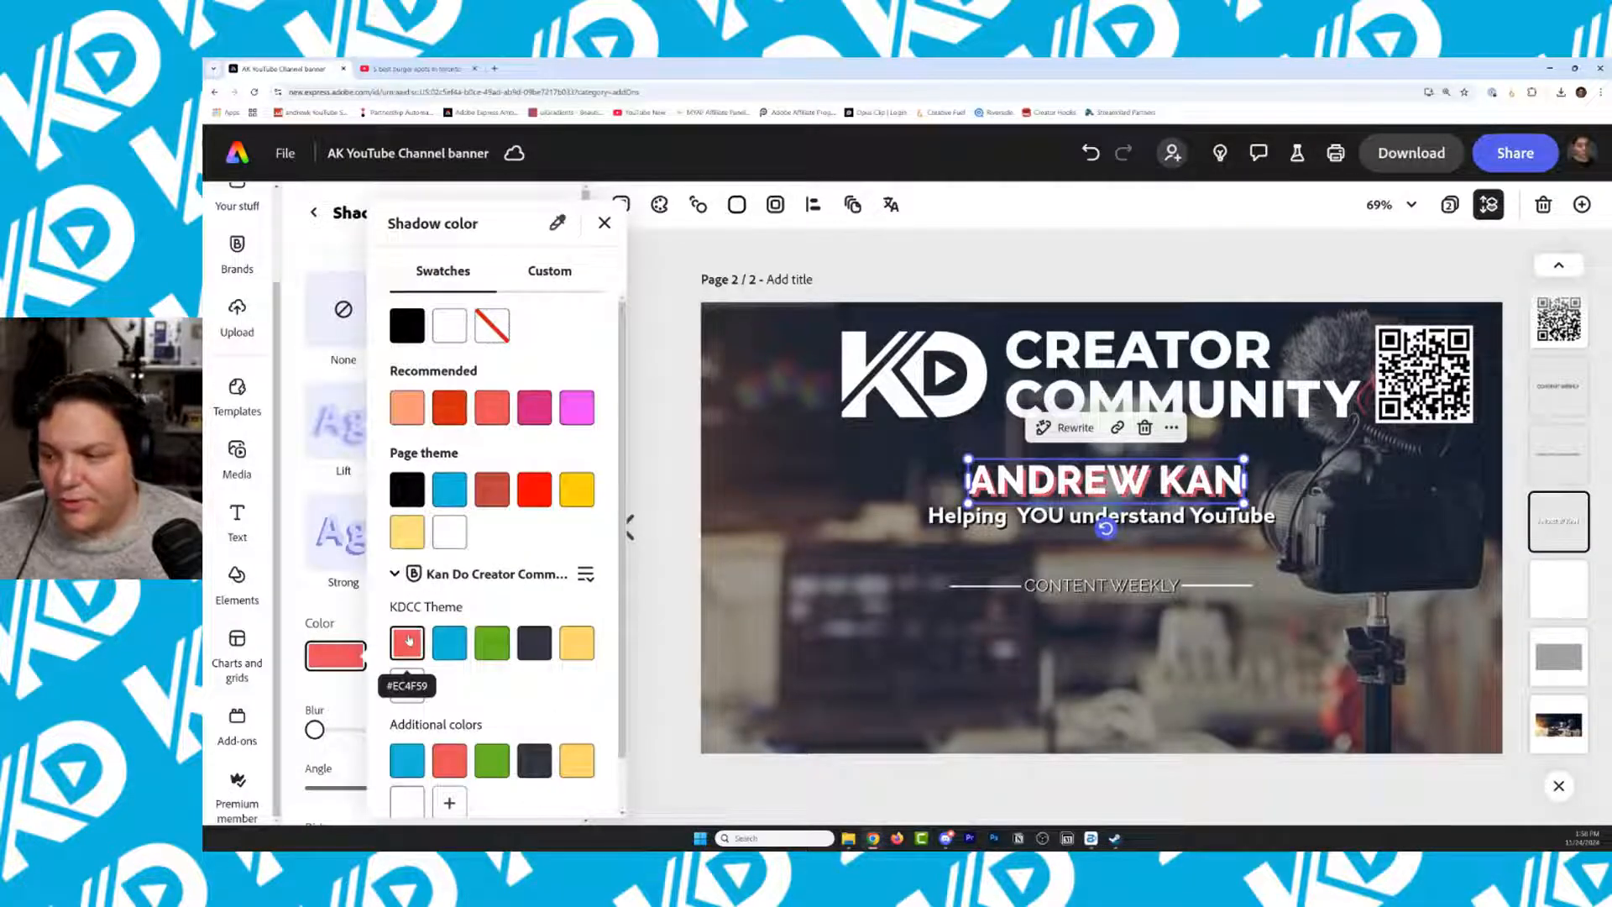
left_click(450, 645)
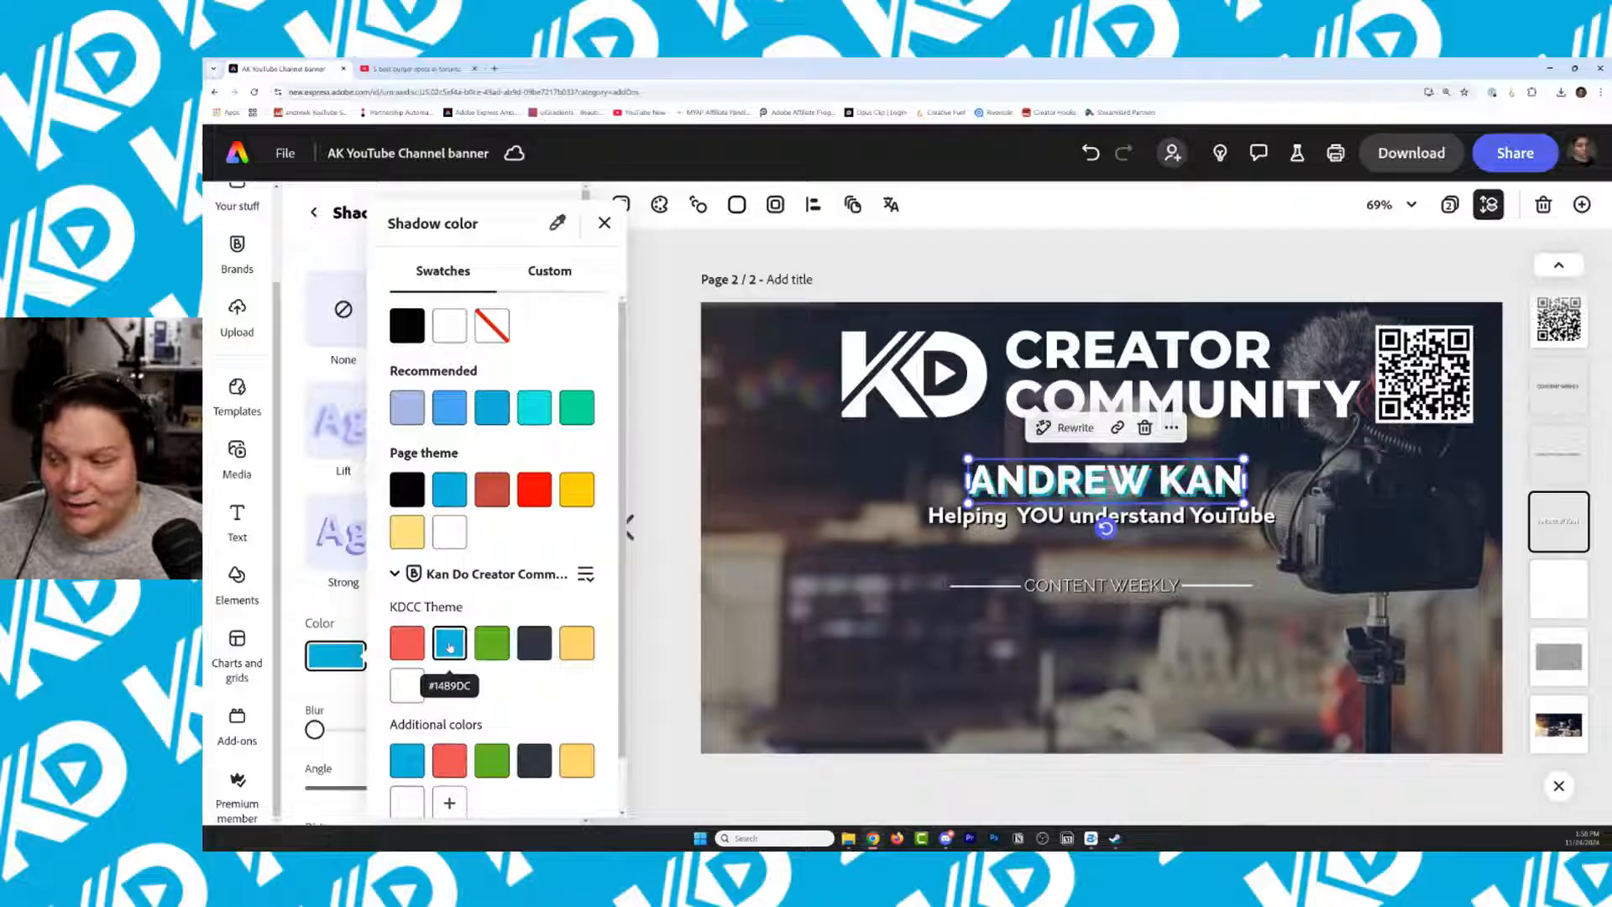
Compare green, yellow and black #040404 swatches for the name headline's shadow, and set its shadow colour to dark #313540
left_click(490, 646)
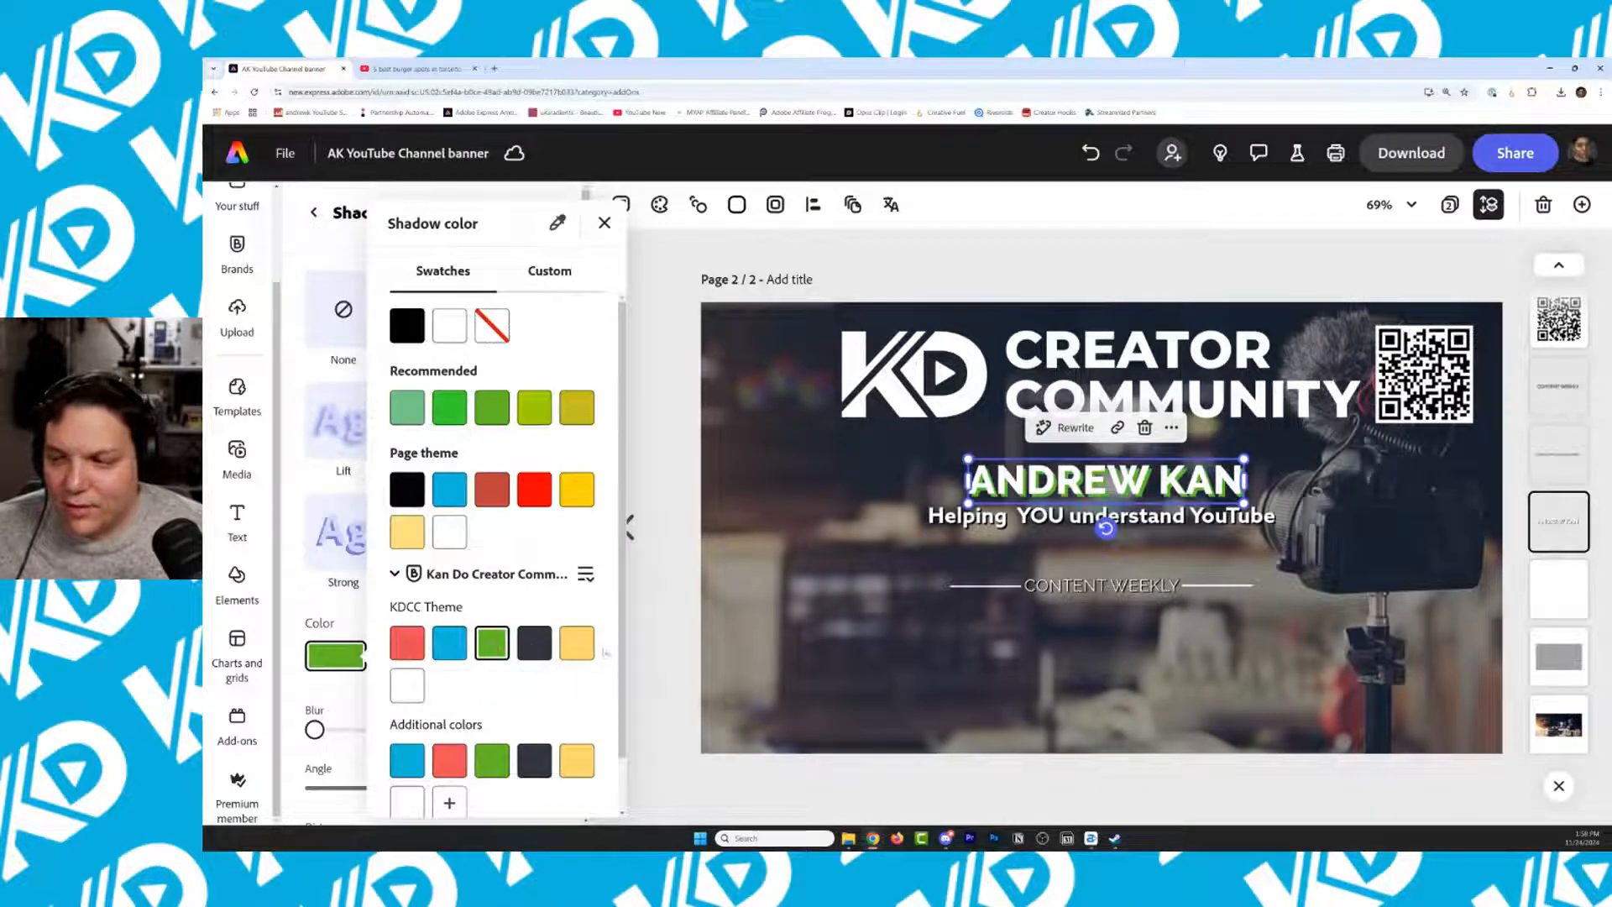
left_click(576, 643)
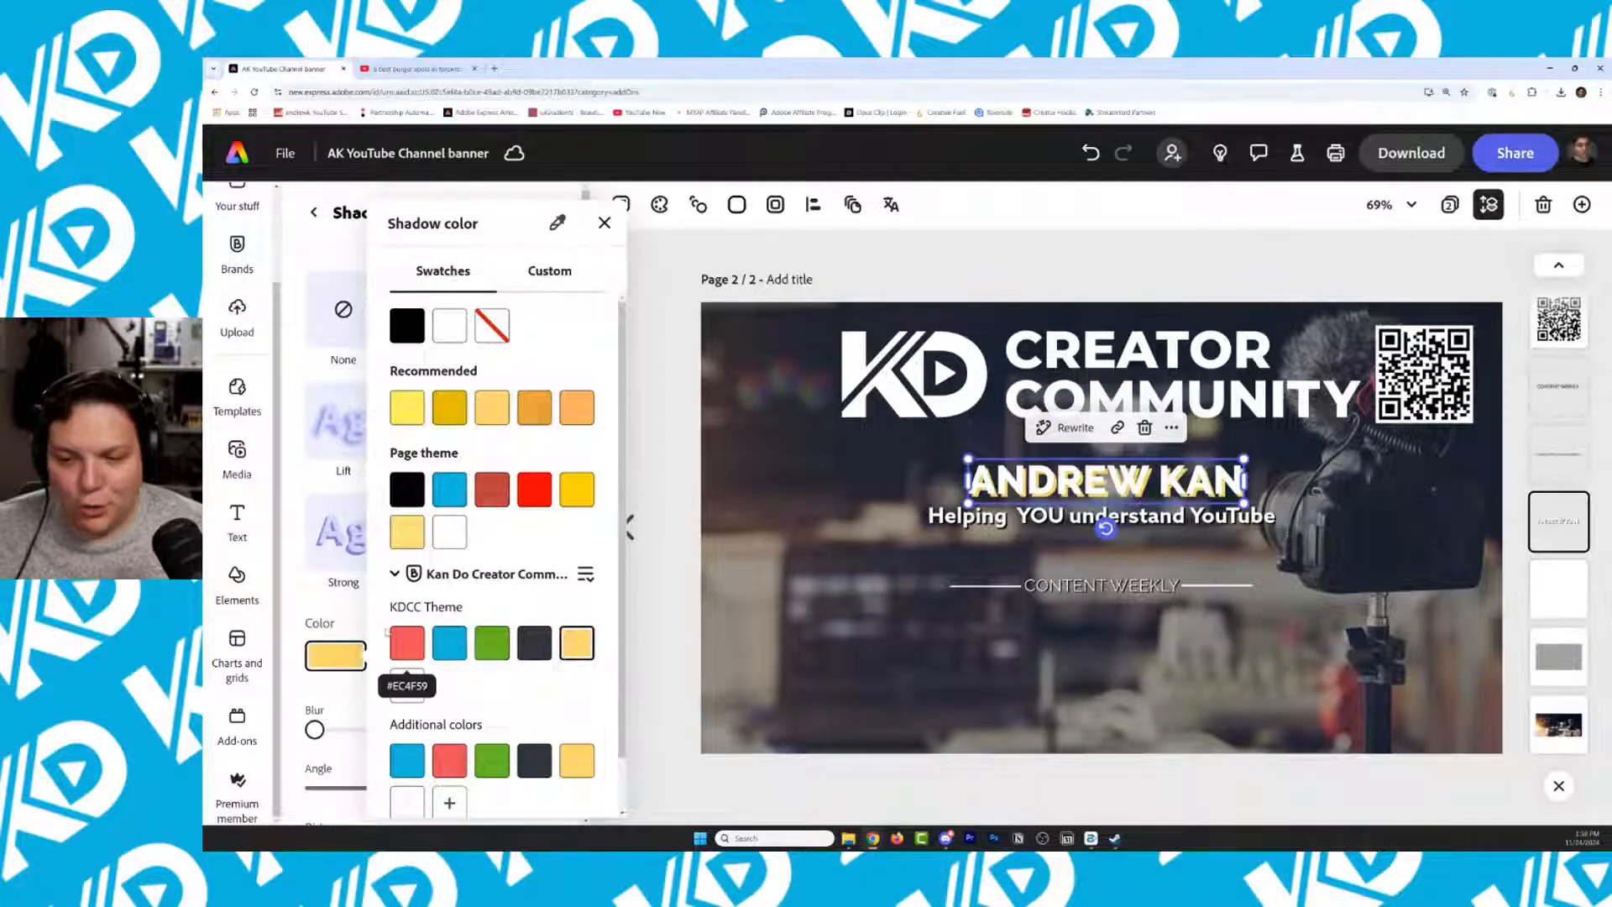
left_click(421, 657)
left_click(404, 488)
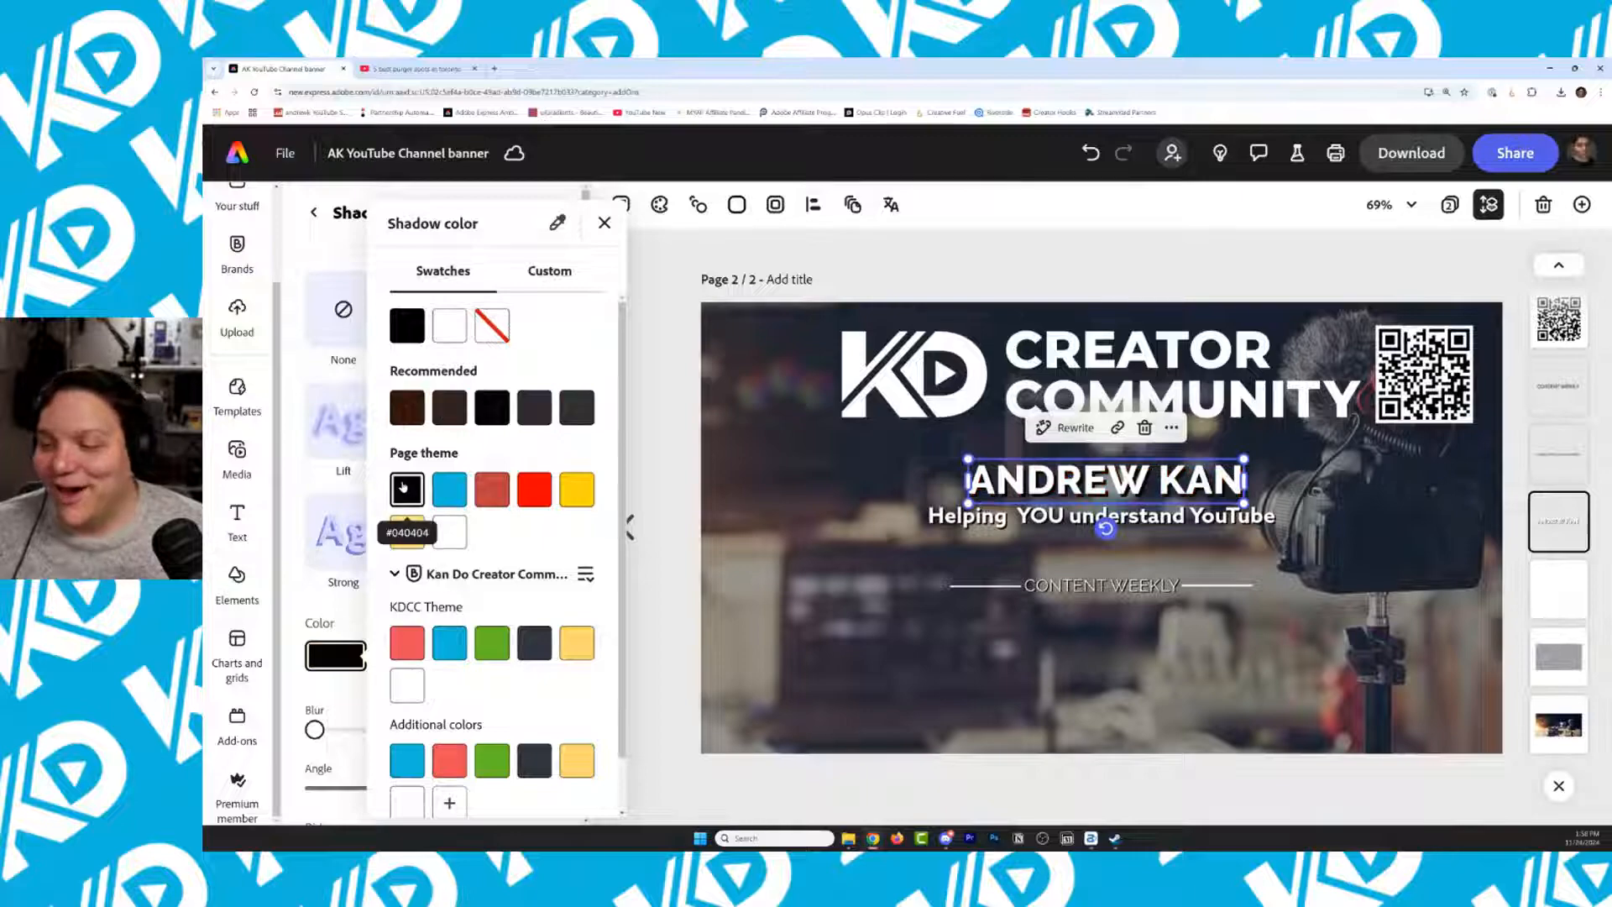
left_click(529, 643)
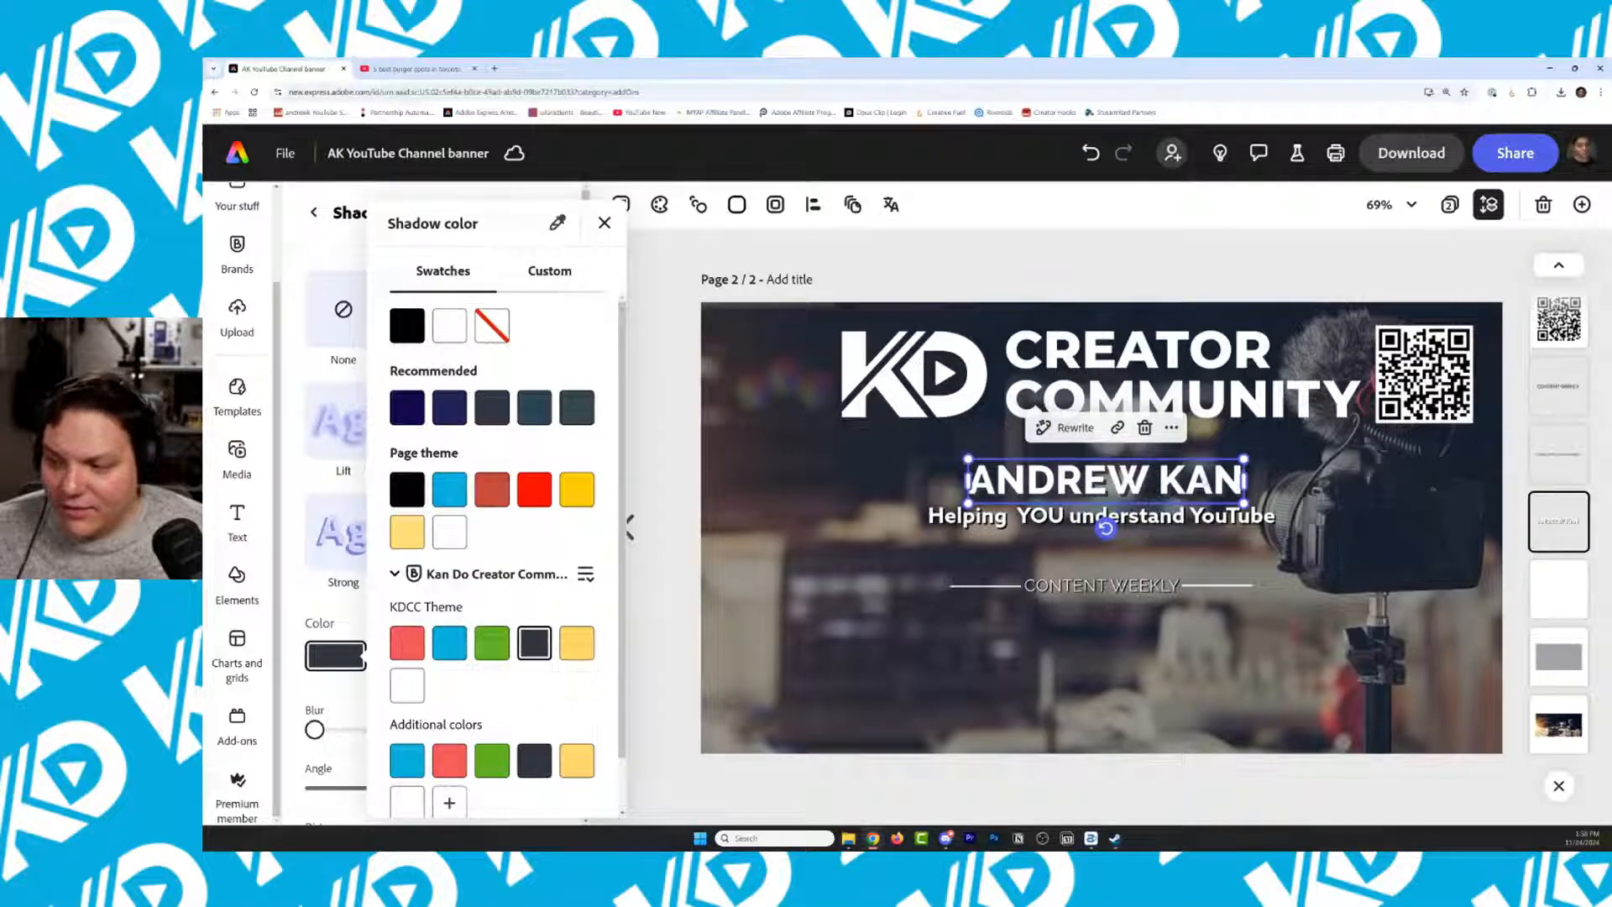
Set the outline colour of the "Helping YOU understand YouTube" tagline to the KDCC Theme red #EC4F59
left_click(1146, 523)
left_click(1147, 521)
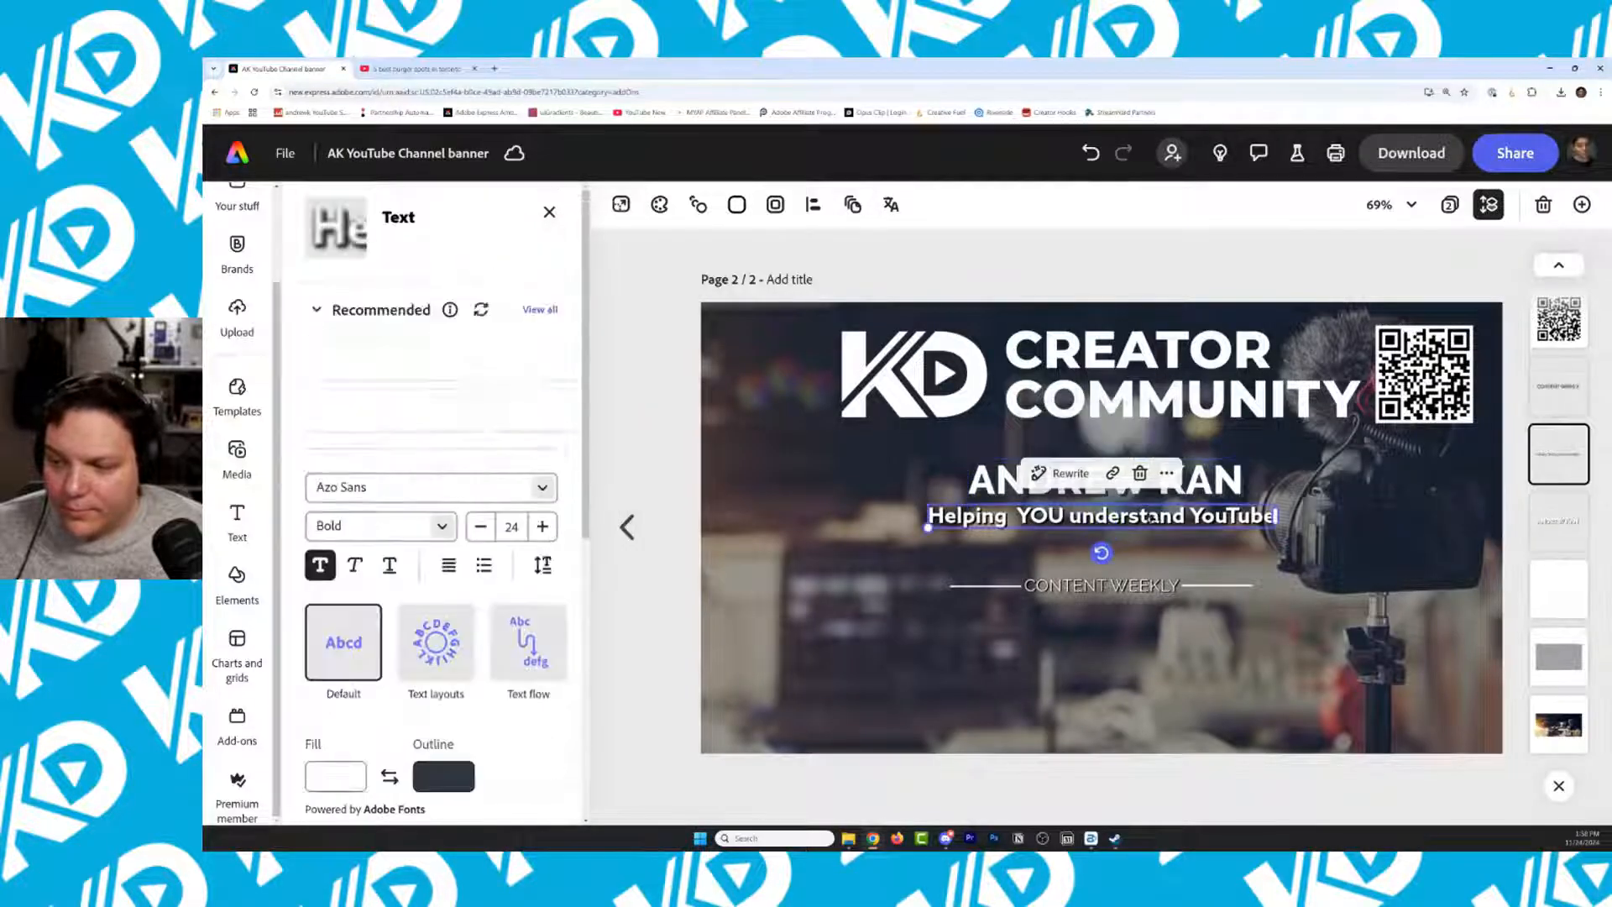
scroll(453, 587, "down", 3)
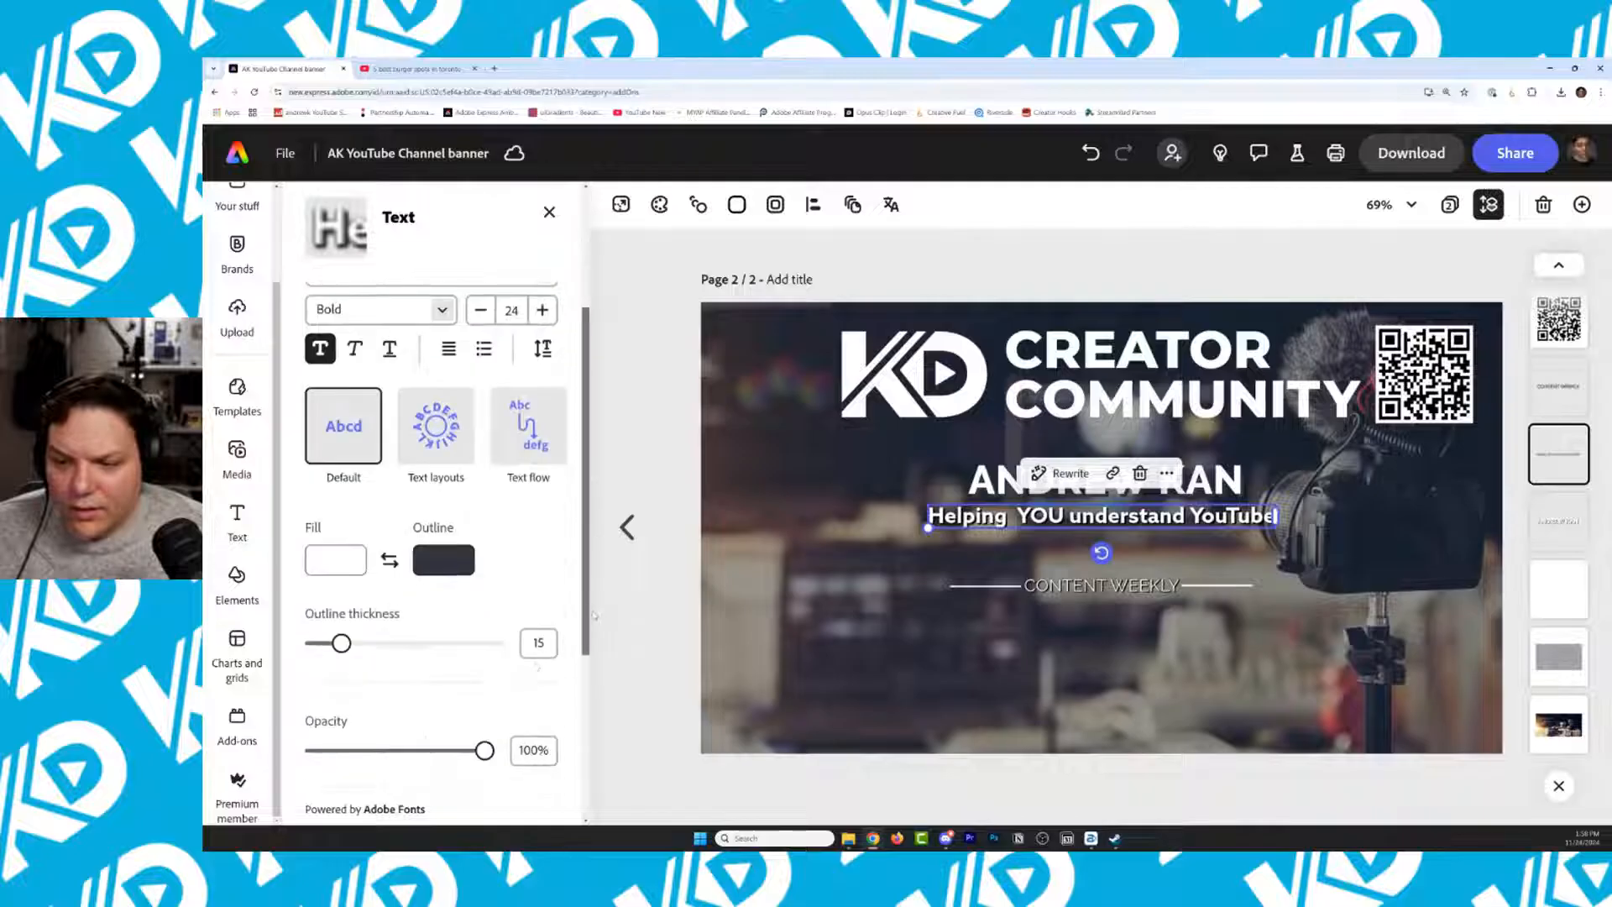
left_click(447, 521)
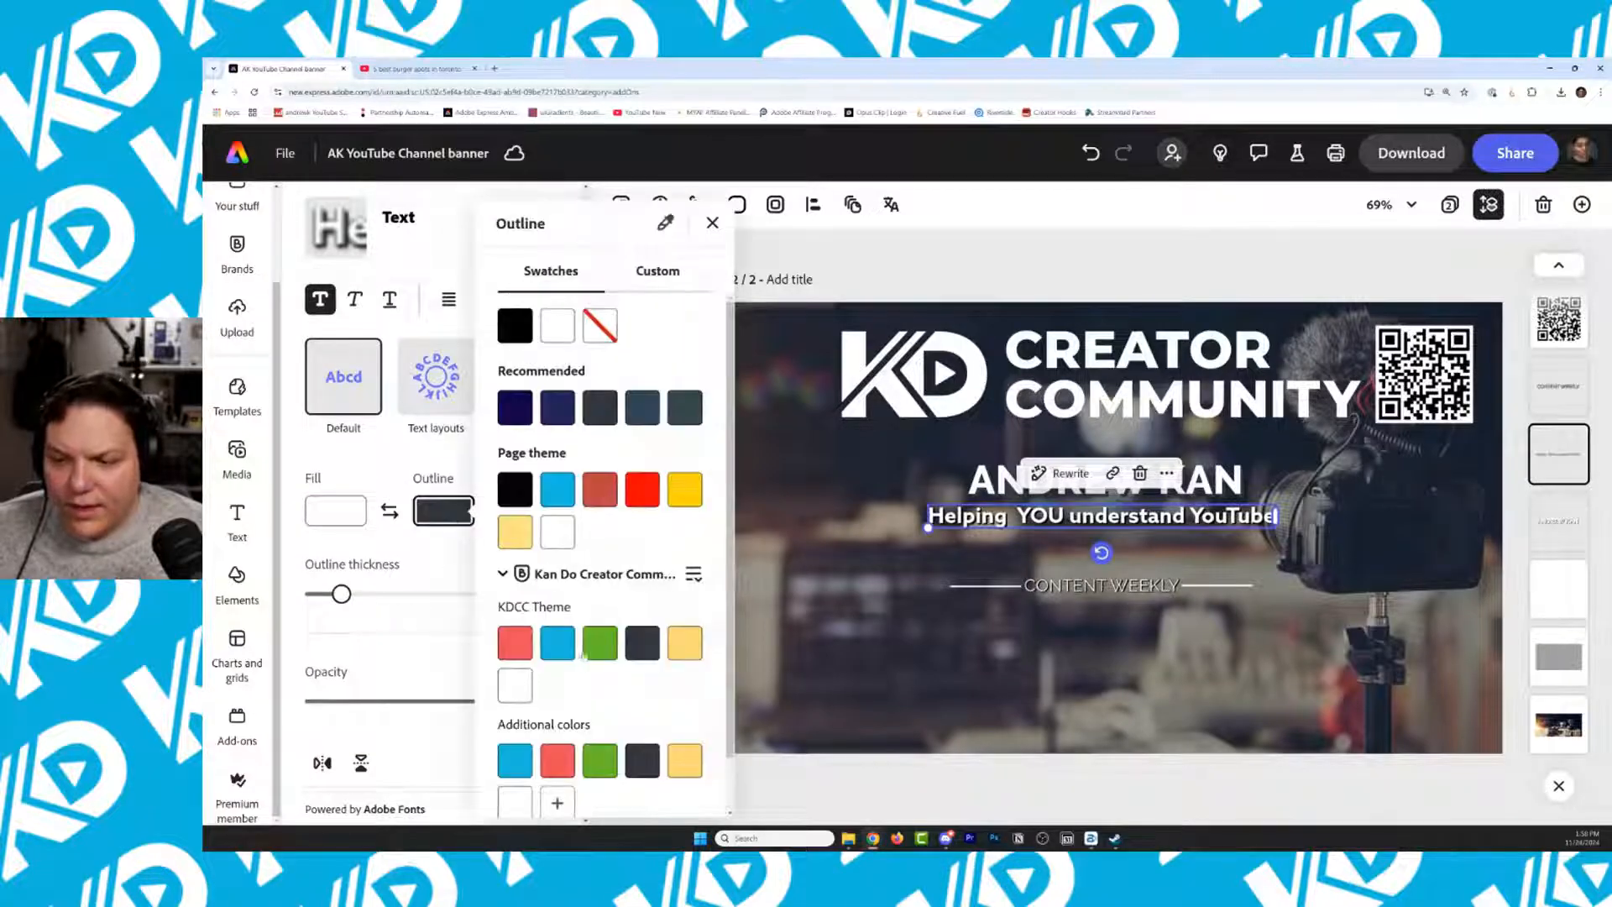
left_click(516, 643)
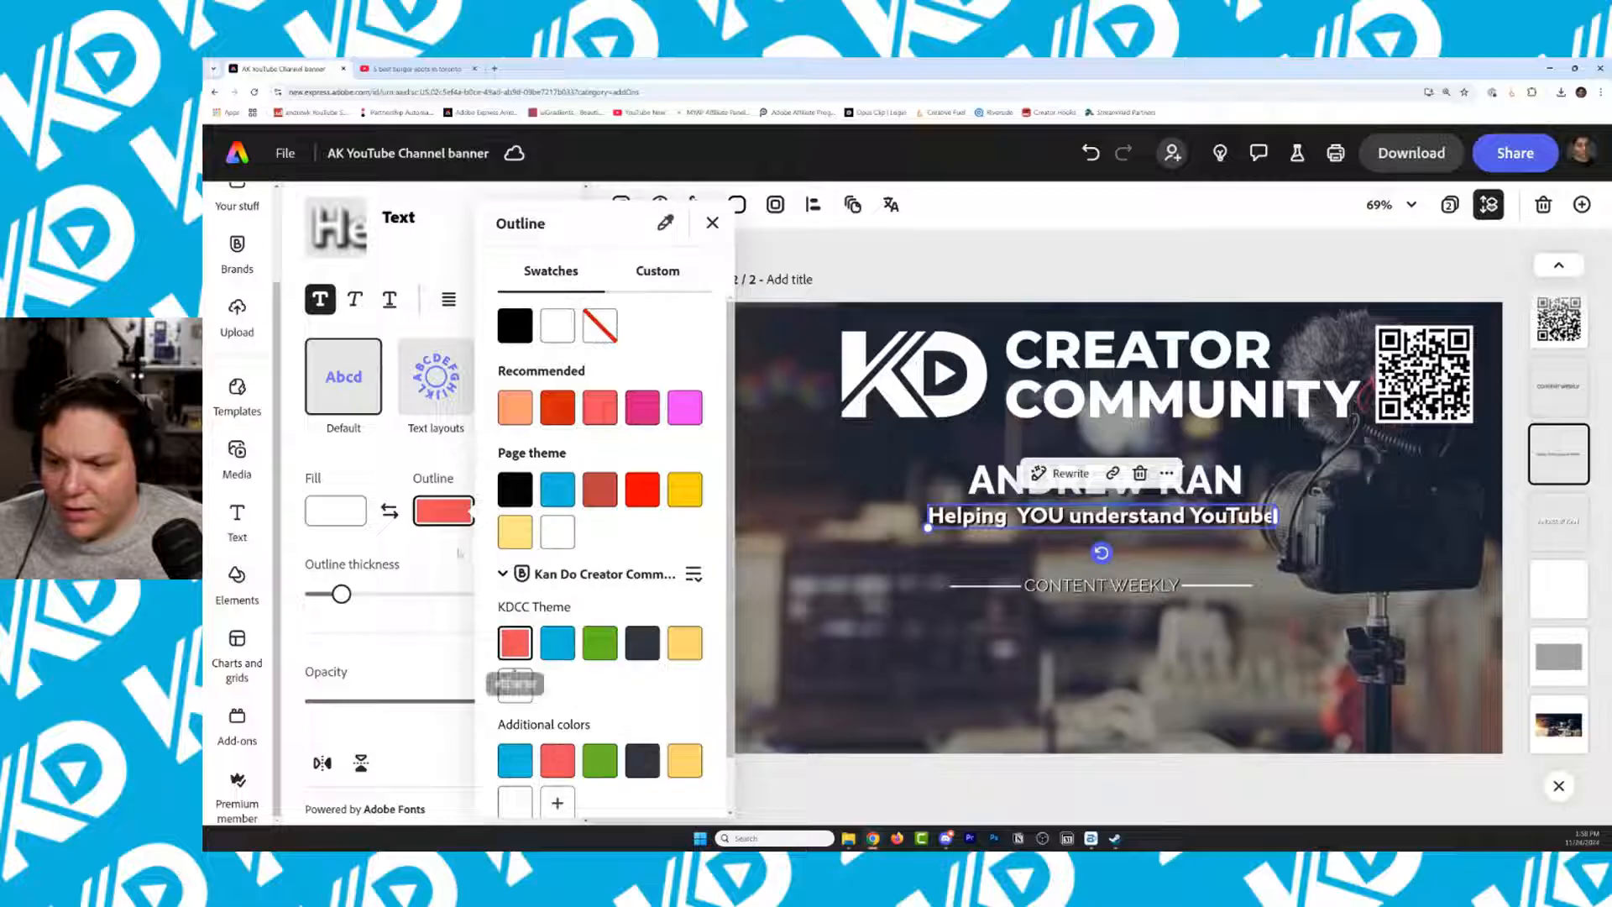
left_click(438, 630)
Compare red, white and blue KDCC Theme swatches for the tagline's custom shadow, and set its shadow colour to dark #313540
scroll(444, 628, "down", 3)
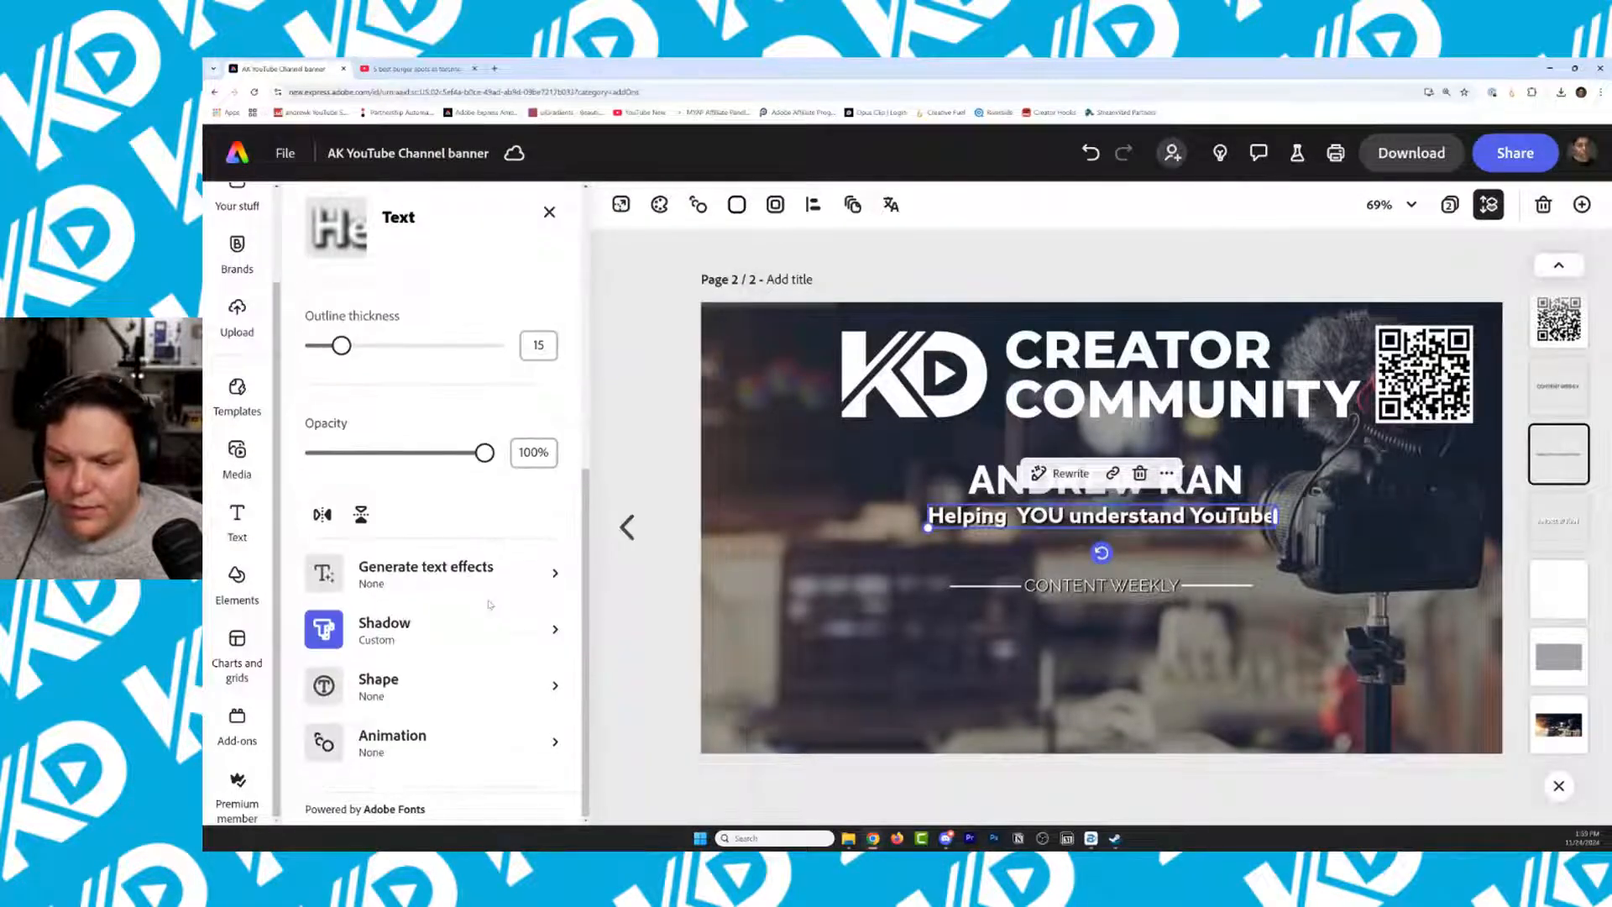
left_click(543, 636)
left_click(334, 653)
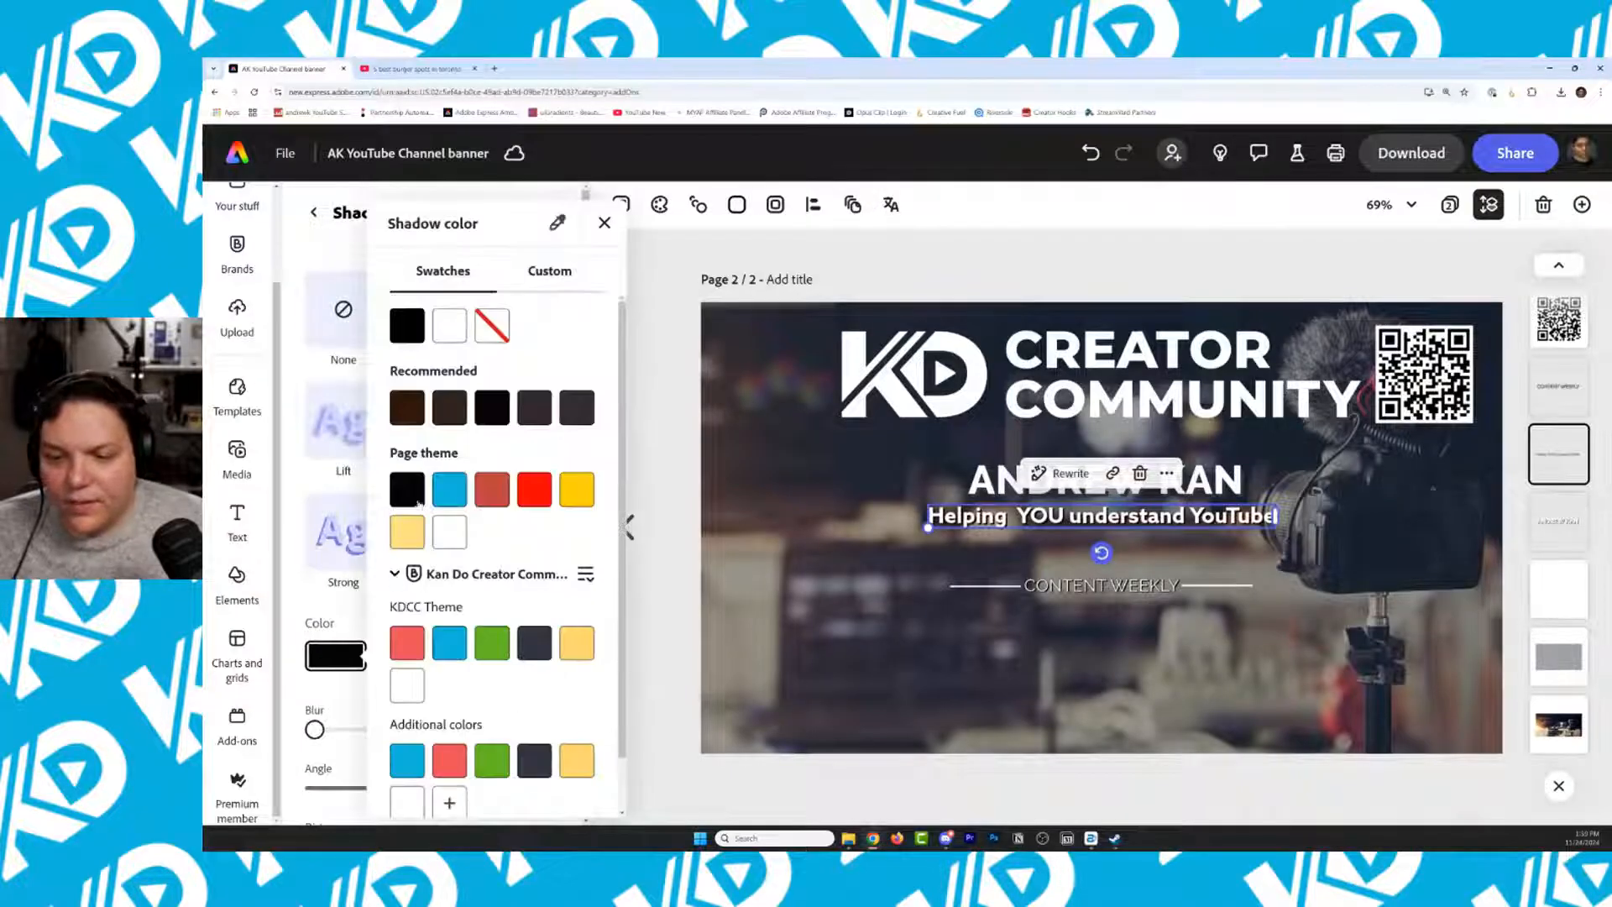
left_click(407, 654)
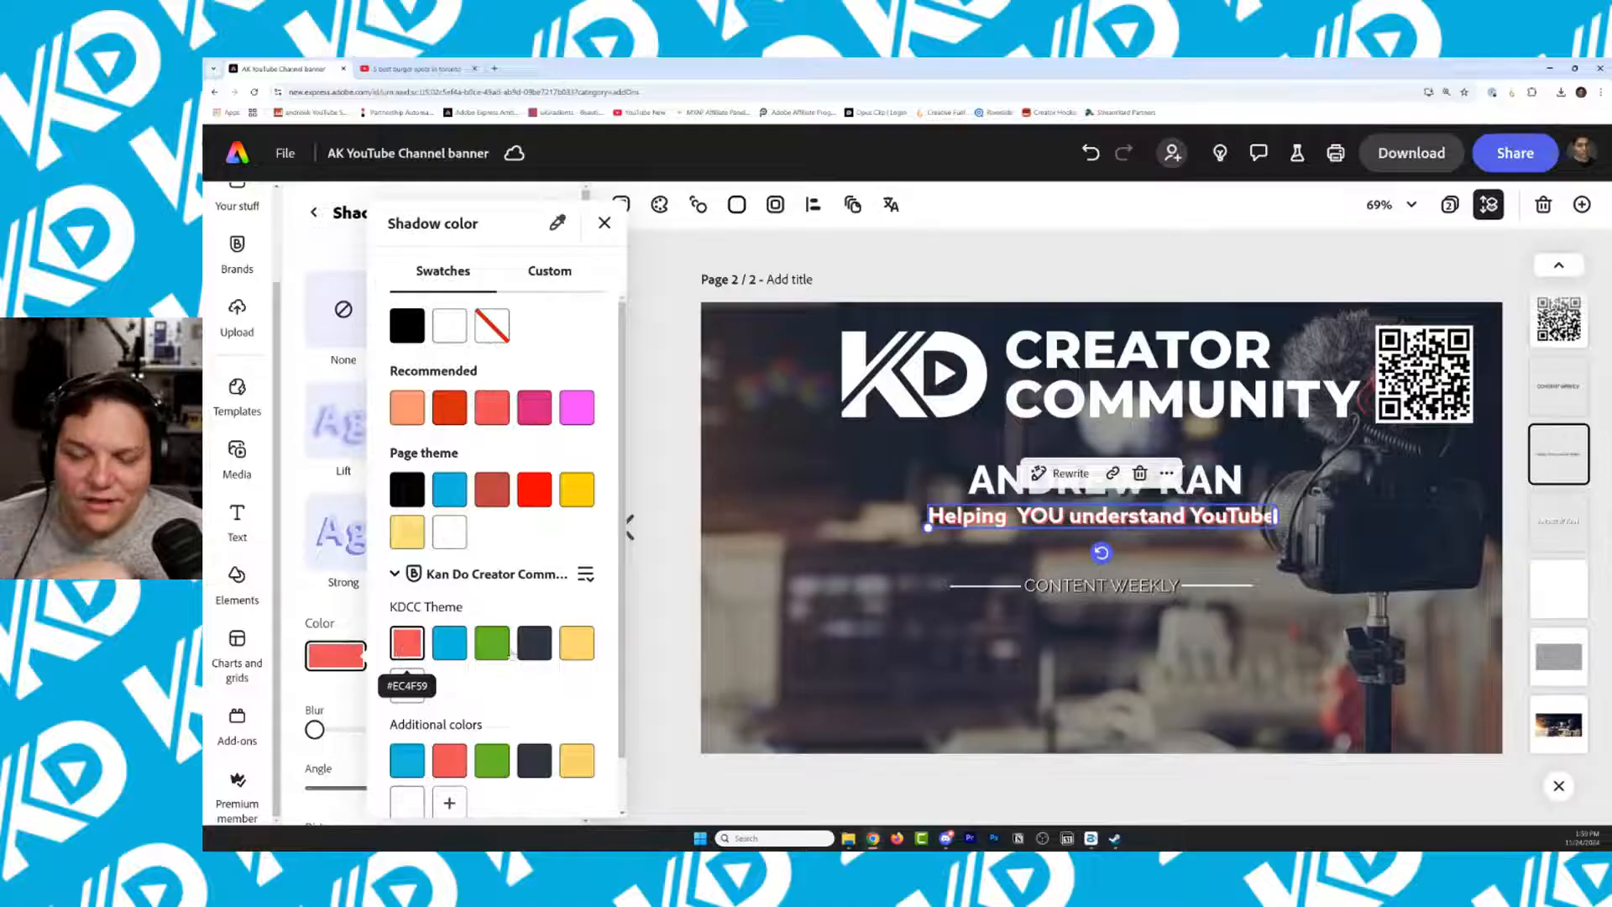
left_click(545, 654)
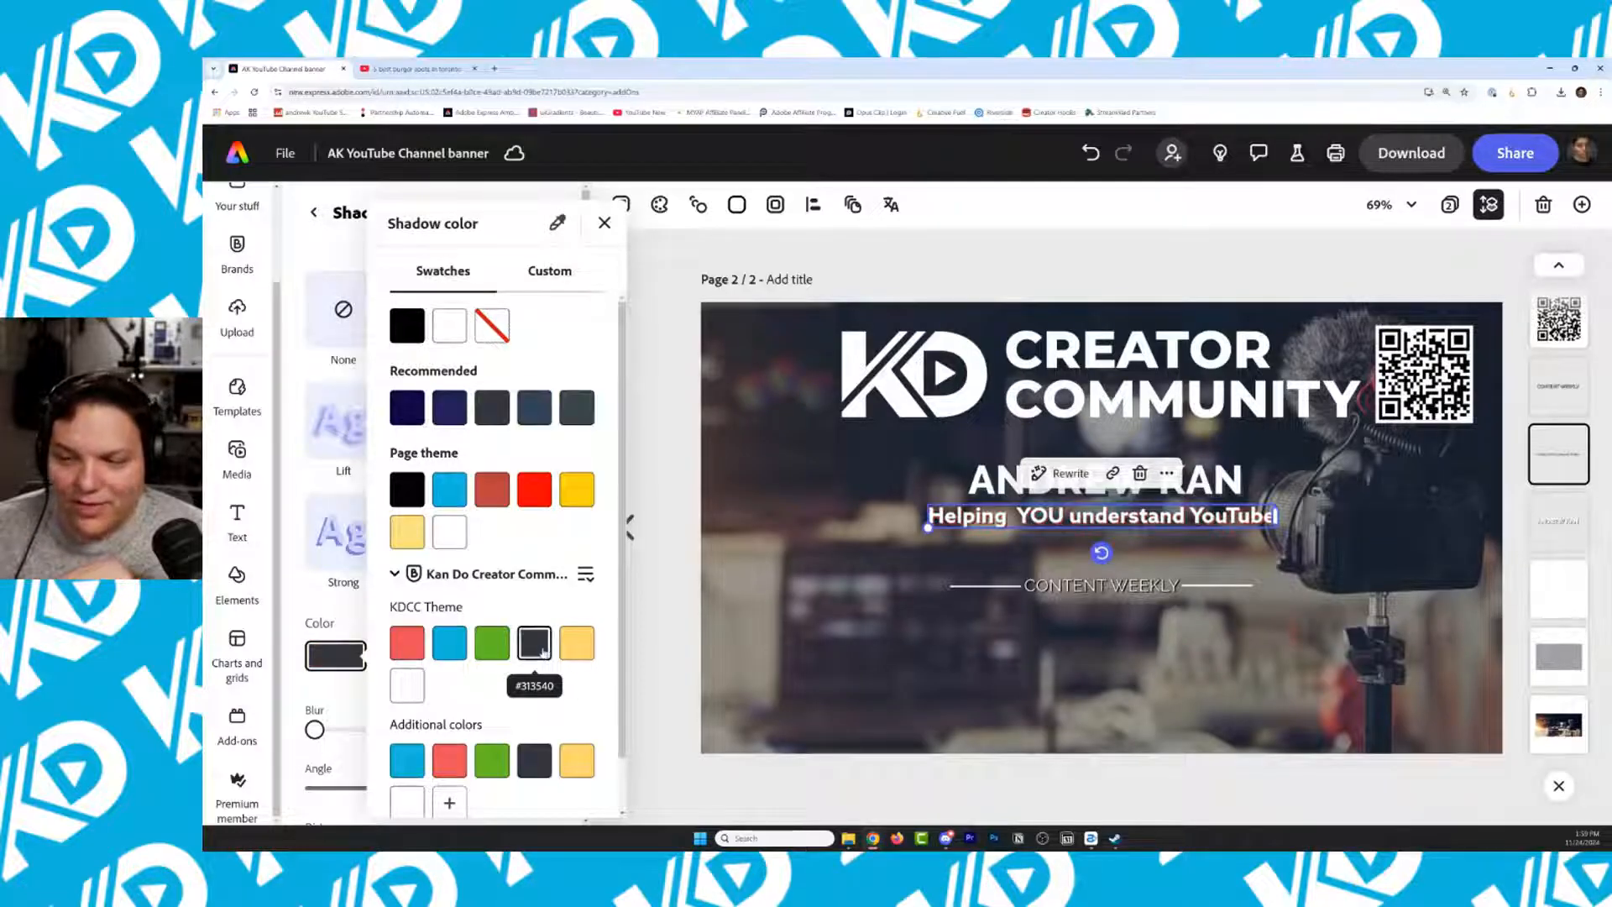
left_click(399, 683)
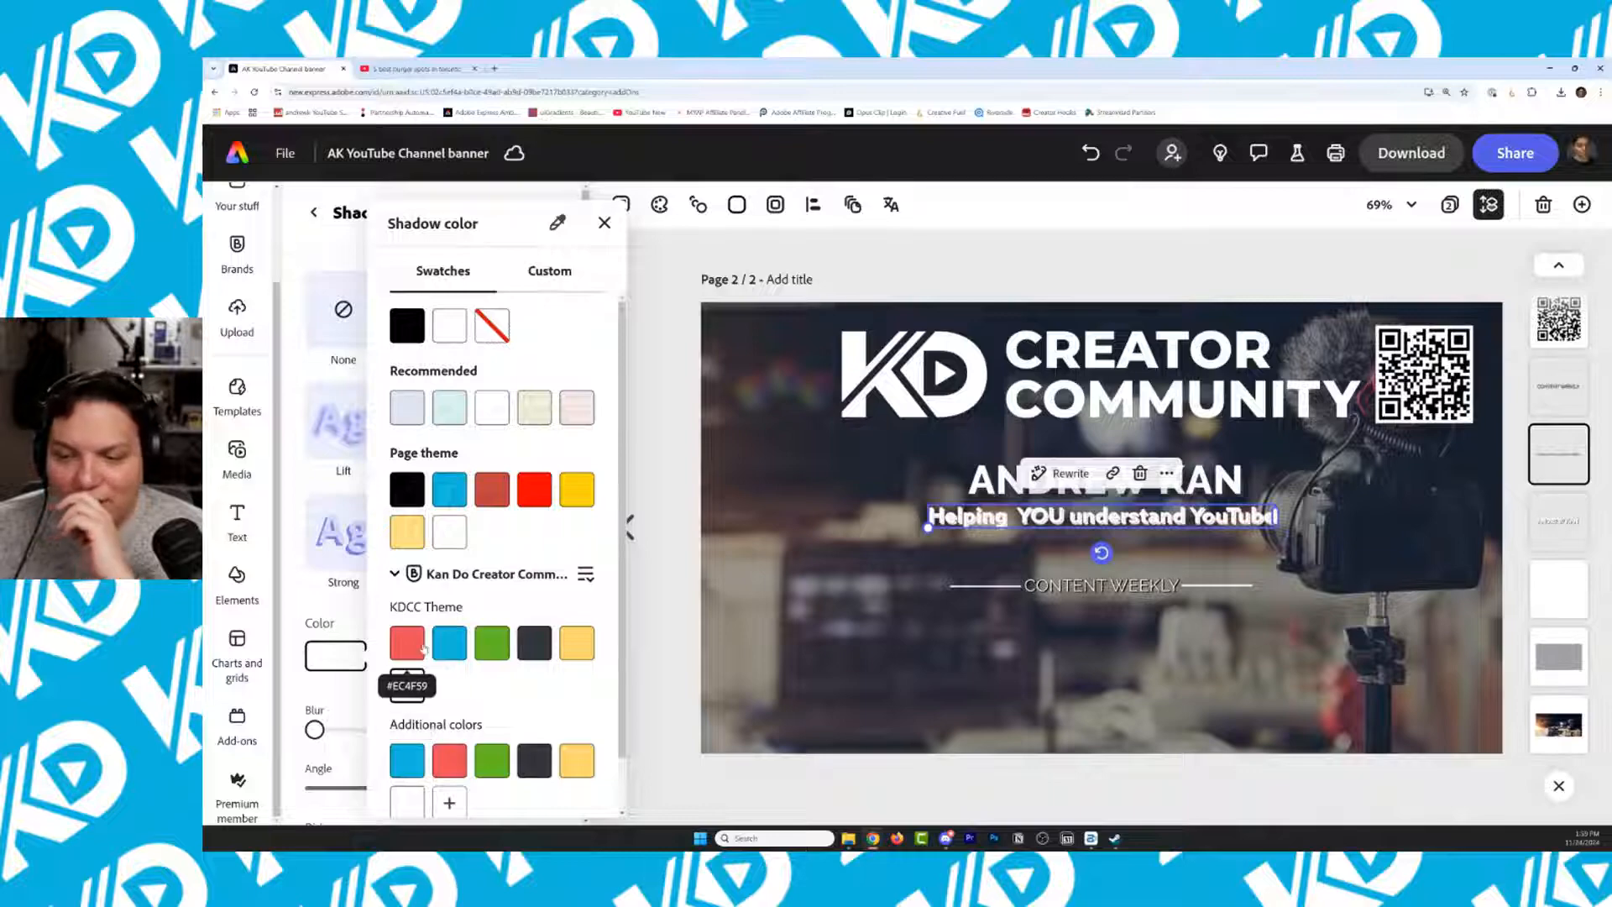
left_click(415, 653)
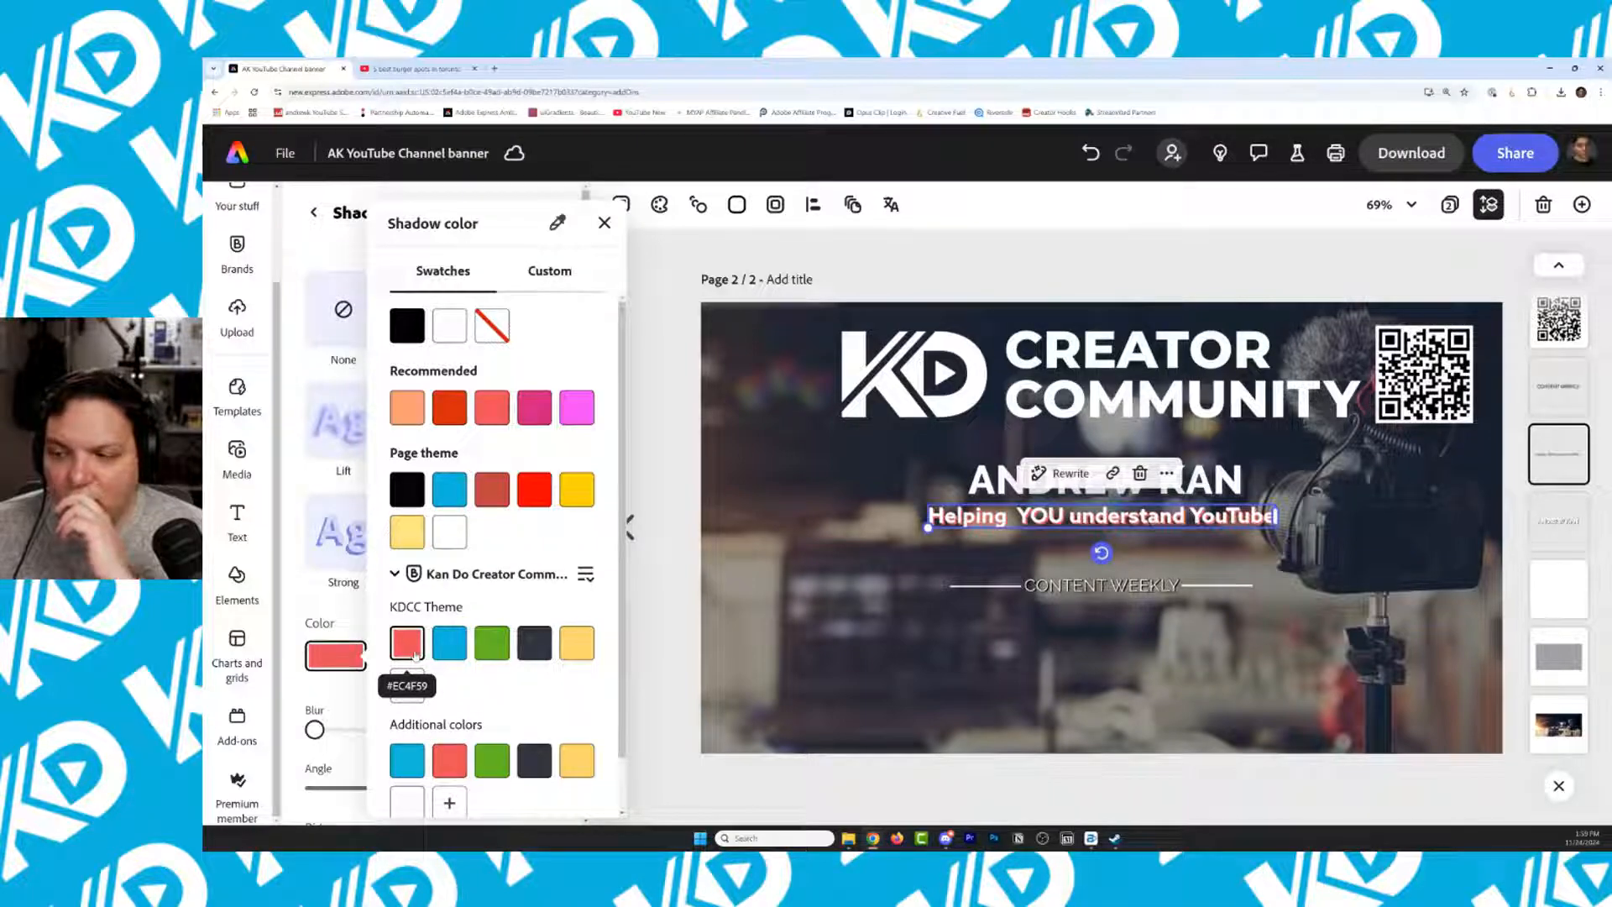
left_click(455, 654)
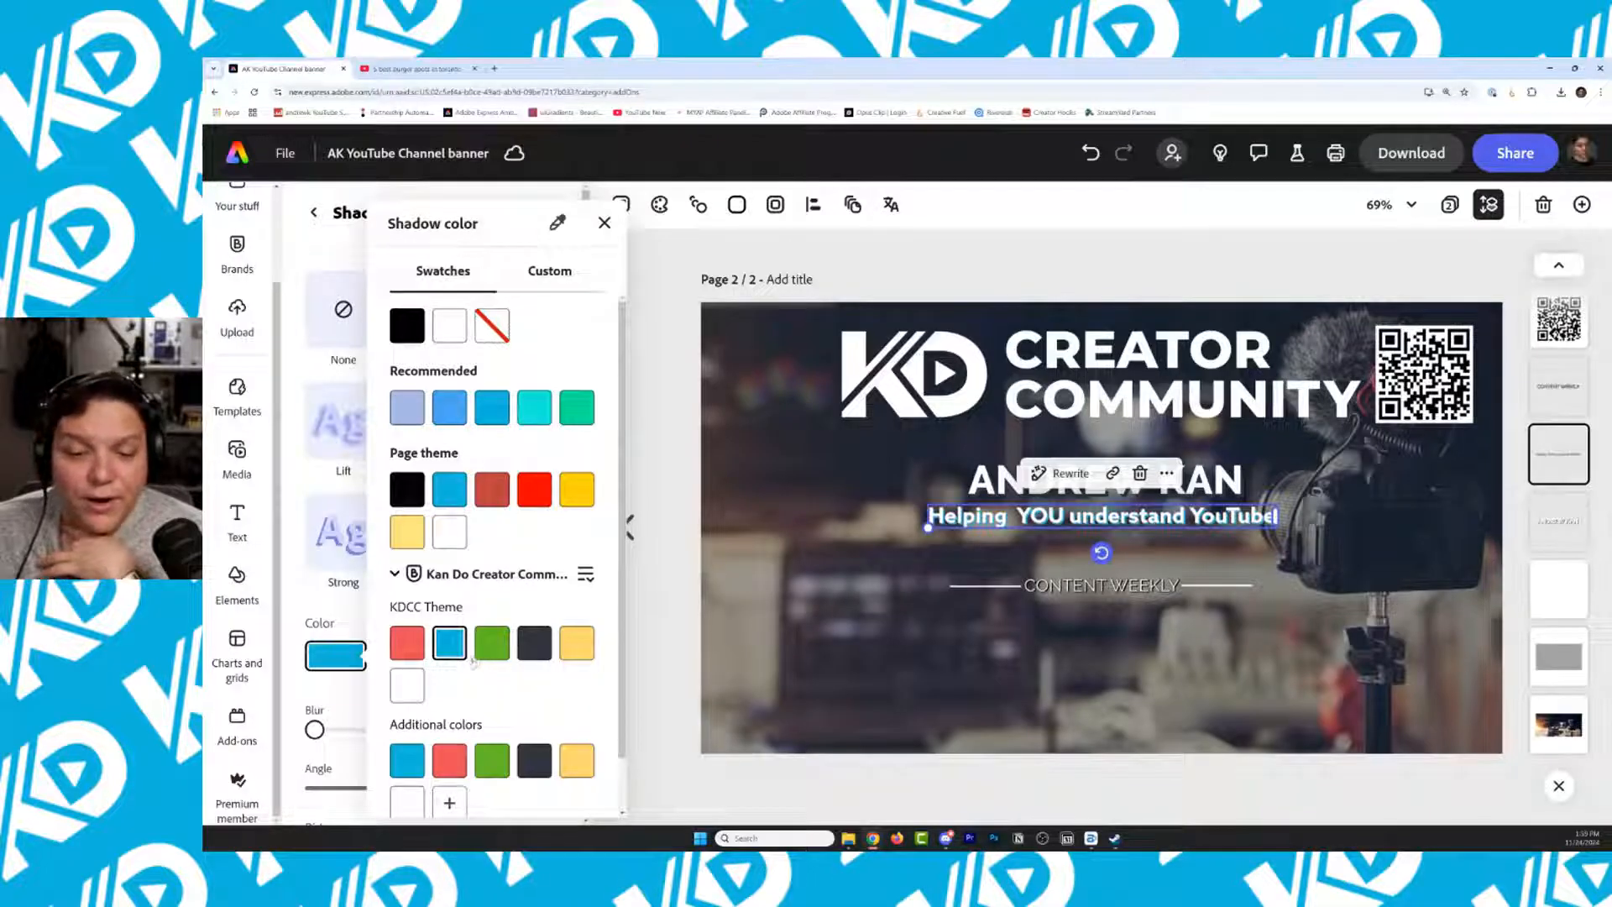
left_click(535, 647)
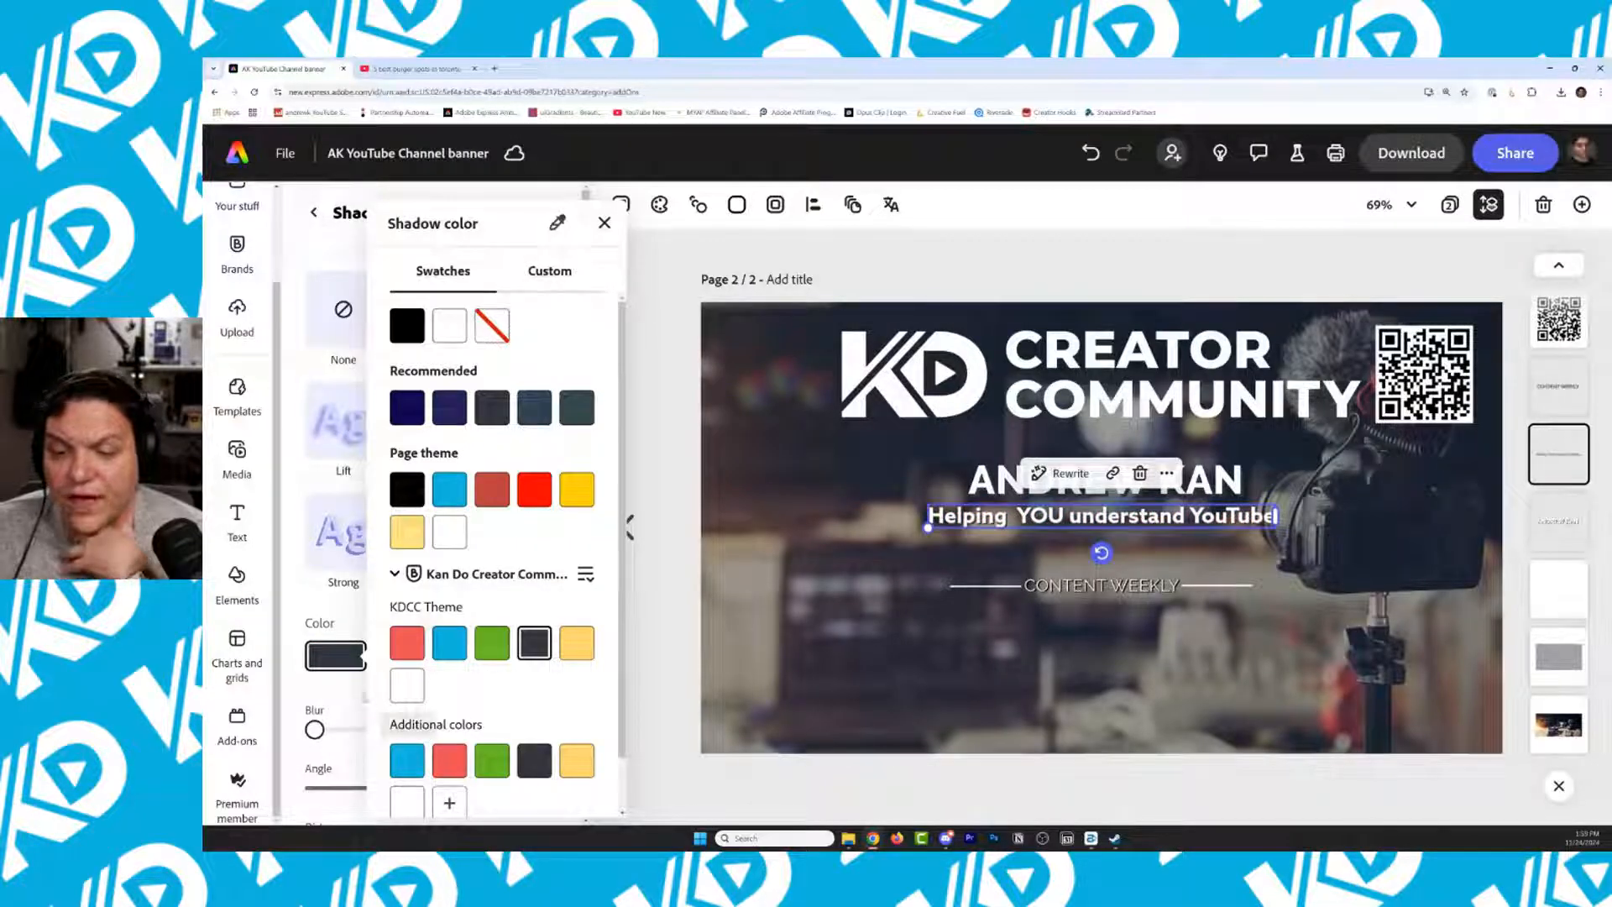
Fill the overlay rectangle with the KDCC Theme red #EC4F59 and set its opacity to 50%
left_click(1552, 658)
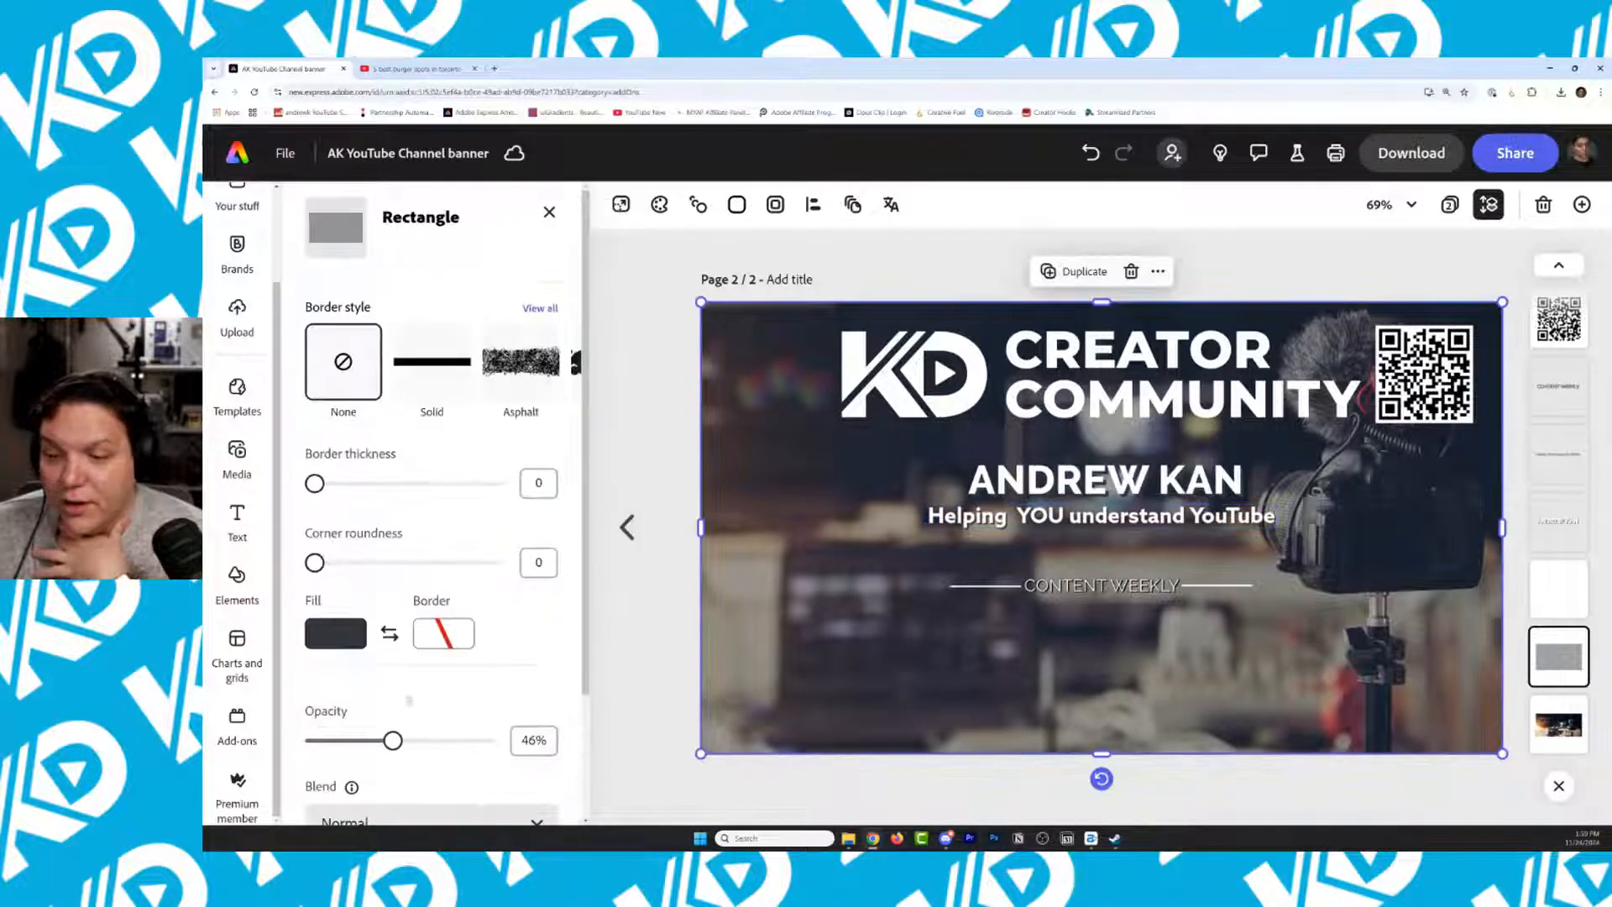
mouse_move(389, 740)
left_mouse_down()
mouse_move(485, 739)
mouse_move(396, 740)
mouse_move(415, 740)
left_mouse_up()
left_click(346, 645)
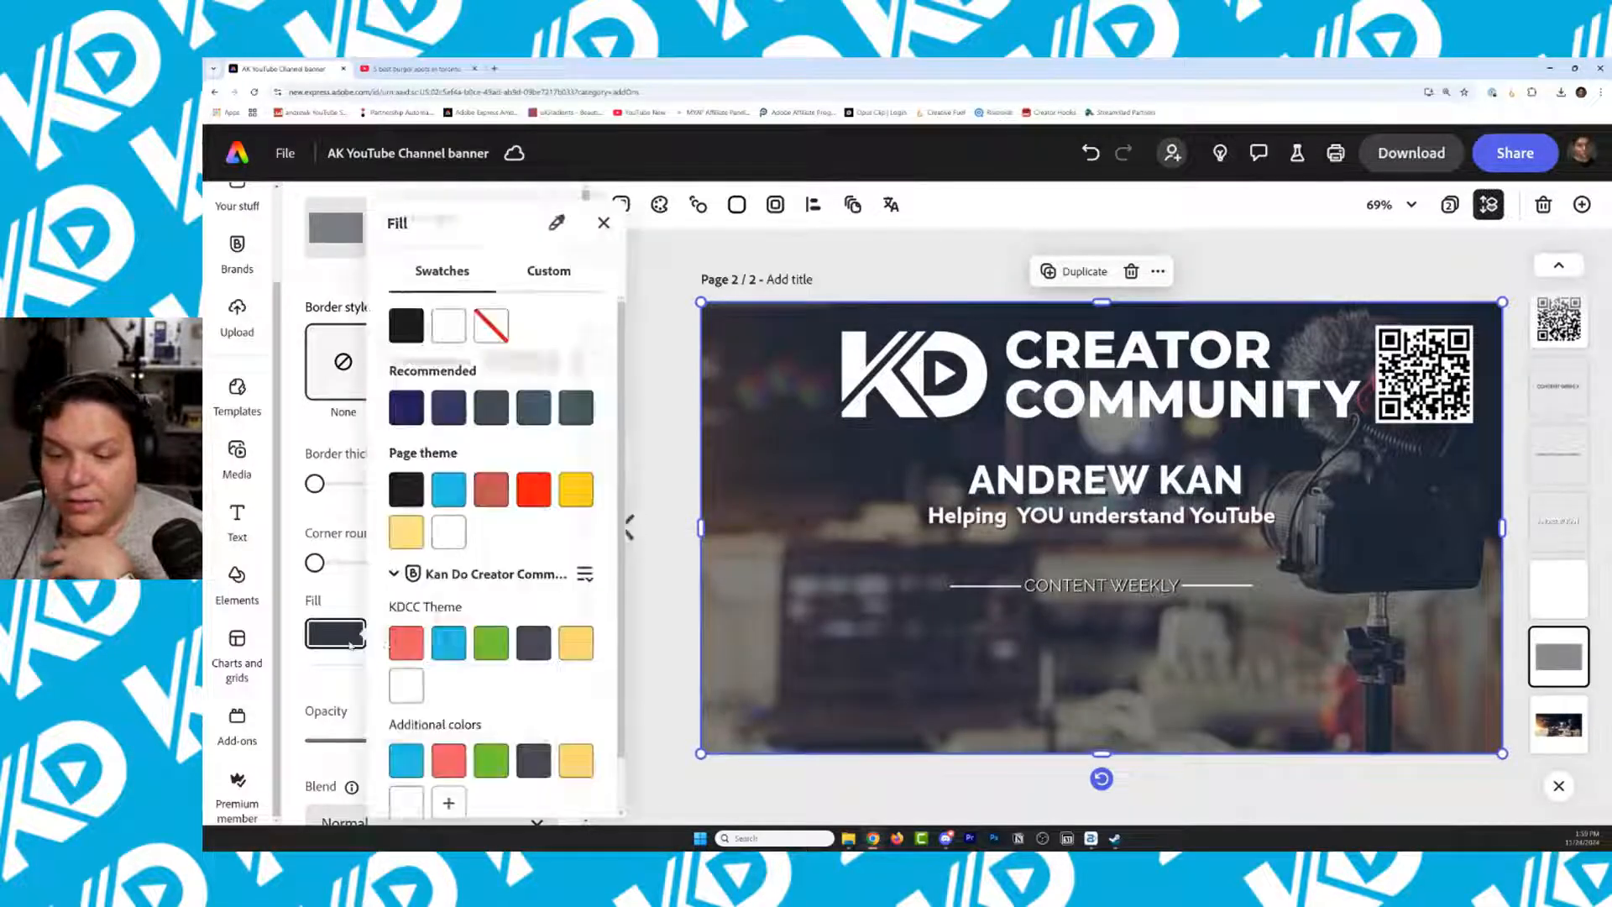
left_click(406, 643)
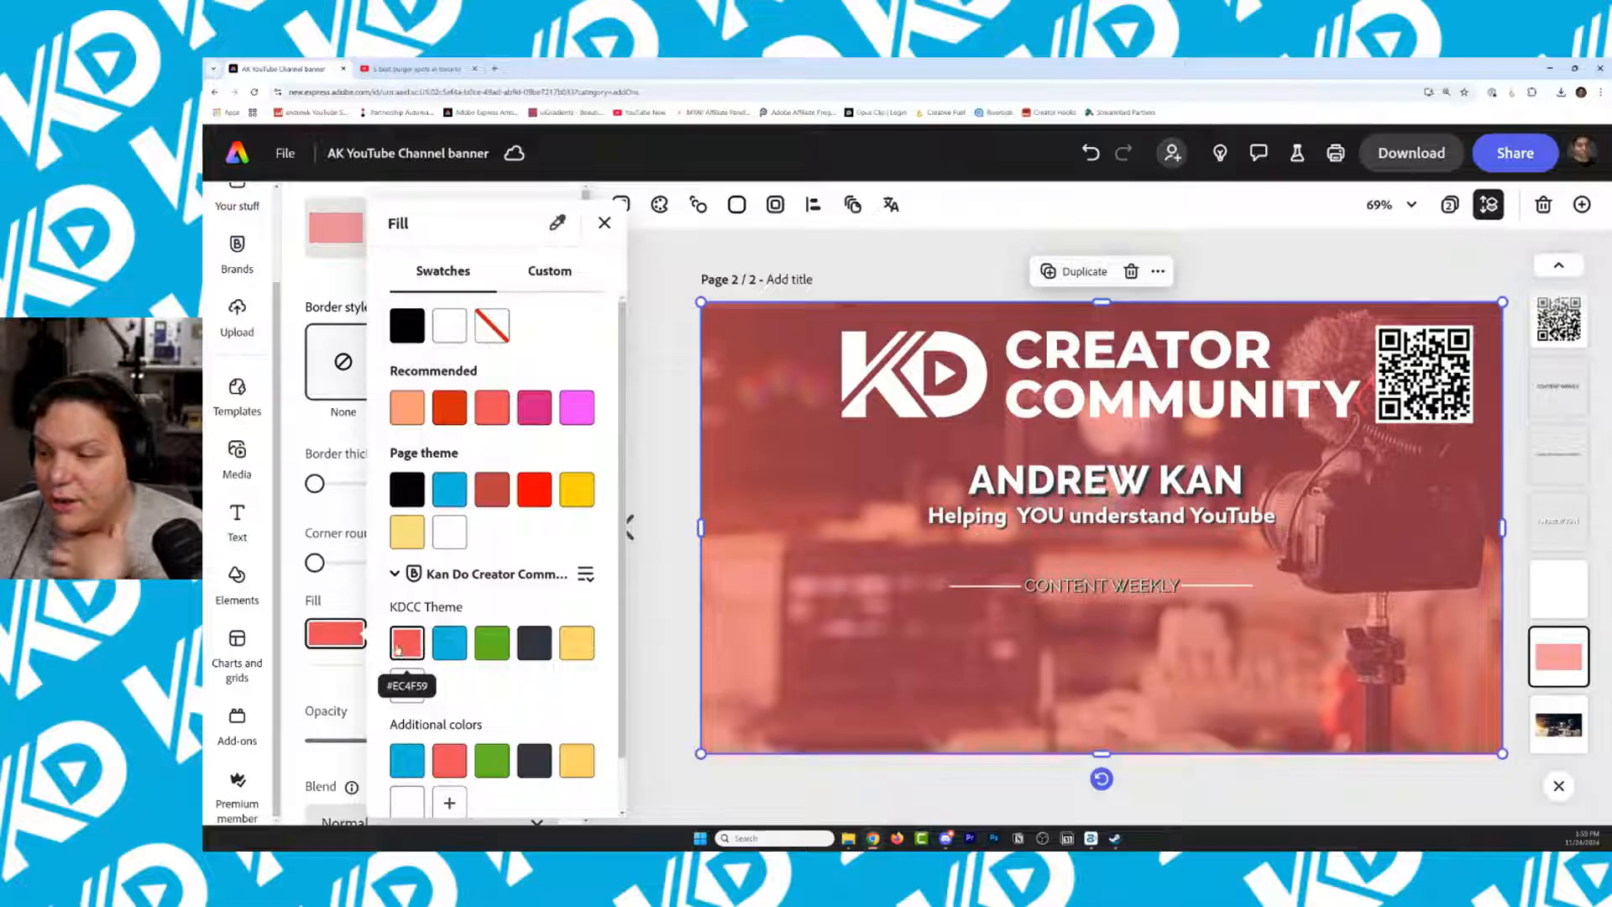
left_click(316, 736)
mouse_move(414, 740)
left_mouse_down()
mouse_move(324, 739)
mouse_move(484, 740)
mouse_move(398, 755)
left_mouse_up()
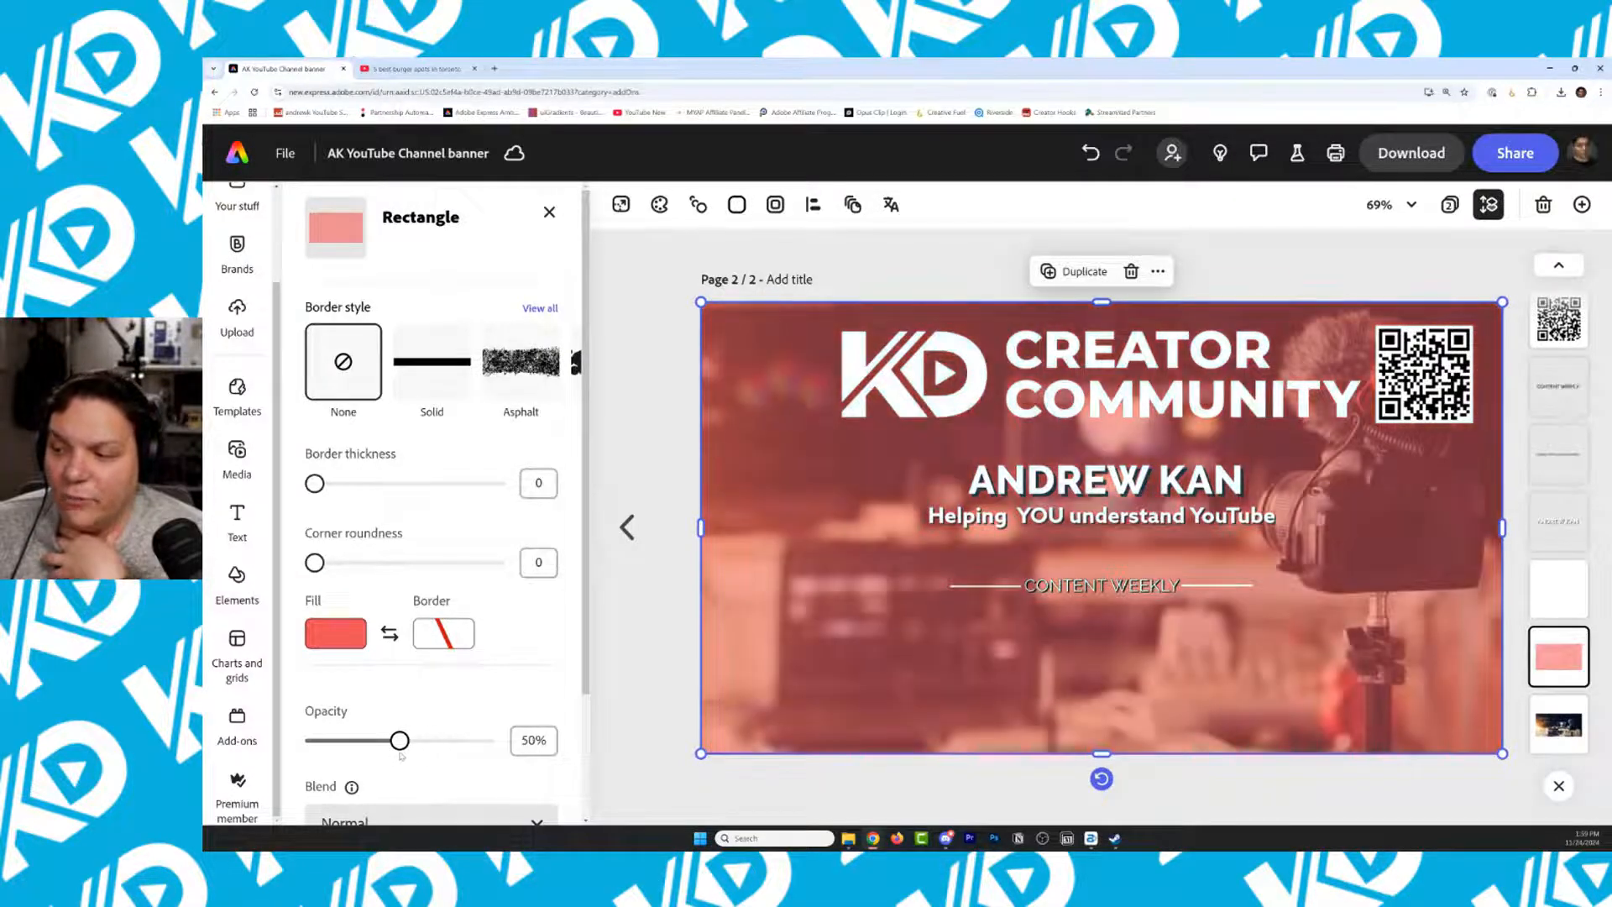
left_click(597, 427)
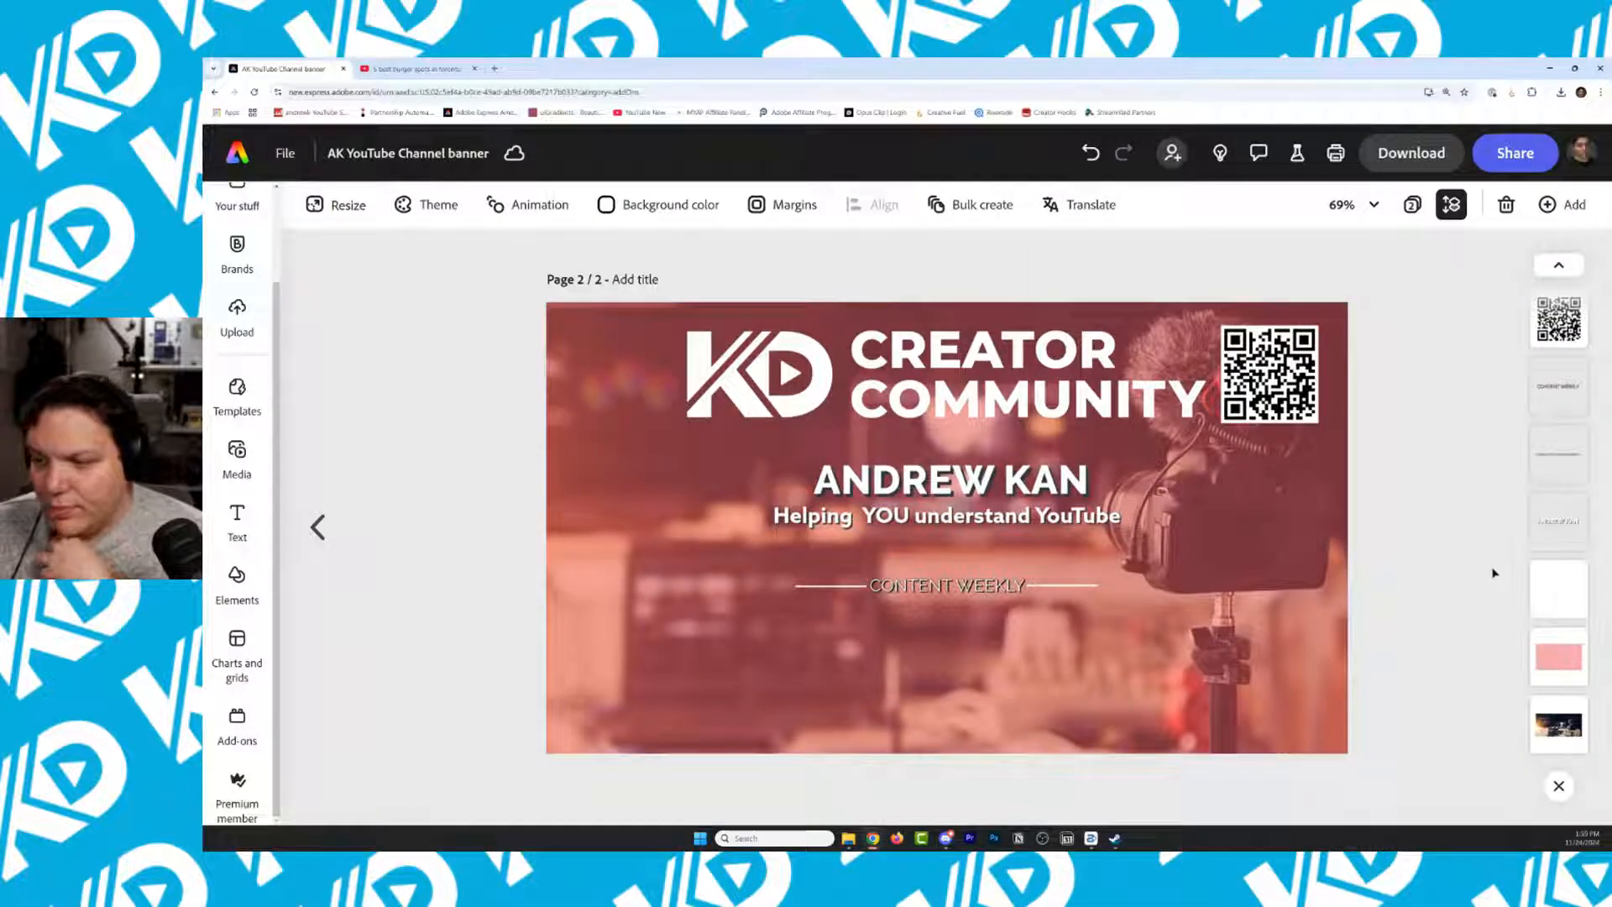
Try the Screen and Multiply blend modes on the red overlay rectangle
left_click(1583, 657)
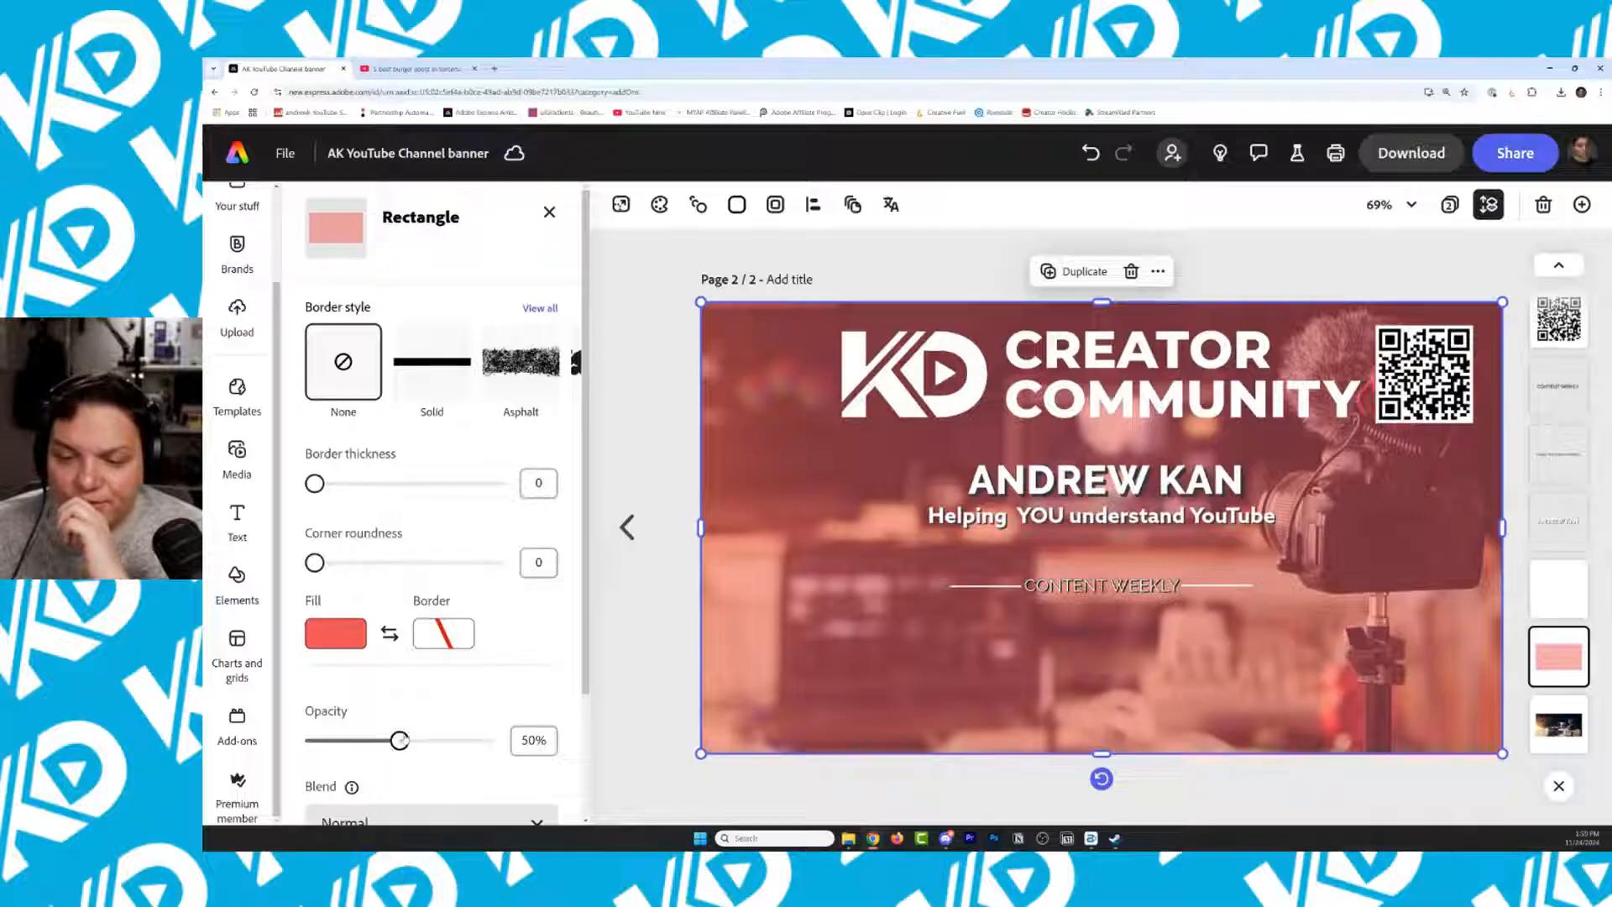
scroll(428, 588, "down", 3)
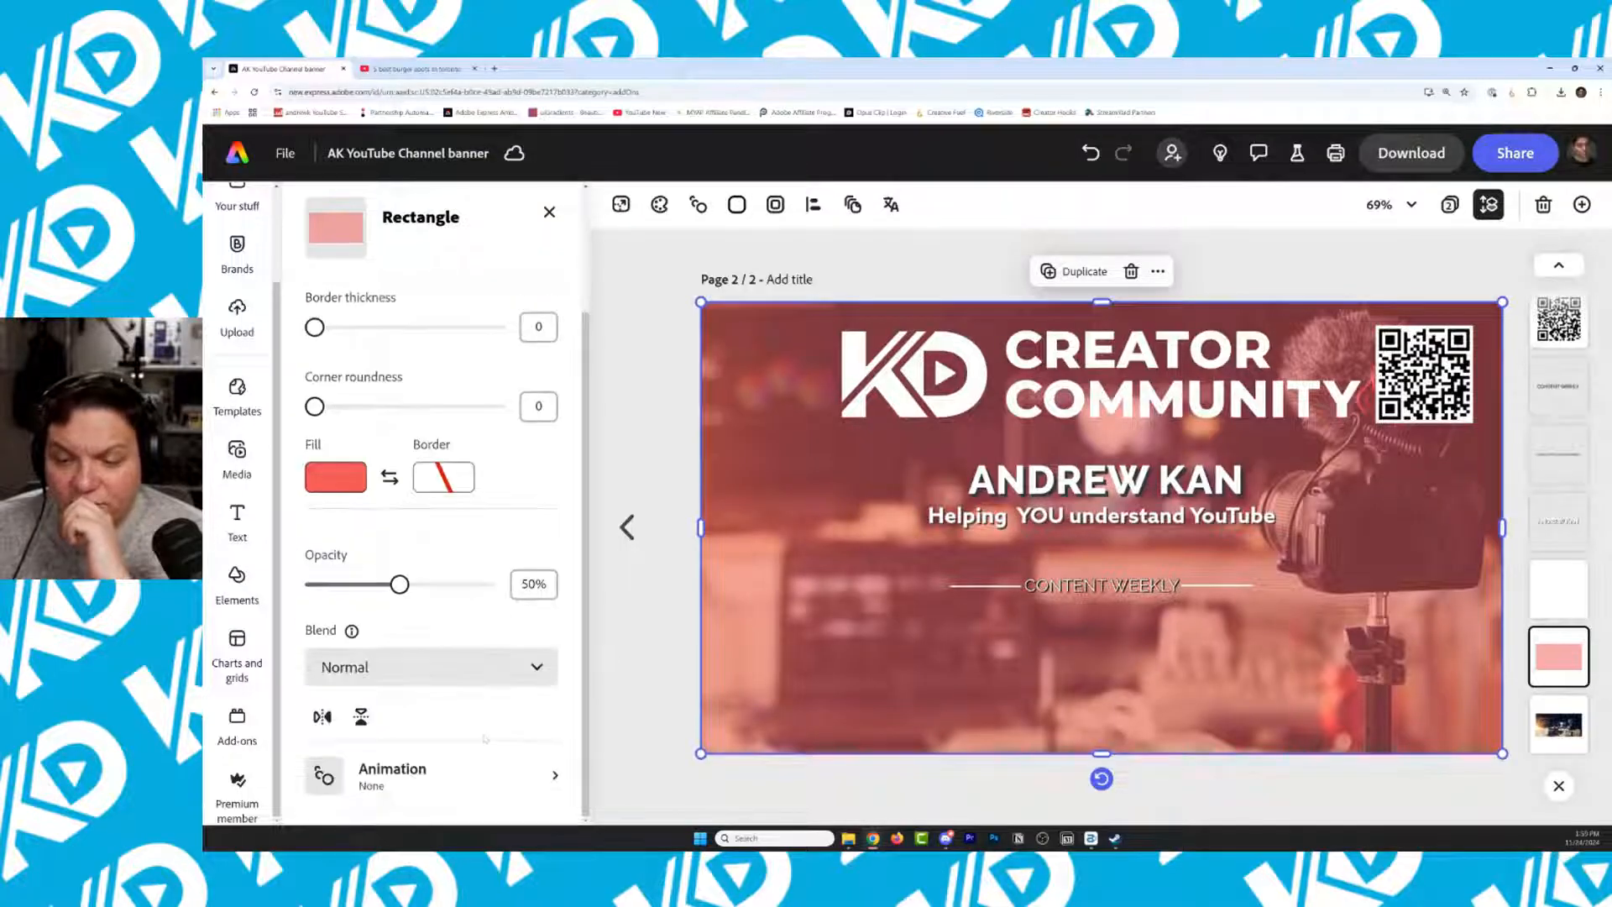
left_click(428, 664)
left_click(422, 592)
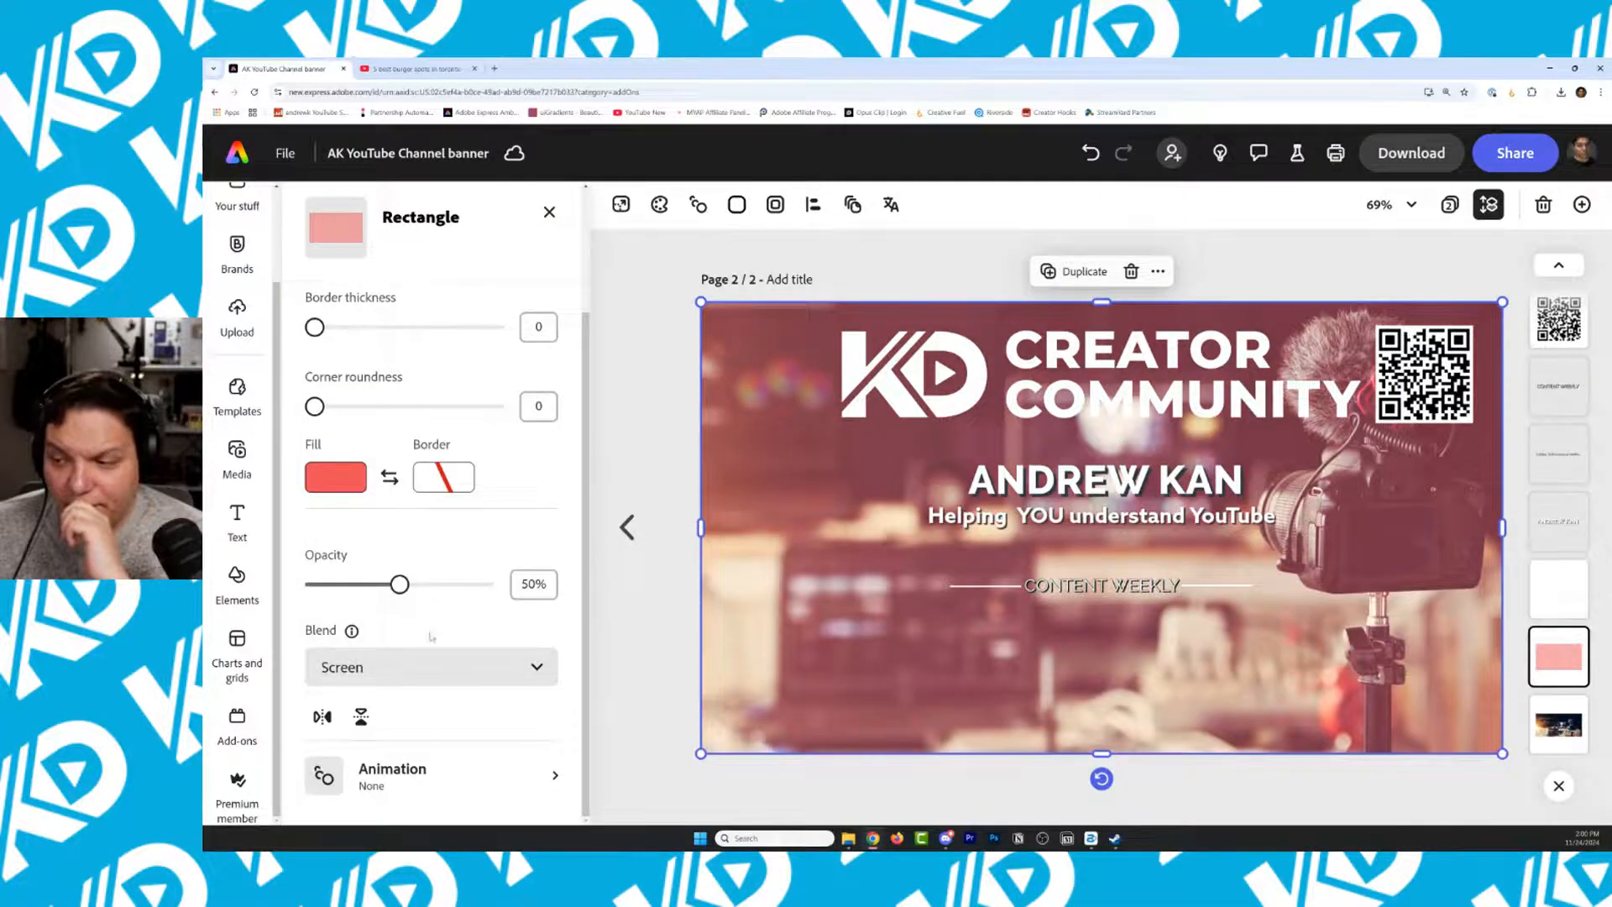
left_click(430, 667)
left_click(445, 529)
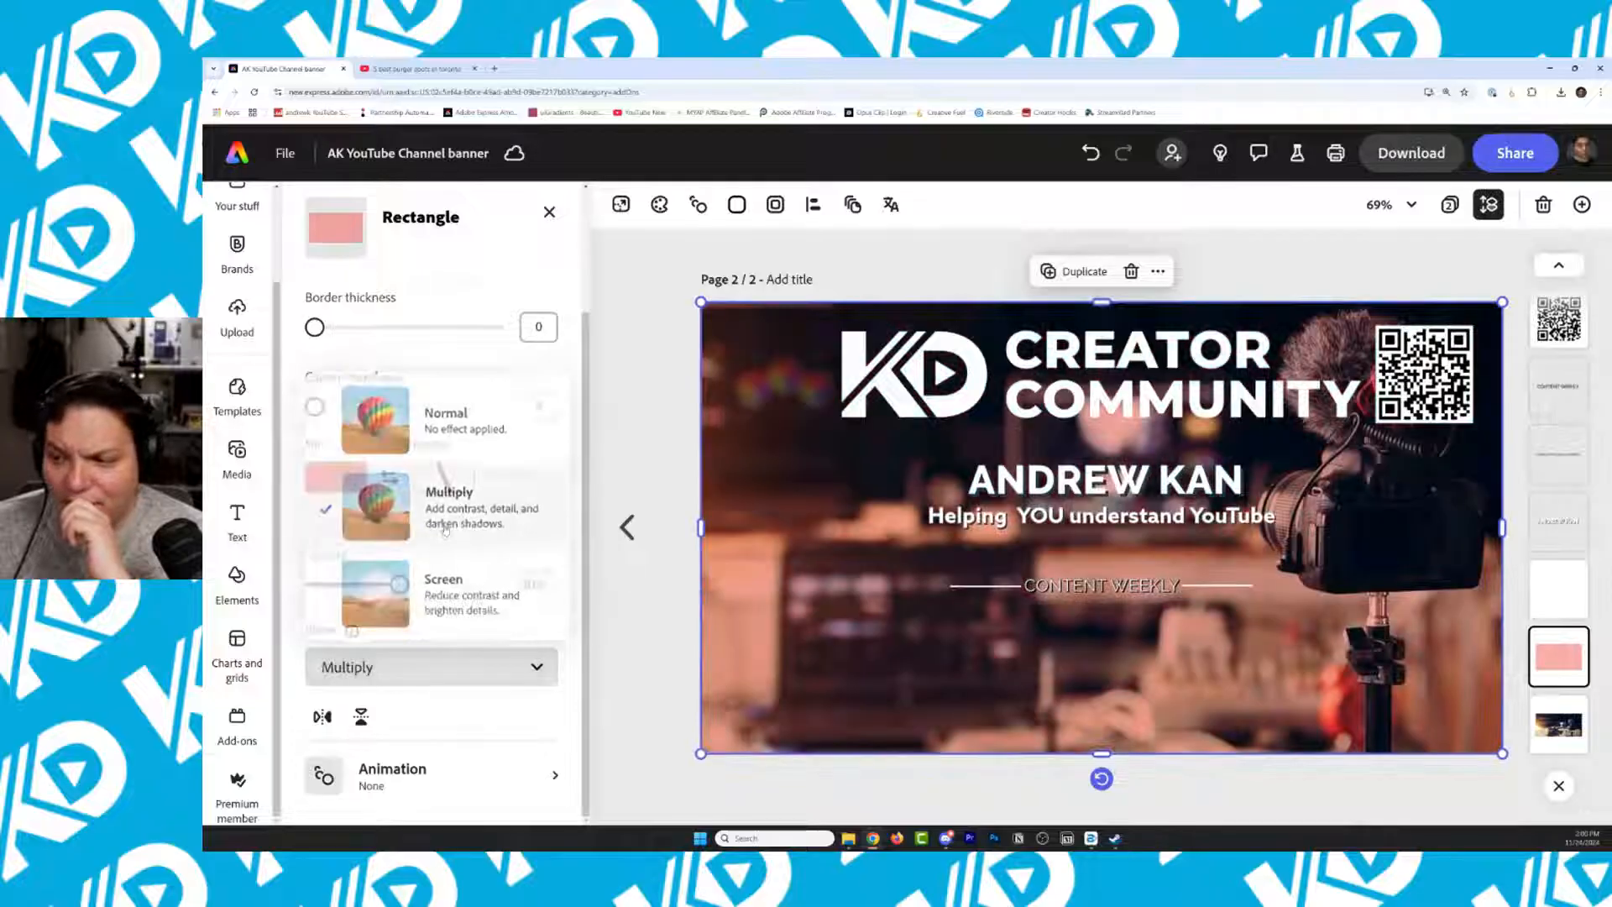
Try the overlay rectangle at 100% opacity, reduce its opacity to 69%, and set its blend mode to Normal
left_click_drag(400, 585, 548, 606)
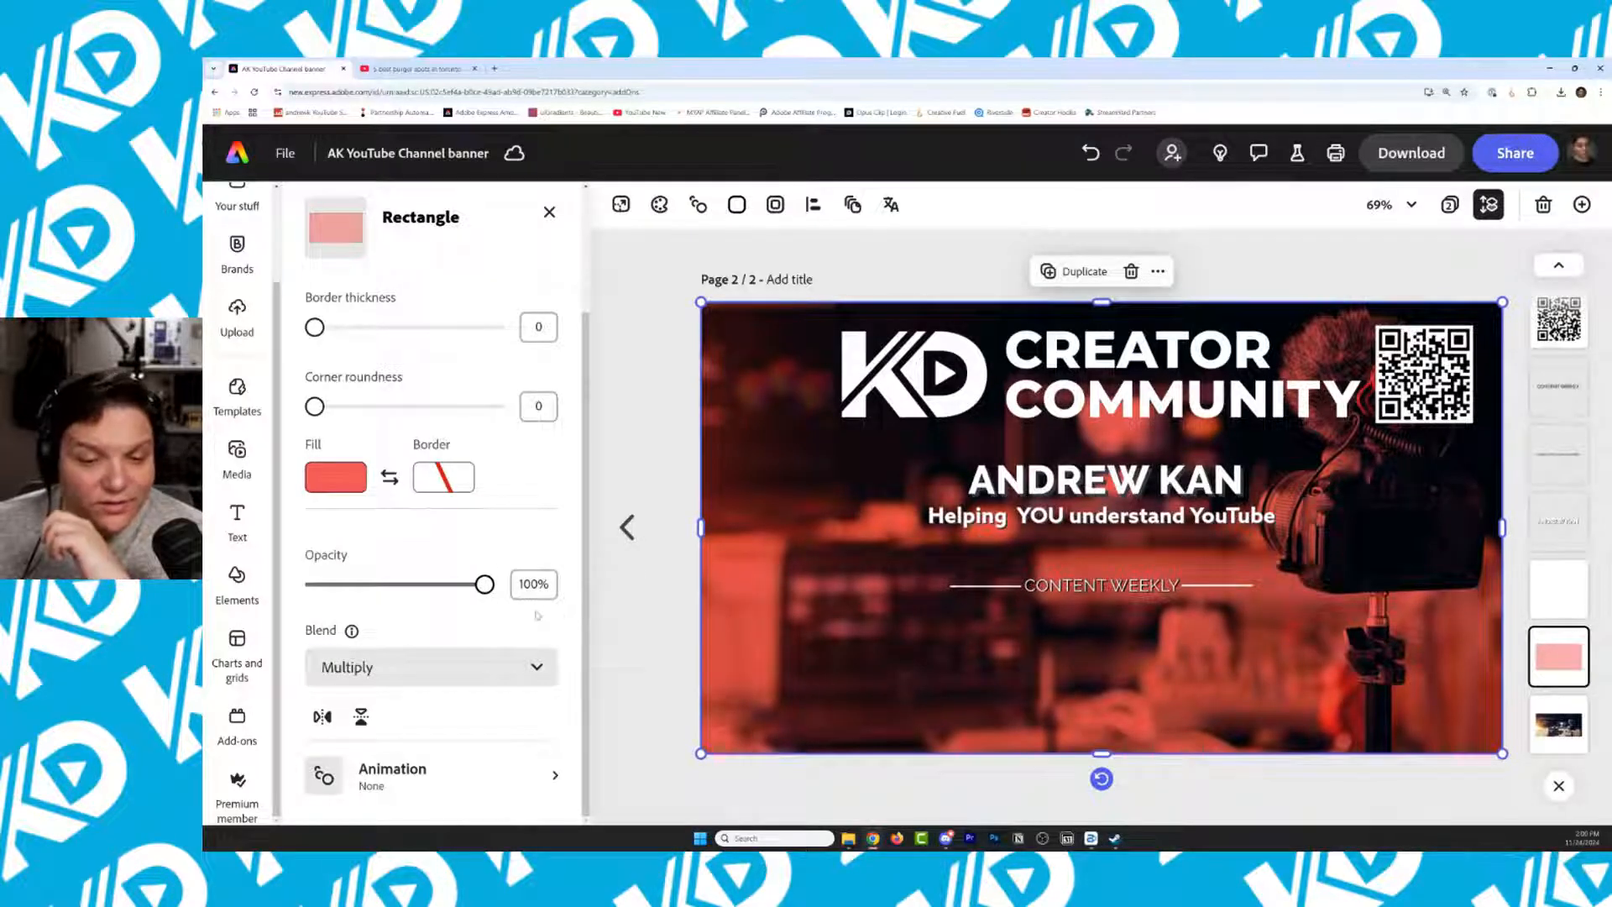
left_click_drag(536, 616, 436, 590)
left_click(429, 666)
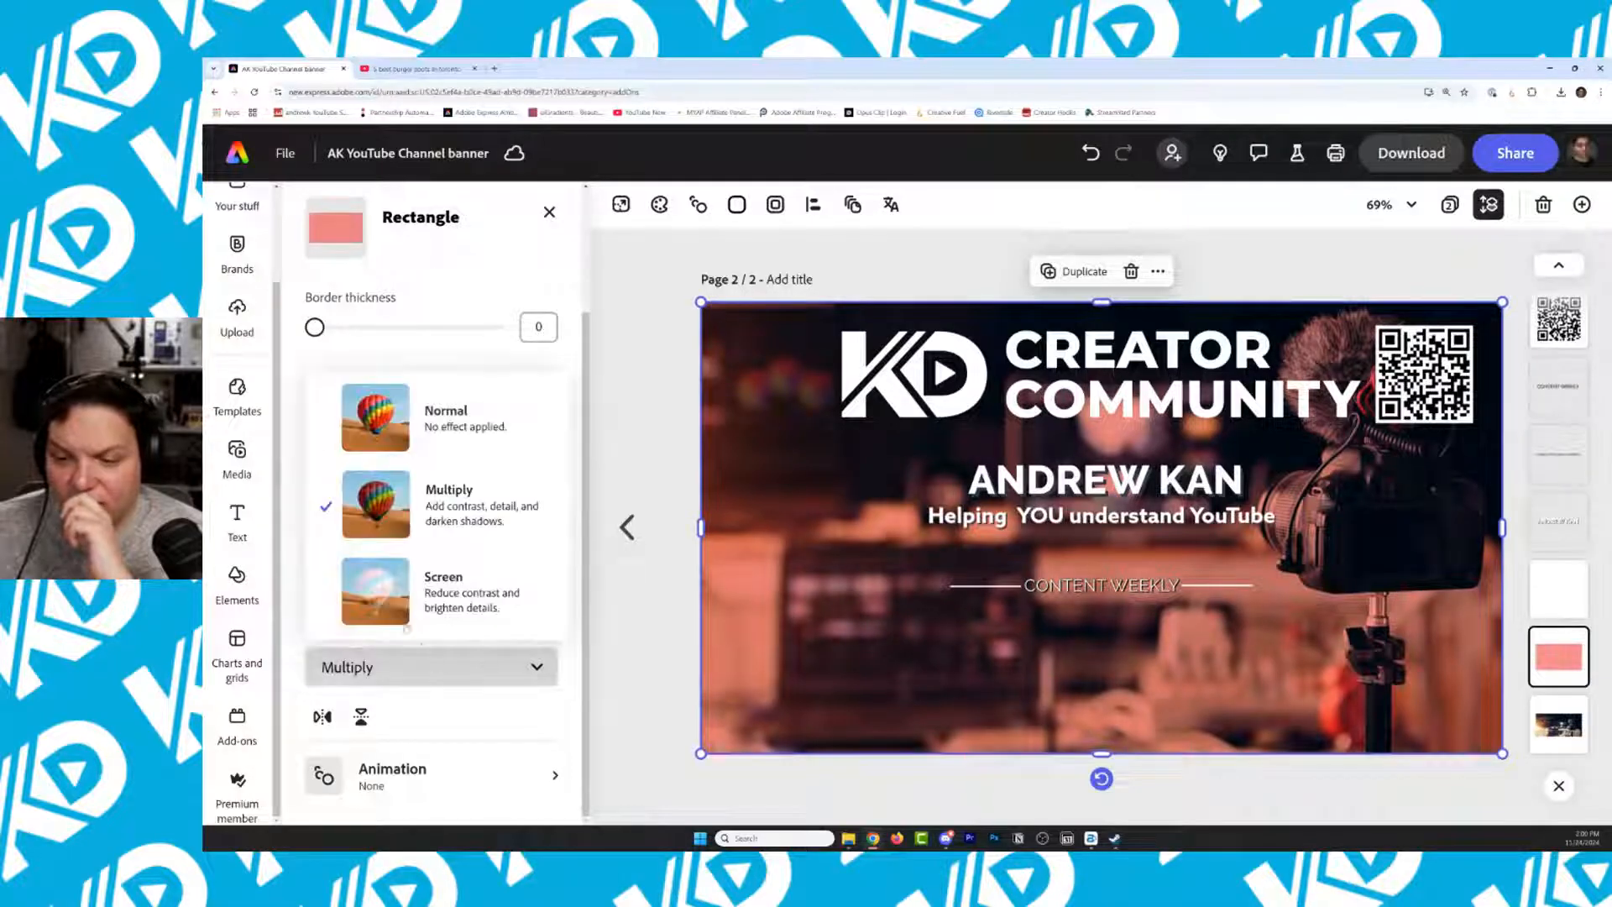
left_click(382, 328)
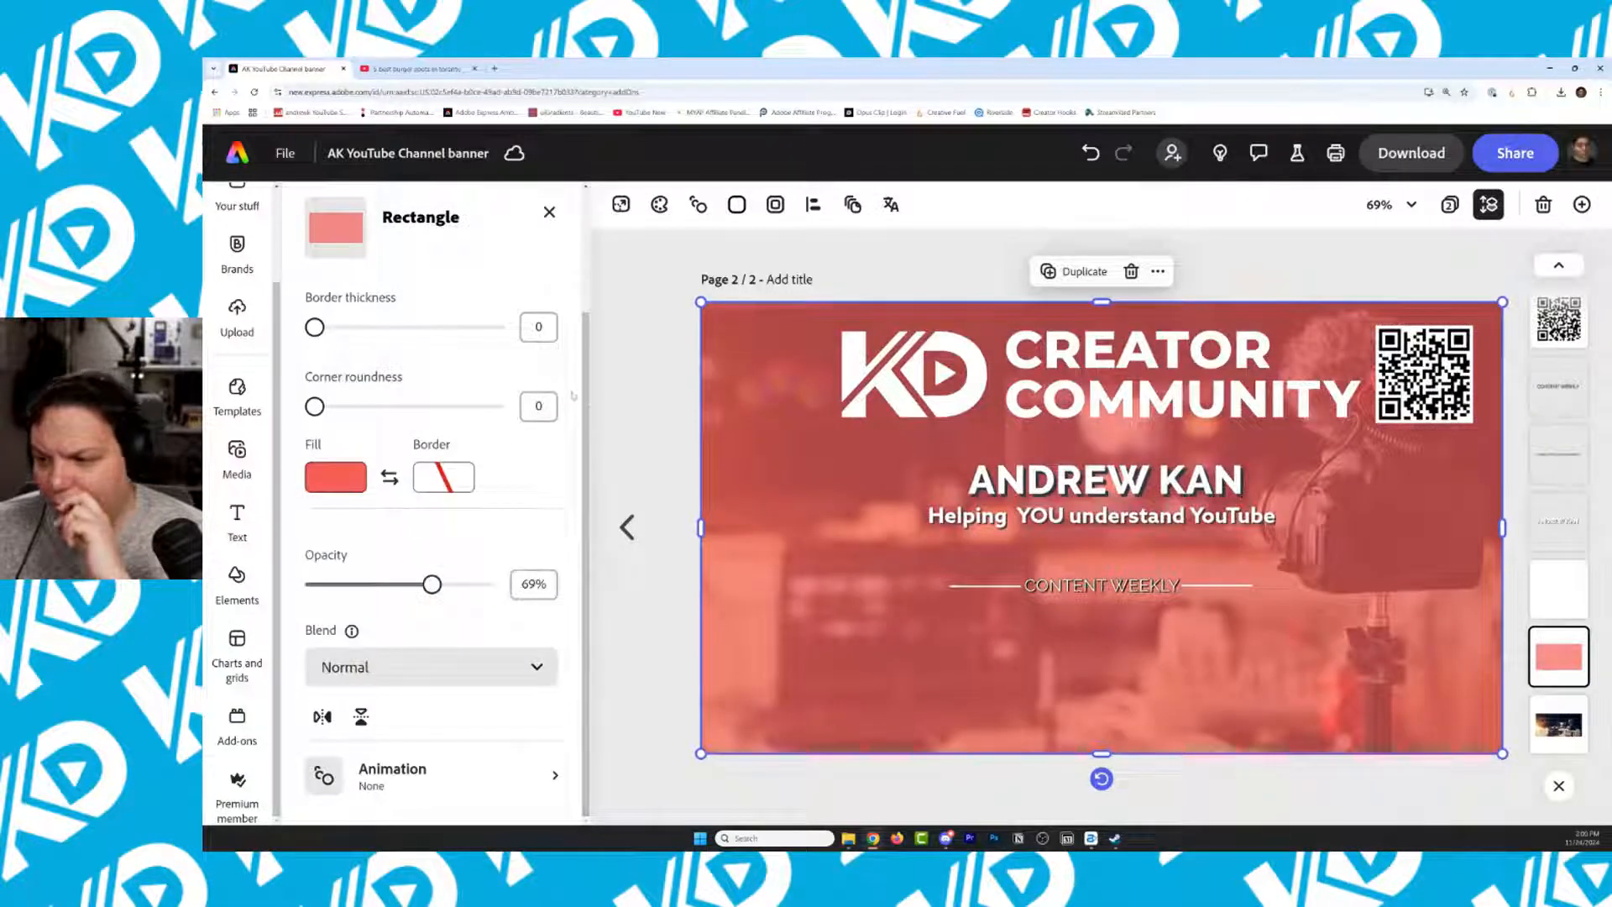
left_click(634, 392)
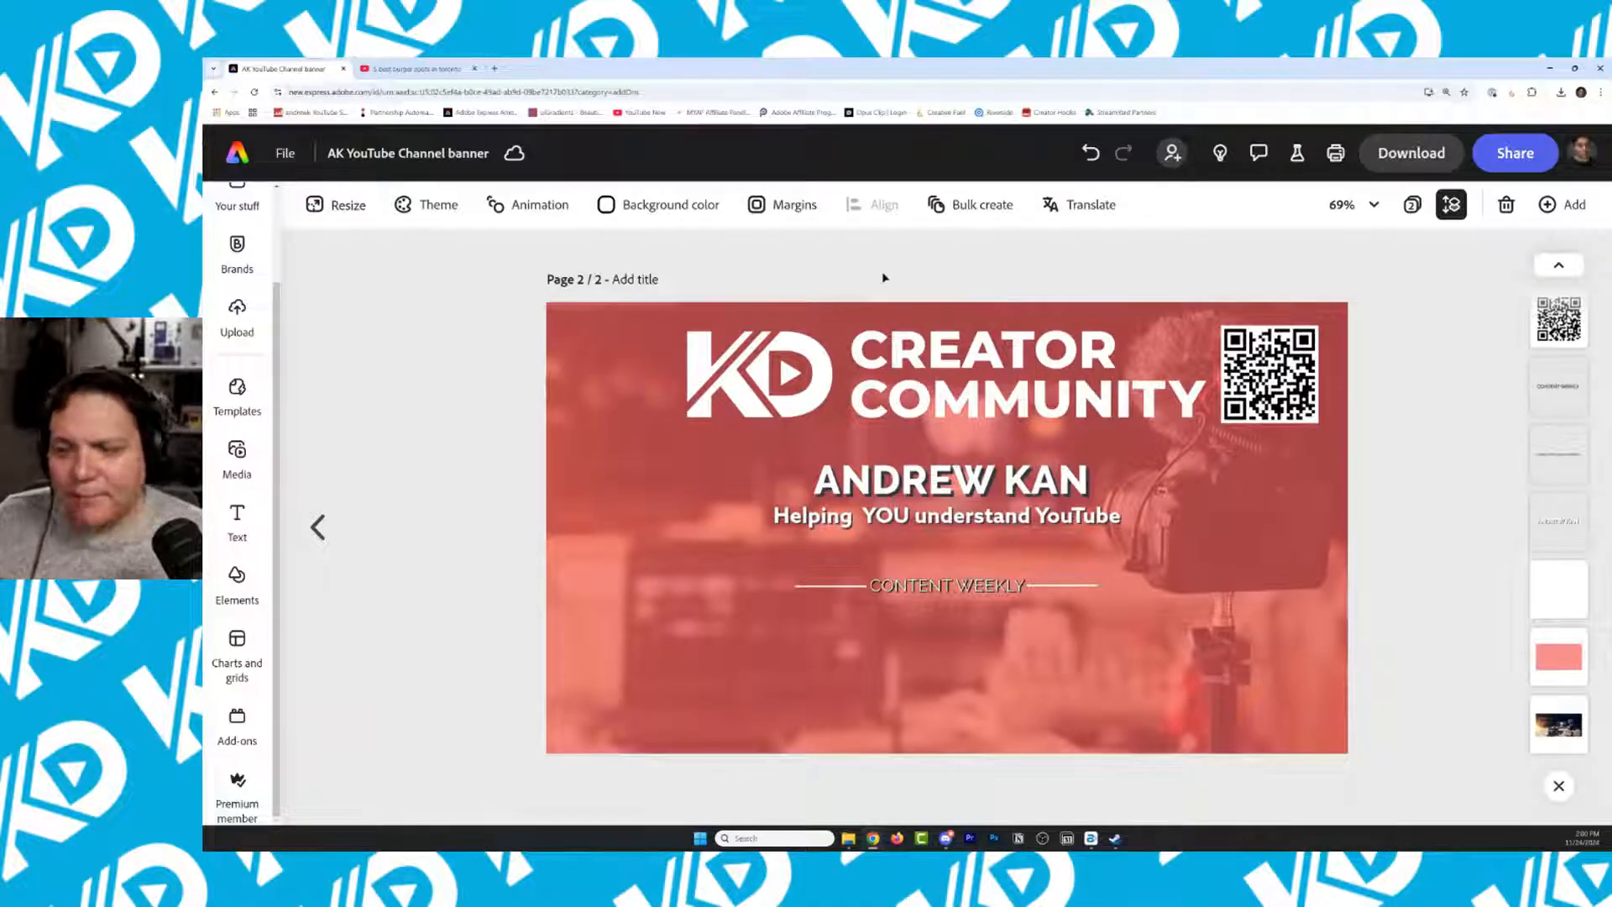
Set the opacity of the Screen-blended portrait image above the overlay rectangle to 100%
left_click(1559, 588)
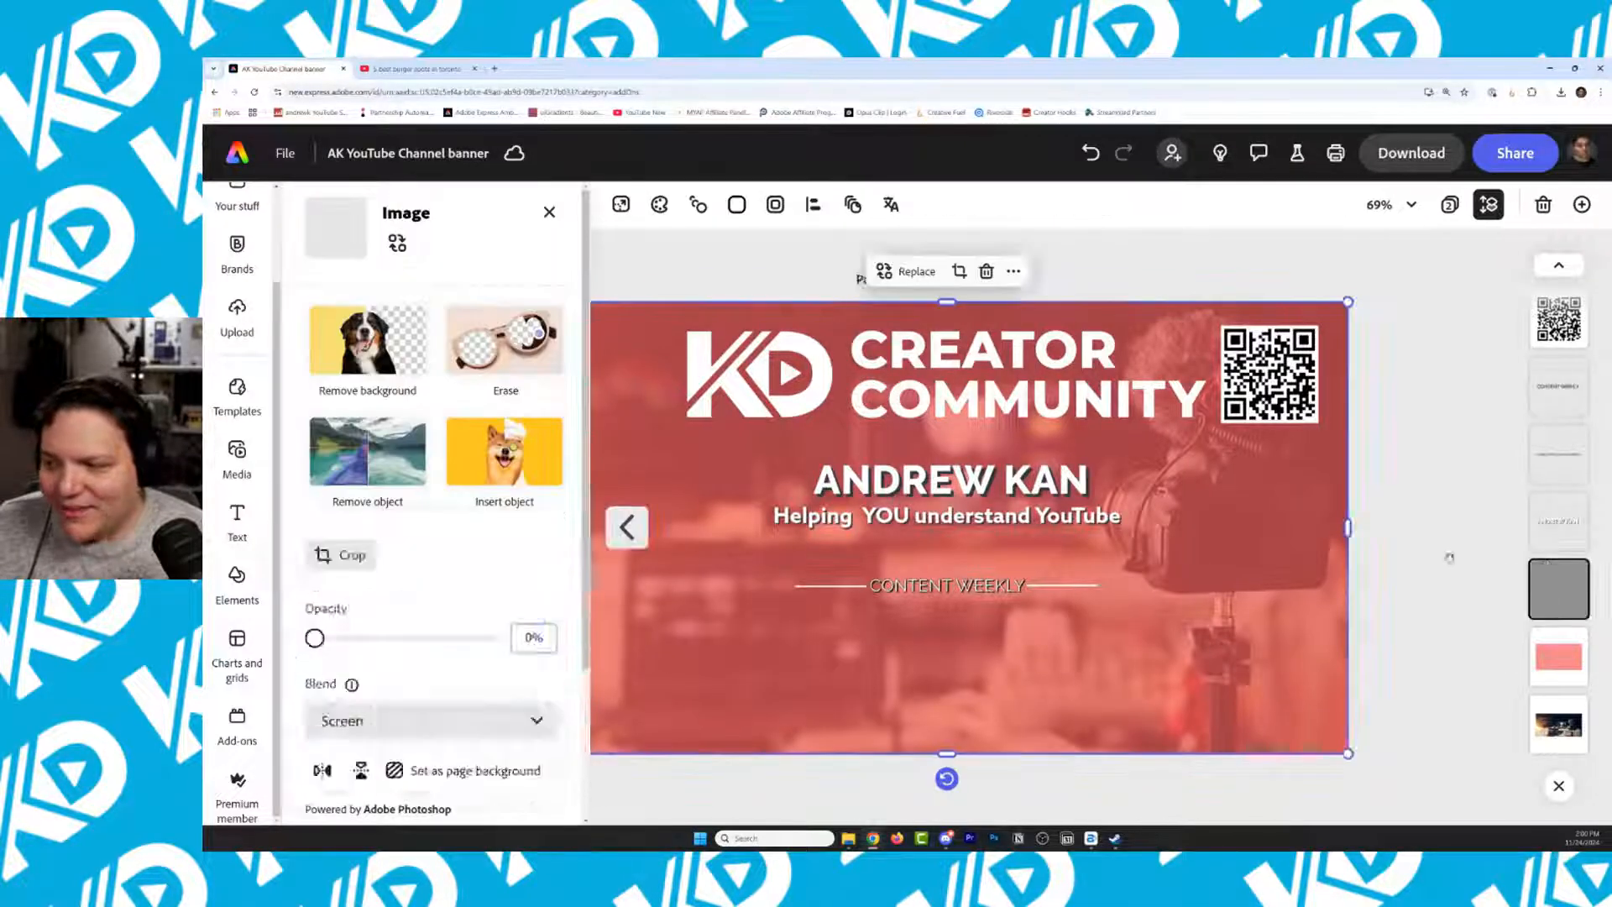
left_click_drag(316, 638, 216, 622)
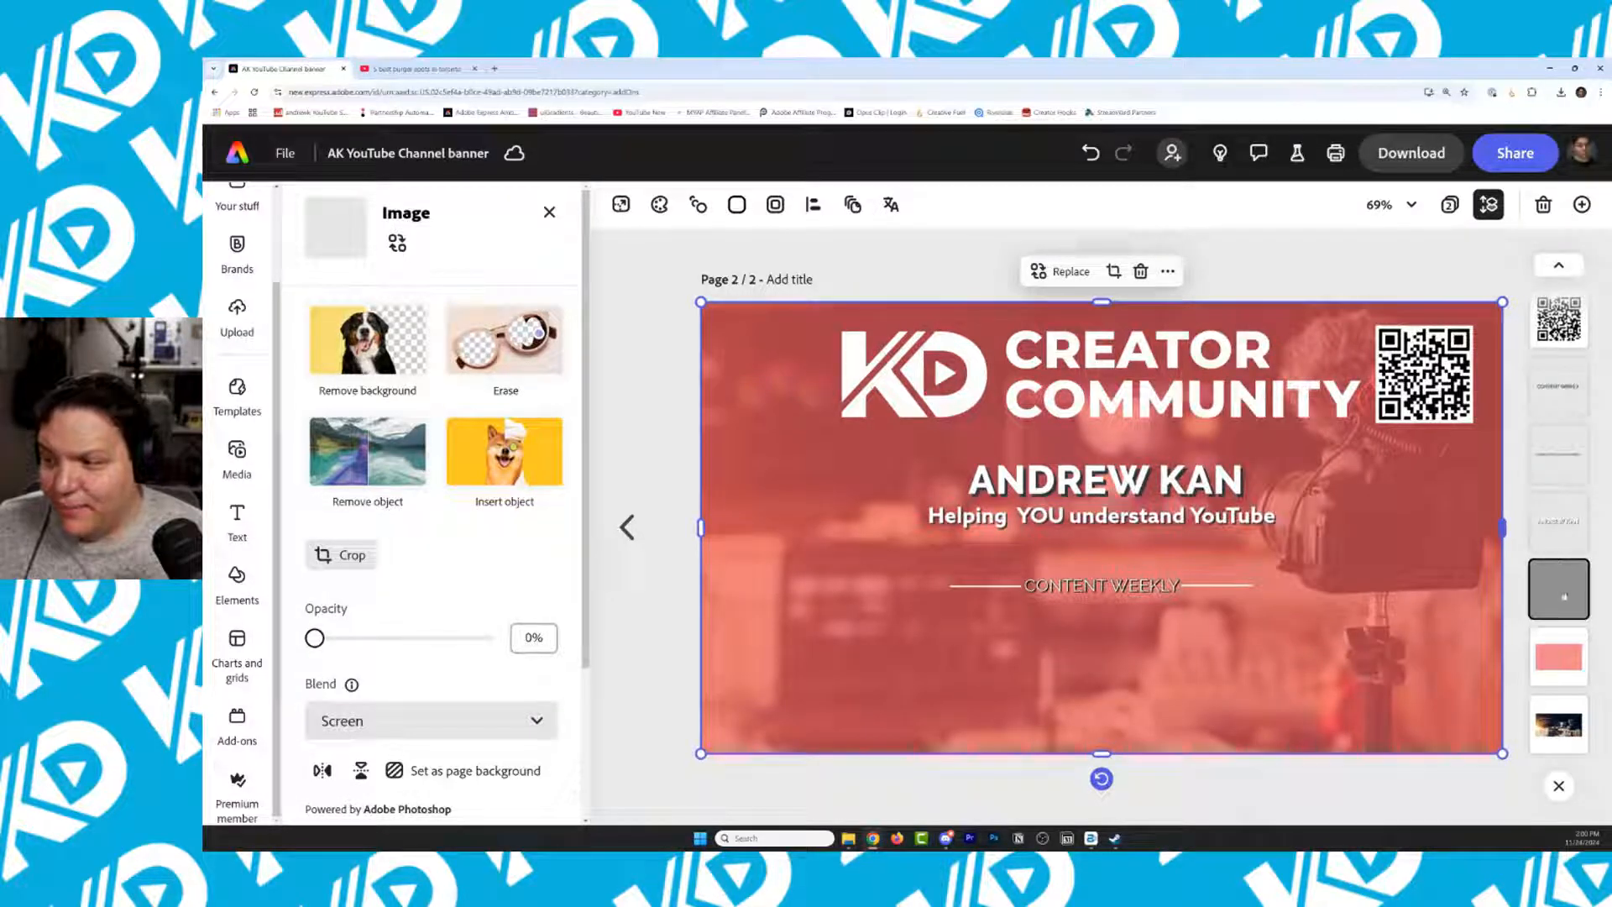
left_click_drag(316, 639, 601, 645)
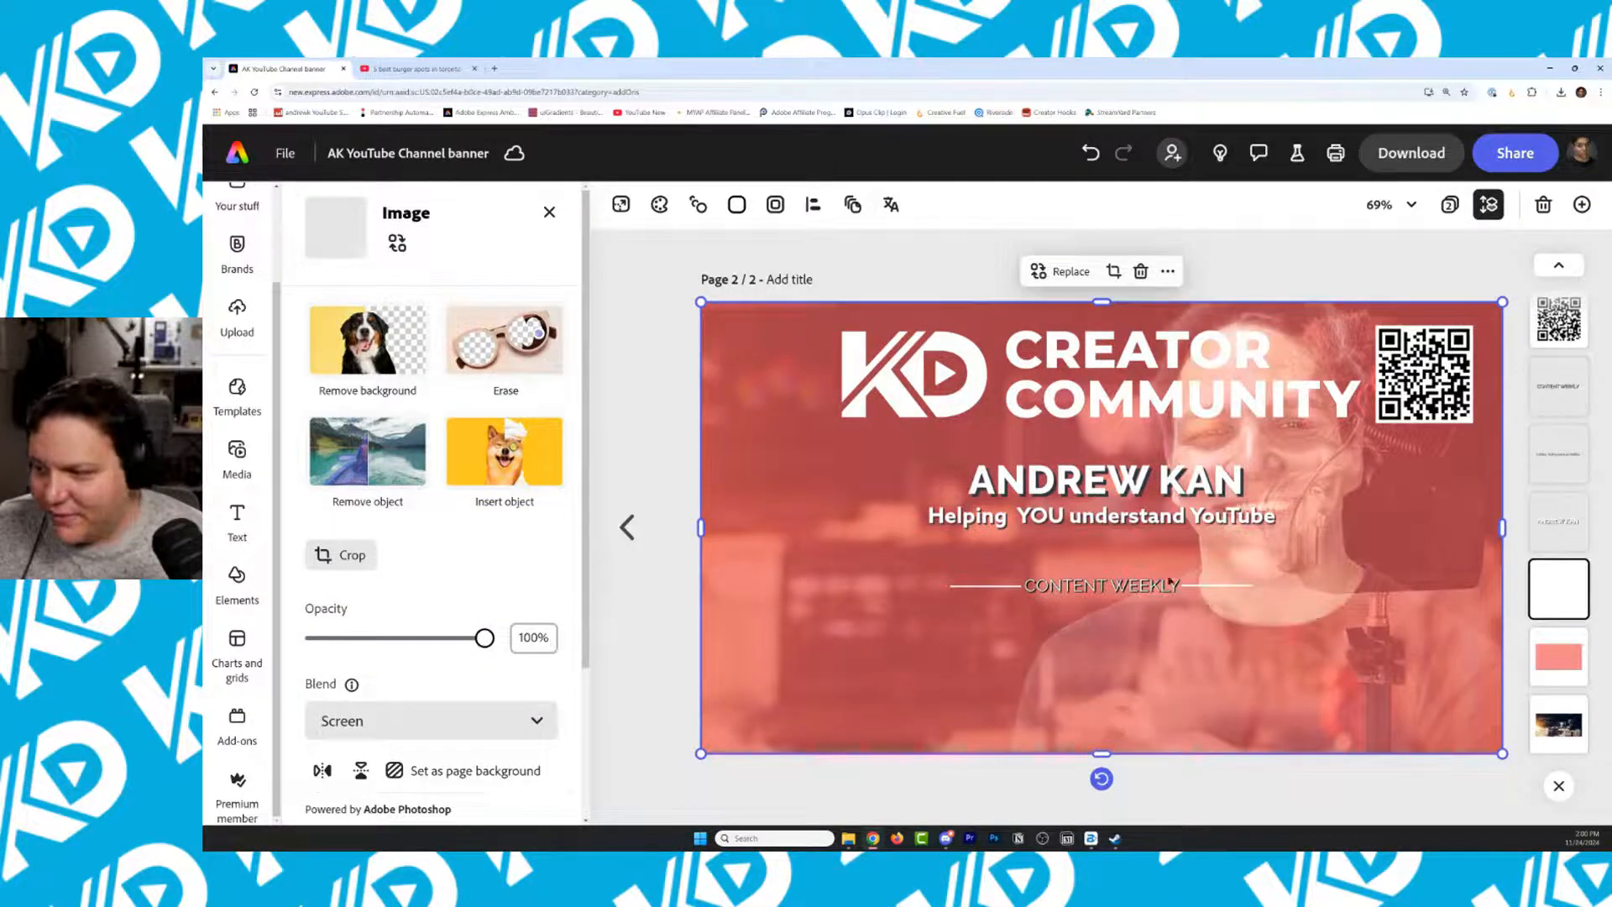
Move the portrait image layer above the KD Creator Community logo in the layer stack, and select the logo
scroll(1570, 617, "up", 2)
scroll(1572, 651, "down", 1)
left_click_drag(1575, 645, 1576, 447)
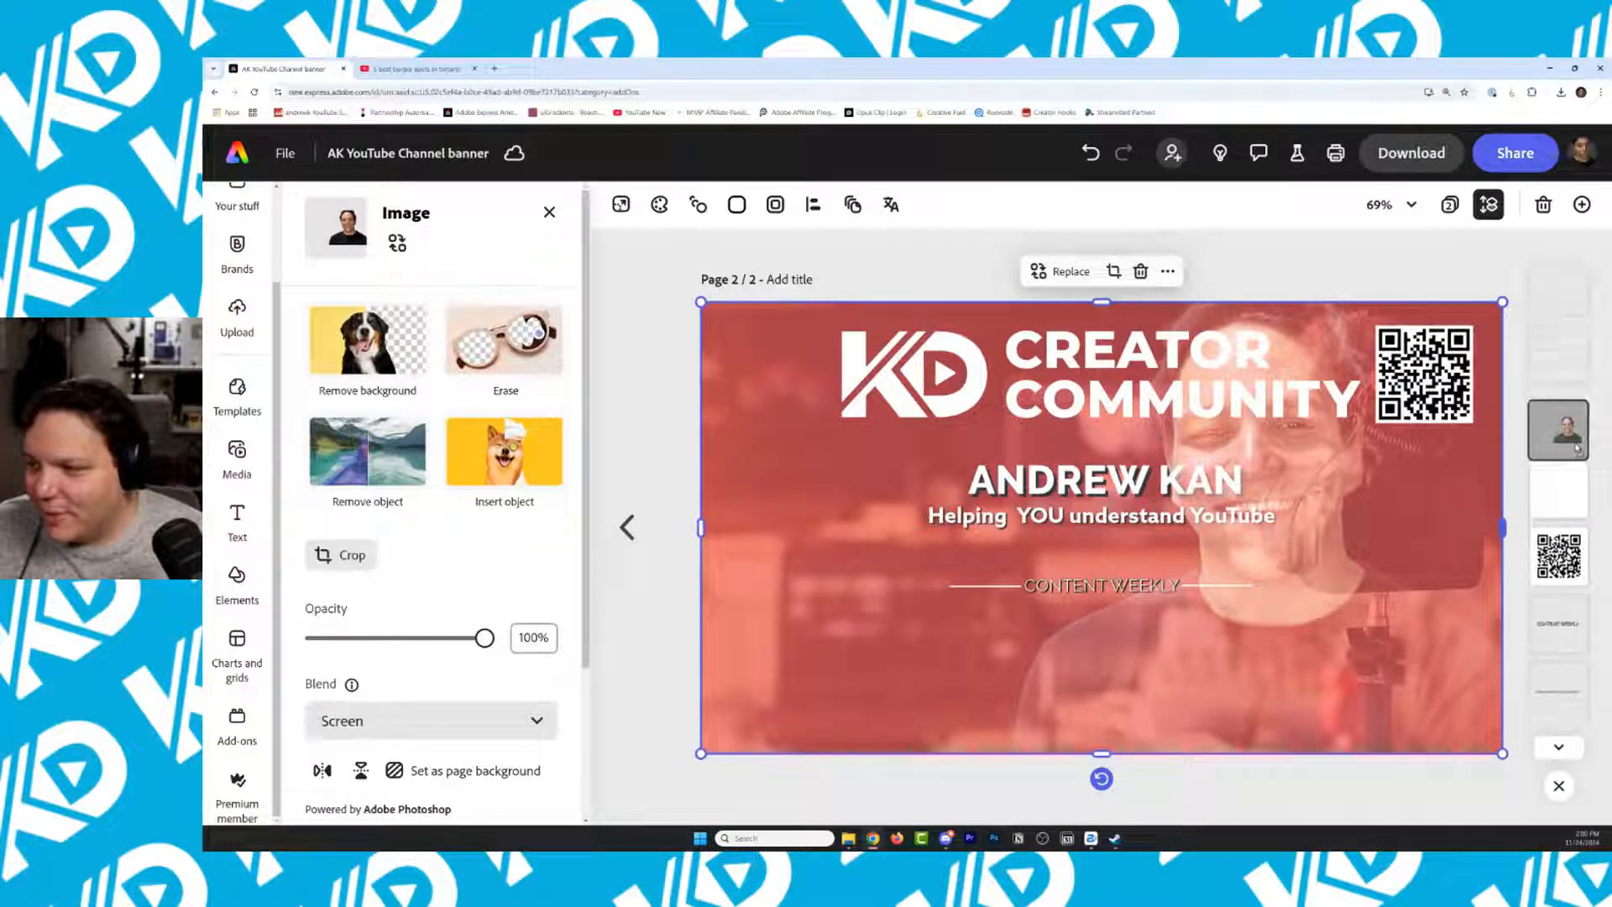
left_click(1575, 487)
scroll(1579, 503, "down", 2)
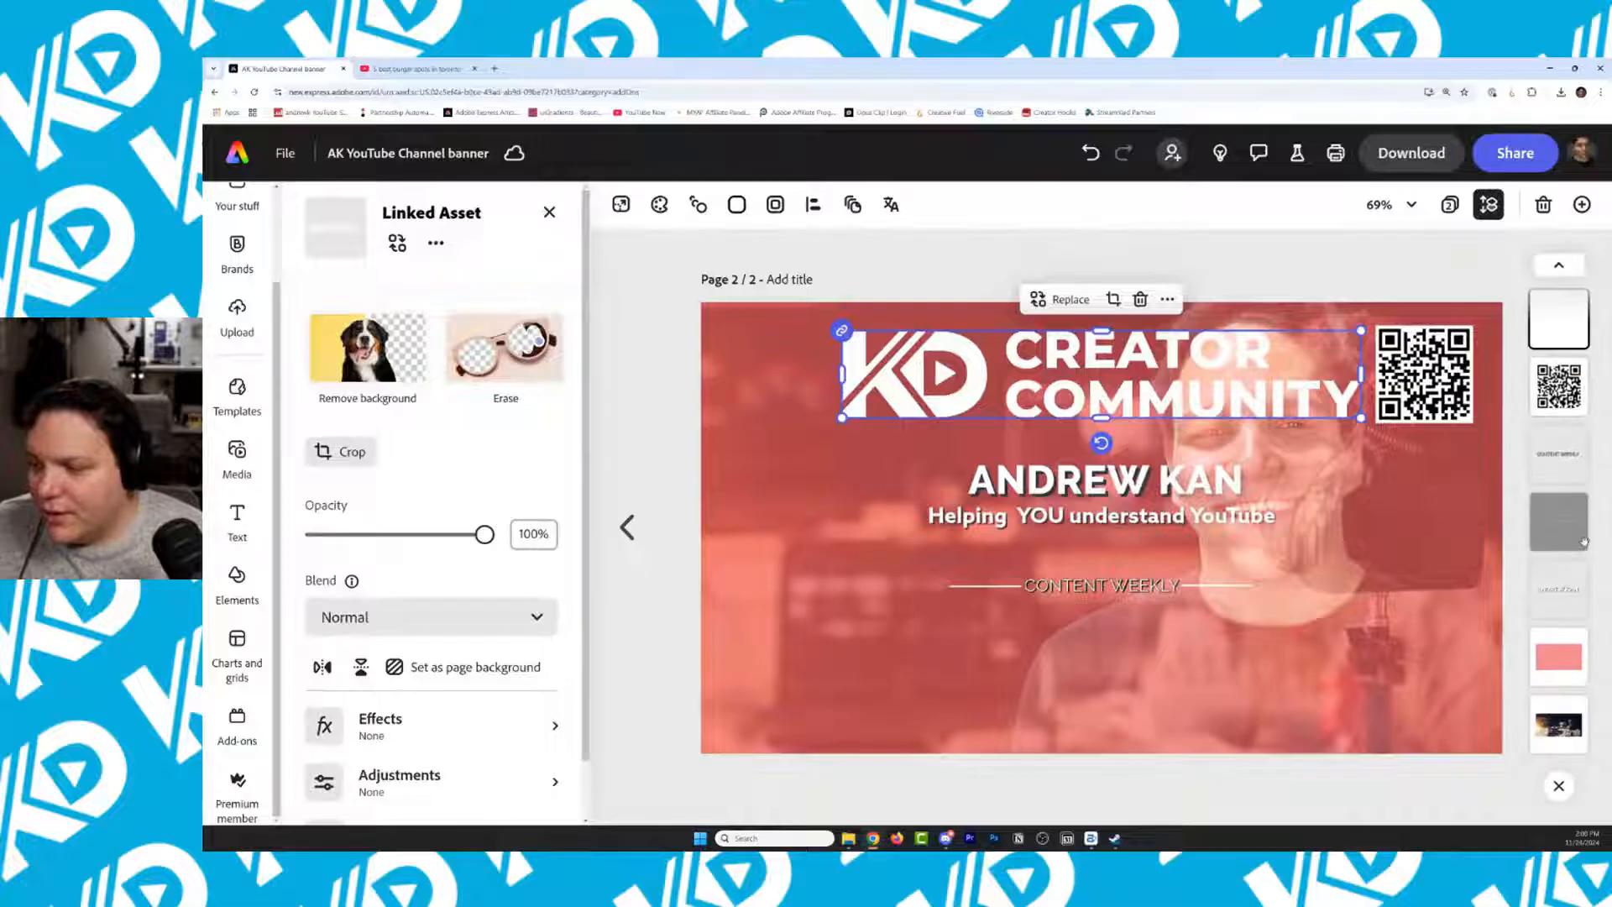
scroll(1558, 470, "up", 3)
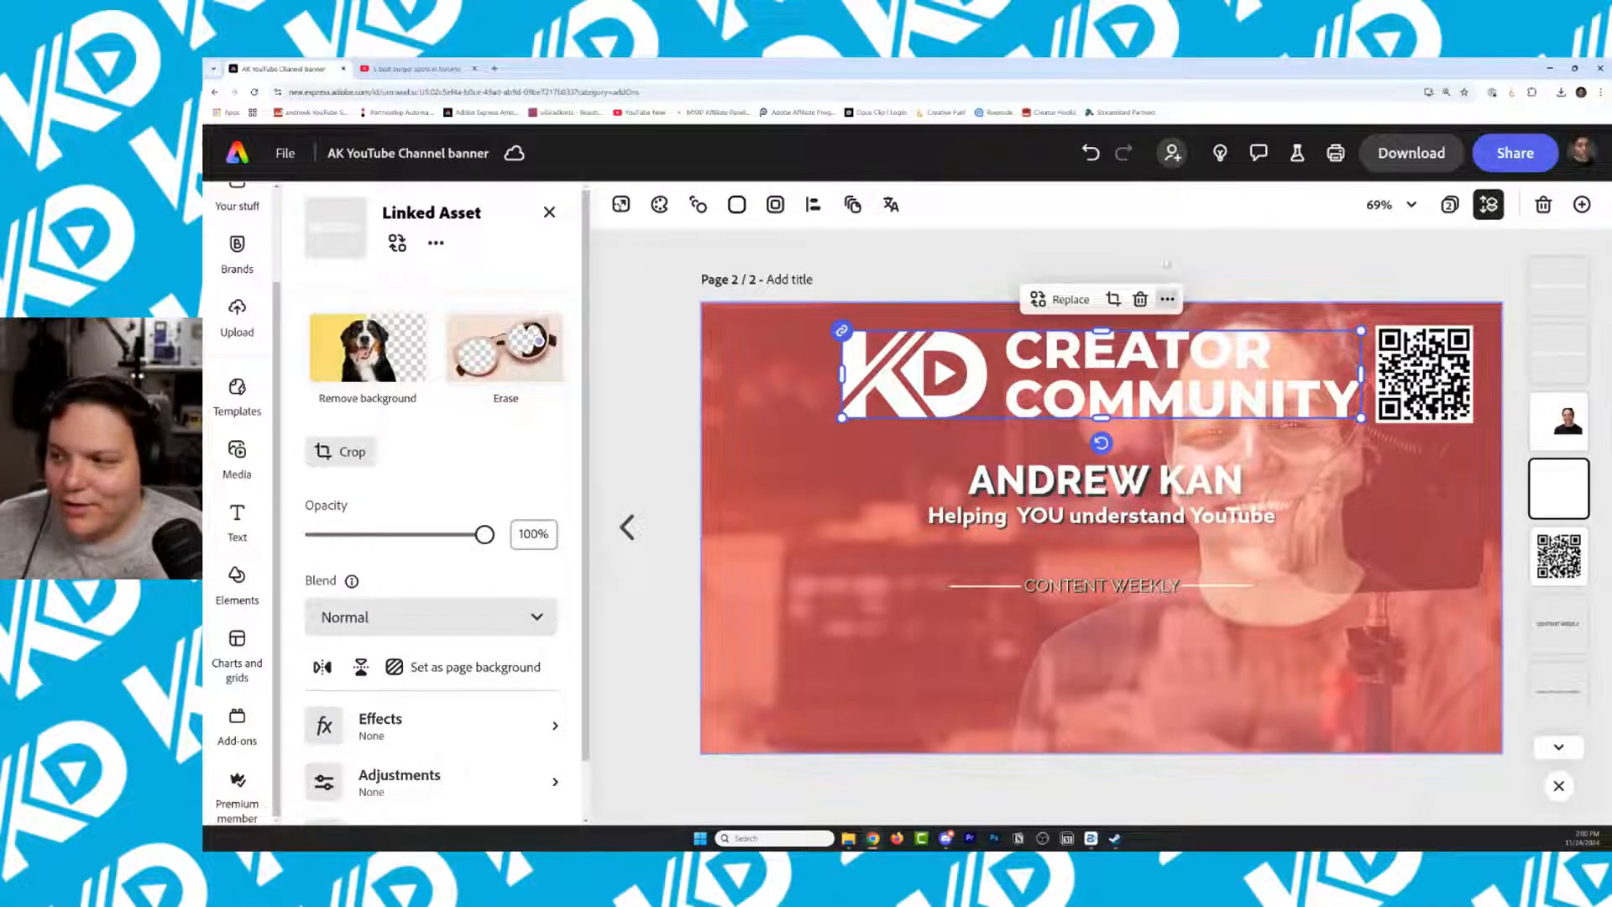
Move the portrait image layer to the top of the layer stack and set its blend mode to Normal
left_click_drag(1575, 430, 1555, 657)
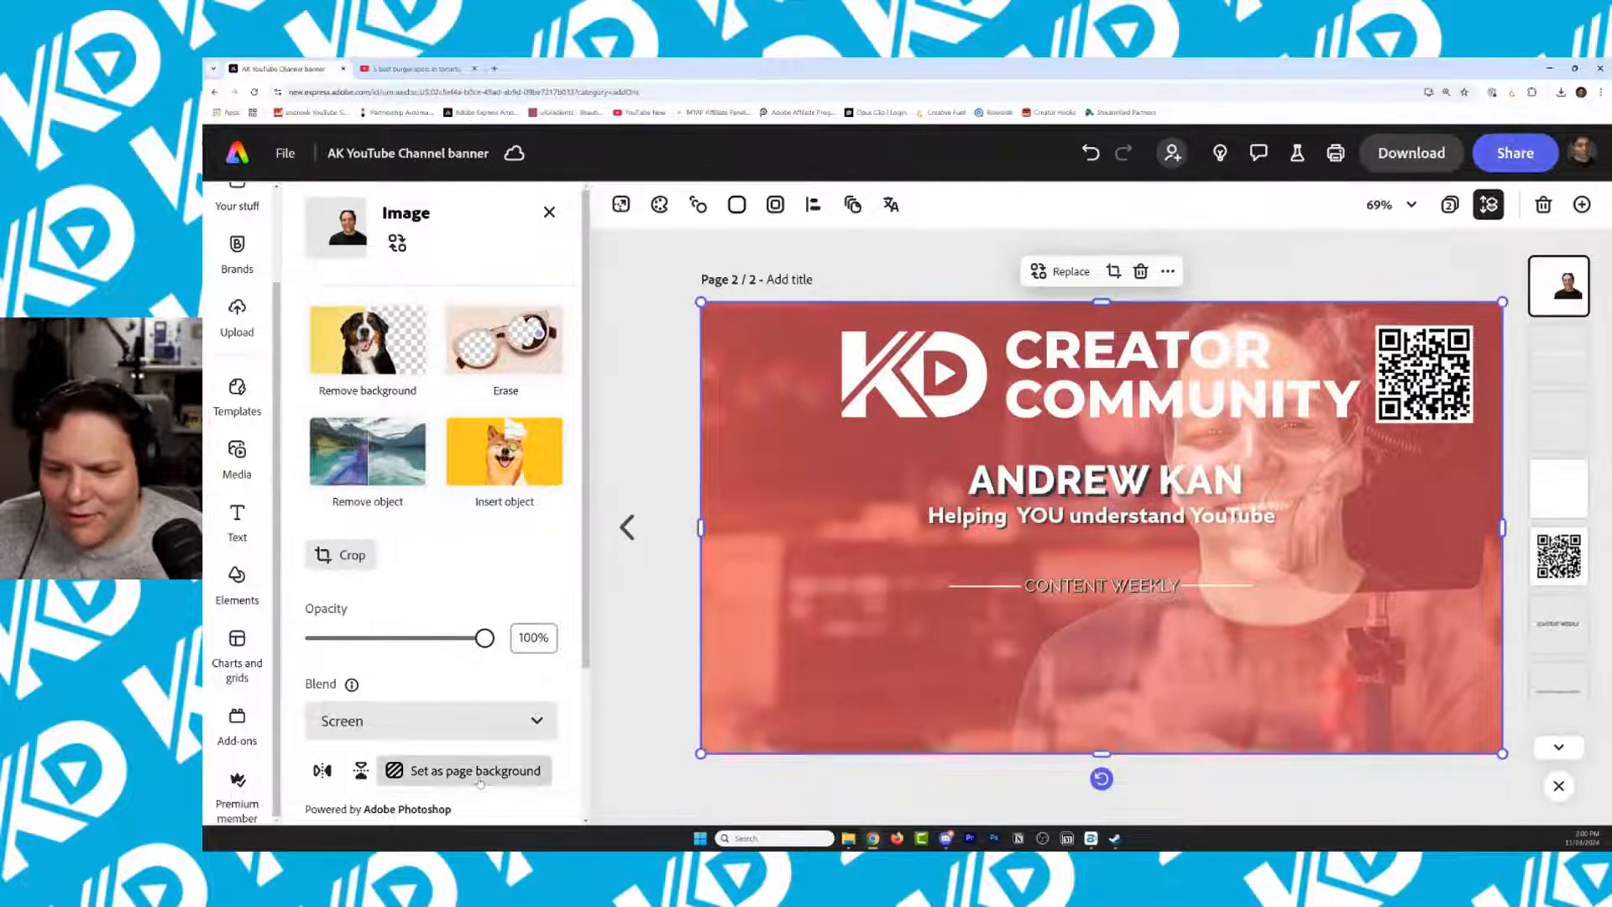
left_click(475, 771)
left_click(1562, 723)
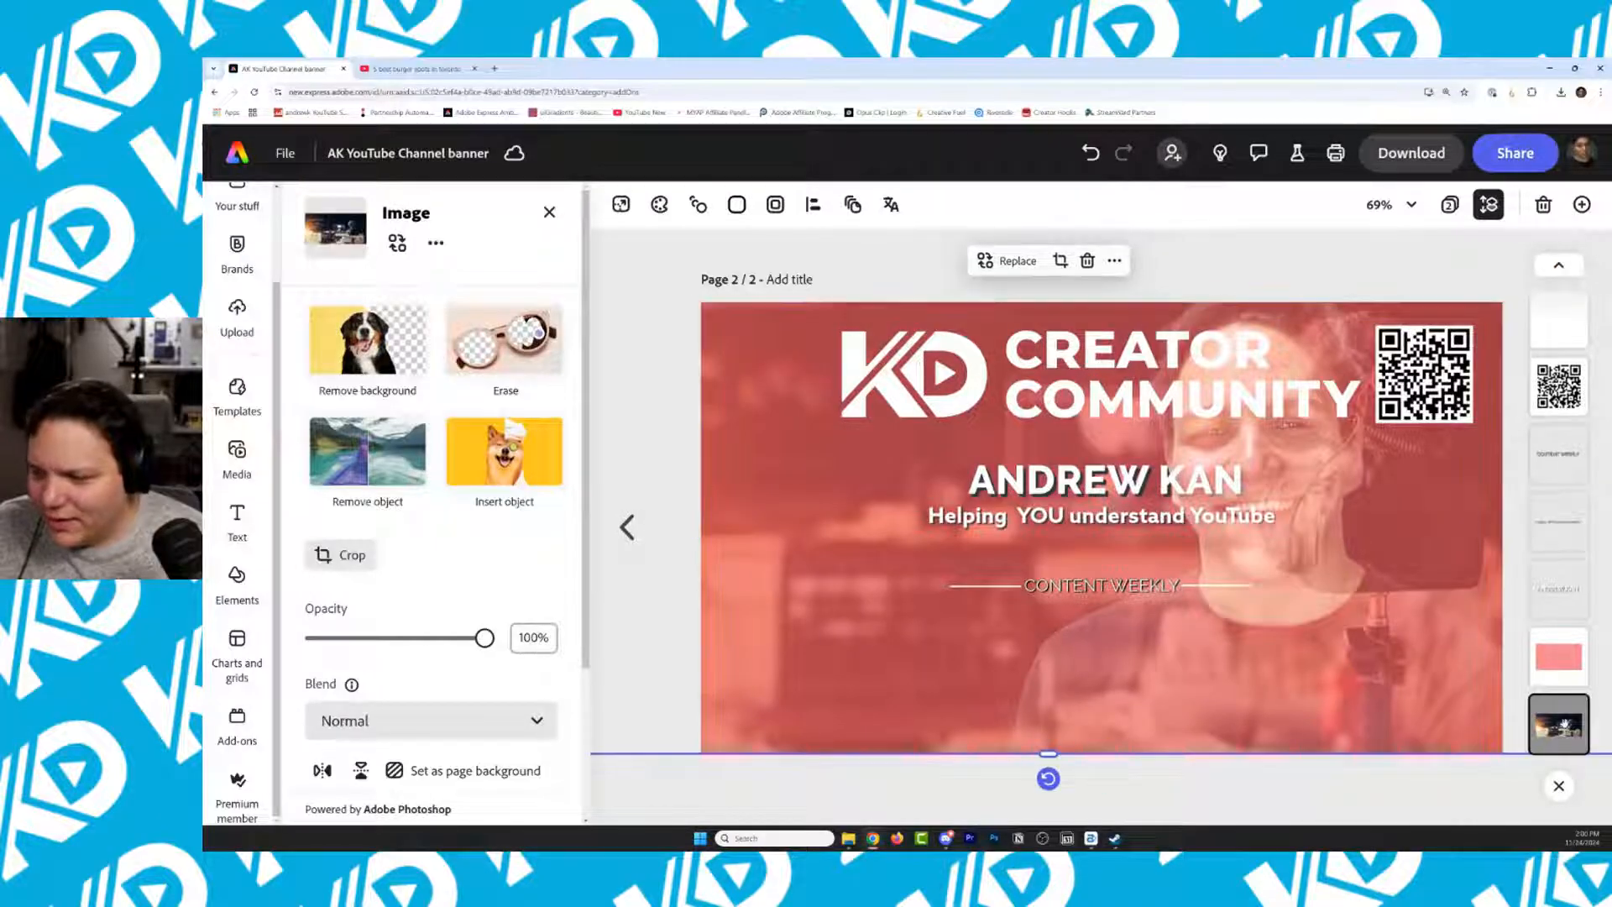
scroll(1554, 655, "up", 3)
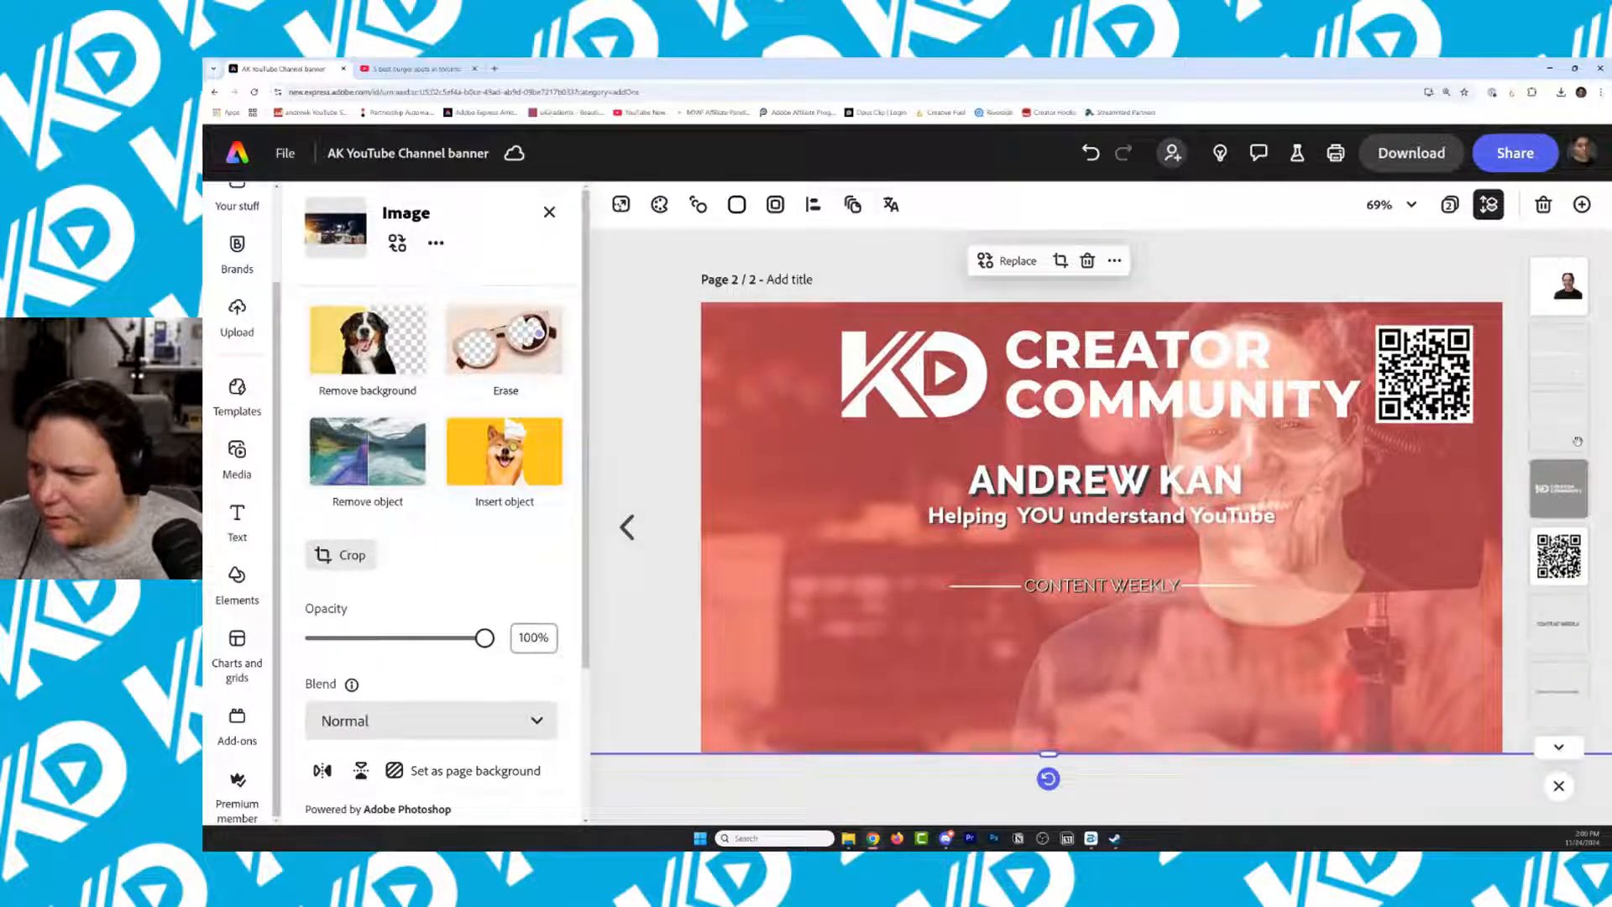
left_click(1559, 285)
left_click(408, 722)
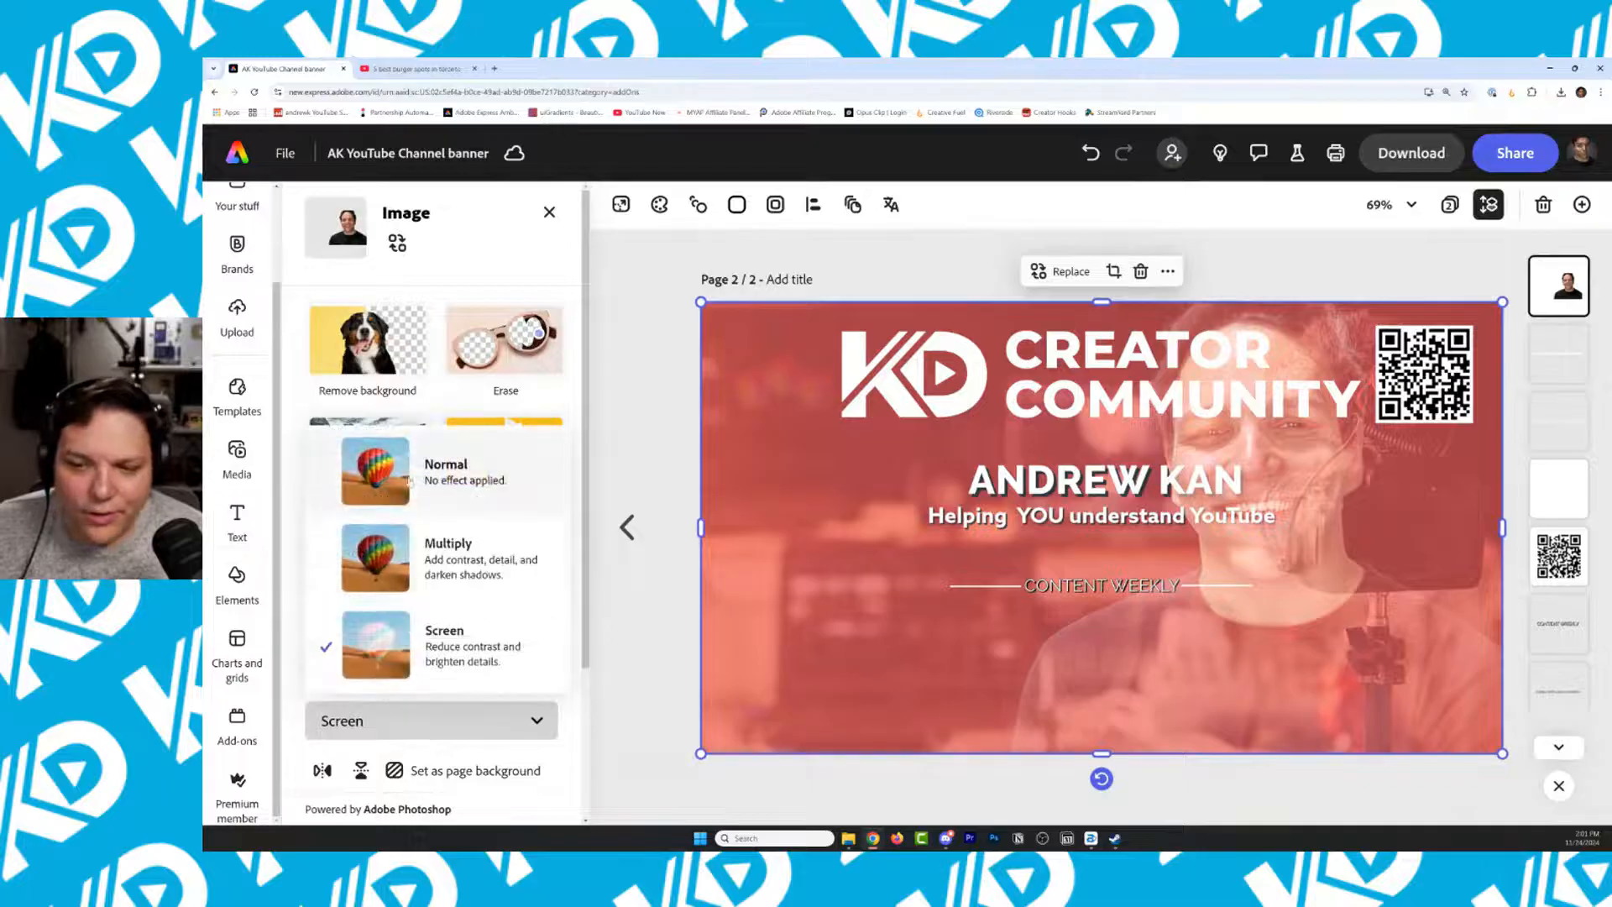
left_click(424, 470)
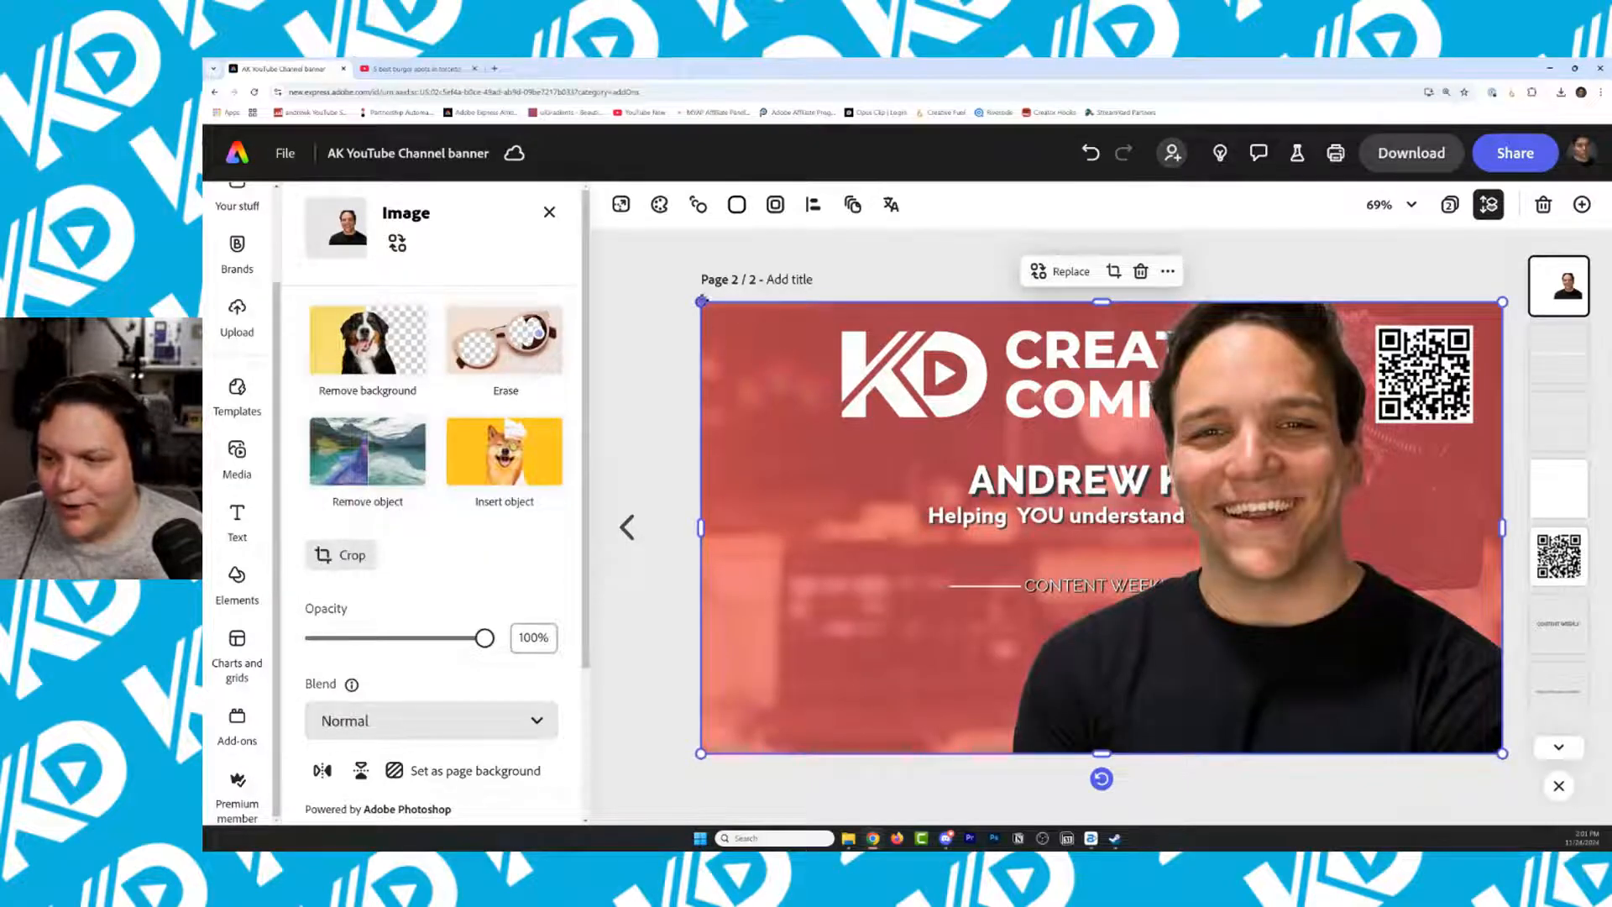
Shrink the portrait image to roughly a third of the page width and place it just below the QR code
left_click_drag(702, 301, 855, 388)
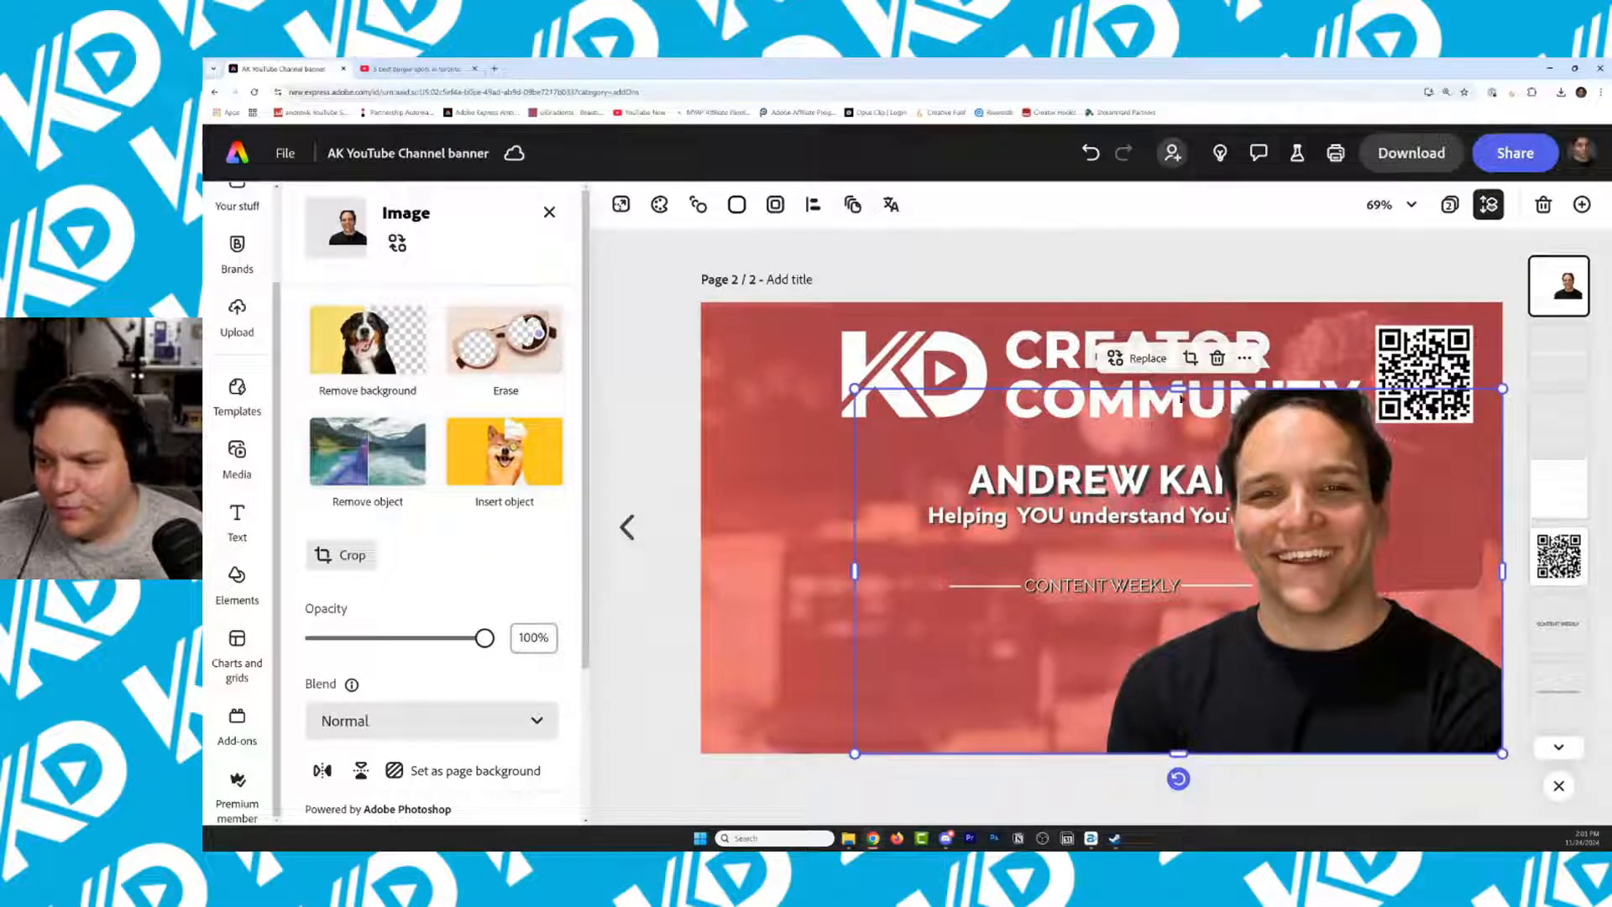
left_click_drag(1179, 390, 1176, 355)
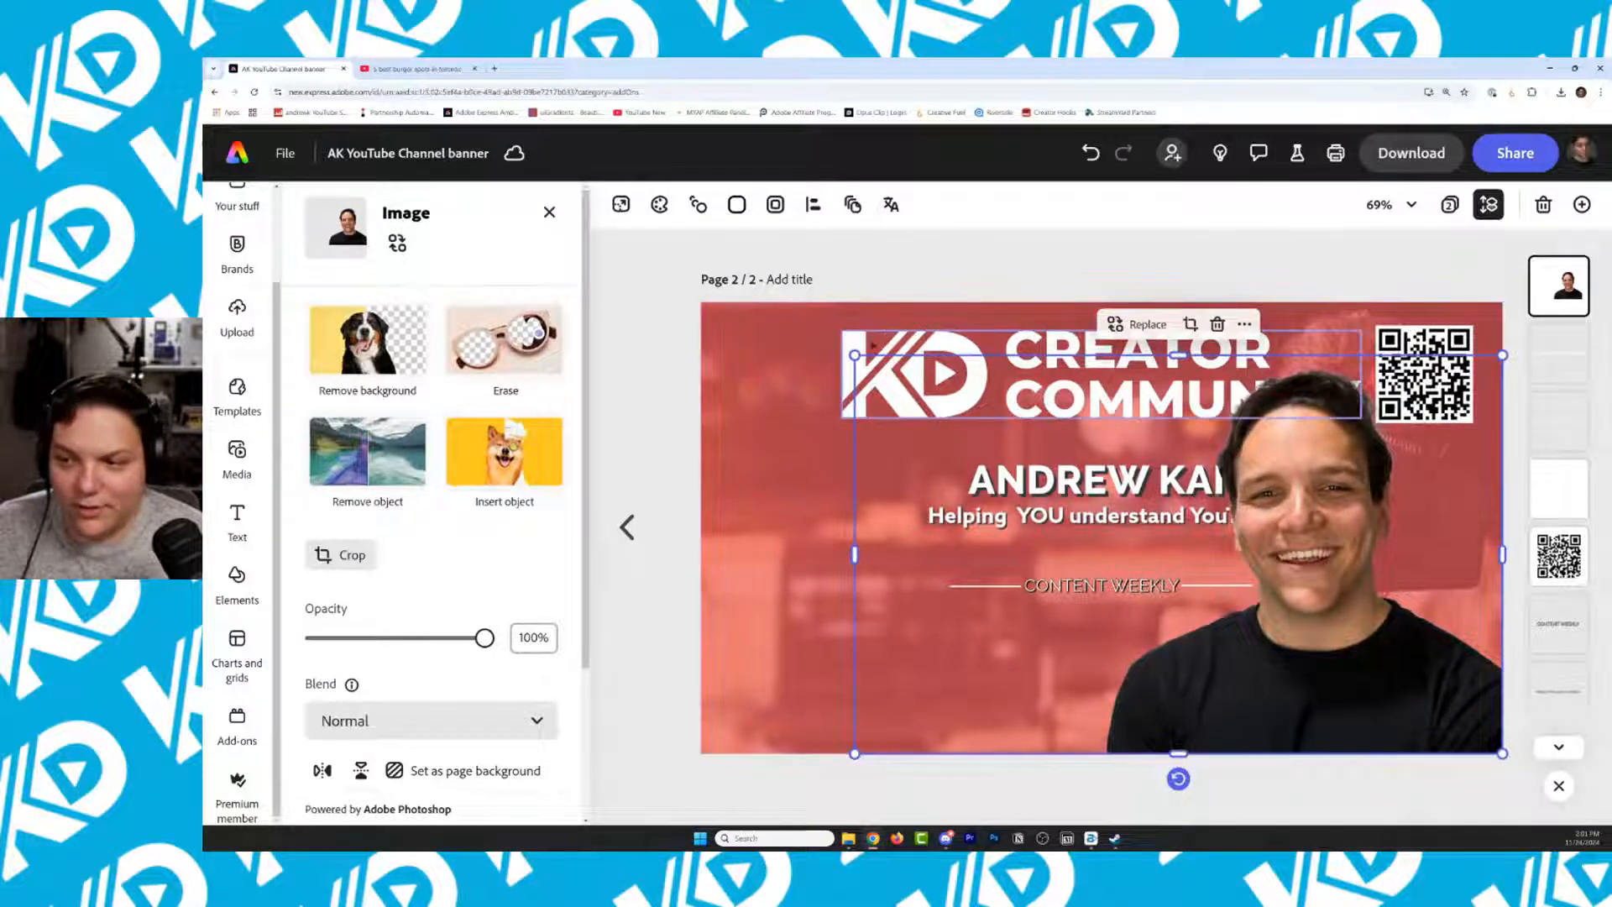
left_click_drag(855, 356, 1262, 605)
left_click_drag(1477, 753, 1411, 598)
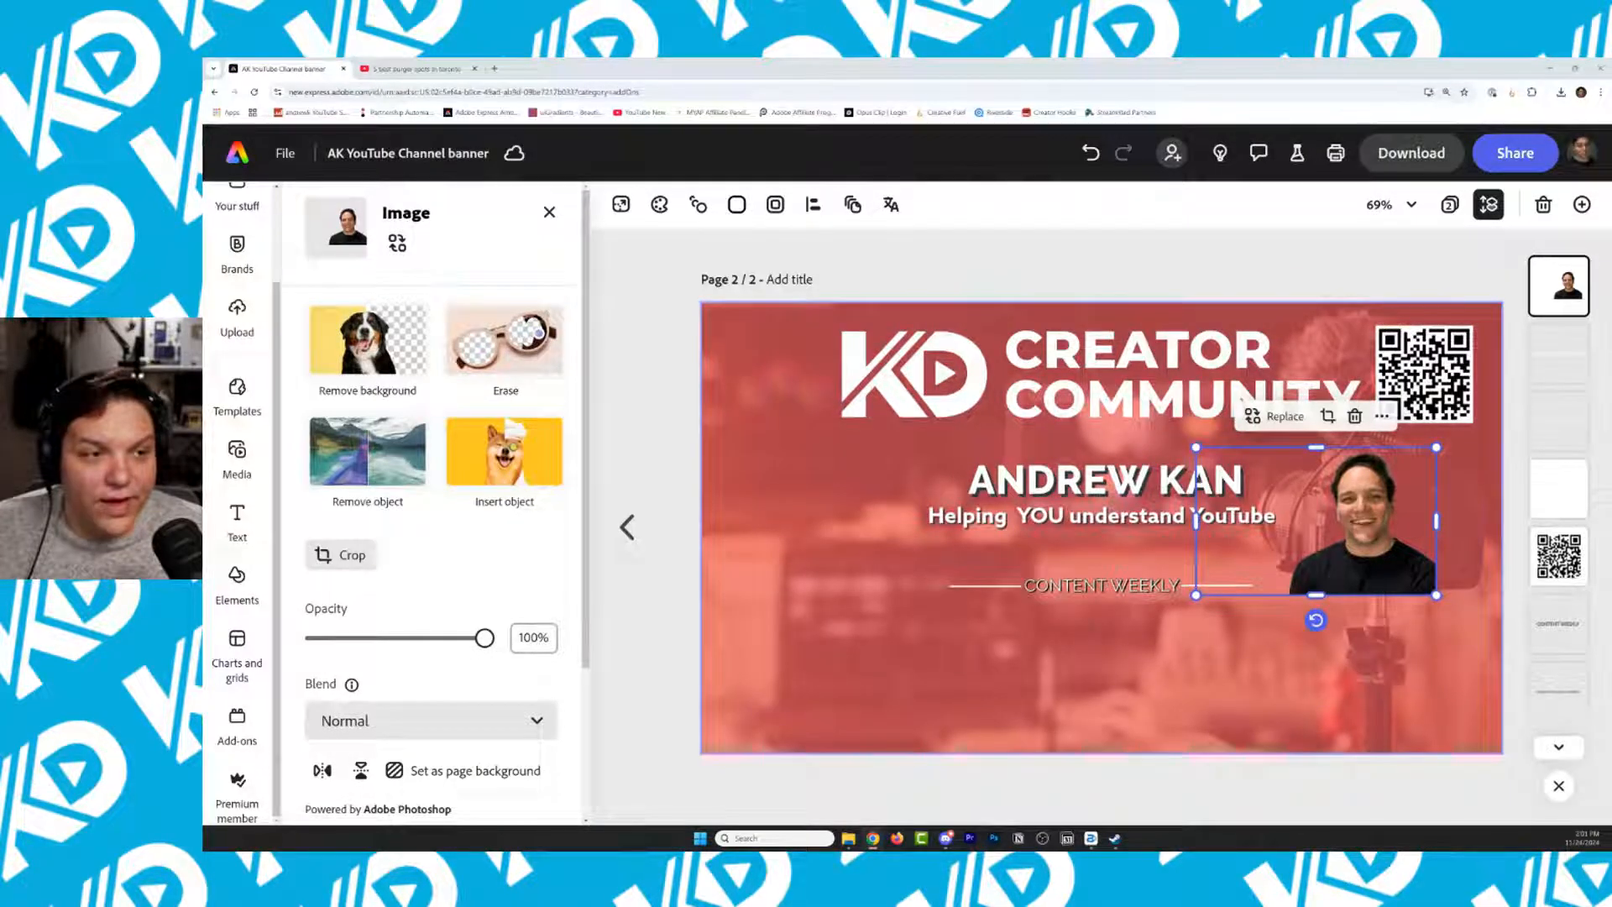
Copy the YouTube channel banner template with the new TV layout from the Digital Assets web page and paste it onto page 2 of the banner
left_click_drag(1608, 244, 557, 87)
right_click(885, 560)
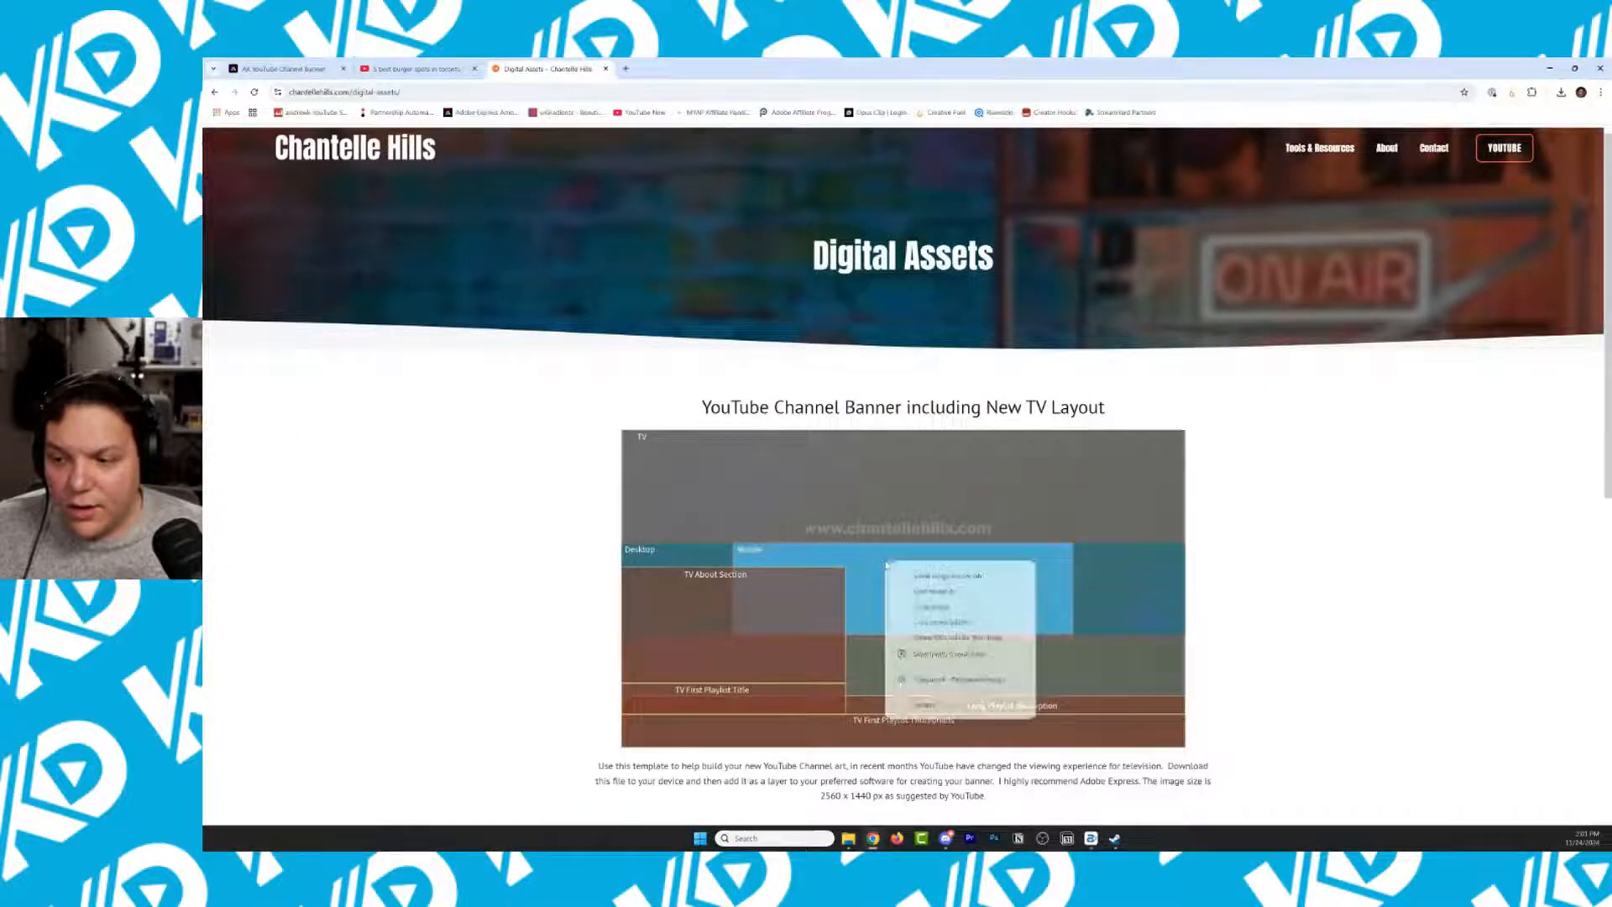
left_click(932, 608)
left_click(281, 69)
right_click(851, 643)
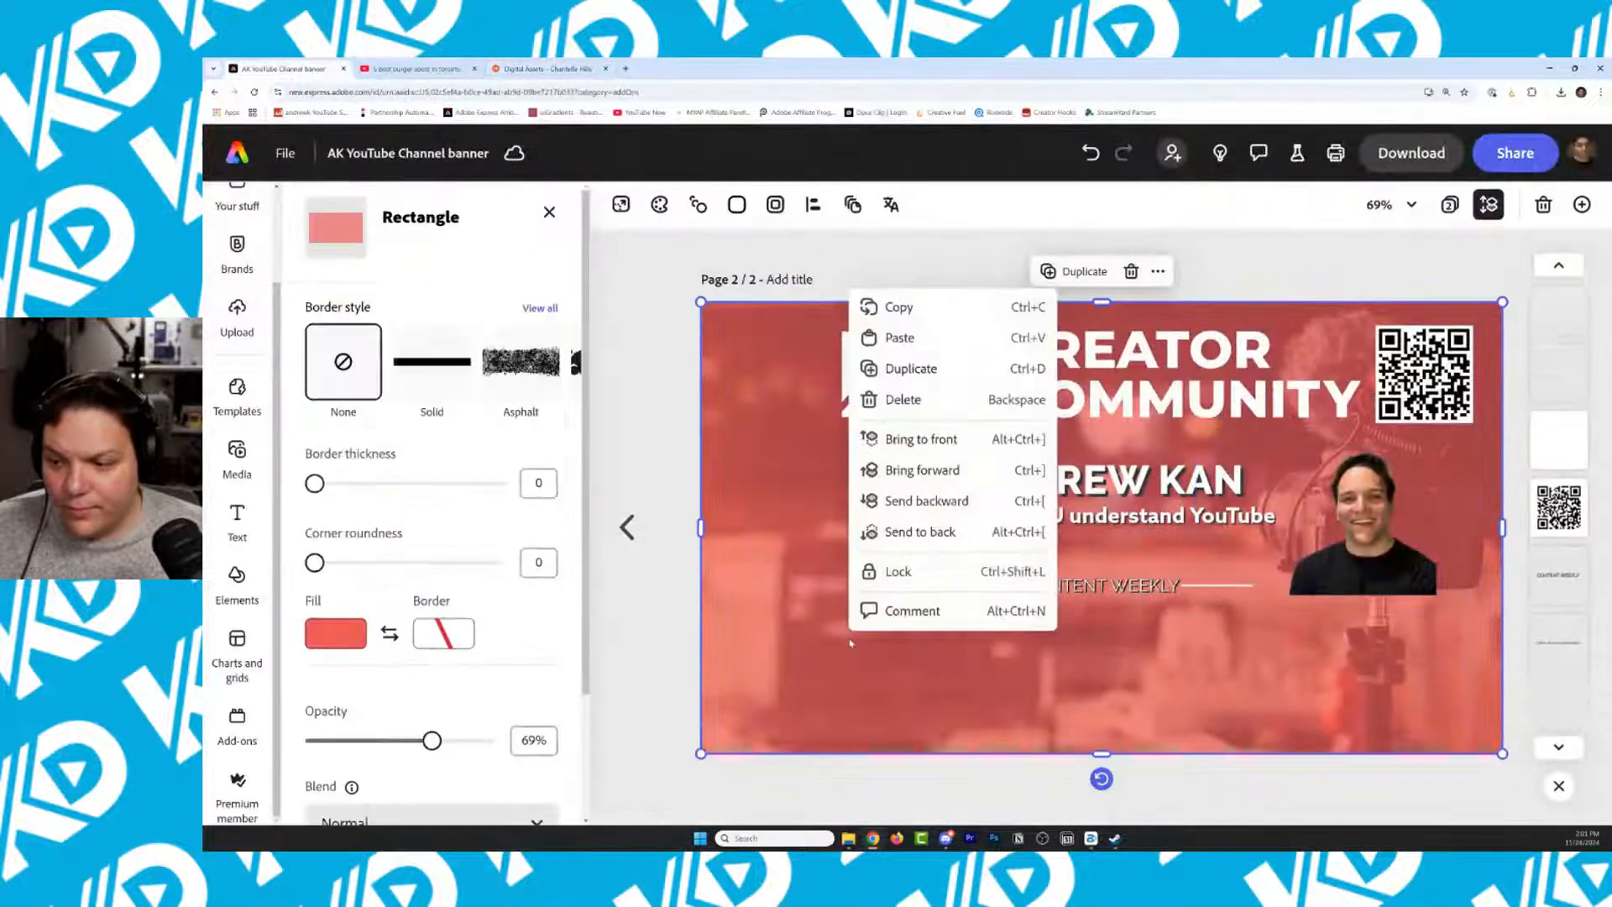
left_click(899, 338)
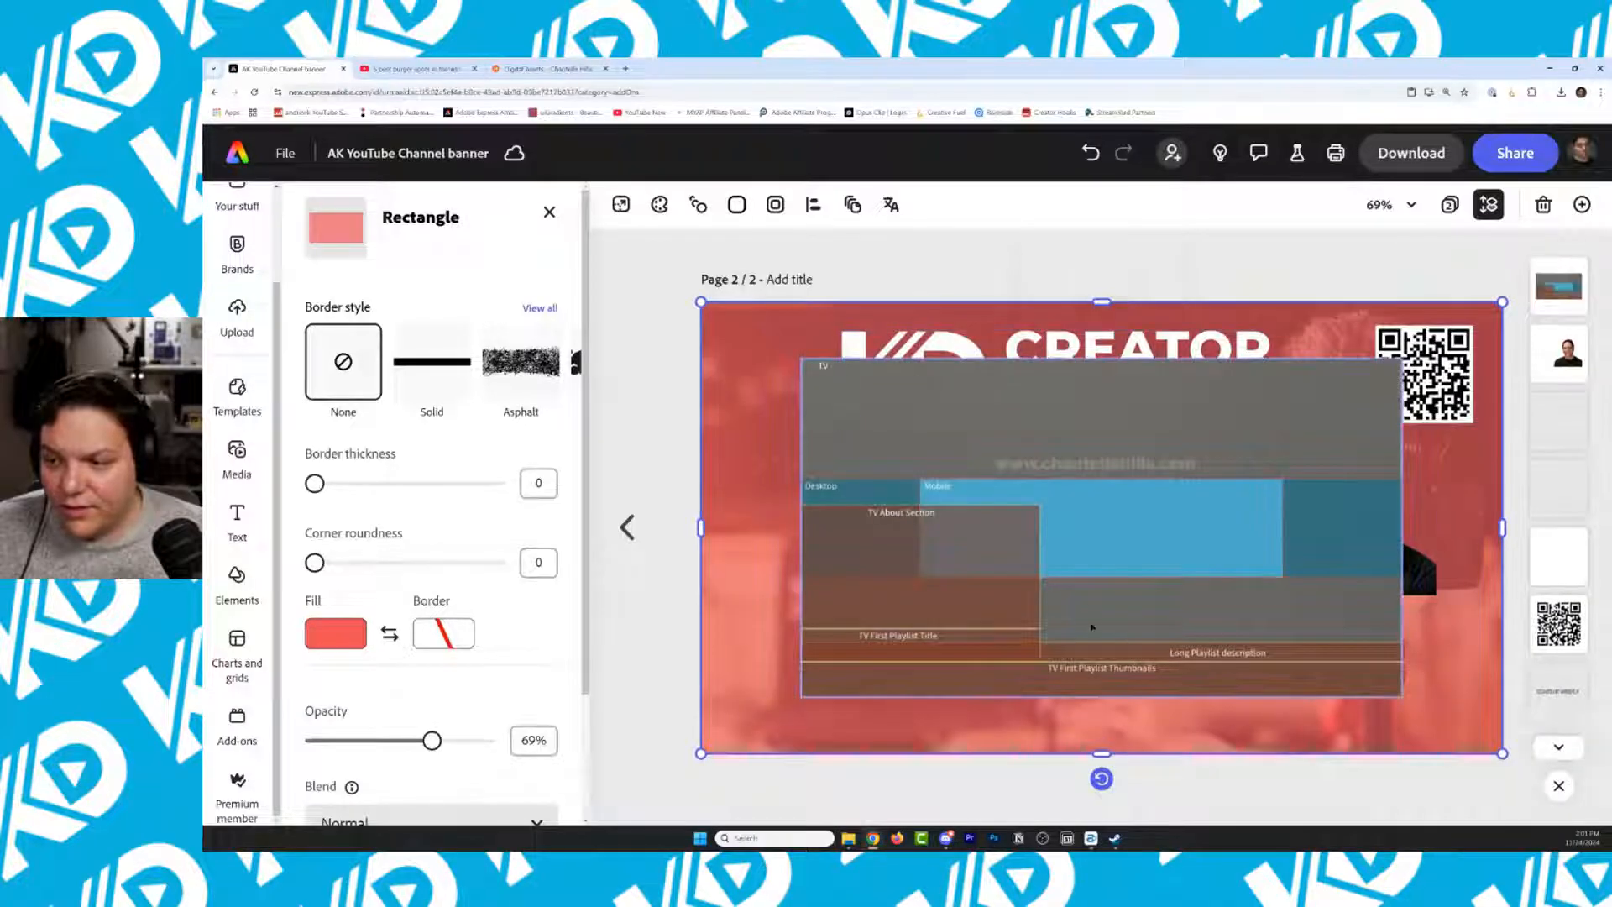
Align the pasted template image with the page's upper-left corner and enlarge it to cover the whole page
left_click_drag(1092, 627, 1051, 601)
key("ctrl+z")
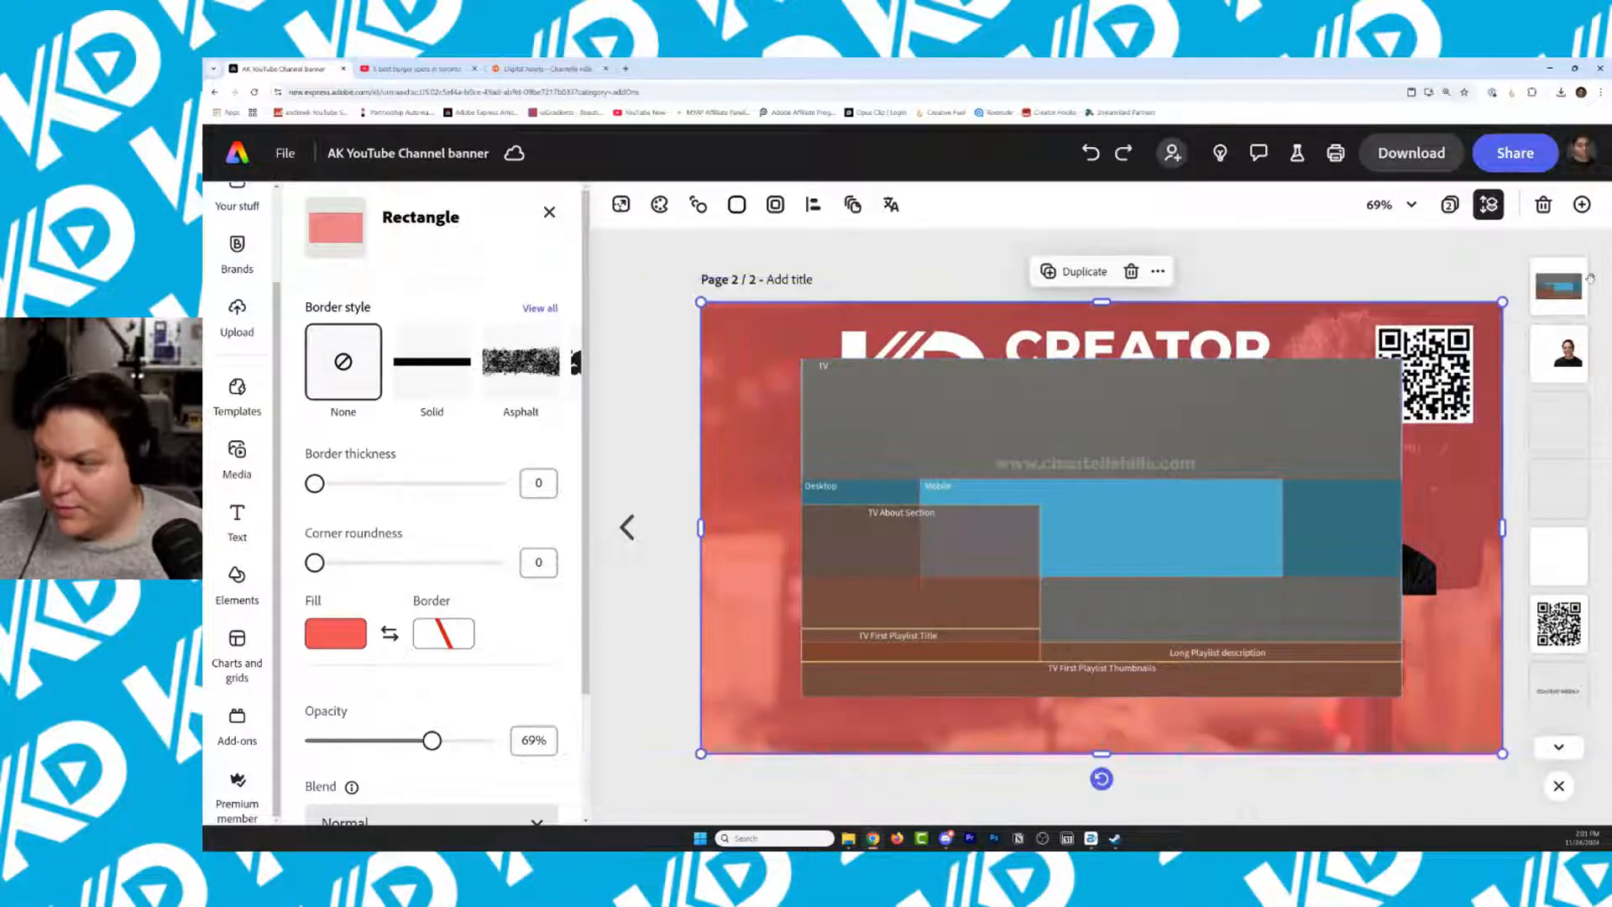
left_click(982, 529)
left_click_drag(982, 529, 881, 467)
left_click_drag(1302, 639, 1502, 754)
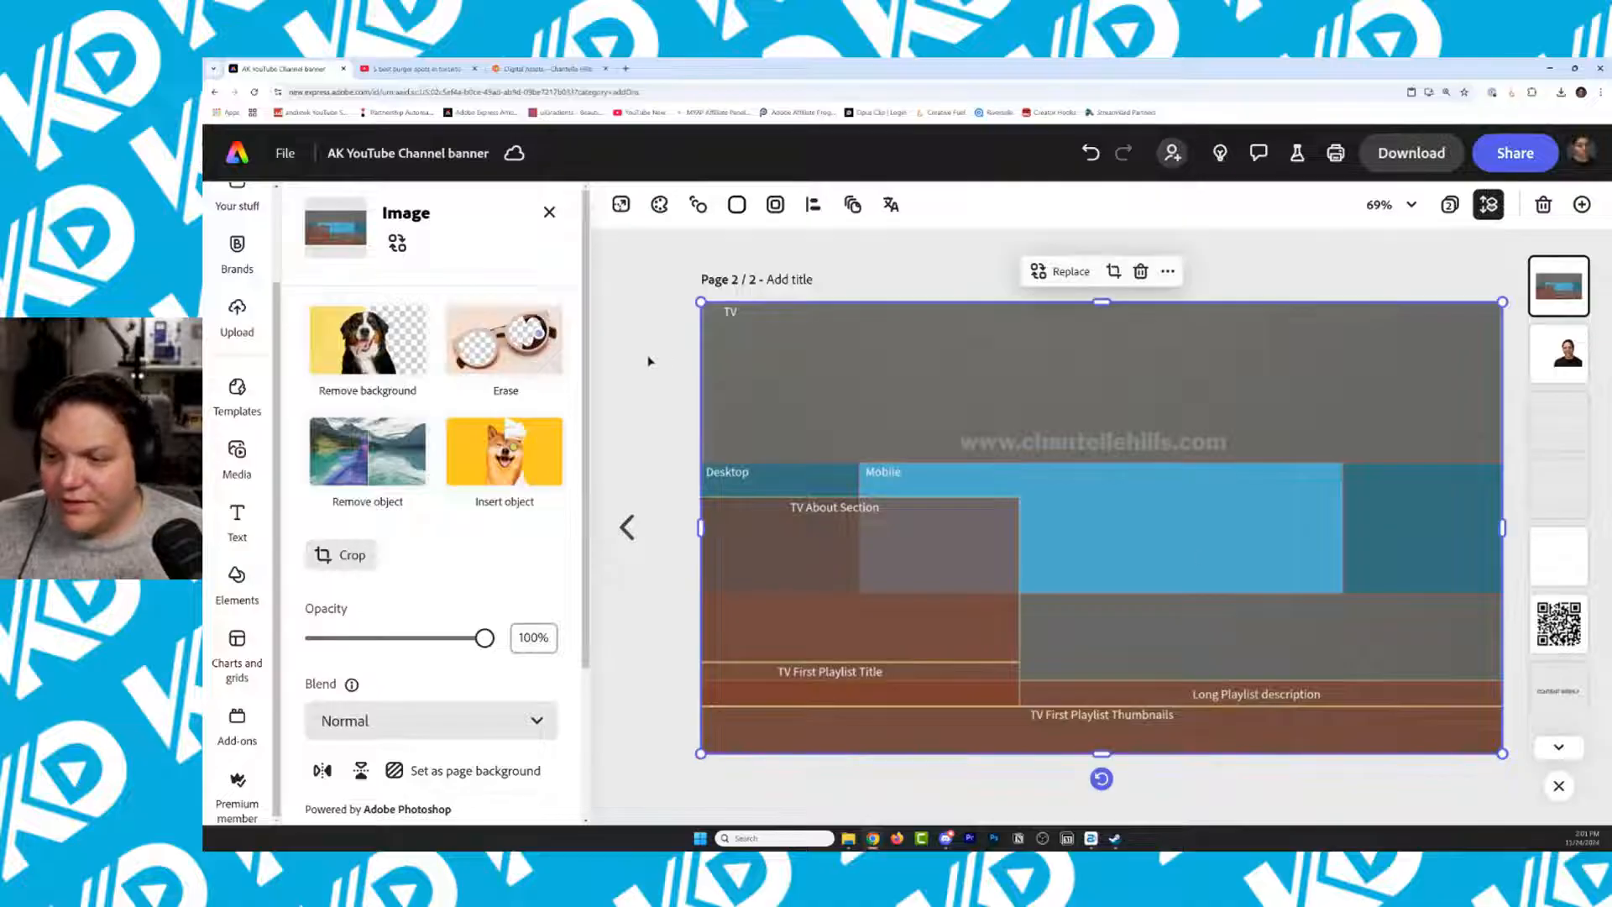
left_click(648, 361)
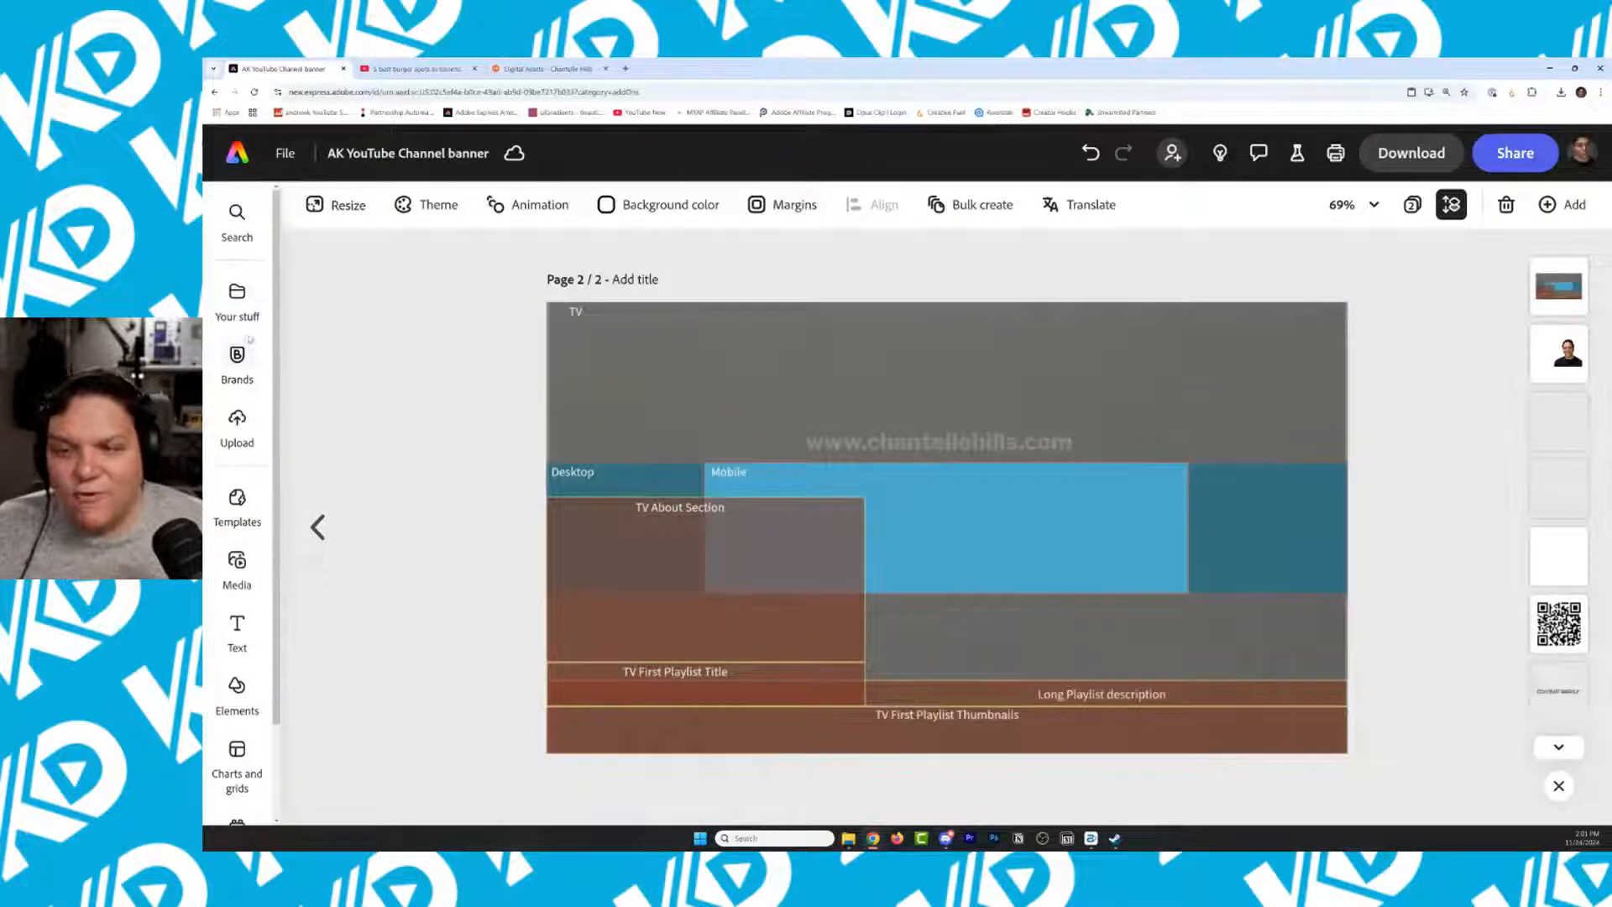
Open the page's resize settings and look up the recommended banner dimensions on the Digital Assets web page
left_click(349, 207)
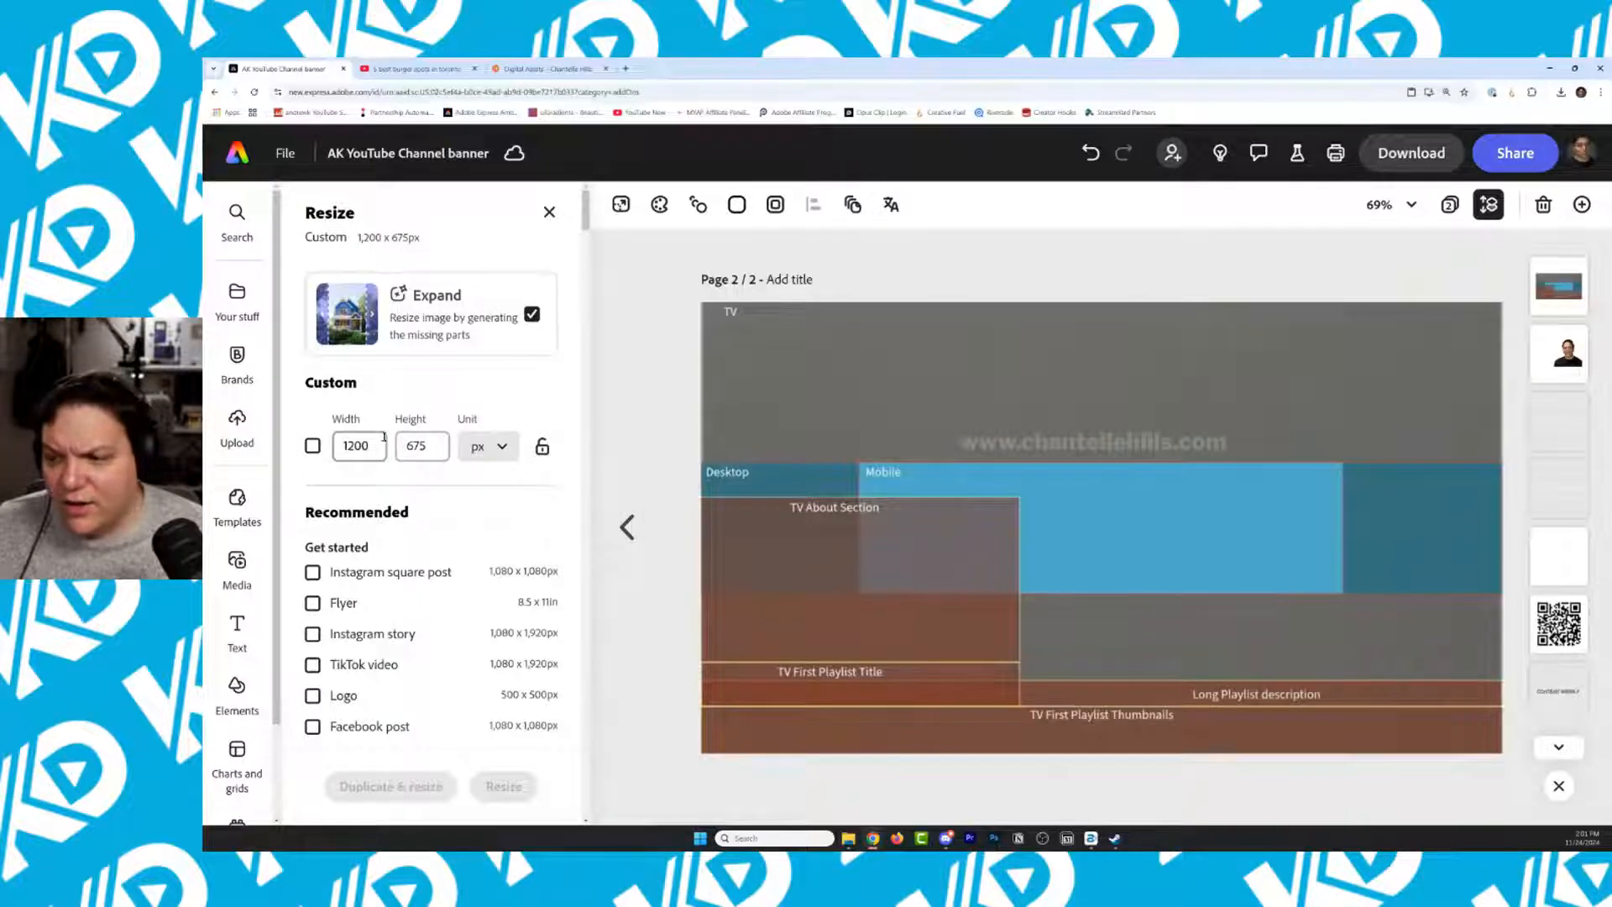
left_click(526, 65)
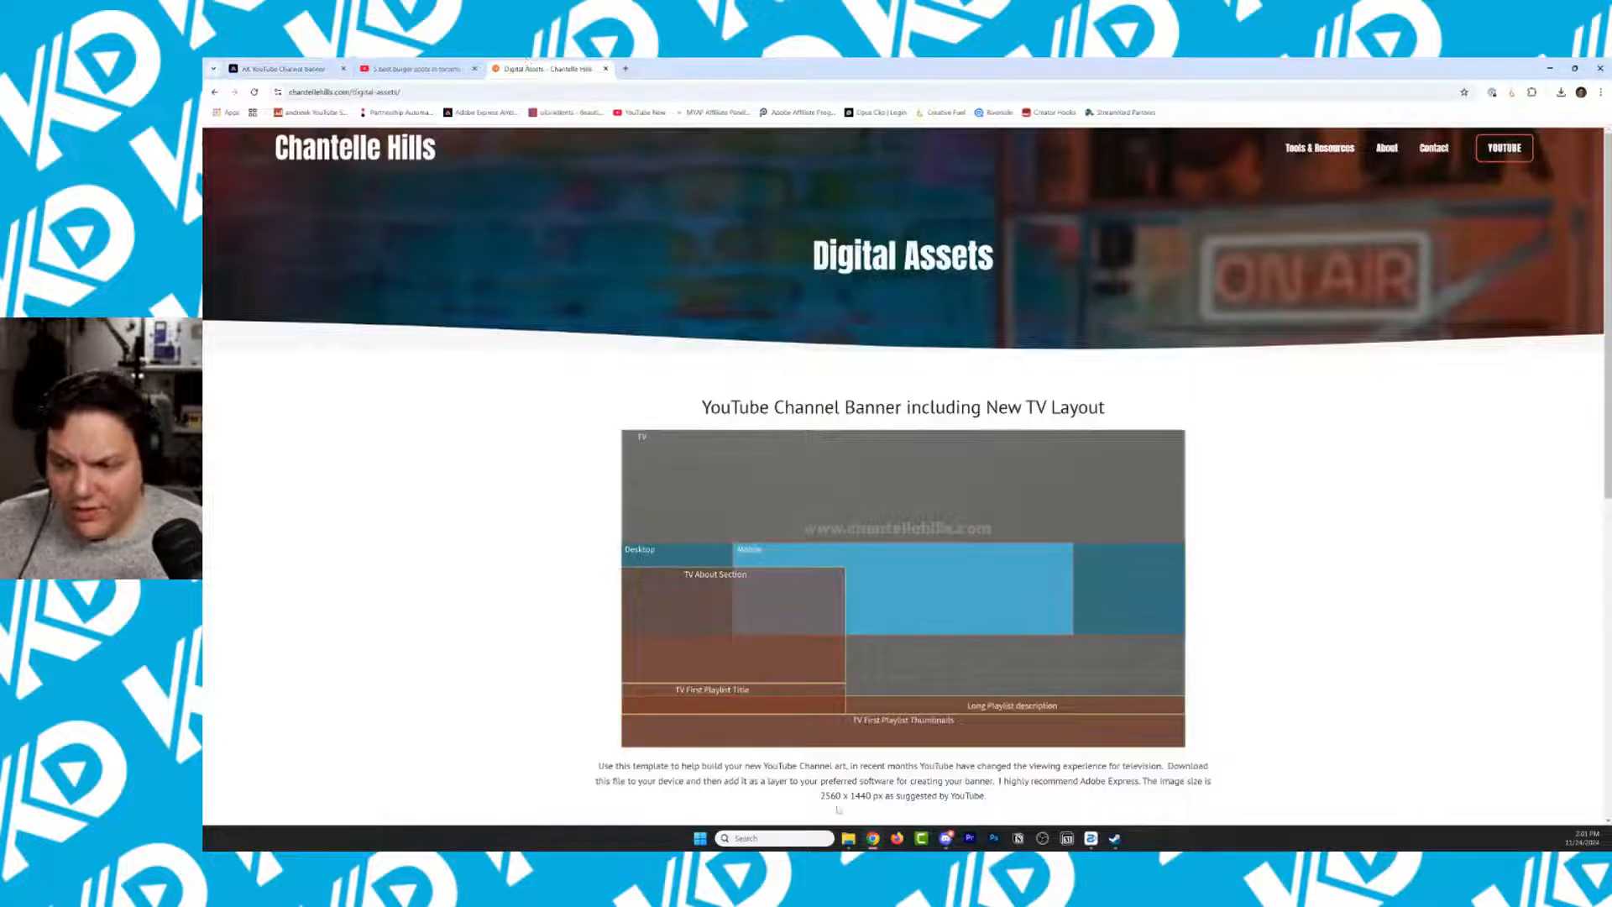
Look up the recommended banner size on the Digital Assets page and set the custom resize width to 2560 px
left_click_drag(822, 797, 871, 800)
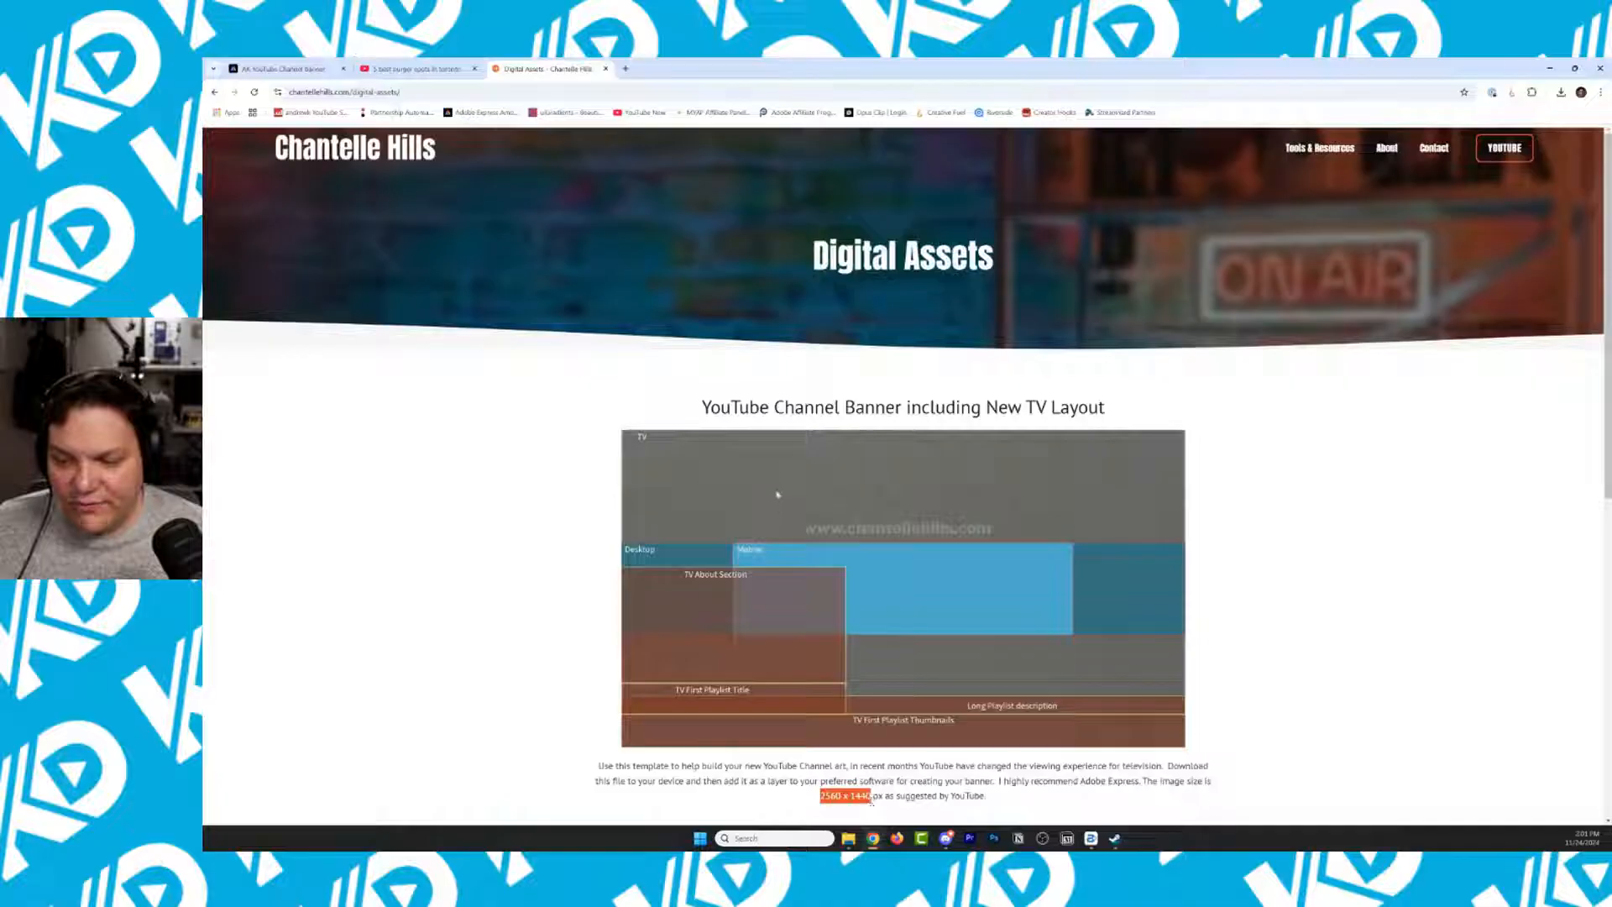
left_click(277, 67)
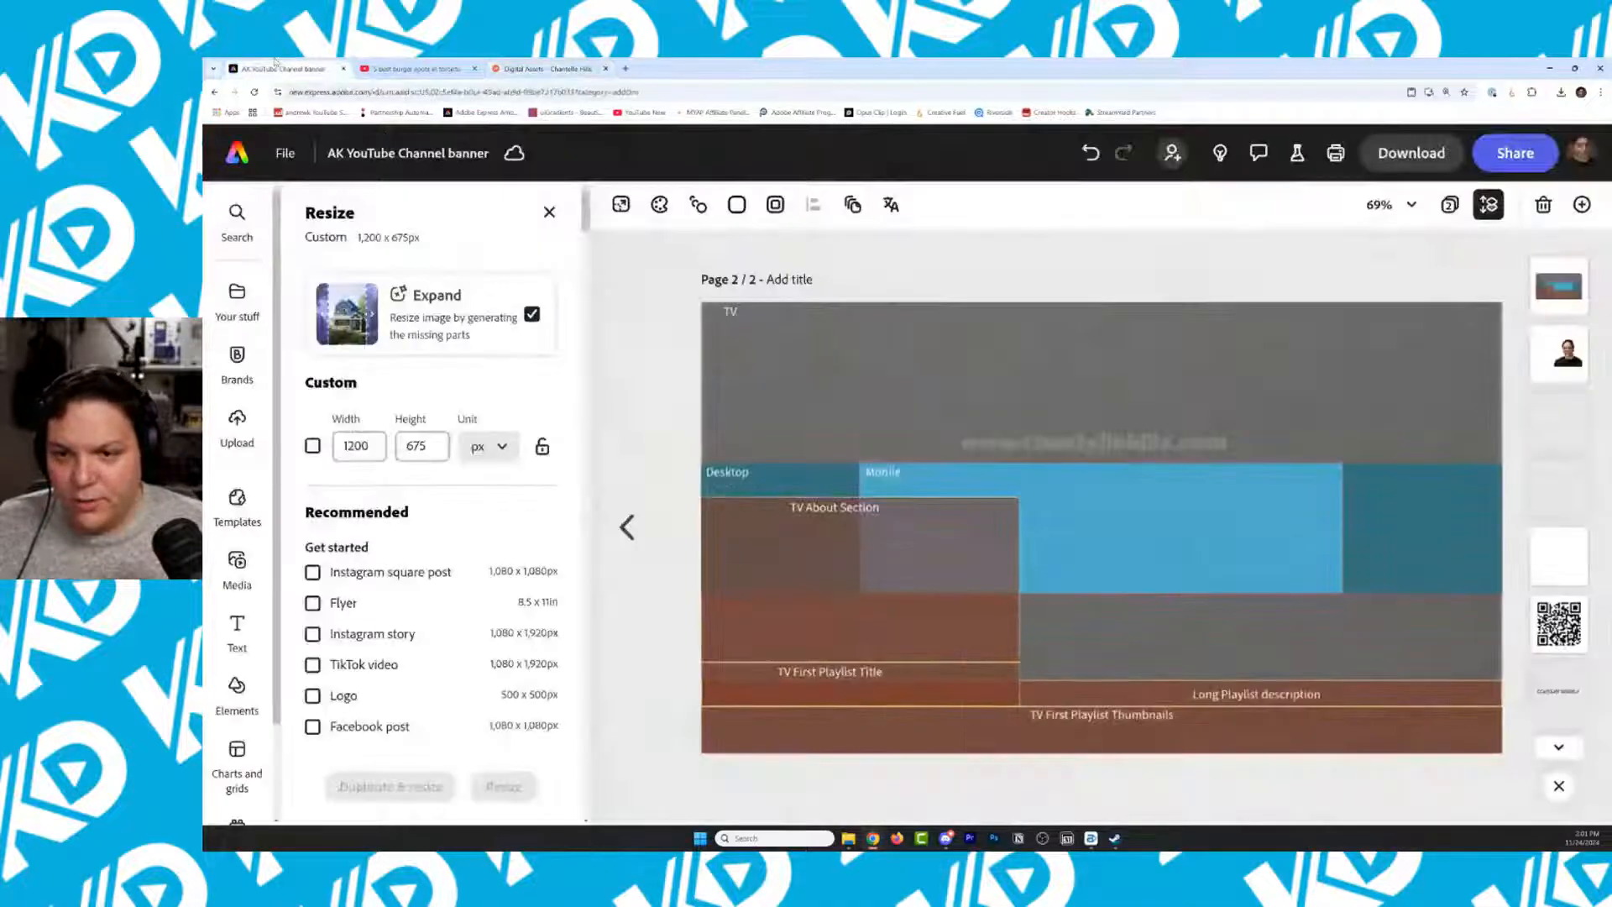
left_click(359, 446)
type("245")
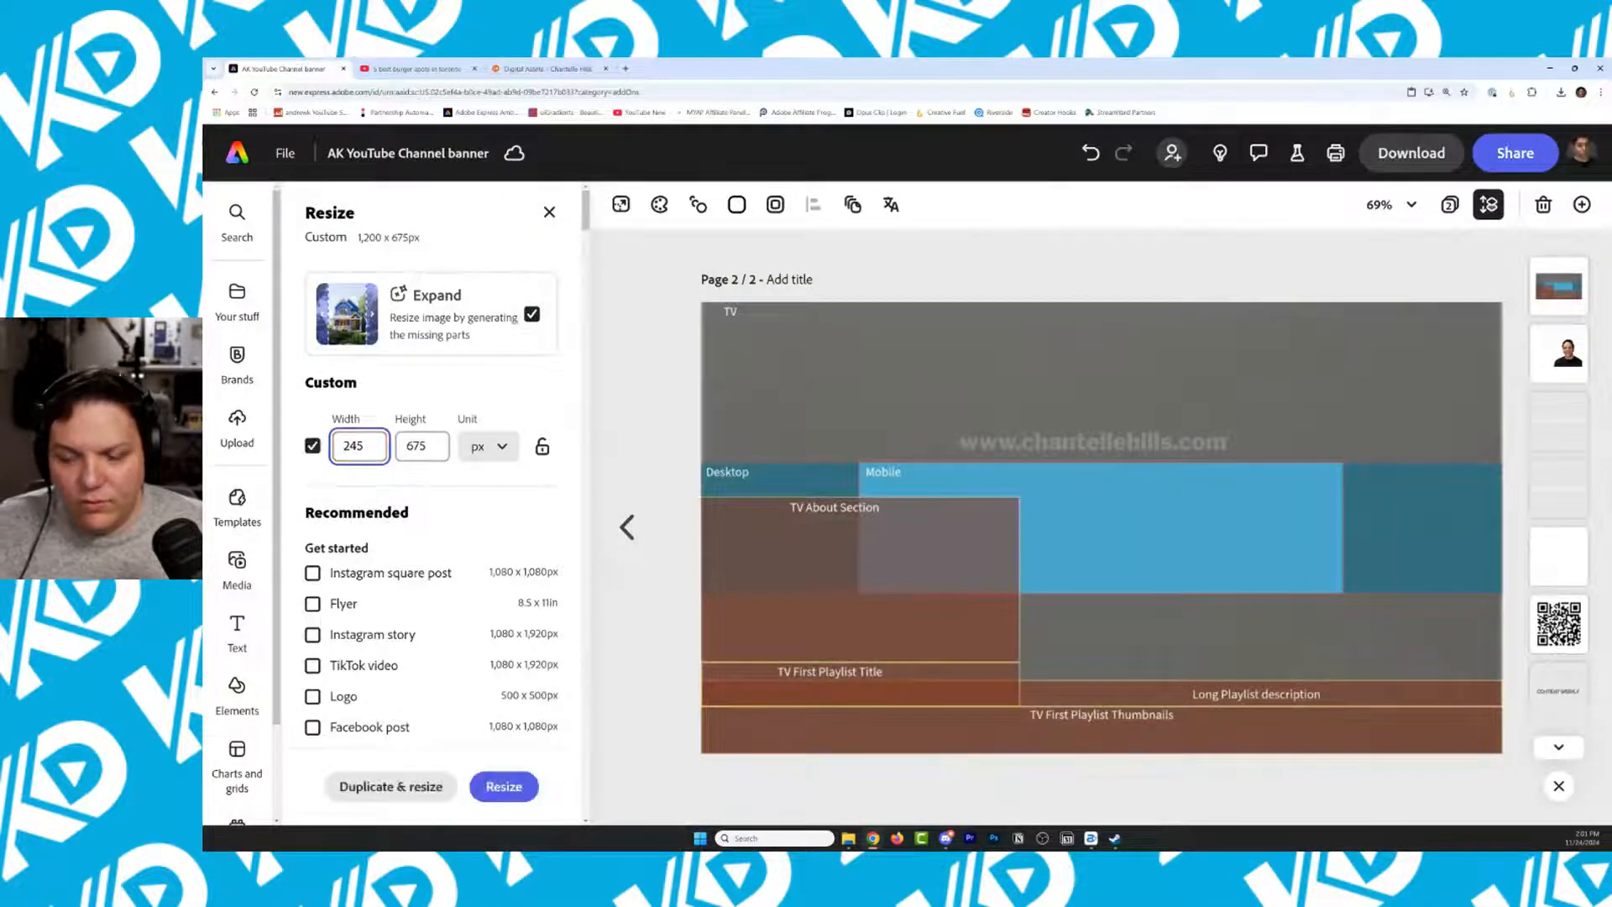
key("BackSpace")
key("BackSpace")
type("560")
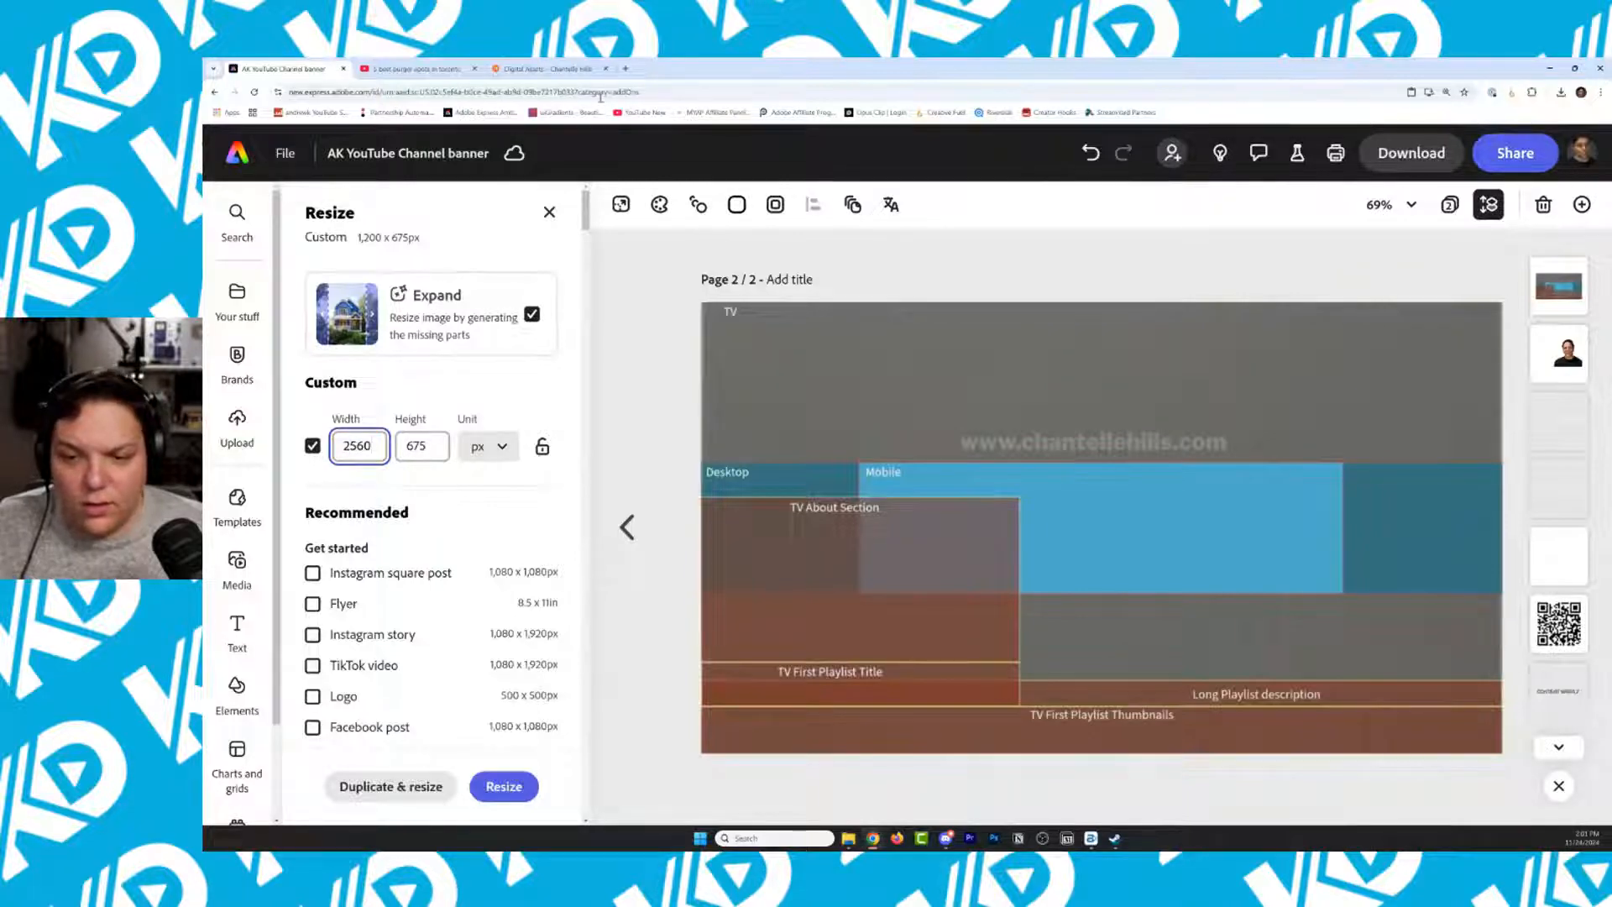
Recheck the recommended banner size, set the custom height to 1440 px, and create a resized duplicate of page 2
left_click(534, 64)
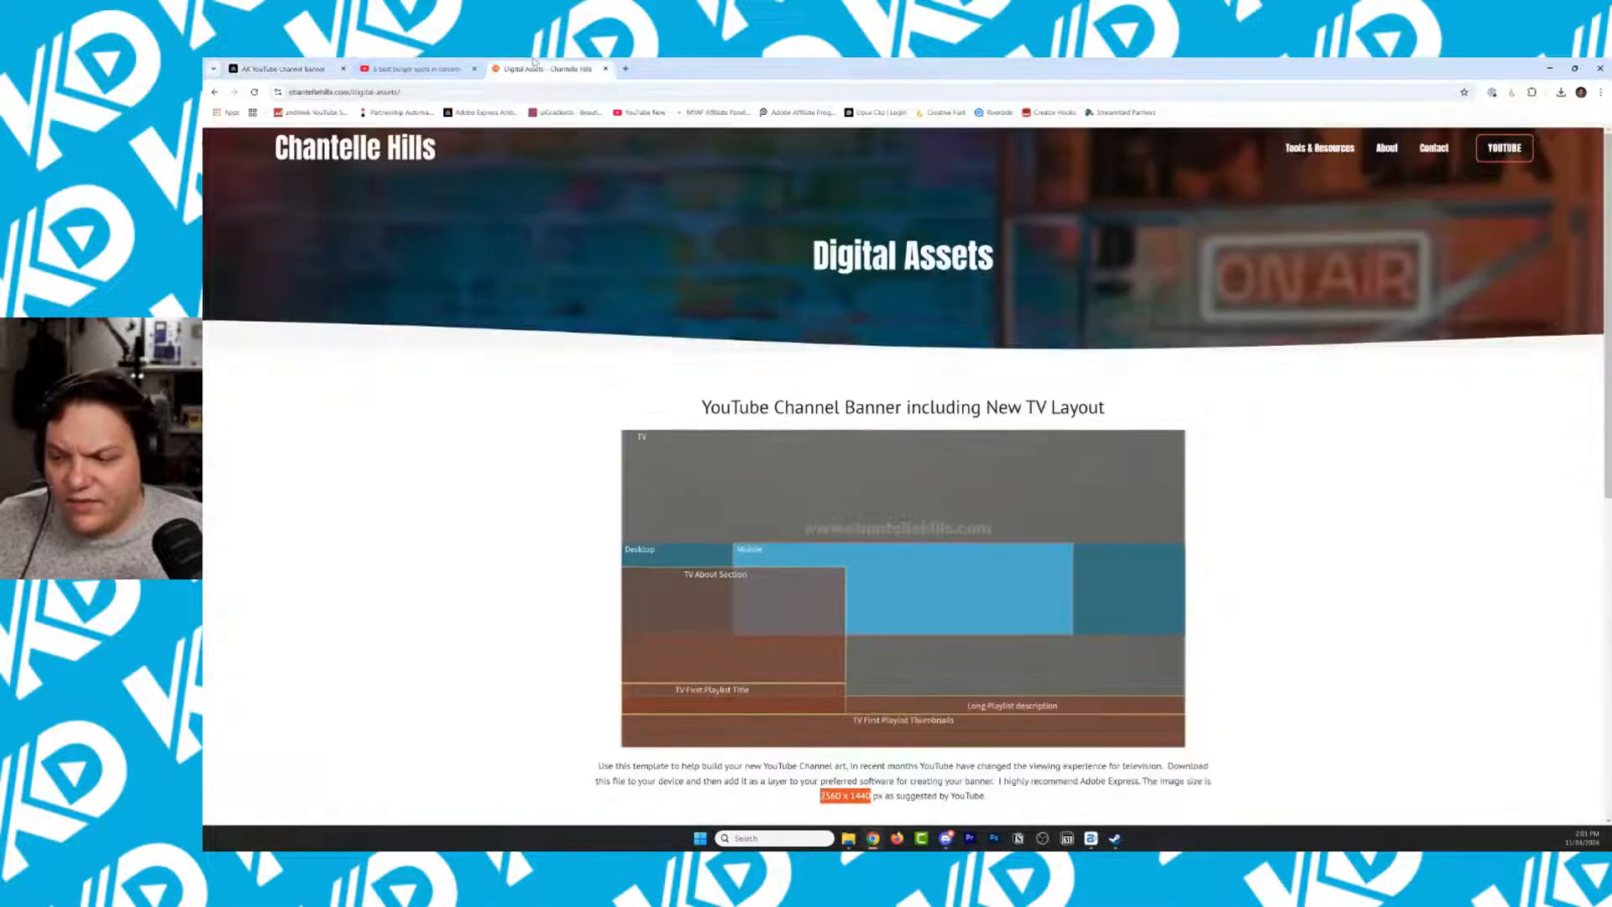
left_click(279, 68)
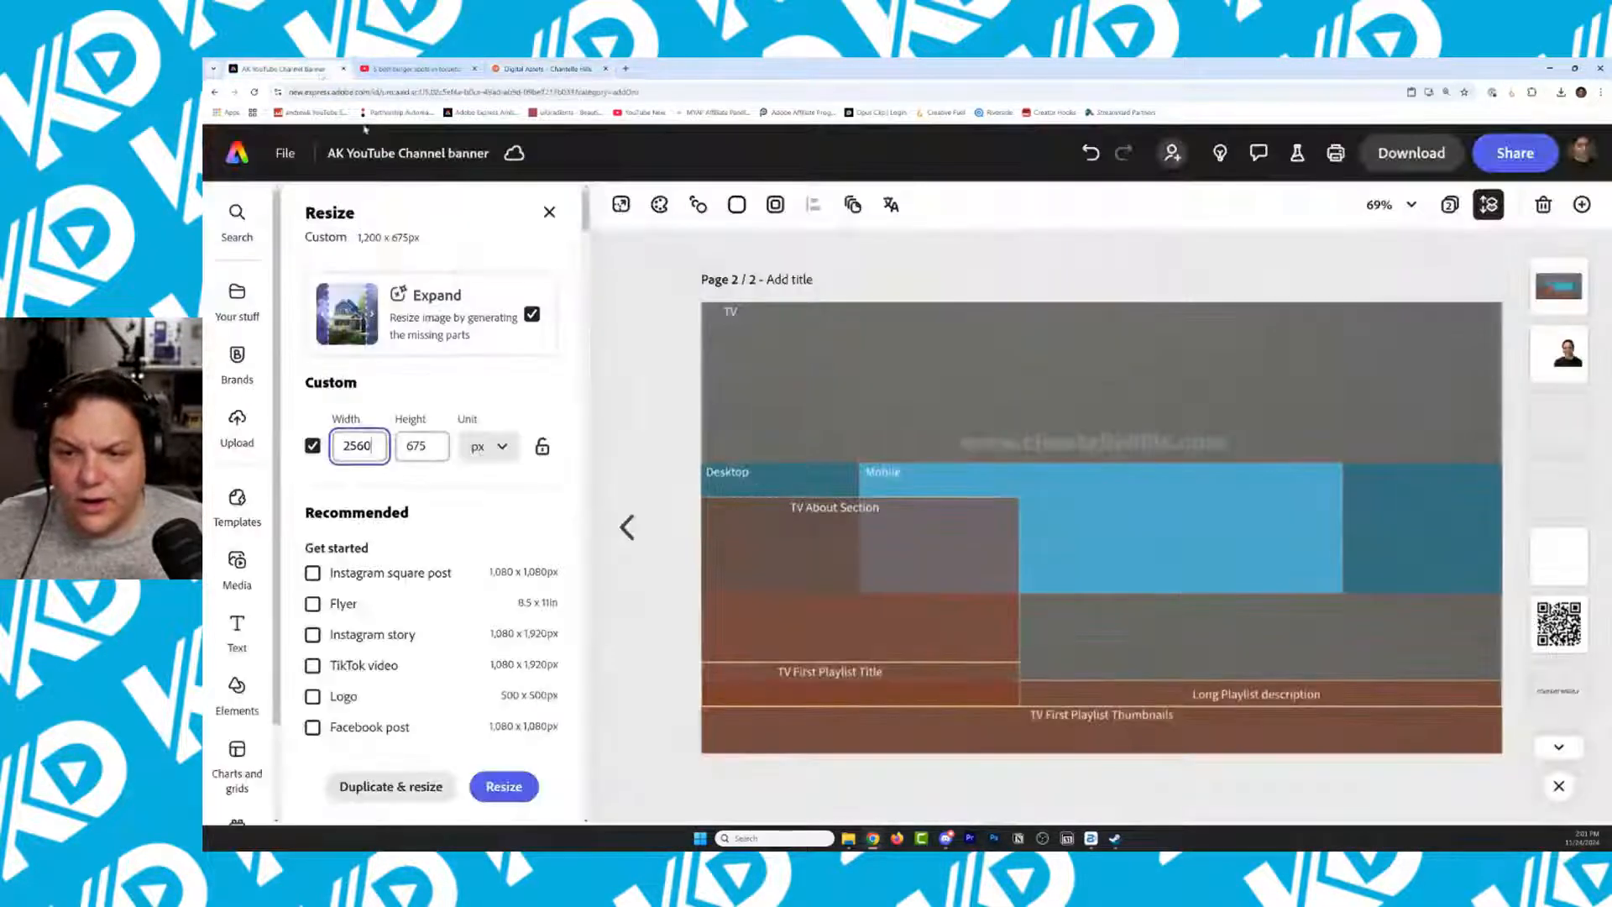
left_click(439, 438)
key("BackSpace")
key("BackSpace")
key("BackSpace")
type("155")
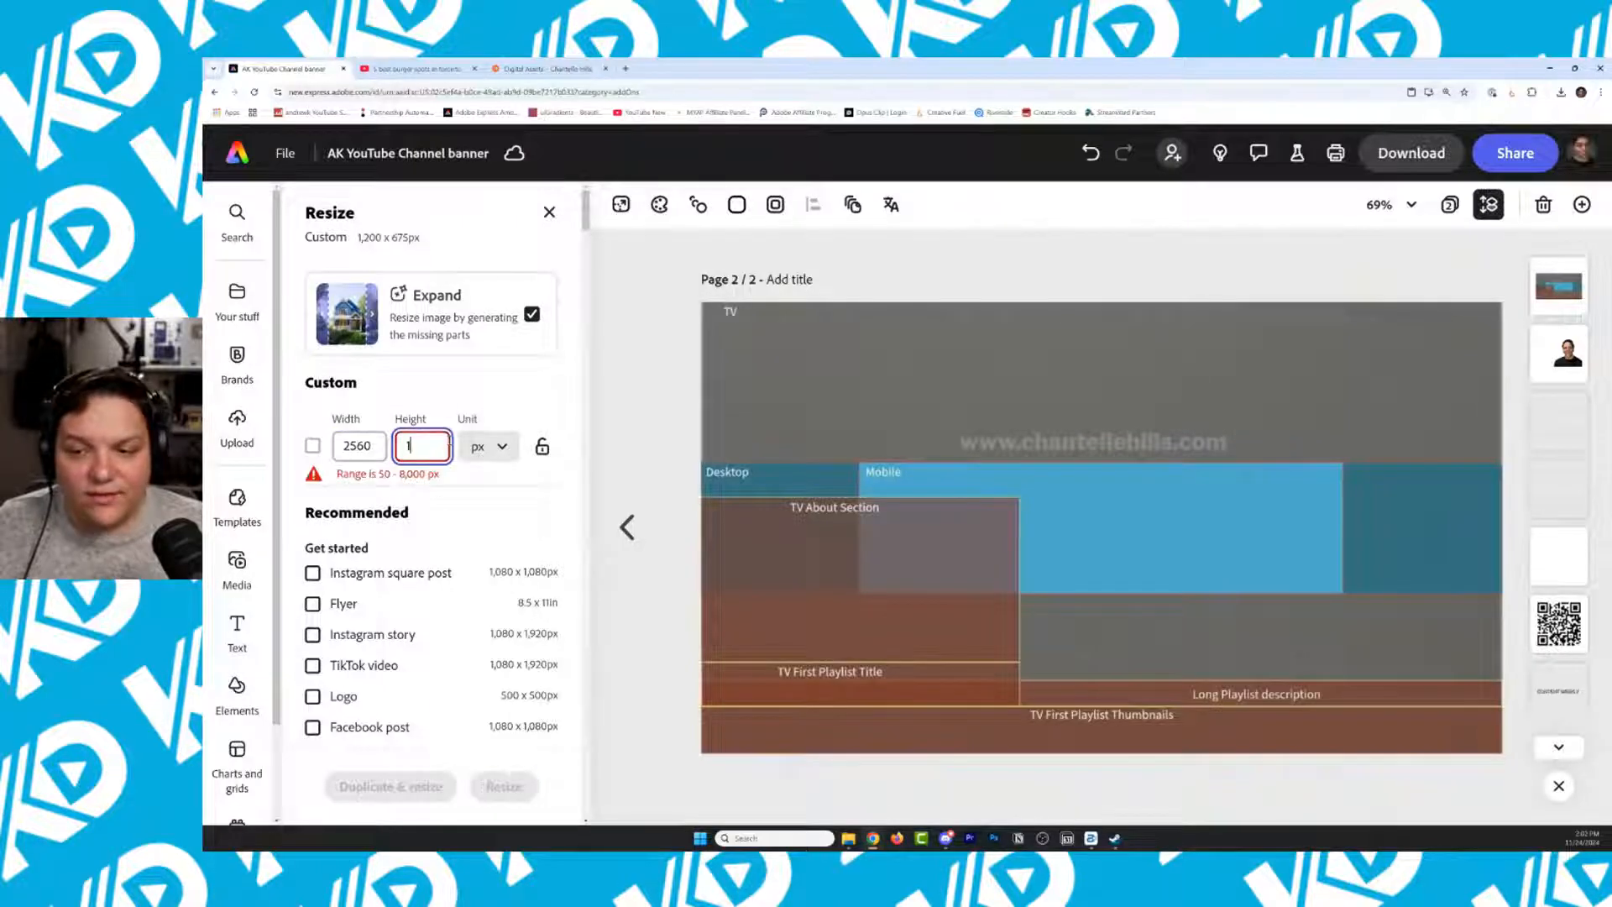
key("BackSpace")
key("BackSpace")
key("BackSpace")
type("1440")
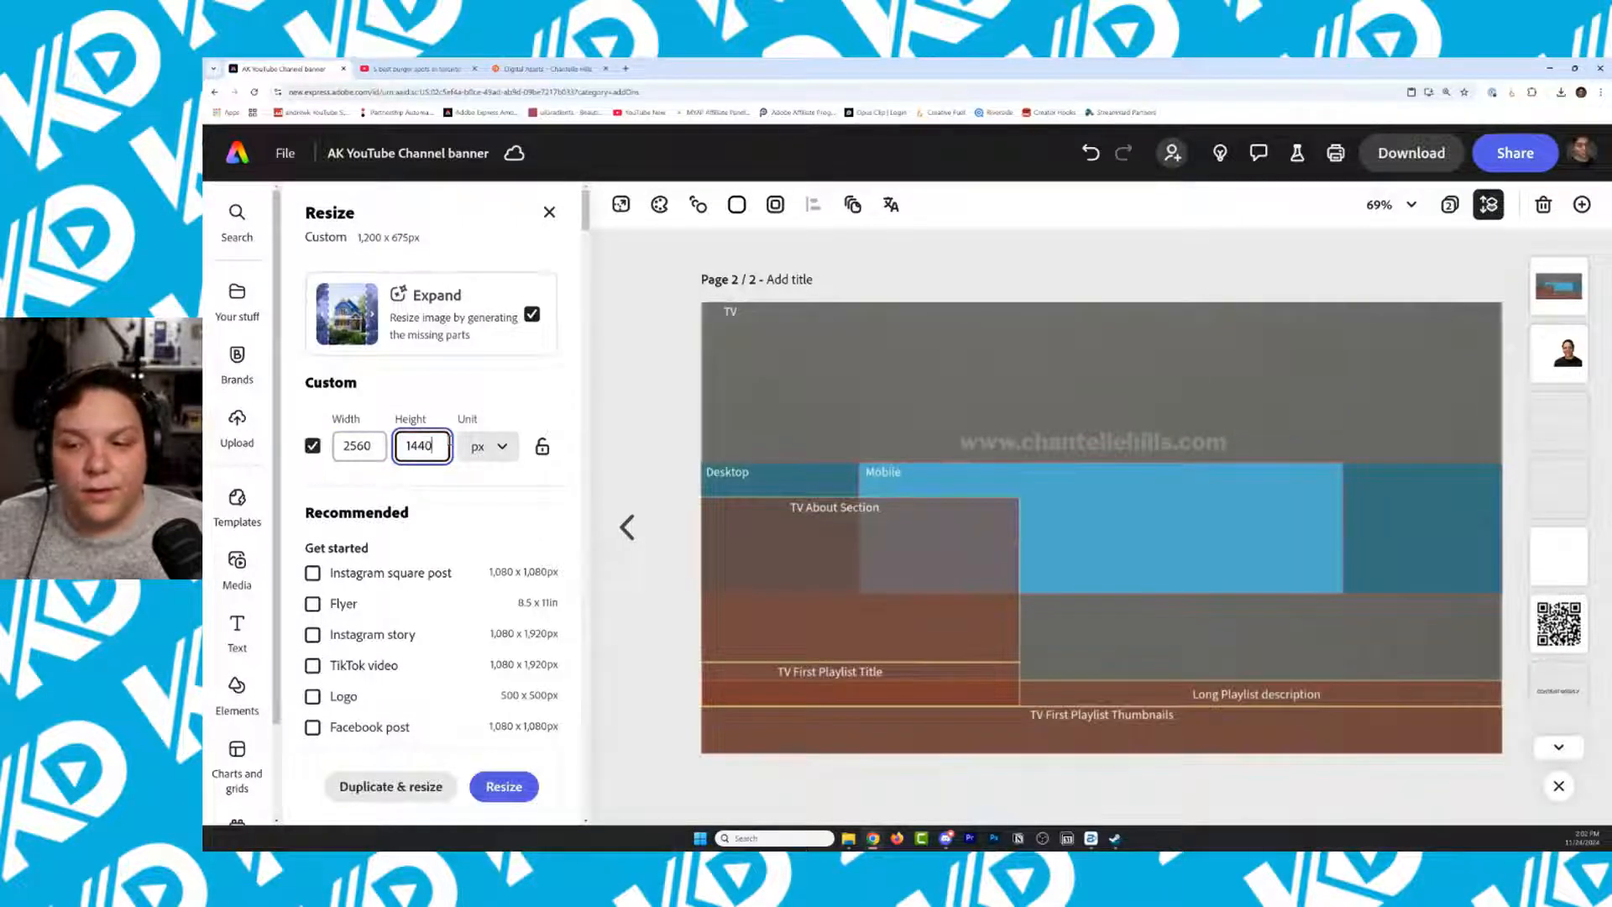
left_click(411, 788)
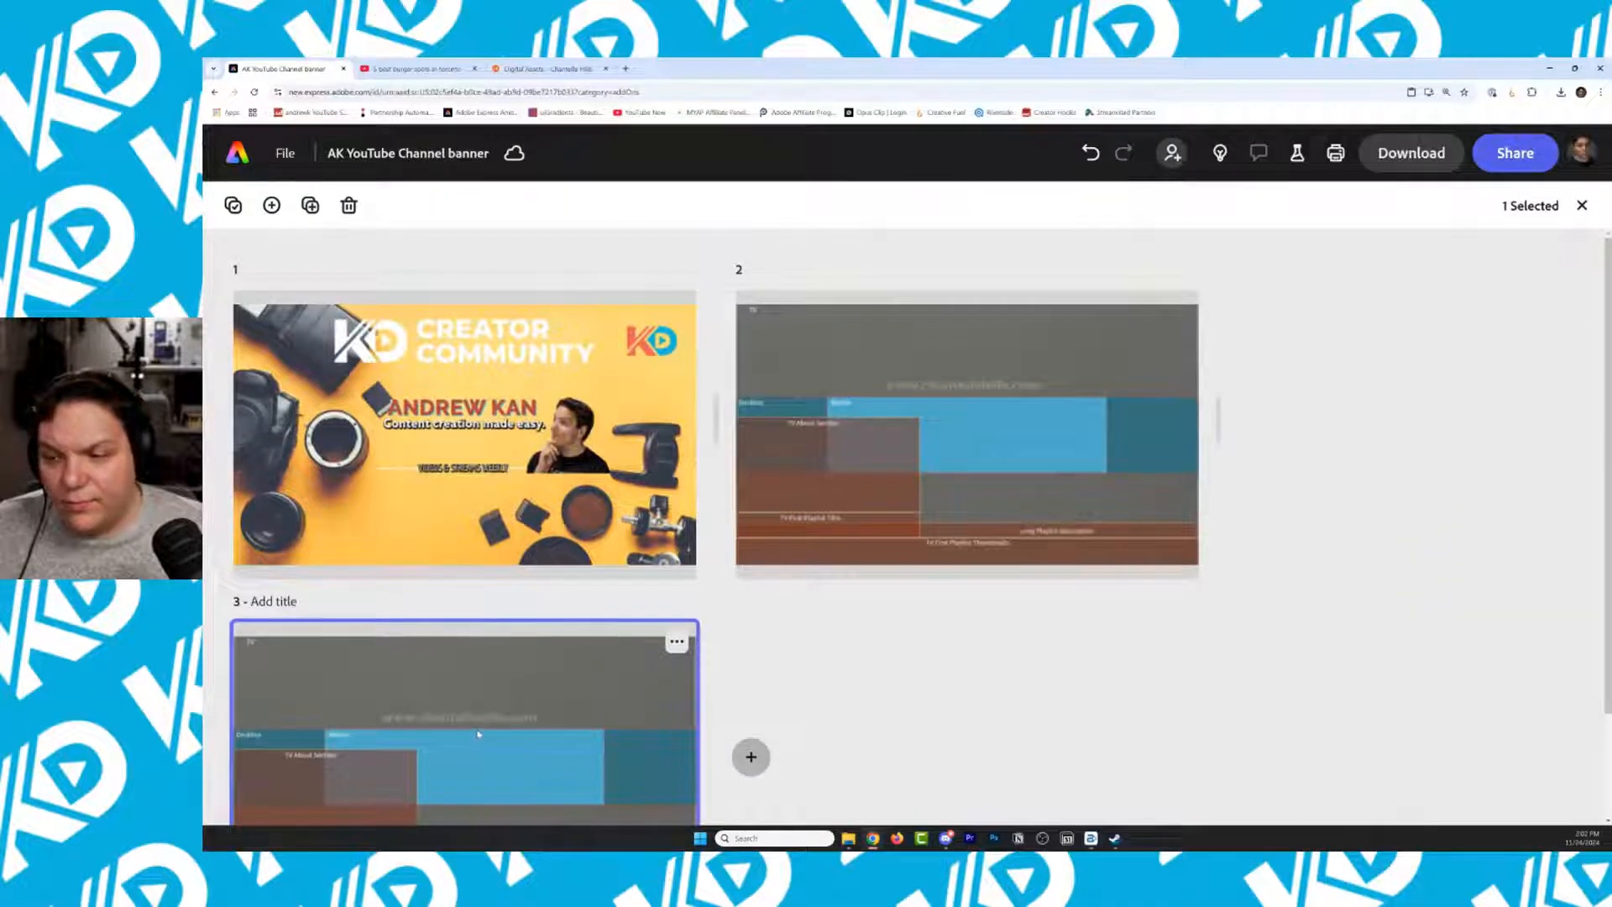
Compare the dimensions of the resized page 3 with those of the original page 2, ending on page 3
double_click(478, 734)
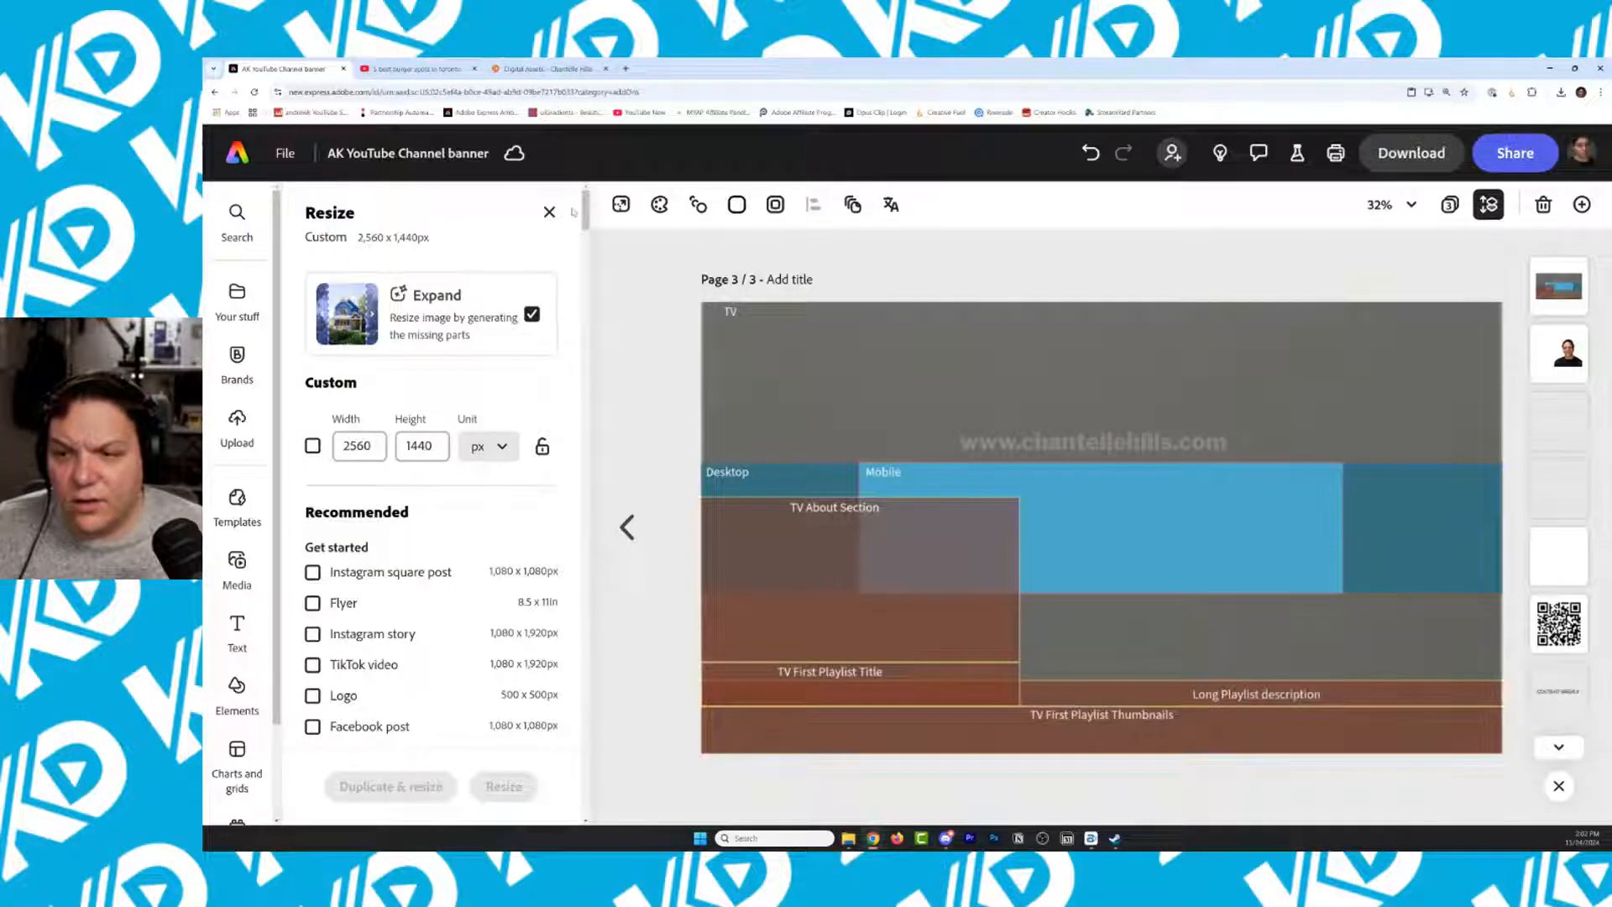
left_click(1450, 204)
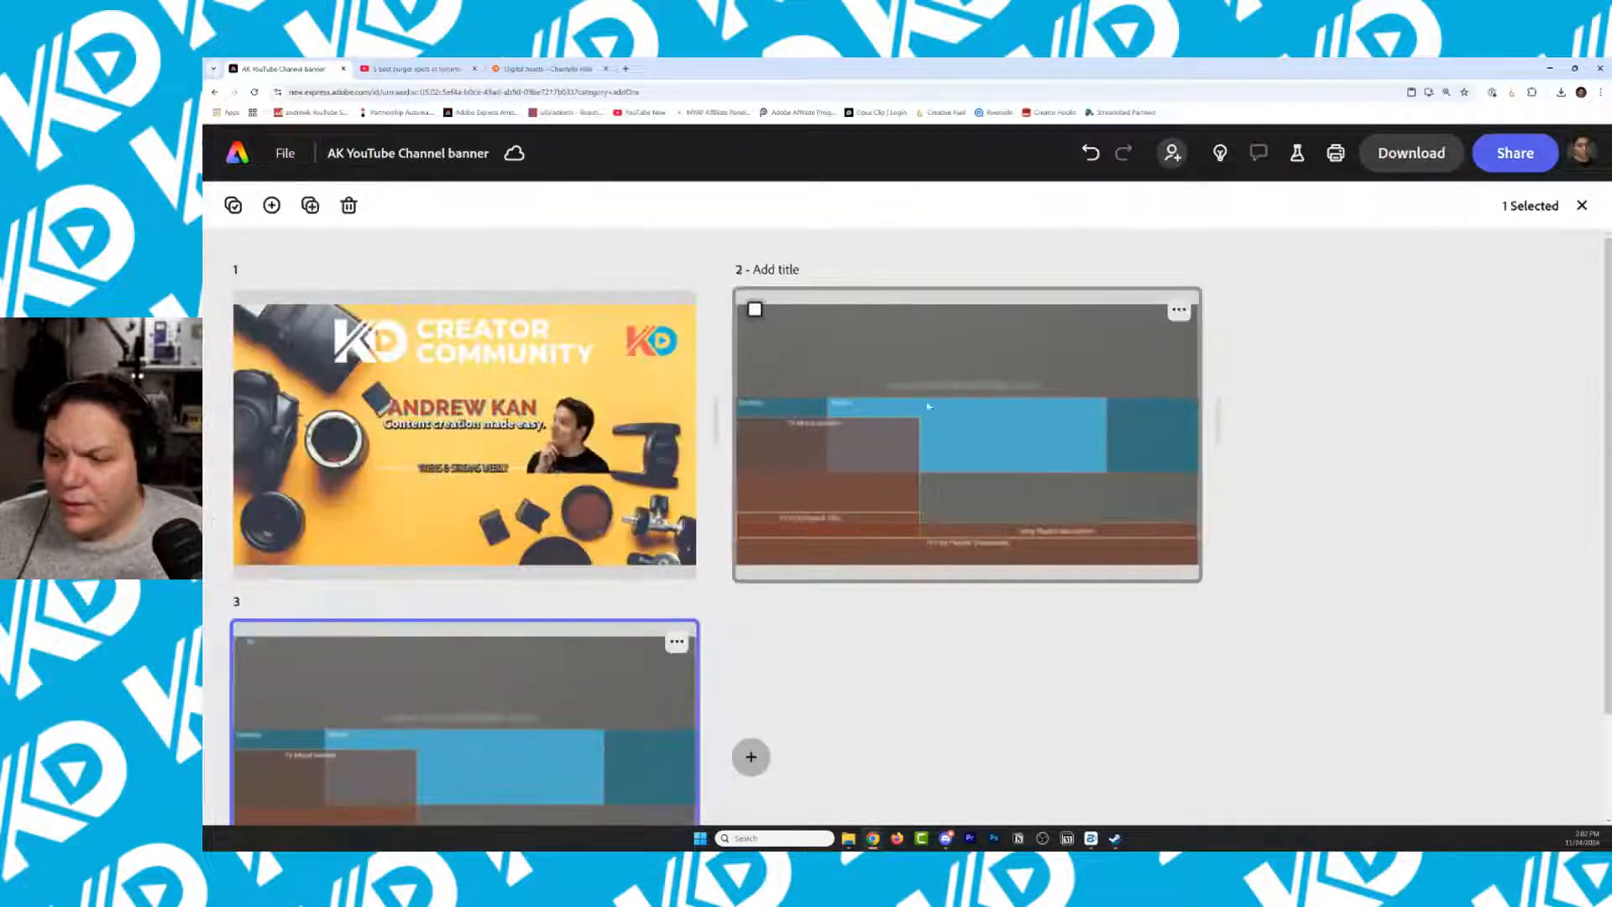
left_click(934, 438)
double_click(933, 435)
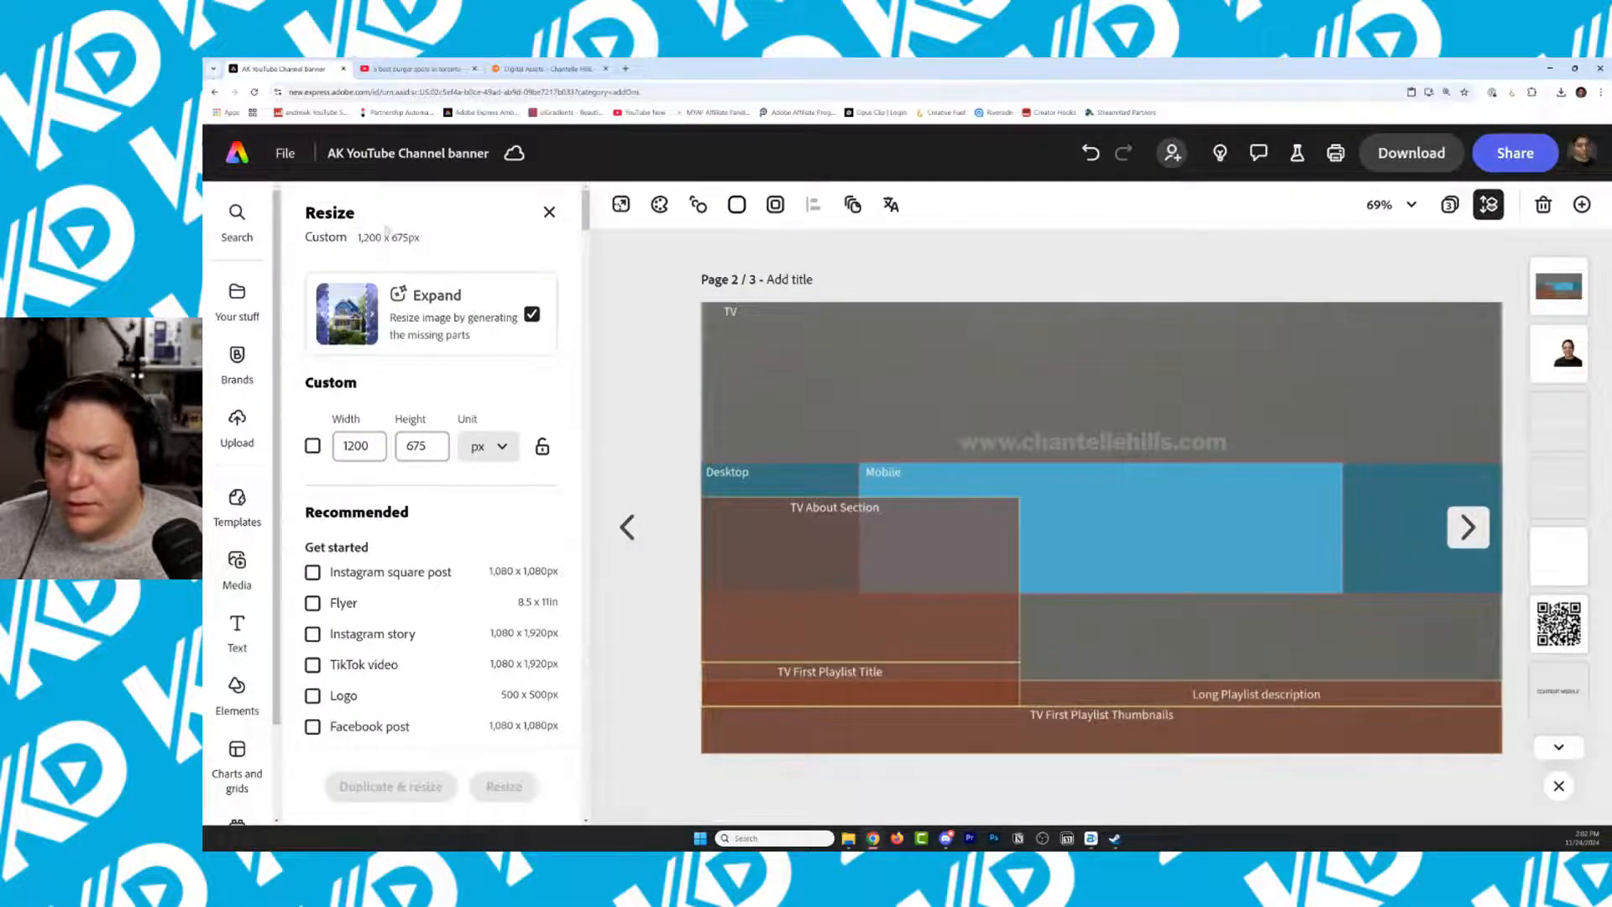
left_click(809, 370)
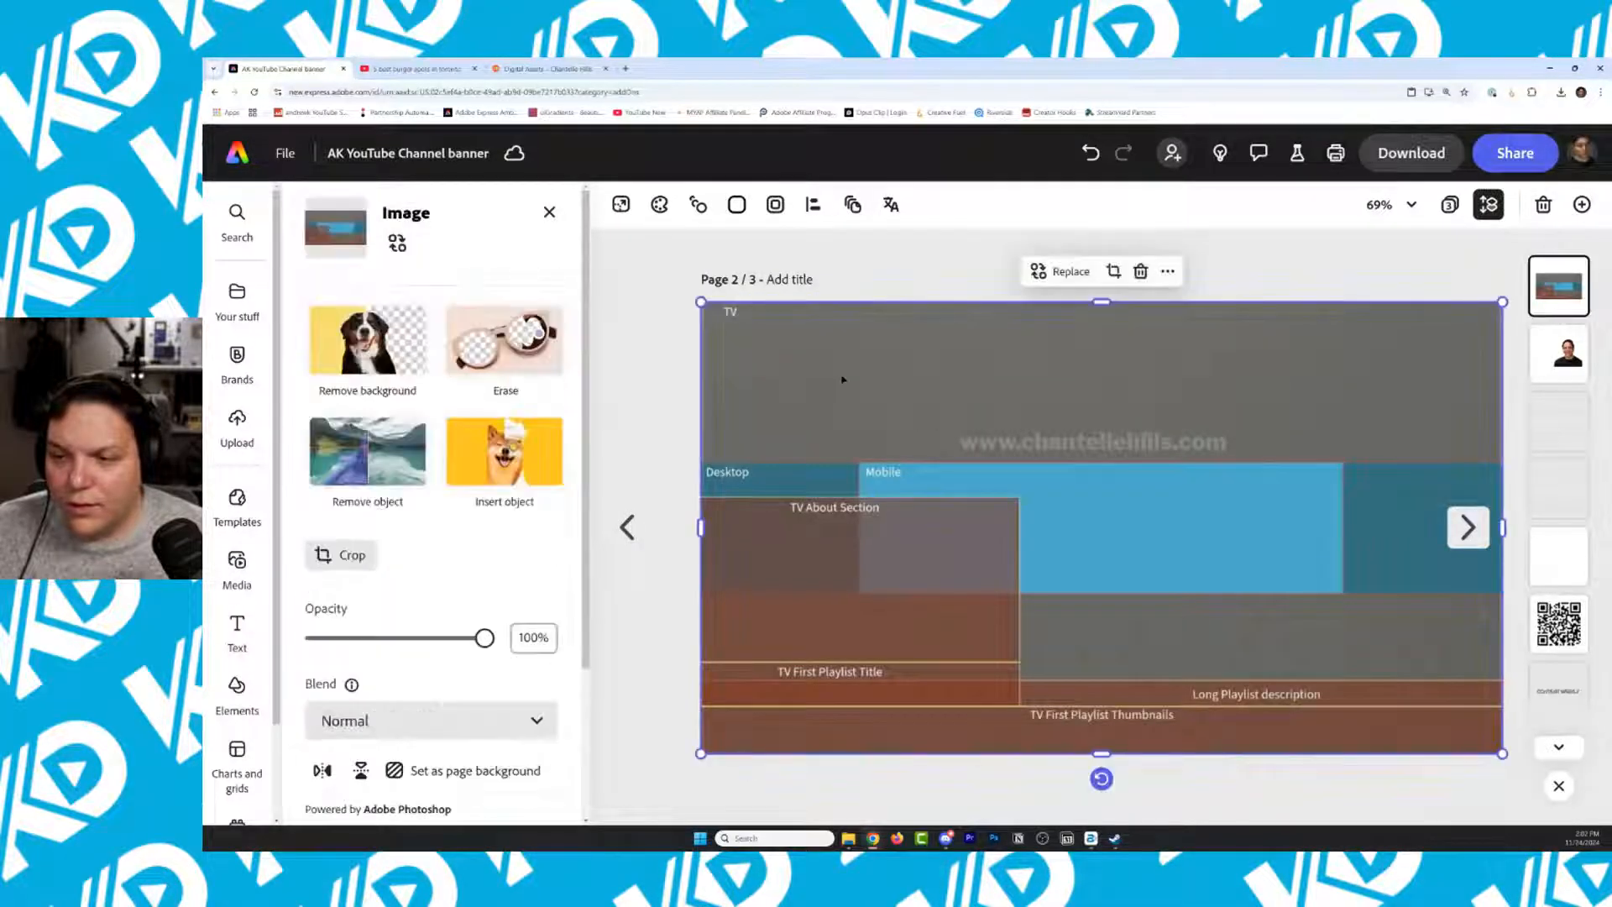
left_click(634, 359)
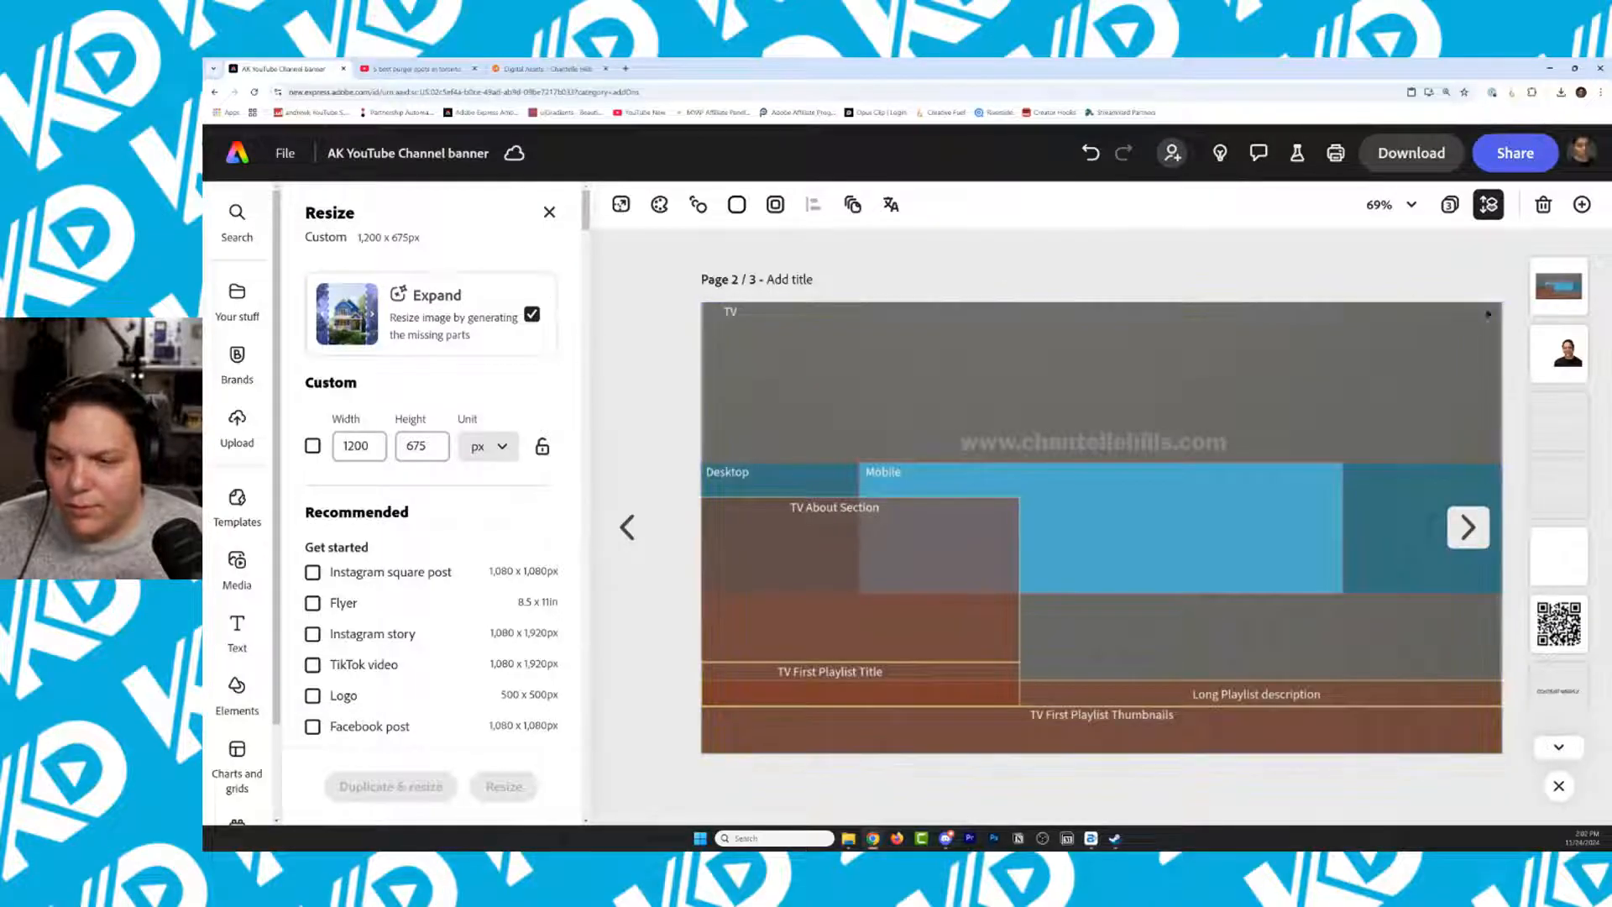
left_click(1468, 545)
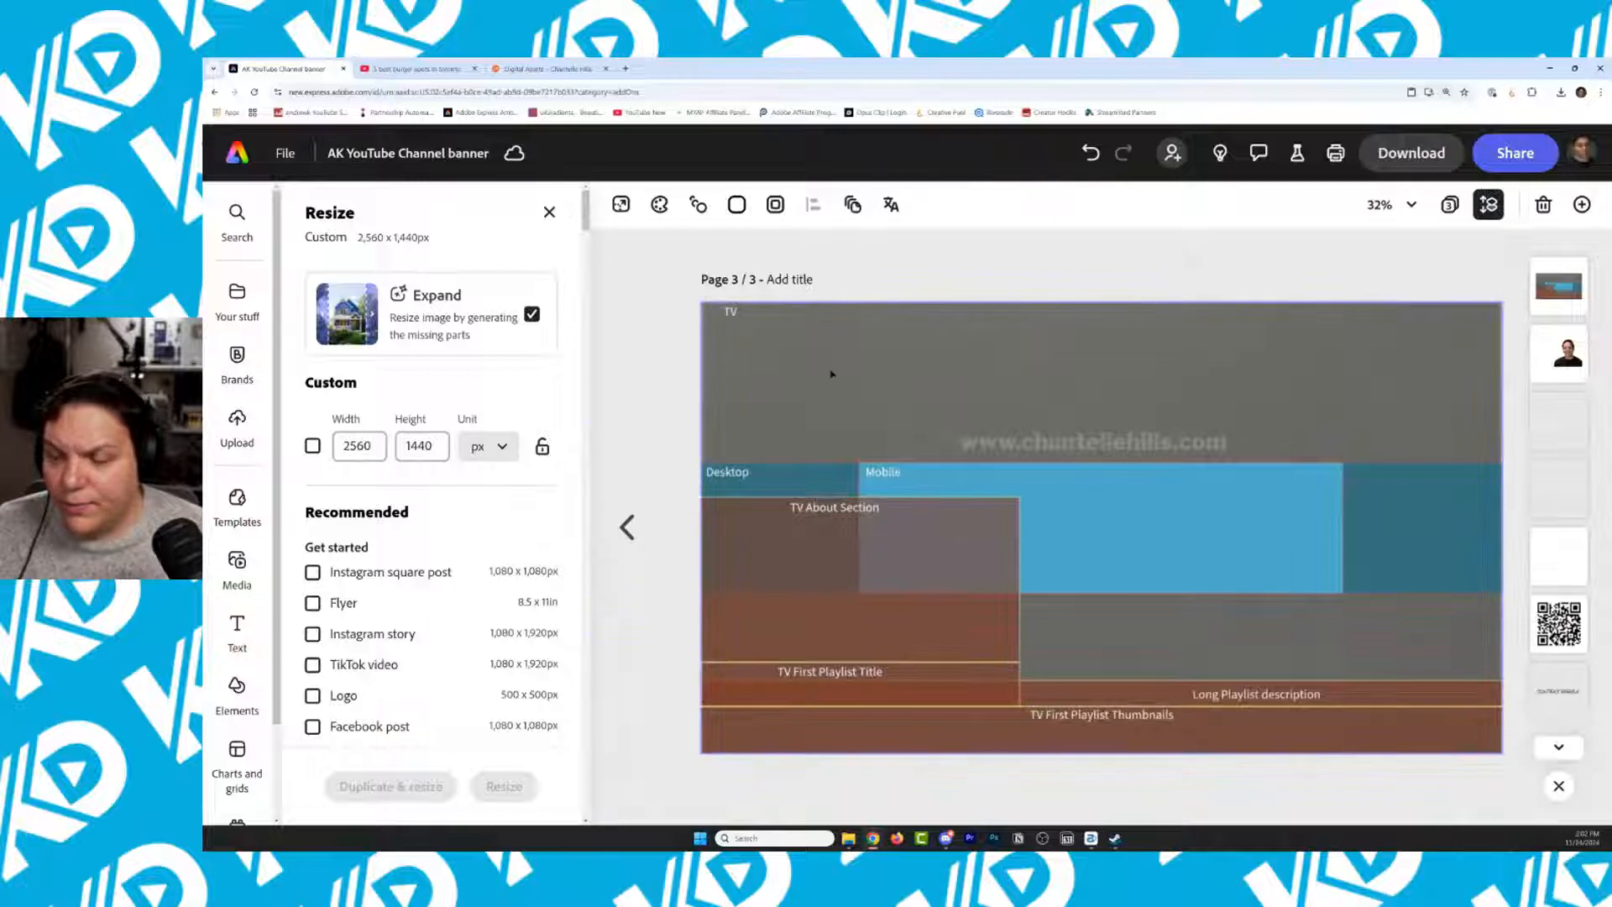
Set the blend mode of the template overlay image on page 3 to Screen, keeping its opacity at 100%
left_click(832, 374)
left_click(549, 211)
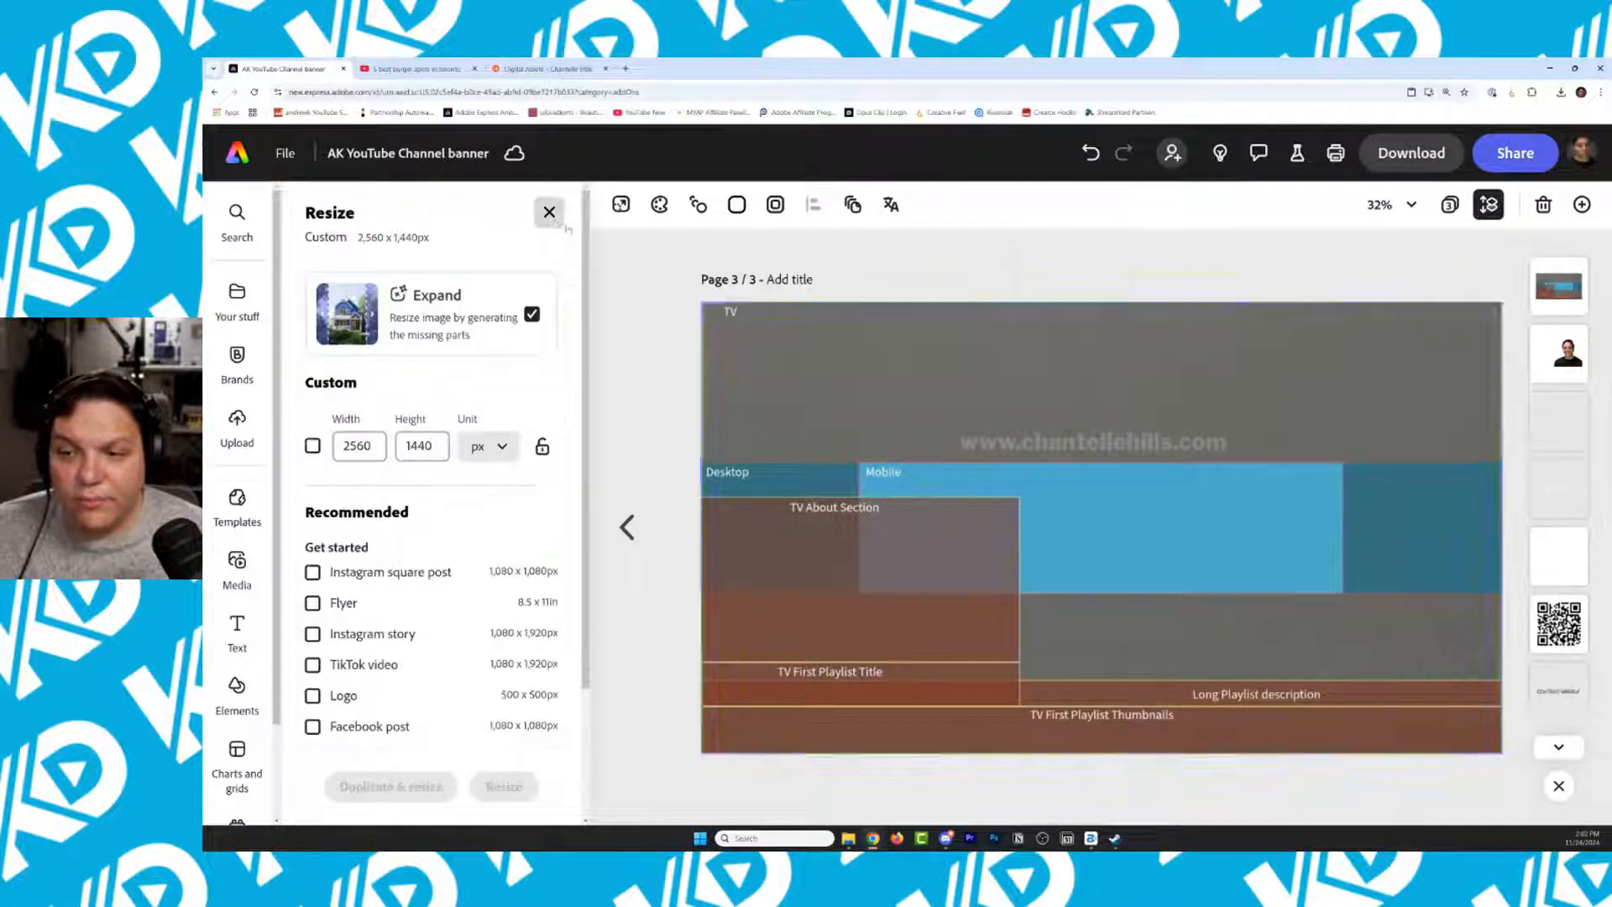
left_click(974, 361)
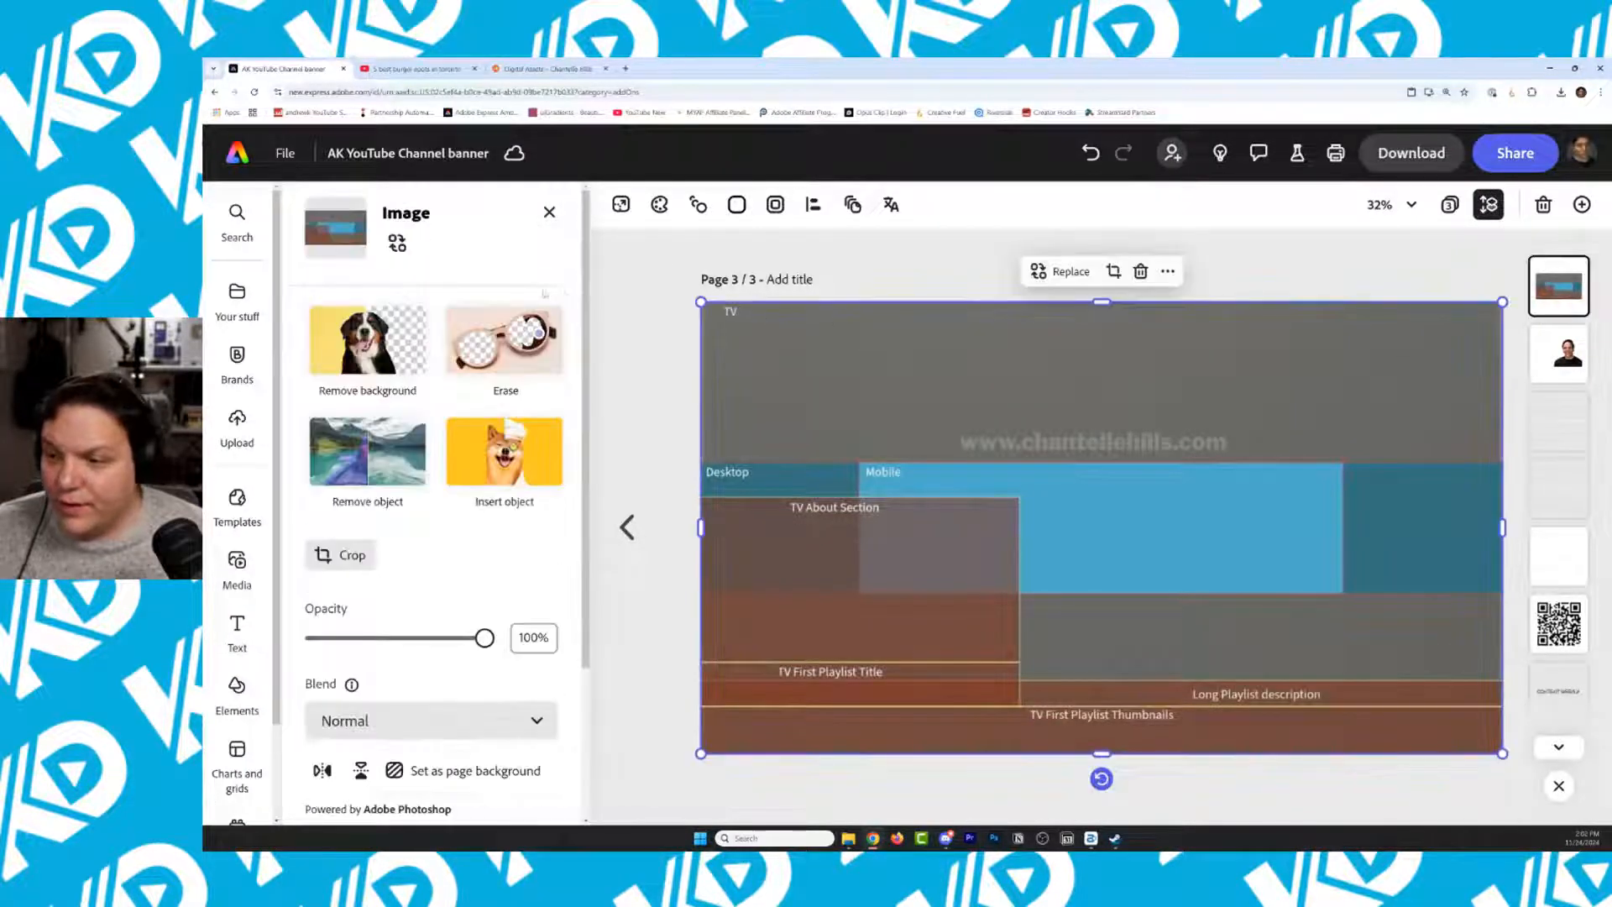
left_click(437, 720)
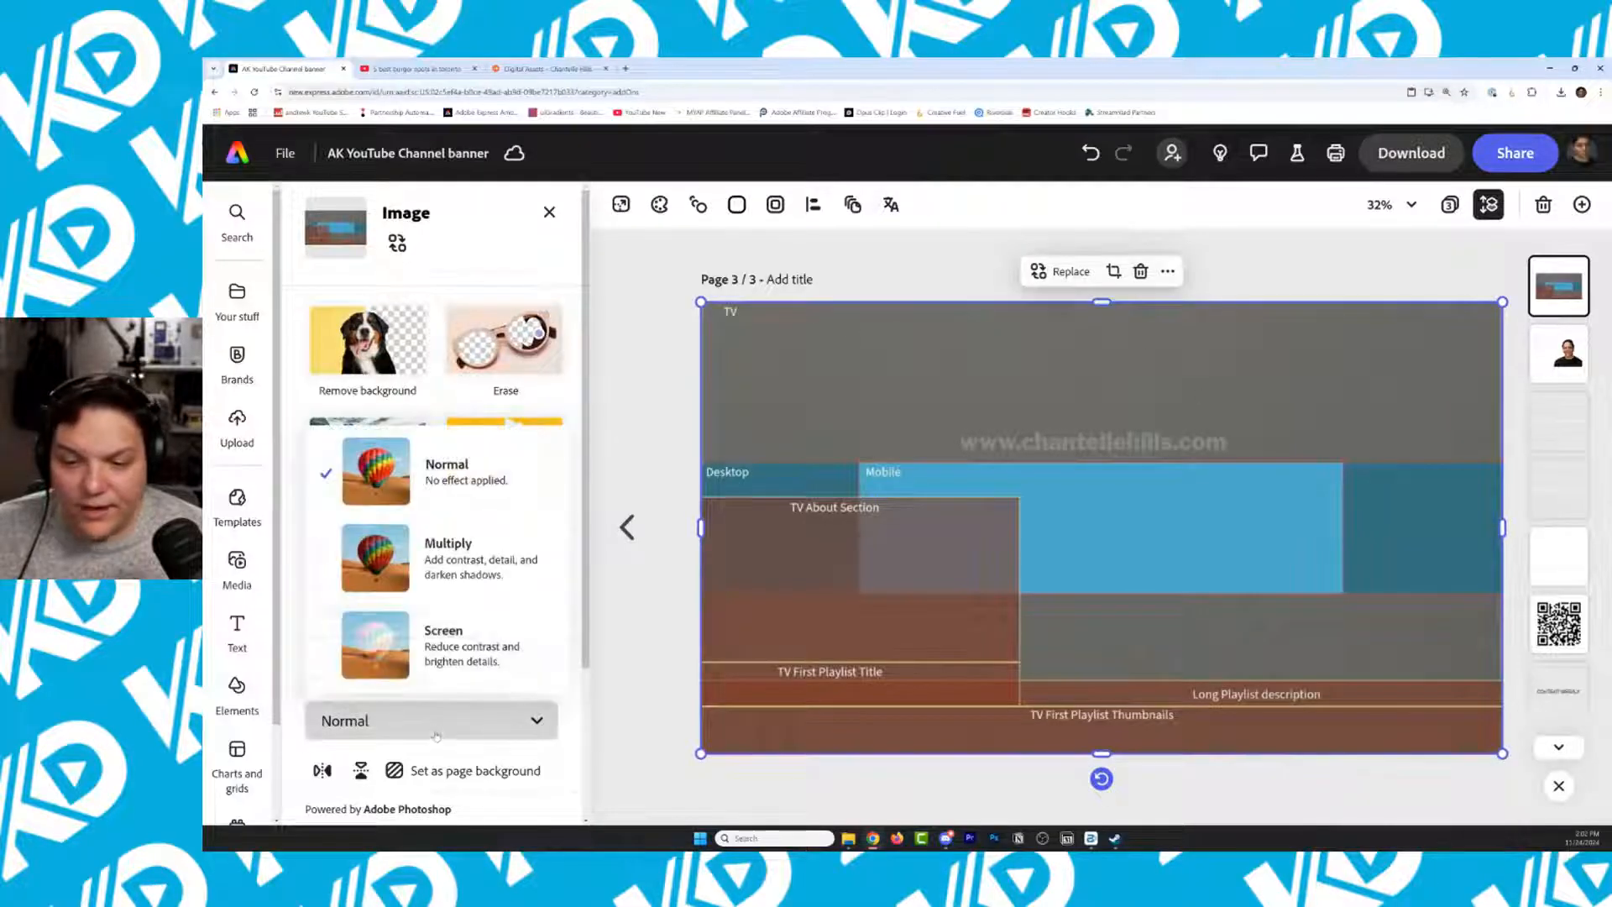
left_click(463, 647)
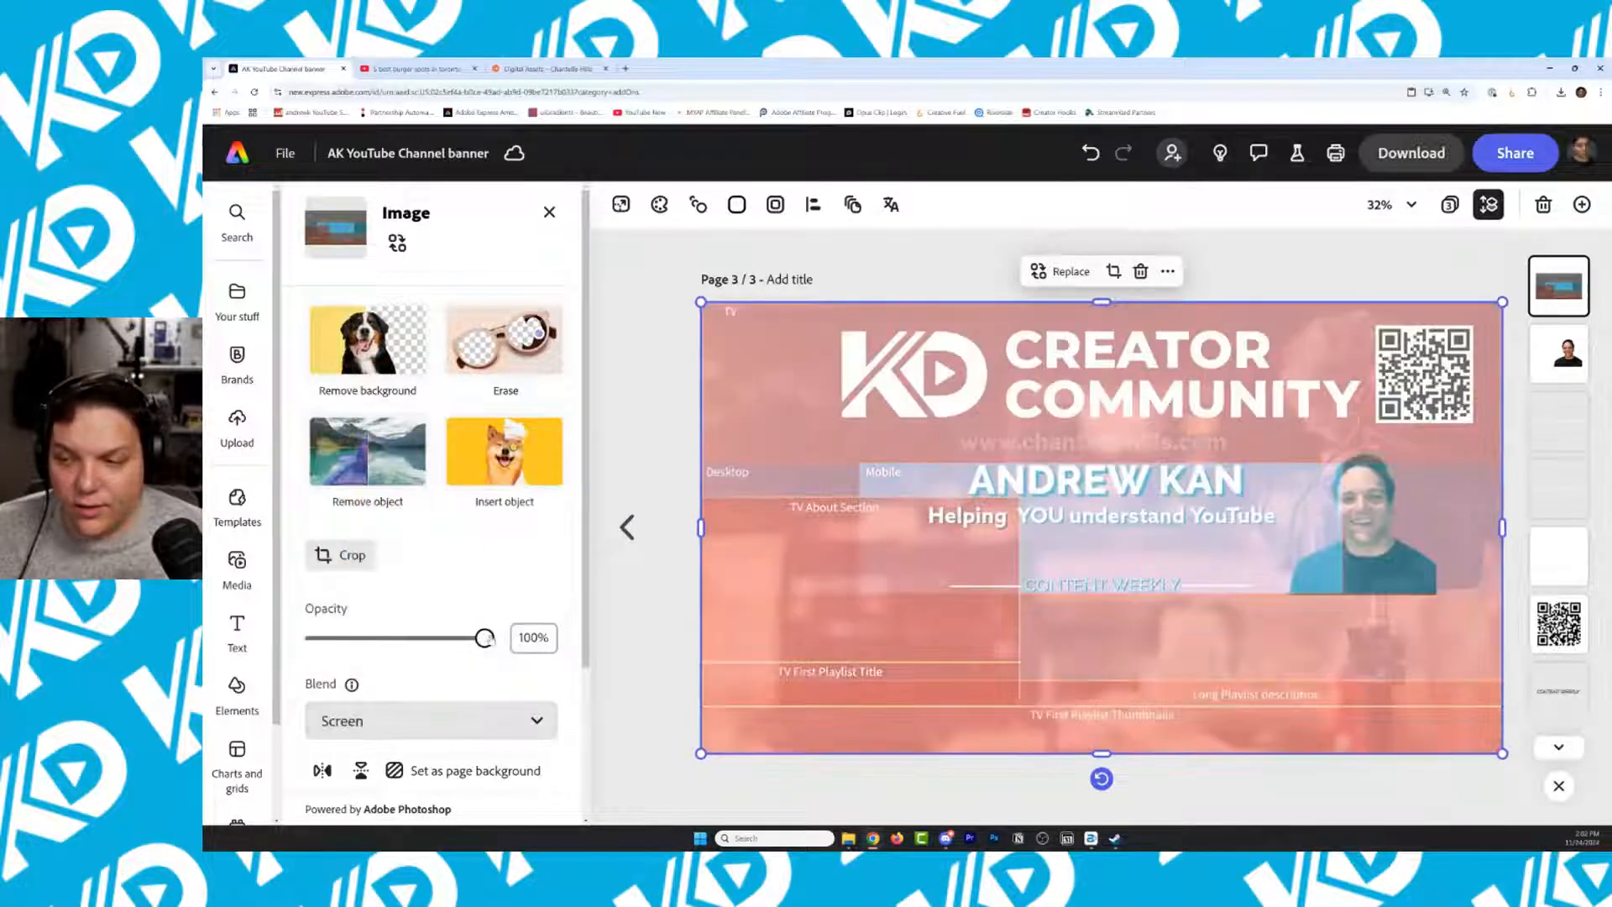
mouse_move(485, 637)
left_mouse_down()
mouse_move(313, 637)
mouse_move(484, 637)
left_mouse_up()
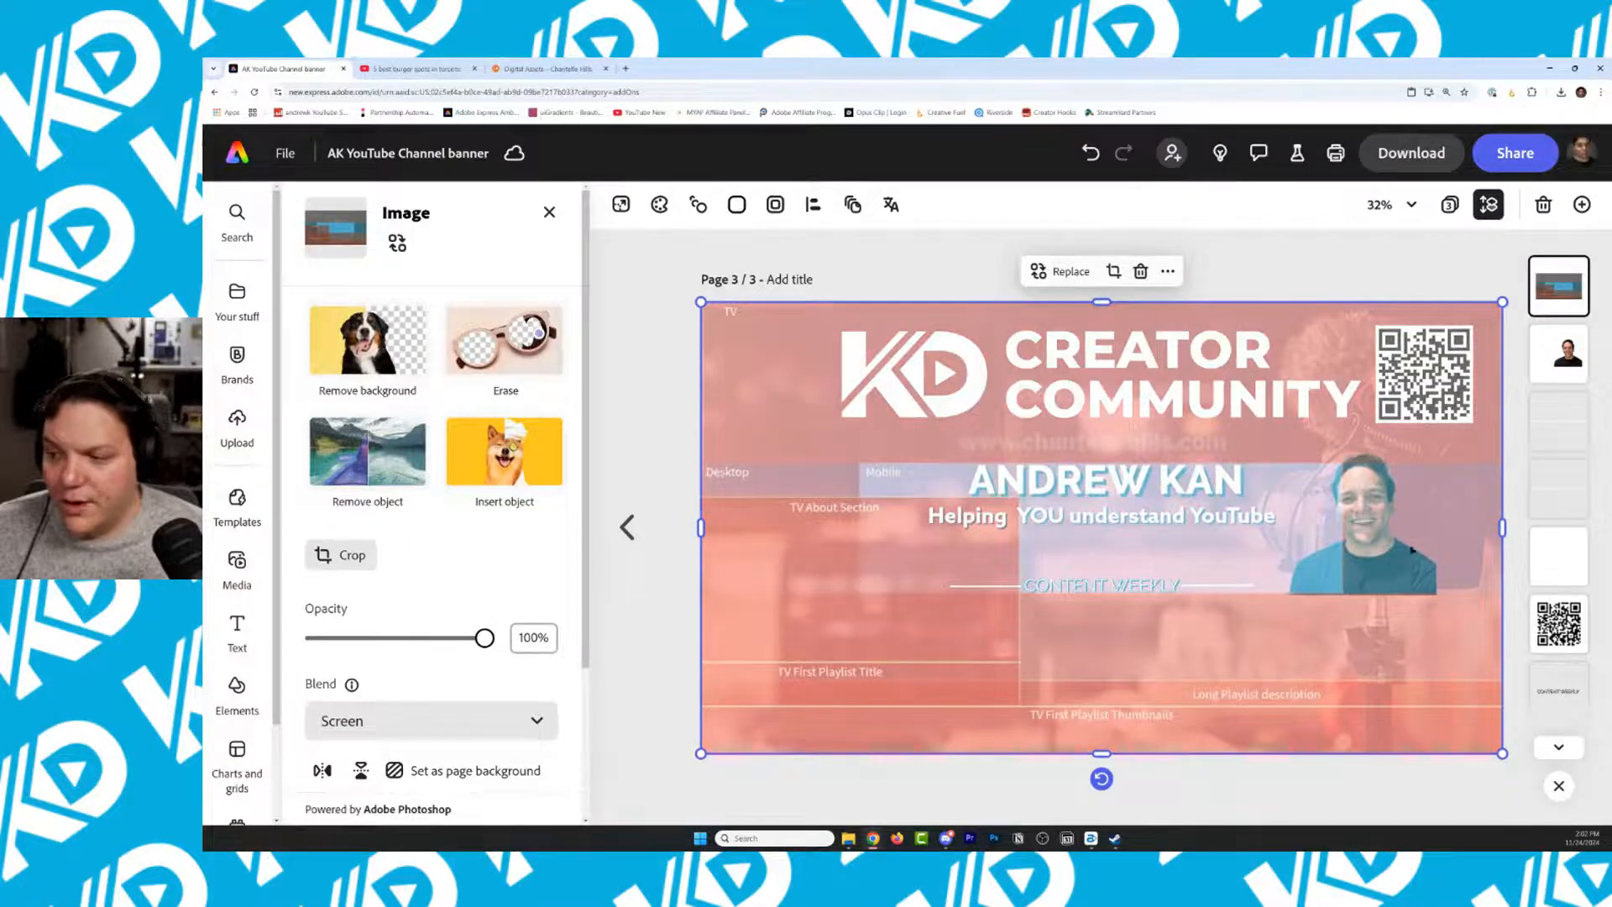
Scale the portrait photo down to the height of the desktop strip and align it with the banner's right edge
left_click(1559, 353)
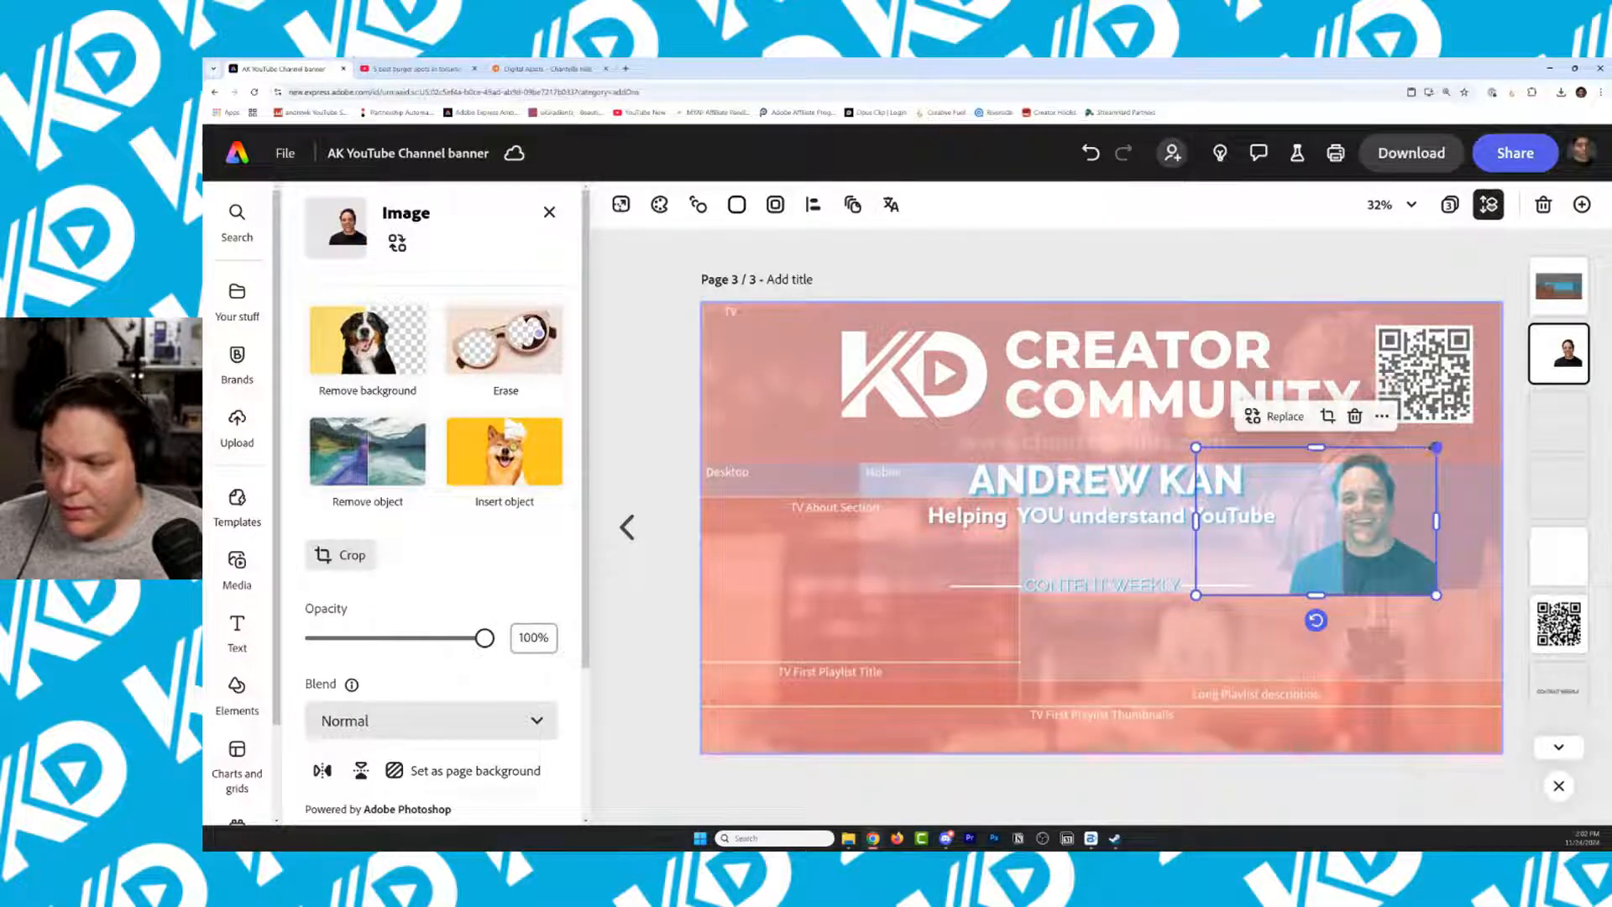
left_click_drag(1439, 447, 1393, 460)
left_click_drag(1377, 530, 1464, 528)
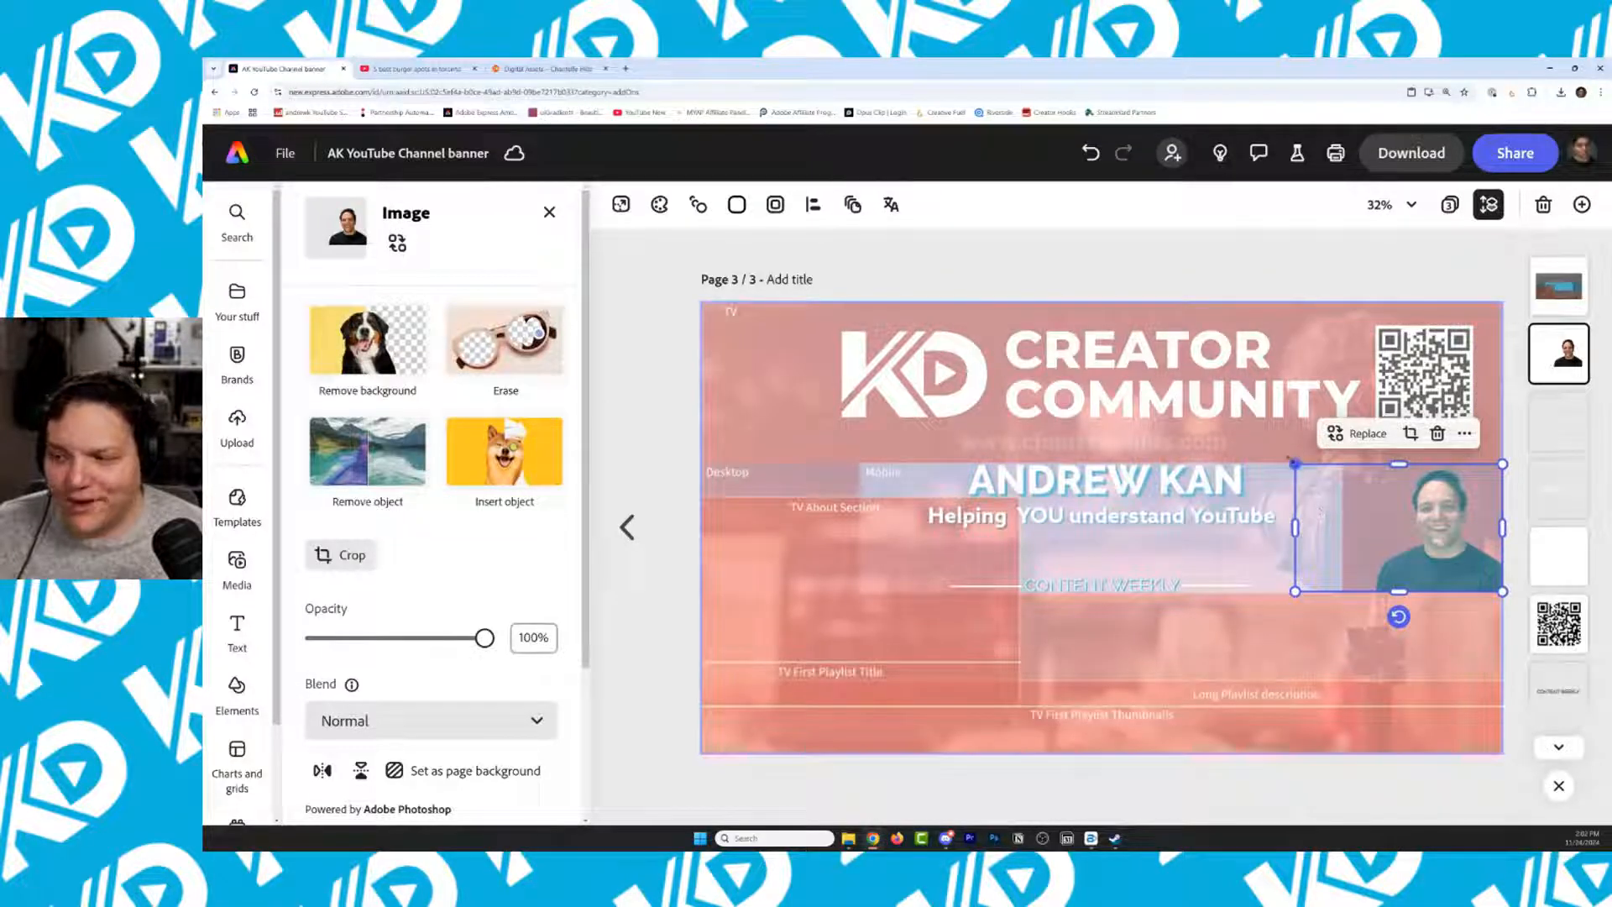
left_click_drag(1294, 462, 1286, 459)
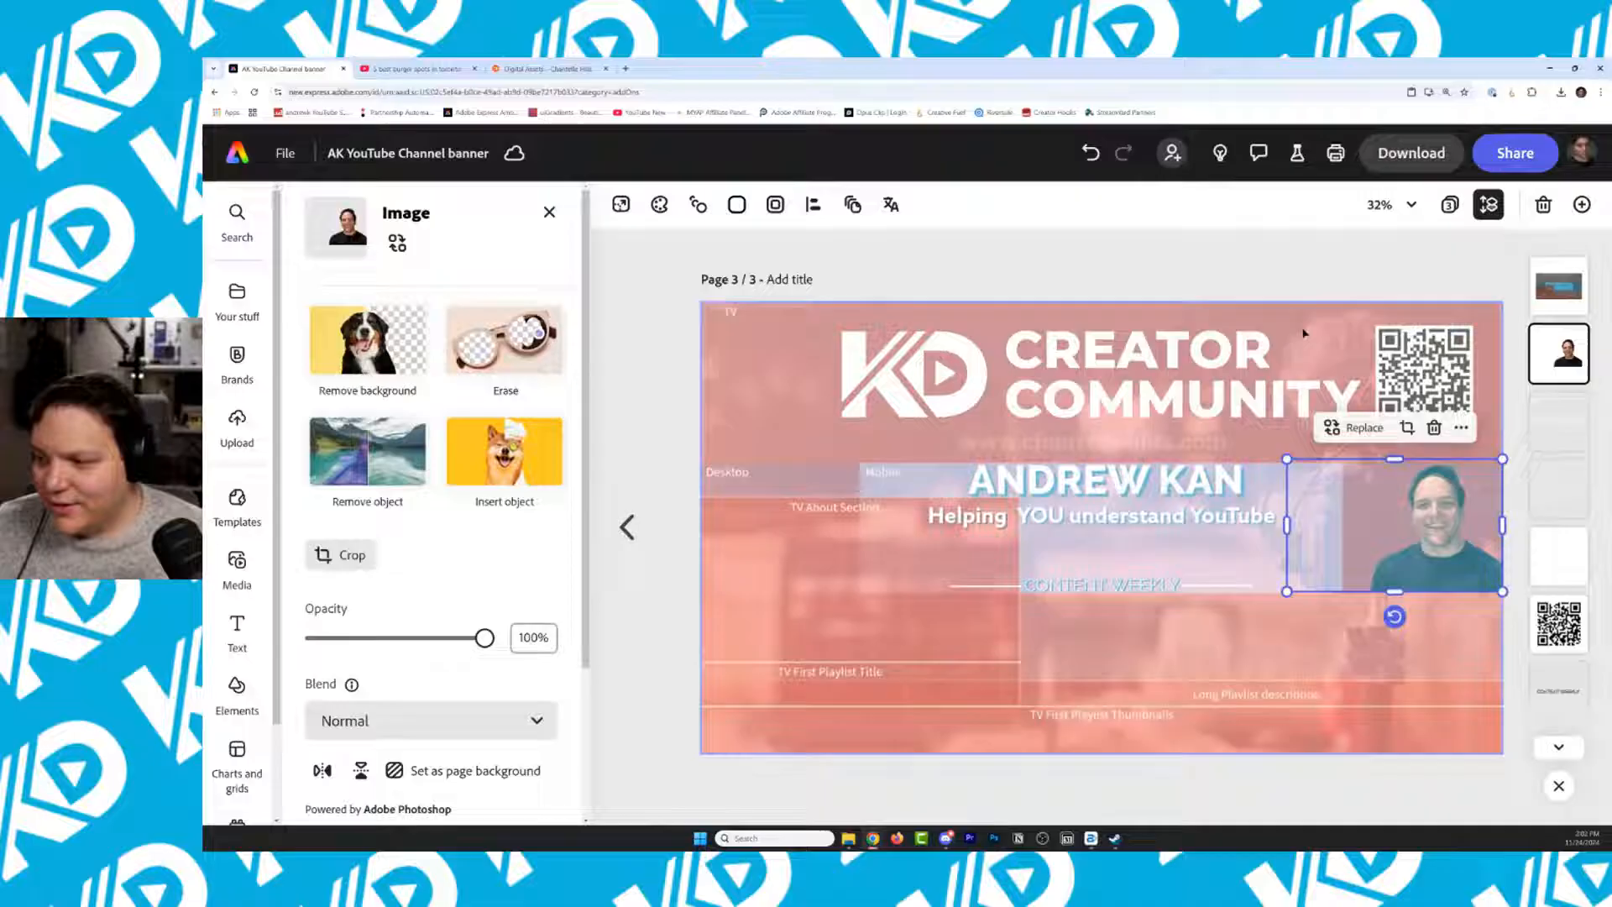
left_click(1275, 275)
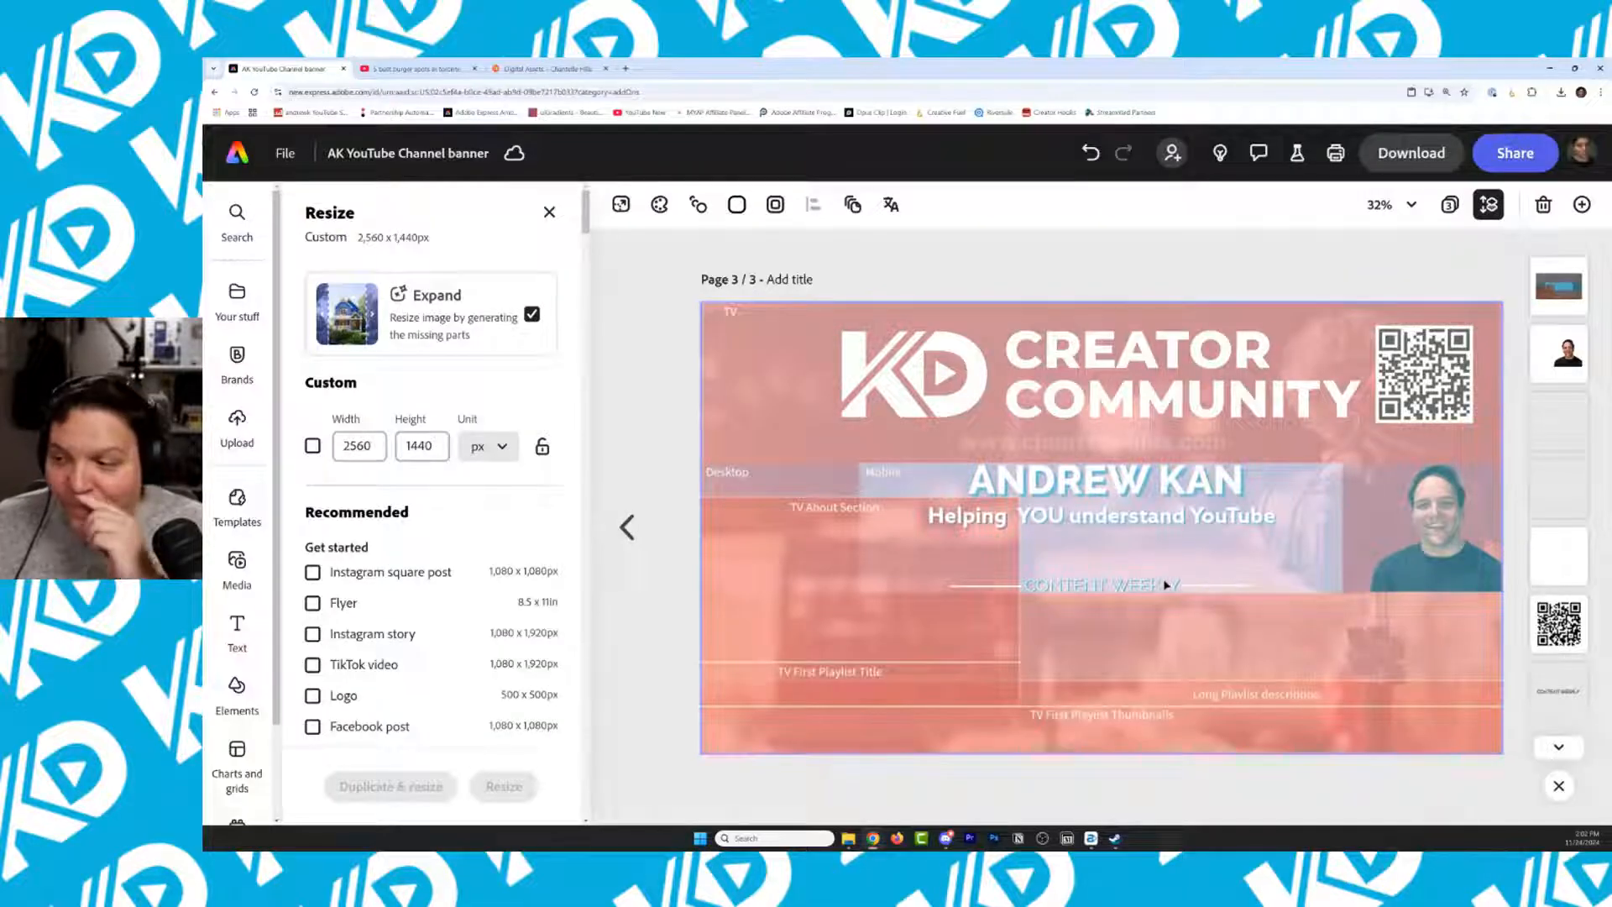
Undo the accidental overlay shift, move the portrait to the right end of the Mobile area, and trim its right side slightly
left_click(1443, 554)
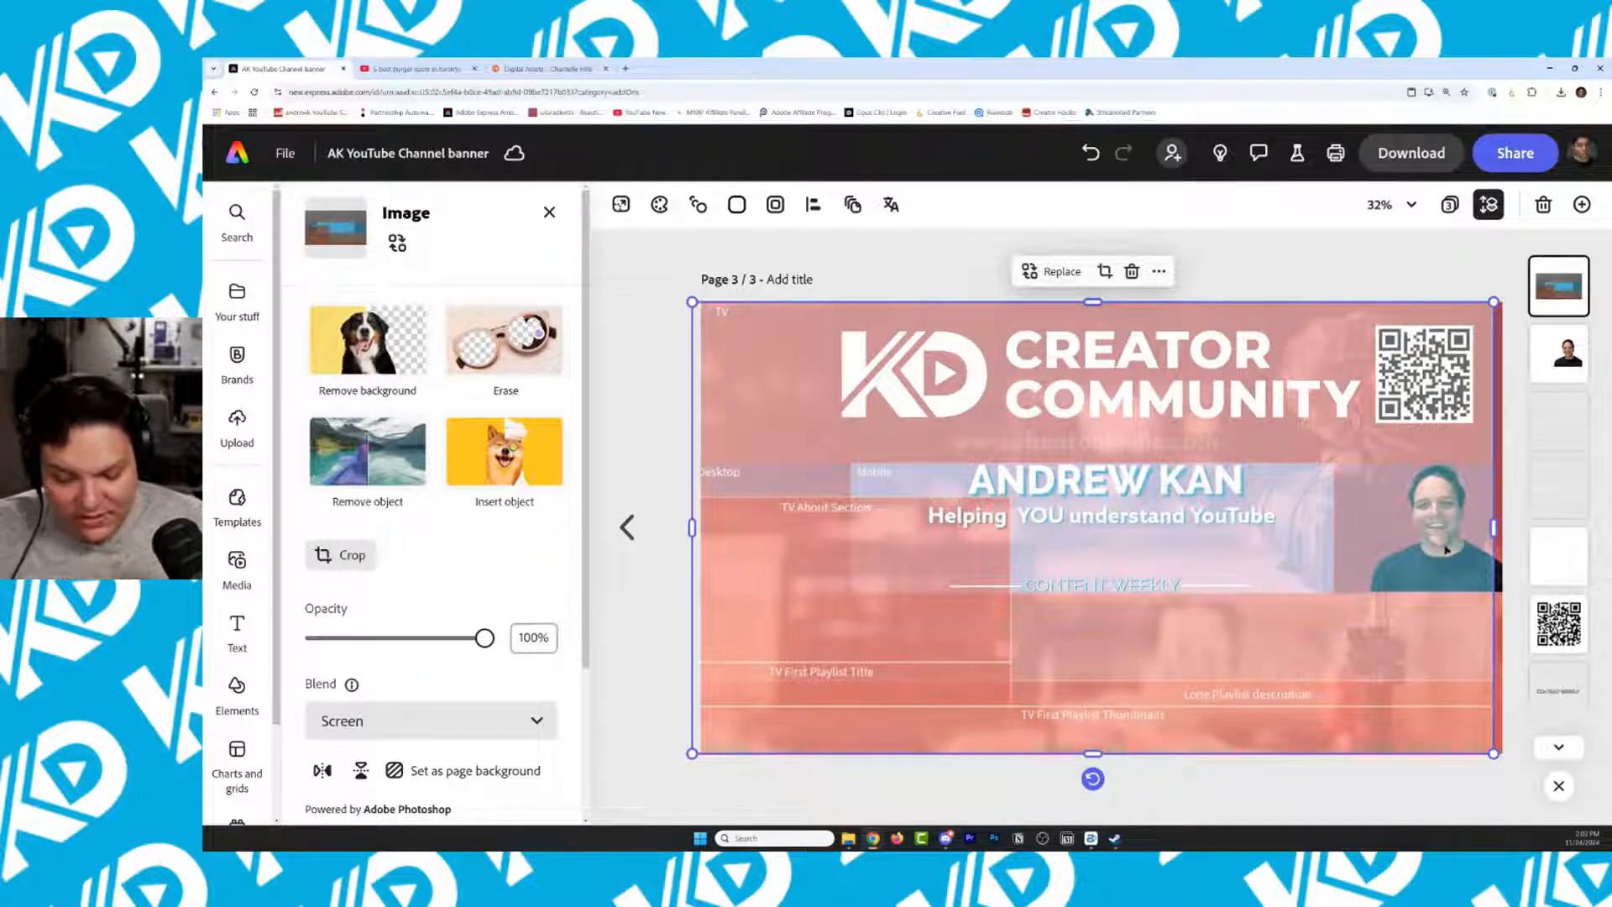
key("ctrl+z")
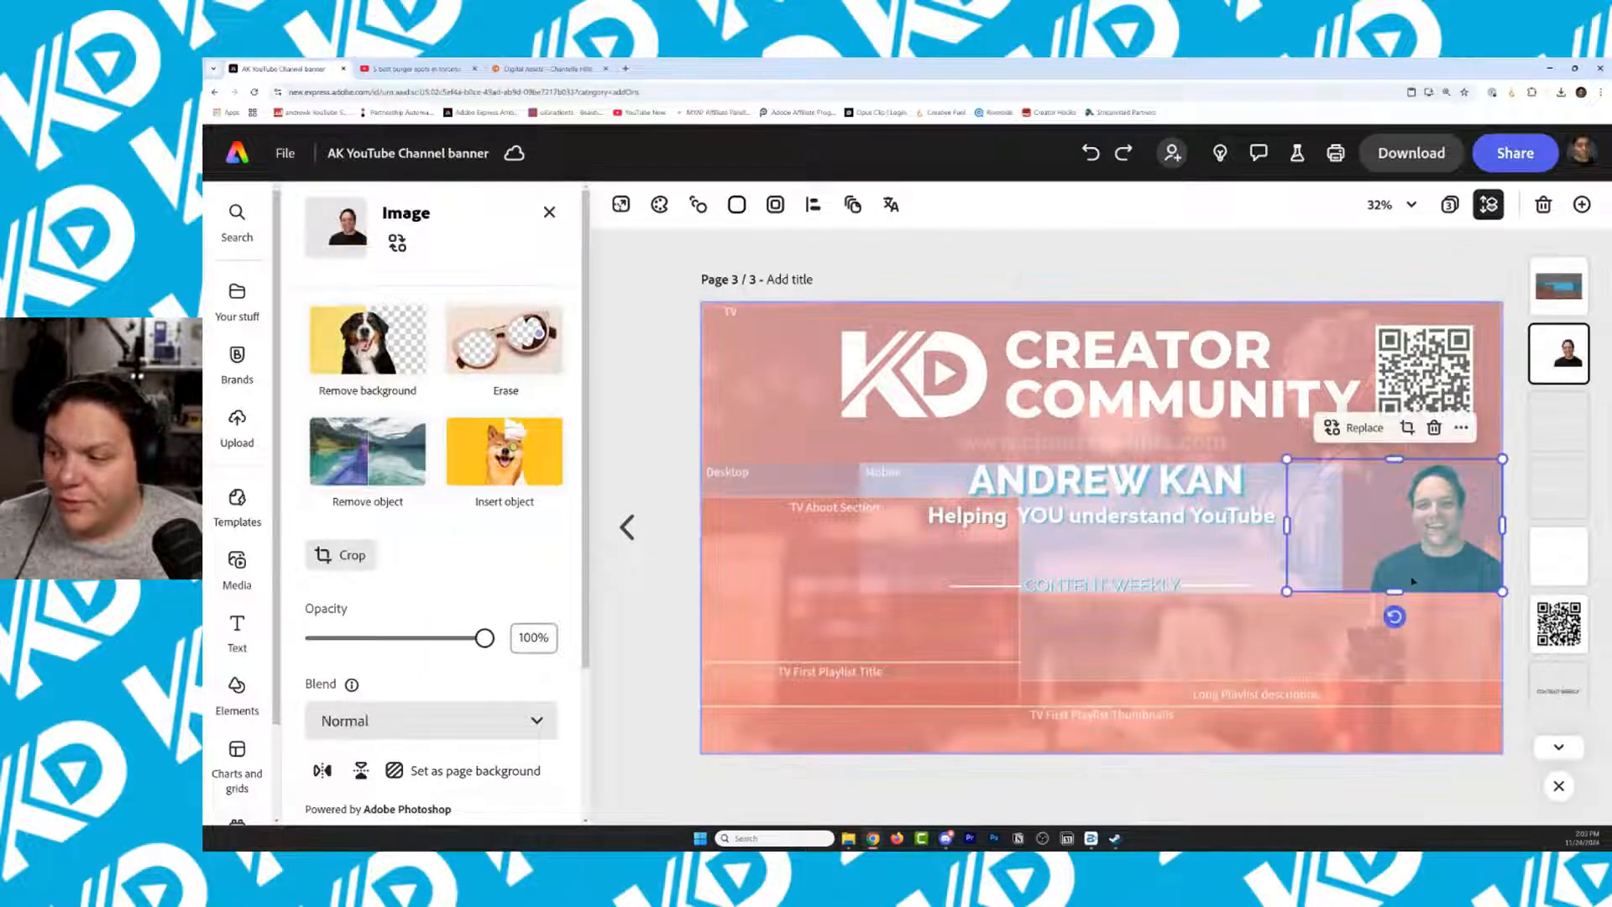
left_click_drag(1413, 581, 1276, 578)
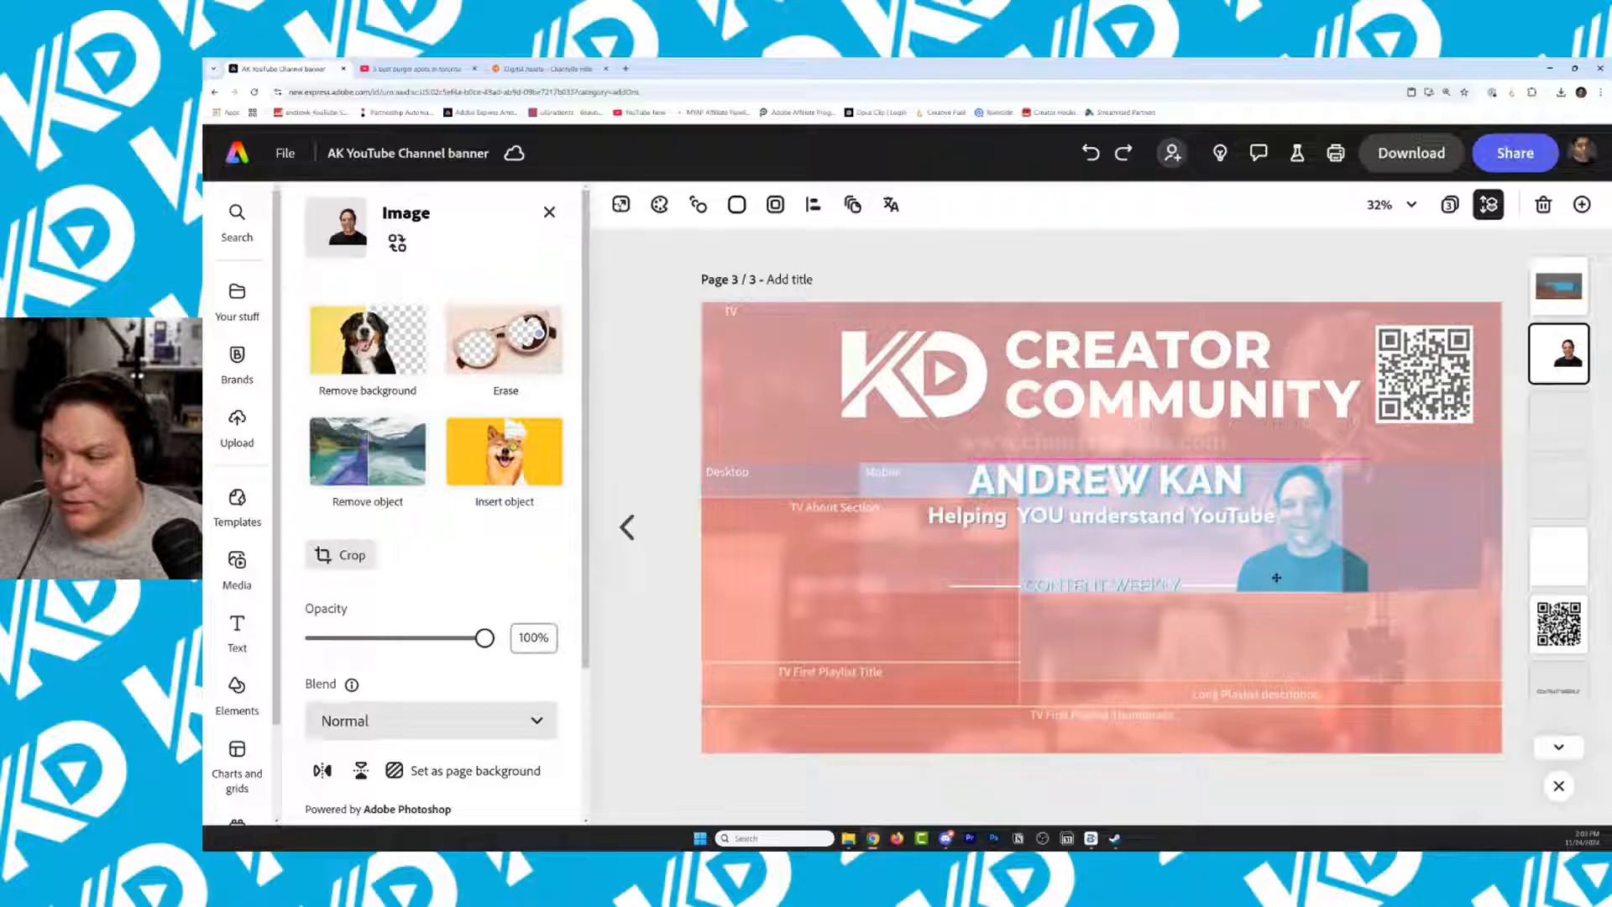
left_click_drag(1277, 578, 1276, 577)
mouse_move(1374, 526)
left_mouse_down()
mouse_move(1341, 529)
mouse_move(1392, 530)
mouse_move(1360, 532)
left_mouse_up()
left_click(1312, 263)
left_click(1350, 619)
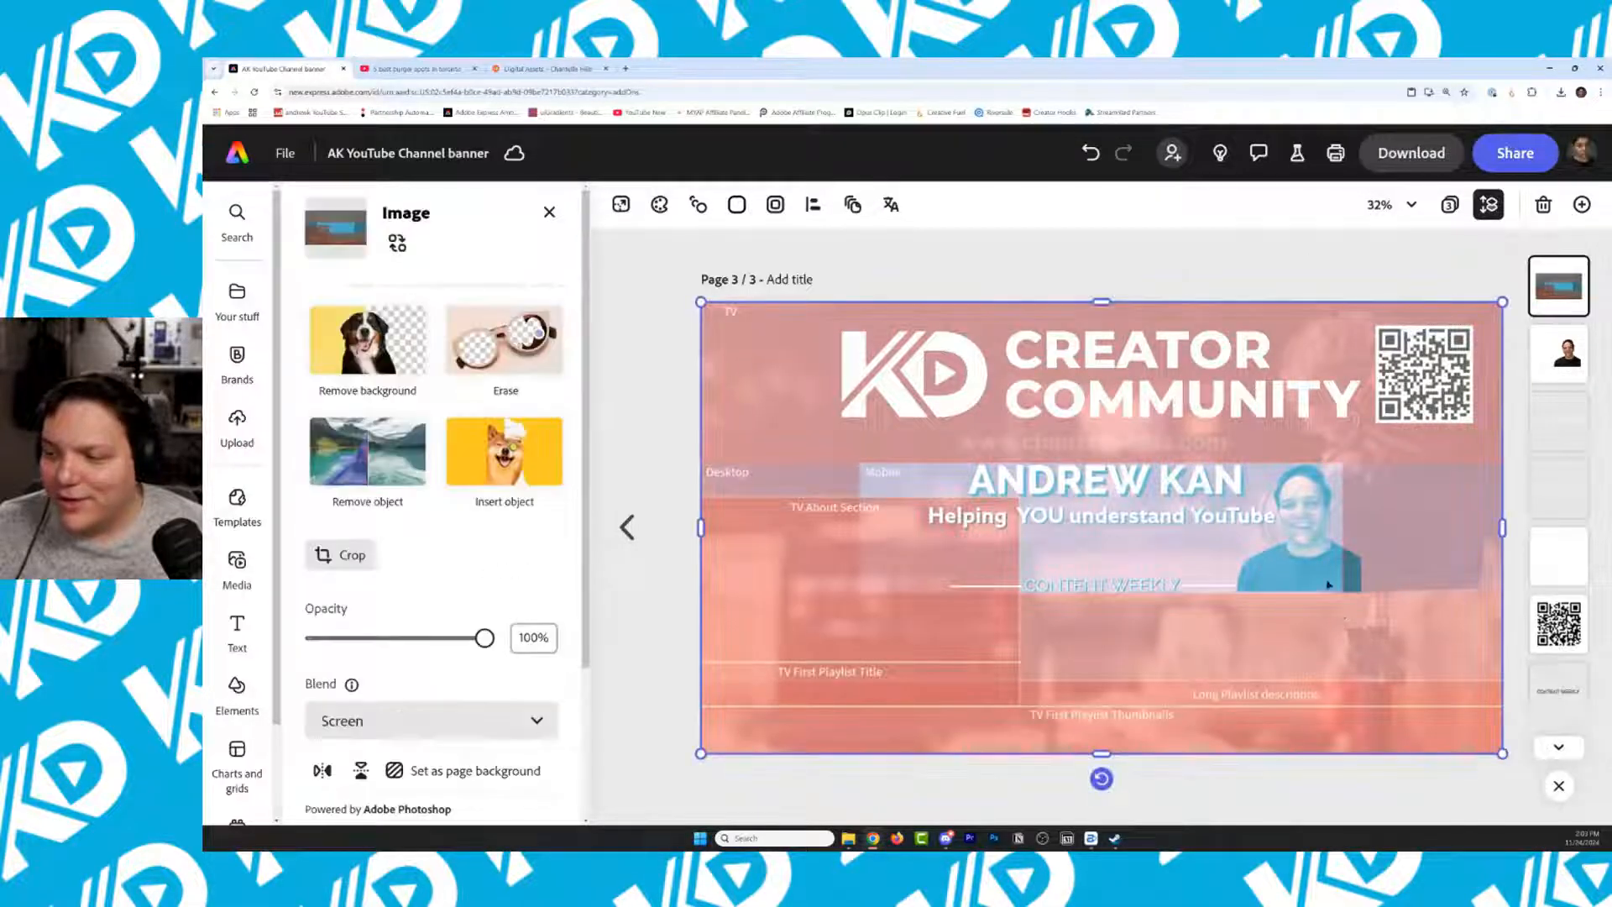
Inspect the banner at 150% zoom with the portrait selected, restore the full-page view, and close the image settings
left_click(1554, 357)
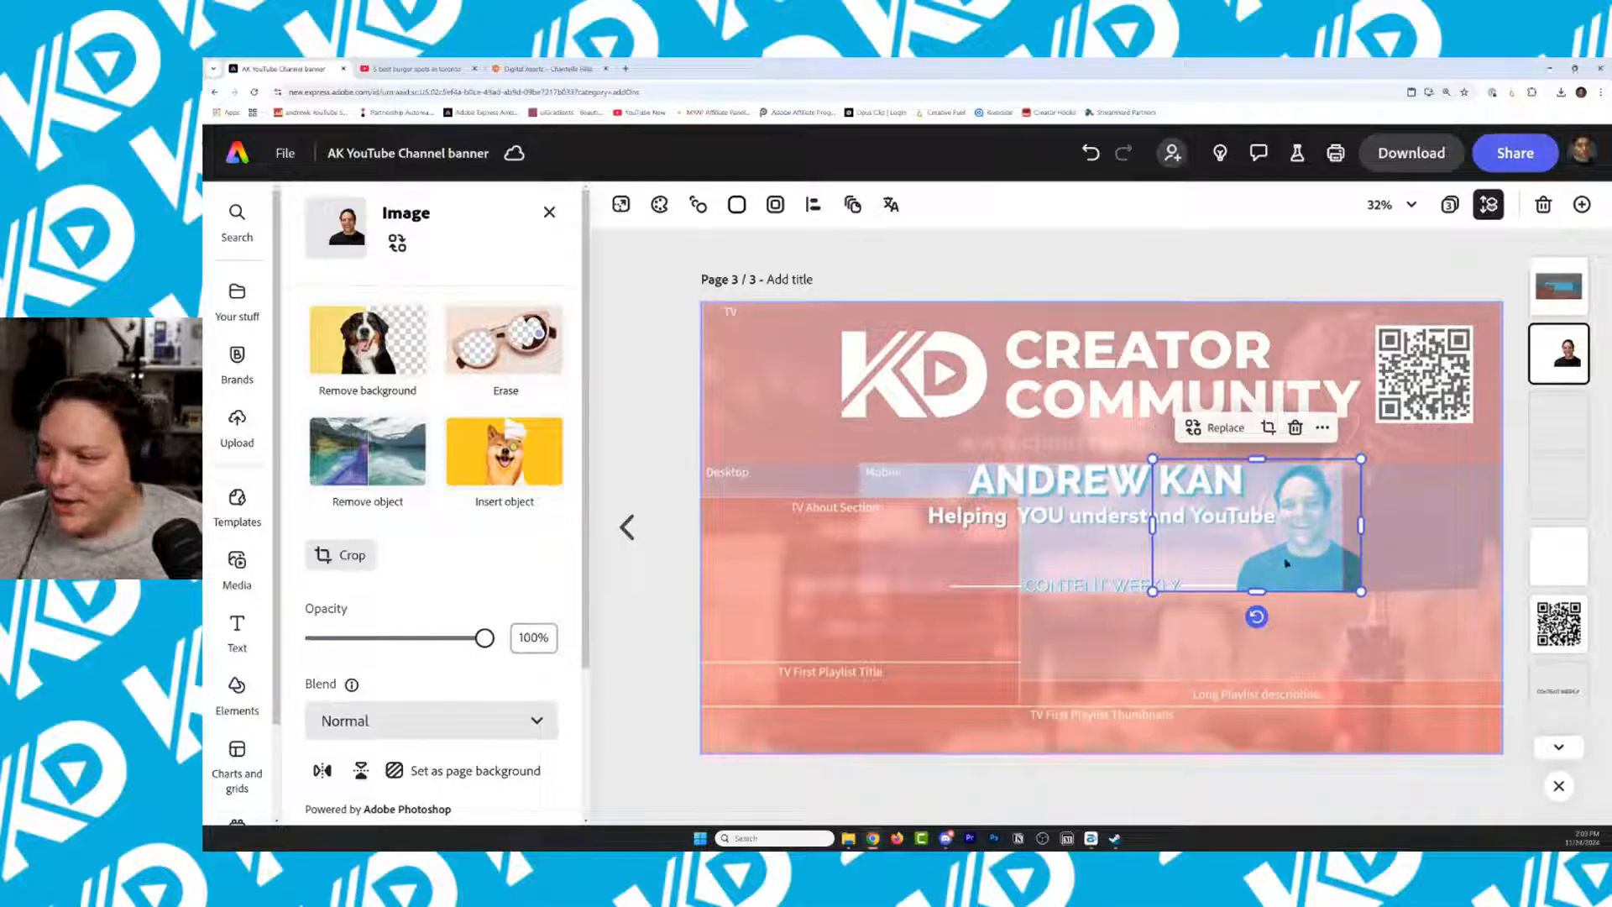
left_click(1322, 427)
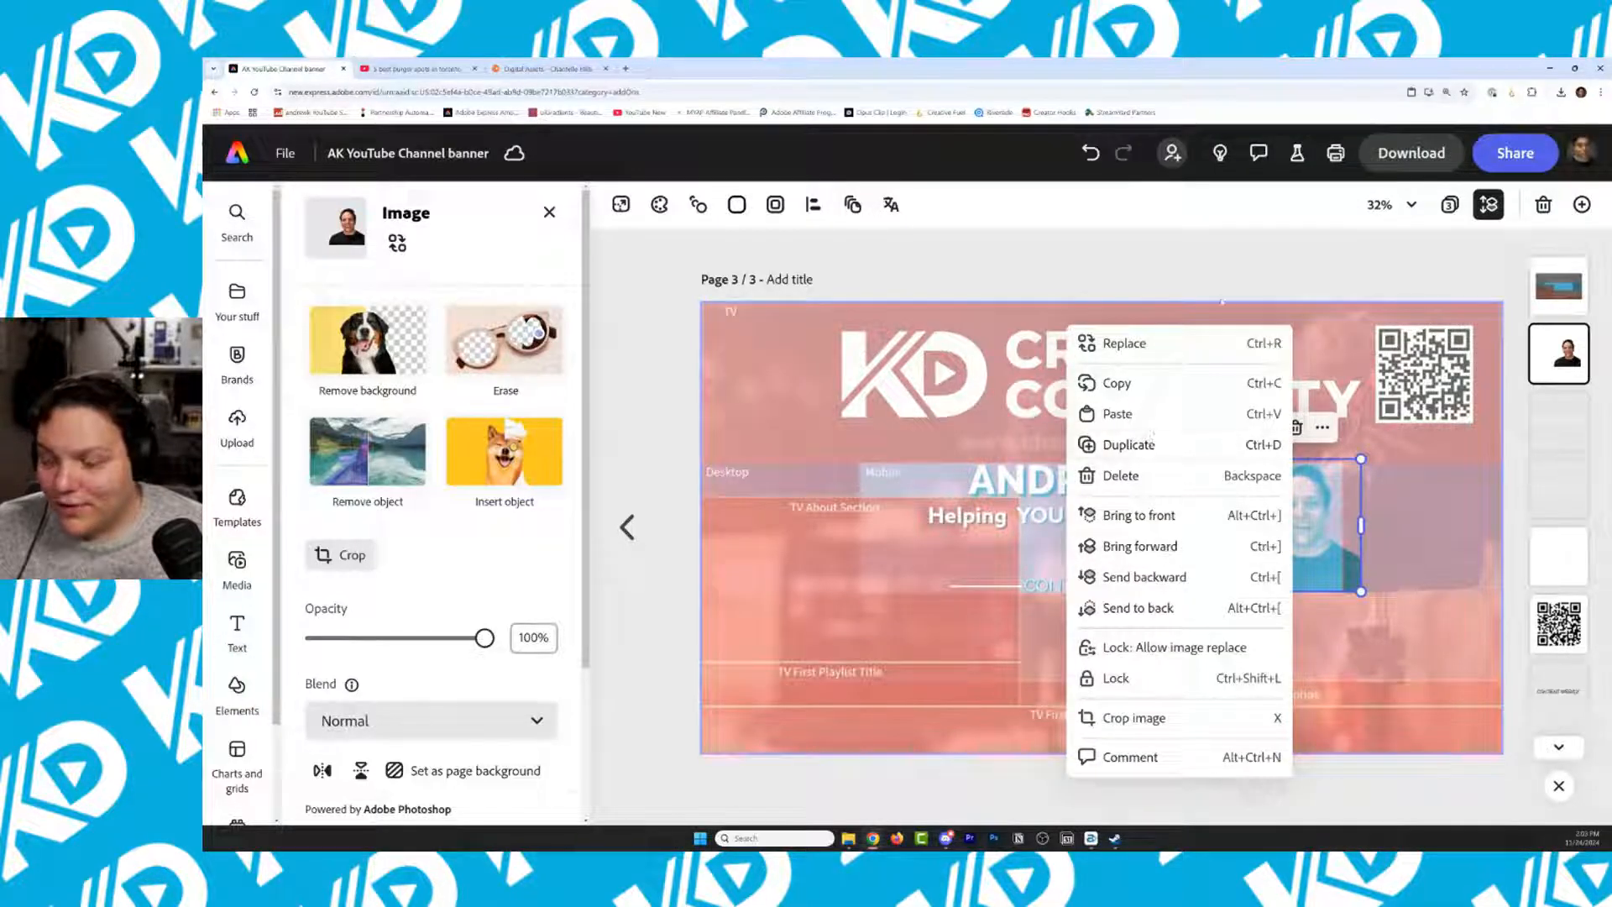
left_click(1390, 204)
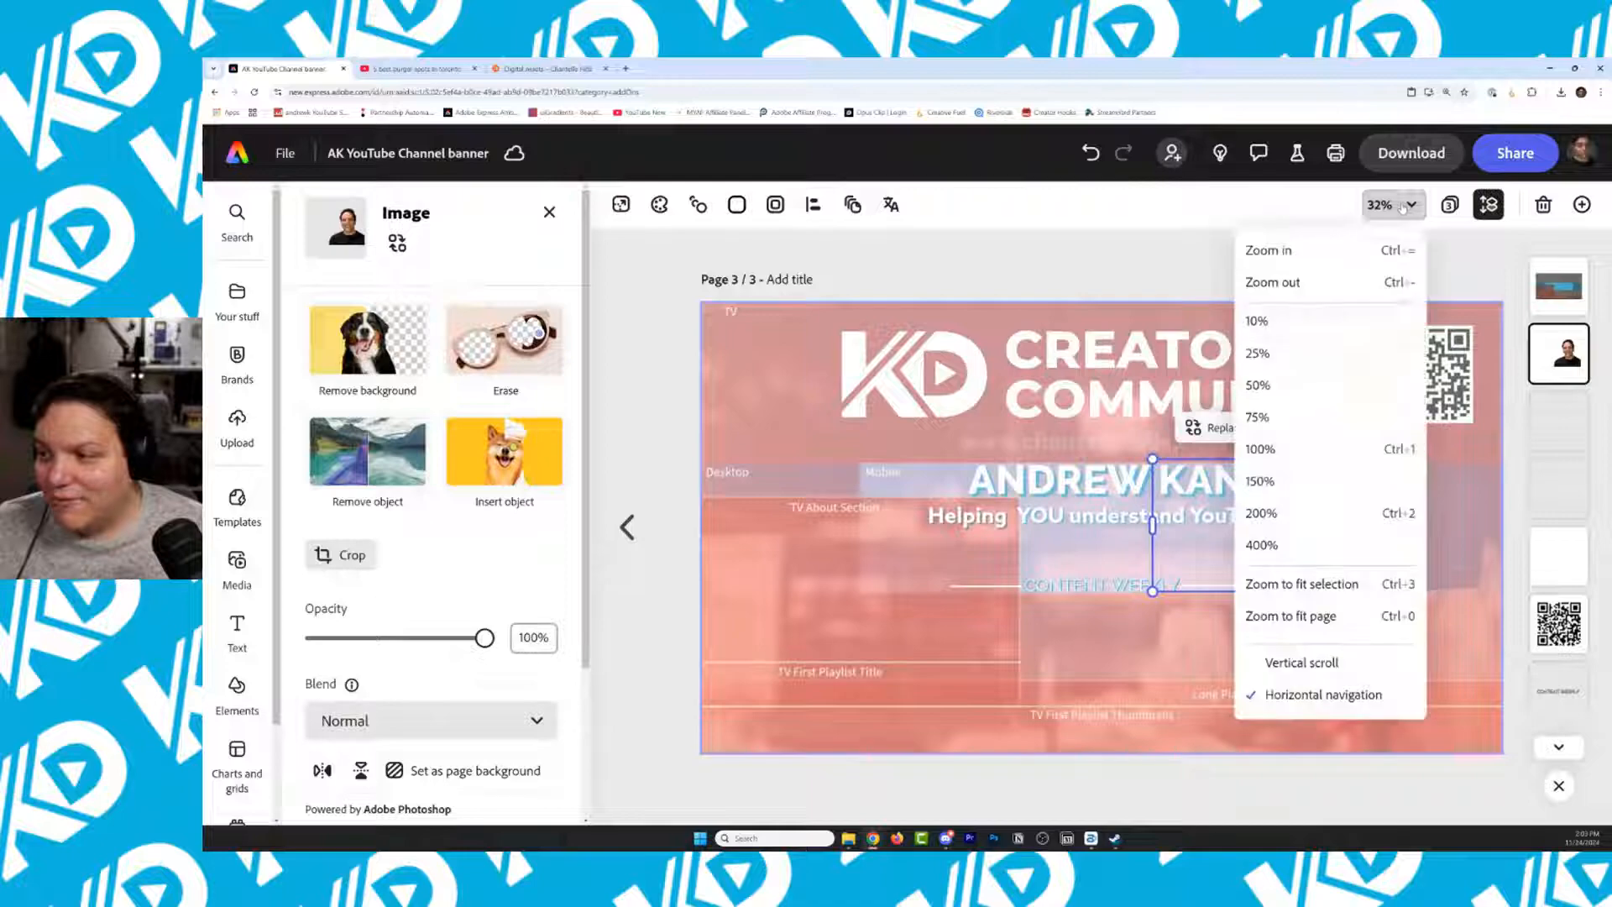
left_click(1302, 490)
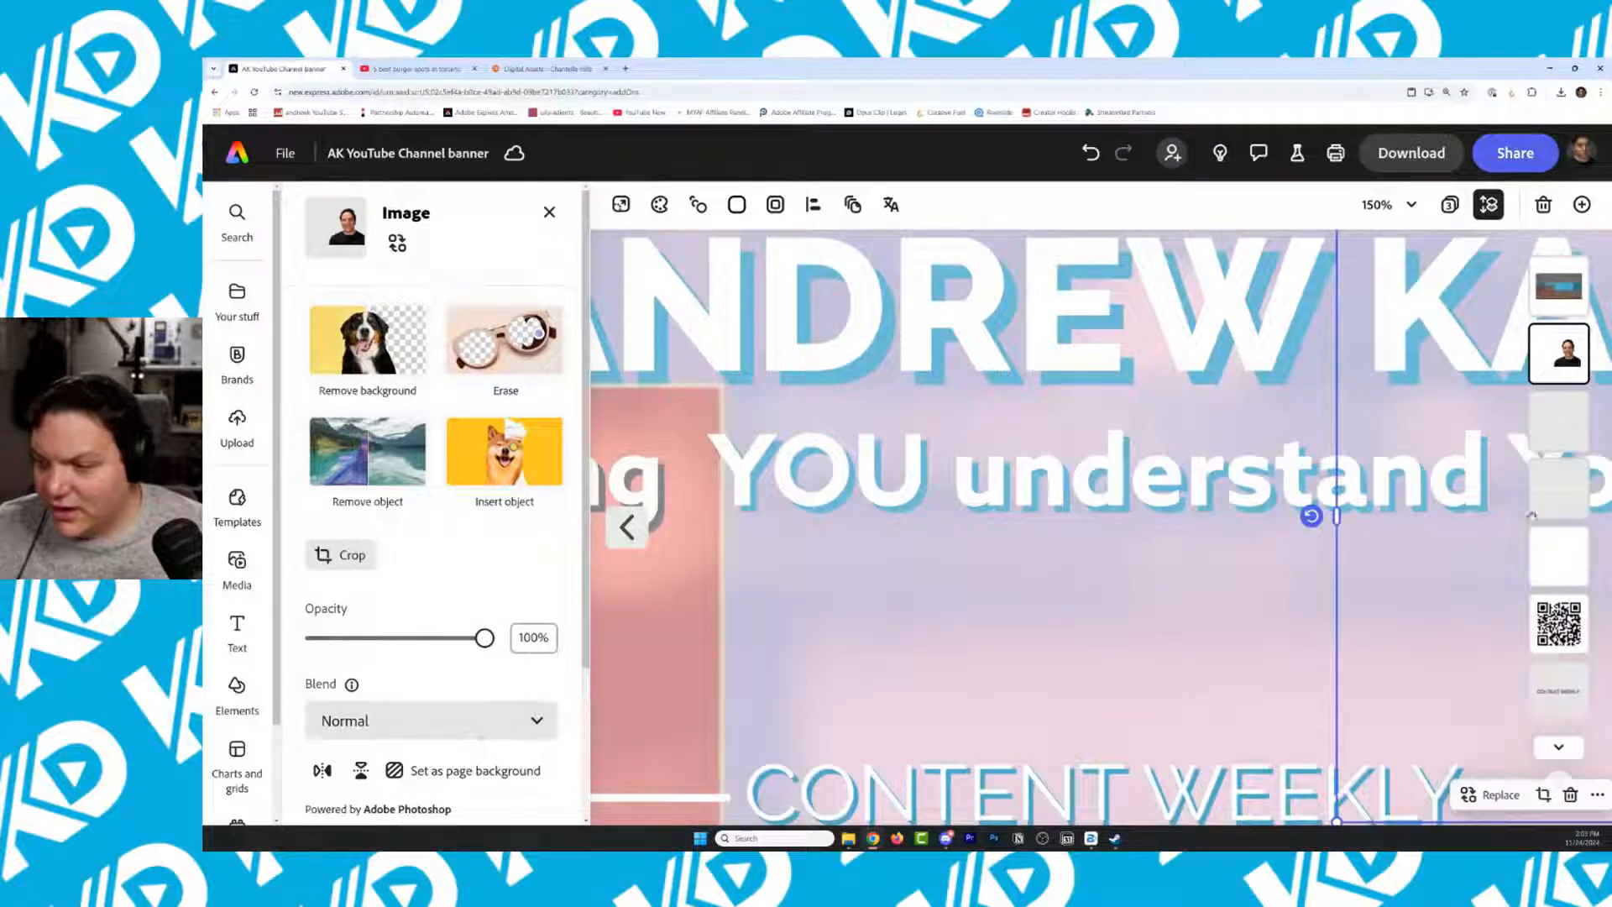
scroll(1532, 516, "down", 1)
left_click(1389, 204)
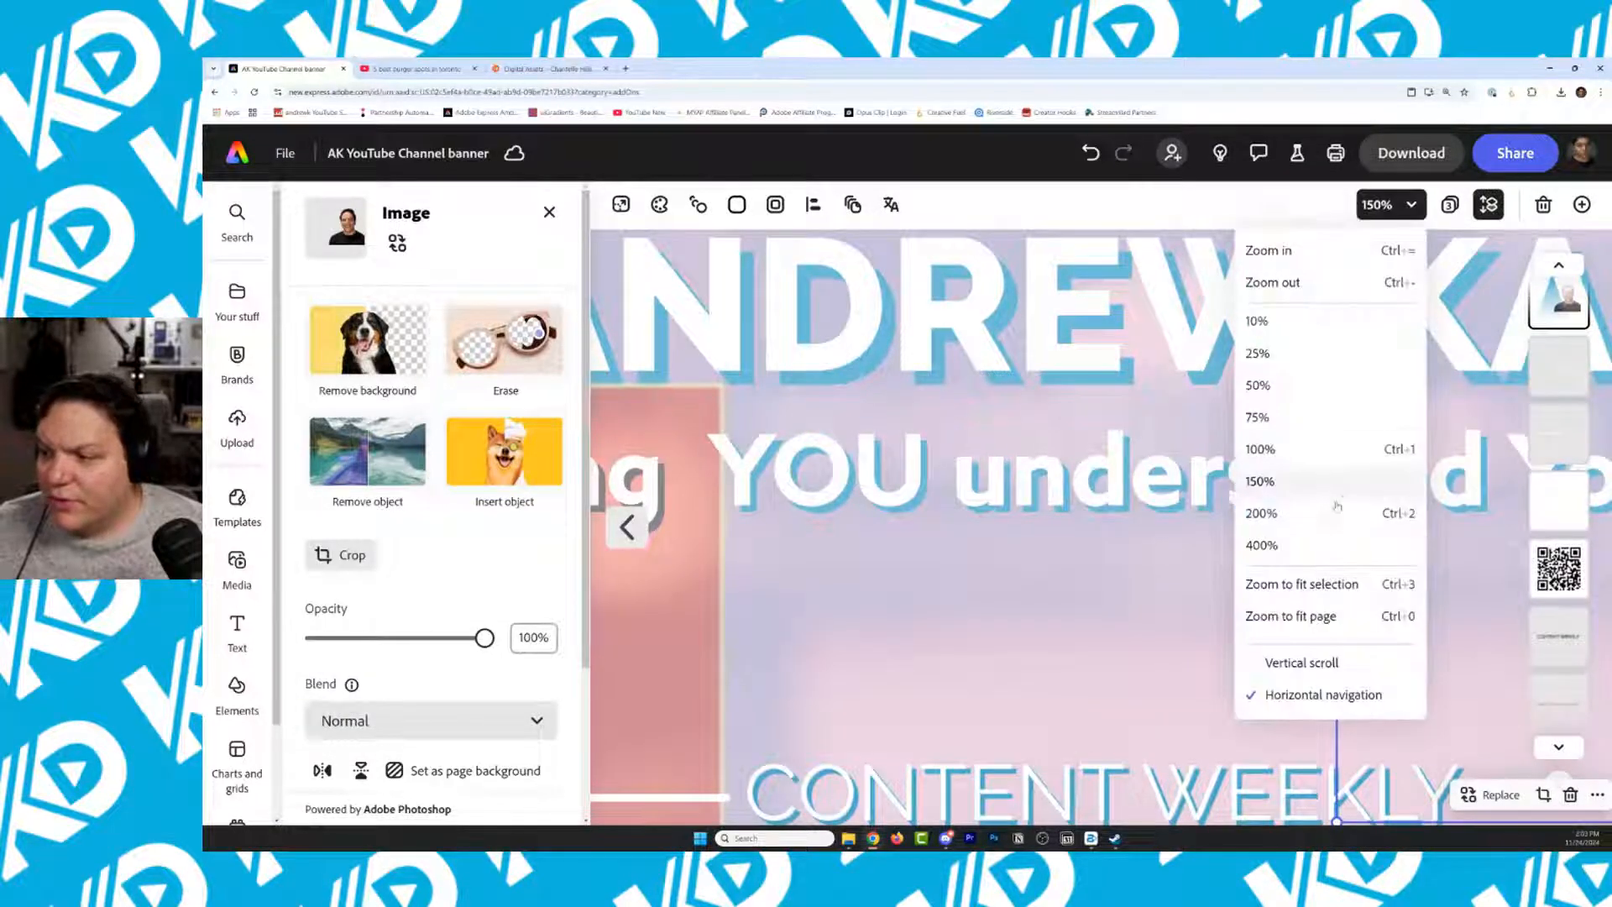
left_click(1298, 616)
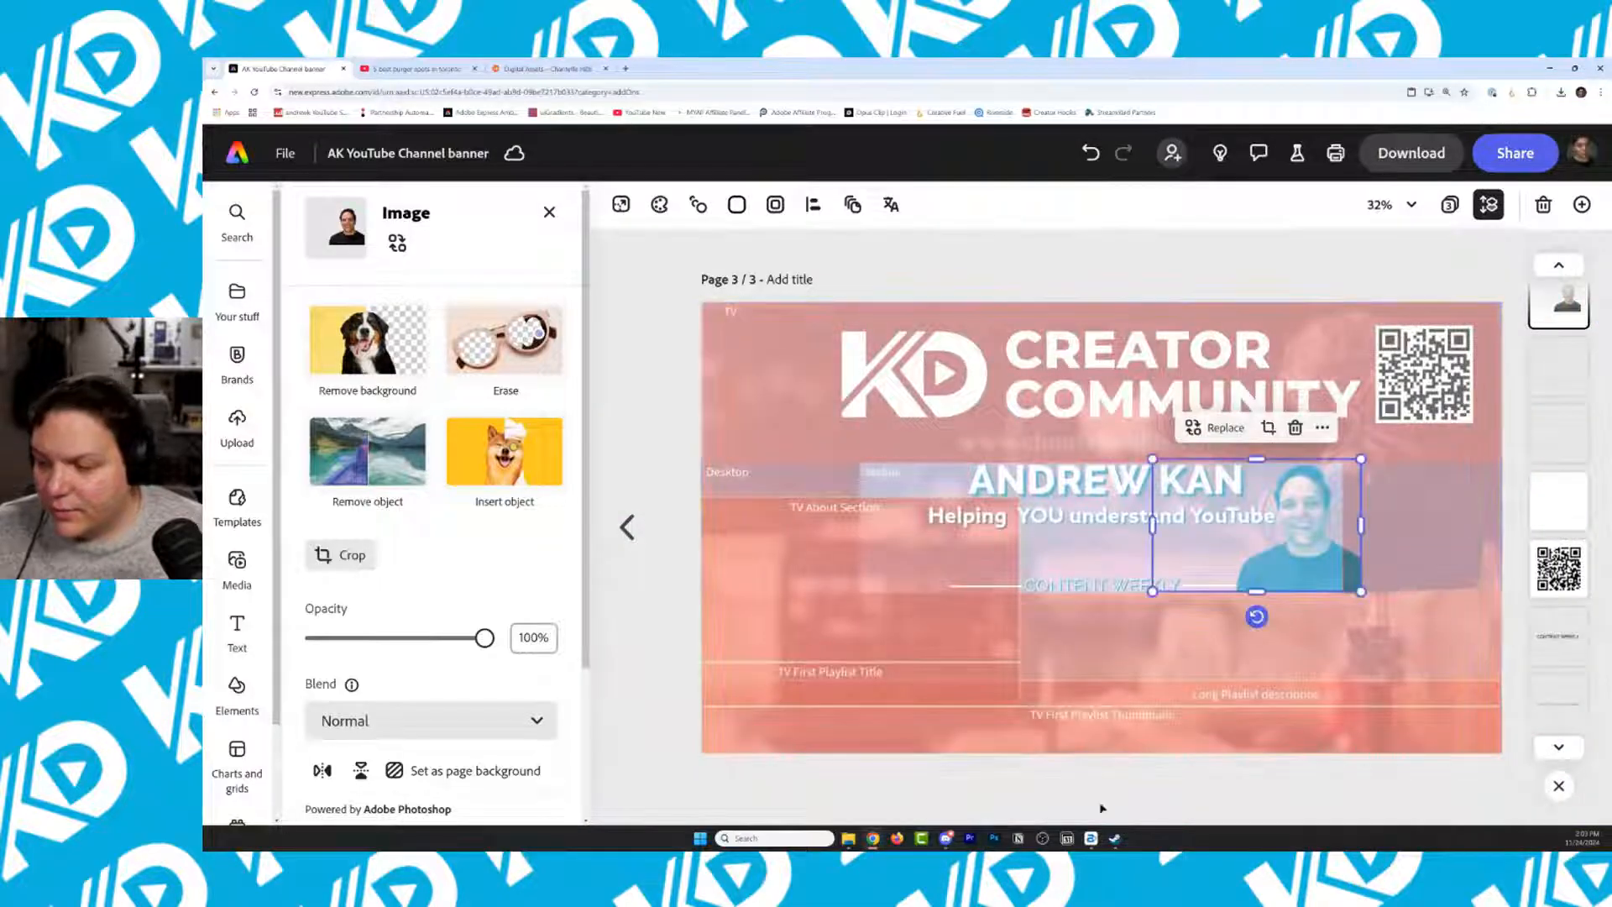
left_click(694, 670)
left_click(549, 211)
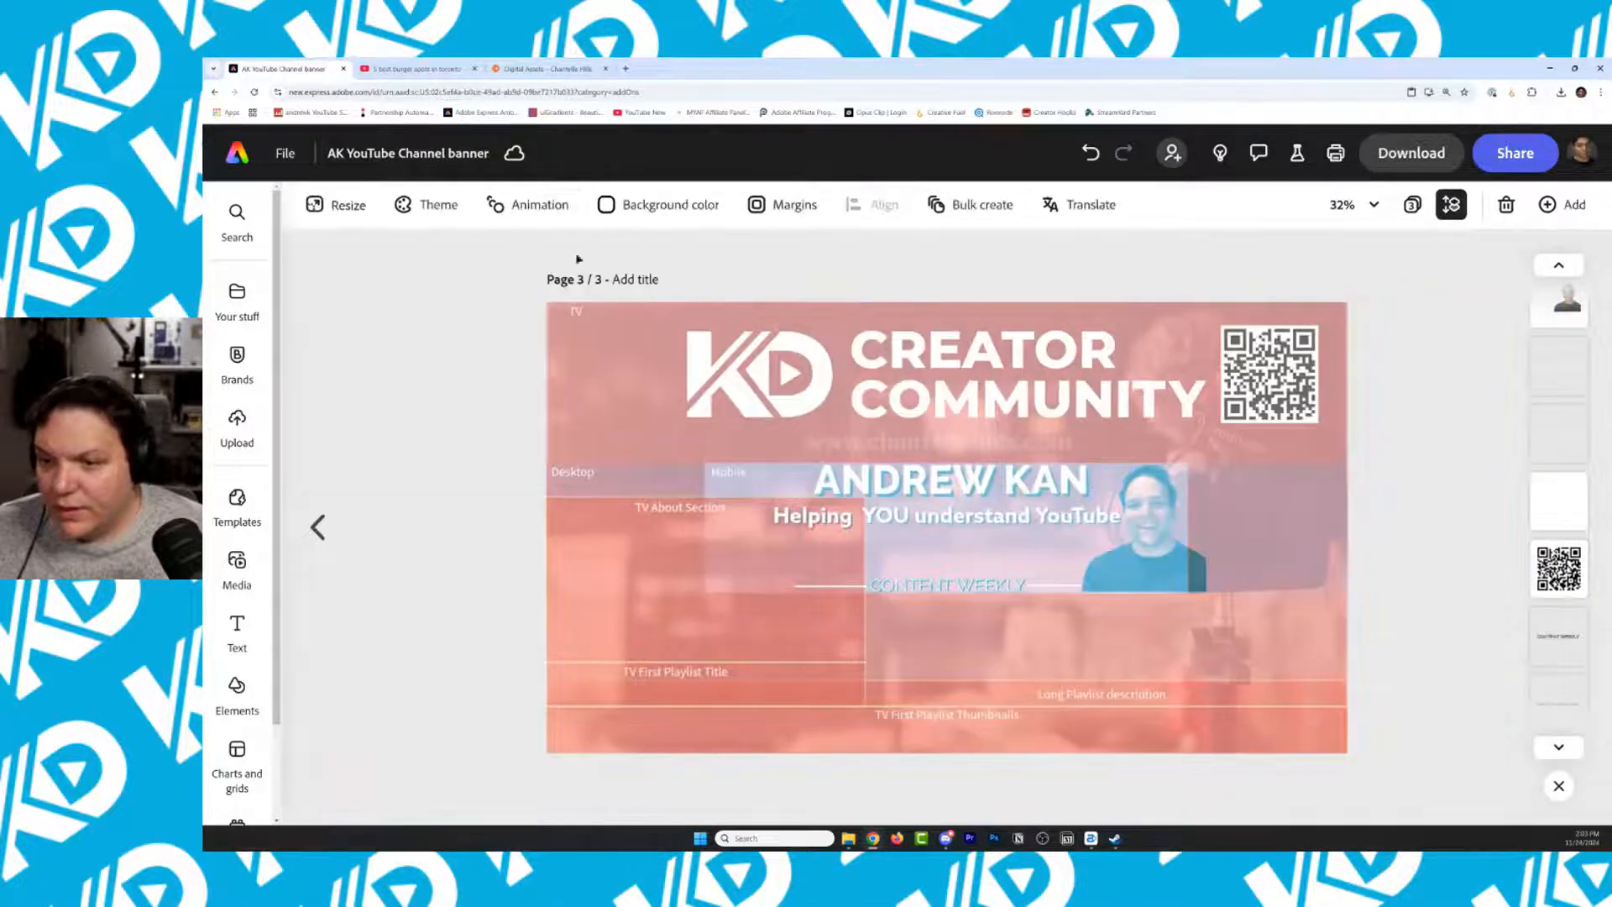
Move the template overlay image one layer down so it sits beneath the portrait photo on page 3
left_click(1188, 507)
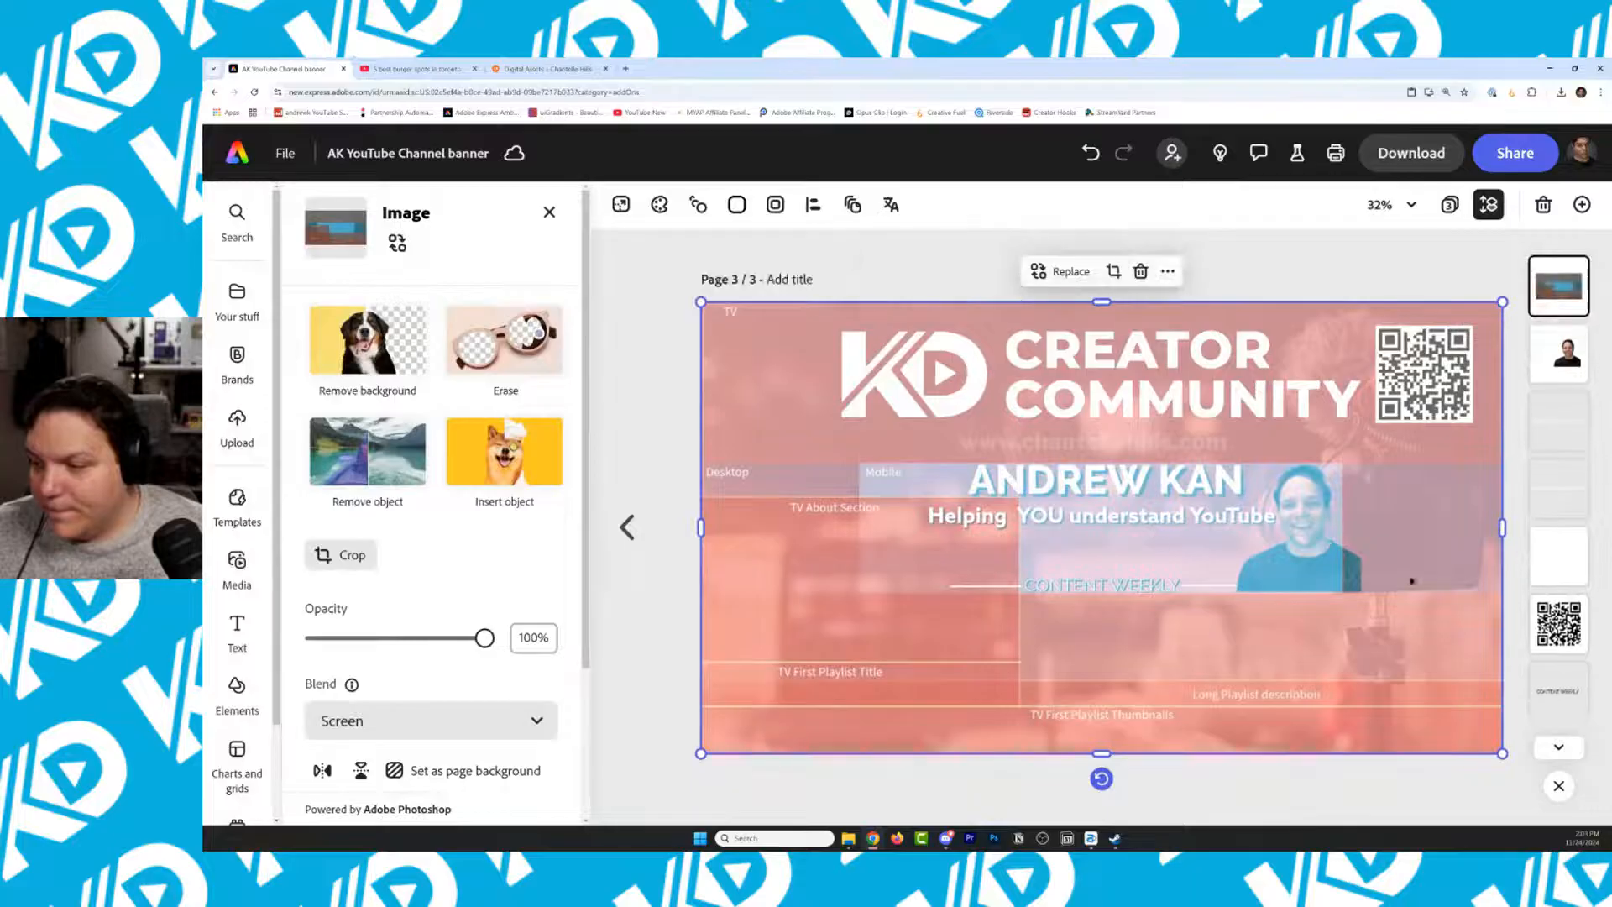
left_click(1578, 353)
left_click_drag(1567, 286, 1559, 353)
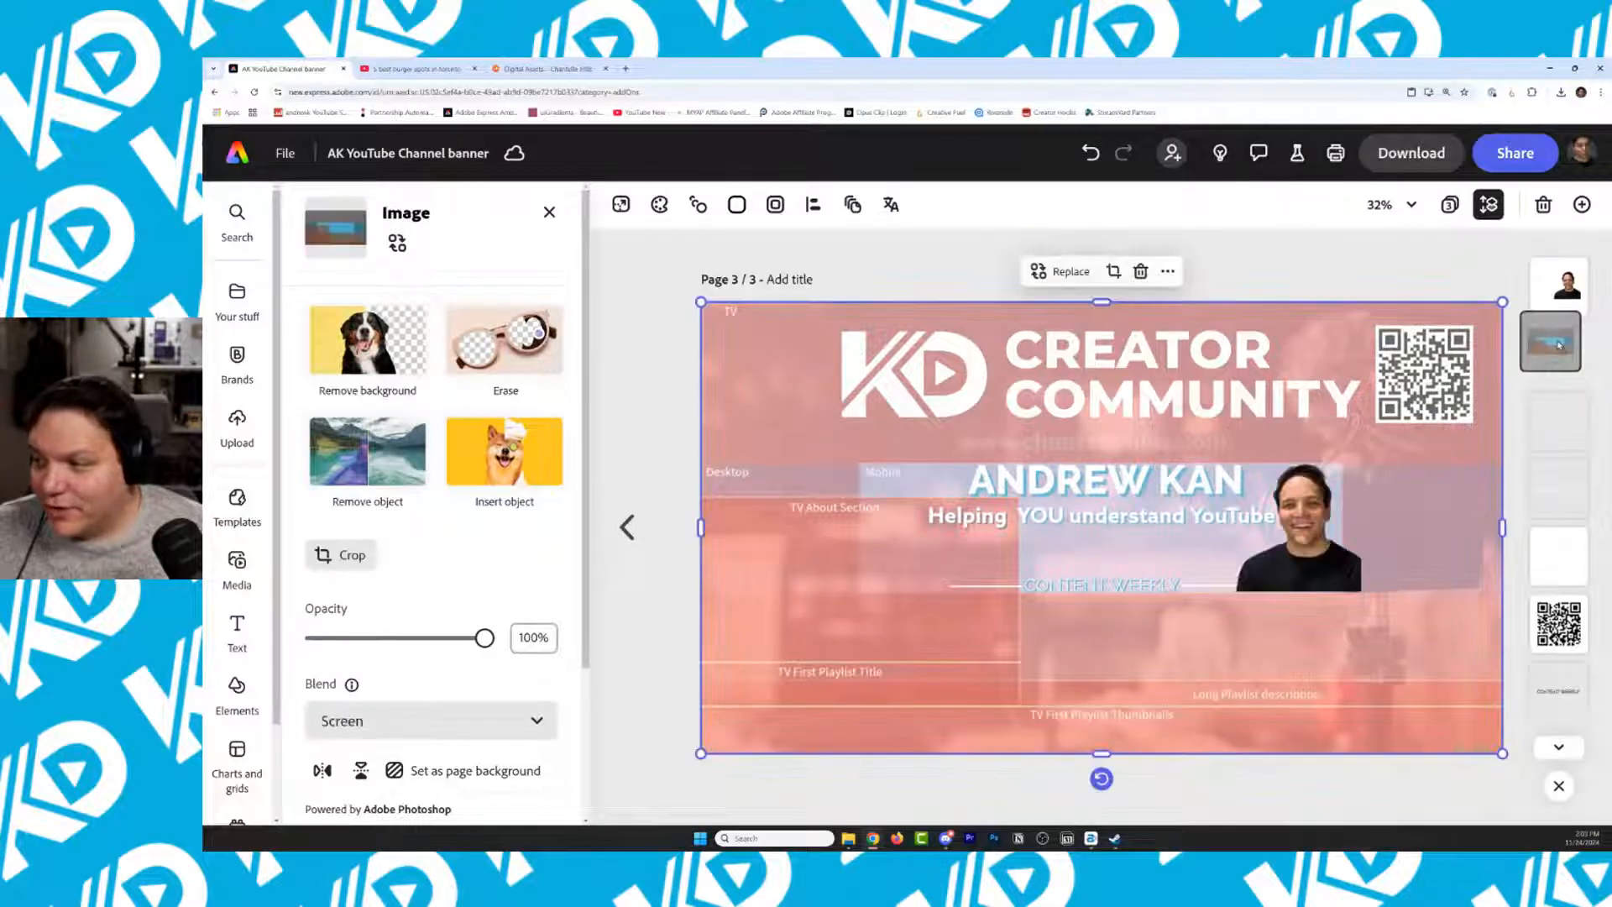
Duplicate the portrait photo, align the copy exactly over the original, and flip the copy horizontally
left_click(1327, 537)
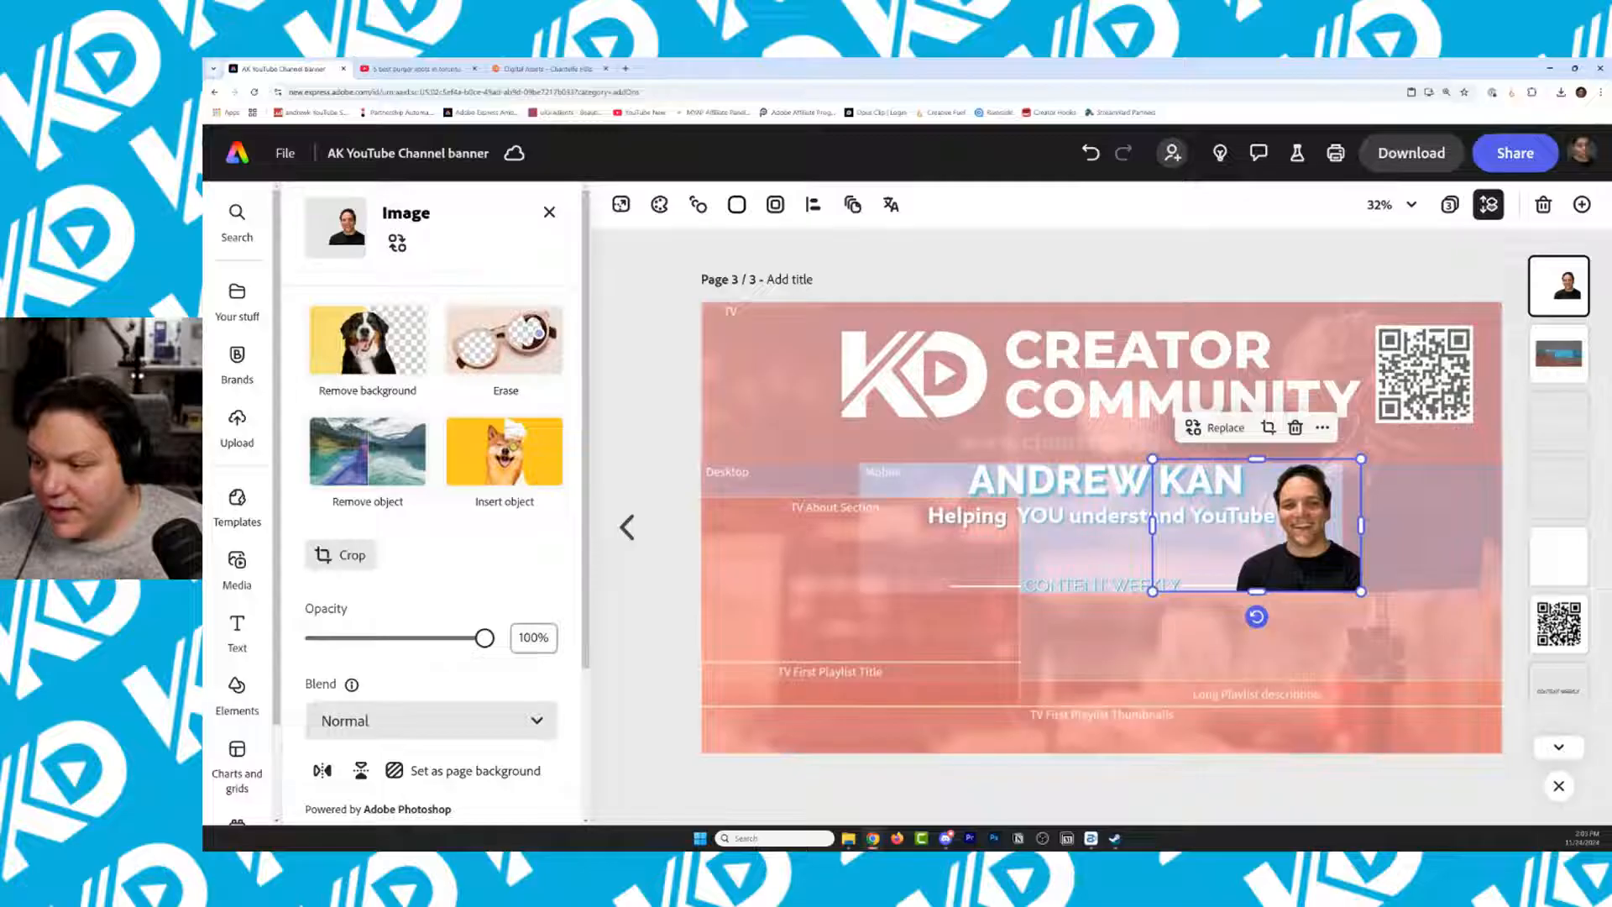
right_click(1209, 520)
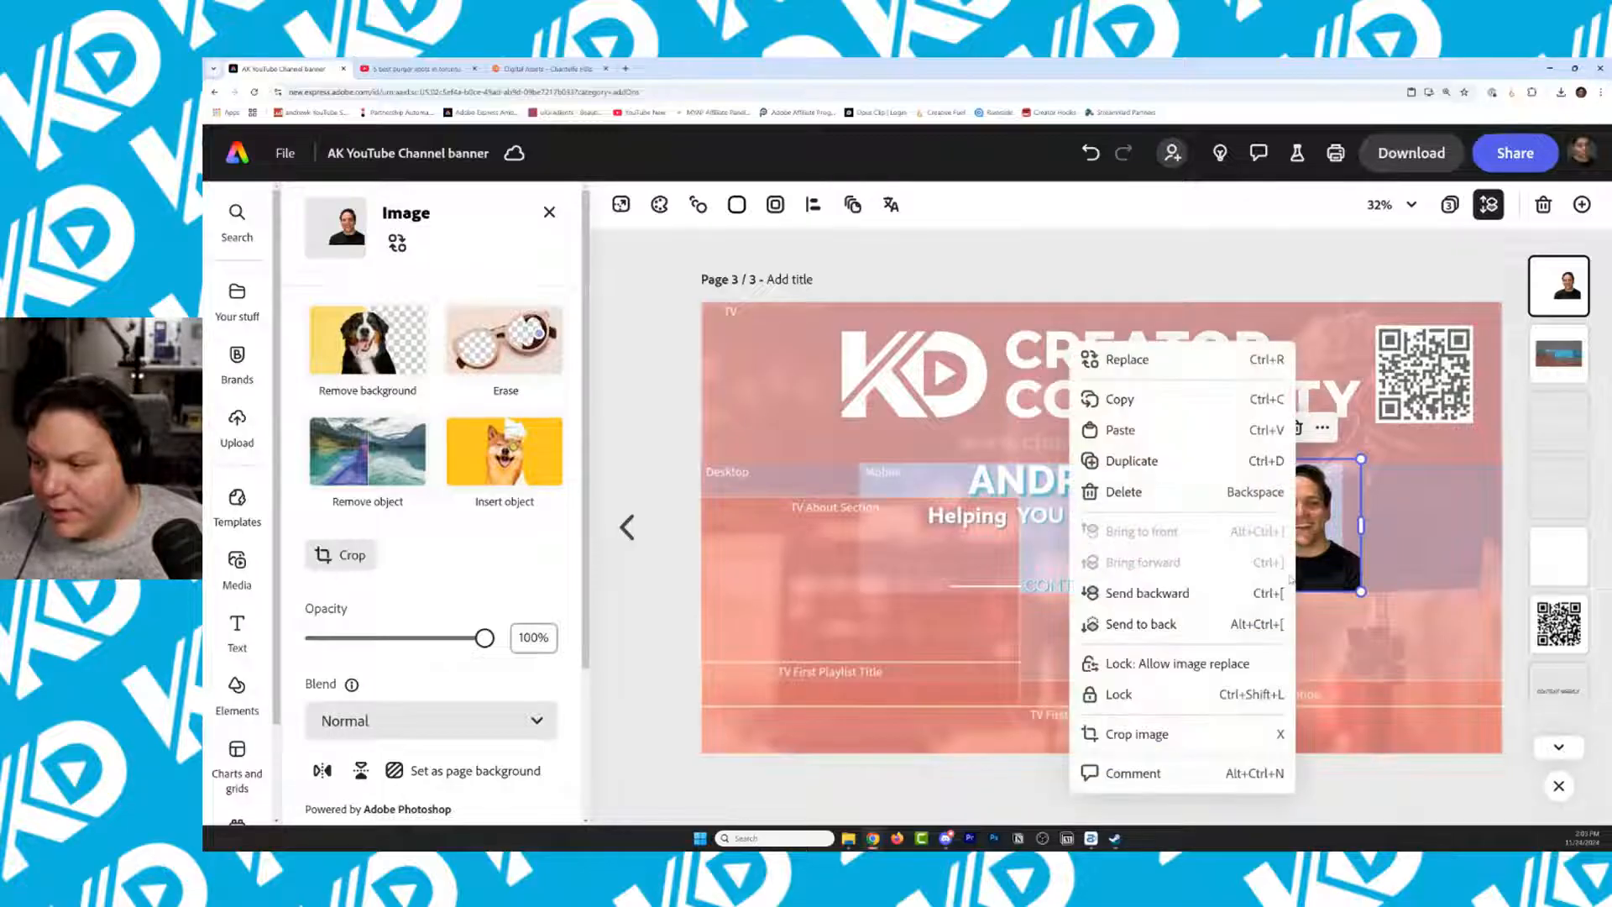
left_click(1117, 460)
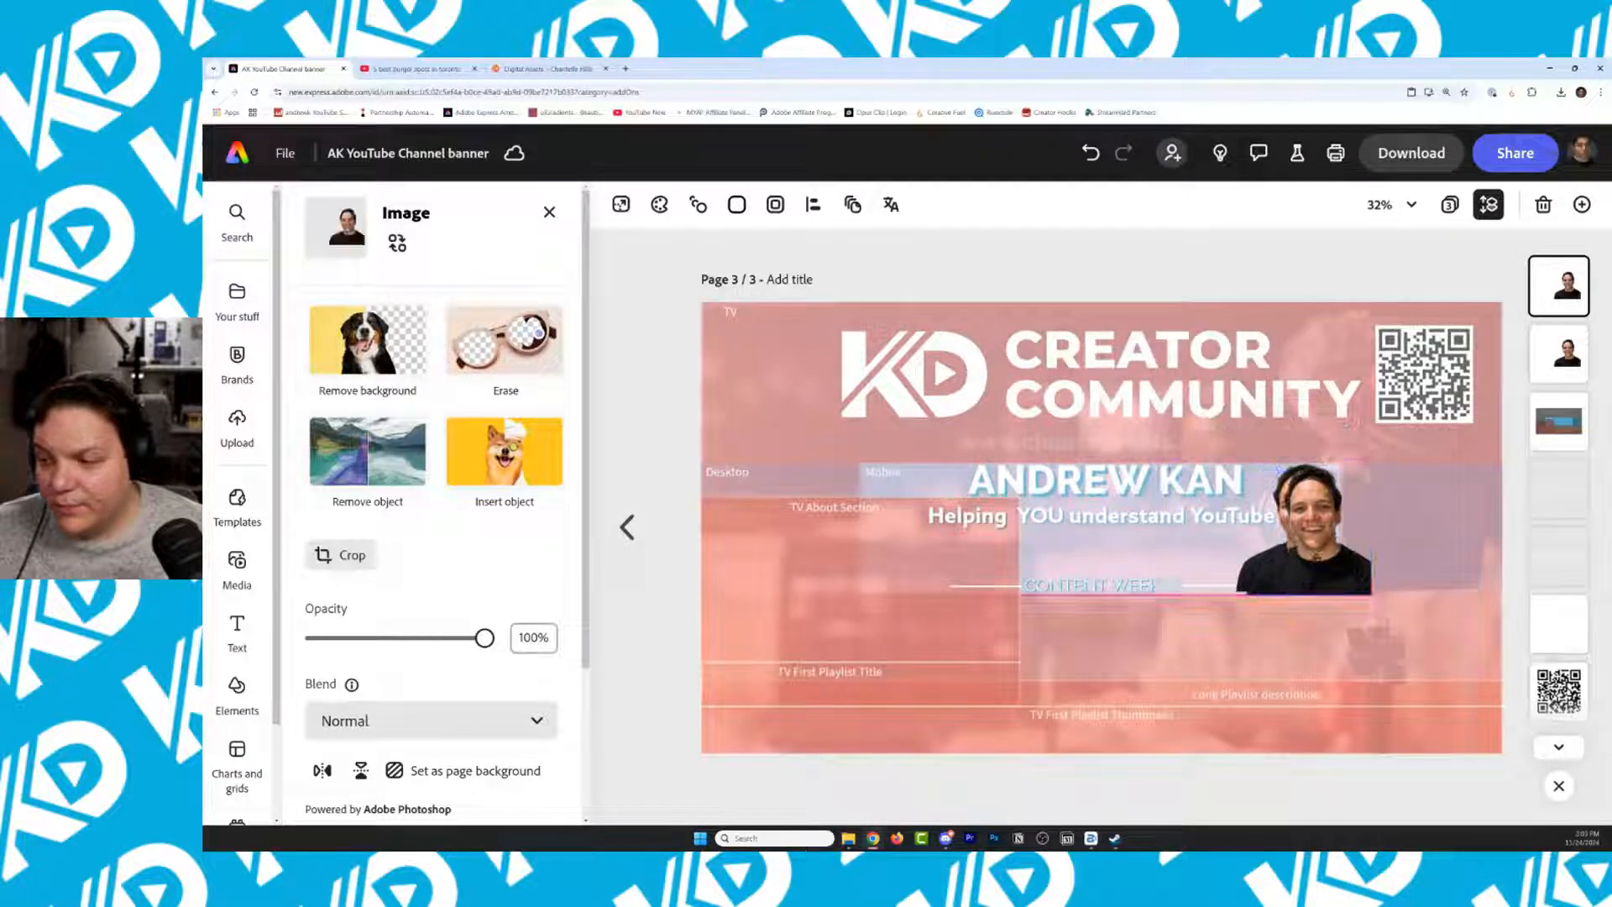
left_click_drag(1317, 554, 1303, 552)
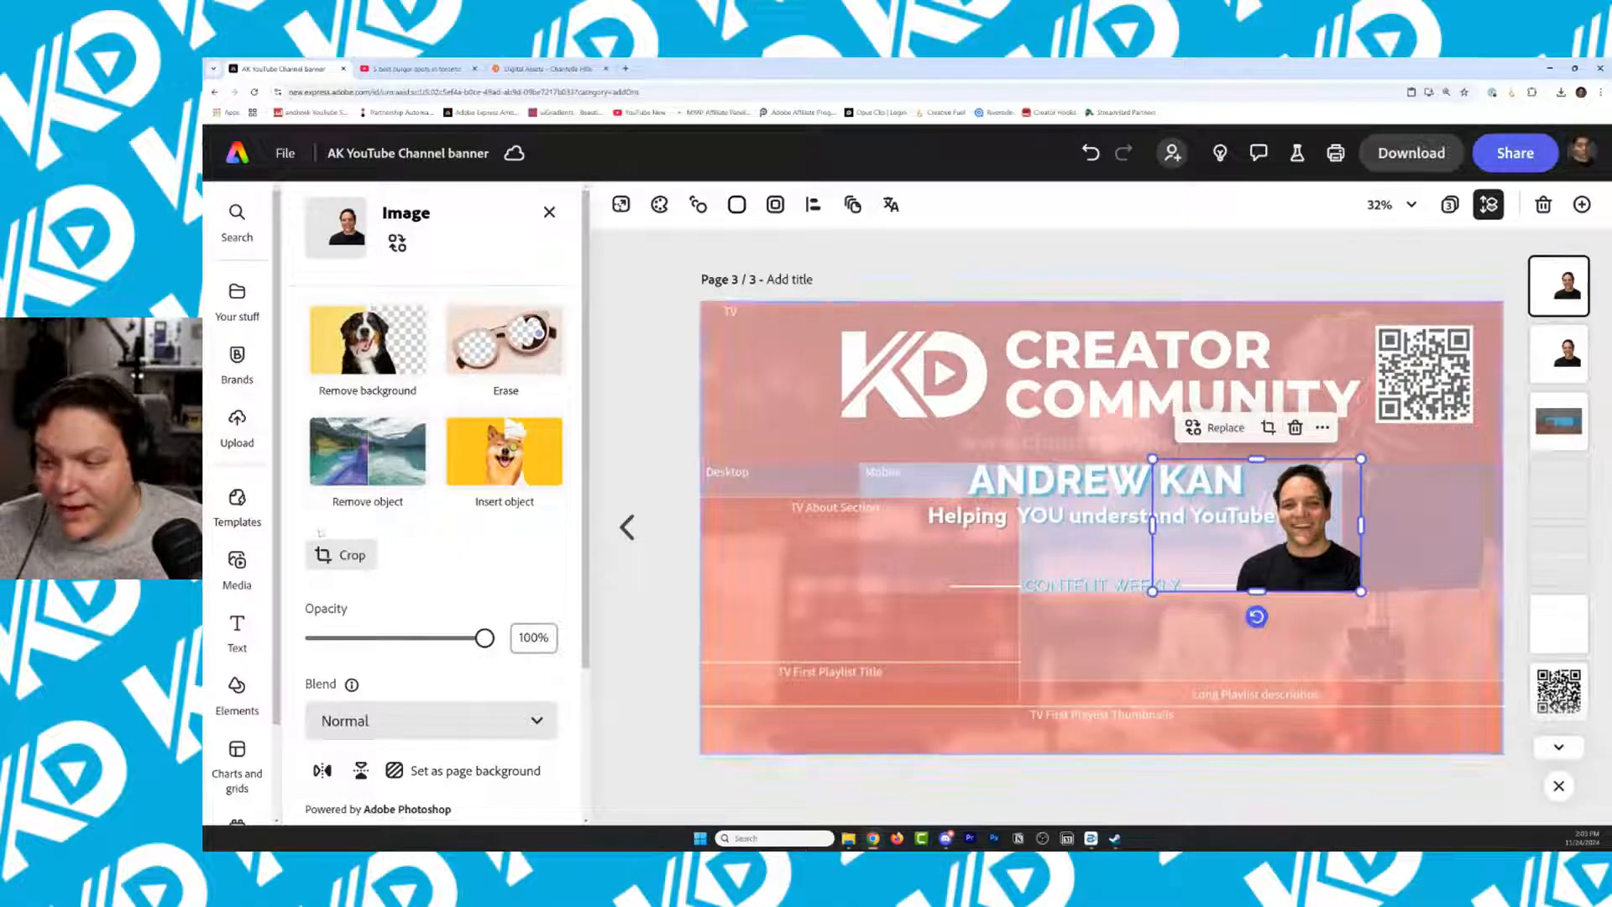
left_click(321, 778)
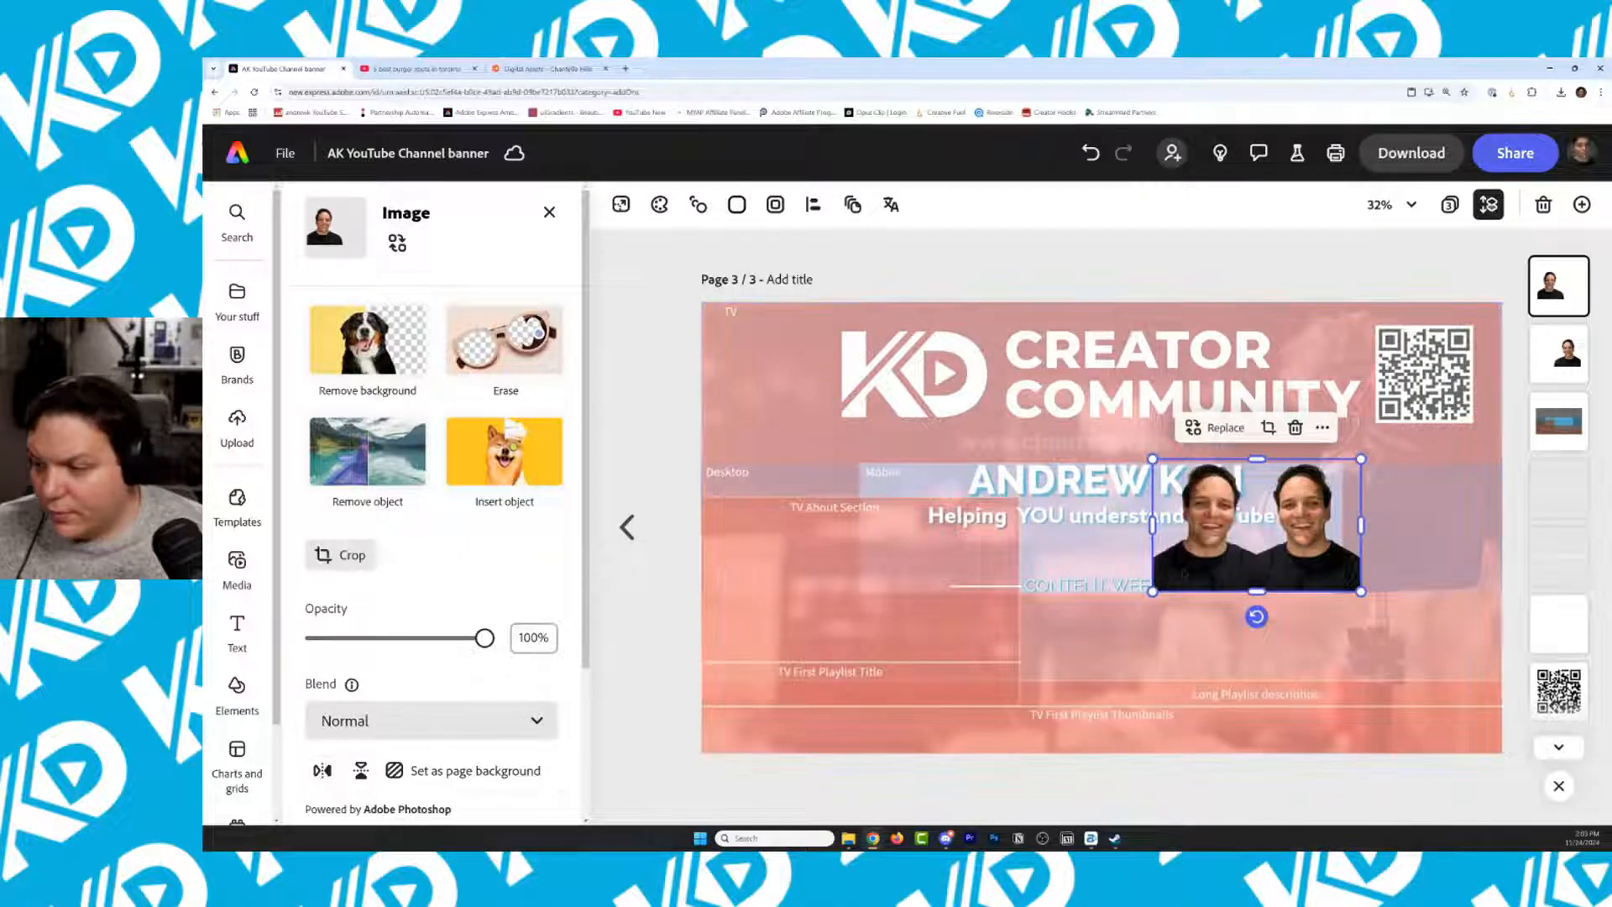
Crop the flipped copy down to its shoulder and fit it against the portrait's cut-off right shoulder
left_click_drag(1181, 568, 1340, 529)
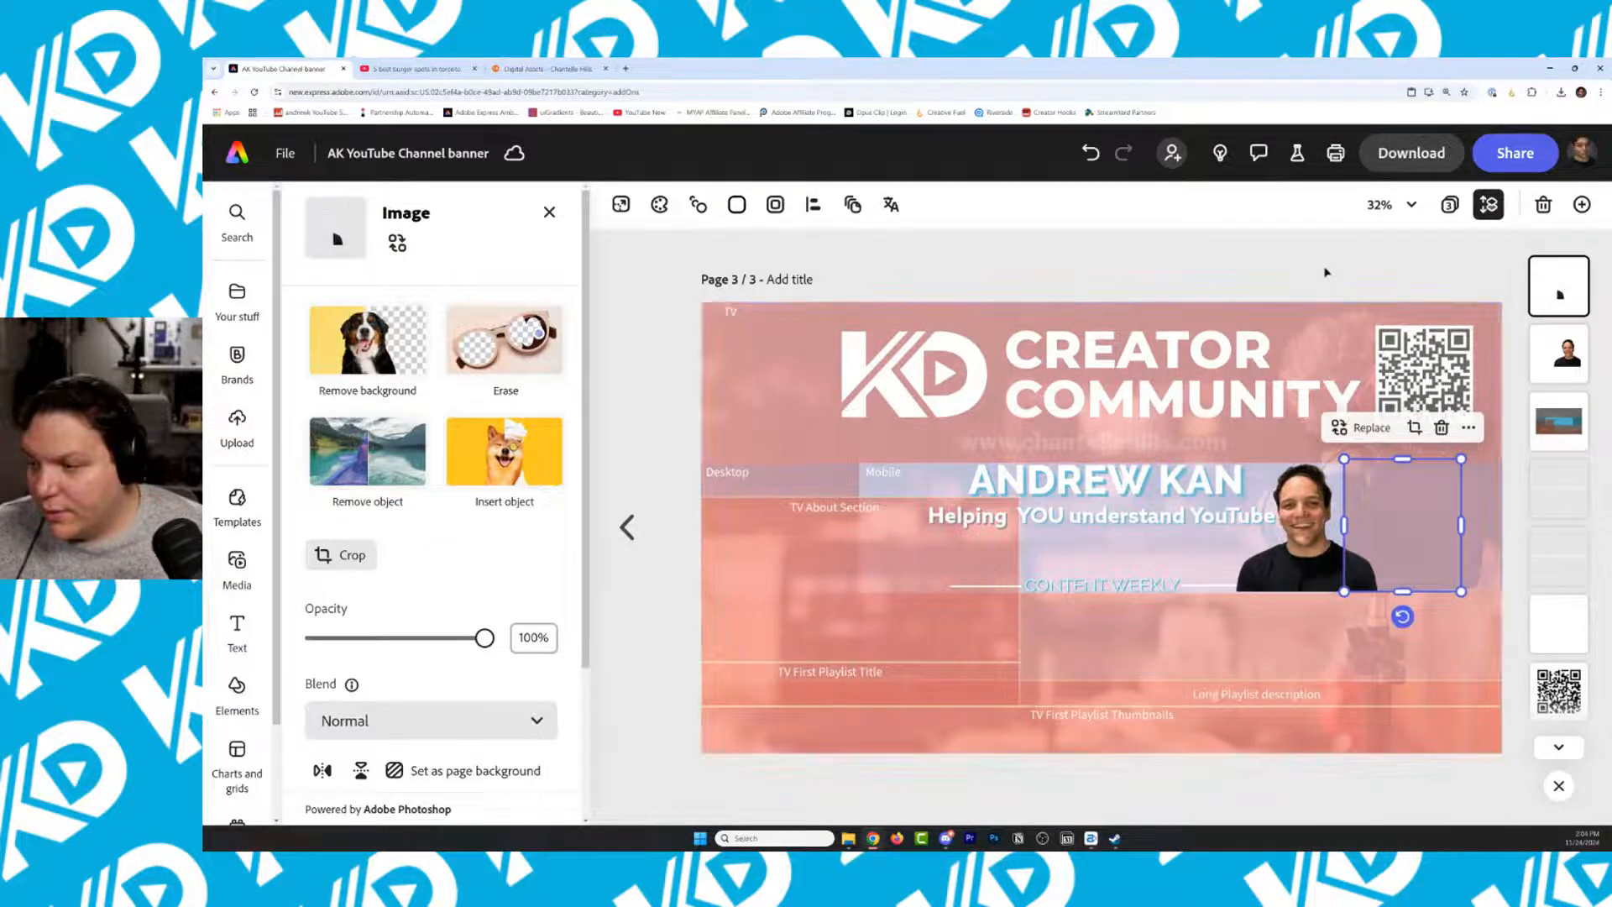
left_click(1327, 272)
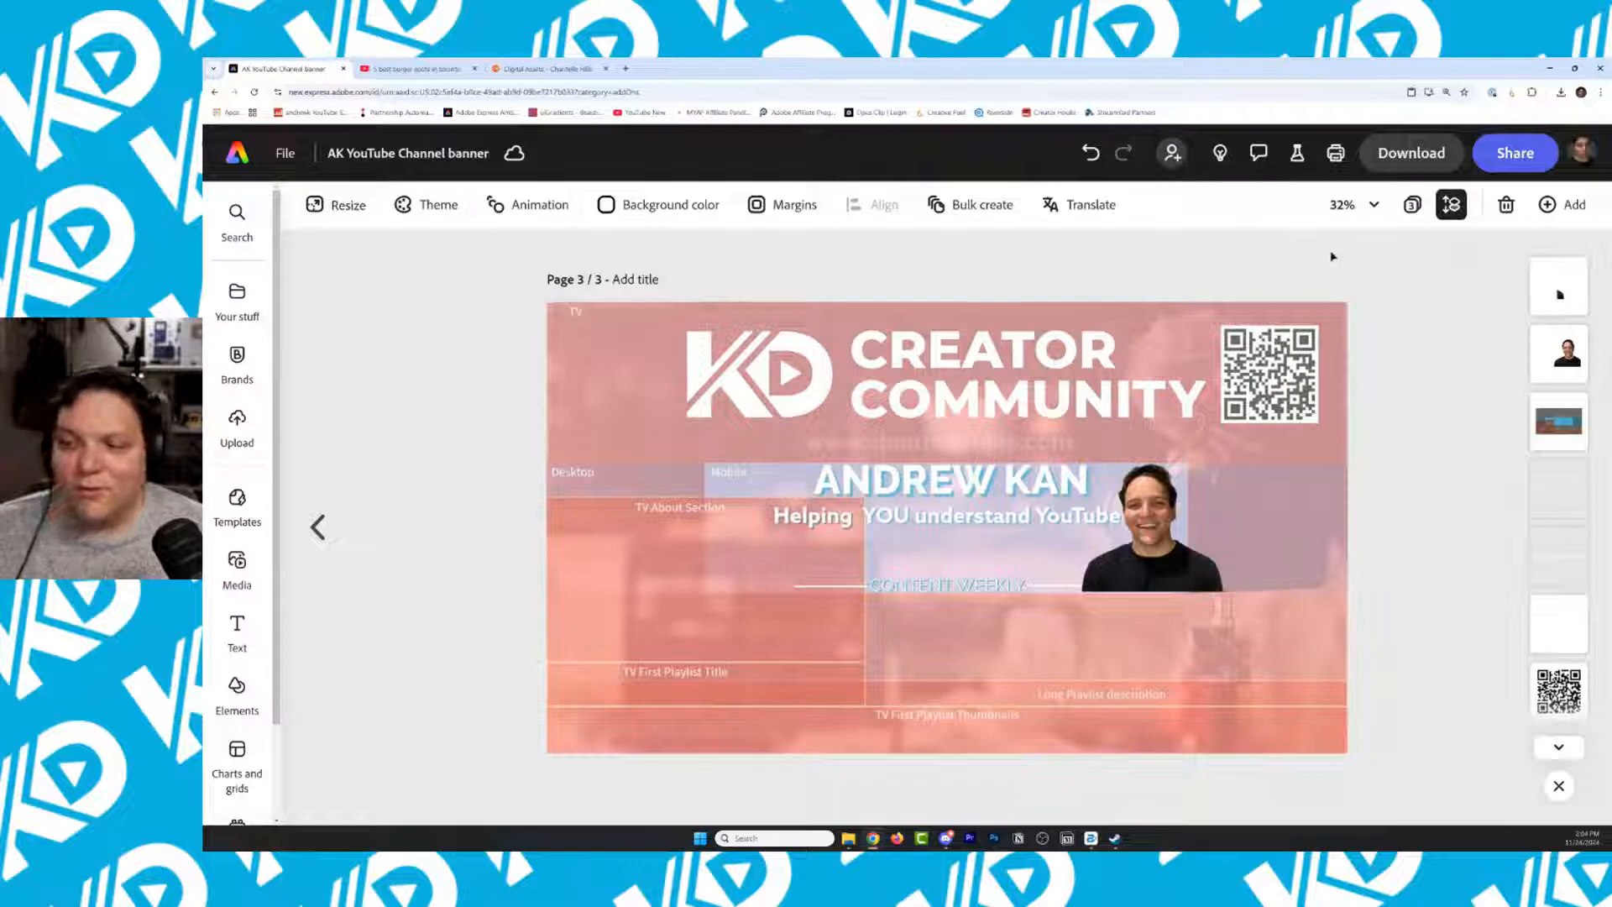
left_click(1259, 571)
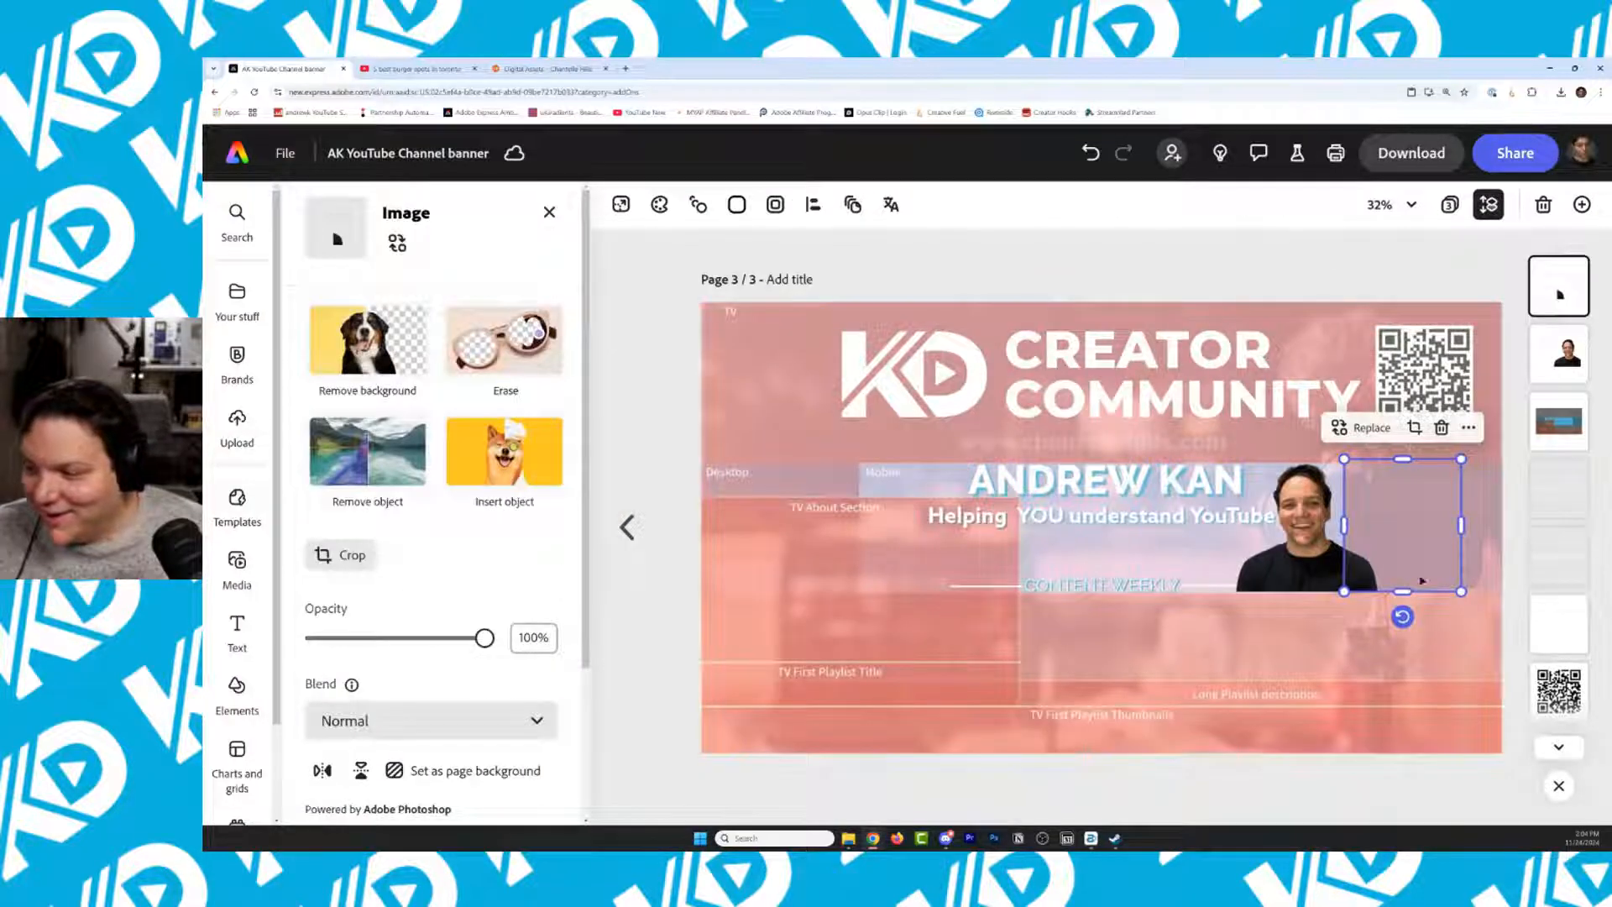
left_click_drag(1421, 580, 1433, 572)
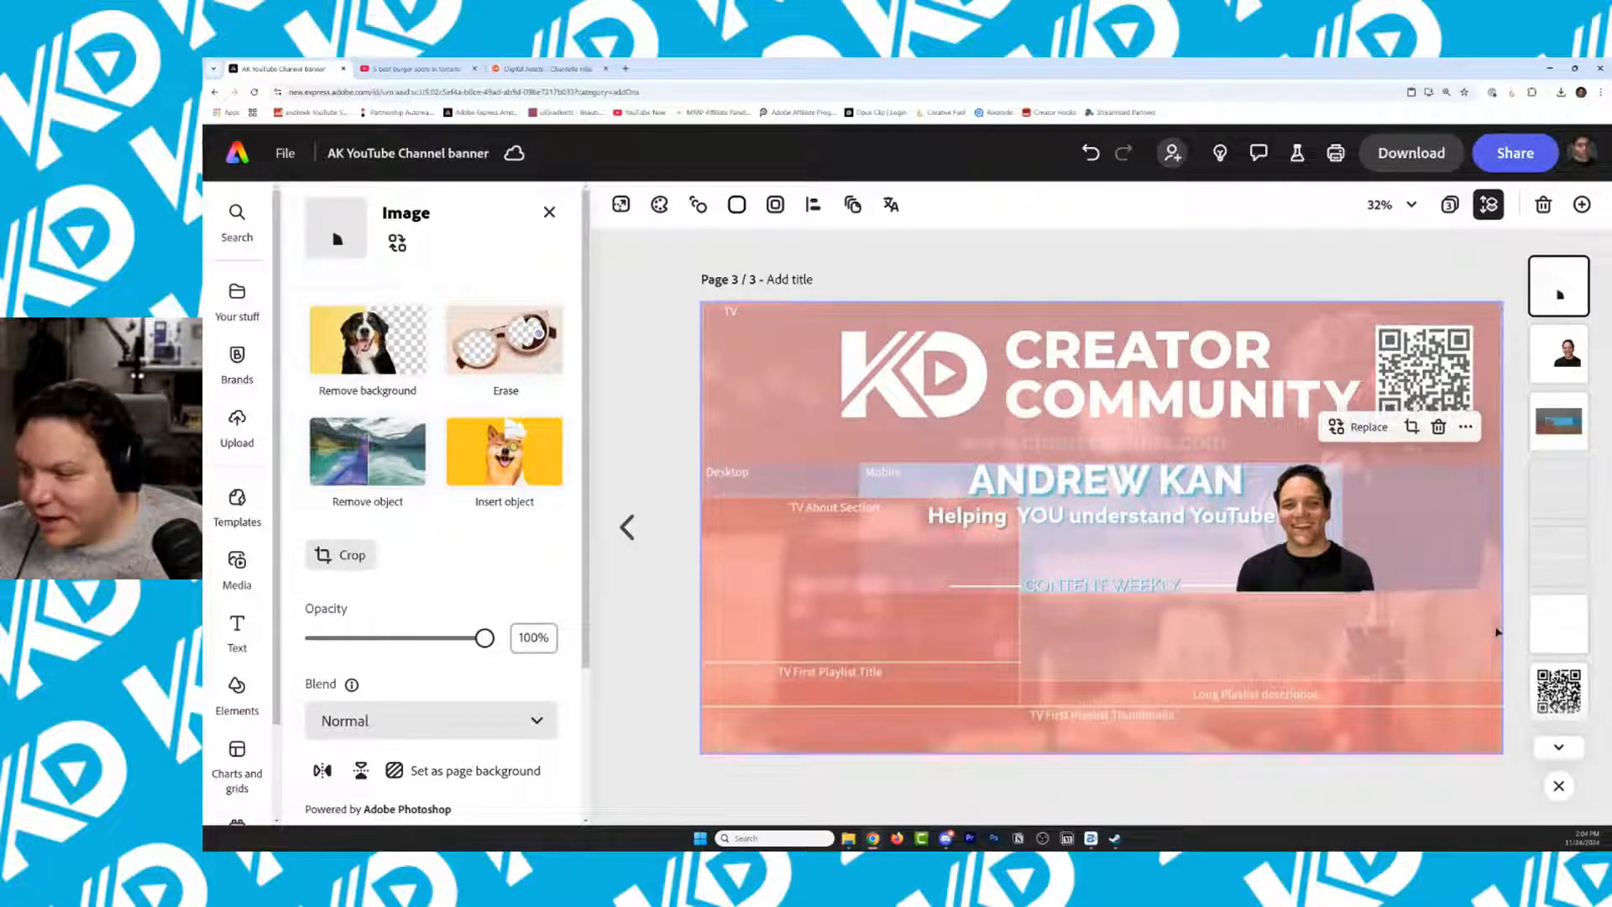
left_click(1176, 244)
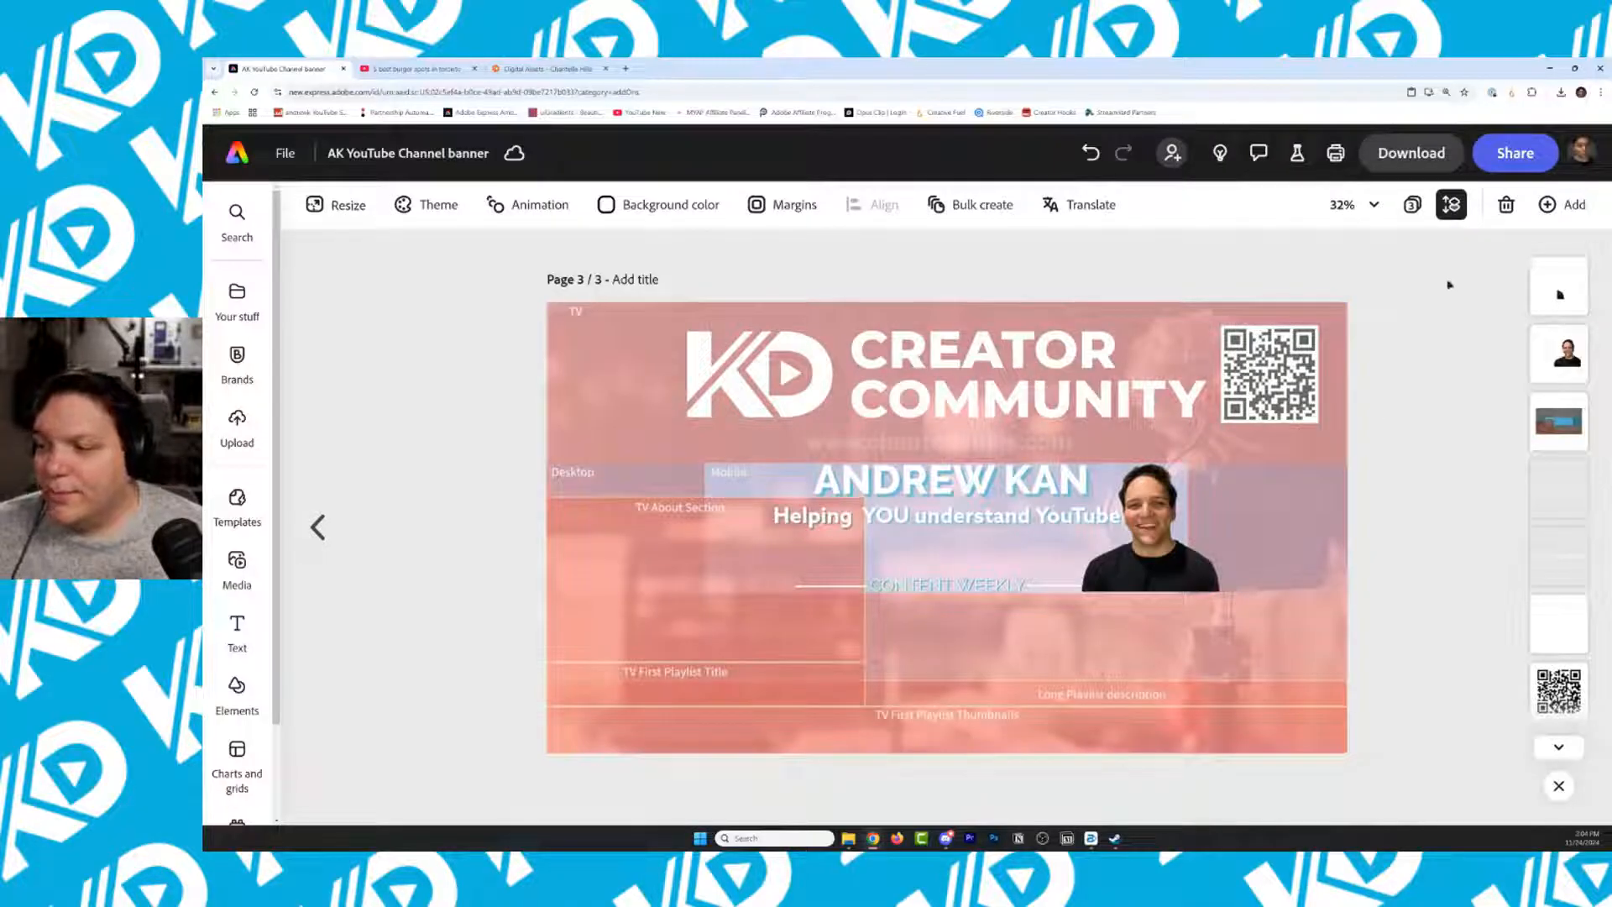
Group the cropped shoulder piece with the portrait photo
left_click_drag(1447, 282, 1572, 362)
left_click(1199, 572)
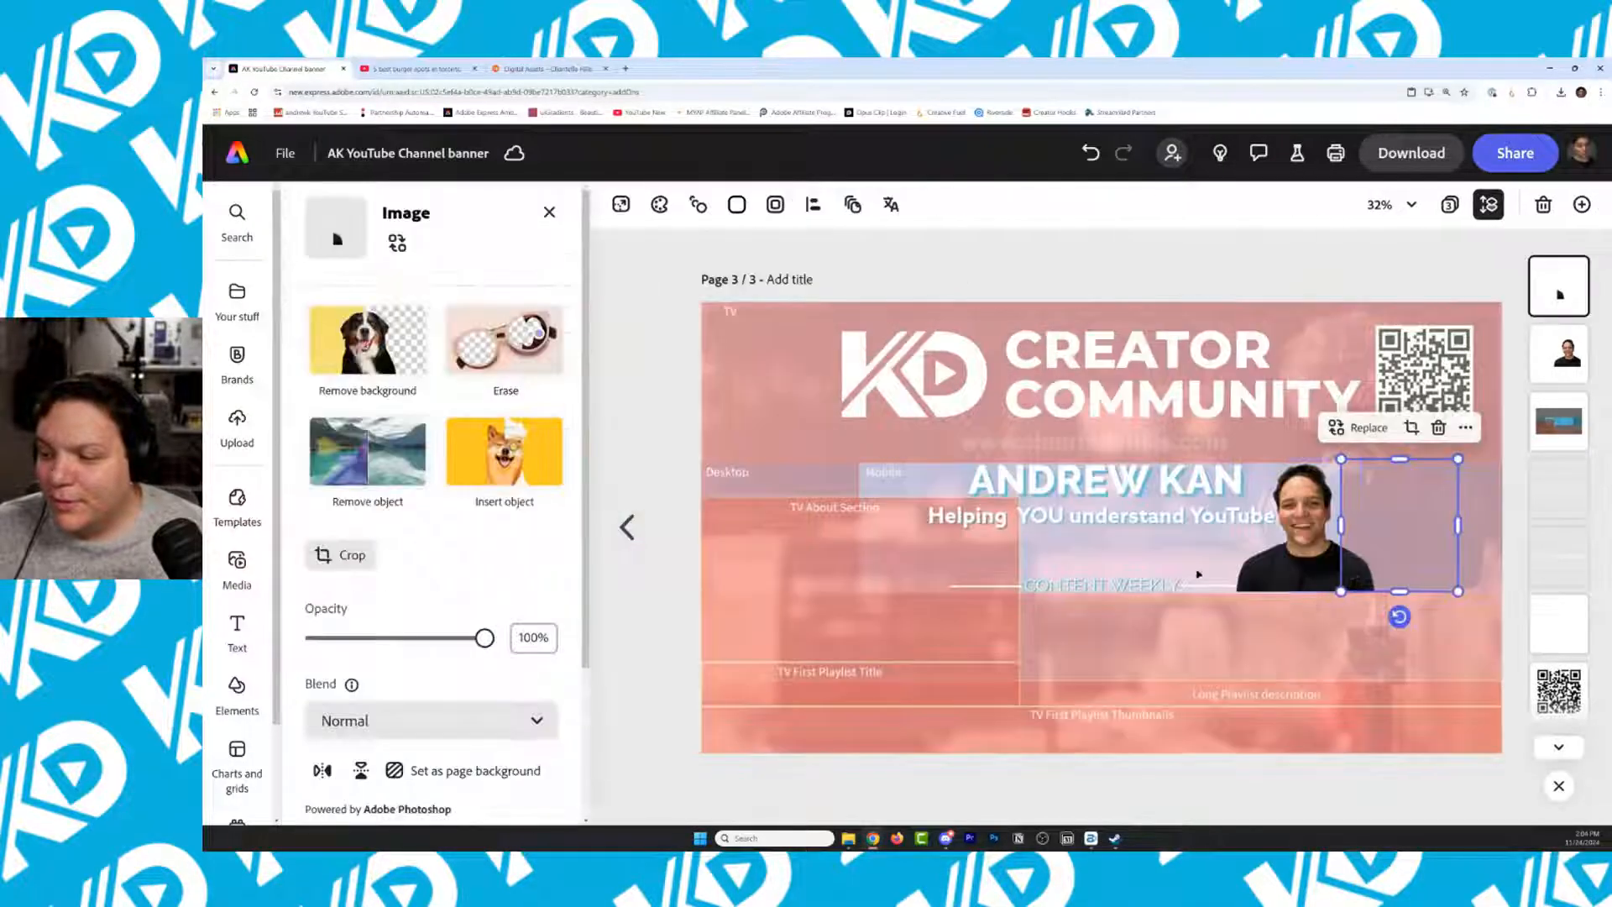
left_click(1301, 534, "shift")
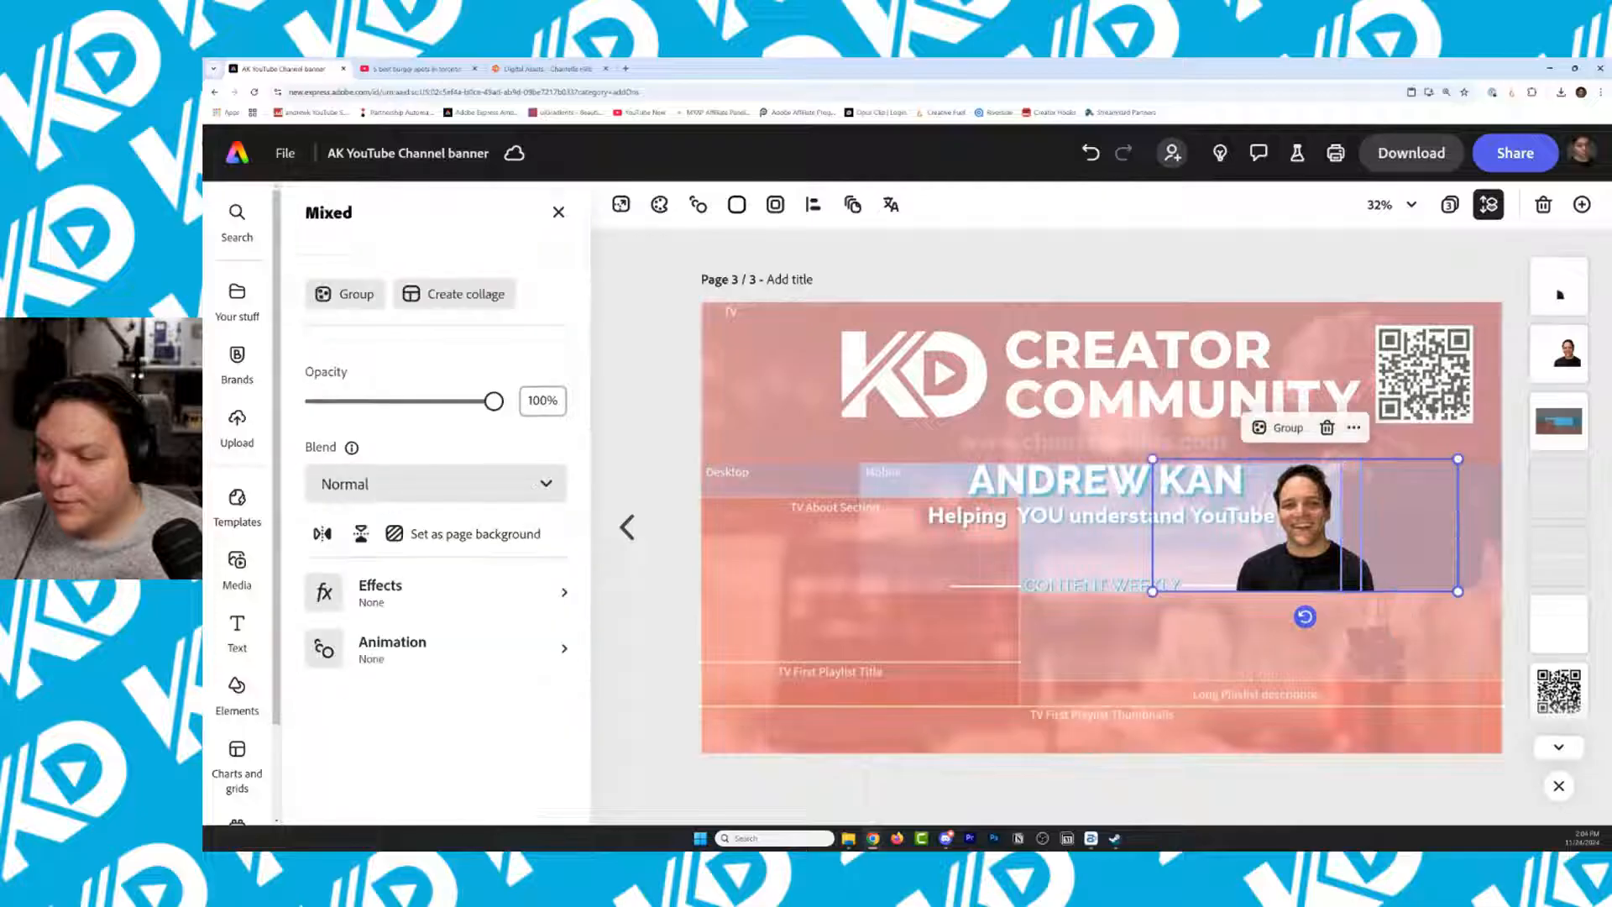
left_click(373, 301)
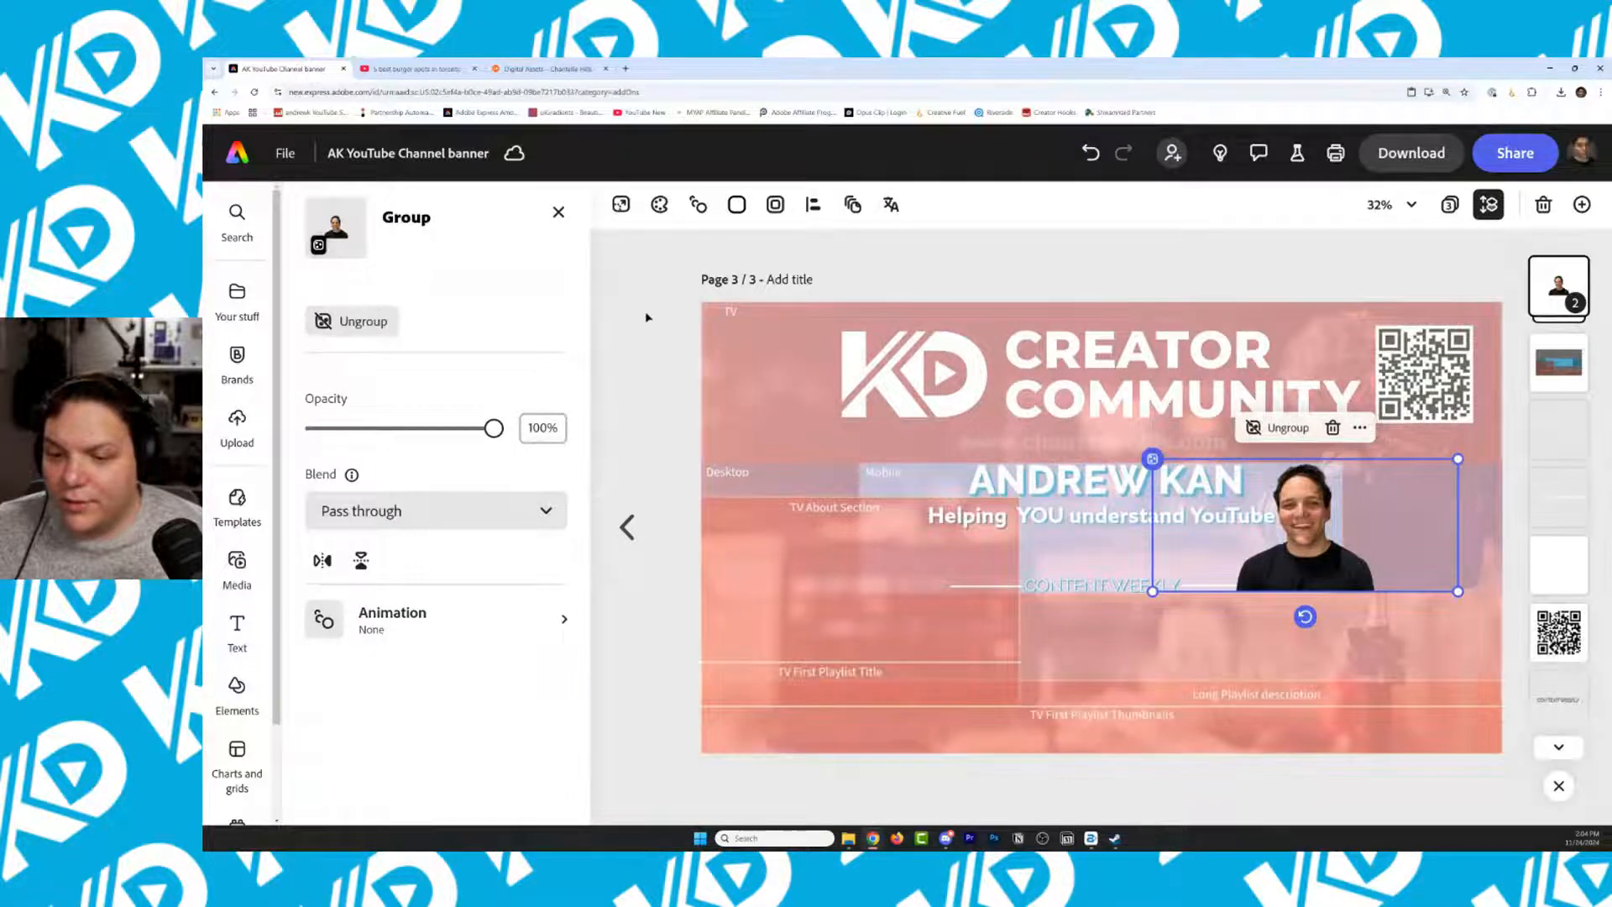
left_click(648, 317)
Inside the portrait group, reorder the layers so the shoulder piece lies beneath the portrait photo
left_click(1563, 286)
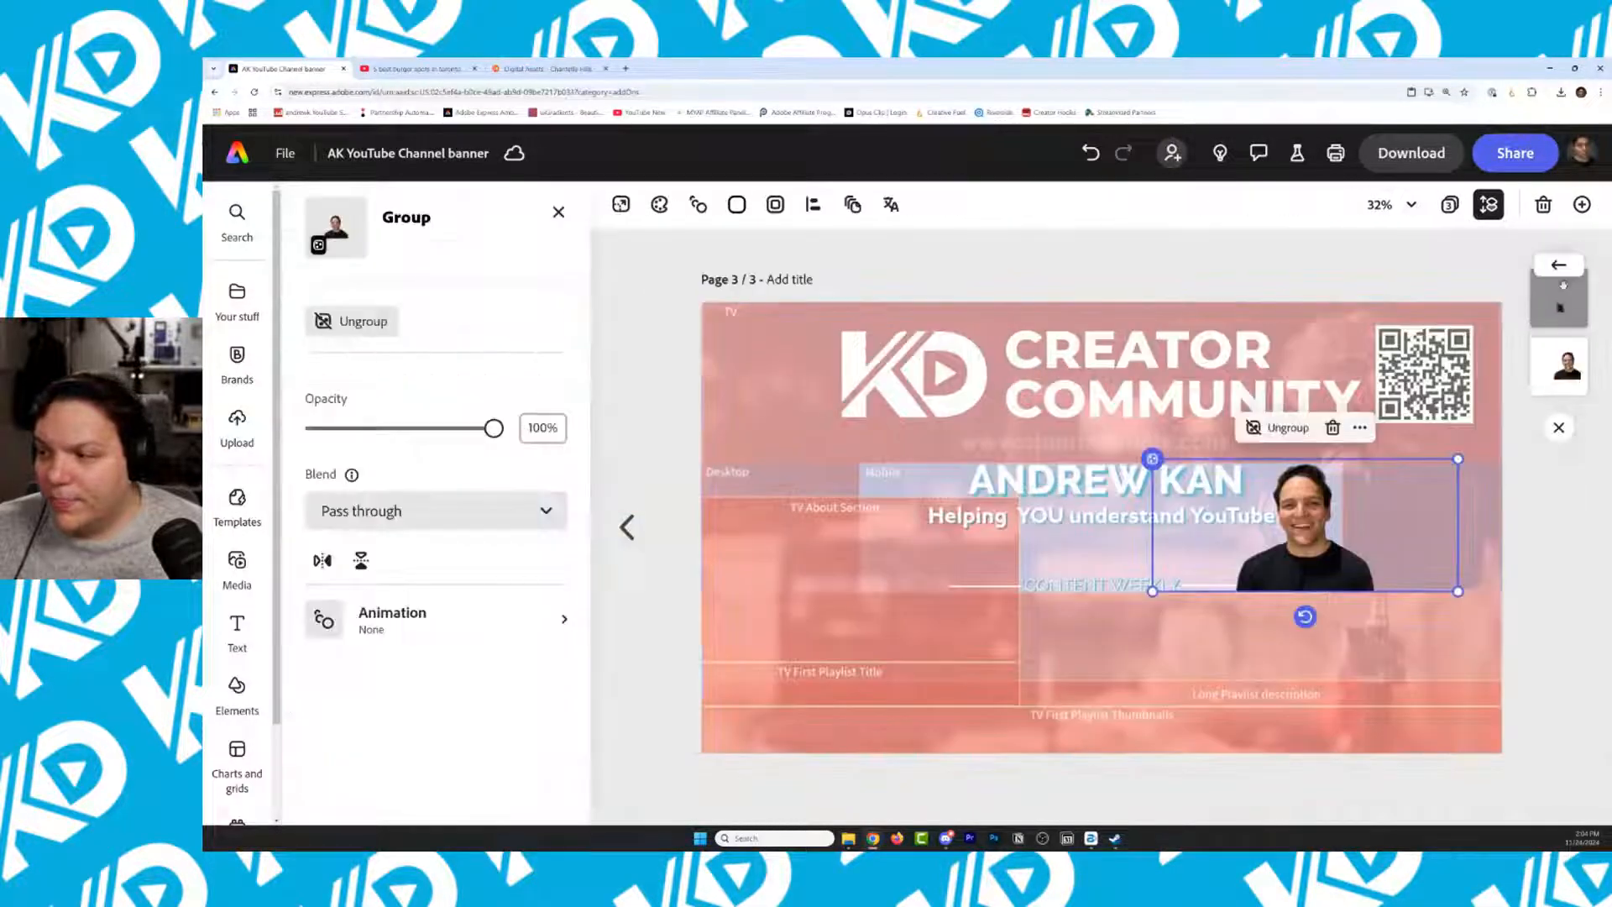
left_click_drag(1585, 315, 1583, 385)
left_click(1254, 278)
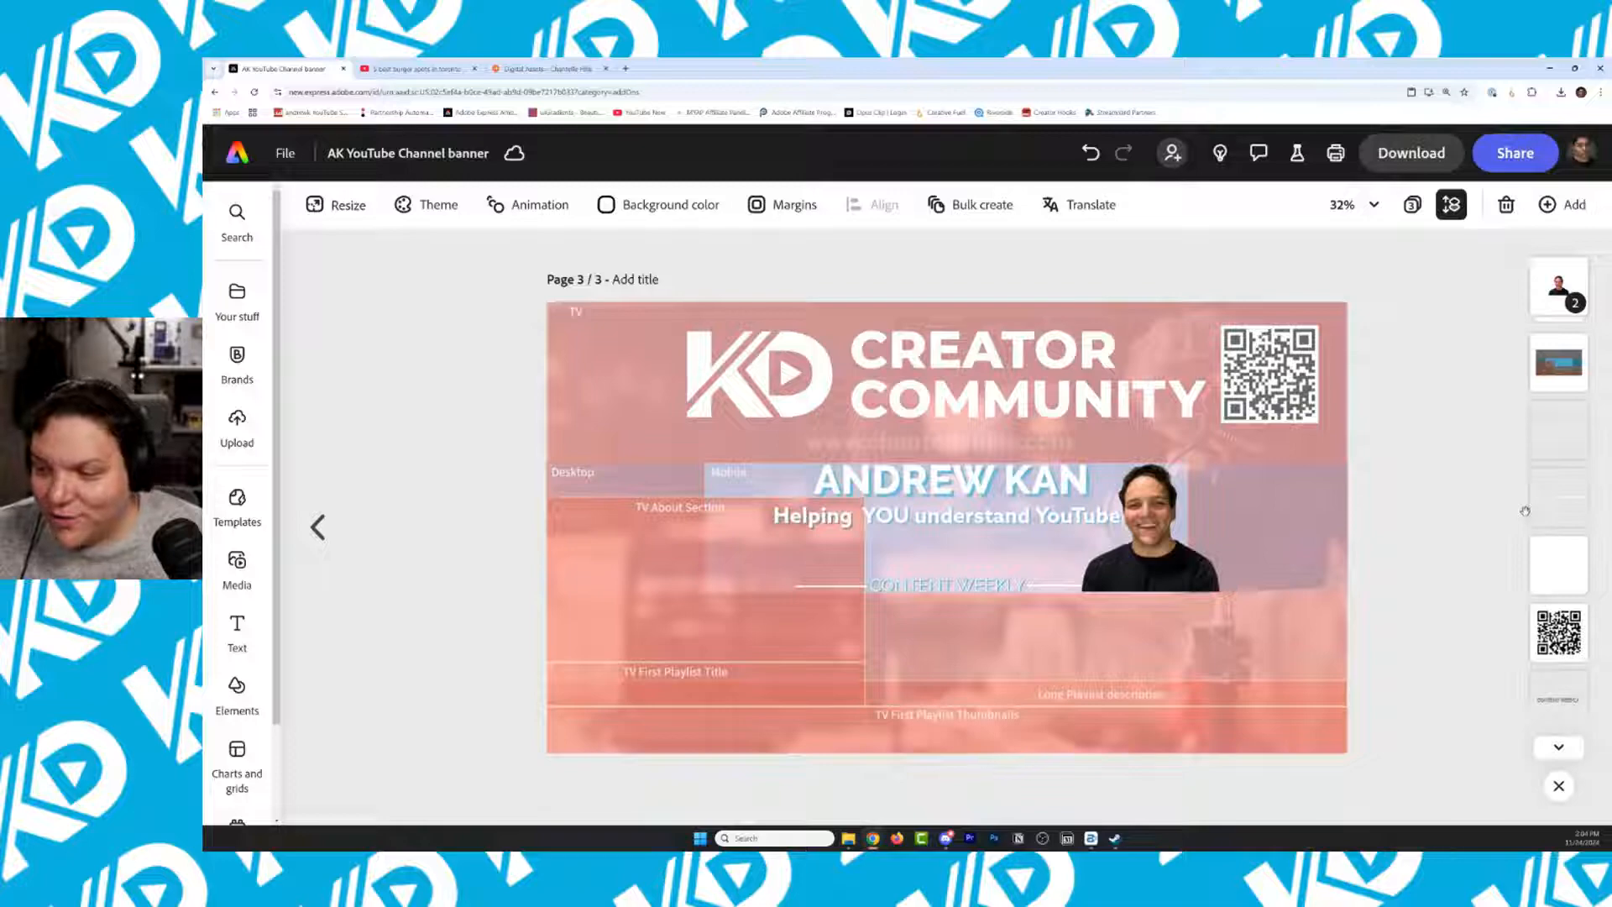
Shift the portrait group slightly to the right within the desktop strip
left_click(1163, 538)
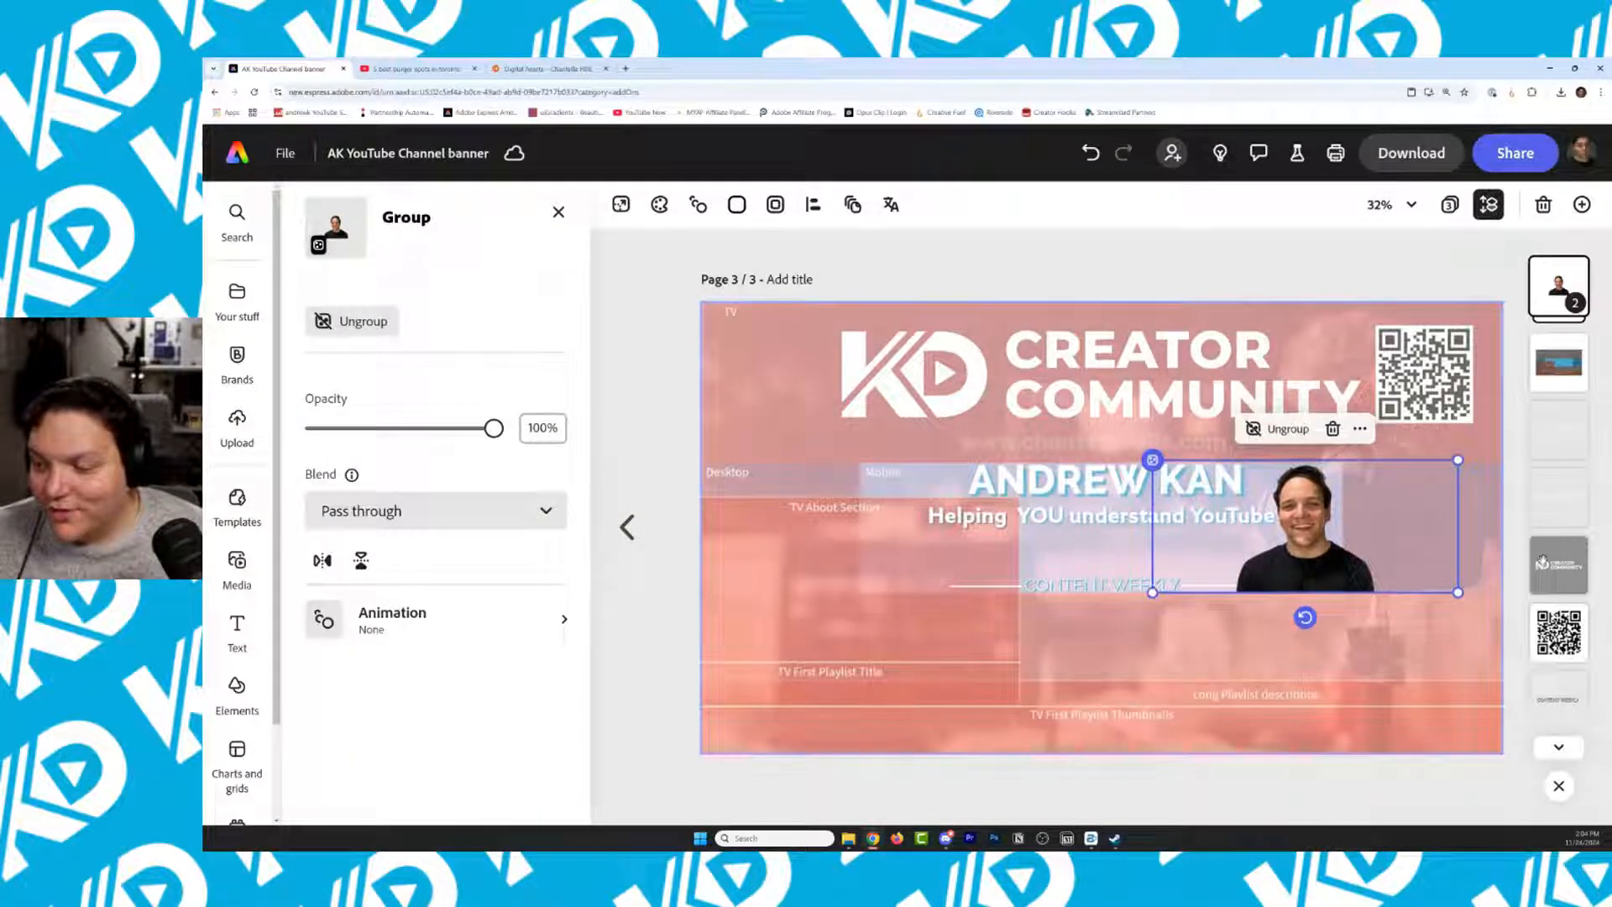
left_click(1215, 244)
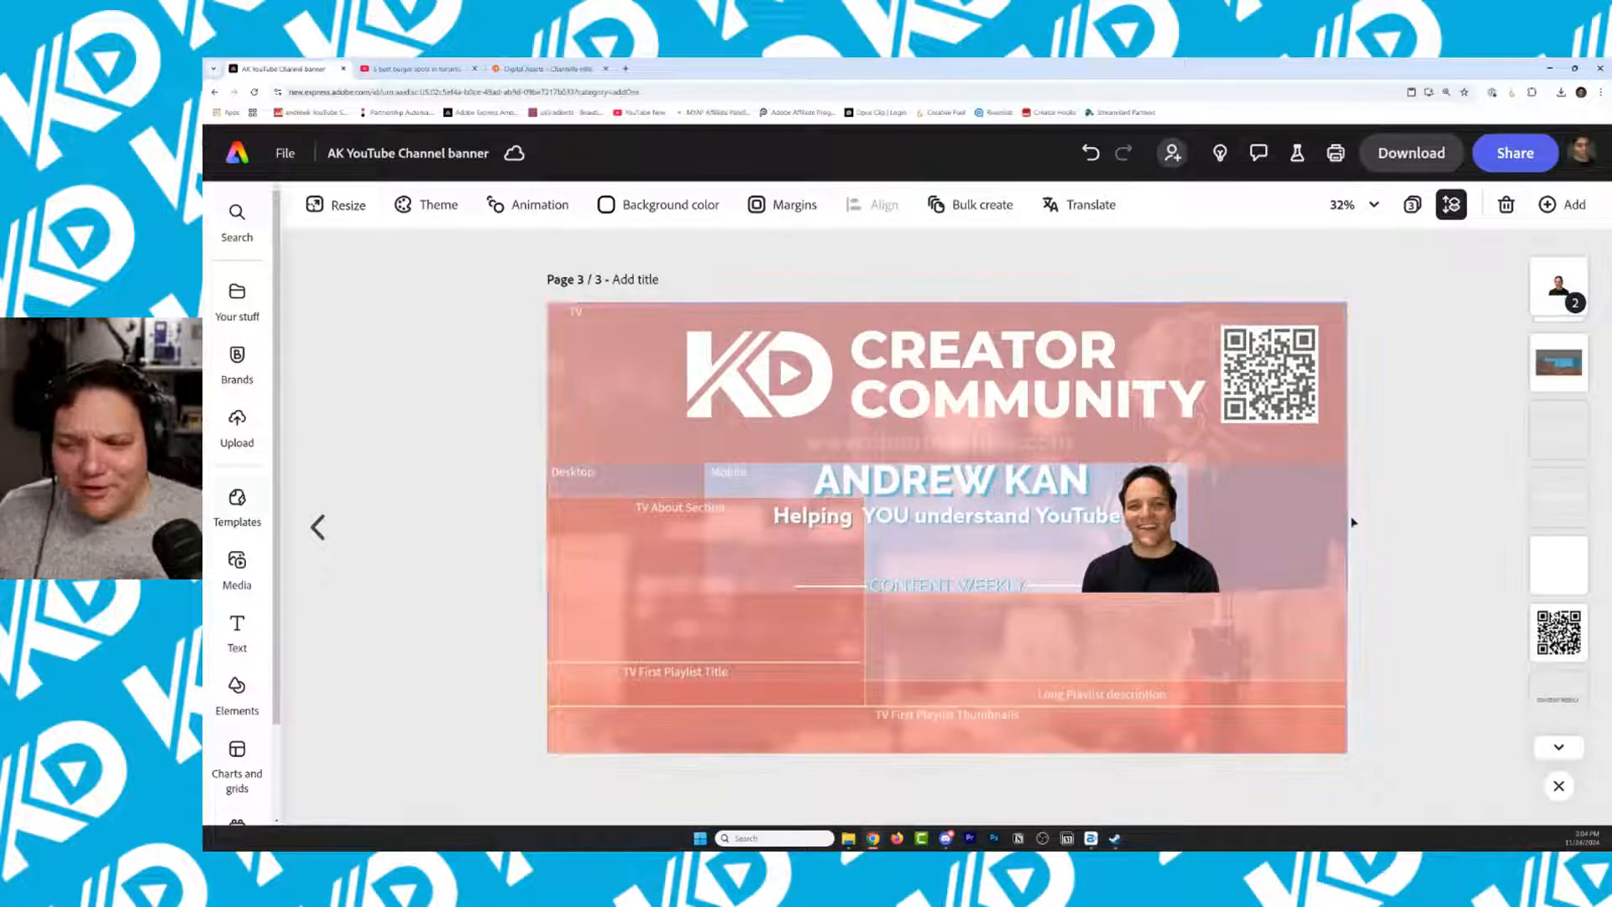
left_click(1160, 551)
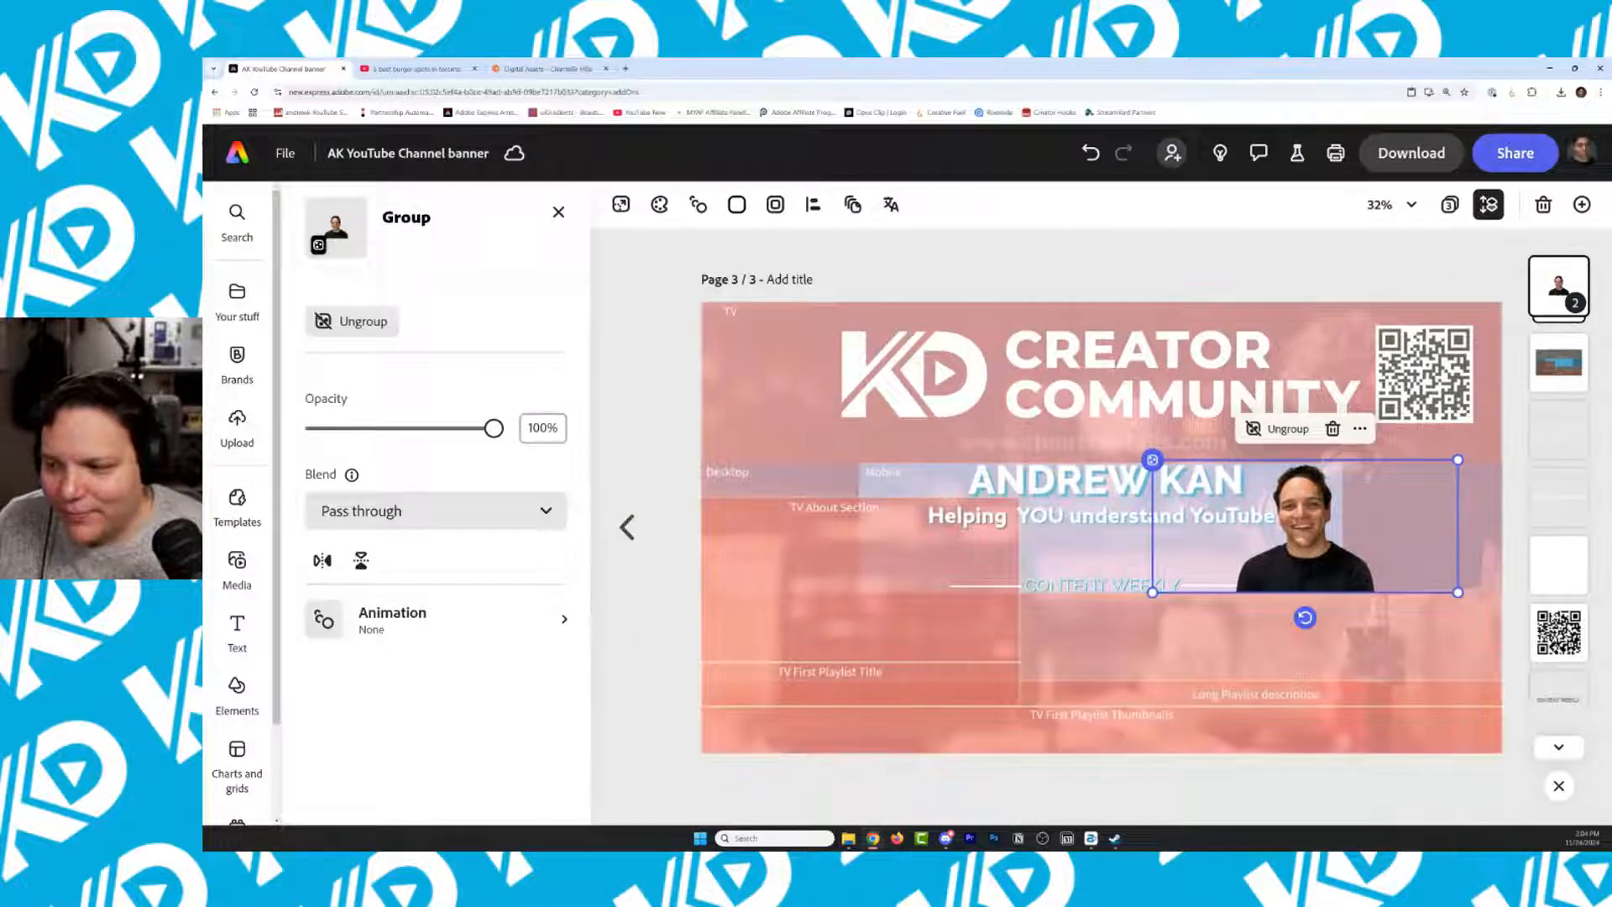
left_click_drag(1365, 579, 1372, 580)
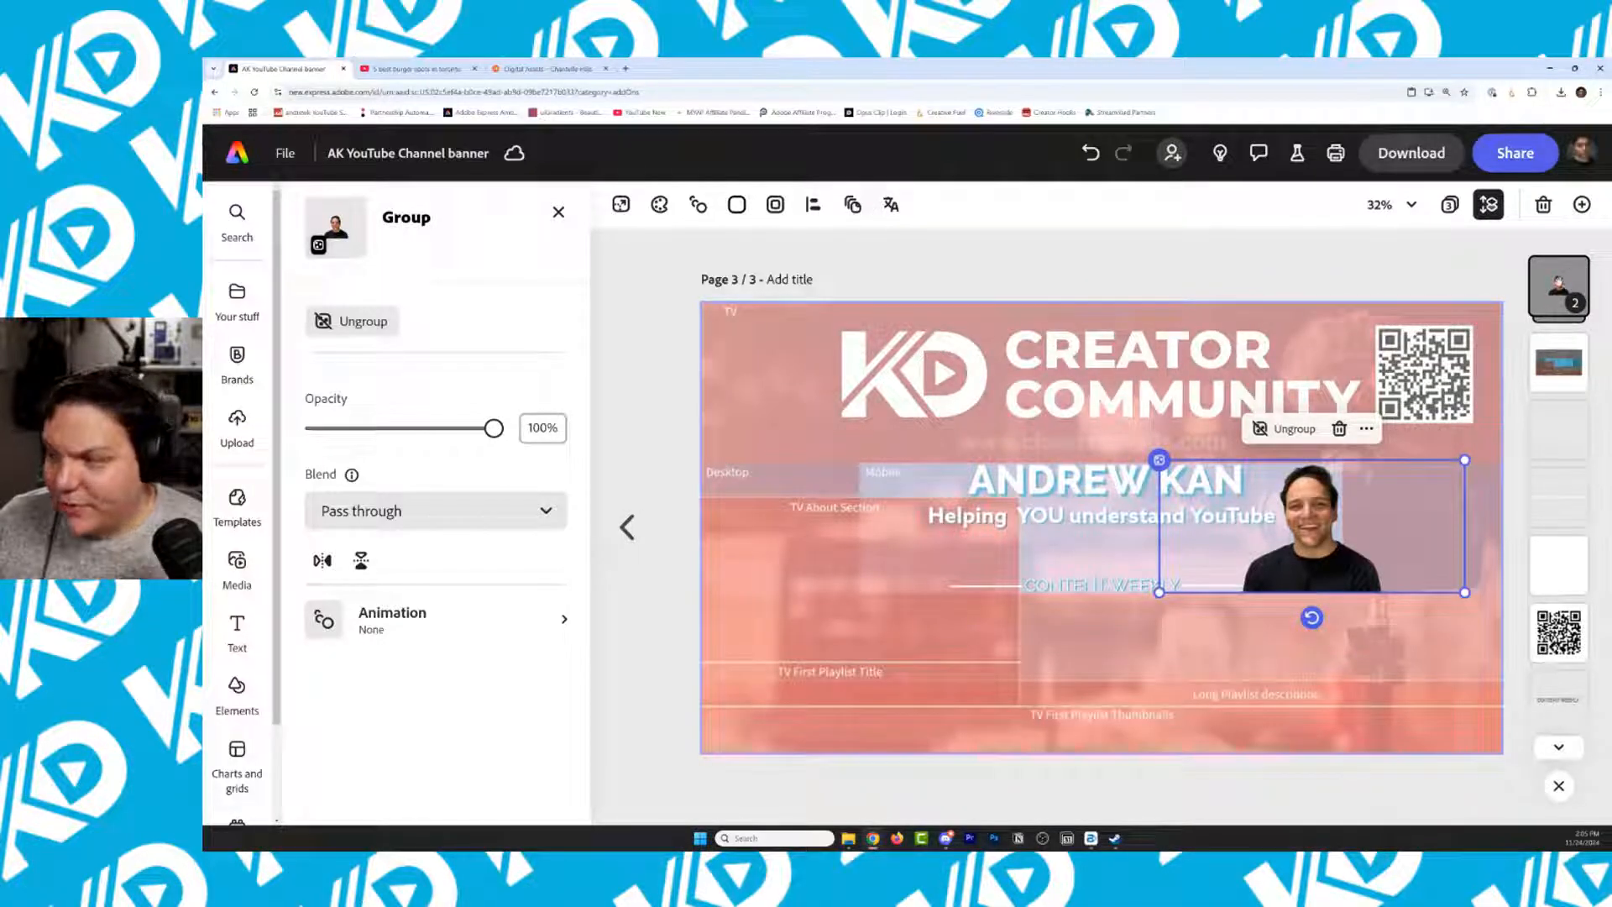
Duplicate the portrait group and ungroup the copy into its portrait and shoulder images
left_click(1366, 428)
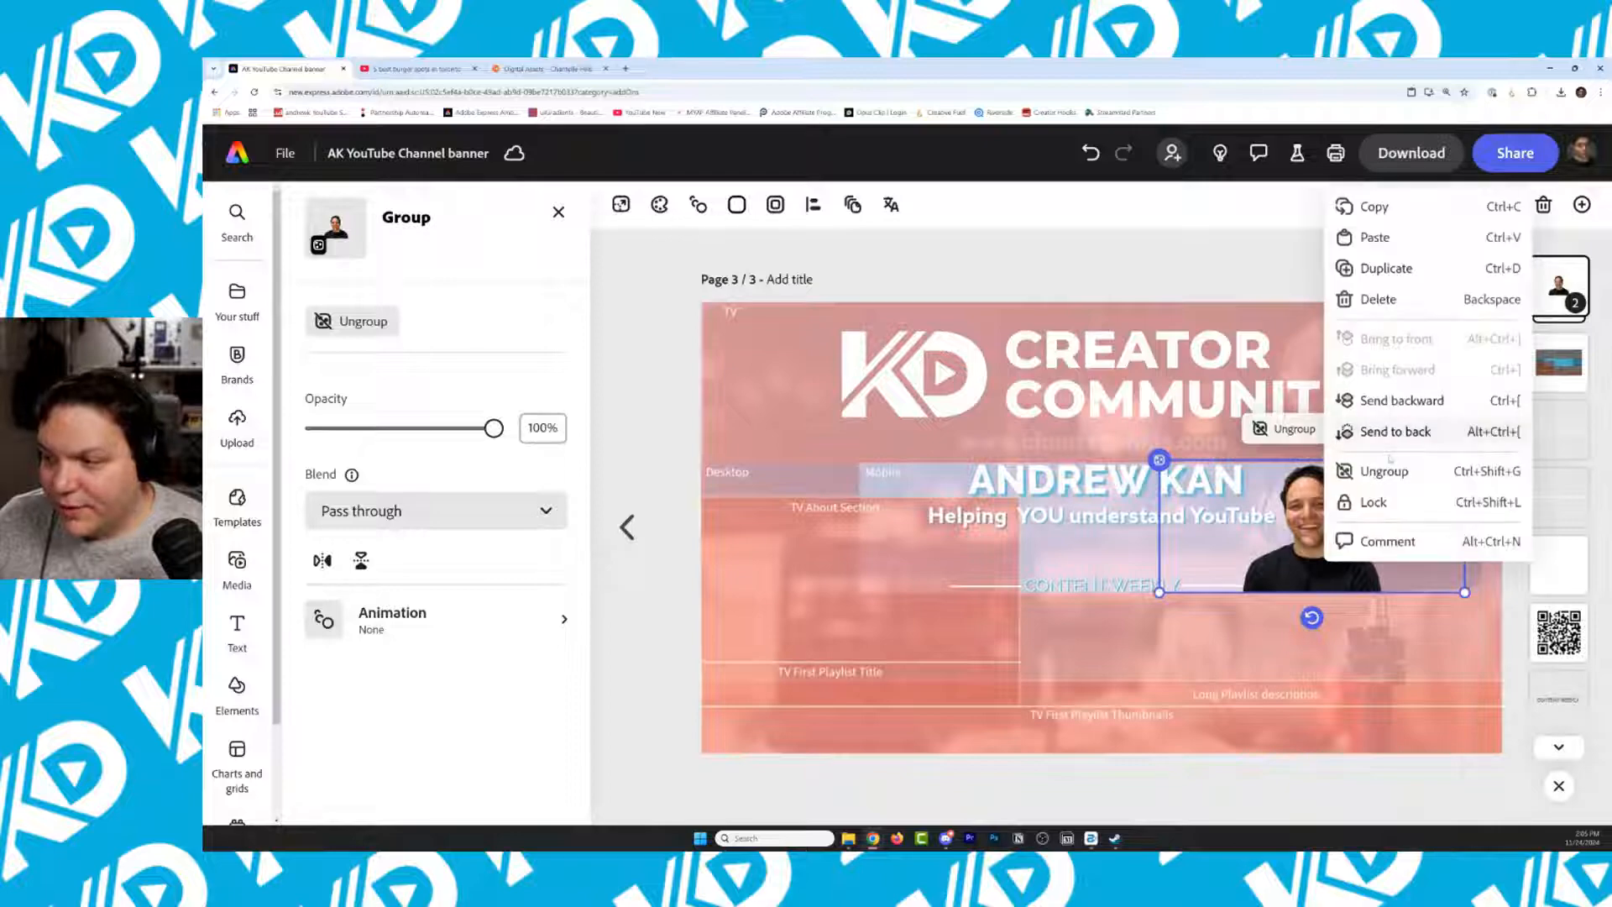
left_click(1385, 267)
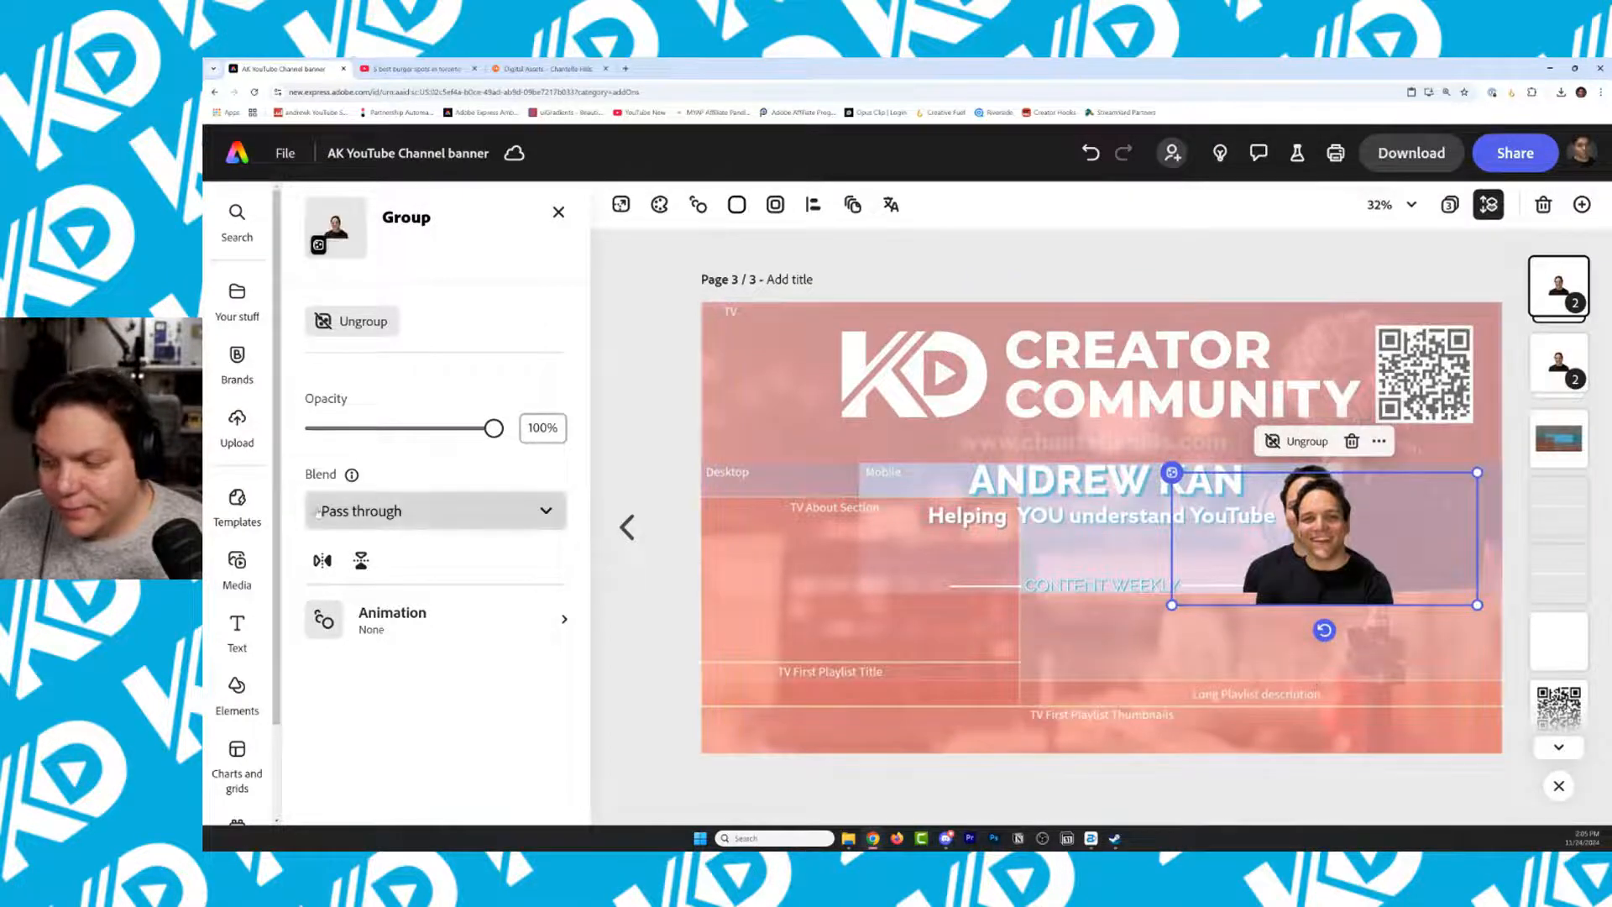
left_click(558, 211)
left_click(1324, 581)
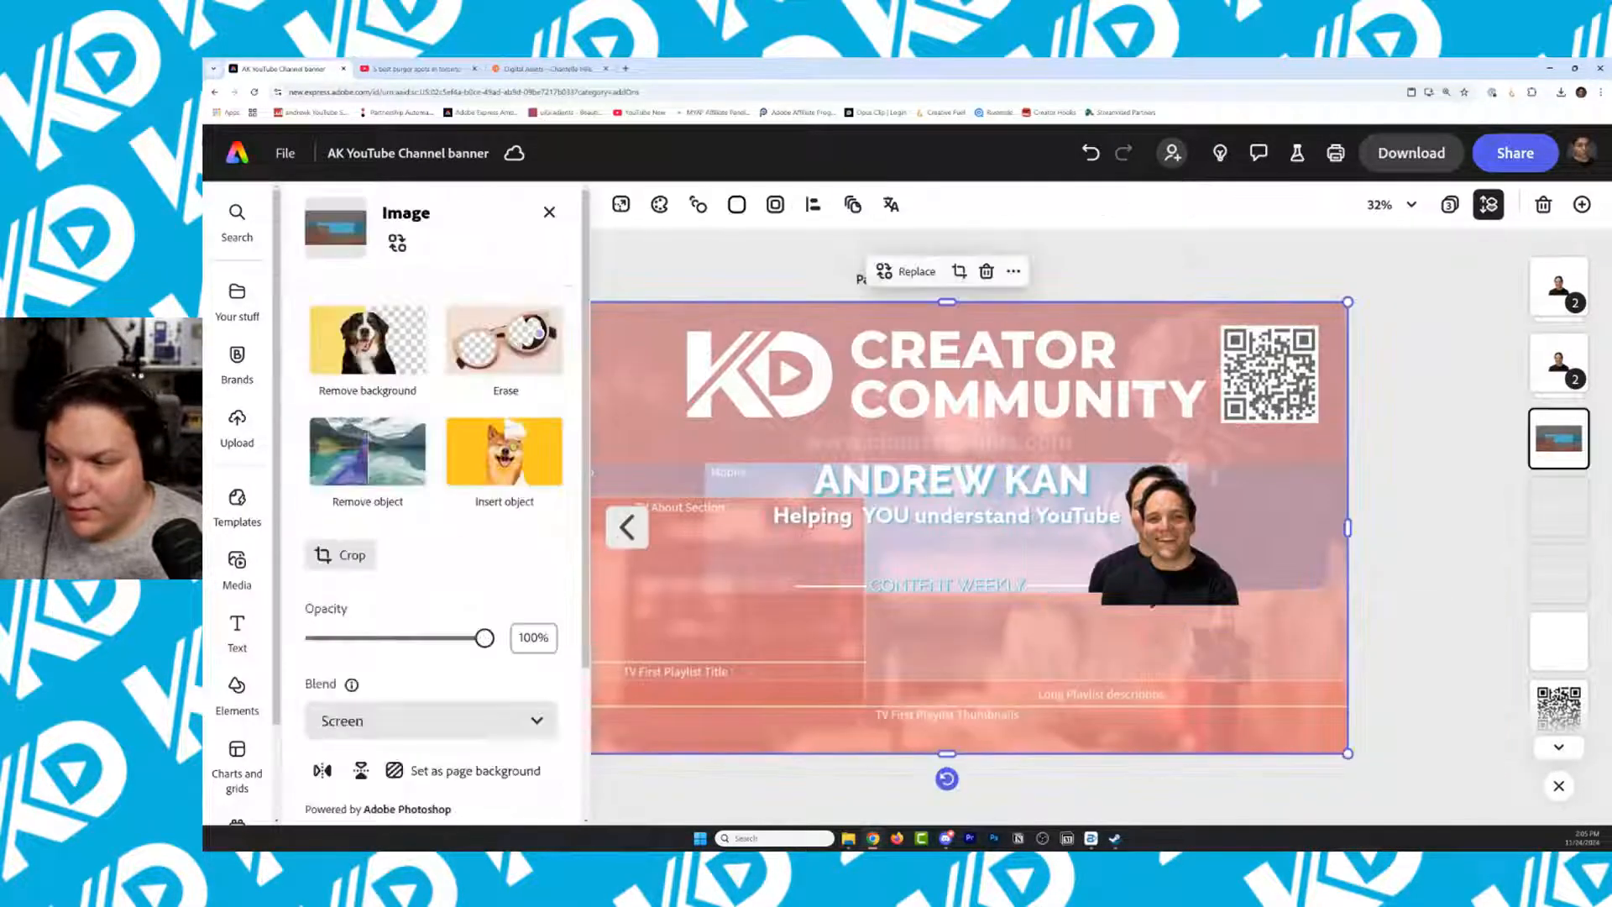
left_click(1322, 581)
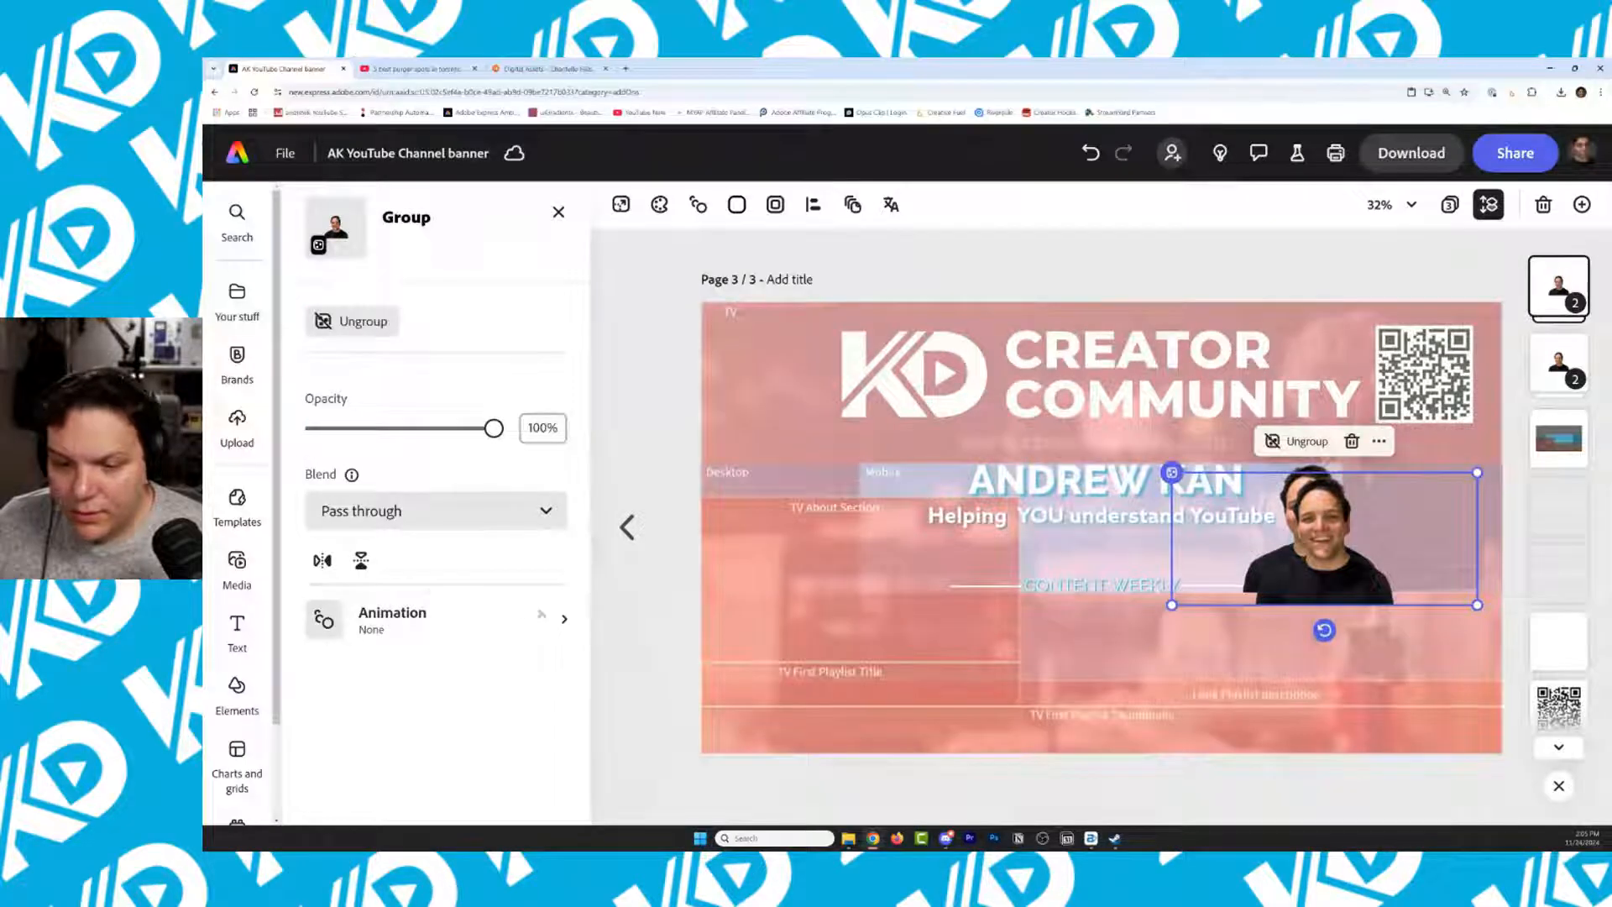
left_click(352, 321)
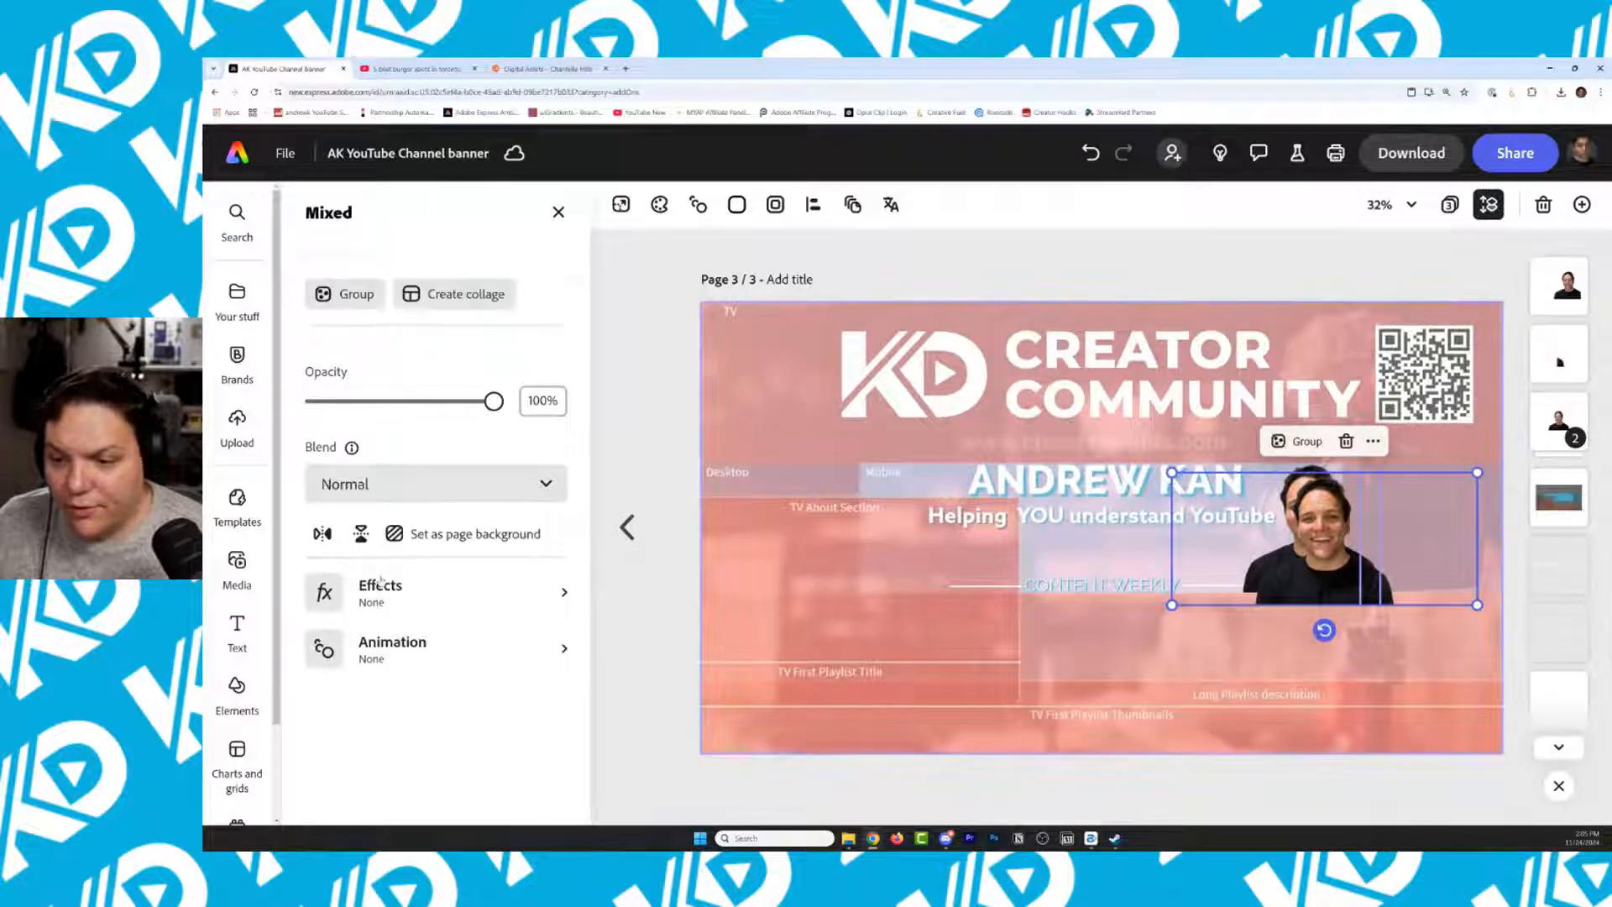
Apply a custom duotone effect to both copied images, using the page theme's light blue for shadows and highlights
left_click(559, 603)
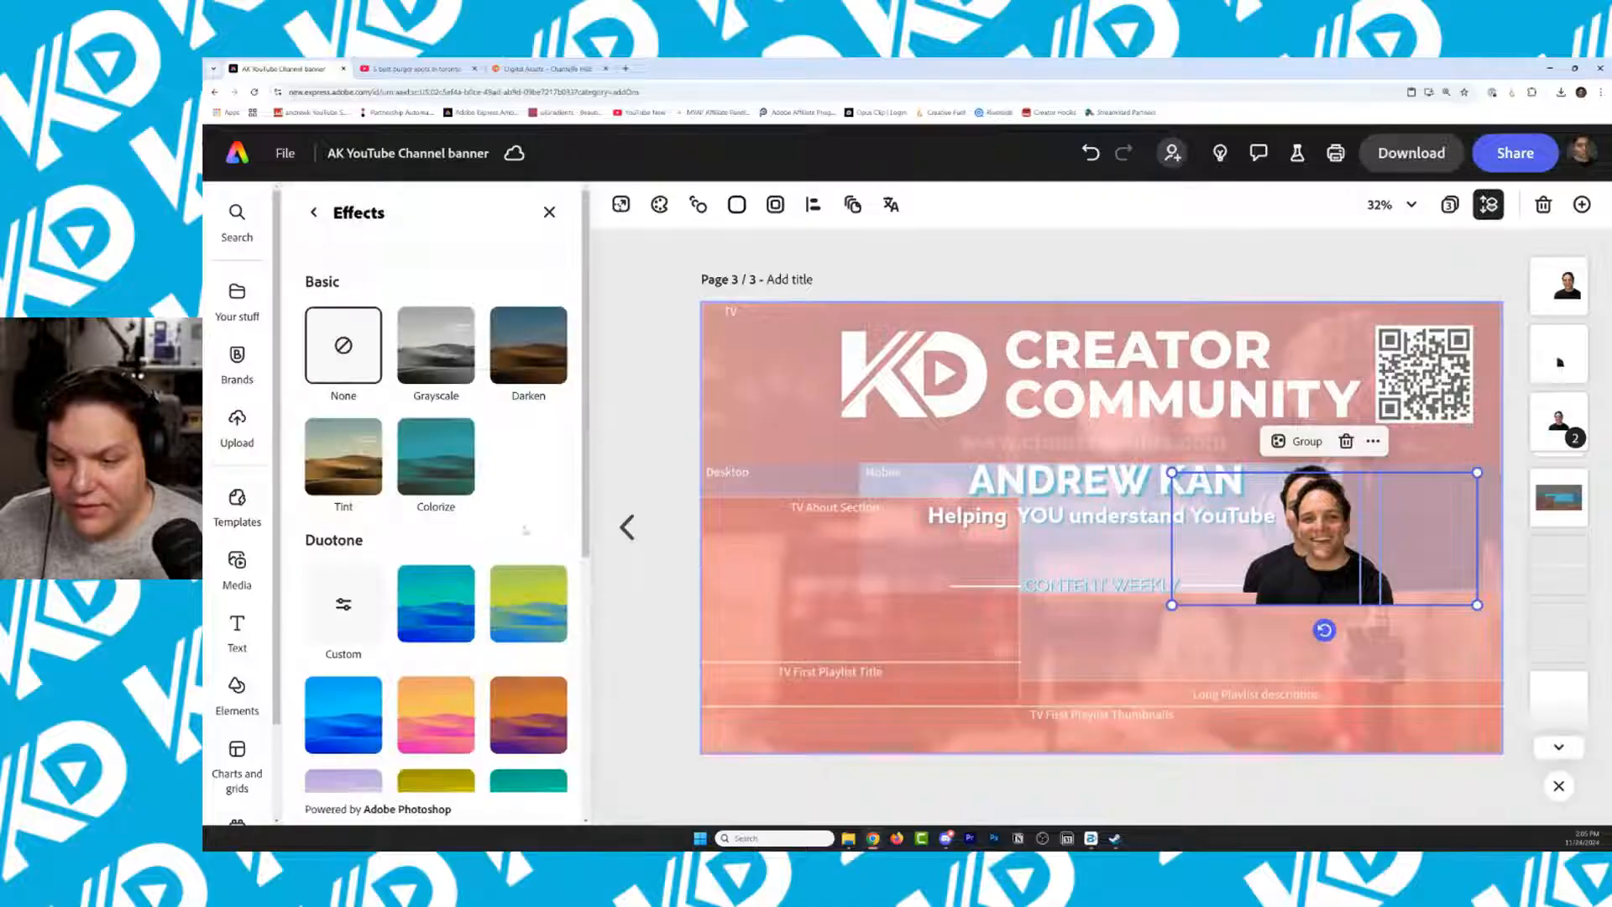
left_click(346, 606)
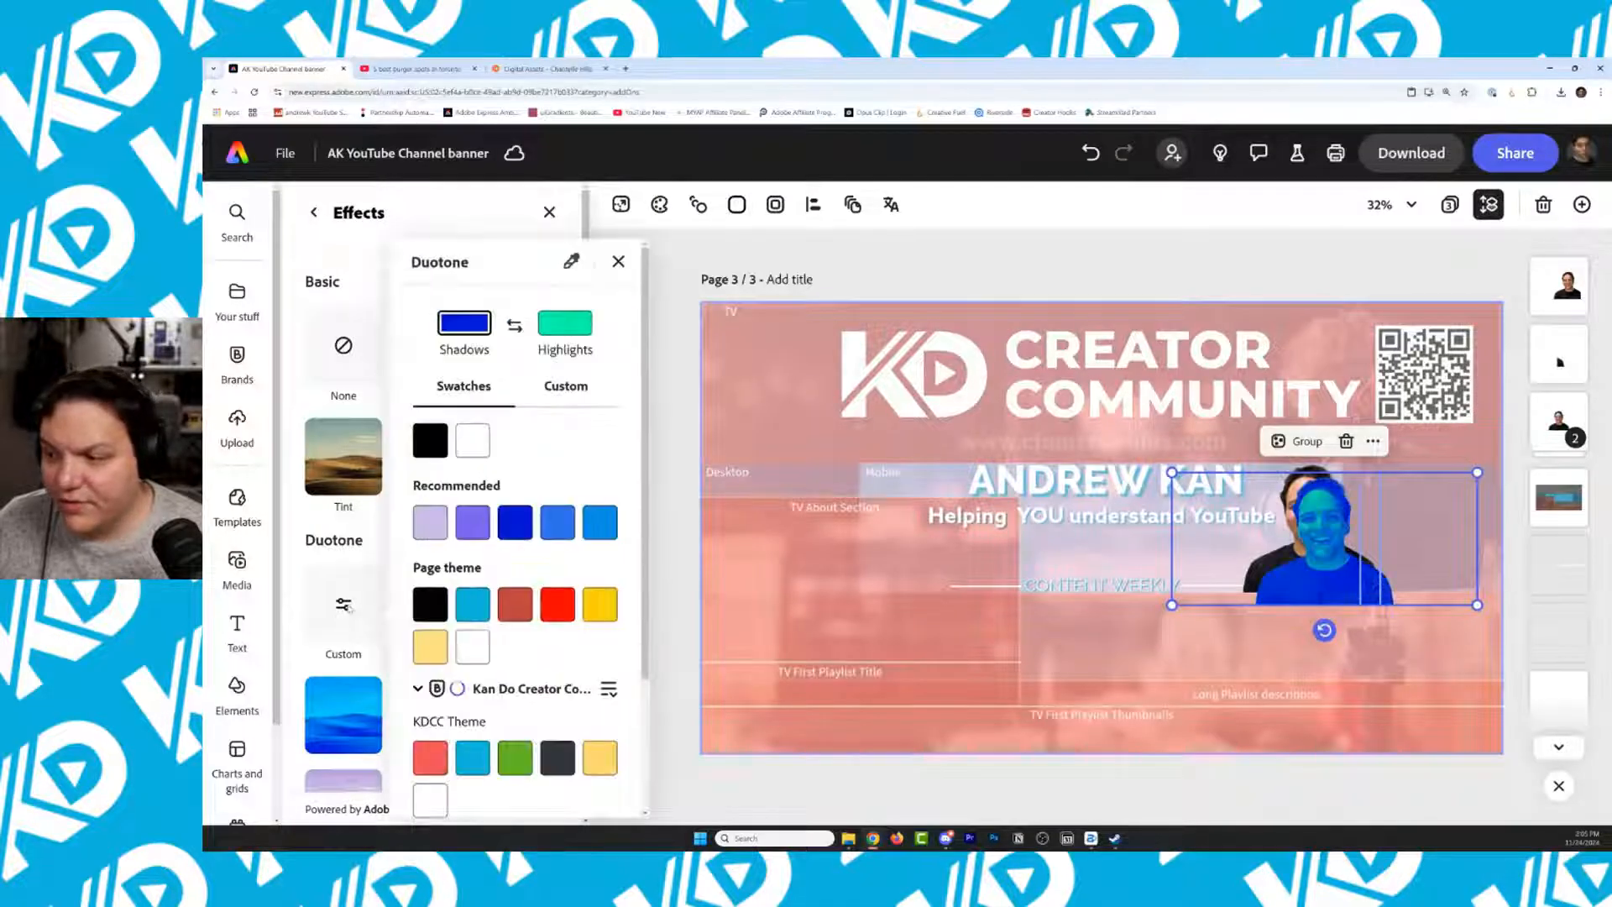
left_click(439, 445)
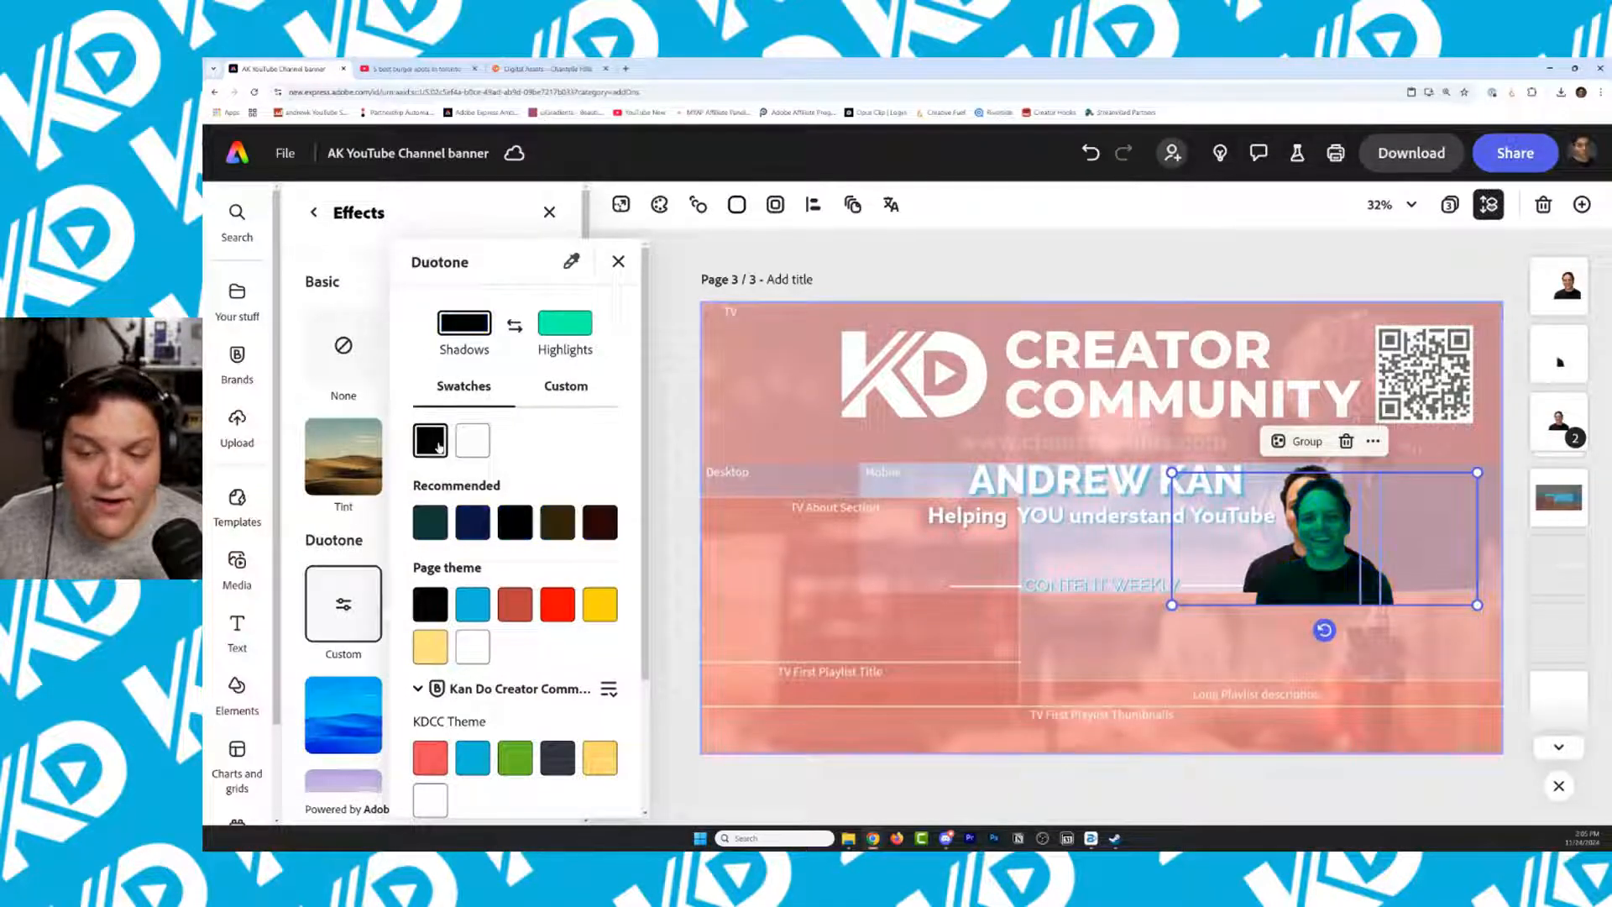
left_click(473, 604)
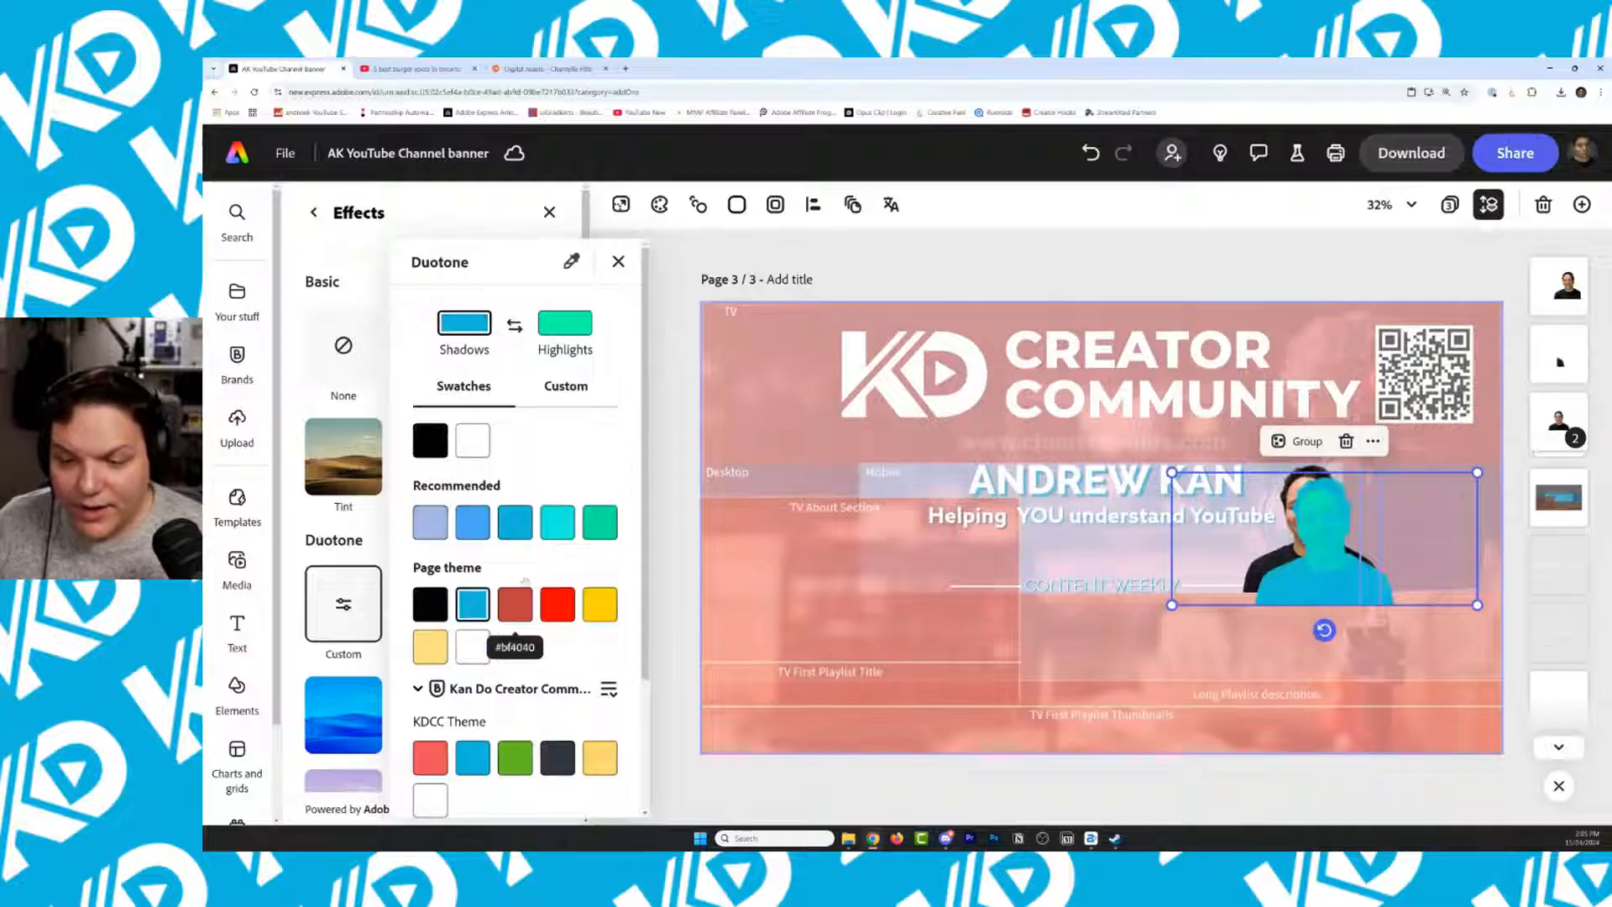
left_click(476, 603)
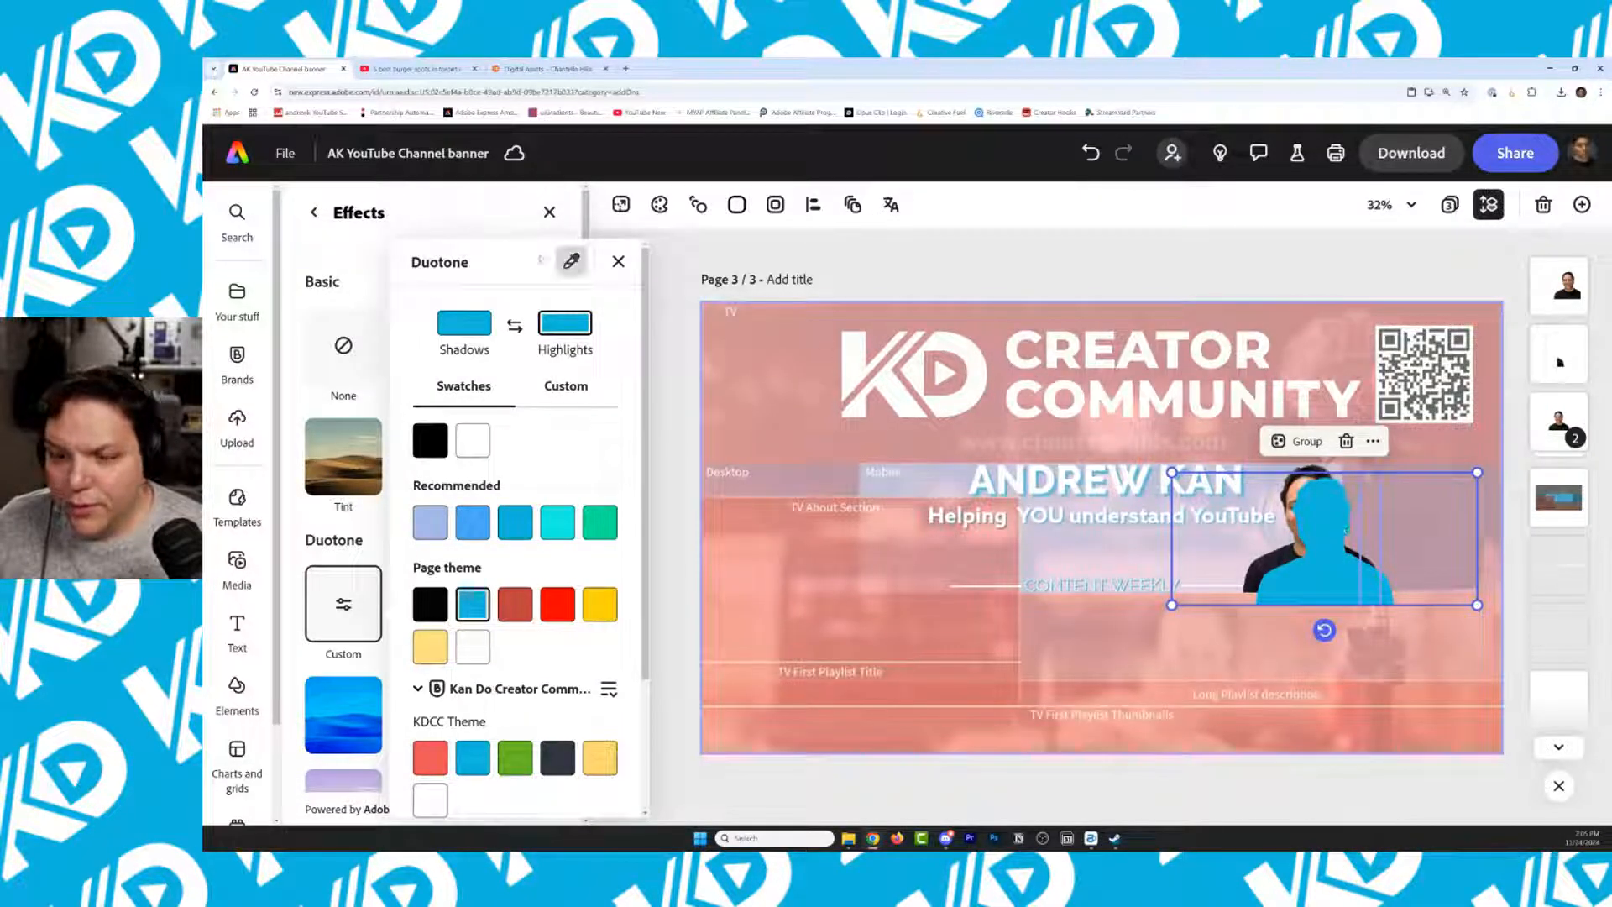
left_click(315, 217)
left_click(316, 217)
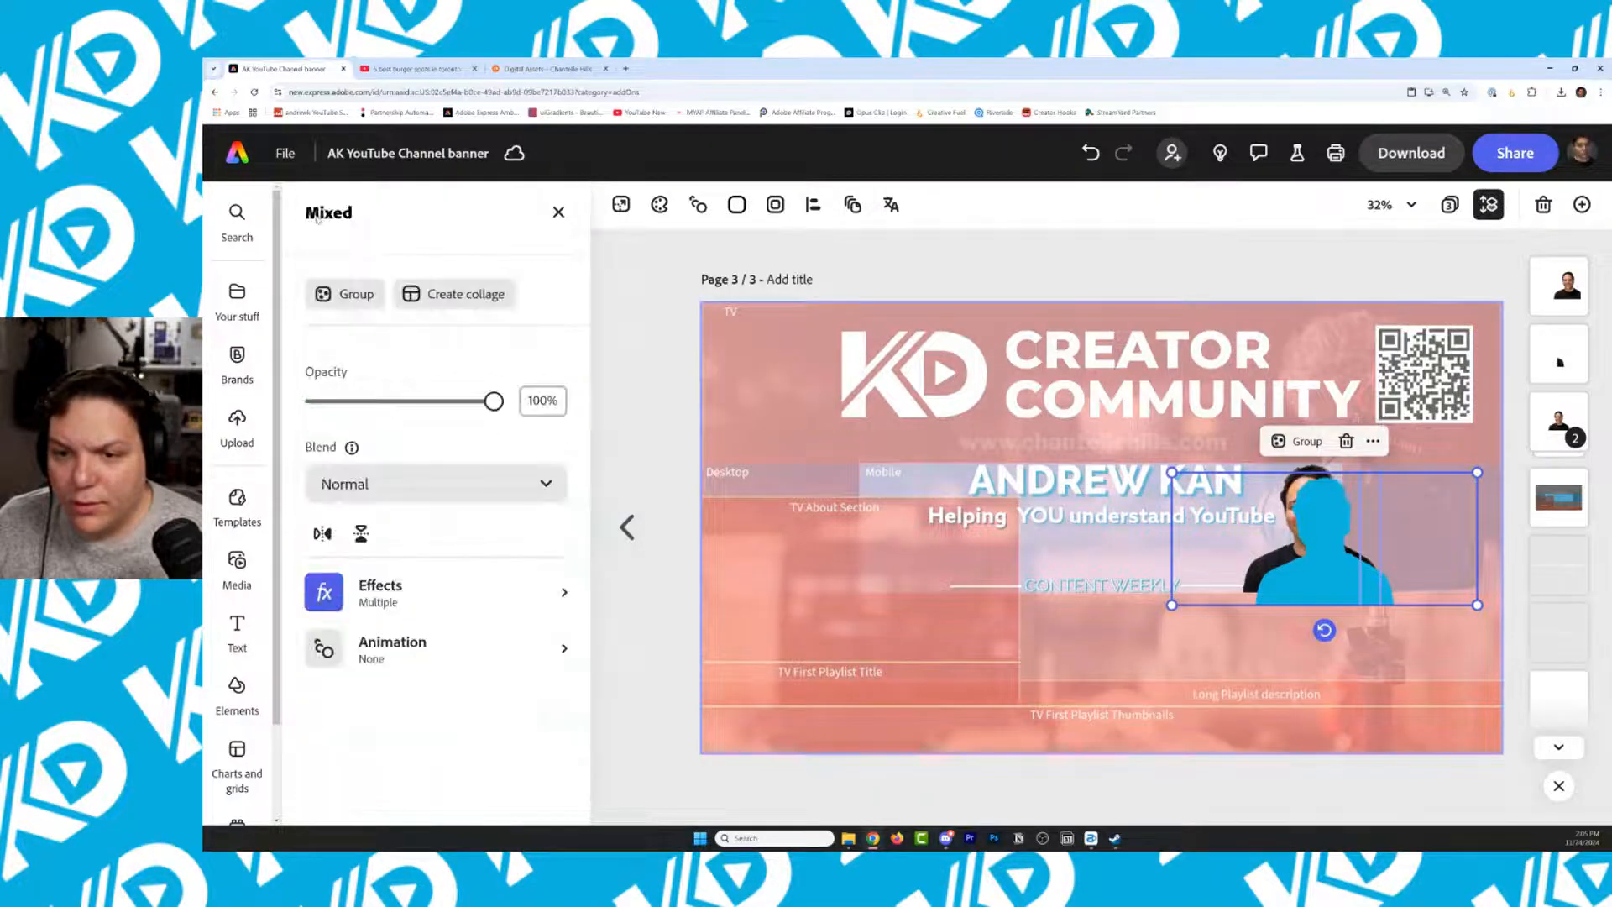
left_click(558, 212)
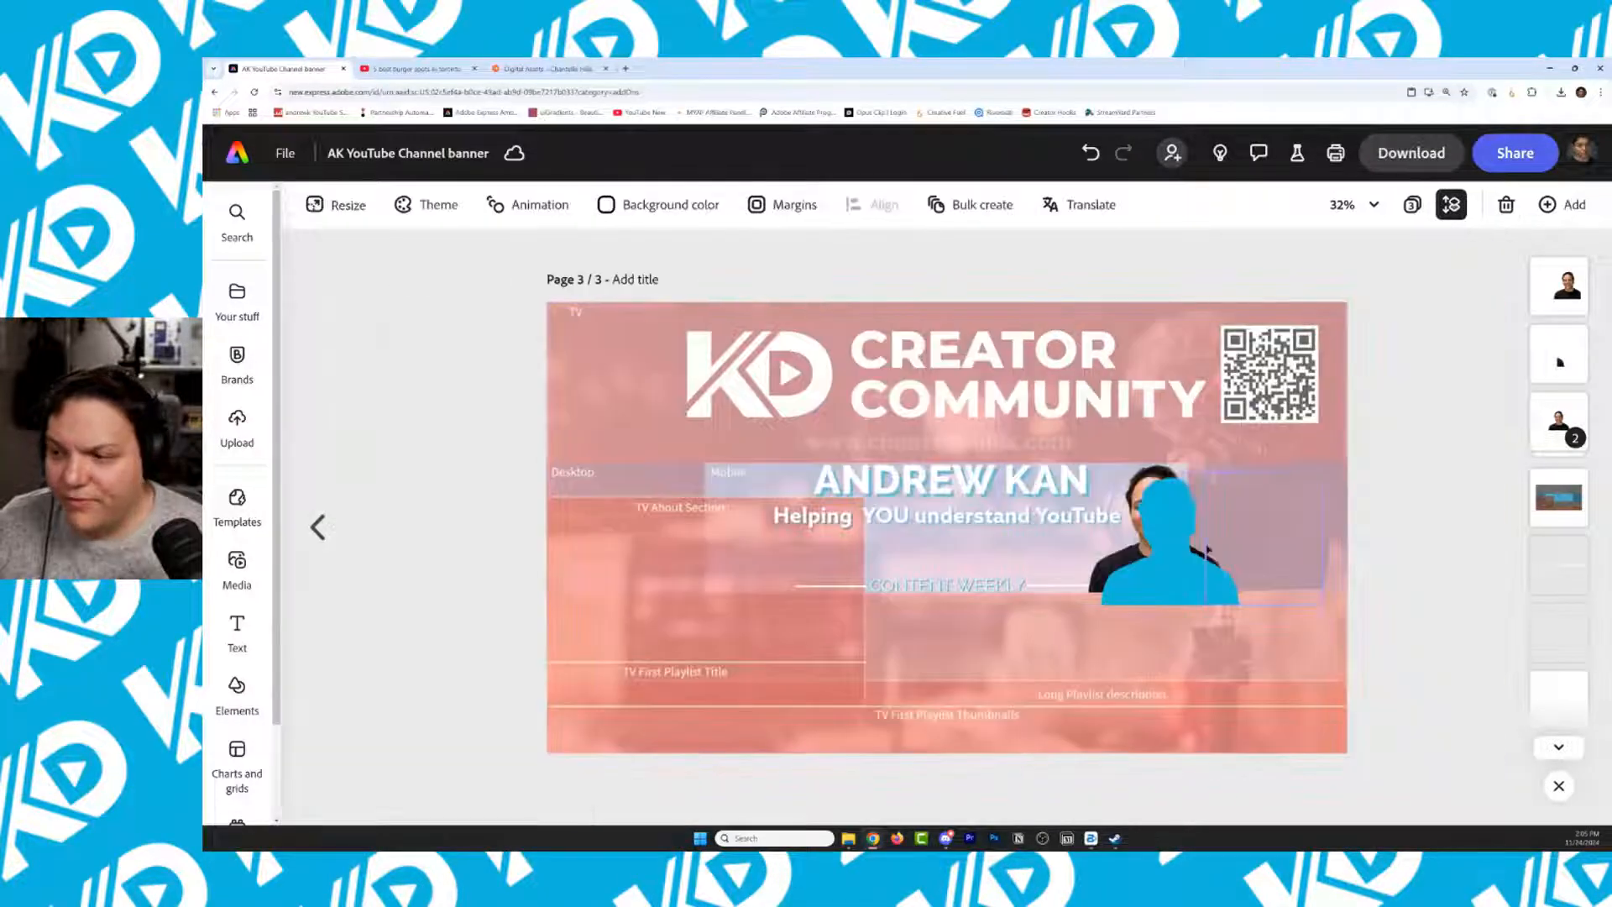
left_click(1165, 569)
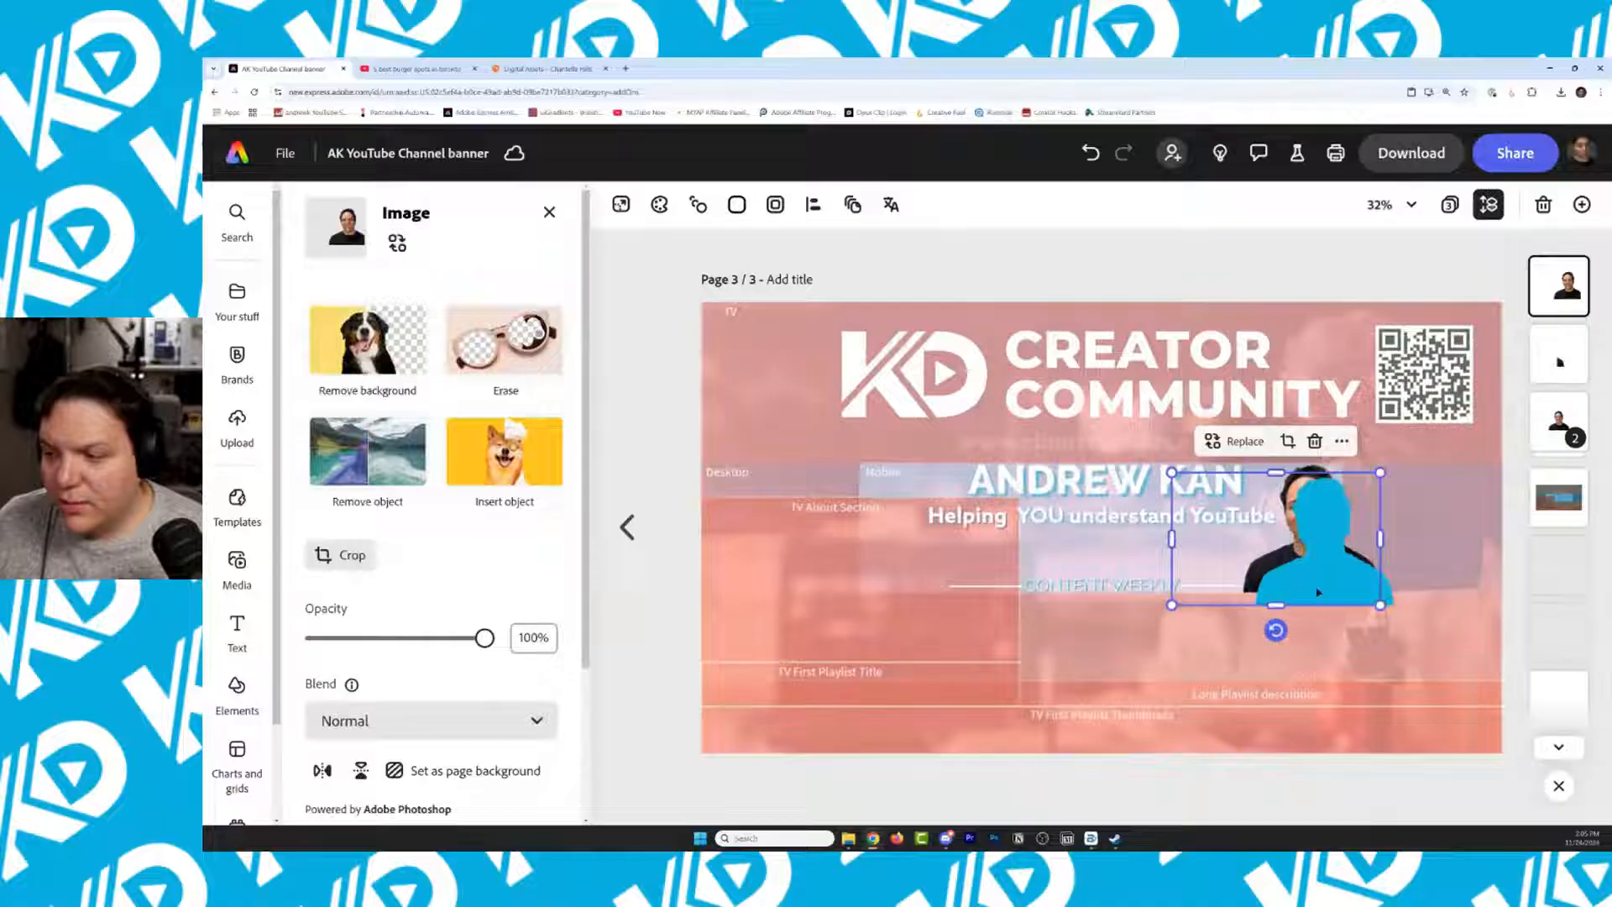
left_click_drag(1318, 593, 1308, 579)
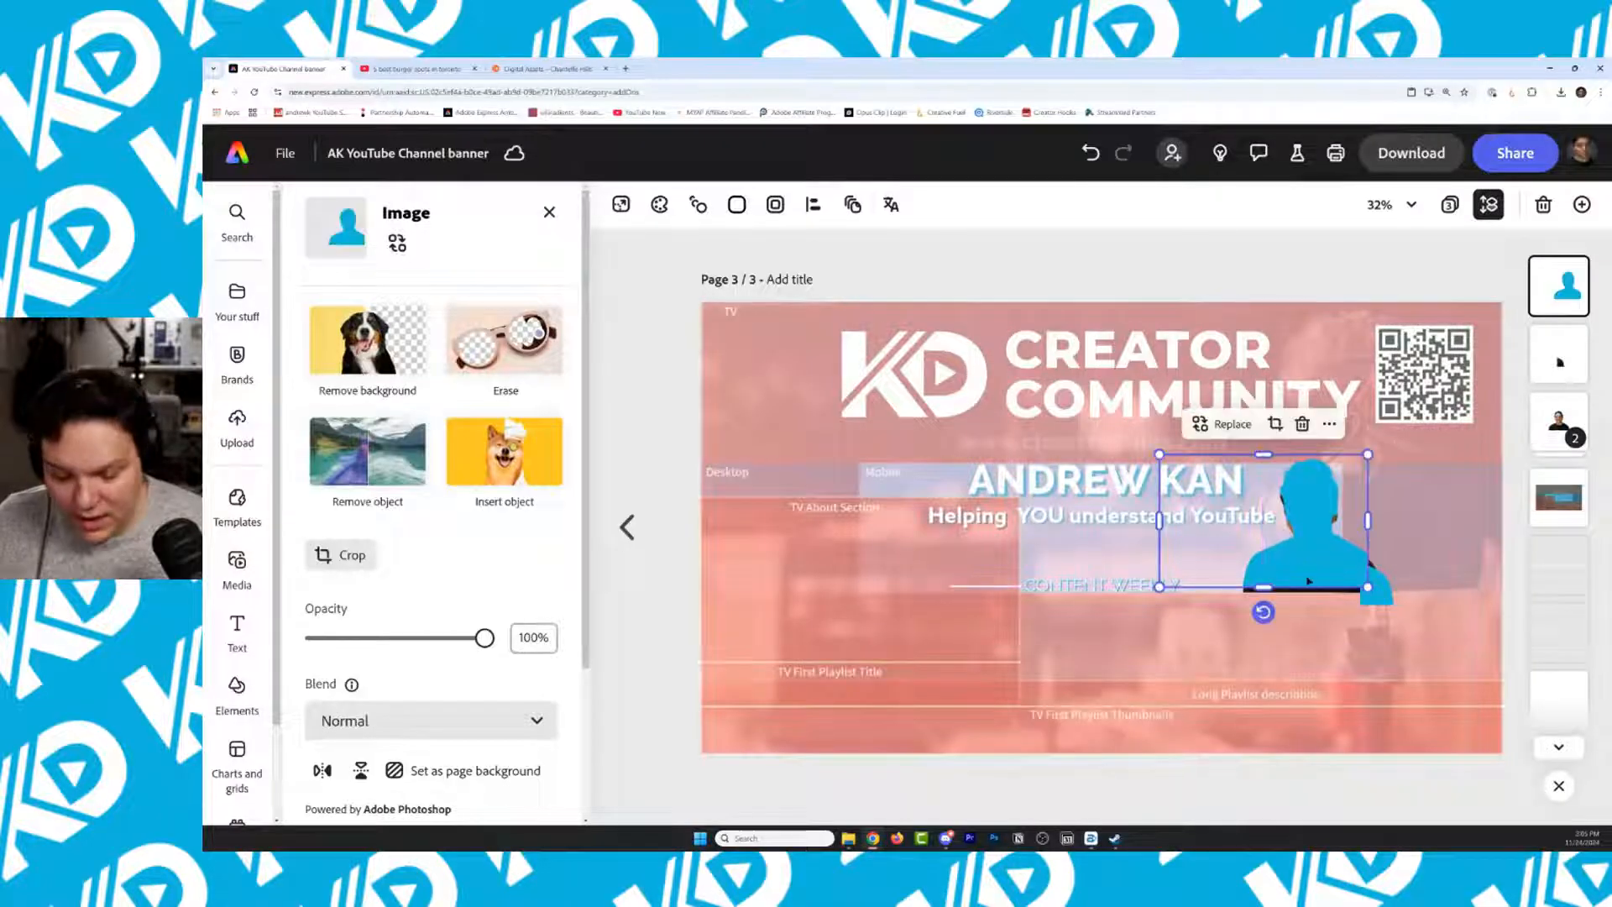
key("ctrl+z")
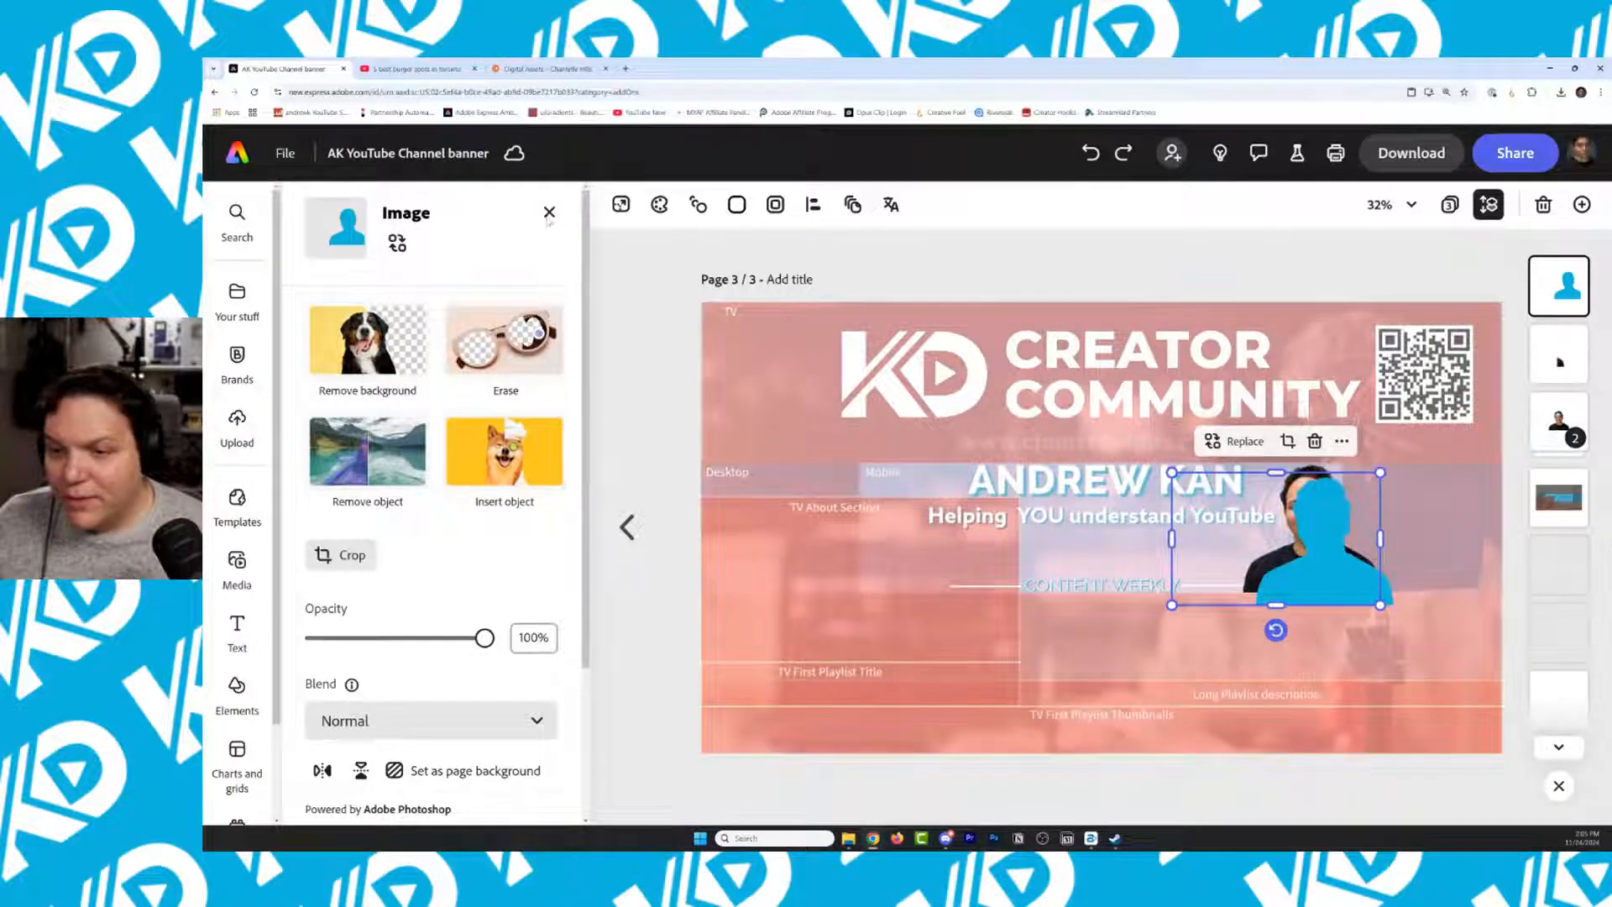
left_click(549, 213)
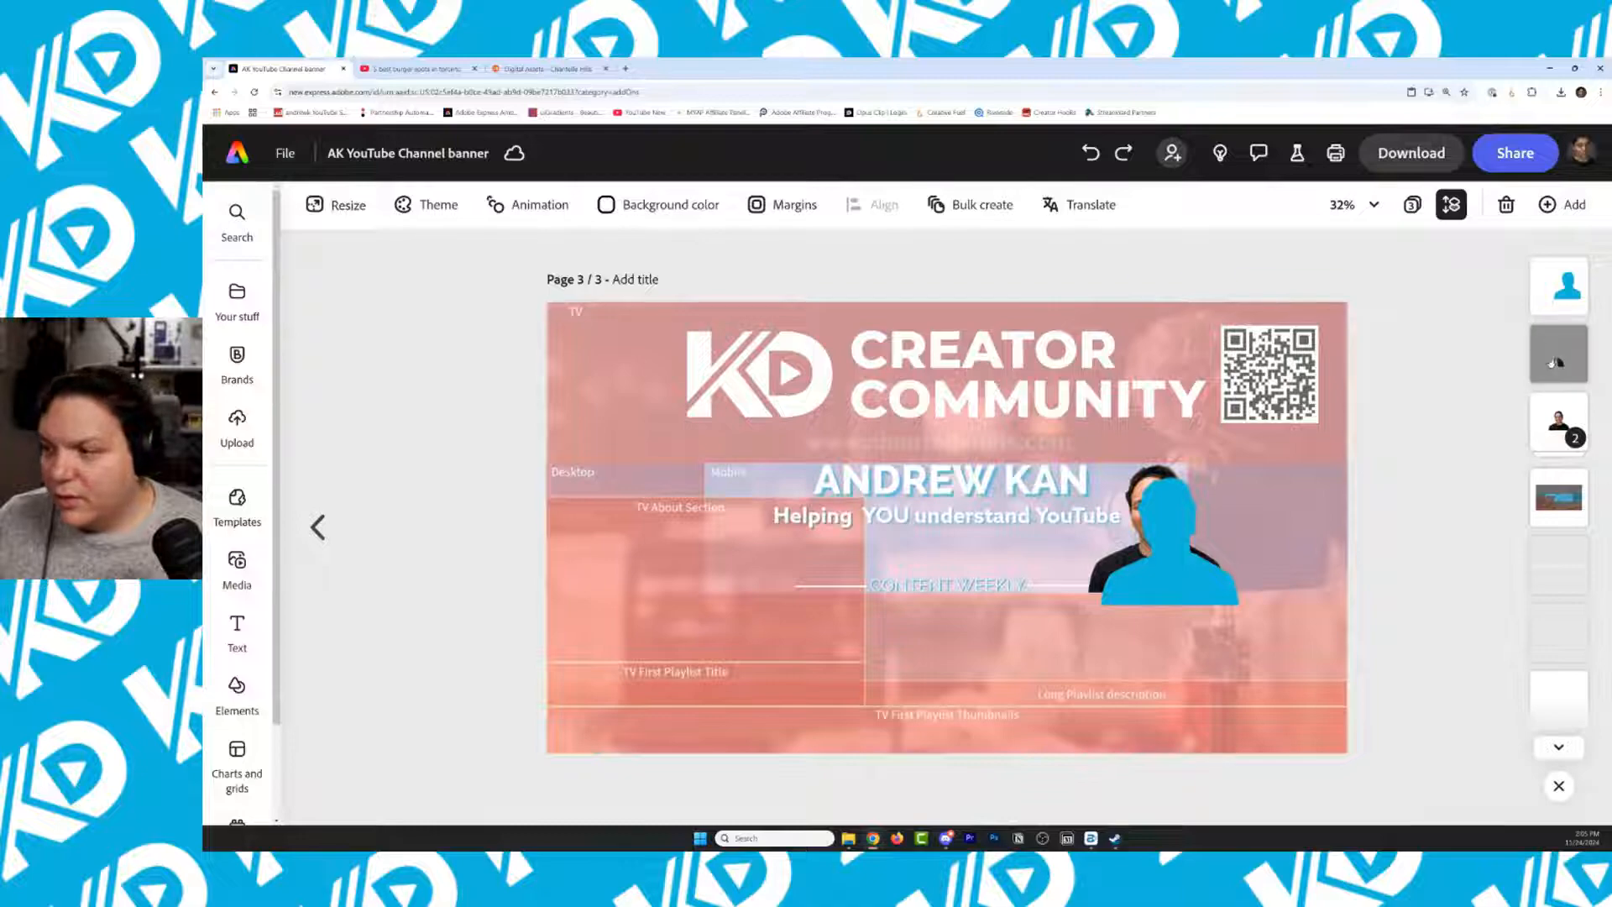
Group the two light blue silhouette images, portrait and shoulder, into one object
left_click(1555, 361)
left_click(1340, 582, "shift")
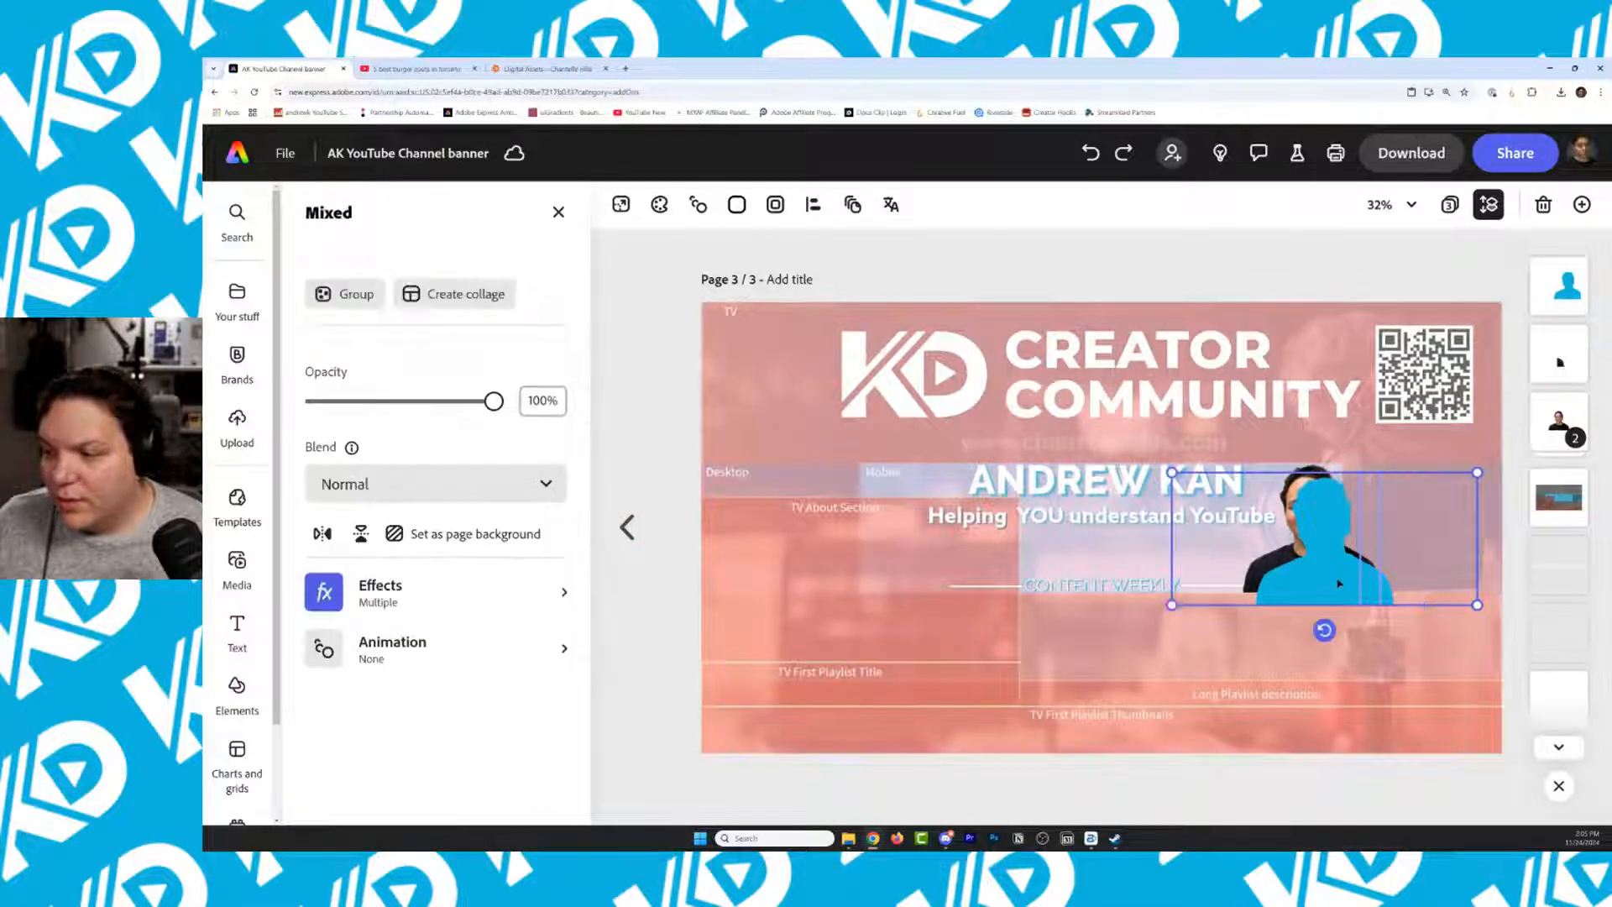
left_click(344, 293)
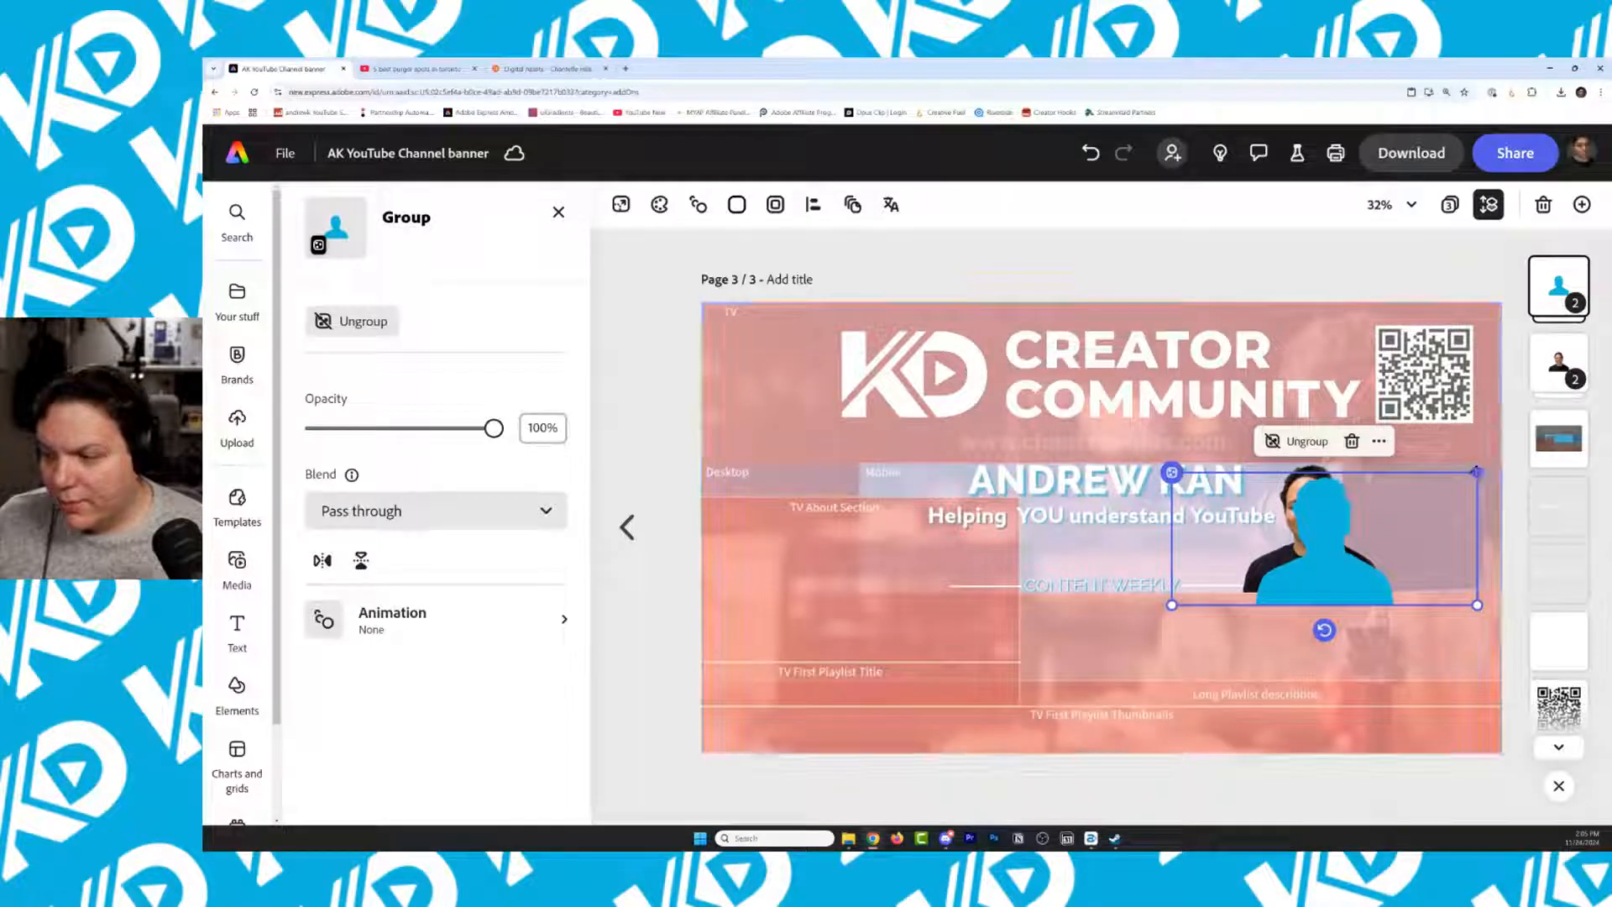
Enlarge the blue silhouette group slightly, align it over the portrait, and place its layer beneath the portrait group
left_click_drag(1478, 472, 1484, 469)
left_click_drag(1331, 598, 1305, 583)
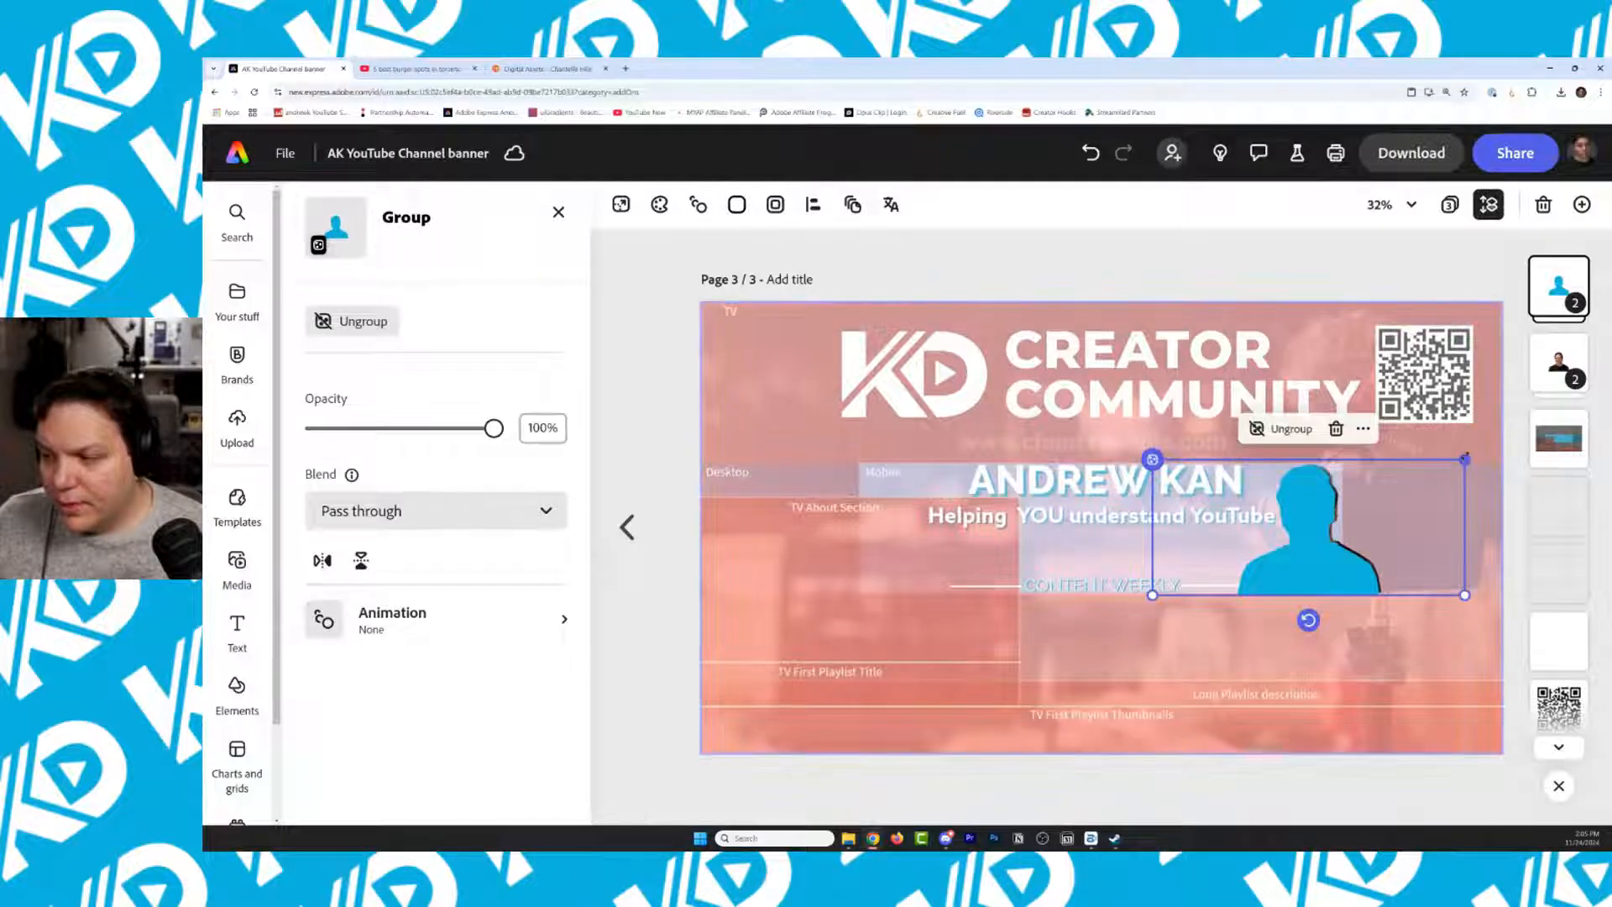
left_click_drag(1464, 459, 1473, 456)
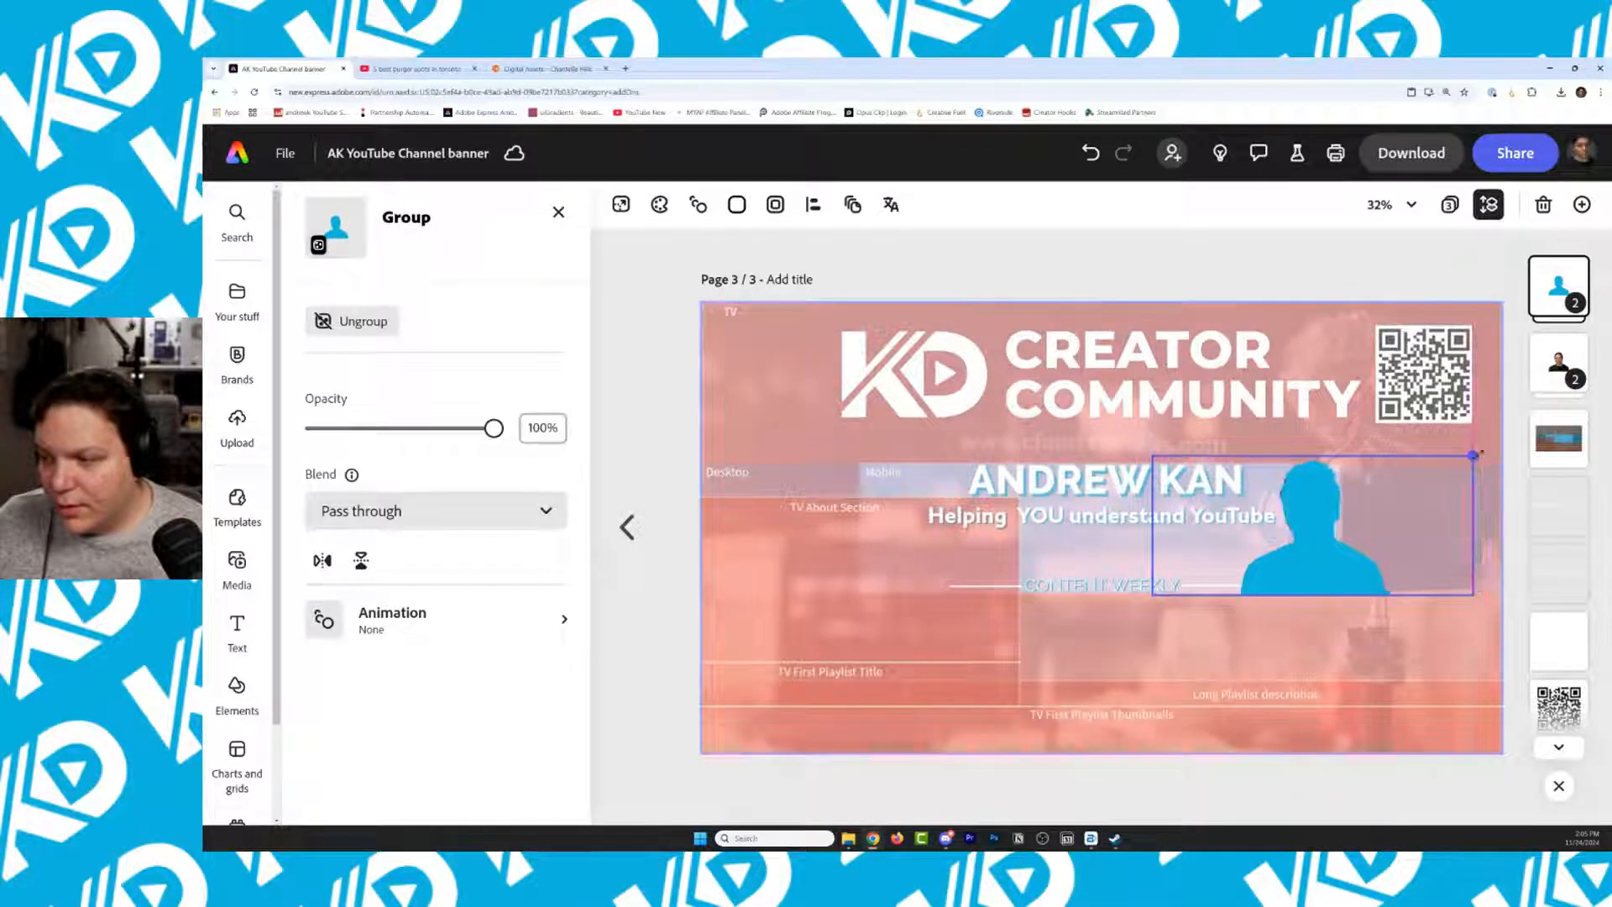
left_click_drag(1553, 289, 1558, 365)
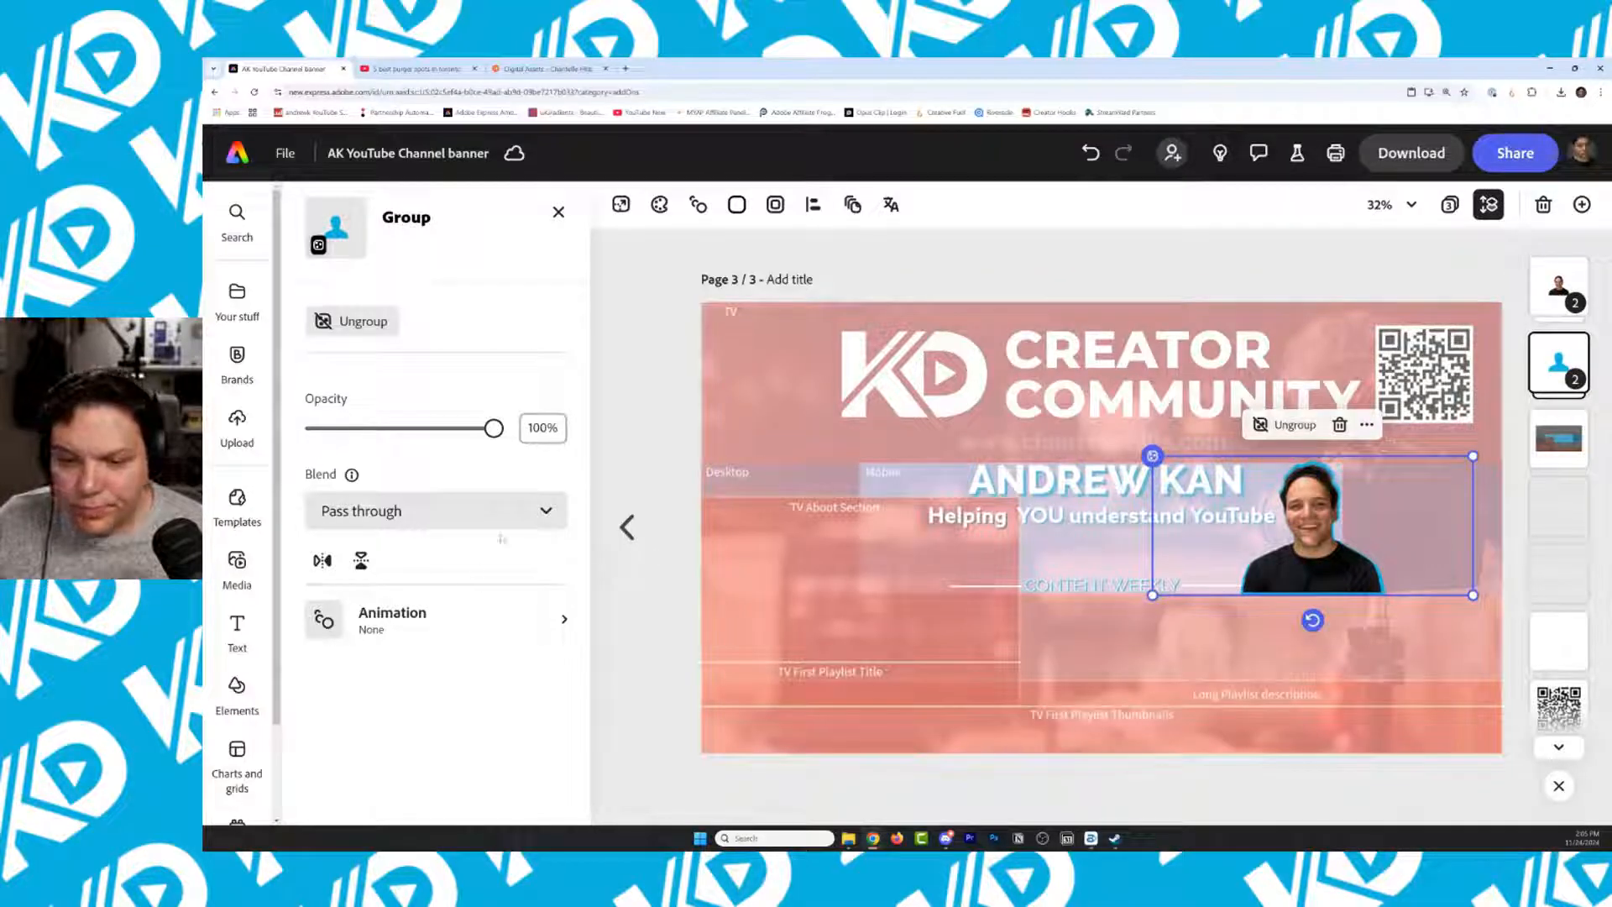
Ungroup the blue silhouette and review the effects available for its two images
left_click(1558, 364)
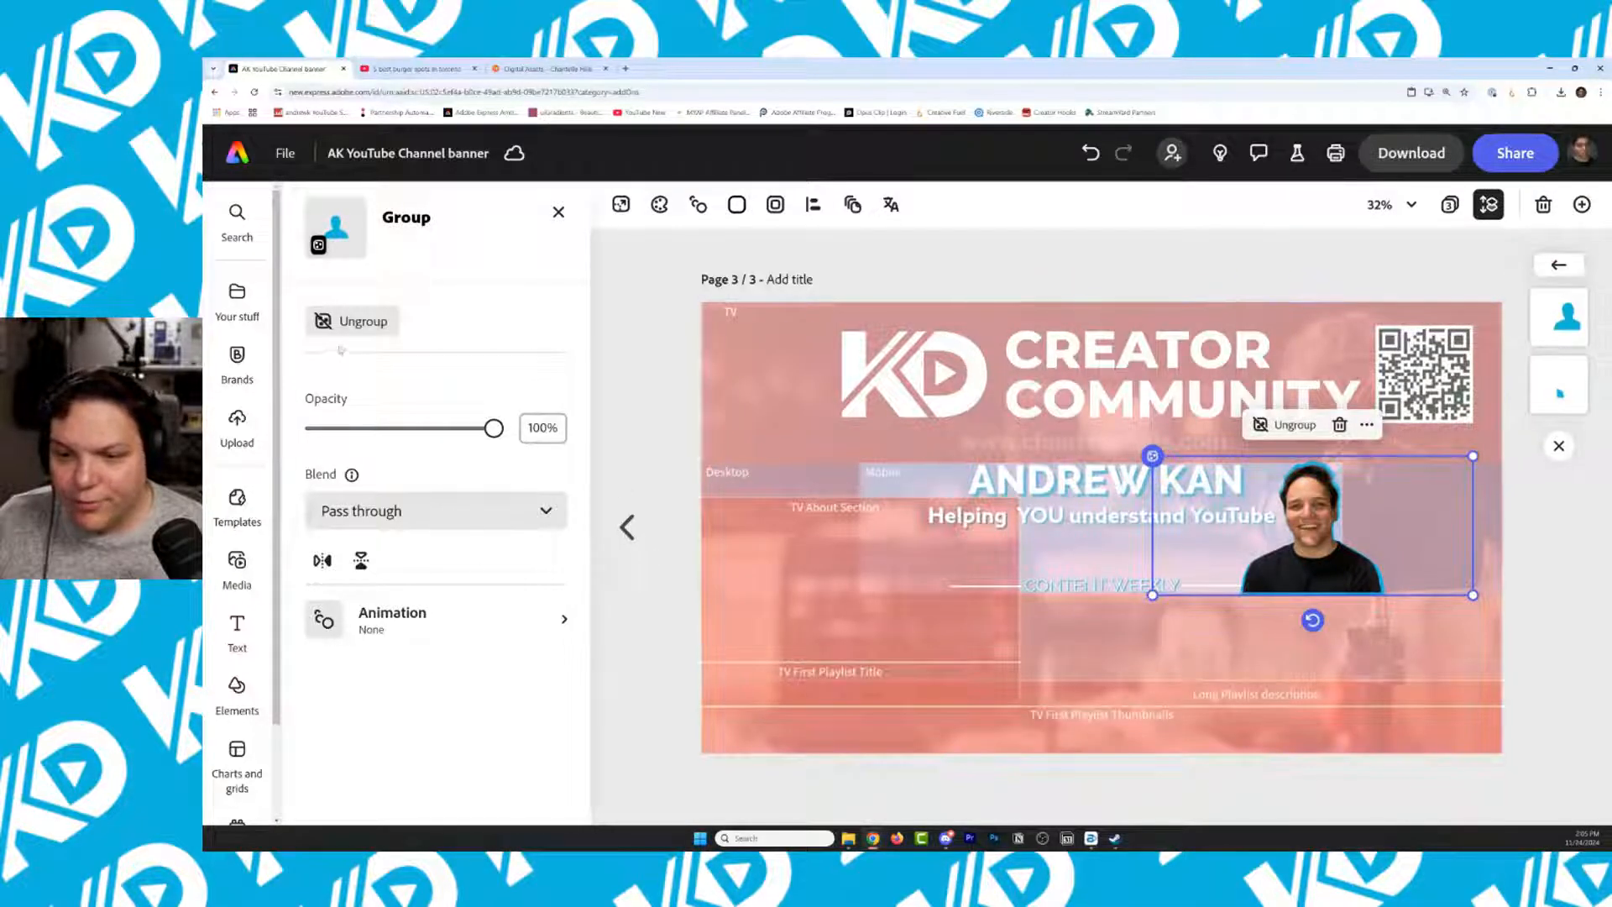
left_click(350, 321)
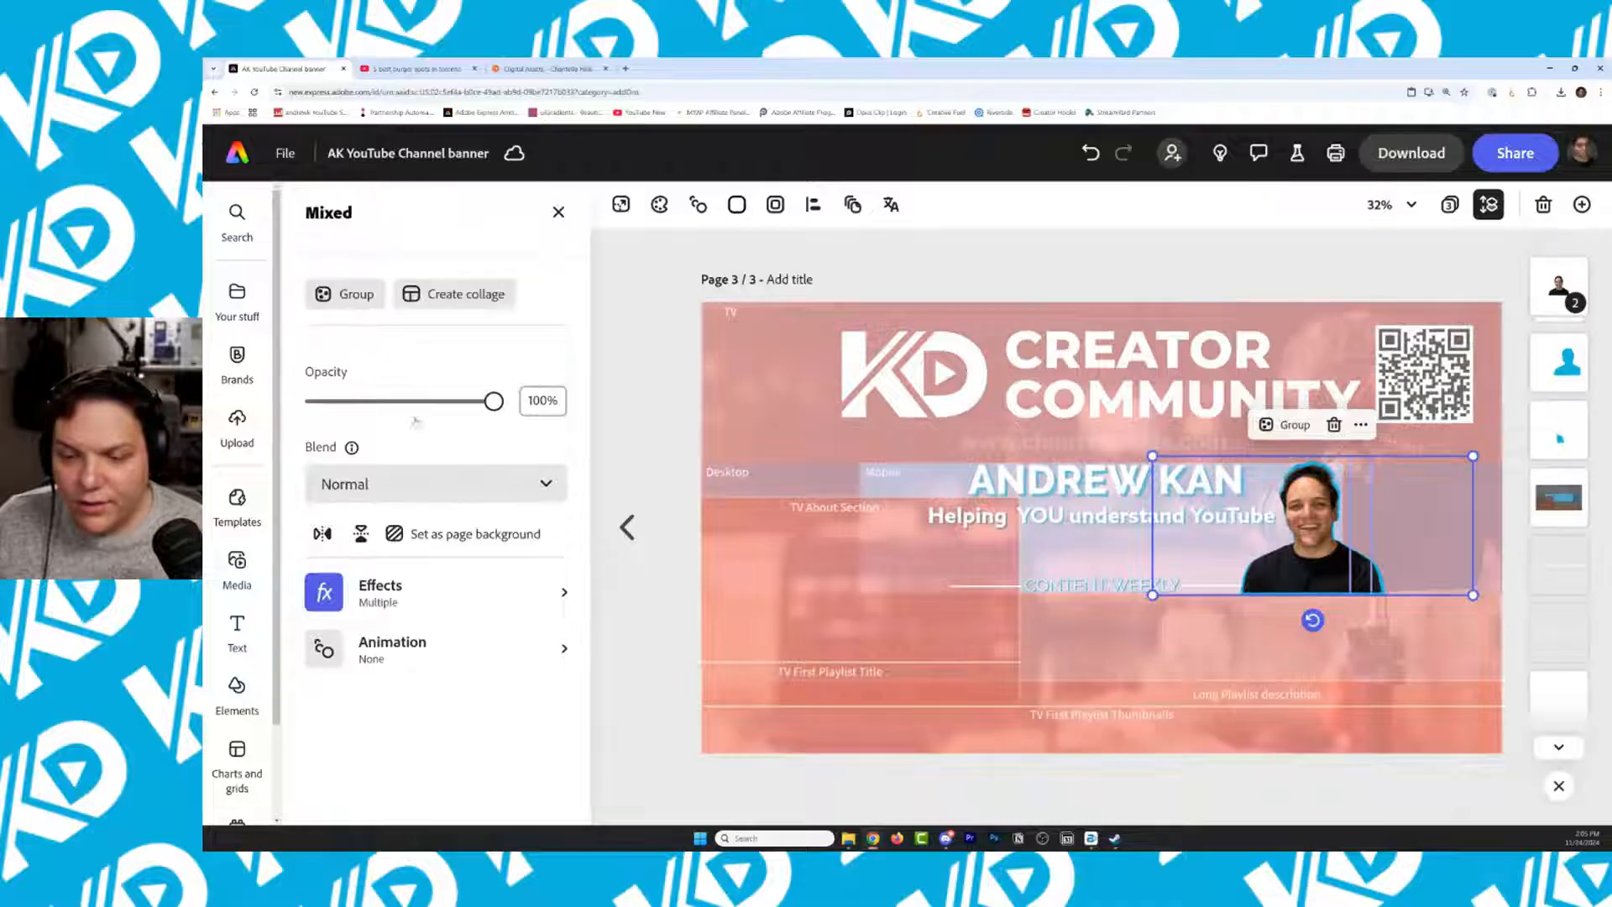
left_click(564, 593)
scroll(458, 308, "down", 3)
scroll(459, 308, "up", 3)
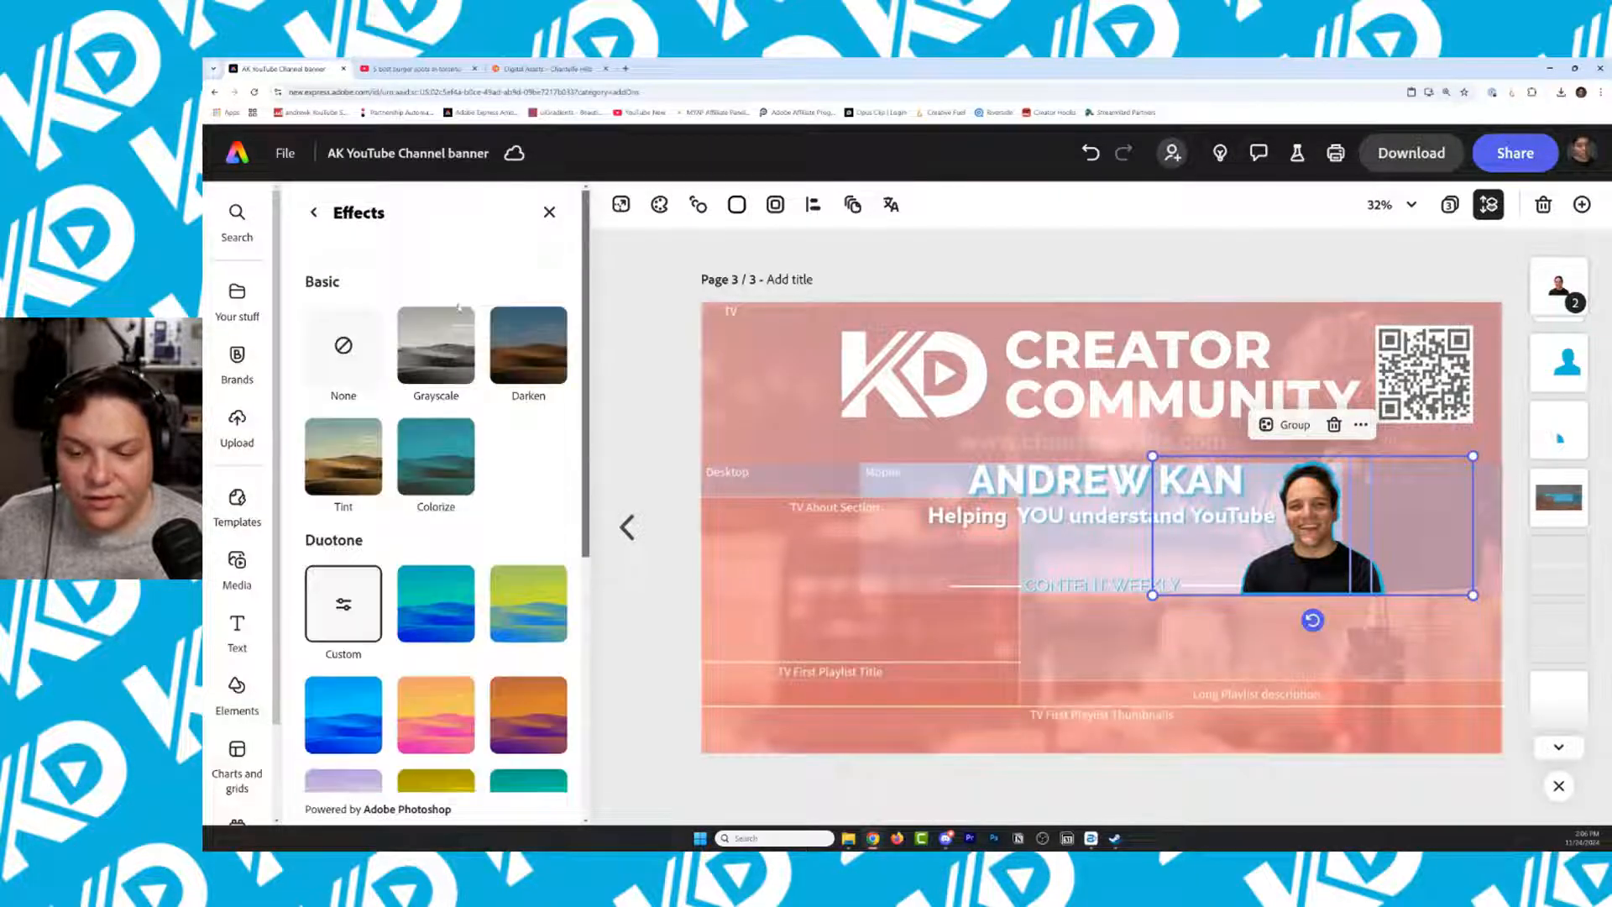
left_click(313, 212)
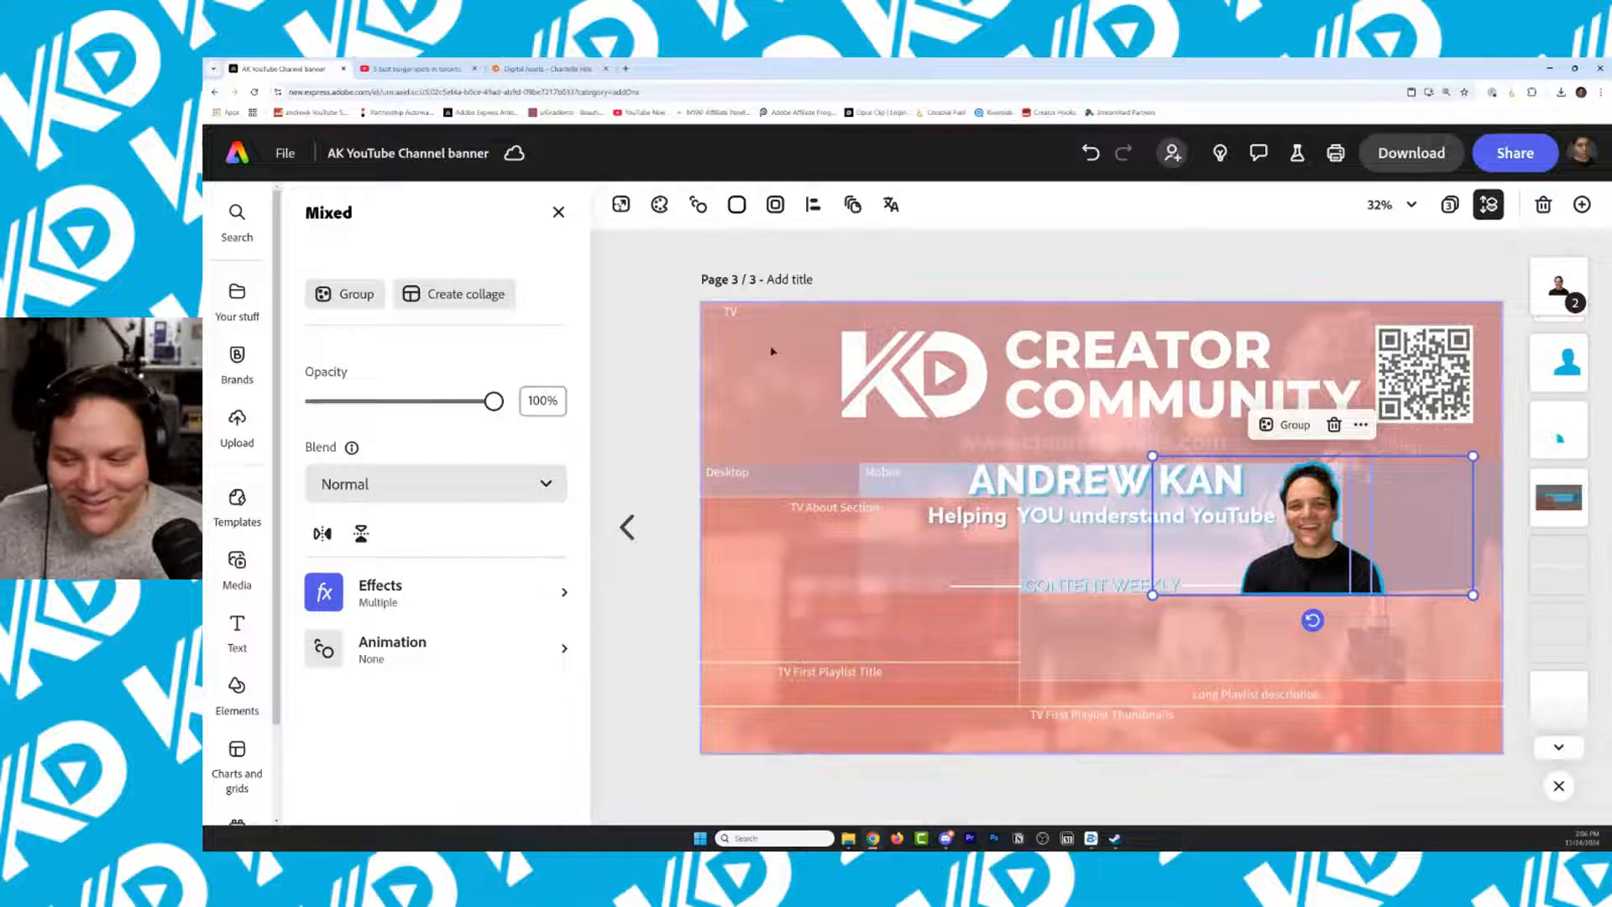
left_click(558, 212)
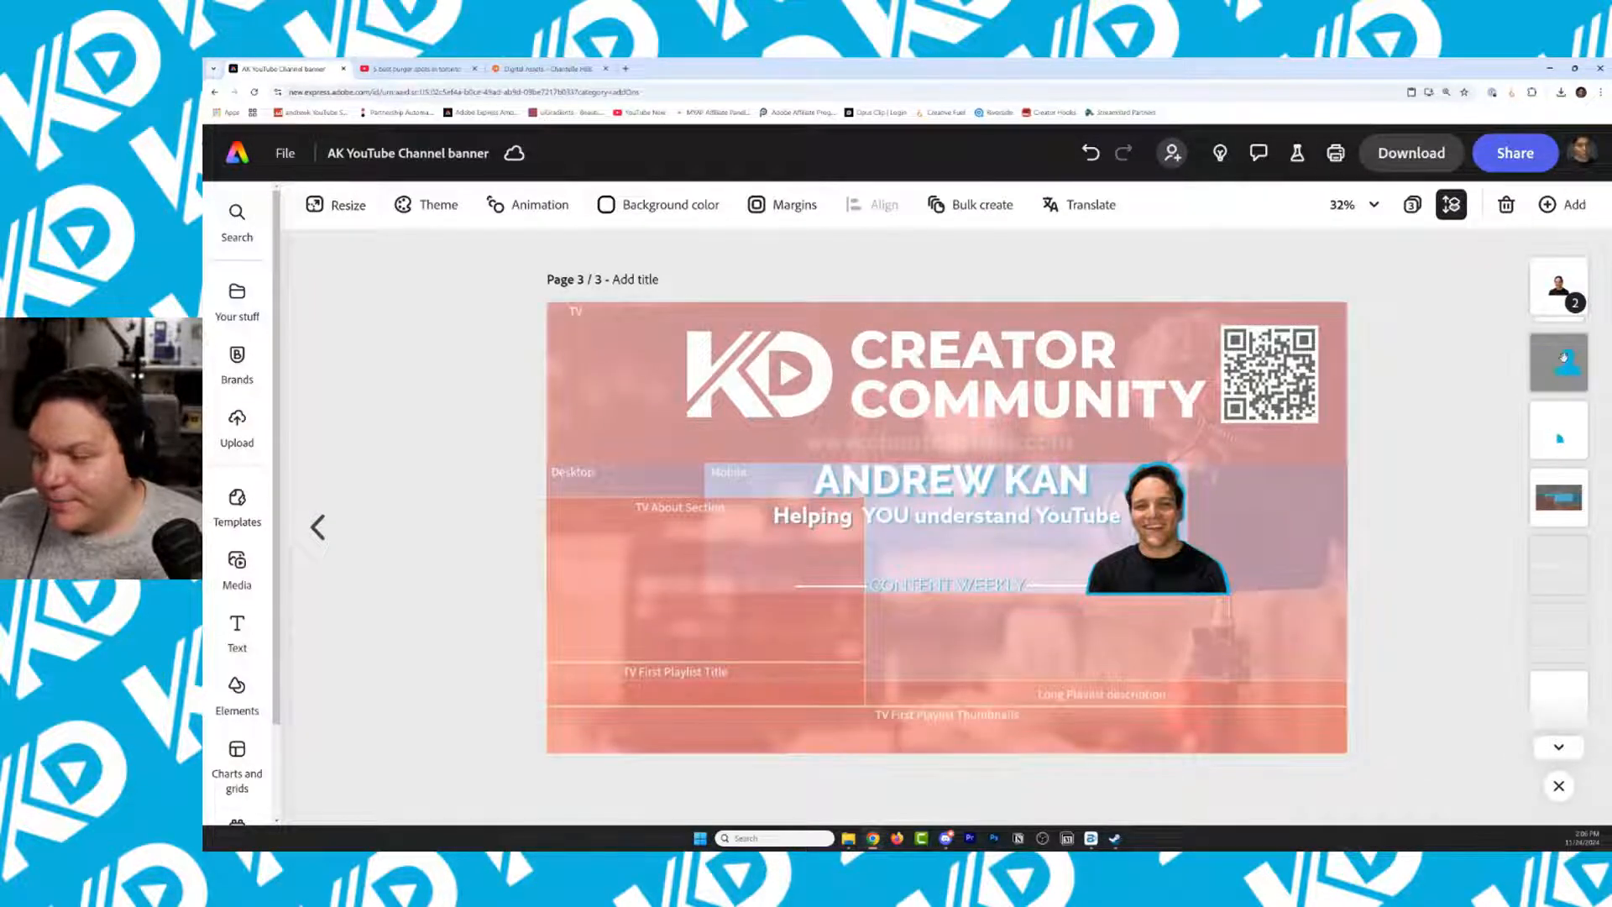
left_click(1563, 356)
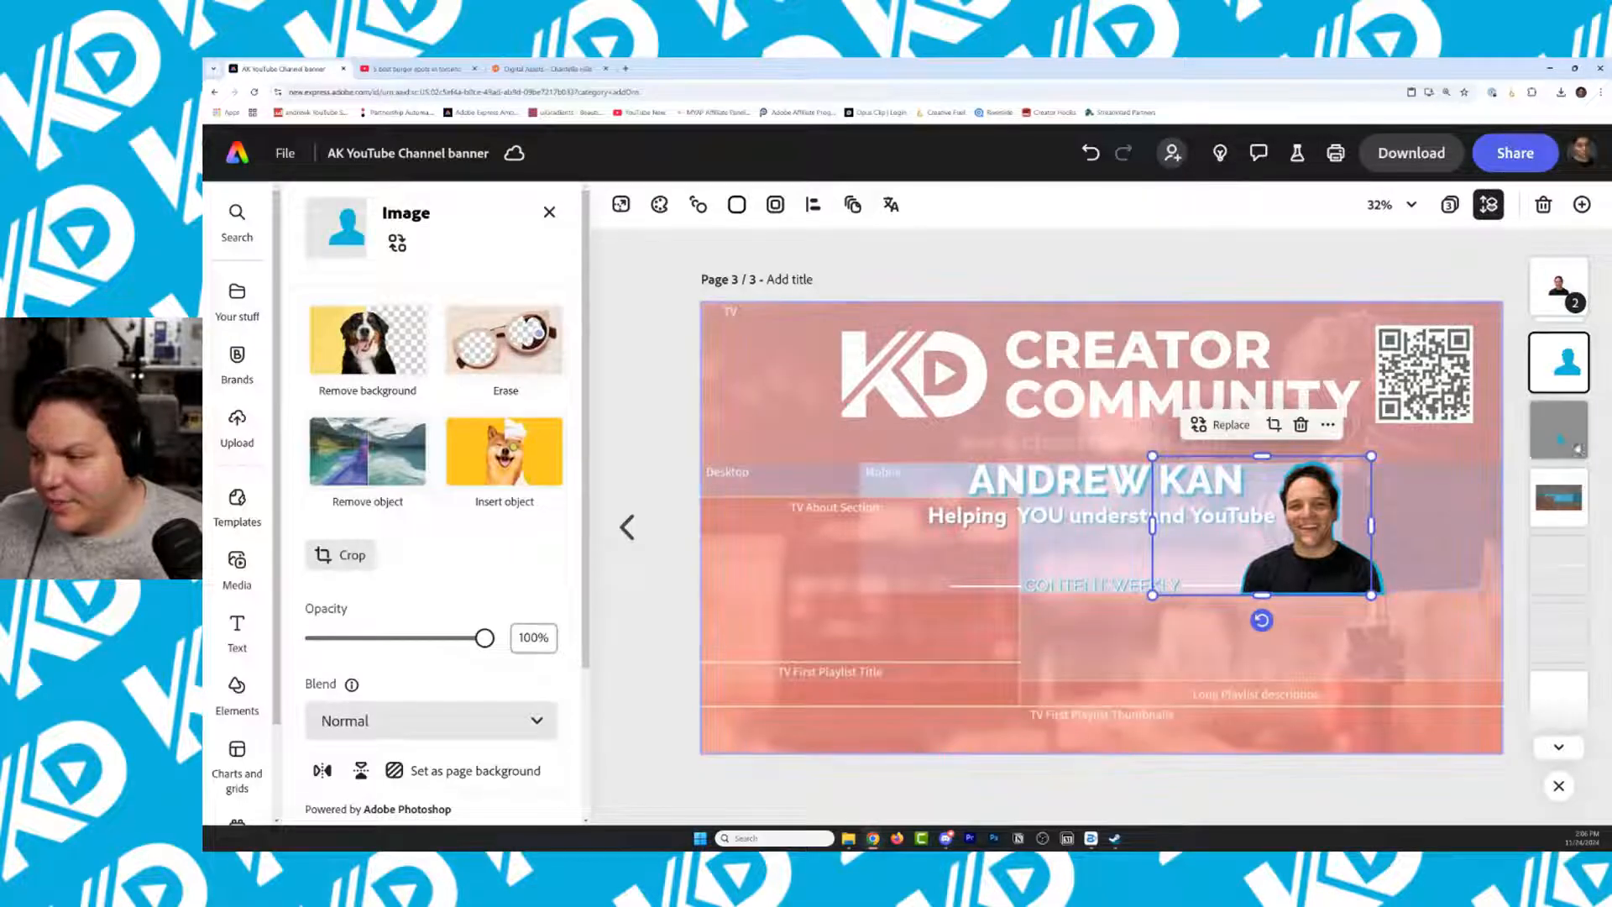
left_click(1573, 453)
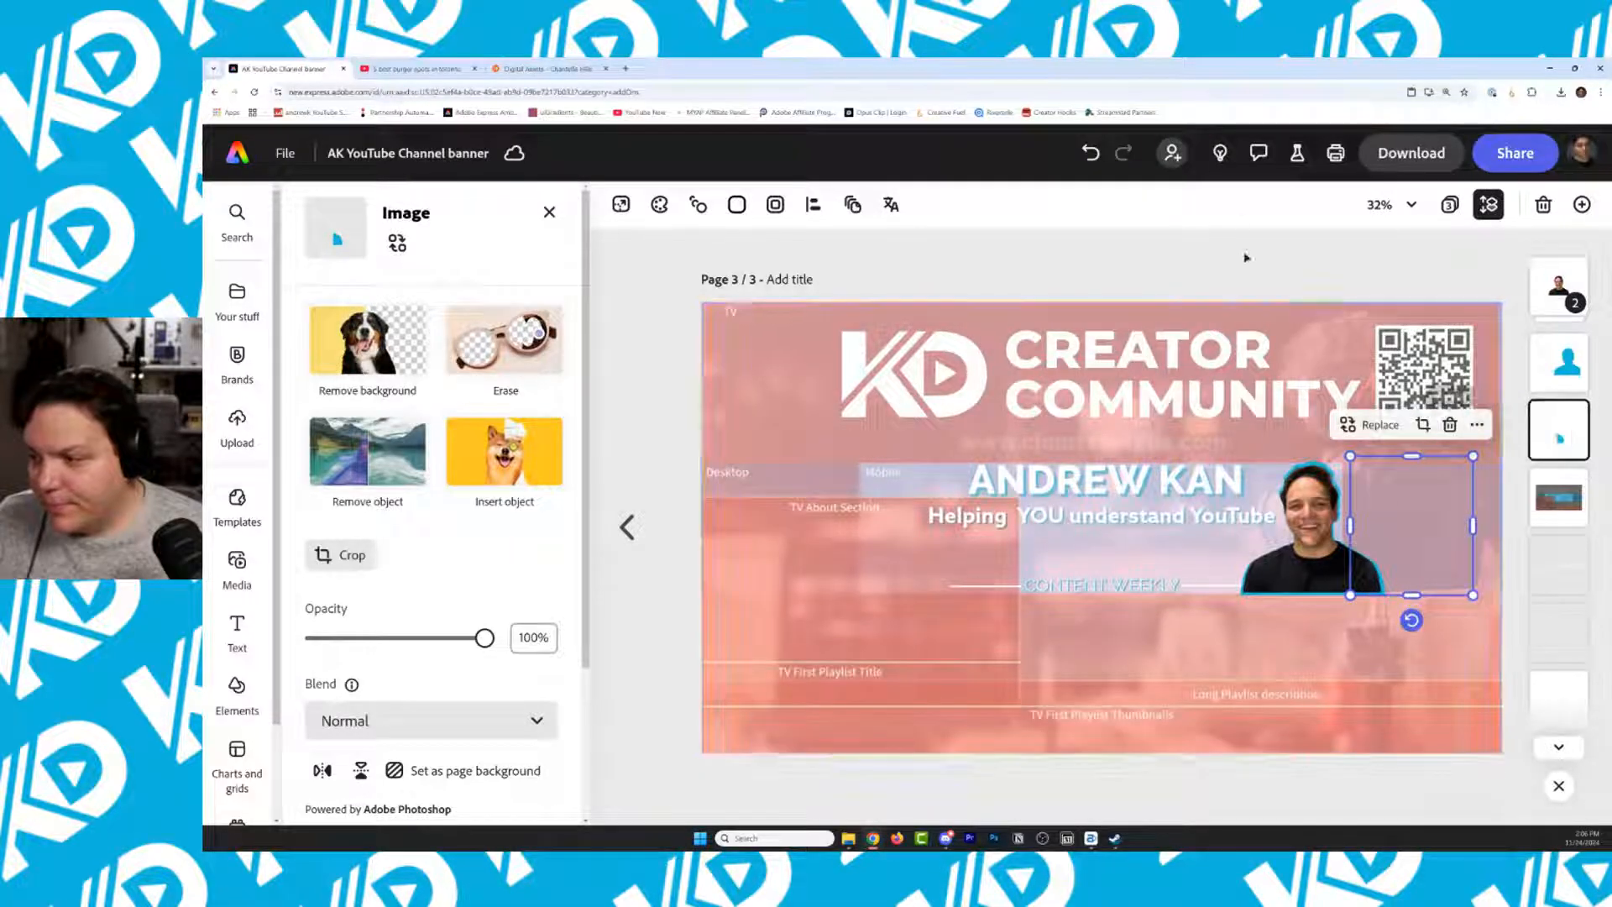
left_click(1246, 257)
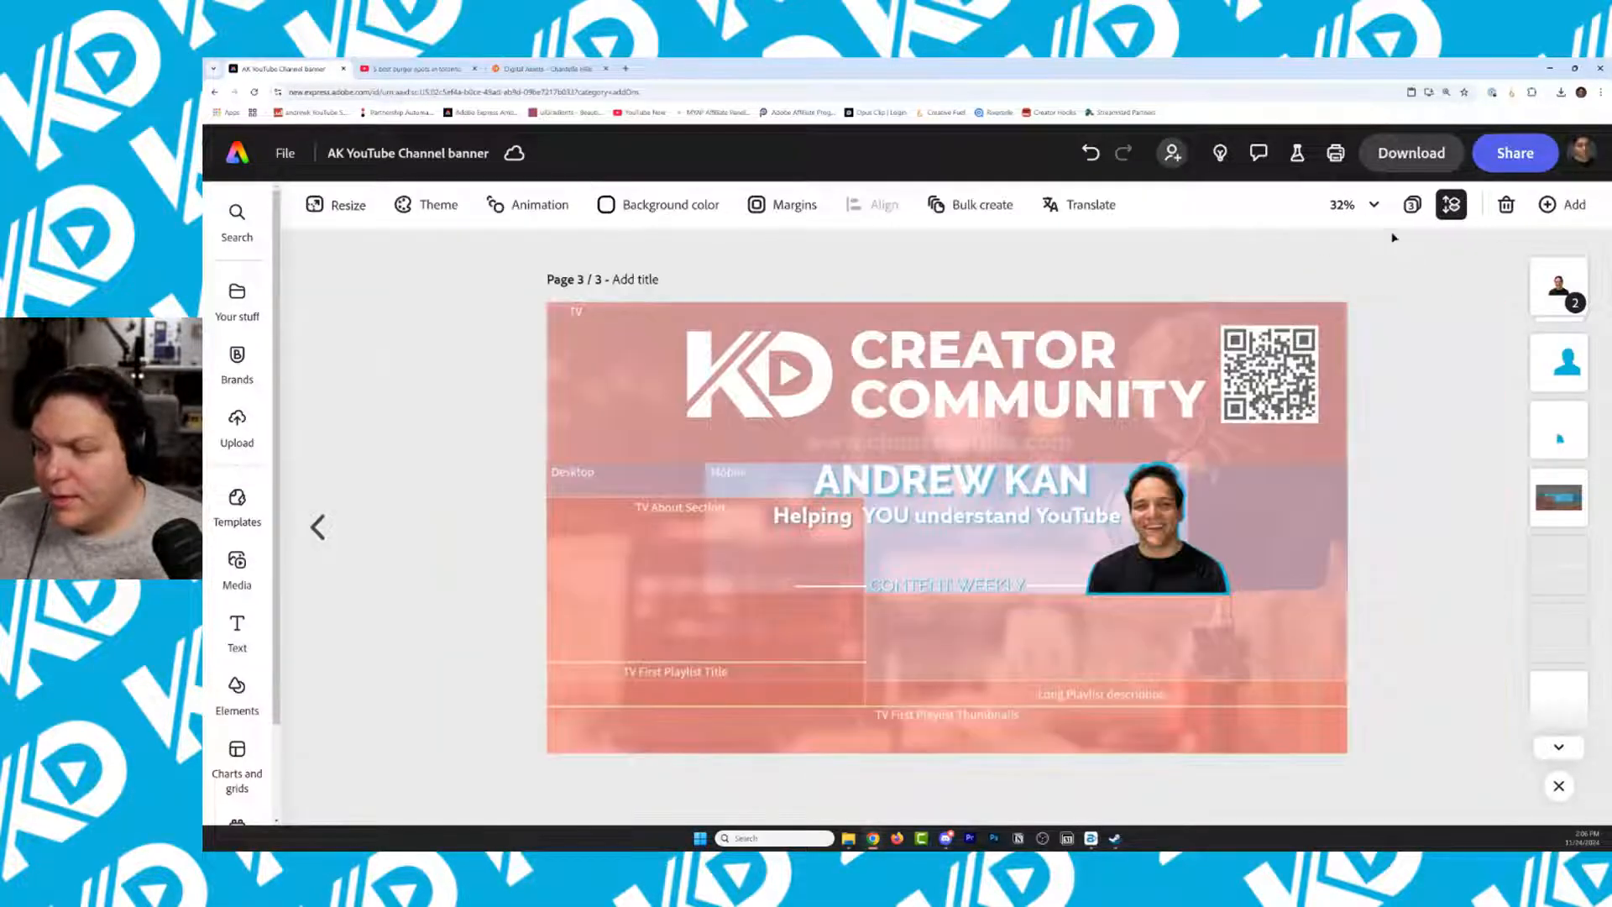
left_click(1559, 497)
left_click_drag(447, 645, 811, 721)
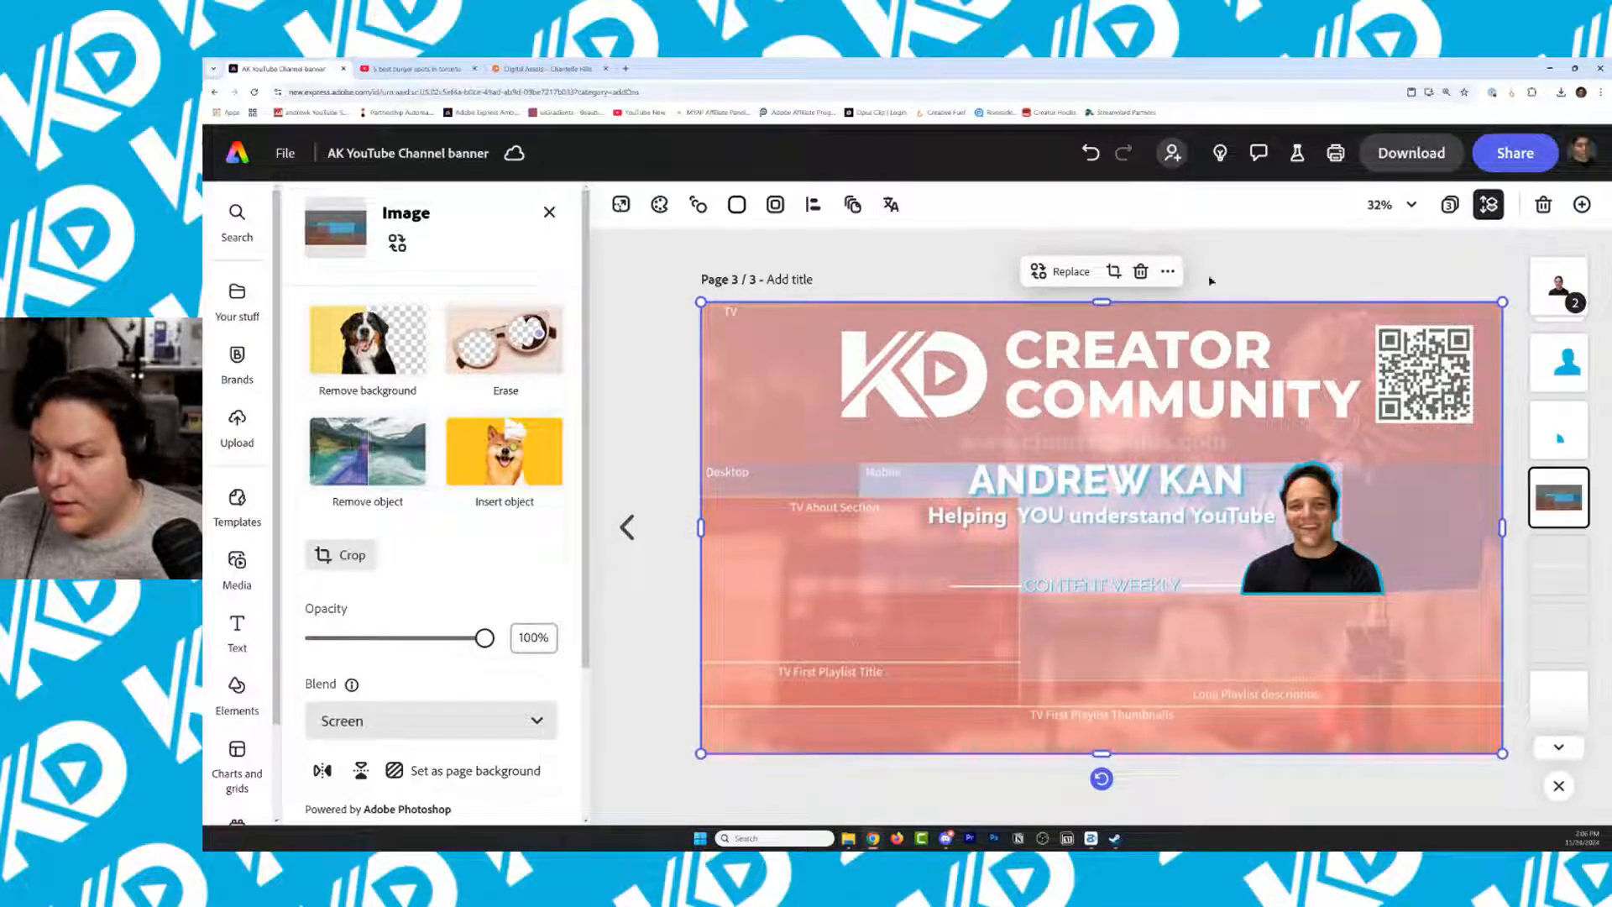
left_click(1272, 244)
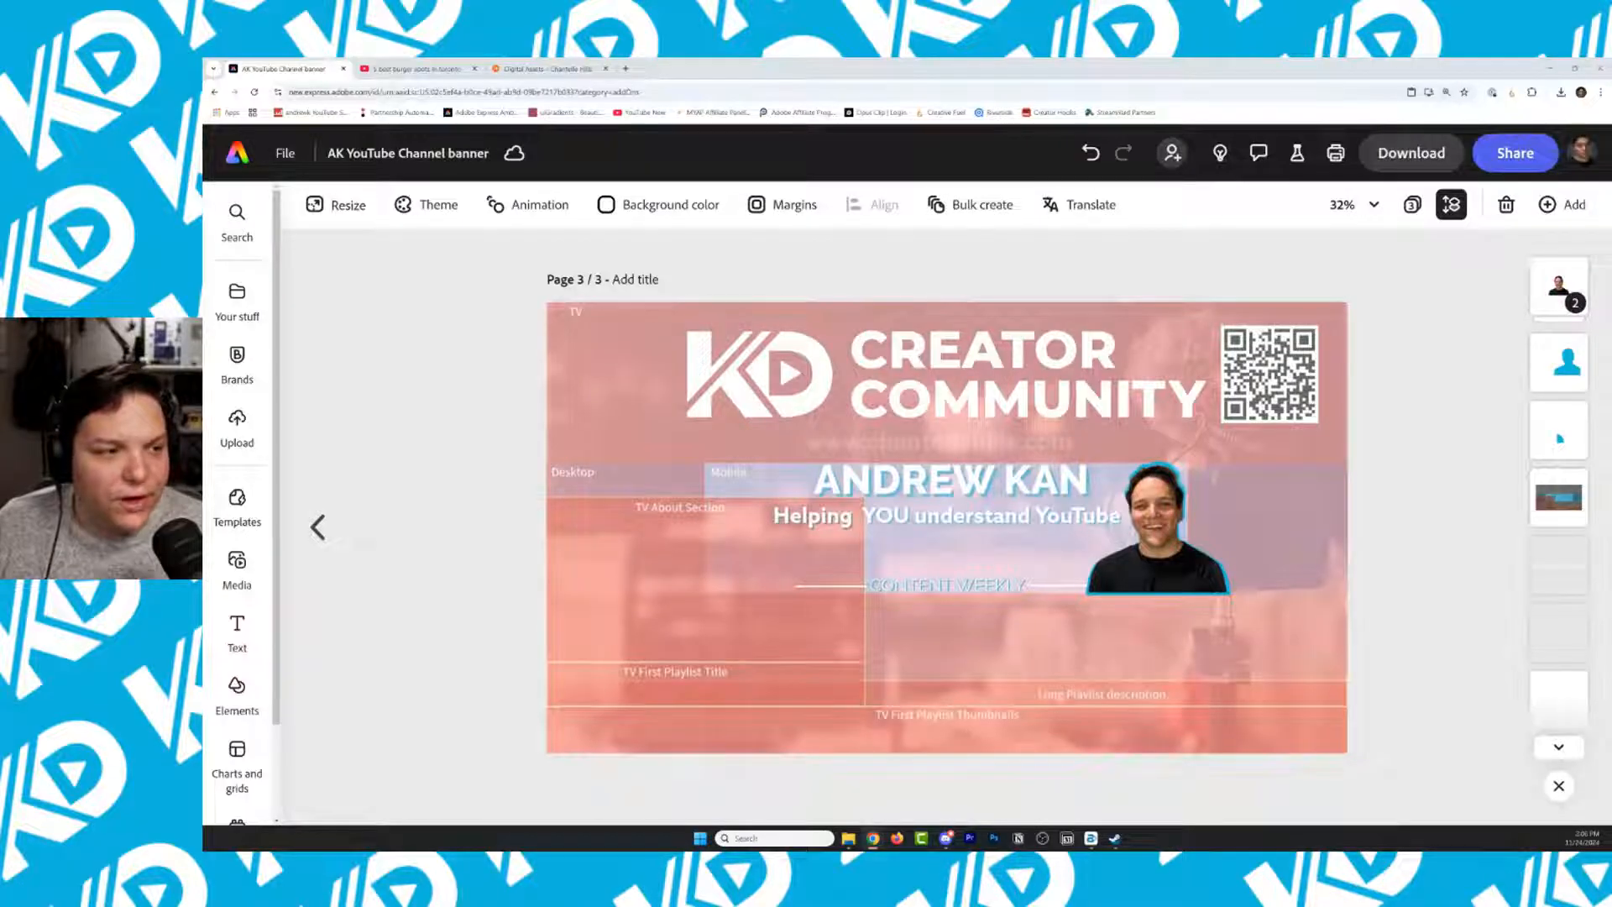
View the banner on the live YouTube channel page and return to the Adobe Express design
left_click_drag(1008, 62, 726, 69)
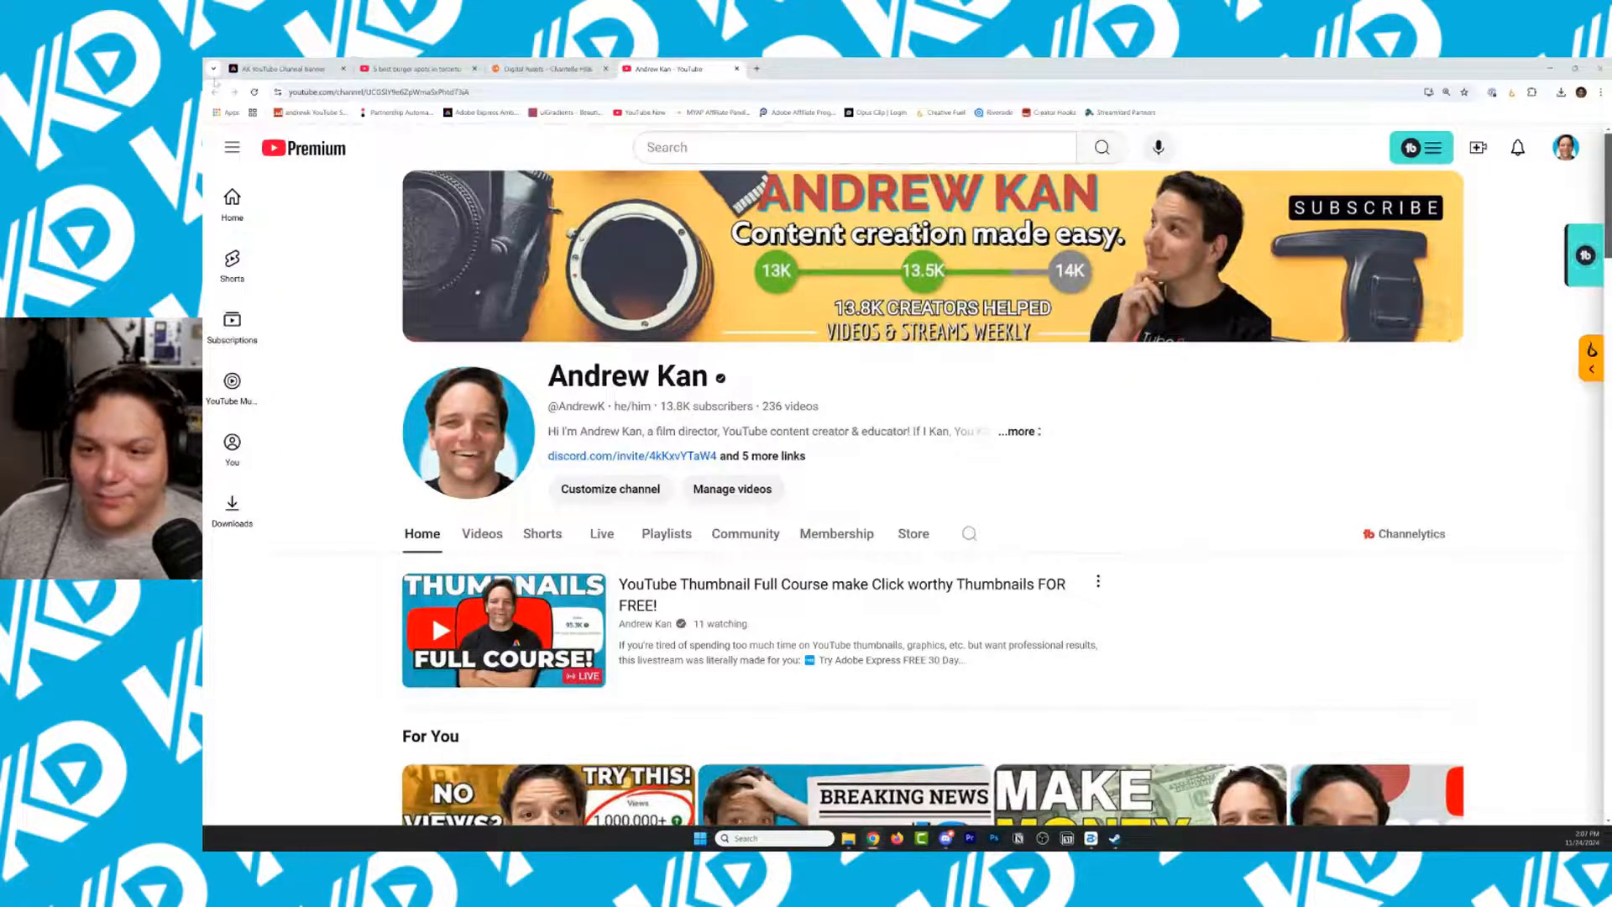
left_click(259, 71)
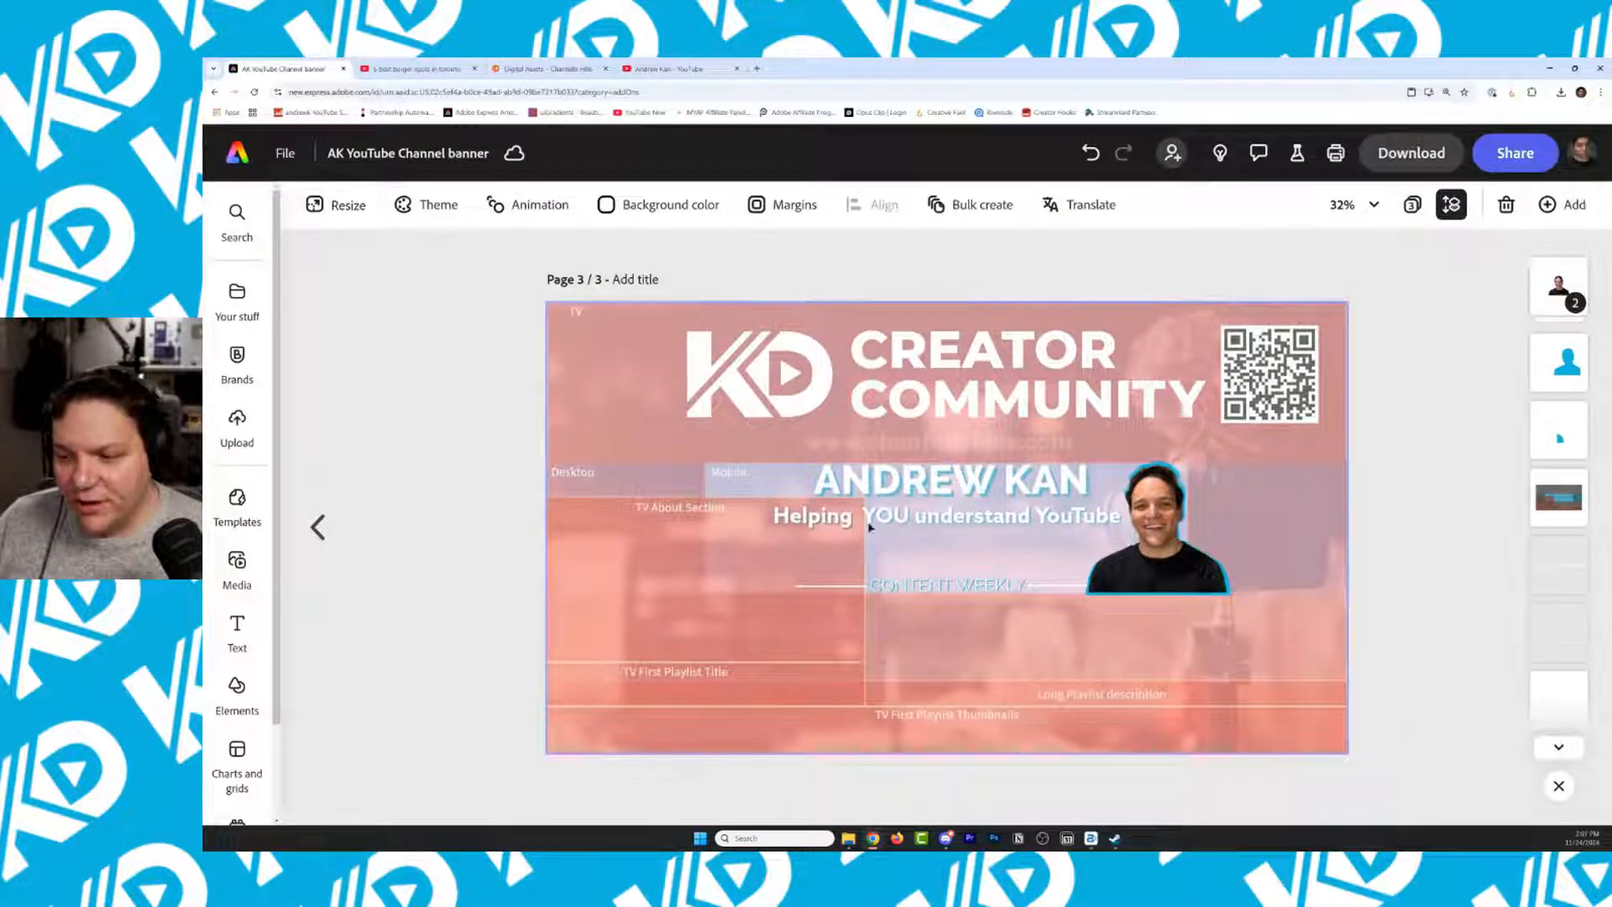
Try to select the tagline "Helping YOU understand YouTube" beneath the template overlay for editing
left_click(915, 525)
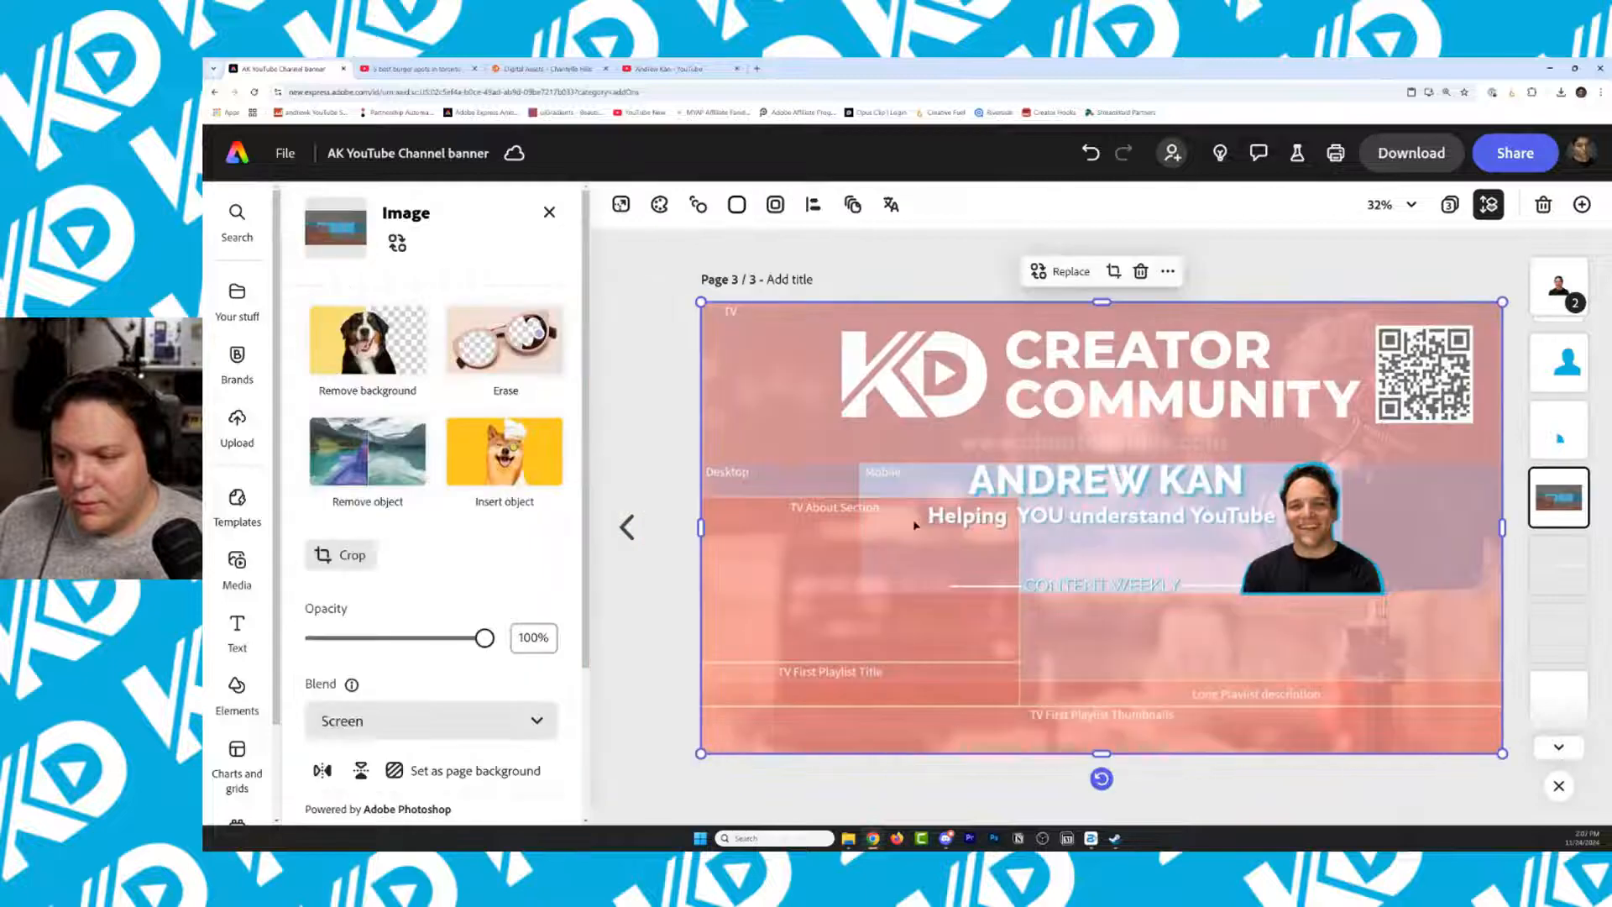
double_click(1121, 523)
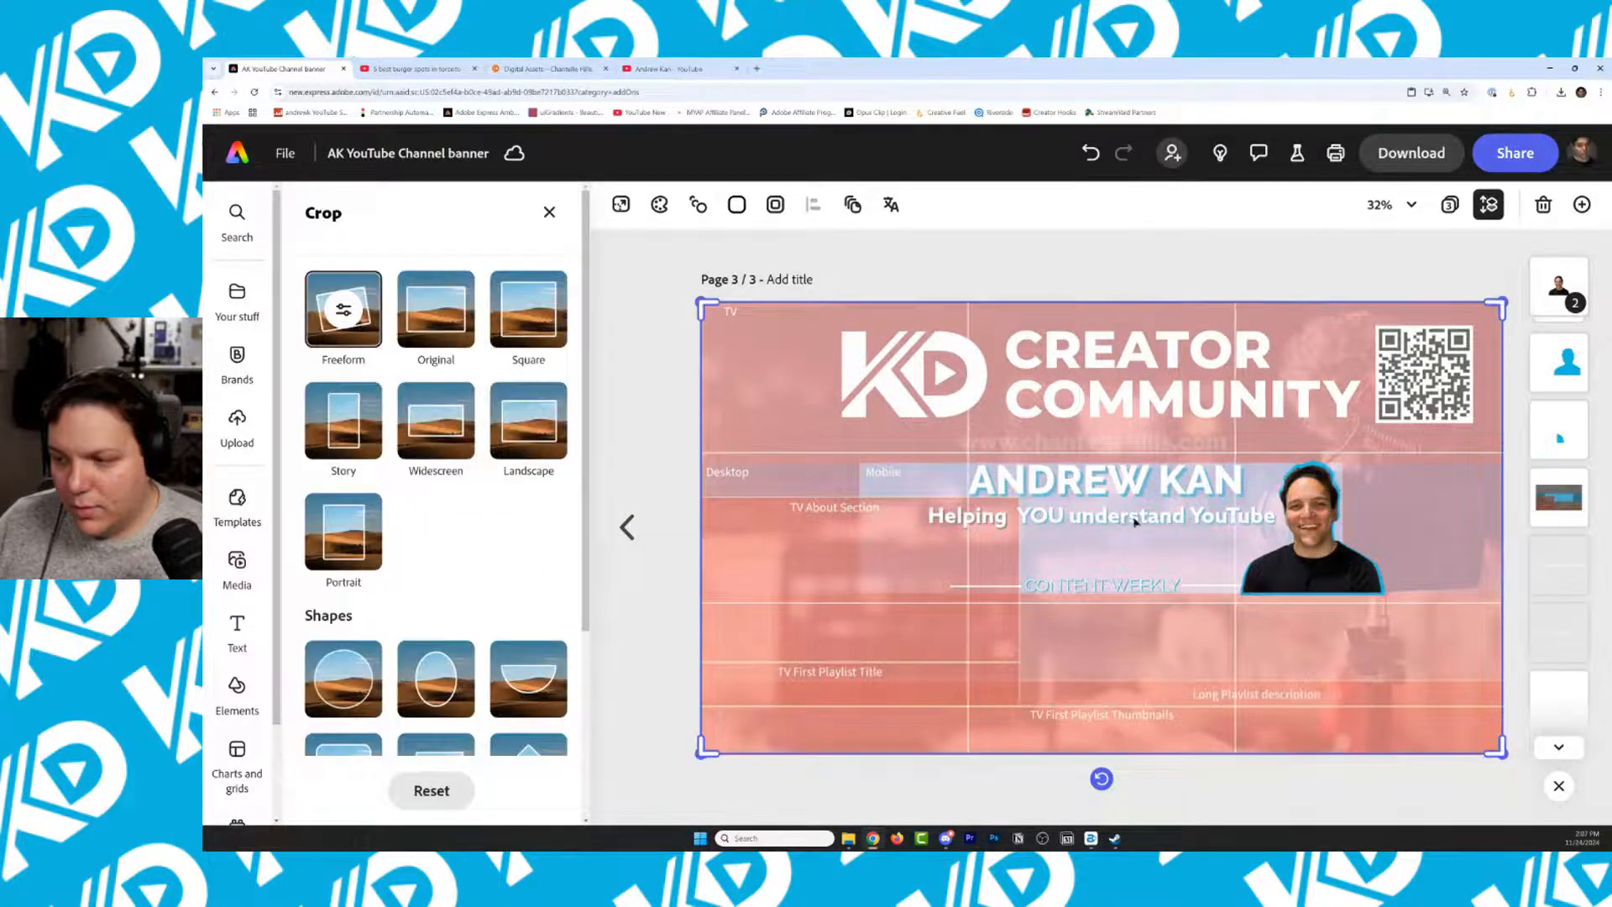
left_click(1571, 567)
left_click(1569, 631)
left_click(1567, 699)
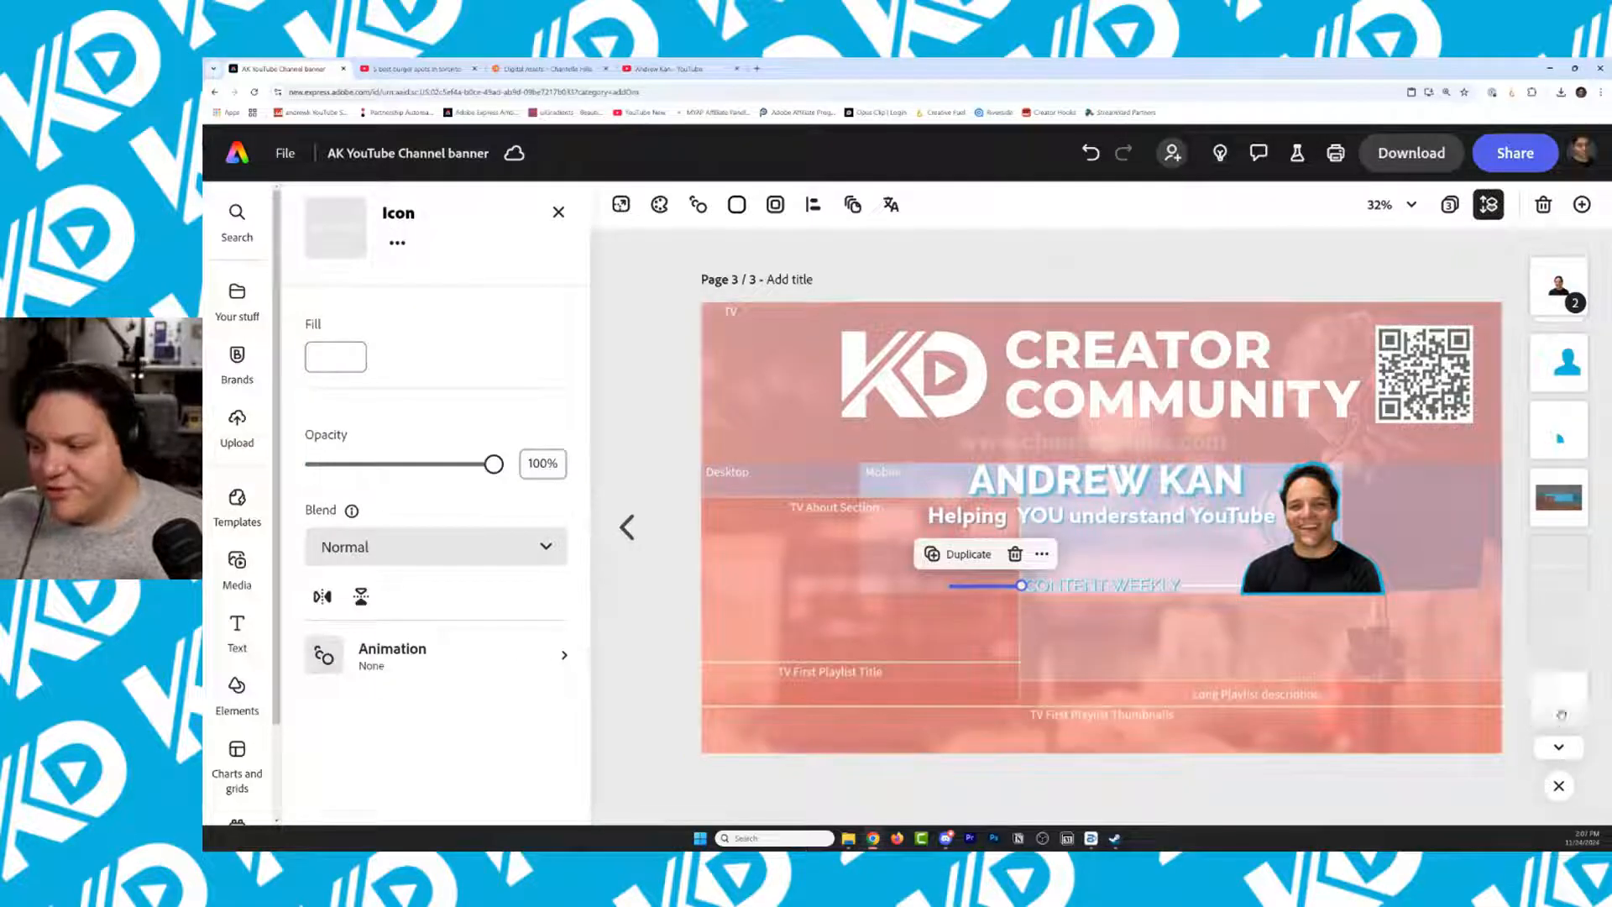
scroll(1567, 579, "down", 4)
scroll(1567, 579, "down", 3)
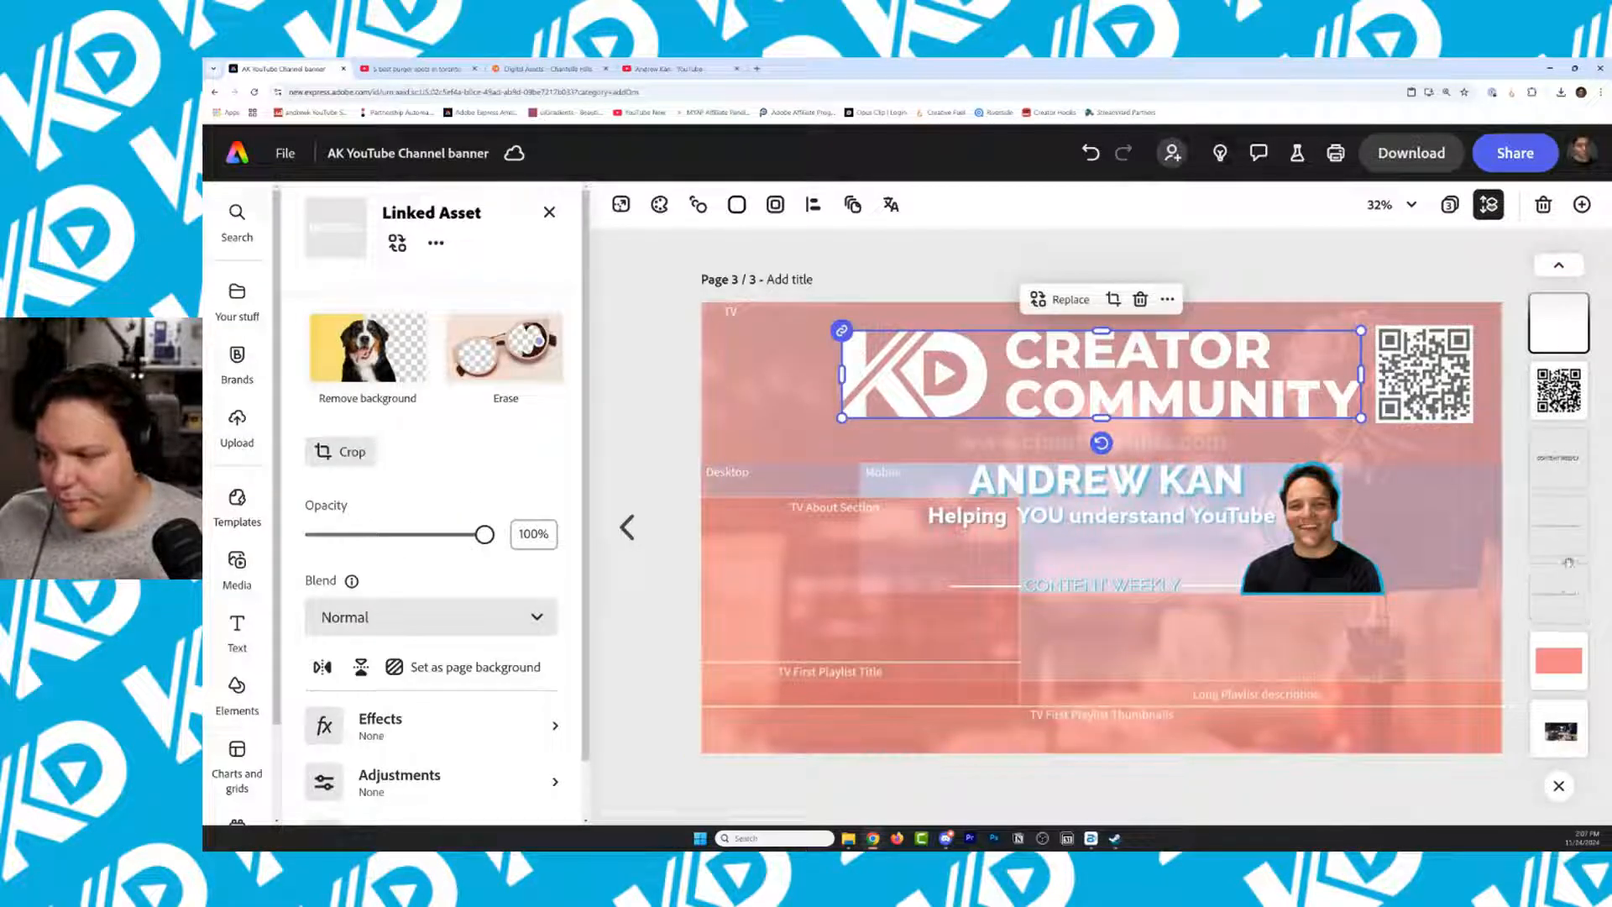
left_click(1569, 519)
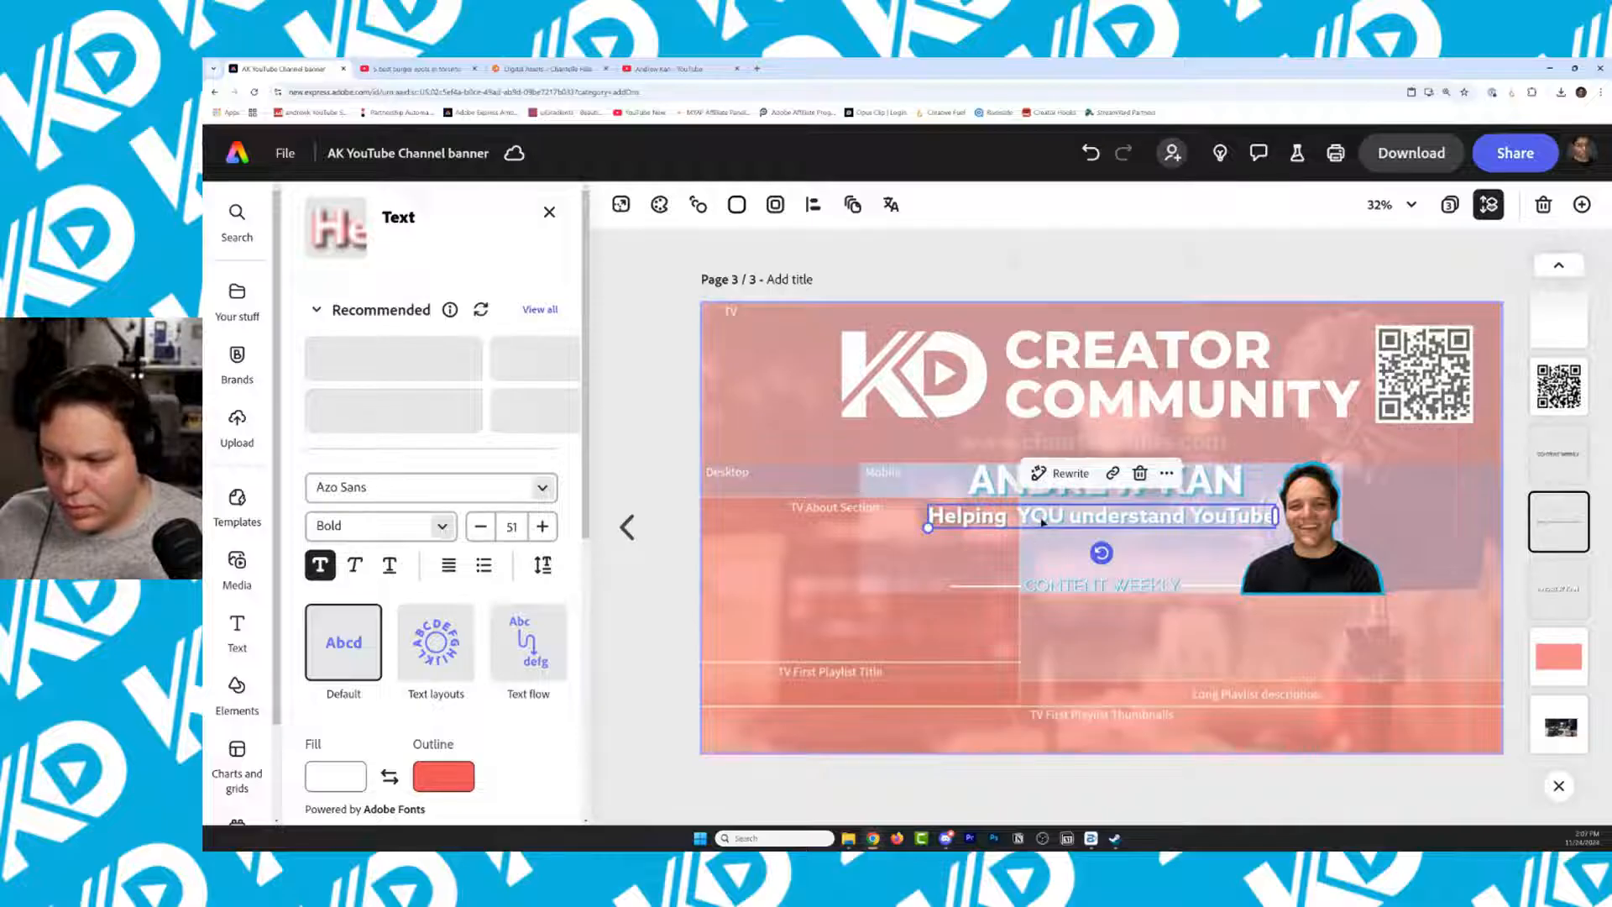
Select the banner template overlay and set its opacity to 0%
double_click(1042, 520)
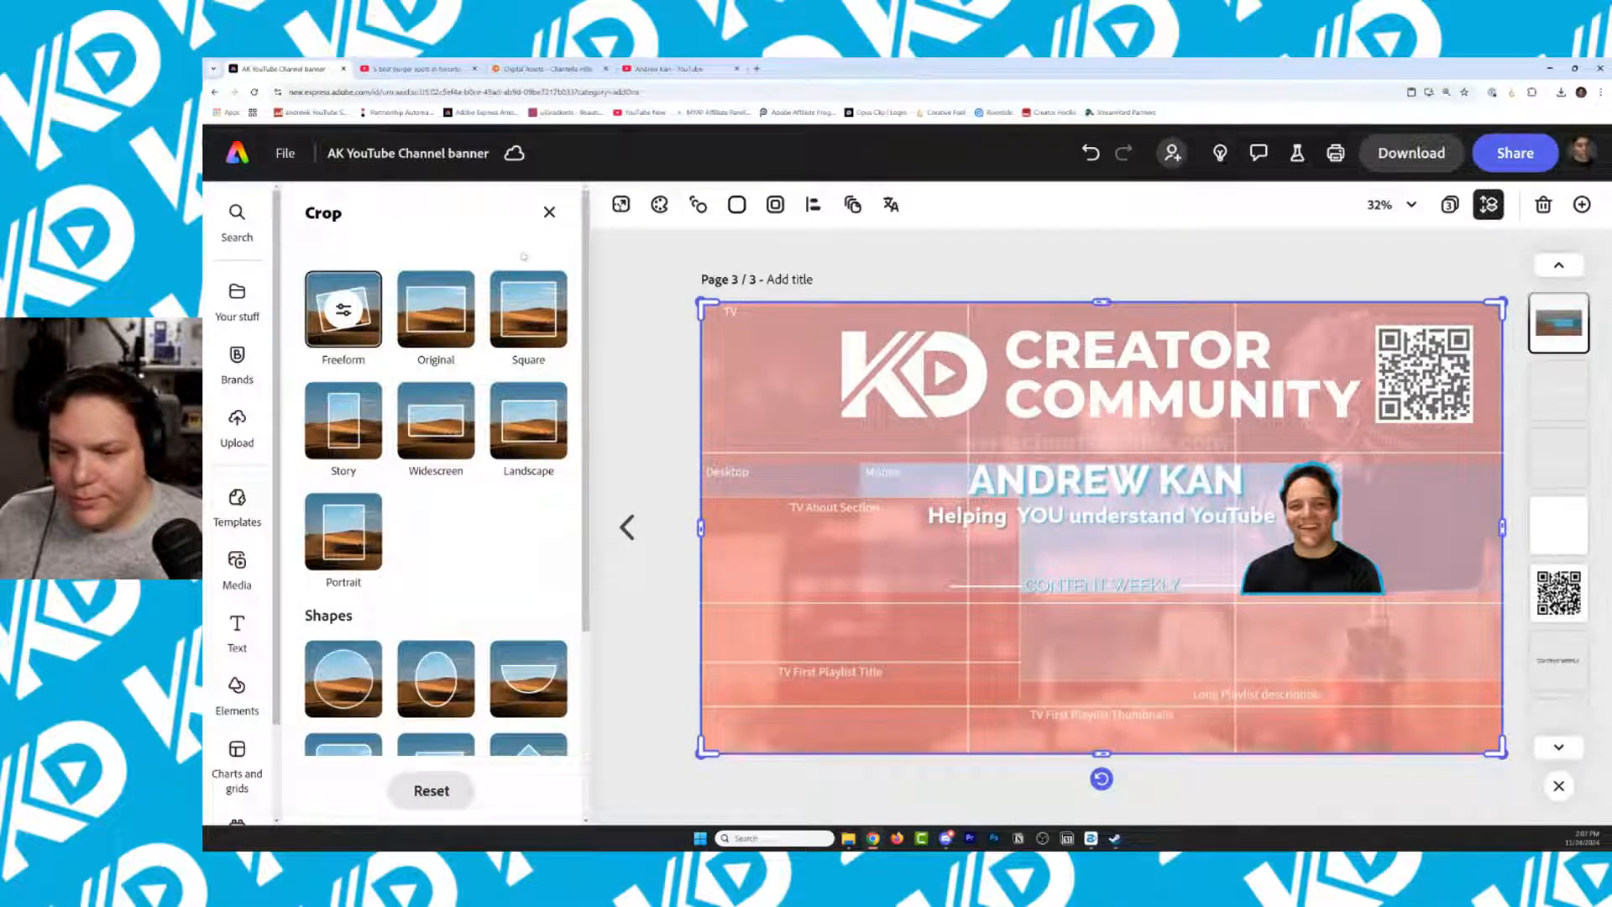
left_click(549, 212)
left_click_drag(486, 638, 315, 639)
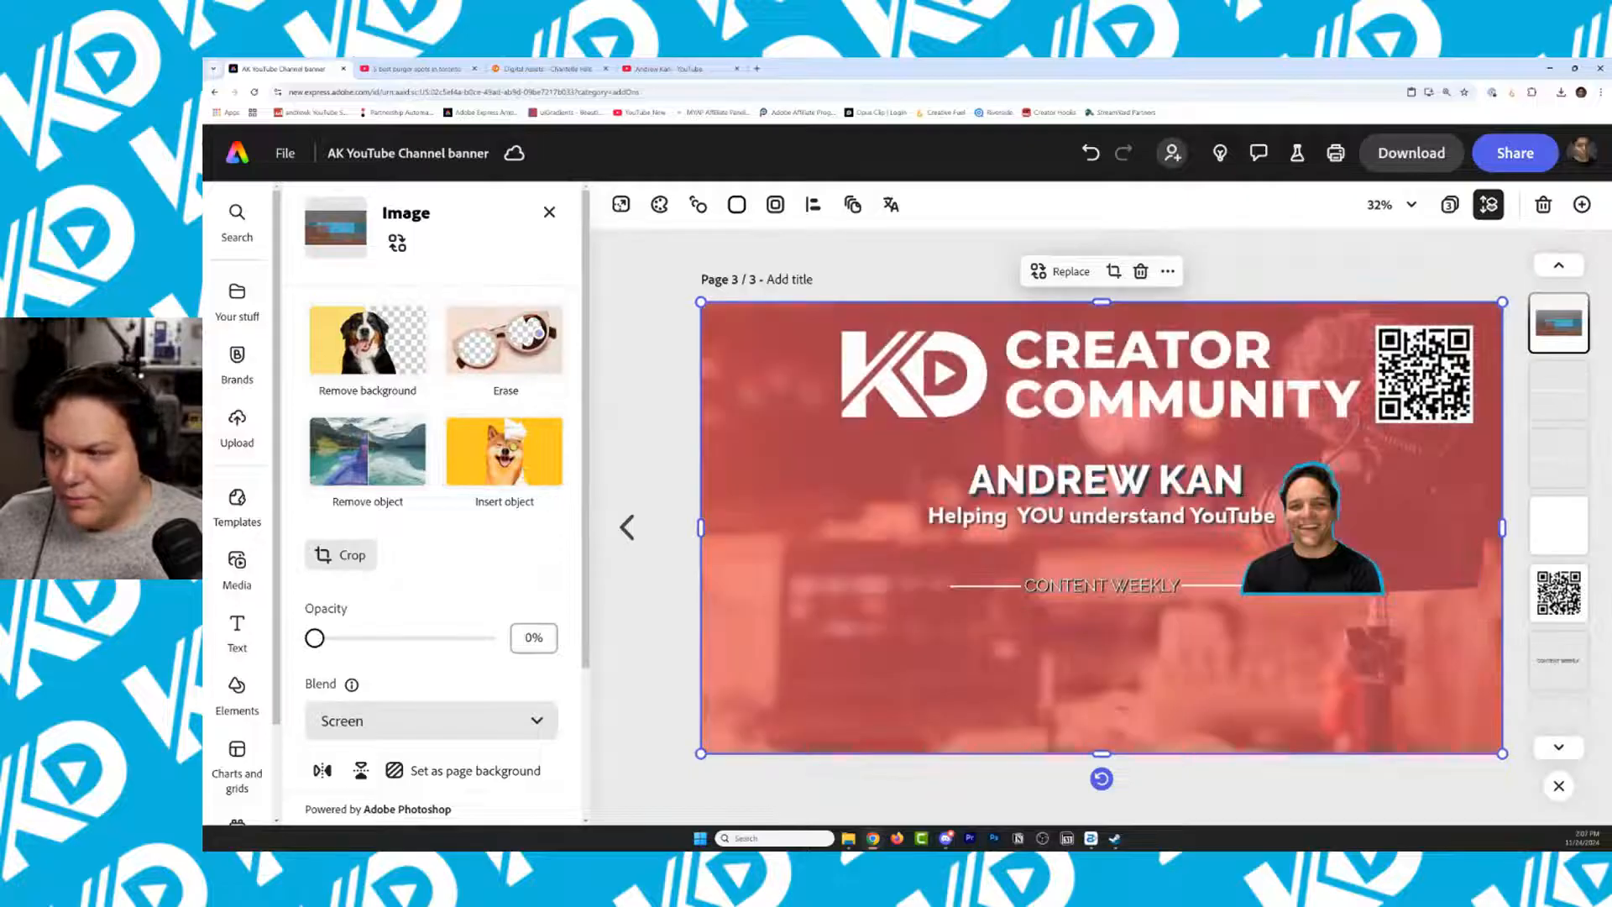
Generate AI rewrites of the tagline "Helping YOU understand YouTube" using the Shorten and Inspirational options
left_click(1565, 676)
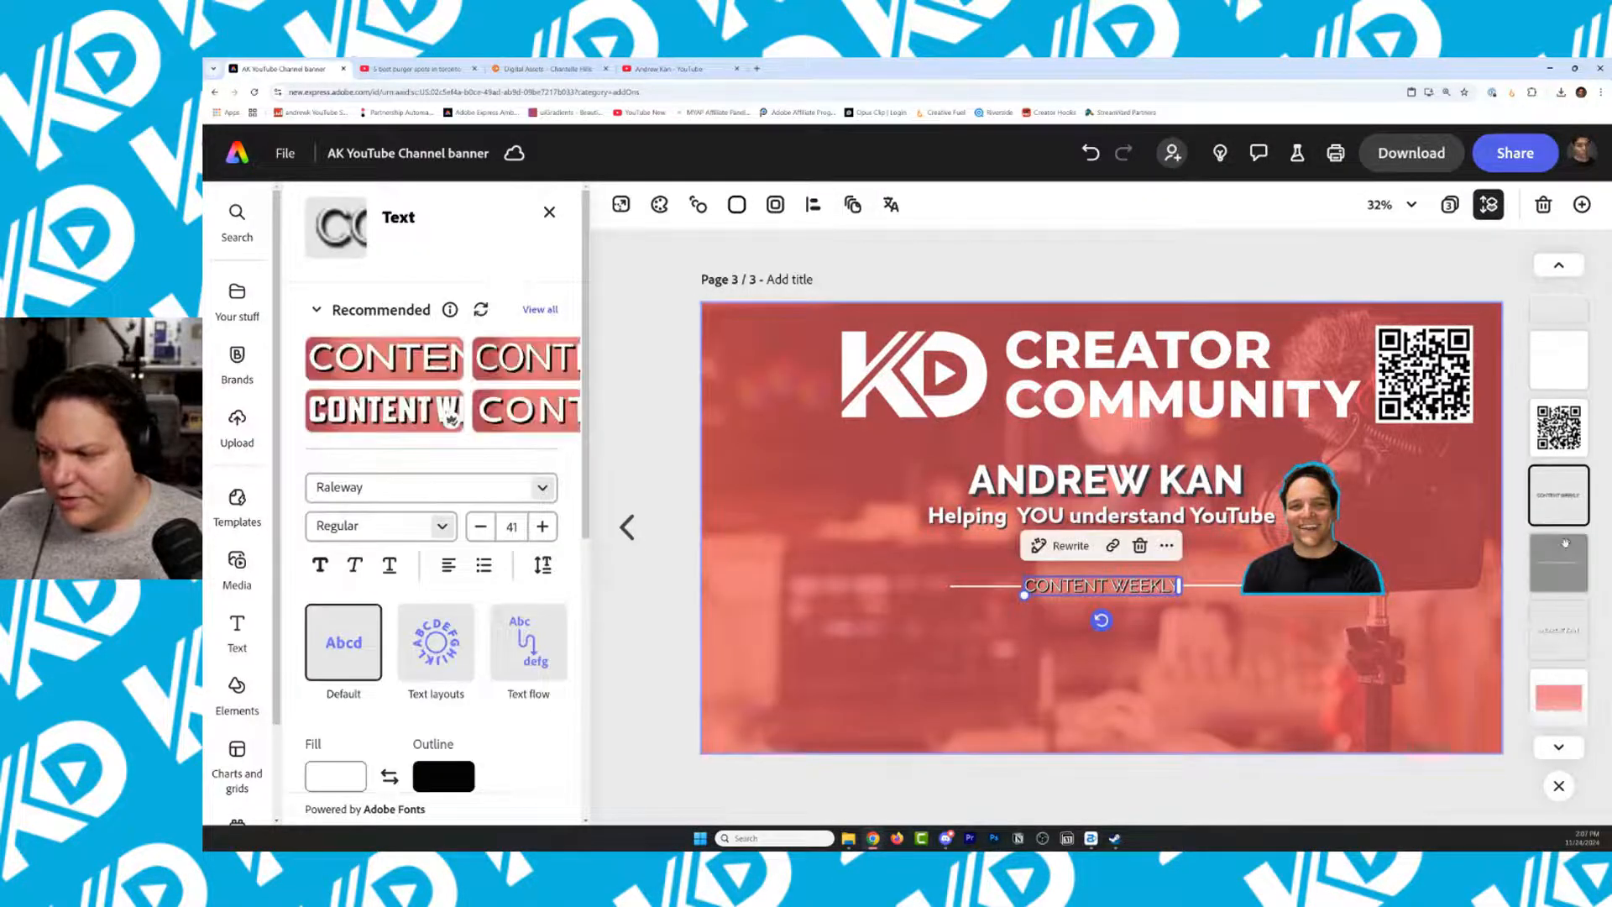
left_click(1567, 639)
left_click(1566, 565)
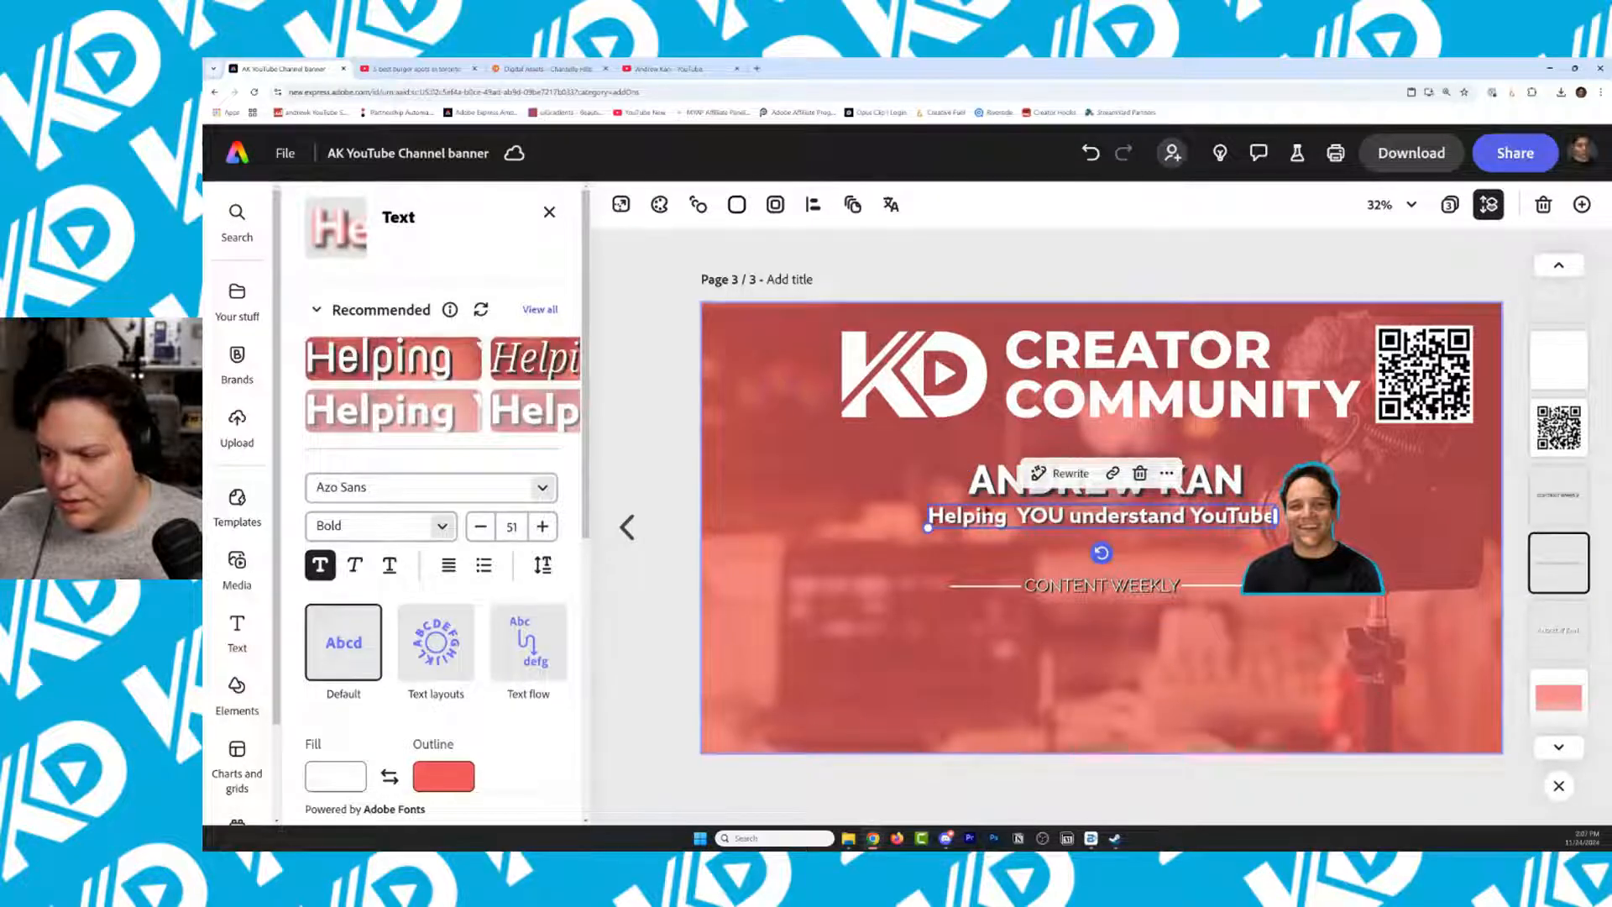
left_click(1062, 473)
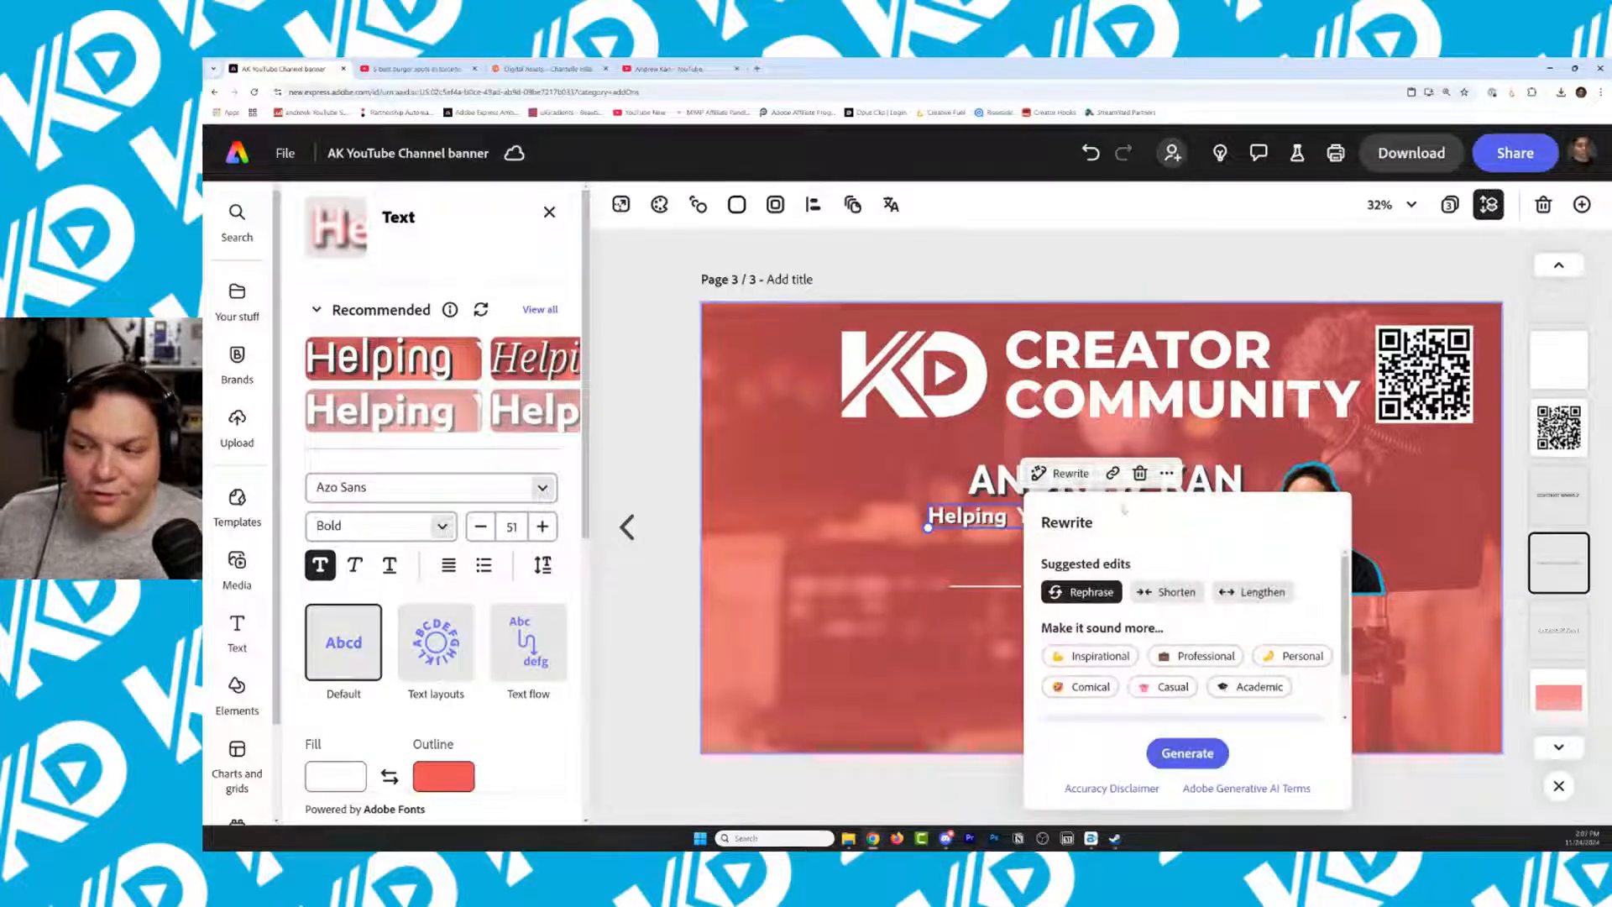
left_click(1167, 593)
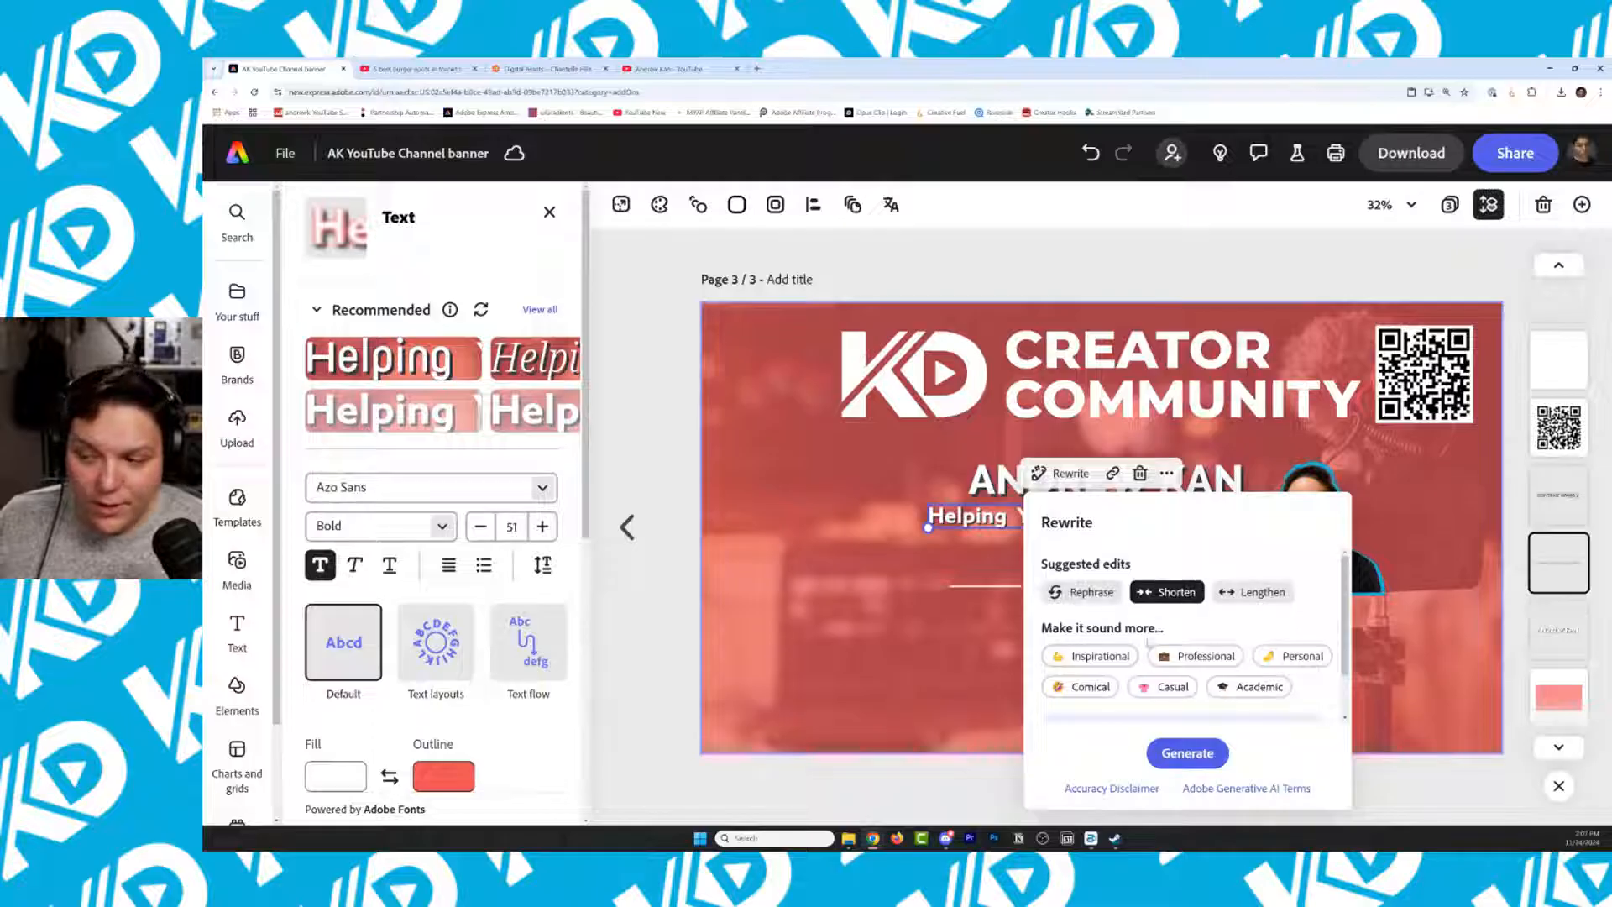
left_click(1095, 656)
scroll(1167, 638, "down", 1)
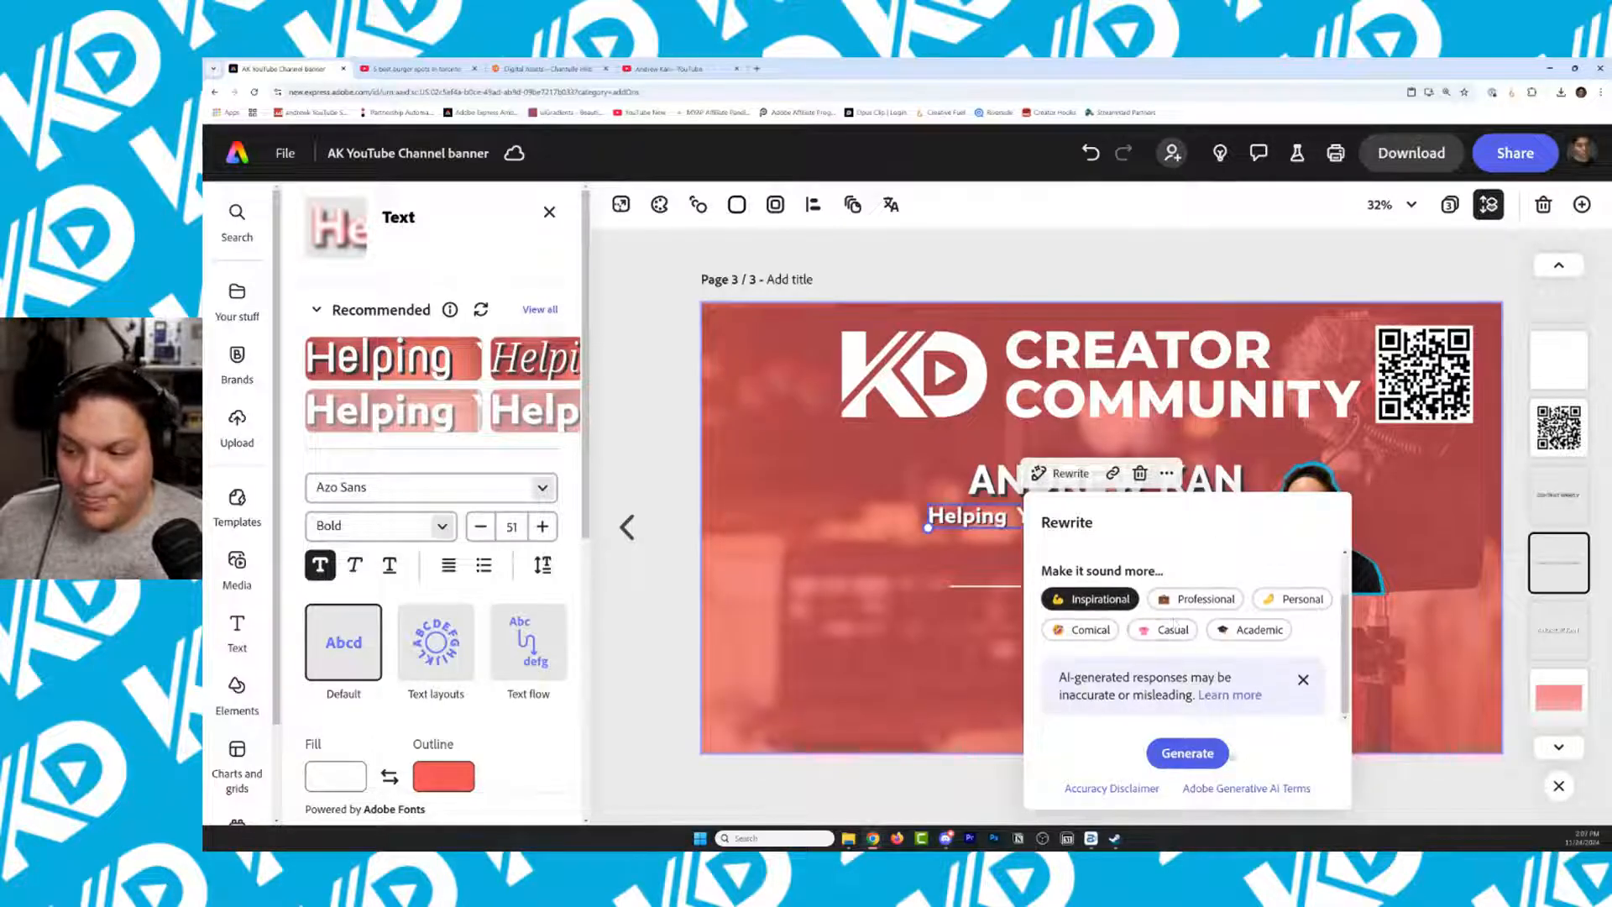
left_click(1224, 753)
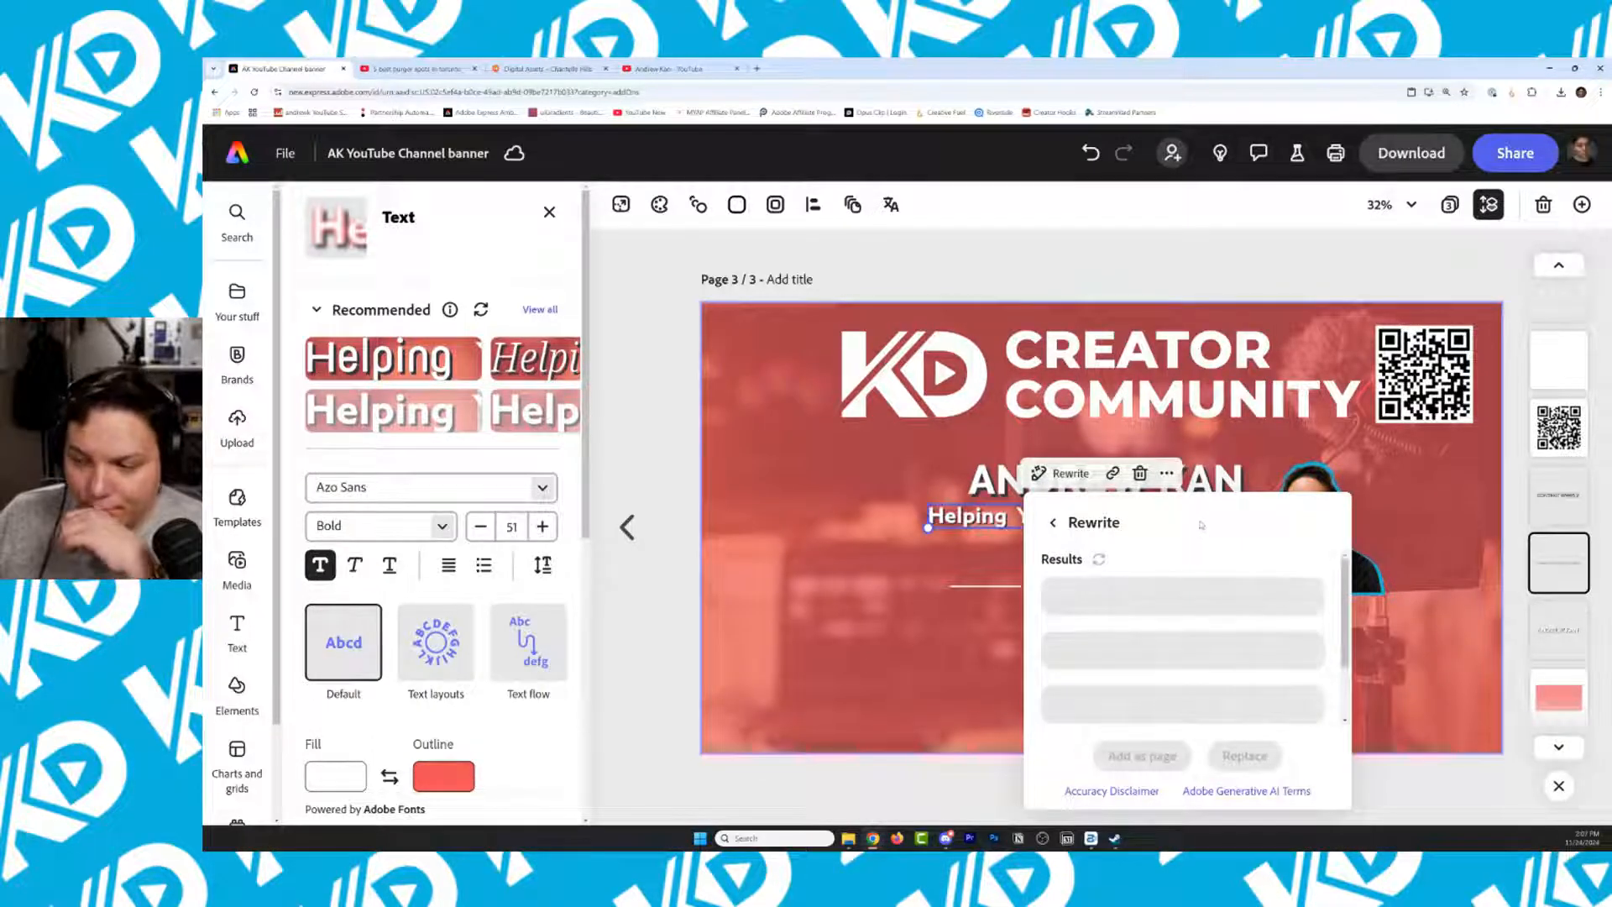
scroll(1216, 661, "down", 1)
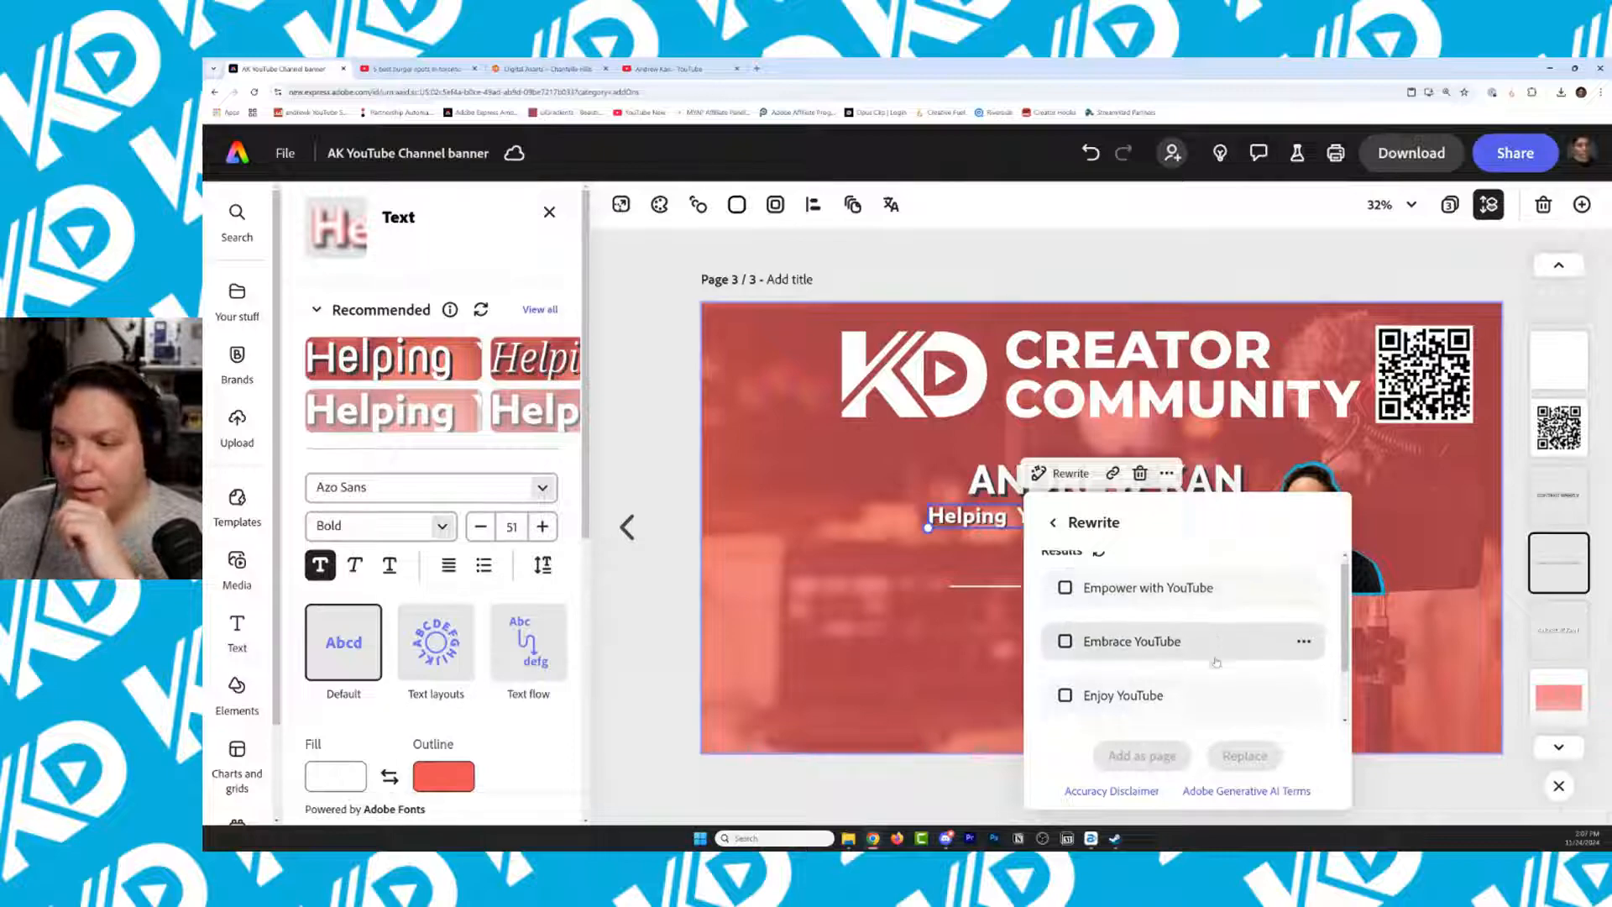
Review the generated tagline rewrites and choose "Embrace YouTube"
scroll(1216, 661, "down", 2)
scroll(1214, 663, "up", 3)
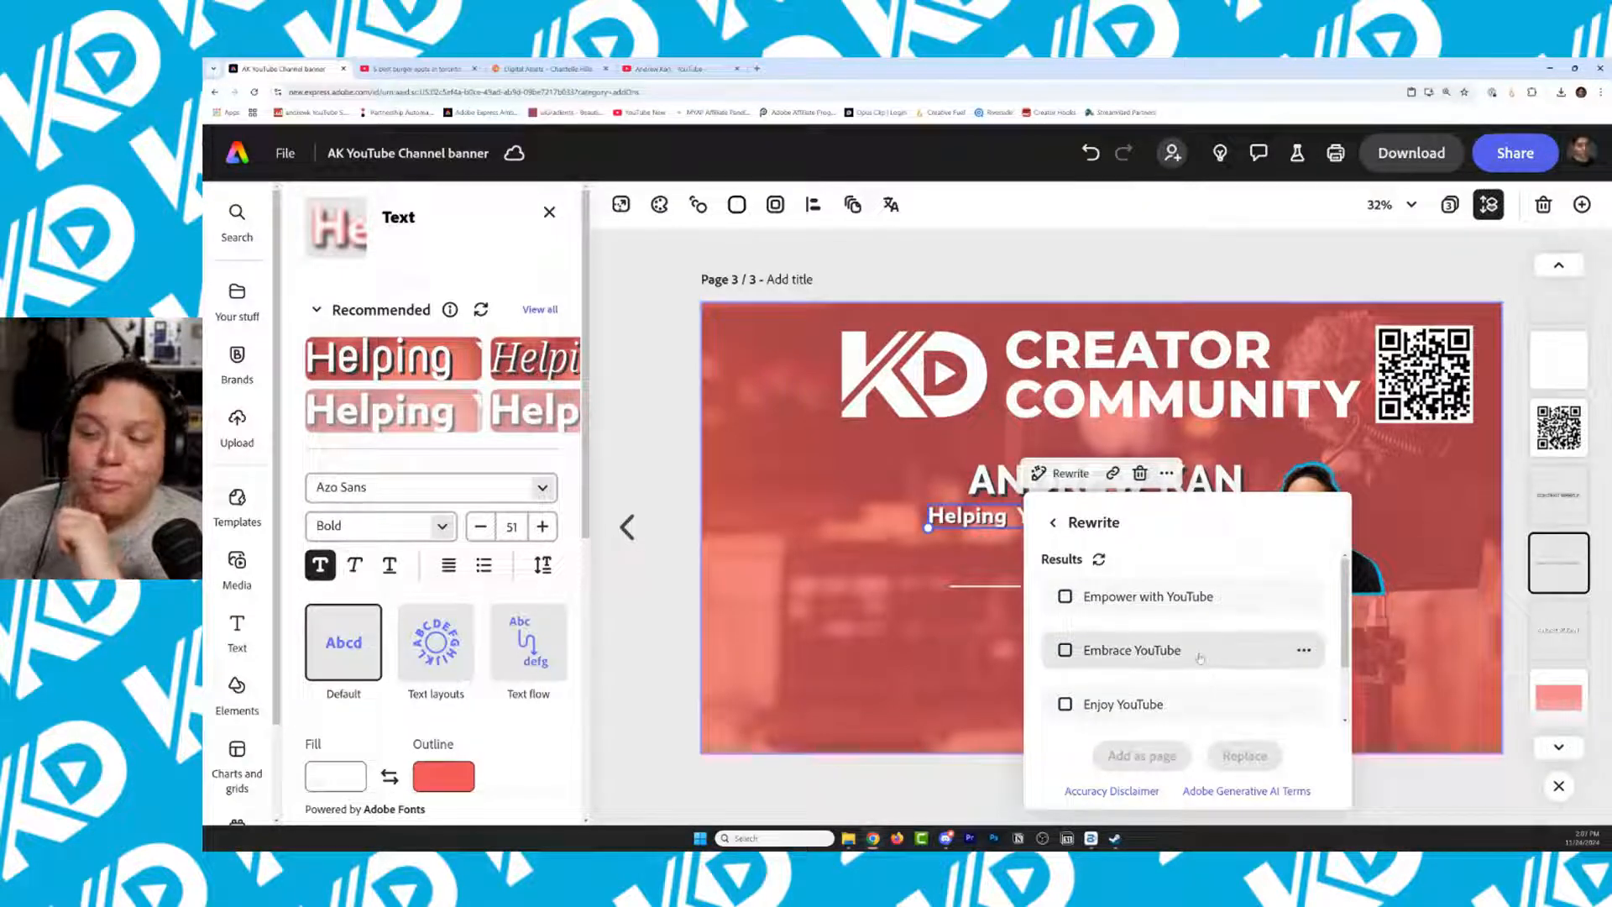
left_click(1200, 658)
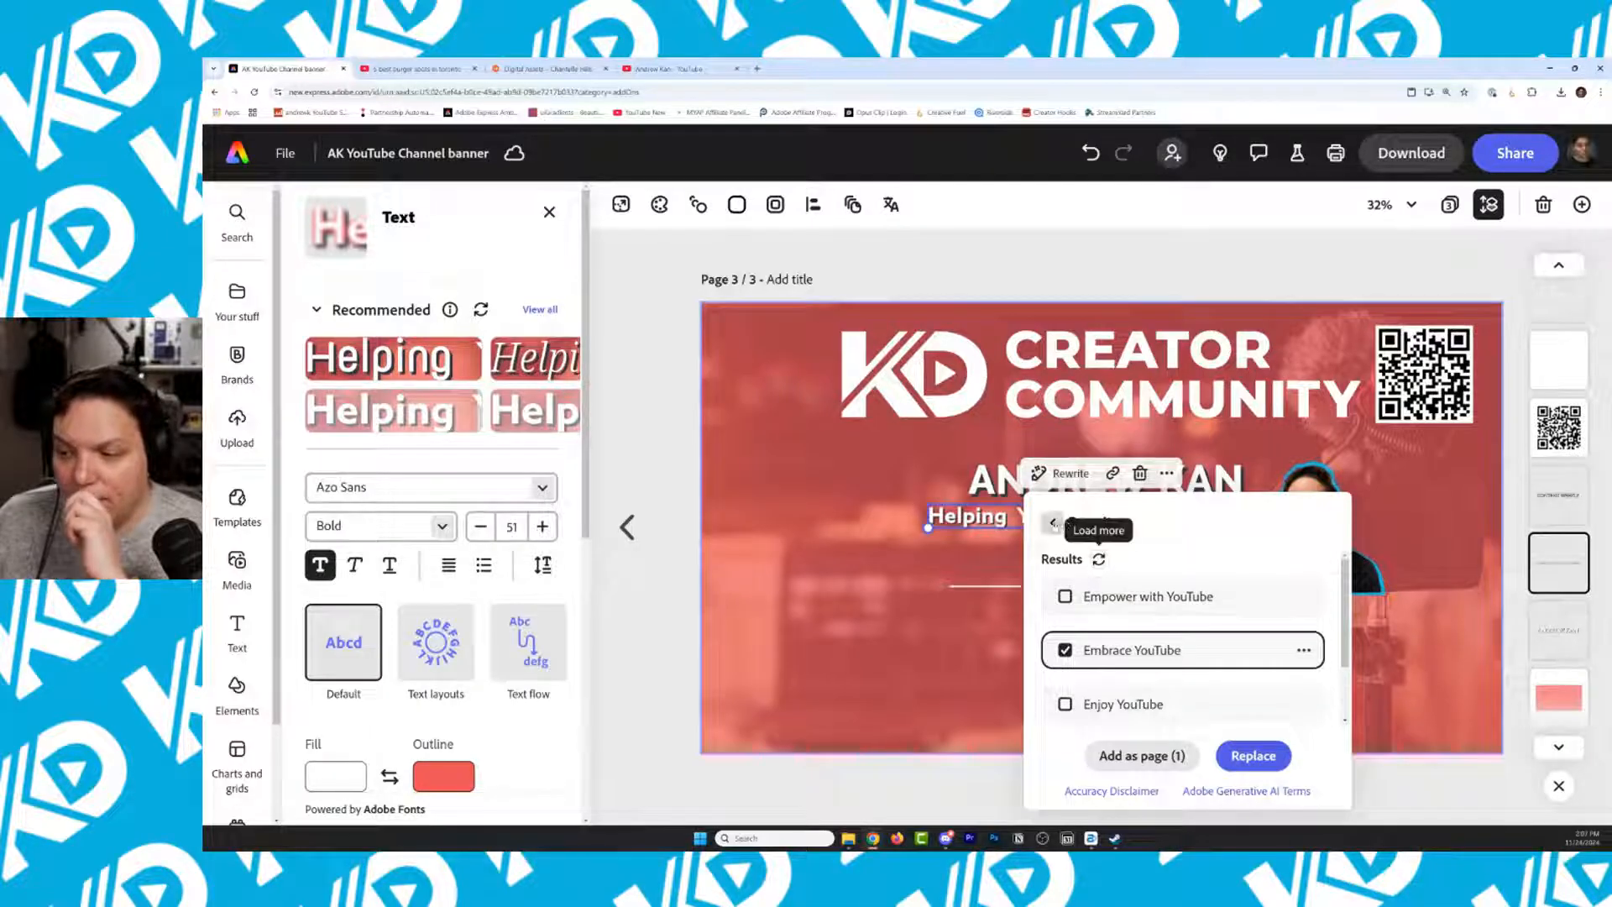
Generate new AI rewrites of the tagline "Helping YOU understand YouTube" using the Shorten and Personal options
left_click(1053, 523)
left_click(1083, 592)
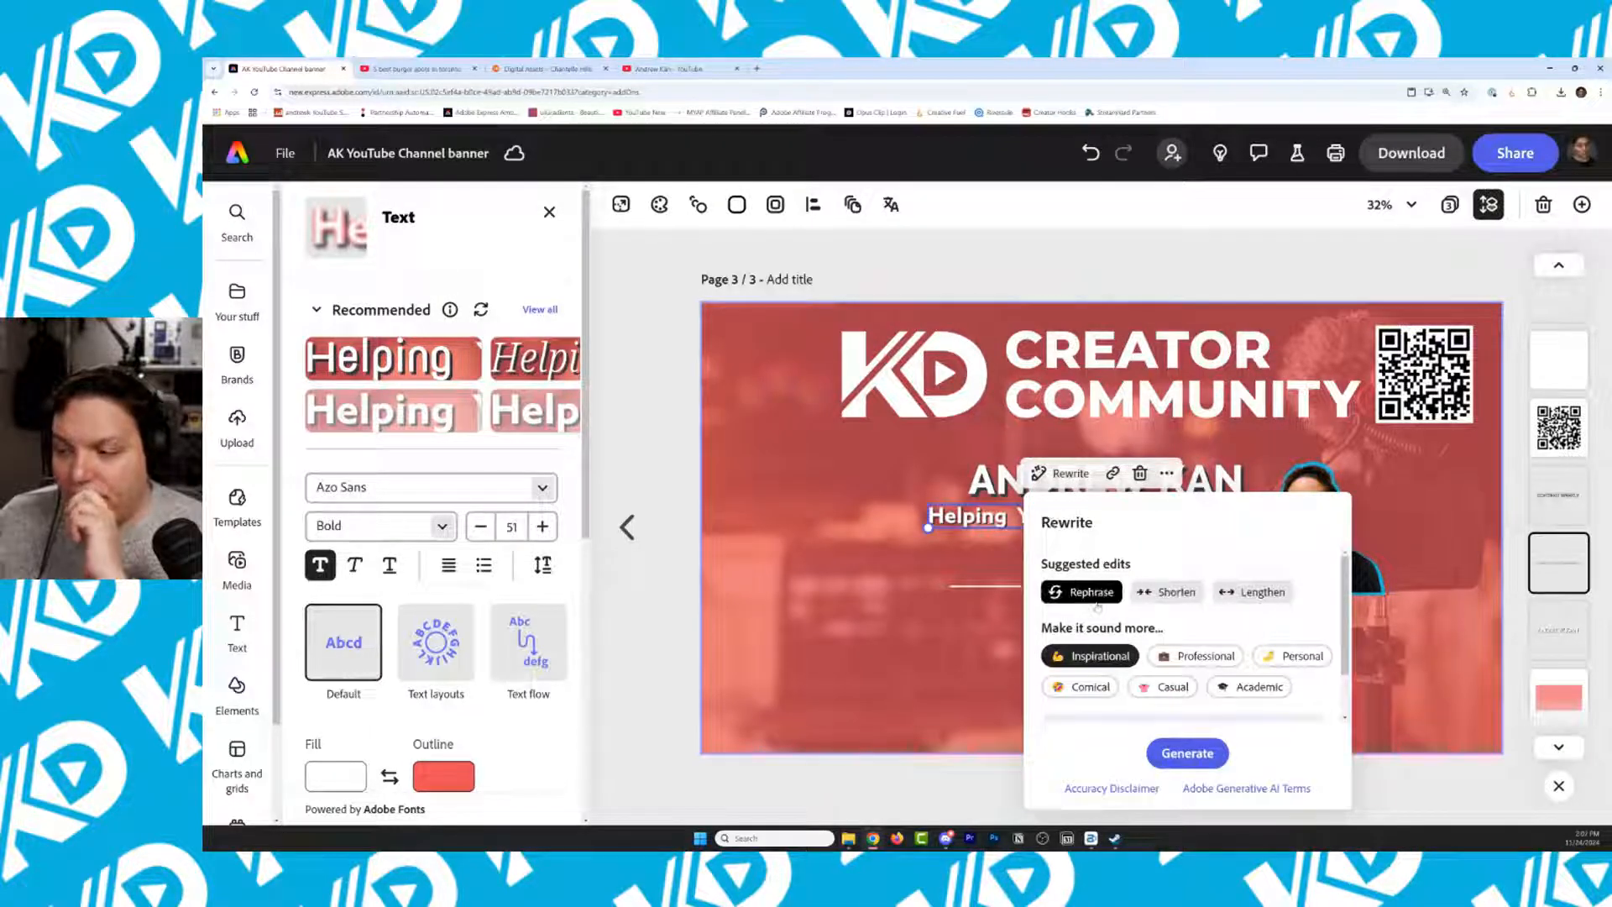
left_click(1171, 592)
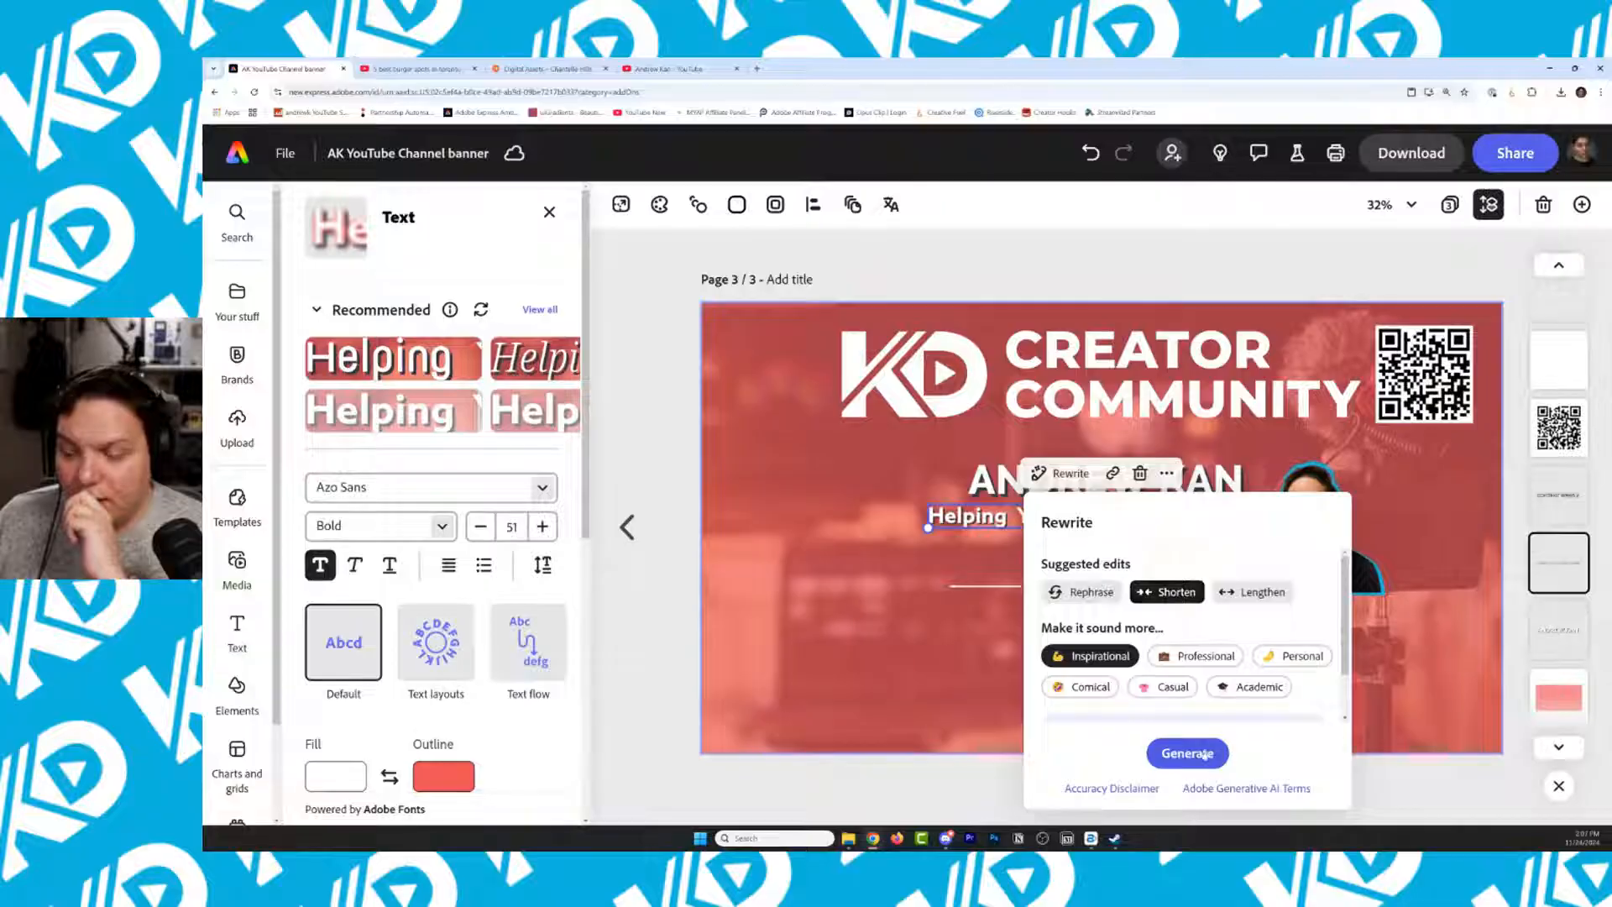
scroll(1180, 594, "down", 1)
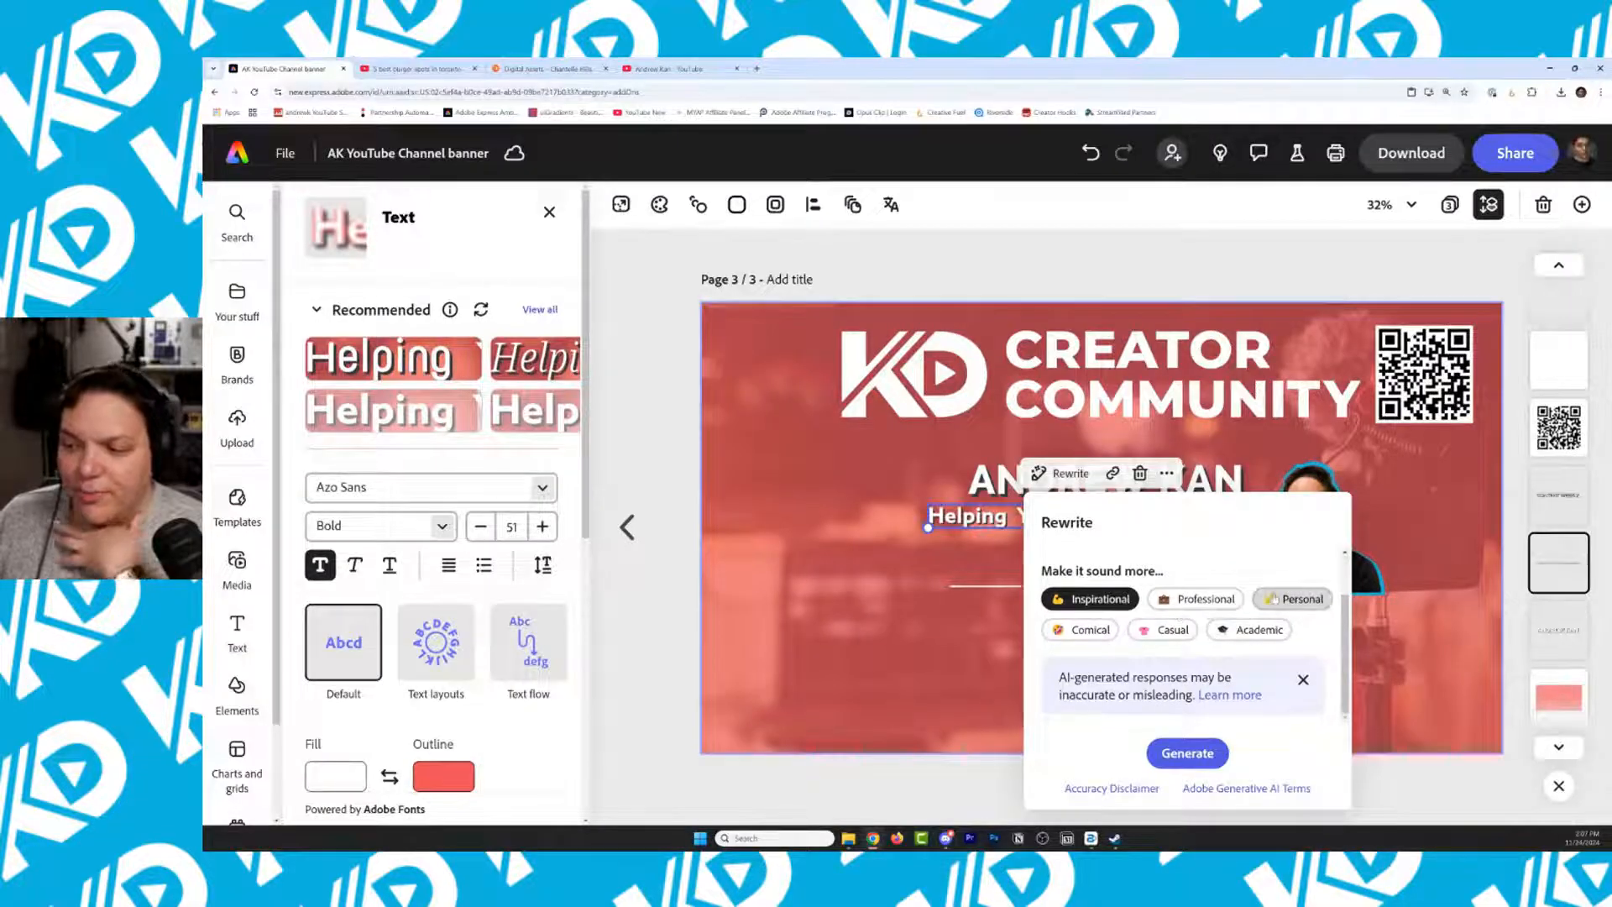
left_click(1274, 599)
left_click(1187, 752)
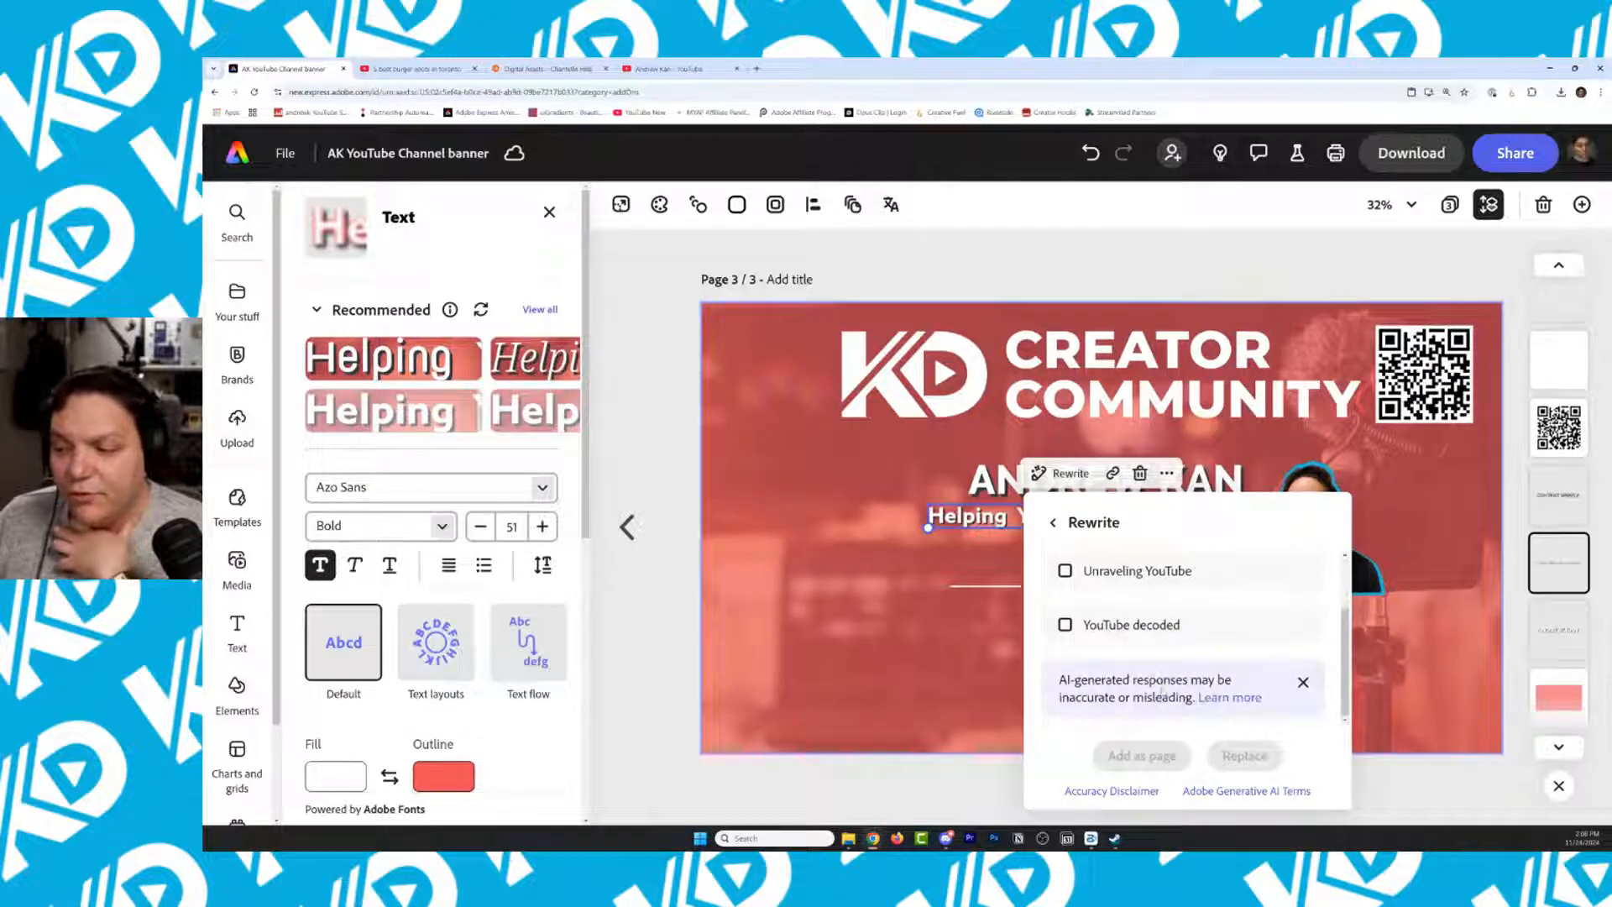
Add the rewrite "YouTube decoded" as a new page and open that page for editing
left_click(1199, 711)
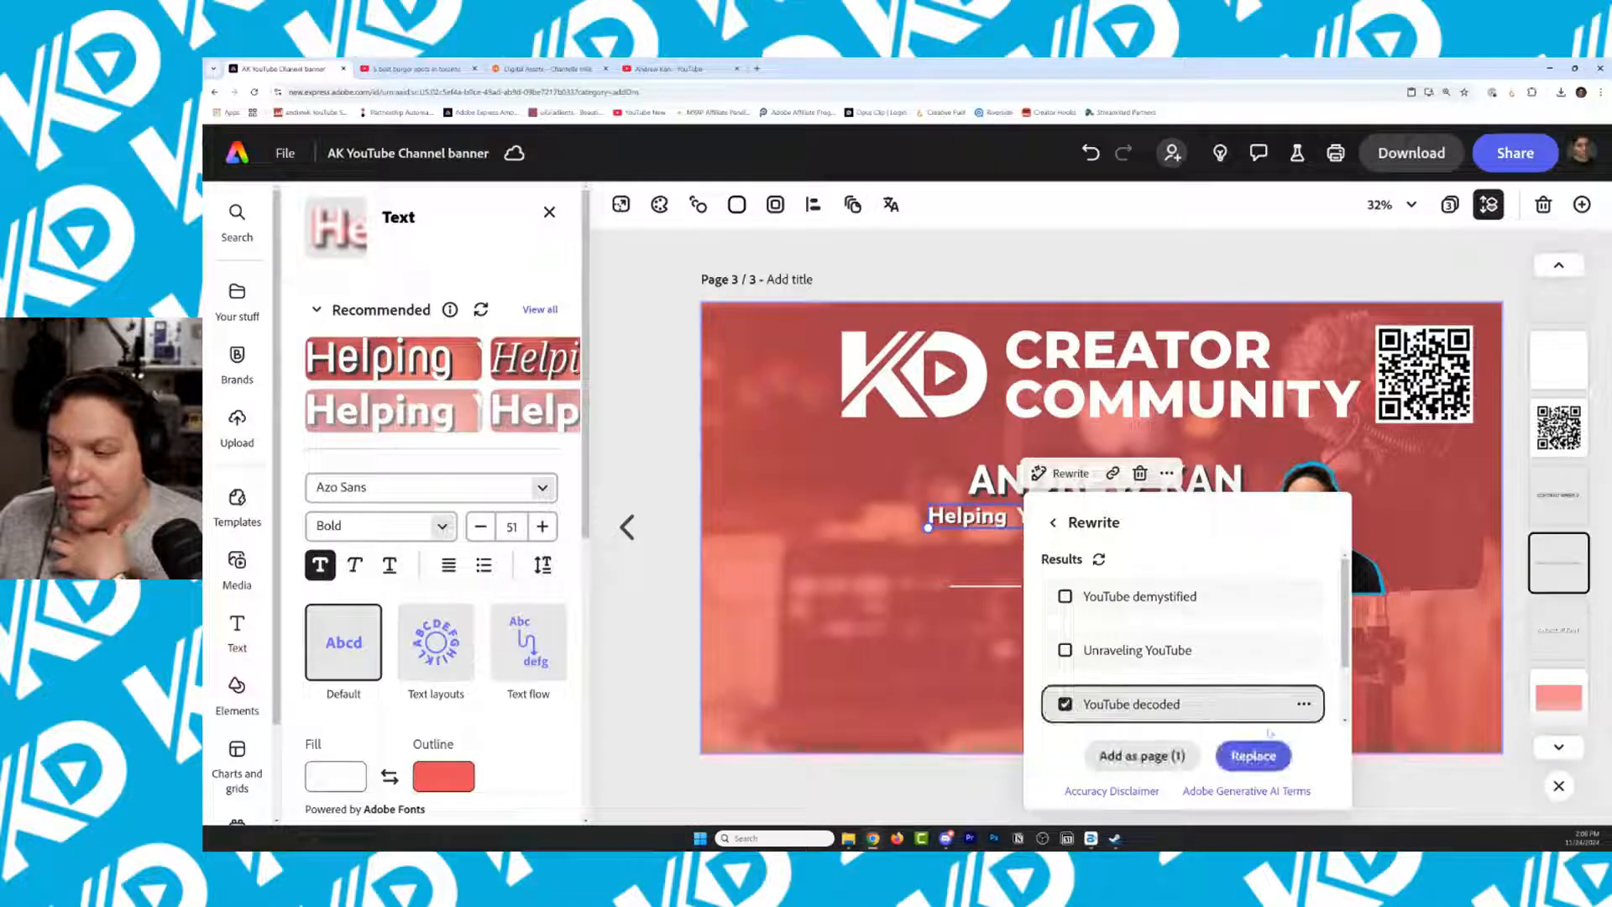
left_click(1167, 756)
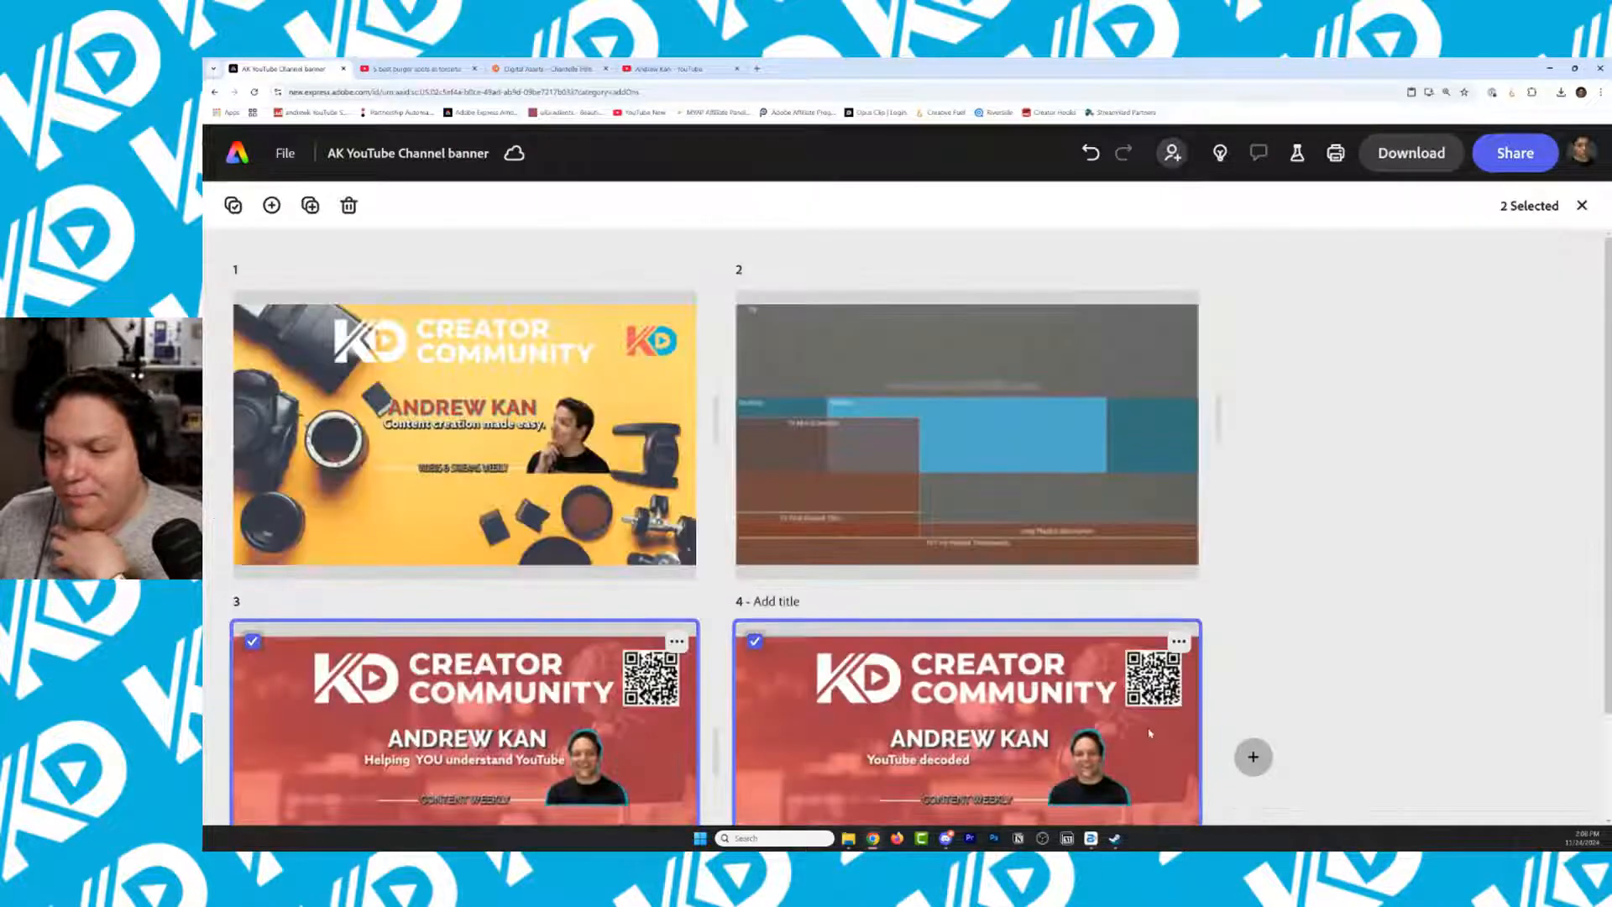
scroll(1035, 574, "down", 2)
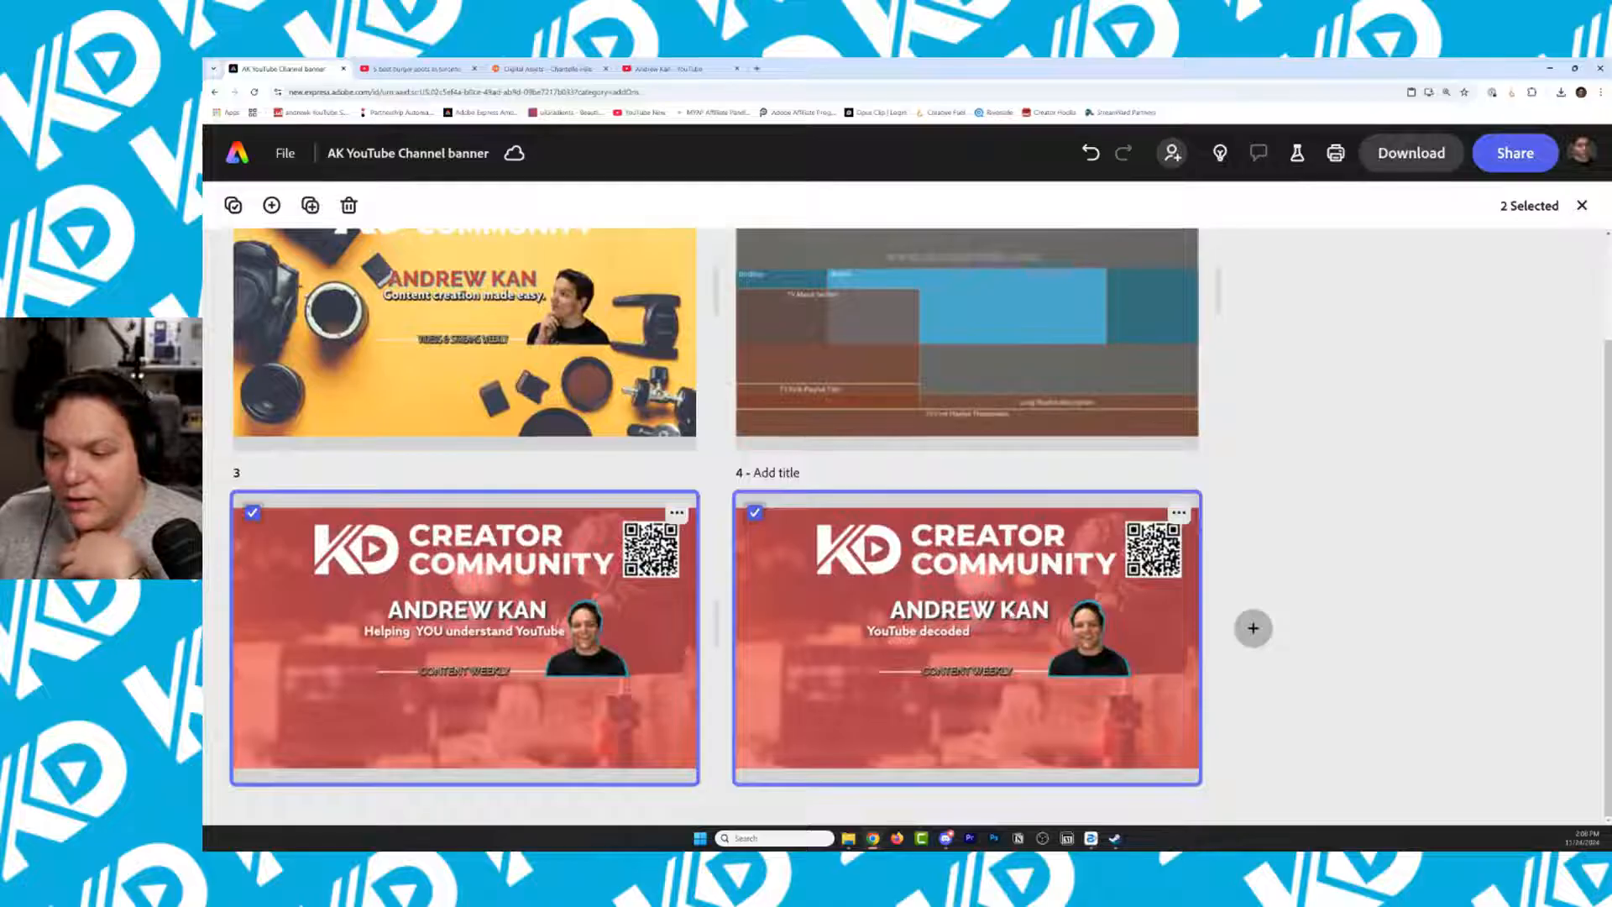
double_click(1037, 531)
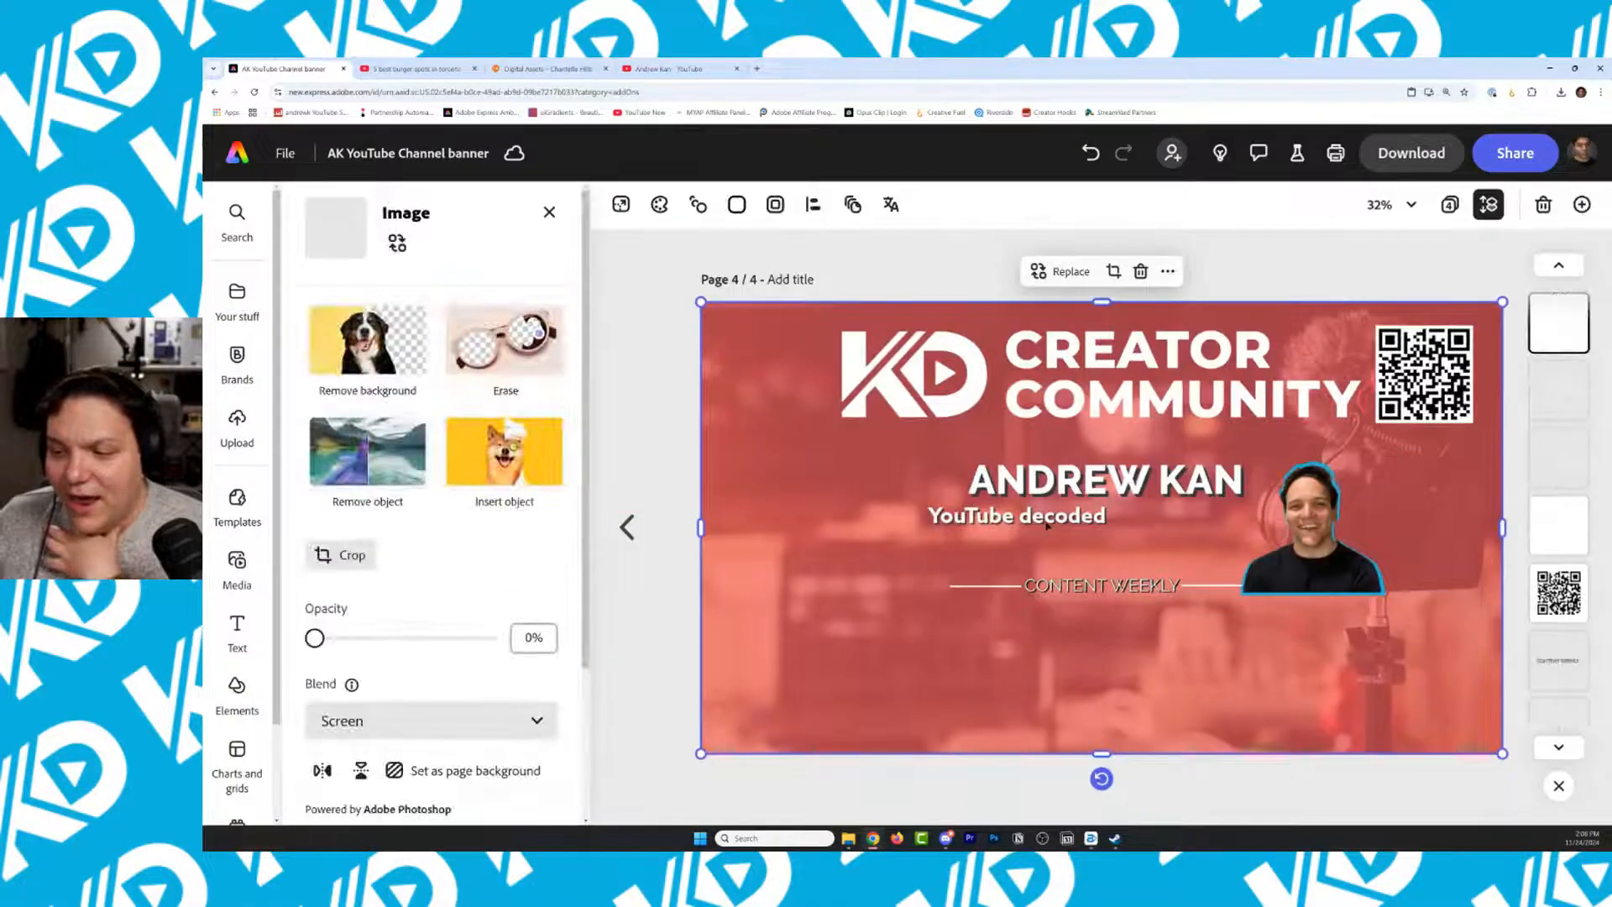
Move the "YouTube decoded" tagline so it is centred beneath the name heading, undoing any accidental shift of the template overlay
left_click_drag(1012, 521, 1031, 520)
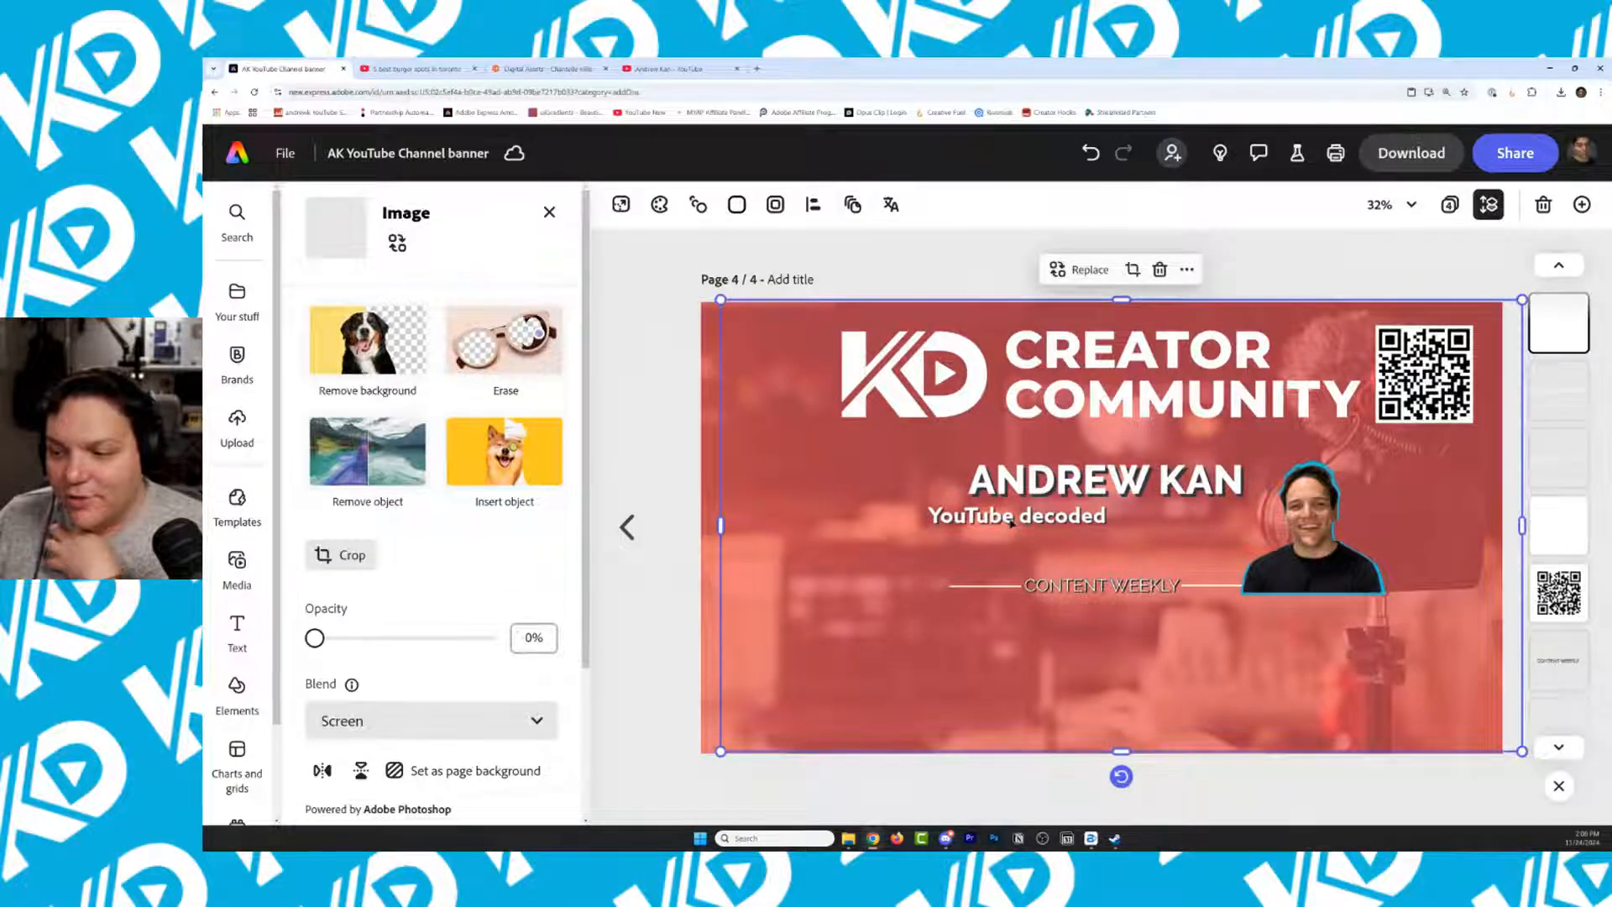
key("ctrl+z")
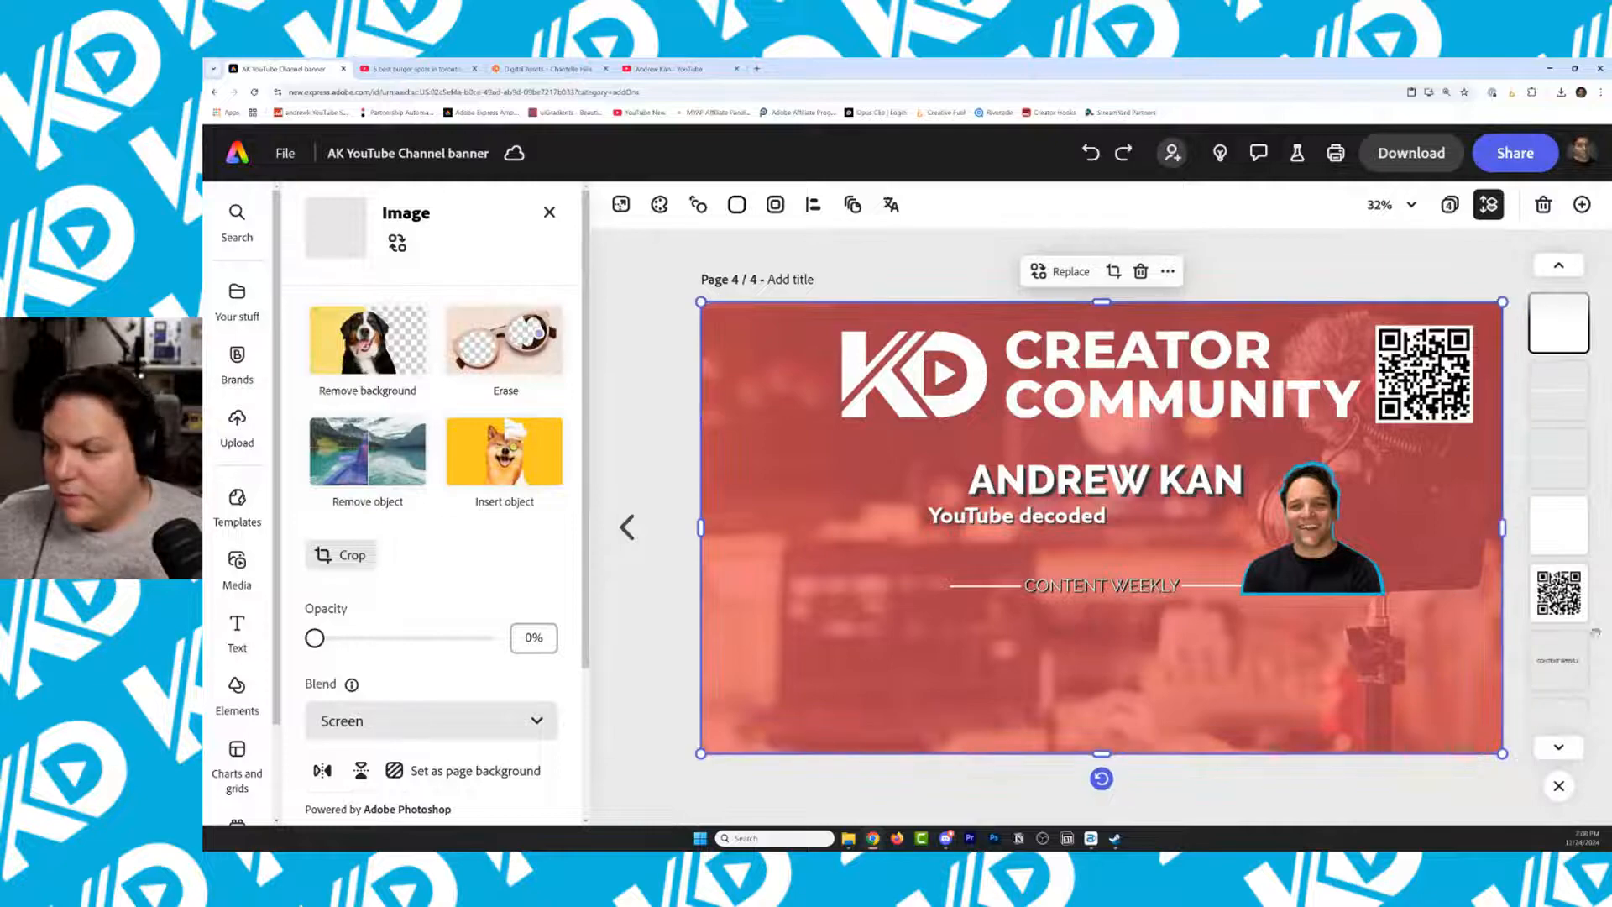
left_click(1559, 457)
left_click(1564, 660)
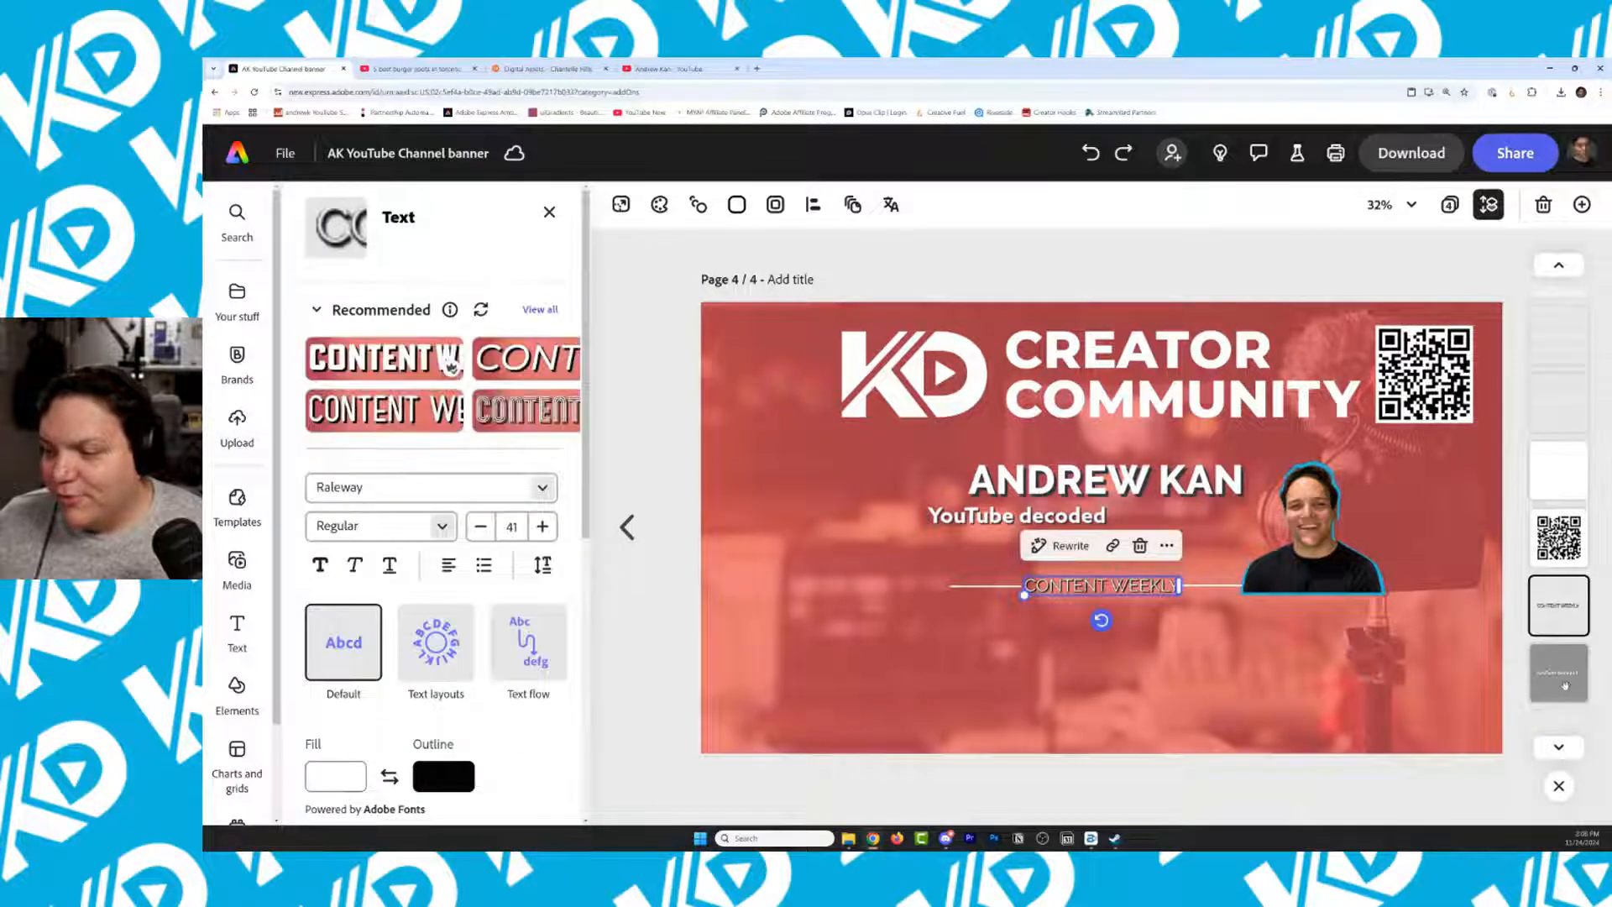
left_click(1034, 518)
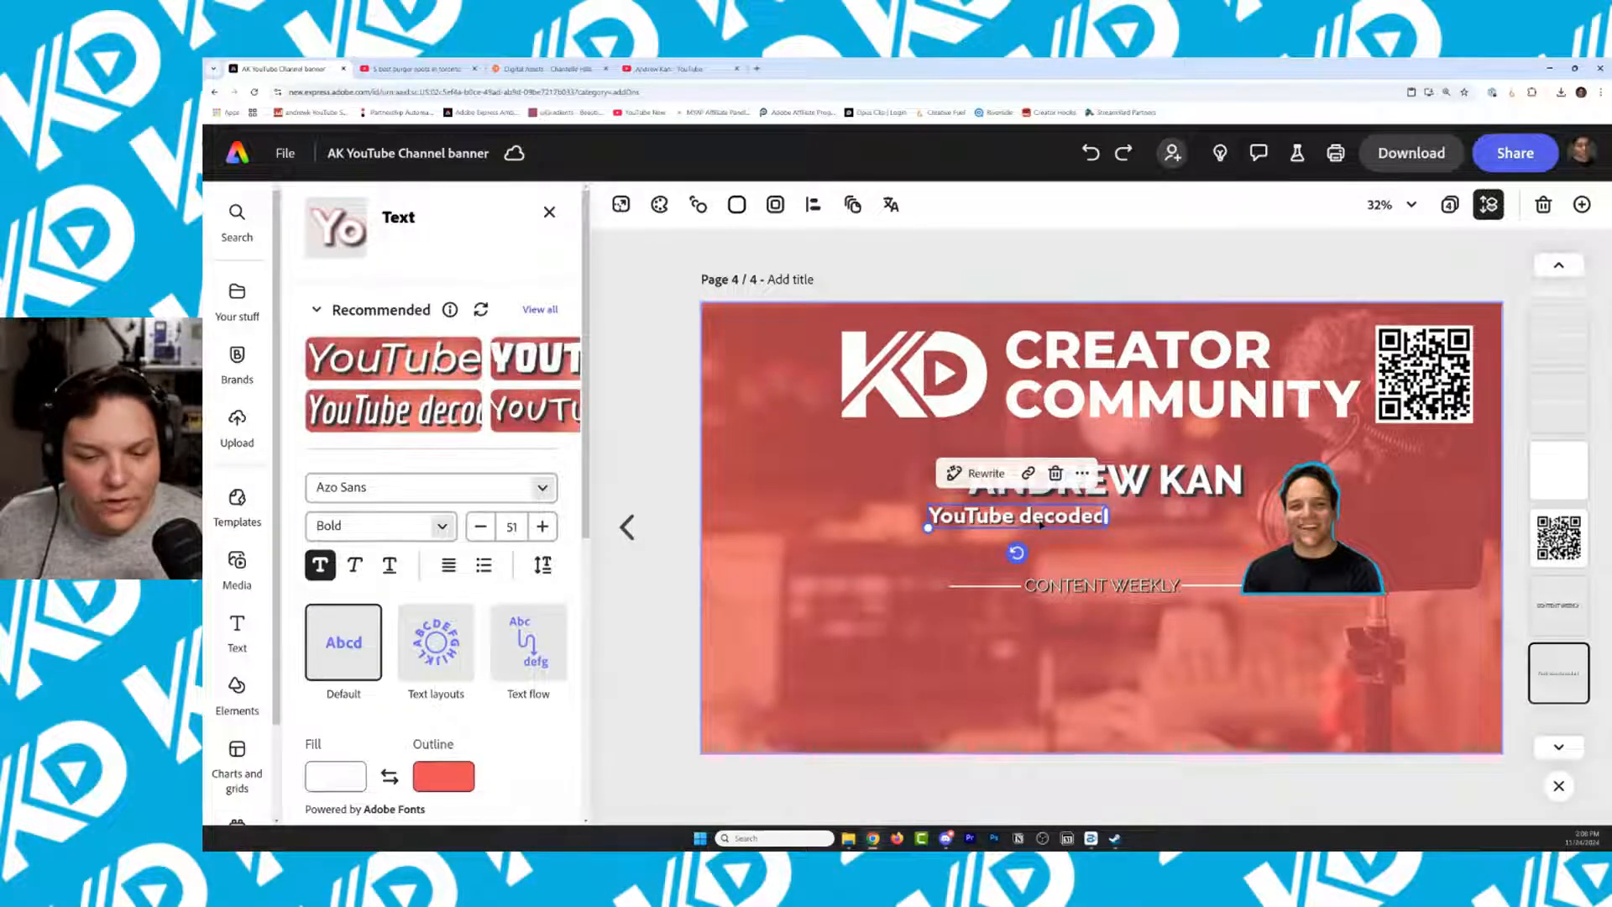
left_click_drag(1041, 522, 1126, 528)
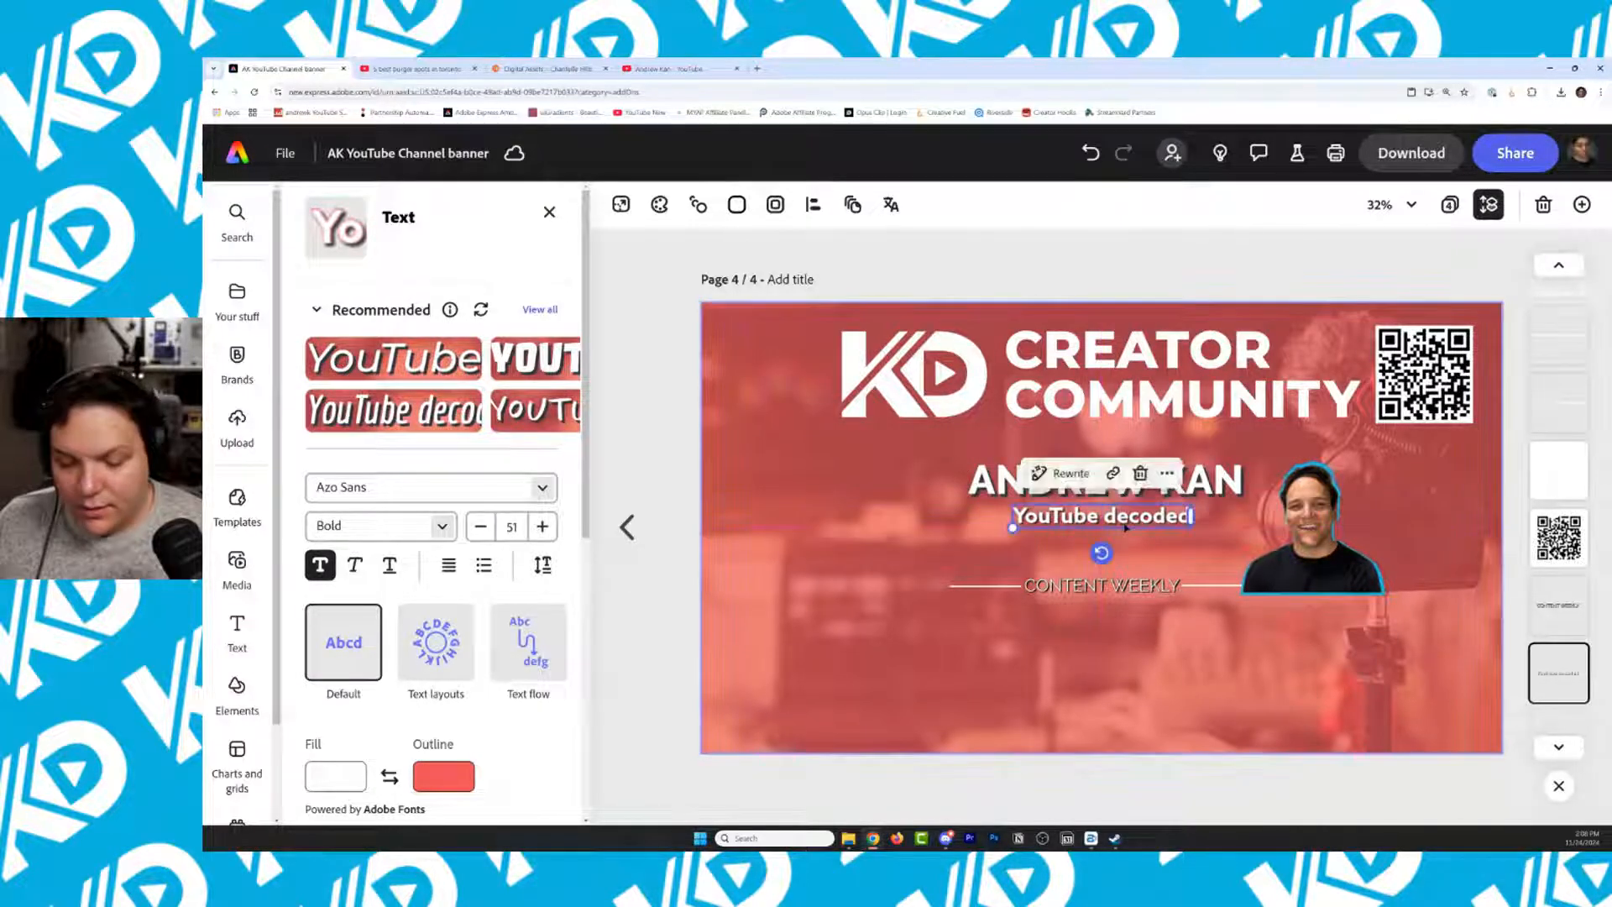
Select the banner template overlay on page 4 and set its opacity to 100%
left_click(1558, 265)
left_click(1558, 266)
left_click(1558, 285)
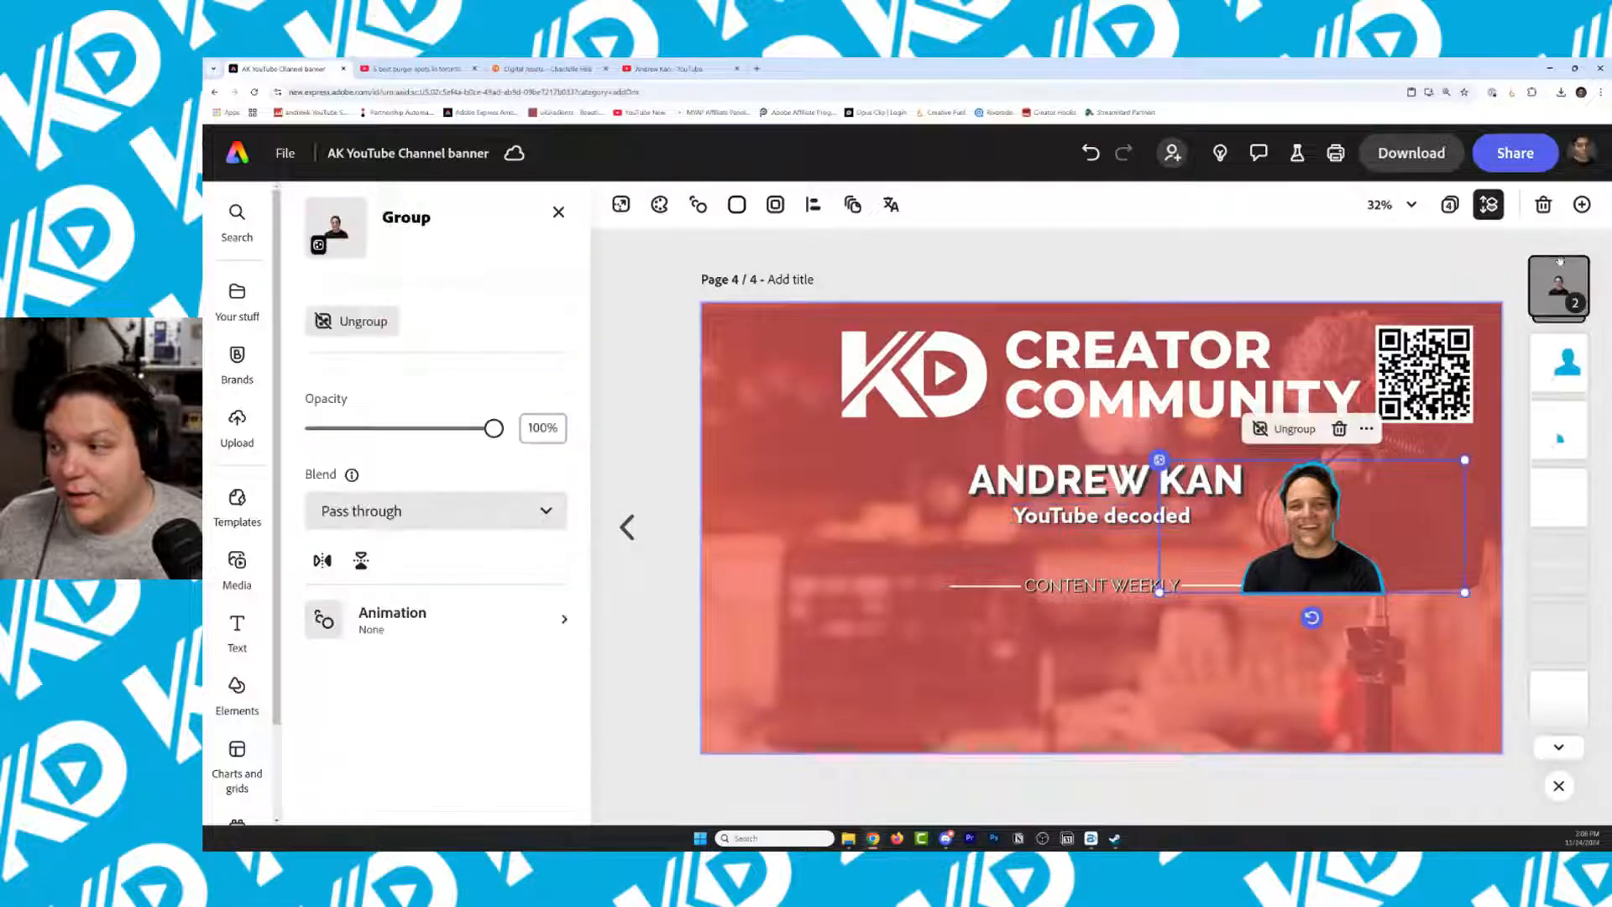
left_click(1568, 475)
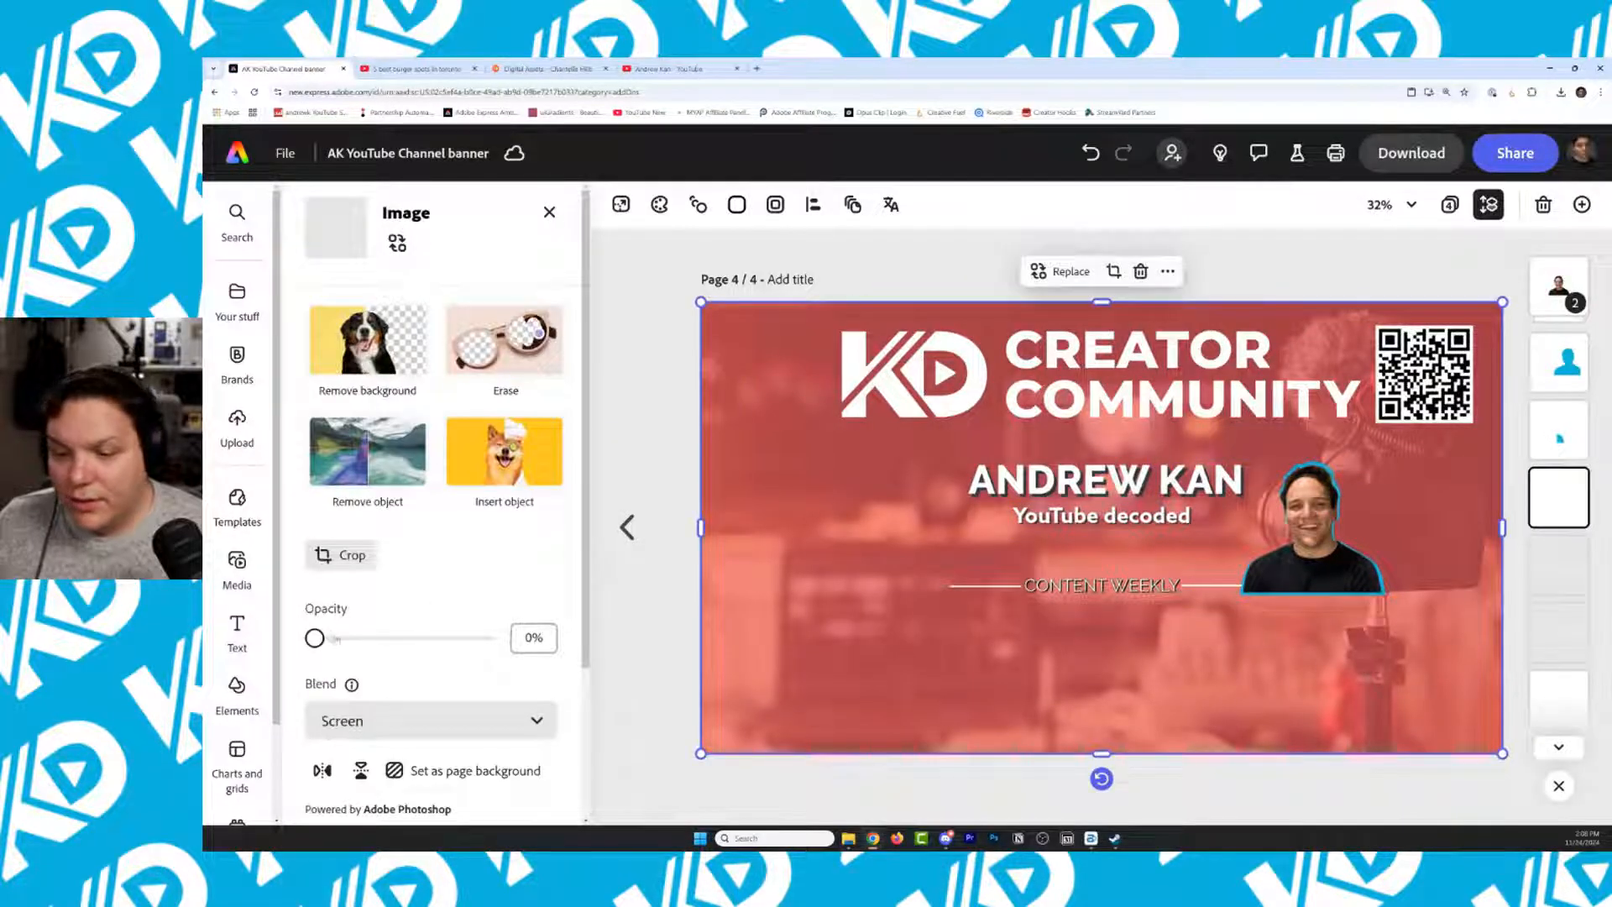
left_click_drag(336, 640, 502, 636)
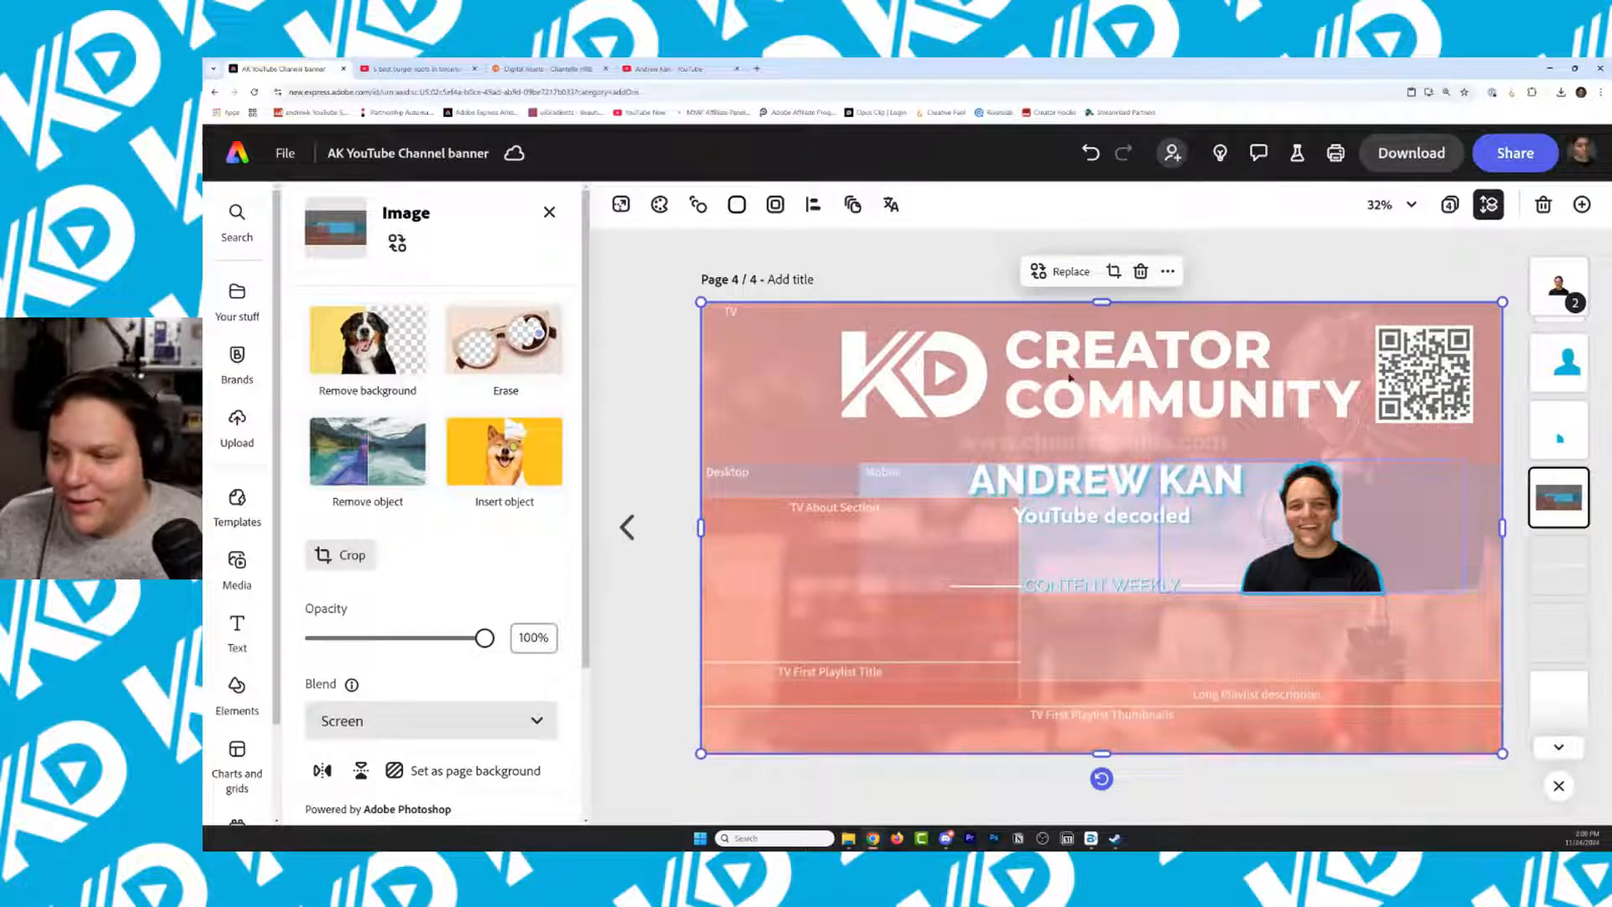
left_click(1134, 558)
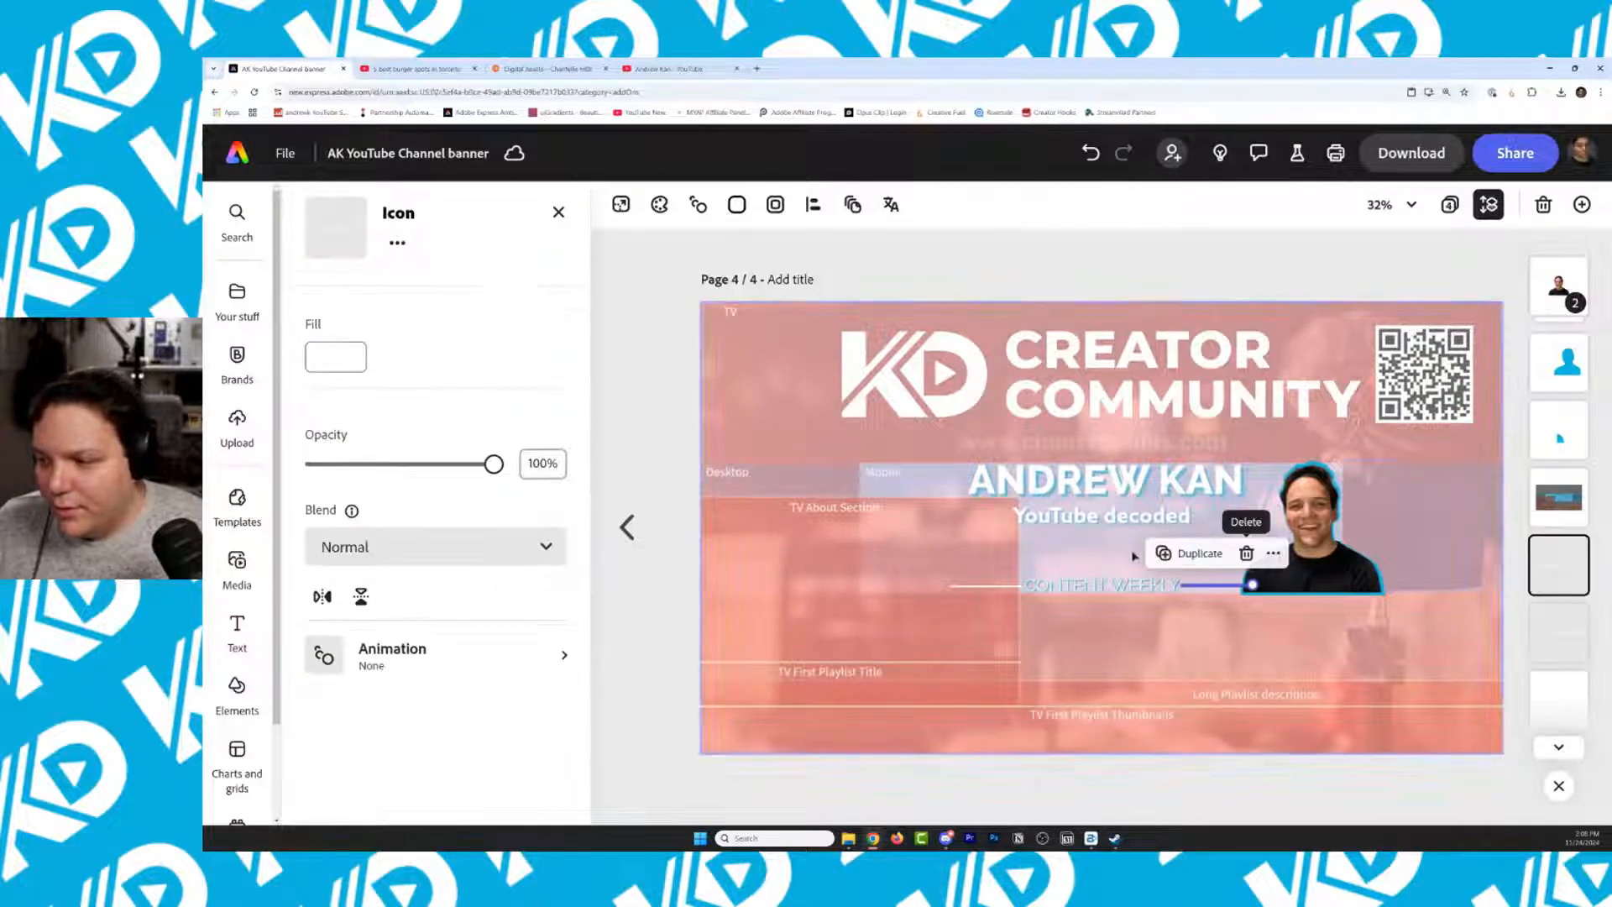
left_click(1122, 523)
left_click(1568, 573)
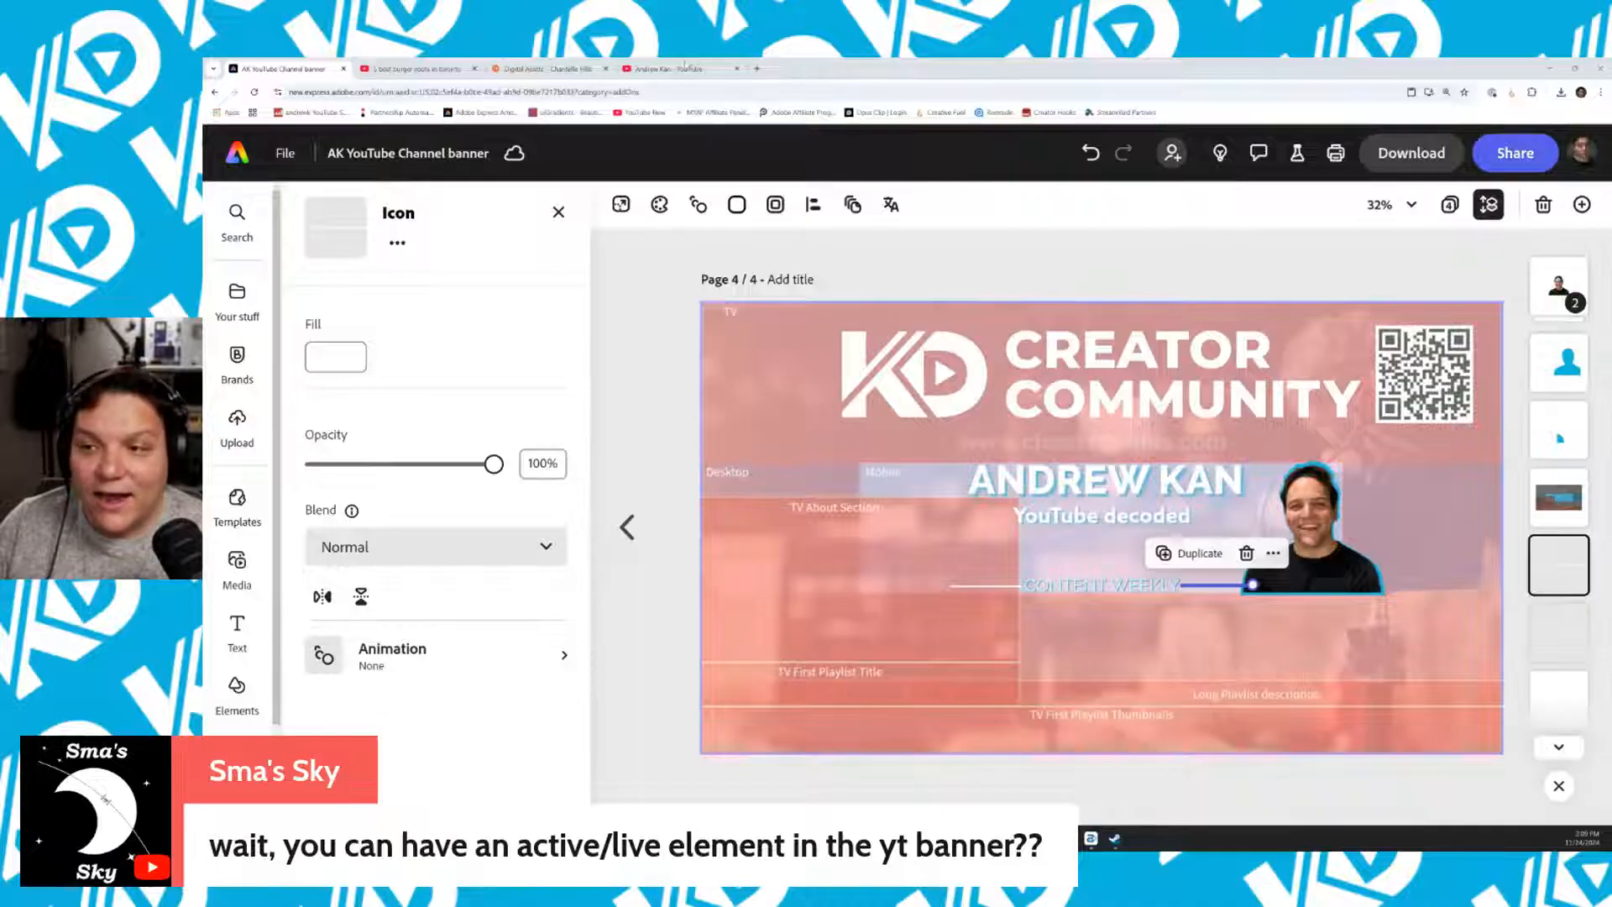
View the current banner on the live YouTube channel page and return to the Adobe Express design
left_click(676, 68)
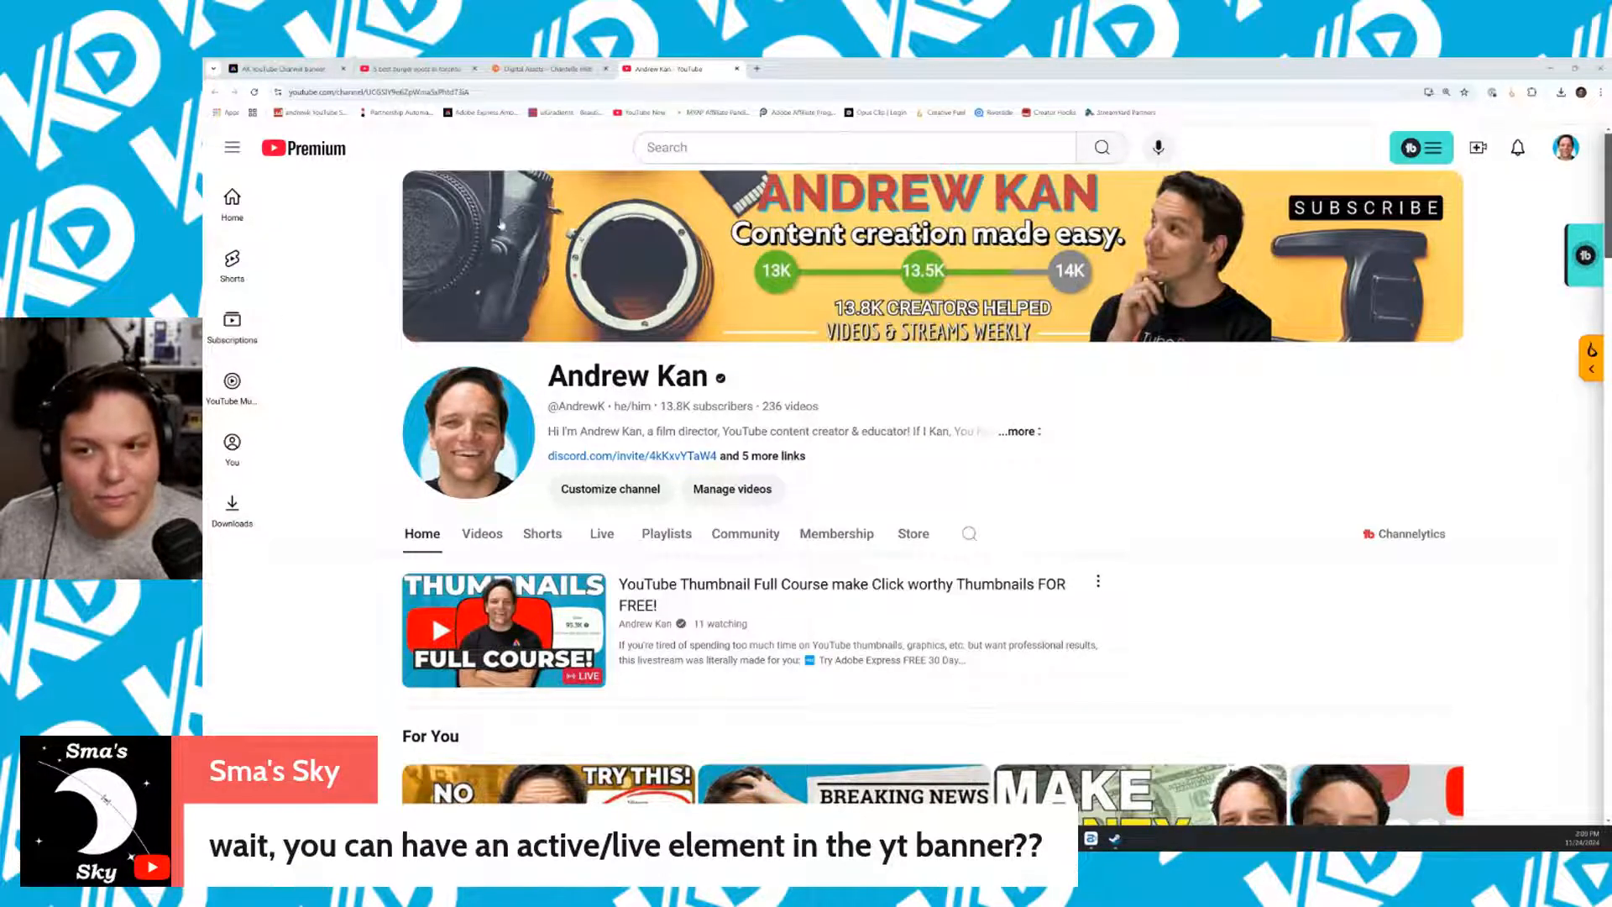
left_click(256, 65)
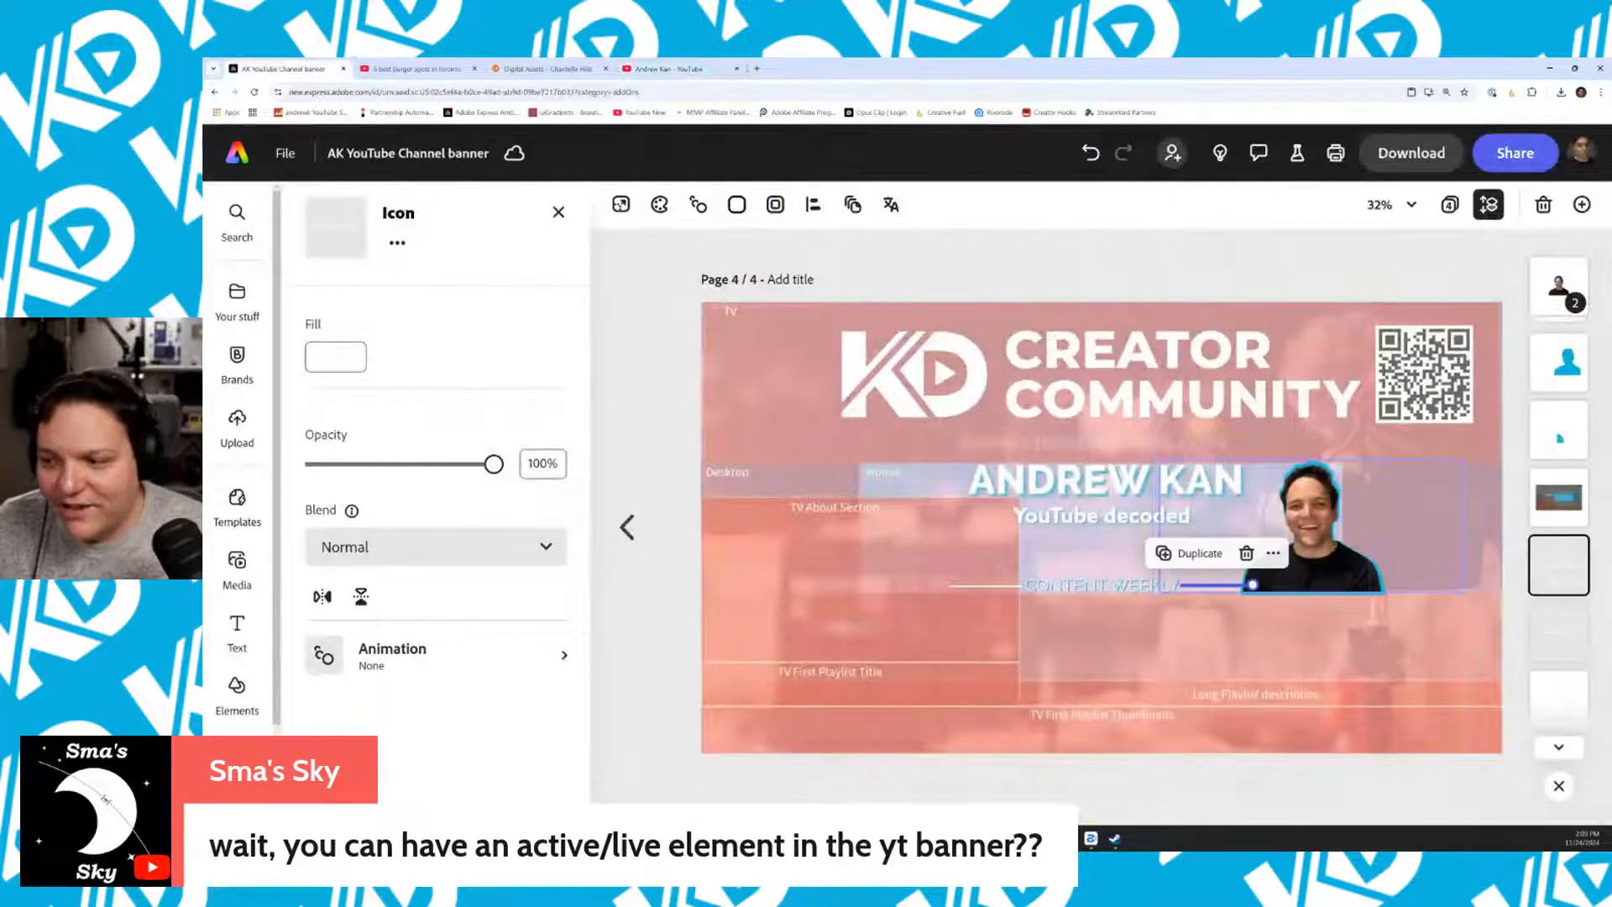
Try to select the tagline among page 4's layers
left_click(1378, 771)
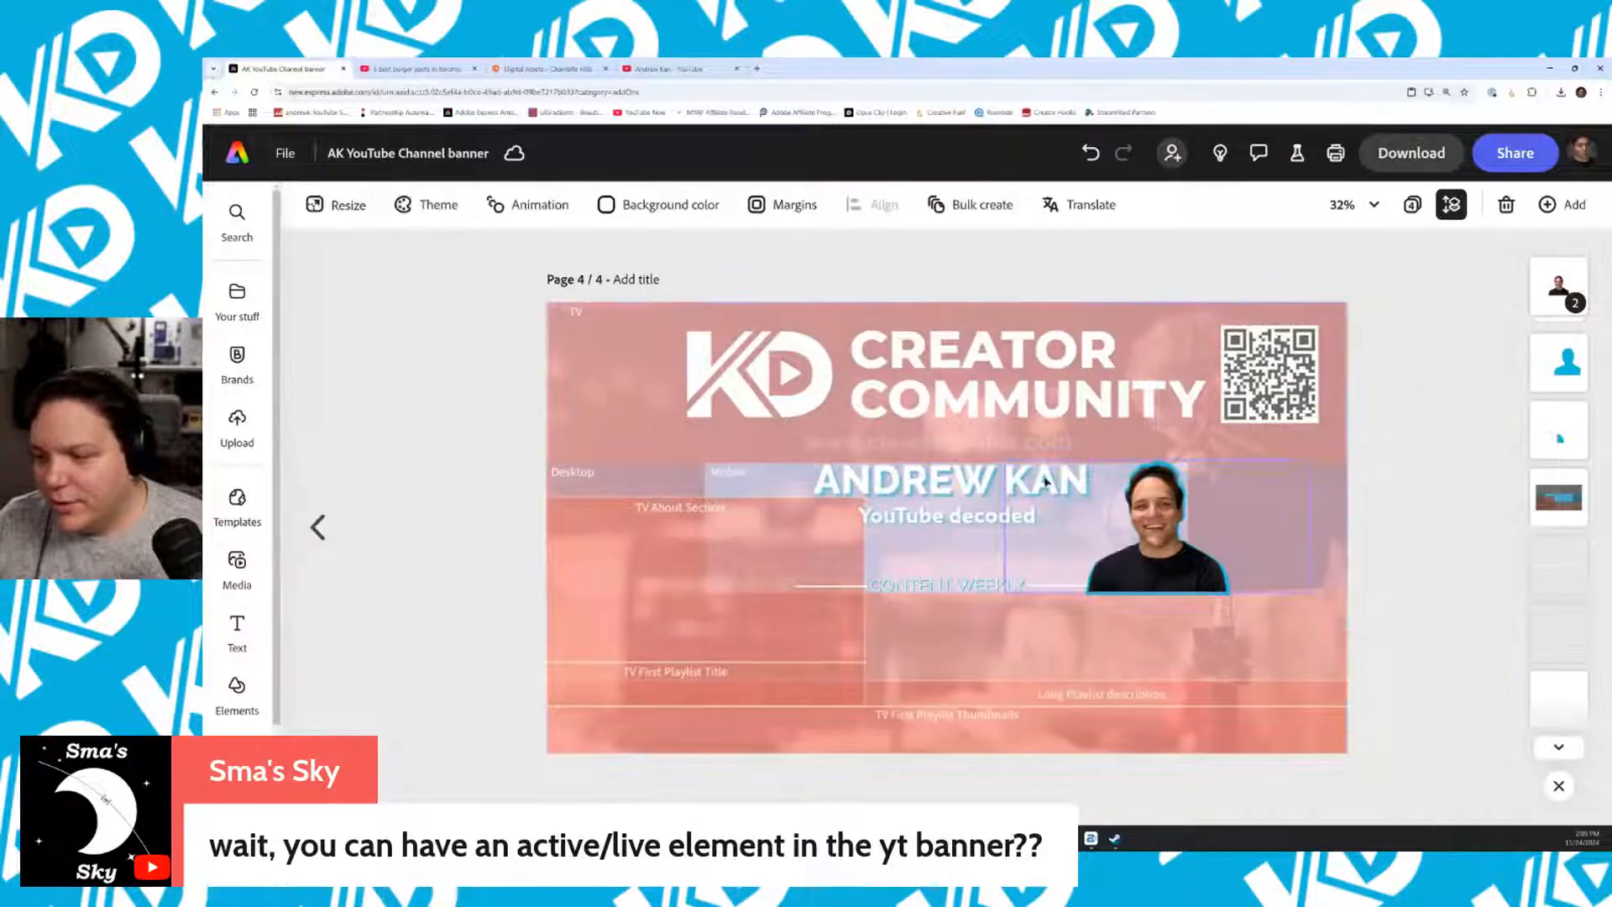
left_click(1559, 564)
left_click(1563, 623)
left_click(1560, 695)
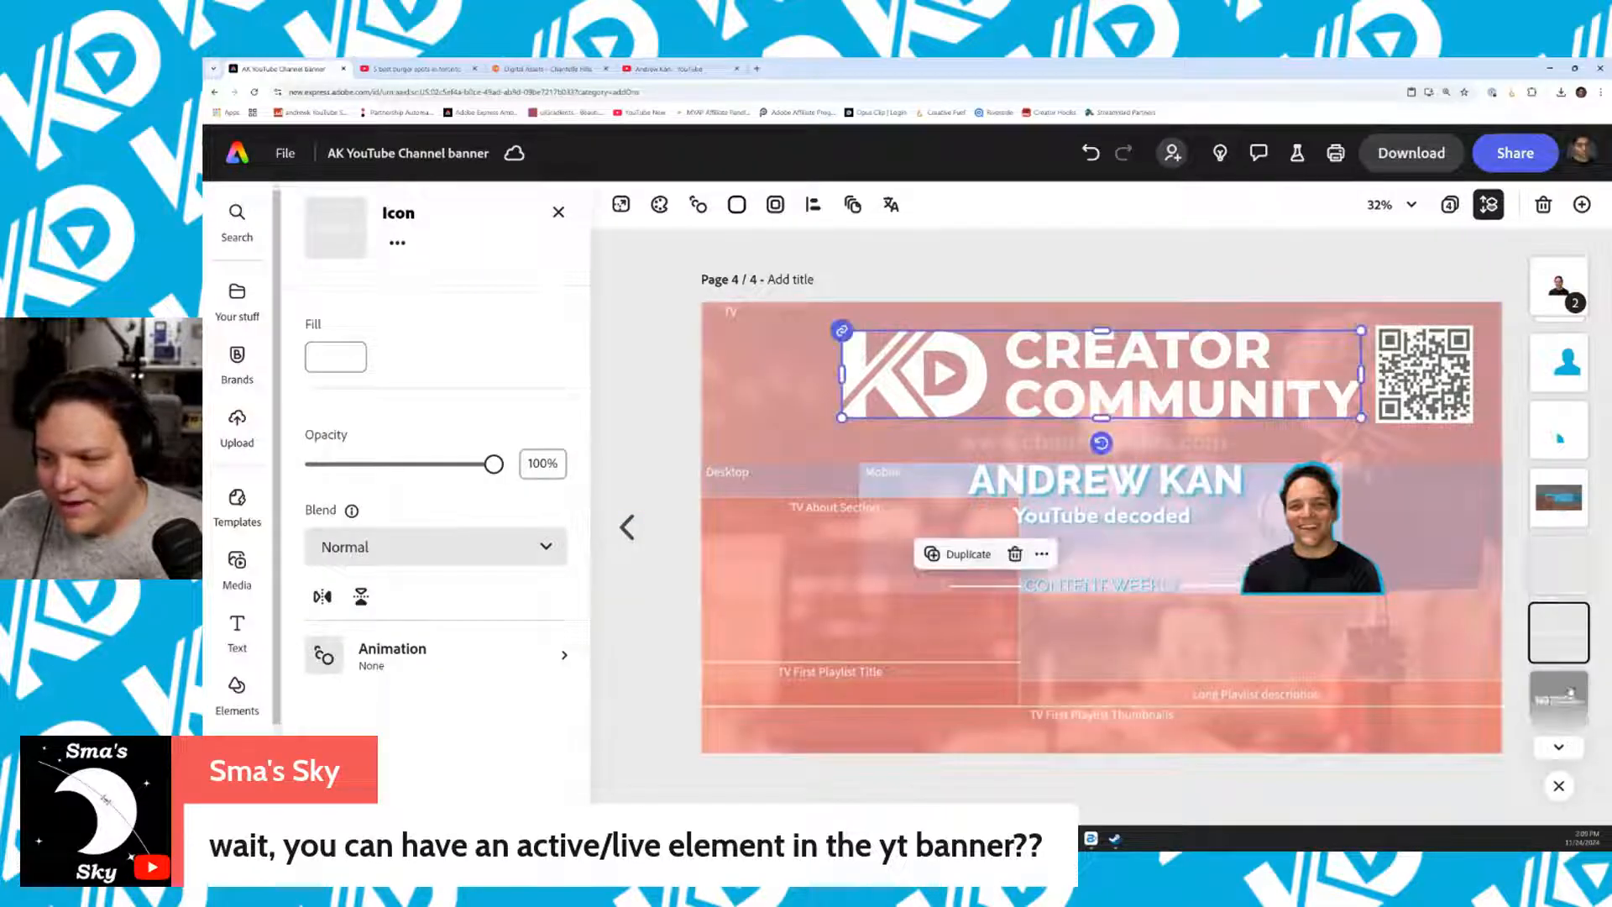
scroll(1560, 695, "down", 4)
Go to page 3 and generate Shorten and Personal AI rewrites of the tagline "Helping YOU understand YouTube"
left_click(627, 527)
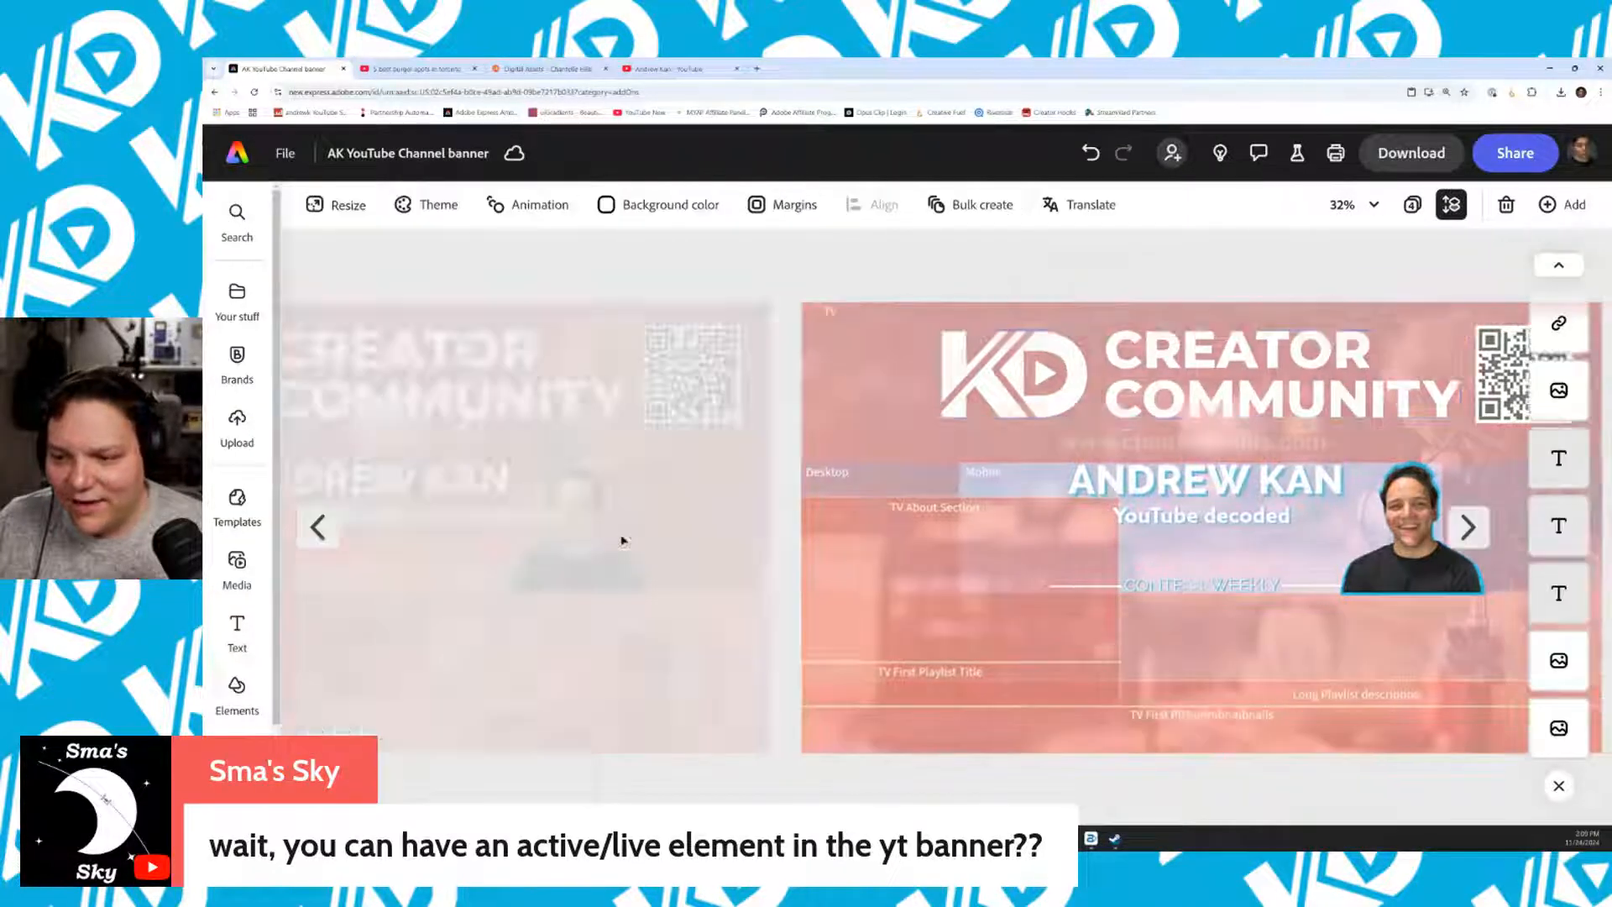
left_click(927, 519)
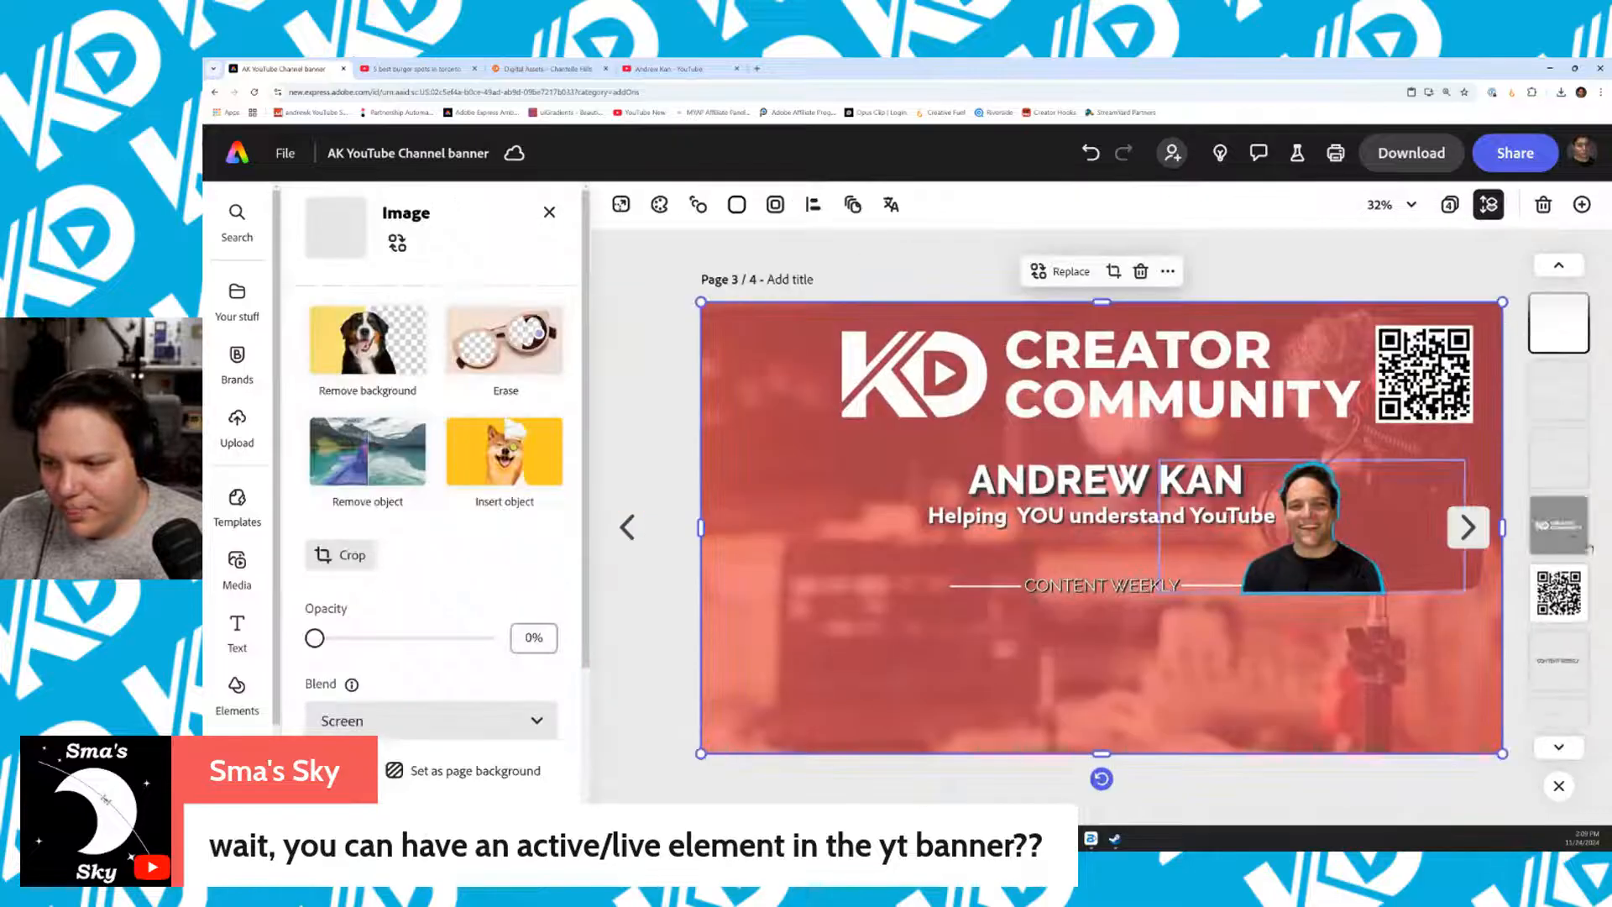
left_click(1555, 471)
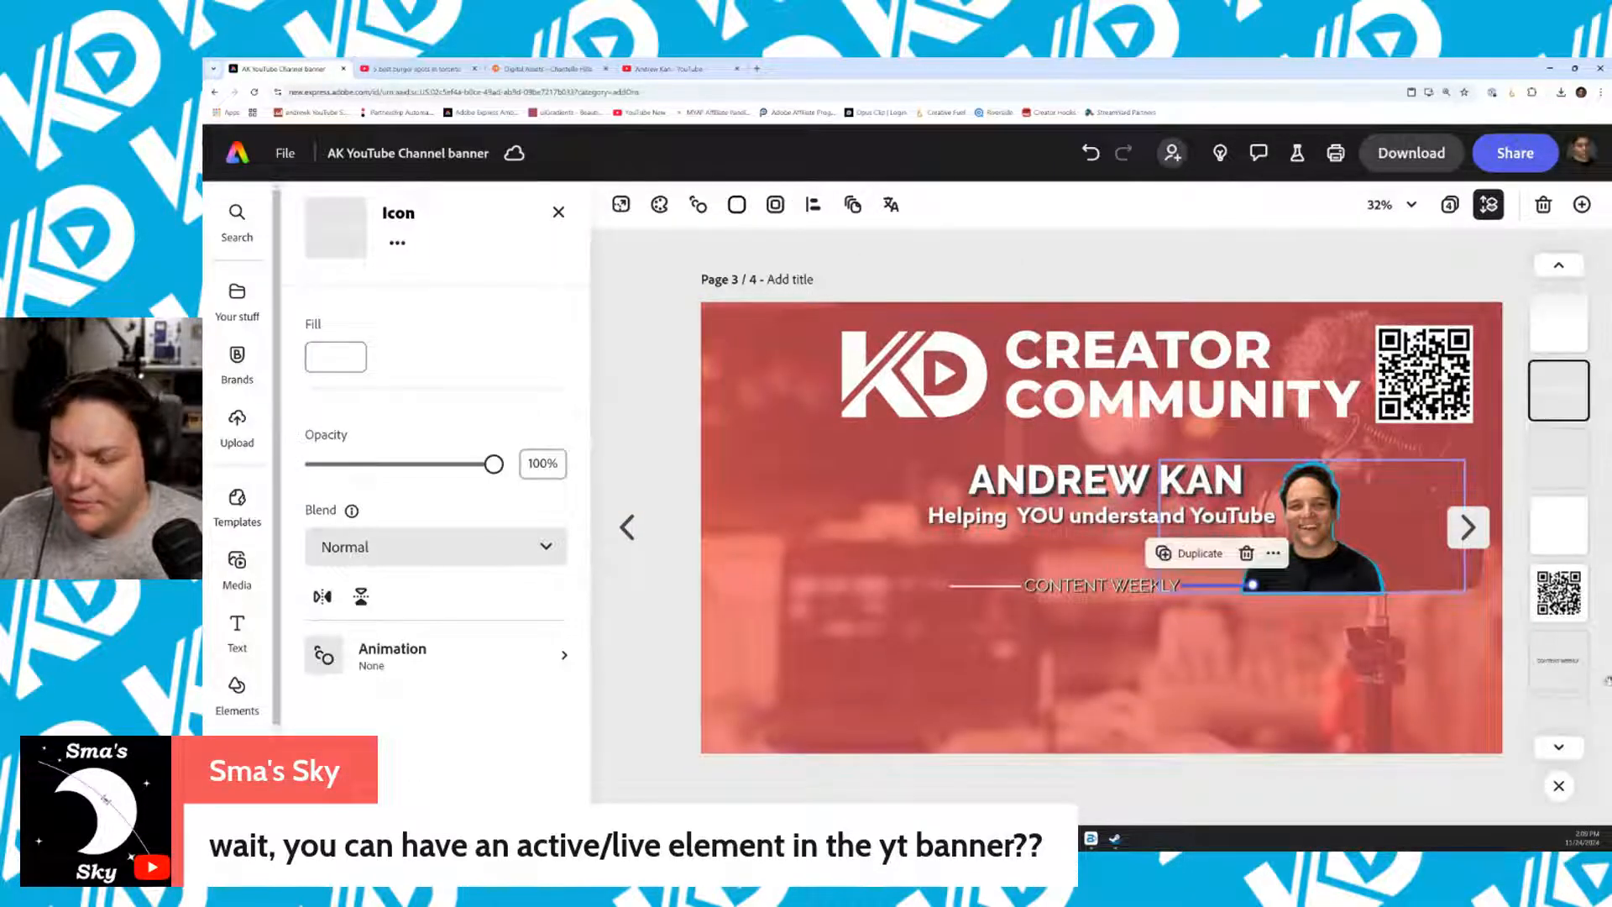
left_click(1565, 708)
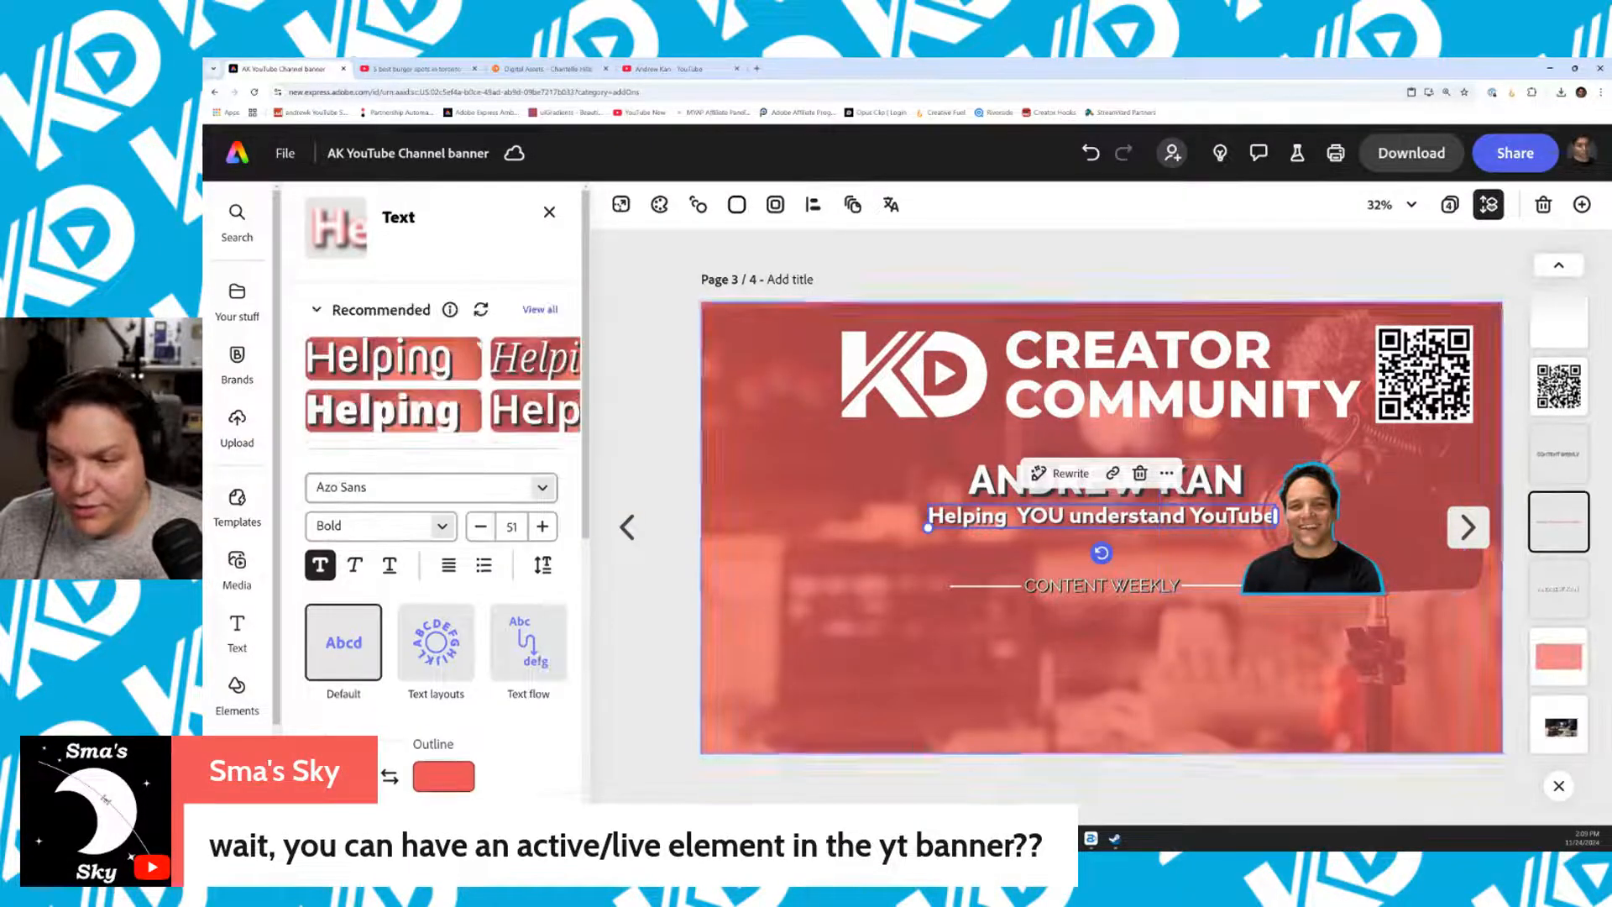
left_click(1066, 473)
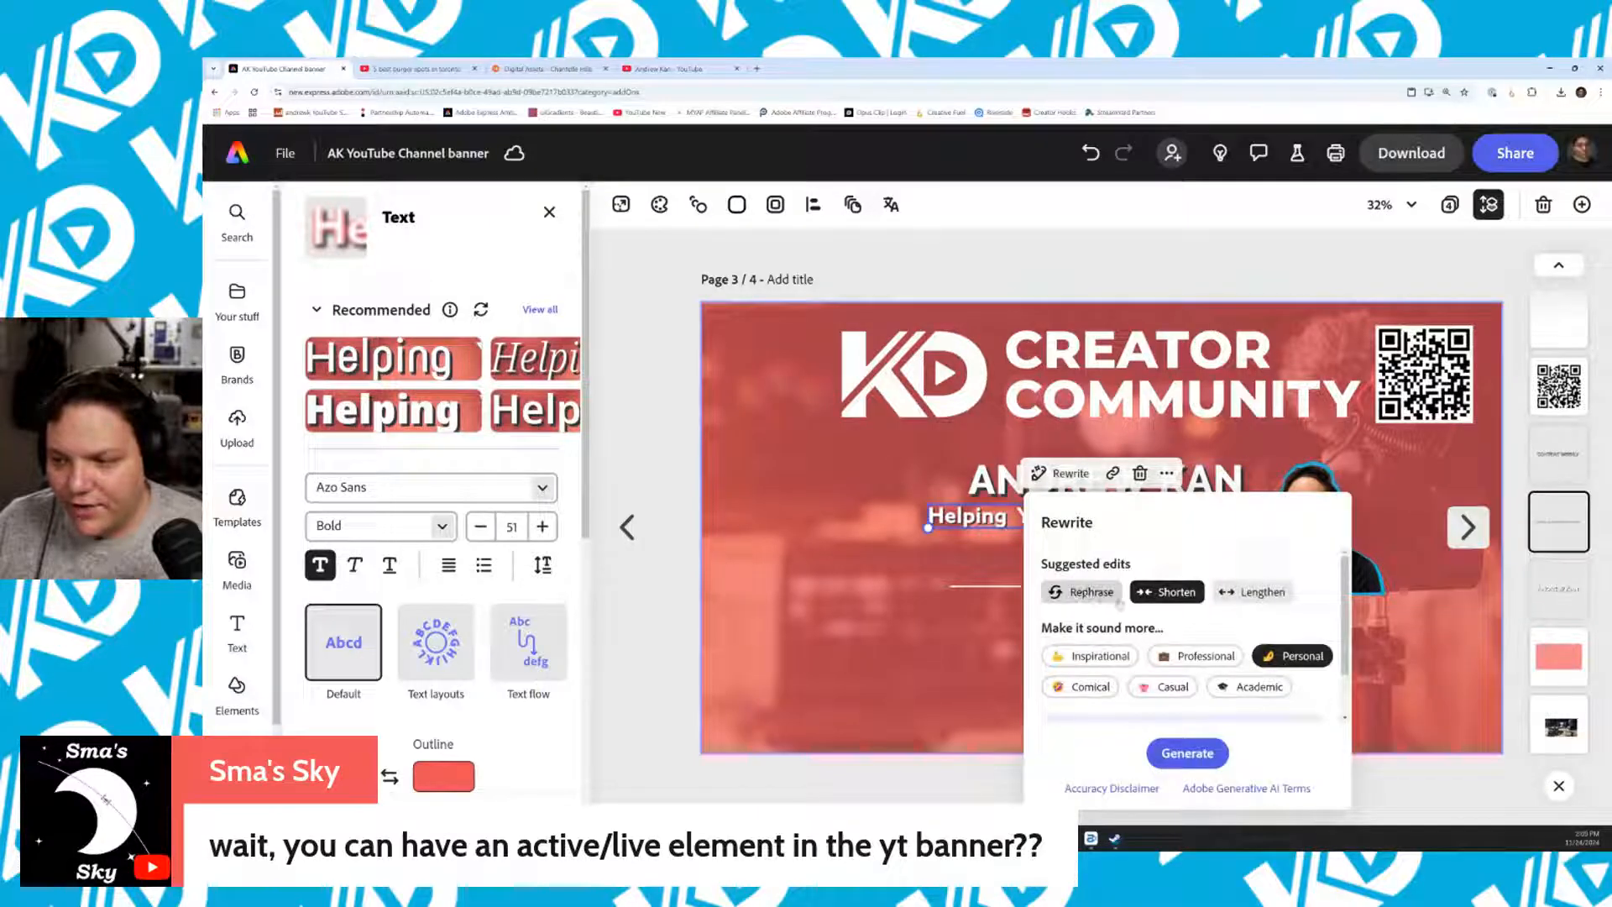
left_click(1184, 753)
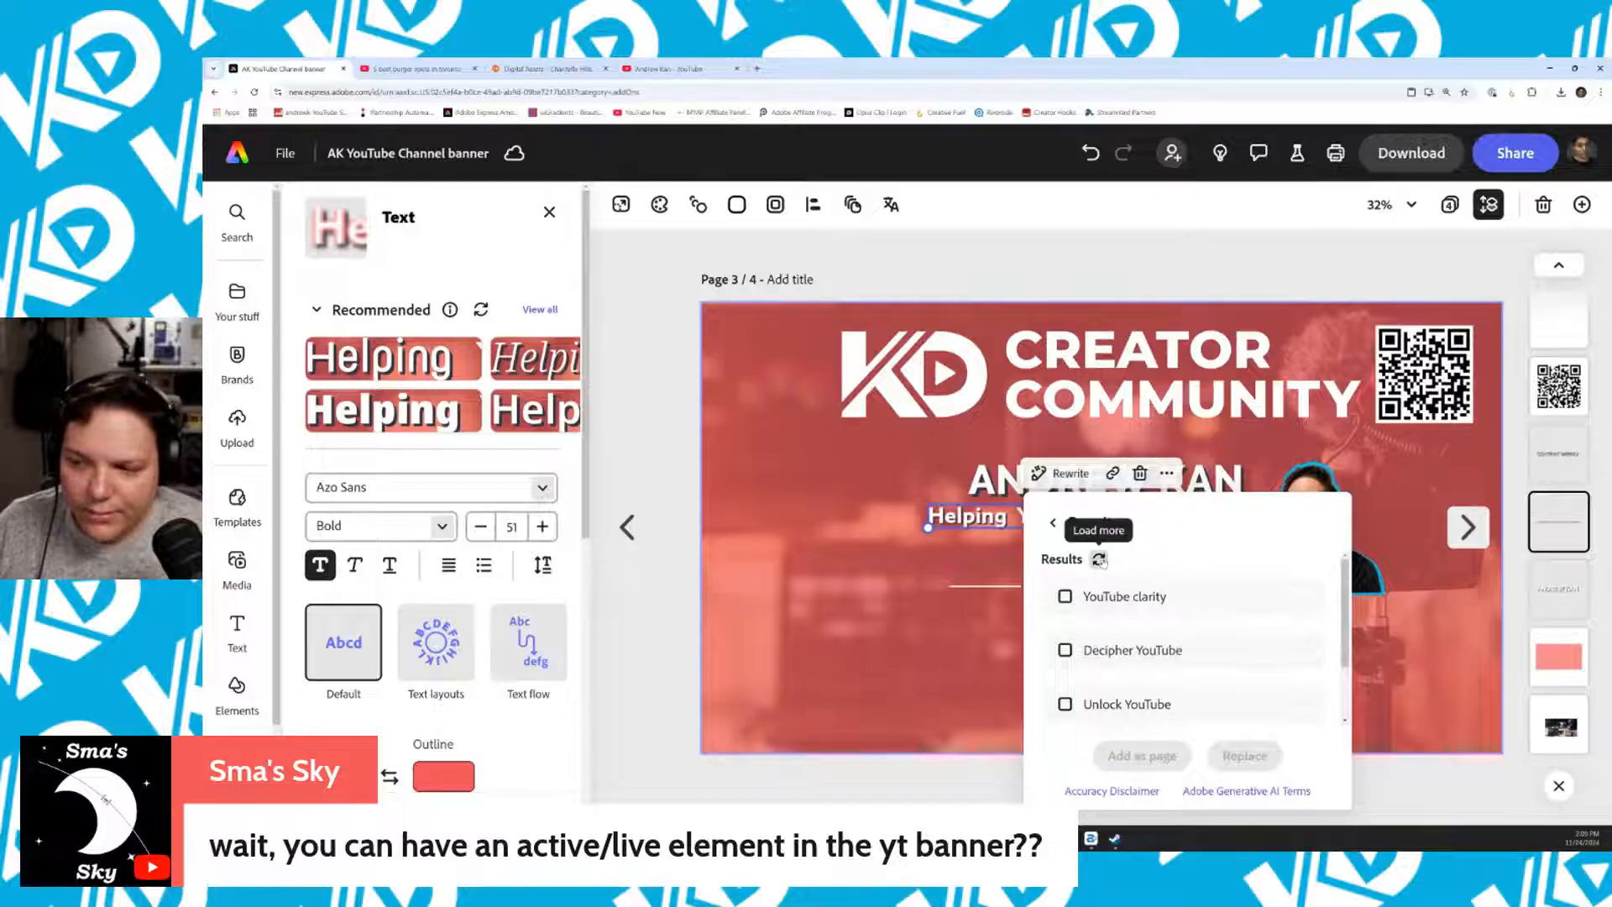
Load three more batches of tagline rewrites and review the suggestions in each
left_click(1099, 559)
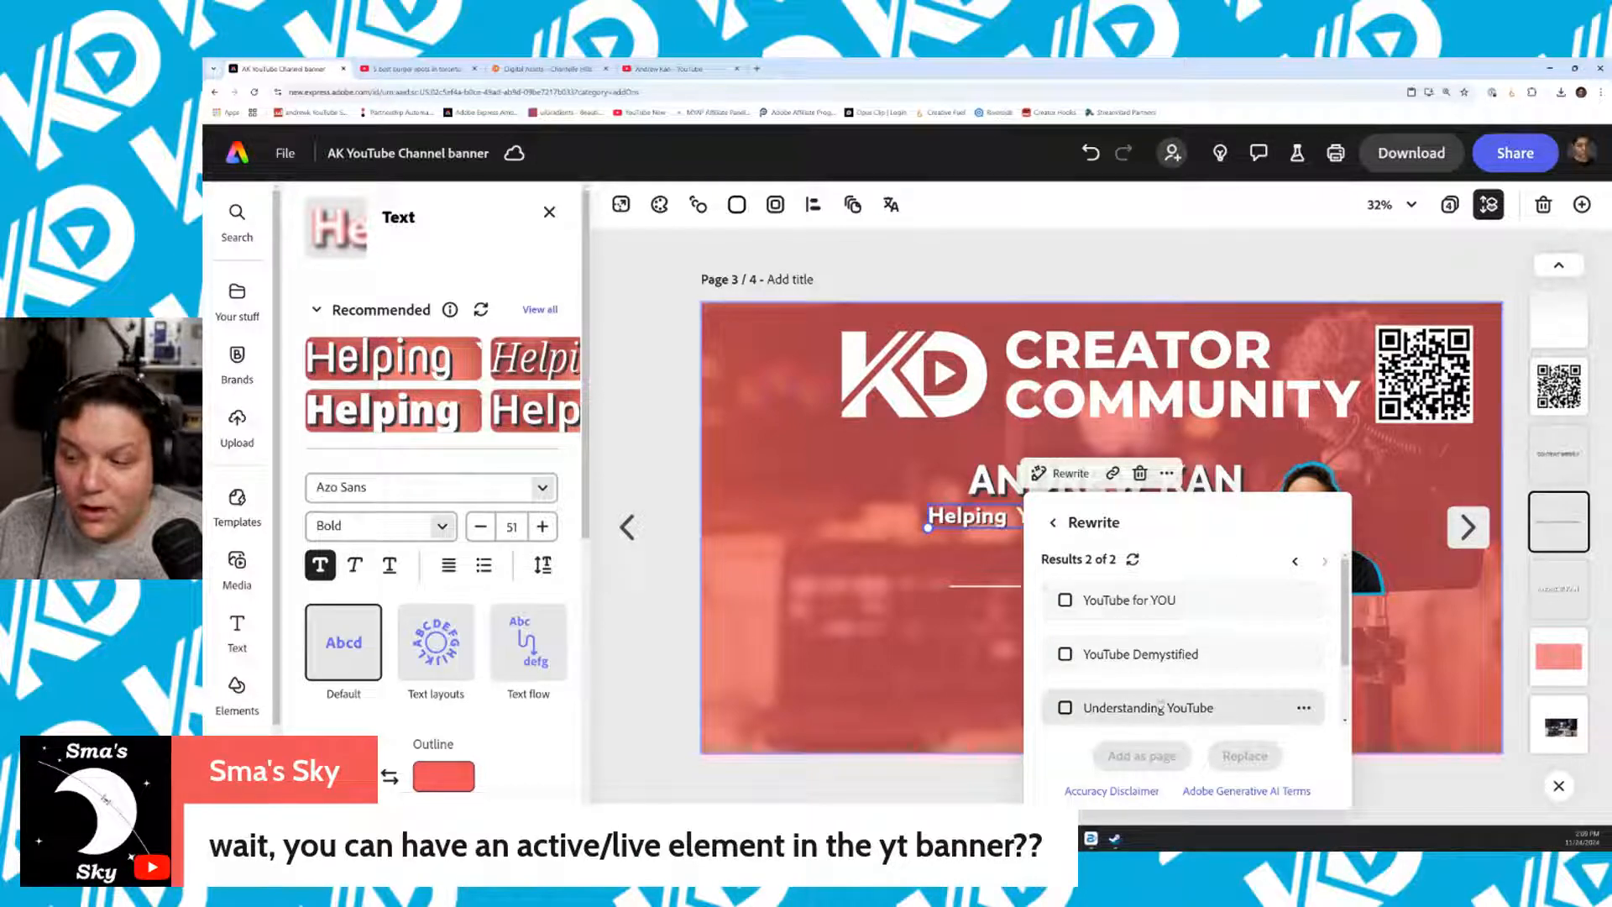
scroll(1166, 672, "down", 2)
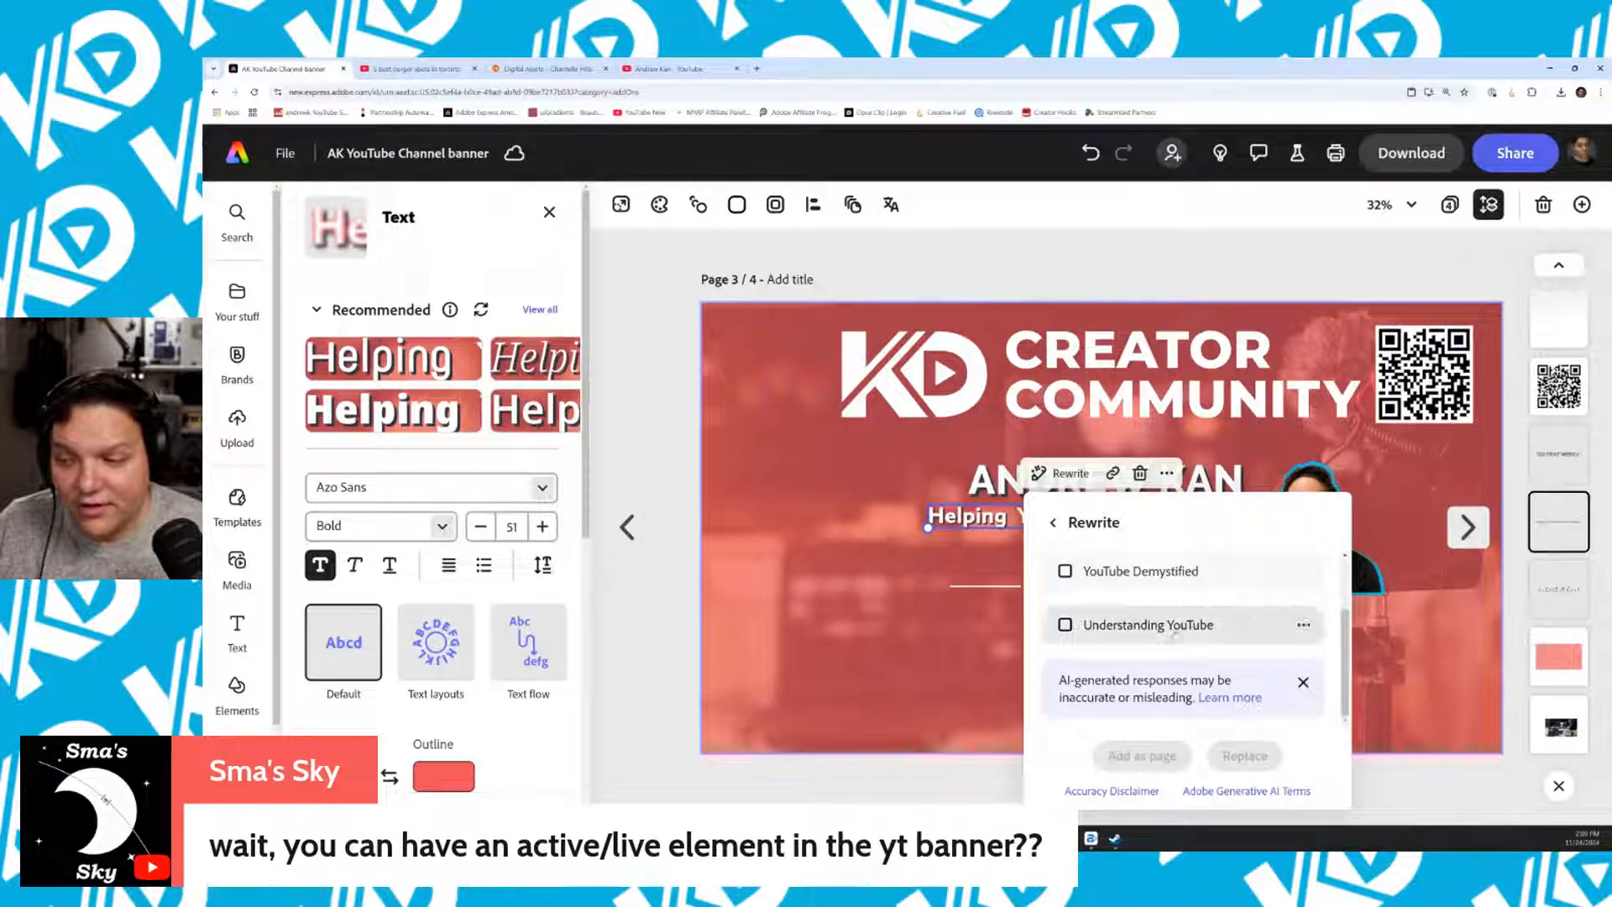
scroll(1176, 634, "up", 2)
left_click(1135, 560)
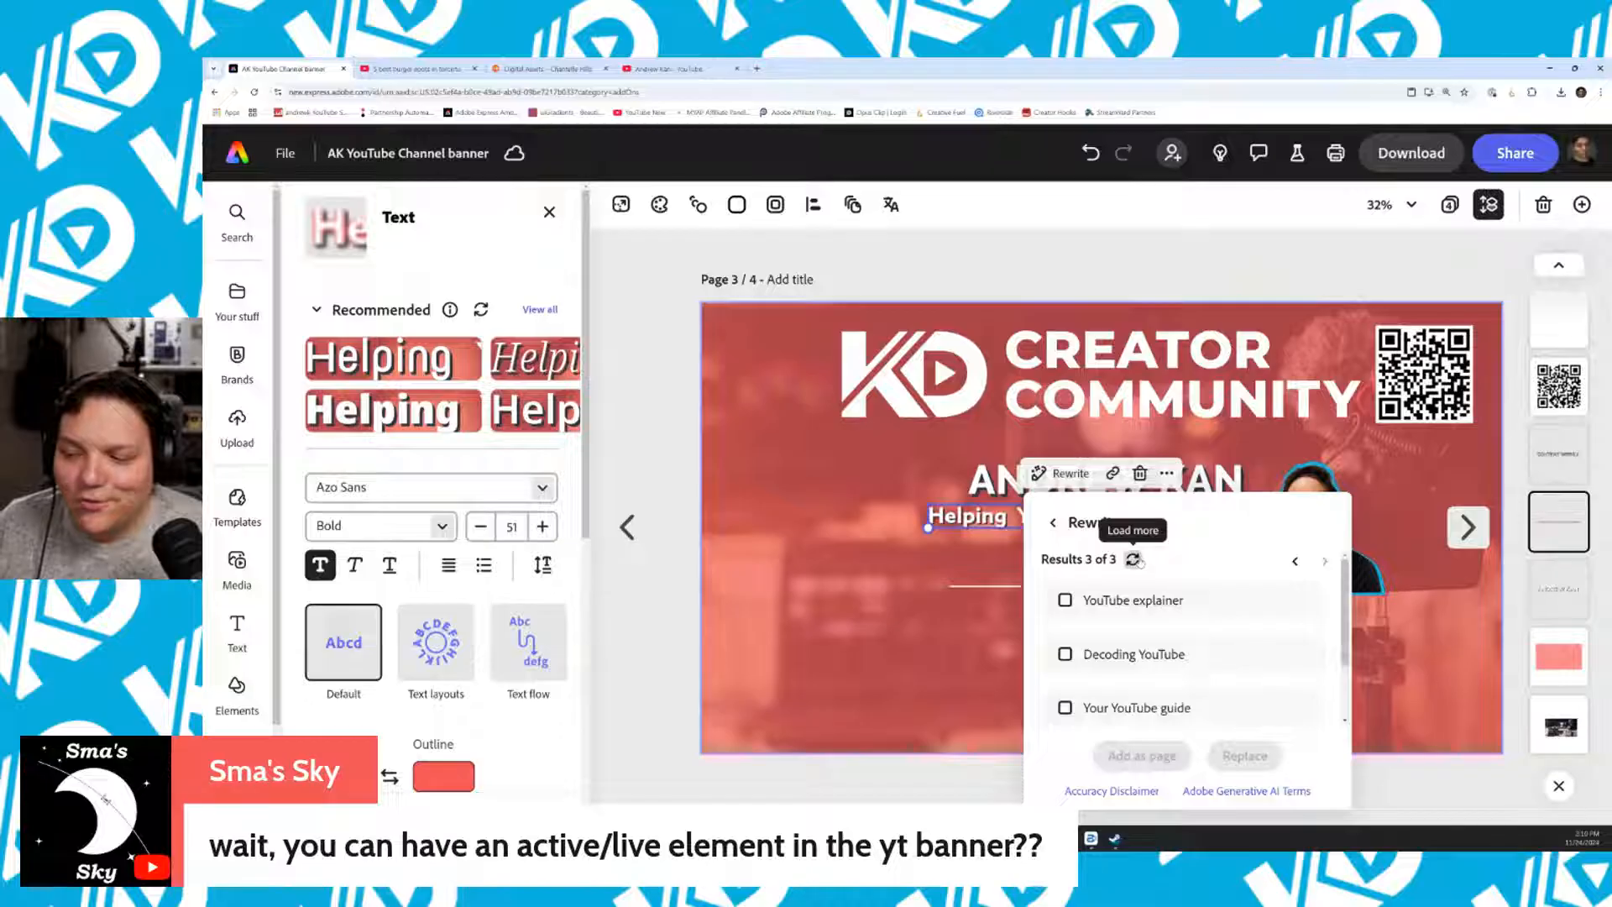
left_click(1134, 559)
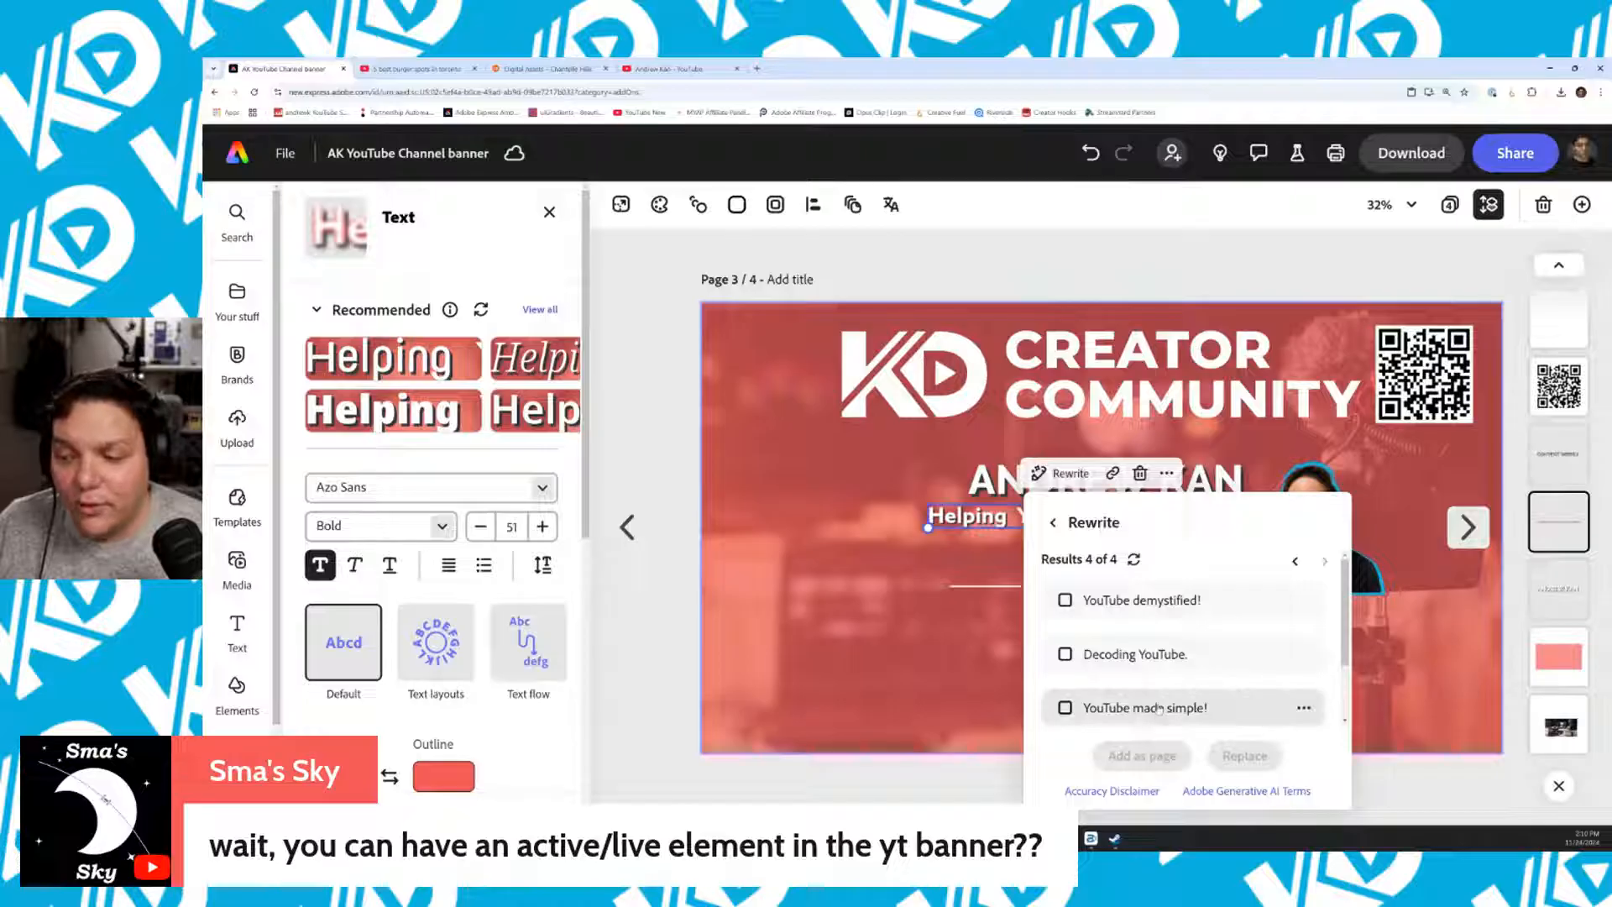
scroll(1159, 710, "down", 1)
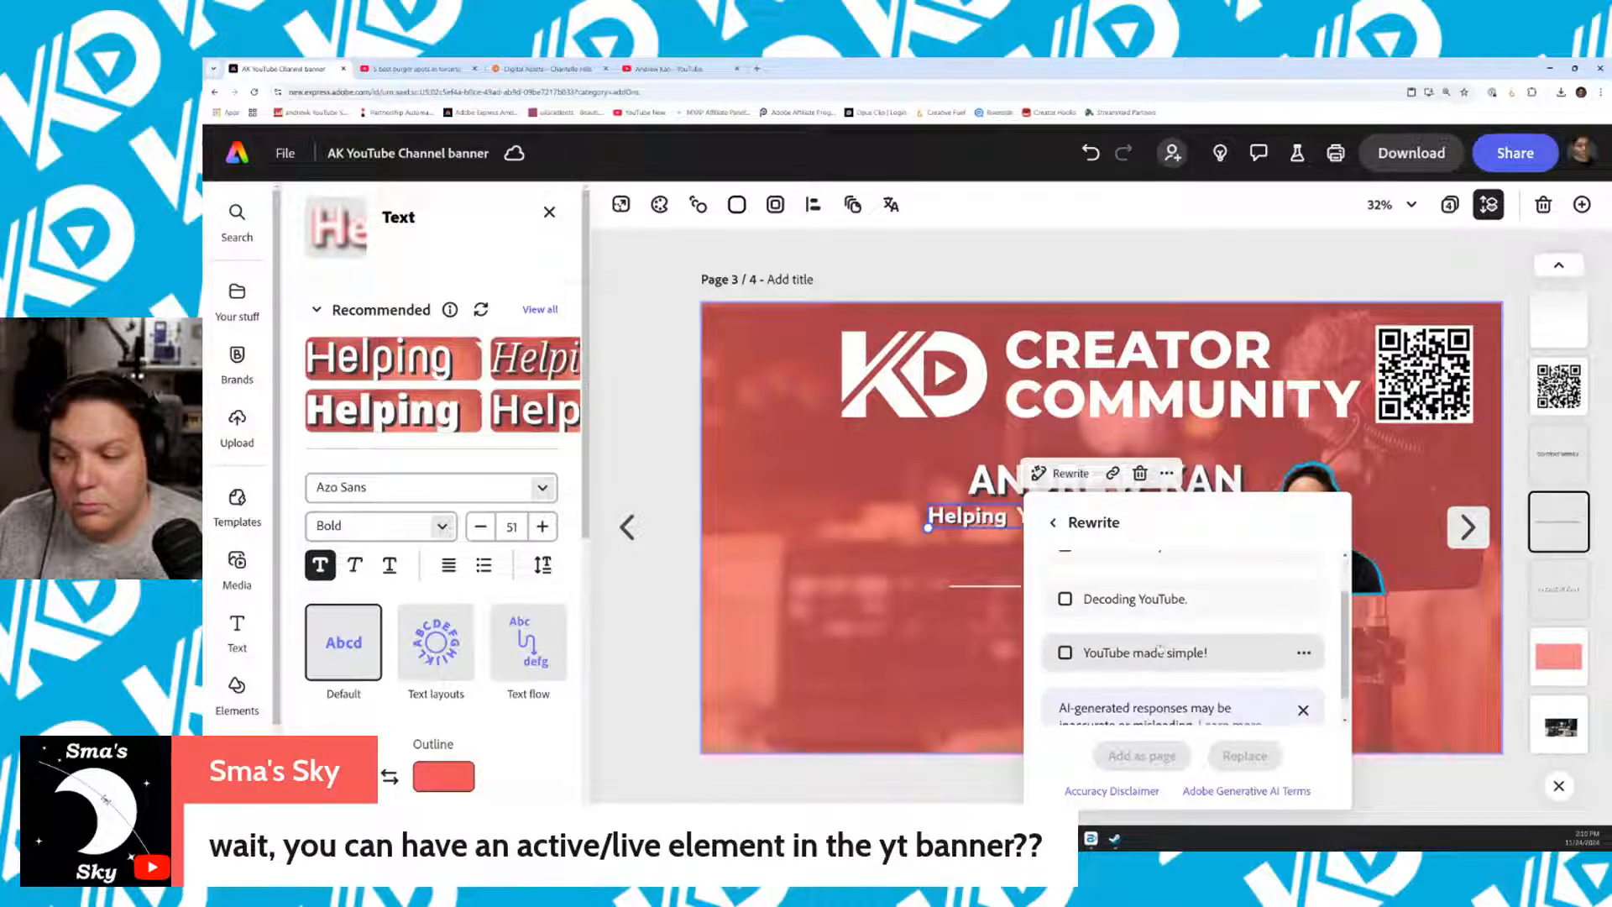
Replace page 3's tagline with the rewrite "YouTube made simple!" and center it beneath the channel name
left_click(1161, 661)
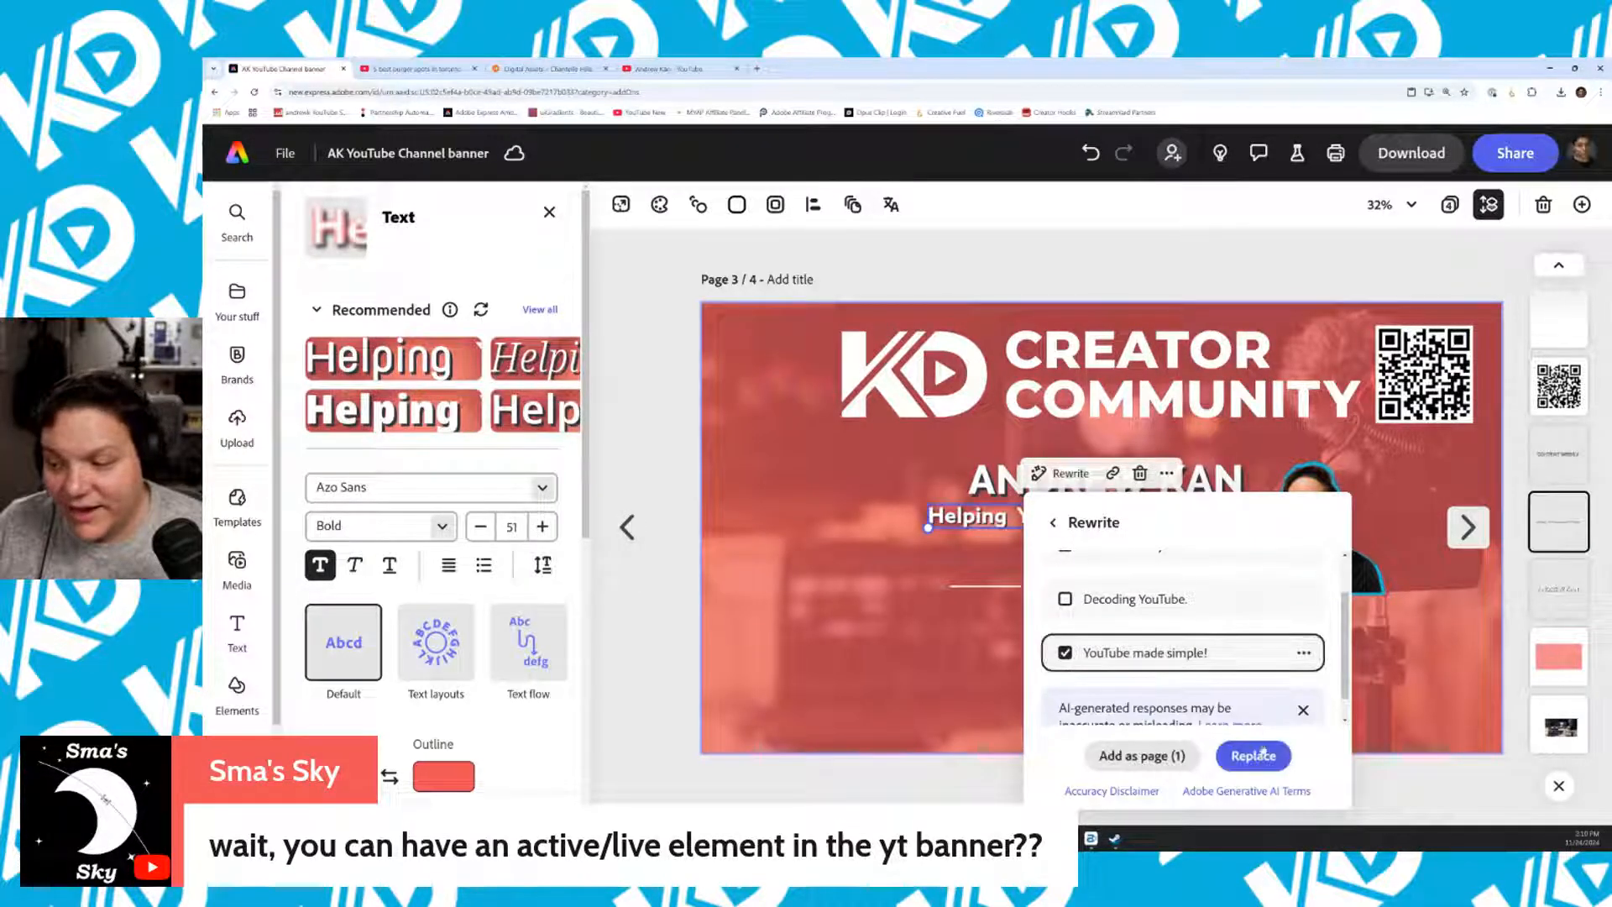
left_click(1245, 756)
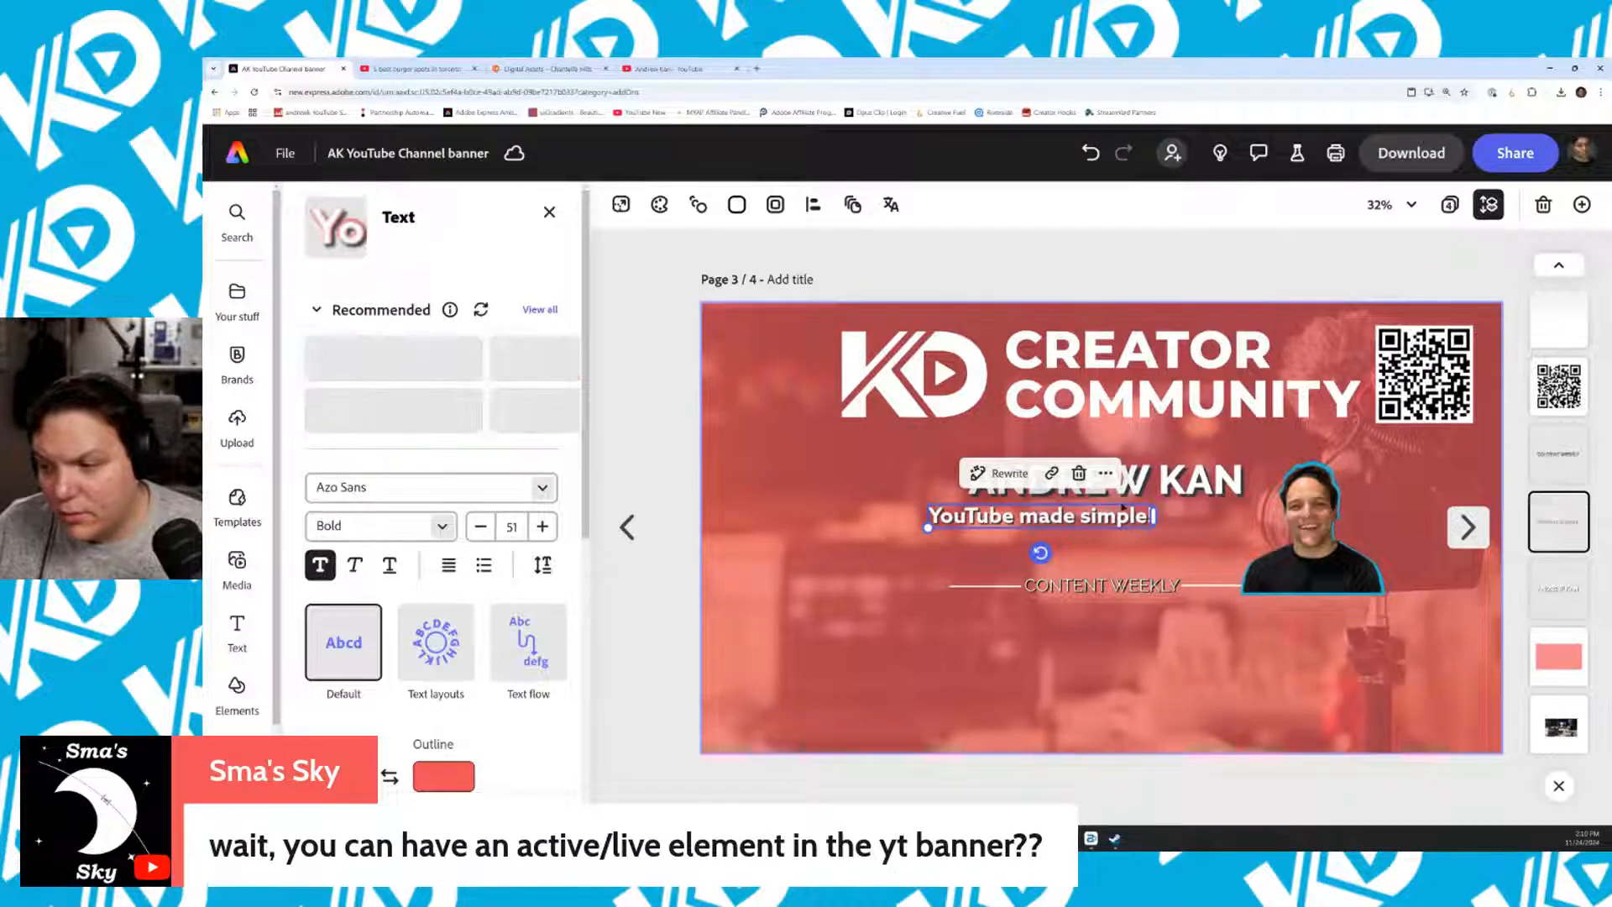
left_click_drag(1123, 514, 1188, 514)
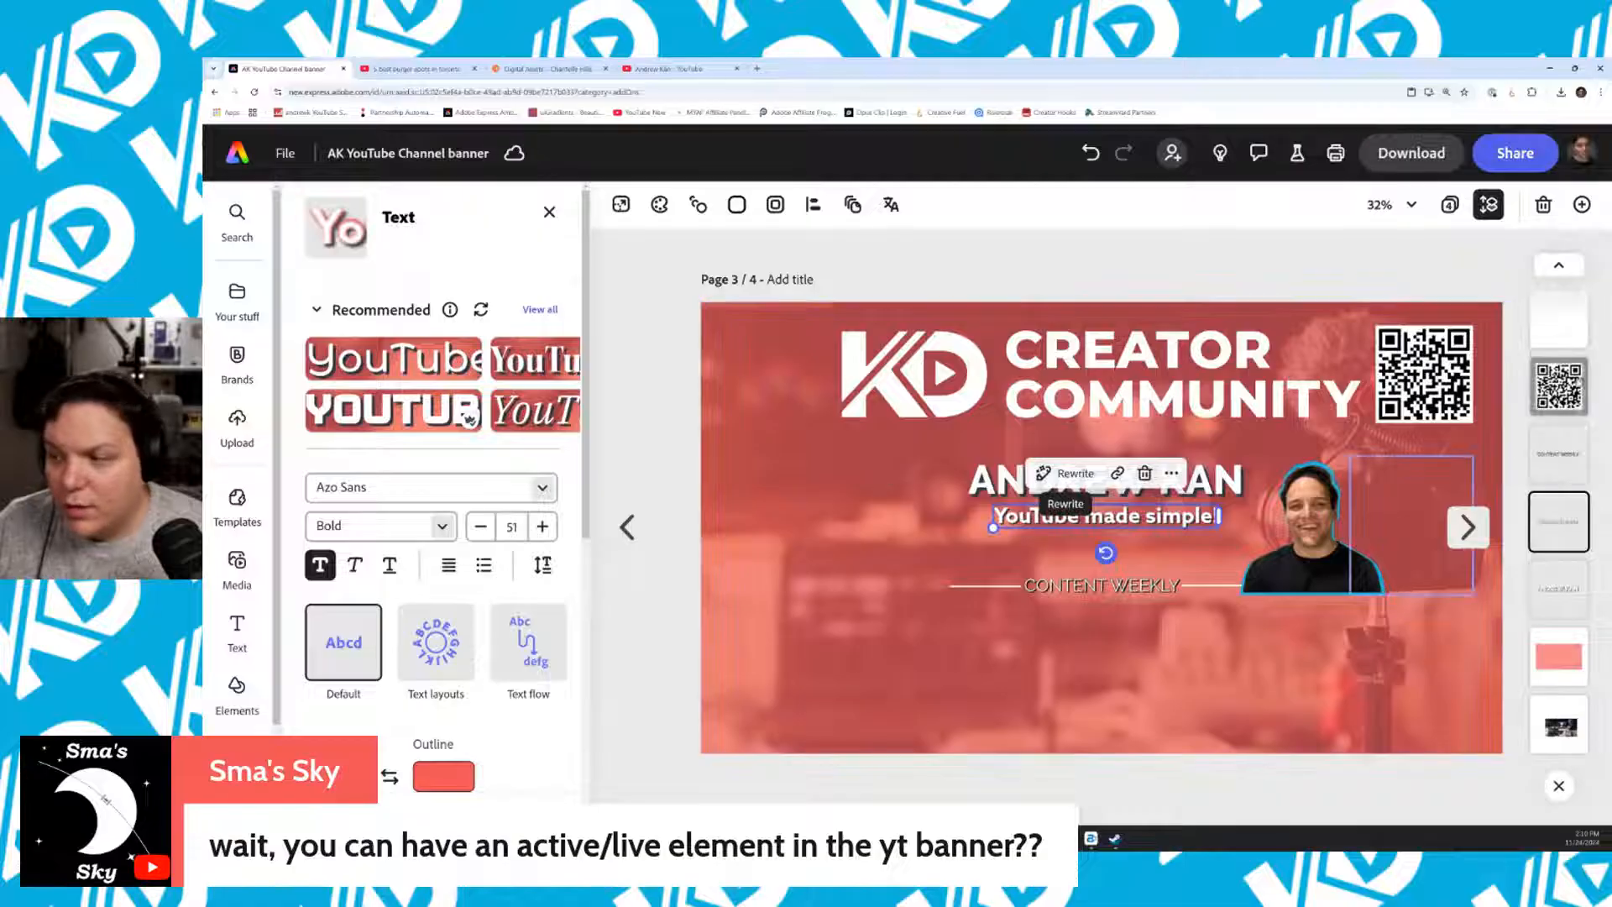
Raise the opacity of page 3's banner template overlay to 100% to compare the layout with the device areas
left_click(1558, 323)
left_click(1559, 265)
scroll(1562, 336, "up", 4)
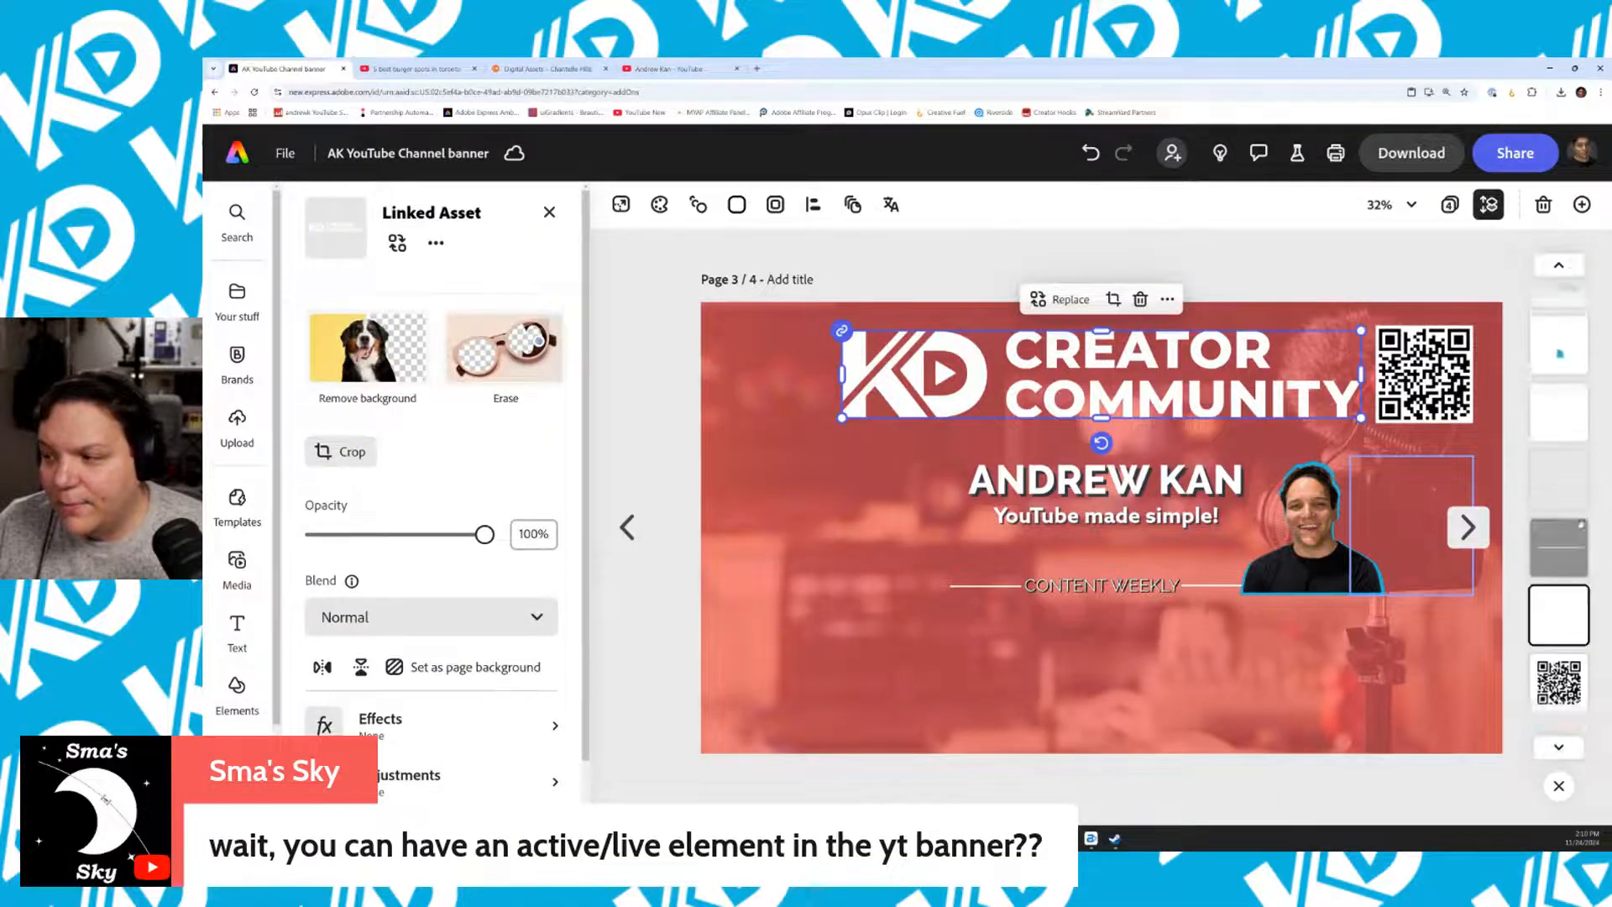
left_click(1568, 495)
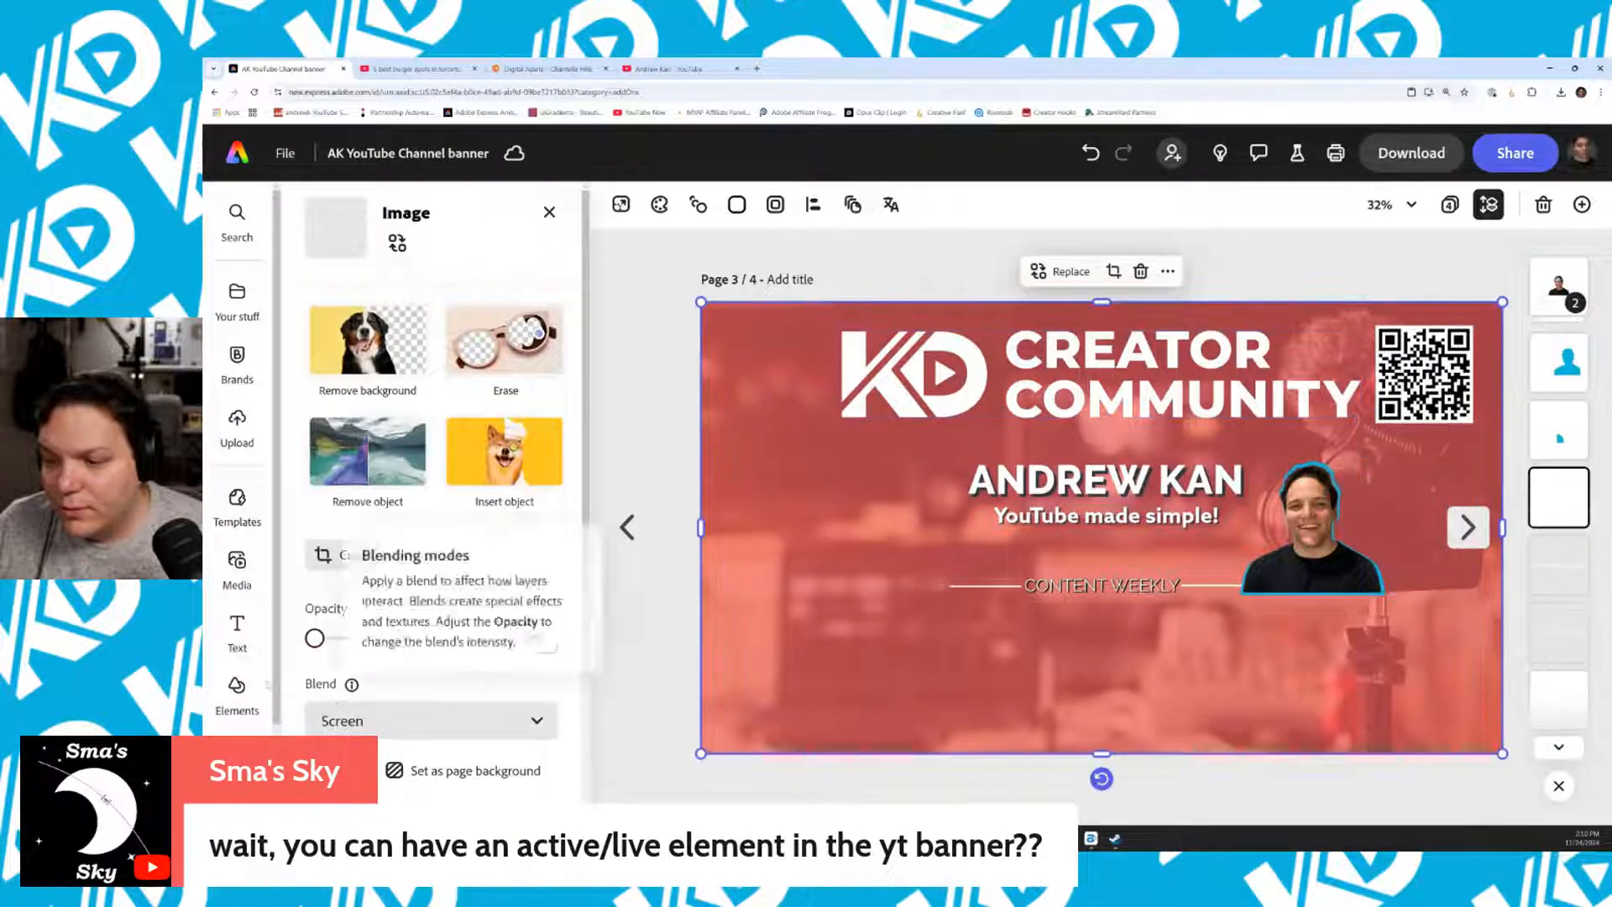
left_click_drag(317, 638, 485, 638)
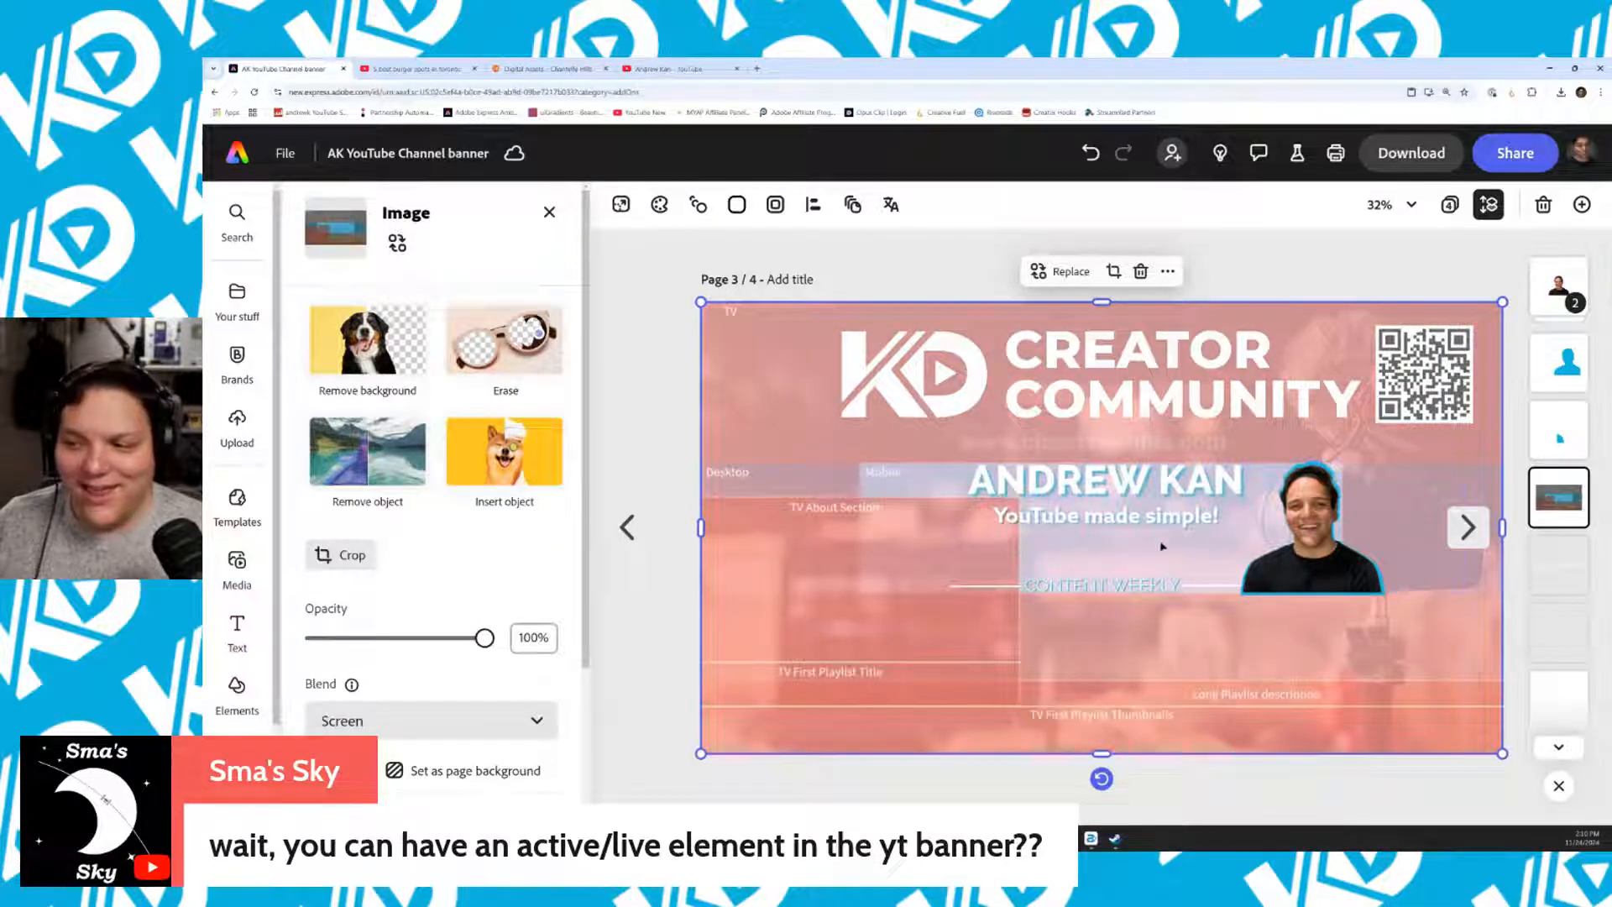
Go to page 2 and set the banner template overlay's opacity to 0%
left_click(628, 526)
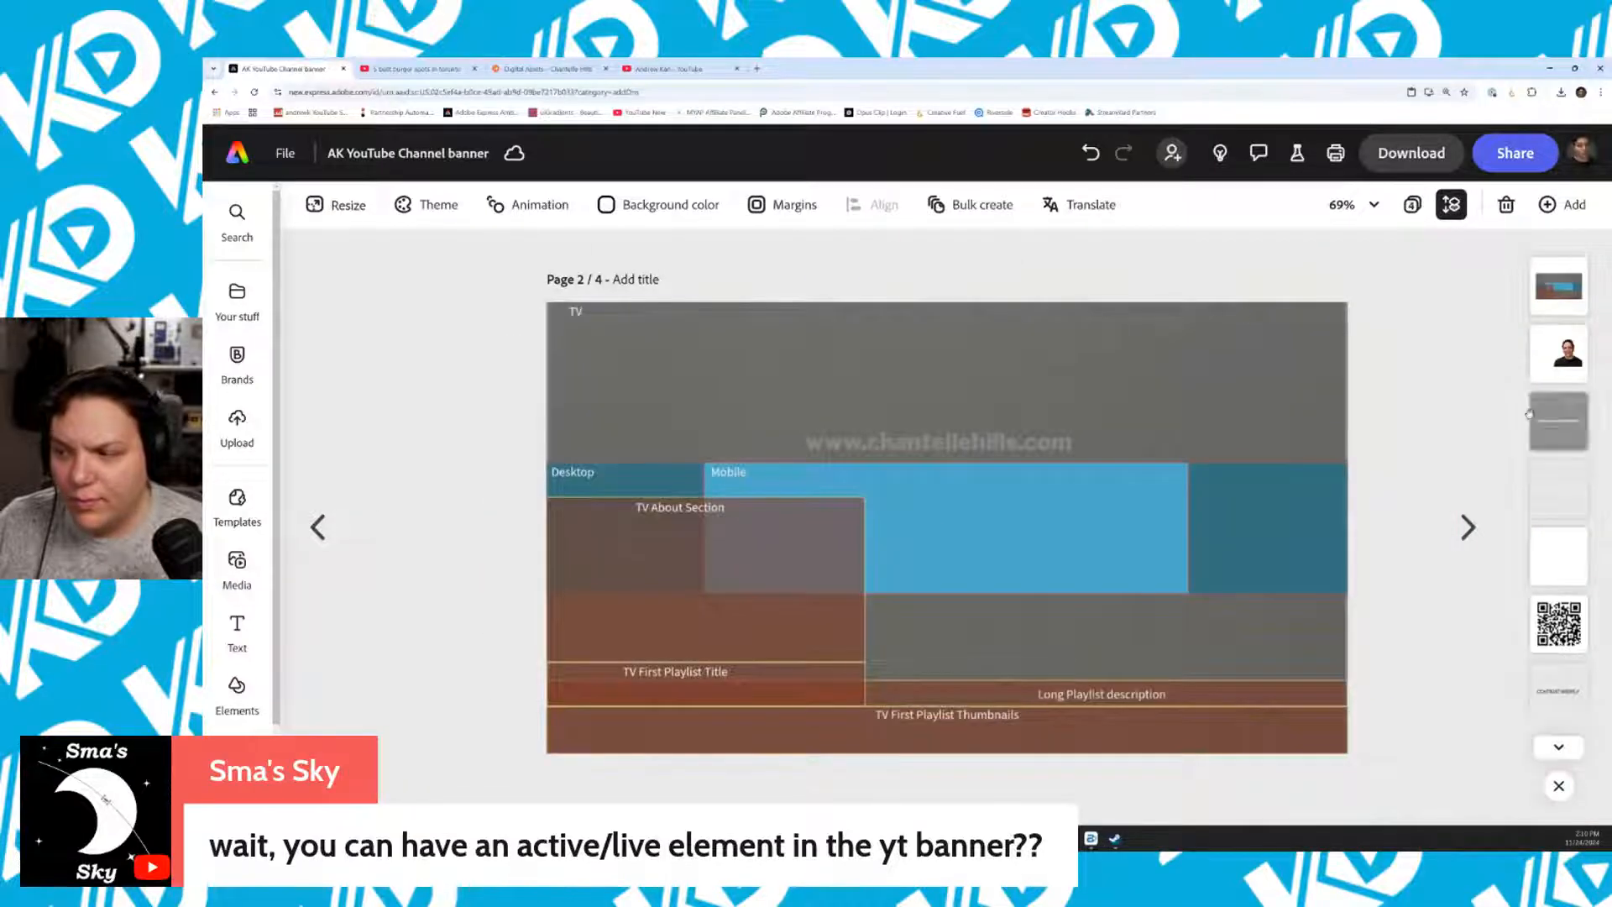
left_click(1559, 287)
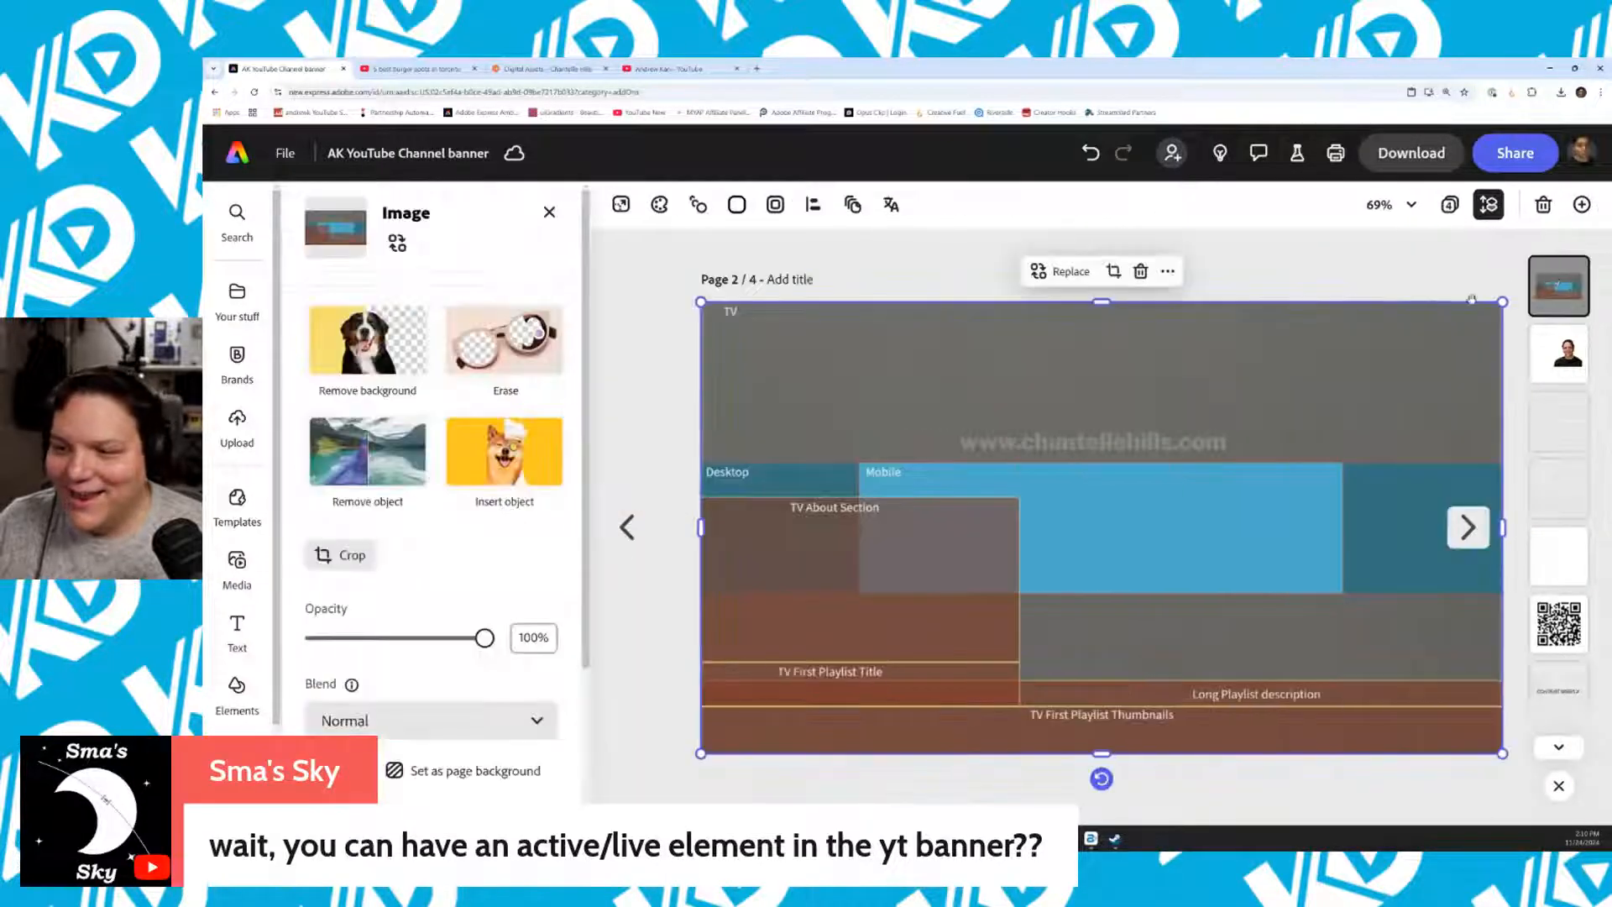
left_click_drag(485, 640, 314, 639)
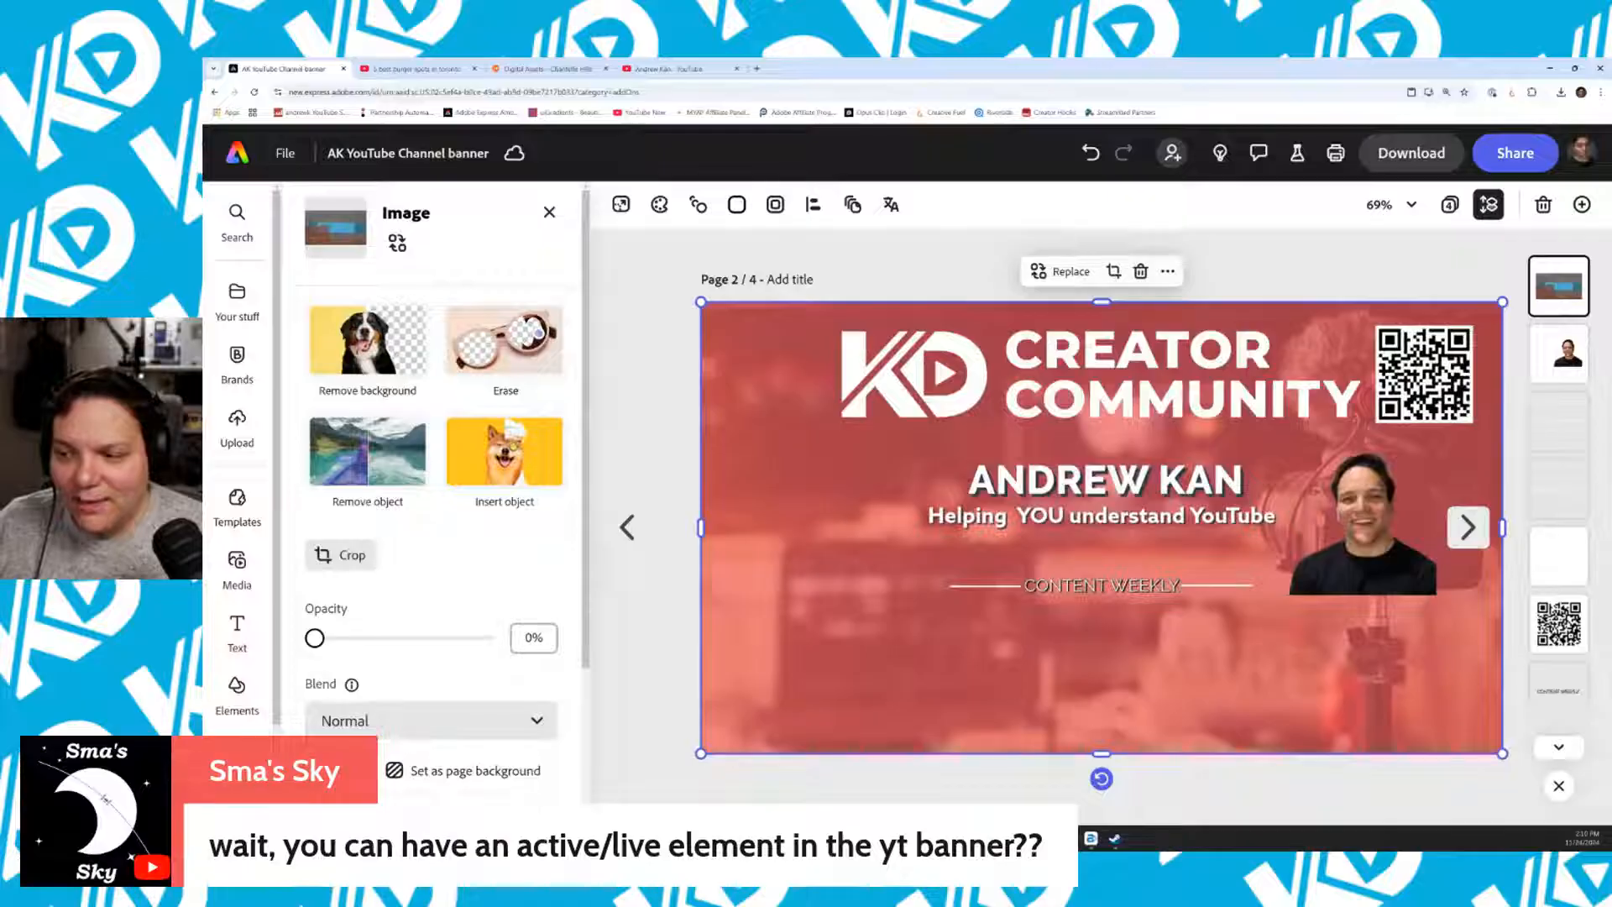
Compare the taglines and layouts on pages 1 through 4, finishing on page 3
left_click(627, 526)
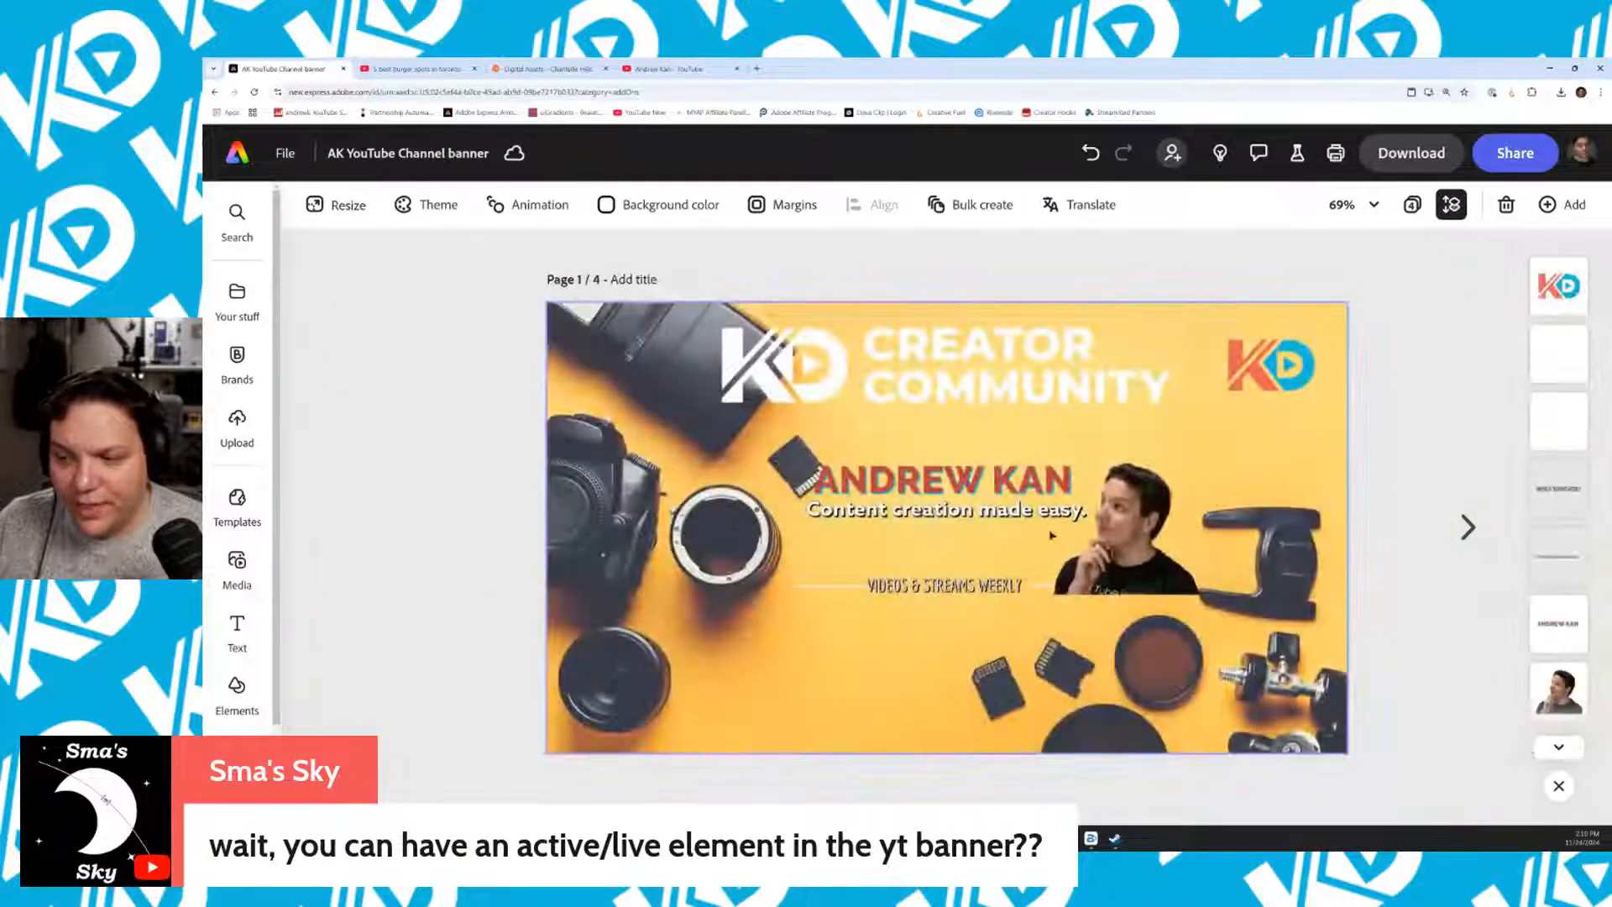
left_click(1469, 527)
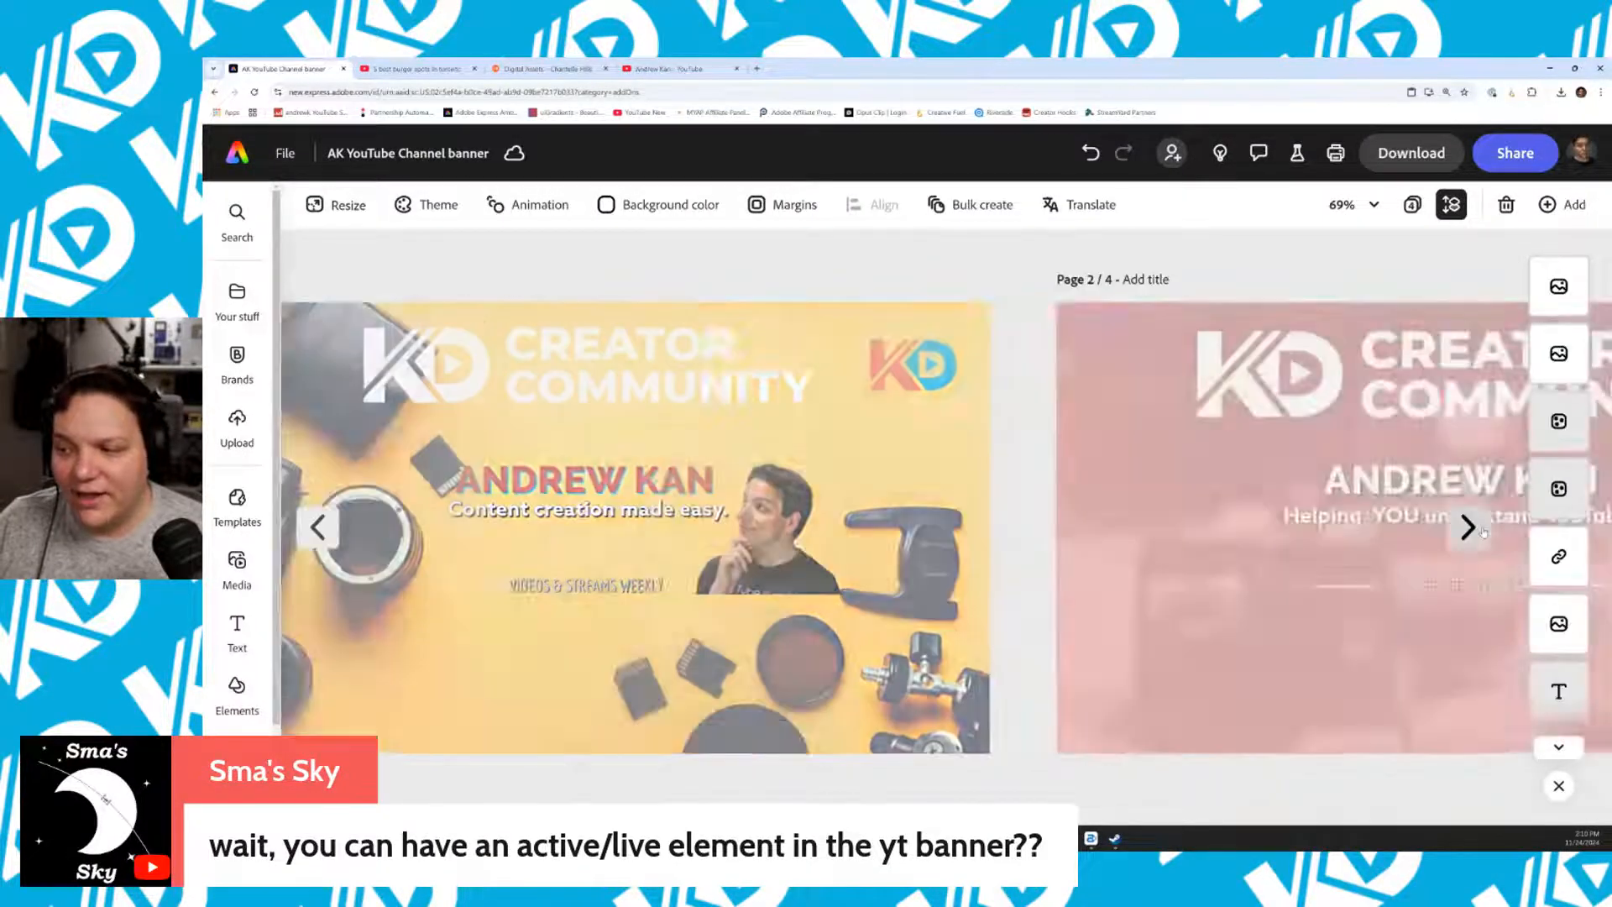
left_click(1481, 529)
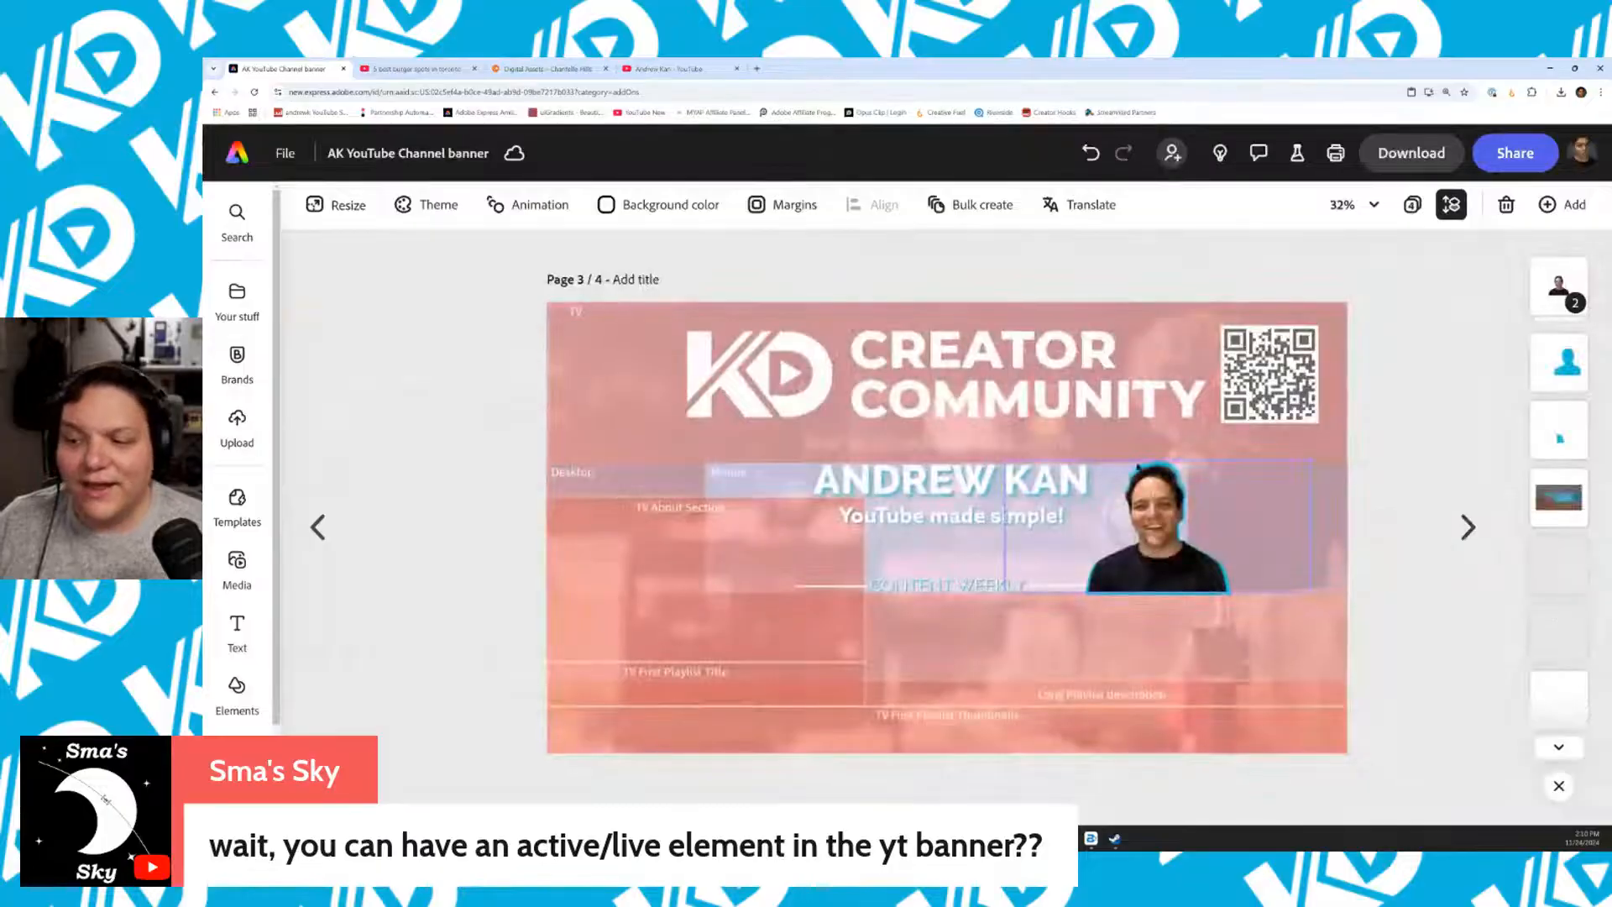
left_click(1477, 537)
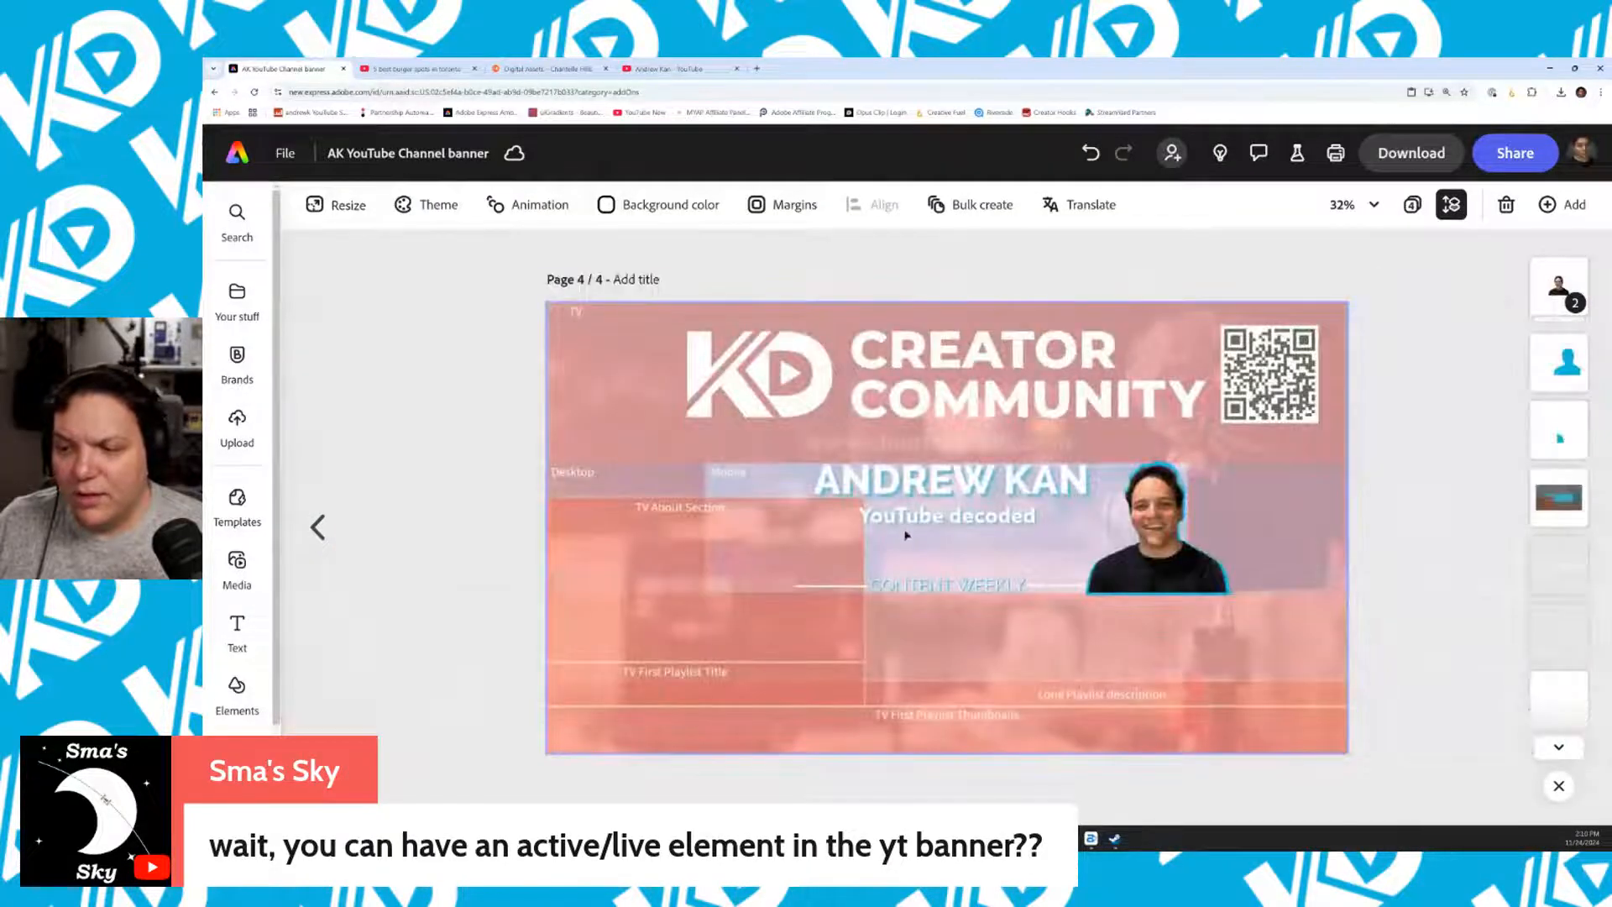
left_click(317, 527)
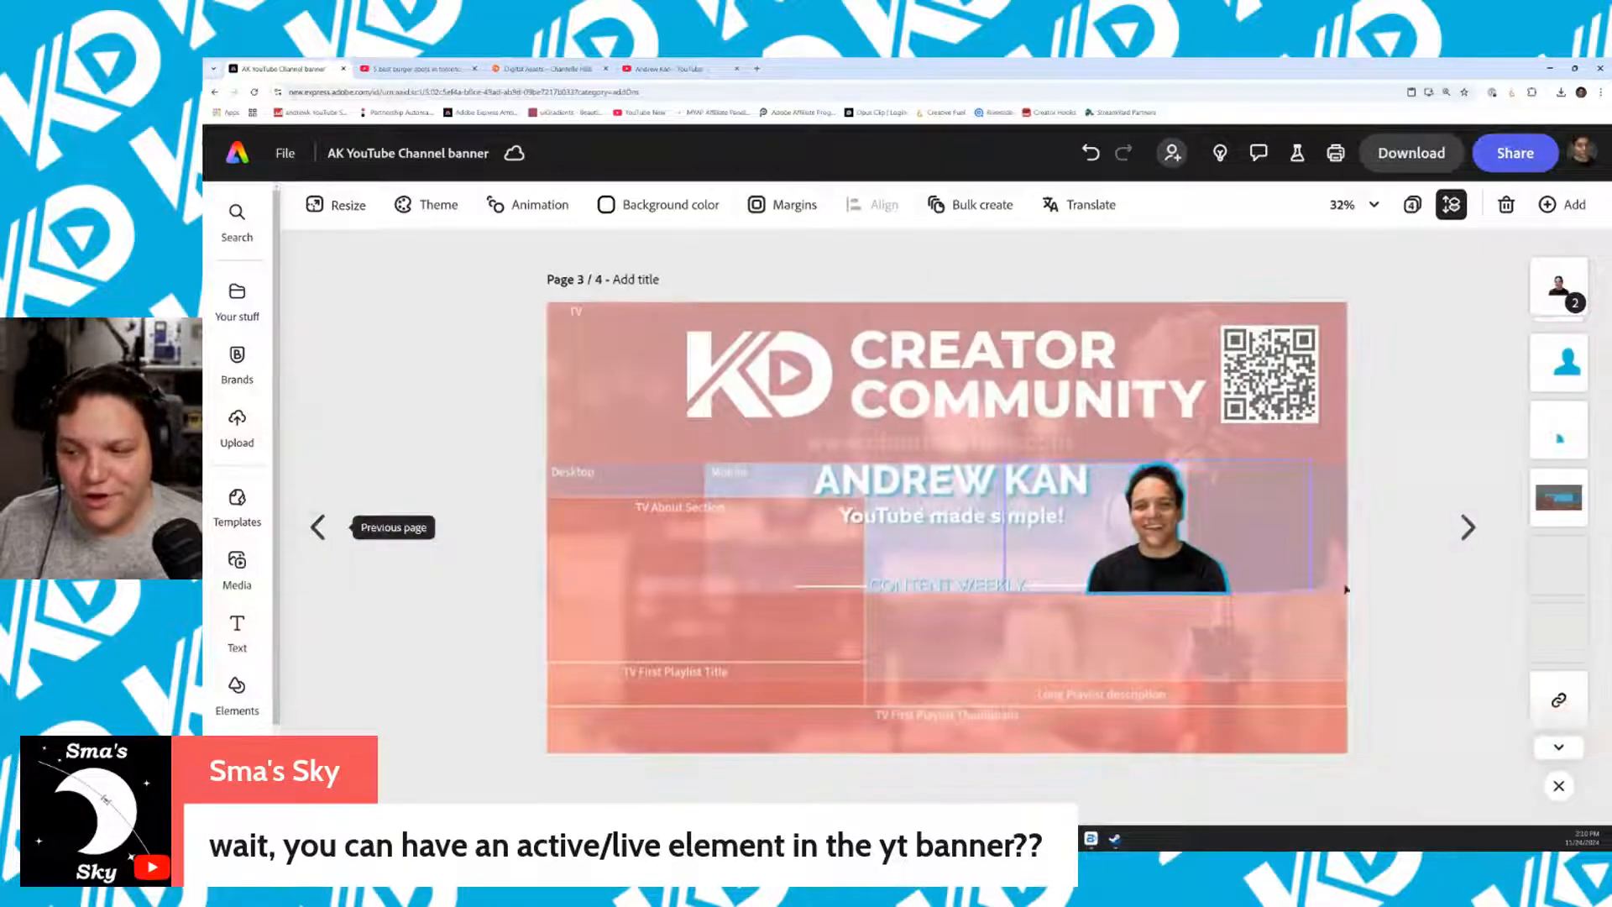
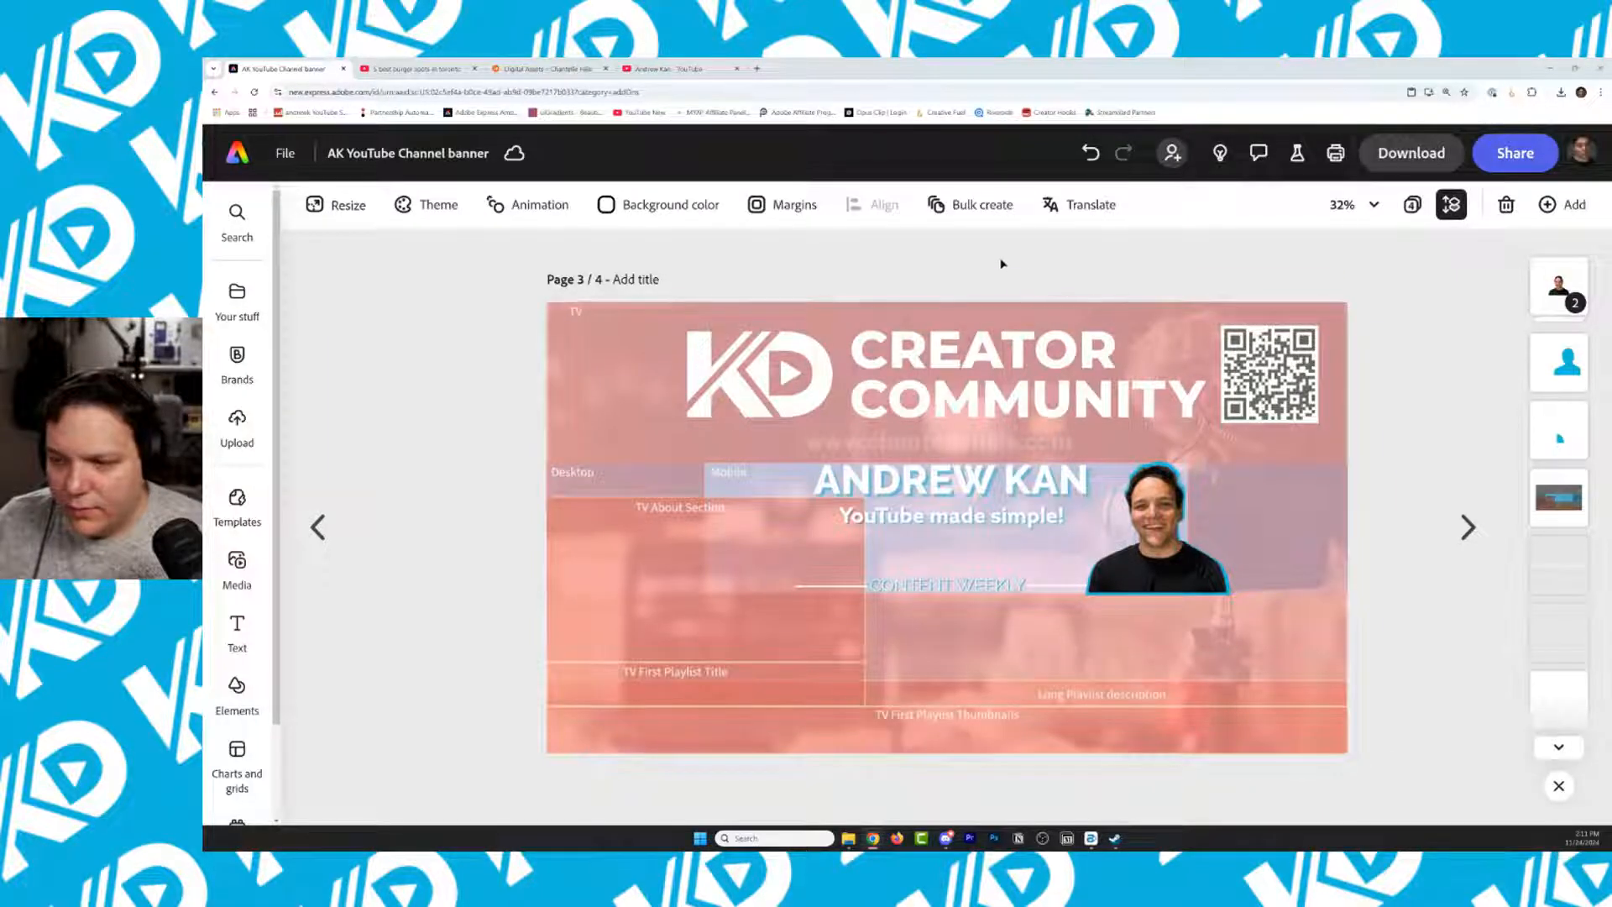
Inspect page 3's layers, including the template overlay, community logo, "CONTENT WEEKLY" text and tagline
left_click(1559, 497)
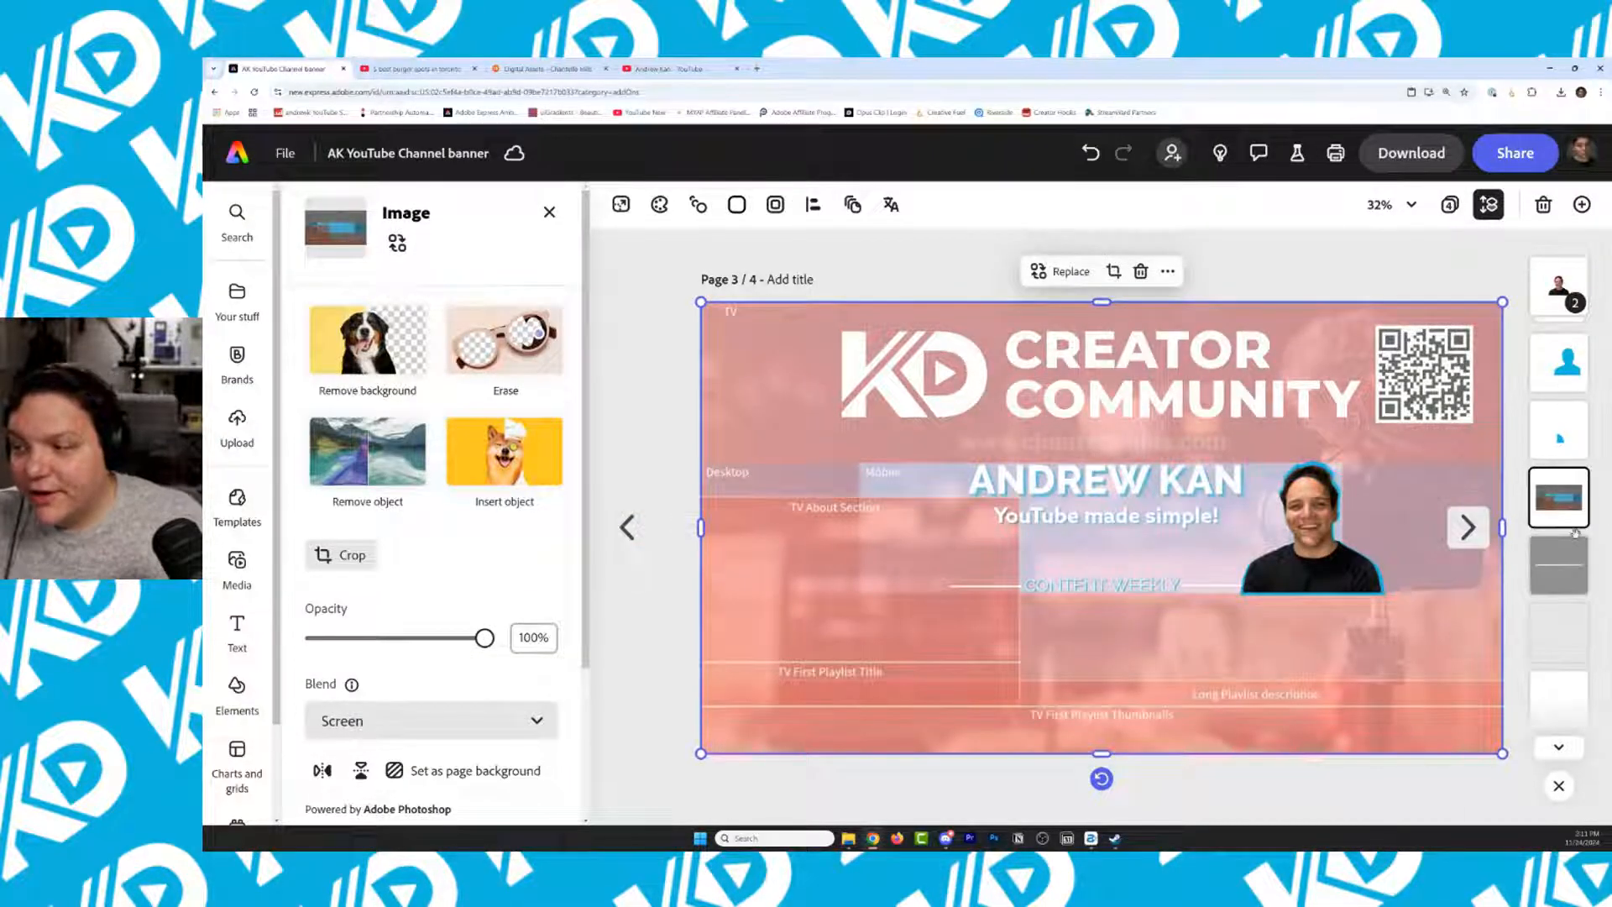
left_click(1560, 700)
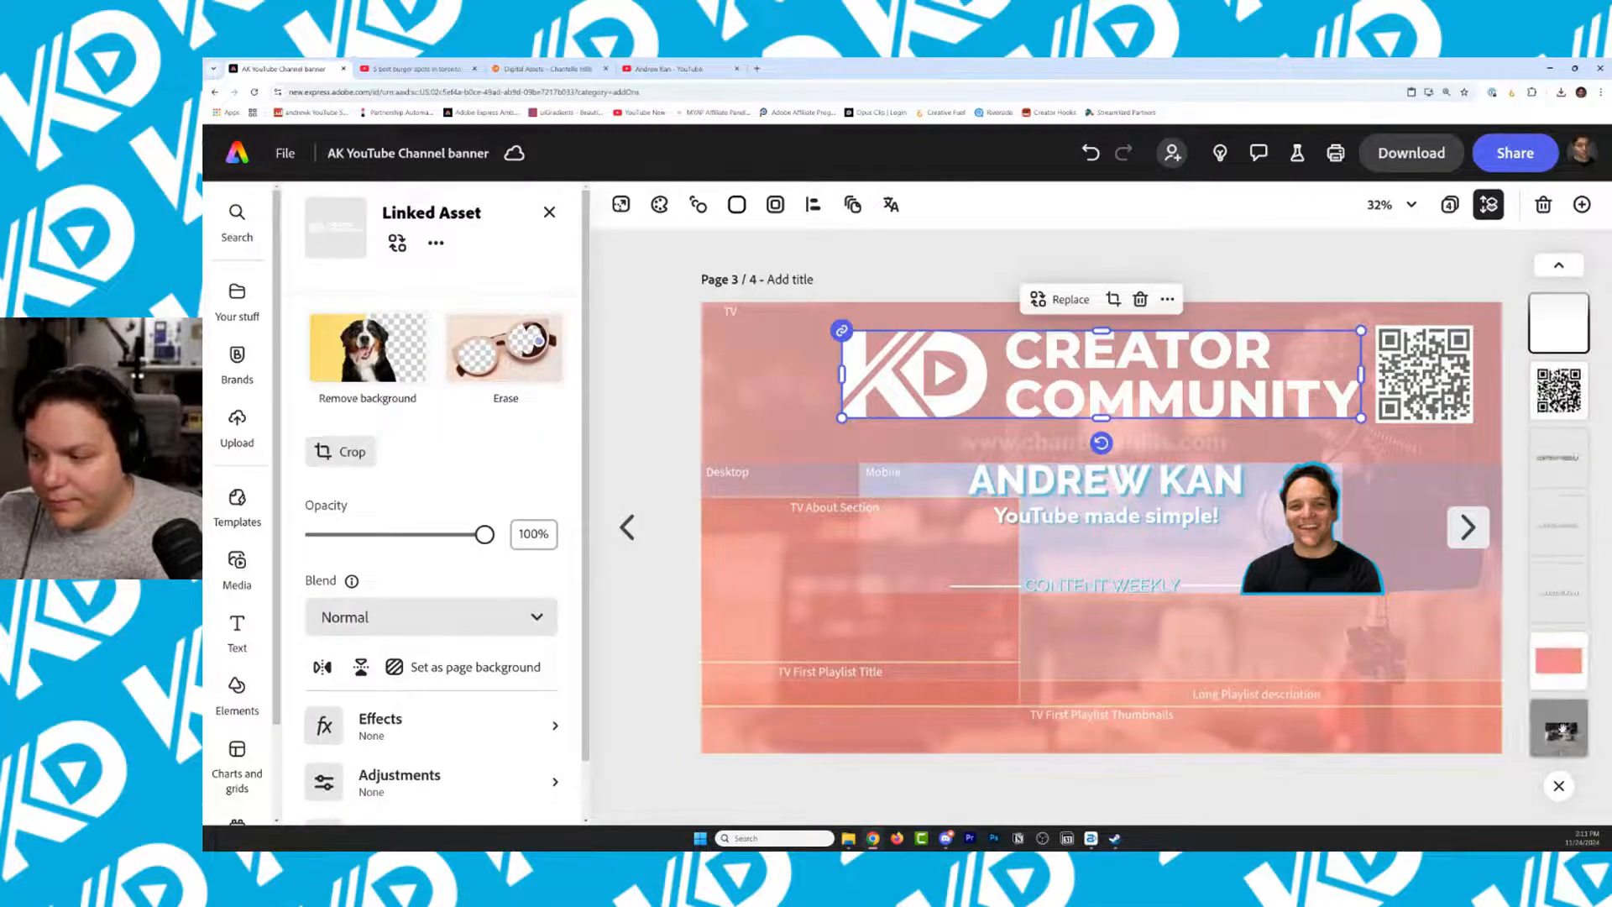
left_click(1558, 457)
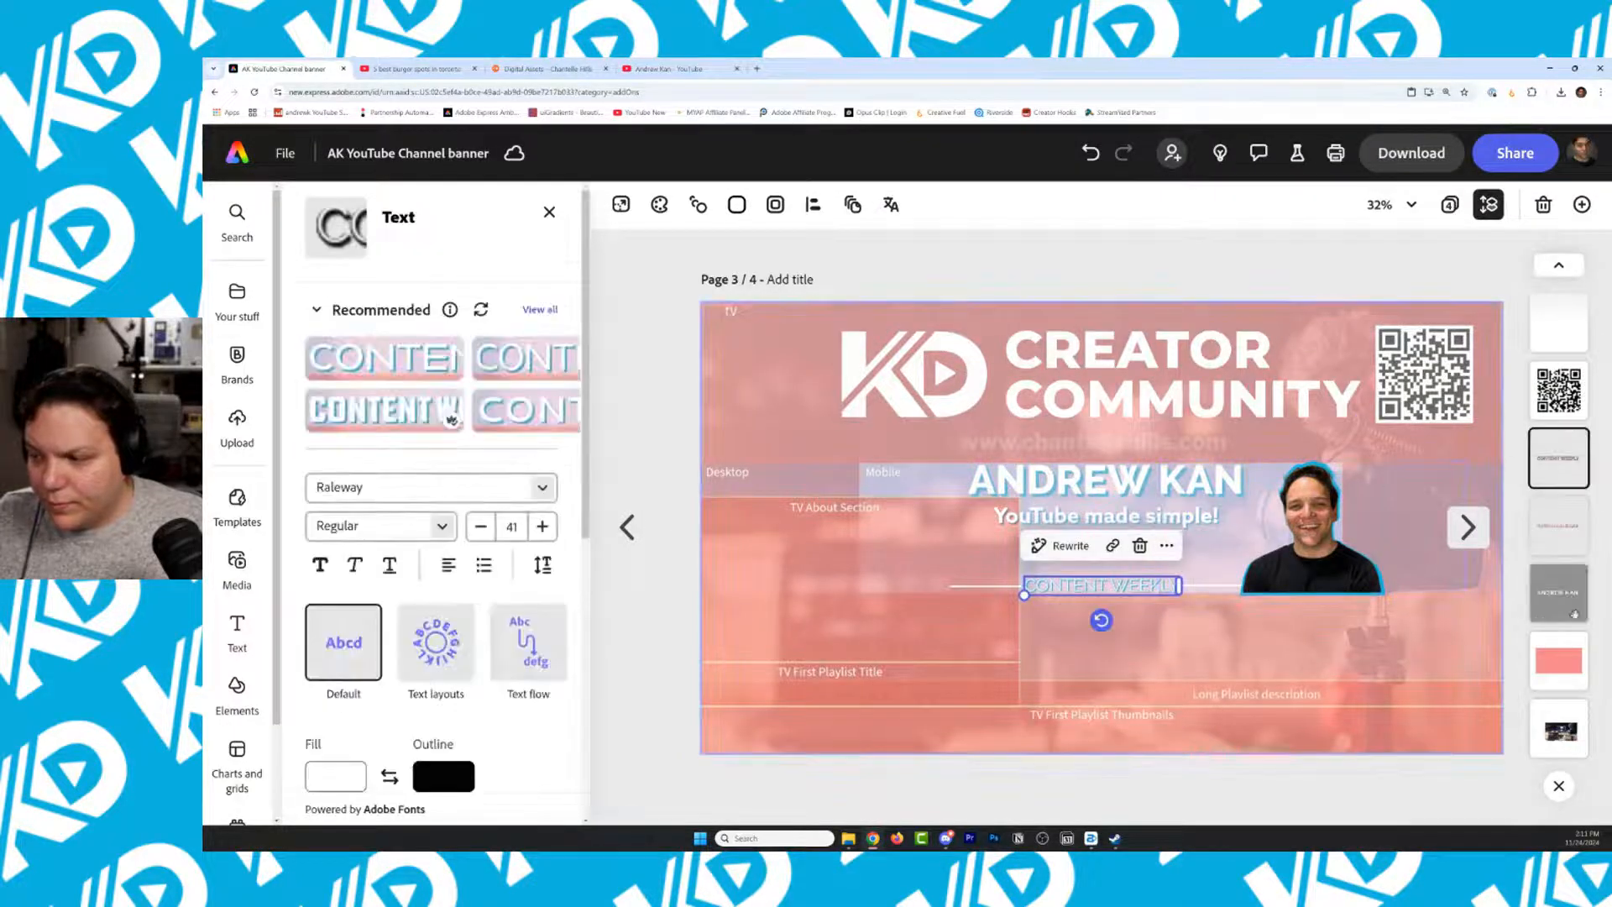
left_click(1575, 613)
left_click(1084, 516)
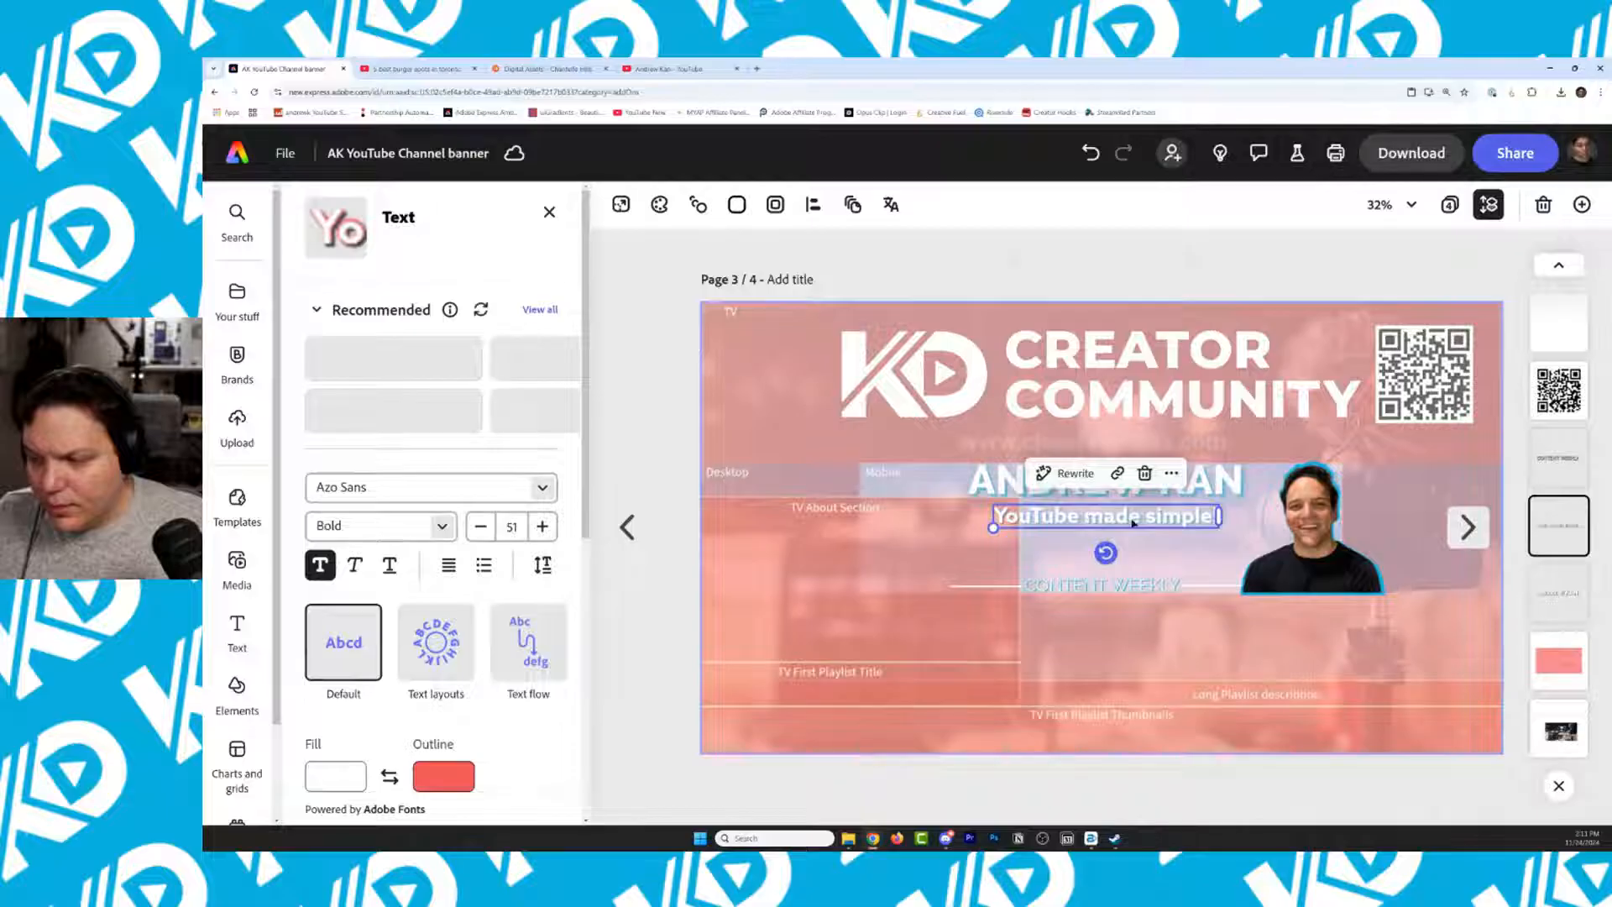
double_click(1175, 521)
left_click(1551, 686)
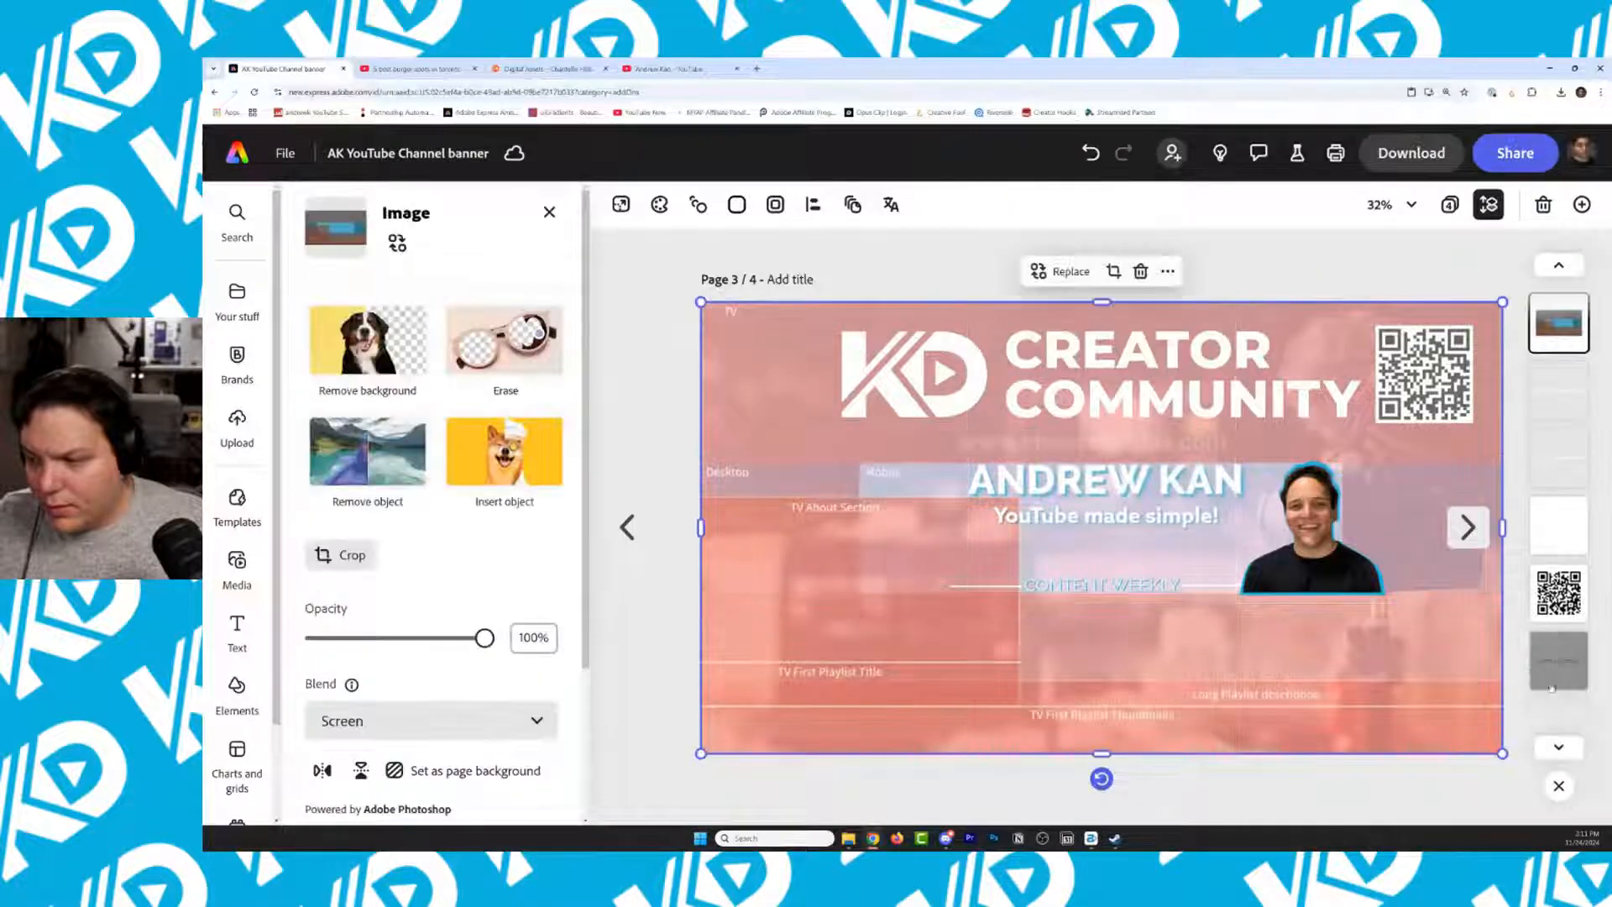
scroll(1552, 687, "down", 3)
left_click(1535, 522)
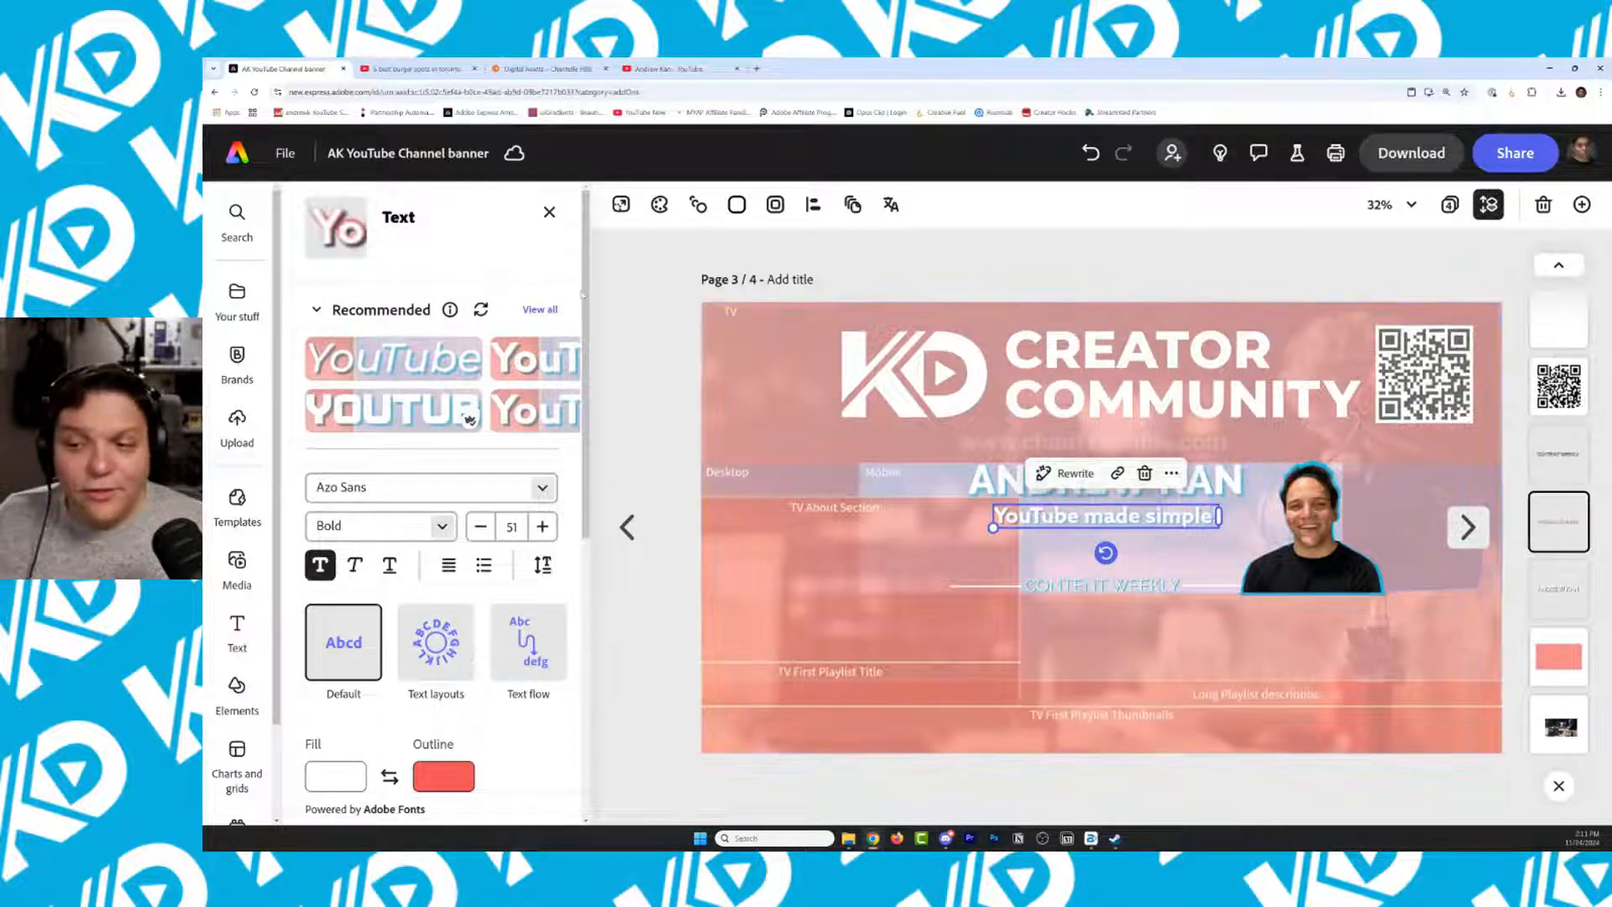
scroll(1577, 551, "up", 3)
scroll(1578, 551, "down", 4)
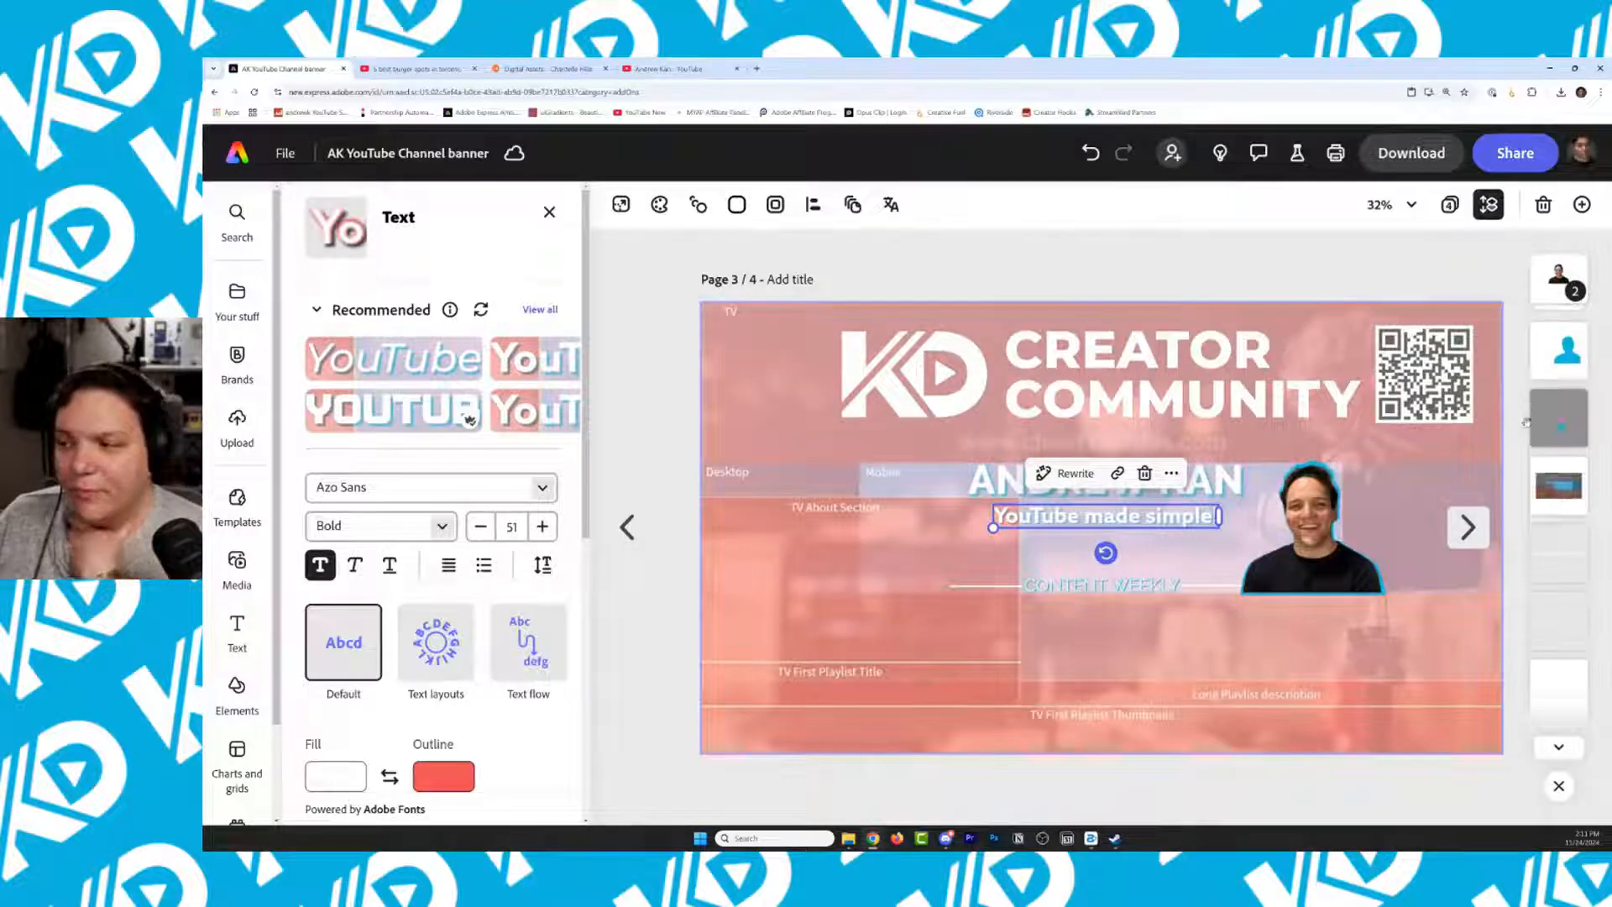
scroll(1535, 483, "up", 4)
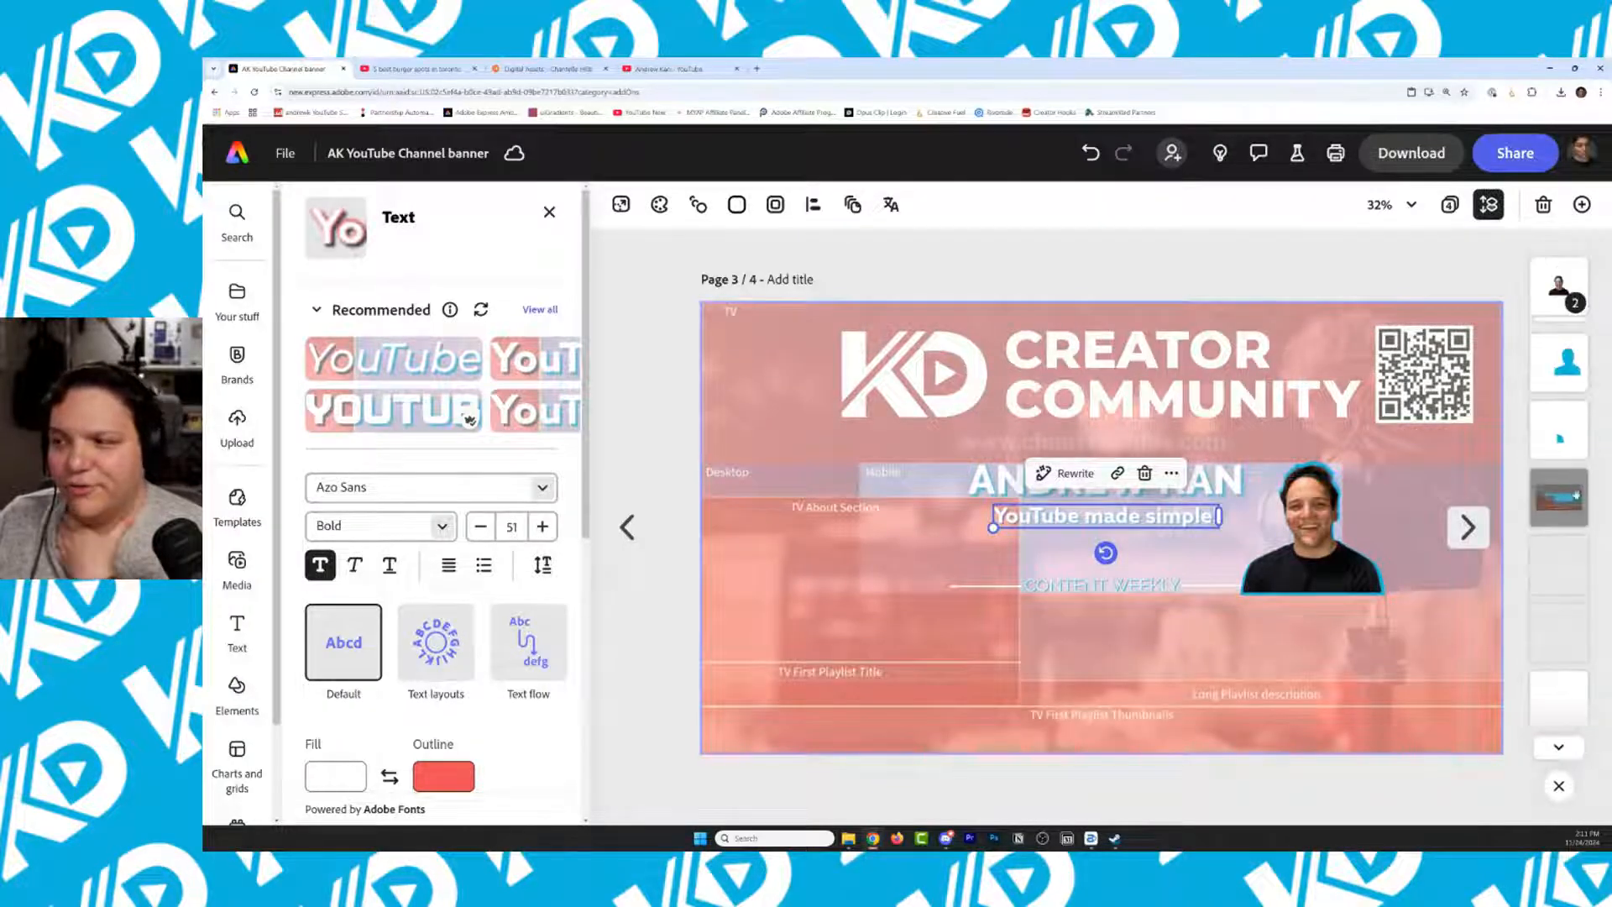
Set the opacity of page 3's banner template overlay to 0% and deselect it
left_click(1574, 494)
left_click_drag(424, 645, 314, 638)
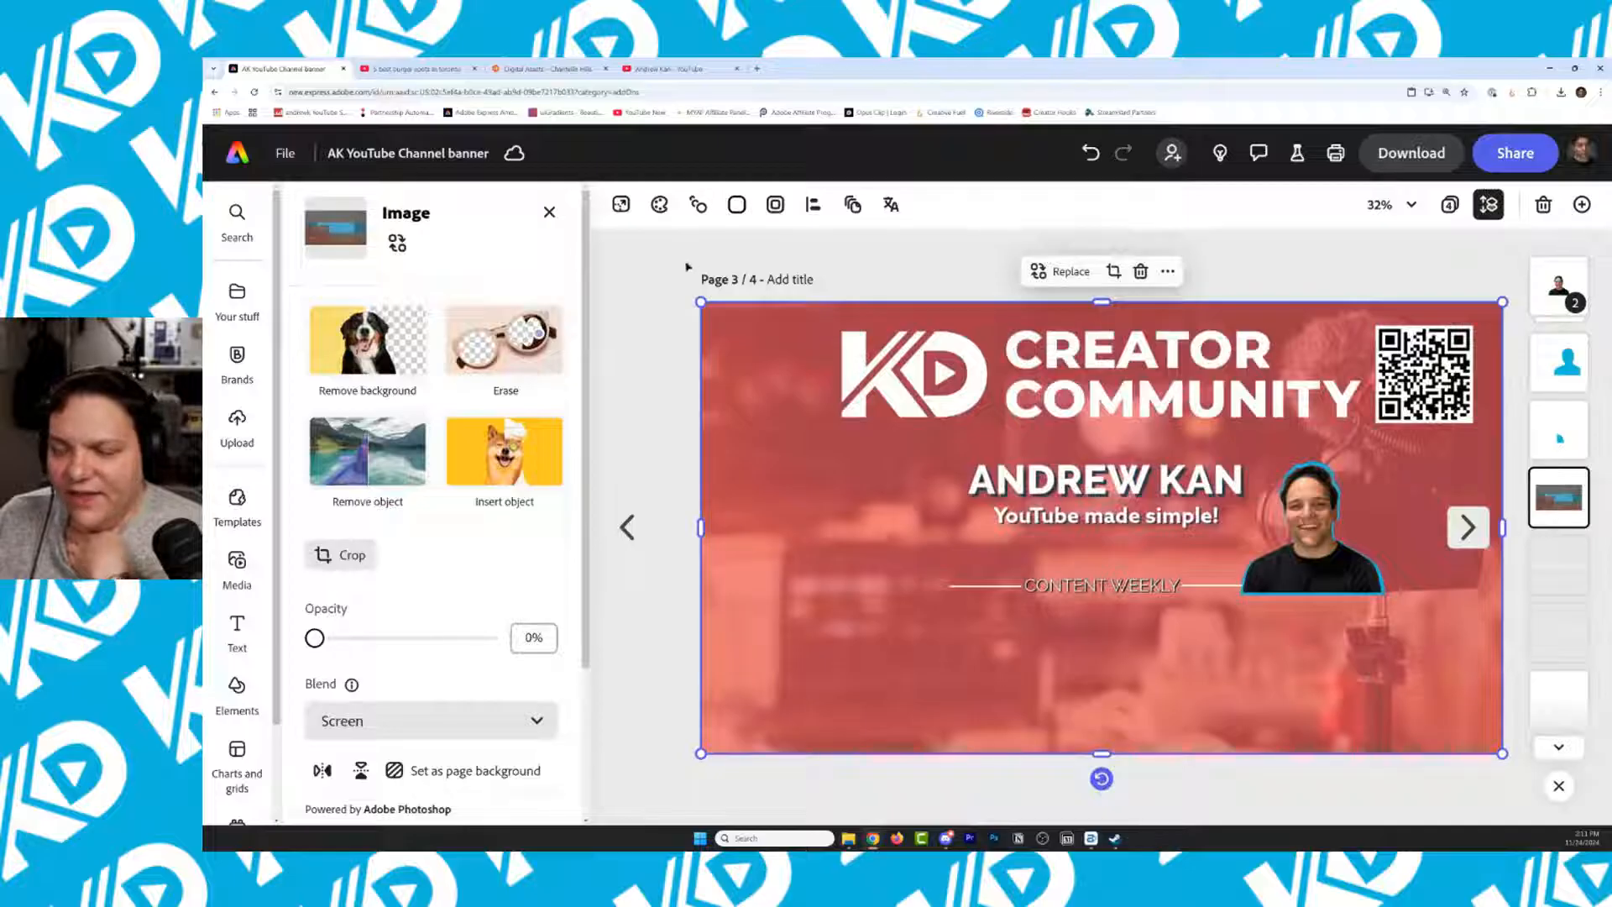
left_click(630, 333)
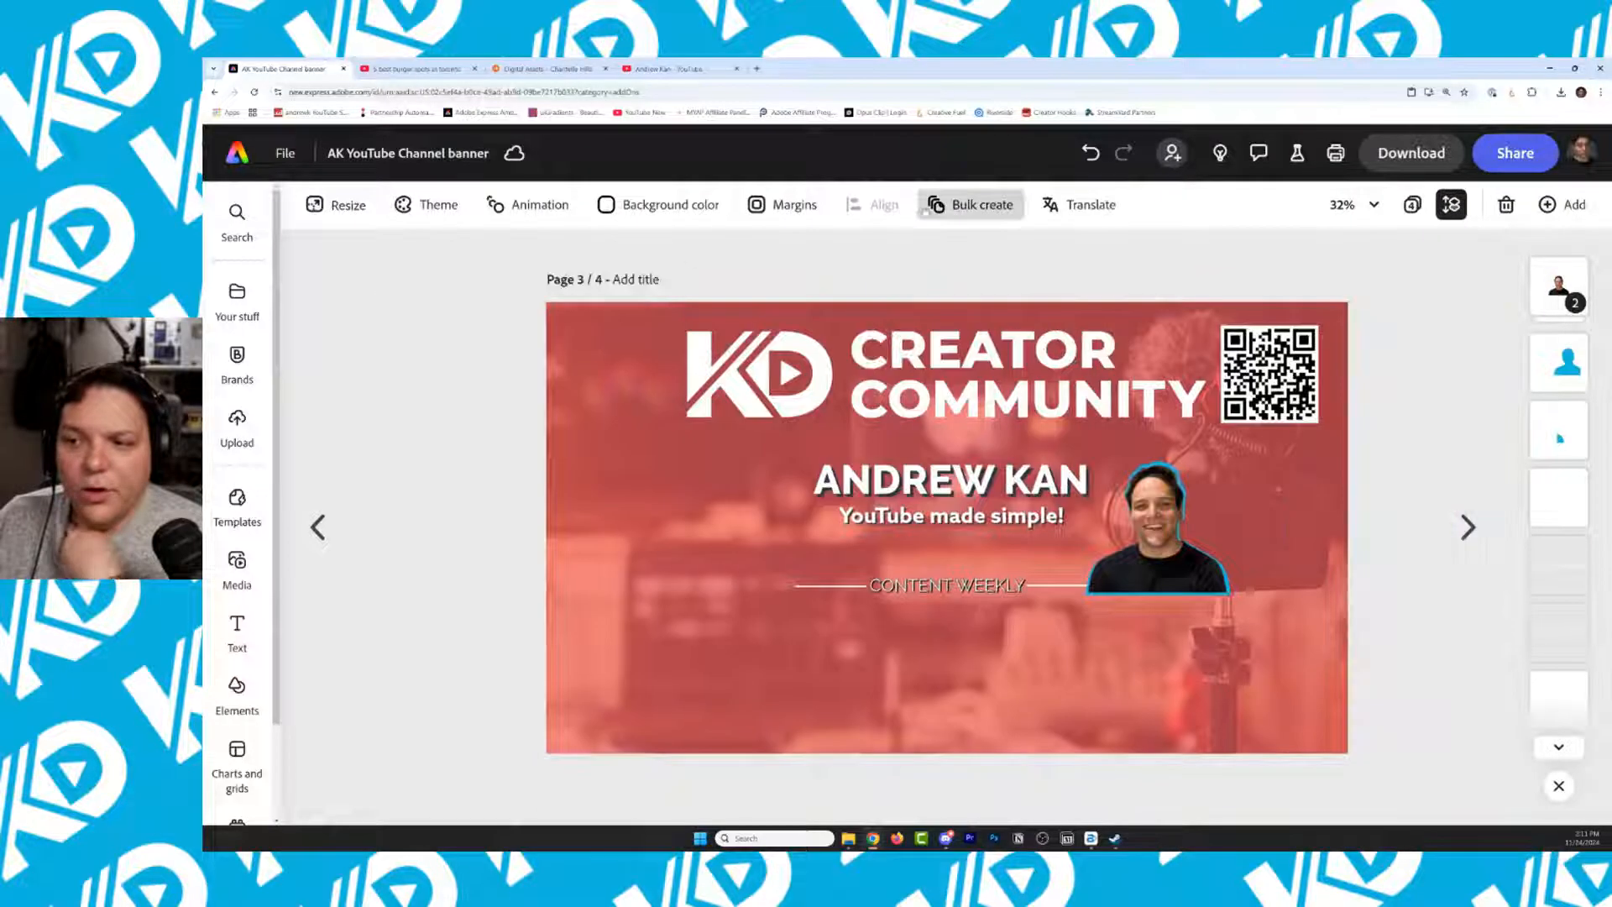
Try translating the text on all four pages into Indonesian, and undo the translation
left_click(1071, 208)
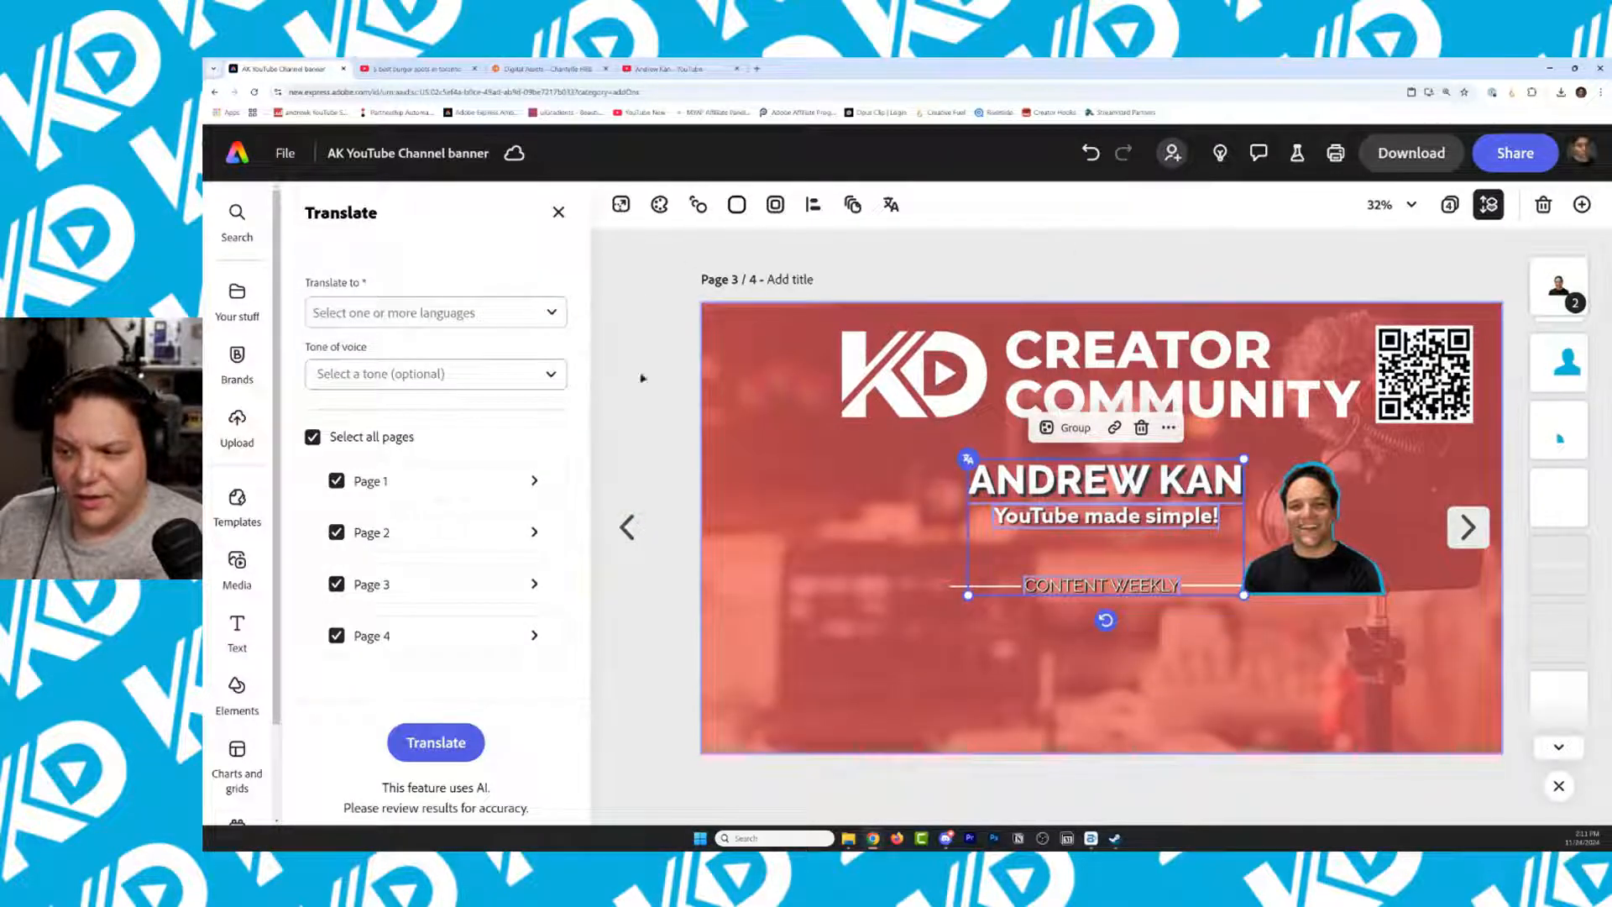
left_click(563, 312)
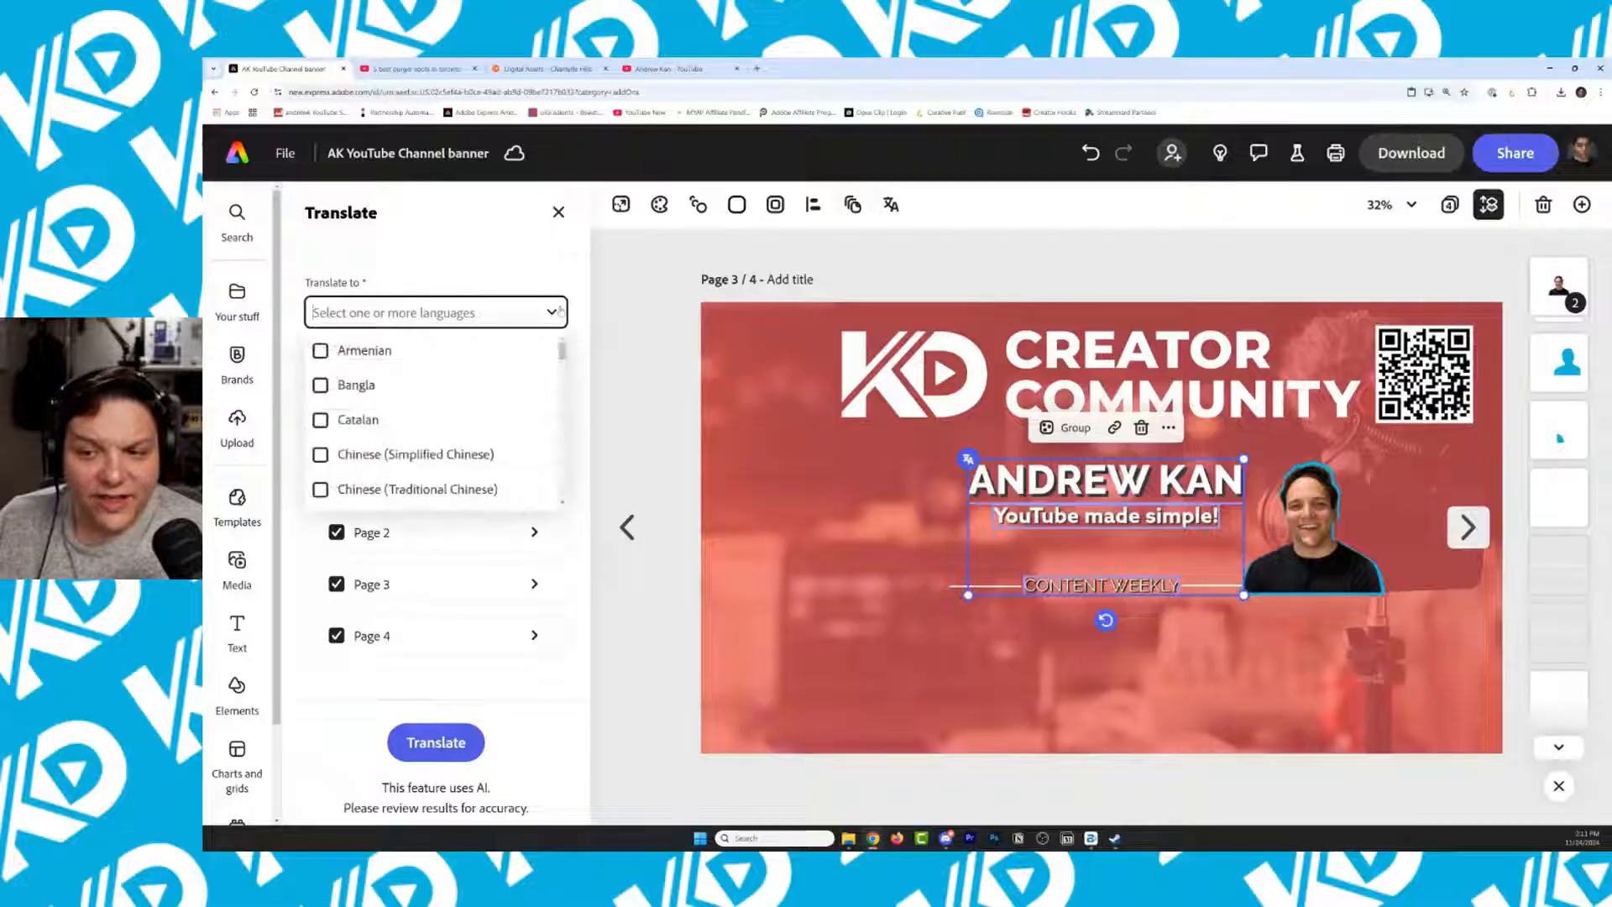
mouse_move(563, 353)
left_mouse_down()
mouse_move(554, 497)
mouse_move(561, 346)
left_mouse_up()
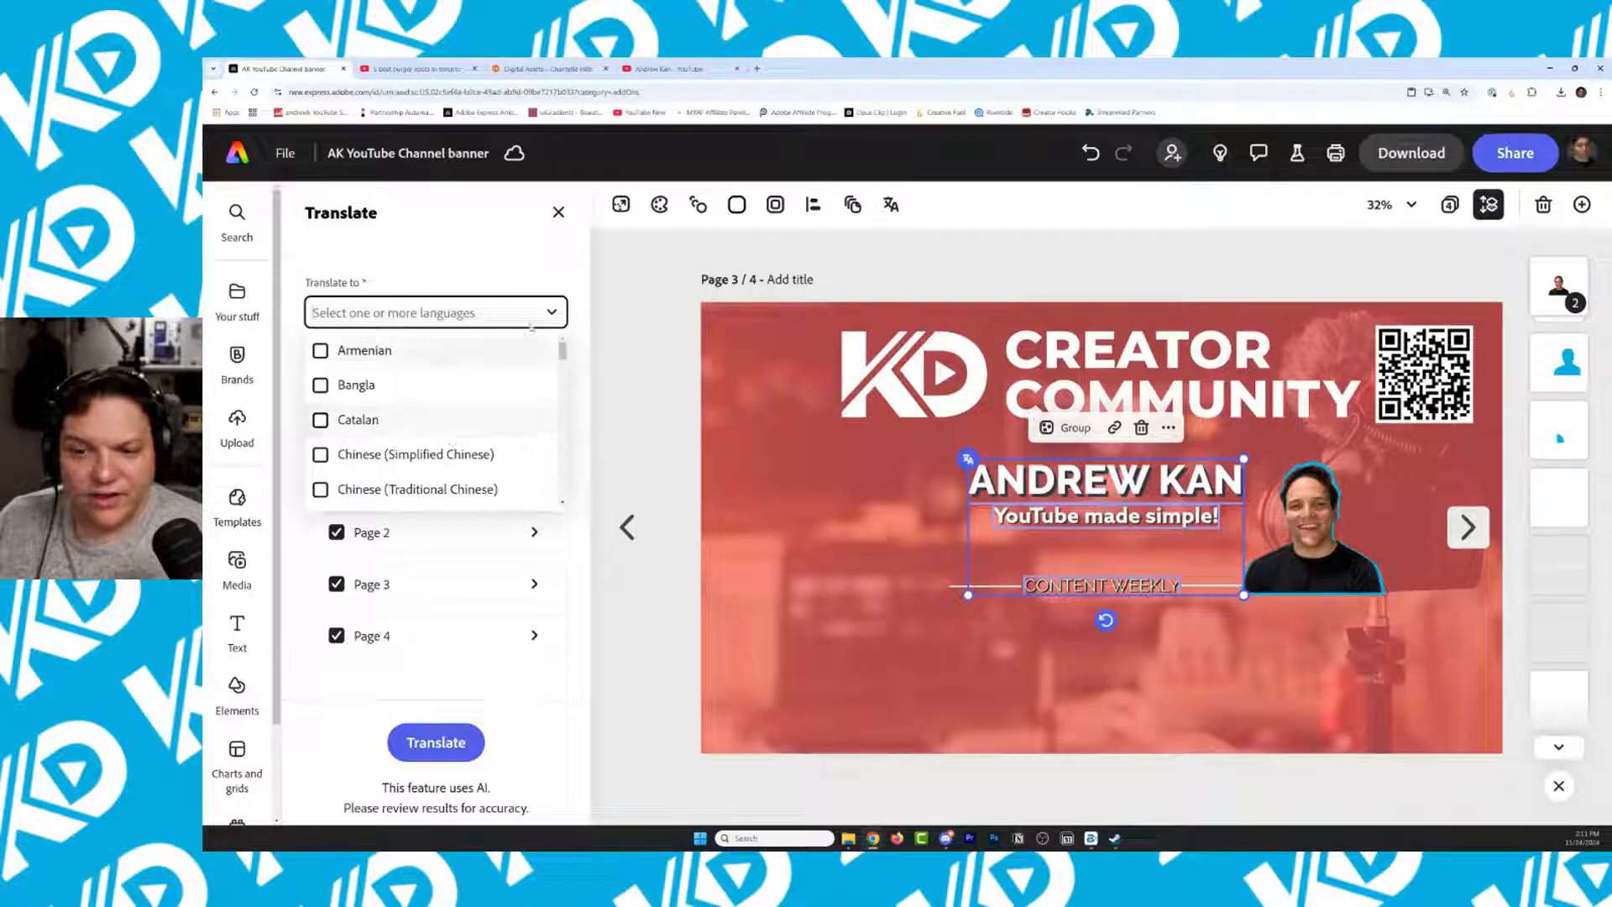
type("ind")
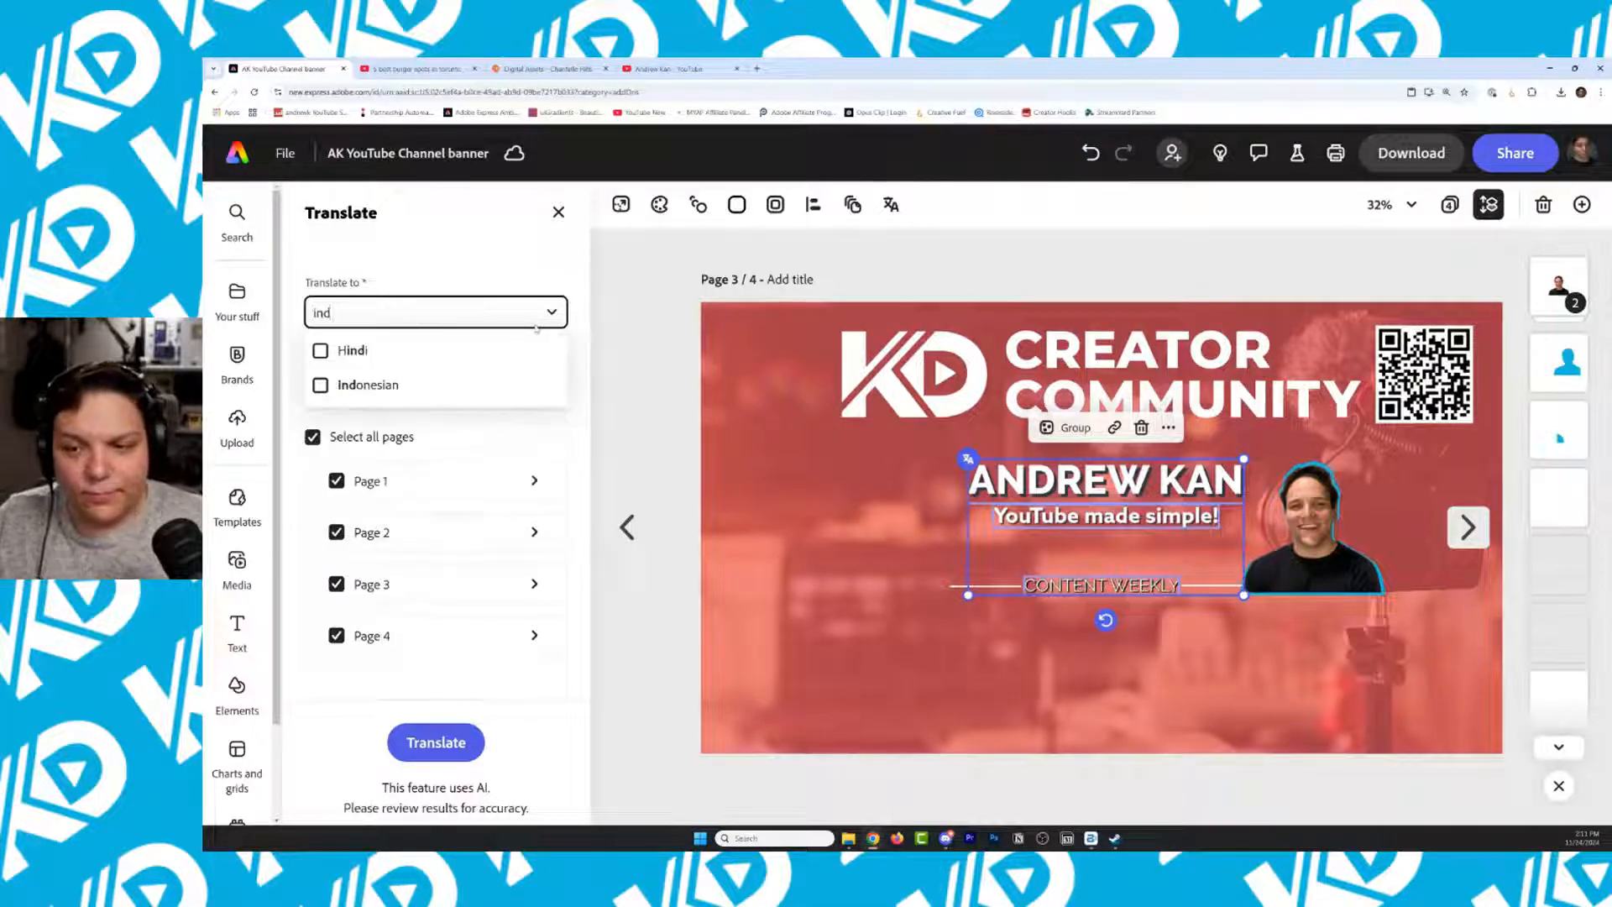
left_click(395, 385)
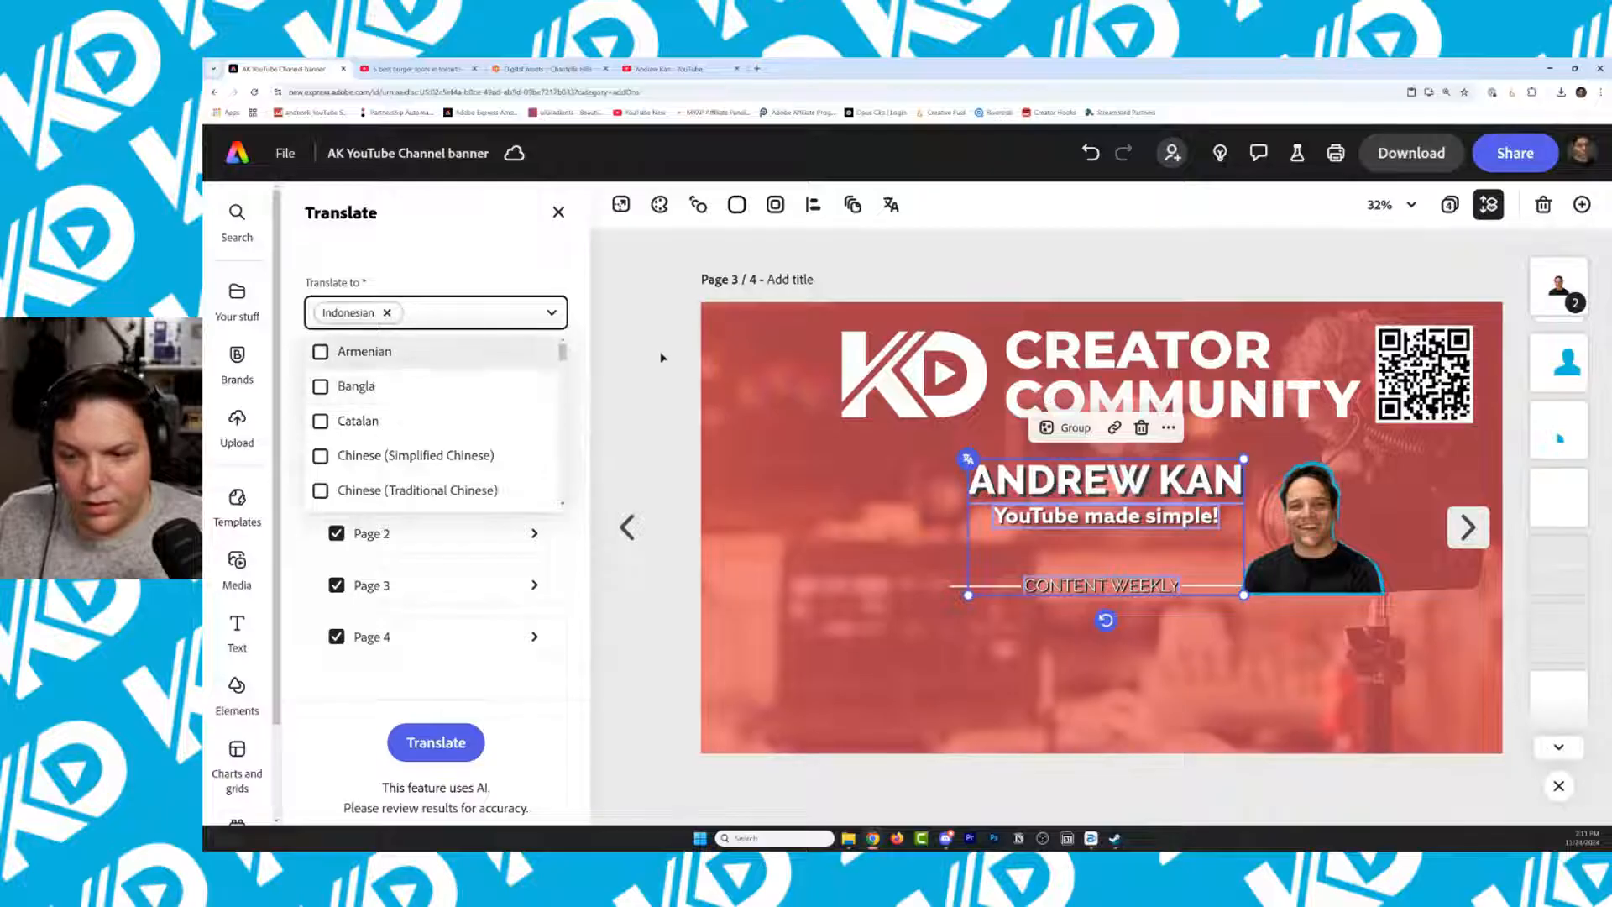
left_click(636, 295)
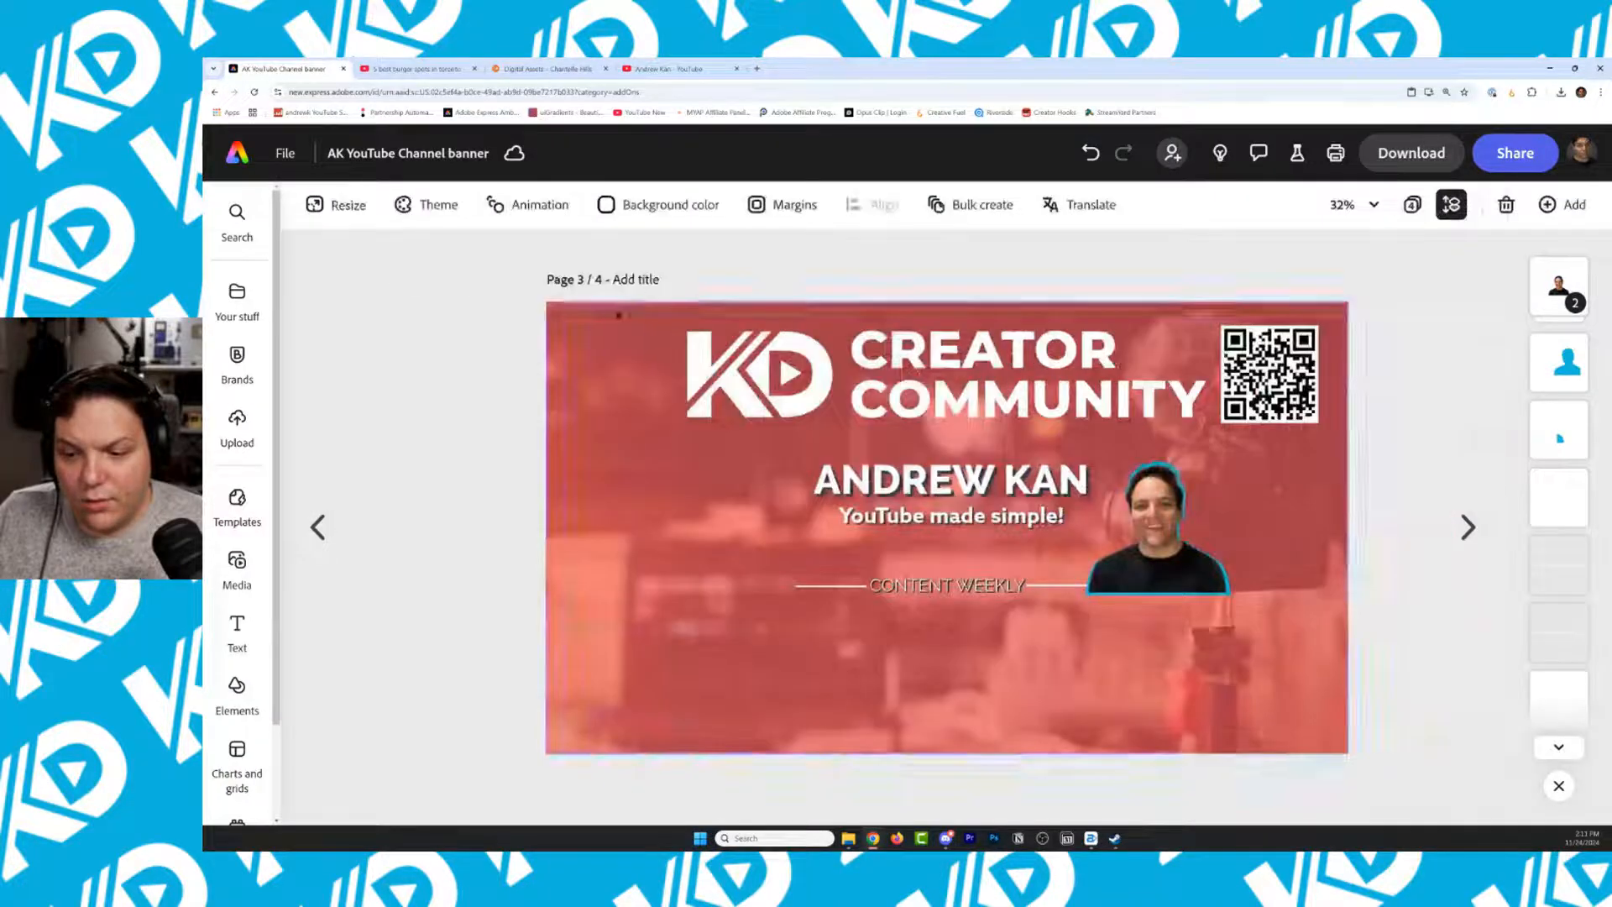
left_click(1073, 215)
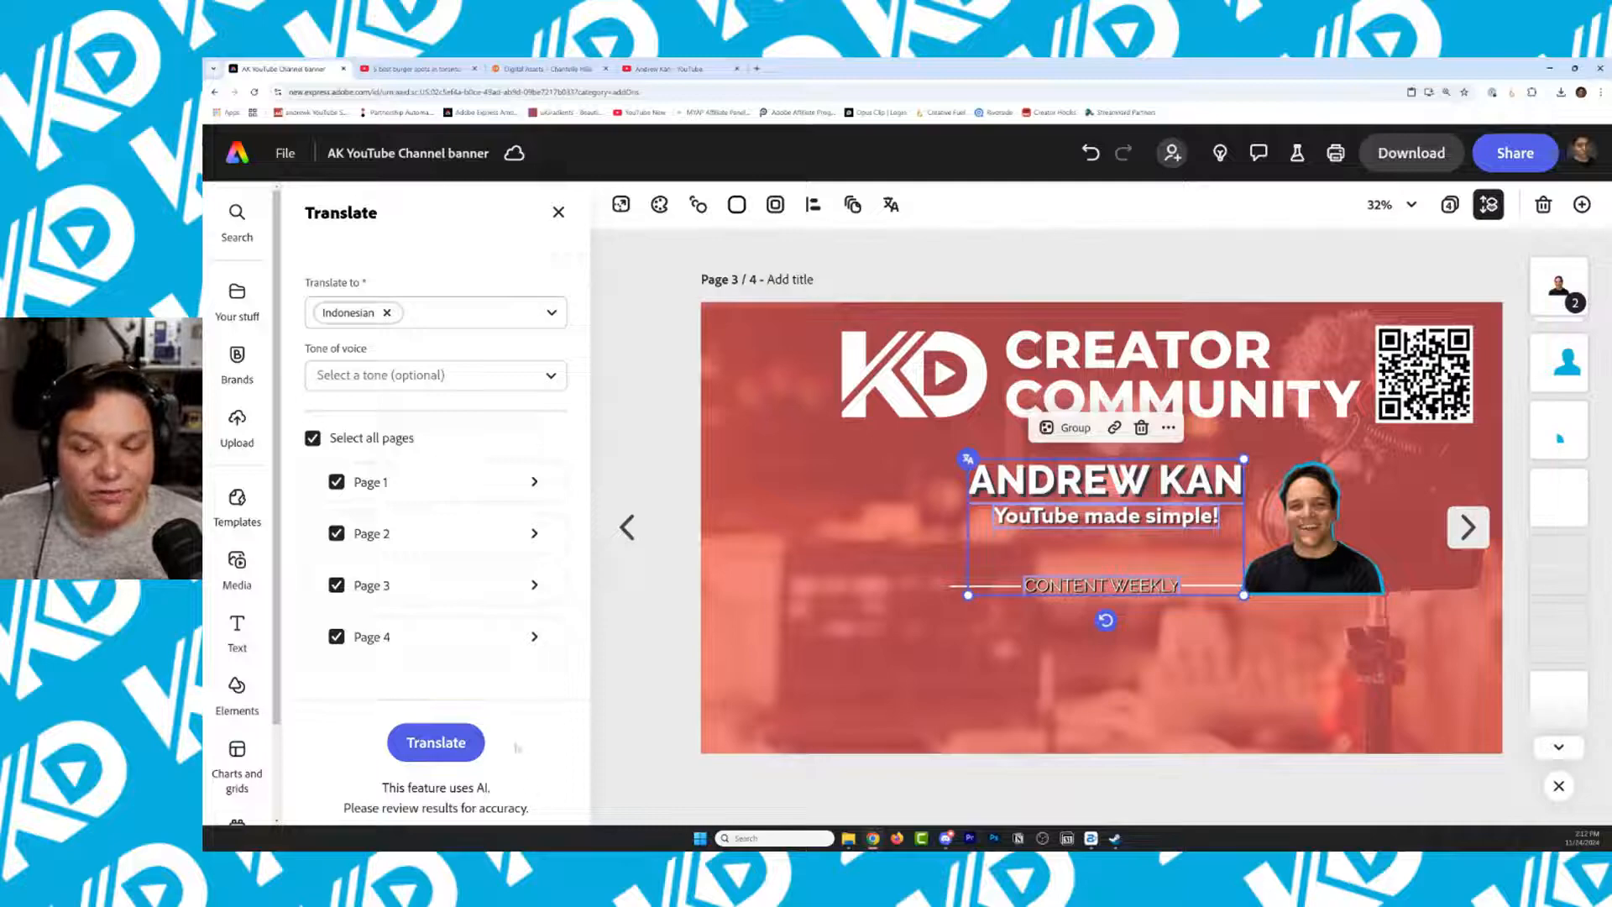
left_click(453, 754)
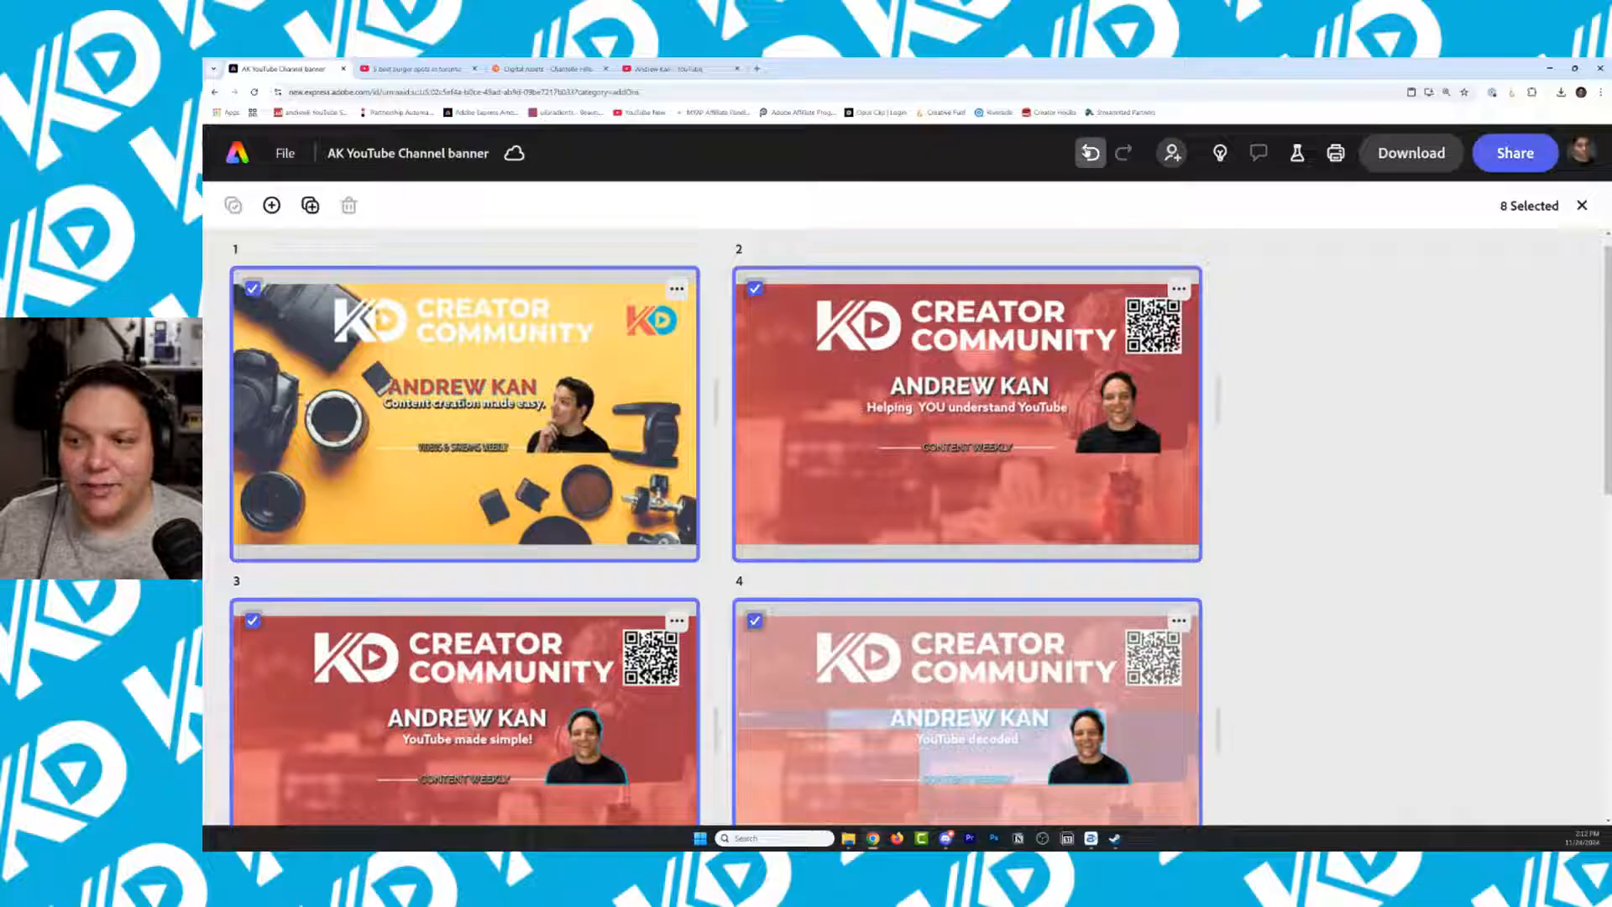
left_click(1090, 152)
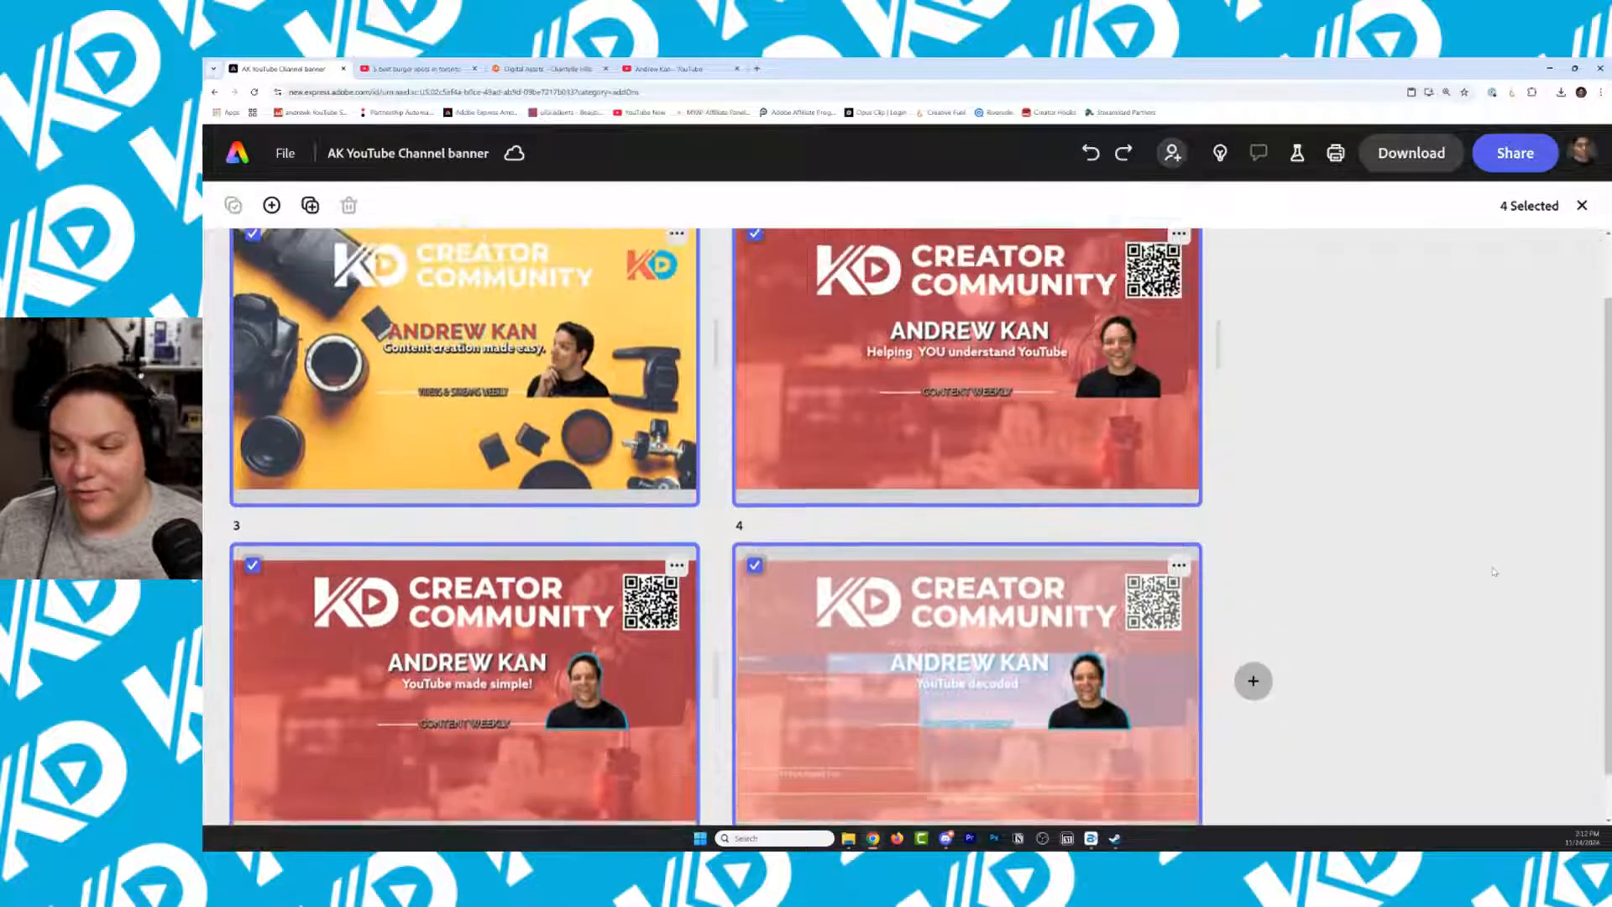
scroll(1494, 572, "up", 2)
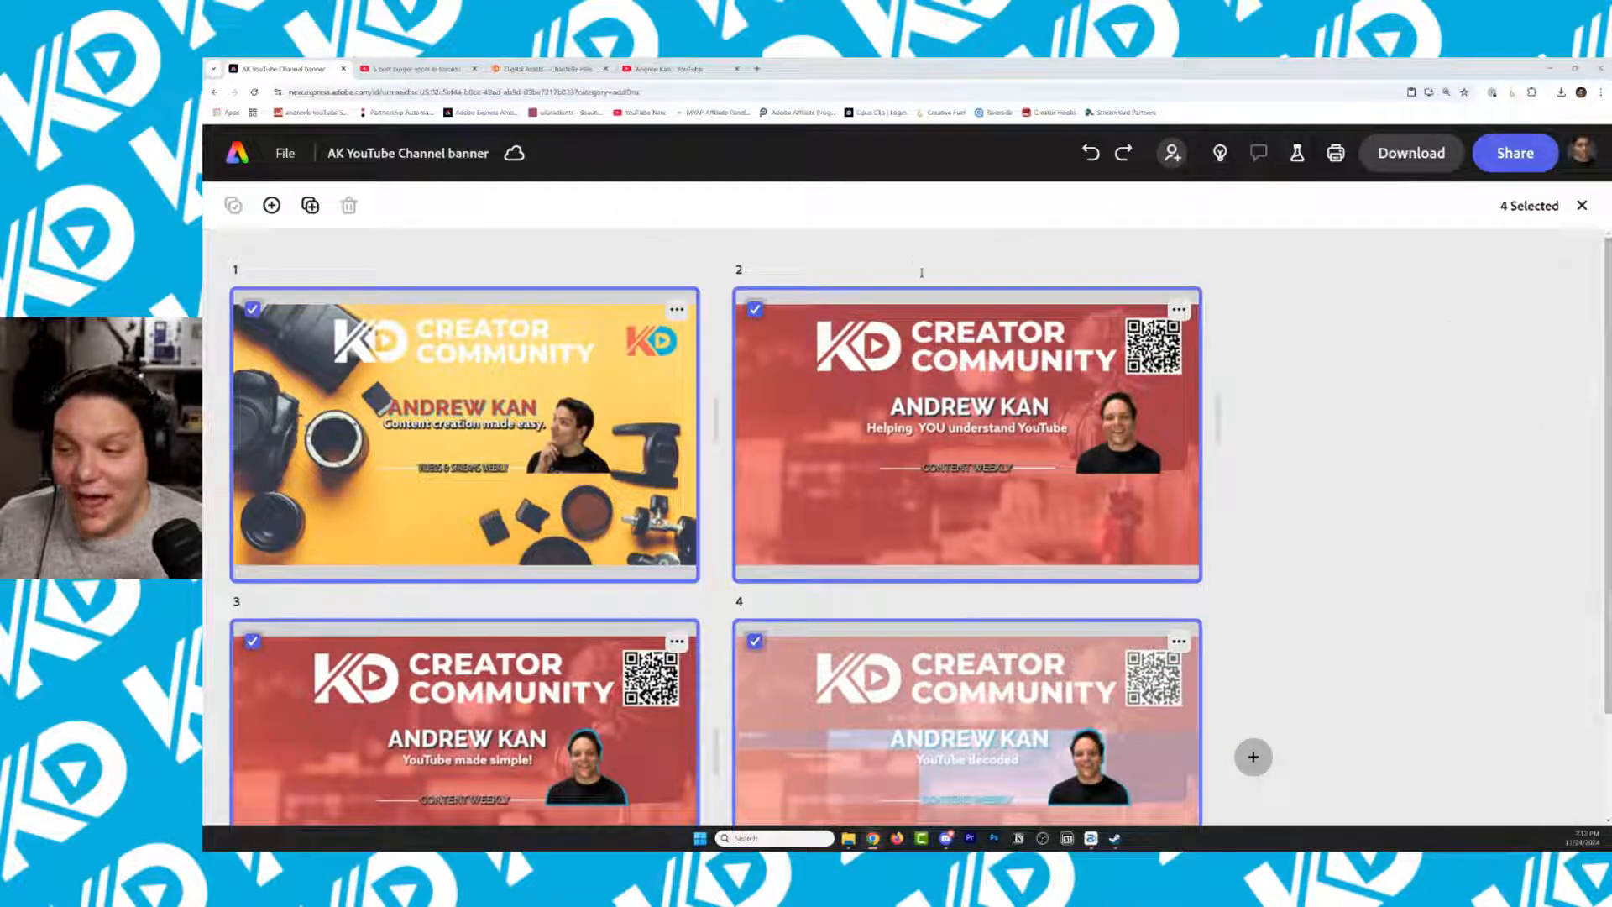
Return to page 3 after checking pages 2 through 4, and move its "YouTube made simple!" tagline to the front of the layer stack
double_click(1153, 504)
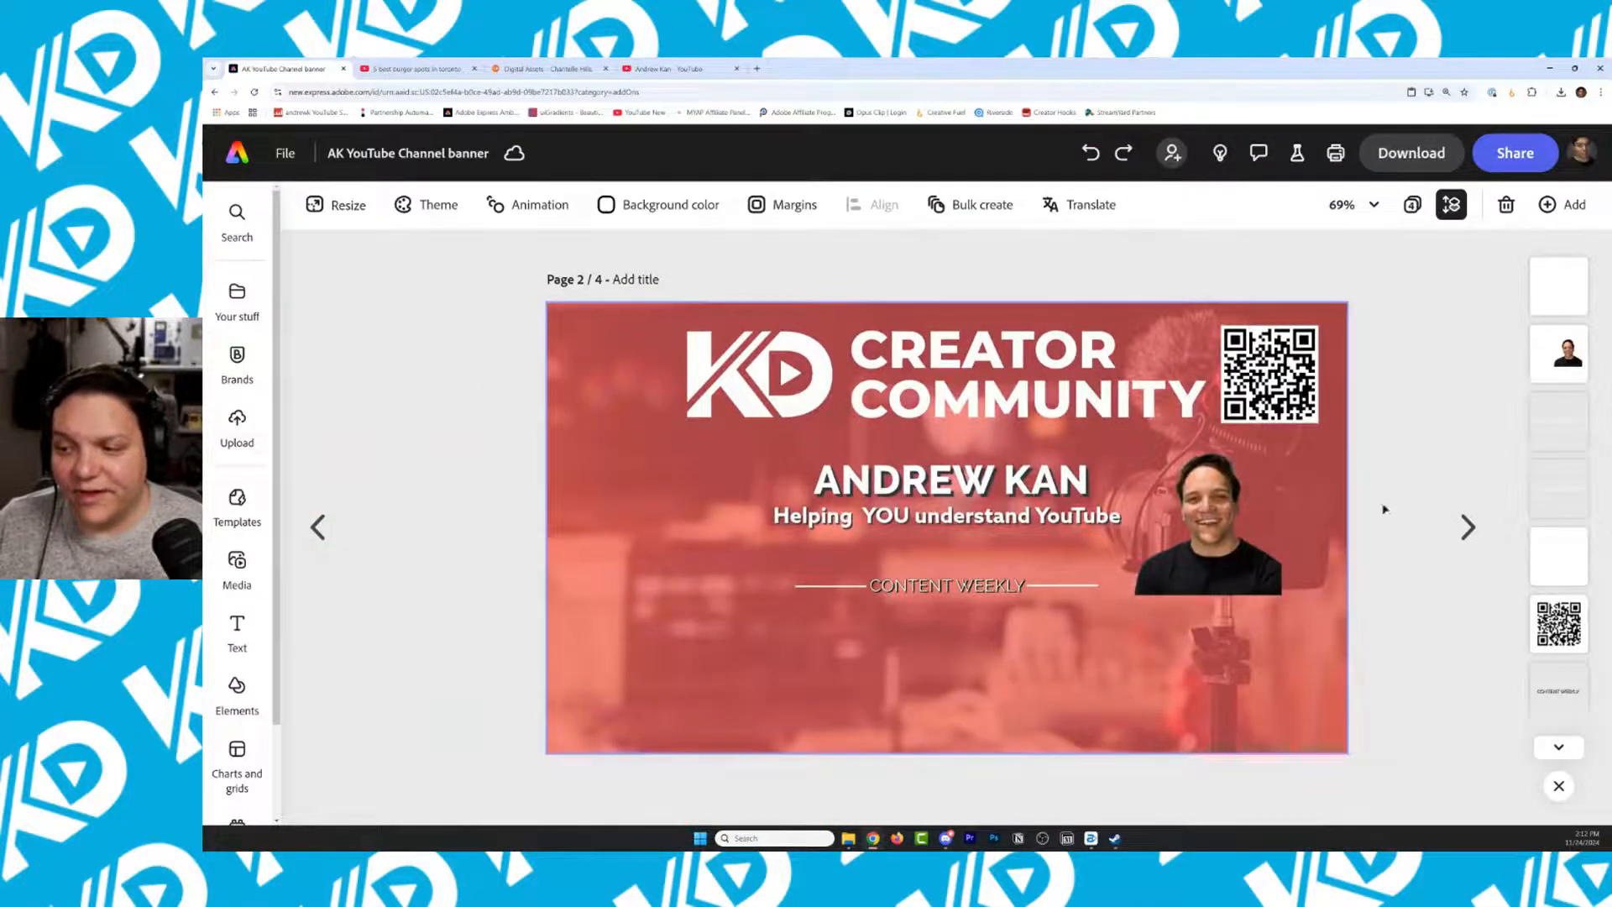
left_click(1470, 529)
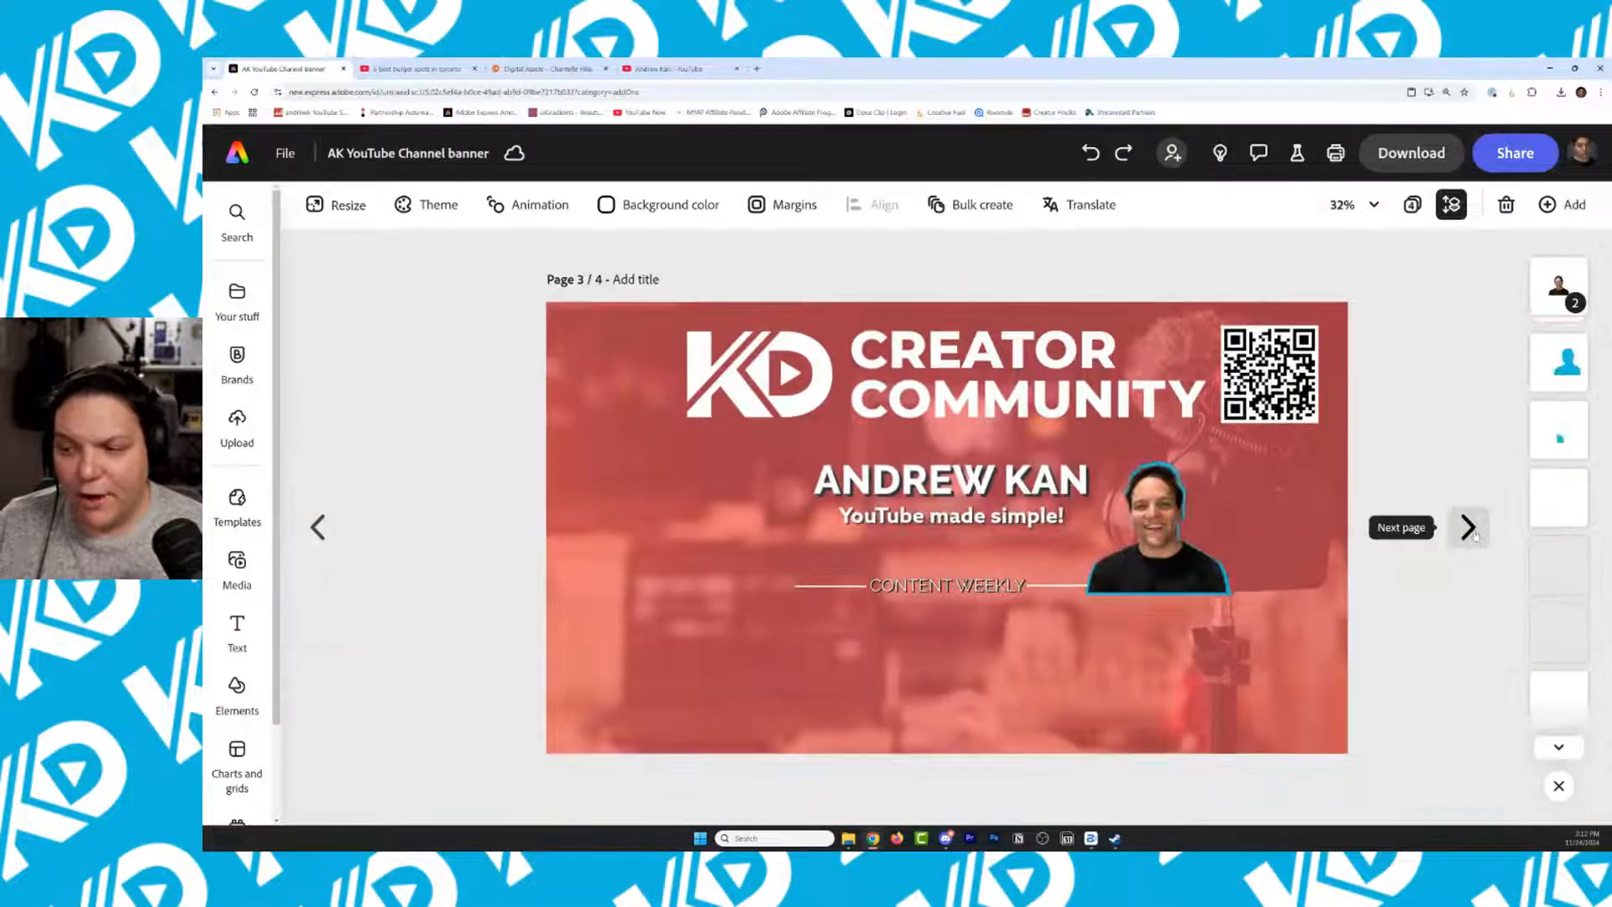
left_click(1469, 528)
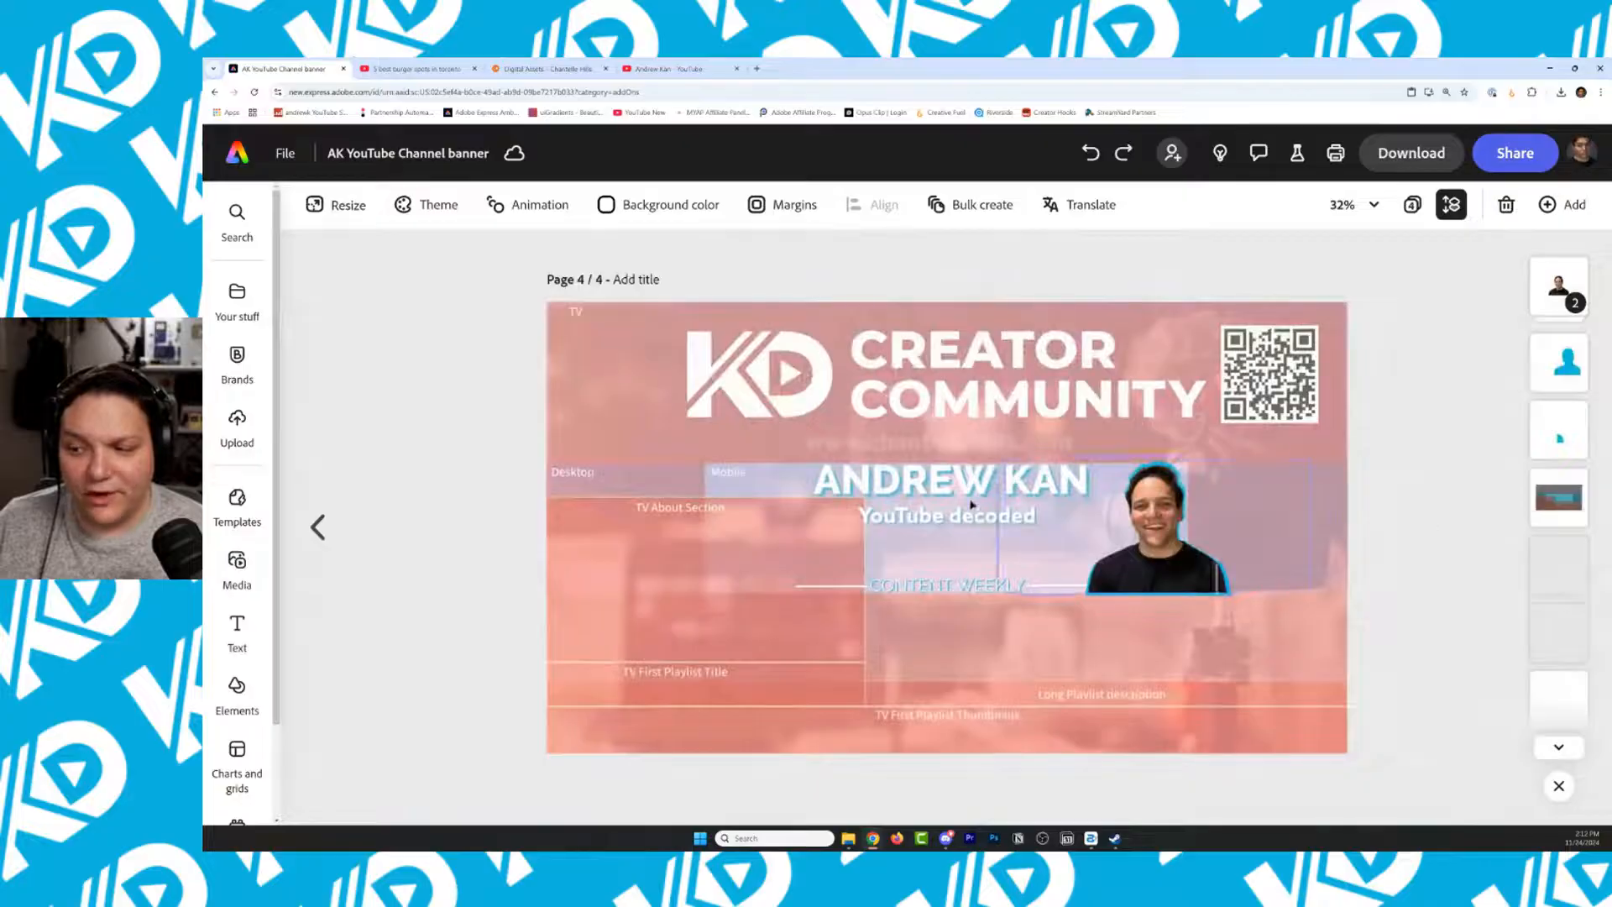
left_click(317, 527)
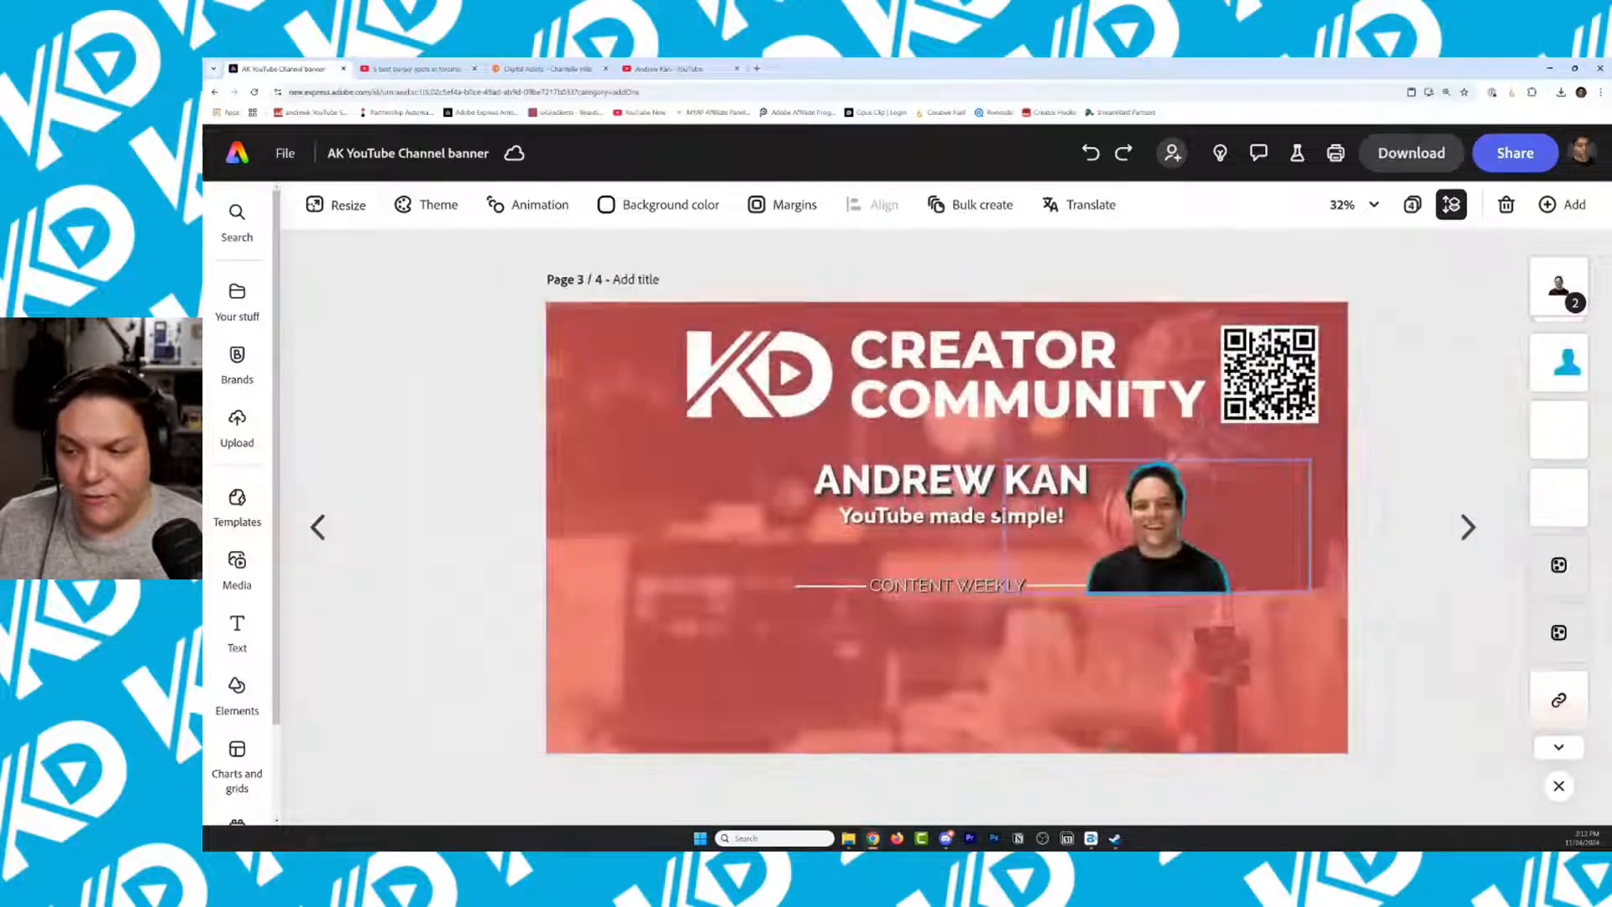
left_click(930, 519)
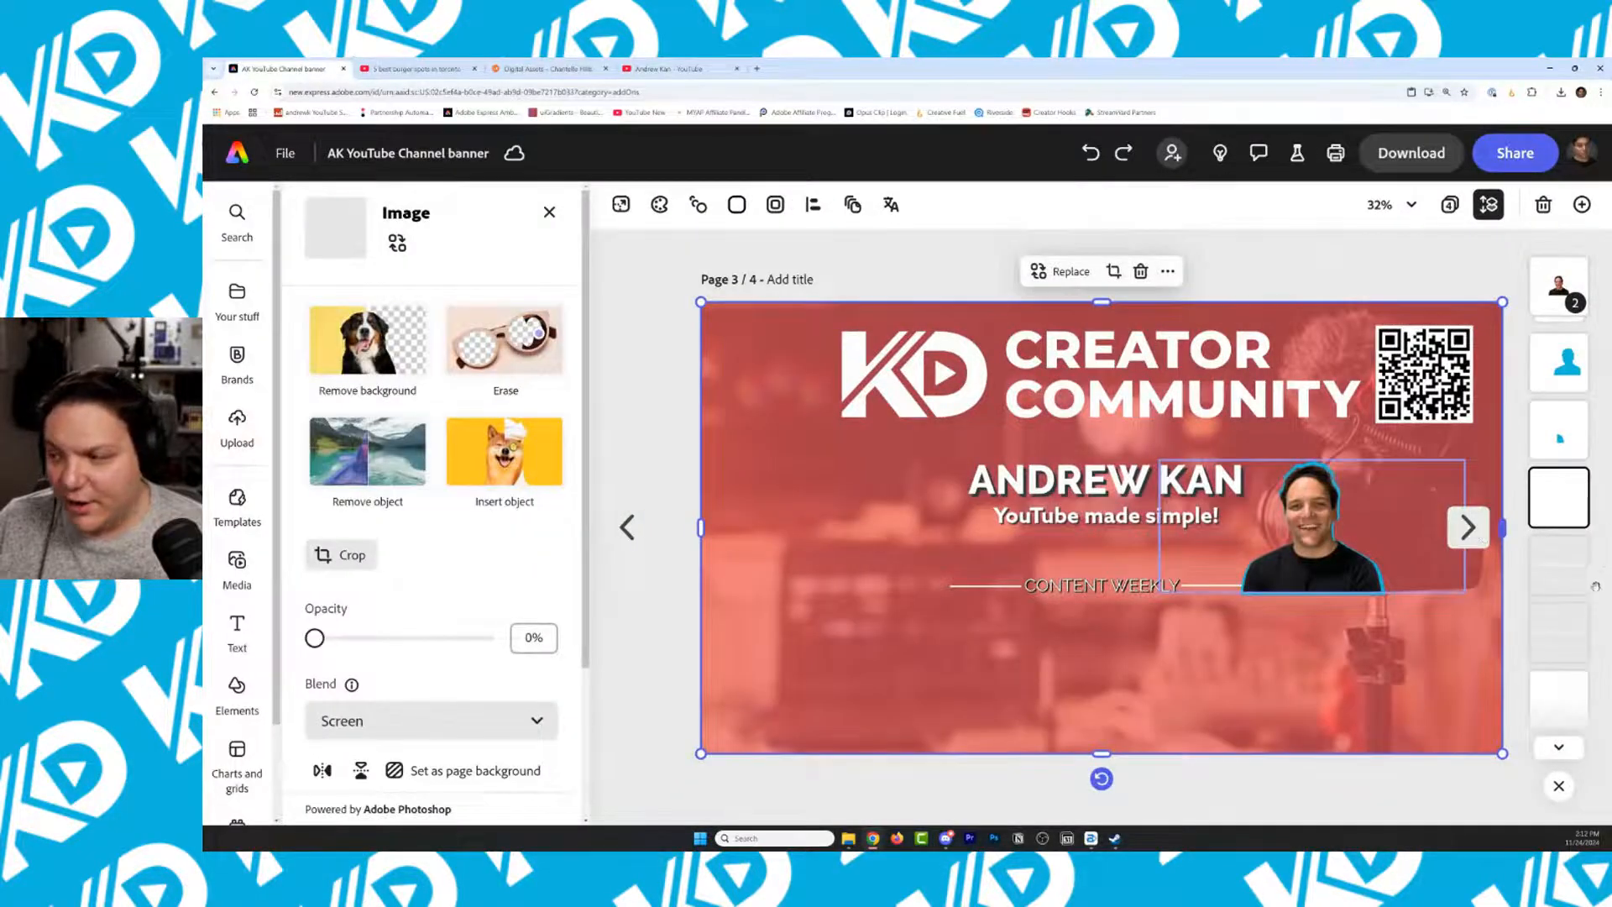
left_click(1553, 631)
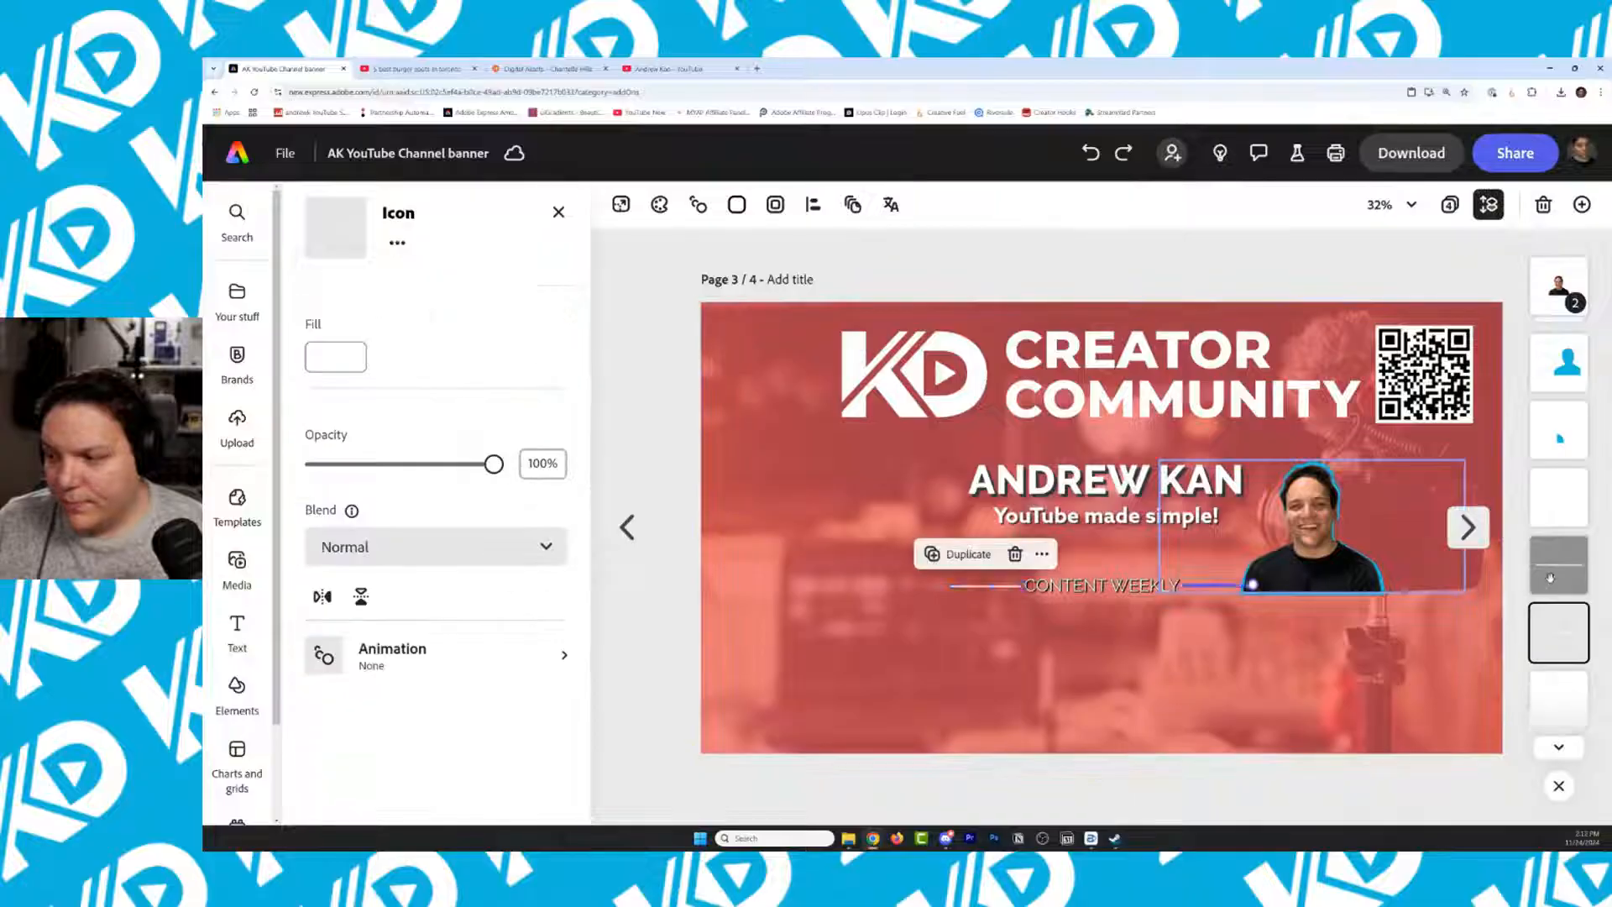
left_click(1551, 578)
left_click(1556, 698)
scroll(1558, 680, "down", 5)
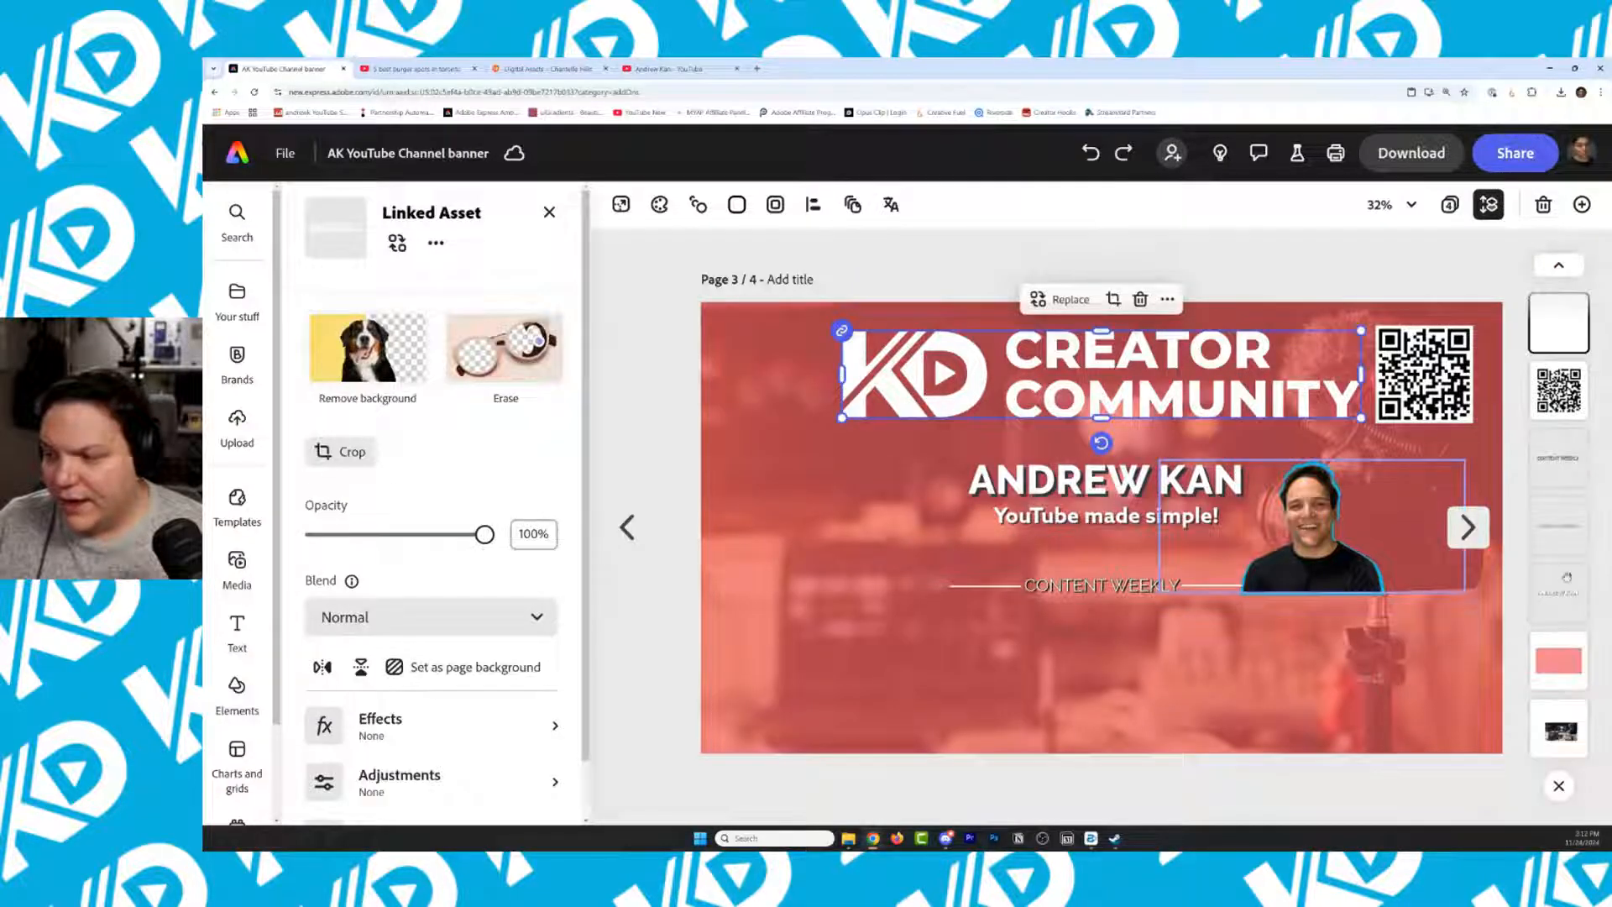
left_click_drag(1566, 578, 1565, 305)
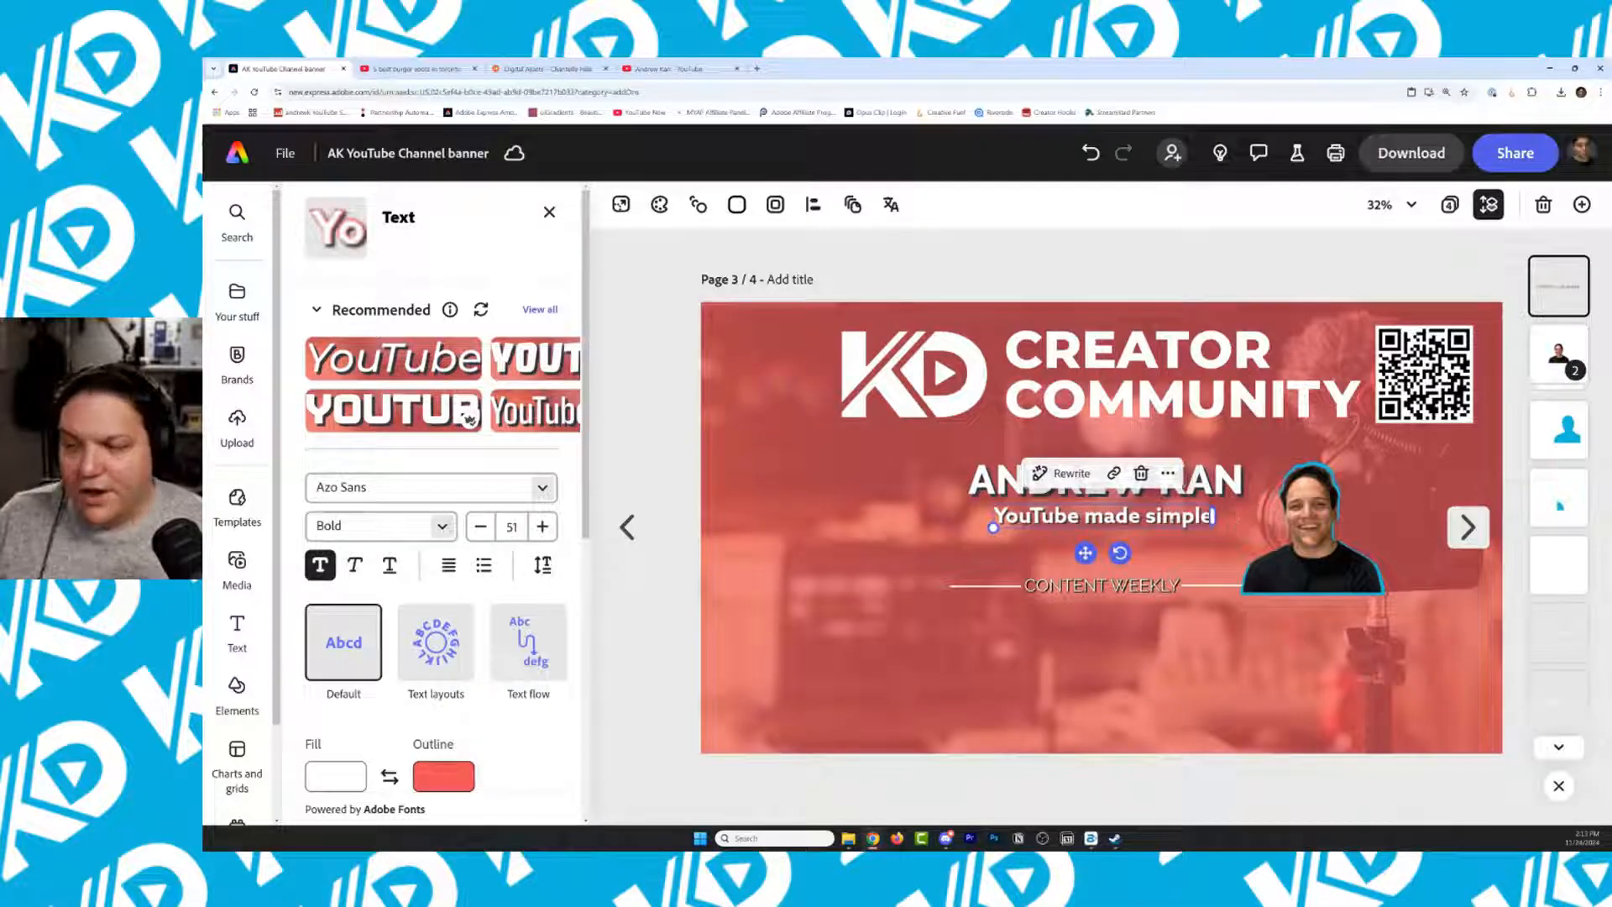
Send page 3's tagline to the back of the layer stack, and bring it to the front again
right_click(1173, 518)
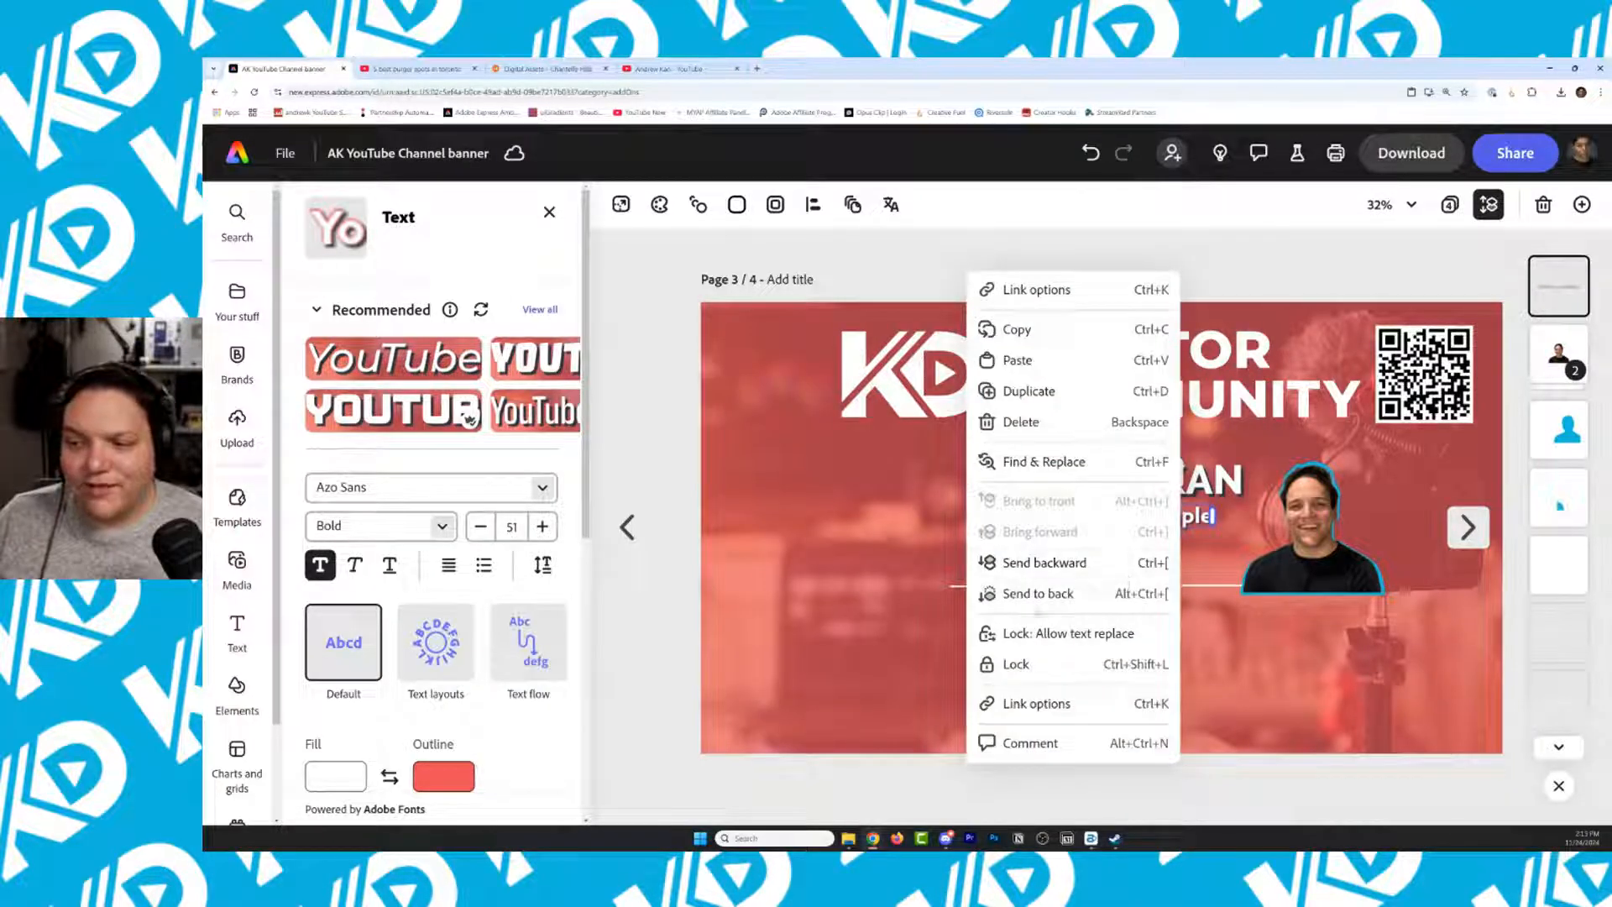
left_click(1038, 593)
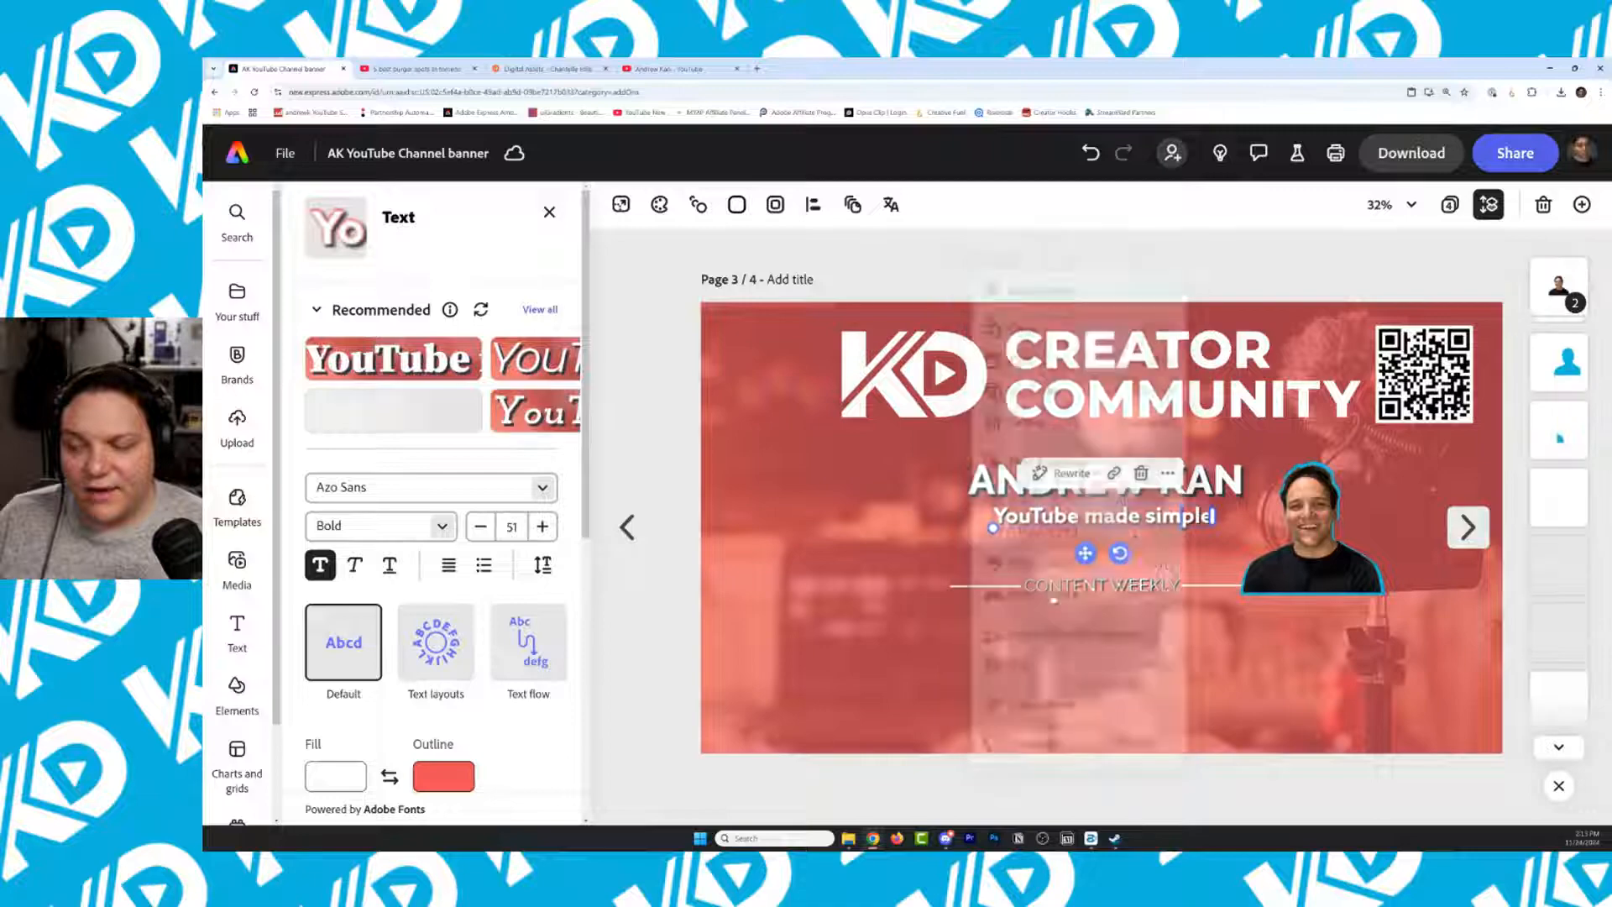
right_click(1183, 515)
left_click(991, 507)
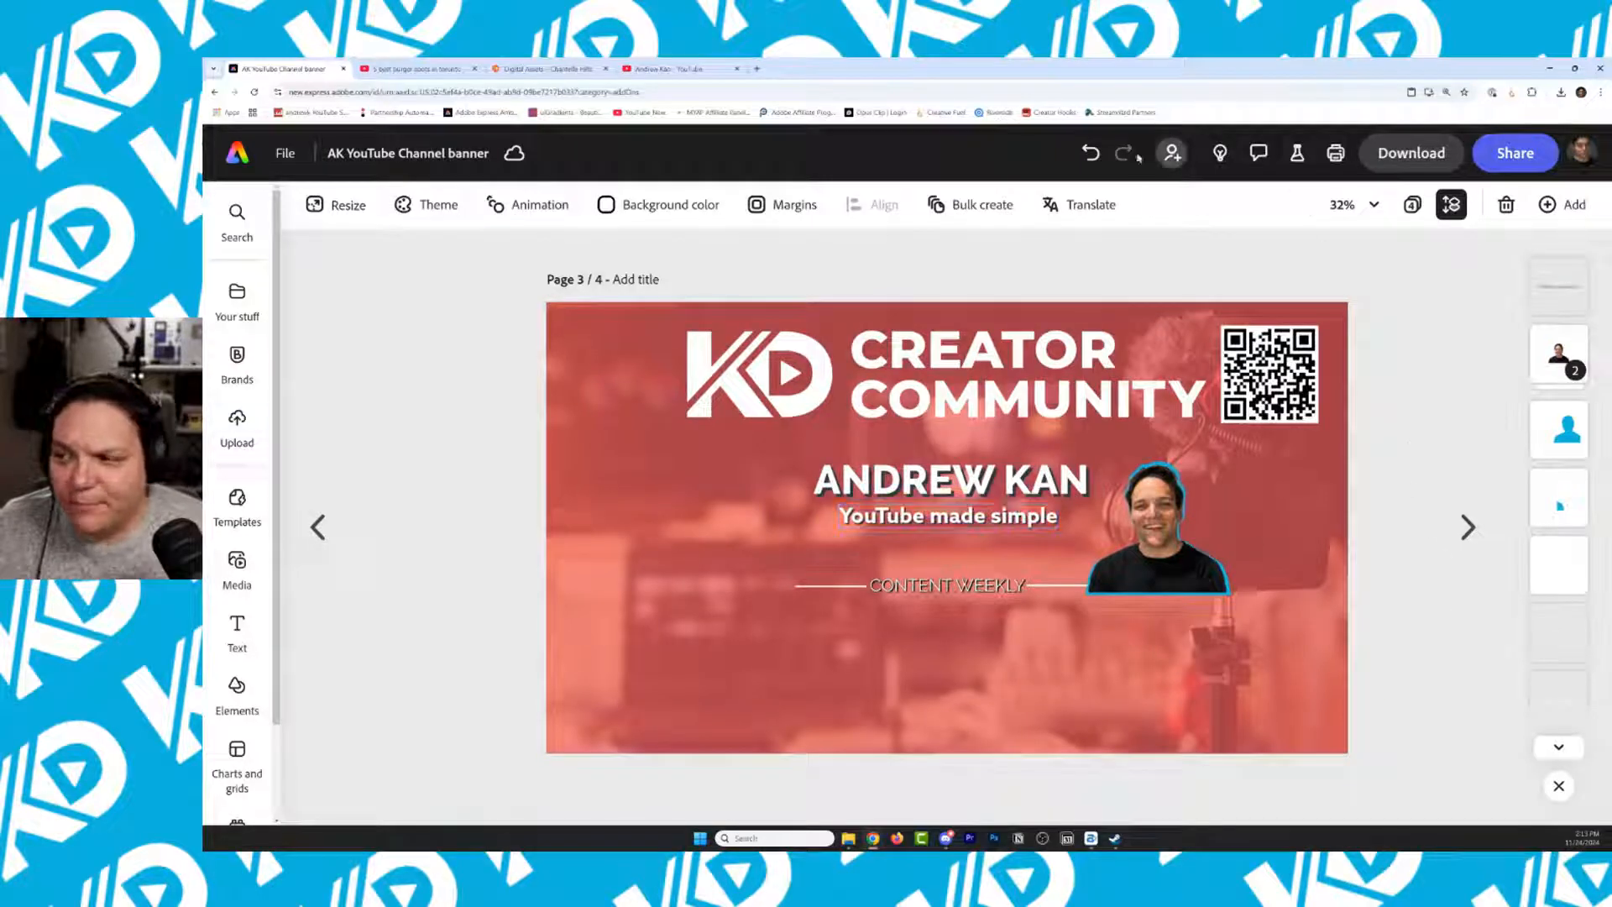
Remove the exclamation mark so page 3's tagline reads "YouTube made simple", and center the tagline horizontally on the page
left_click(1090, 152)
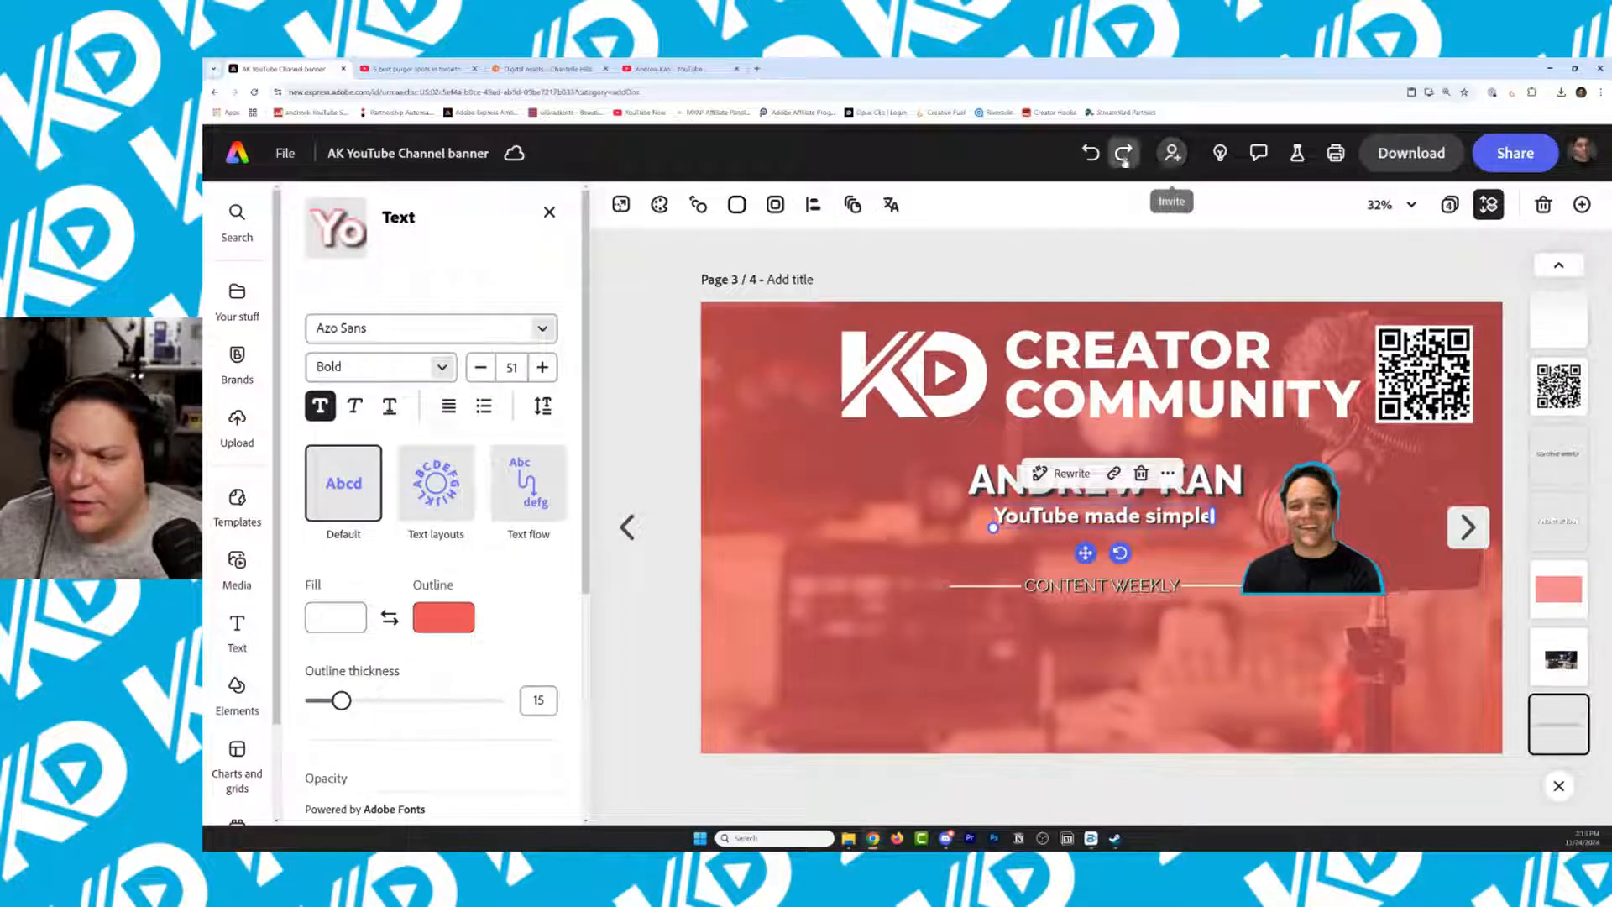
left_click(1090, 153)
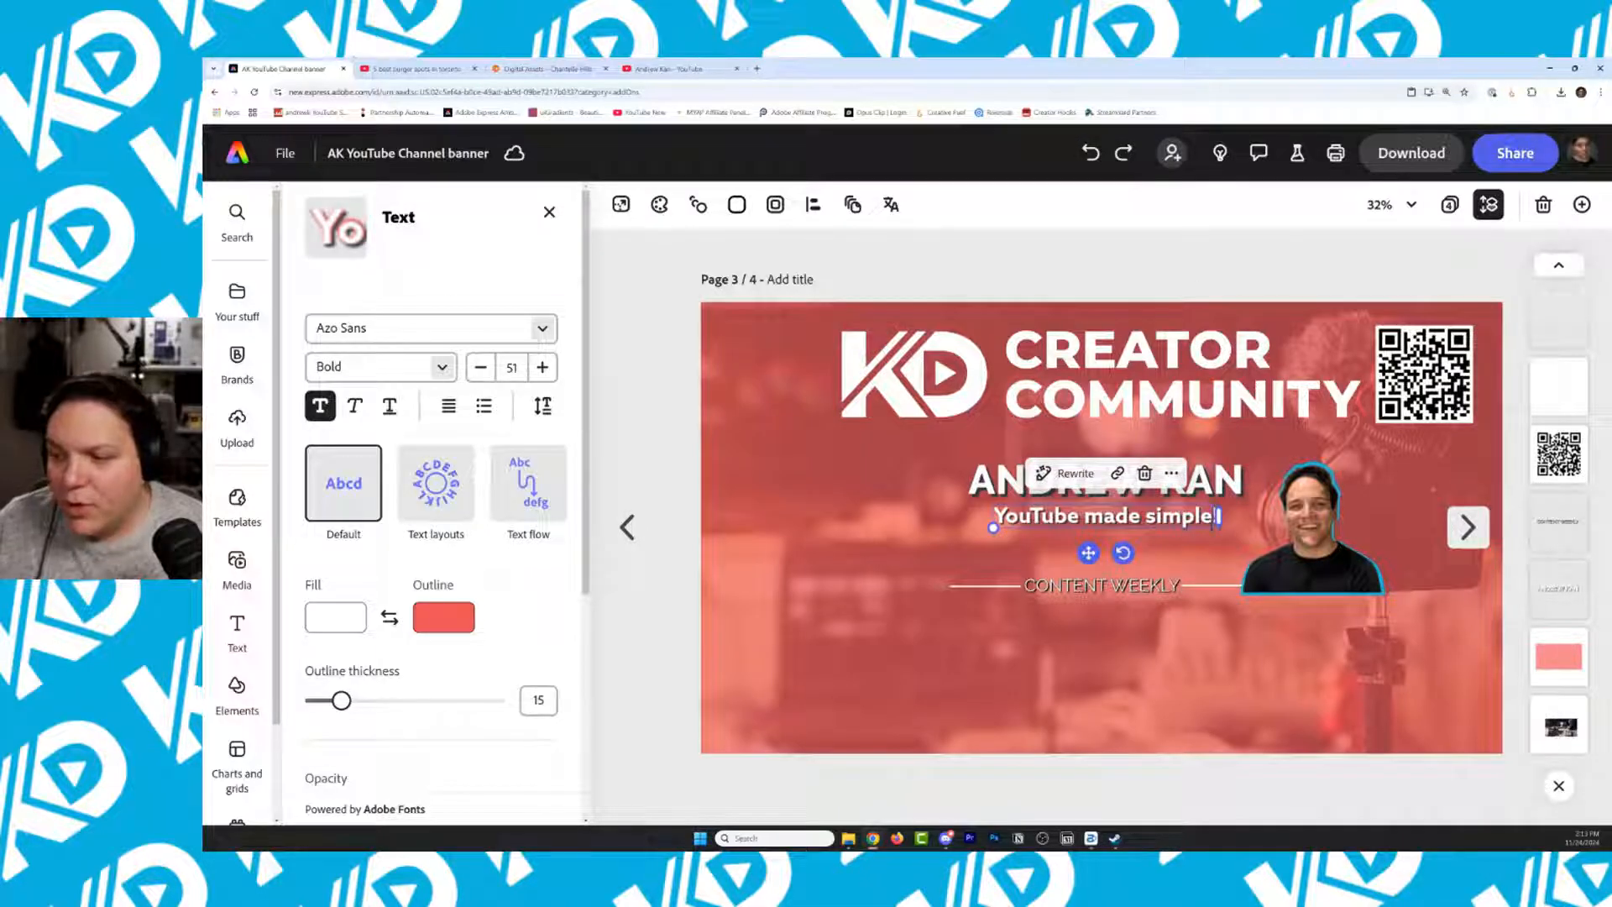
key("BackSpace")
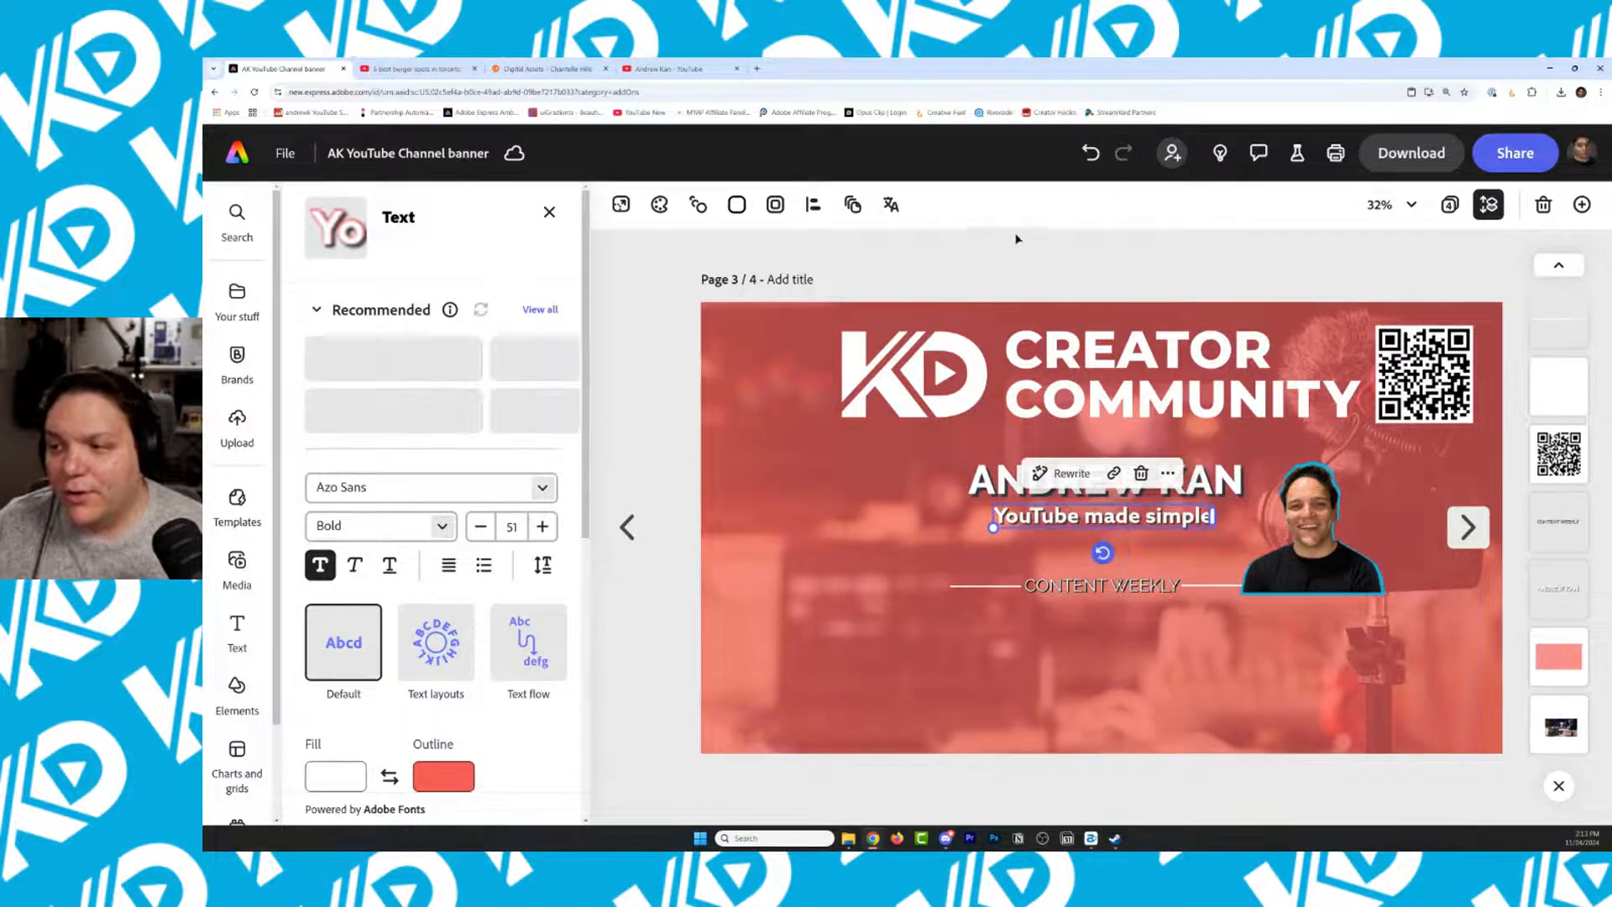
left_click(549, 211)
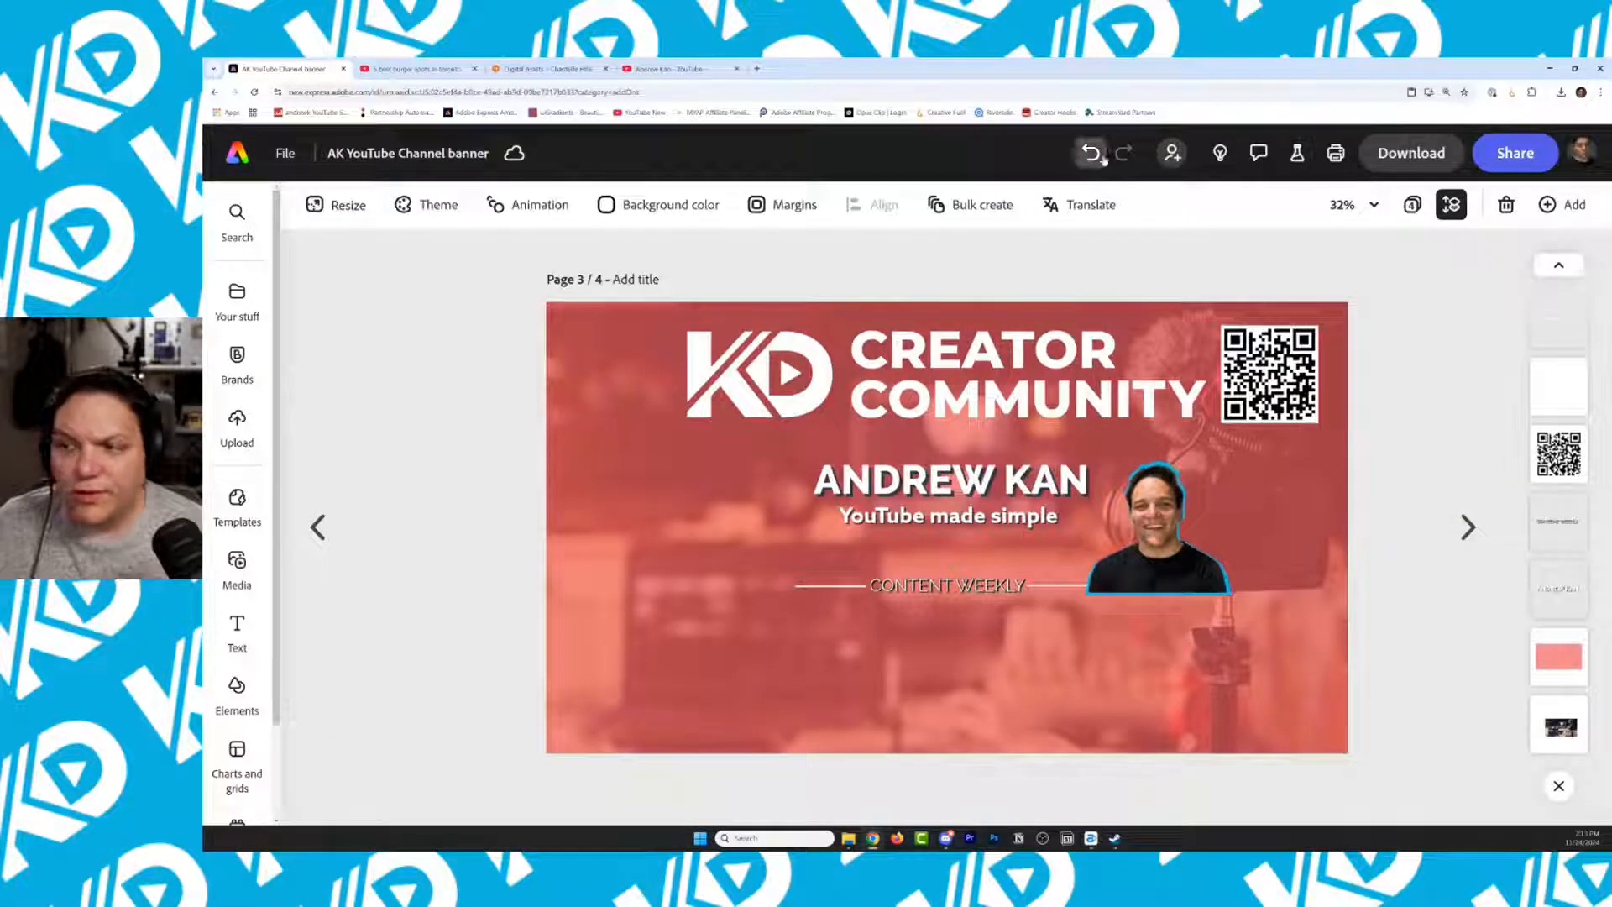
left_click(1094, 158)
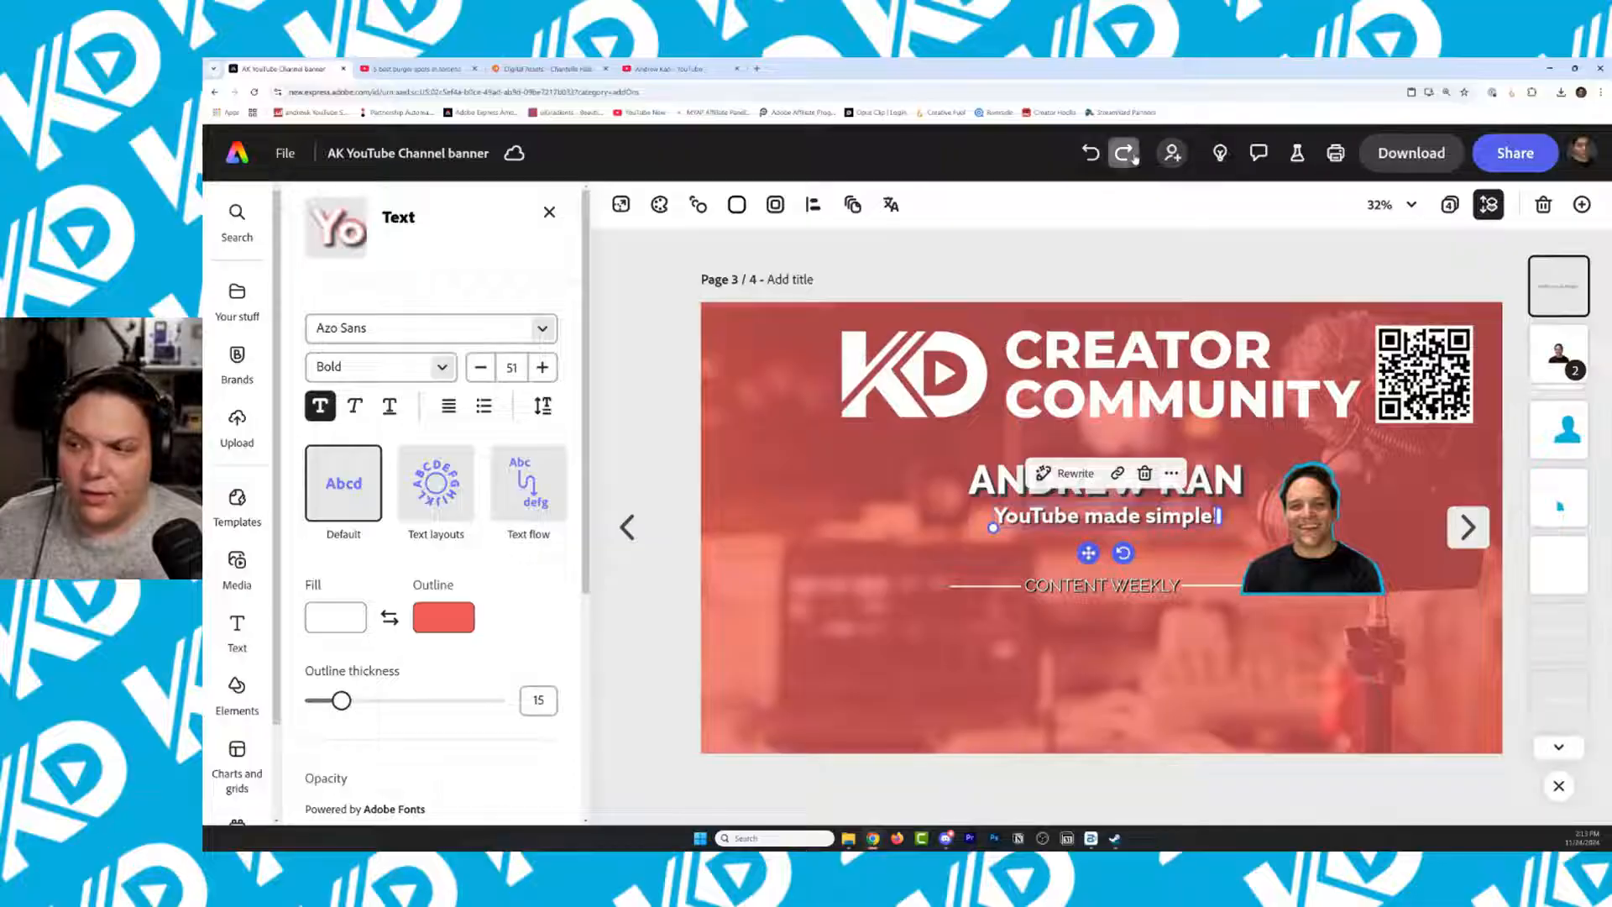
left_click(1094, 159)
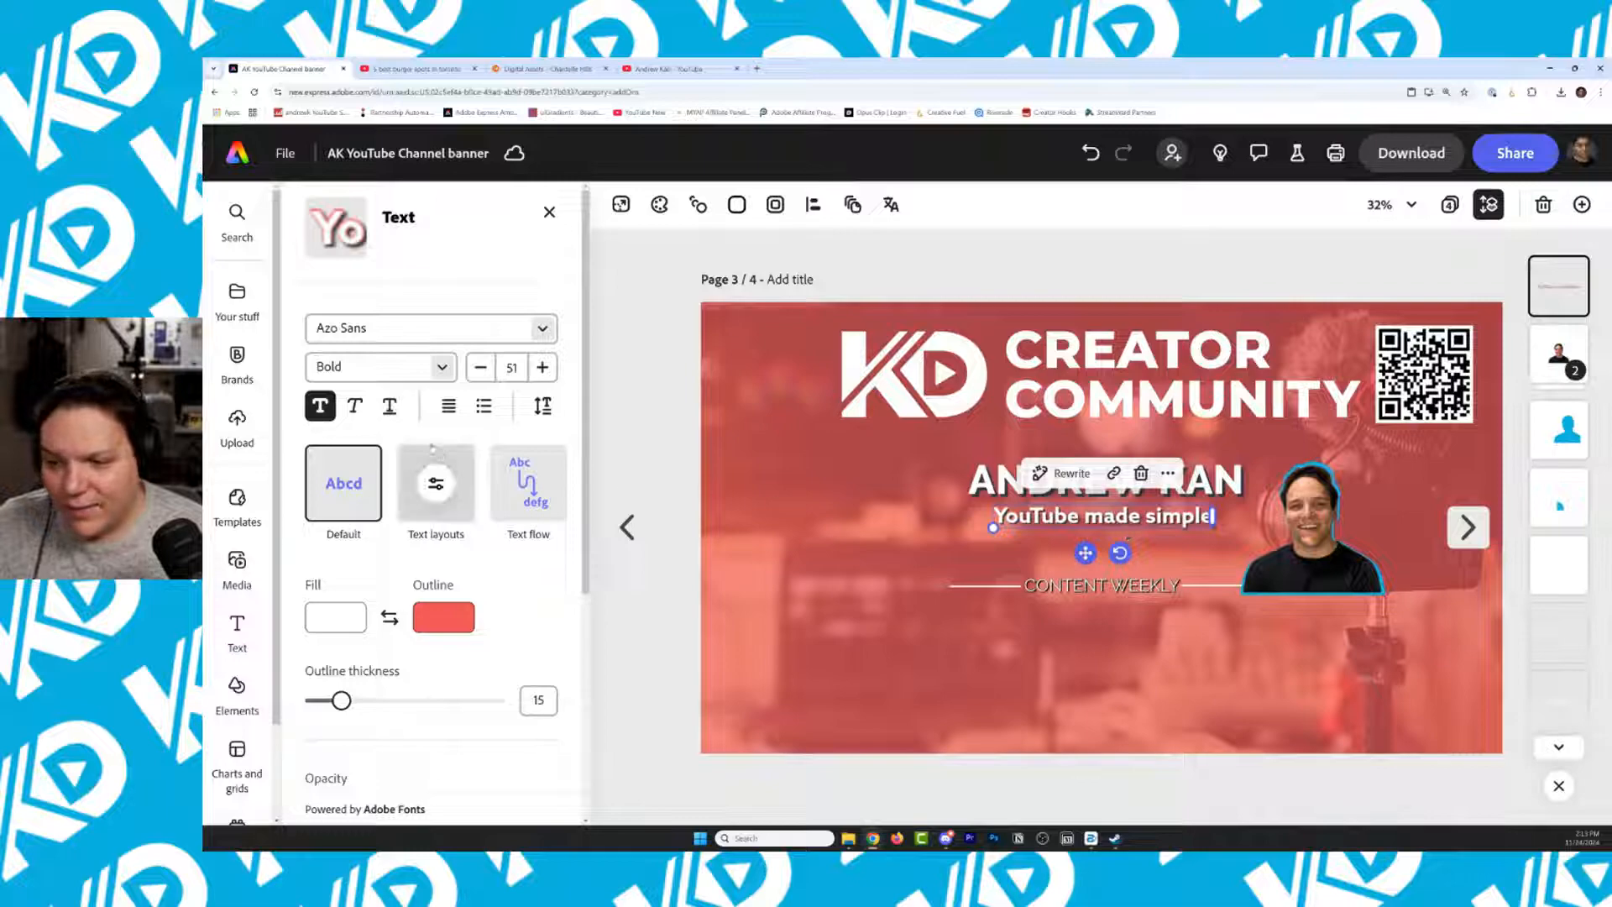
left_click(814, 207)
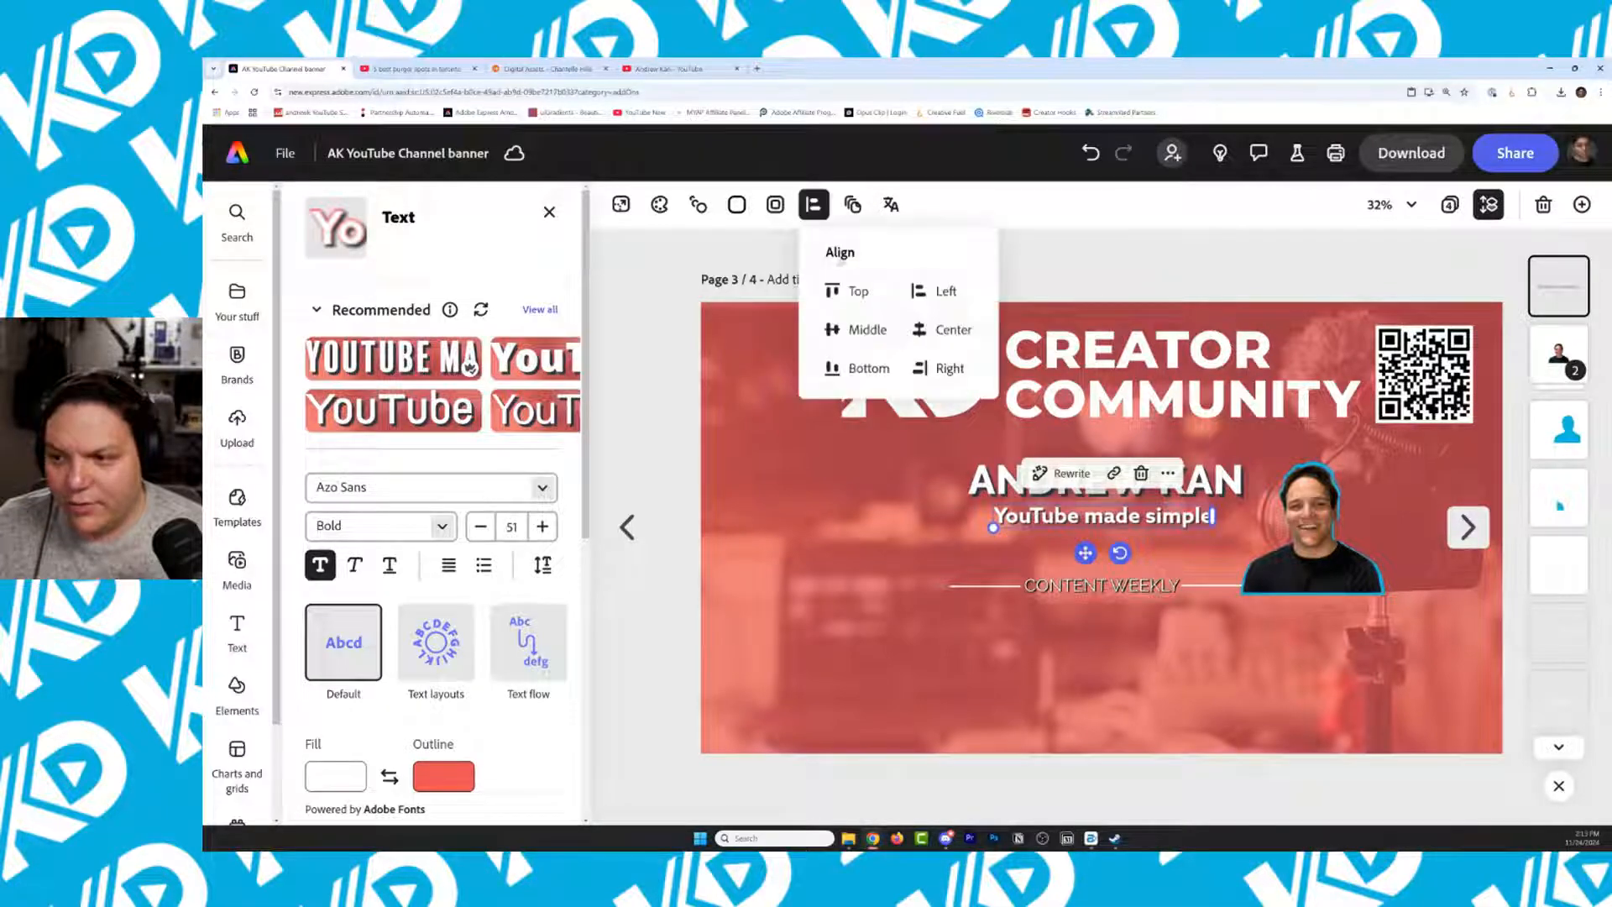
left_click(951, 330)
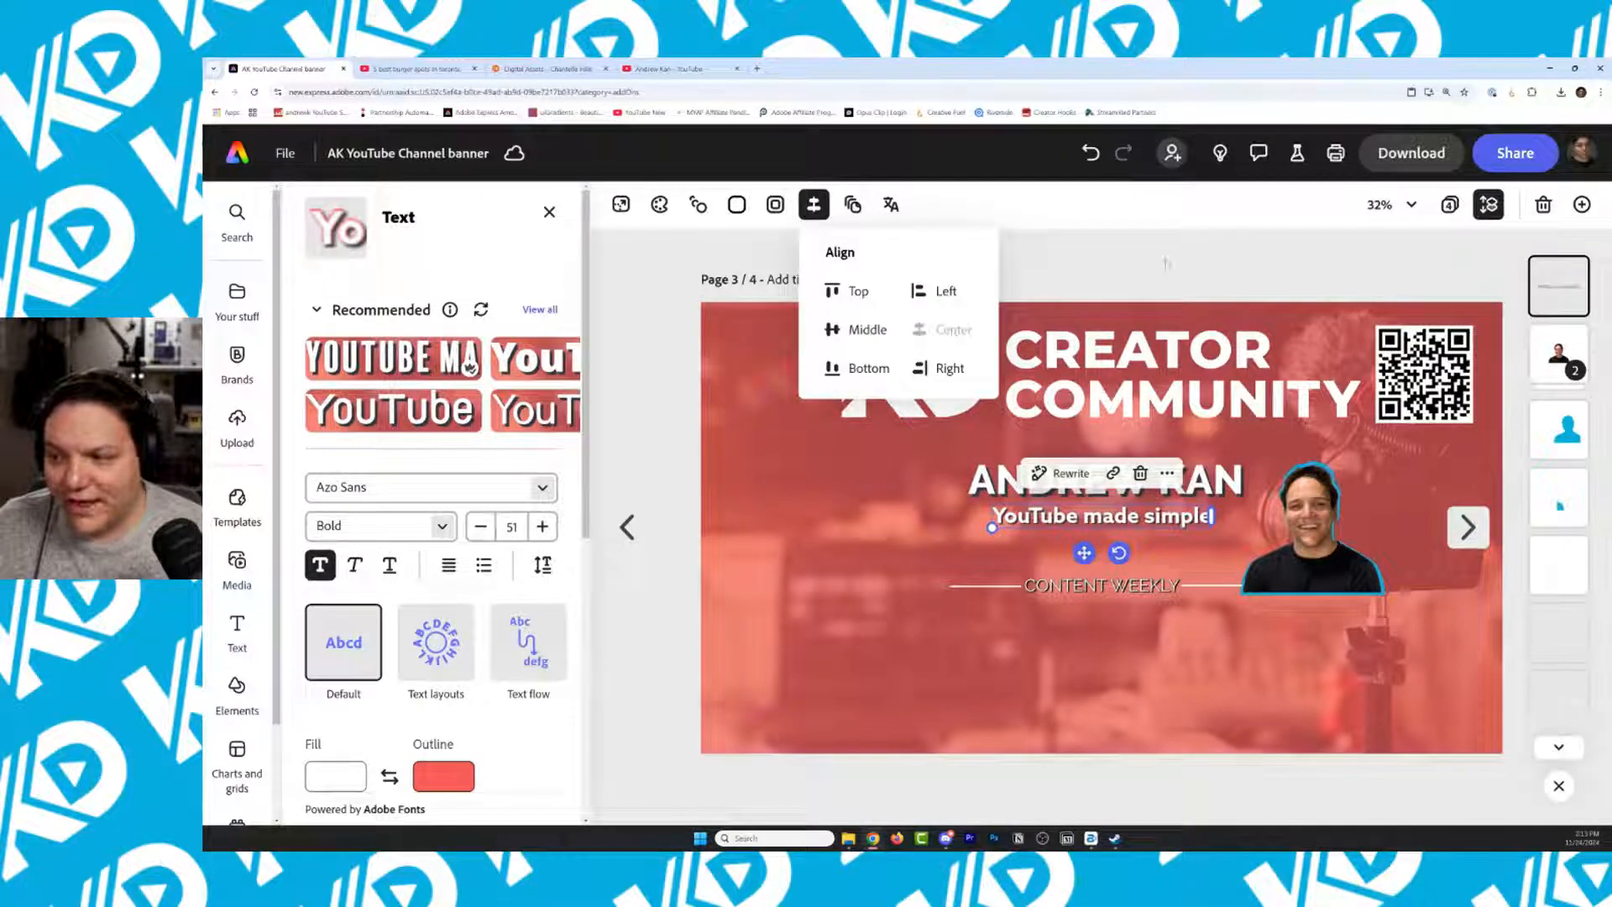
Try showing the margins and bleed on page 3, turn both off again, and deselect the tagline
left_click(775, 215)
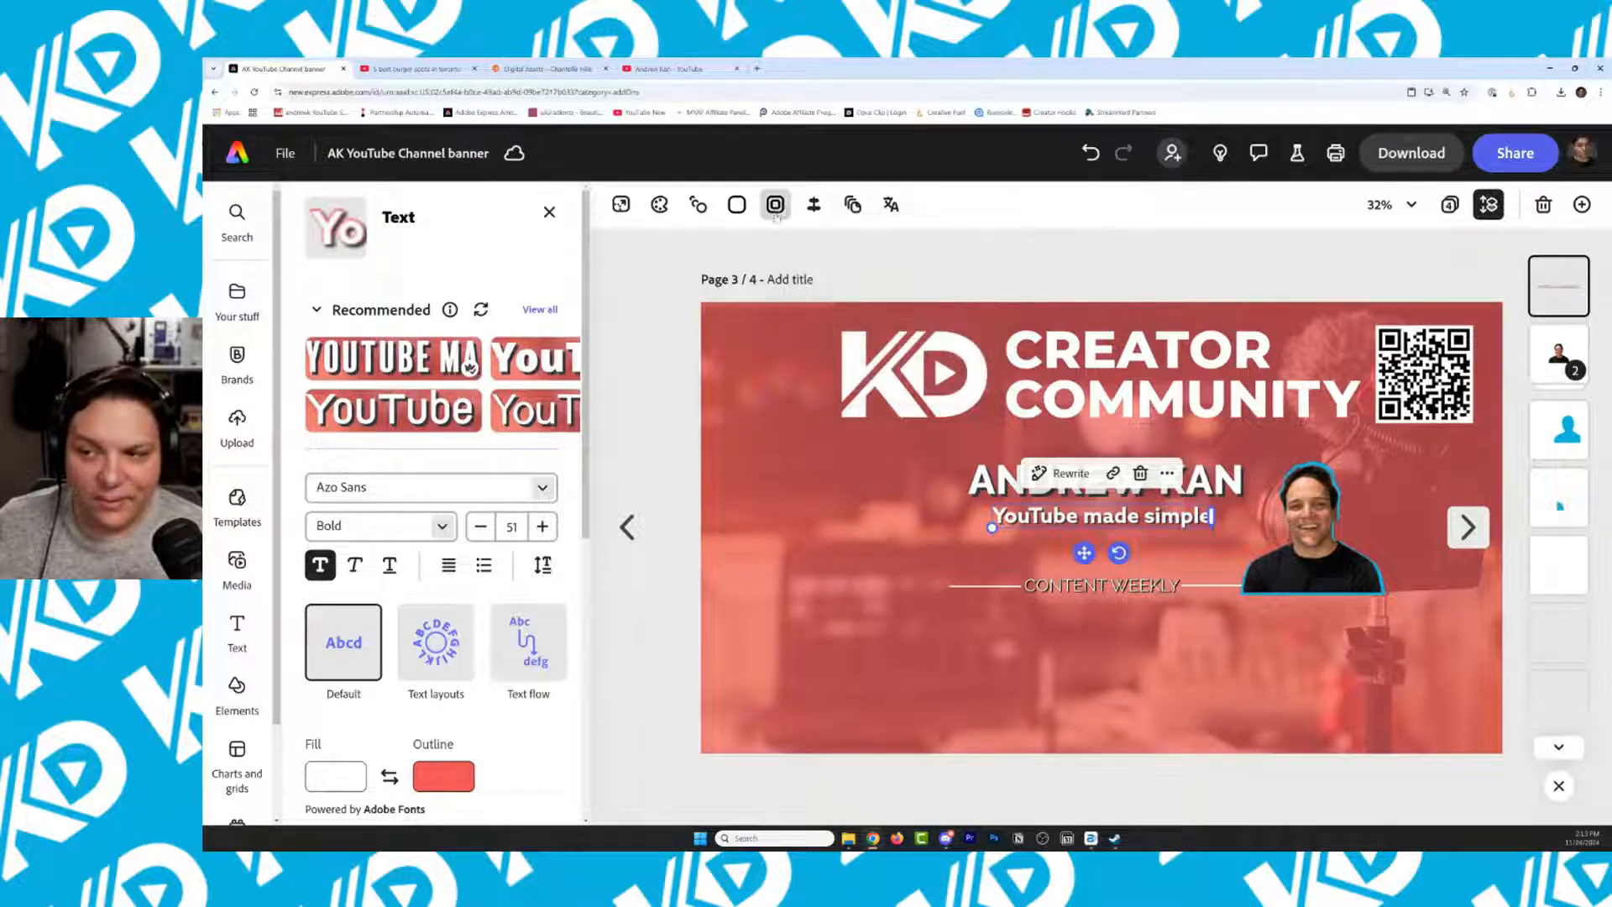
left_click(778, 207)
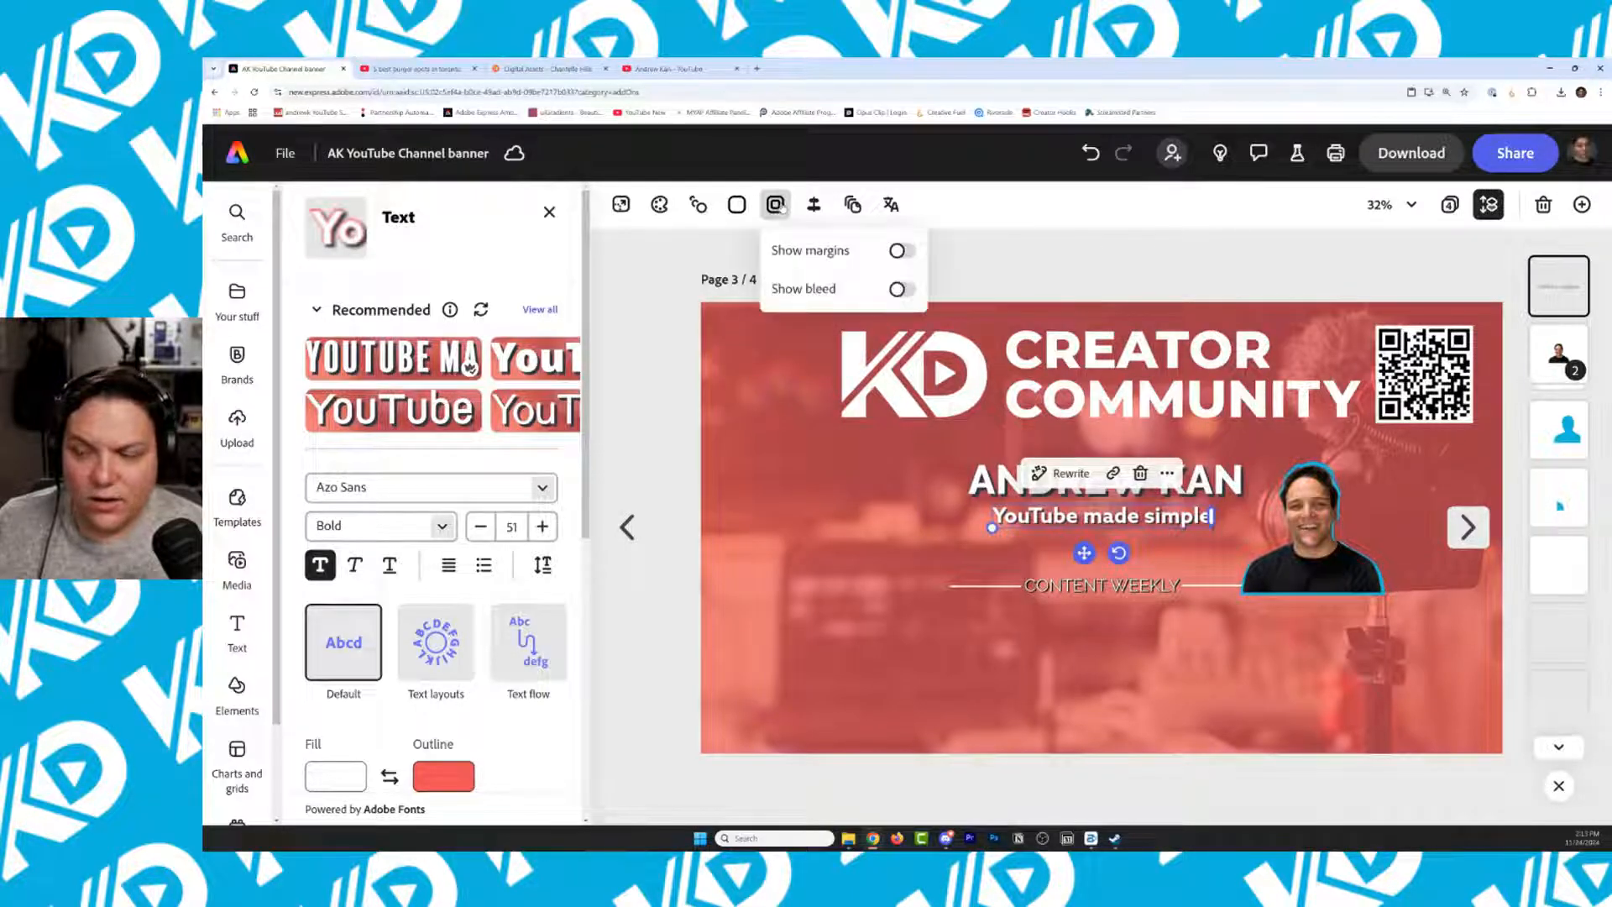
left_click(901, 251)
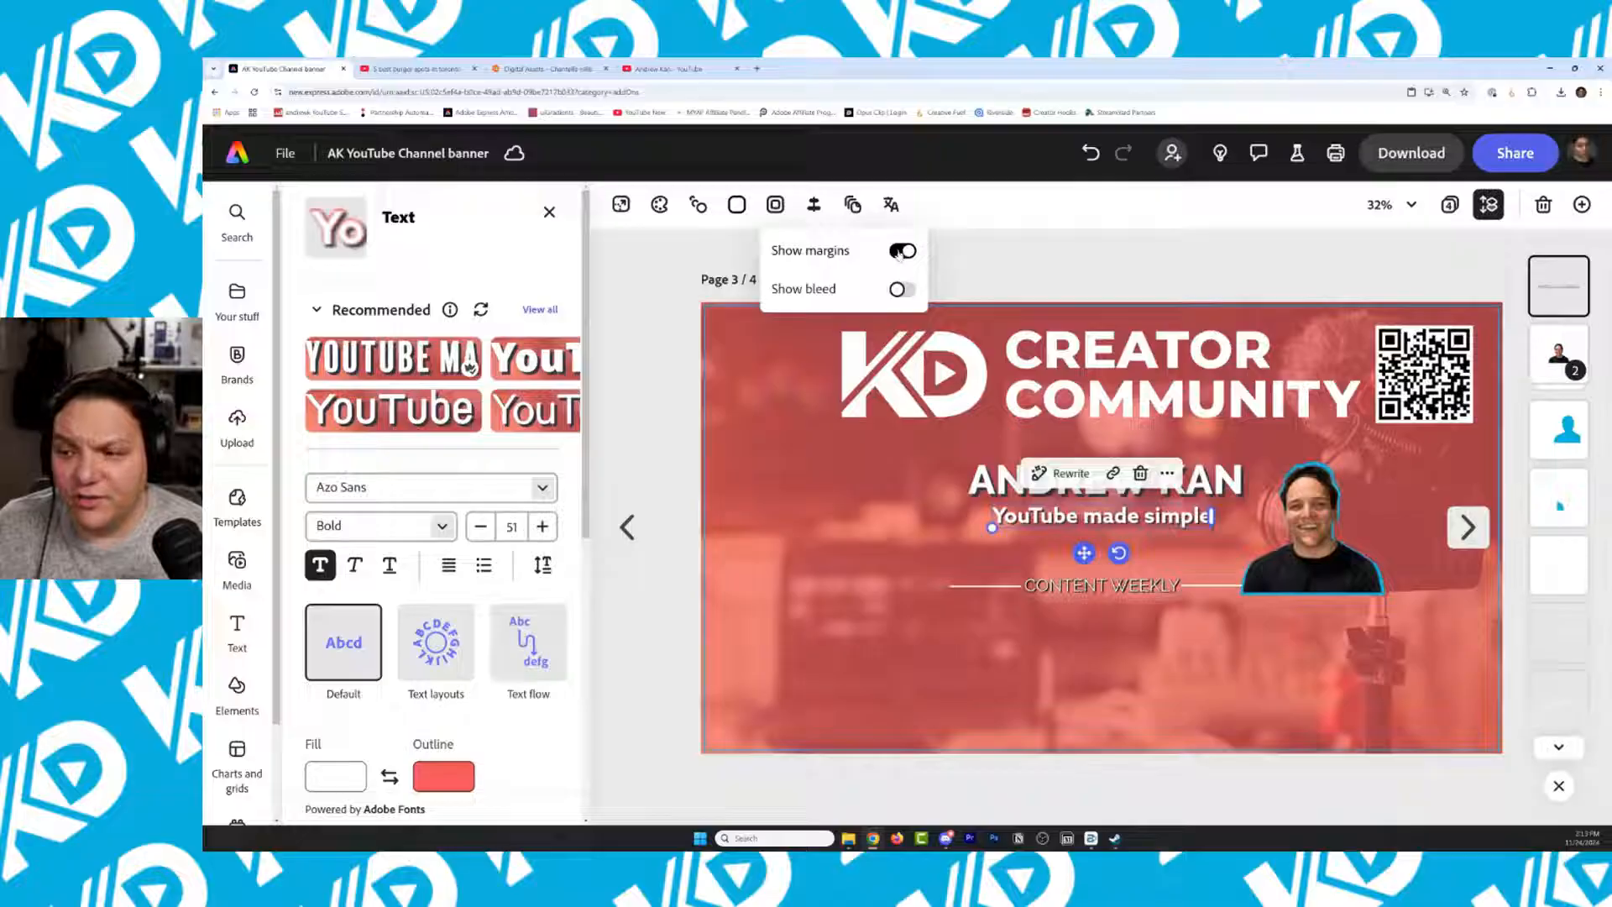
left_click(902, 290)
left_click(902, 291)
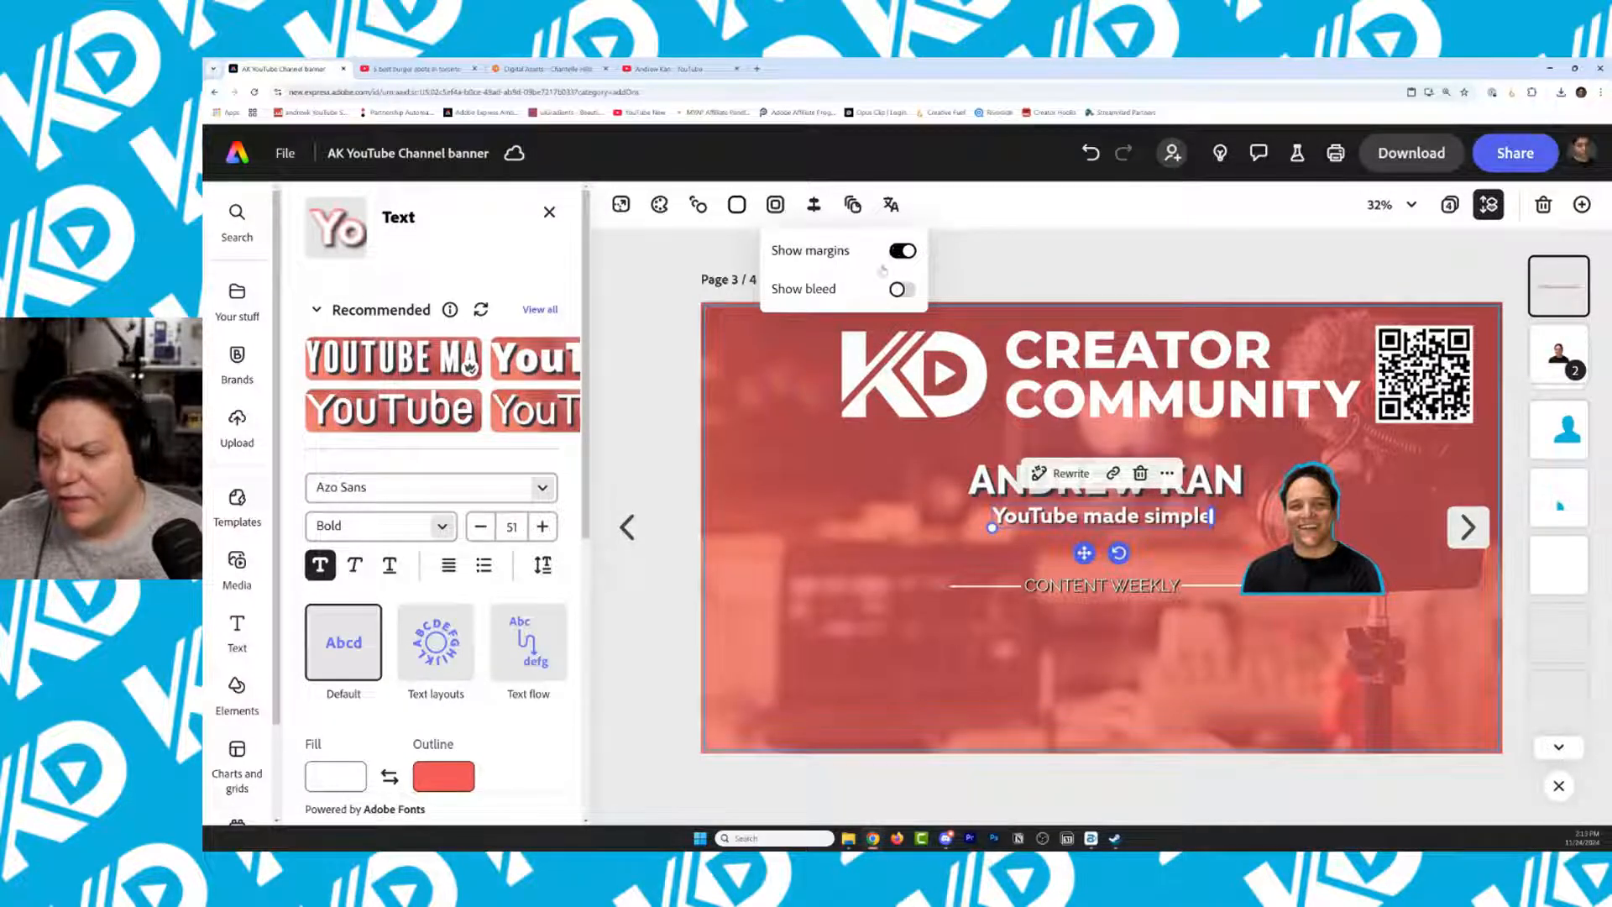
left_click(898, 252)
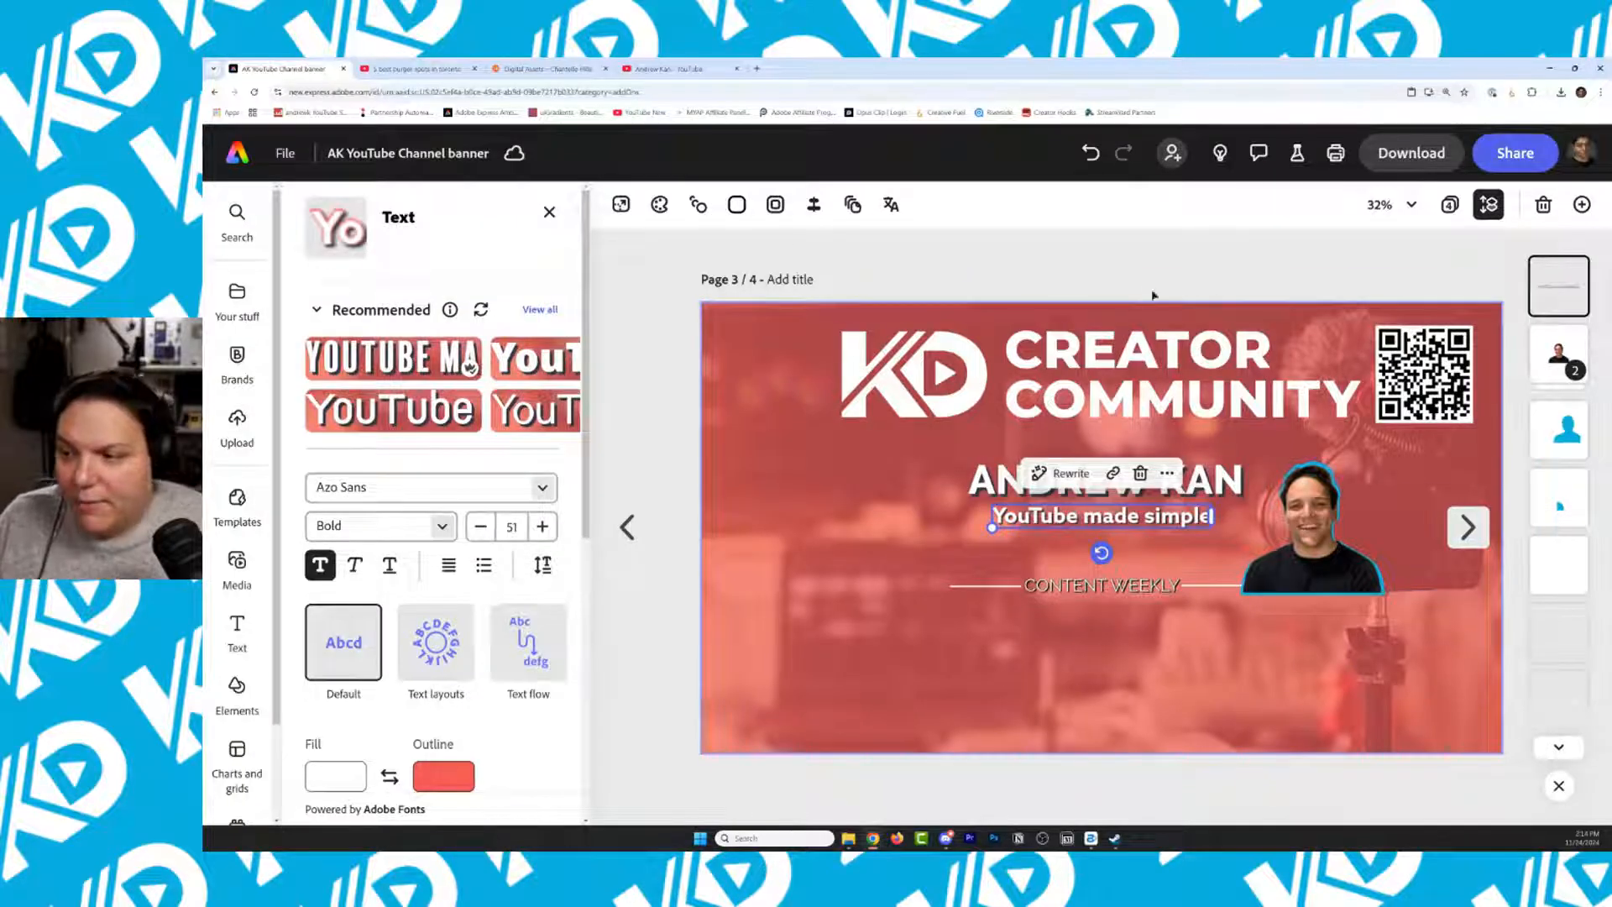
left_click(1153, 257)
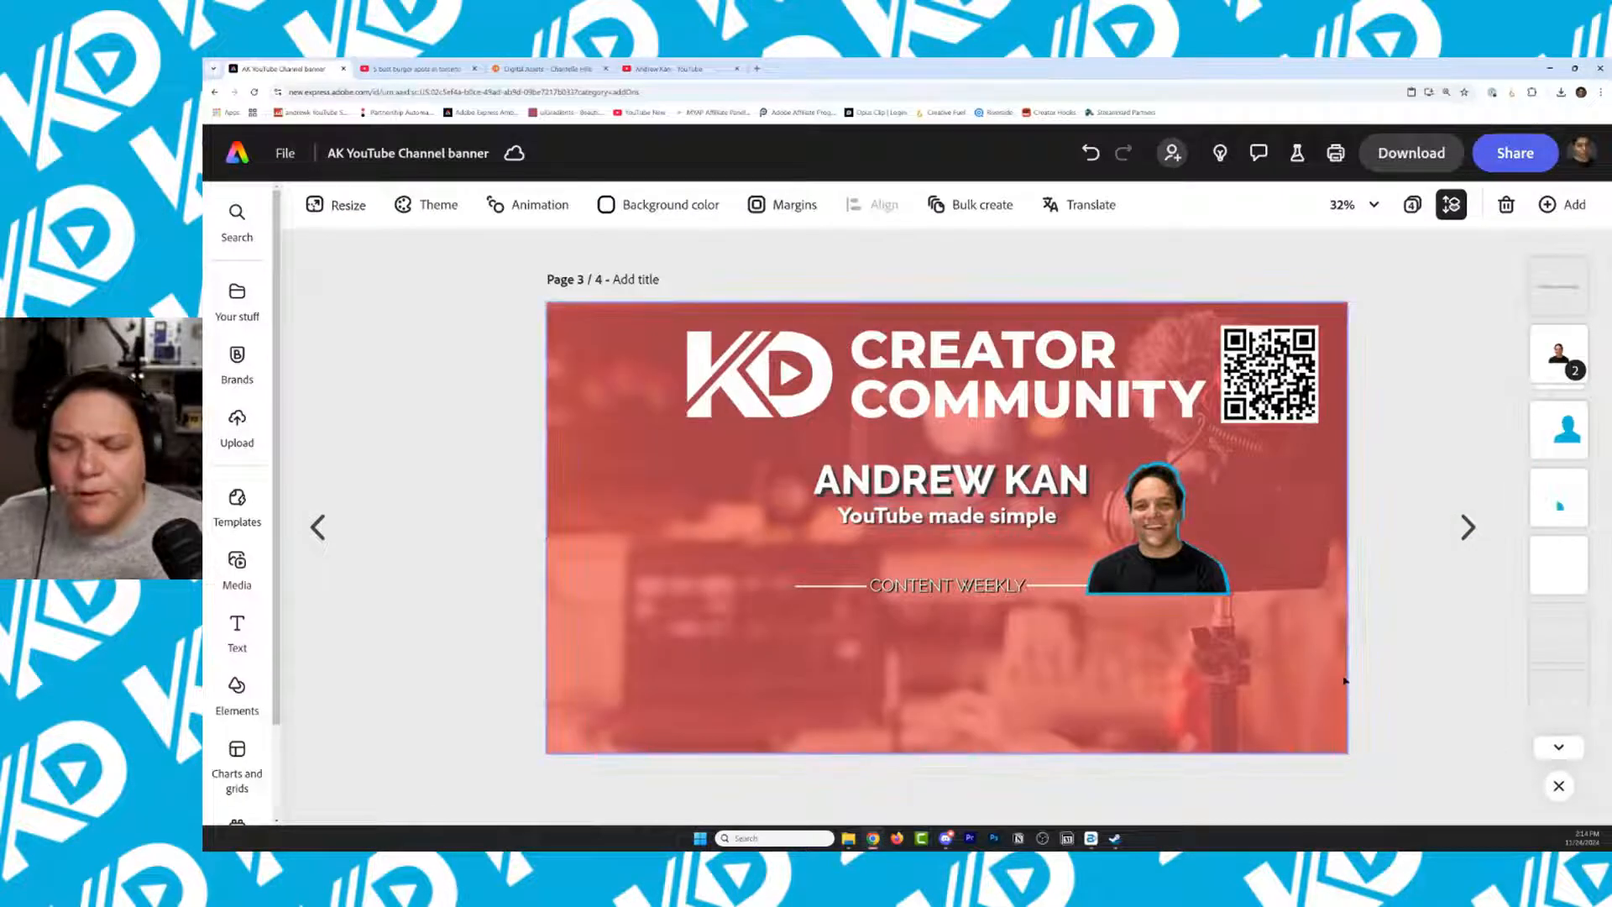
Nudge page 3's tagline slightly up so it sits closer beneath the name
left_click(947, 516)
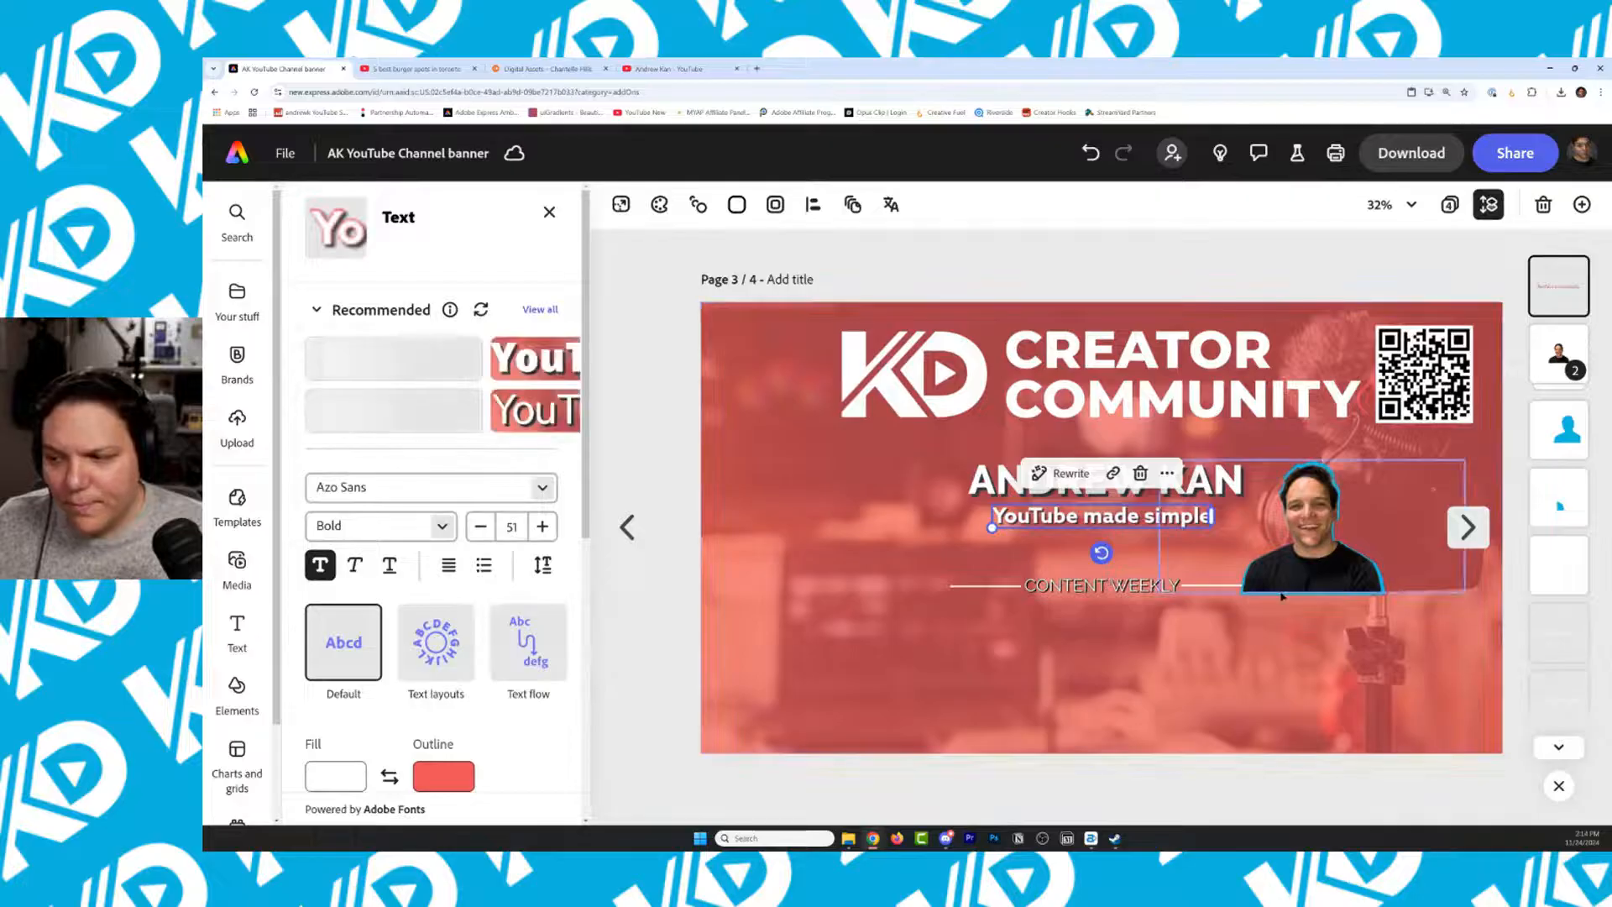
key("Up")
key("Up")
key("Up")
key("Up")
key("Up")
key("Up")
key("Up")
key("Up")
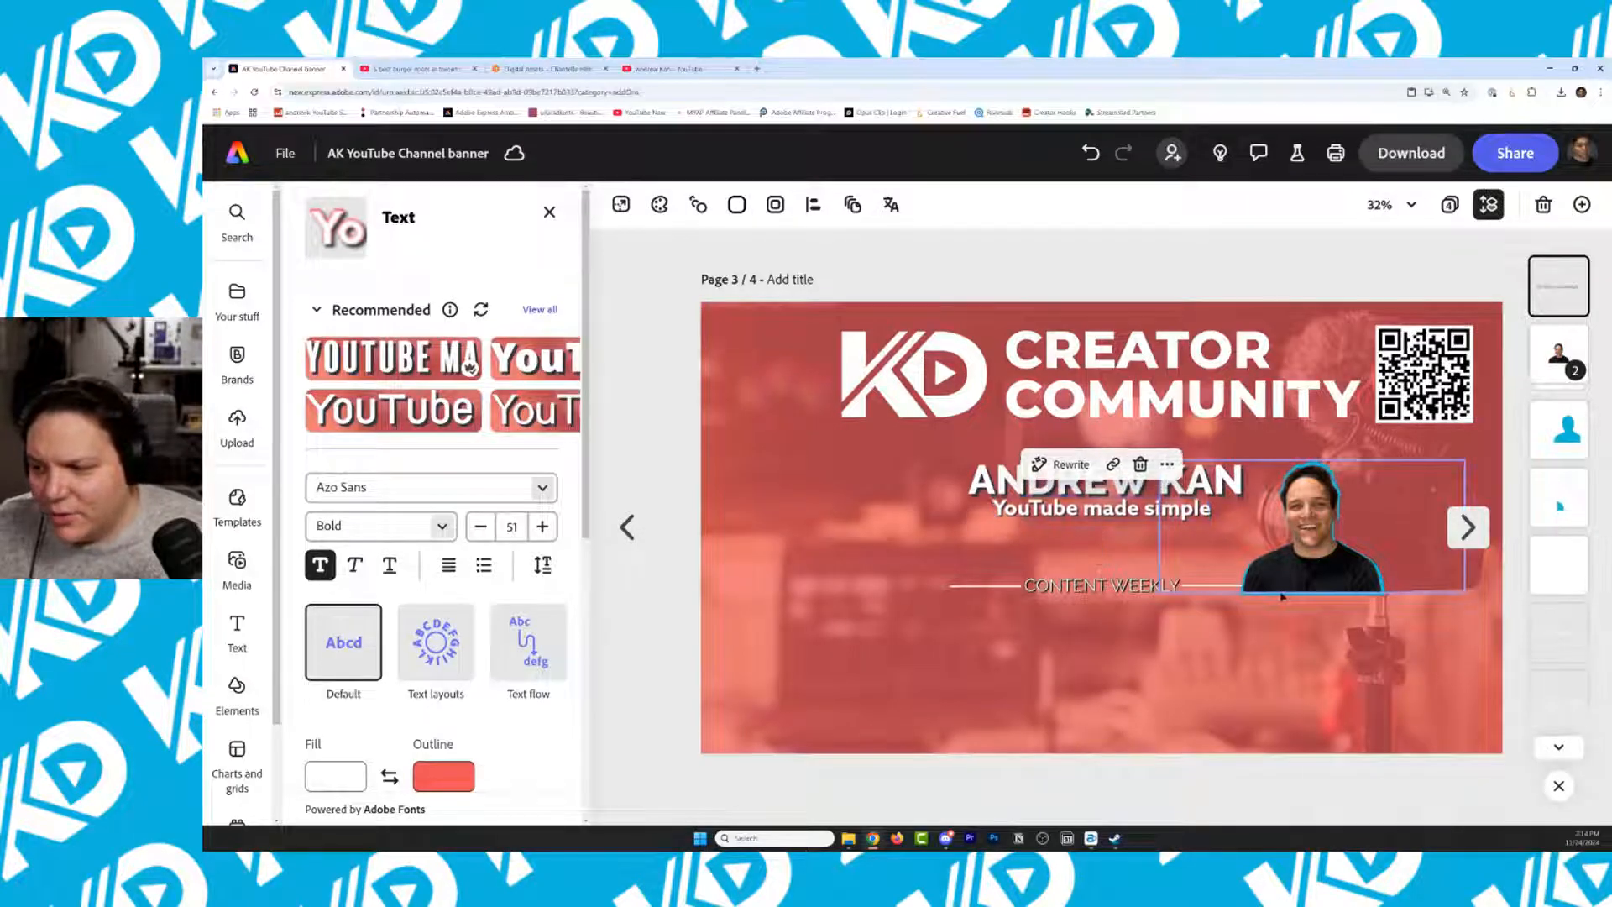
key("Down")
key("Down")
key("Down")
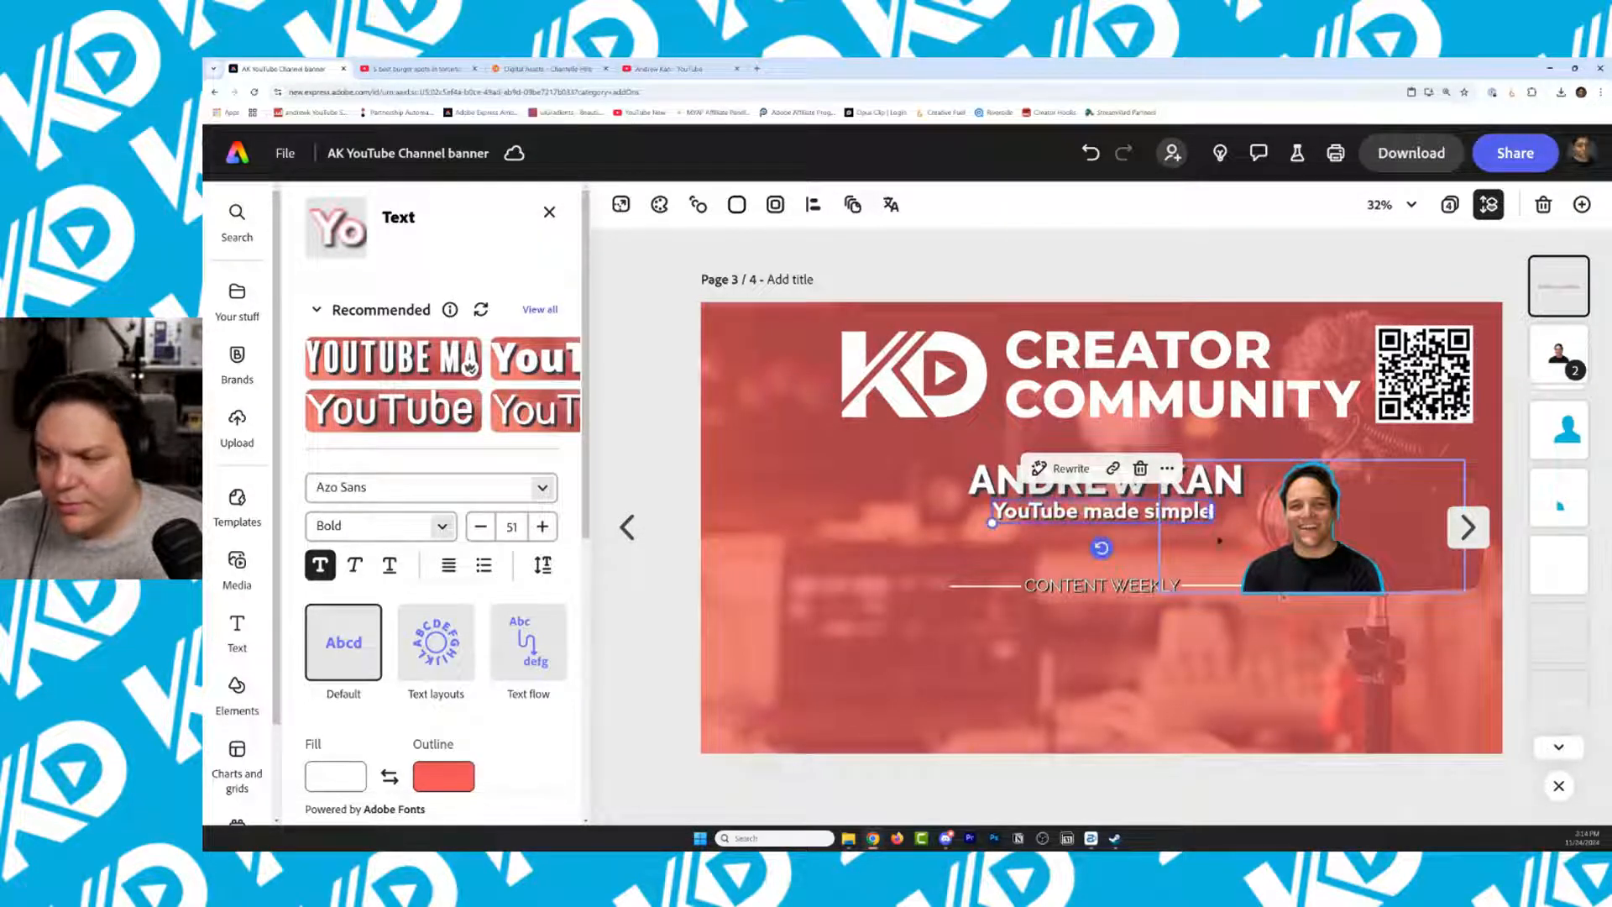
Align page 3's tagline to the vertical middle of the page and deselect it
left_click(813, 204)
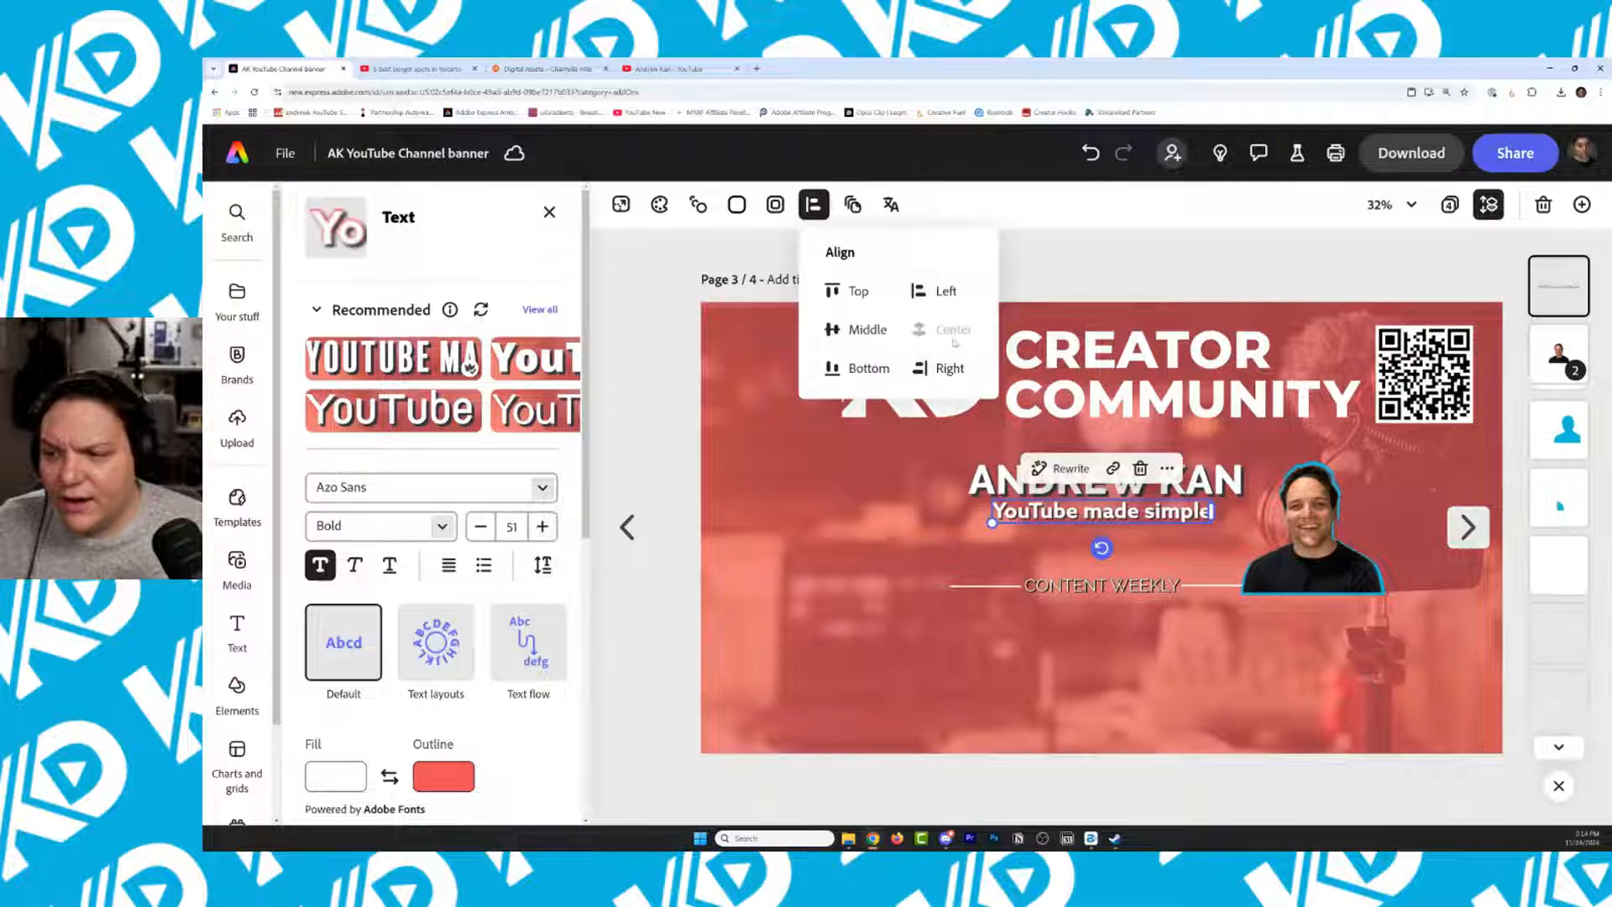
left_click(872, 334)
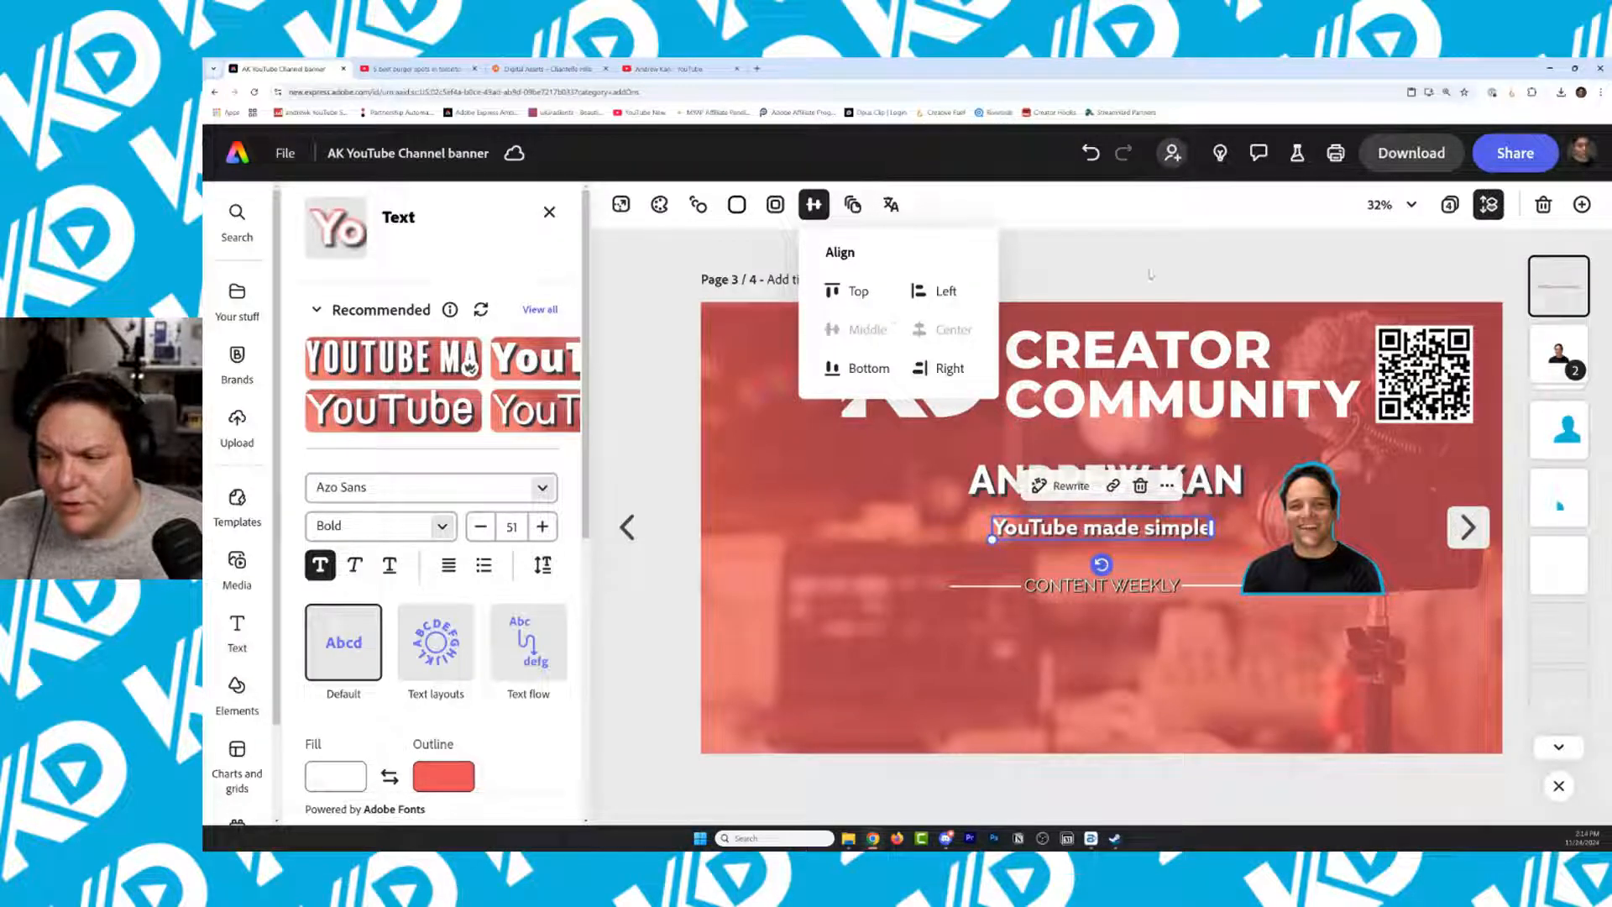
key("Escape")
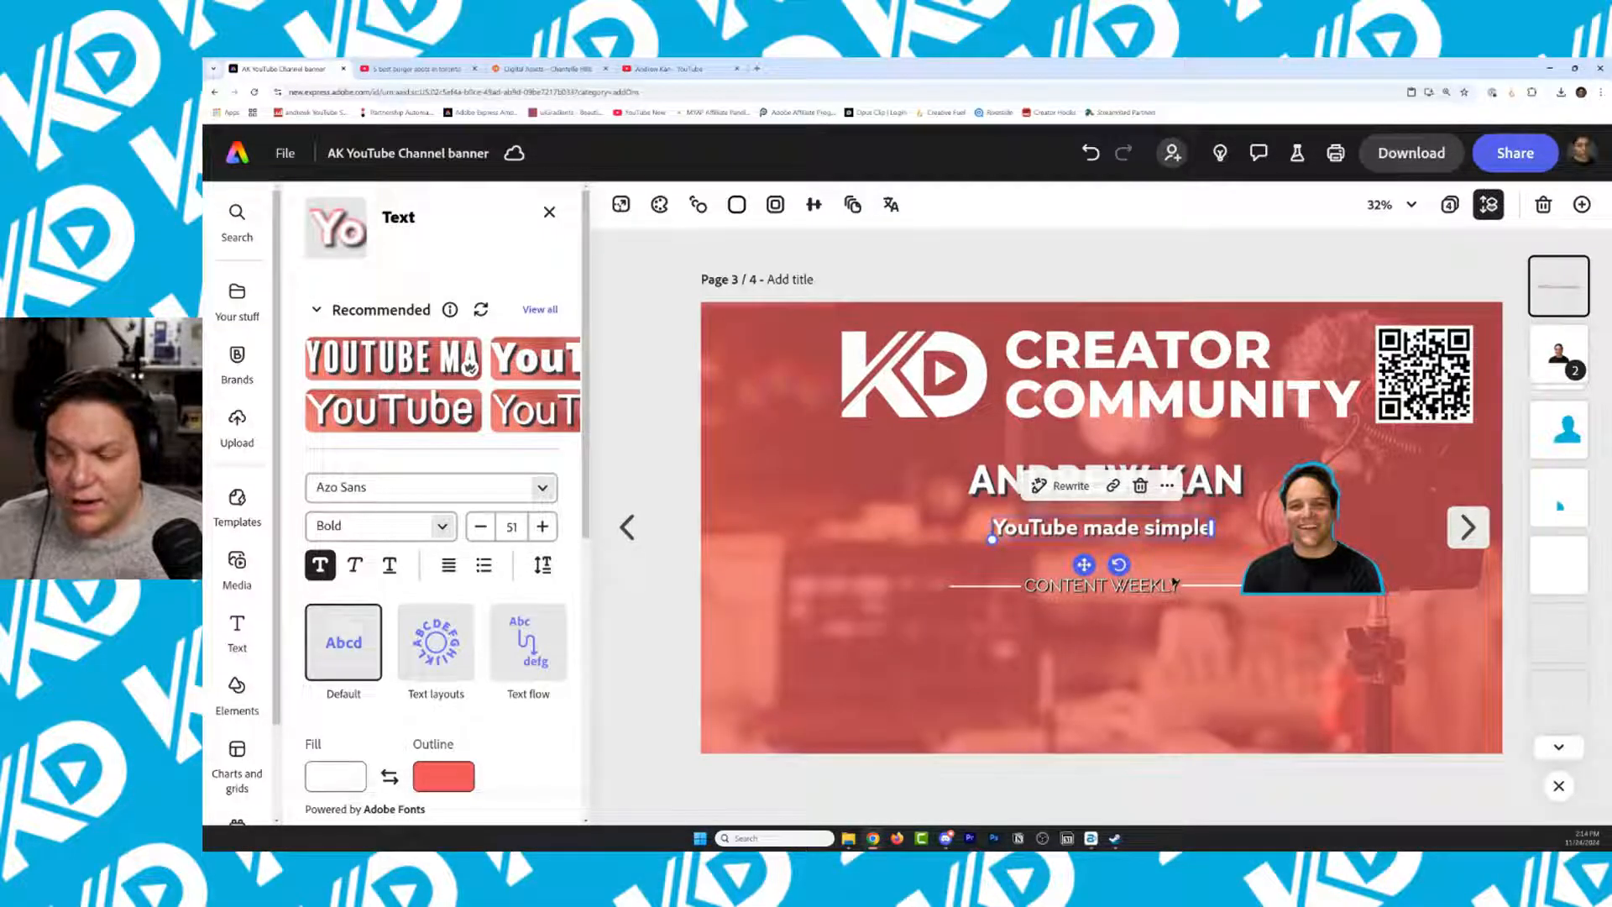
left_click(548, 213)
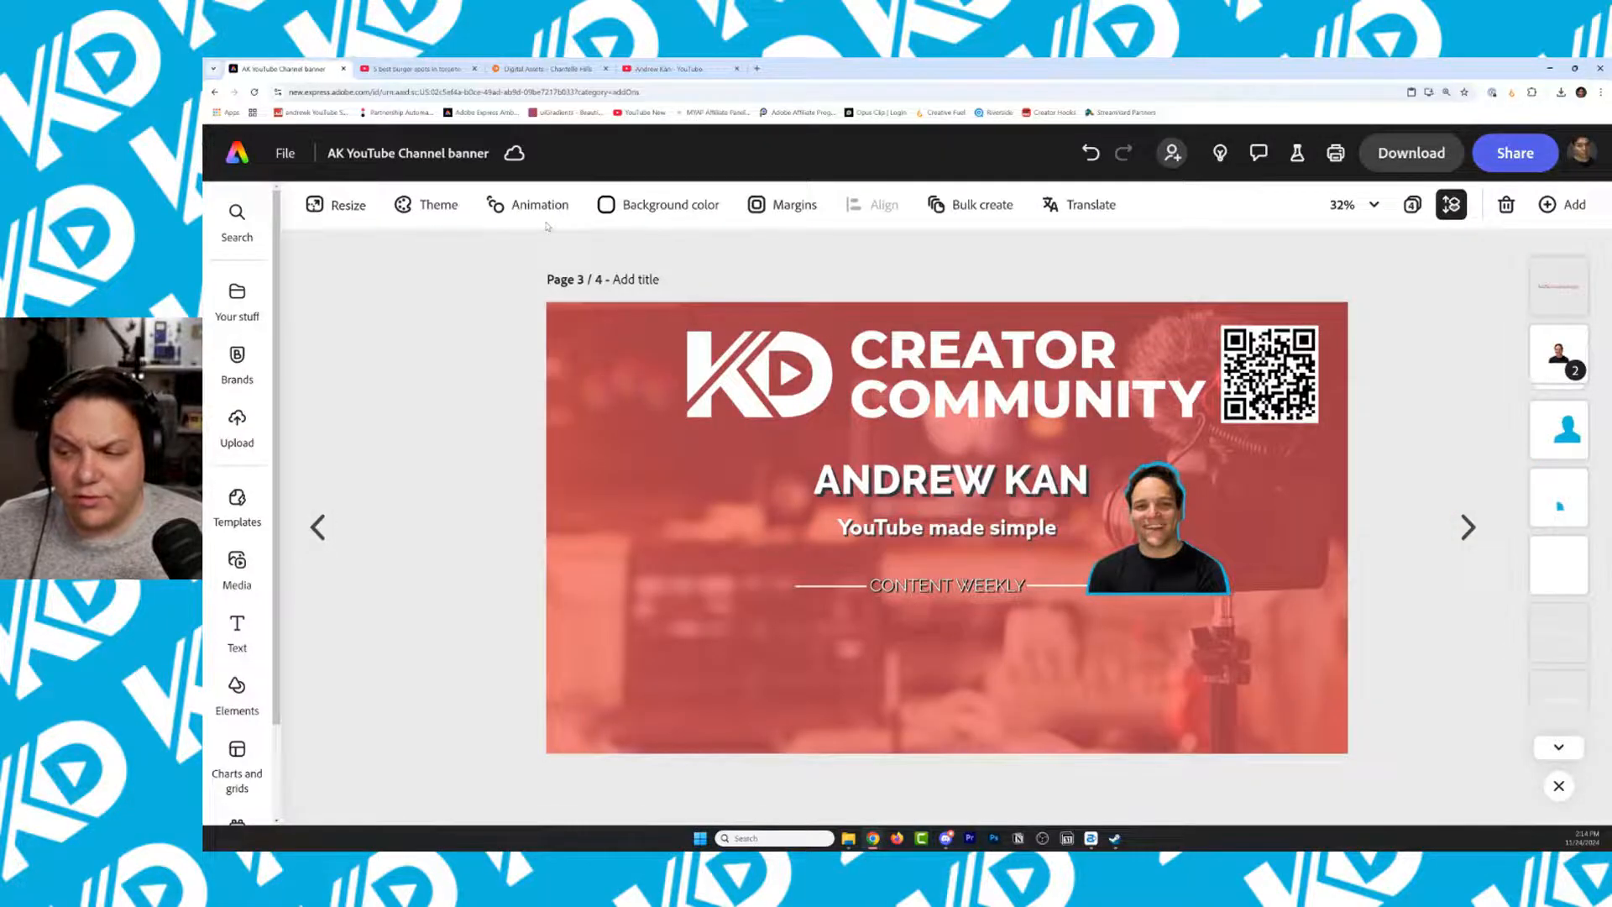
Move the "YouTube made simple" tagline up from the page's middle to just below the name, keeping it horizontally centered
double_click(921, 526)
key("Up")
key("Up")
key("Up")
key("Up")
key("Up")
key("Up")
key("Up")
key("Up")
key("Up")
key("Up")
key("Up")
key("Up")
key("Up")
key("Up")
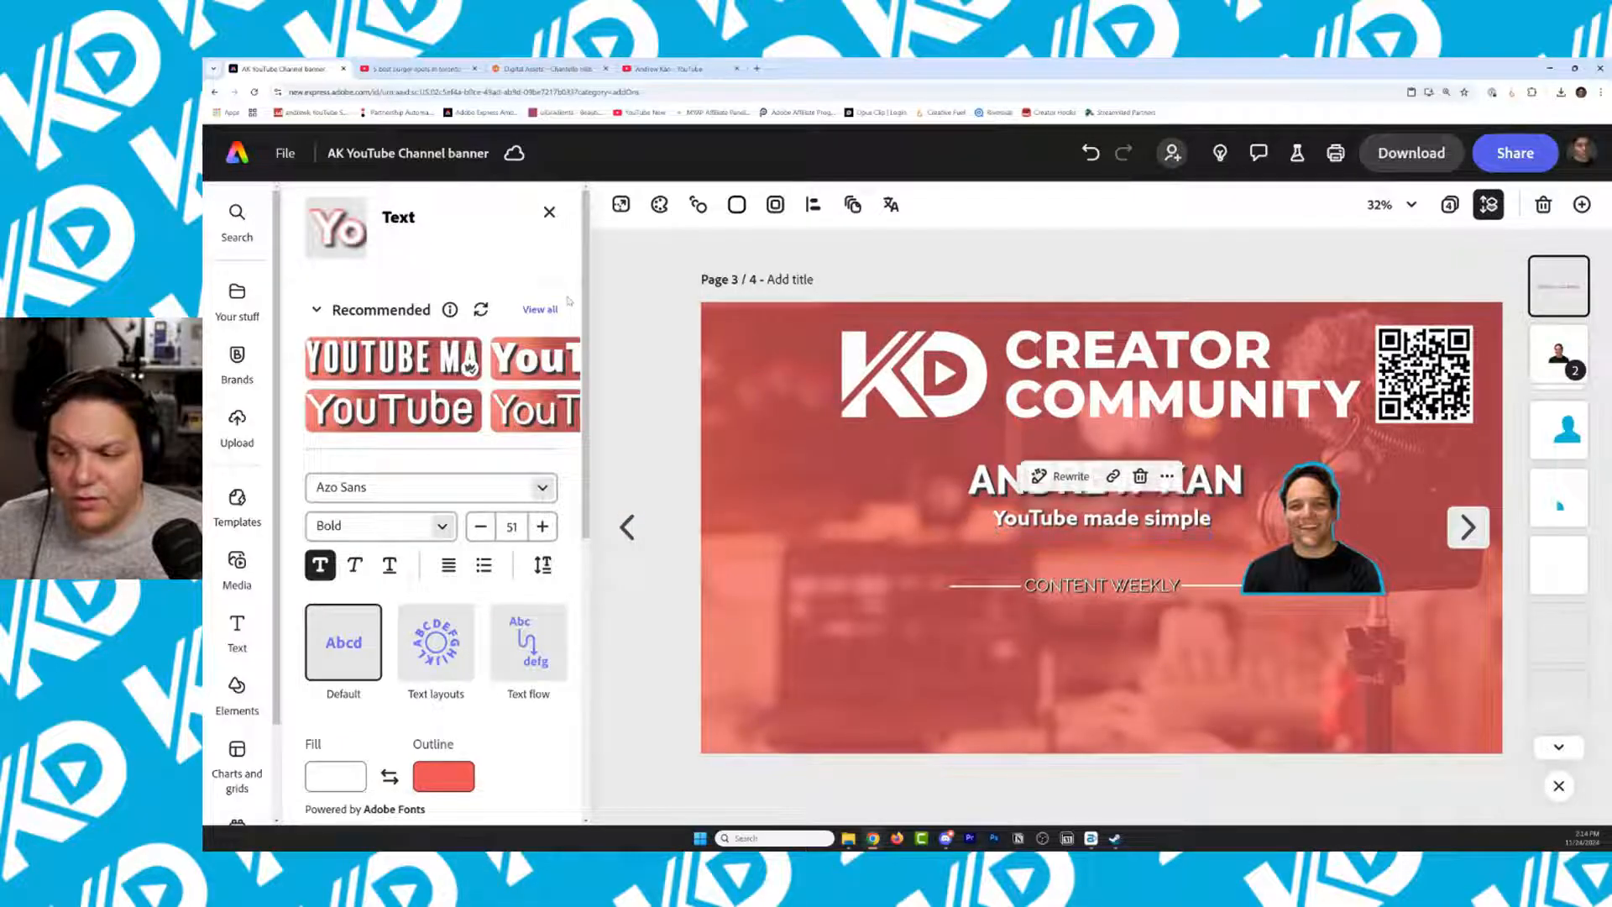
key("Up")
key("Up")
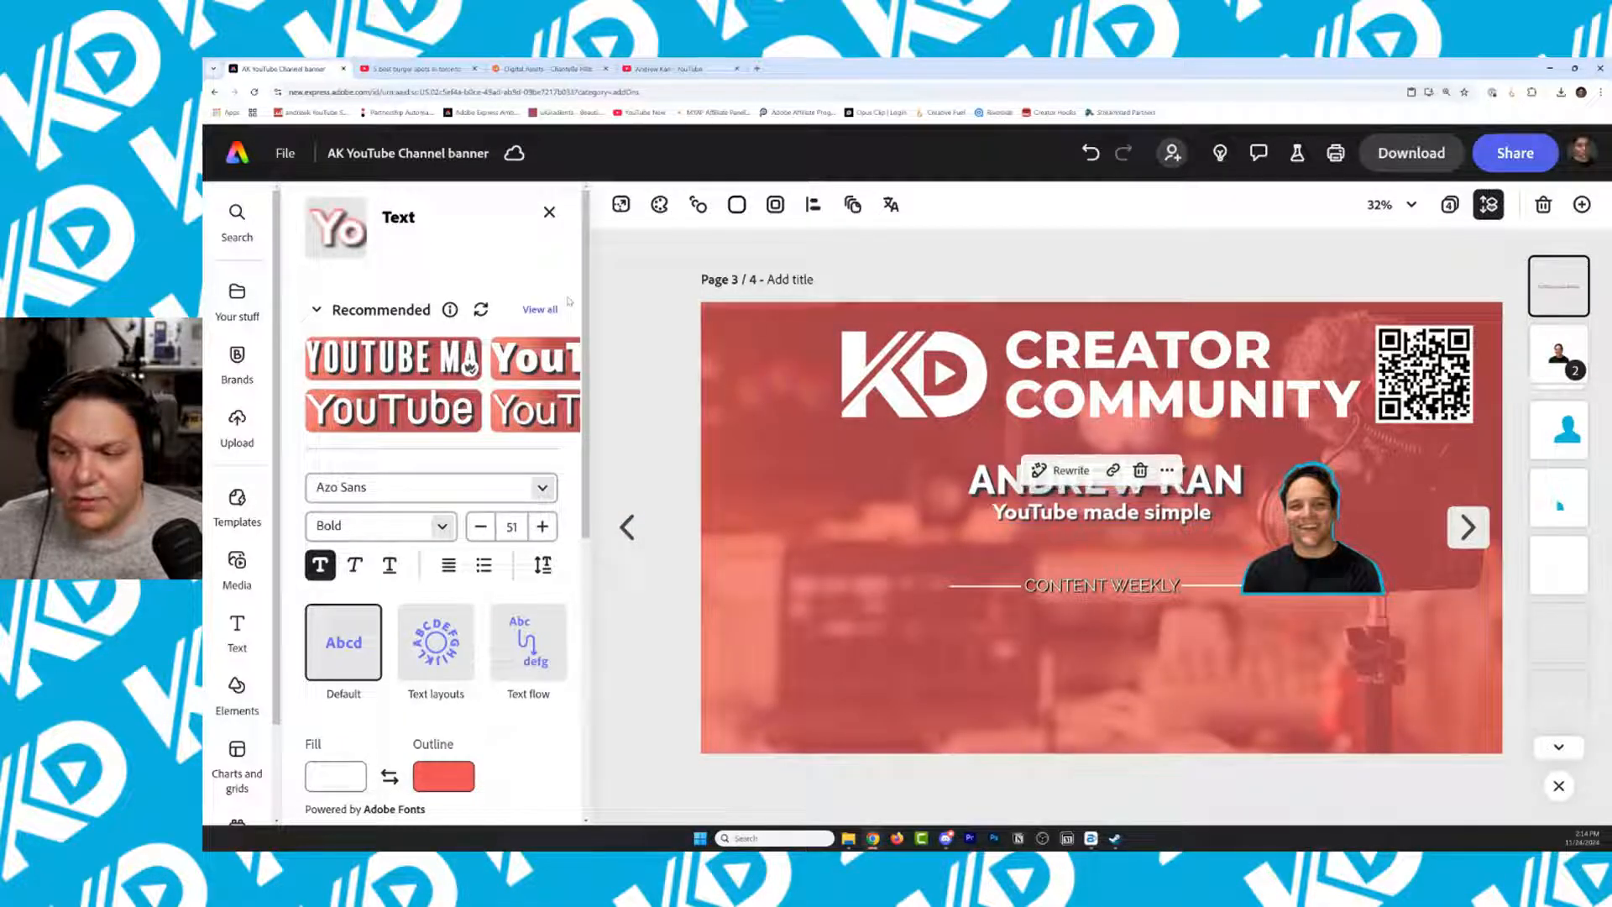
Select page 3's banner template overlay and move it to the top of the layer stack
left_click(1545, 578)
left_click_drag(1545, 578, 1552, 252)
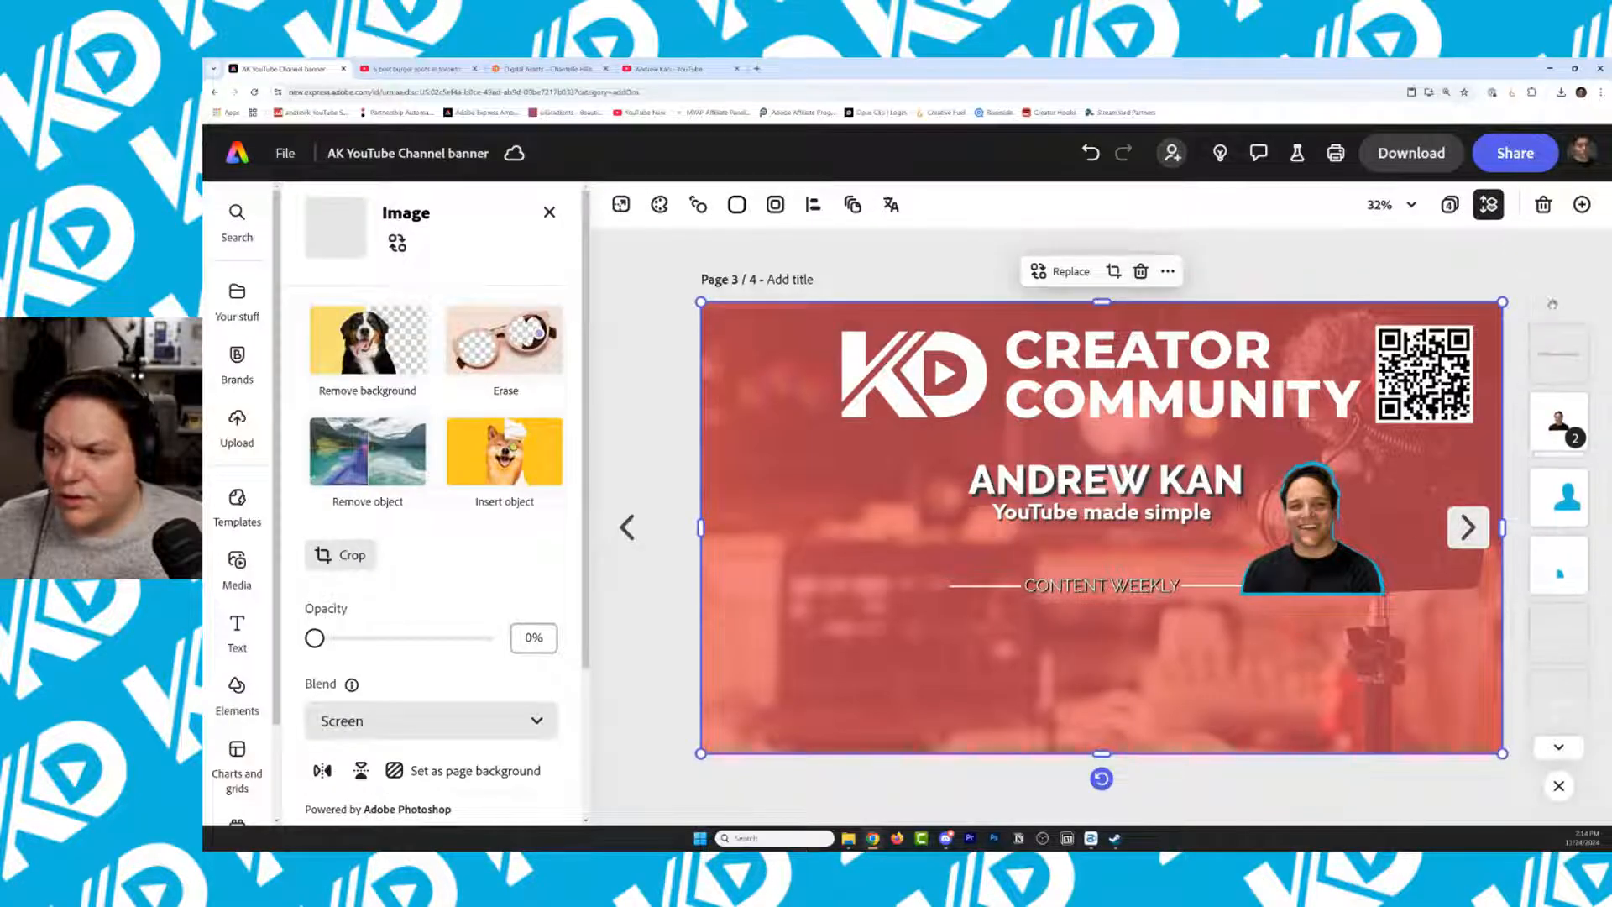
Set the opacity of page 3's banner template overlay to 100% to check the layout against its areas
left_click_drag(314, 637, 485, 637)
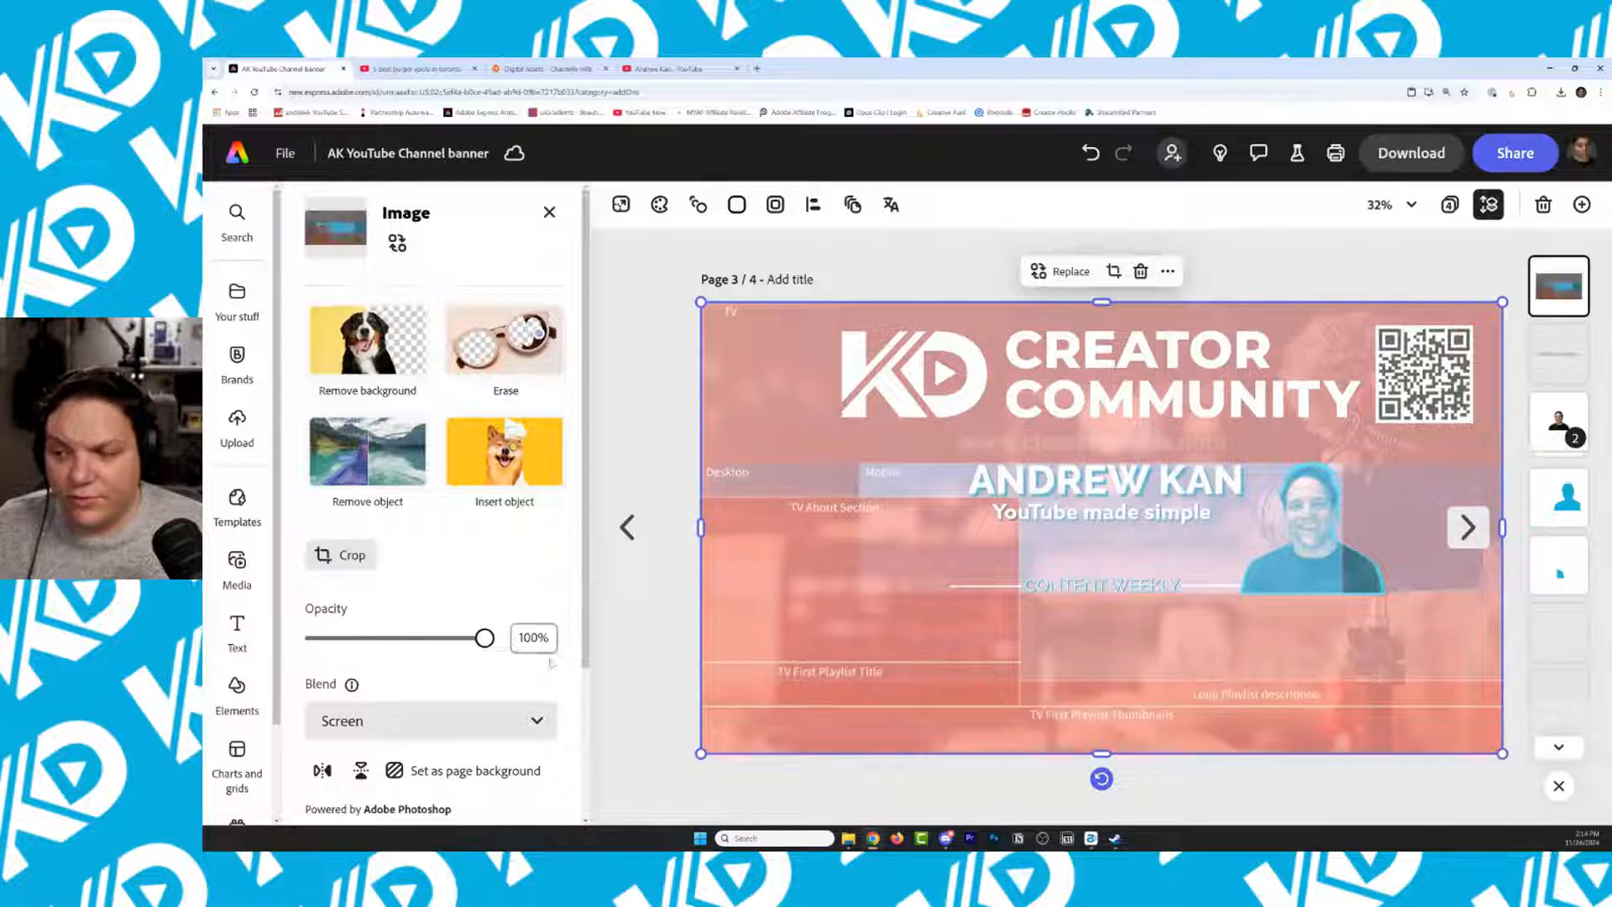
left_click(676, 283)
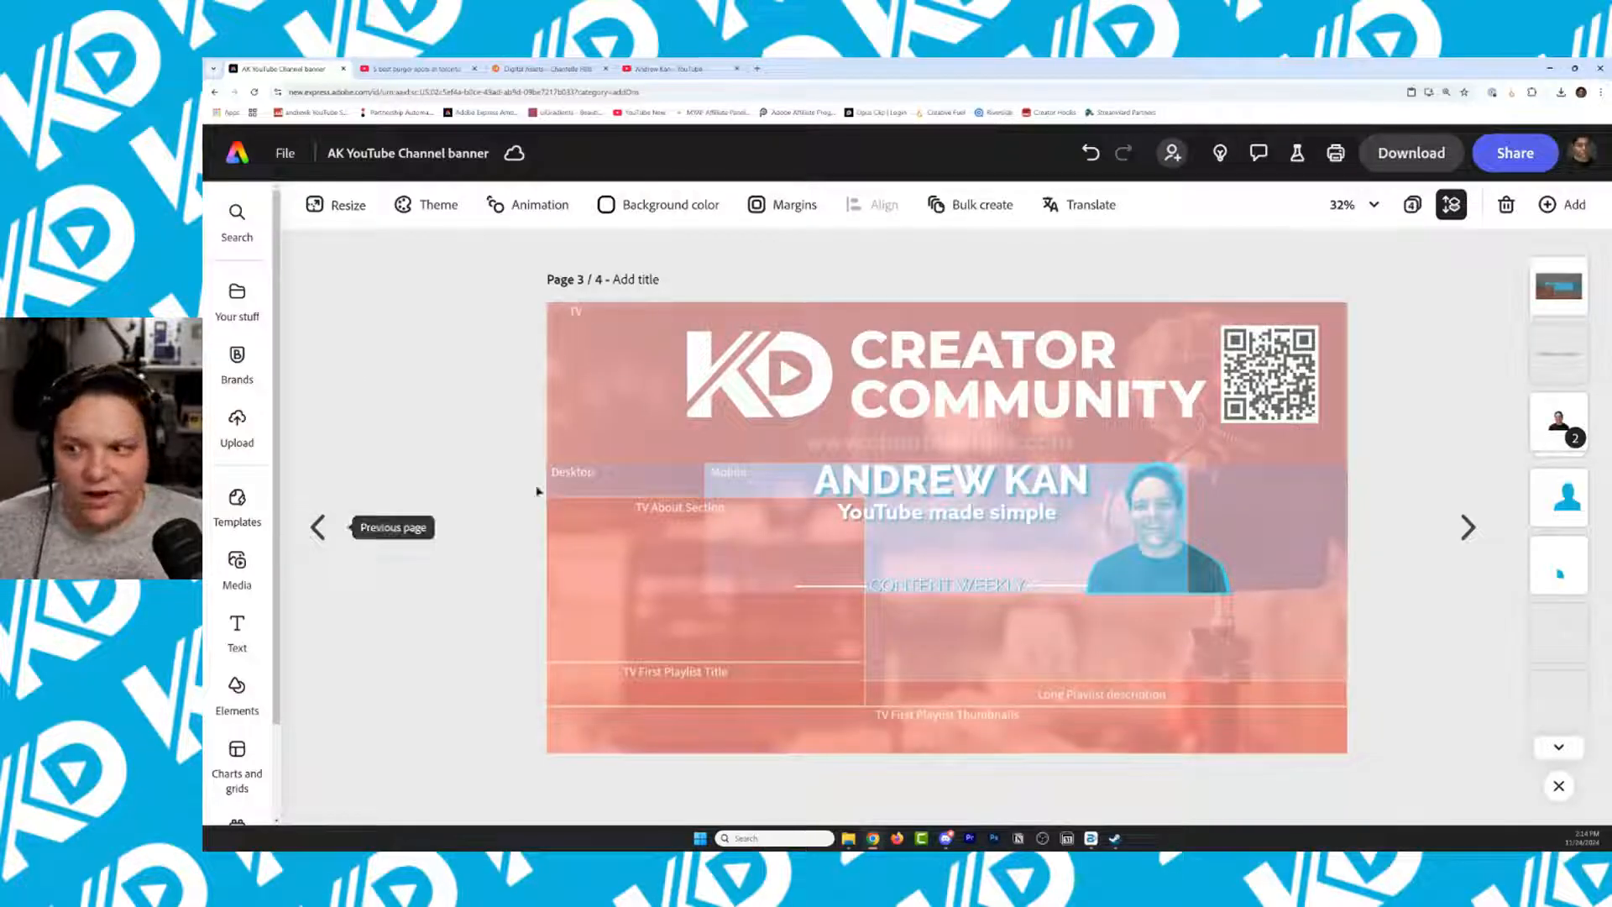
left_click(1560, 278)
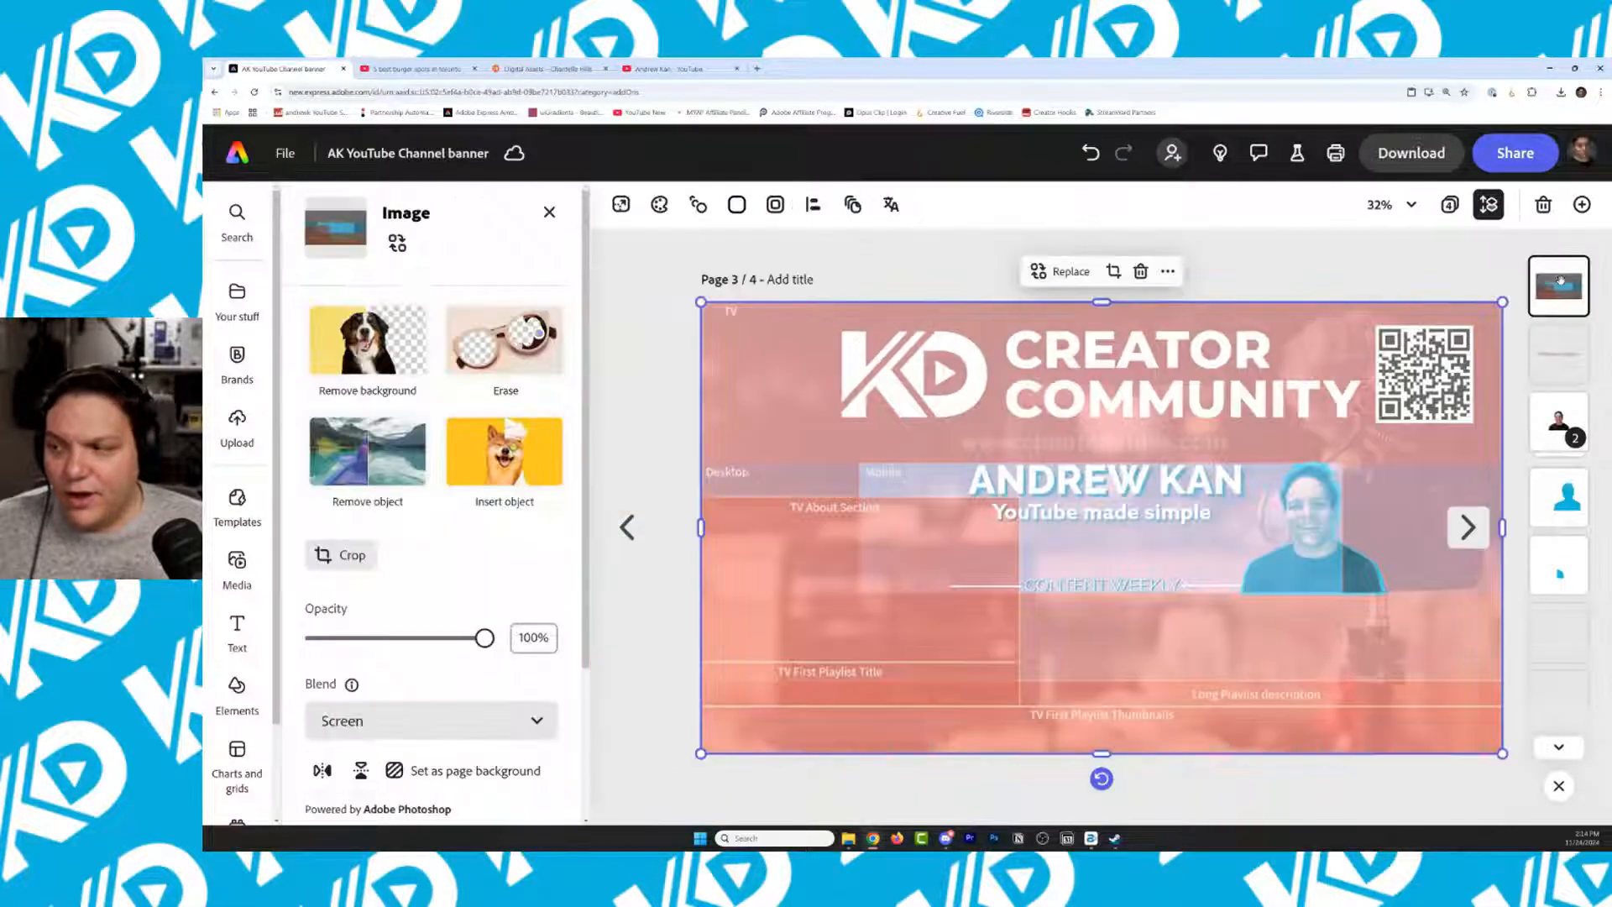
Set the template overlay's opacity on page 3 to 0%, then lock the overlay and deselect it
right_click(892, 383)
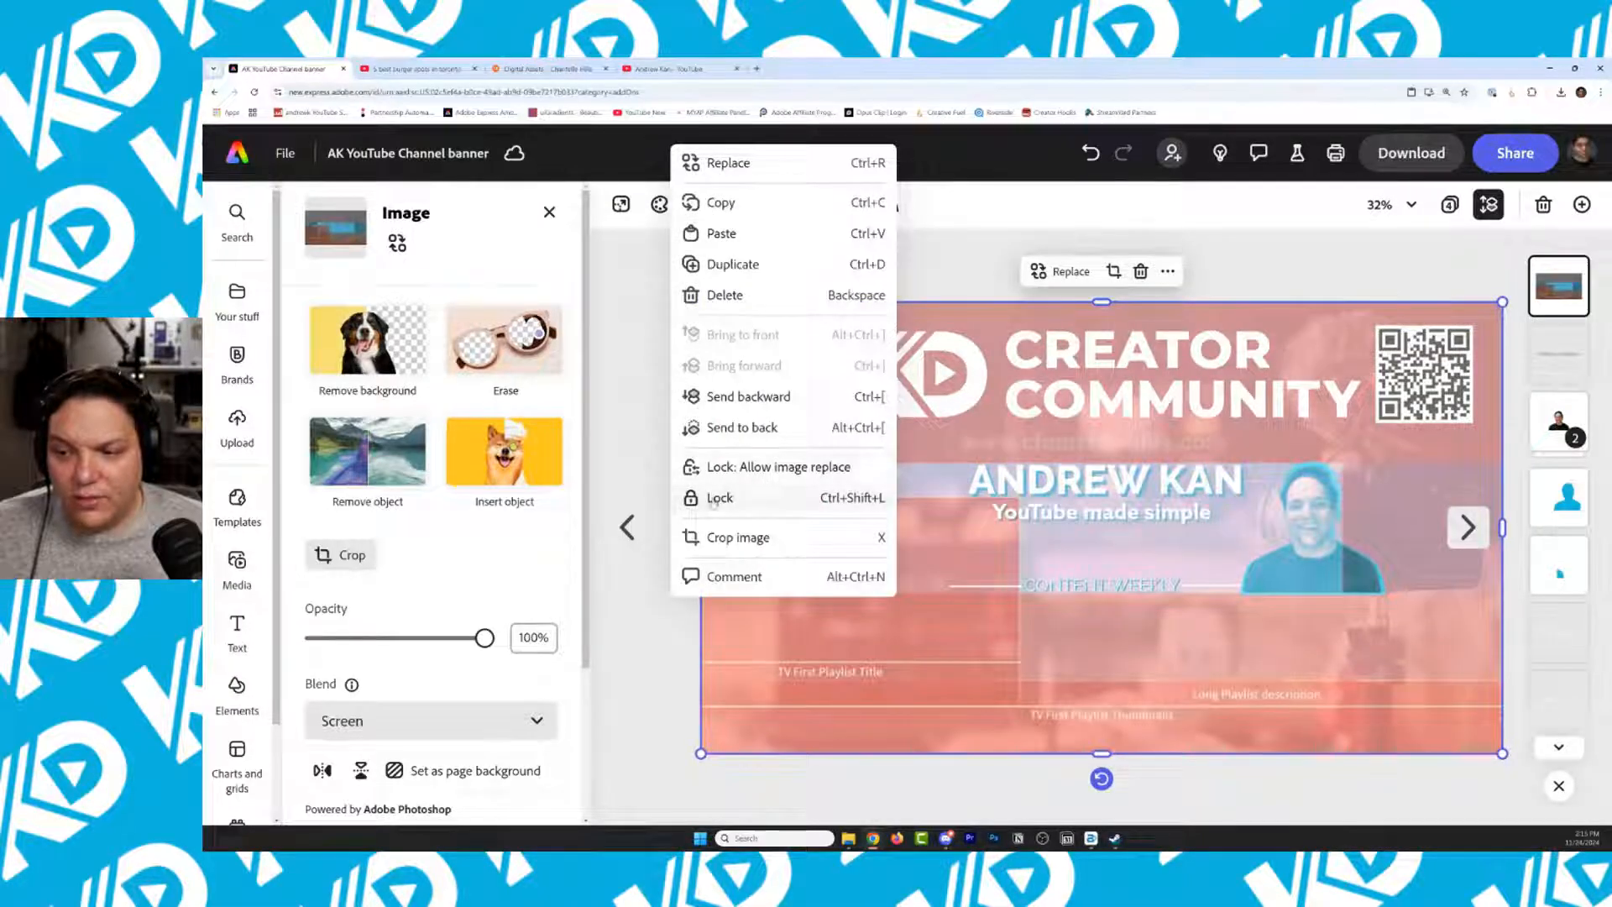
left_click(484, 638)
left_click_drag(484, 638, 314, 638)
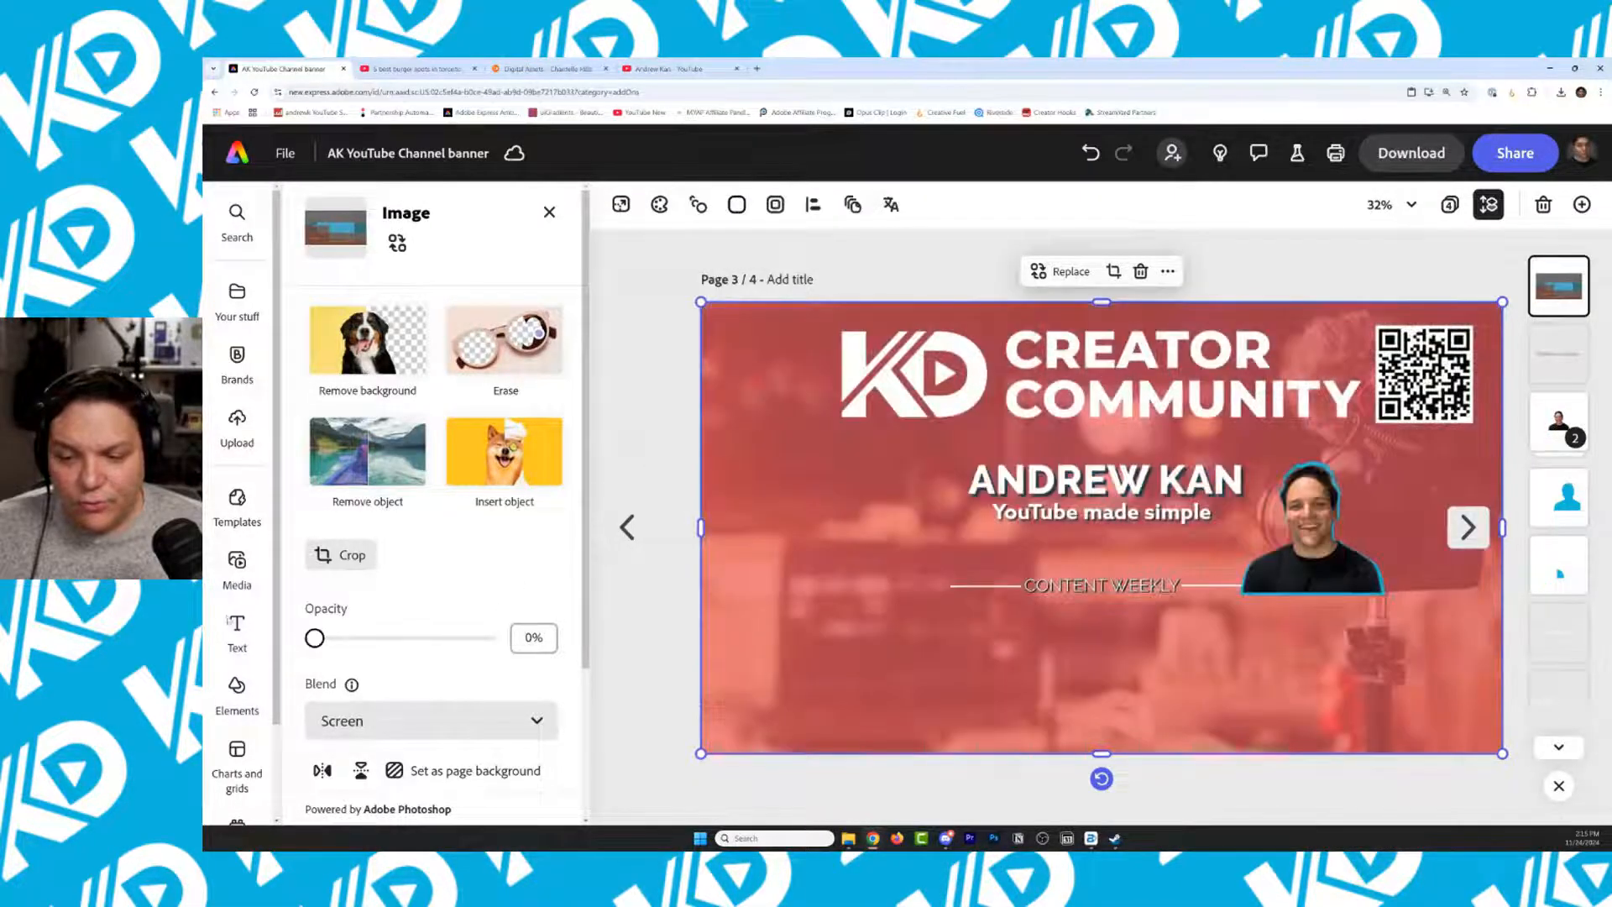
right_click(819, 490)
left_click(673, 599)
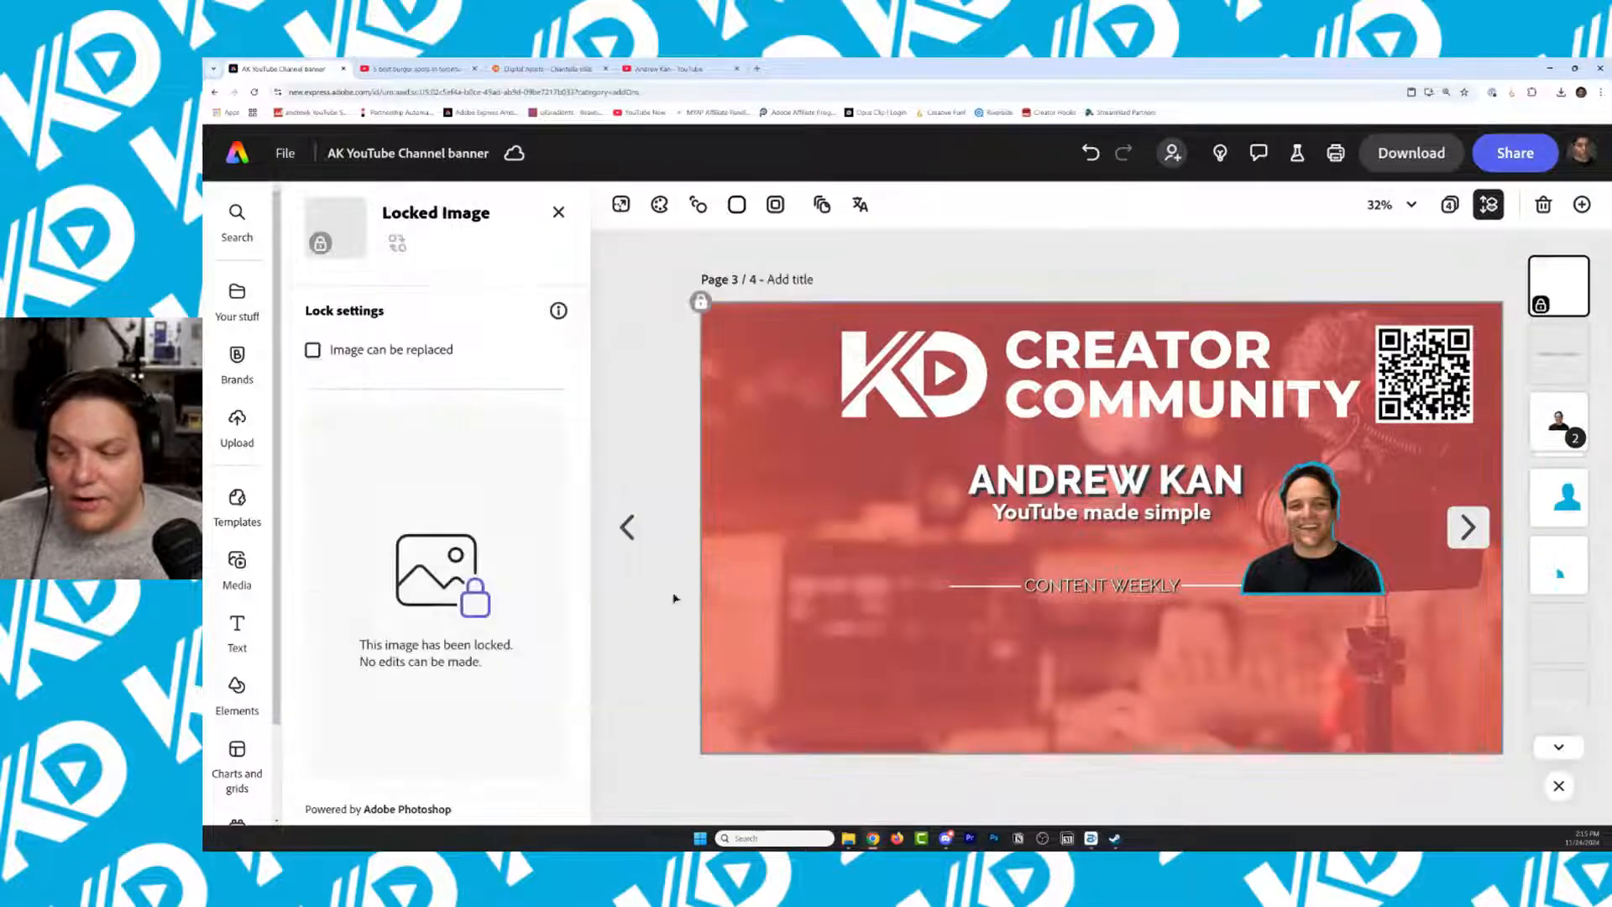
left_click(1072, 246)
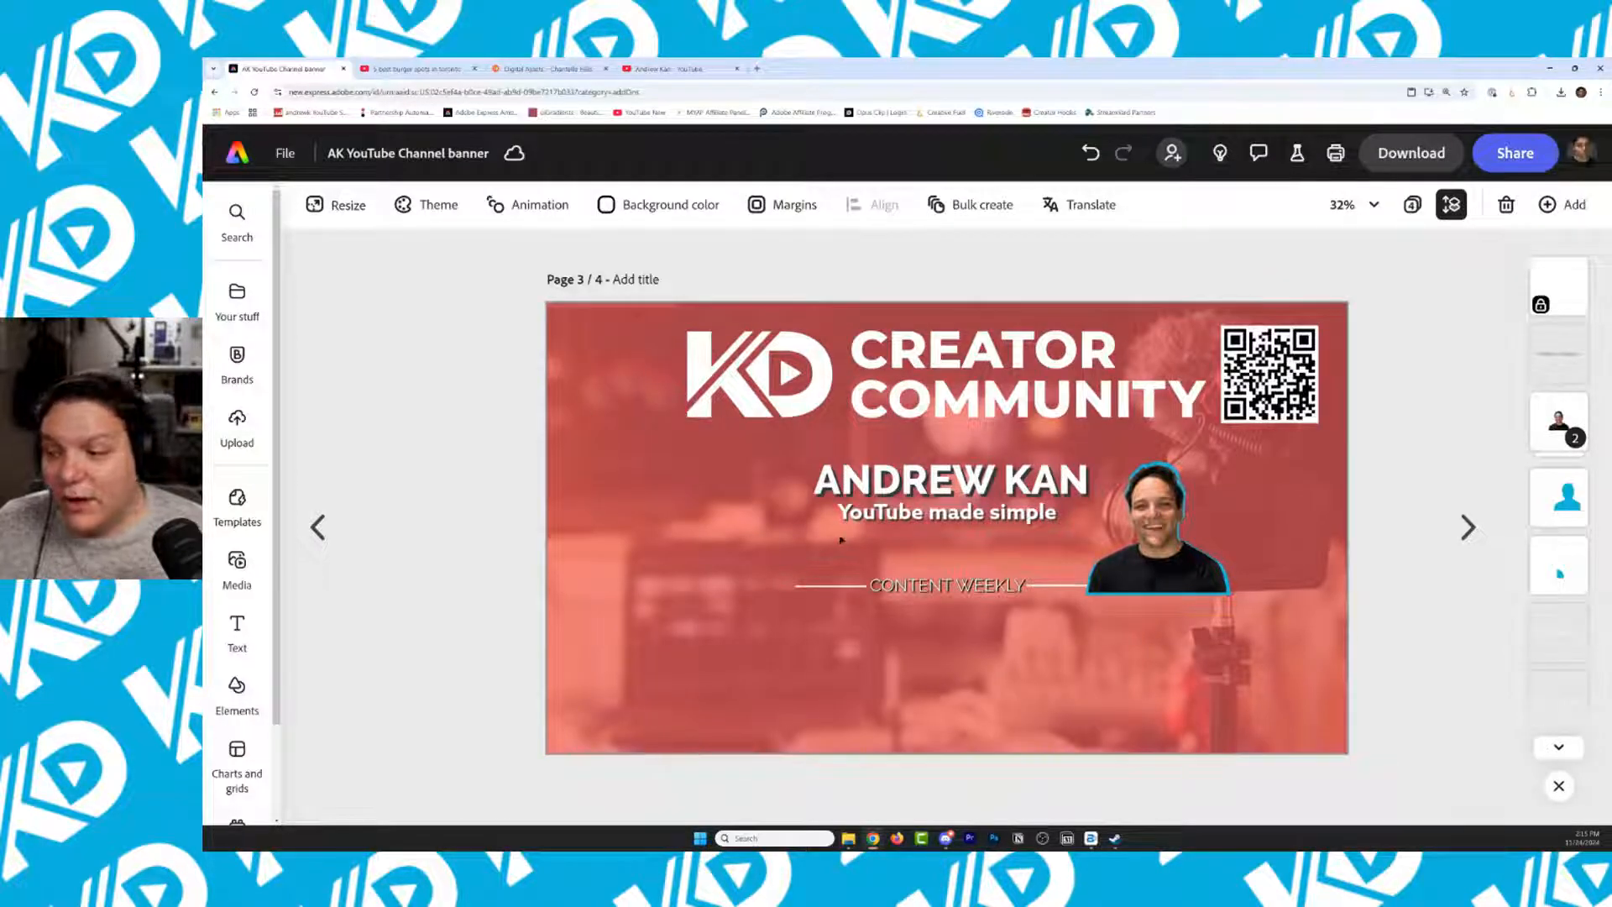
Switch to the open YouTube channel page and start an image poll in its Community section
left_click(672, 68)
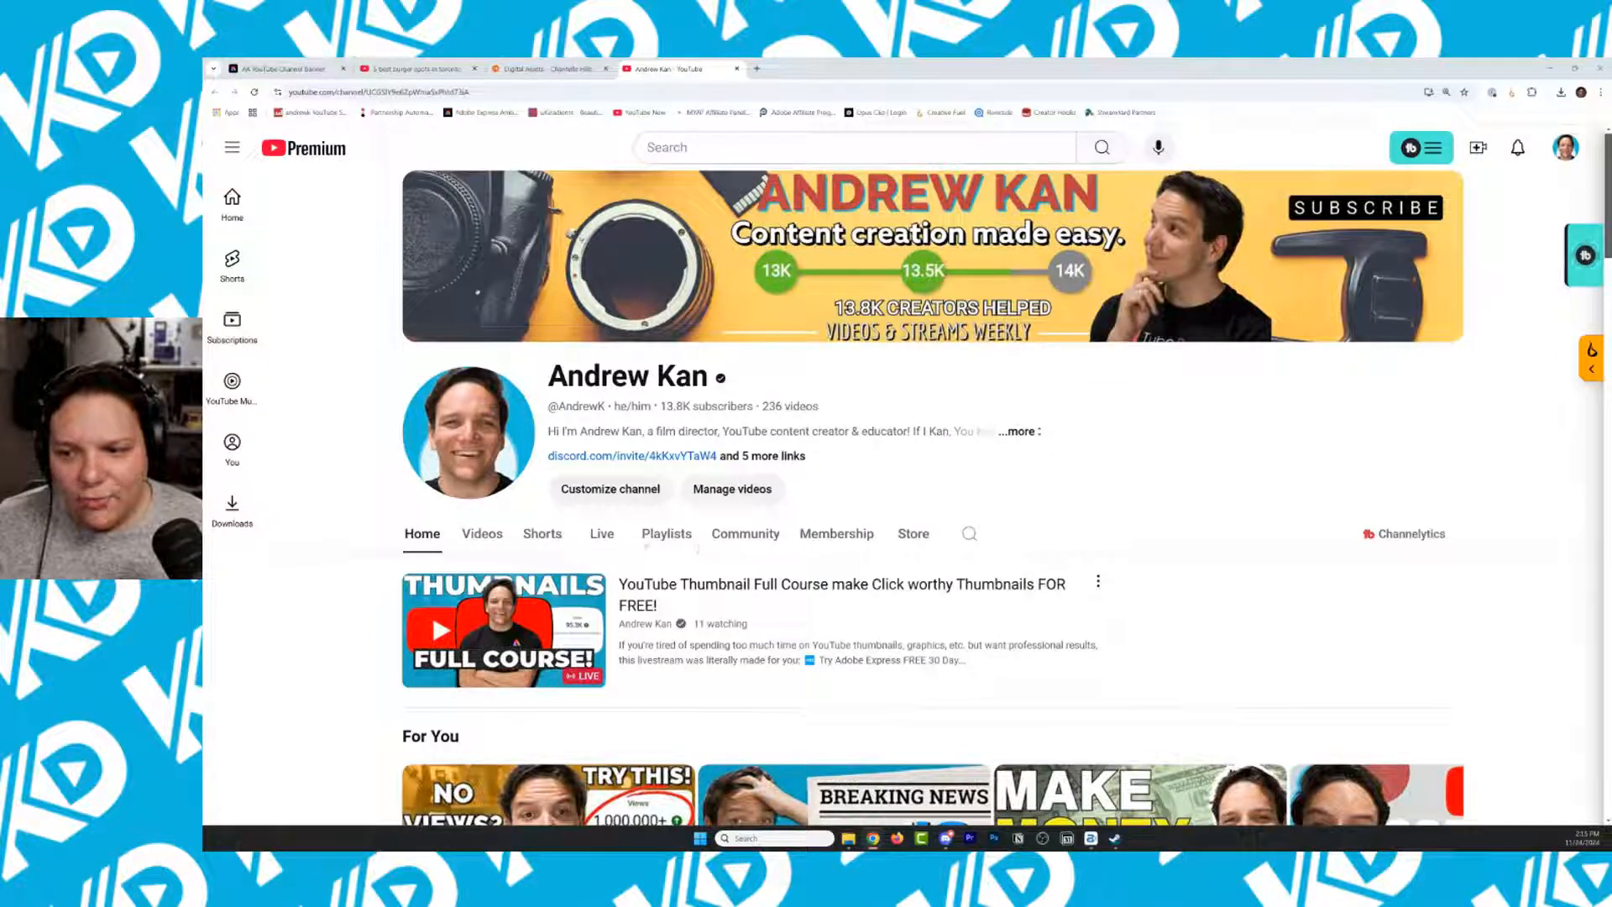
left_click(756, 538)
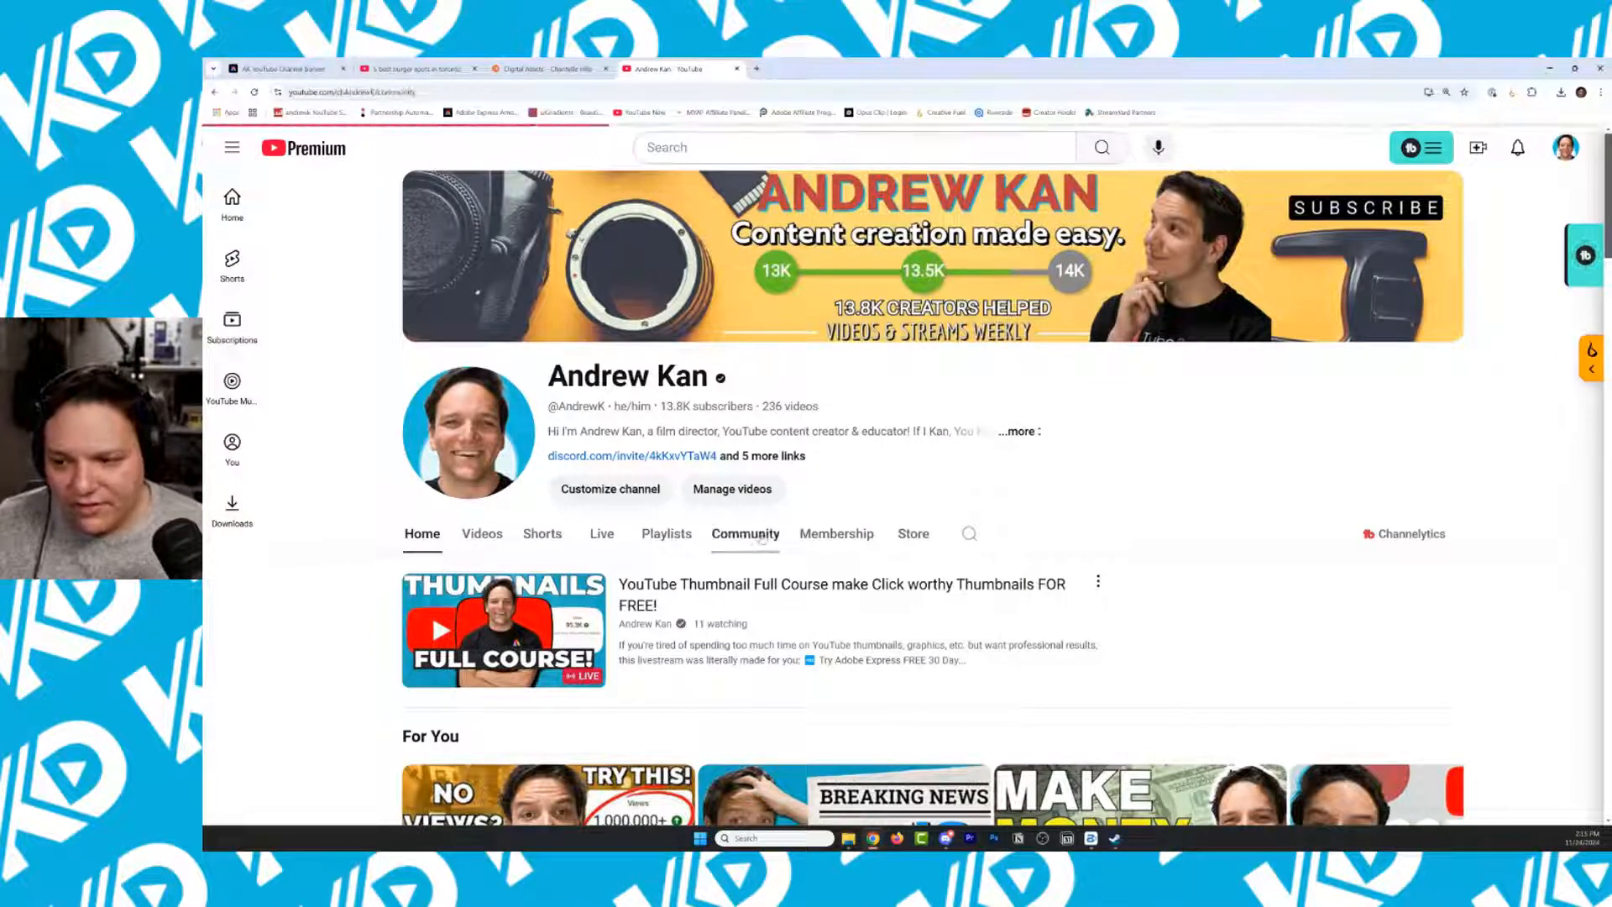
scroll(672, 521, "down", 2)
left_click(567, 513)
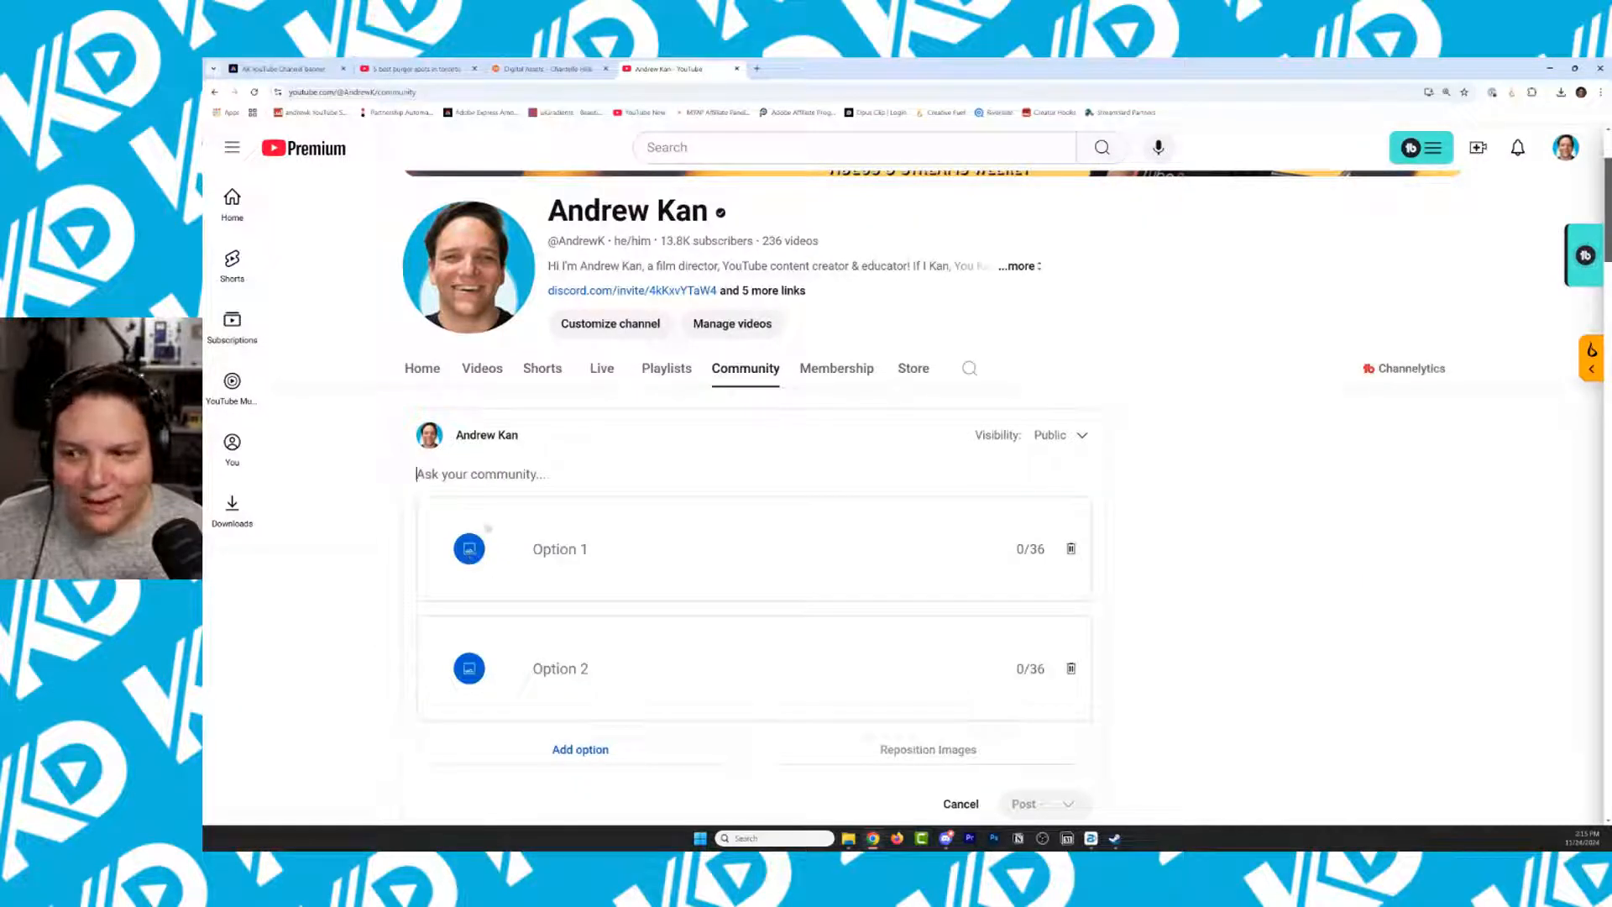
Add the picture of a soccer game on TV to the poll's first option, then delete that option
left_click(469, 548)
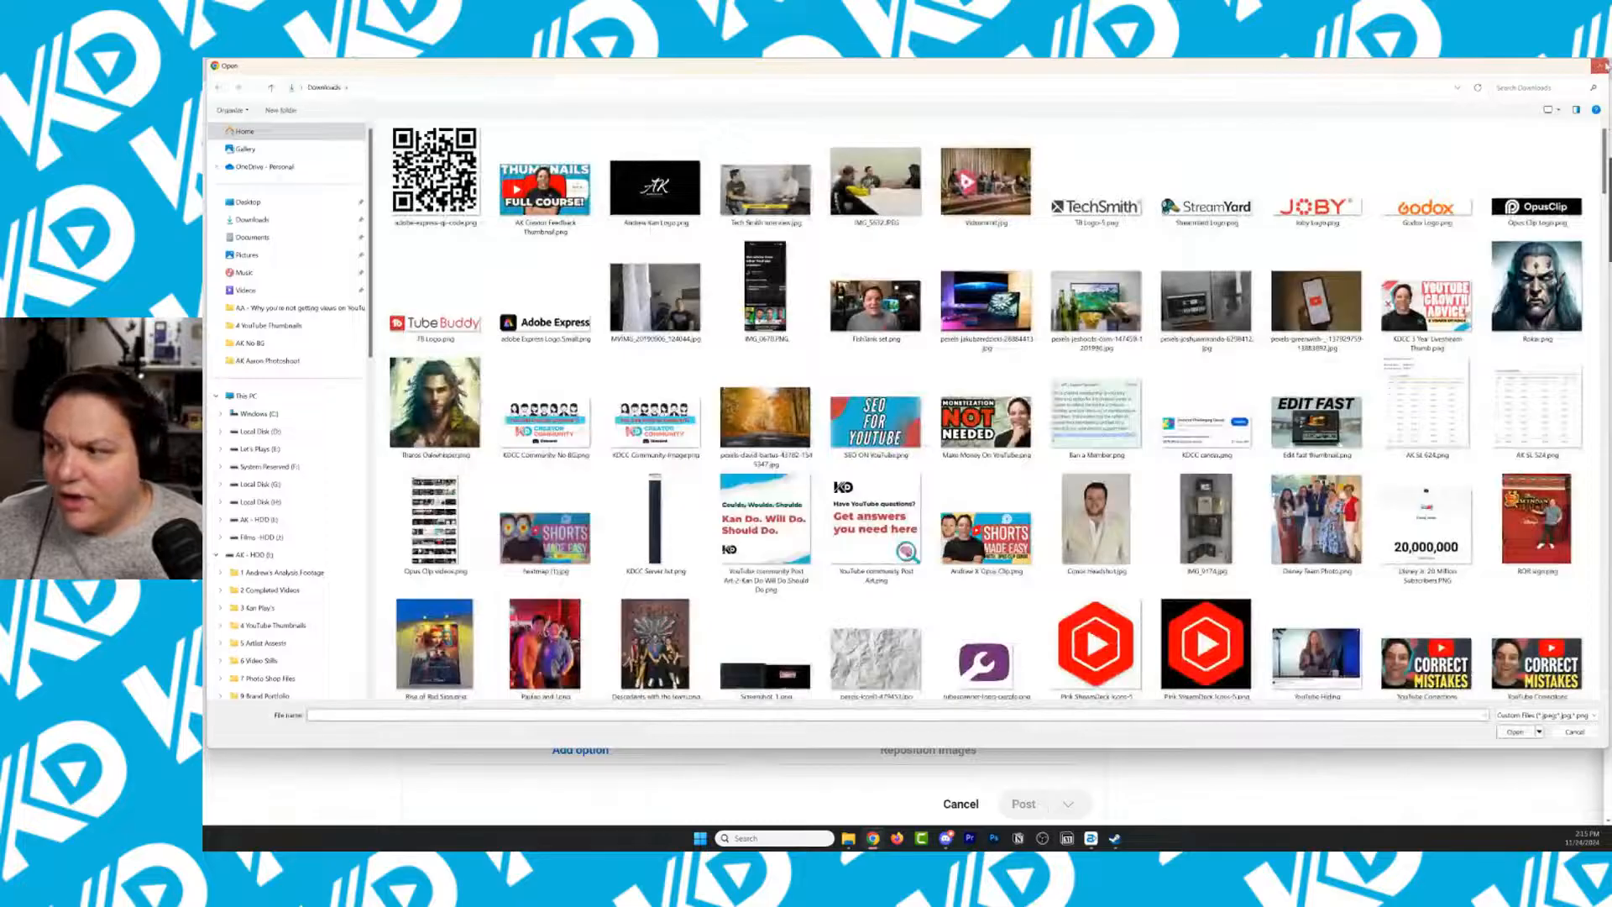
double_click(1096, 302)
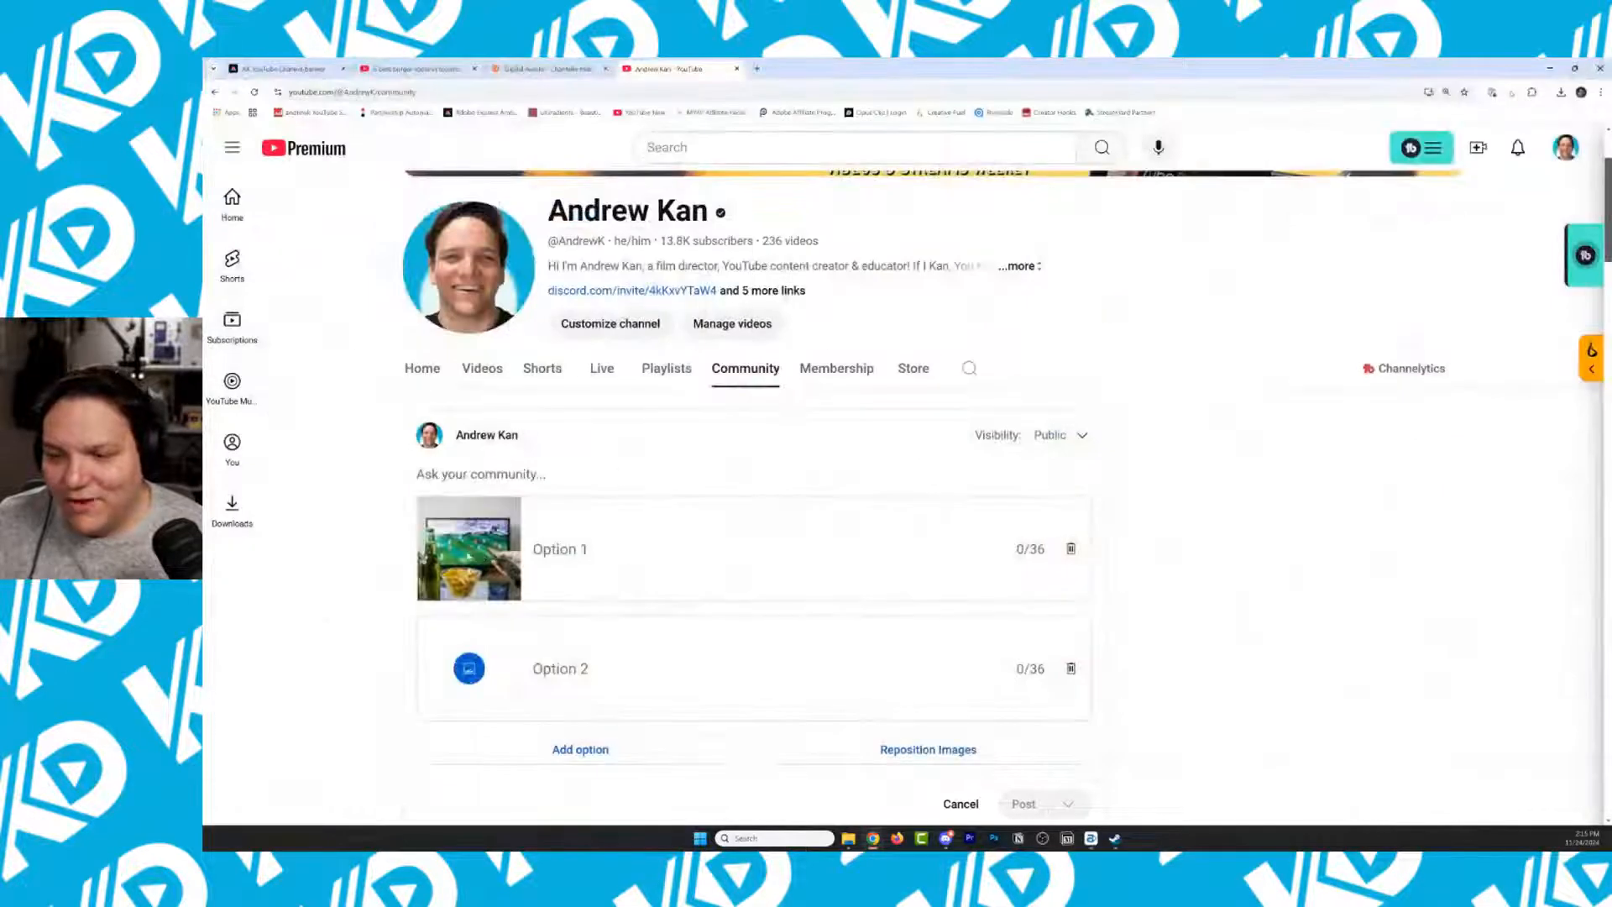
left_click(1070, 549)
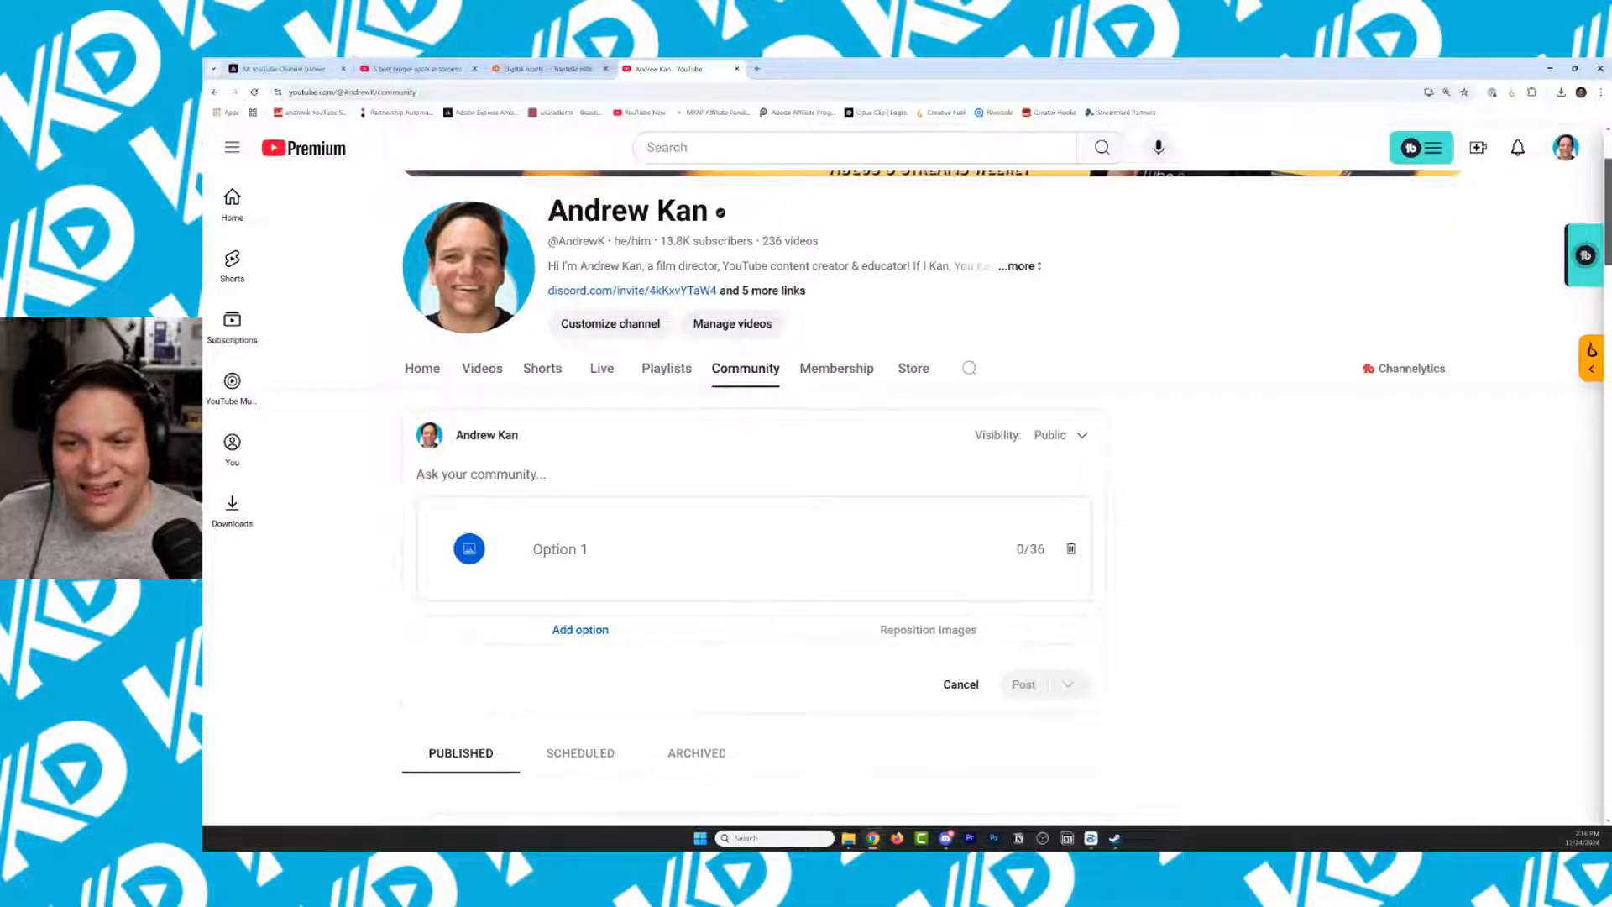
Switch back to Adobe Express and title page 3 "AK 2025 YouTube Banner - YouTube Made Simple"
left_click(287, 69)
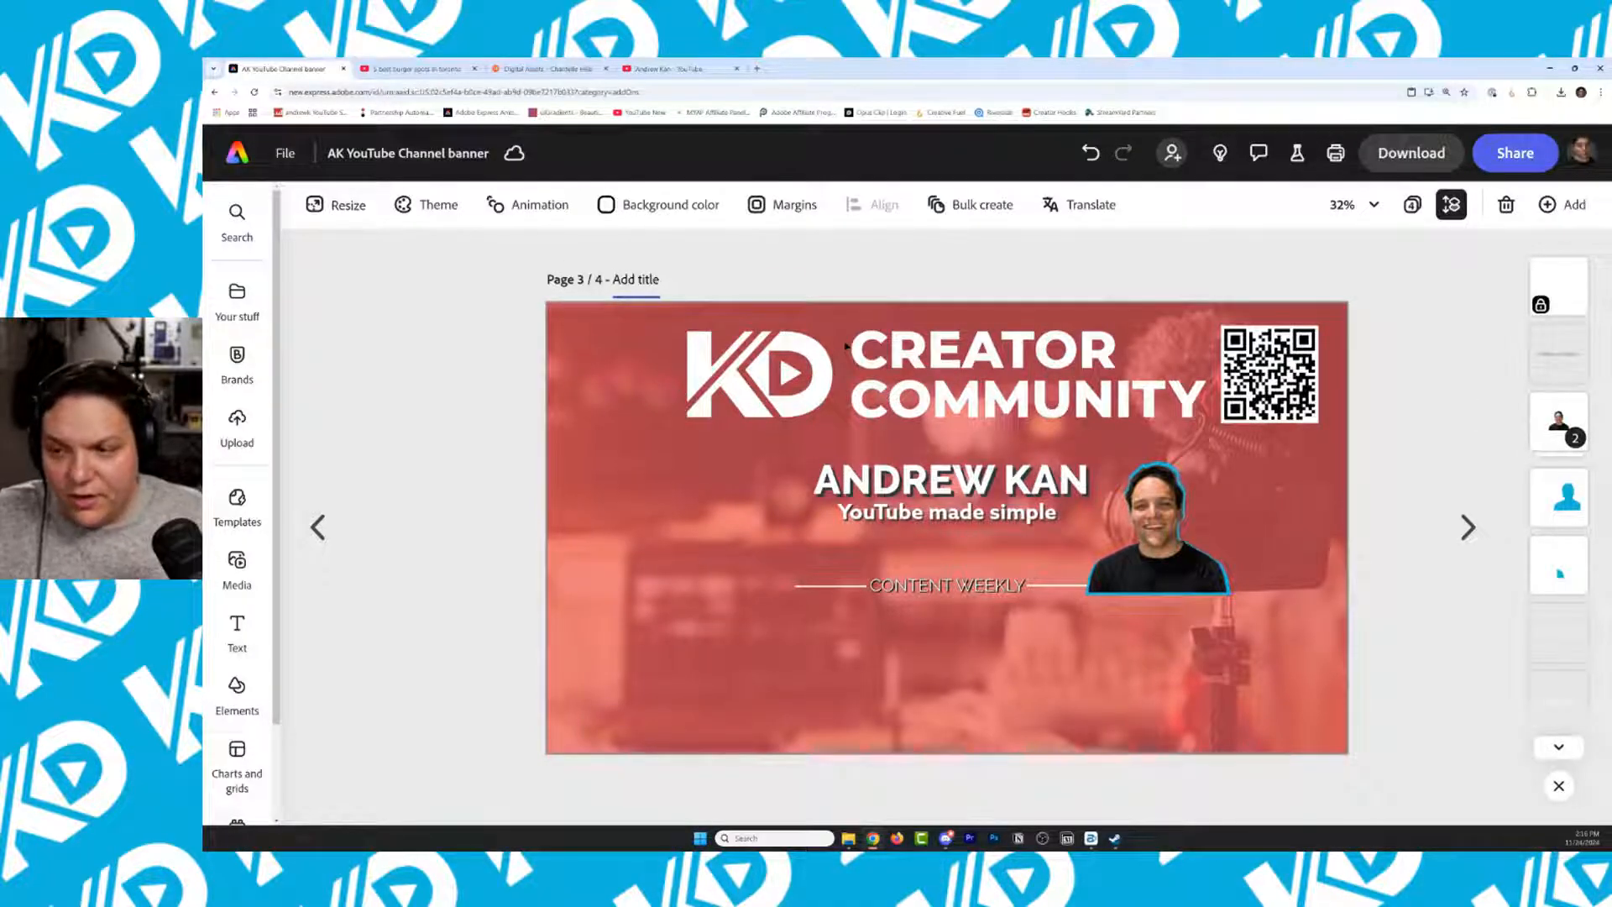
type("AK 2024")
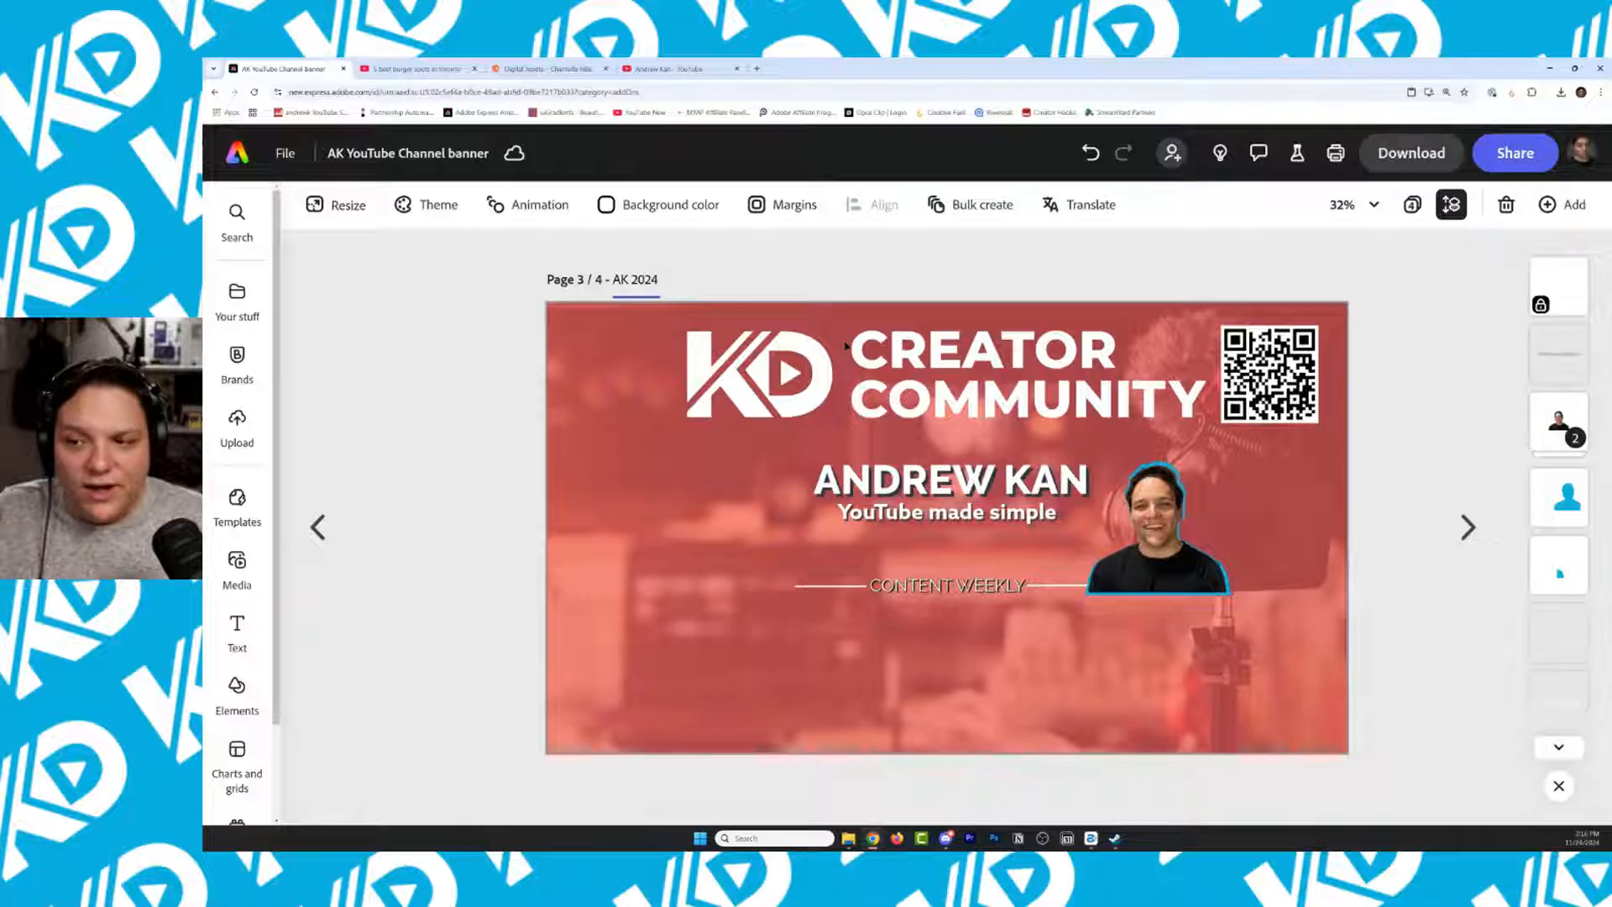
key("BackSpace")
type("5 YouTube Bann")
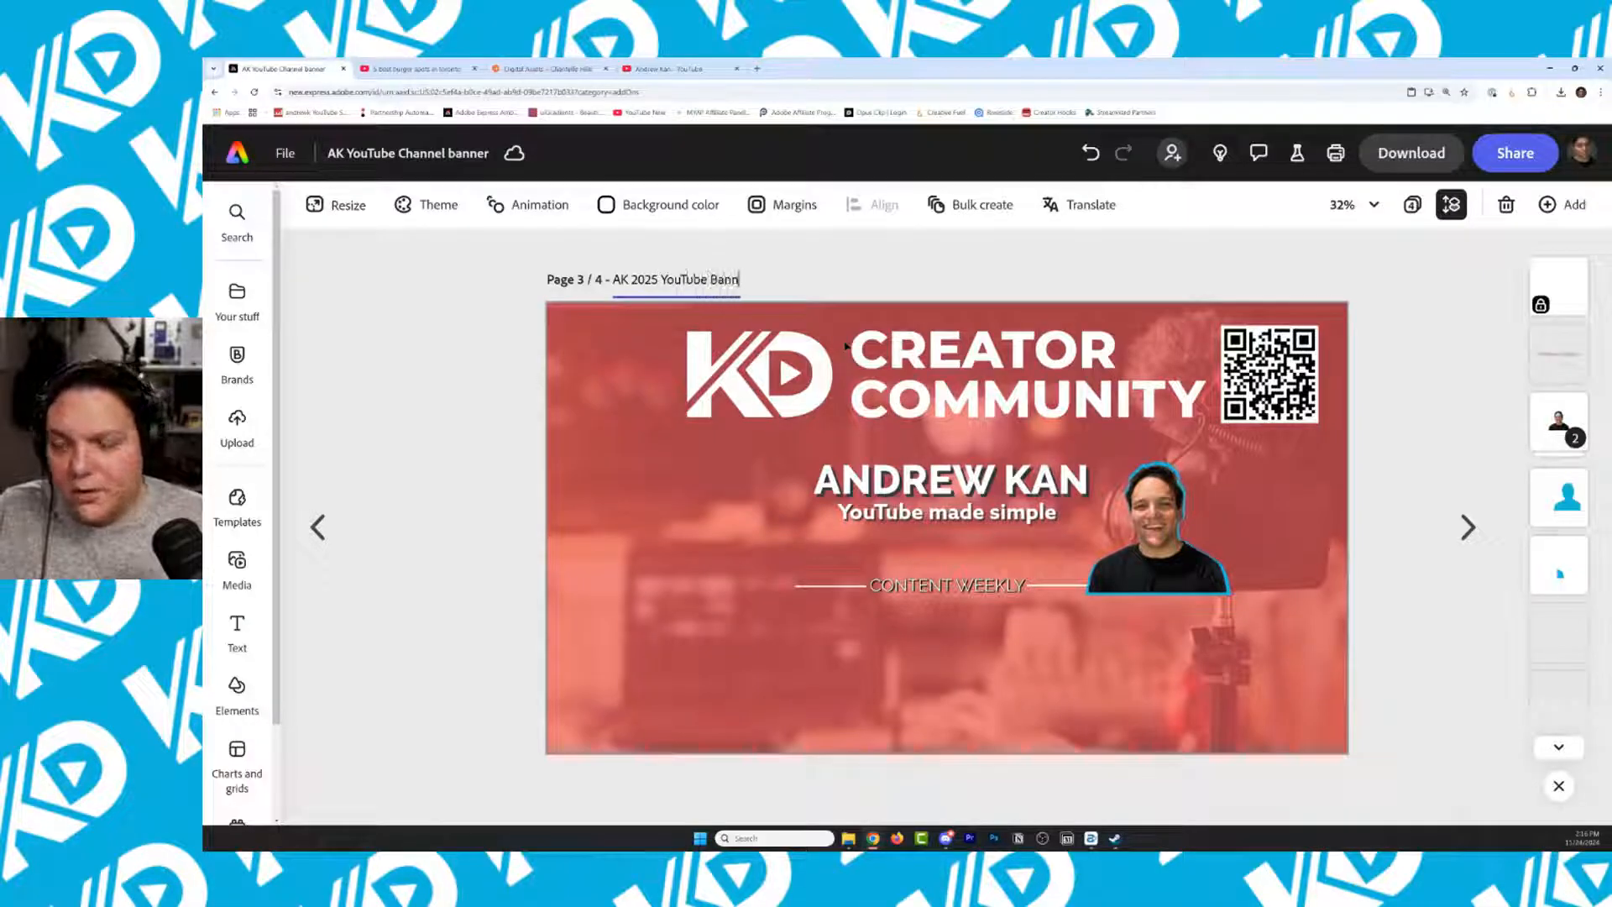
type("er Y")
key("BackSpace")
type("- YouT")
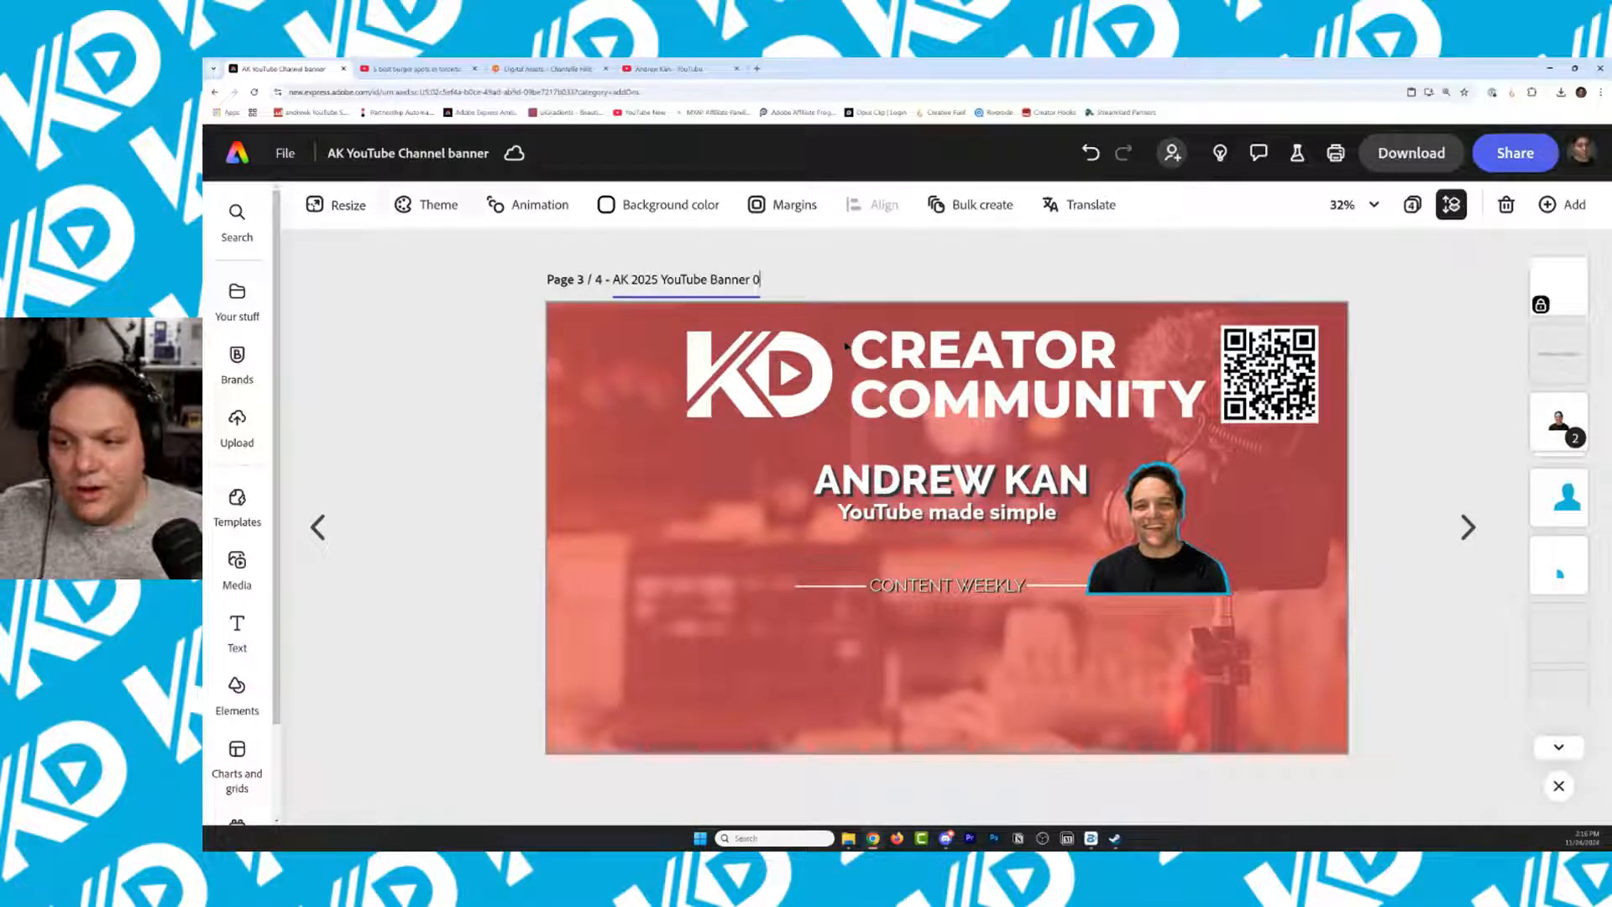
type("ube Mdae")
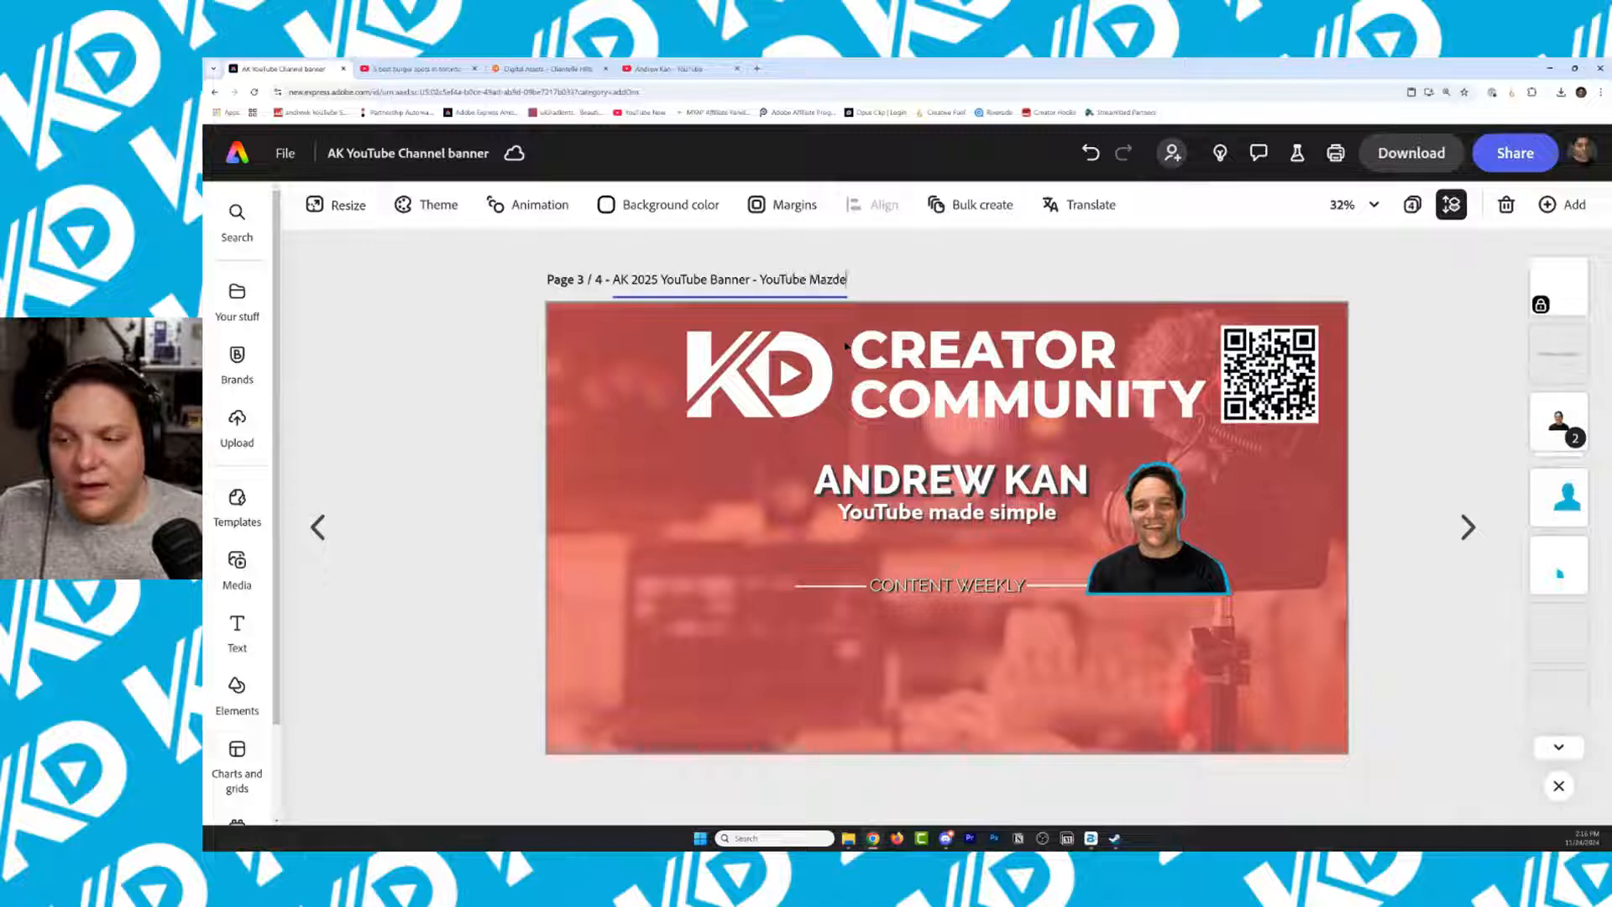
key("BackSpace")
key("BackSpace")
key("BackSpace")
type("ade Simple")
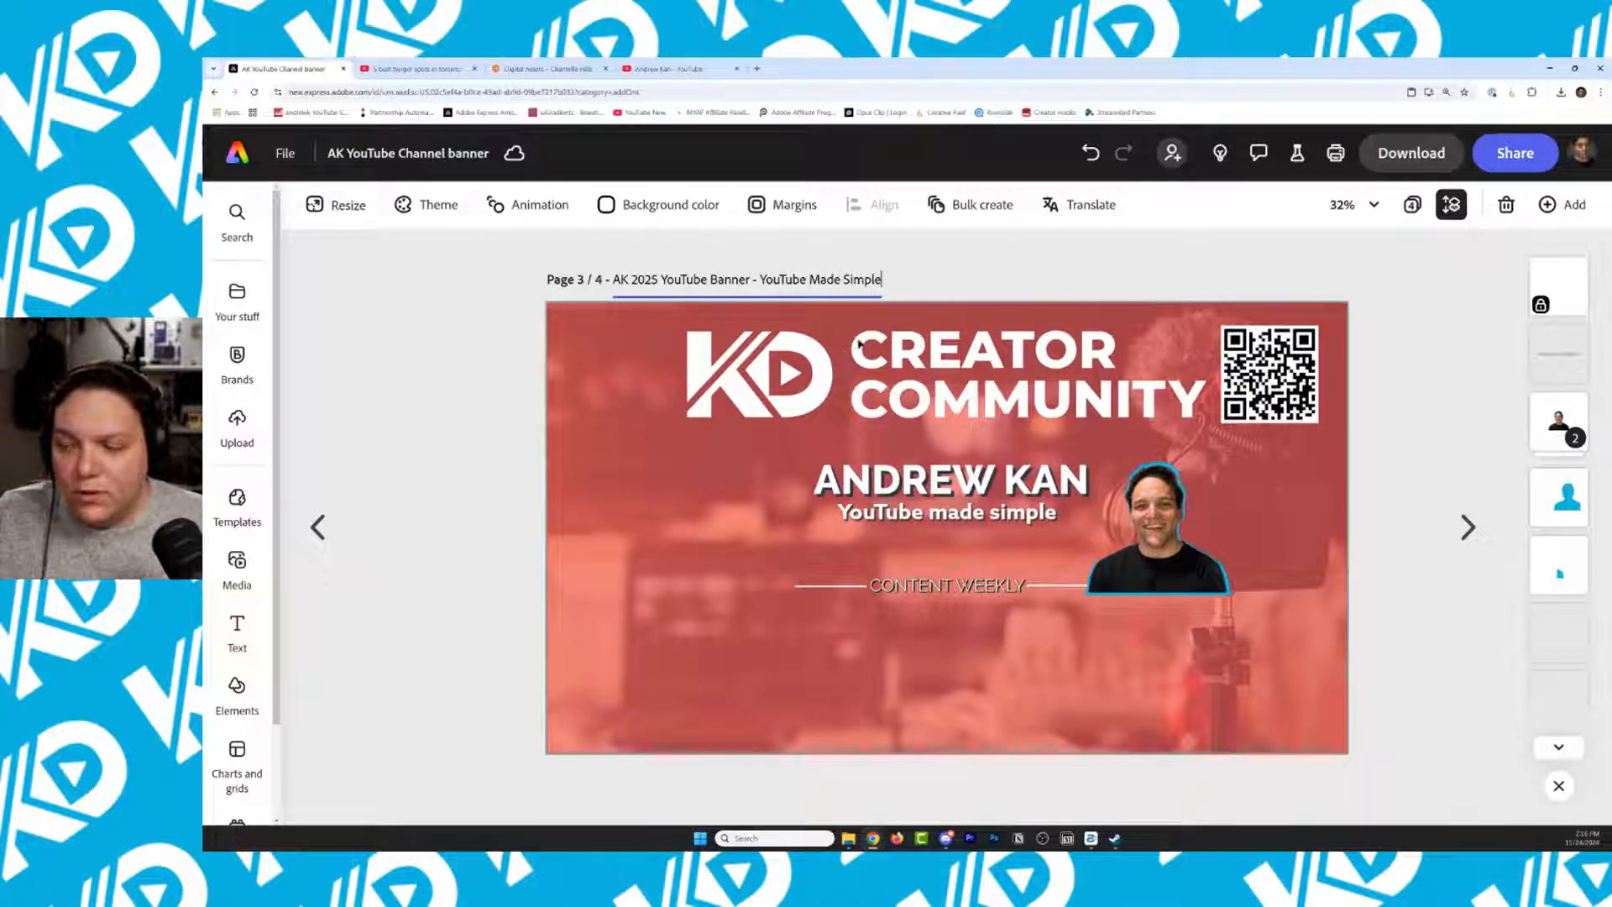
left_click(1424, 355)
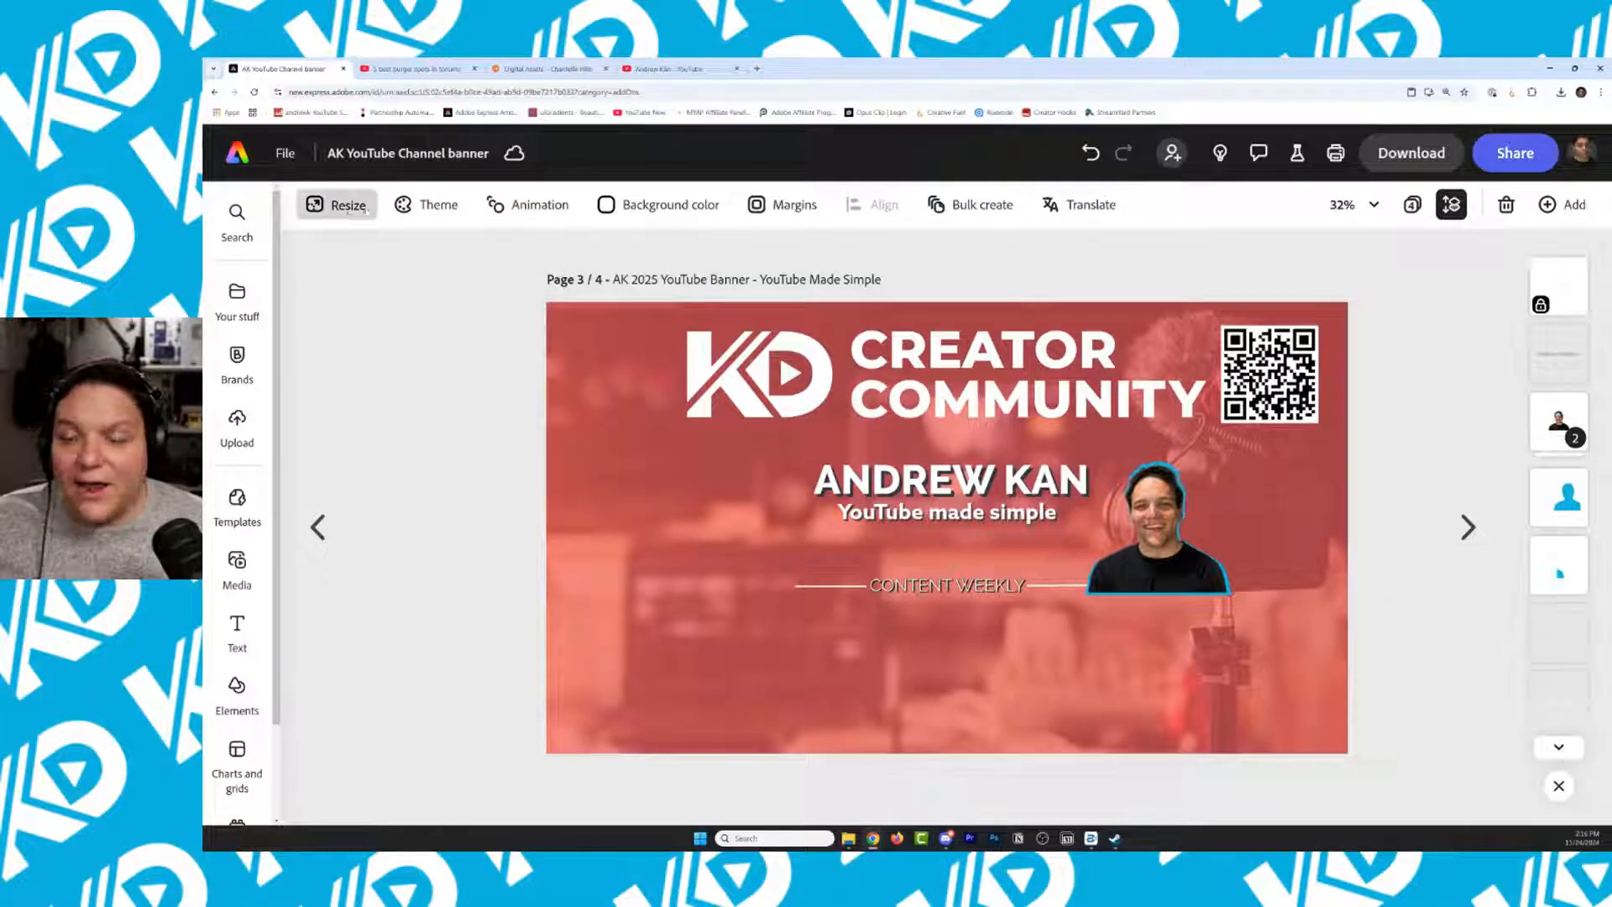
Show the Kan Do Creator Community brand's colors and apply the brand repeatedly to try different color combinations
left_click(240, 356)
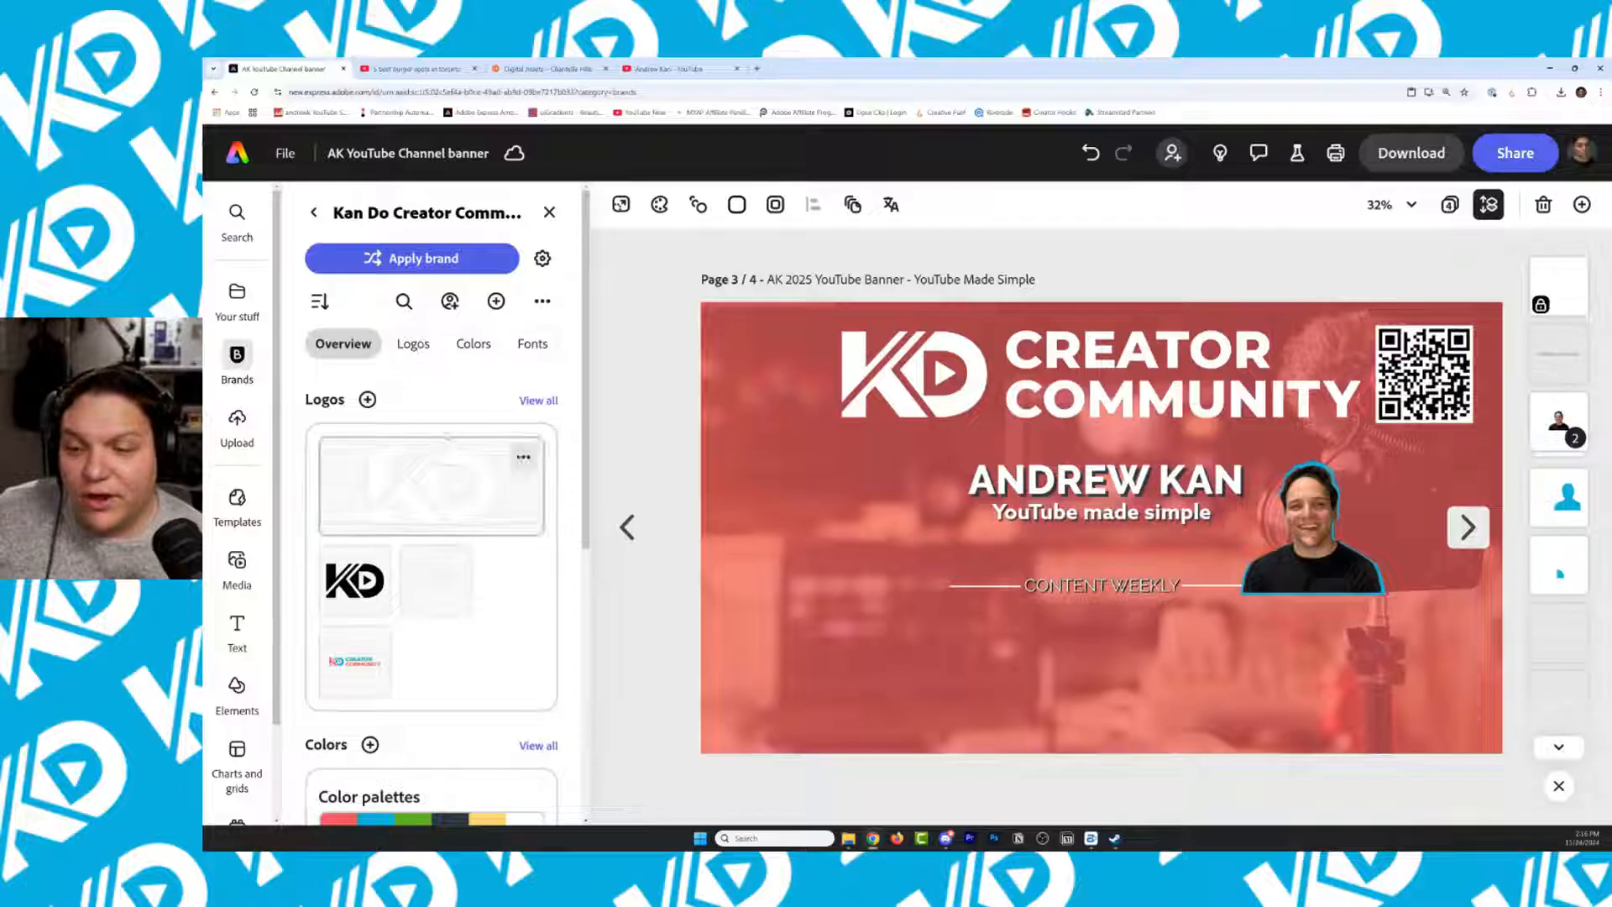
left_click(473, 351)
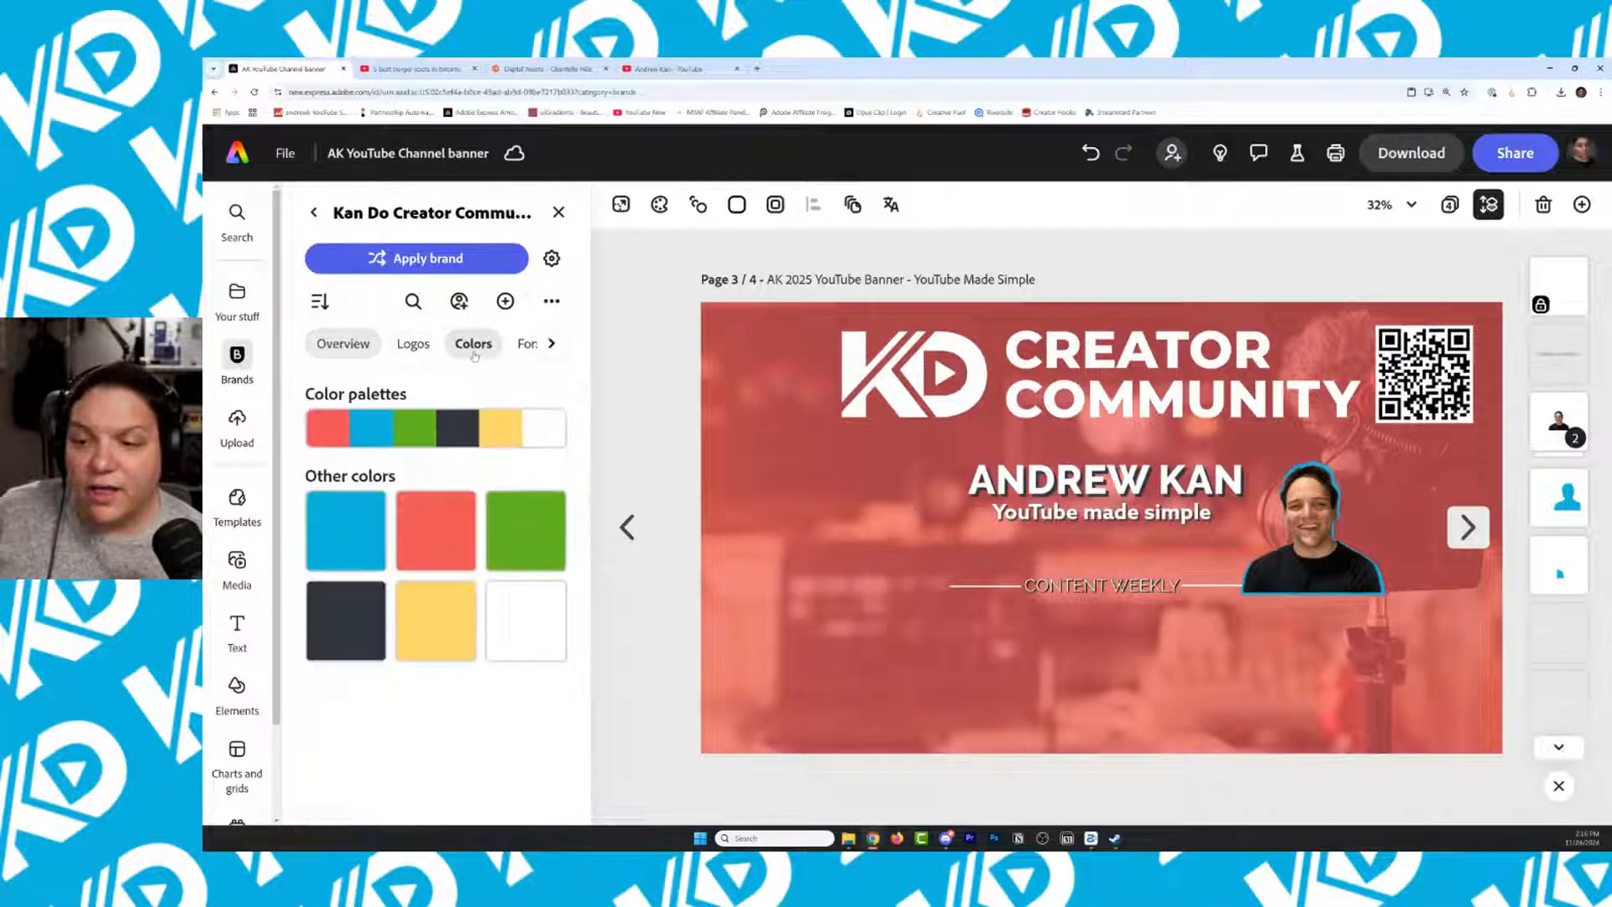
left_click(428, 260)
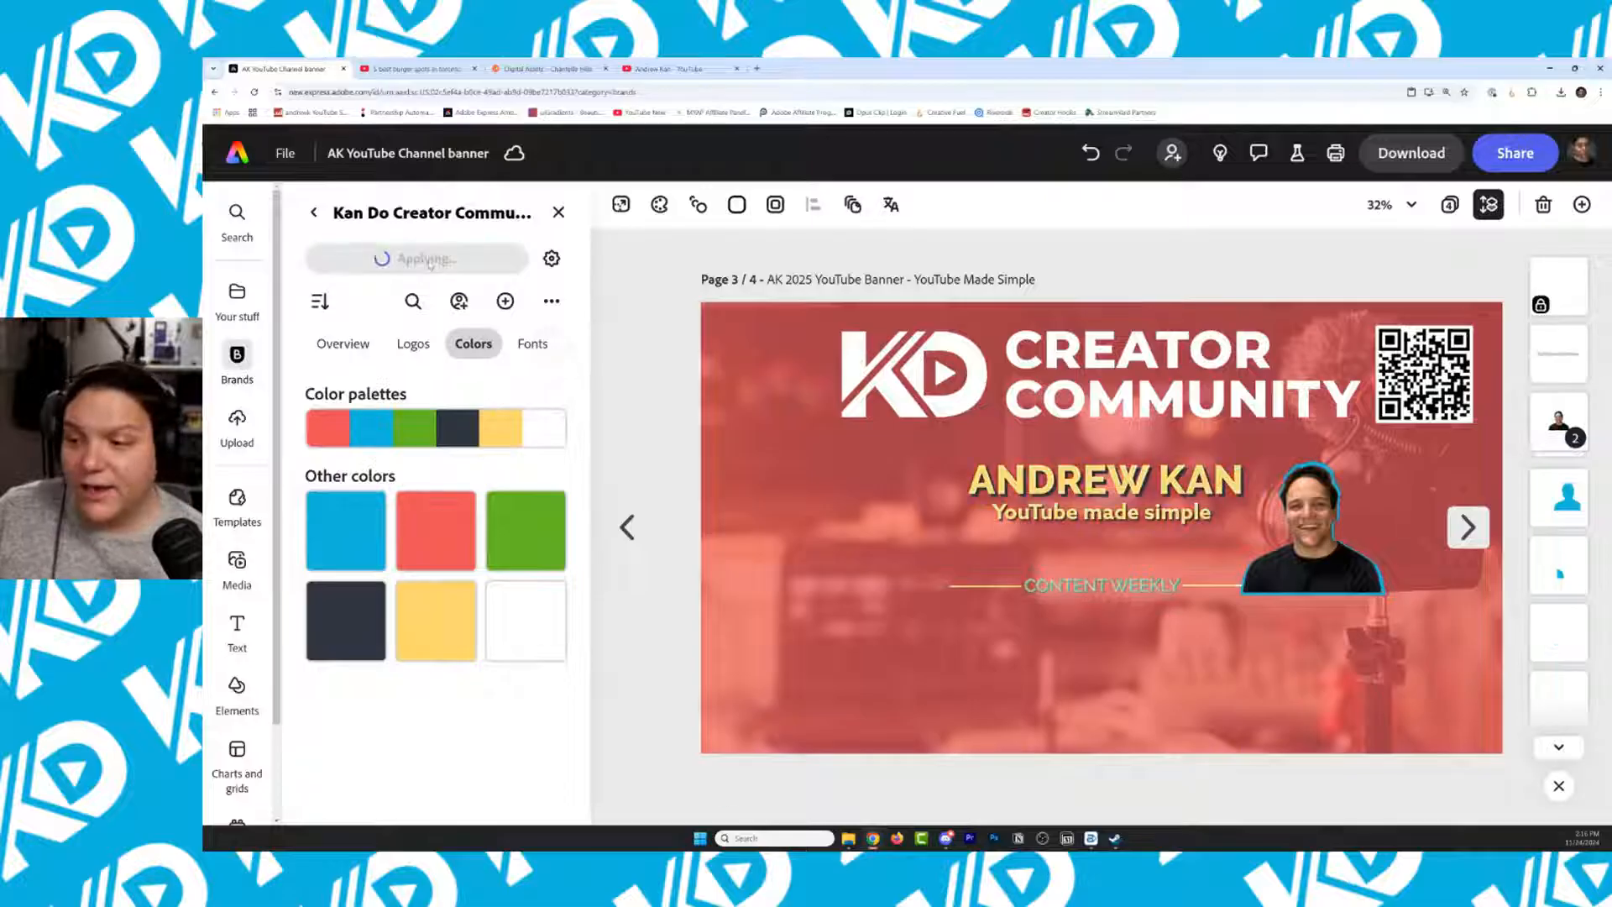
left_click(428, 260)
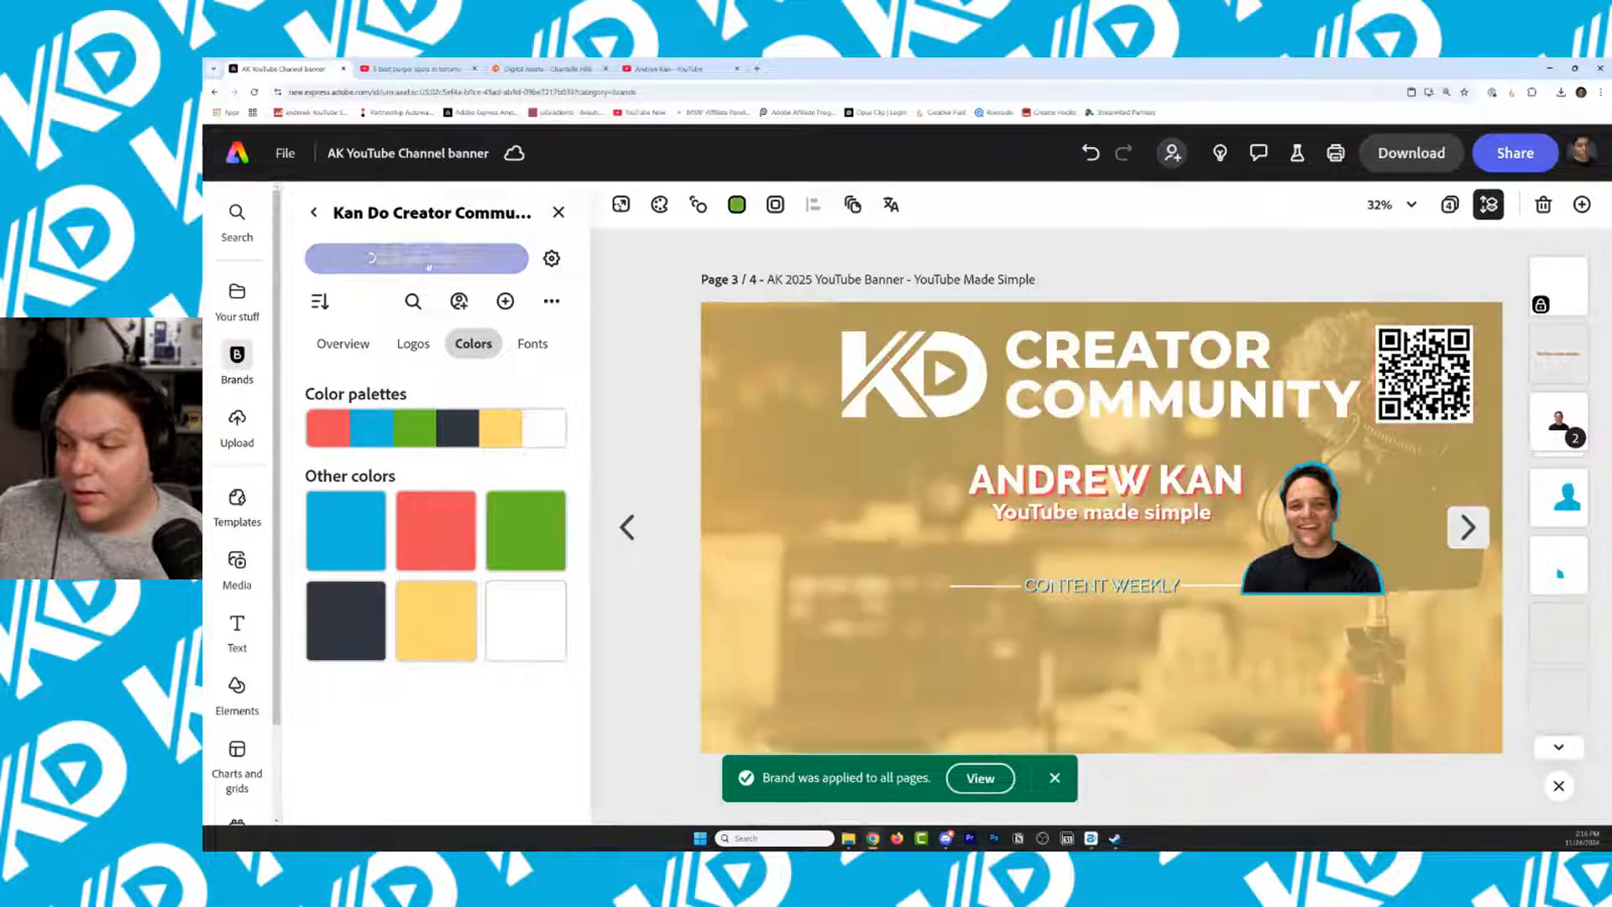
left_click(427, 260)
left_click(426, 261)
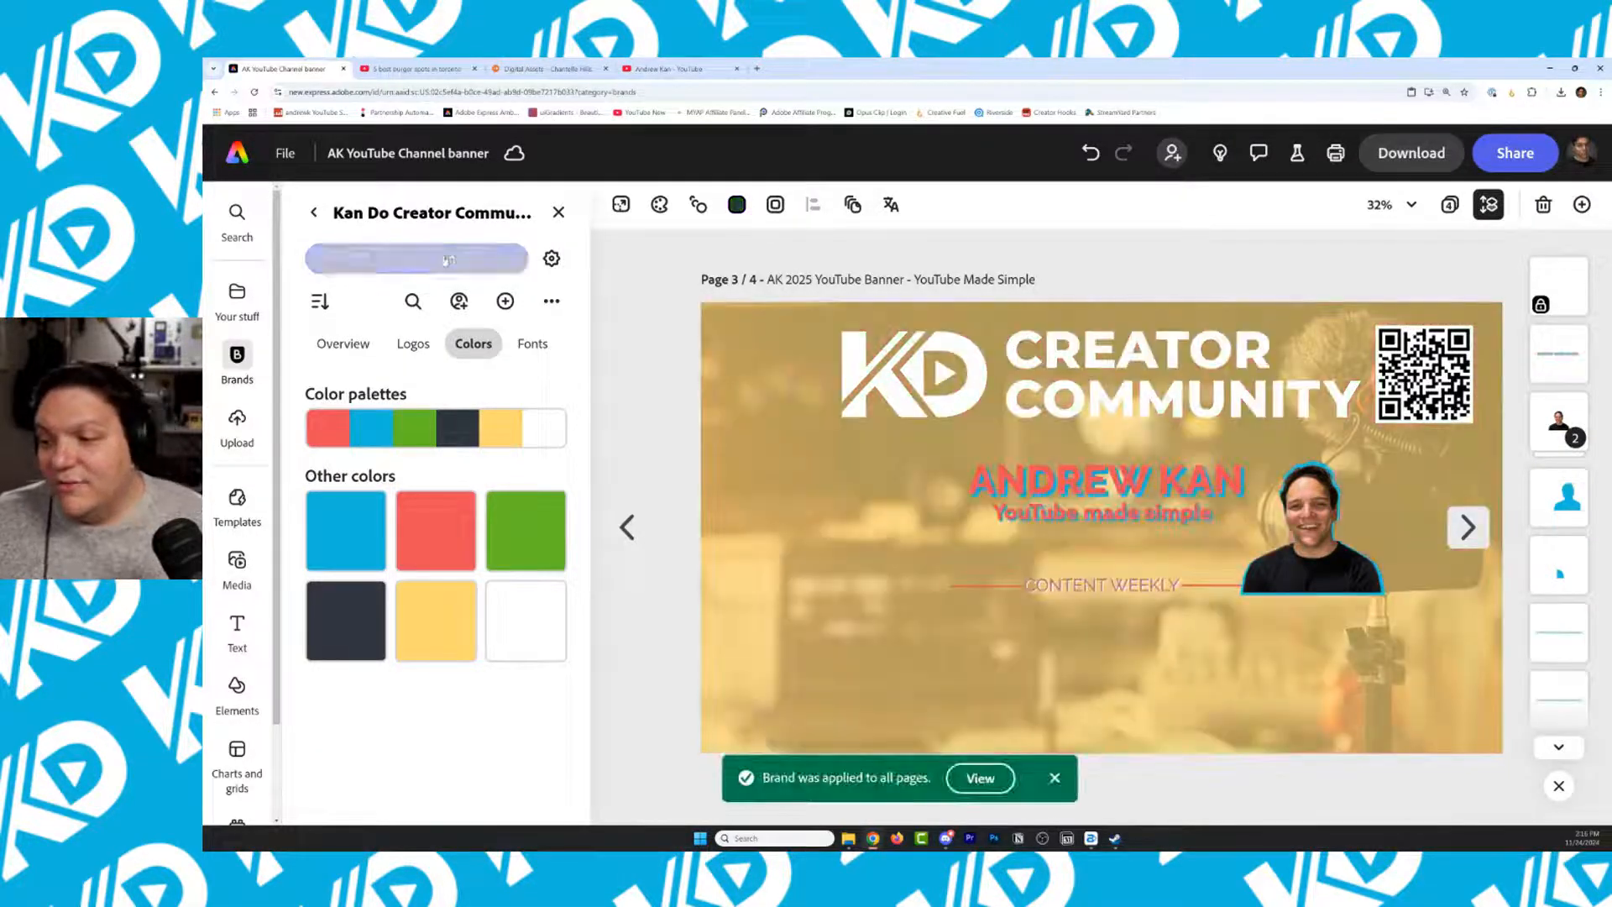
left_click(440, 261)
left_click(445, 261)
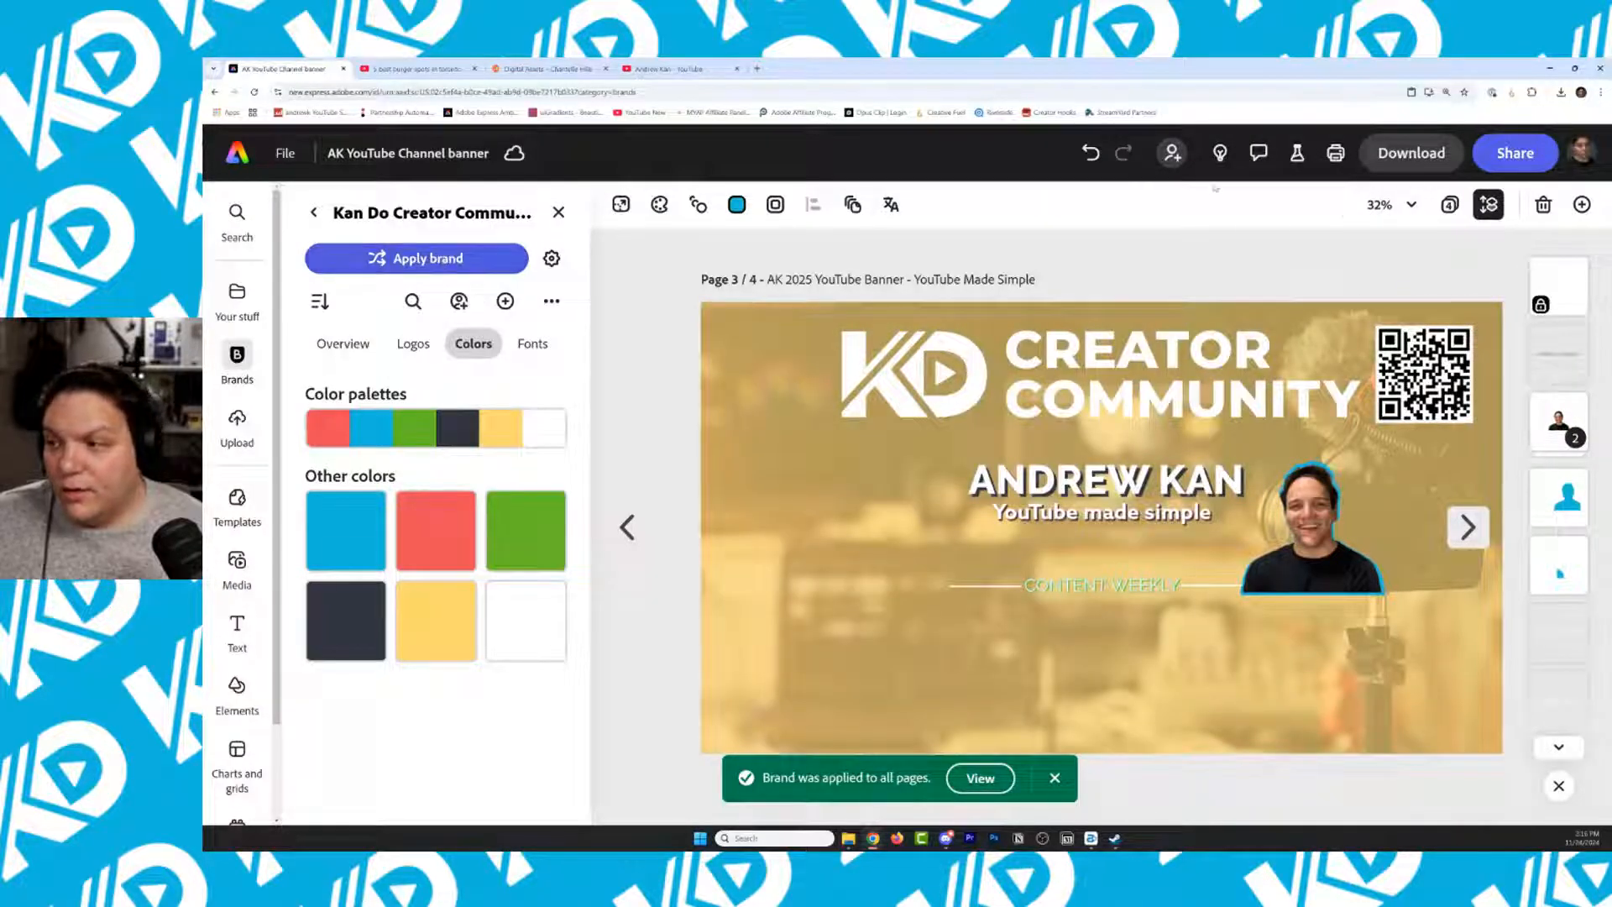
Undo the last several brand applications and redo two of them to compare the color variations
left_click(1090, 153)
left_click(1091, 153)
left_click(1091, 153)
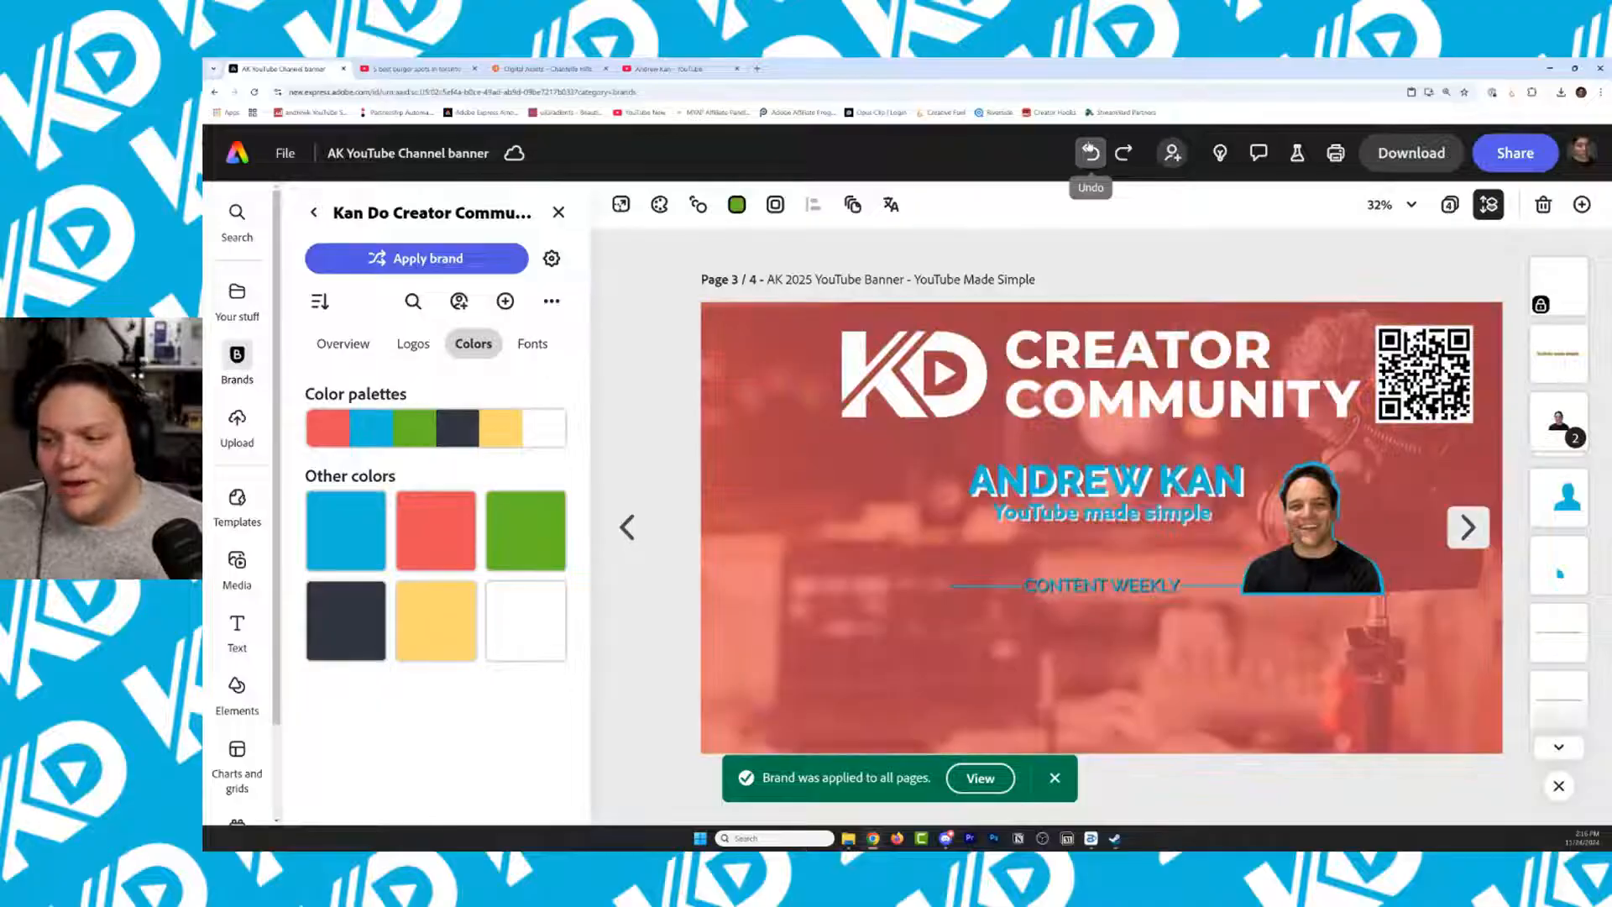
left_click(1090, 153)
left_click(1091, 153)
left_click(1124, 153)
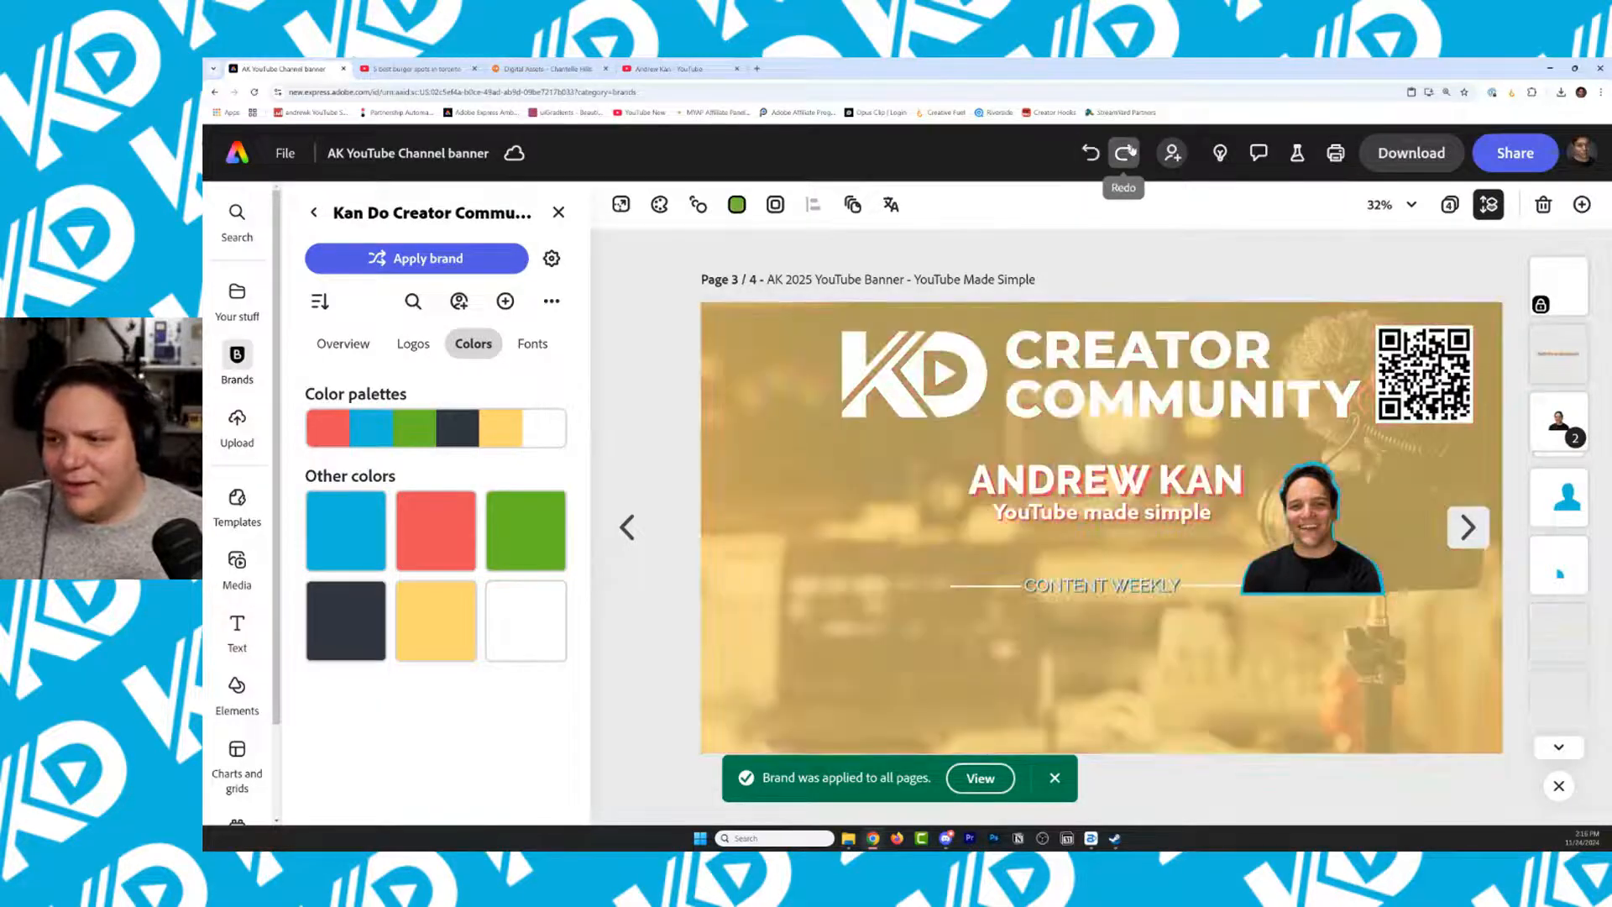
left_click(1125, 153)
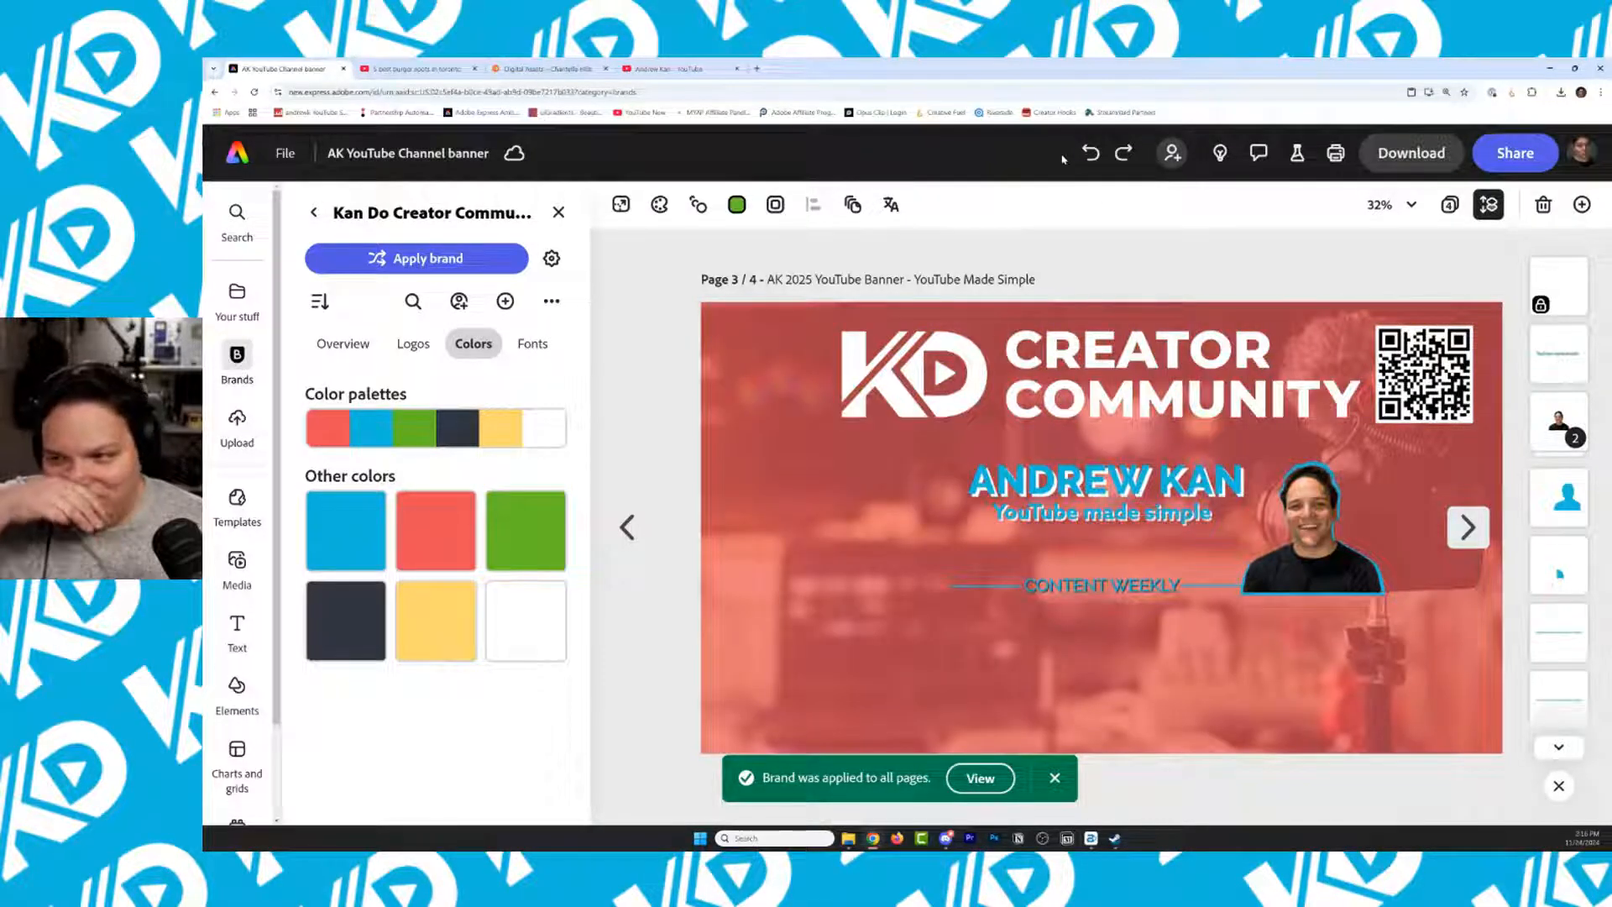
Undo the remaining brand applications to restore the original banner colors, keeping page 3's new title
left_click(1093, 152)
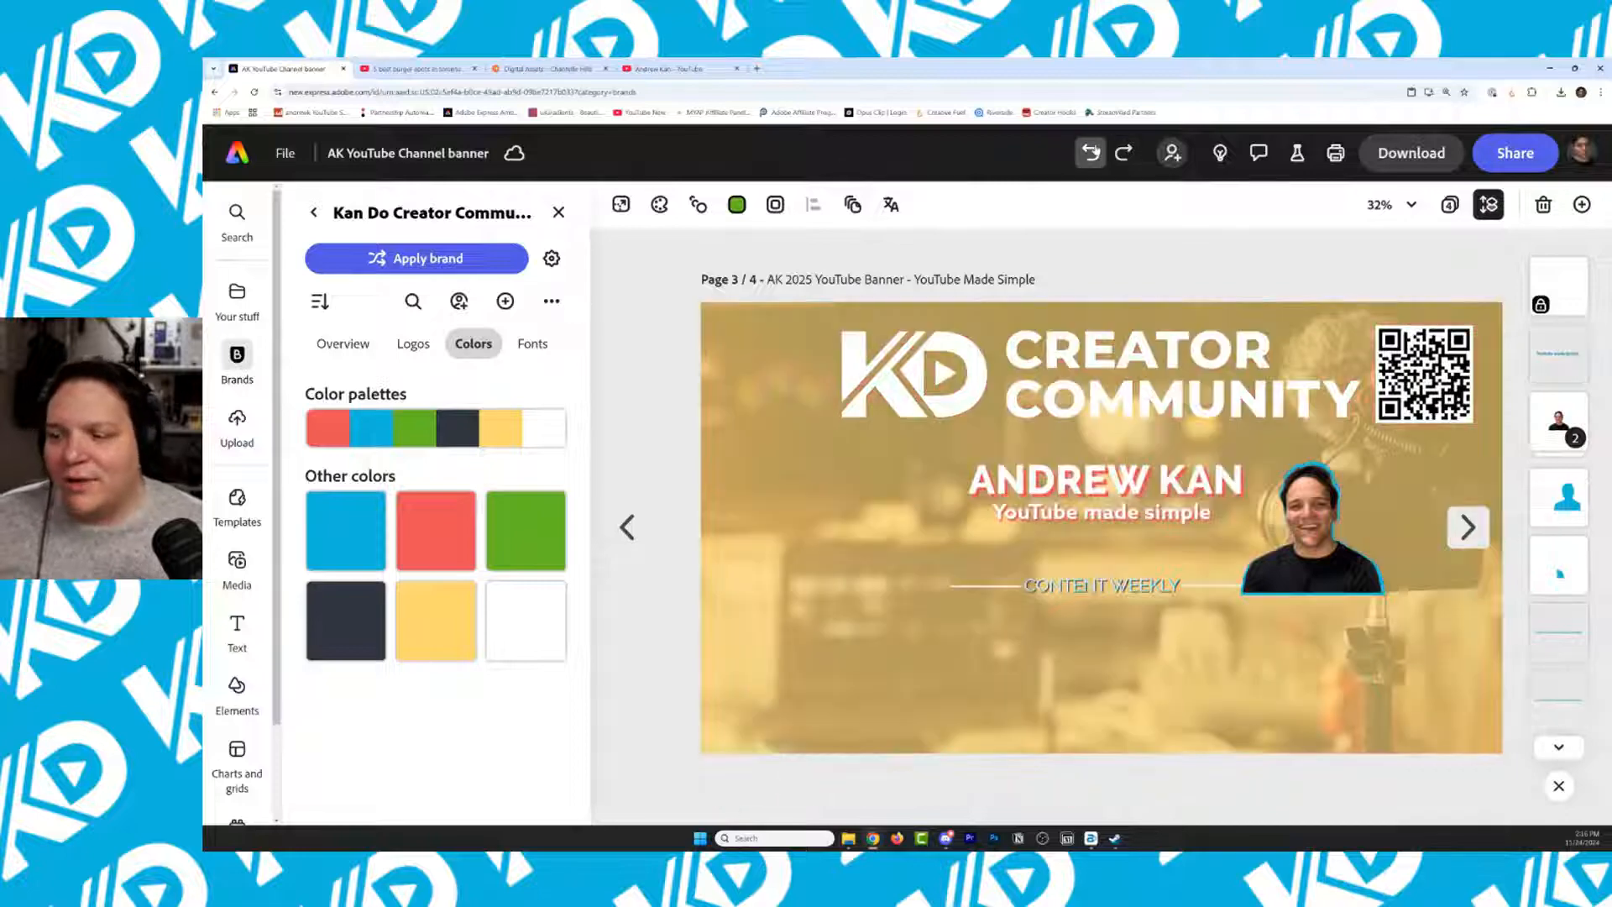
left_click(1094, 152)
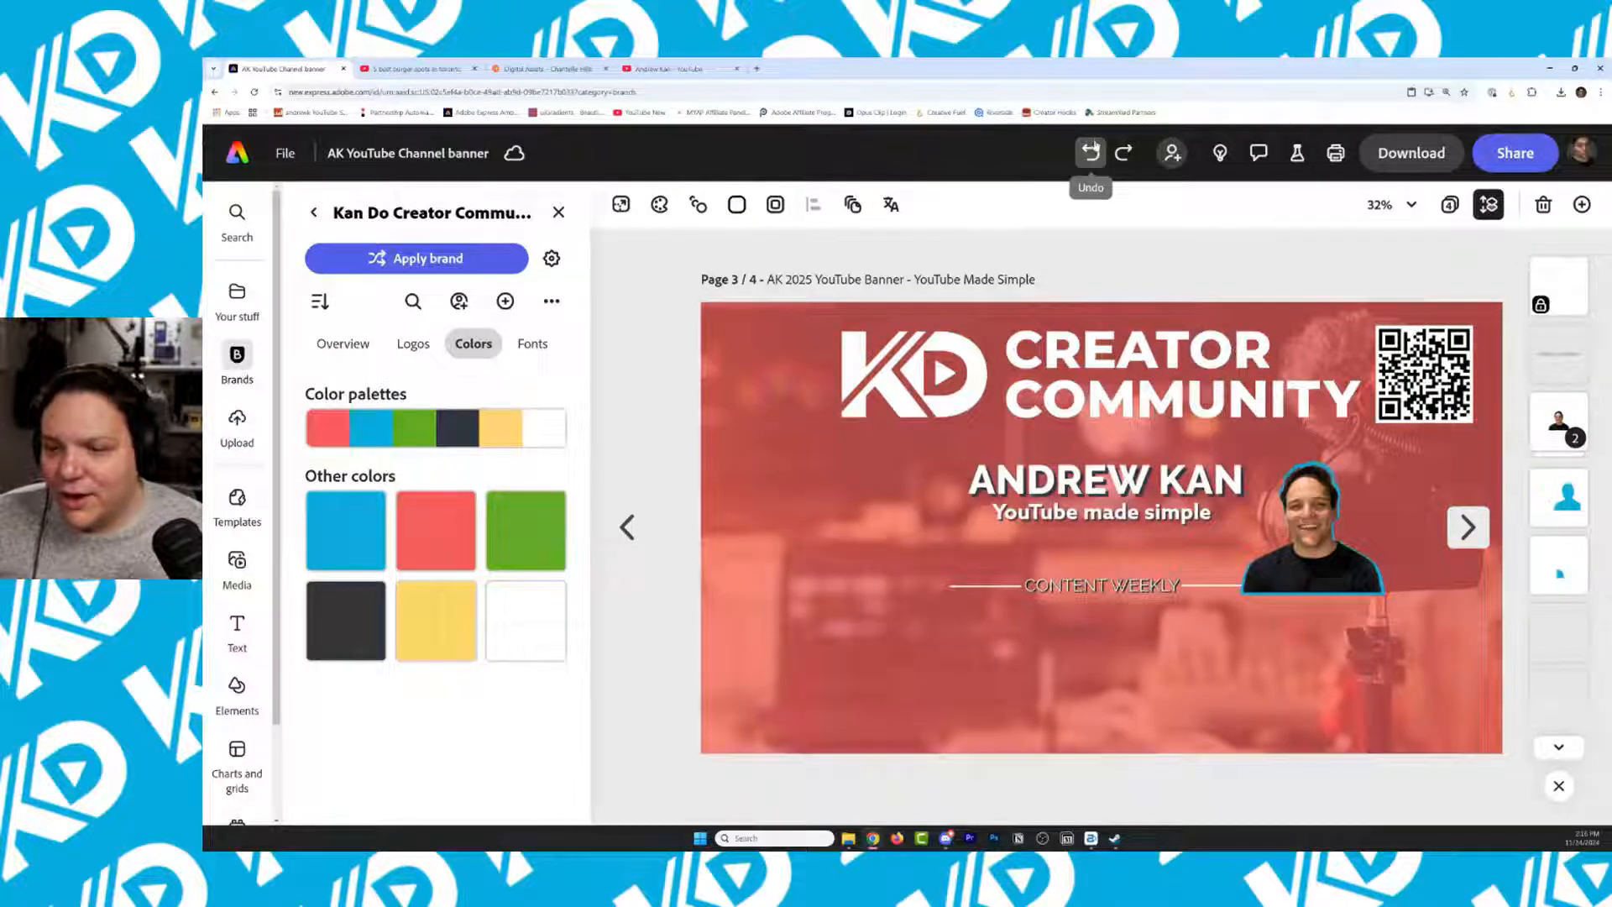
left_click(1092, 158)
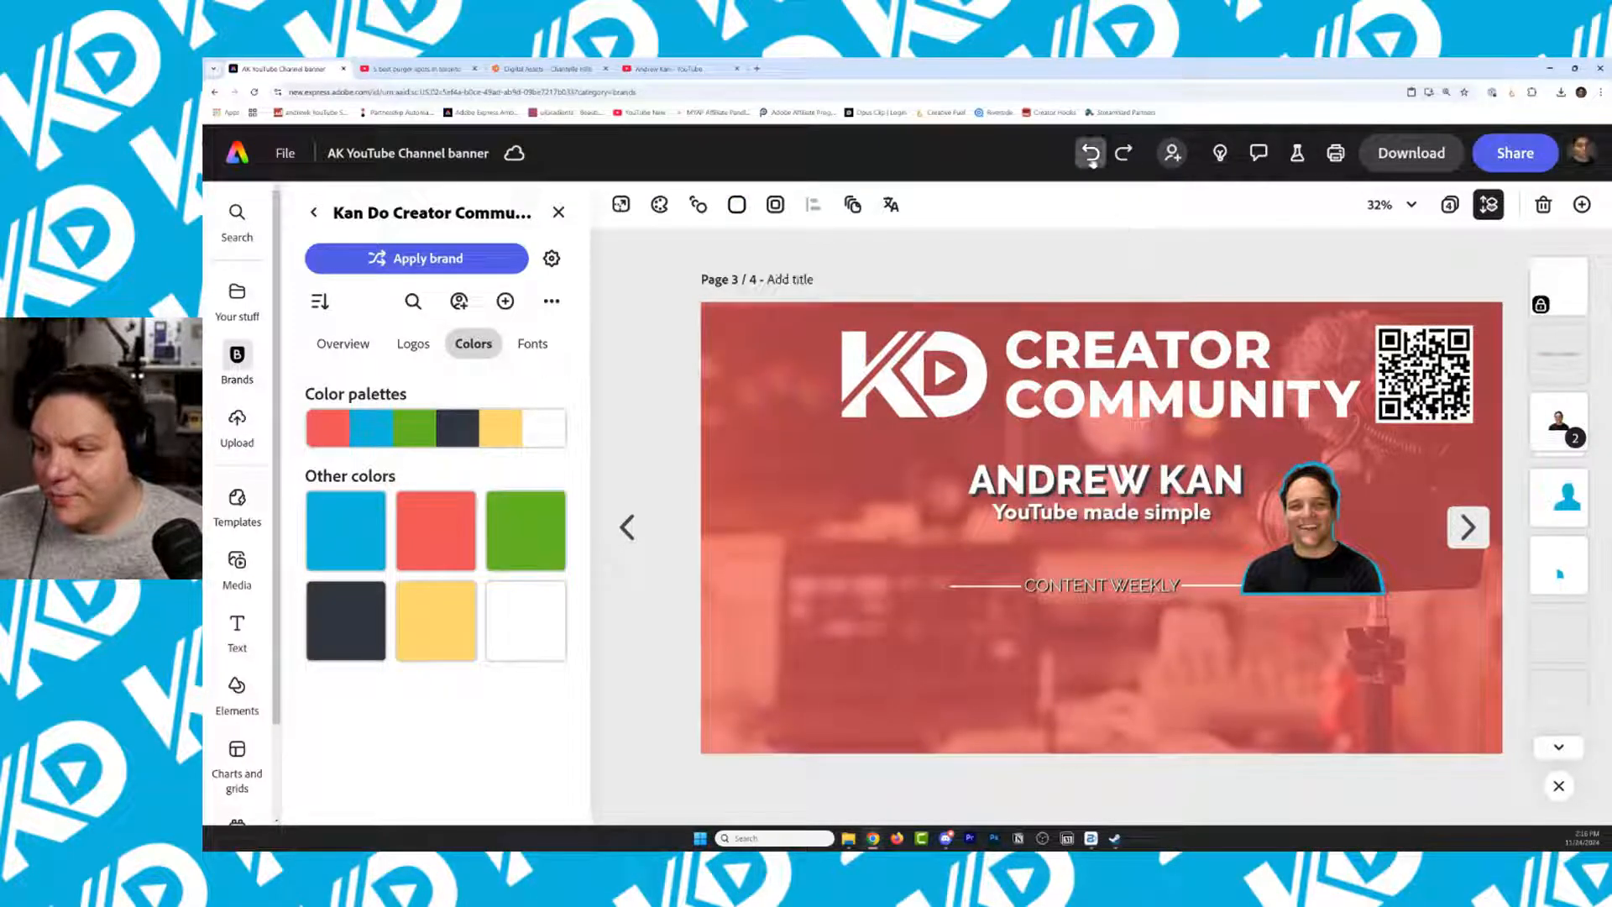
left_click(1094, 157)
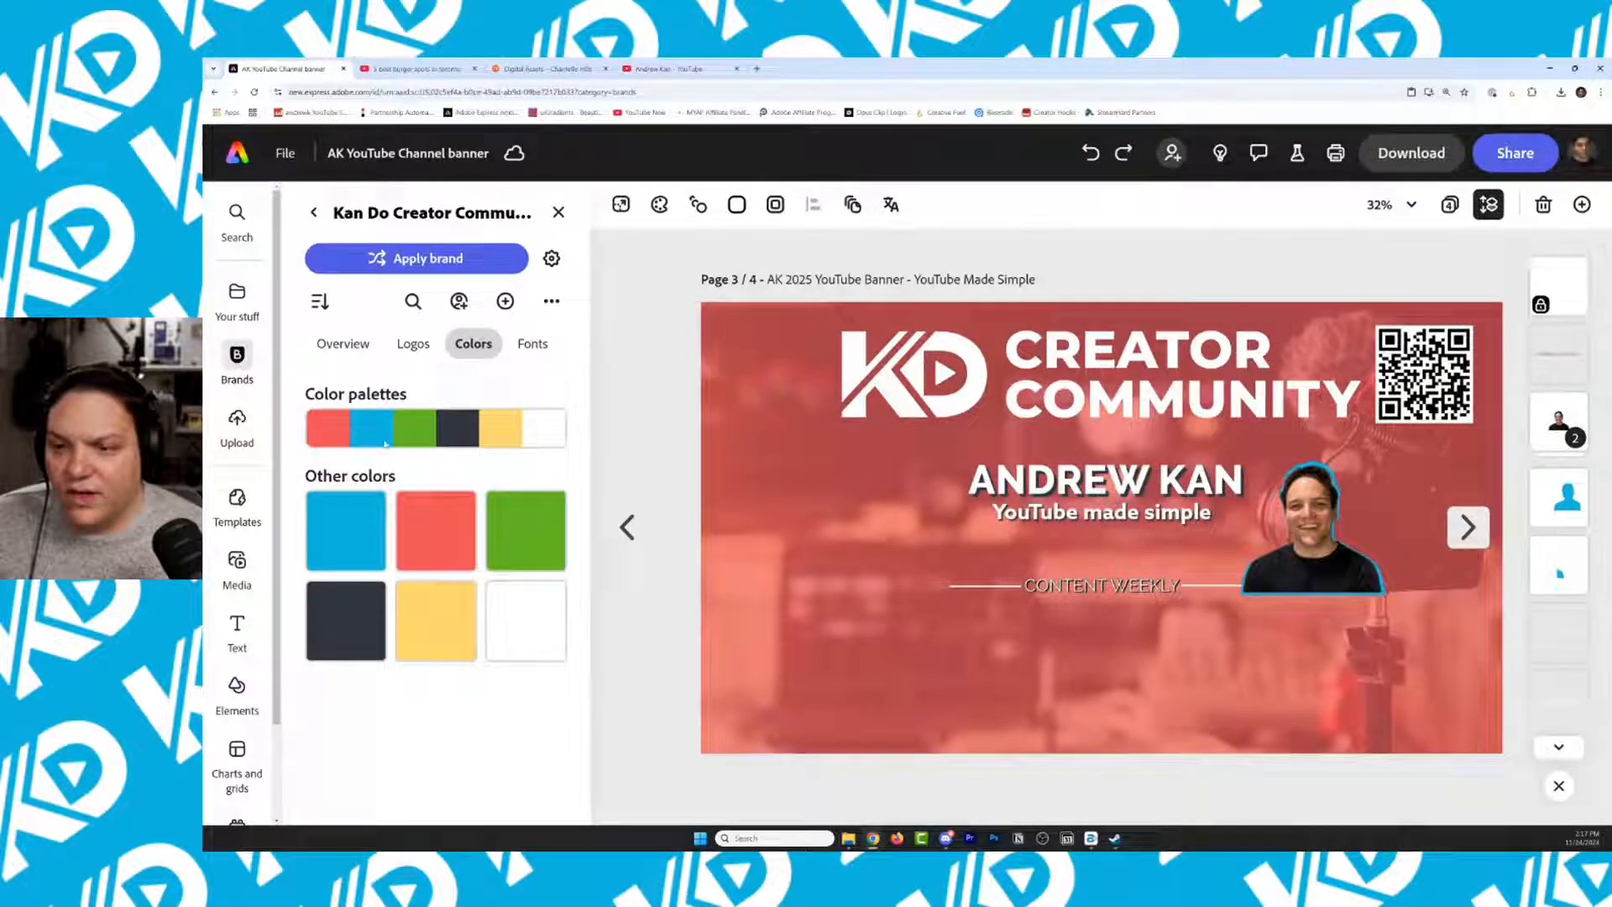
Close the brand settings and show the overview of all pages, down to pages 3 and 4
left_click(558, 213)
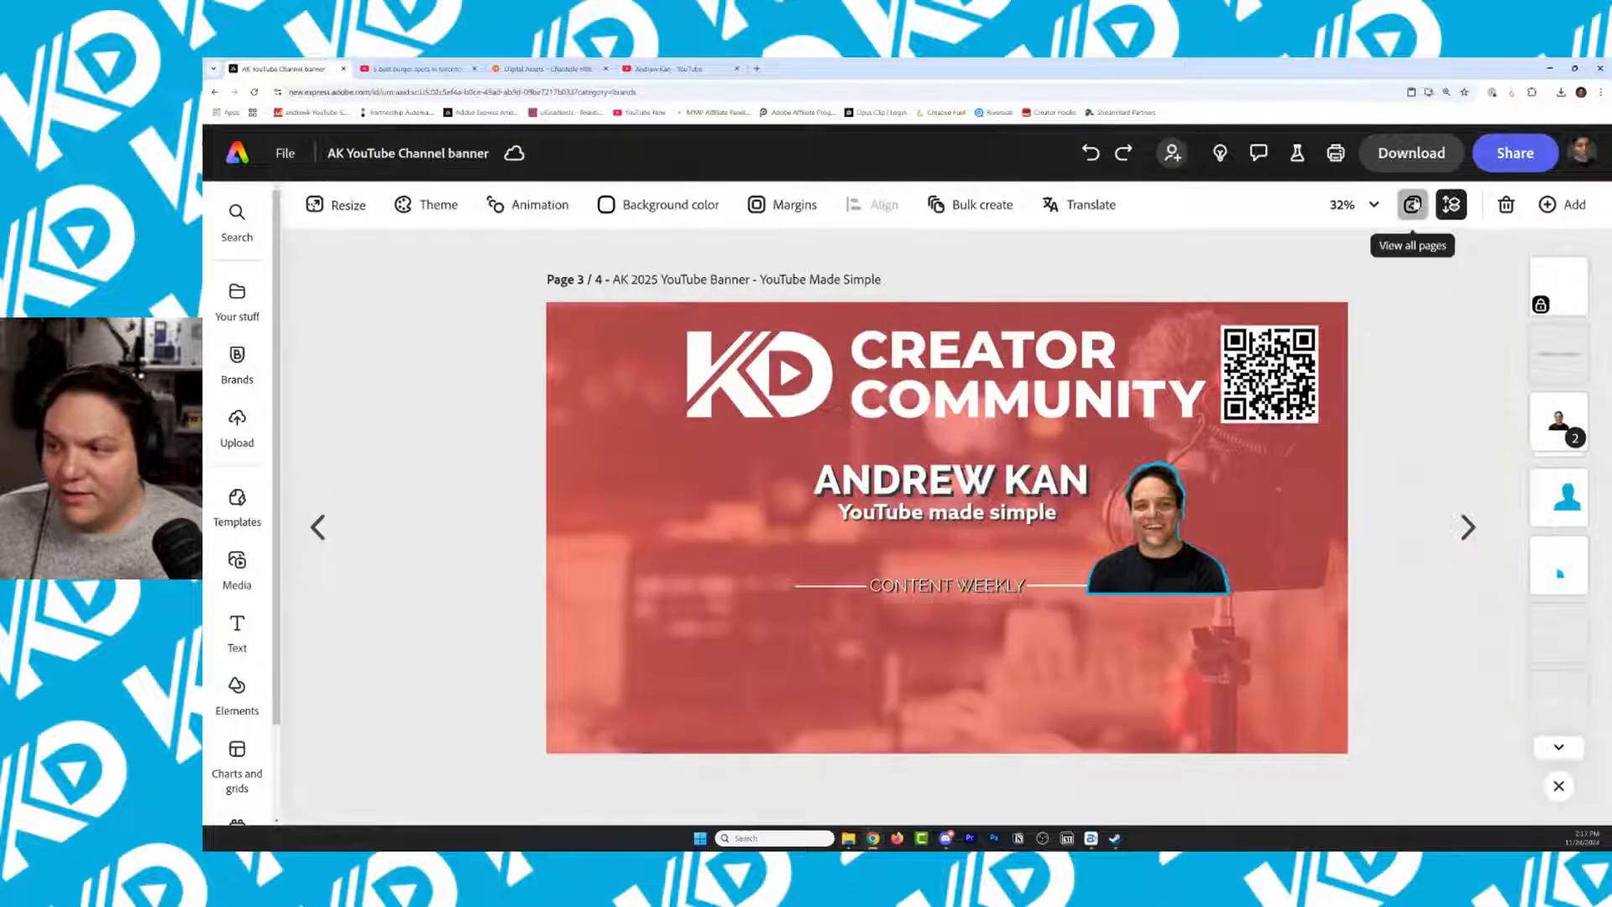
left_click(1413, 205)
scroll(1305, 414, "down", 2)
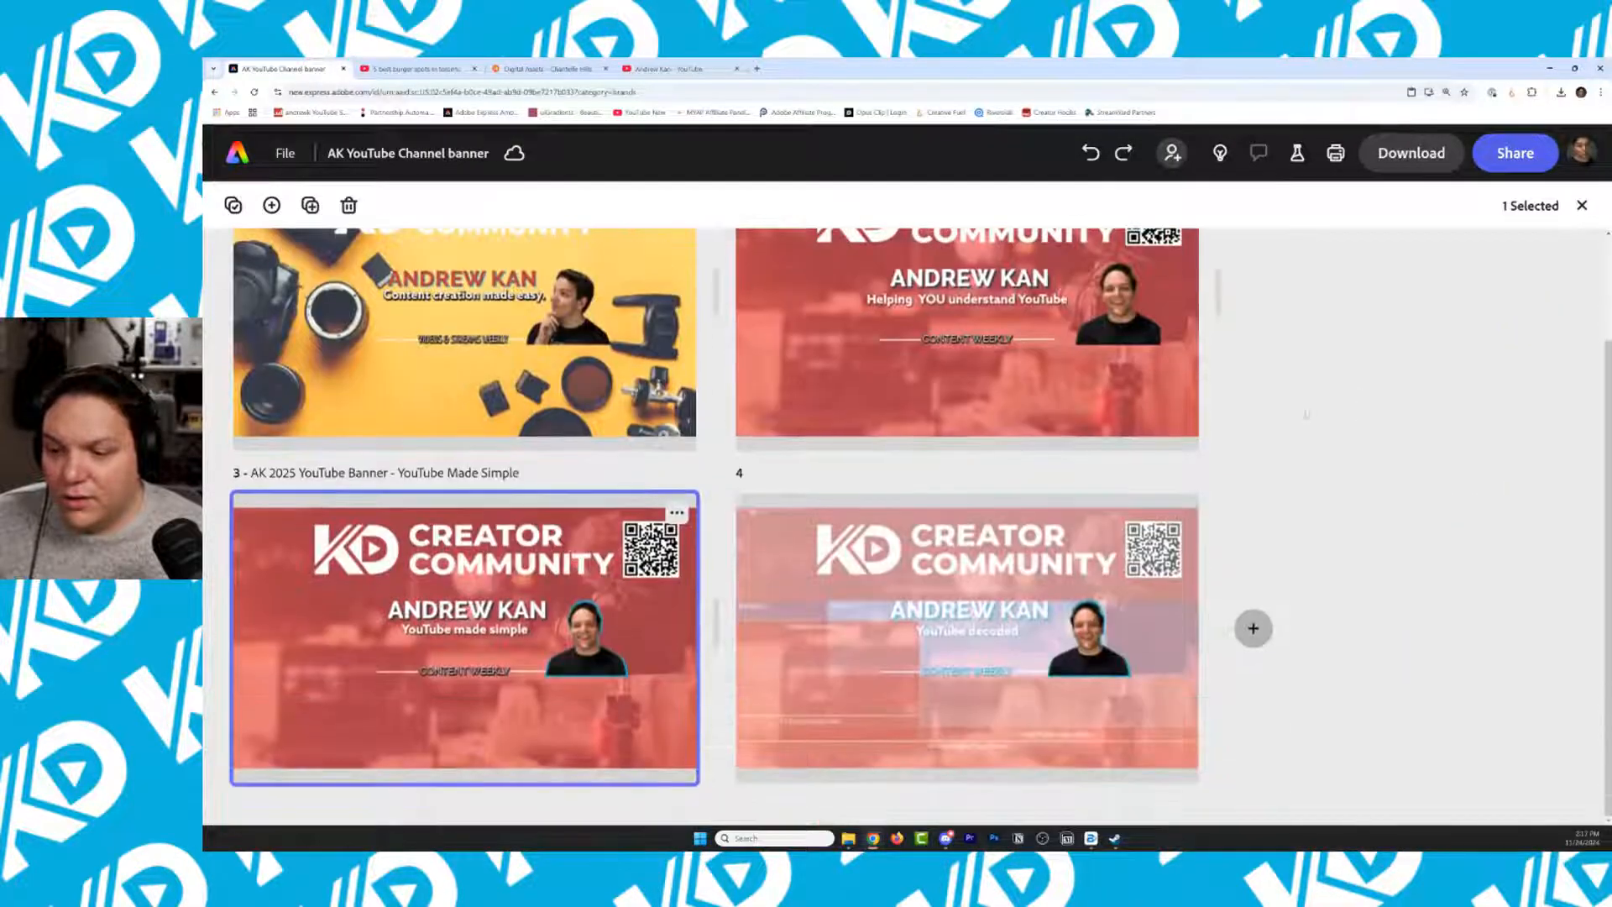
Duplicate page 3, "AK 2025 YouTube Banner - YouTube Made Simple", and open the copy as page 4 for editing
left_click(677, 512)
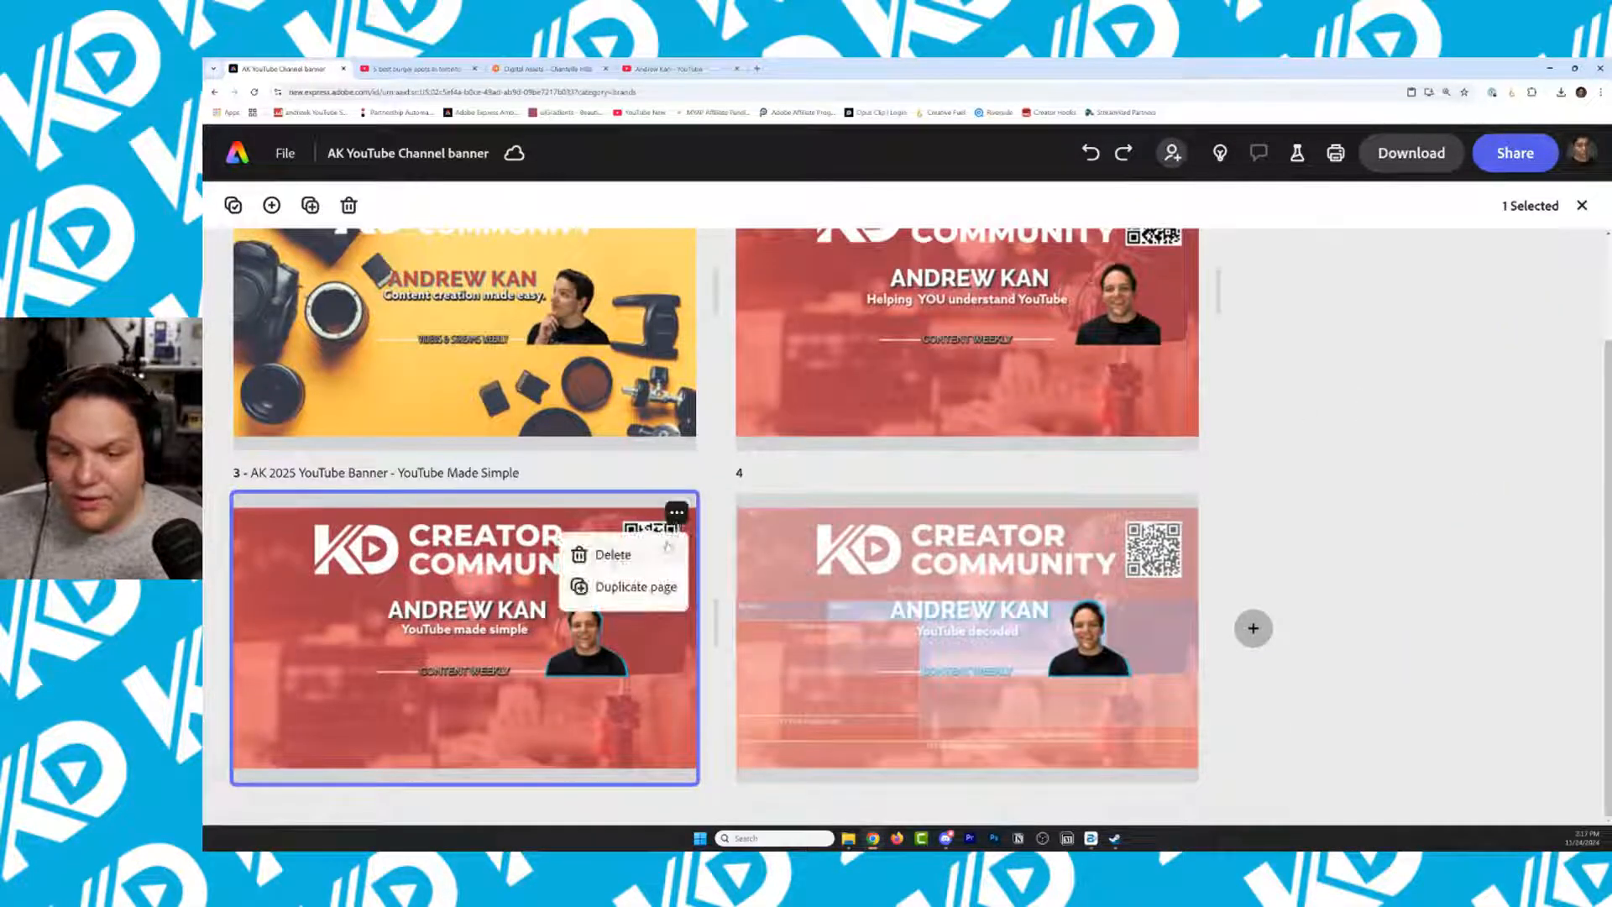
left_click(629, 587)
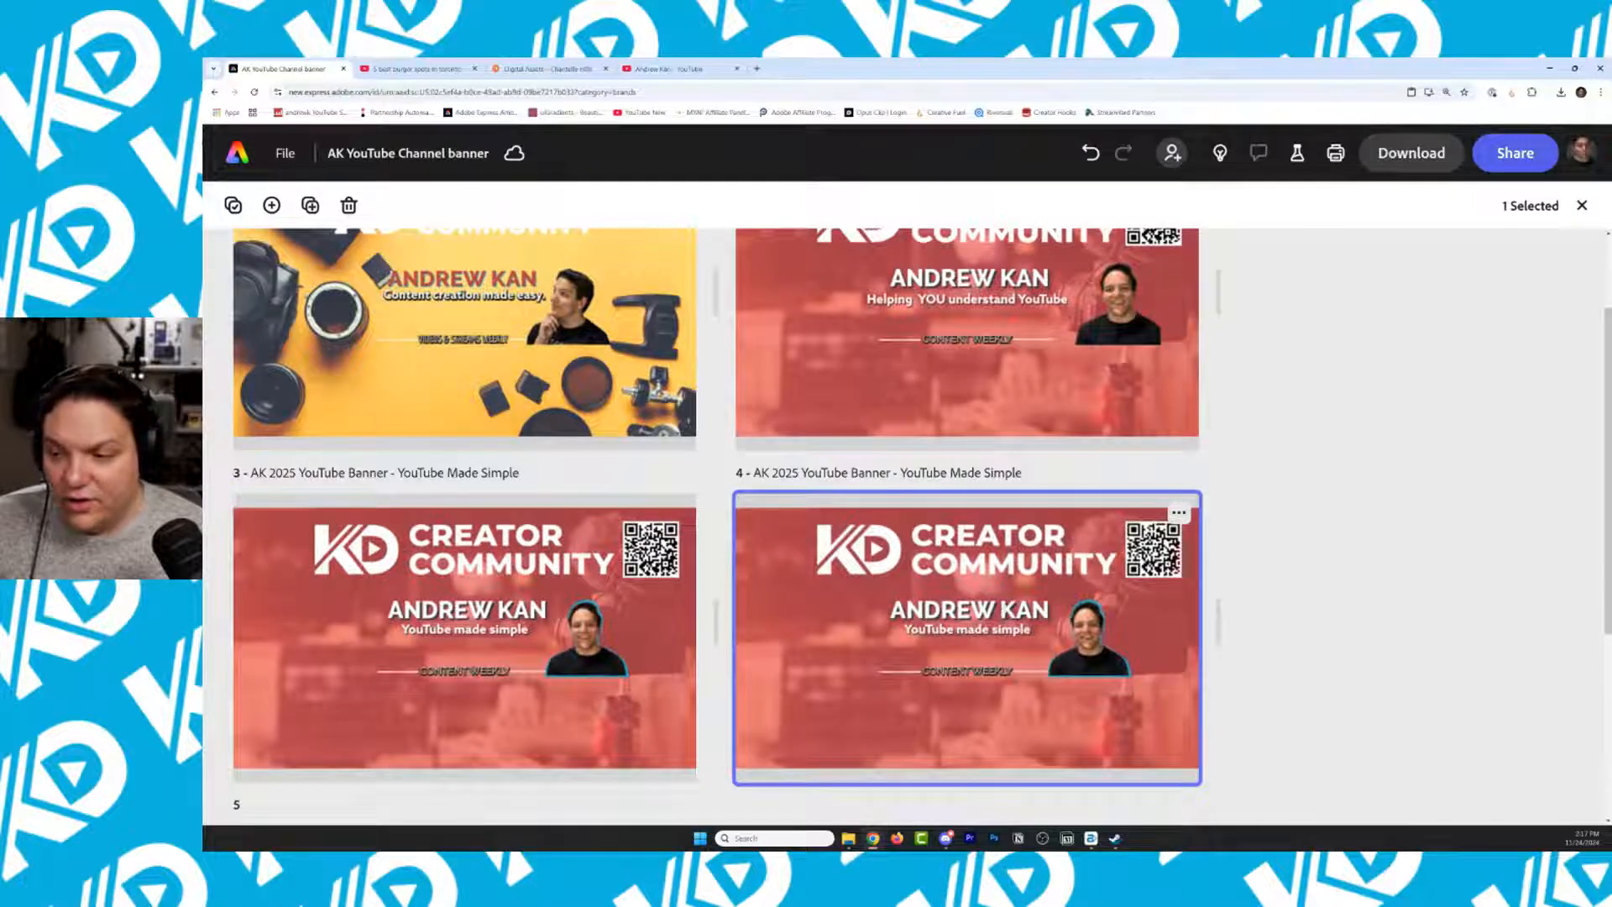
double_click(1120, 649)
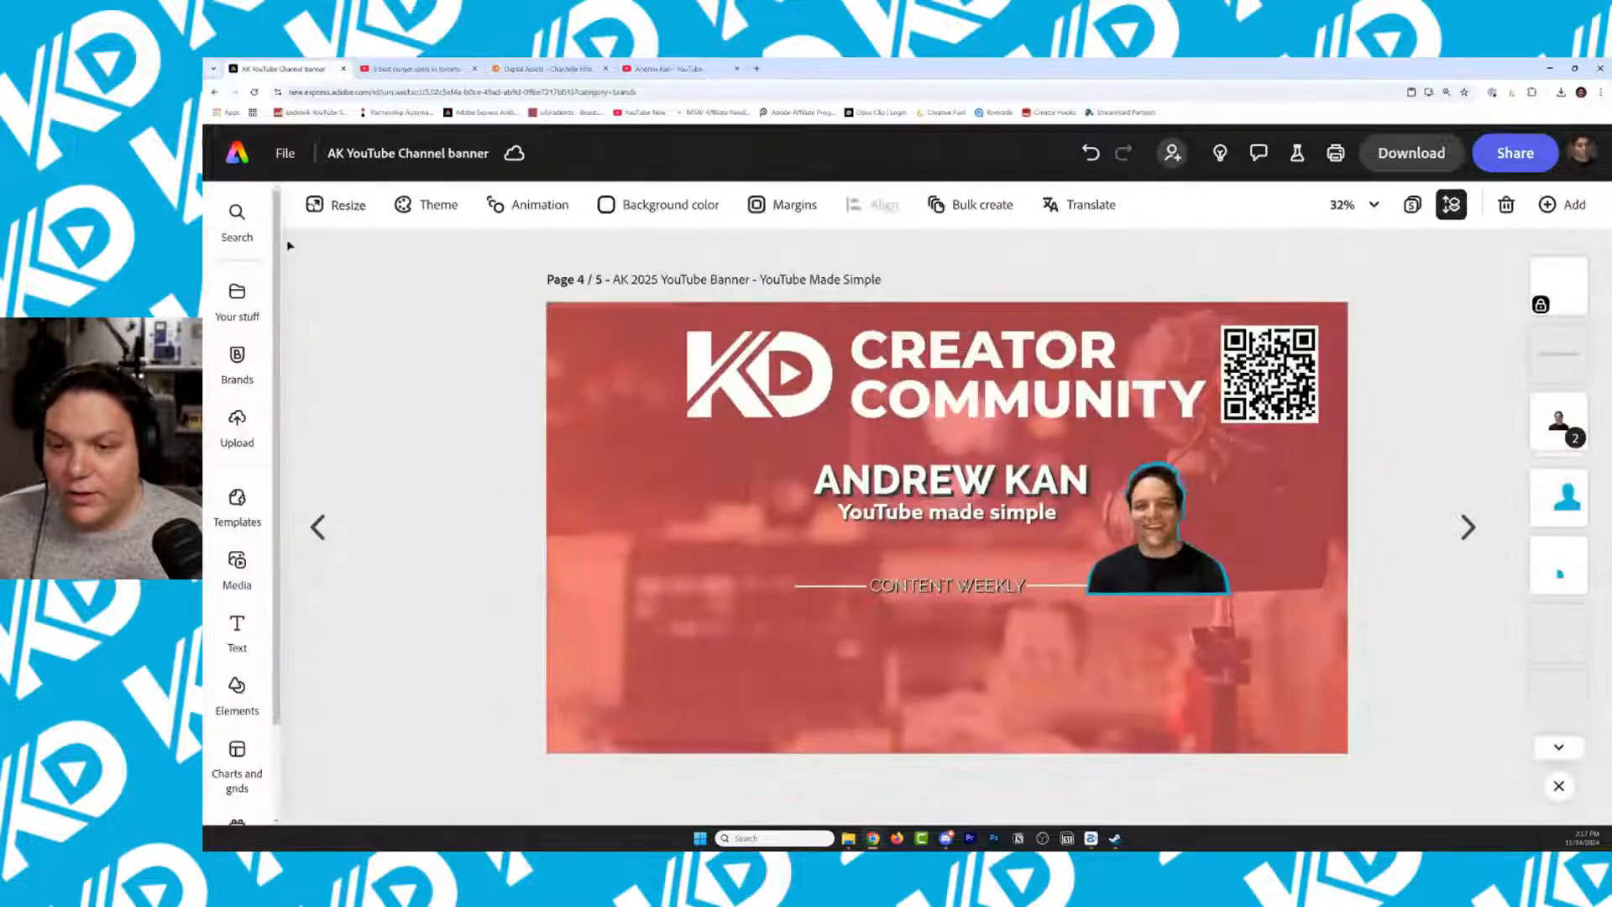
Open the Kan Do Creator Community brand and apply it repeatedly from page 4 to shuffle through color combinations
left_click(233, 370)
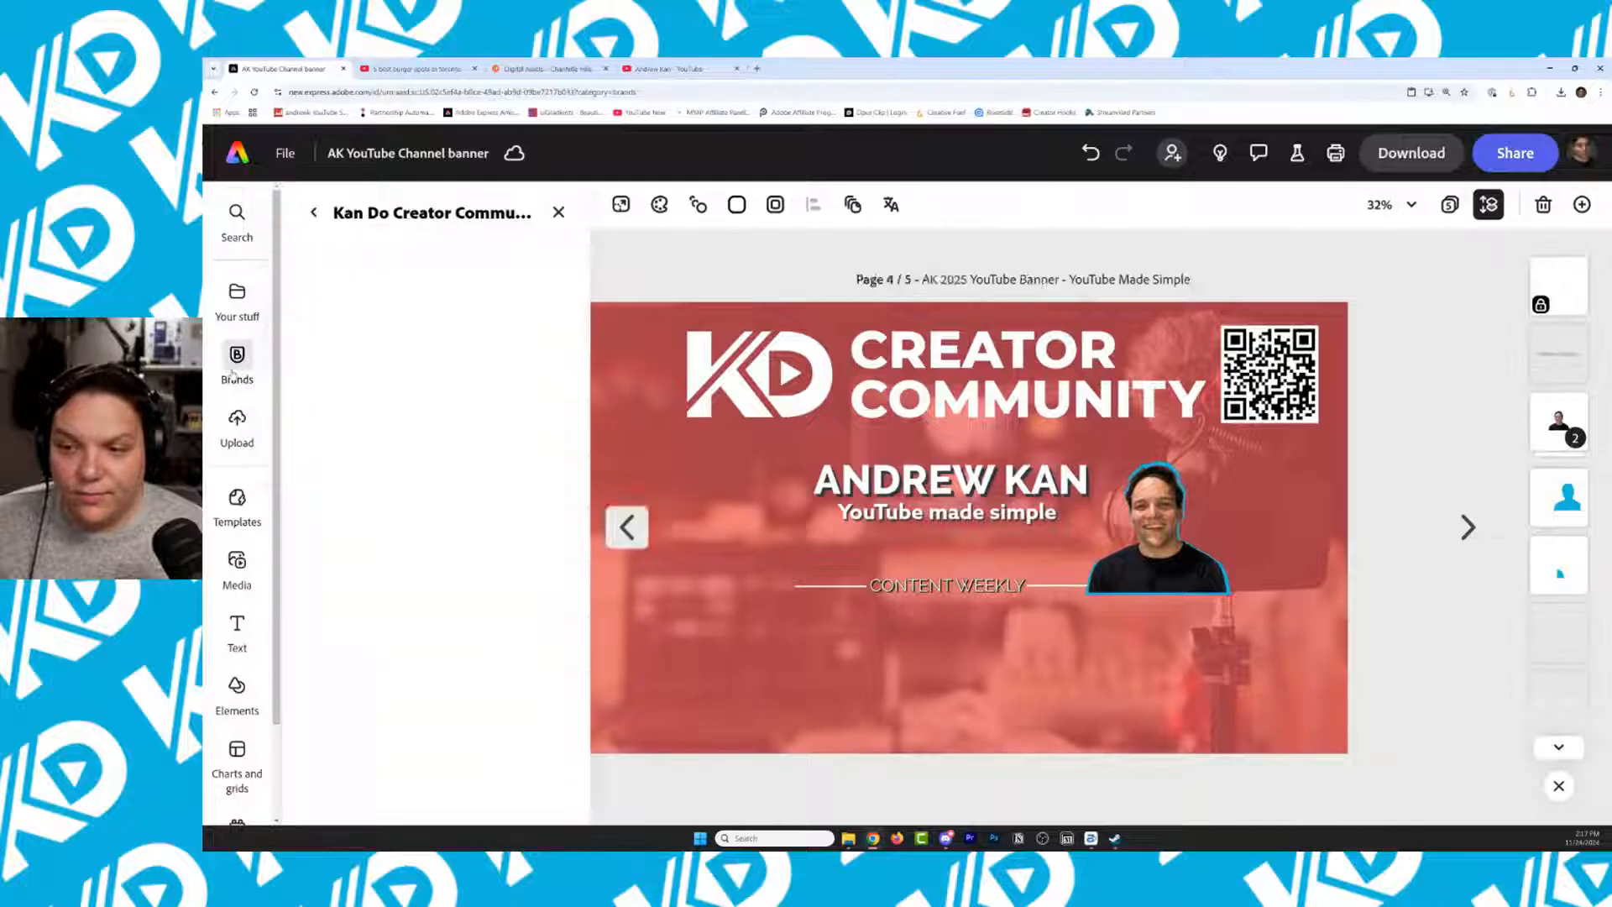
left_click(409, 261)
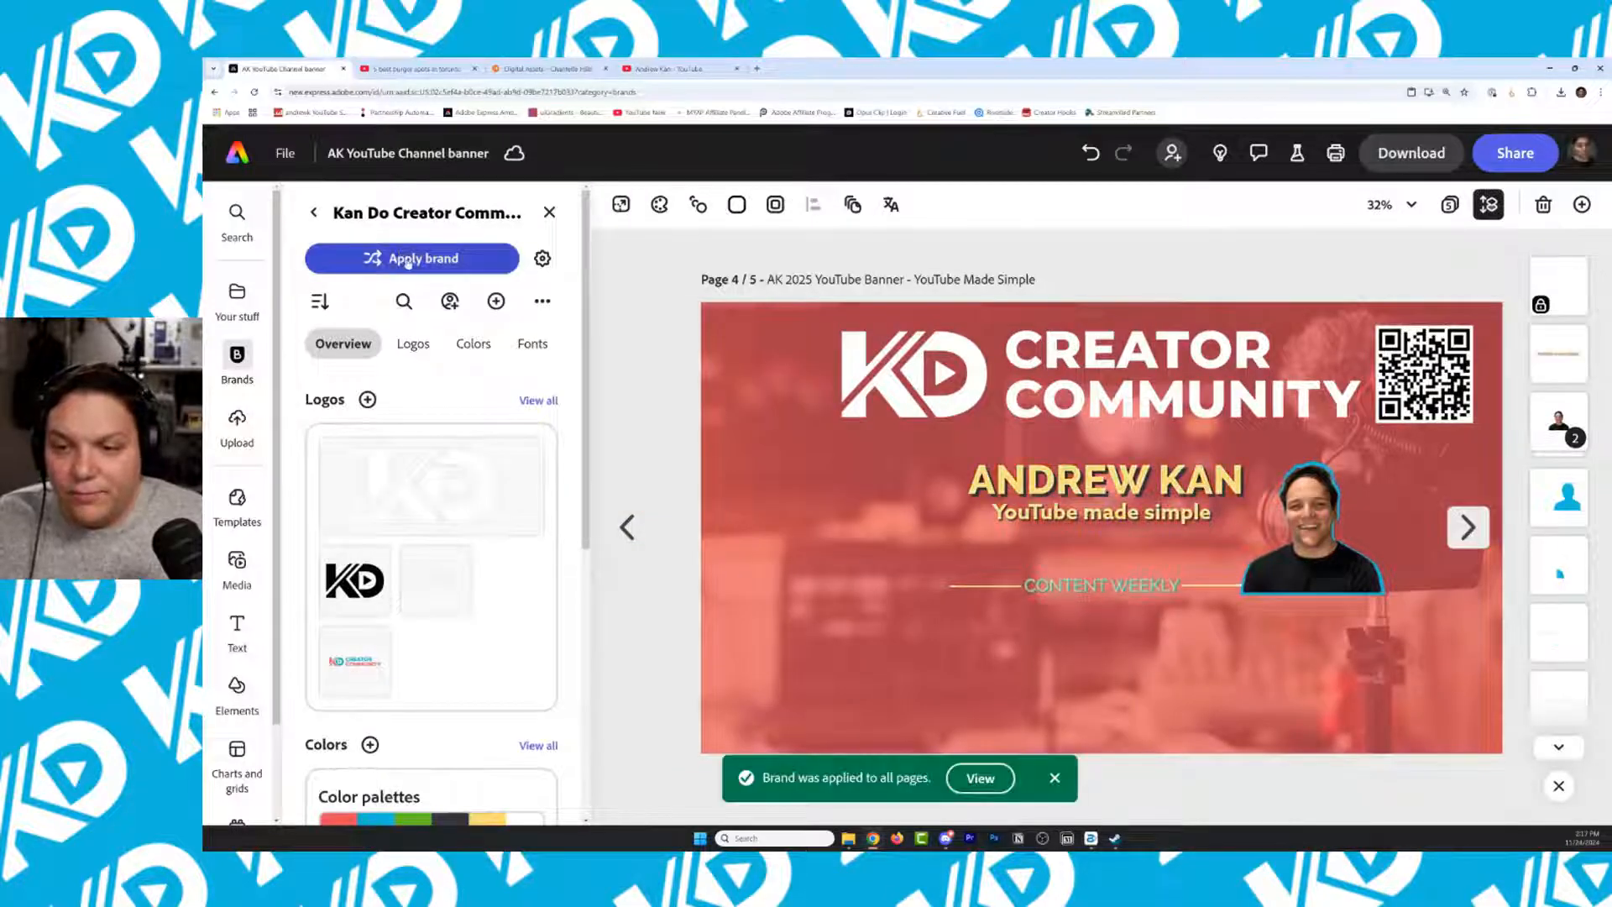
left_click(409, 261)
left_click(409, 262)
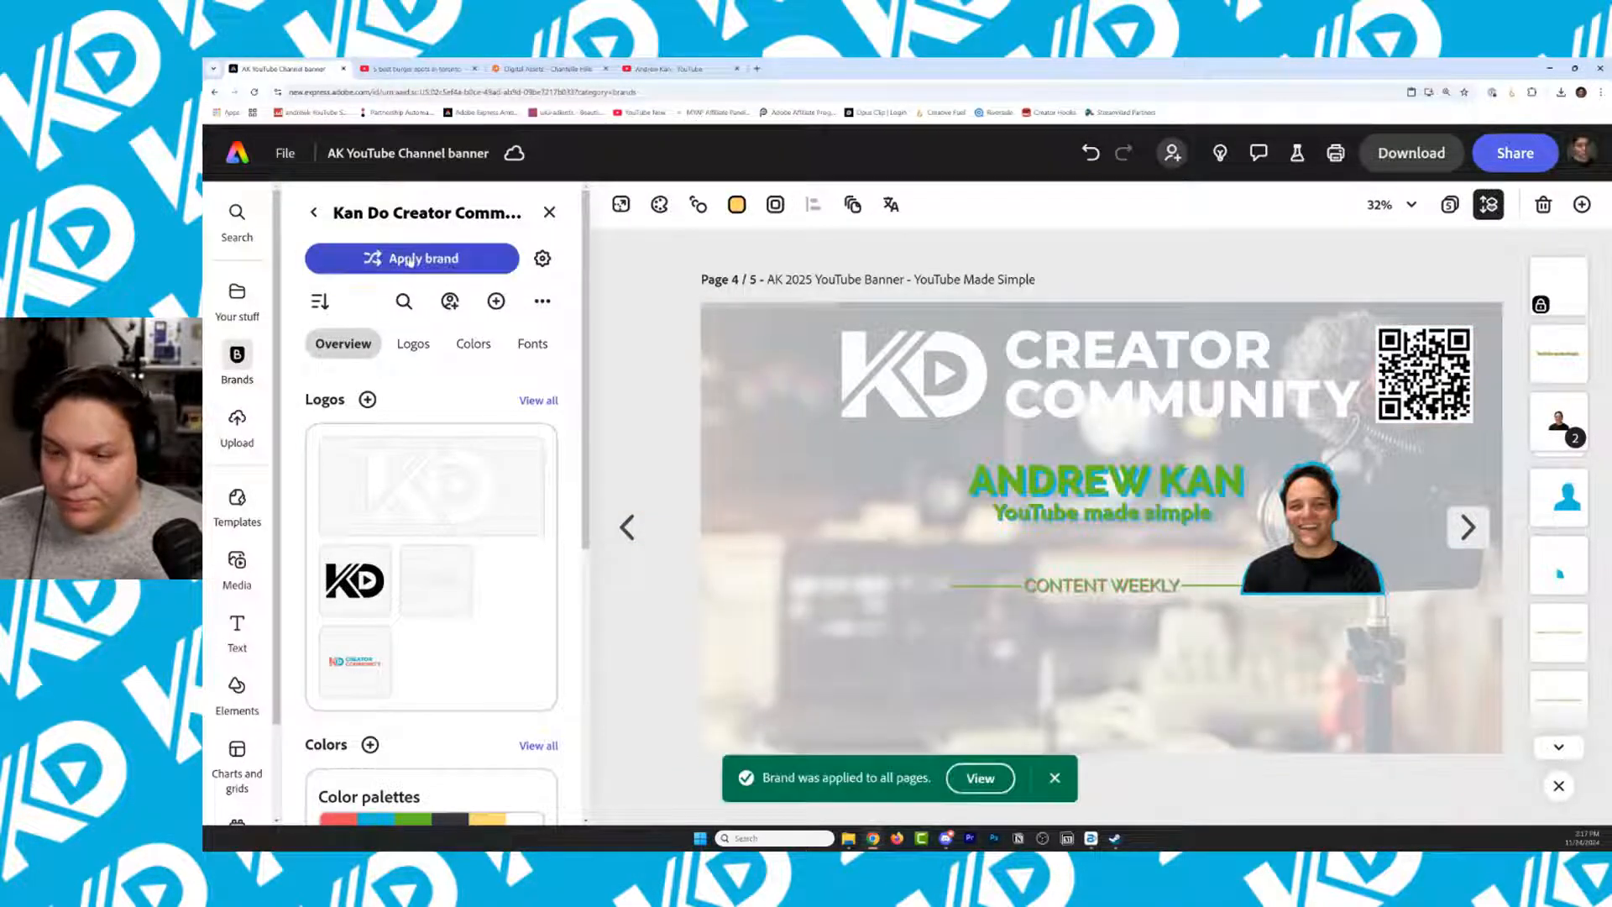
left_click(409, 261)
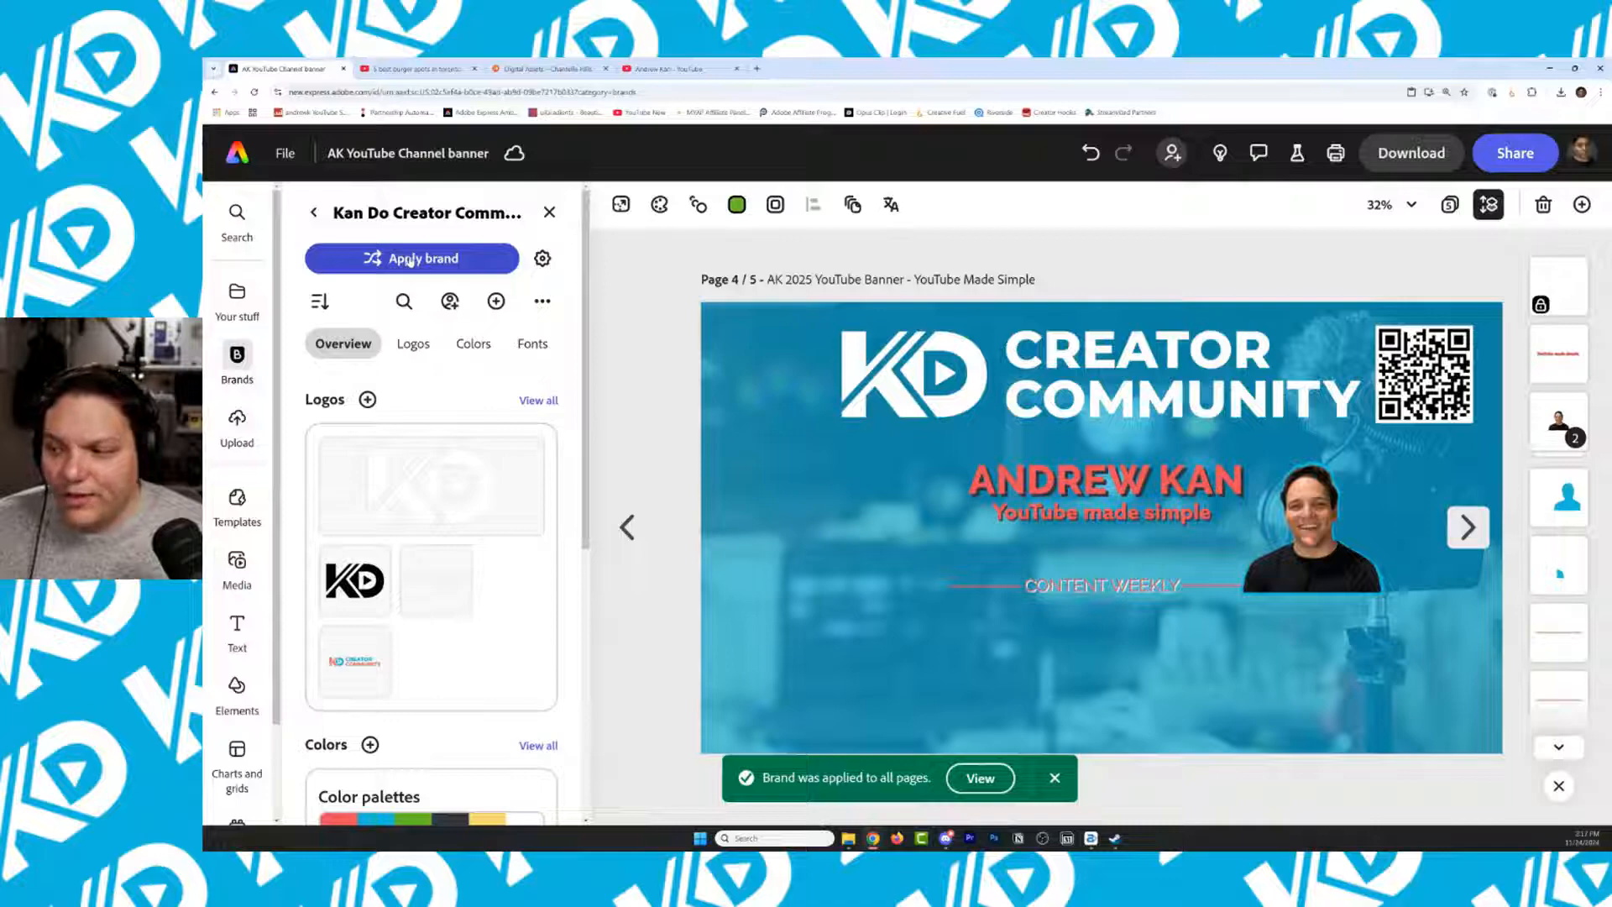
left_click(409, 261)
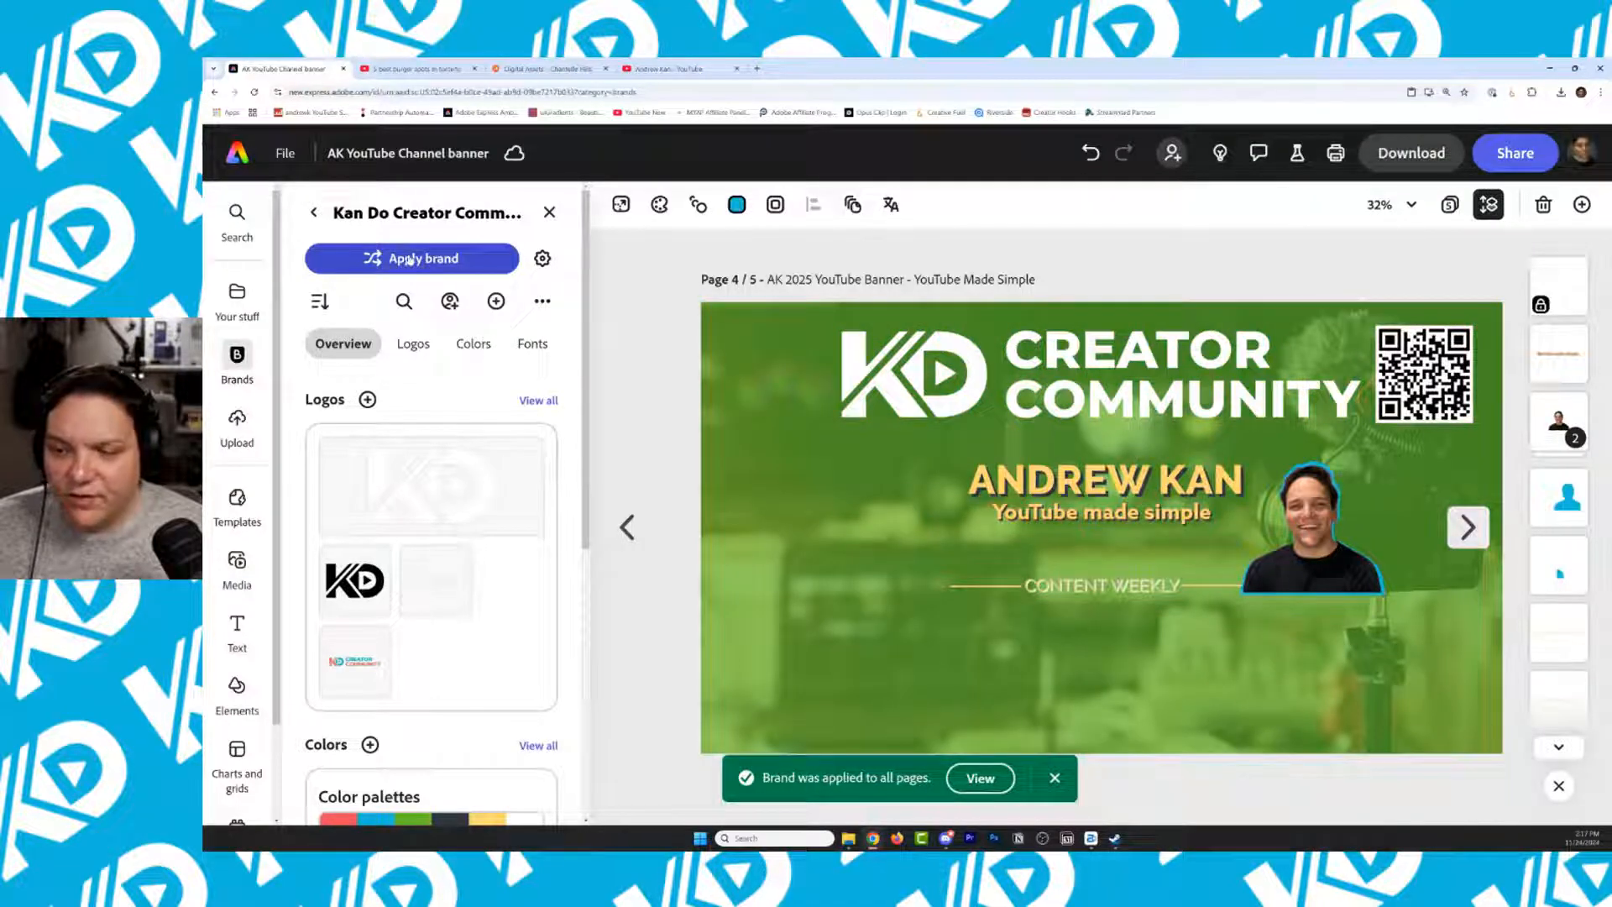
Show the brand's colors and keep applying the brand until the banner has a dark background with white text
left_click(473, 344)
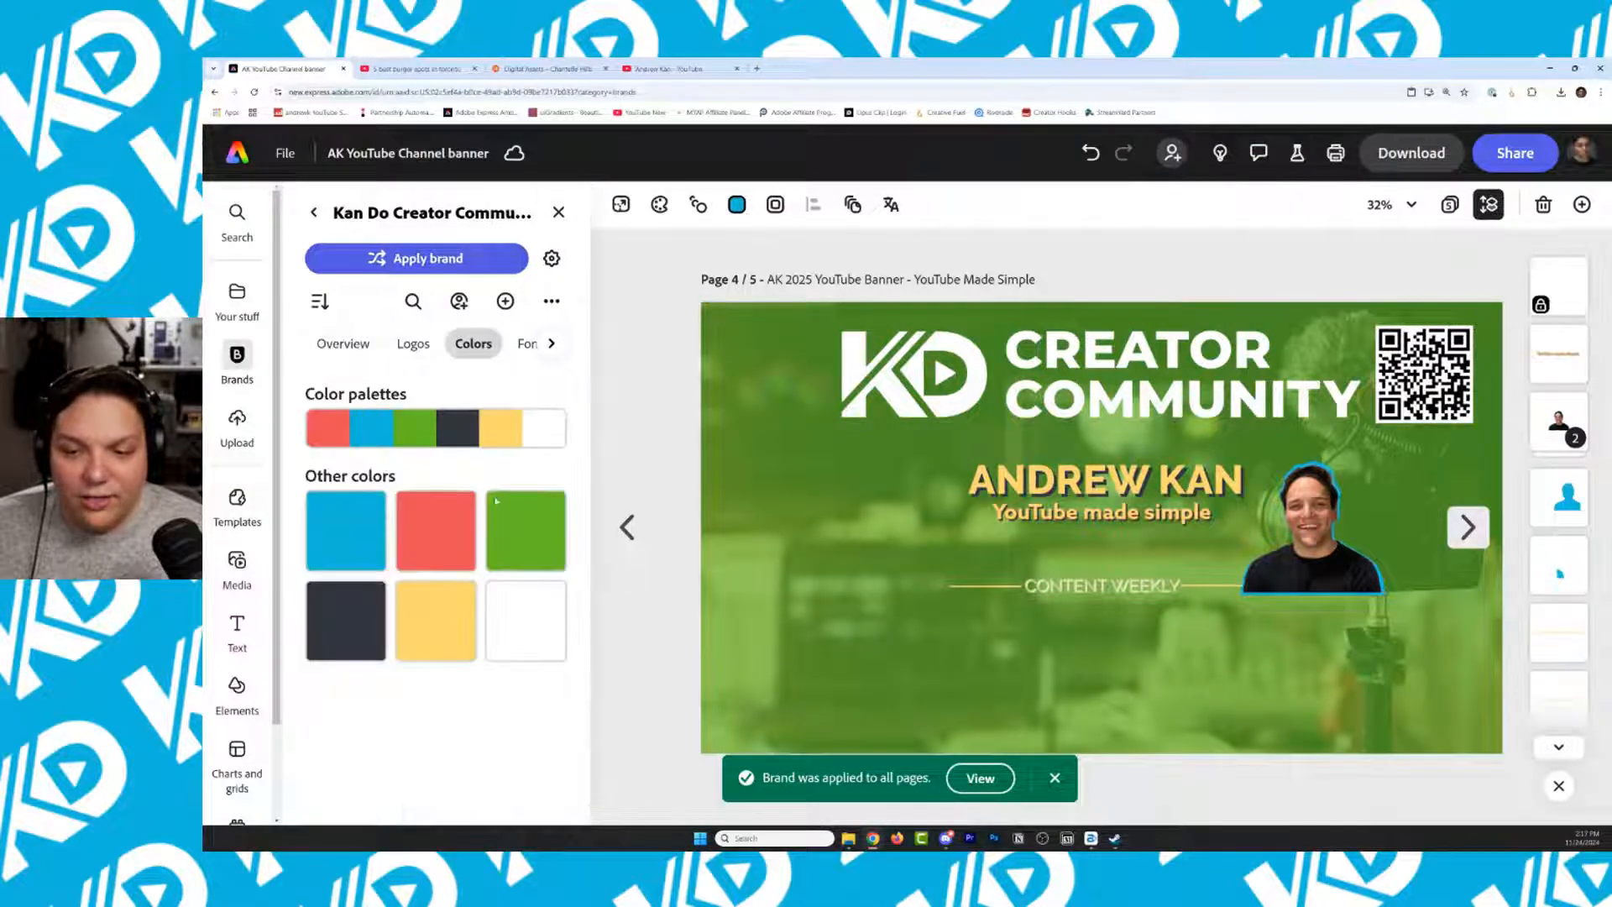
left_click(403, 259)
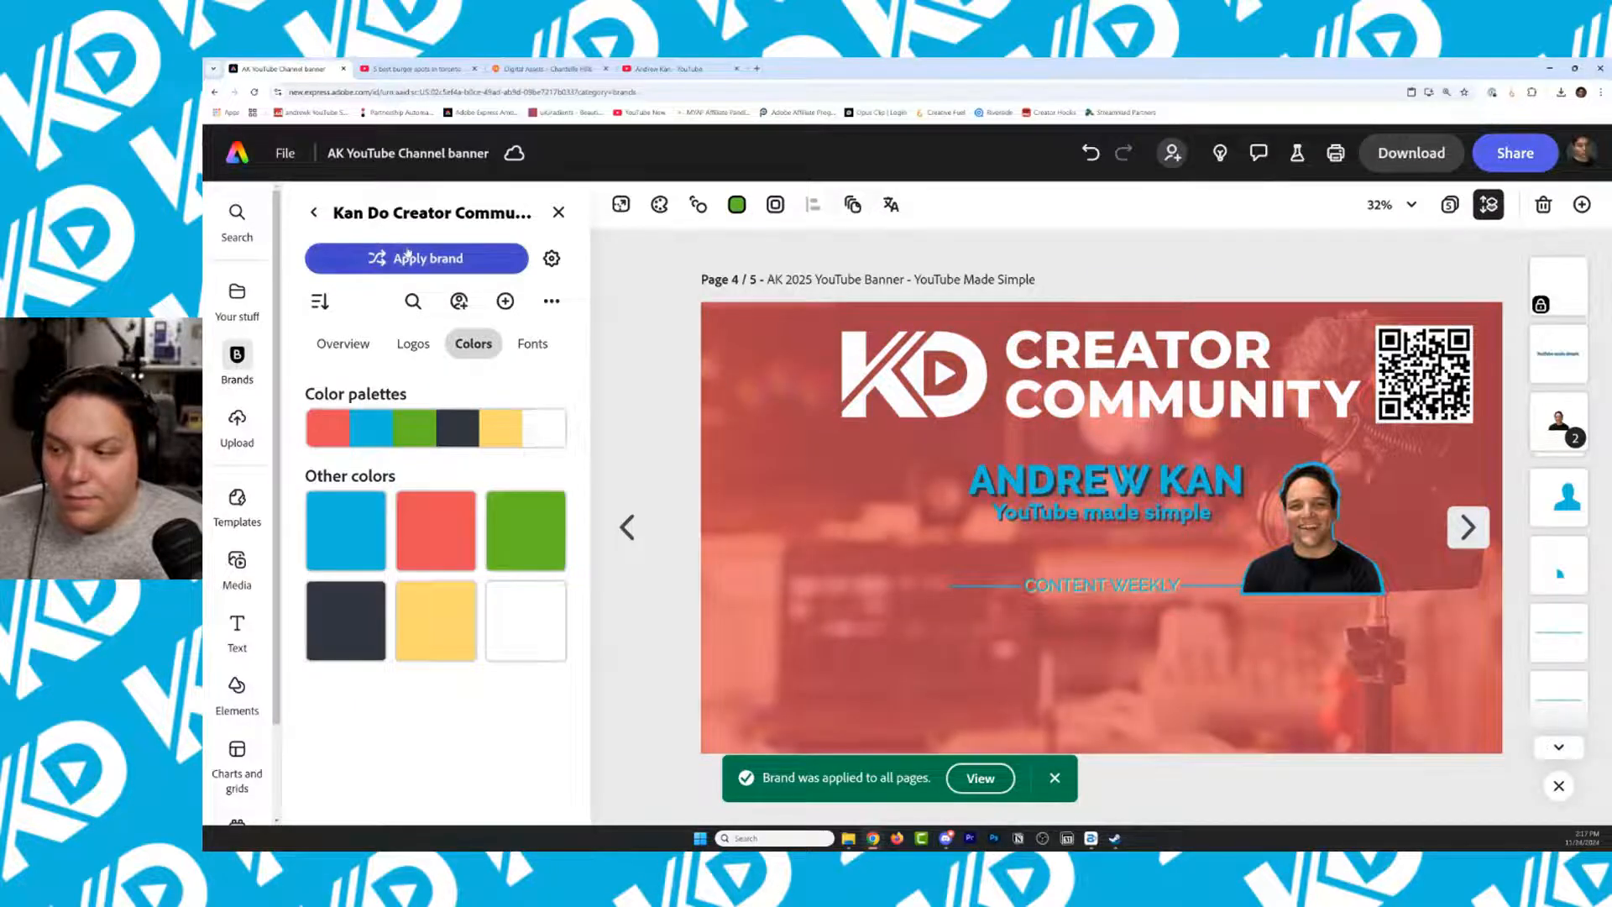
left_click(409, 257)
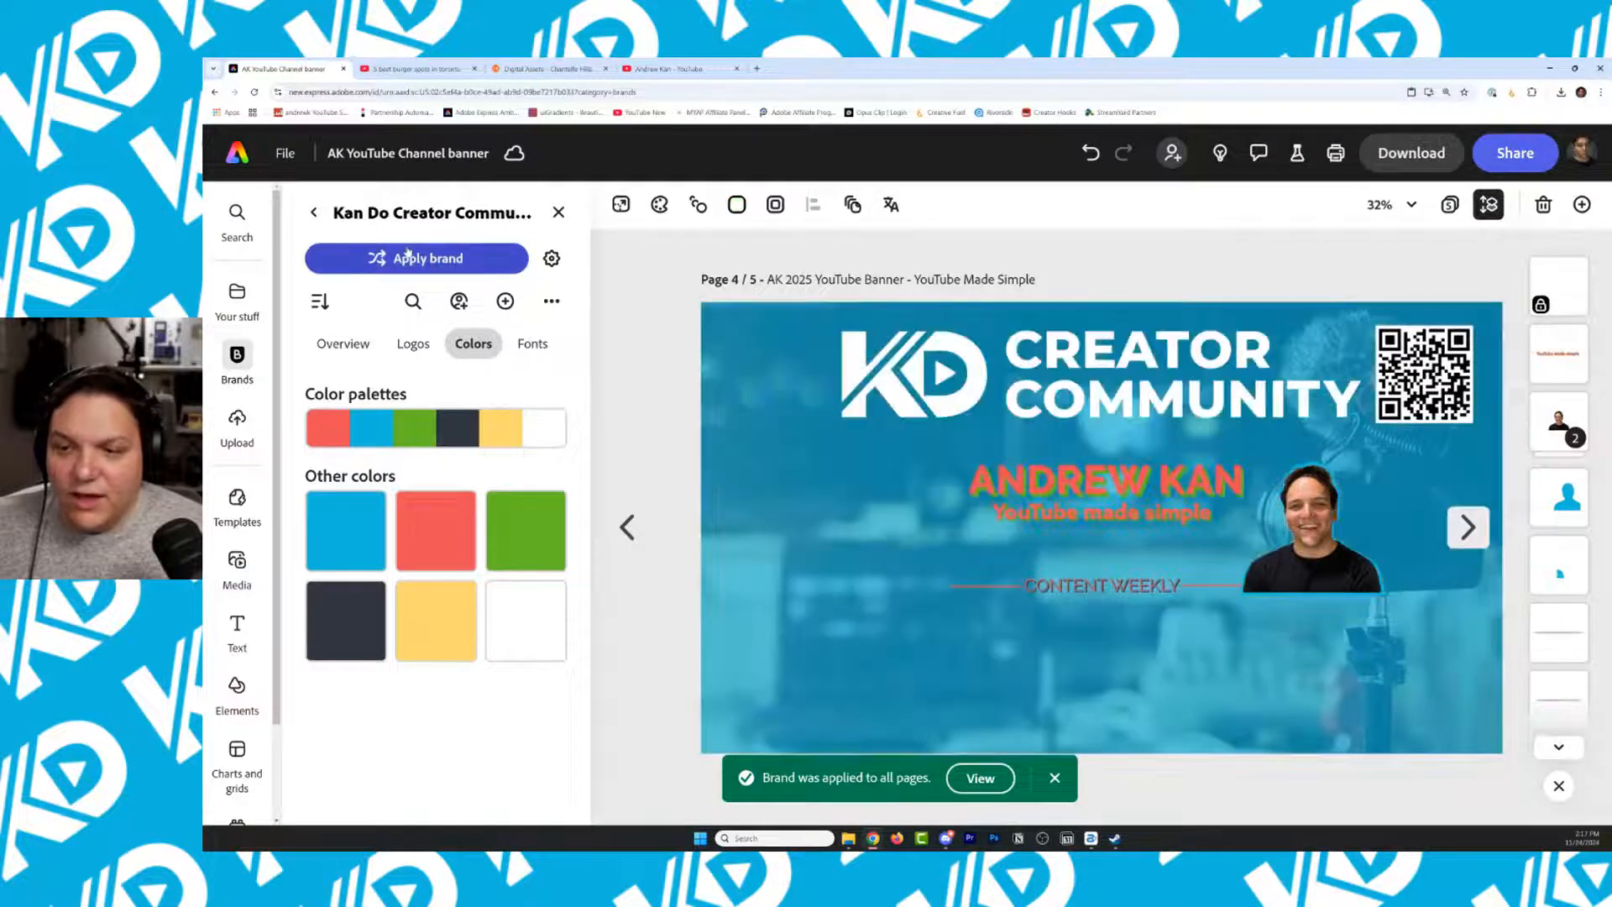
left_click(411, 264)
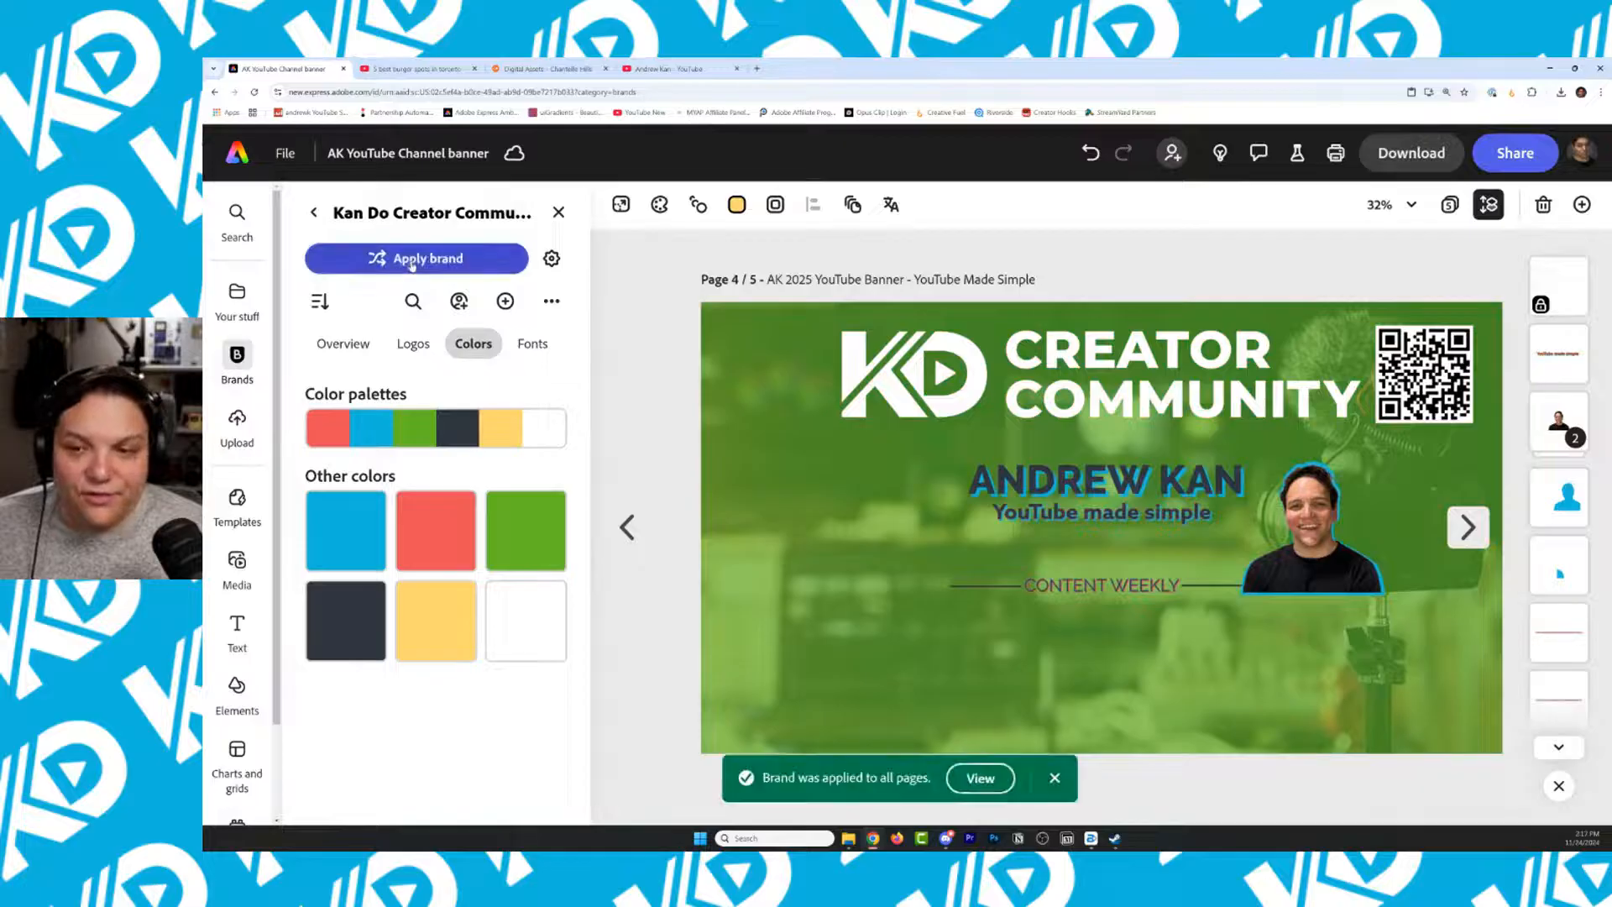
left_click(411, 265)
left_click(412, 263)
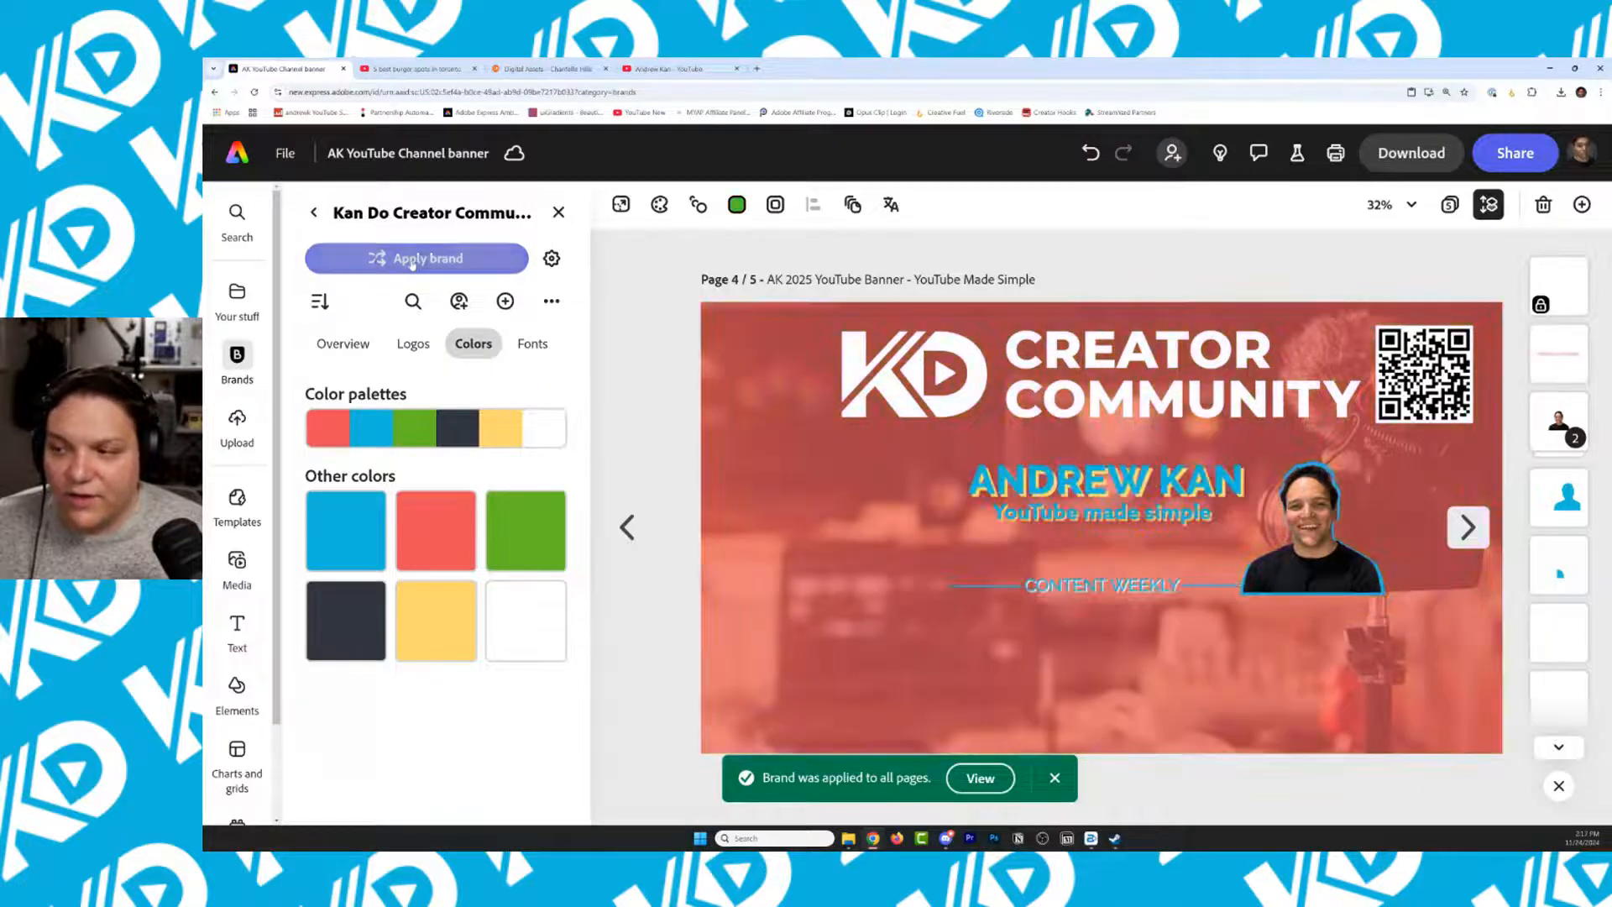
left_click(411, 263)
left_click(412, 262)
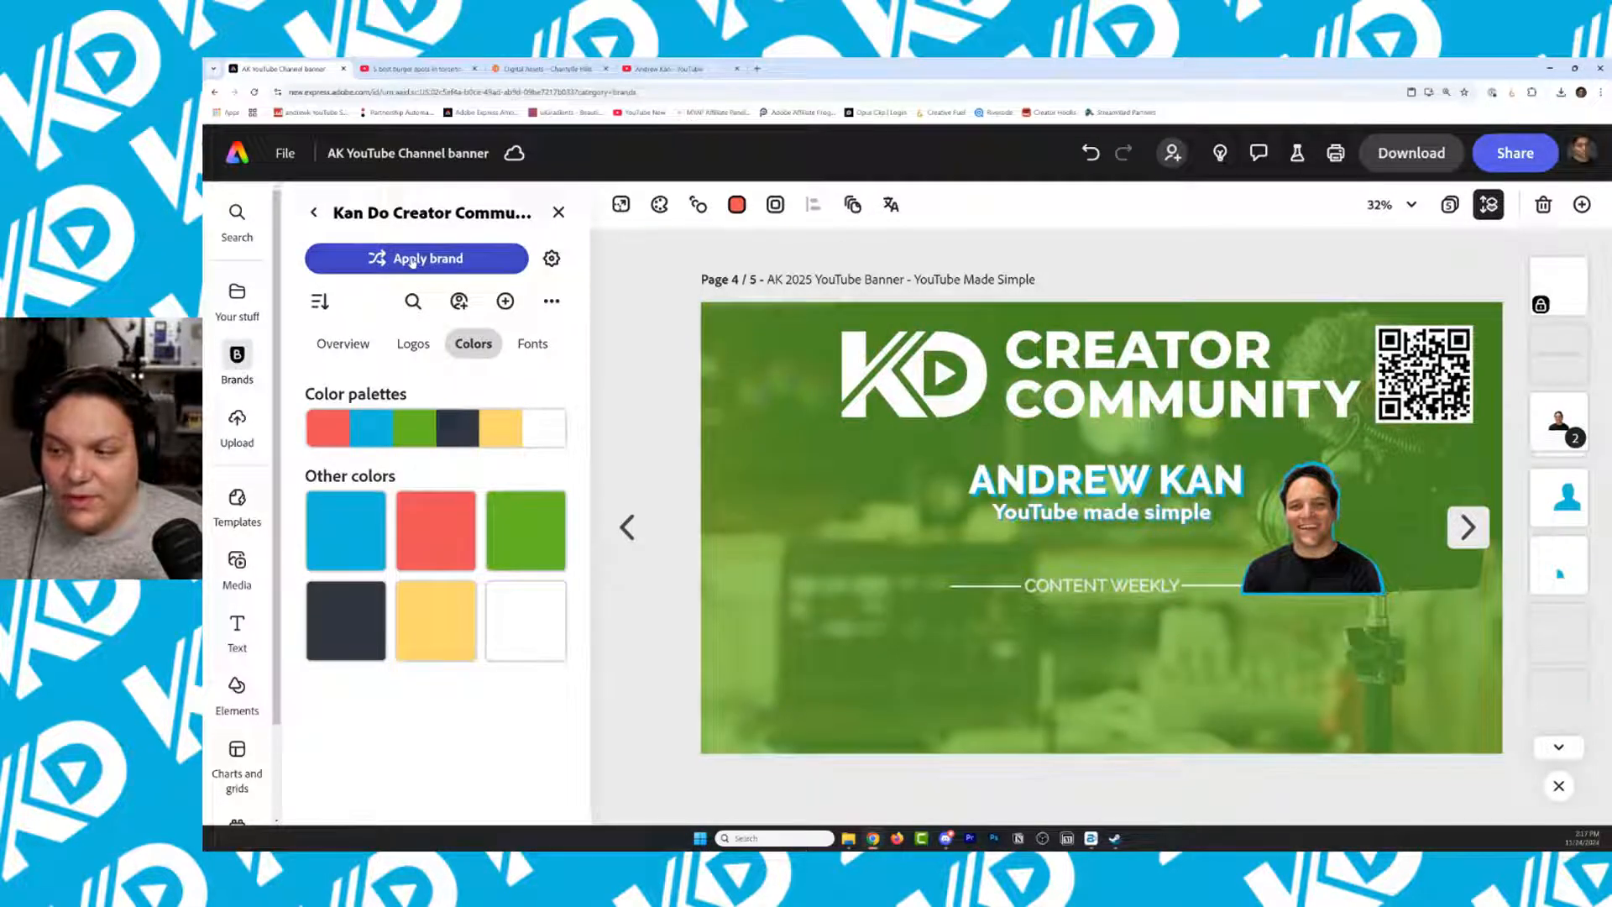
left_click(411, 263)
left_click(412, 263)
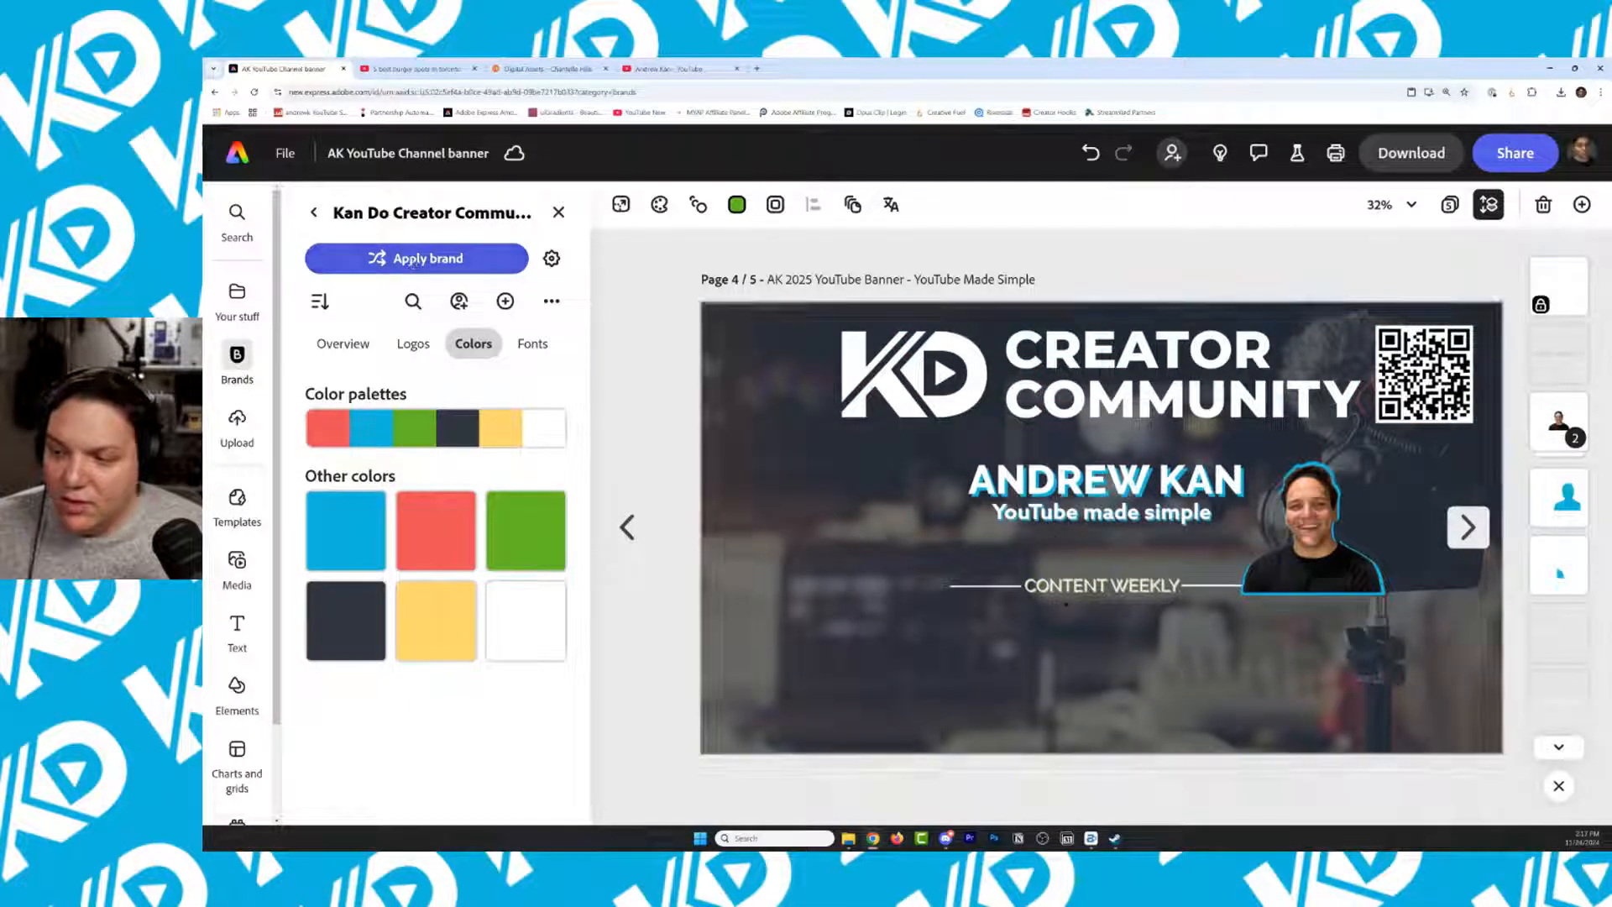
Change the shadow color of page 4's CONTENT WEEKLY text to the dark swatch of the KDCC Theme
left_click(1065, 595)
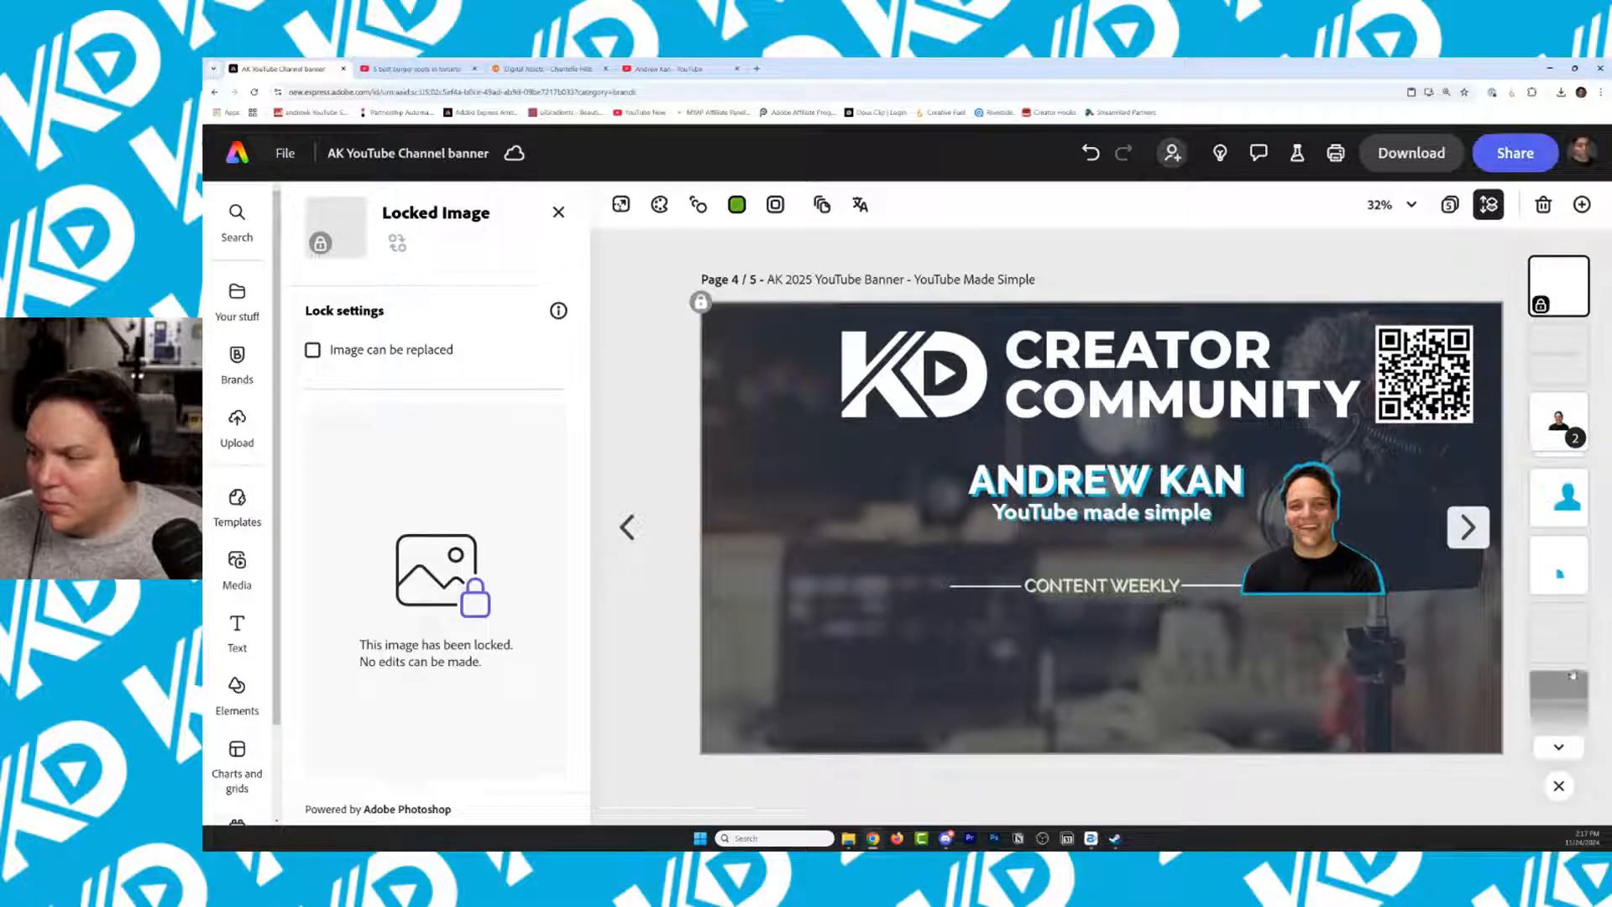
left_click(1570, 633)
left_click(1580, 705)
scroll(1582, 708, "down", 2)
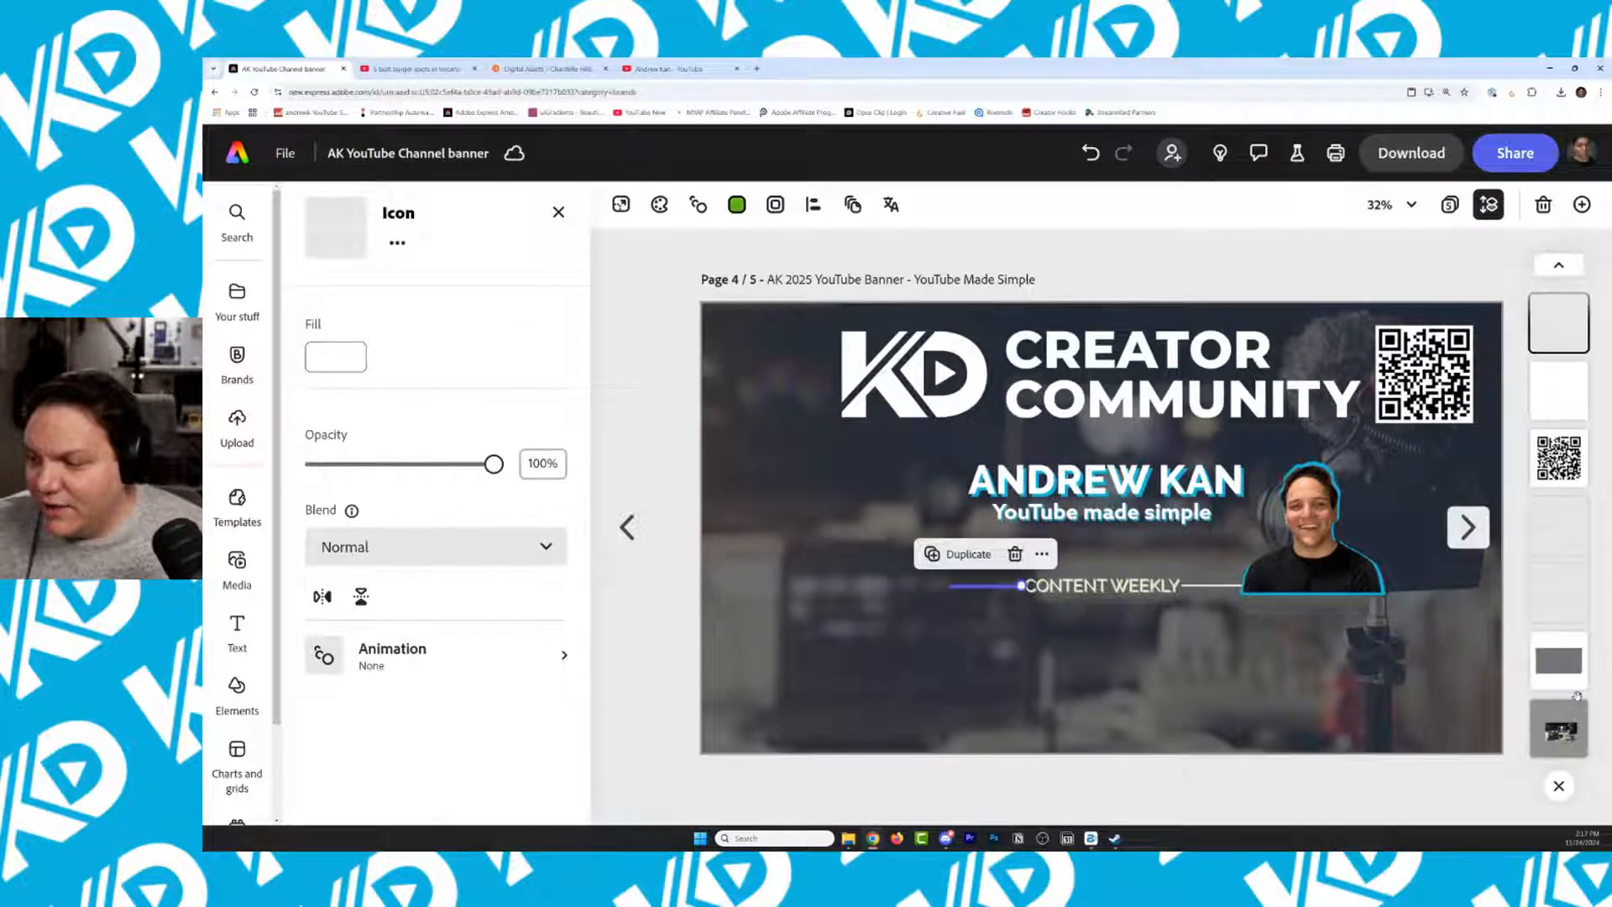
left_click(1554, 511)
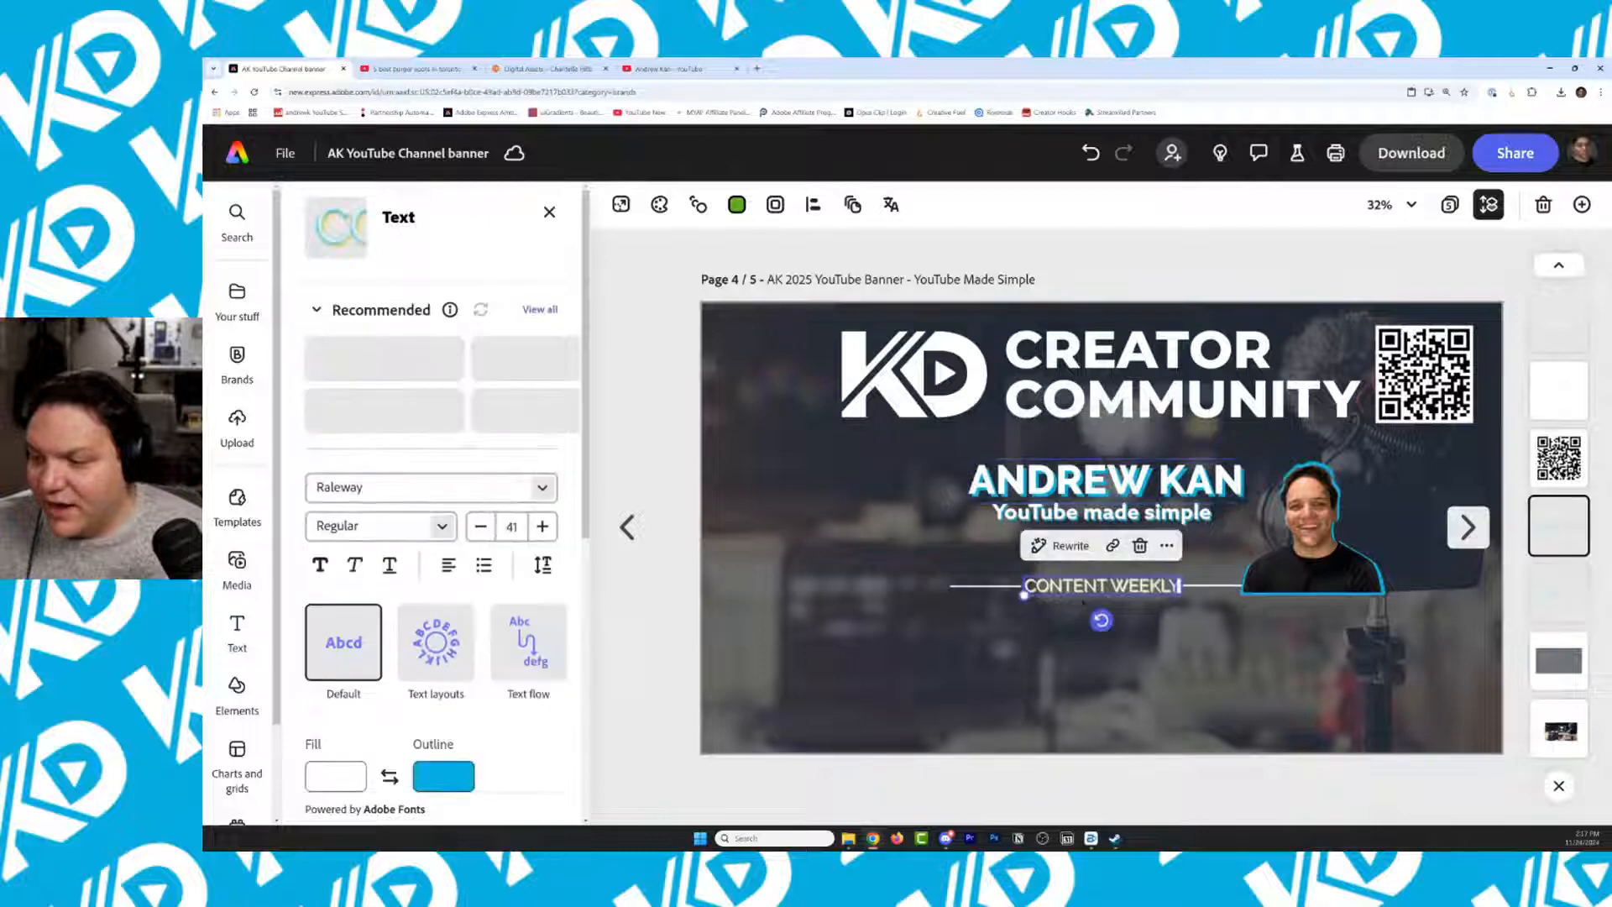
scroll(487, 691, "down", 5)
scroll(488, 691, "down", 2)
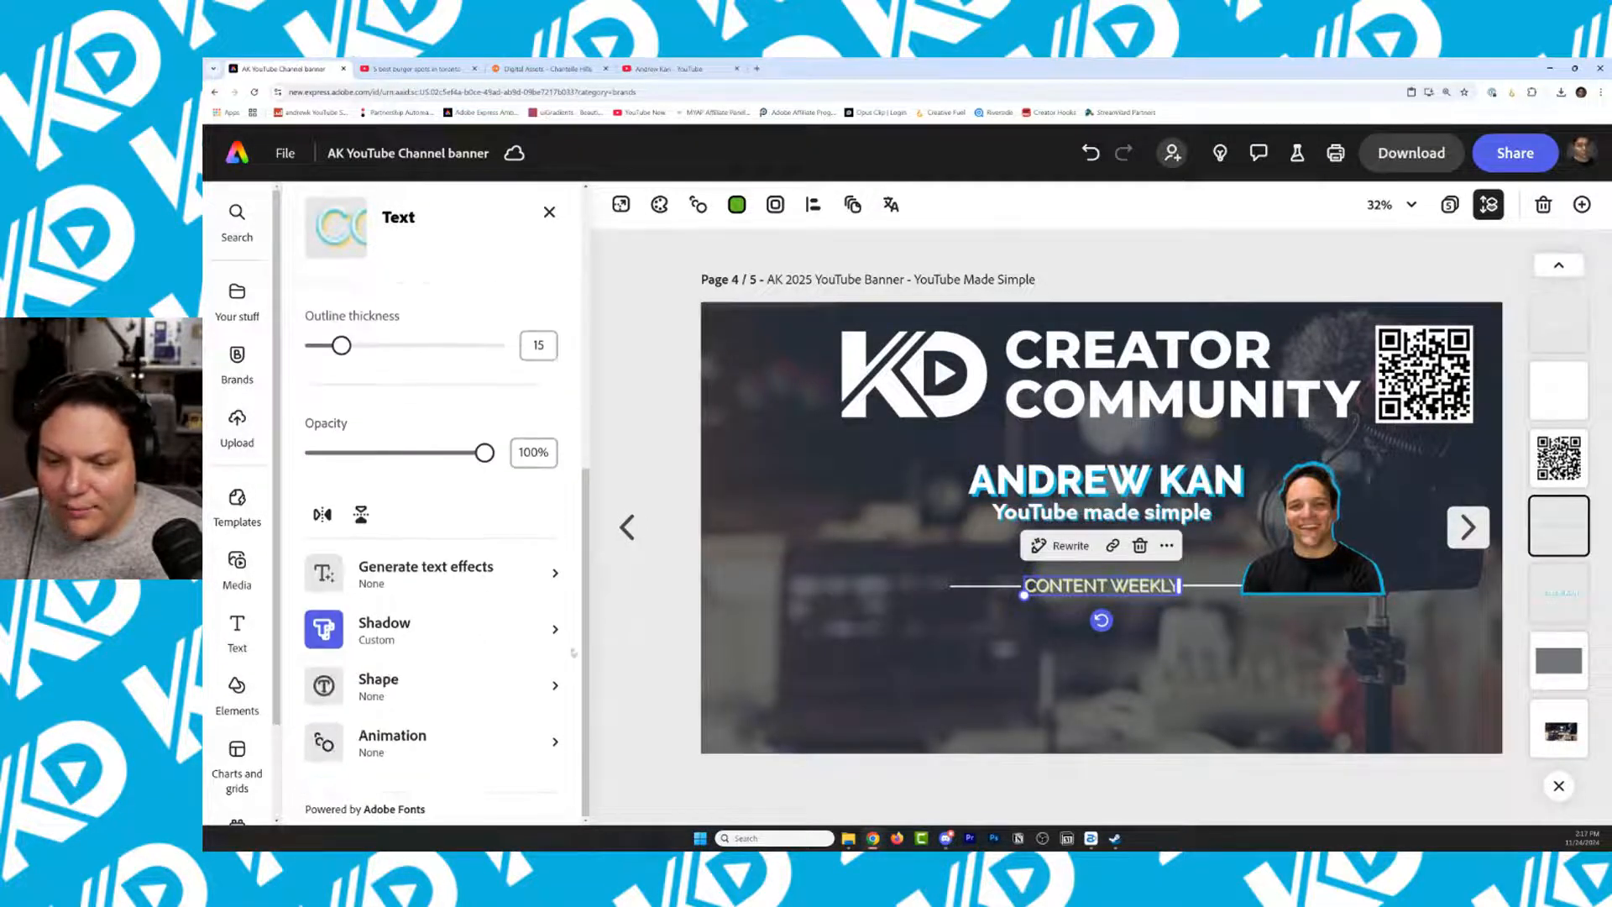
left_click(551, 634)
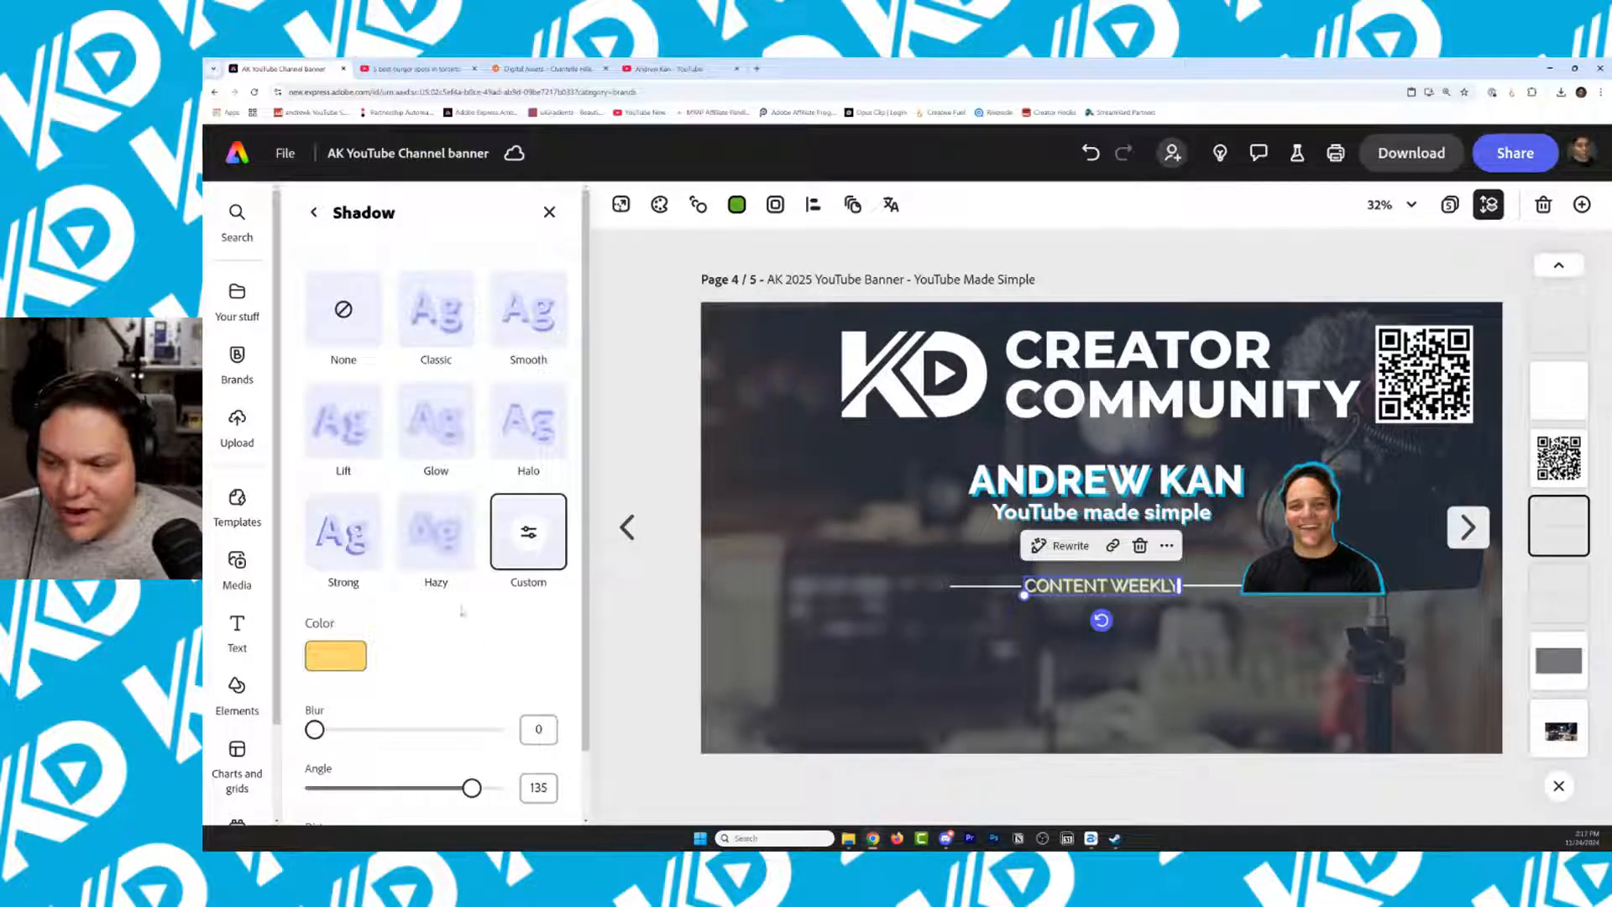
left_click(330, 655)
left_click(535, 641)
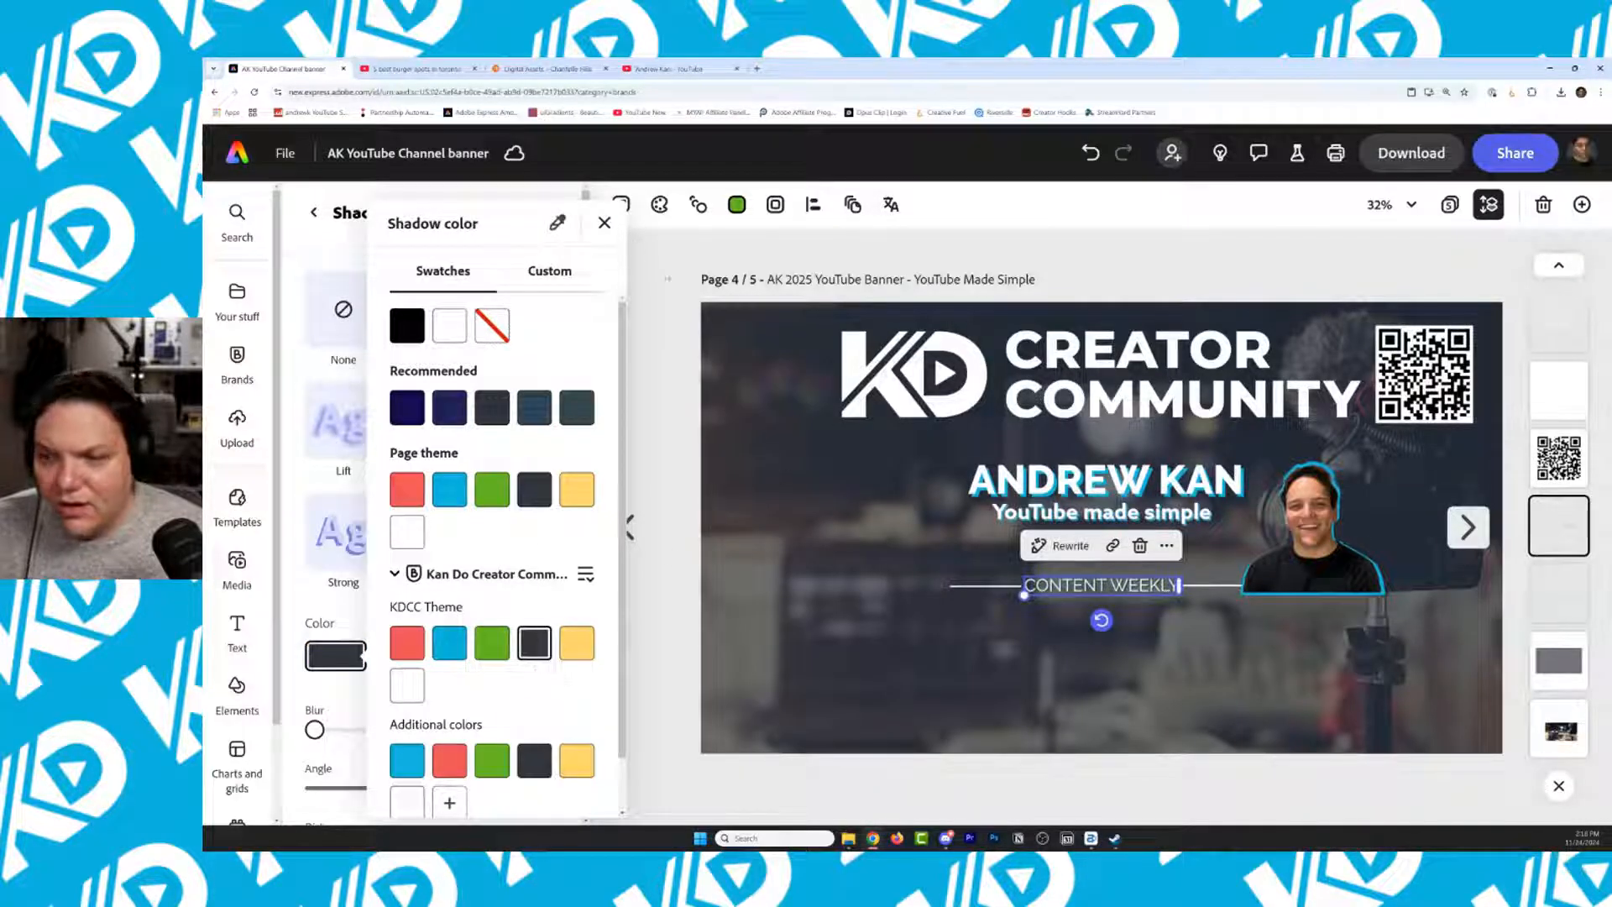
key("Escape")
Compare pages 3 and 4 and undo the last edit to page 4's CONTENT WEEKLY text
left_click(627, 527)
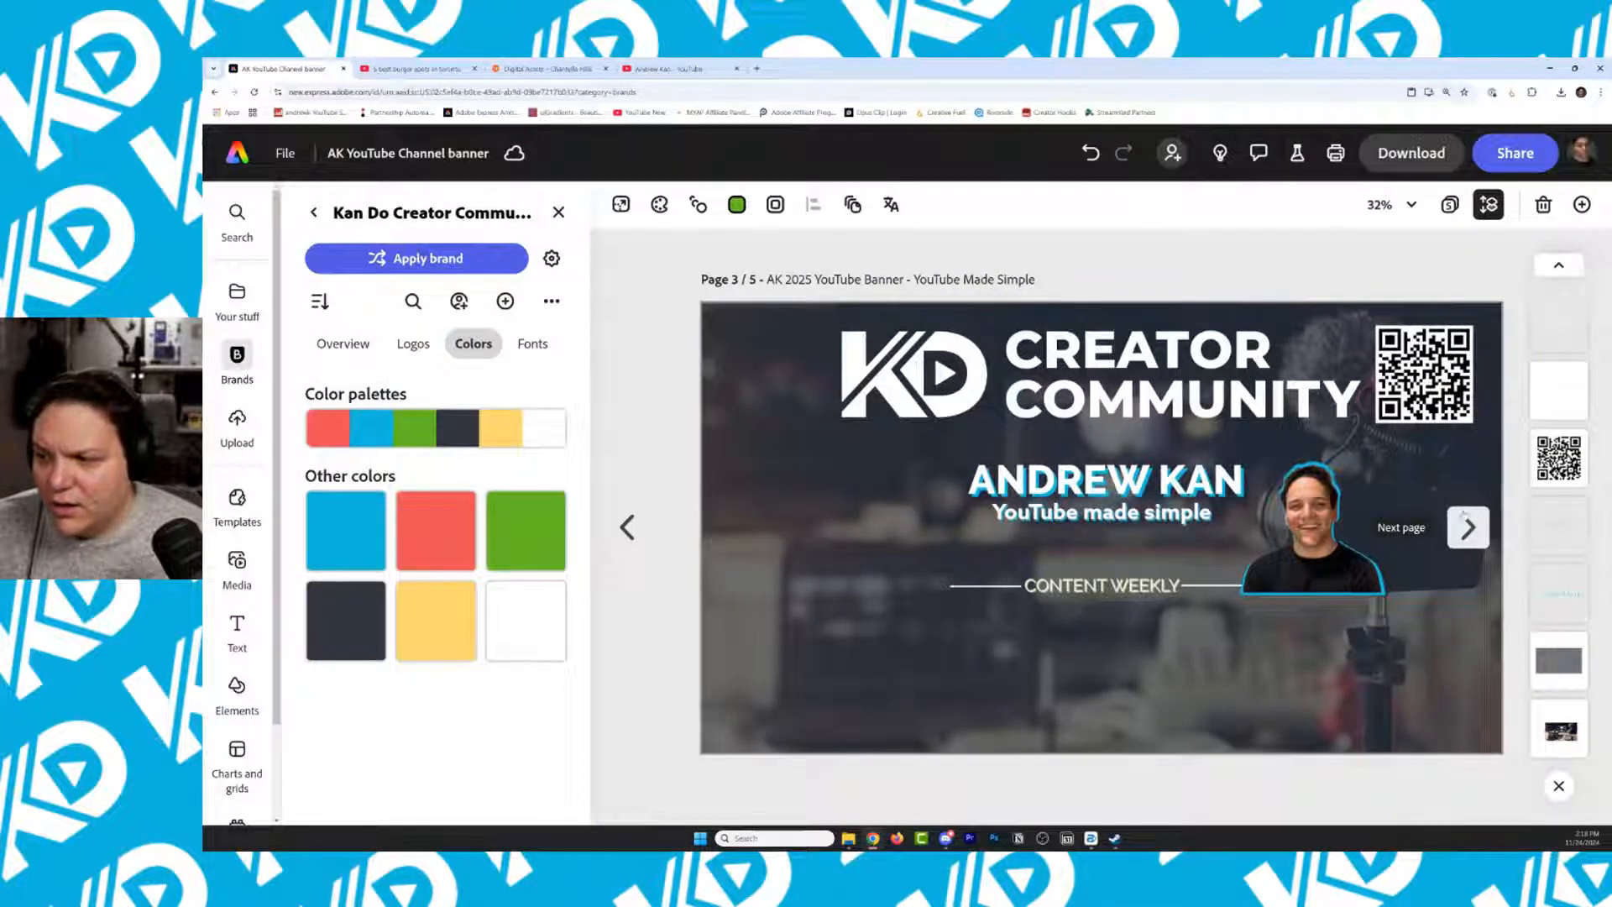
left_click(1467, 524)
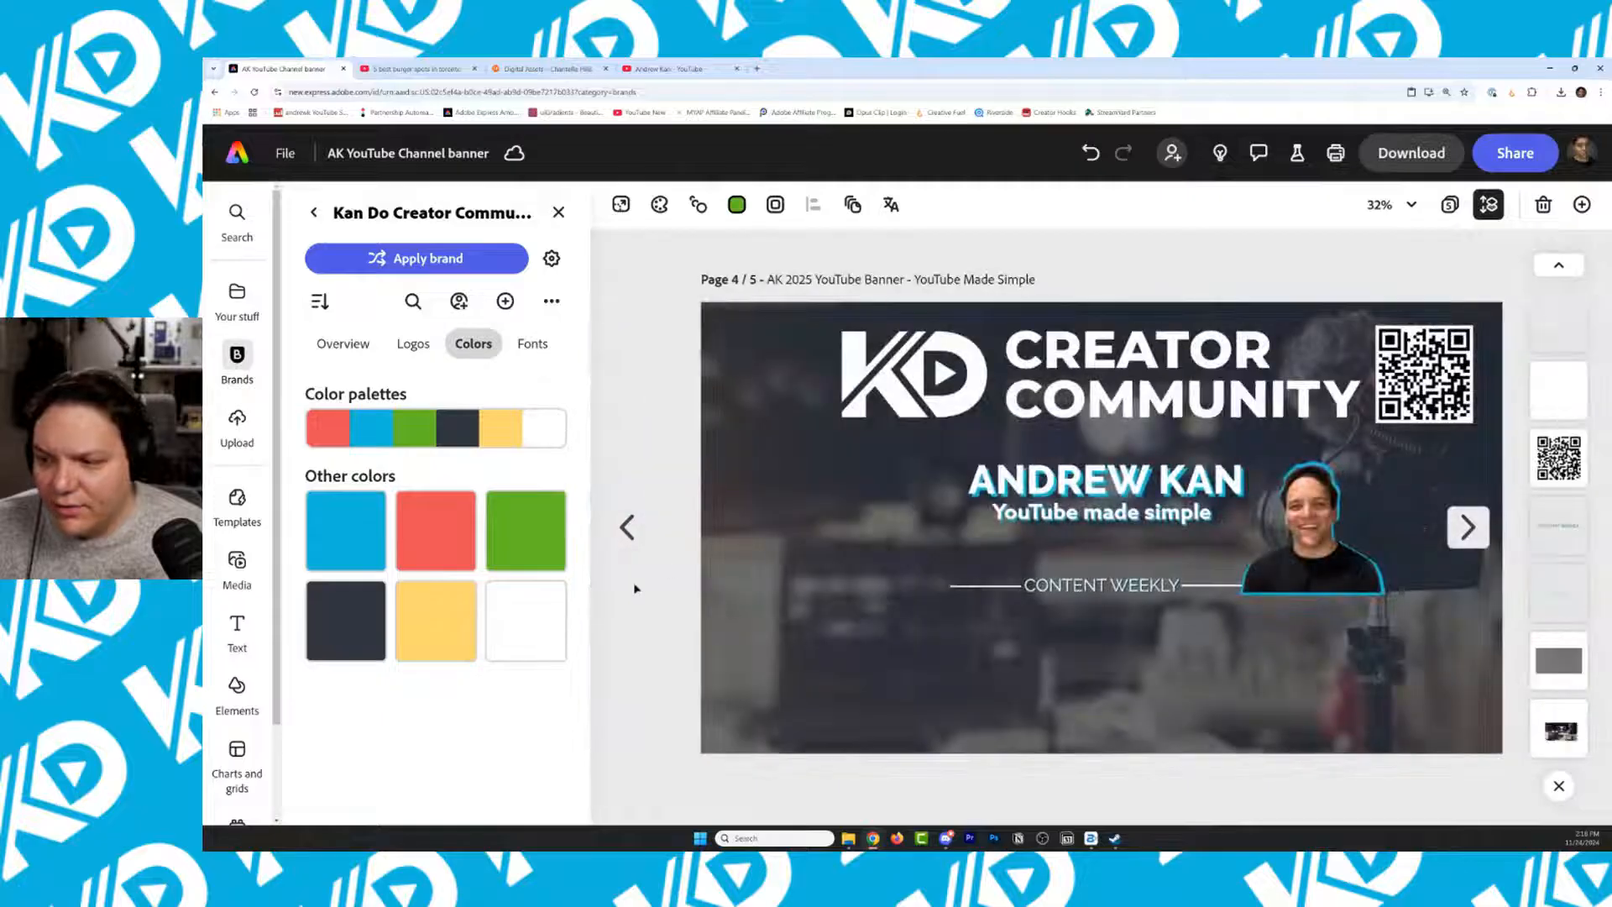
left_click(627, 526)
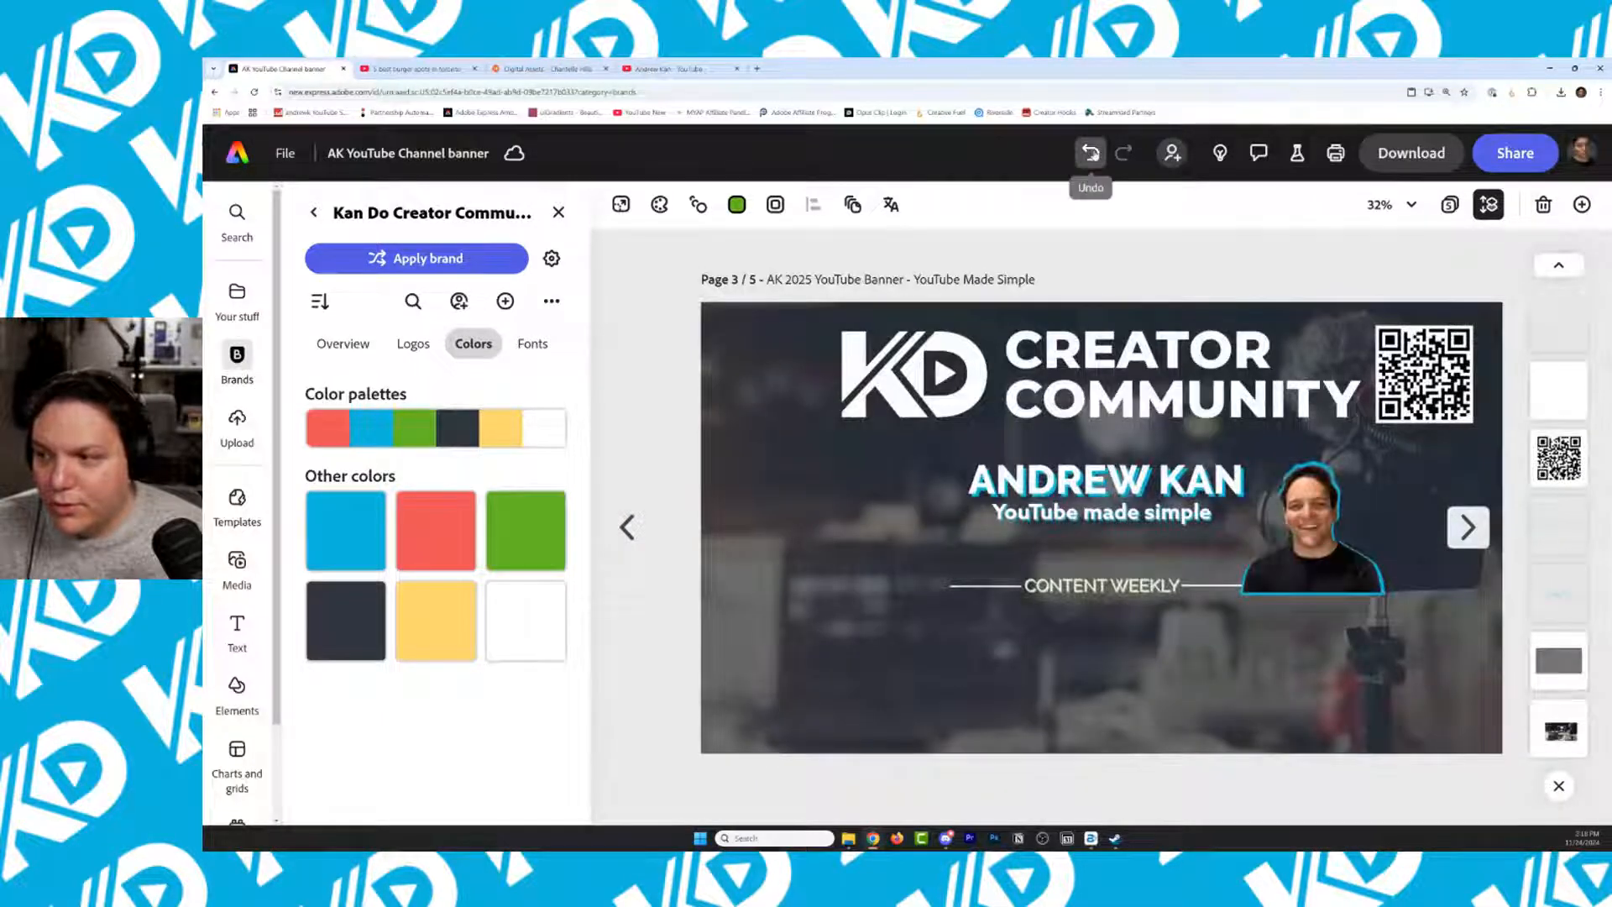
left_click(1091, 153)
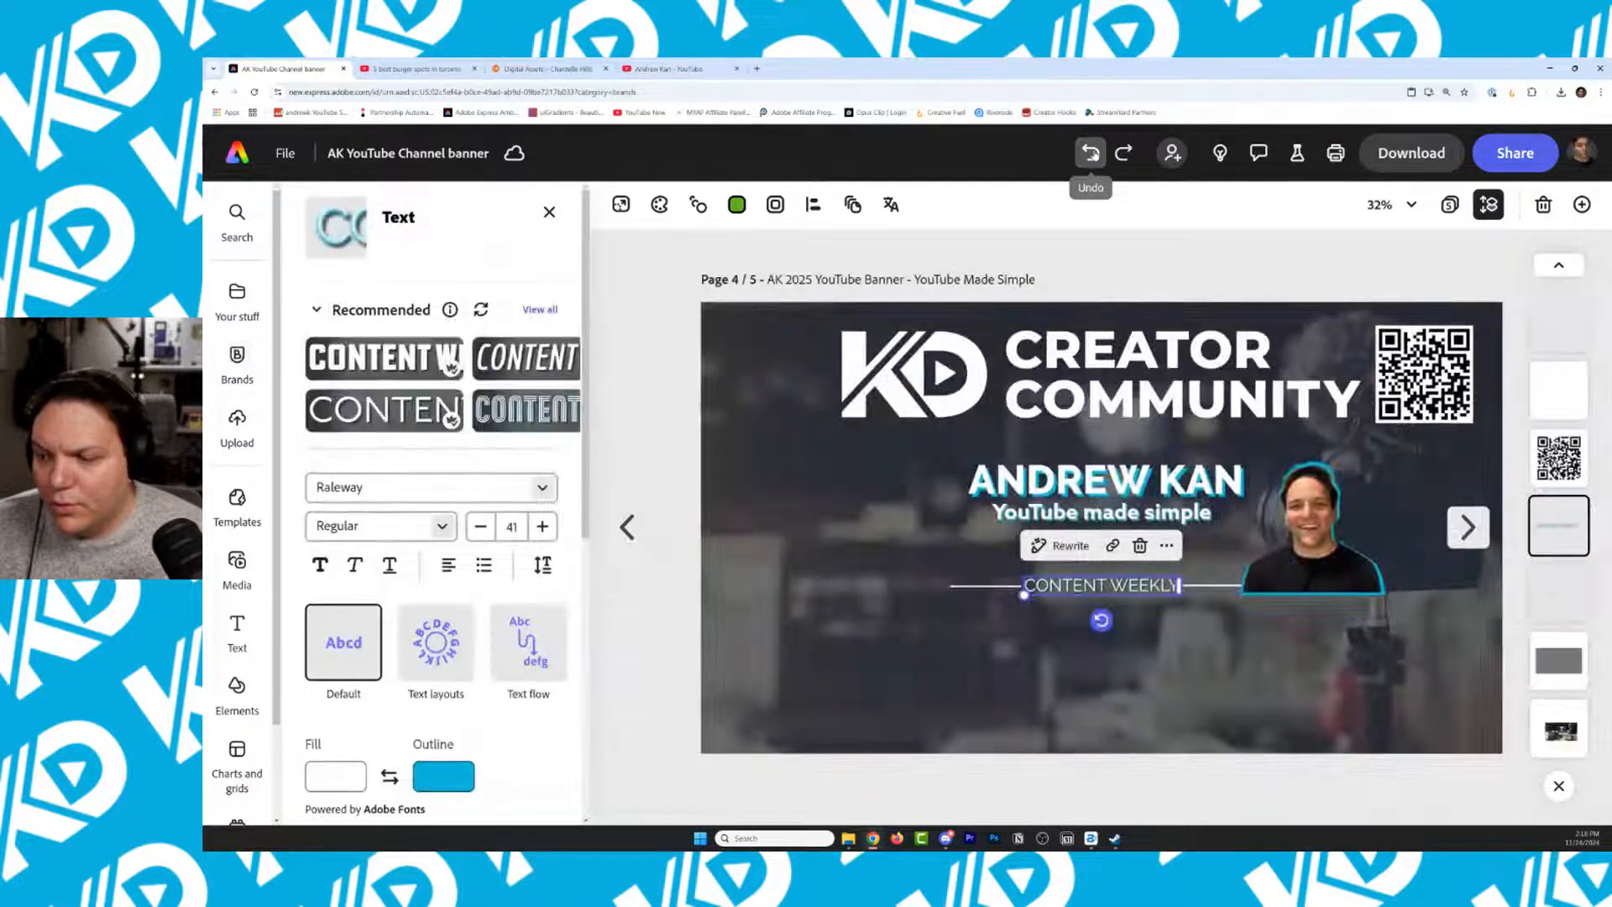
left_click(626, 526)
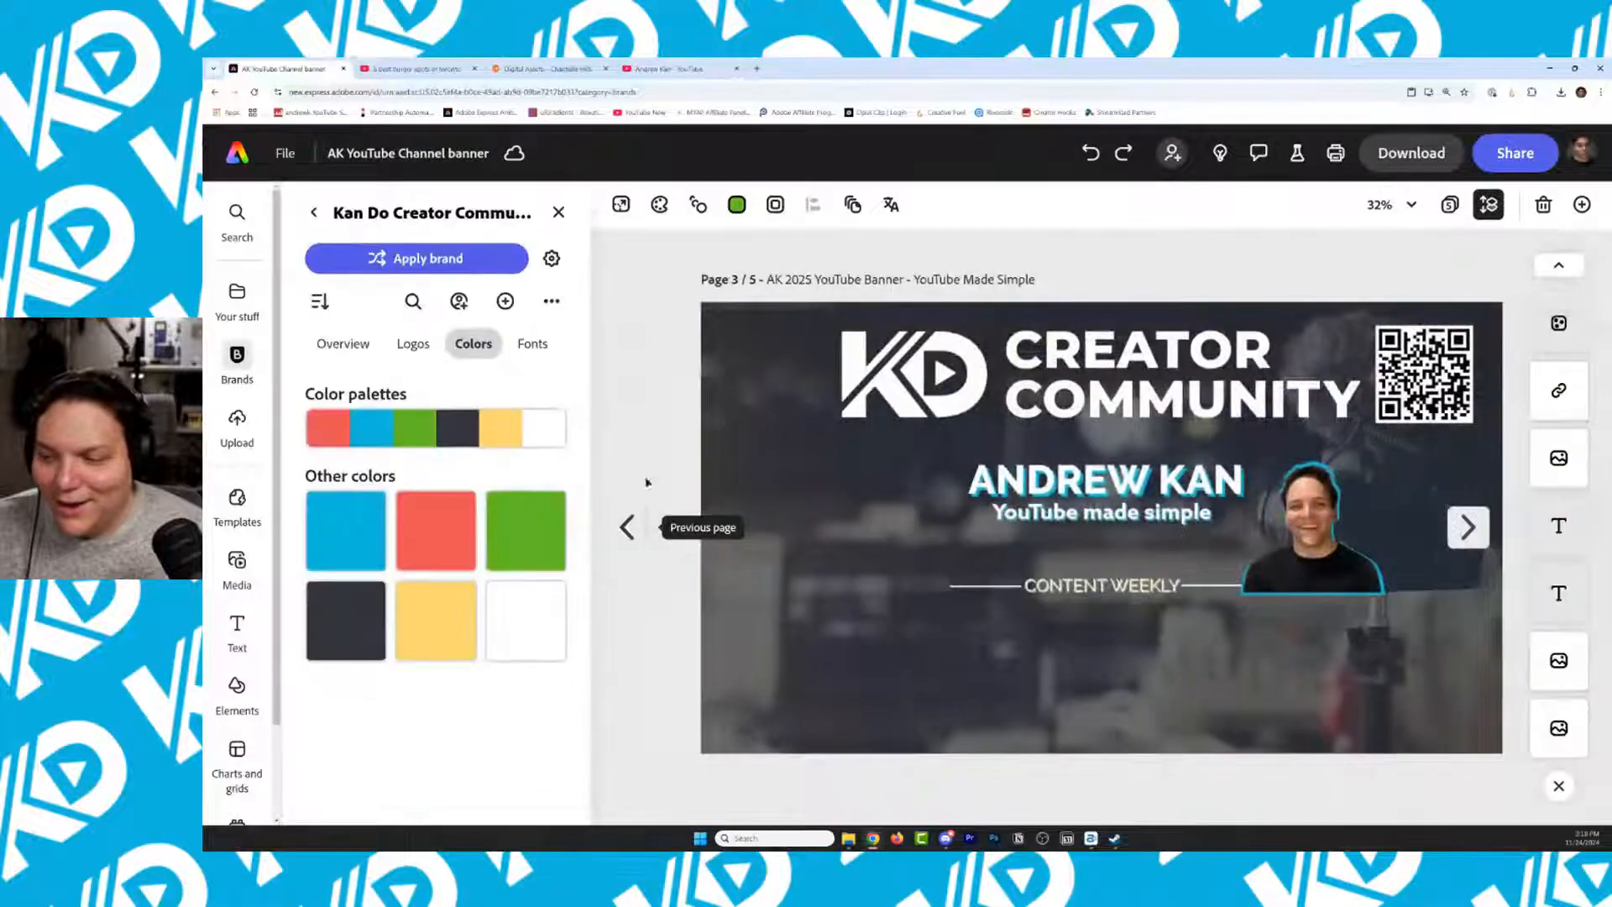
Show the overview of all pages and examine how the brand colors were applied to each banner version
left_click(1489, 205)
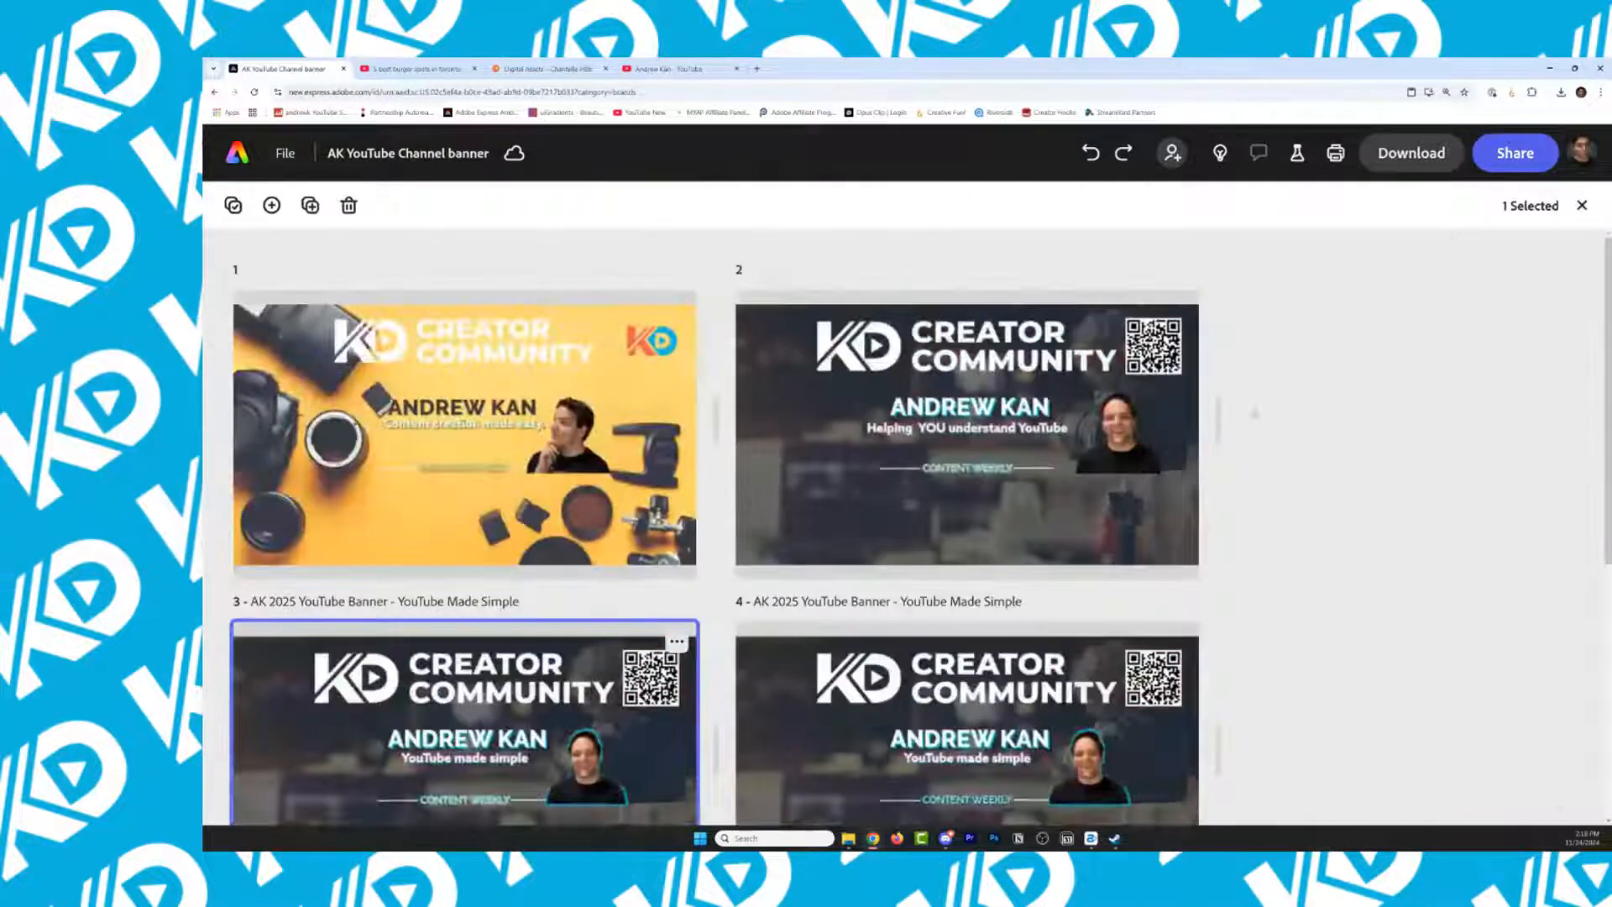
scroll(936, 655, "down", 2)
scroll(928, 625, "up", 5)
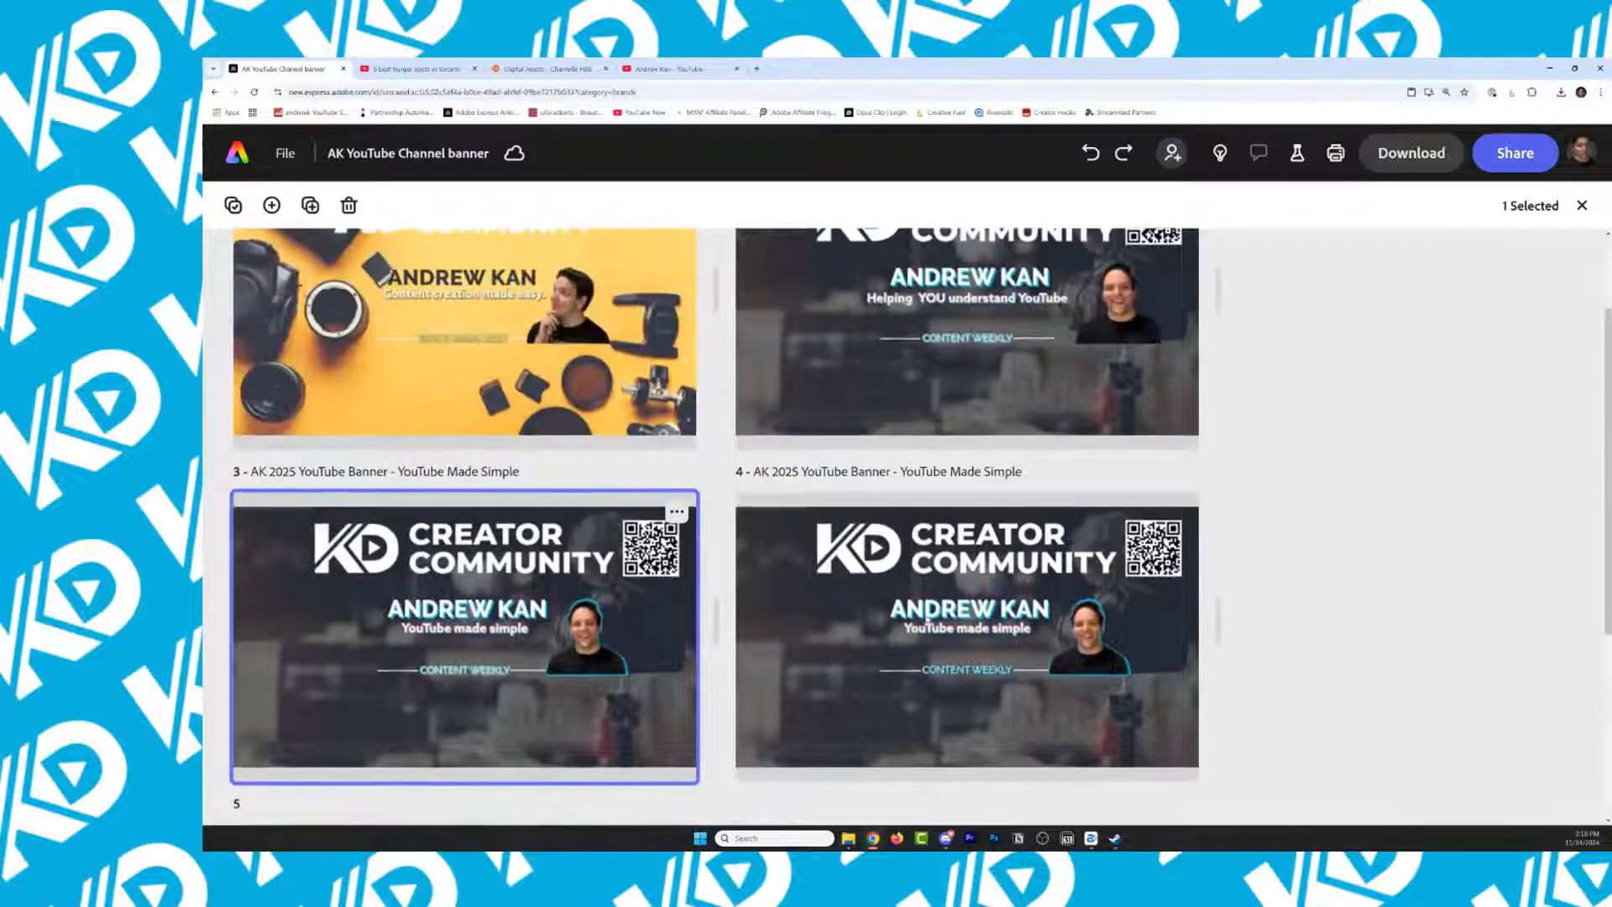
scroll(927, 620, "down", 3)
scroll(927, 619, "up", 2)
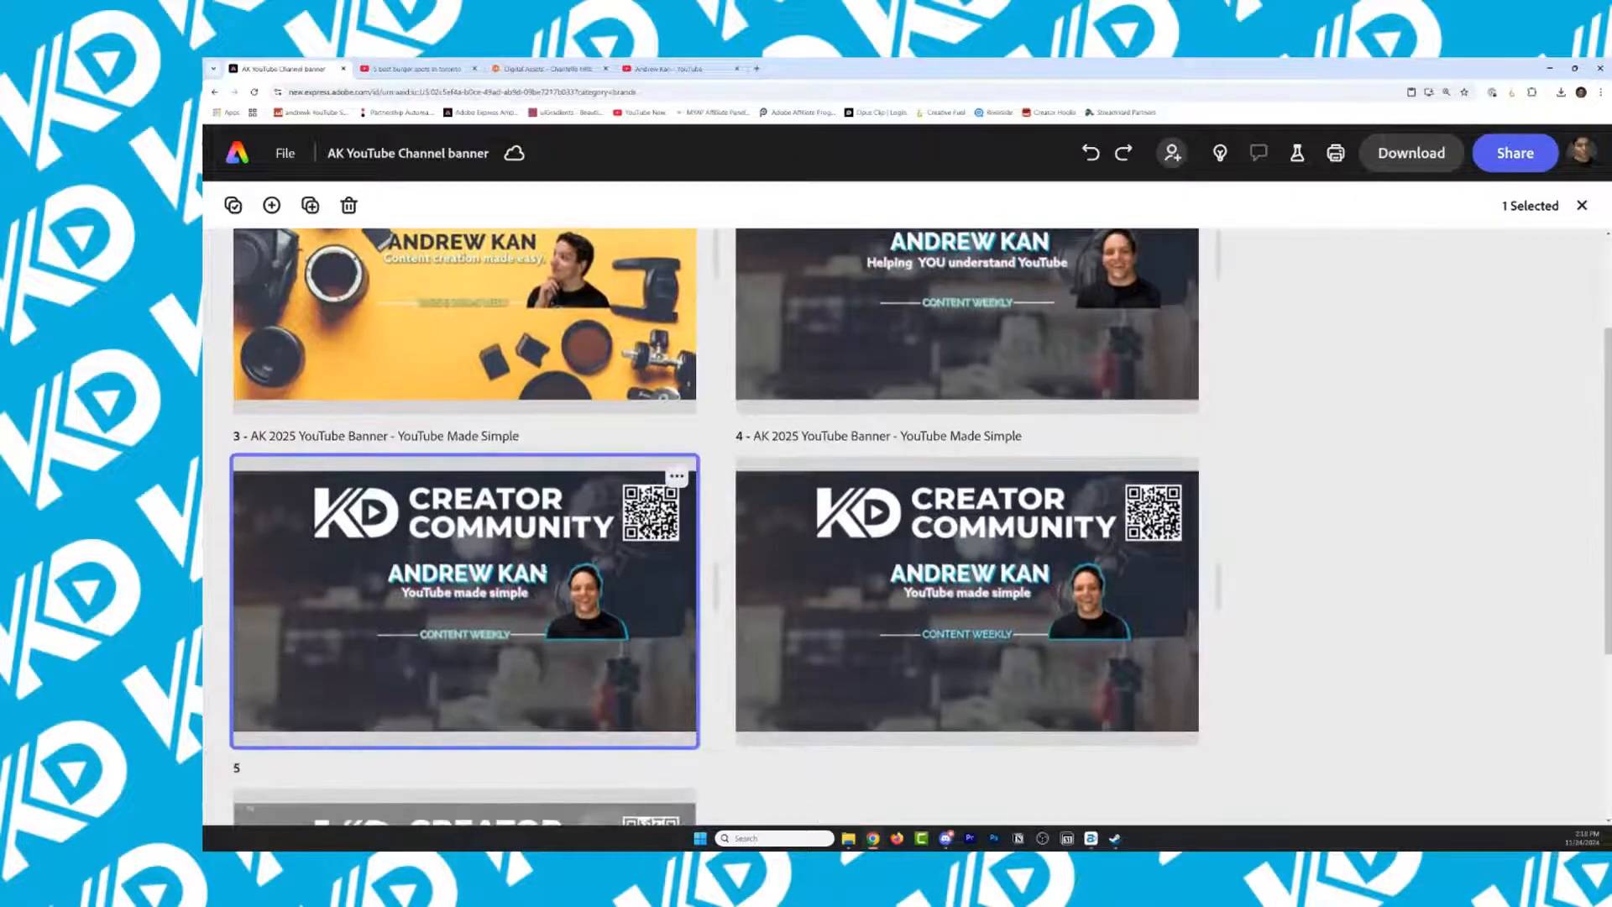
scroll(546, 710, "up", 1)
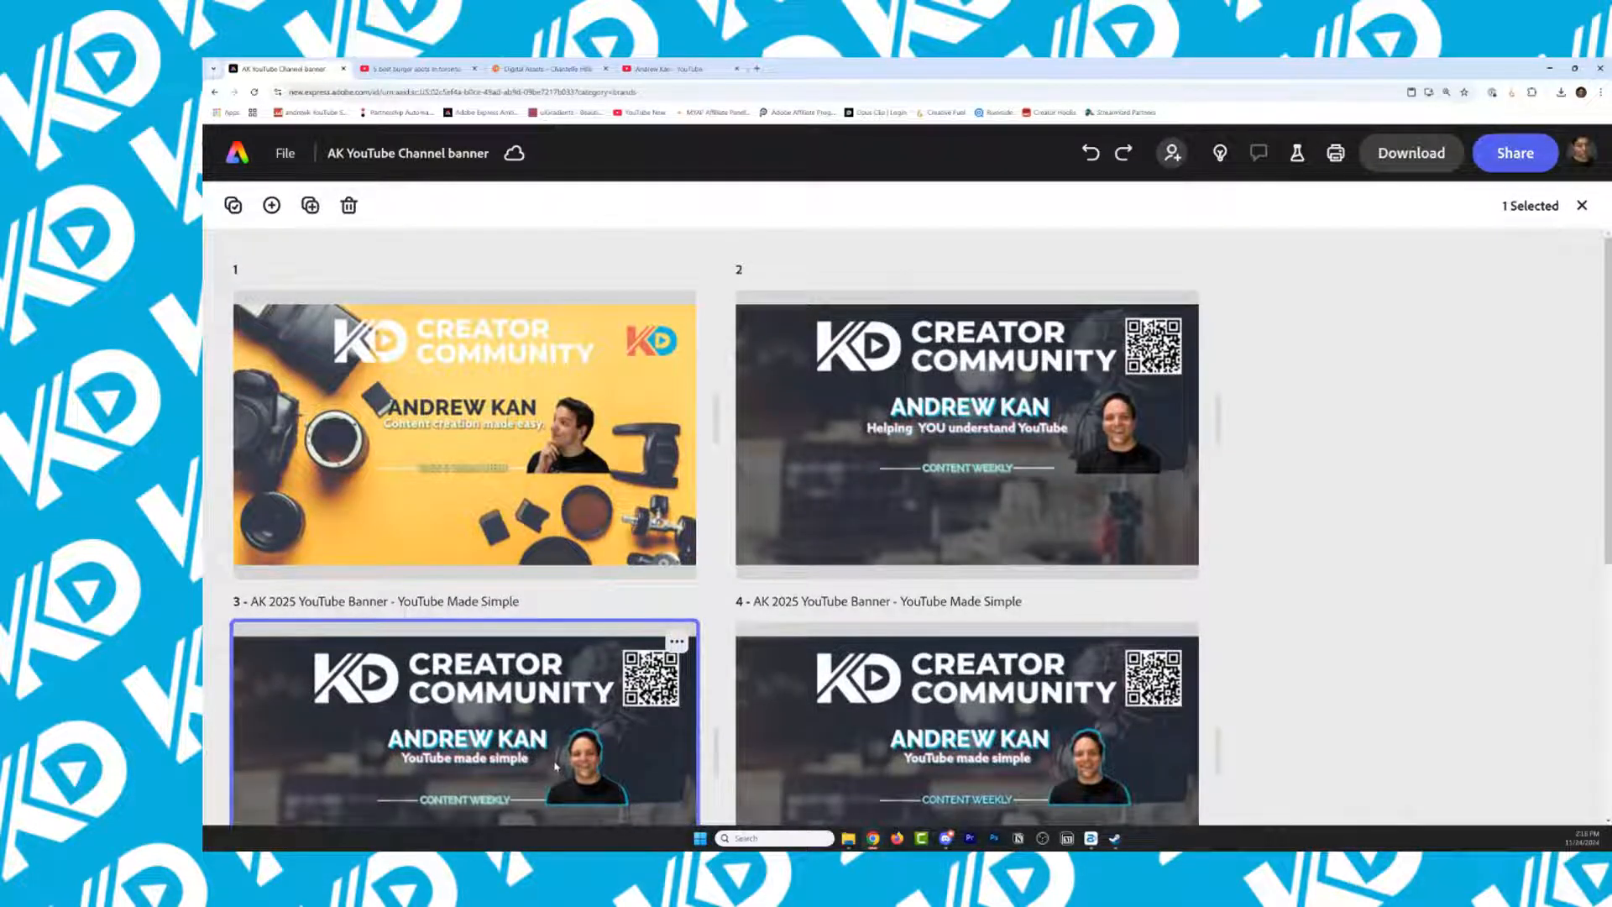
Reopen page 3 and undo all edits back to the red banner before the page was duplicated
double_click(557, 760)
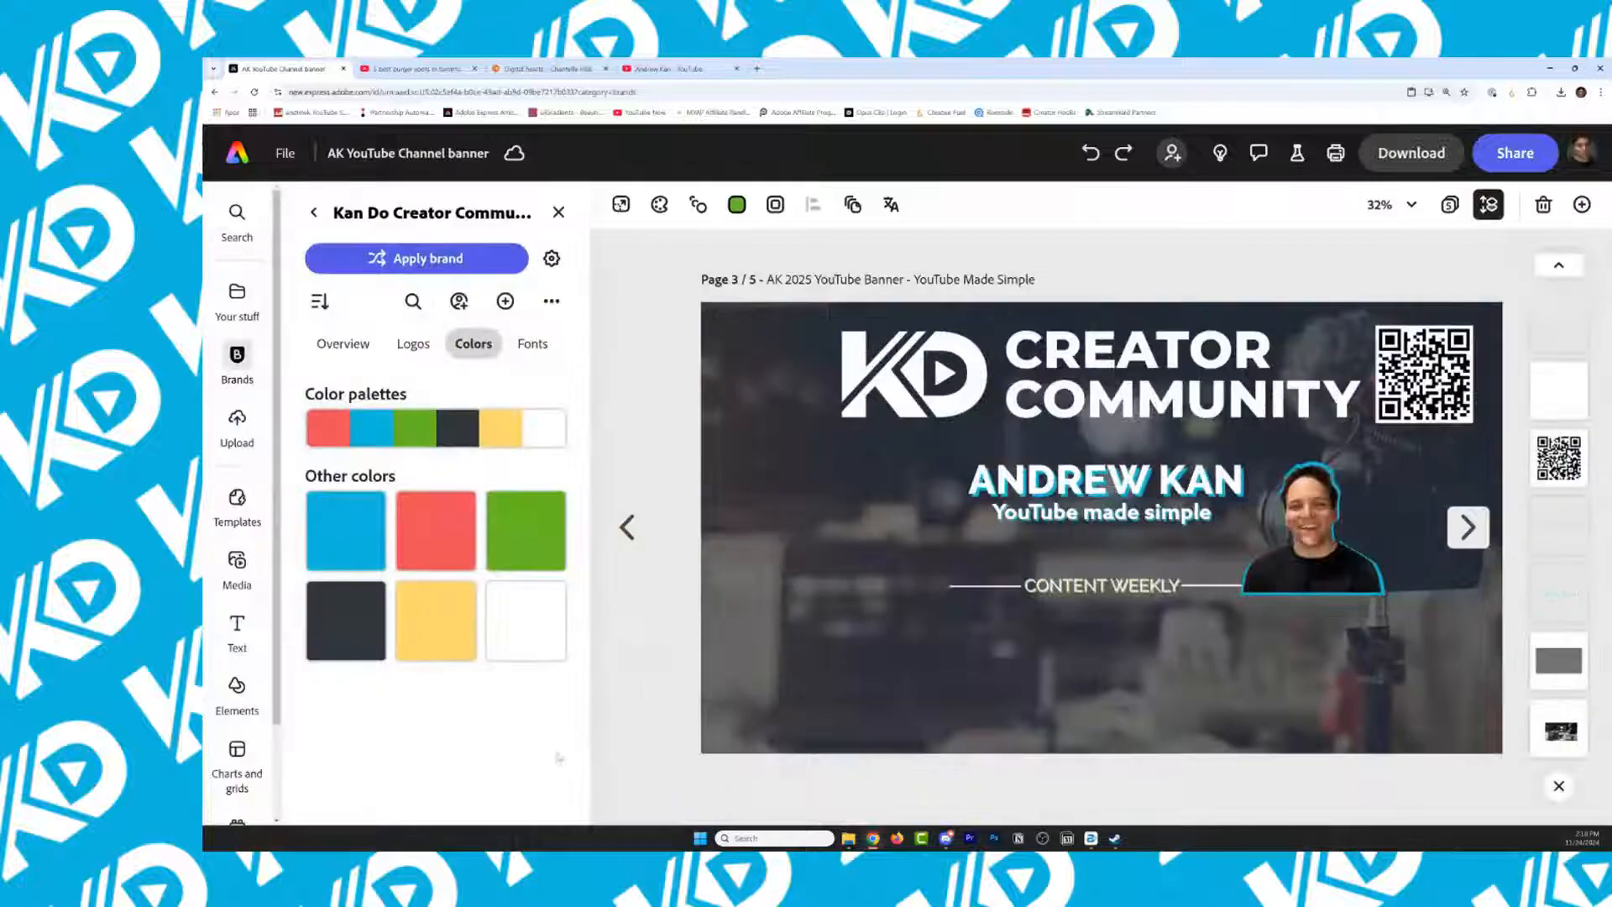
left_click(1089, 154)
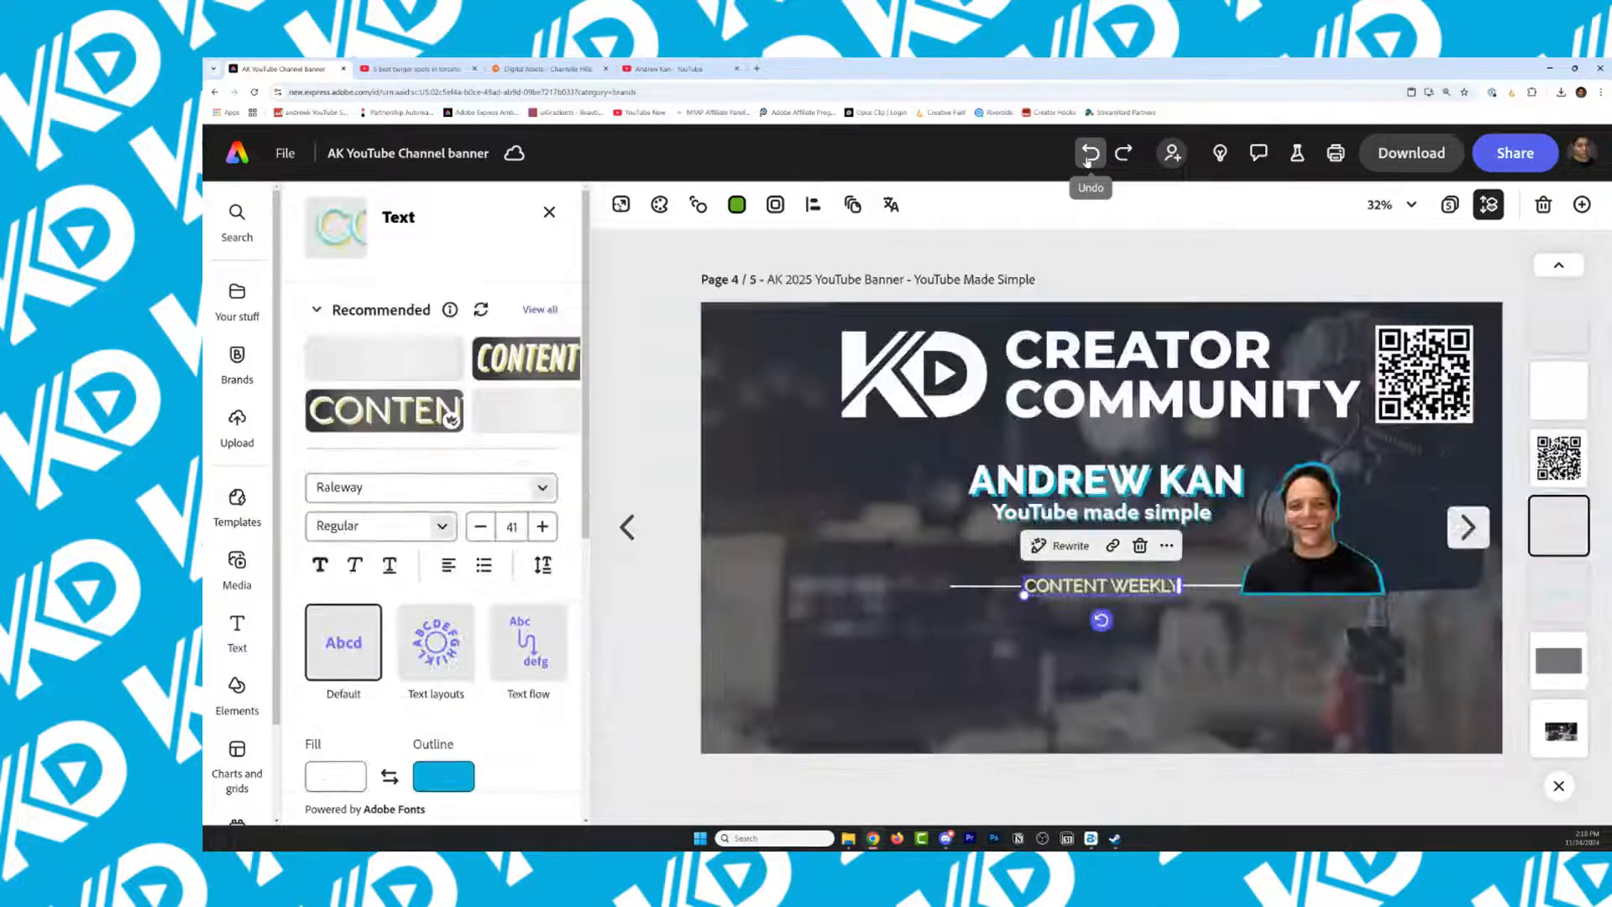
left_click(1089, 154)
left_click(1089, 154)
left_click(1089, 153)
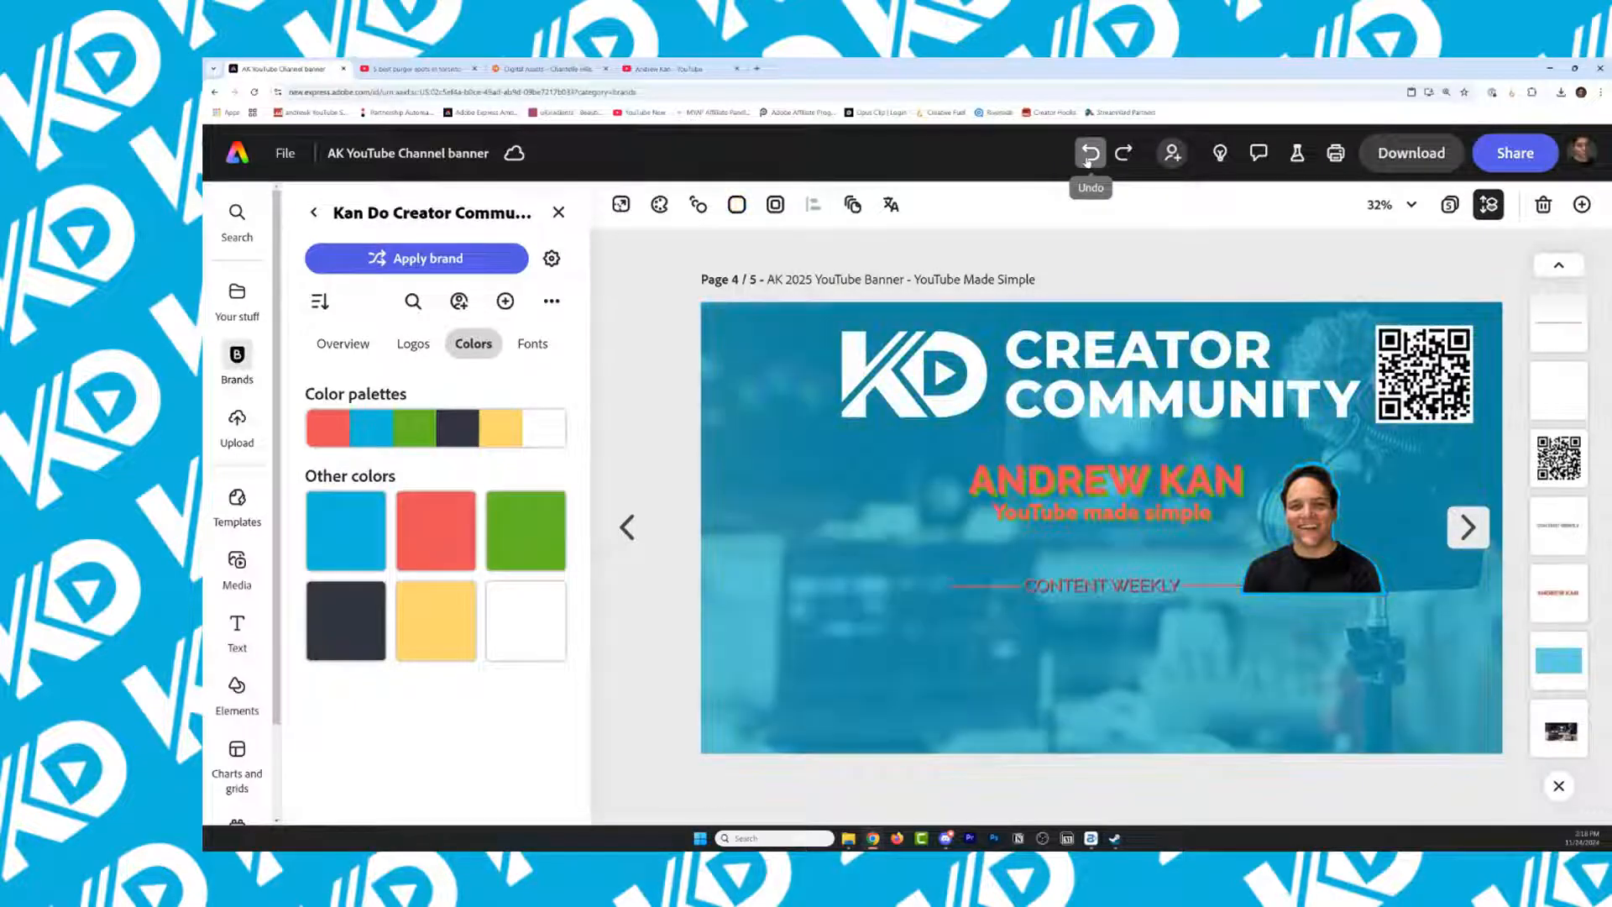
left_click(1089, 154)
left_click(1089, 153)
left_click(1089, 153)
left_click(1089, 153)
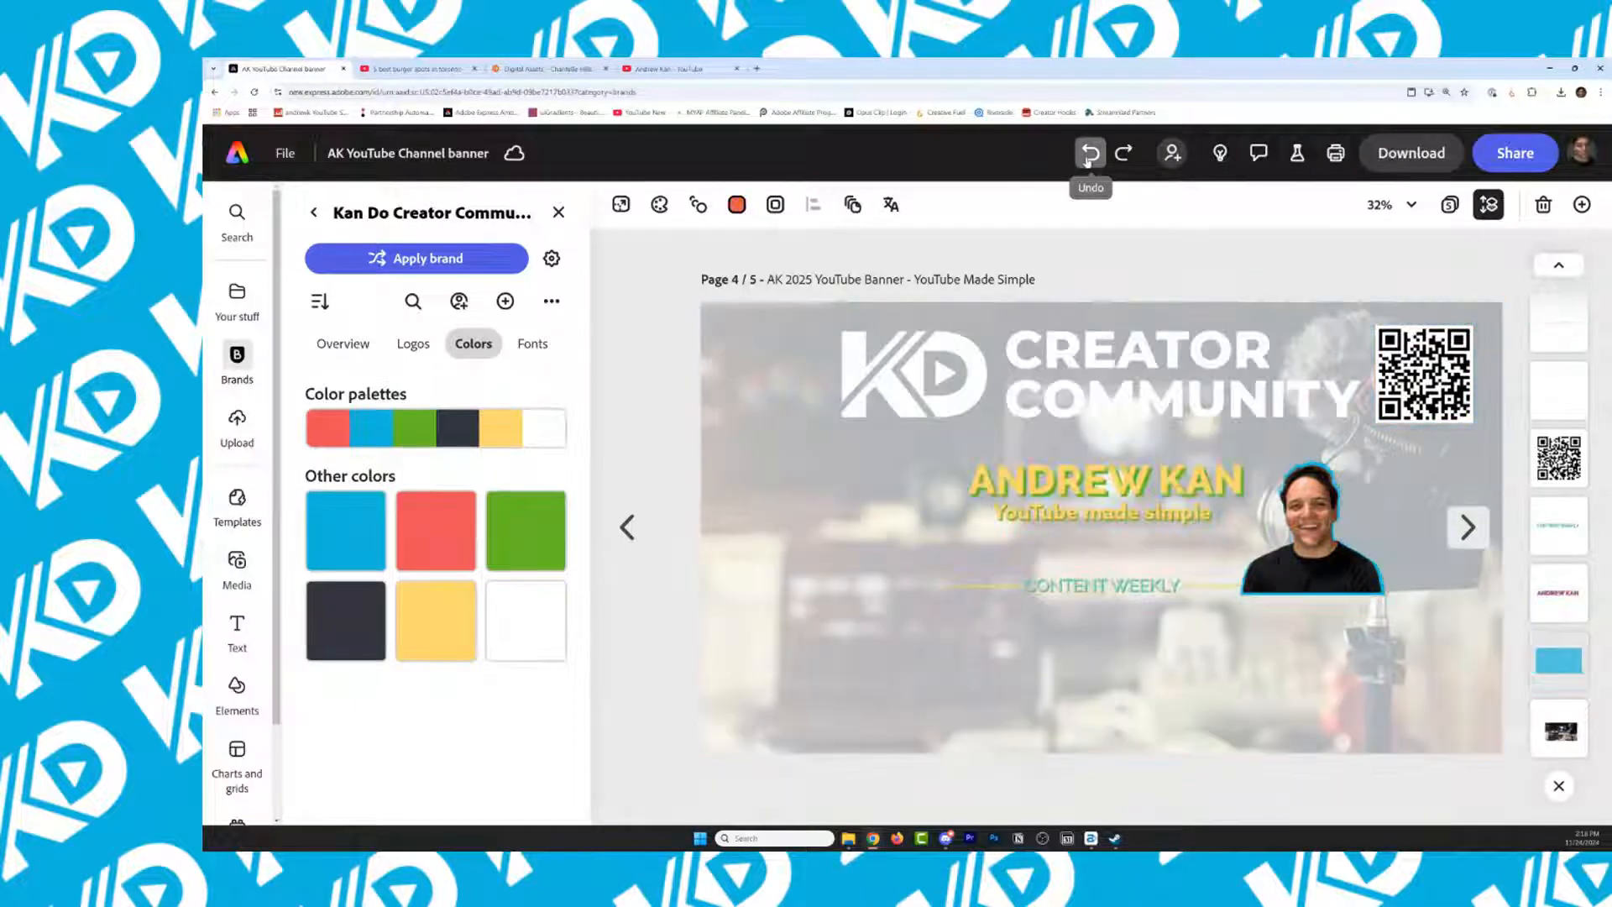
left_click(1089, 153)
left_click(1089, 154)
left_click(1089, 154)
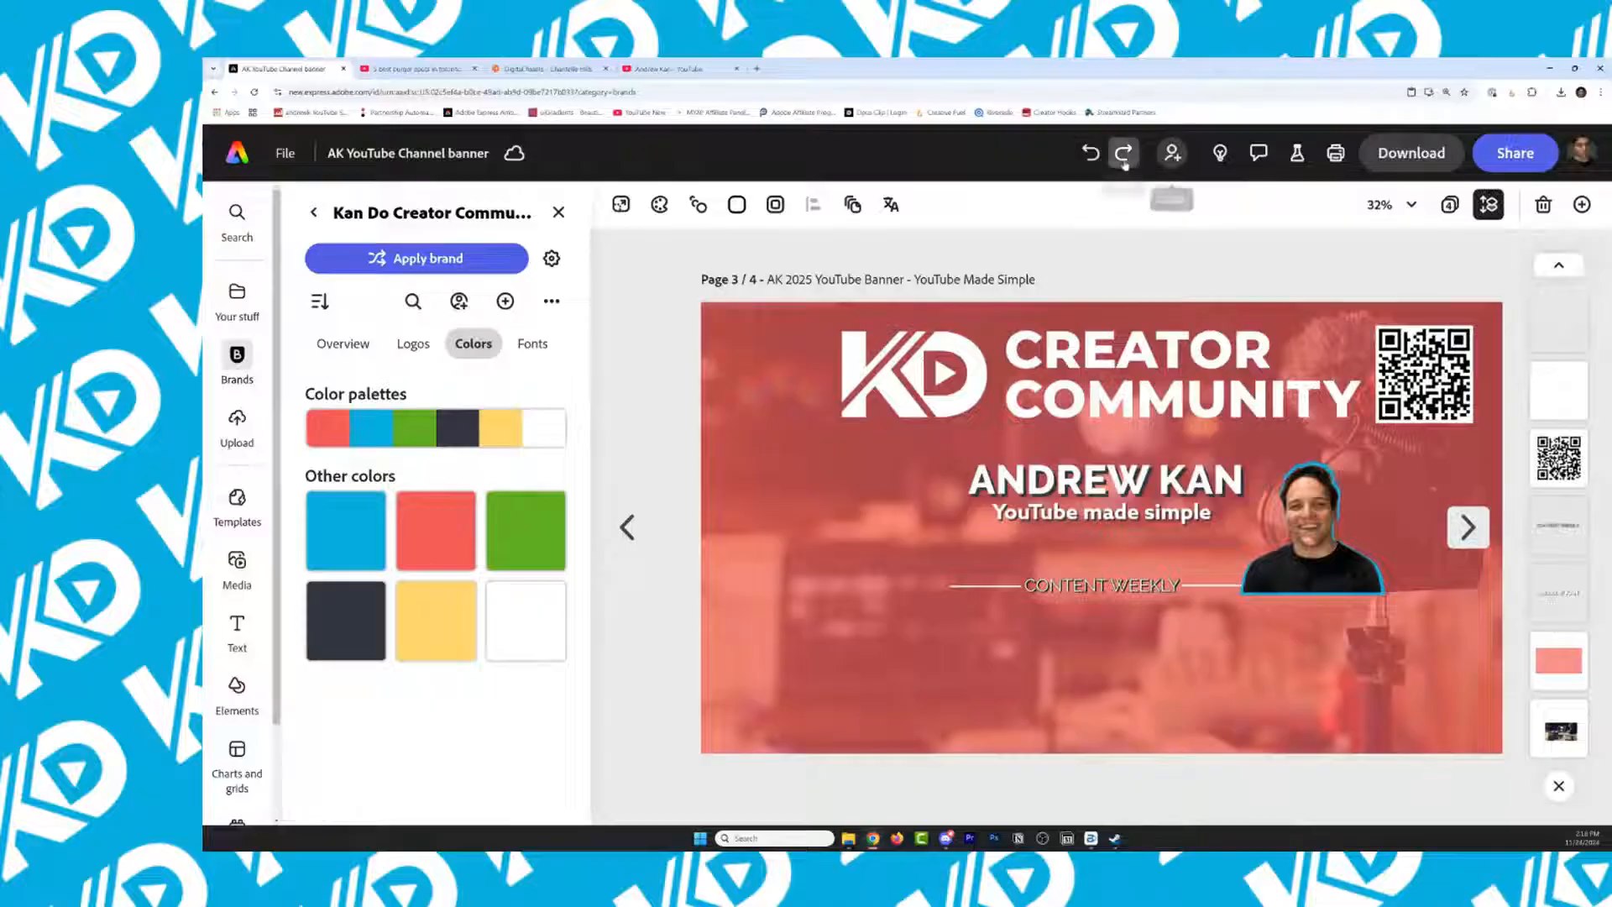
Redo the page duplication to restore the red copy as page 4 and select its "YouTube made simple" tagline
left_click(1124, 154)
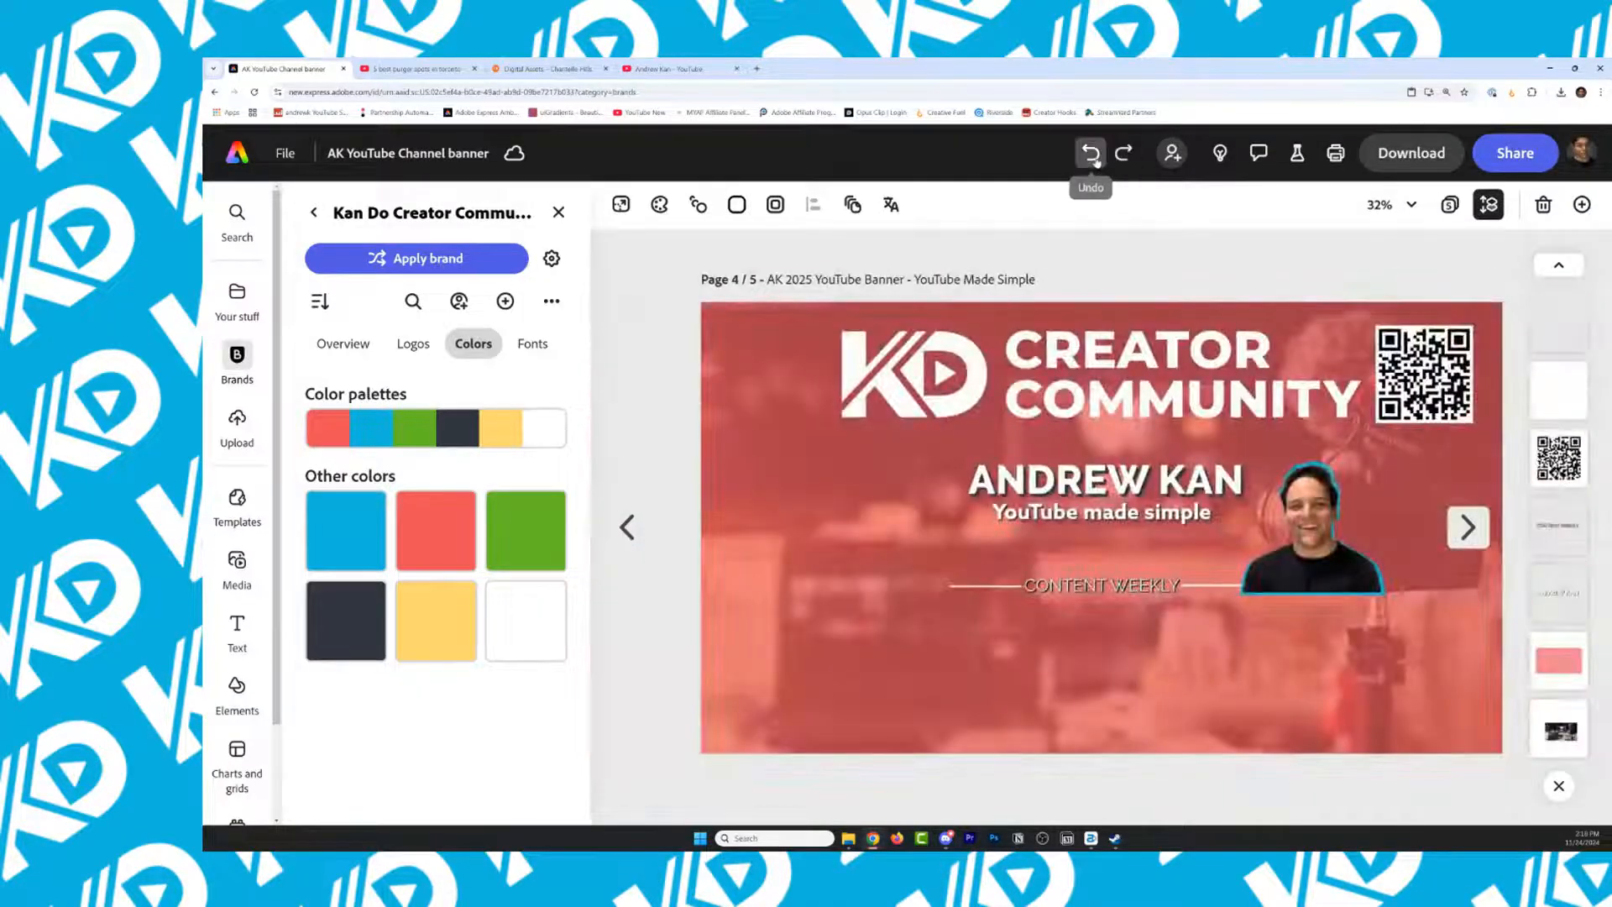
left_click(1123, 154)
left_click(1186, 518)
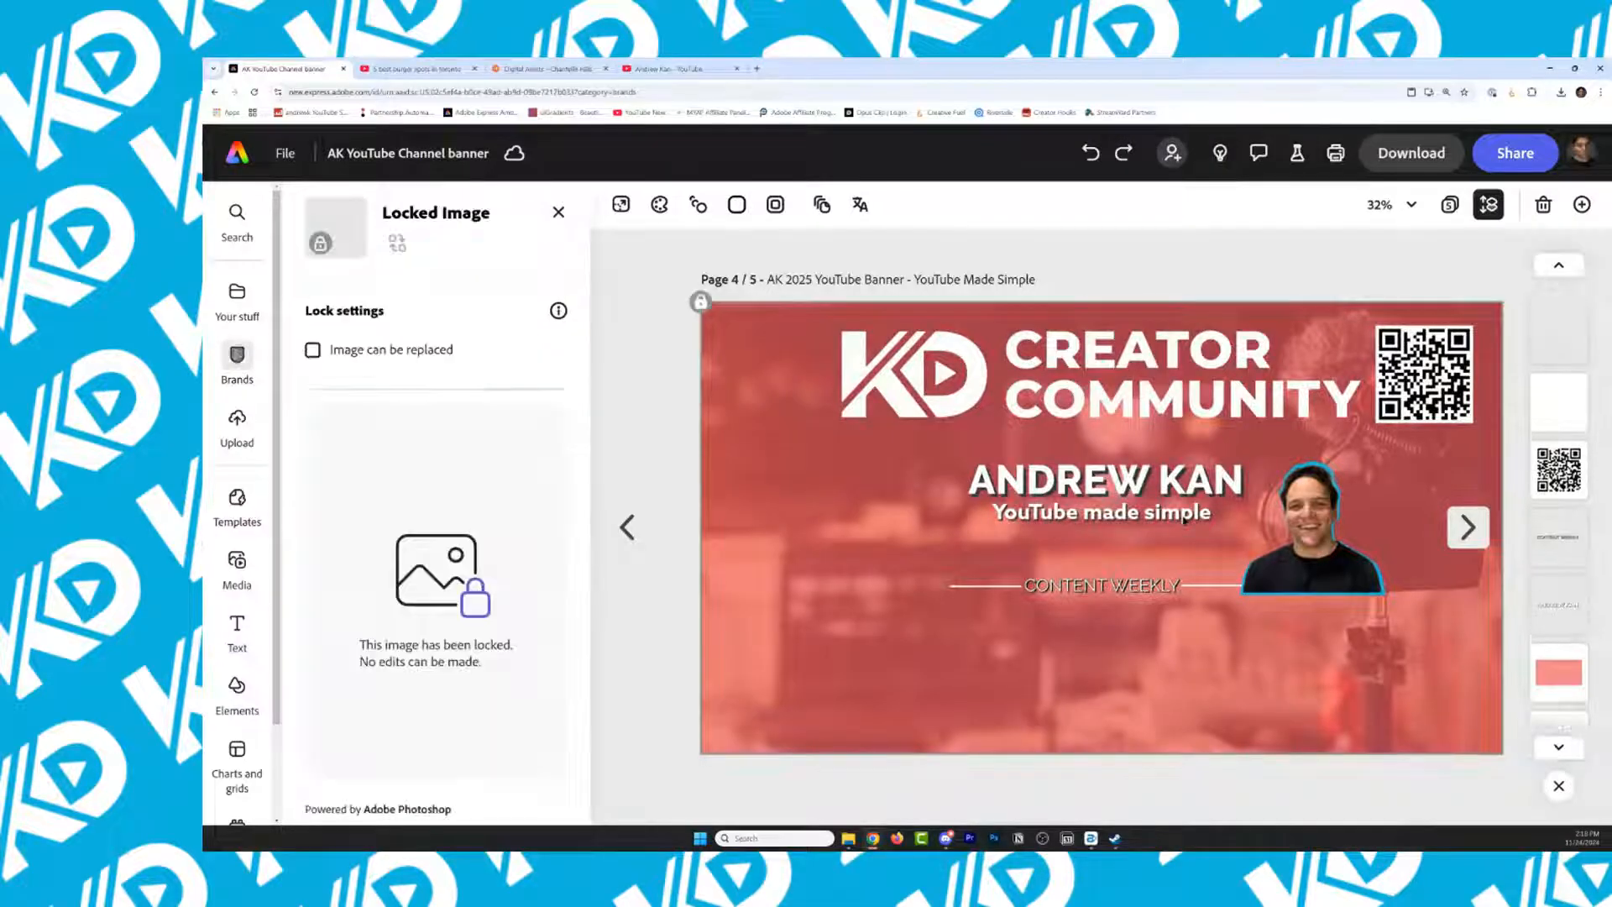
left_click(1180, 515)
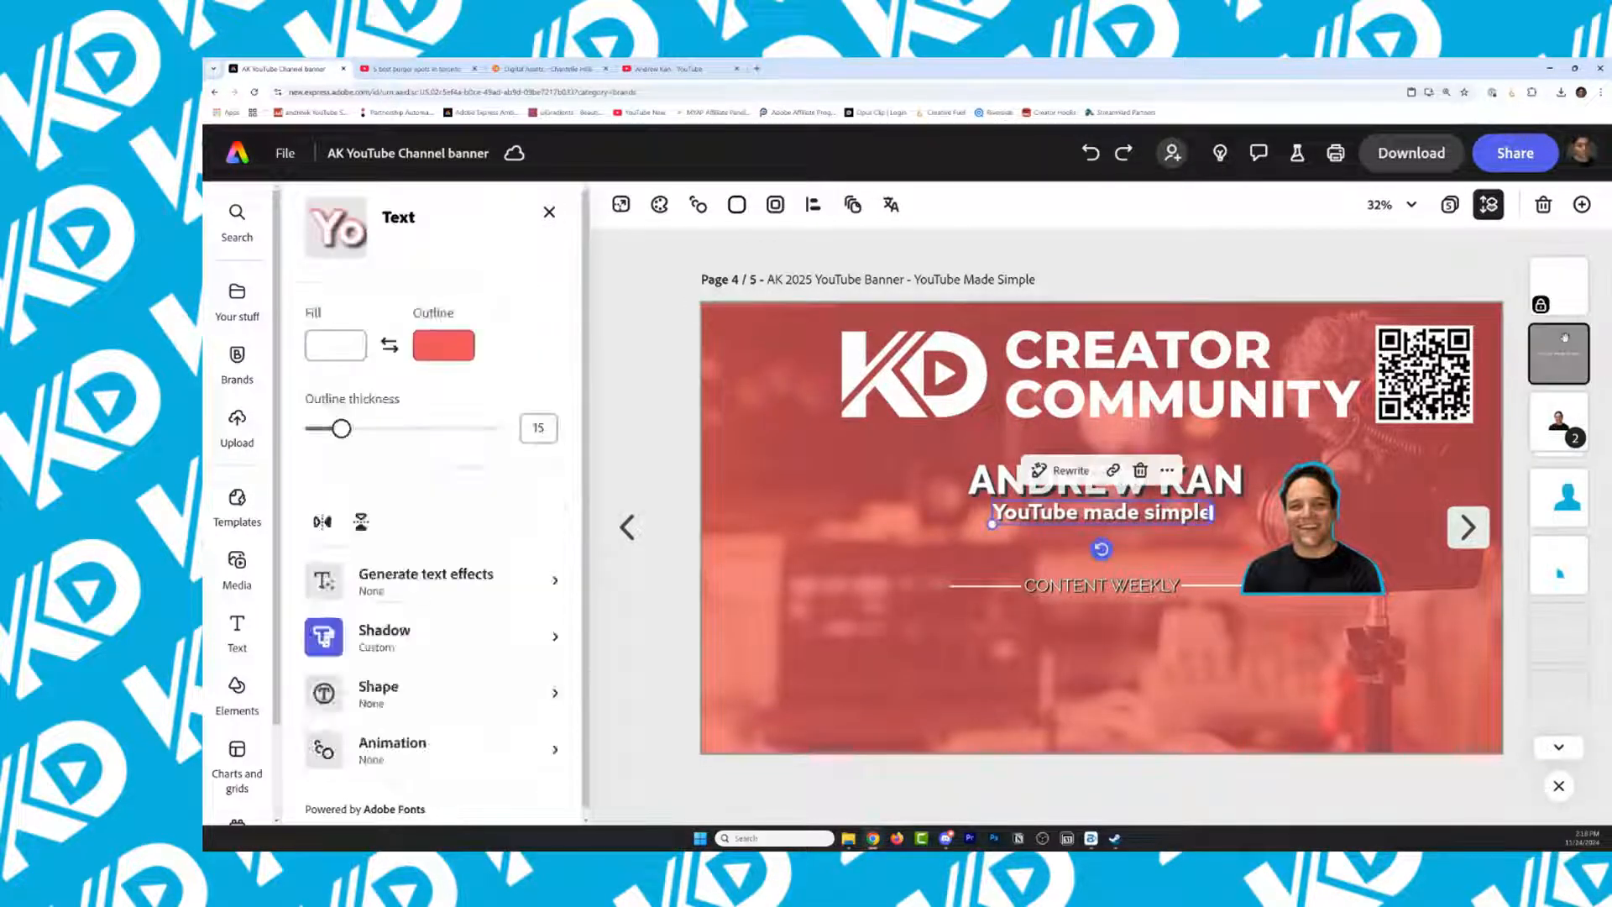
left_click(1162, 514)
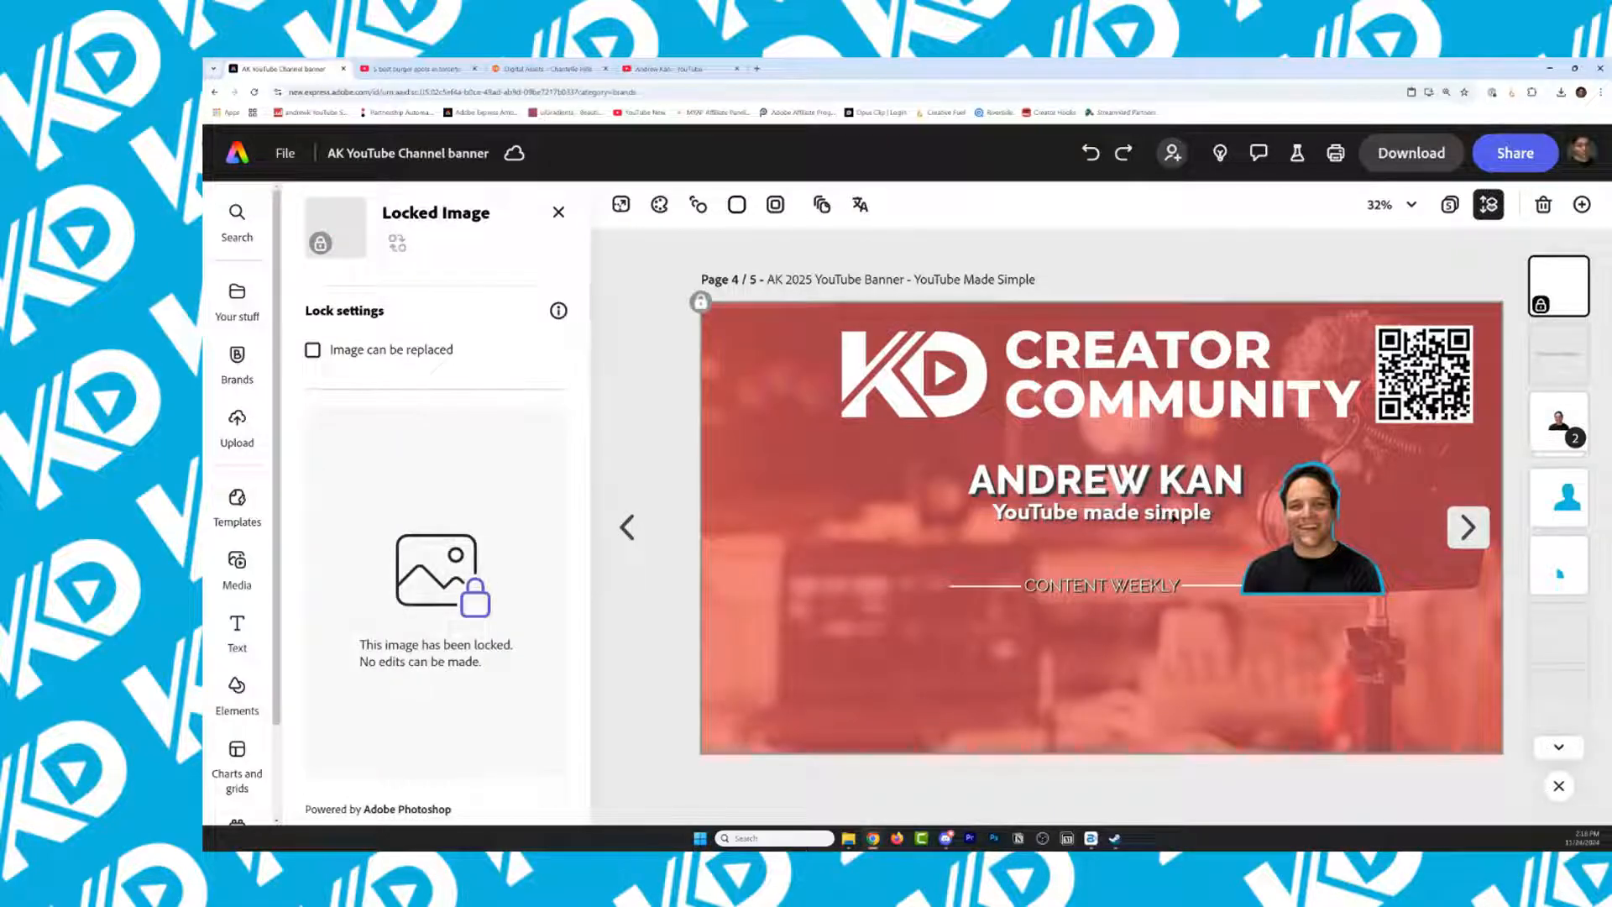
left_click(1545, 355)
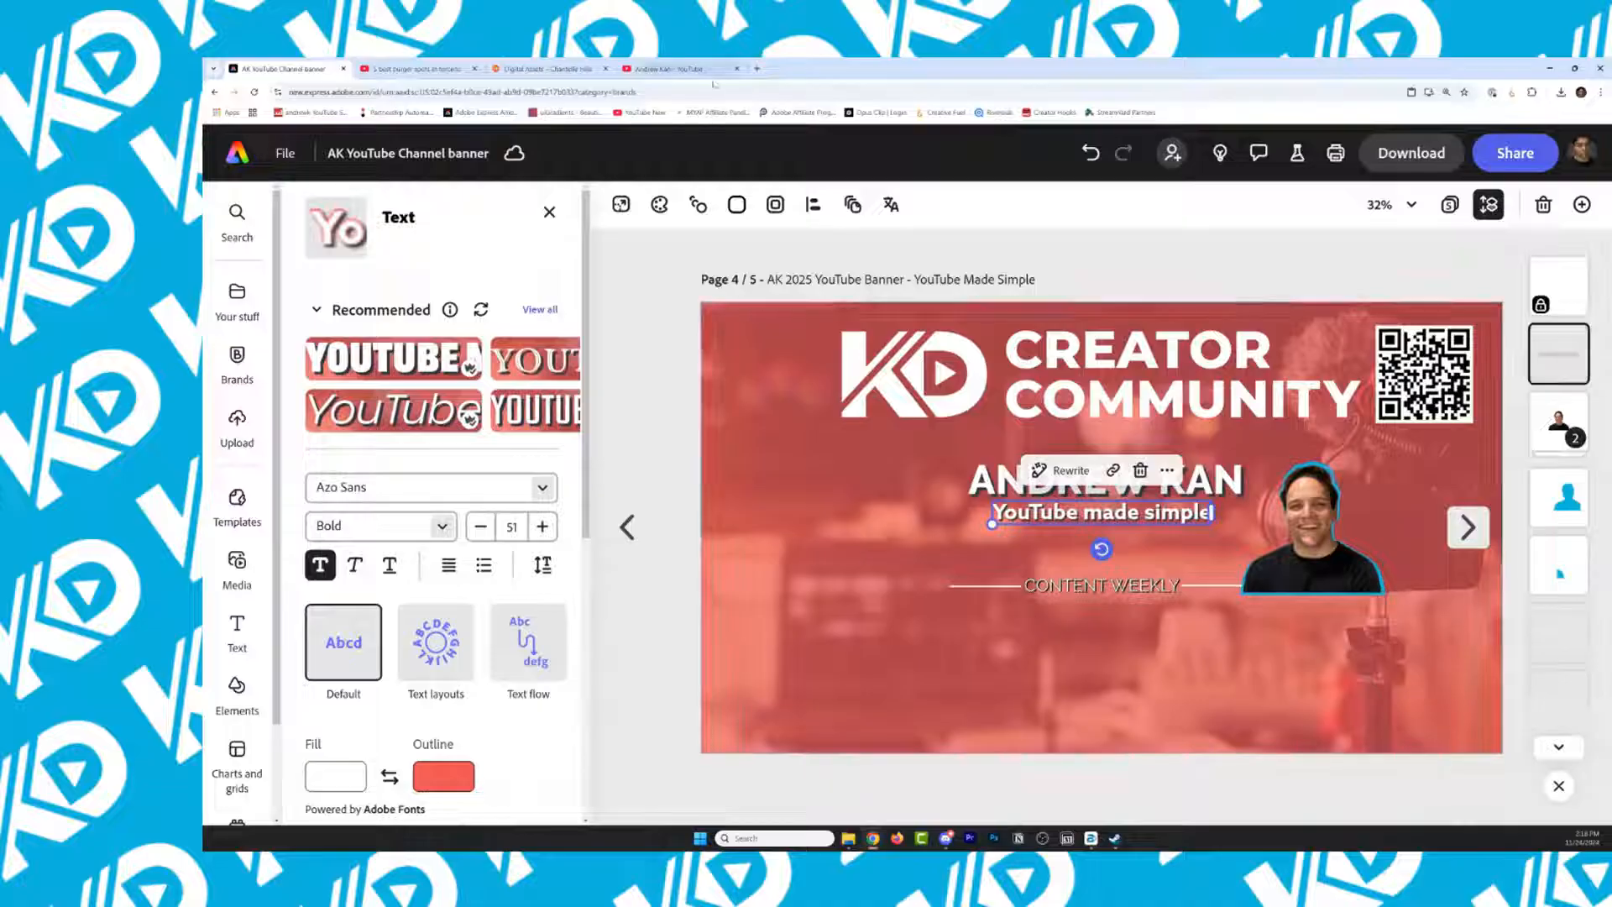
Bring page 4's "YouTube made simple" tagline to the front, above the locked guide image
left_click(813, 207)
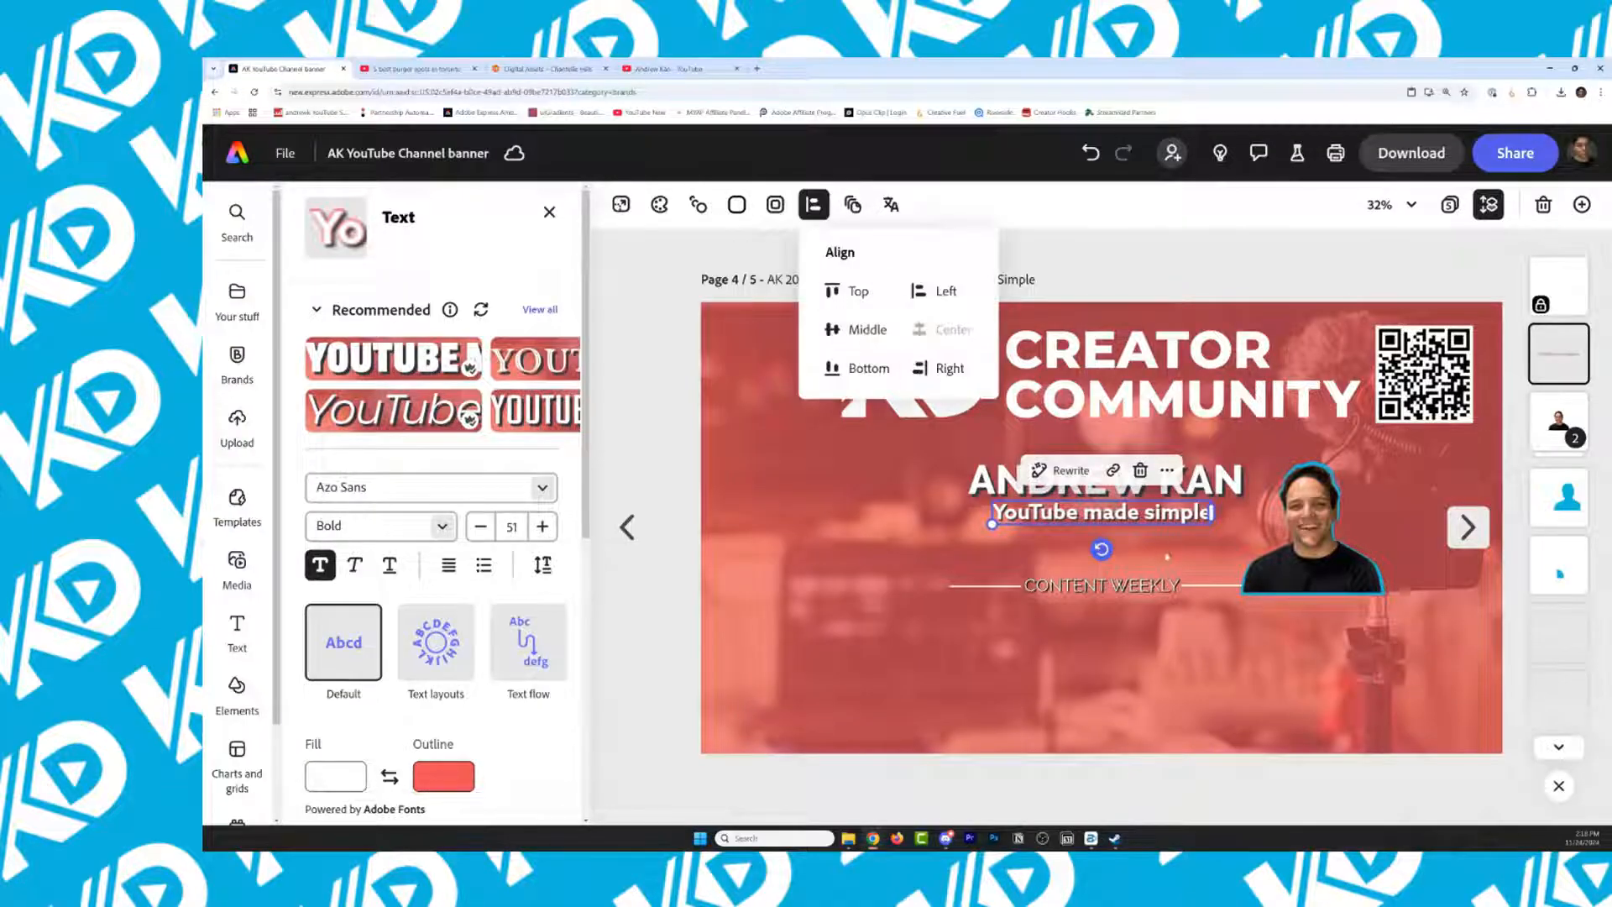
left_click(1161, 523)
left_click(1159, 520)
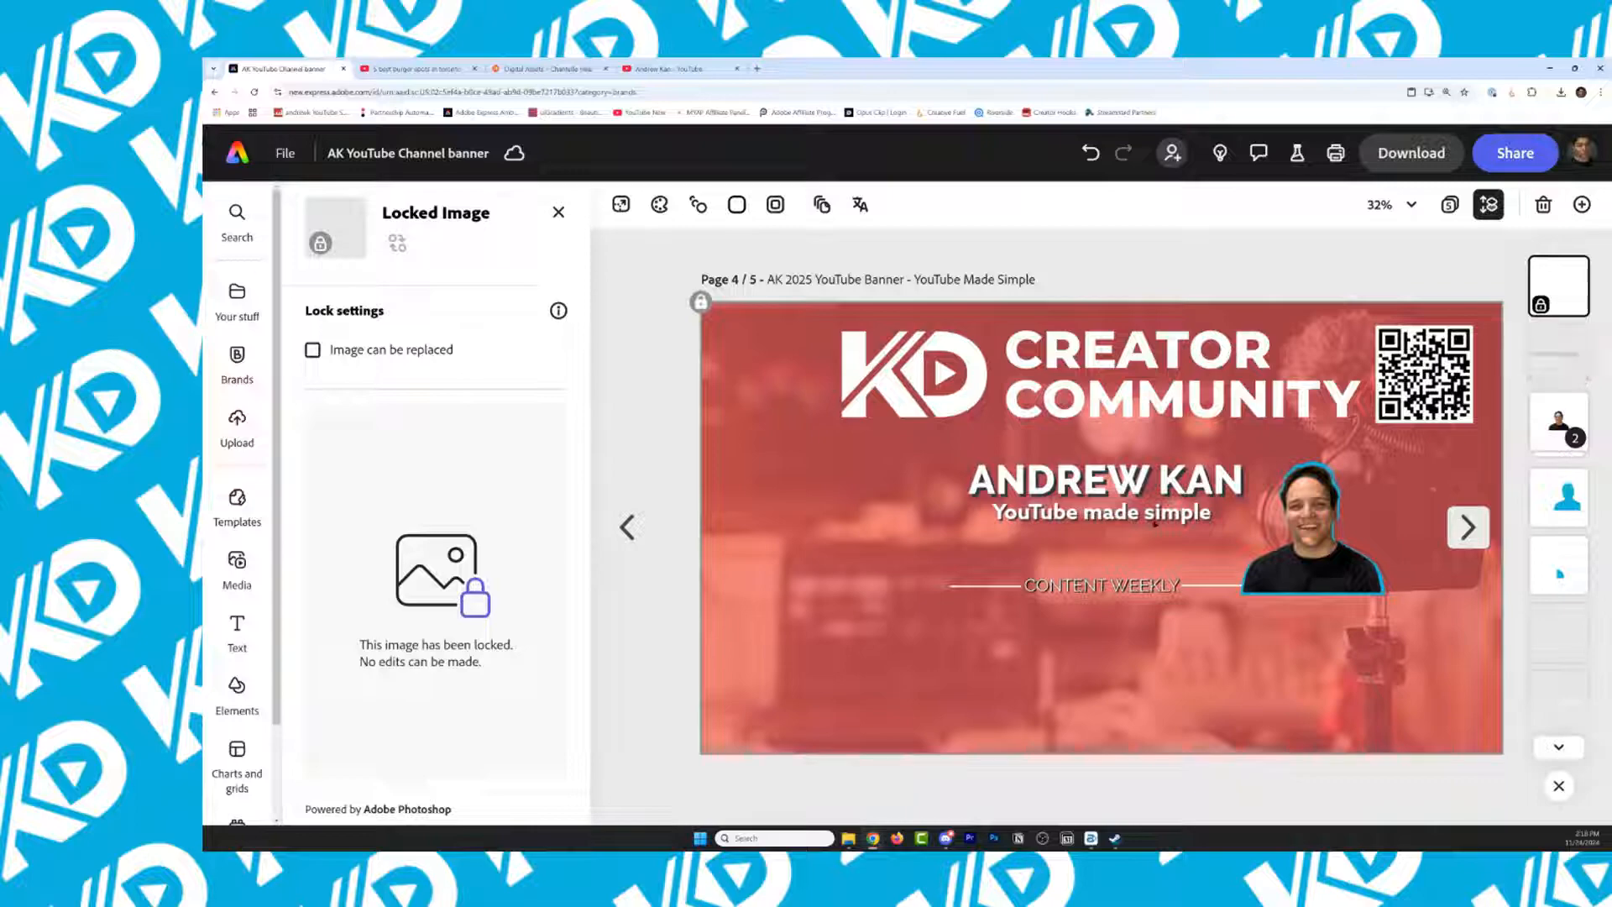
right_click(1155, 523)
left_click(1155, 523)
left_click(1559, 355)
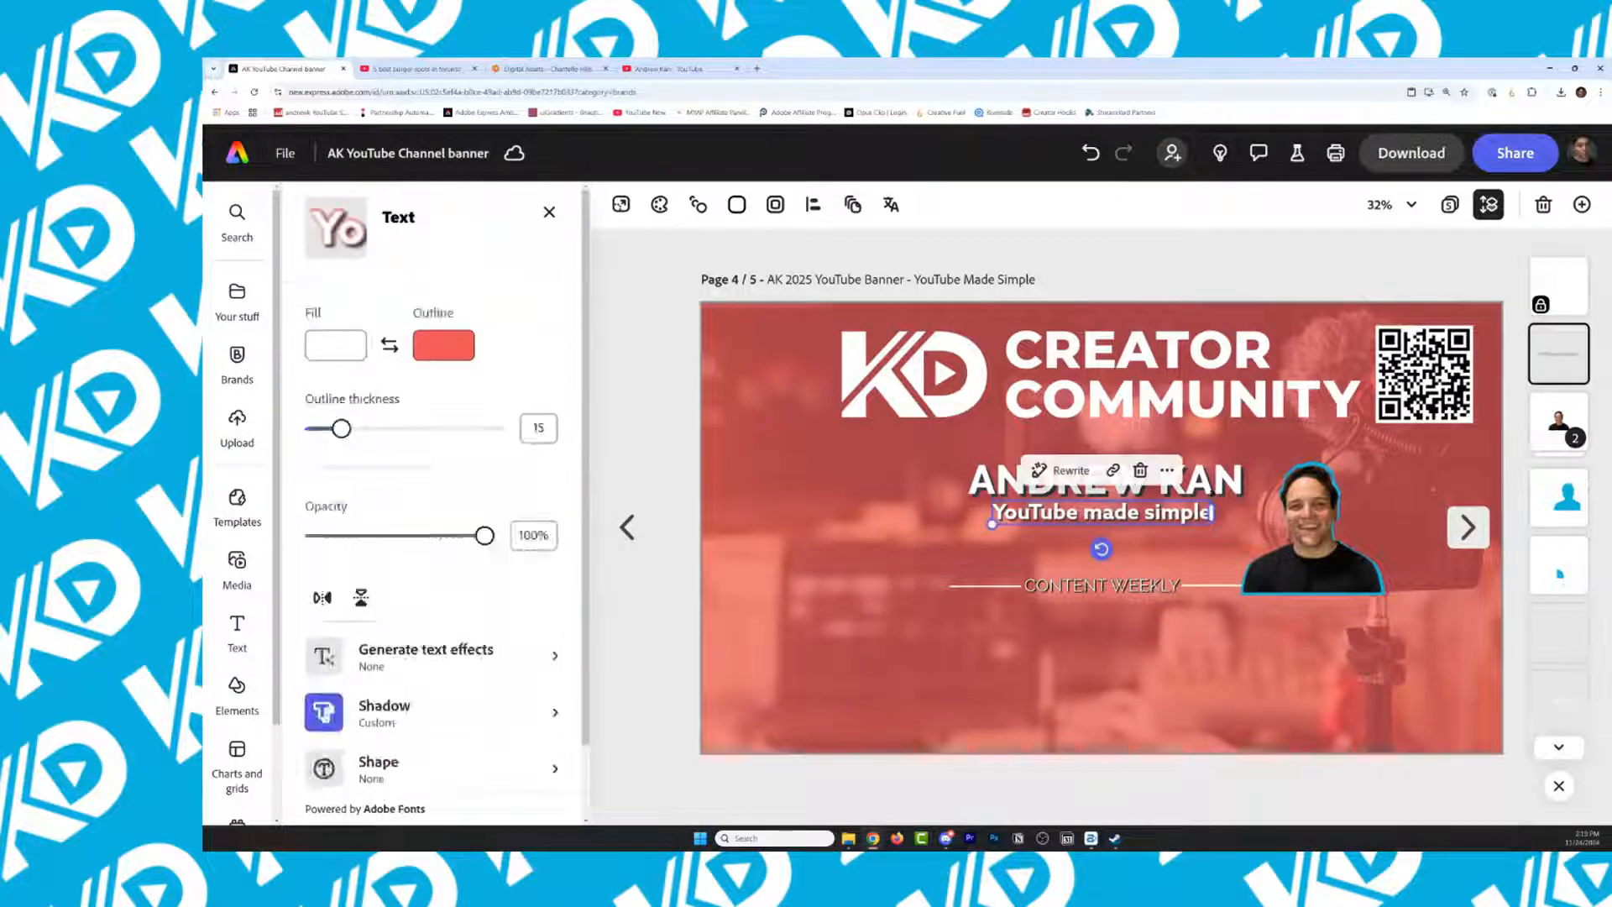
right_click(994, 502)
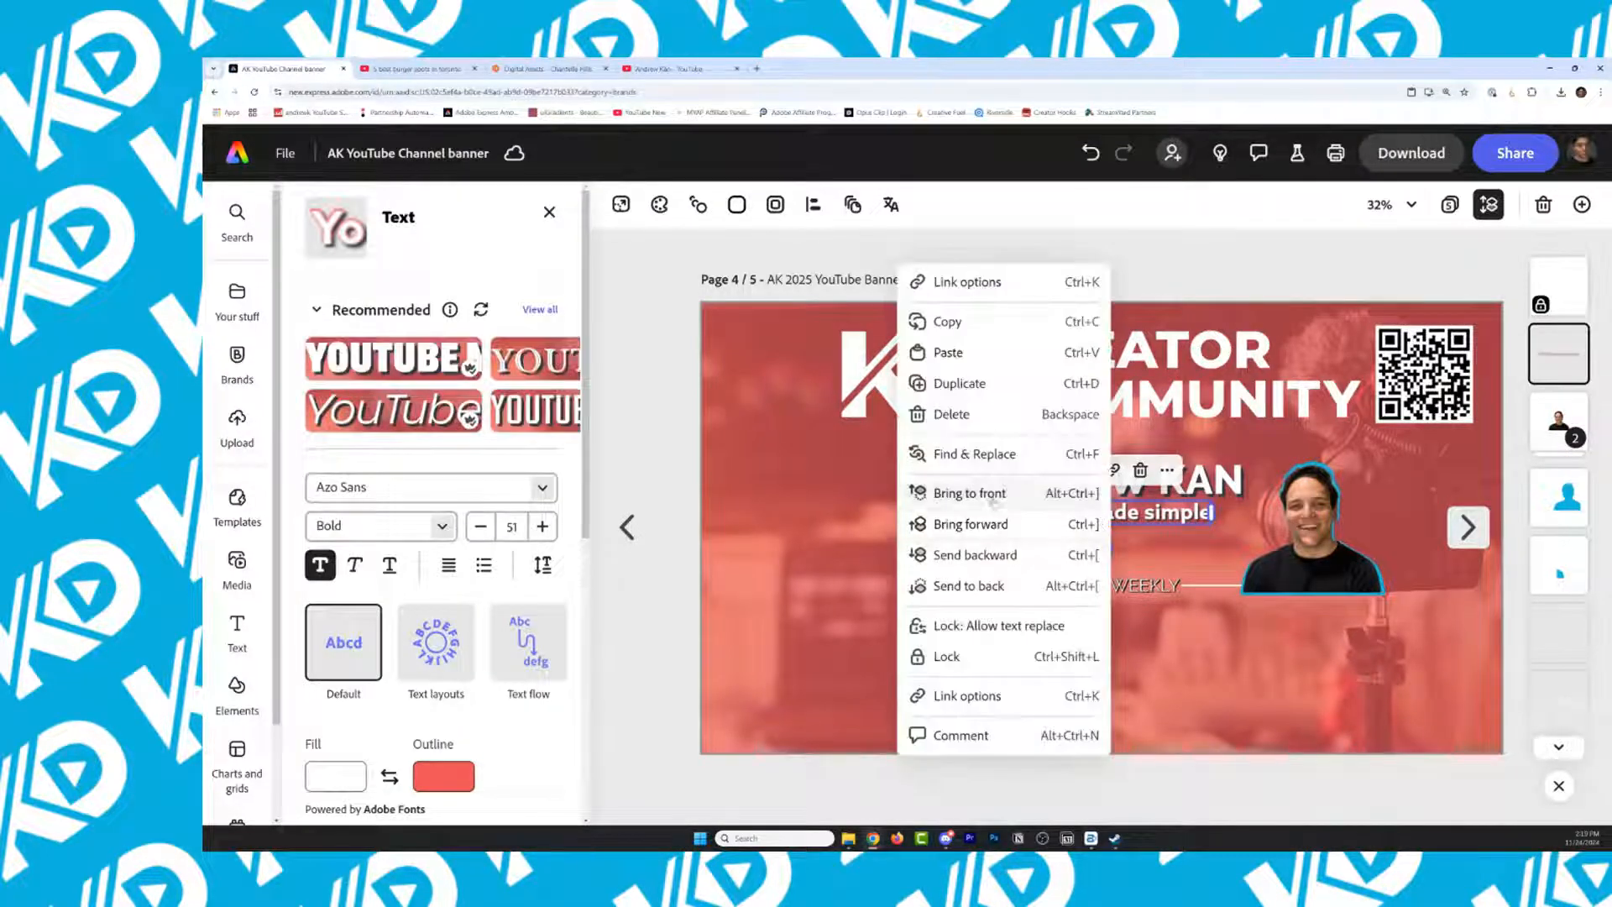
left_click(993, 496)
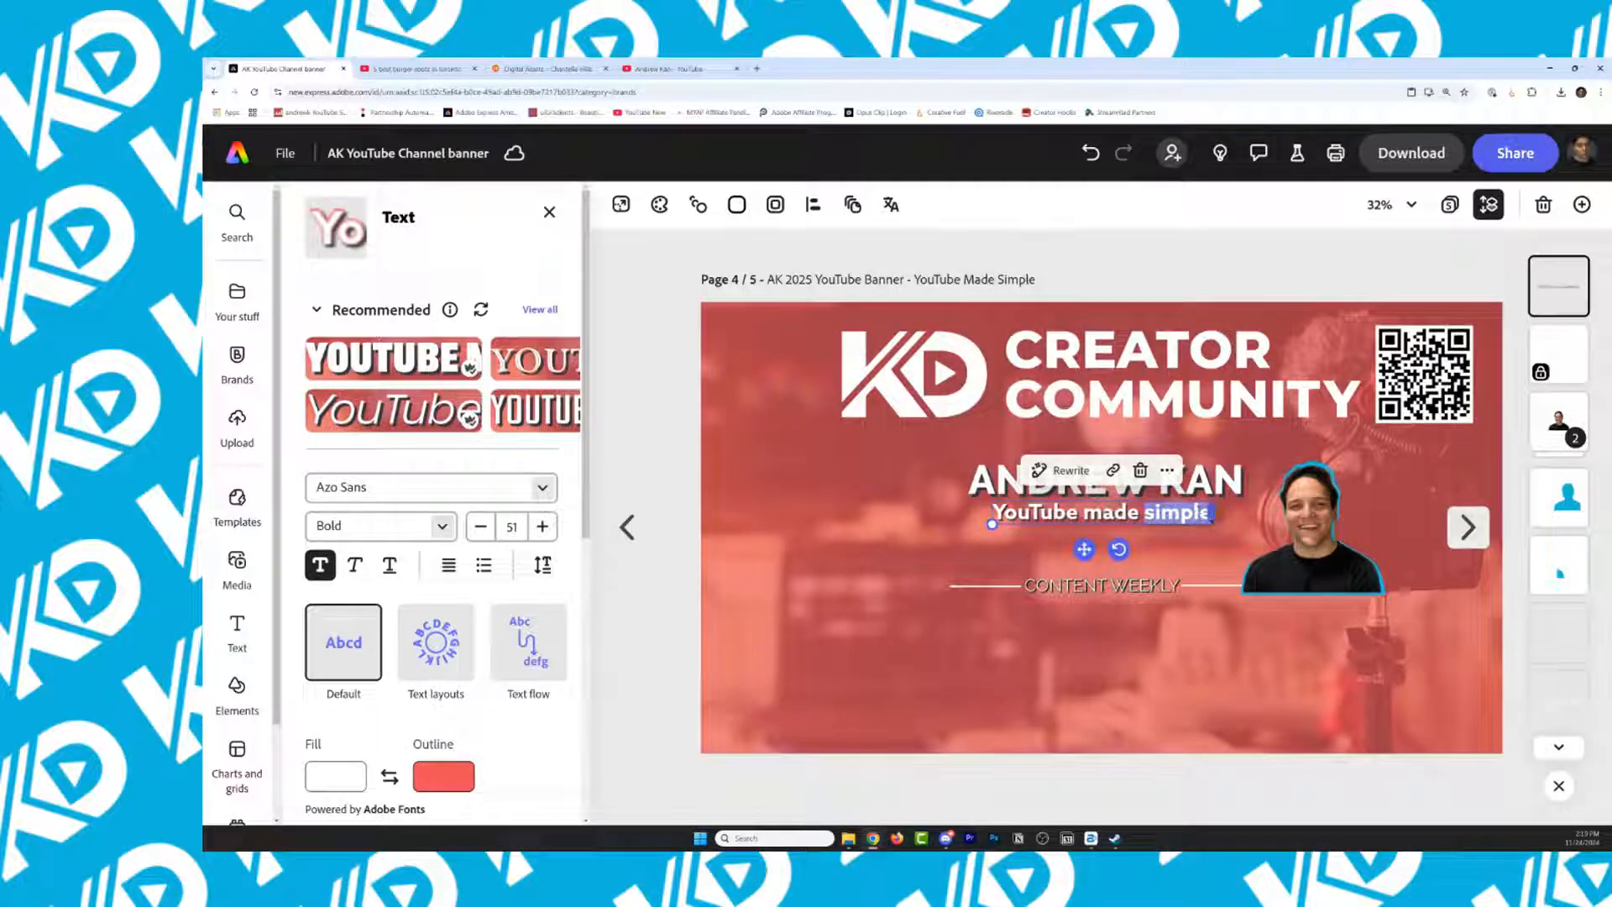
Change page 4's tagline to "YouTube made easy!" and center it horizontally on the page
type("easy")
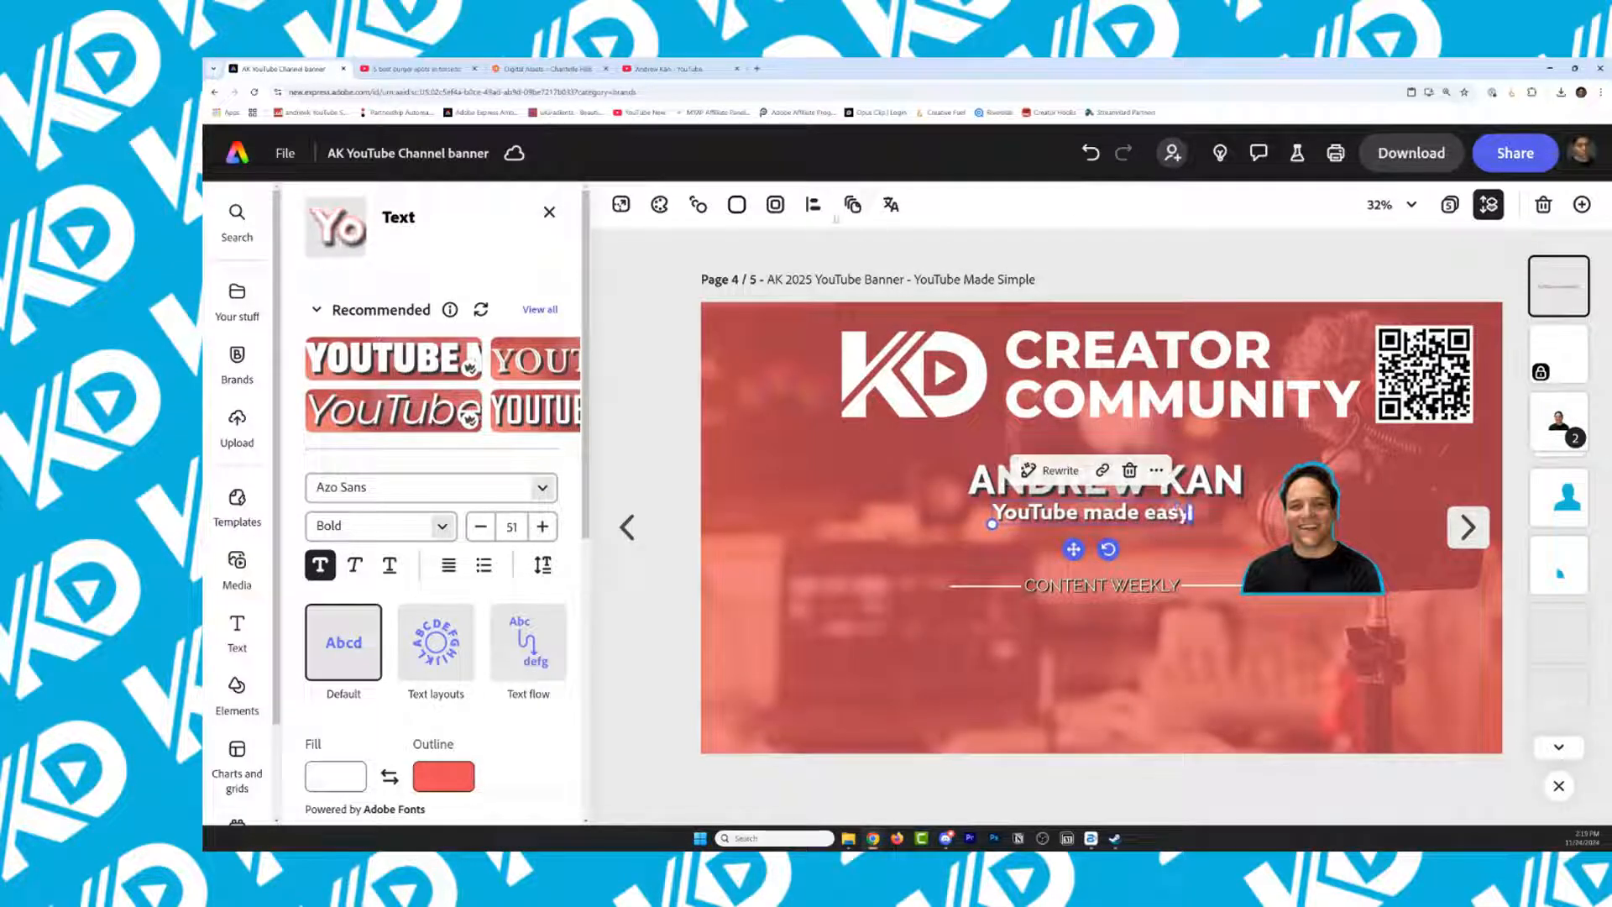
left_click(812, 204)
left_click(942, 329)
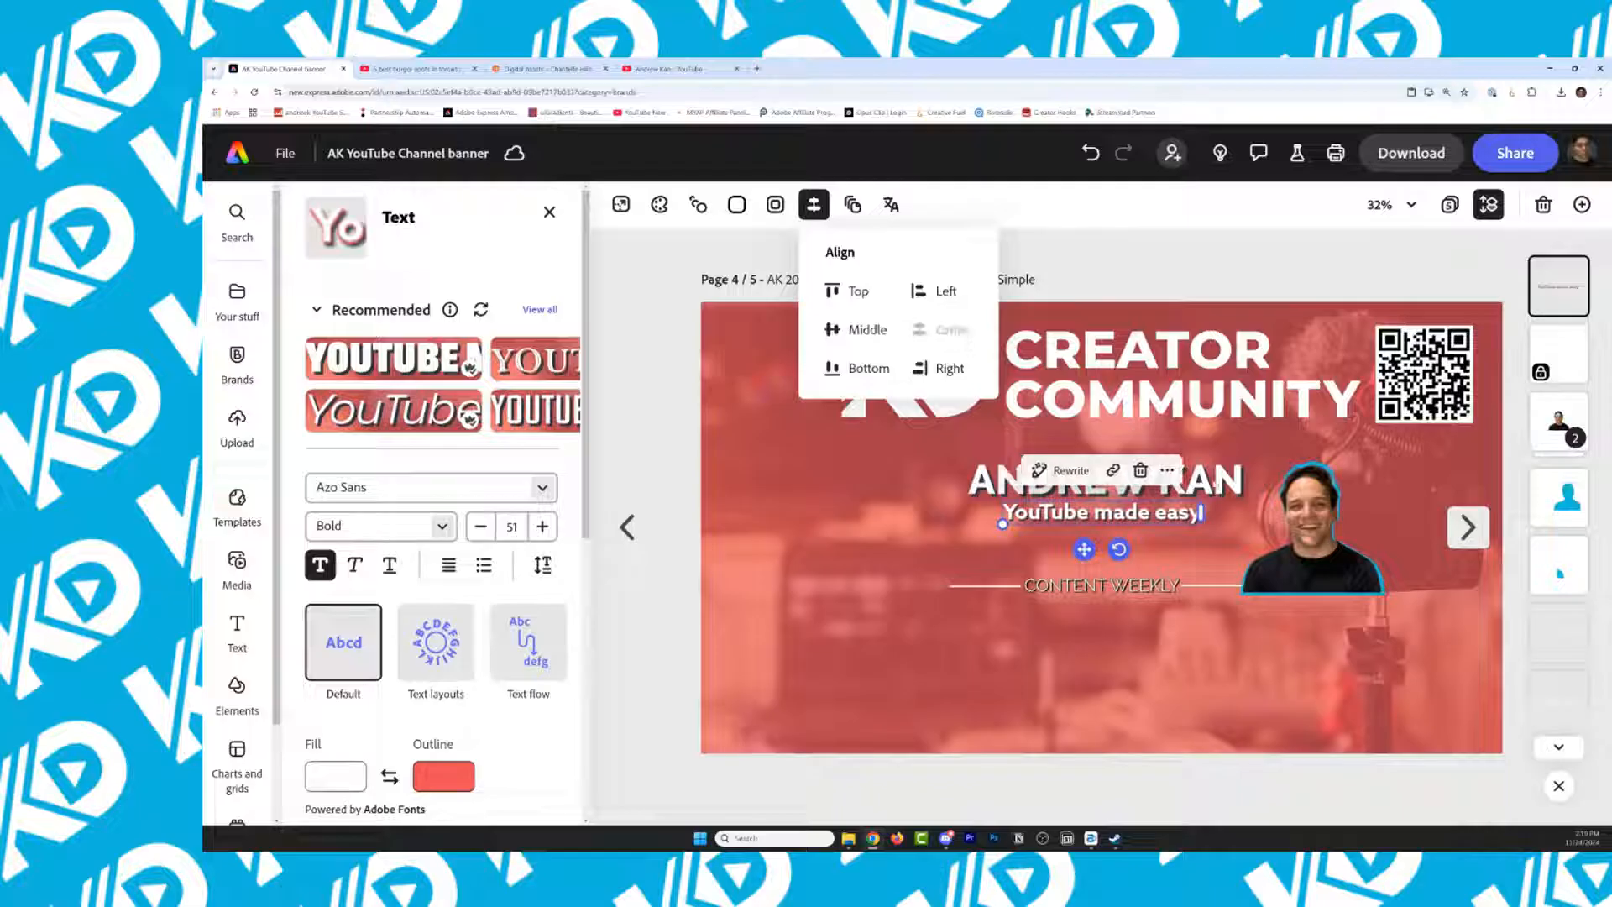
left_click(1184, 517)
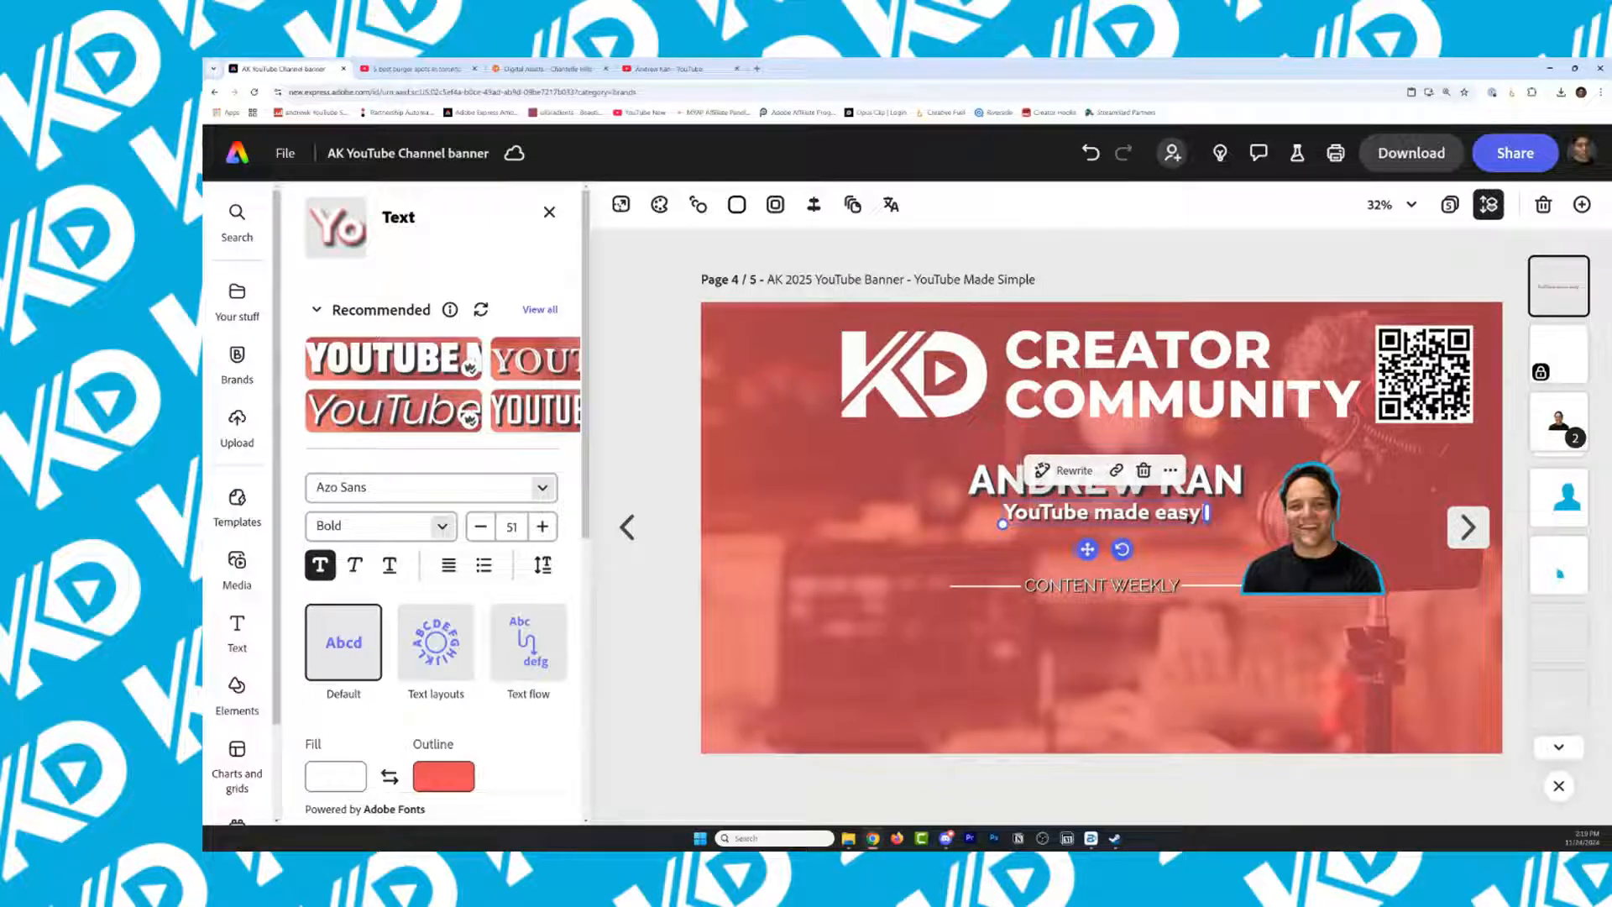
left_click(813, 204)
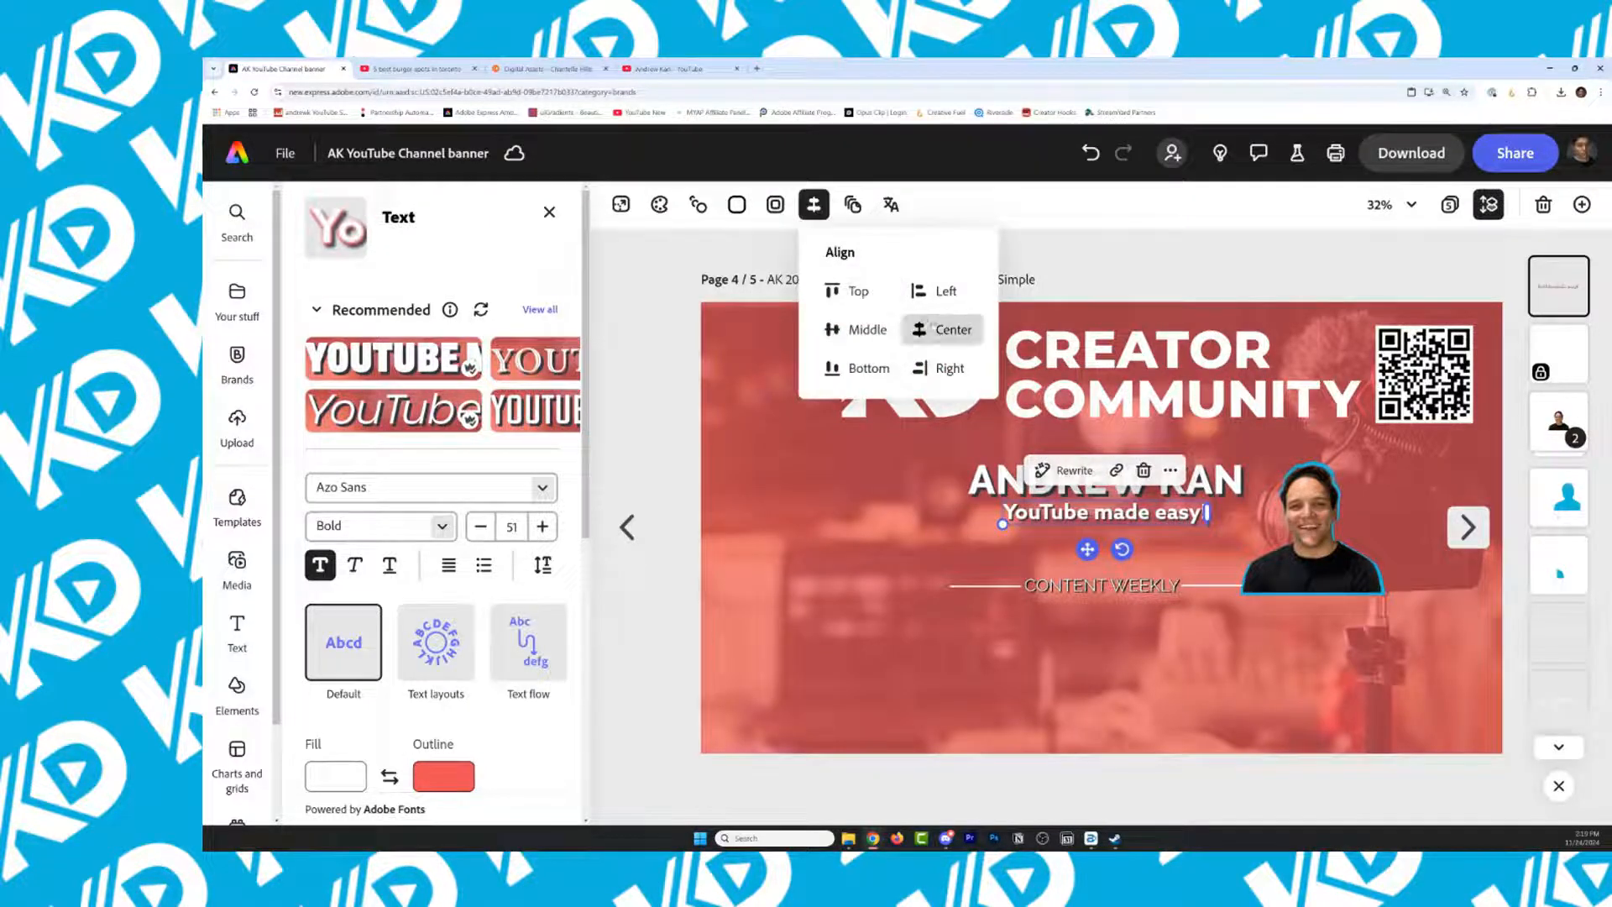
left_click(946, 327)
Unlock the banner guide image on page 4, check the layout with it at 100% opacity, and set its opacity to 0%
left_click(1560, 356)
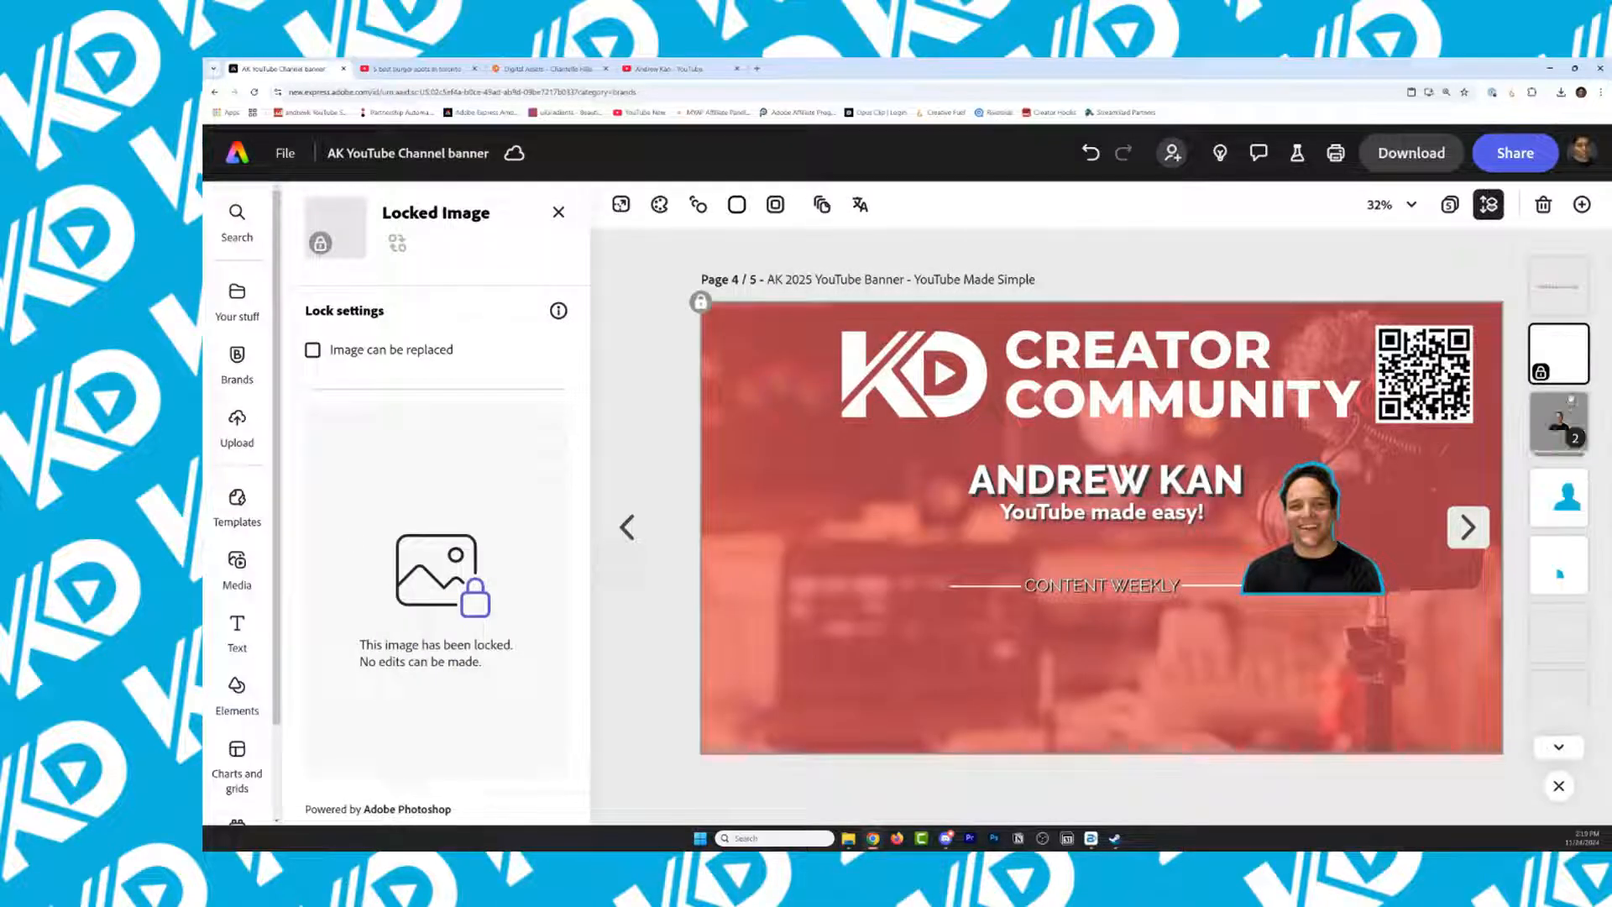
right_click(757, 526)
left_click(802, 542)
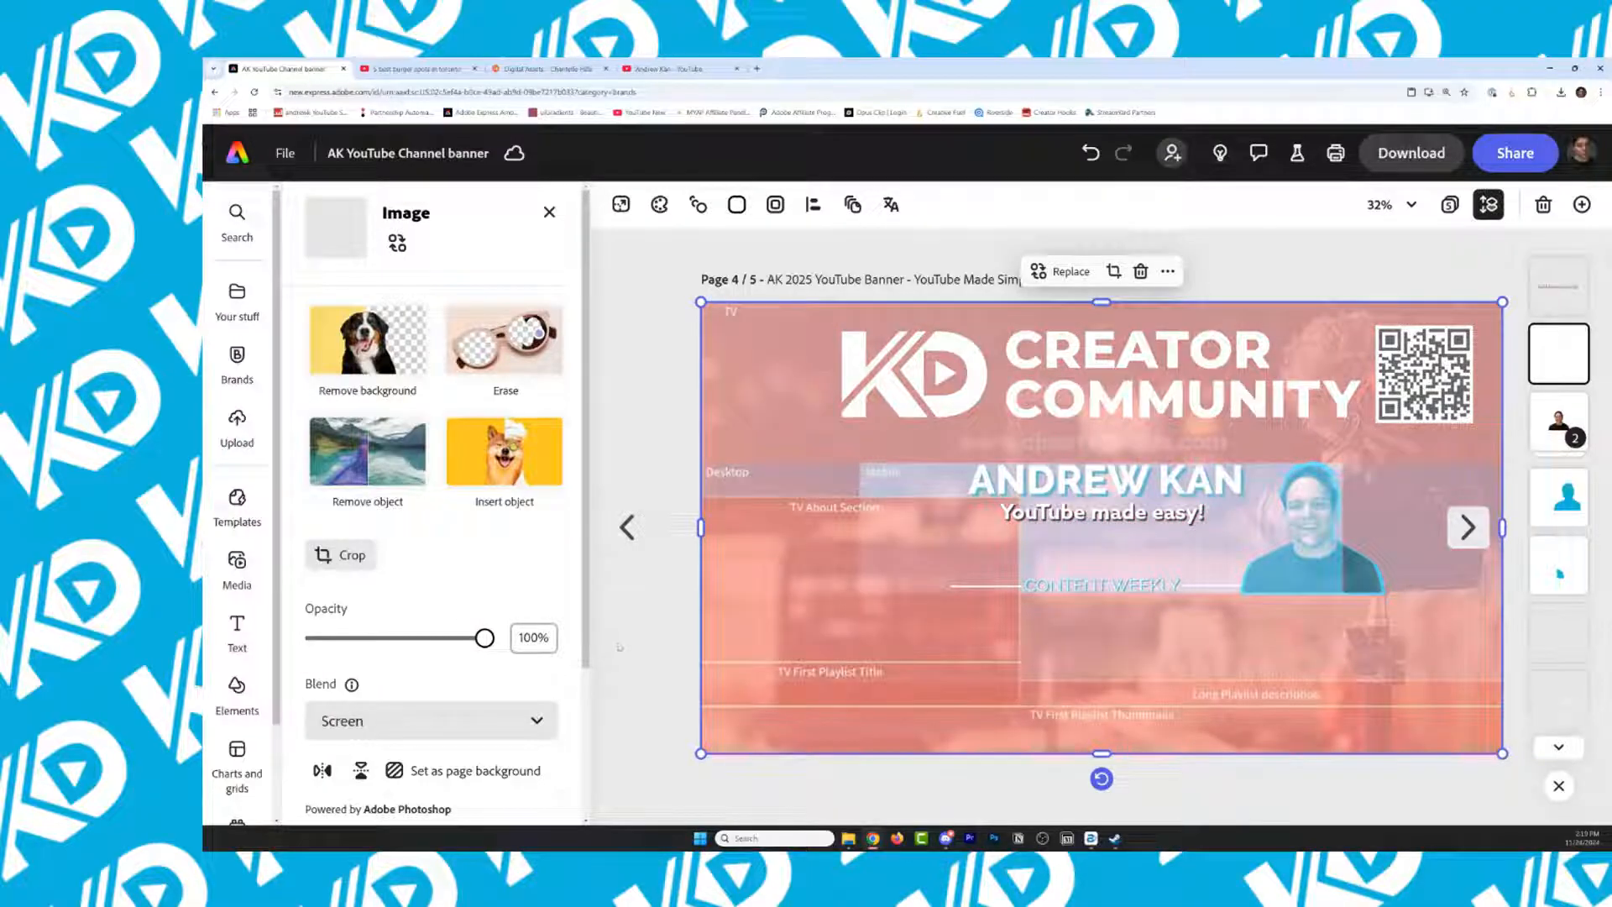
left_click_drag(461, 637, 518, 654)
left_click_drag(484, 637, 315, 638)
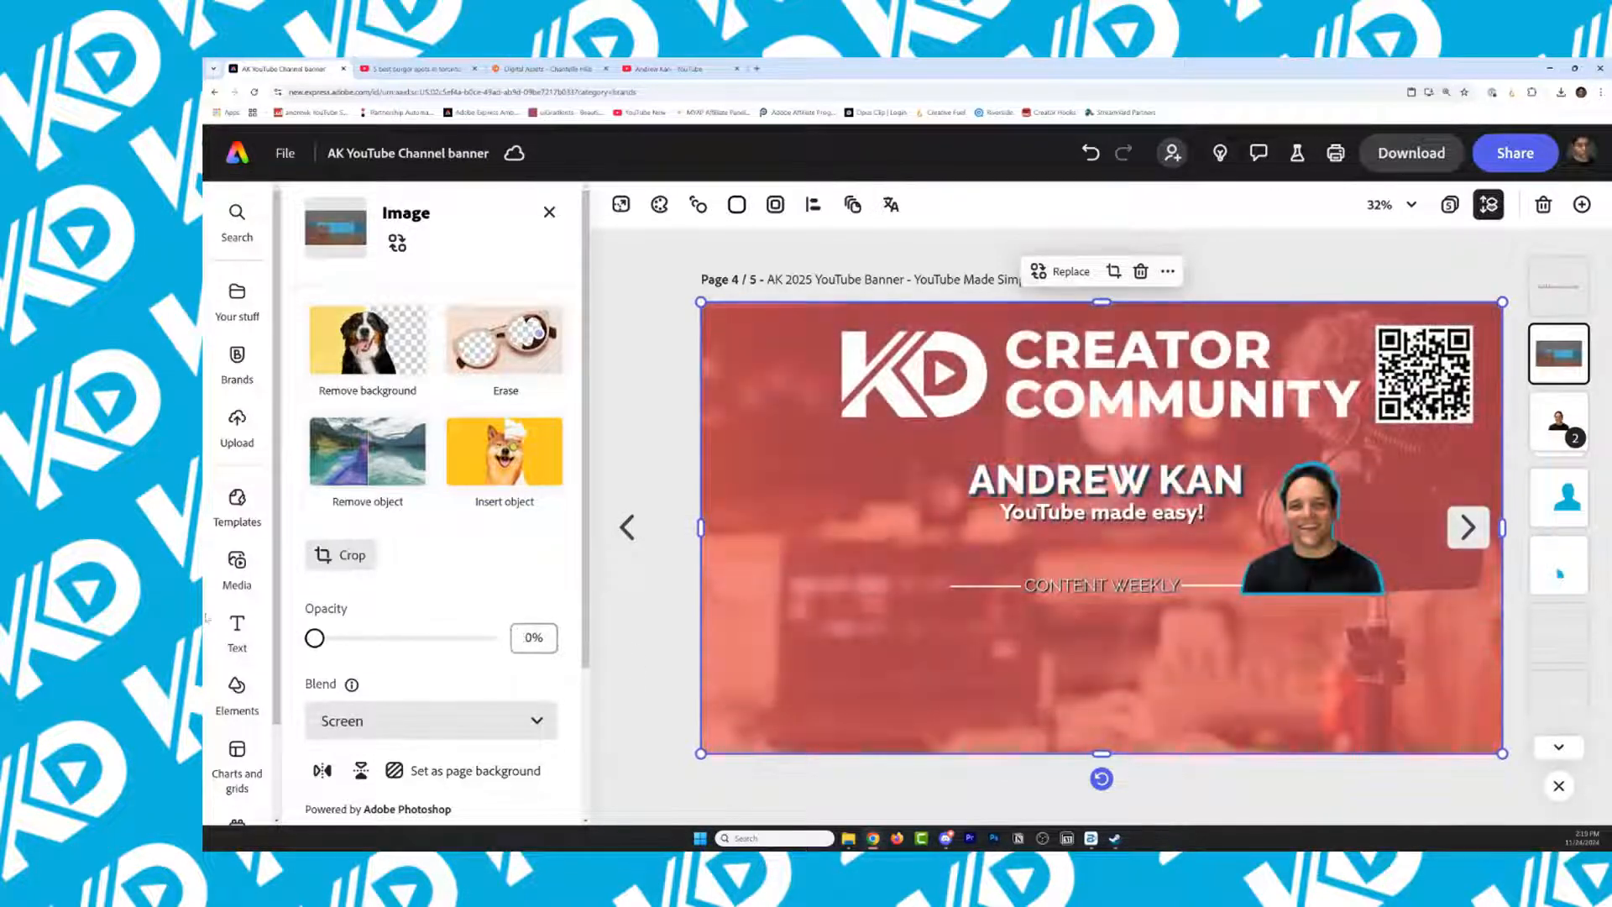
left_click(609, 337)
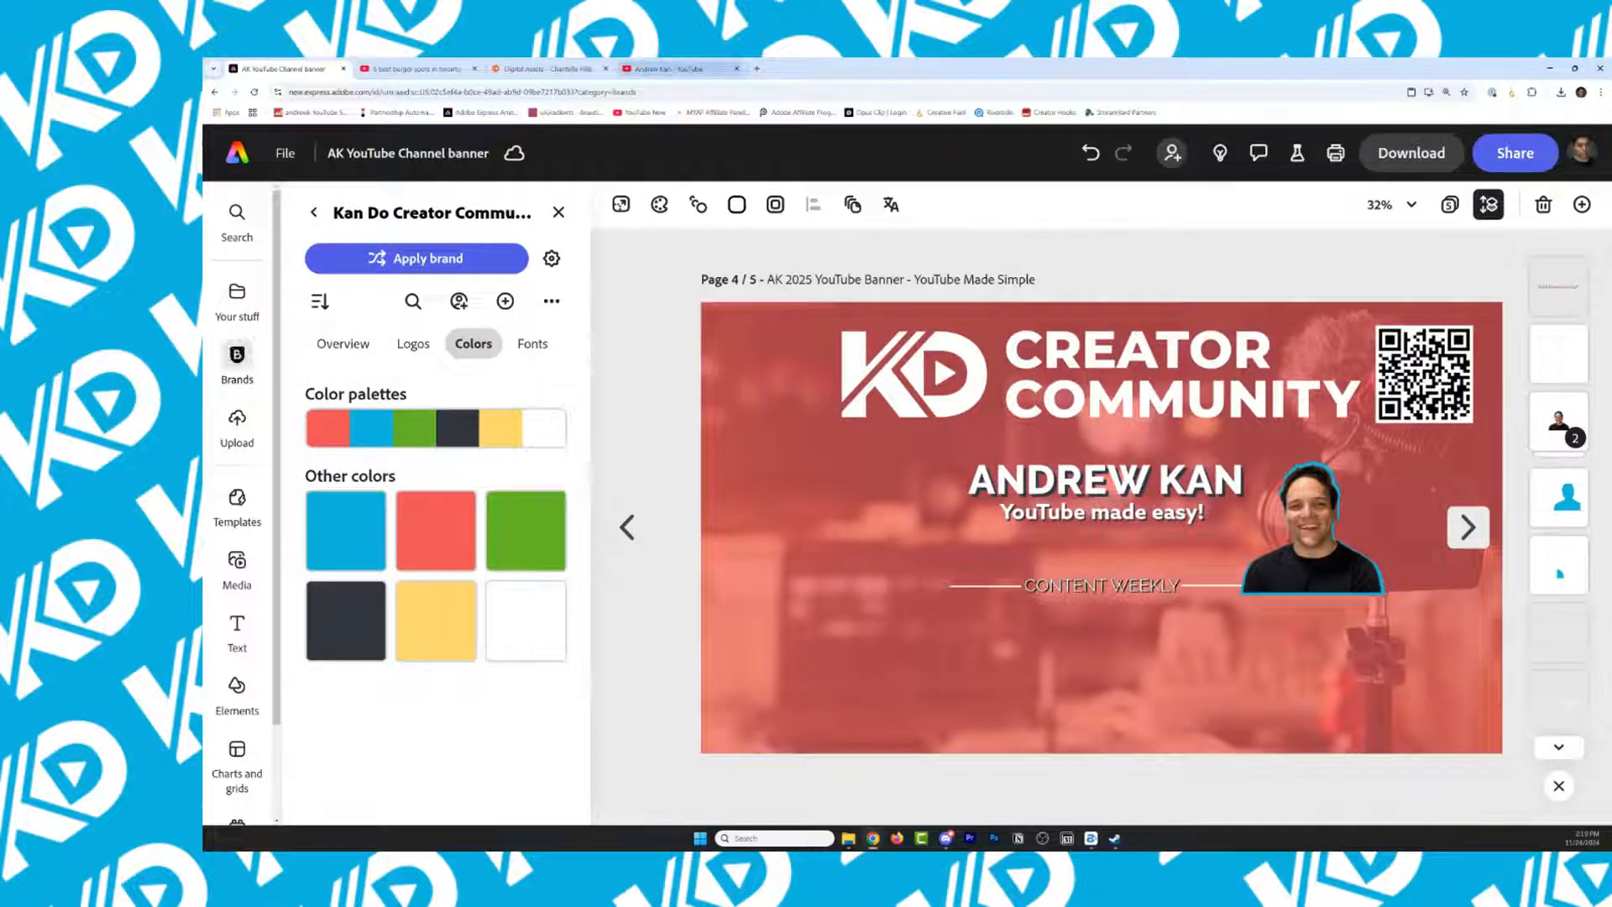
View the current banner on the YouTube channel page and return to the Adobe Express design
left_click(663, 68)
scroll(930, 400, "up", 1)
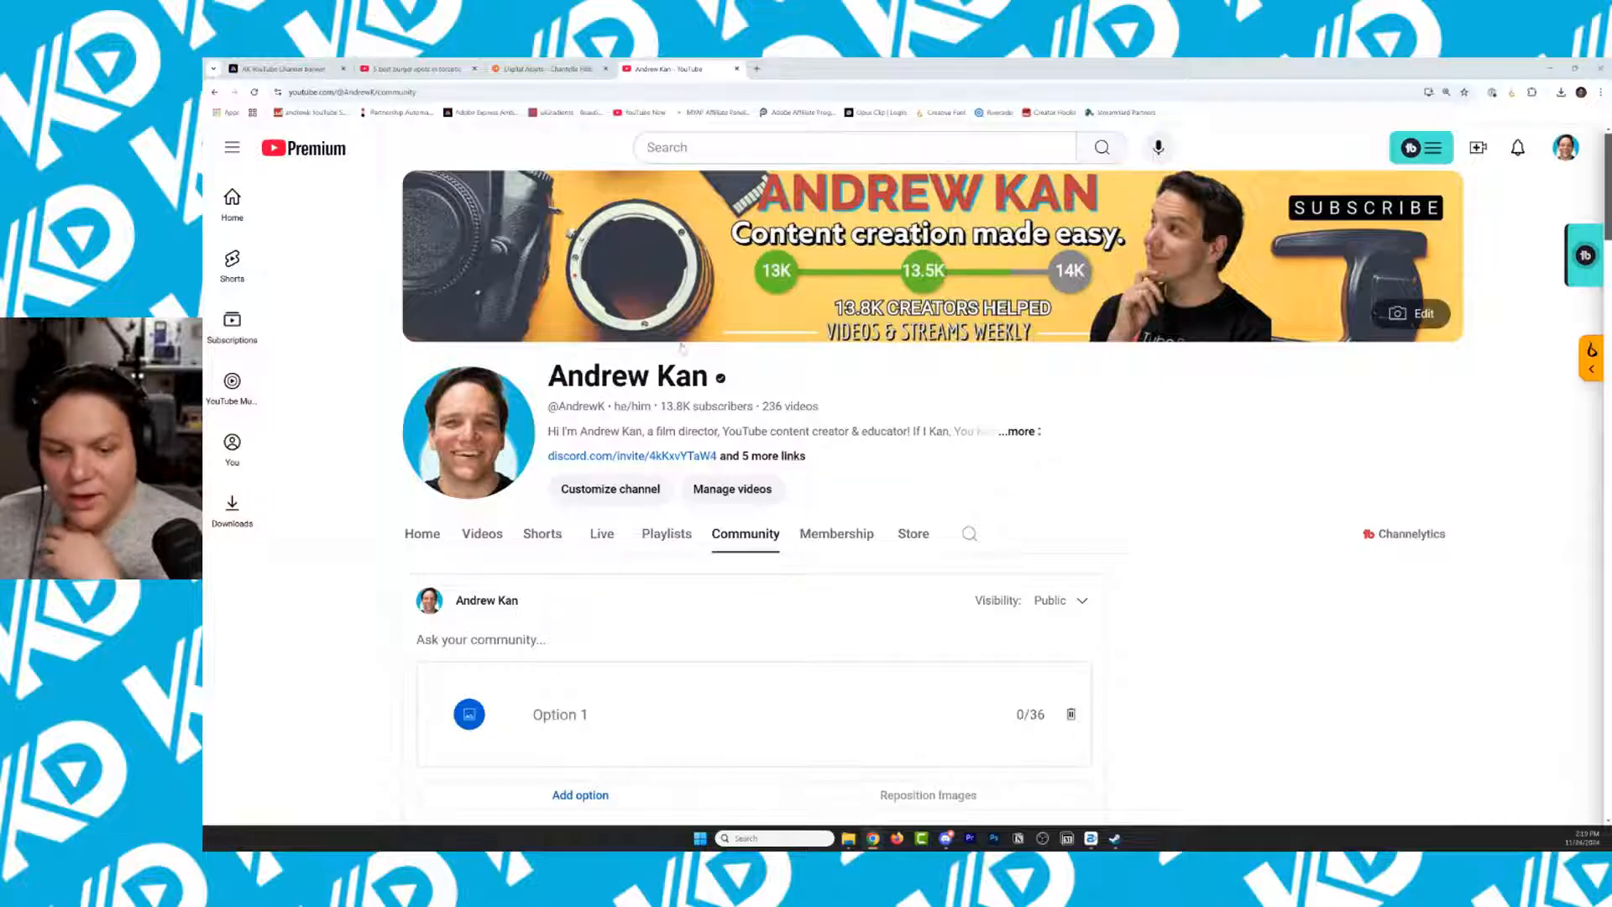
left_click(240, 65)
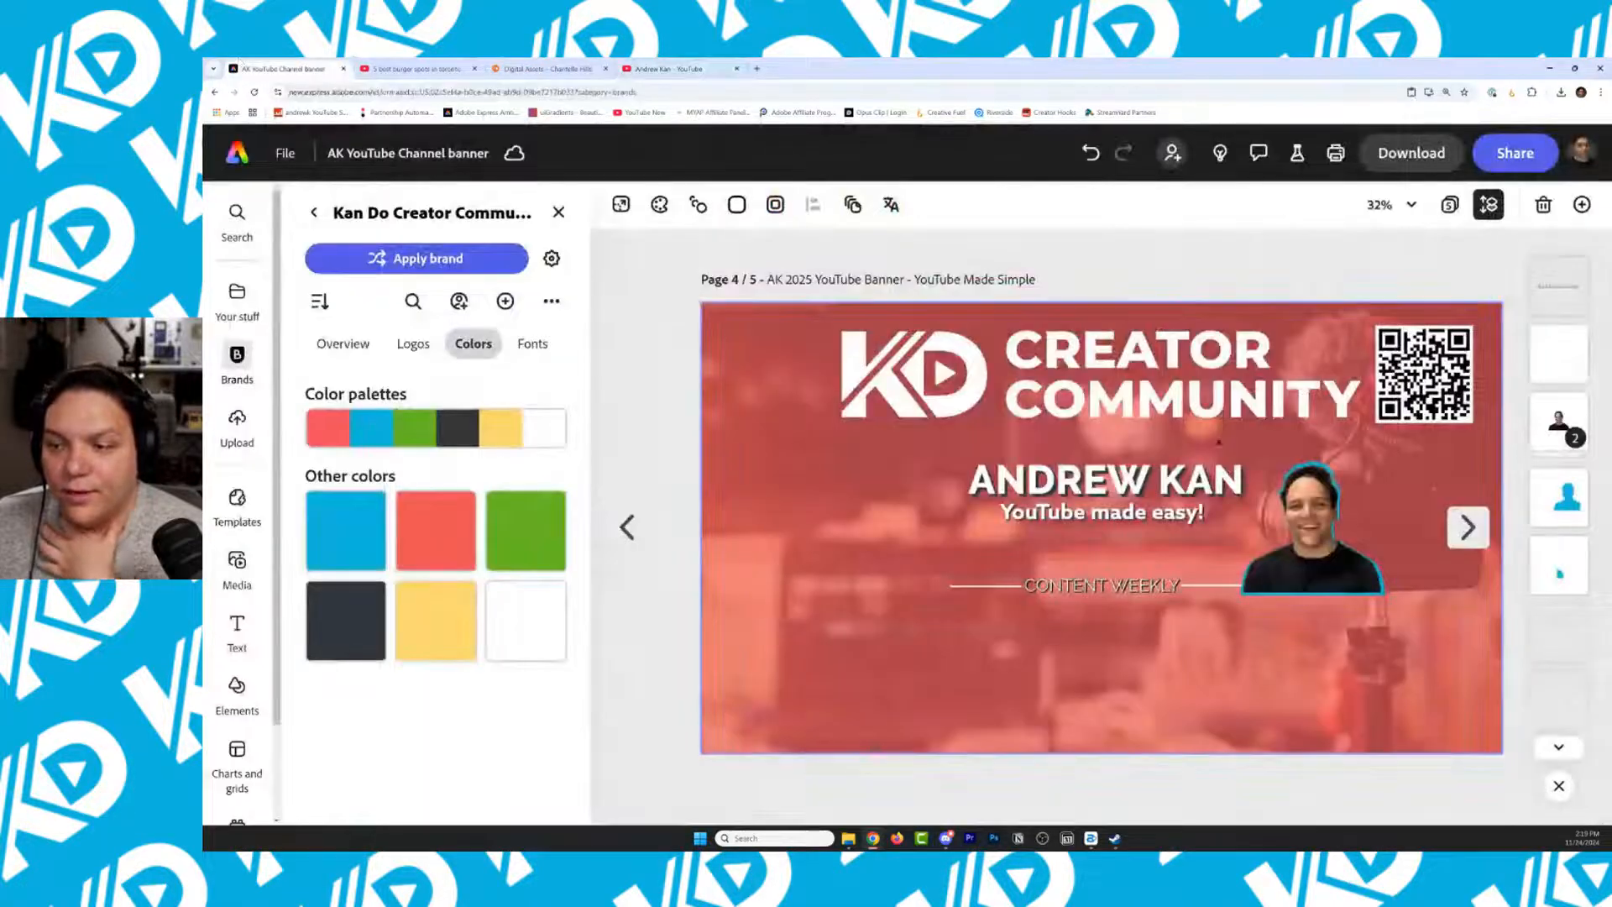
Go to the Adobe Express home page and look through its starting options and templates
left_click(233, 157)
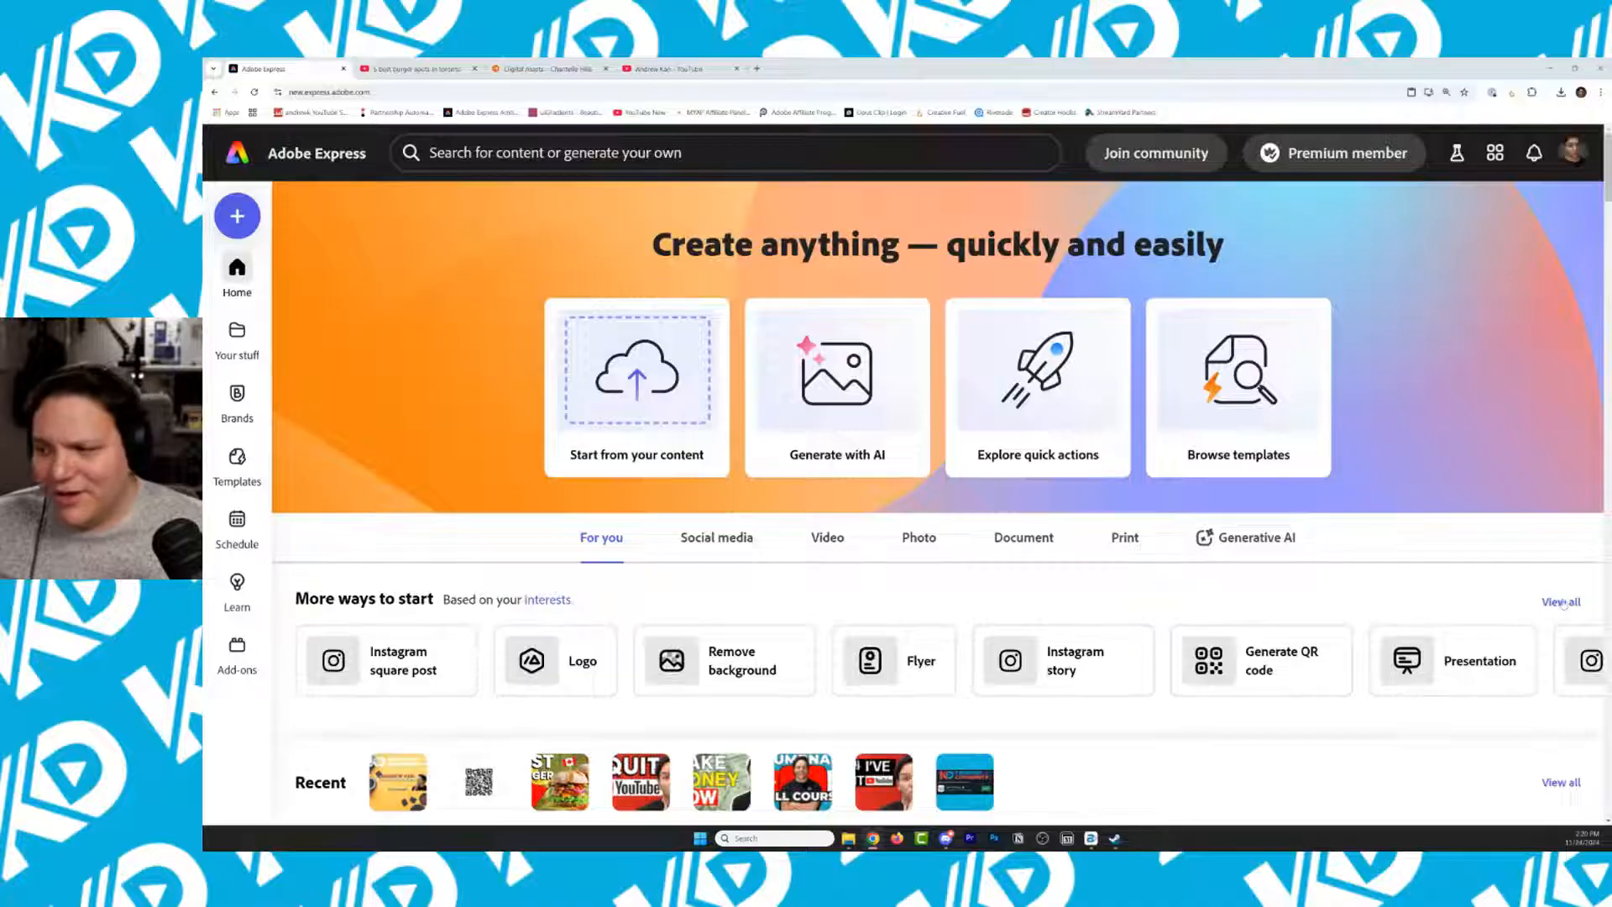
scroll(626, 456, "down", 5)
scroll(625, 456, "up", 2)
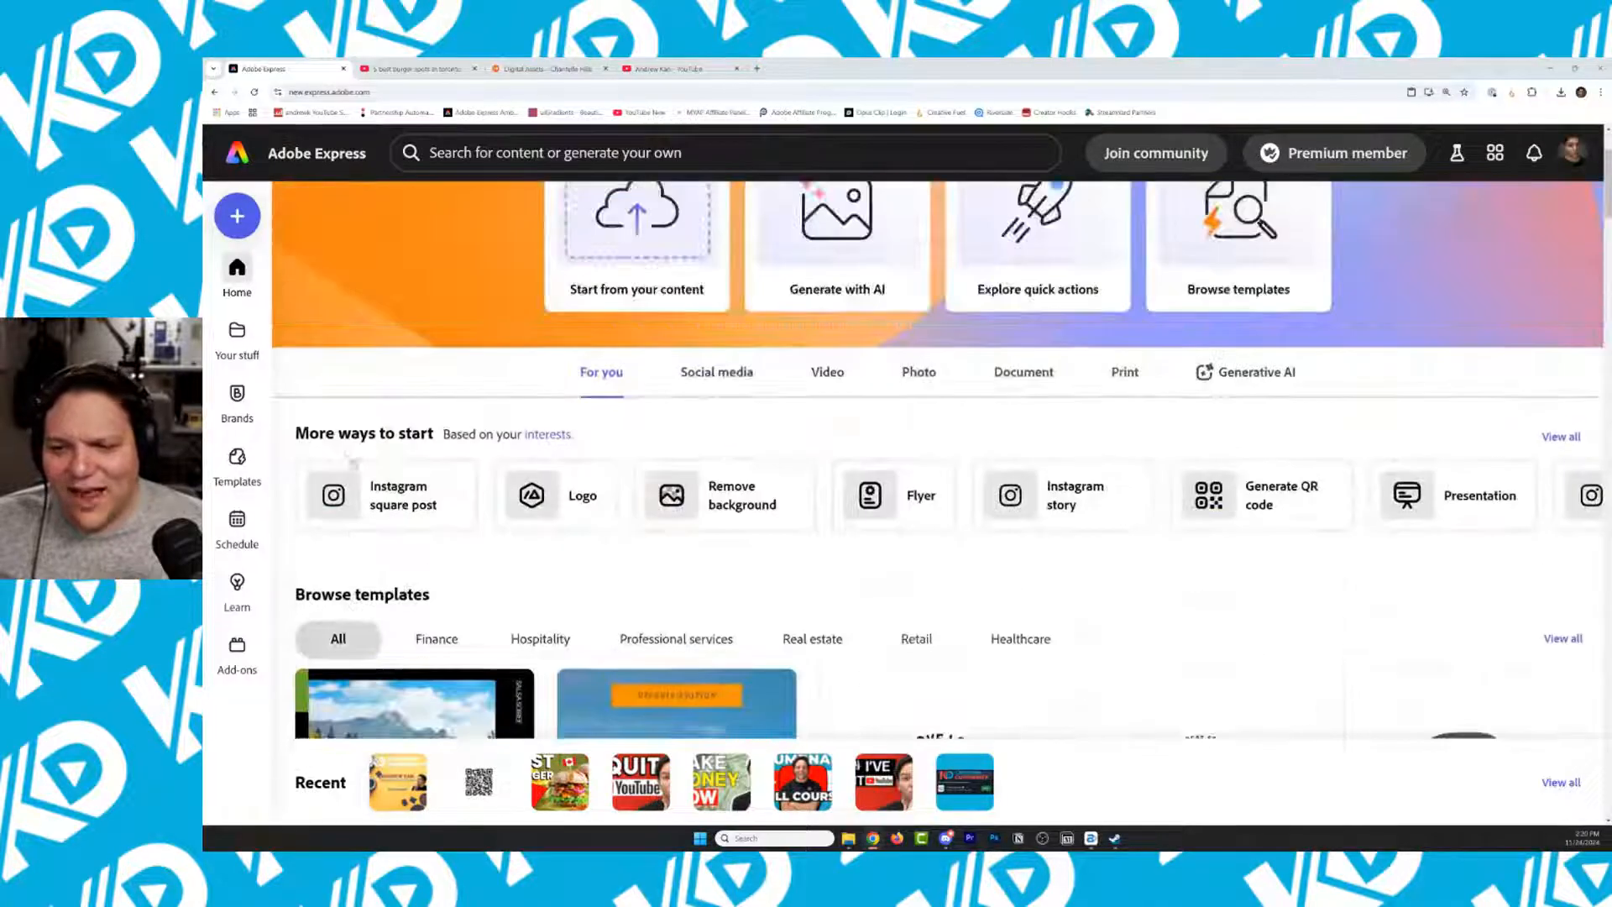
scroll(626, 456, "down", 2)
scroll(625, 456, "down", 5)
scroll(626, 456, "up", 10)
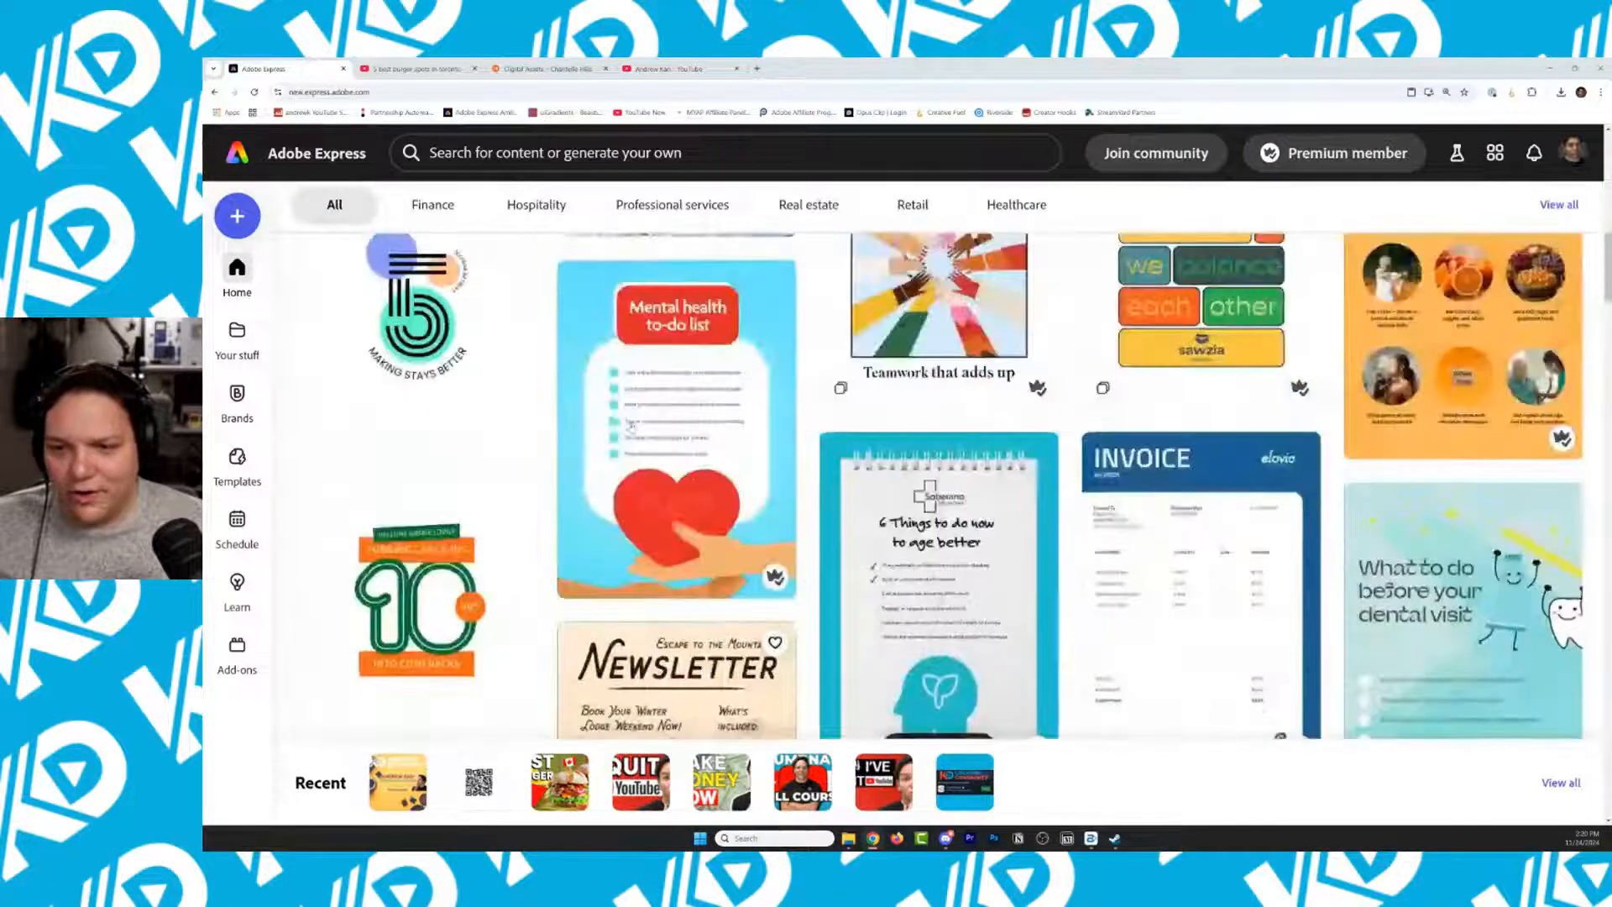
scroll(626, 456, "up", 1)
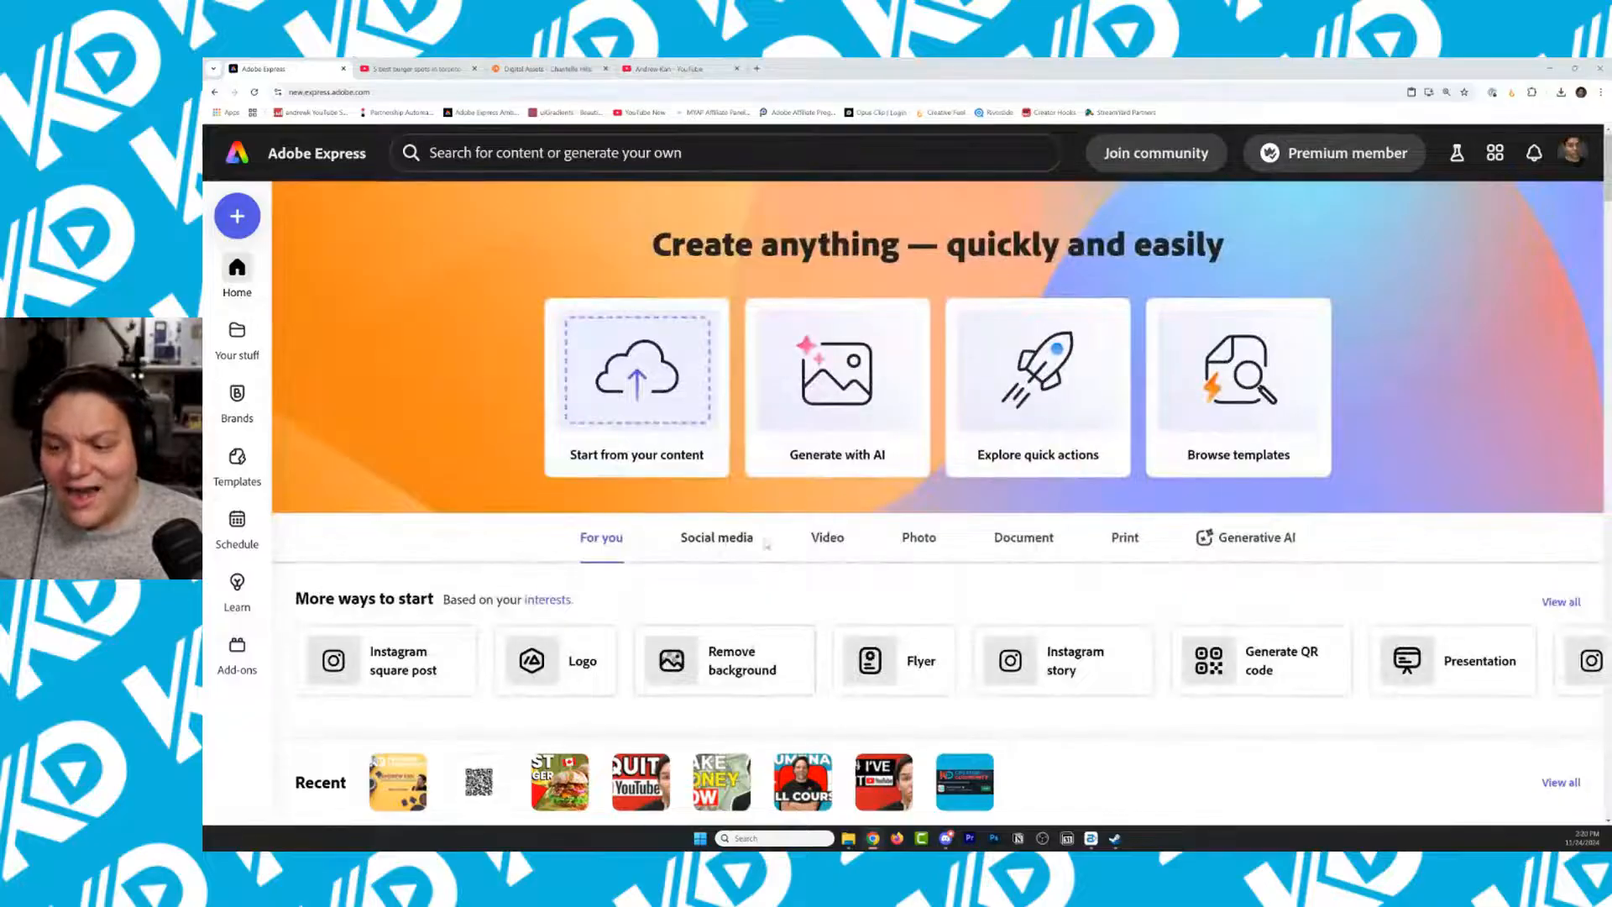
Show all quick actions and start the Logo maker
left_click(1563, 603)
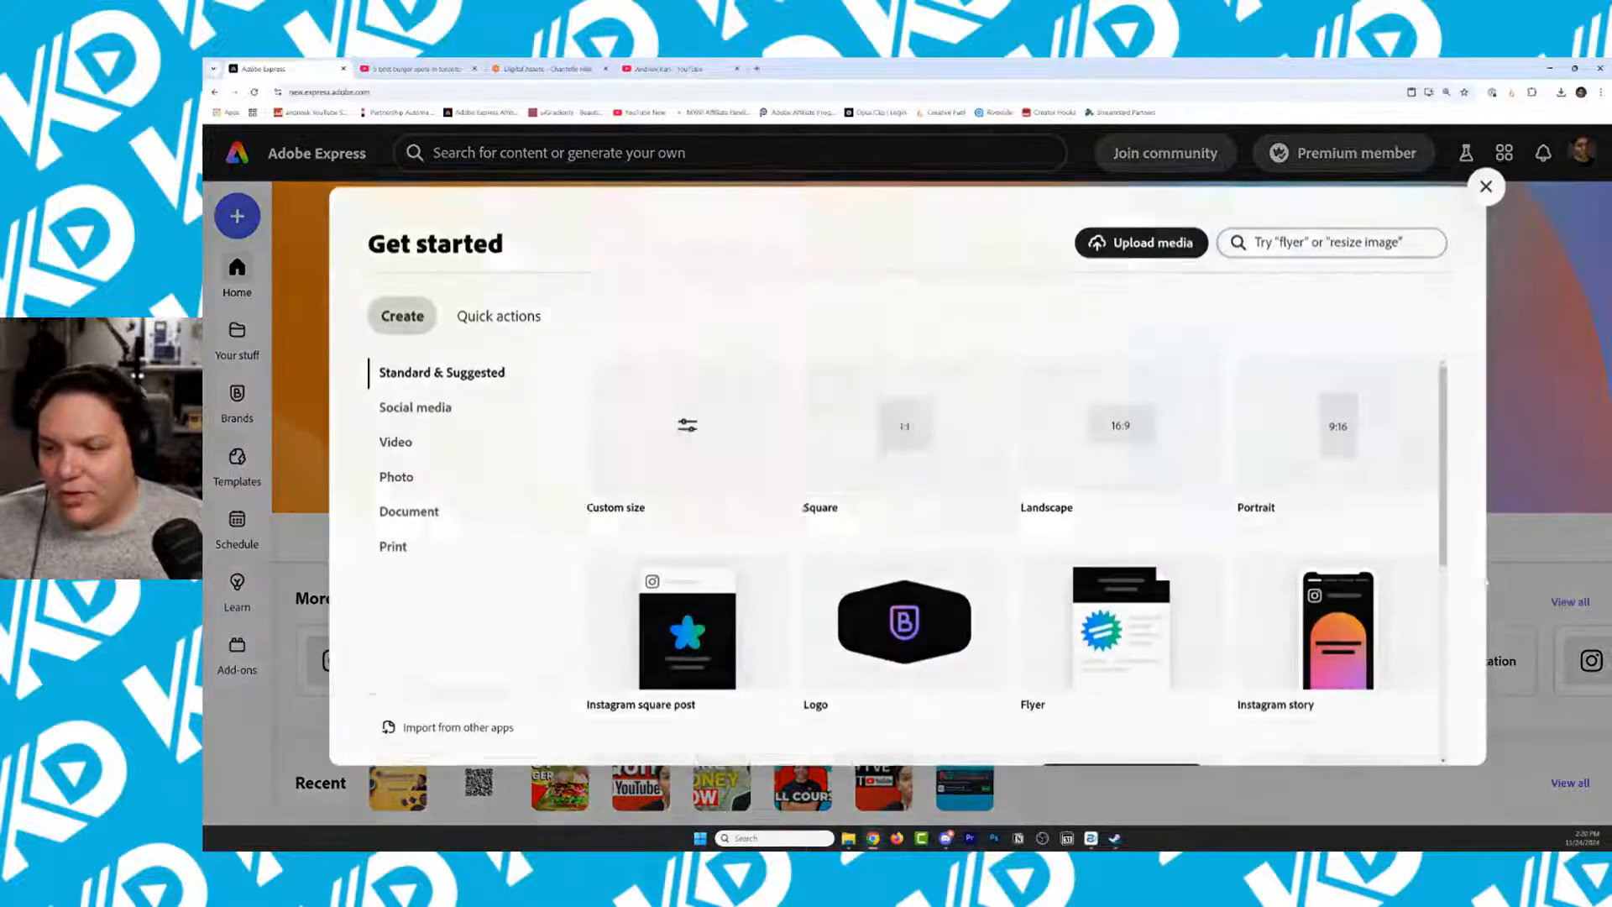
left_click(516, 312)
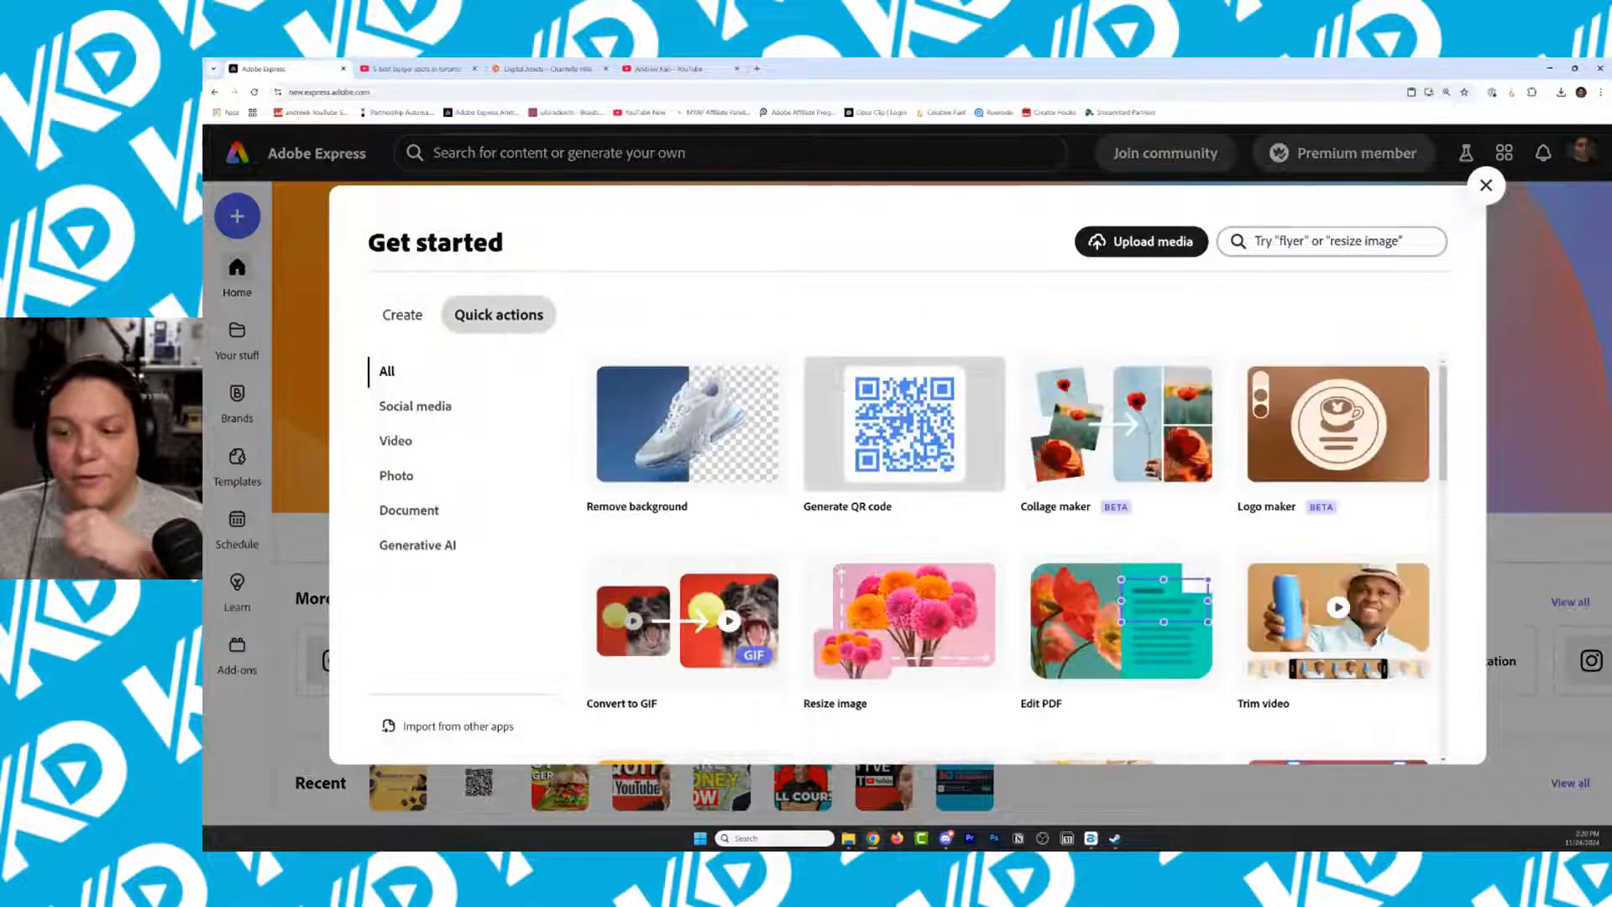
scroll(693, 397, "down", 1)
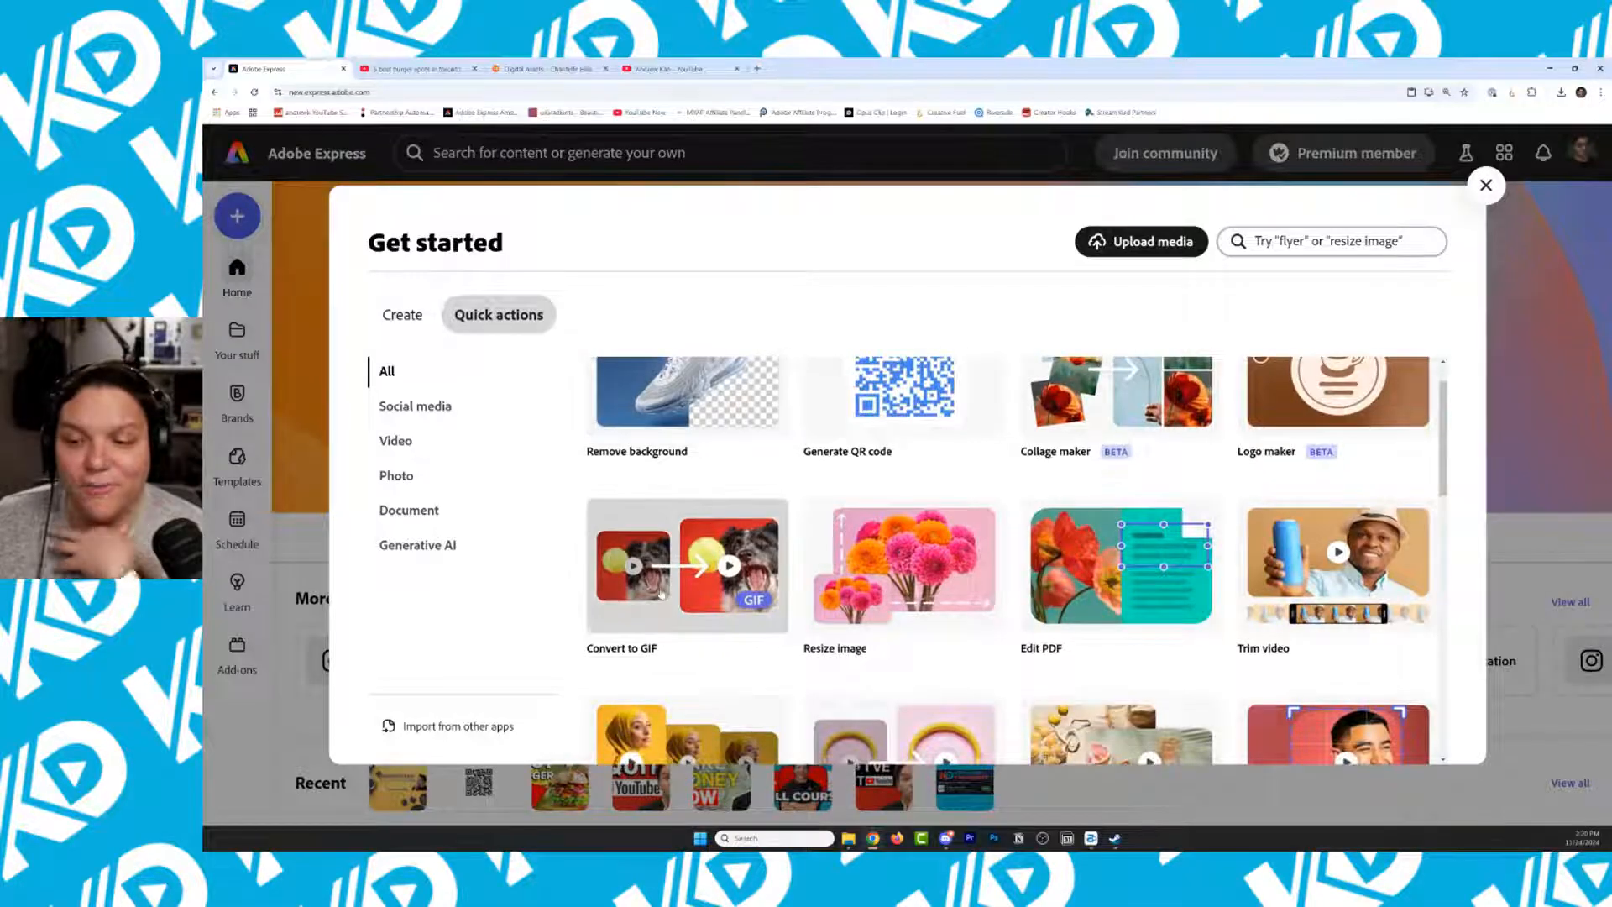
scroll(799, 588, "up", 1)
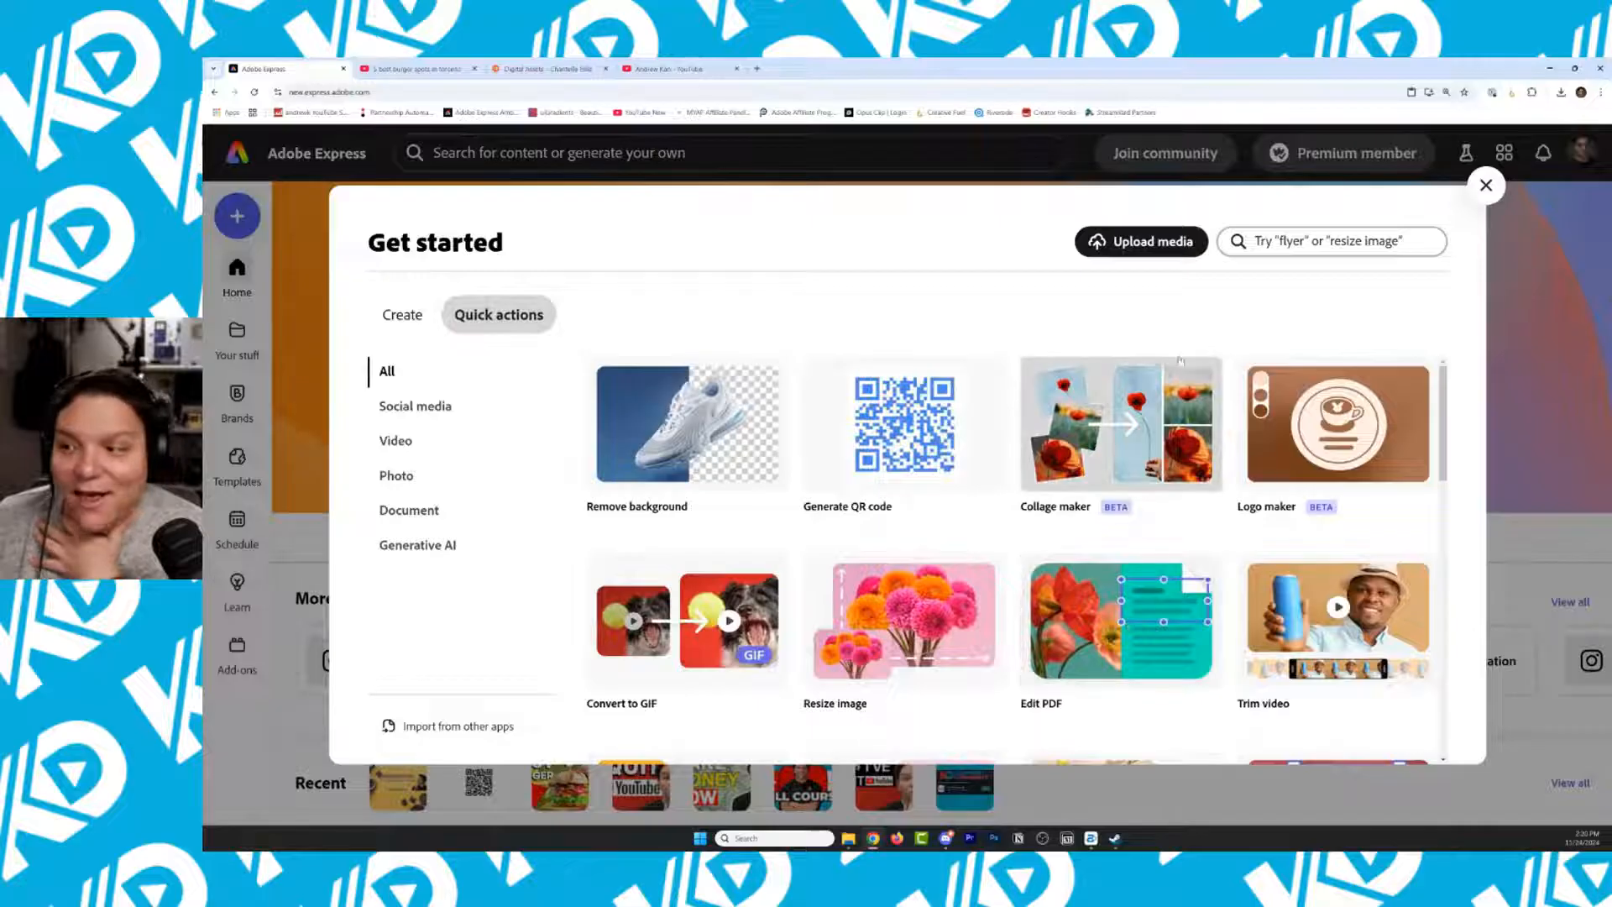
left_click(1337, 424)
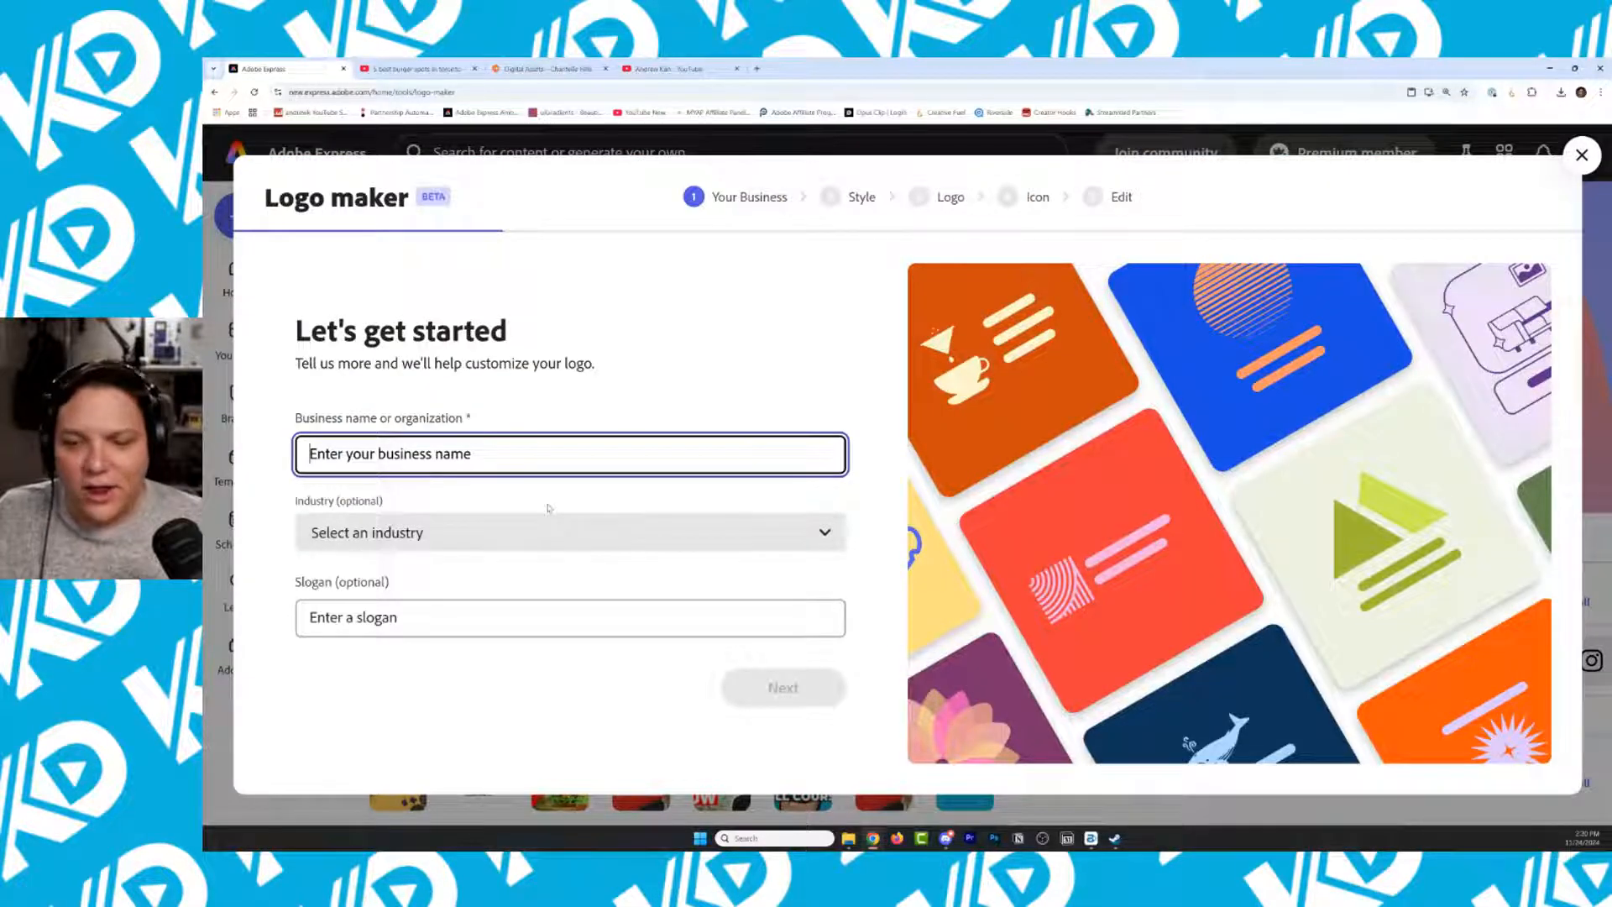
Enter the business name "Kan Do Creator Community", slogan "You Kan Do It!" and industry Other, and continue to the style choices
type("Kan Do Creator Community")
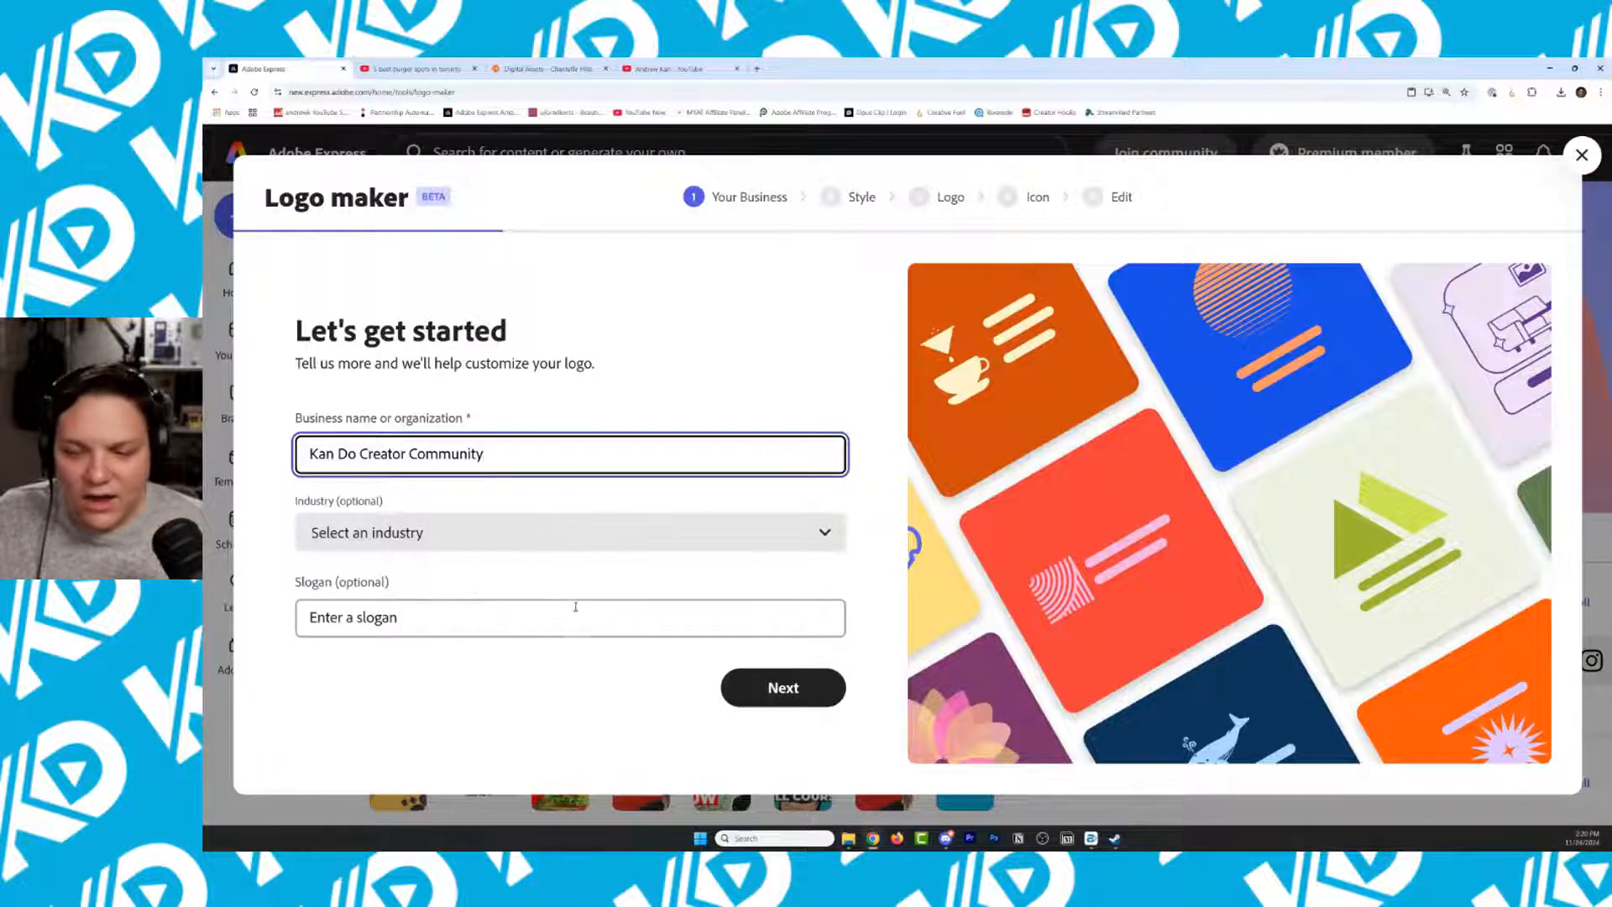
left_click(610, 624)
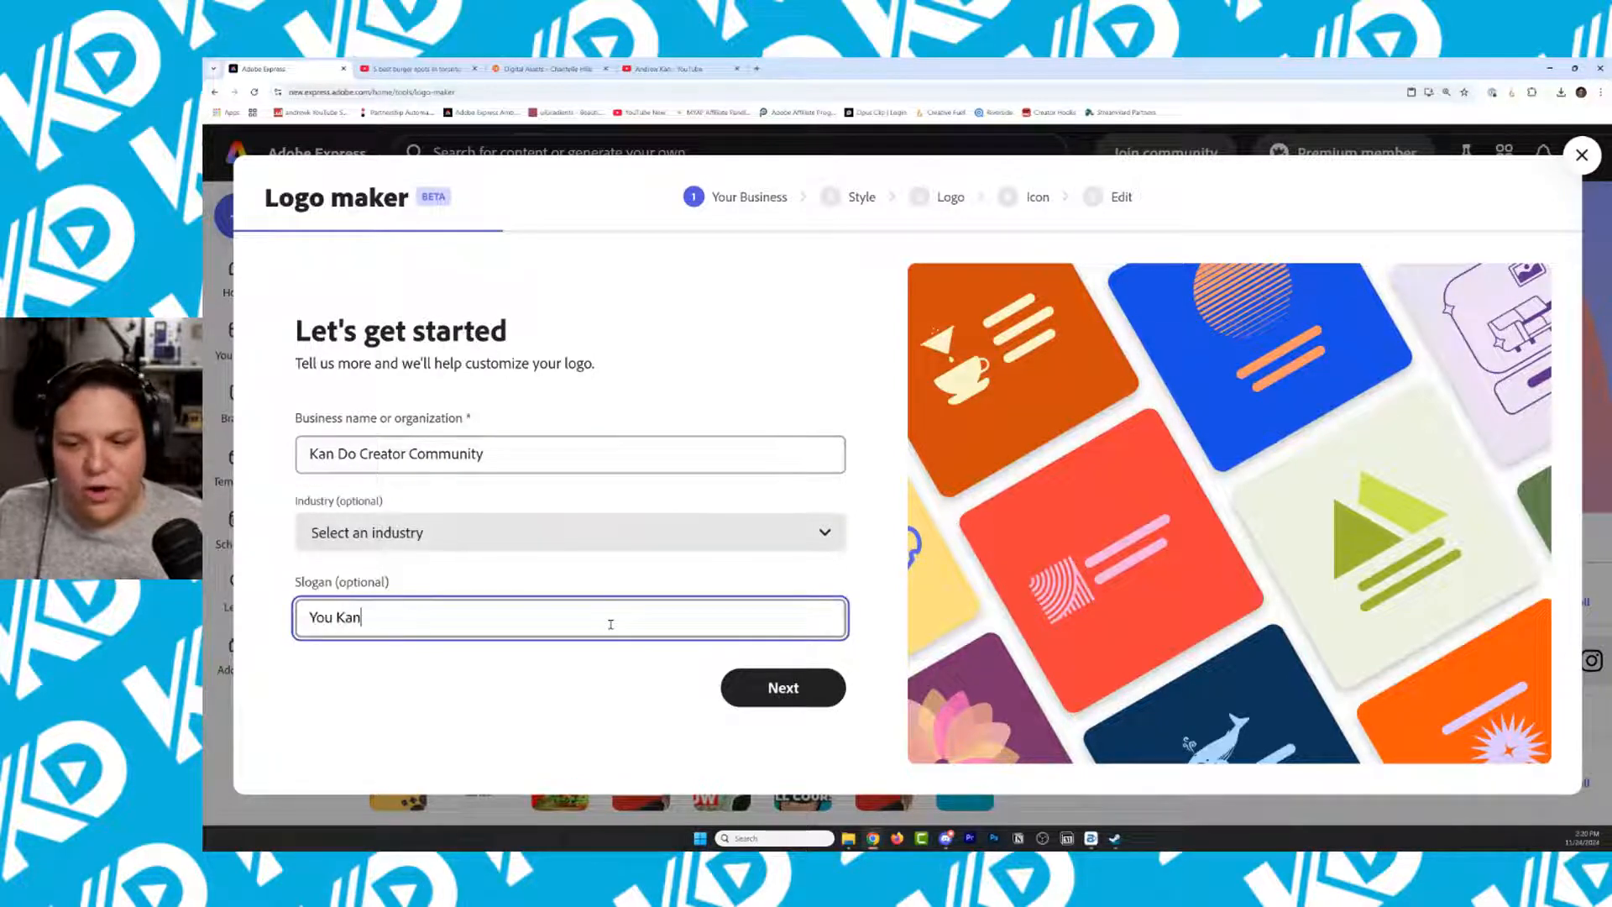
type("You Kan Do It!")
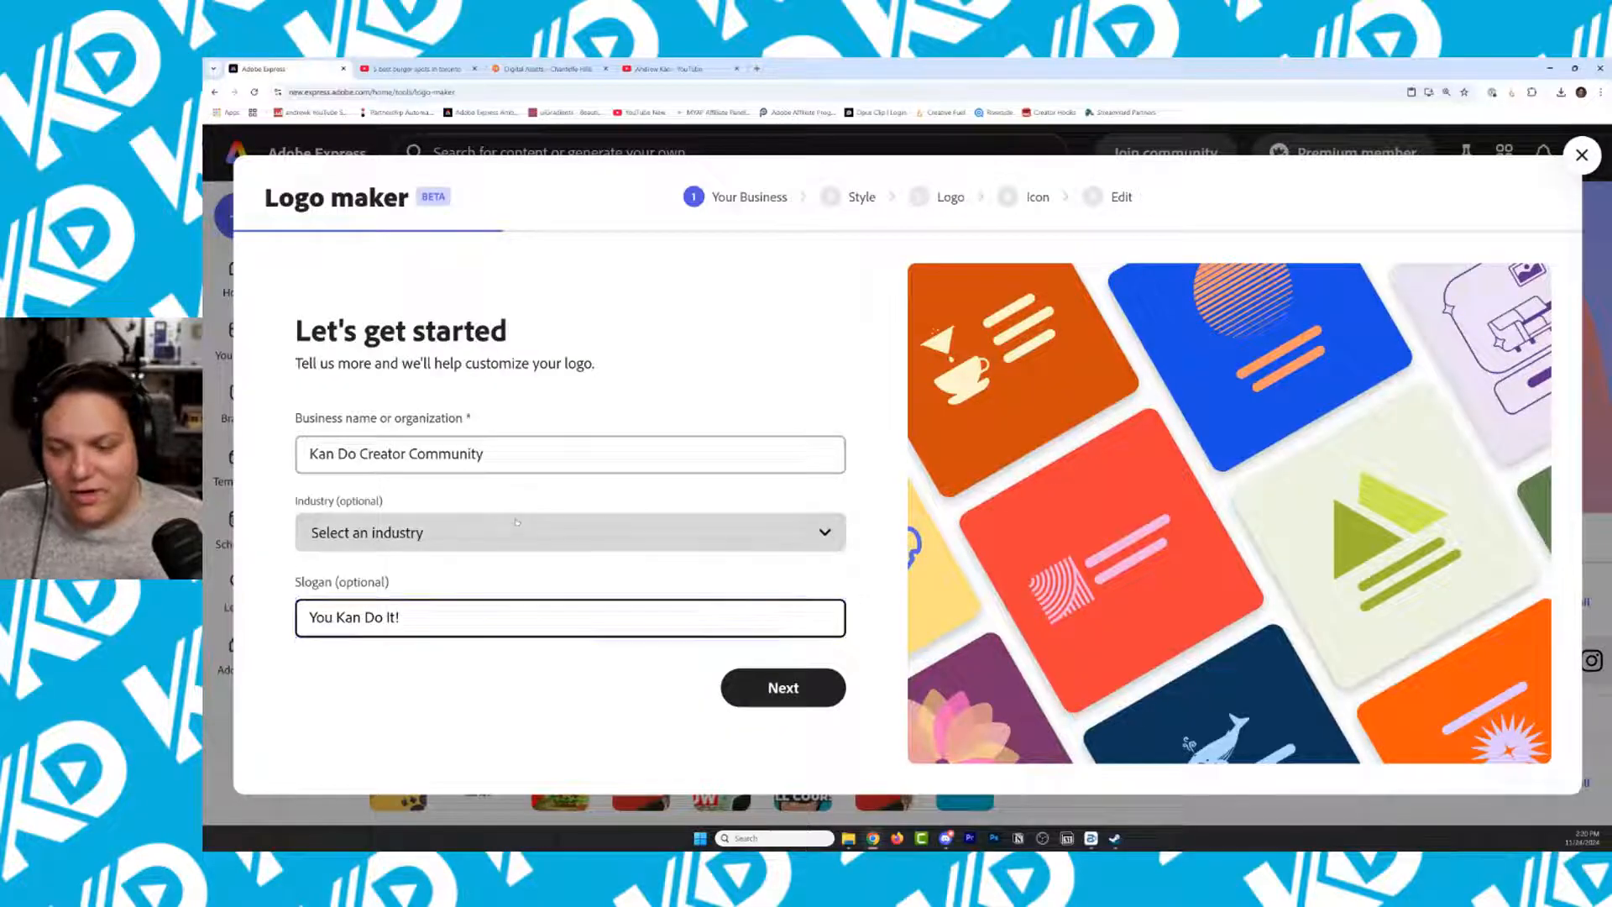
left_click(420, 532)
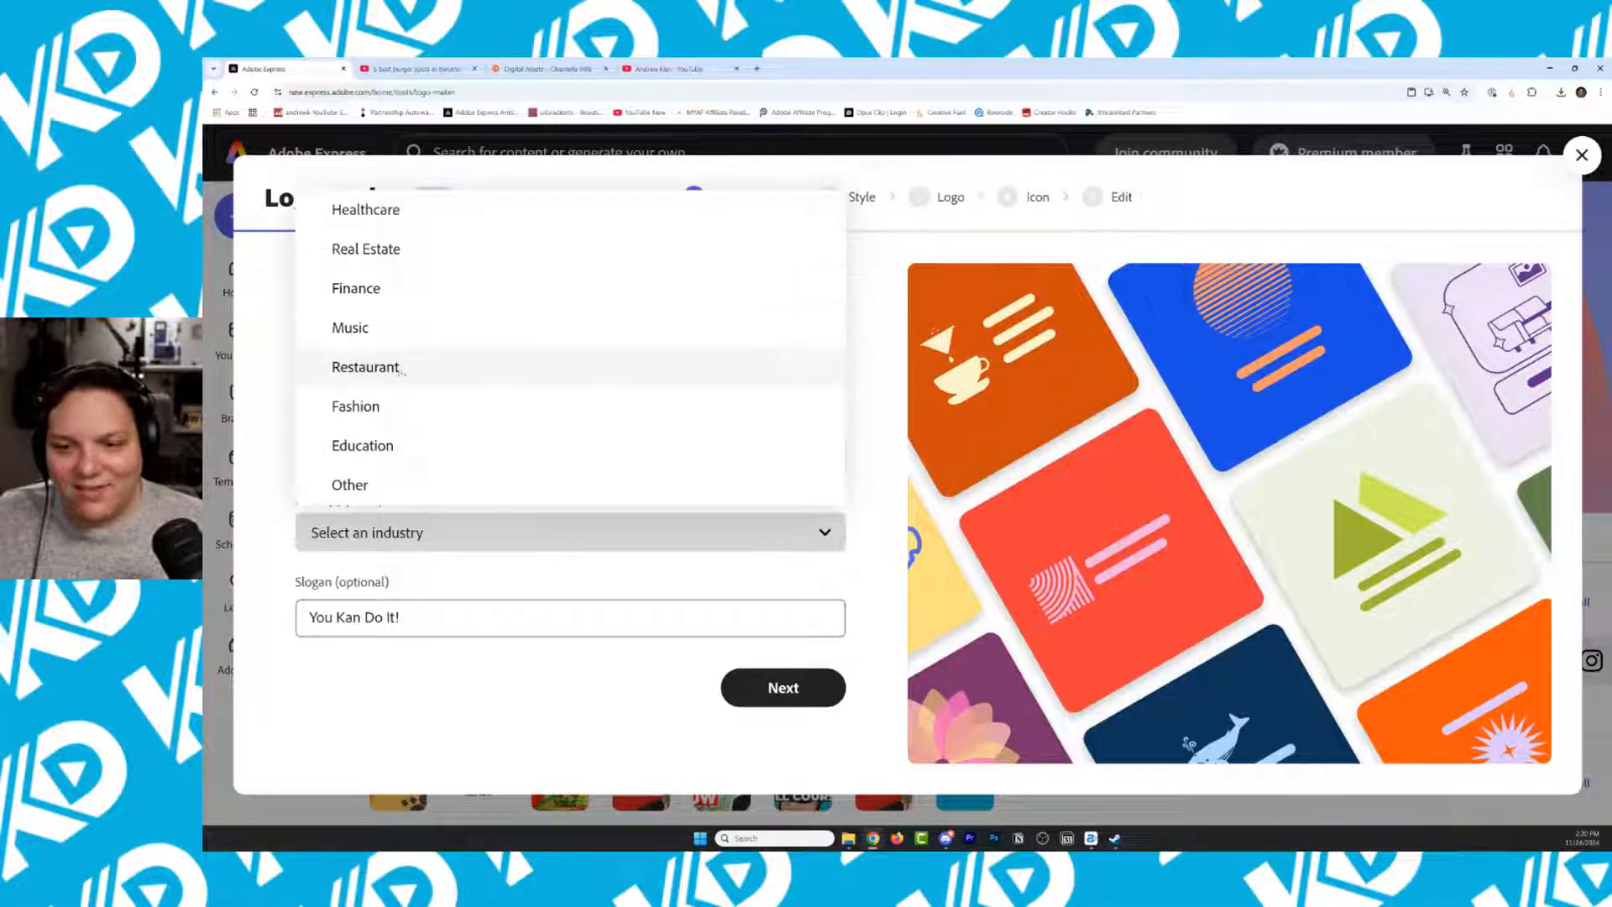
left_click(472, 489)
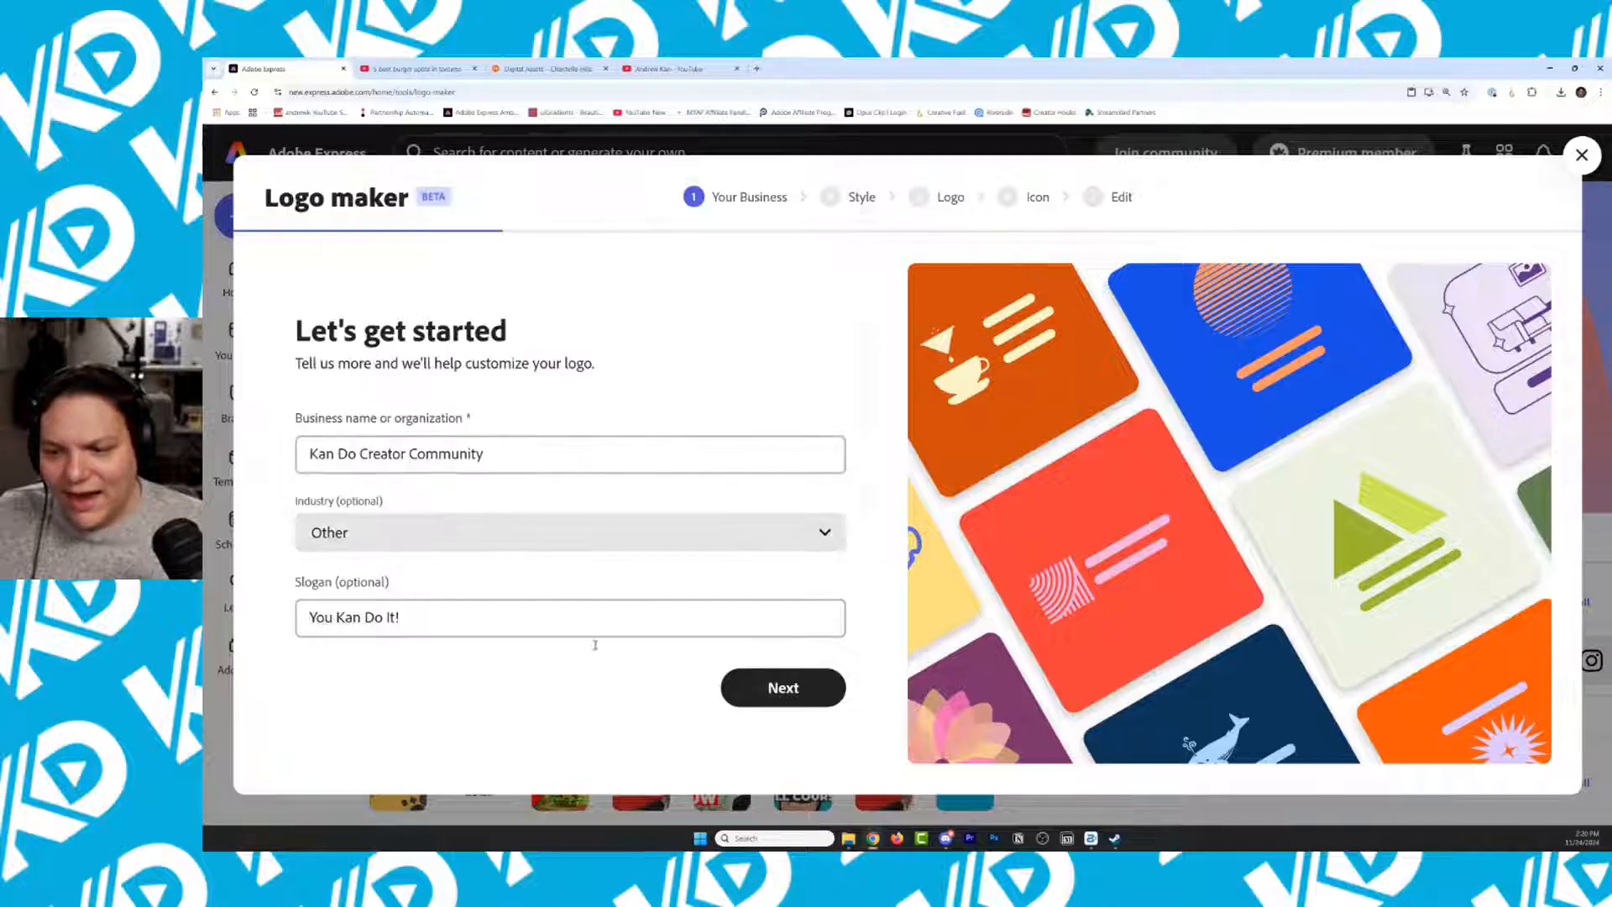
left_click(786, 687)
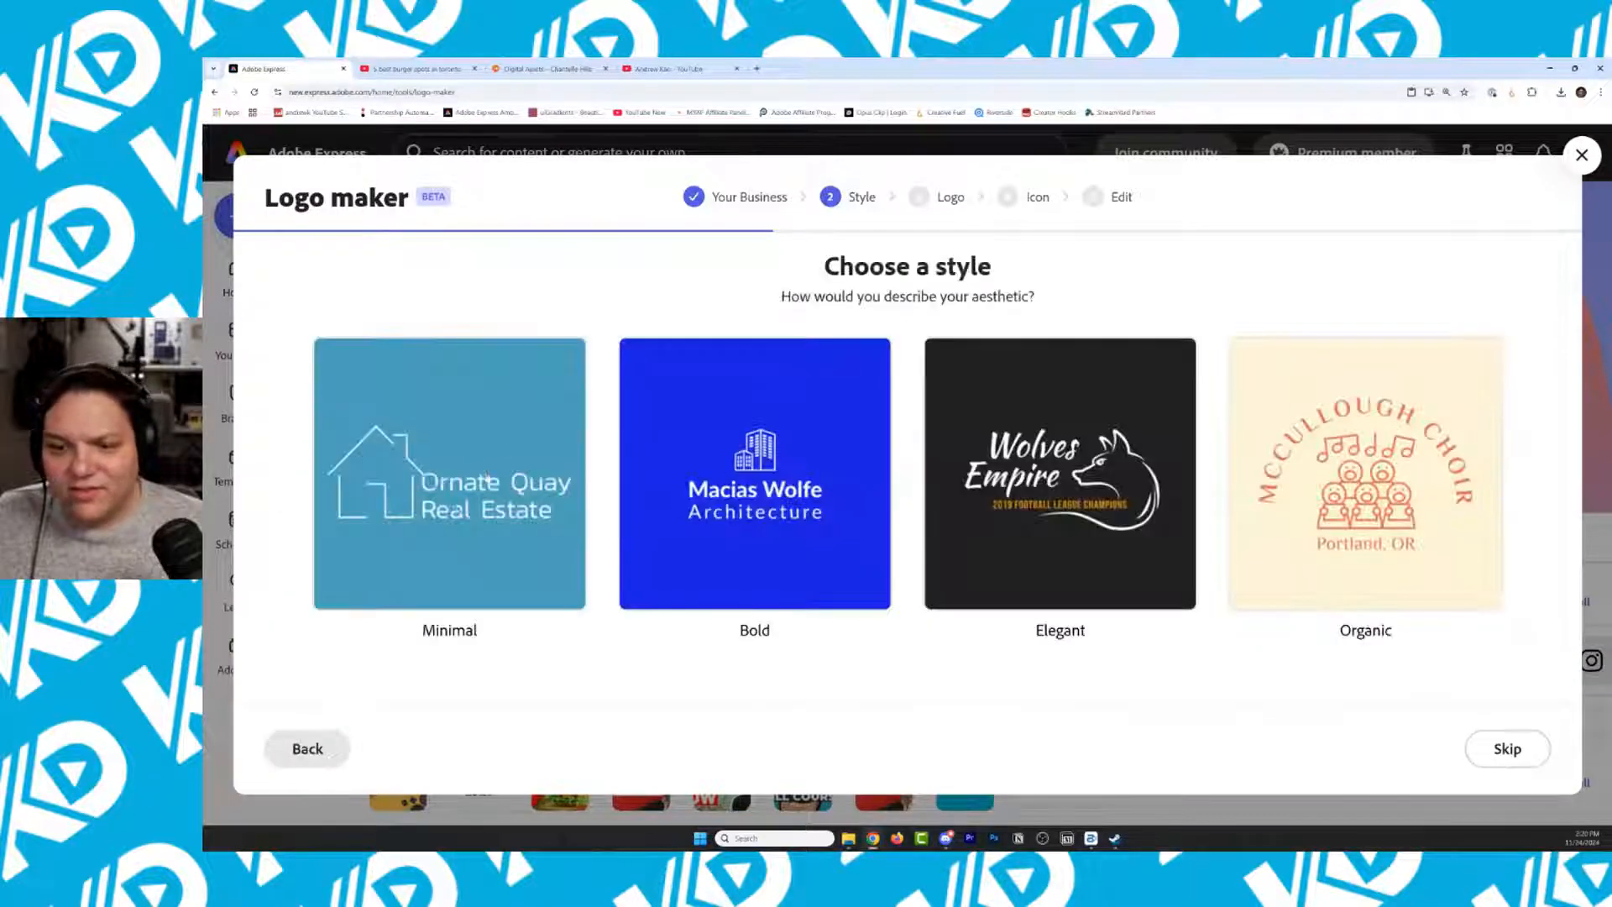
Choose the Elegant logo style and look through the logo designs offered for customizing
left_click(1110, 527)
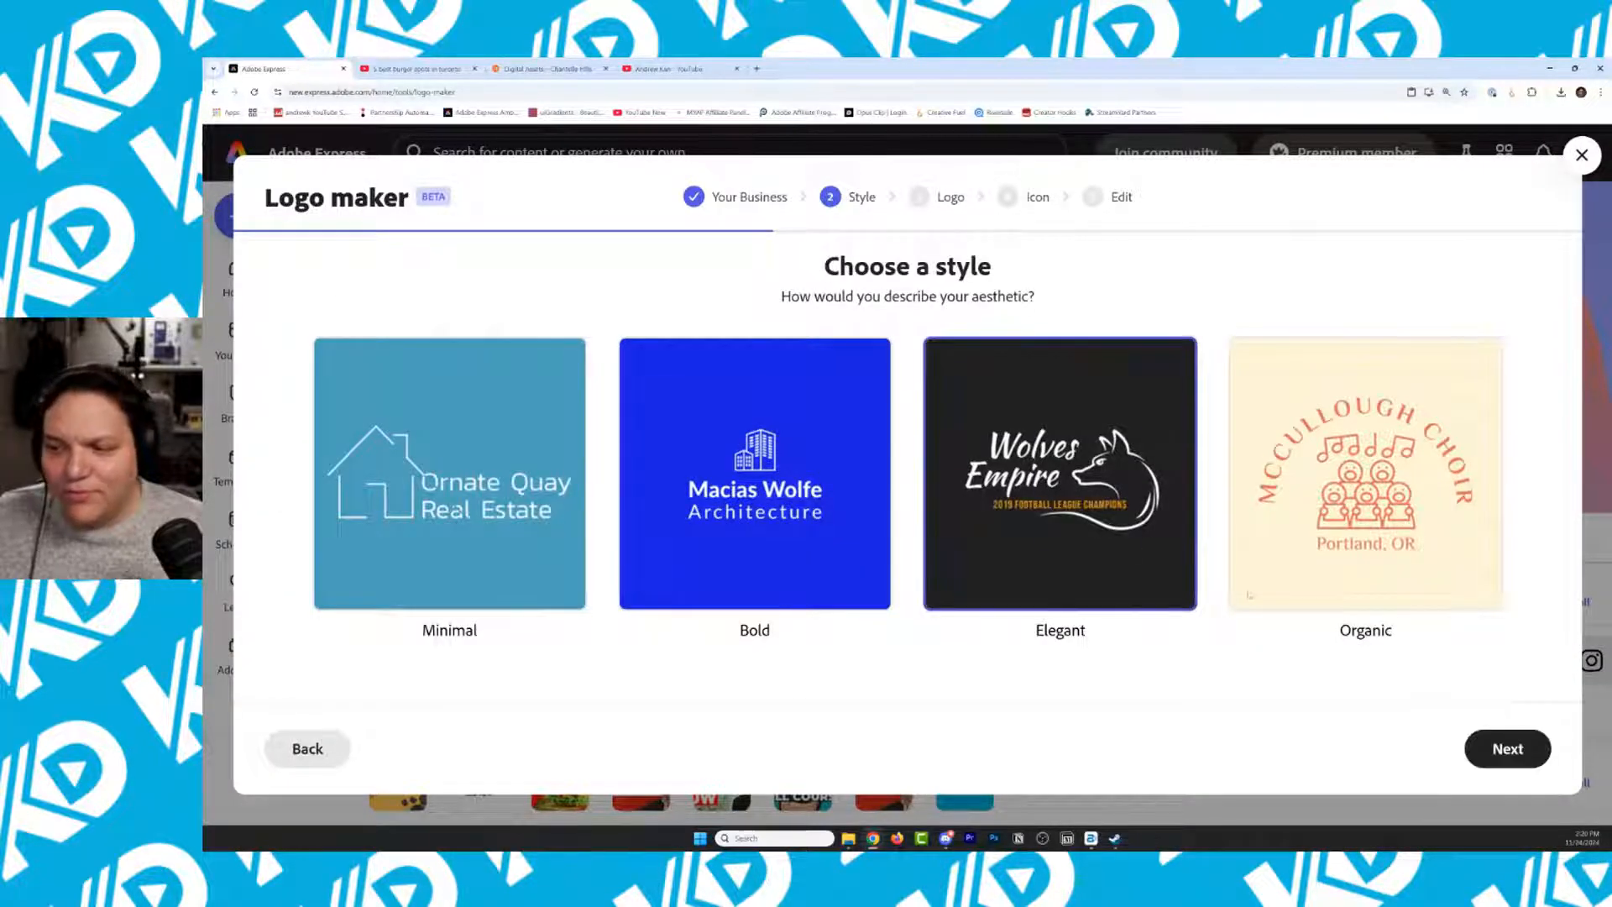
left_click(1506, 756)
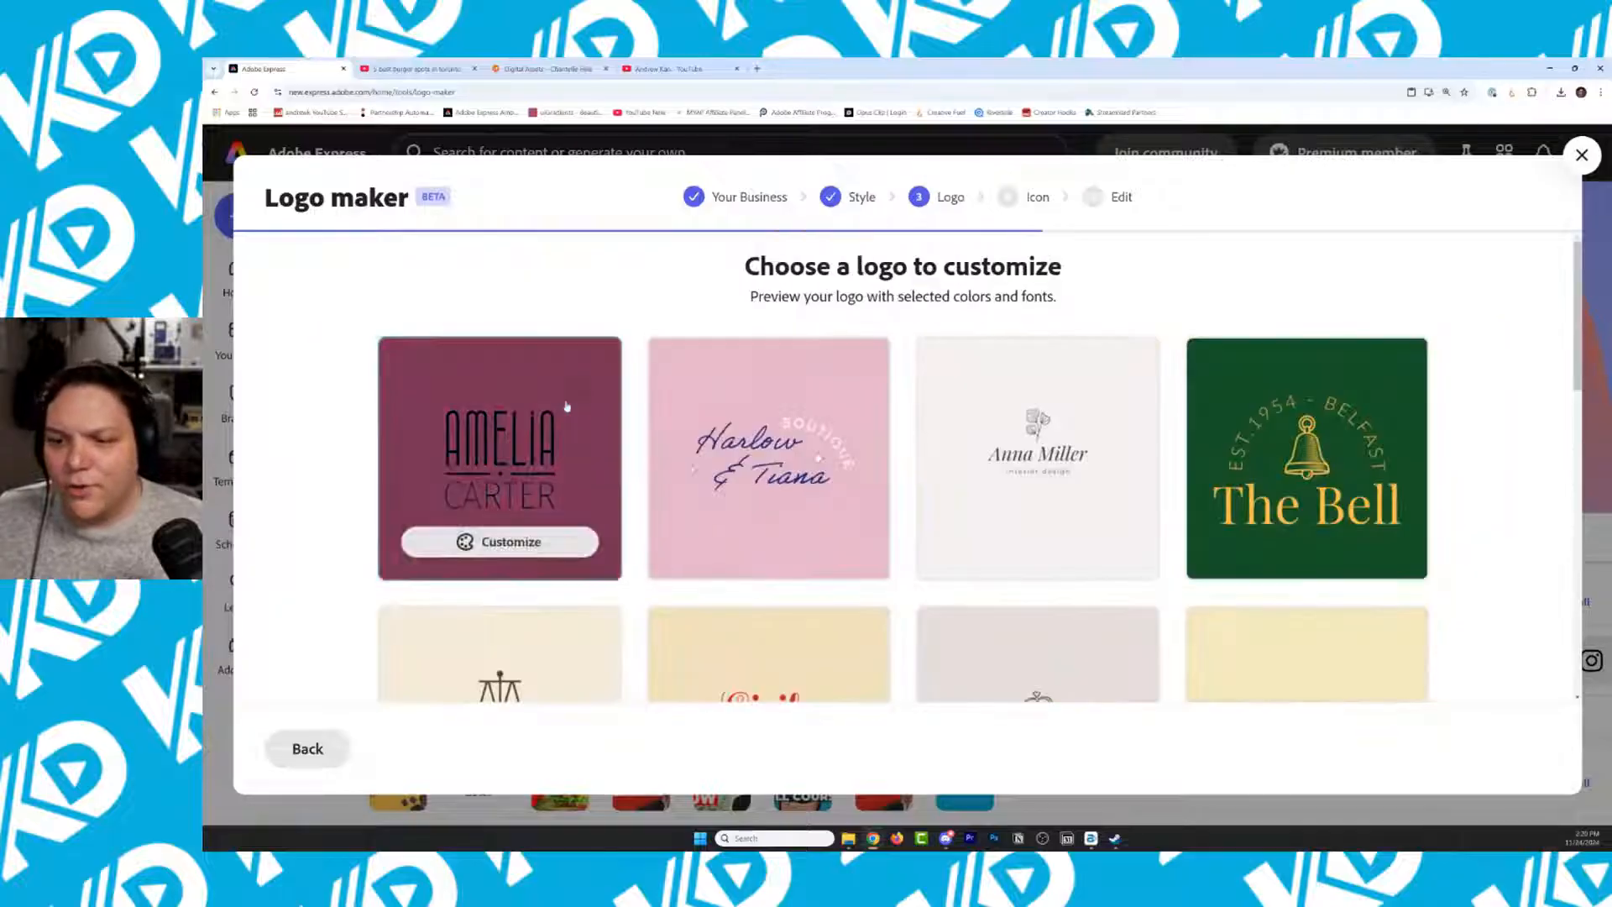
scroll(1492, 376, "down", 6)
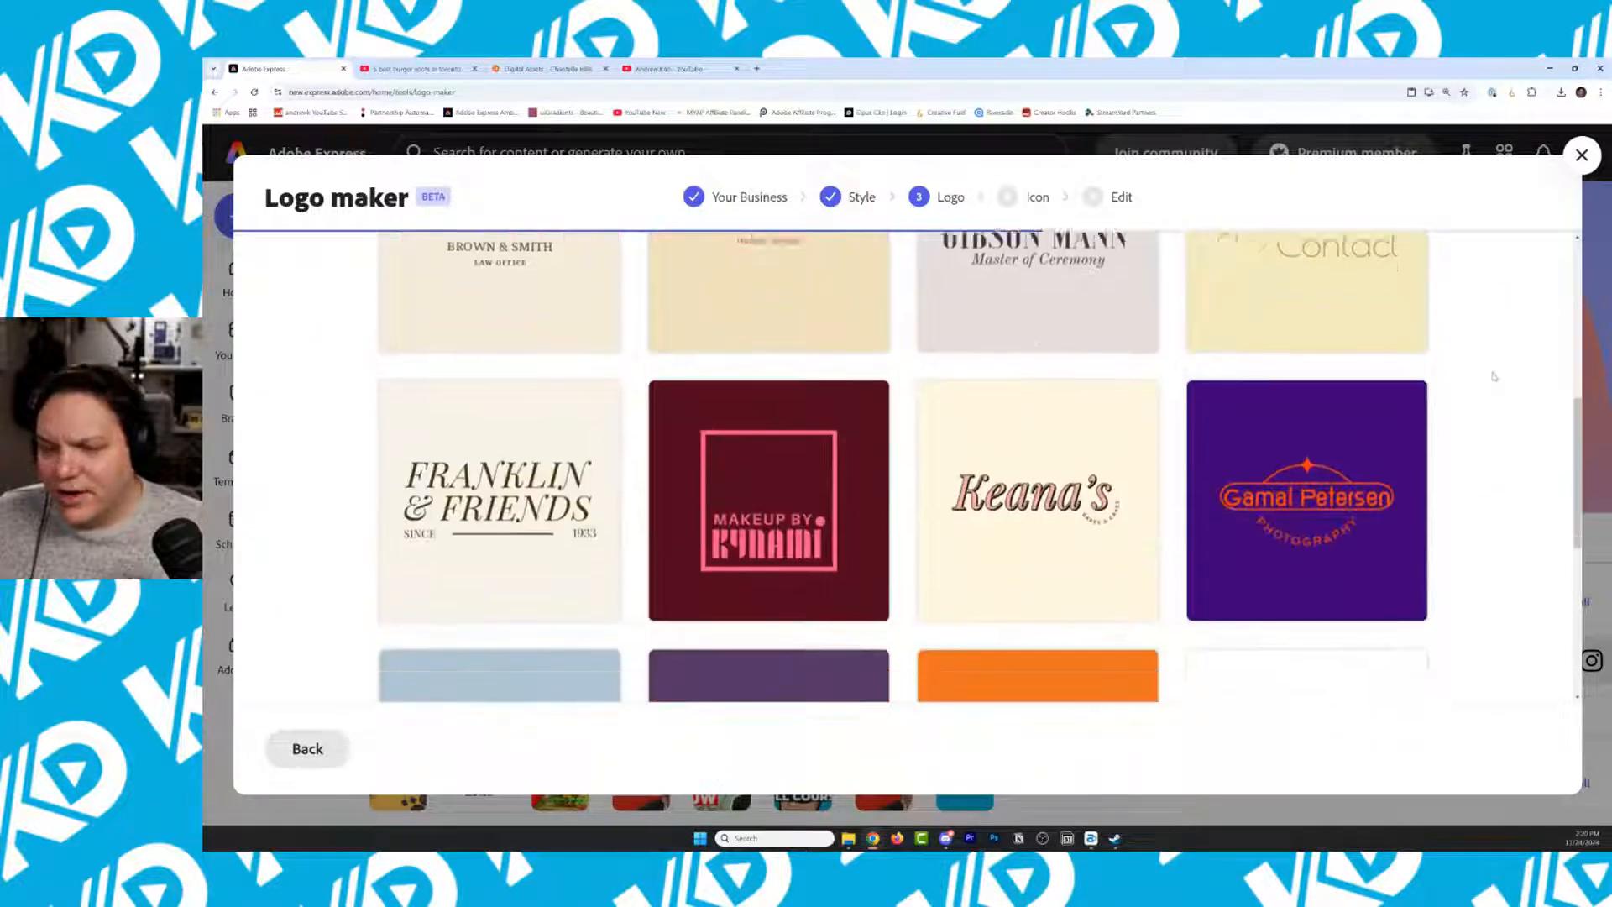
scroll(1487, 376, "down", 3)
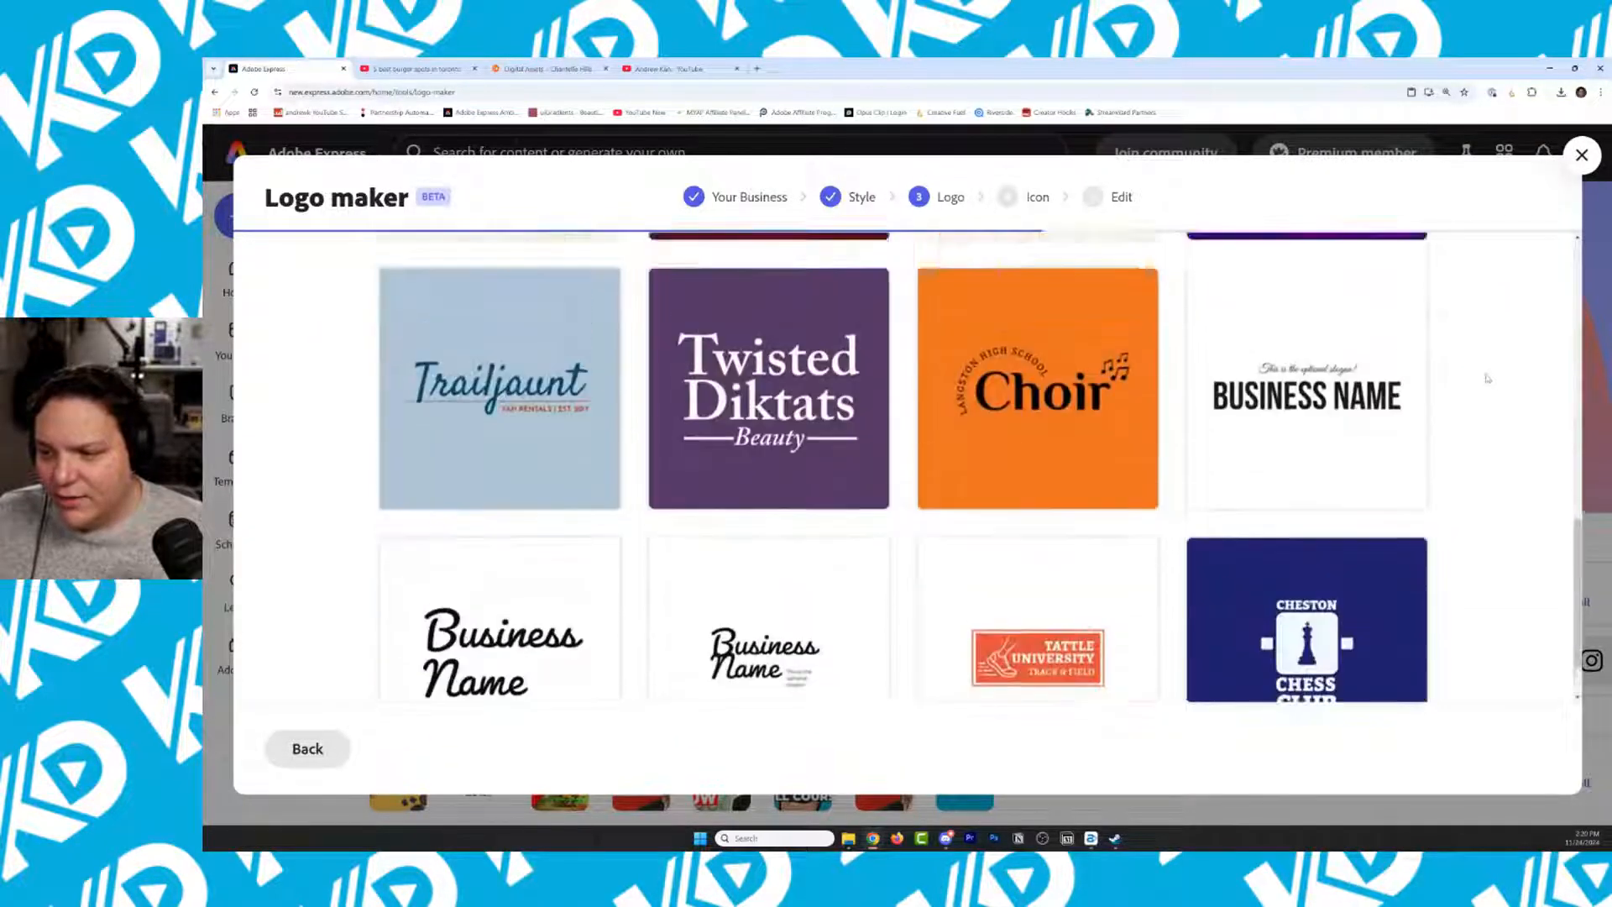
Customize the maroon logo design at the start of the choices to preview it, and close the Logo maker
scroll(1484, 379, "up", 9)
scroll(1484, 379, "up", 2)
scroll(1480, 375, "down", 5)
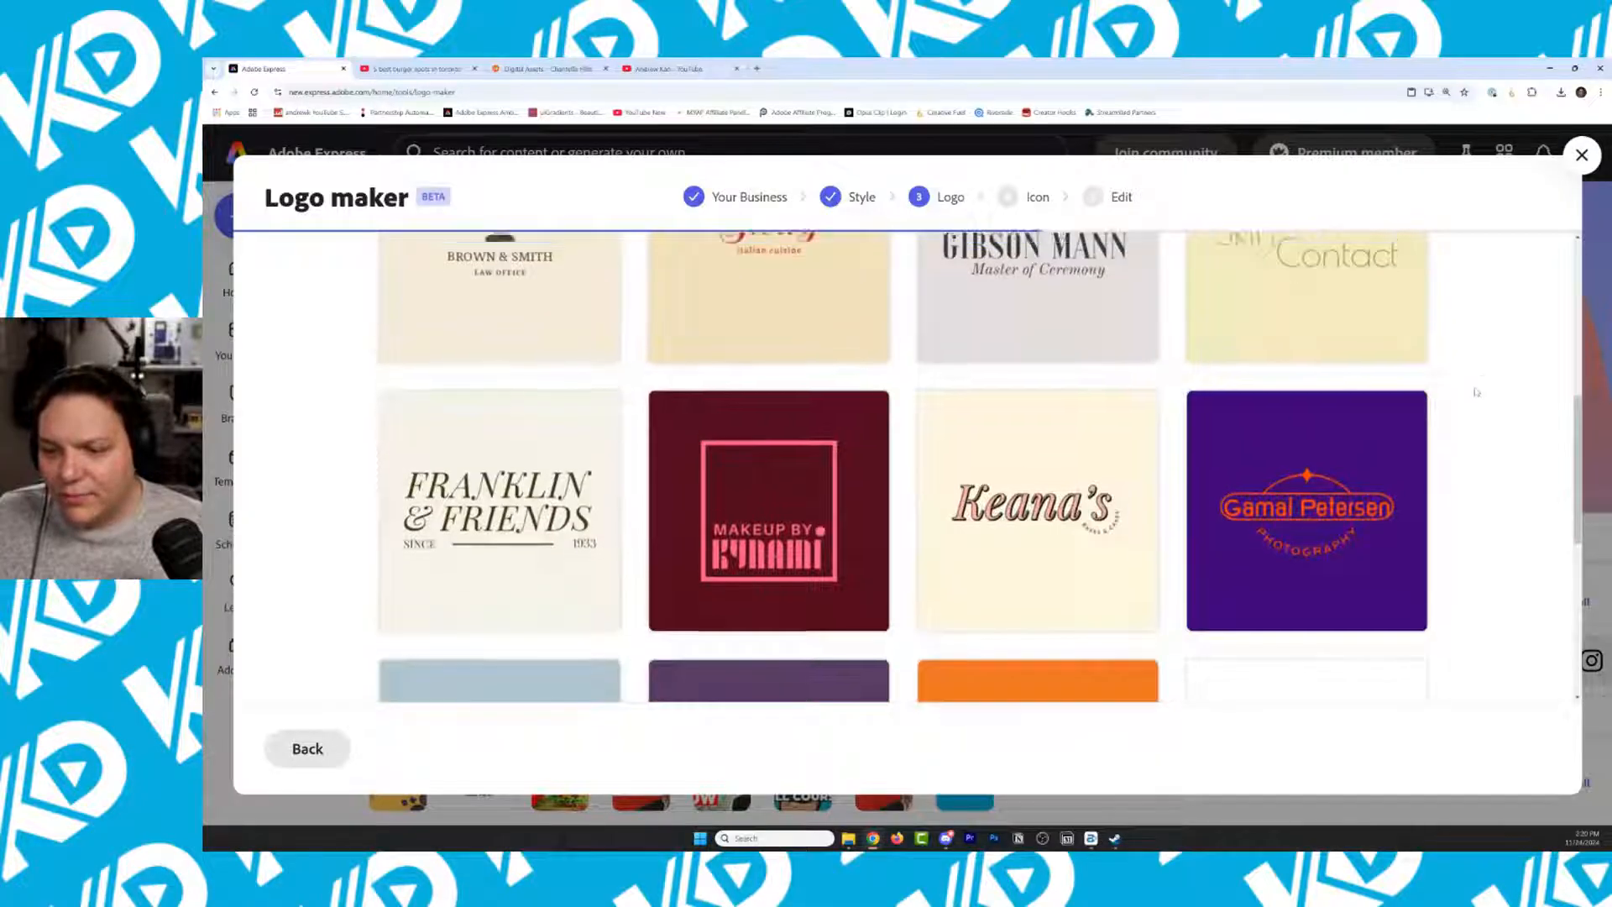
scroll(1479, 376, "up", 4)
scroll(362, 444, "up", 2)
left_click(501, 540)
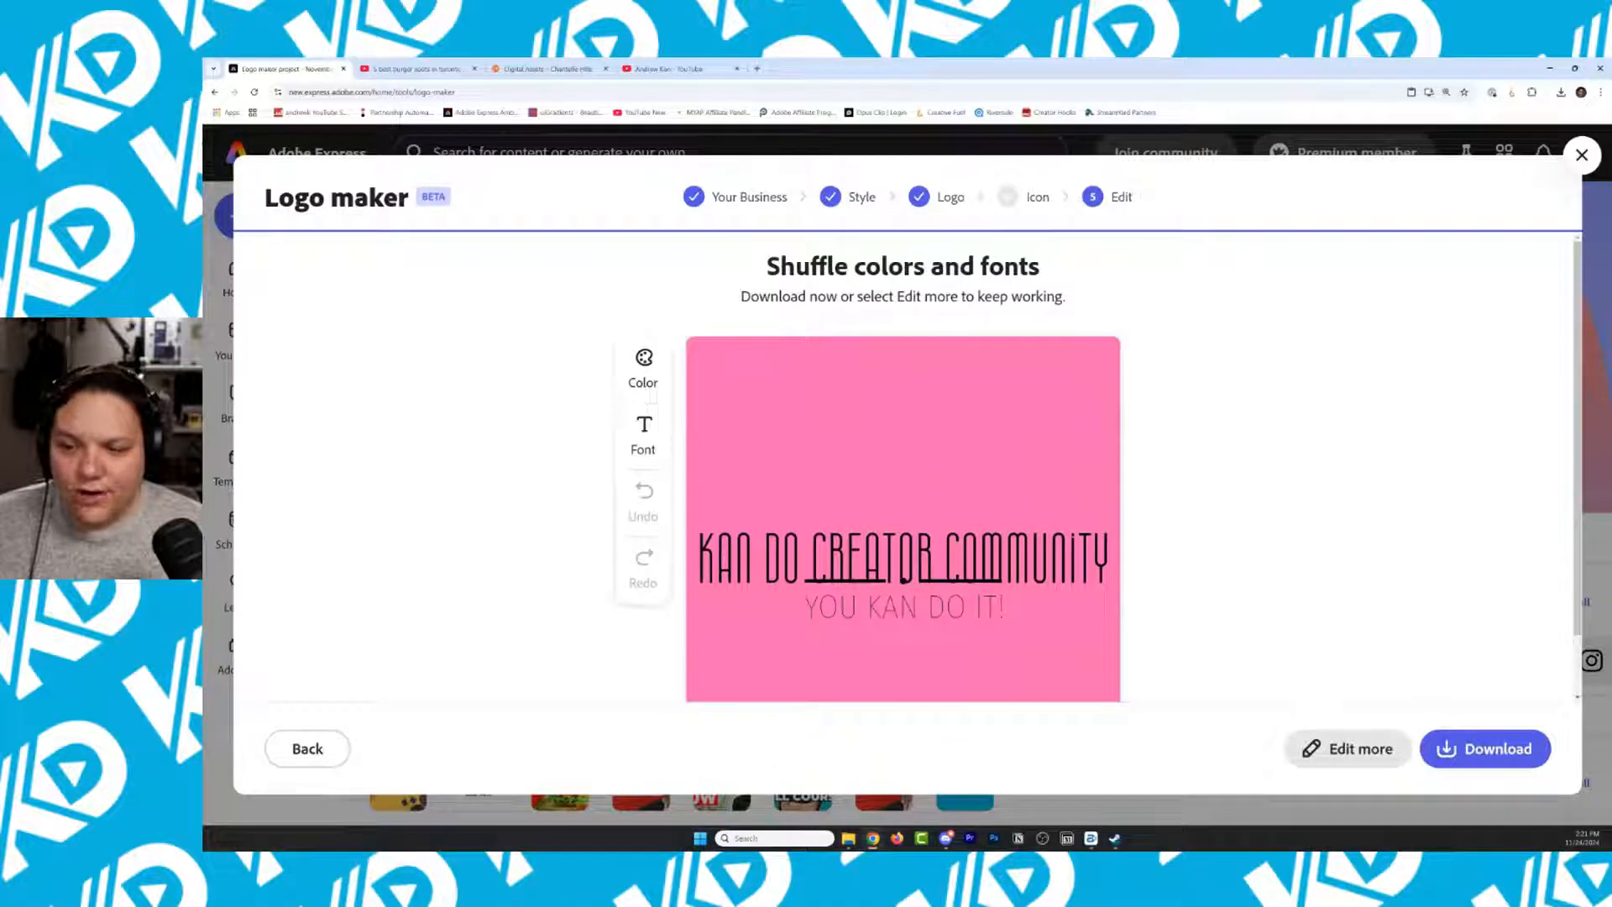
left_click(1582, 156)
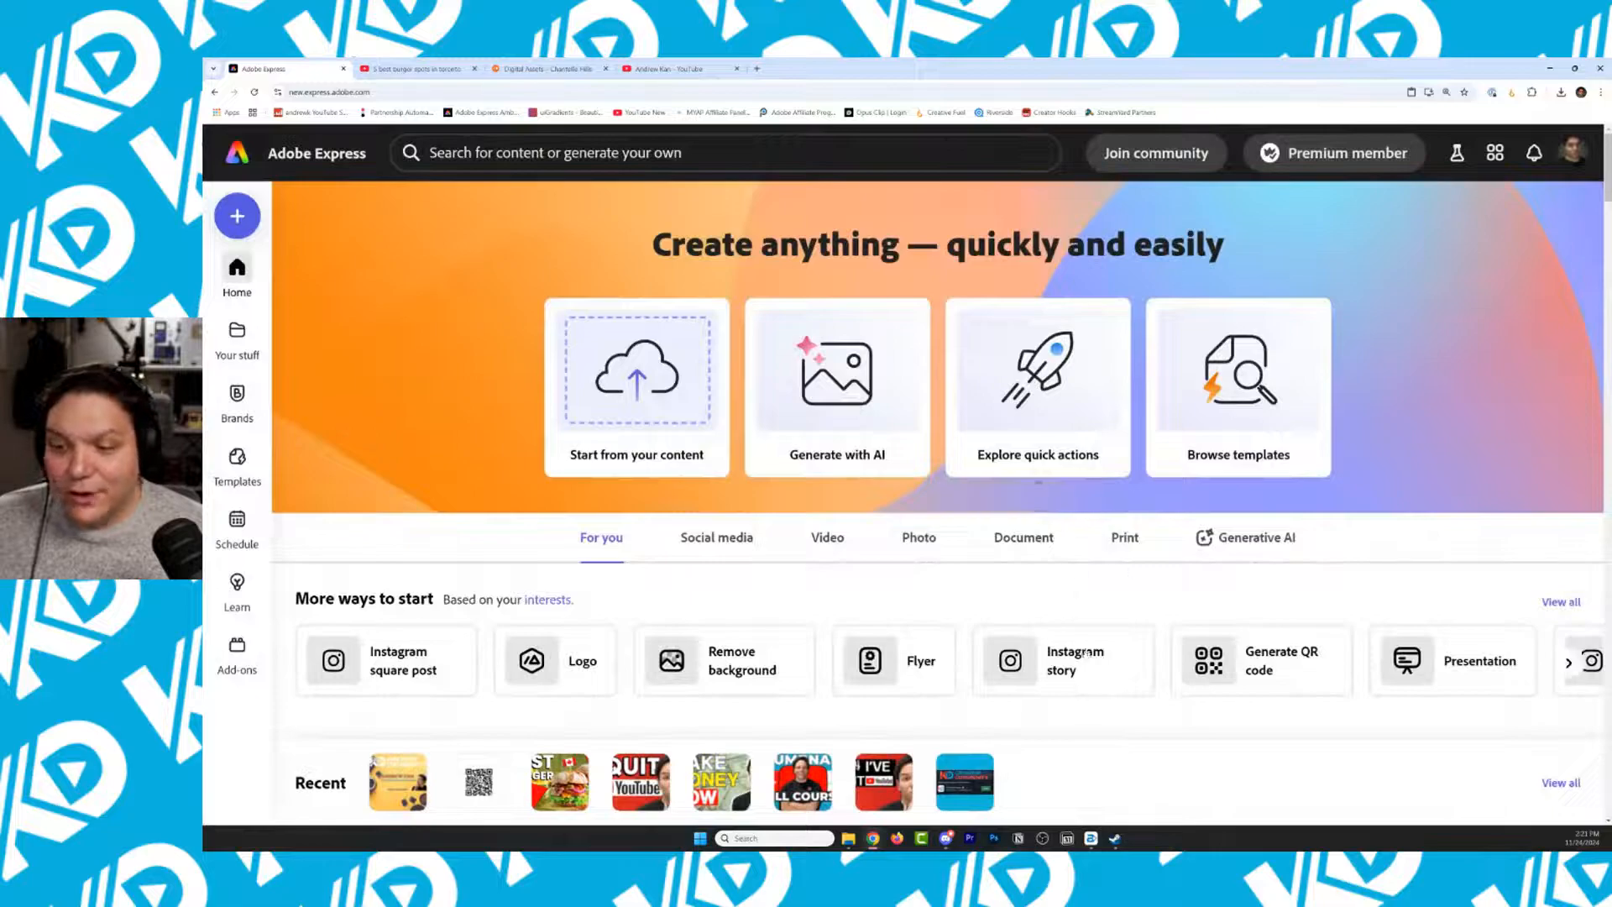
Find the Animate characters quick action, view its character options, and close it
left_click(1558, 602)
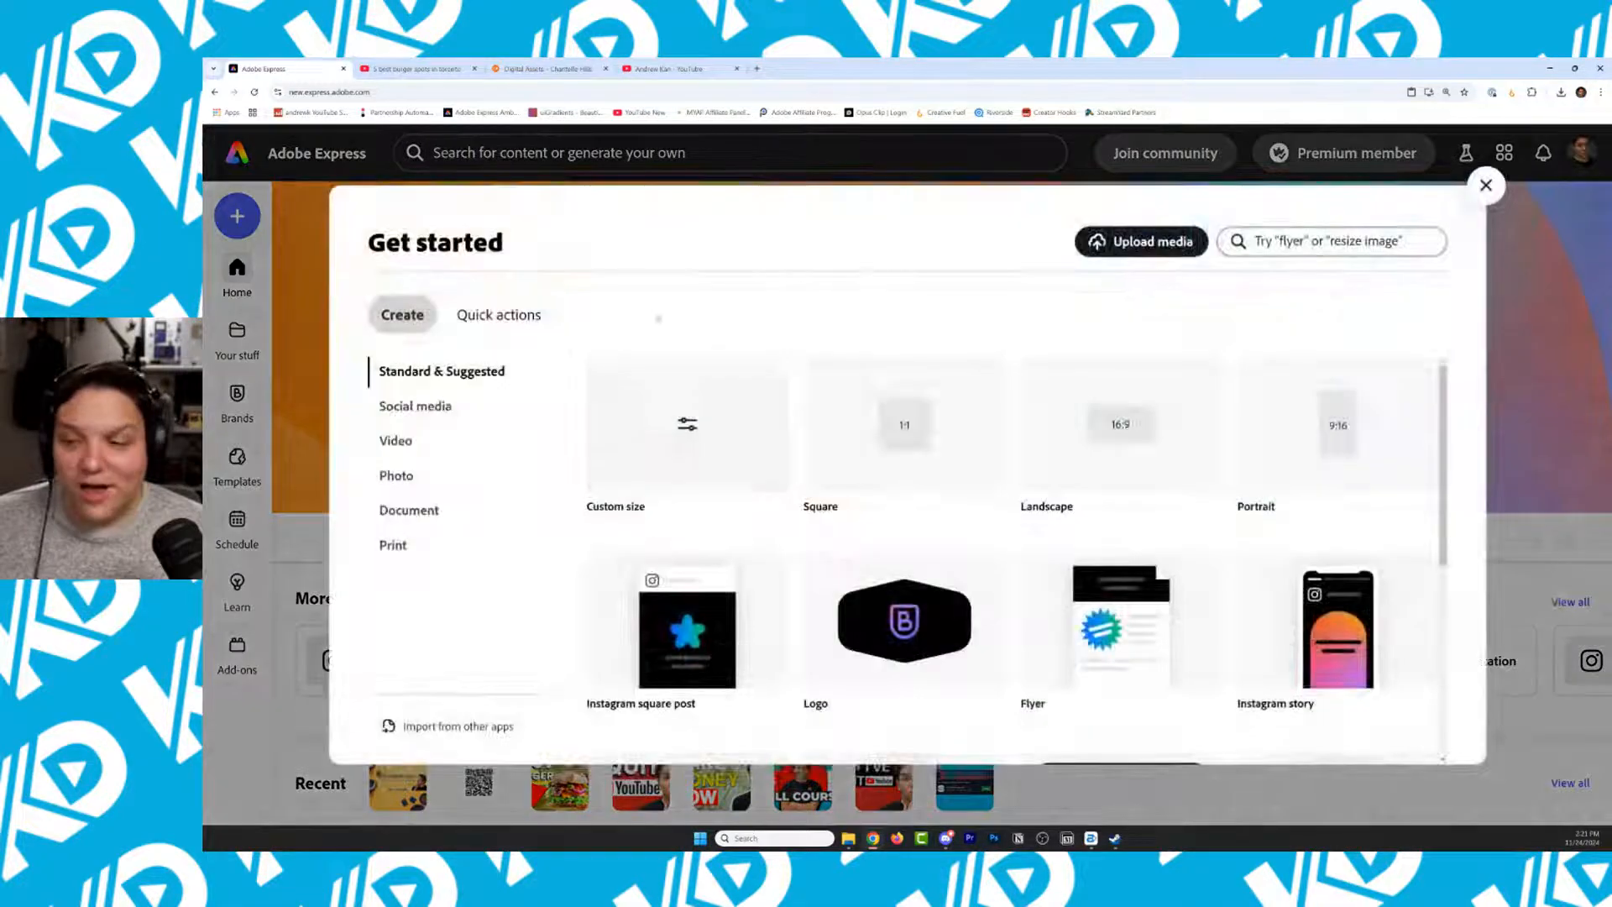
left_click(533, 324)
scroll(945, 531, "down", 6)
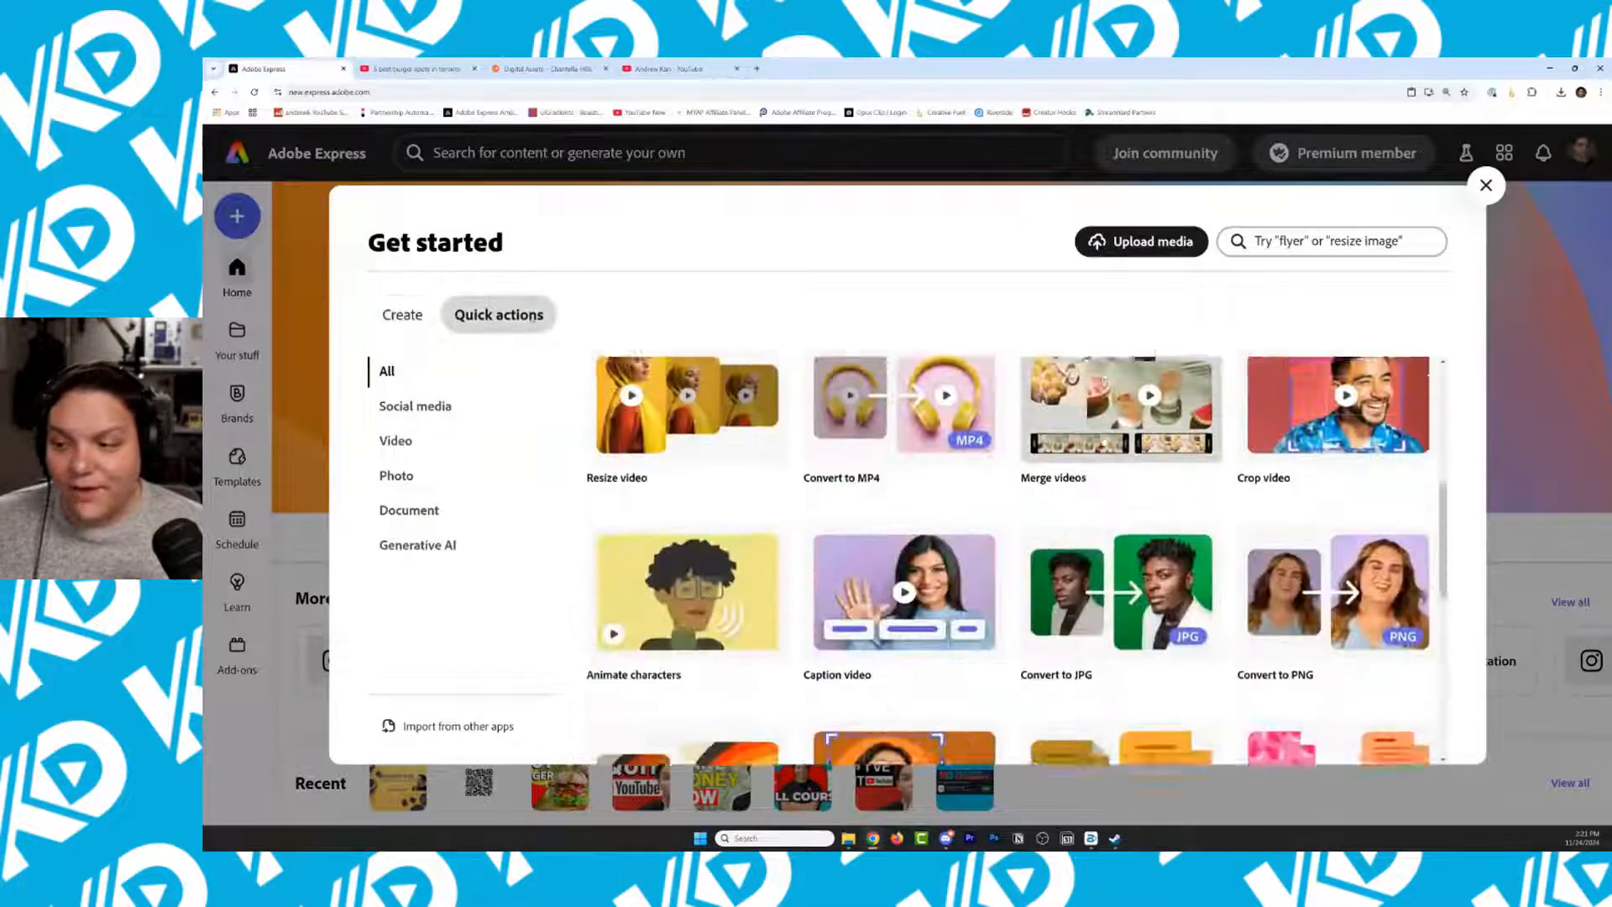
left_click(687, 412)
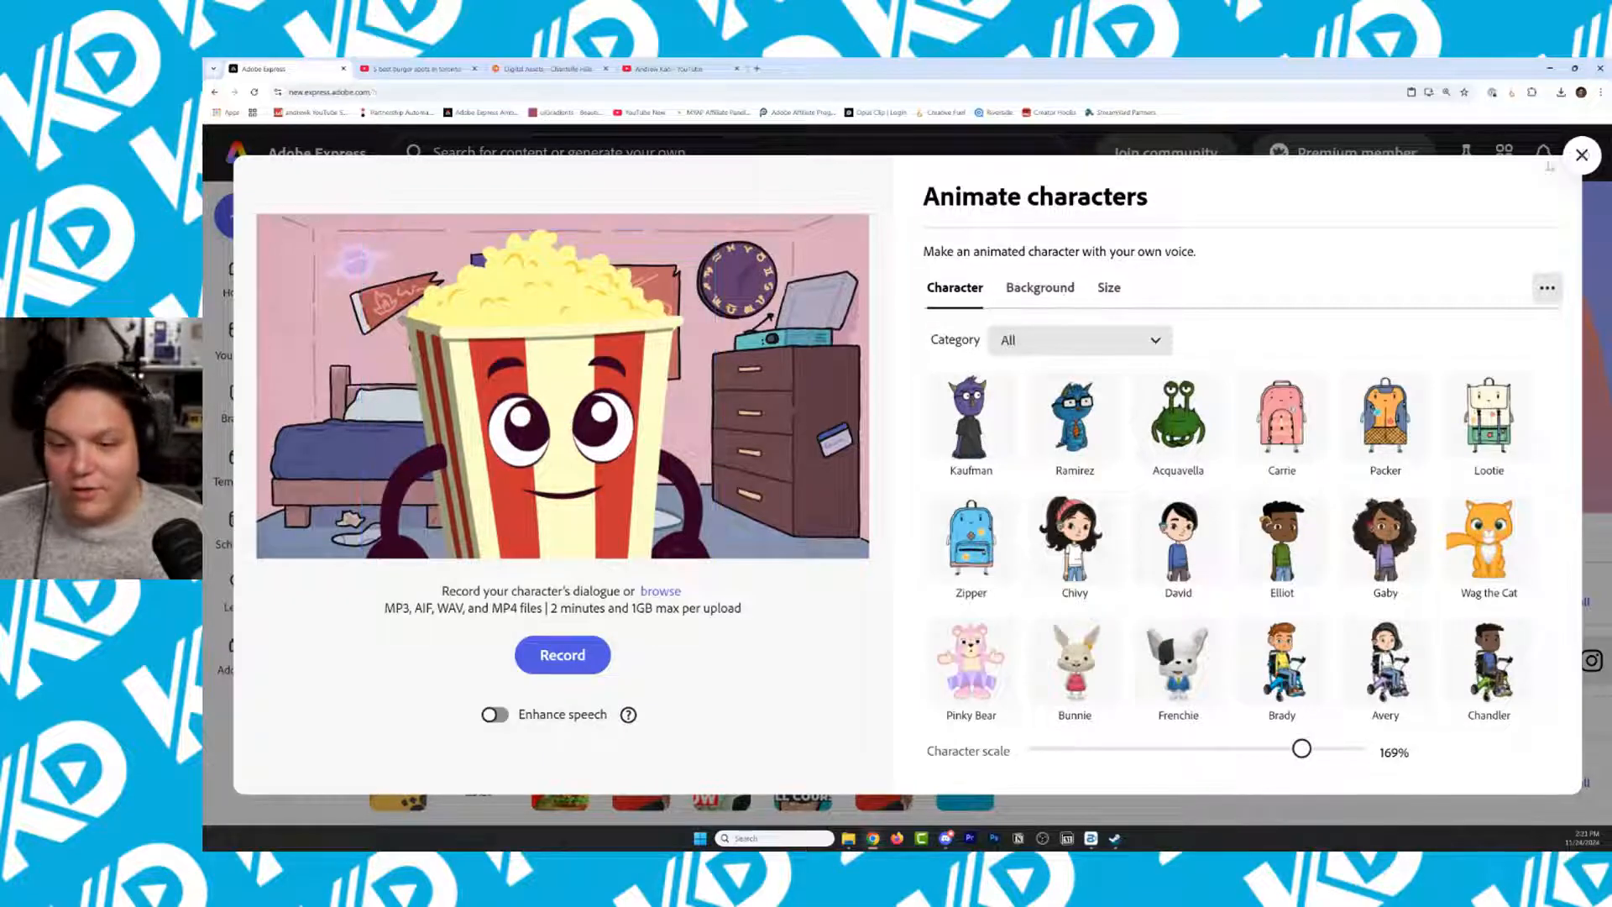
left_click(1582, 154)
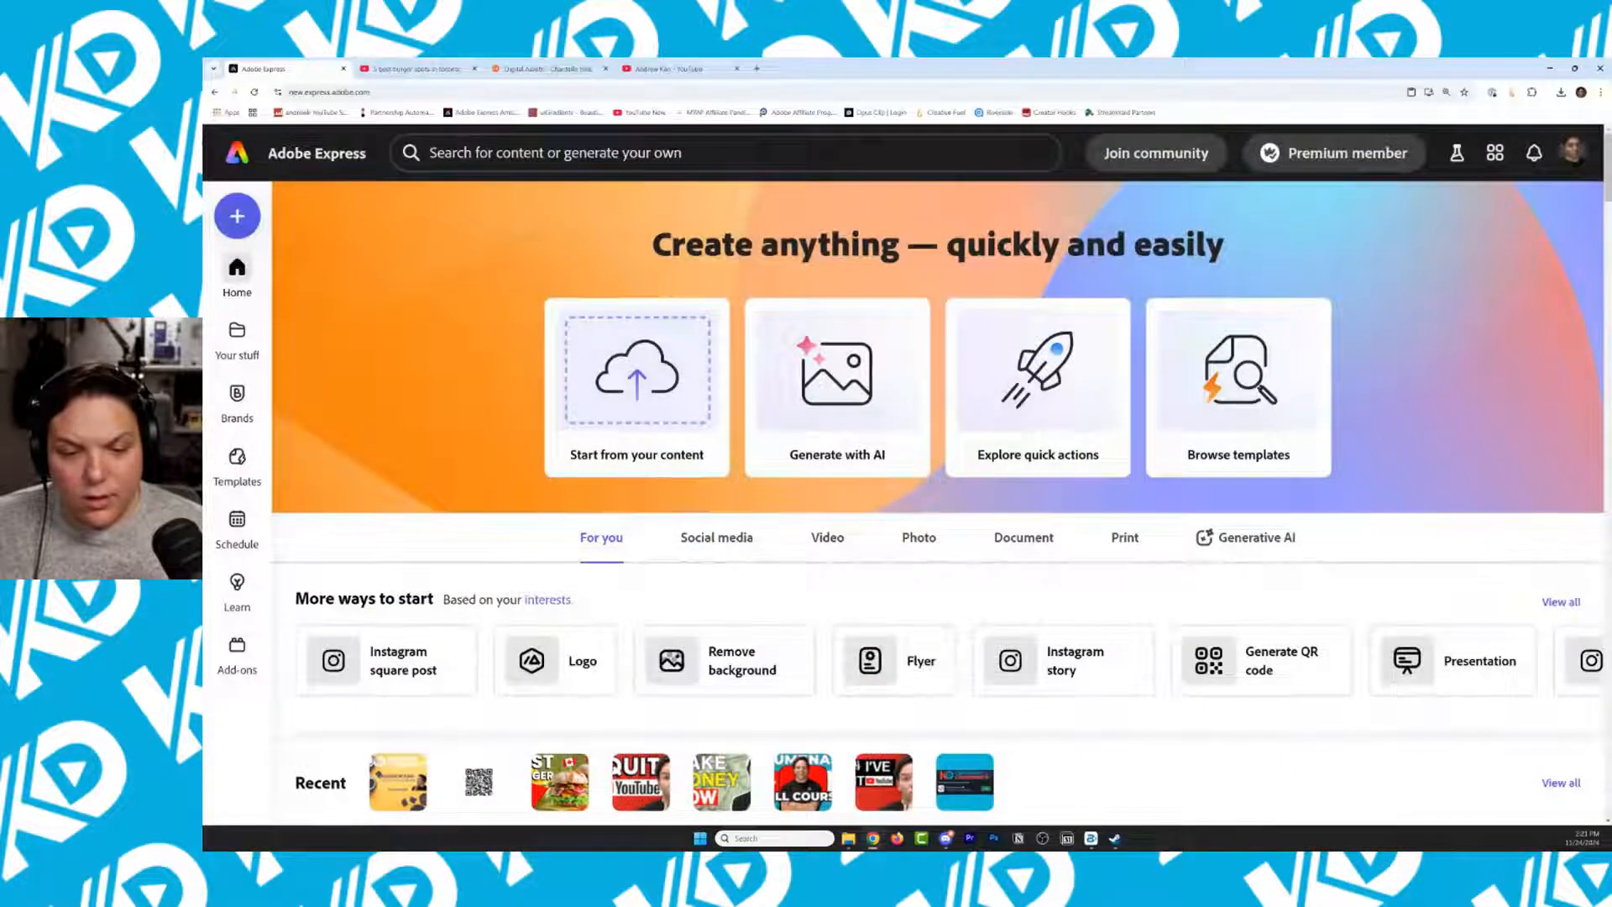